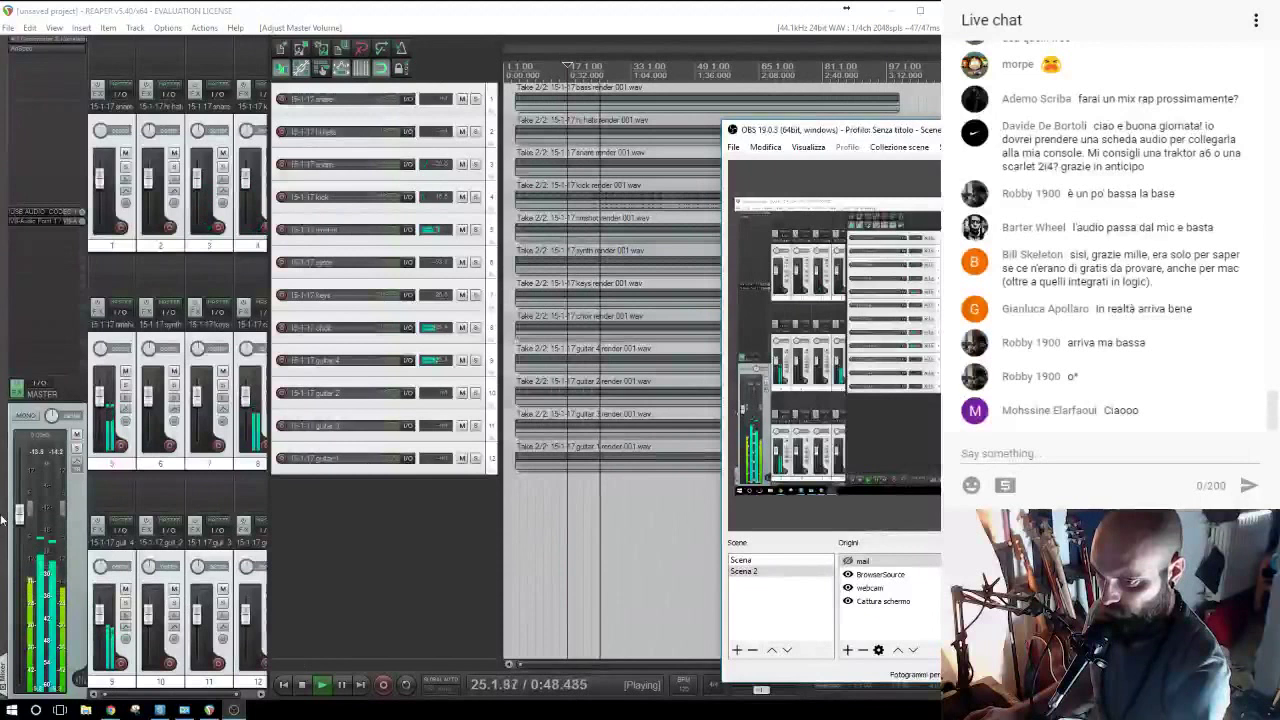
Raise the master track's volume fader slightly in the REAPER mixer.
left_click_drag(17, 515, 20, 506)
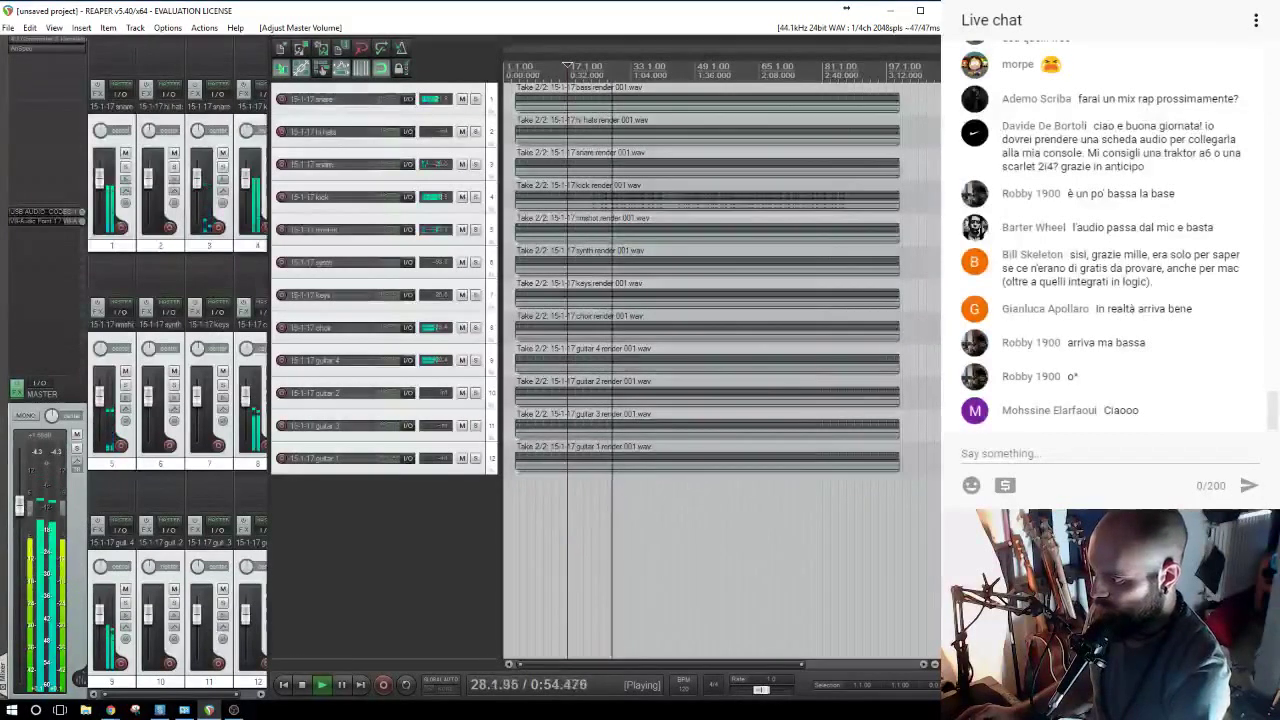
key("alt+Tab")
key("alt+Tab")
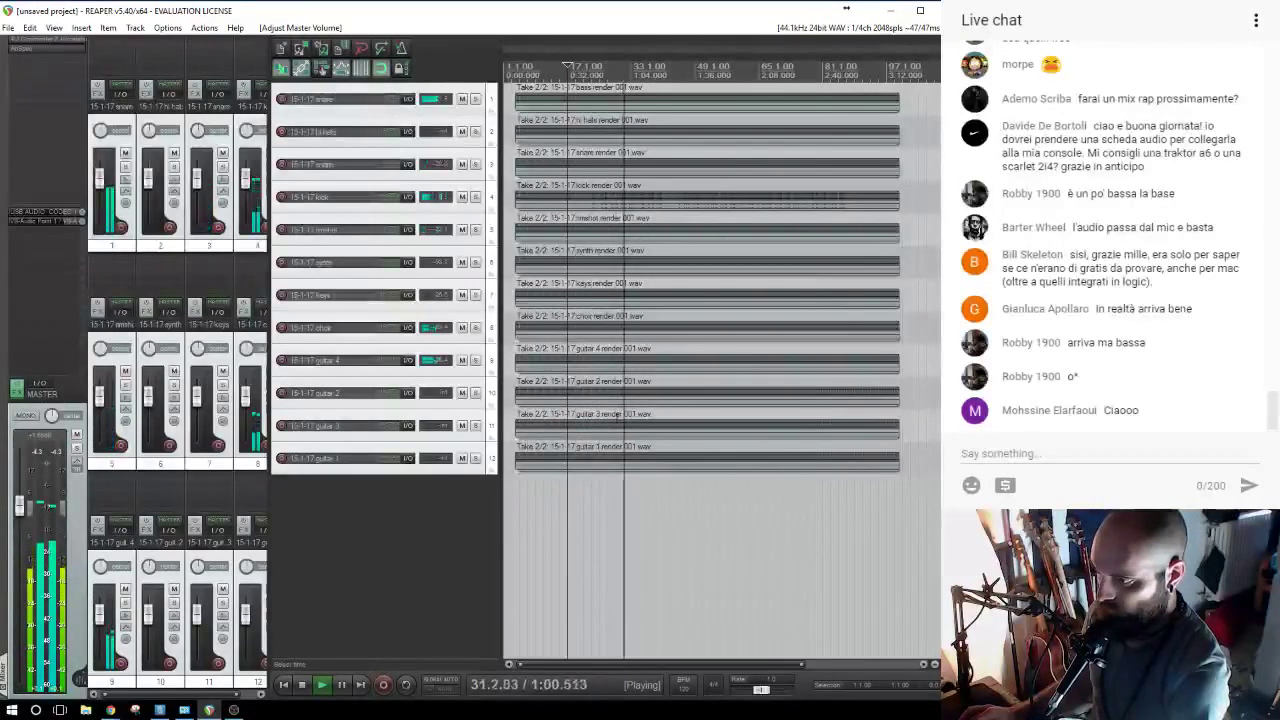
left_click_drag(677, 491, 567, 118)
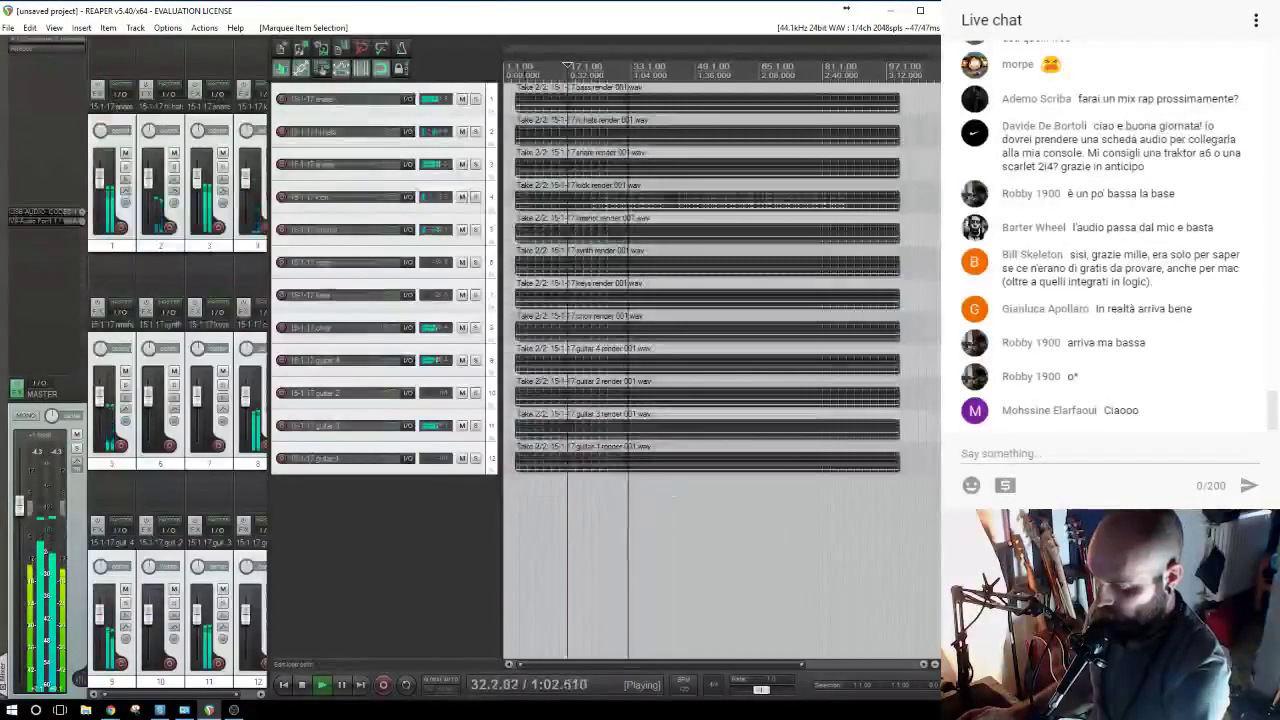
left_click(30, 28)
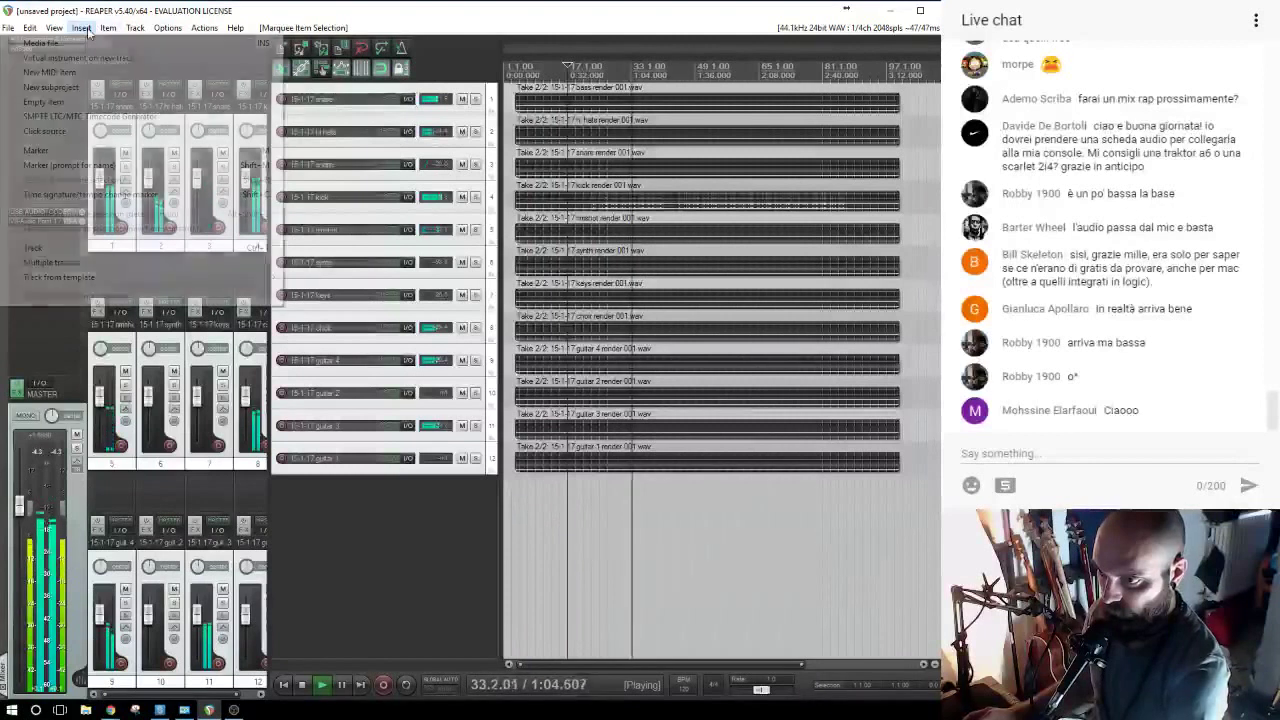
mouse_move(175, 35)
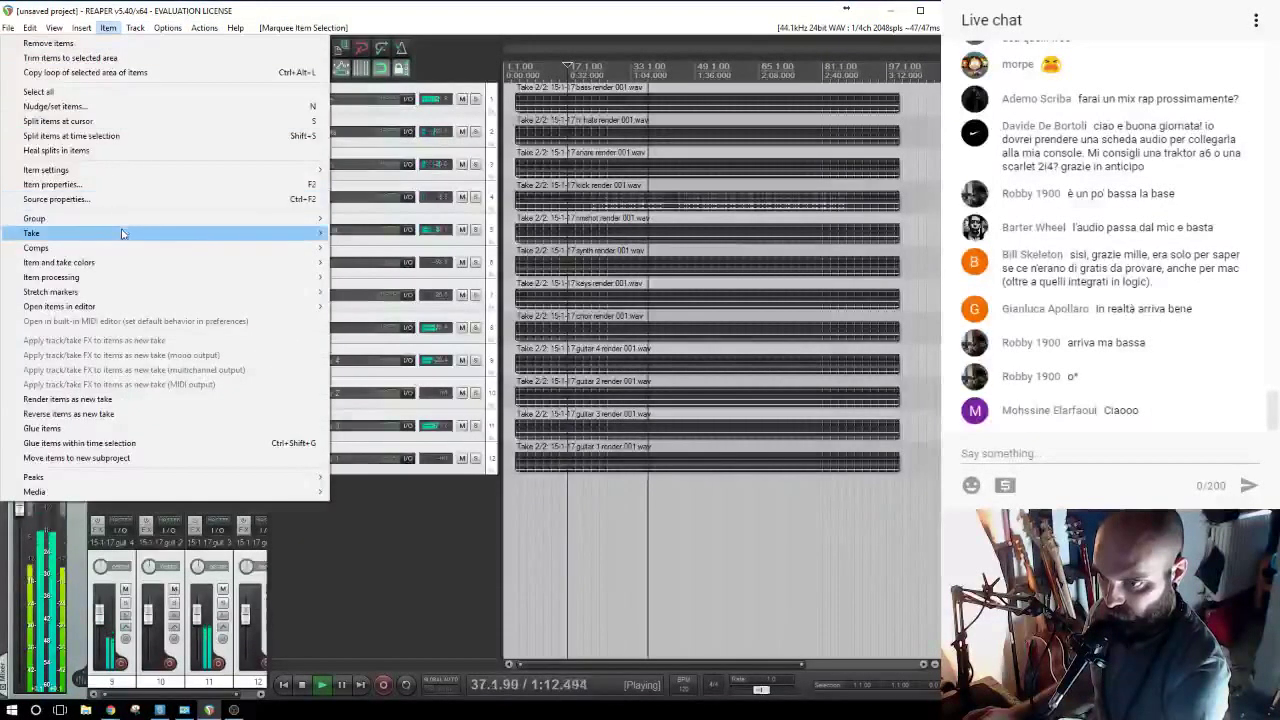
mouse_move(120, 236)
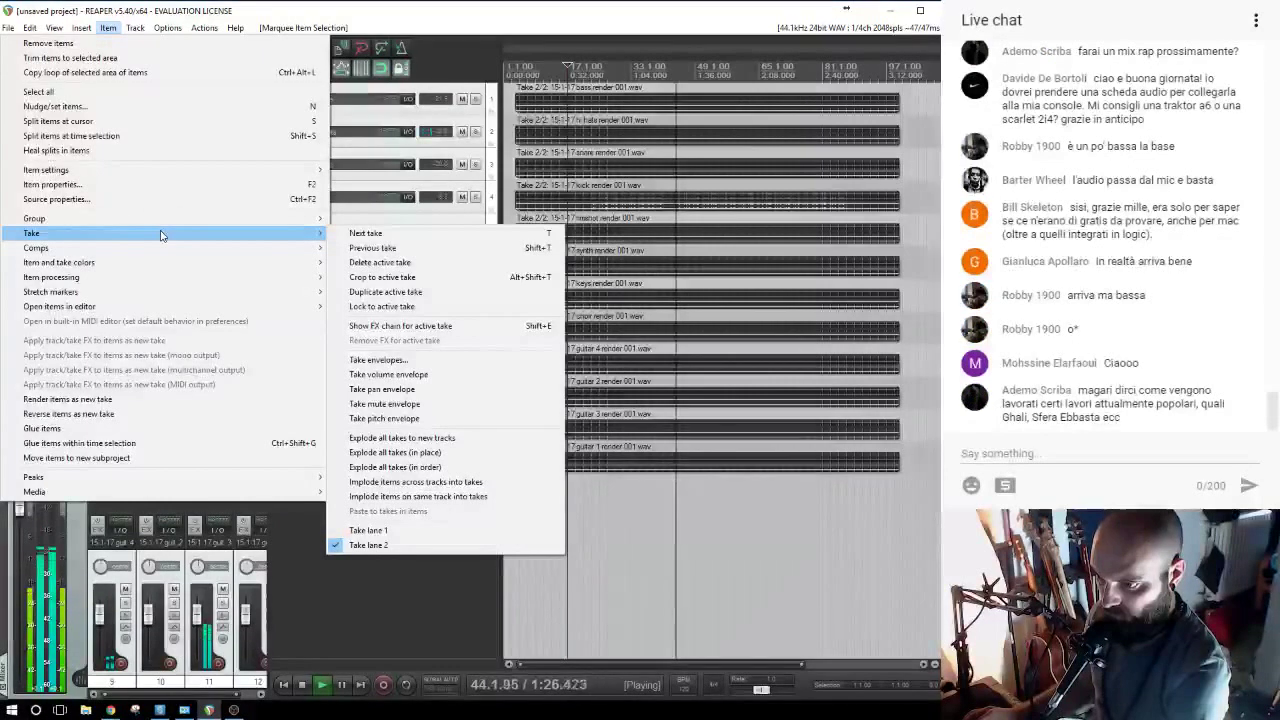
mouse_move(165, 250)
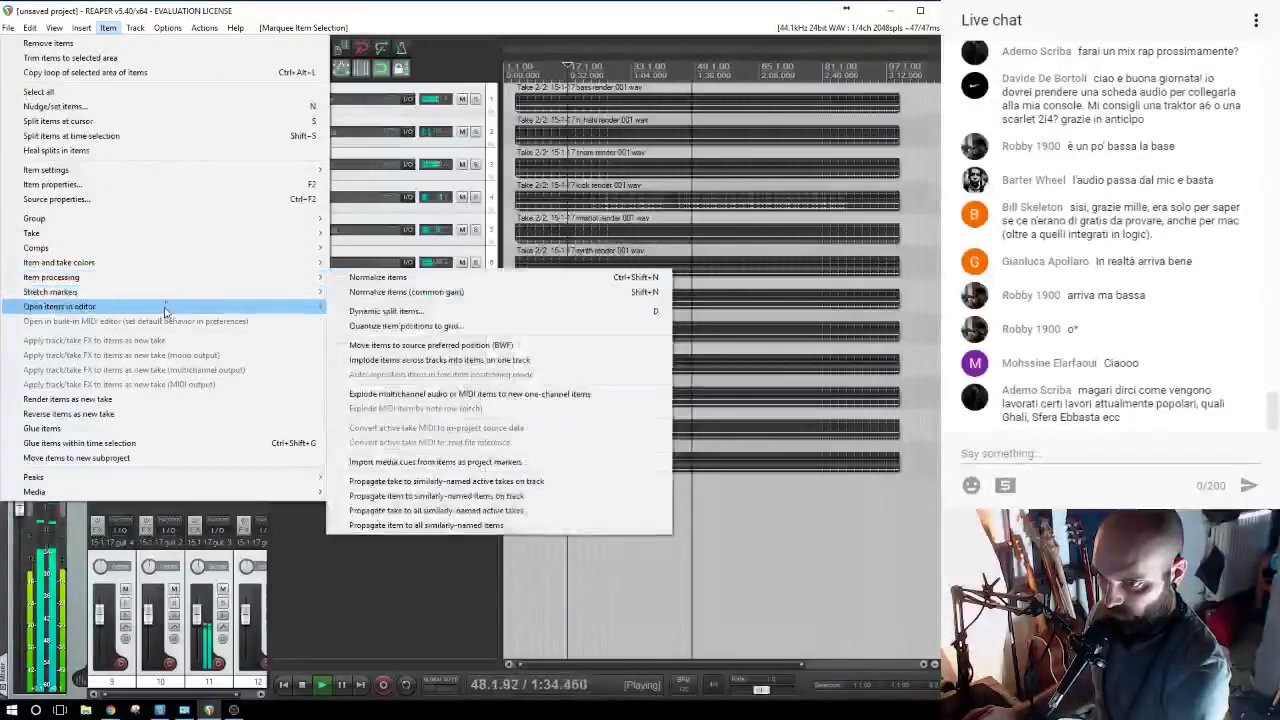
Assign a random color to the snare track.
mouse_move(166, 310)
left_click(346, 175)
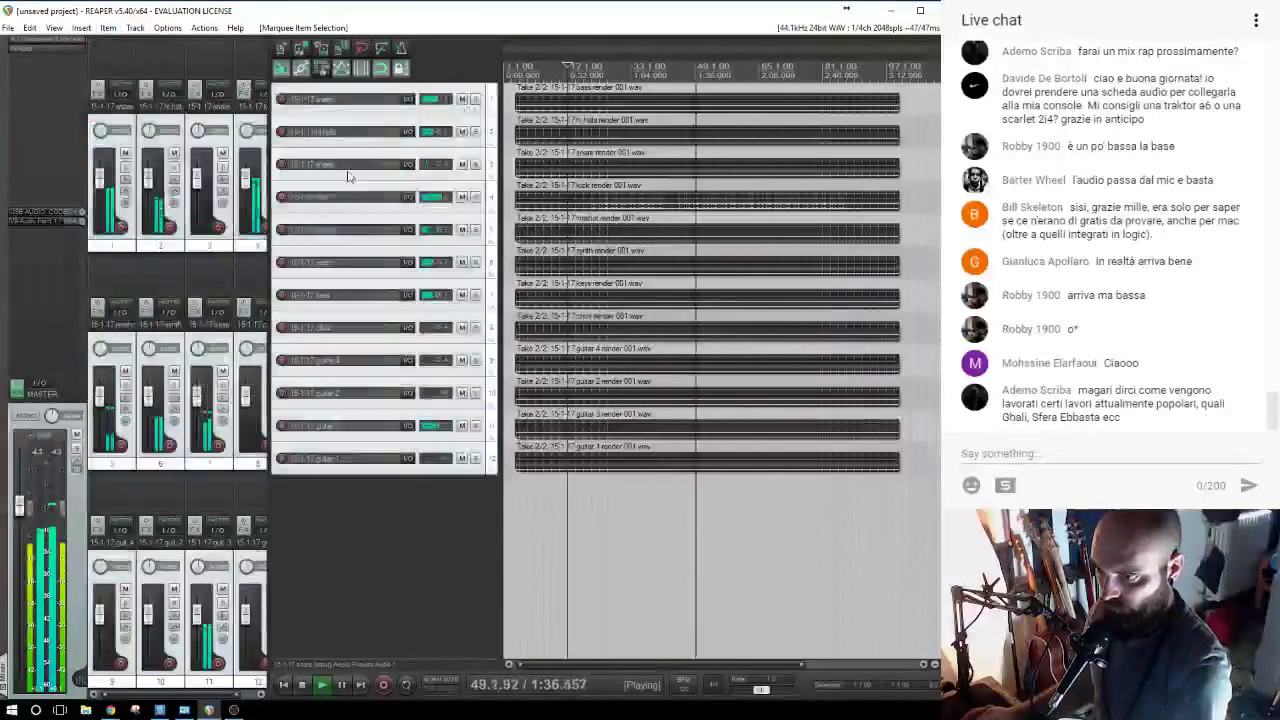
right_click(348, 176)
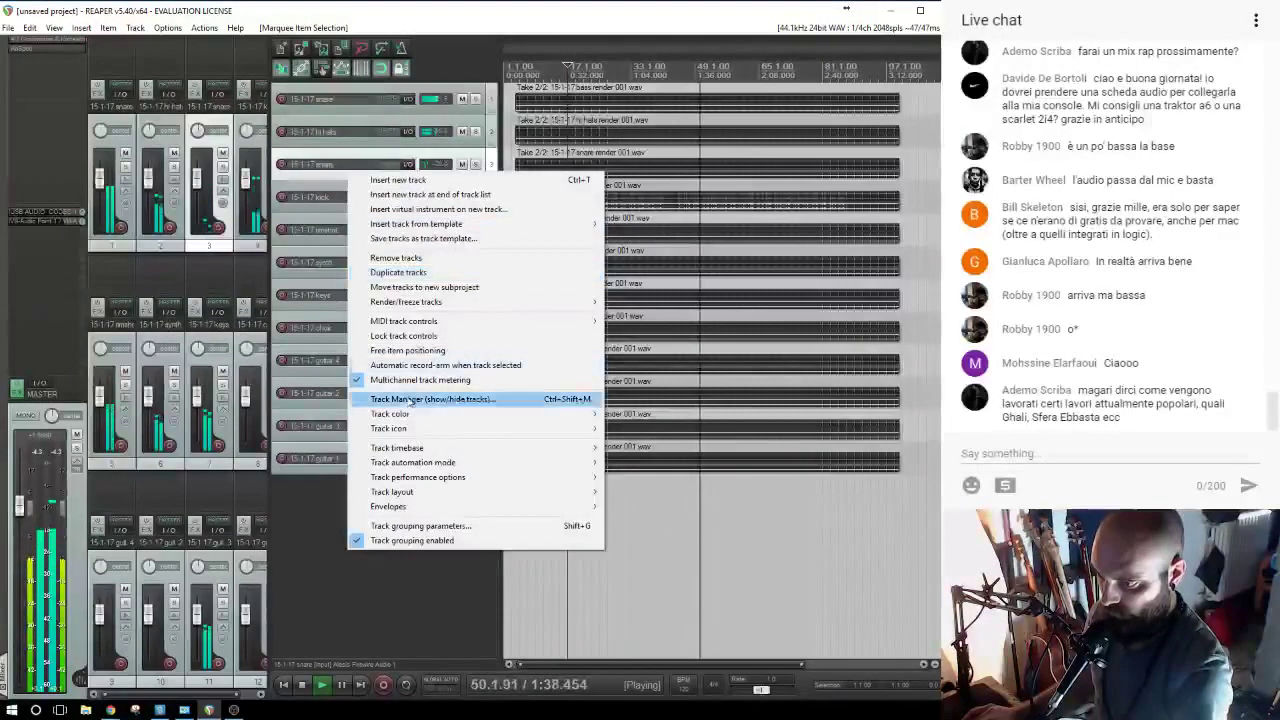
mouse_move(410, 418)
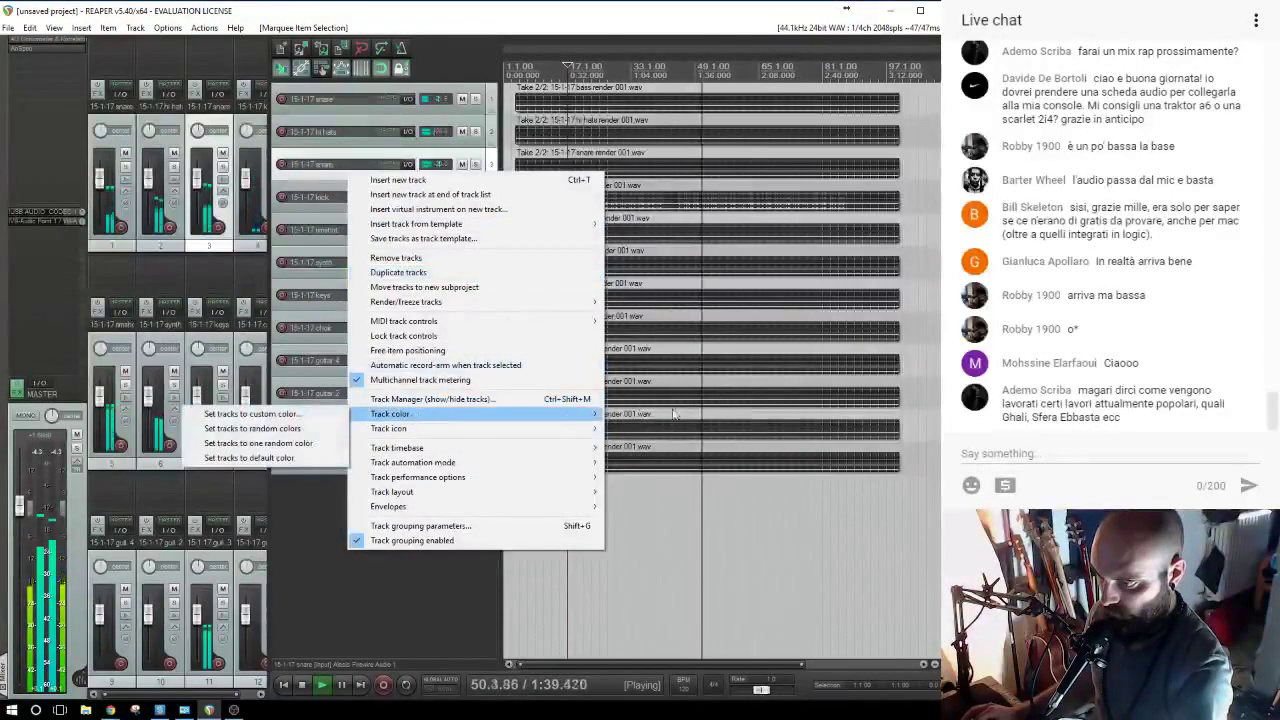
left_click(306, 432)
Assign random colors to all twelve tracks and clear the track selection.
right_click(290, 237)
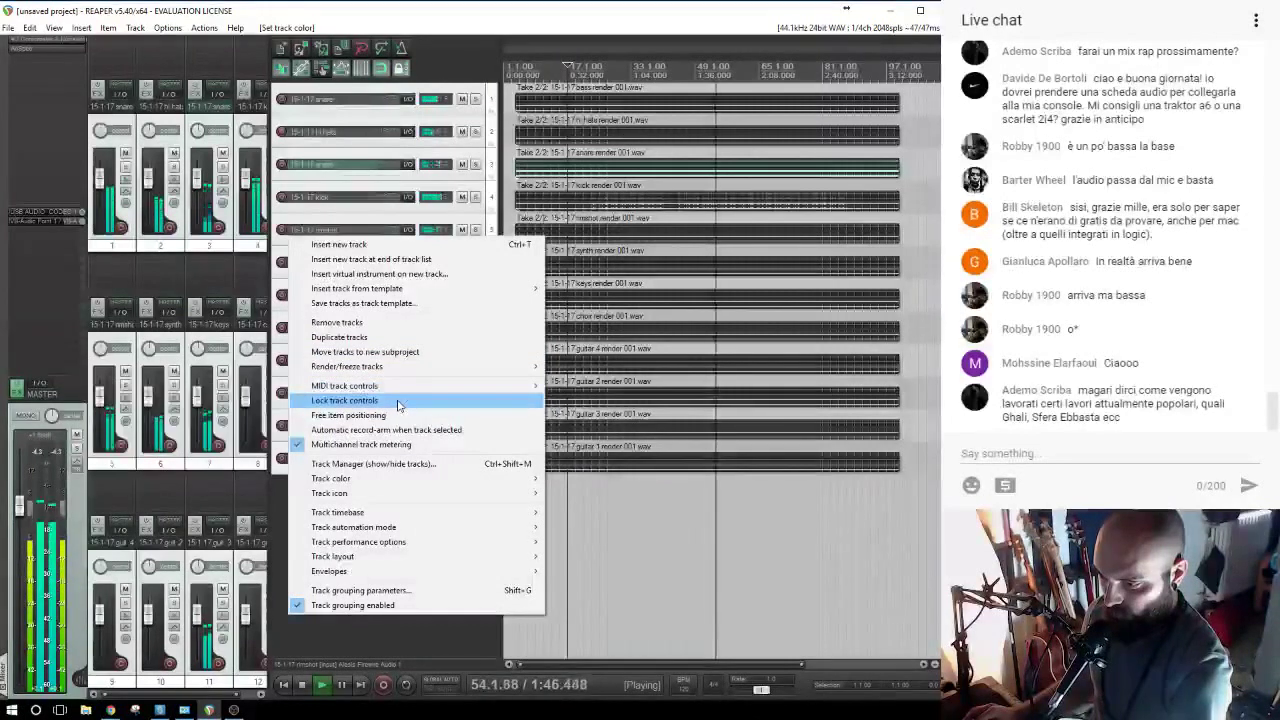
left_click(190, 492)
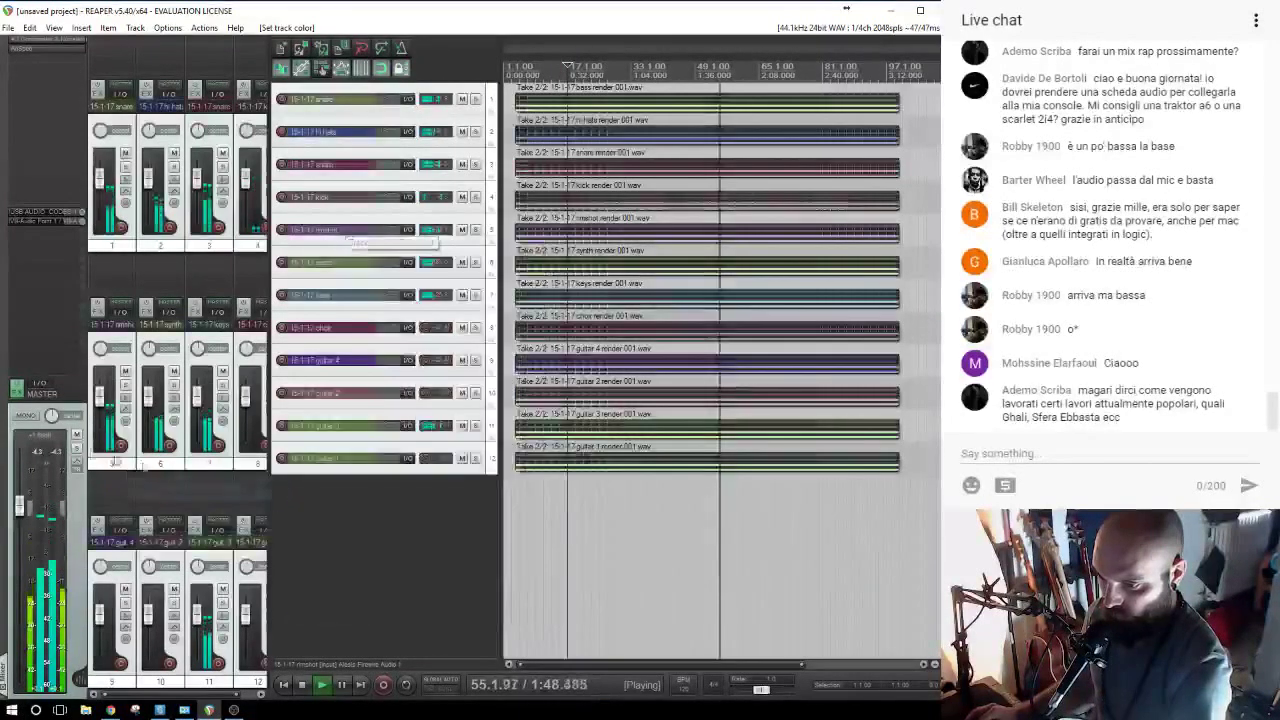
left_click(20, 468)
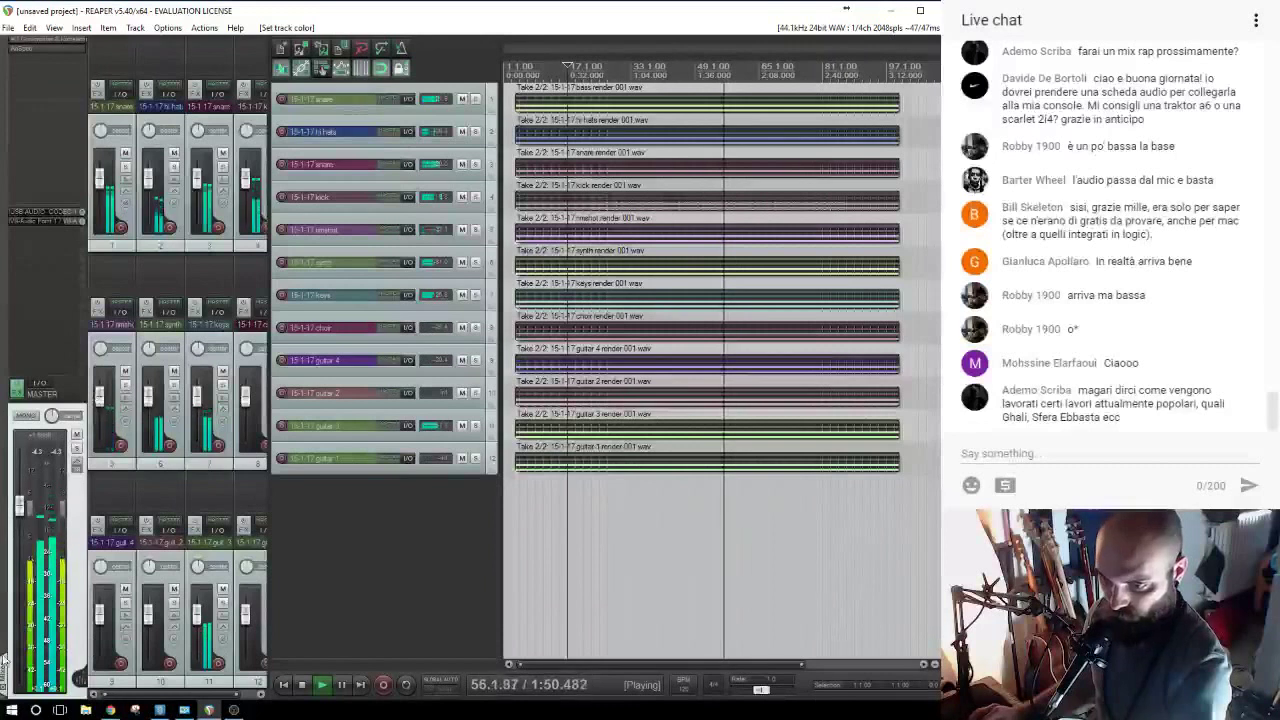
Stop the mixer from showing multiple rows of tracks, and make the mixer area slightly narrower.
right_click(4, 662)
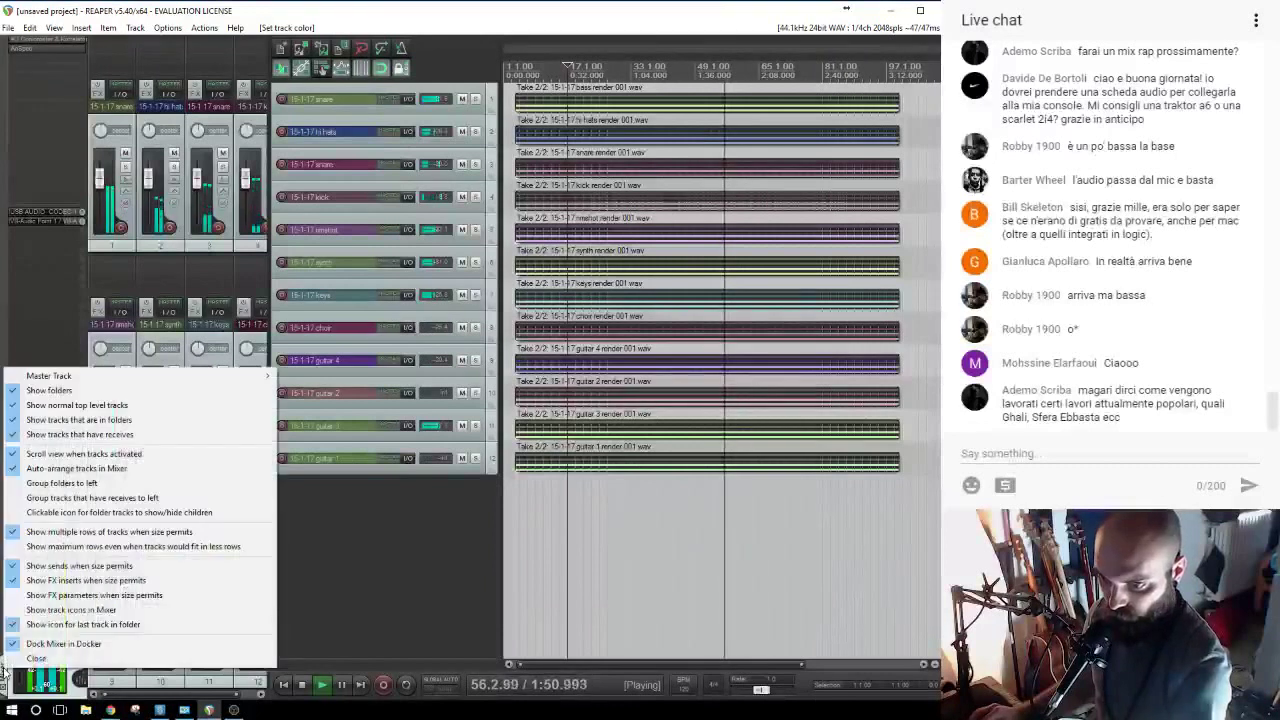
left_click(88, 535)
left_click_drag(272, 462, 237, 462)
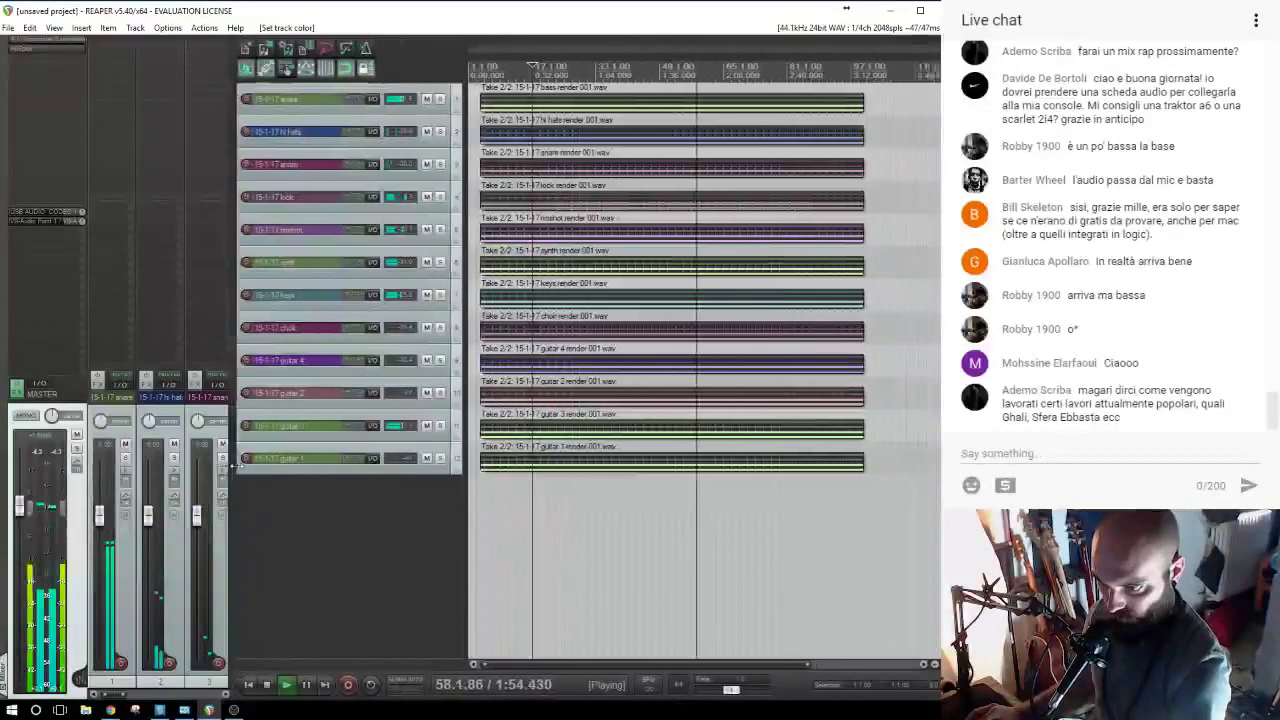
Select the synth, rimshot and first tracks in turn to check their channels in the mixer.
left_click(297, 268)
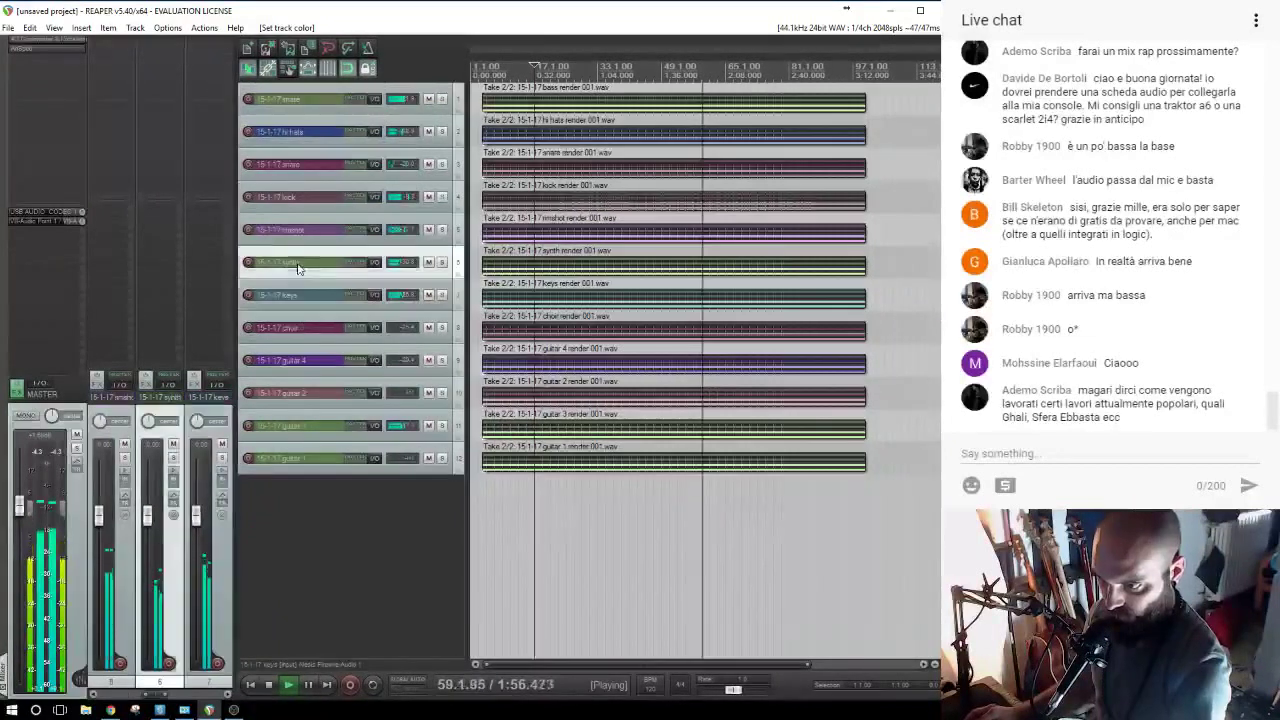
left_click(300, 233)
left_click(303, 100)
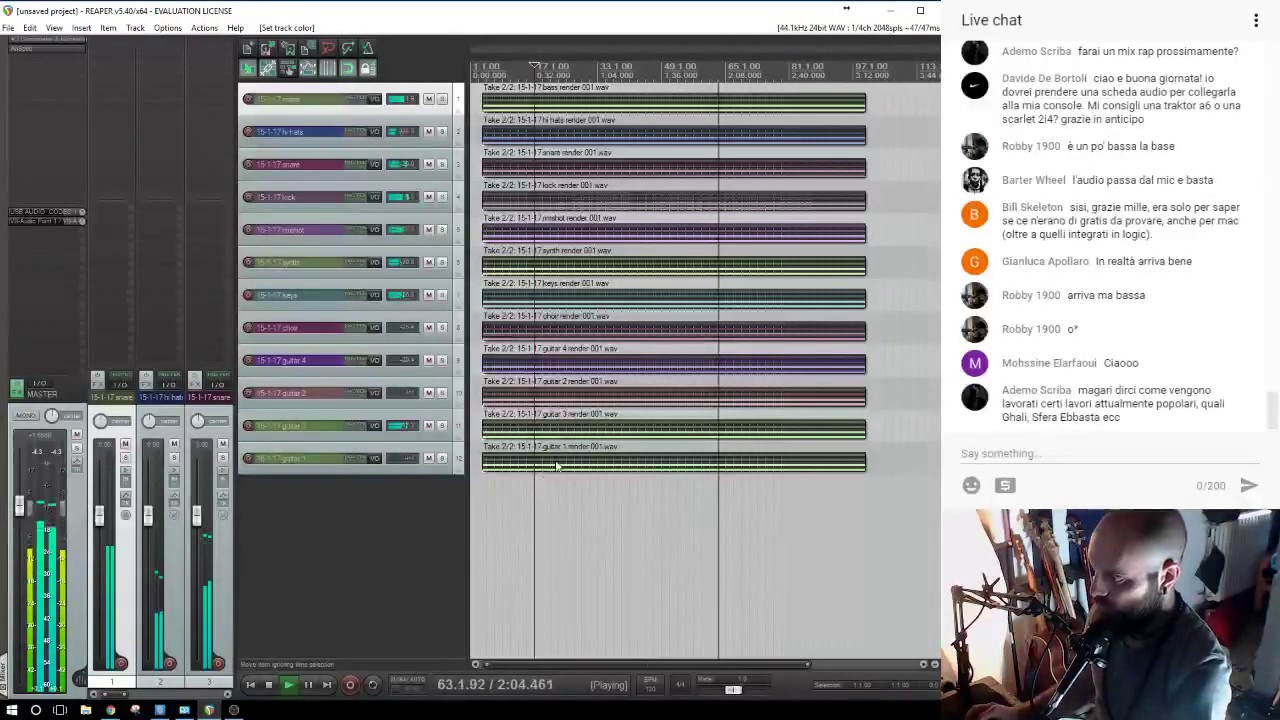
Stop playback, move the edit cursor to 4.1.00 where the clips begin, and briefly audition the opening.
key("space")
scroll(517, 497, "up", 3)
left_click(517, 497)
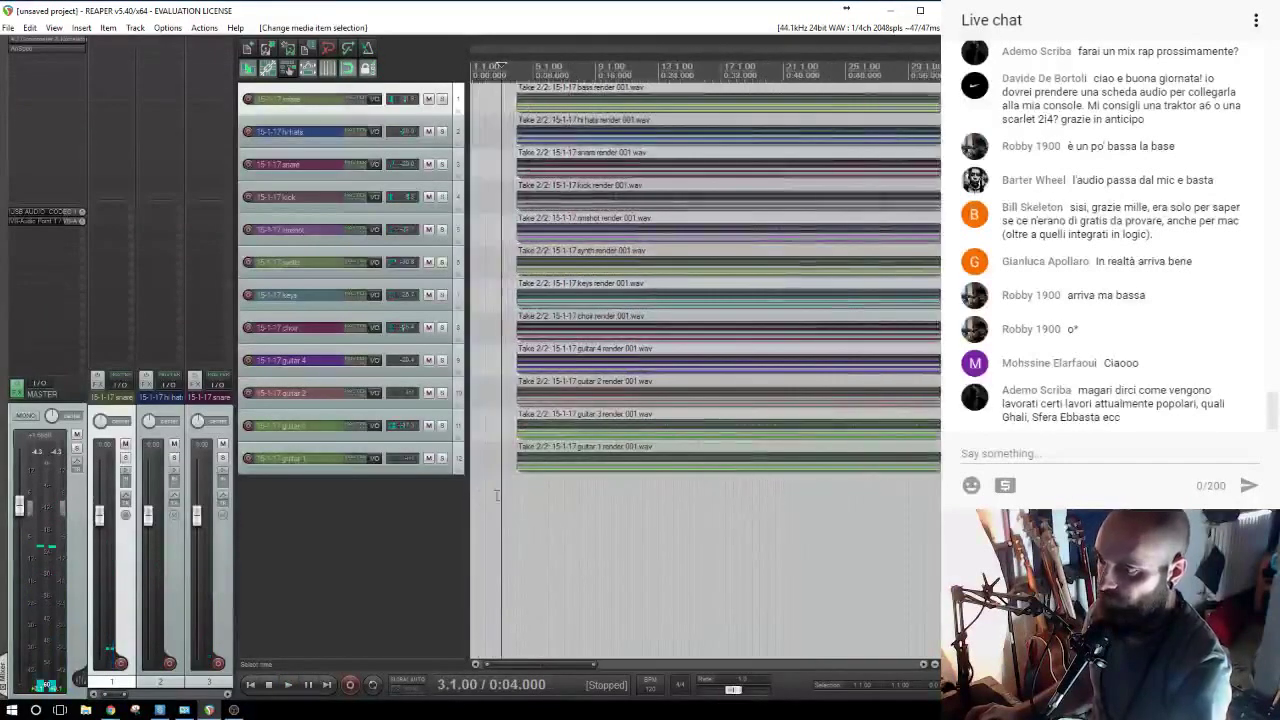
scroll(519, 495, "down", 3)
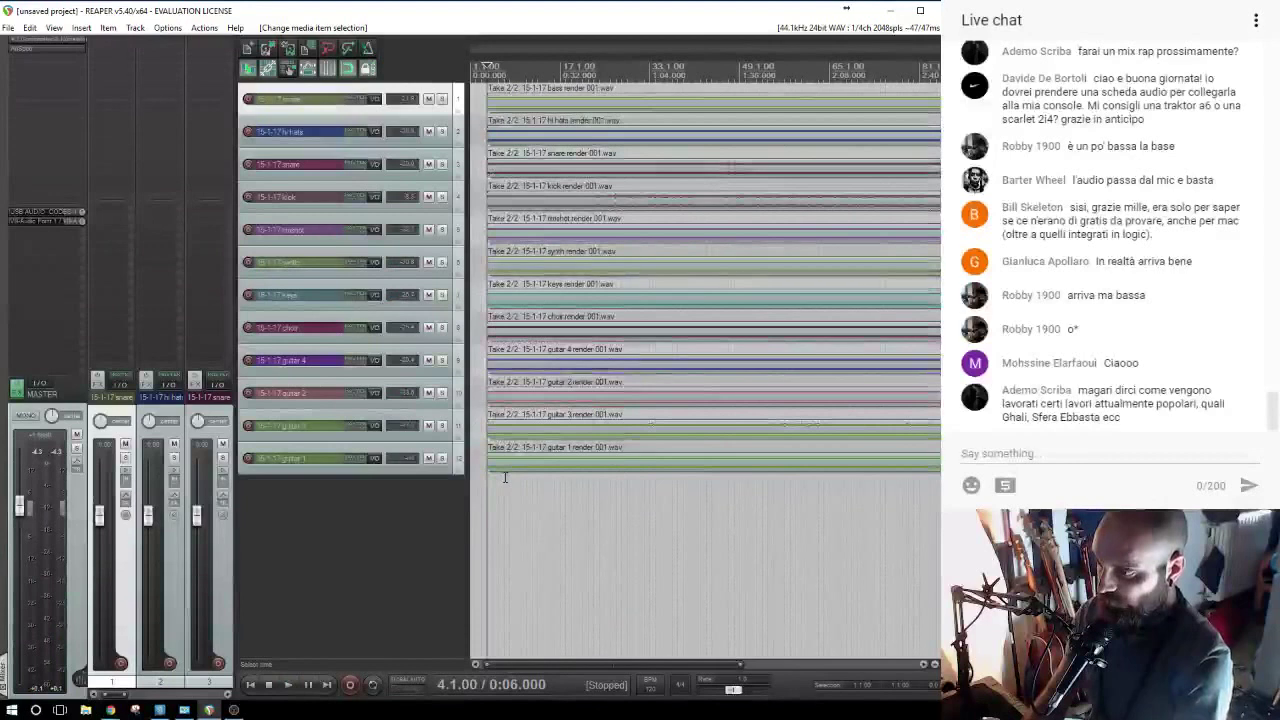
key("space")
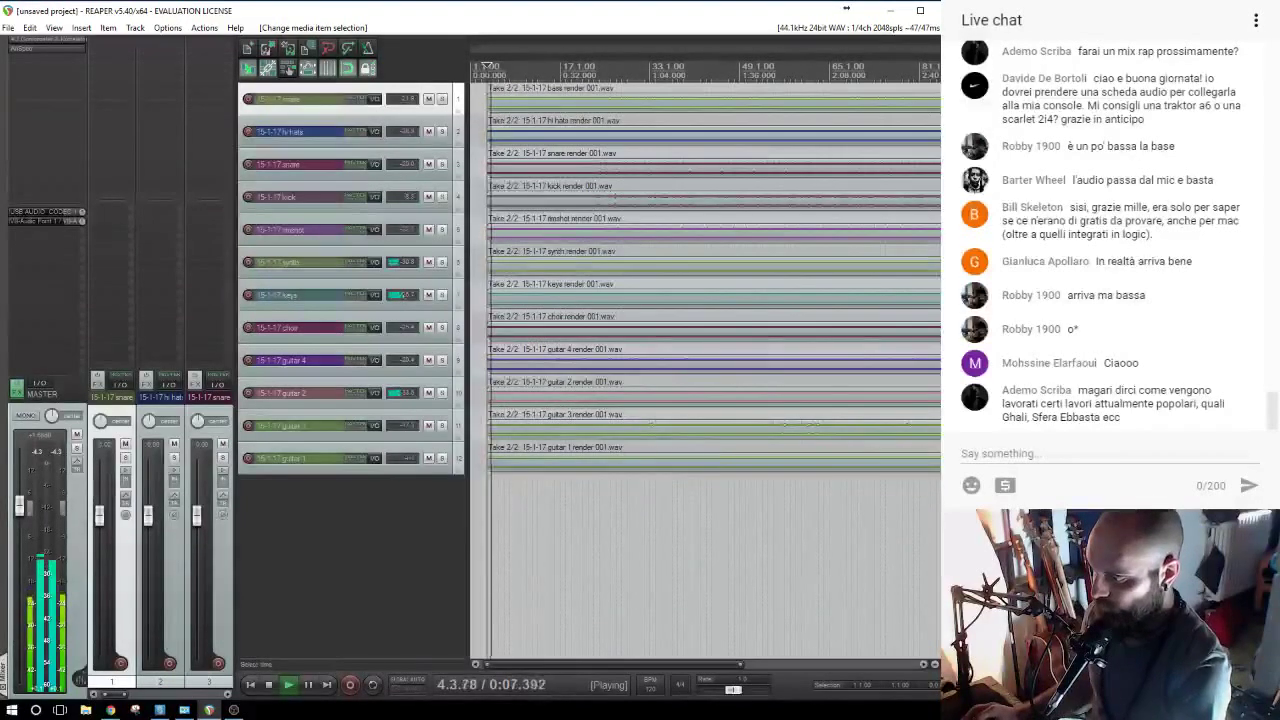
key("space")
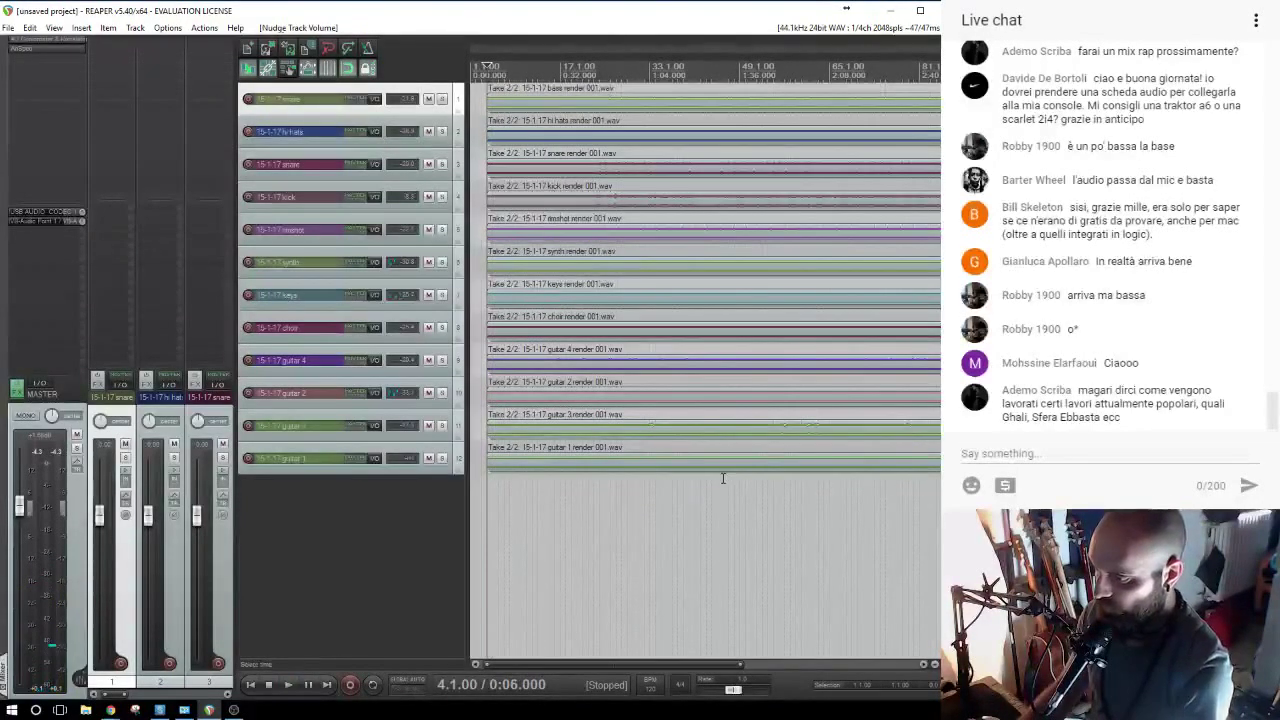
Increase the height of all tracks and enlarge the waveforms' amplitude display.
scroll(722, 479, "up", 2)
scroll(722, 479, "up", 2)
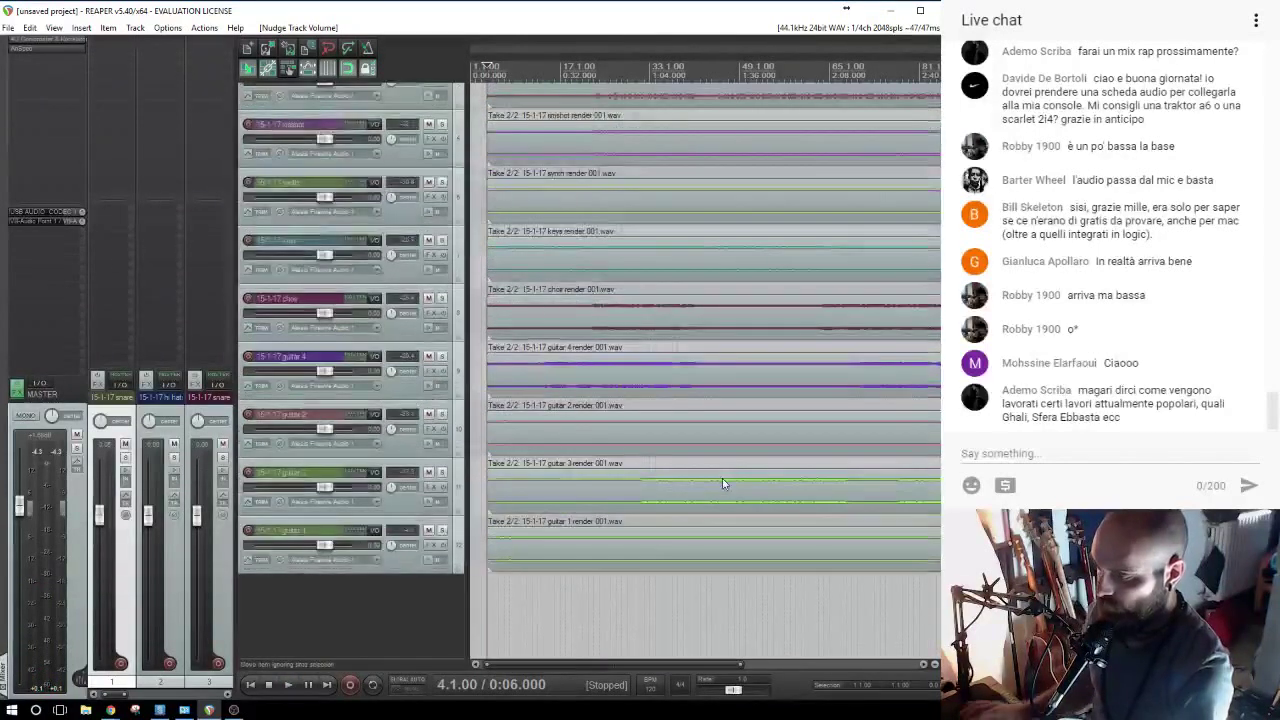
scroll(722, 478, "up", 2)
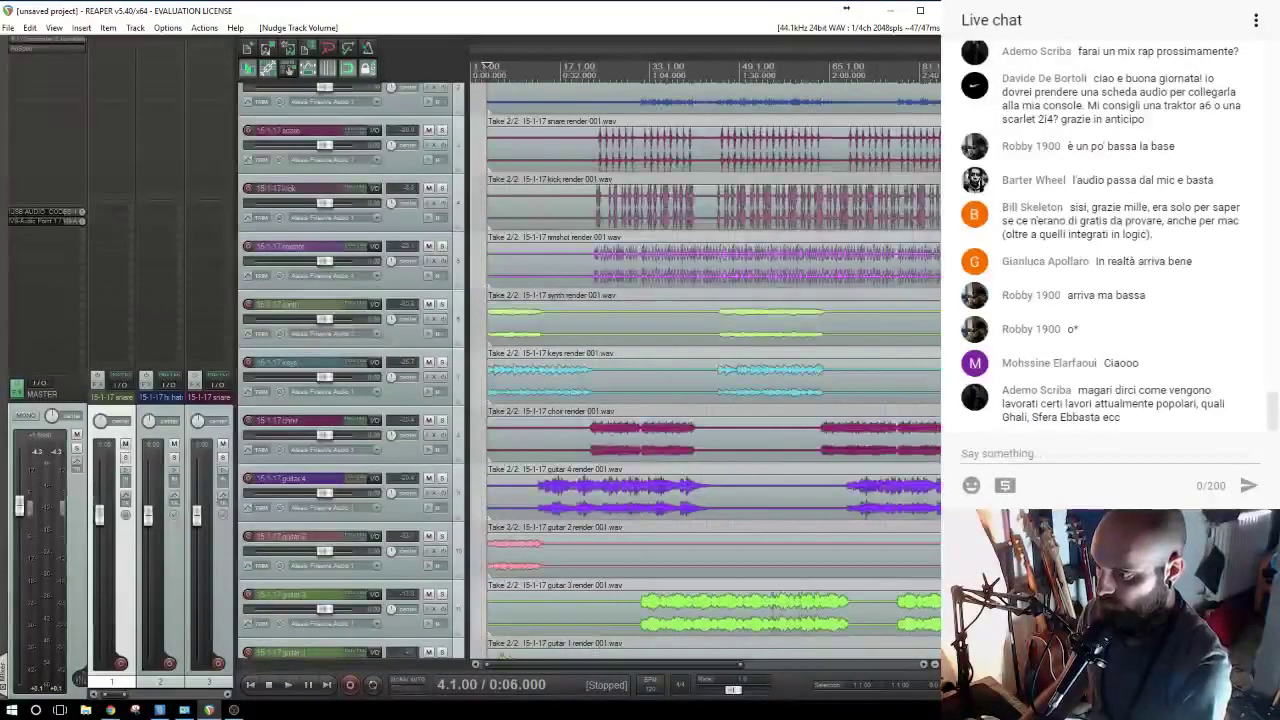
Play the song's opening and listen to the synth and keys tracks individually in solo, clearing each solo.
key("space")
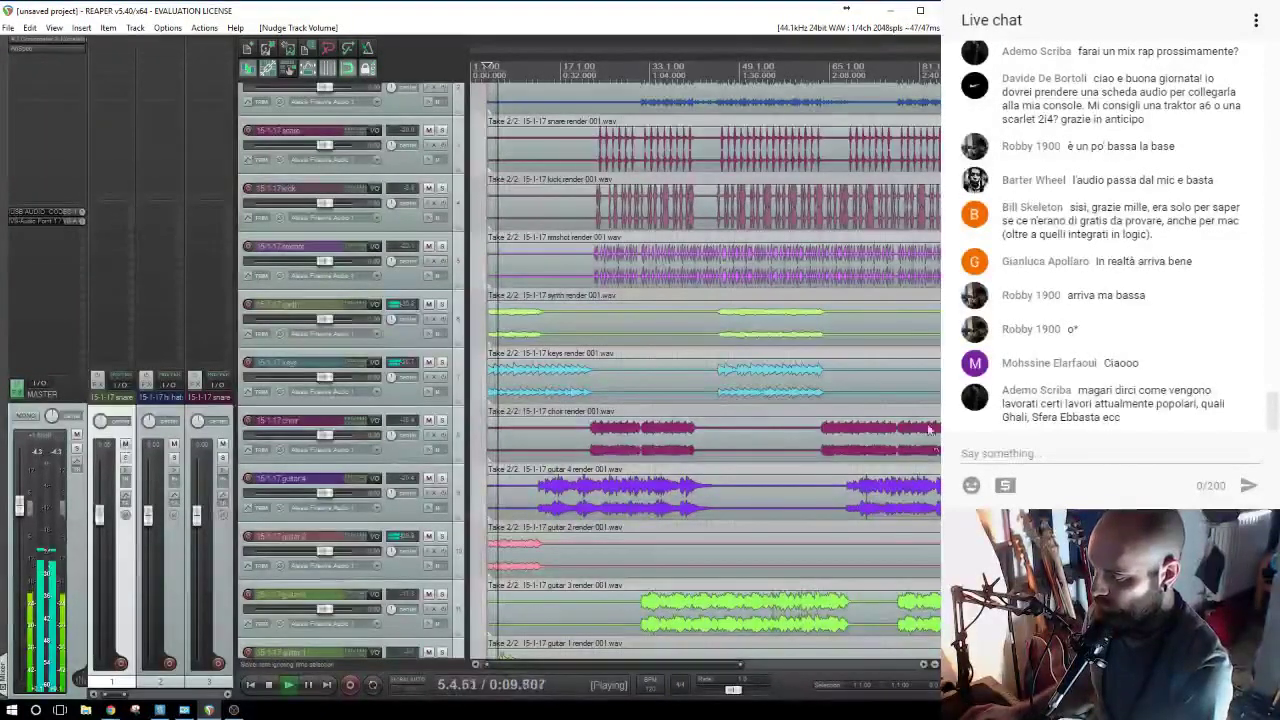
scroll(614, 302, "up", 3)
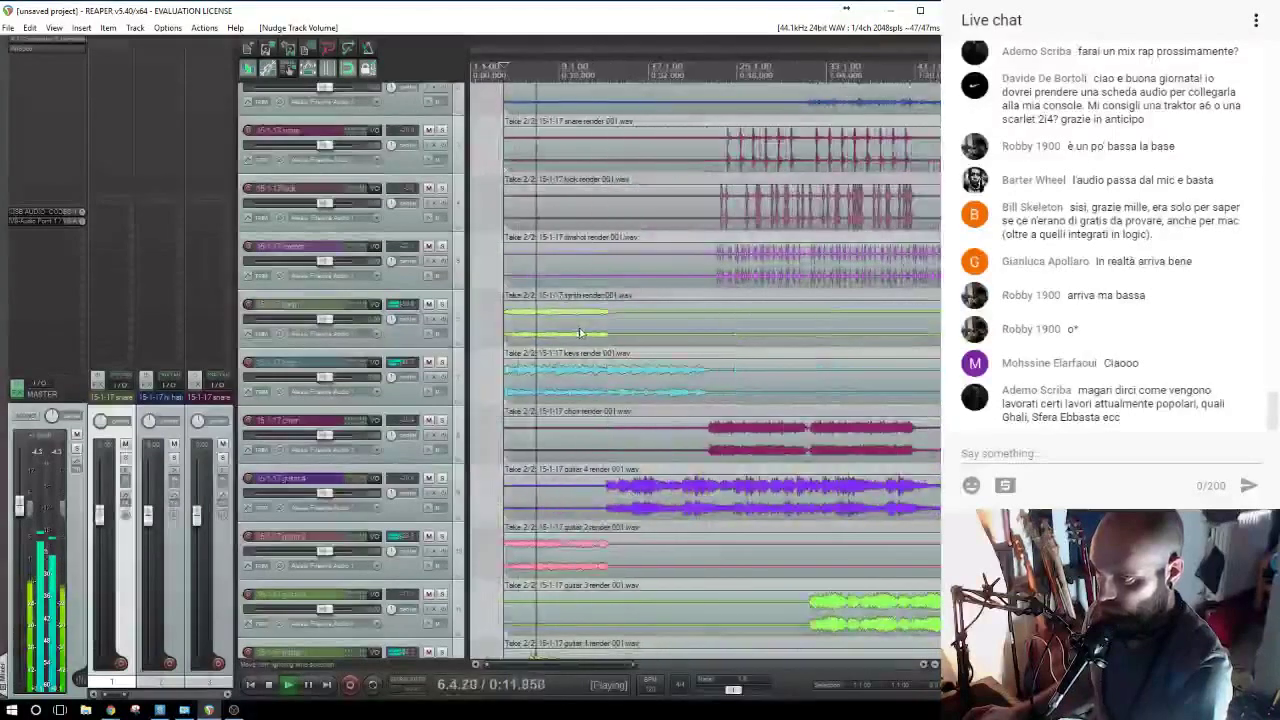
left_click(442, 305)
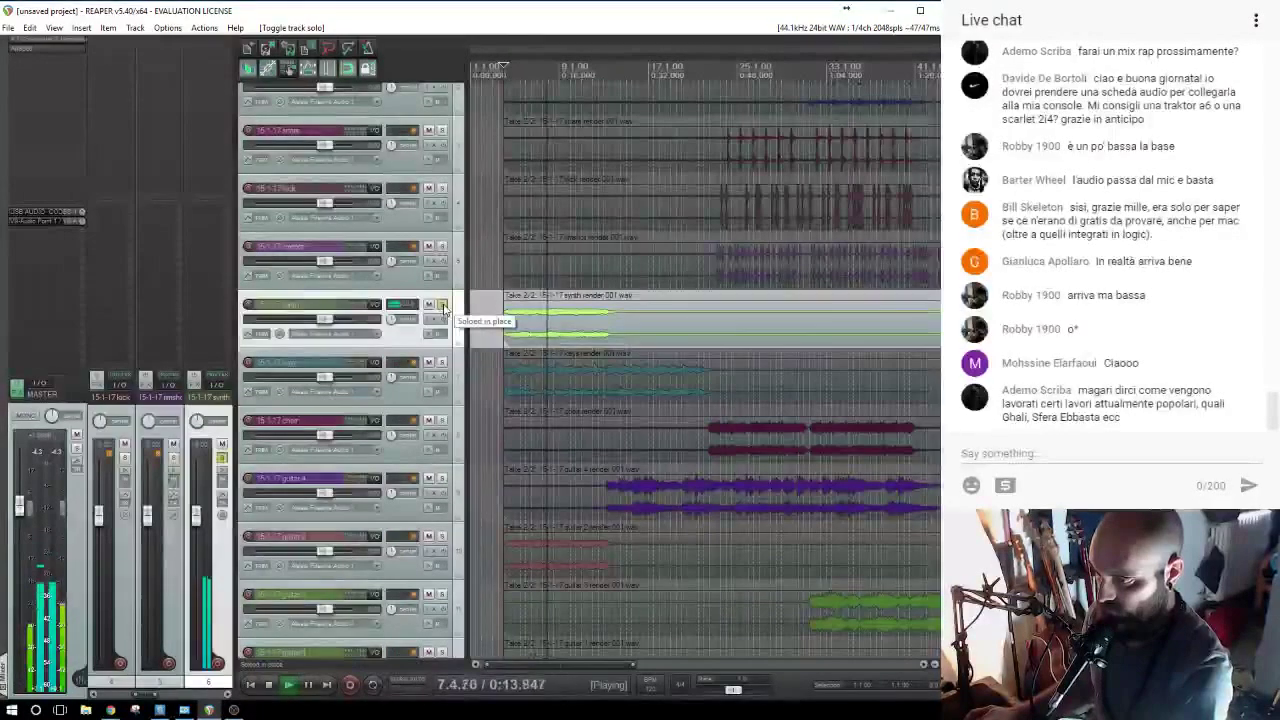
left_click(442, 305)
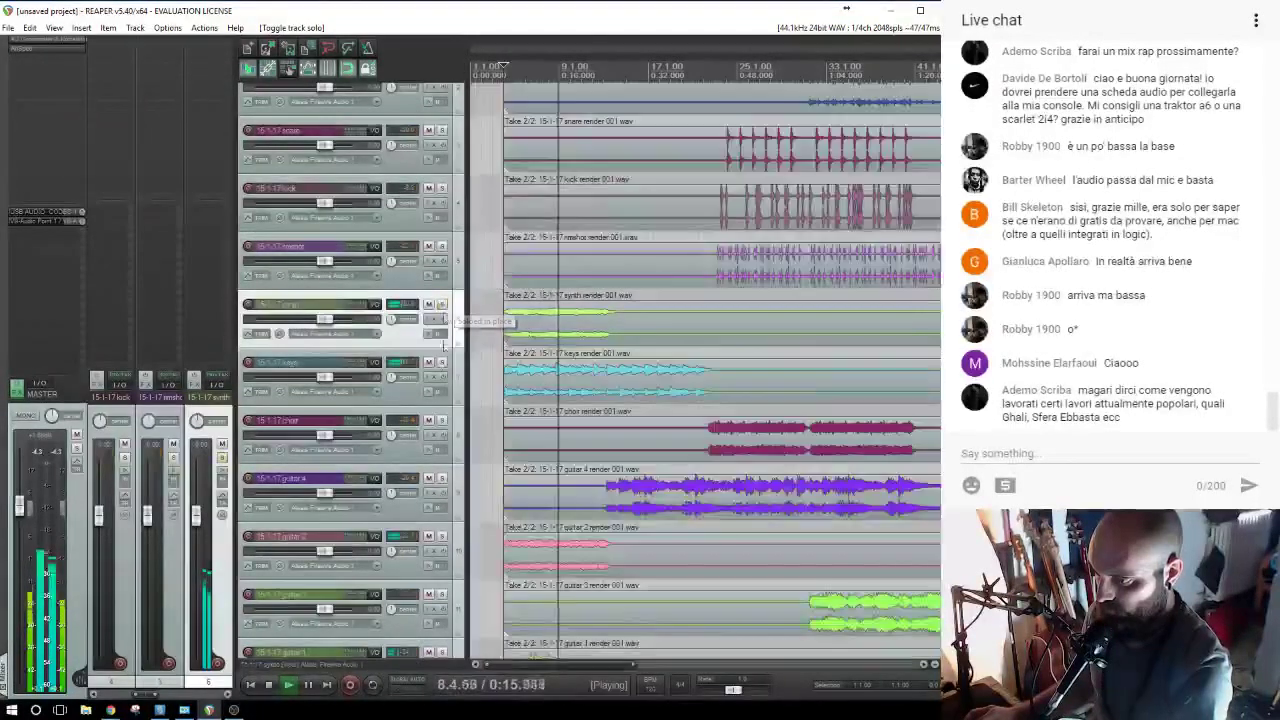
left_click(442, 363)
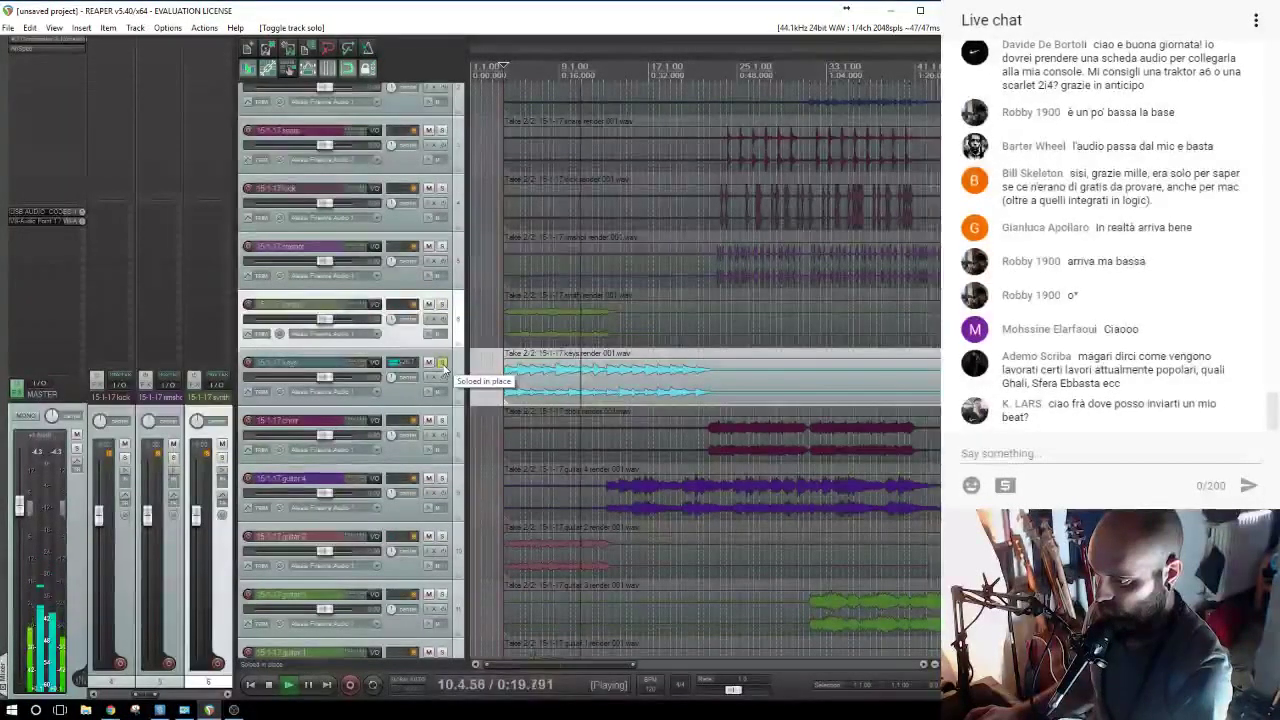
left_click(443, 365)
Restart playback from 4.1.00 with the guitar 2 track soloed, view its full length, and clear the solo.
key("space")
left_click(442, 538)
key("space")
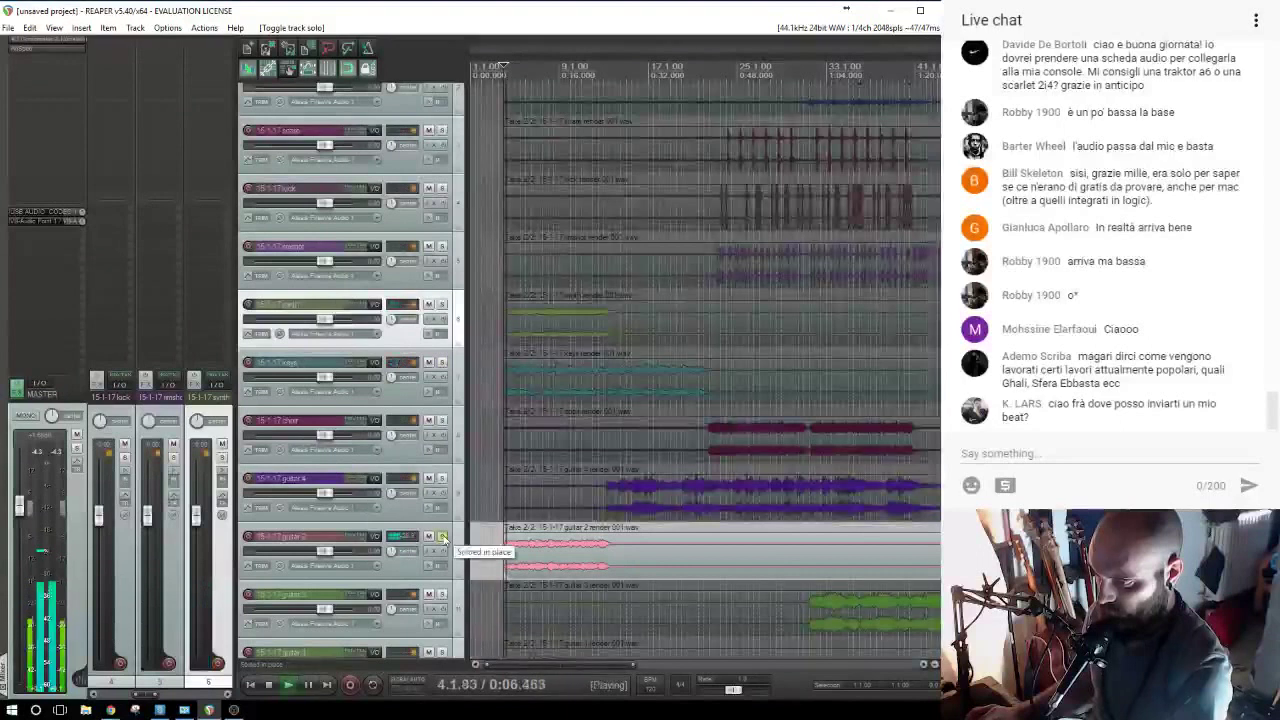
scroll(574, 549, "down", 2)
scroll(574, 550, "down", 4)
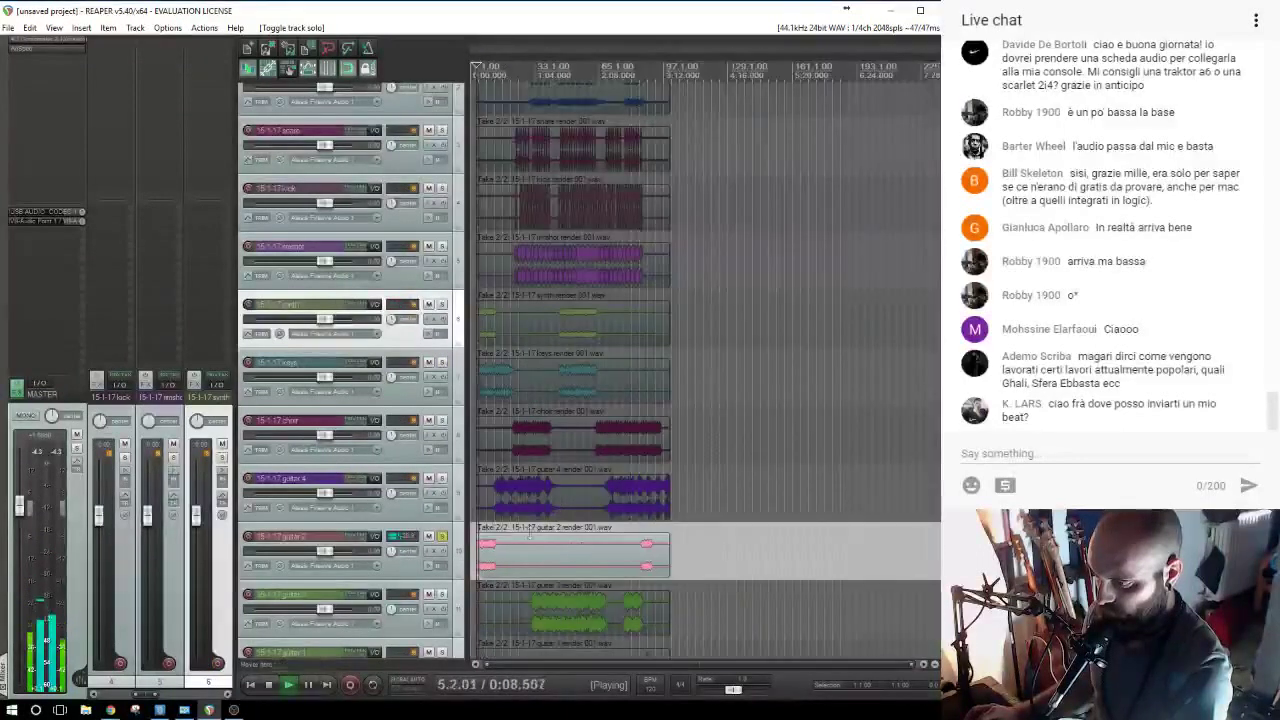
left_click(445, 538)
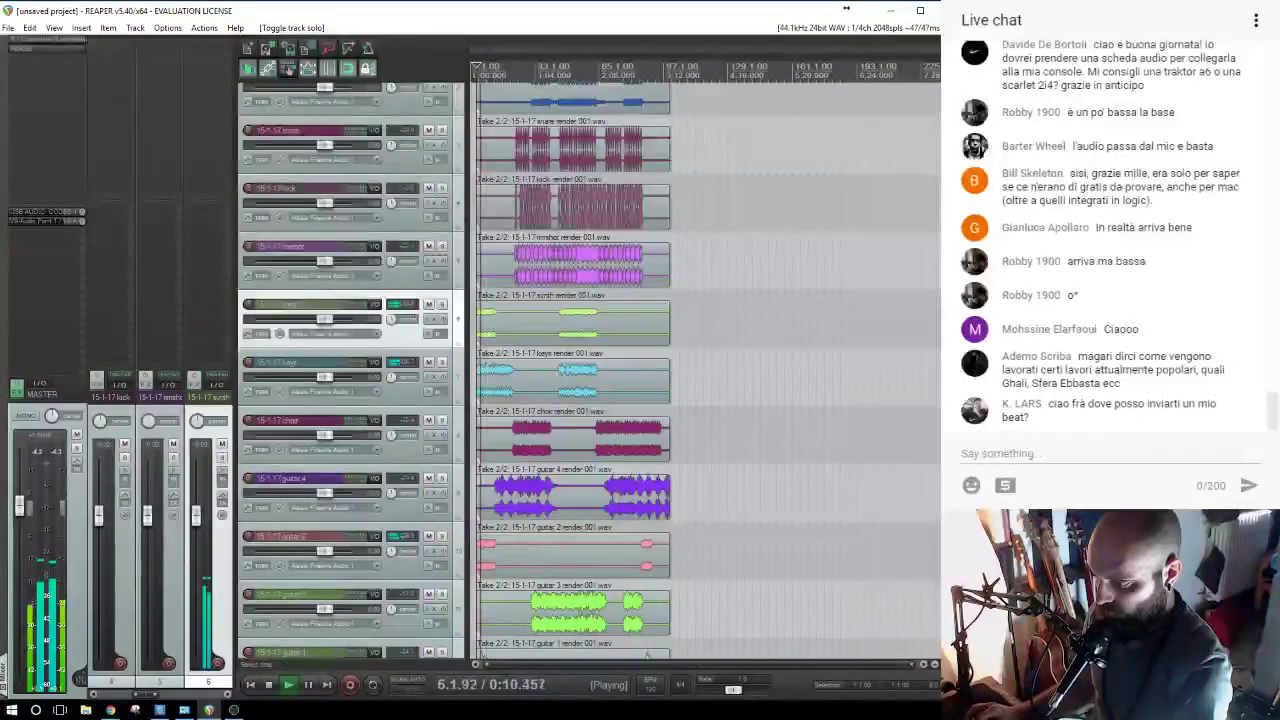
Play the rimshot track in solo from 25.1.00, viewing all twelve tracks, and clear its solo.
scroll(500, 545, "down", 2)
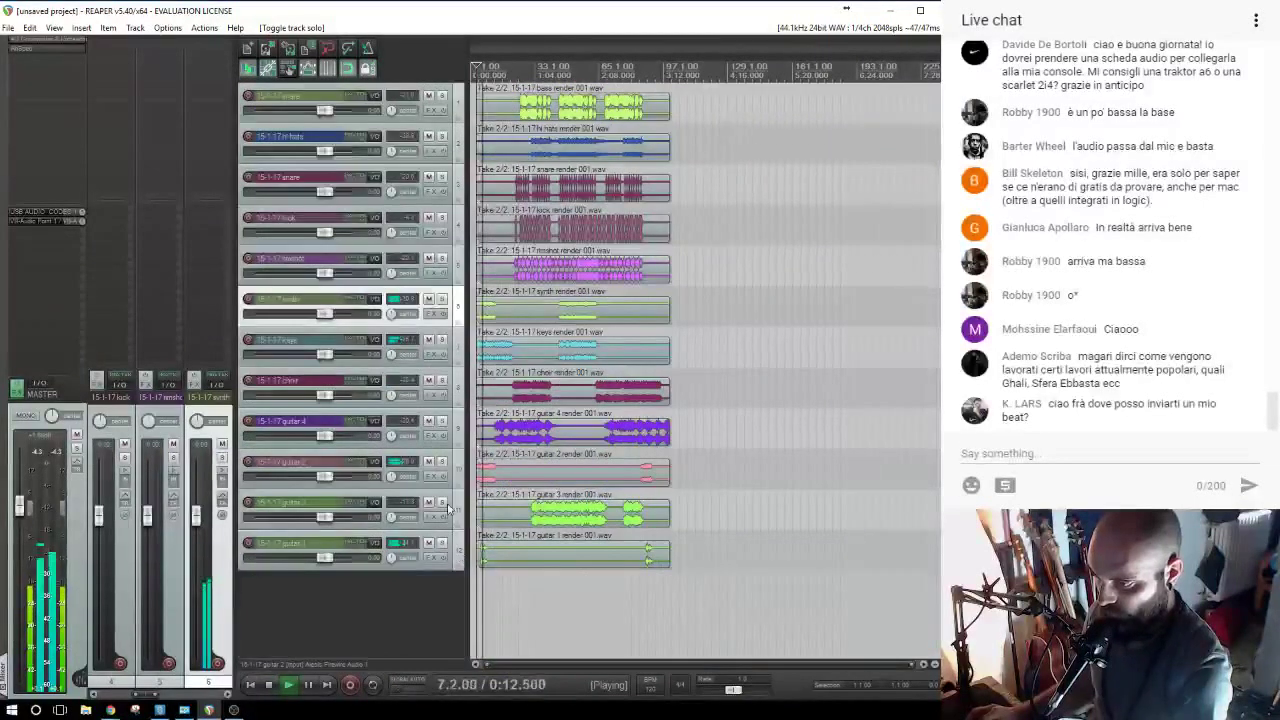
left_click(441, 258)
left_click(518, 268)
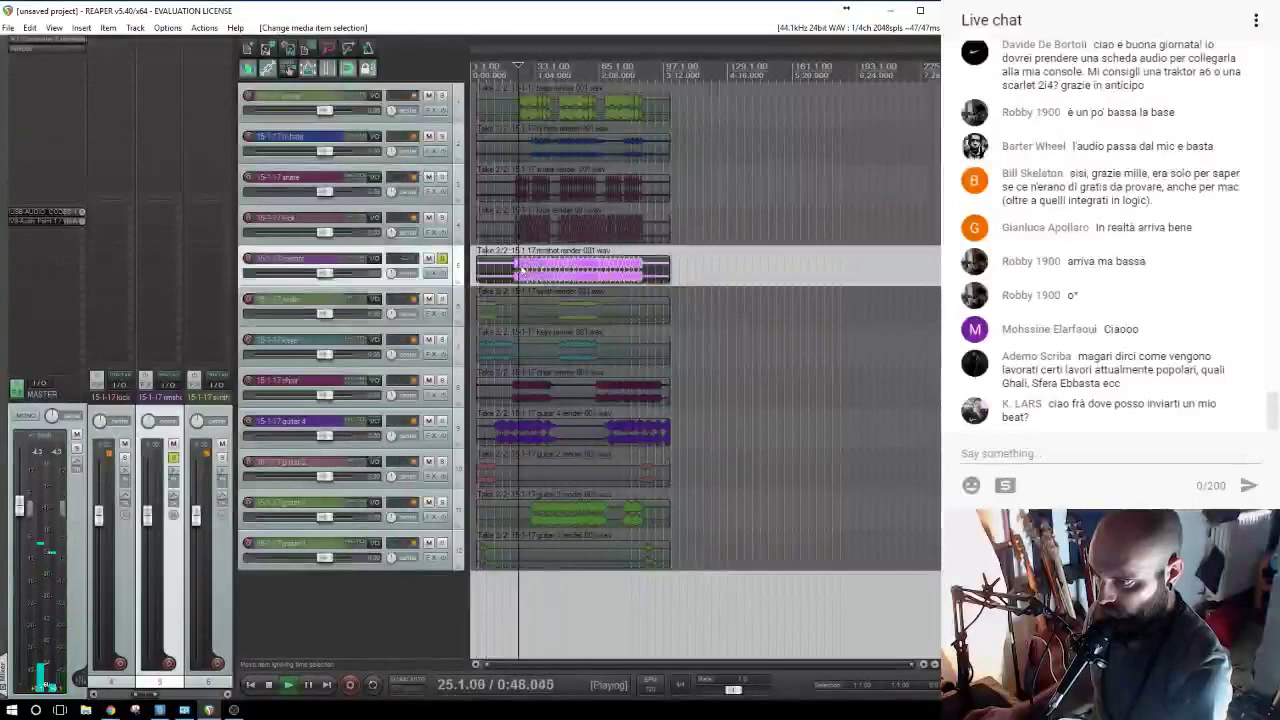
left_click(441, 258)
Listen to the kick track in solo from 29.1.00, clear its solo, and stop playback.
left_click(441, 217)
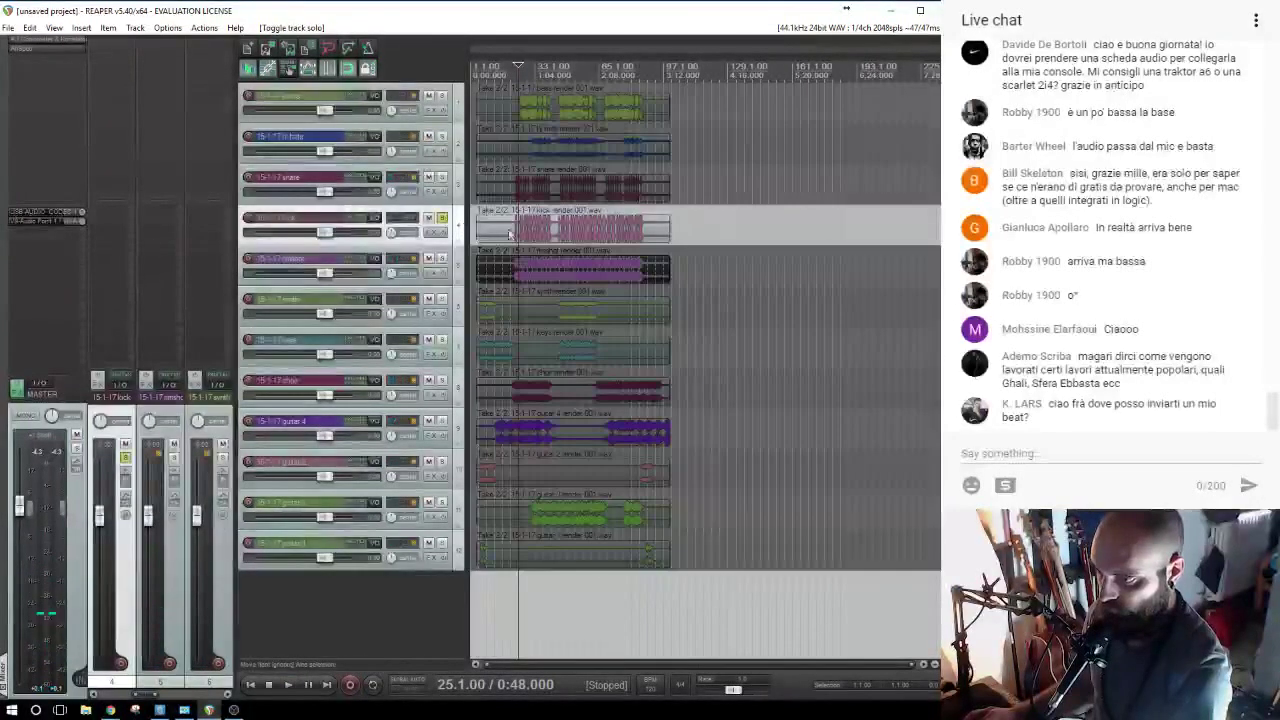
left_click(525, 232)
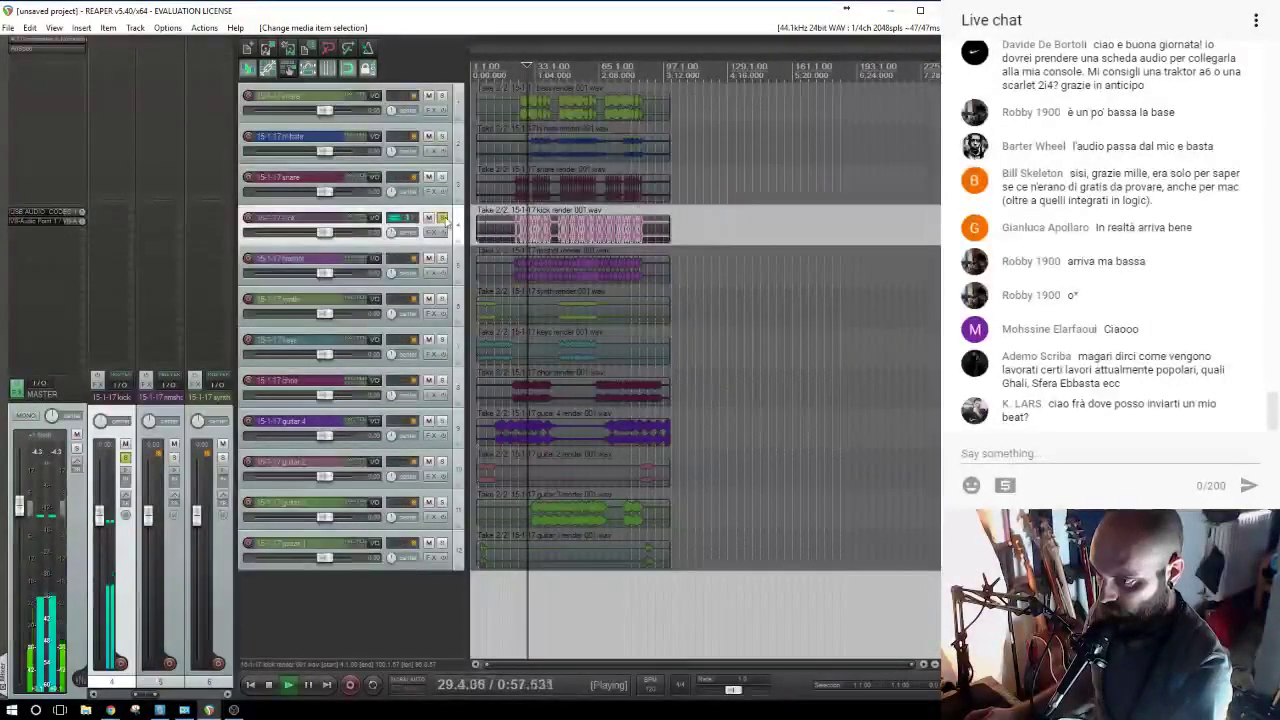
left_click(441, 217)
key("space")
Play the snare track in solo from 29.1.00 and switch the solo to the bass track.
left_click(441, 177)
left_click(524, 192)
key("space")
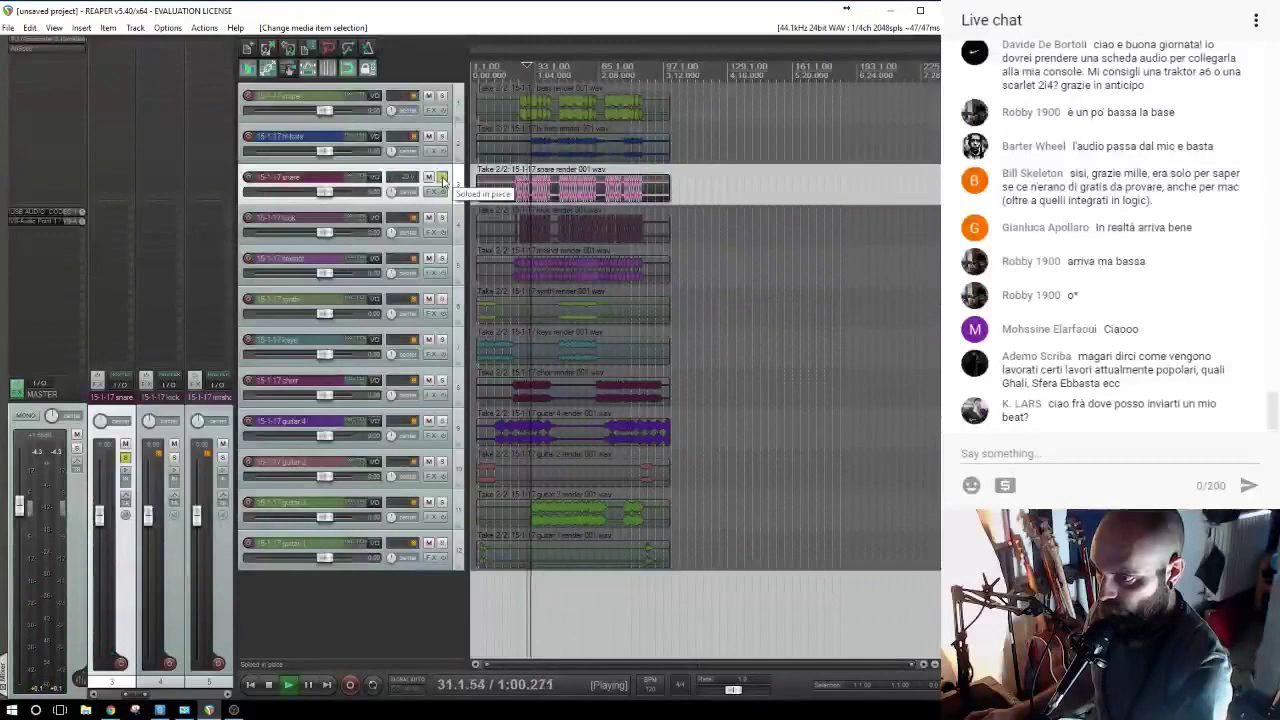
left_click(443, 96)
left_click(442, 177)
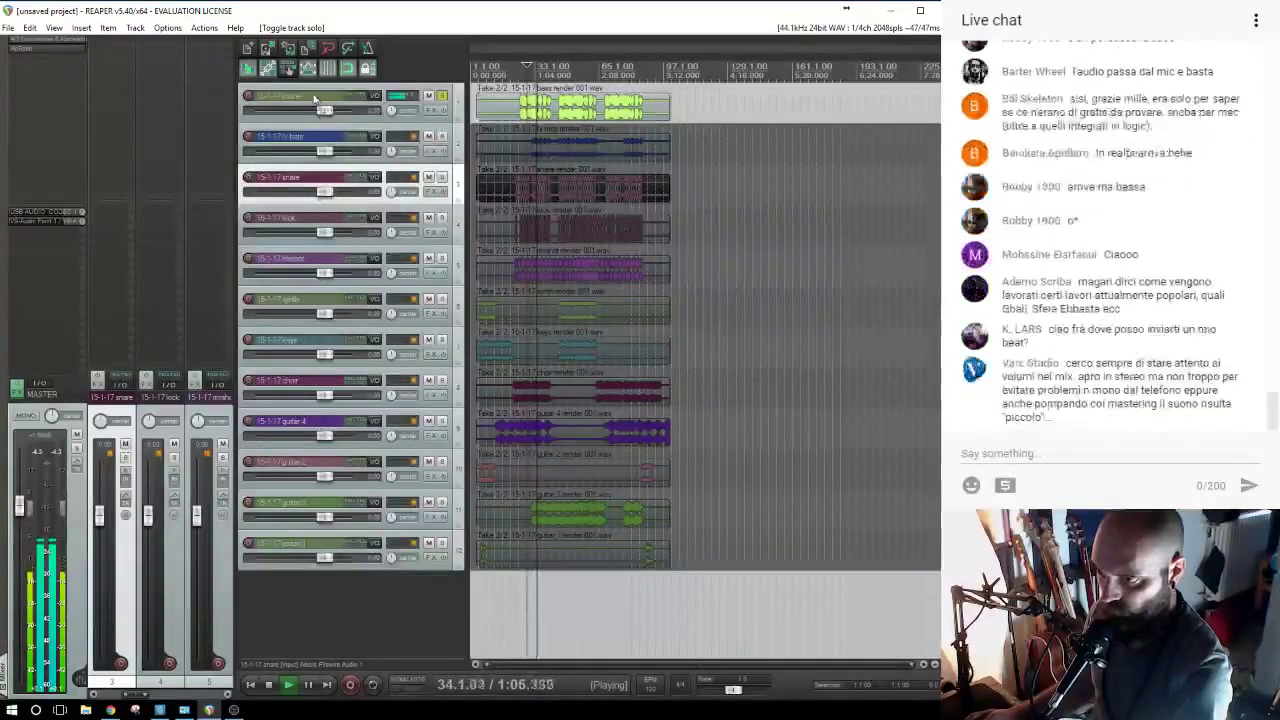
Rename the first track, which holds the bass clip, as 15-1-17 BASS.
double_click(312, 95)
left_click(312, 94)
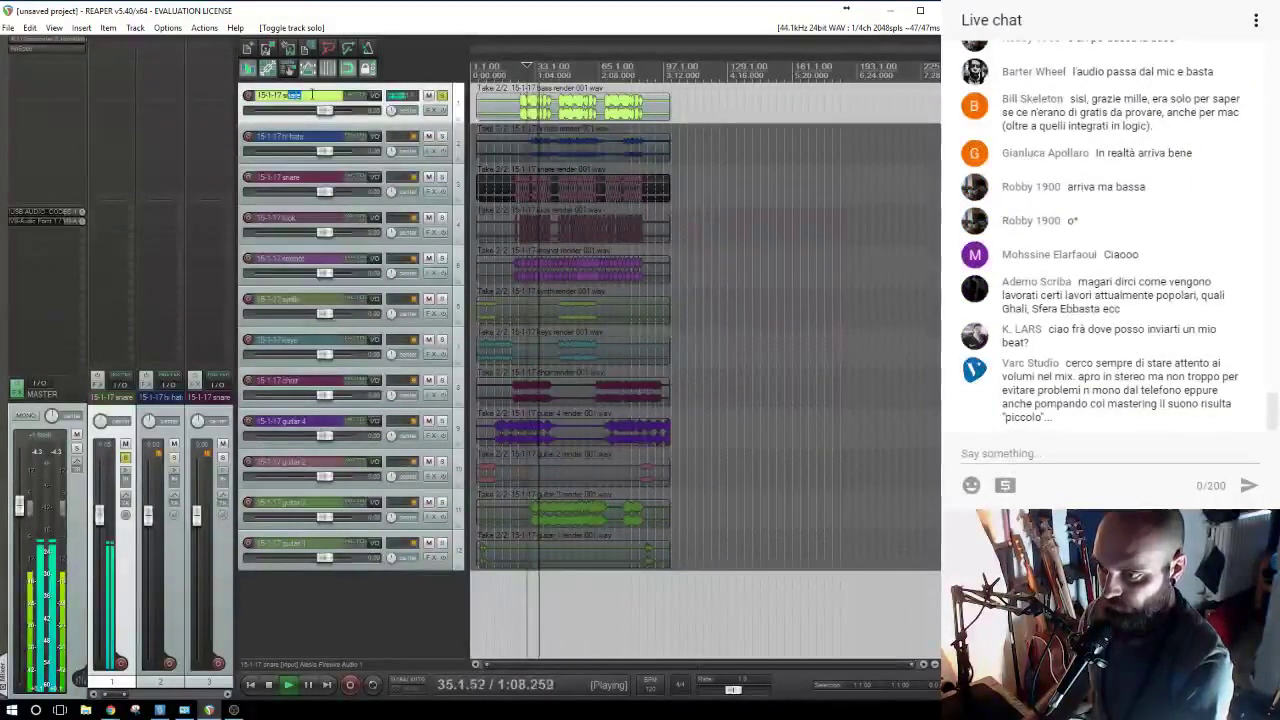
key("Return")
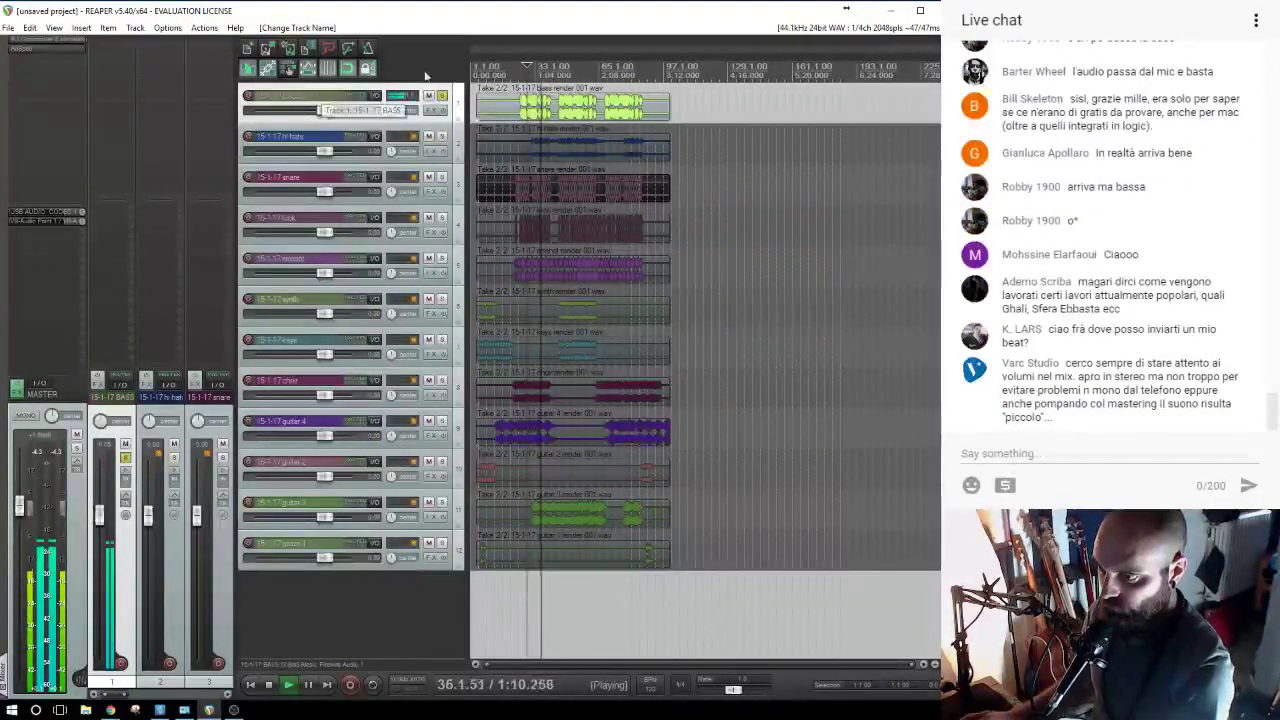
Clear the bass track's solo, listen to the full arrangement, and stop playback.
left_click(443, 97)
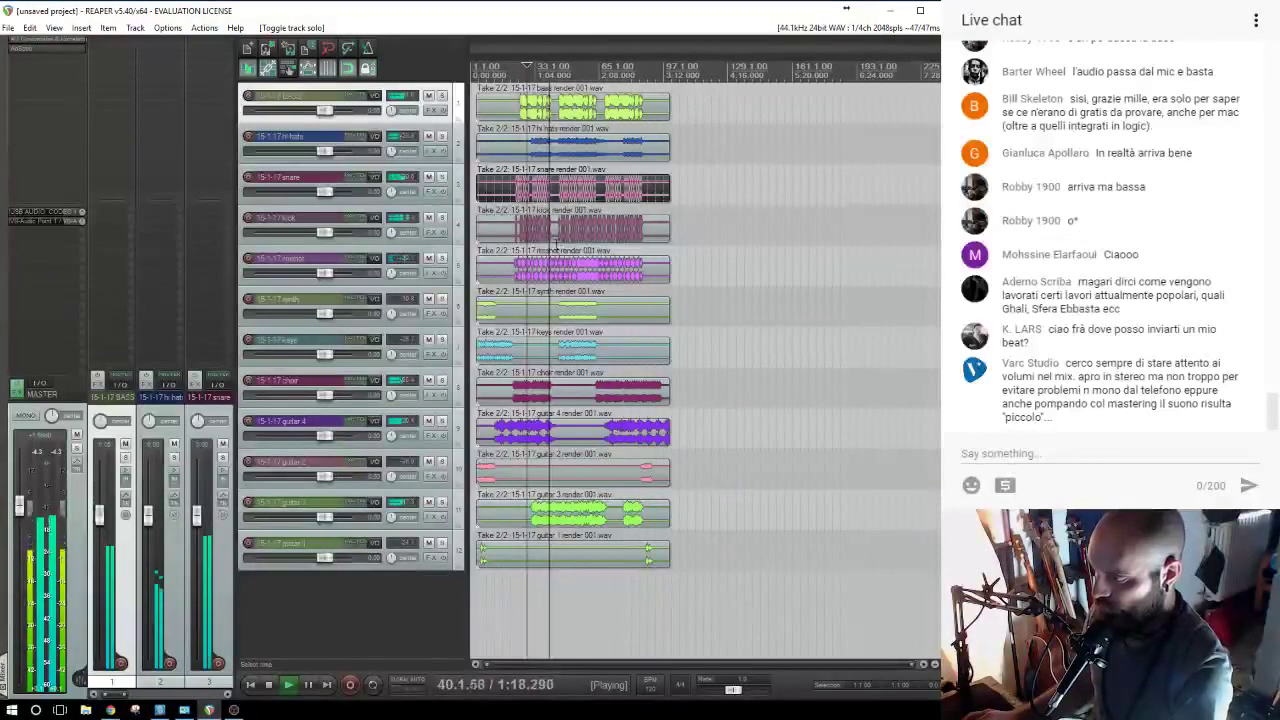
scroll(551, 170, "up", 2)
key("space")
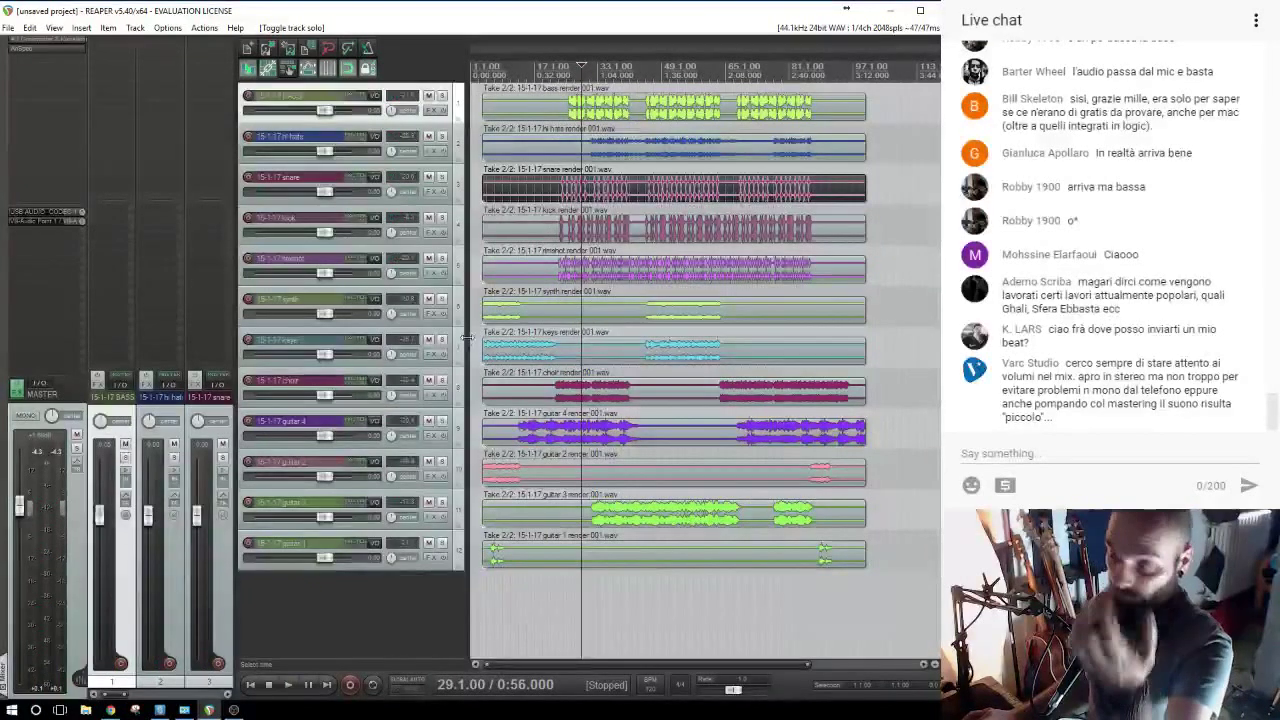
Pull the volume faders of all twelve tracks down to -inf dB and start playback from 31.1.00 with only the guitar 1 track selected.
left_click(302, 120)
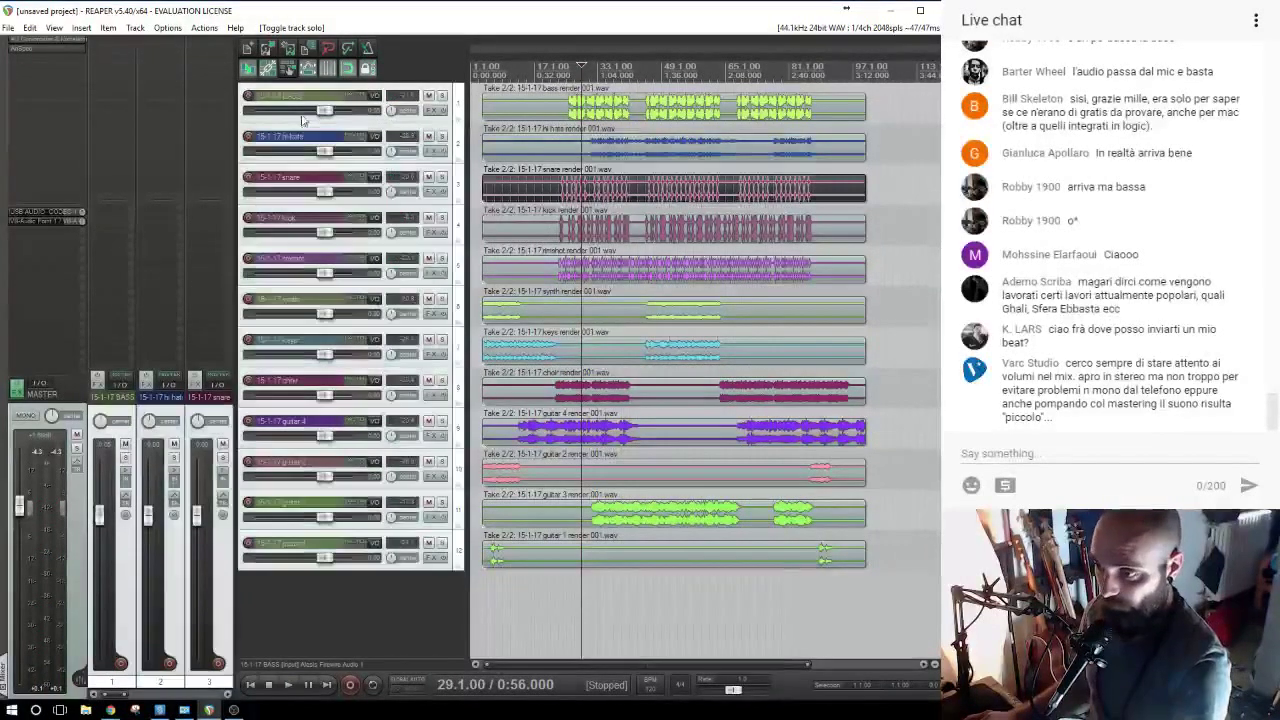
left_click_drag(325, 111, 146, 115)
left_click(645, 604)
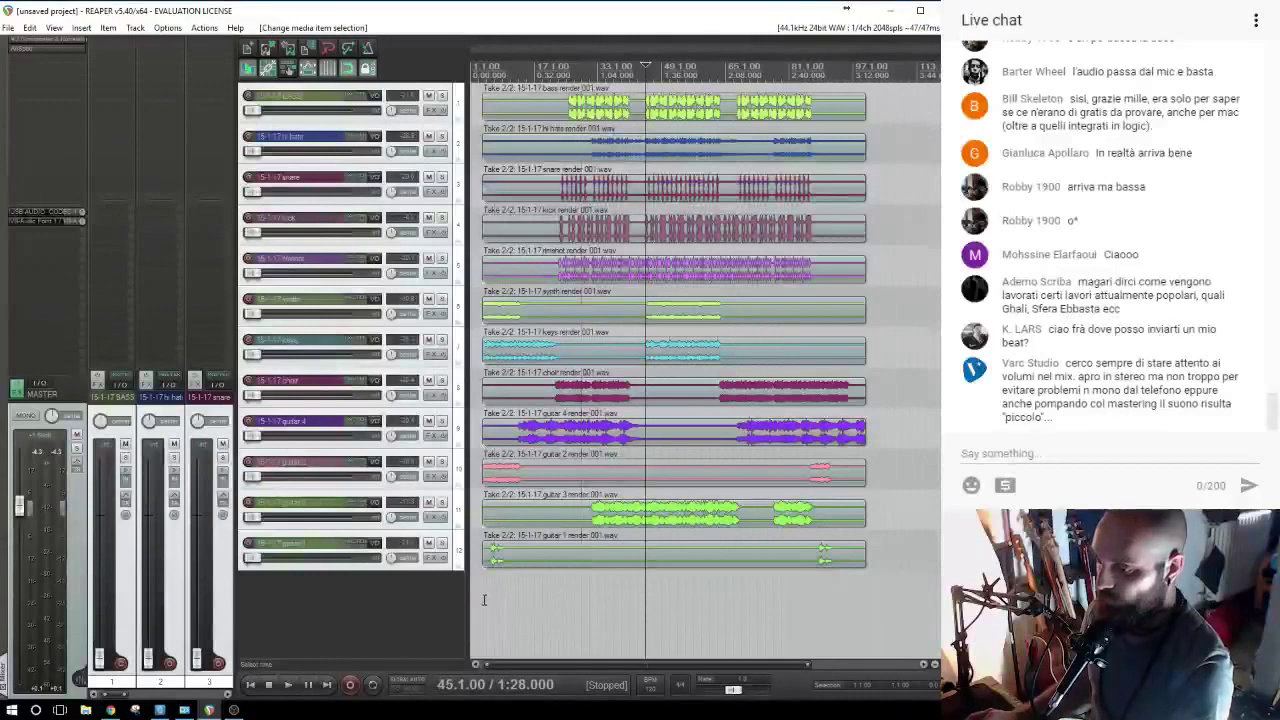
left_click(489, 596)
left_click(591, 600)
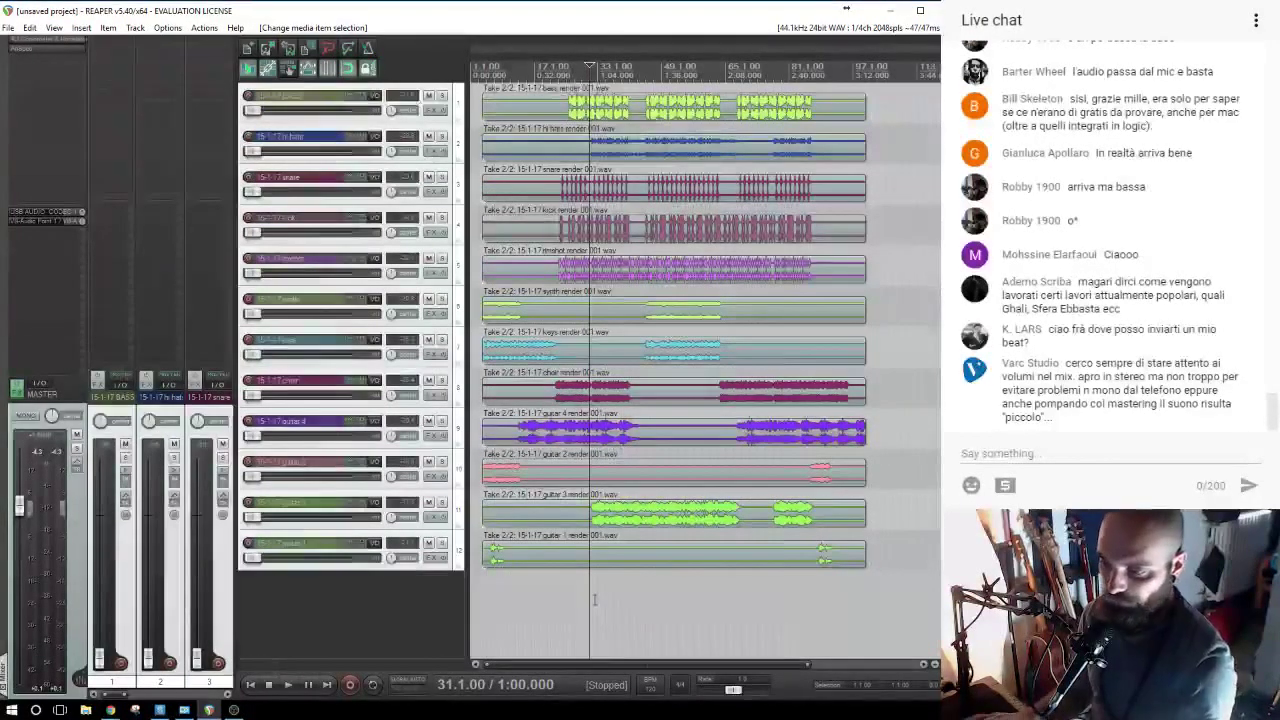
left_click(344, 554)
key("space")
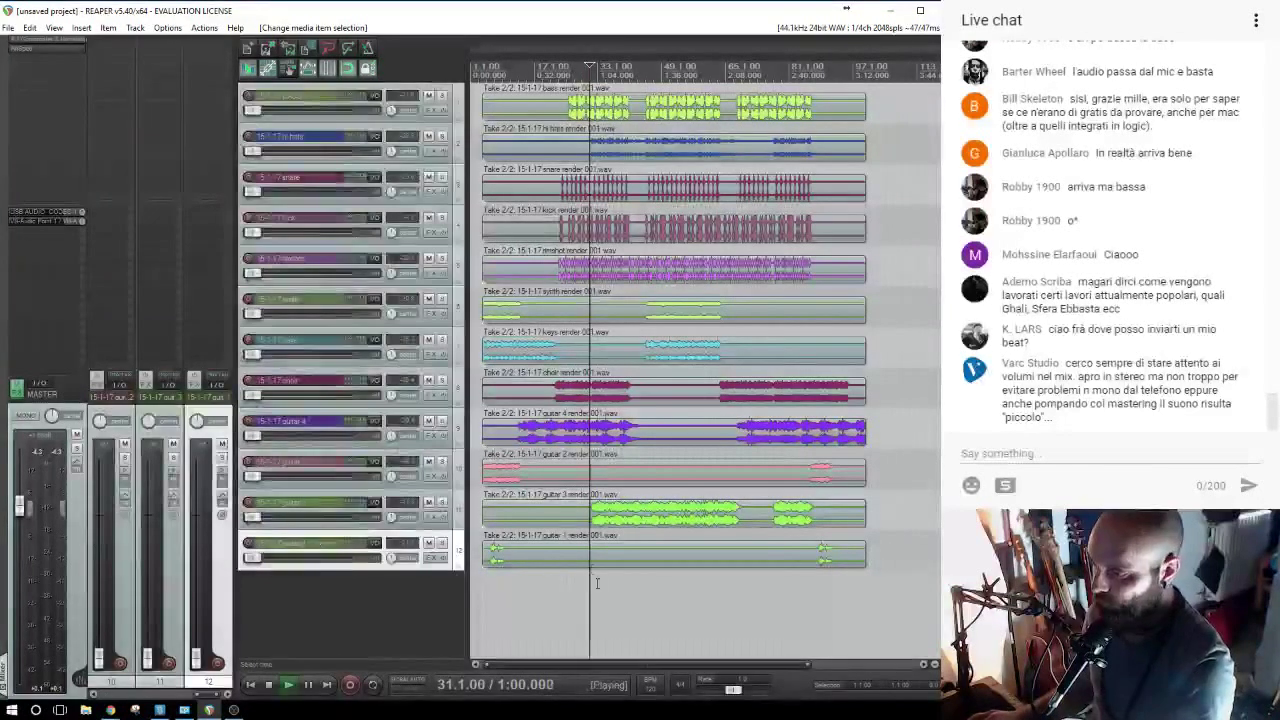
Raise the bass, kick, snare, hi-hats and rimshot track volumes one after another to near 0 dB during playback.
left_click_drag(258, 110, 326, 115)
left_click_drag(278, 232, 324, 233)
left_click_drag(253, 192, 327, 193)
left_click_drag(276, 148, 317, 151)
left_click_drag(254, 272, 325, 272)
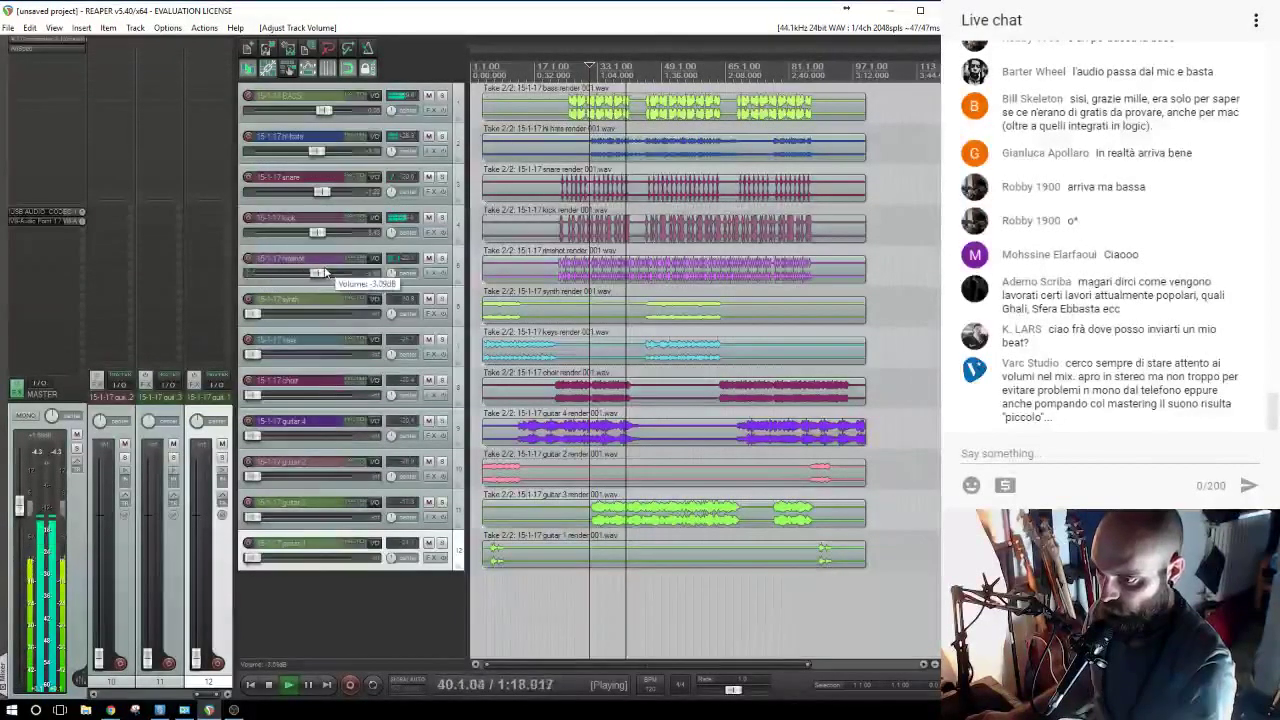
left_click_drag(331, 273, 334, 273)
Restart playback from 31.1.00 and balance the choir, guitar 4 and guitar 3 volumes below 0 dB, soloing the choir briefly.
key("space")
key("space")
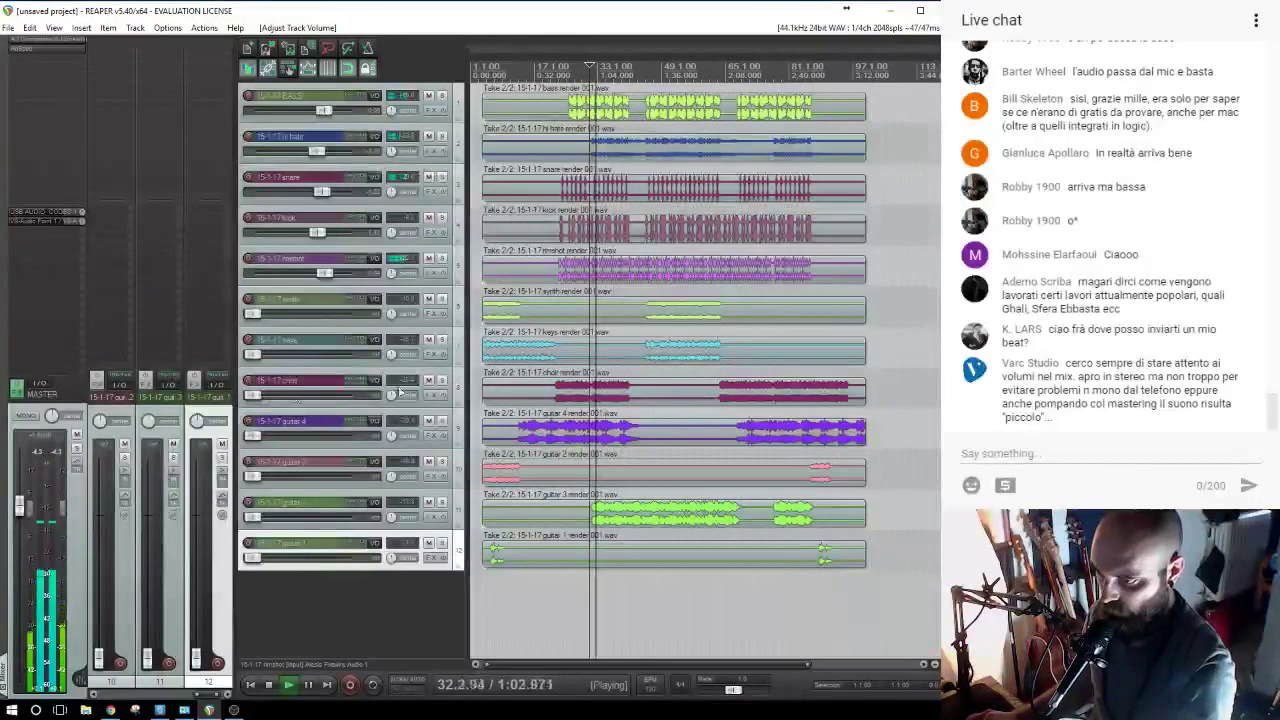
left_click(442, 381)
left_click_drag(262, 400, 313, 402)
left_click(441, 380)
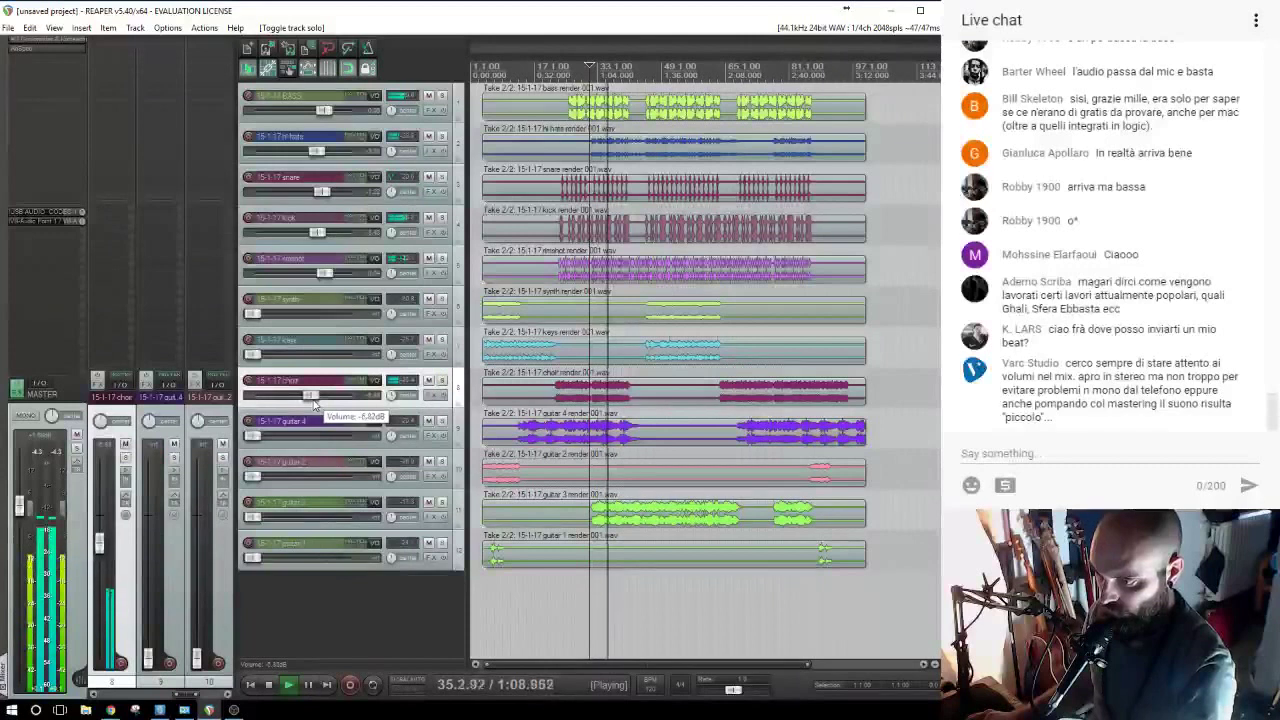
left_click_drag(316, 400, 318, 440)
left_click_drag(252, 516, 323, 516)
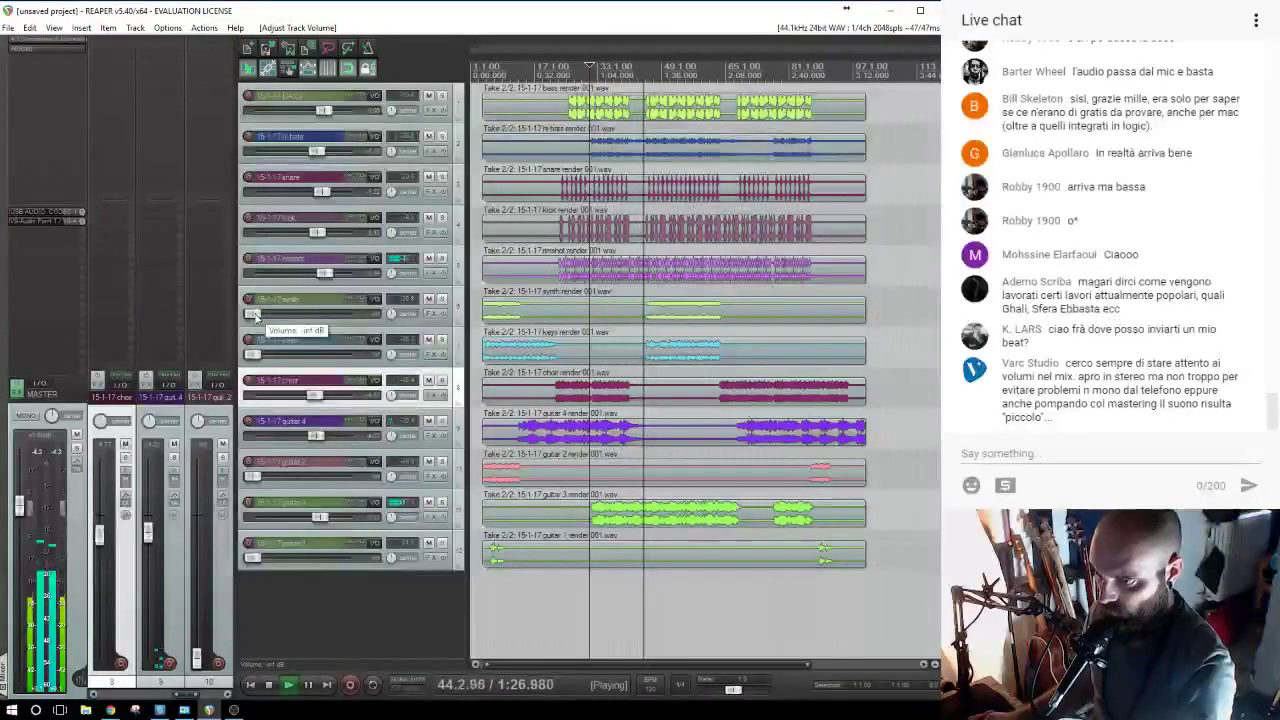
Raise the synth track to slightly below 0 dB and the keys track to about +2.44 dB, and stop playback.
left_click_drag(254, 316, 321, 316)
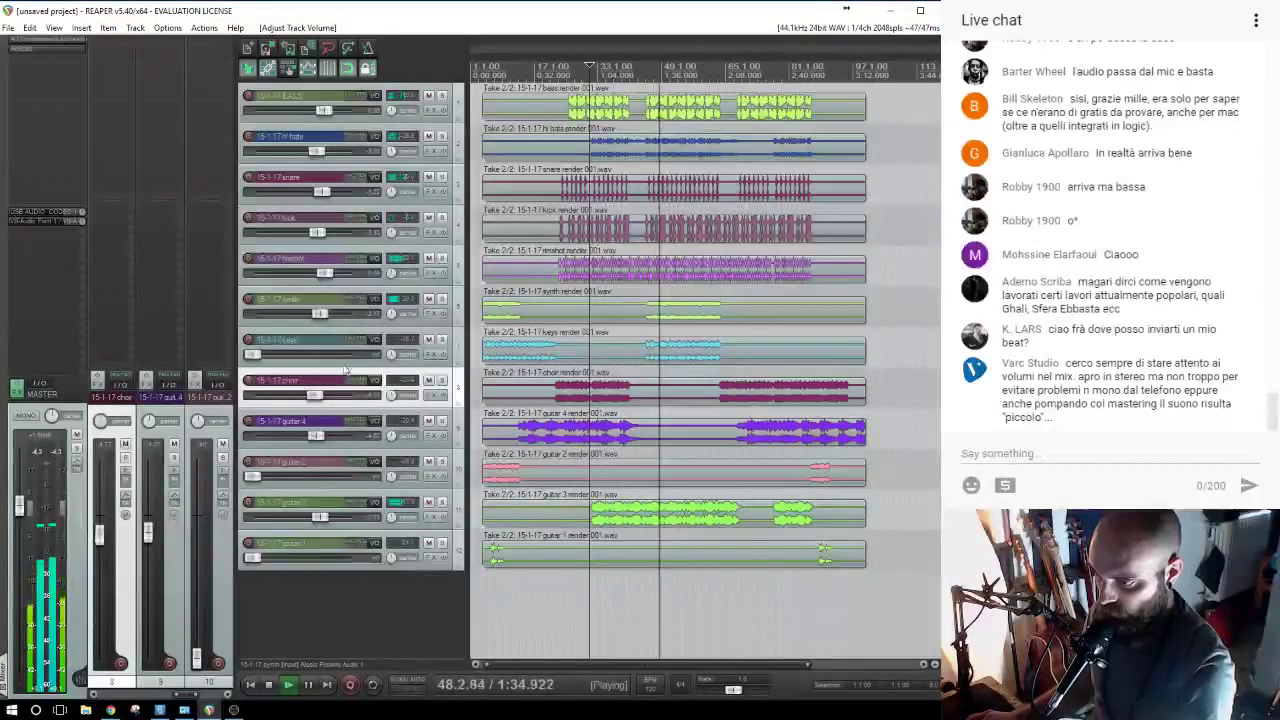
left_click_drag(259, 358, 334, 363)
key("space")
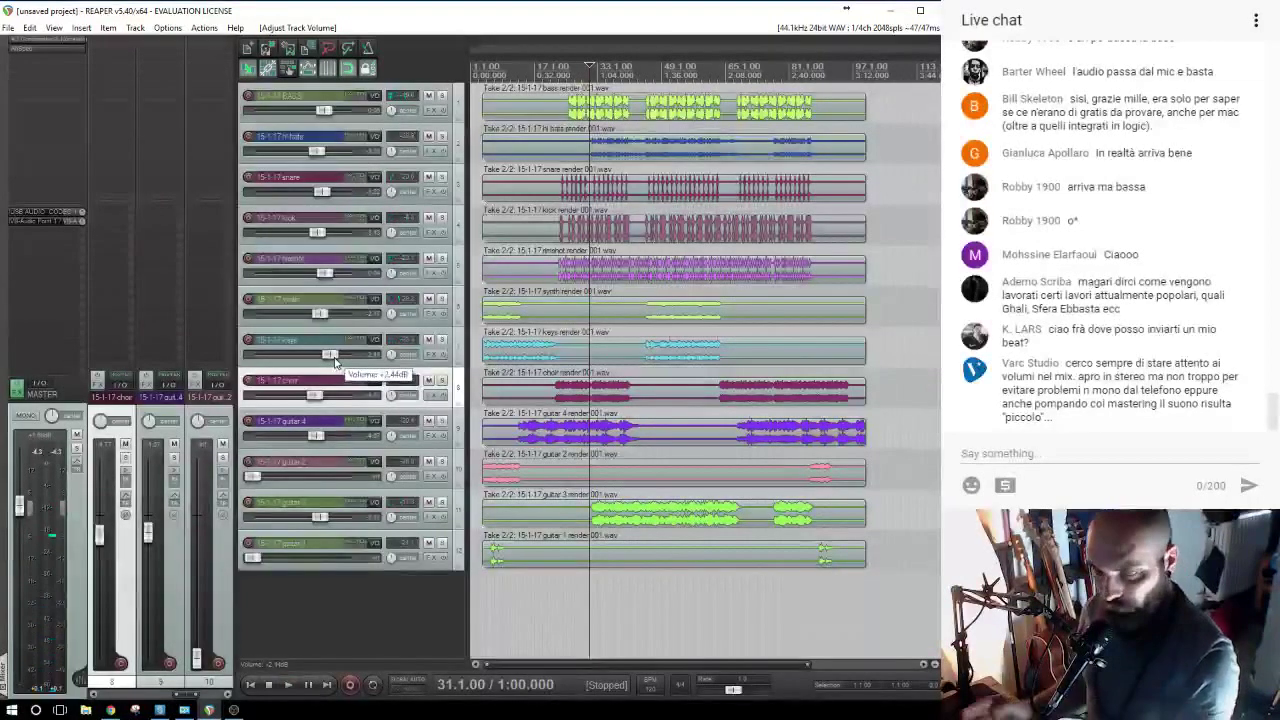
left_click(235, 710)
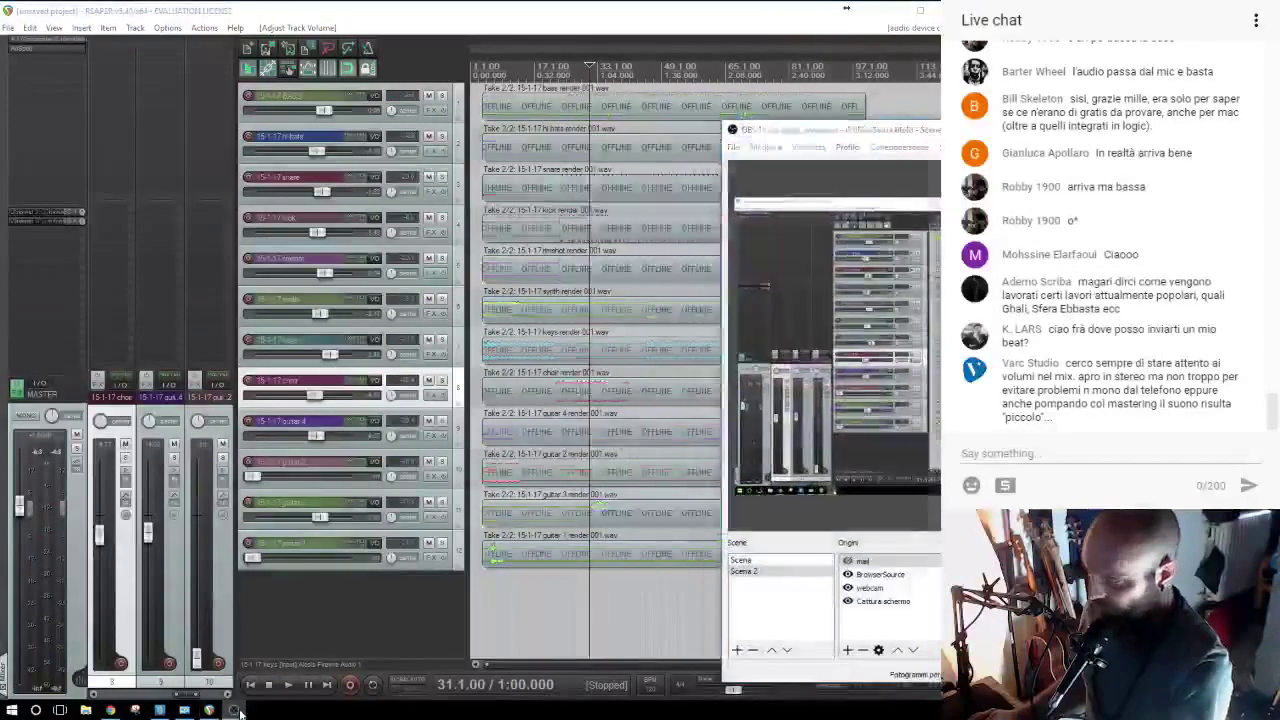
left_click(235, 710)
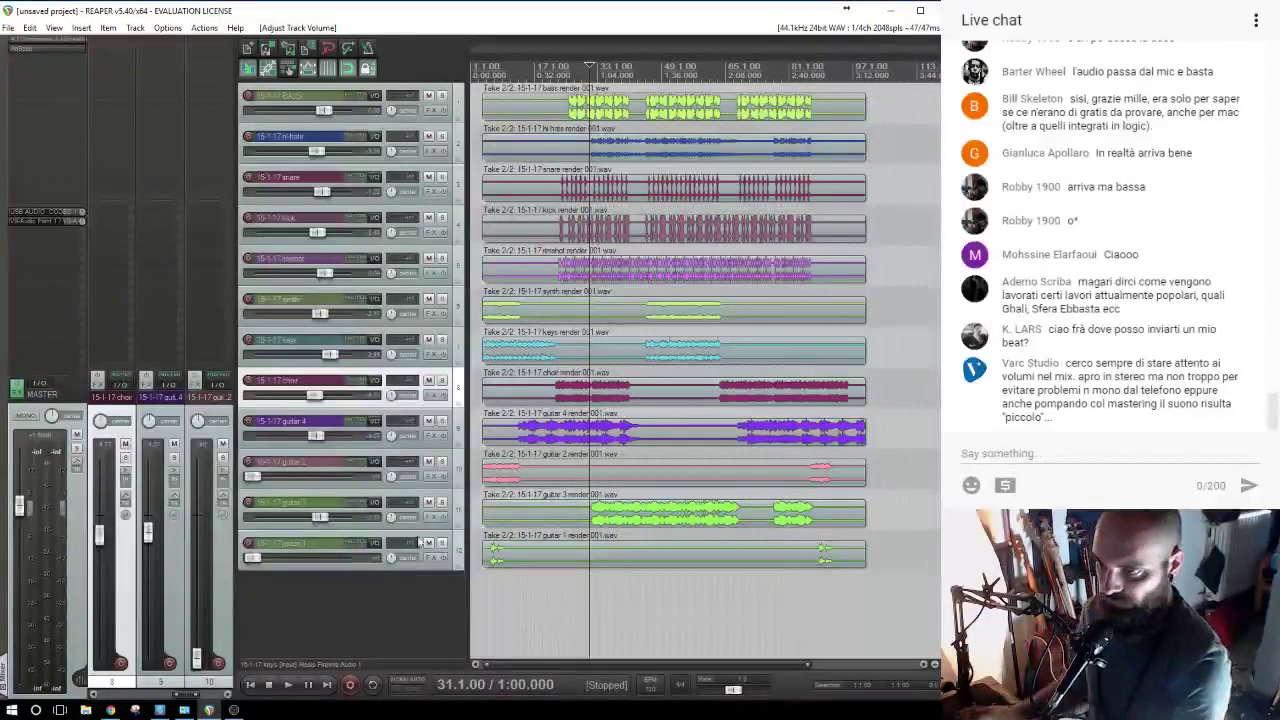
Check the master track's 4U Goniometer, close it, and open the AnSpec spectrum analyzer instead, placed clear of the clips.
left_click(6, 40)
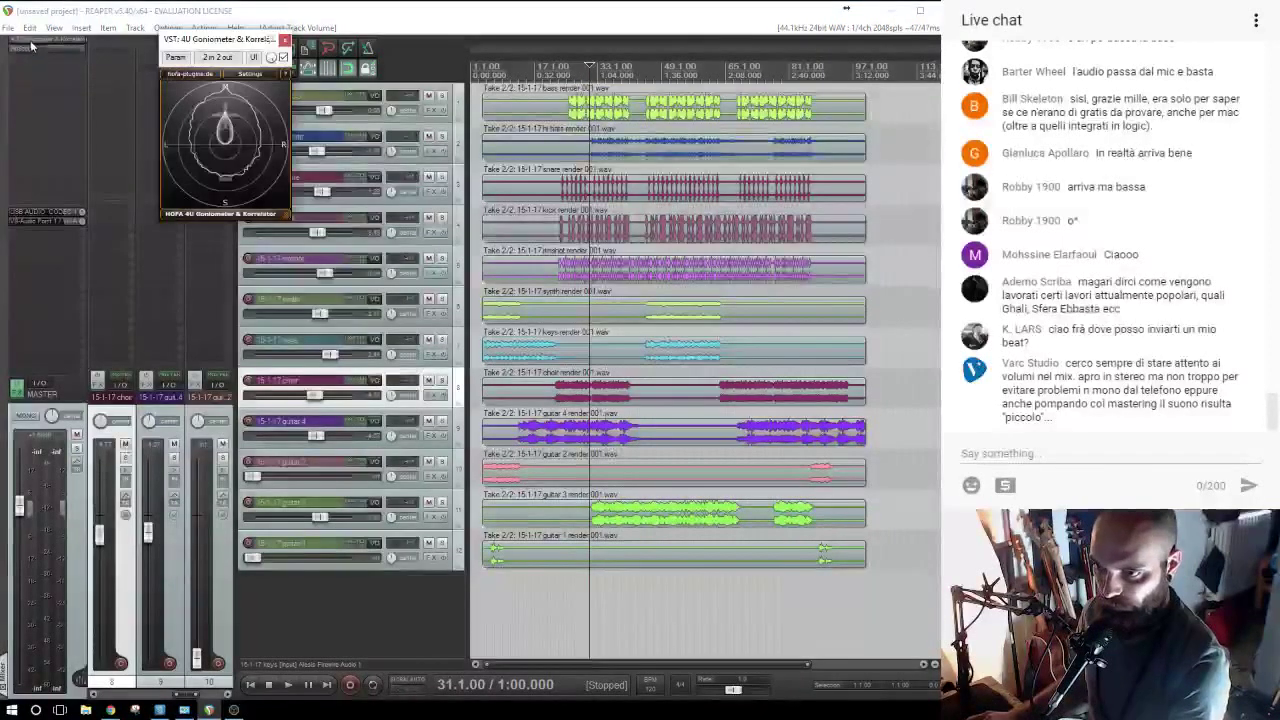
left_click(31, 41)
left_click(30, 49)
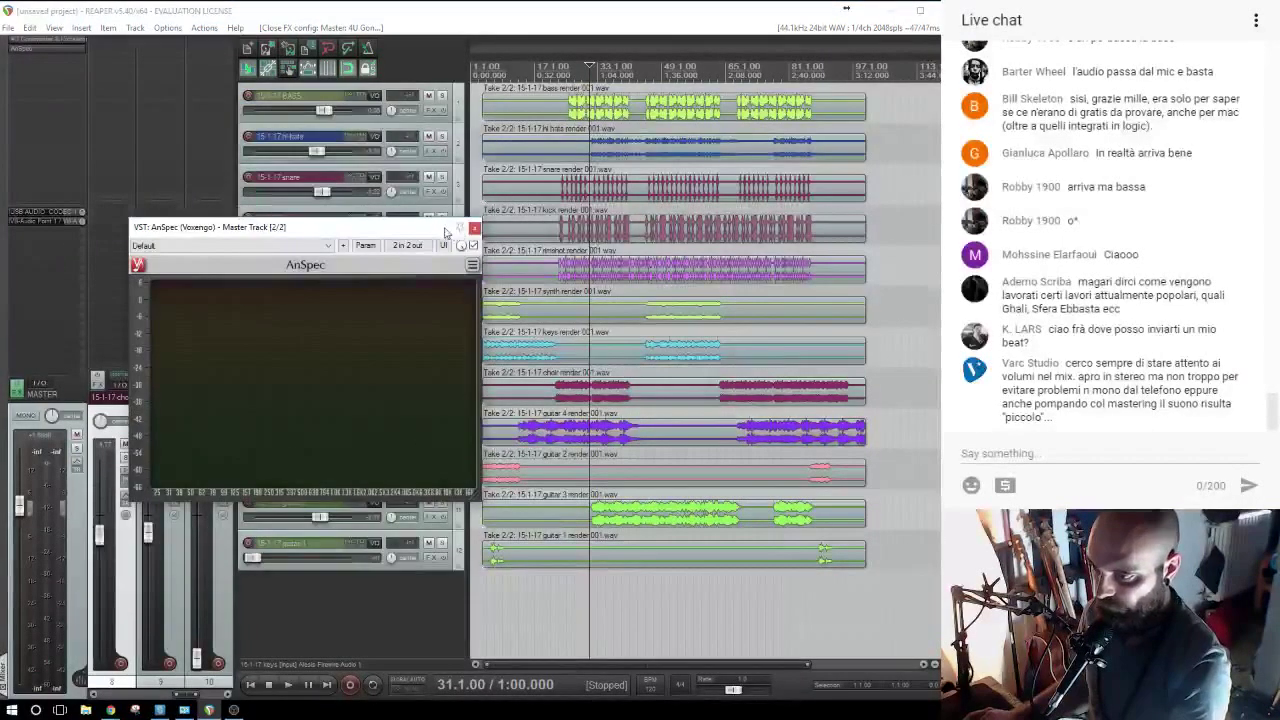
left_click_drag(422, 234, 297, 80)
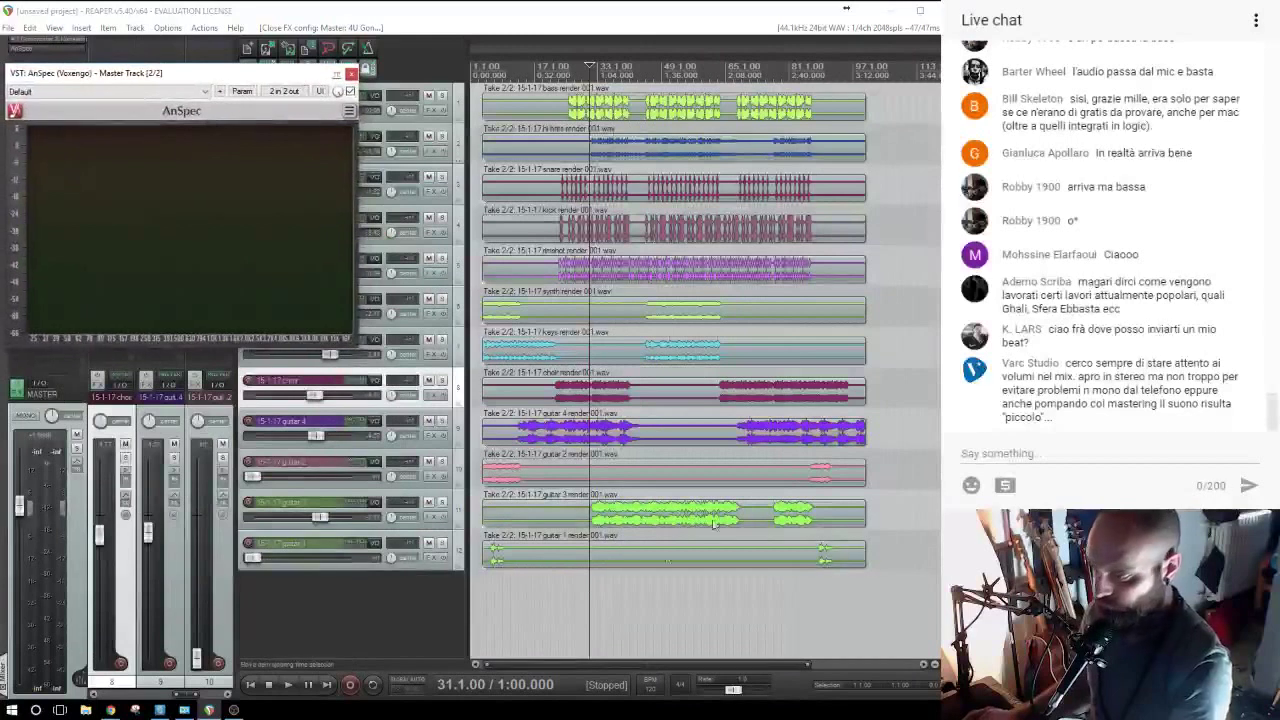
Examine the spectrum of the mix from 25.1.00 and of guitar 4 in solo, briefly adding the choir to the solo.
left_click(567, 582)
key("space")
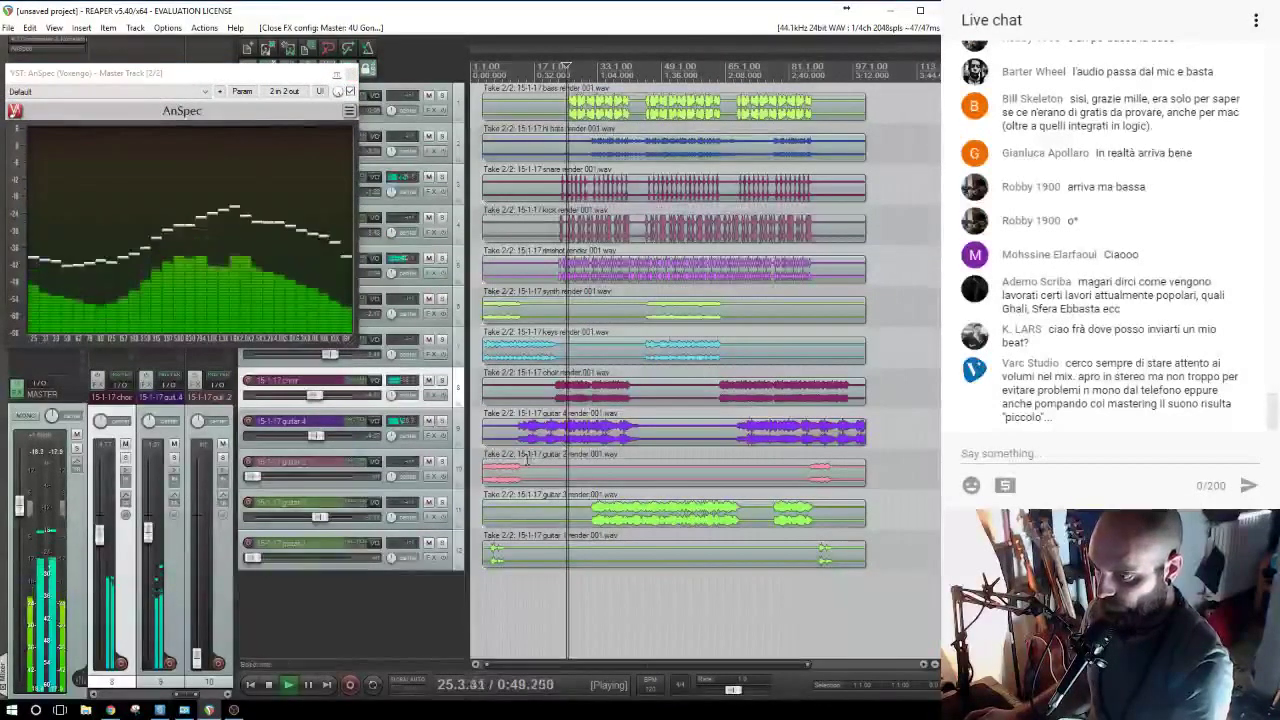
key("space")
left_click(441, 421)
key("space")
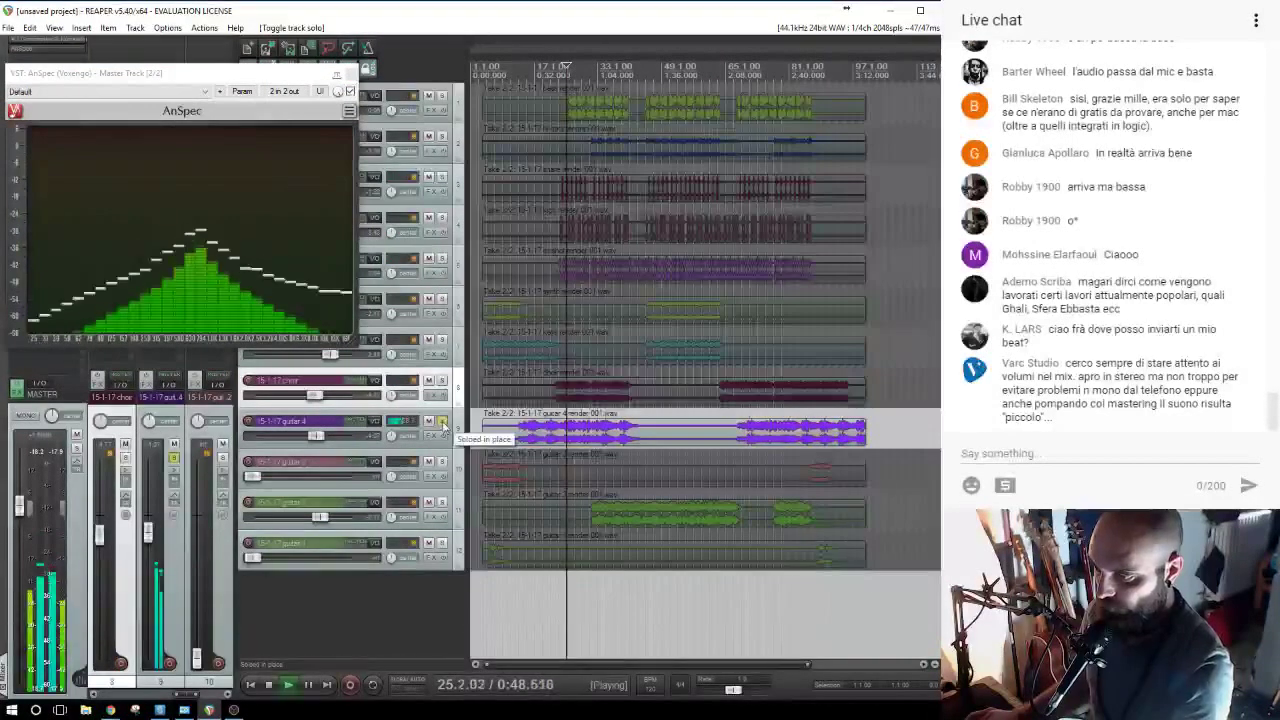
left_click(441, 382)
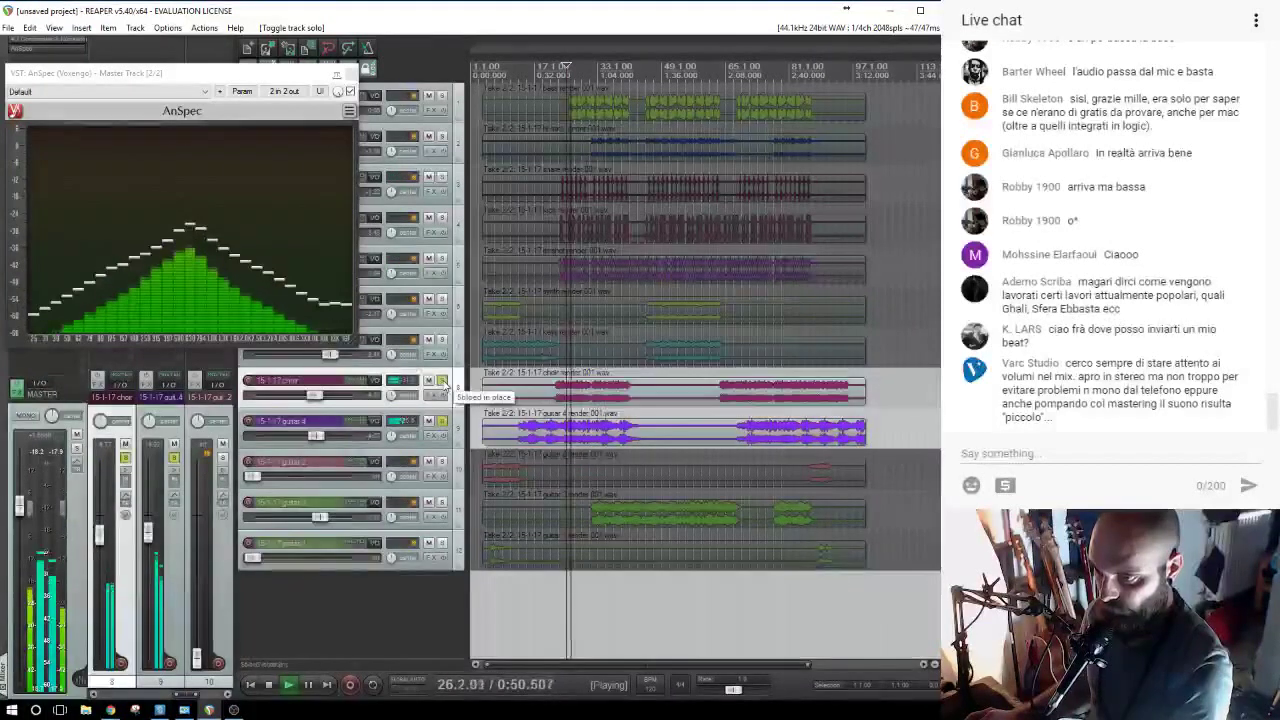
left_click(441, 382)
key("space")
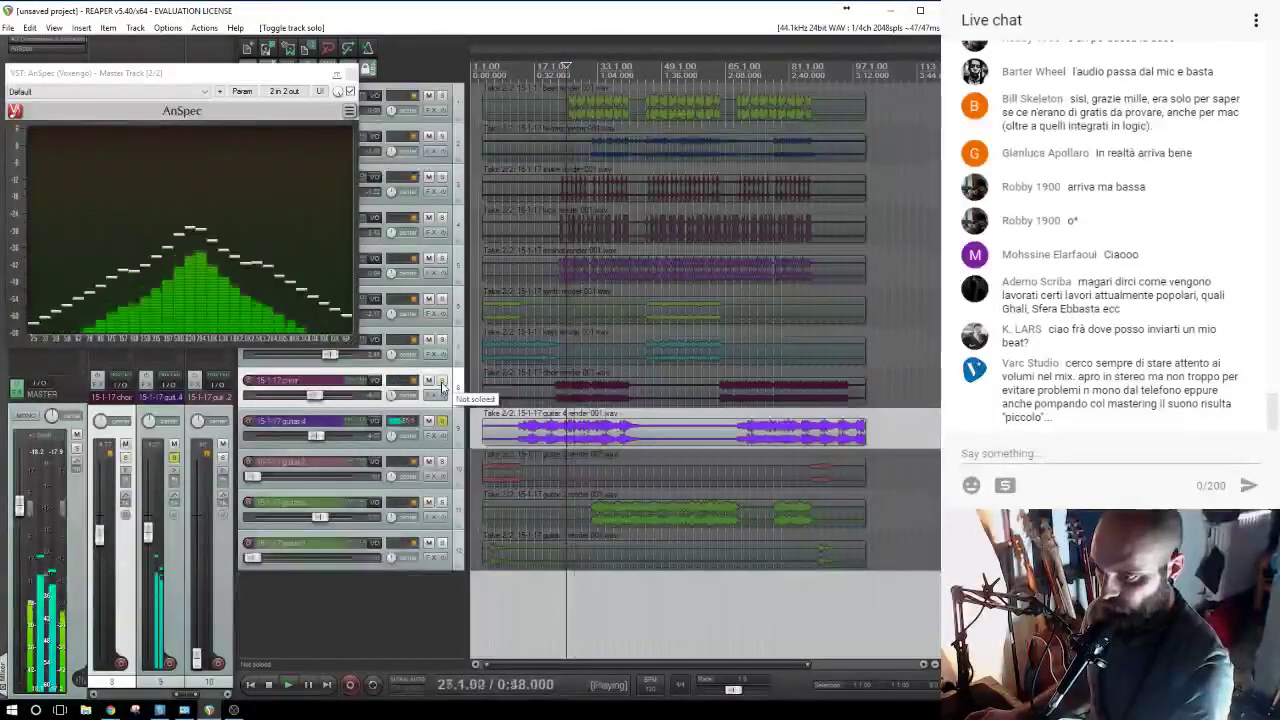
Switch the solo from guitar 4 to the choir, examine its spectrum from 25.1.00, clear the solo, and stop playback.
left_click(441, 382)
left_click(441, 421)
key("space")
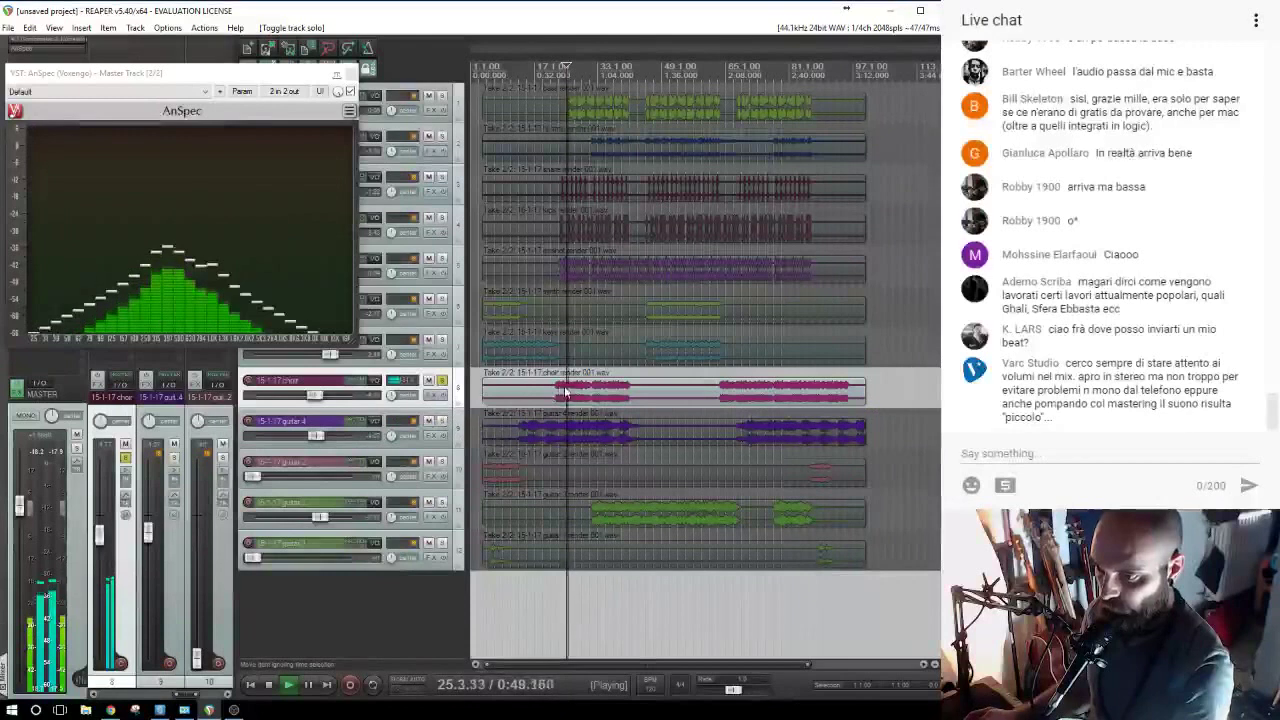
left_click(441, 382)
key("space")
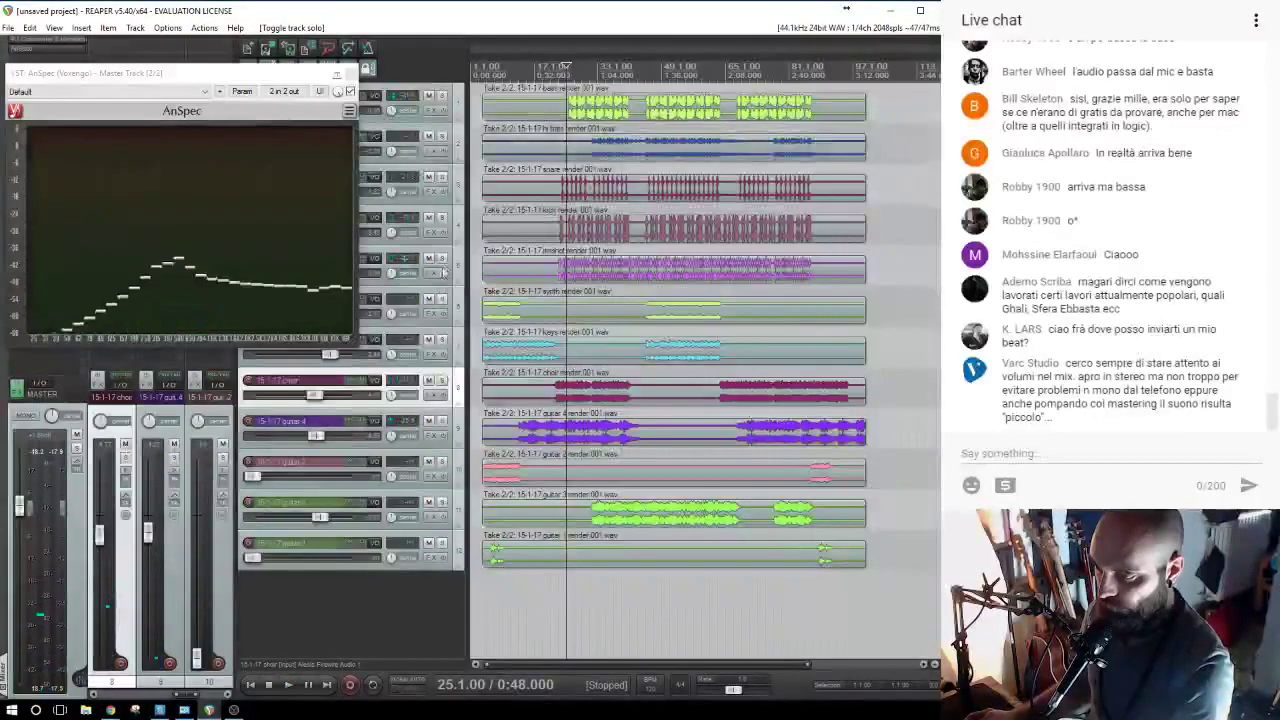
Play the rimshot track in solo from 25.1.00 to examine its spectrum, stop playback, and clear its solo.
left_click(441, 258)
key("space")
key("space")
left_click(441, 258)
left_click(440, 219)
Play from 43.1.00 and solo the guitar 3 track to examine its spectrum, clear the solo, and stop playback.
left_click(638, 513)
key("space")
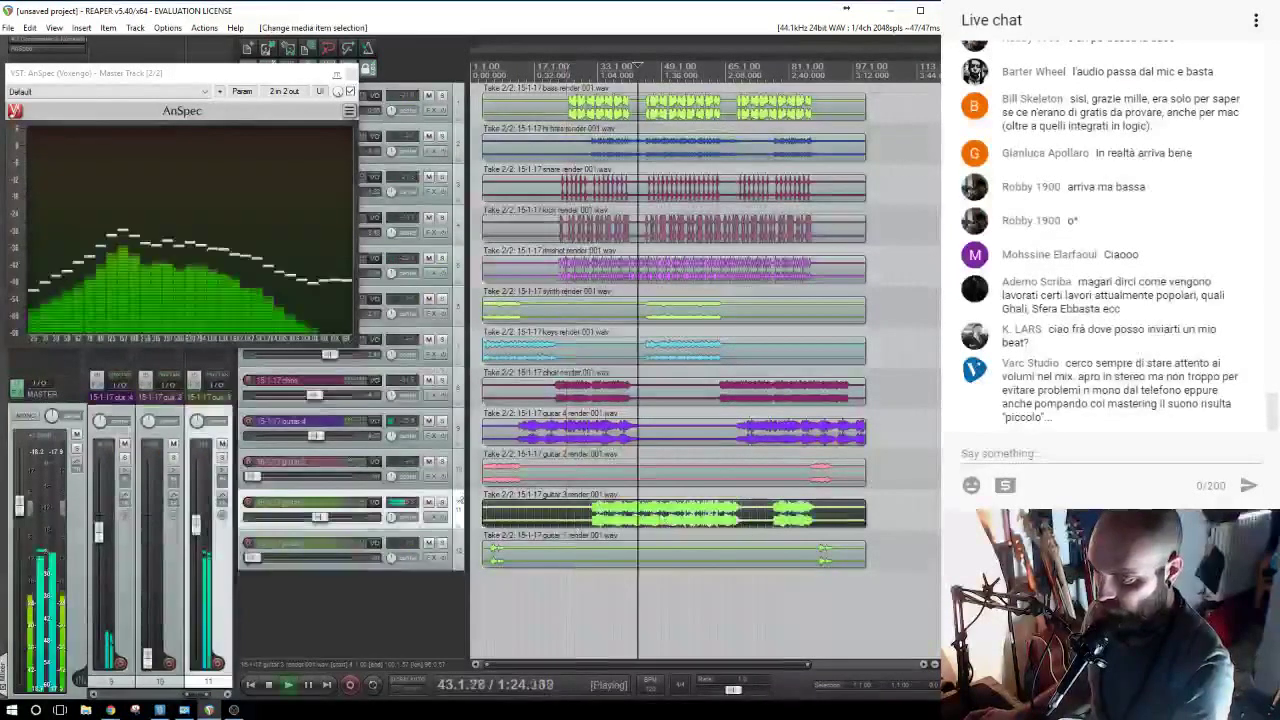
left_click(443, 504)
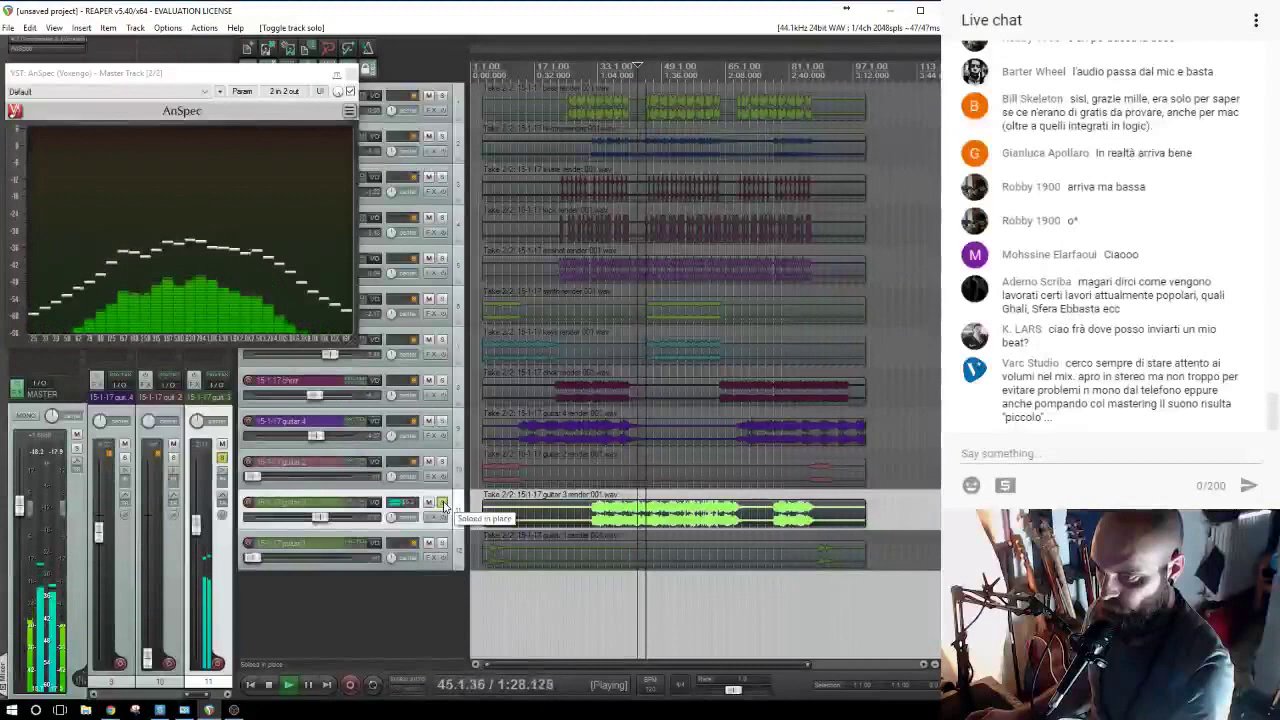
left_click(441, 504)
key("space")
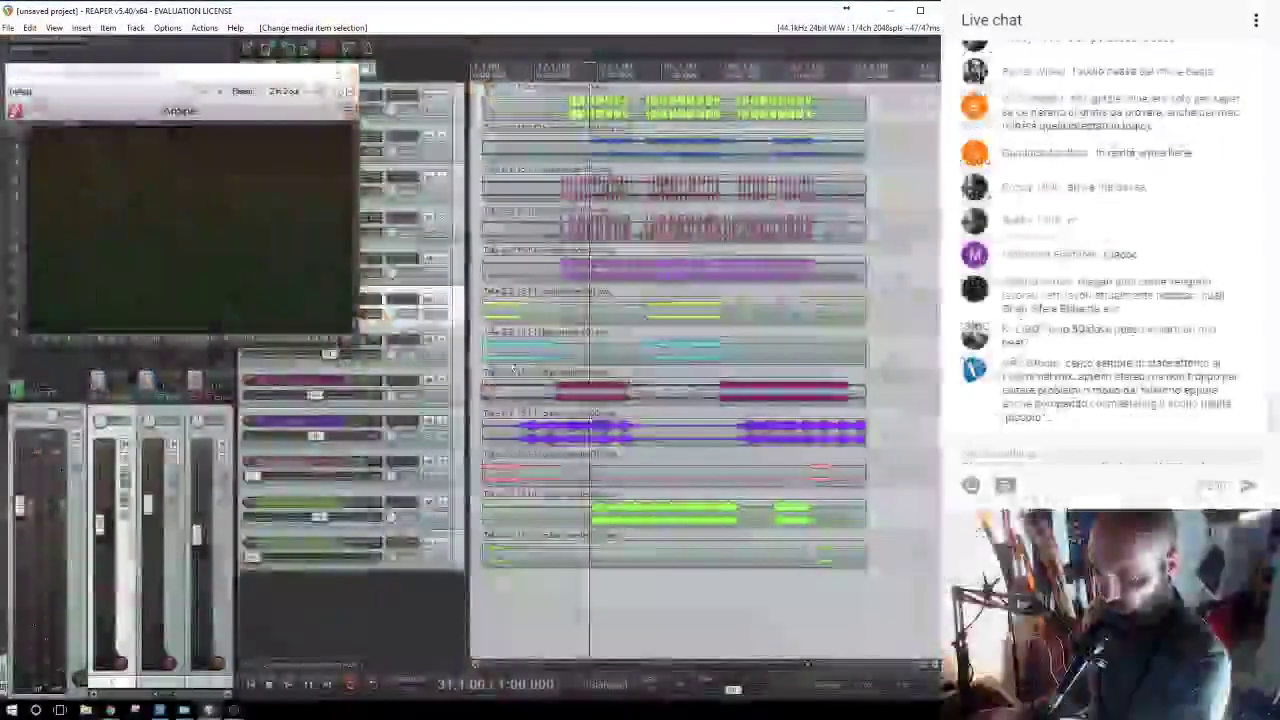
left_click(234, 710)
left_click(234, 710)
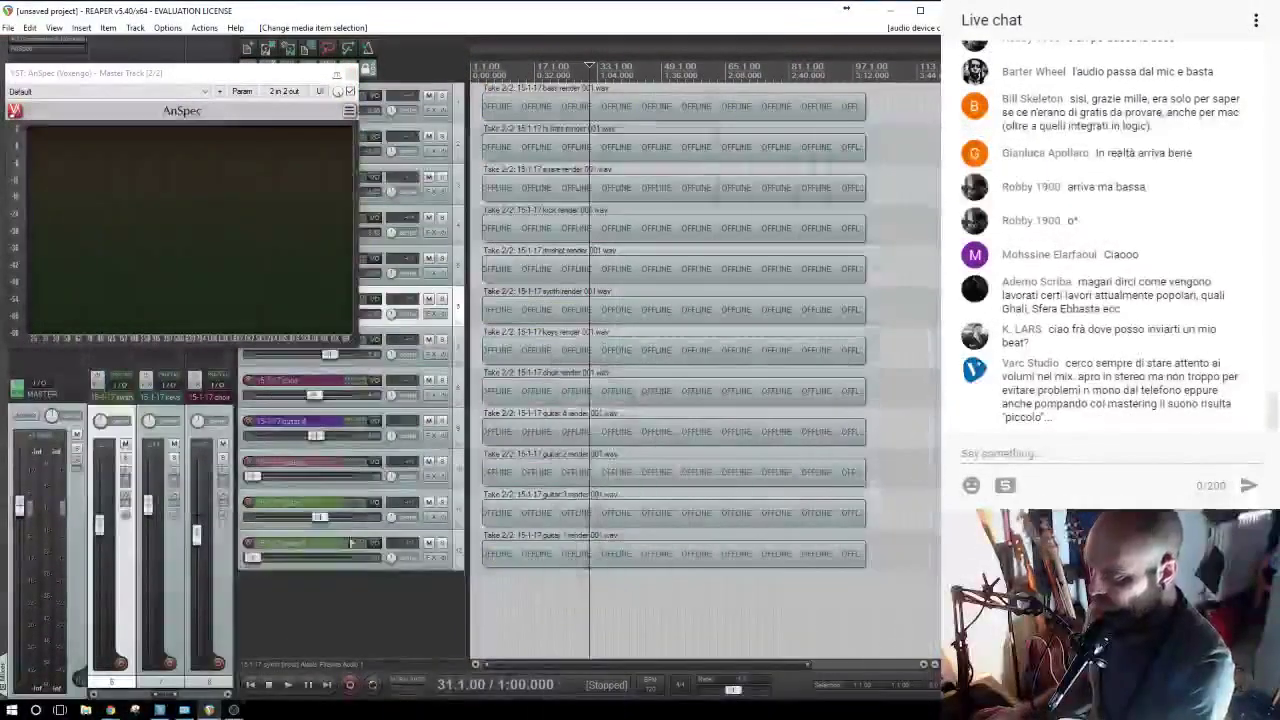
Play the bass track in solo from 25.1.00 to examine its spectrum.
left_click(518, 513)
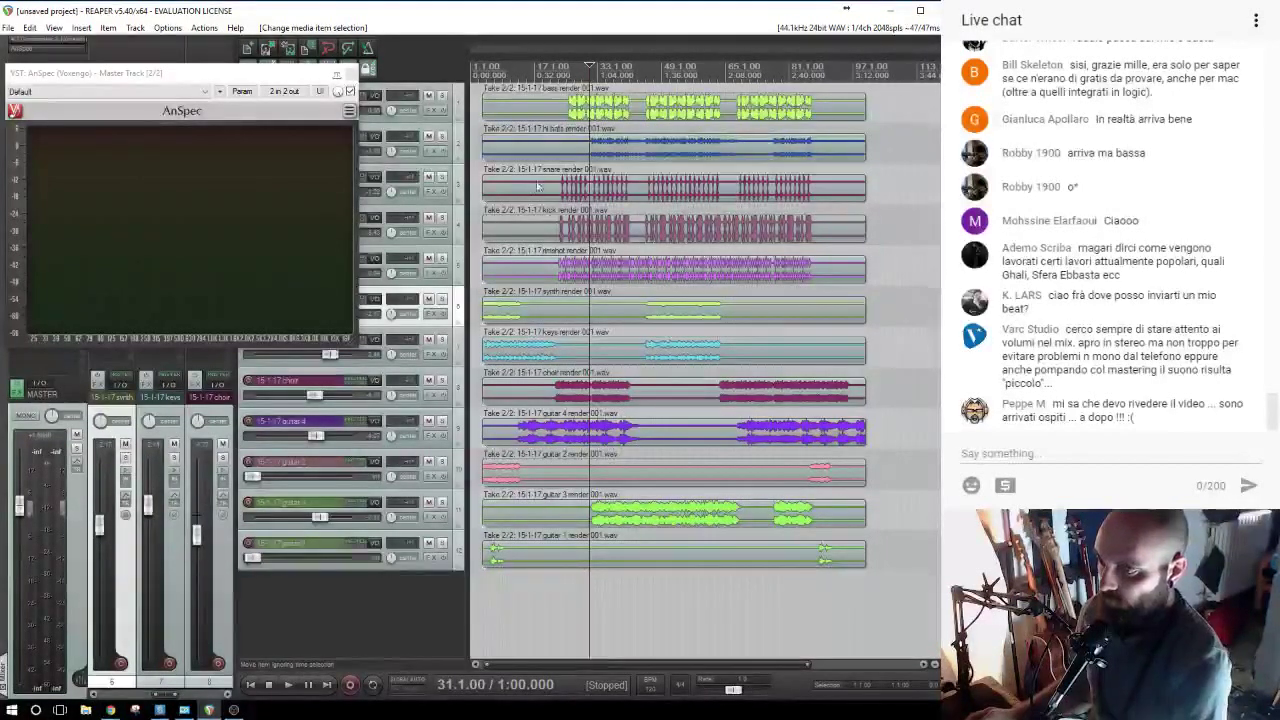
left_click(441, 97)
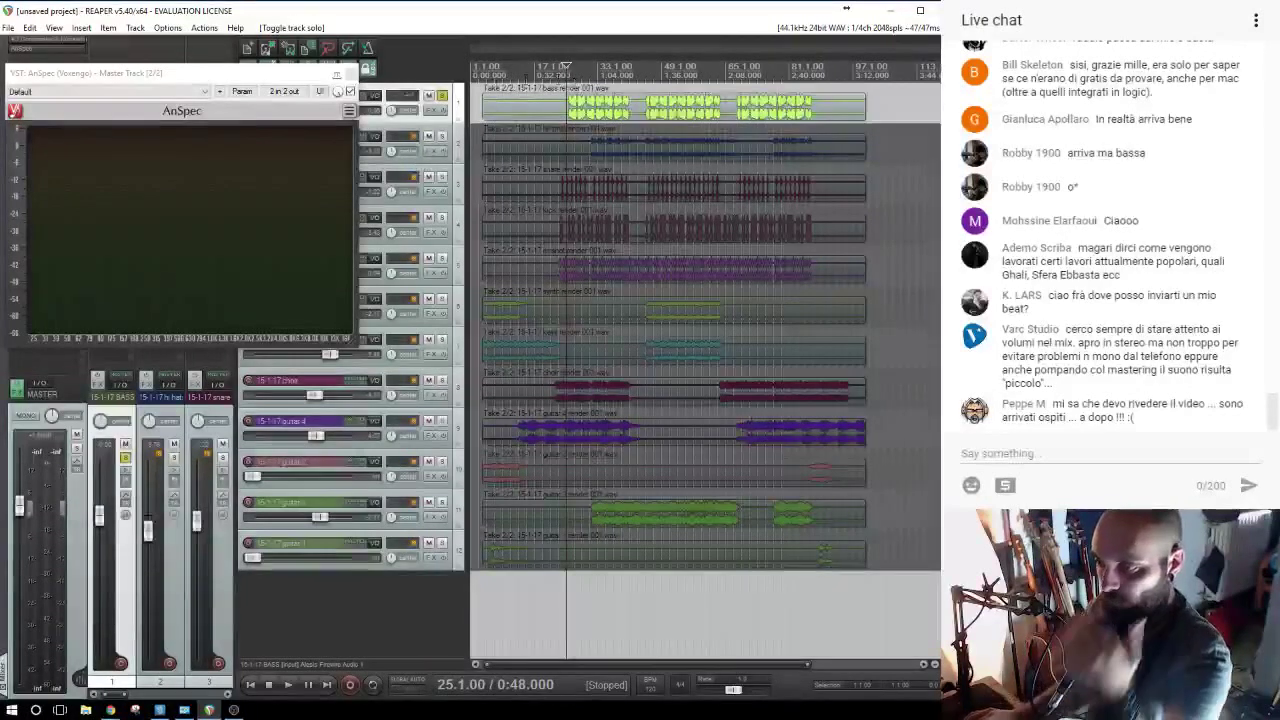
key("space")
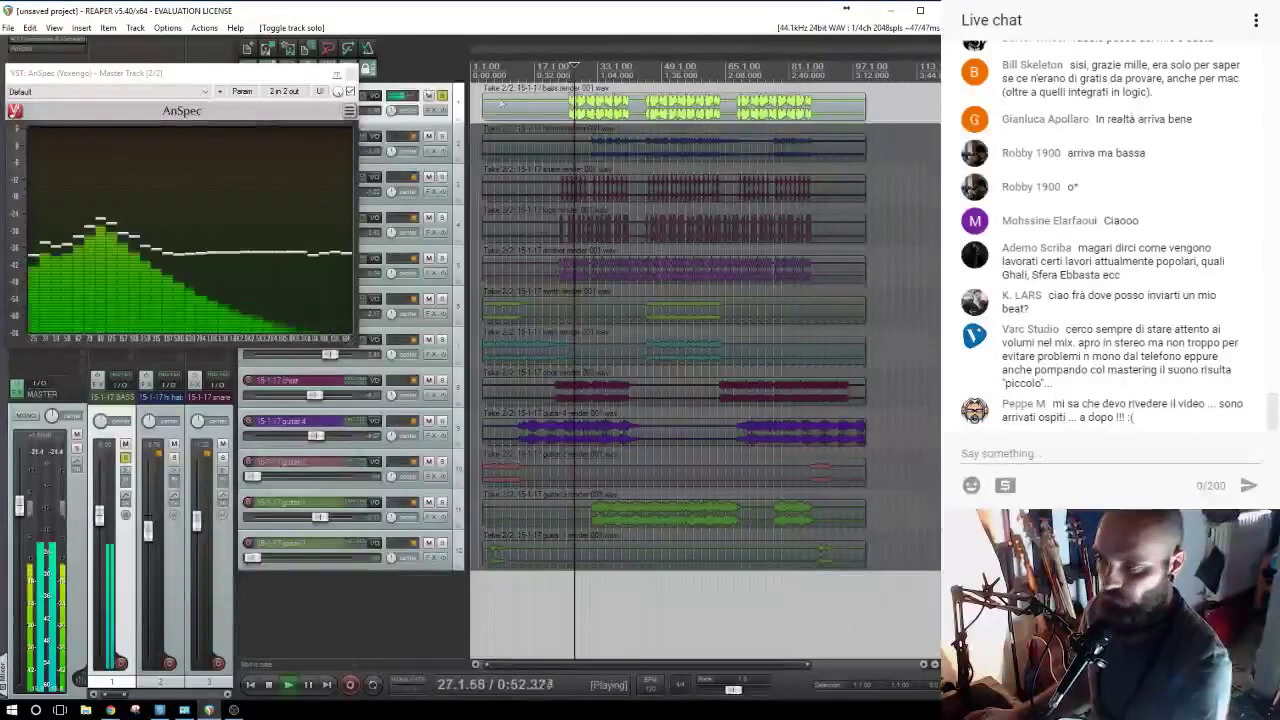
Try the Basstard4 plugin as an insert on the bass track, and remove it again.
left_click_drag(163, 76, 293, 306)
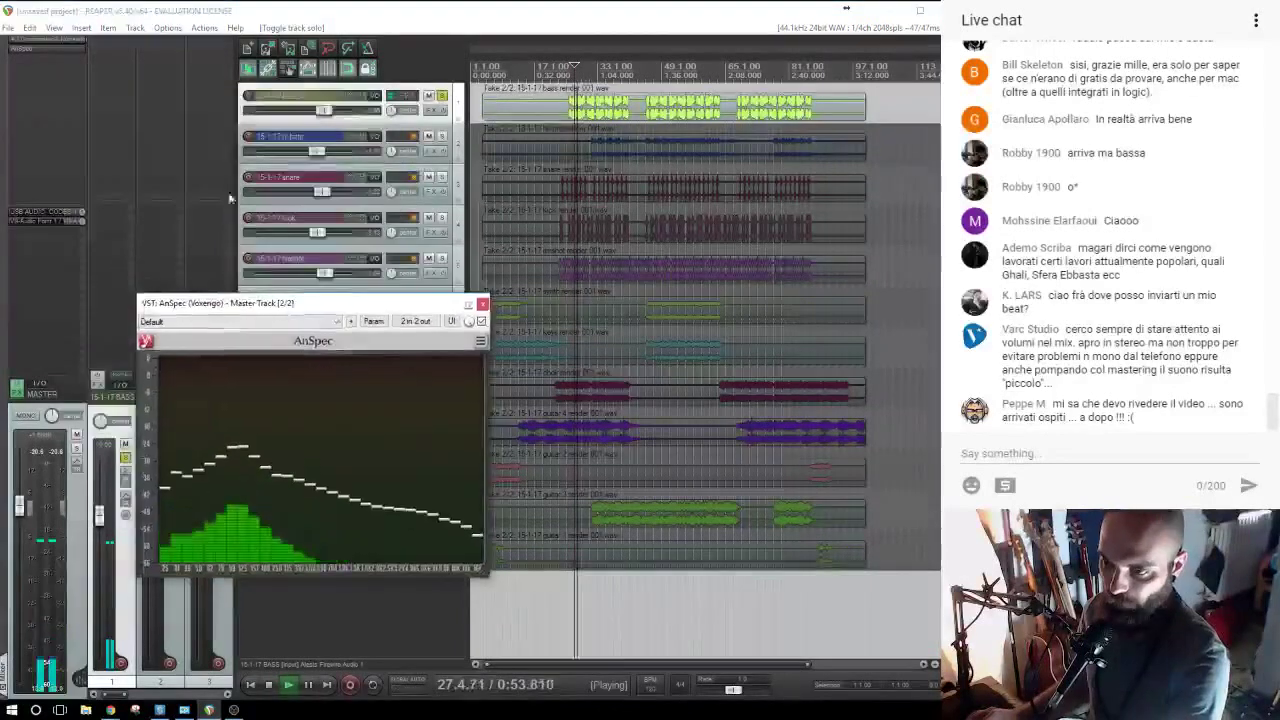
left_click(120, 54)
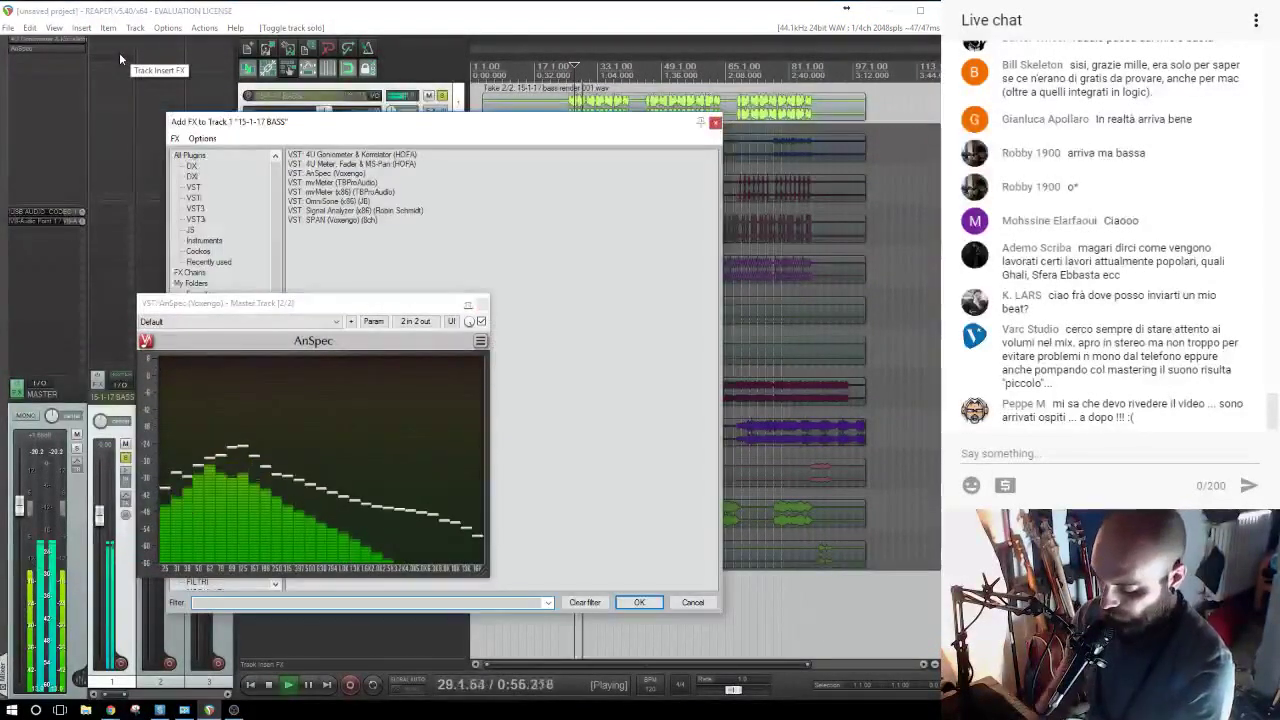
type("bass")
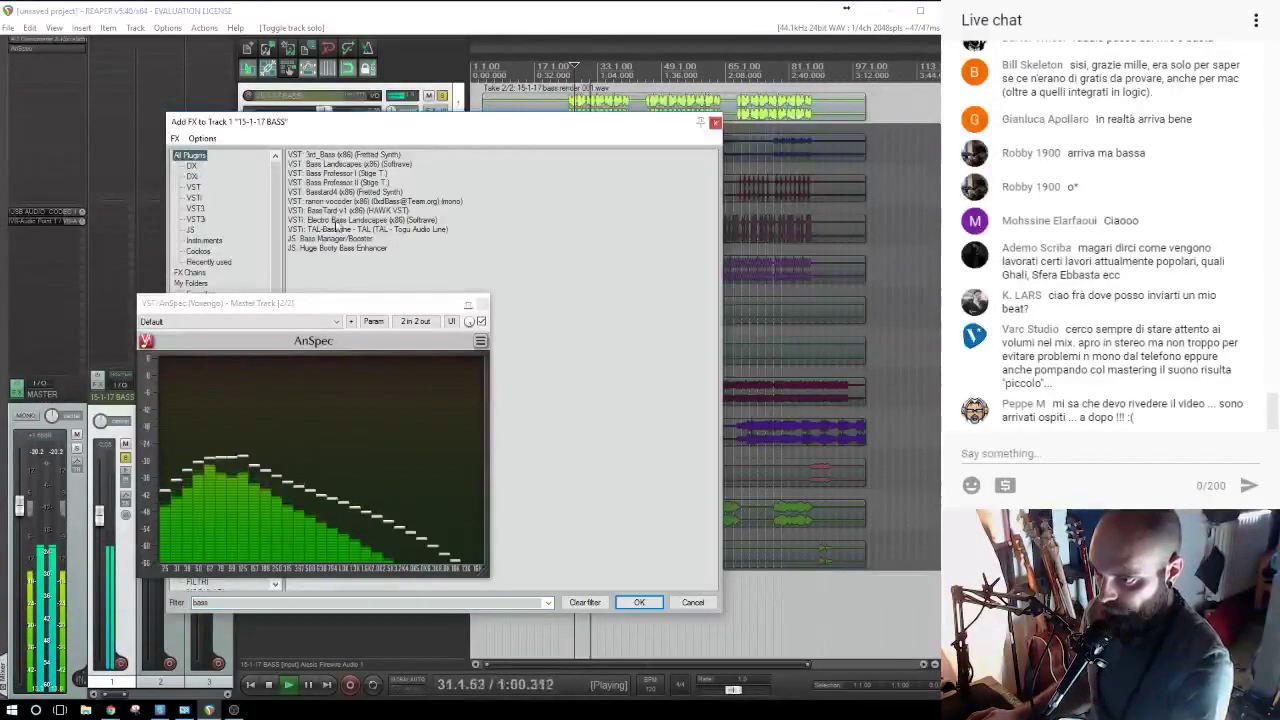
left_click(321, 192)
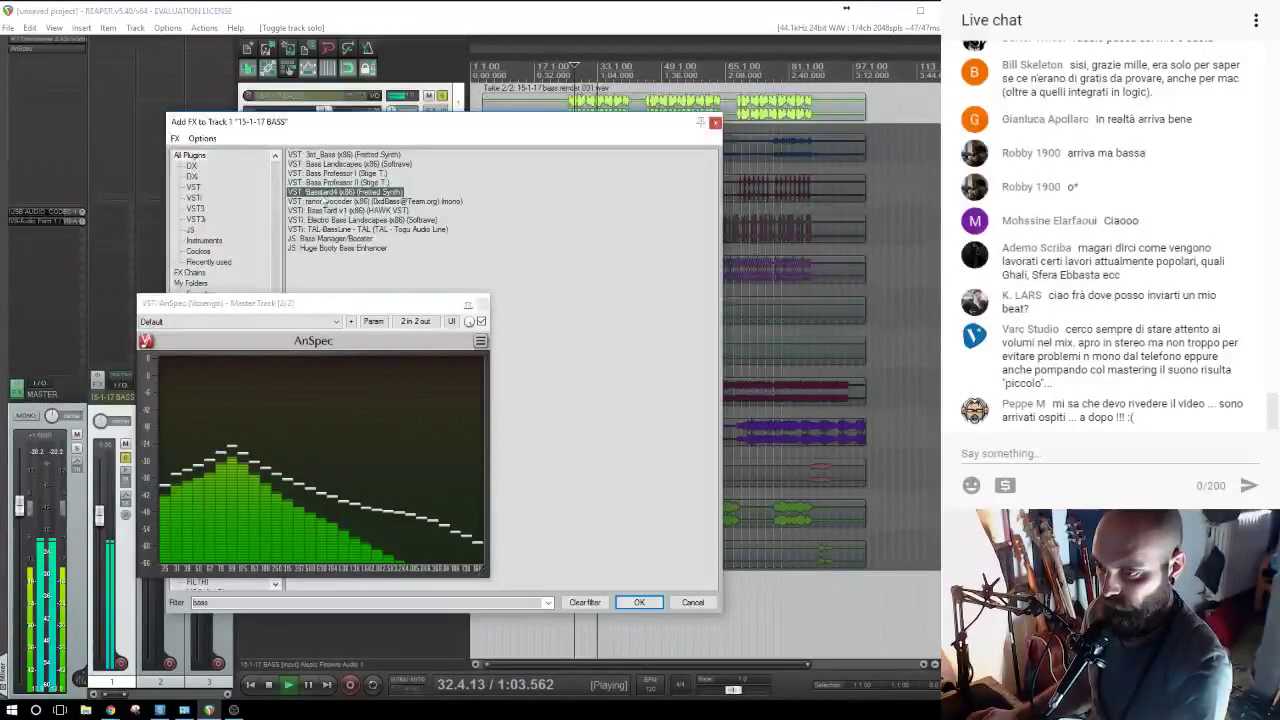
left_click_drag(160, 29, 273, 88)
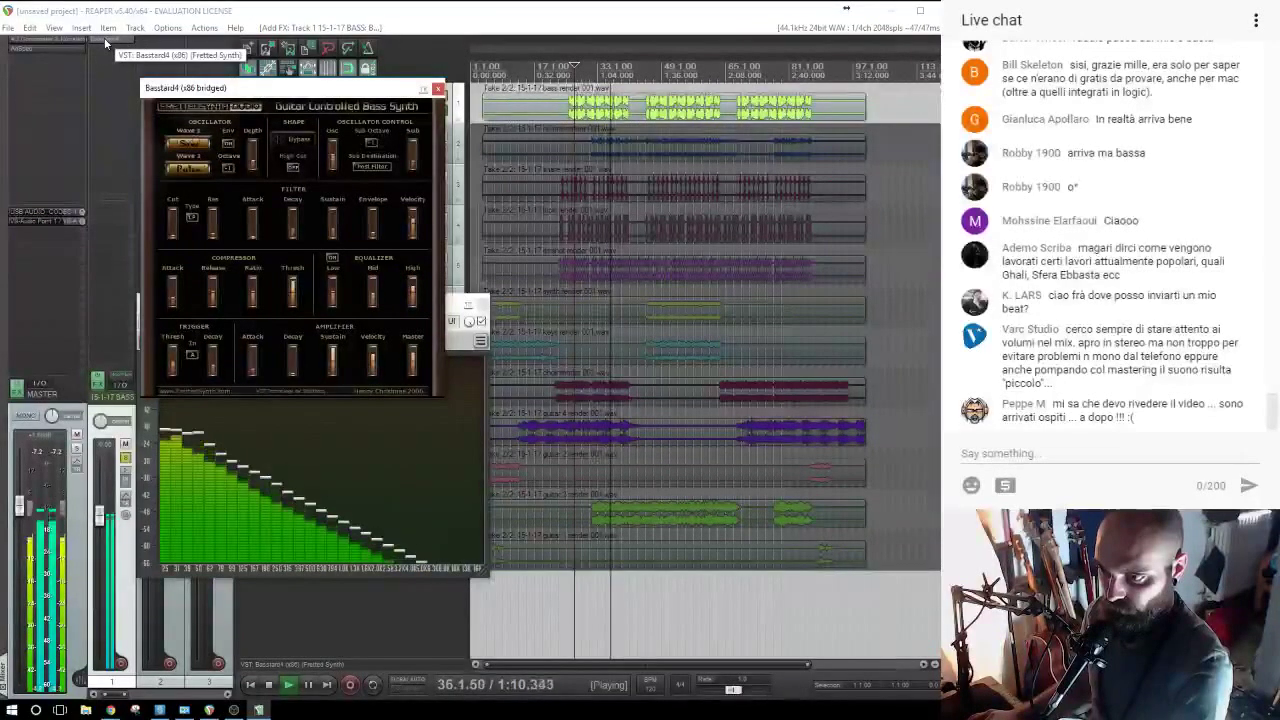
left_click(107, 42, "alt")
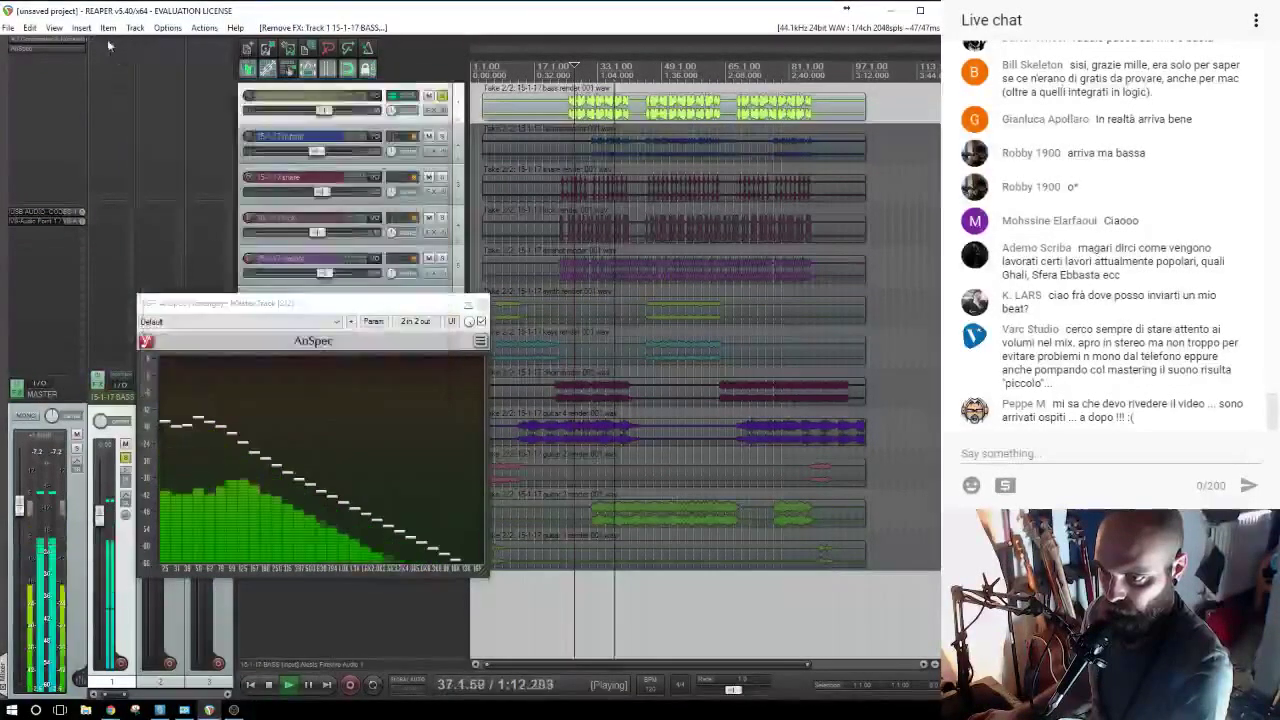
Add a new track directly below the bass and insert the Basstard4 plugin on it.
key("ctrl+t")
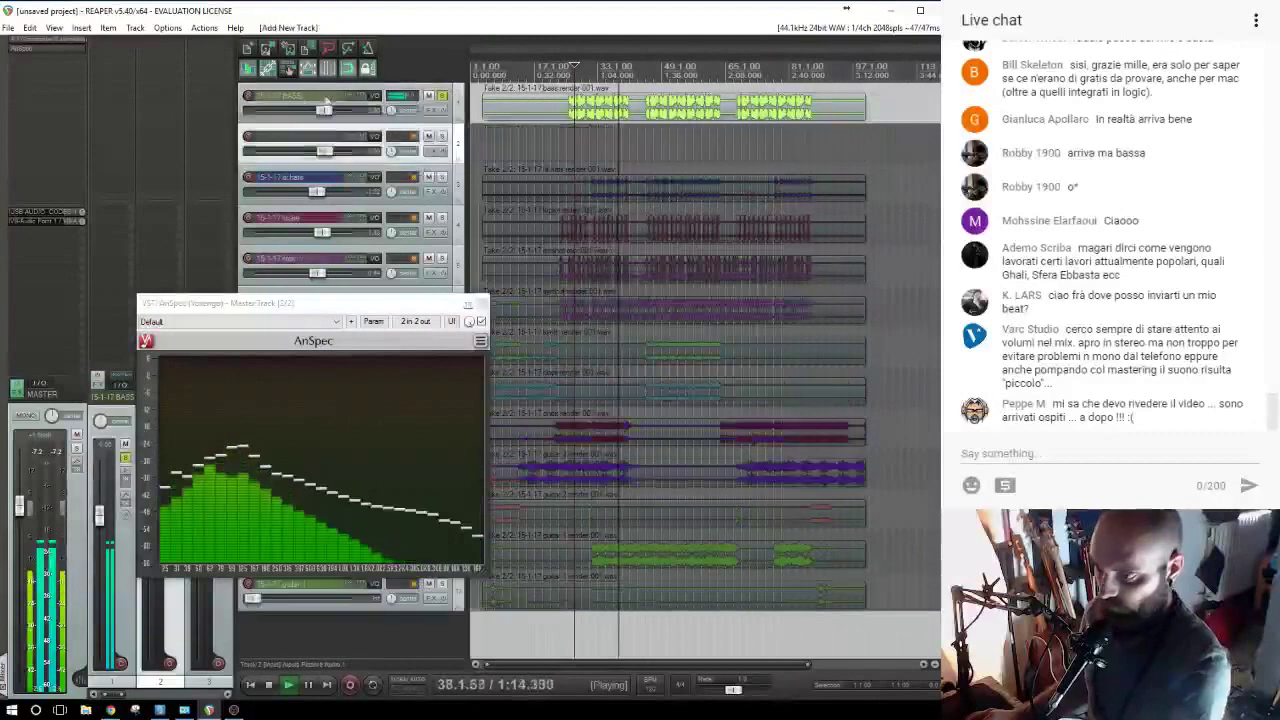
double_click(154, 44)
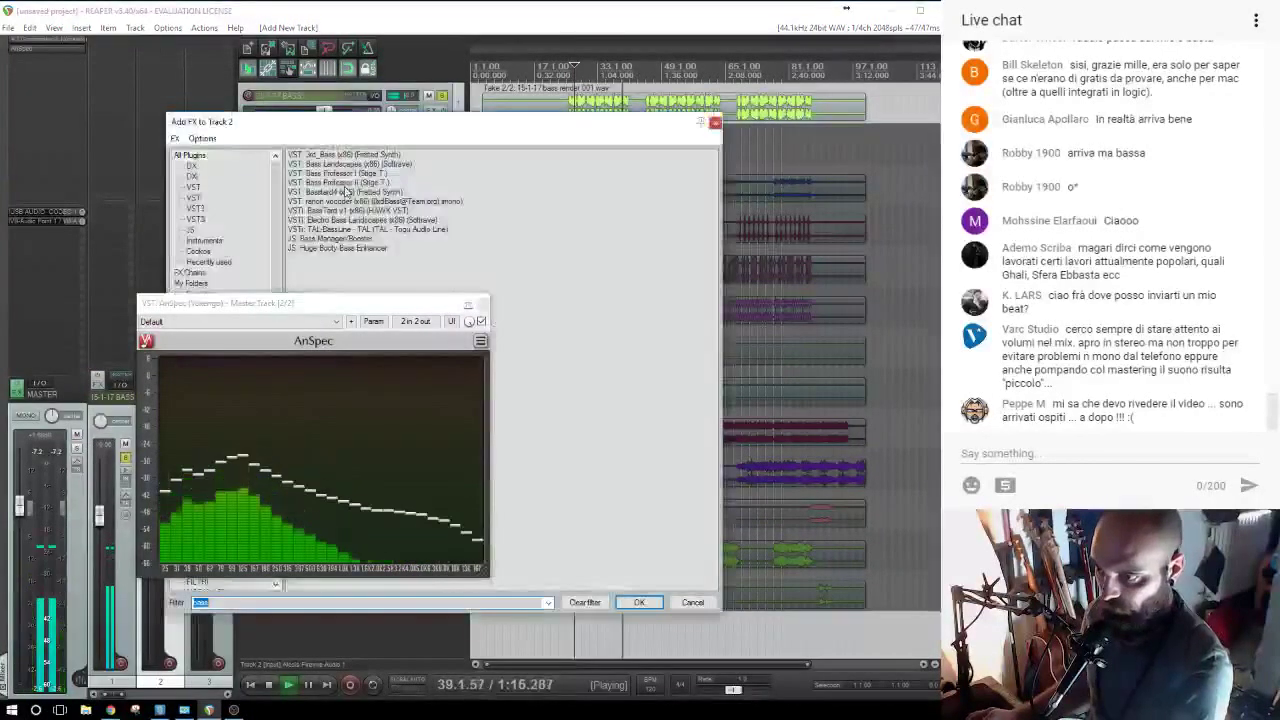
key("Return")
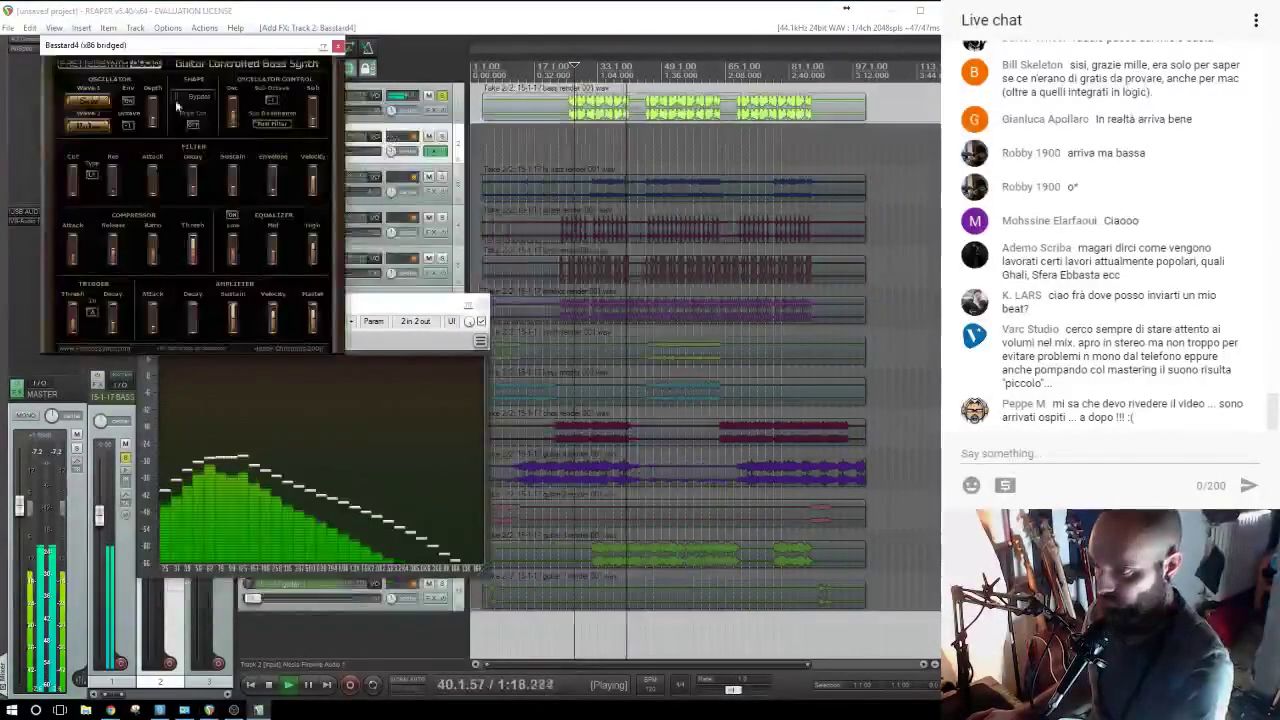
left_click(338, 47)
Insert Bass Professor II on the bass track and place its window and the spectrum analyzer so both are fully visible.
double_click(99, 55)
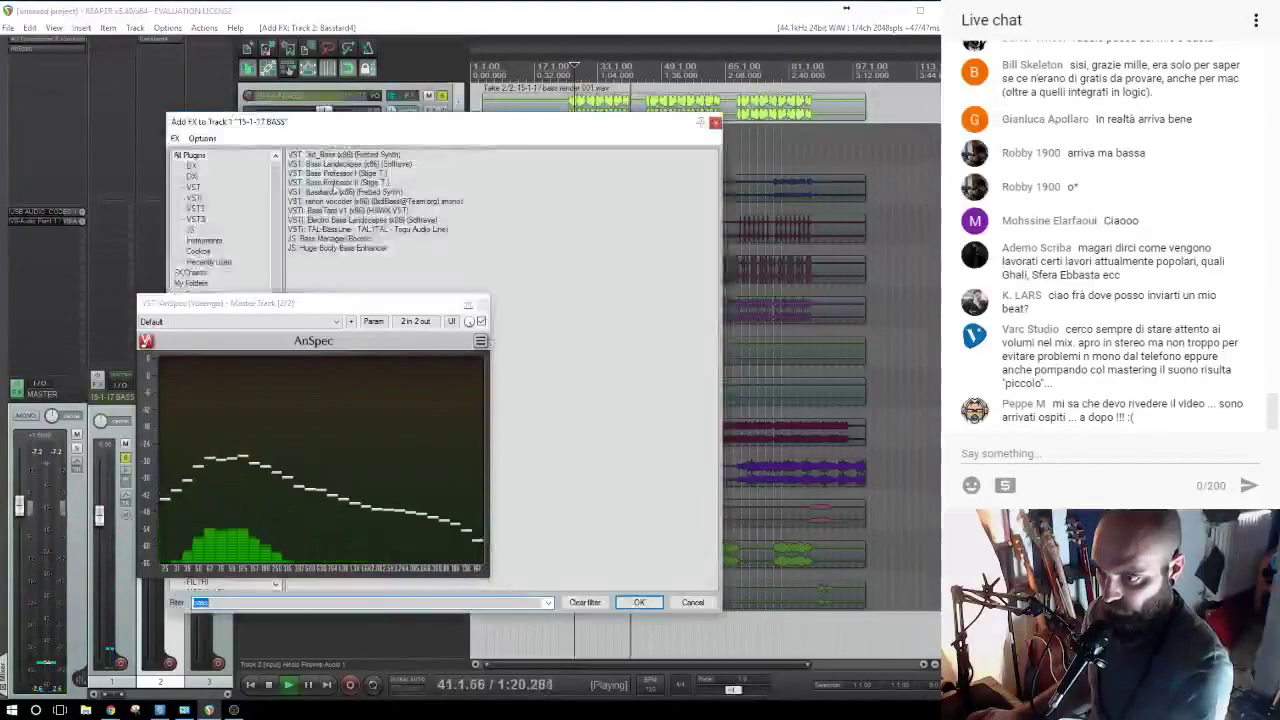
left_click(335, 175)
double_click(337, 183)
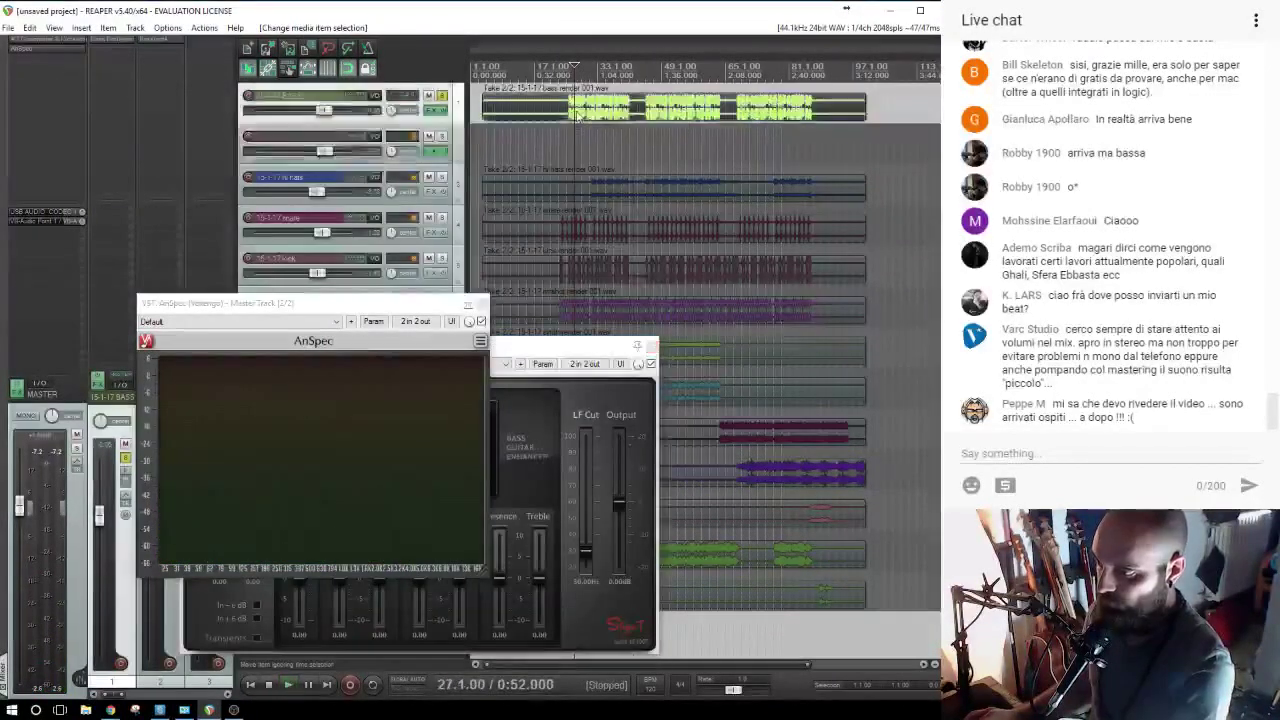
left_click_drag(417, 305, 360, 79)
left_click_drag(477, 350, 453, 363)
Set Bass Professor's Profess to 2.00, Presence to -4.00, Treble to 2.50 and Fullness to 1.50, adjust Artic., and close both plugin windows.
left_click_drag(200, 585, 201, 551)
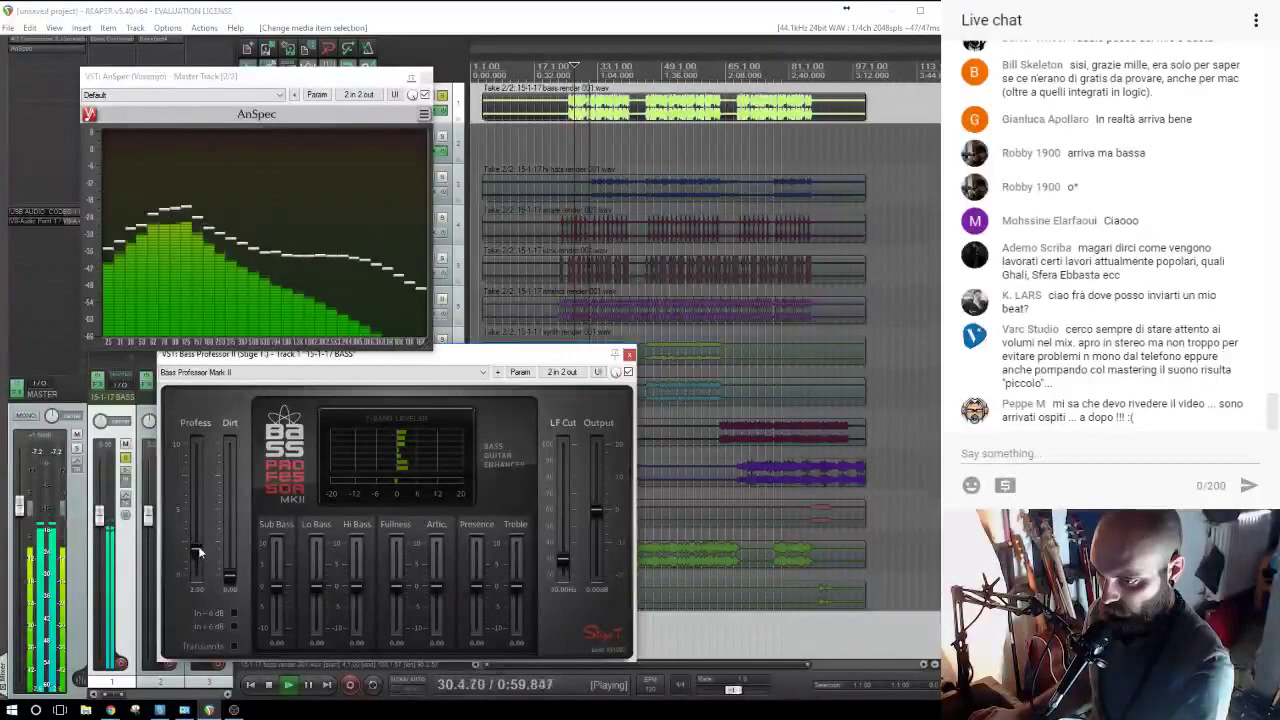
left_click_drag(469, 585, 478, 616)
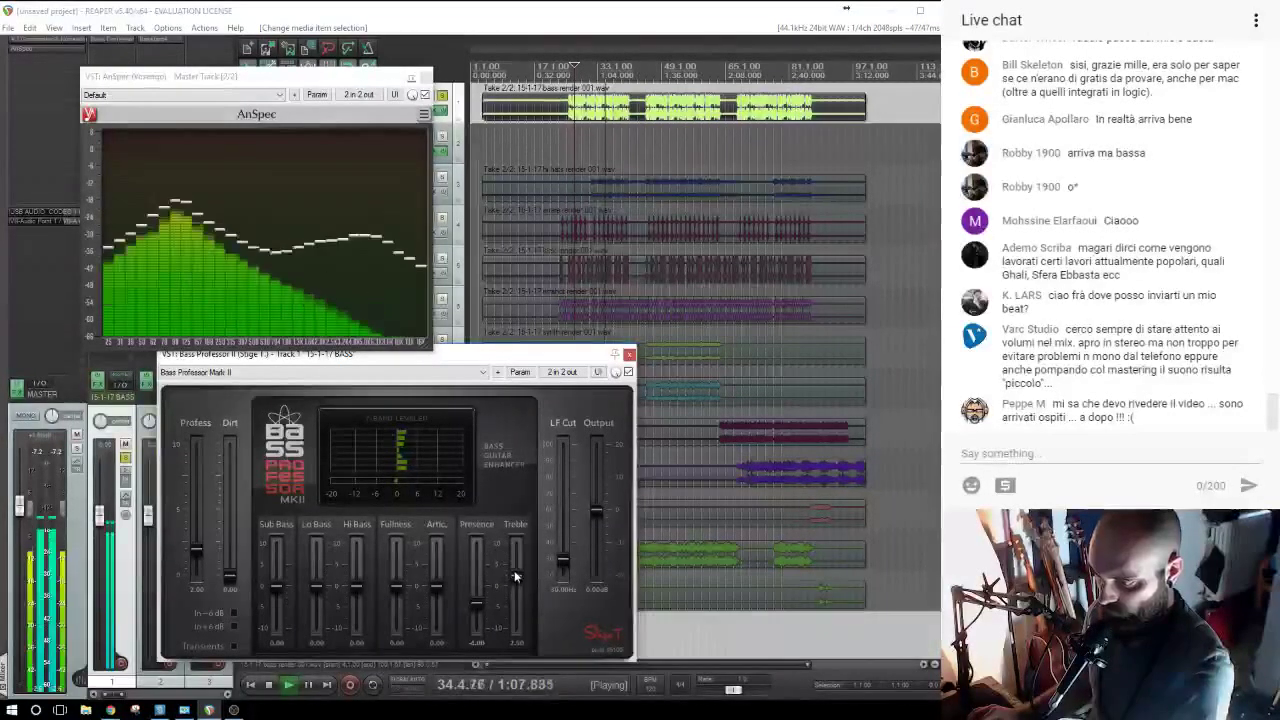
mouse_move(395, 591)
left_mouse_down()
mouse_move(396, 551)
mouse_move(397, 581)
left_mouse_up()
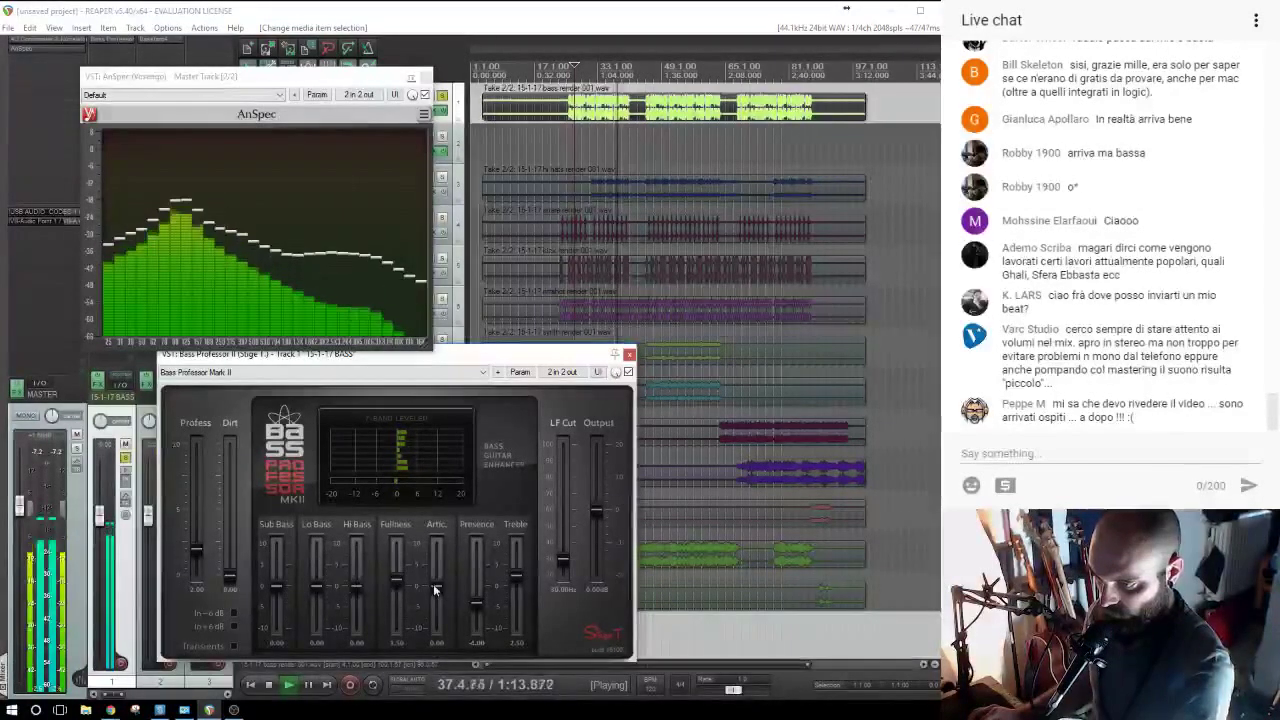
left_click_drag(435, 590, 440, 577)
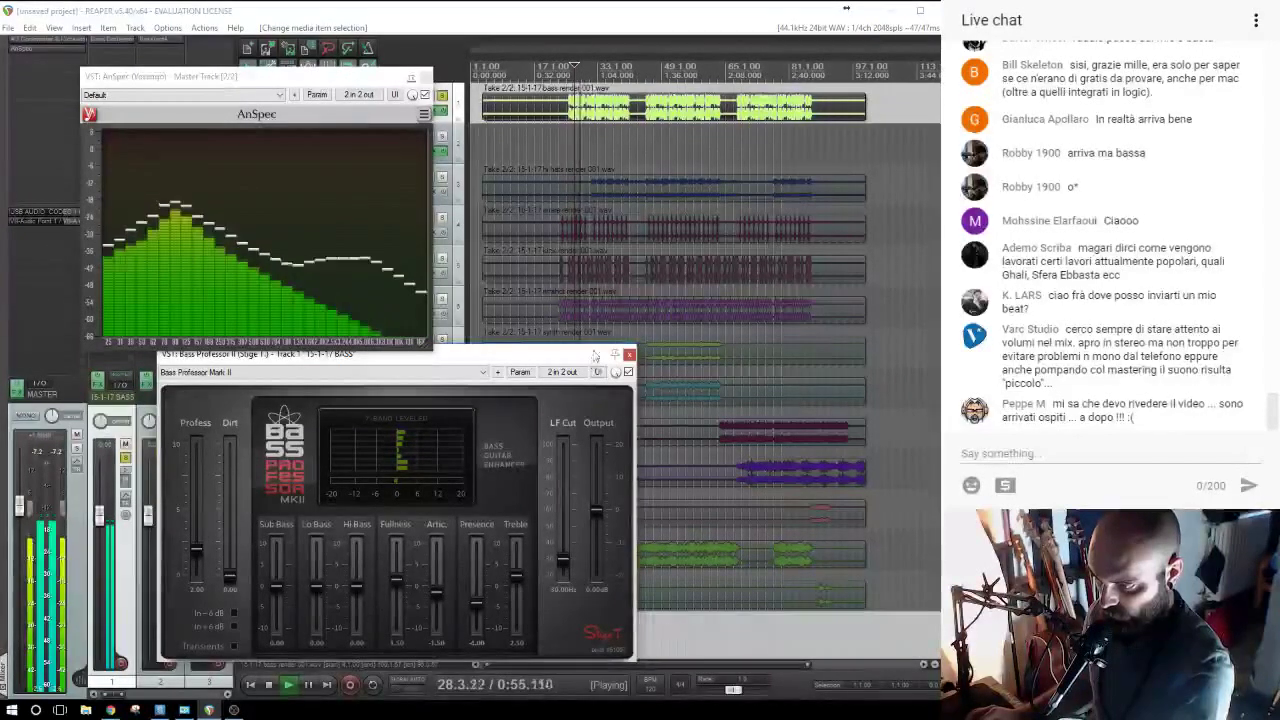
left_click(628, 354)
left_click(411, 77)
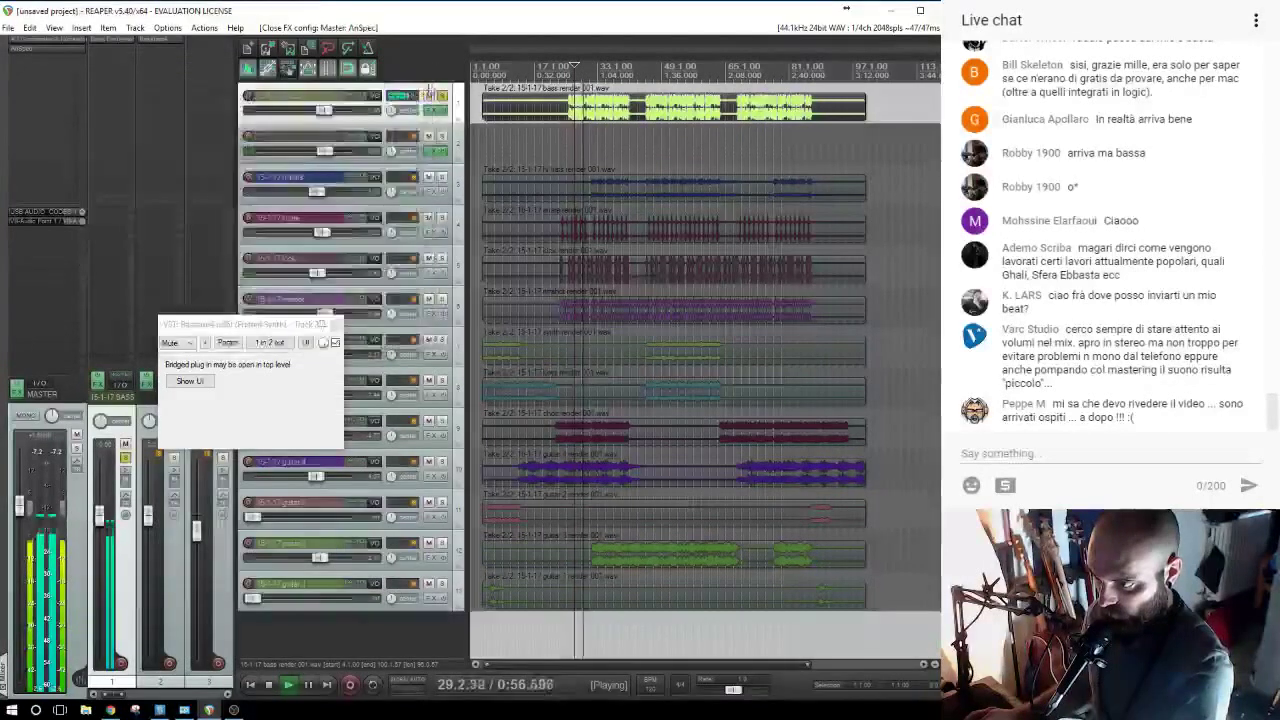
Send the bass to the new Basstard4 track, leaving only the new track soloed, and lower its volume.
left_click(443, 138)
left_click_drag(120, 385, 150, 390)
left_click_drag(148, 527, 148, 573)
left_click(125, 458)
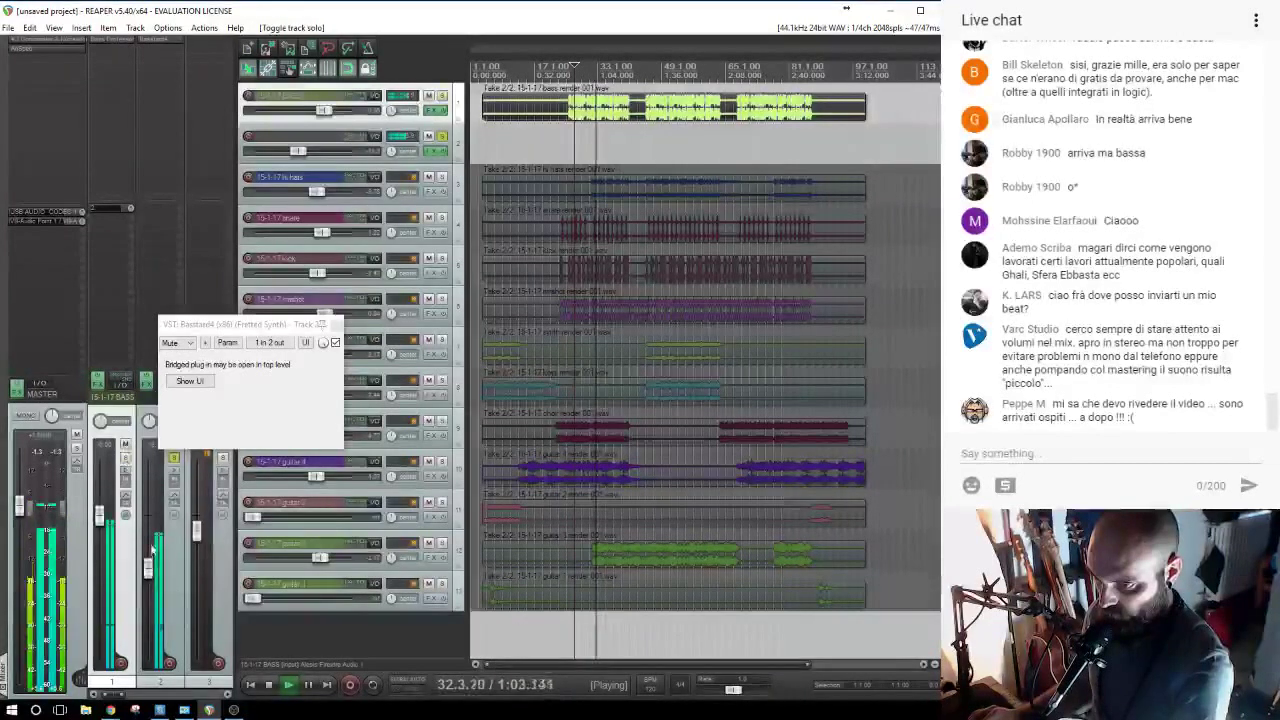
Reopen the Basstard4 controls on the new track and make a small parameter adjustment.
left_click(152, 42)
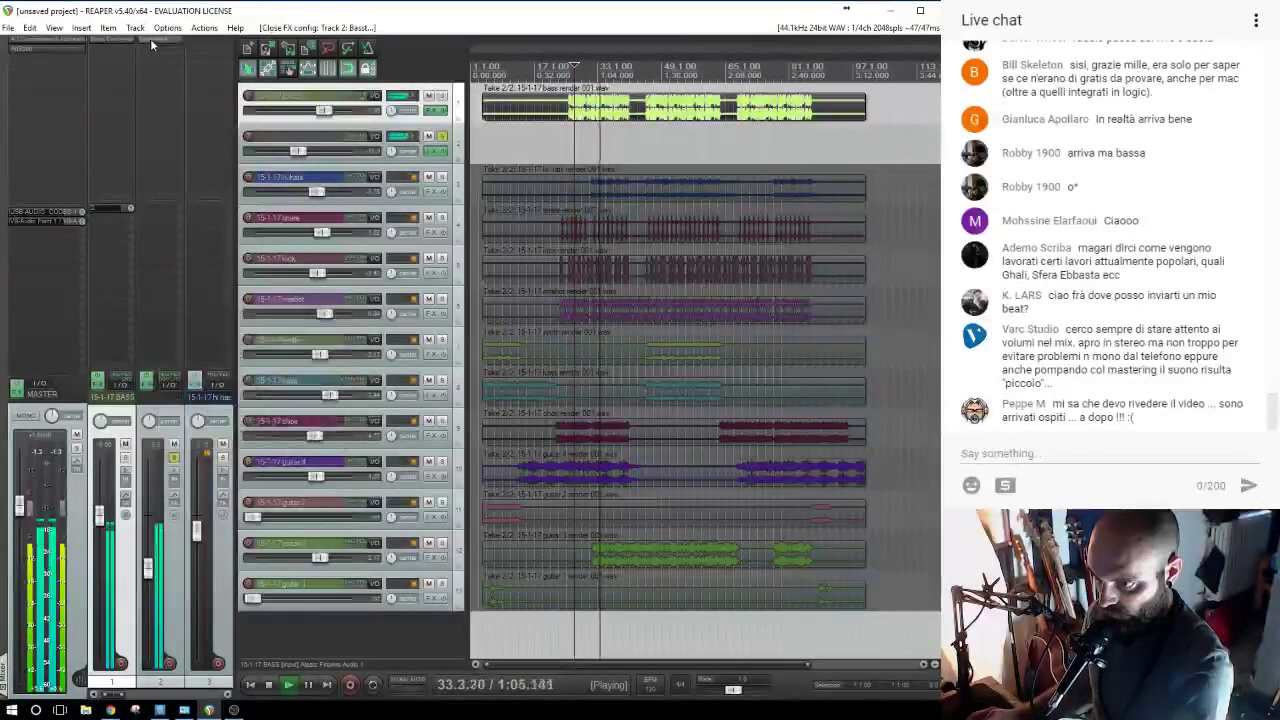
left_click(152, 42)
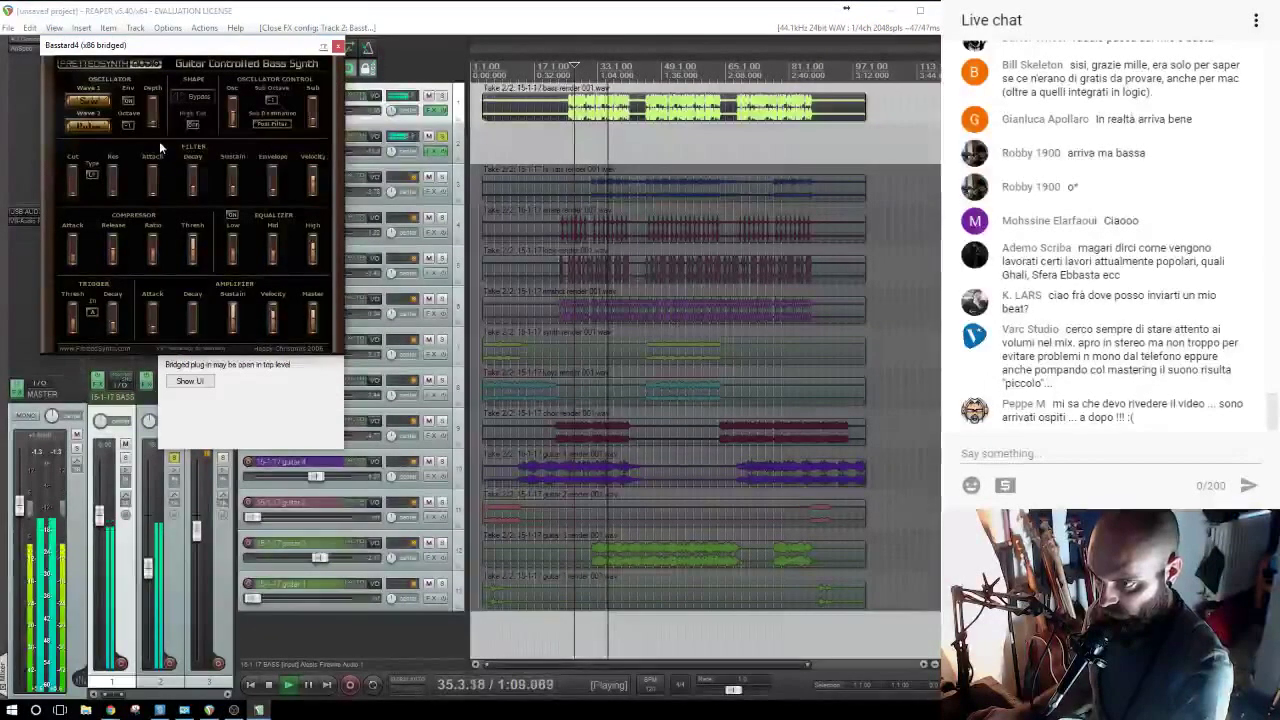
left_click_drag(159, 145, 159, 142)
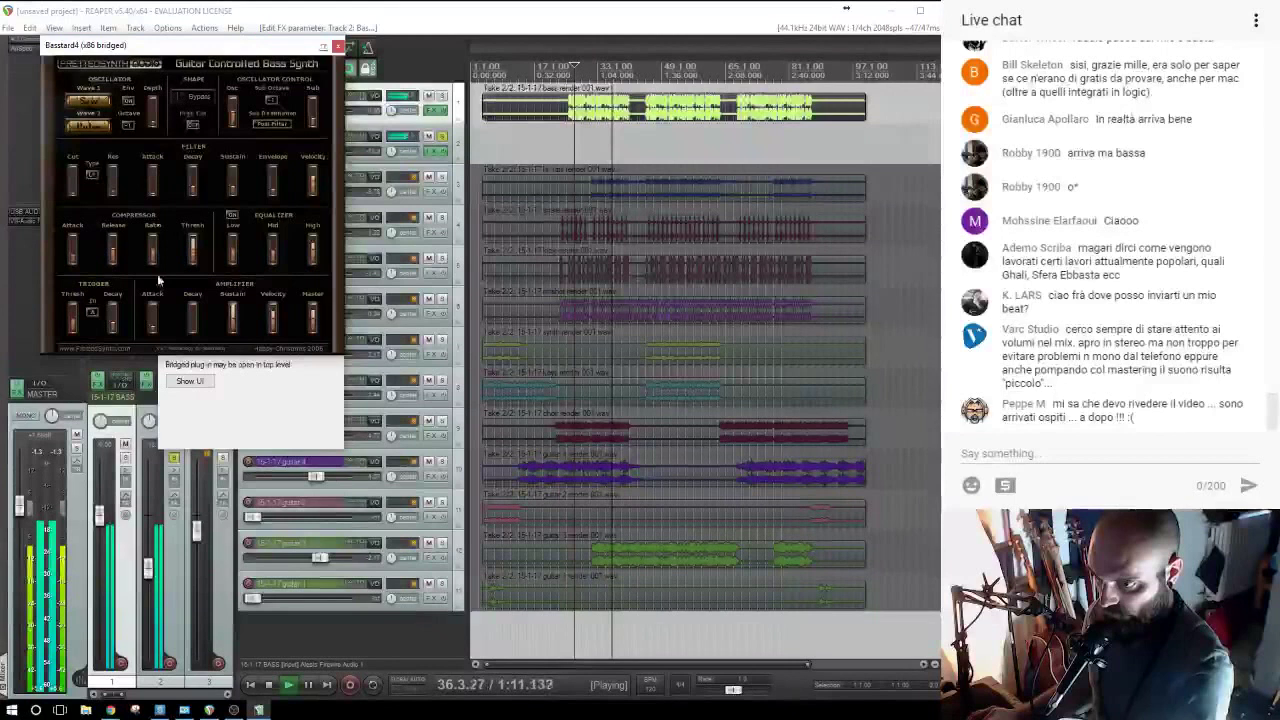
Clear the solo on the Basstard4 track, lower its volume further against the full mix, and close the plugin.
left_click(174, 458)
left_click_drag(148, 568, 148, 586)
left_click(337, 46)
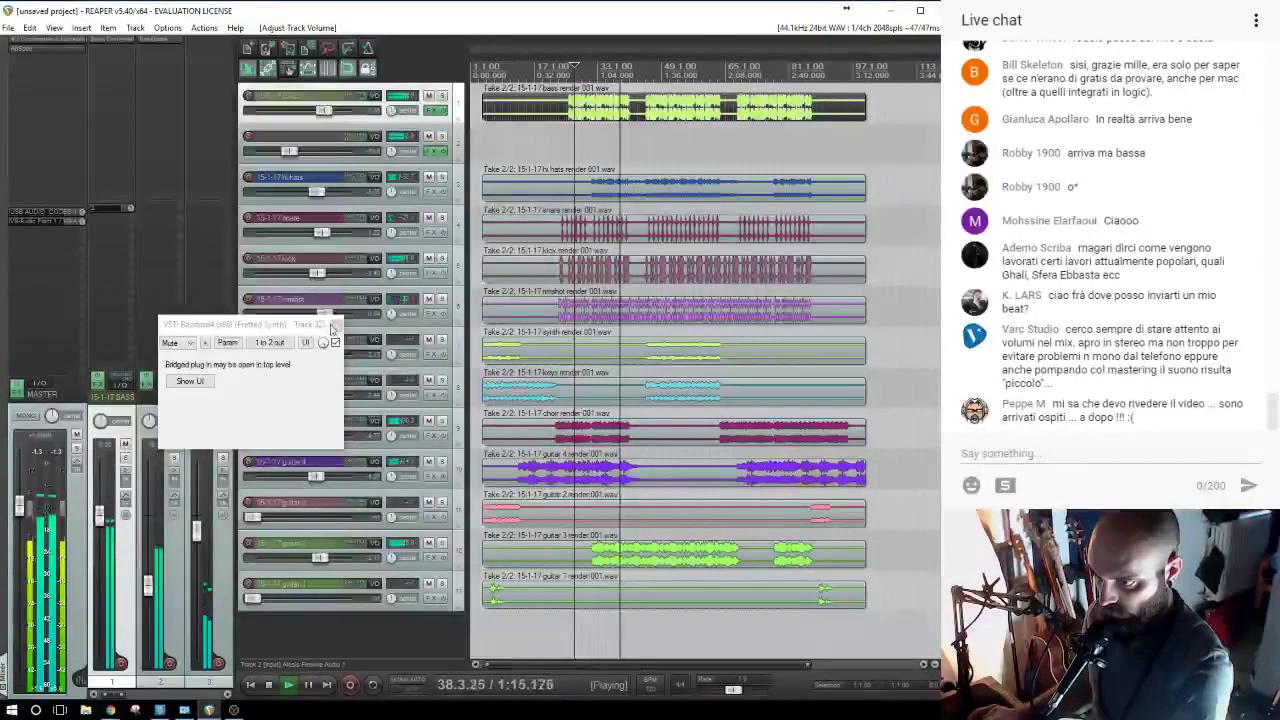
left_click(335, 323)
Solo the bass at 27.1.00, fine-tune the volume of the parallel Basstard4 track, and stop playback.
left_click(574, 152)
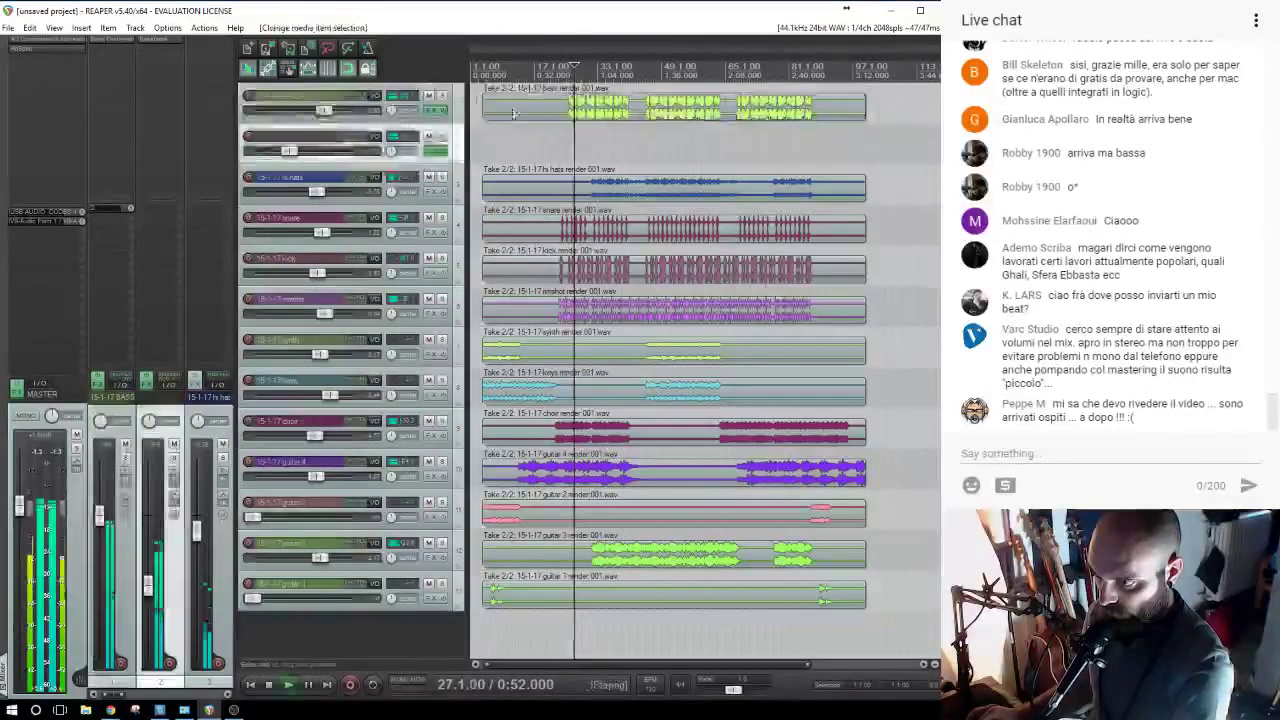
left_click(442, 96)
mouse_move(147, 580)
left_mouse_down()
mouse_move(150, 668)
mouse_move(160, 590)
left_mouse_up()
key("space")
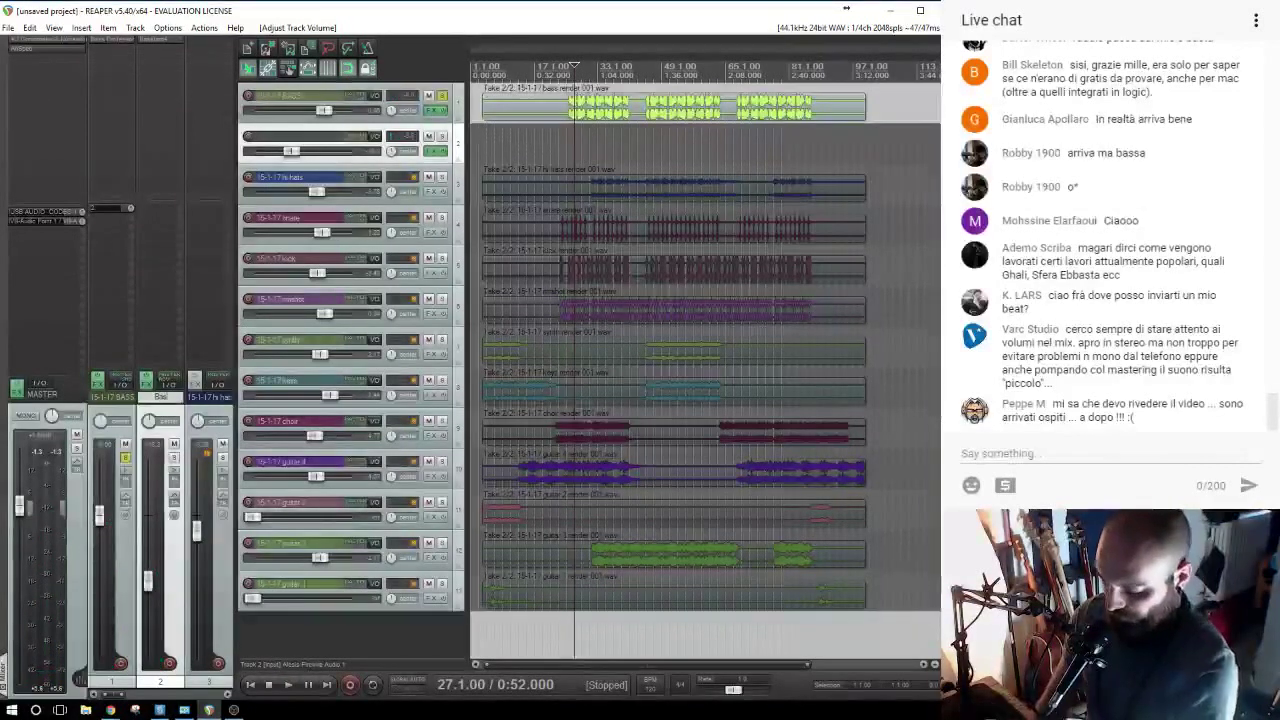
Name the parallel bass track, add another track directly below it, and name that one "delay".
key("Return")
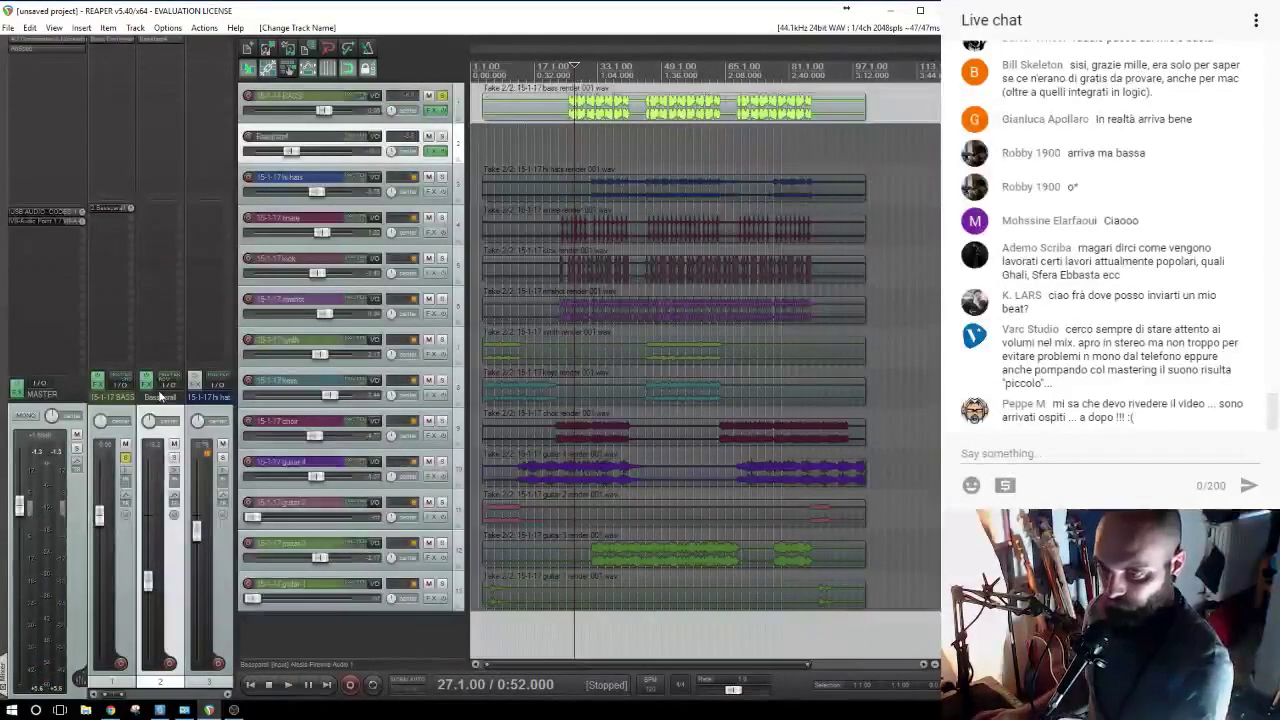
key("ctrl+t")
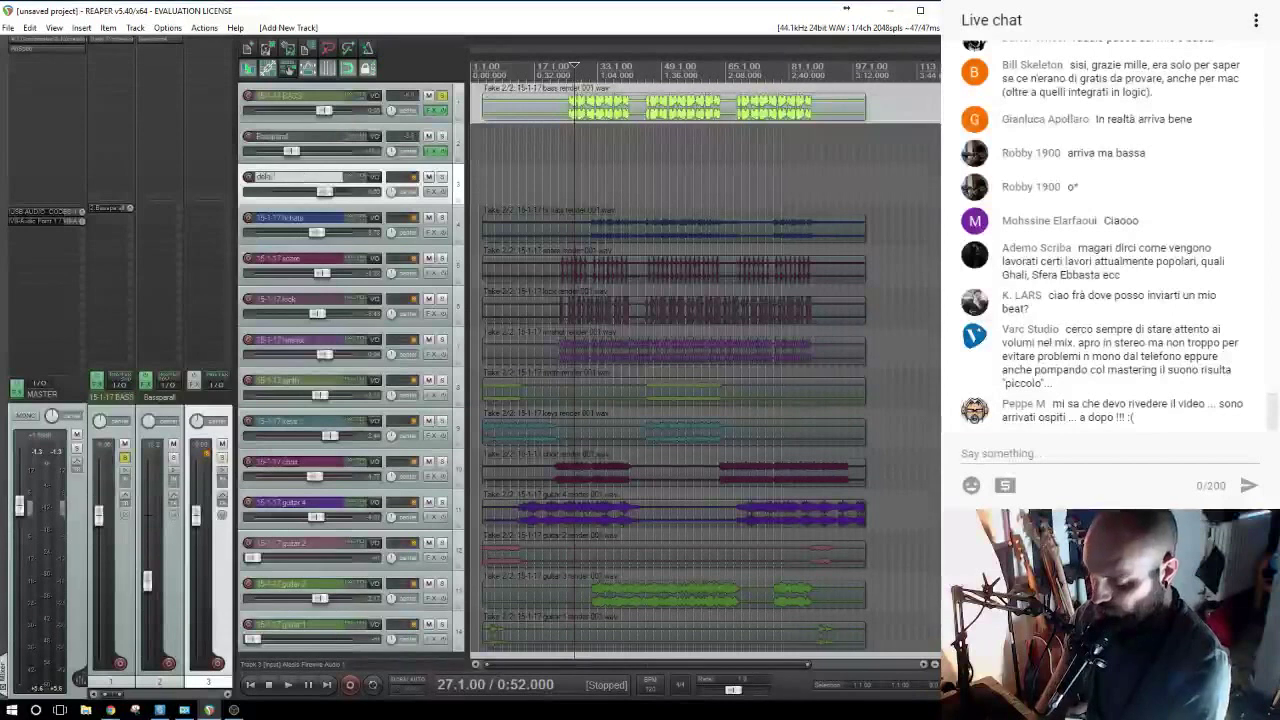
type("delay")
key("Return")
Insert Sanford Delay from the DELAY+EFFETTI folder on the delay track and move its window clear of the mixer.
left_click(202, 43)
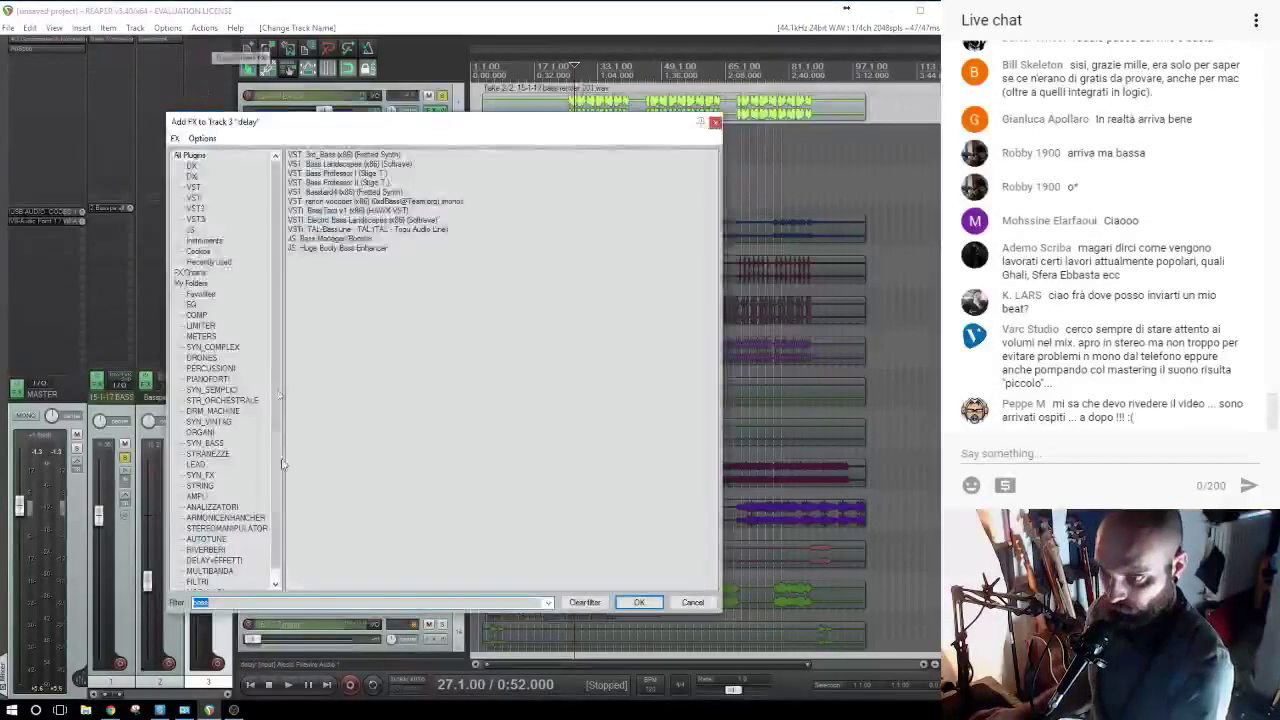
scroll(238, 547, "down", 1)
left_click(218, 601)
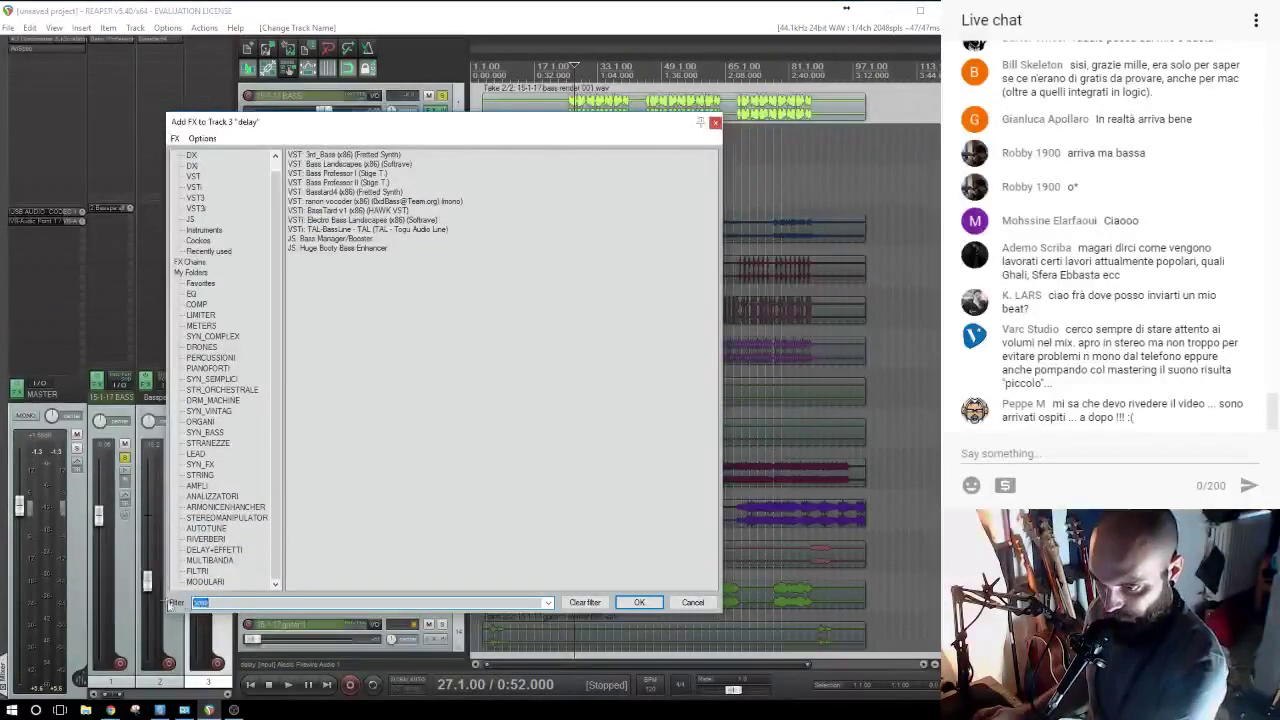
left_click(206, 581)
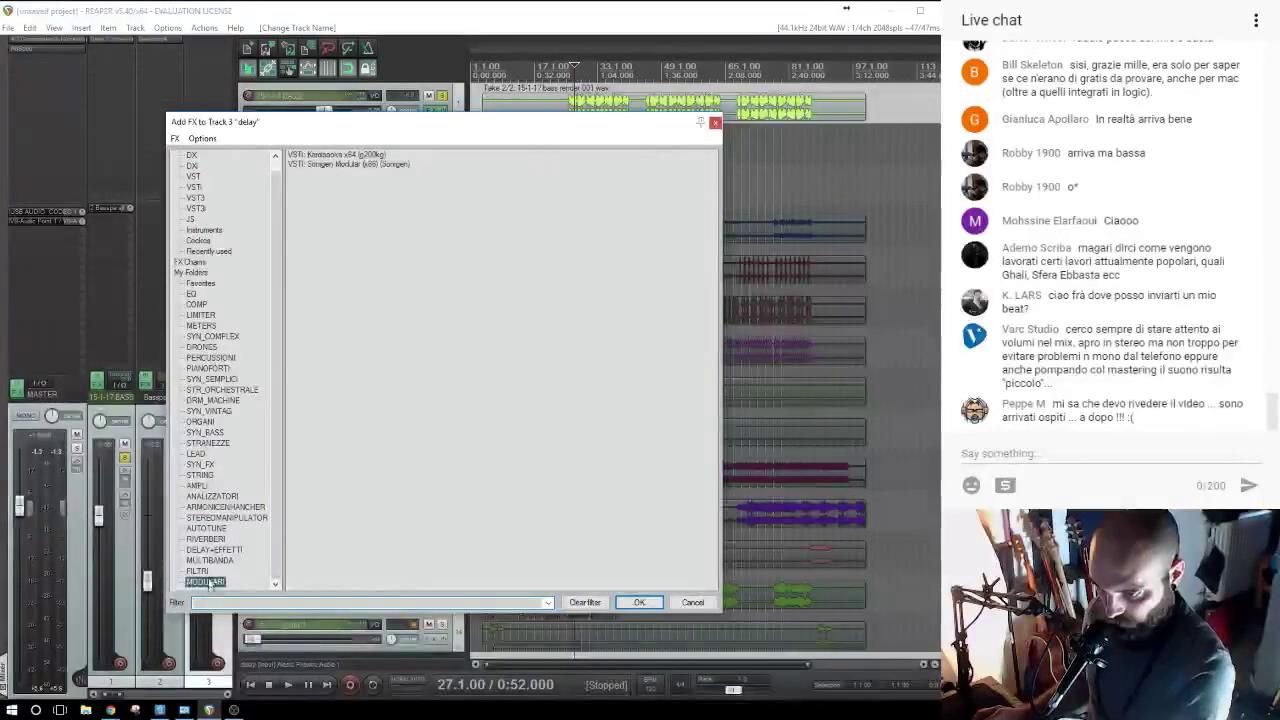
left_click(213, 550)
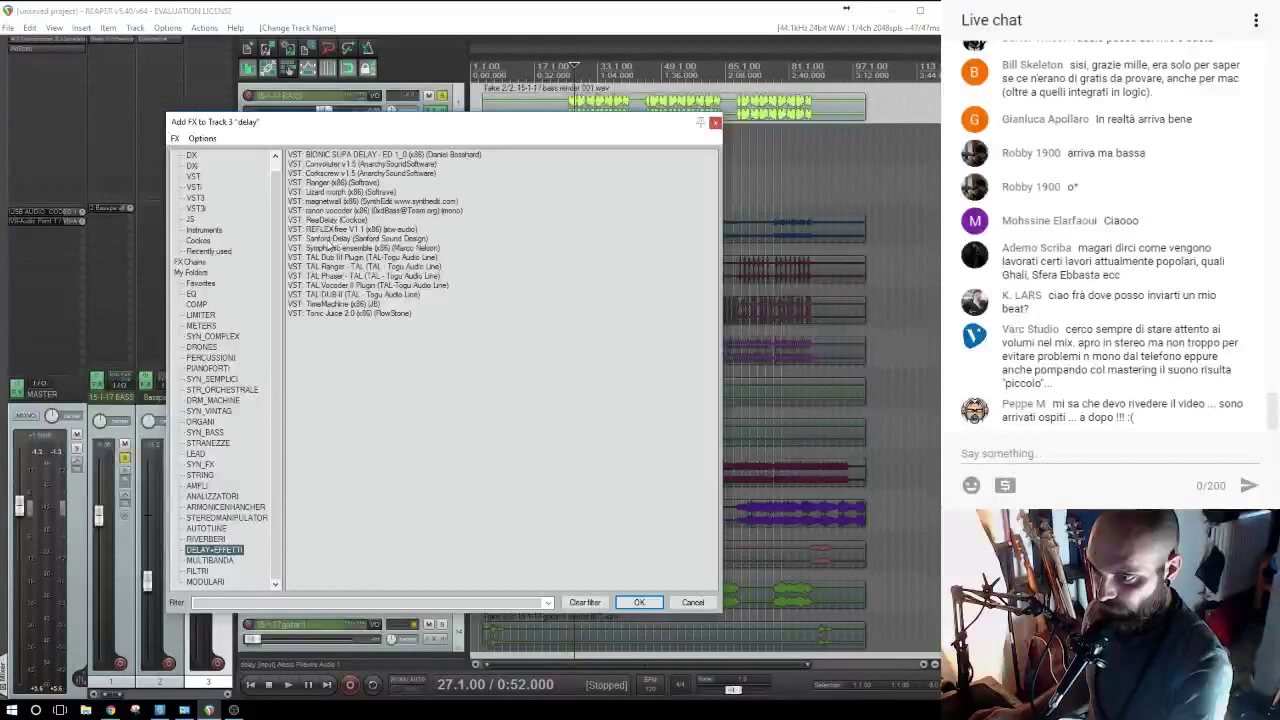
double_click(331, 240)
left_click_drag(206, 51, 522, 148)
Send the bass track to the delay track, start playback, and switch the solo from the bass to the delay track.
left_click_drag(105, 253, 208, 248)
key("space")
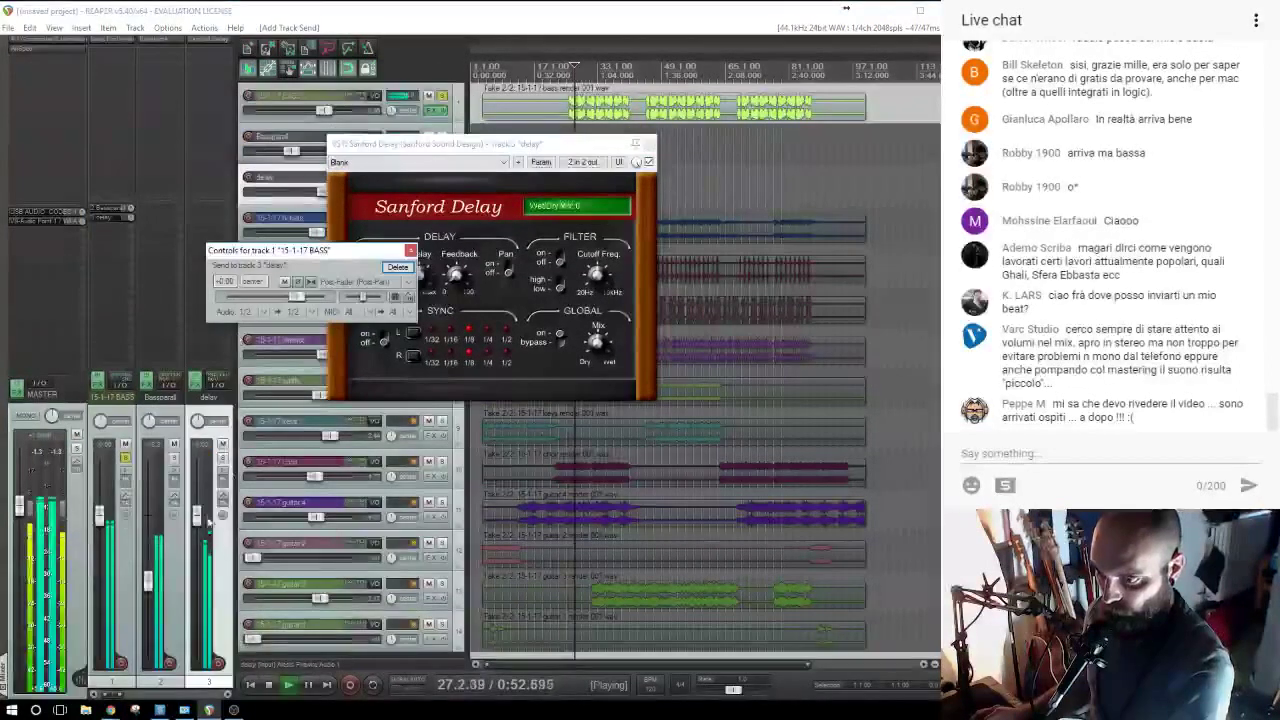
left_click(124, 459)
left_click(410, 251)
left_click(223, 459)
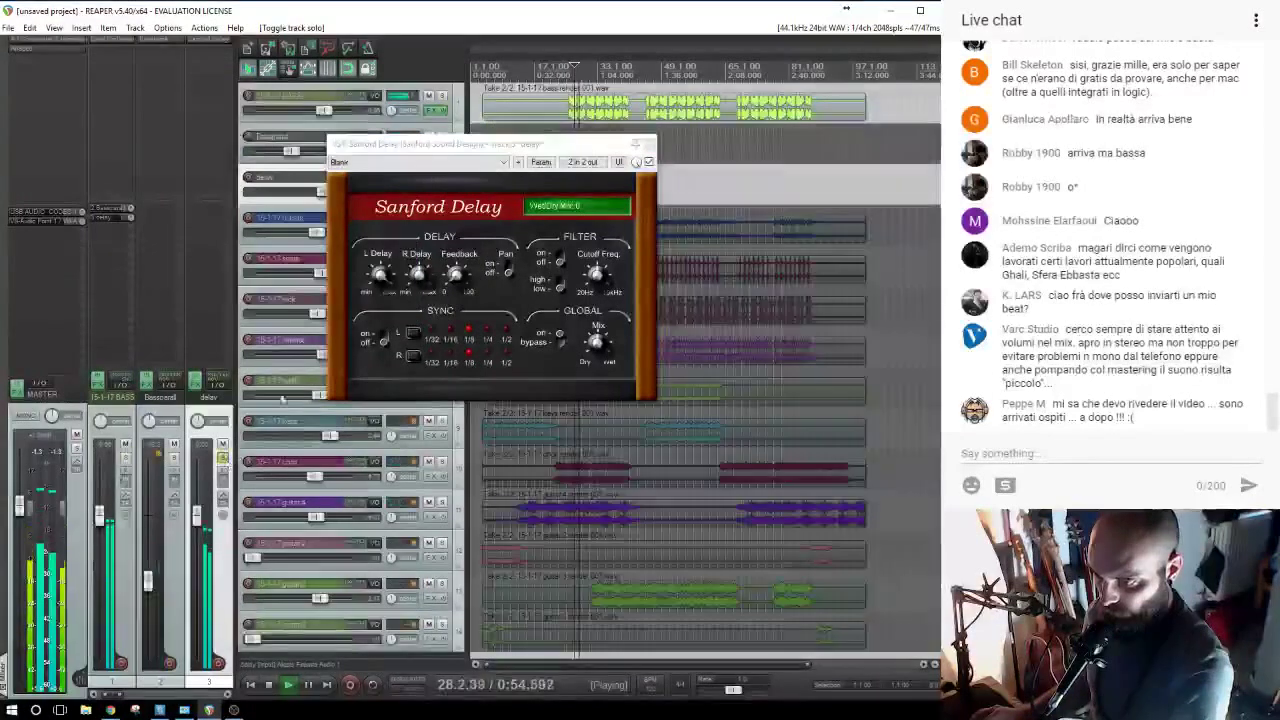
Try enabling Sanford Delay's filter, setting its type and cutoff frequency, and adjusting the left and right delay times and feedback.
left_click(559, 253)
left_click_drag(597, 275, 594, 235)
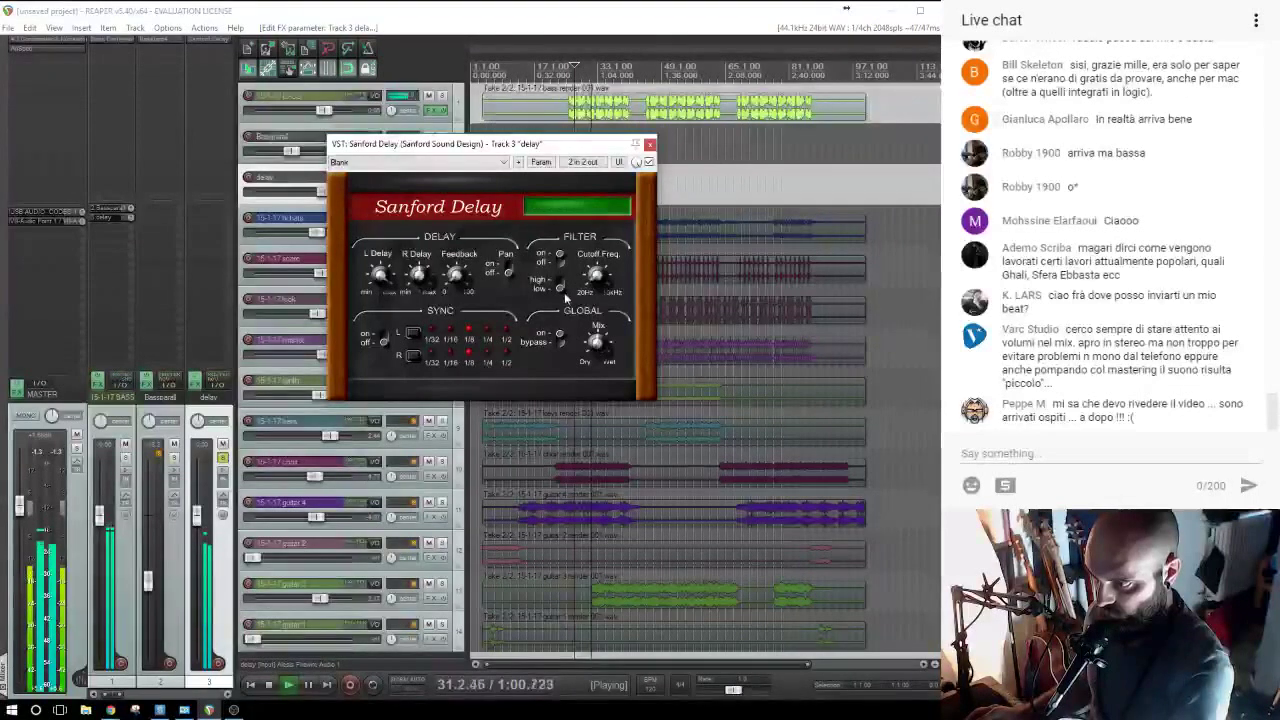
left_click(561, 284)
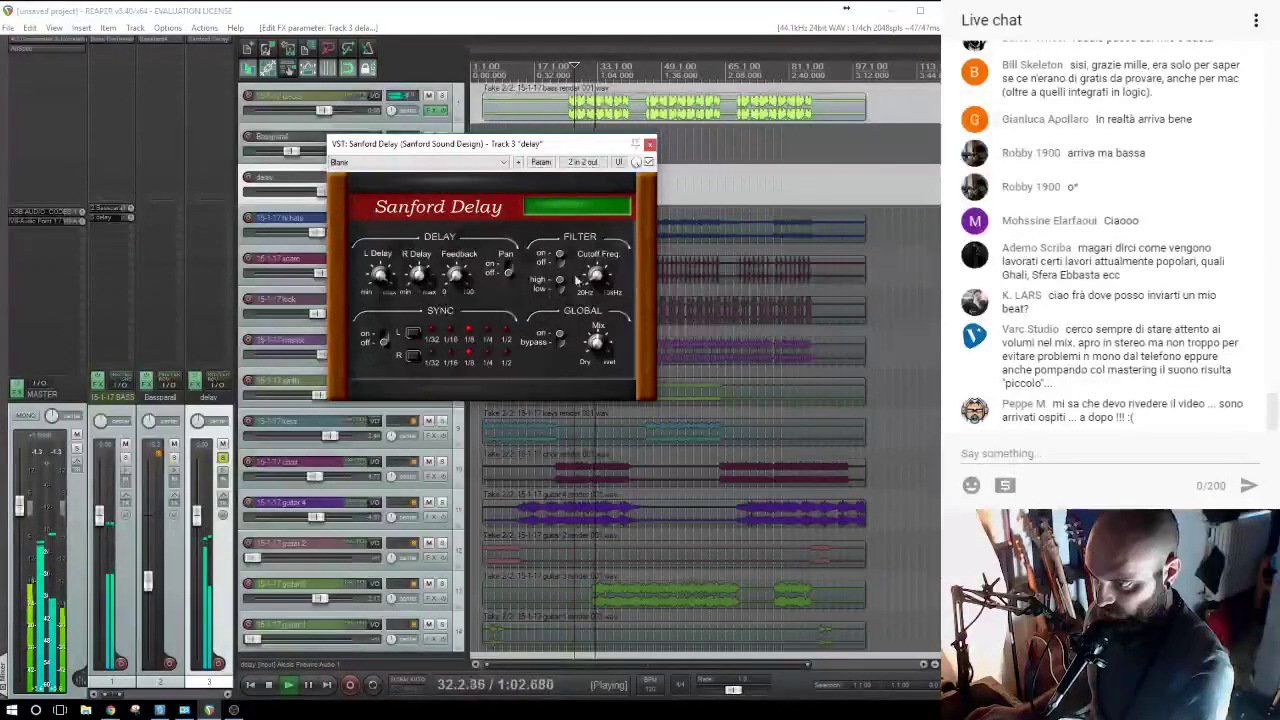
mouse_move(598, 235)
left_mouse_down()
mouse_move(598, 224)
mouse_move(600, 290)
mouse_move(599, 237)
left_mouse_up()
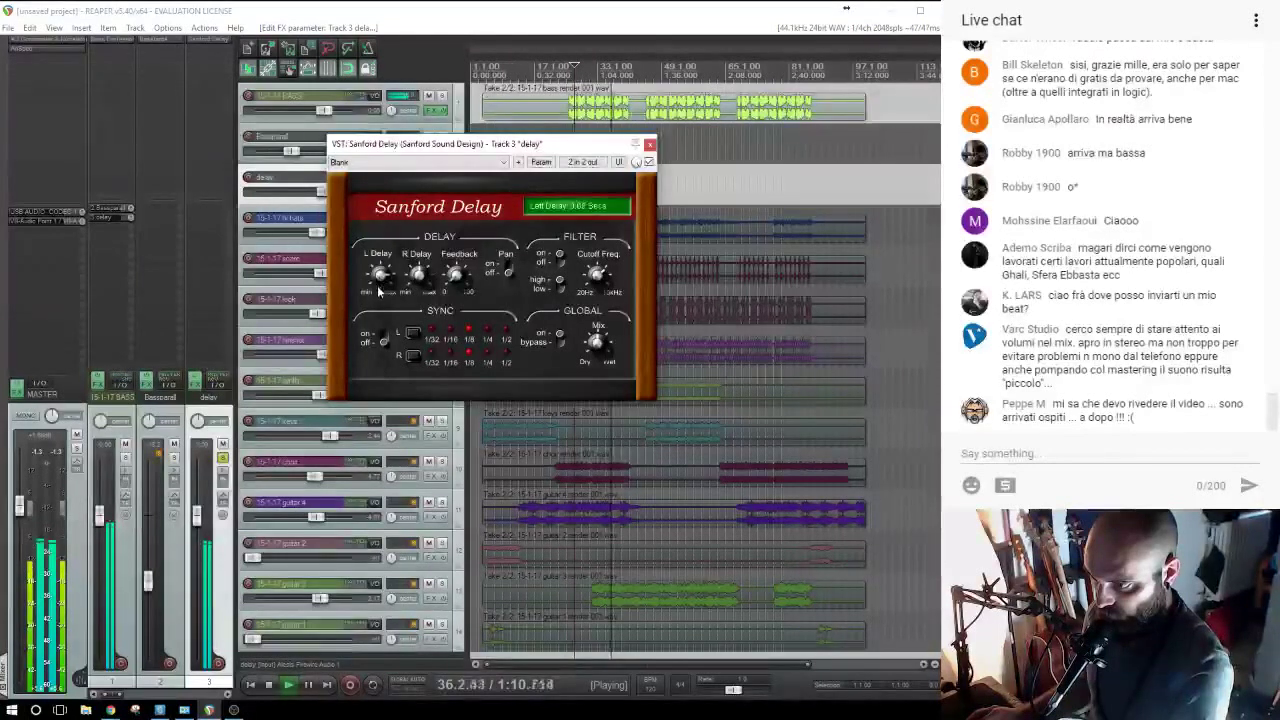
left_click(417, 276)
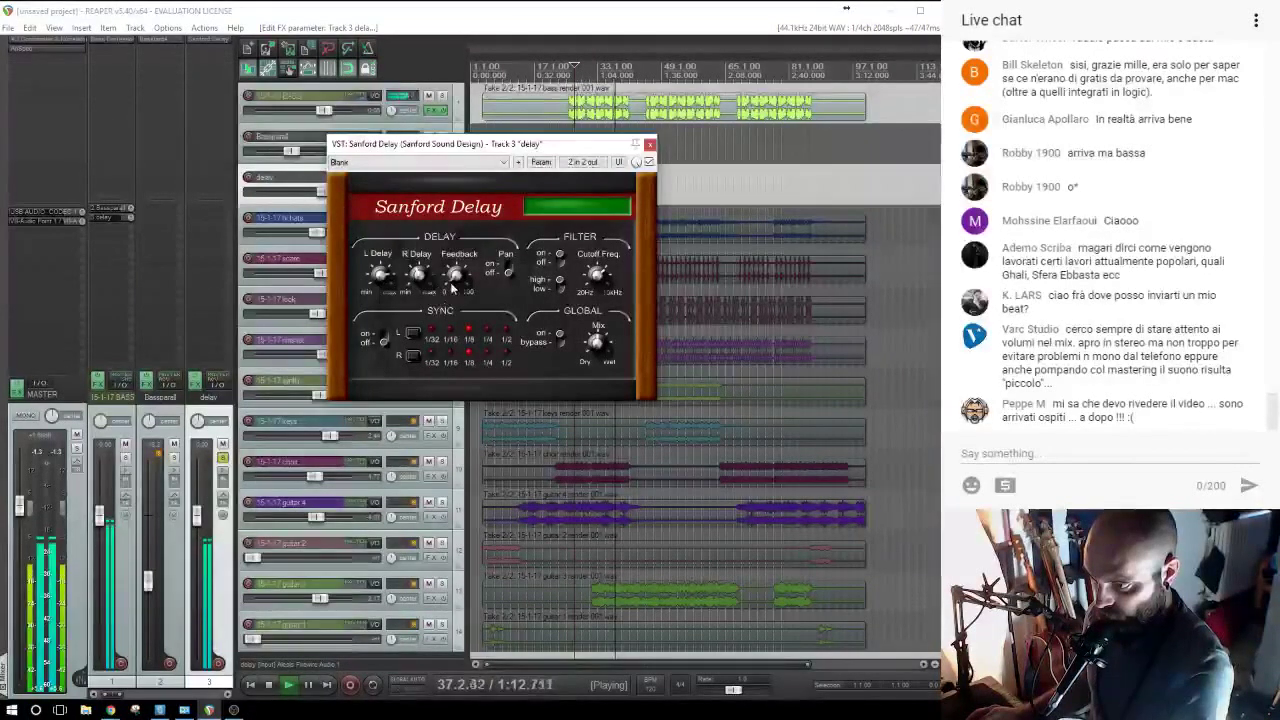
left_click_drag(455, 274, 454, 262)
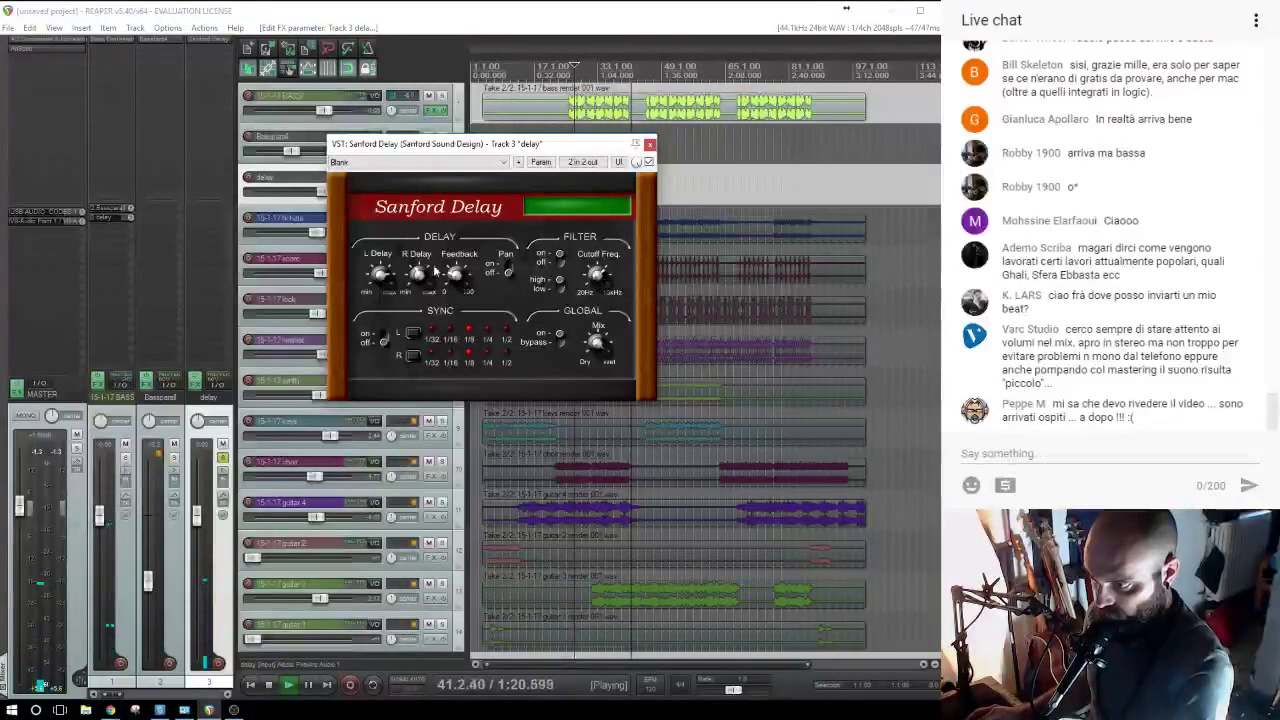
Restart playback from 29.1.00, raise the delay track's volume, and switch the solo from the delay track back to the bass.
left_click_drag(518, 144, 600, 281)
key("space")
left_click(582, 190)
key("space")
mouse_move(197, 515)
left_mouse_down()
mouse_move(197, 632)
mouse_move(201, 455)
mouse_move(198, 495)
left_mouse_up()
left_click(222, 459)
left_click(124, 458)
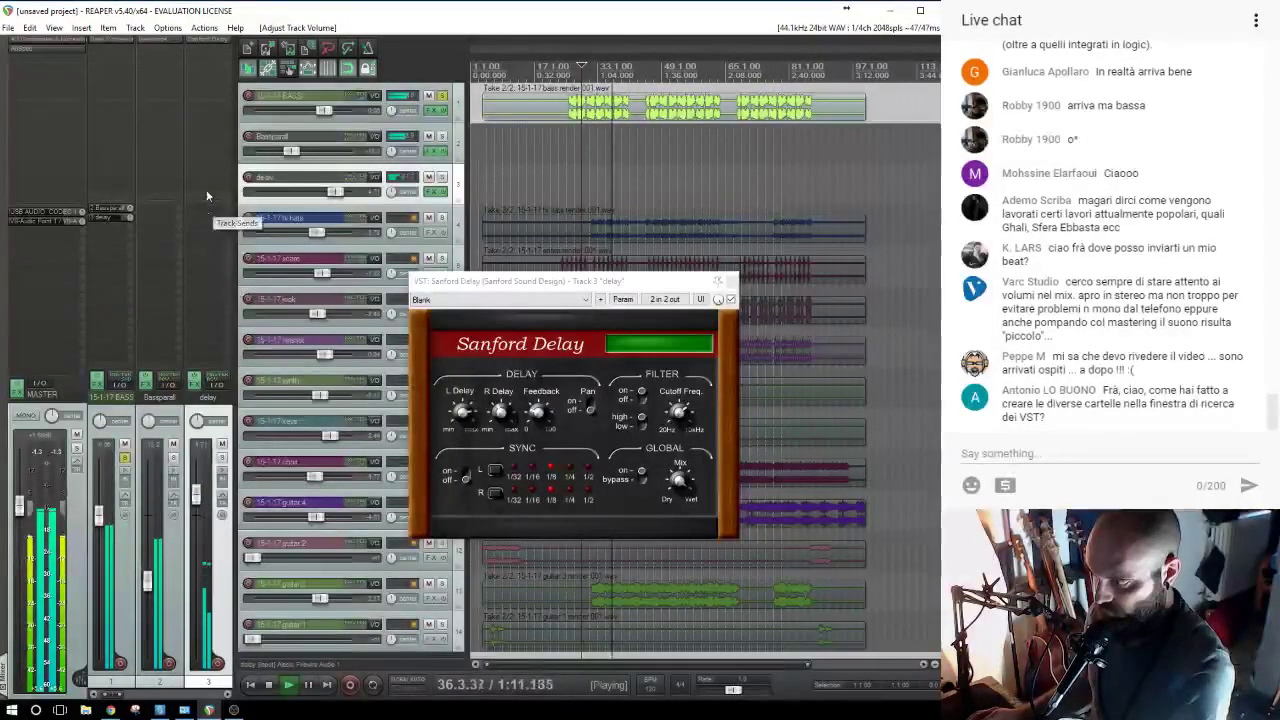
Stop playback and remove Sanford Delay from the delay track.
key("space")
left_click(204, 44)
left_click(204, 44)
left_click(210, 39, "alt")
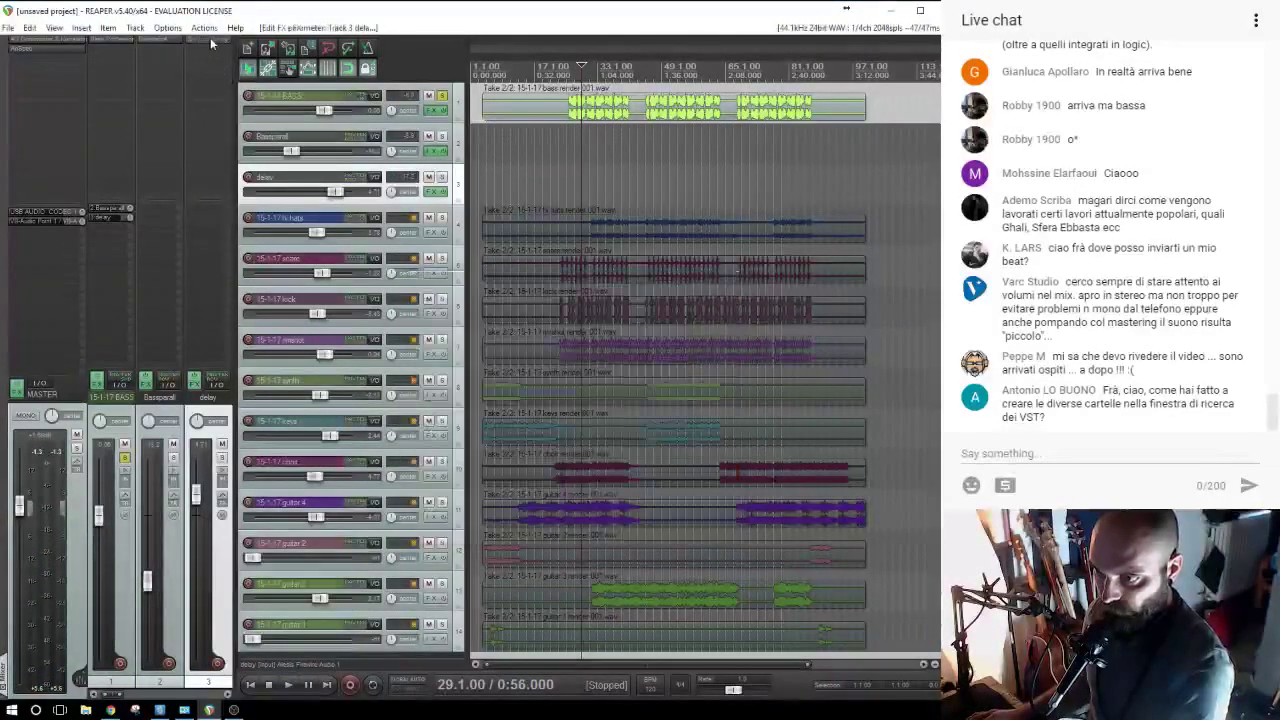
Show the option for creating a new plugin folder under My Folders in the delay track's effects browser.
left_click(199, 54)
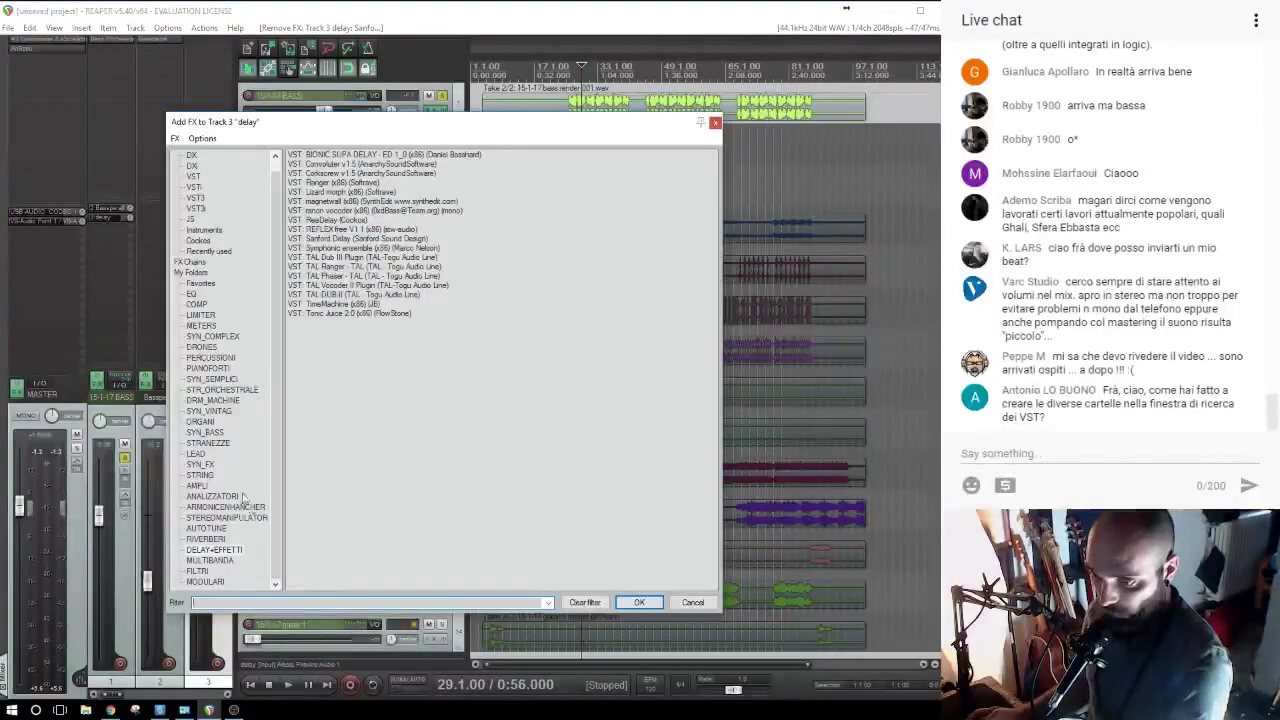
left_click(210, 273)
right_click(229, 279)
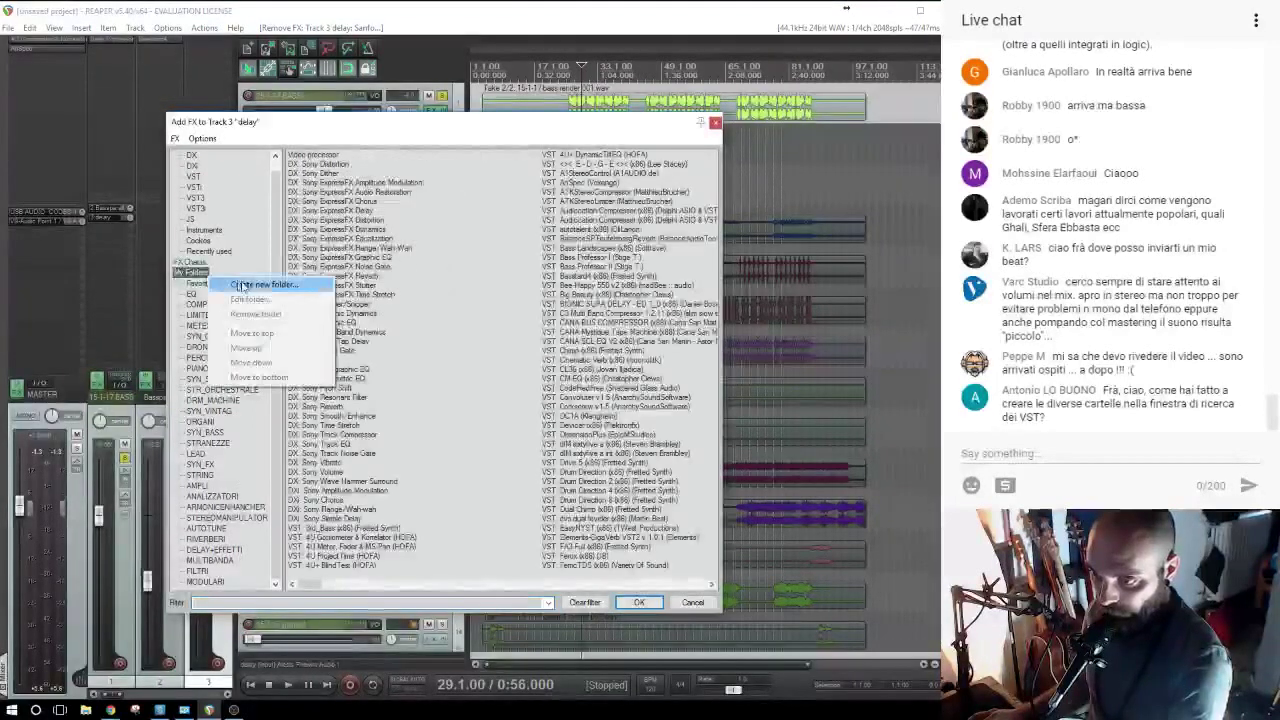
left_click(197, 304)
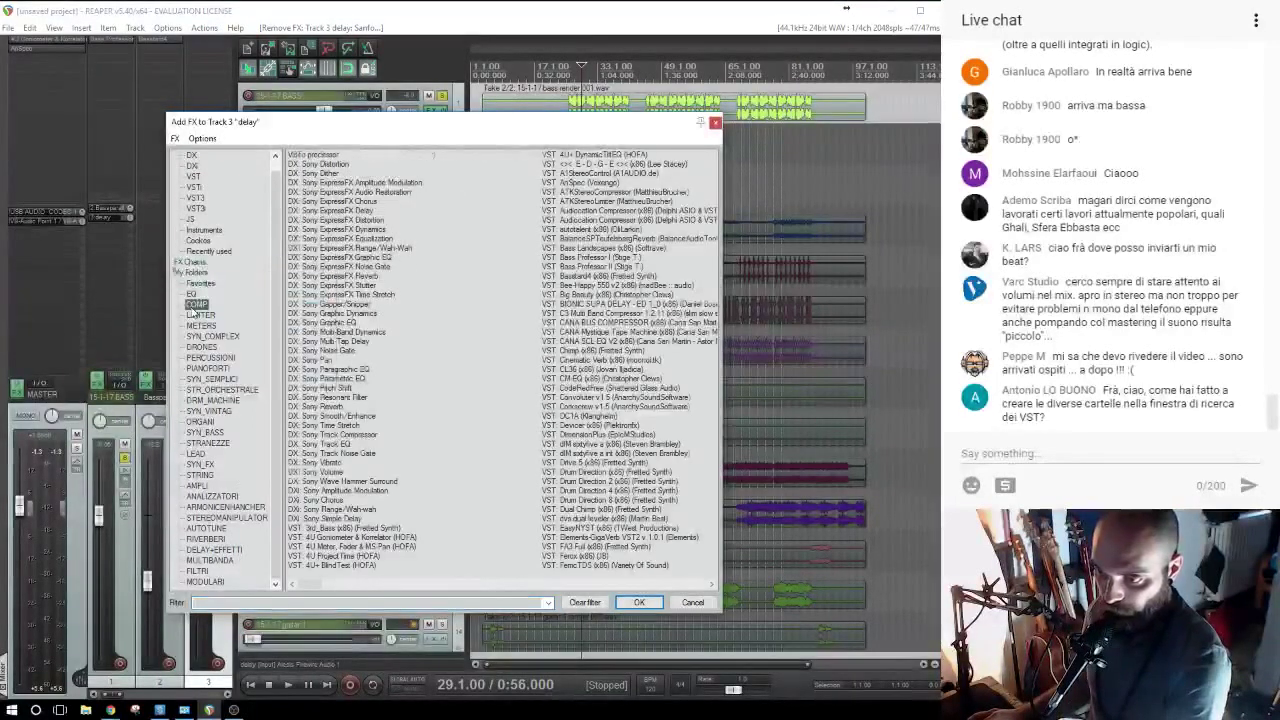
Insert TAL Dub III from the DELAY+EFFETTI folder on the delay track, turn its dry level fully down, and start playback.
left_click(218, 550)
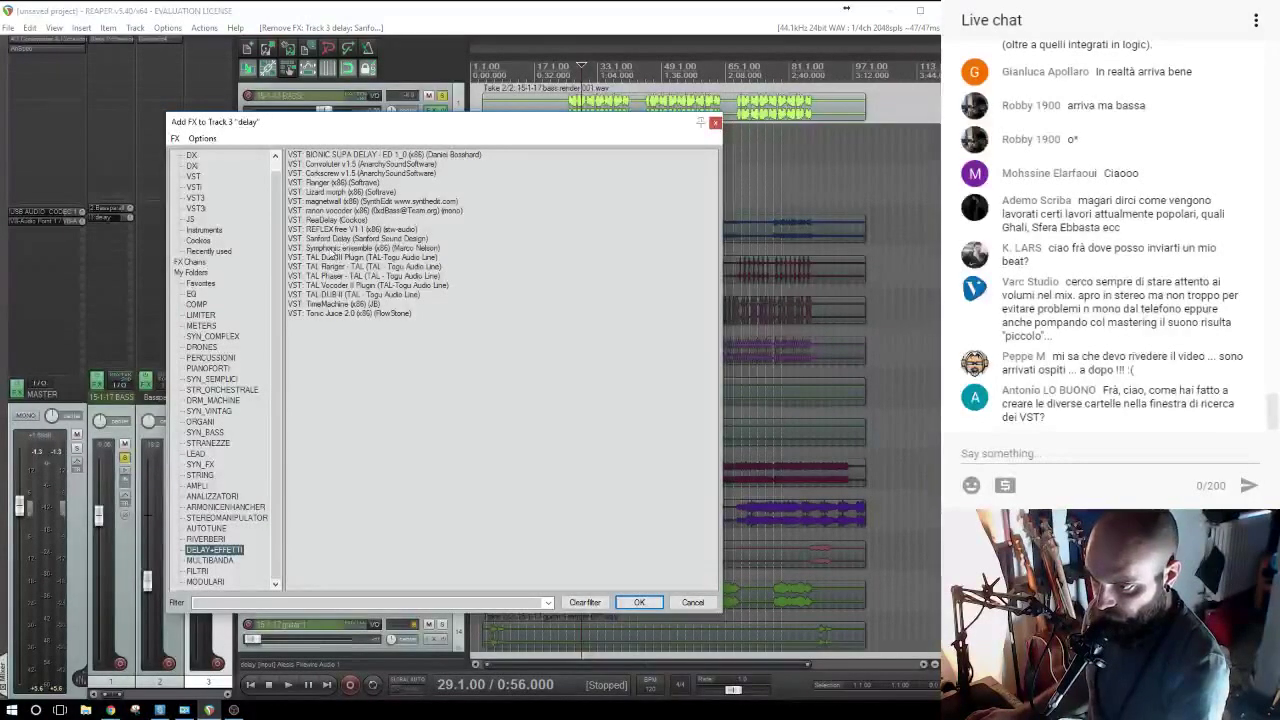
double_click(347, 259)
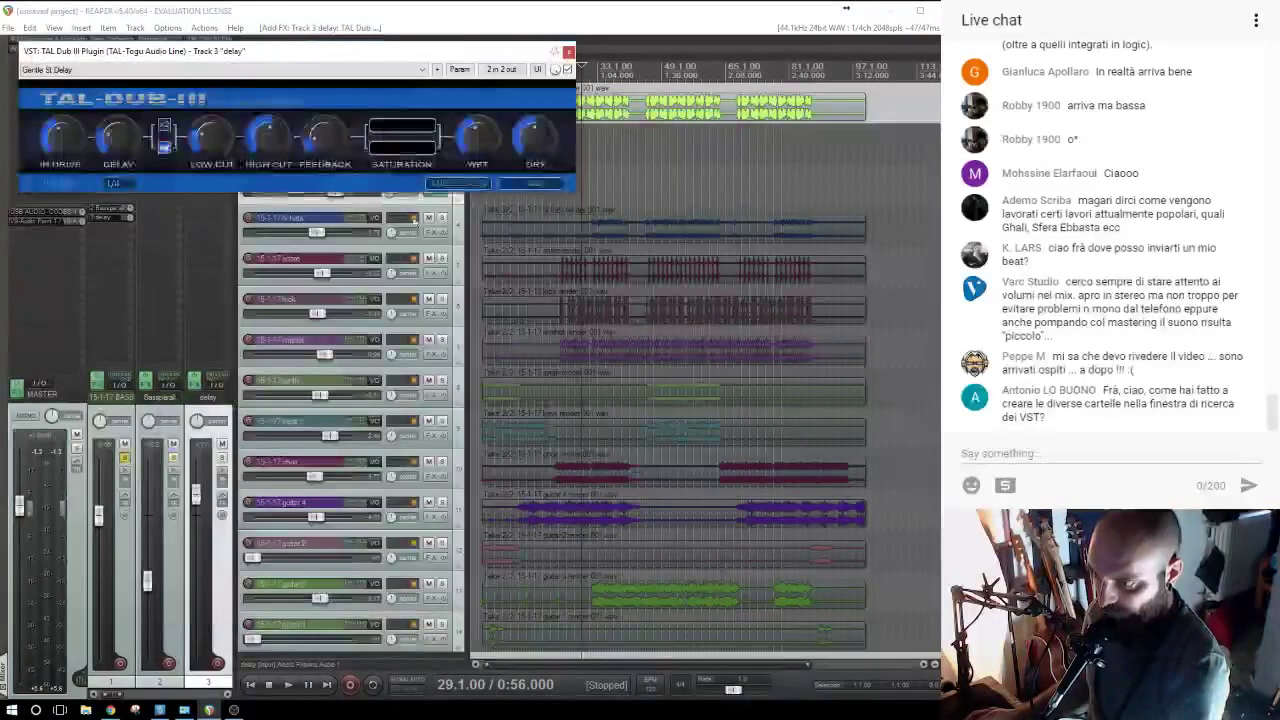
key("space")
key("space")
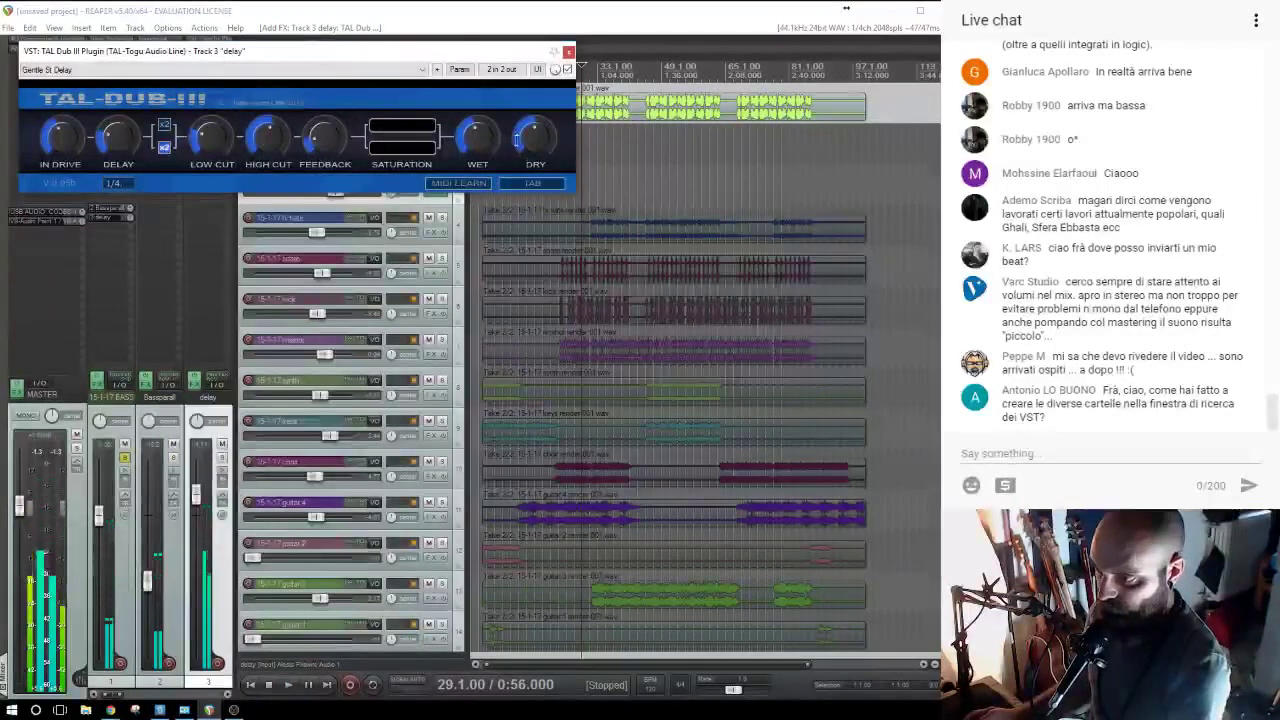
mouse_move(534, 133)
key("space")
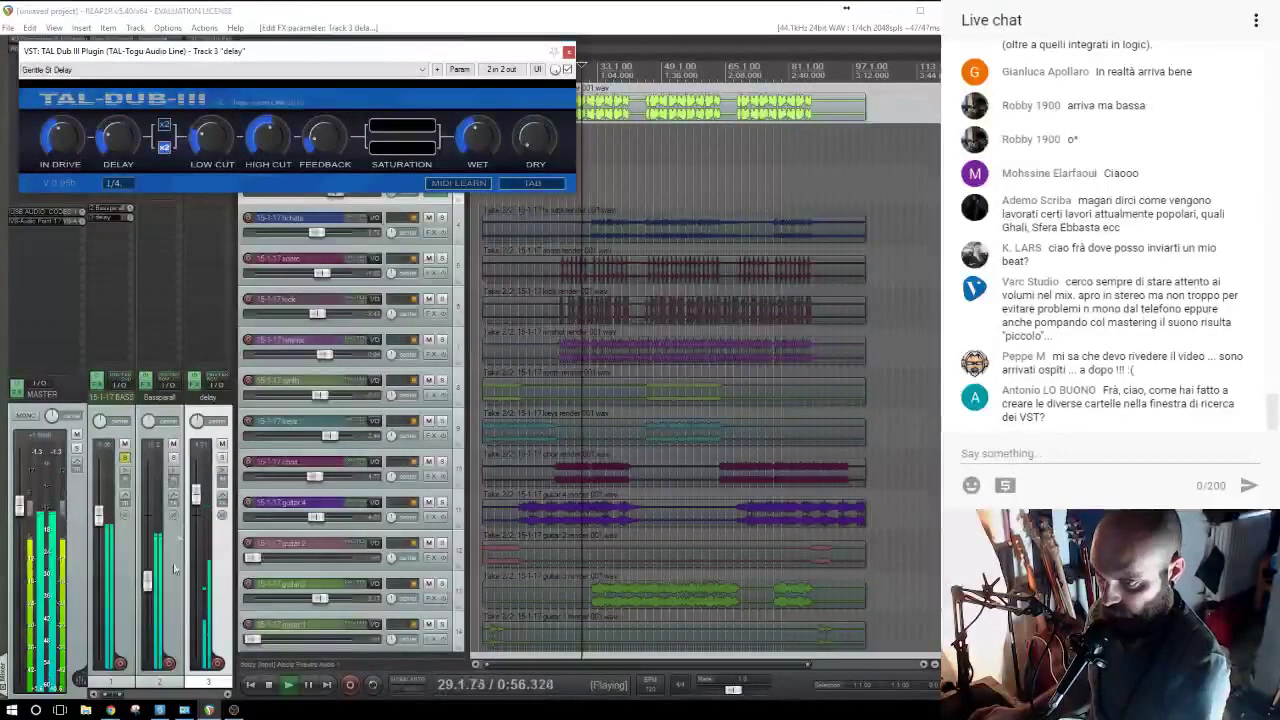
Lower the delay track's volume, adjust TAL Dub III's low and high cut, and switch the solo from the bass to the delay track.
left_click_drag(196, 493, 196, 508)
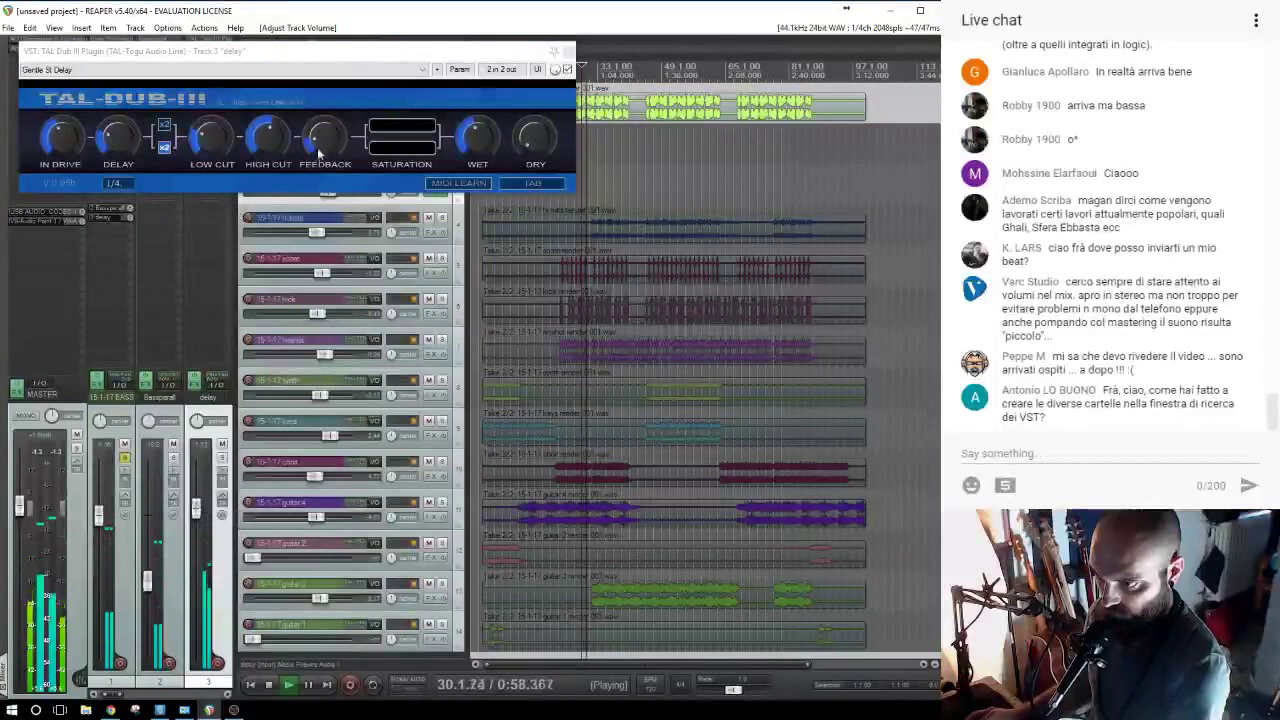
left_click_drag(271, 111, 272, 124)
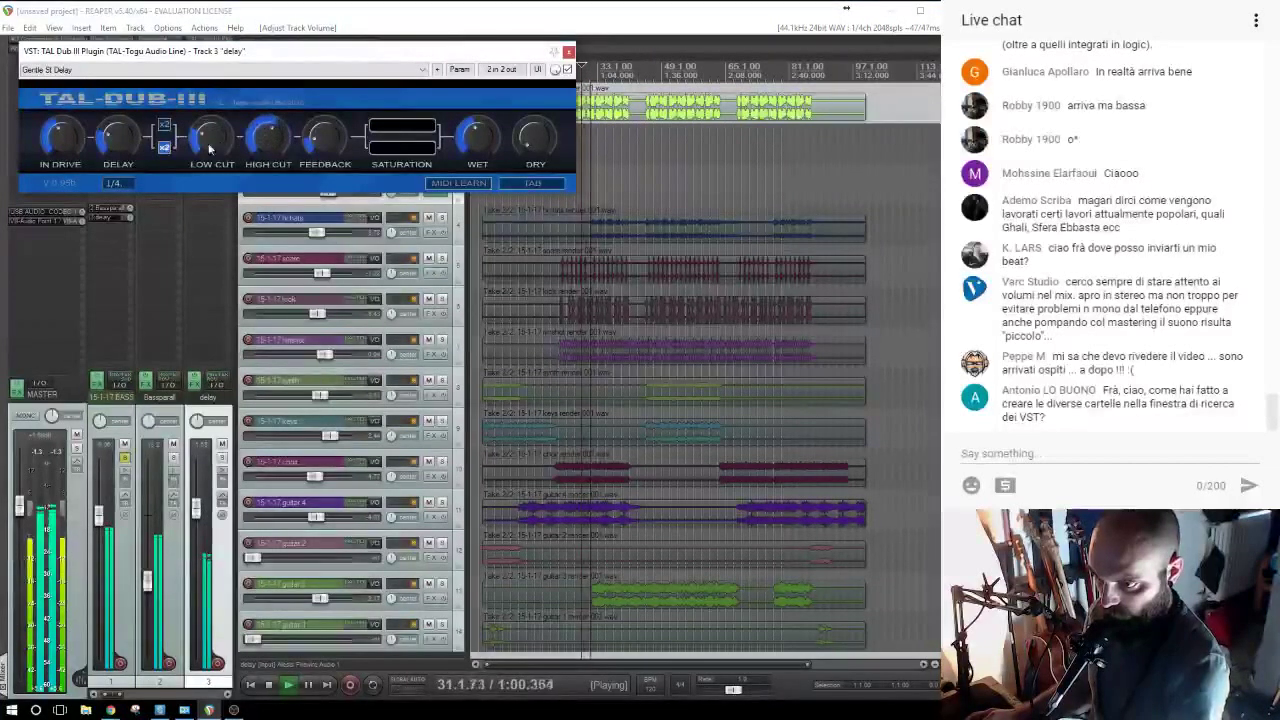
left_click(124, 457)
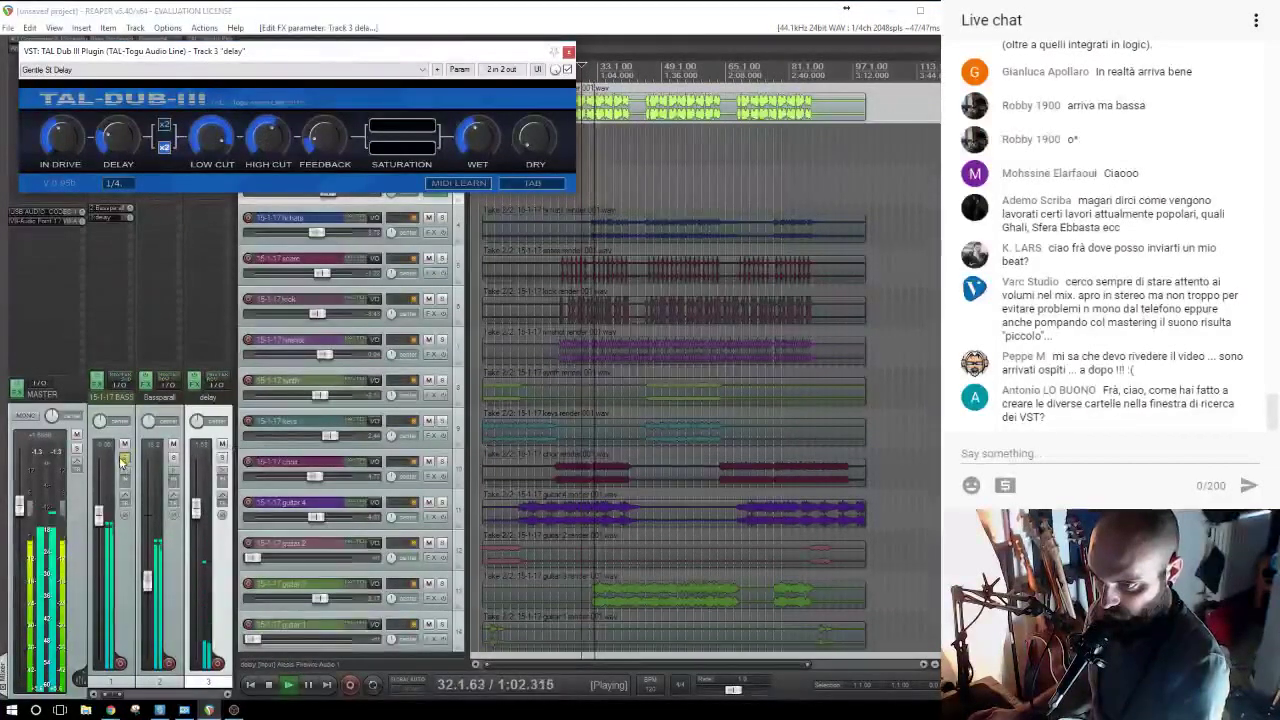
left_click(221, 457)
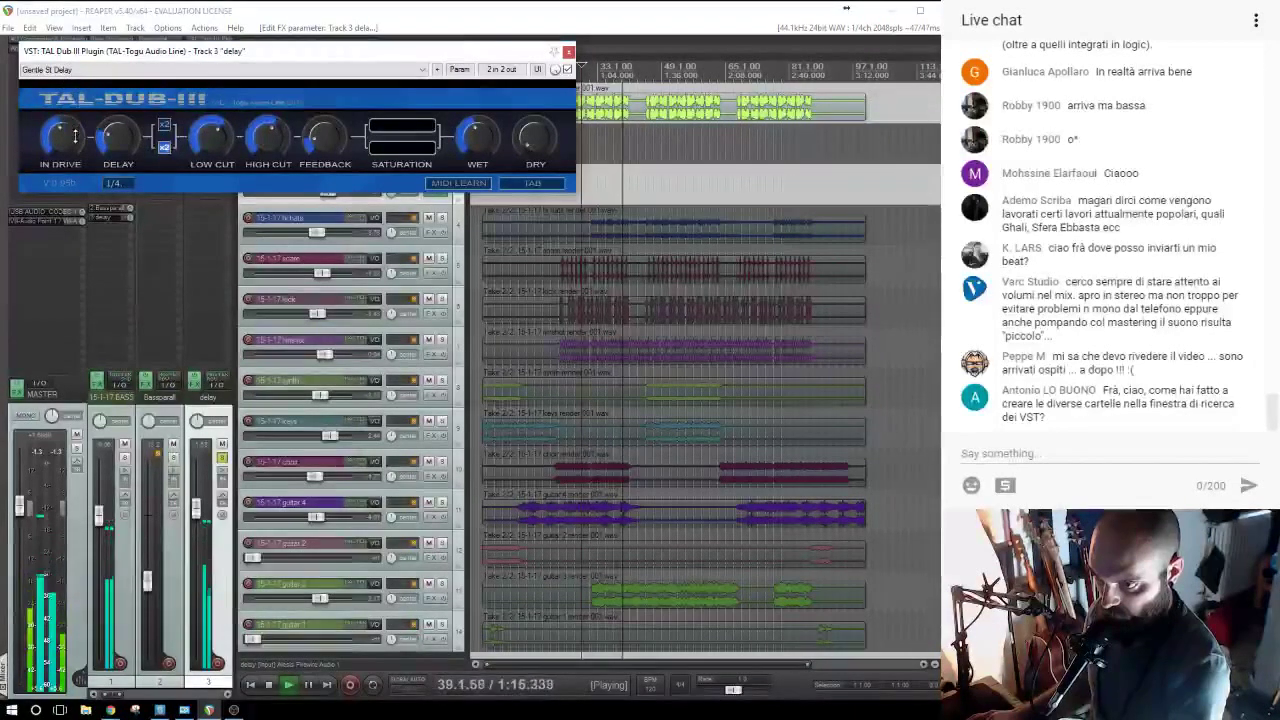
Unsolo the delay track, lower its volume further within the full mix, and close the TAL Dub III window.
left_click(222, 458)
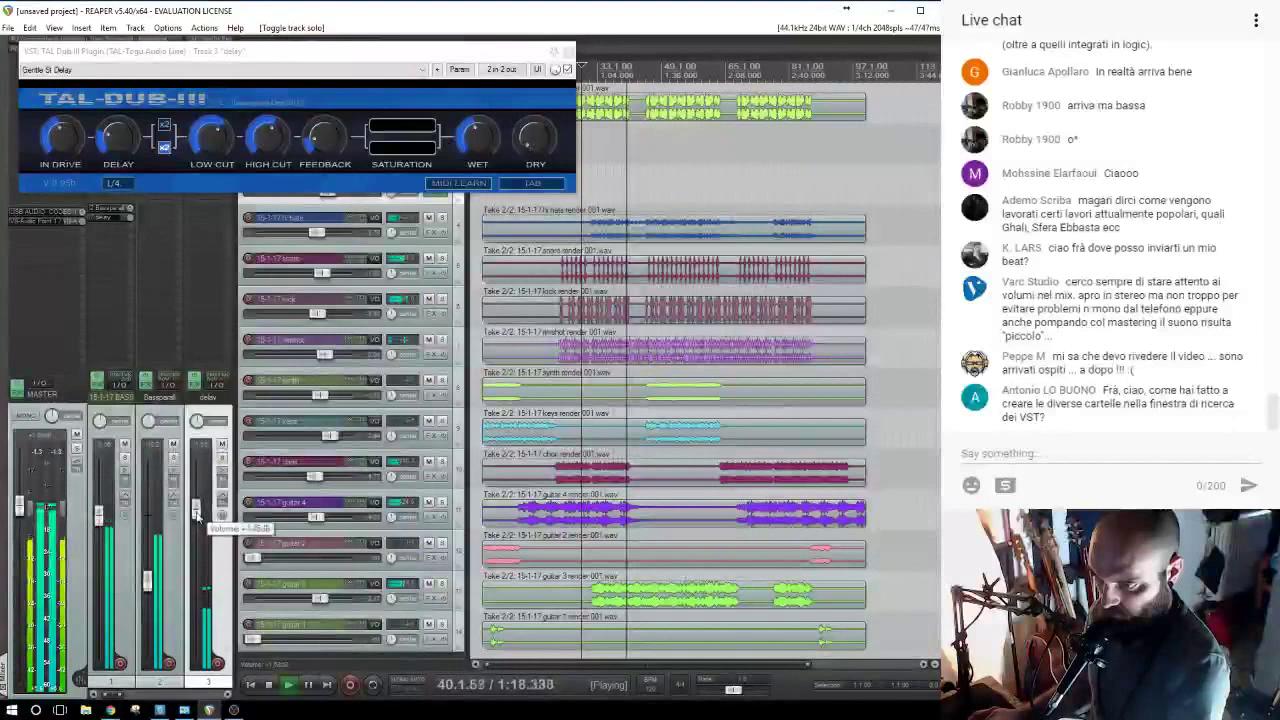
left_click_drag(196, 530, 196, 545)
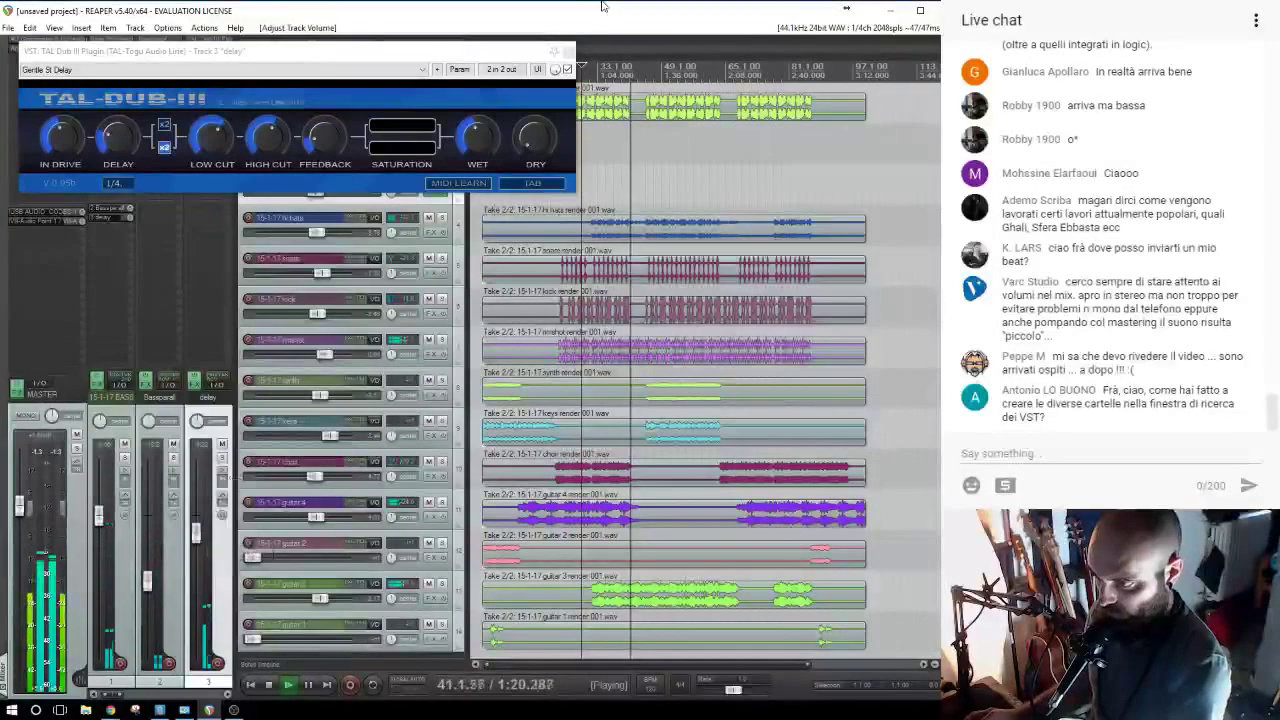
left_click(567, 52)
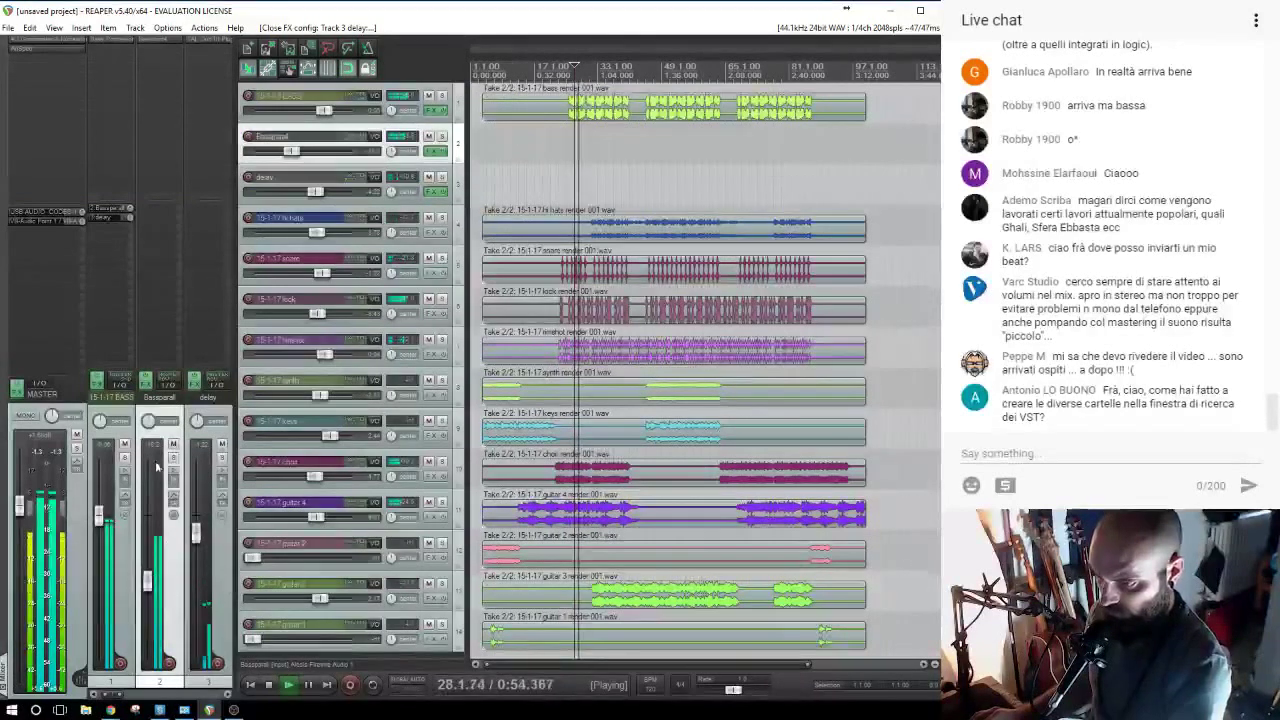
Solo the bass, compare it with the delay track muted and unmuted, and raise the delay track's volume slightly.
left_click(125, 458)
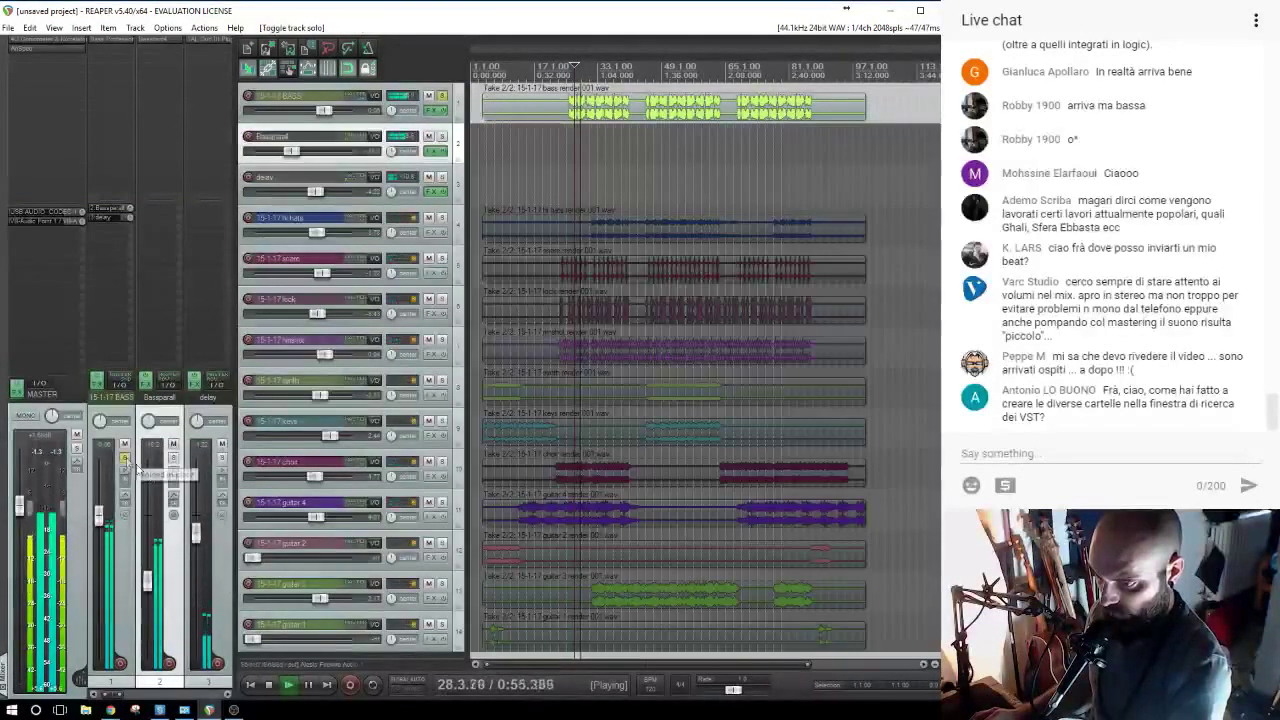
left_click(222, 446)
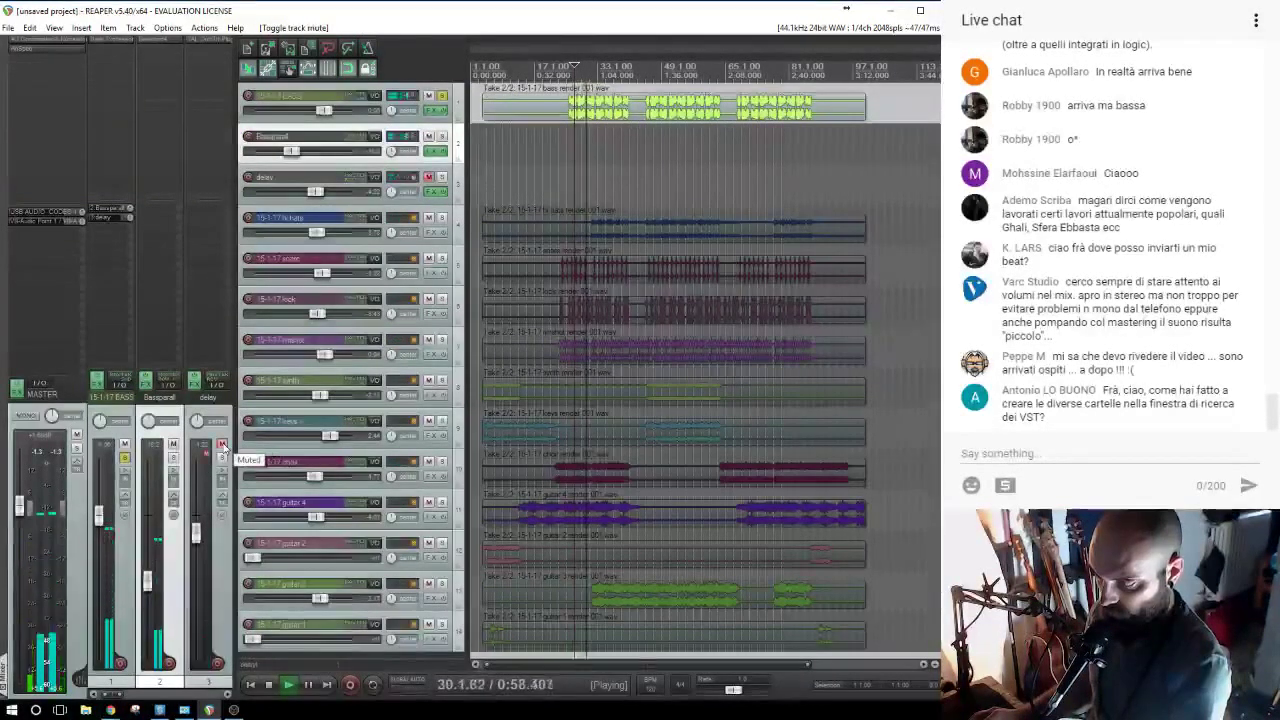
left_click(222, 446)
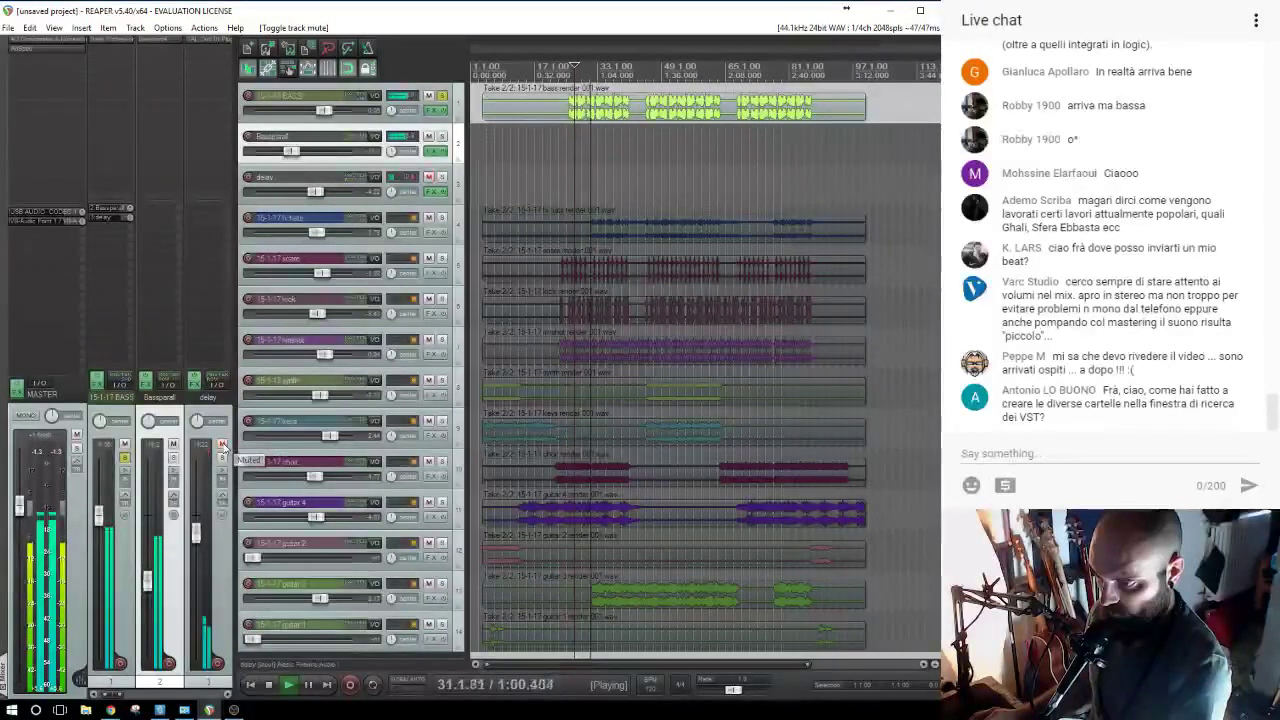
left_click_drag(198, 529, 200, 528)
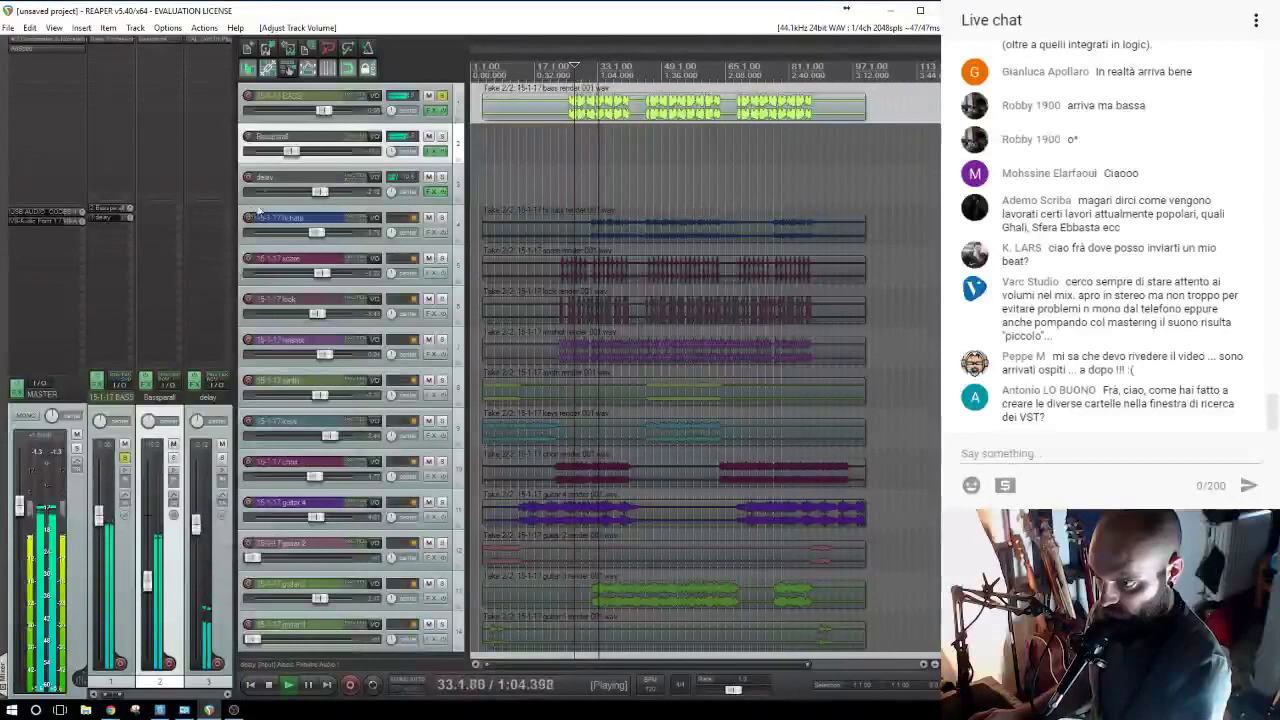
Stop playback, add a new track directly above the bass track, and name it "BASS".
left_click(283, 95)
key("space")
key("ctrl+t")
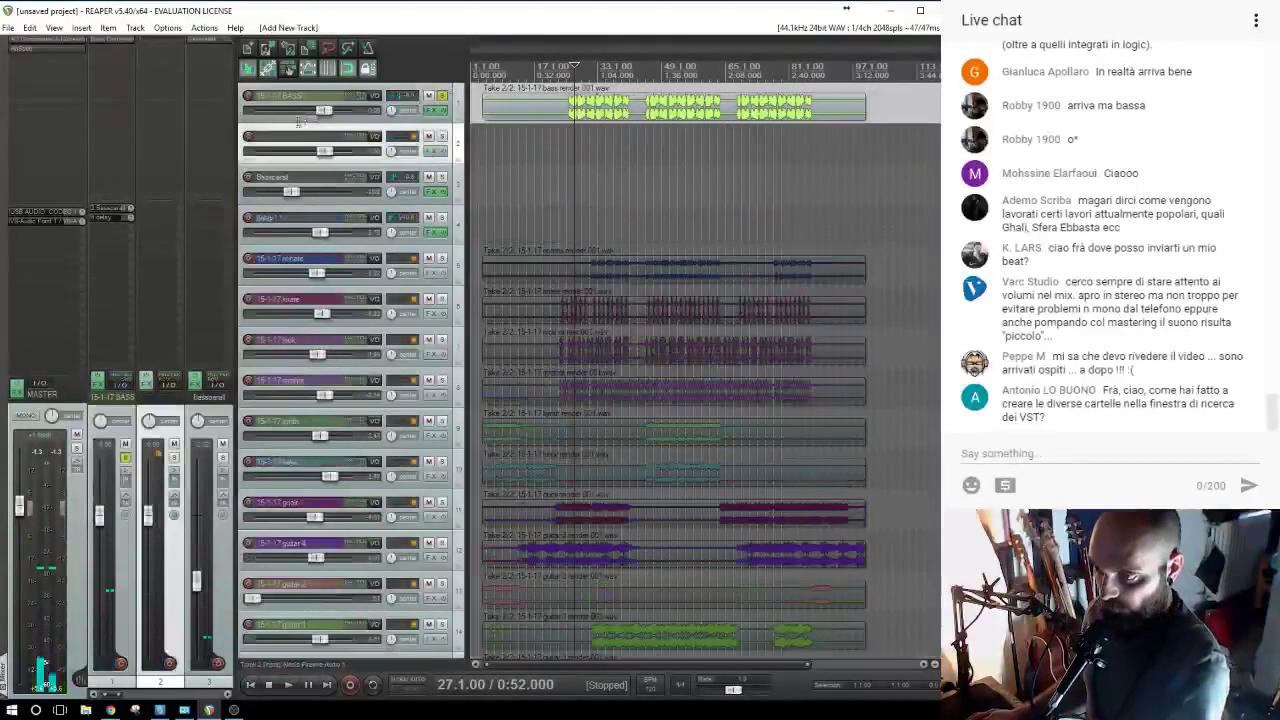
left_click_drag(288, 97, 288, 150)
type("BASS")
key("Return")
Nest the bass, parallel bass and delay tracks inside the BASS track as a folder, and play the song with that folder soloed.
left_click(291, 137)
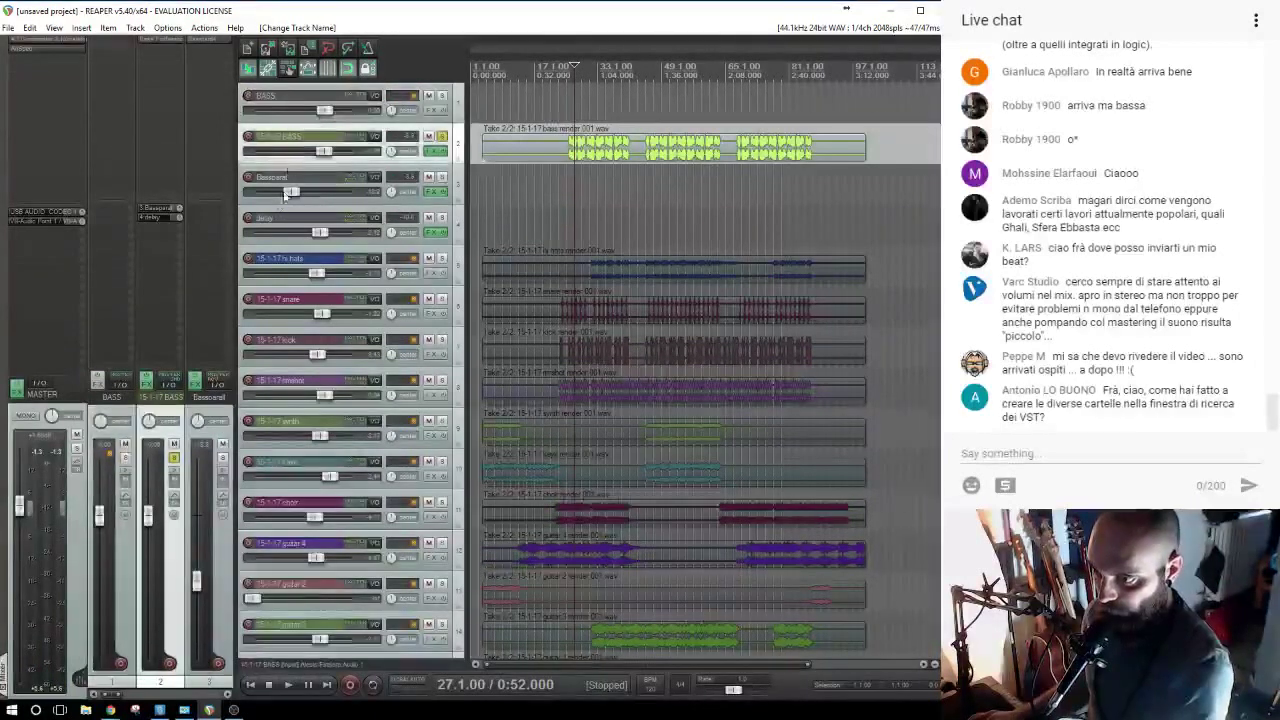
left_click(283, 220, "shift")
left_click_drag(280, 181, 296, 110)
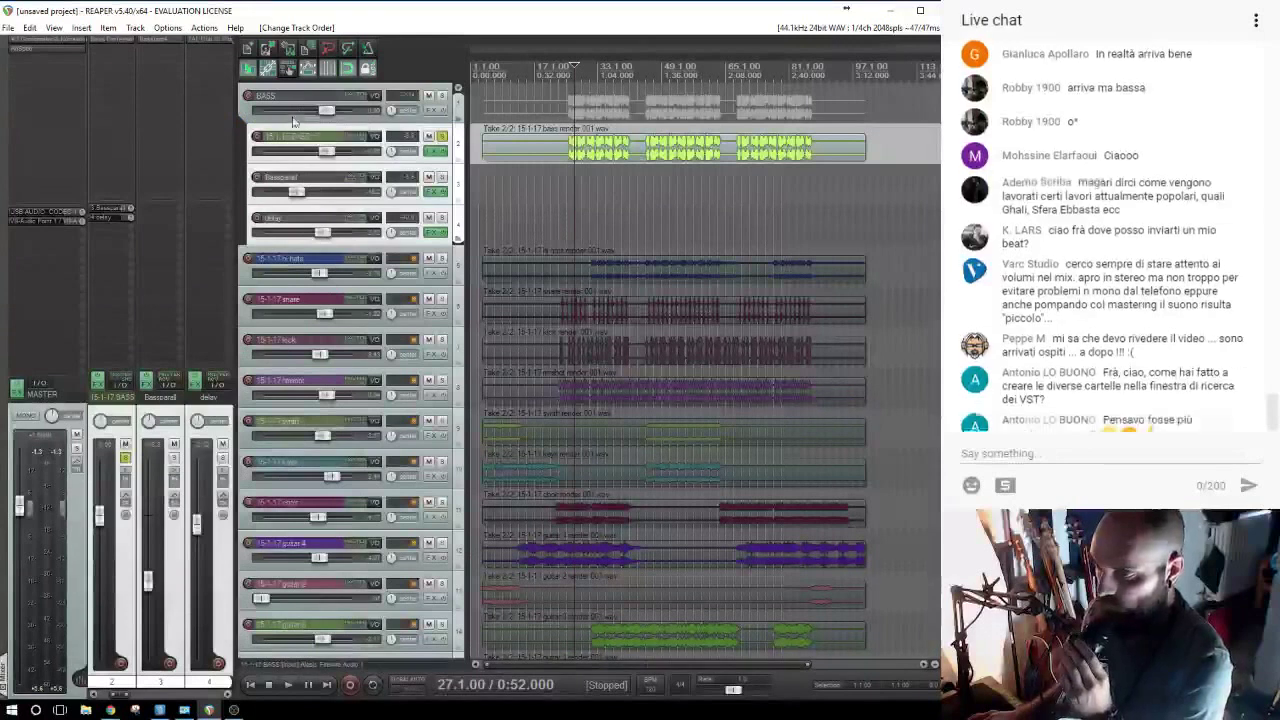
left_click(294, 96)
left_click(441, 95)
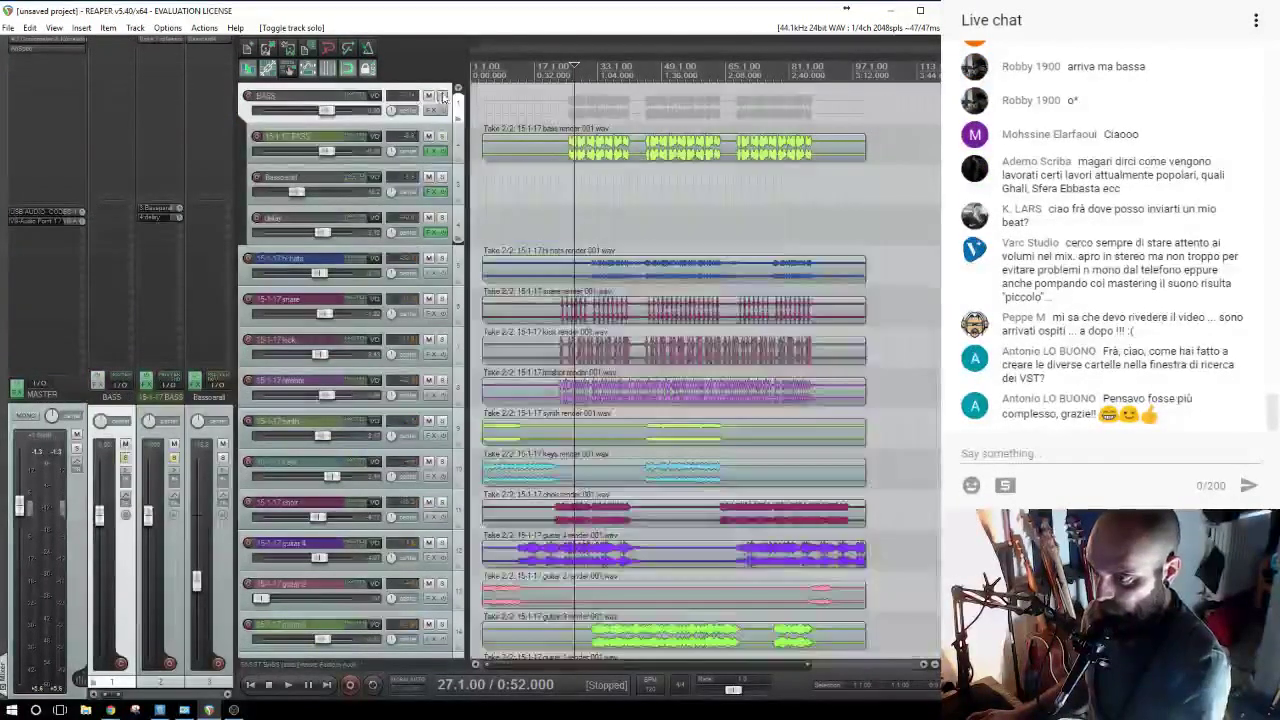
key("space")
Add a track below the delay track inside the BASS folder, name it "Chorus", and stop playback.
left_click(283, 222)
key("ctrl+t")
left_click_drag(282, 272, 282, 266)
double_click(283, 259)
type("Chor")
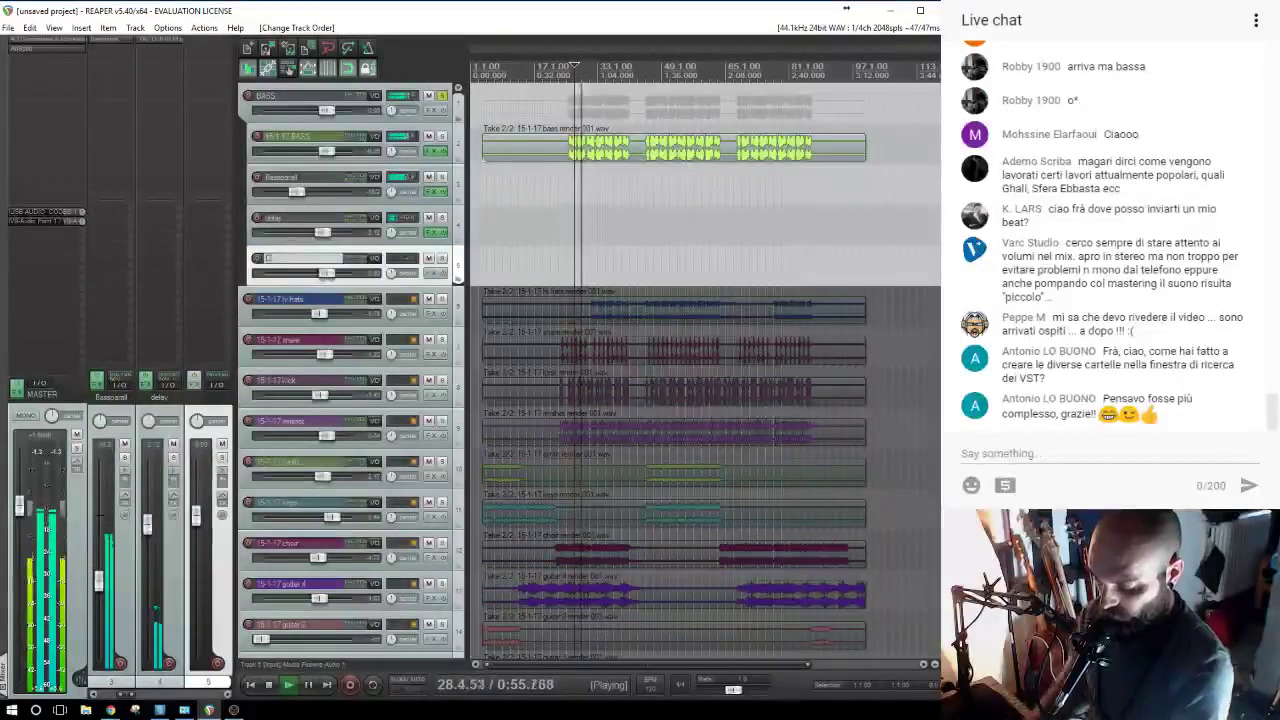
type("us")
key("Return")
key("space")
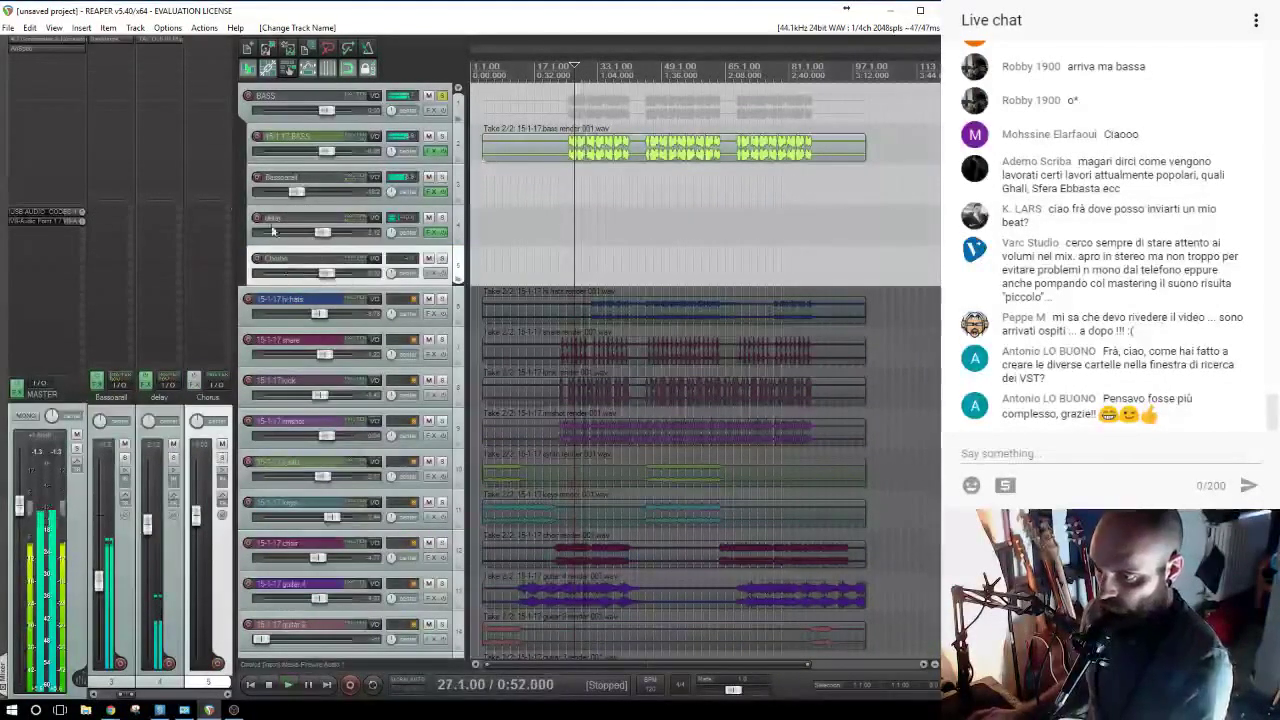
Insert Tonic Juice 2.0 from the DELAY+EFFETTI folder on the Chorus track.
left_click(225, 58)
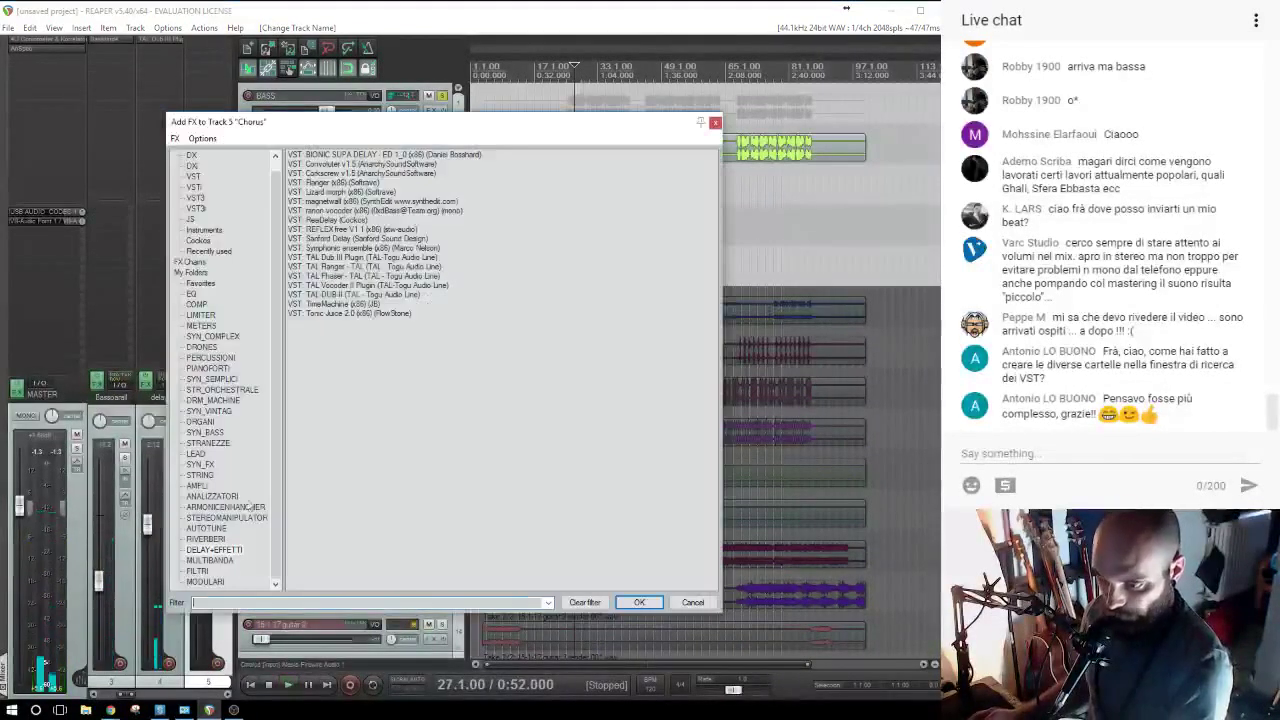
left_click(205, 581)
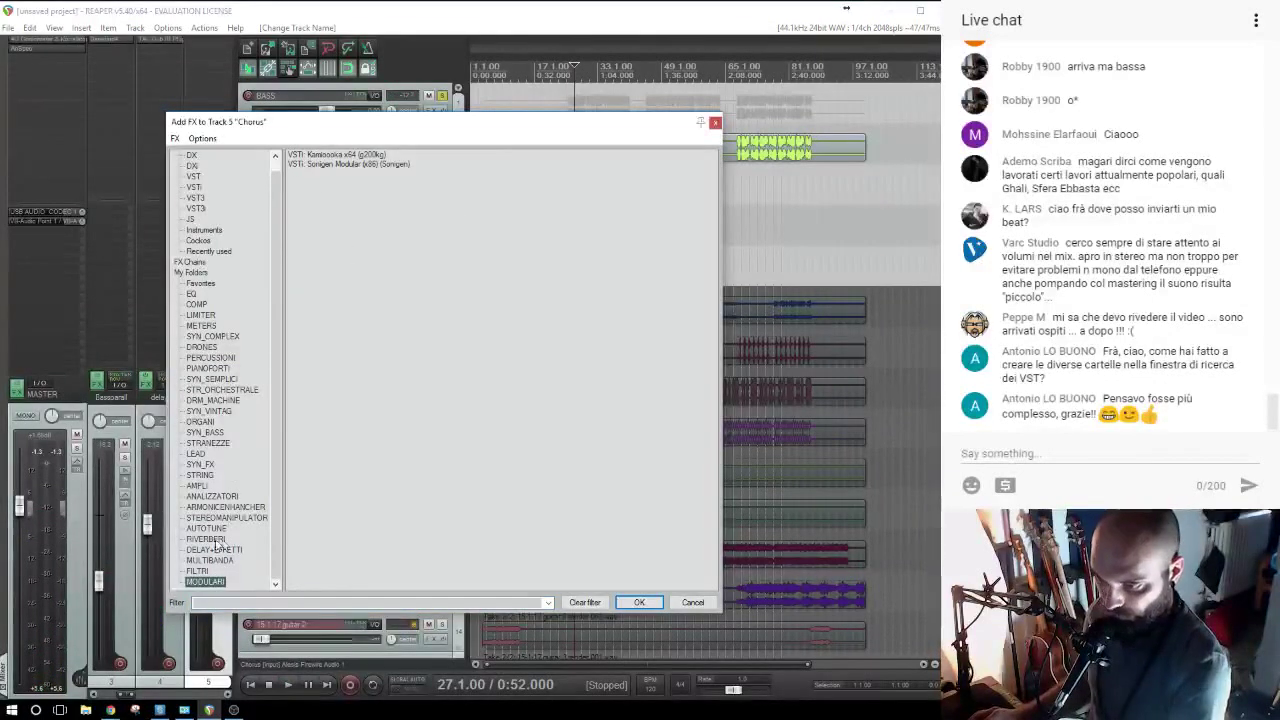
left_click(214, 550)
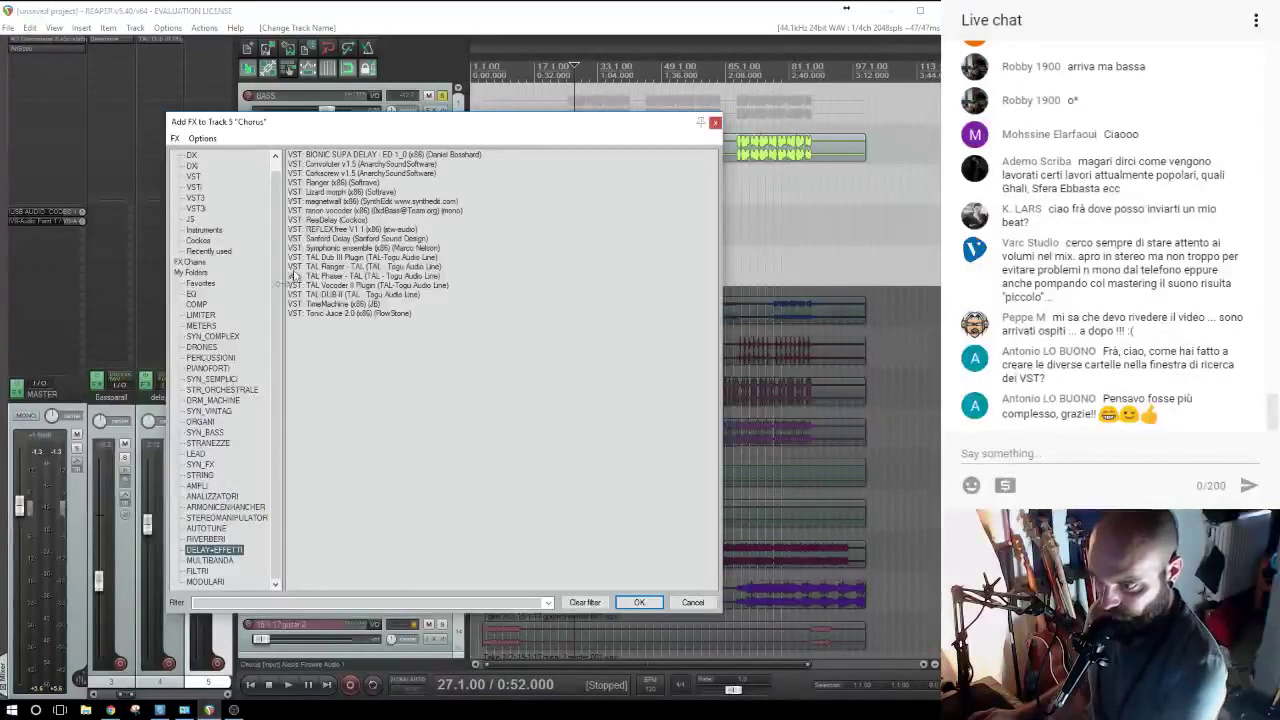
left_click(340, 314)
double_click(348, 312)
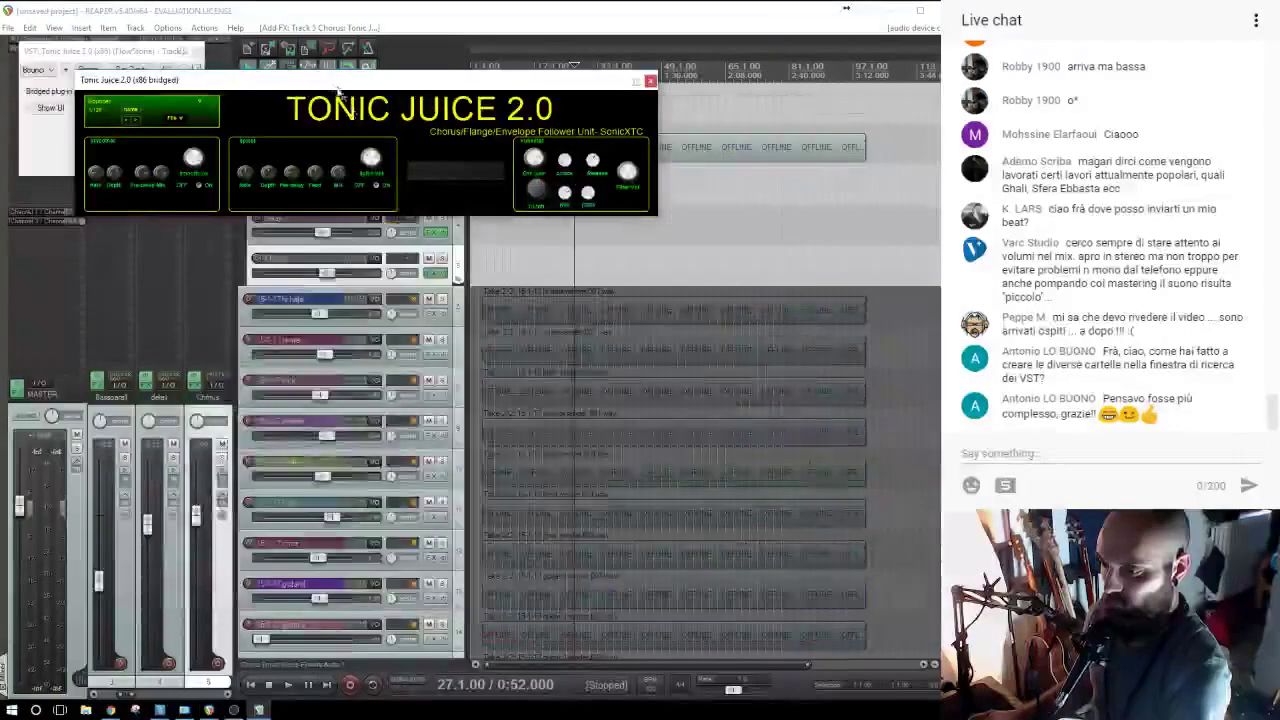
Play the song with the BASS folder soloed and widen the mixer to include the Chorus track's strip.
left_click_drag(323, 83, 474, 230)
left_click(549, 112)
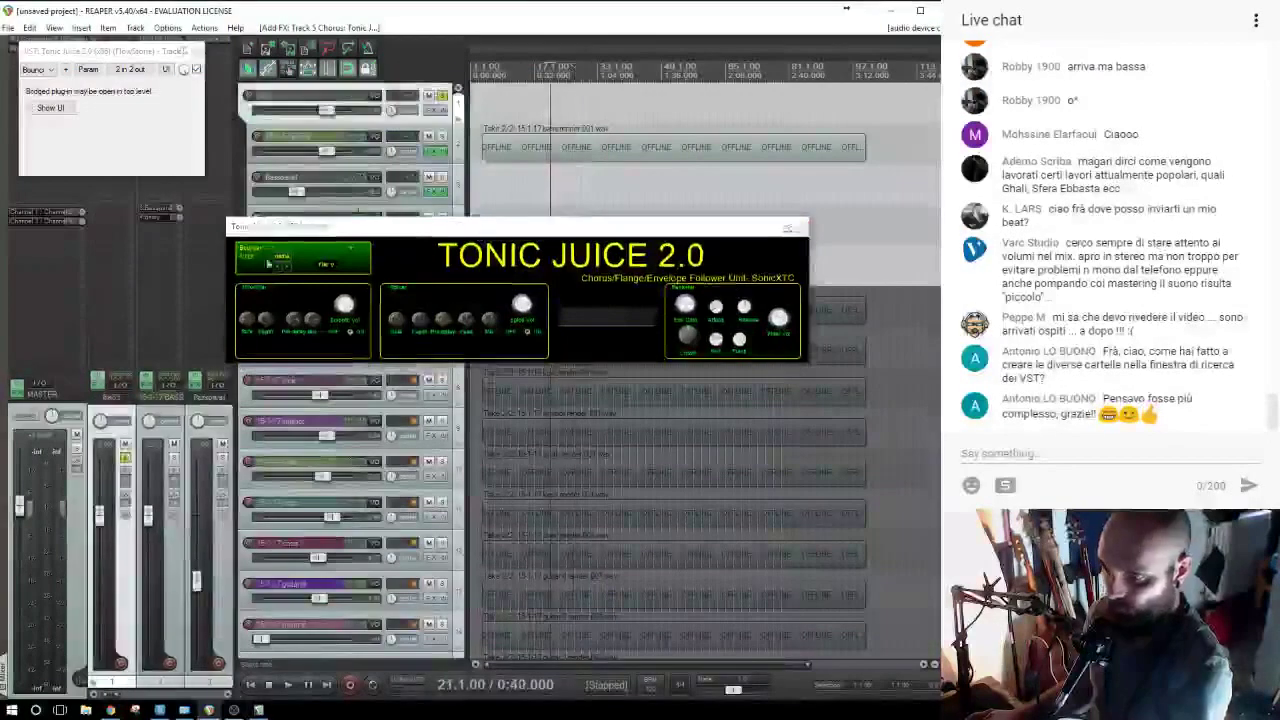
key("space")
left_click(163, 289)
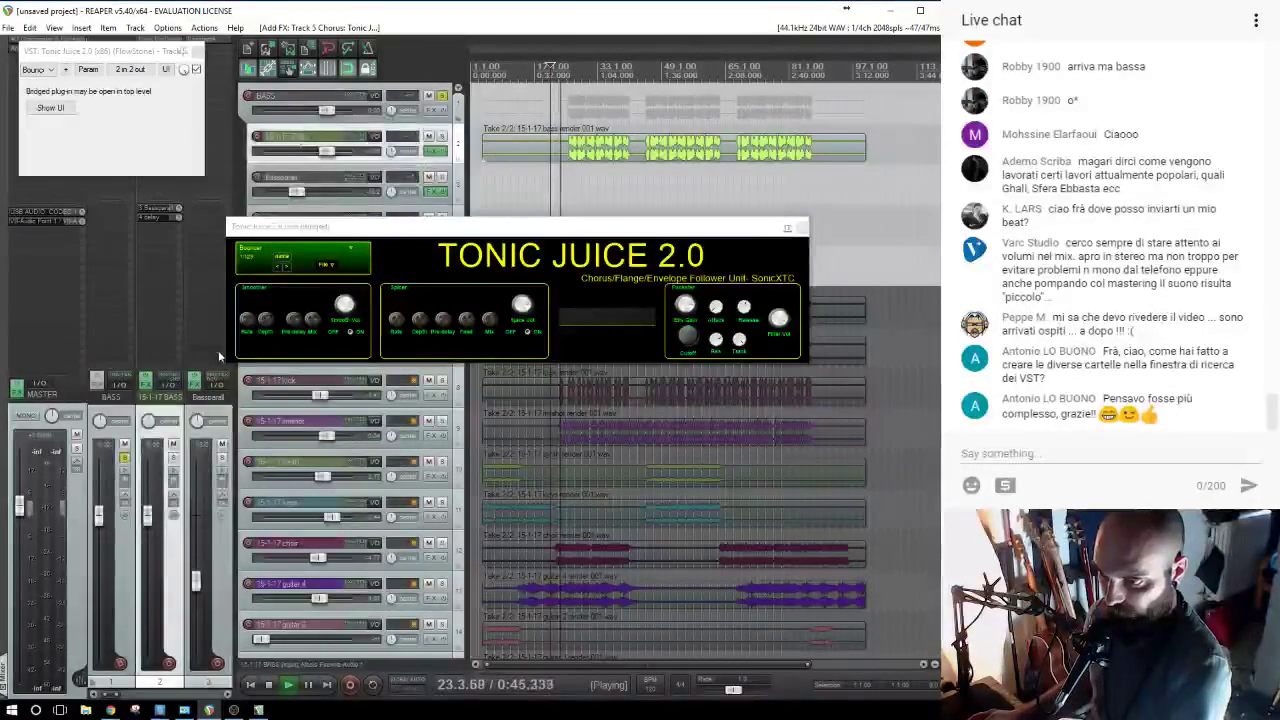
left_click_drag(240, 407, 274, 407)
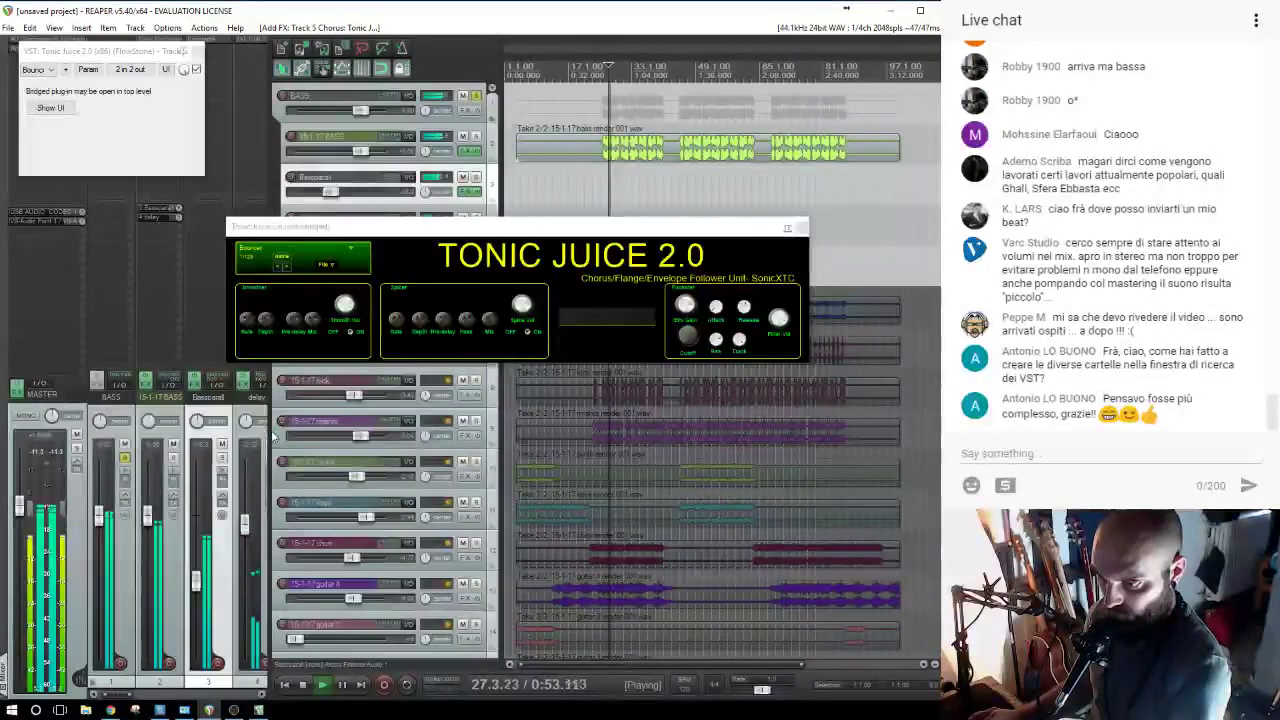
left_click_drag(278, 432, 336, 430)
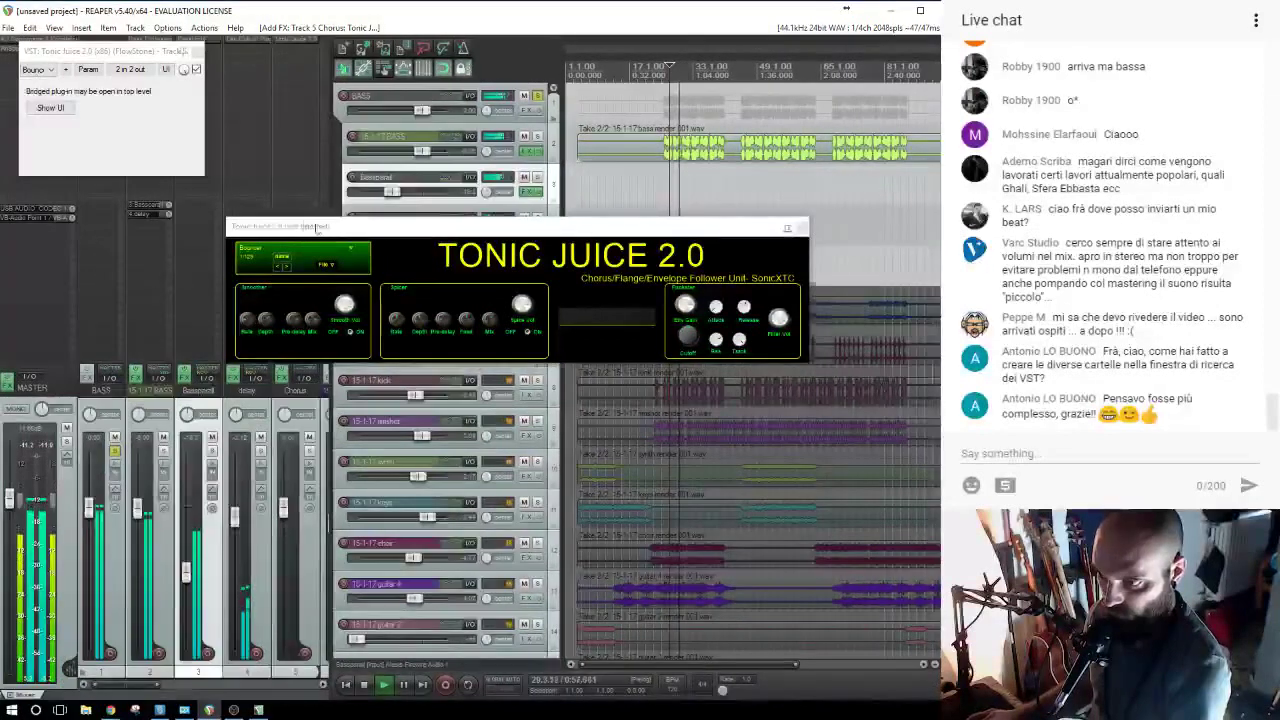
Route a send from the bass track to the Chorus track, lower the Chorus volume, and close the Tonic Juice windows.
left_click_drag(308, 225, 480, 326)
left_click_drag(147, 300, 303, 249)
left_click_drag(283, 508, 290, 609)
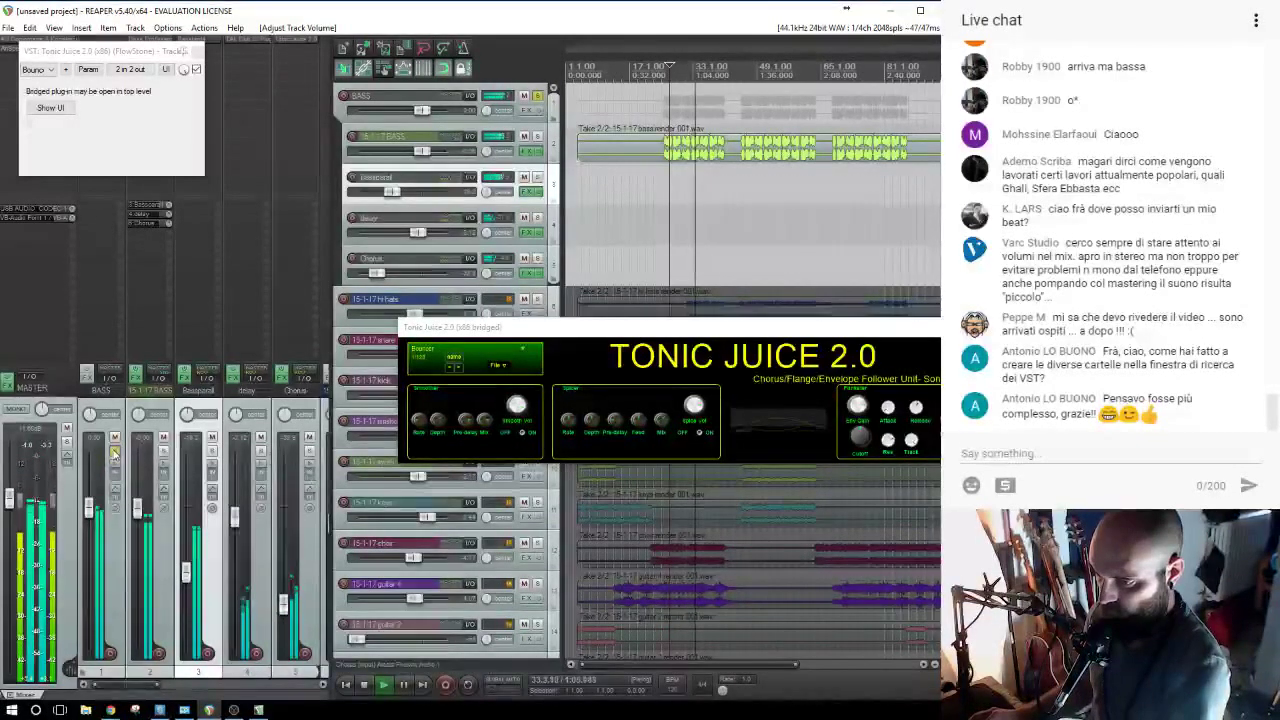
left_click(165, 452)
left_click(115, 452)
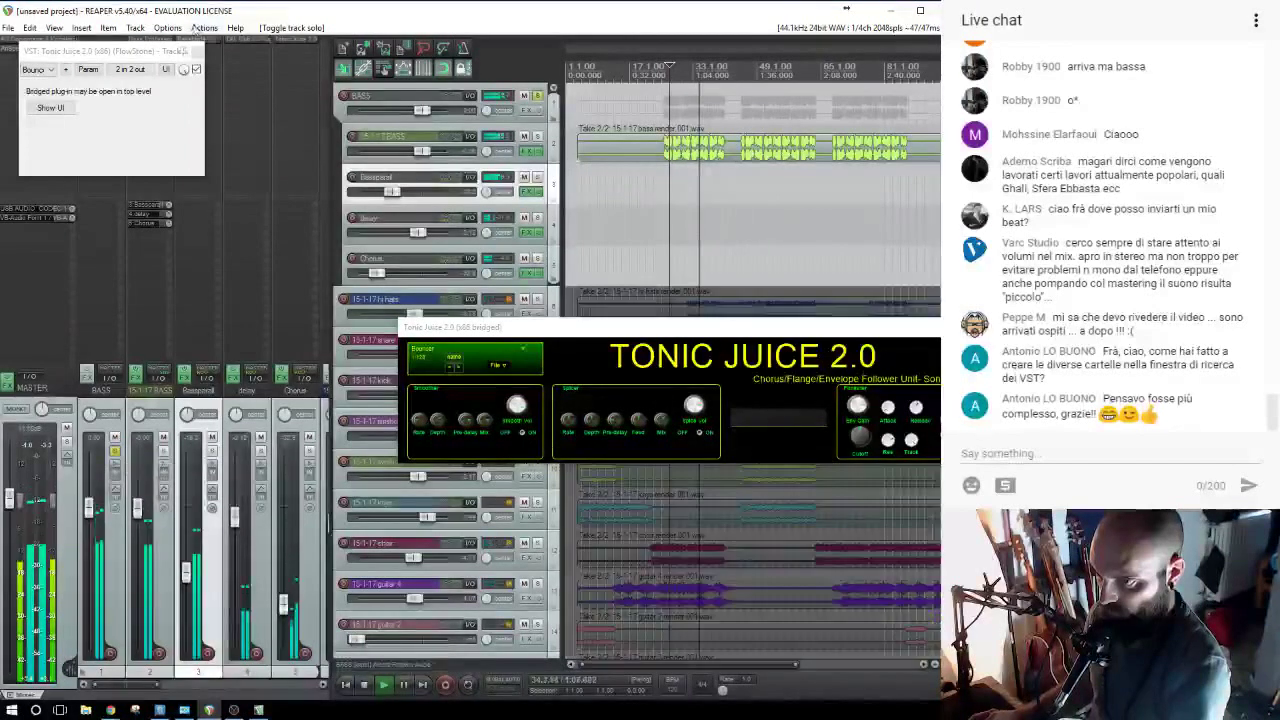
left_click(198, 52)
left_click(950, 327)
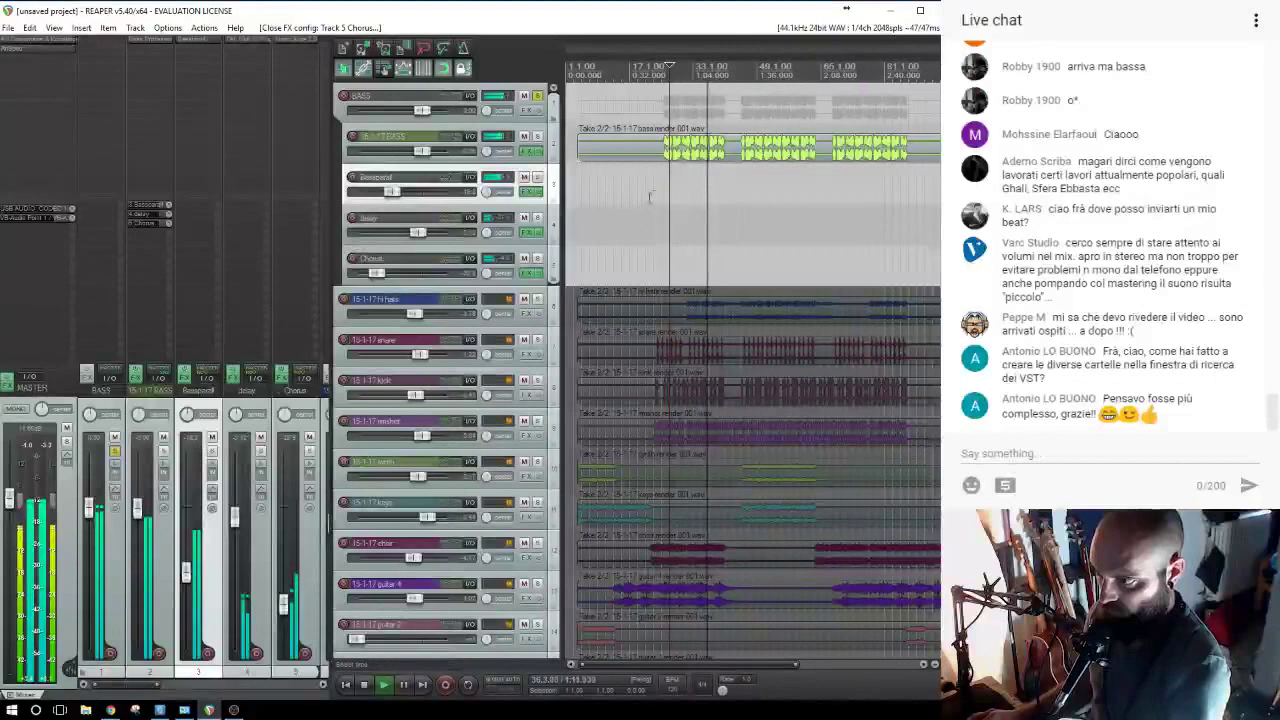
Insert the dlM sixtyfive a compressor on the BASS folder track, filtering the plug-in list by "sixty".
scroll(649, 196, "down", 3)
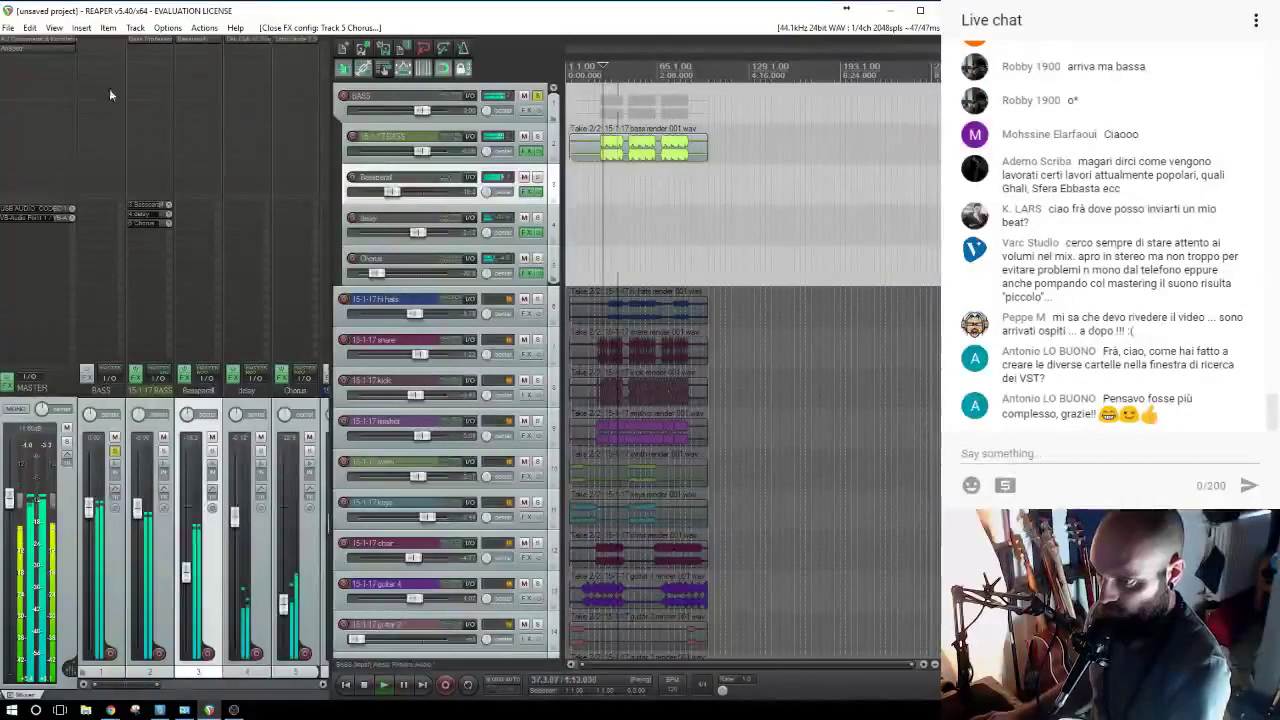
left_click(97, 46)
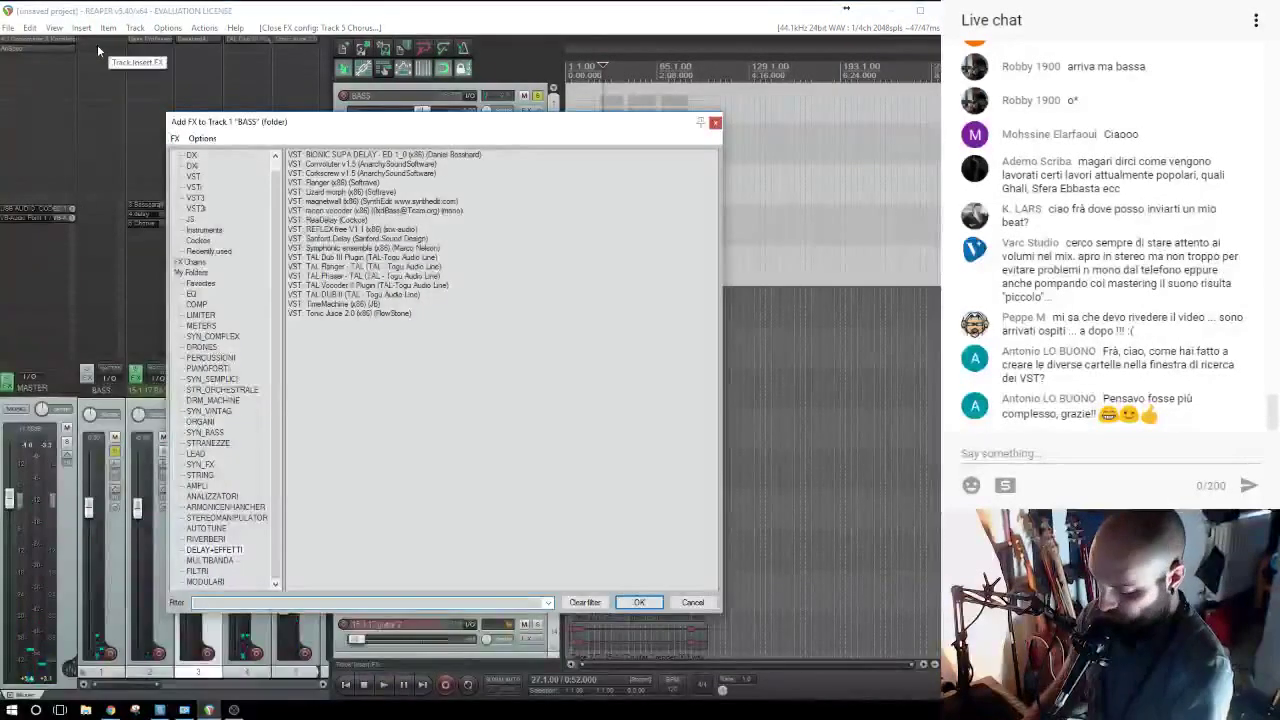
scroll(200, 175, "up", 1)
left_click(193, 156)
double_click(338, 156)
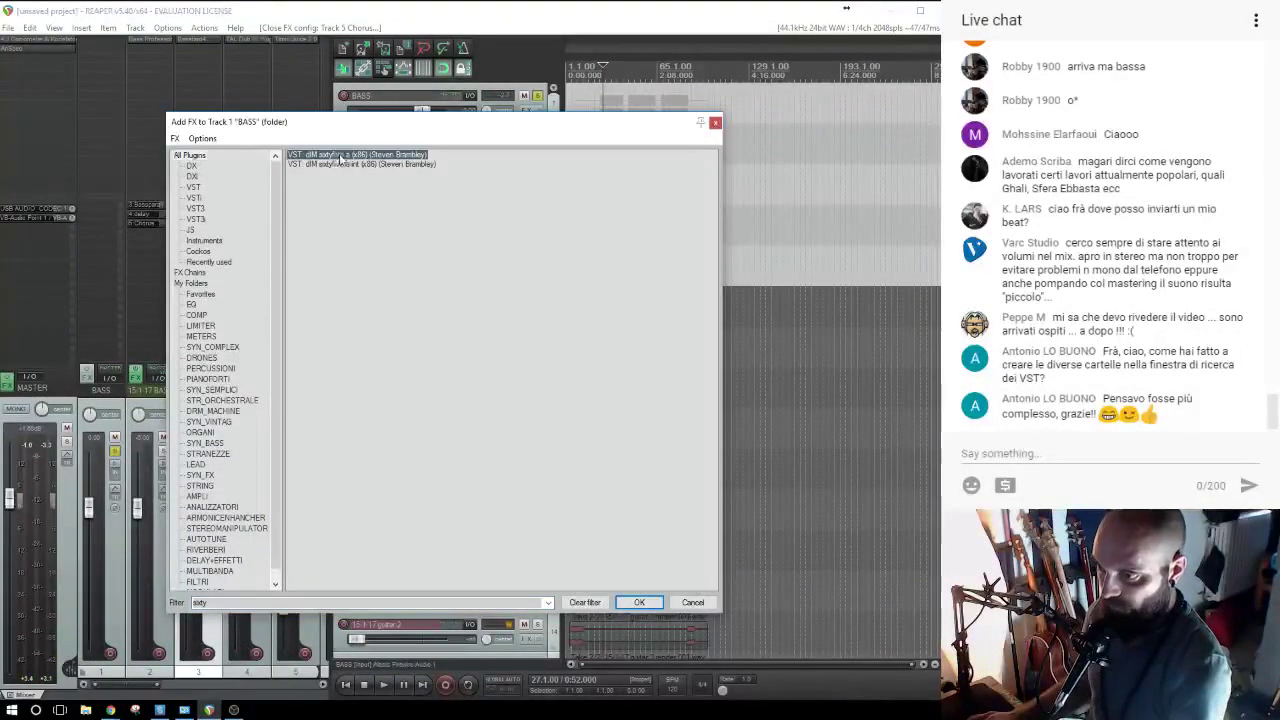
left_click_drag(500, 98, 583, 269)
Play the bass section and lower the sixtyfive compressor's output gain to about -0.20.
left_click(604, 175)
key("space")
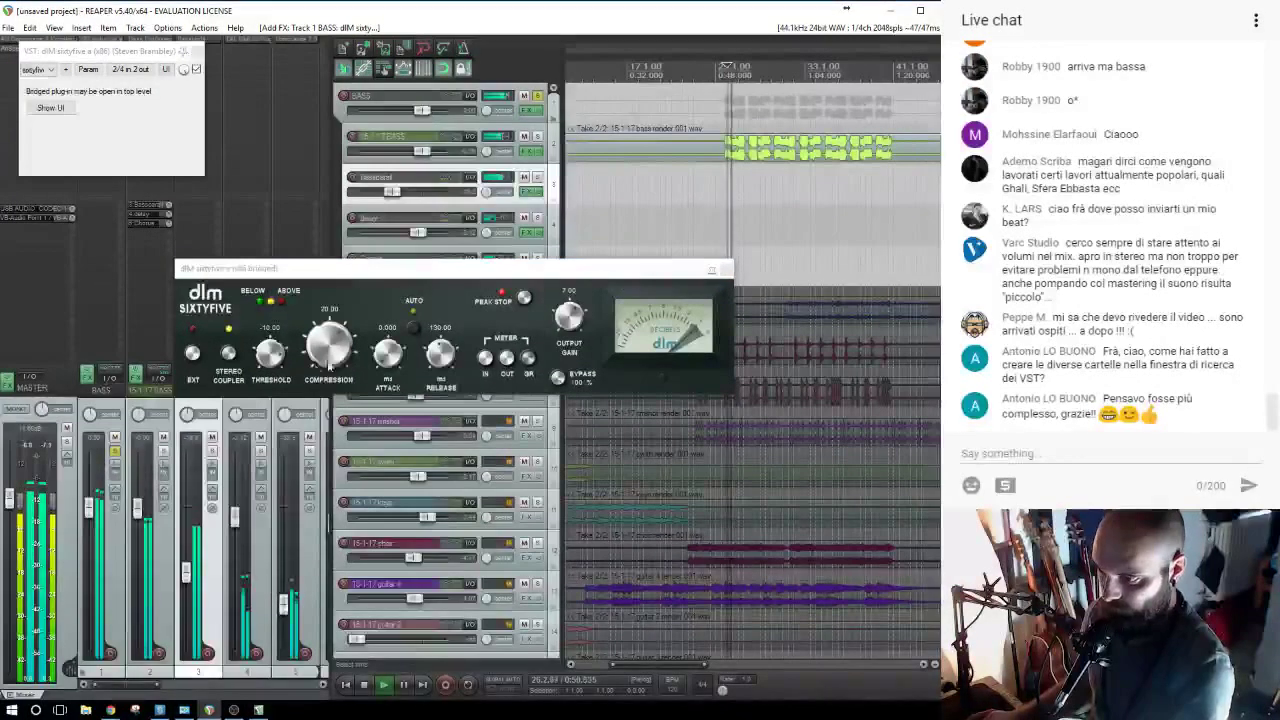
left_click_drag(571, 316, 573, 322)
left_click(694, 176)
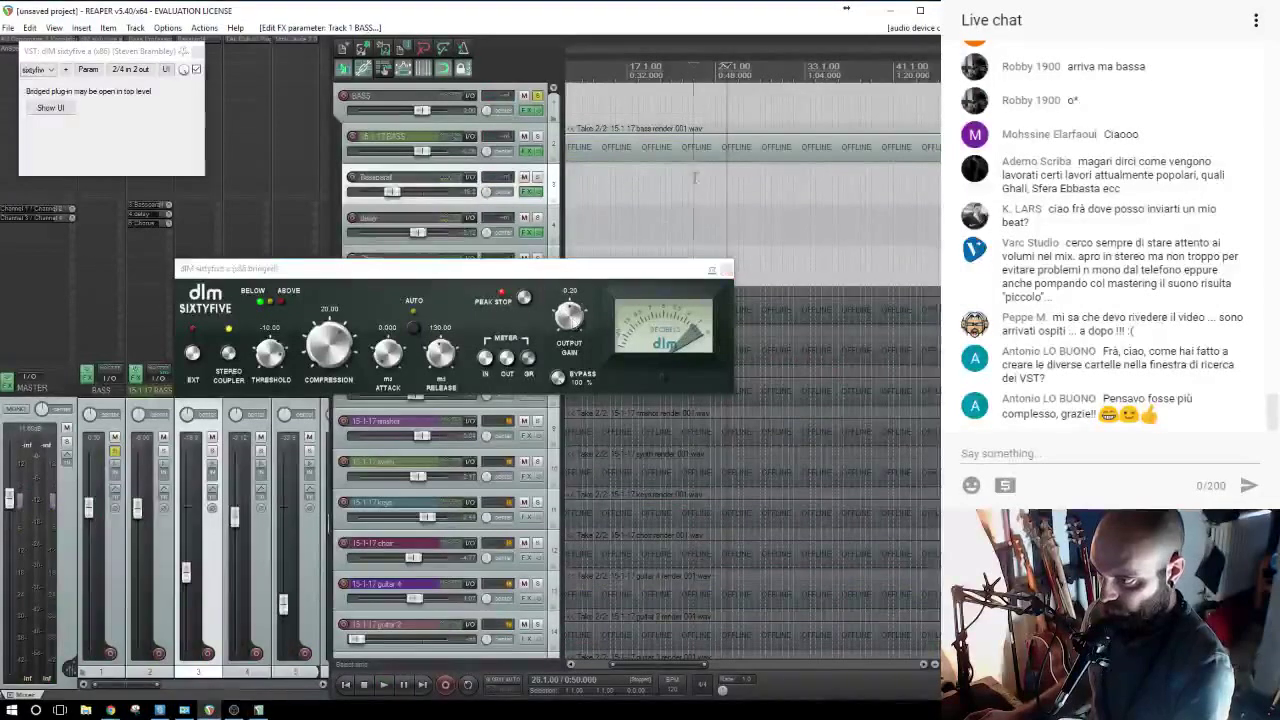
Replay the bass from bar 25 and compare the BASS folder with the sixtyfive compressor bypassed and active.
left_click(726, 173)
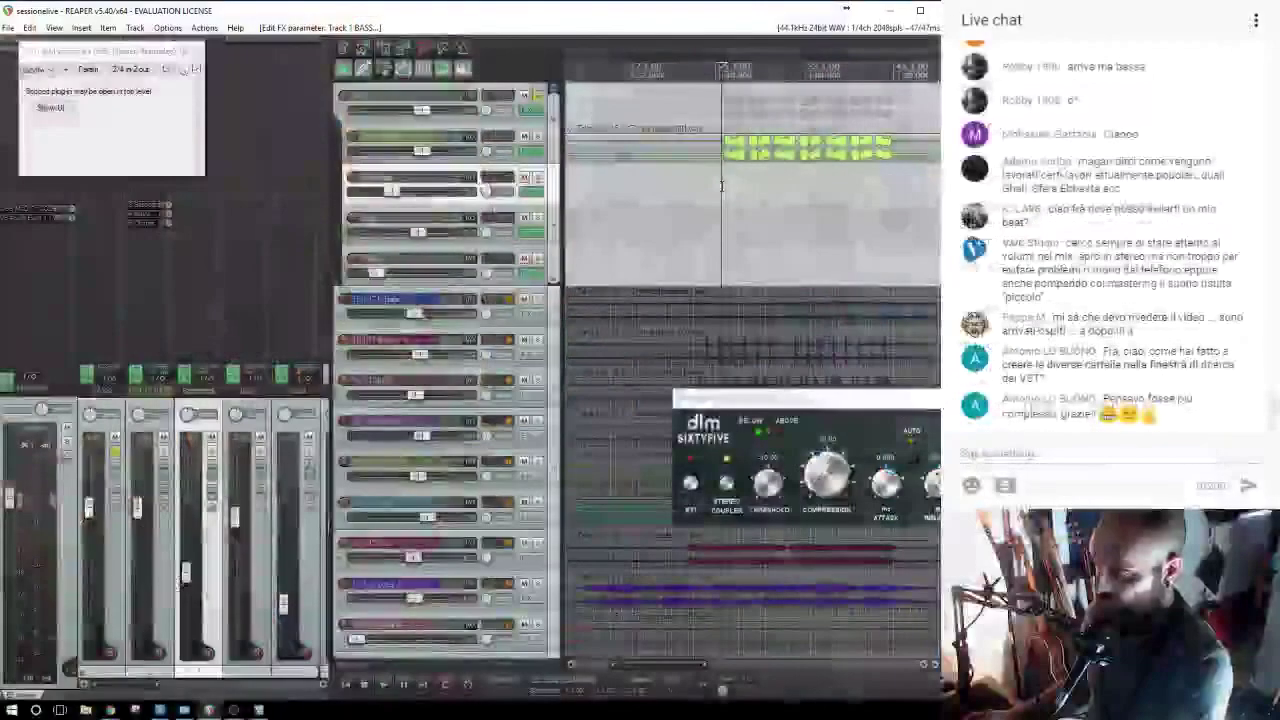
key("space")
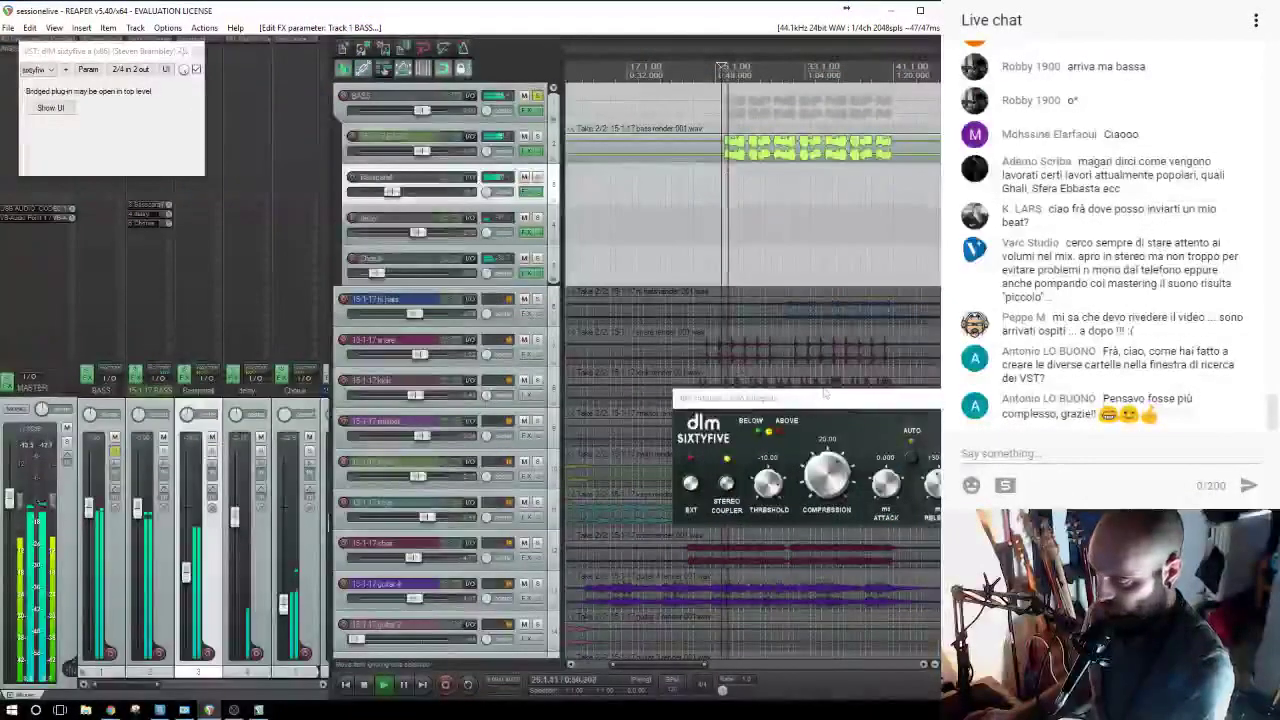
left_click_drag(826, 402, 361, 221)
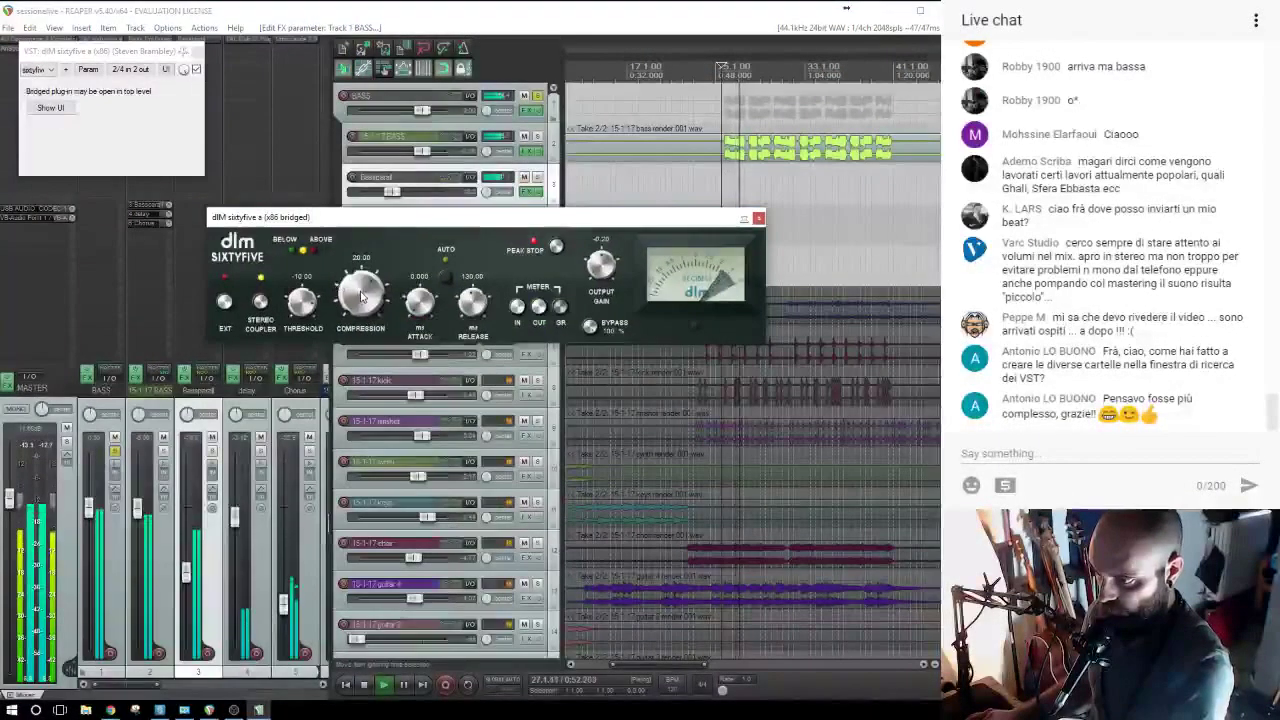
left_click_drag(106, 51, 110, 71)
left_click(103, 42, "shift")
left_click(101, 44, "shift")
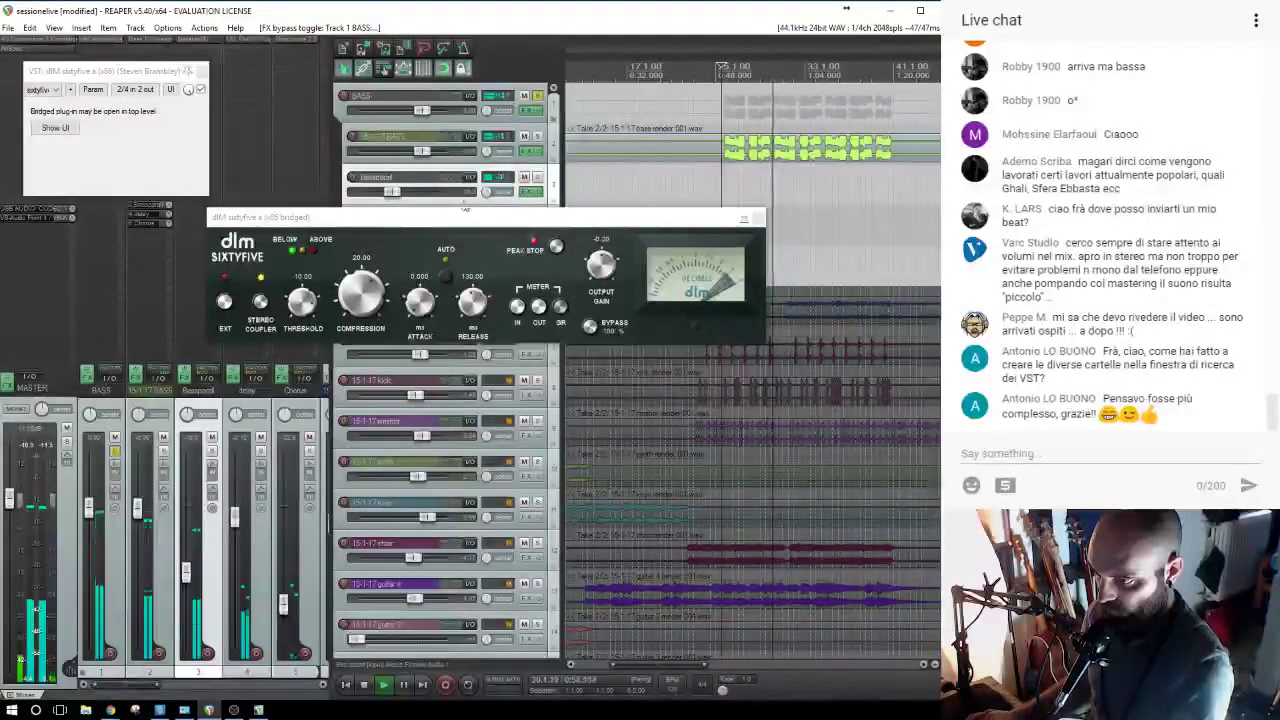
Set the compressor's attack to about 1.6 ms, lengthen its release to about 621 ms, and compare with it bypassed.
left_click_drag(419, 300, 473, 283)
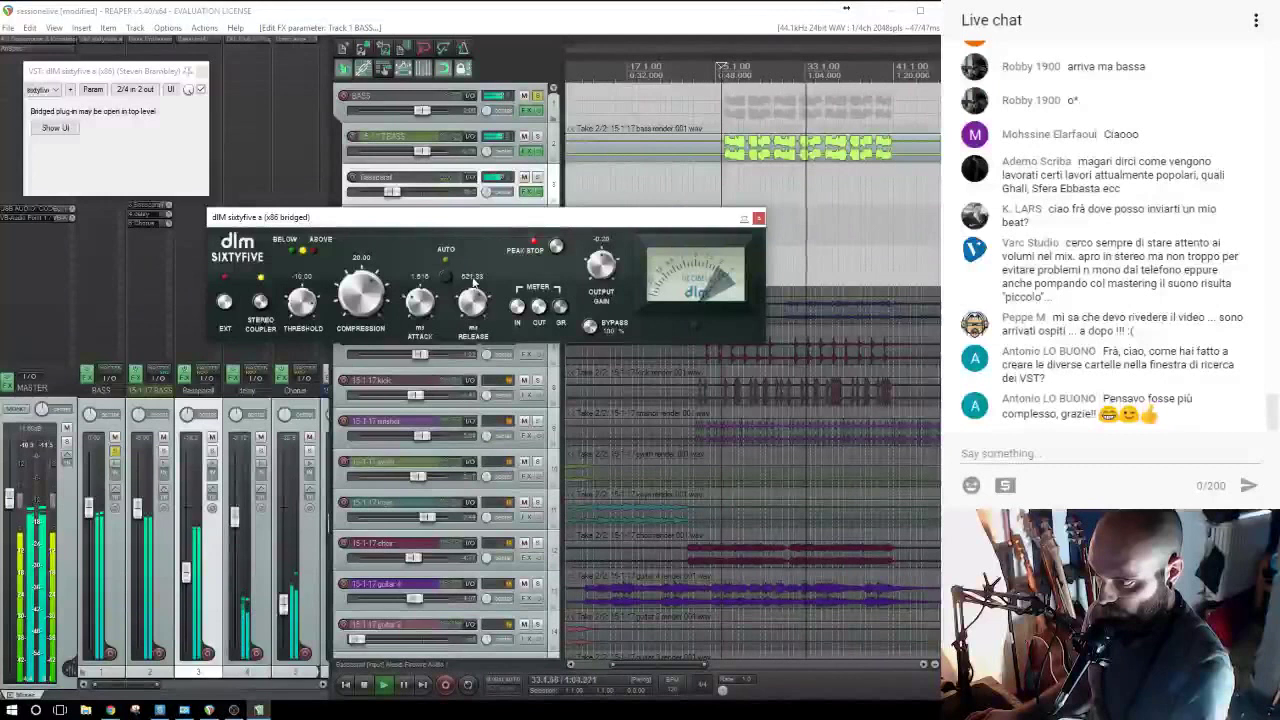
left_click(759, 218)
key("space")
left_click(96, 38, "shift")
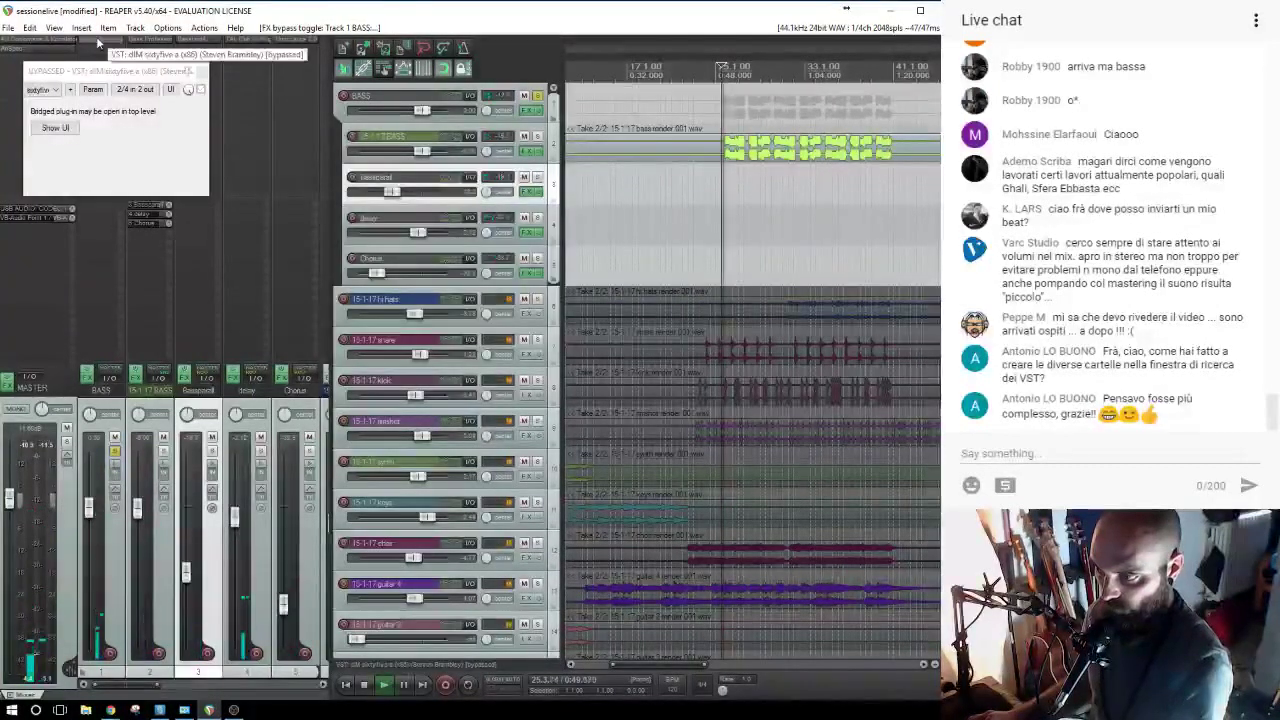
left_click(96, 36, "shift")
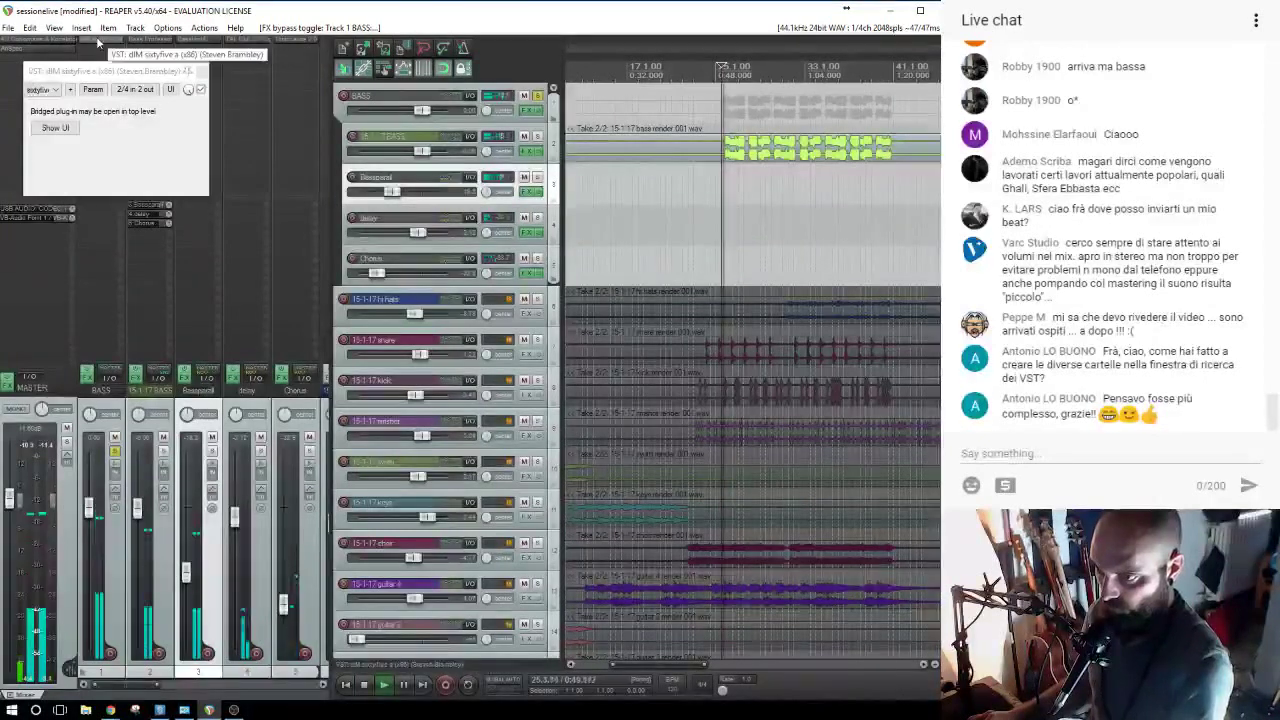
key("space")
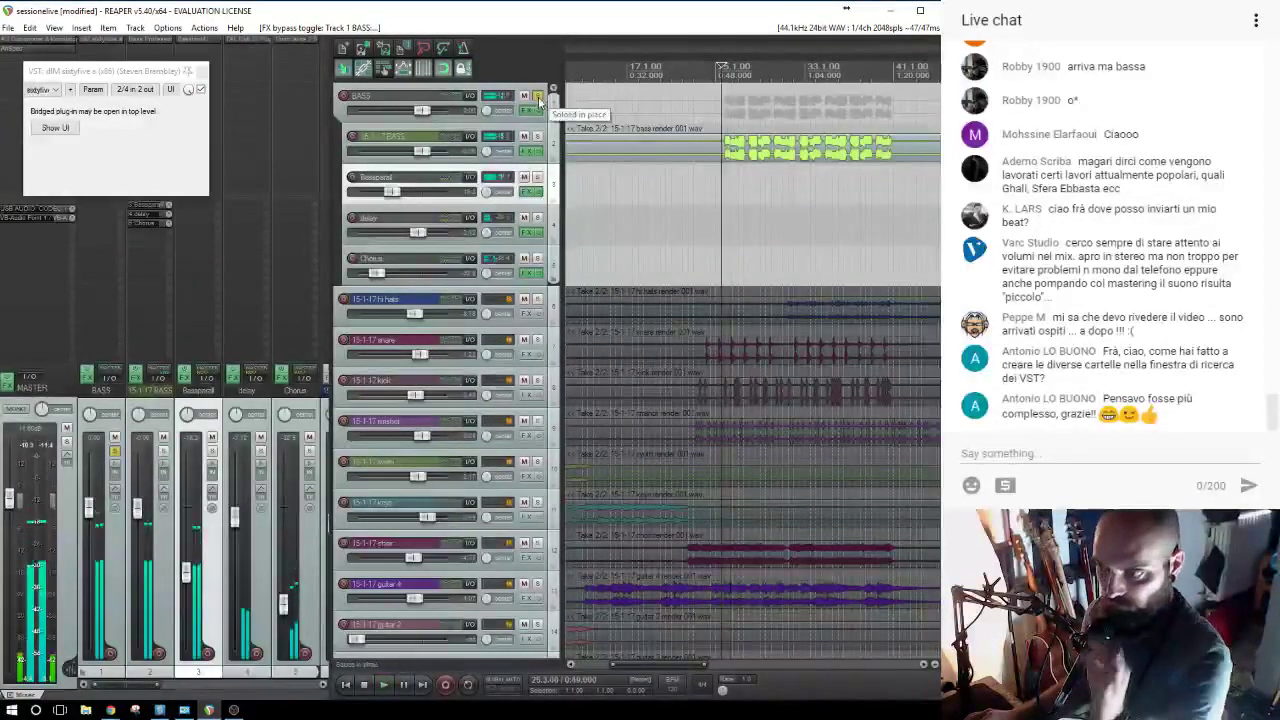
left_click(209, 72)
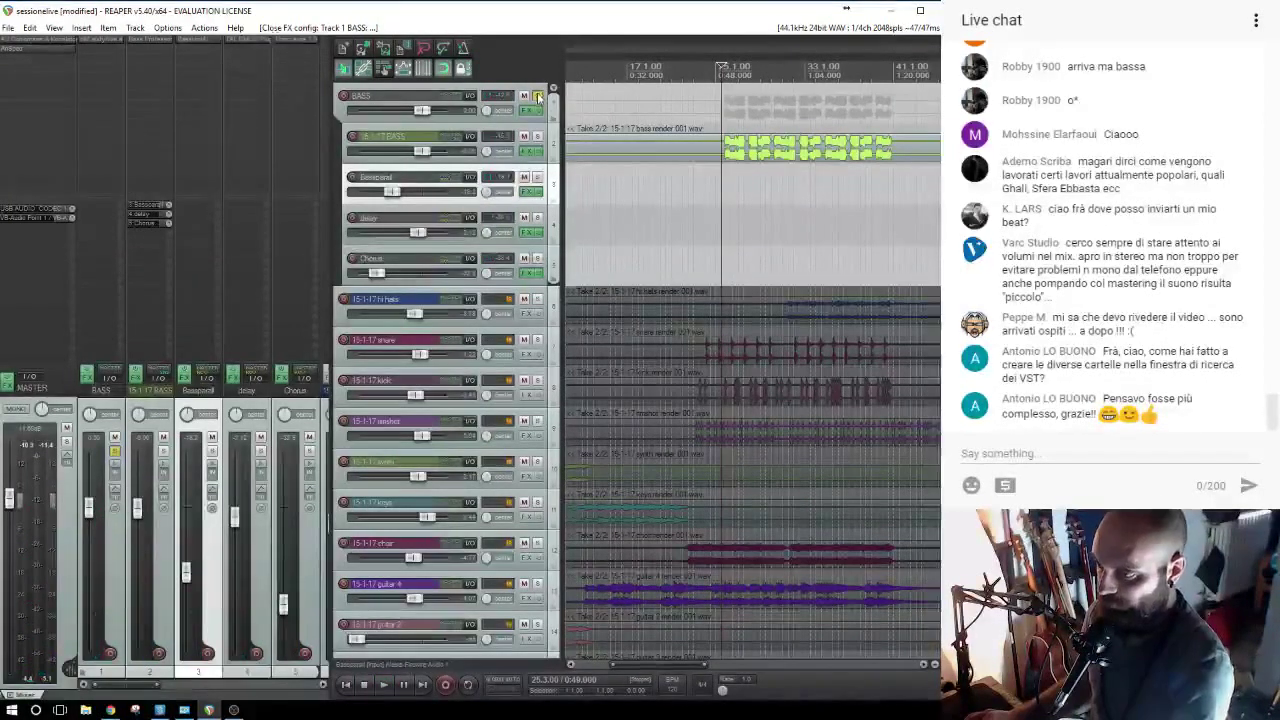
Play from bar 25, switching the BASS folder's solo off to hear the bass within the full mix.
left_click(538, 97)
scroll(633, 232, "down", 4)
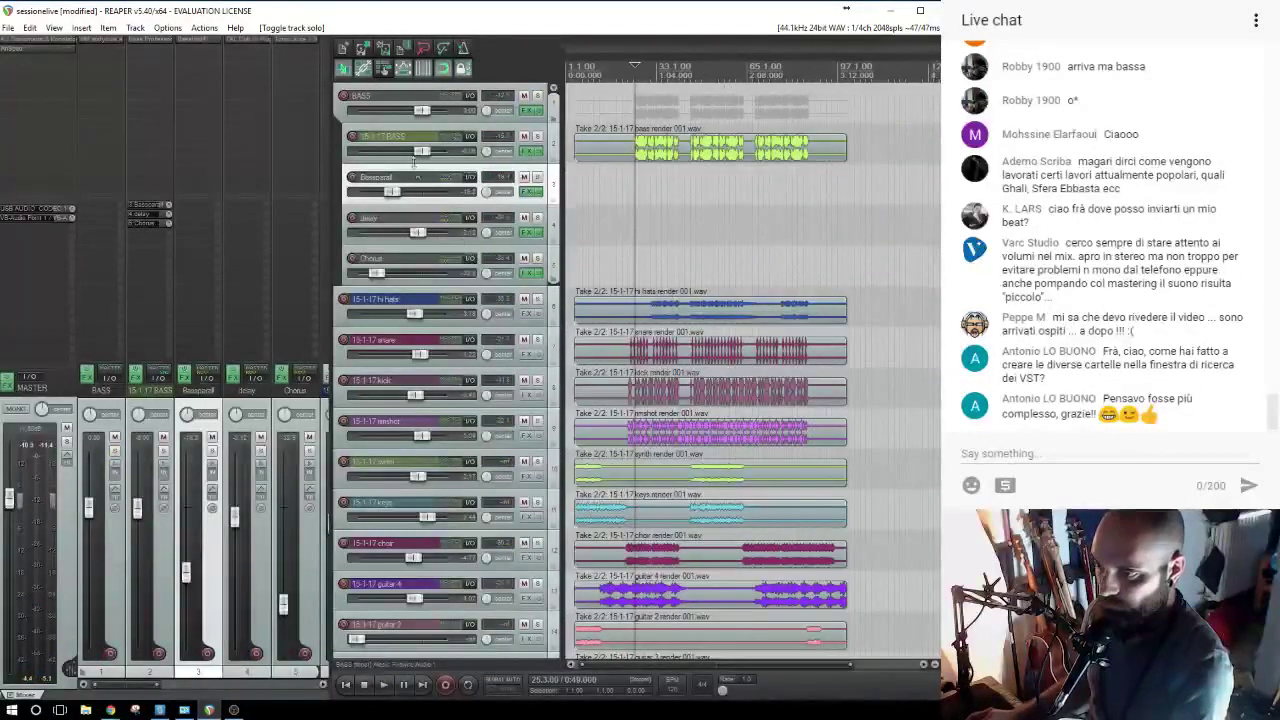
left_click(537, 95)
key("space")
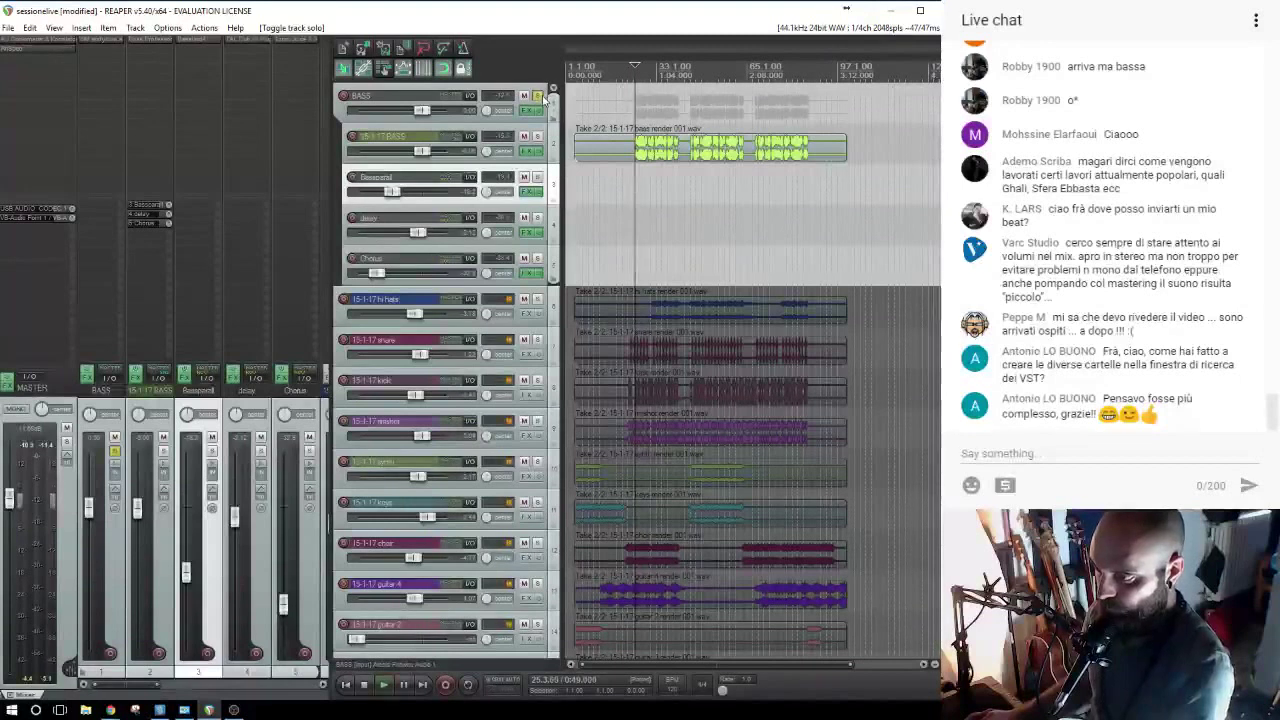
left_click(538, 96)
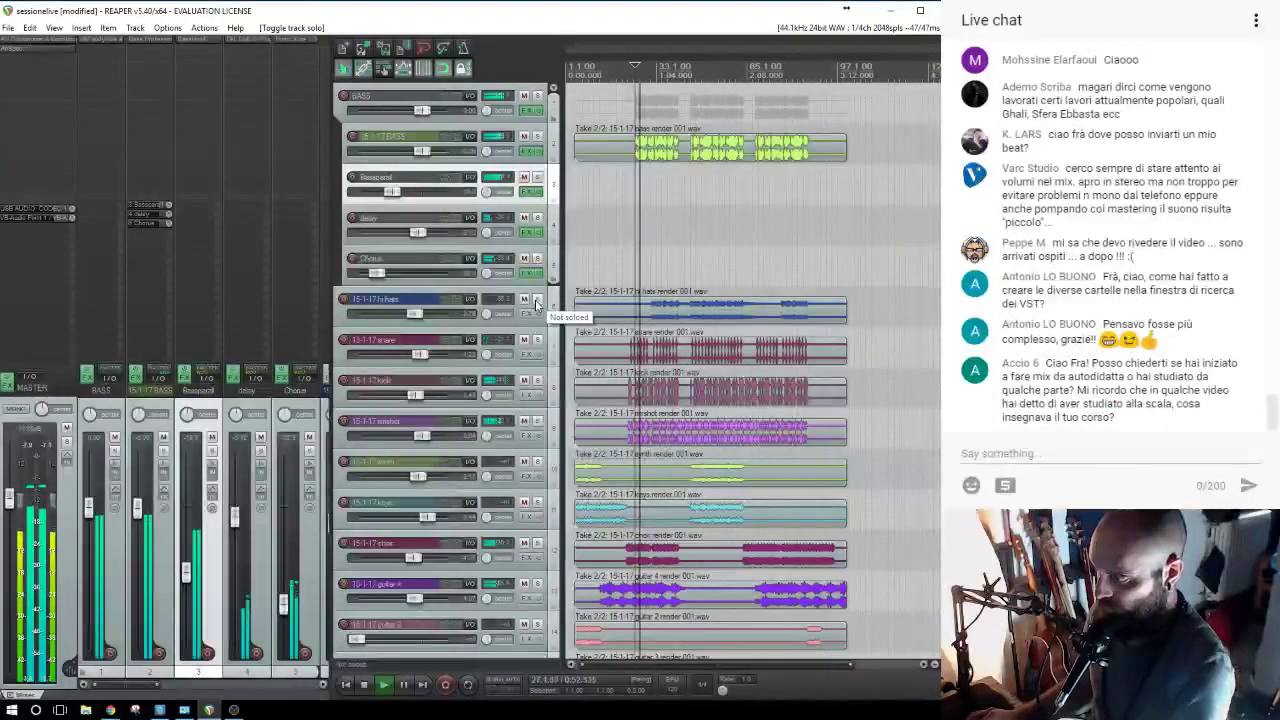
Solo the hi-hats track and play it from bar 31.
left_click(537, 301)
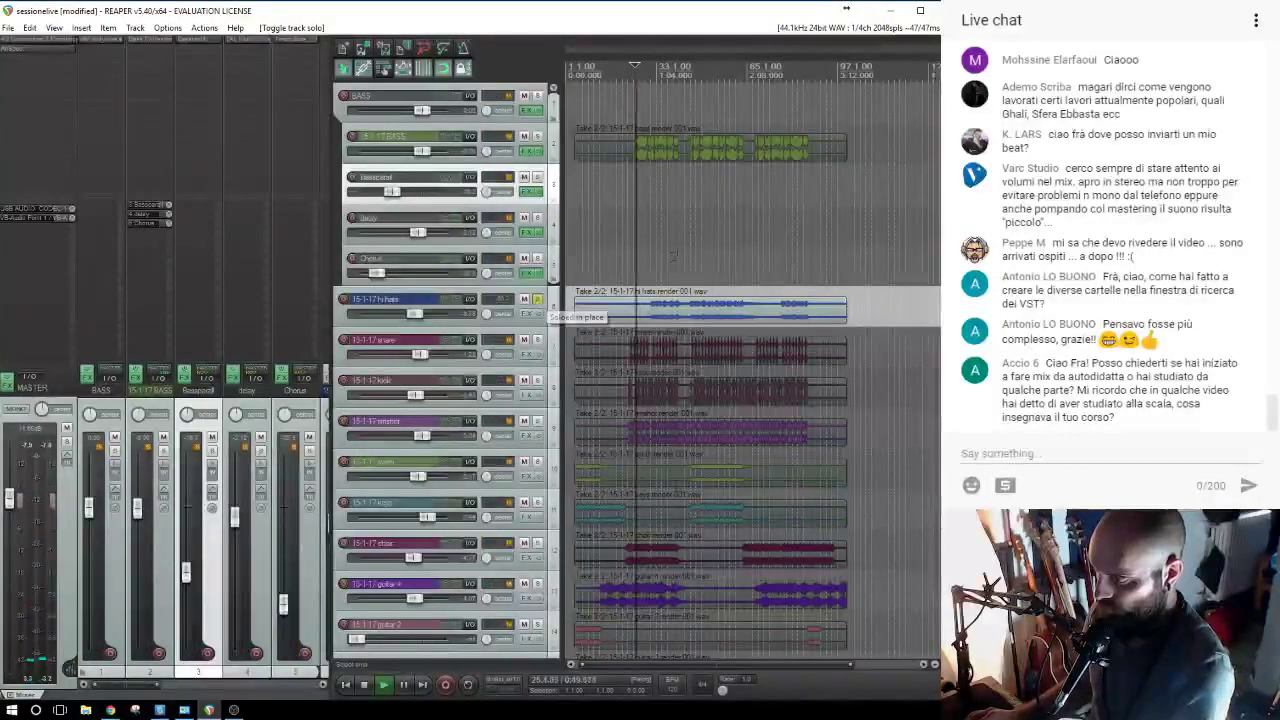
left_click(651, 280)
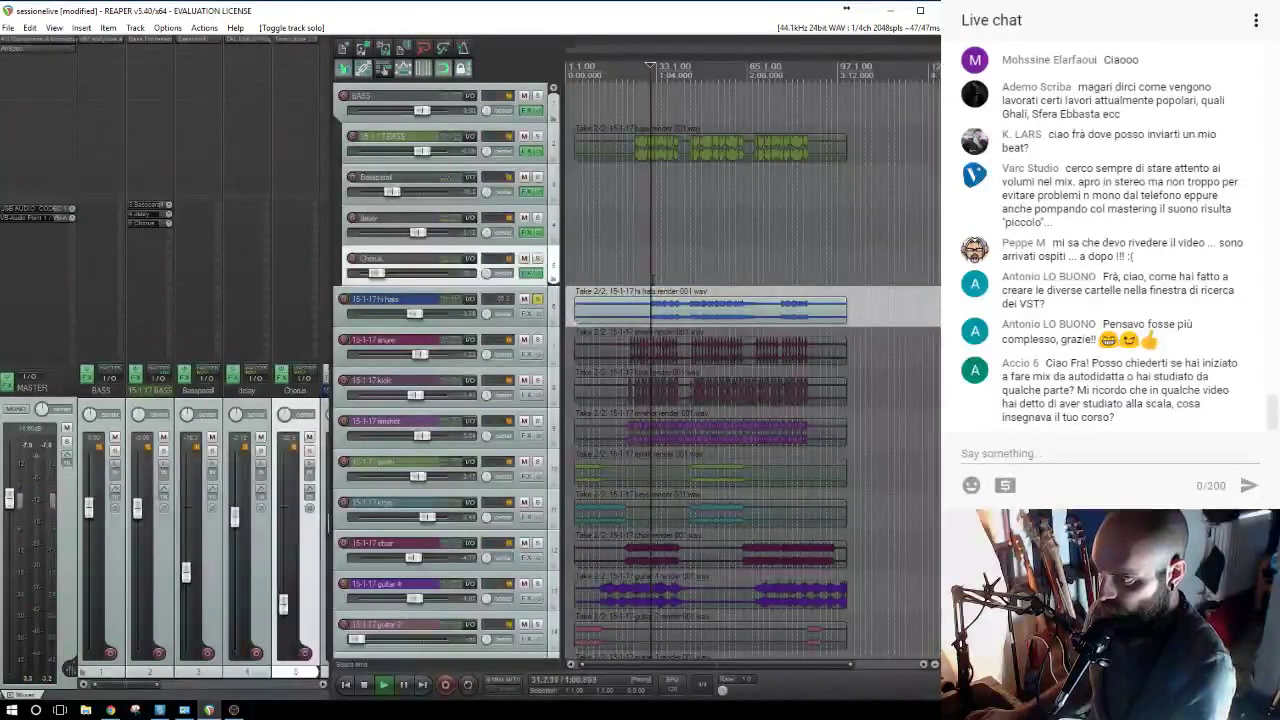
key("space")
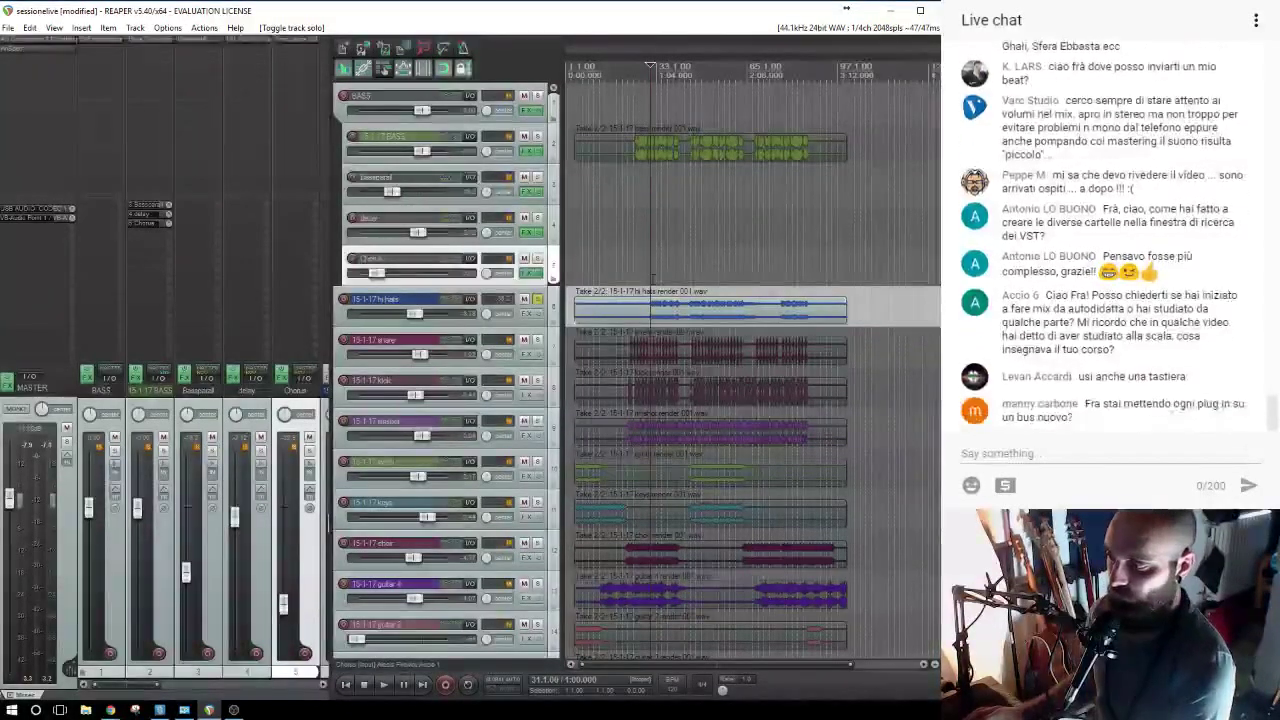
key("space")
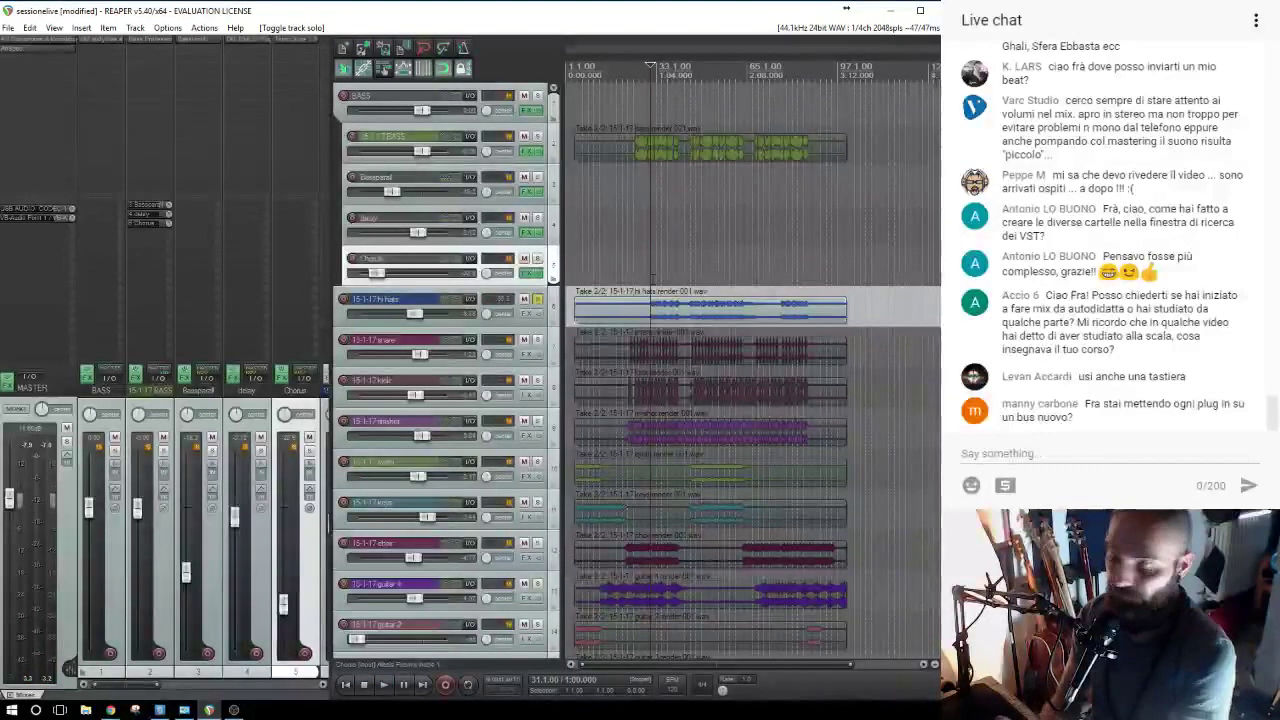
key("space")
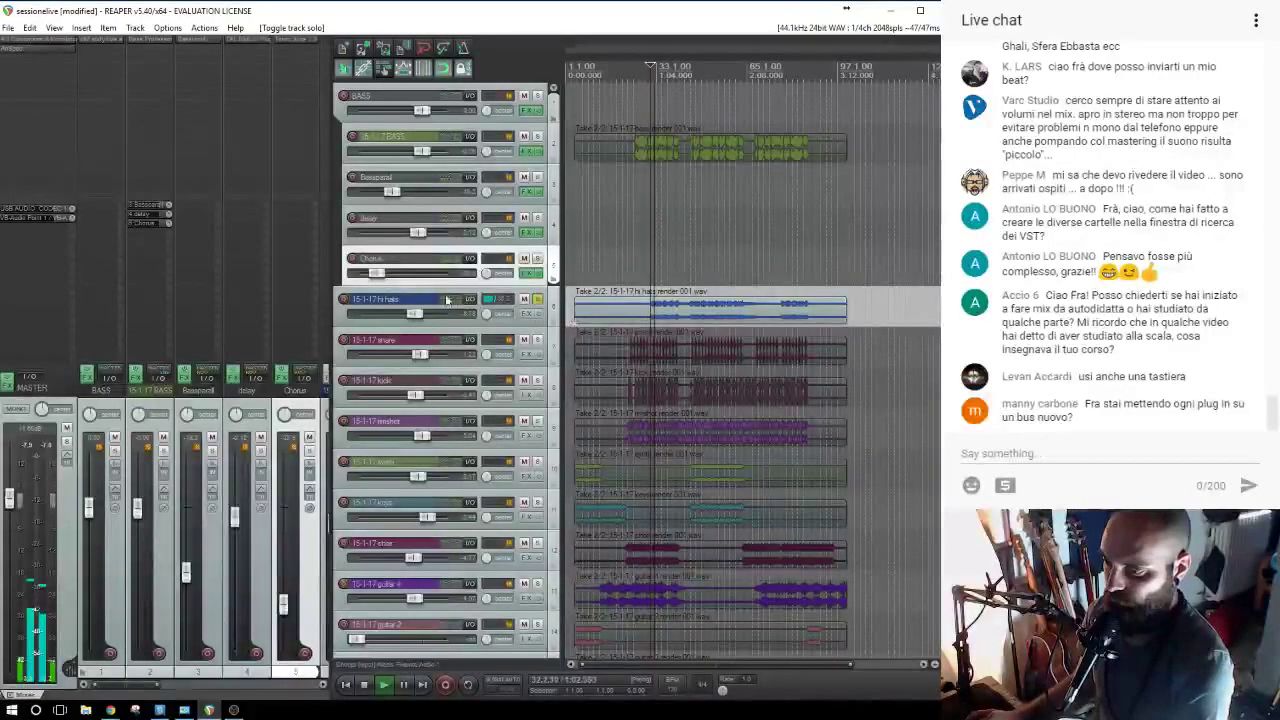
Insert ModernExciter from the ARMONICENHANCHER folder on the hi-hats track, close its windows, and unsolo the track.
left_click(385, 298)
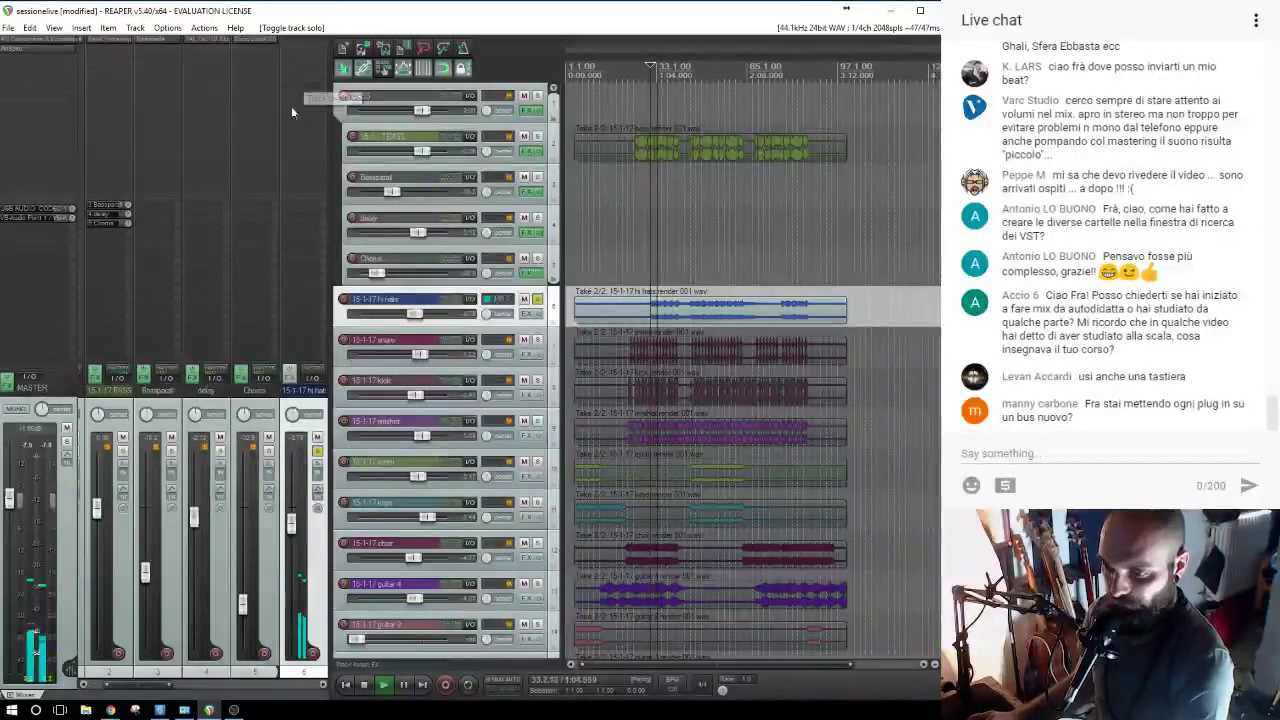
left_click(296, 40)
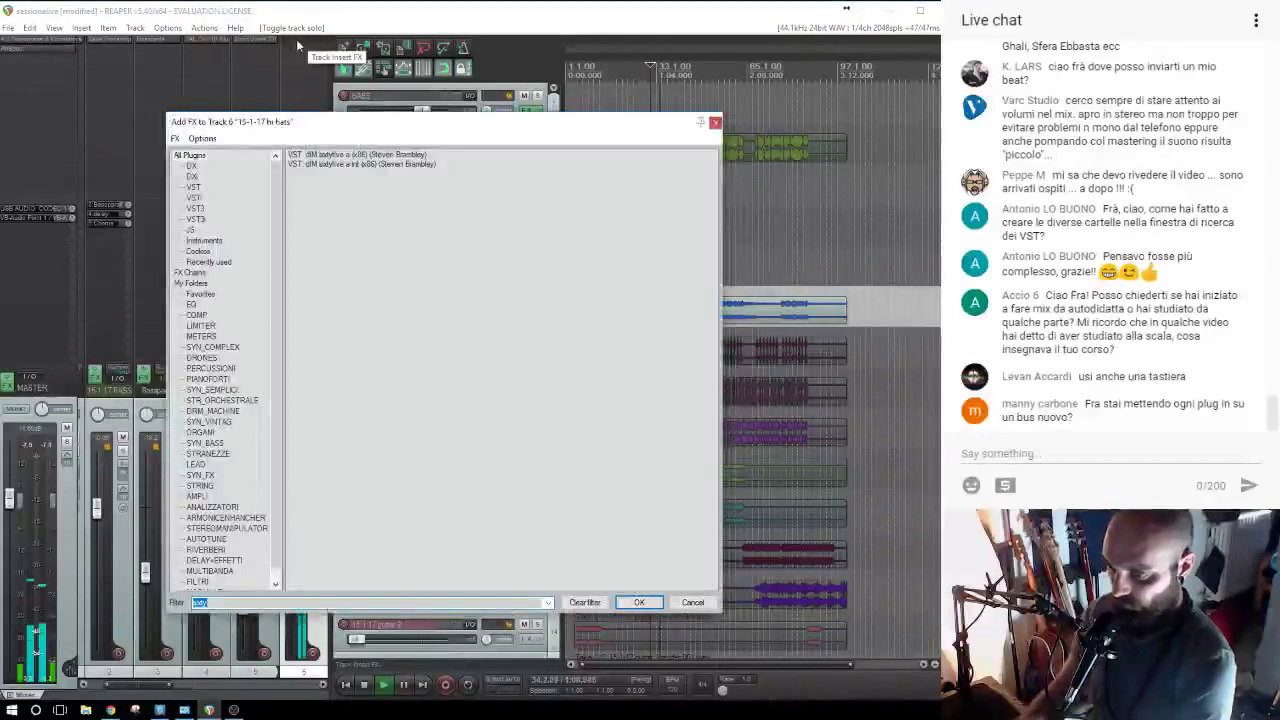
left_click(235, 517)
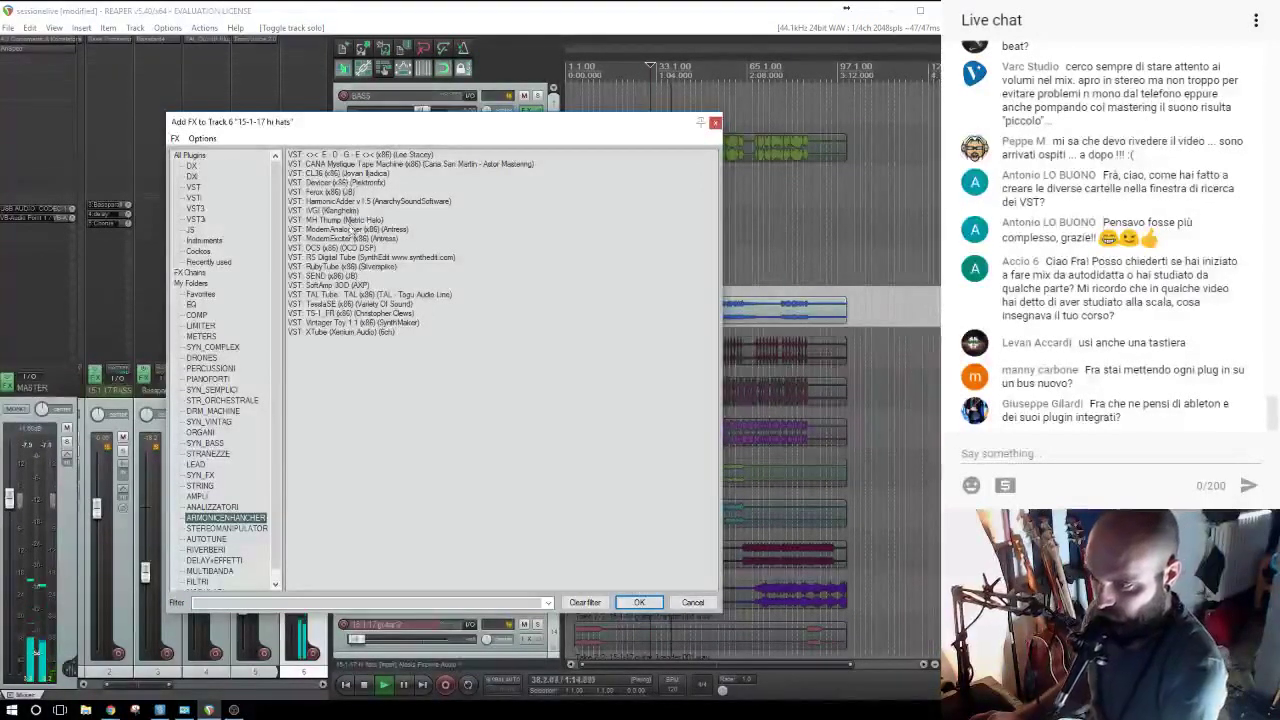
double_click(343, 238)
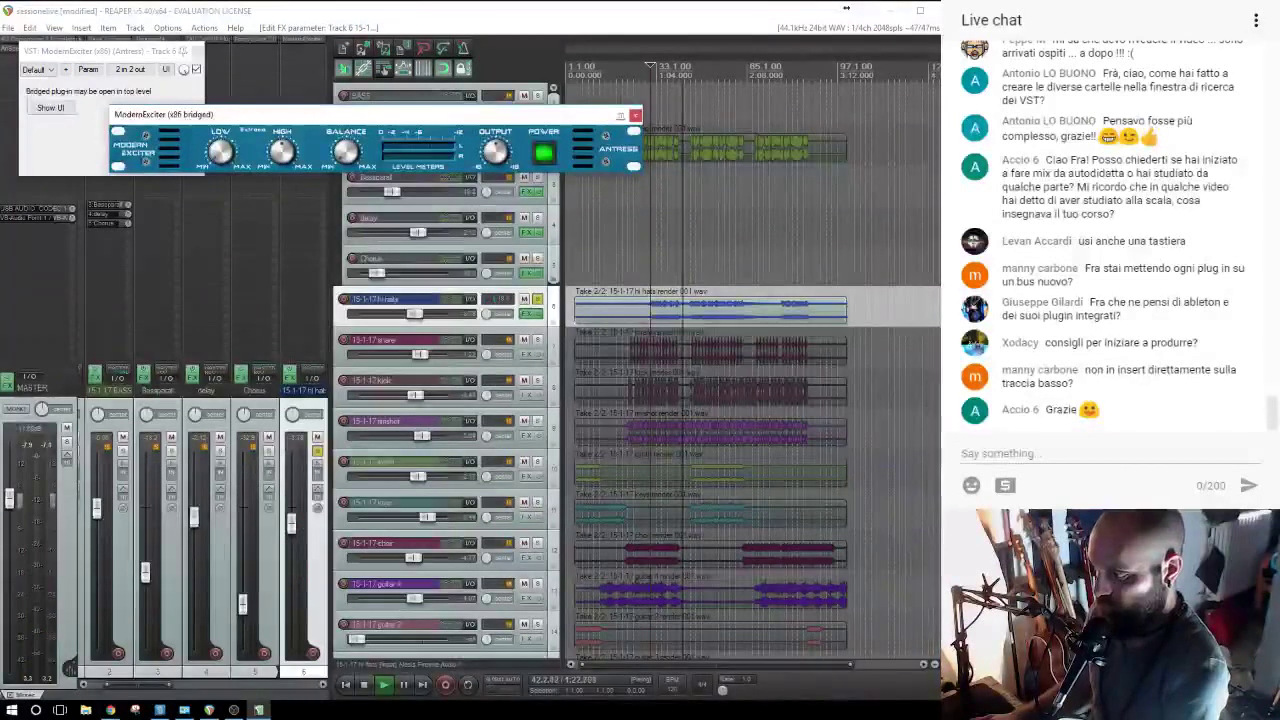
left_click(635, 115)
left_click(537, 299)
left_click(200, 52)
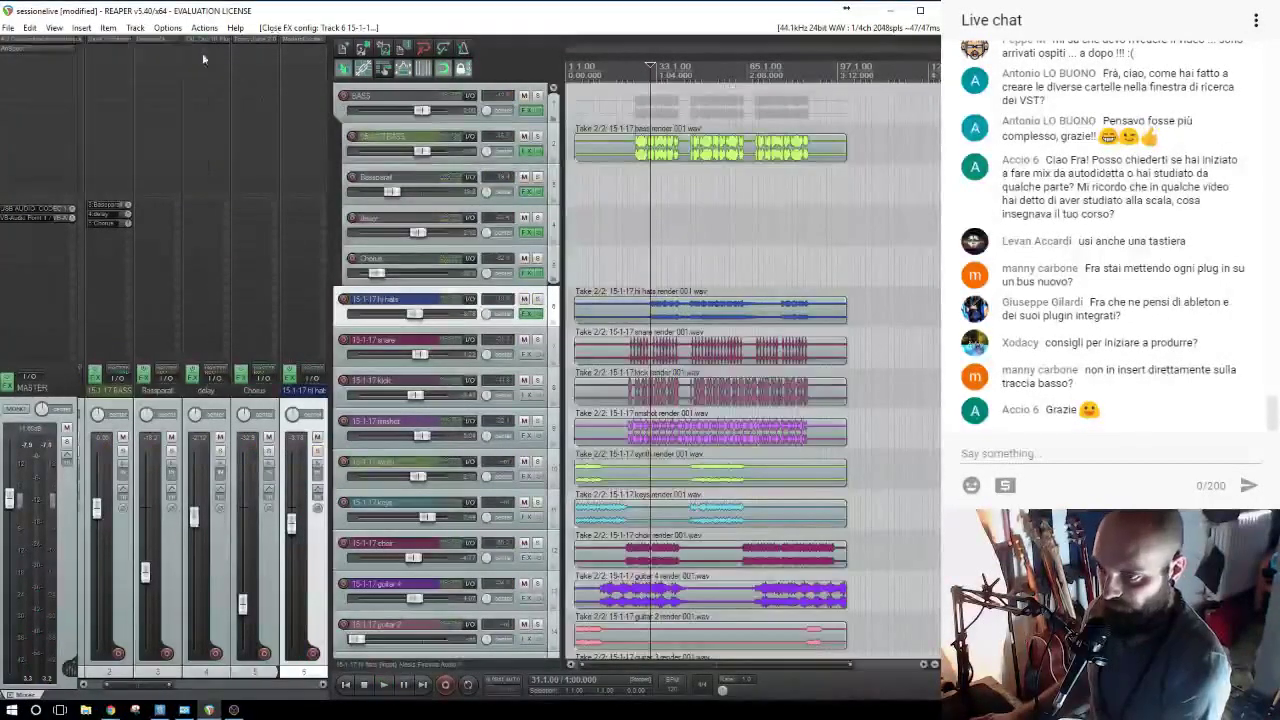
Open the Basstard4 synth on the parallel bass track to check it, and close its interface window.
left_click(406, 138)
left_click(390, 178)
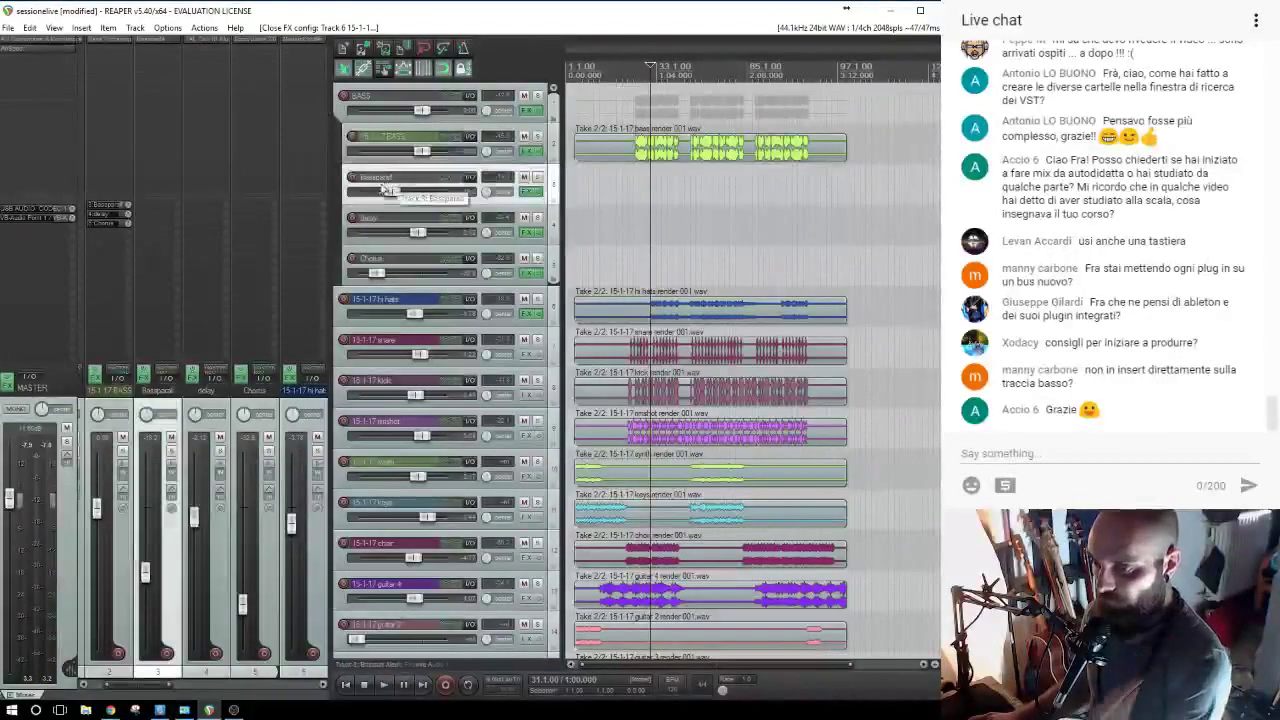
left_click(157, 40)
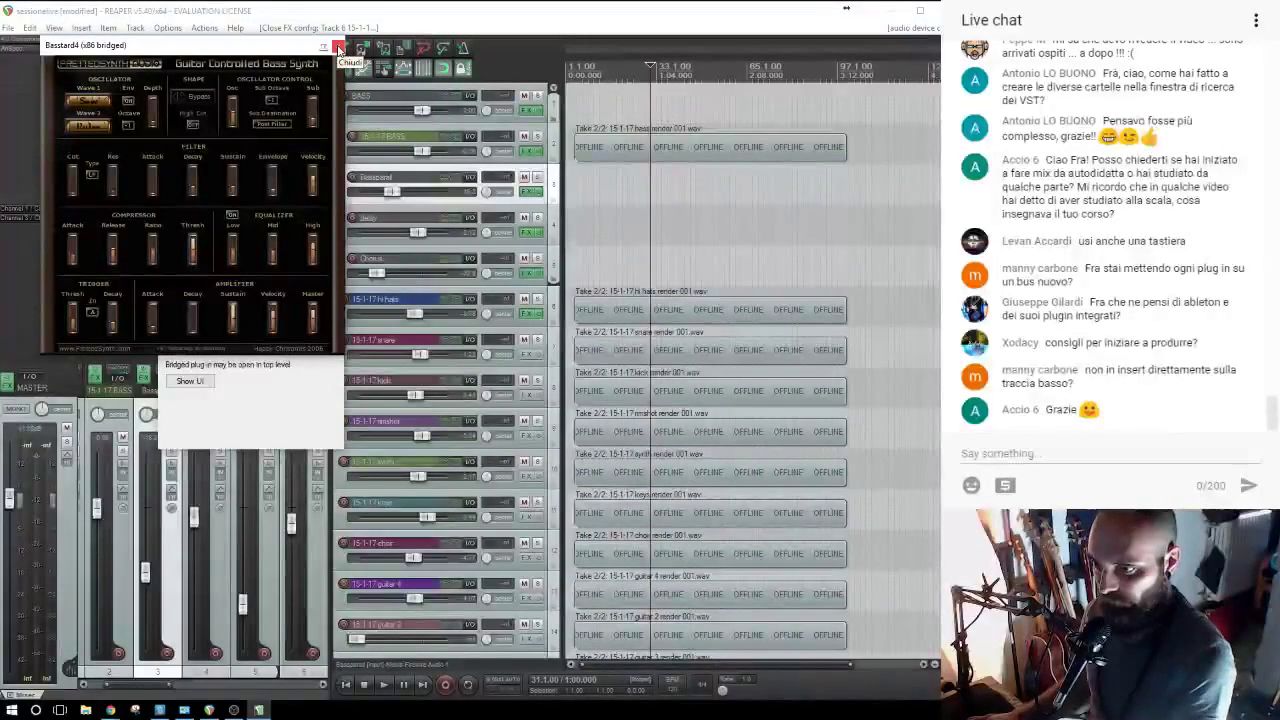
left_click(339, 49)
left_click(645, 168)
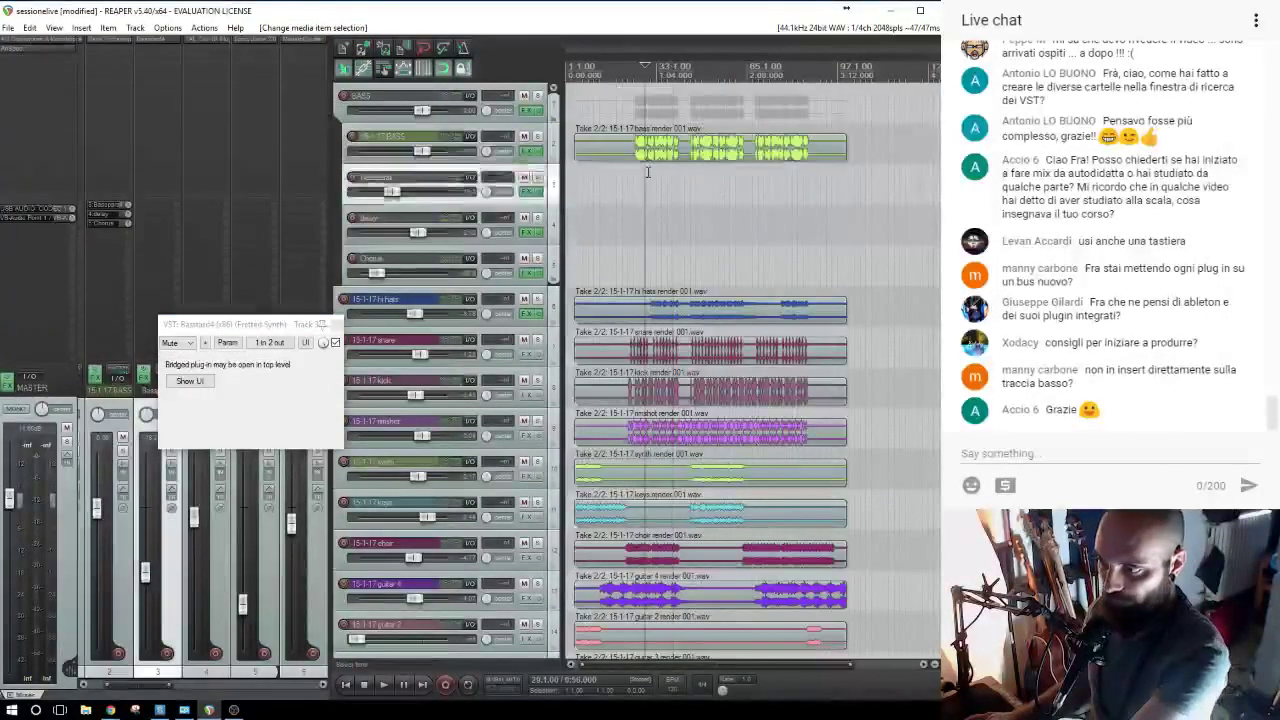
Review the 15-1-17 BASS, delay and Chorus tracks, viewing the delay's TAL Dub III settings and closing that window.
left_click(385, 133)
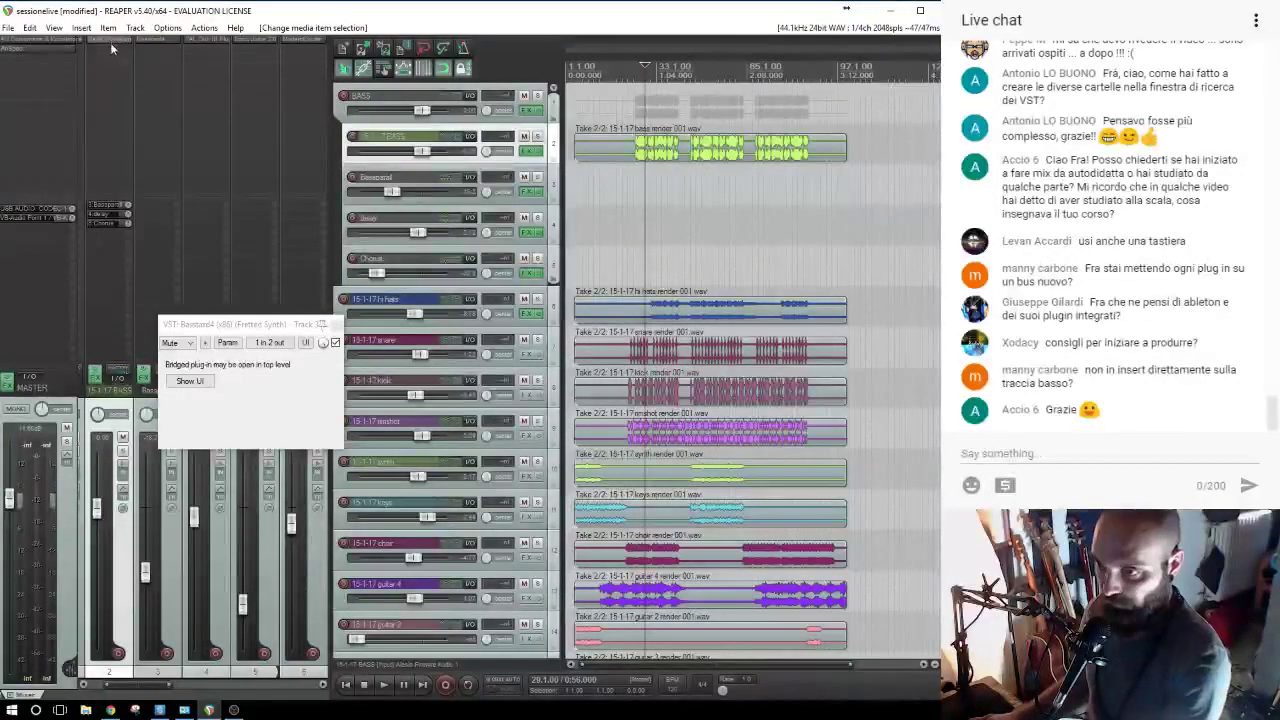
left_click(405, 222)
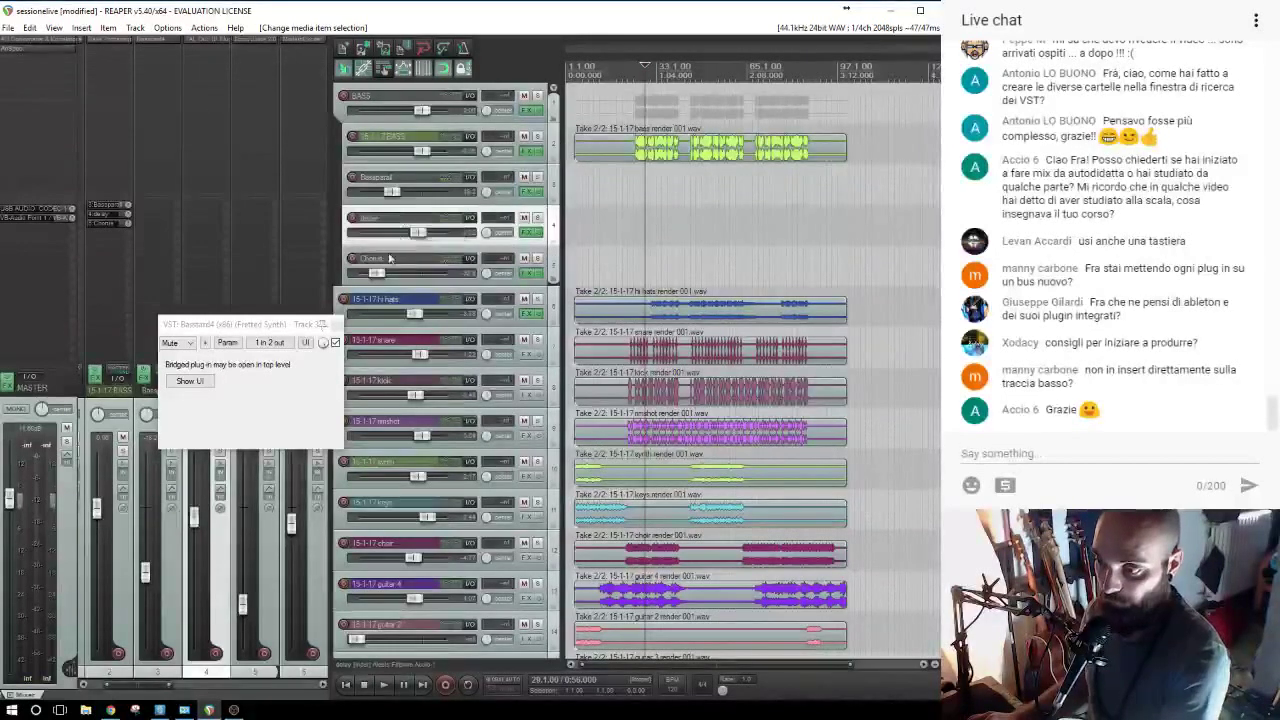
left_click(385, 260)
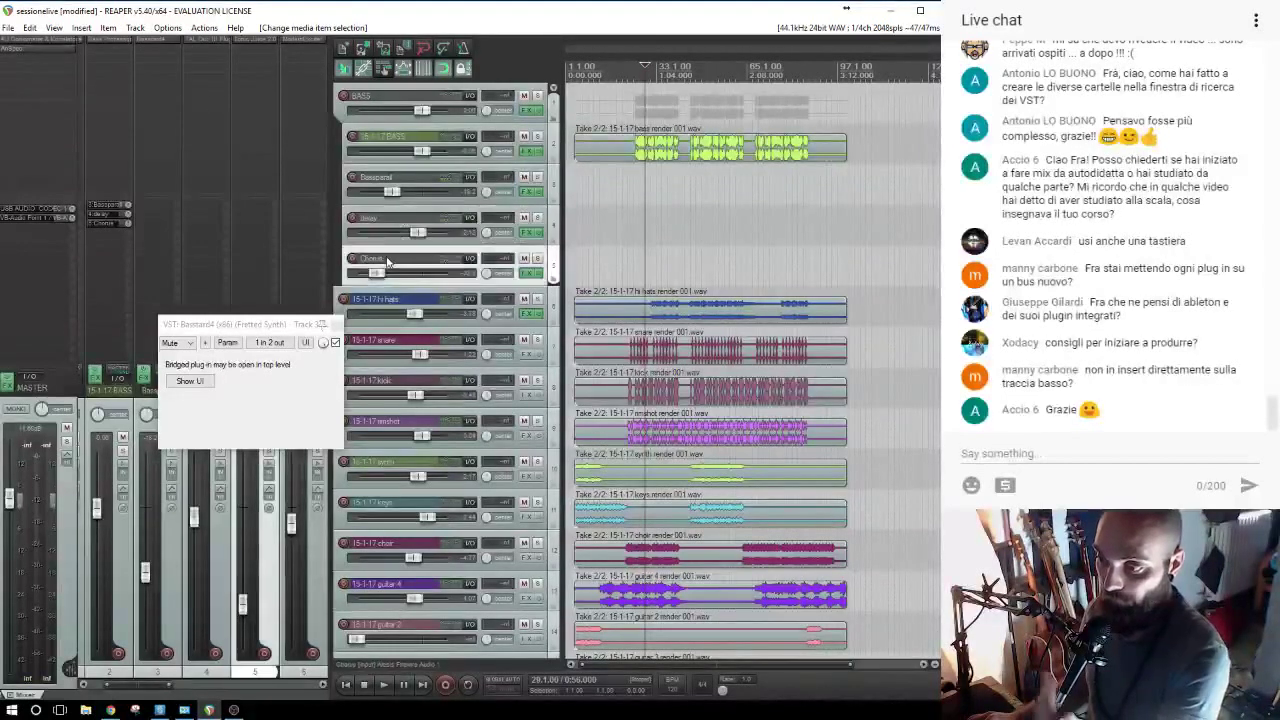
left_click(213, 38)
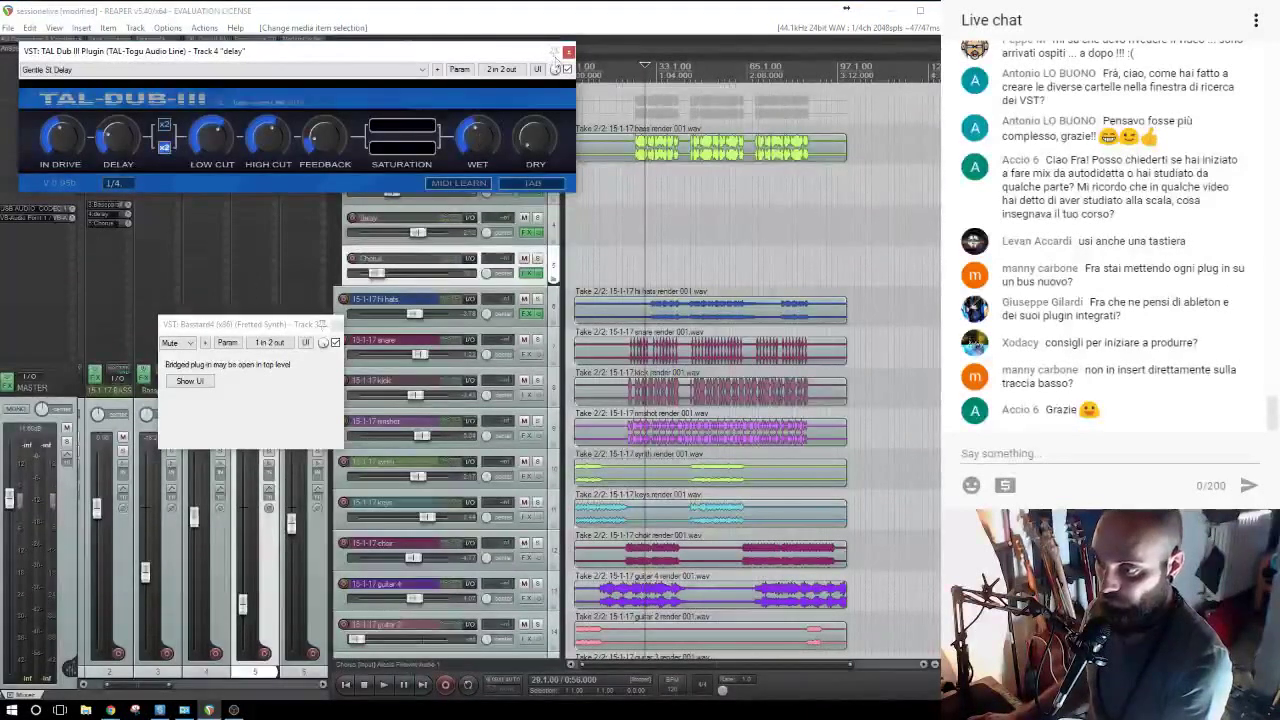
left_click(569, 52)
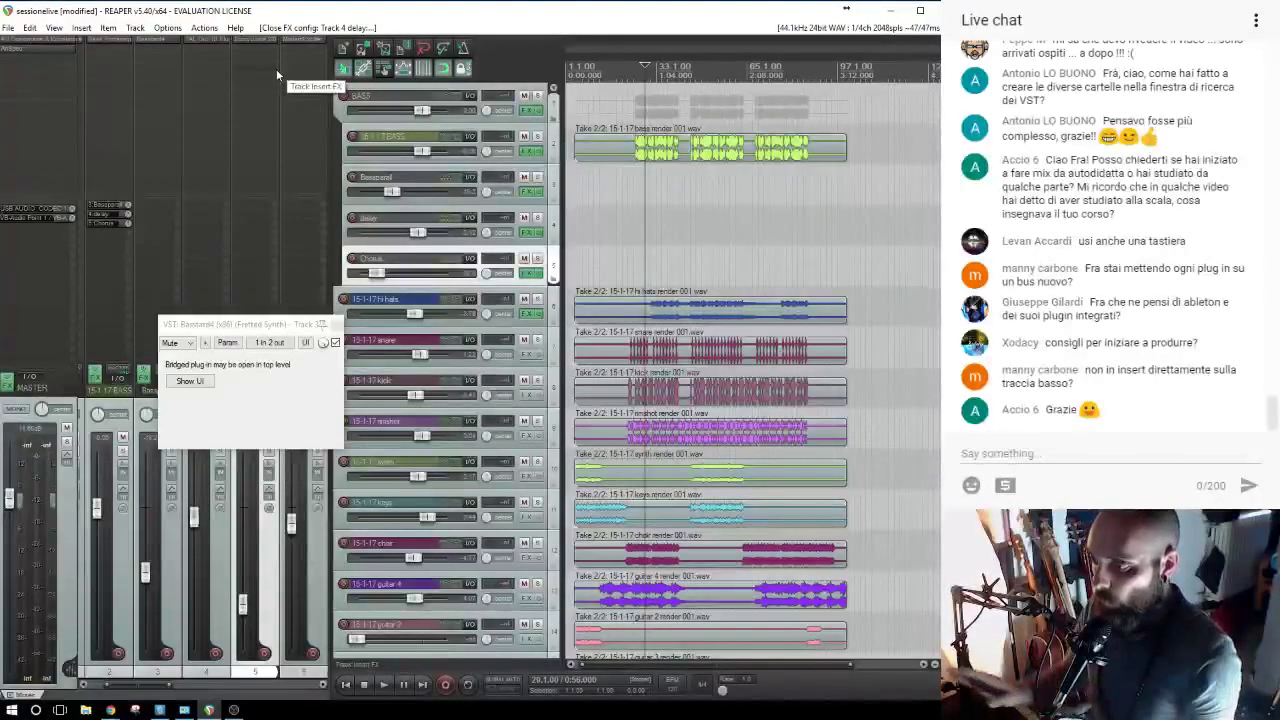
Solo the hi-hats track, play it from bar 29, and close the remaining Basstard4 window.
left_click(537, 299)
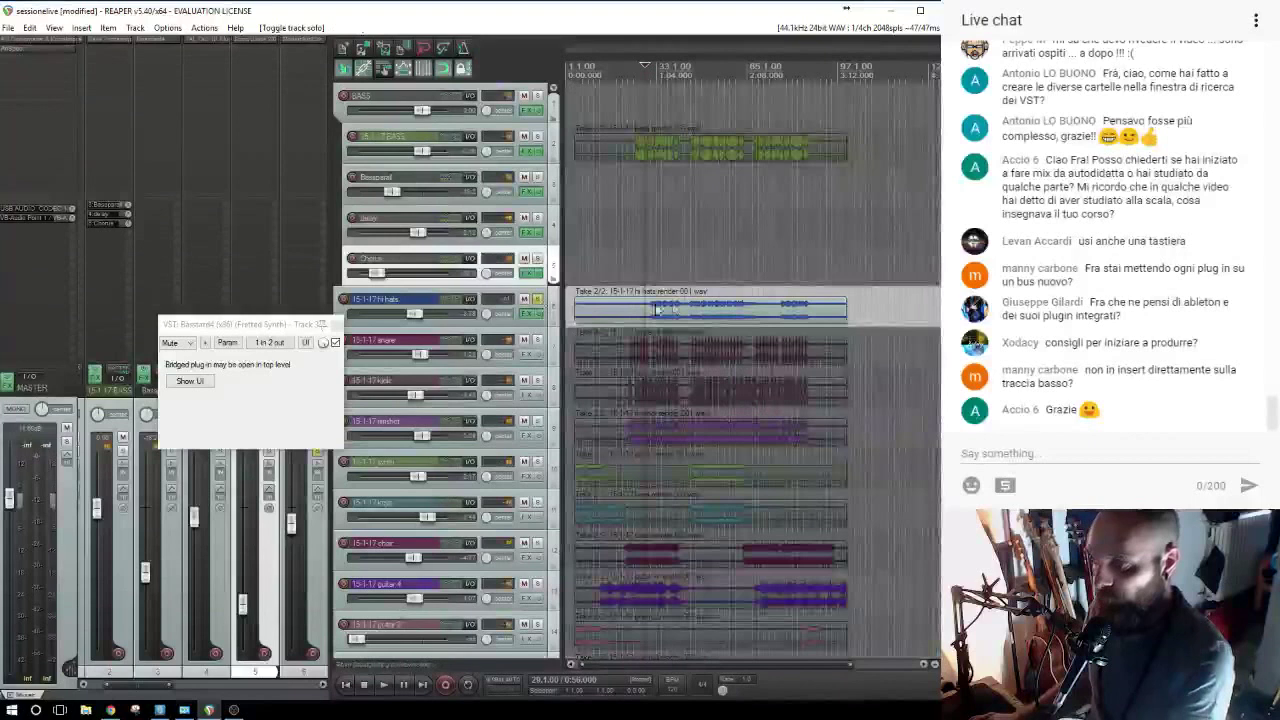
key("space")
left_click(338, 324)
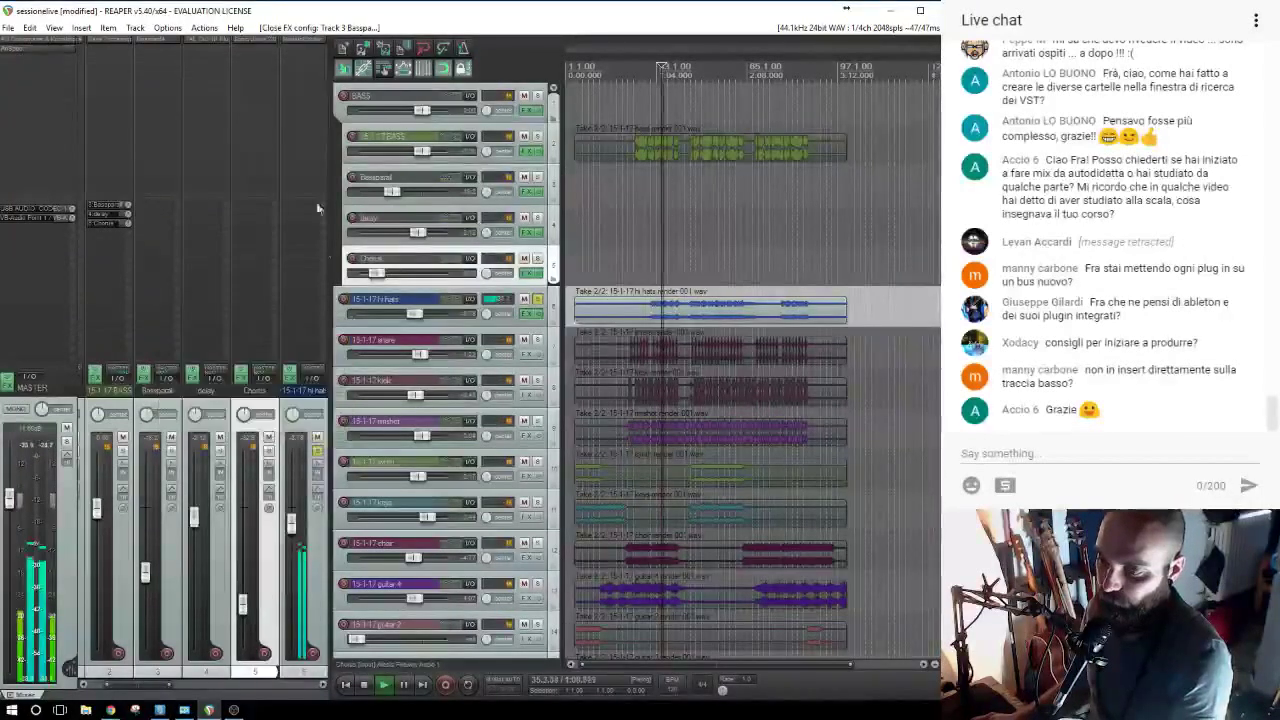
Insert C3 Multi Band Compressor from the COMP folder on the hi-hats track and move its window clear of the mixer's plugin slots.
left_click(302, 48)
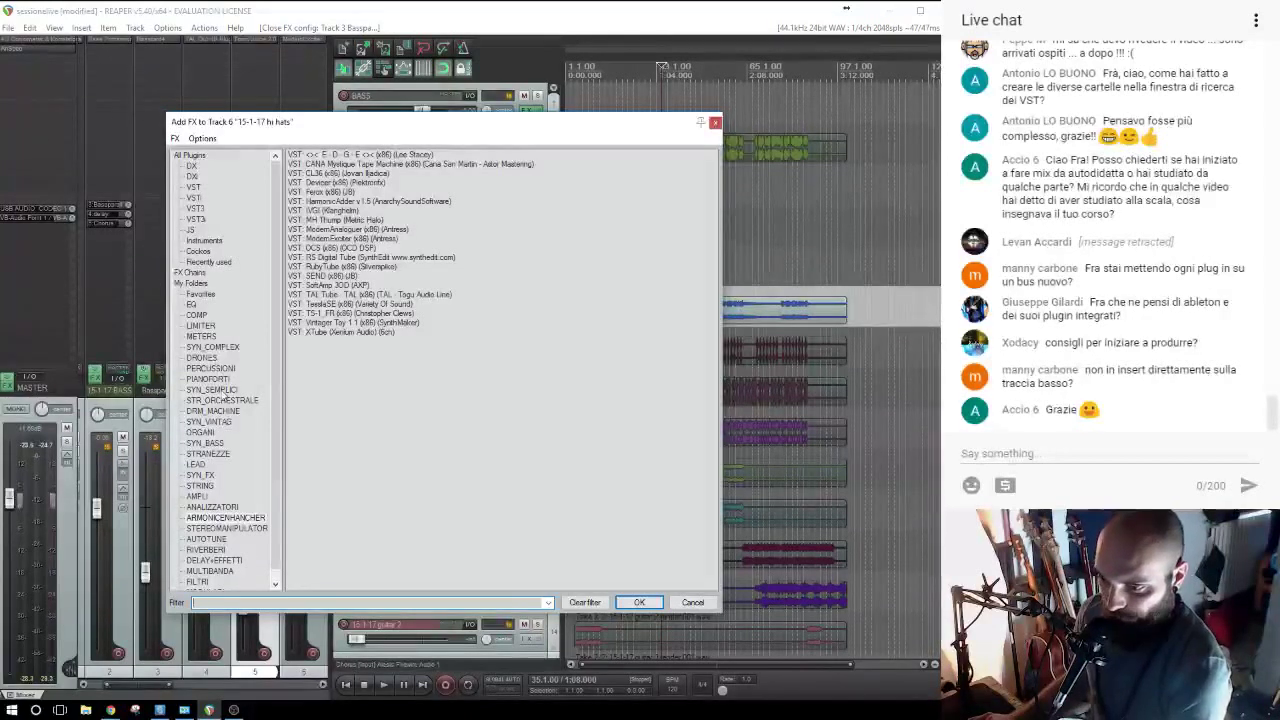
left_click(200, 315)
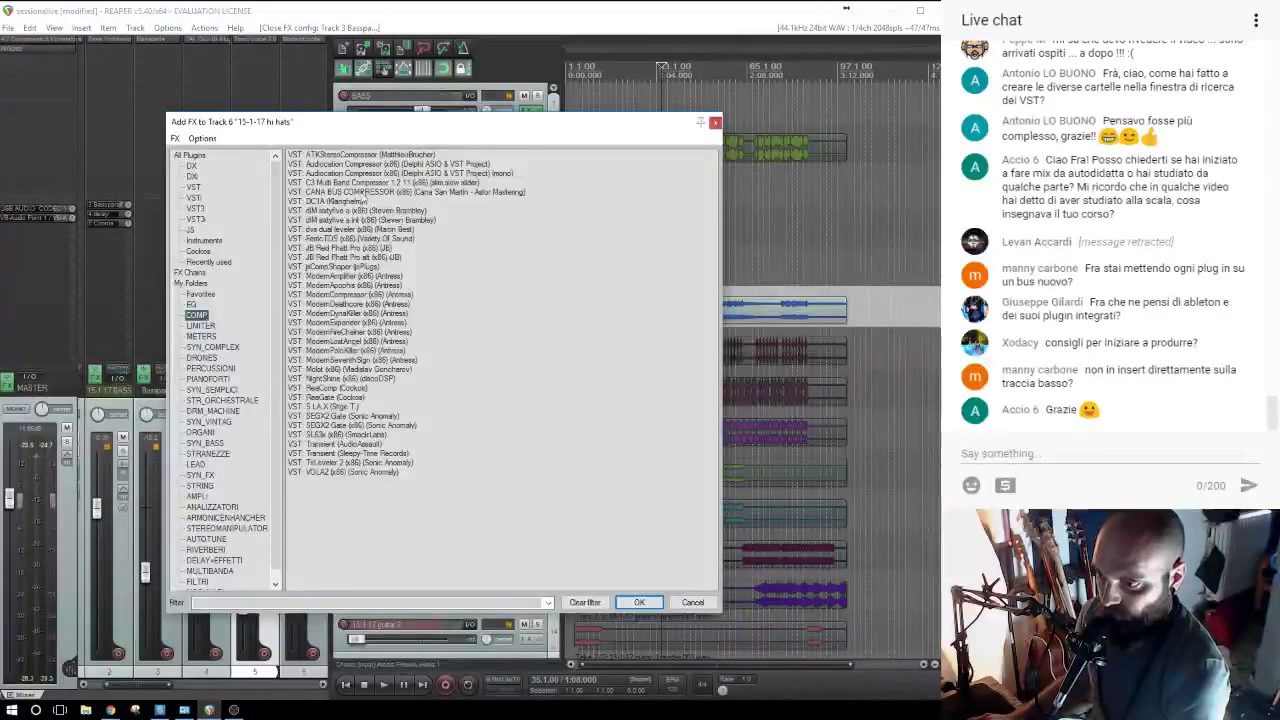
double_click(360, 183)
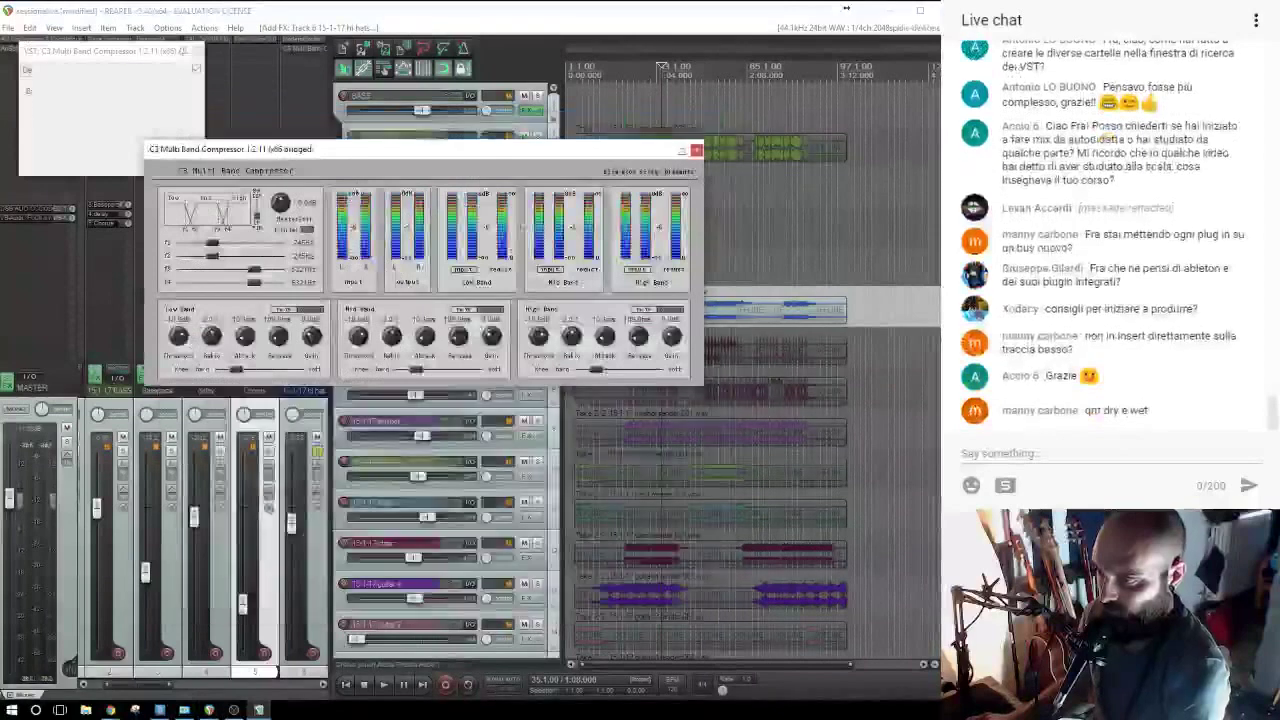
left_click_drag(529, 157, 541, 252)
While playing from bar 33, activate the compressor's high band with threshold about -43.4 dB, attack about 36.1 ms and gain about 10.3 dB.
left_click(657, 308)
key("space")
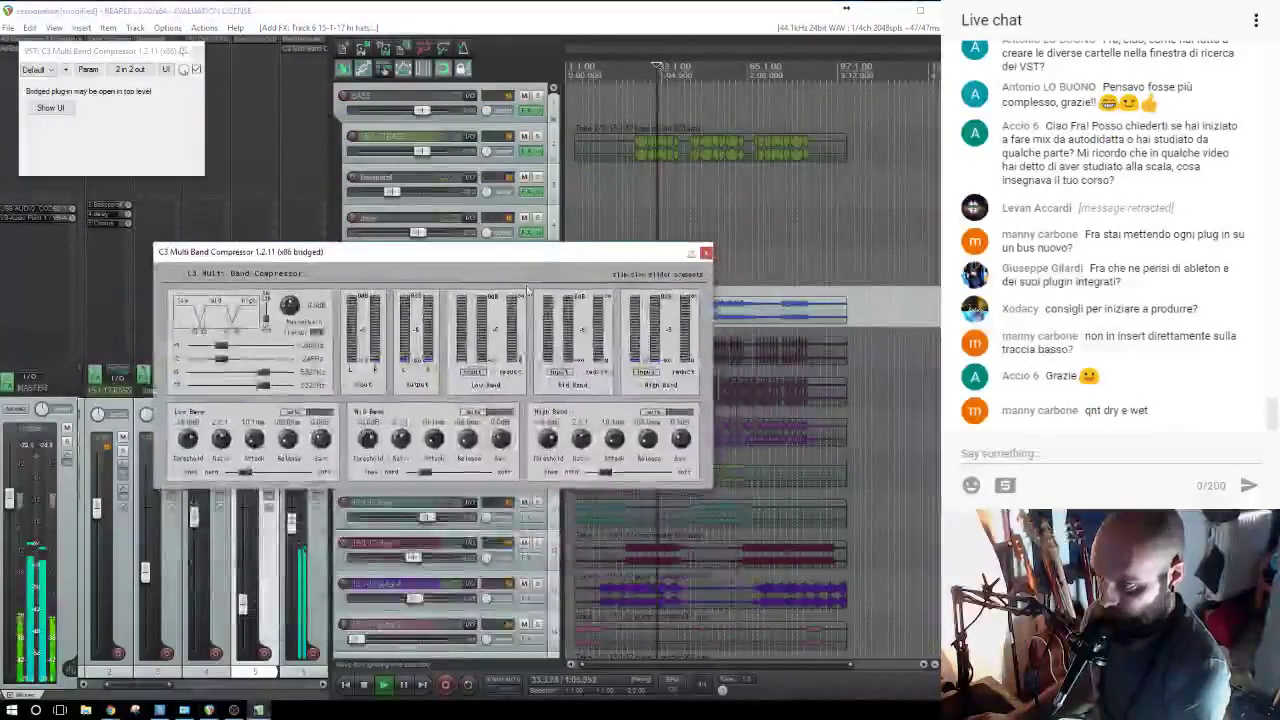
left_click(651, 410)
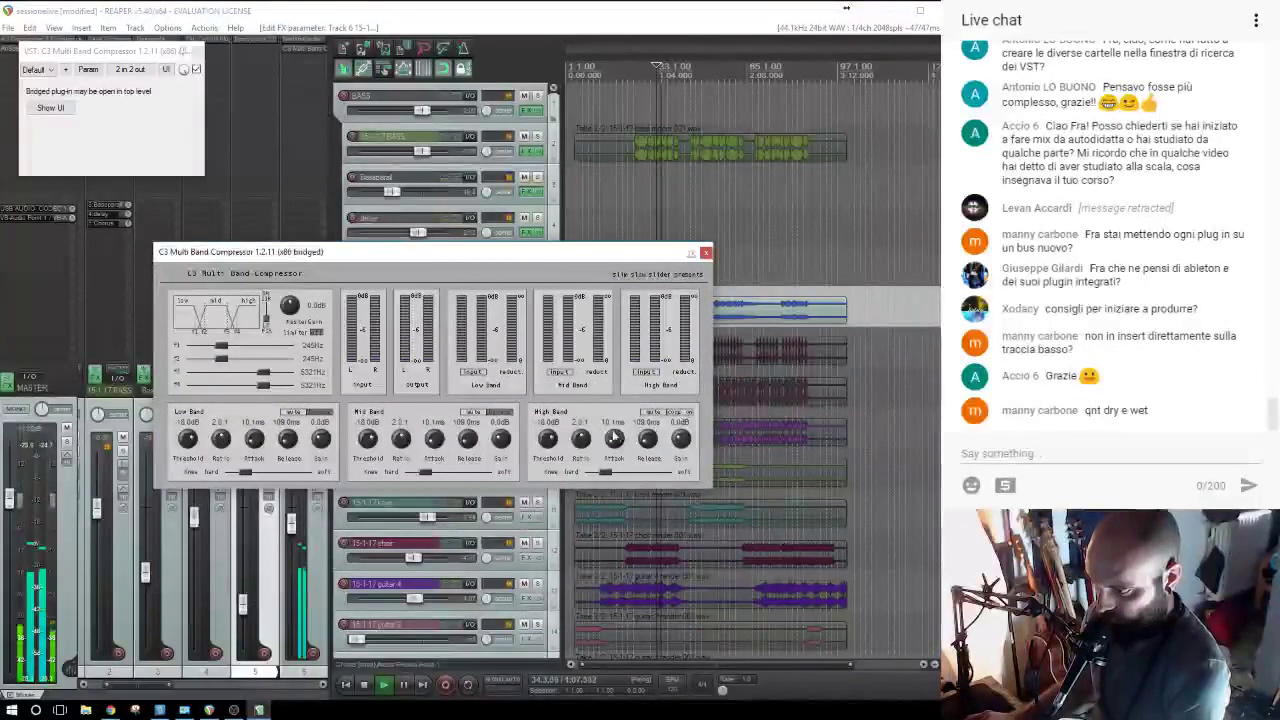
left_click_drag(549, 441, 553, 517)
left_click_drag(494, 371, 500, 432)
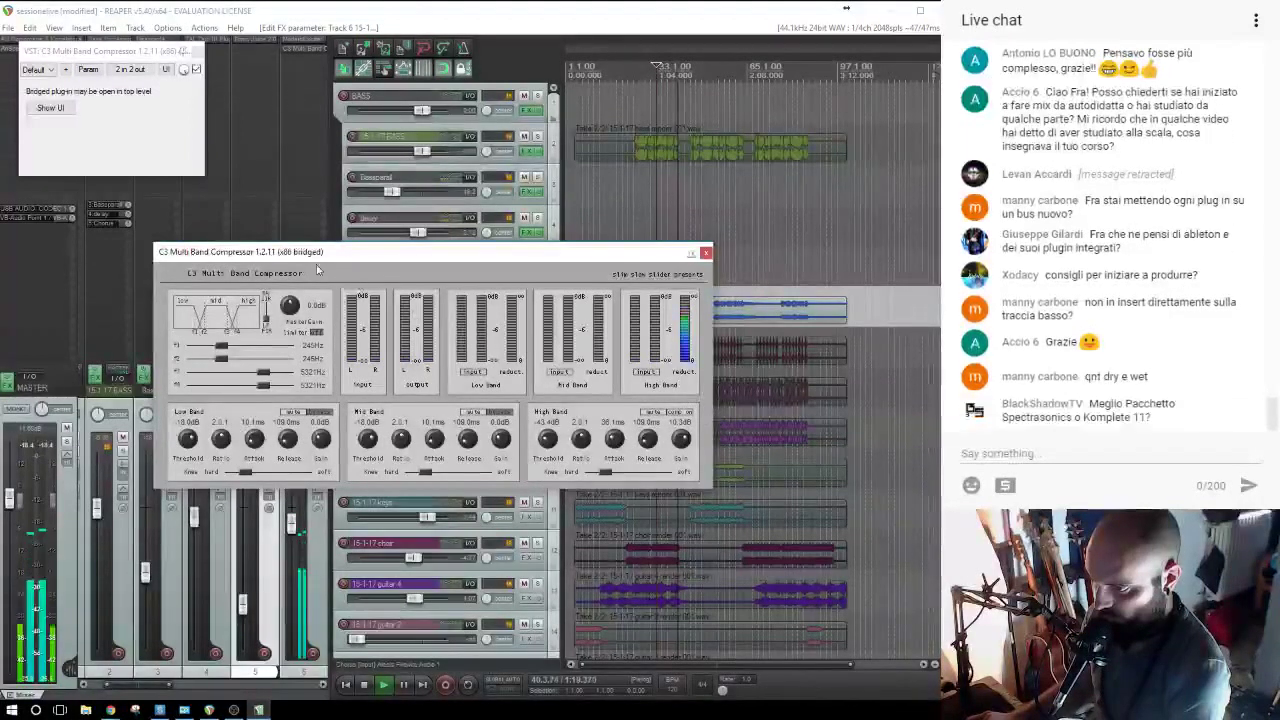
Compare the hi-hats with the multiband compressor bypassed and active, moving its window off the mixer and the hi-hats item.
left_click_drag(322, 255, 608, 259)
left_click(300, 50, "shift")
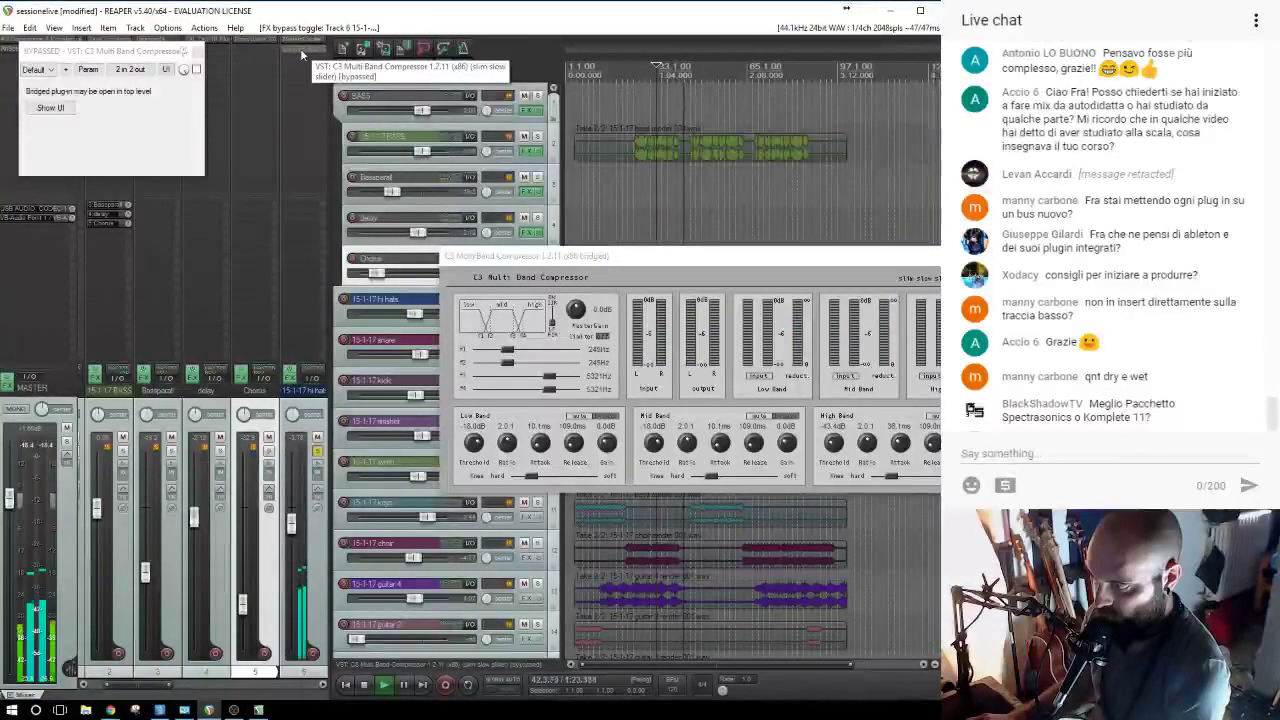
left_click(298, 47, "shift")
left_click_drag(662, 258, 616, 382)
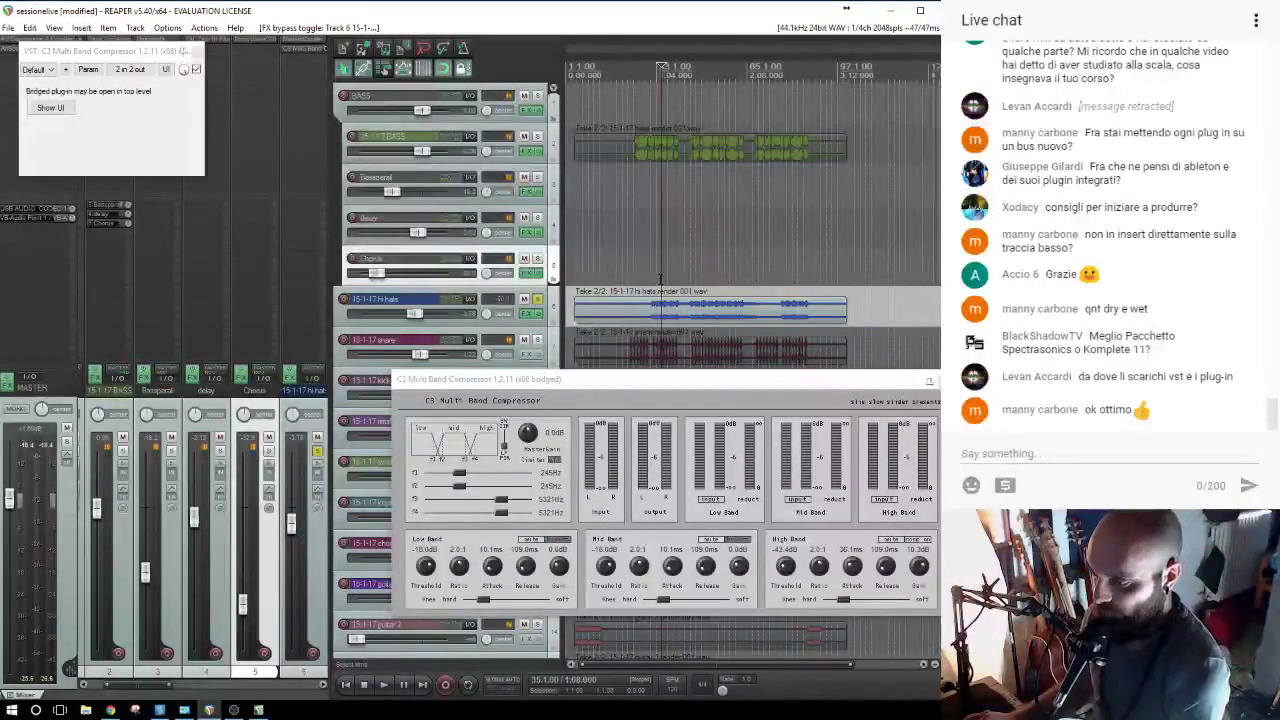
Play the soloed hi-hats from bar 33, comparing the sound with the track's whole effects chain disabled and enabled.
key("space")
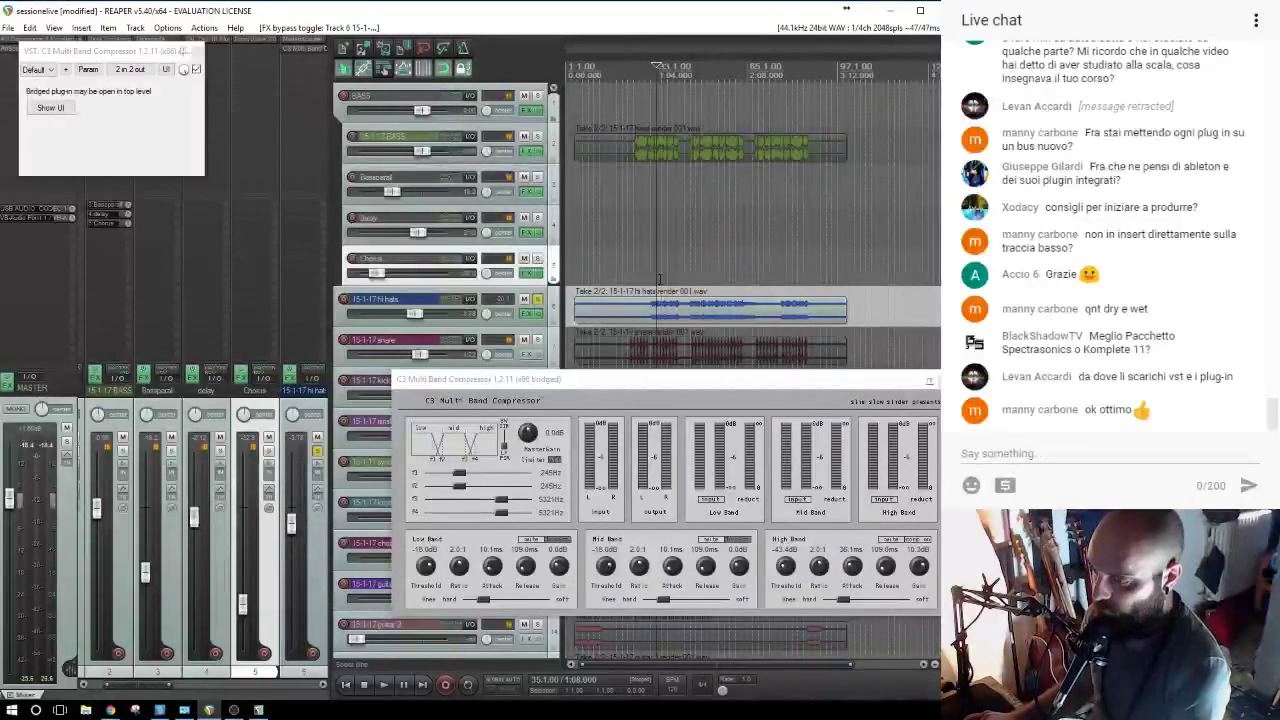
left_click(290, 374)
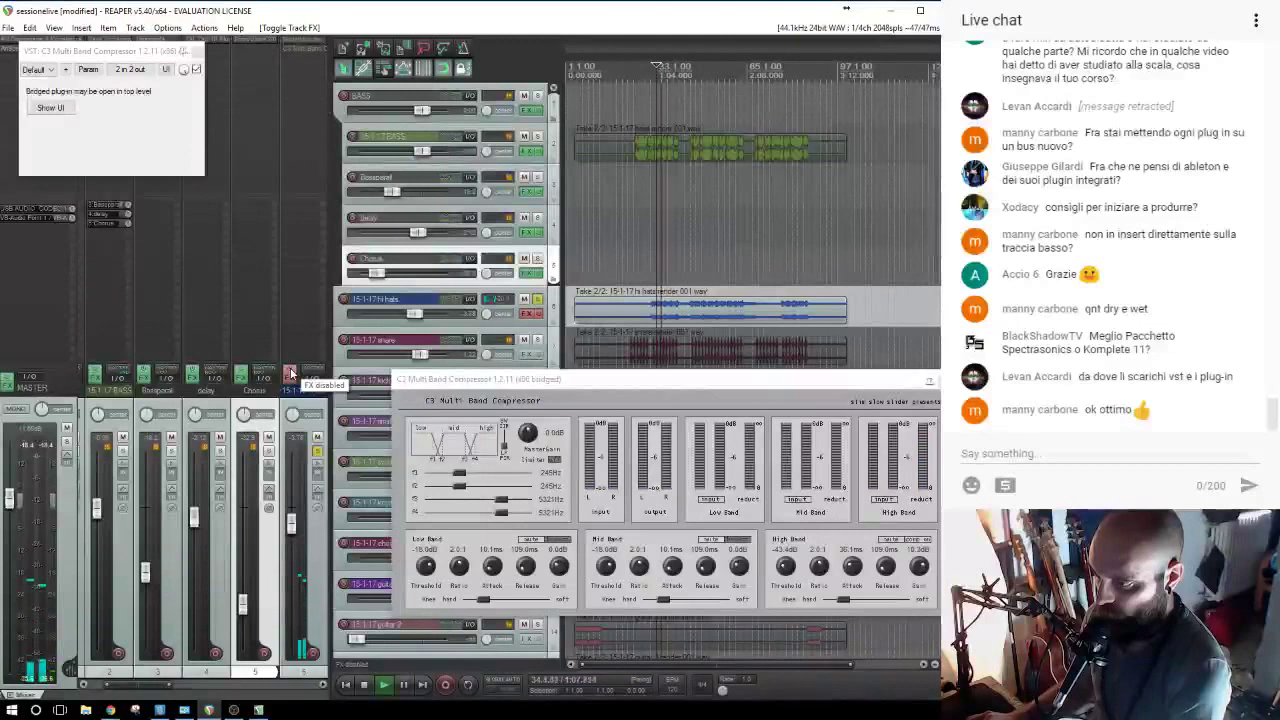
left_click(290, 374)
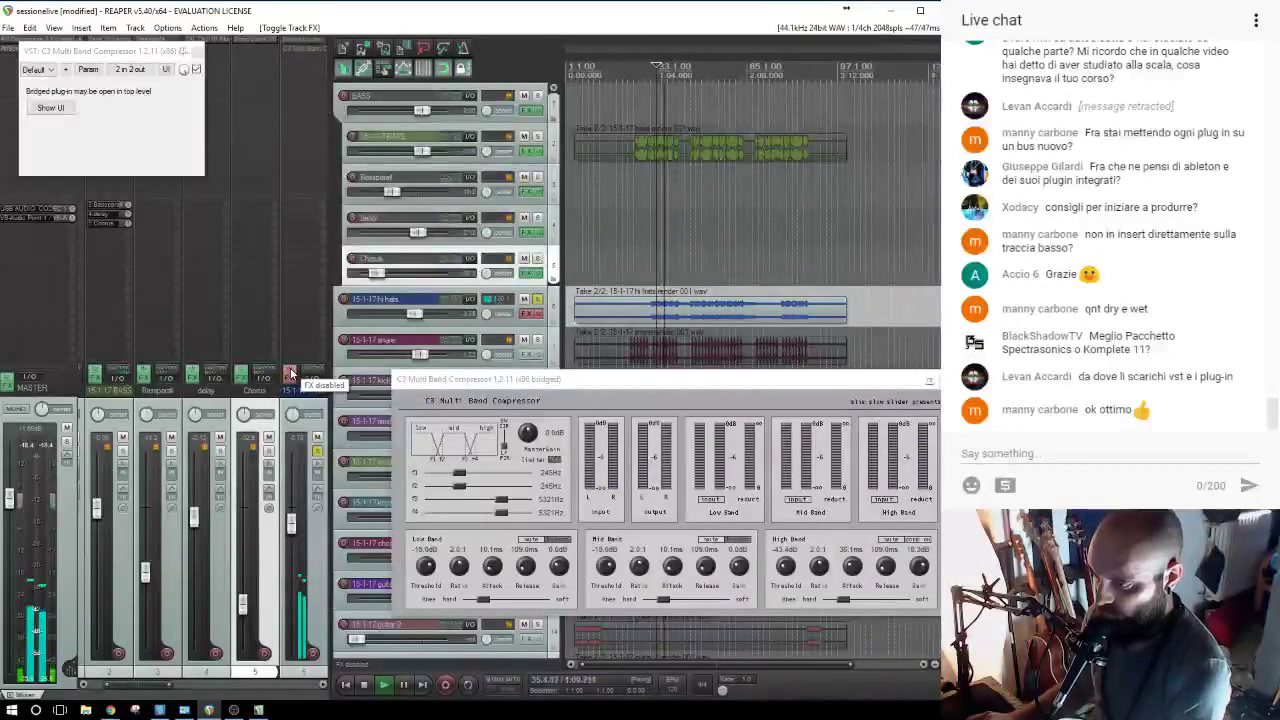
Lower the hi-hats volume to about -7 dB, unsolo the track, and close the compressor interface after hearing the full mix.
left_click_drag(290, 518, 291, 535)
left_click(316, 453)
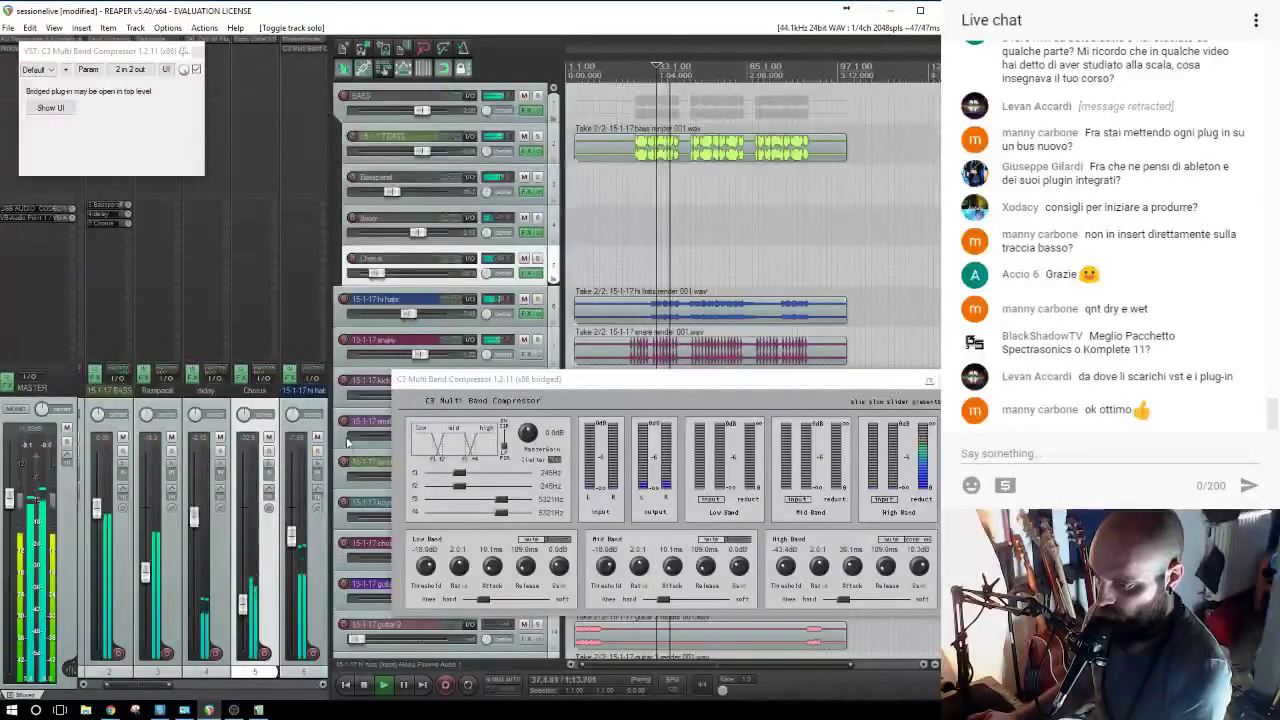
left_click(943, 380)
key("space")
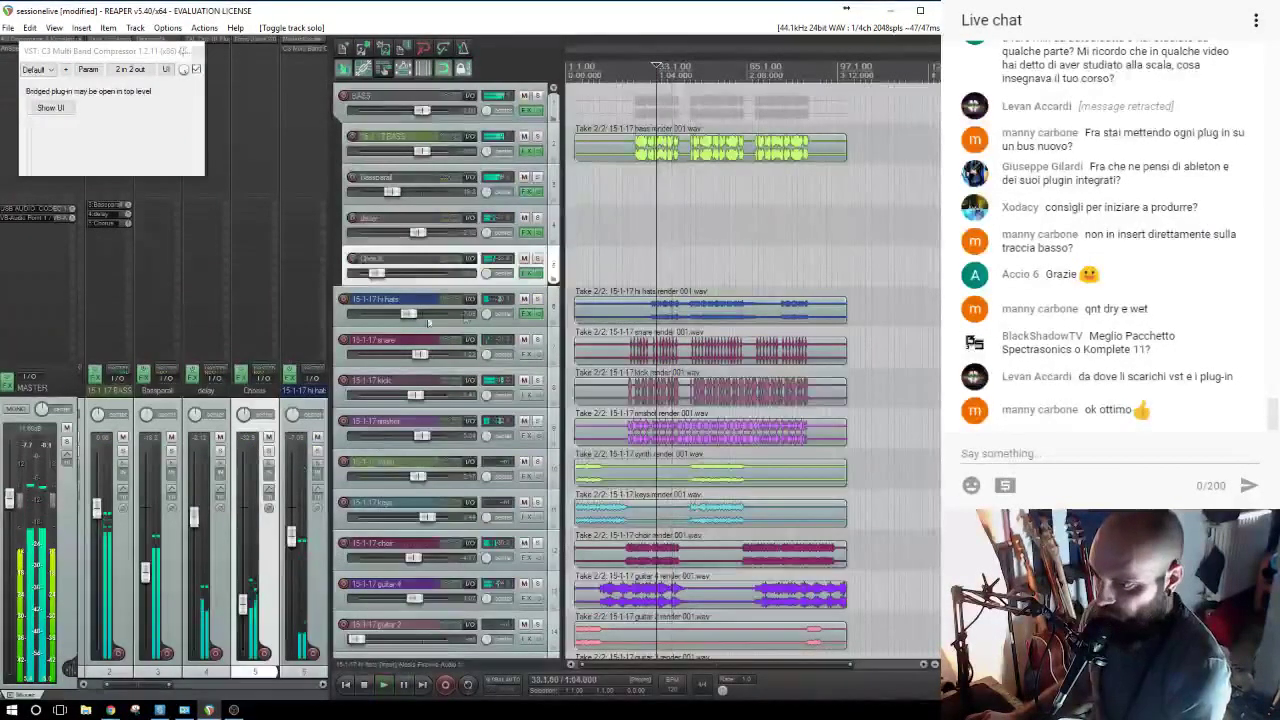
Solo the hi-hats again, insert Sanford Reverb from the RIVERBERI folder, and reposition the reverb window so all its controls are visible.
left_click(536, 299)
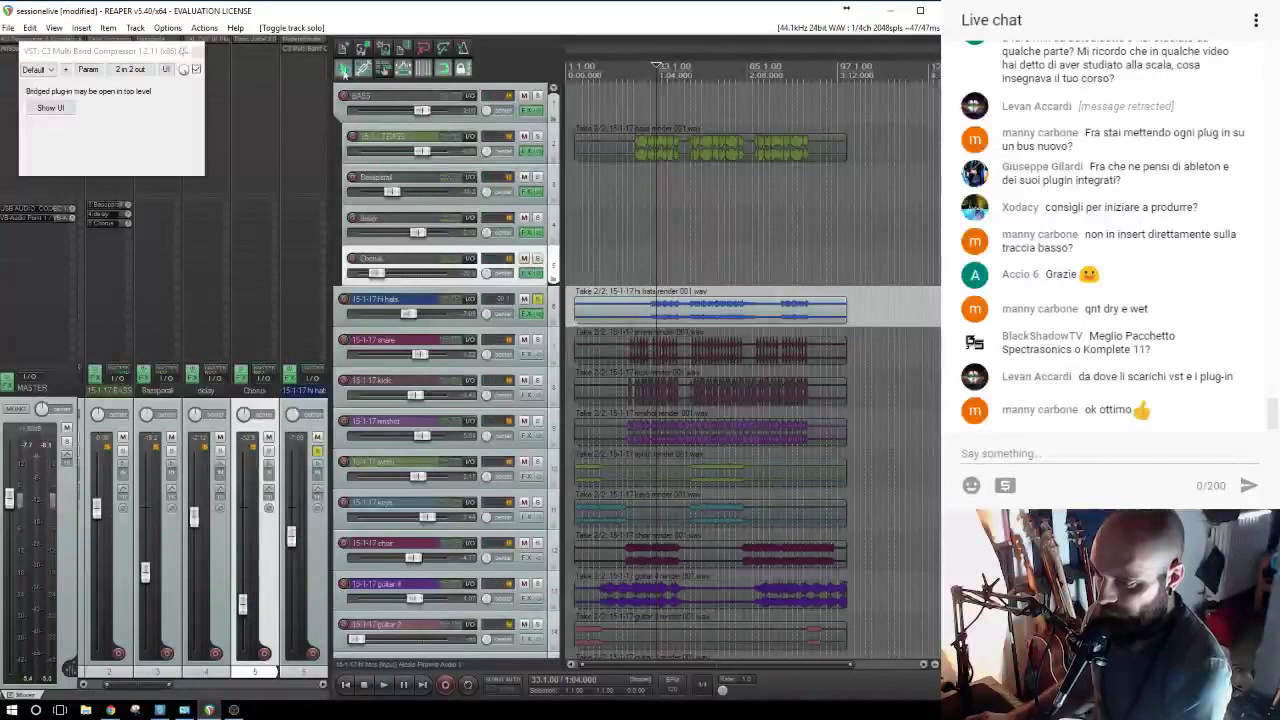
left_click(343, 68)
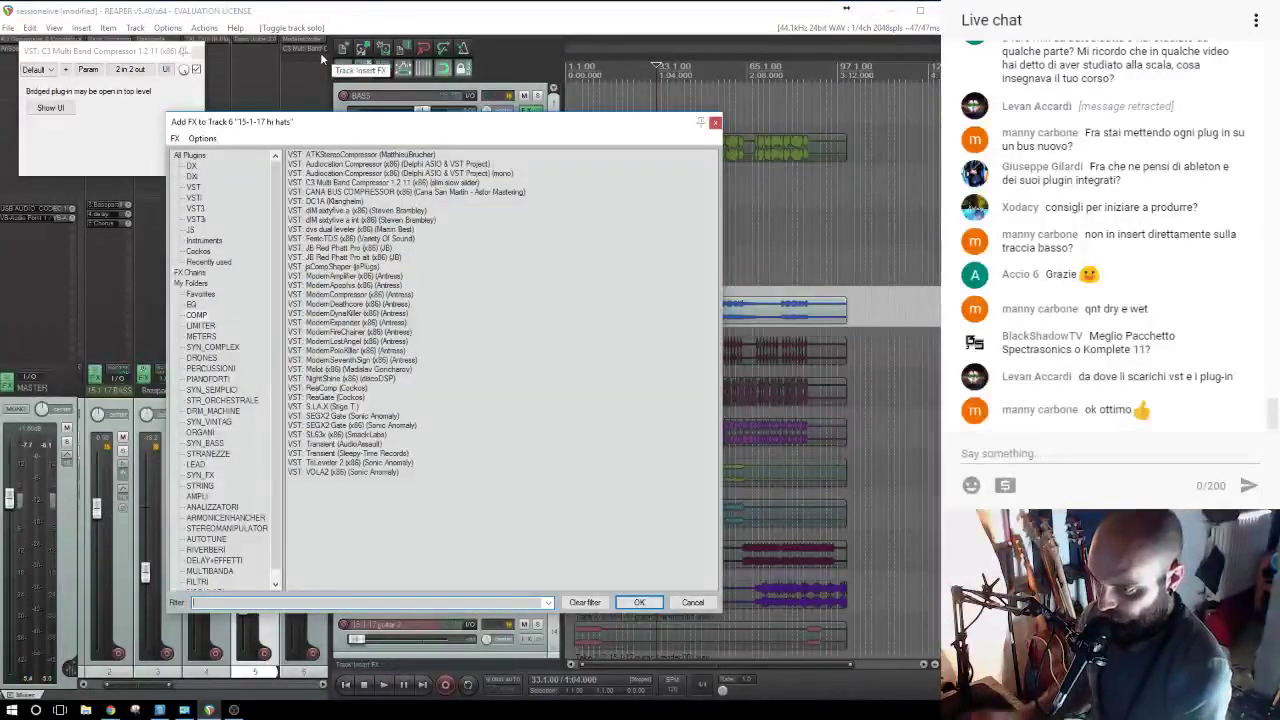
left_click(207, 552)
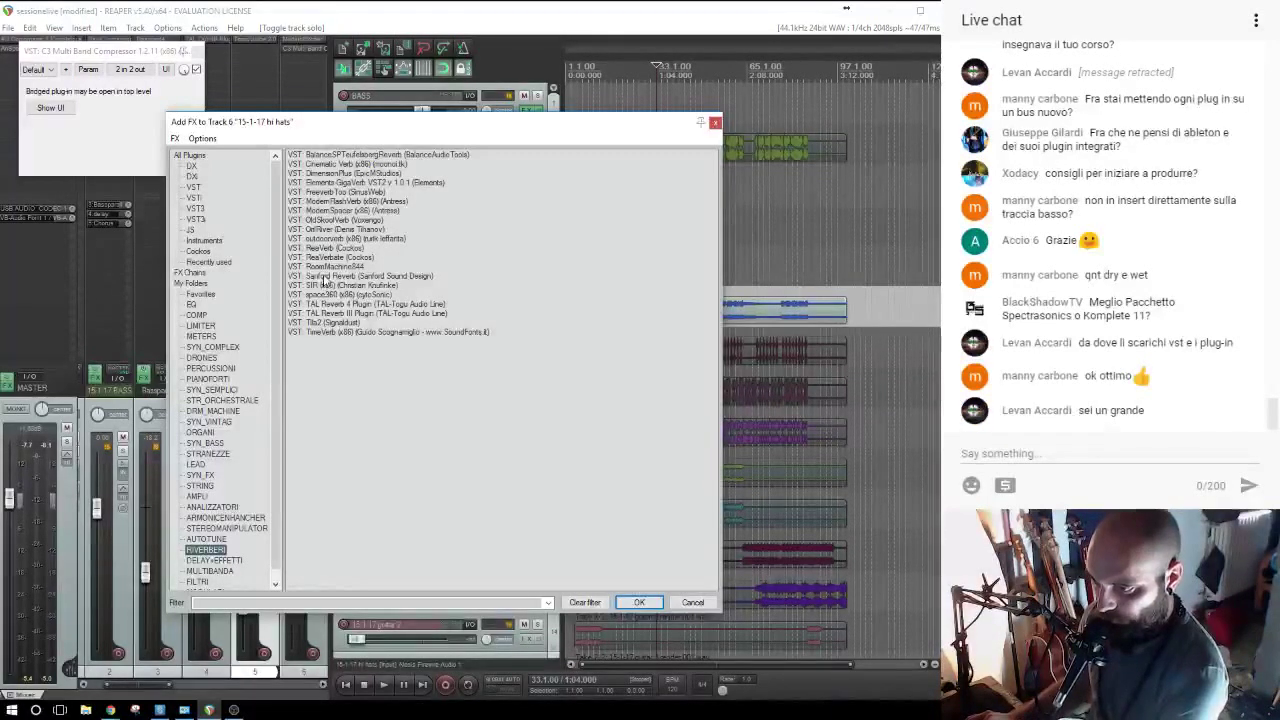
double_click(324, 277)
key("space")
left_click_drag(437, 78, 792, 395)
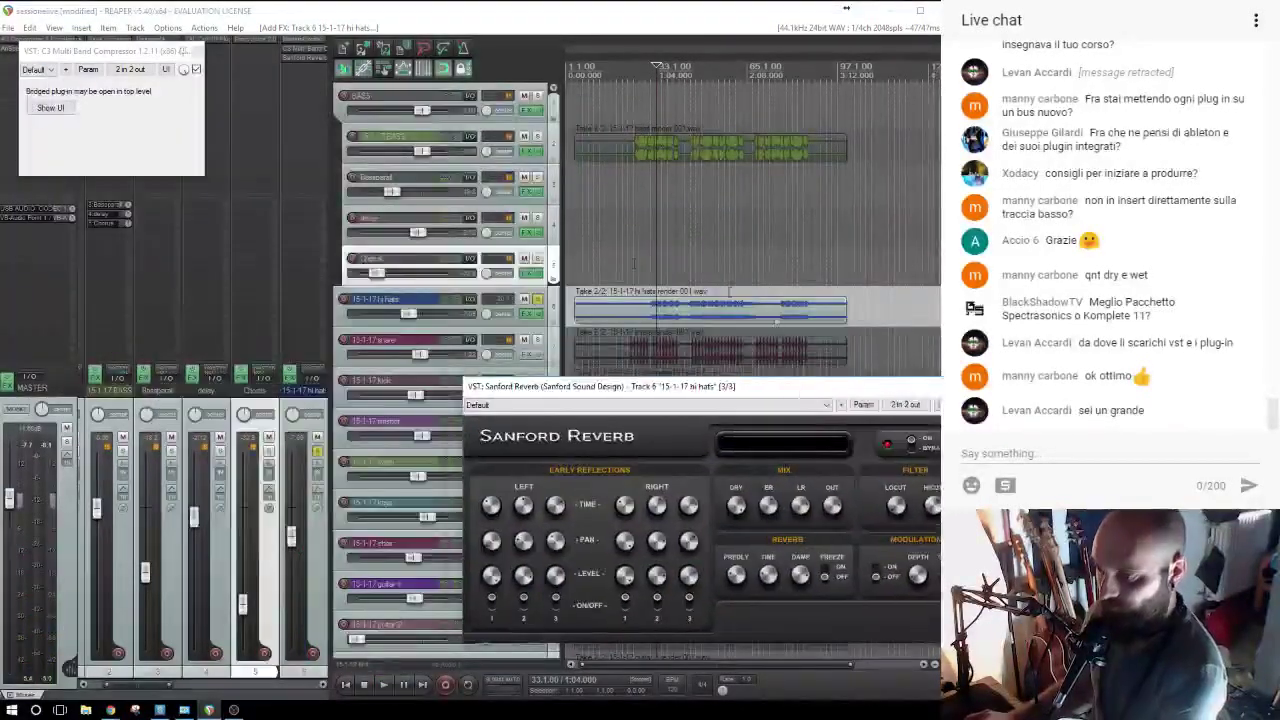
left_click_drag(704, 390, 585, 331)
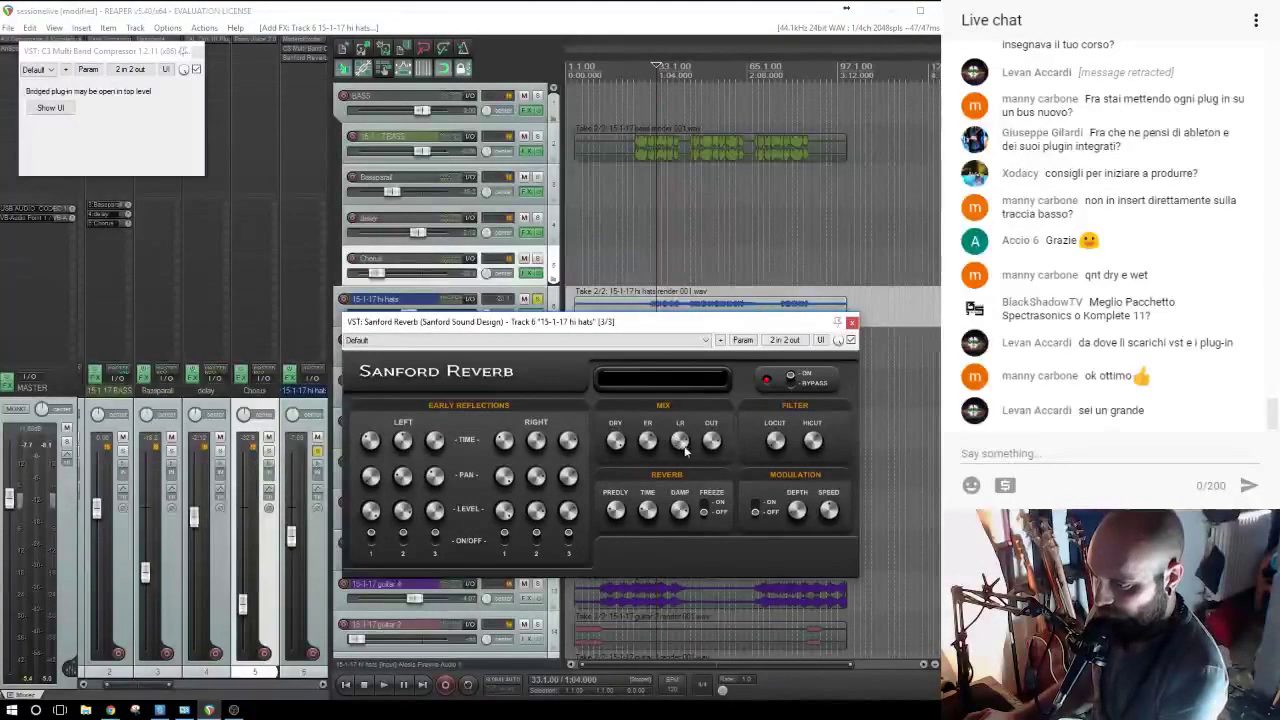
During playback, set the reverb's early reflections level to about -10.7 dB, close its window and stop playback.
key("space")
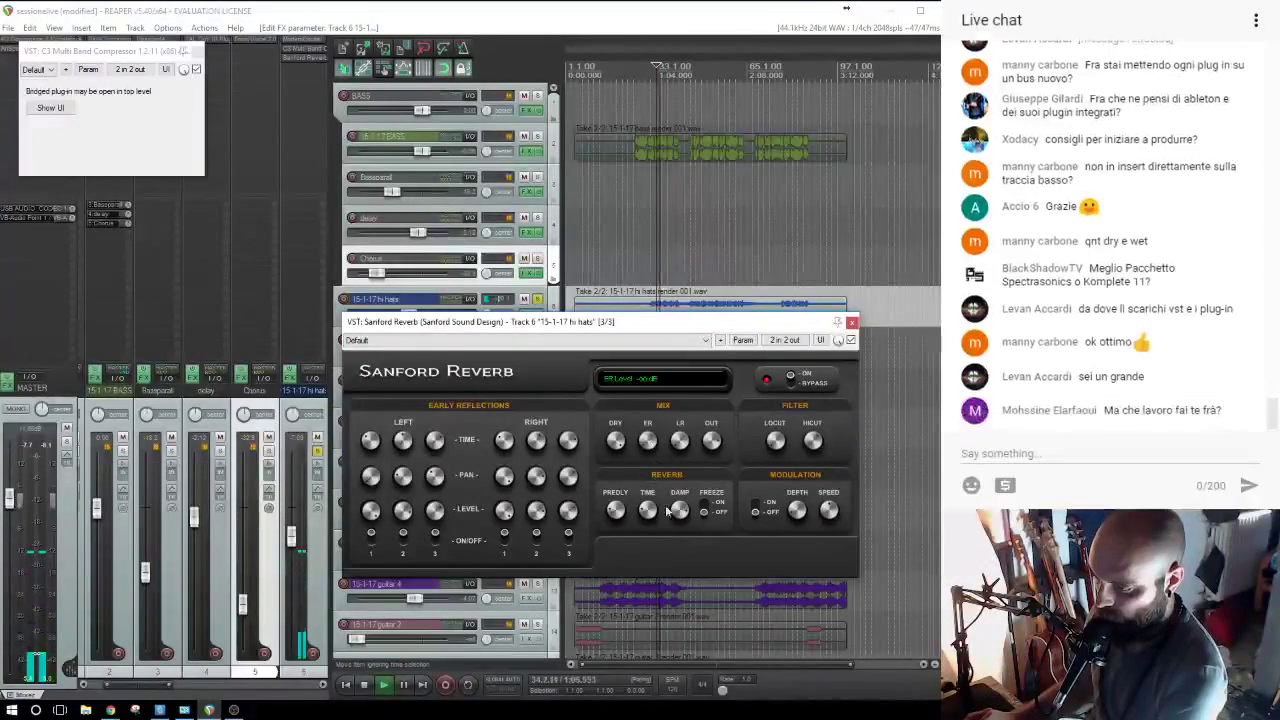
left_click_drag(648, 441, 646, 401)
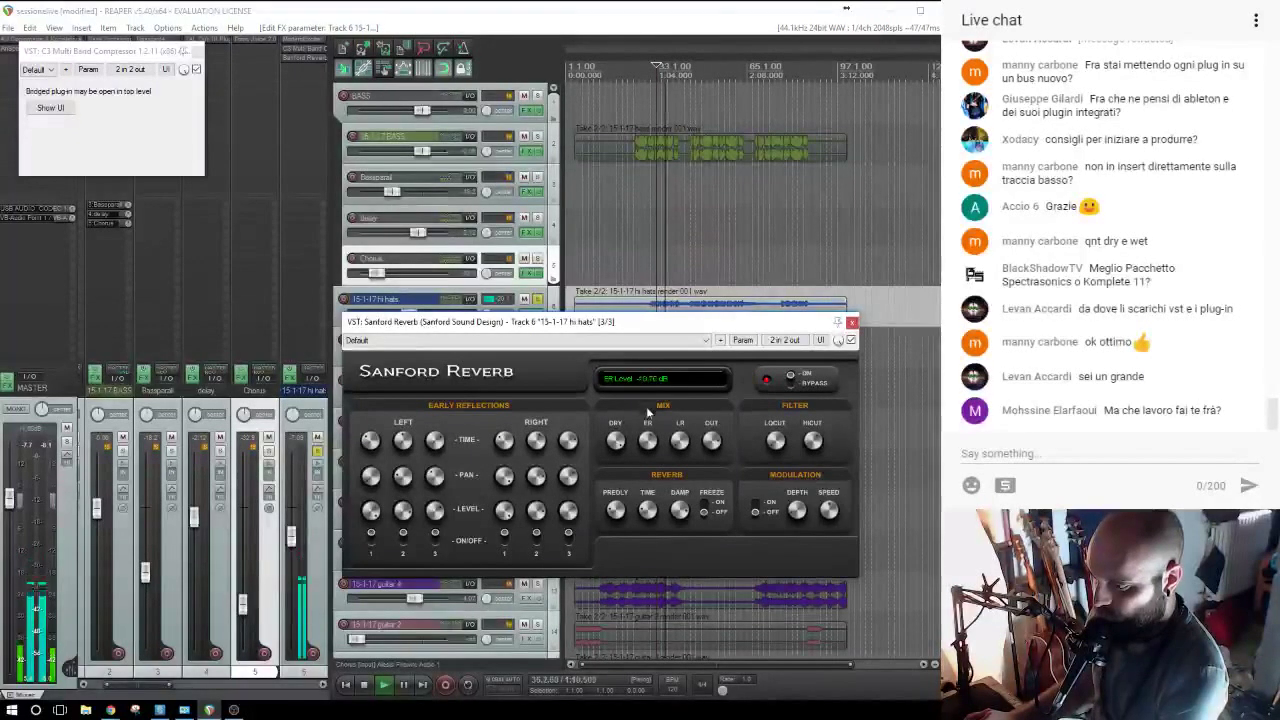
left_click(851, 322)
key("space")
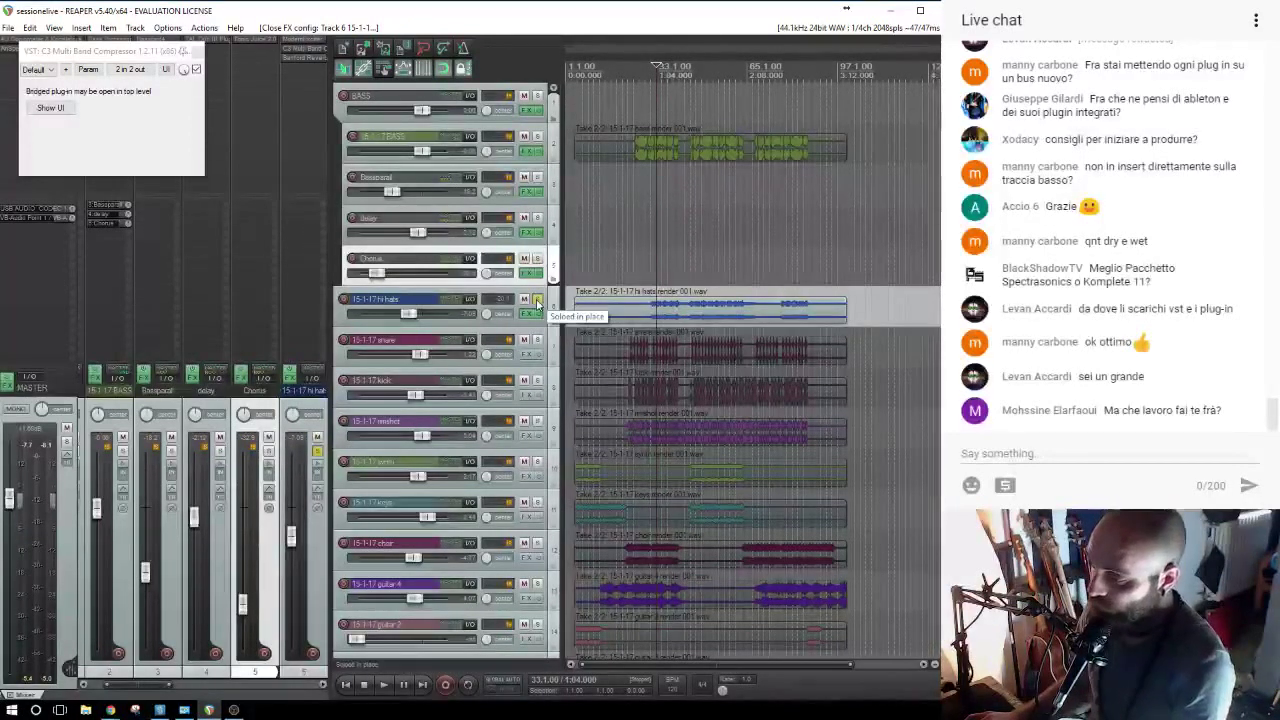
Unsolo the hi-hats, raise their volume slightly within the playing mix, and compare with the track's effects disabled.
left_click(537, 302)
key("space")
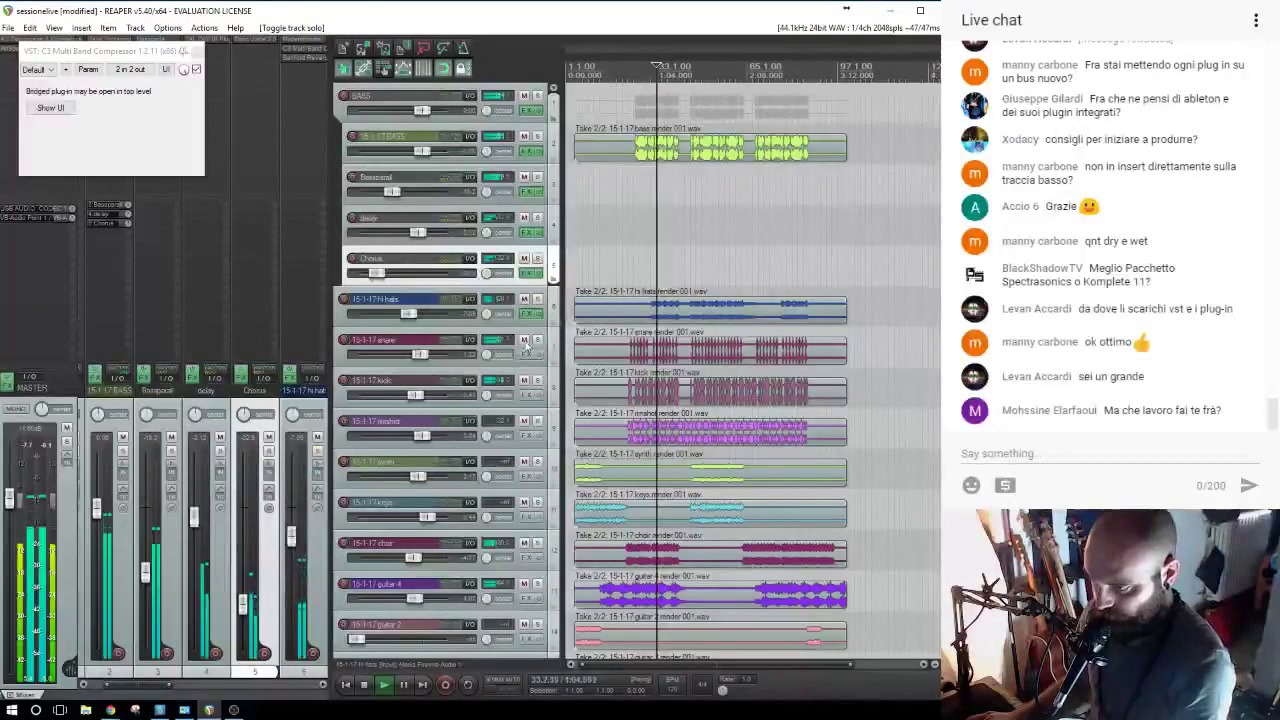
left_click_drag(292, 537, 292, 525)
left_click(289, 374)
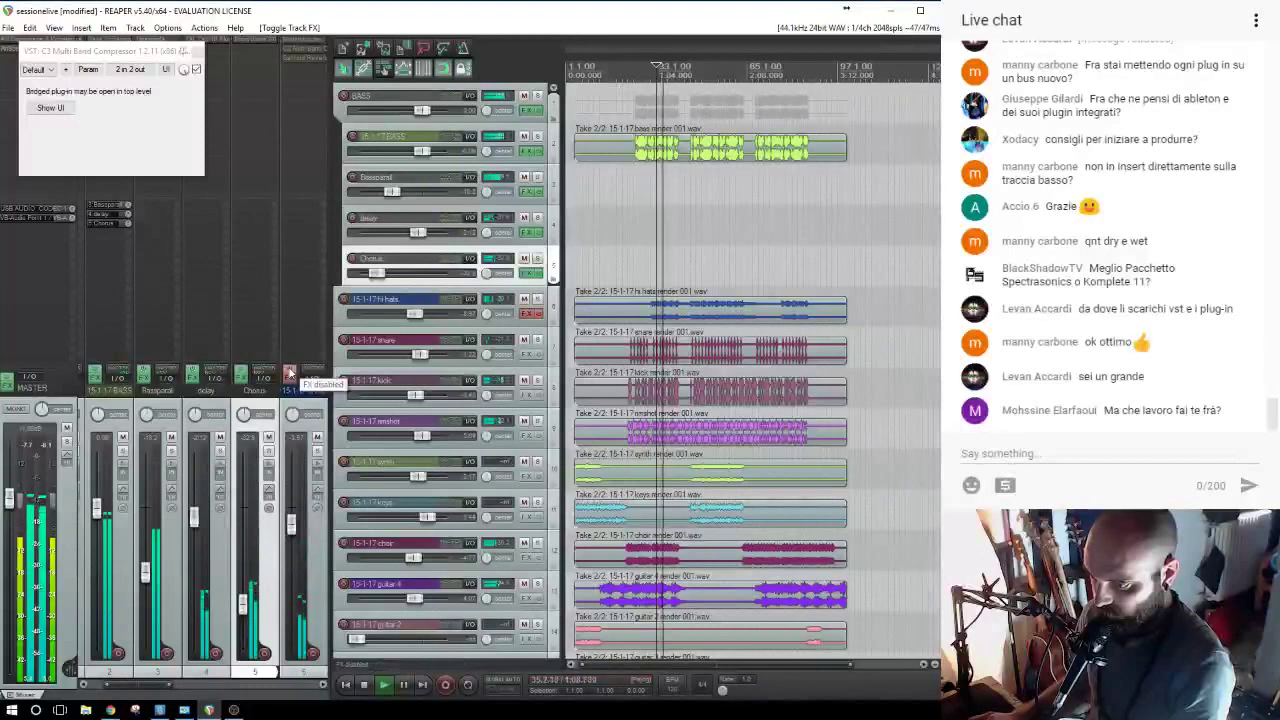
Solo the snare track and play it from bar 25.
left_click(537, 342)
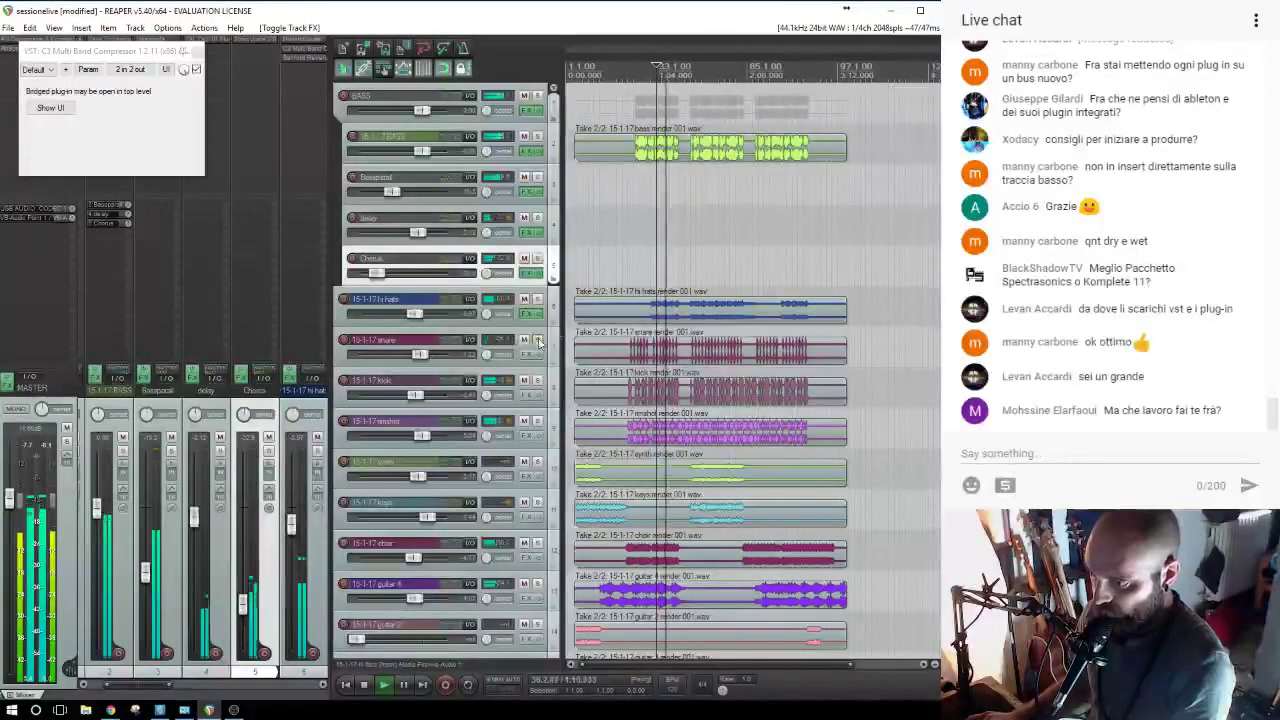
key("space")
left_click(632, 304)
key("space")
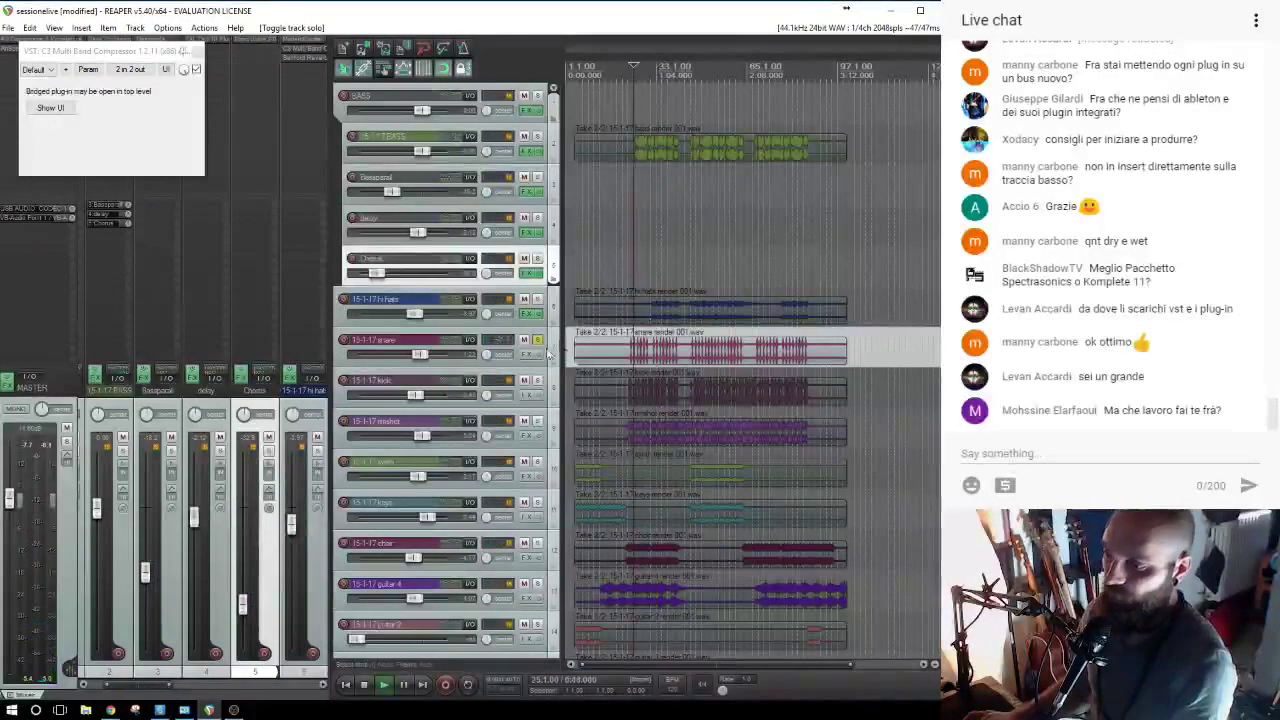
Insert CANA Mystique Tape Machine from the ARMONICENHANCHER folder on the snare track.
left_click(368, 342)
left_click(297, 44)
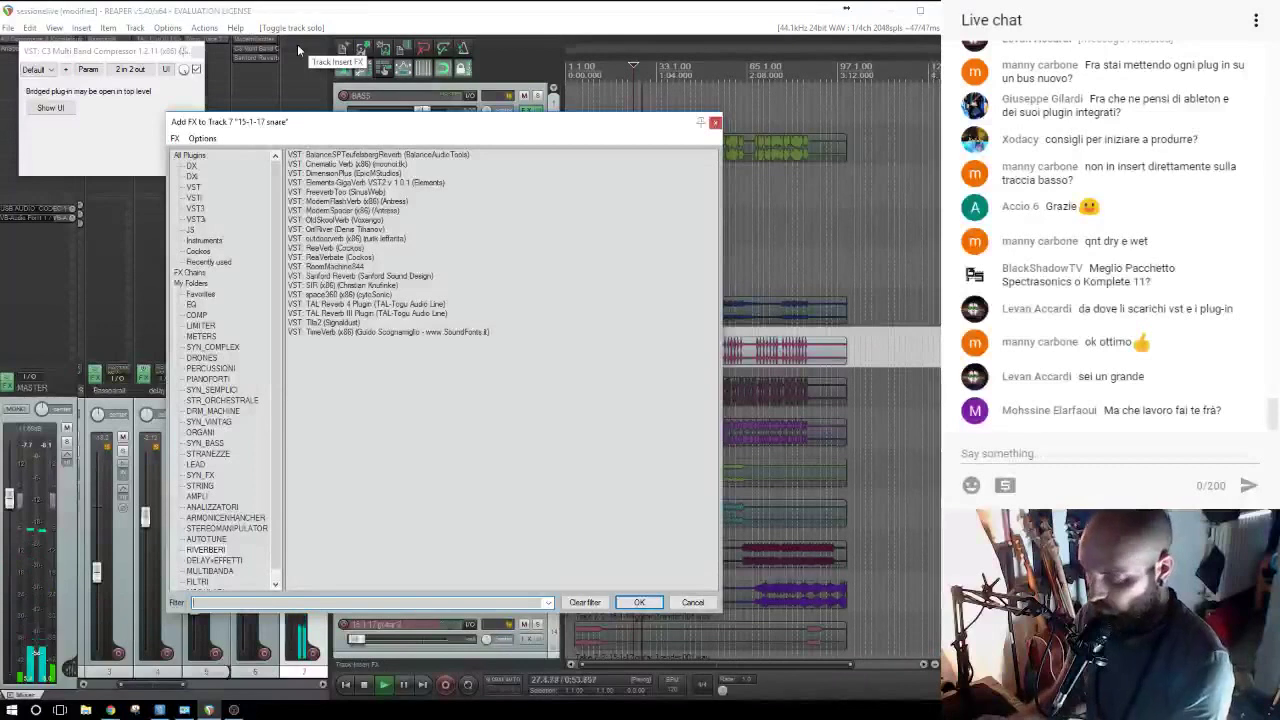
left_click(228, 518)
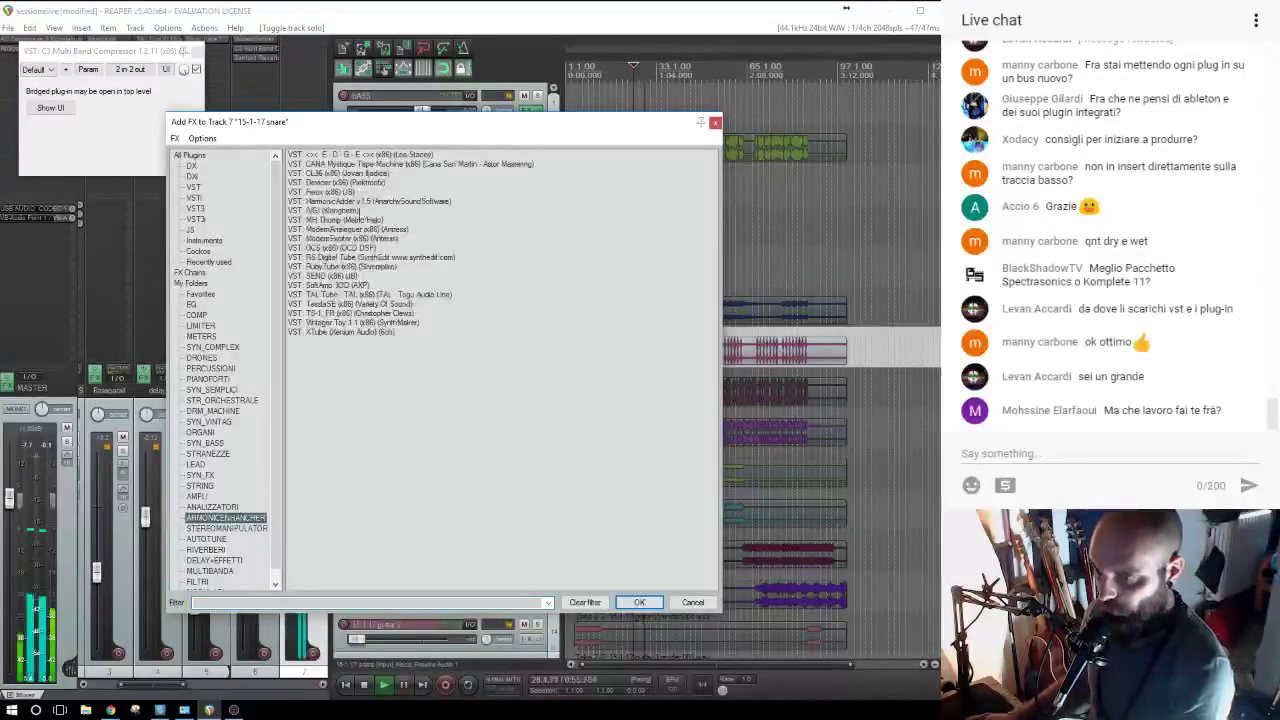
left_click(333, 164)
double_click(338, 165)
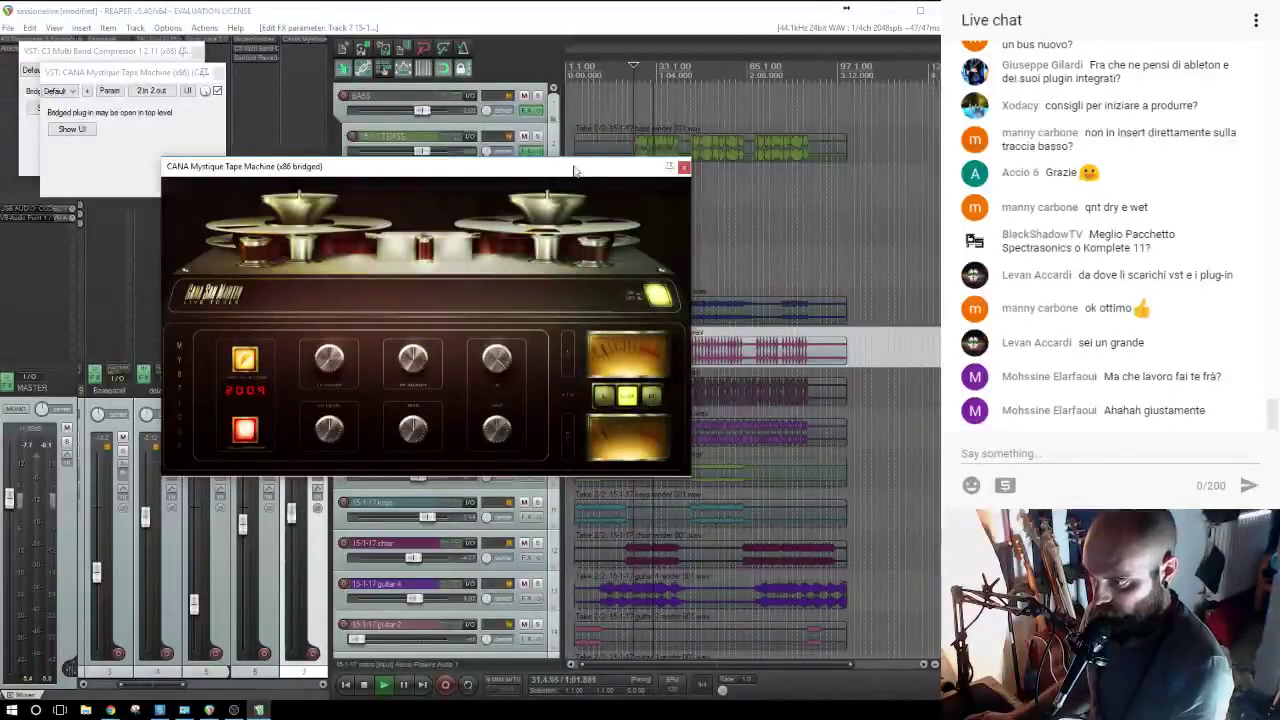
Move the tape machine window aside, audition its year models, set it to 2009 and close its window.
left_click_drag(575, 170, 455, 168)
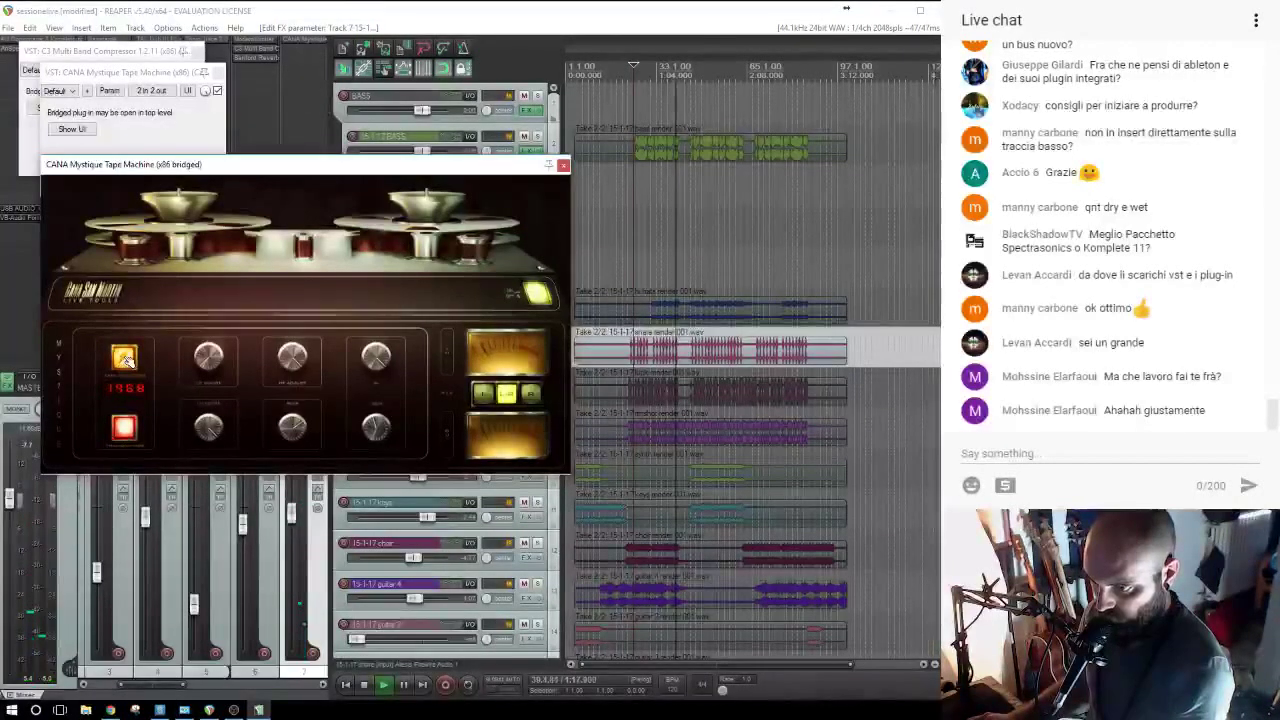
left_click(129, 433)
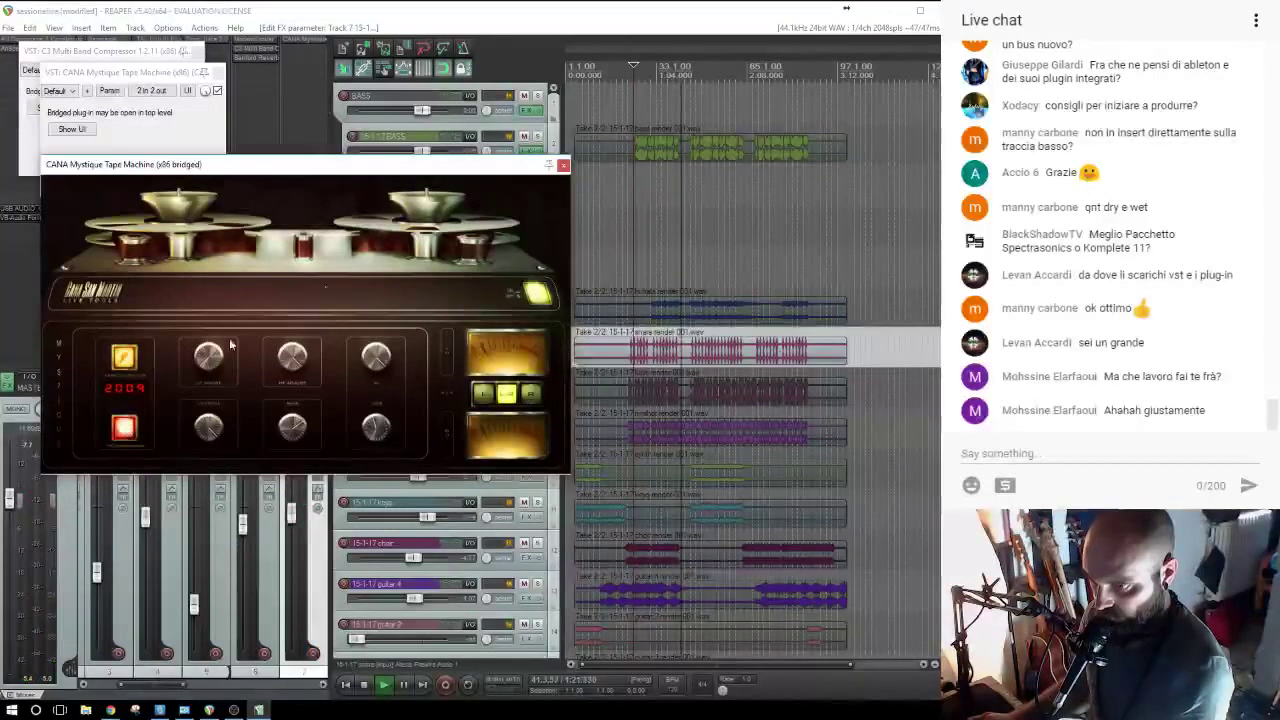
left_click(563, 166)
Replay the soloed snare from bar 25 and compare it with the tape machine bypassed.
key("space")
key("space")
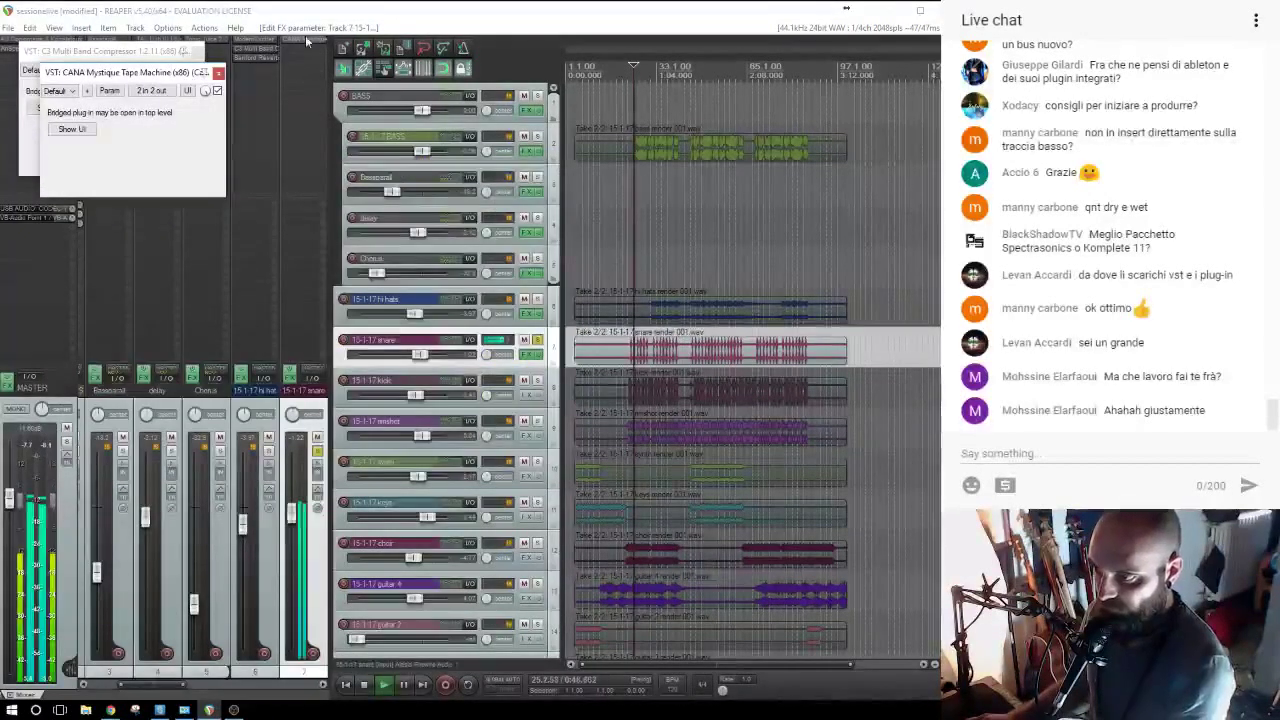
left_click(302, 39, "shift")
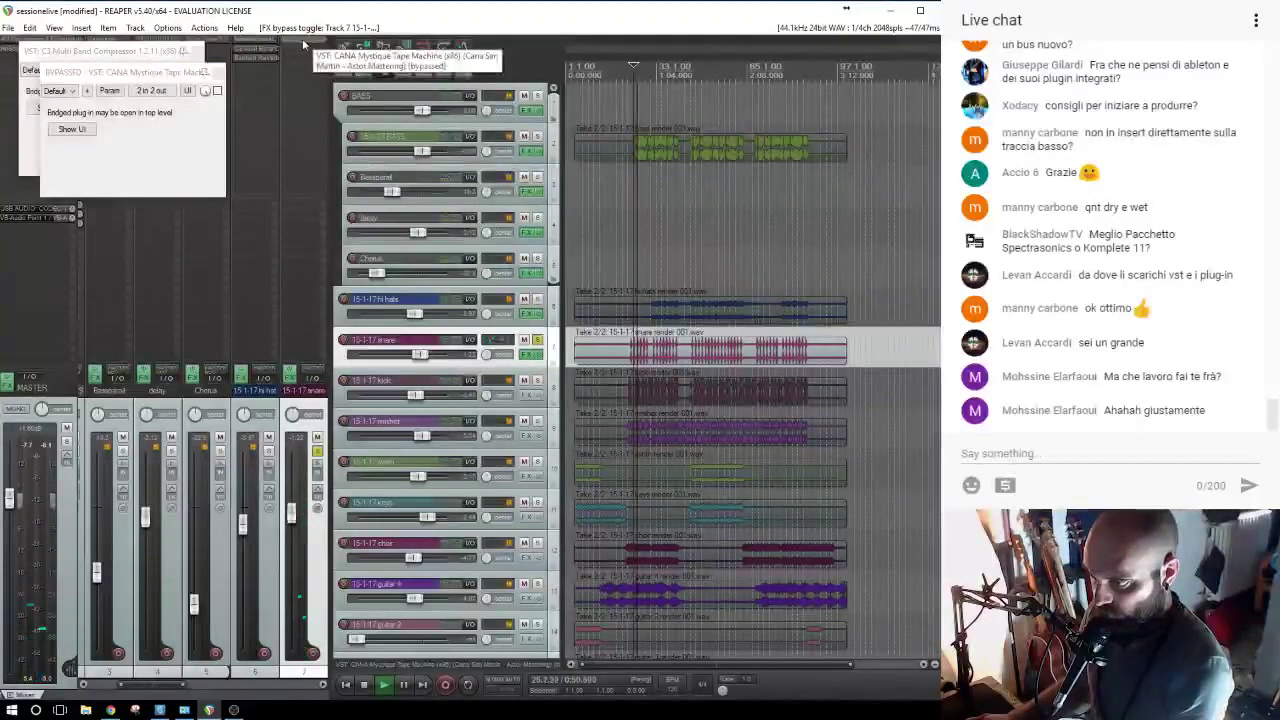
Insert Vintager Toy 1.1 on the snare, play from bar 25 and move the plug-in window lower.
double_click(296, 49)
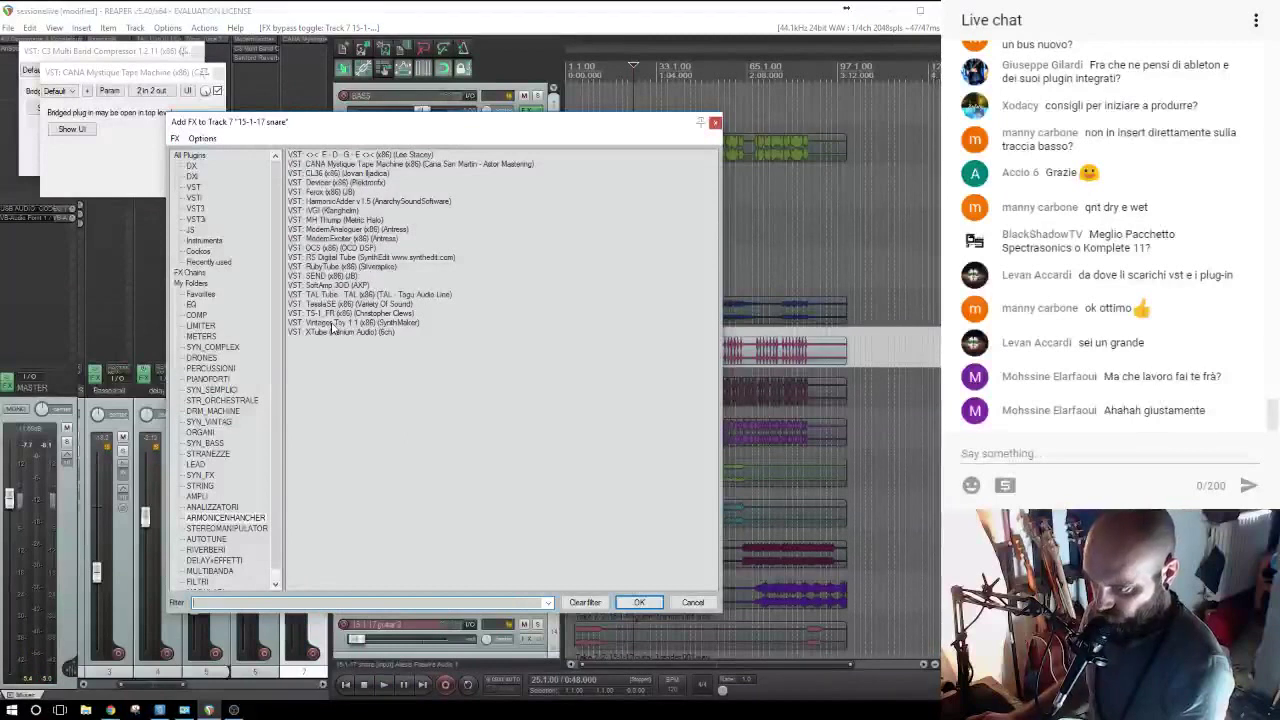
double_click(332, 324)
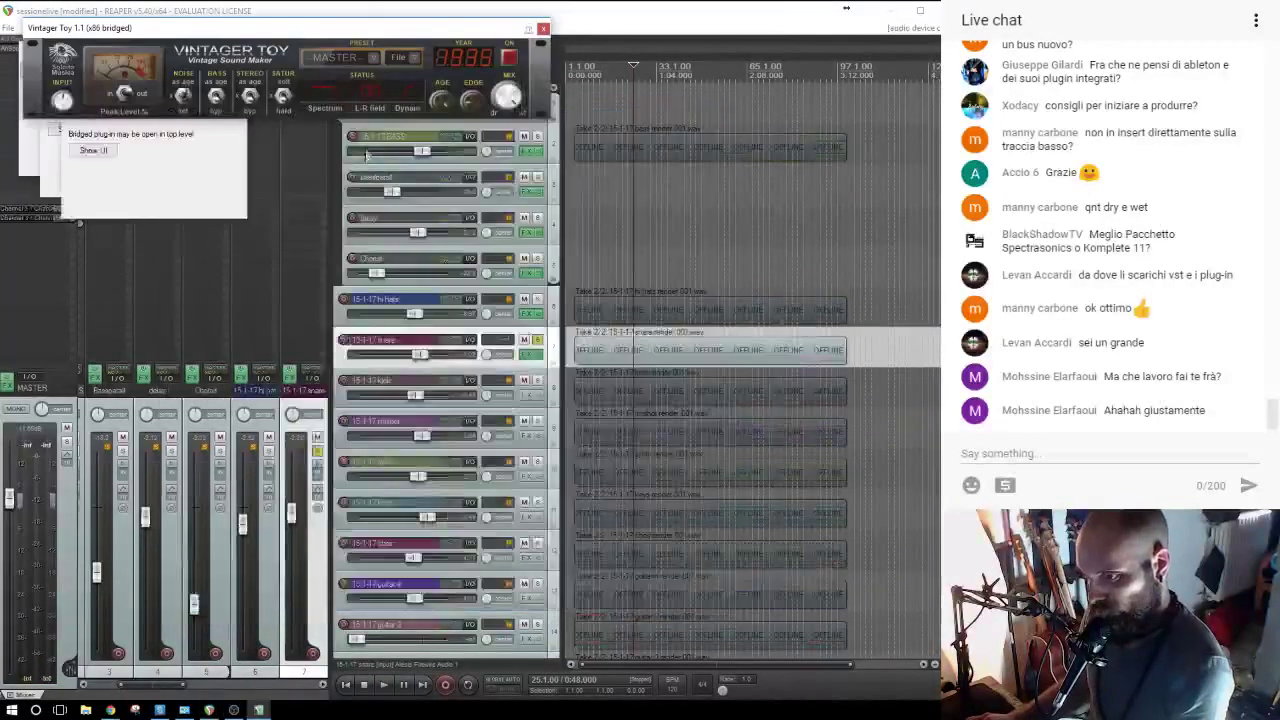
left_click(625, 263)
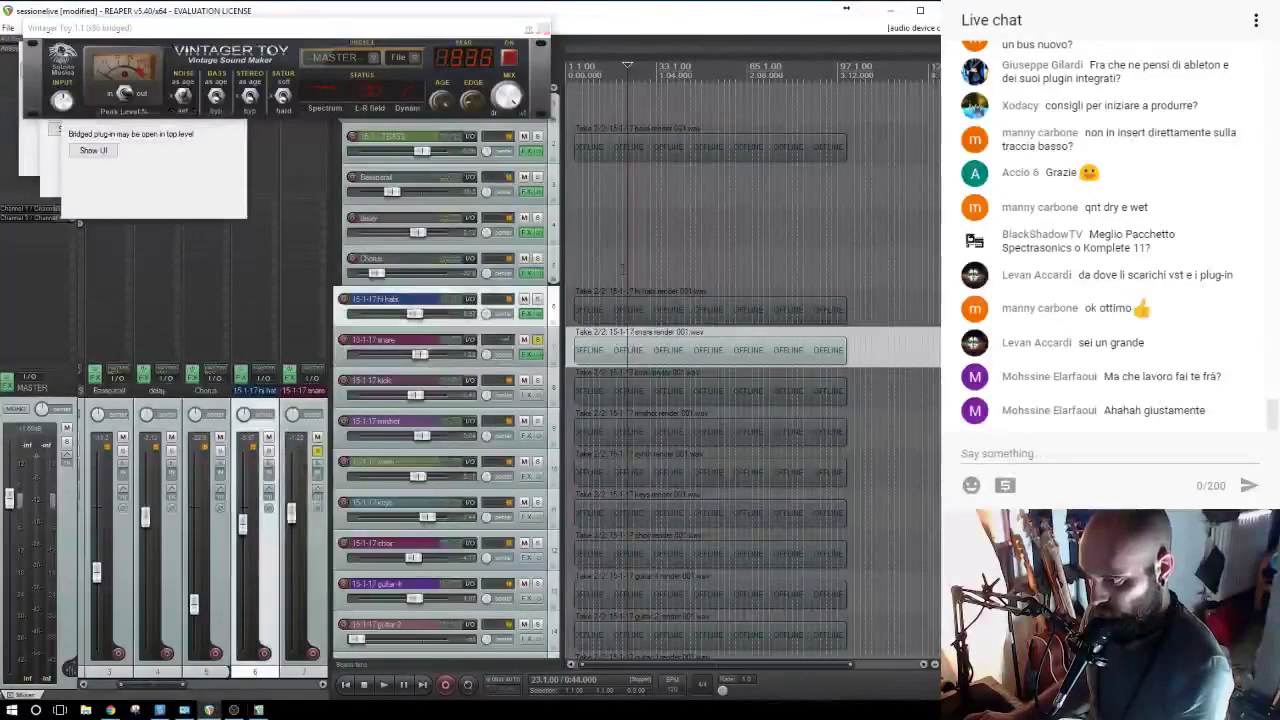
key("space")
left_click(633, 264)
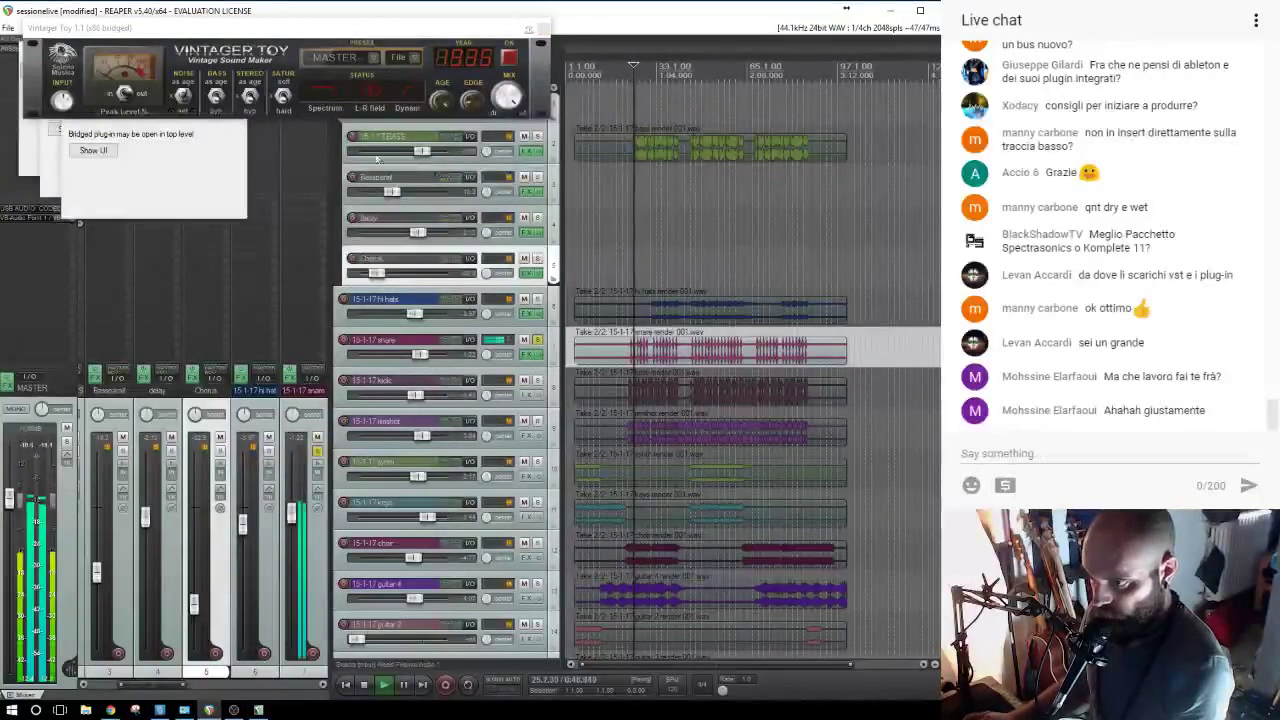
left_click_drag(238, 30, 276, 124)
left_click_drag(202, 152, 207, 160)
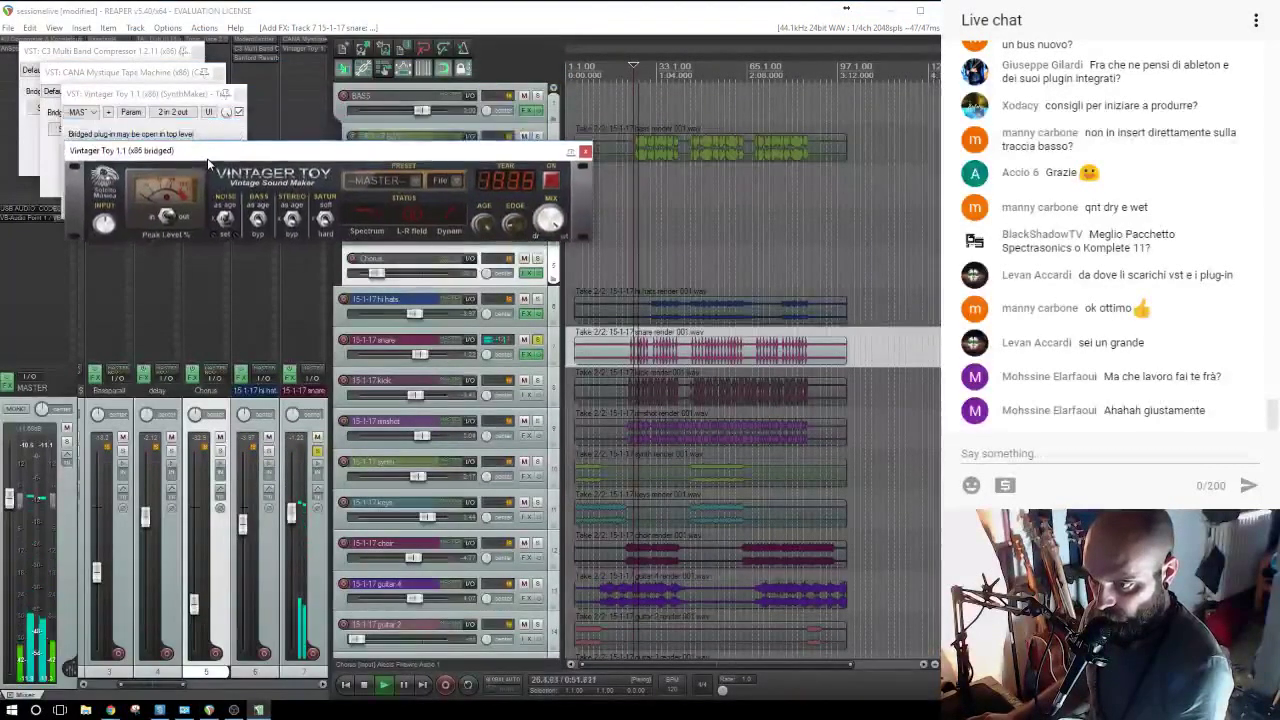
Load the 70s home preset in Vintager Toy while the snare plays.
left_click(229, 231)
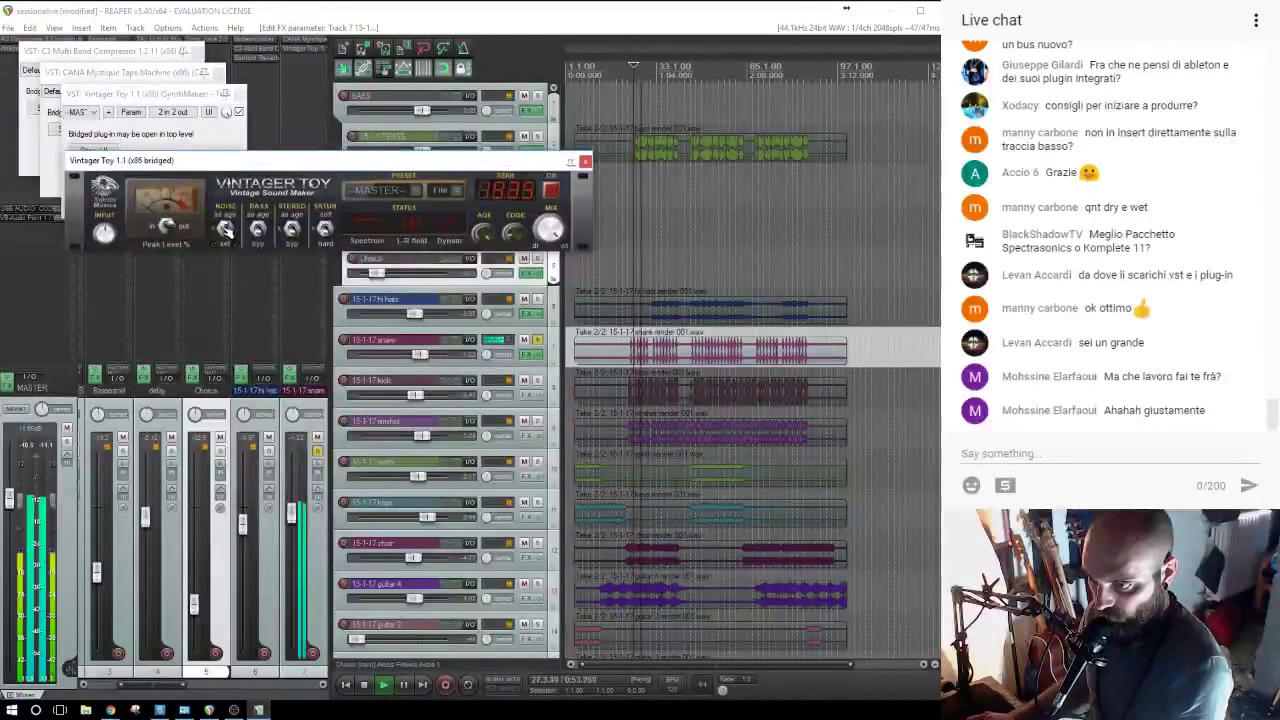
left_click(418, 192)
left_click(418, 221)
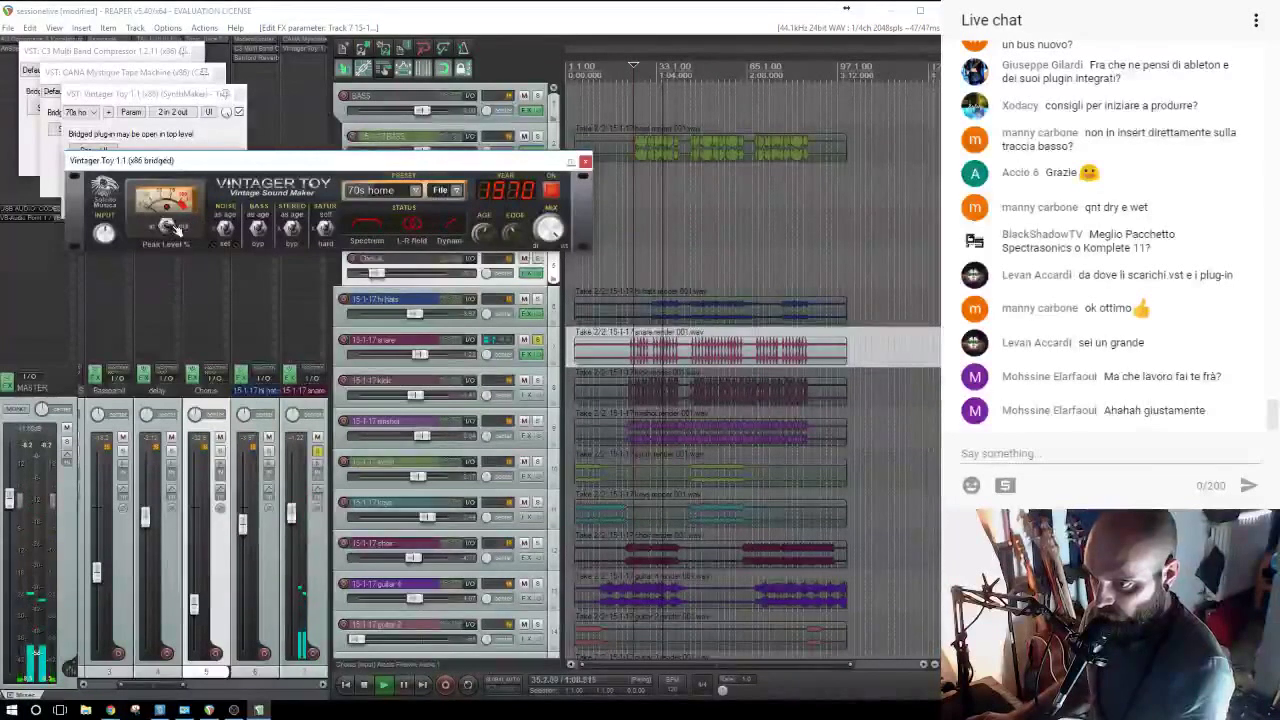
Adjust Vintager Toy's noise control, move its window off the mixer inserts and audition the snare from bar 24.
left_click(662, 266)
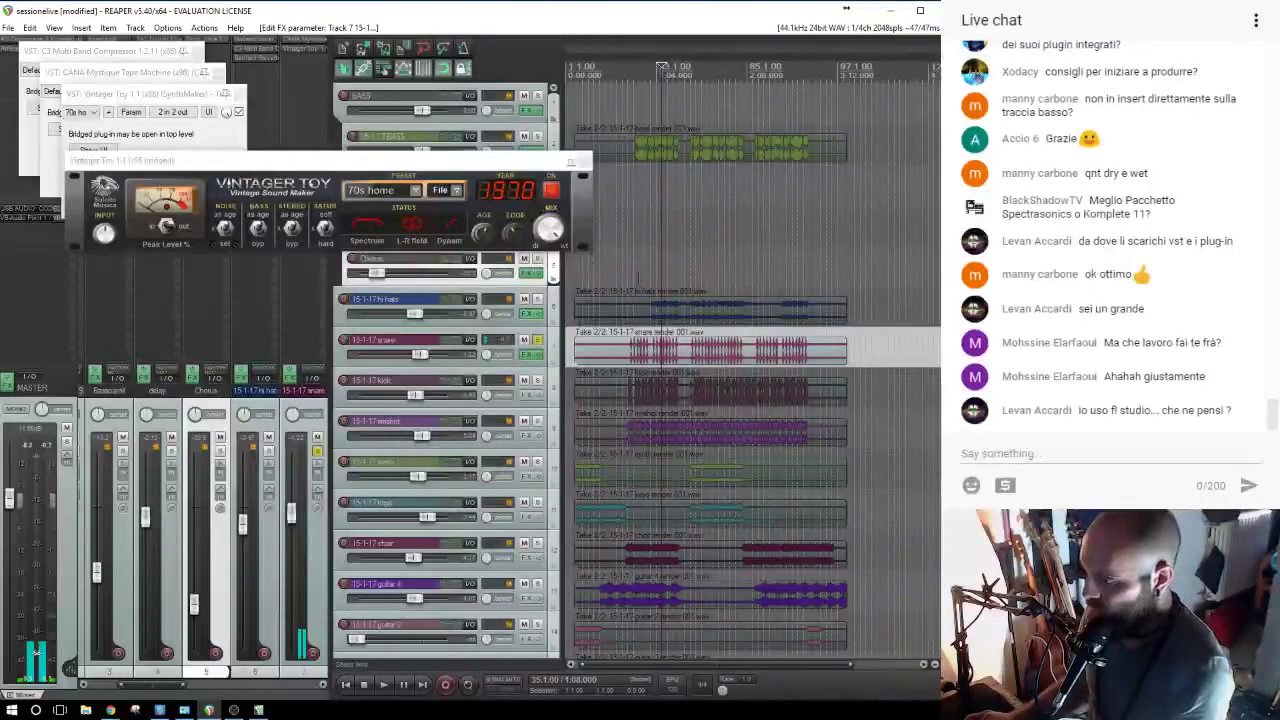
left_click(638, 275)
scroll(638, 275, "up", 3)
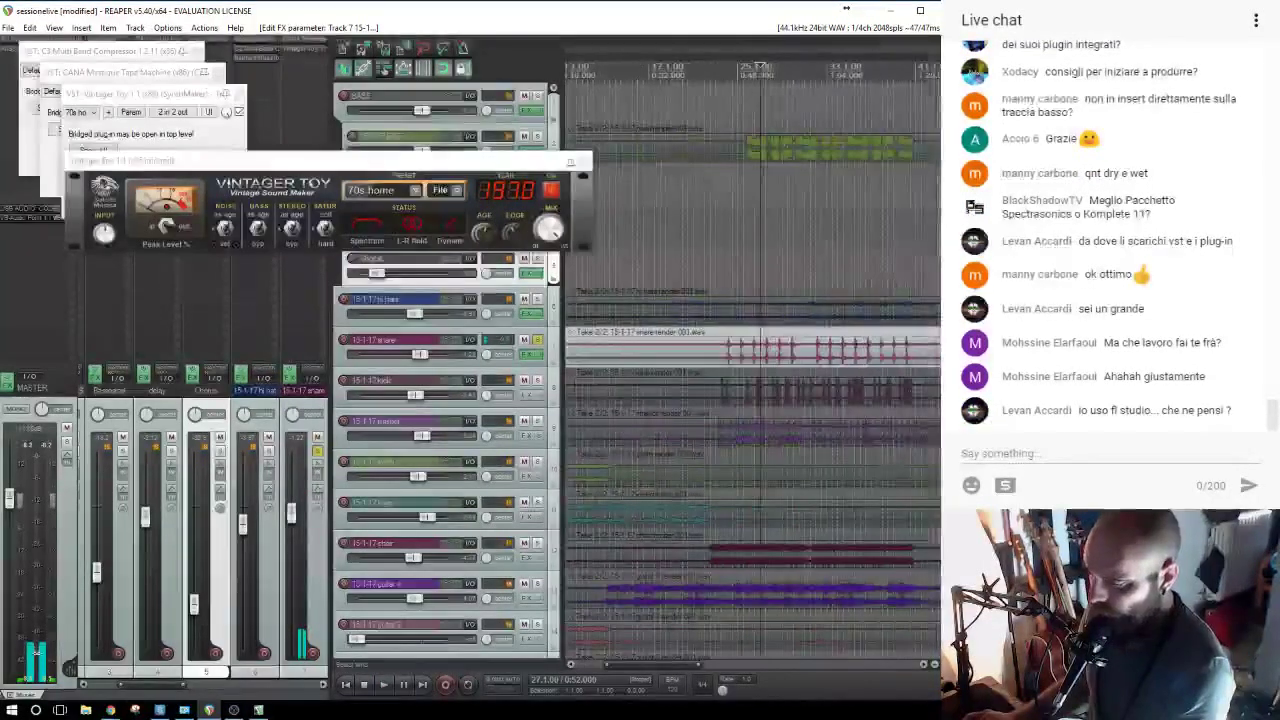
left_click(260, 236)
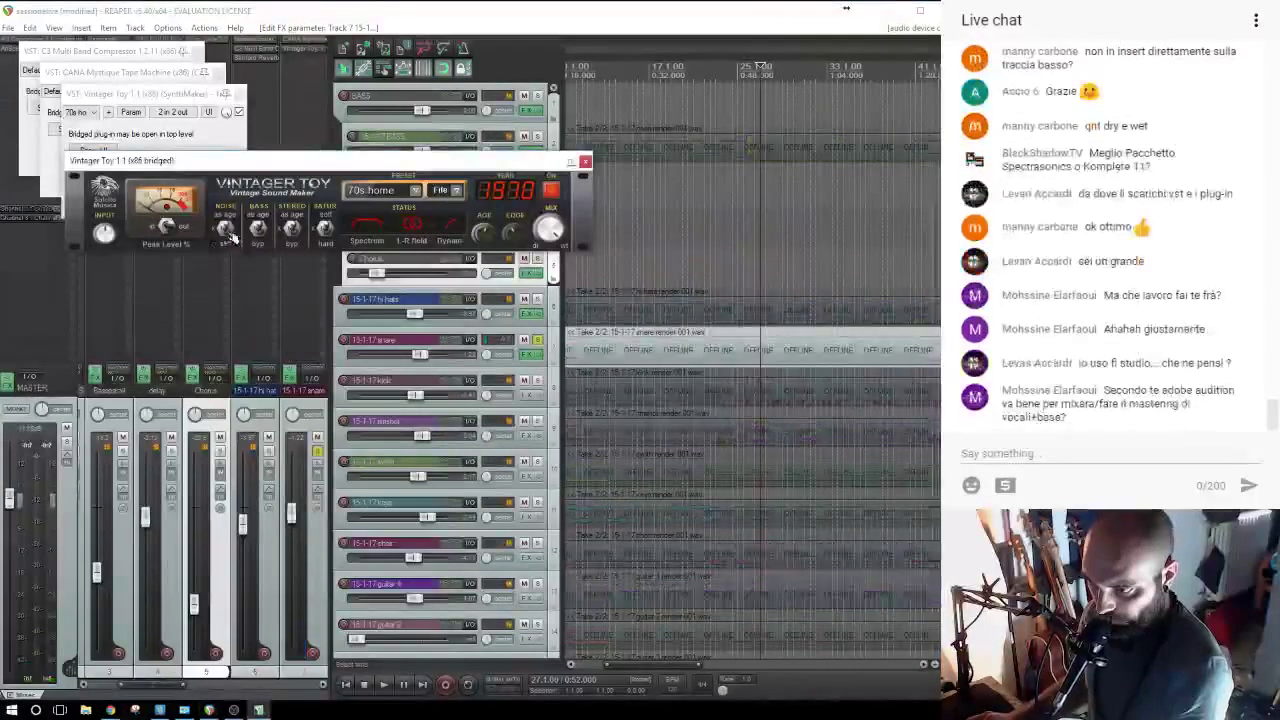
left_click(682, 68)
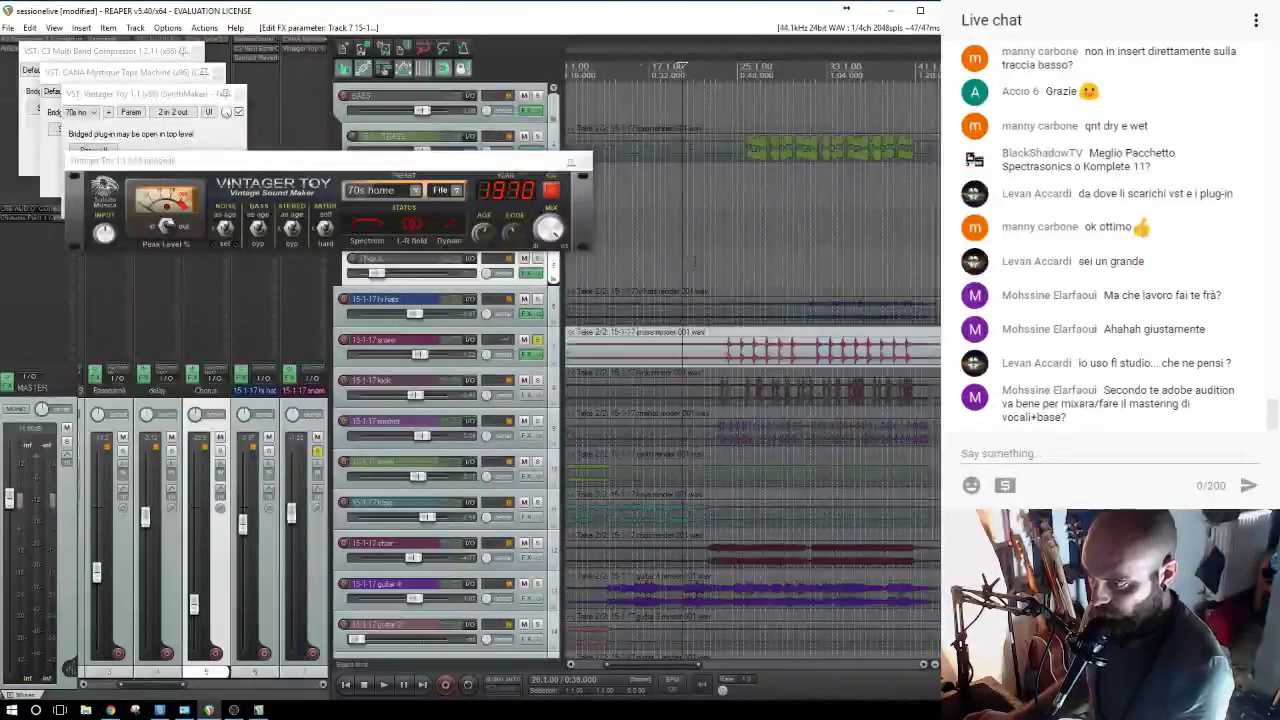
left_click(230, 231)
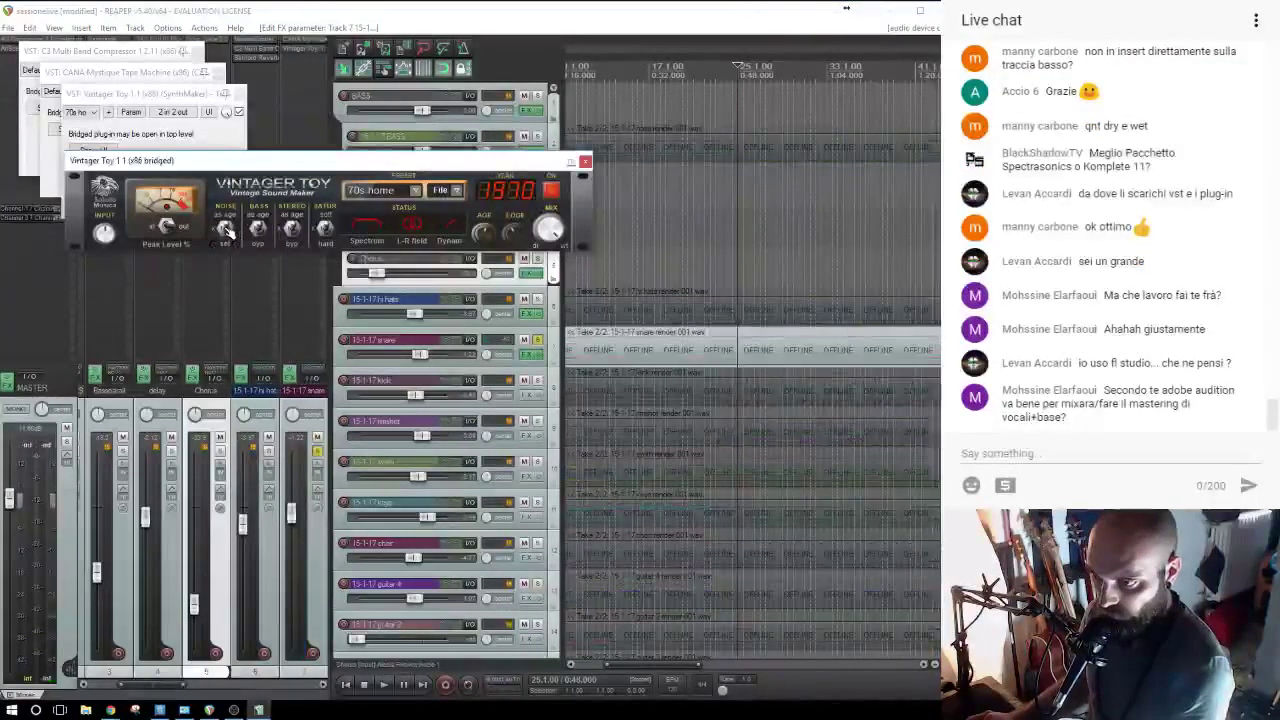
left_click(687, 247)
left_click_drag(240, 223, 318, 313)
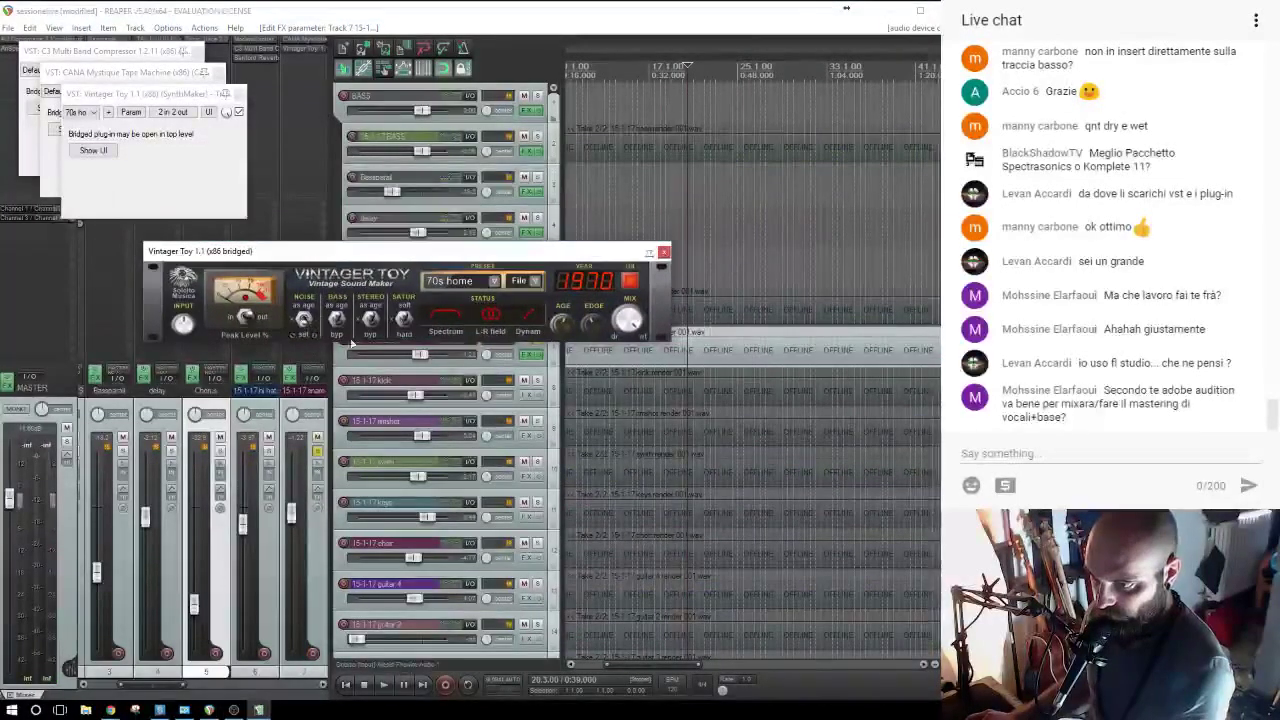
key("space")
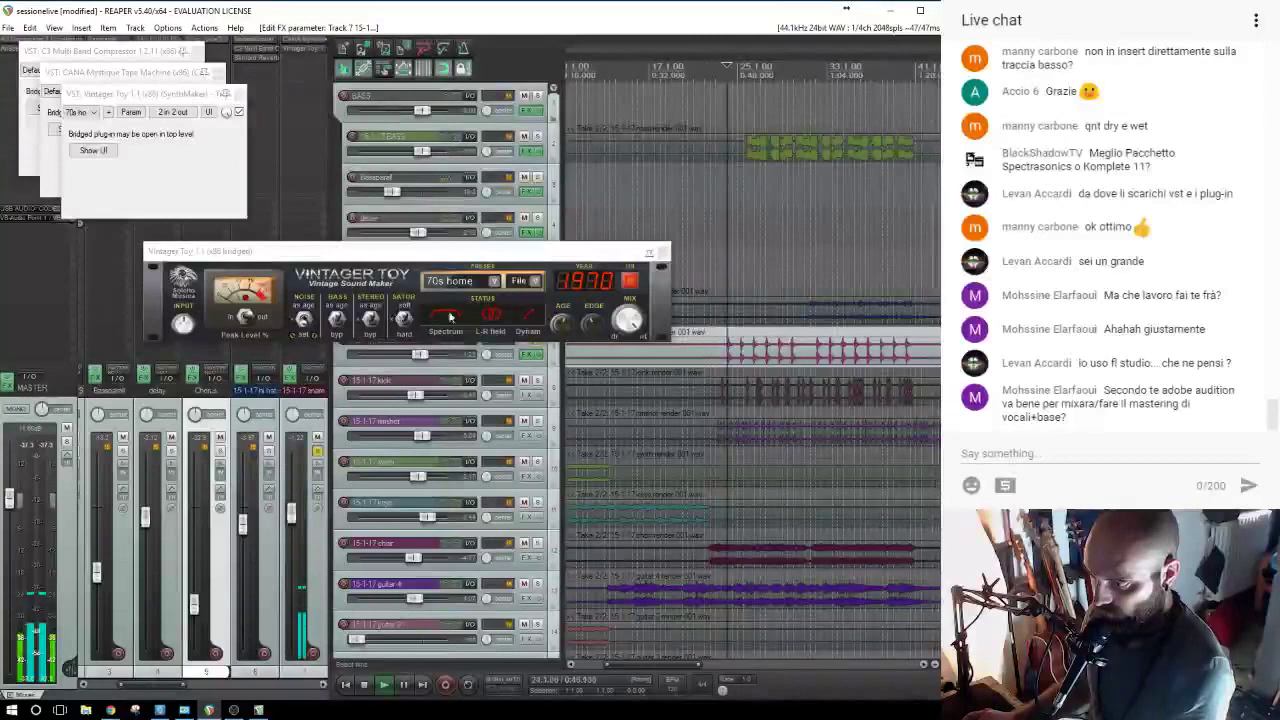
left_click(305, 323)
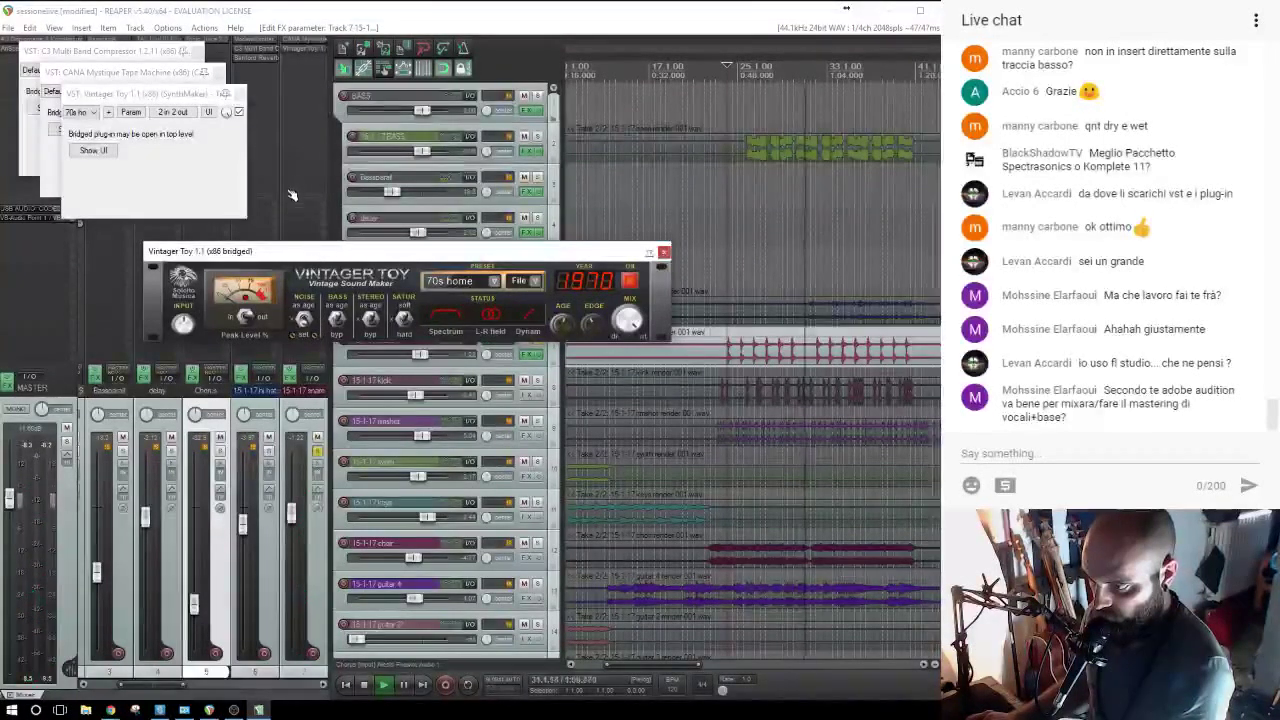
Replay the snare from bar 24 with Vintager Toy active, stop playback and close the plug-in window.
left_click(727, 215)
key("space")
key("space")
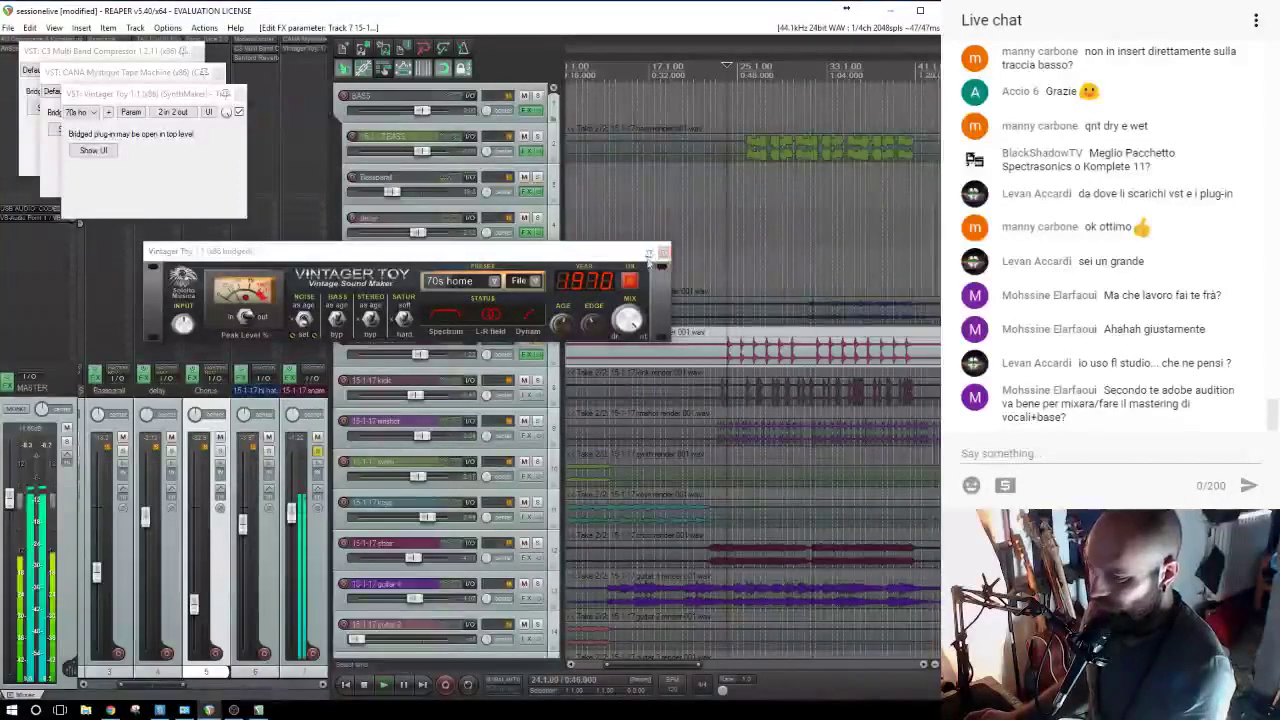
left_click(663, 251)
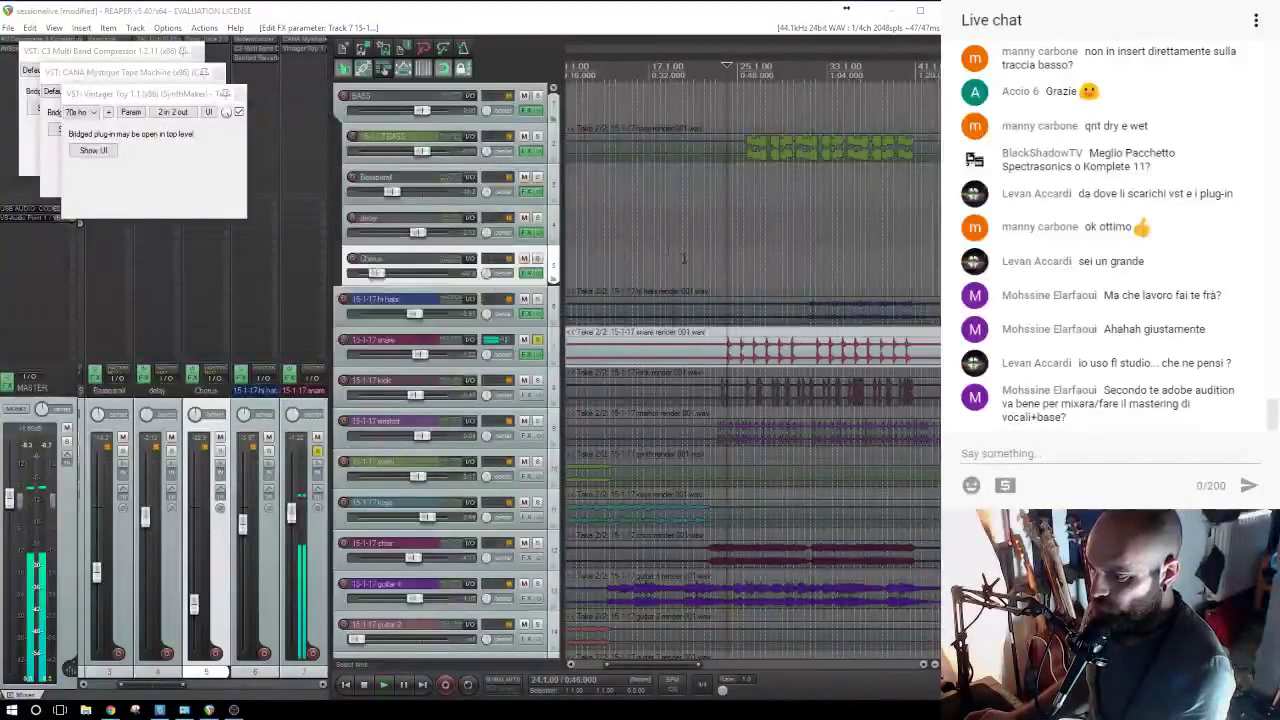
Search the snare's effect browser by name, then insert whiteLABEL TEN:Q from the EQ folder.
left_click(309, 60)
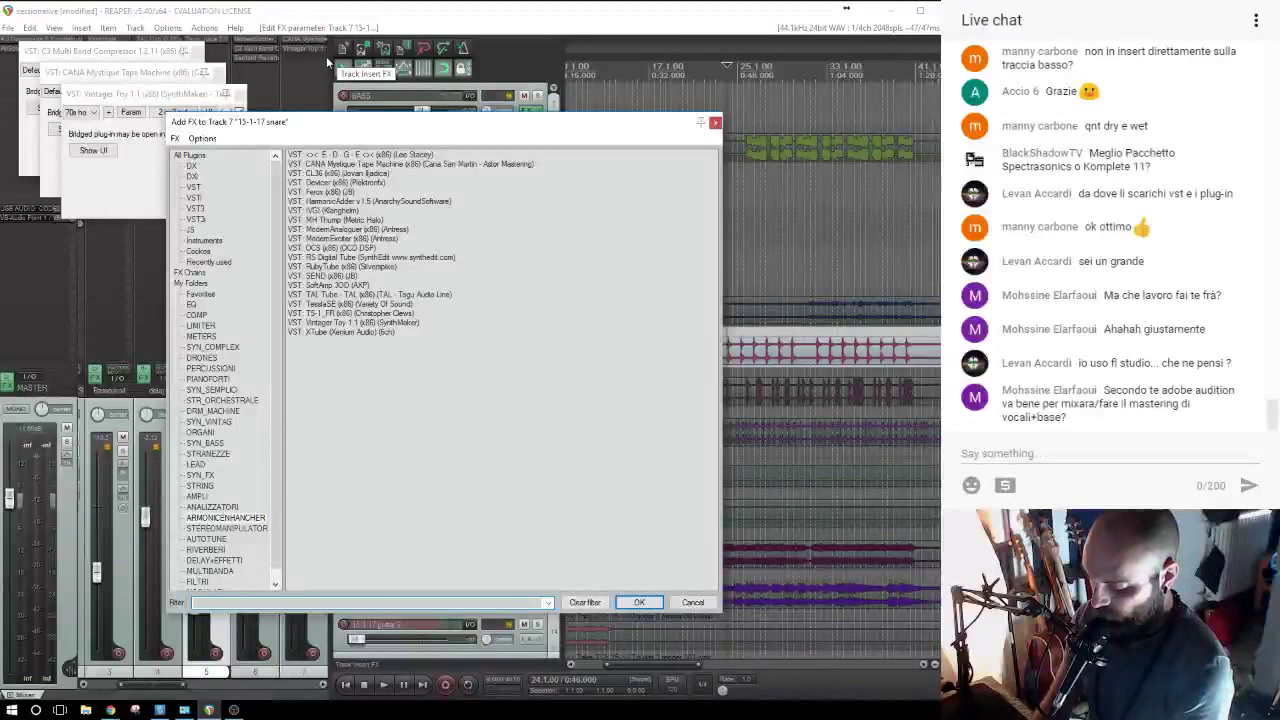
type("ele")
left_click(205, 157)
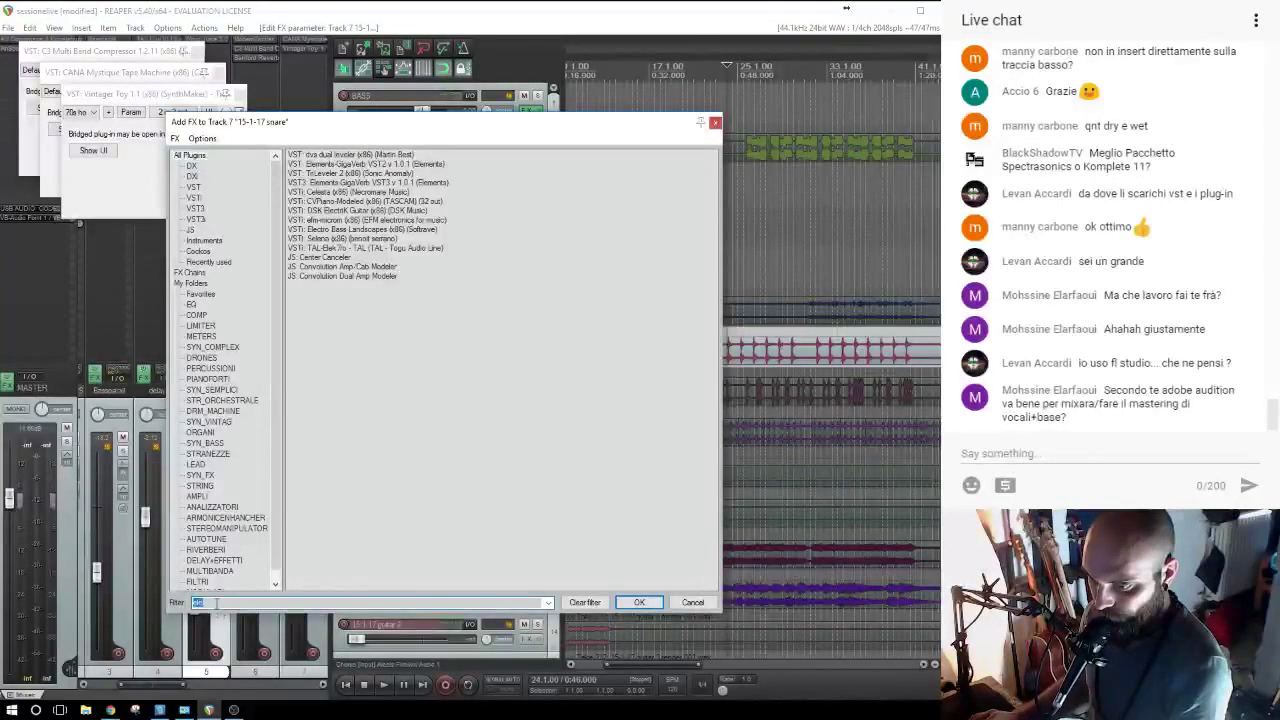
type("v")
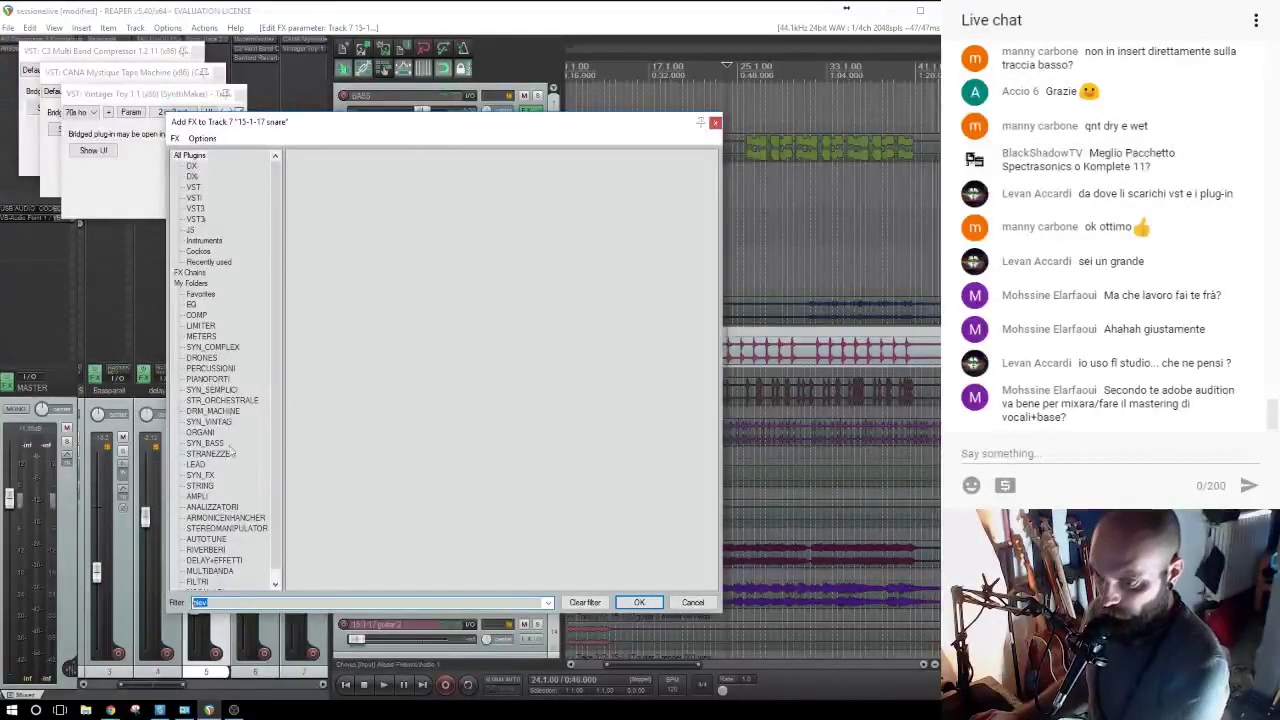
left_click(192, 304)
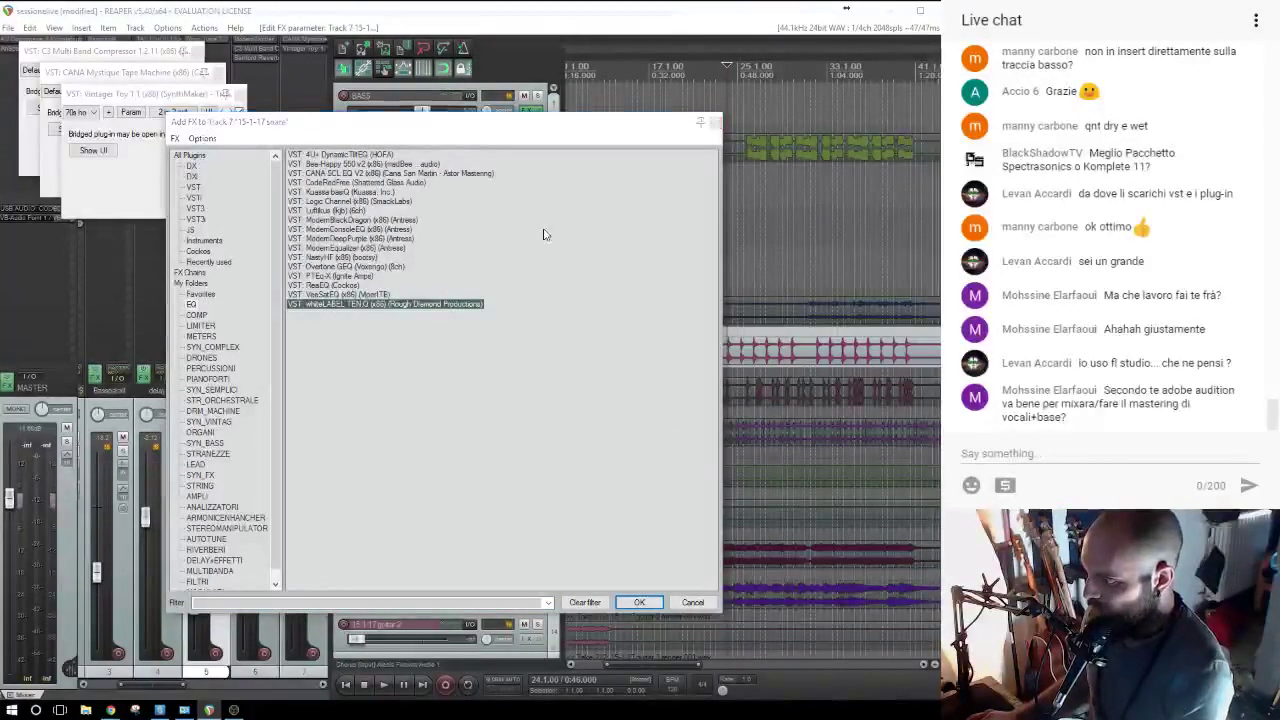
key("Return")
left_click(723, 275)
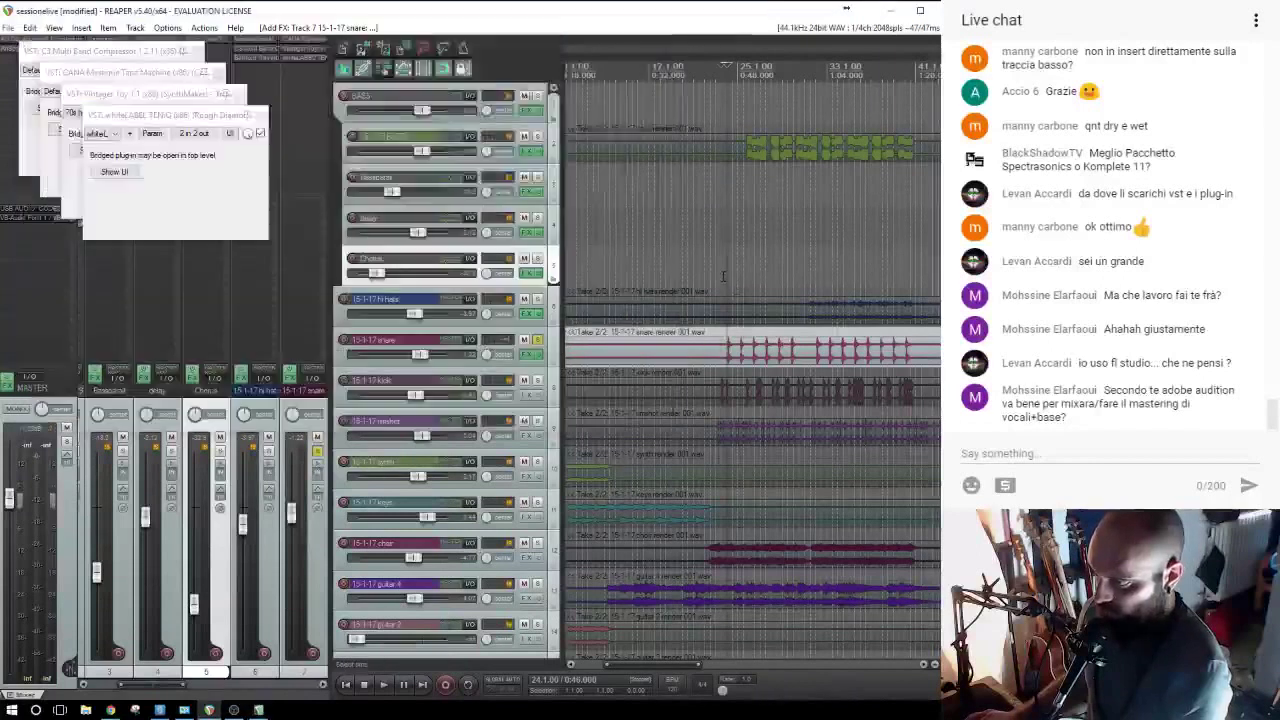
During playback, turn TEN:Q's lowest band into a low-cut filter at about 260 Hz, then close its window and stop.
left_click(295, 58)
left_click(295, 58)
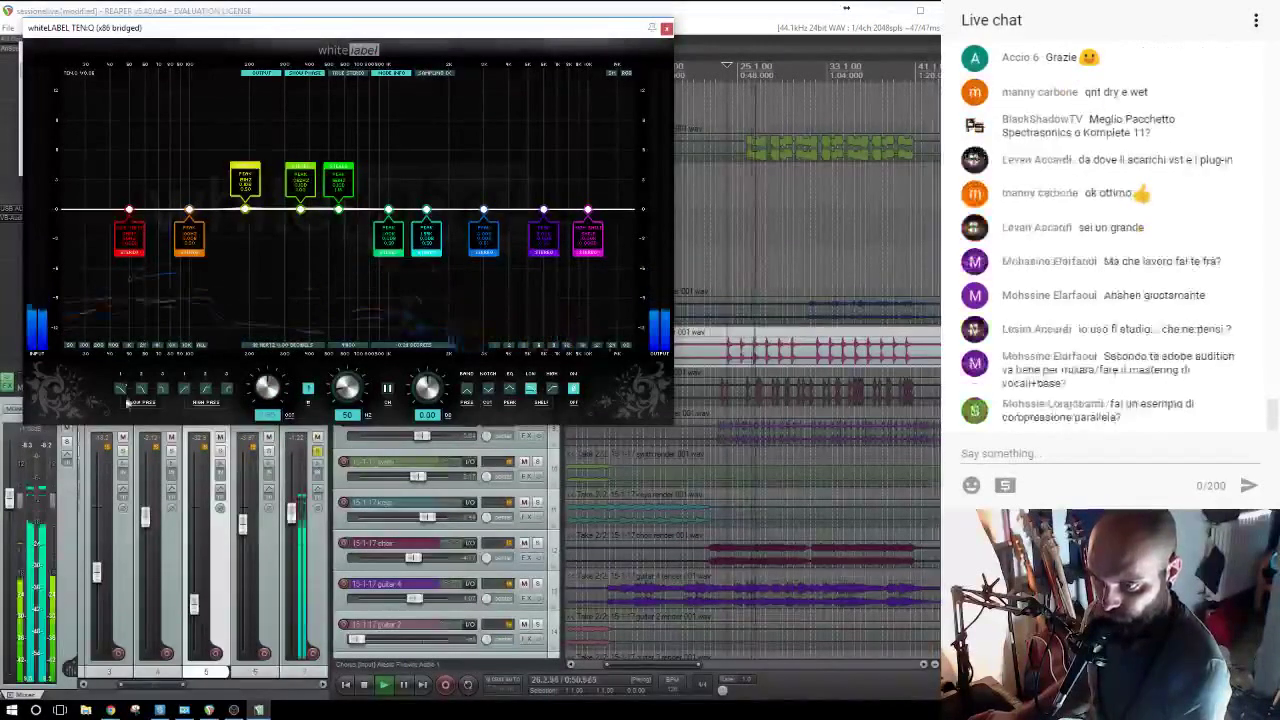
left_click(187, 390)
left_click_drag(129, 138, 272, 170)
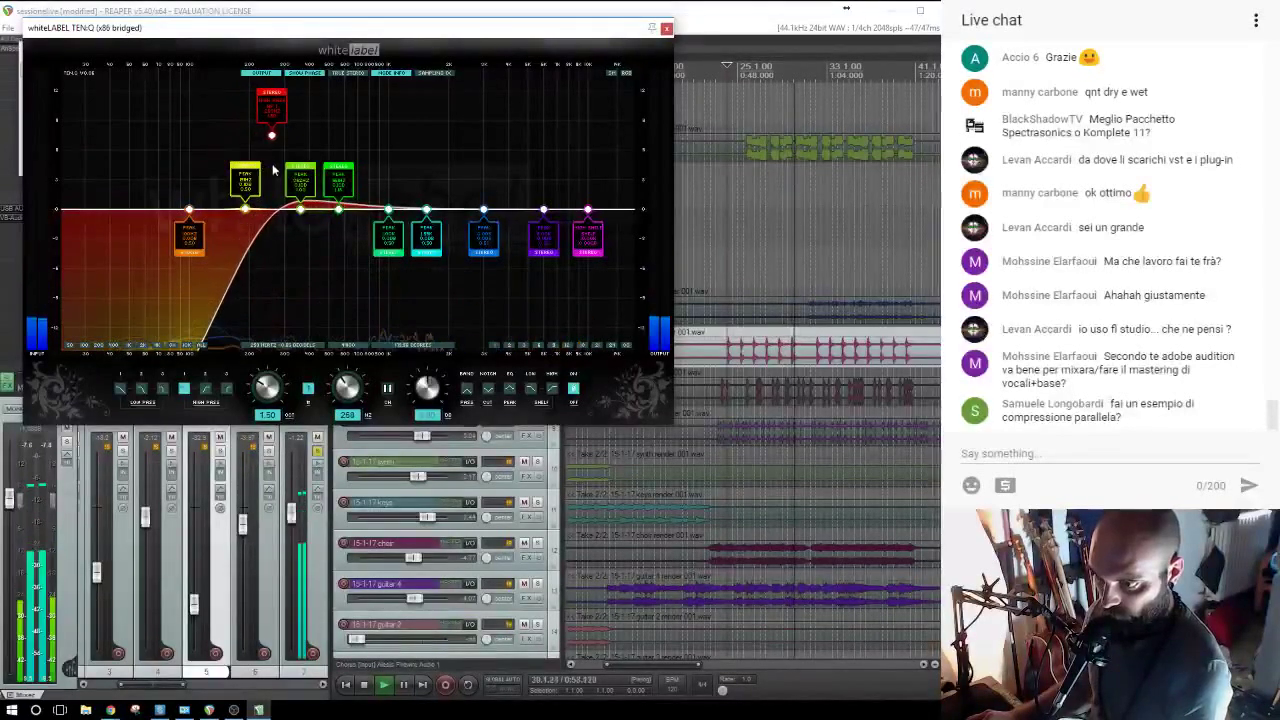
left_click(667, 29)
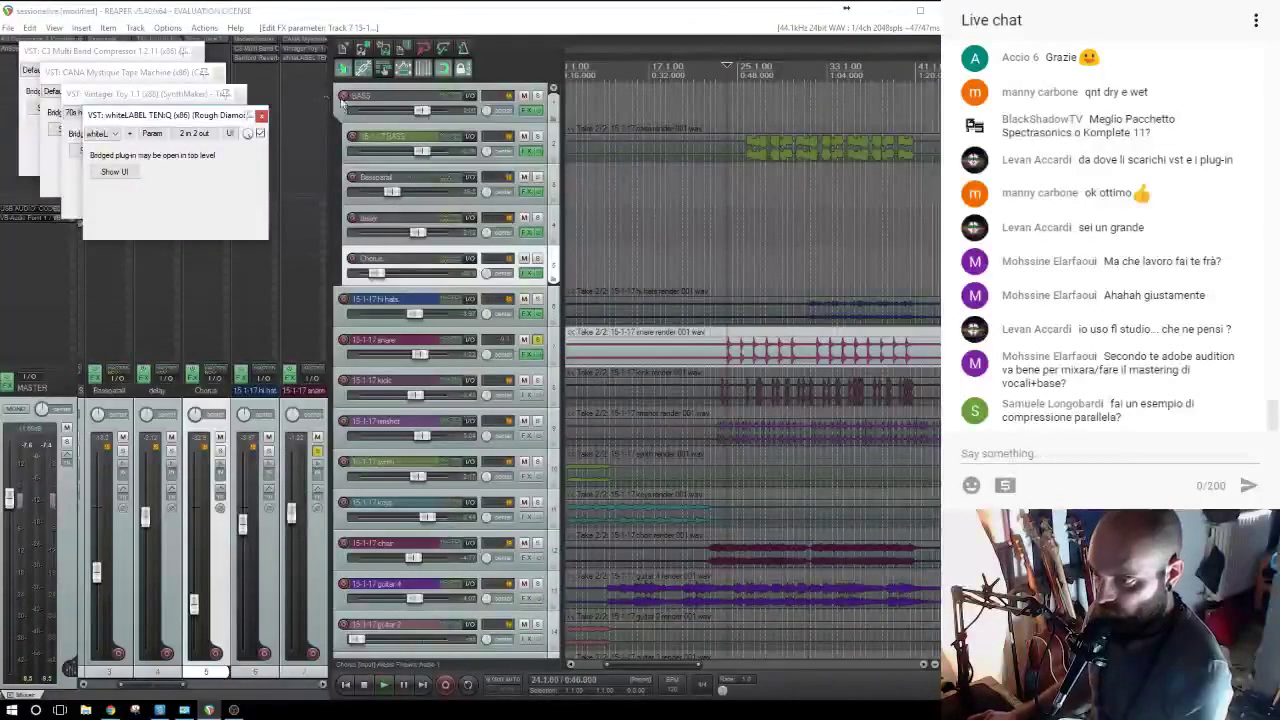
Search all plug-ins for "dyna" and insert ModernDynaKiller after the equalizer on the snare track.
left_click(291, 66)
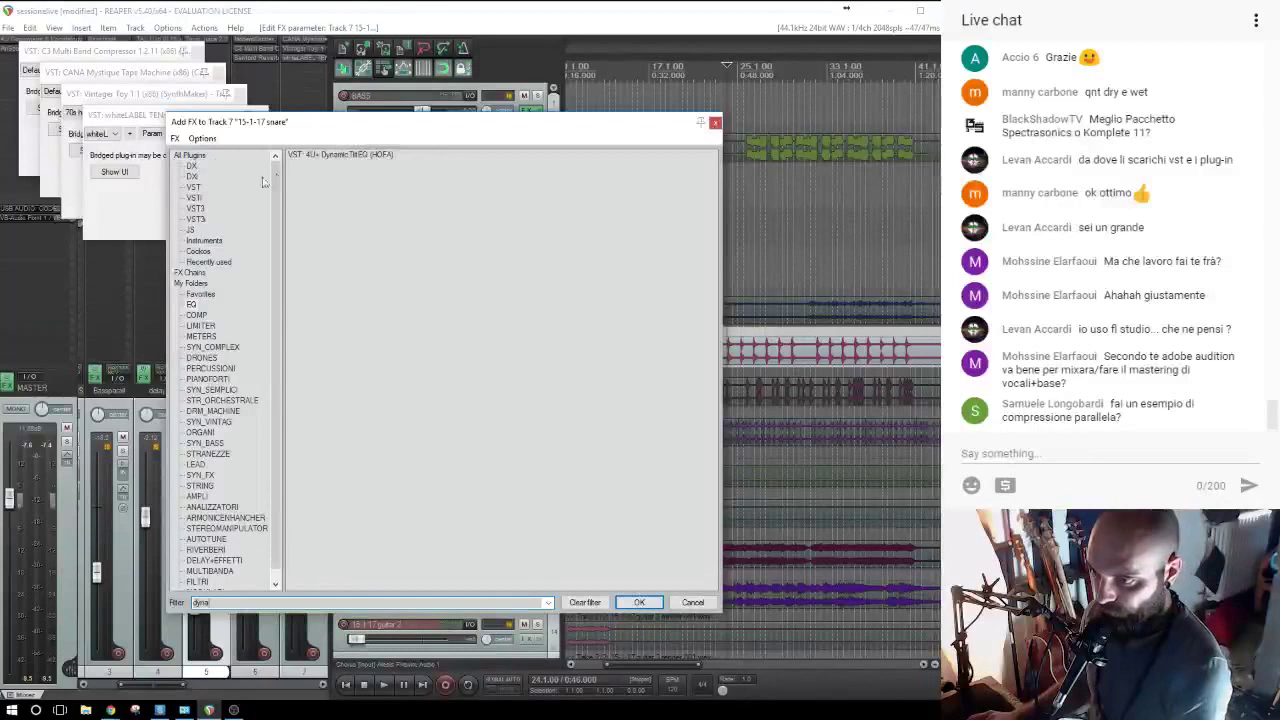
left_click(188, 157)
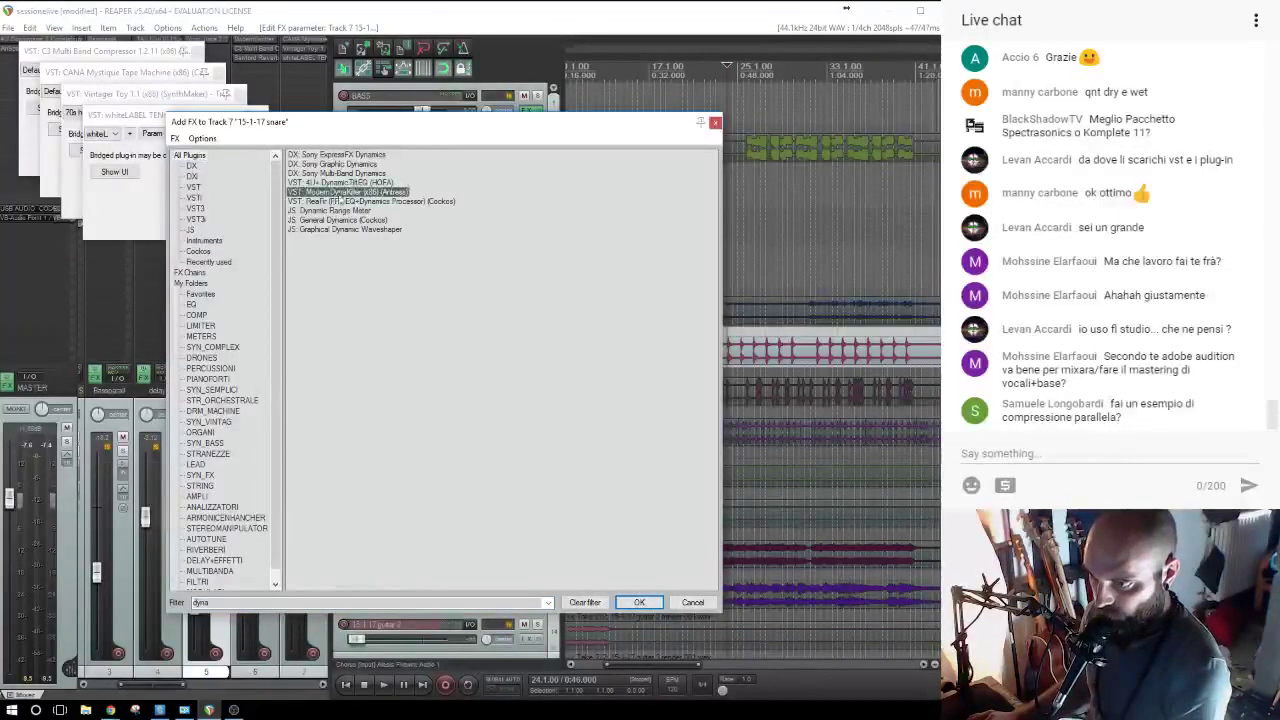
double_click(314, 193)
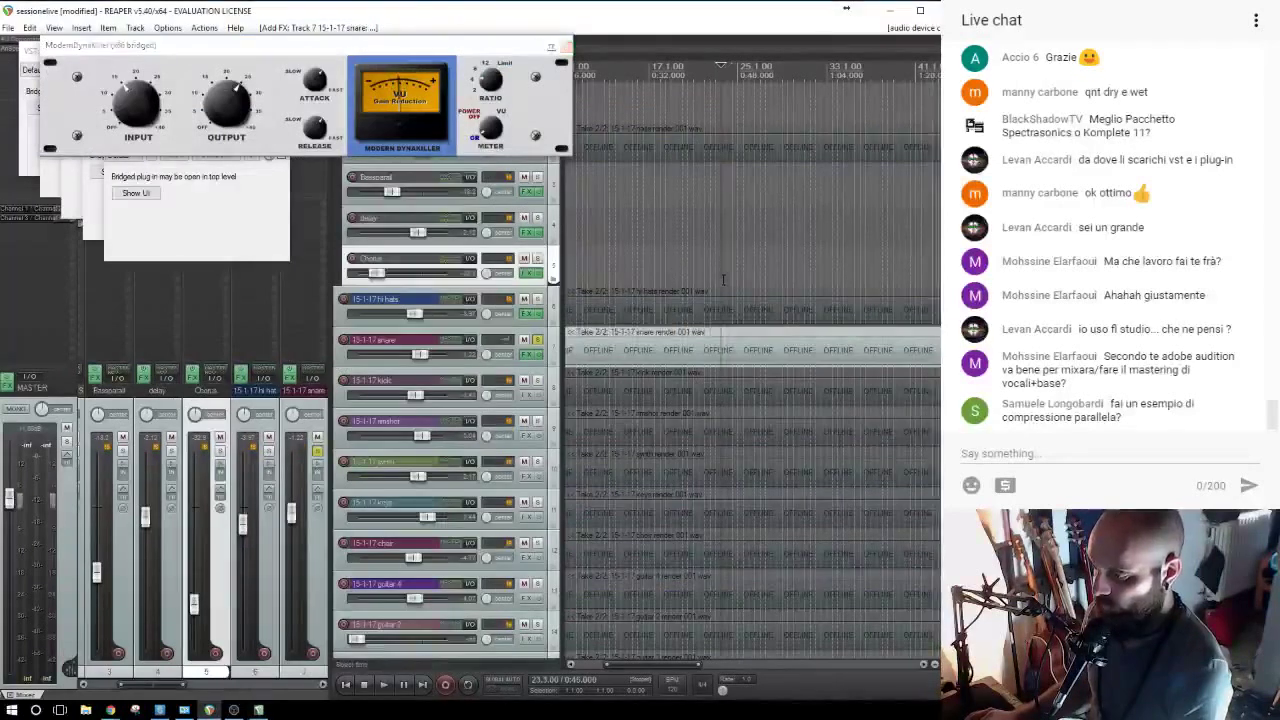
During snare playback, adjust ModernDynaKiller's attack, then compare the sound with the compressor bypassed and active.
key("space")
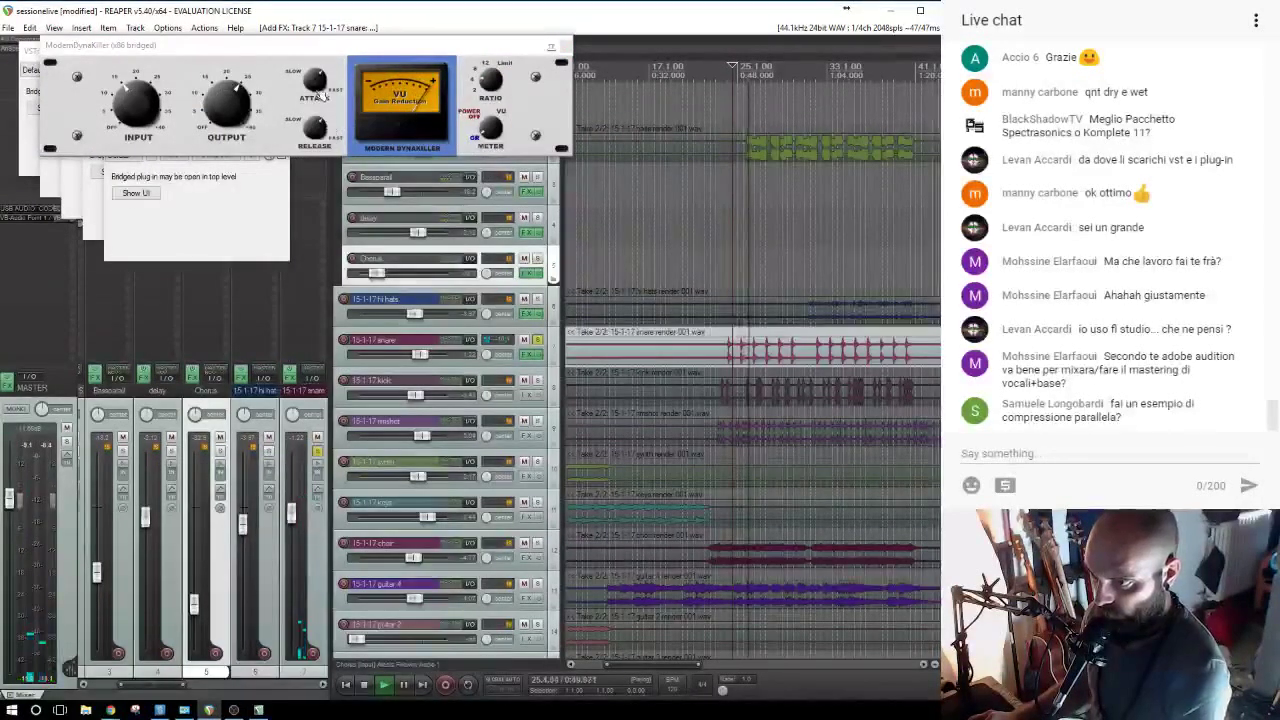
left_click(323, 96)
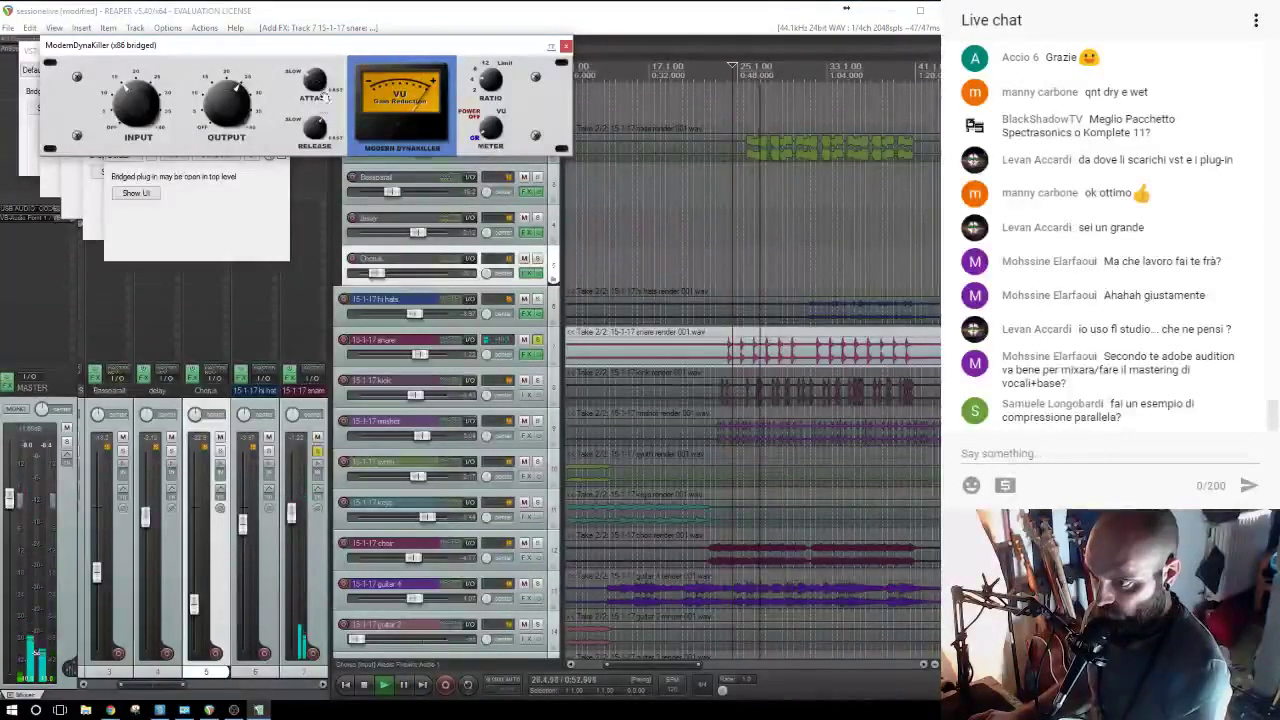
left_click_drag(322, 95, 315, 78)
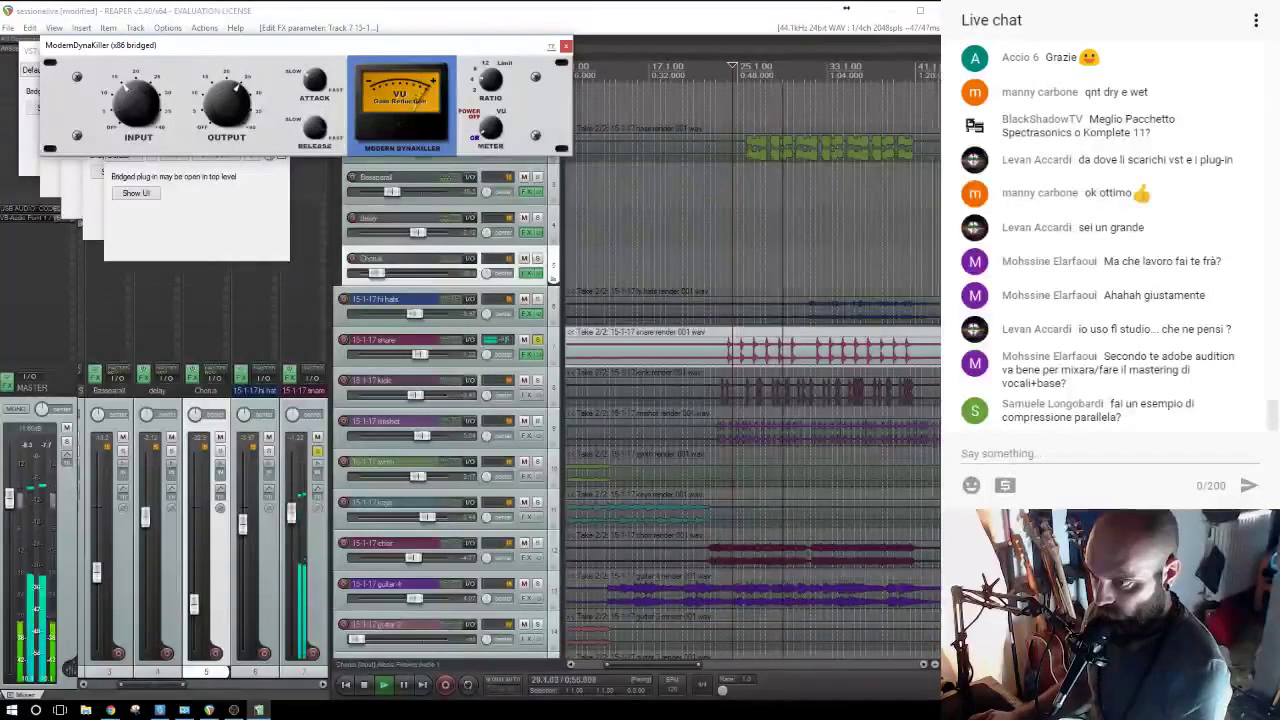
left_click_drag(346, 46, 335, 107)
left_click(304, 68, "shift")
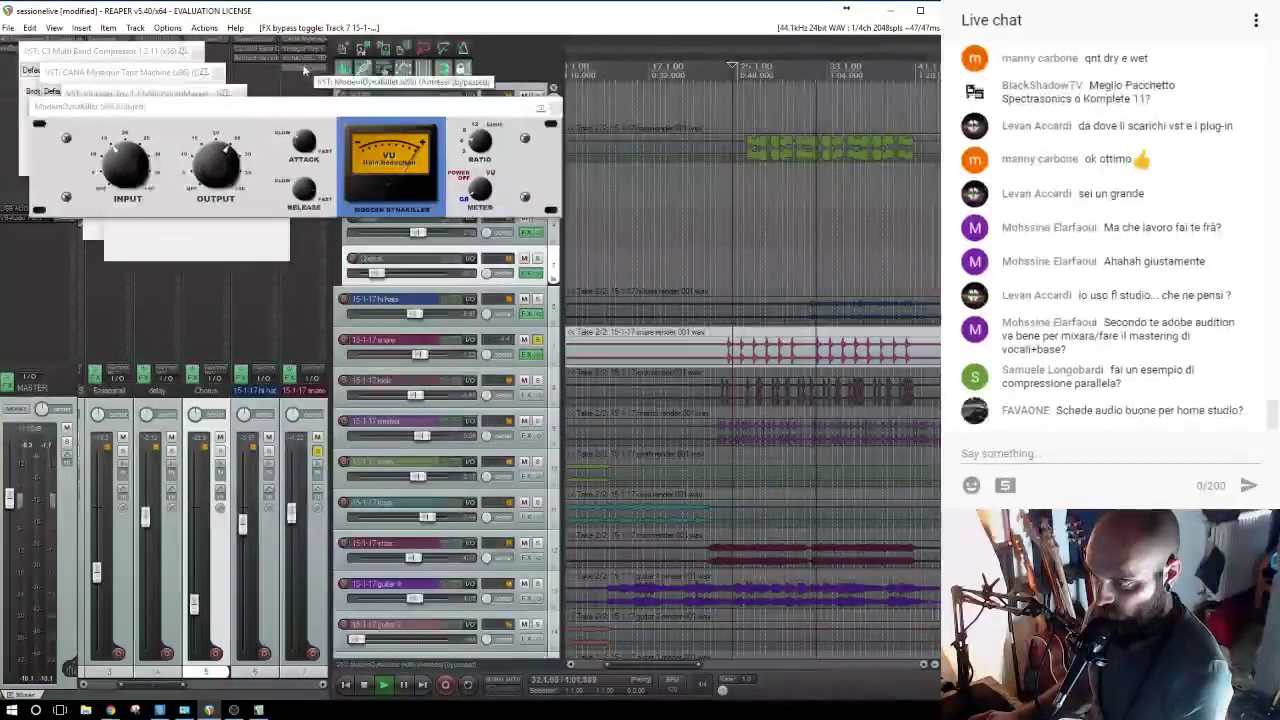
left_click(302, 64)
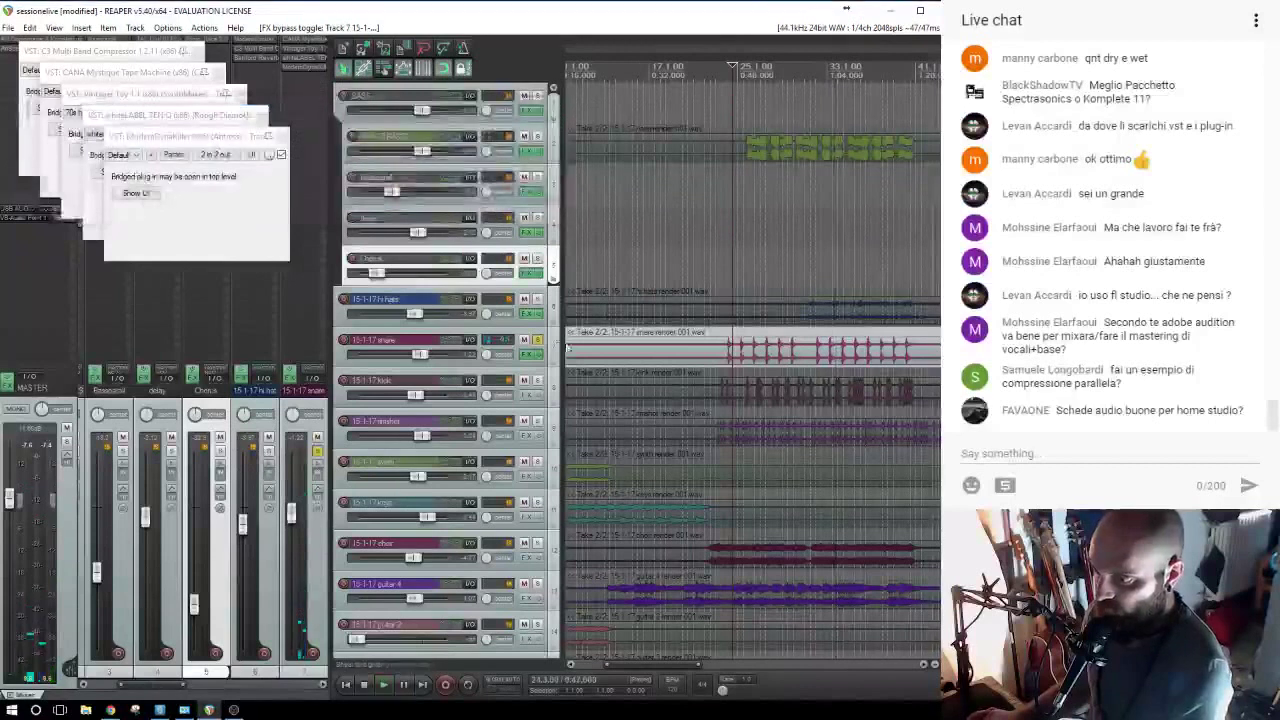
Unsolo the snare and close all the open plug-in windows.
left_click(537, 340)
left_click(283, 136)
left_click(262, 115)
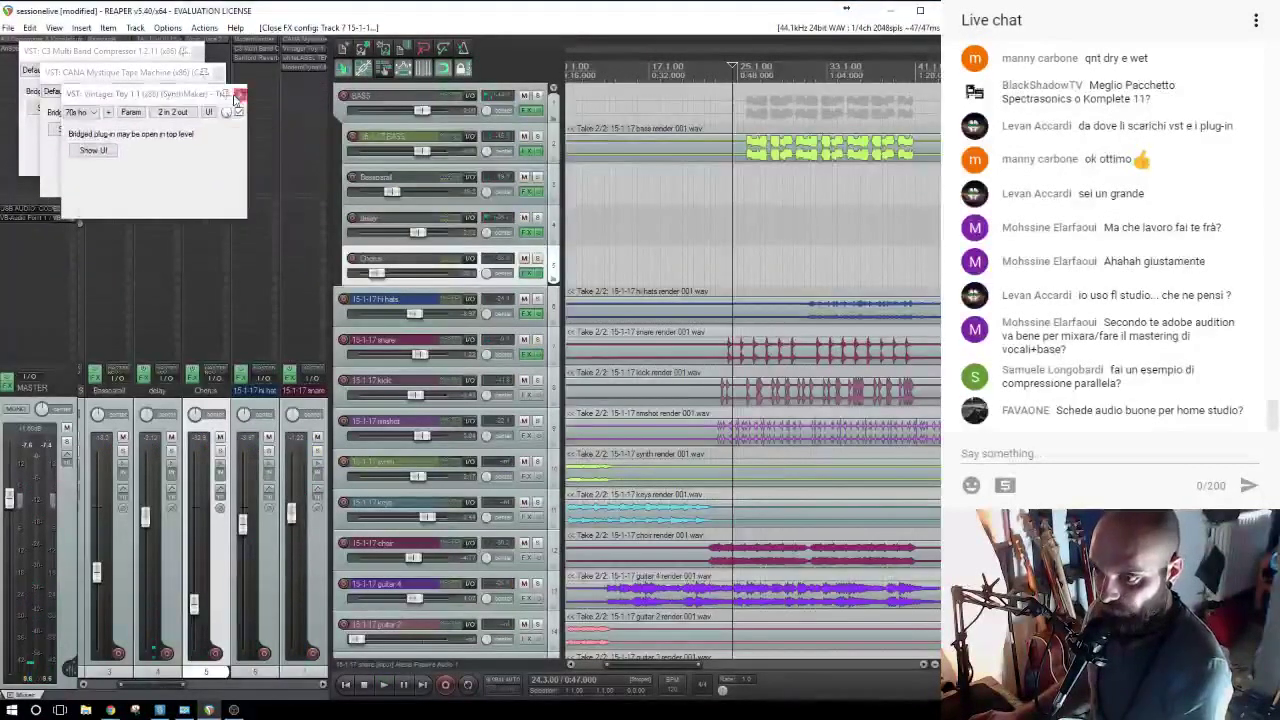
left_click(240, 94)
left_click(218, 74)
left_click(197, 50)
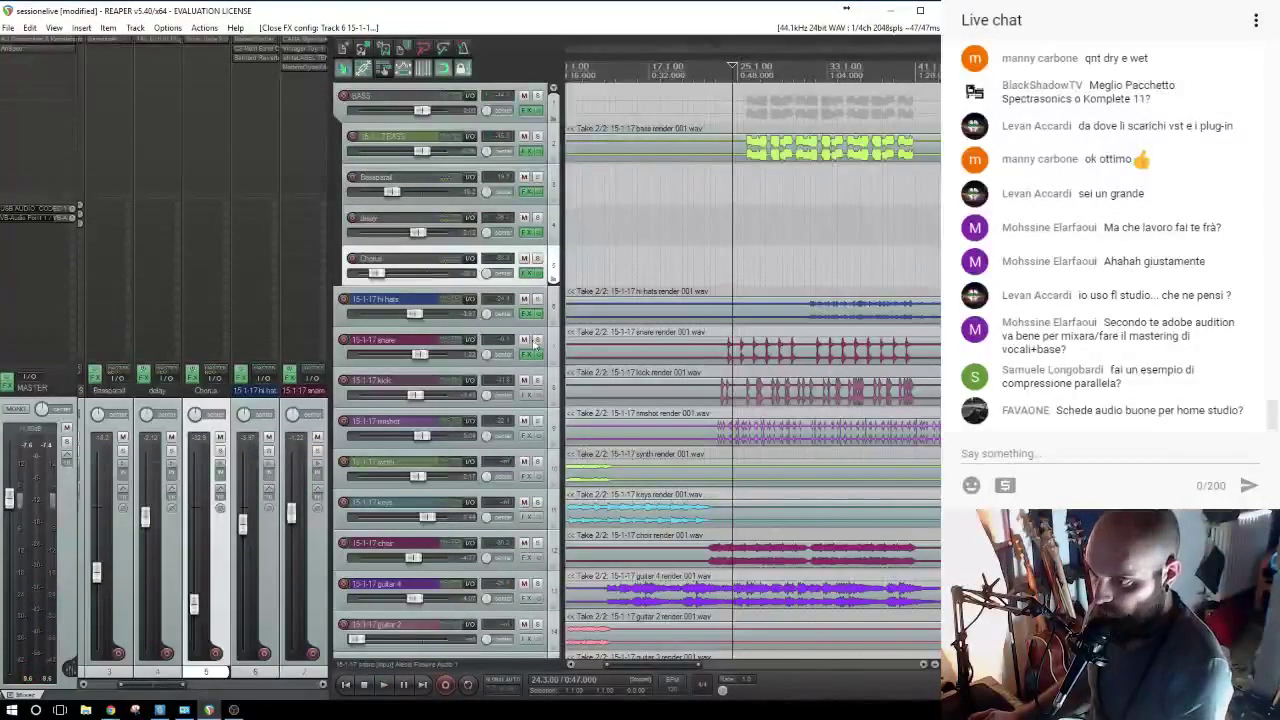
Solo the snare during playback, switch its whole effects chain off and on to compare, then unsolo it.
left_click(537, 340)
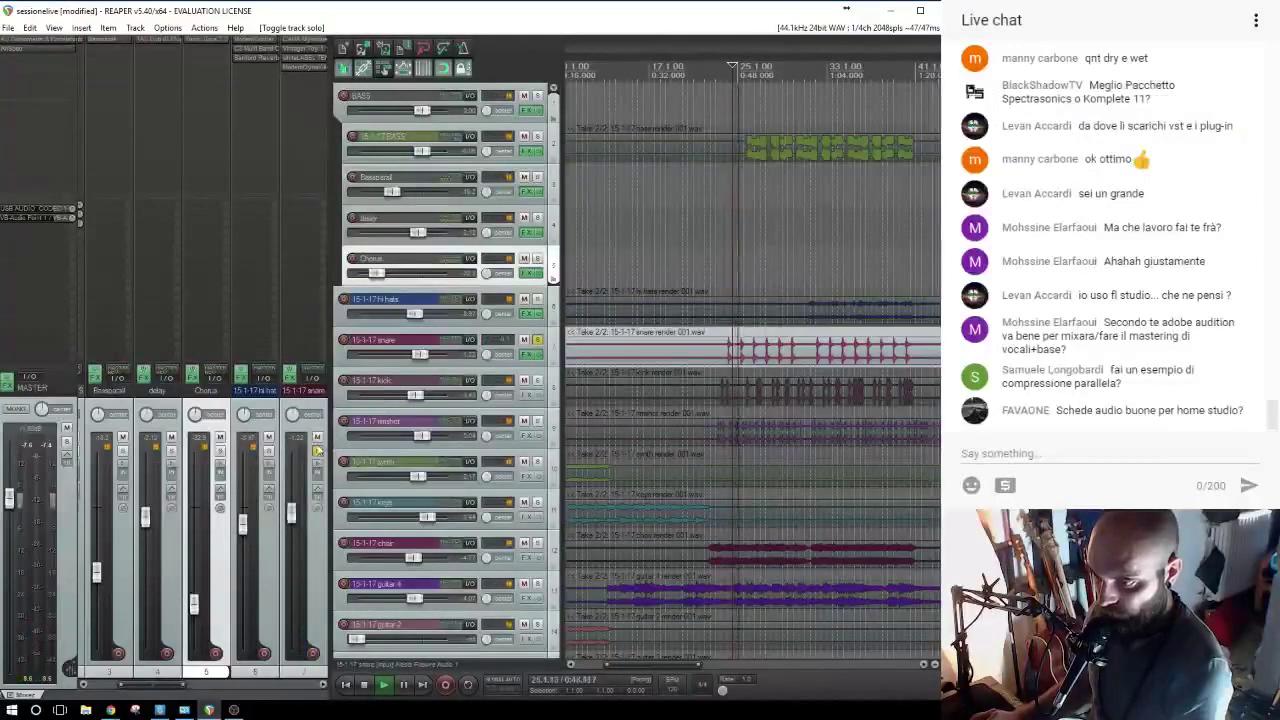
left_click(290, 373)
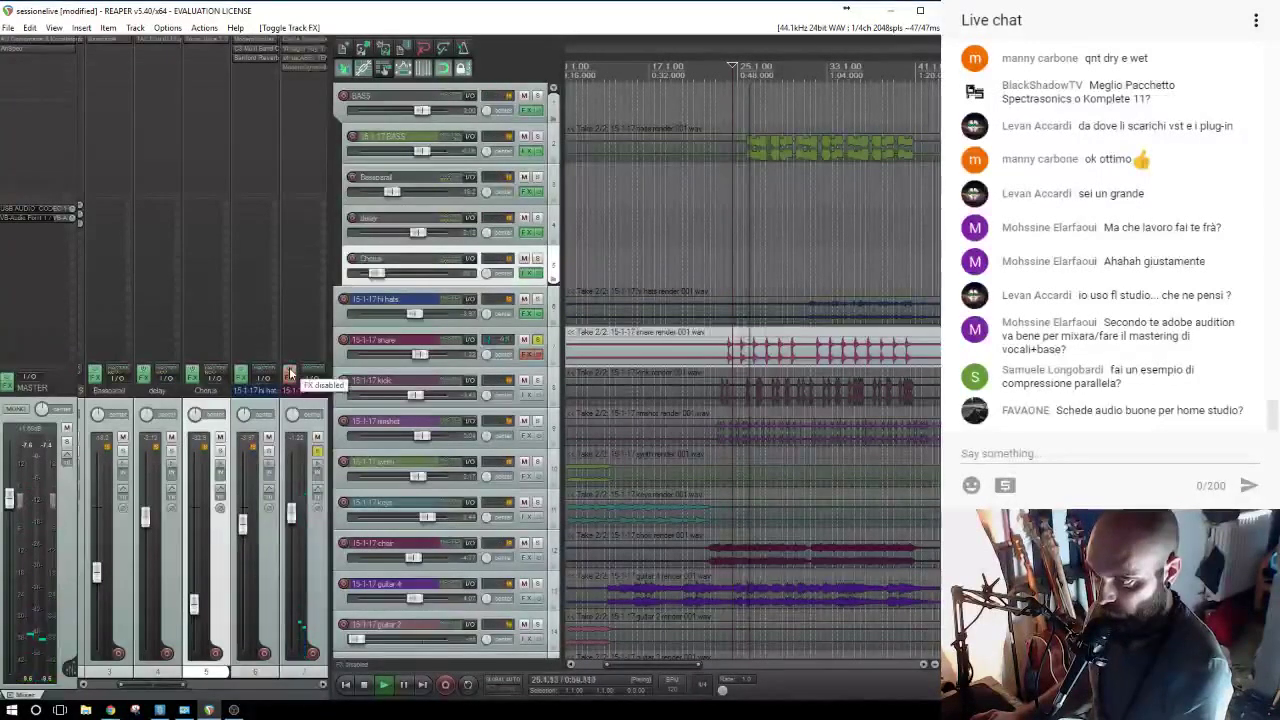
left_click(290, 373)
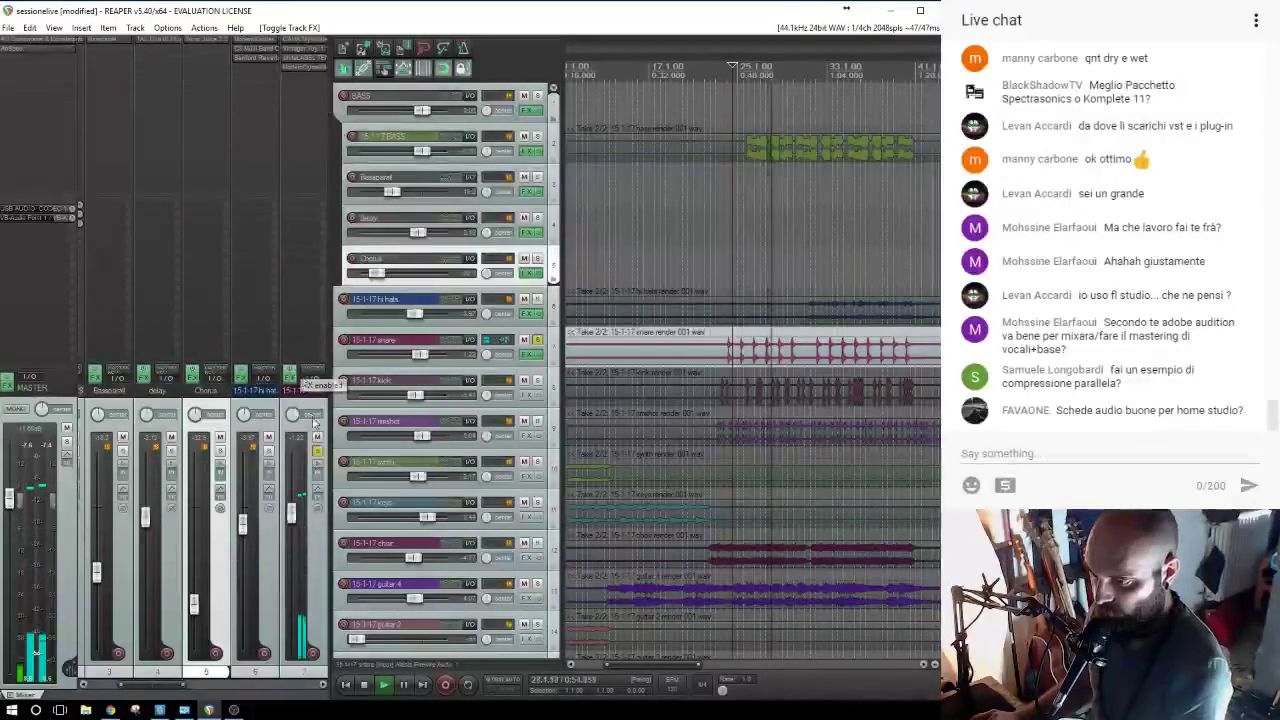
left_click(318, 456)
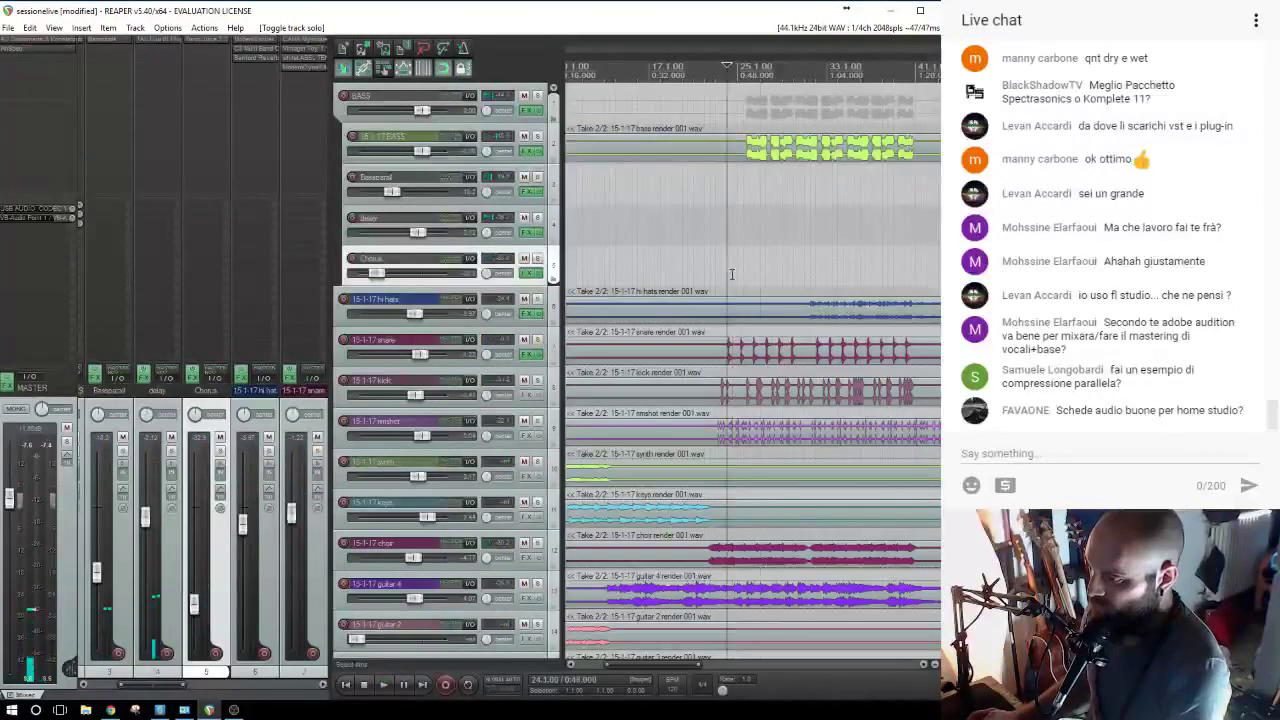
Compare the snare soloed and in the full mix from bar 24, with its effects chain bypassed and active, then stop playback.
scroll(744, 278, "up", 2)
scroll(744, 278, "up", 2)
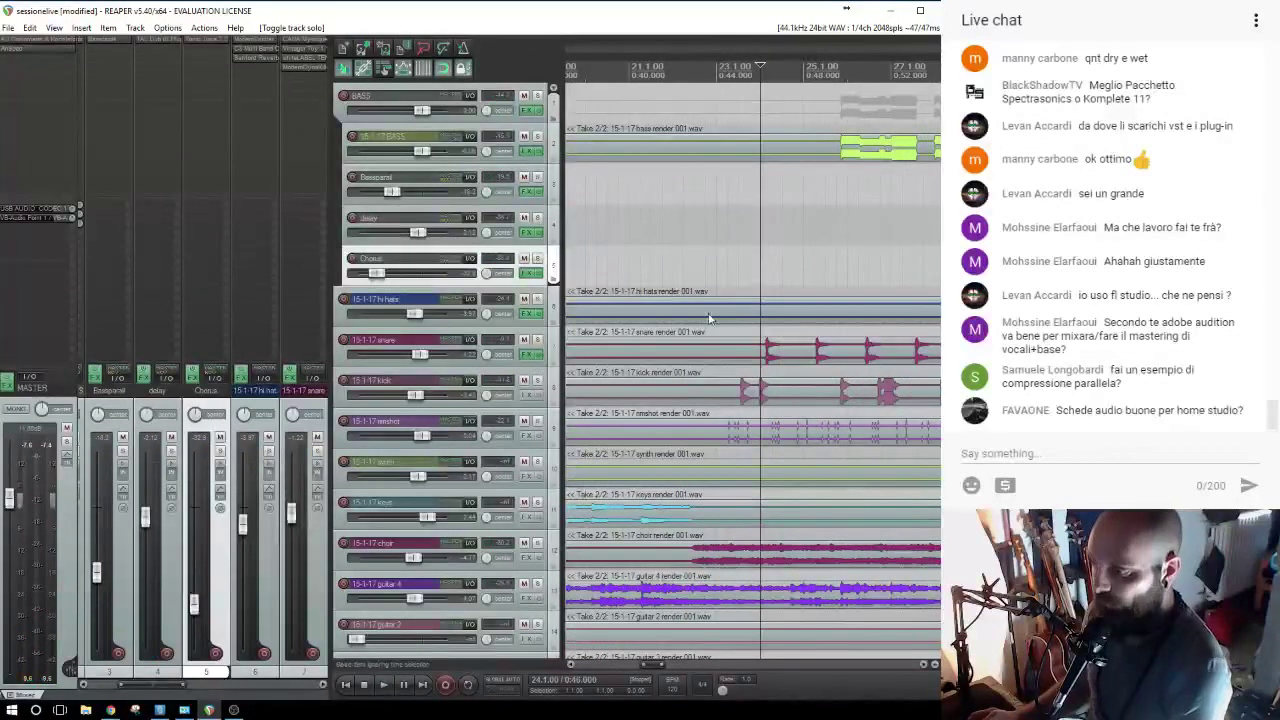
left_click(317, 454)
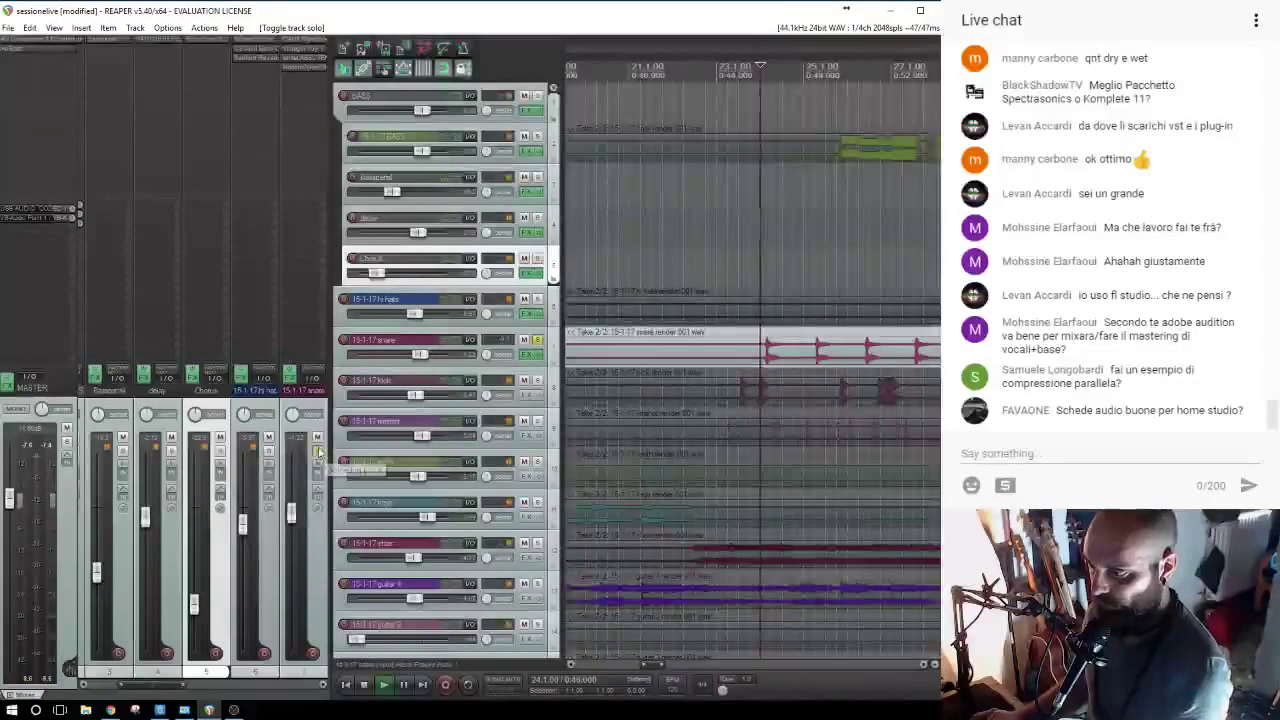
left_click(318, 452)
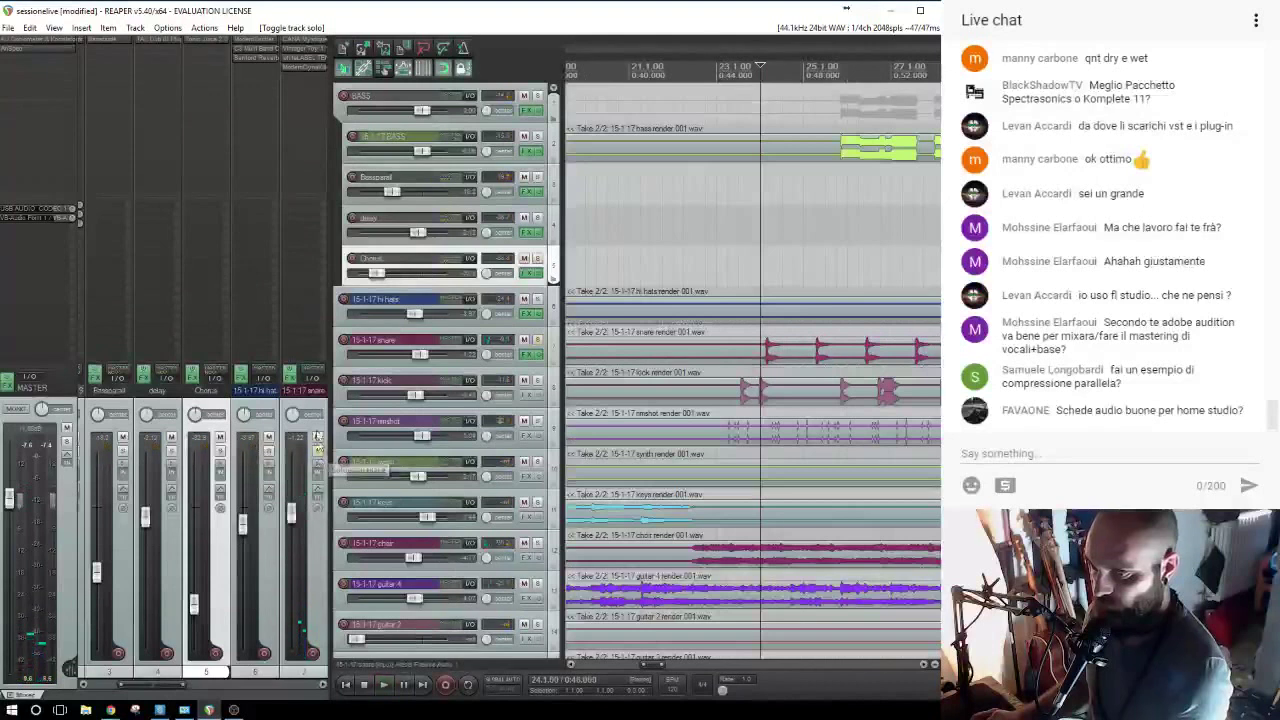
left_click(318, 452)
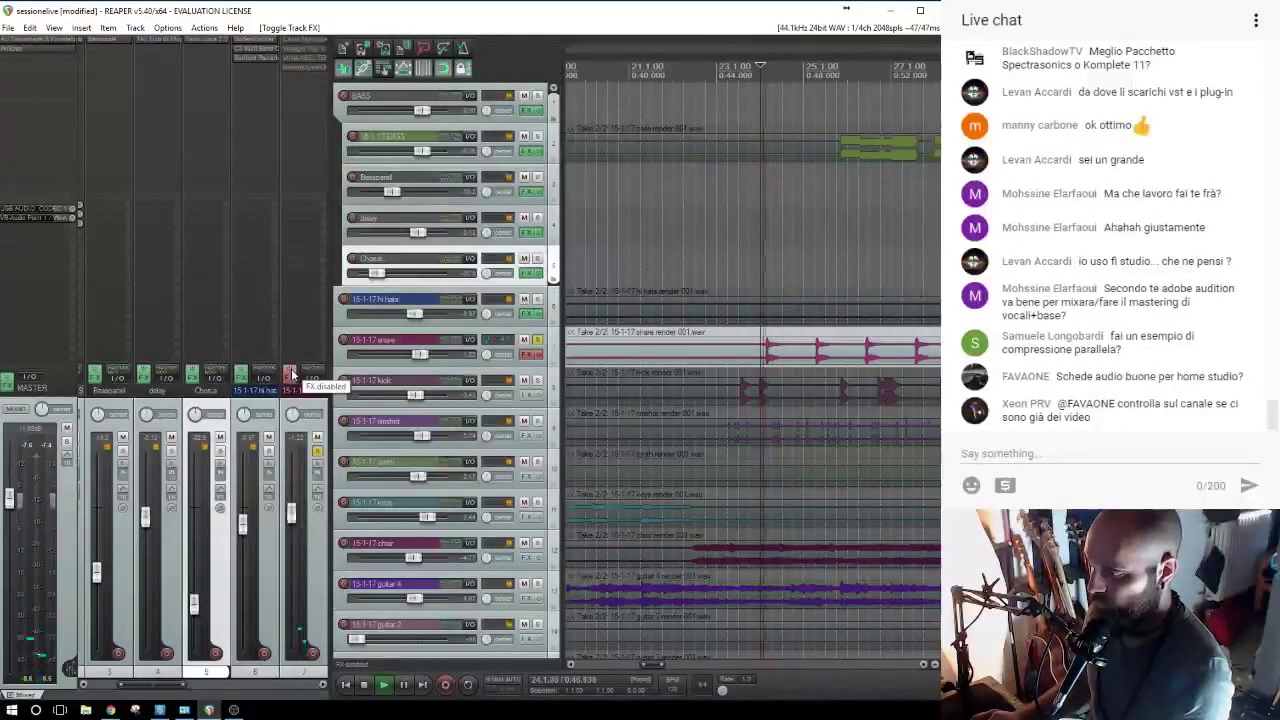
left_click(318, 452)
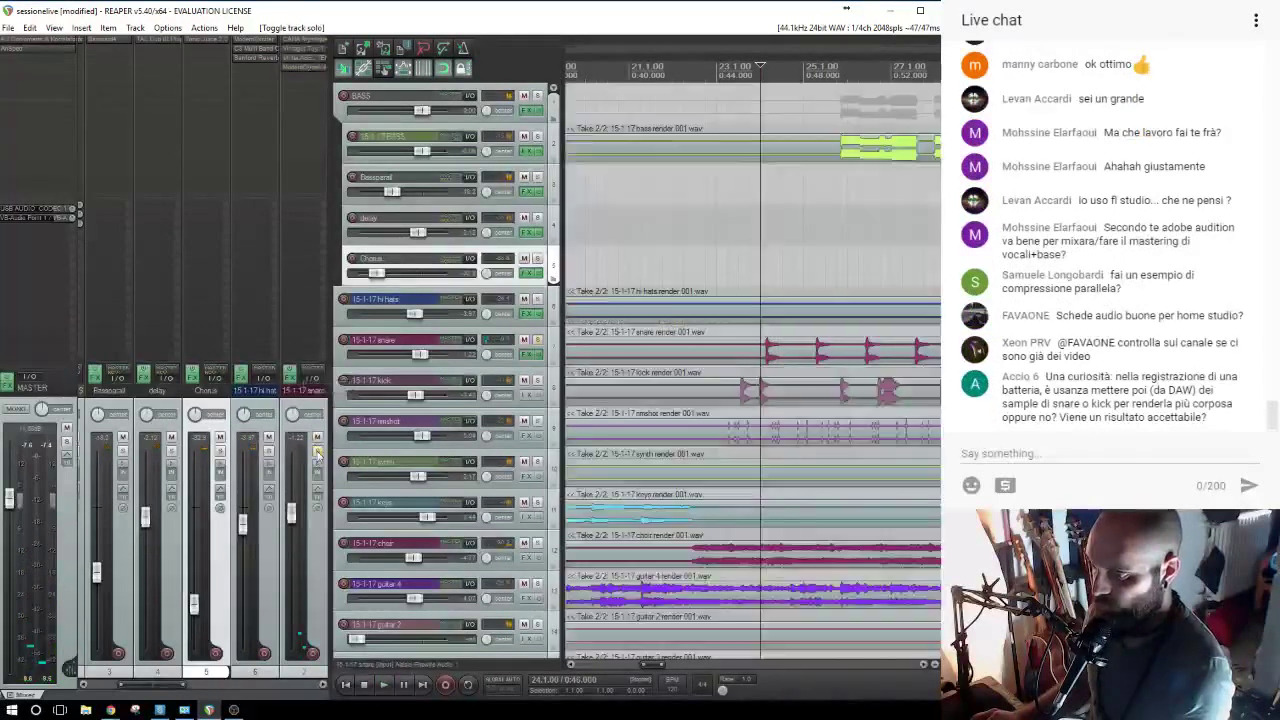
left_click(318, 452)
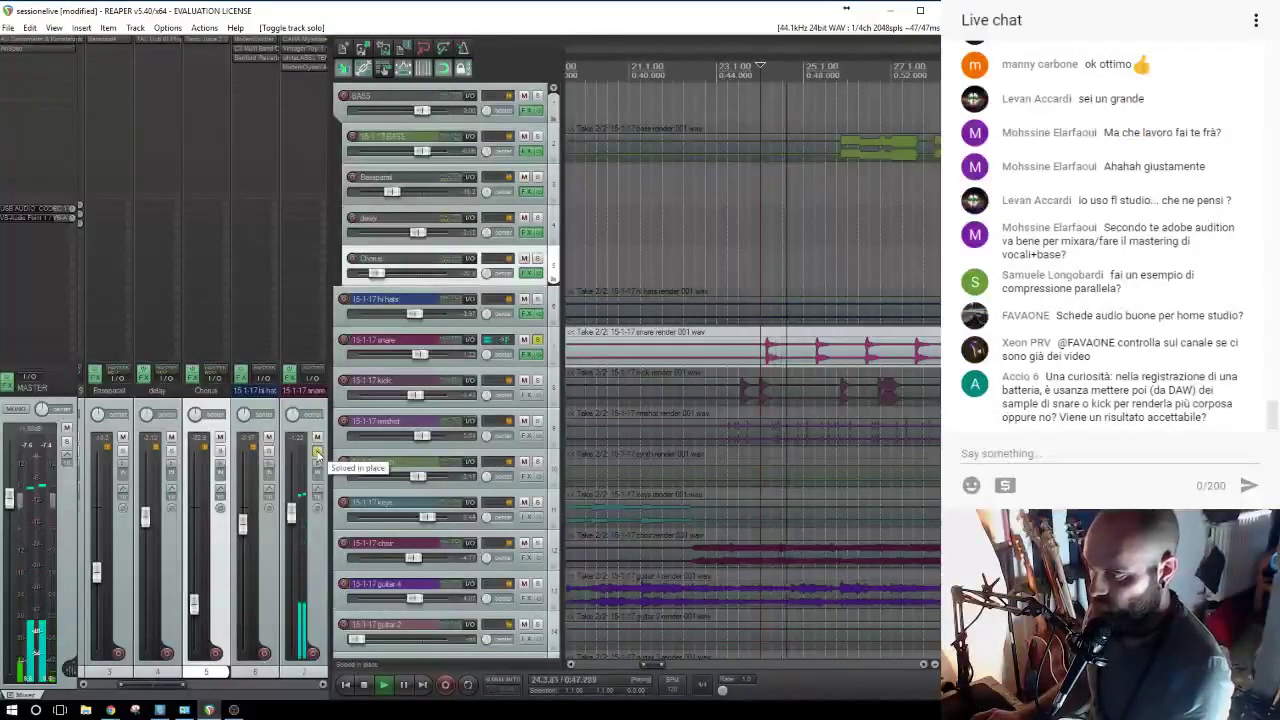
left_click(318, 452)
key("space")
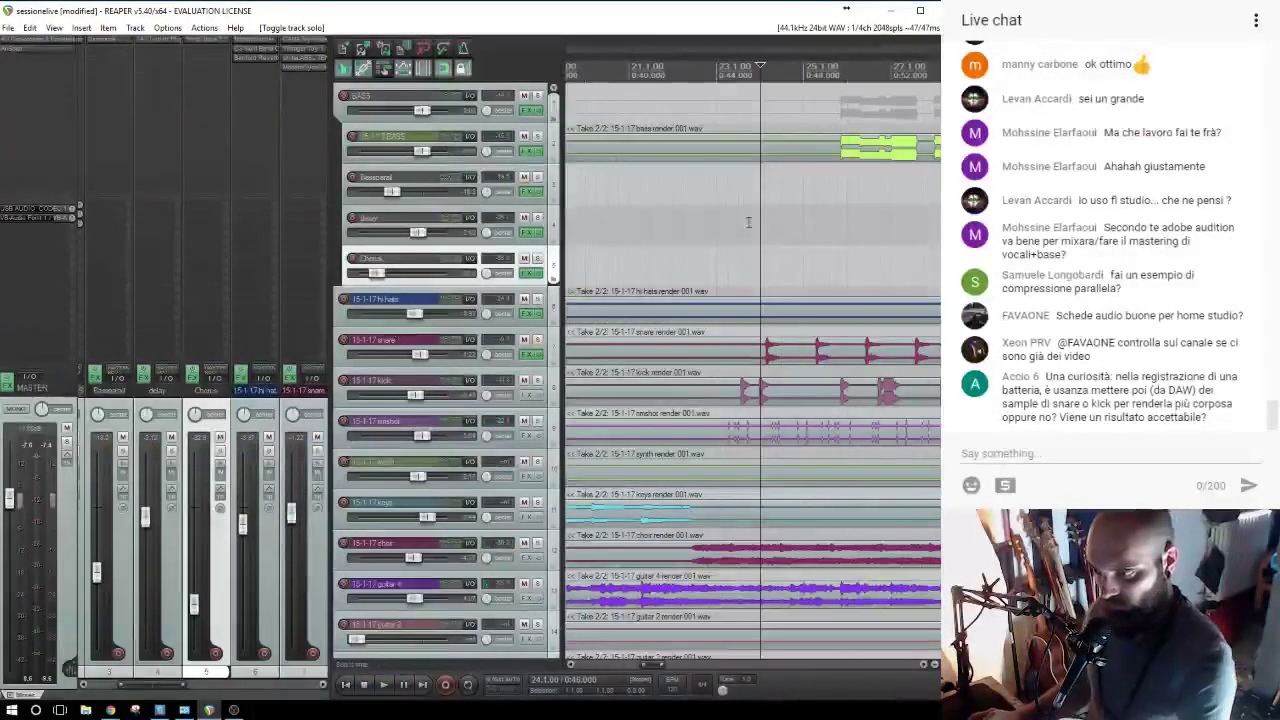
Solo the kick track, select it and play it from around bar 23.
scroll(748, 222, "down", 5)
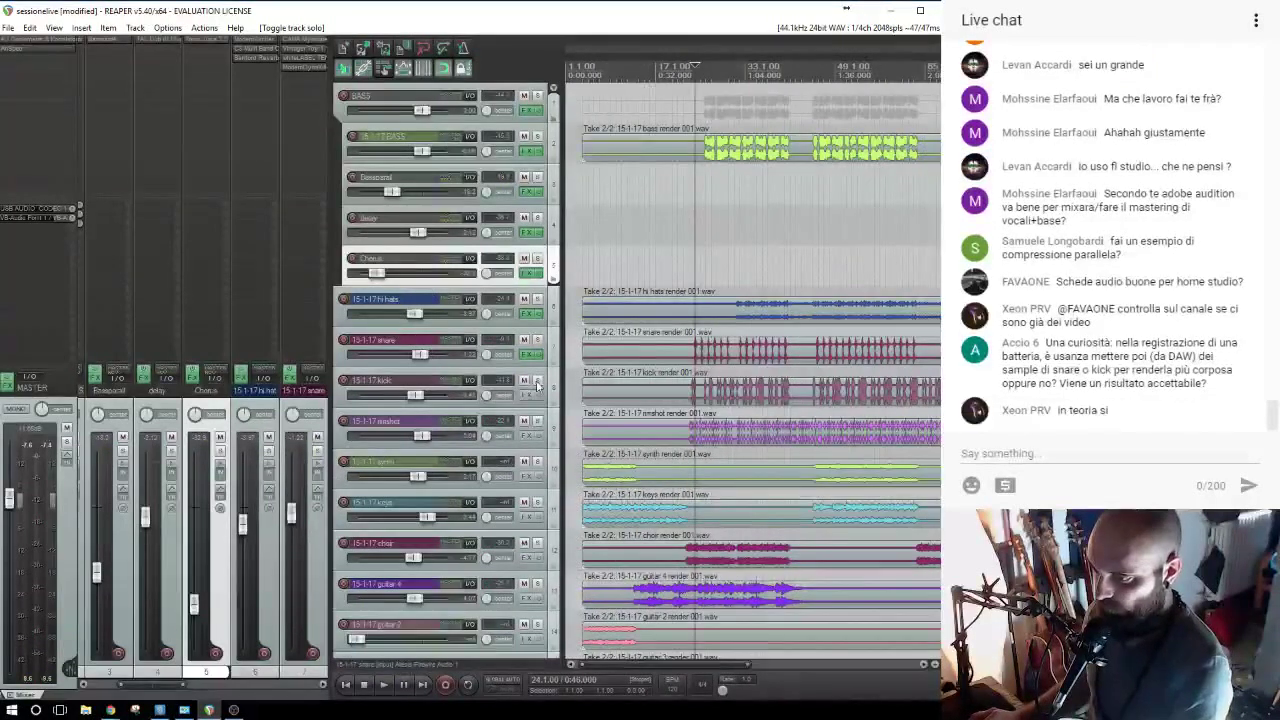
left_click(537, 385)
key("space")
double_click(427, 395)
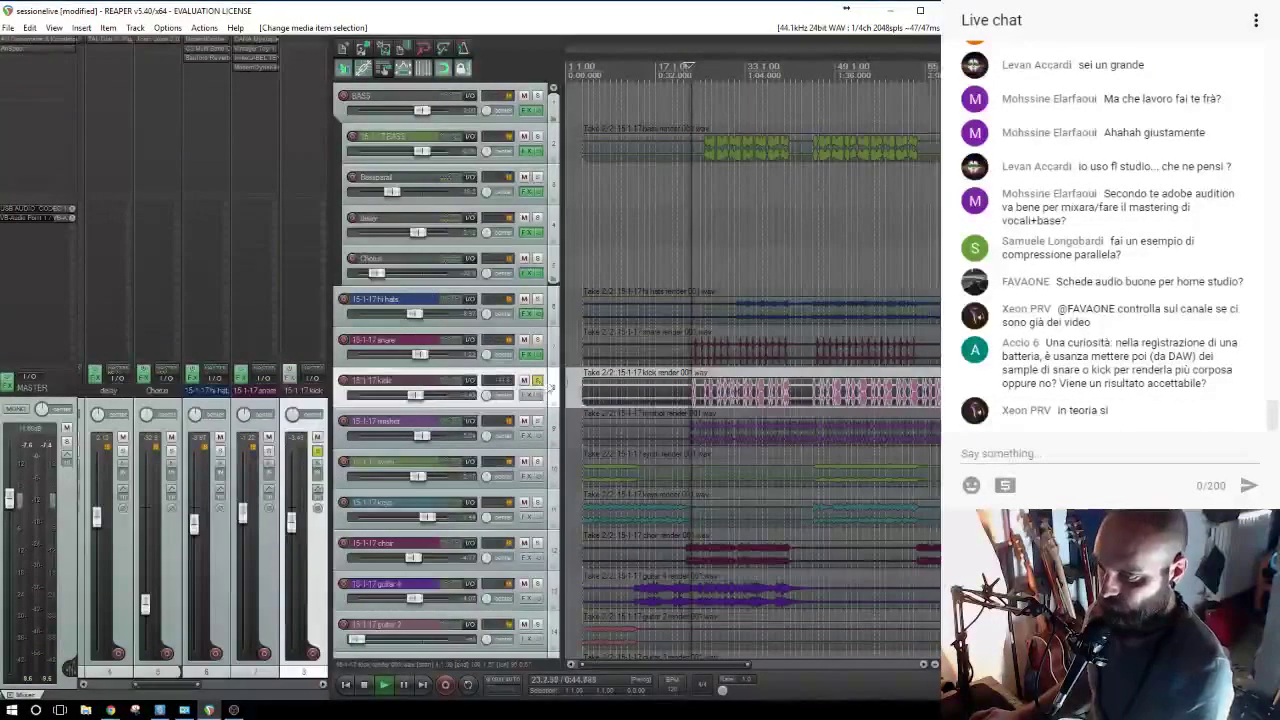
scroll(668, 392, "up", 2)
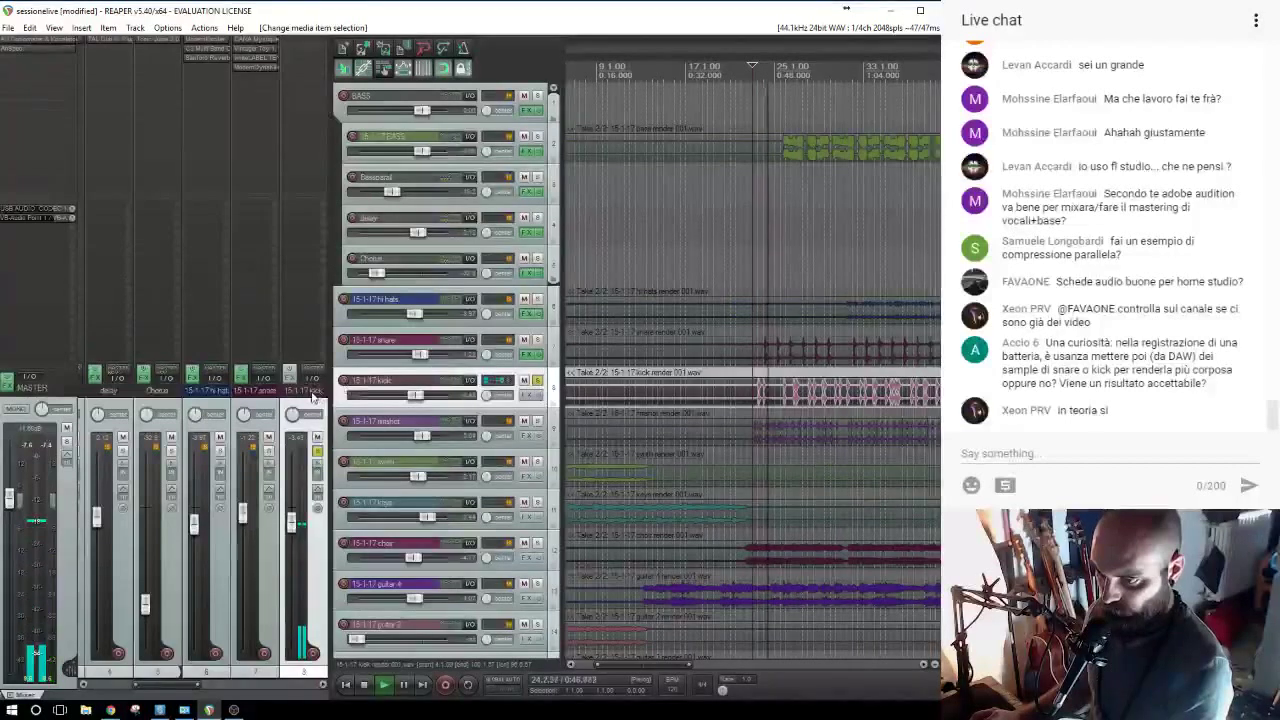
Insert a new track below the kick, name it "subkick" and stop playback.
key("ctrl+t")
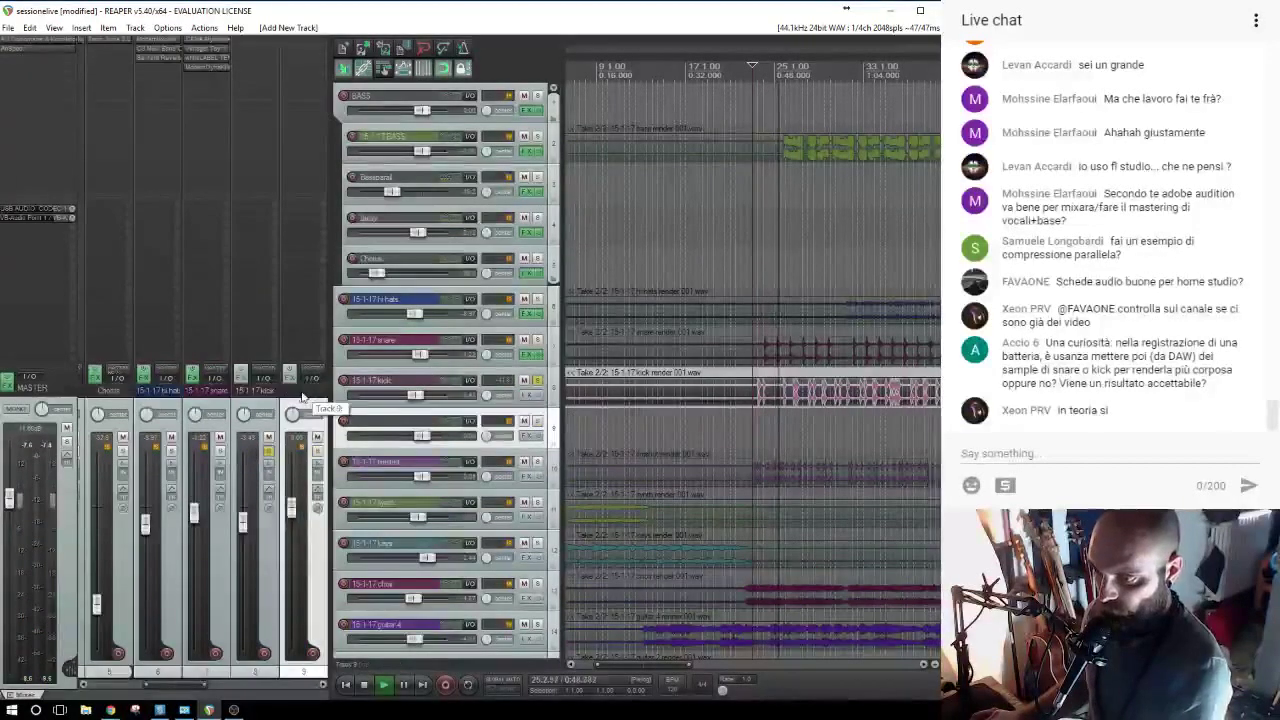
type("subkic")
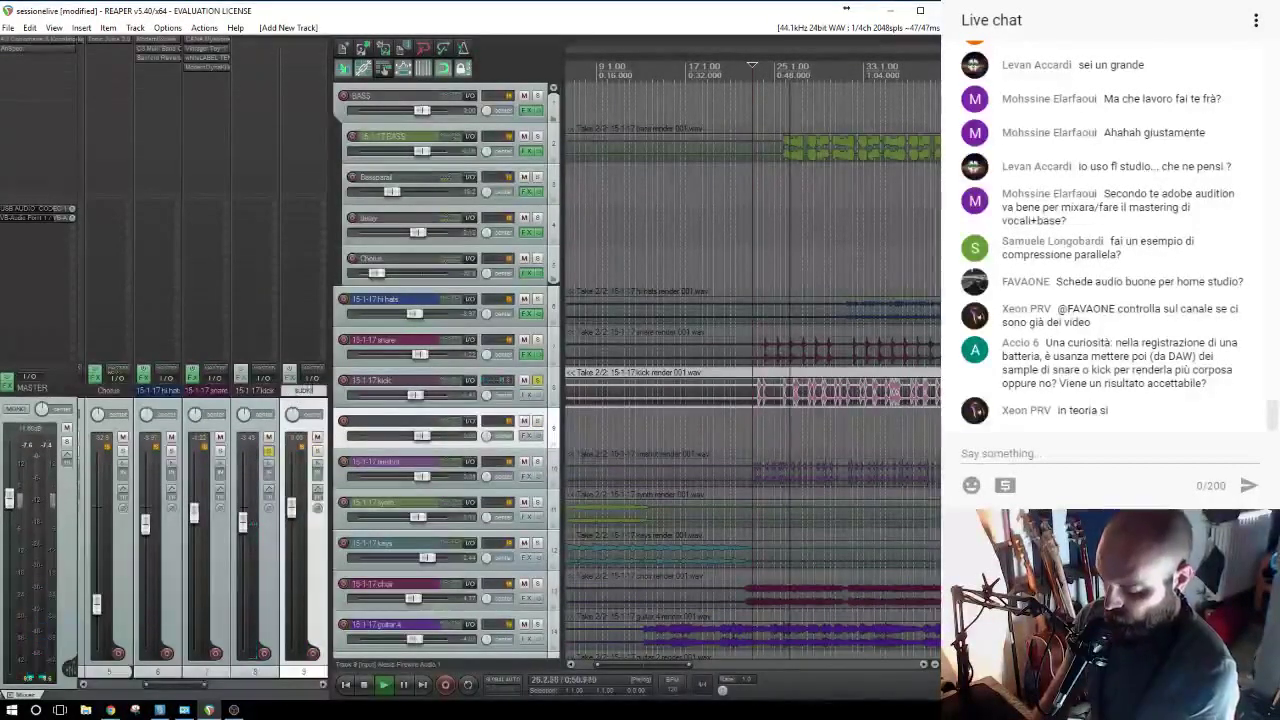
type("k")
key("Return")
key("space")
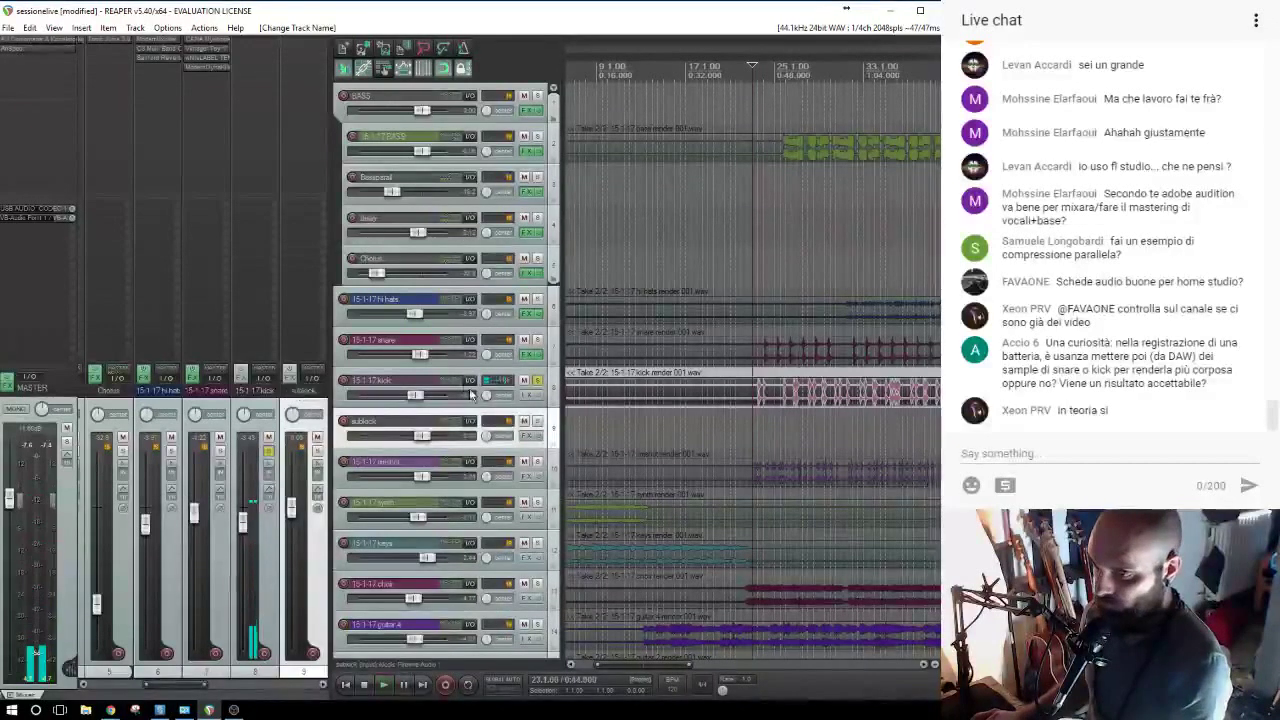
Add a track named "Kick" above the kick and make it the folder for the kick and subkick tracks.
left_click(417, 380)
key("ctrl+t")
left_click_drag(384, 419, 380, 387)
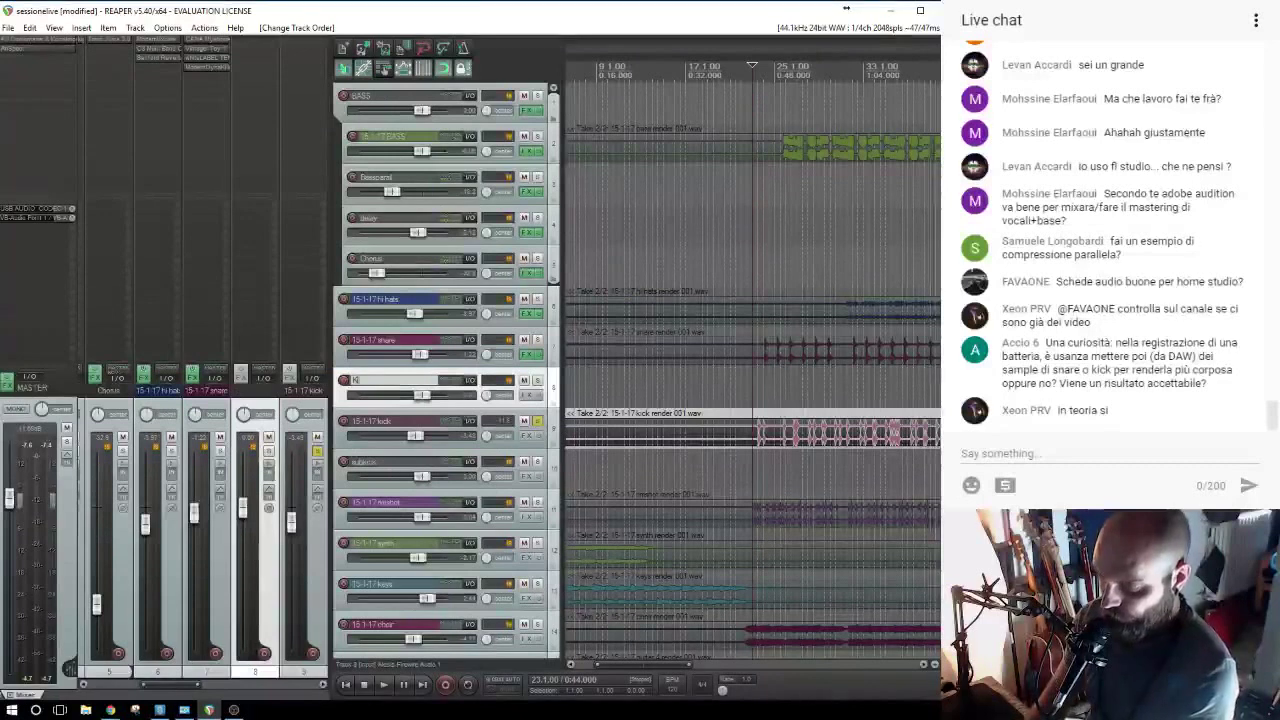
left_click(374, 426)
left_click(367, 468, "shift")
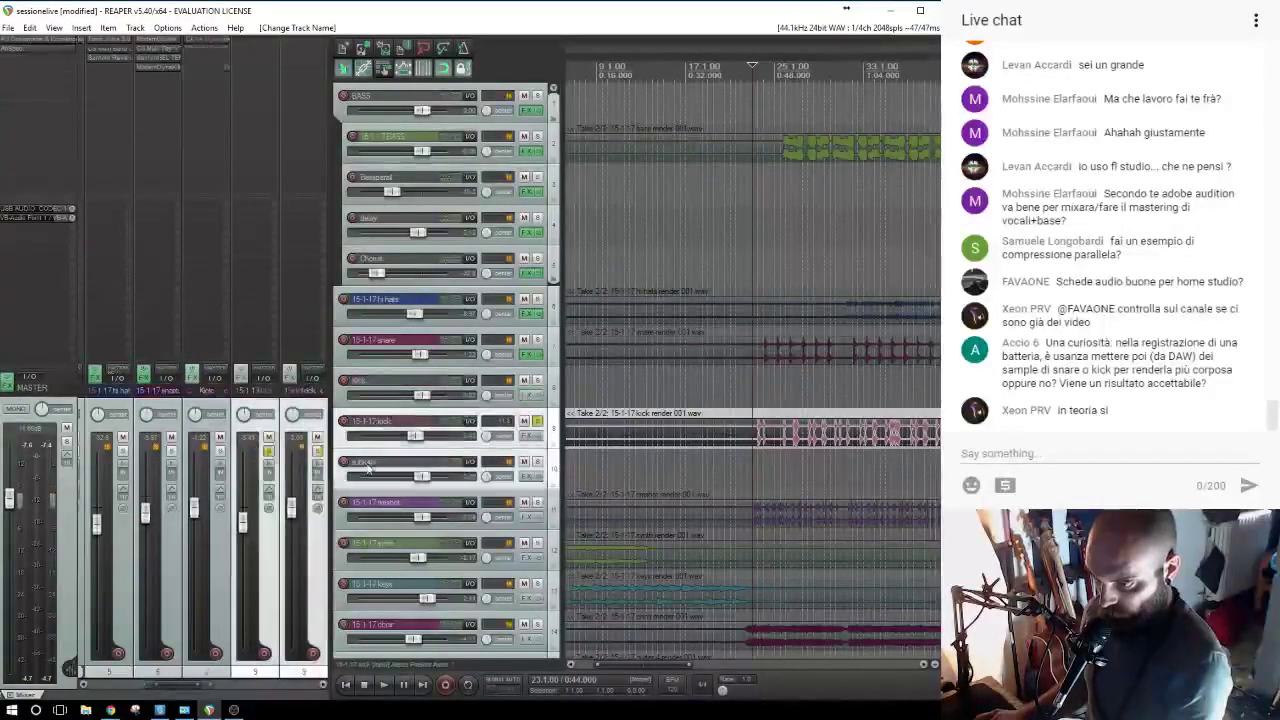
left_click(403, 391)
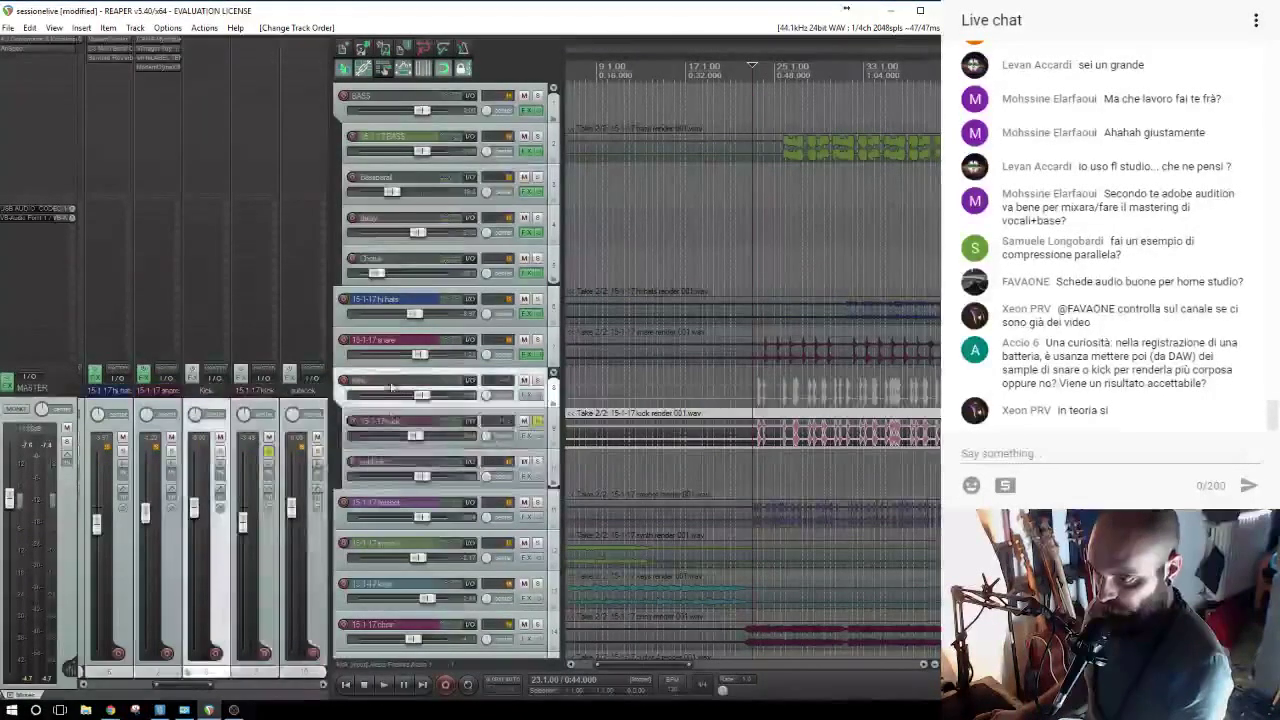
Insert MH Thump from the ARMONICENHANCHER folder on the subkick track.
left_click(386, 465)
left_click(304, 62)
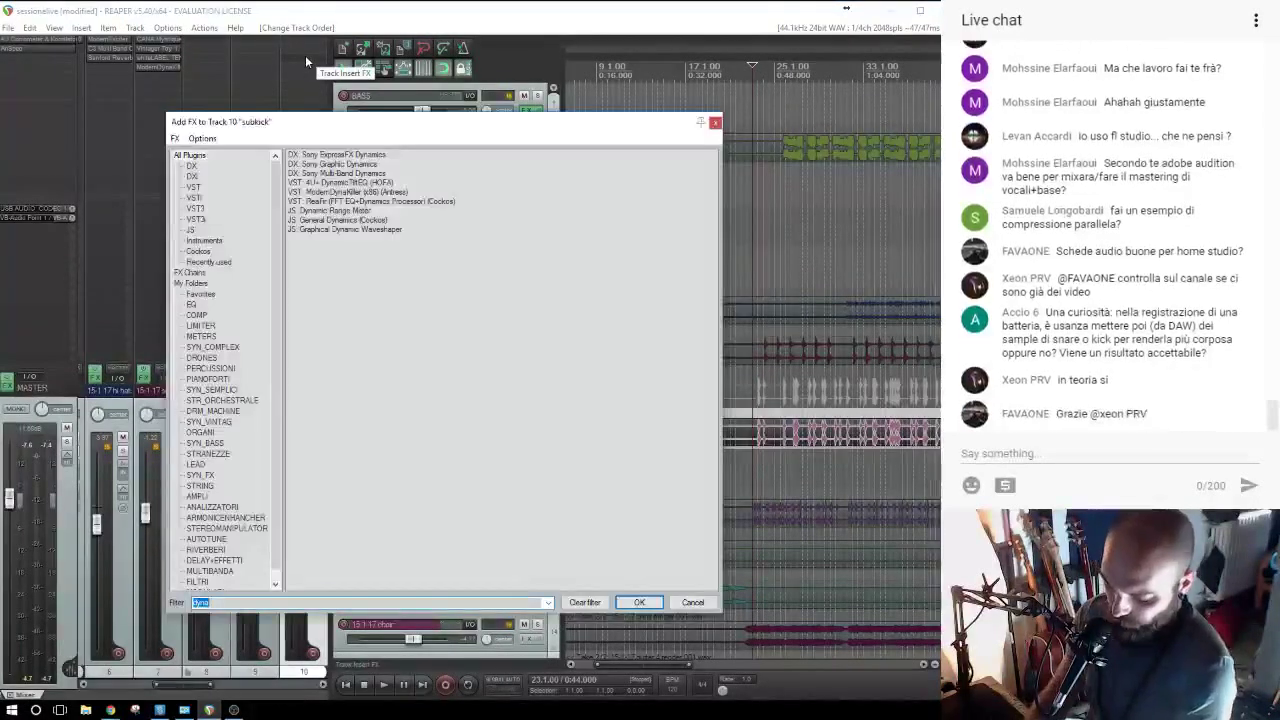
left_click(238, 520)
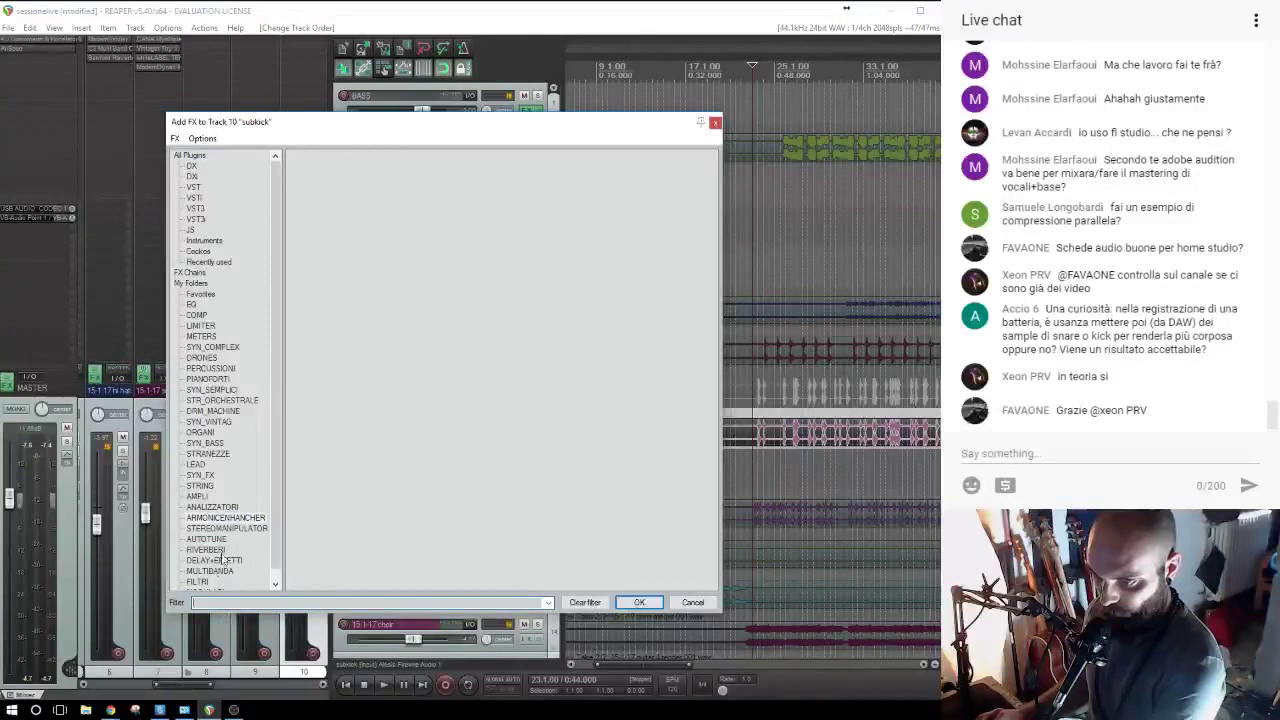
left_click(196, 517)
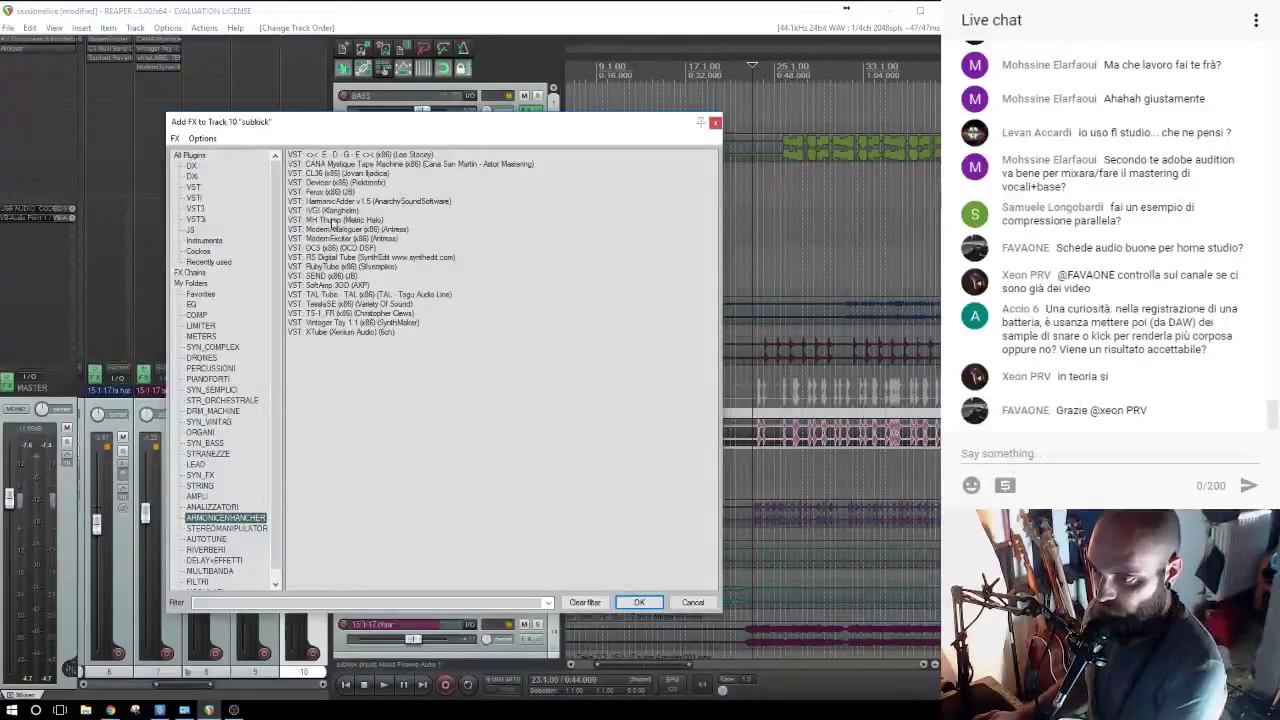
double_click(332, 220)
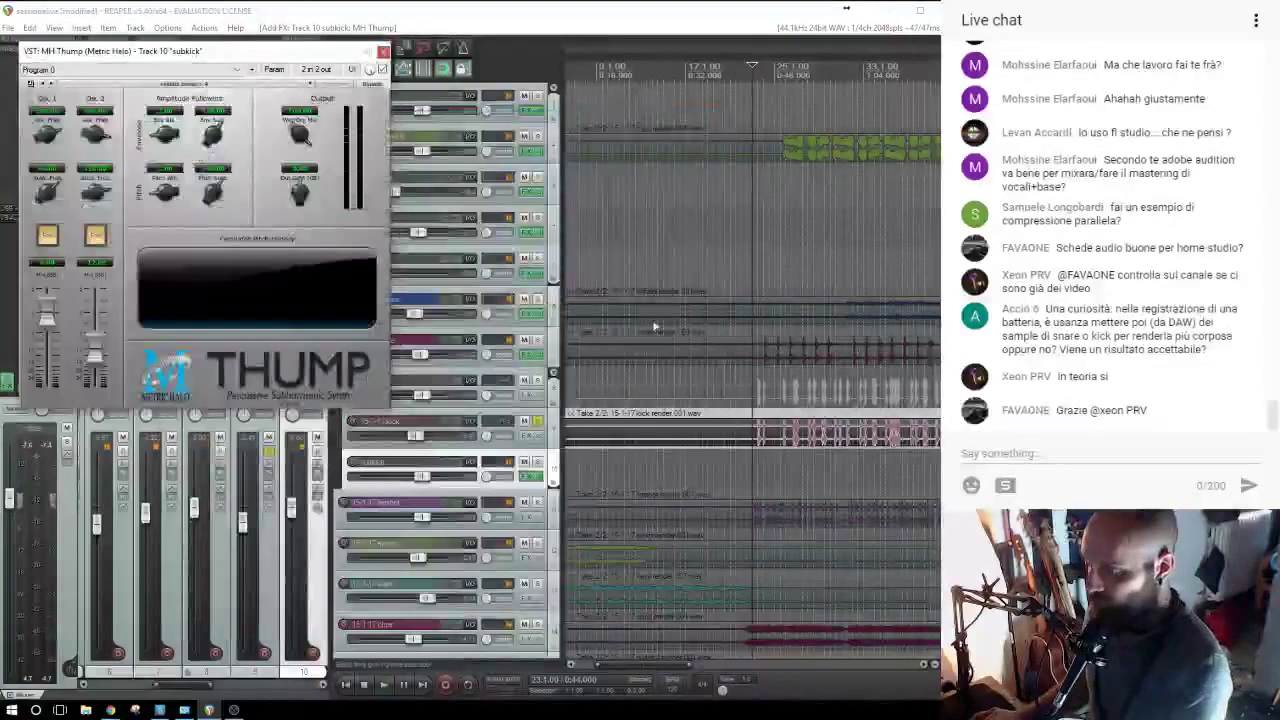
Start playback, move the Thump window clear of the mixer and create a send from the original kick track to subkick.
key("space")
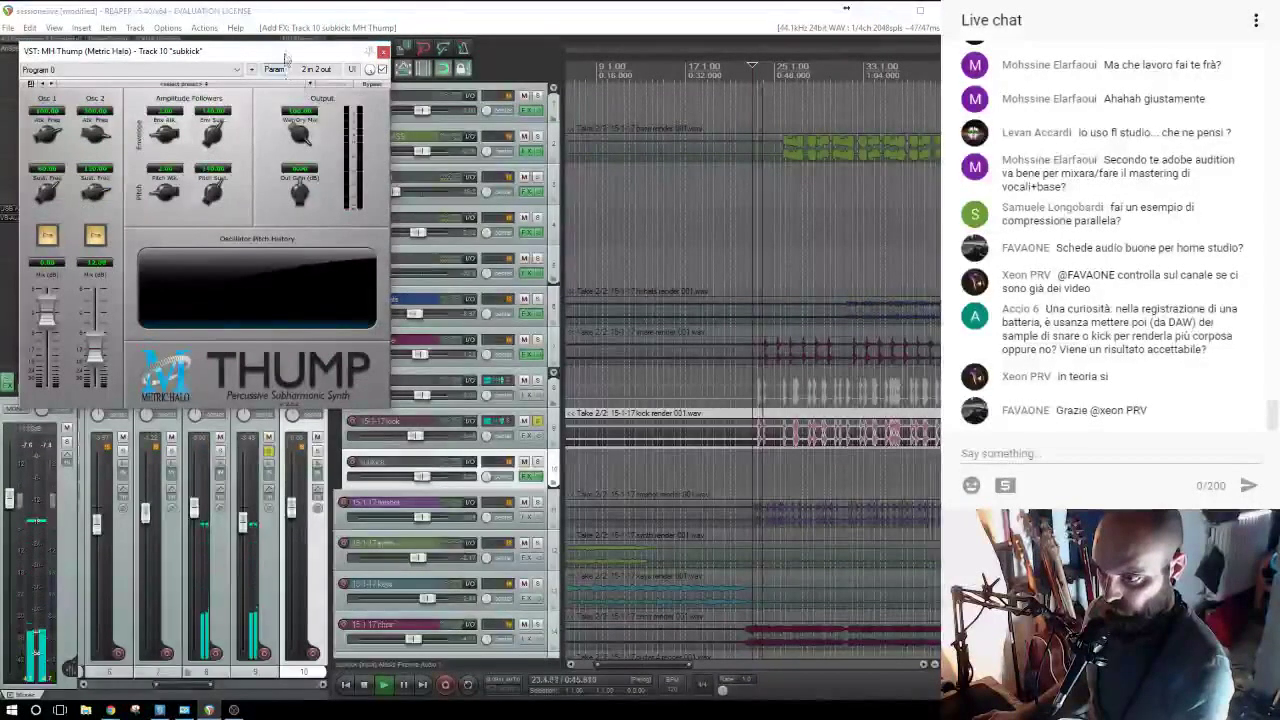
left_click_drag(285, 54, 763, 79)
left_click_drag(257, 260, 302, 235)
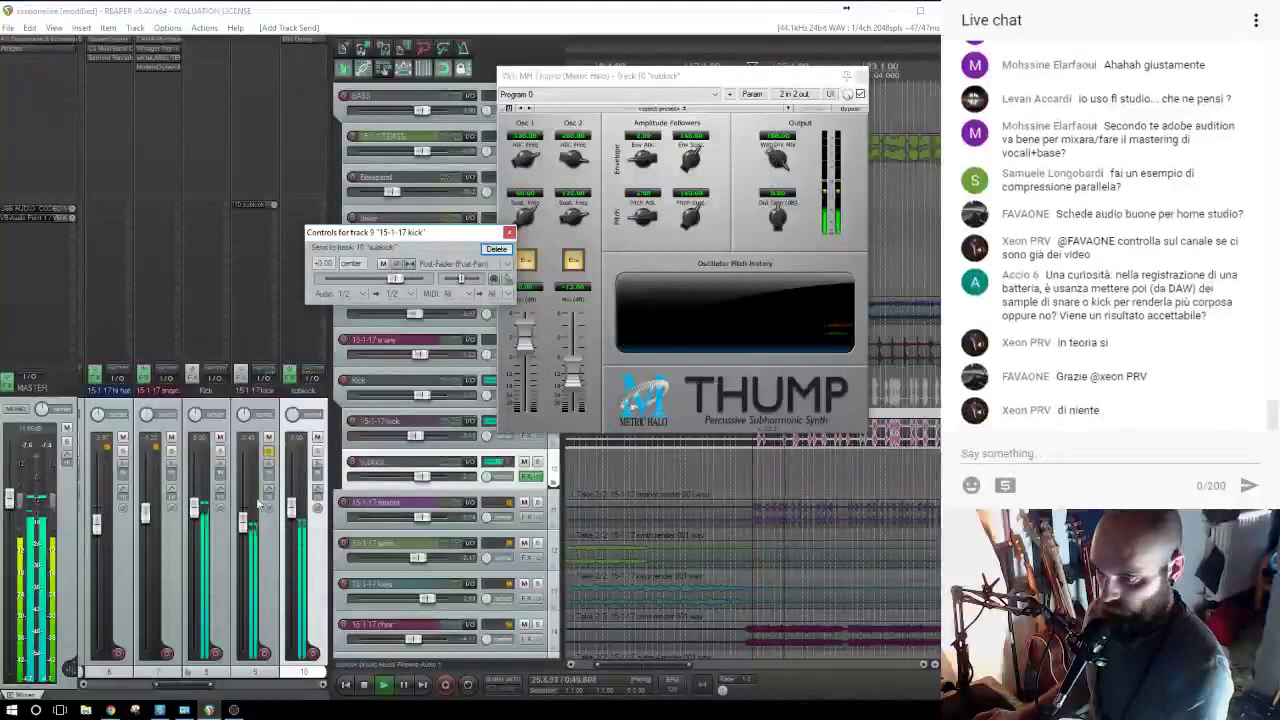
Raise the subkick's fader slightly, retune Thump's Osc 1 frequencies and close the plug-in window.
left_click_drag(297, 513, 298, 504)
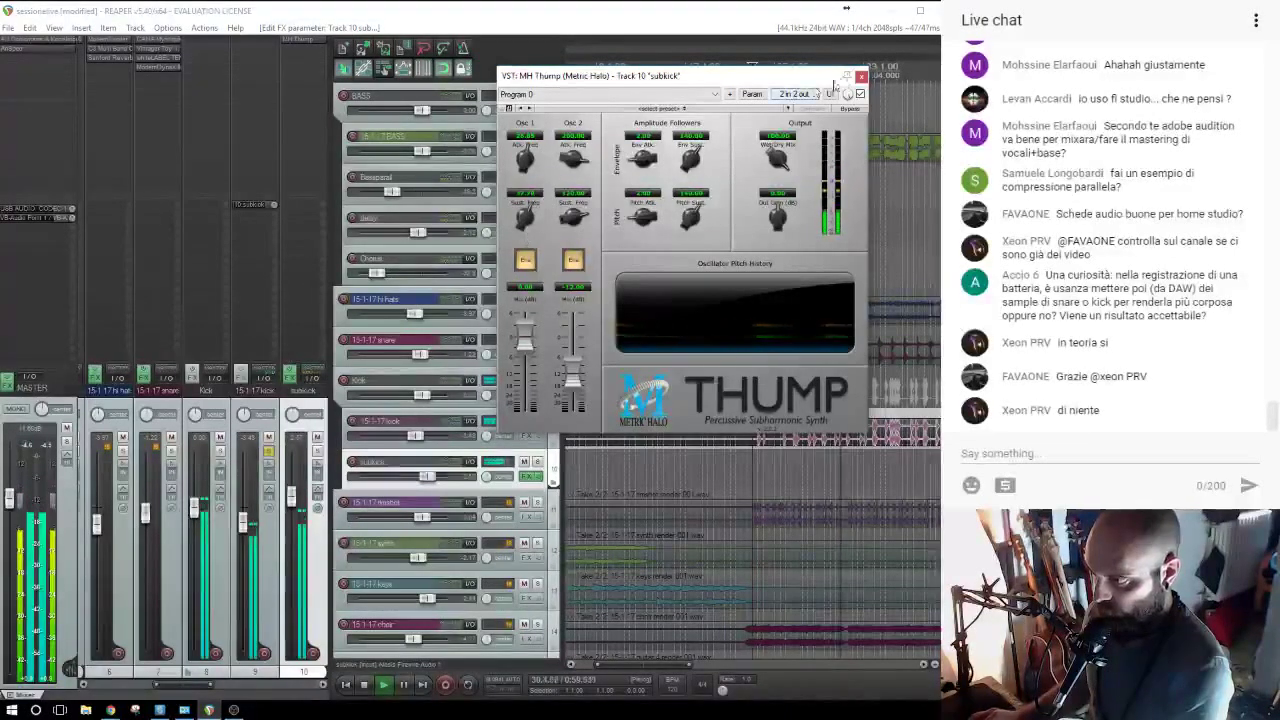
left_click(861, 76)
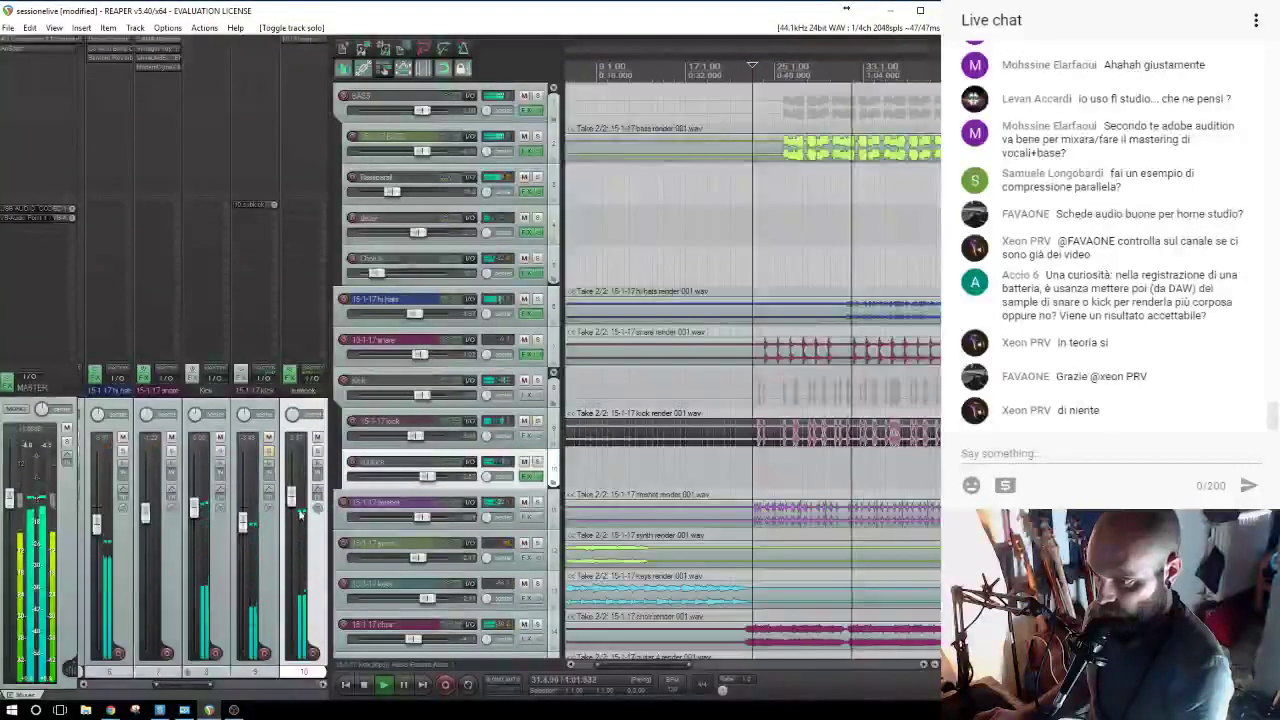
Lower the subkick's fader slightly, audition the Kick folder in solo, stop playback and unsolo it.
left_click_drag(291, 502, 292, 512)
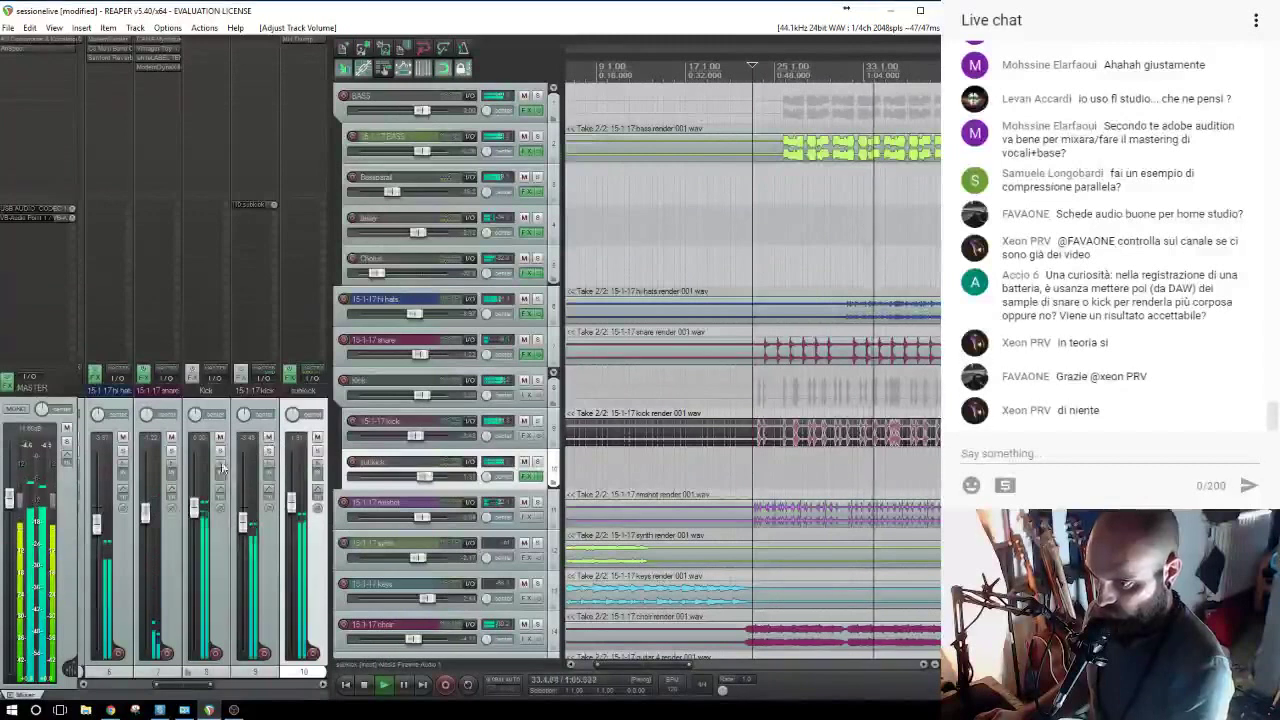
left_click(220, 452)
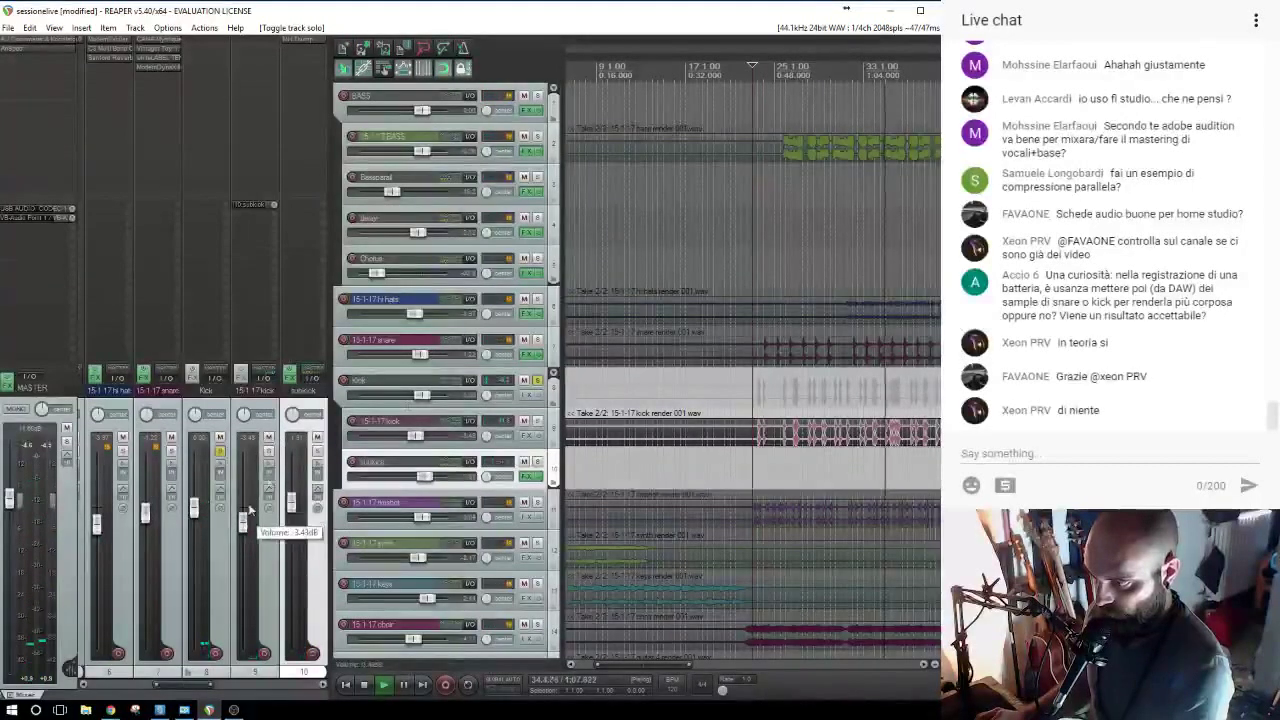
scroll(540, 392, "down", 4)
key("space")
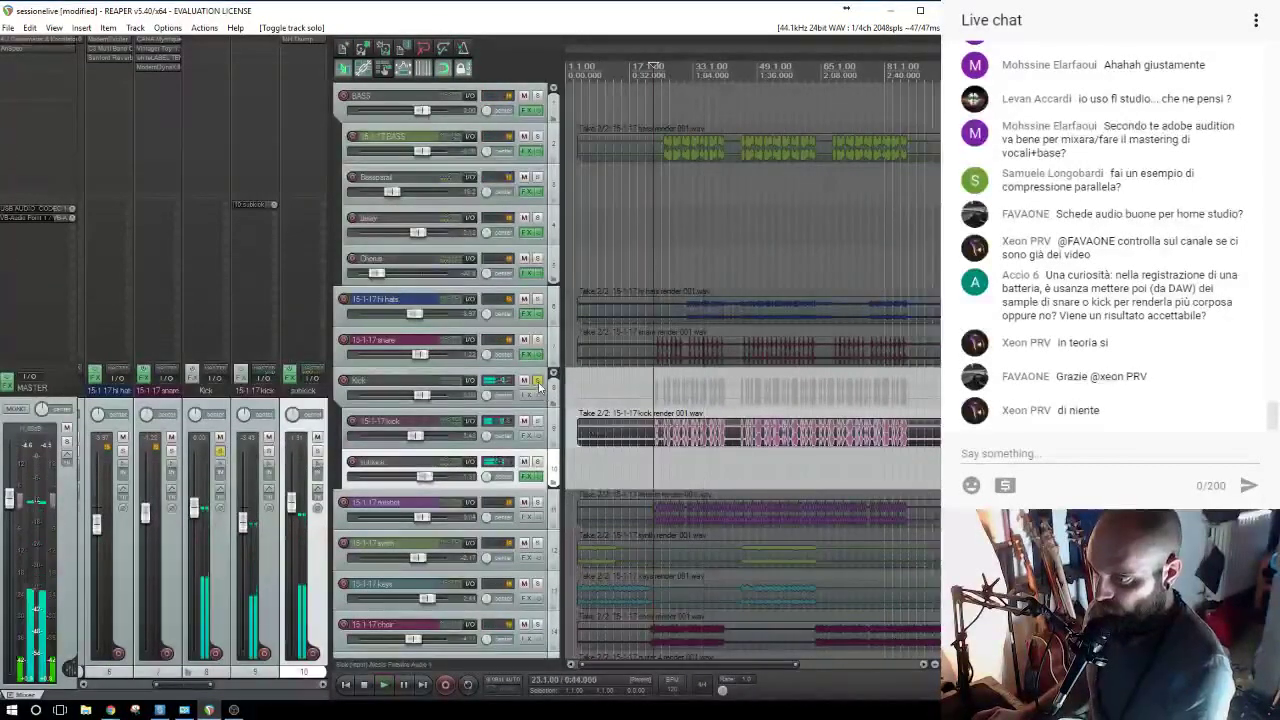
left_click(537, 382)
Add a track named "Punta" below subkick and insert Ferox from the ARMONICENHANCHER folder on it.
key("ctrl+t")
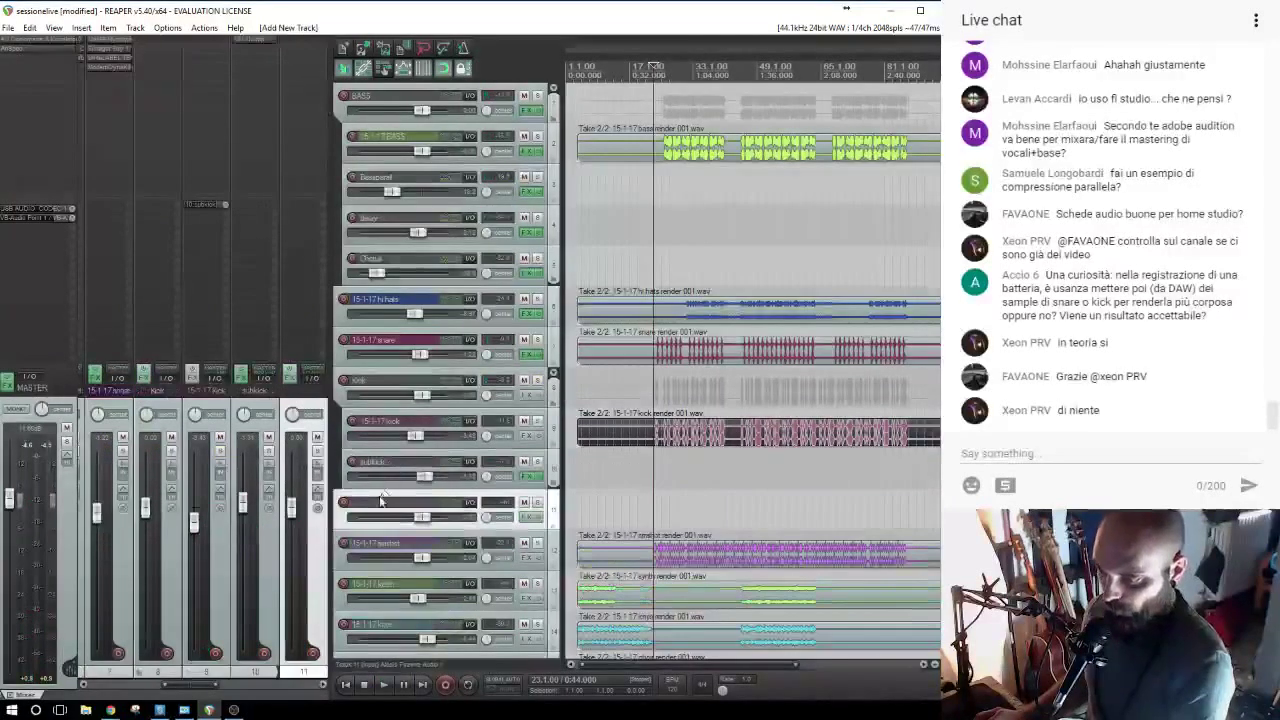
left_click_drag(385, 492, 386, 494)
double_click(390, 501)
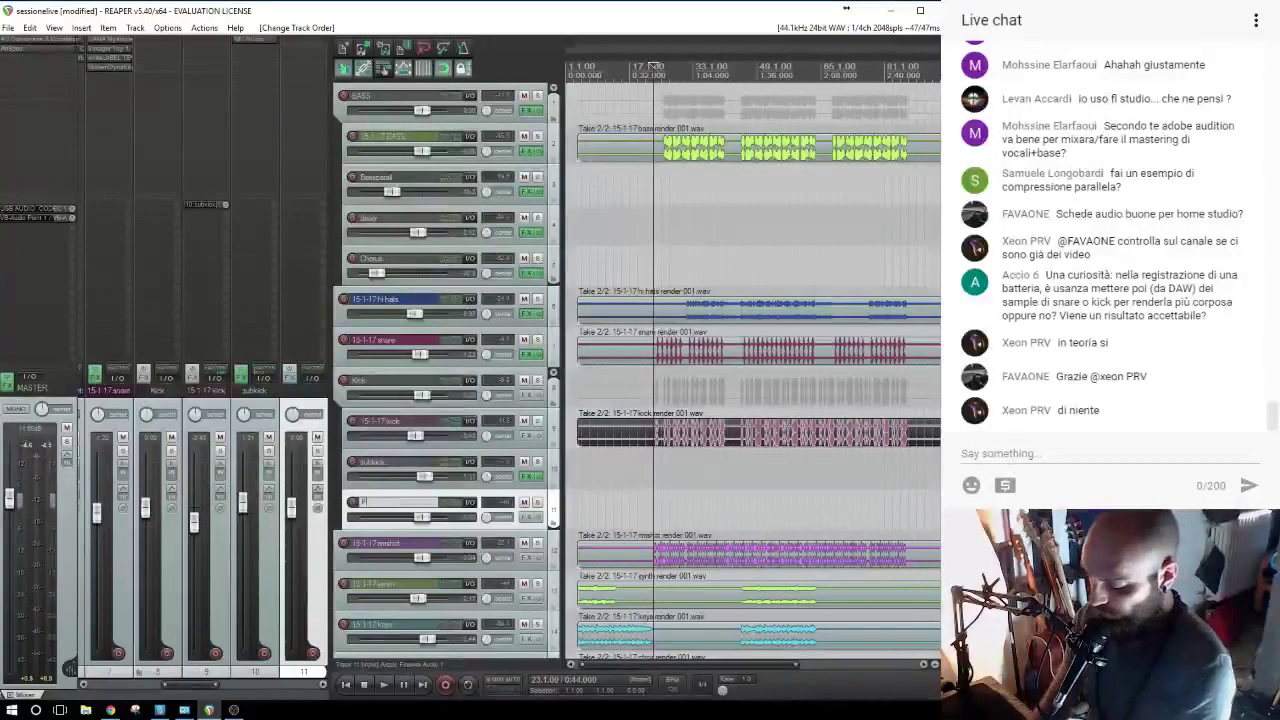
left_click(313, 52)
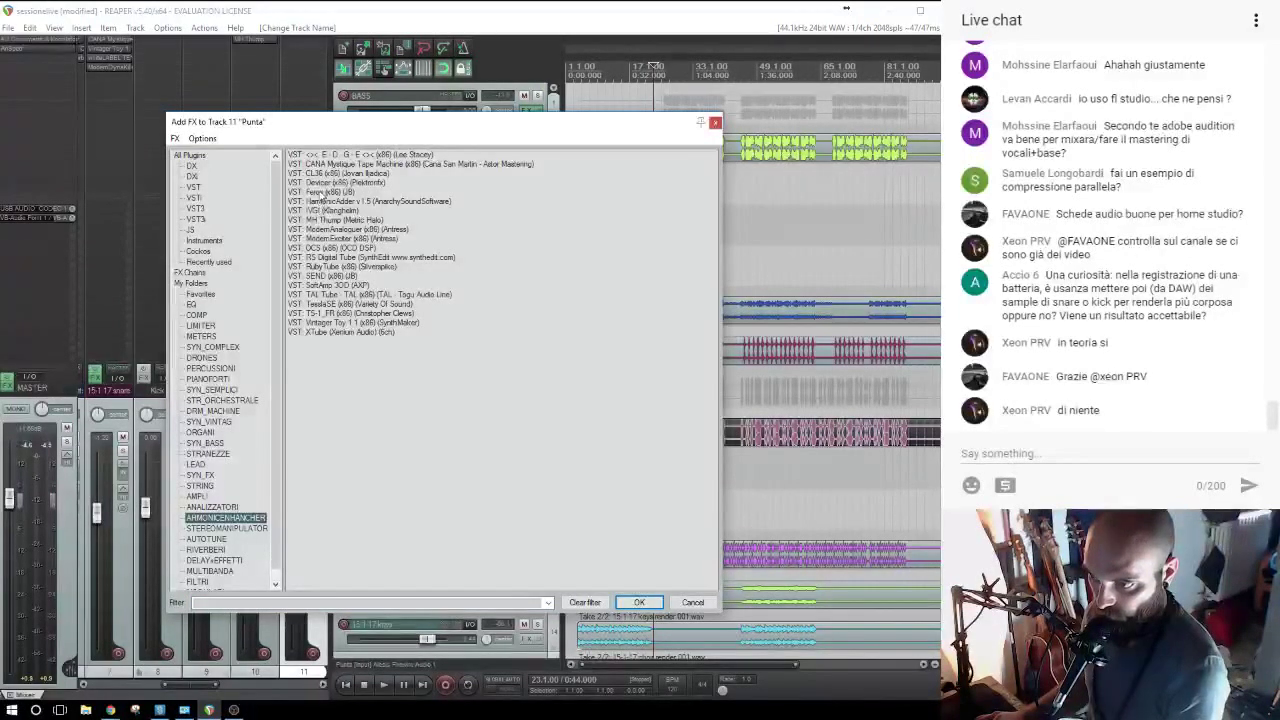
double_click(316, 191)
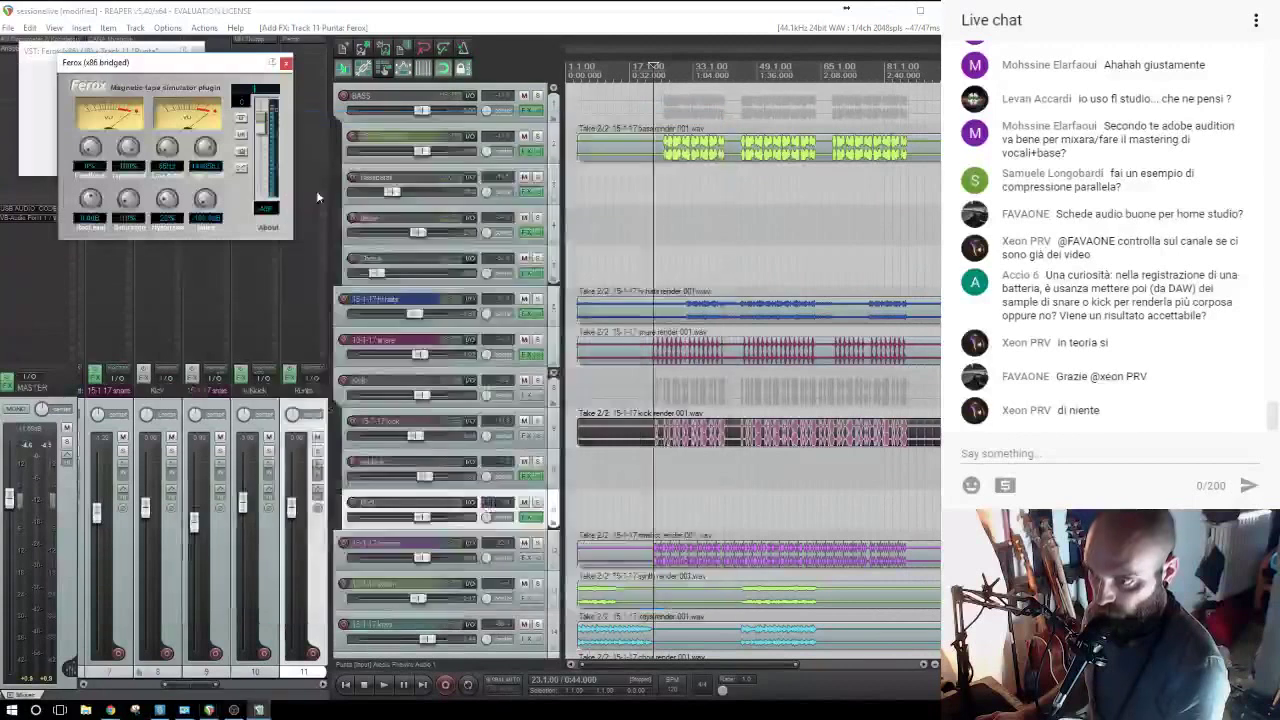
left_click_drag(237, 64, 318, 127)
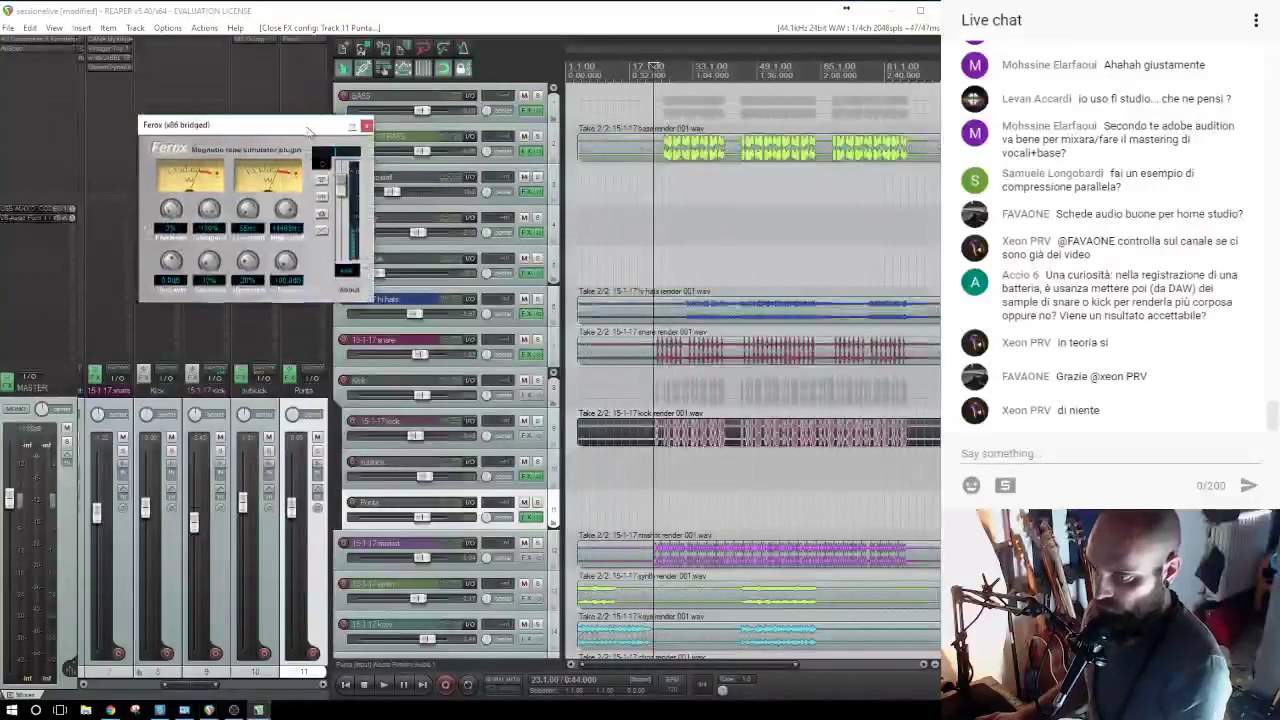
Solo the Kick folder, start playback and send the original kick track to Punta, deleting the mistaken send from the folder.
left_click(538, 380)
left_click(213, 365)
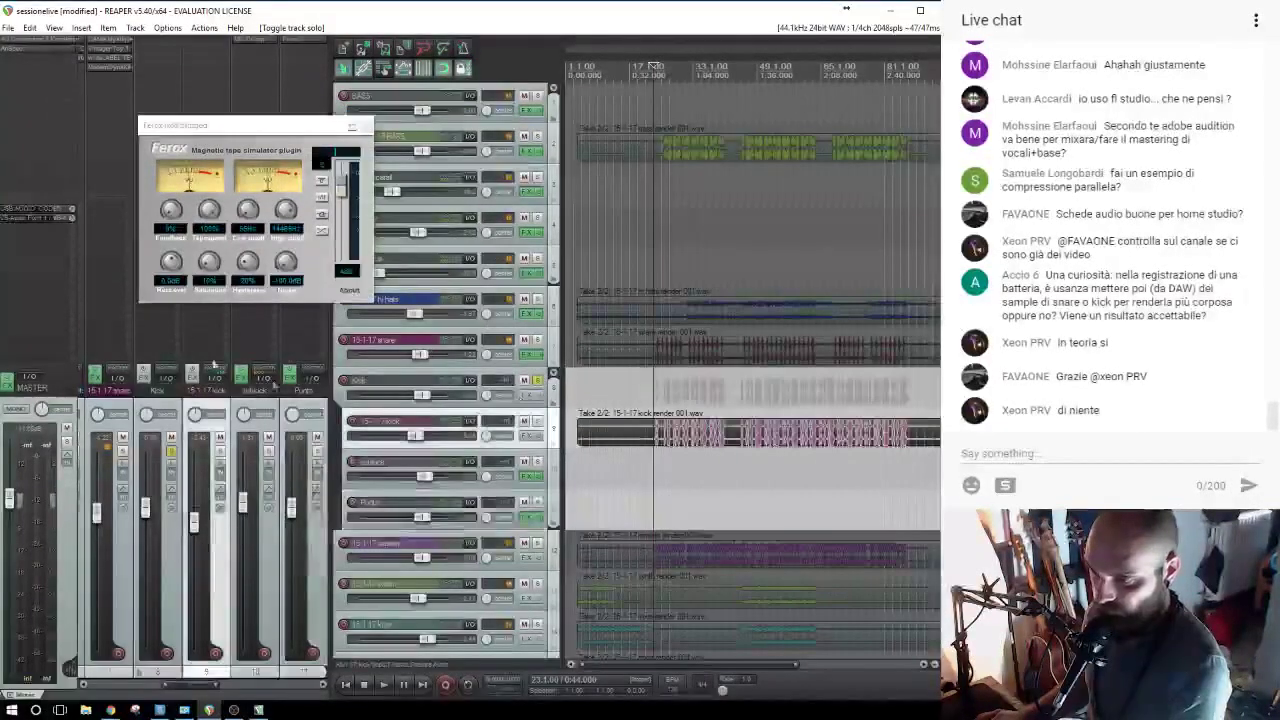
left_click_drag(187, 120, 492, 111)
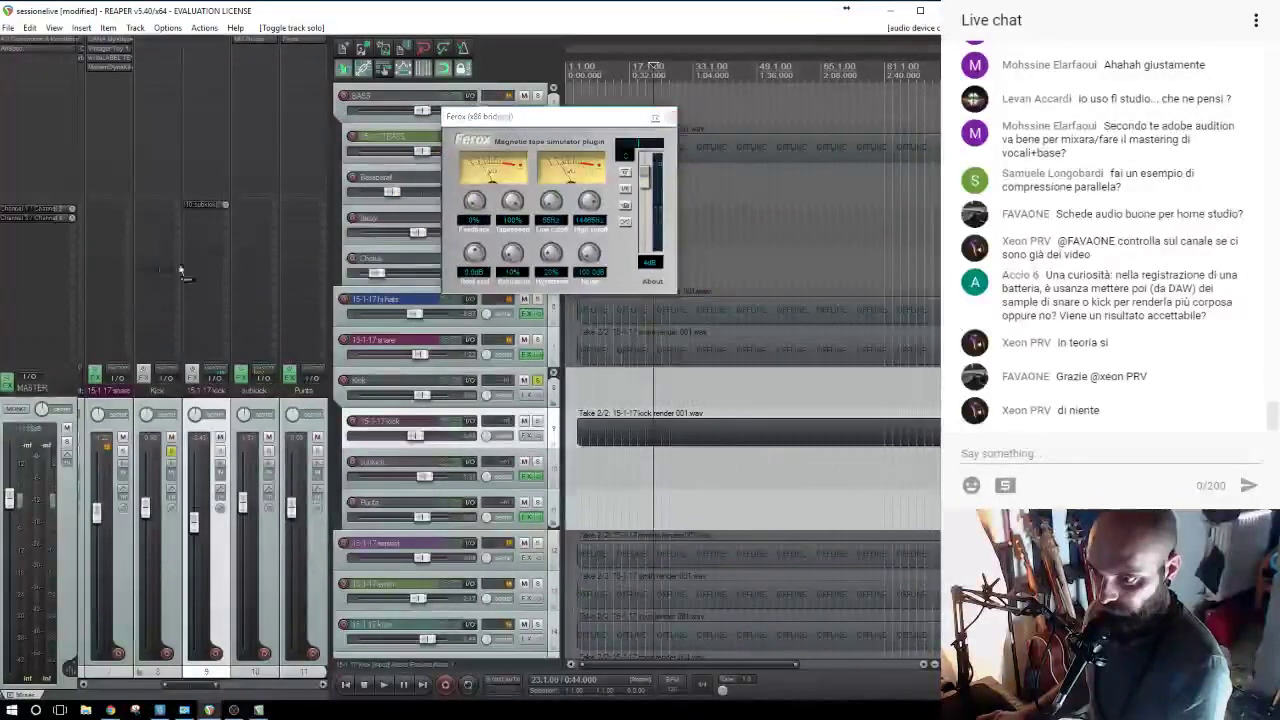
left_click(675, 485)
key("space")
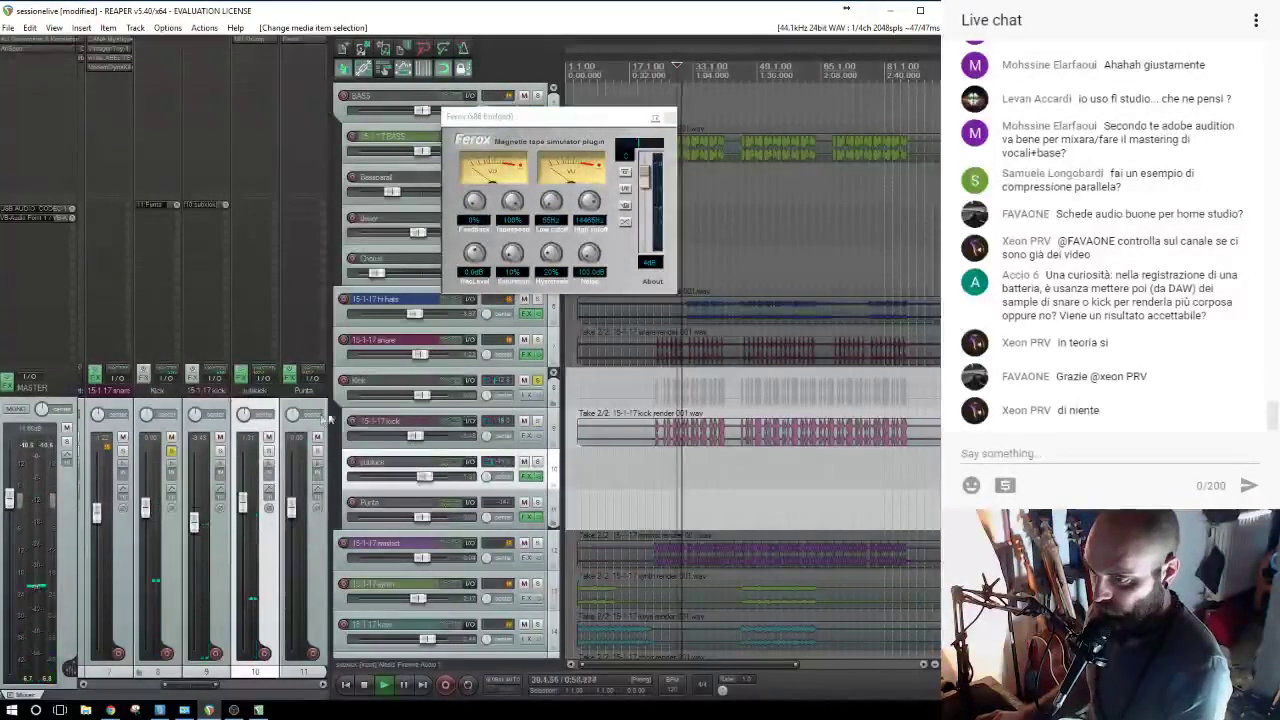
left_click(156, 205, "alt")
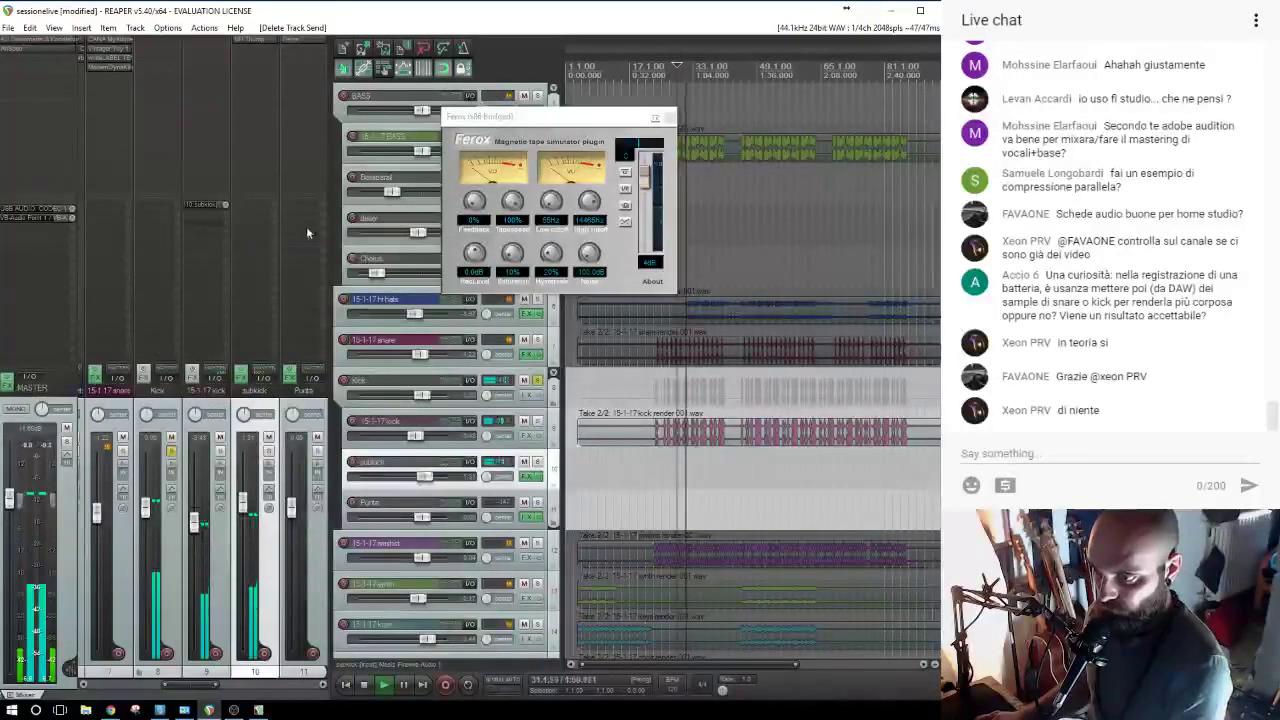
left_click_drag(308, 229, 308, 229)
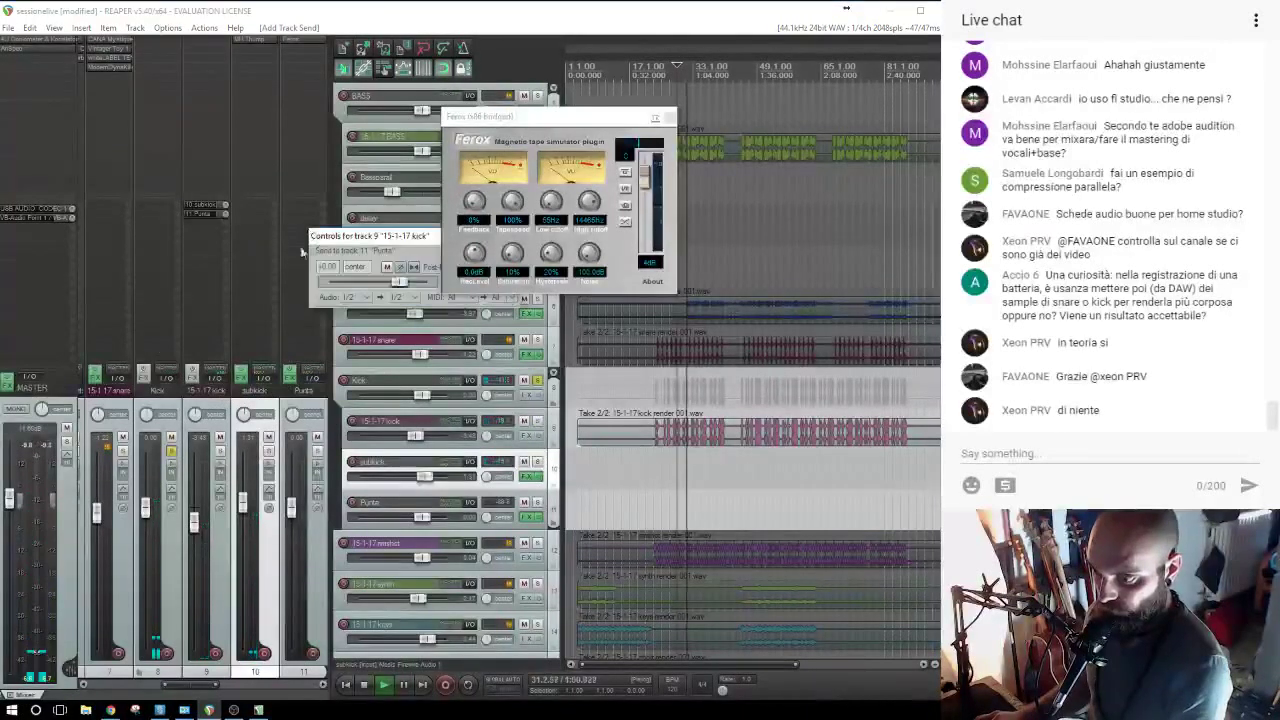
Solo Punta instead of the Kick folder and set Ferox to a 472 Hz low cutoff, 20.0 dB rec level and about 73% saturation.
left_click(171, 453)
left_click(318, 452)
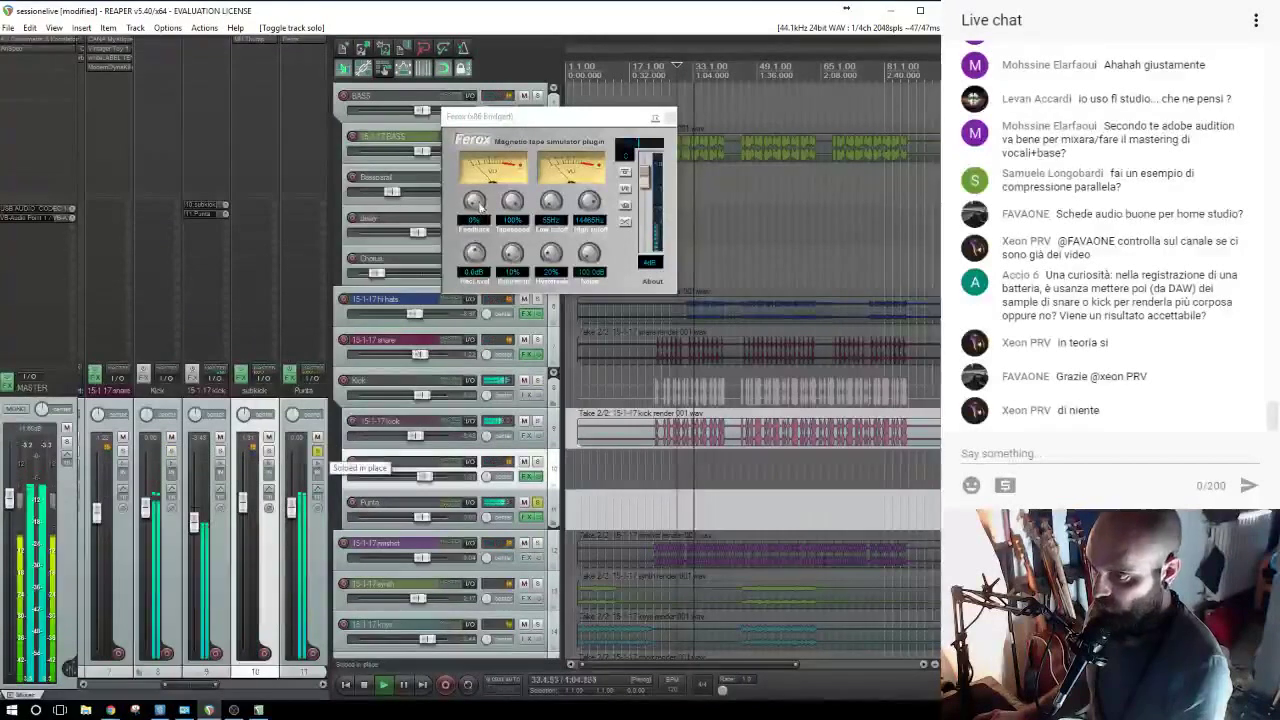
left_click_drag(551, 202, 548, 157)
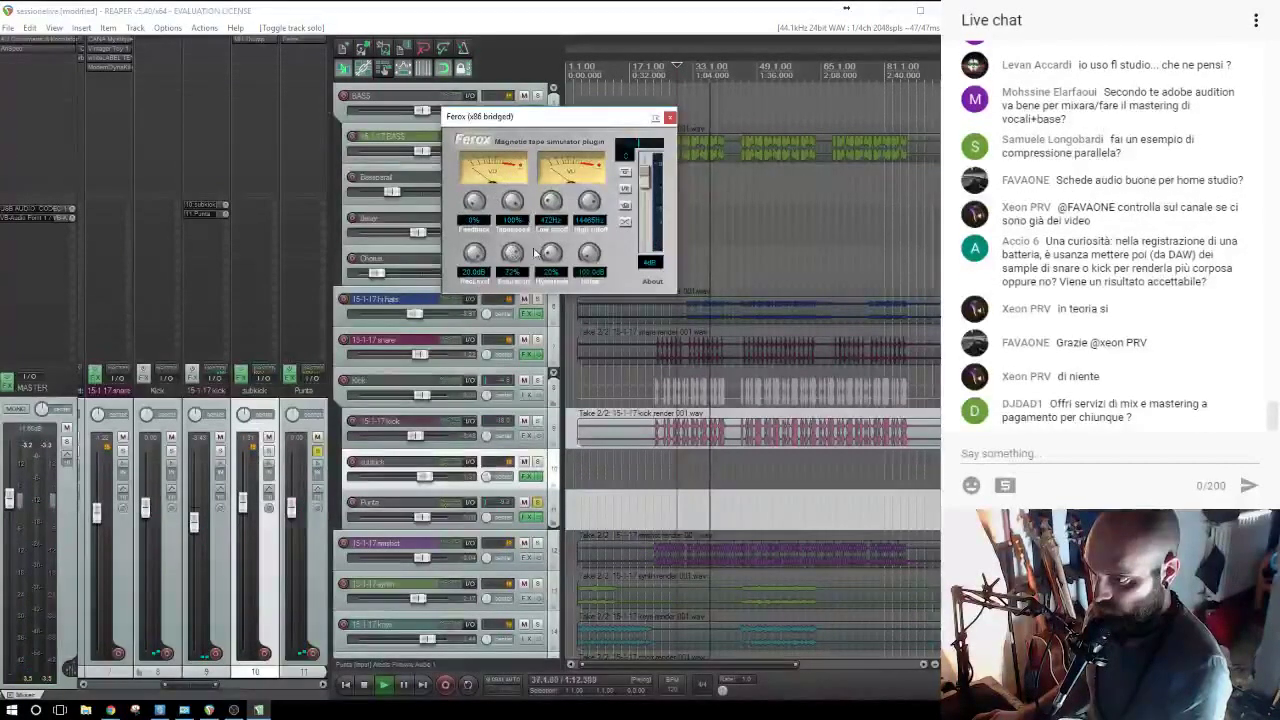
Lower Punta's fader to about -18 dB, adjust Ferox's hysteresis, and unsolo the track to play it within the full mix.
left_click_drag(293, 511, 293, 545)
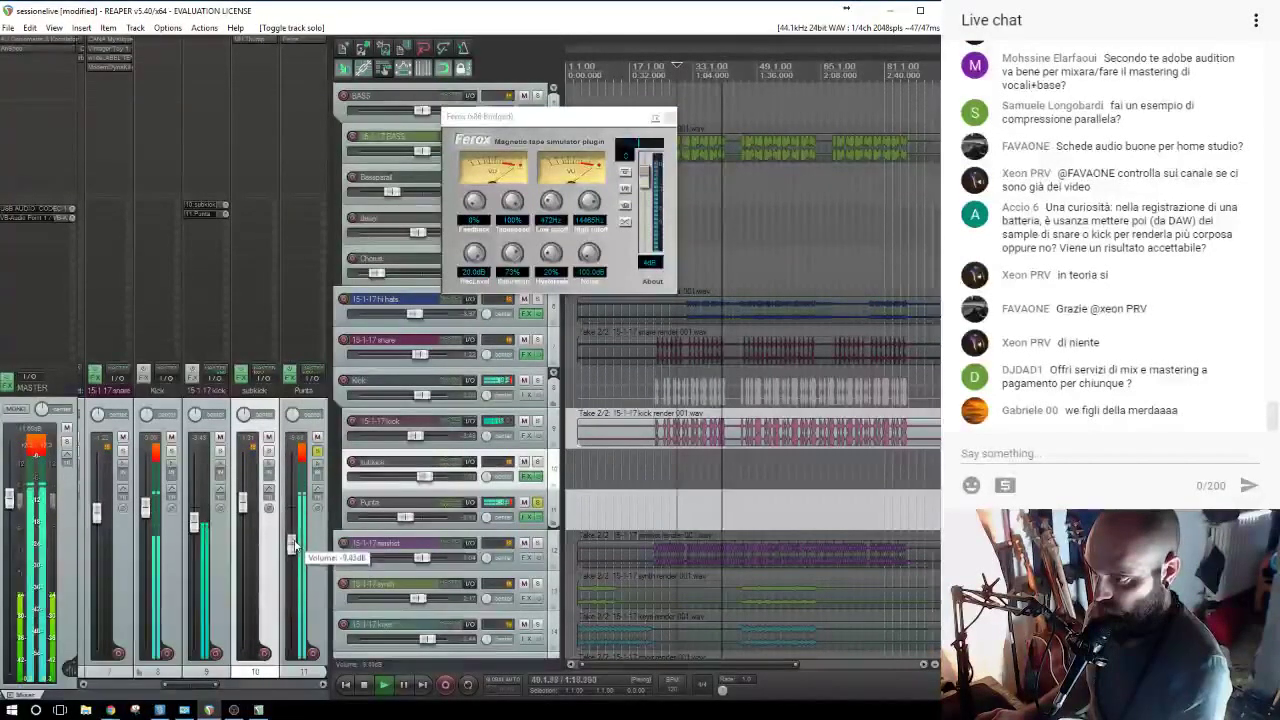
left_click(545, 270)
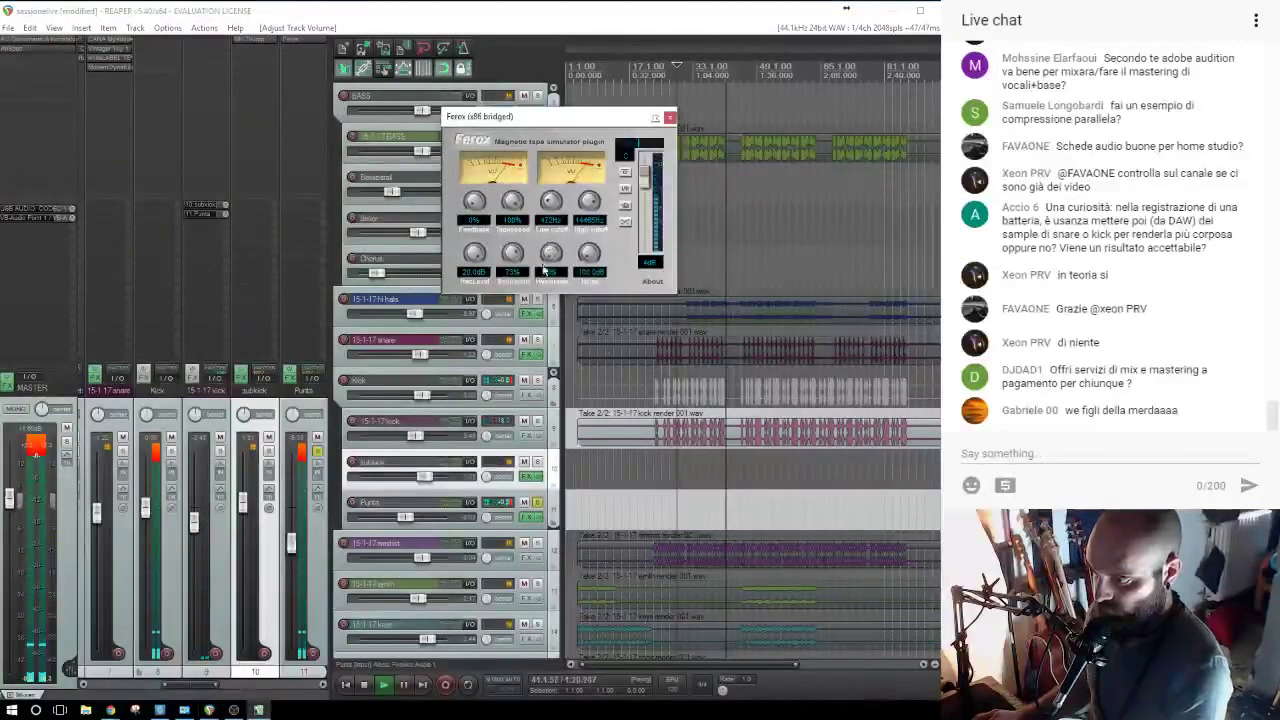
left_click(671, 501)
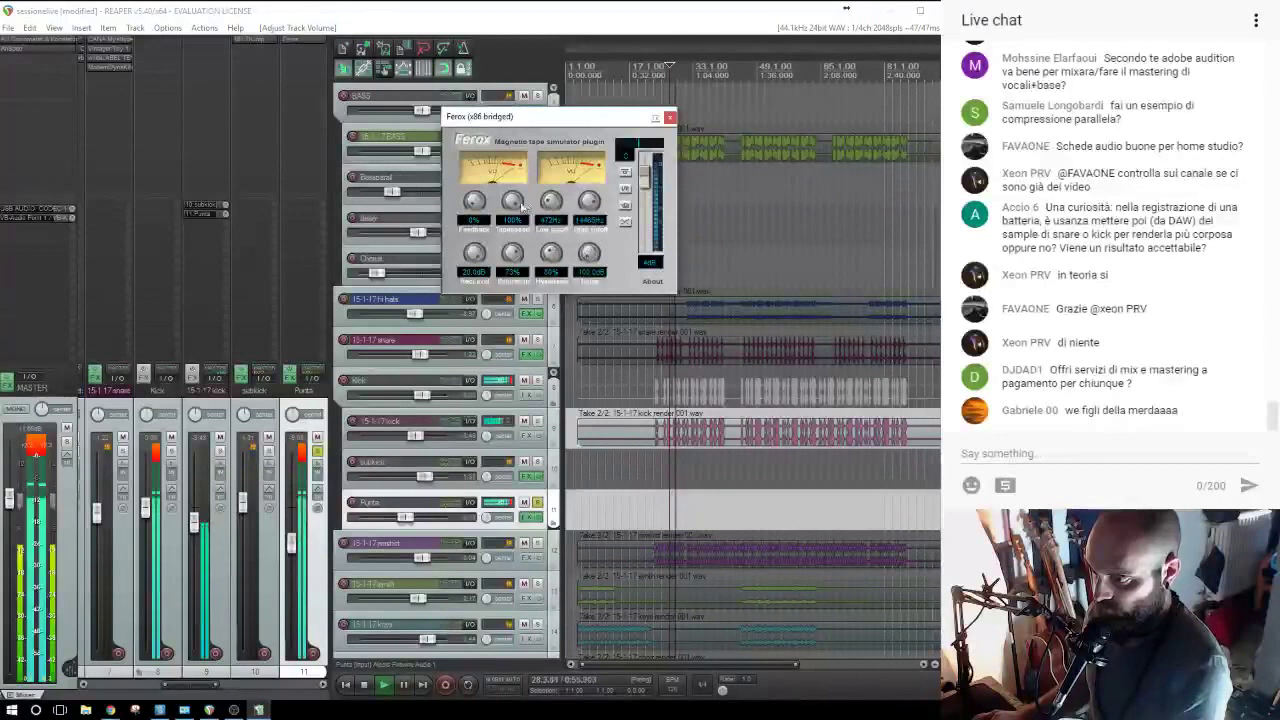
left_click_drag(292, 543, 293, 575)
left_click(709, 489)
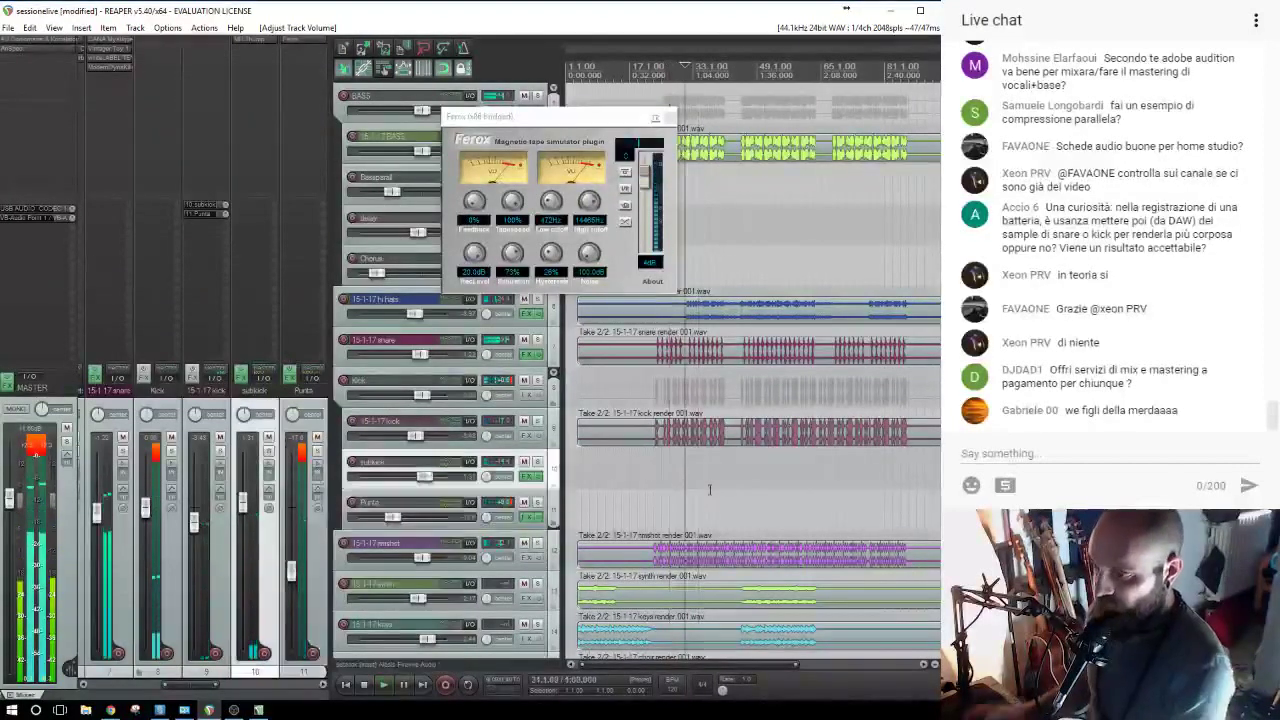
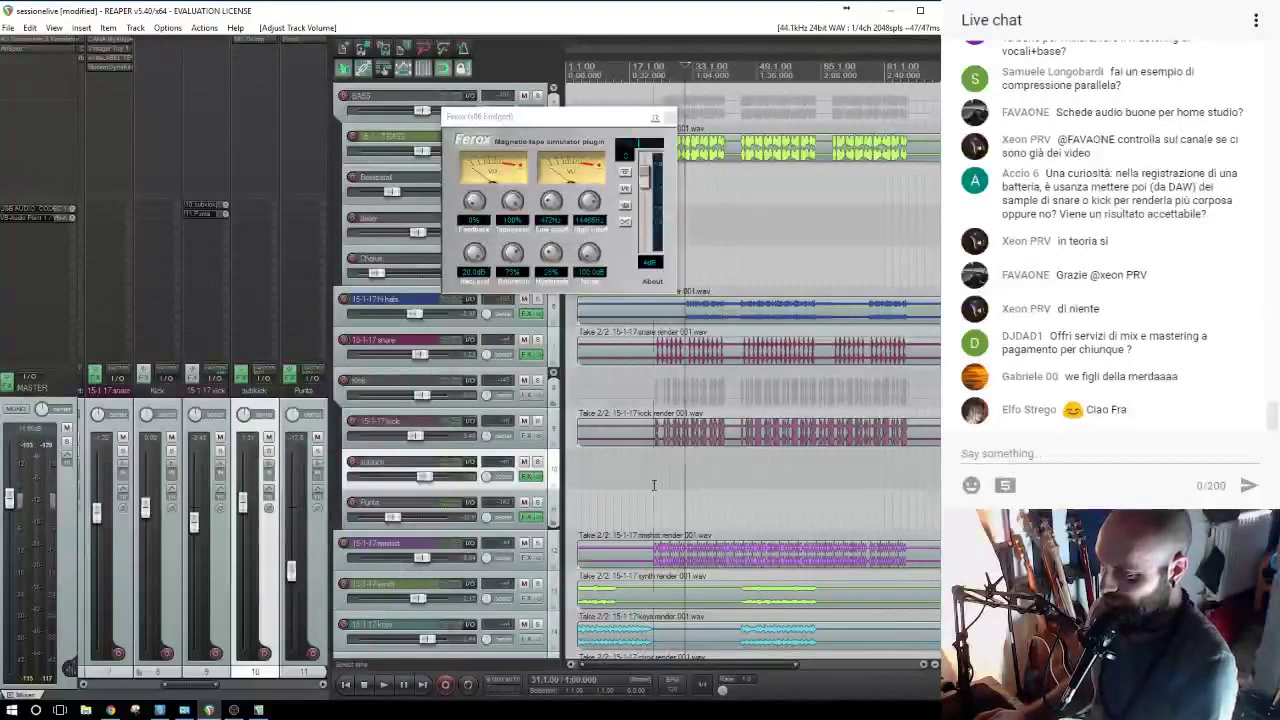
key("space")
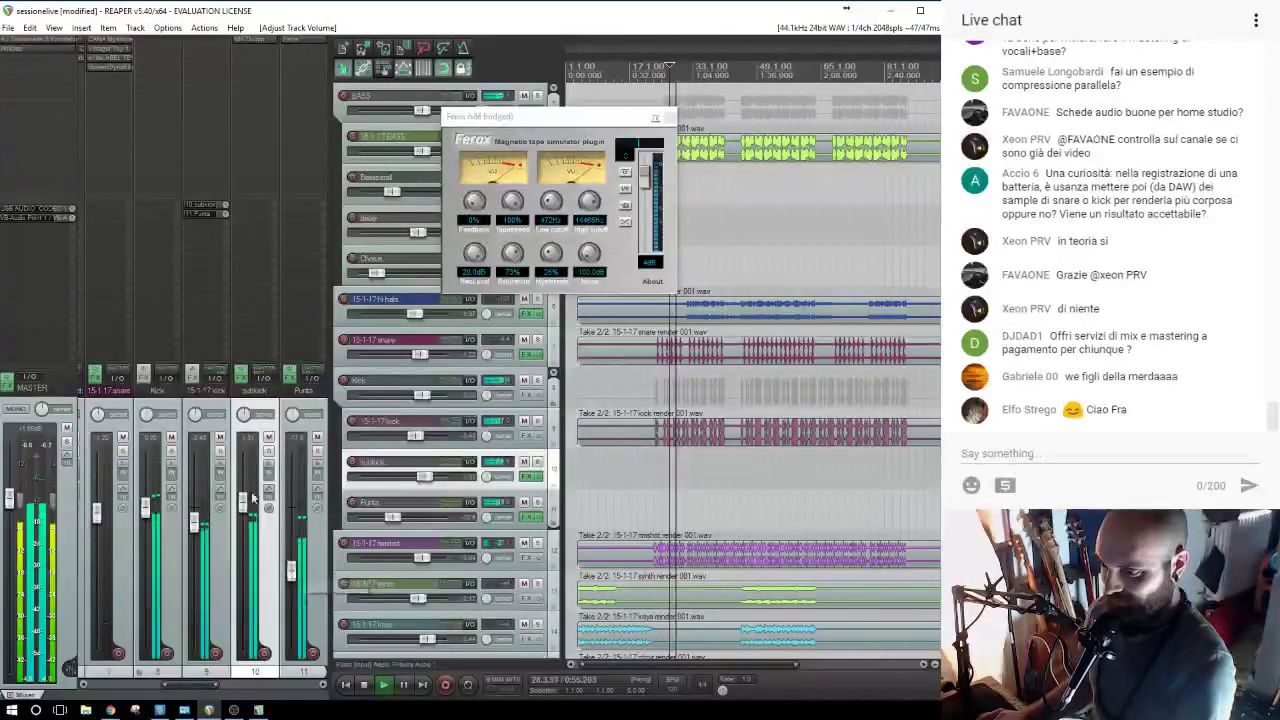
Insert the NightShine compressor on the Kick folder track and move its window clear of the Ferox window.
double_click(160, 38)
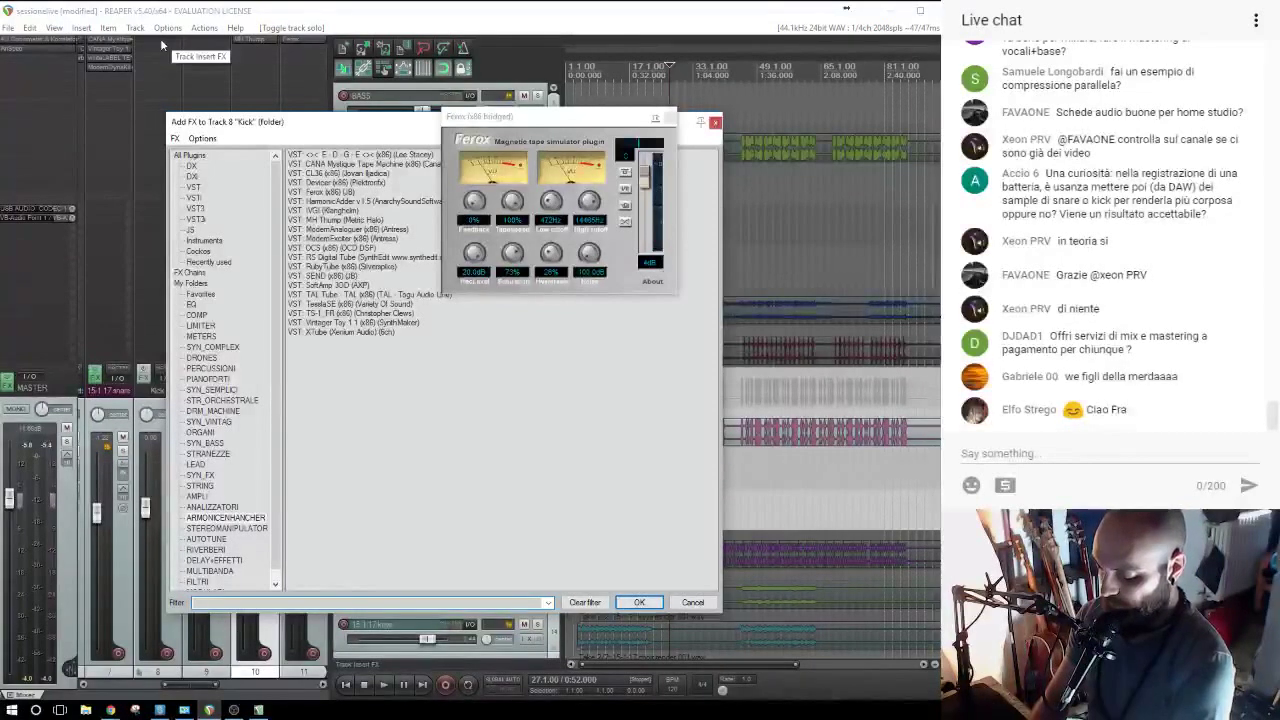
type("nigh")
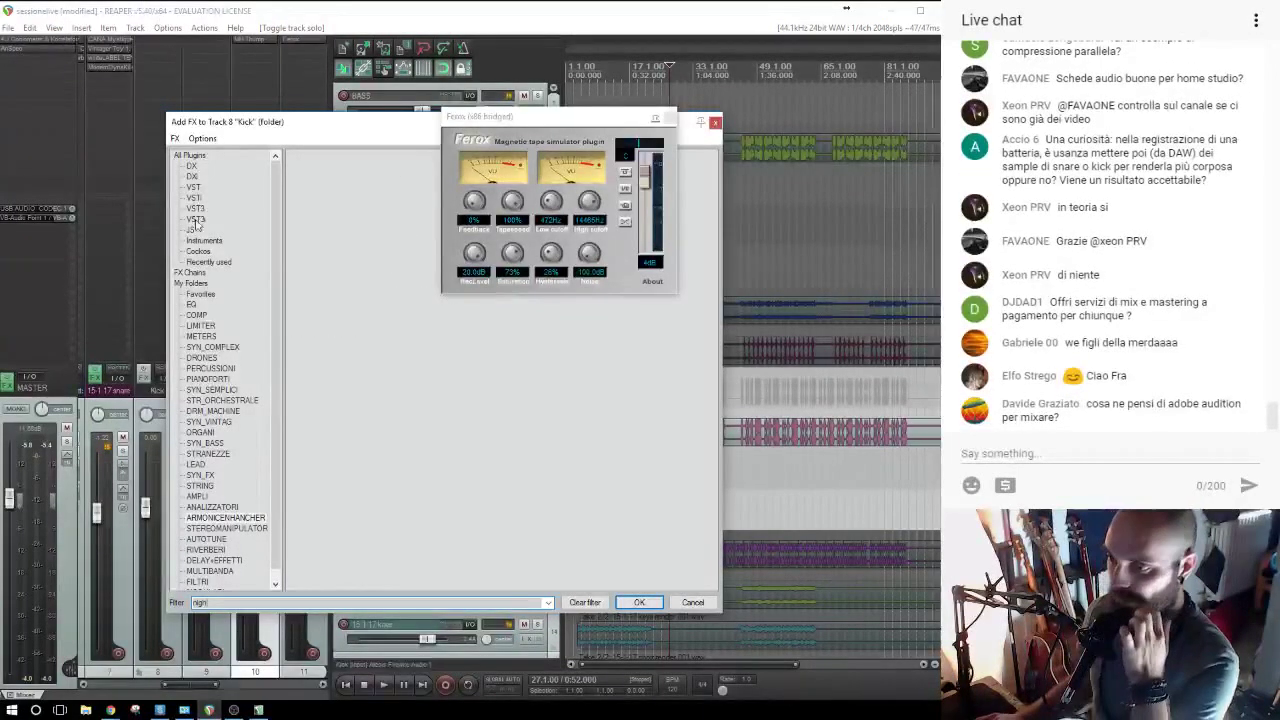
double_click(345, 154)
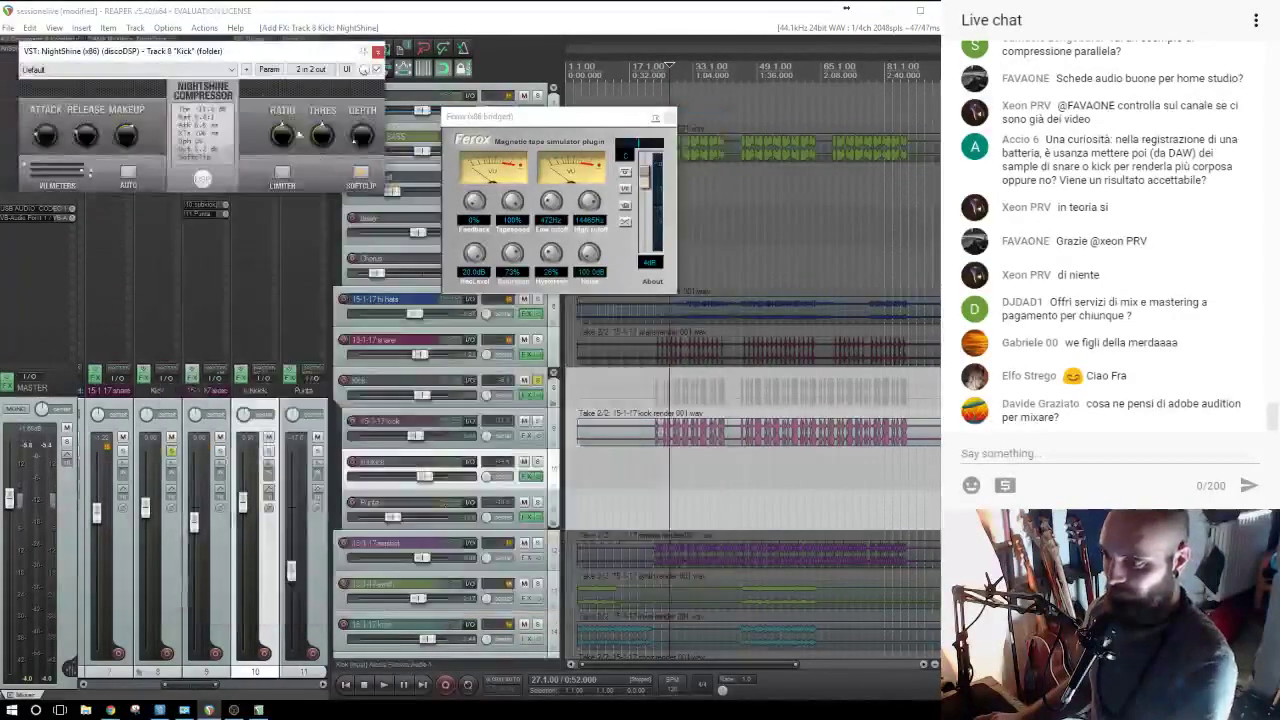
left_click_drag(257, 56, 425, 431)
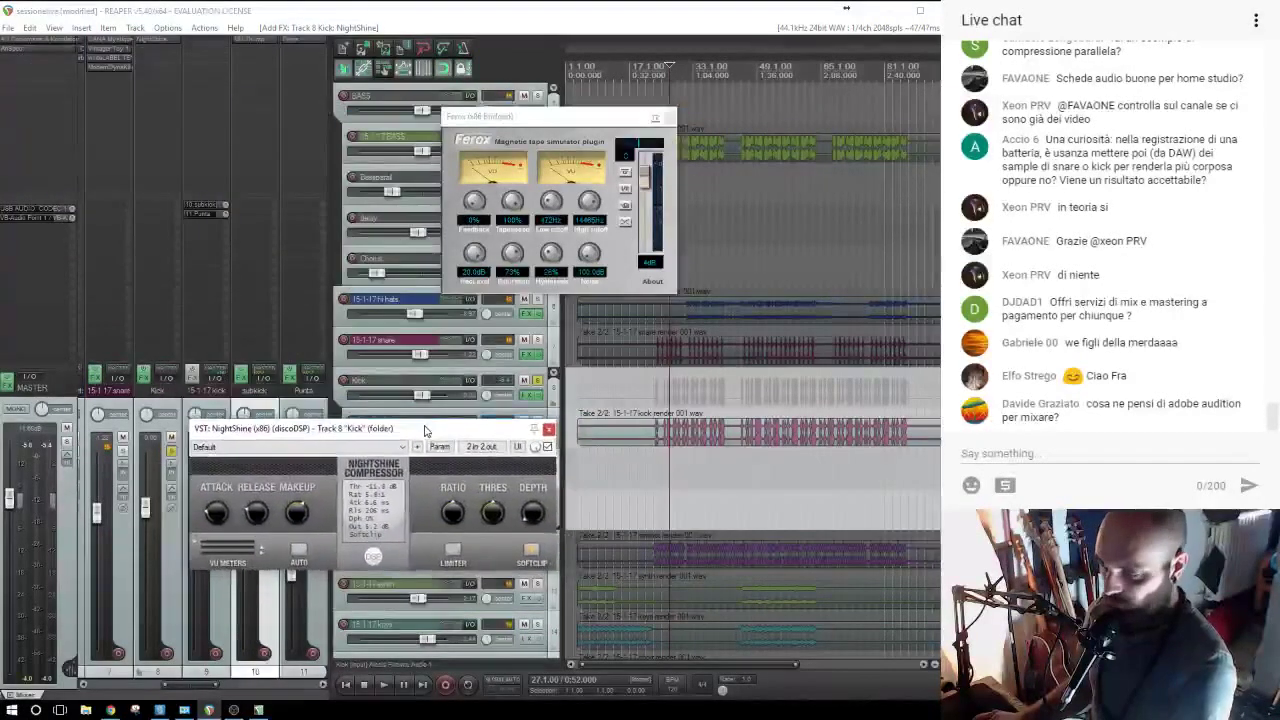
During playback, set NightShine's threshold to -18.1 dB, ratio to 4.0:1 and output to 2.0 dB, and close its window.
key("space")
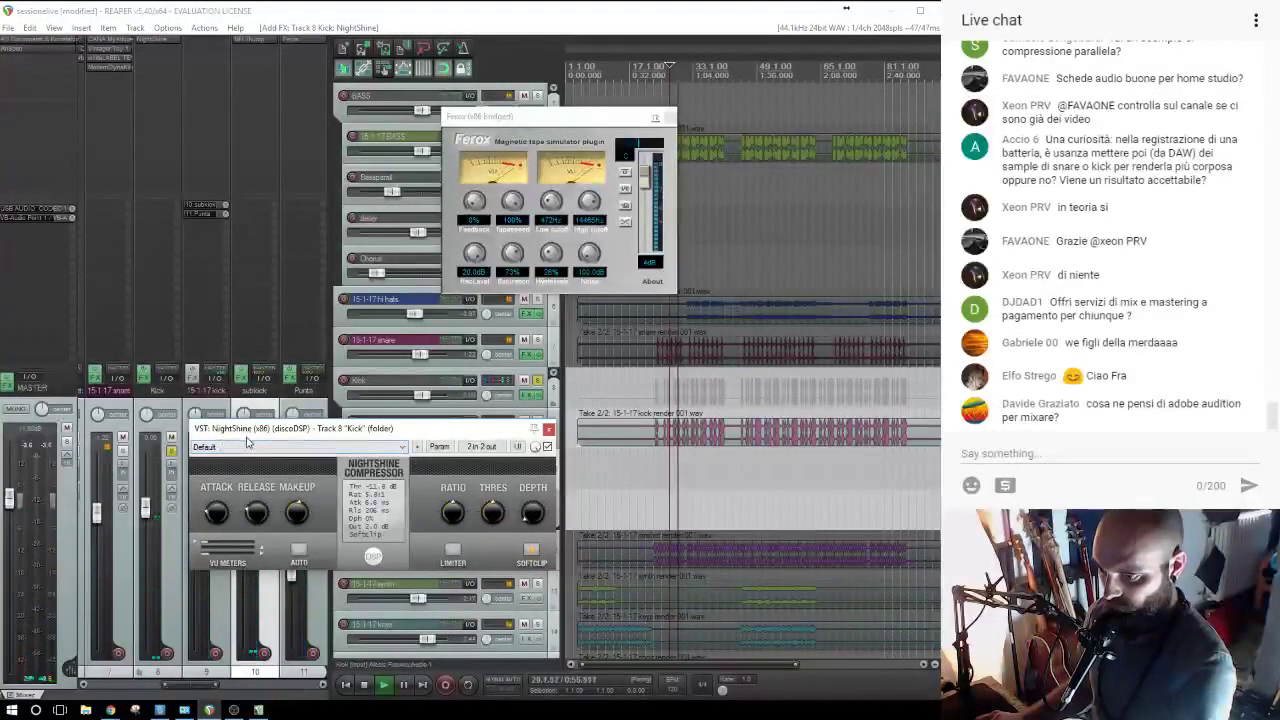
left_click_drag(451, 523, 484, 518)
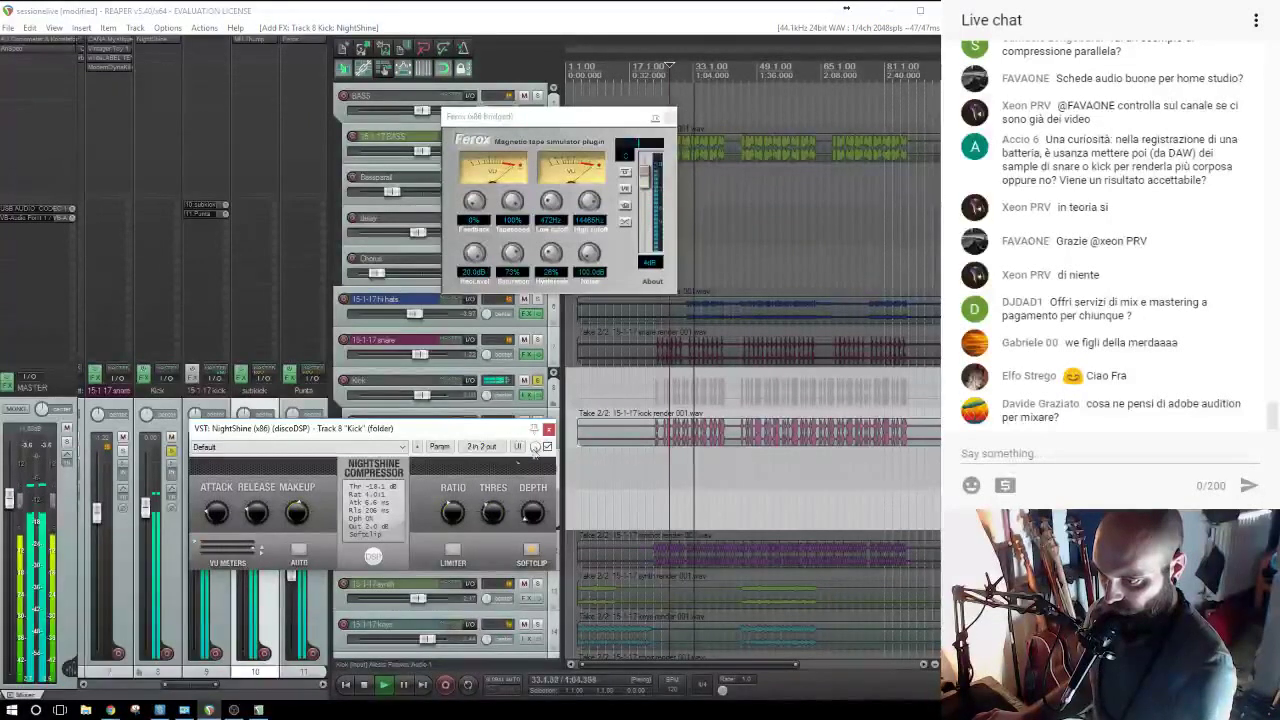
left_click(547, 431)
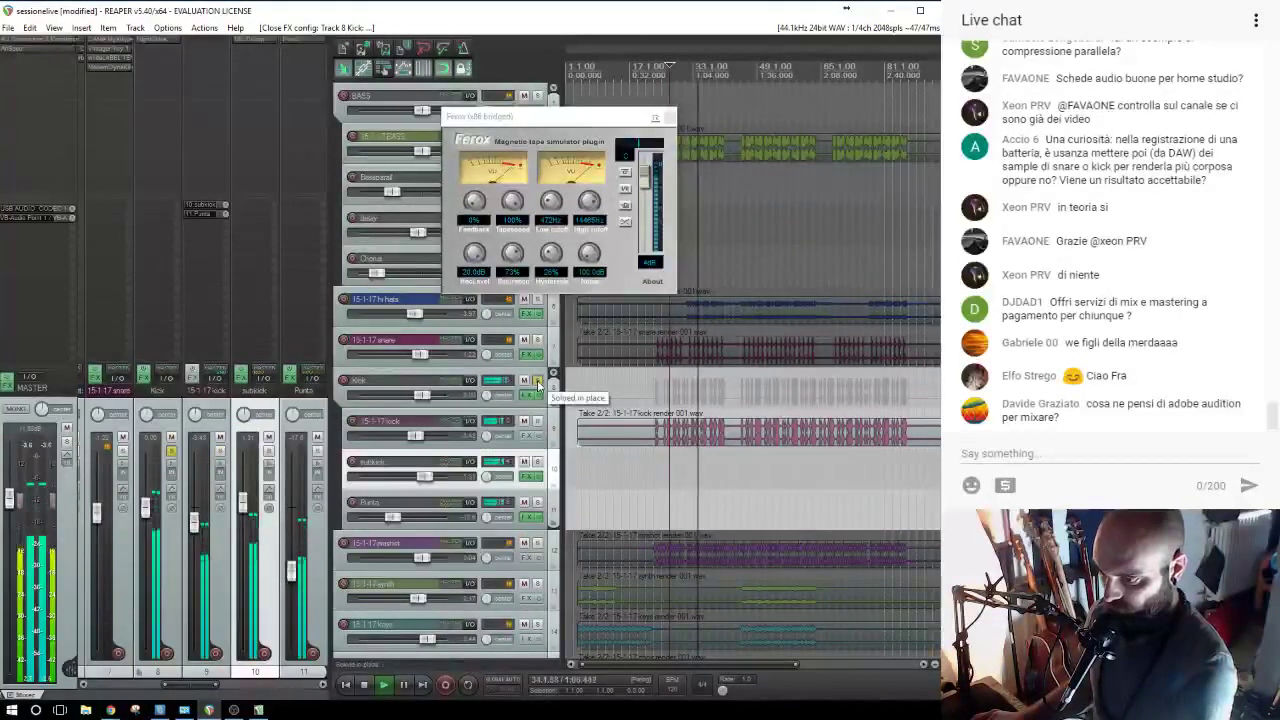
Unsolo the Kick folder, raise its fader slightly, lower Punta's a touch and close the Ferox window.
left_click(538, 381)
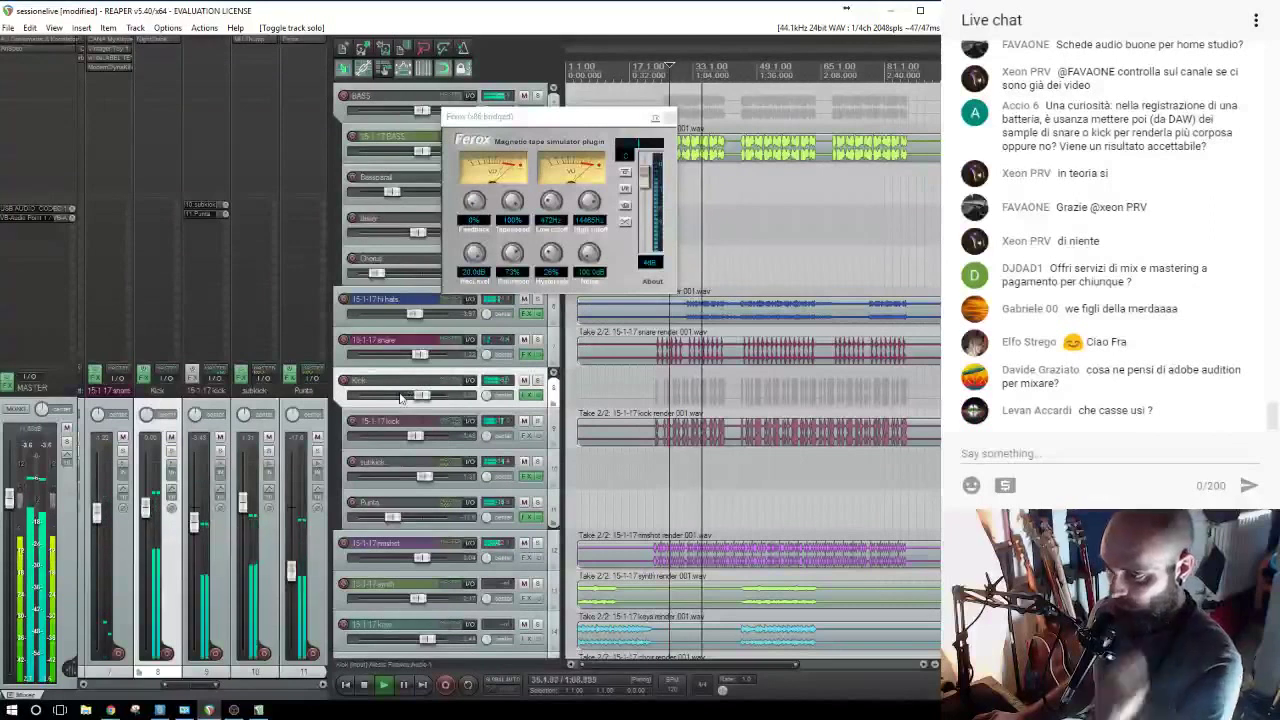
left_click(400, 398)
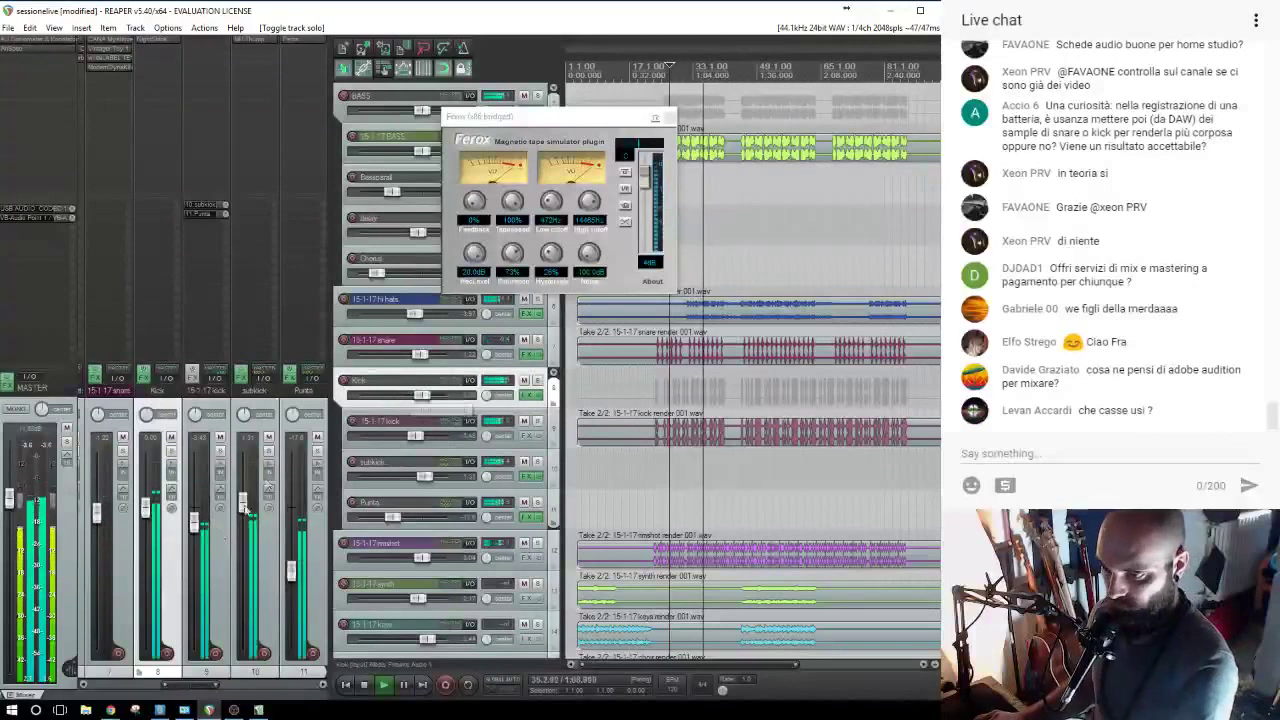
double_click(147, 508)
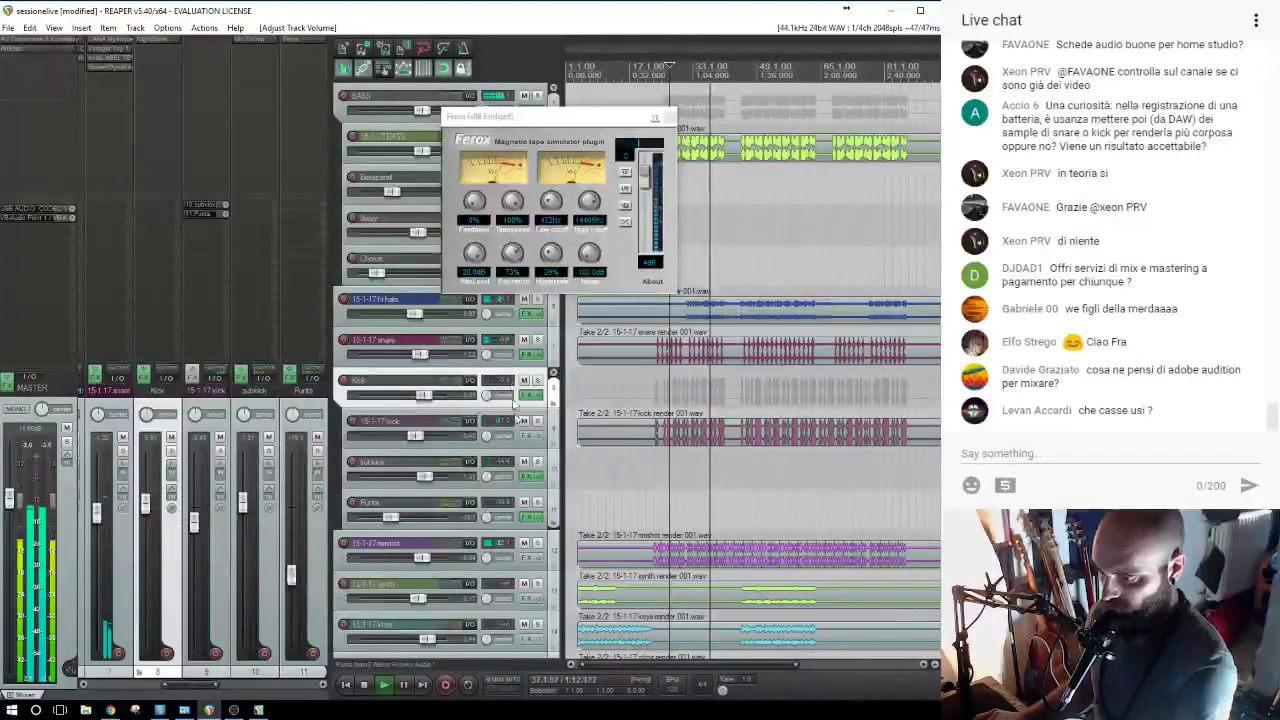
left_click(670, 118)
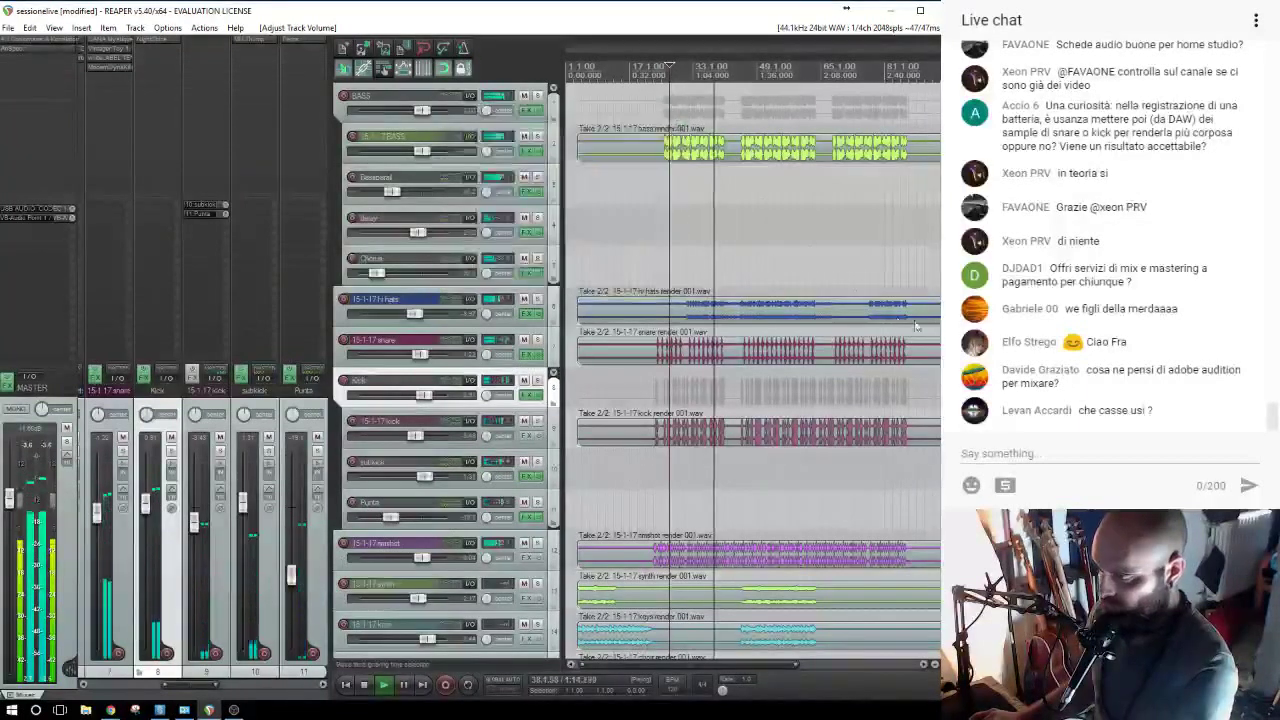
Solo the rimshot track and play it back.
scroll(915, 325, "down", 5)
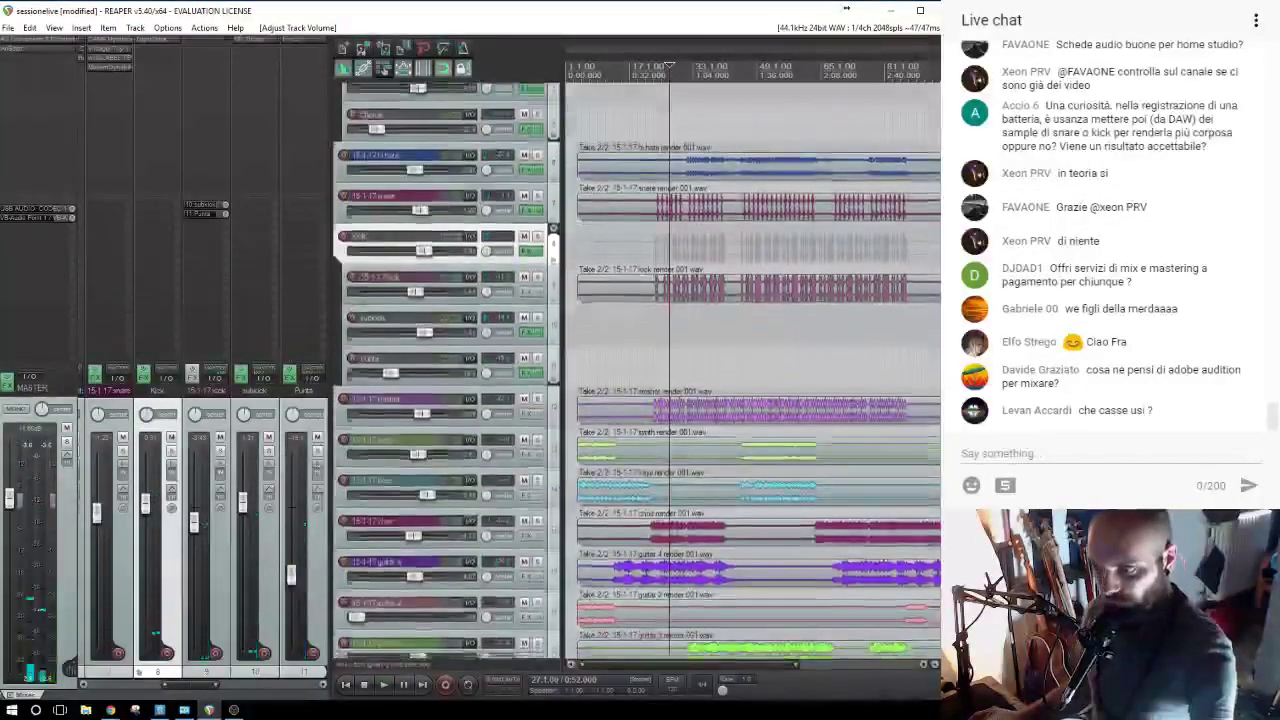
scroll(864, 430, "down", 1)
left_click(536, 393)
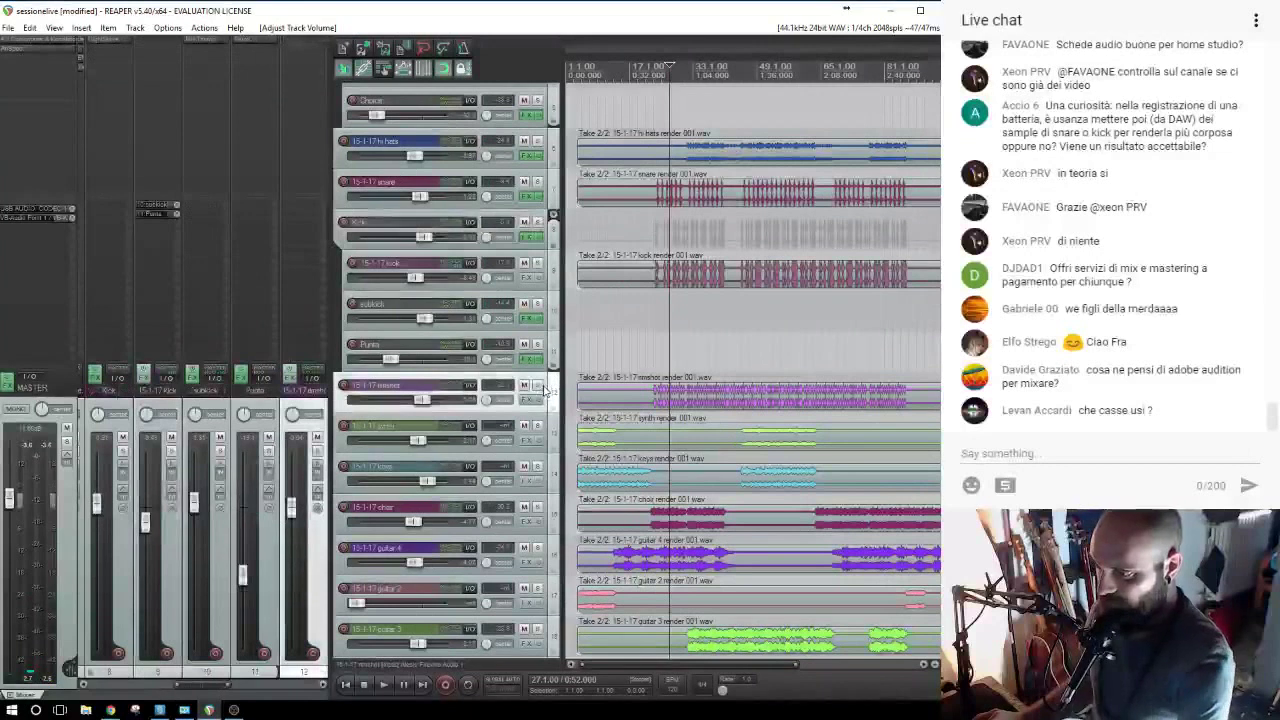
left_click(537, 386)
key("space")
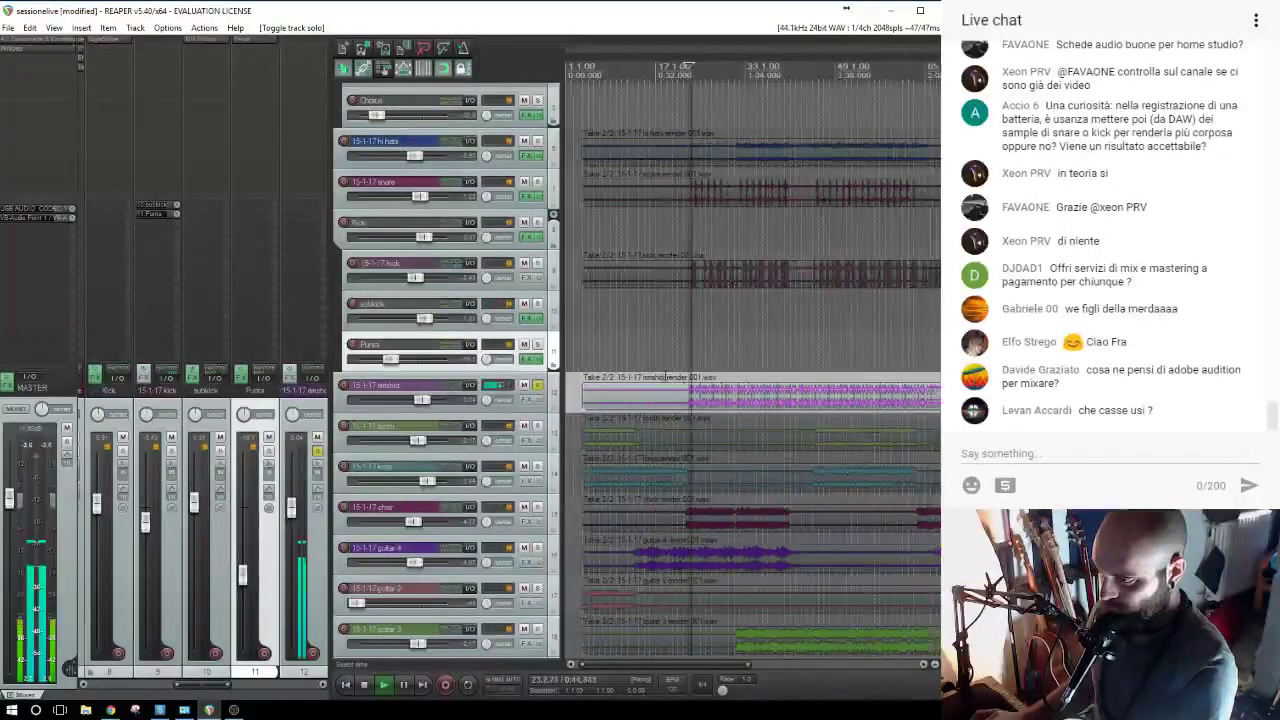
Replay the soloed rimshot from its entry at bar 23.
scroll(666, 377, "up", 3)
key("space")
key("space")
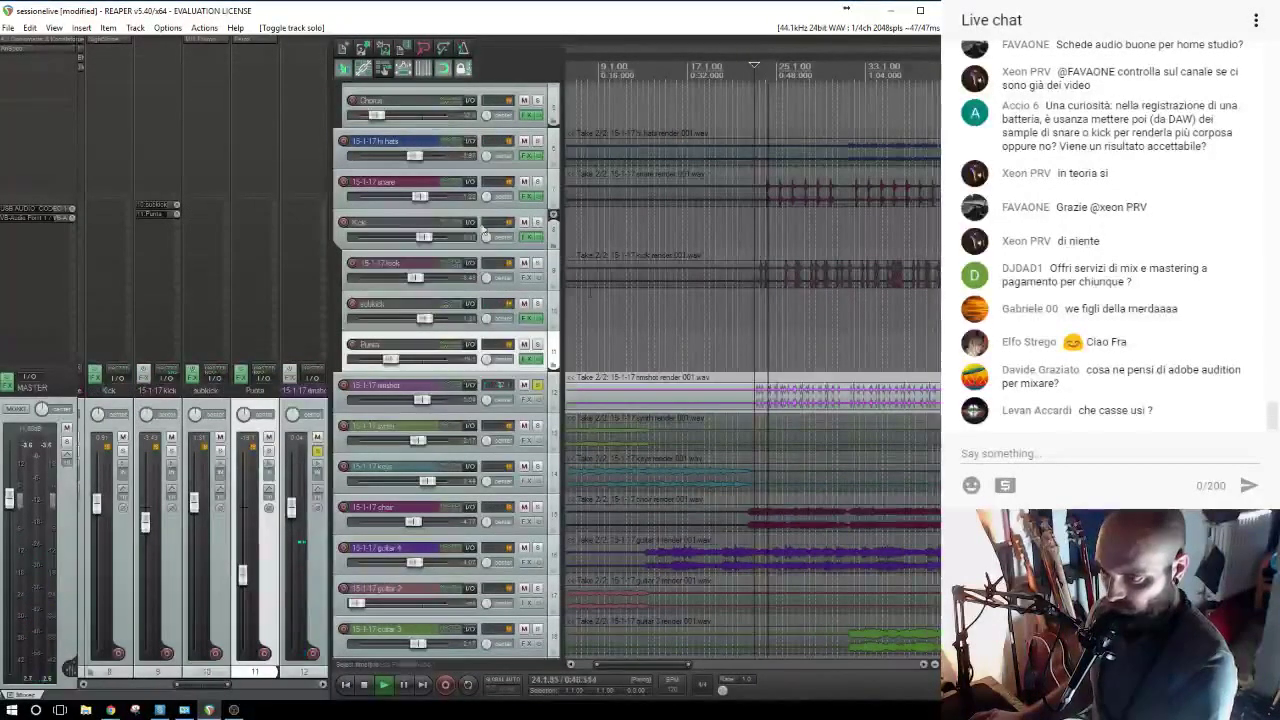
left_click(279, 42)
key("space")
left_click(196, 51)
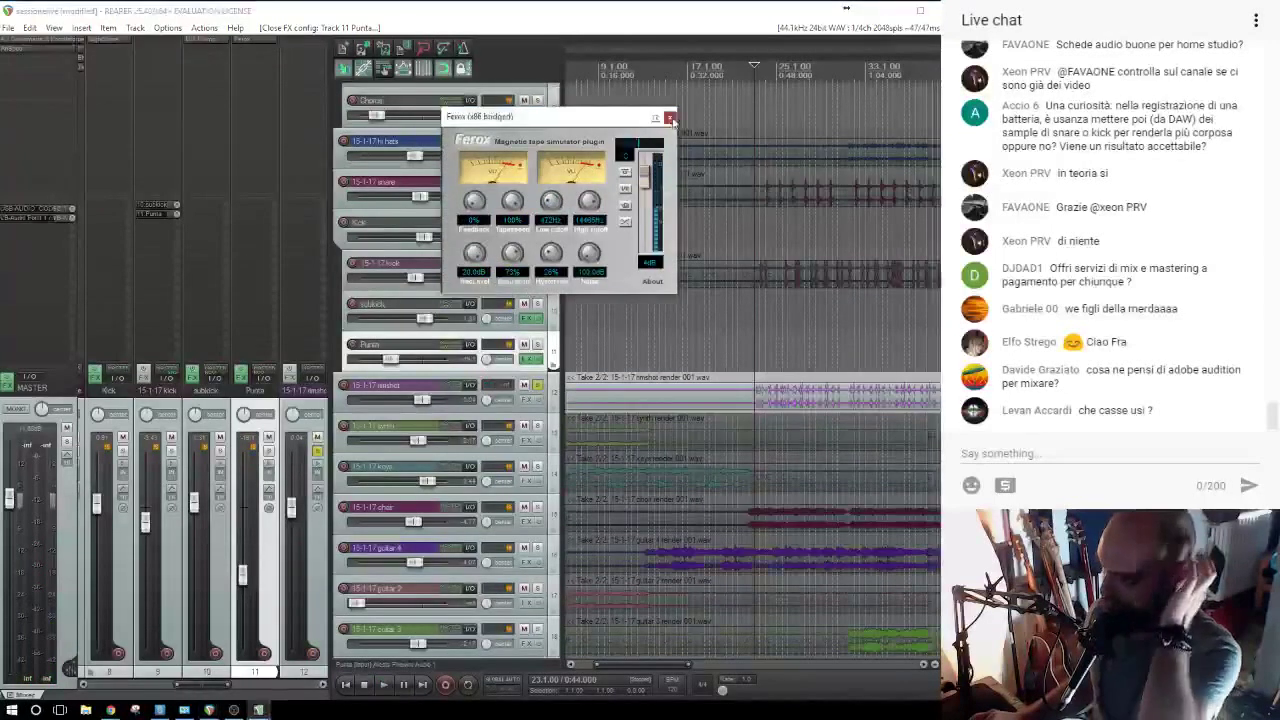
left_click(670, 118)
Insert Sanford Reverb from the RIVERBERI plug-in folder on the rimshot track.
left_click(308, 50)
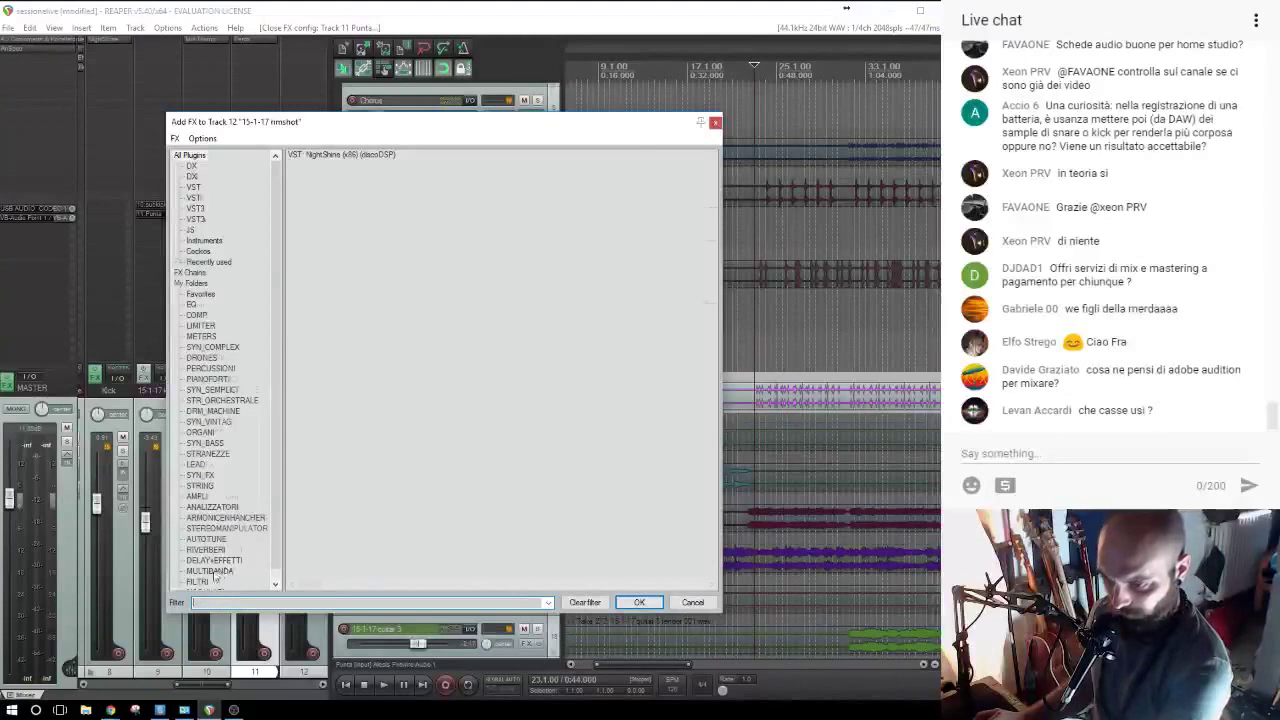
key("BackSpace")
scroll(214, 575, "down", 1)
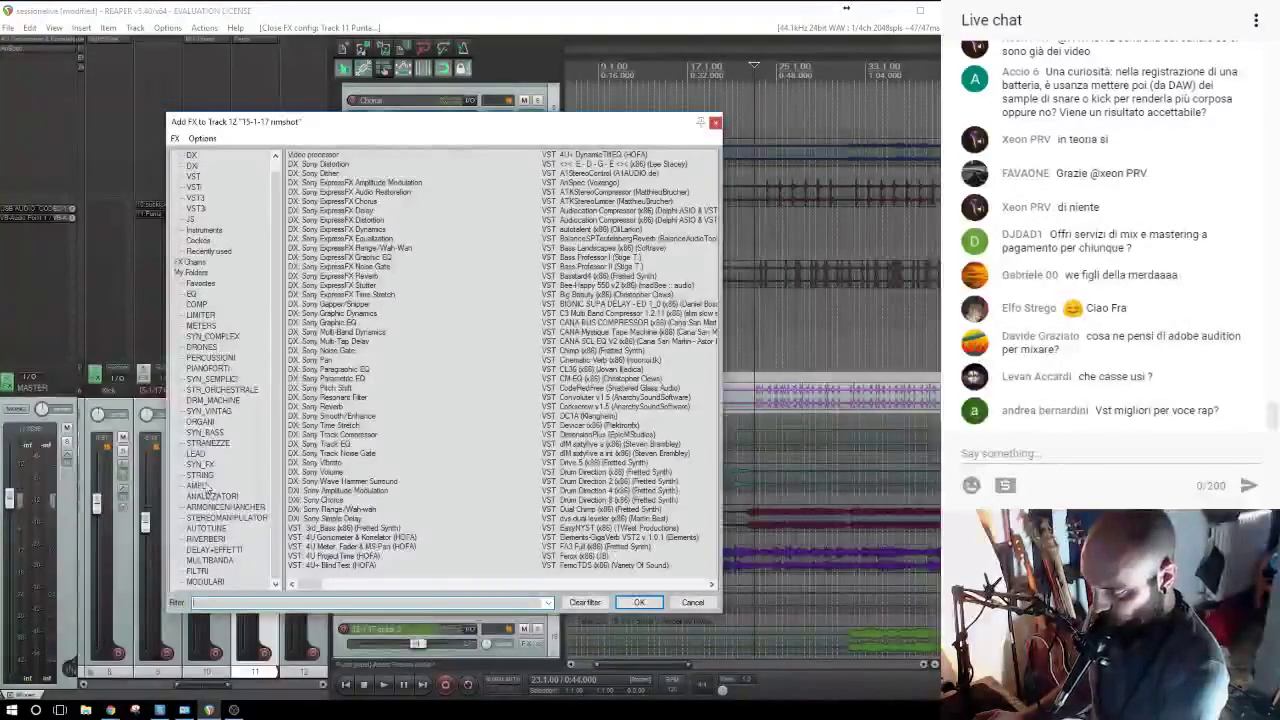
left_click(212, 542)
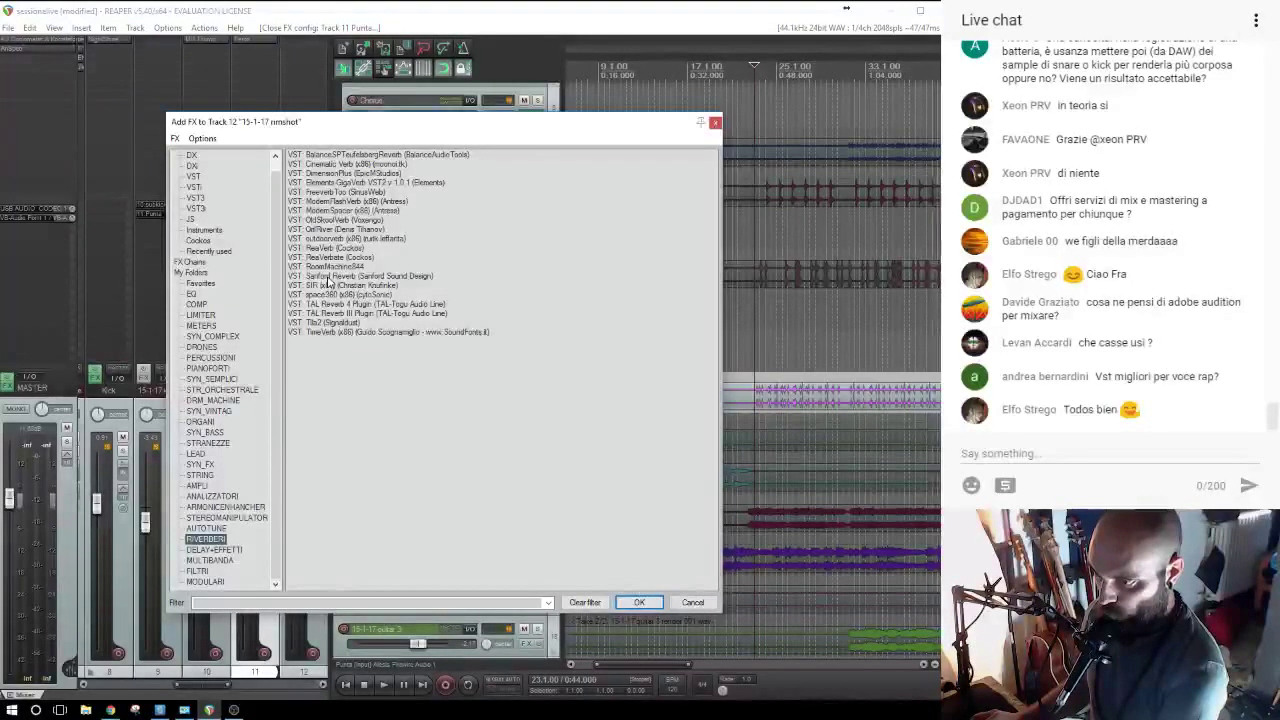
double_click(328, 277)
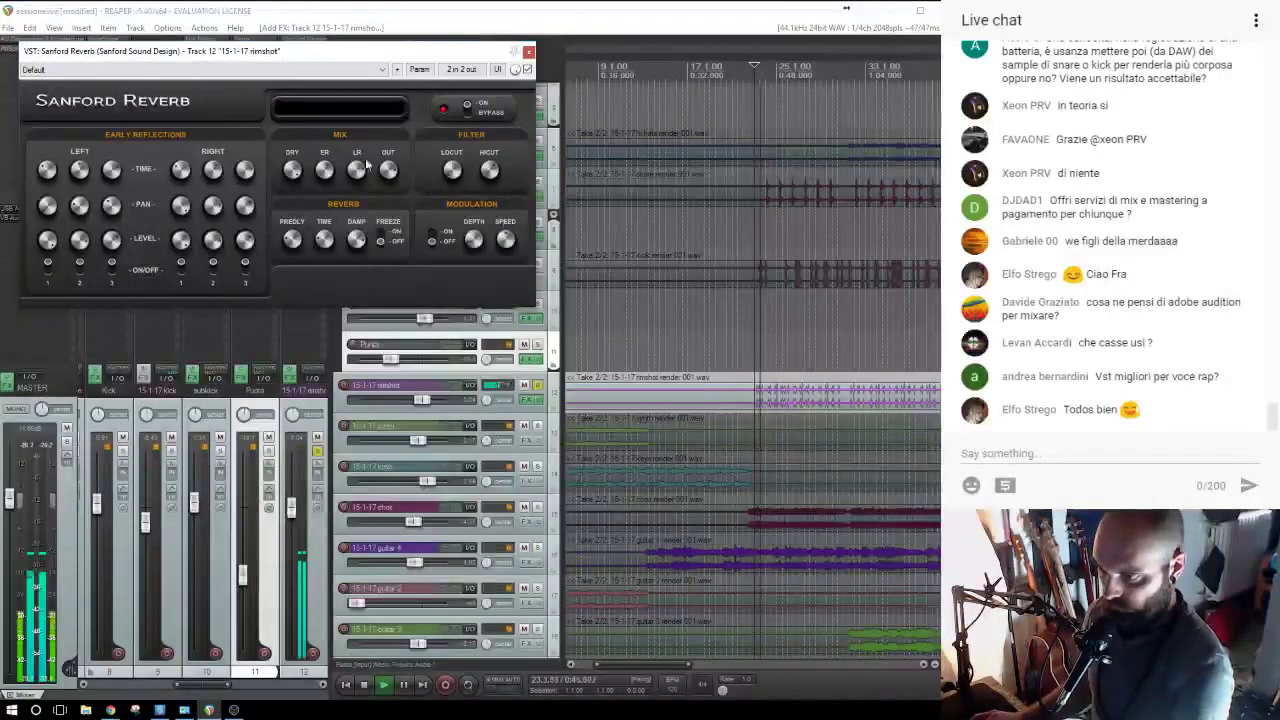
Adjust Sanford Reverb's dry level and damping frequency during rimshot playback, comparing the sound with the reverb bypassed.
left_click_drag(322, 172, 294, 170)
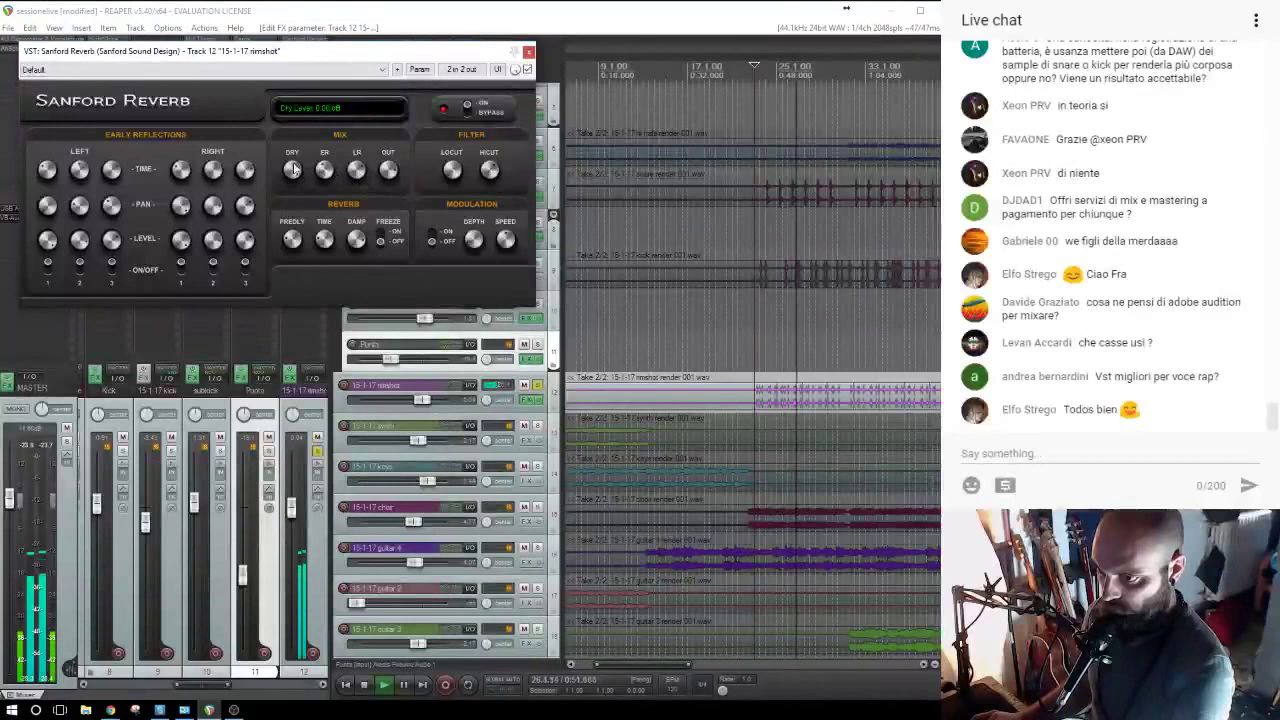
left_click(466, 110)
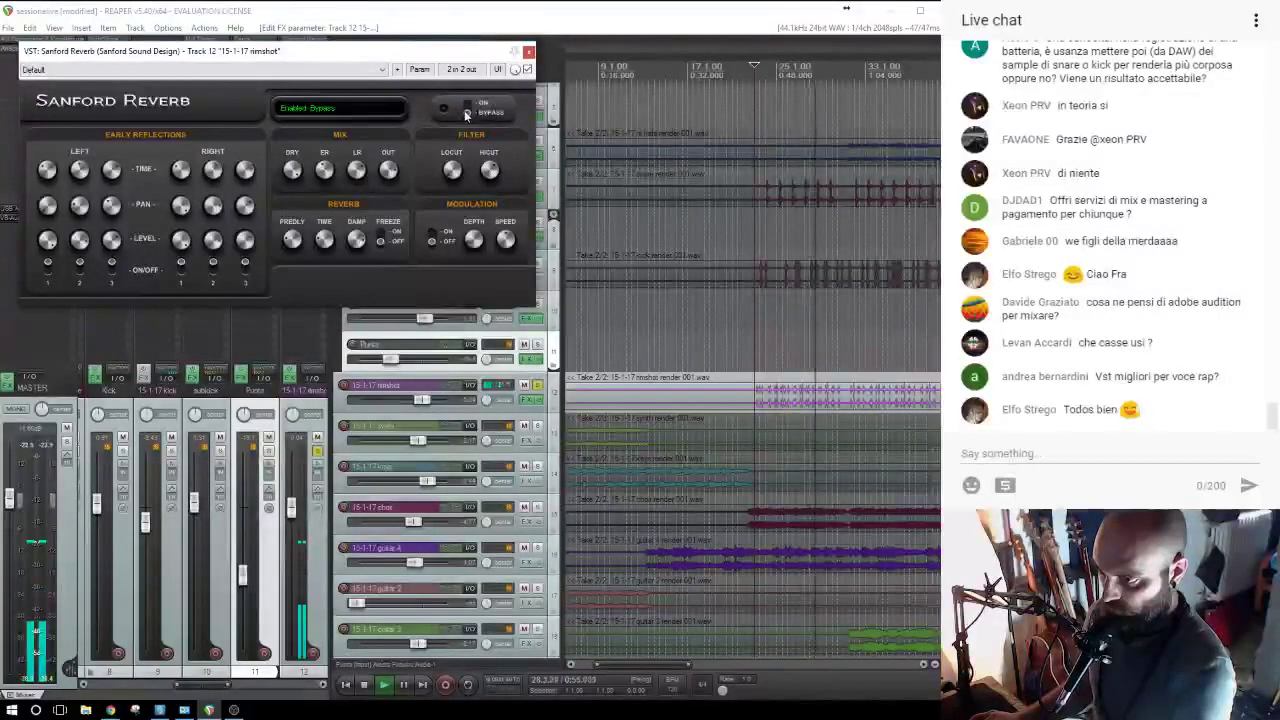
left_click(465, 110)
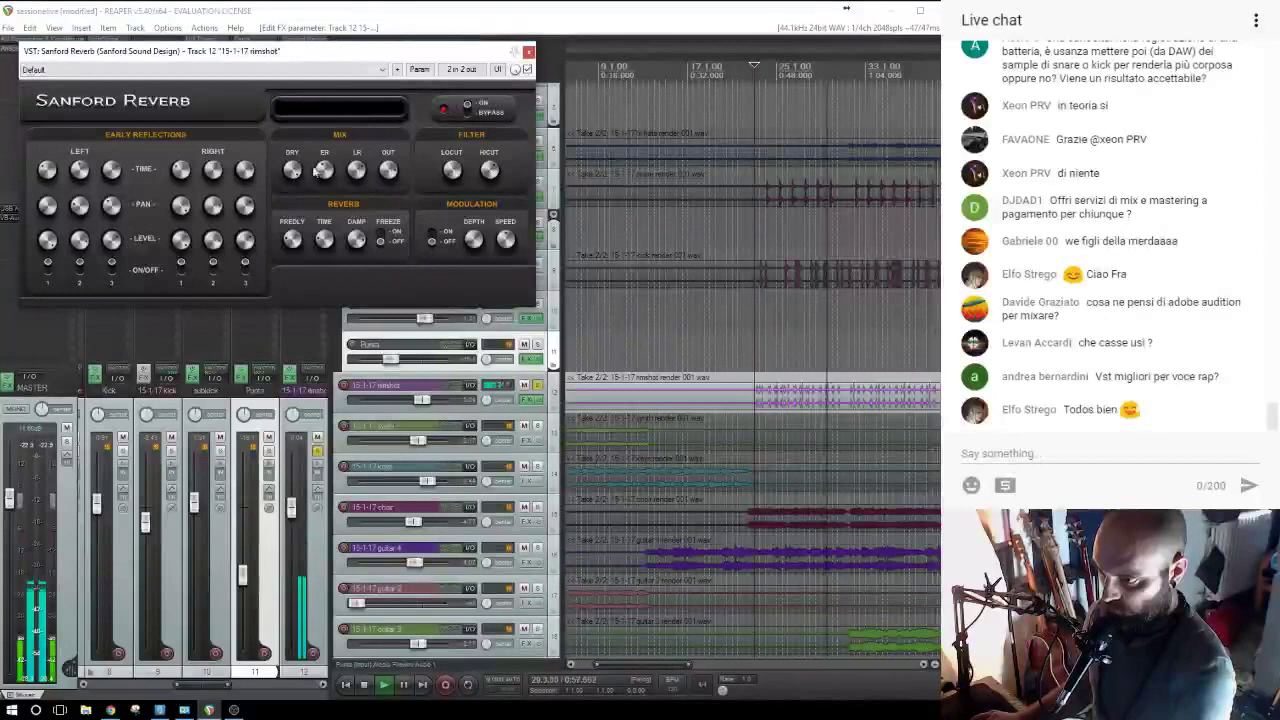
left_click(357, 242)
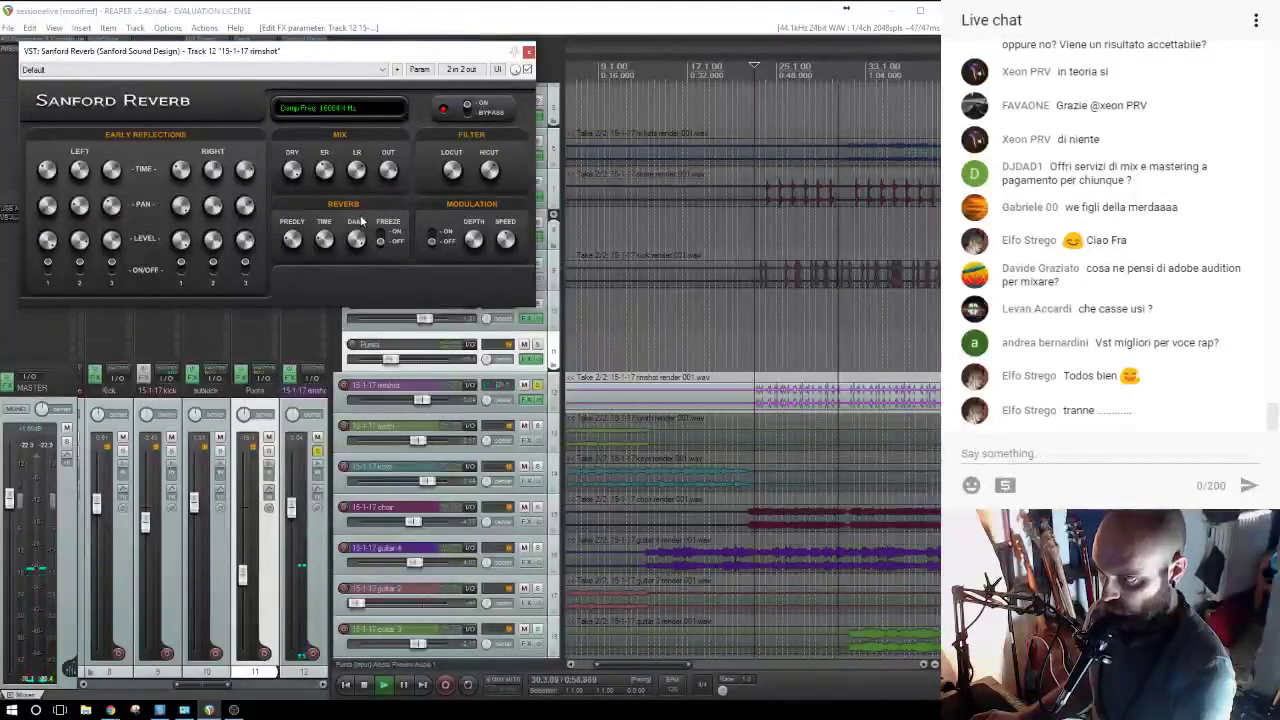
left_click_drag(357, 274, 354, 238)
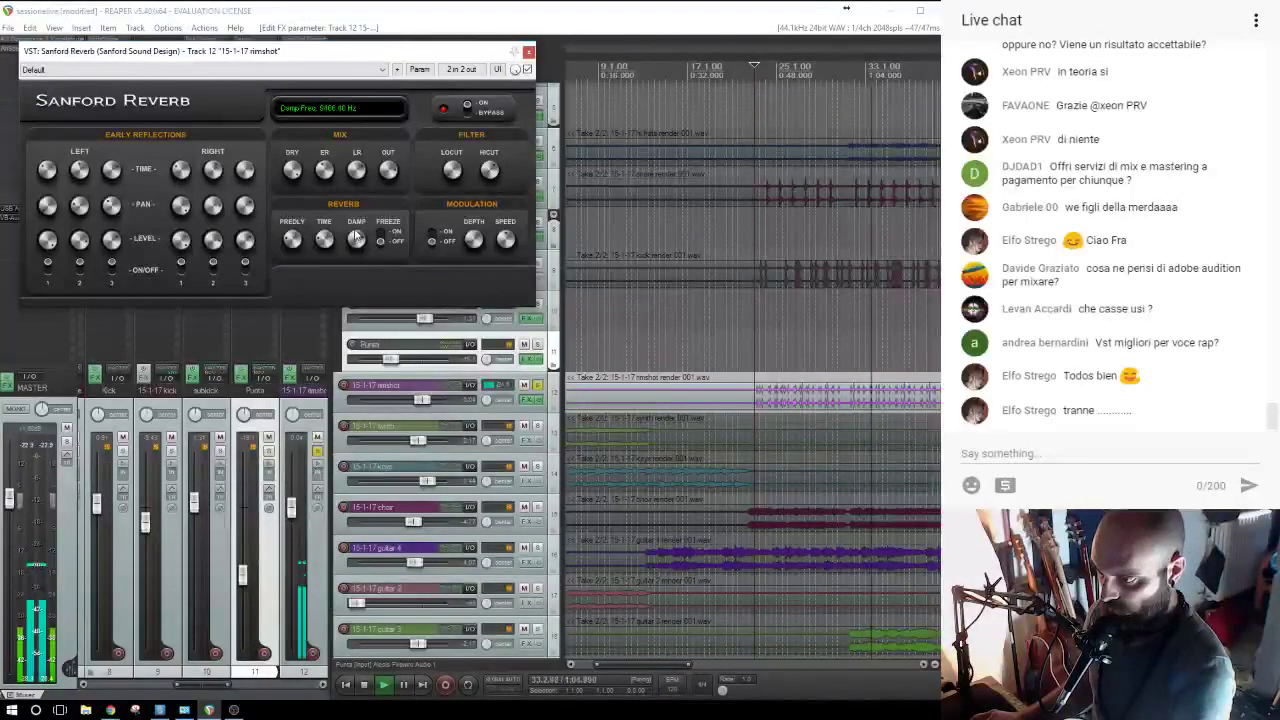
Adjust Sanford Reverb's modulation and low-cut filter, compare against bypass and close its window.
left_click(477, 238)
left_click(433, 236)
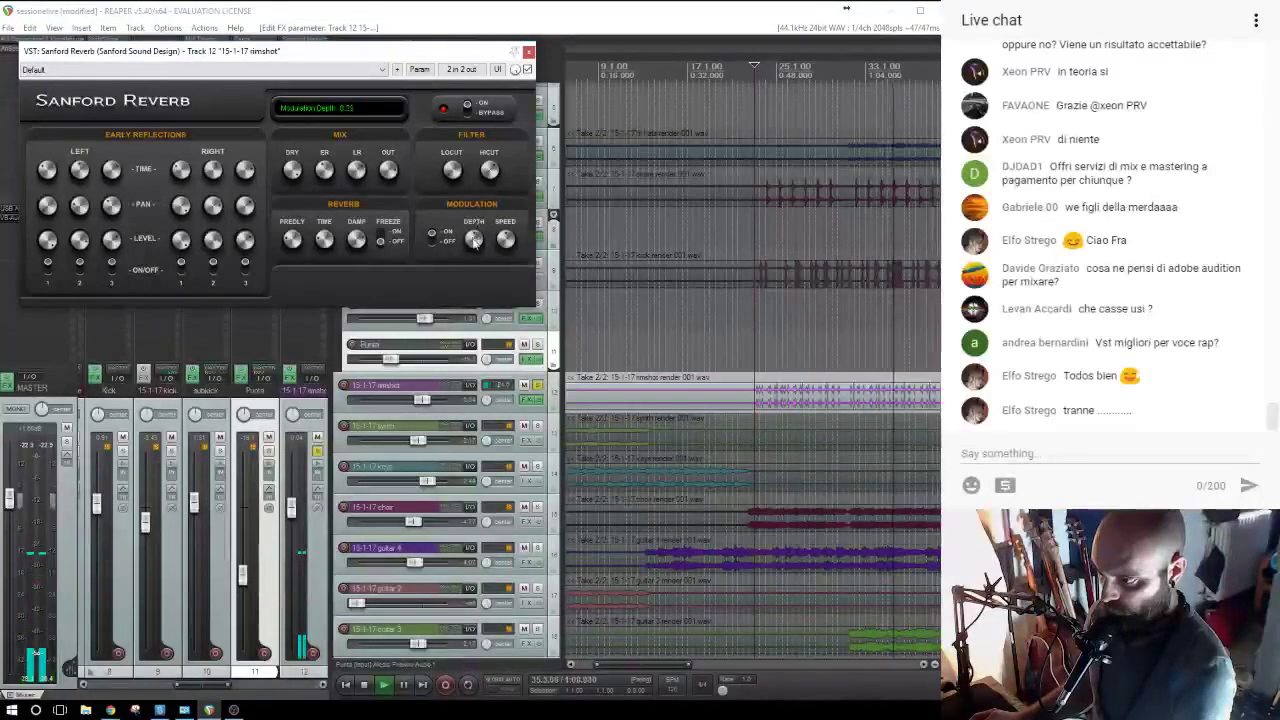
left_click_drag(453, 171, 453, 151)
left_click(467, 110)
left_click(466, 112)
left_click(528, 51)
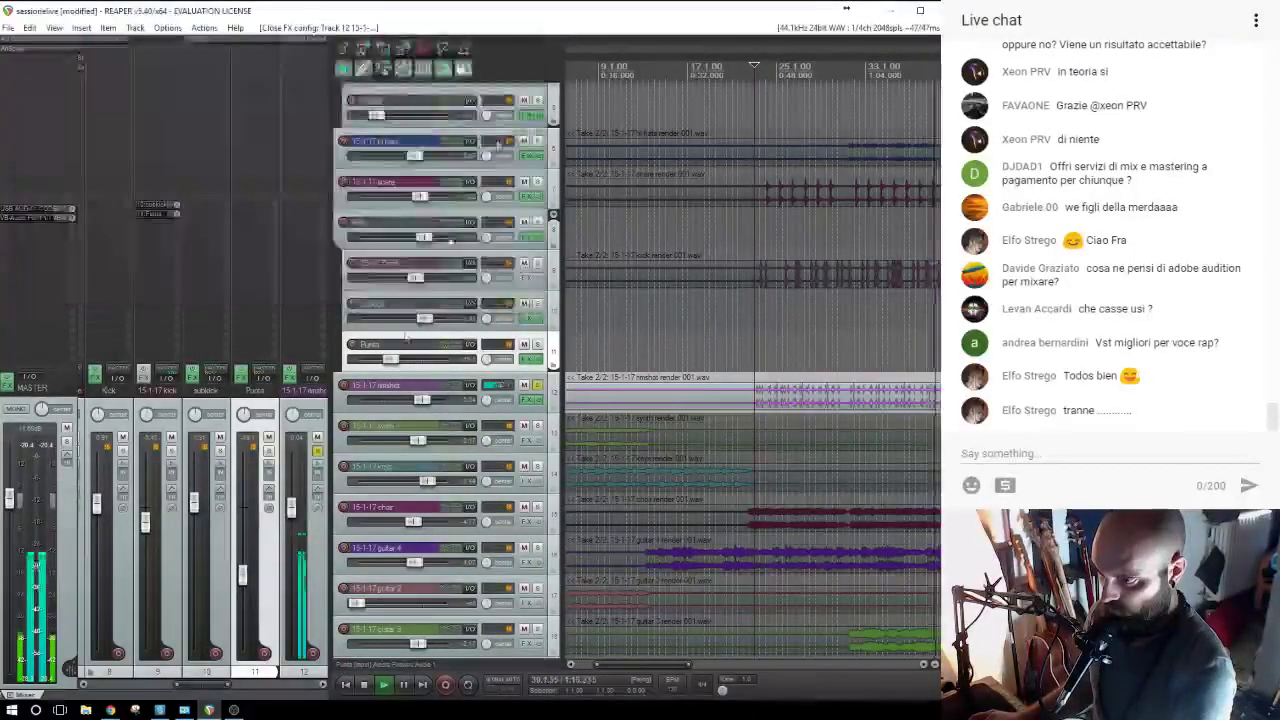
Unsolo the rimshot track and stop playback.
left_click(315, 452)
key("space")
scroll(672, 413, "down", 3)
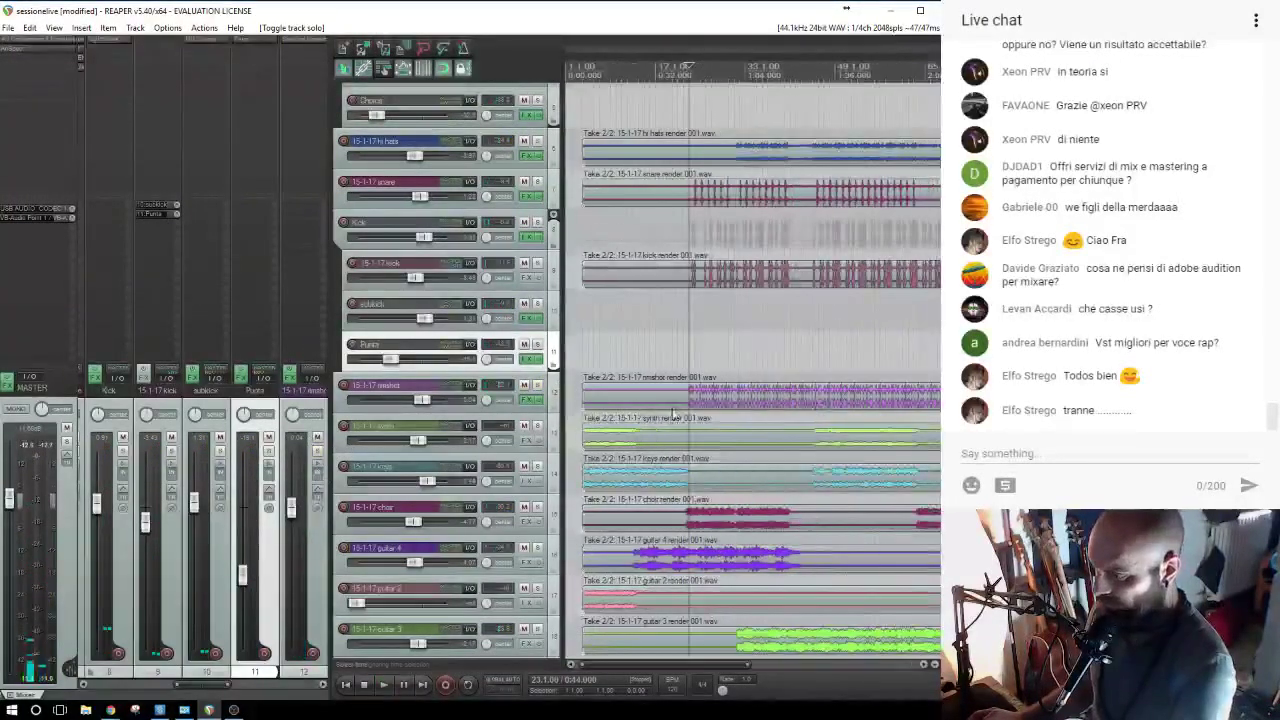
scroll(663, 397, "down", 1)
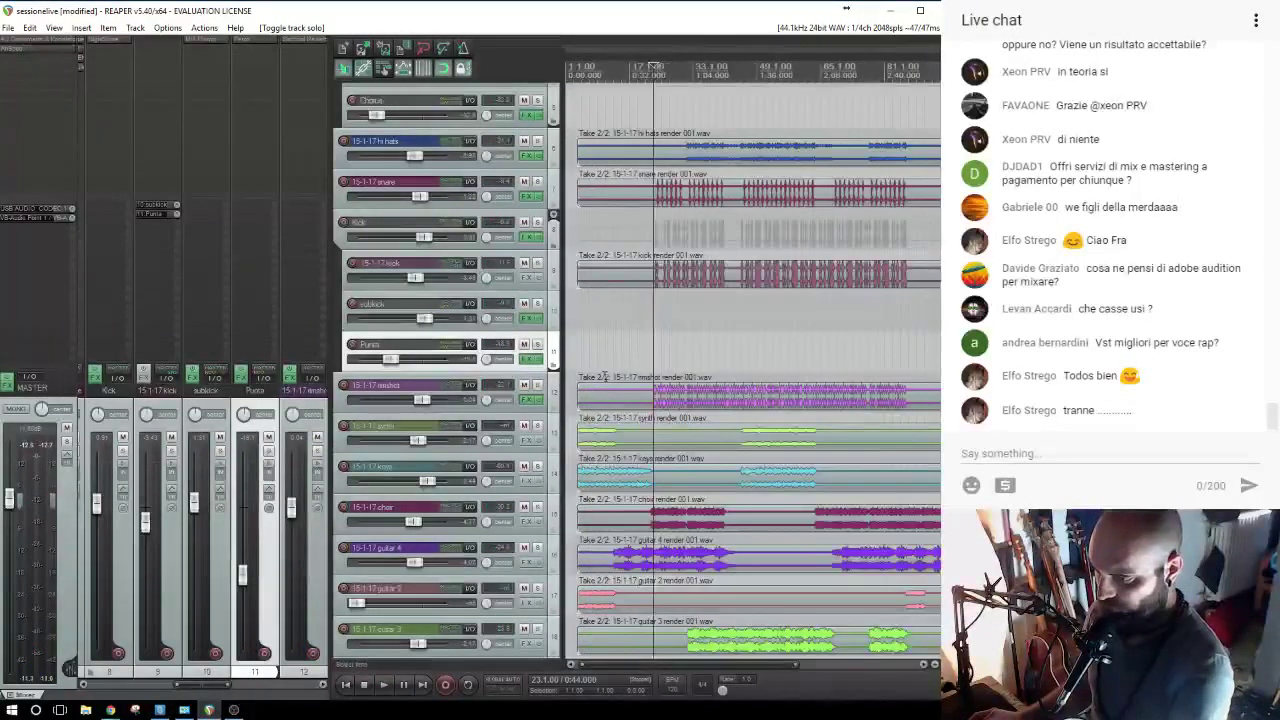
Solo the synth track and listen to its opening from bar 5 and its second passage.
left_click(659, 371)
left_click(584, 370)
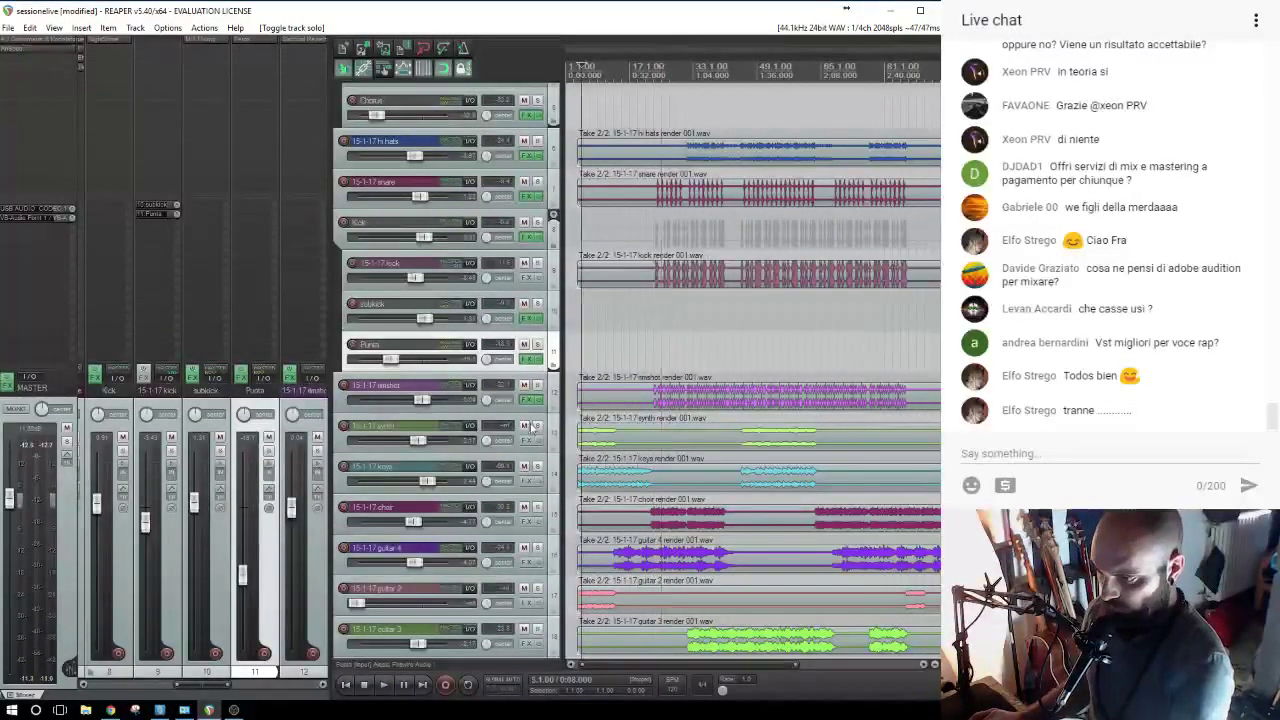
left_click(537, 425)
key("space")
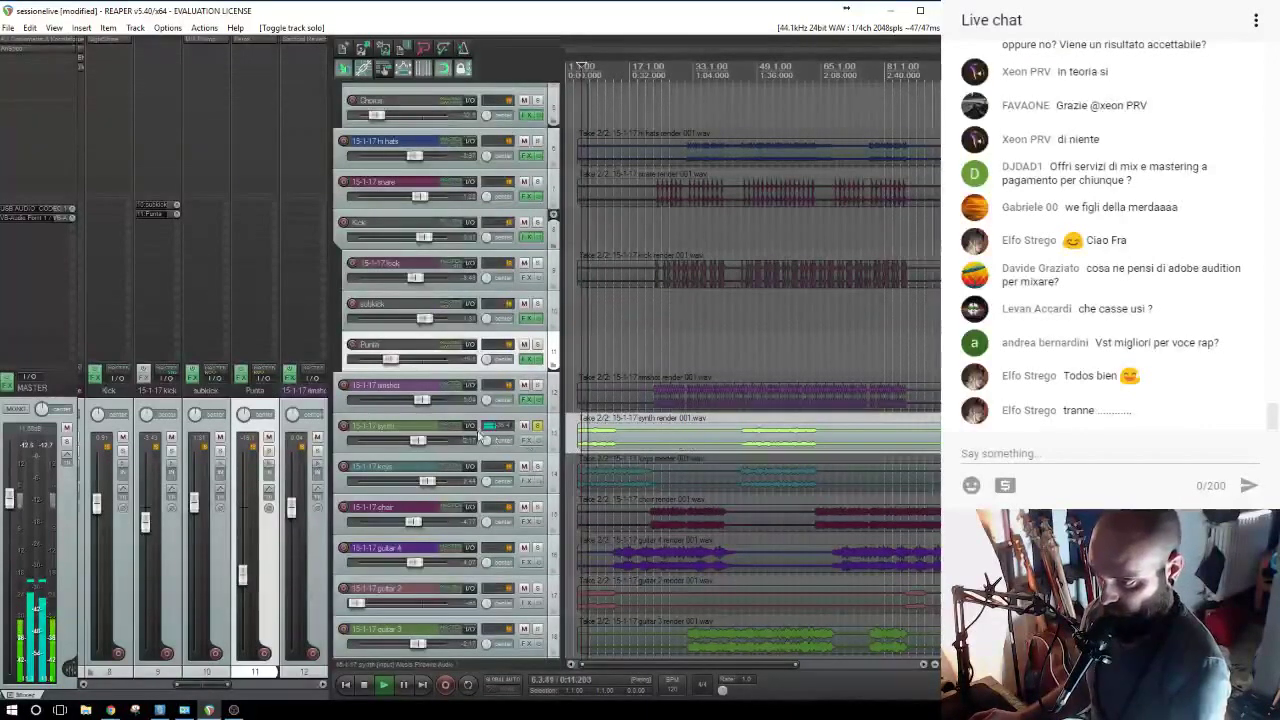
left_click(745, 436)
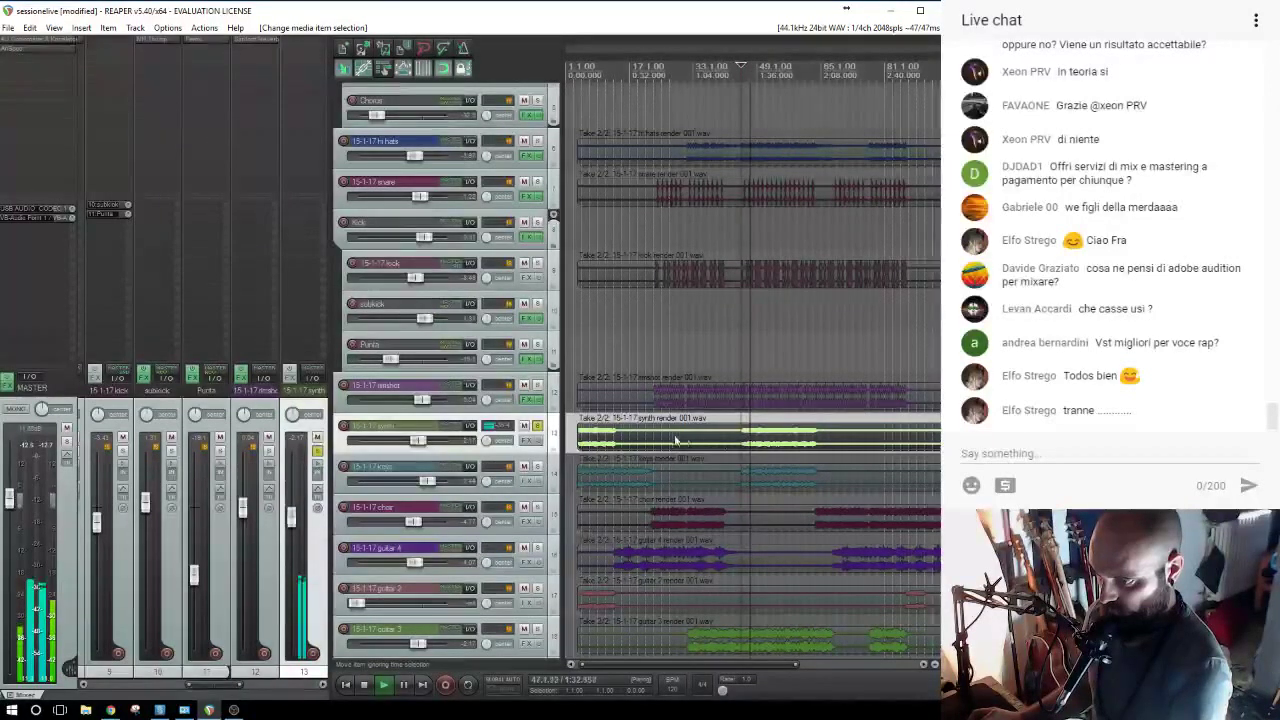
key("space")
Insert Vintager Toy 1.1 from the ARMONICENHANCHER plug-in folder on the synth track.
left_click(303, 42)
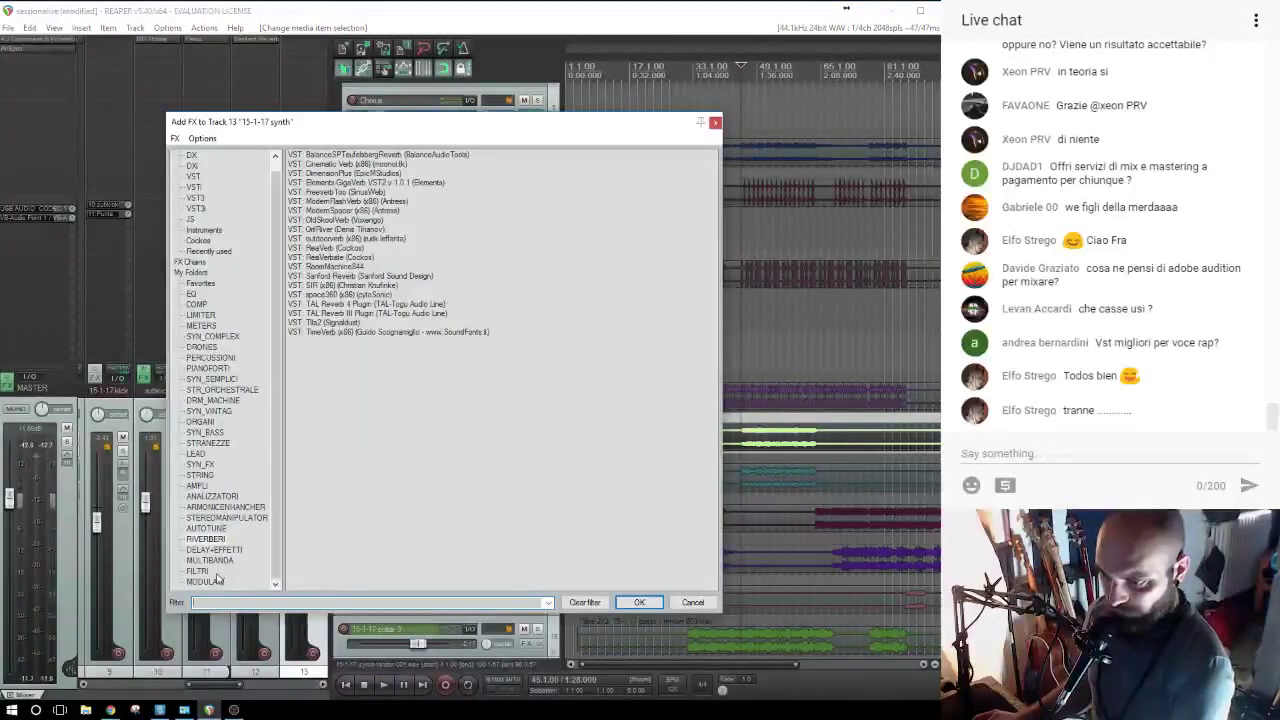
left_click(217, 508)
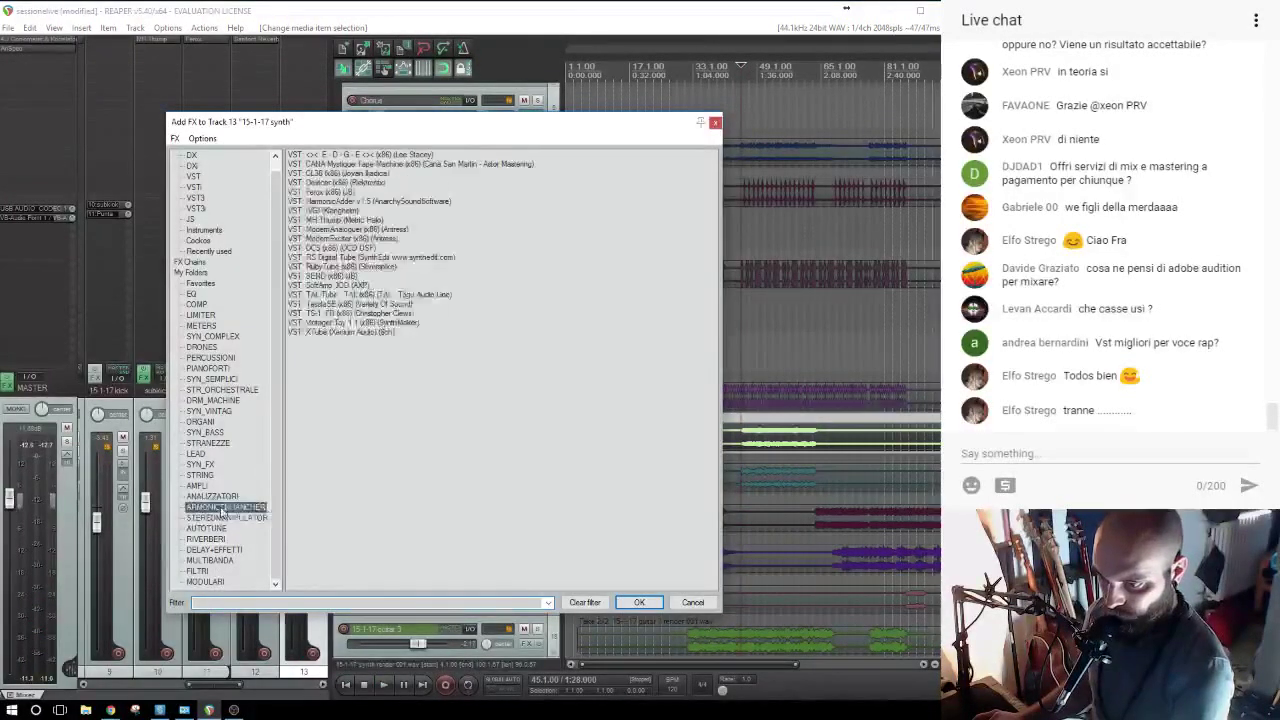
double_click(329, 323)
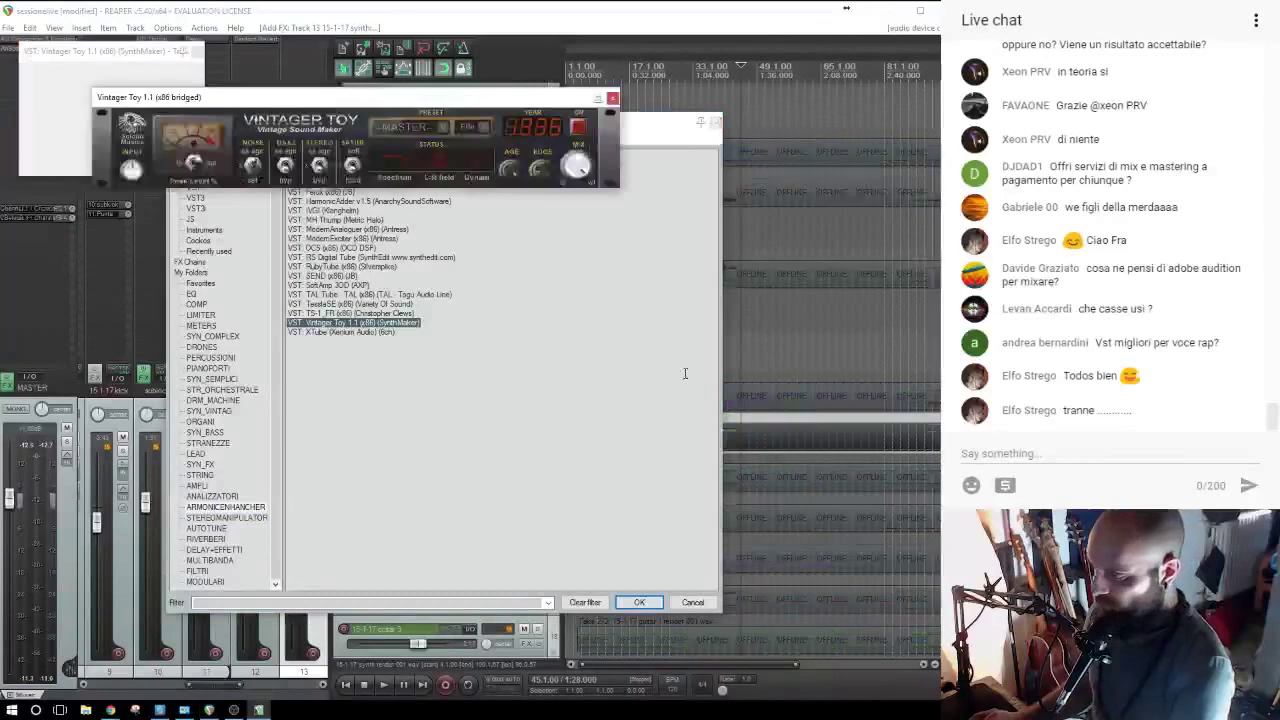
Audition Vintager Toy presets, including old sound 2, during synth playback and settle on soft warm.
key("space")
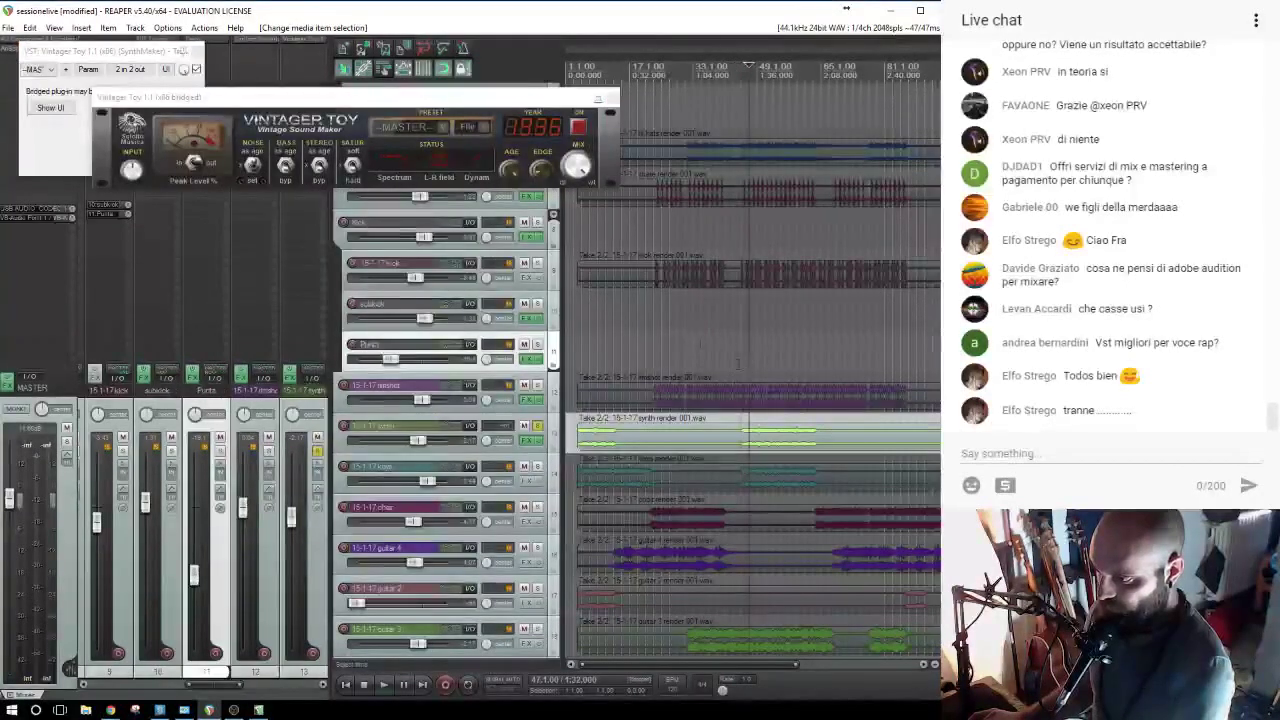
left_click(442, 128)
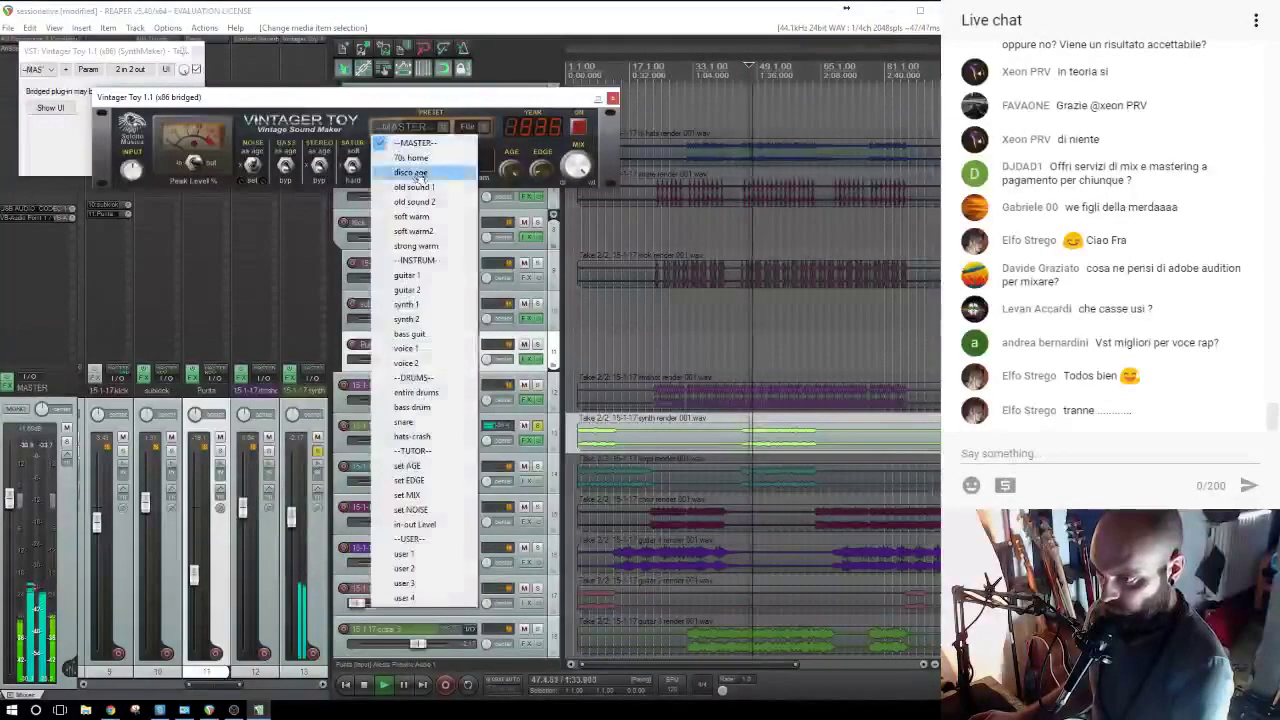
left_click(415, 167)
left_click(442, 128)
left_click(420, 200)
left_click(442, 128)
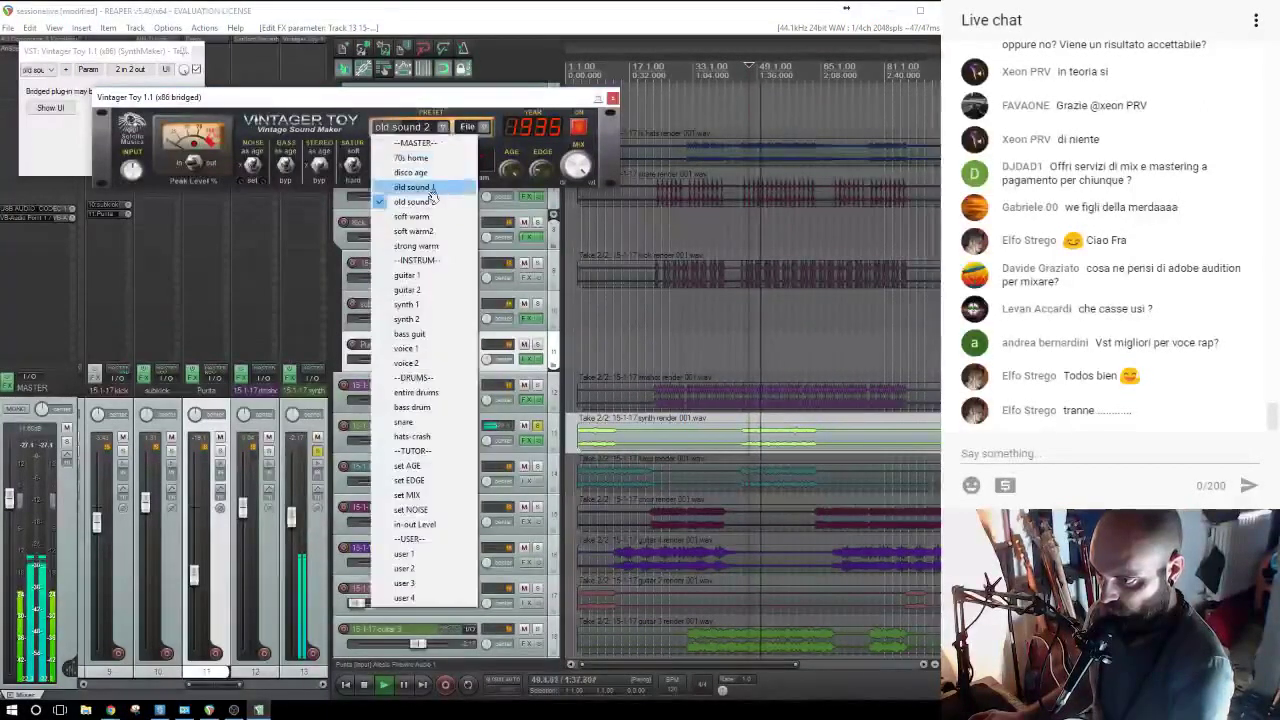
left_click(438, 142)
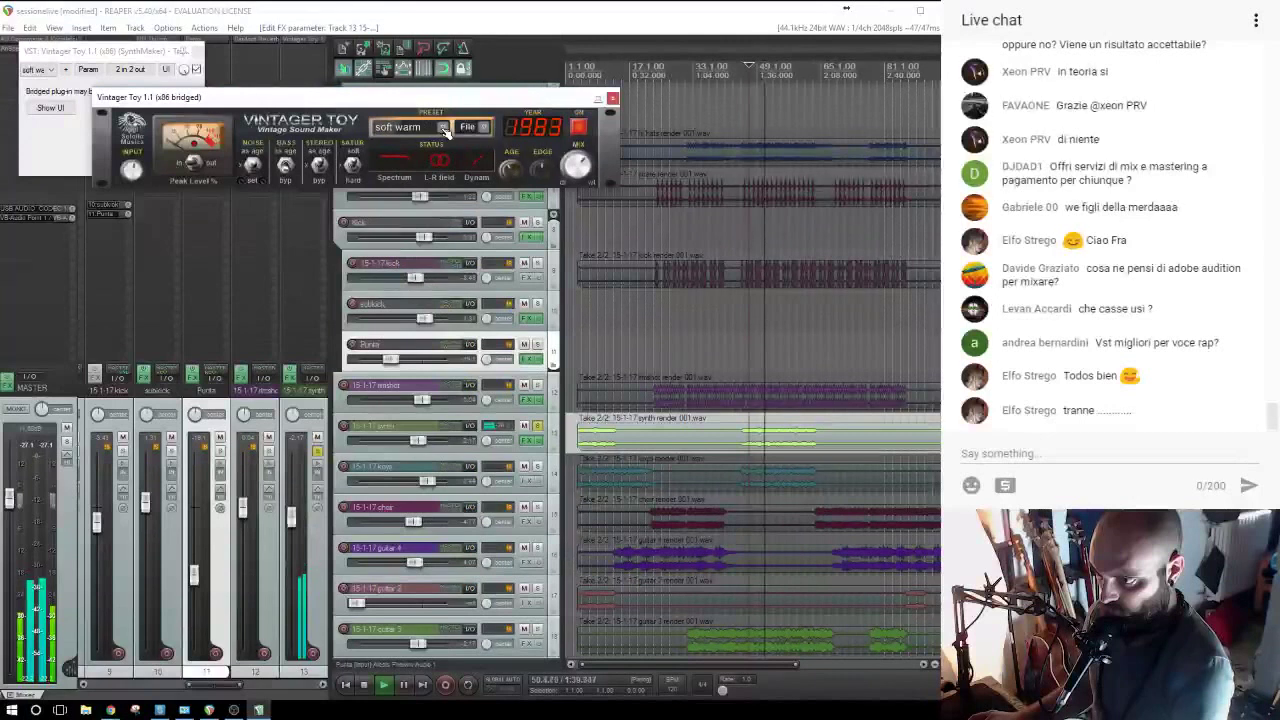
Compare the synth with Vintager Toy bypassed and active, try its saturation switch and close the plug-in interface.
left_click(348, 54)
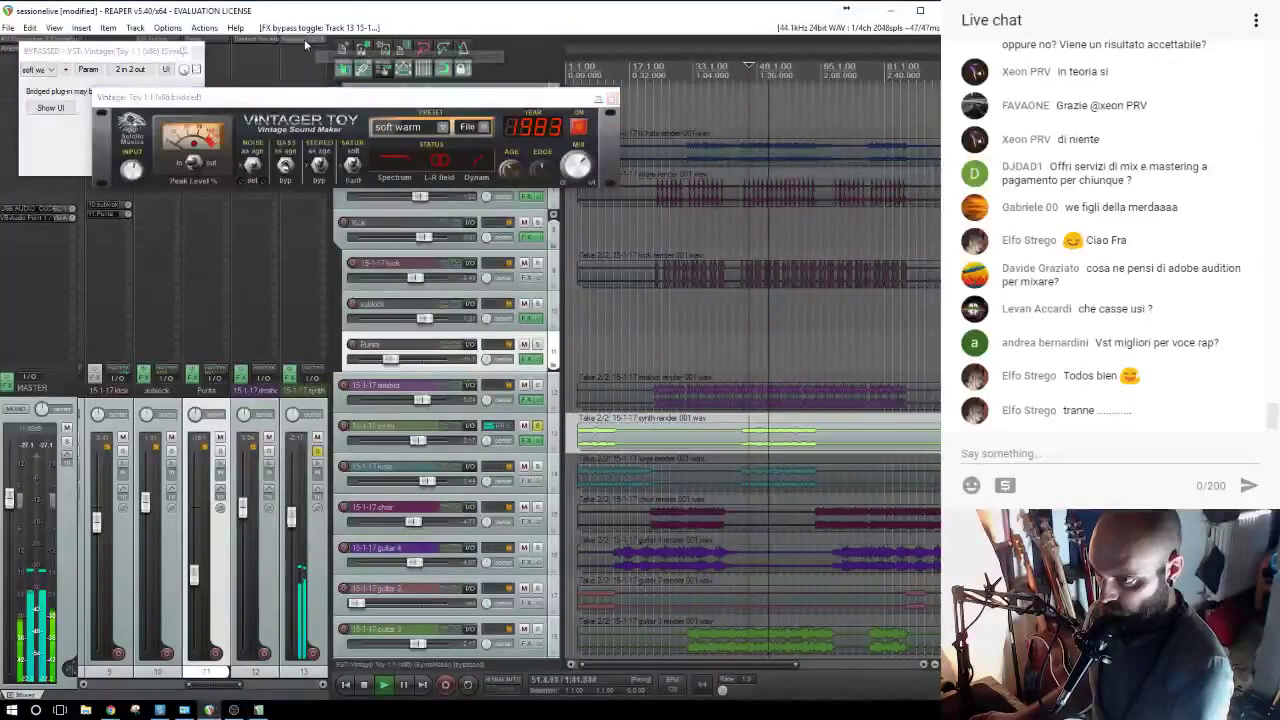
left_click(352, 167)
left_click(352, 167)
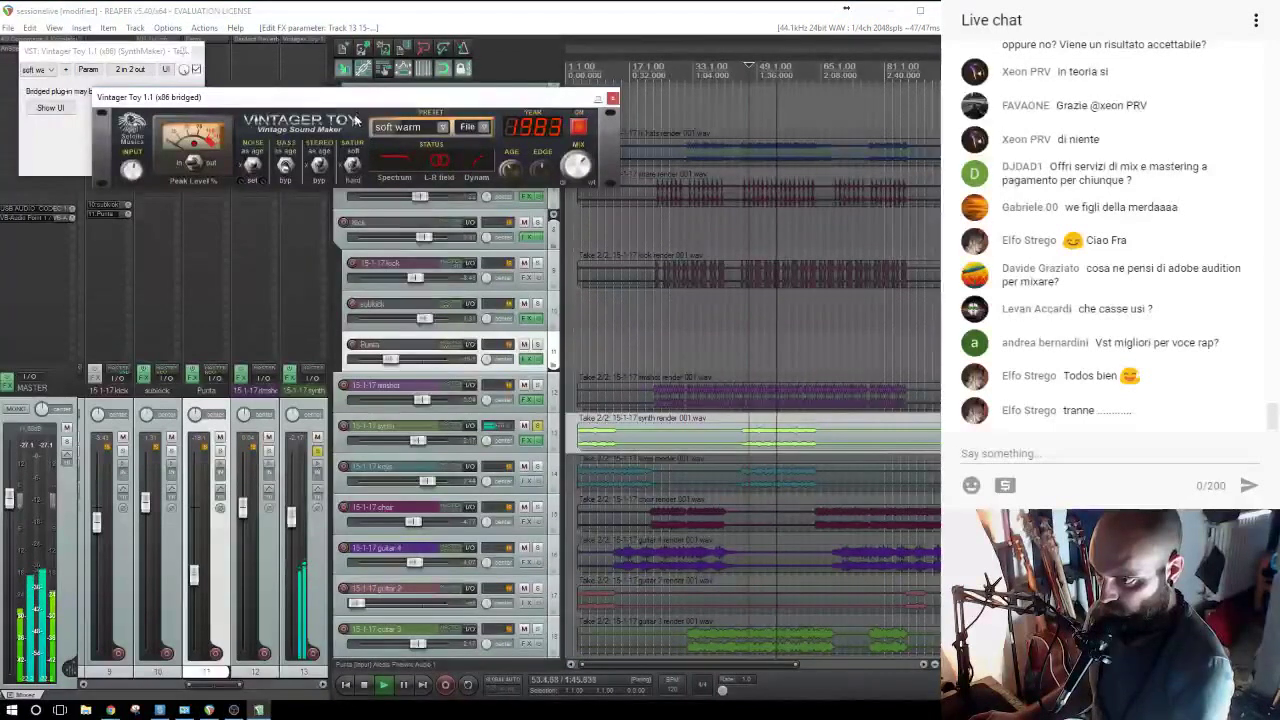
left_click(613, 99)
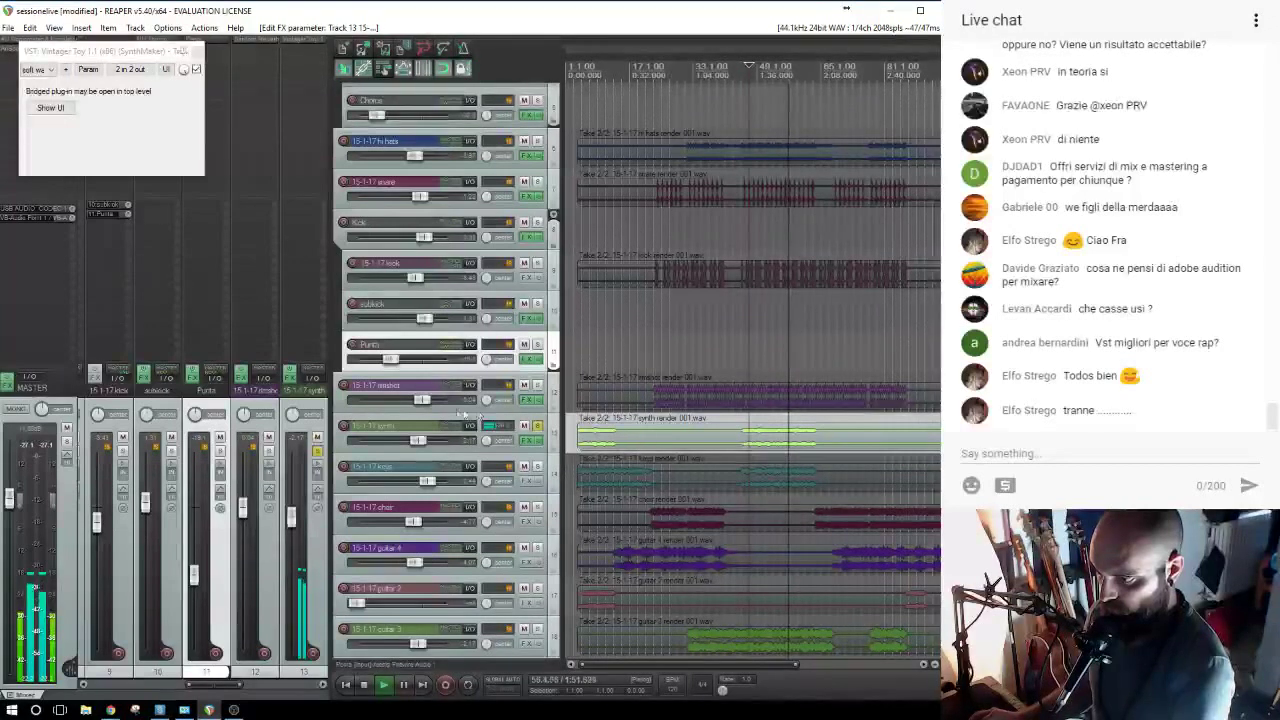
key("space")
Add a new track below the synth, name it parallsynt and briefly play the soloed synth.
key("ctrl+t")
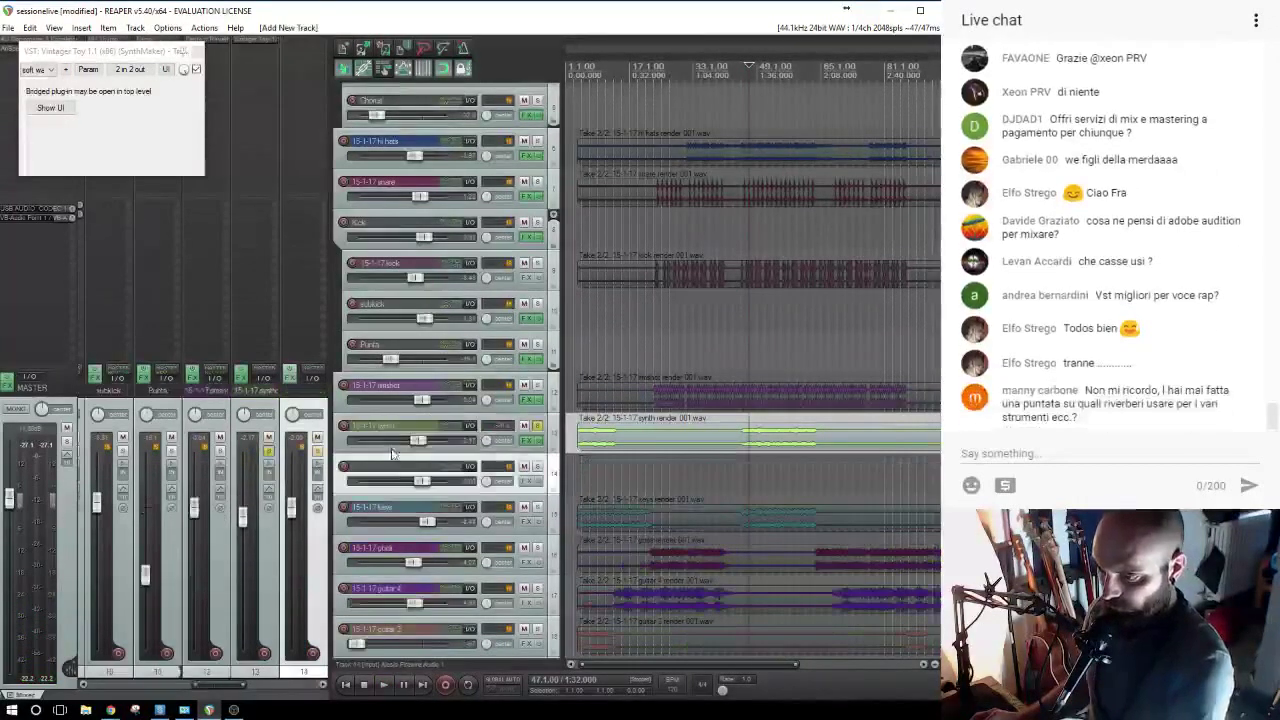
left_click_drag(387, 459, 387, 461)
double_click(380, 468)
type("parallsynt")
key("Return")
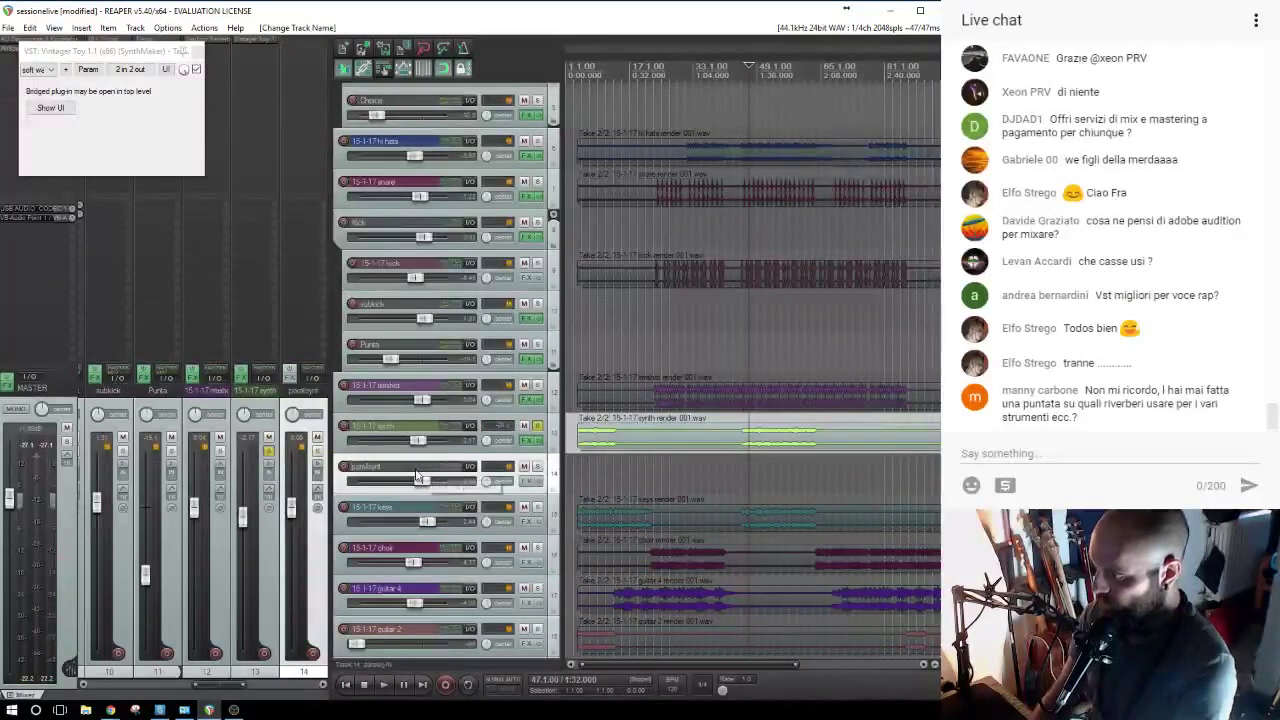
key("space")
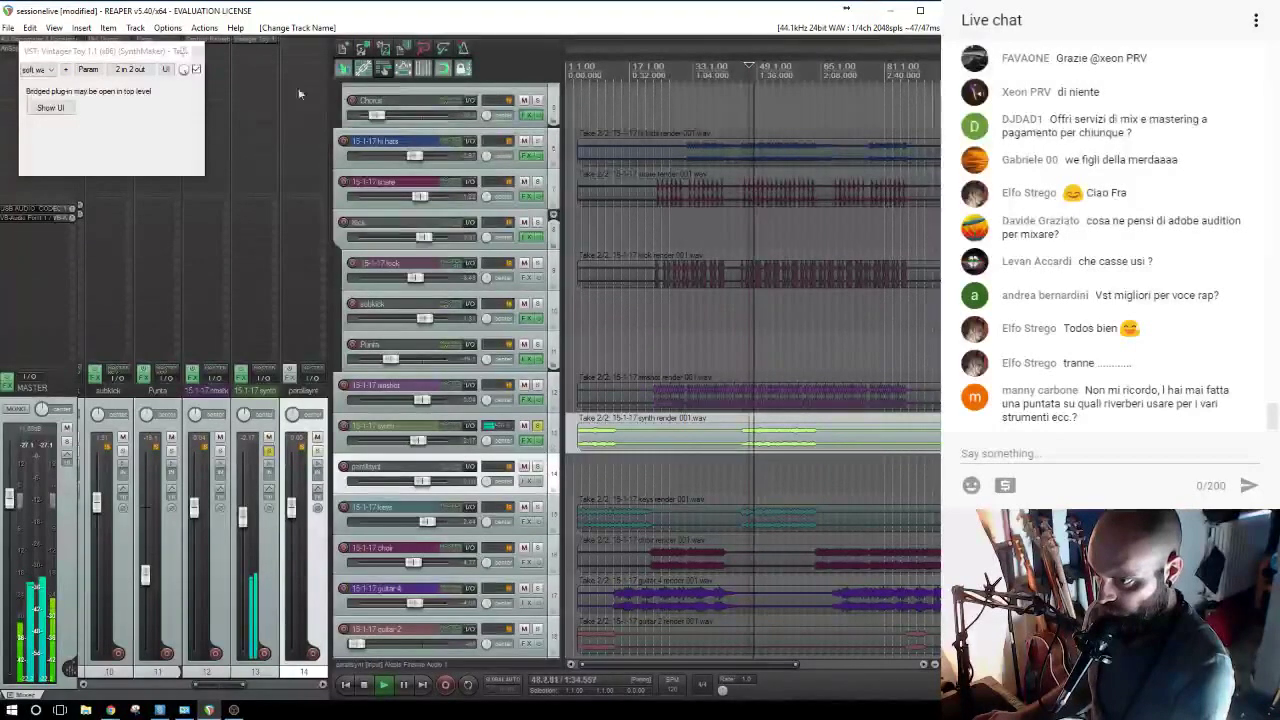
key("space")
Try the TimeMachine plug-in from the DELAY+EFFETTI folder on the parallsynt track and remove it.
left_click(312, 44)
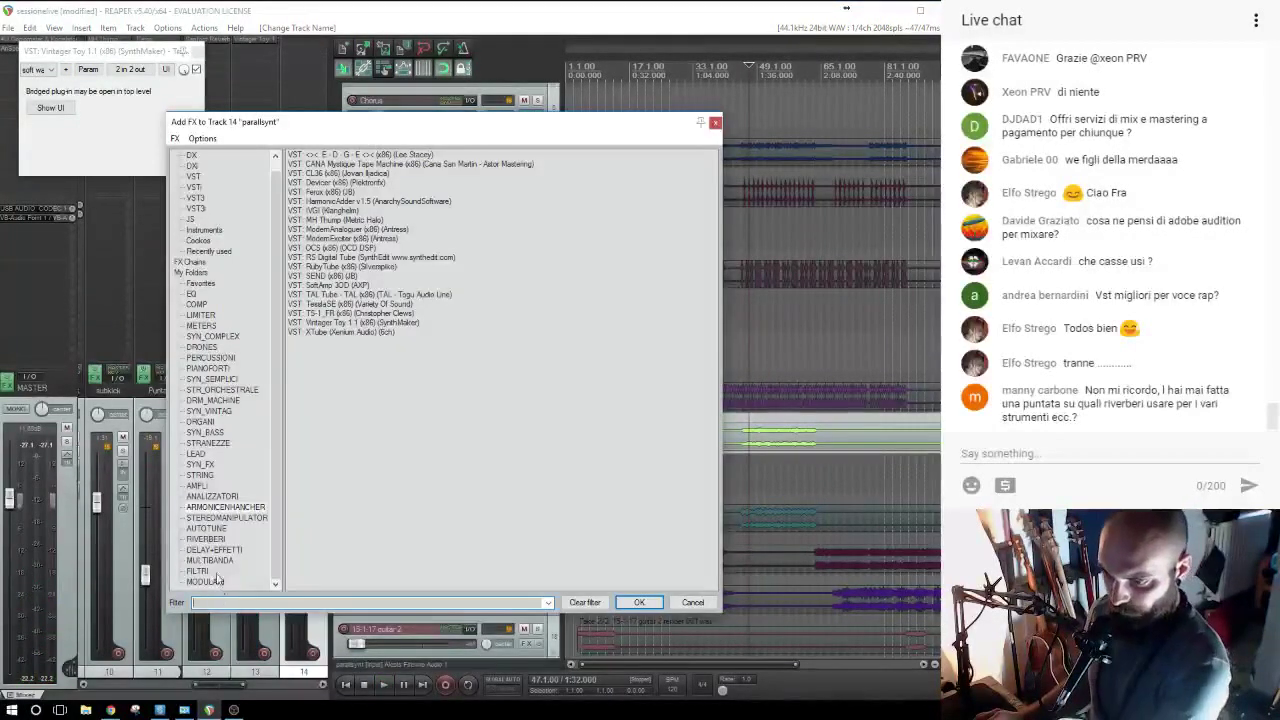
left_click(218, 551)
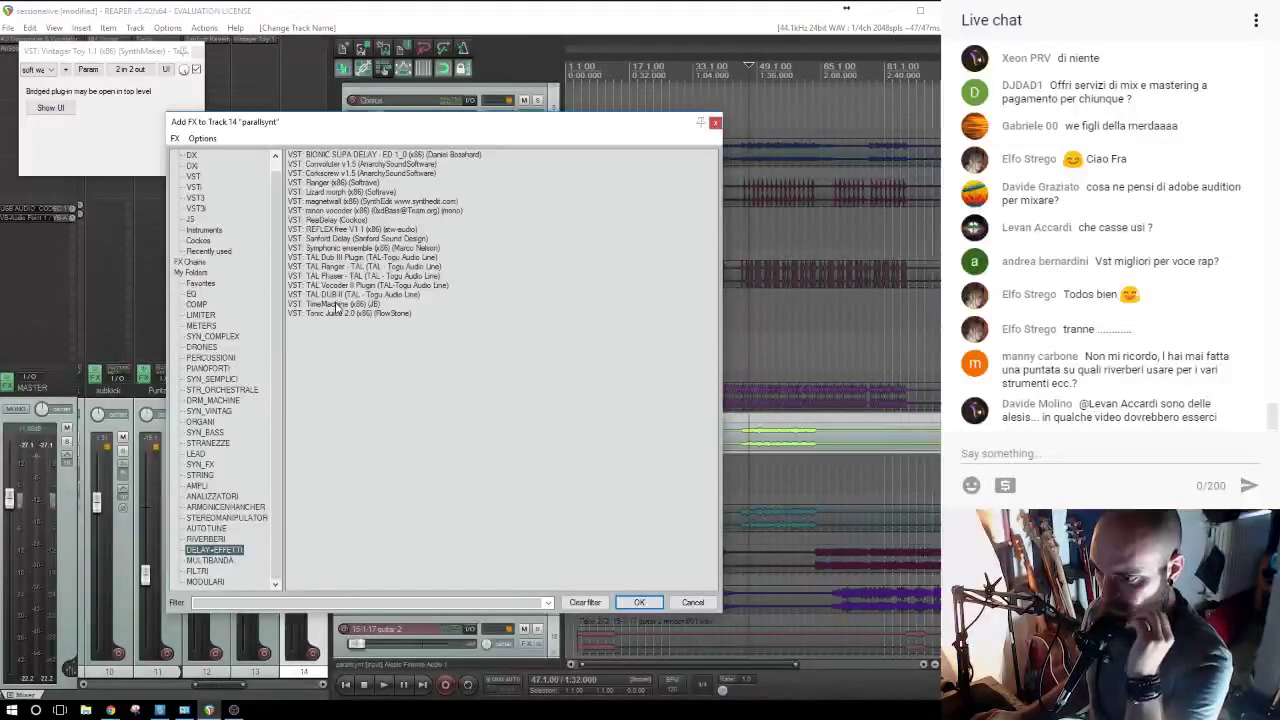
double_click(335, 305)
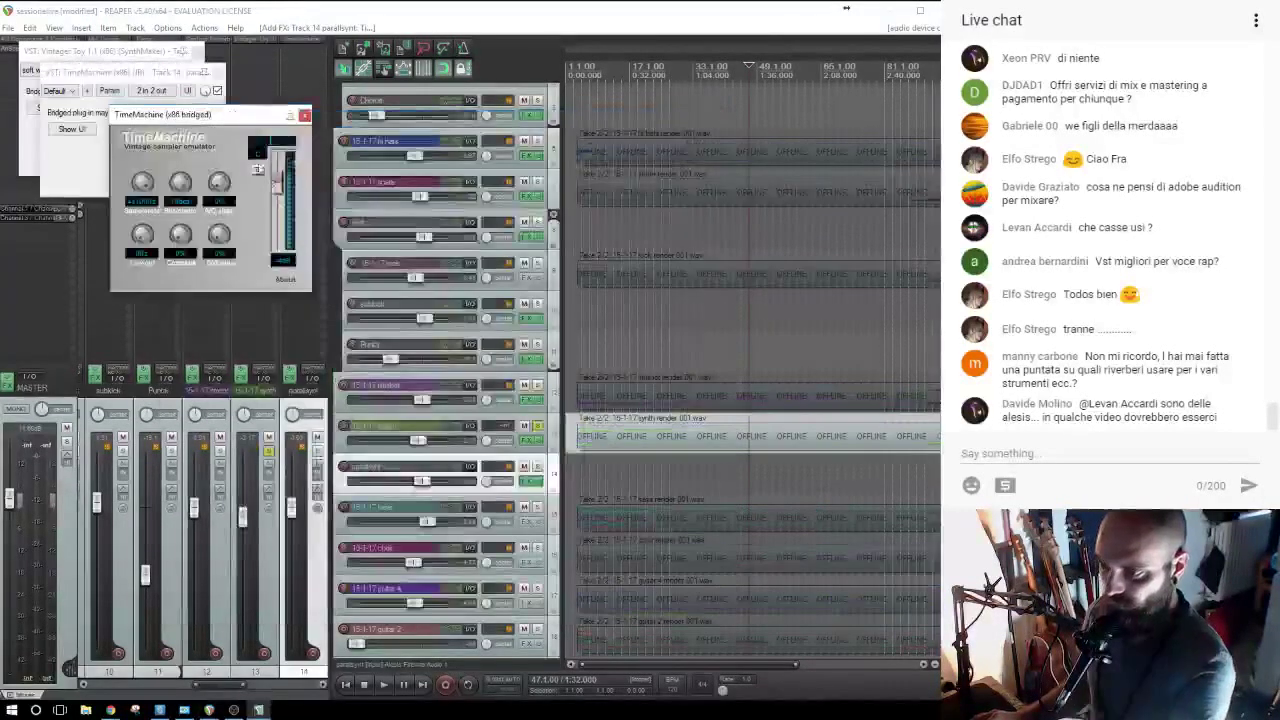
left_click(290, 41, "alt")
Try the ranon vocoder plug-in from the DELAY+EFFETTI folder on the parallsynt track and remove it.
left_click(298, 42)
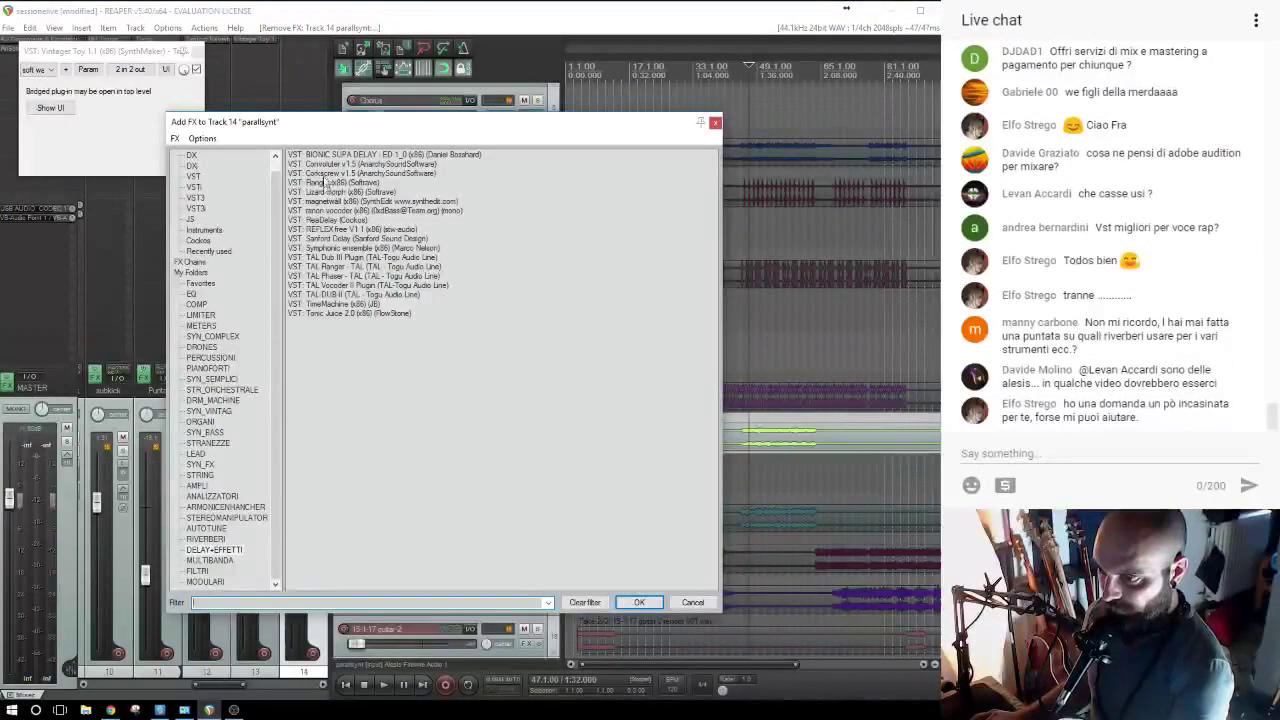
left_click(334, 211)
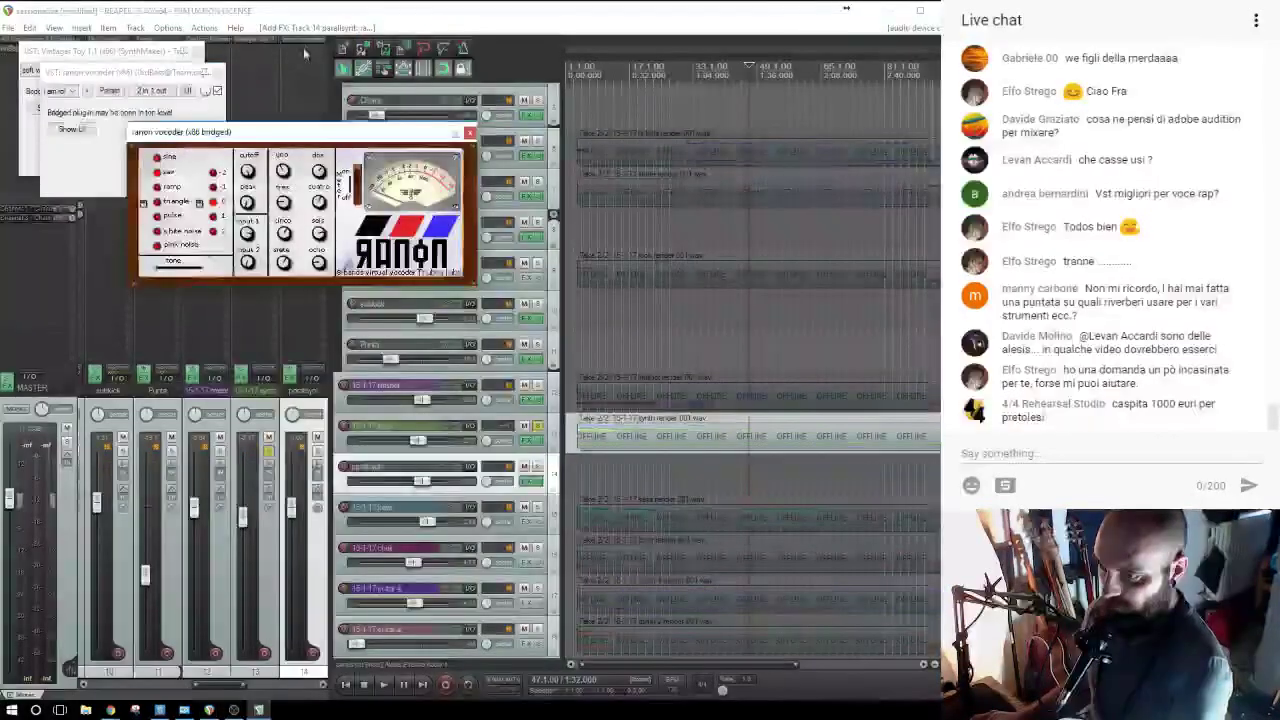
left_click(298, 41, "alt")
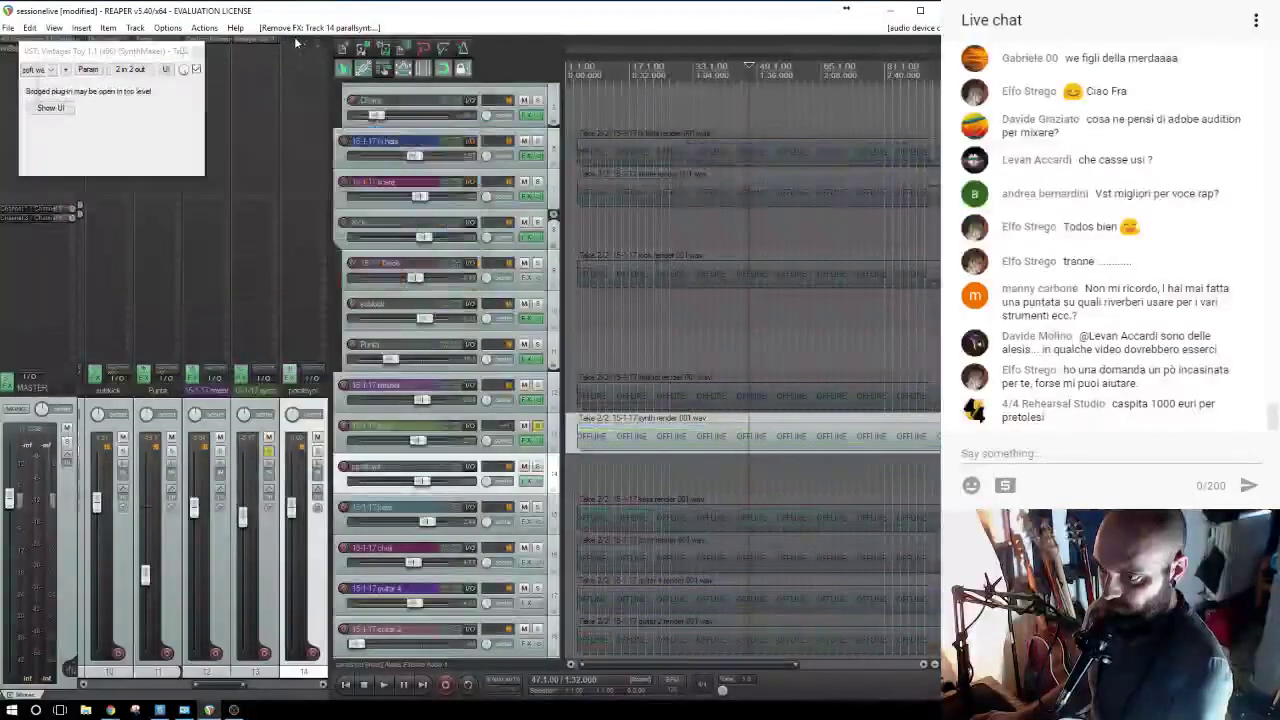
Add the REFLEX free V1.1 plug-in to the parallsynt track and move its interface clear of the mixer.
left_click(297, 43)
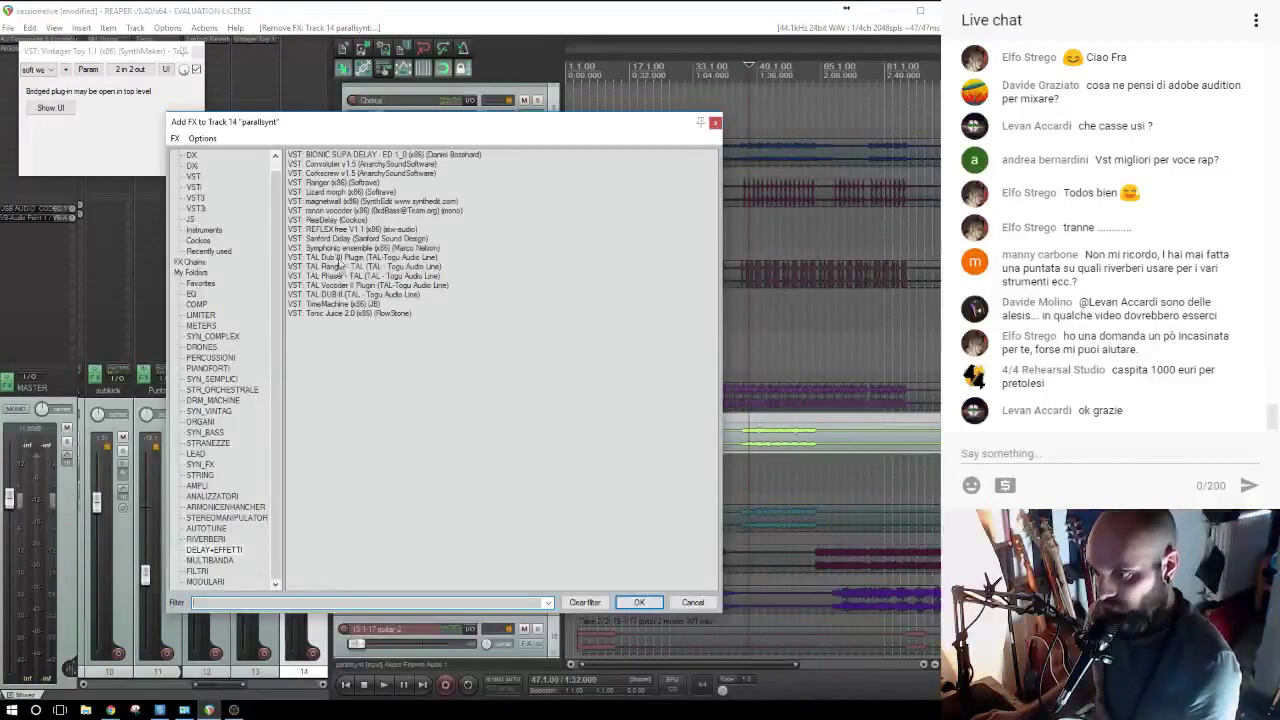
left_click(328, 230)
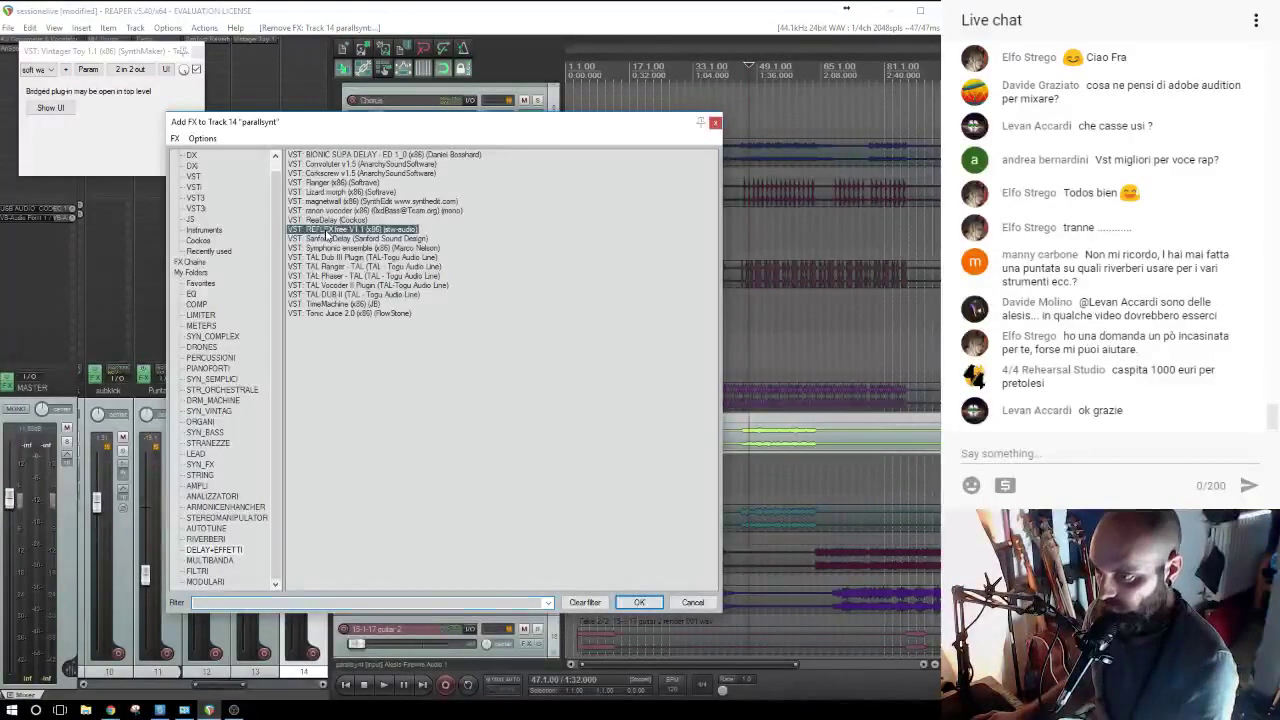
double_click(303, 229)
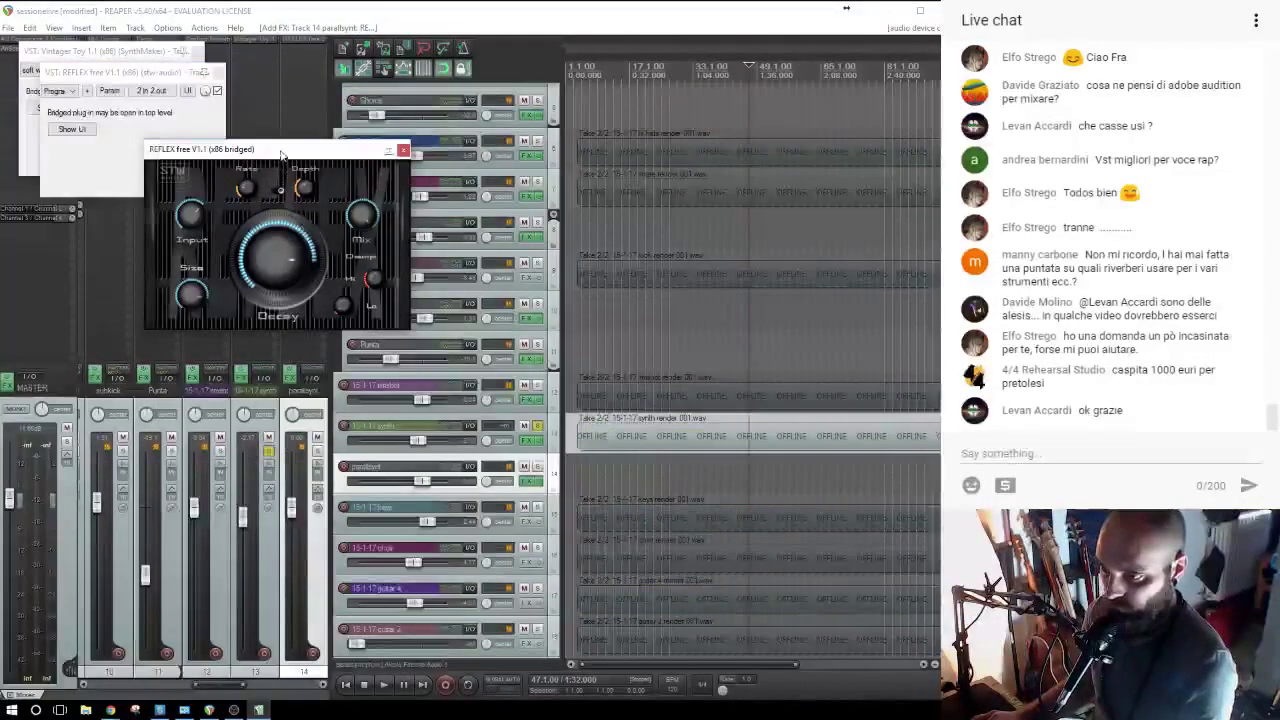
left_click_drag(282, 153, 405, 250)
Start playback, send the synth track to parallsynt and solo parallsynt to hear the REFLEX effect.
key("space")
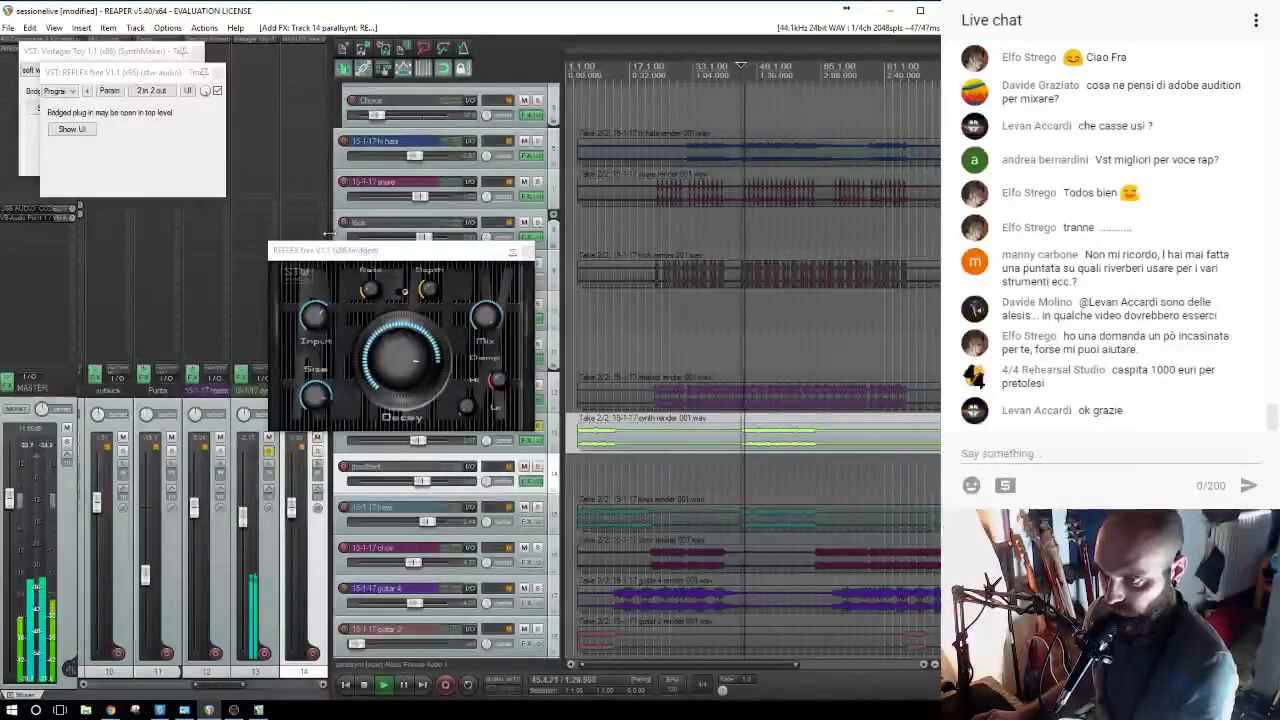
left_click_drag(336, 254, 380, 289)
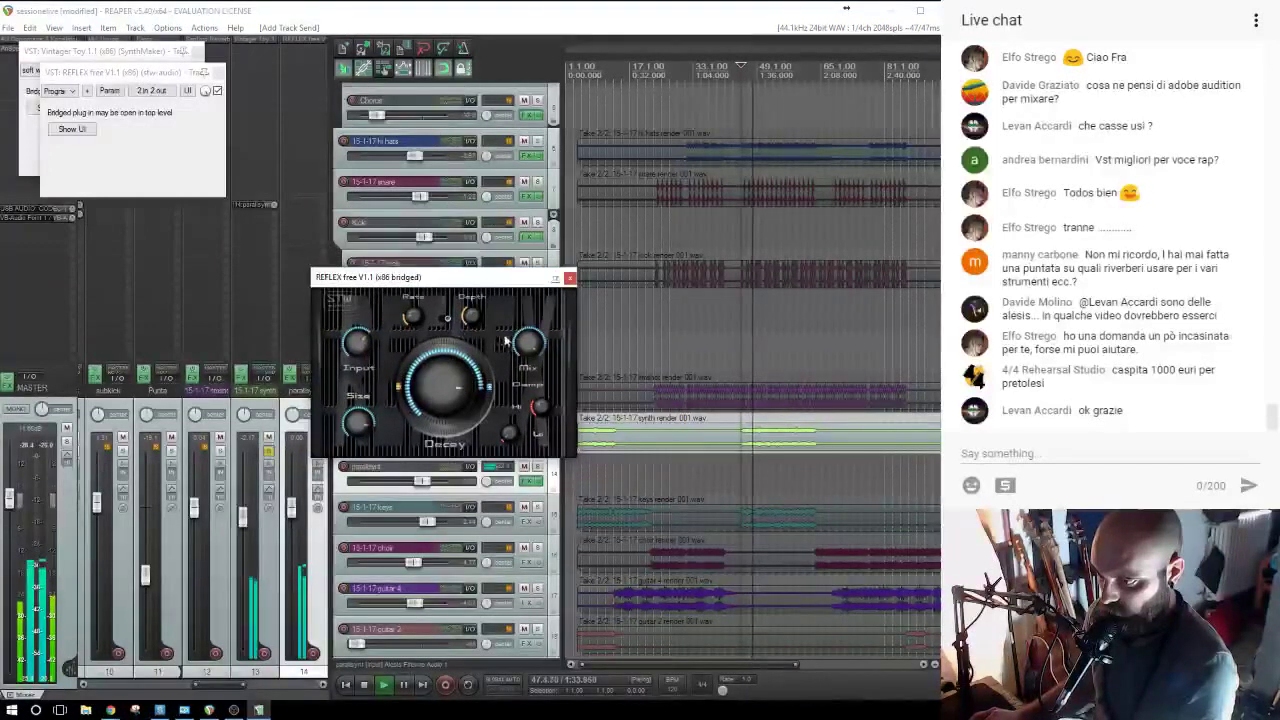
left_click_drag(388, 281, 423, 287)
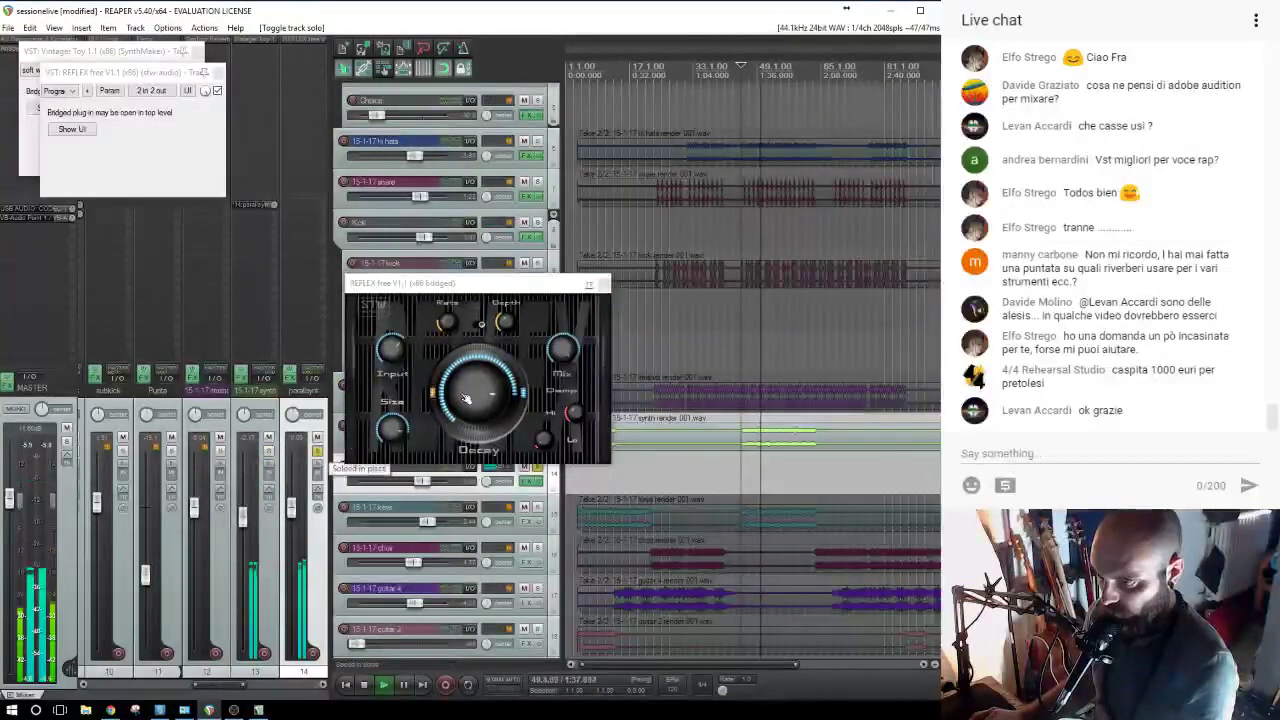
Adjust REFLEX's Size knob during playback, then open and close the parameter modulation settings for Size.
left_click(402, 430)
left_click_drag(402, 430, 402, 400)
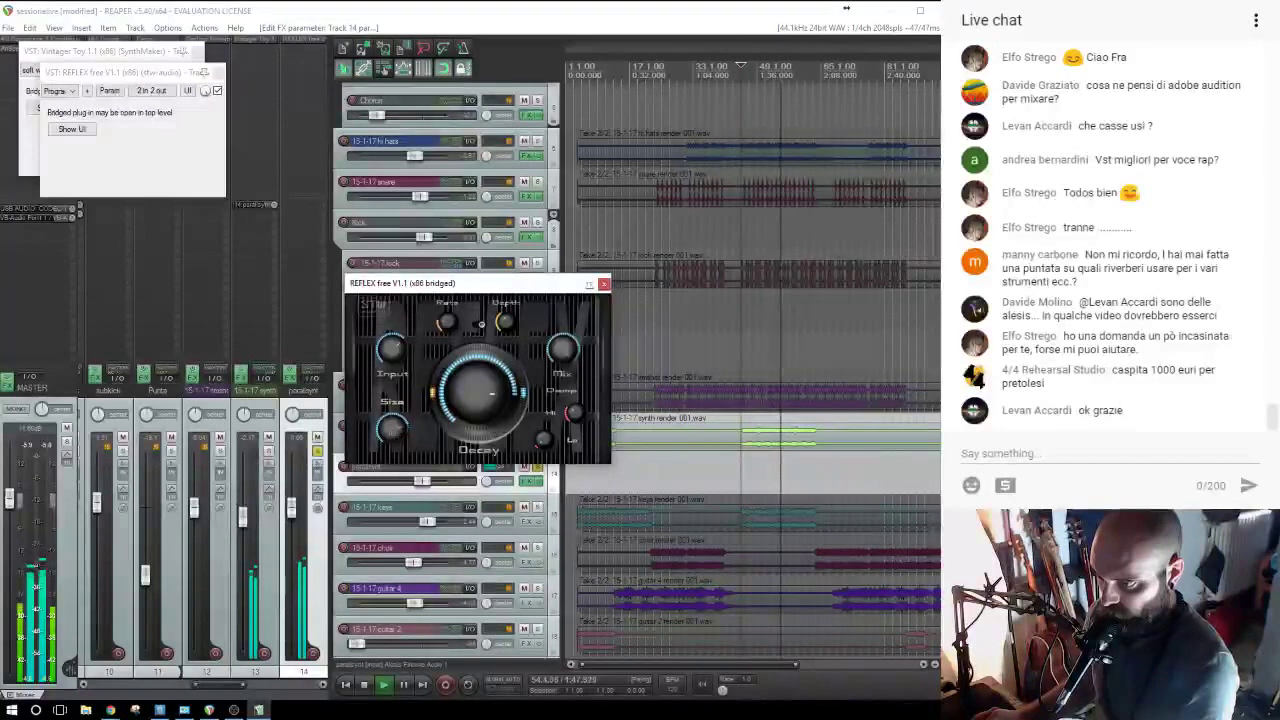
left_click(109, 90)
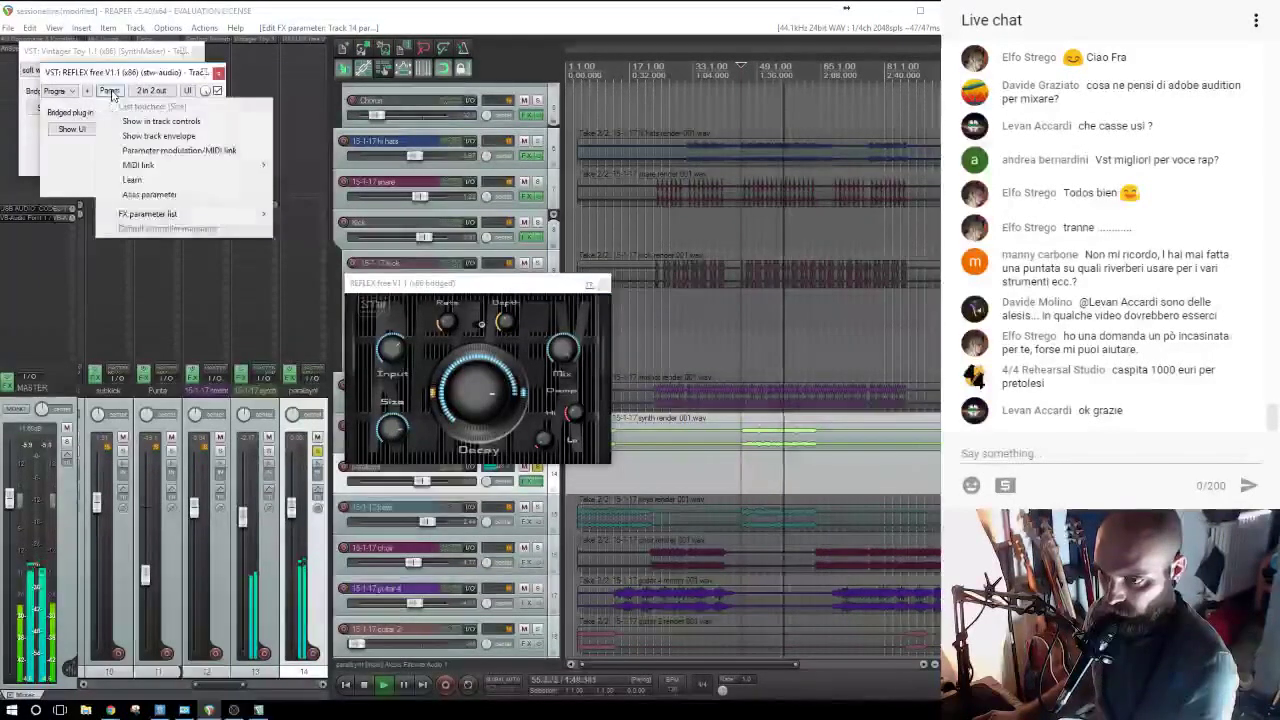
left_click(153, 151)
left_click(222, 43)
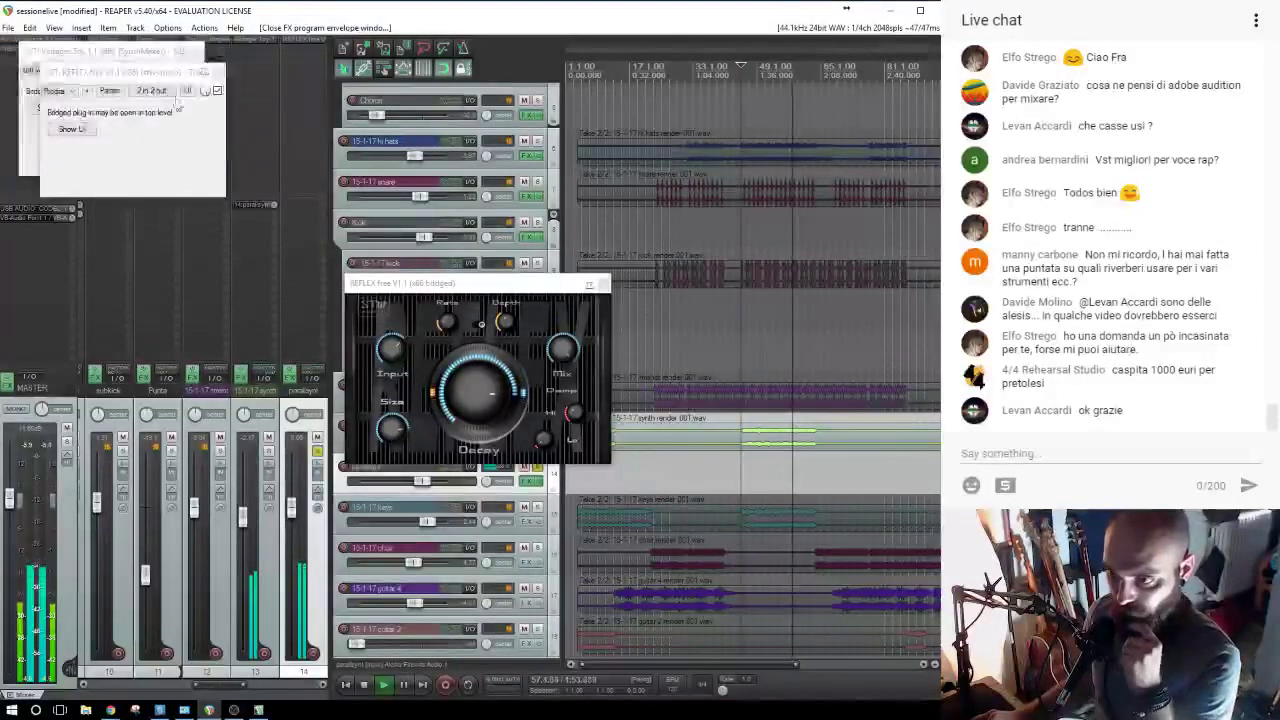
Show a track envelope for REFLEX's Decay parameter under parallsynt and close the open plug-in windows.
left_click(490, 392)
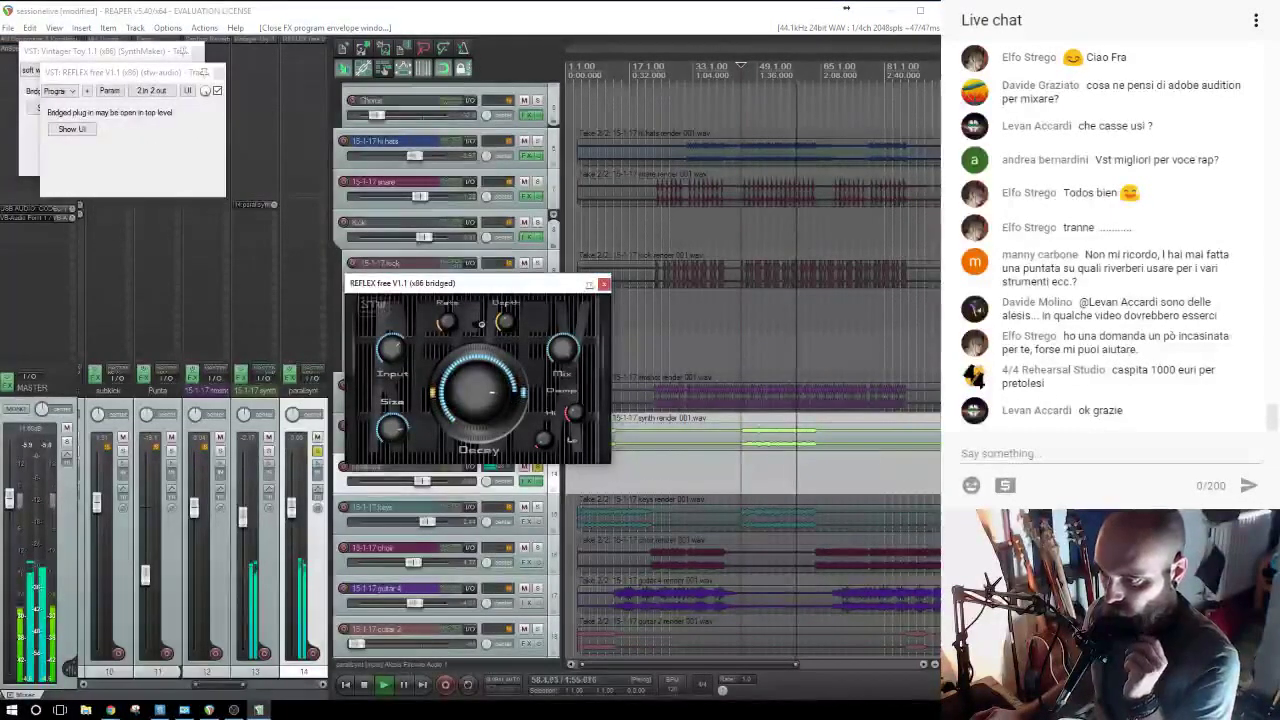
left_click(109, 90)
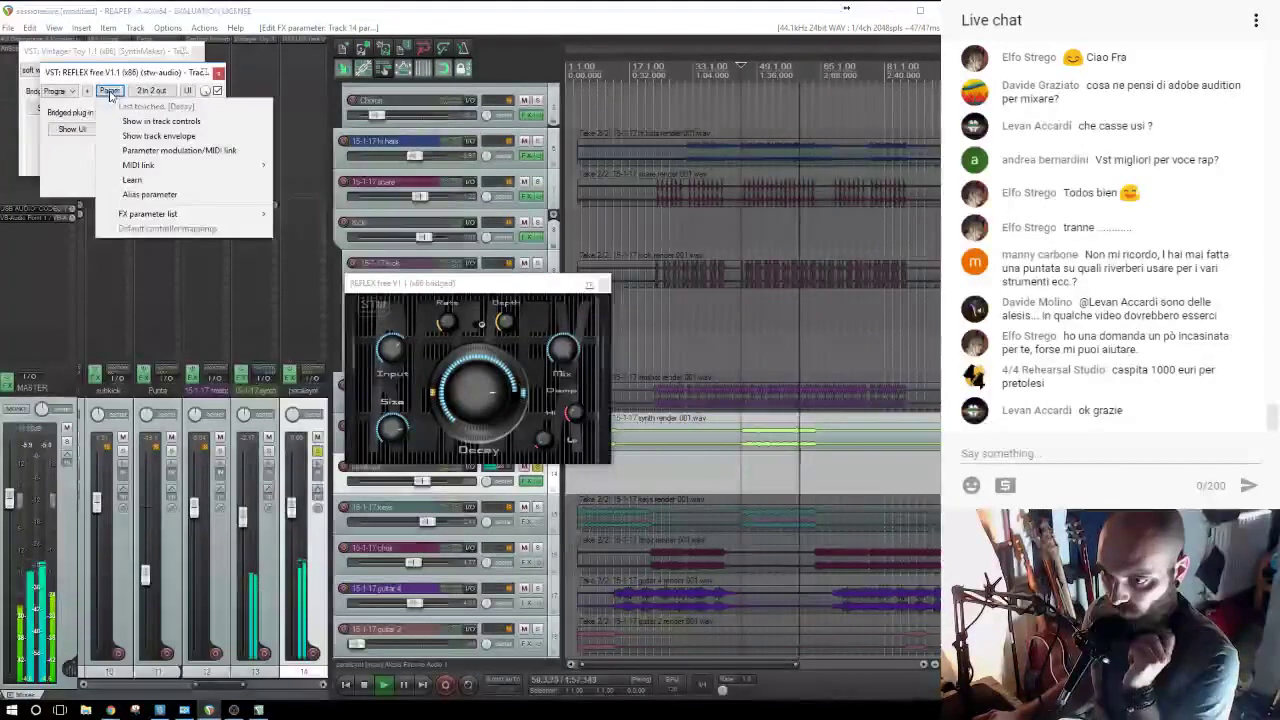
left_click(140, 137)
left_click(598, 283)
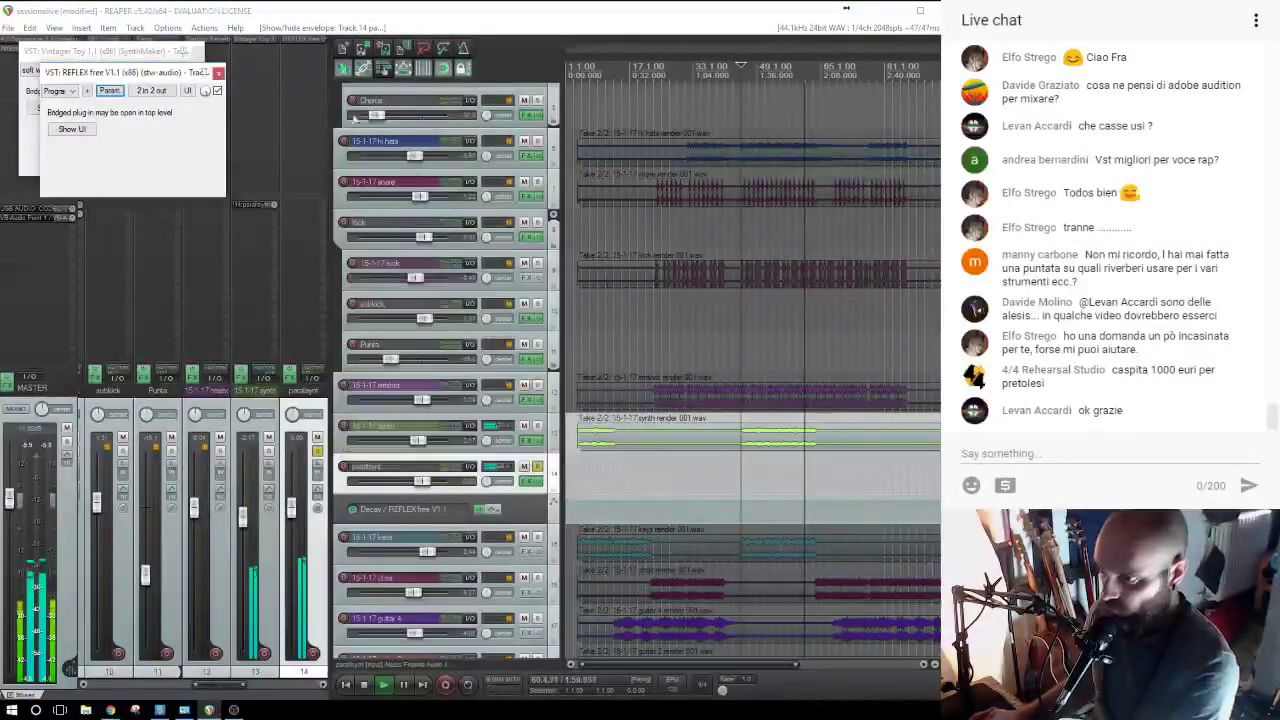
left_click(218, 73)
left_click(197, 51)
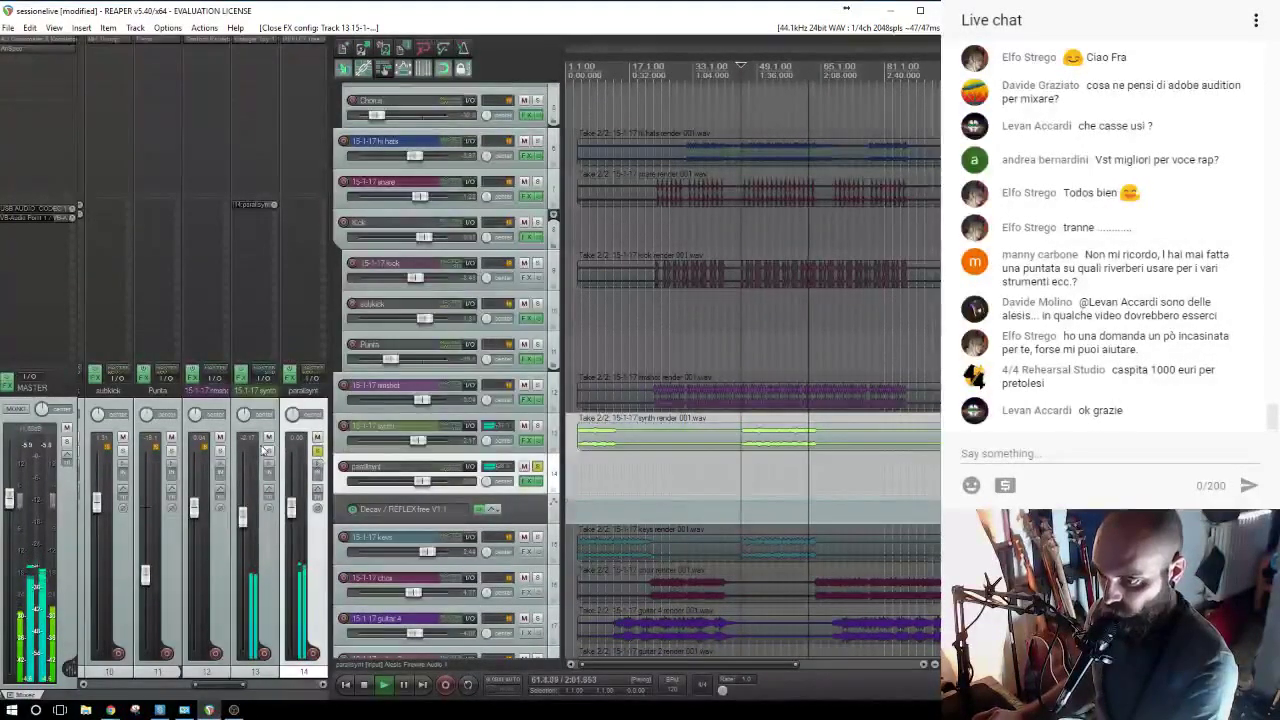
Set the parallsynt track's volume to -7.00 dB and unsolo the synth to listen within the full mix.
left_click_drag(291, 508, 291, 541)
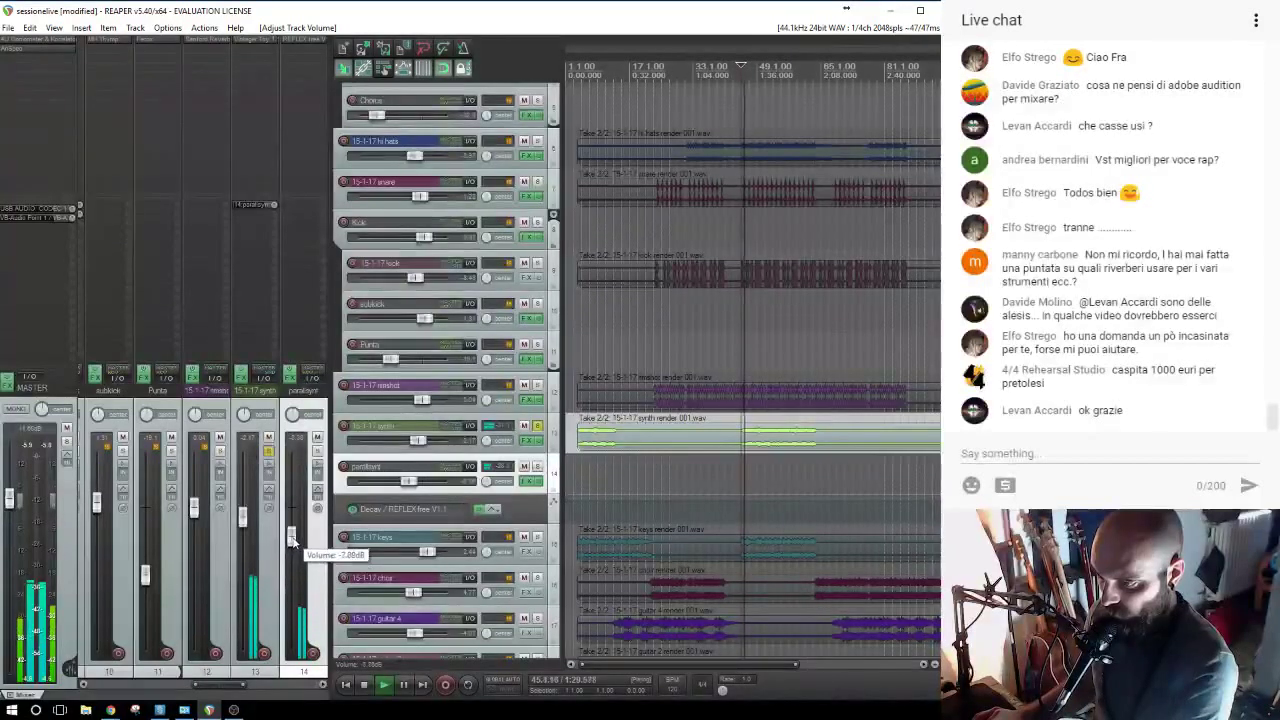
left_click(538, 426)
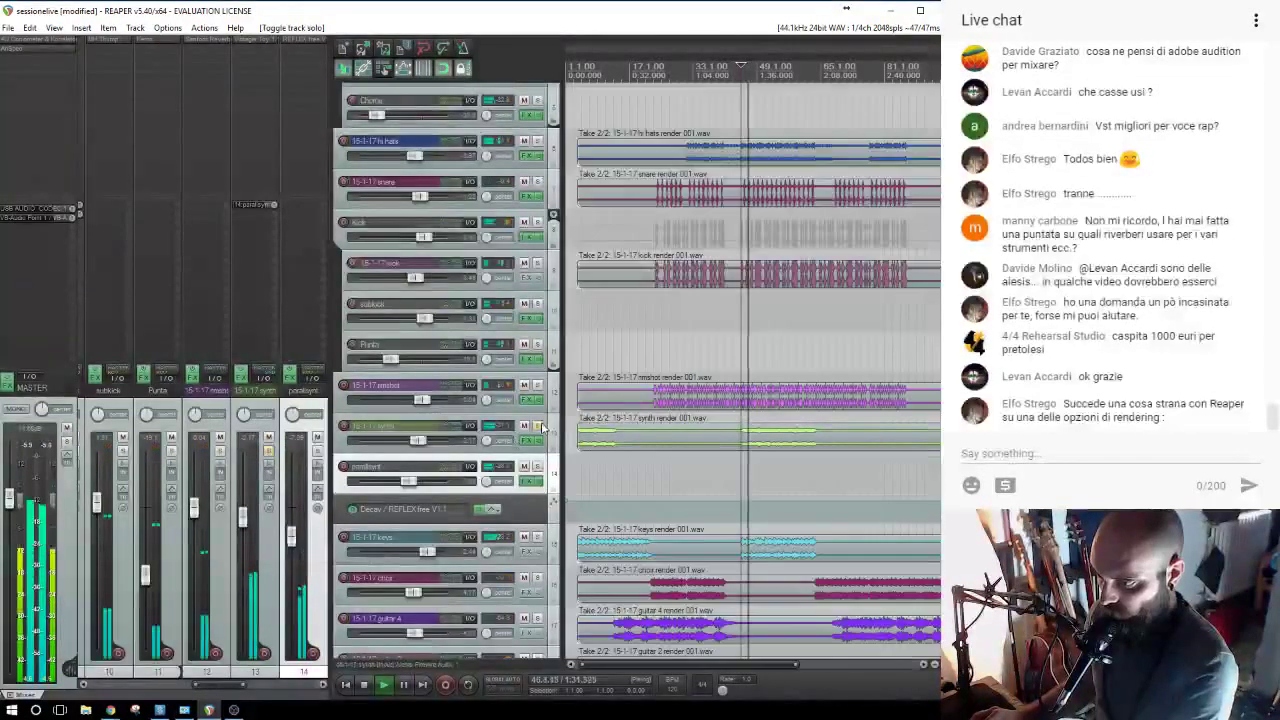
Solo the keys track, select its audio item and play it from its beginning.
left_click(538, 538)
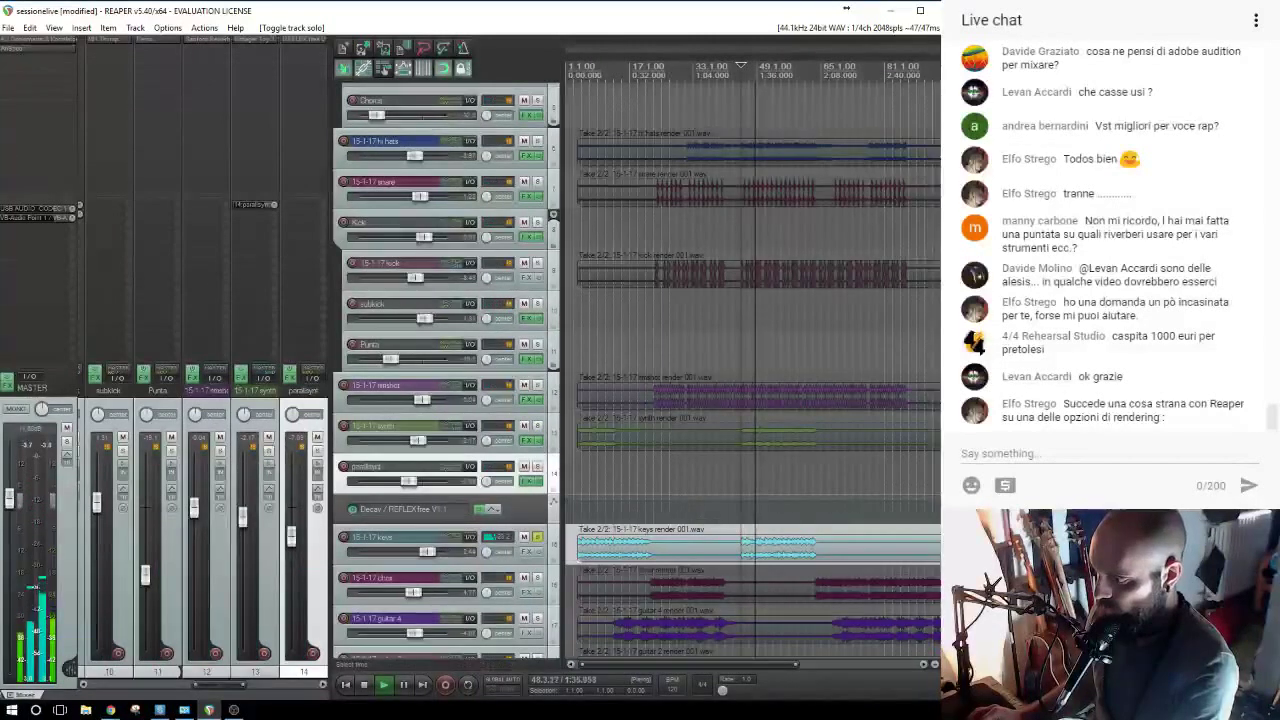
scroll(752, 400, "down", 1)
scroll(586, 421, "down", 5)
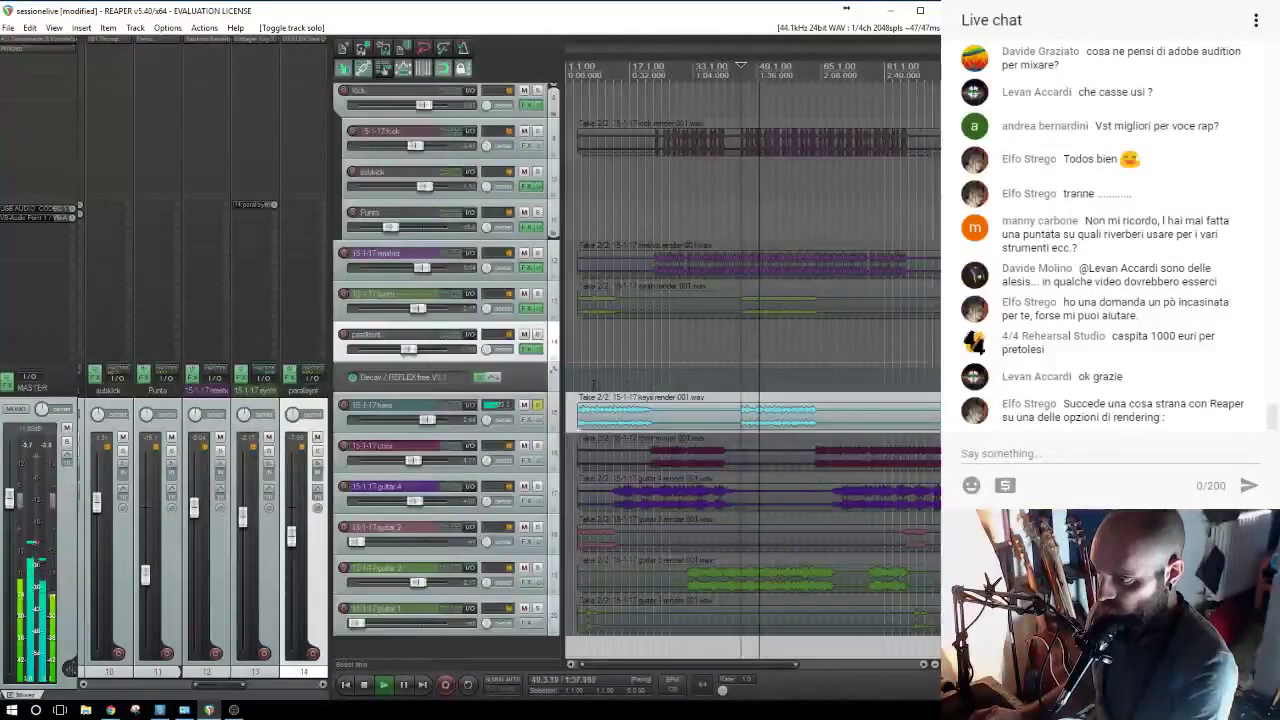
left_click(586, 421)
scroll(600, 422, "up", 5)
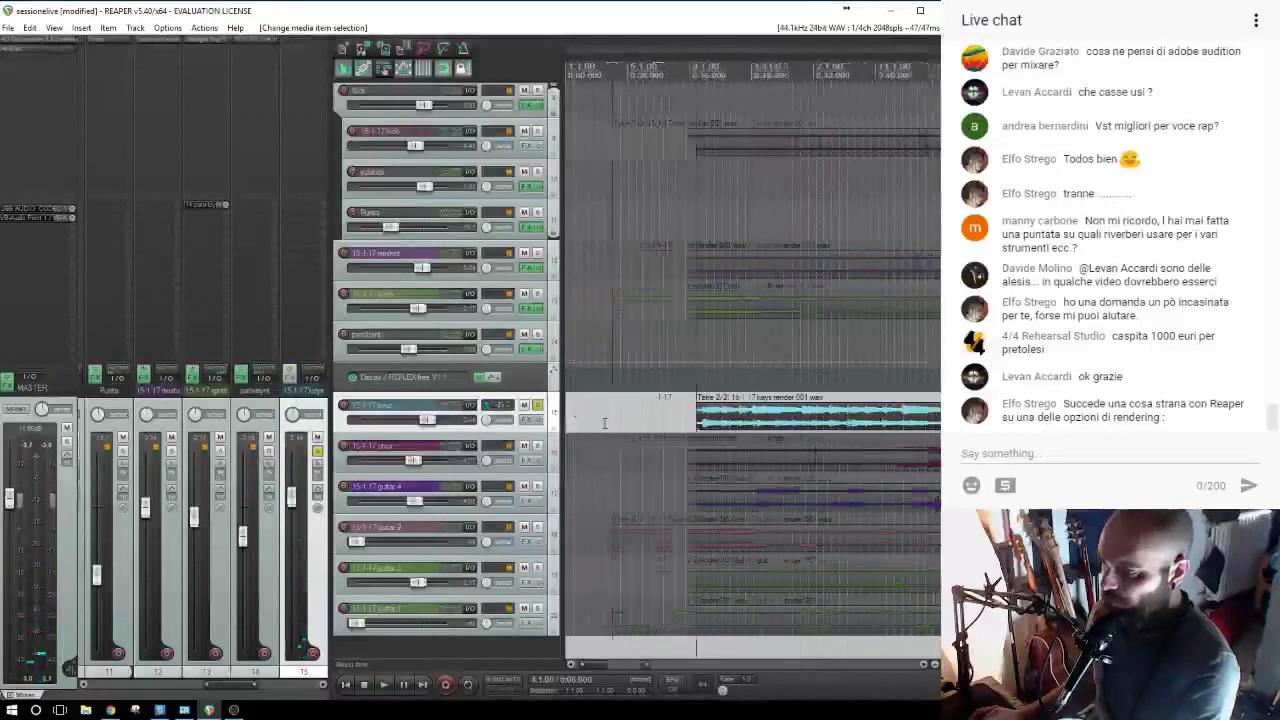
scroll(607, 422, "down", 4)
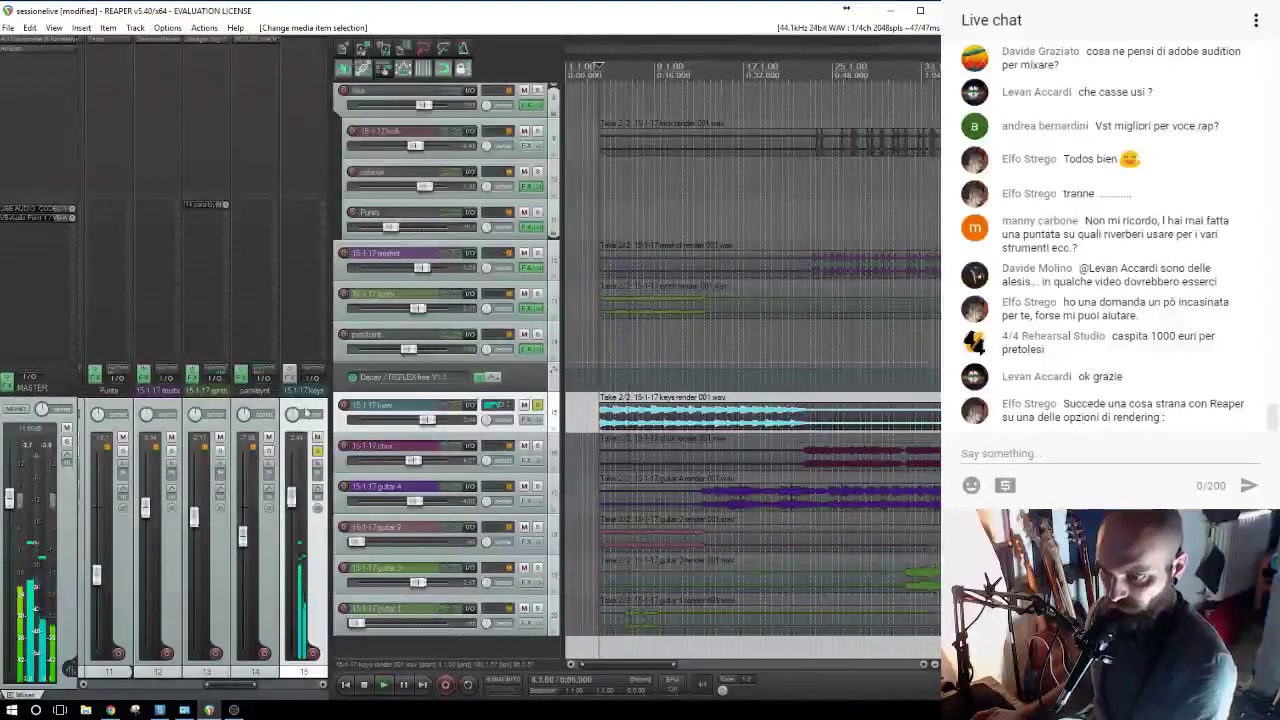
Add a new track below the keys, name it saturod and reselect the keys track.
key("ctrl+t")
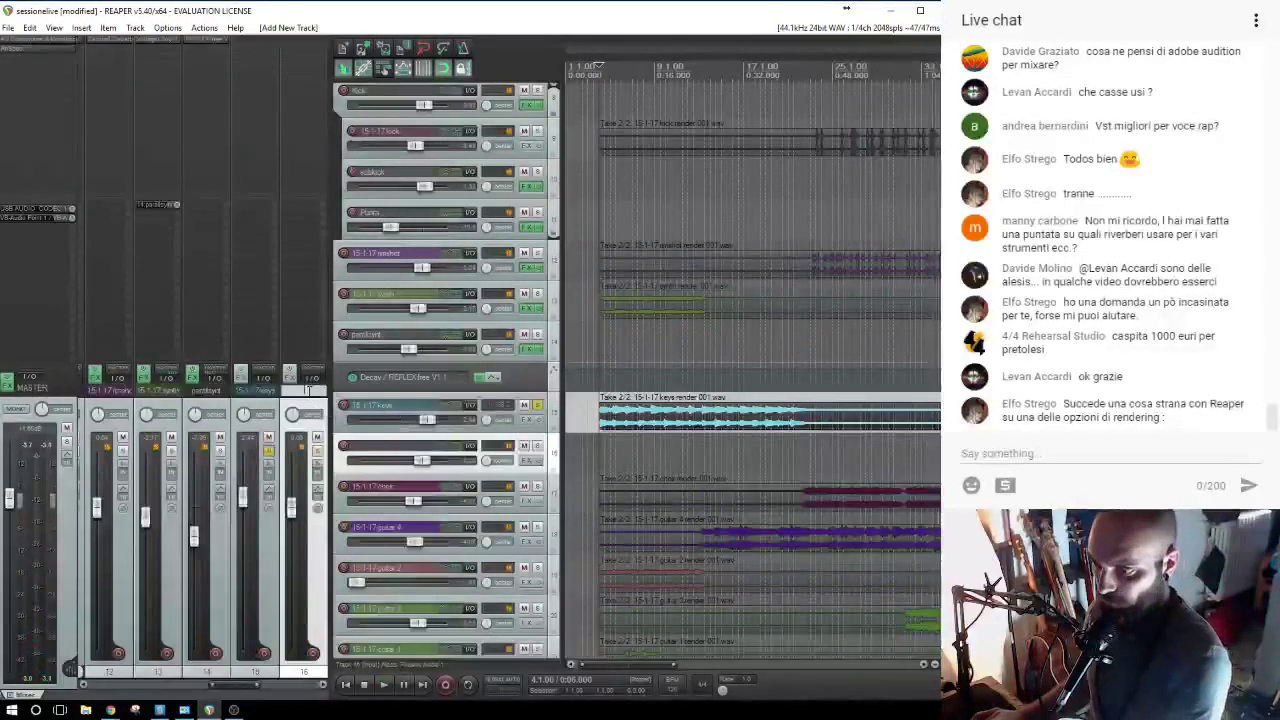
type("saturod")
key("Return")
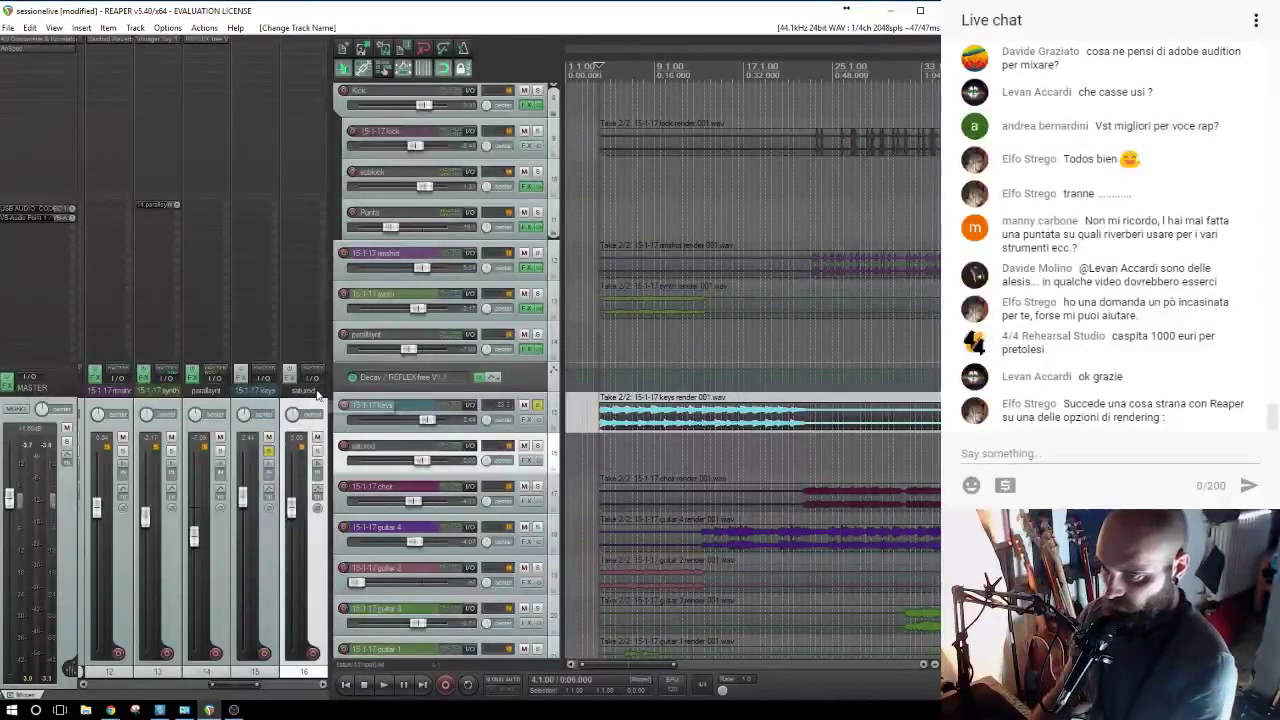
left_click(394, 407)
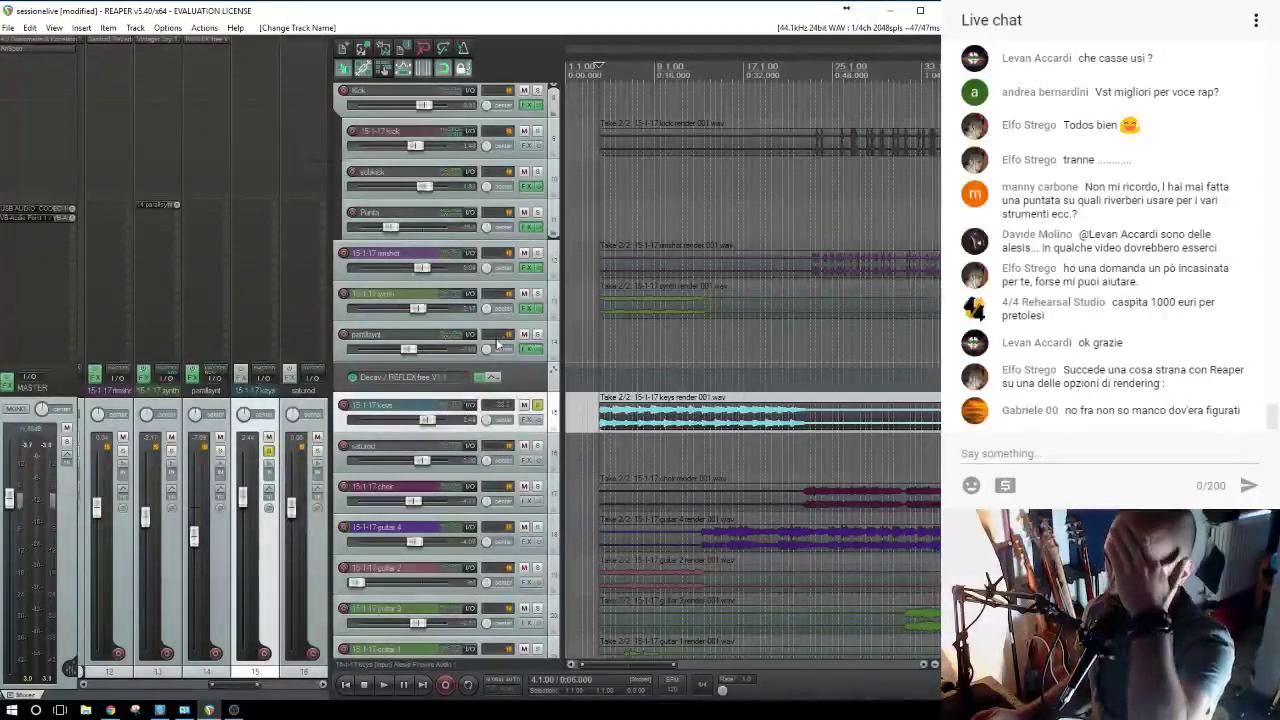
Browse the RIVERBERI and AUTOTUNE plug-in folders for an effect to add to the saturod track.
left_click(300, 65)
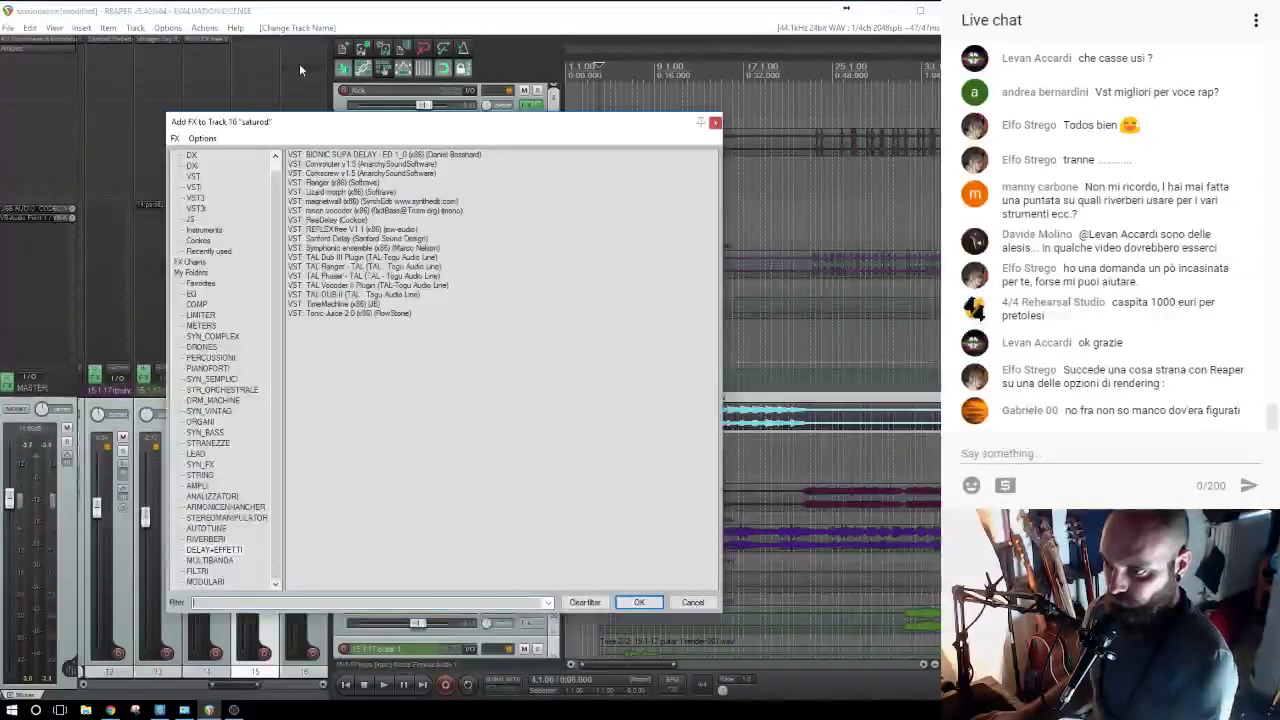
left_click(245, 539)
left_click(210, 528)
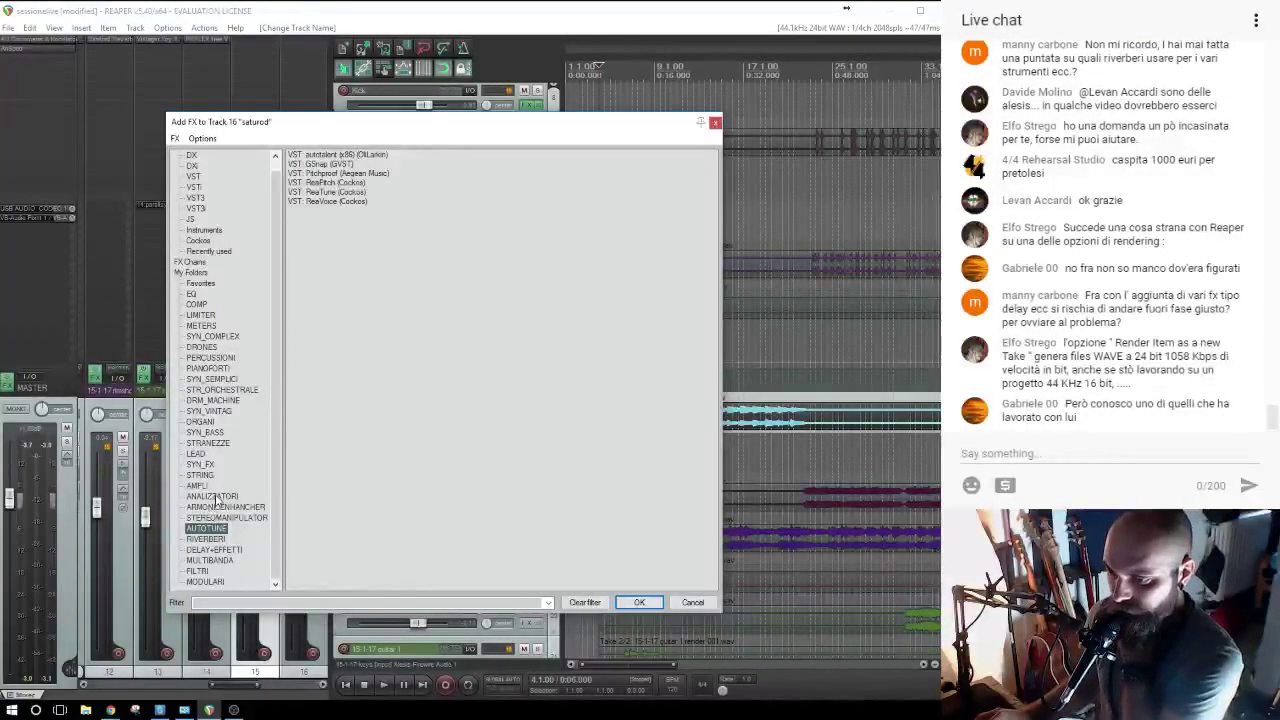
Add the FA3 Full amp simulator from the AMPLI folder to the saturod track and move its window aside.
left_click(210, 496)
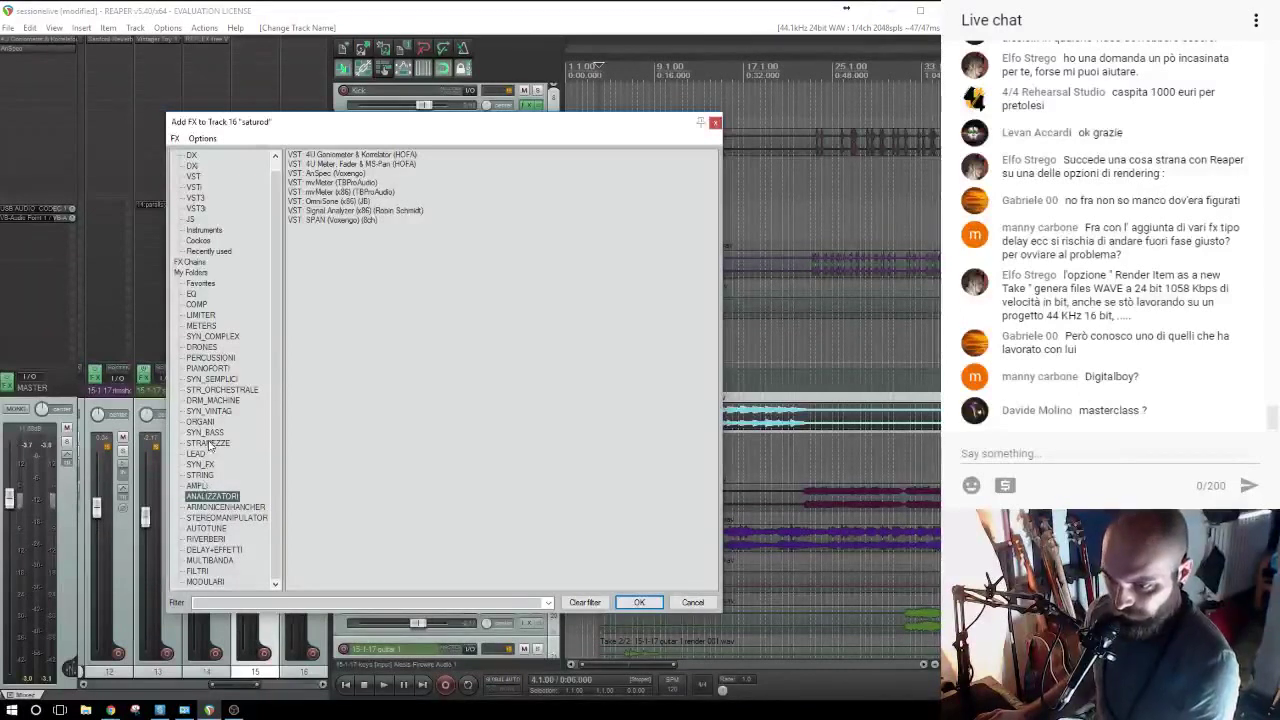
left_click(213, 484)
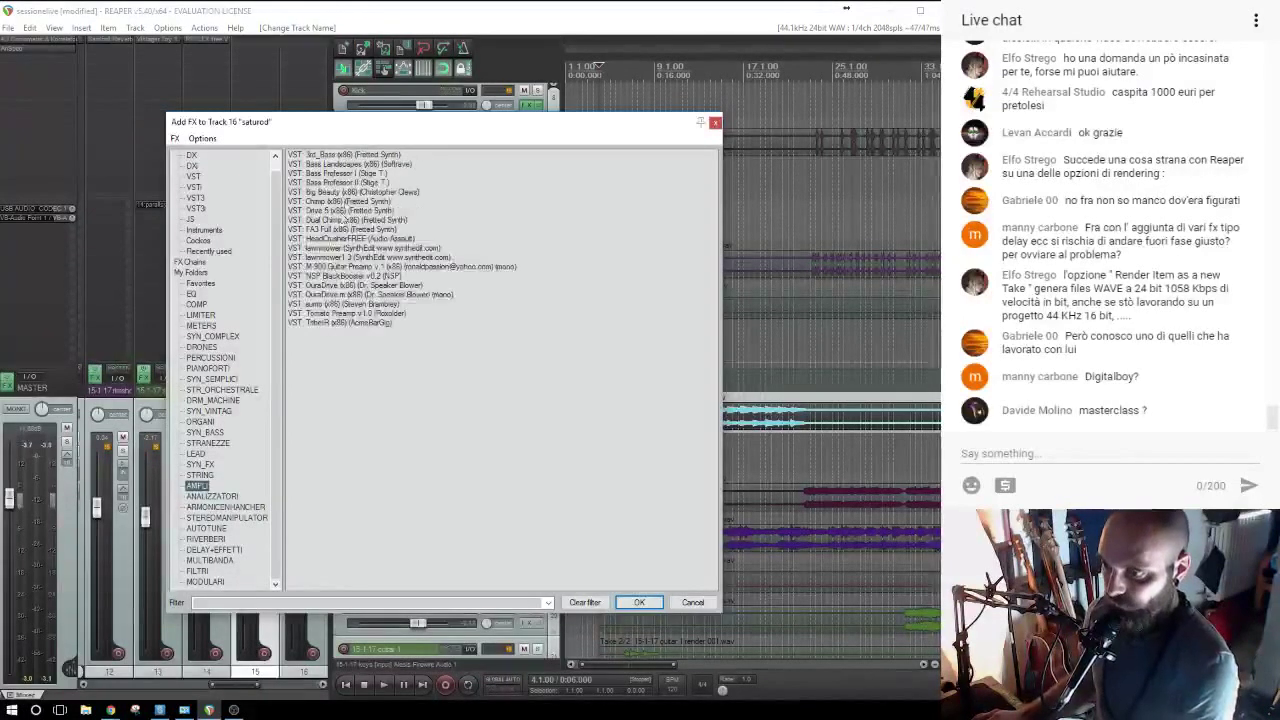
left_click(328, 231)
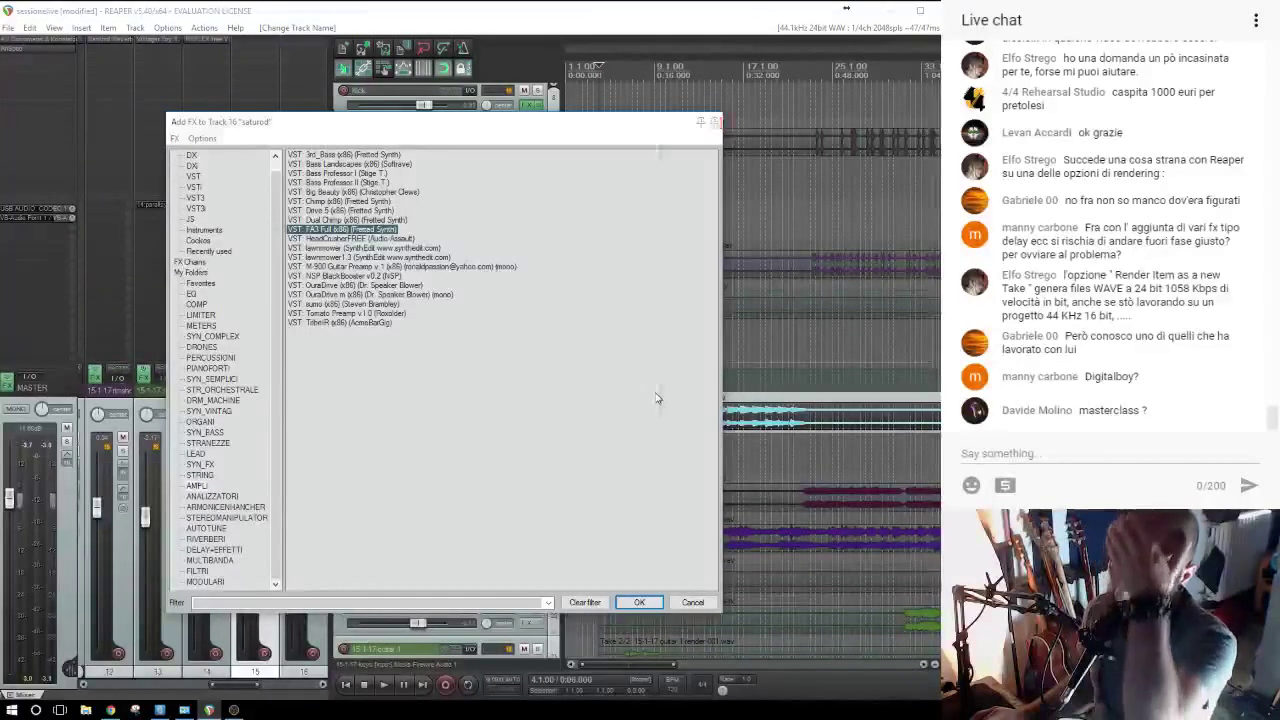
key("Return")
left_click_drag(440, 51, 916, 179)
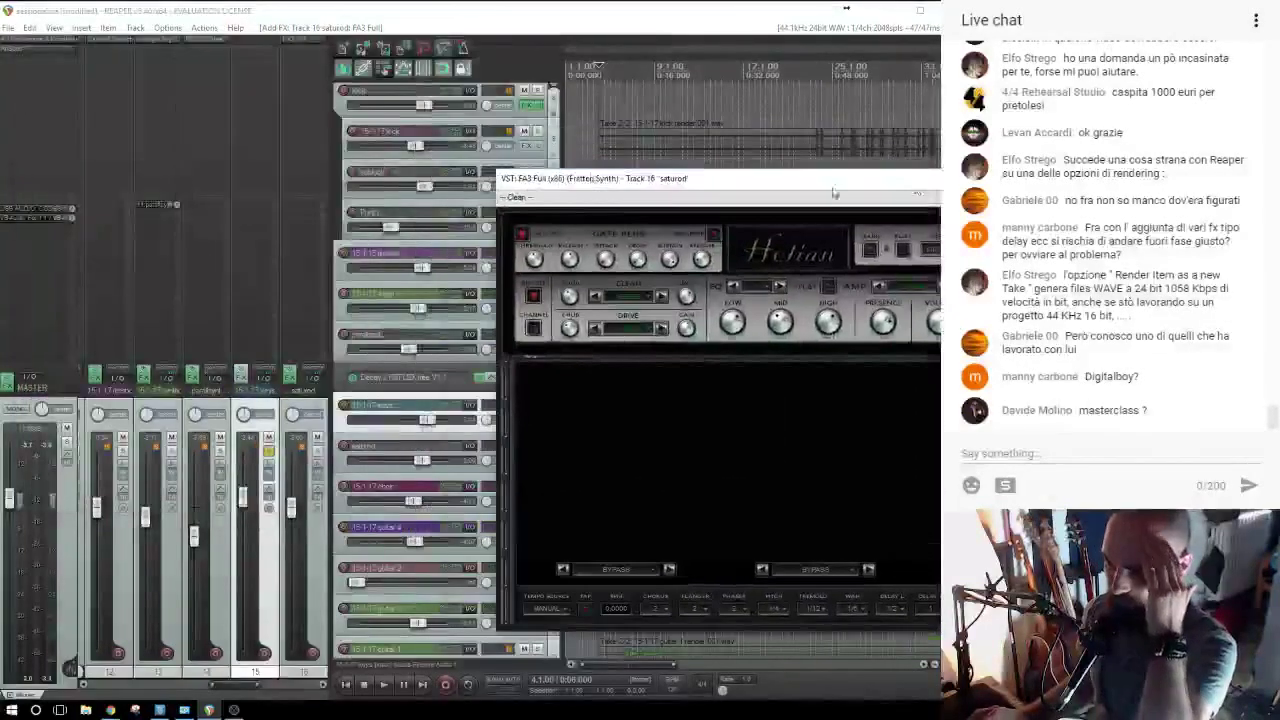
Create a send from the 15-1-17 keys track to the saturod track and play back with only saturod soloed.
left_click_drag(246, 257, 298, 242)
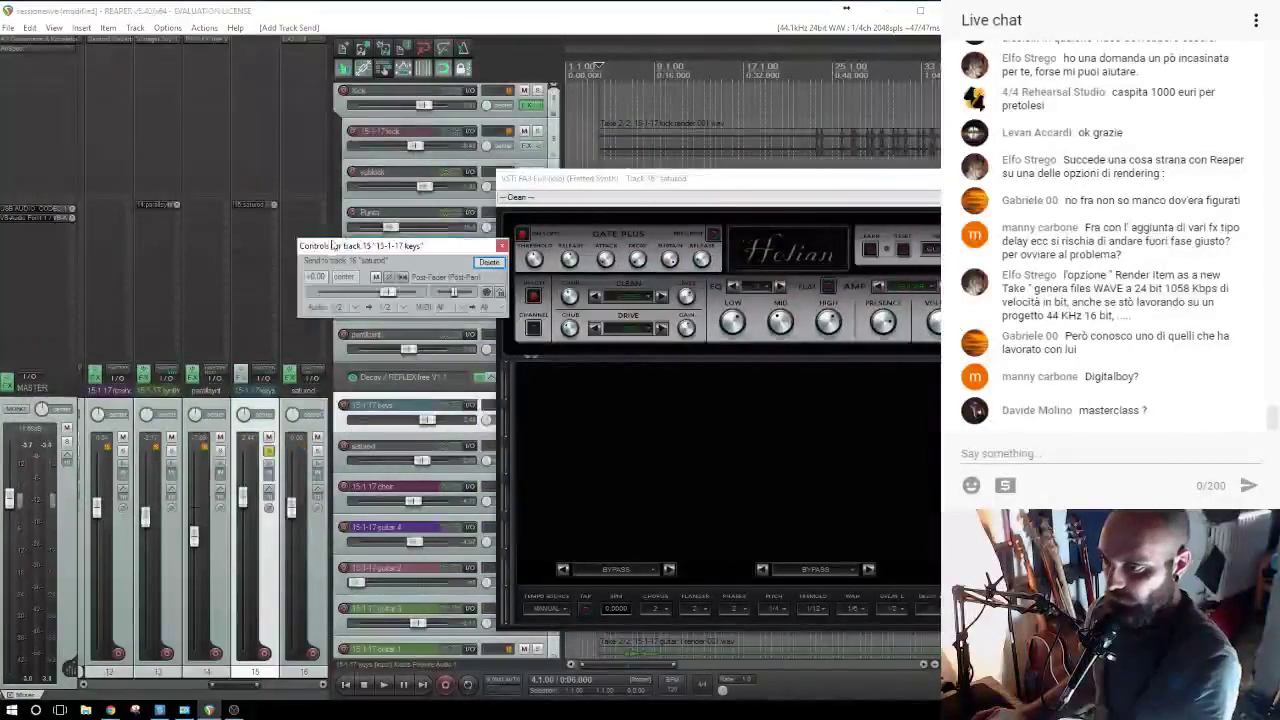
key("space")
left_click_drag(651, 179, 817, 212)
left_click(318, 453)
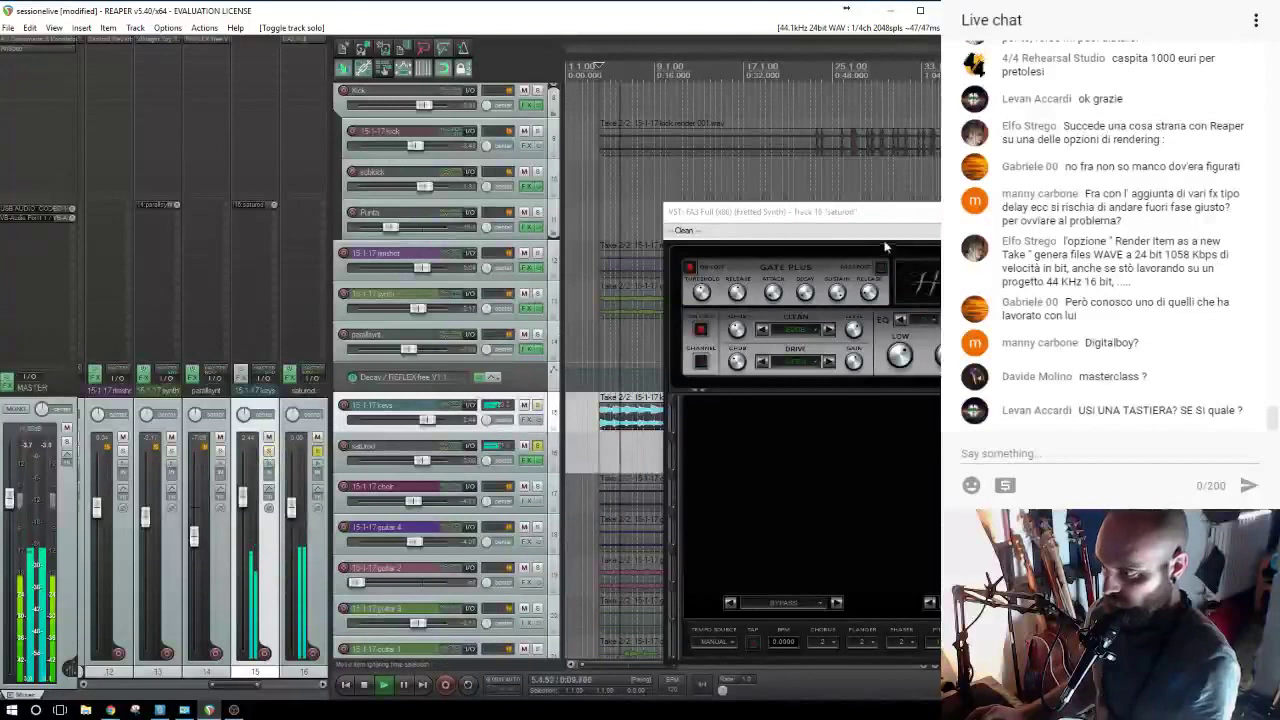
left_click_drag(760, 211, 560, 197)
left_click(269, 452)
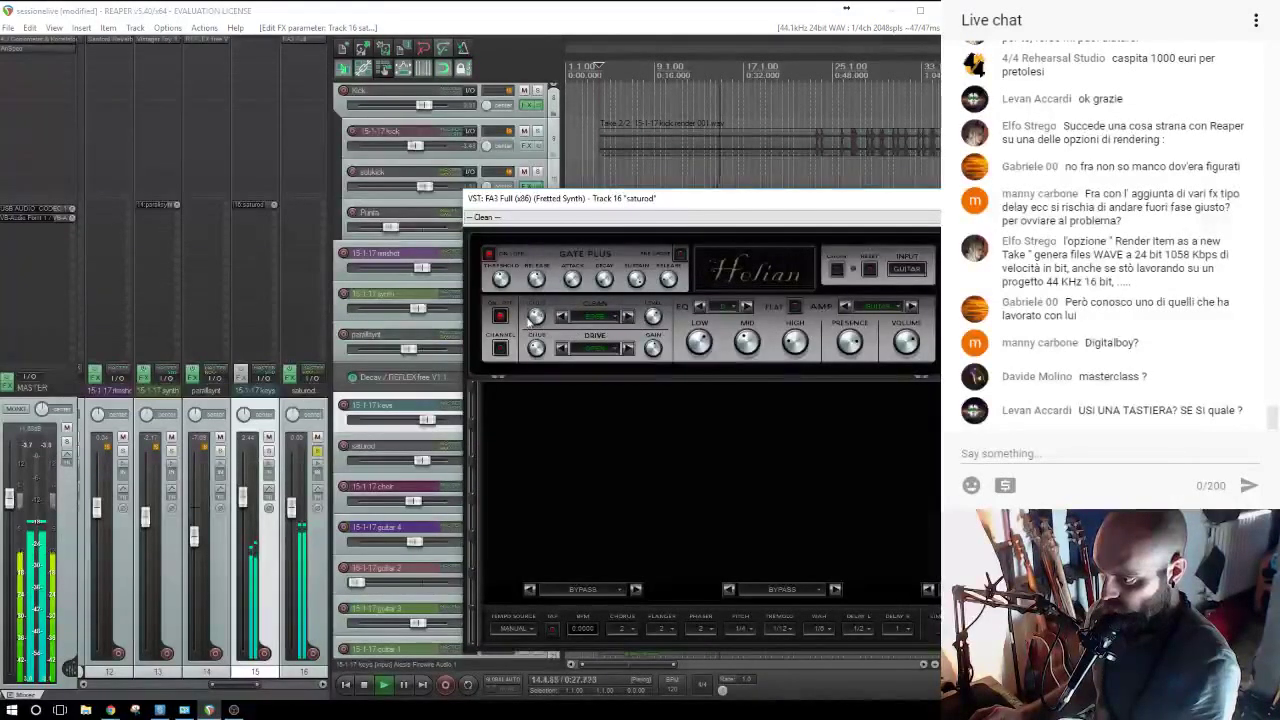
Examine the effect choices available in FA3's first pedal slot, keeping it on BYPASS.
left_click(617, 589)
left_click(847, 103)
left_click_drag(803, 198, 445, 181)
left_click(756, 424)
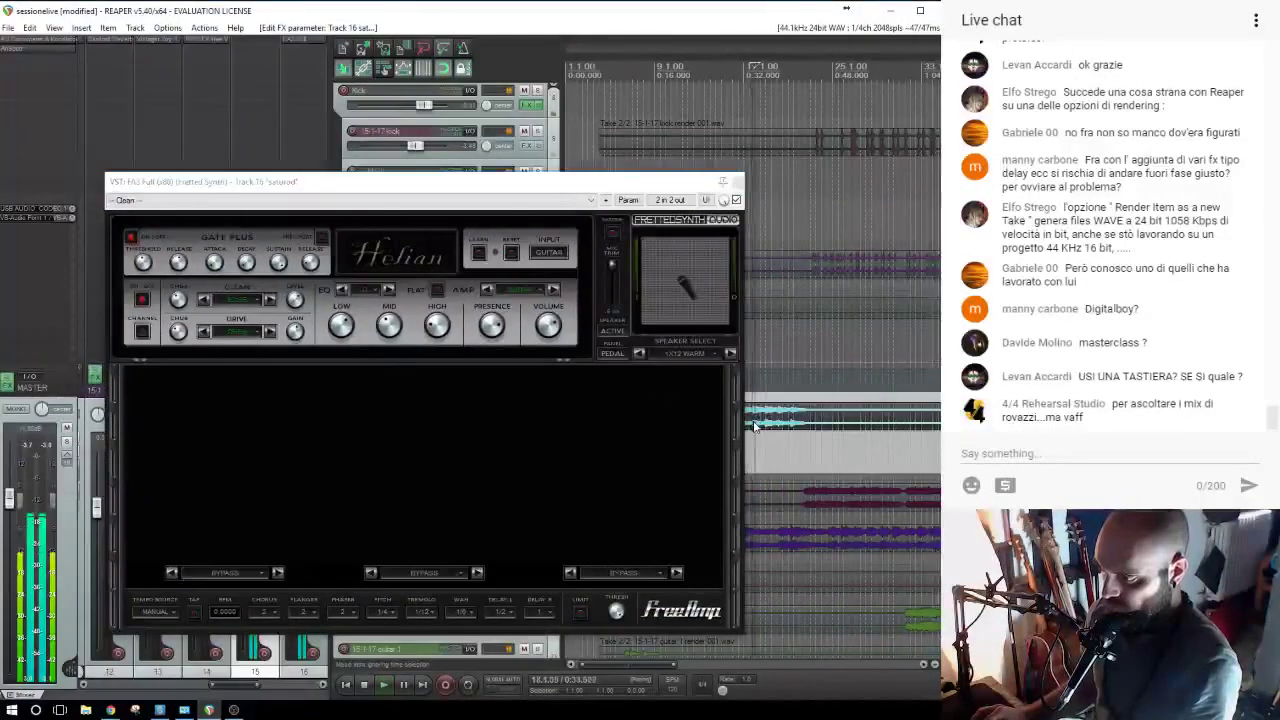
key("space")
left_click_drag(318, 185, 486, 170)
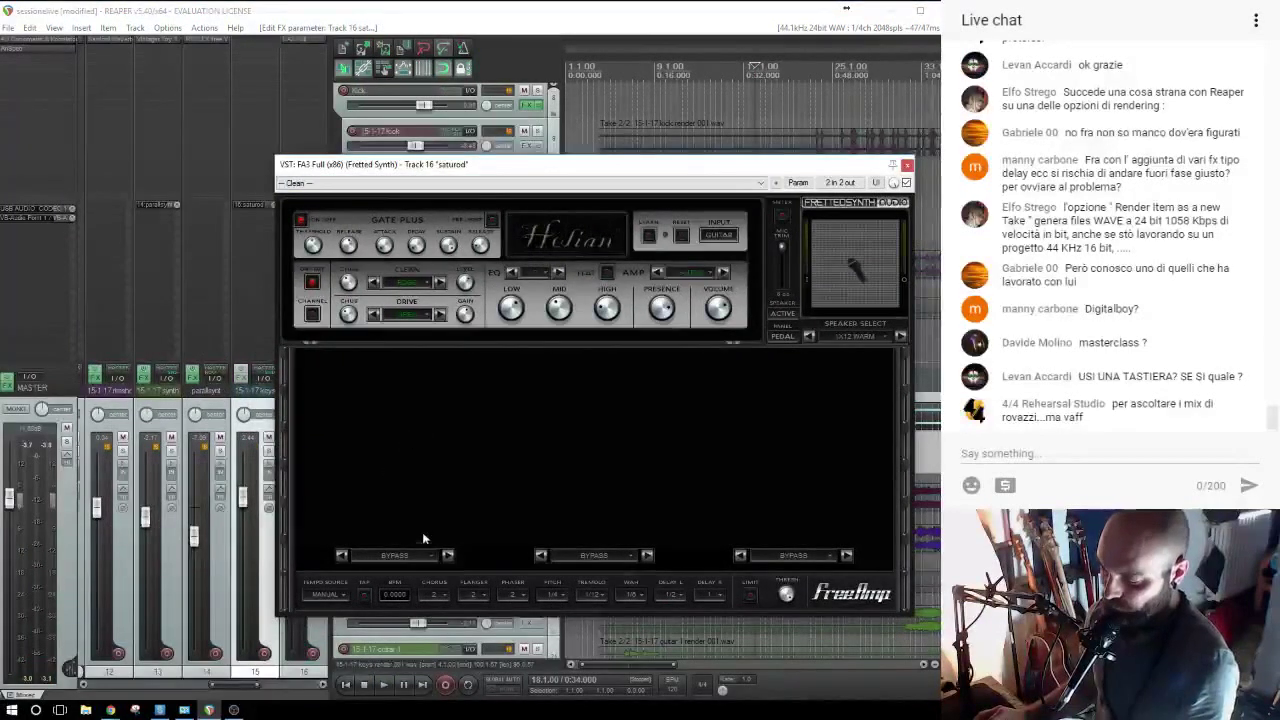
left_click(430, 558)
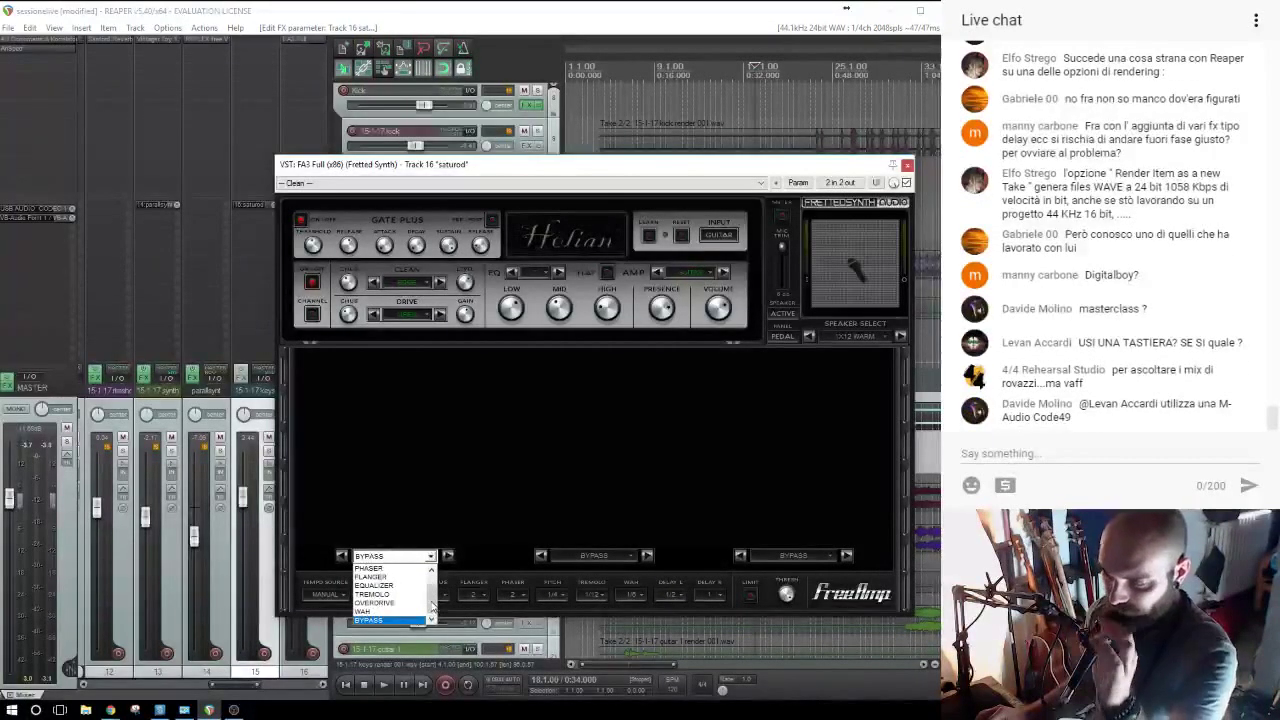
left_click(432, 550)
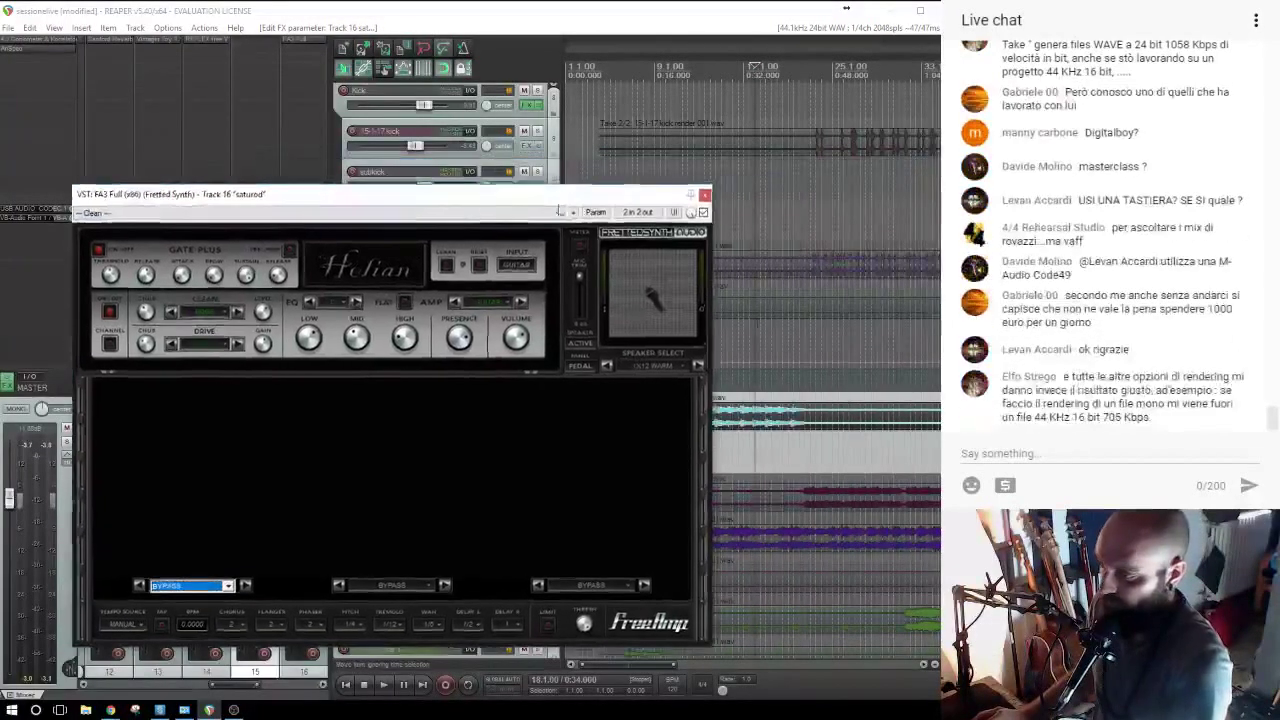
Audition the keys passage through the FA3 amp and close the plug-in window.
left_click_drag(580, 168, 376, 198)
left_click(739, 450)
key("space")
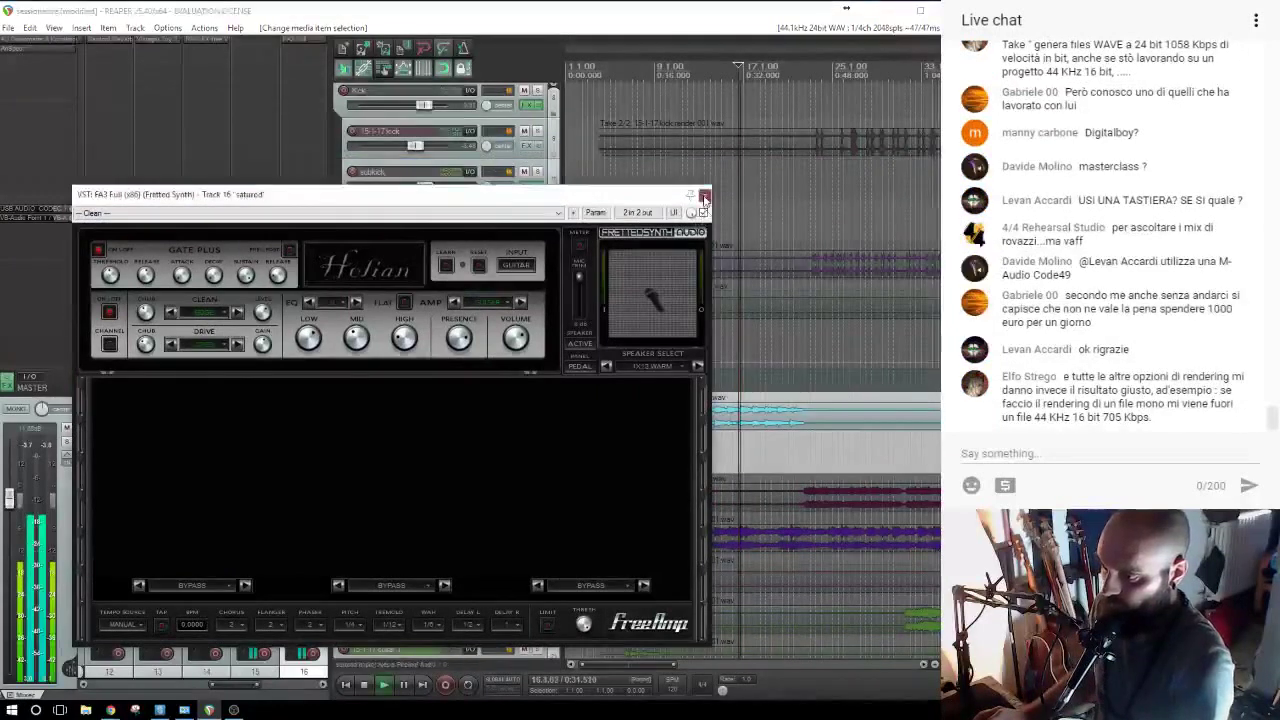
left_click(705, 195)
key("space")
Add the outdoorverb reverb from the RIVERBERI folder to the saturod track.
left_click(295, 71)
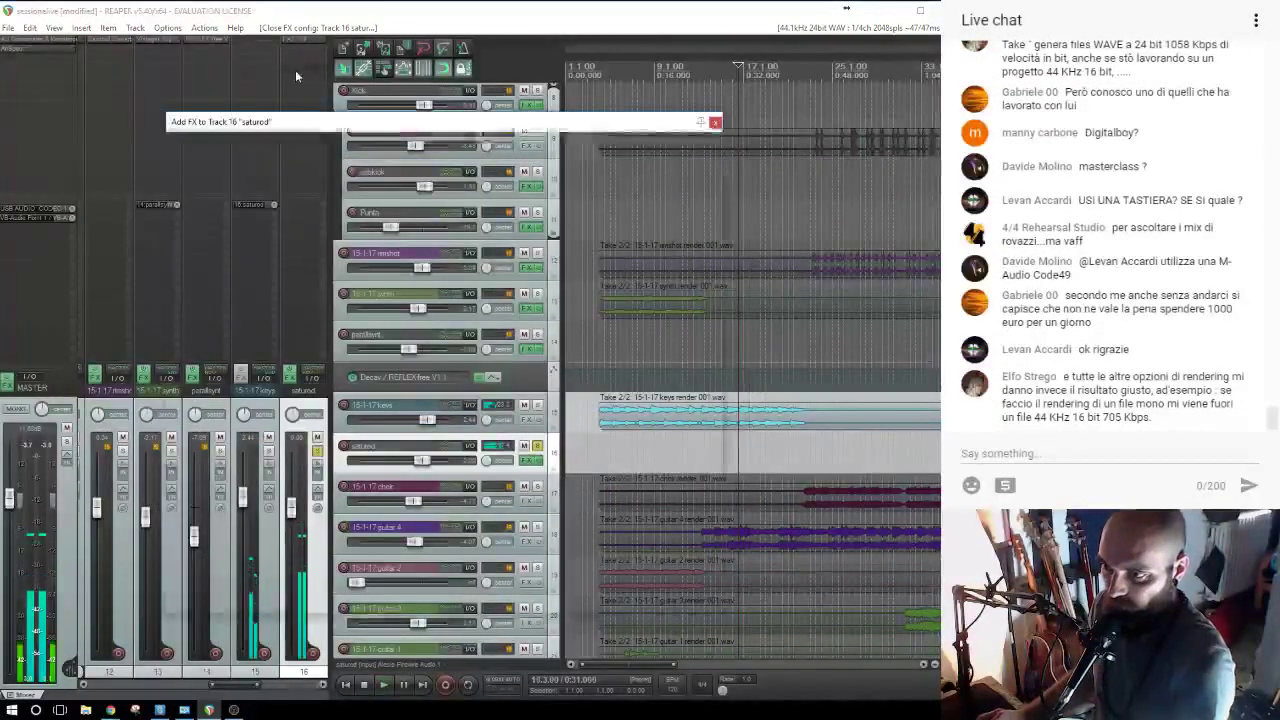
left_click(205, 539)
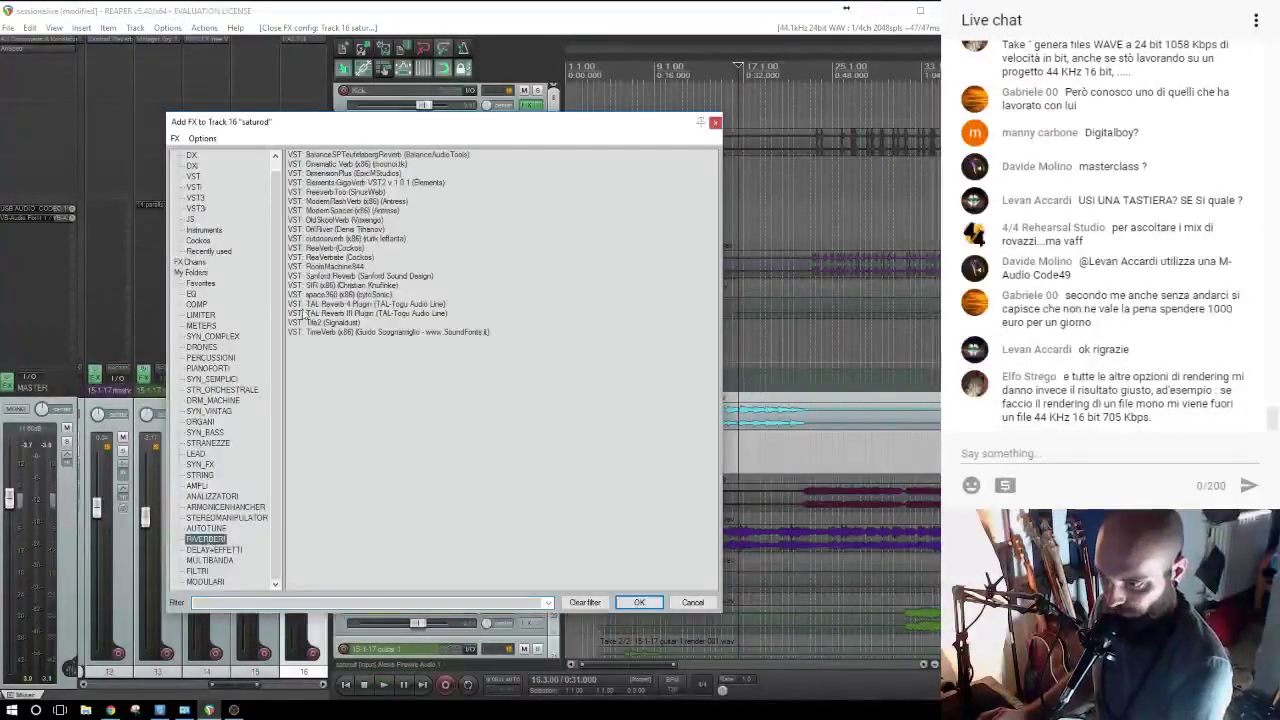
double_click(330, 240)
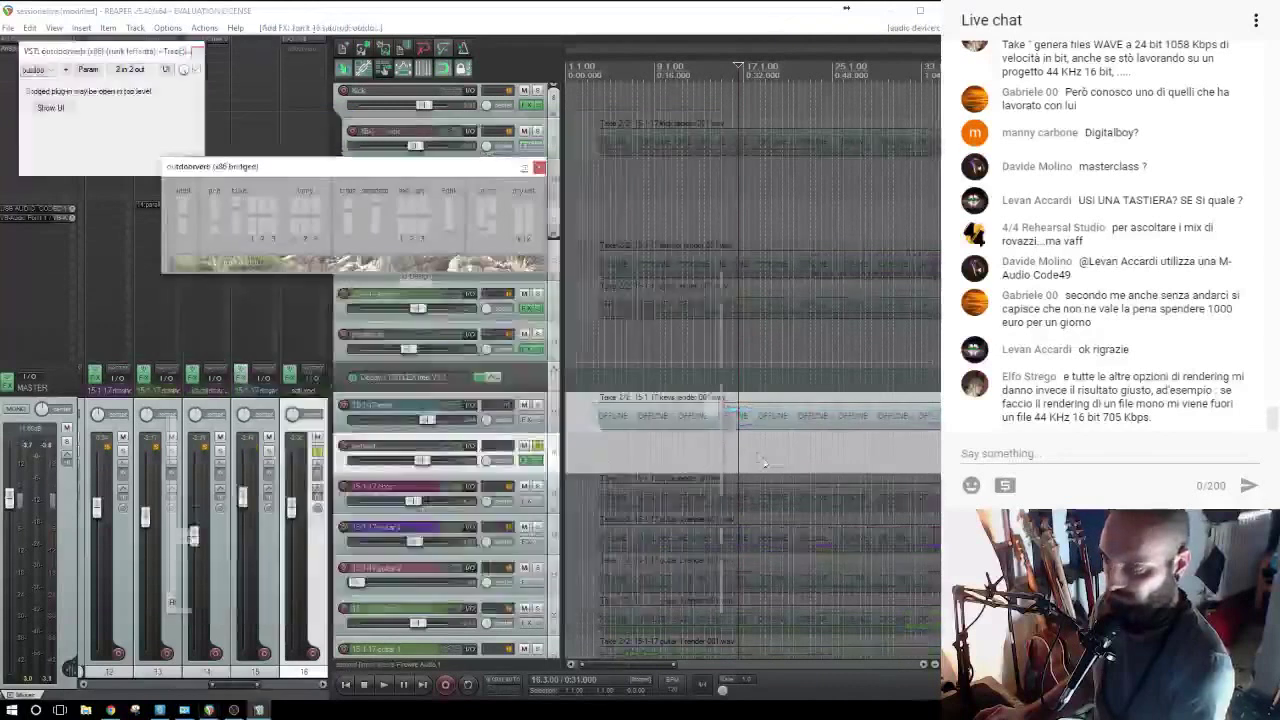
Play back the keys passage and lower outdoorverb's dry/wet slider.
left_click(715, 438)
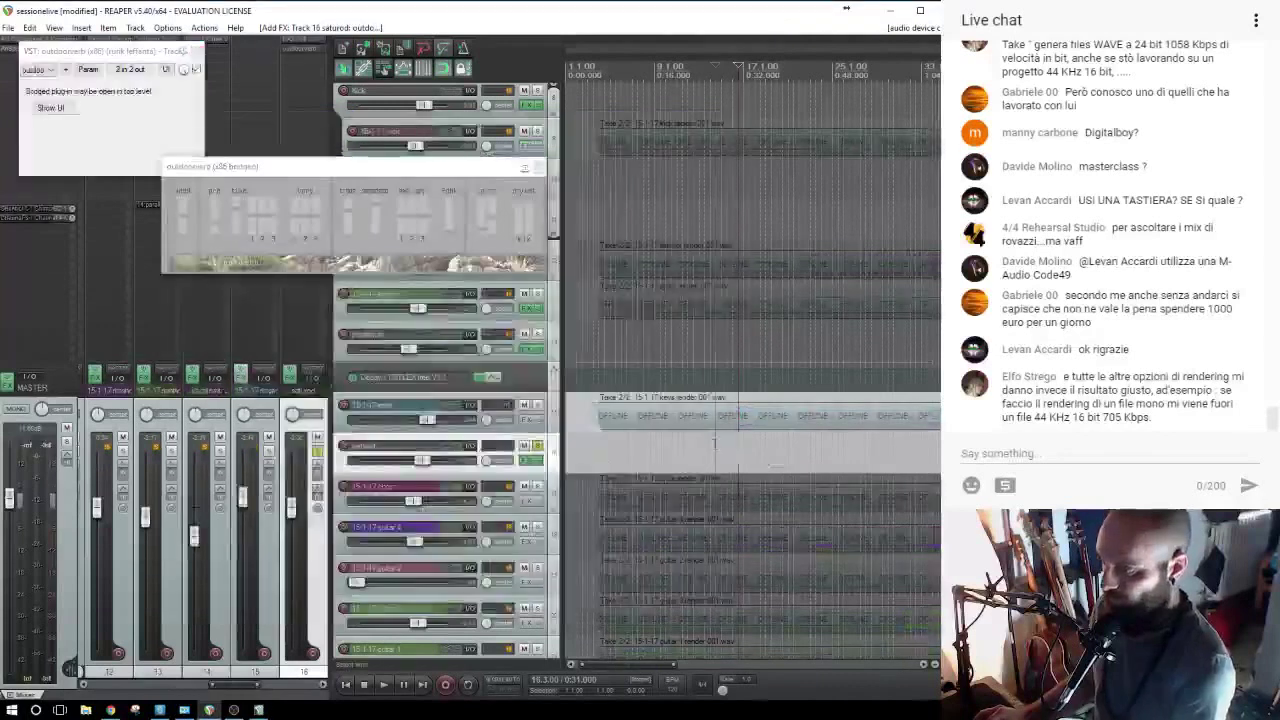
scroll(714, 439, "down", 2)
key("space")
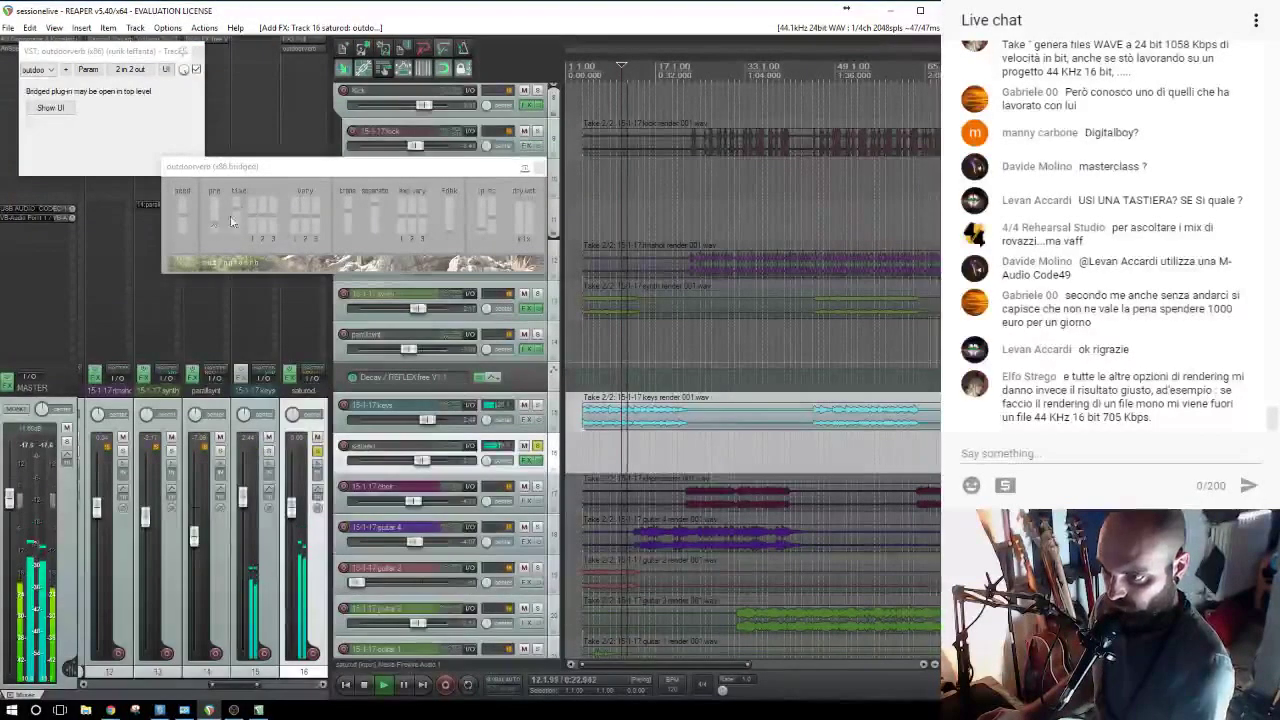
left_click_drag(519, 203, 527, 356)
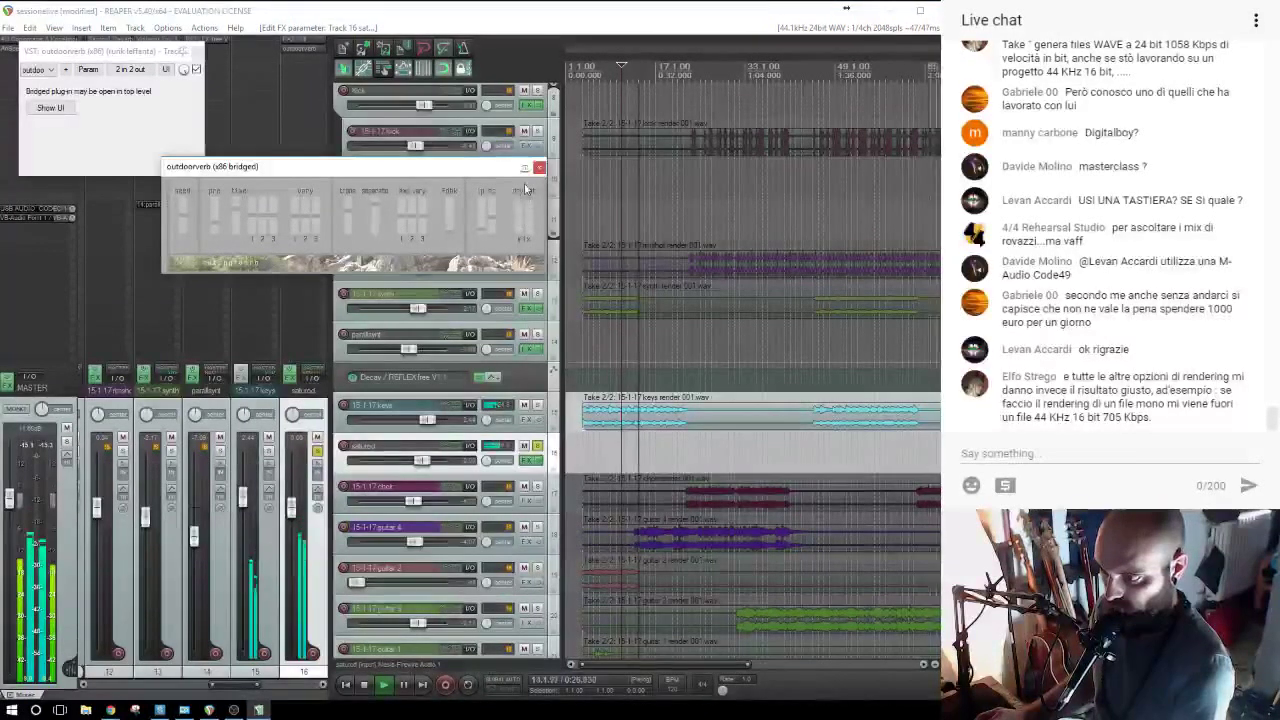
Close the outdoorverb interface, stop playback and add the JB Red Phatt Pro compressor from the COMP folder to saturod.
left_click(302, 63)
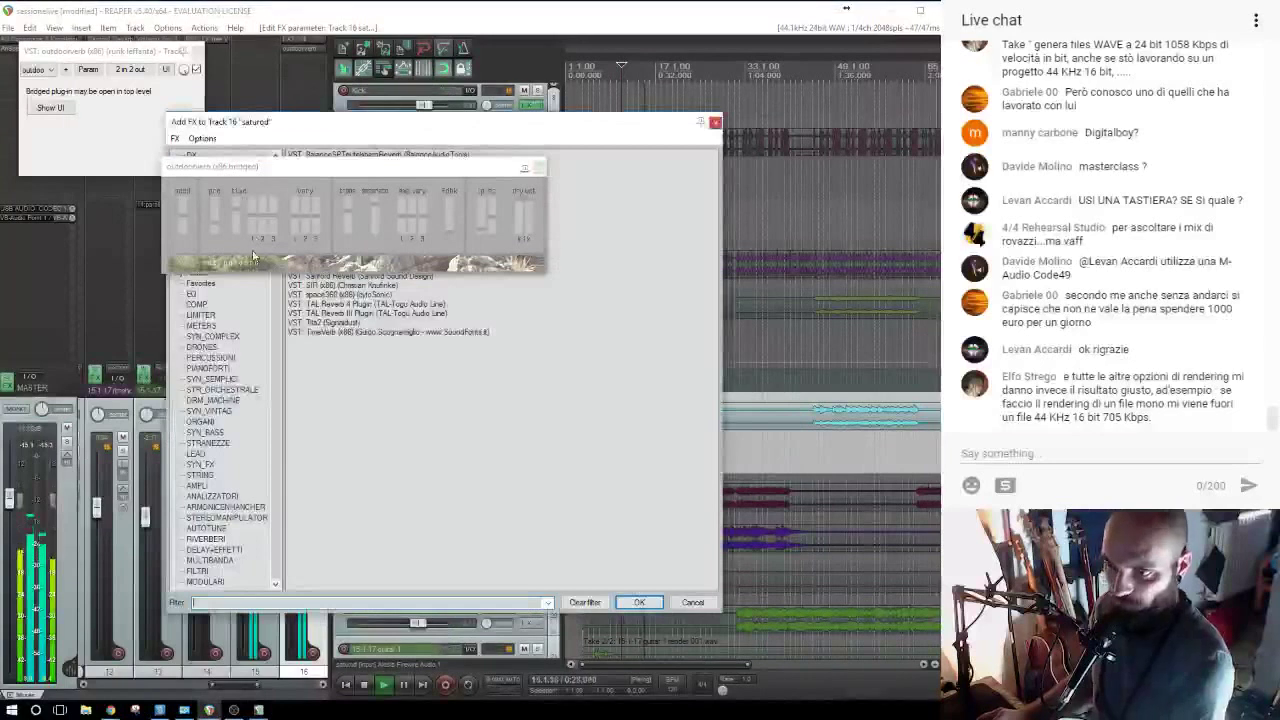
left_click(538, 168)
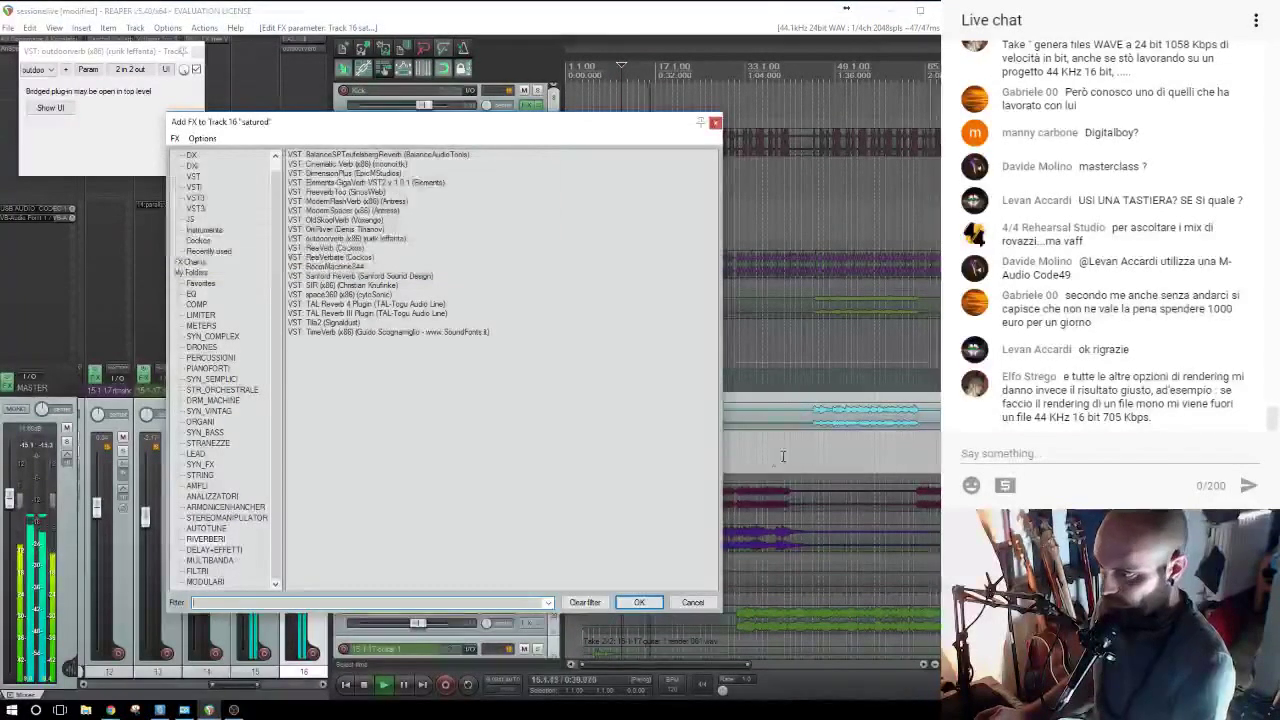
left_click(759, 456)
key("space")
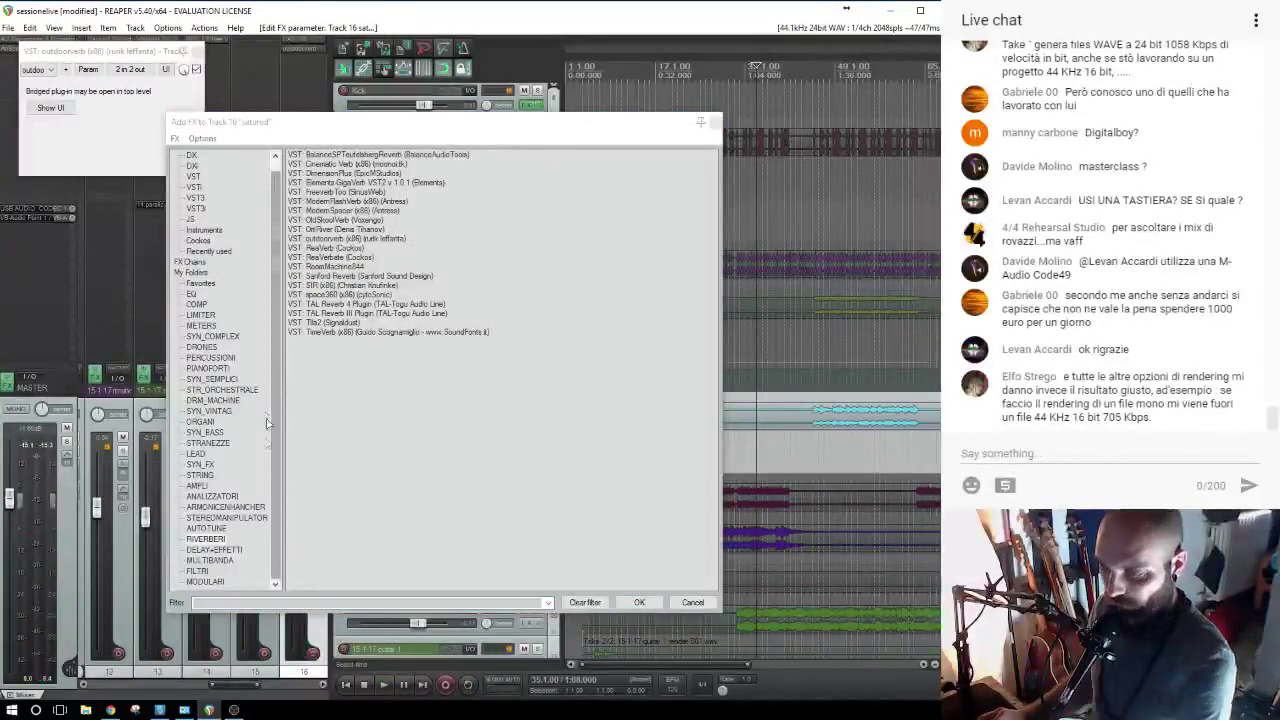
left_click(280, 477)
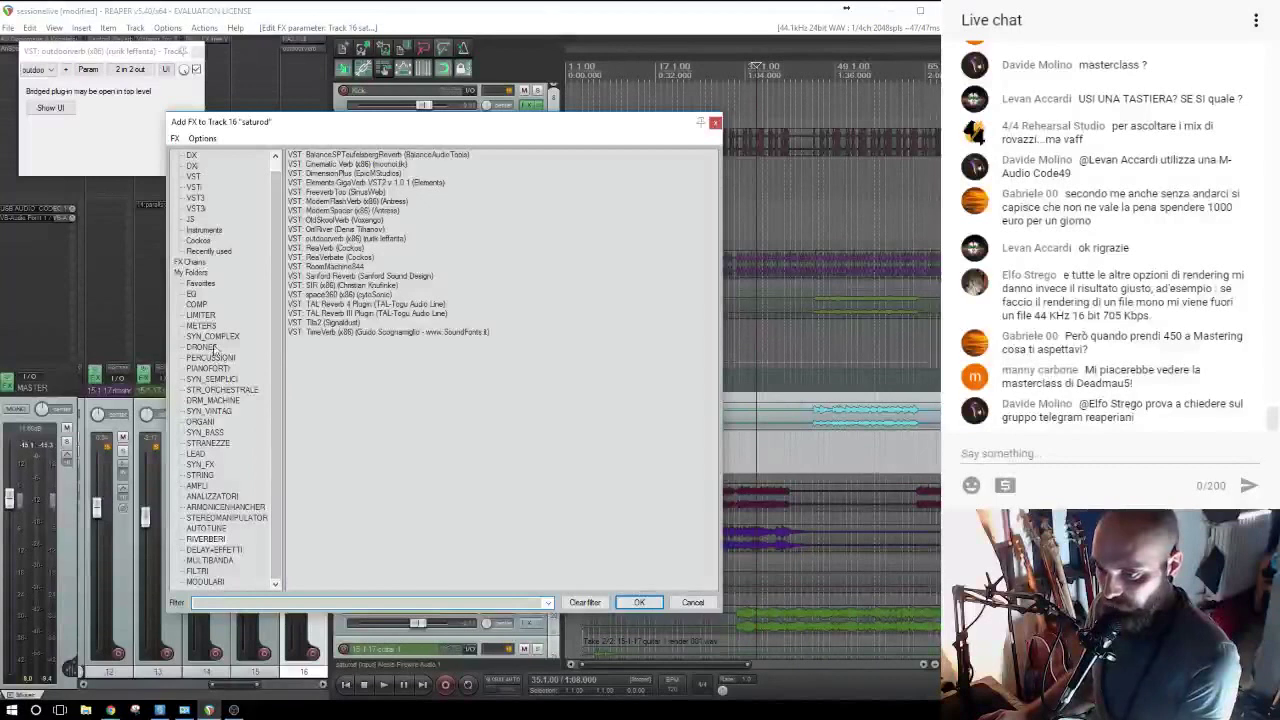
left_click(198, 304)
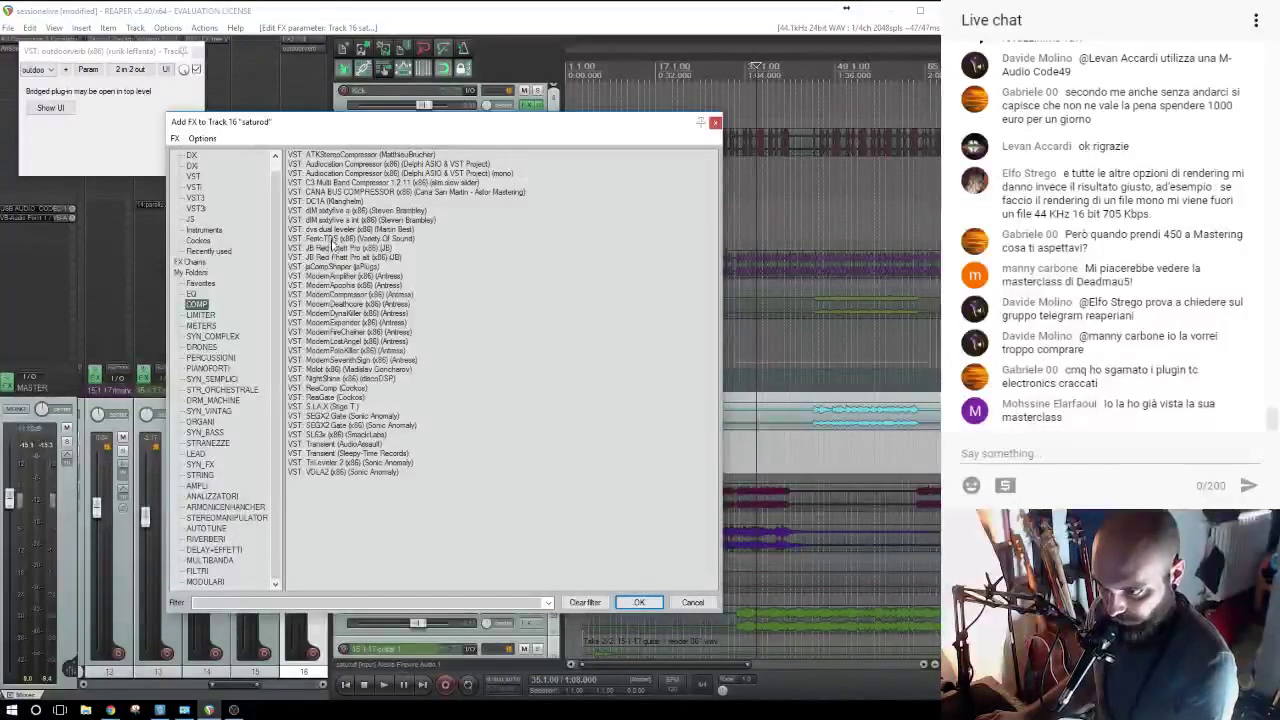
double_click(328, 248)
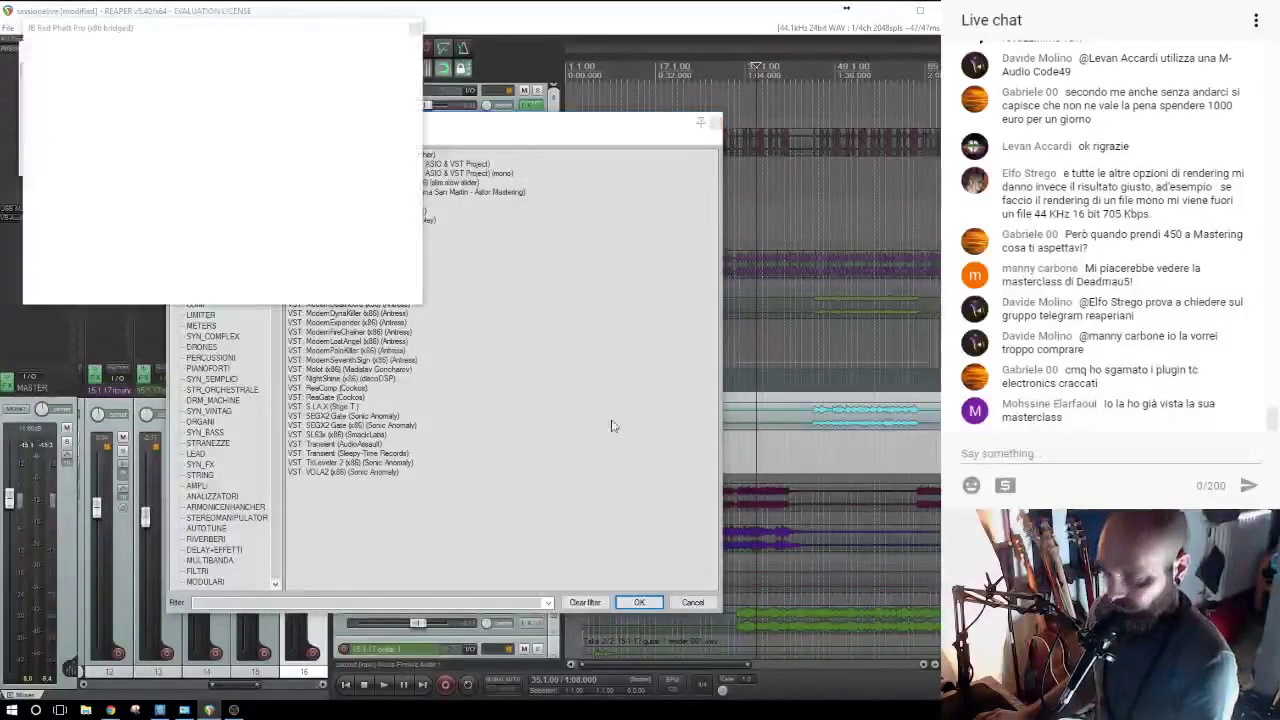
Adjust Red Phatt's threshold and Ratio 1 during playback, and set Ratio 2 to about 1.43.
left_click(645, 450)
key("space")
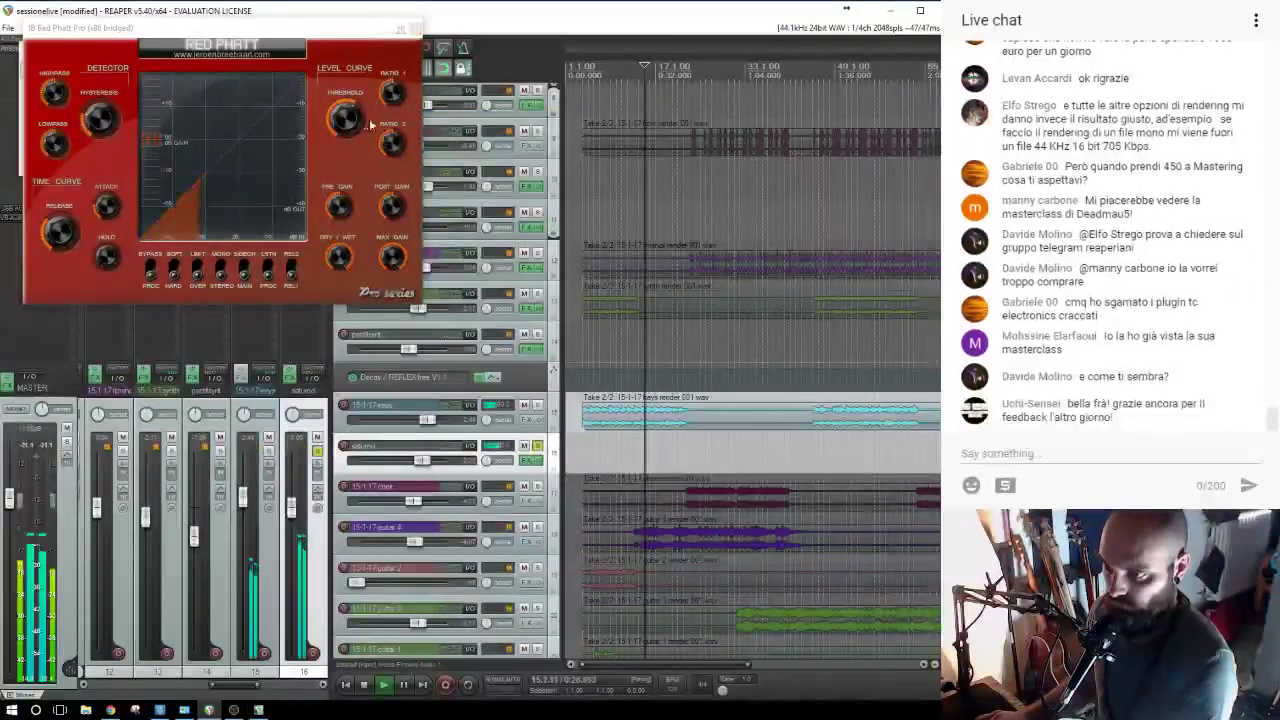
left_click(337, 177)
left_click_drag(393, 105, 395, 86)
left_click_drag(350, 127, 351, 134)
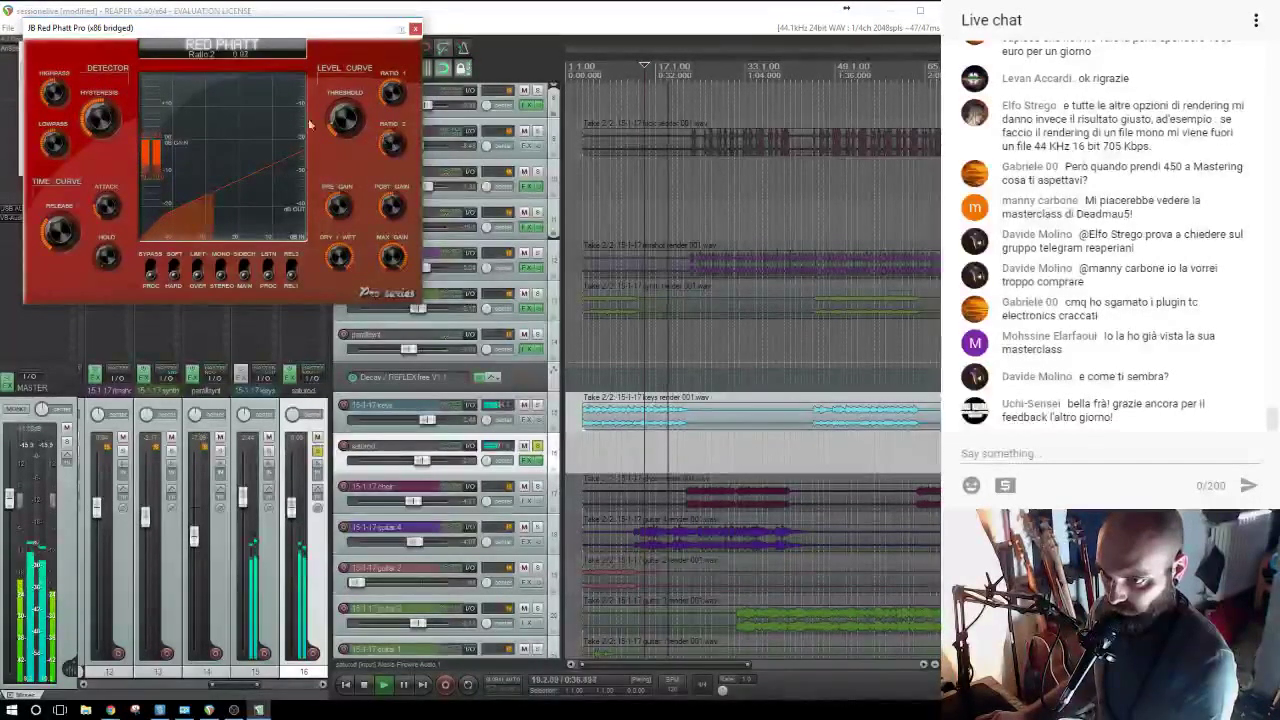
scroll(394, 150, "up", 3)
scroll(394, 150, "down", 1)
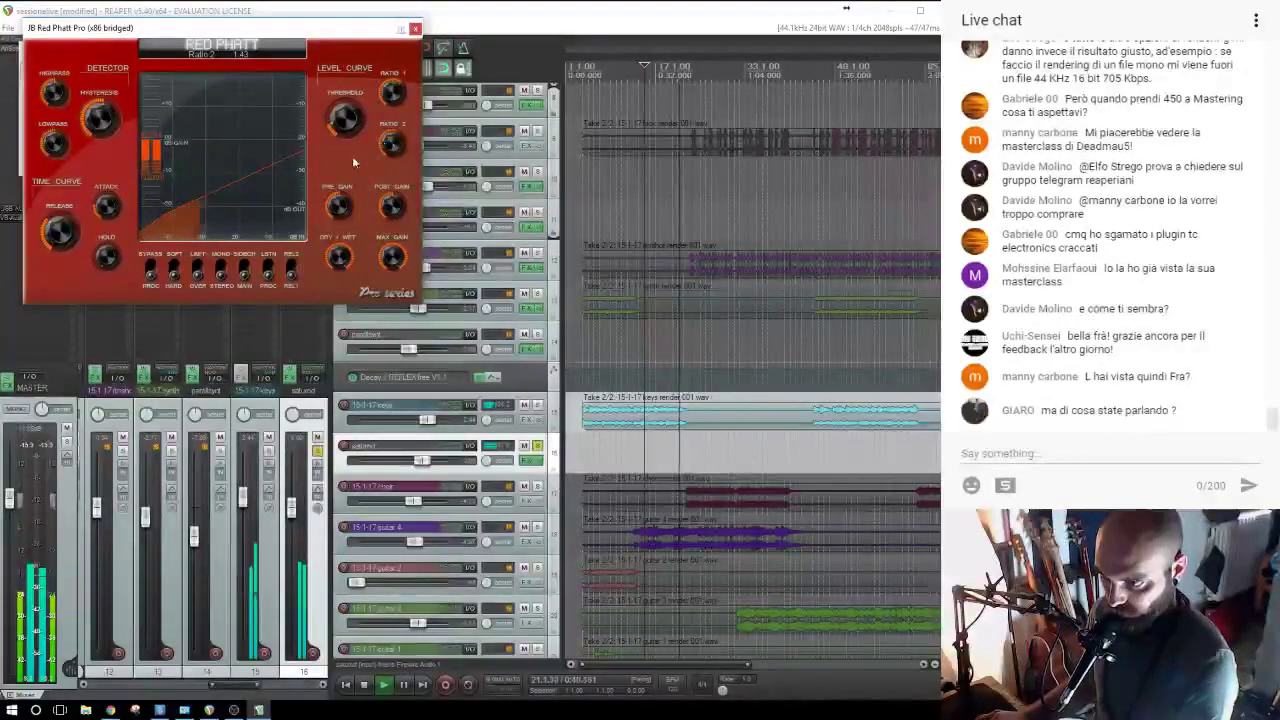
Set Red Phatt's attack time to 47.75 ms and its post gain to 2.80 dB, comparing the sound against bypass.
left_click(103, 212)
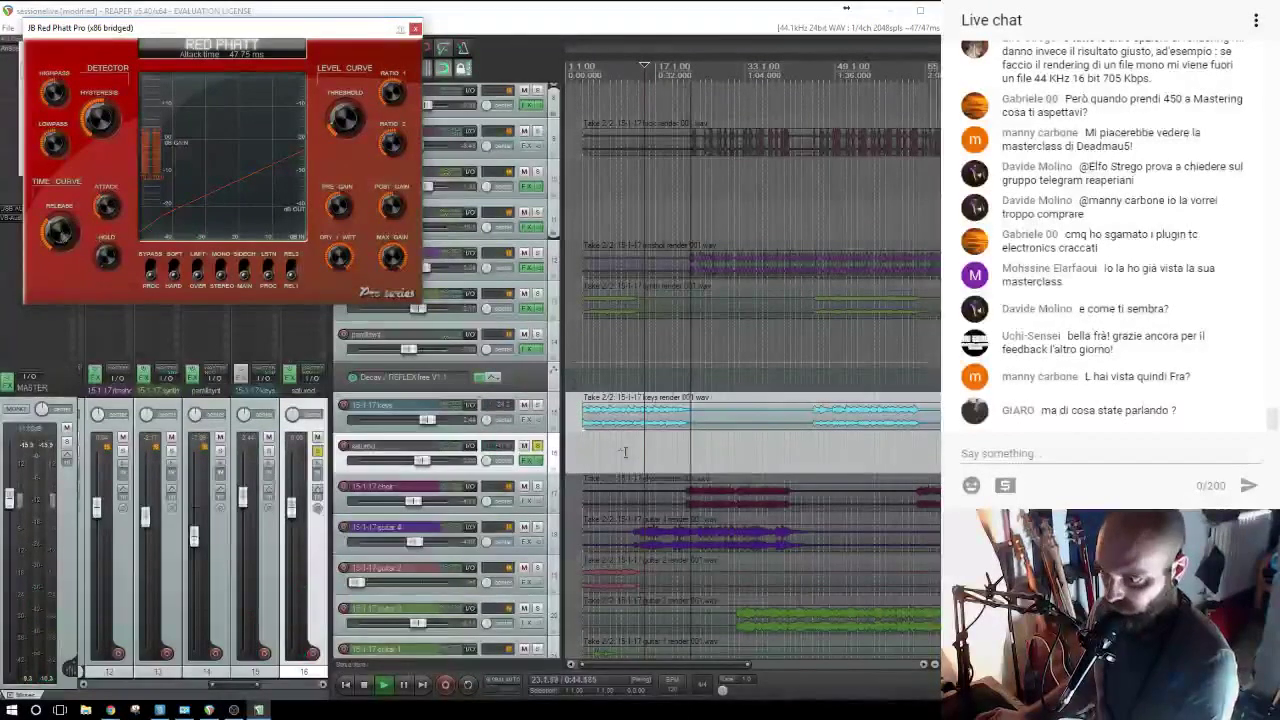
left_click_drag(332, 28, 372, 116)
left_click(217, 91)
left_click(217, 91)
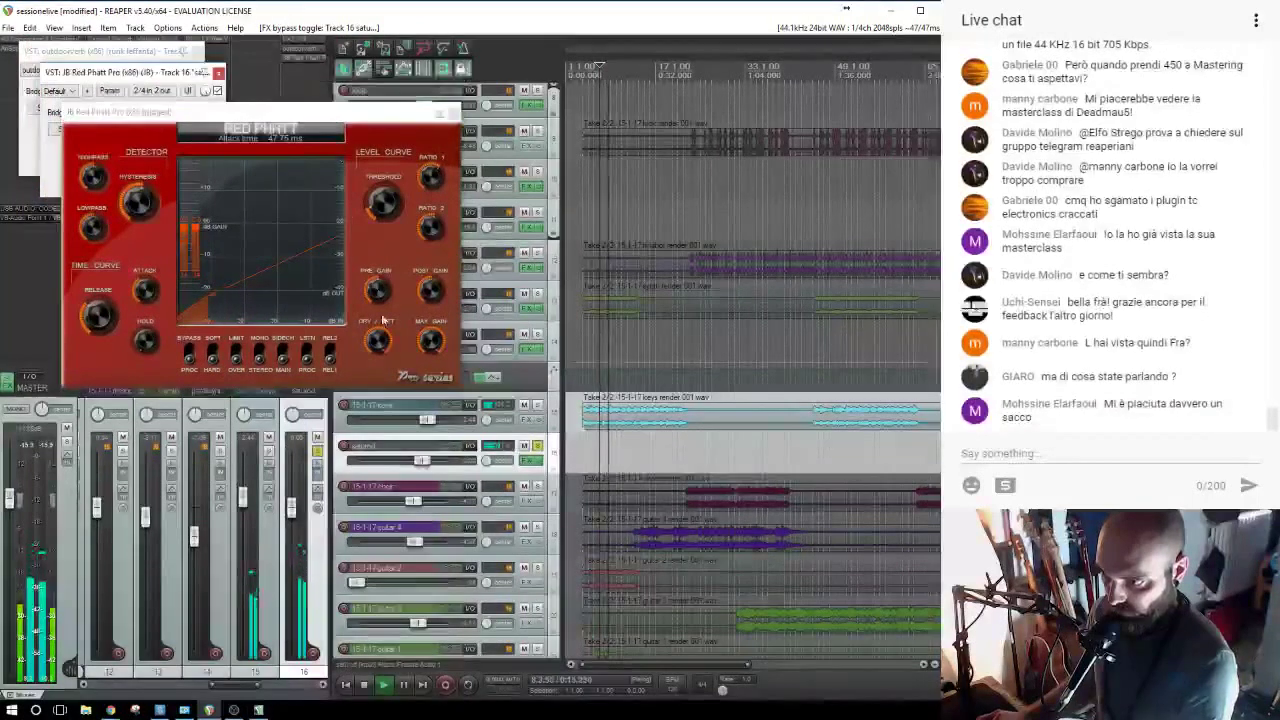
left_click(433, 290)
left_click_drag(433, 290, 433, 276)
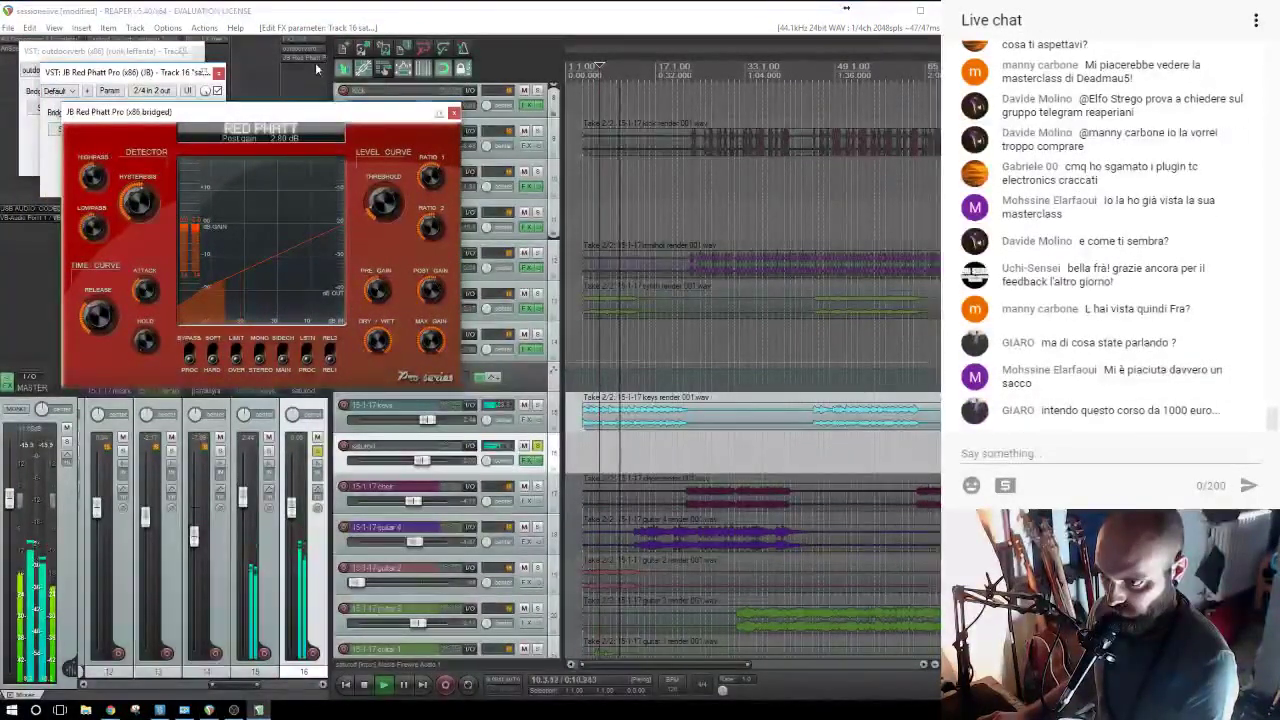
Solo the keys track and blend saturod in by pulling its fader fully down and raising it to a moderate level.
left_click(537, 407)
left_click(537, 406)
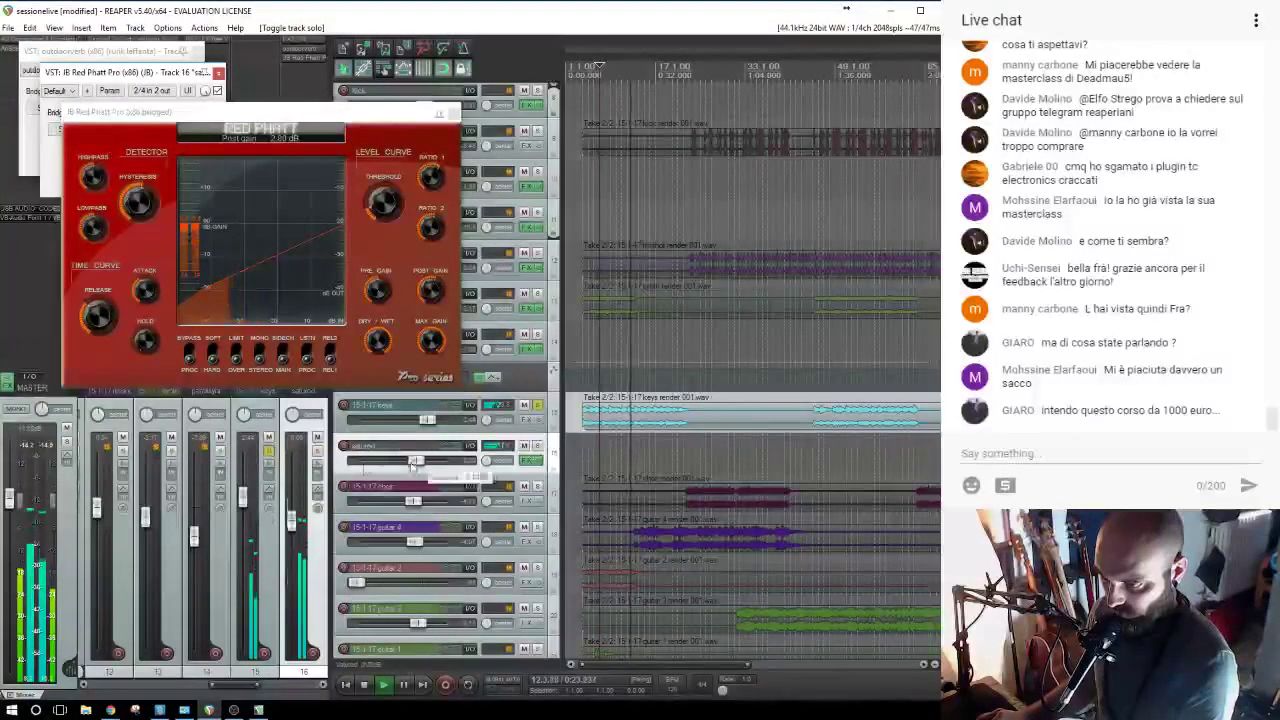
left_click_drag(413, 461, 358, 461)
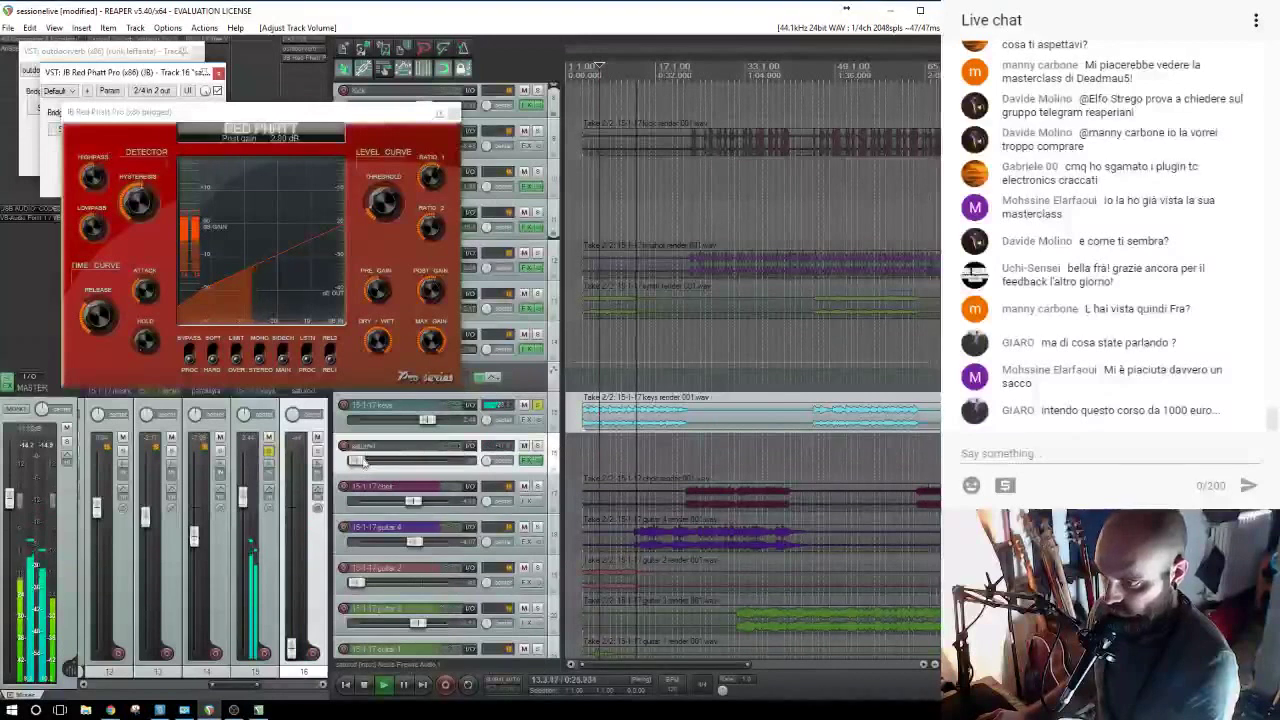
left_click_drag(358, 461, 406, 464)
Hear the blend in the full mix, close all open plug-in windows and solo the keys track again.
left_click(268, 452)
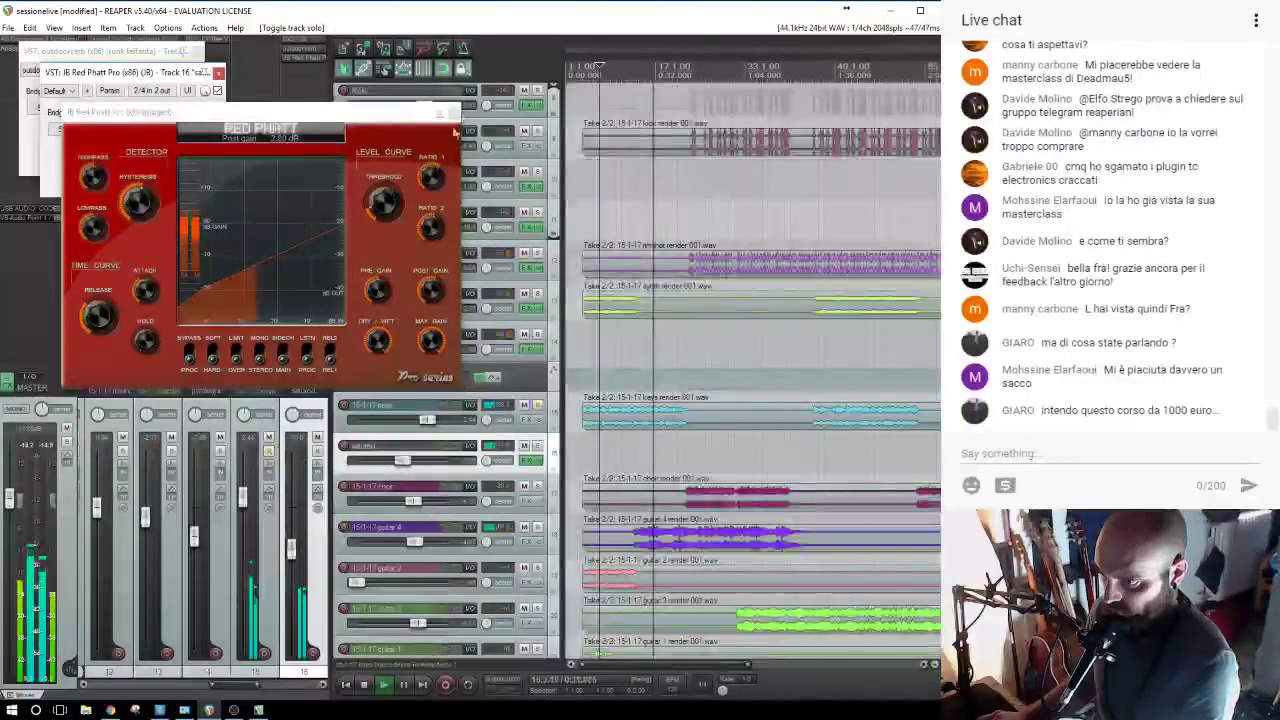
left_click(454, 114)
left_click(218, 73)
left_click(198, 52)
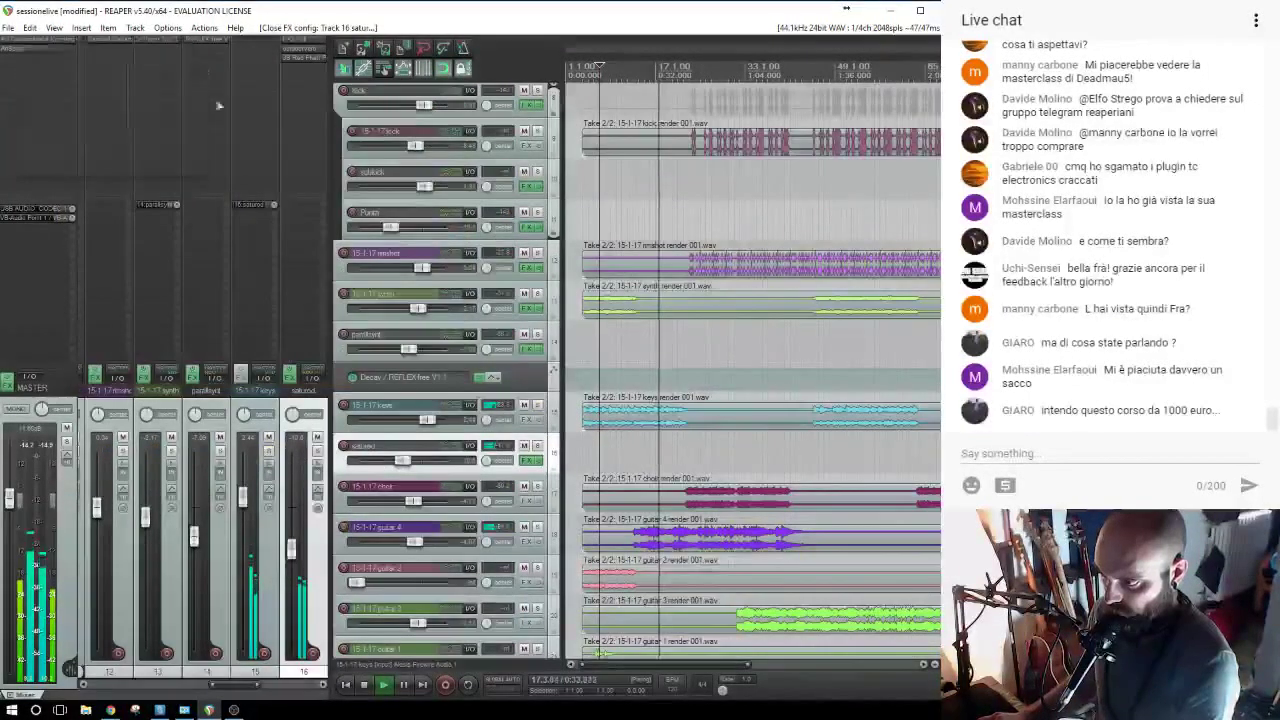
left_click(535, 405)
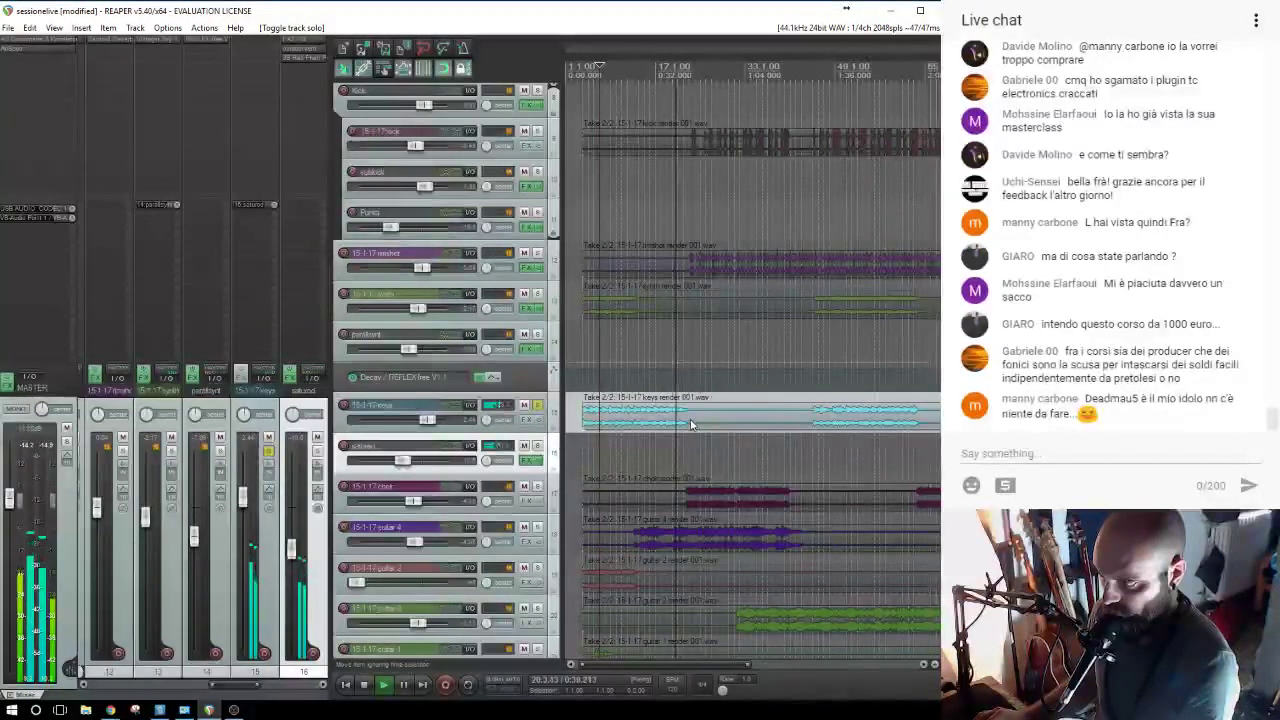
Stop playback, insert an empty track below saturod and play the soloed keys track again.
scroll(690, 424, "down", 3)
key("space")
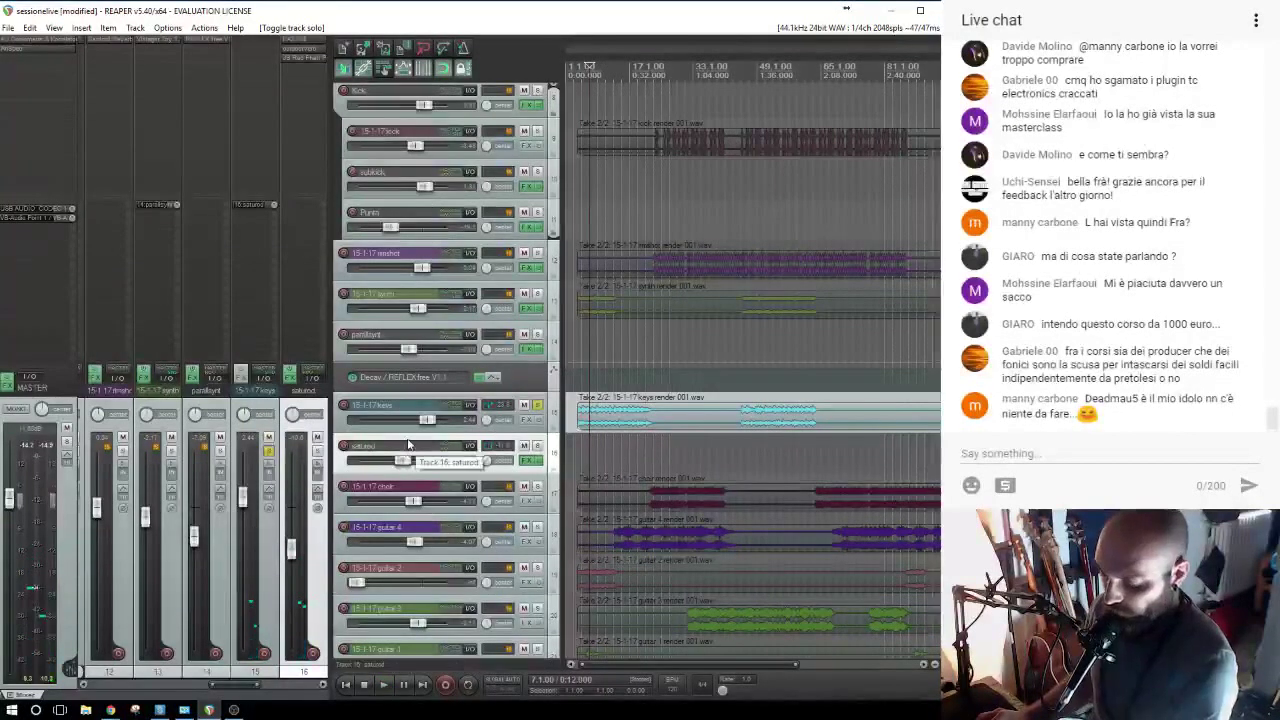
key("ctrl+t")
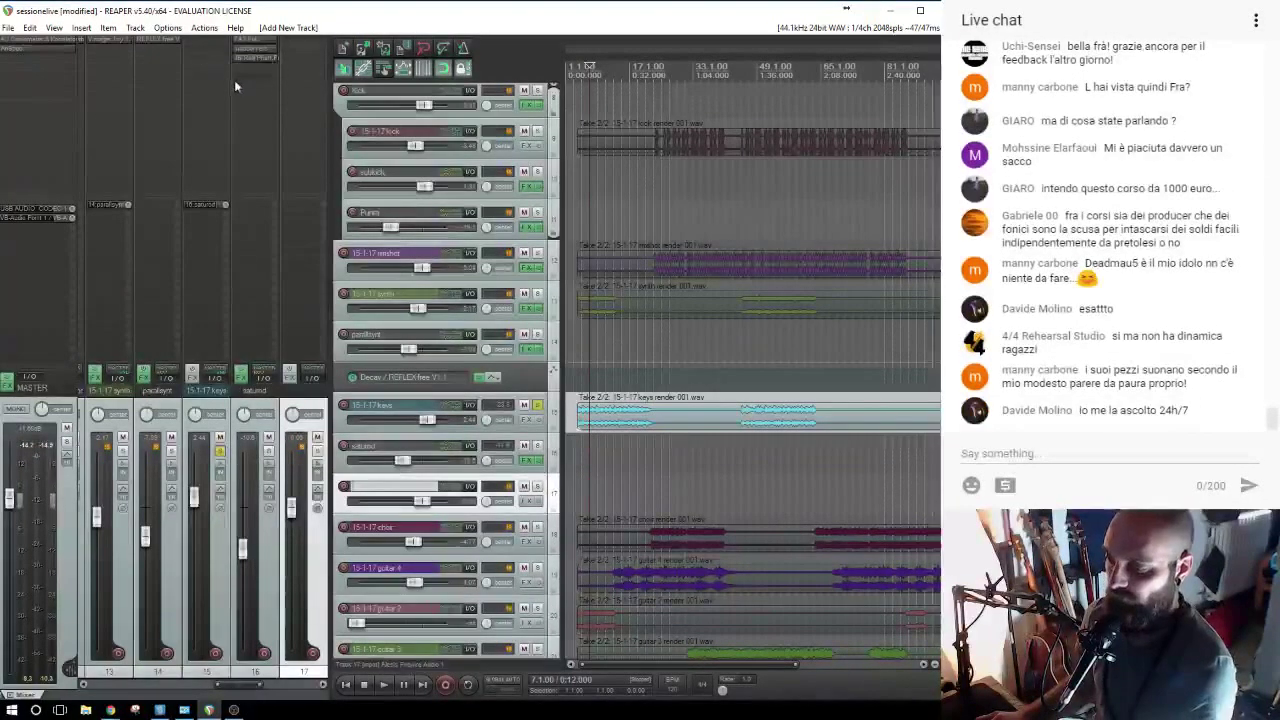
left_click(596, 453)
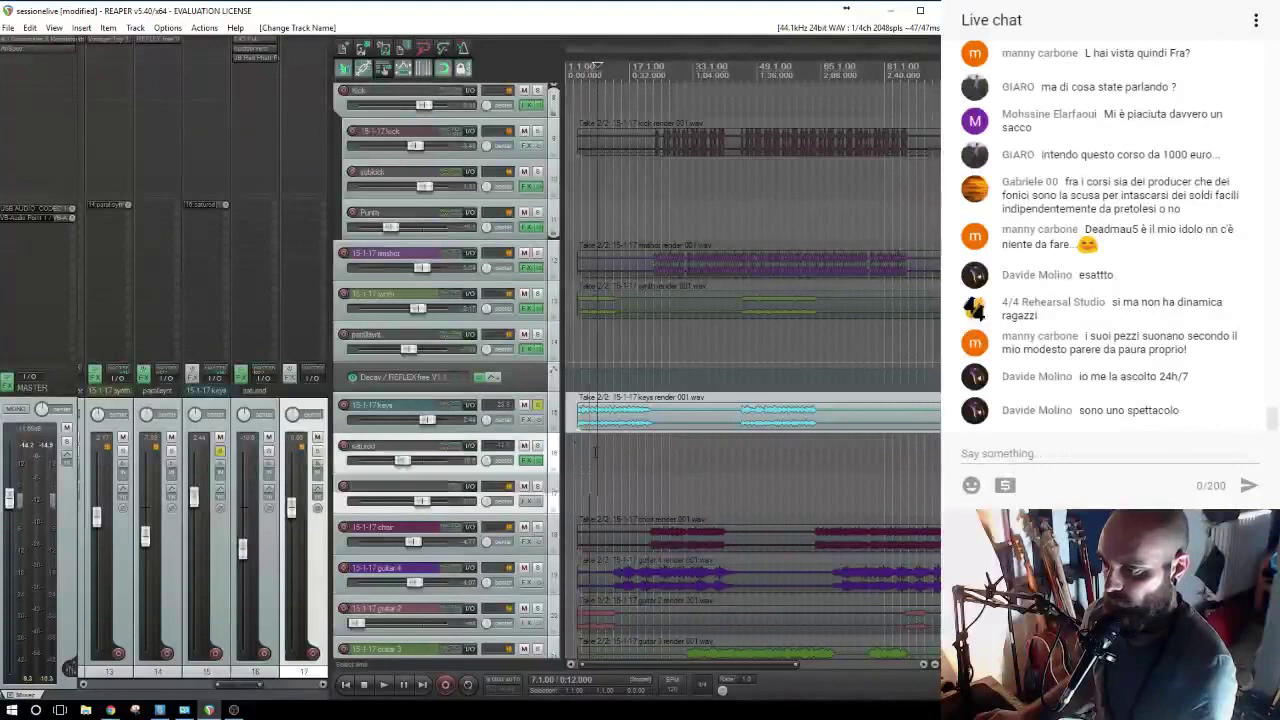
key("space")
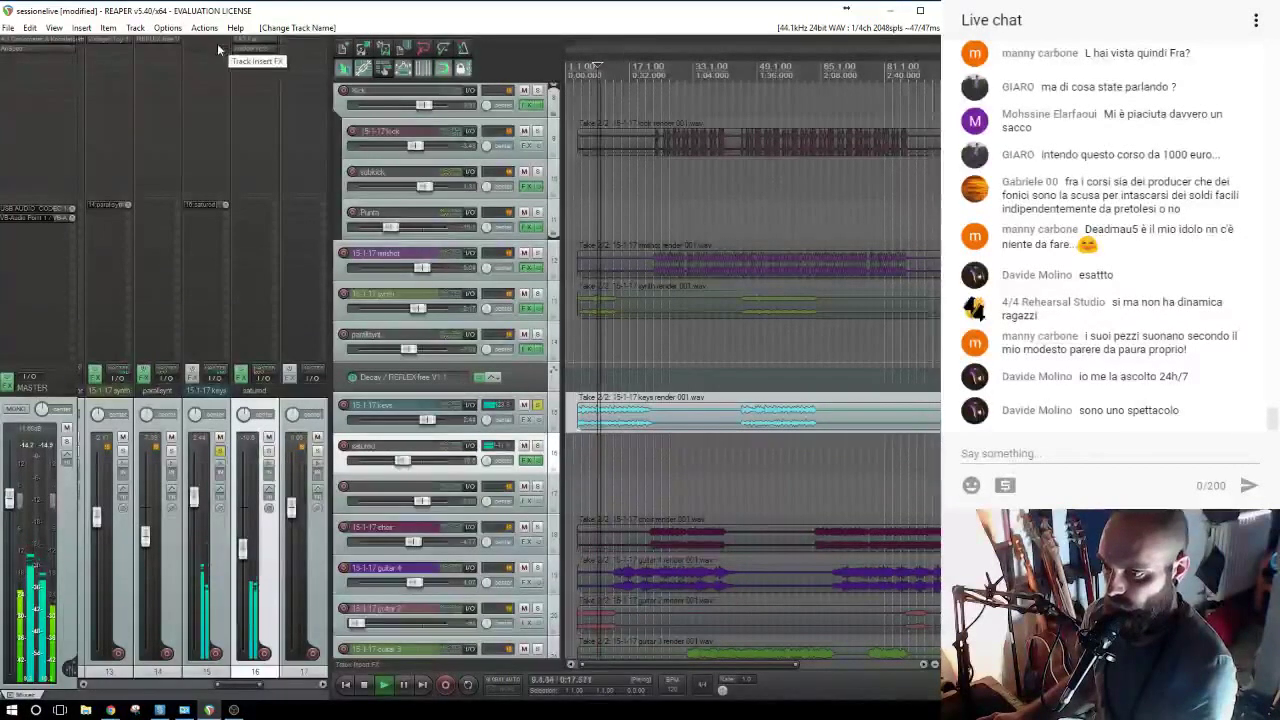
Add the Ferox tape simulator from the ARMONICENHANCHER folder to the keys track and close its bridged interface.
left_click(217, 43)
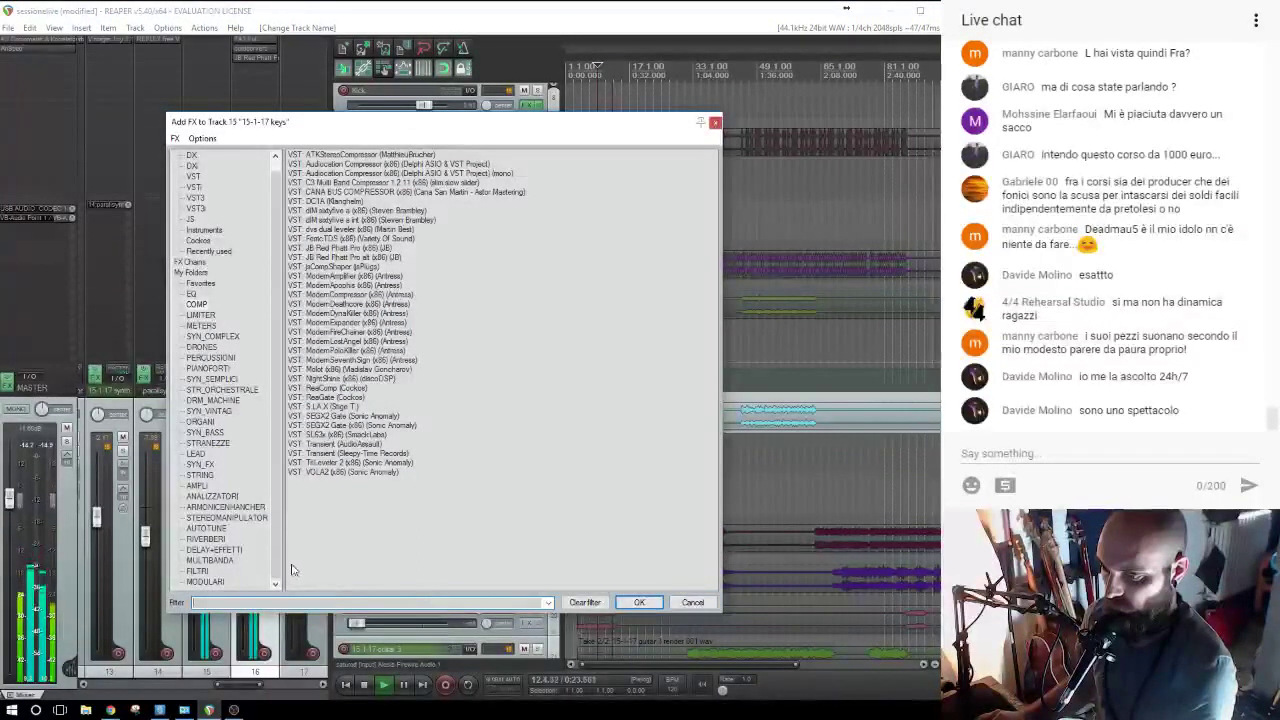
left_click(230, 518)
left_click(226, 507)
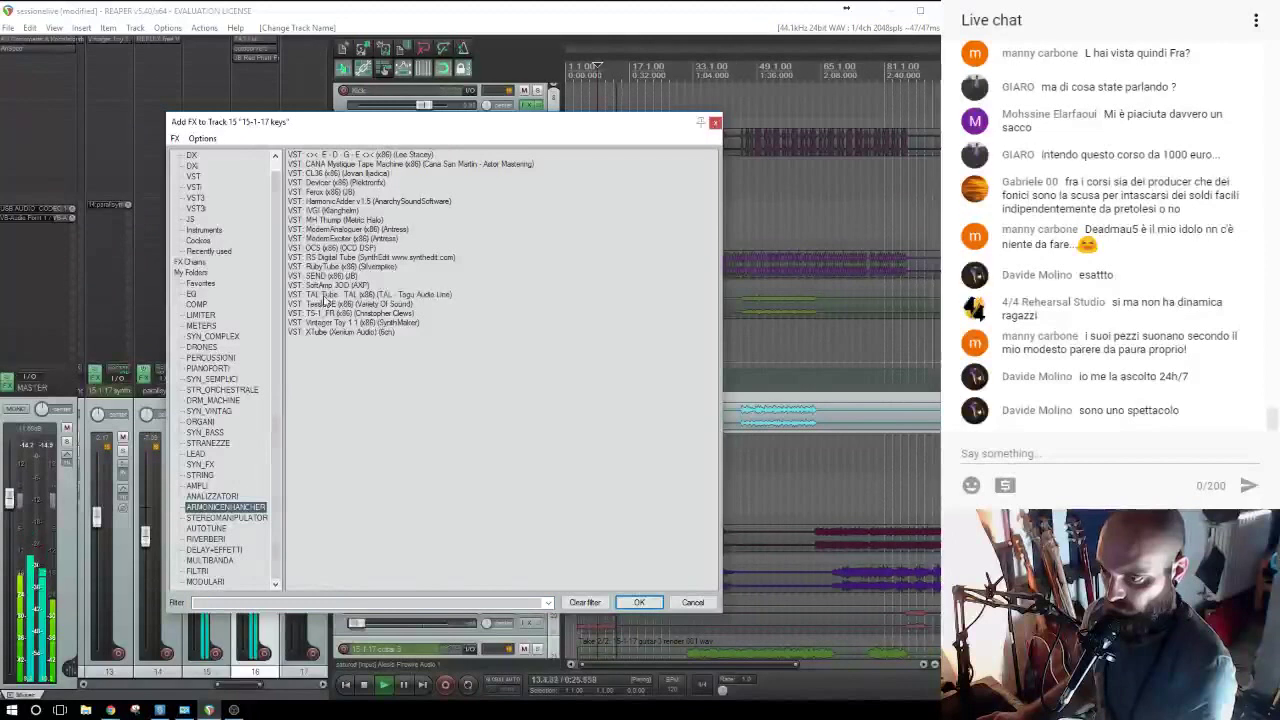
double_click(330, 192)
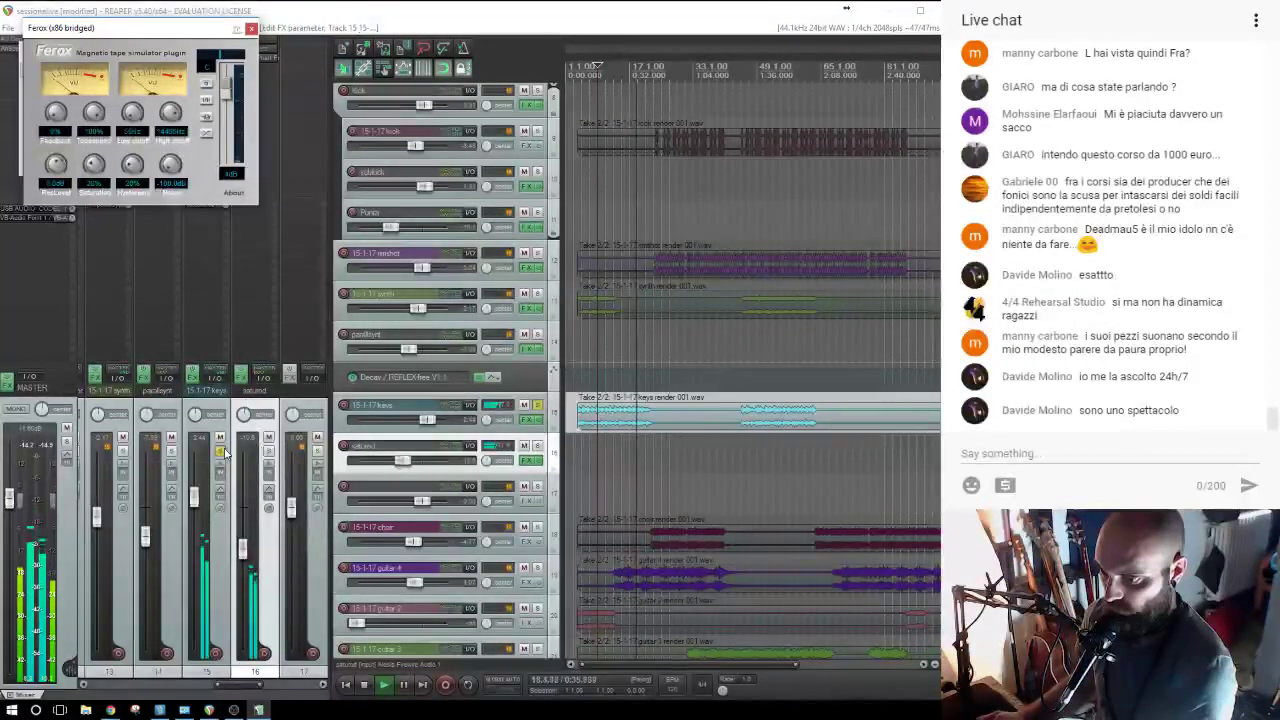
left_click(251, 28)
Move the solo from keys to the choir track, play it and close the remaining Ferox plug-in window.
left_click(538, 405)
key("space")
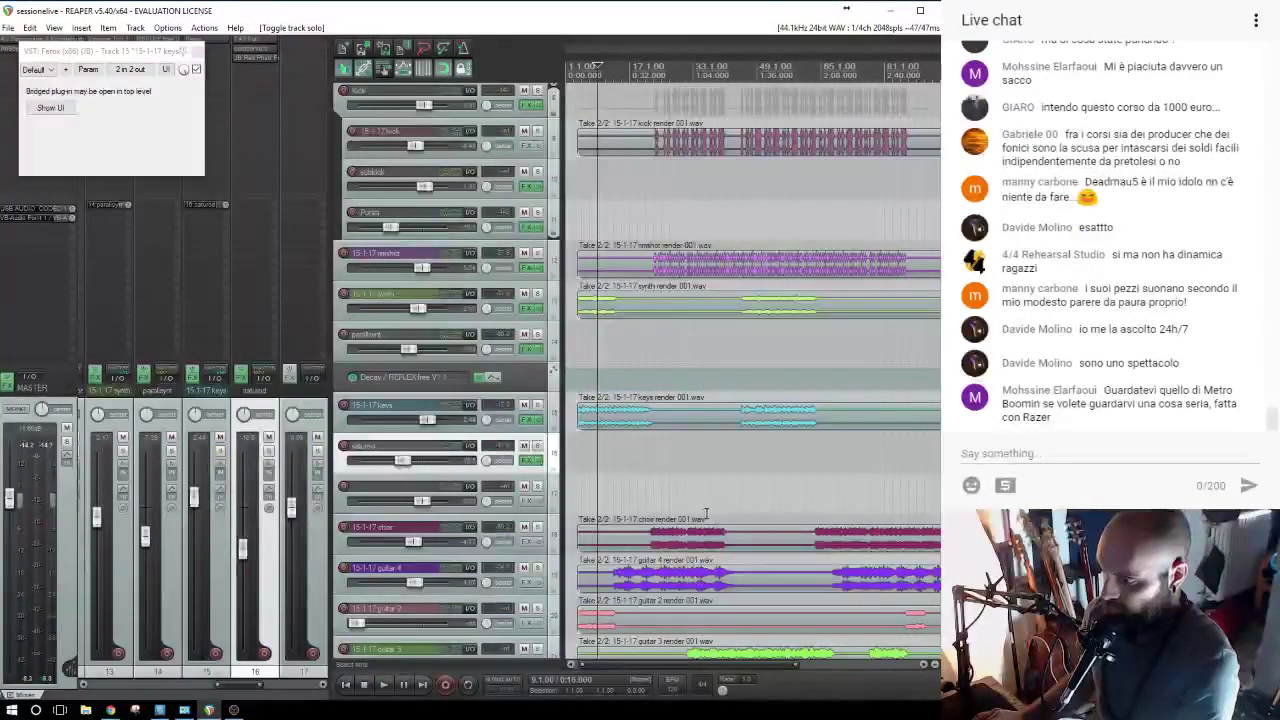
left_click(537, 528)
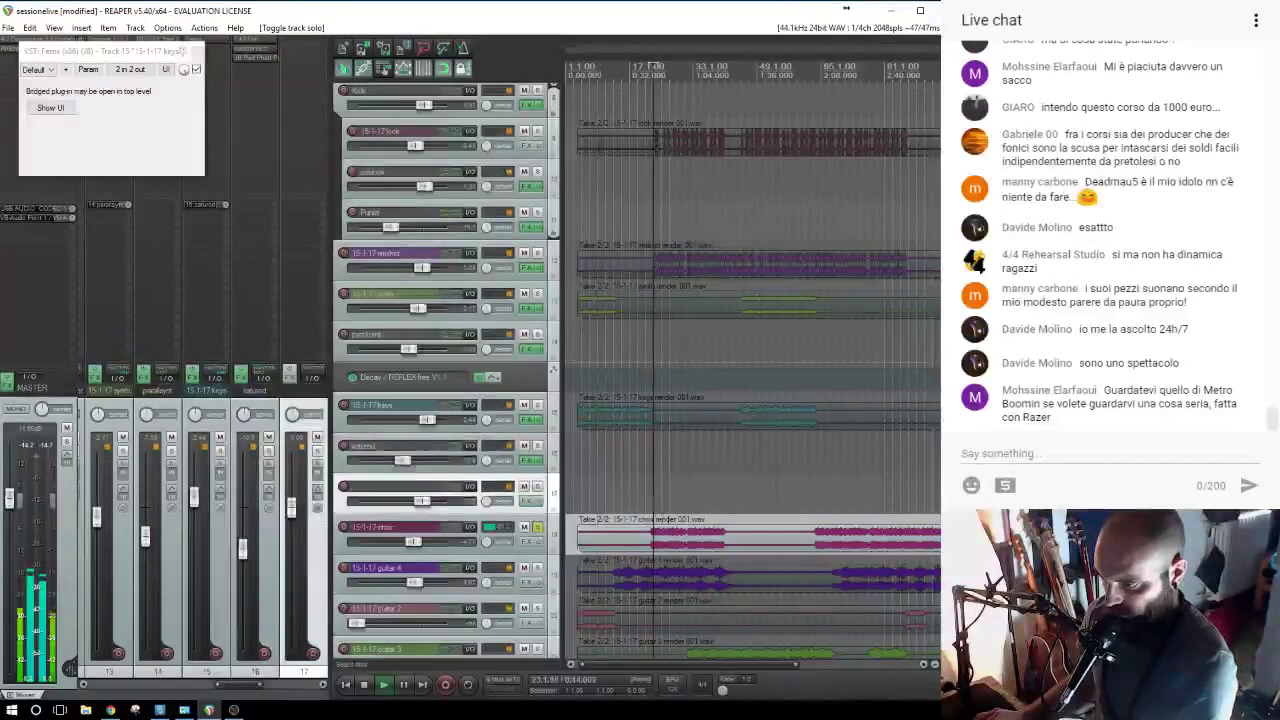
scroll(914, 477, "down", 3)
scroll(880, 470, "up", 3)
scroll(760, 440, "down", 4)
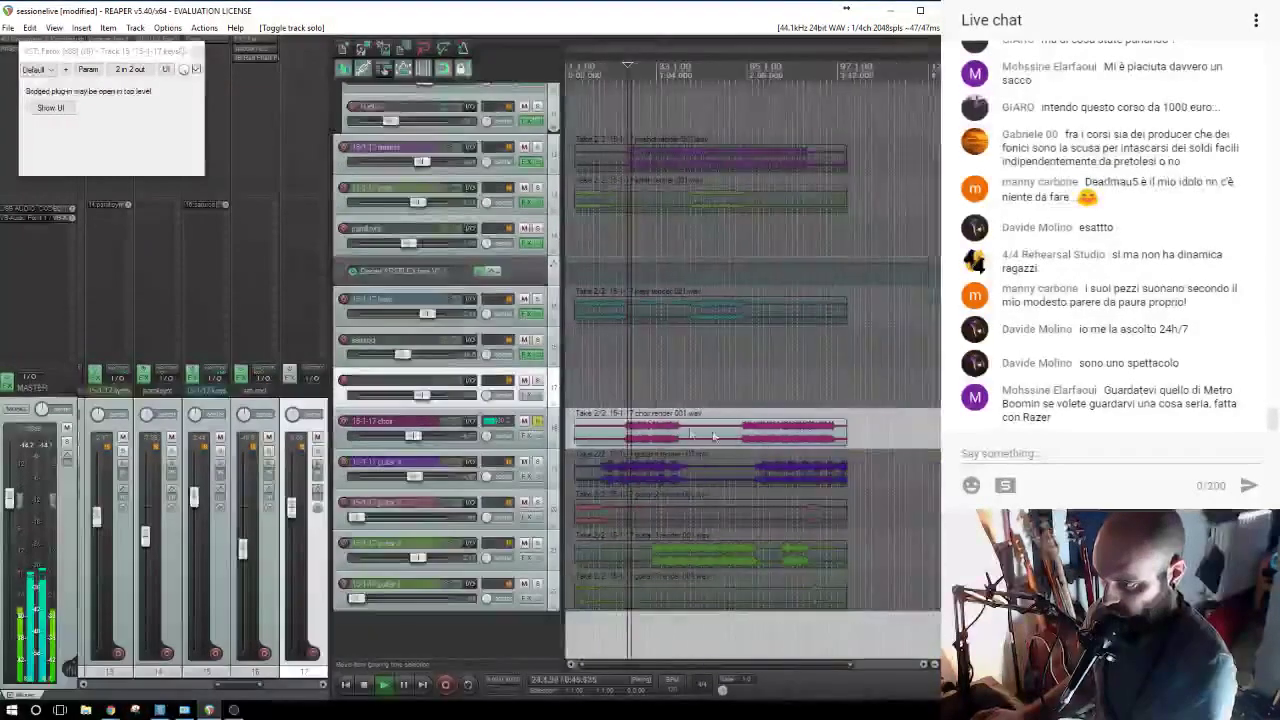
left_click(197, 51)
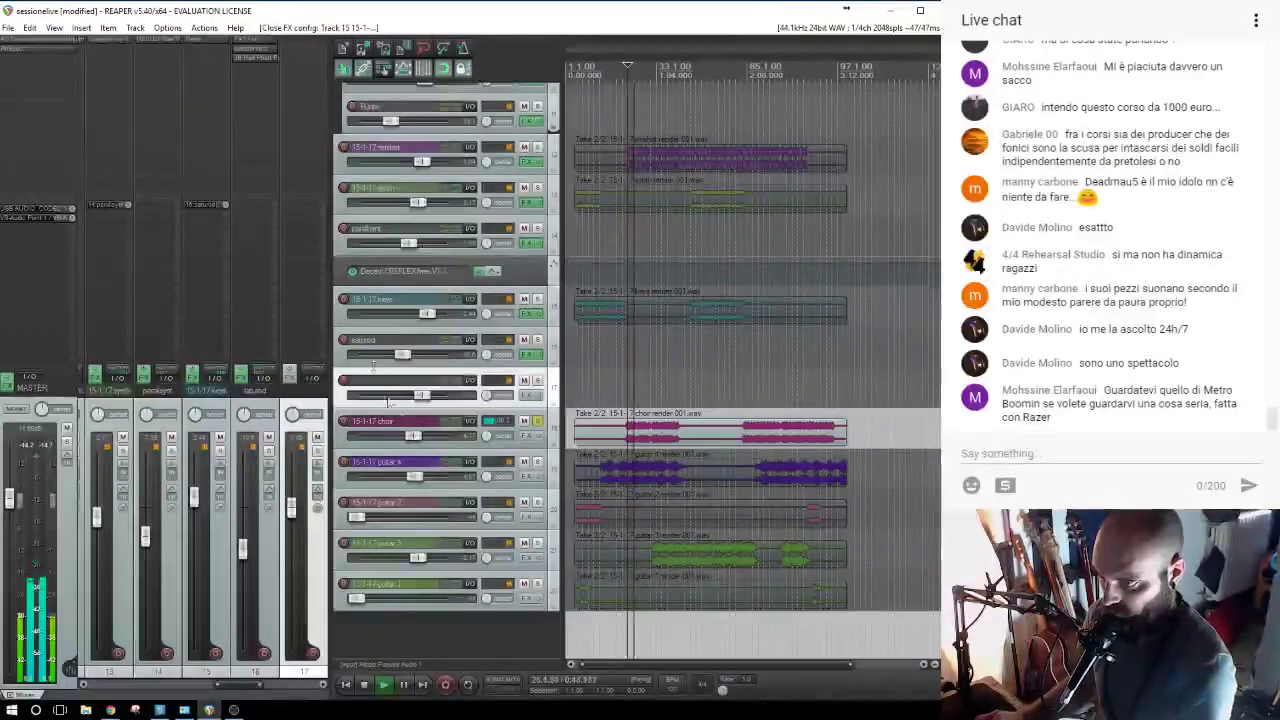
Insert a track named fazer below the choir track and route a send from choir to it.
left_click(405, 426)
key("ctrl+t")
type("fazeral")
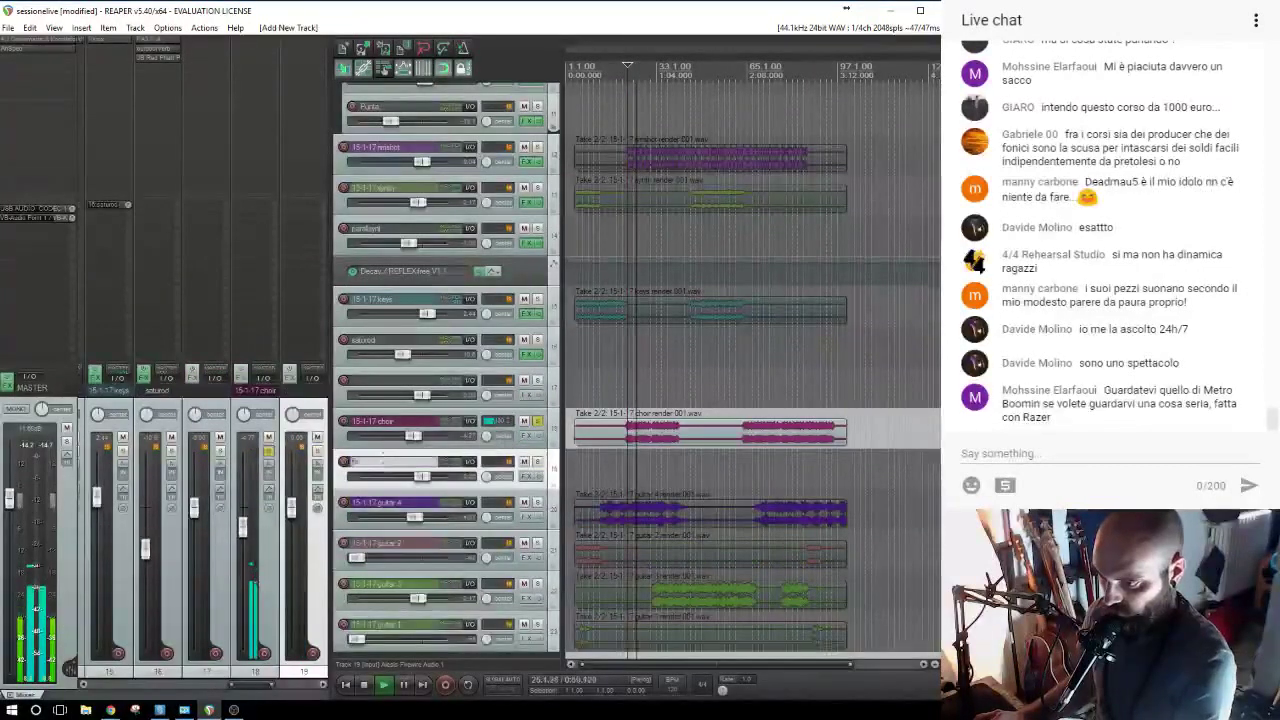
key("Return")
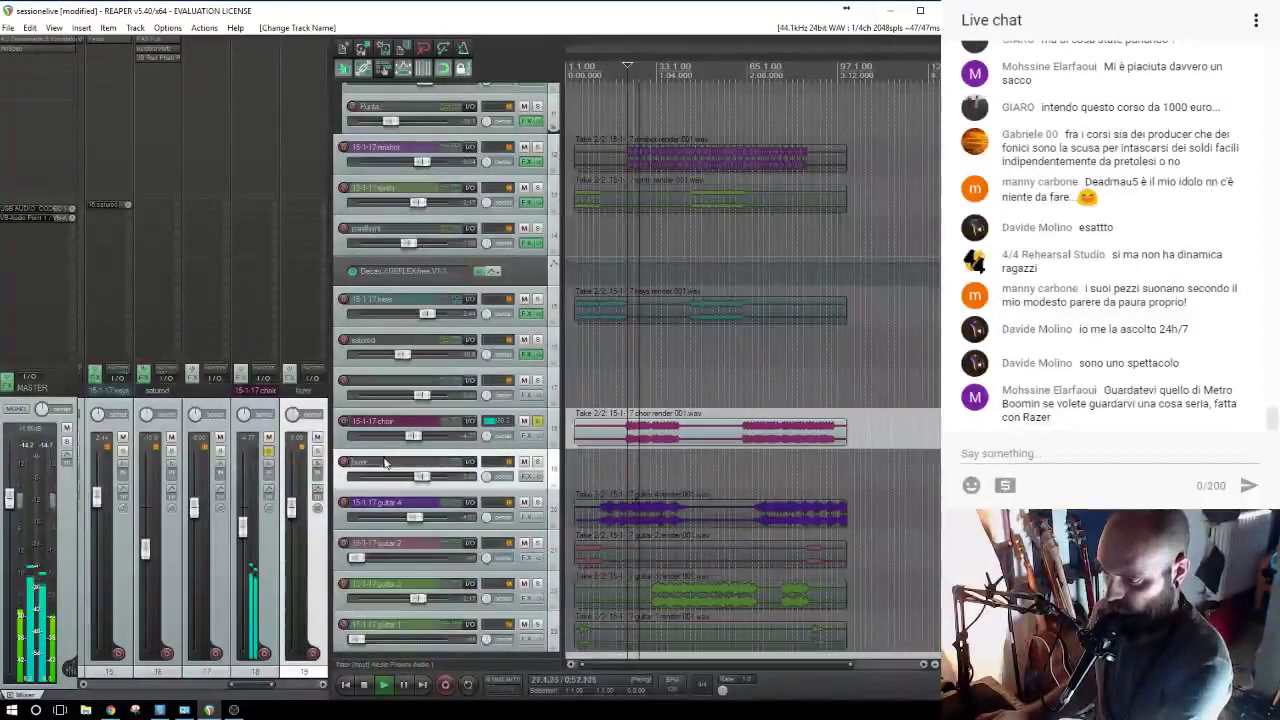
left_click(378, 428)
left_click_drag(267, 233, 315, 209)
Add the TAL Flanger plug-in from the delay and effects folder to the fazer track.
double_click(296, 60)
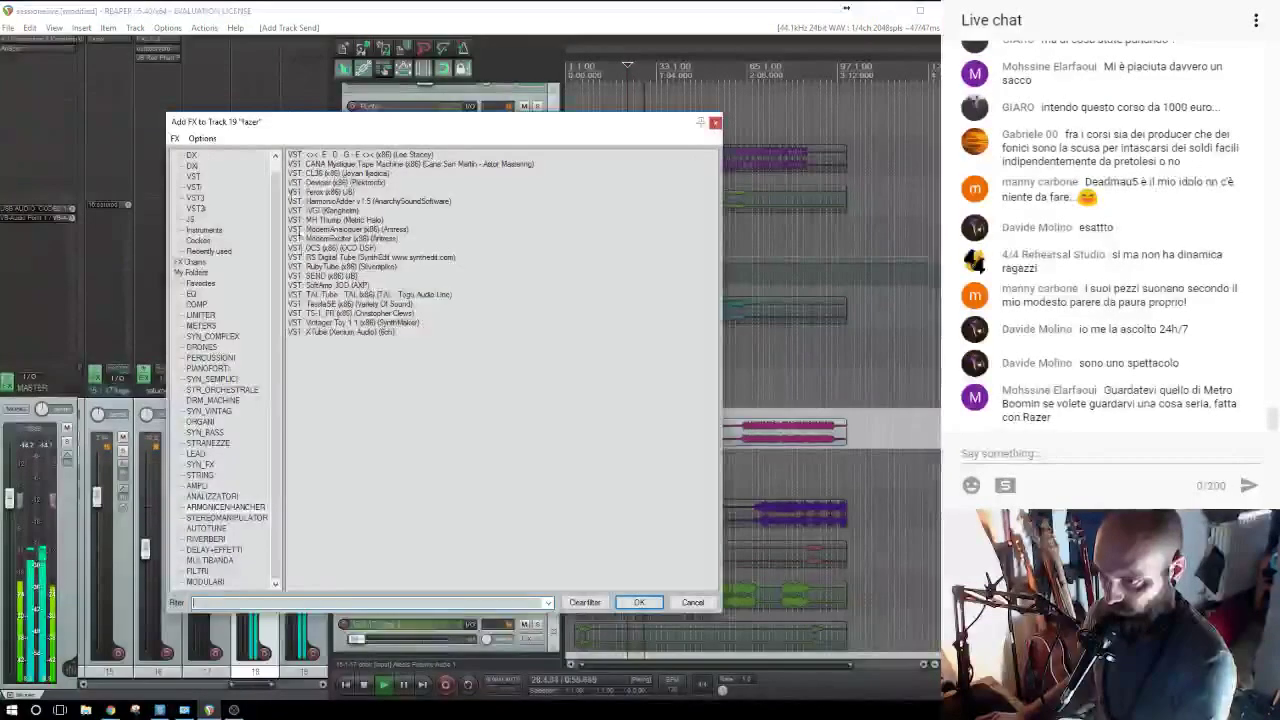
left_click(208, 551)
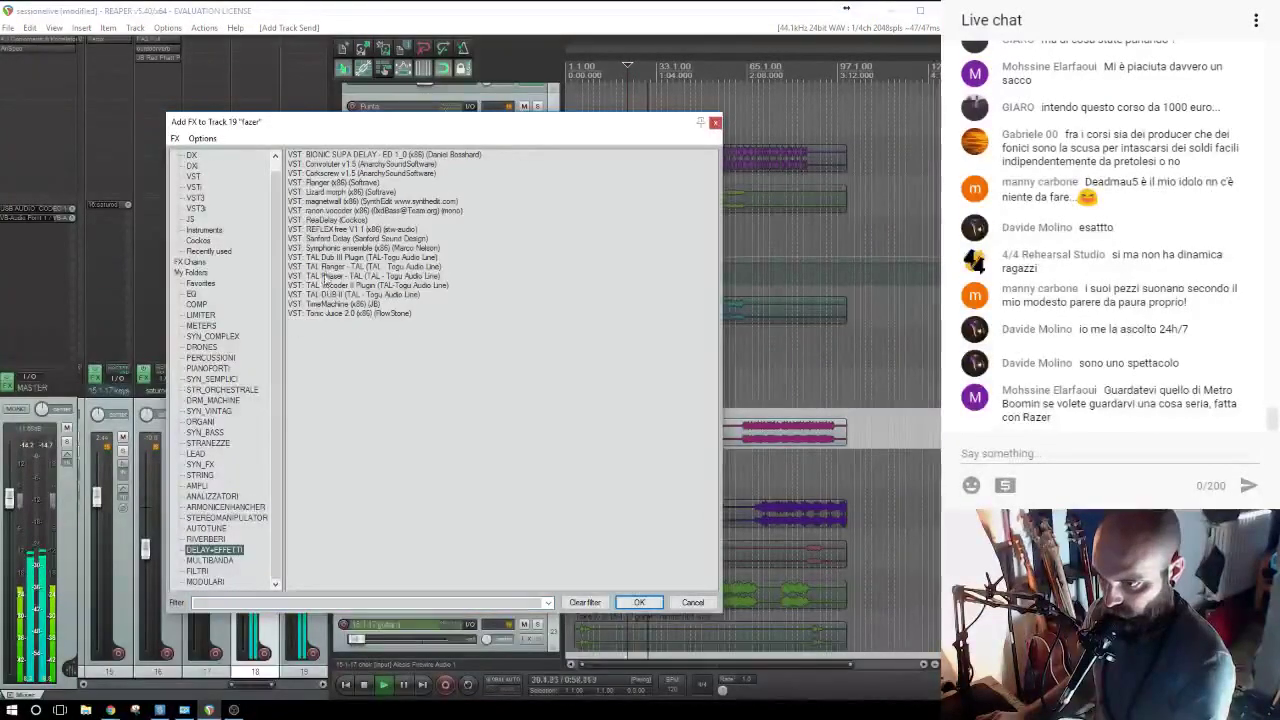
double_click(325, 267)
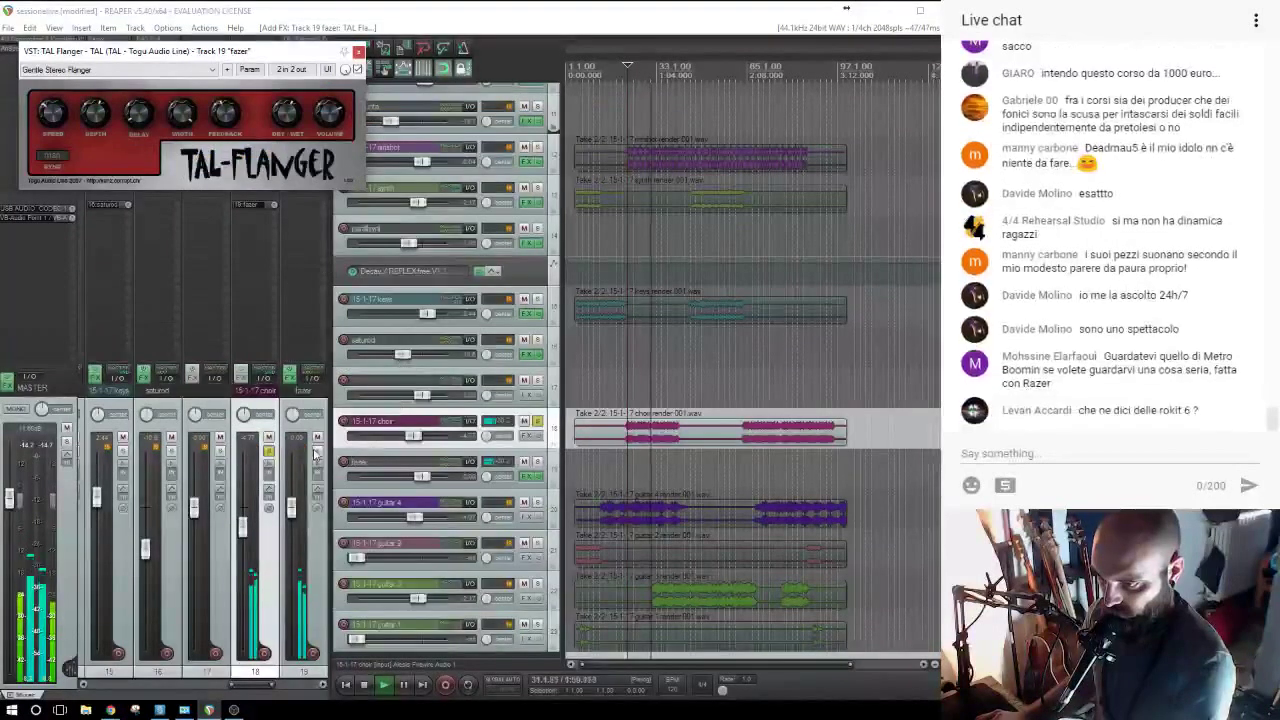
Solo fazer in place of the choir track and adjust TAL-Flanger's dry/wet mix during playback.
left_click(537, 421)
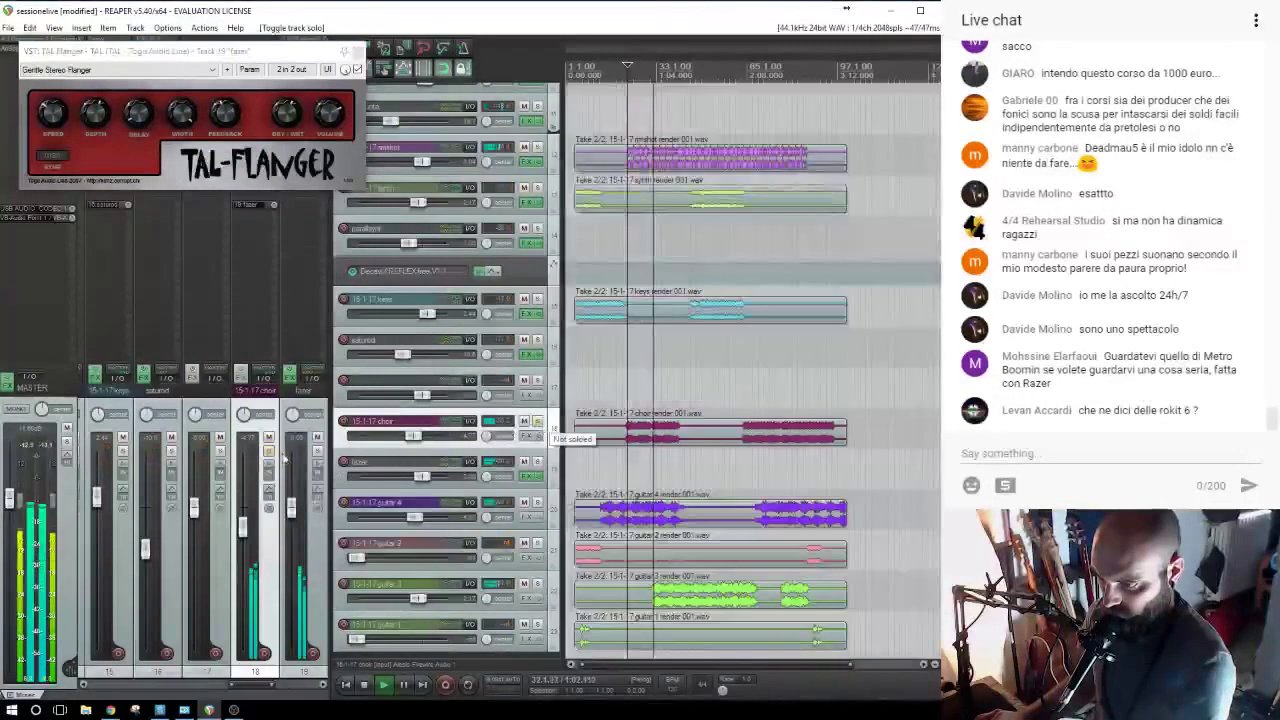
left_click(317, 451)
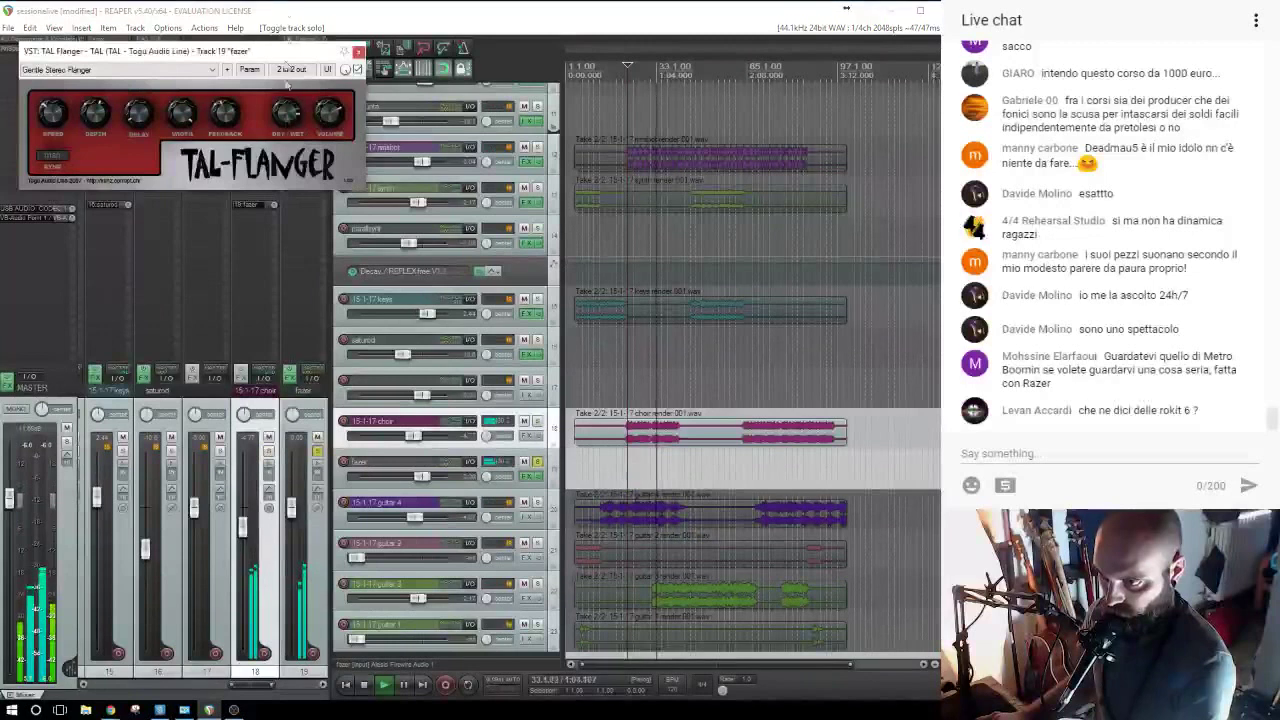
left_click(287, 115)
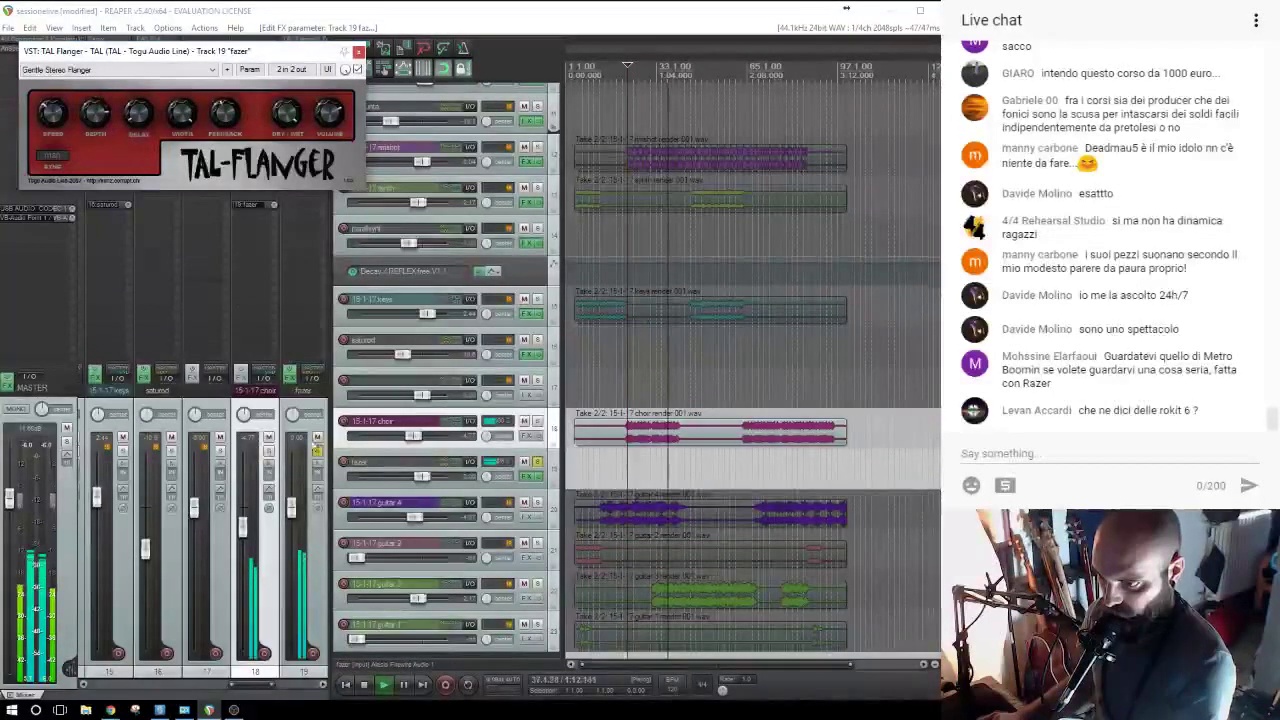
Lower the fazer fader to about -7 dB, compare it with the choir, clear the solos and close TAL-Flanger.
left_click_drag(291, 508, 293, 538)
left_click(269, 452)
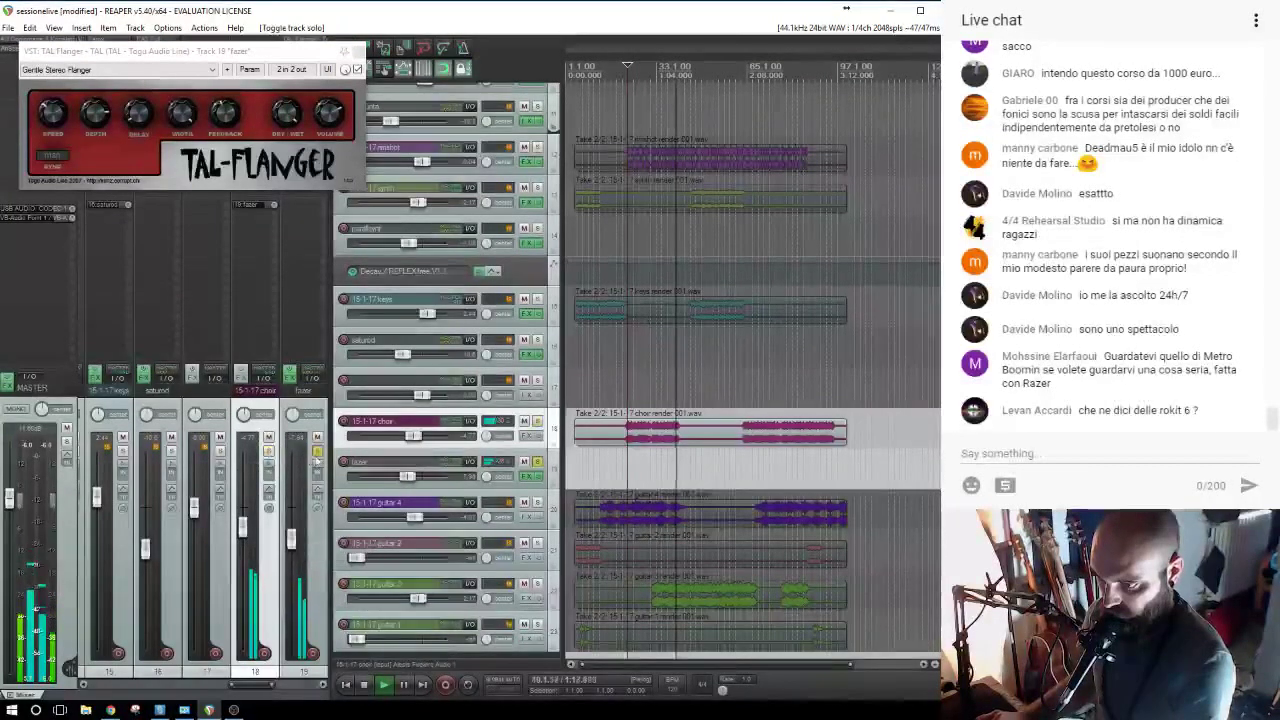
left_click(316, 451)
left_click(345, 50)
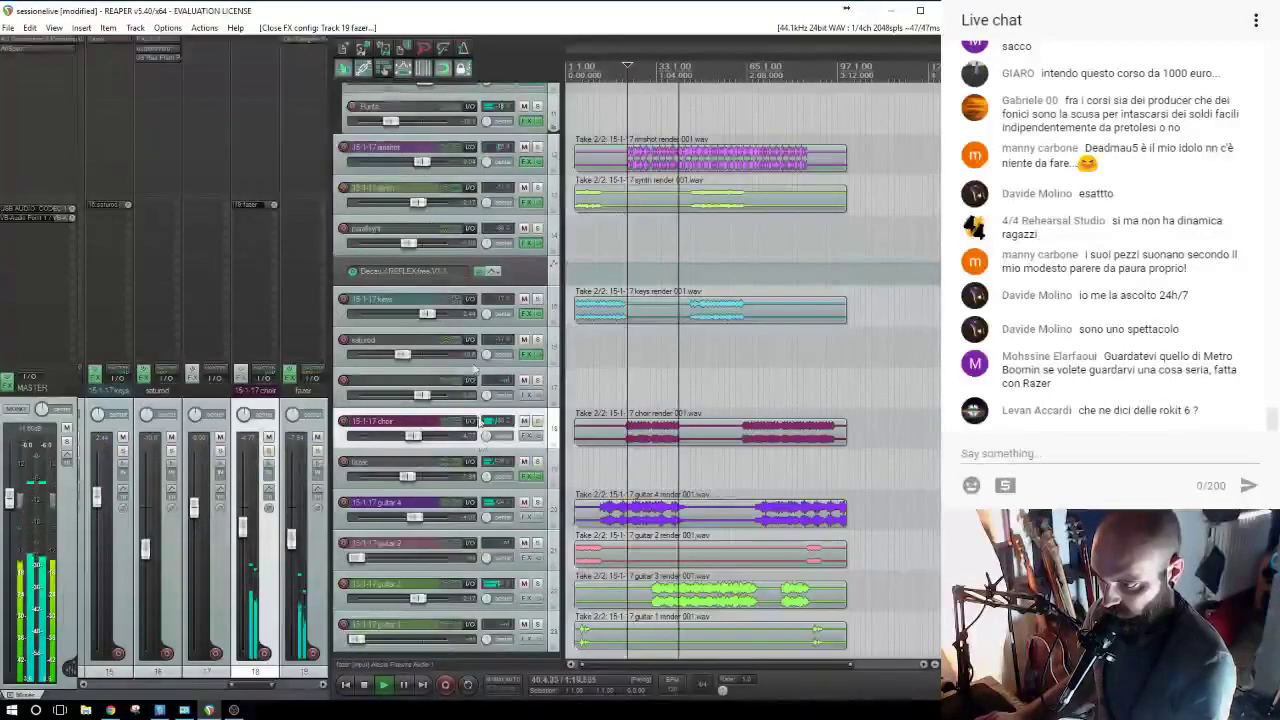
Solo the guitar 4 track and listen to it from just before its first section.
left_click(537, 502)
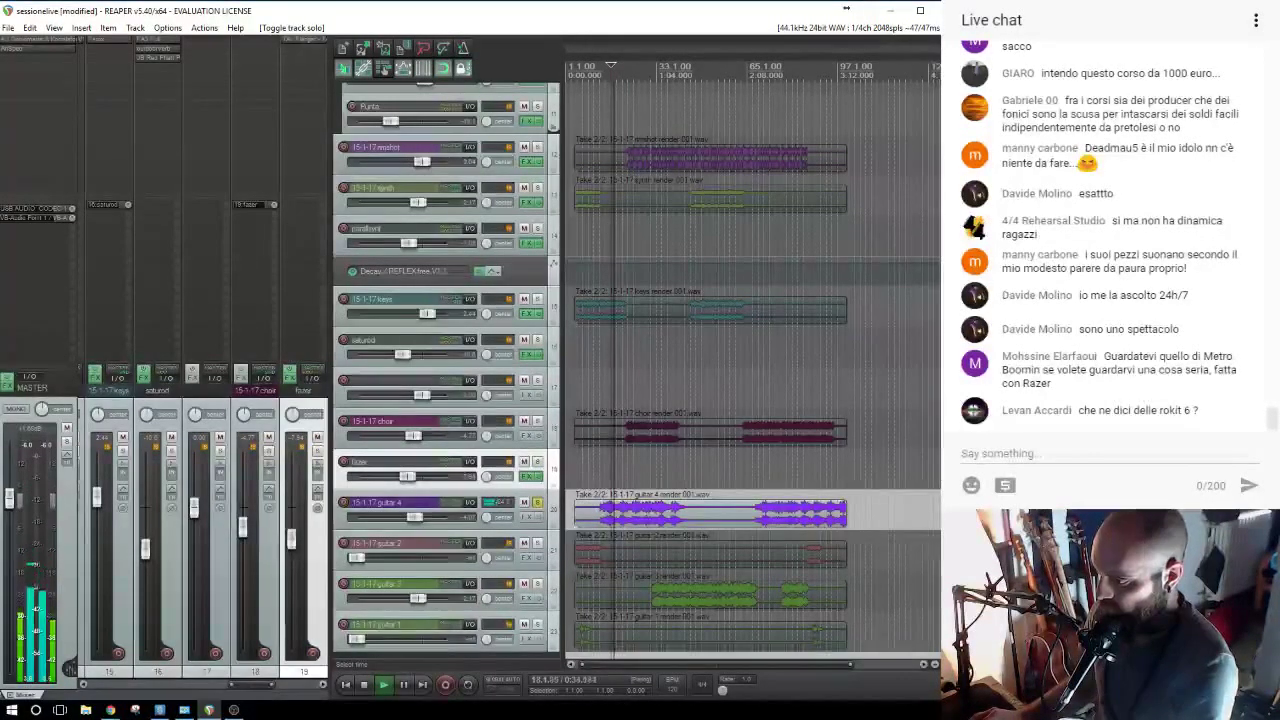
scroll(640, 370, "down", 1)
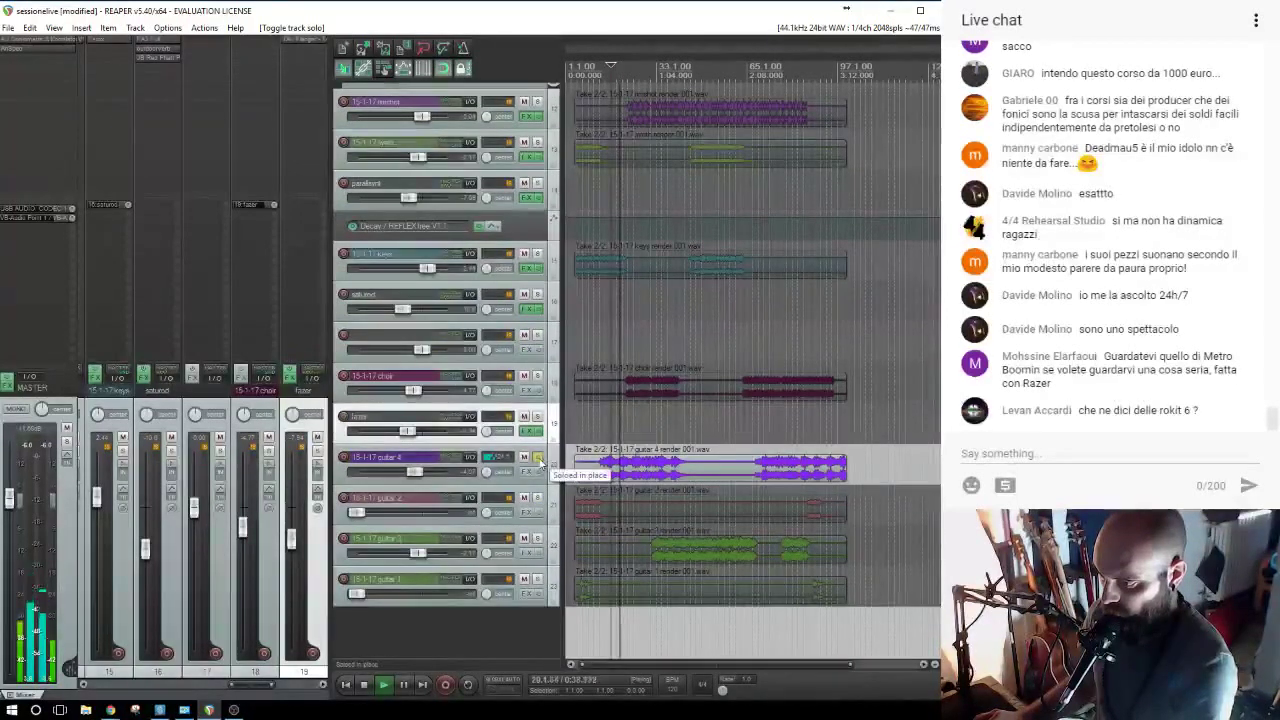
key("space")
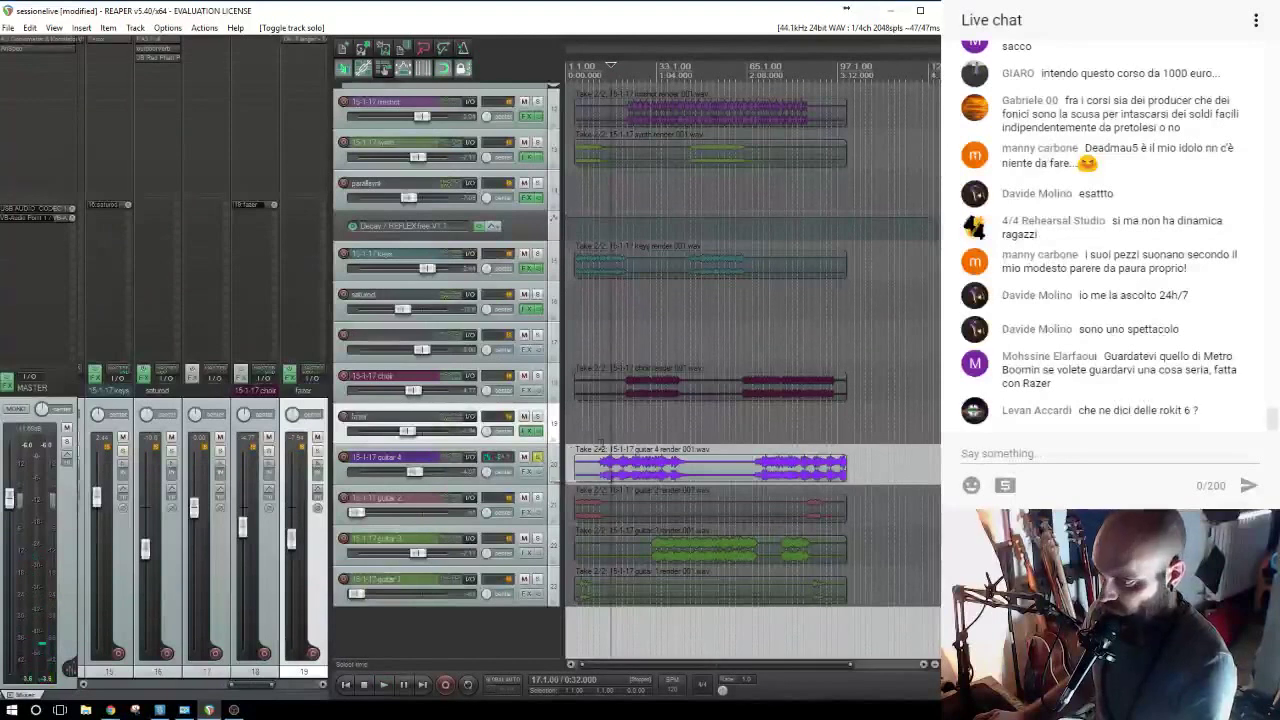
key("space")
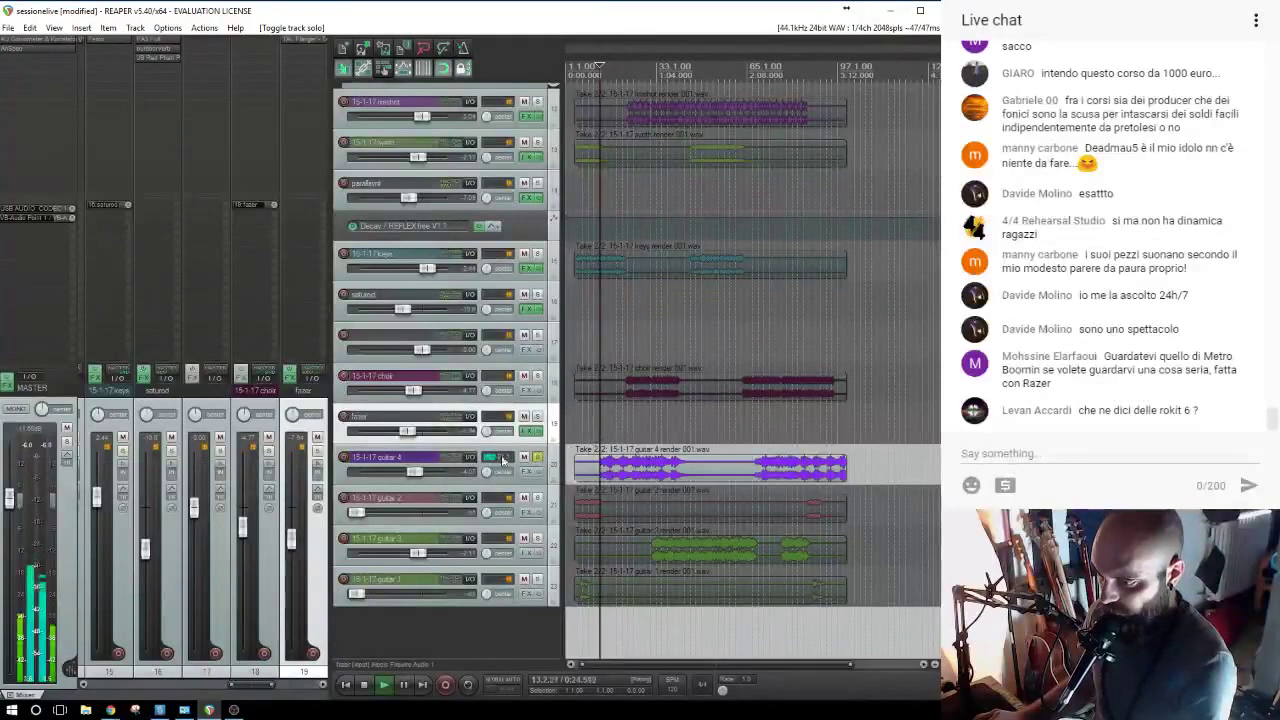
Insert a track named GUIT above guitar 4, make it the folder of all four guitar tracks and solo it.
left_click(372, 425)
key("ctrl+t")
type("GUIT")
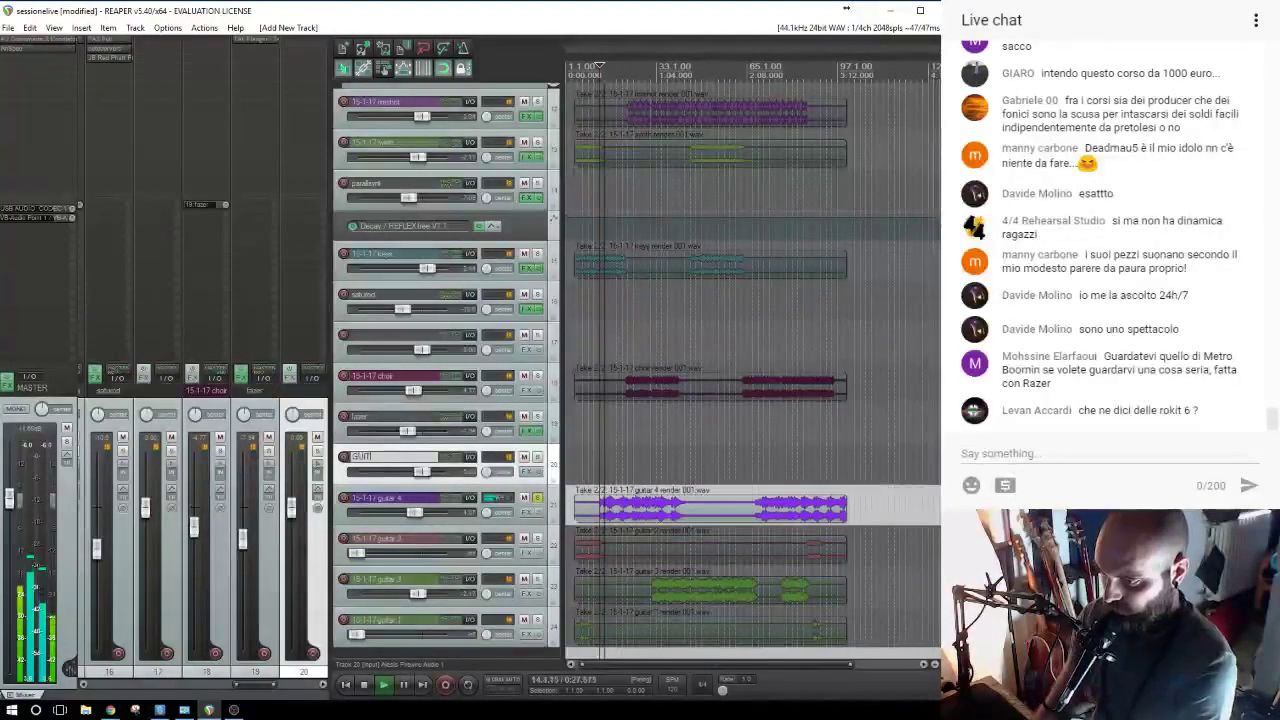
key("Return")
left_click_drag(388, 570, 414, 474)
left_click(537, 457)
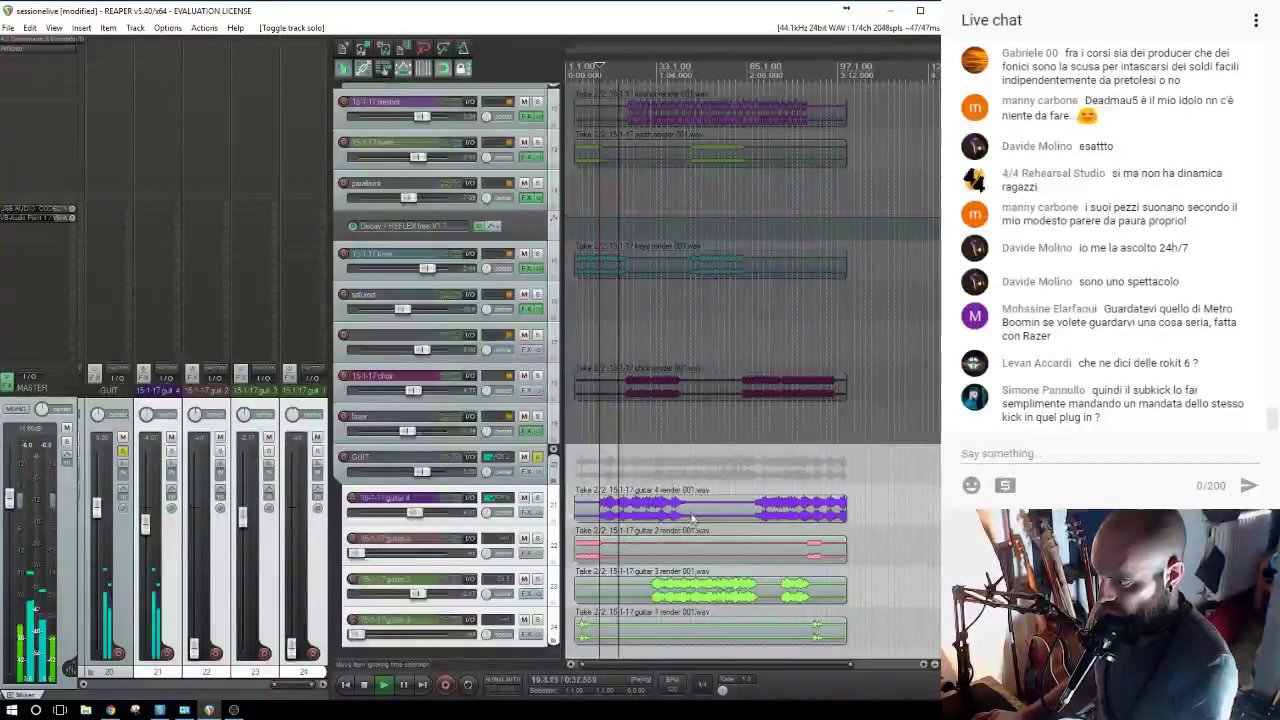
Pause playback and inspect the MH Thump settings on the subkick track, then close the plug-in window.
key("space")
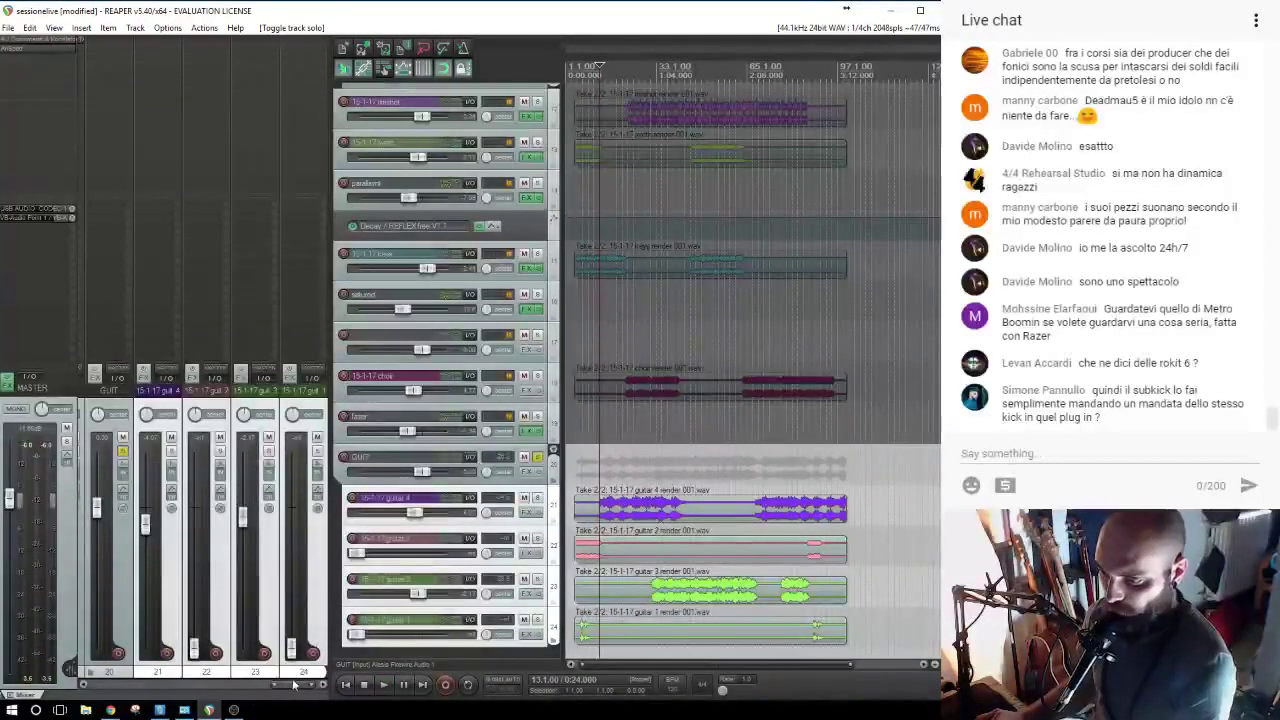
scroll(752, 370, "up", 7)
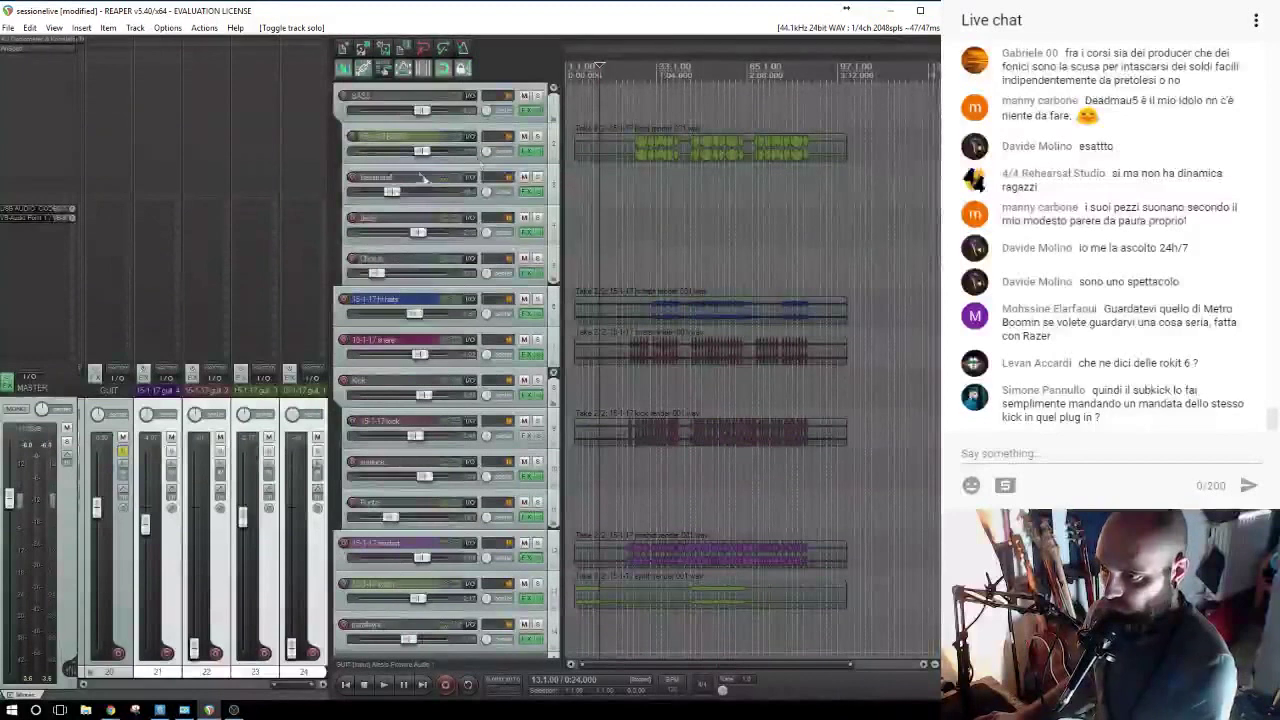
left_click(421, 178)
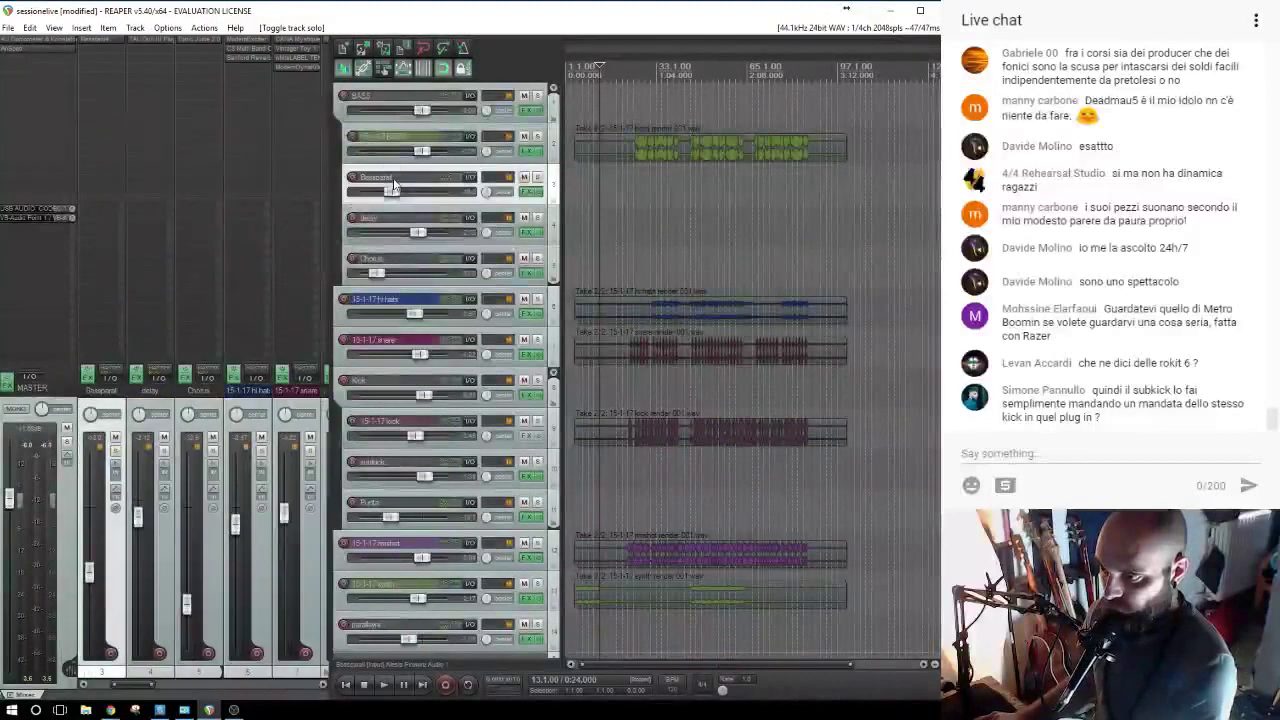
left_click(381, 424)
left_click(376, 466)
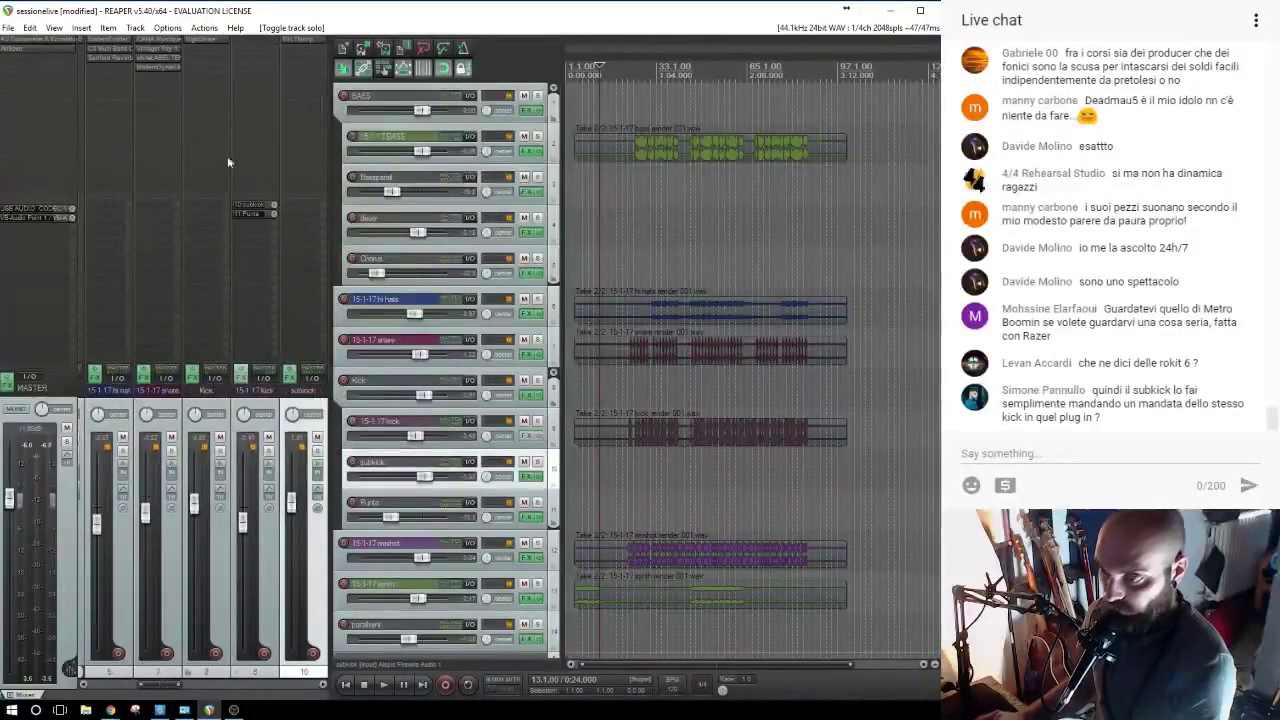
left_click(296, 39)
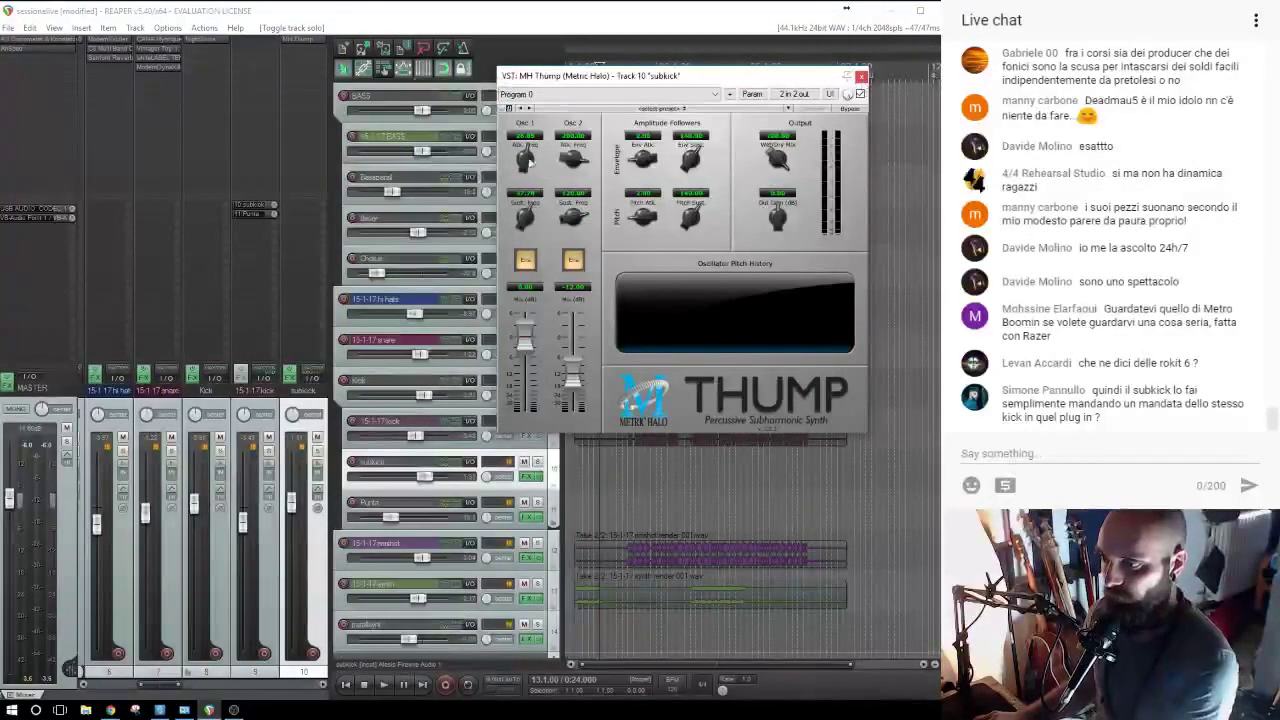
left_click(861, 78)
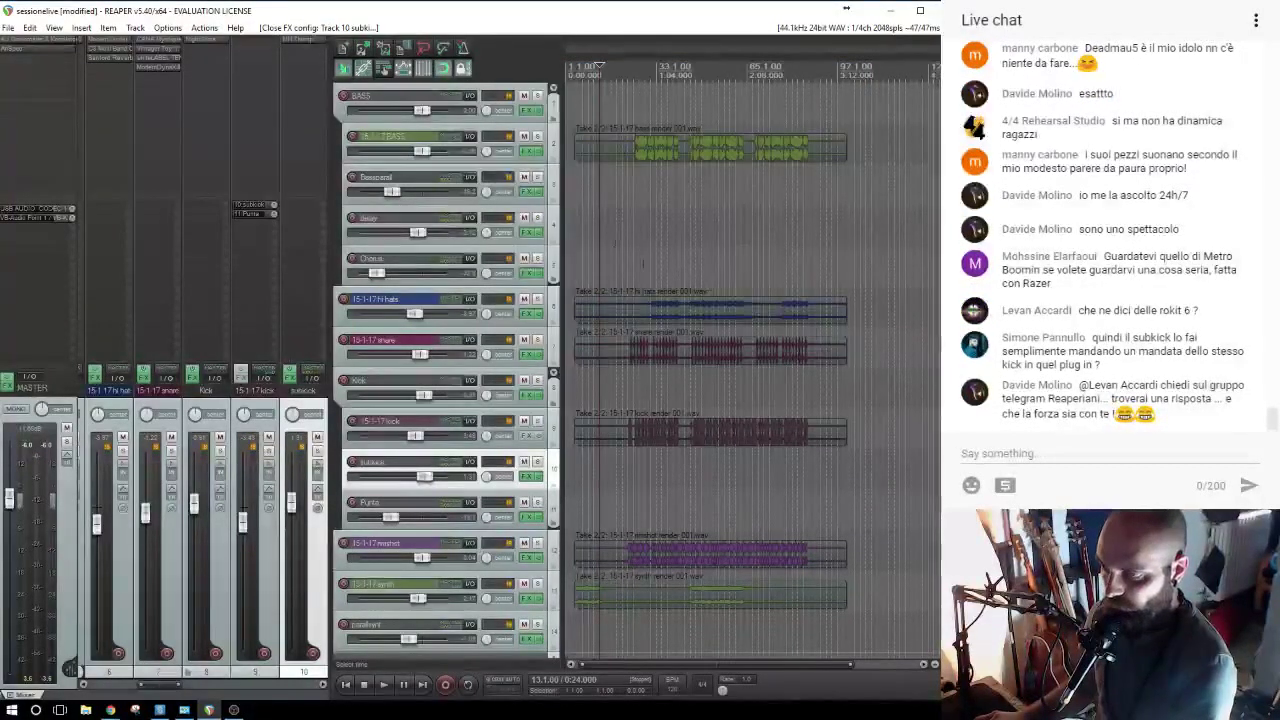
Play the soloed guitar folder and select the GUIT track.
scroll(606, 465, "down", 5)
key("space")
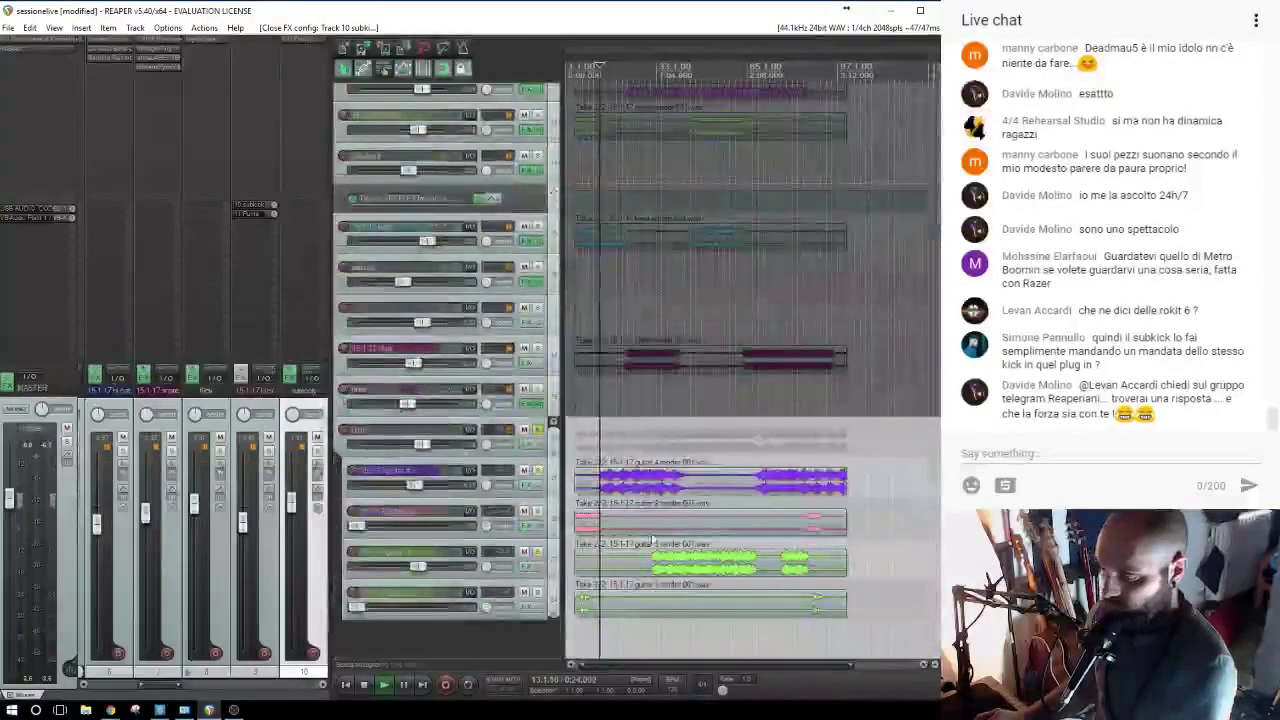
left_click(522, 445)
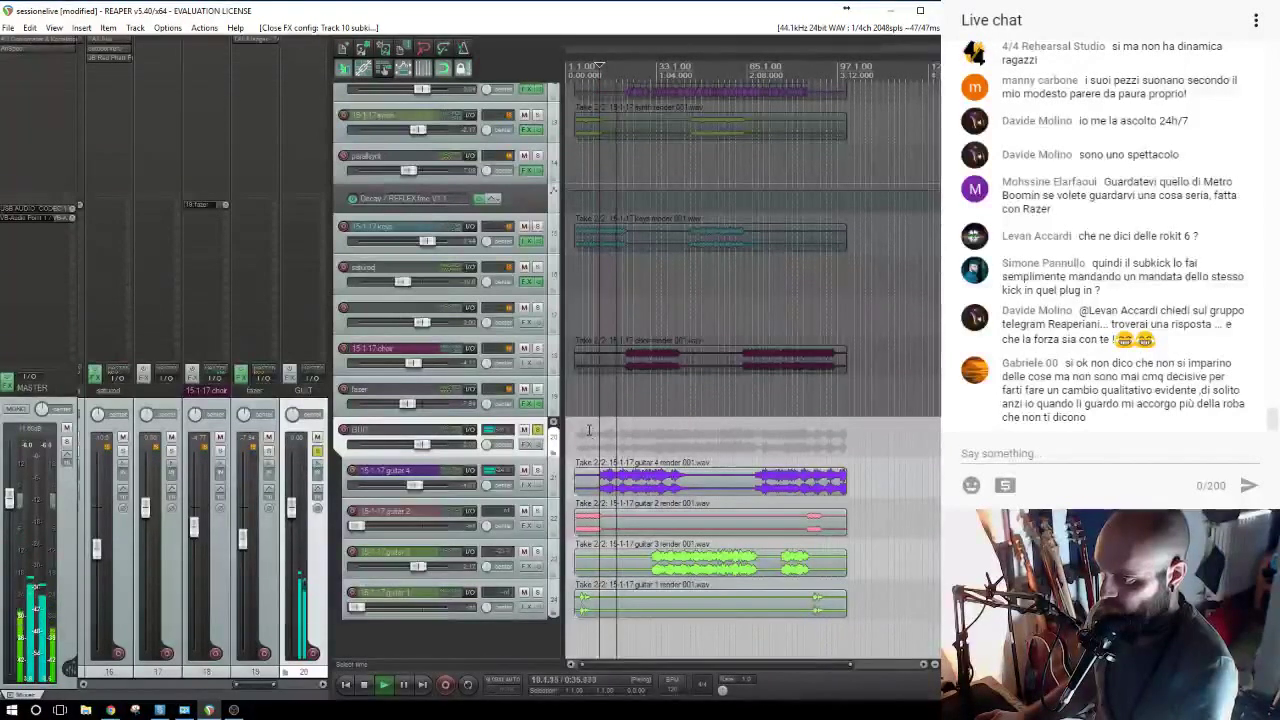
Stop playback and add the Transient plug-in by Sleepy-Time Records from the COMP folder to the GUIT track.
key("space")
double_click(296, 39)
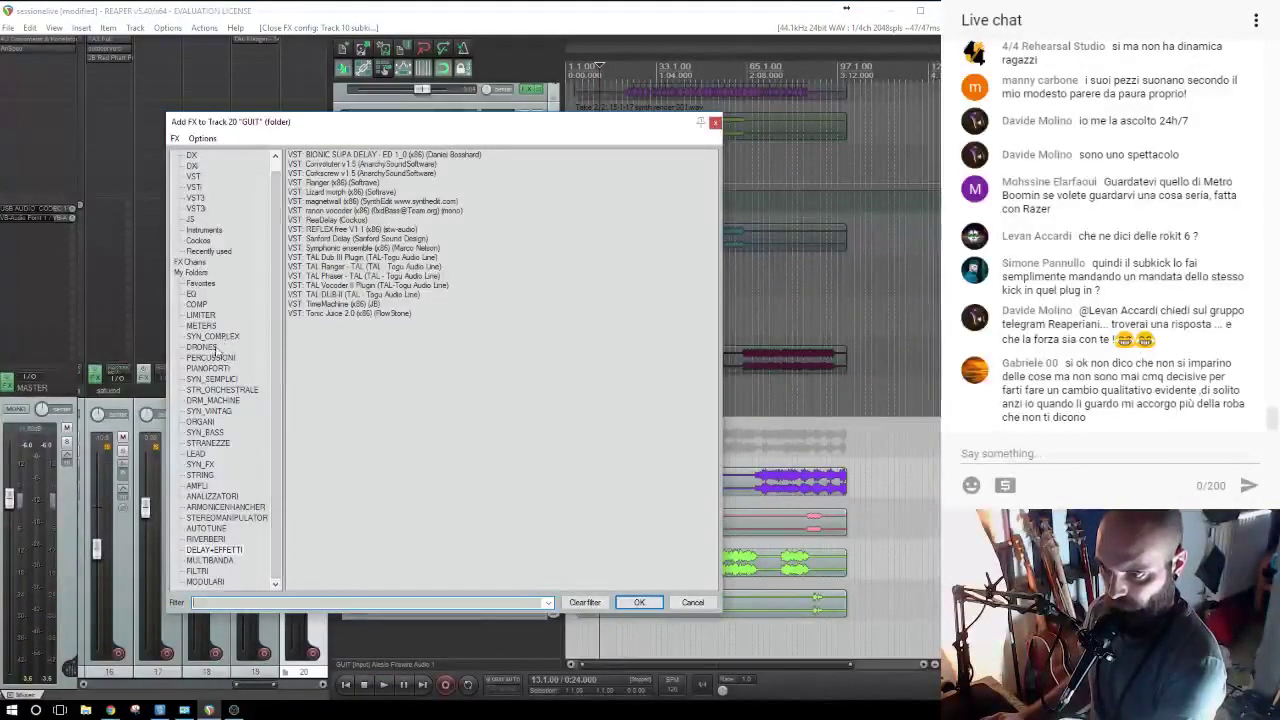
left_click(200, 305)
left_click(347, 240)
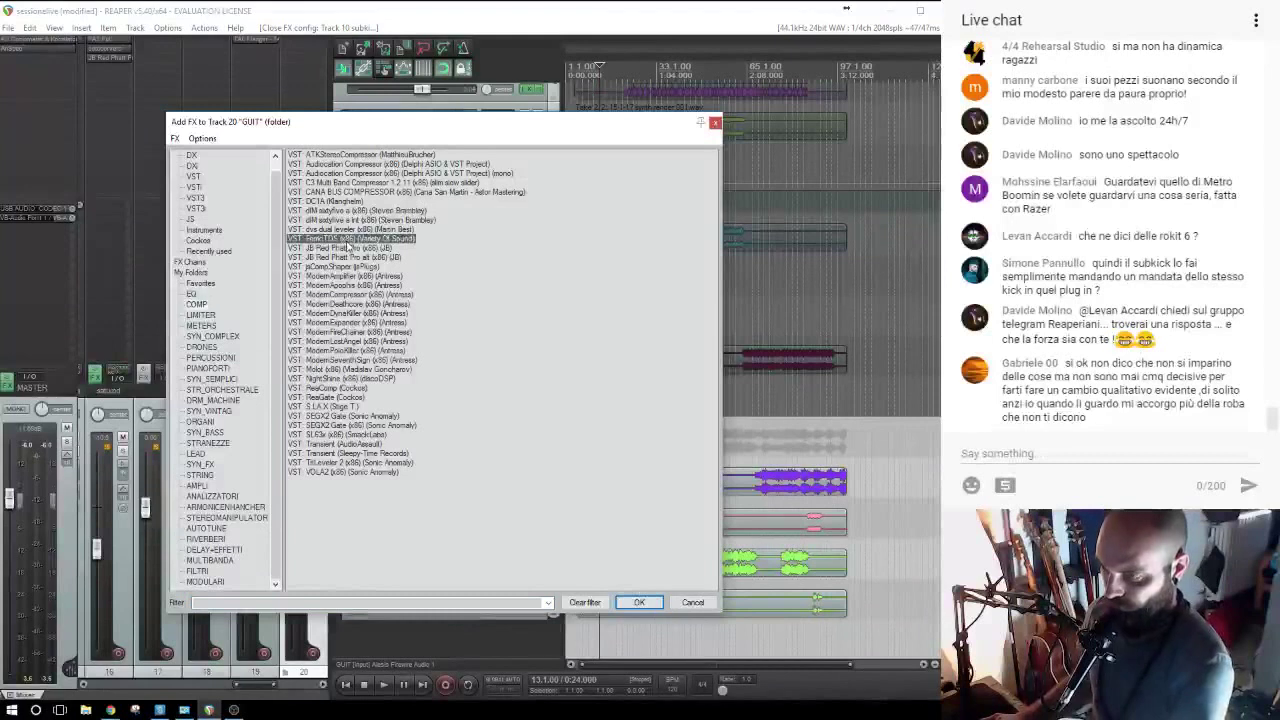
left_click(341, 267)
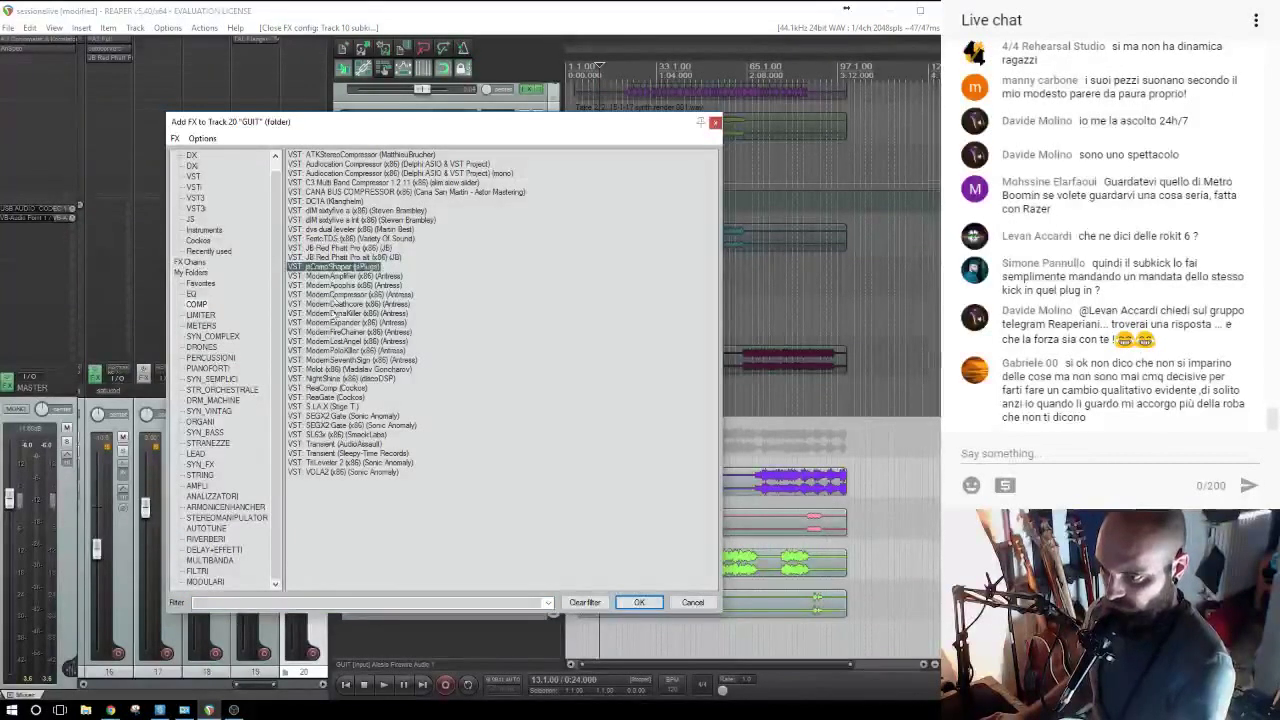
double_click(338, 455)
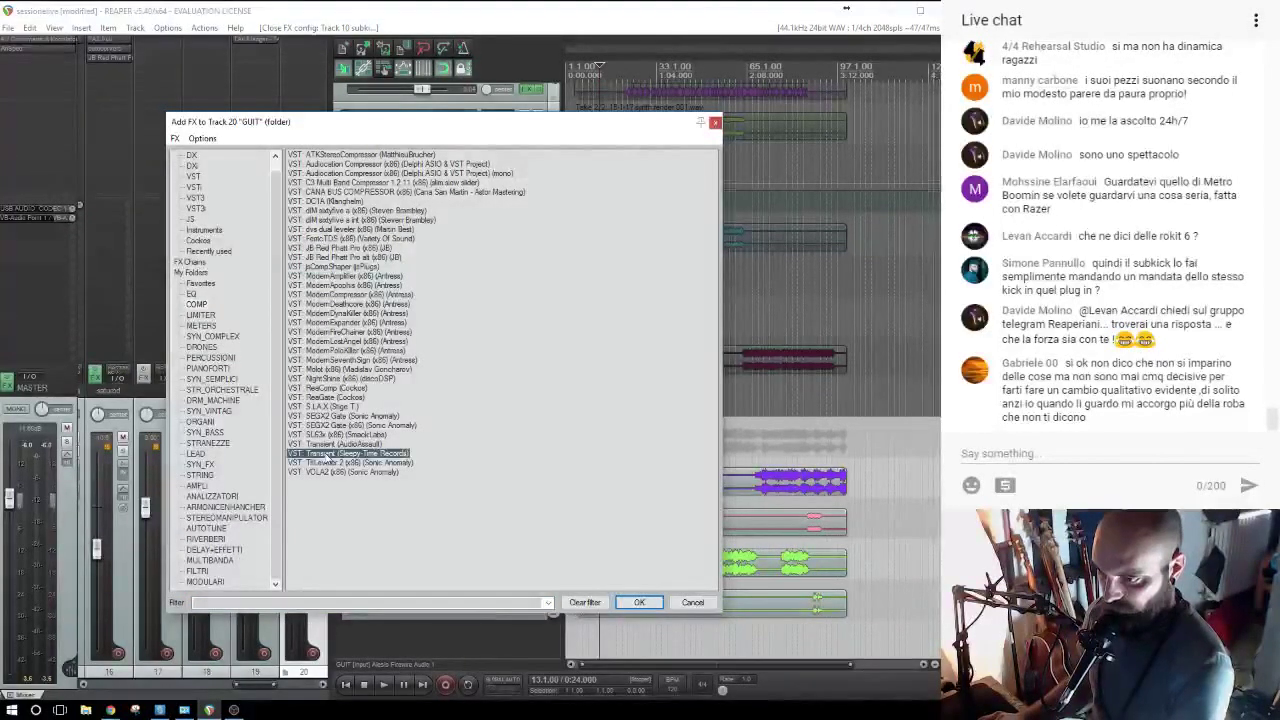
Play the soloed guitars, set Transient's attack to 30, and close the plug-in window.
key("space")
left_click_drag(65, 130, 60, 97)
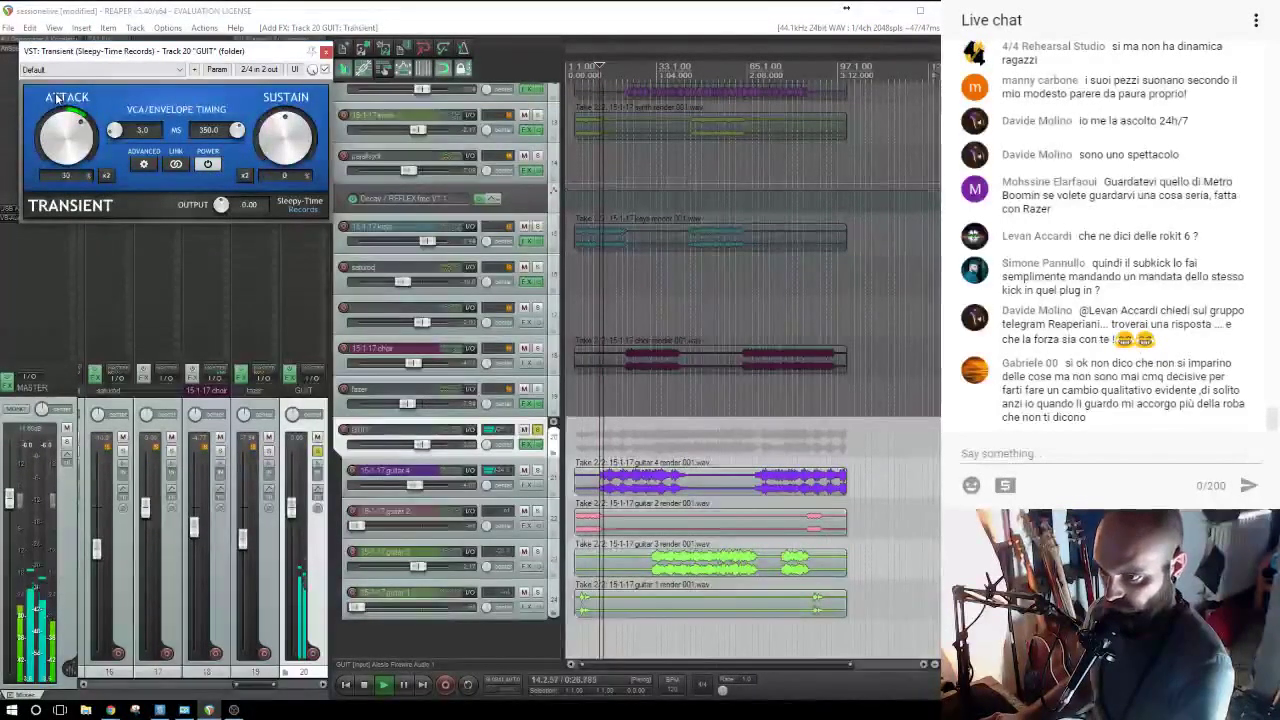
left_click(325, 50)
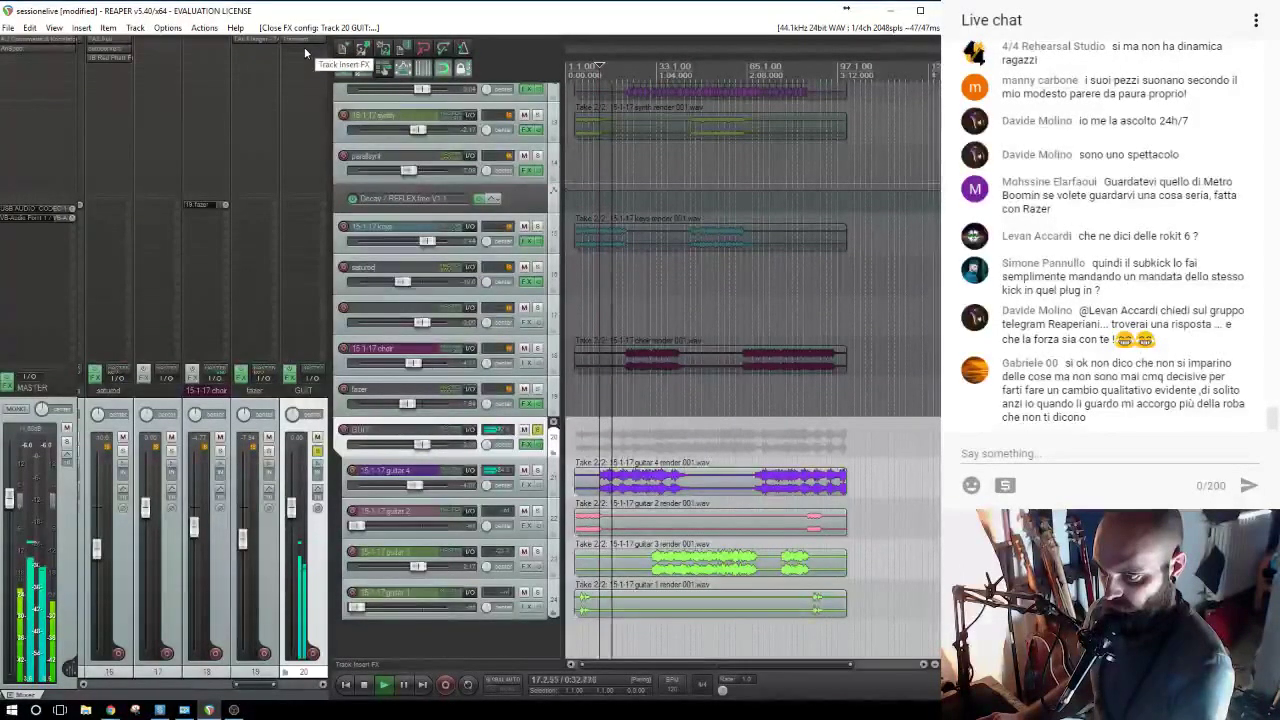
Try the TesslaSE harmonic enhancer on the GUIT track and remove it.
left_click(304, 47)
left_click(225, 507)
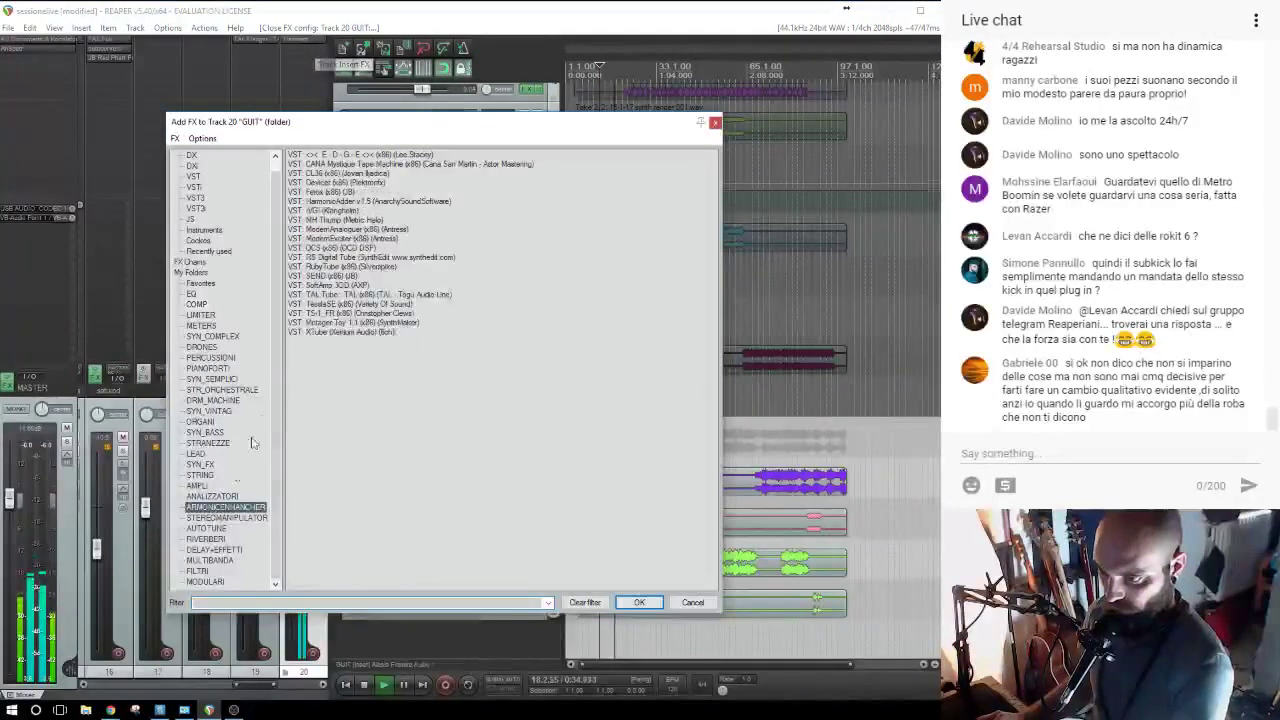
left_click(324, 304)
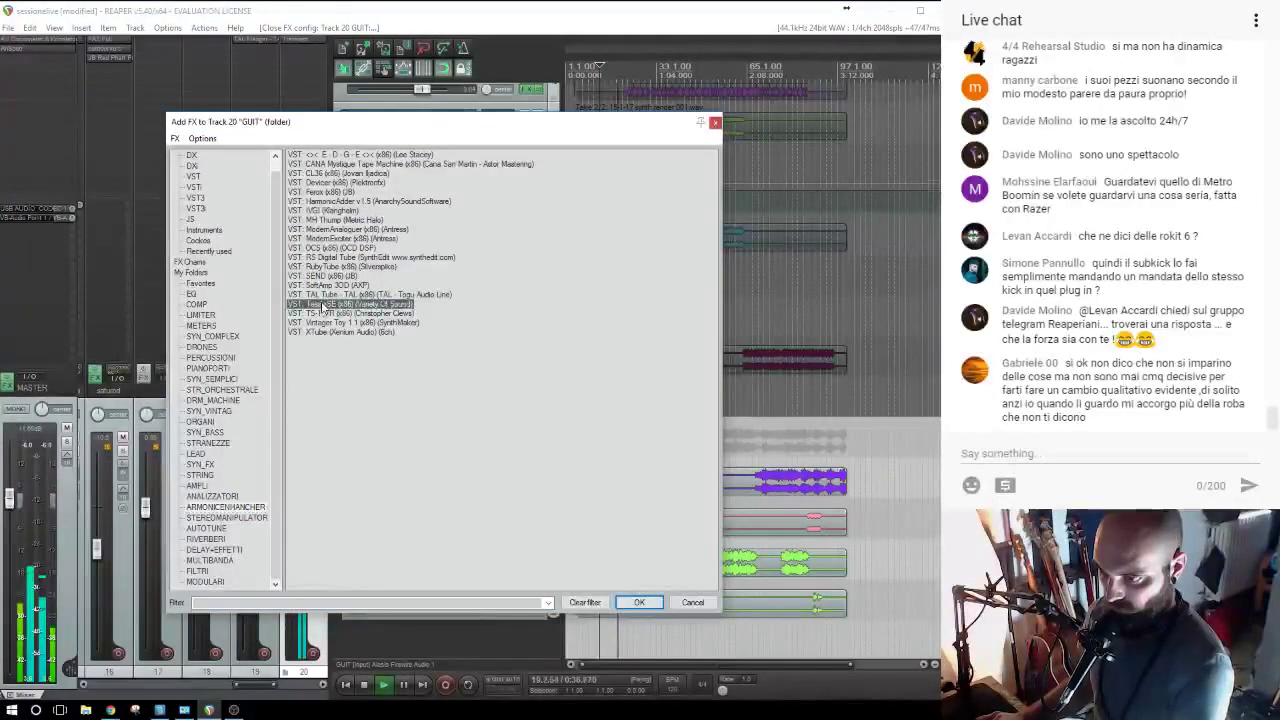
double_click(343, 305)
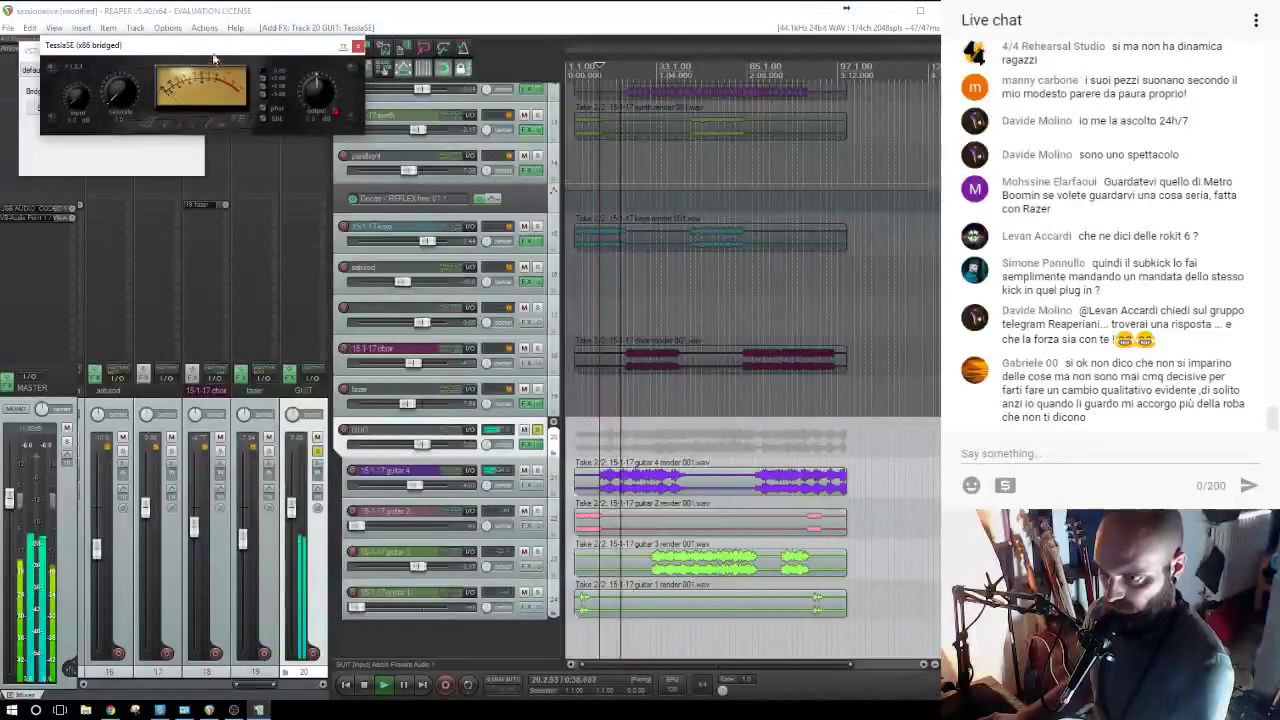
left_click(291, 49, "alt")
Add the TAL Tube plug-in to the GUIT track after Transient and adjust its controls while listening.
left_click(289, 48)
double_click(322, 295)
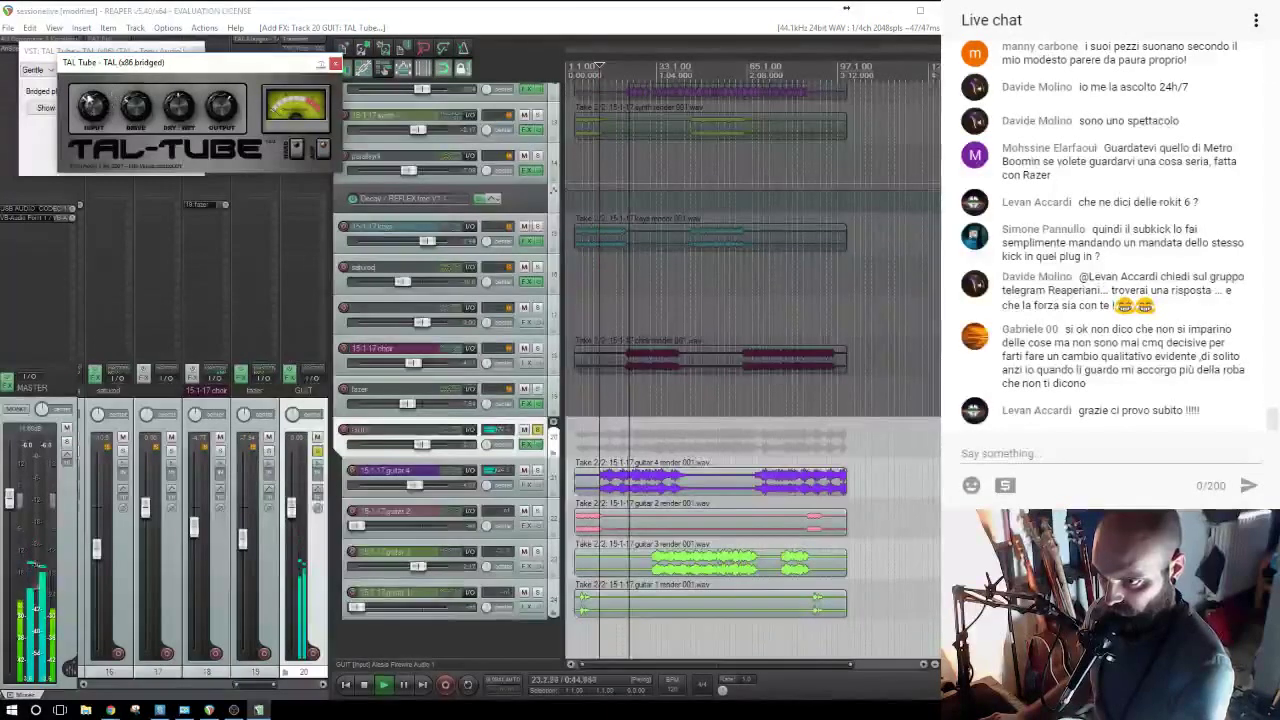
left_click_drag(228, 97, 155, 132)
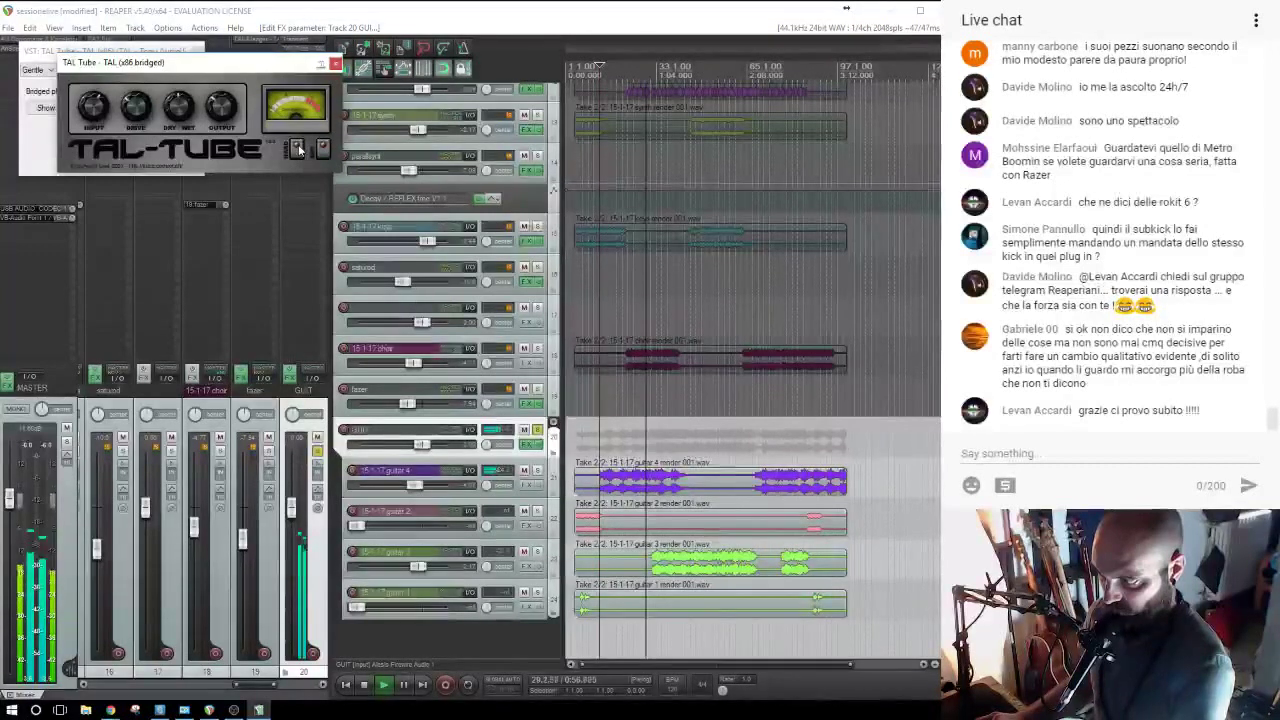
Unsolo GUIT, raise its volume slightly to about 0.15 dB within the full mix, close TAL Tube, and stop playback.
left_click(318, 451)
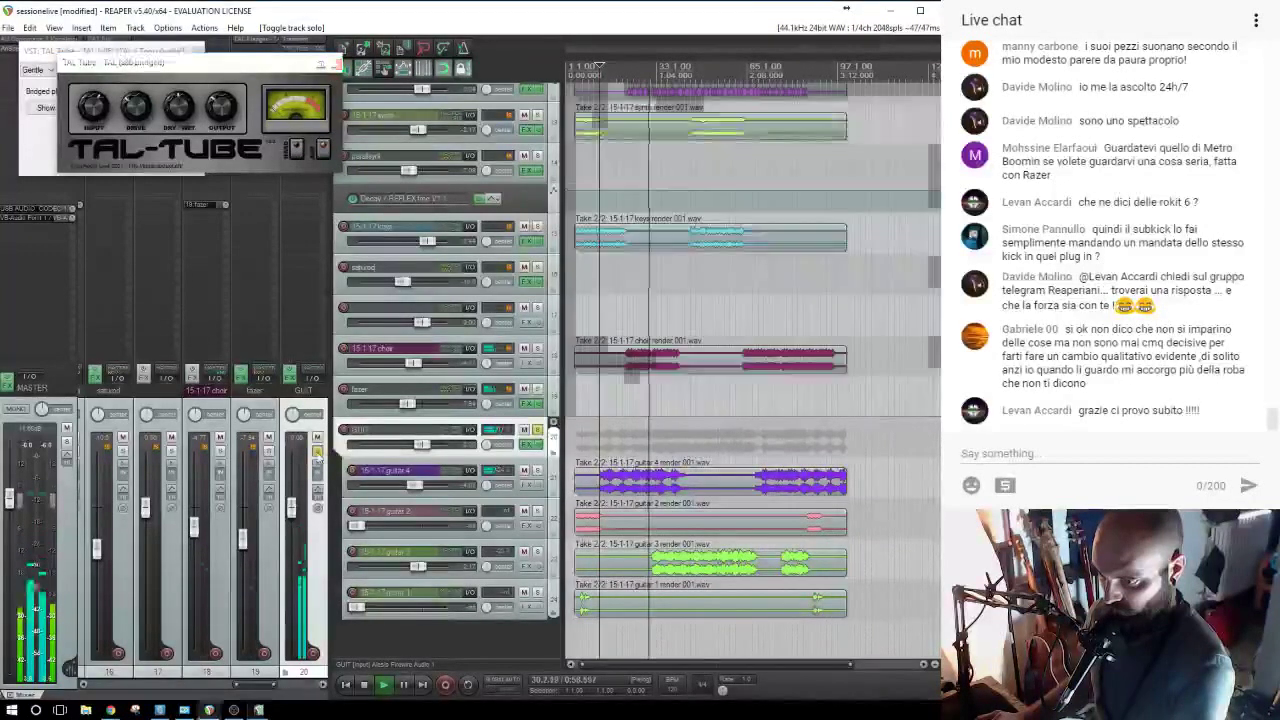
left_click_drag(294, 516, 294, 514)
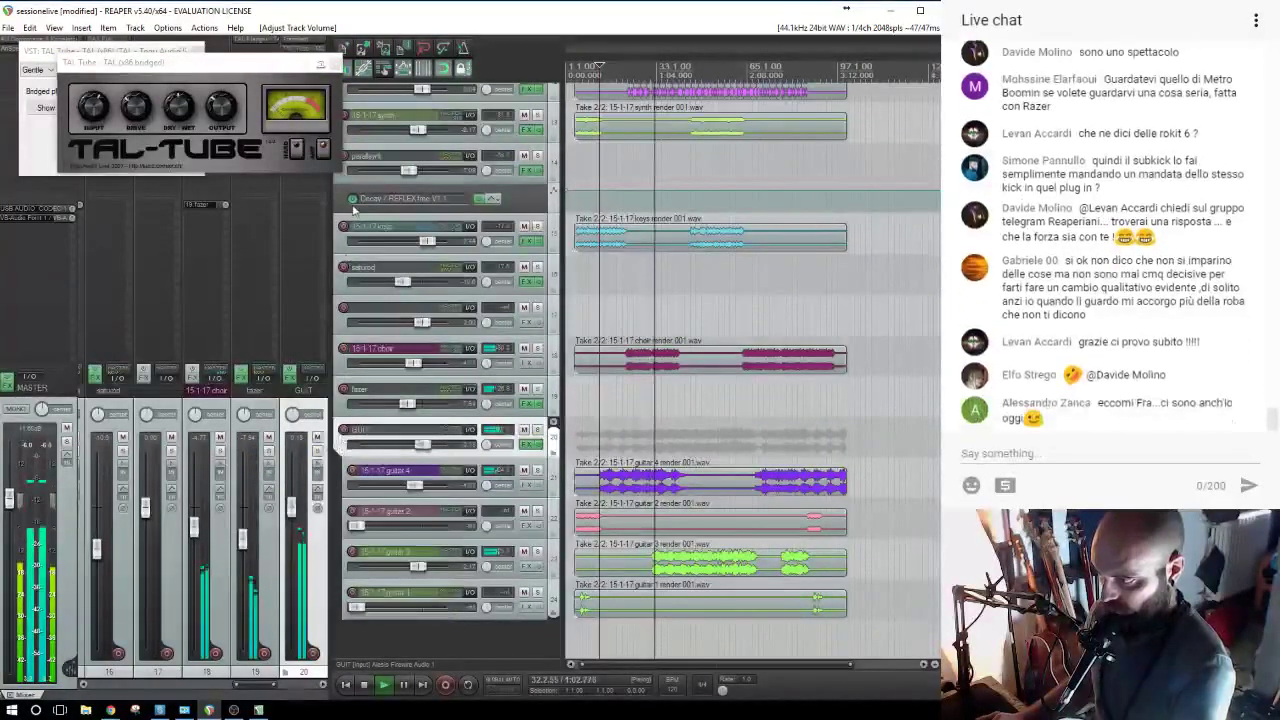
left_click(334, 63)
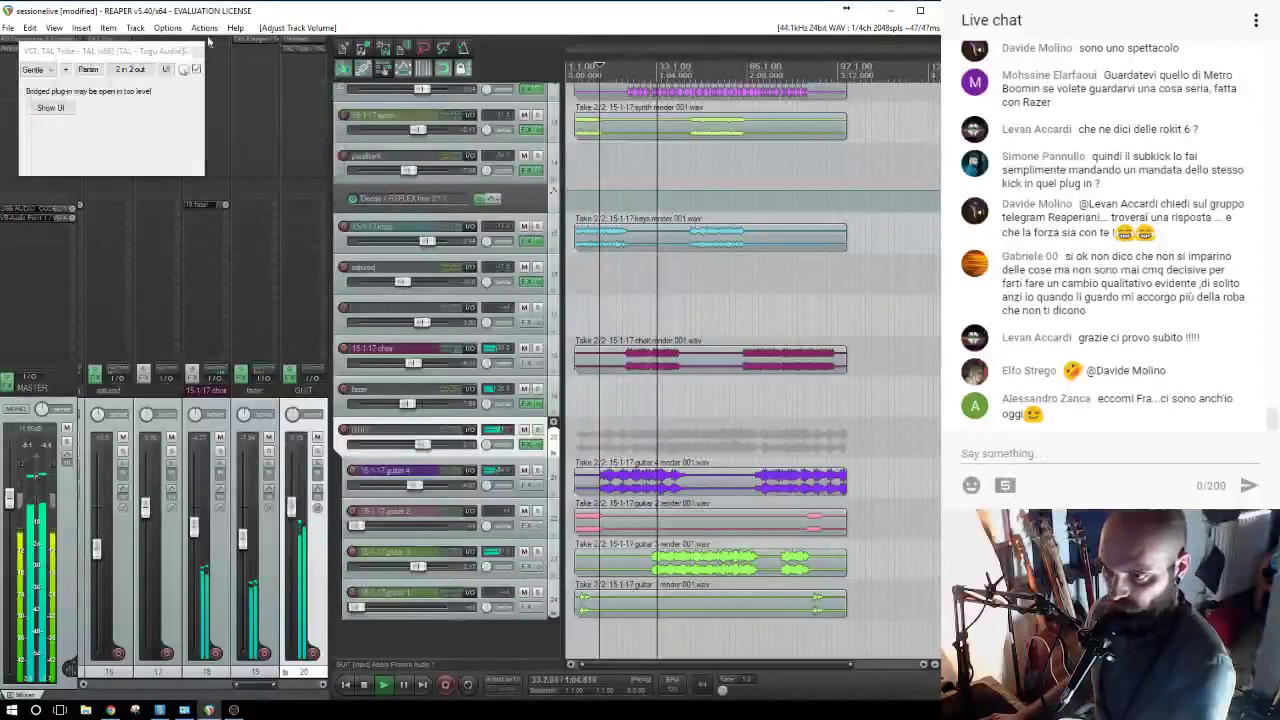
left_click(197, 50)
left_click(538, 551)
key("space")
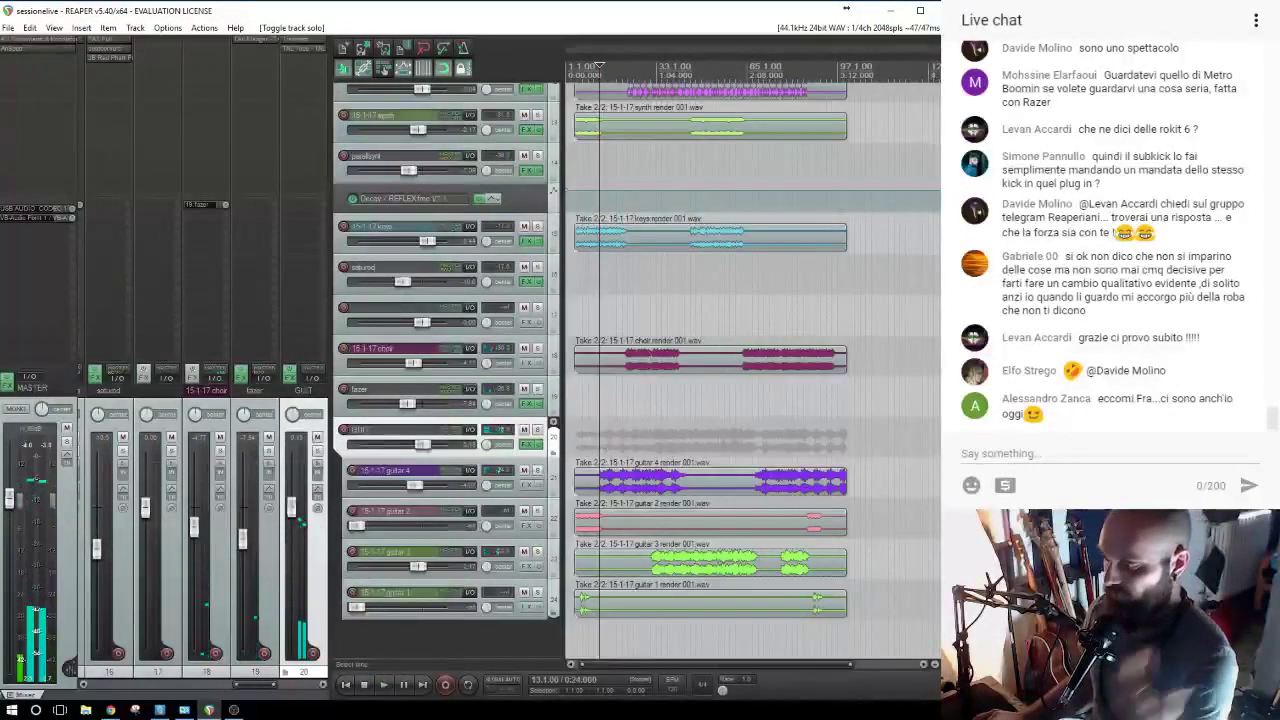
Solo the GUIT folder, play guitar 4's first section while comparing the effects bypassed and active, and enlarge the guitar 4 track.
scroll(651, 405, "down", 5)
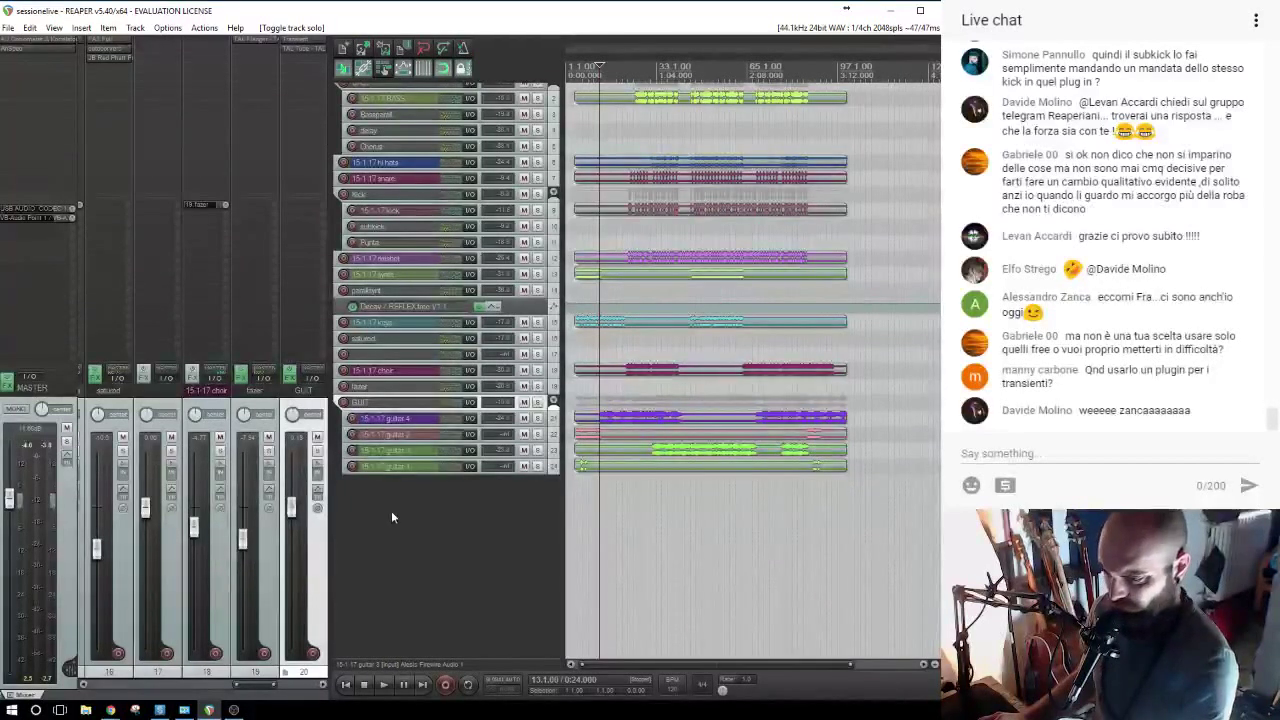
left_click(538, 386)
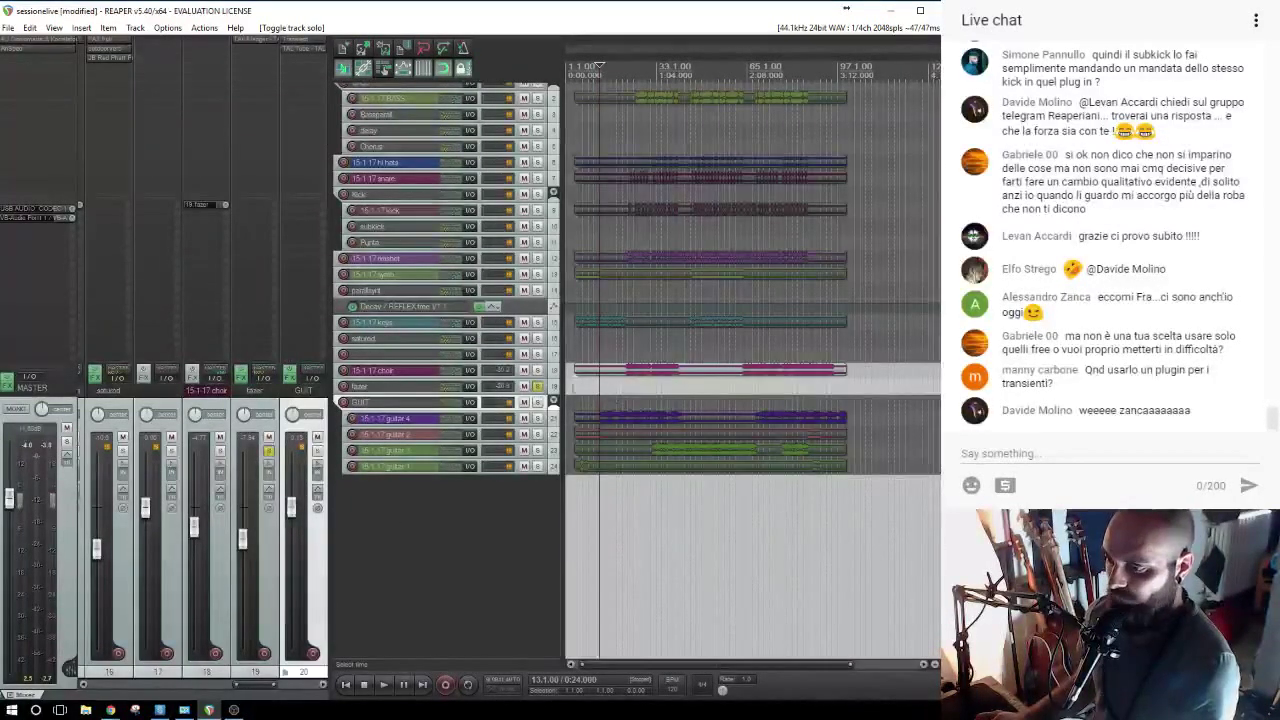
left_click(538, 386)
left_click(538, 401)
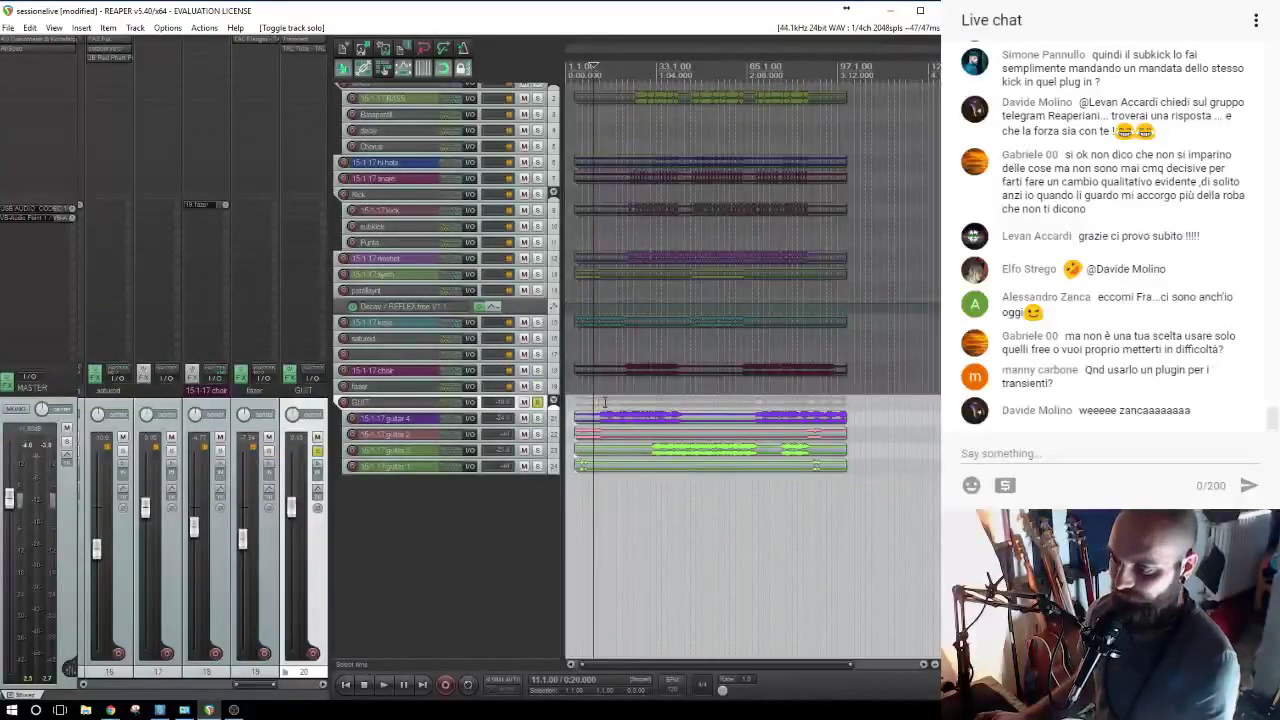
key("space")
scroll(448, 428, "up", 2)
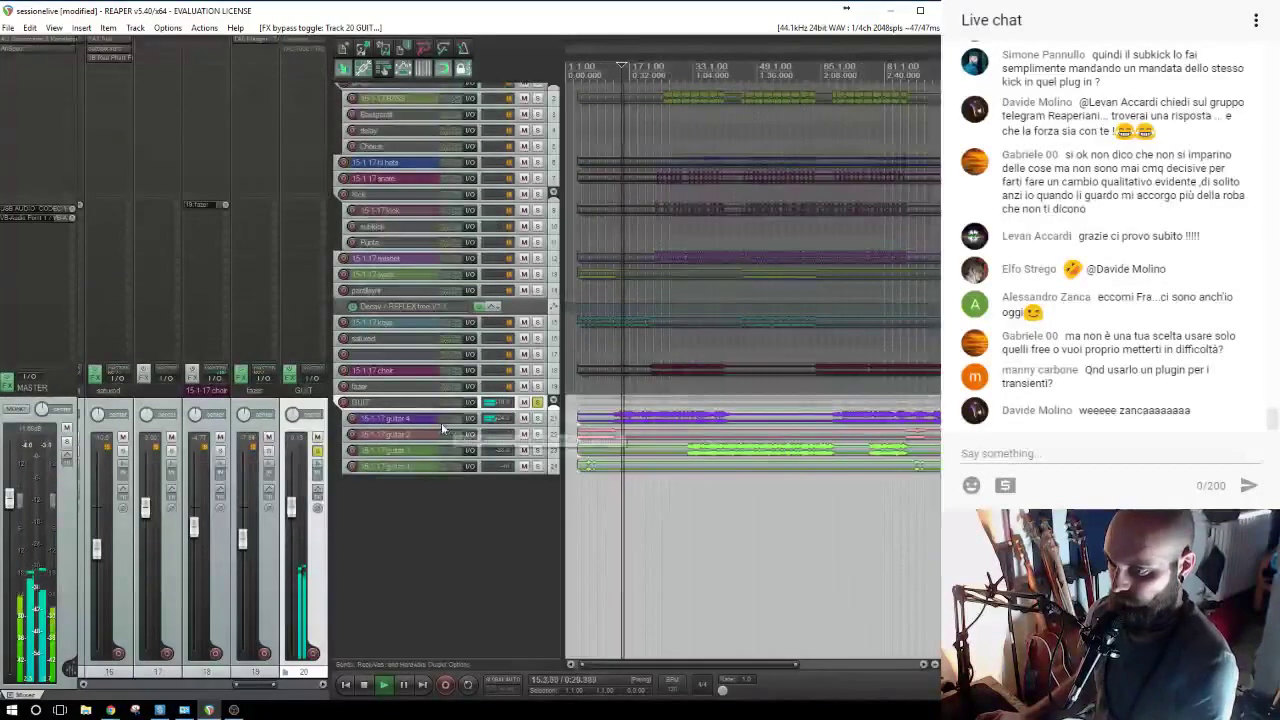
left_click_drag(442, 427, 442, 486)
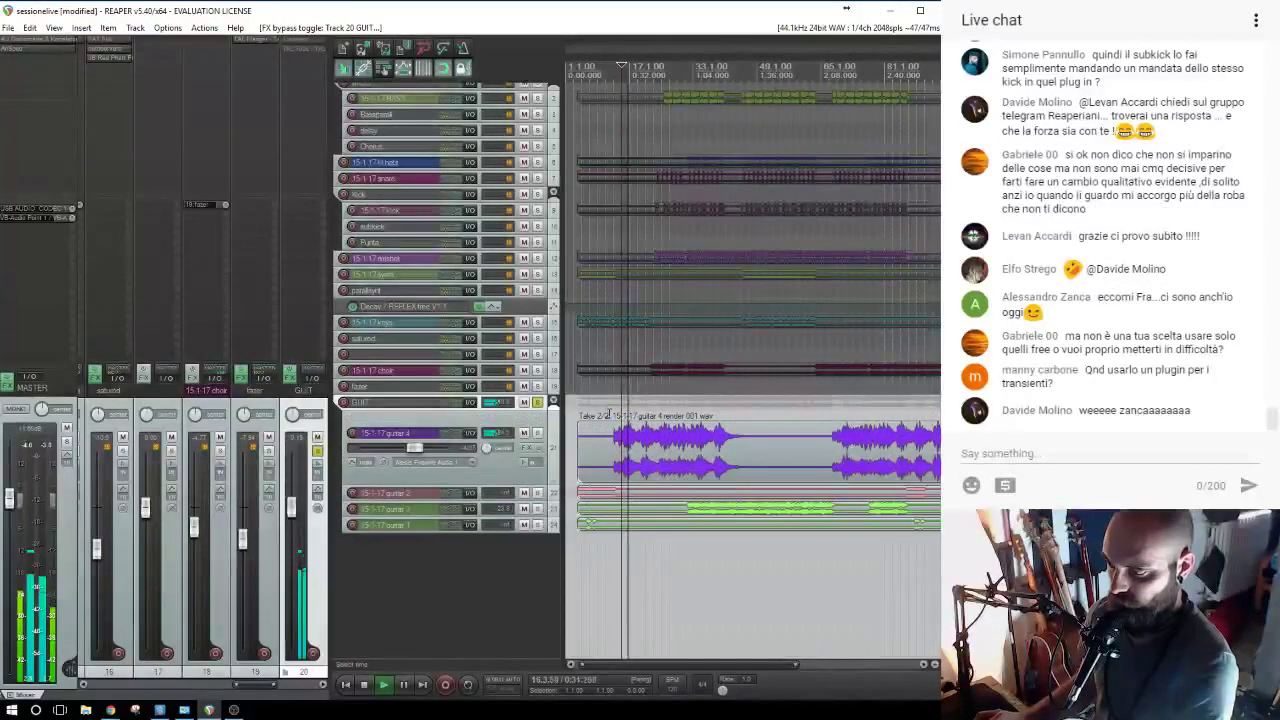
key("space")
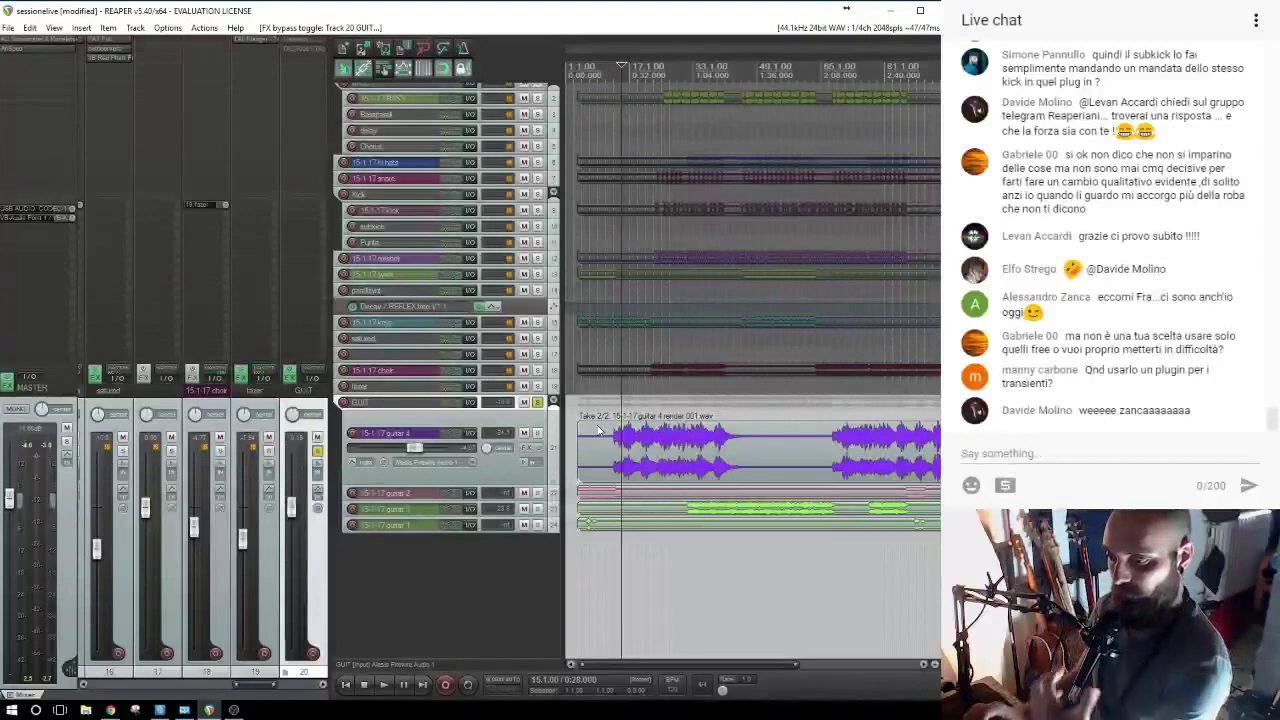
Open Transient on the GUIT track, compare the playing guitars with the plug-in bypassed and active, and close its window.
left_click(303, 37)
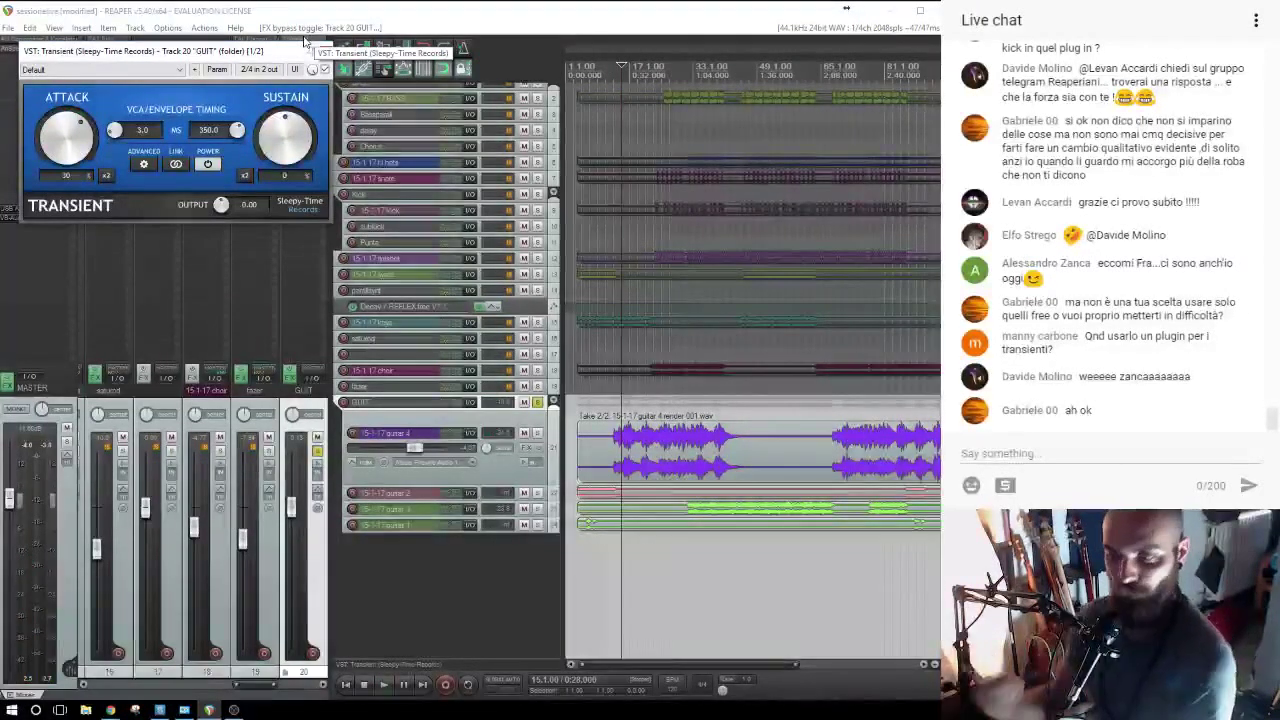
key("space")
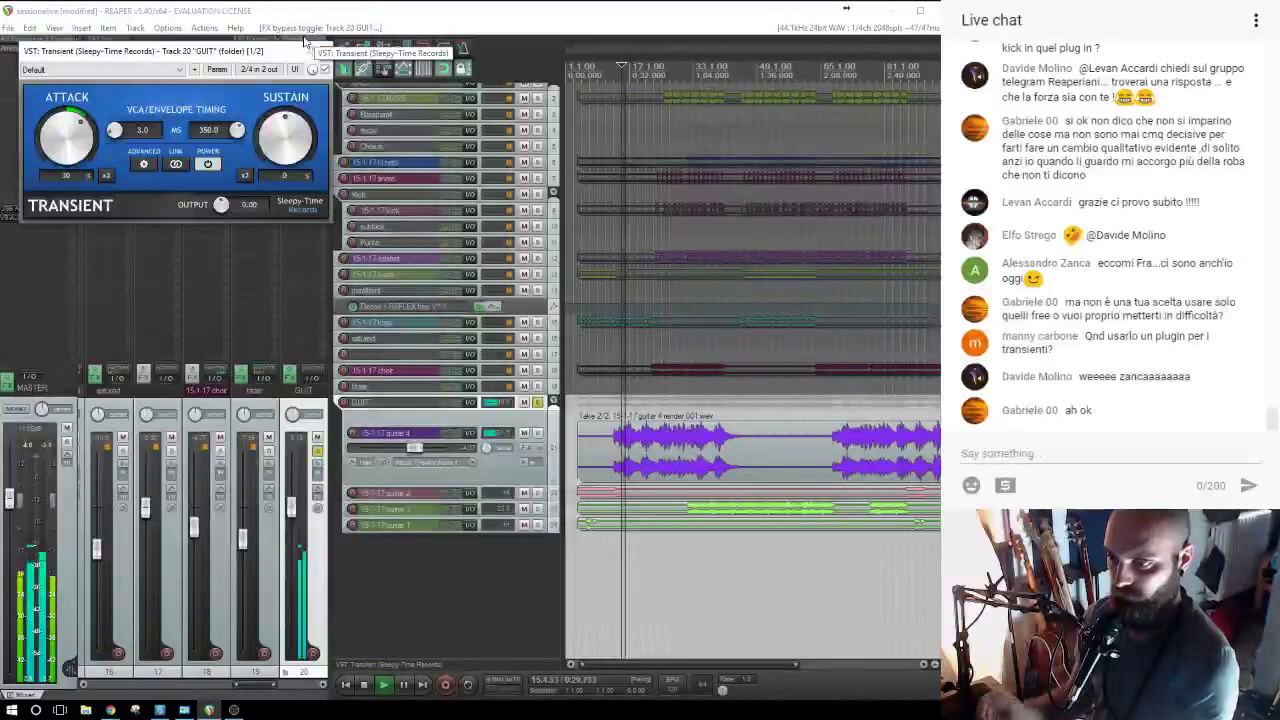
left_click_drag(298, 50, 287, 74)
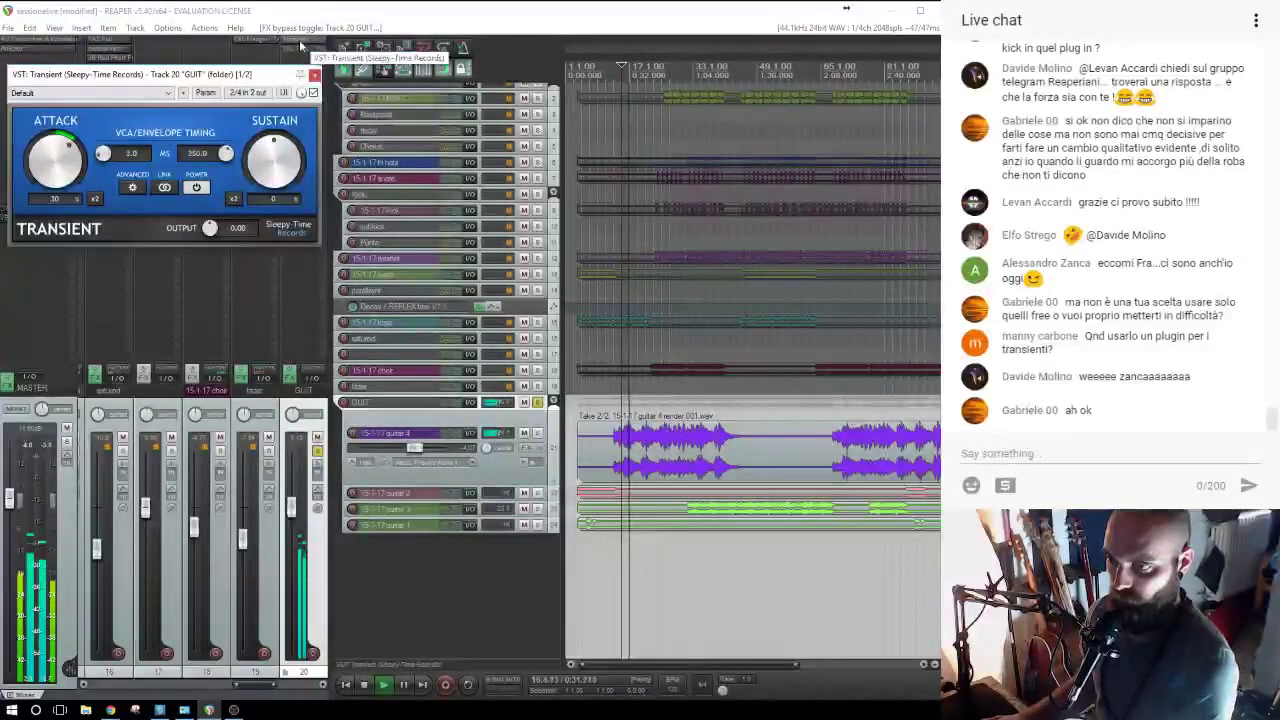
left_click(300, 46, "shift")
left_click(300, 46, "shift")
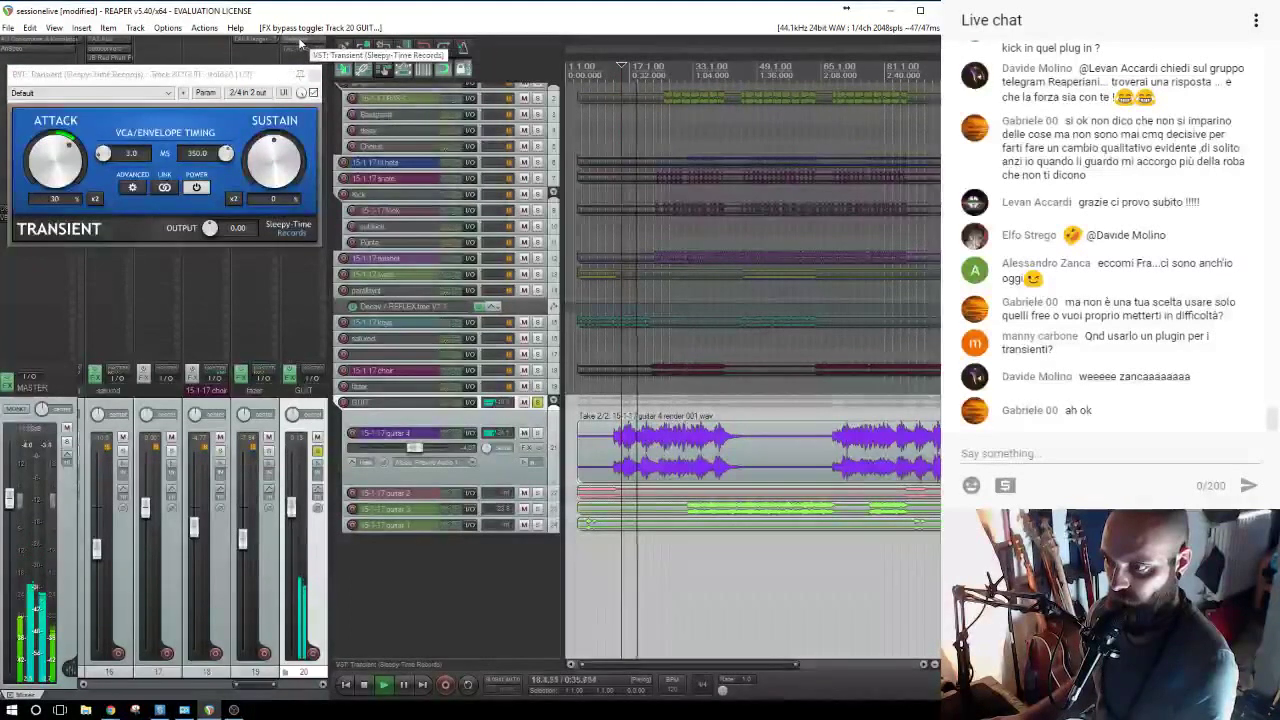
left_click(313, 74)
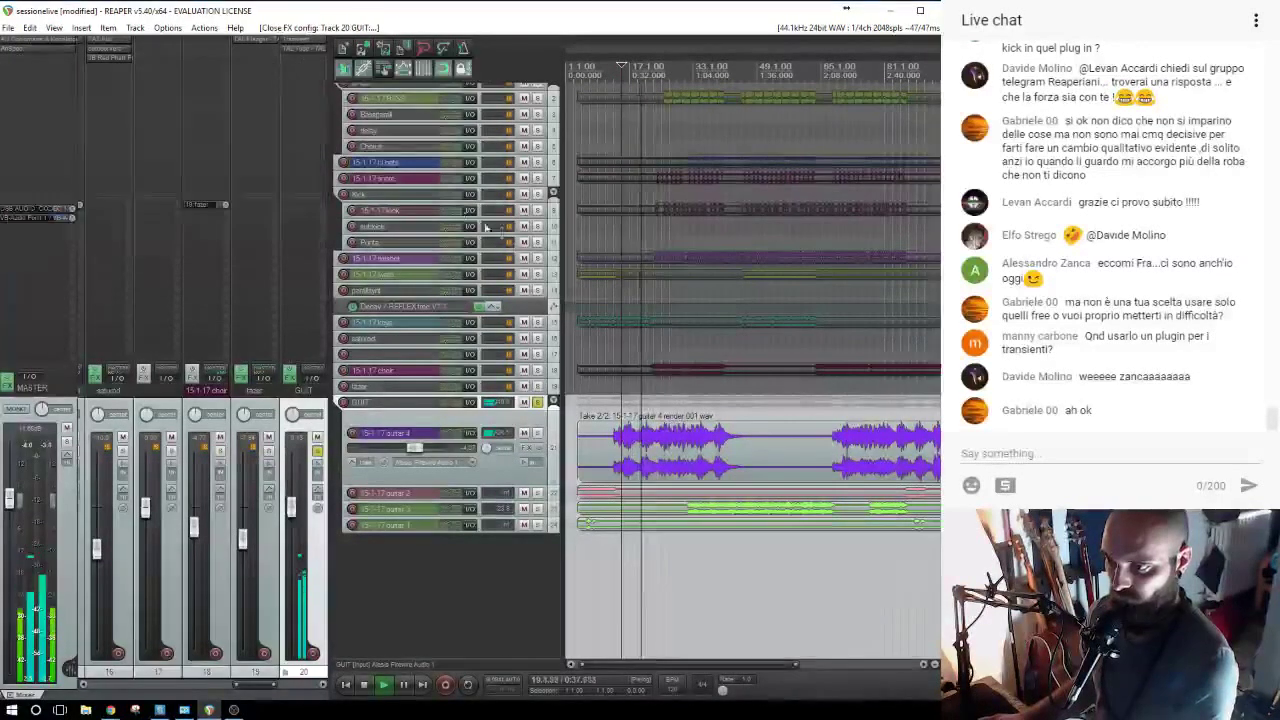
Unsolo the GUIT folder, briefly play the full mix, and return the guitar 4 track to its compact height.
left_click(318, 451)
key("space")
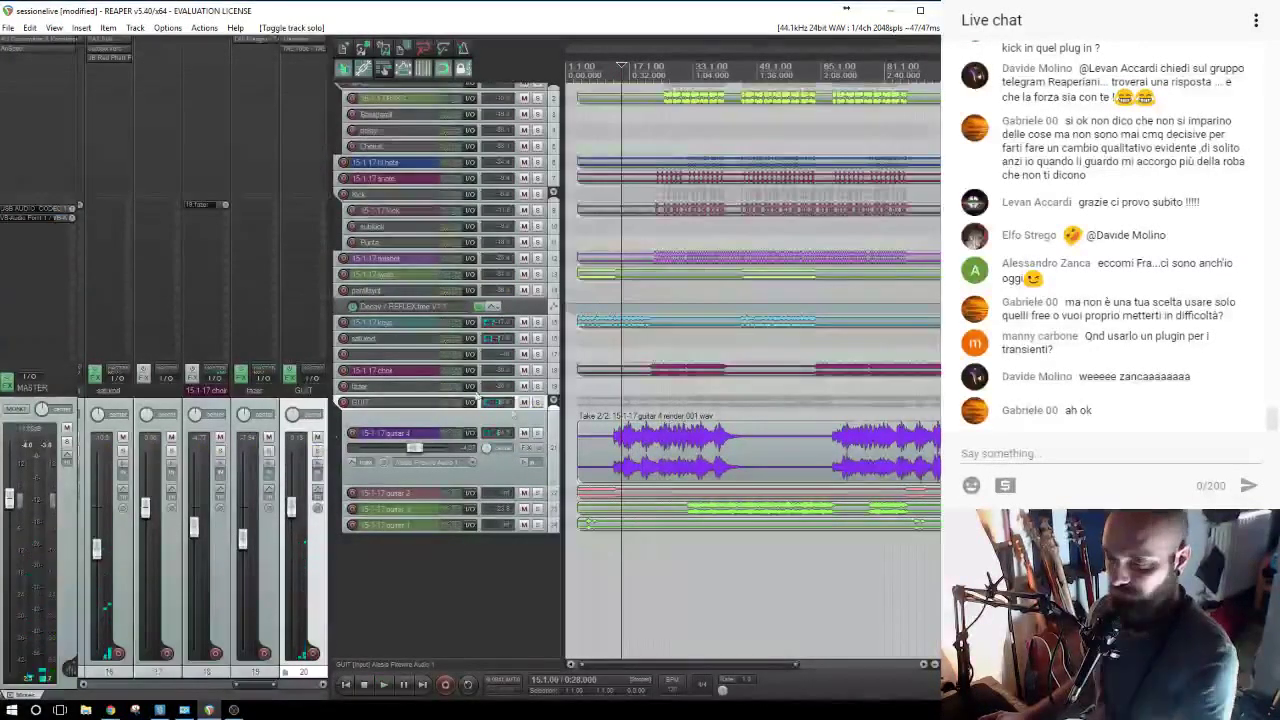
key("space")
key("space")
scroll(850, 468, "down", 1)
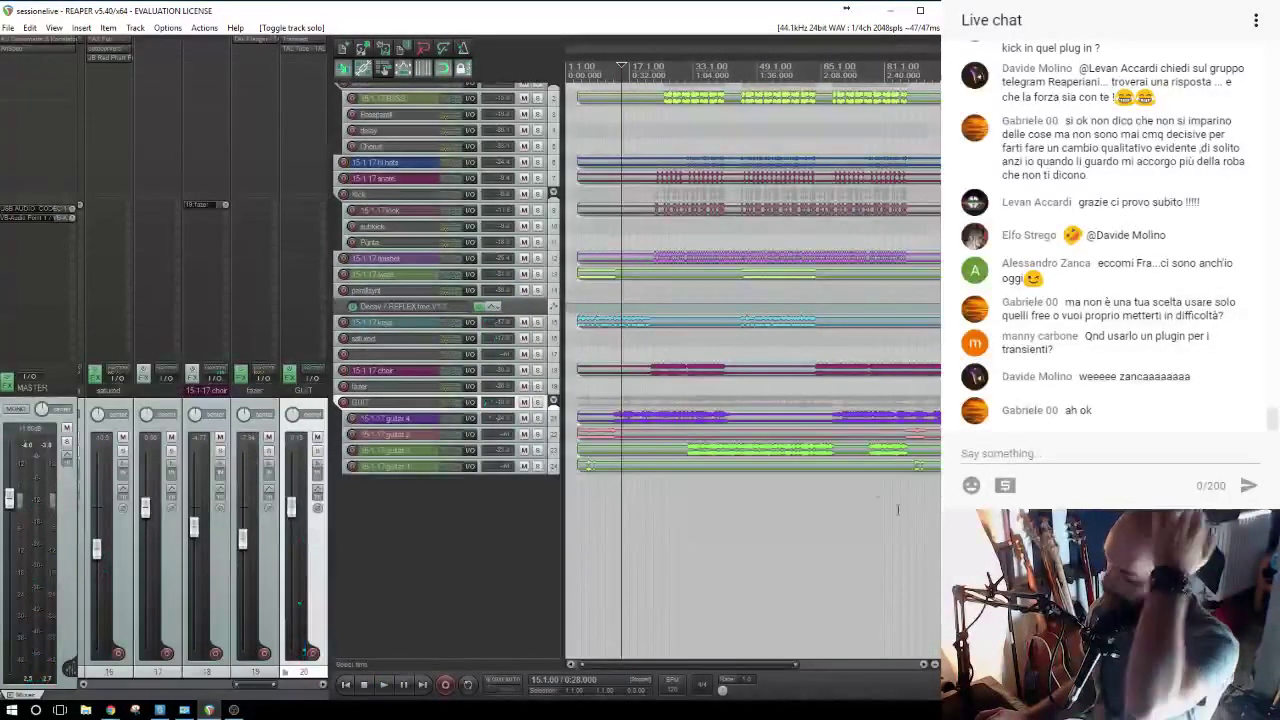
scroll(590, 290, "down", 2)
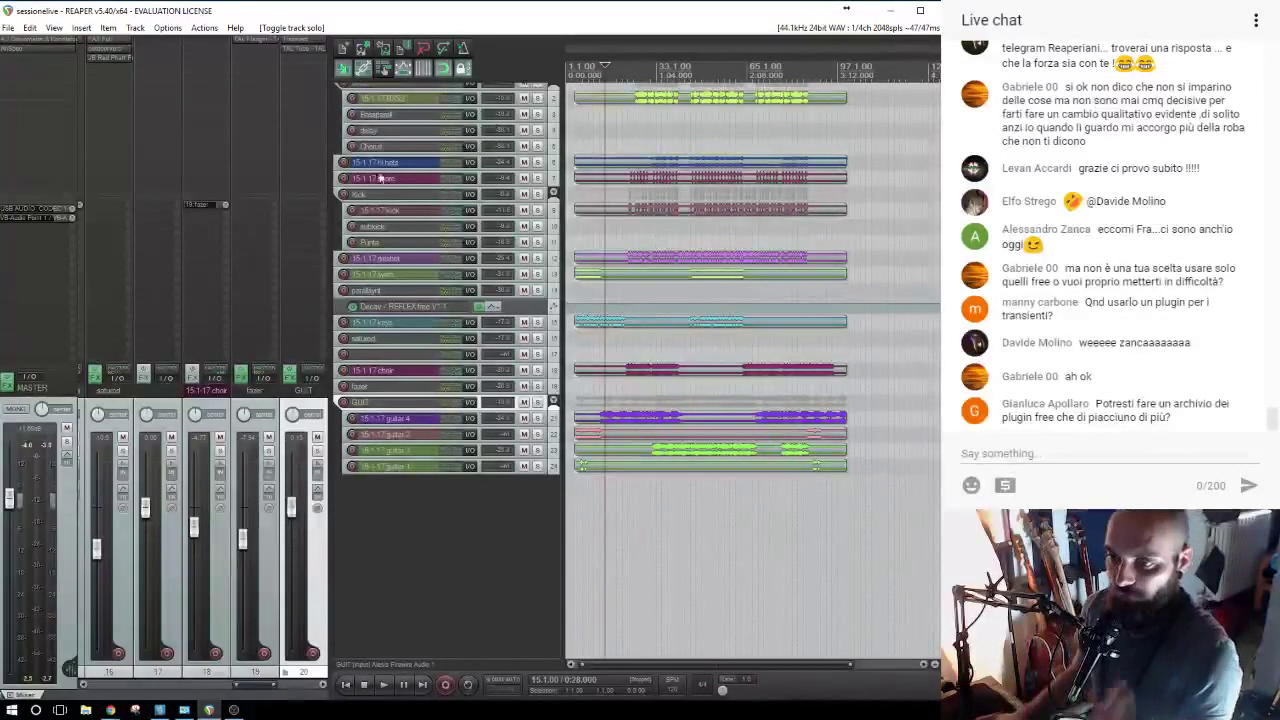
Open the AnSpec spectrum analyzer on the master track and move its window clear of the track solo controls.
left_click(35, 47)
left_click_drag(226, 78, 150, 74)
left_click_drag(250, 74, 247, 62)
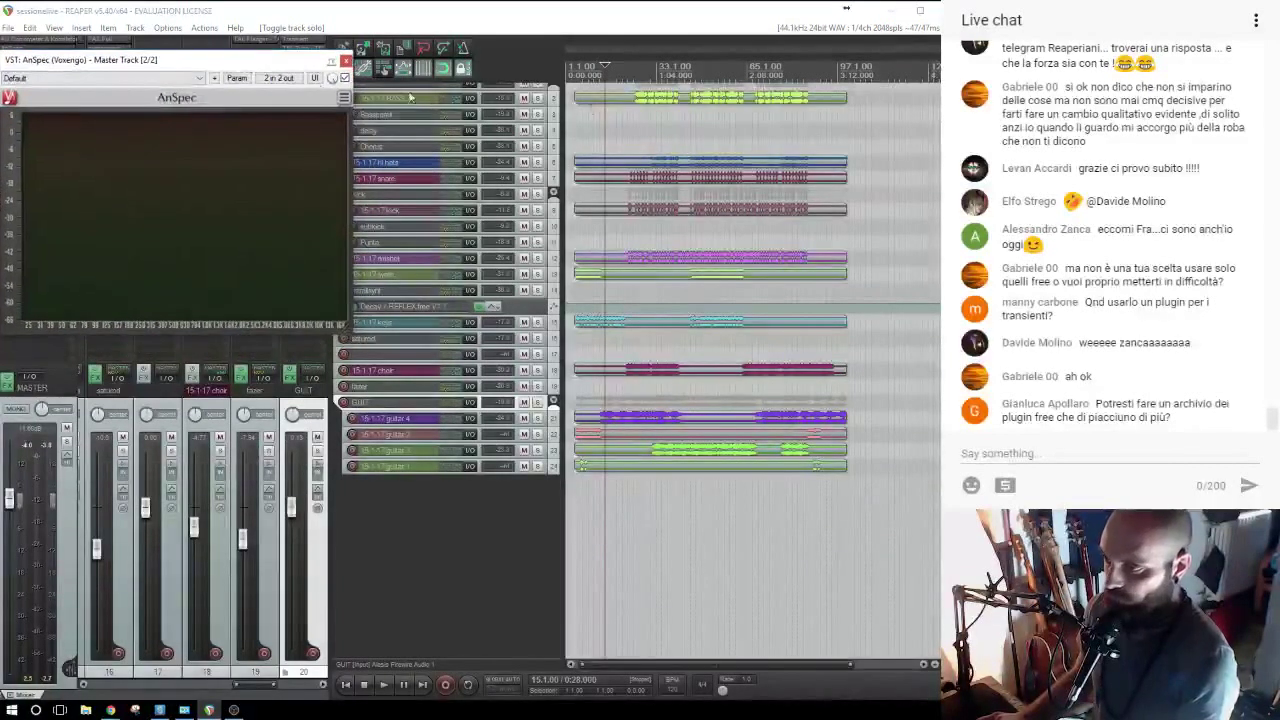
Solo the bass track, play from 0:52, and examine its spectrum in AnSpec with and without the kick folder soloed.
scroll(750, 283, "up", 1)
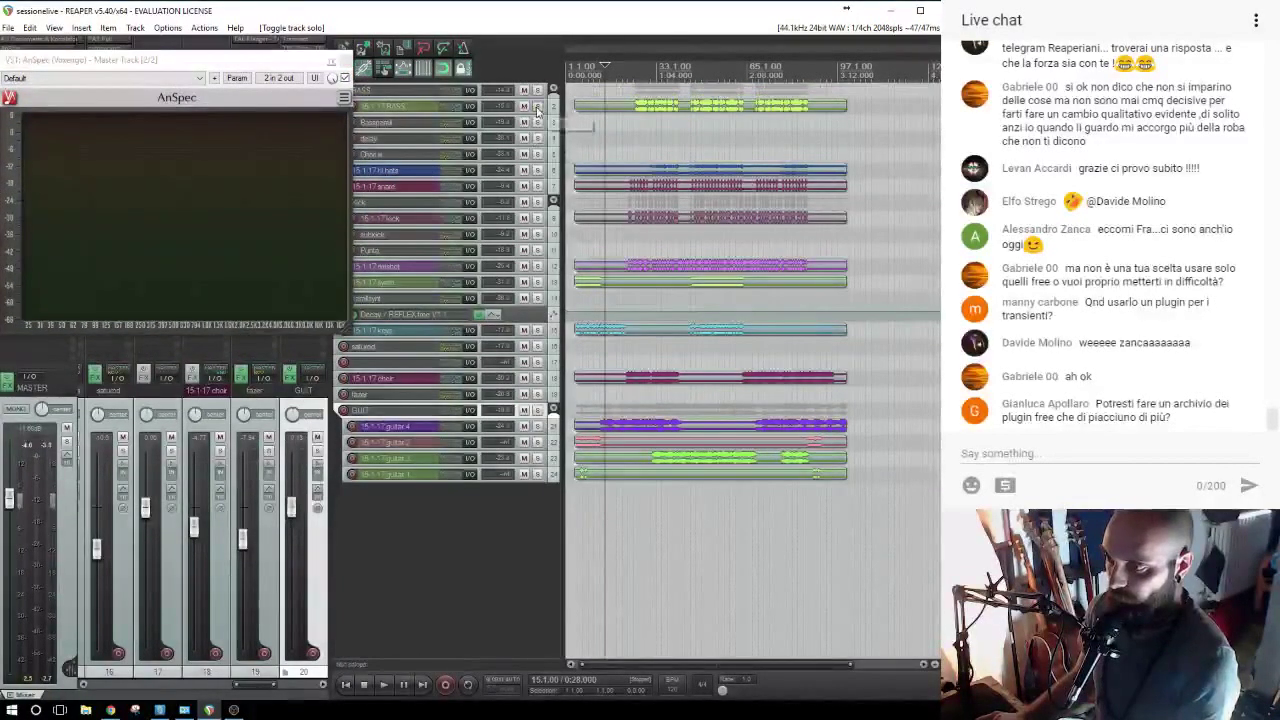
left_click(537, 106)
left_click(639, 112)
key("space")
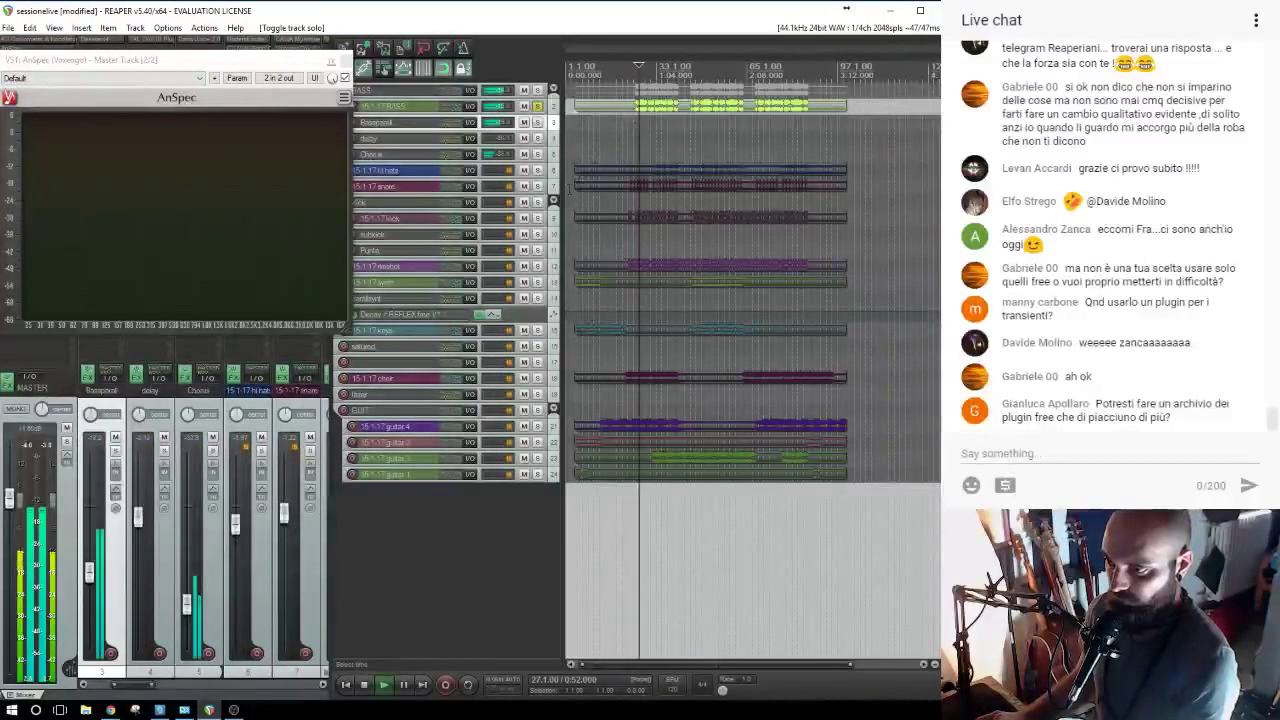
left_click(537, 202)
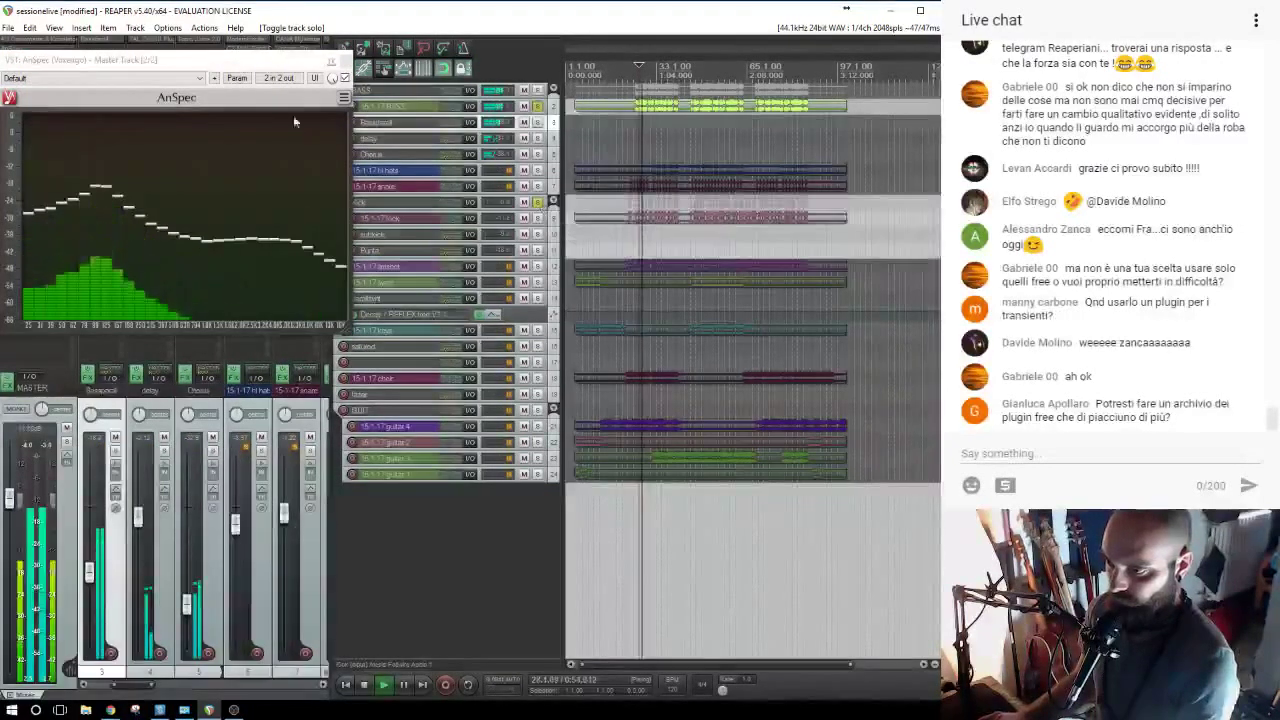
left_click(537, 202)
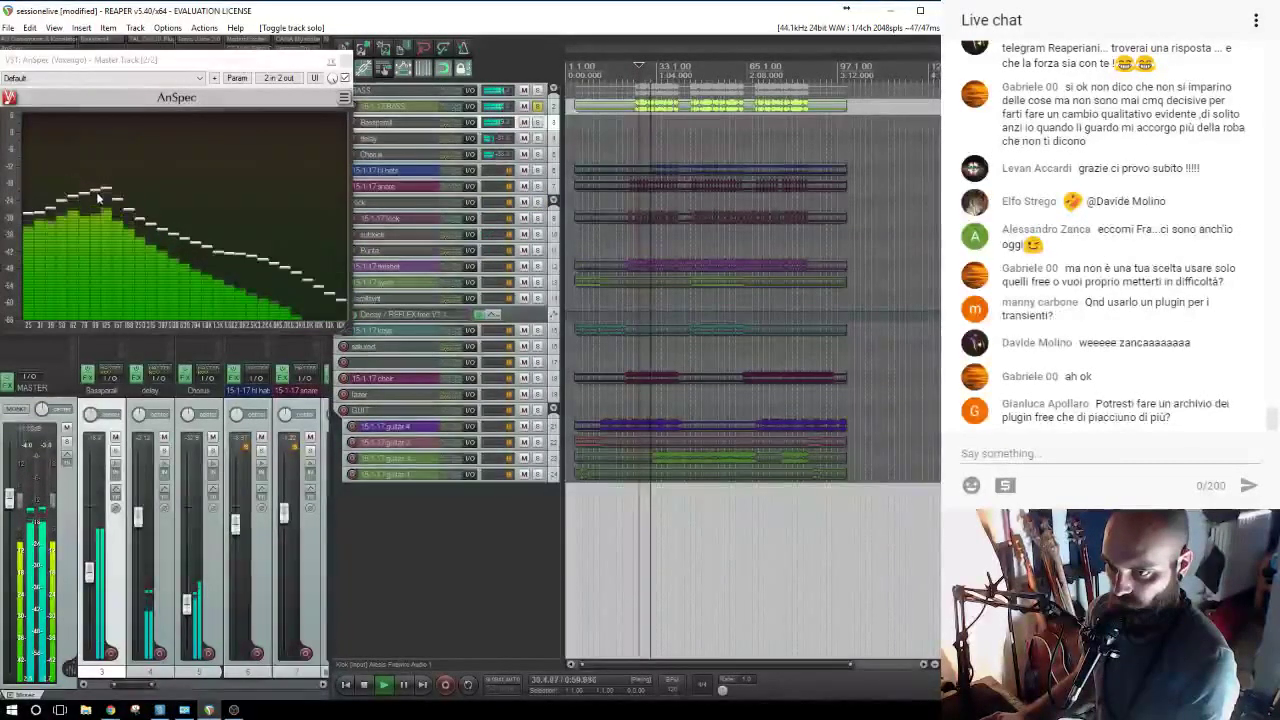
key("space")
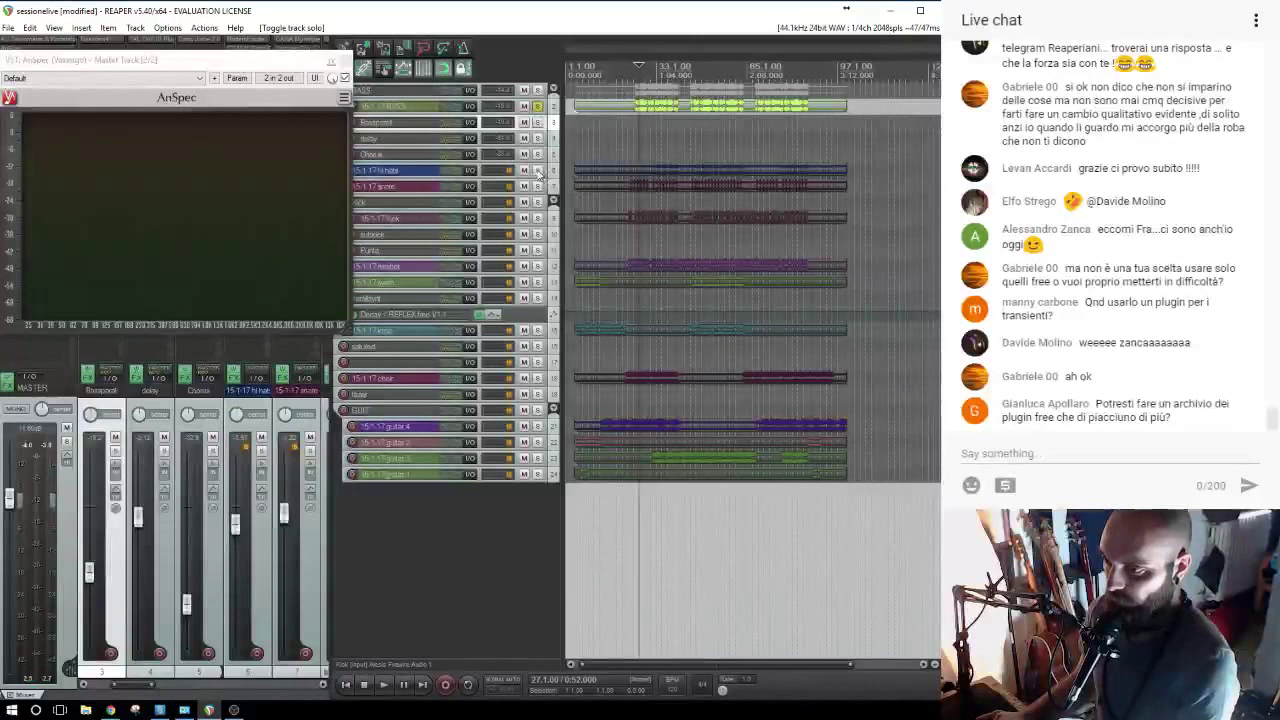
Solo the kick track alongside the bass and move the AnSpec window clear of the mixer's insert area.
left_click(536, 218)
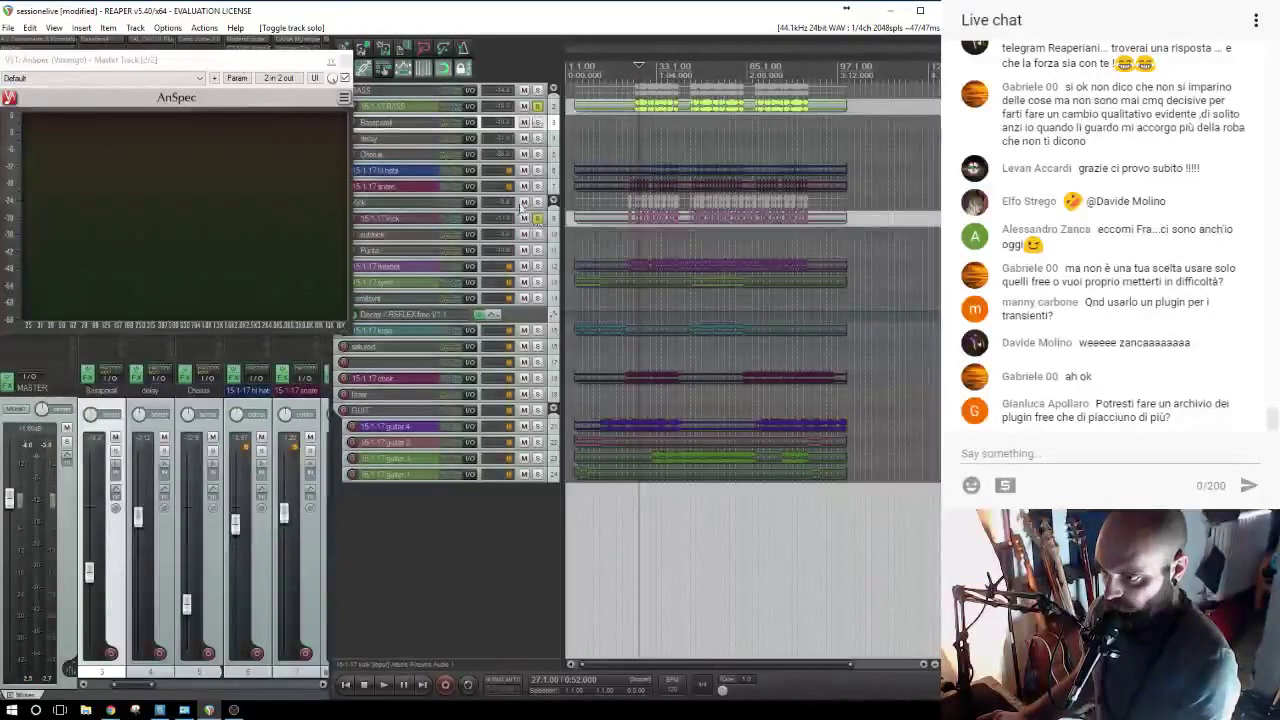
left_click_drag(268, 57, 277, 80)
left_click_drag(307, 224, 248, 418)
left_click(390, 224)
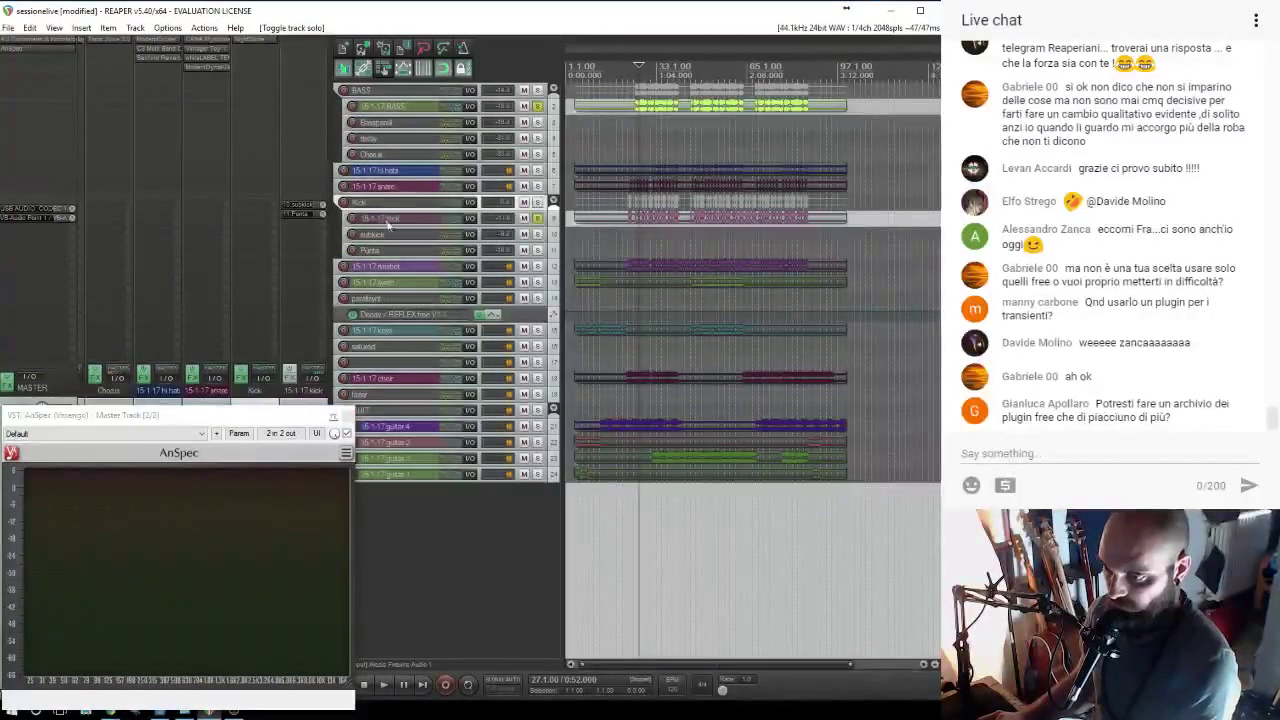
key("f")
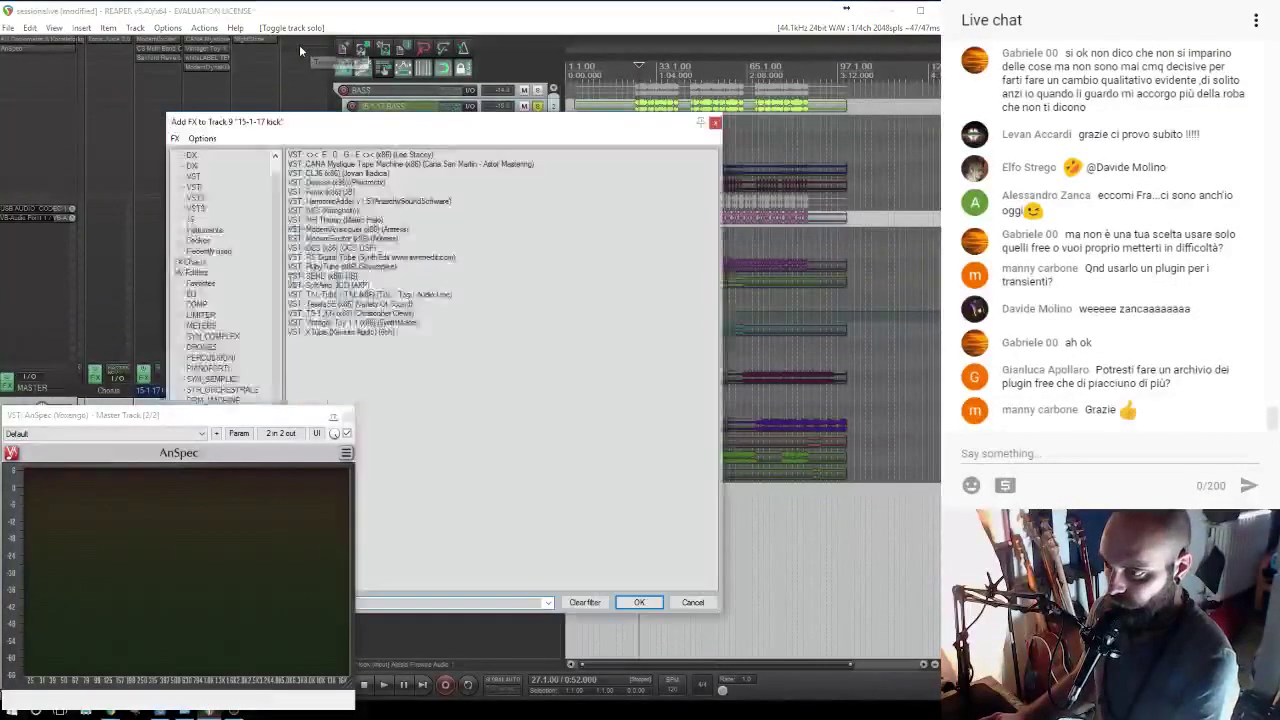
left_click(715, 122)
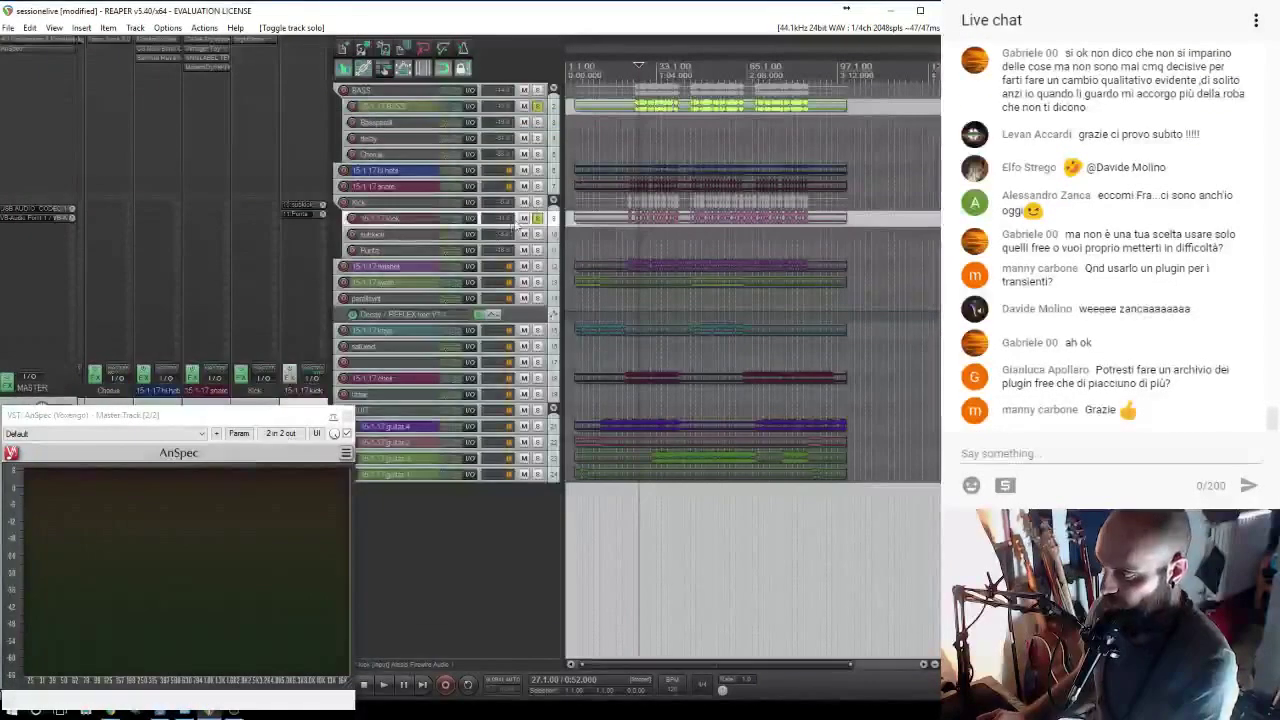
Add the whiteLABEL TEN:Q equalizer to the Kick folder and cut about 2.9 dB around 102 Hz.
left_click(428, 204)
type("f")
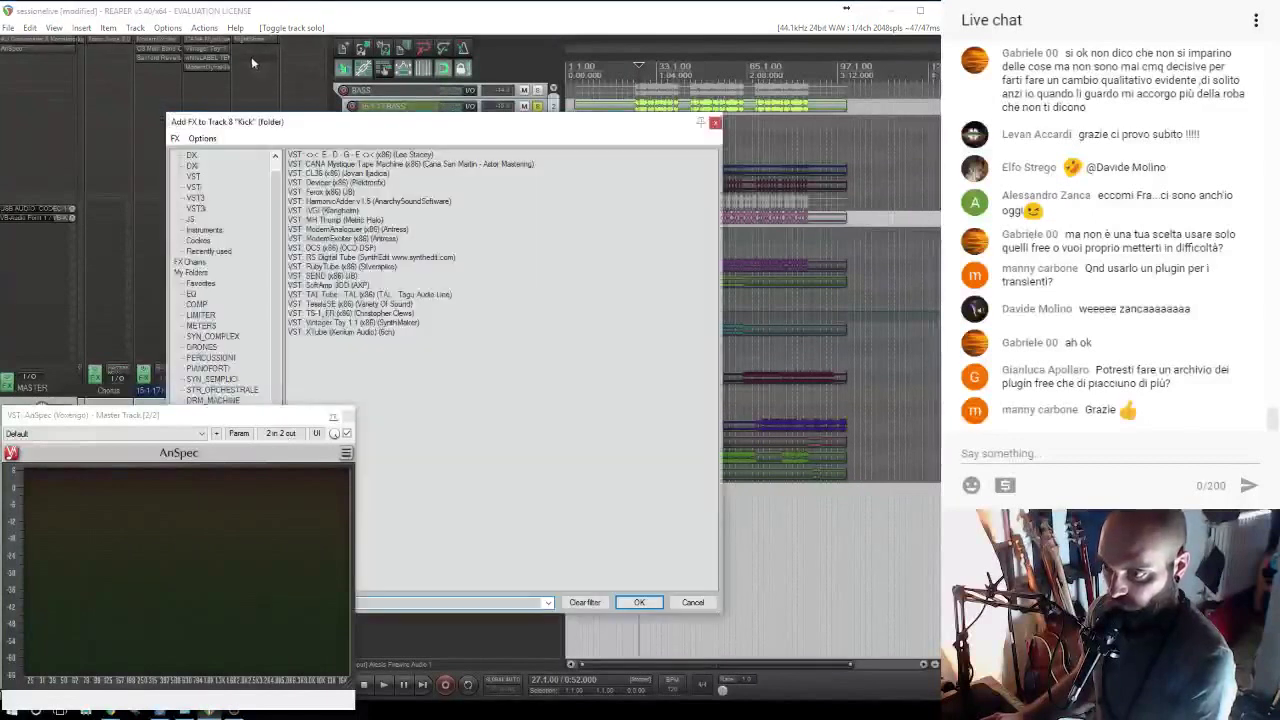
type("tra")
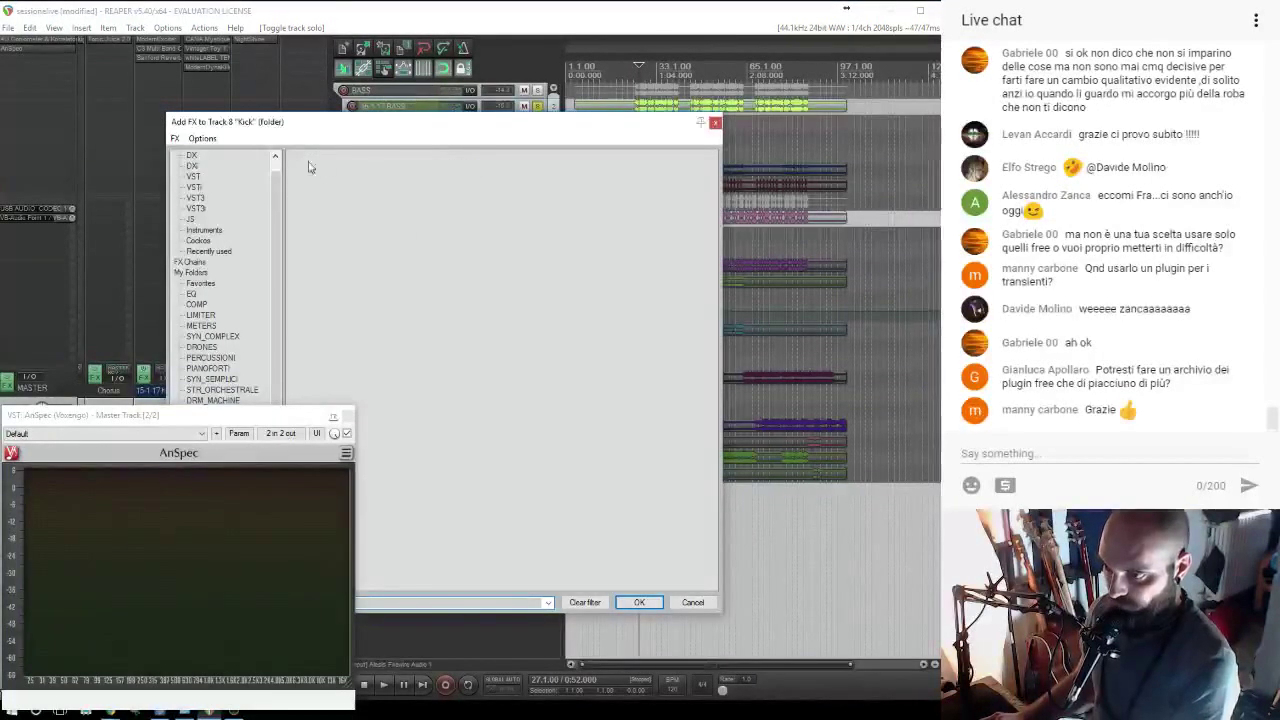
scroll(222, 166, "up", 1)
left_click(189, 156)
double_click(356, 157)
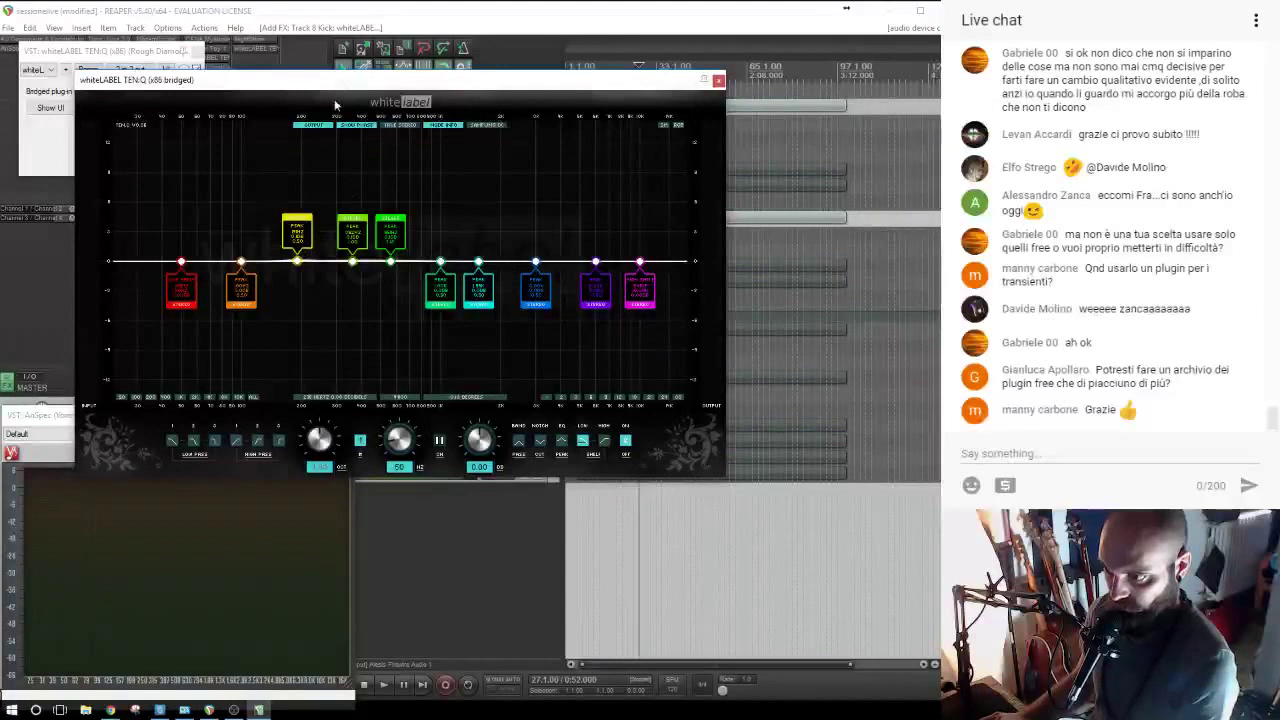
left_click_drag(248, 264, 246, 286)
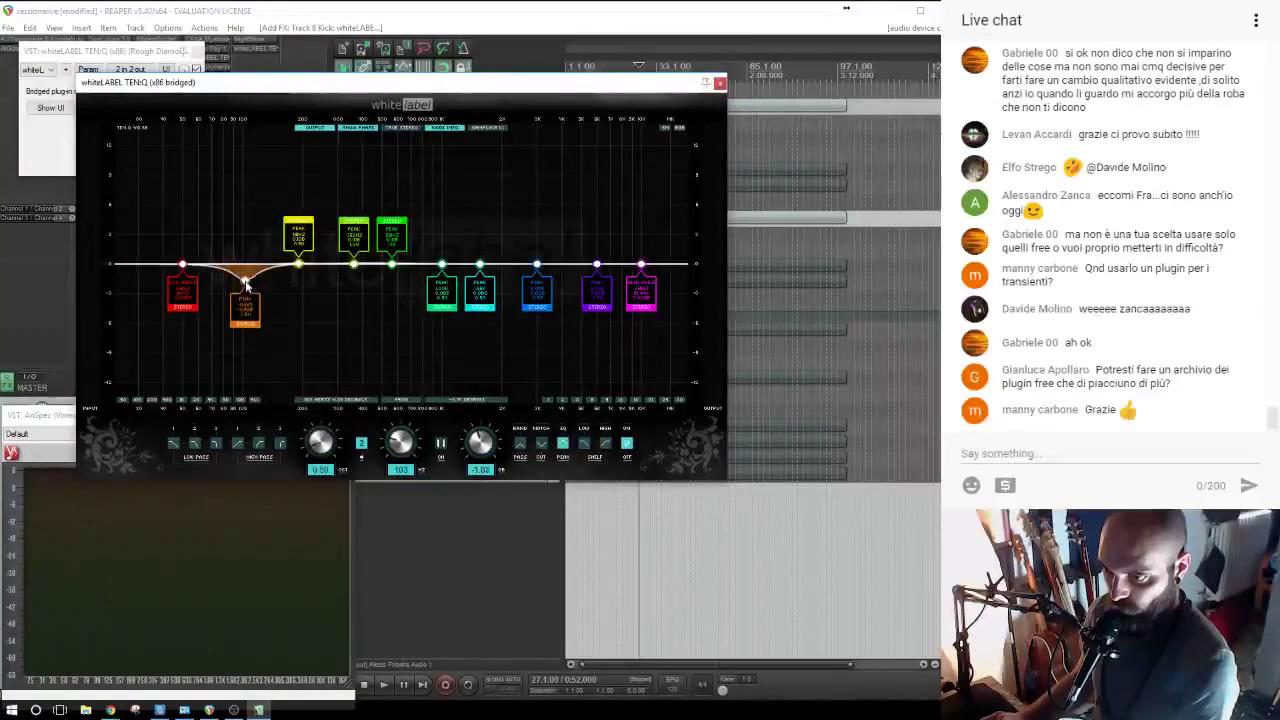
left_click_drag(318, 83, 471, 339)
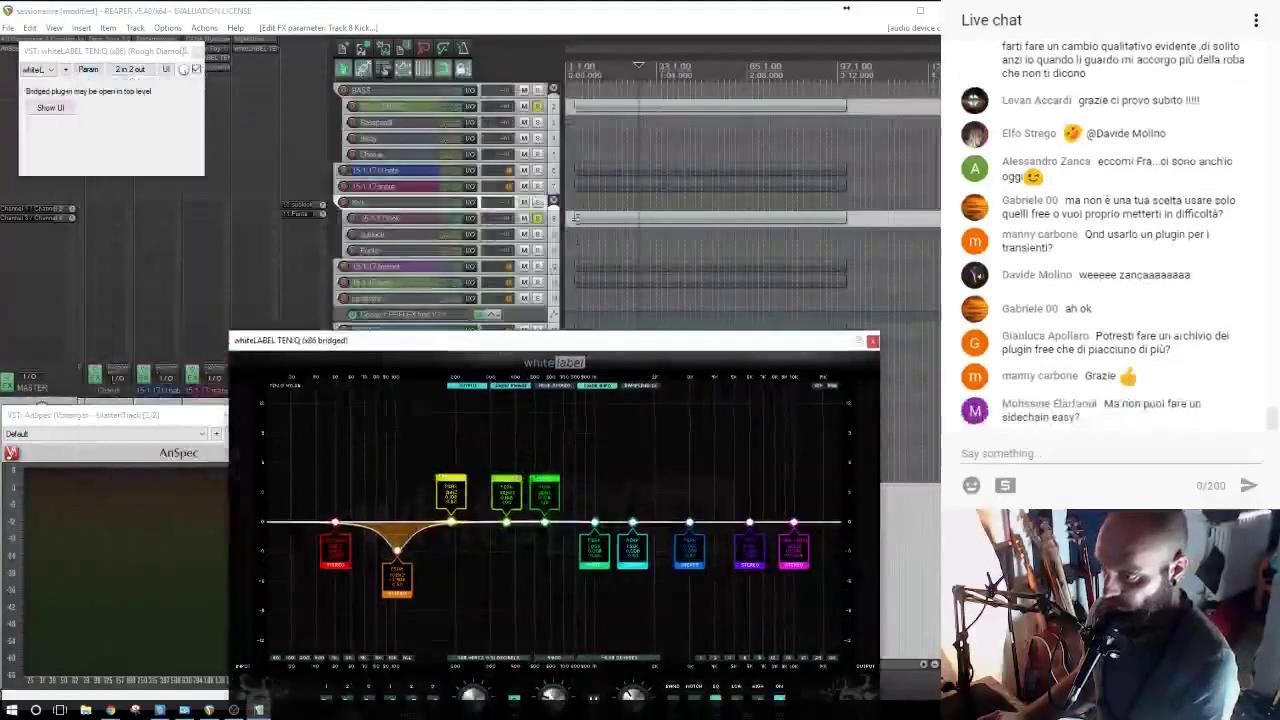
Play the soloed kick and bass briefly from 0:48, and unsolo the bass track.
left_click(605, 189)
key("space")
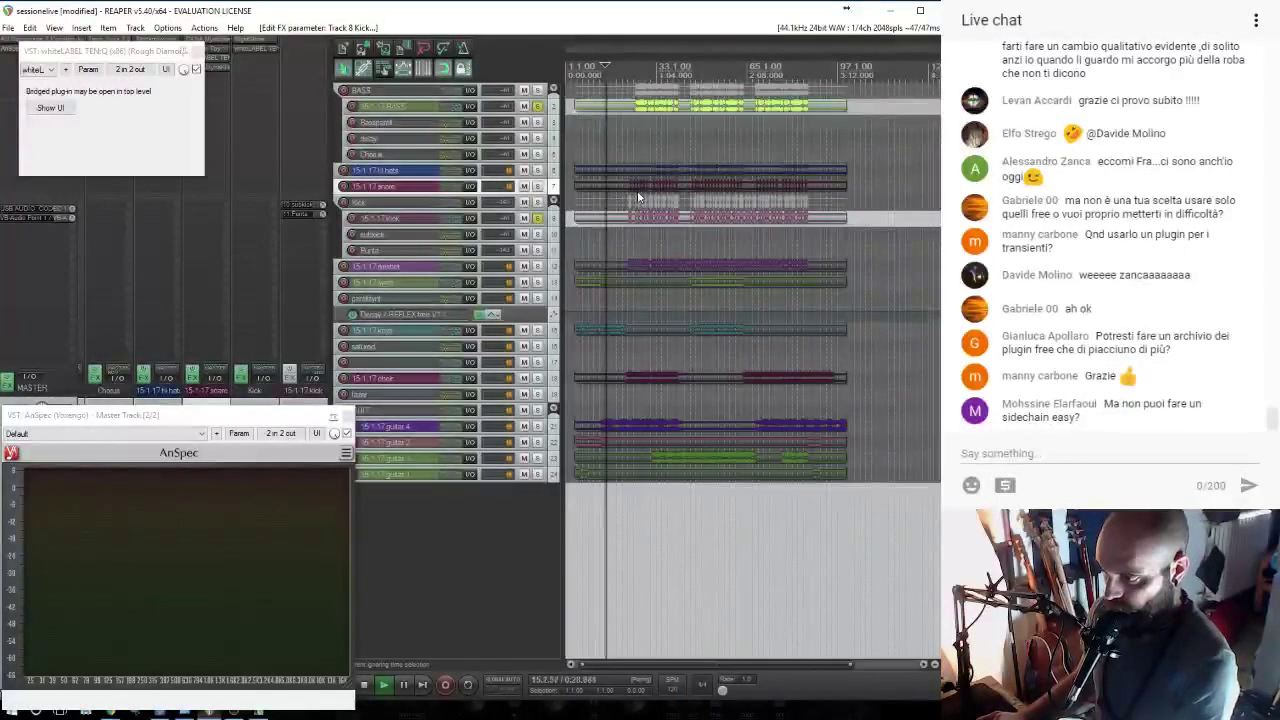
left_click(633, 232)
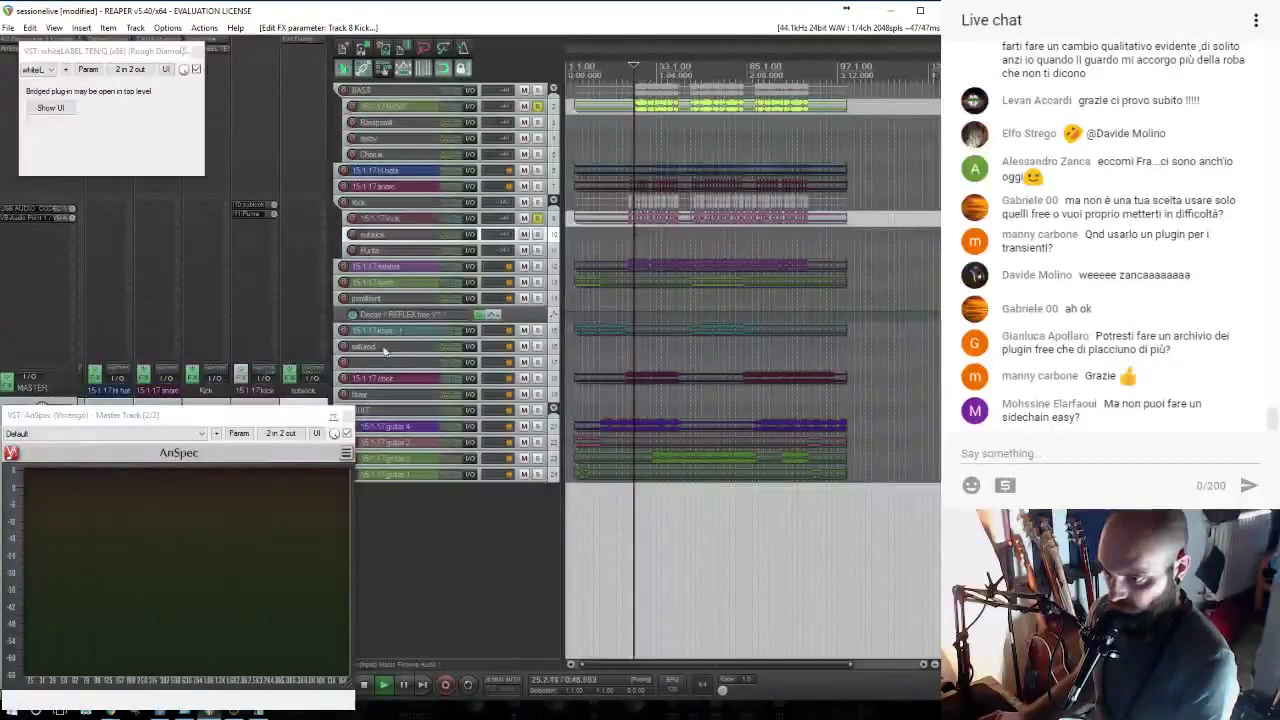
key("space")
left_click(537, 107)
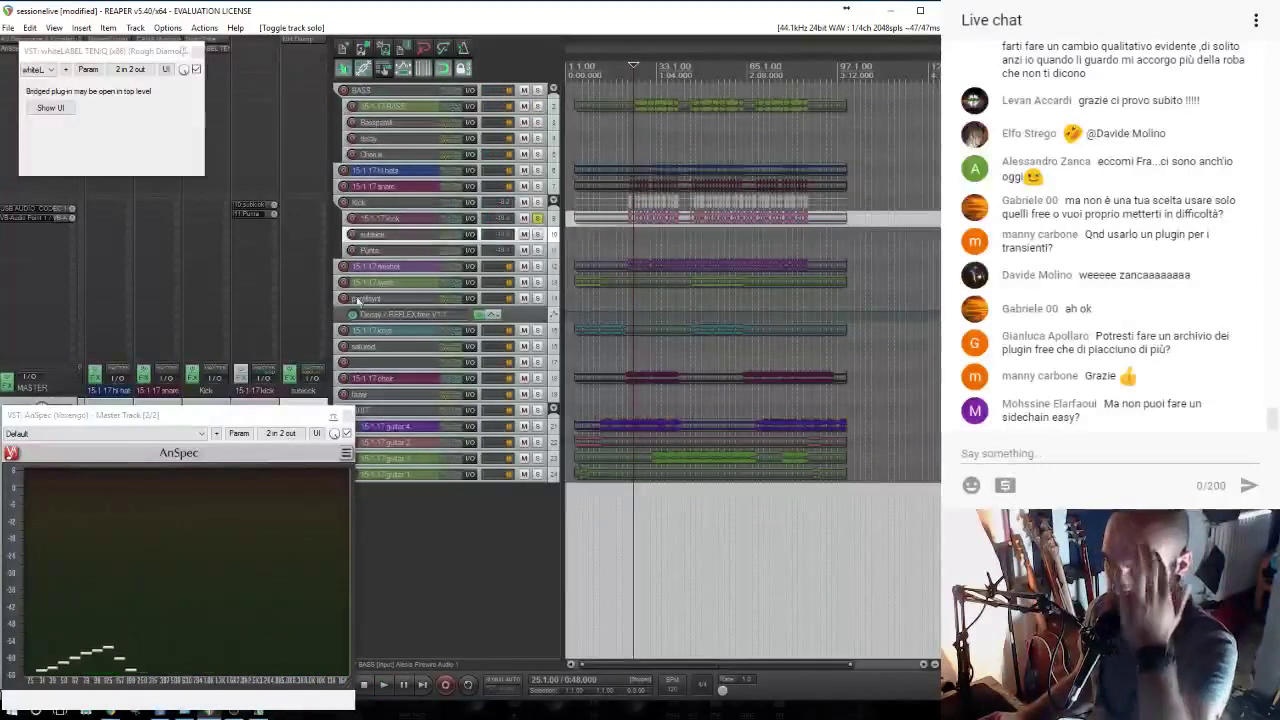
Reopen the Kick folder's TEN:Q clear of AnSpec and refine its cut to 97 Hz and -2.30 dB while the kick plays.
left_click(394, 219)
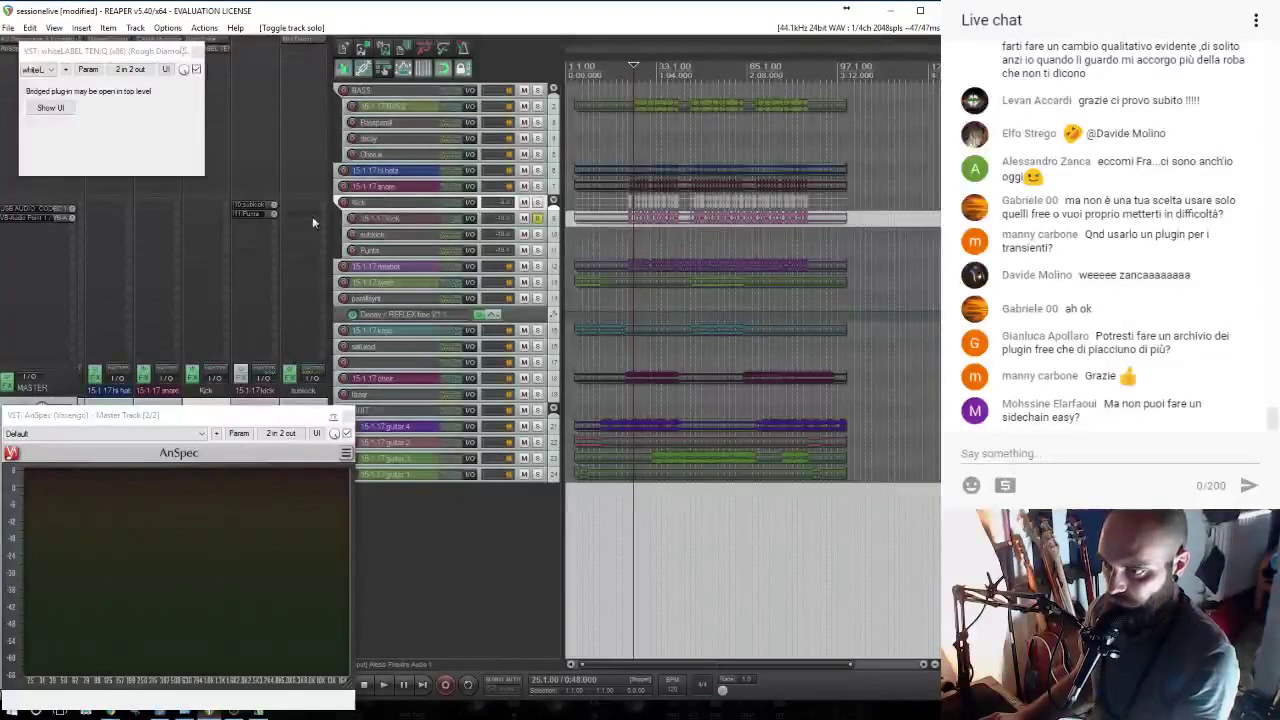
left_click_drag(260, 418, 304, 543)
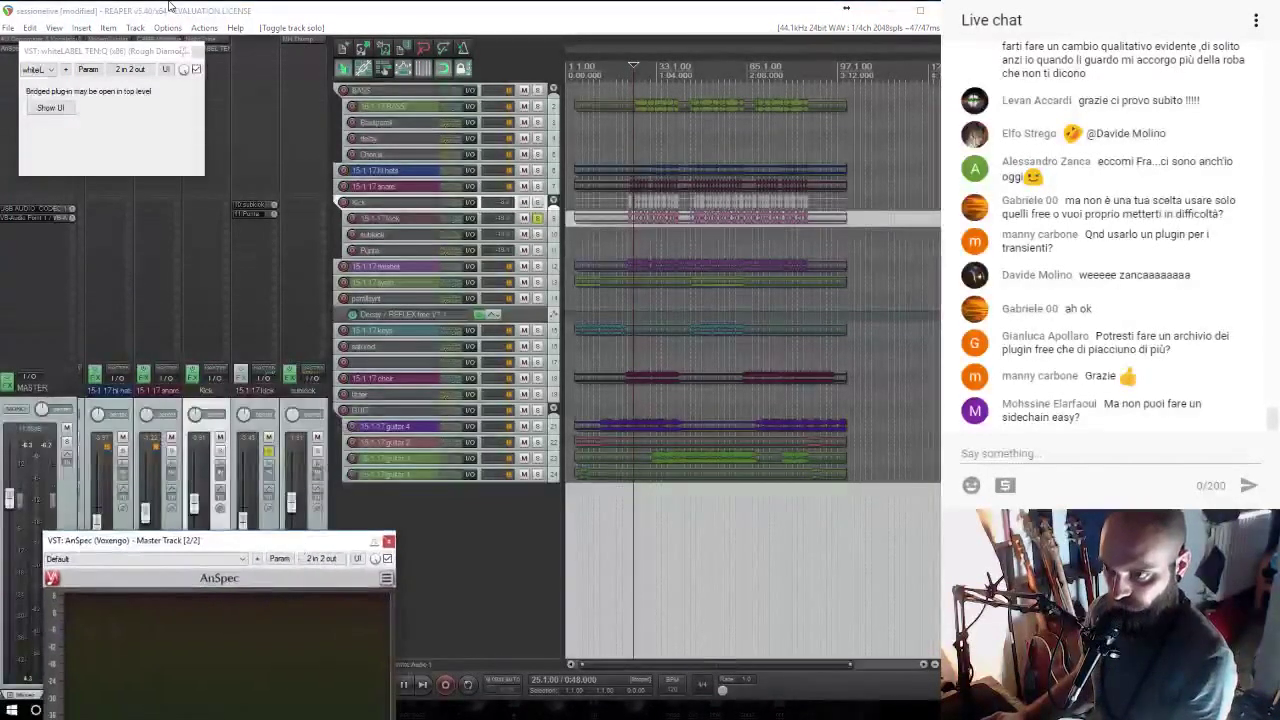
left_click(198, 53)
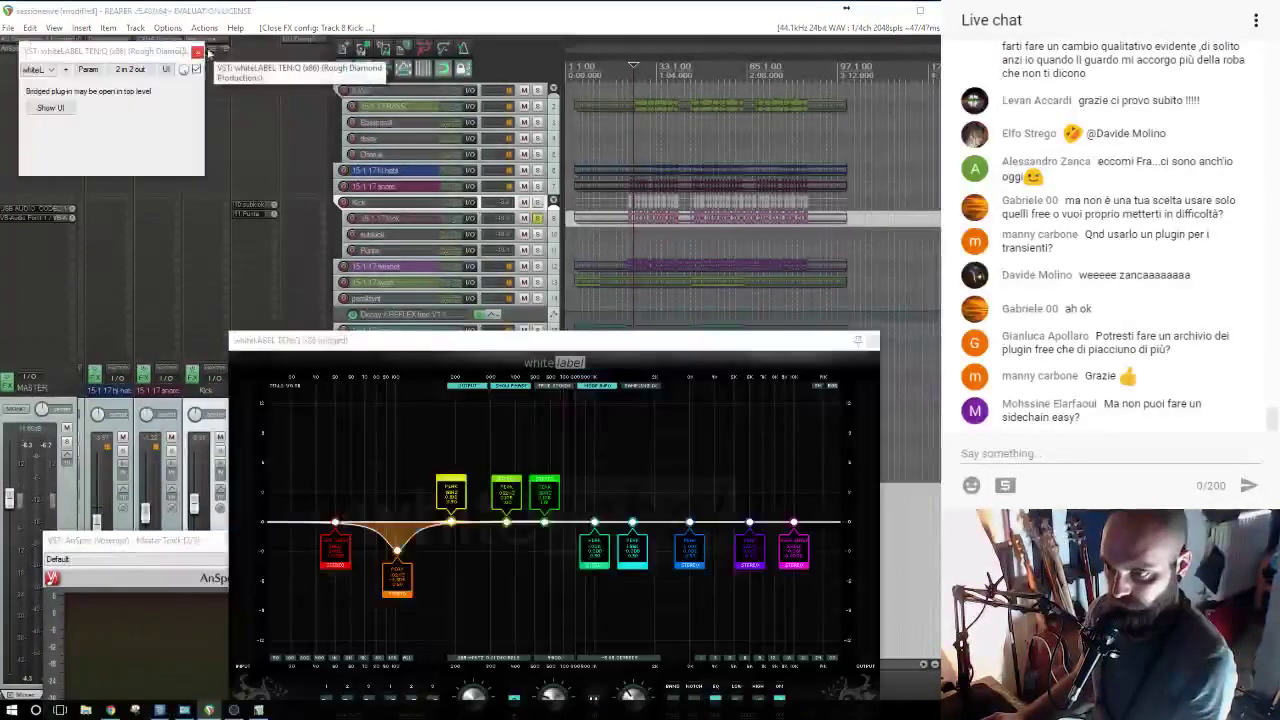
left_click_drag(495, 345, 460, 259)
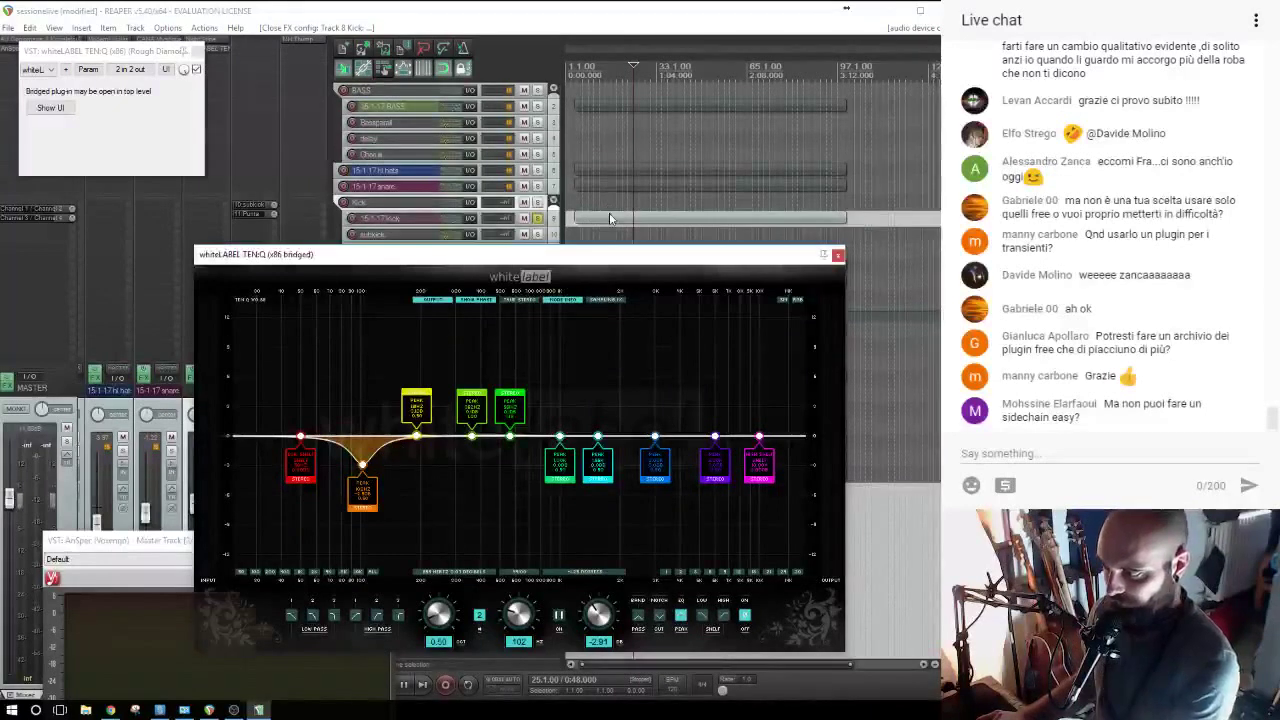
left_click(610, 218)
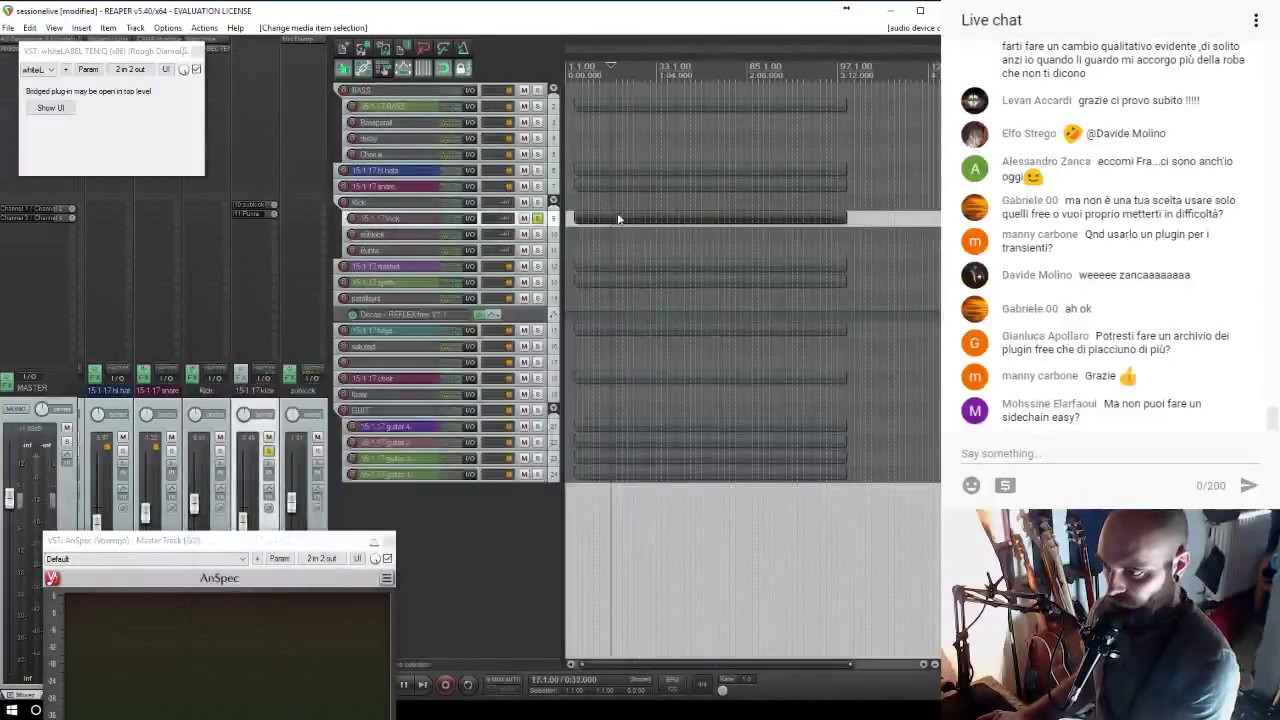
left_click(220, 51)
left_click(211, 50)
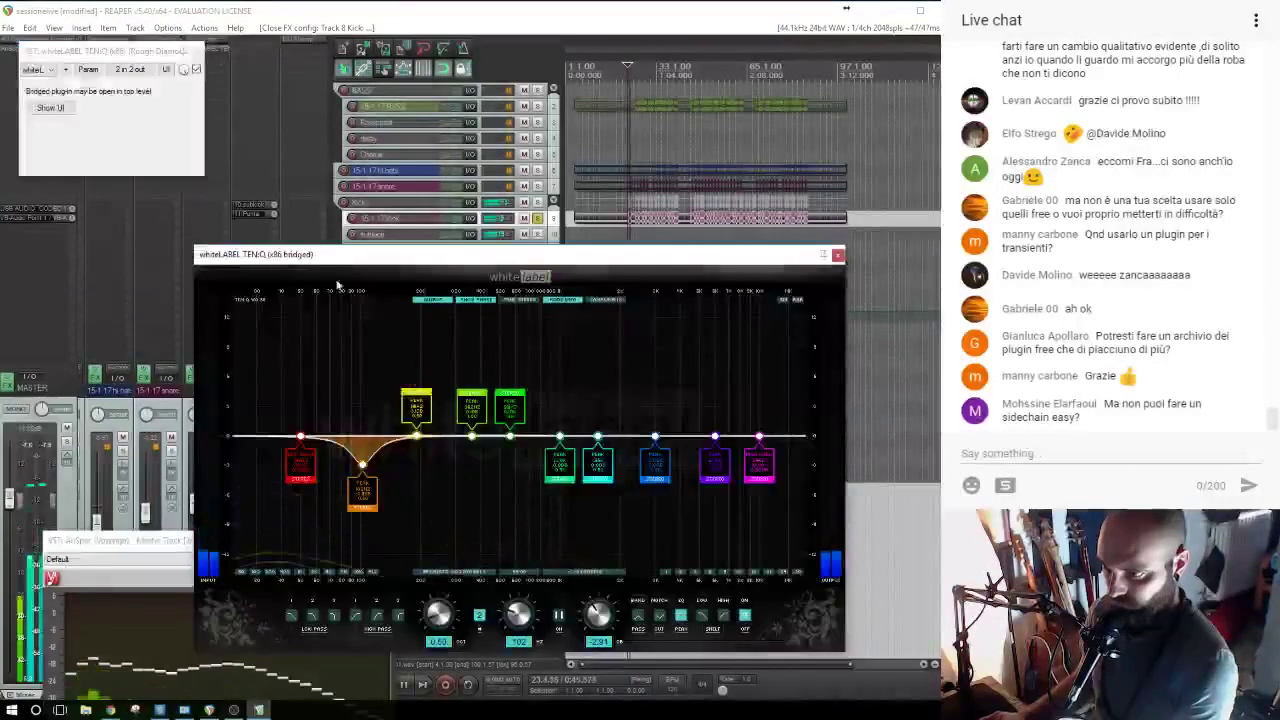
mouse_move(365, 468)
left_mouse_down()
mouse_move(366, 362)
mouse_move(348, 365)
mouse_move(358, 330)
mouse_move(418, 313)
mouse_move(387, 304)
mouse_move(310, 320)
mouse_move(300, 330)
mouse_move(609, 316)
mouse_move(606, 285)
mouse_move(335, 293)
mouse_move(366, 296)
mouse_move(360, 498)
mouse_move(359, 460)
left_mouse_up()
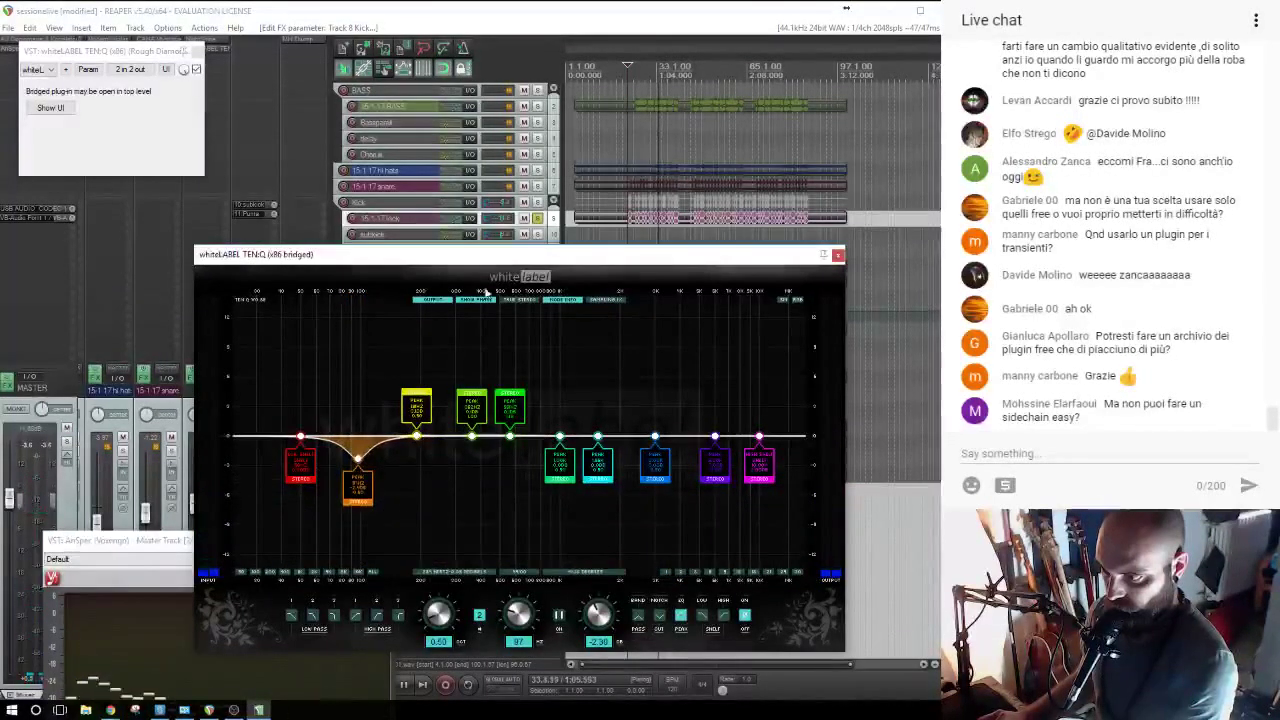
Play the equalized kick from 0:56, examine its spectrum in AnSpec, and close the analyzer.
left_click(665, 222)
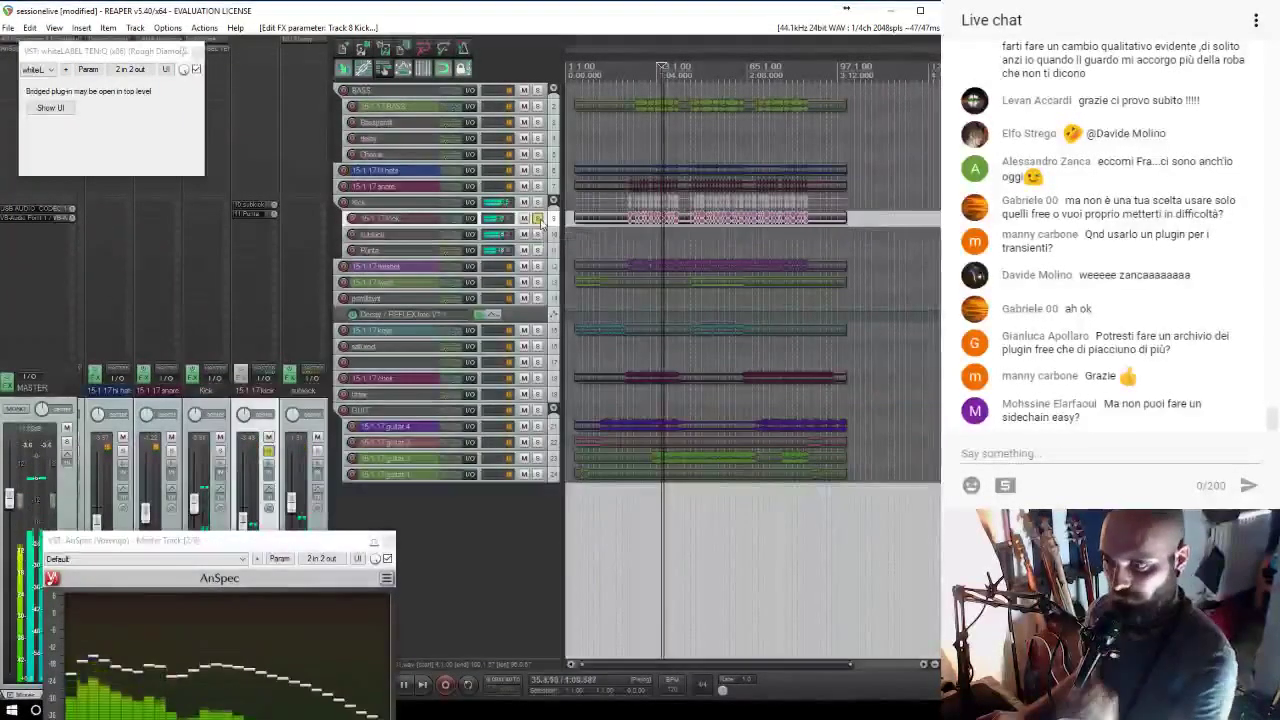
key("space")
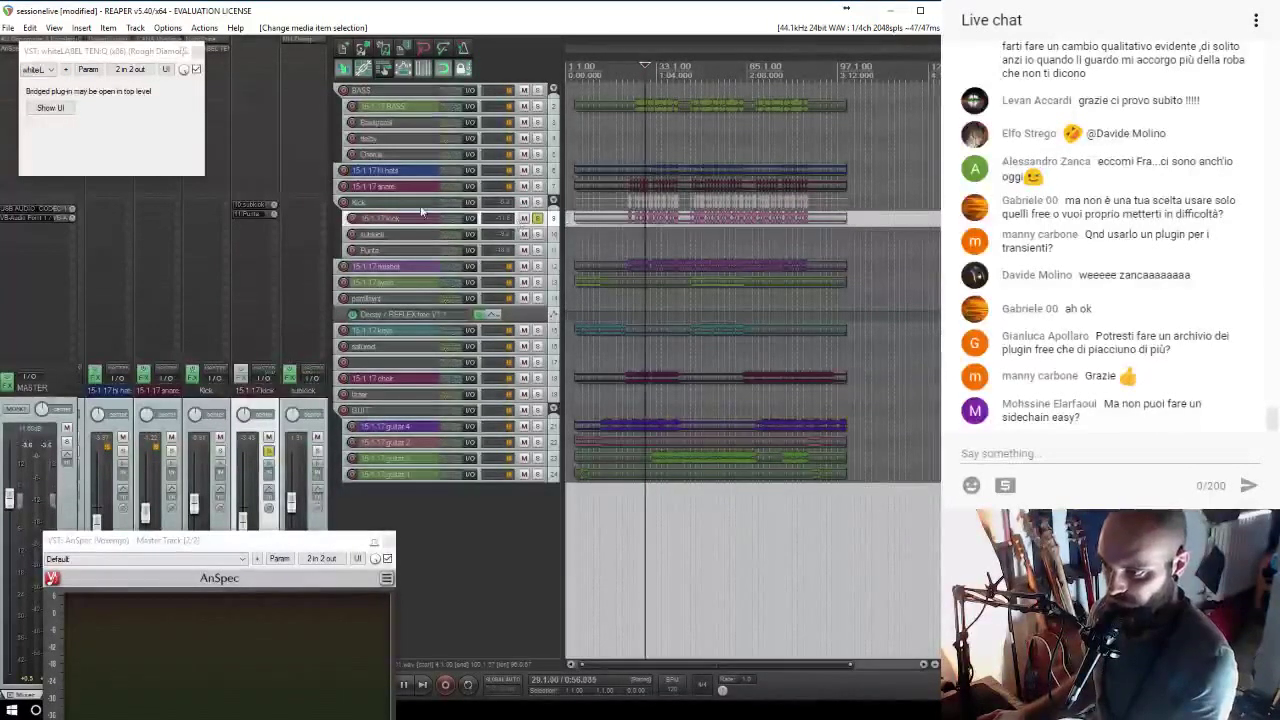
key("space")
left_click_drag(205, 541, 225, 353)
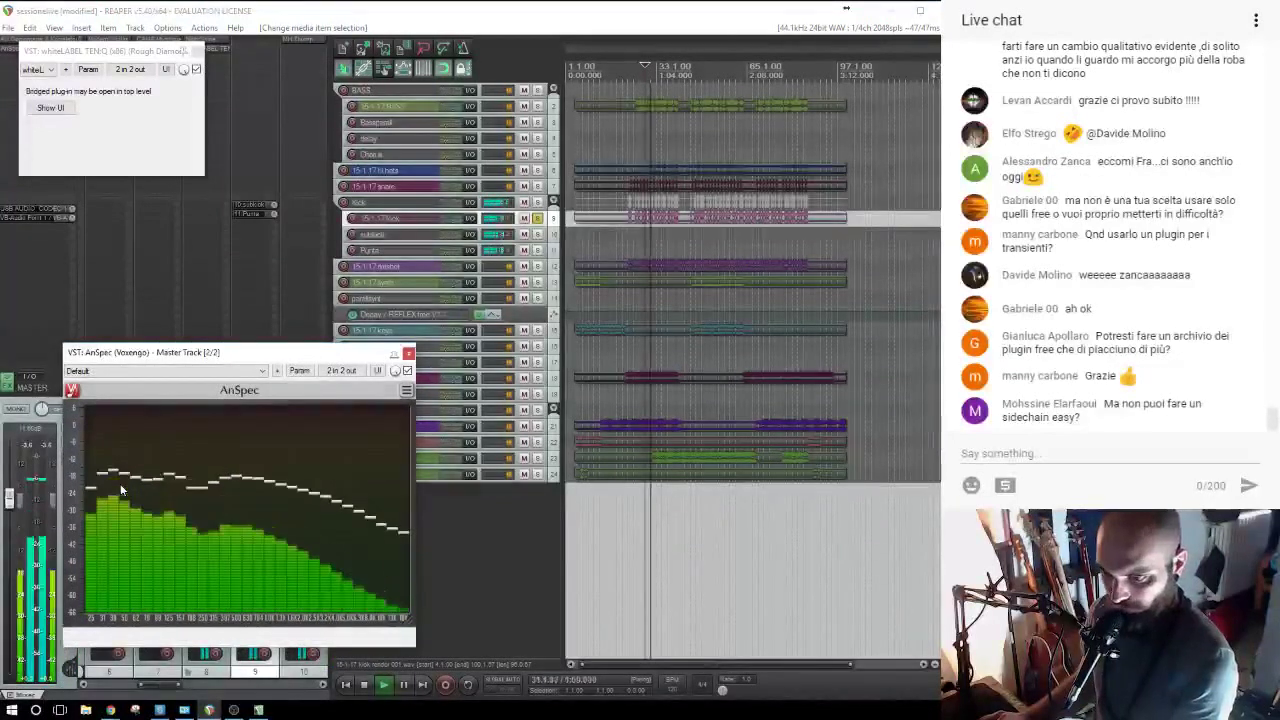
left_click(408, 352)
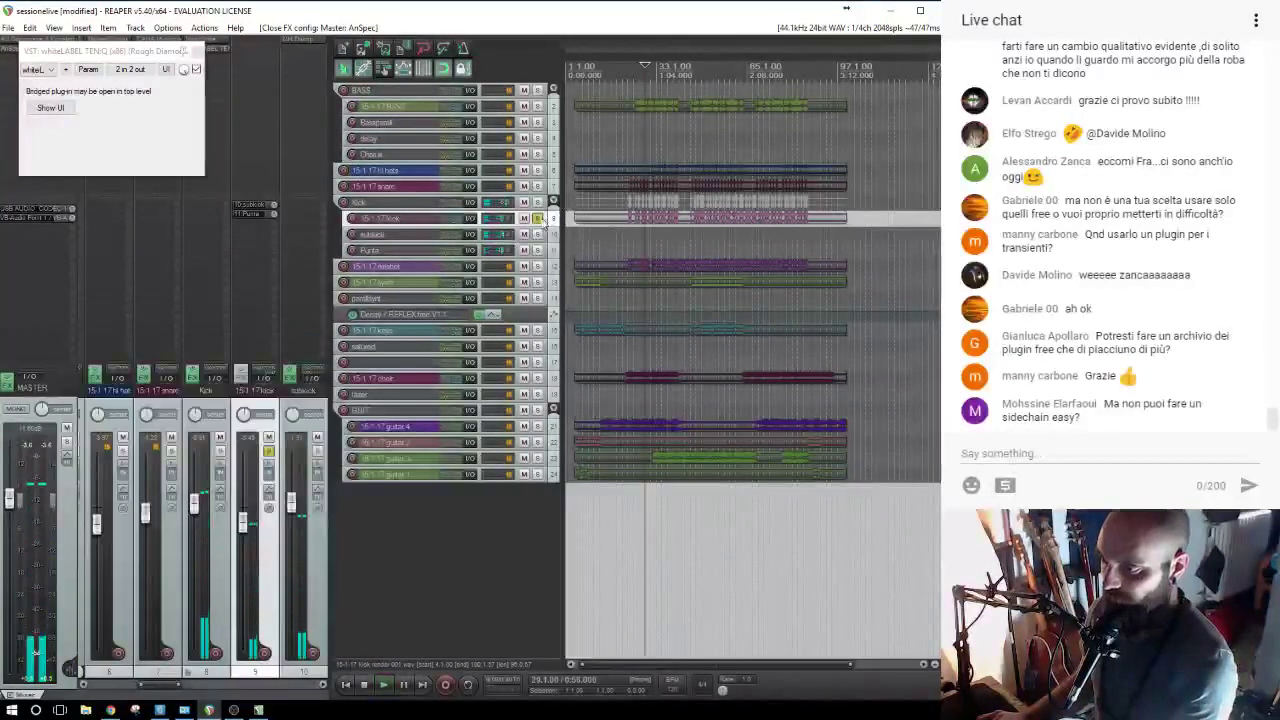
Switch the solo from the kick track to the BASS folder and close the Kick folder's TEN:Q.
left_click(537, 218)
left_click(537, 91)
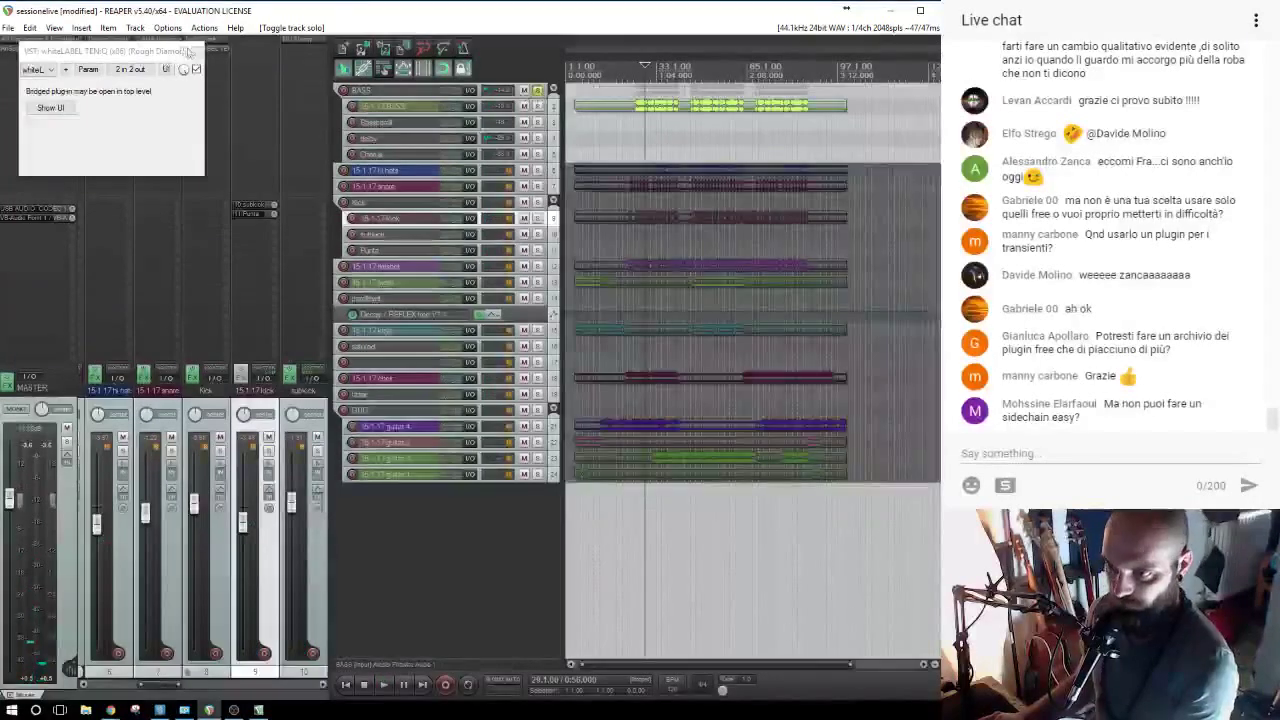
left_click(195, 50)
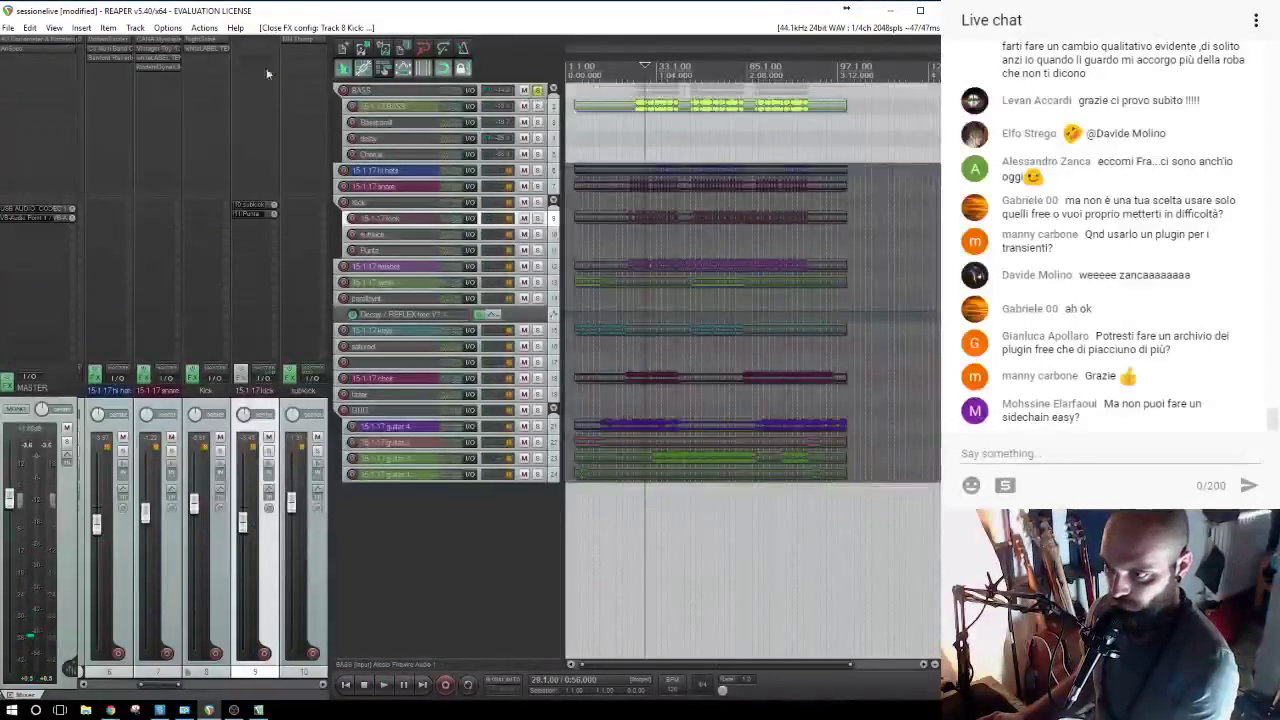
Add whiteLABEL TEN:Q to the BASS folder and cut its low end by about 6.4 dB while the bass plays from 0:52.
left_click(376, 92)
double_click(97, 63)
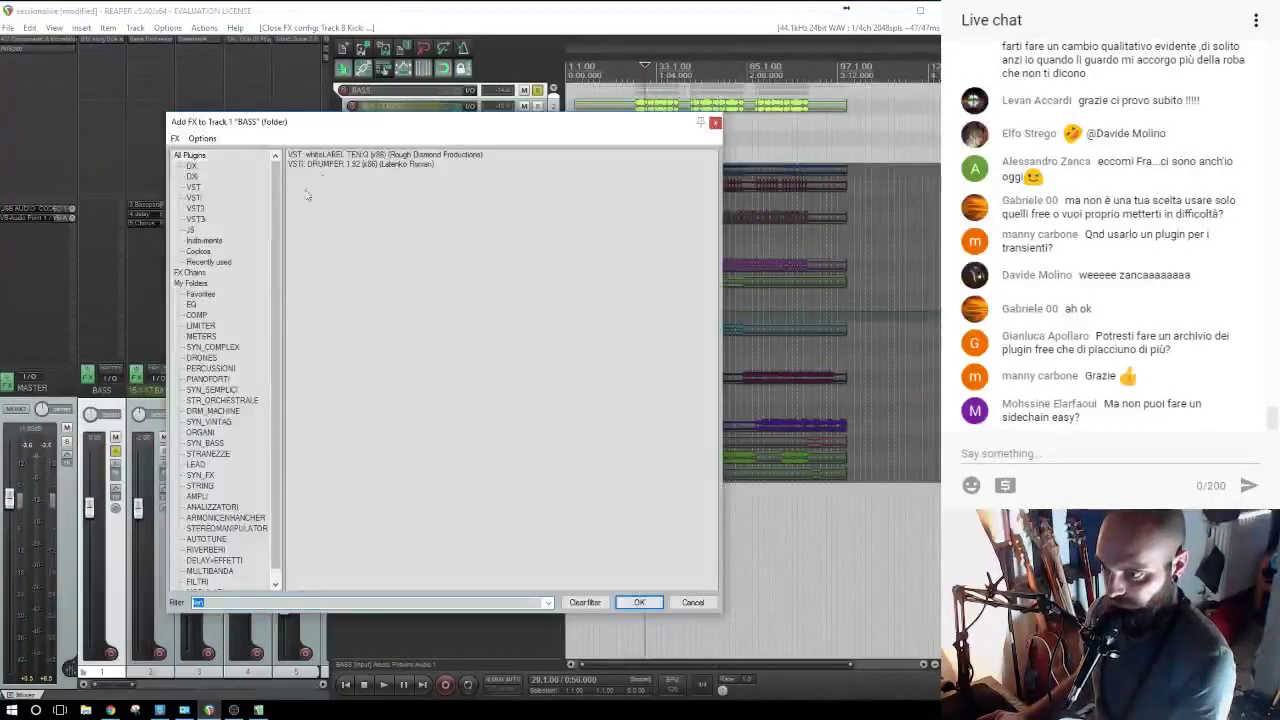
key("Return")
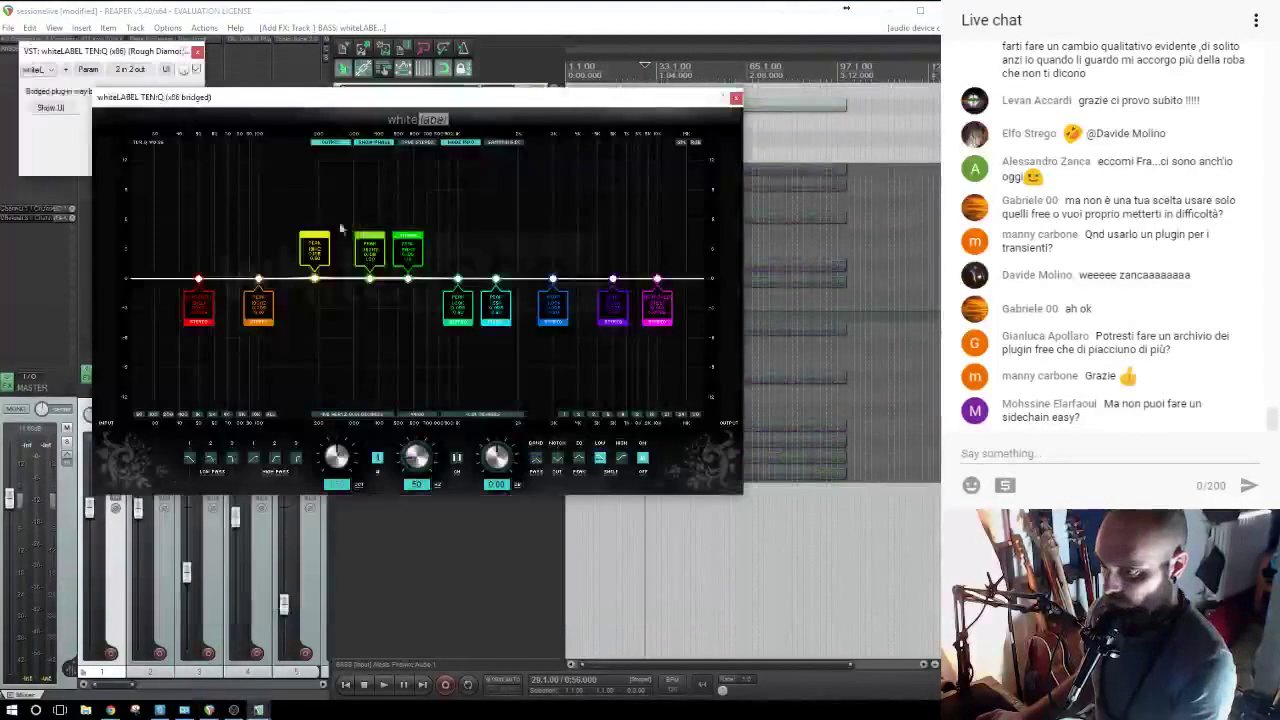
left_click_drag(262, 281, 218, 250)
left_click_drag(679, 96, 1279, 135)
key("space")
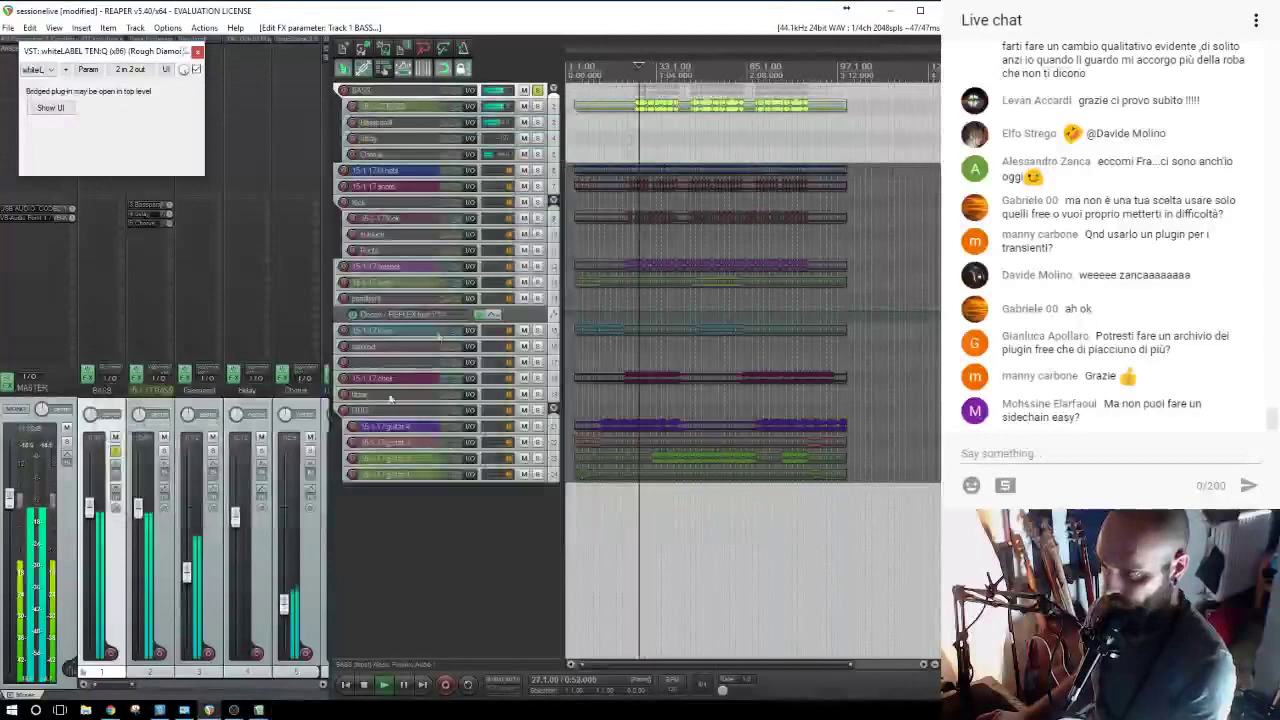
left_click(50, 107)
left_click_drag(208, 250, 210, 372)
left_click_drag(651, 134, 428, 297)
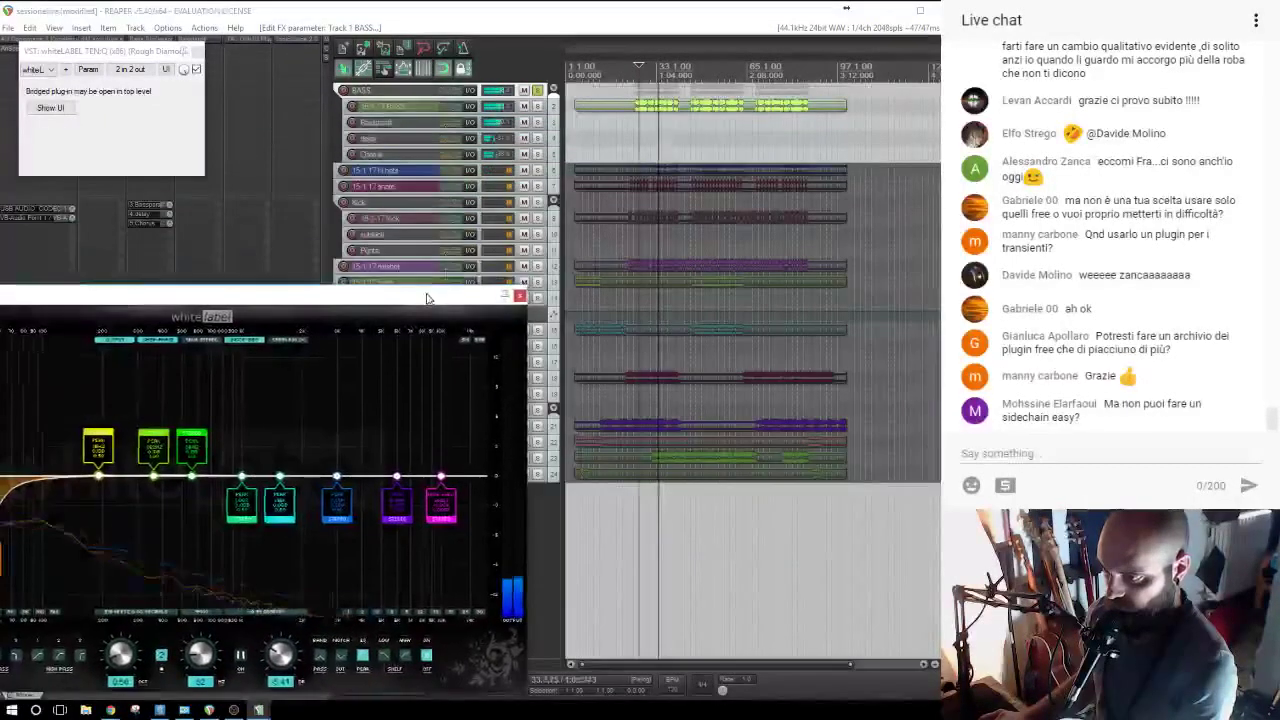
Solo the Kick folder alongside BASS, close TEN:Q, and widen the mixer to show both folder strips.
left_click(538, 202)
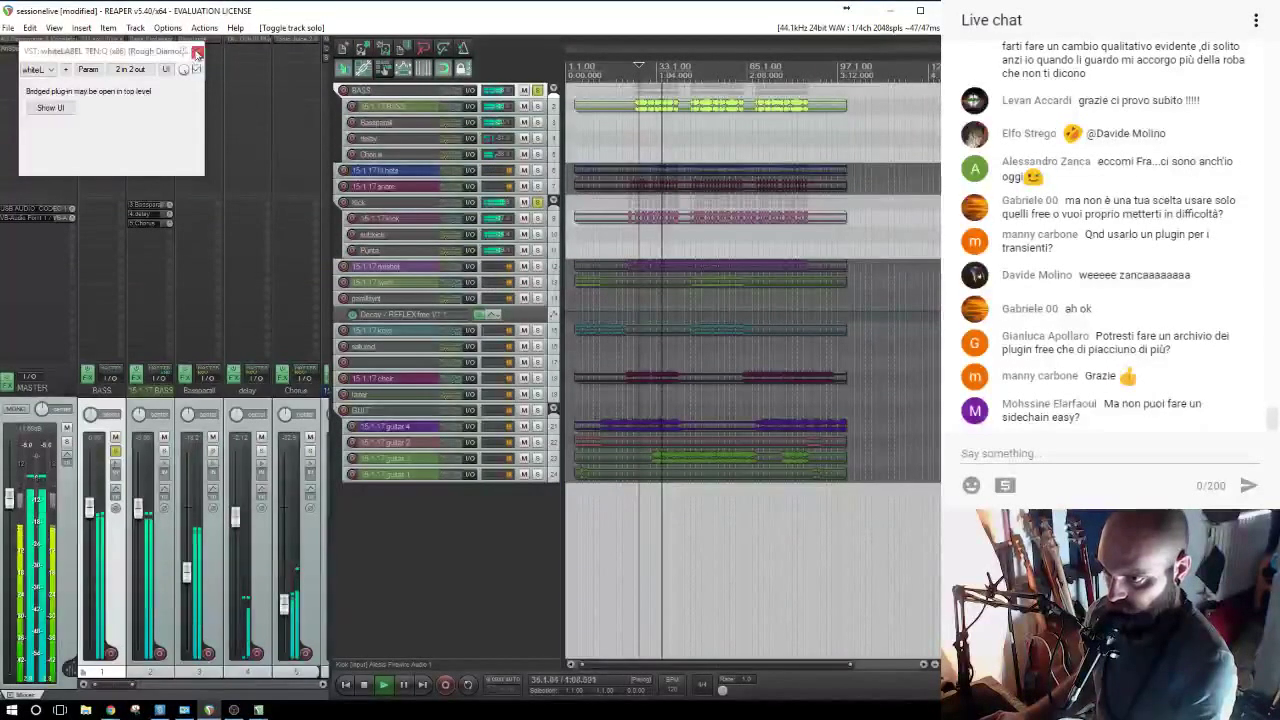
left_click(196, 51)
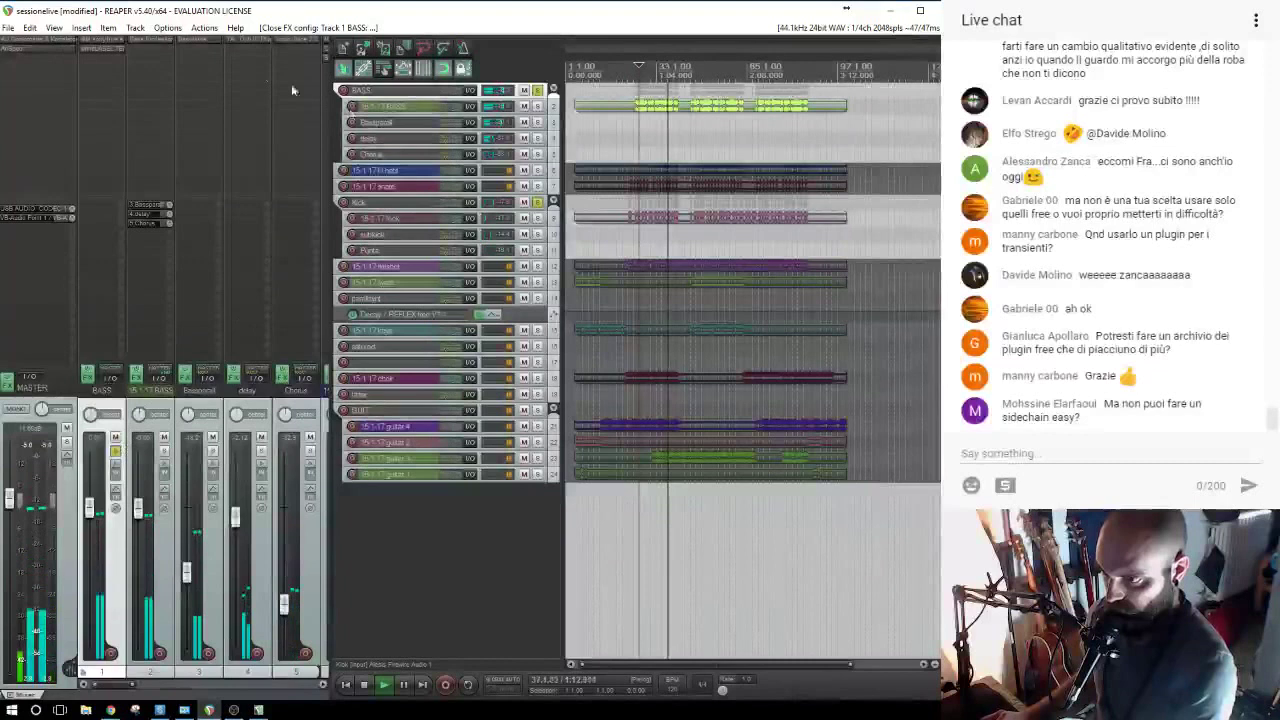
left_click(375, 208)
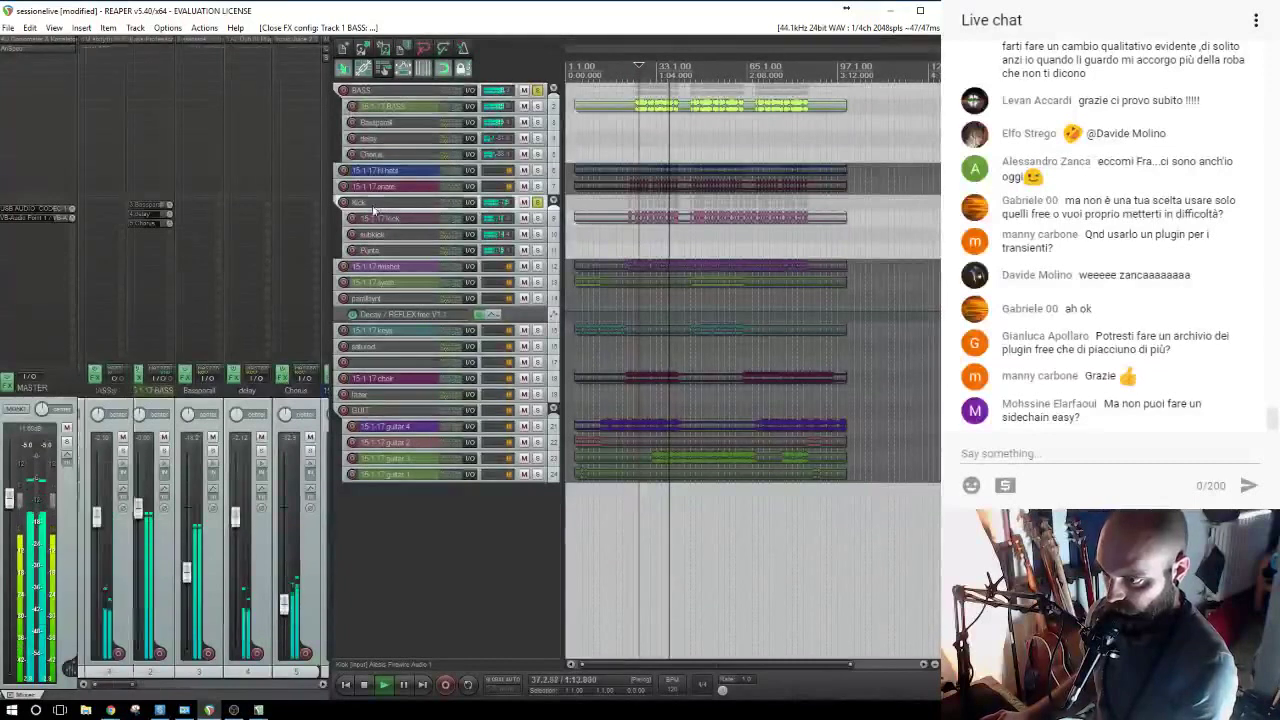
left_click(376, 94)
left_click_drag(330, 125, 487, 142)
Toggle the bypass of the Kick folder's TEN:Q during playback and set the folder's volume to -0.72 dB.
left_click(451, 58)
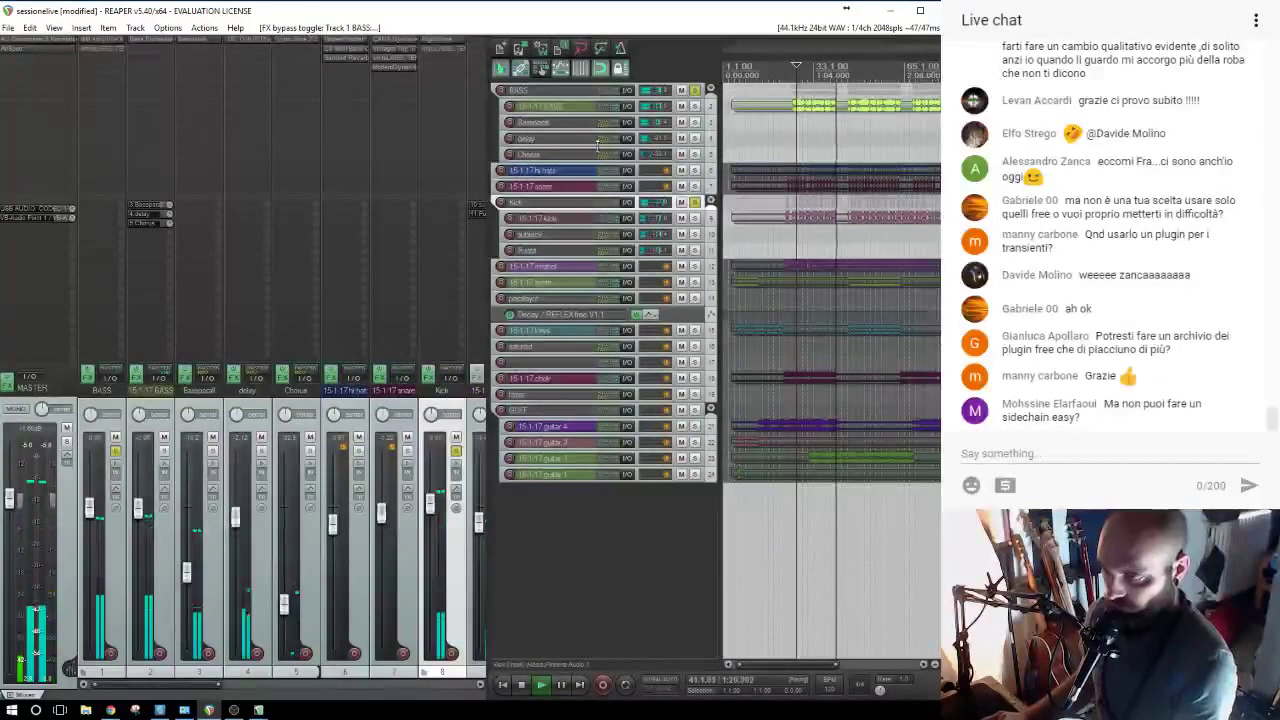
left_click(694, 140)
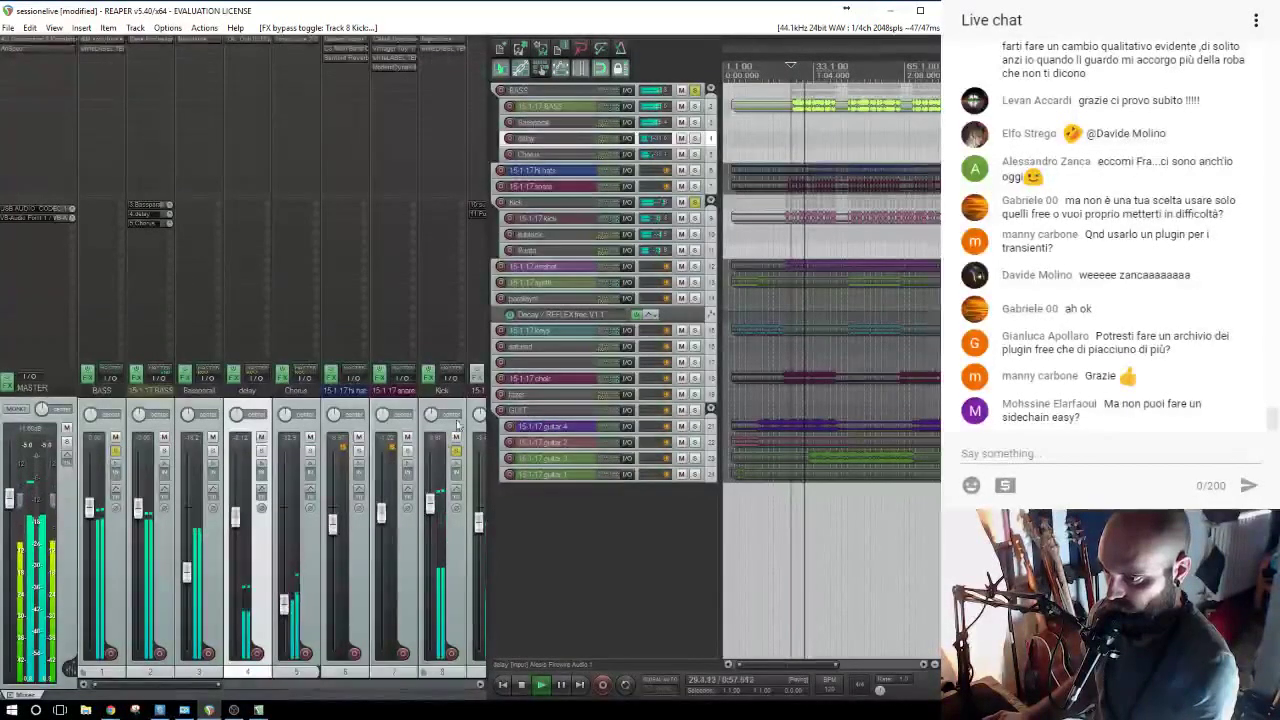
left_click_drag(432, 510, 432, 512)
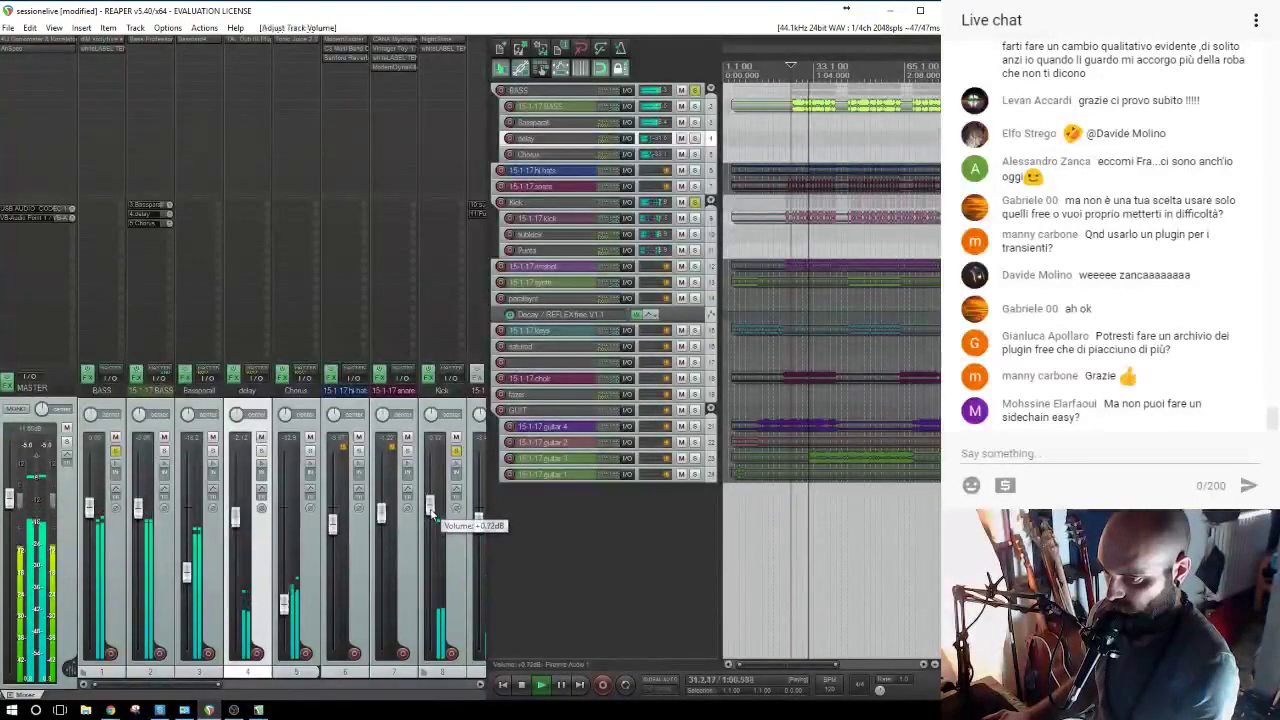
Reopen the Kick folder's TEN:Q during playback from 0:56 and shift its sixth band lower in frequency at flat gain.
left_click(808, 125)
key("space")
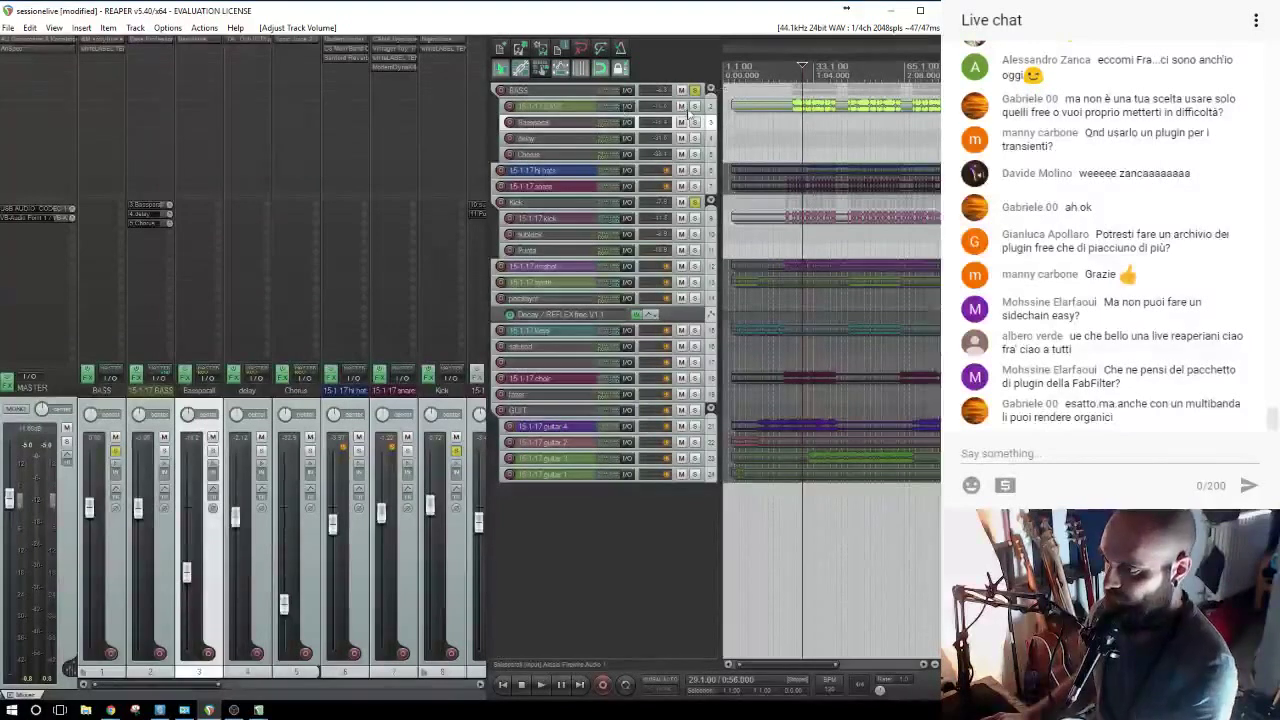
left_click(563, 206)
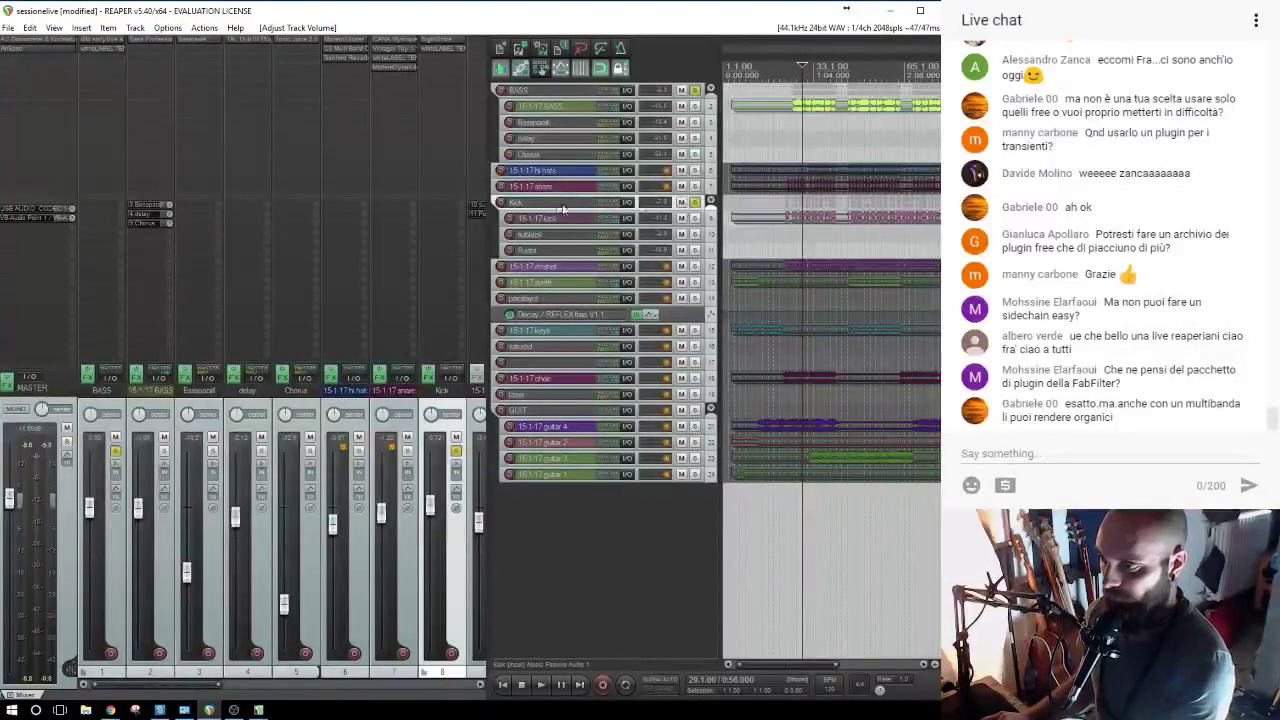
left_click(430, 49)
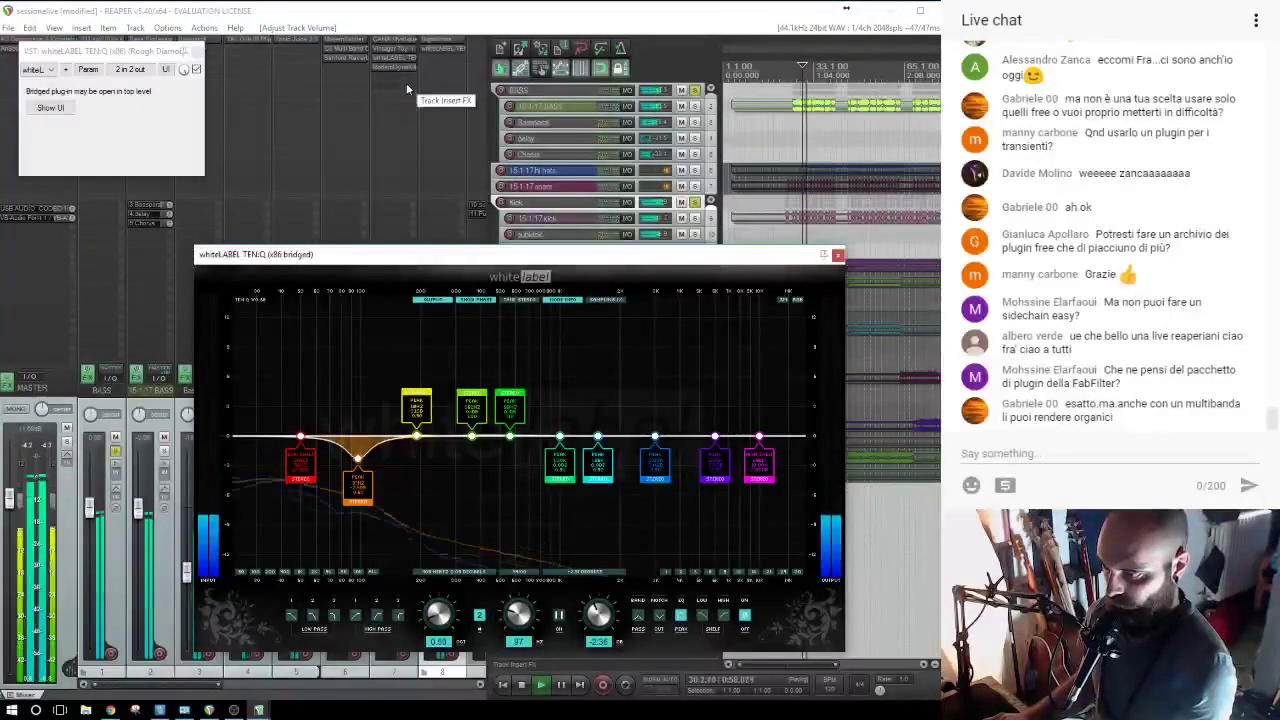
left_click_drag(561, 439, 524, 437)
left_click(838, 256)
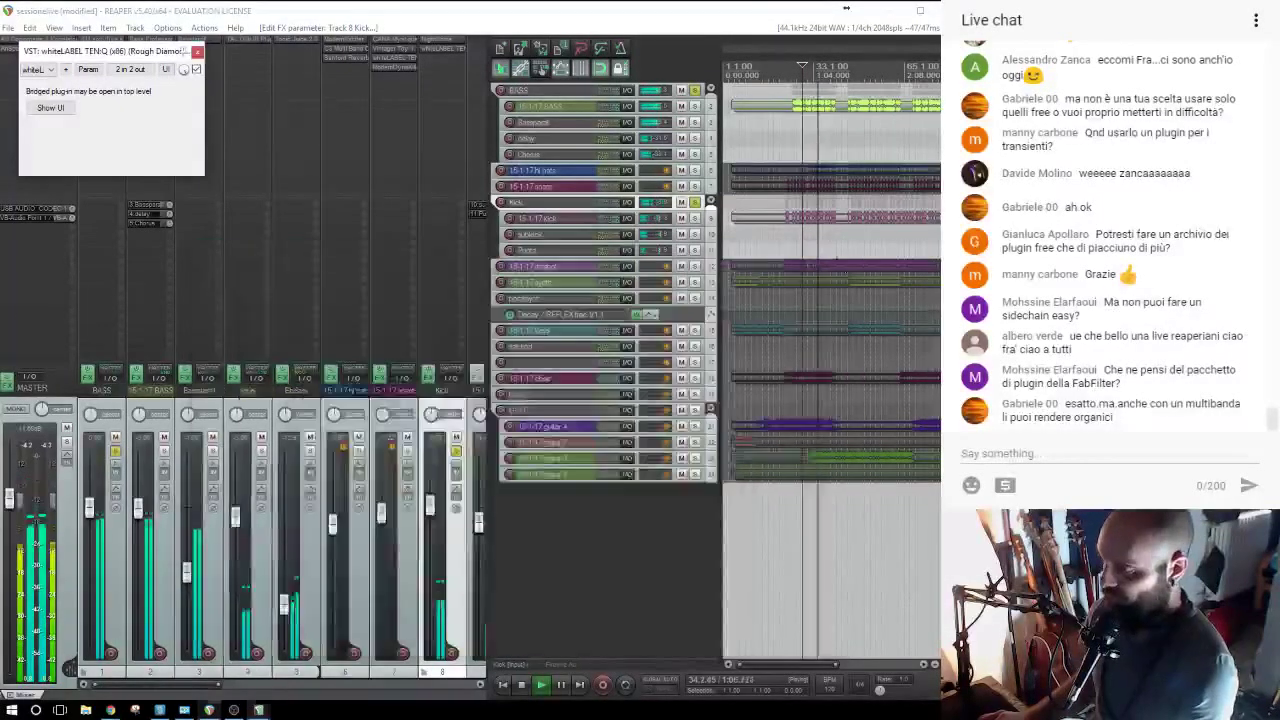
key("space")
Solo the 15-1-17 BASS track alongside the Kick folder and cut about 2 dB around 800 Hz in the BASS folder's TEN:Q.
left_click(696, 106)
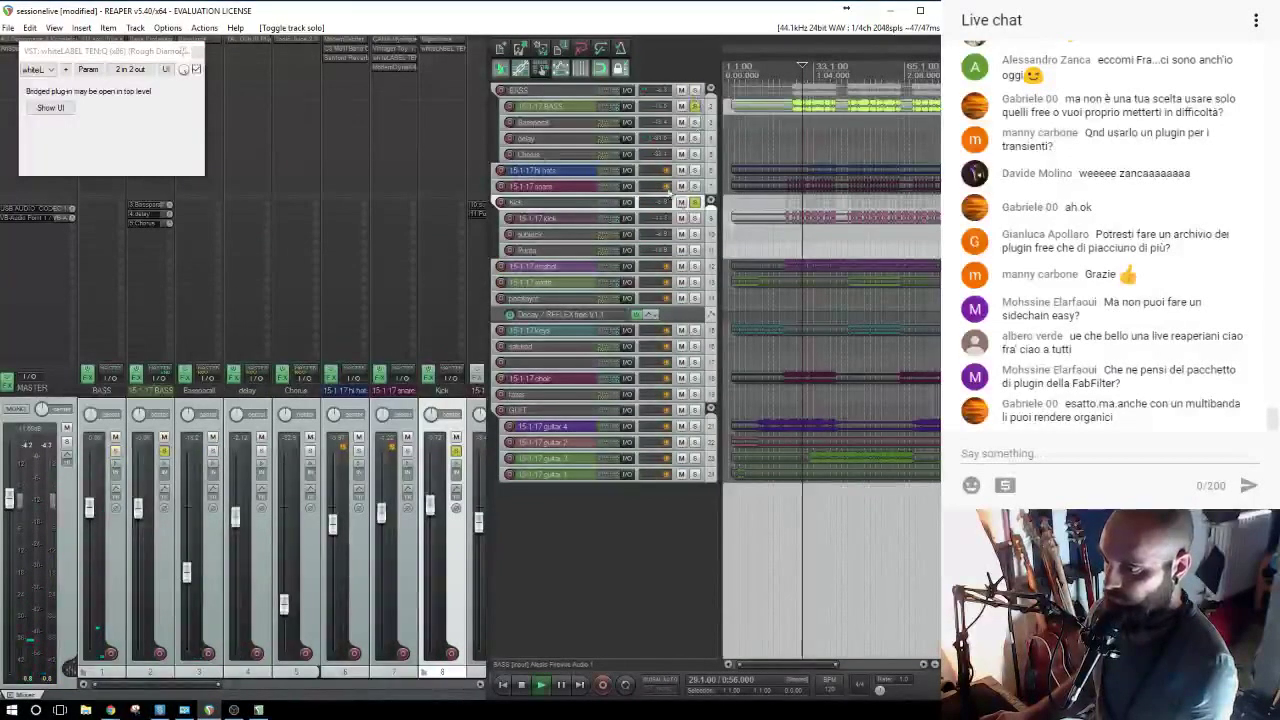
key("space")
left_click(197, 51)
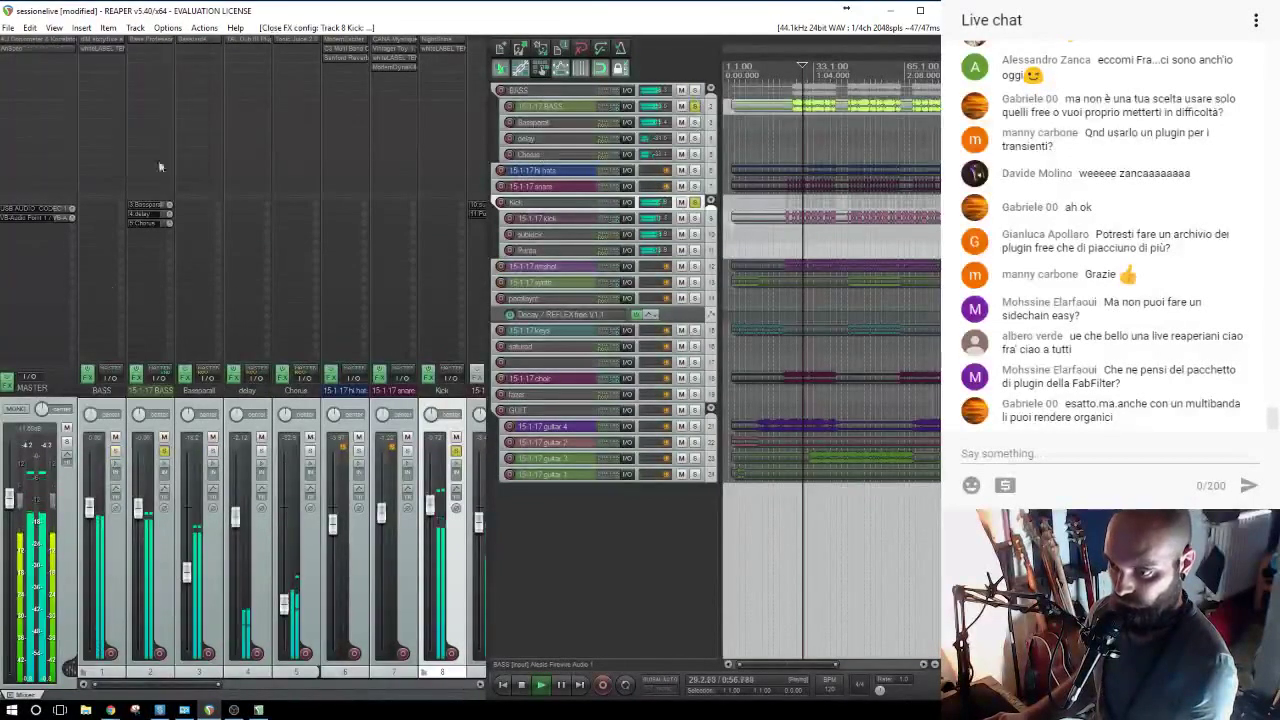
left_click(99, 50)
left_click_drag(205, 476, 225, 508)
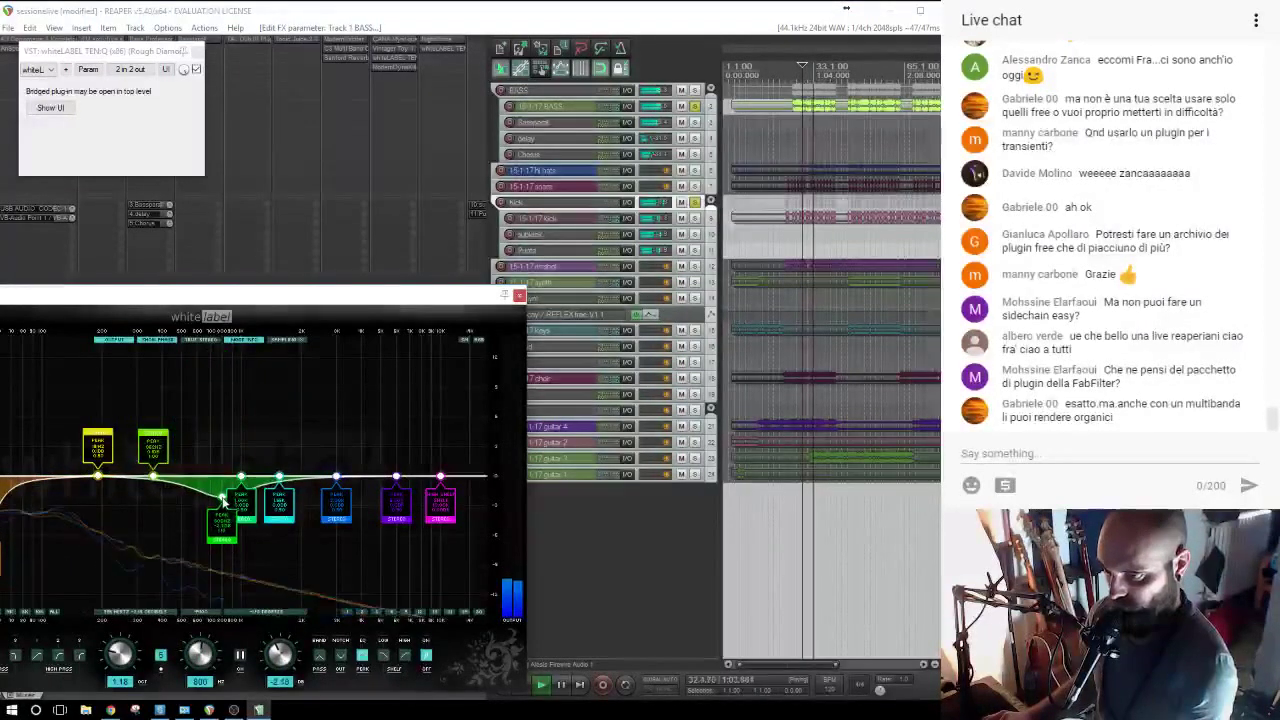
left_click(519, 295)
key("space")
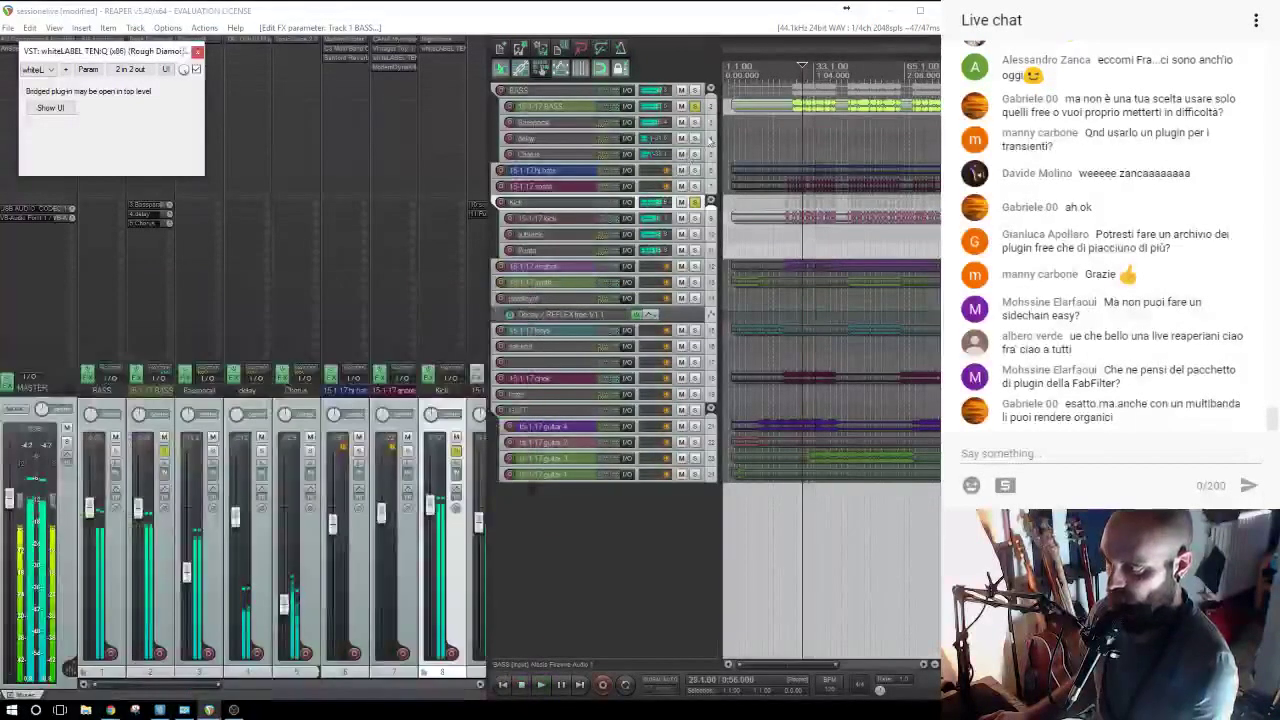
left_click(197, 52)
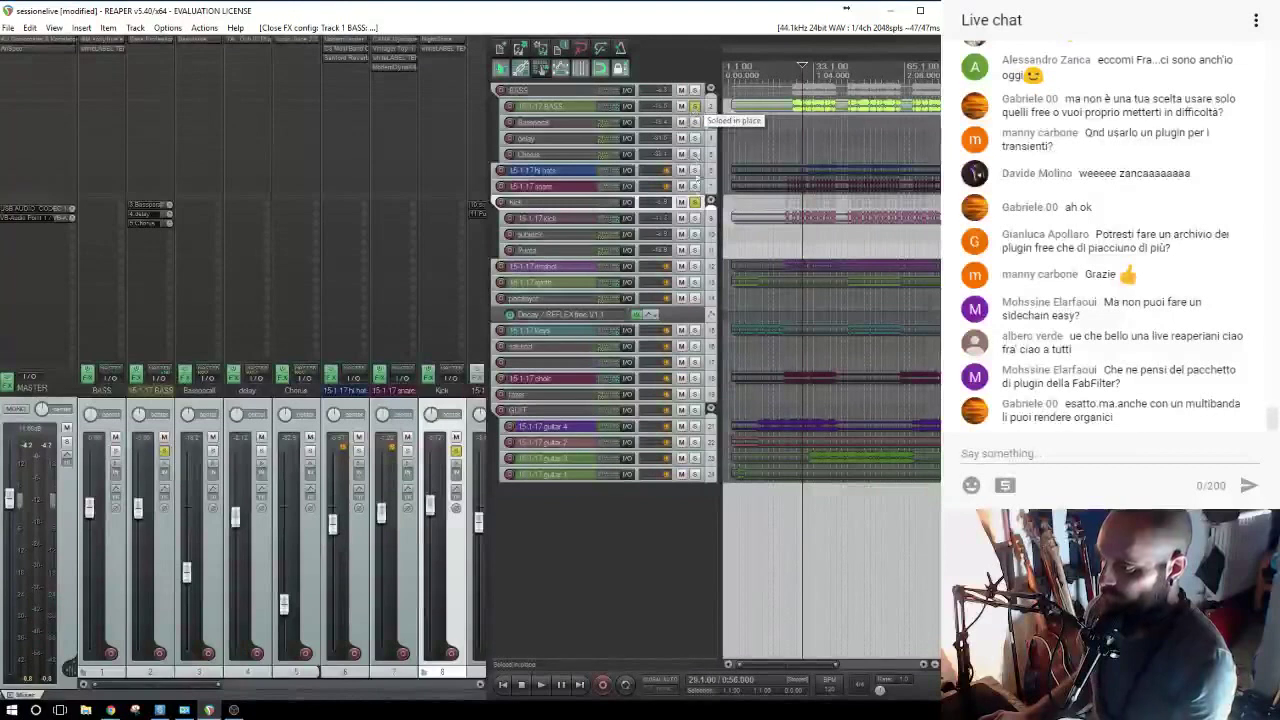
Unsolo the Kick folder and dip the BASS folder's TEN:Q by about 0.7 dB at 203 Hz while the bass plays.
left_click(695, 203)
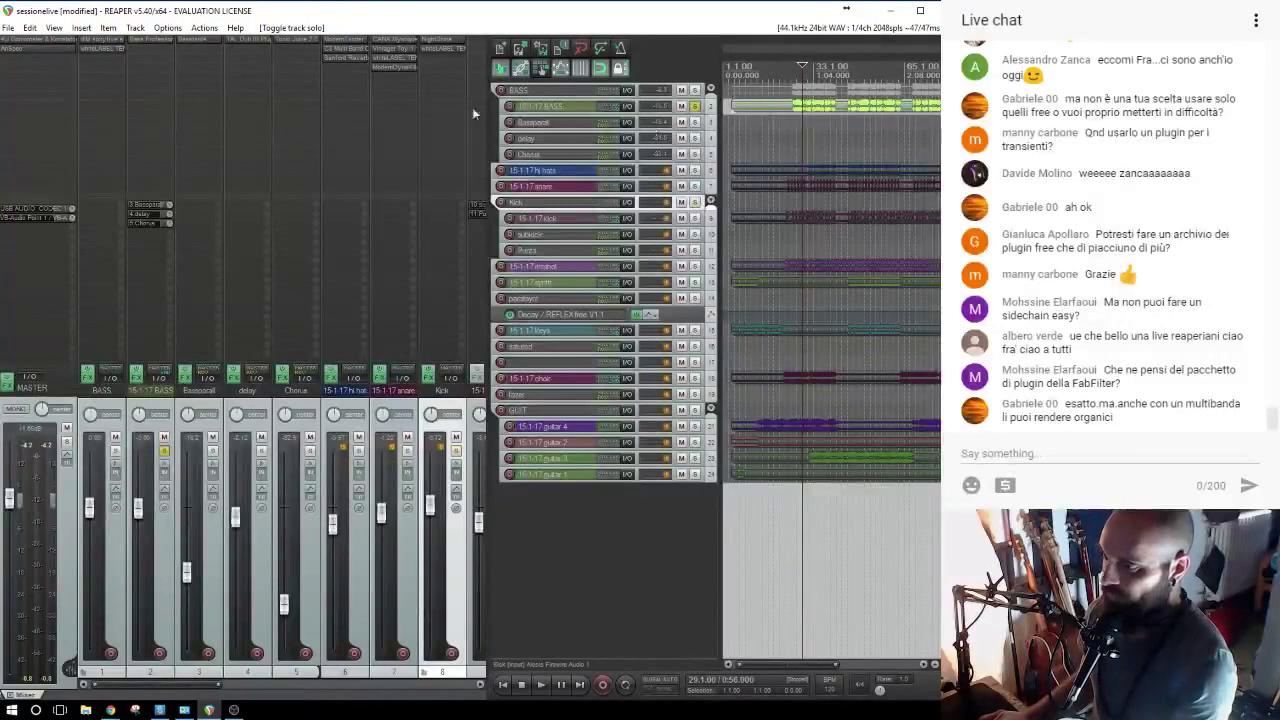
left_click(99, 45)
left_click_drag(290, 297, 533, 261)
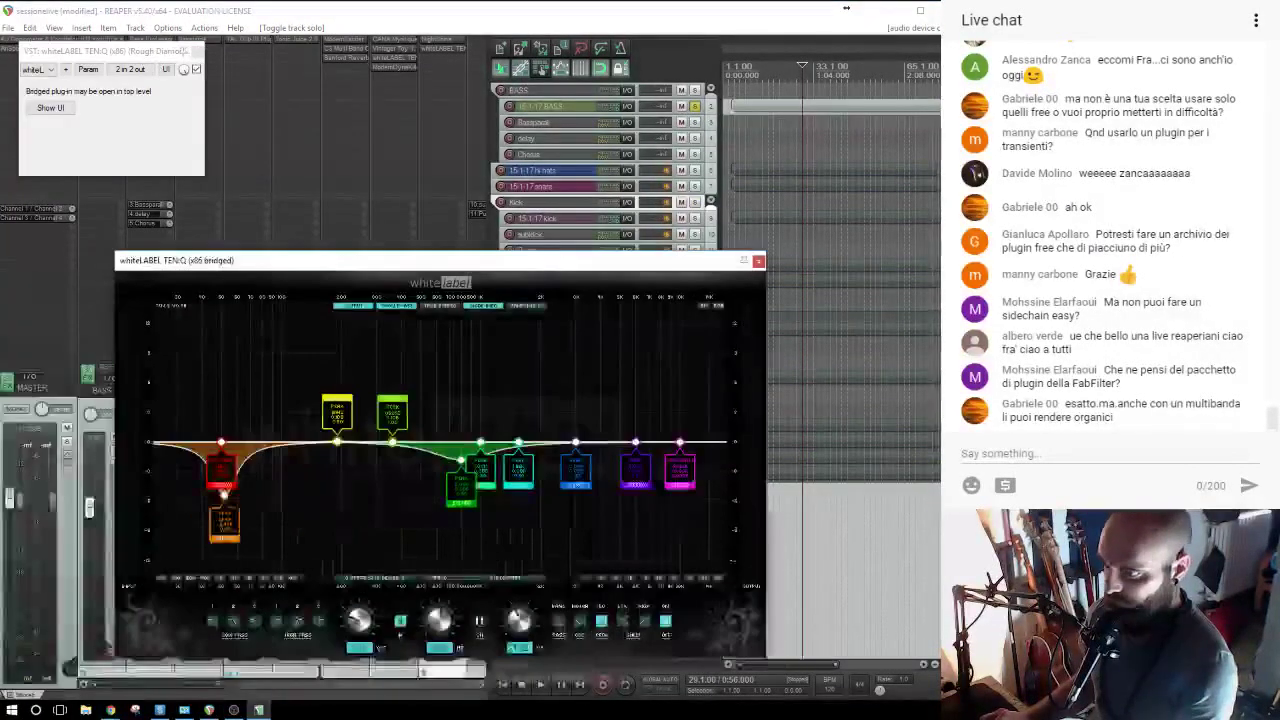
left_click(560, 122)
key("space")
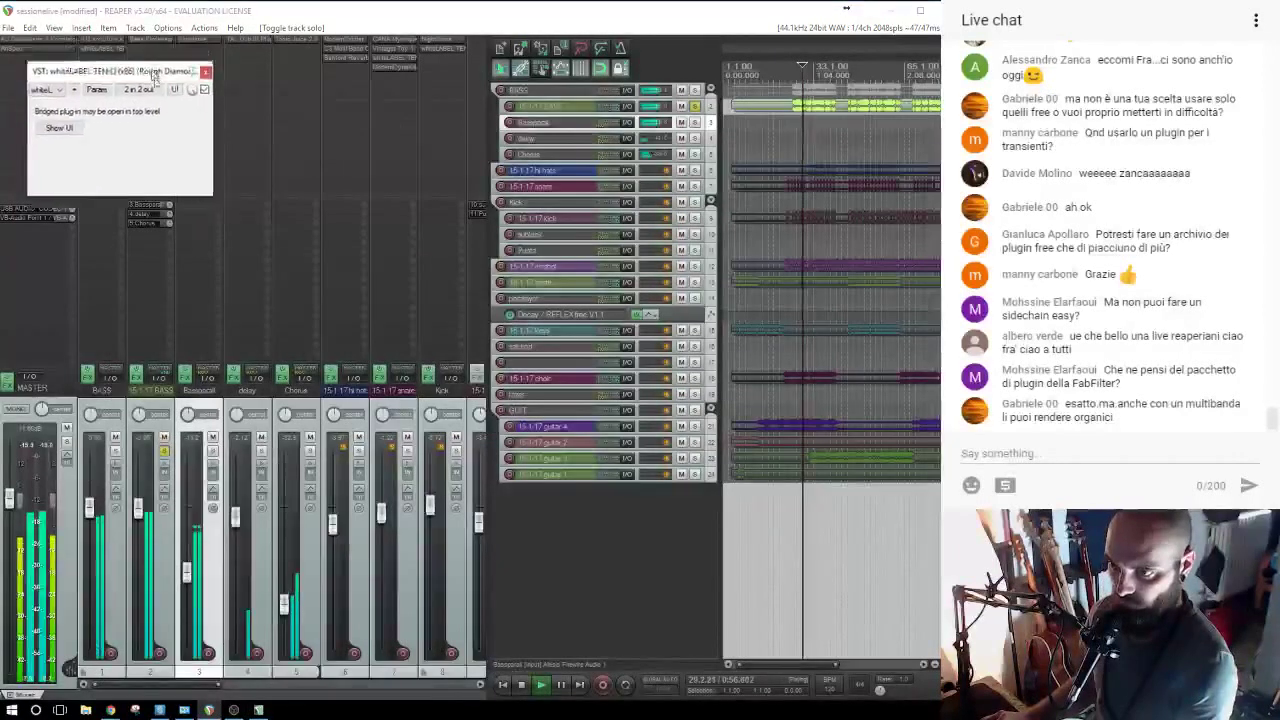
left_click(102, 47)
left_click(93, 47)
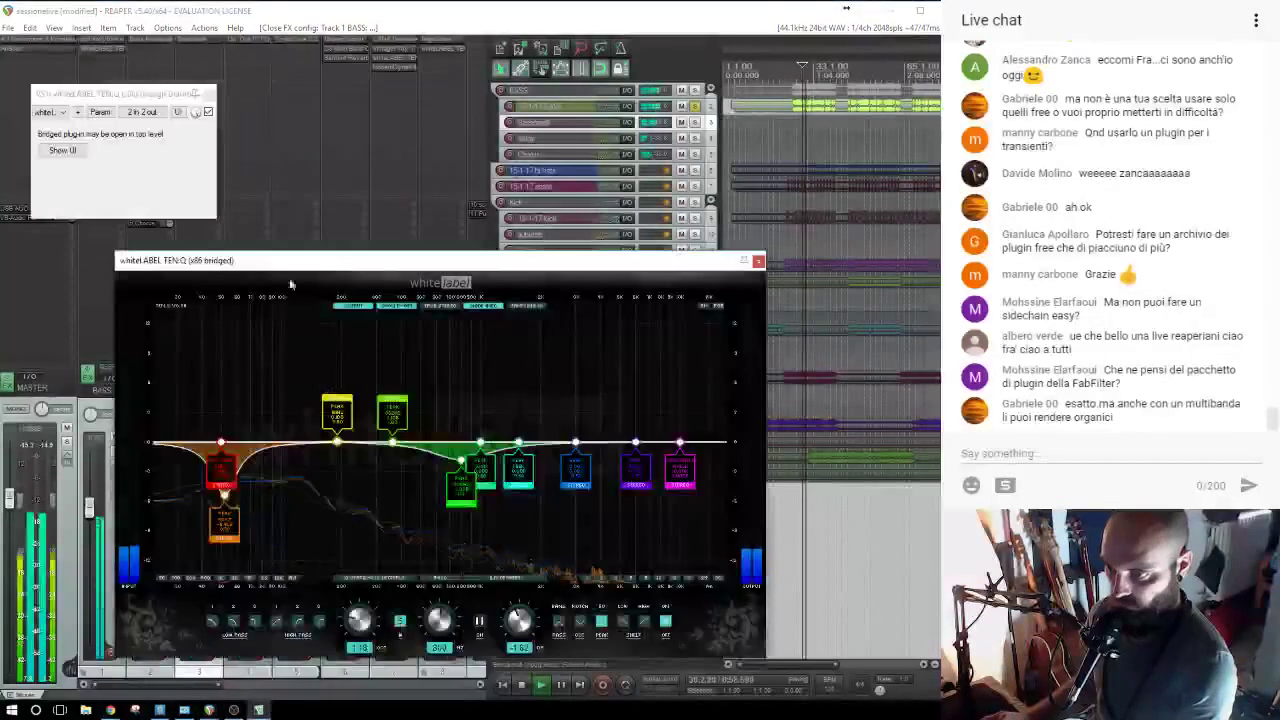
left_click_drag(285, 442, 343, 447)
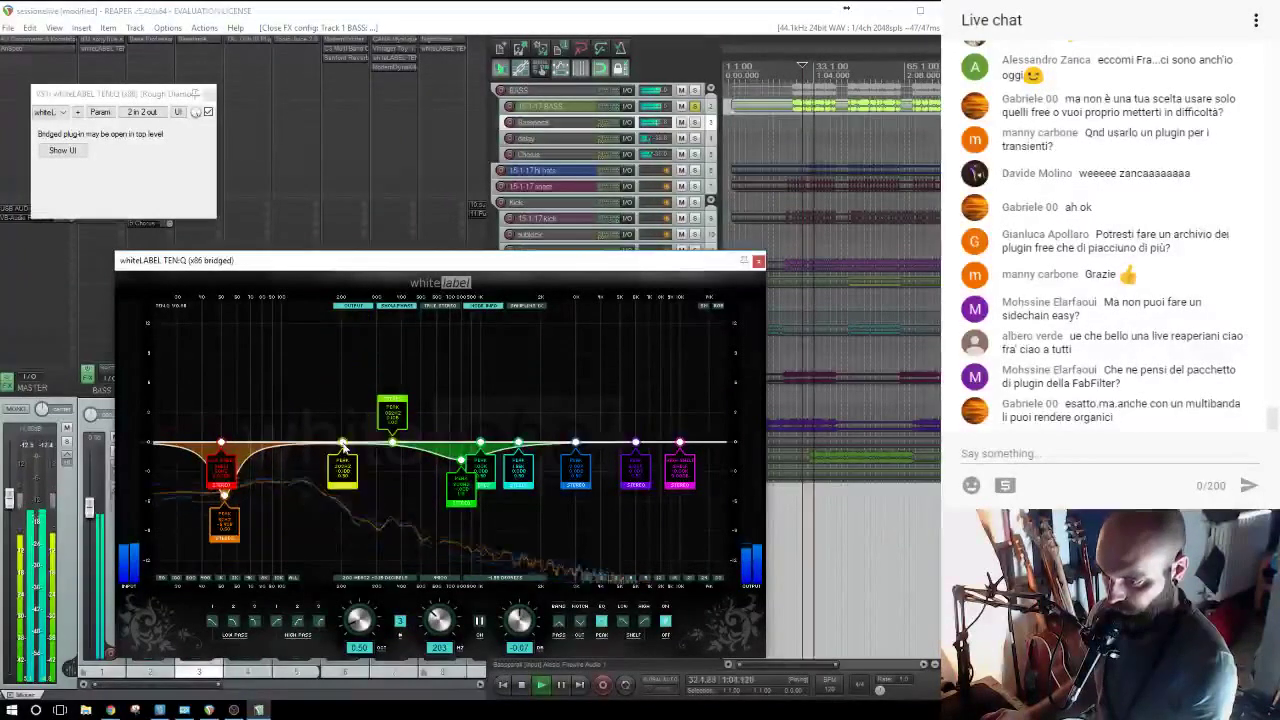
left_click(758, 261)
Switch the solo from the bass track to the Kick folder and cut its TEN:Q by about 2.8 dB at 198 Hz during playback.
left_click(694, 106)
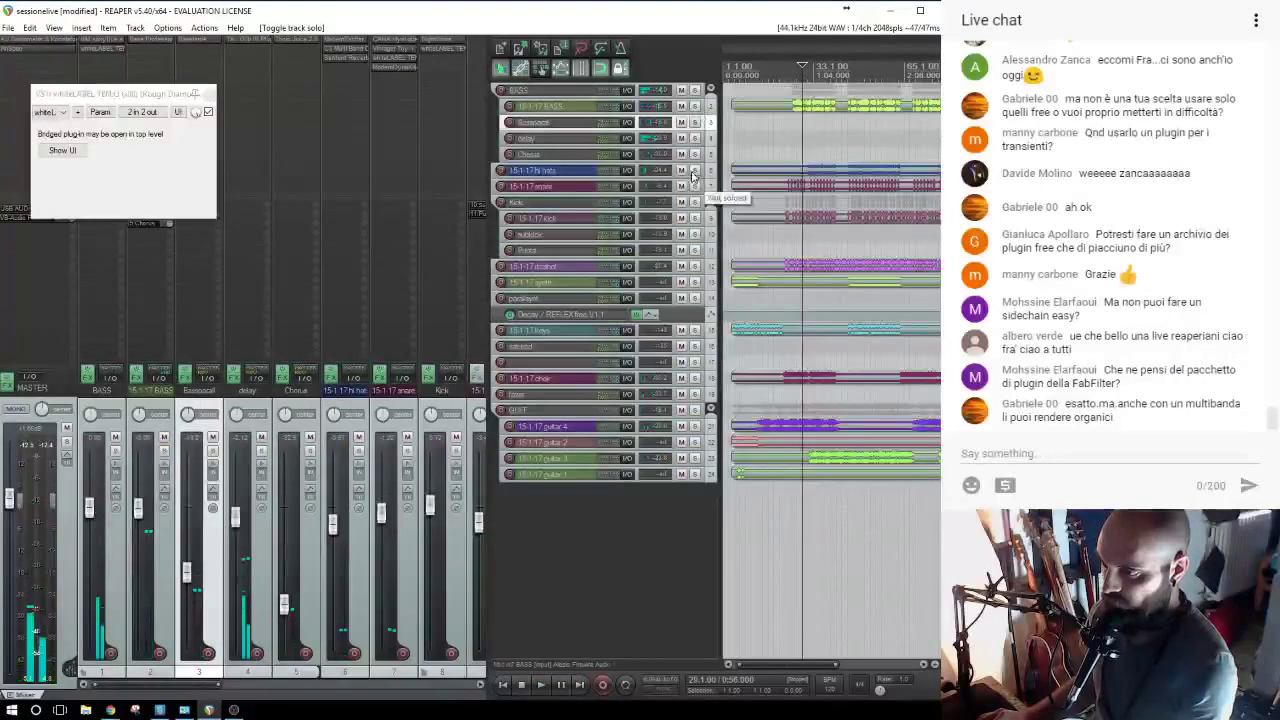
left_click(694, 202)
left_click(208, 94)
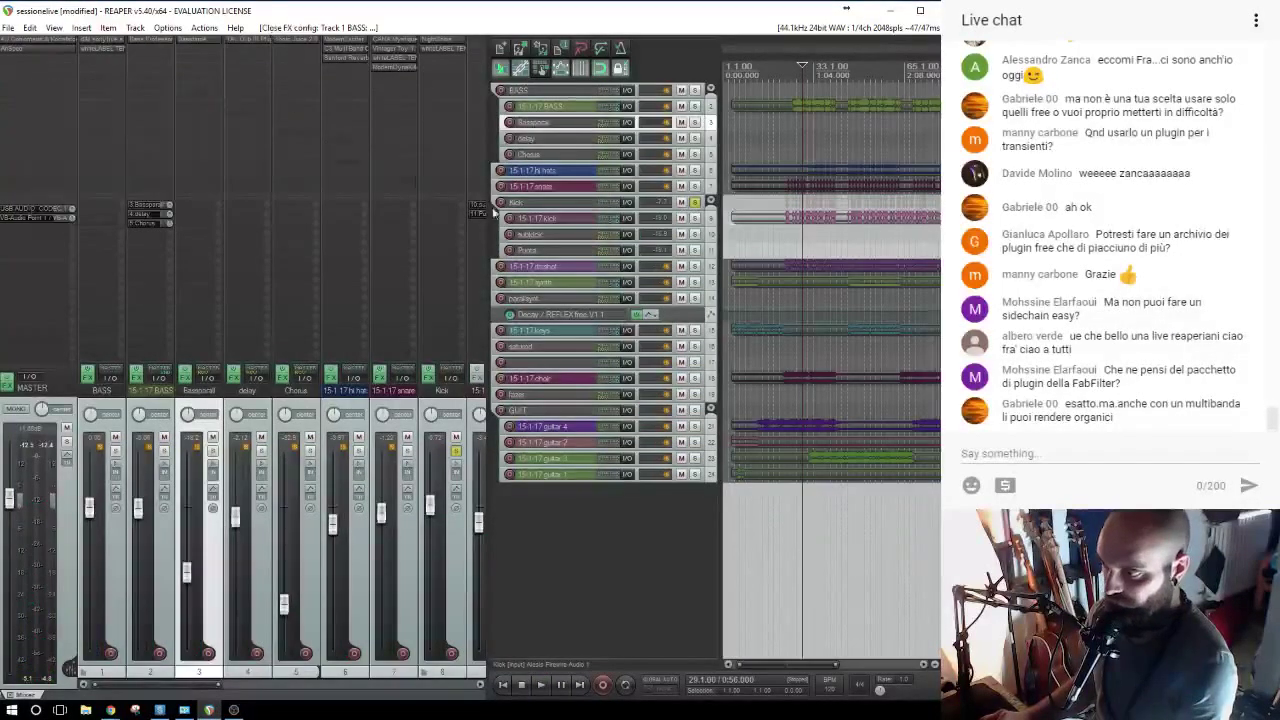
left_click(778, 243)
key("space")
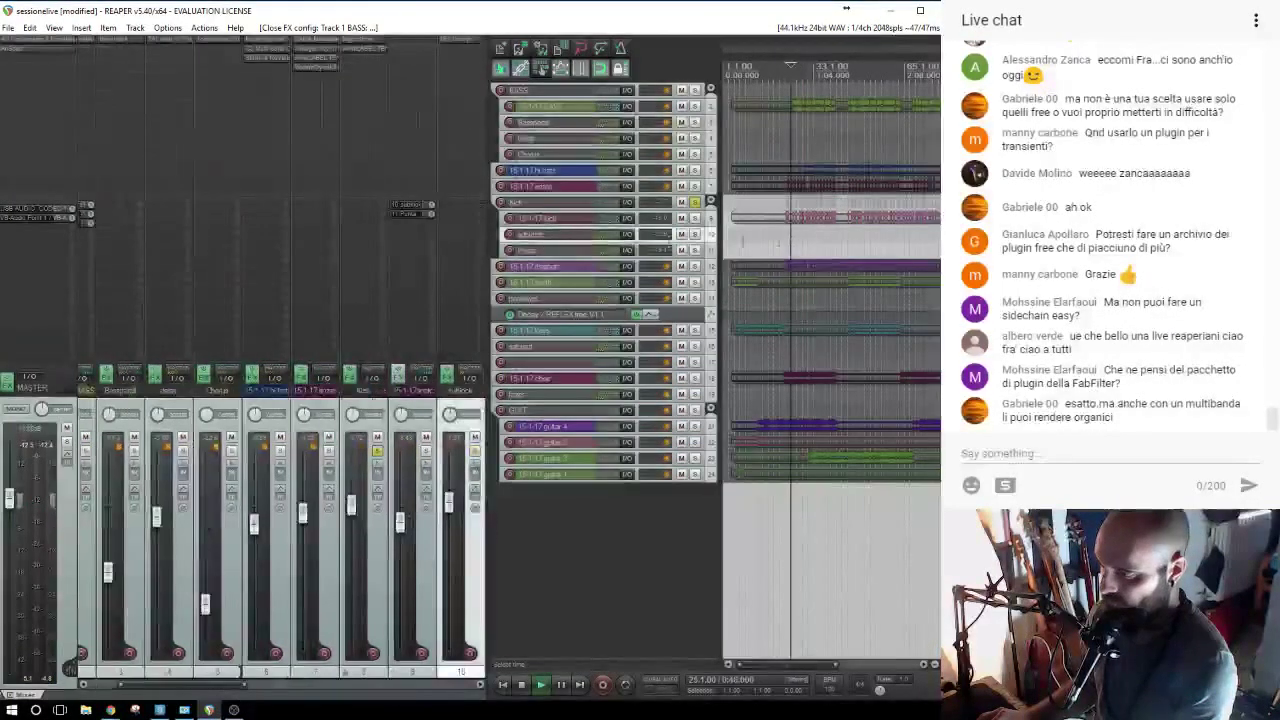
left_click(365, 48)
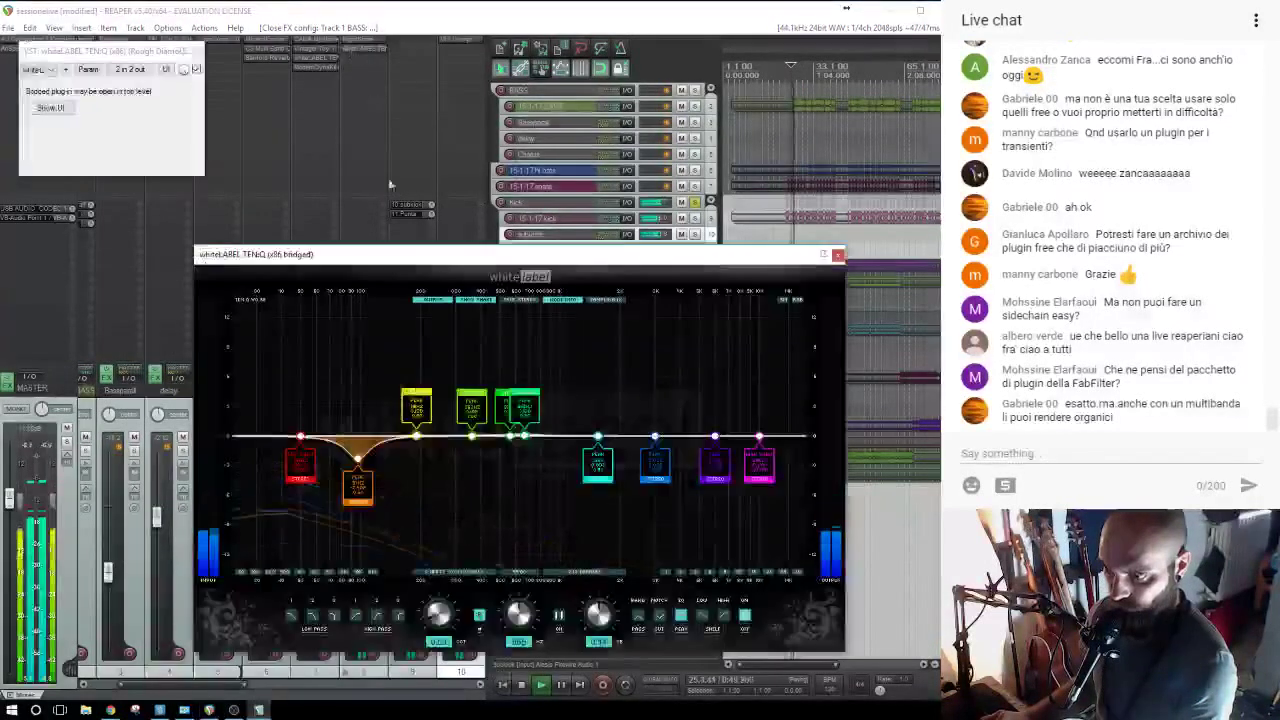
left_click_drag(418, 437, 420, 466)
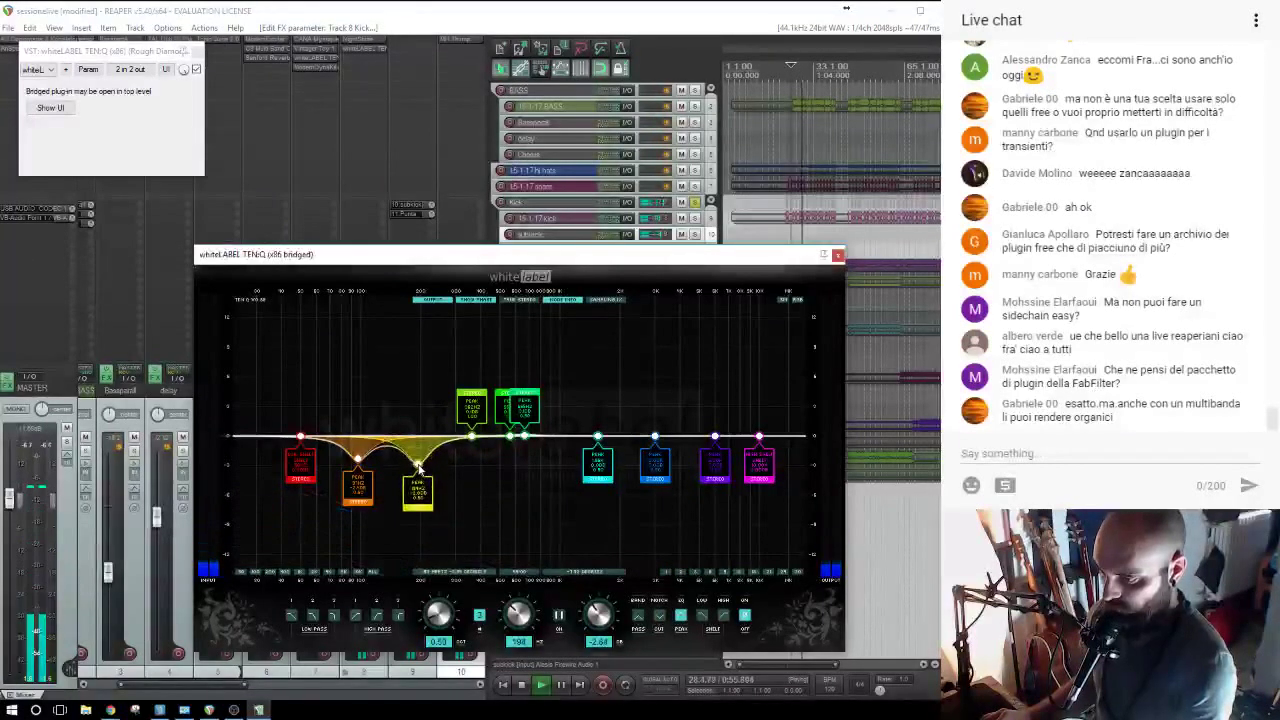
left_click(838, 256)
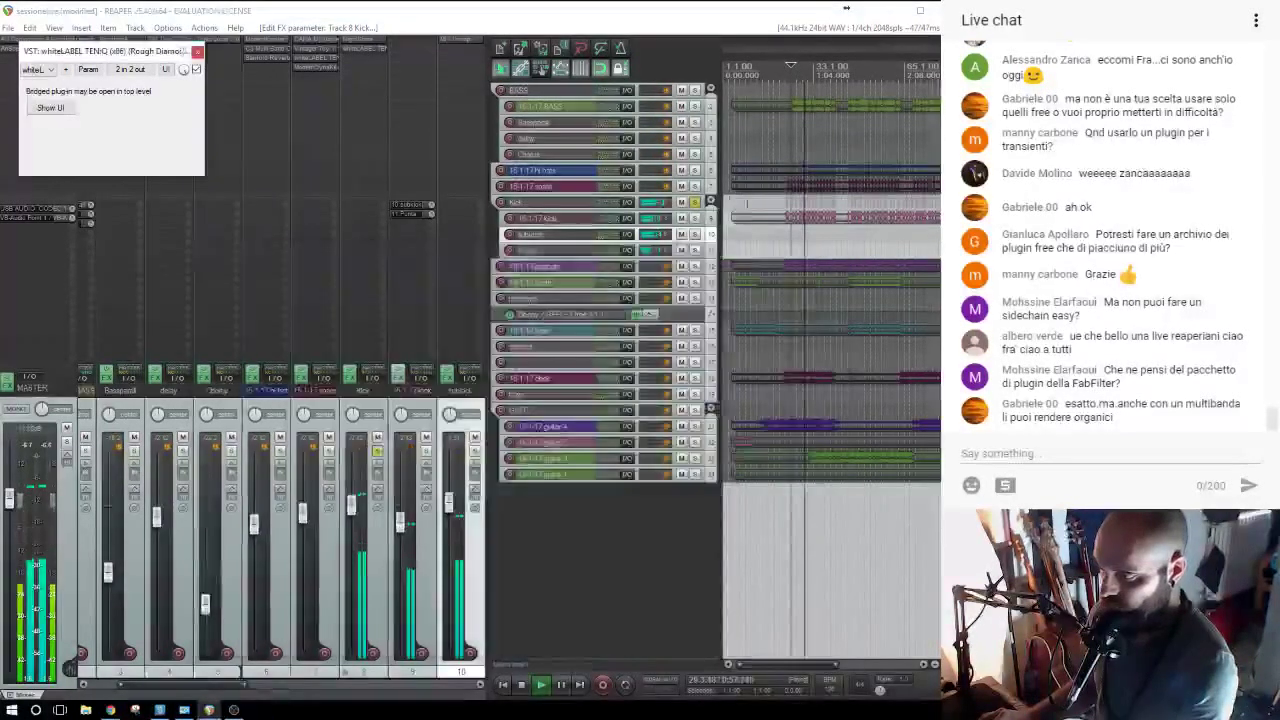
Unsolo the Kick folder, fine-tune its volume against the full mix, and raise the BASS folder's volume slightly.
left_click(695, 202)
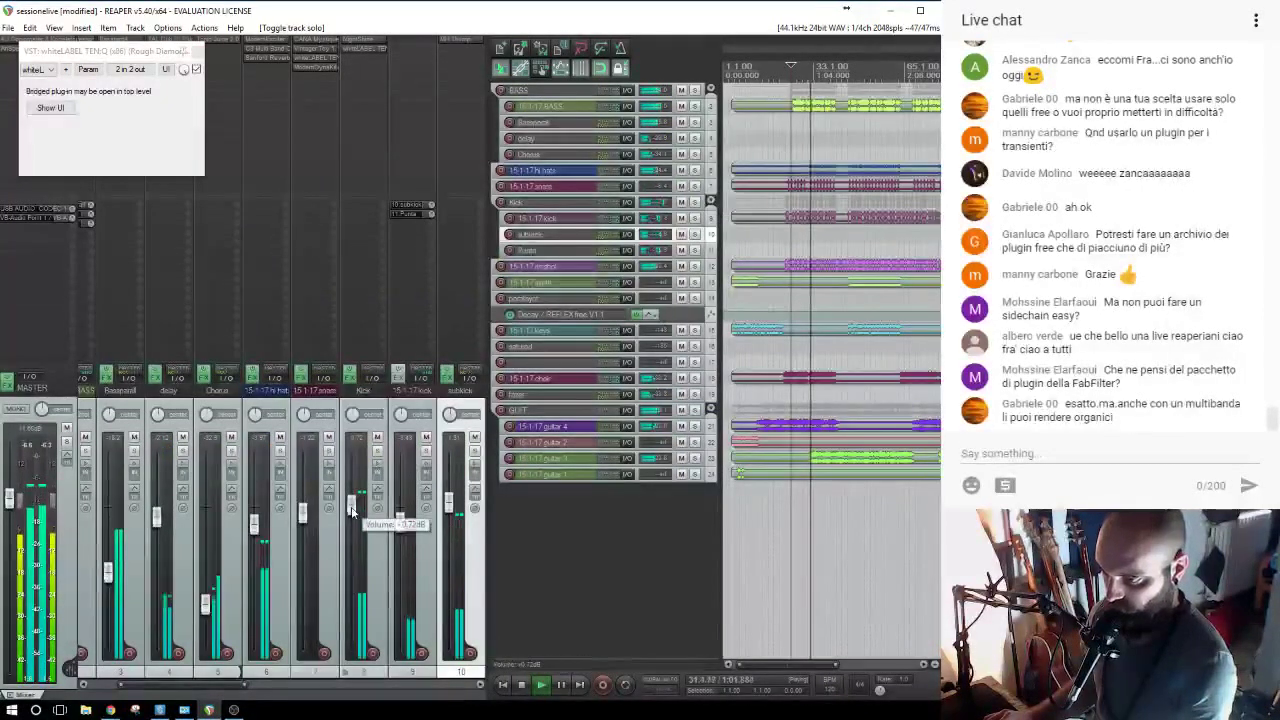
left_click_drag(351, 504, 350, 508)
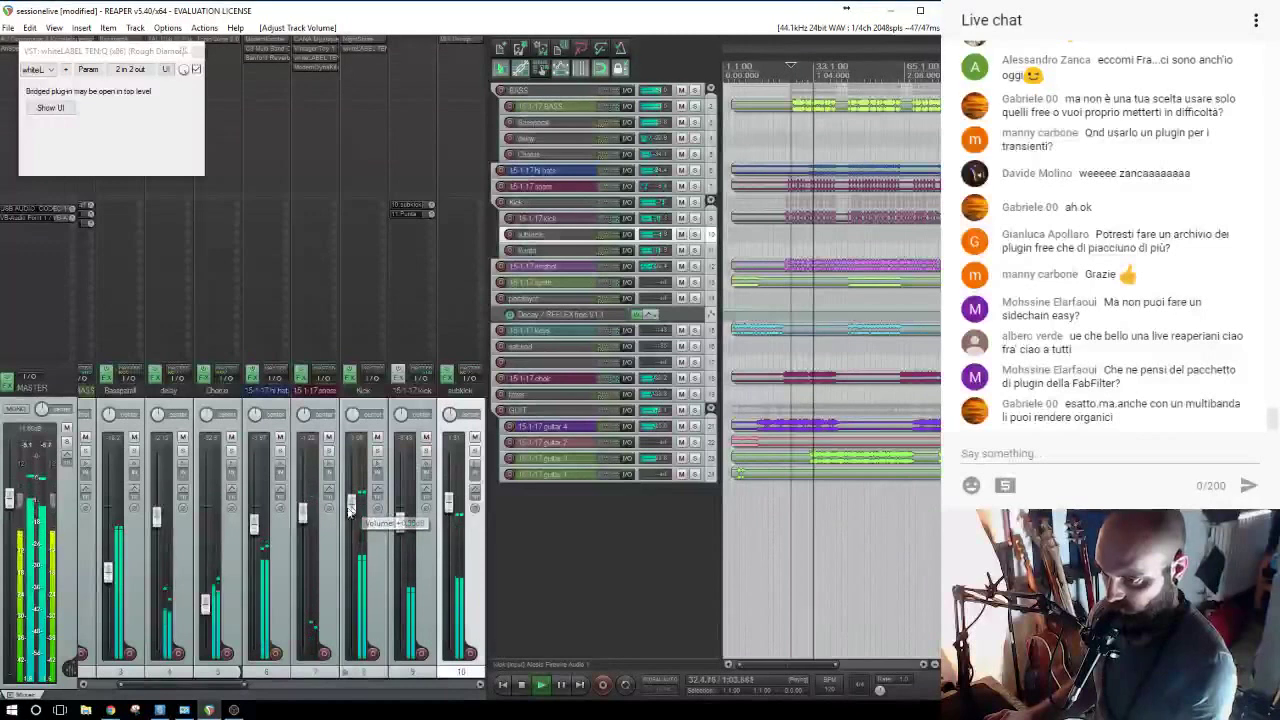
left_click(93, 685)
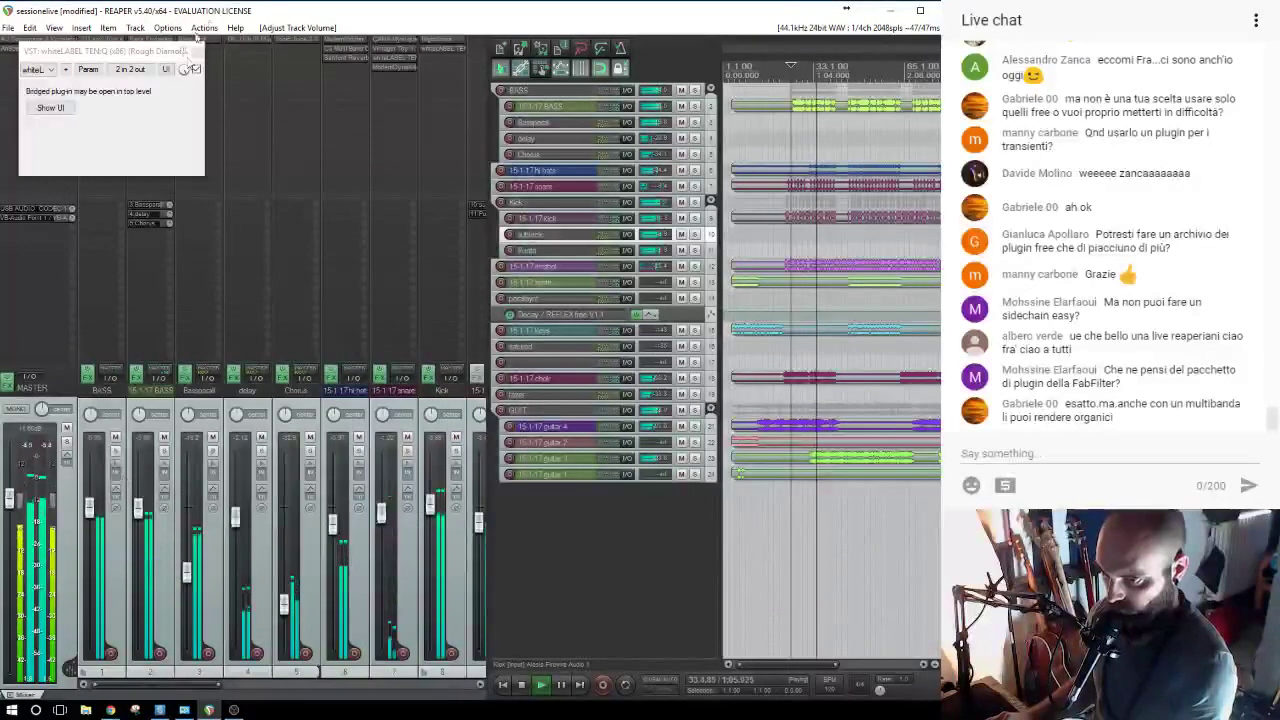
left_click(197, 53)
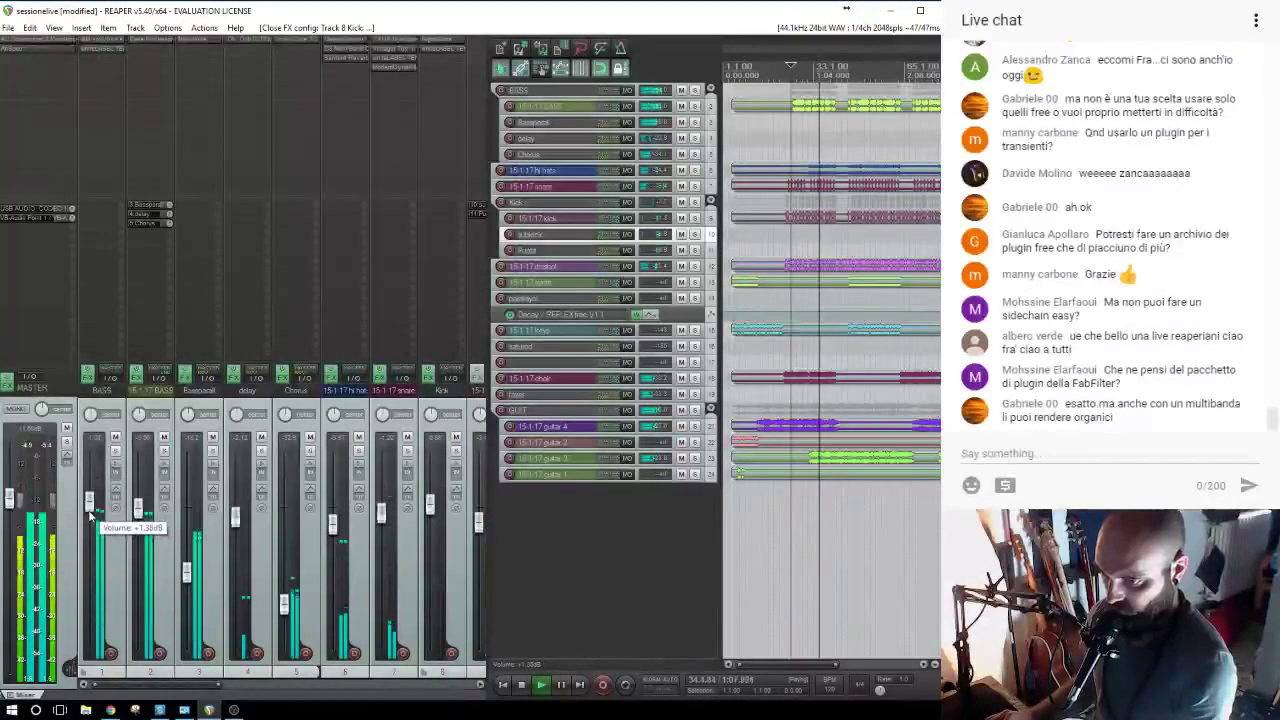
left_click_drag(89, 514, 89, 511)
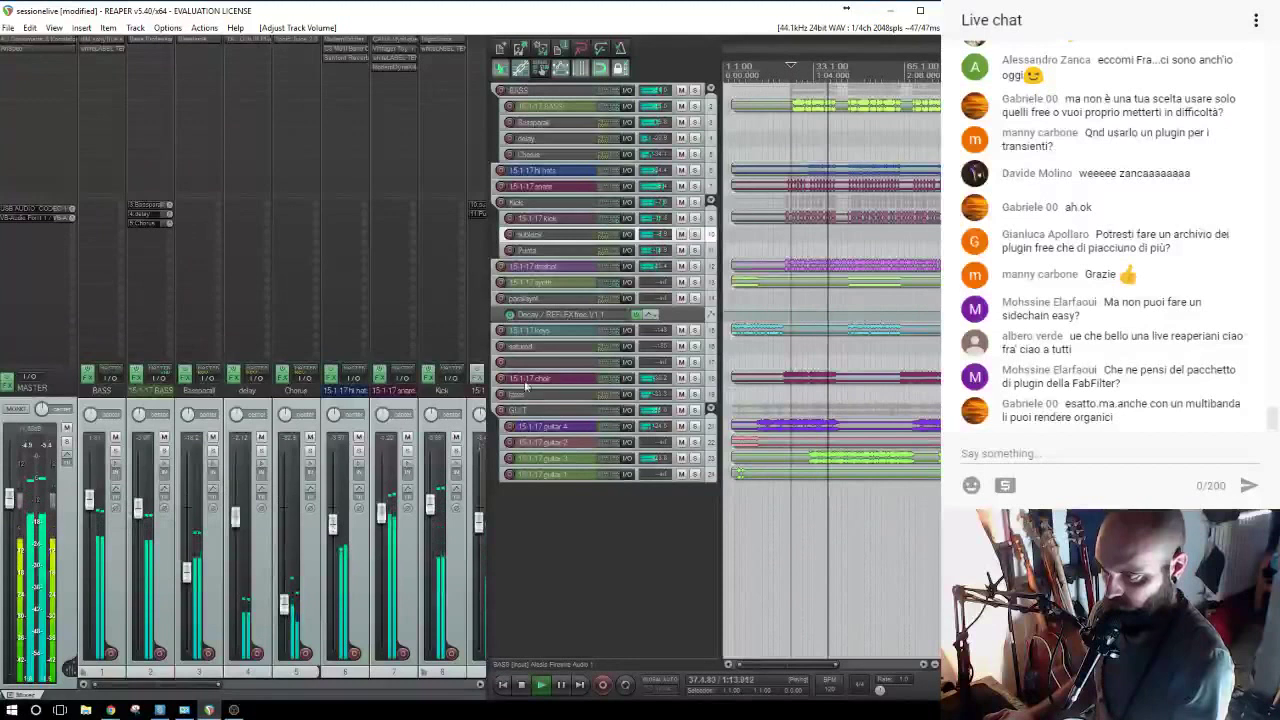
Solo the 15-1-17 hi hats track, add whiteLABEL TEN:Q to it, and check its spectrum in the master's AnSpec during playback.
left_click(695, 171)
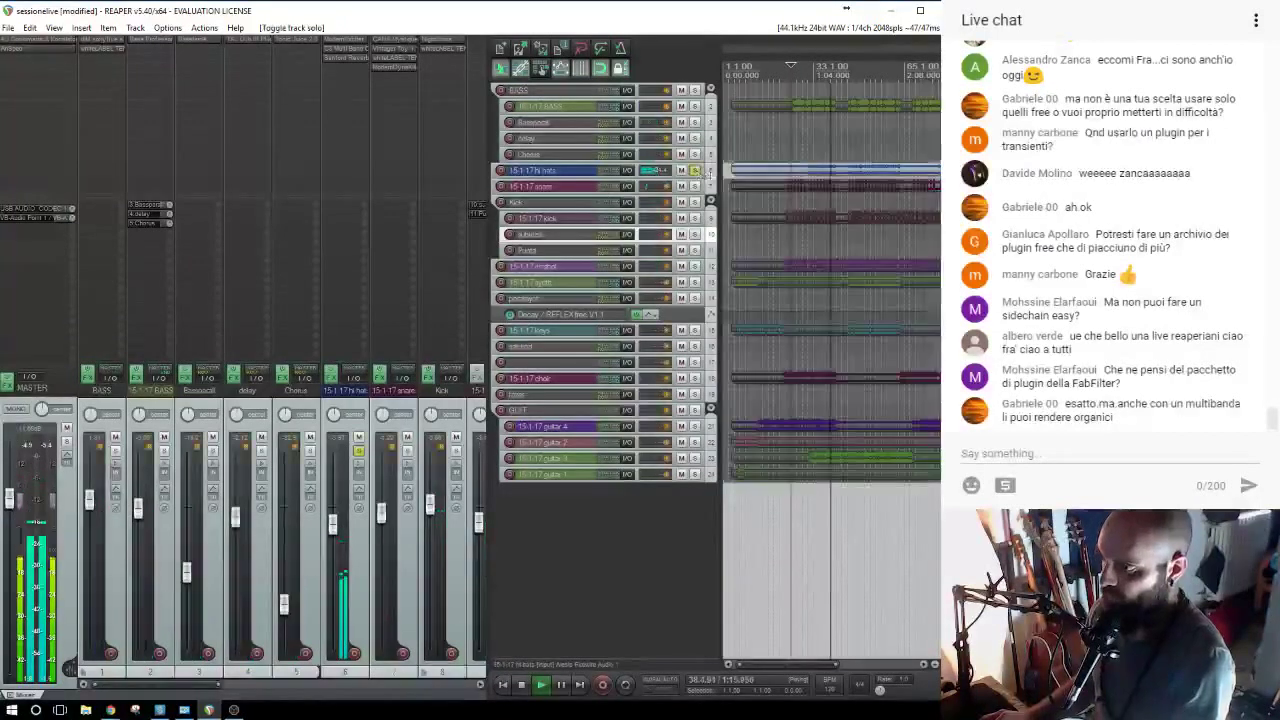
left_click(352, 85)
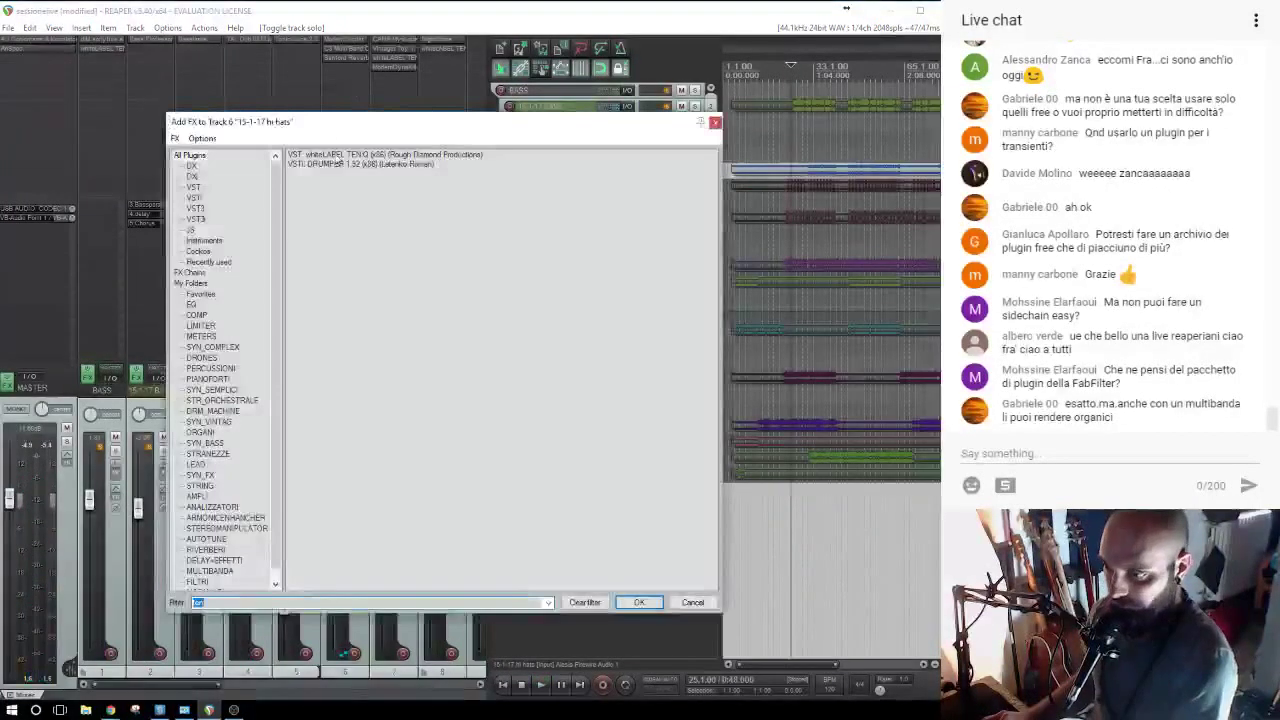
left_click(335, 157)
key("Return")
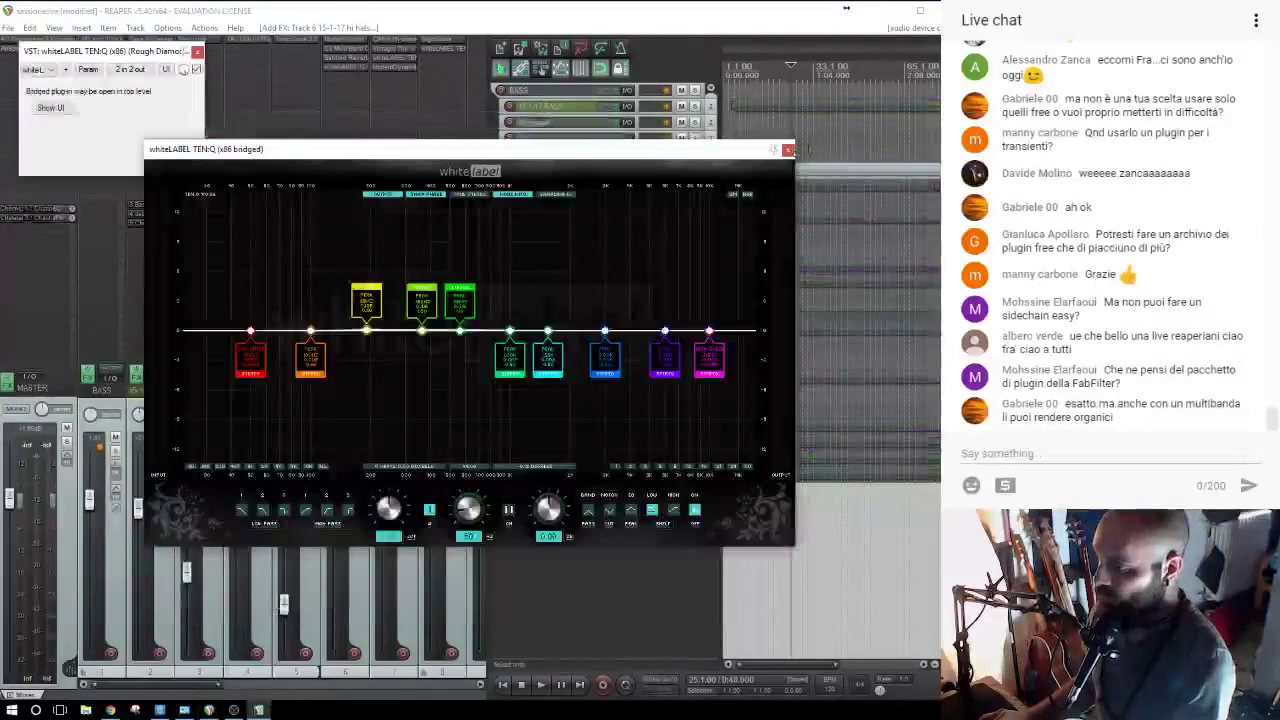
key("space")
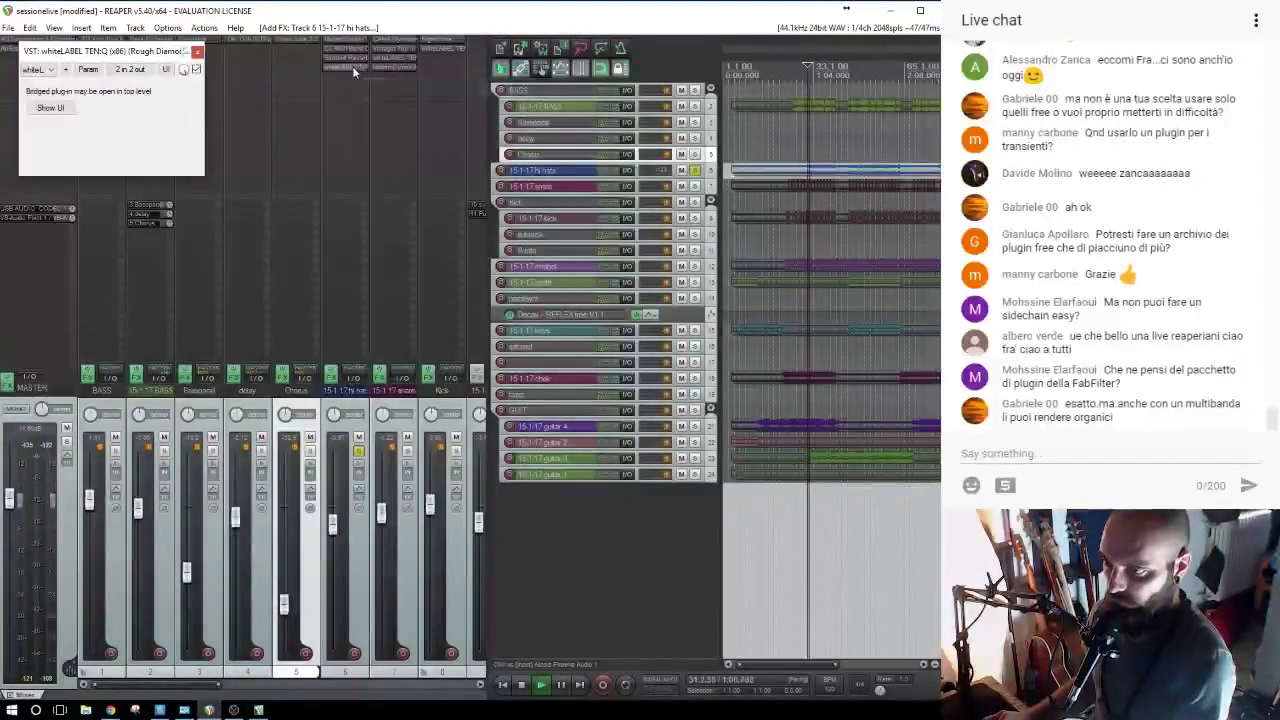
left_click(352, 67)
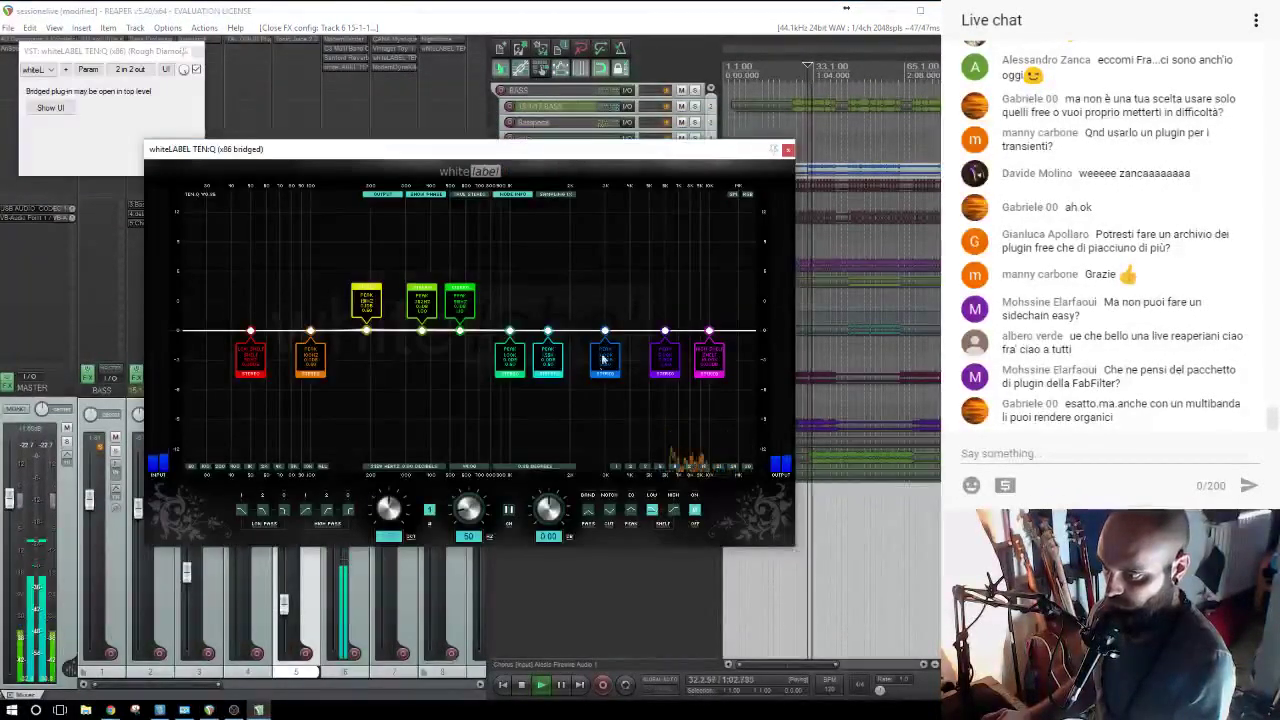
left_click(10, 48)
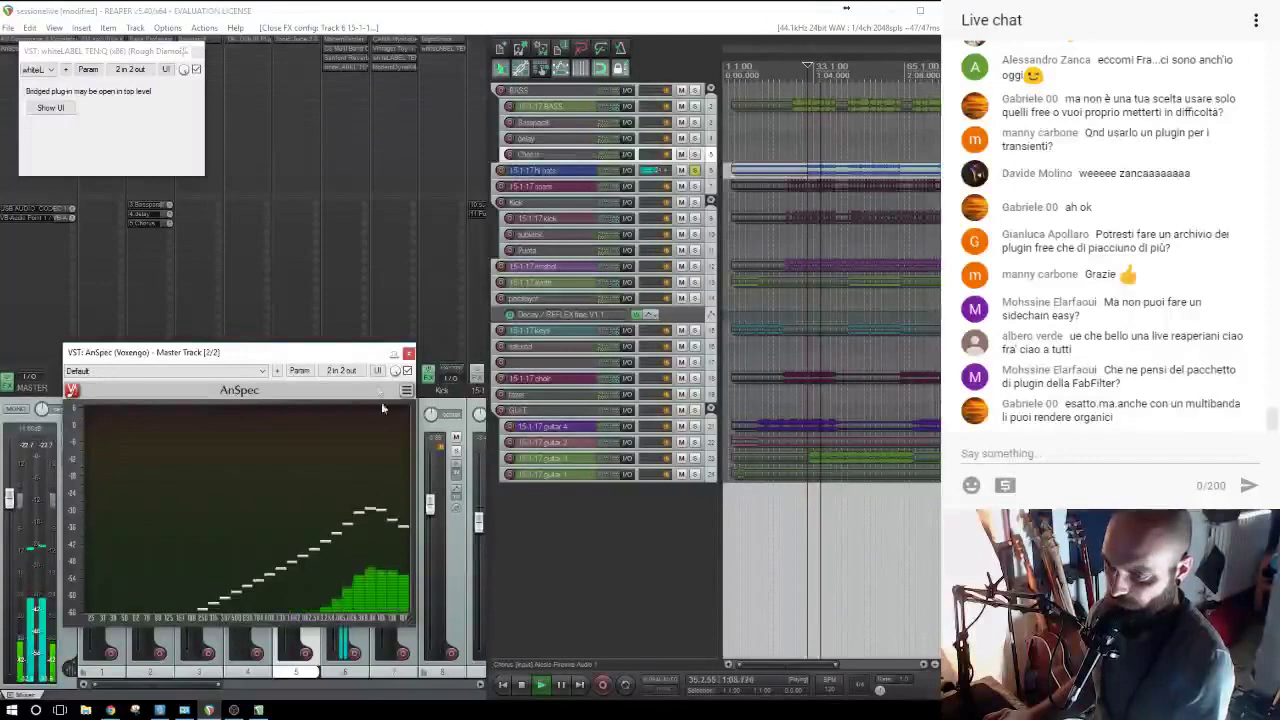
left_click(408, 352)
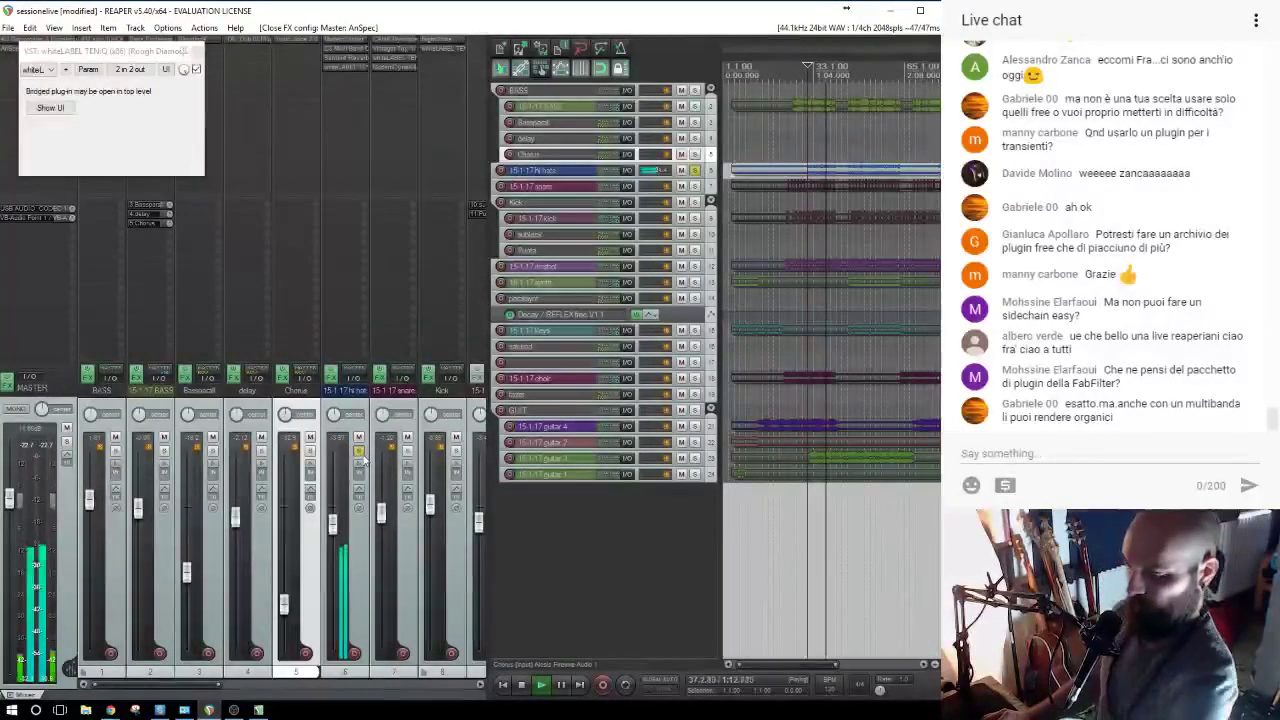
Switch the solo from the 15-1-17 hi hats track to the 15-1-17 snare track and add whiteLABEL TEN:Q to the snare.
left_click(358, 451)
left_click(407, 451)
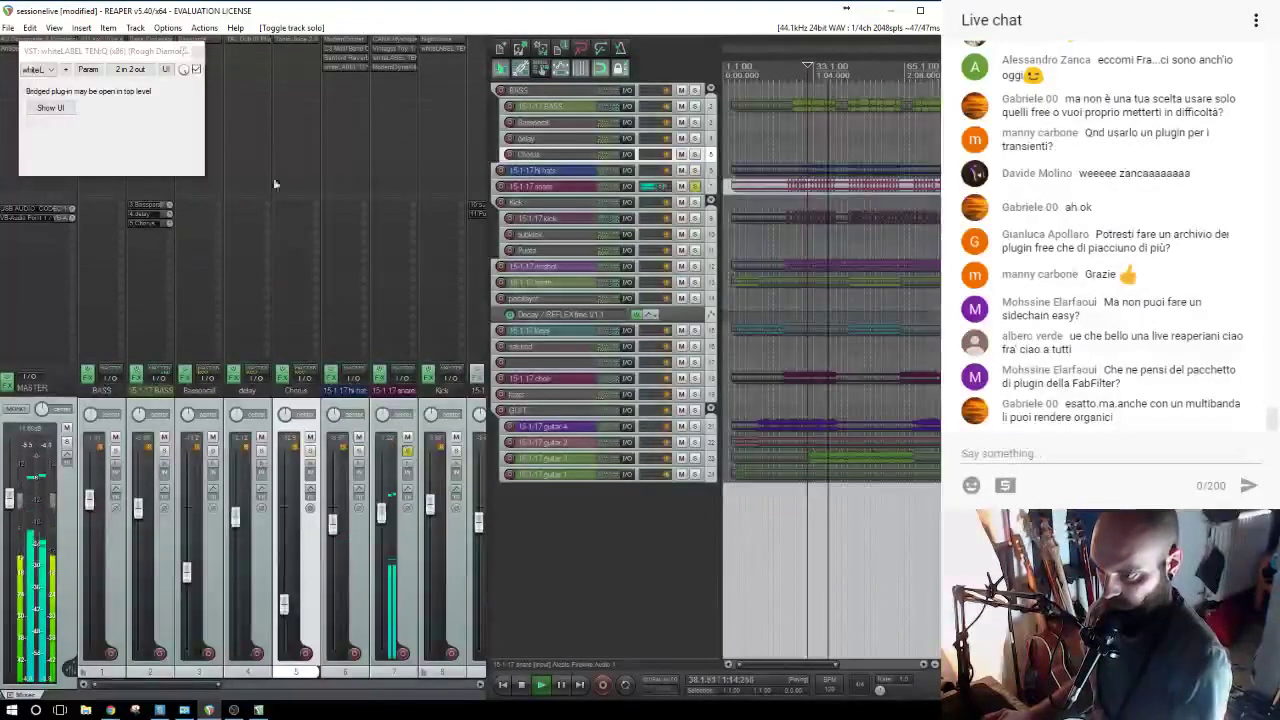
left_click(203, 50)
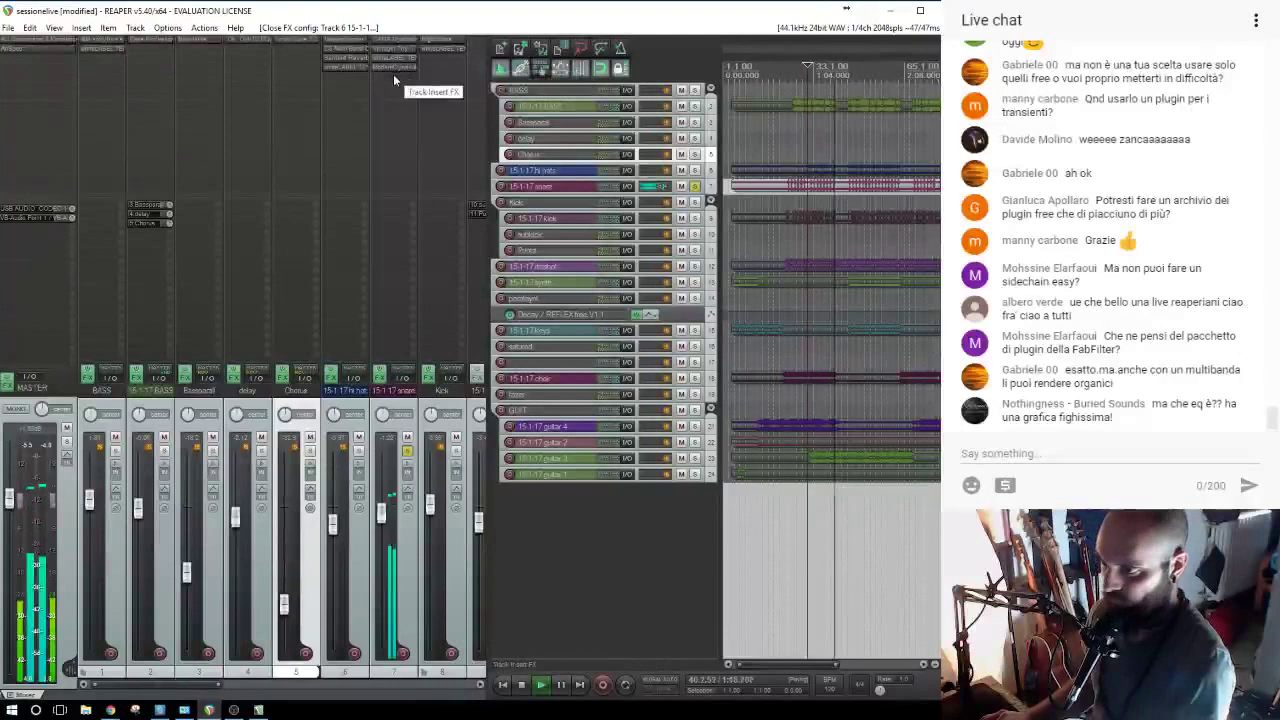
left_click(393, 74)
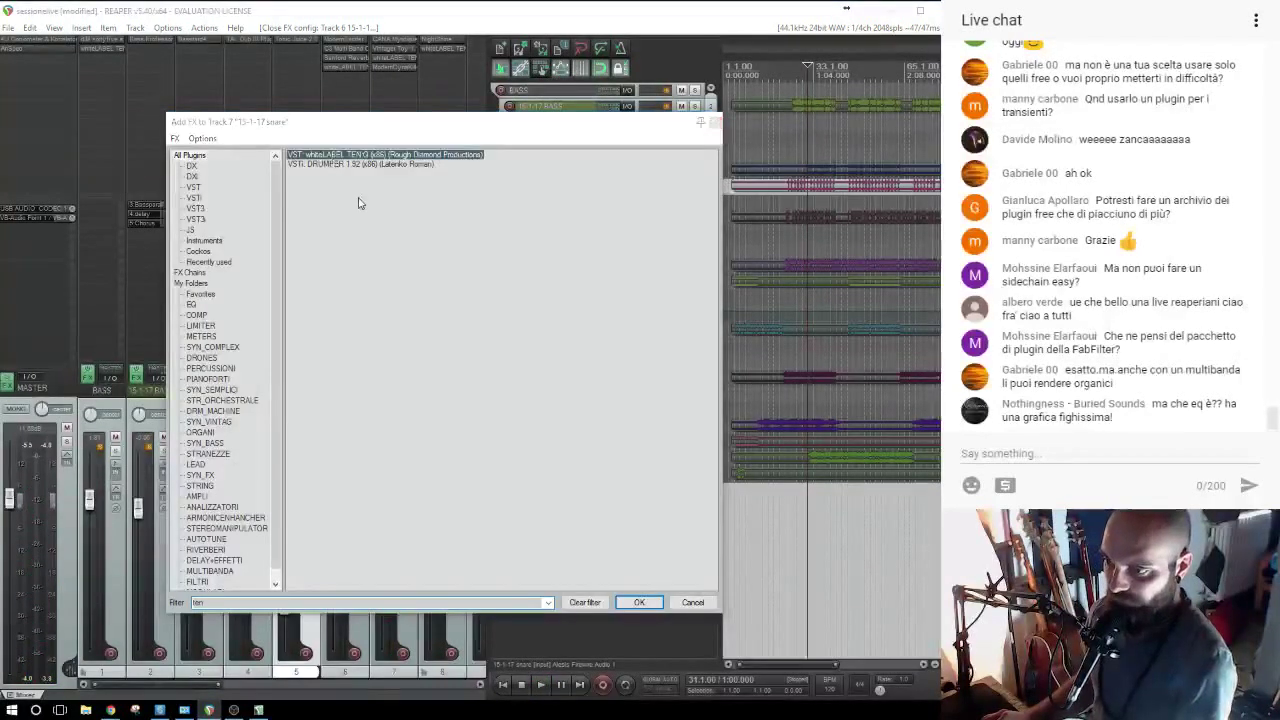
key("Return")
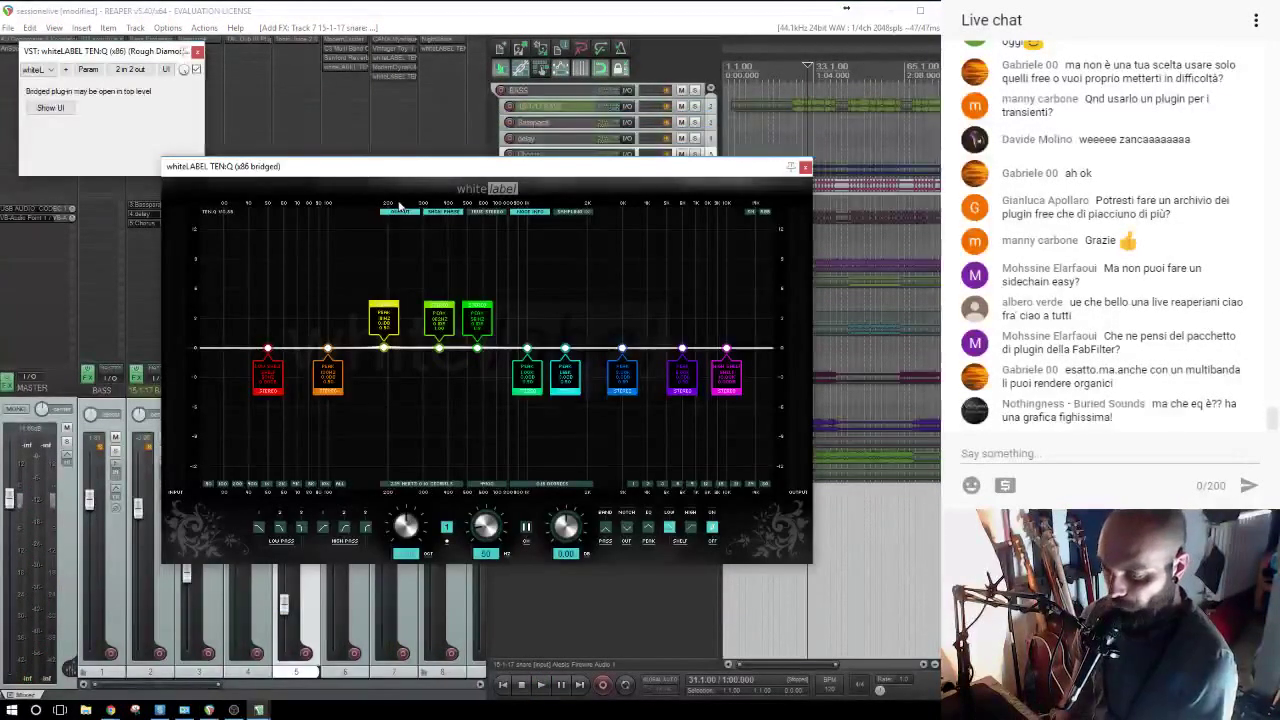
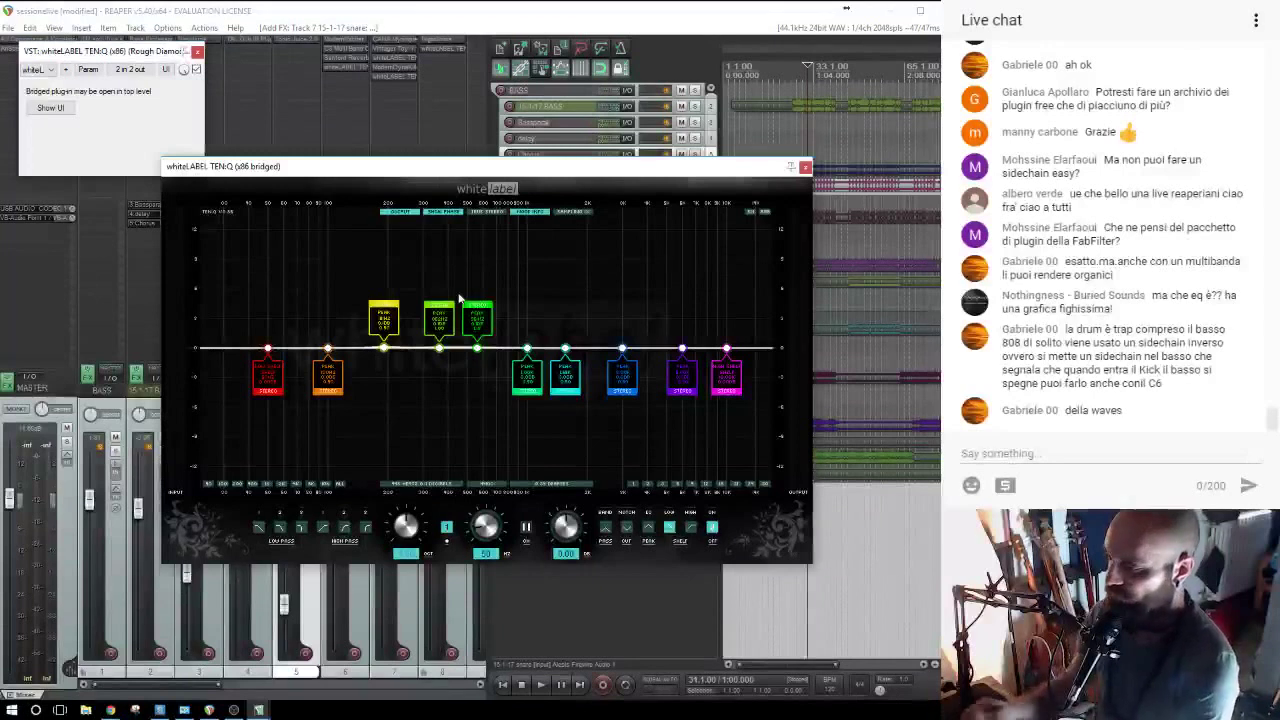
Cut the snare's TEN:Q by about 1.7 dB at 635 Hz during playback.
left_click_drag(404, 175, 548, 228)
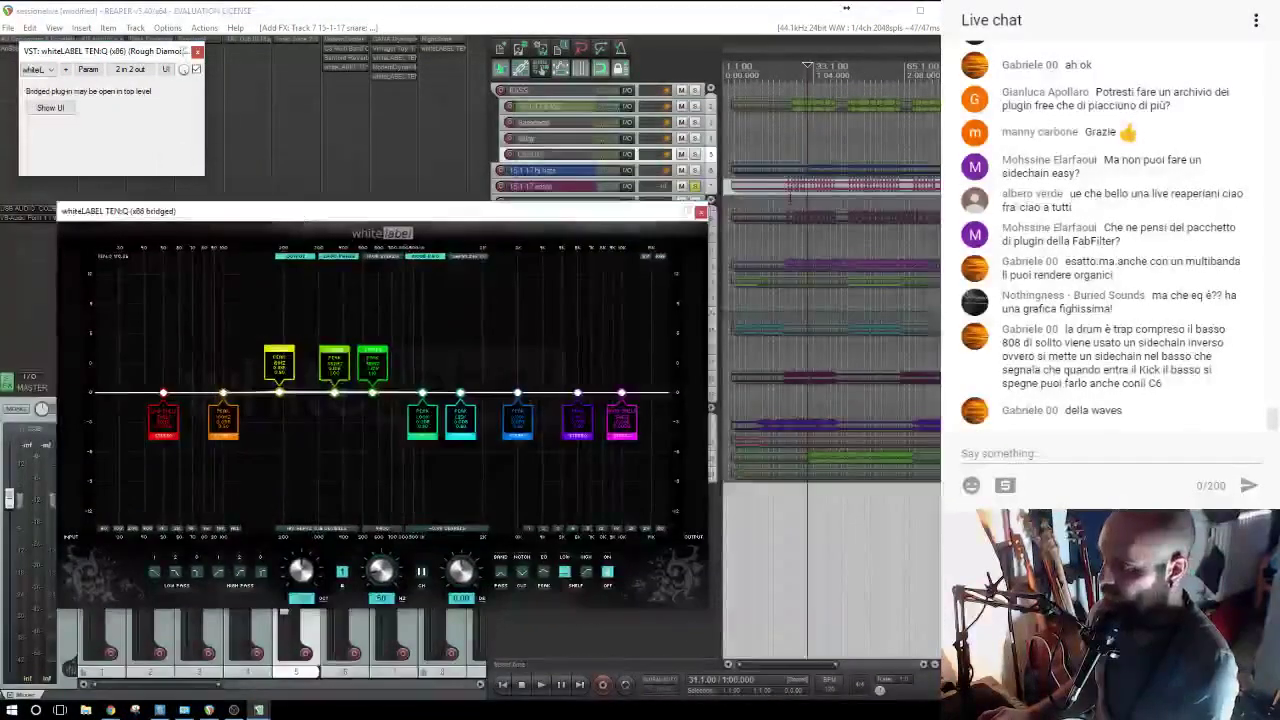
left_click(701, 212)
key("space")
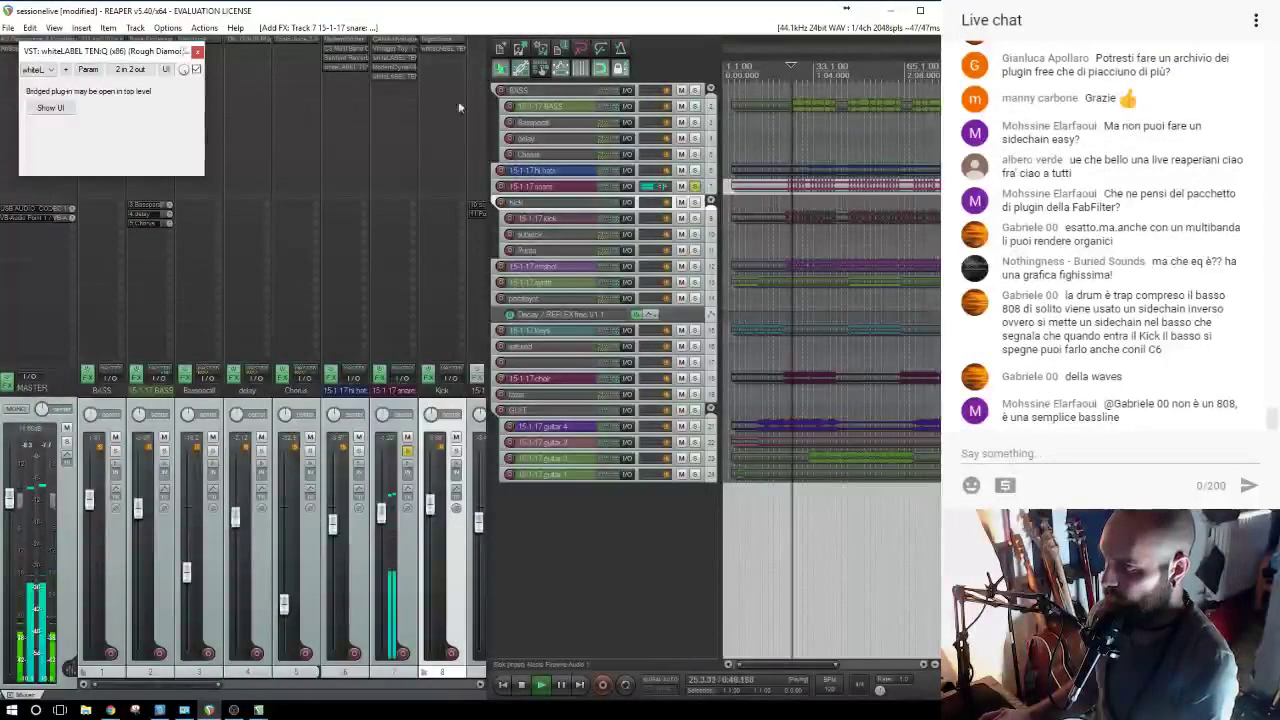
left_click(388, 63)
left_click(665, 33)
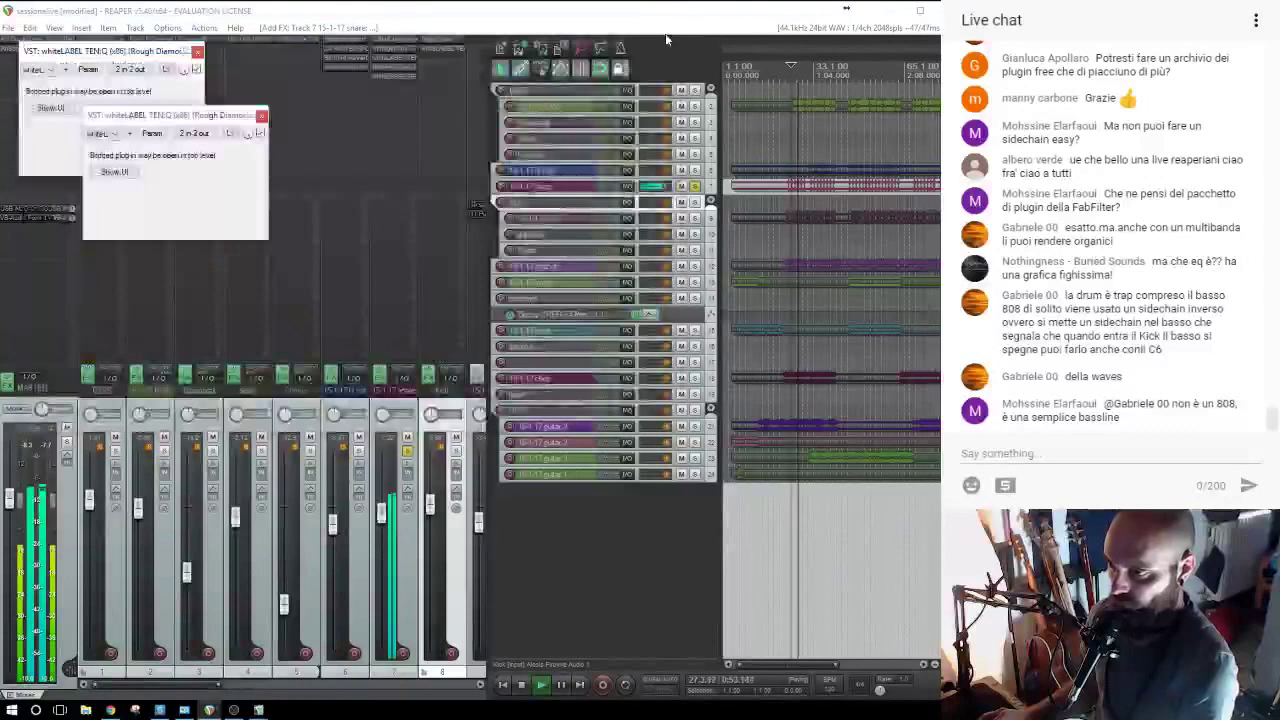
left_click(372, 79)
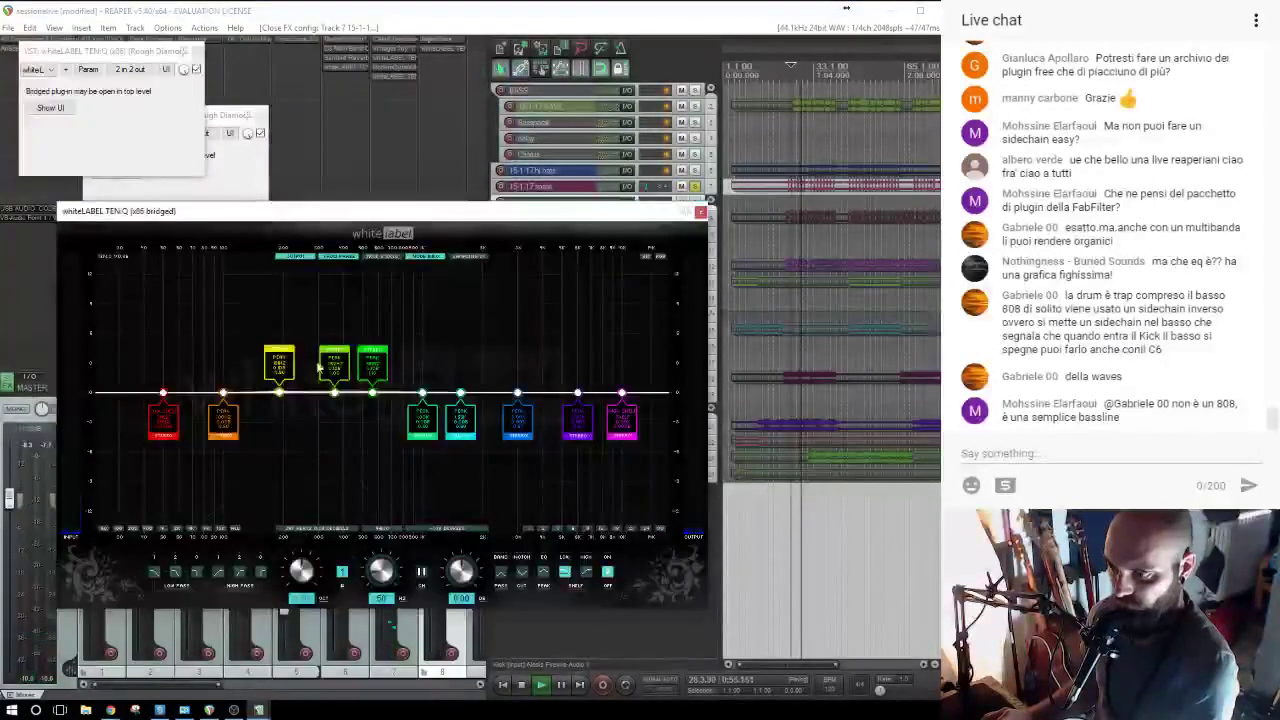
left_click_drag(334, 392, 383, 412)
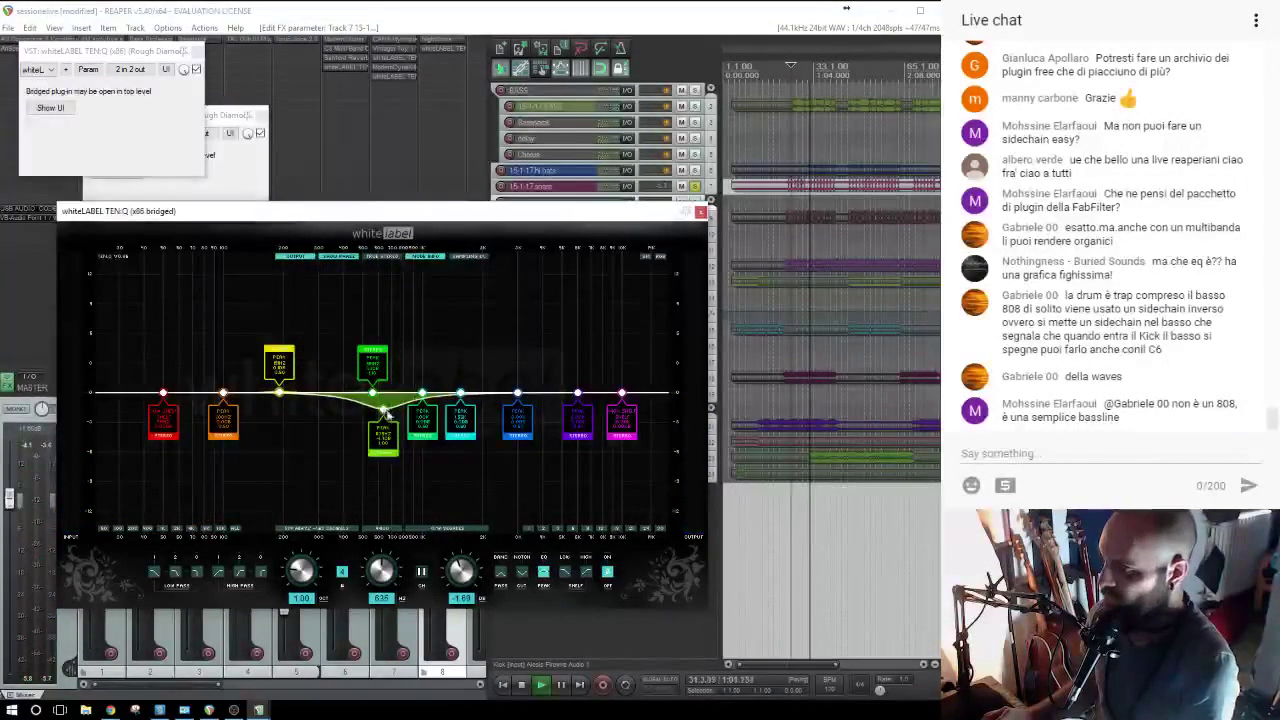
left_click(396, 74)
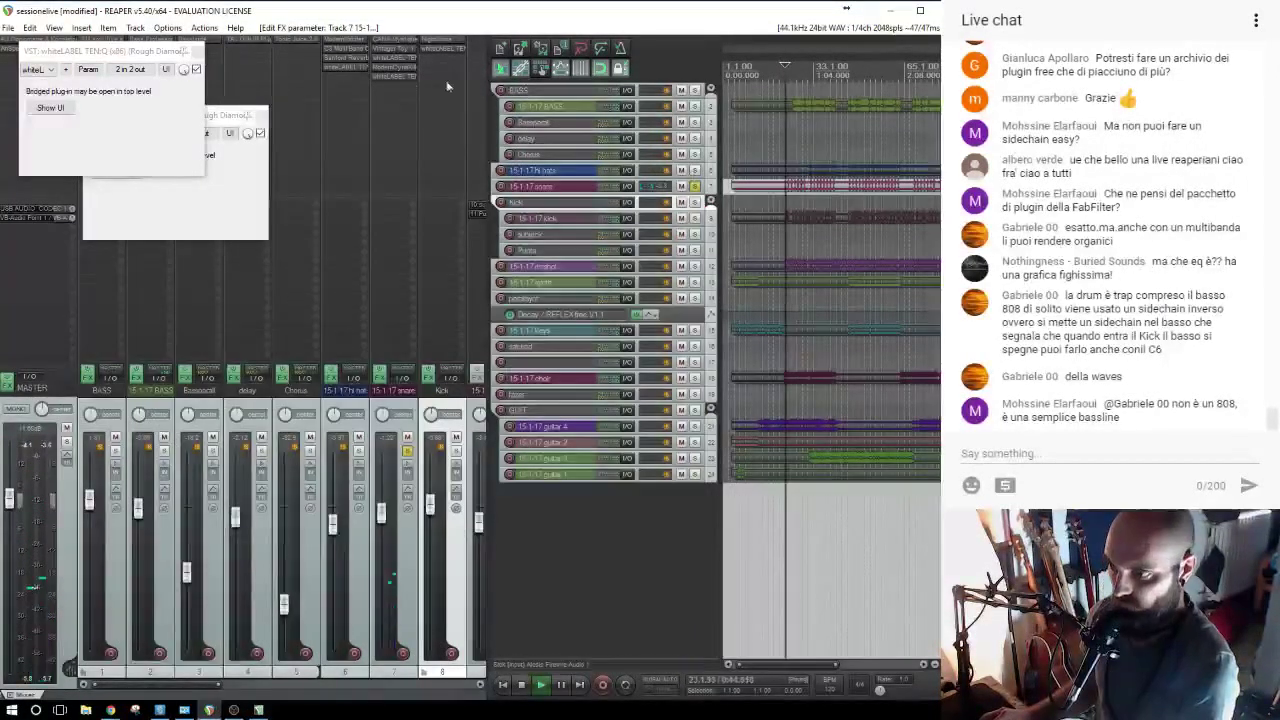
Check the snare's spectrum in the master's AnSpec, then stop playback, unsolo the snare track, and close the remaining plug-in window.
left_click(18, 52)
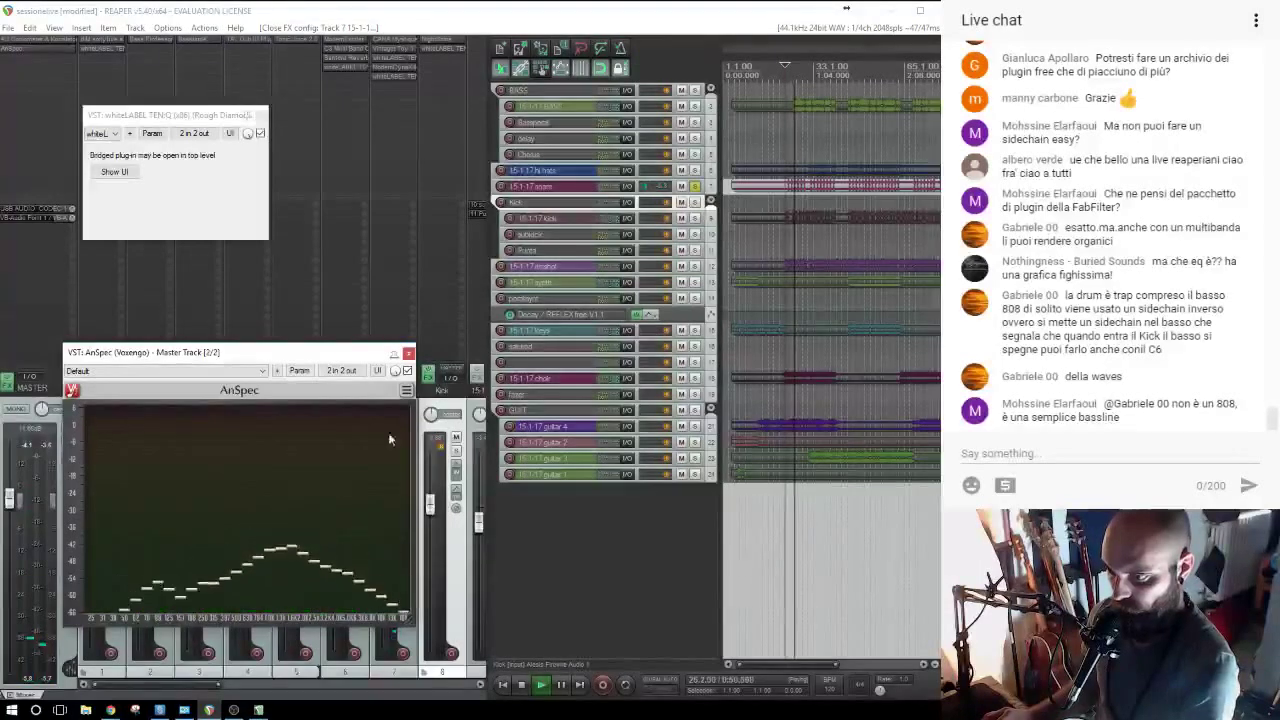
left_click(408, 353)
key("space")
left_click(695, 187)
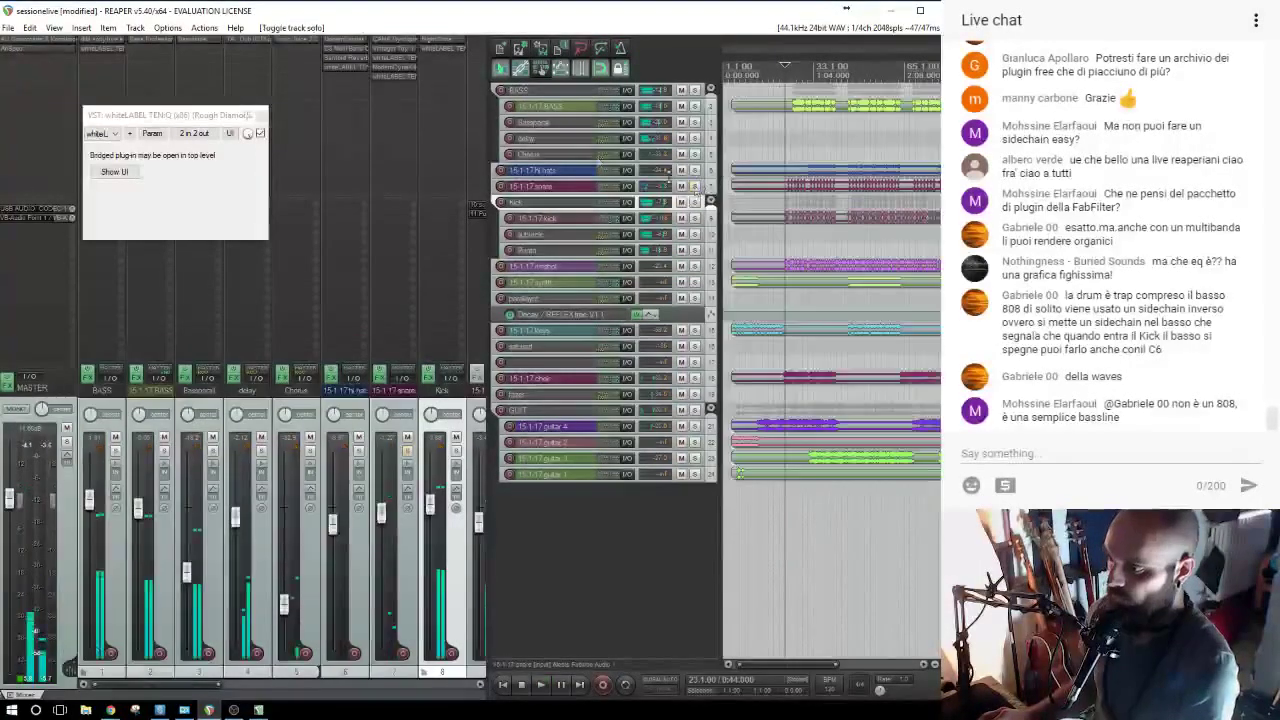
left_click(260, 114)
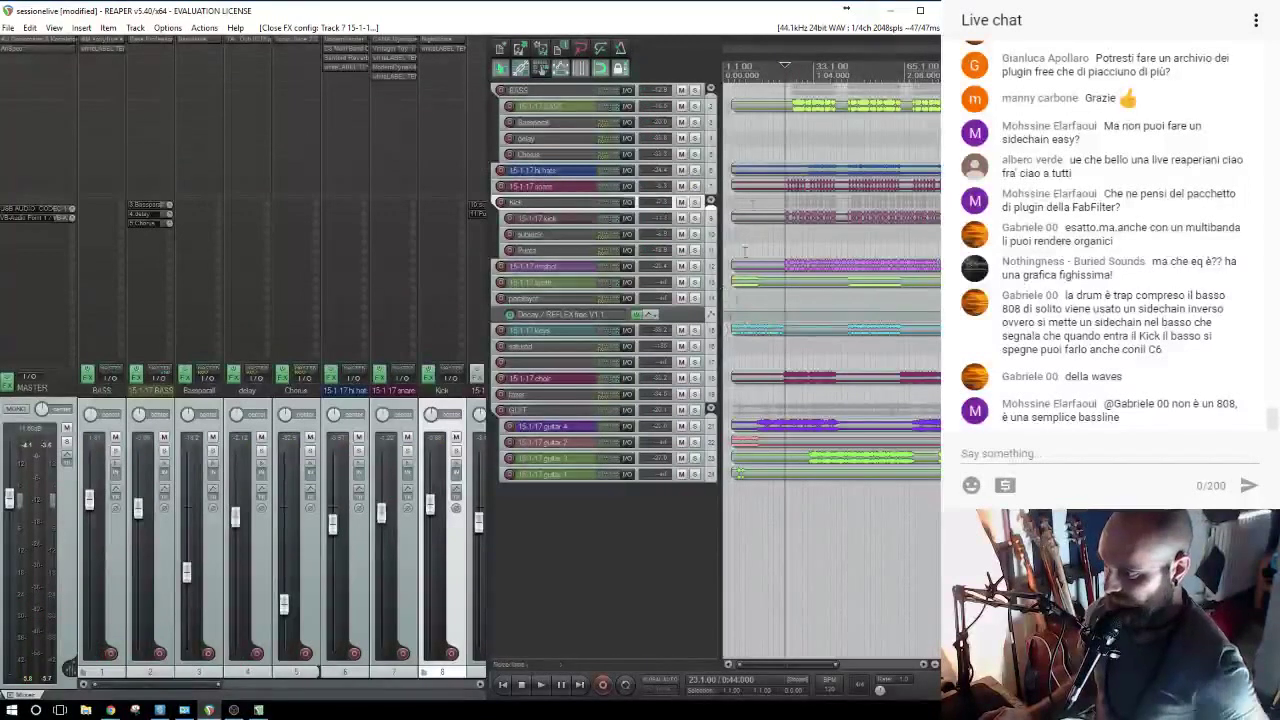
Solo the 15-1-17 BASS track, adjust the BASS folder's TEN:Q bands, and unsolo it to hear the full mix.
left_click(695, 107)
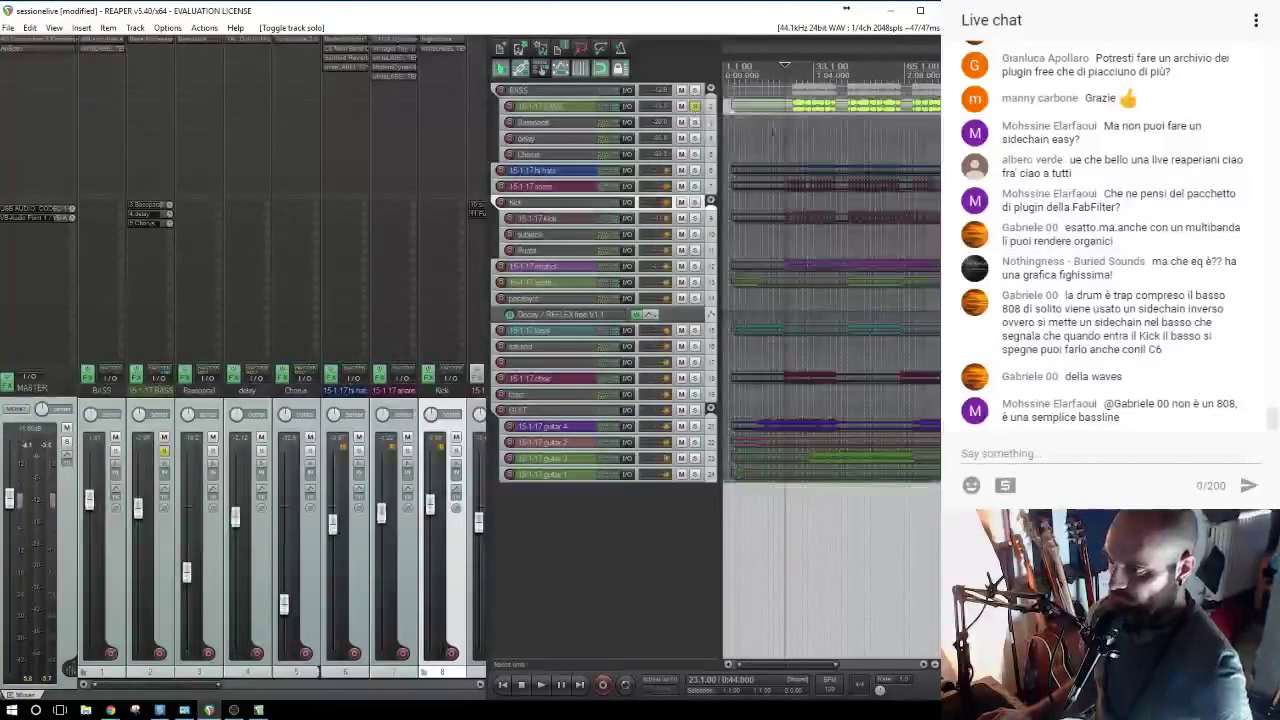
left_click(101, 47)
left_click_drag(518, 442, 483, 468)
mouse_move(342, 442)
left_mouse_down()
mouse_move(314, 429)
mouse_move(343, 423)
mouse_move(309, 429)
mouse_move(330, 422)
left_mouse_up()
left_click(759, 261)
left_click(695, 107)
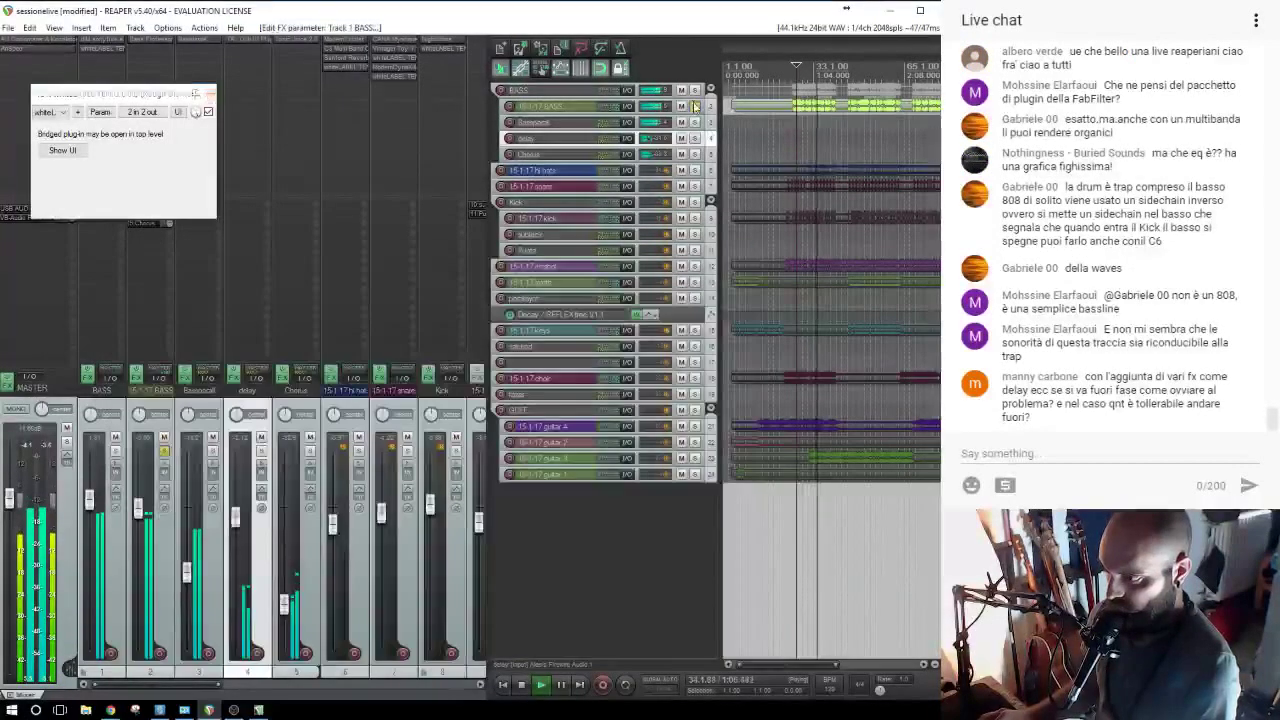
left_click(210, 94)
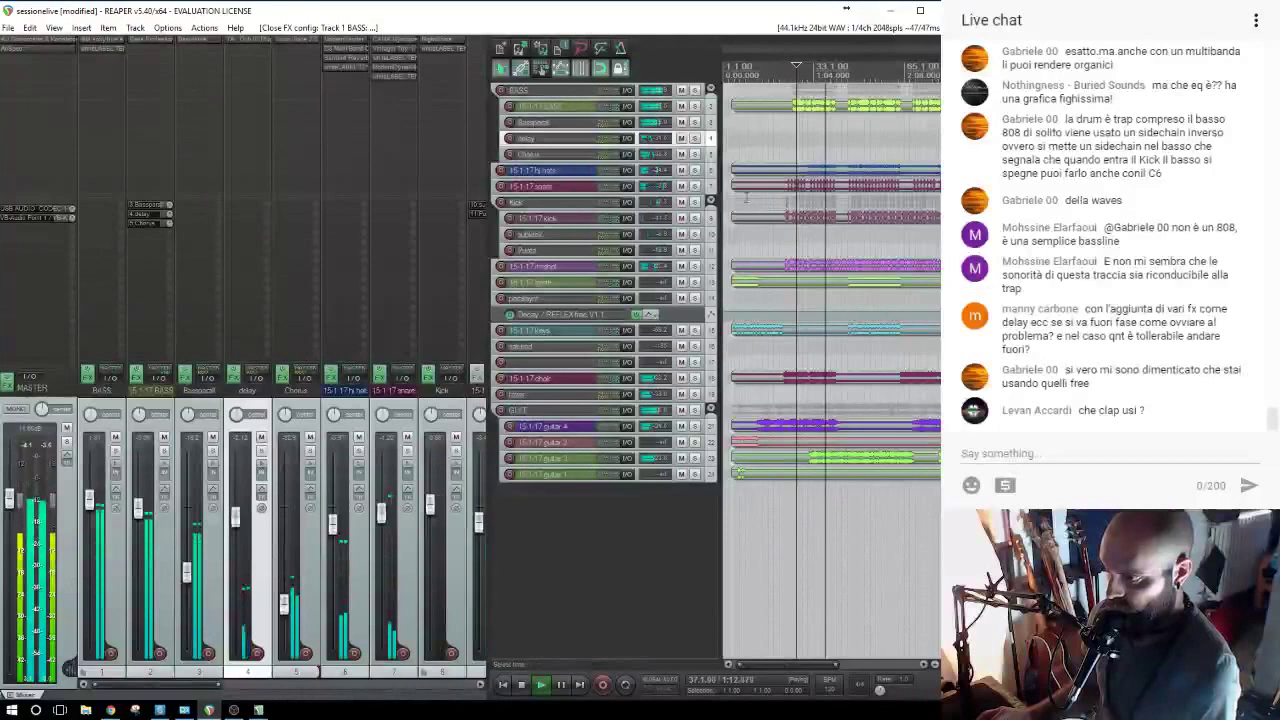
Solo the 15-1-17 snare track and insert a new track named snarearia directly below it.
left_click(695, 187)
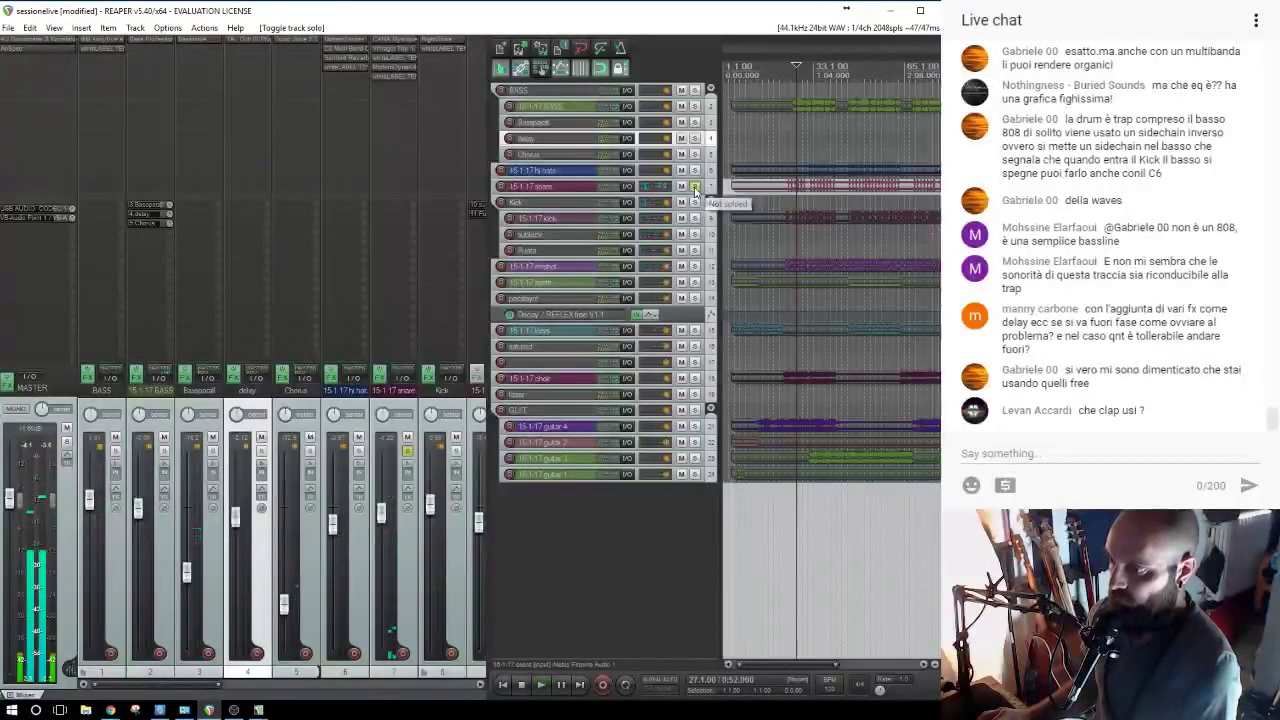
left_click(537, 187)
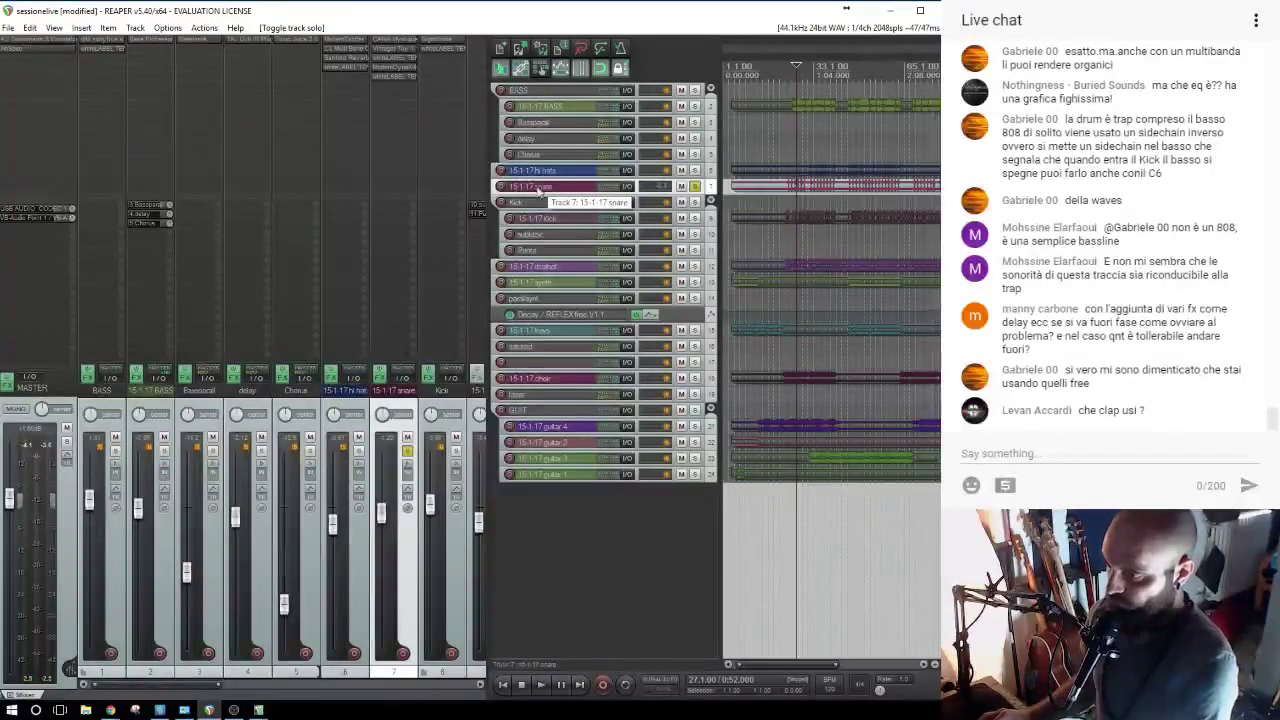
key("ctrl+t")
type("snareclap")
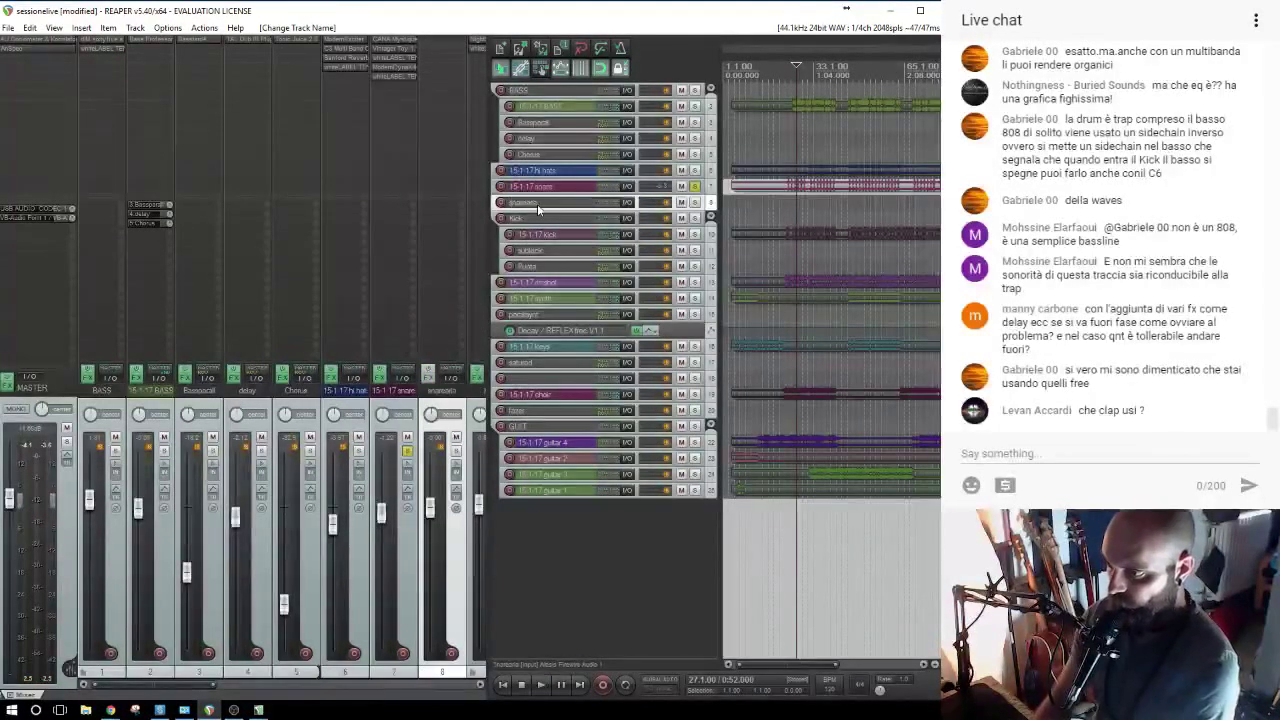
Add the ModernExciter harmonic enhancer to the snarearia track and close its interface.
left_click(438, 65)
left_click(211, 529)
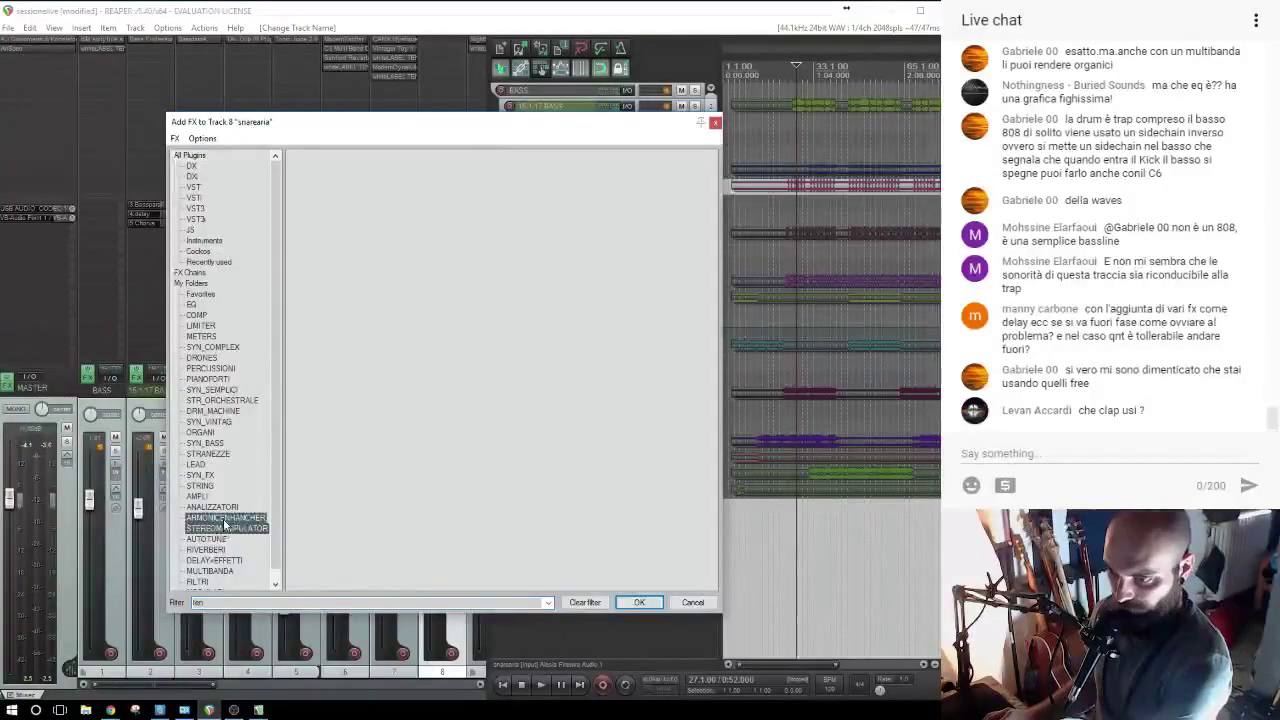
left_click(225, 517)
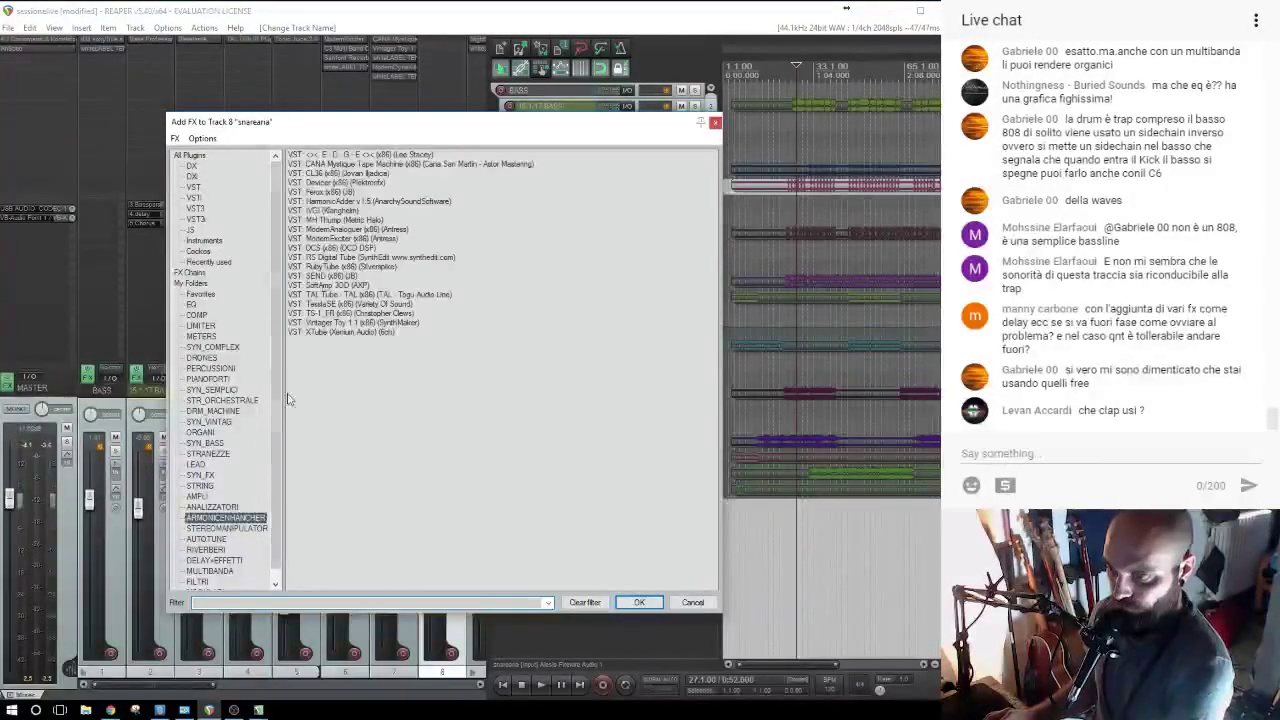
double_click(334, 241)
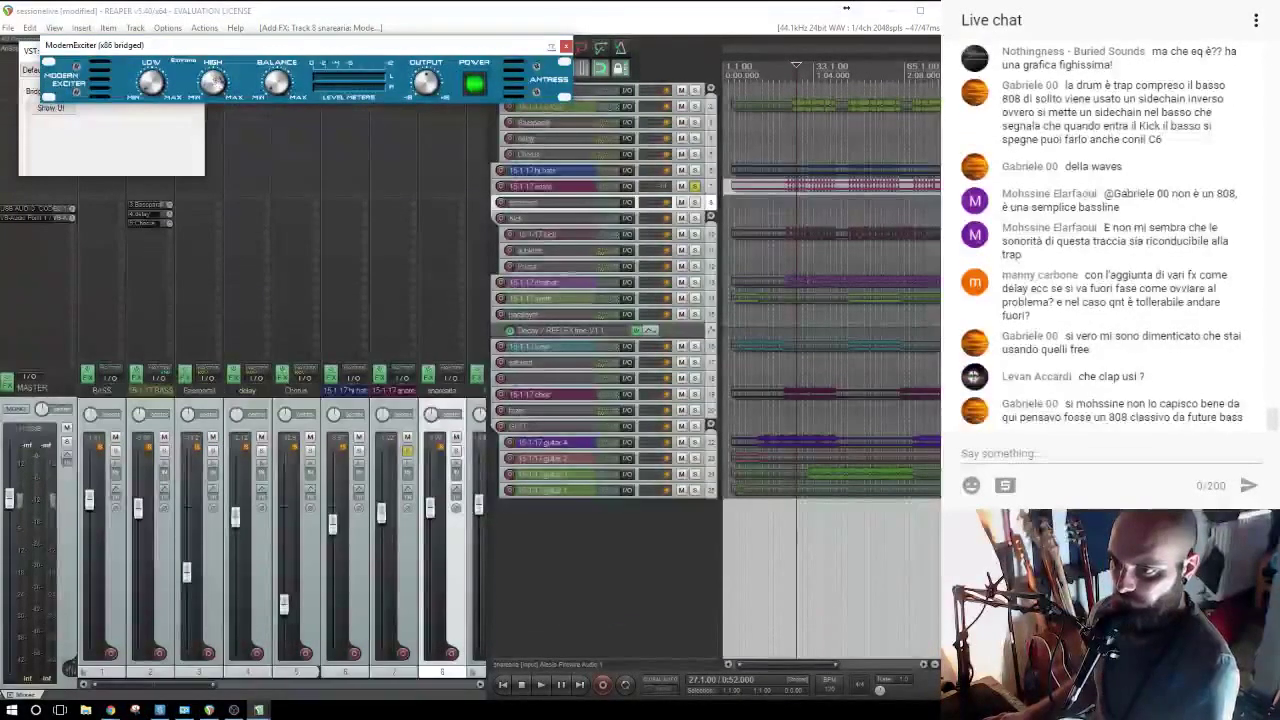
left_click(566, 46)
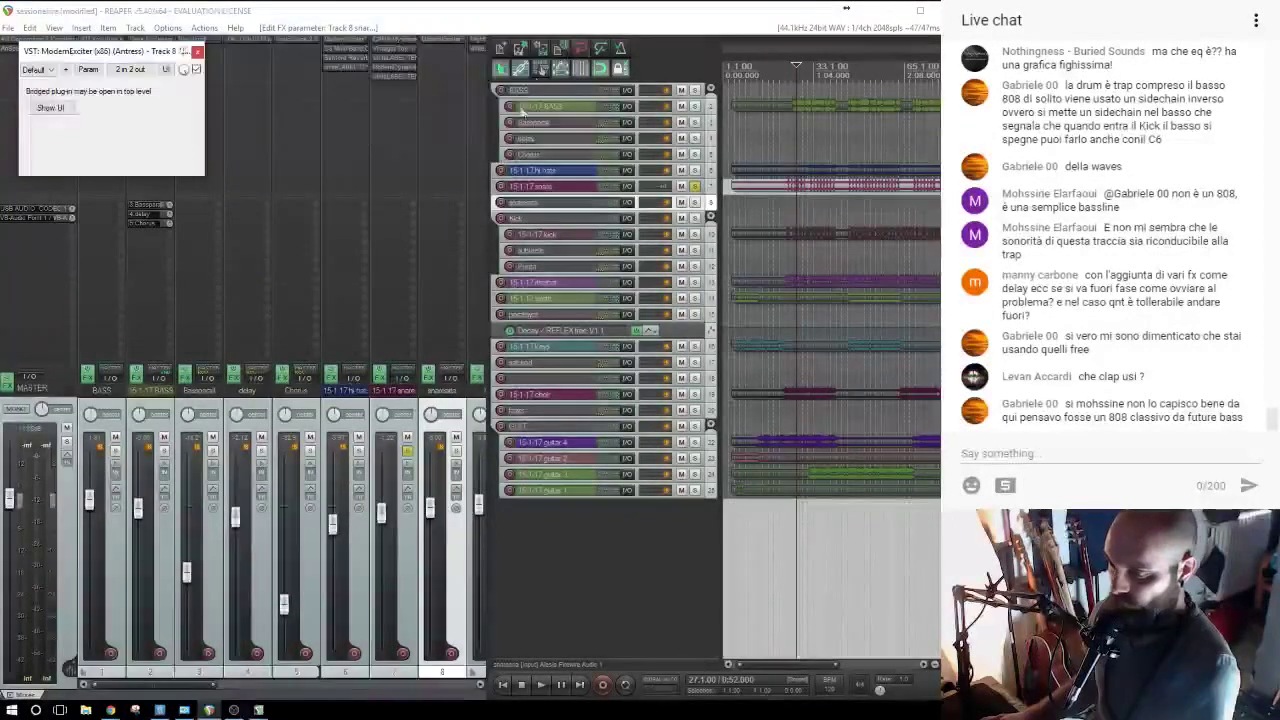
Add the FreeverbToo reverb after the exciter on the snarearia track and solo that track during playback.
left_click(430, 66)
scroll(210, 567, "down", 1)
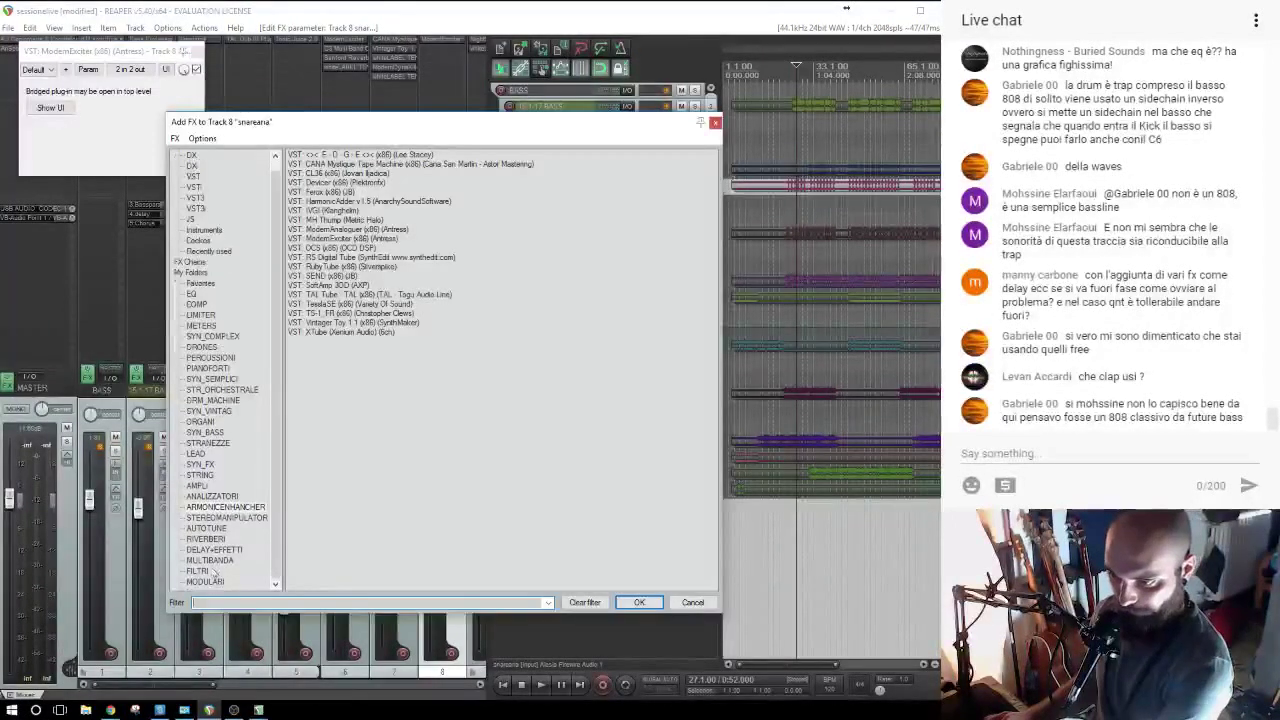
left_click(207, 539)
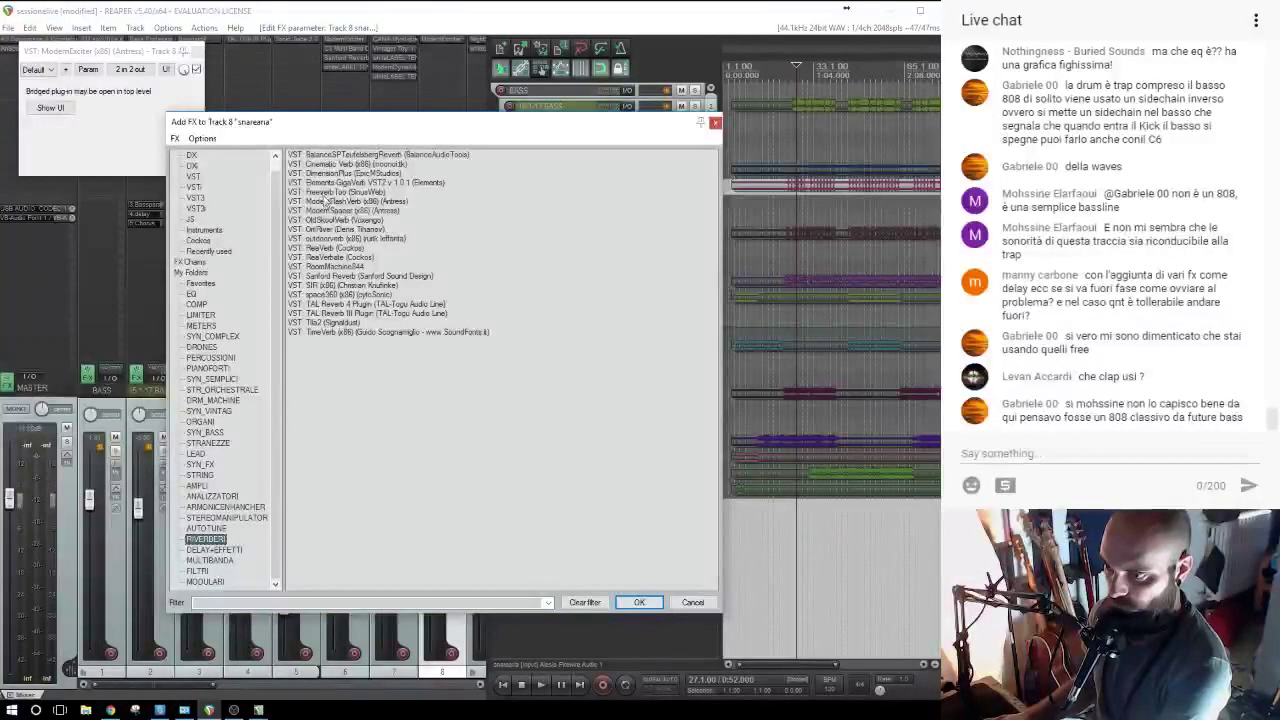
double_click(328, 192)
key("space")
left_click(697, 202)
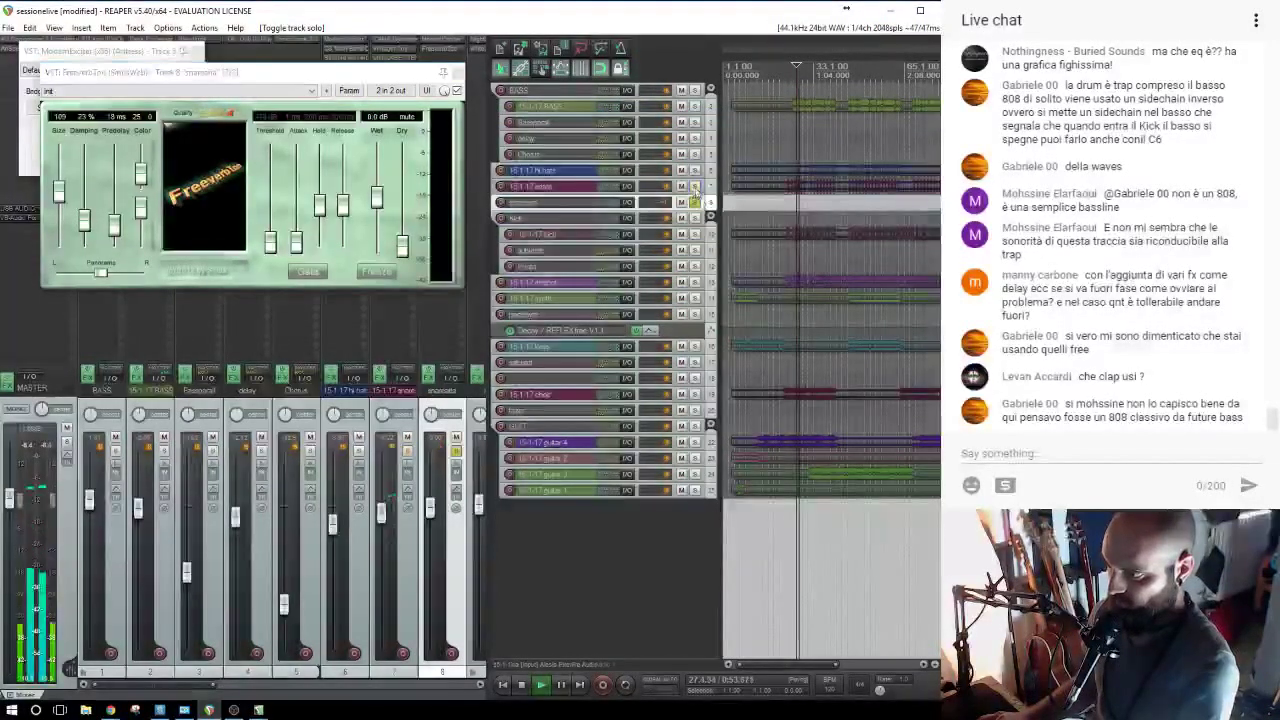
Send the 15-1-17 snare track to snarearia and set FreeverbToo's size to 41 and wet level to -11.8 dB.
left_click_drag(431, 66, 279, 366)
left_click_drag(402, 378, 443, 287)
left_click_drag(216, 377, 388, 270)
left_click_drag(136, 381, 137, 414)
left_click_drag(453, 387, 453, 417)
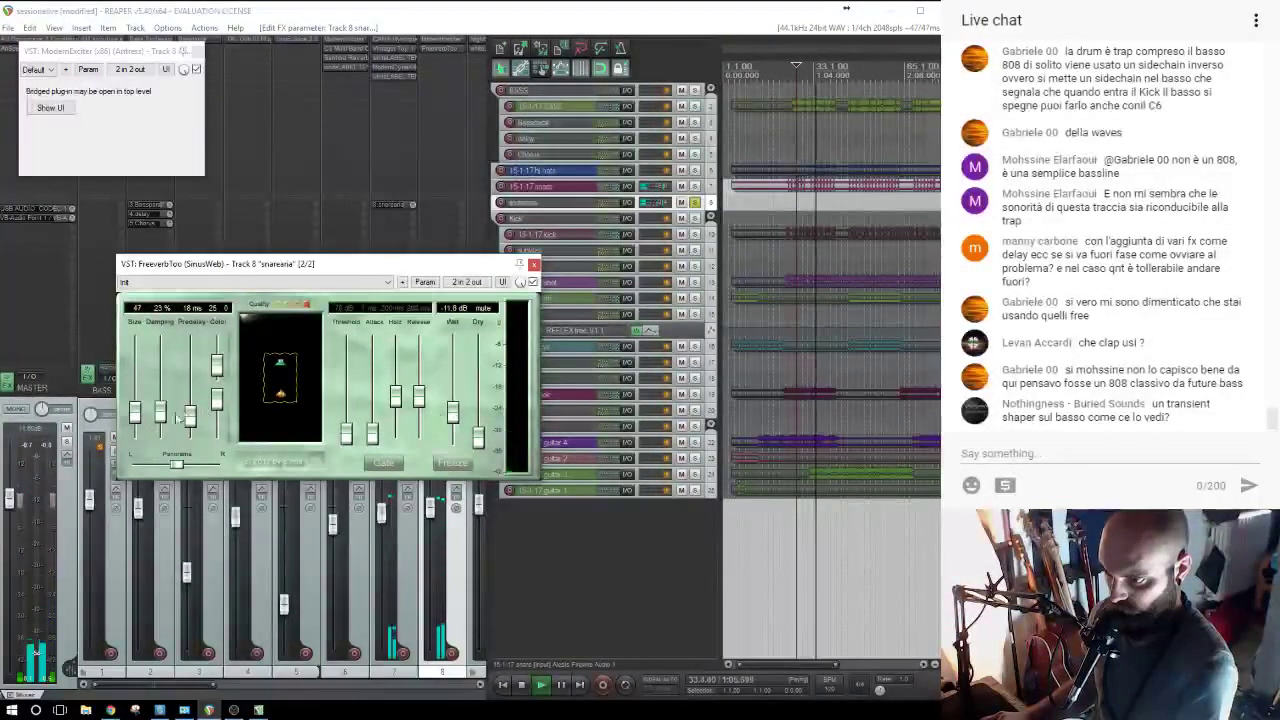
left_click_drag(135, 416, 134, 419)
Lower the snarearia track's volume to -17.1 dB and switch the solo from it to the 15-1-17 snare track.
left_click_drag(250, 263, 150, 197)
left_click_drag(430, 510, 432, 569)
left_click(456, 452)
left_click(407, 452)
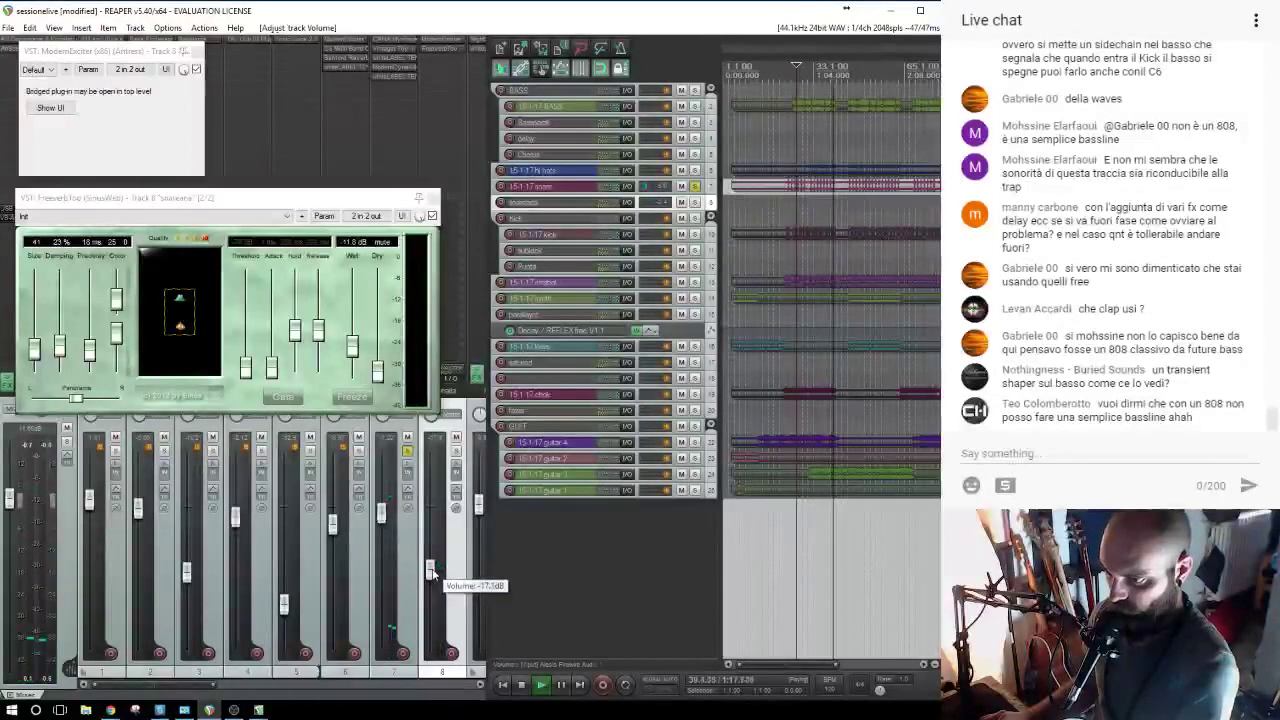
Set FreeverbToo's predelay to 8 ms and its size to 48 while listening to the soloed snare.
left_click_drag(90, 358, 95, 370)
key("space")
key("space")
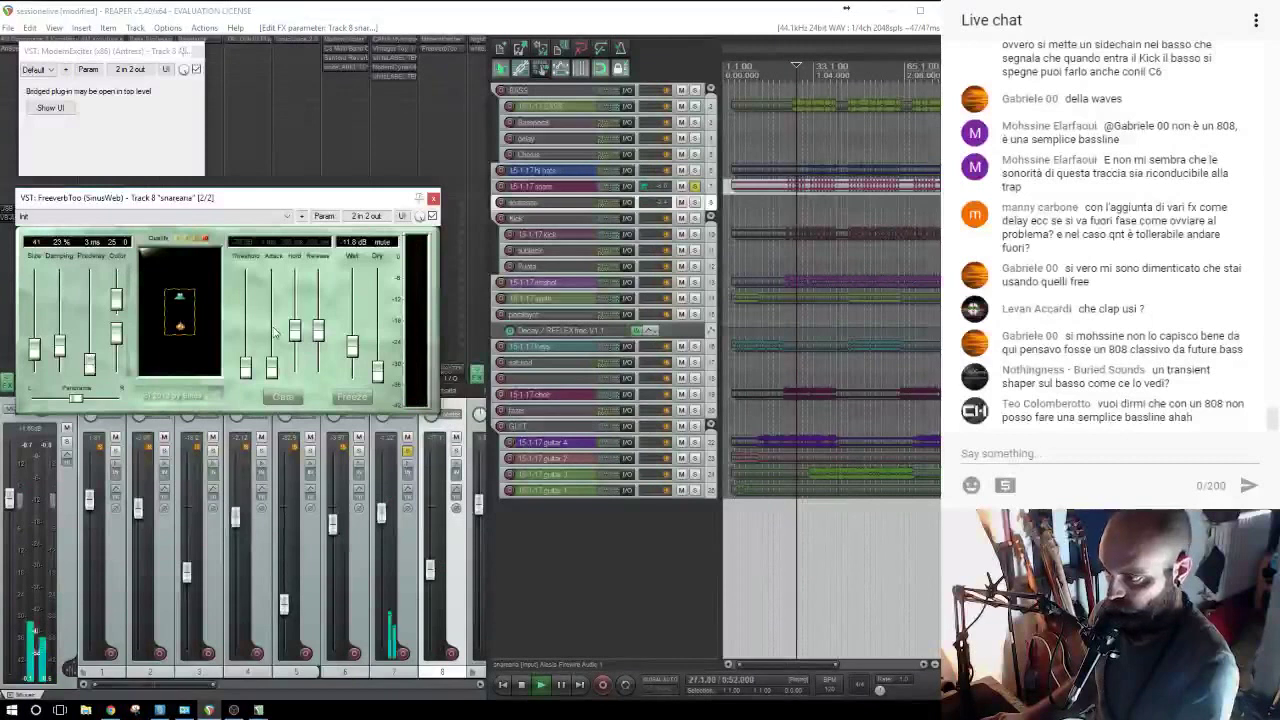
left_click_drag(96, 371, 98, 367)
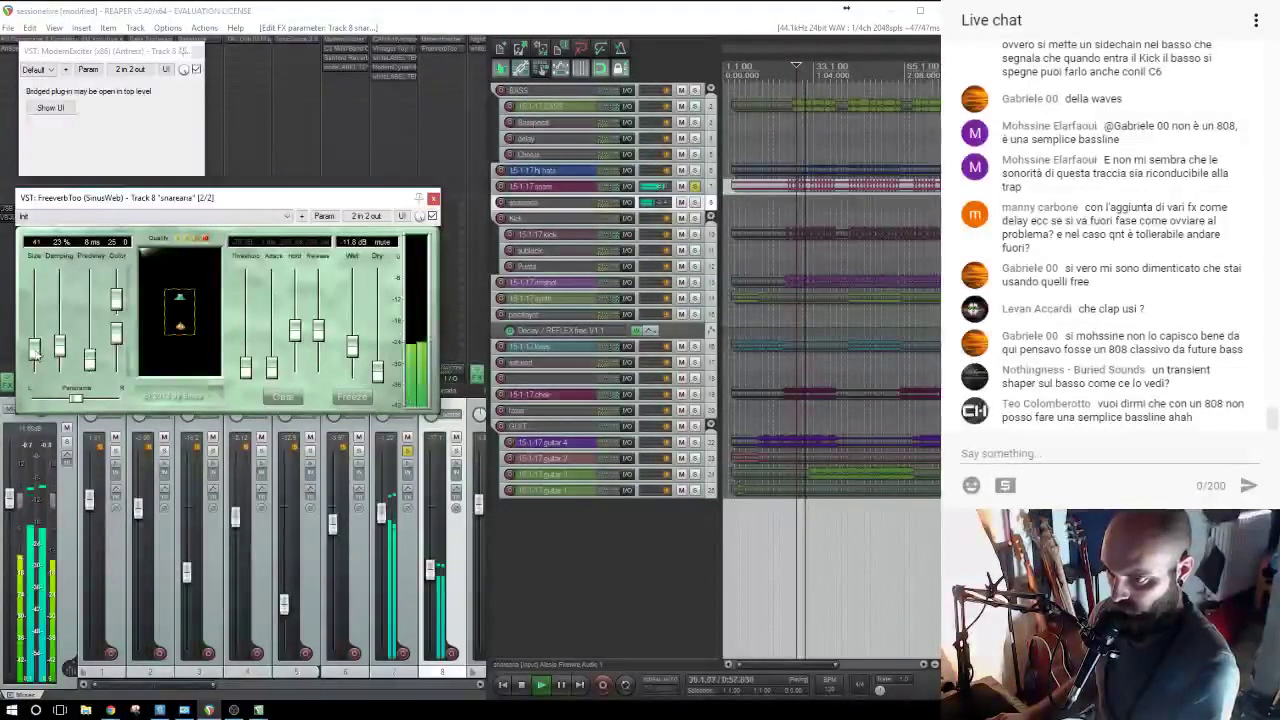
left_click_drag(34, 351, 34, 348)
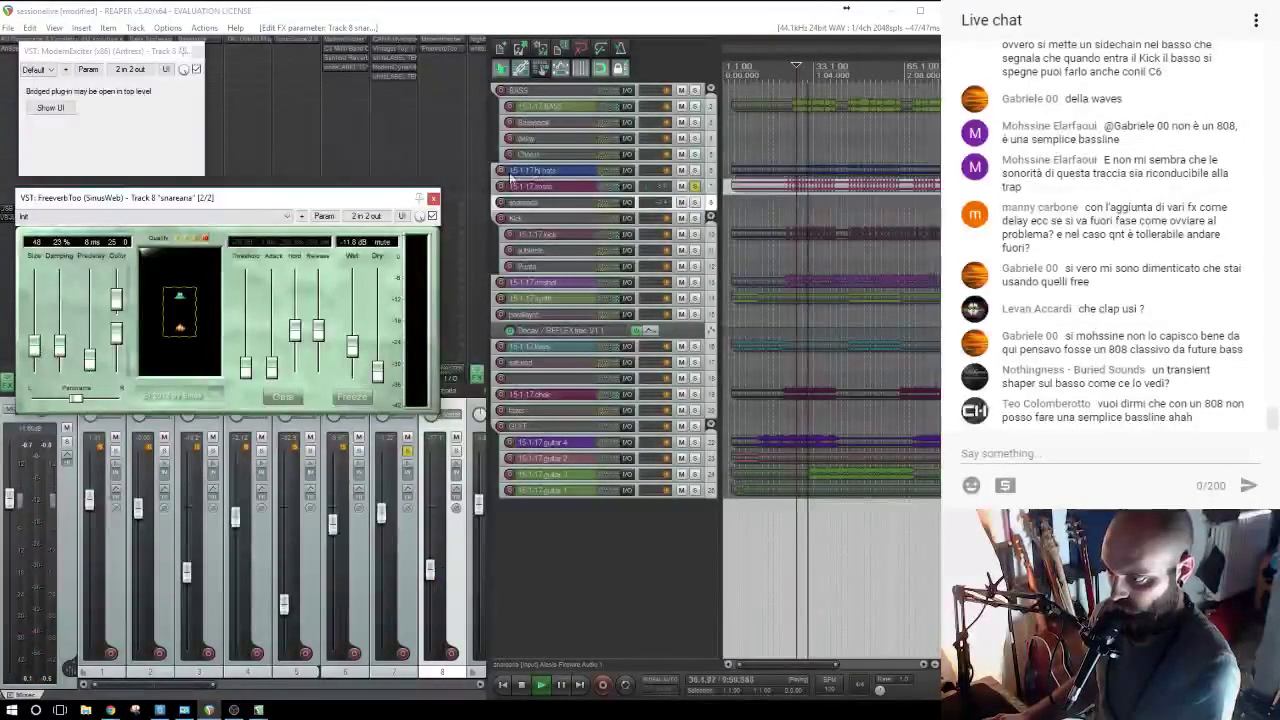
Unsolo the snare track, lower snarearia's volume slightly against the full mix, and close the FreeverbToo window.
left_click(694, 186)
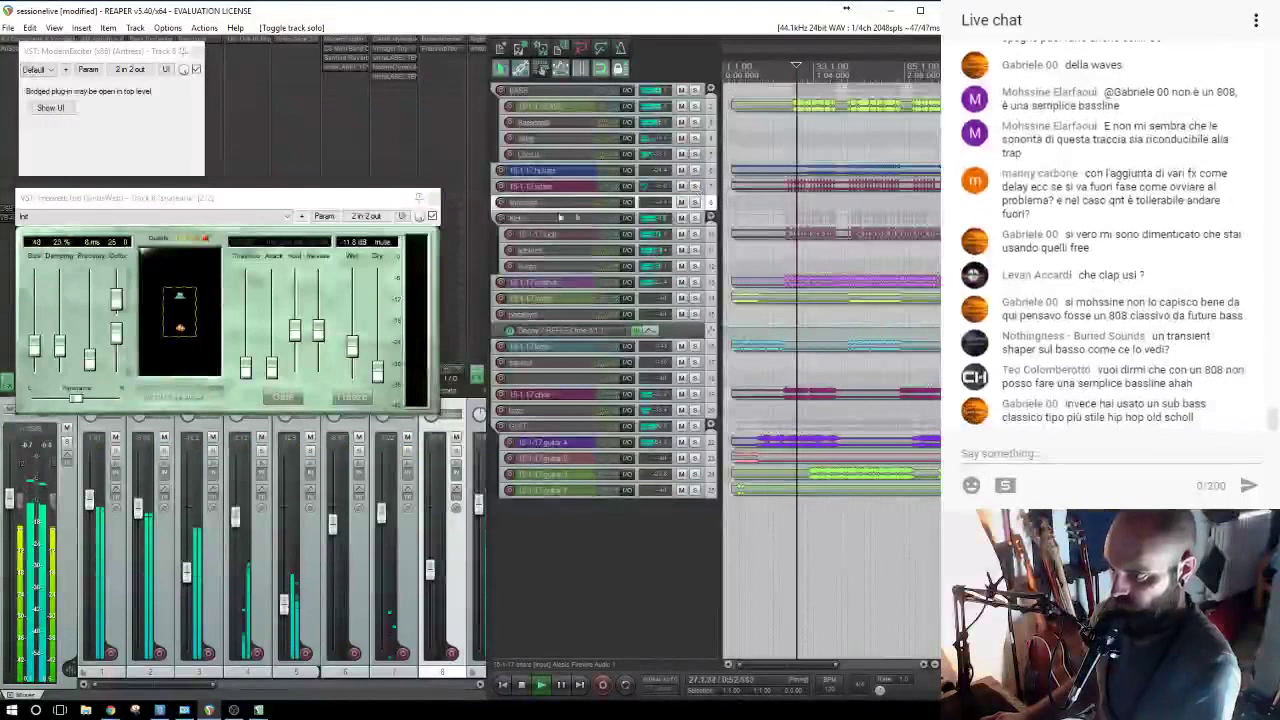
left_click_drag(431, 574, 432, 584)
left_click(433, 198)
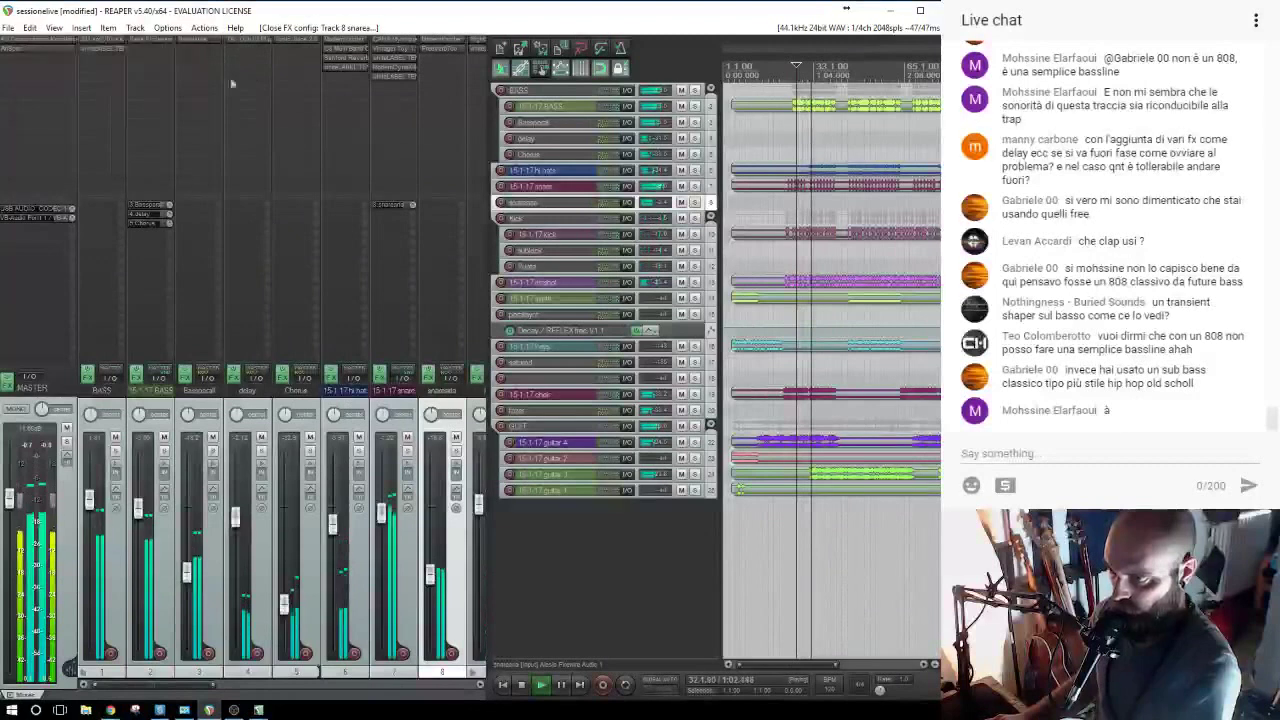
Solo the BASS folder track.
left_click(694, 90)
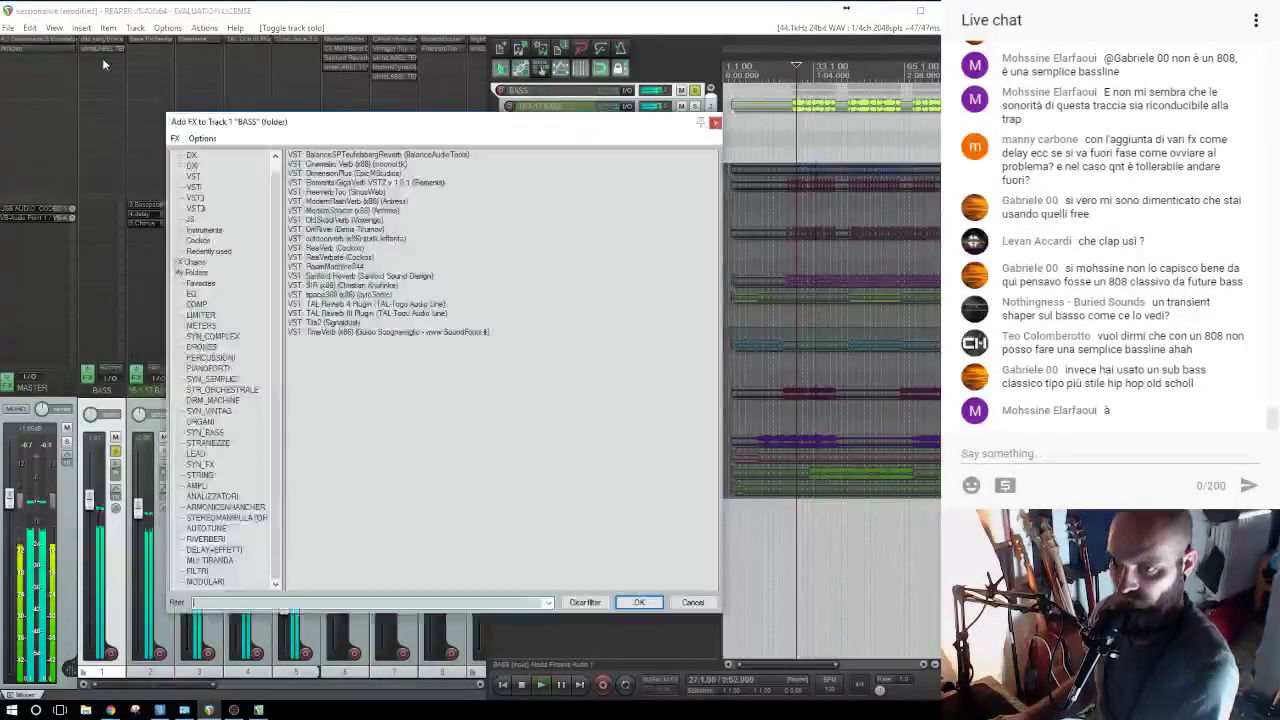
Try the Vintager Toy plugin on the BASS track and remove it from the effects chain.
double_click(102, 60)
type("vinta")
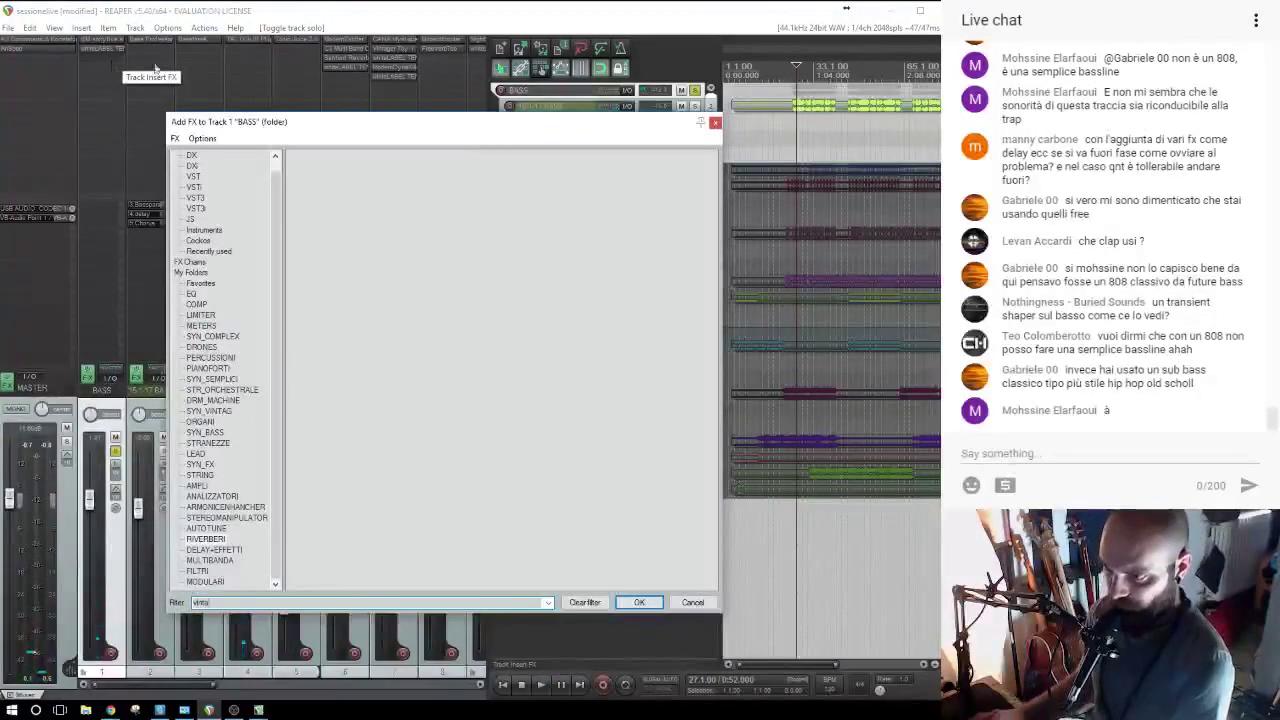
left_click(195, 157)
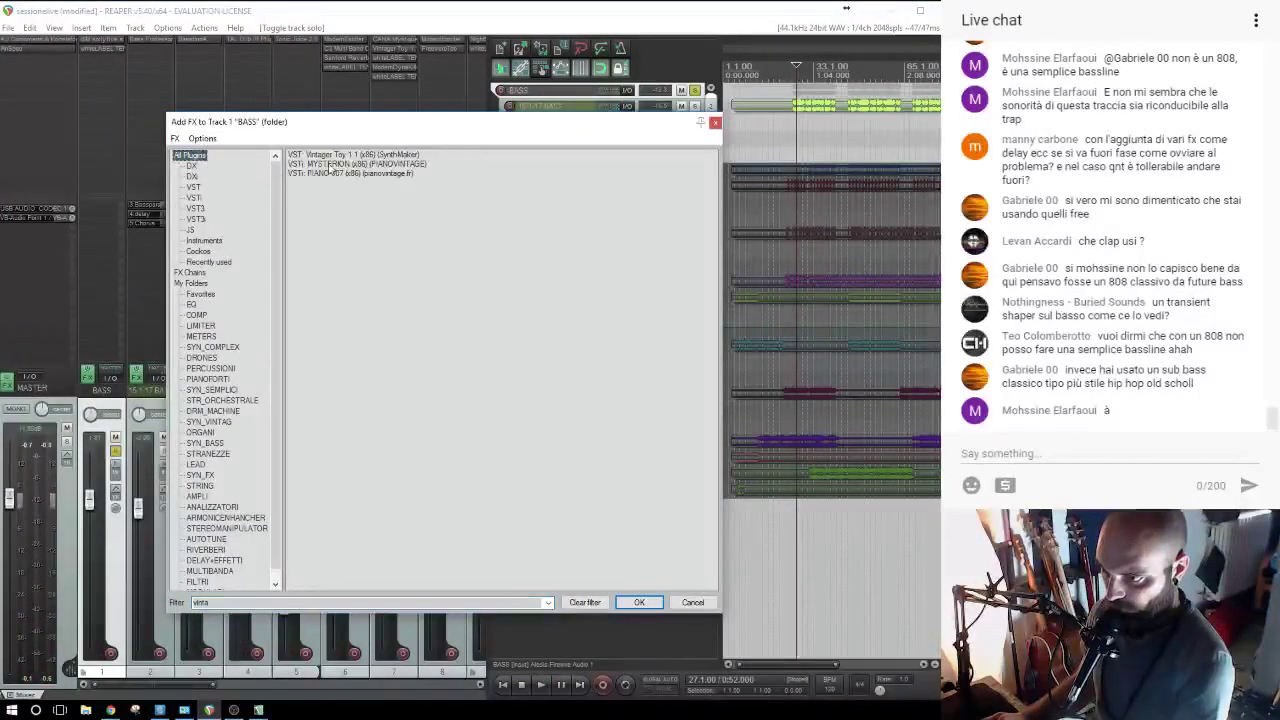
double_click(326, 157)
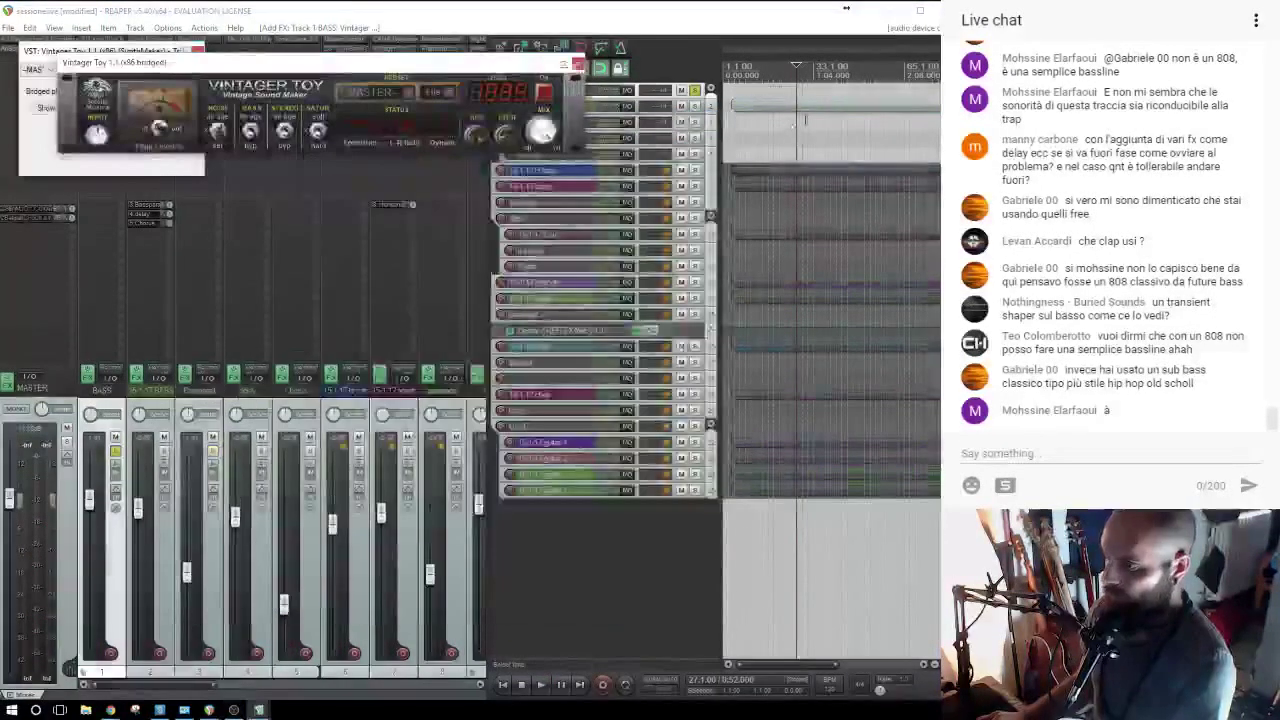
left_click_drag(122, 49, 208, 74)
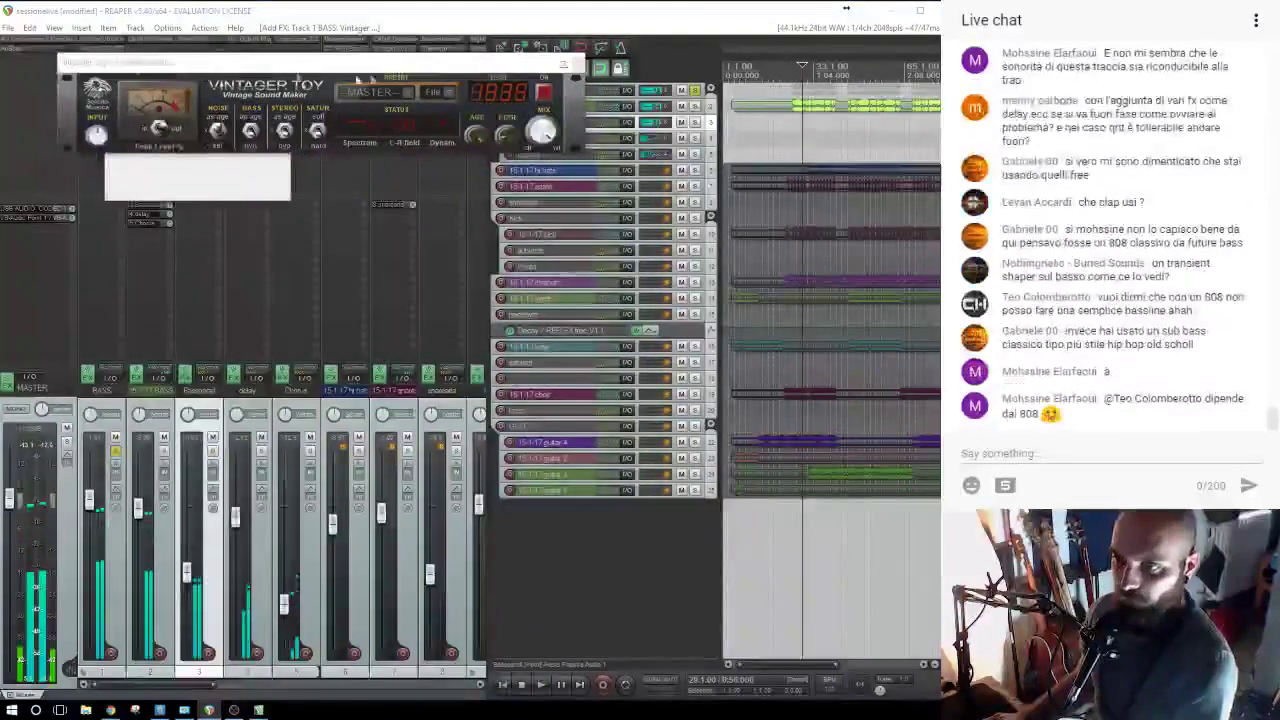
left_click(104, 67)
left_click(103, 59, "alt")
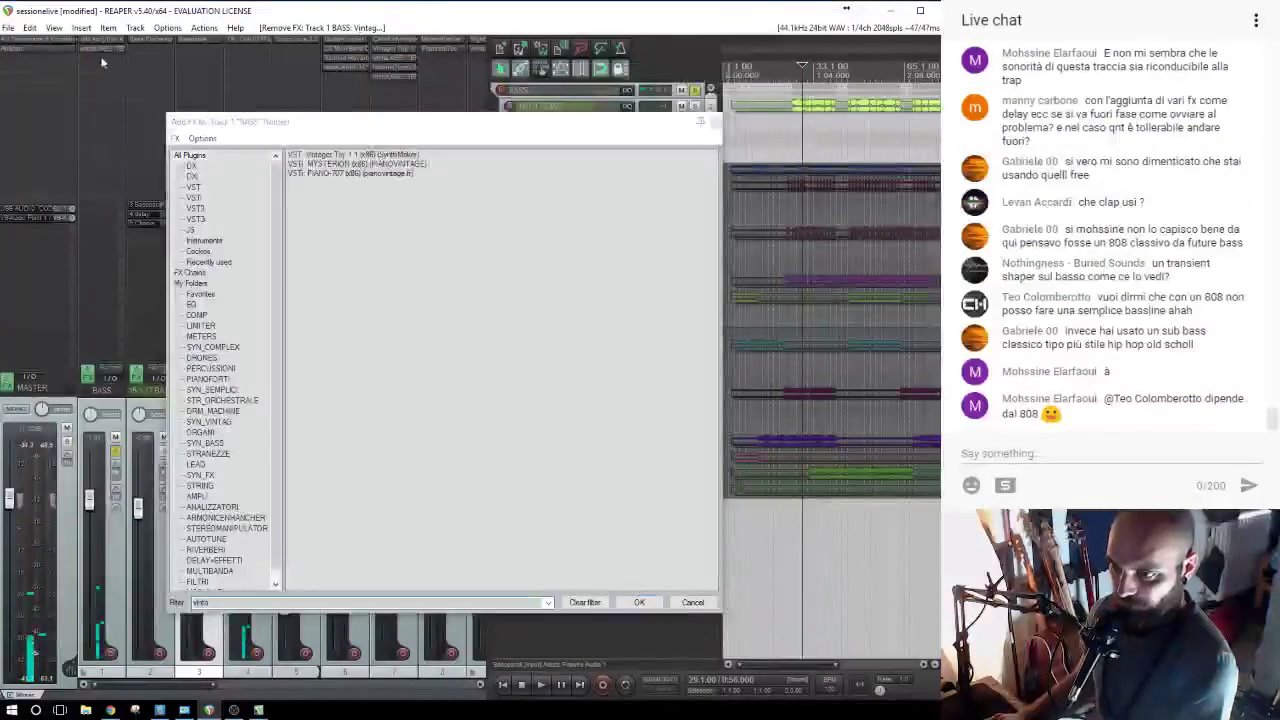
Add the Devicer plugin to the BASS track, choose its 4/16 Tape Cassette device and adjust the noise amount.
left_click(103, 59)
type("dev")
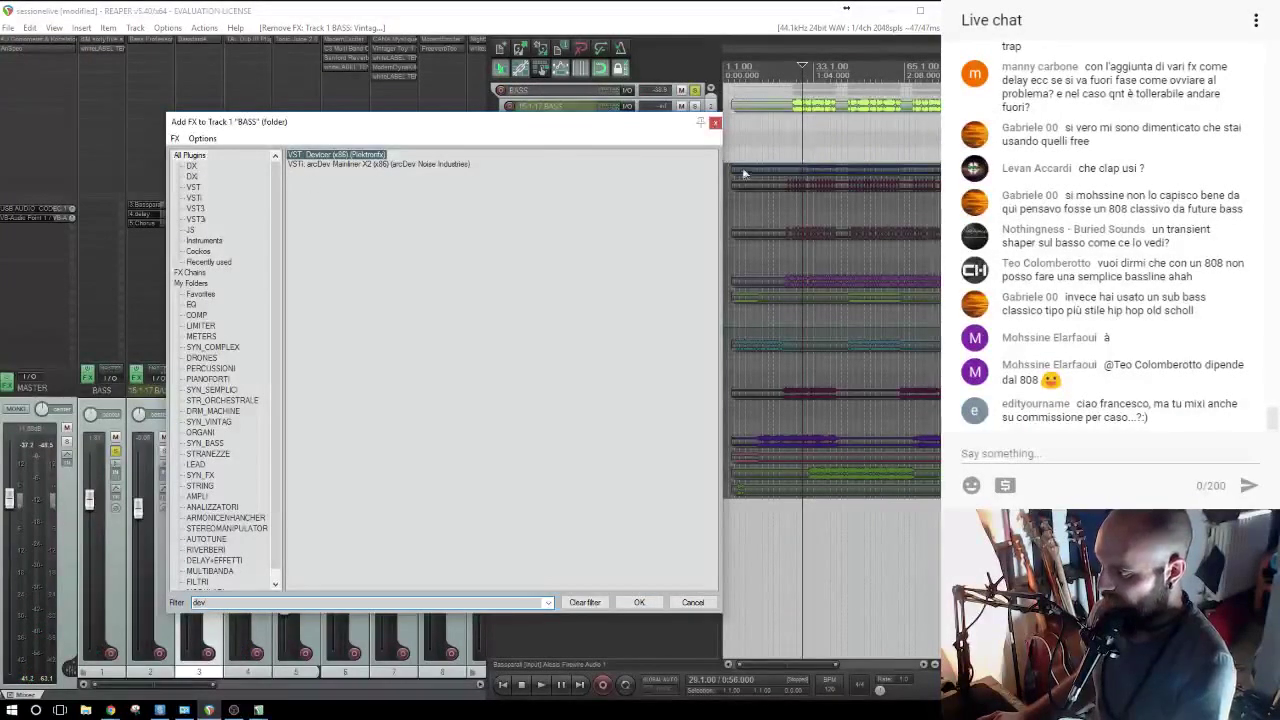
key("Return")
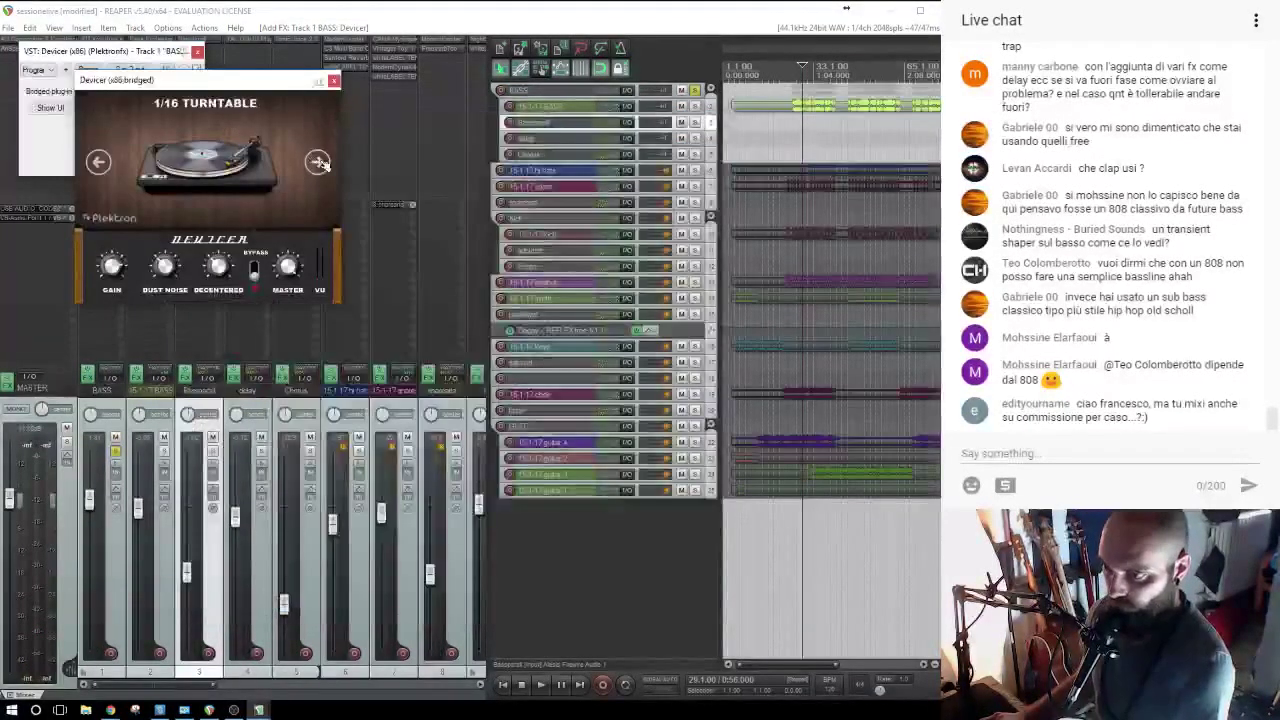
left_click(320, 164)
left_click(316, 164)
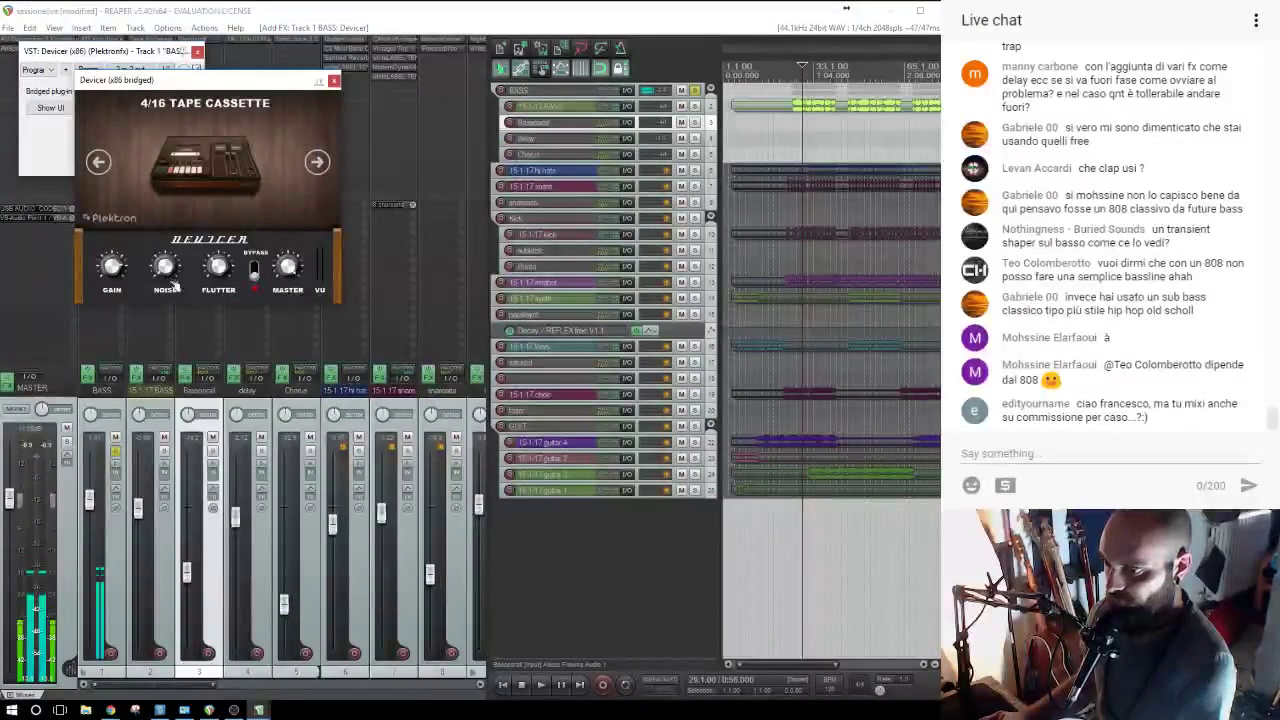
left_click_drag(176, 286, 185, 277)
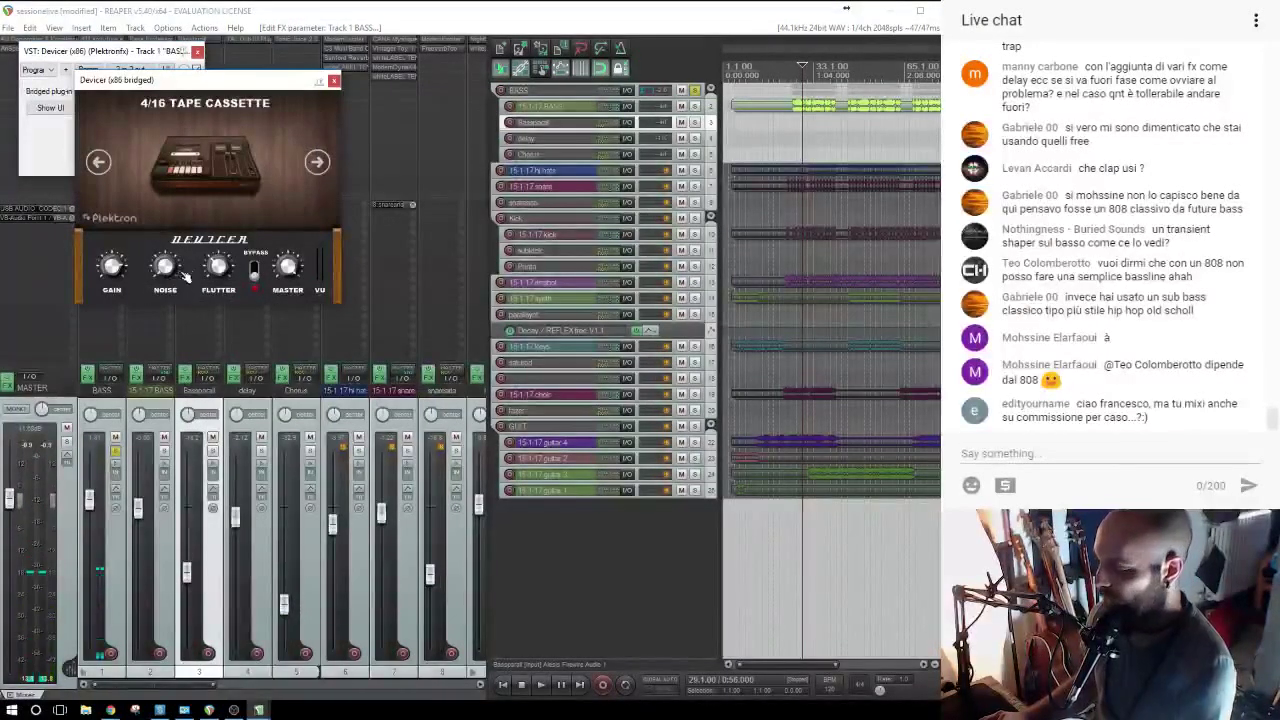
Close Devicer's effect window, move its floating interface aside and play the soloed BASS track from bar 25.
left_click(797, 128)
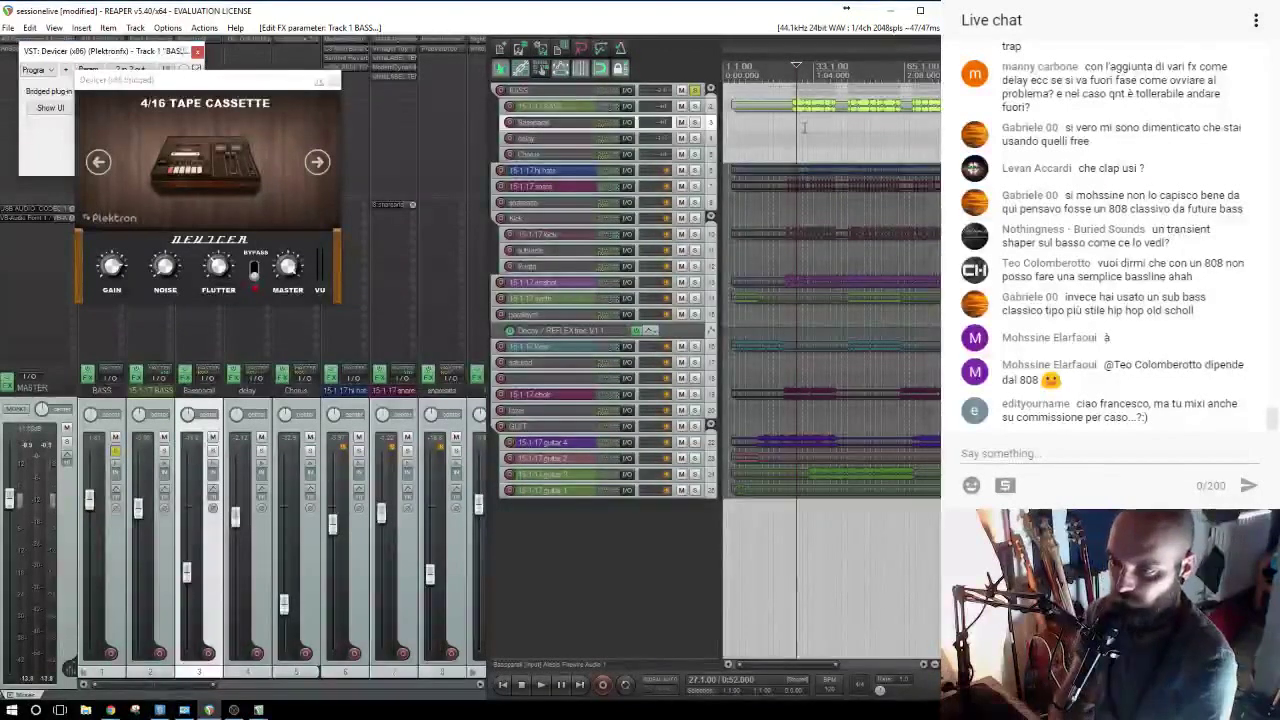
key("space")
key("space")
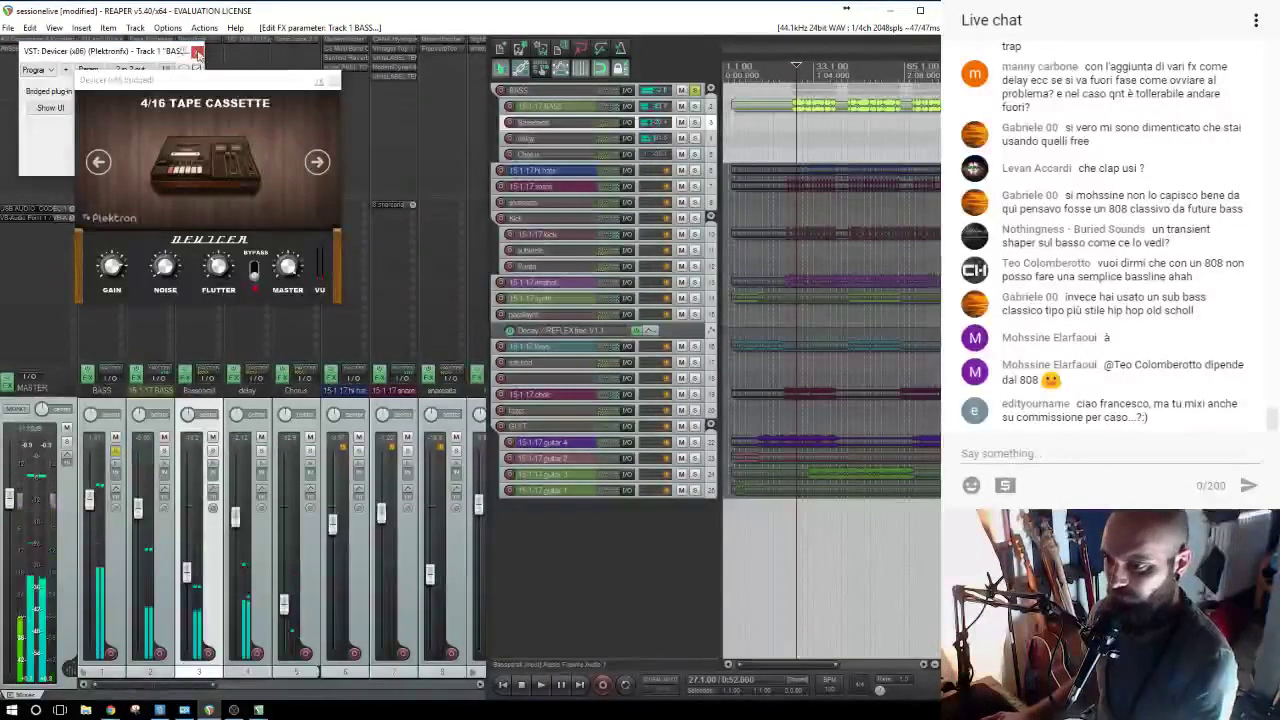
left_click(197, 52)
left_click_drag(199, 81, 375, 228)
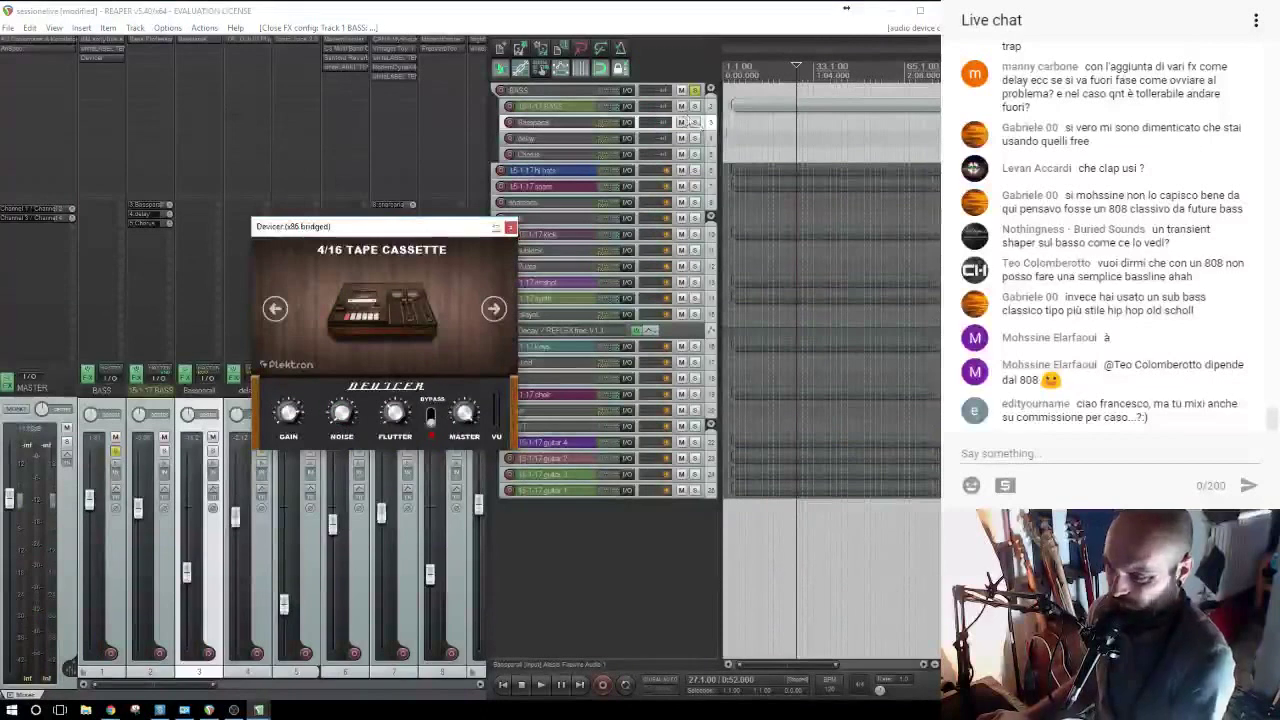
left_click(769, 131)
left_click(793, 126)
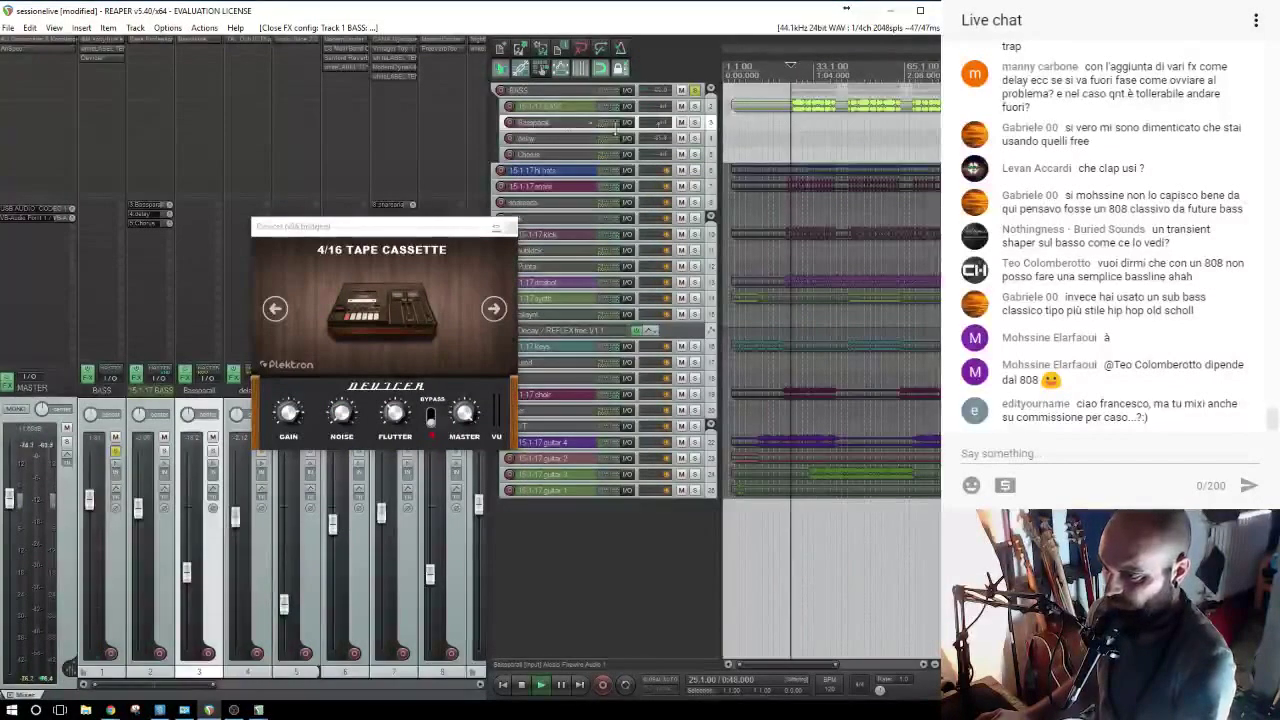
left_click(548, 95)
key("space")
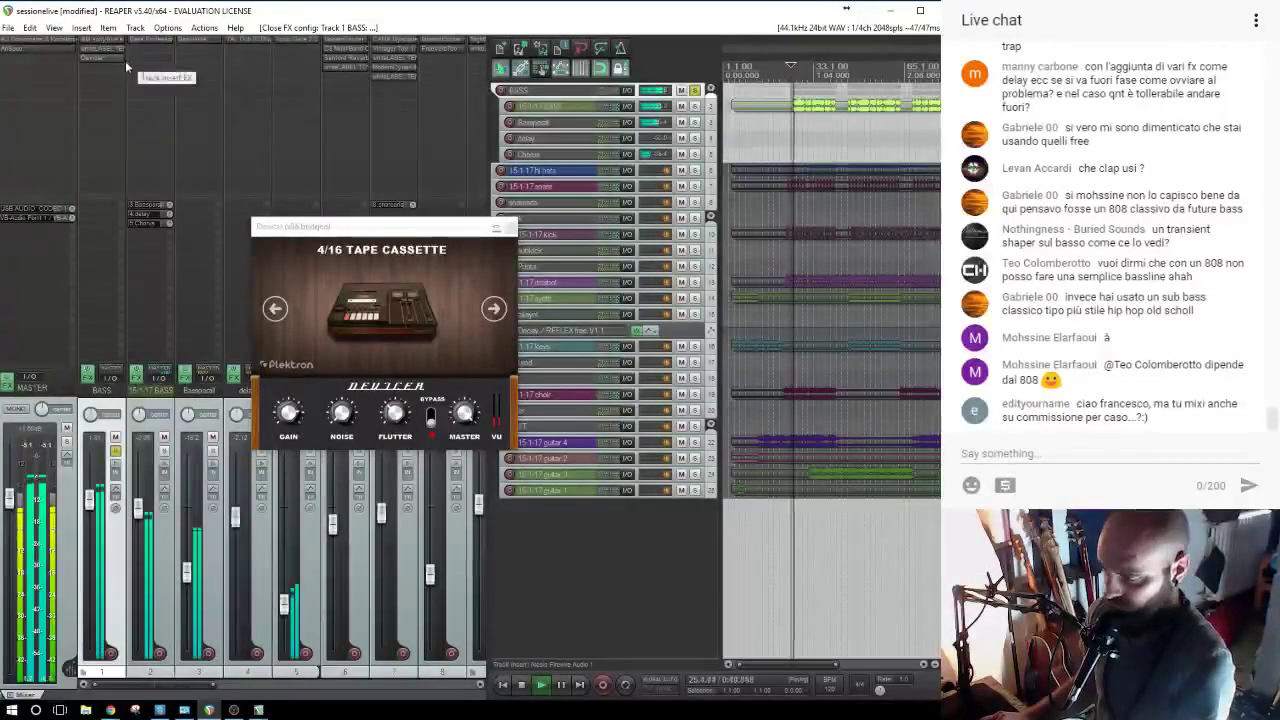
Compare the soloed bass with Devicer bypassed and active during playback, and close the plugin's interface.
left_click(106, 56, "shift")
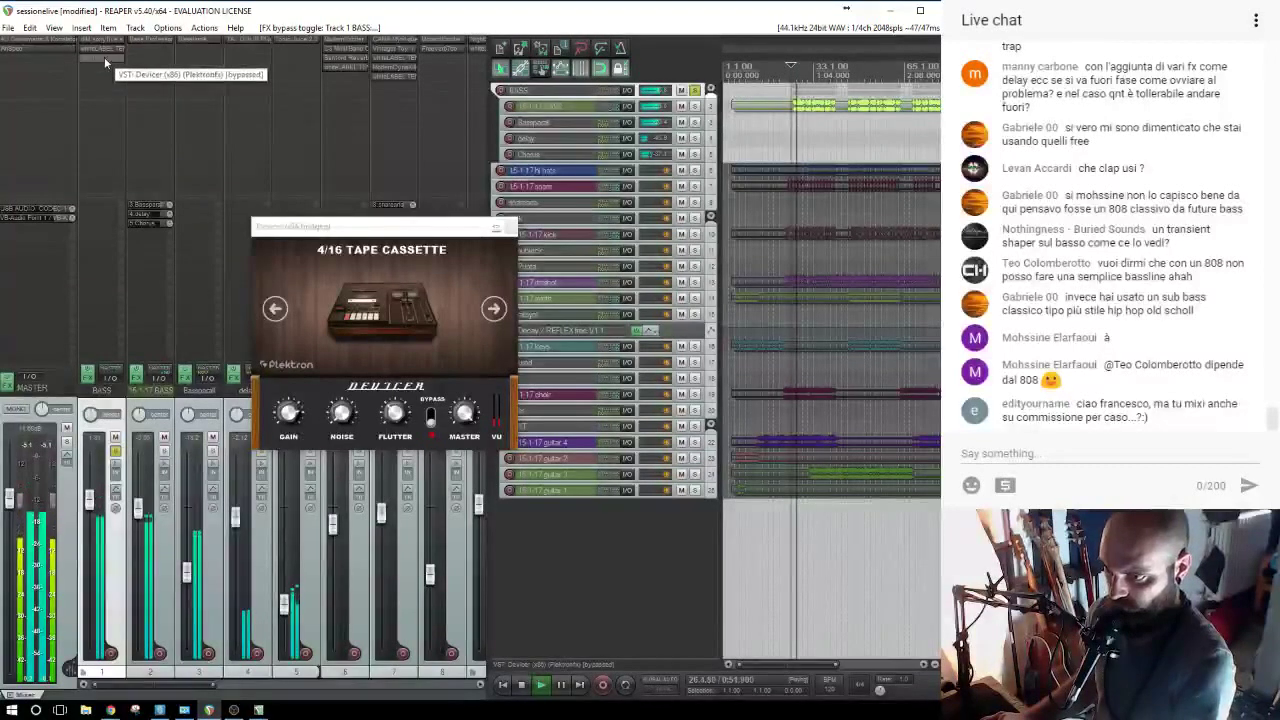
left_click(104, 57, "shift")
left_click(465, 411)
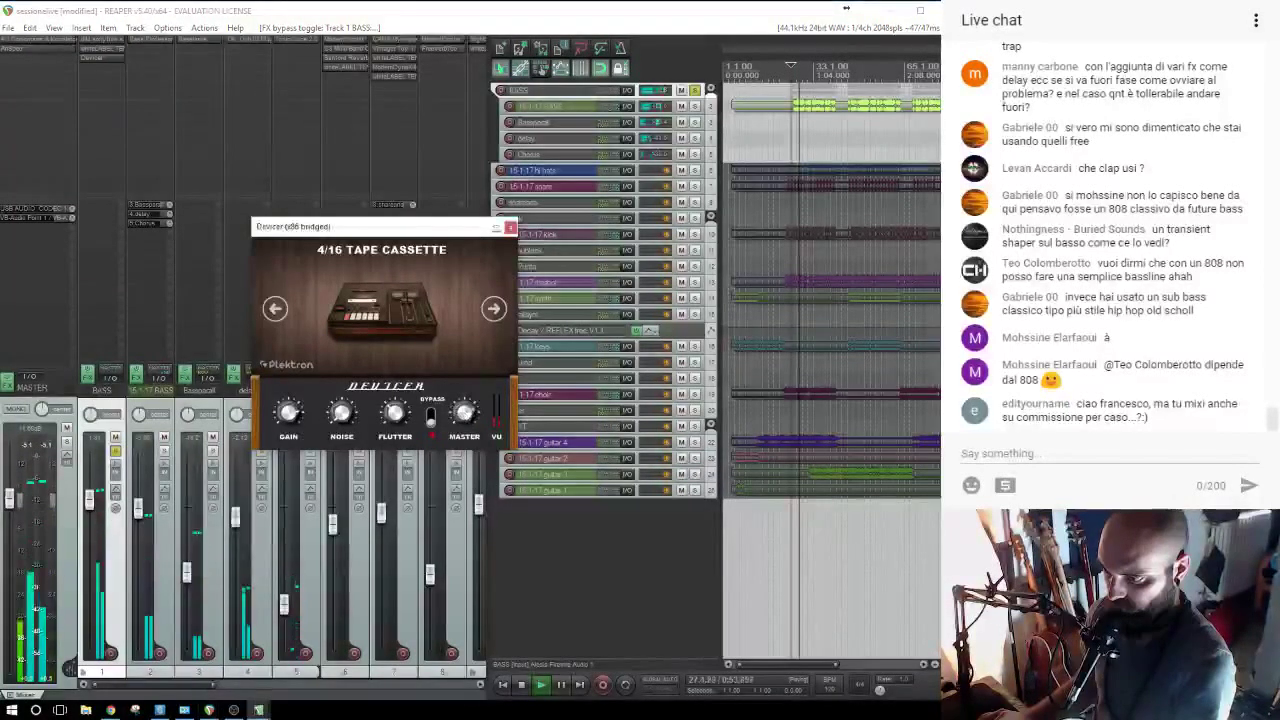
left_click(98, 60, "shift")
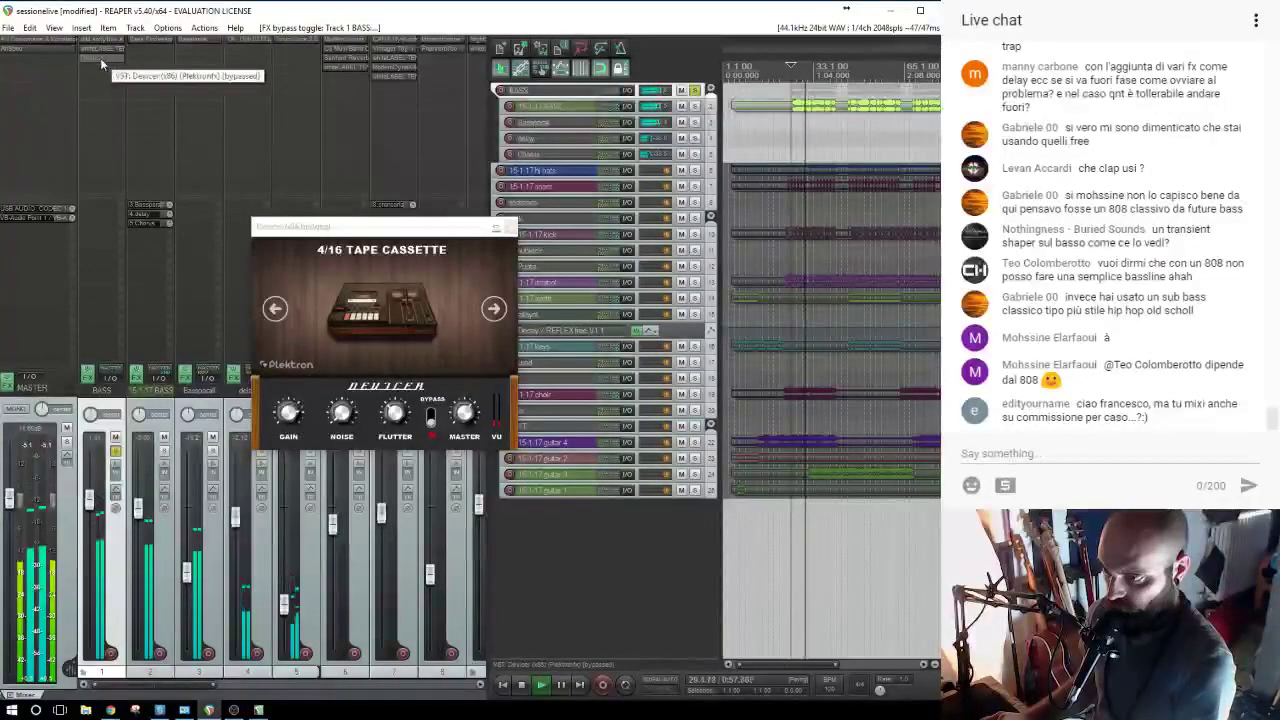
left_click(99, 60, "shift")
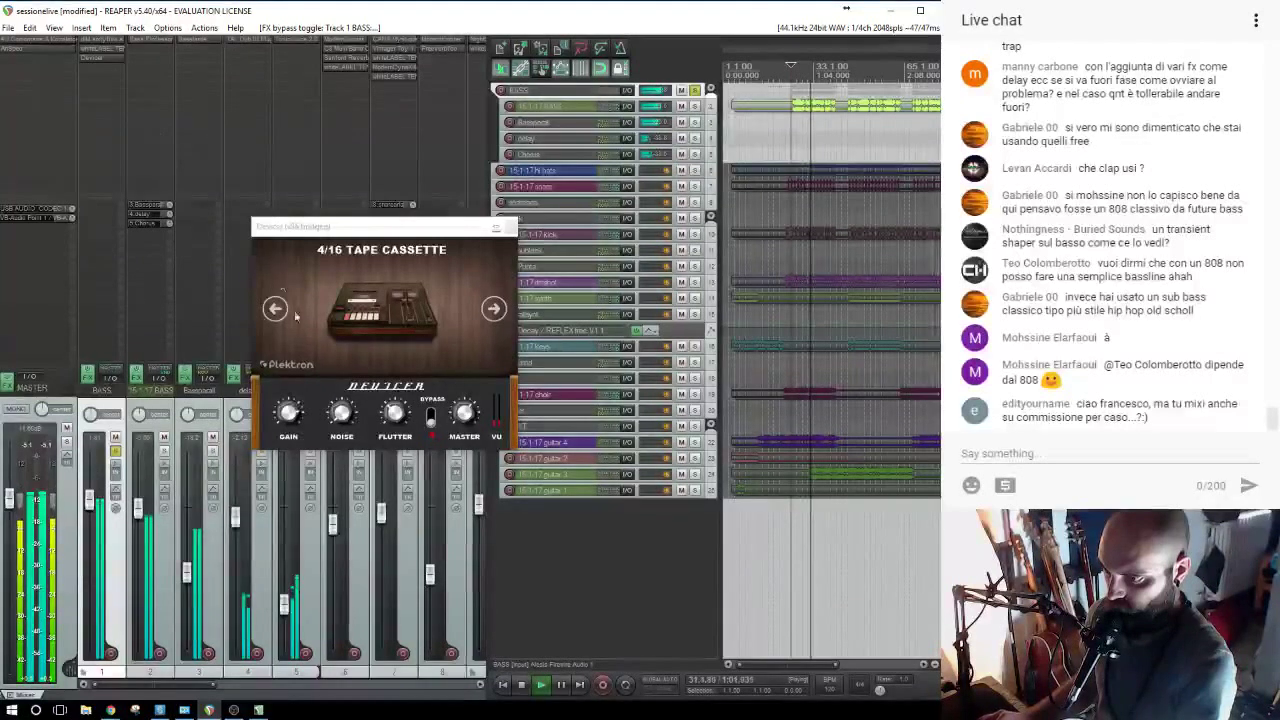
left_click(350, 418)
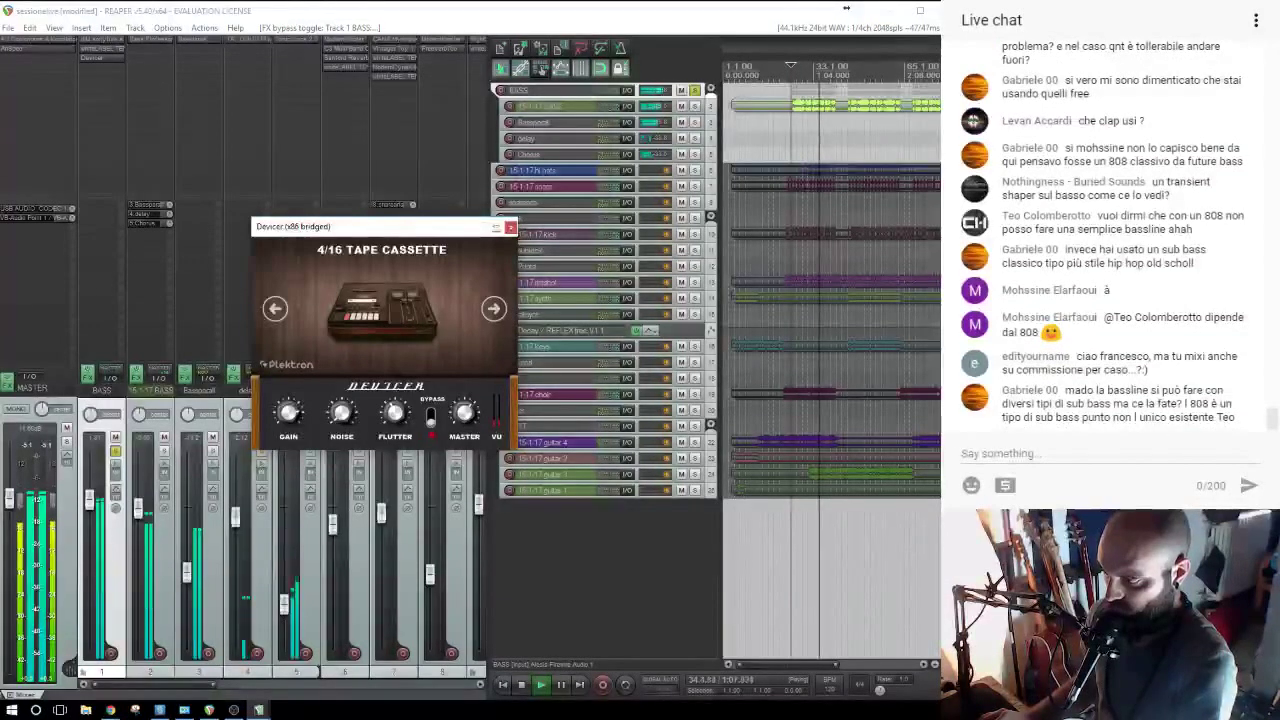
left_click(497, 236)
Add the TAL Filter plugin from the FILTRI folder to the BASS track.
double_click(104, 64)
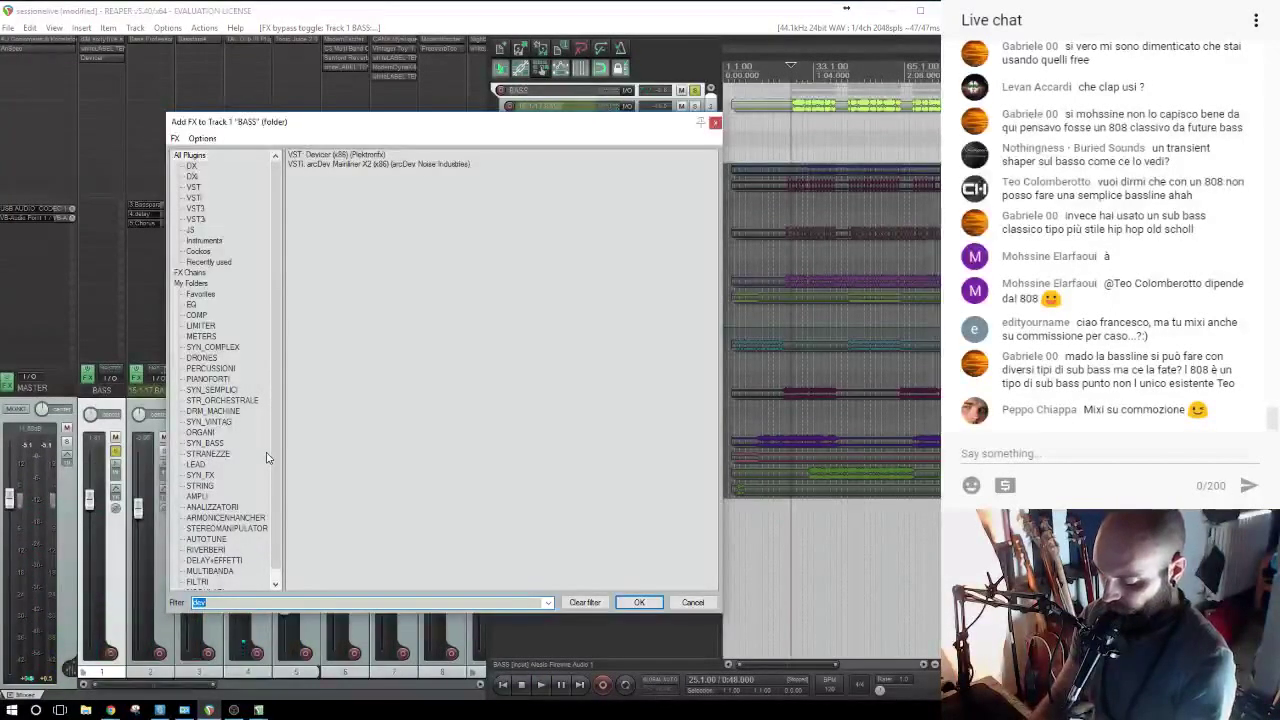
scroll(218, 556, "down", 1)
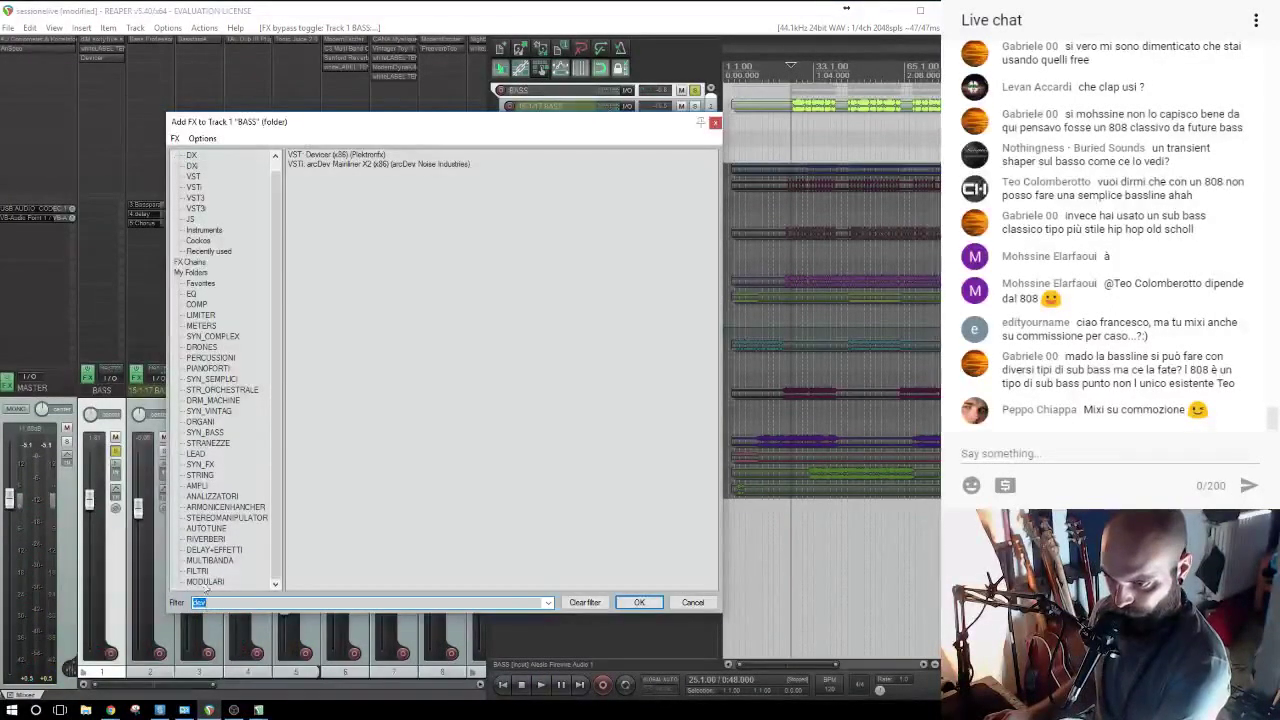
left_click(198, 571)
left_click(198, 571)
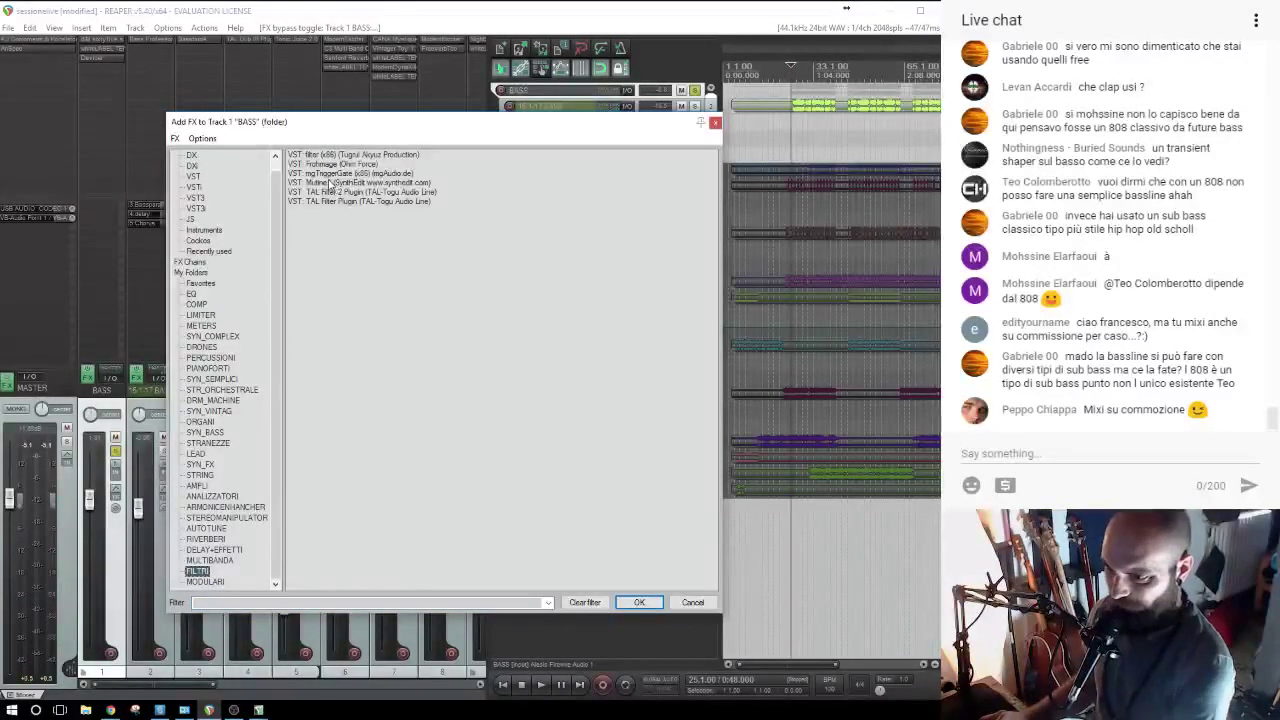
double_click(344, 202)
Adjust TAL Filter's parameters, including the resonance, while playing the soloed bass and comparing it with the filter bypassed.
key("space")
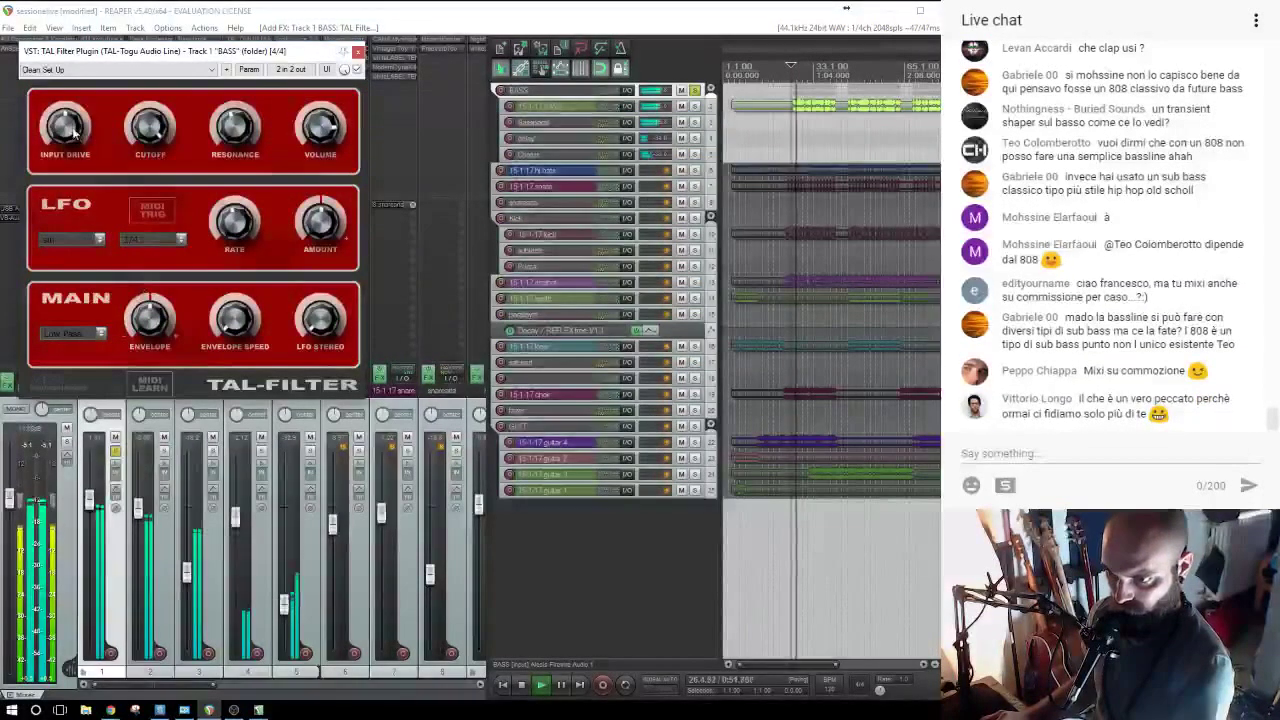
left_click(150, 214)
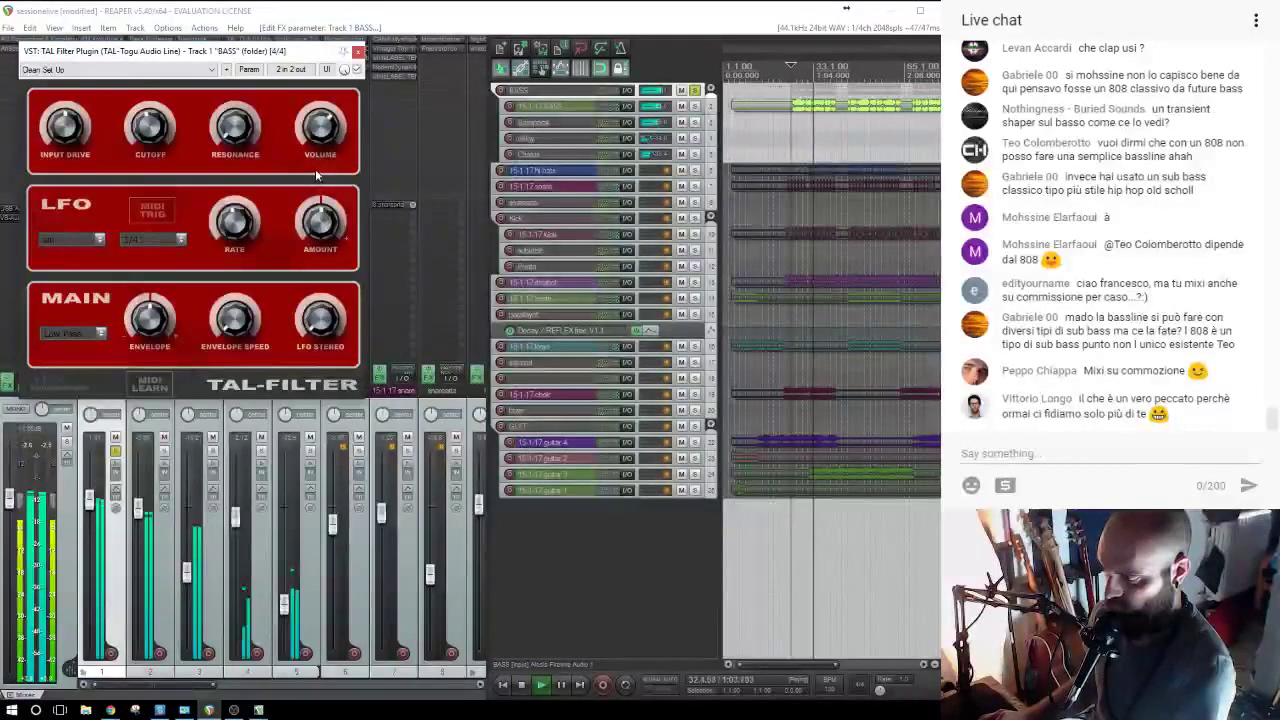
left_click_drag(212, 54, 397, 71)
left_click(110, 68, "shift")
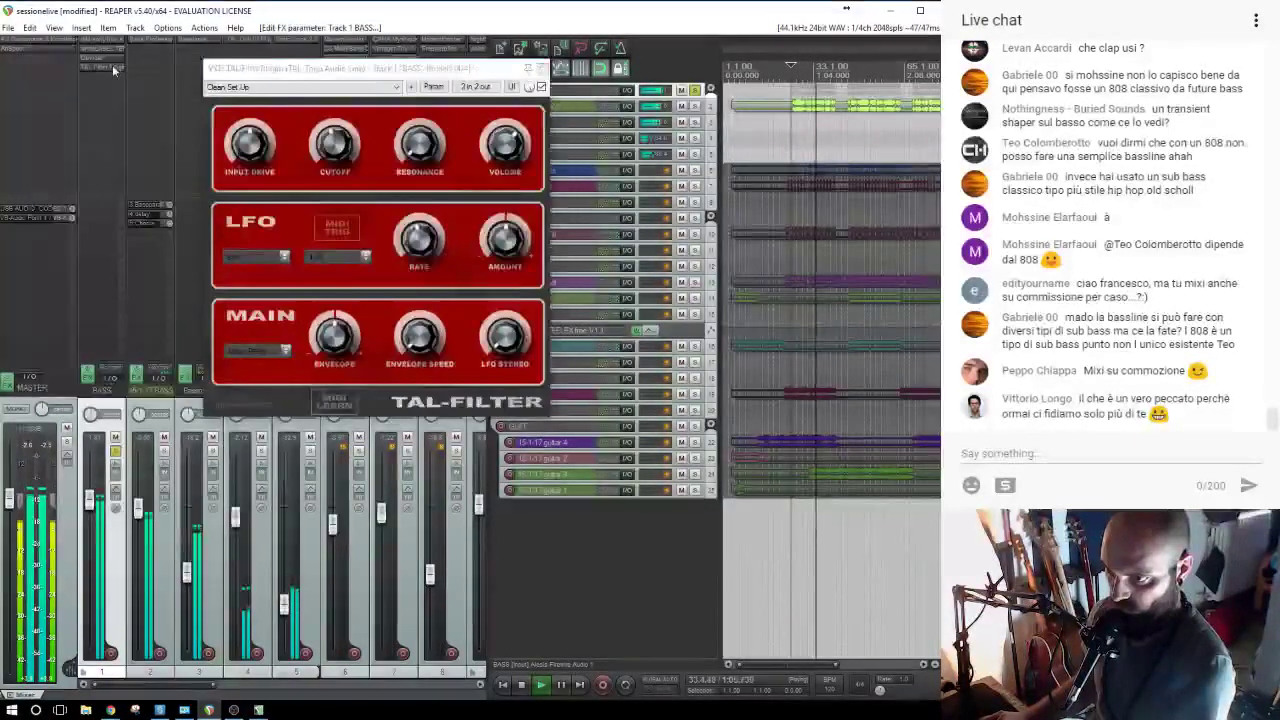
left_click(108, 71, "shift")
left_click_drag(419, 143, 420, 111)
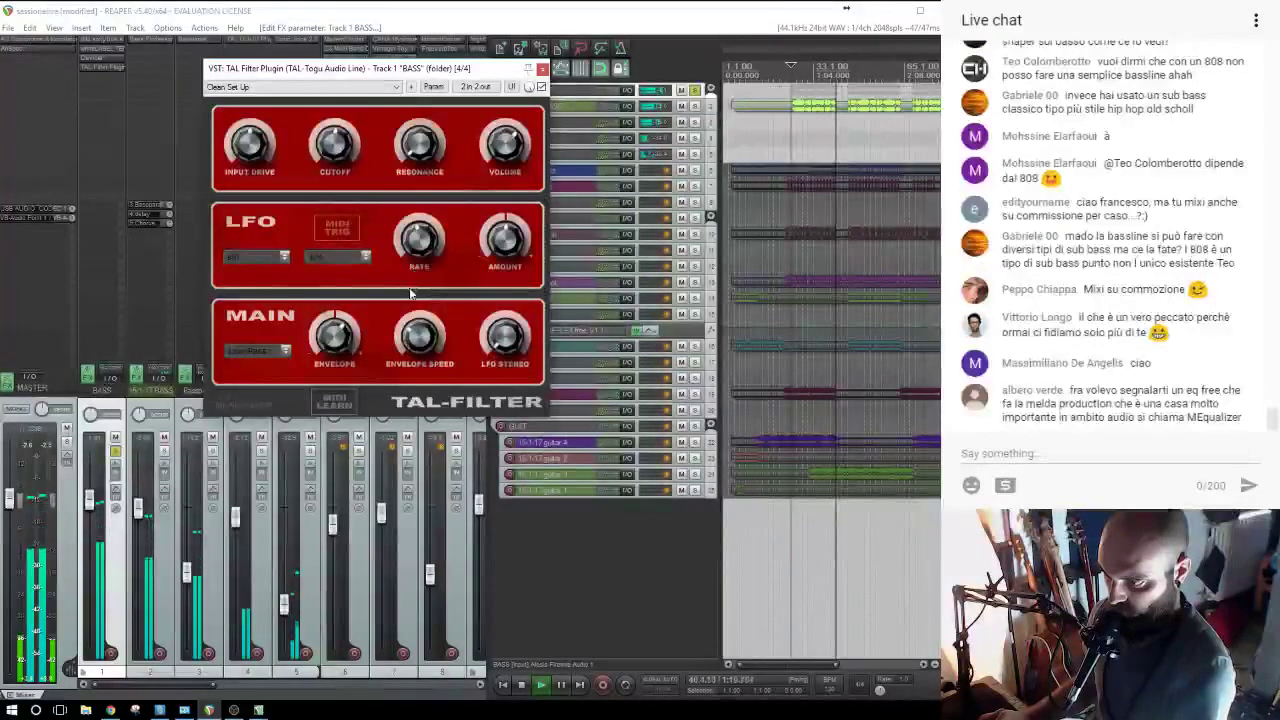
key("space")
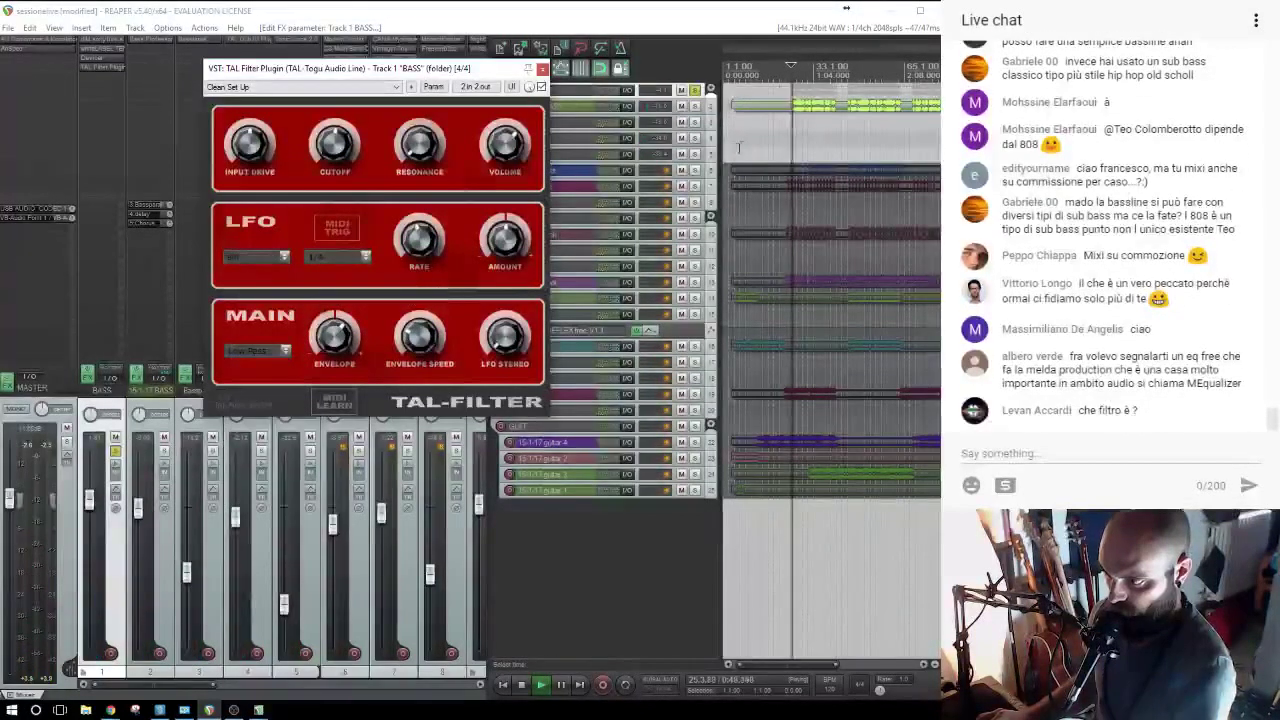
key("space")
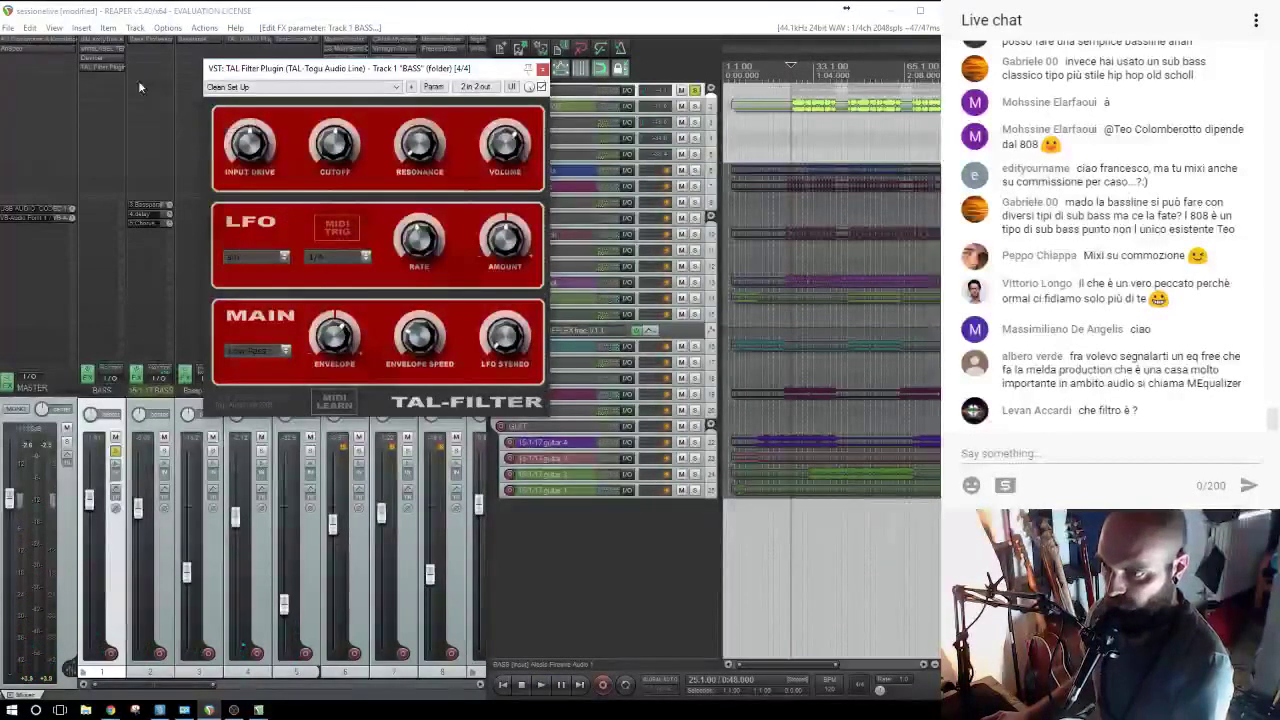
Unsolo BASS, fine-tune TAL Filter's cutoff against the full mix using bypass comparisons, and close the plugin window.
left_click(696, 90)
key("space")
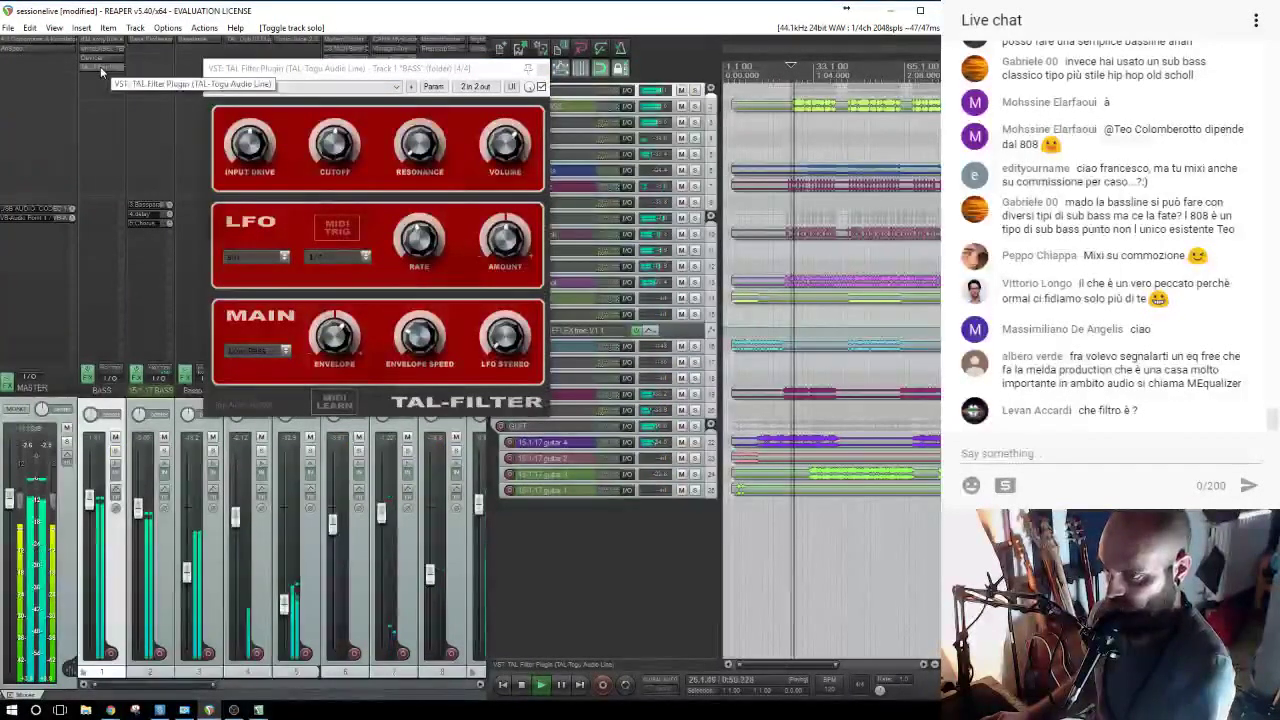
middle_click(98, 66)
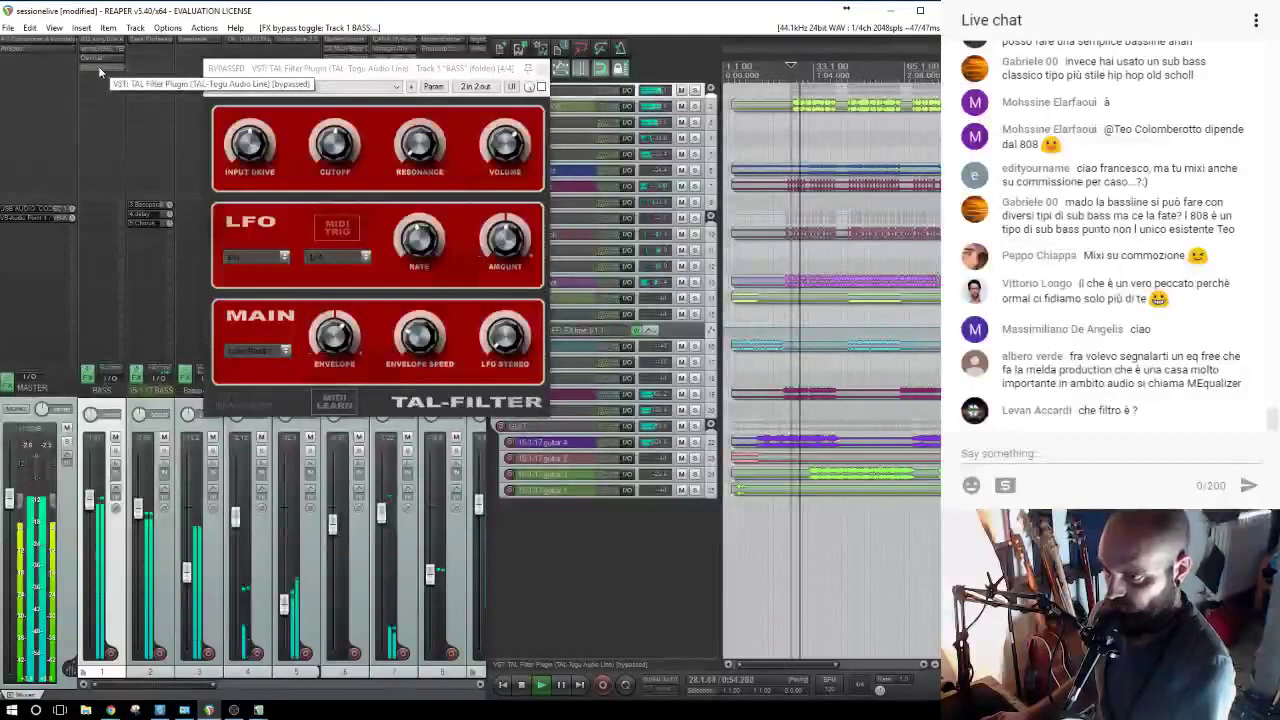
middle_click(98, 66)
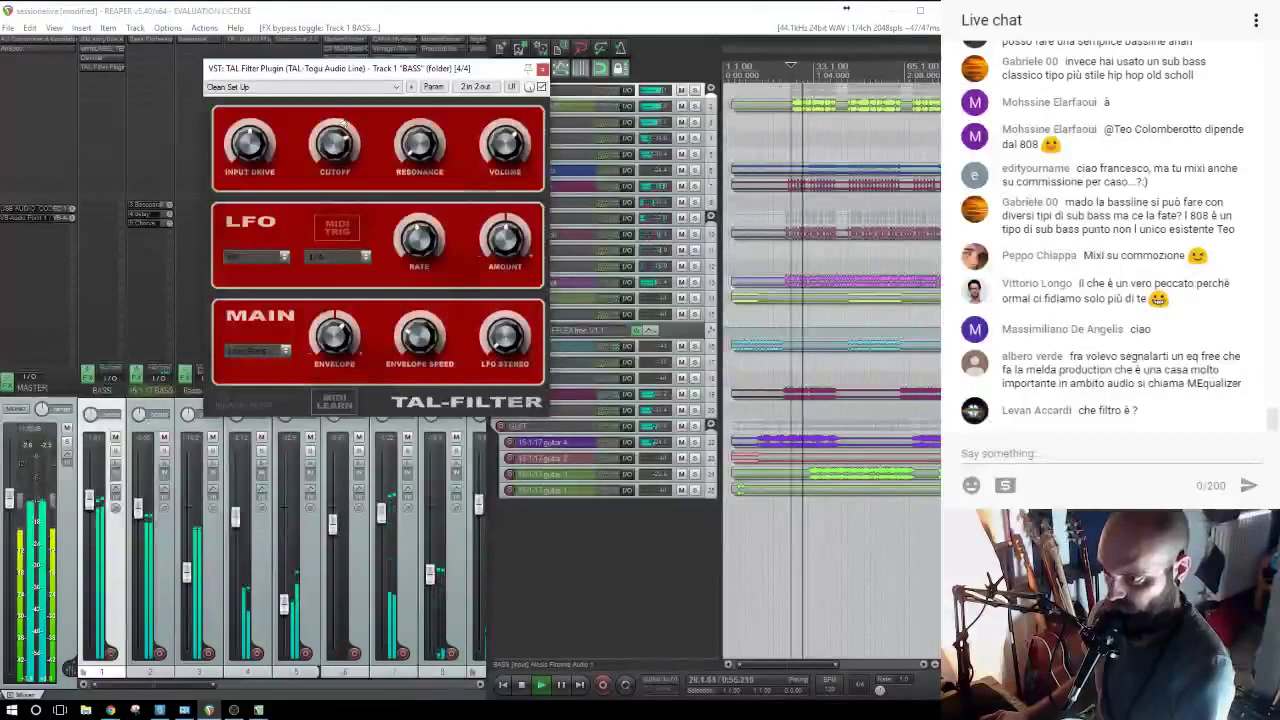
left_click_drag(340, 135, 341, 122)
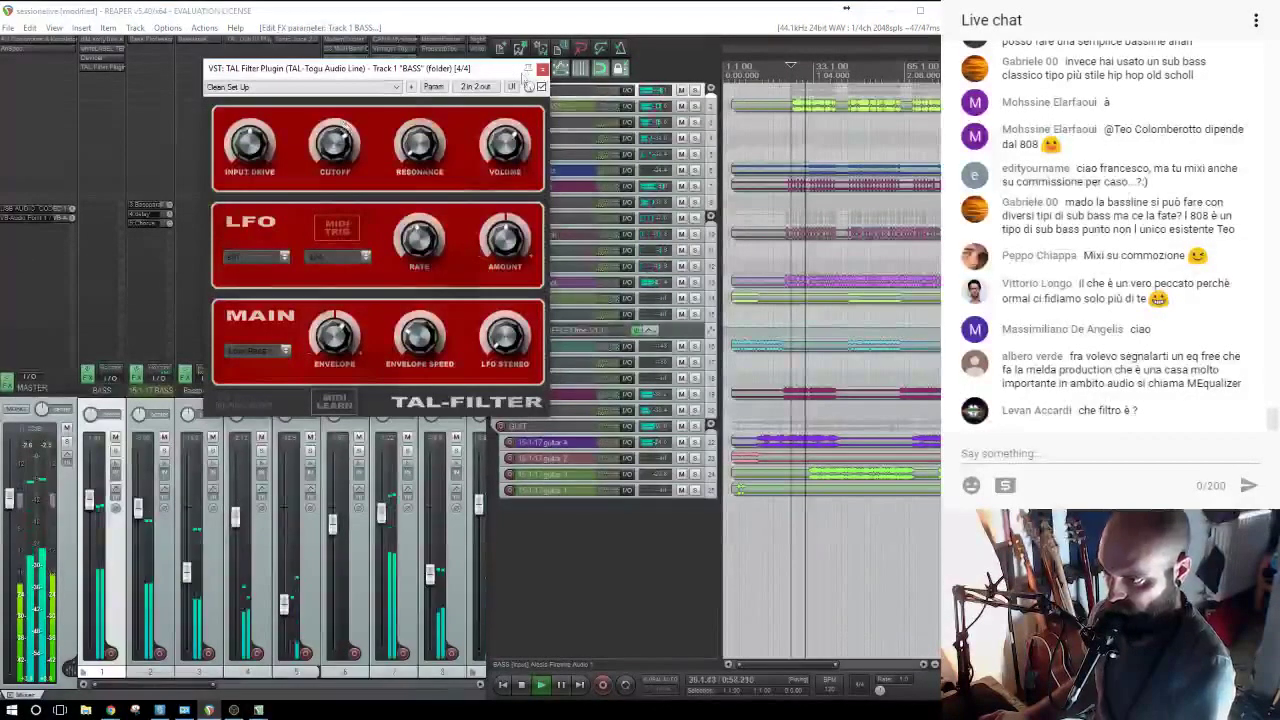
left_click(542, 70)
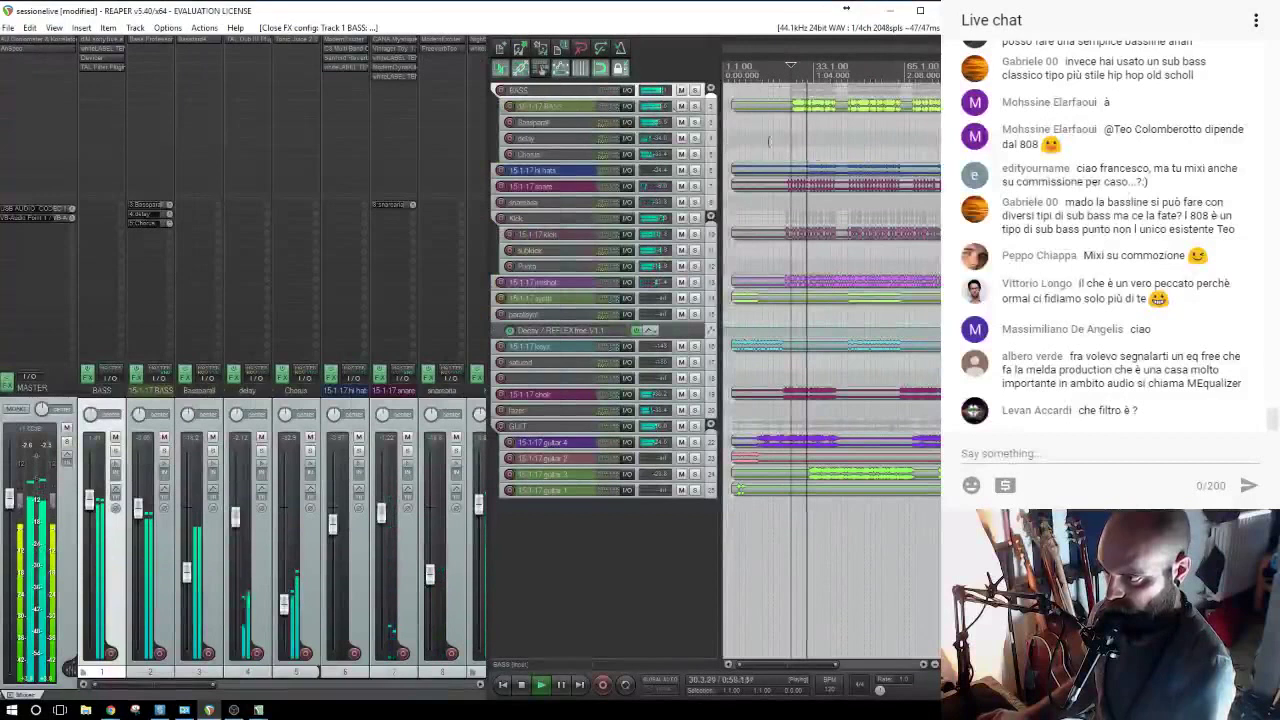
Solo the BASS folder track again during playback.
left_click(695, 90)
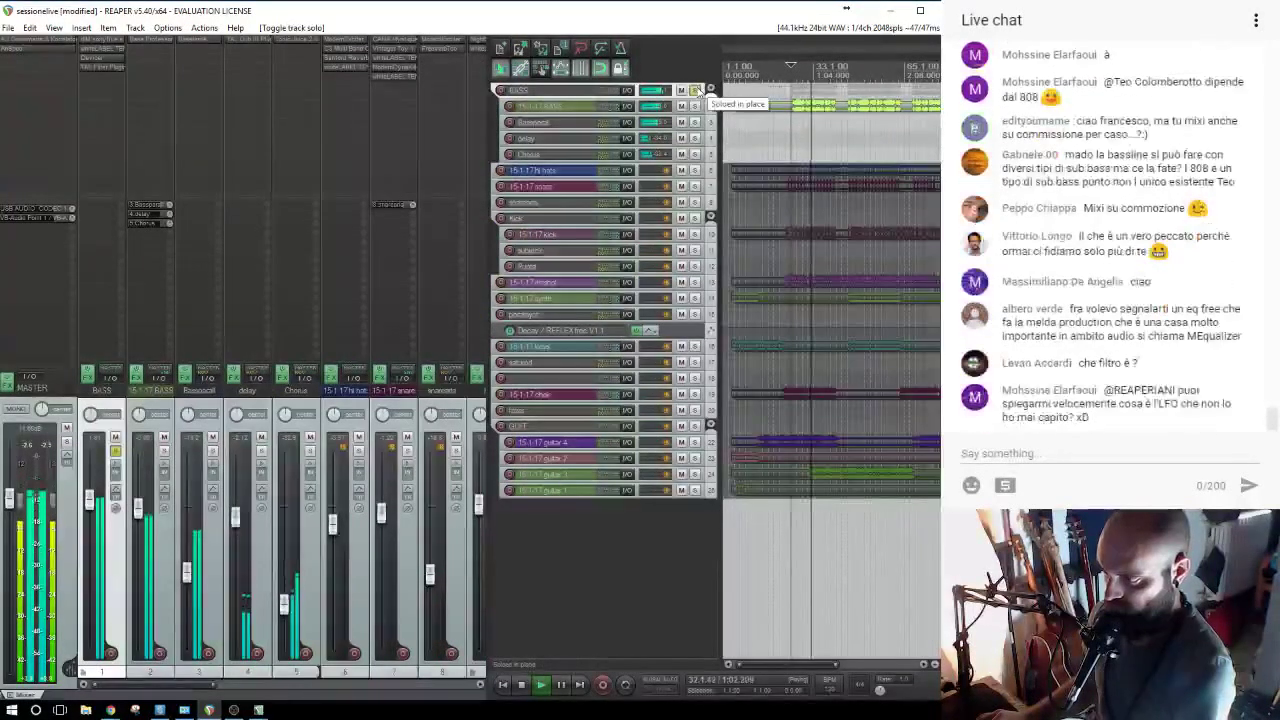
Compare BASS in the full mix and soloed, and adjust the LFO rate in its TAL Filter during playback.
left_click(695, 90)
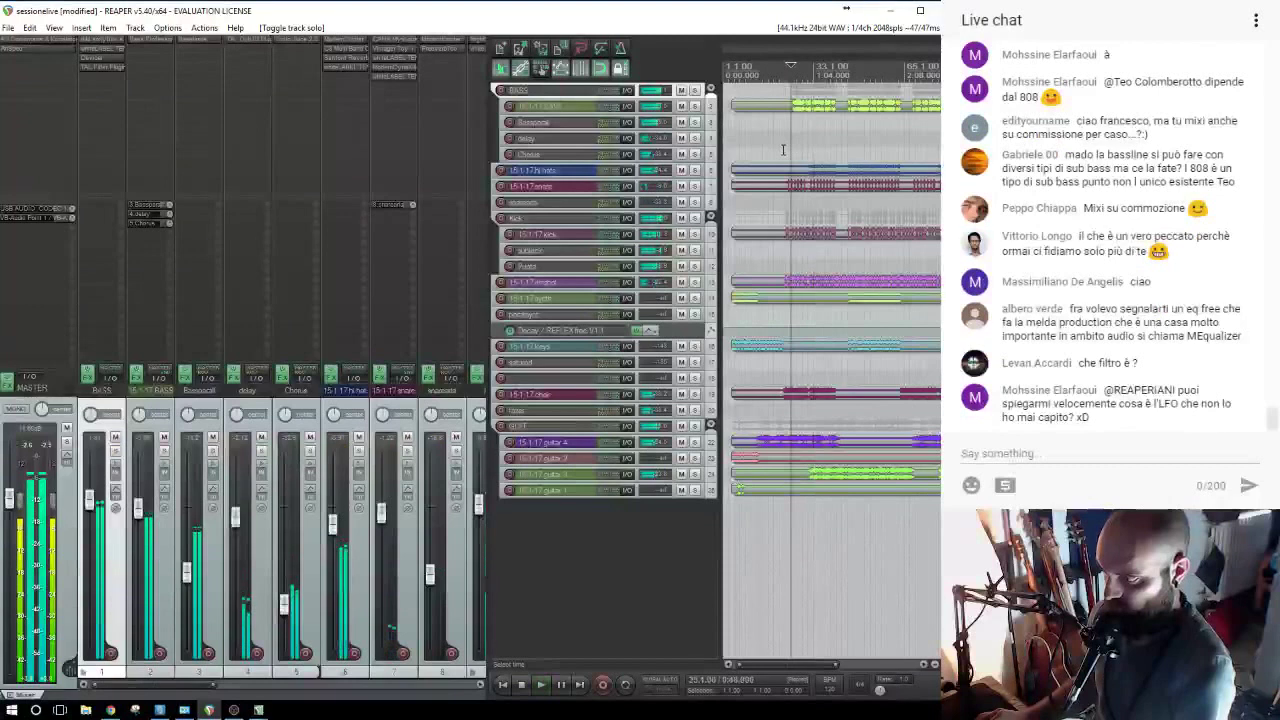
key("space")
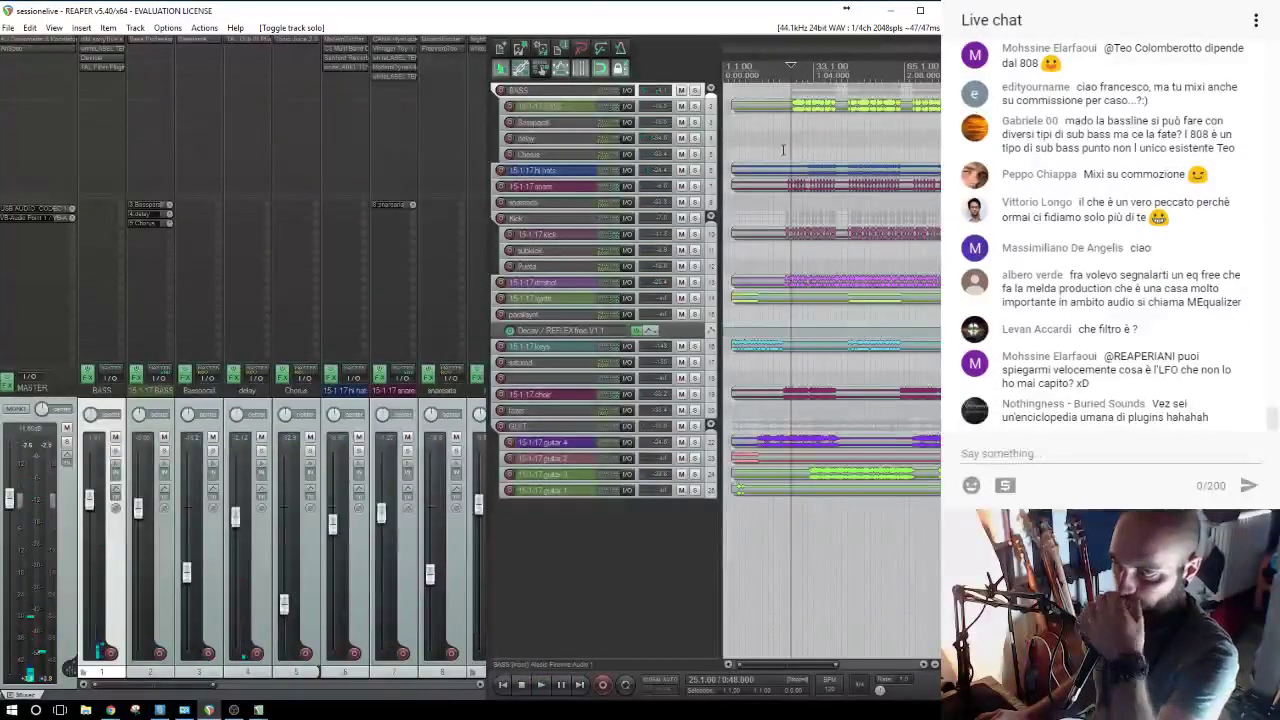
left_click(695, 90)
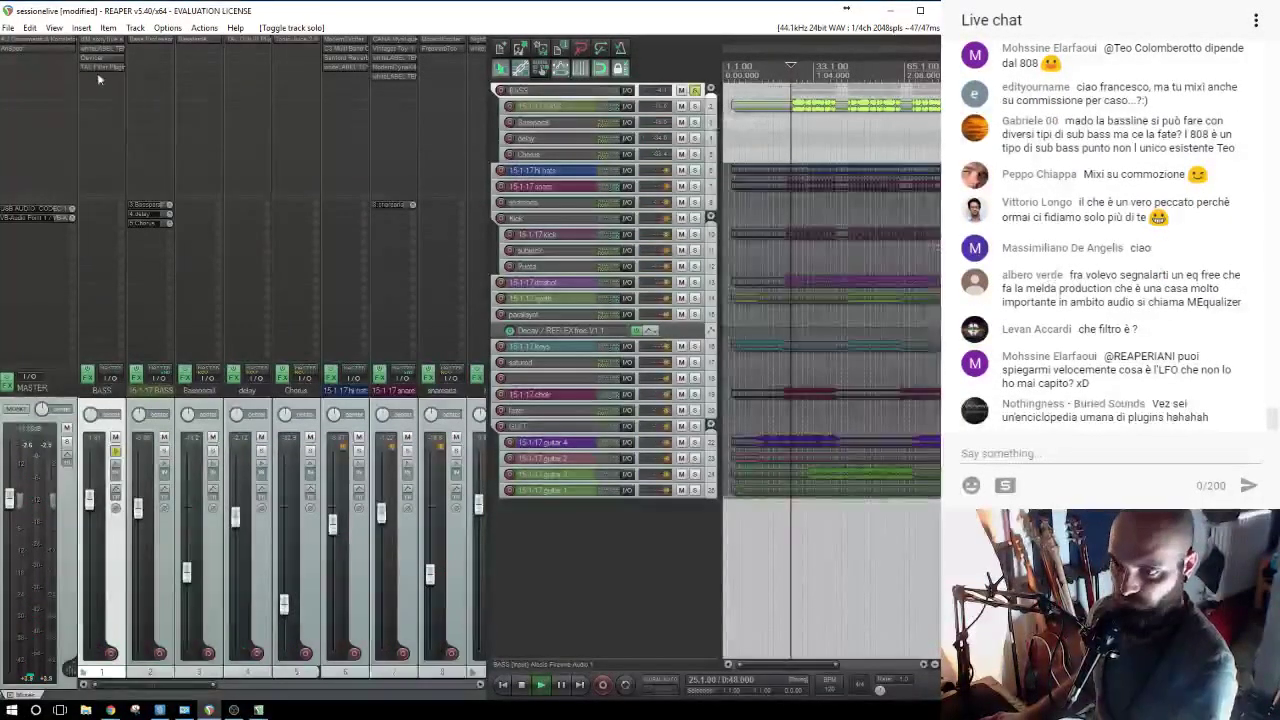
left_click(96, 67)
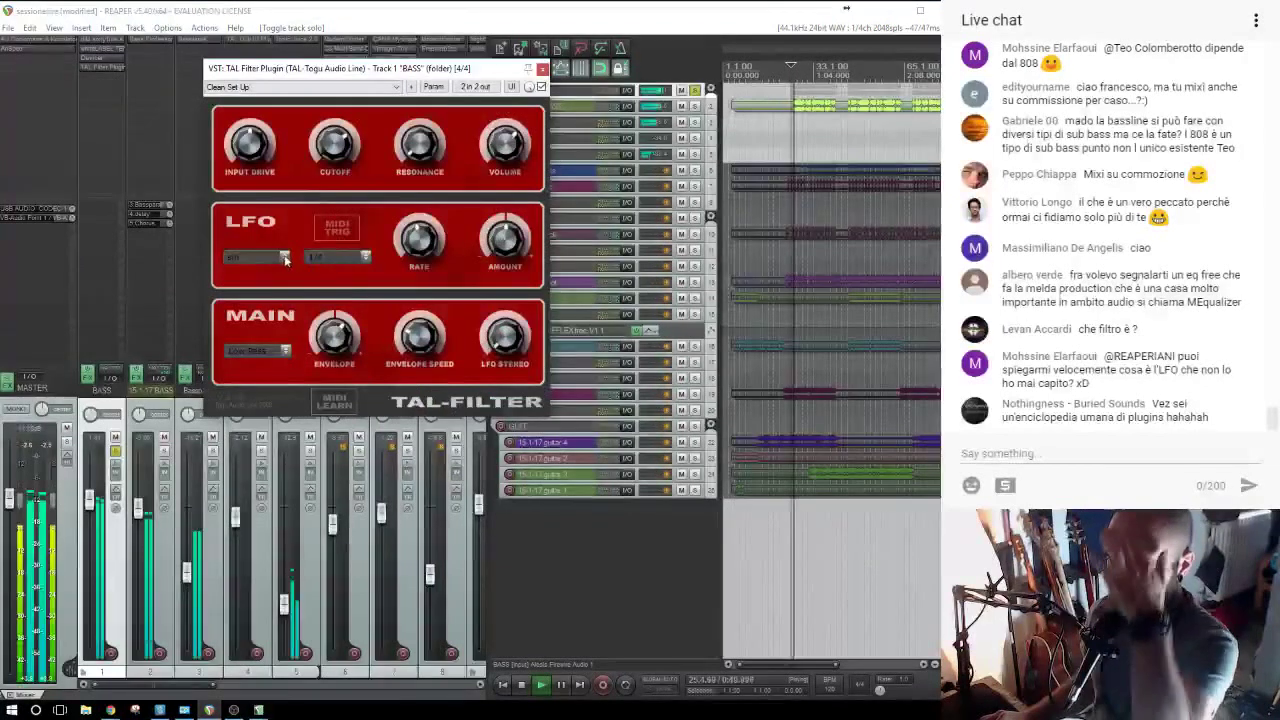
key("space")
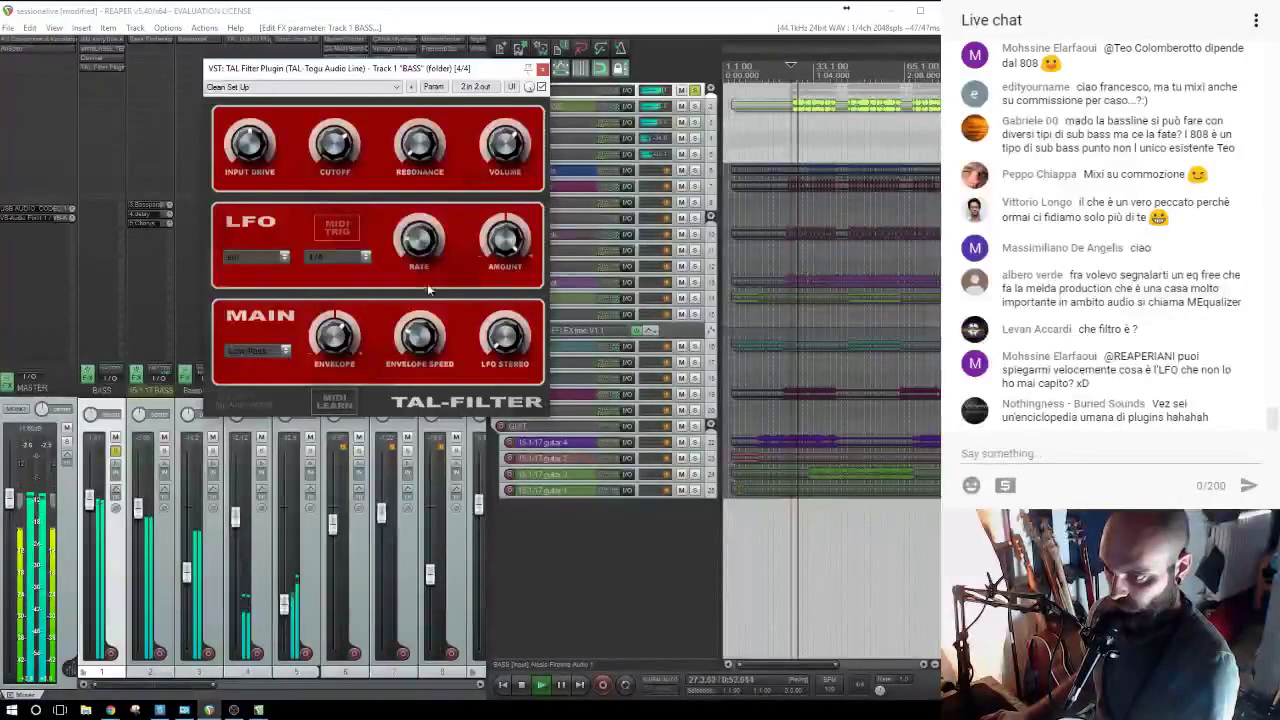
left_click_drag(427, 243, 430, 276)
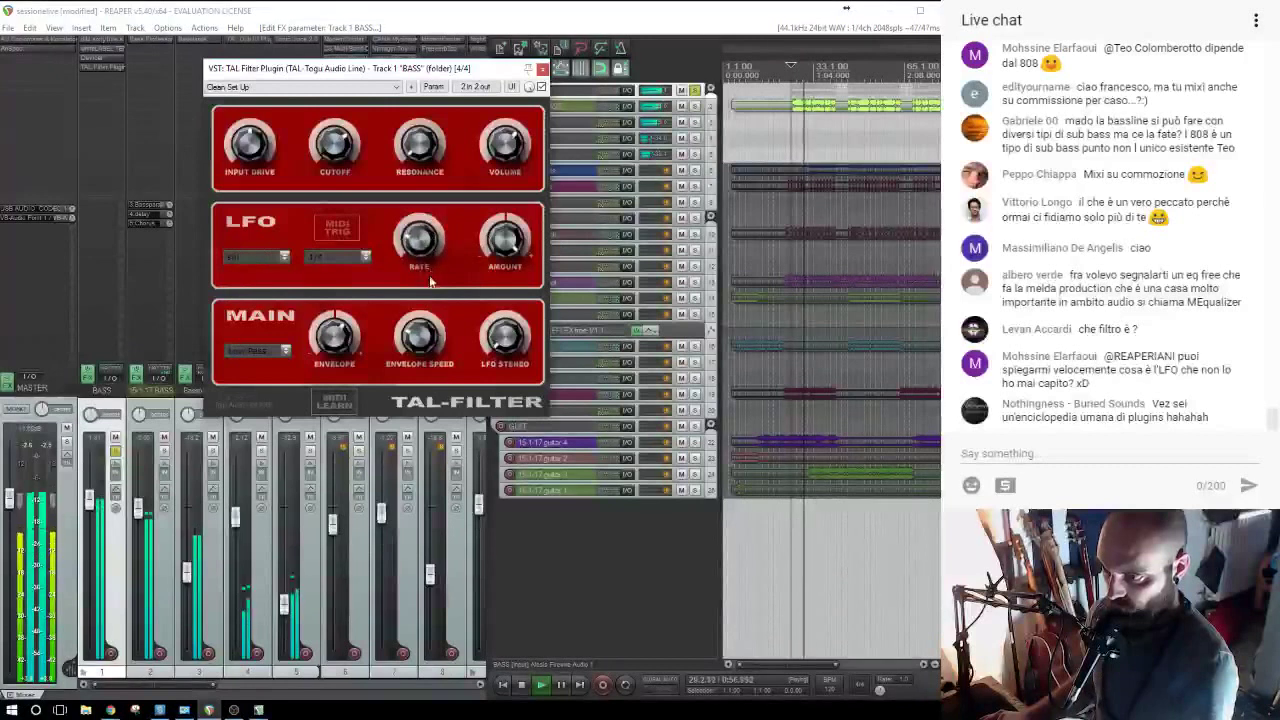
Switch TAL Filter's LFO time division to rate, then close the plugin and unsolo BASS during playback.
left_click(333, 258)
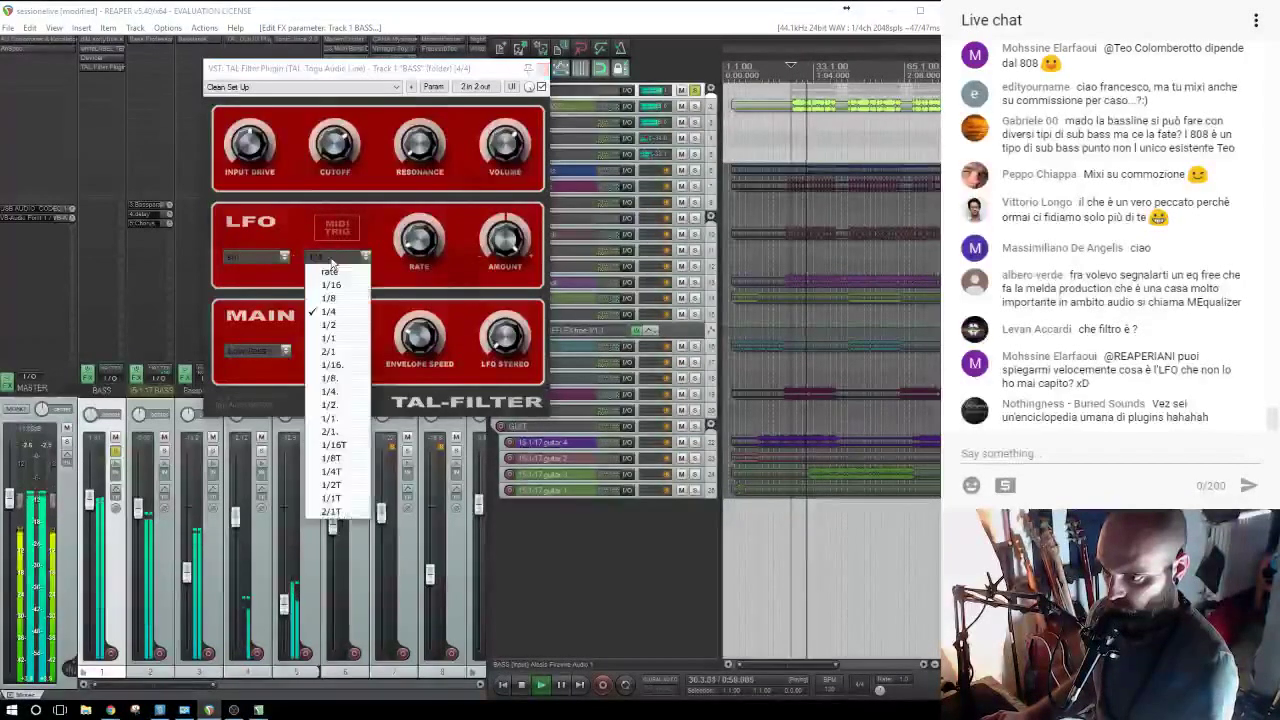
left_click(340, 273)
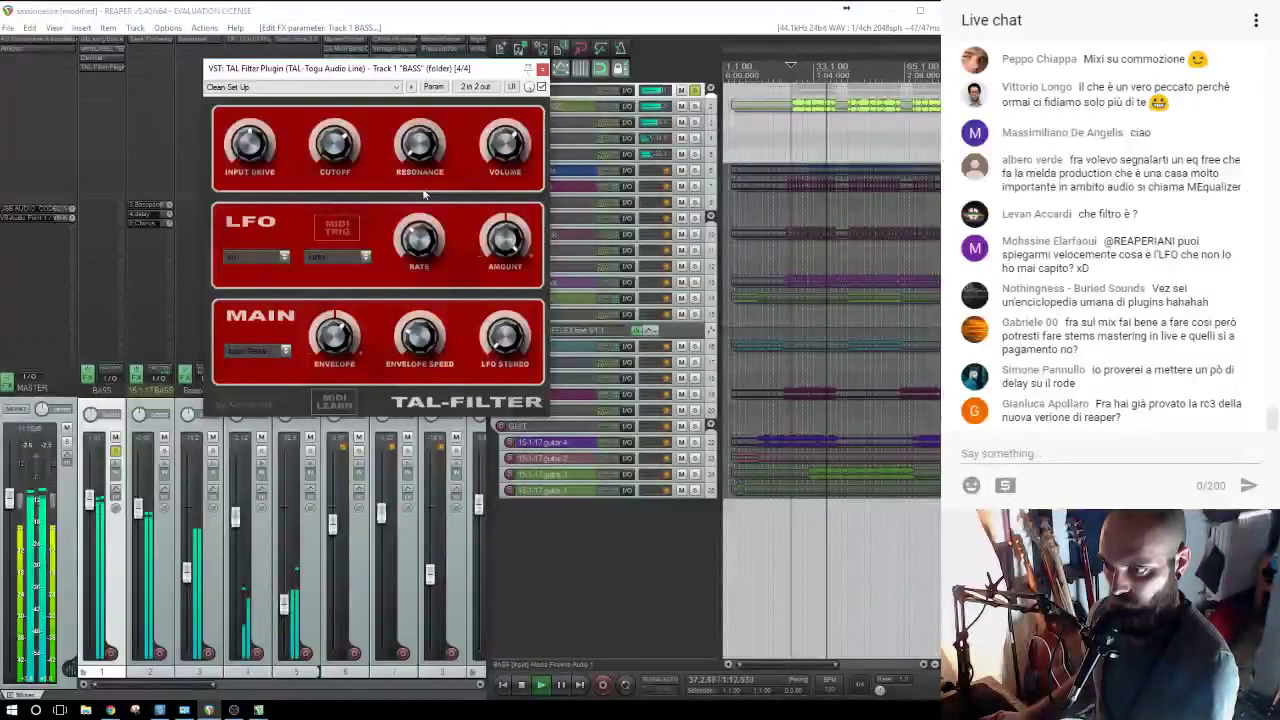
key("space")
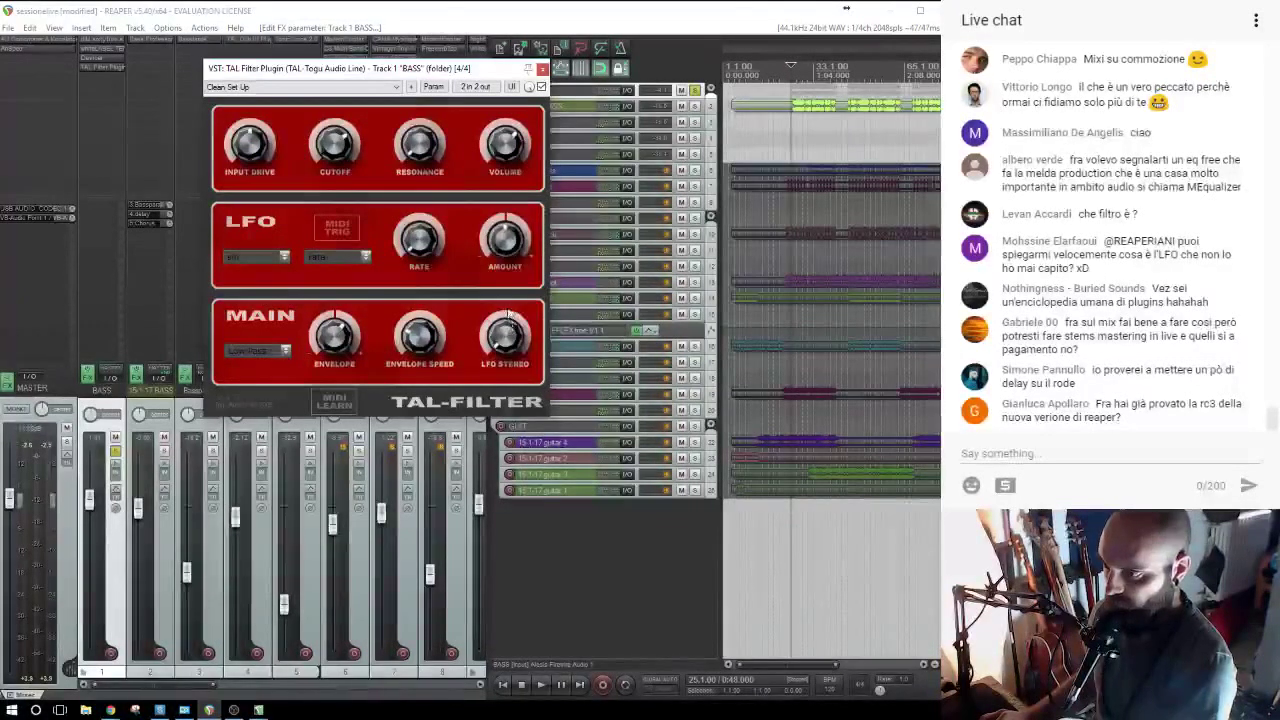
left_click(541, 68)
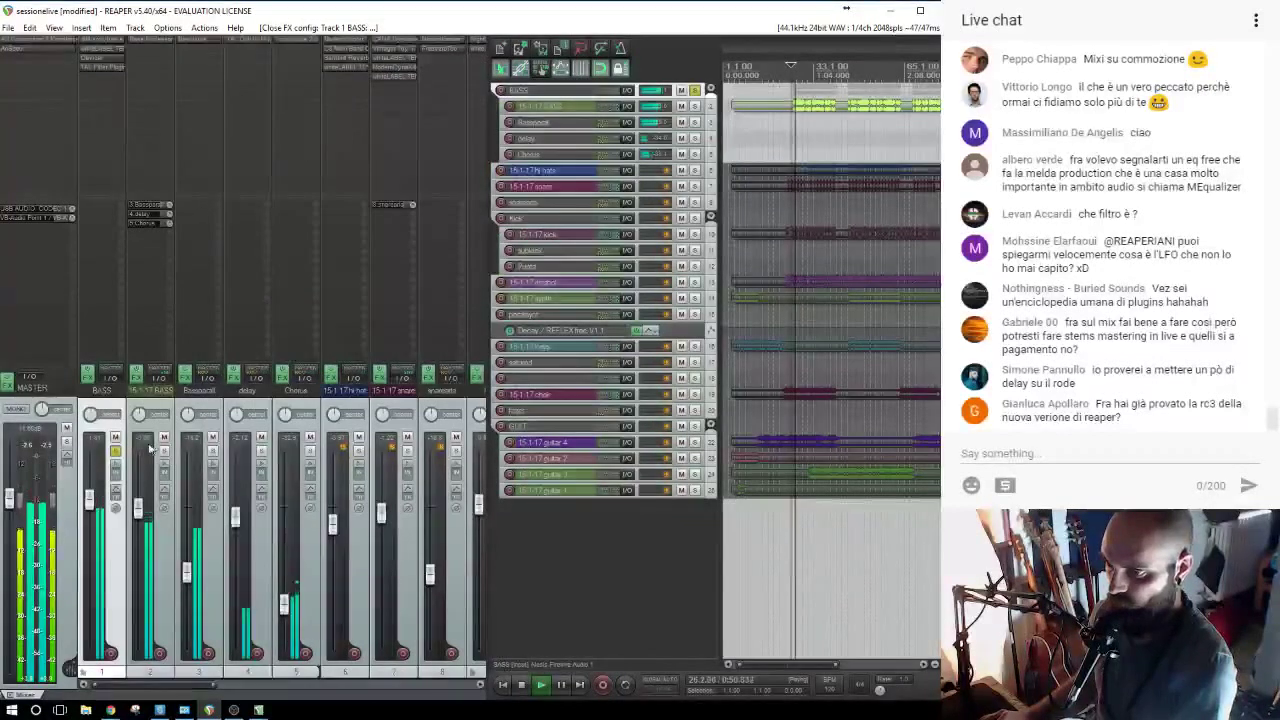
left_click(116, 450)
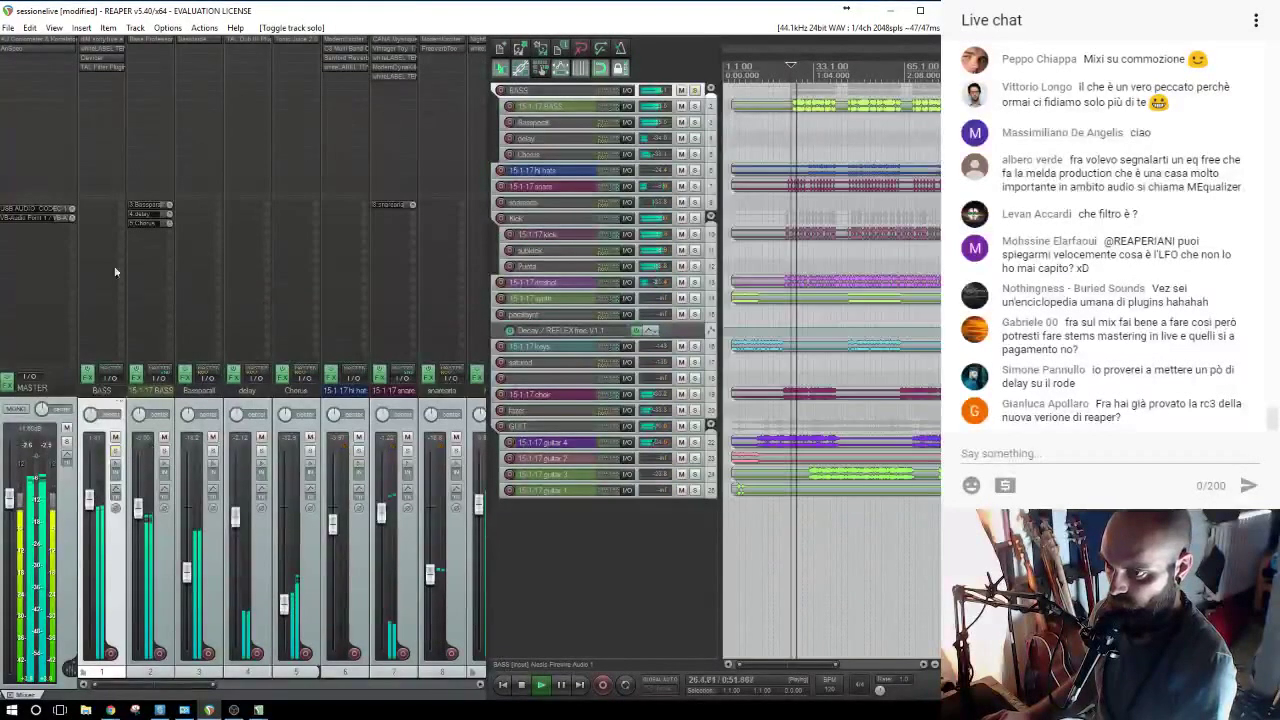
Reopen TAL Filter on the BASS track to check its settings, and close it again.
left_click(104, 78)
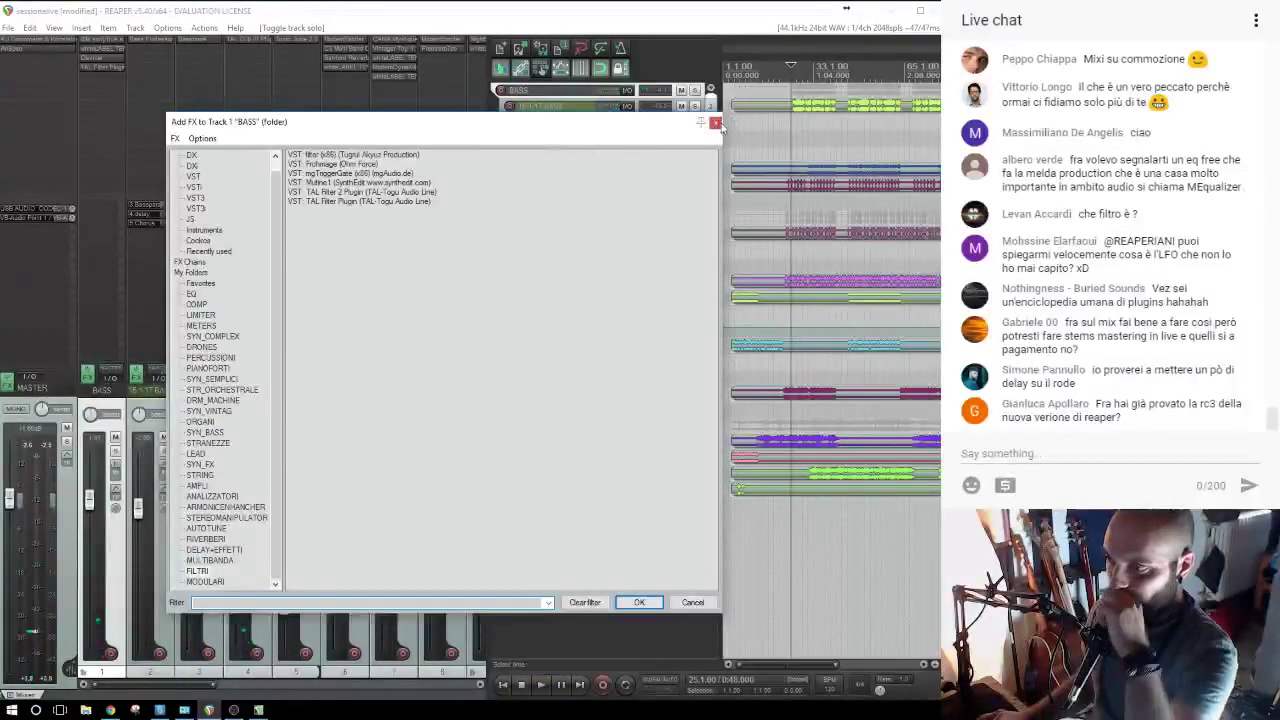
left_click(715, 123)
left_click(112, 66)
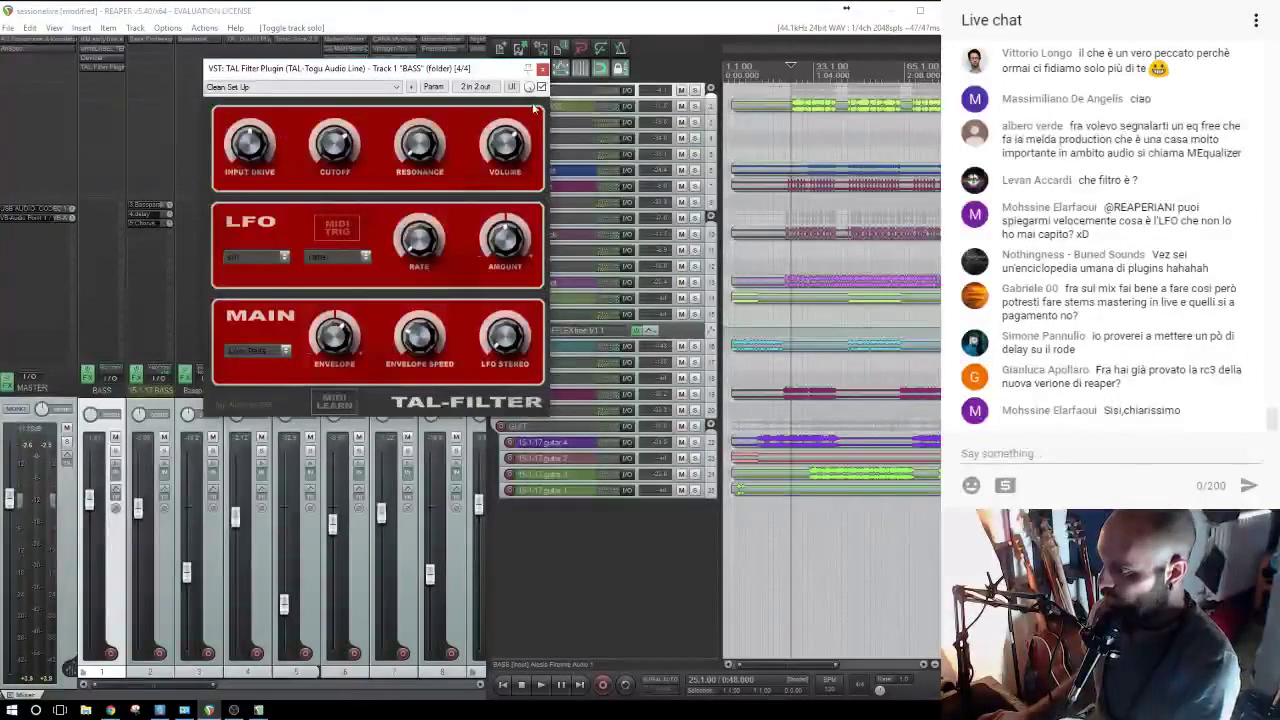
left_click(541, 69)
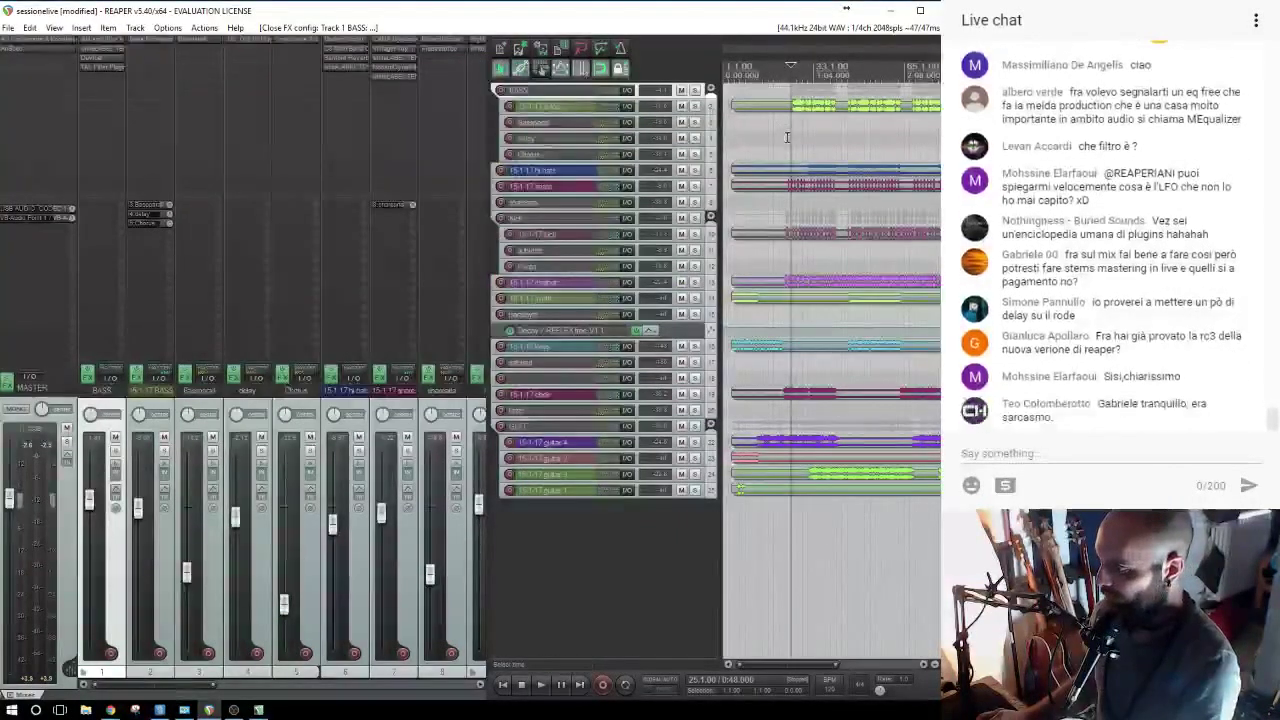
Play the full mix from measure 35 and fine-tune the TAL Filter on the BASS track.
key("space")
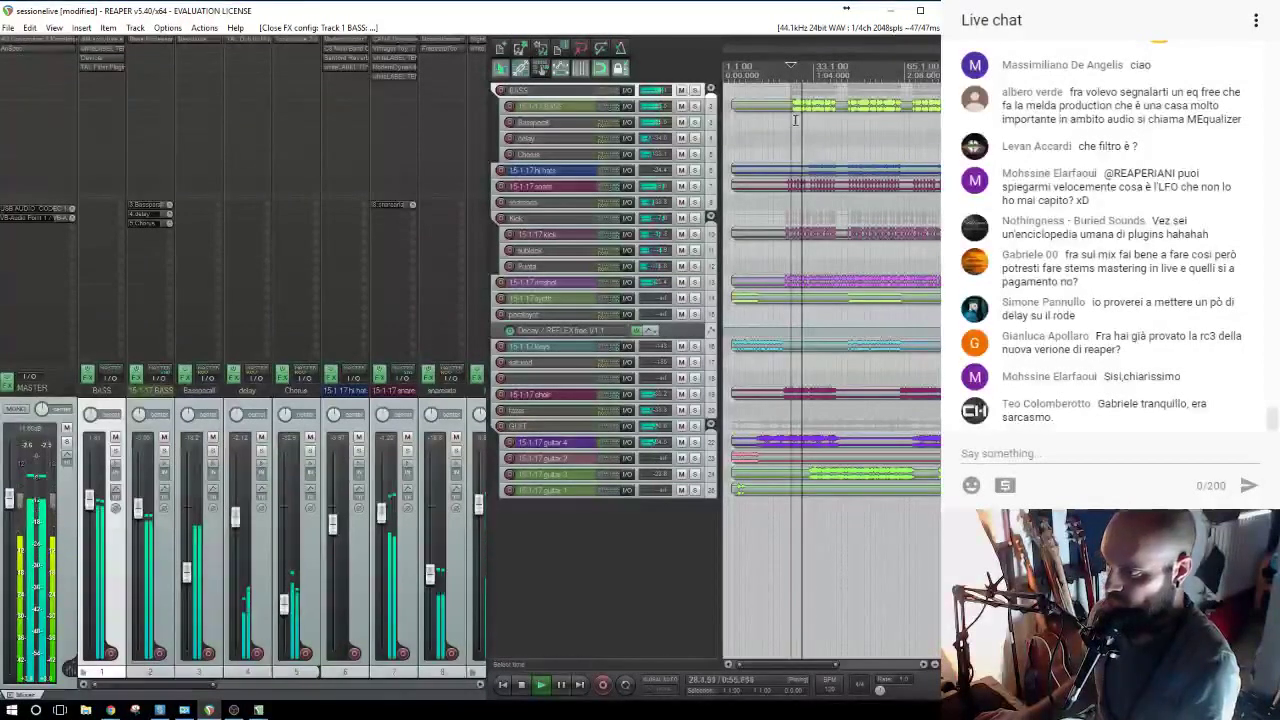
key("space")
left_click(822, 139)
scroll(818, 138, "down", 2)
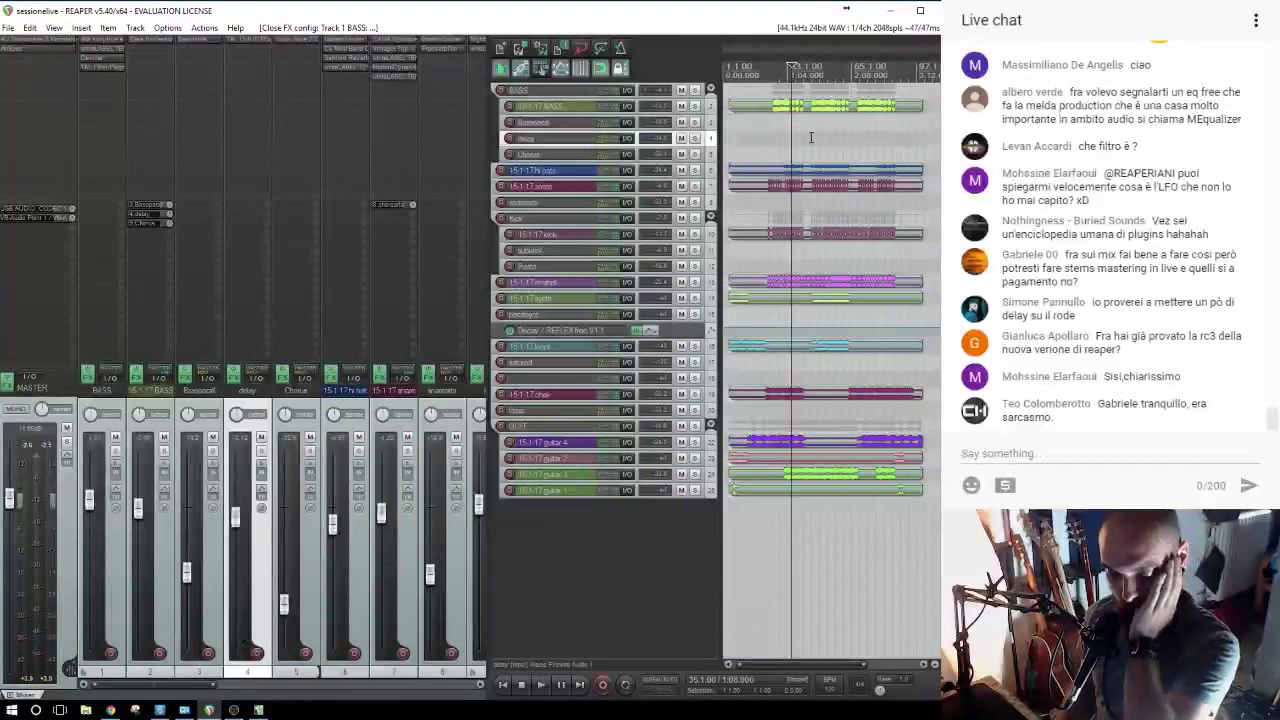
key("space")
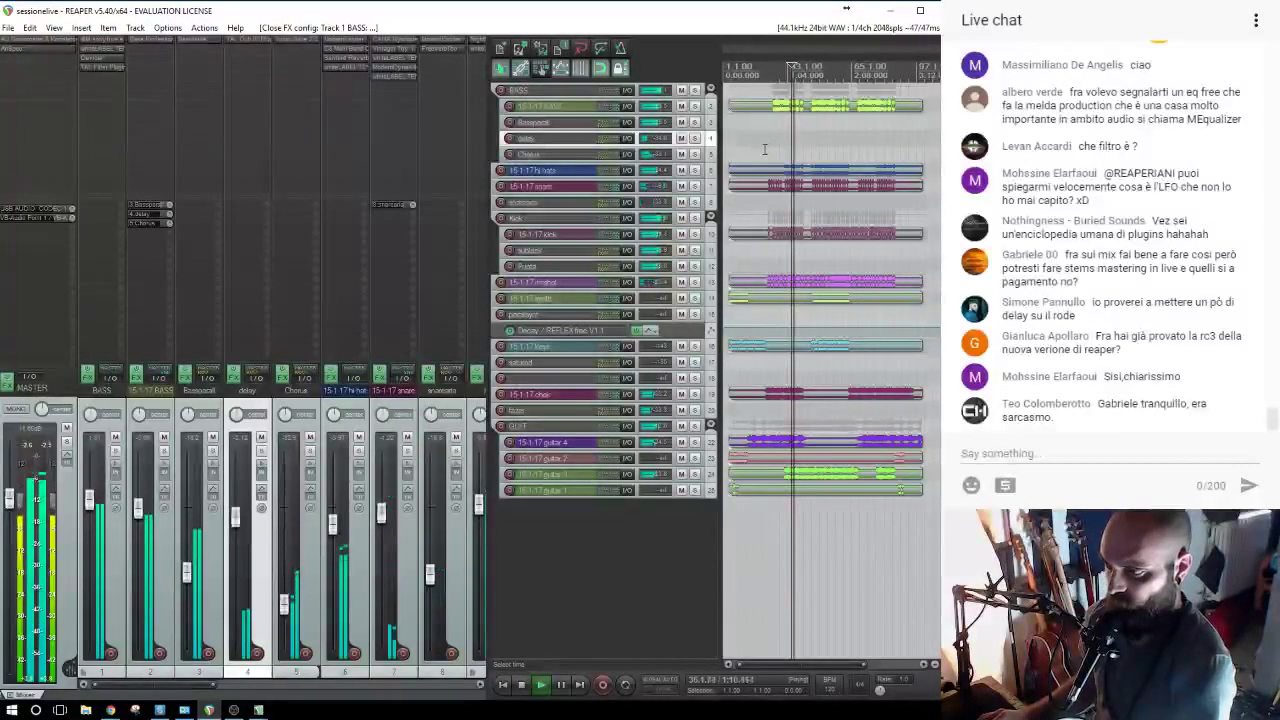
left_click(101, 65)
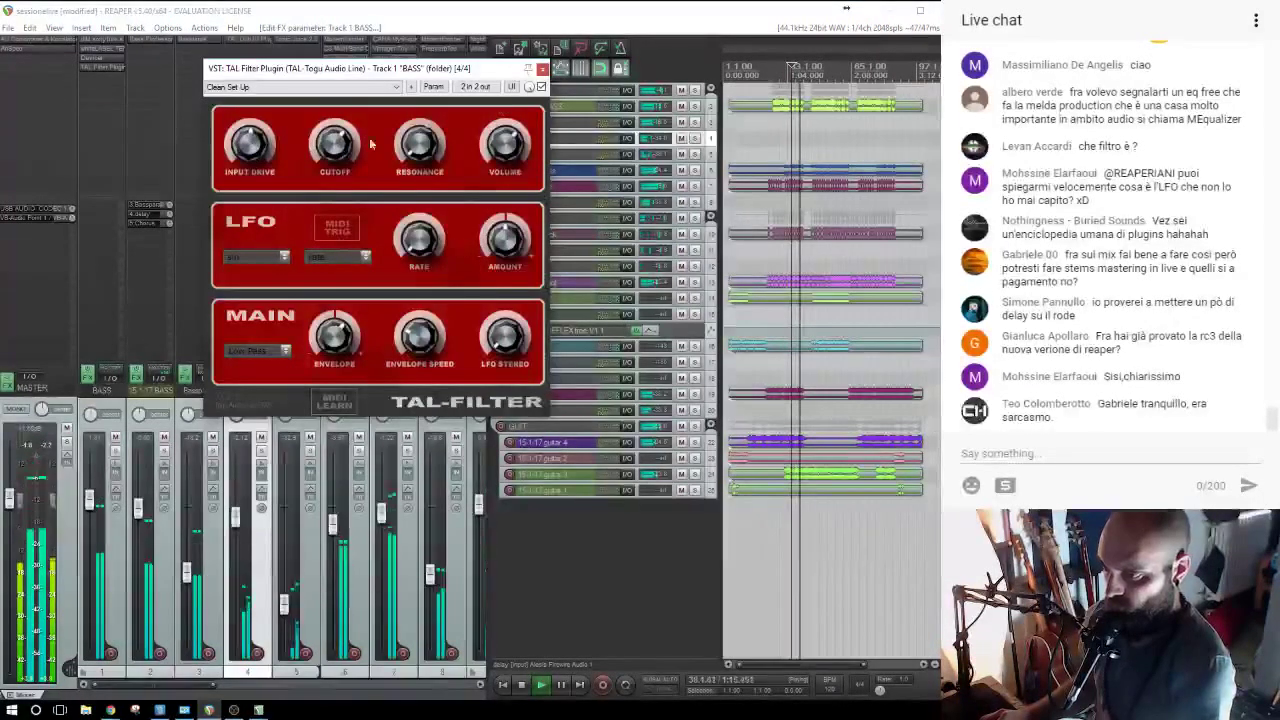
left_click(542, 70)
Lower the GUIT folder's volume slightly and raise the volume of track 13 against the playing mix.
left_click(560, 426)
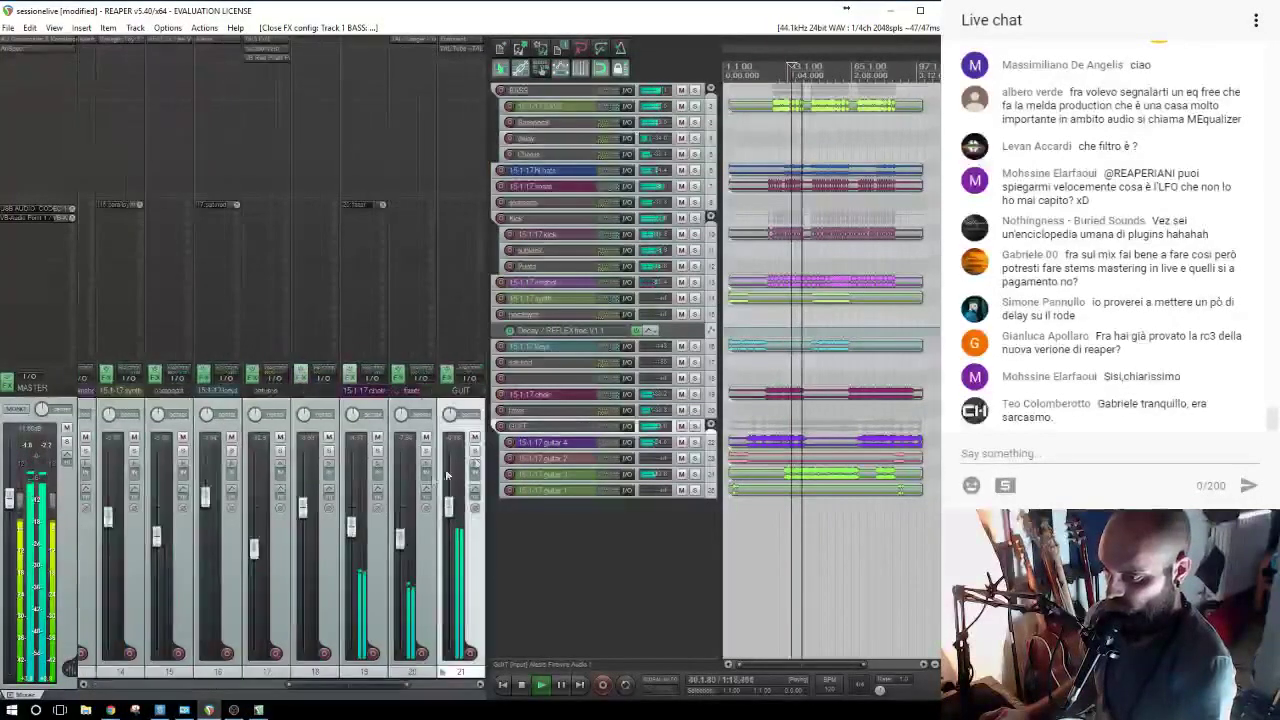
left_click_drag(448, 510, 448, 517)
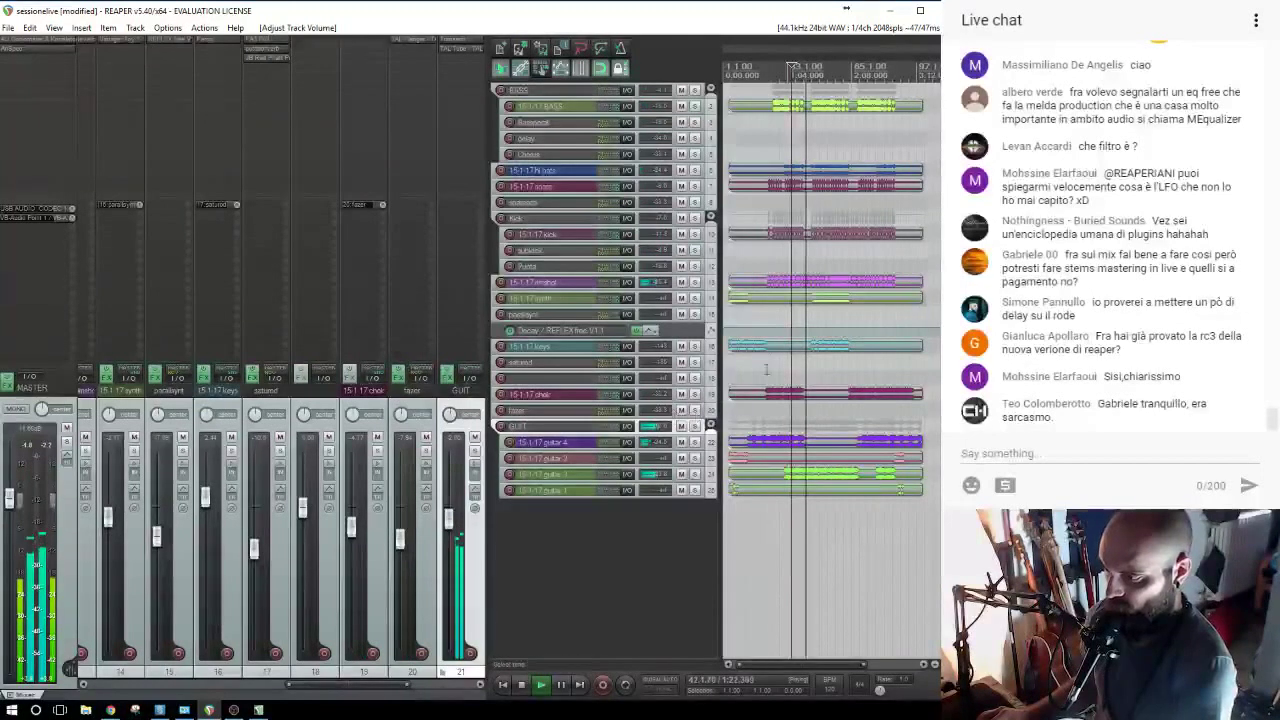
left_click(549, 284)
left_click_drag(89, 508, 90, 498)
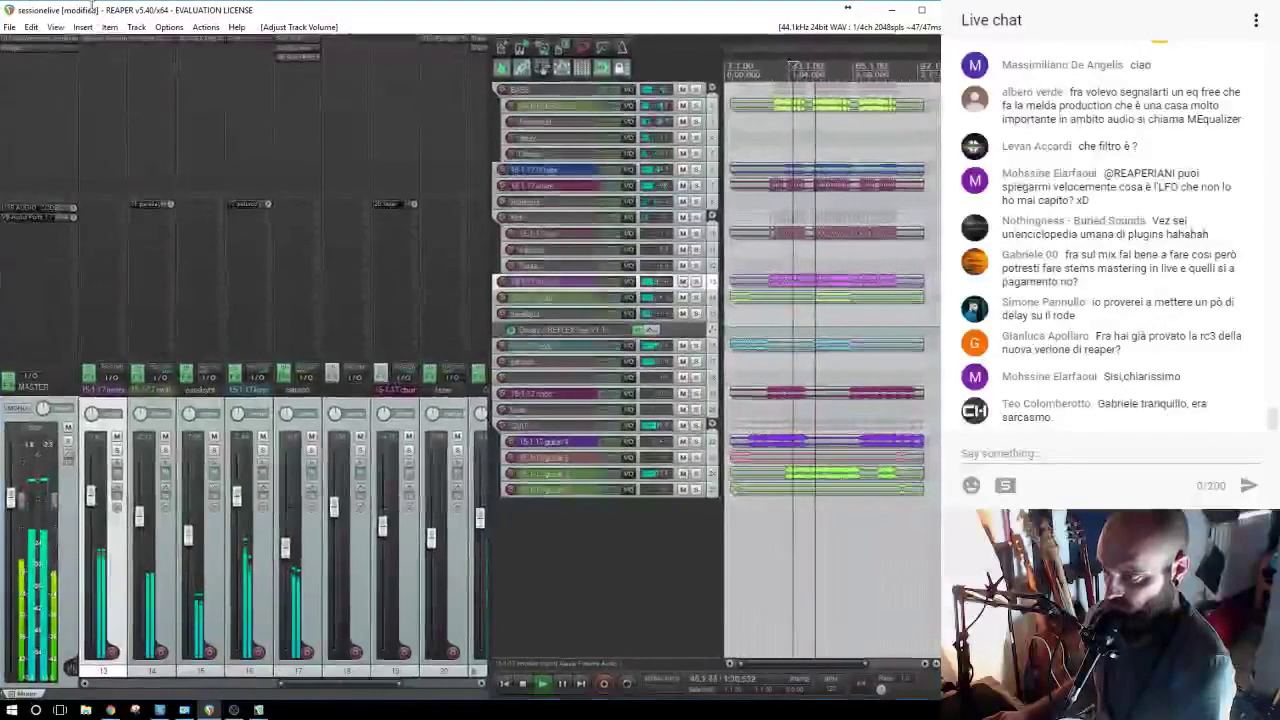
Audition the 15-1-17 keys track on its own, and return to the full mix.
left_click(540, 348)
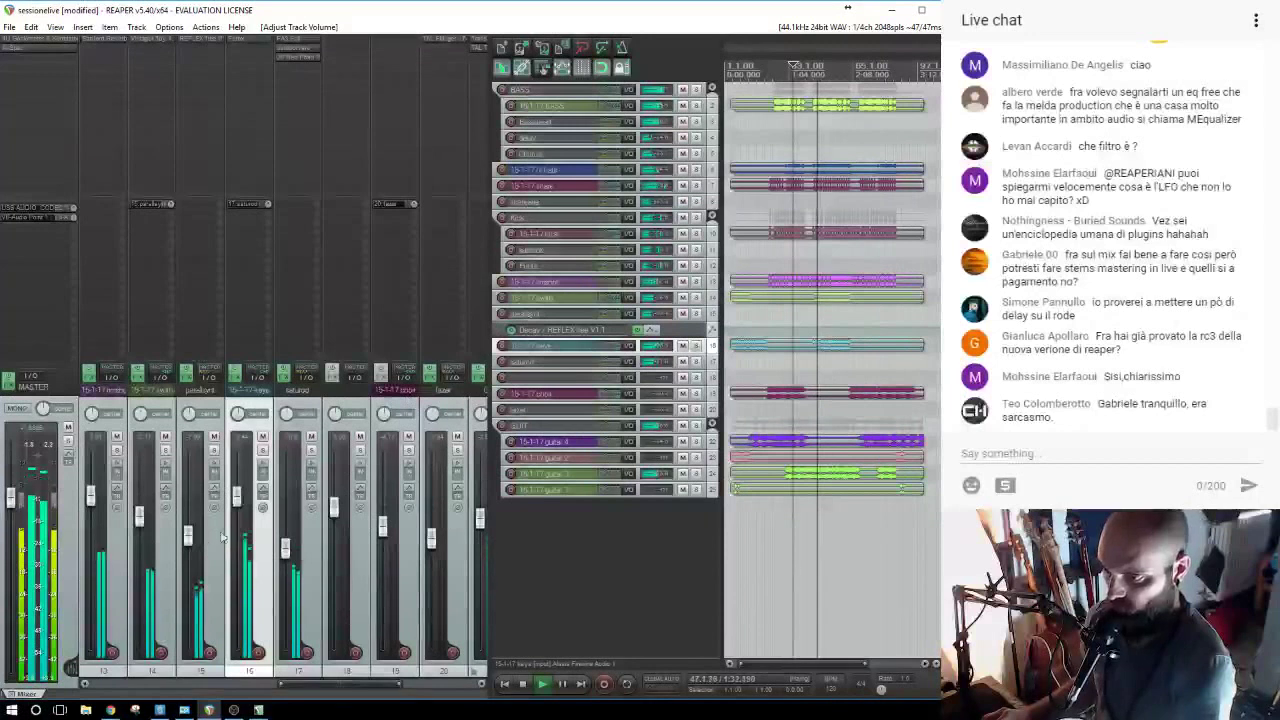
left_click(262, 450)
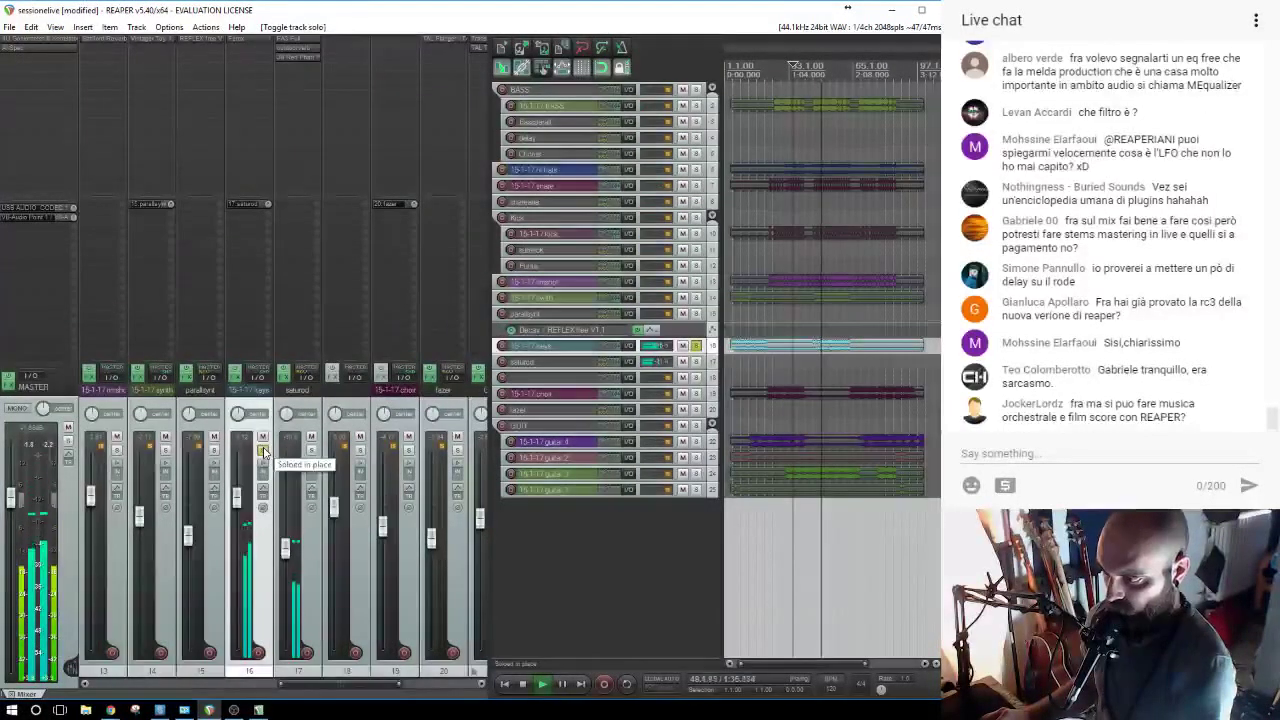
left_click(263, 451)
Solo the 15-1-17 synth track and add the Frohmage plugin from the FILTRI folder to it.
left_click(549, 299)
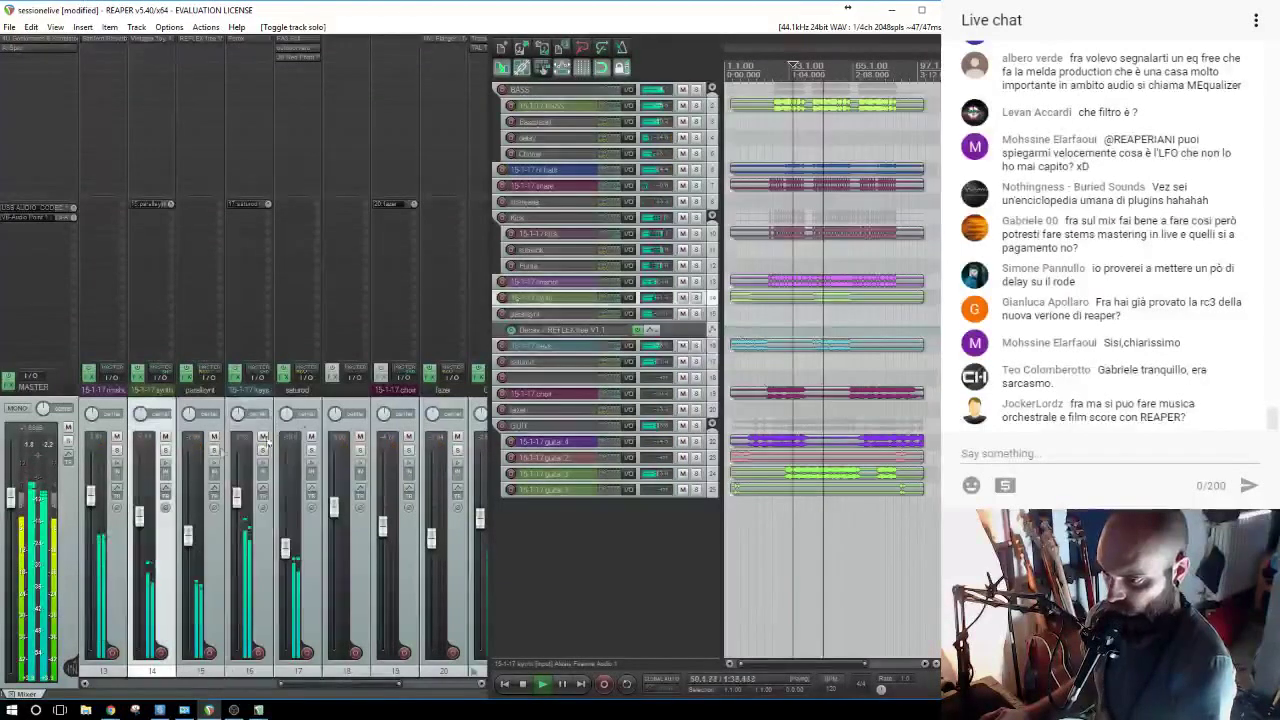
left_click(166, 451)
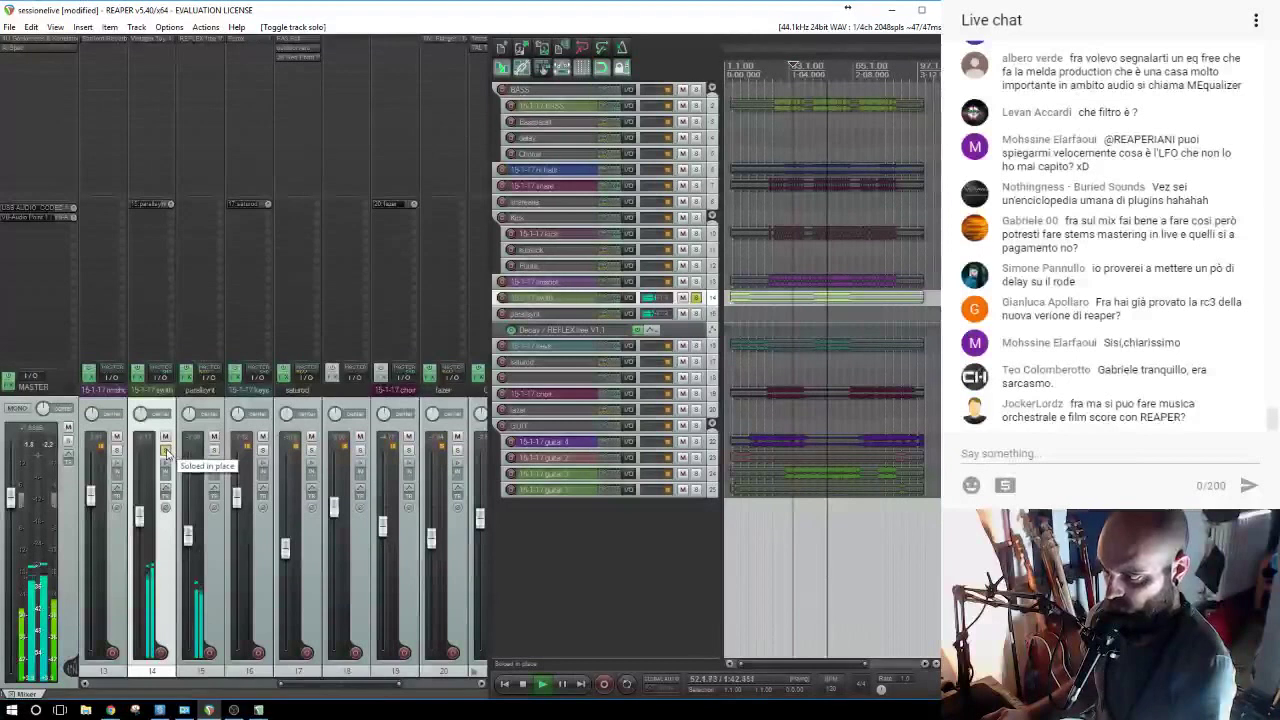
key("space")
left_click(145, 74)
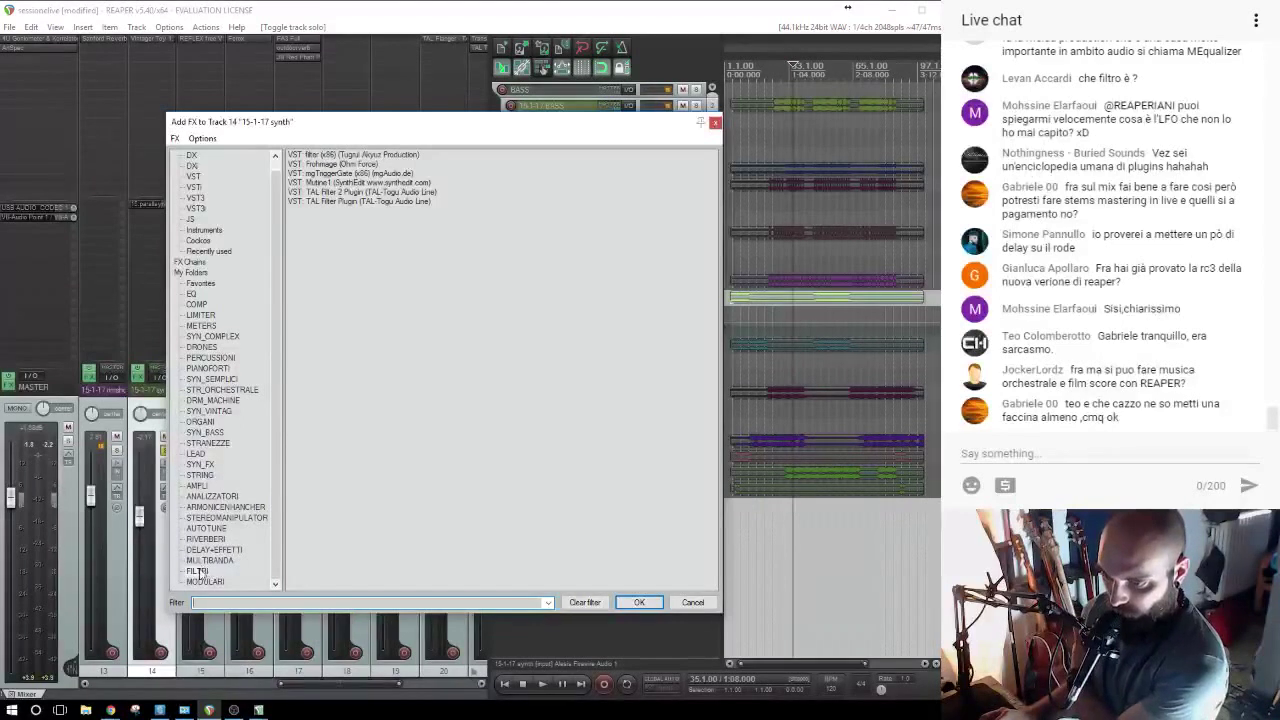
double_click(335, 165)
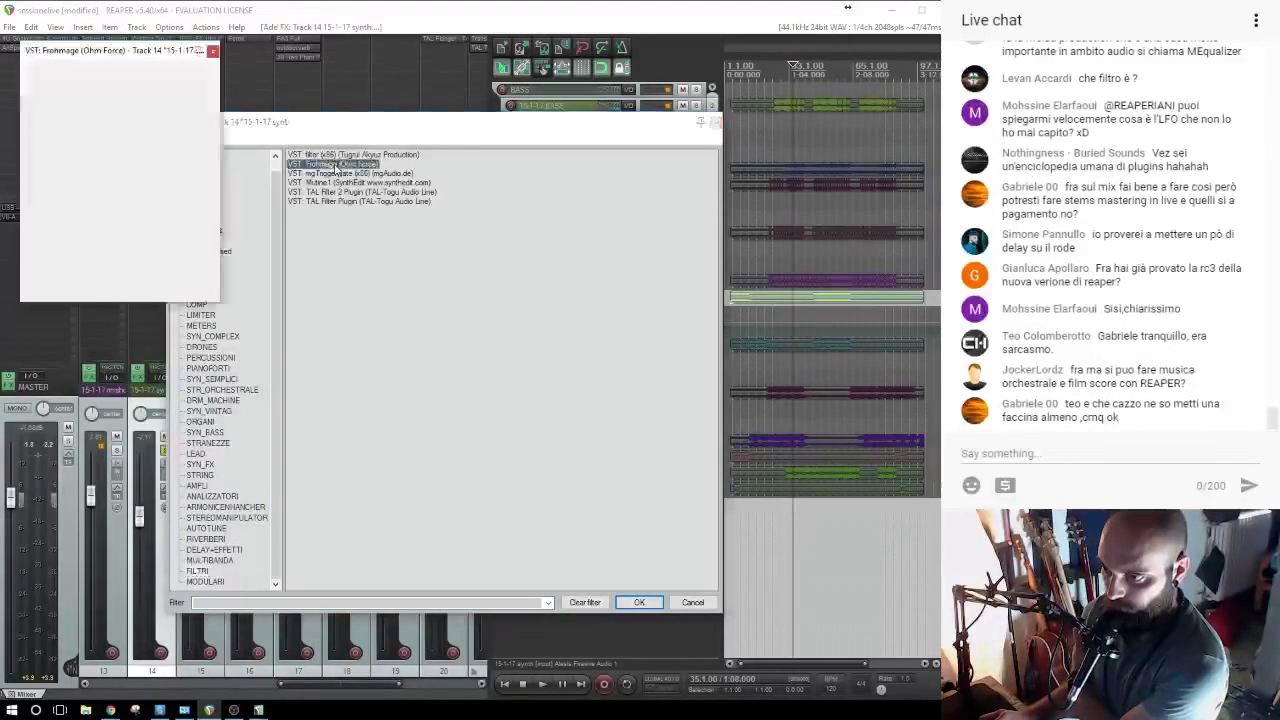
Play the soloed synth from the start, load Frohmage's Monkey on preset, and lower its frequency to about 166.7 Hz.
key("space")
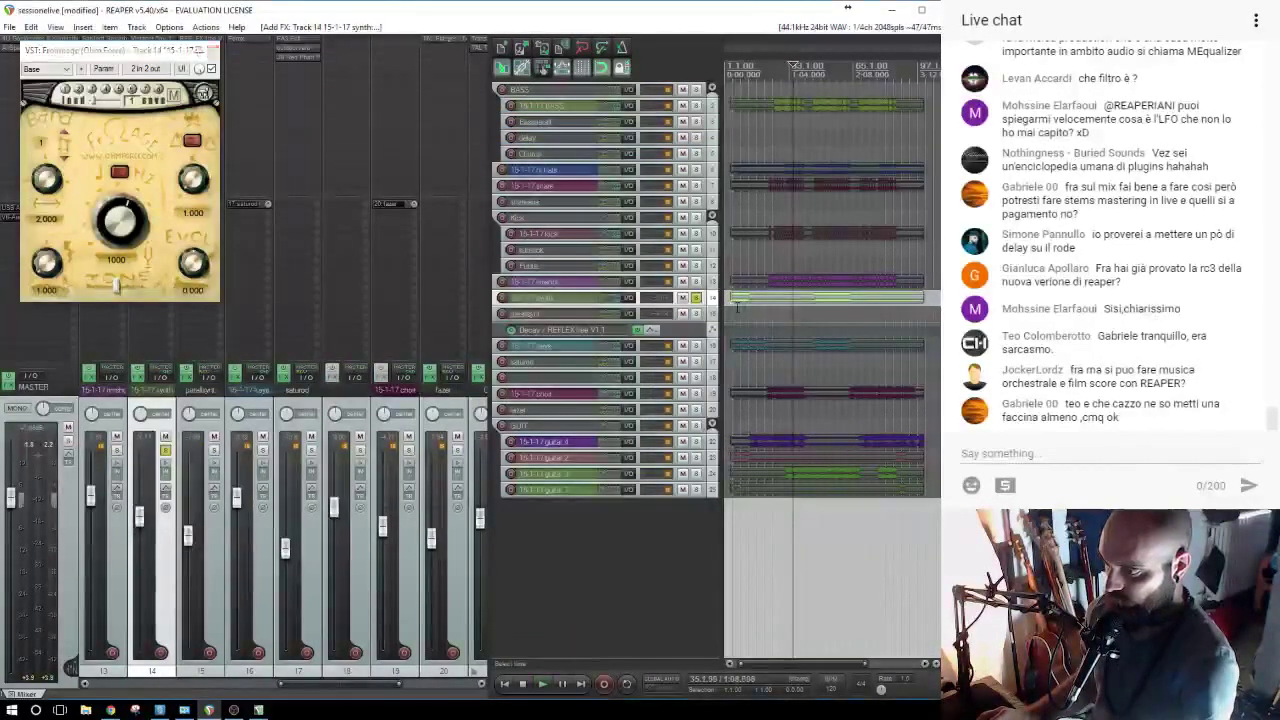
left_click(732, 314)
mouse_move(121, 222)
left_mouse_down()
mouse_move(121, 170)
mouse_move(121, 248)
mouse_move(121, 226)
left_mouse_up()
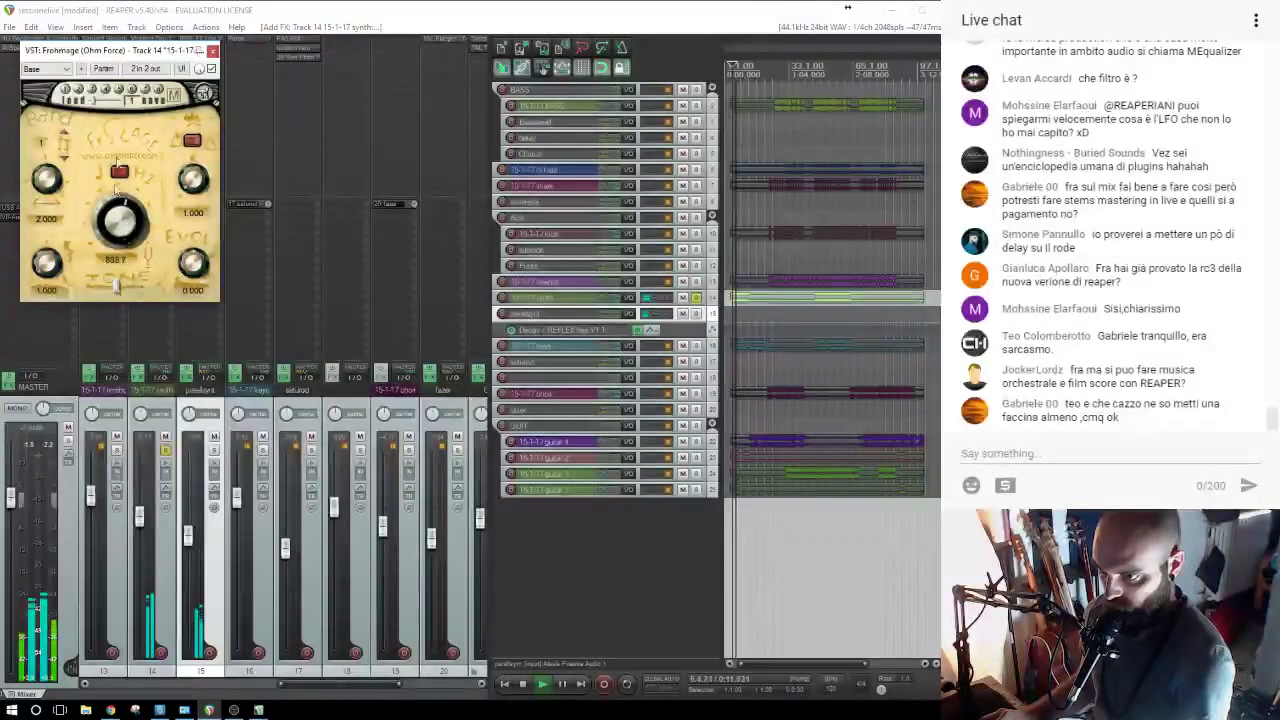
left_click(47, 69)
left_click(45, 93)
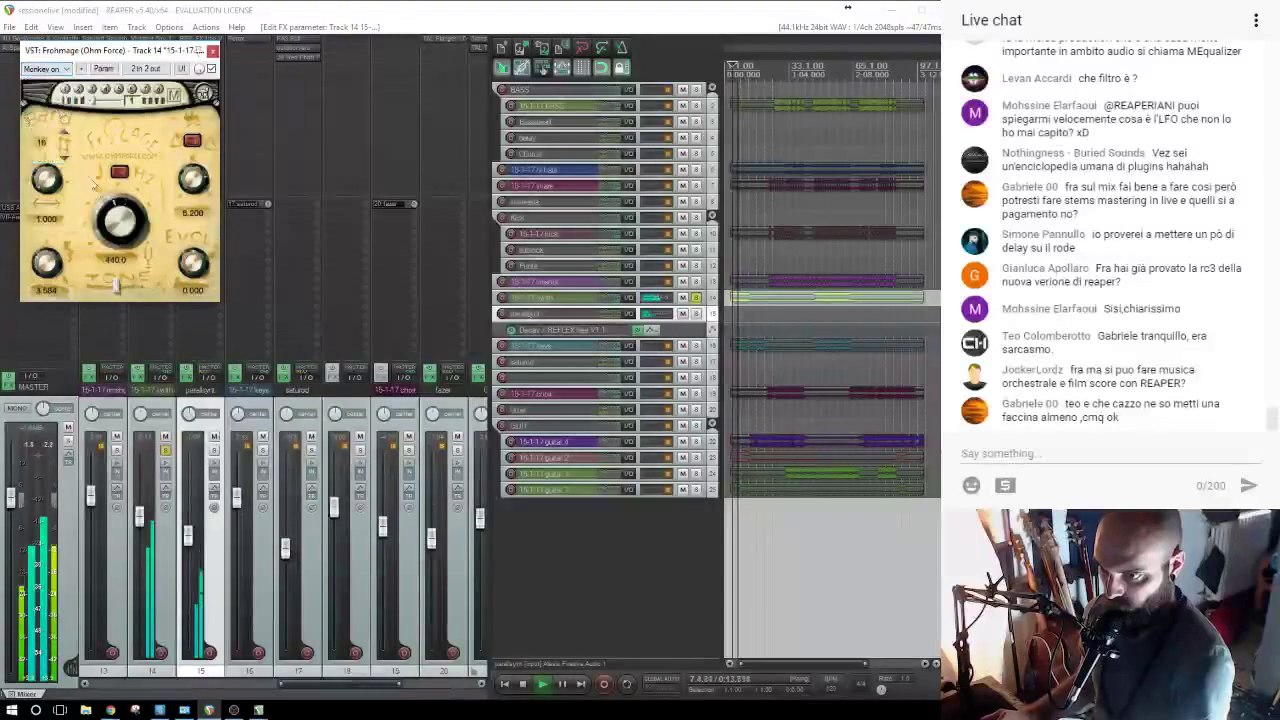
left_click_drag(121, 220, 121, 230)
Toggle Frohmage's bypass and close it, then unsolo the synth and set its volume to about -1.55 dB.
left_click(211, 68)
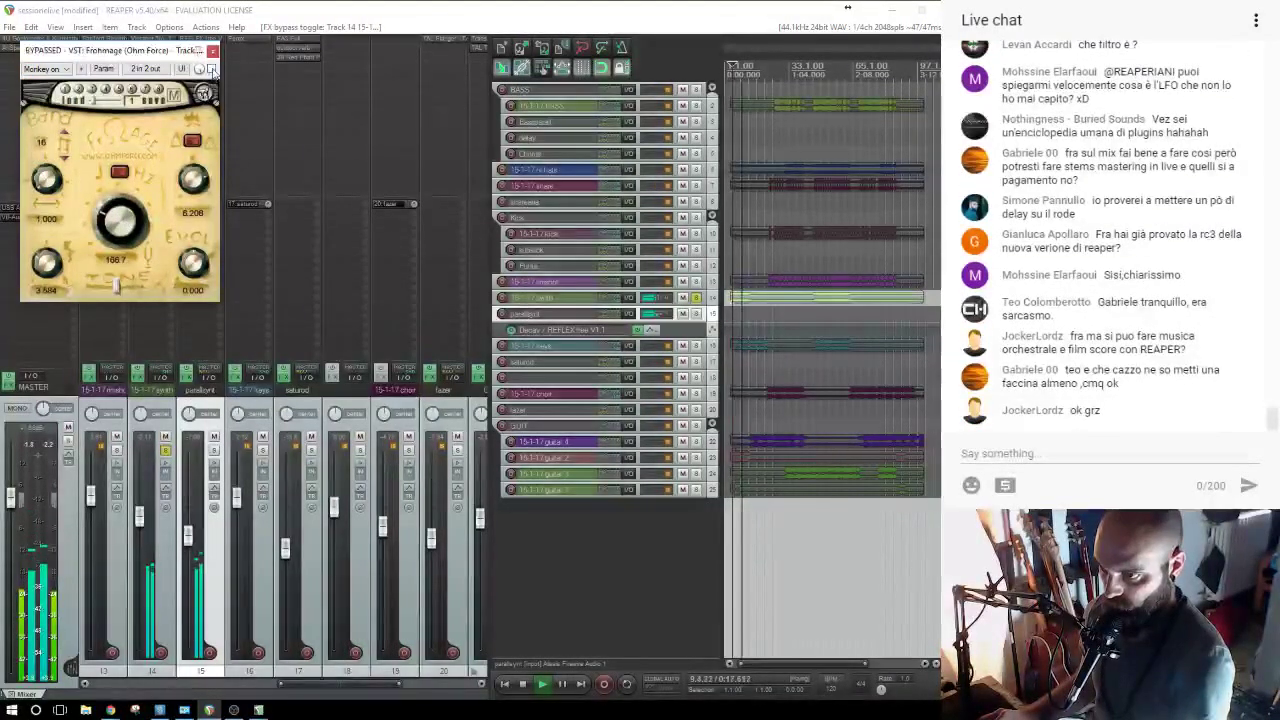
left_click(213, 52)
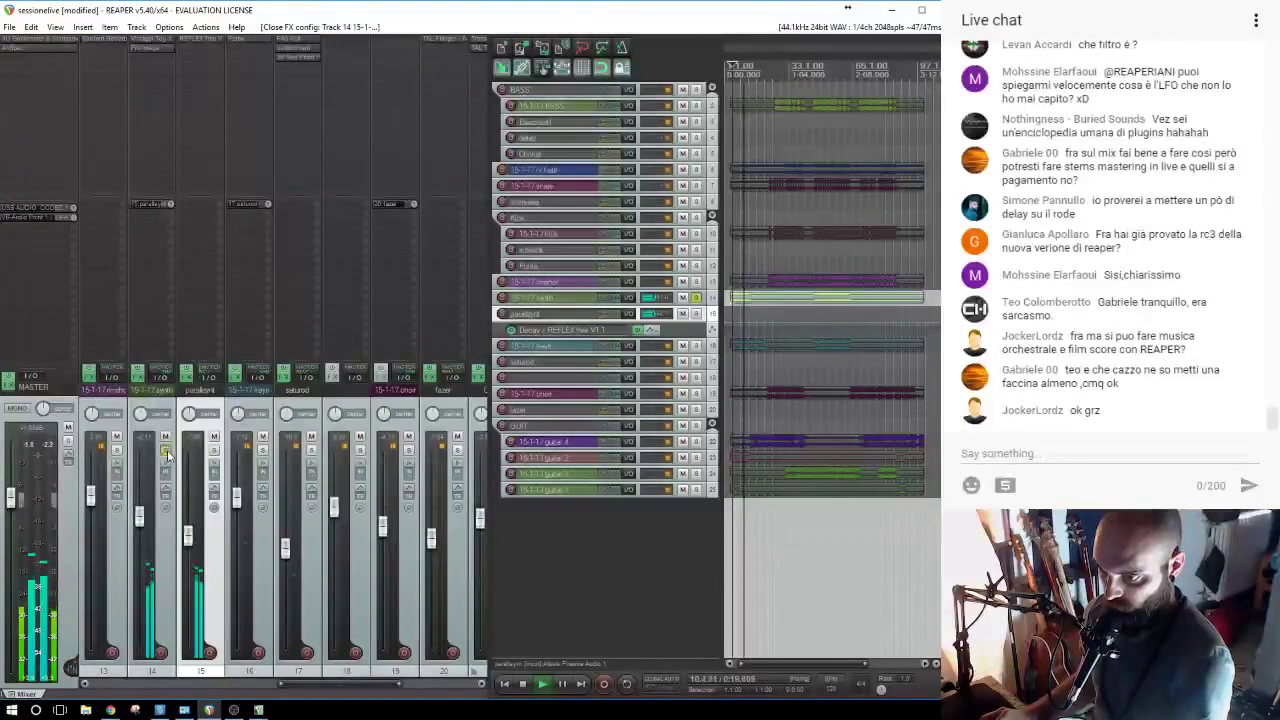
left_click(166, 452)
left_click_drag(140, 515, 140, 519)
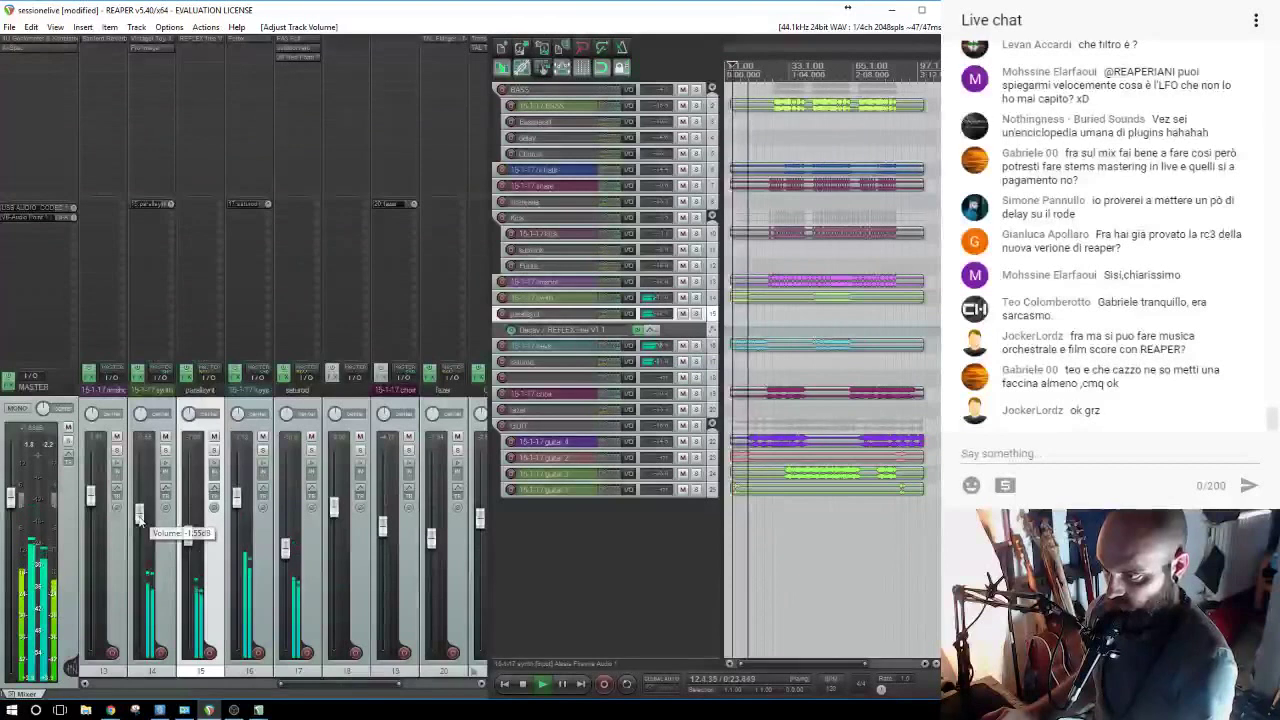
Add a new track below the guitar tracks and name it SPAAACE.
left_click(549, 424)
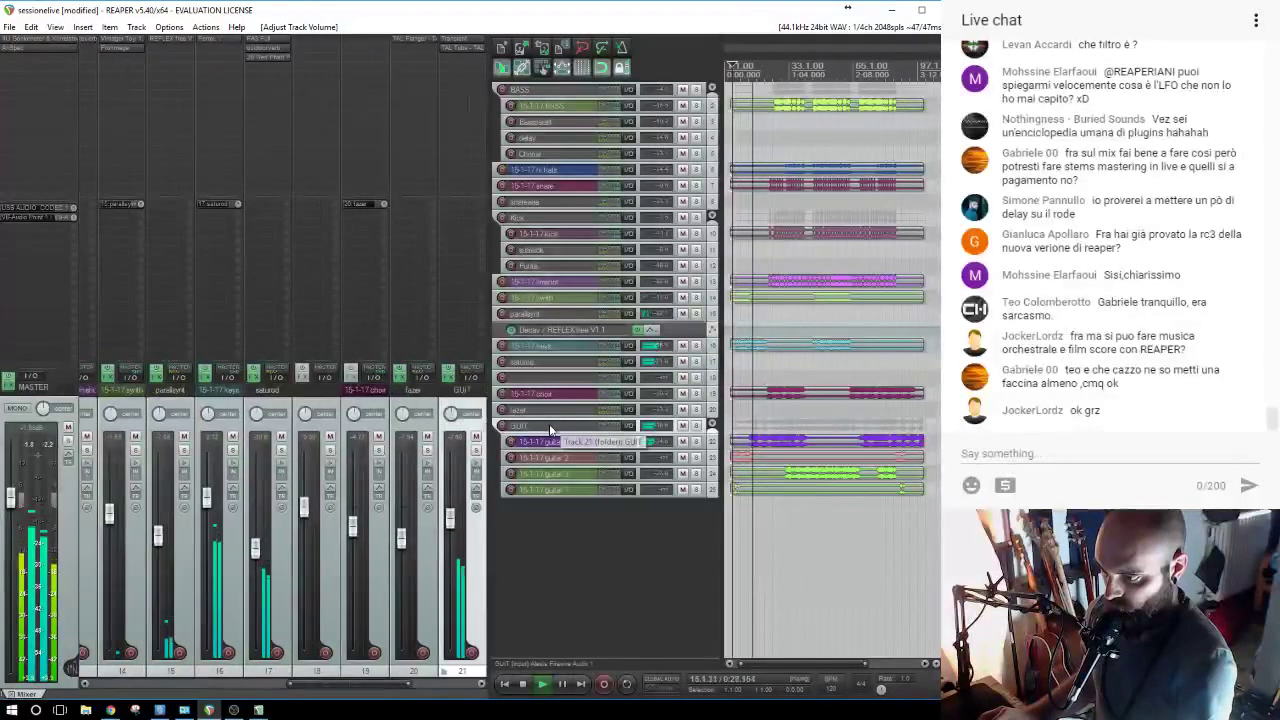
double_click(536, 525)
type("SPAAACE")
key("Return")
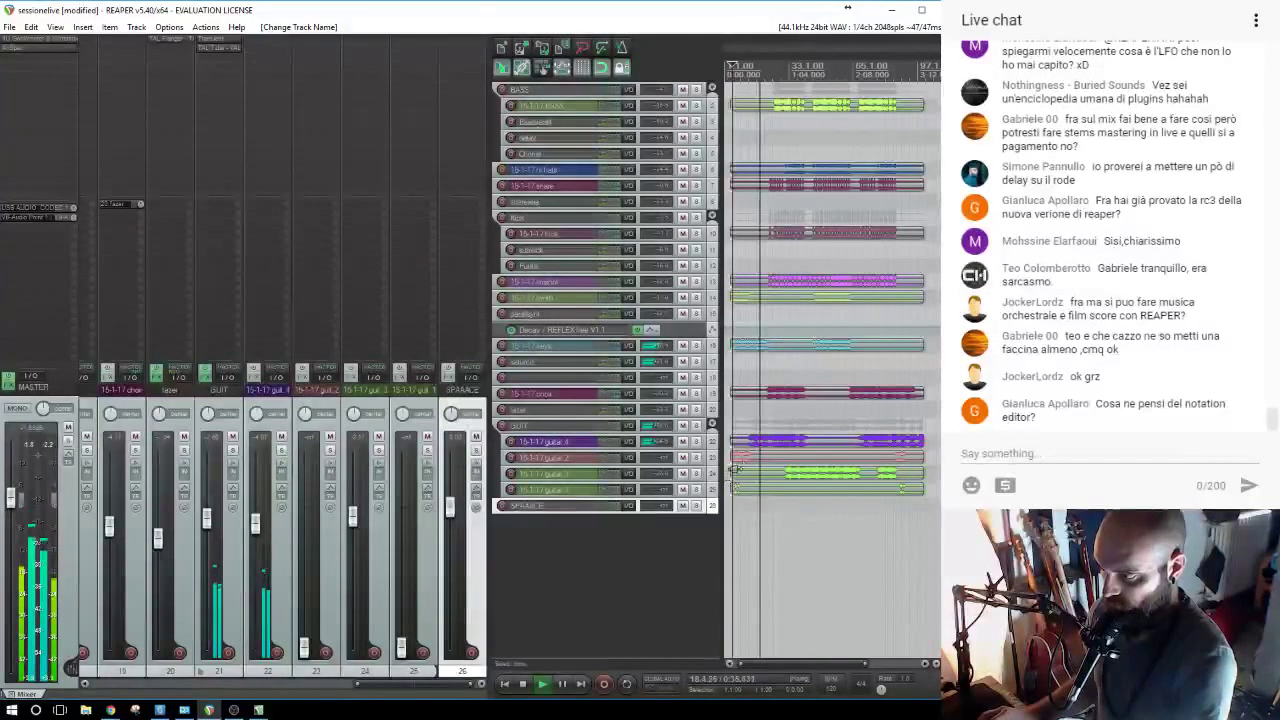
Stop playback, save the project, and audition the session from bar 13, in the first part of the keys clip.
key("space")
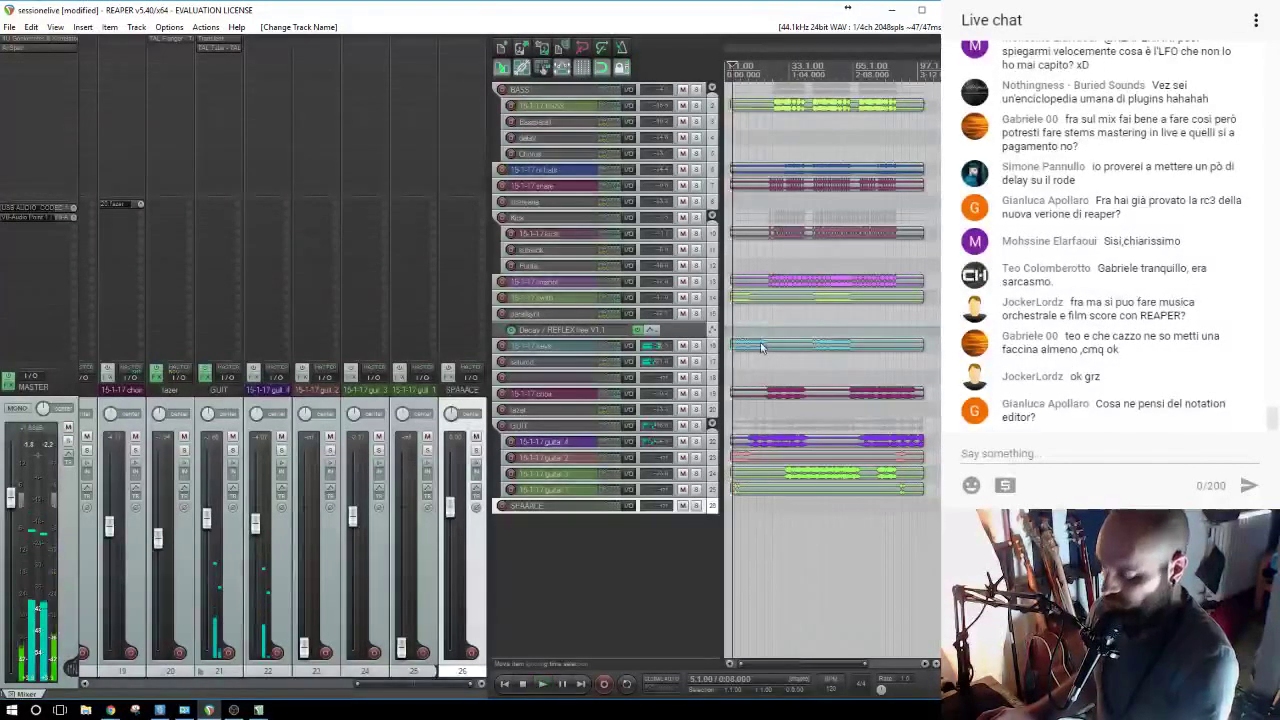
key("ctrl+s")
left_click(750, 348)
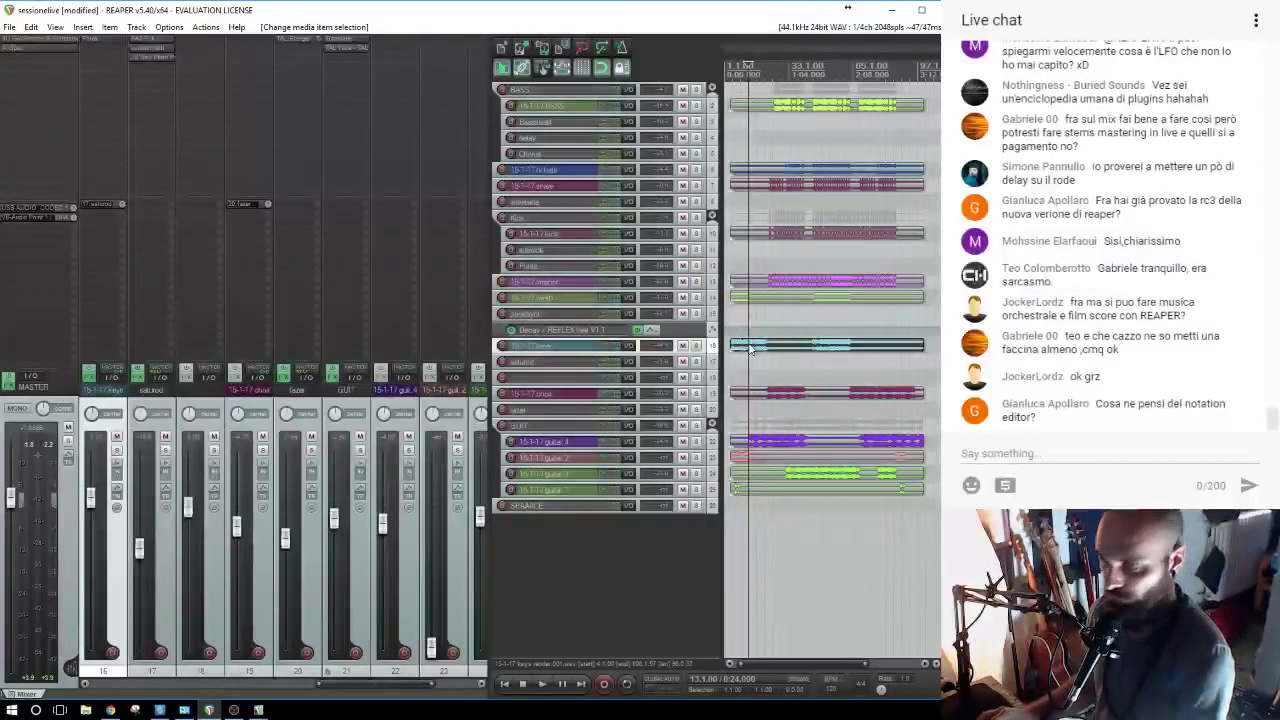
key("space")
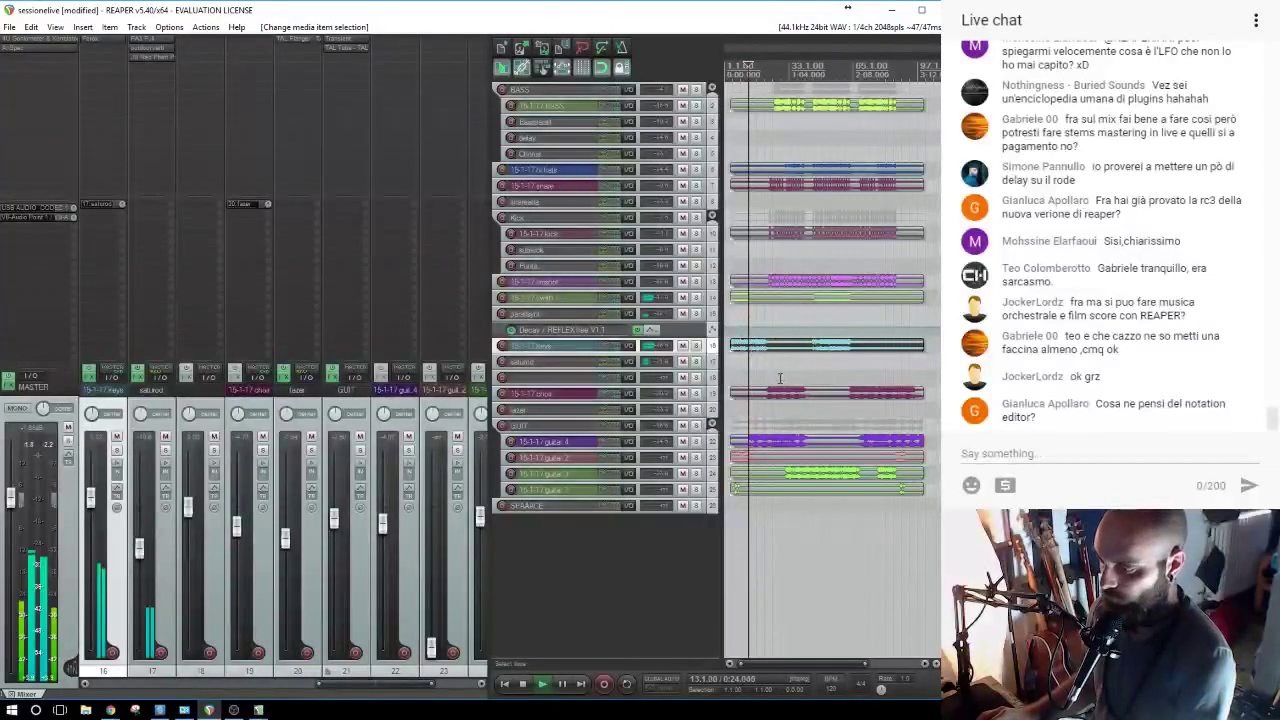
key("space")
Play the session from bar 29 and raise the Kick track's volume slightly.
left_click(780, 514)
key("space")
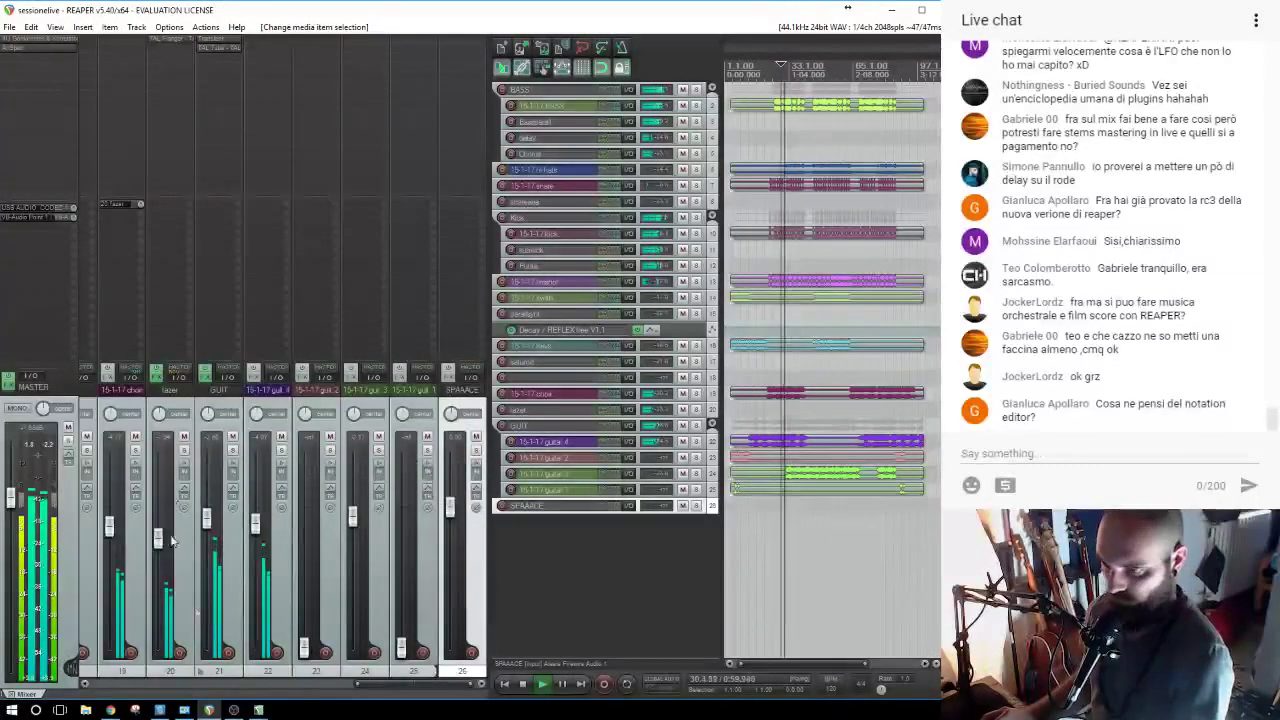
scroll(193, 679, "left", 8)
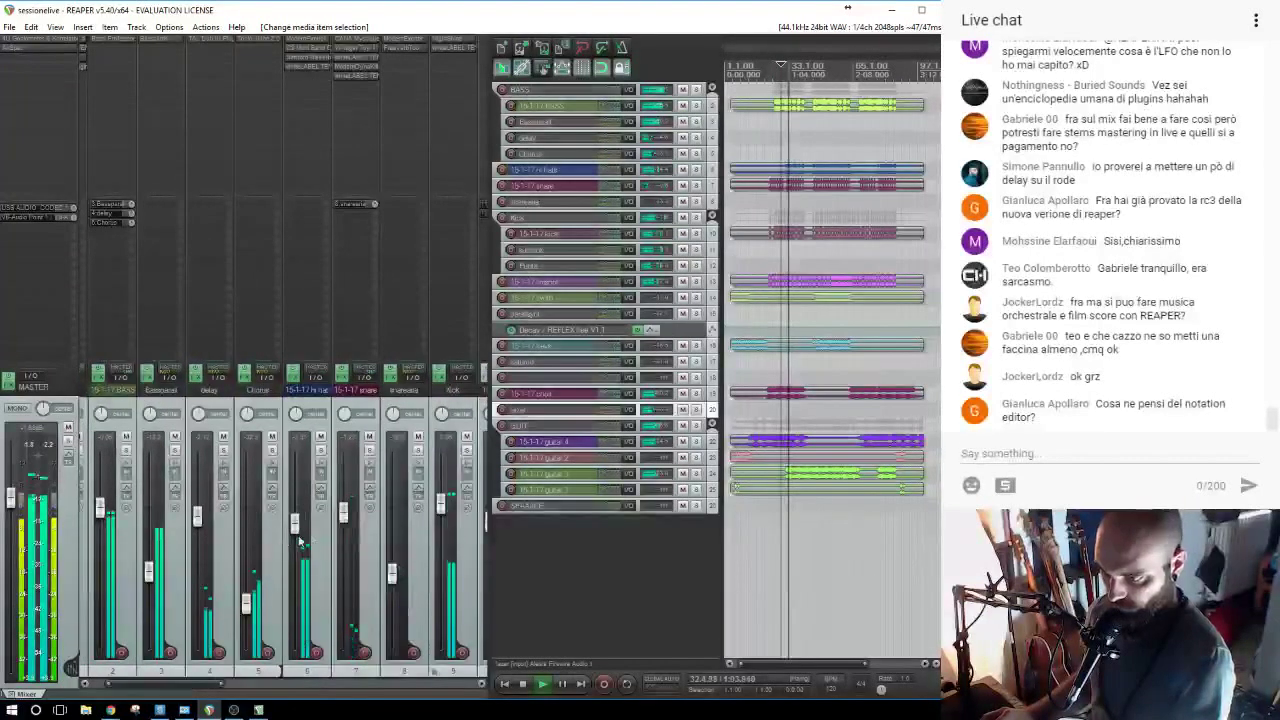
mouse_move(442, 509)
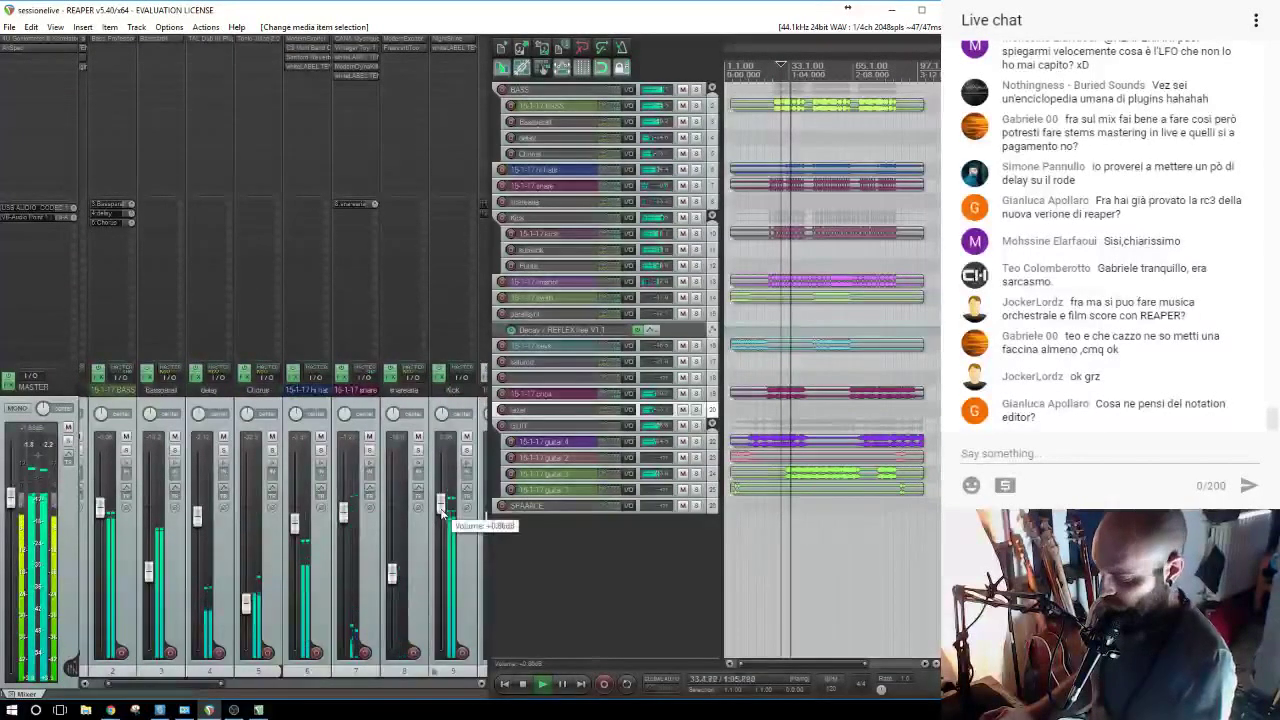
left_click_drag(441, 510, 441, 507)
left_click_drag(185, 686, 181, 688)
key("space")
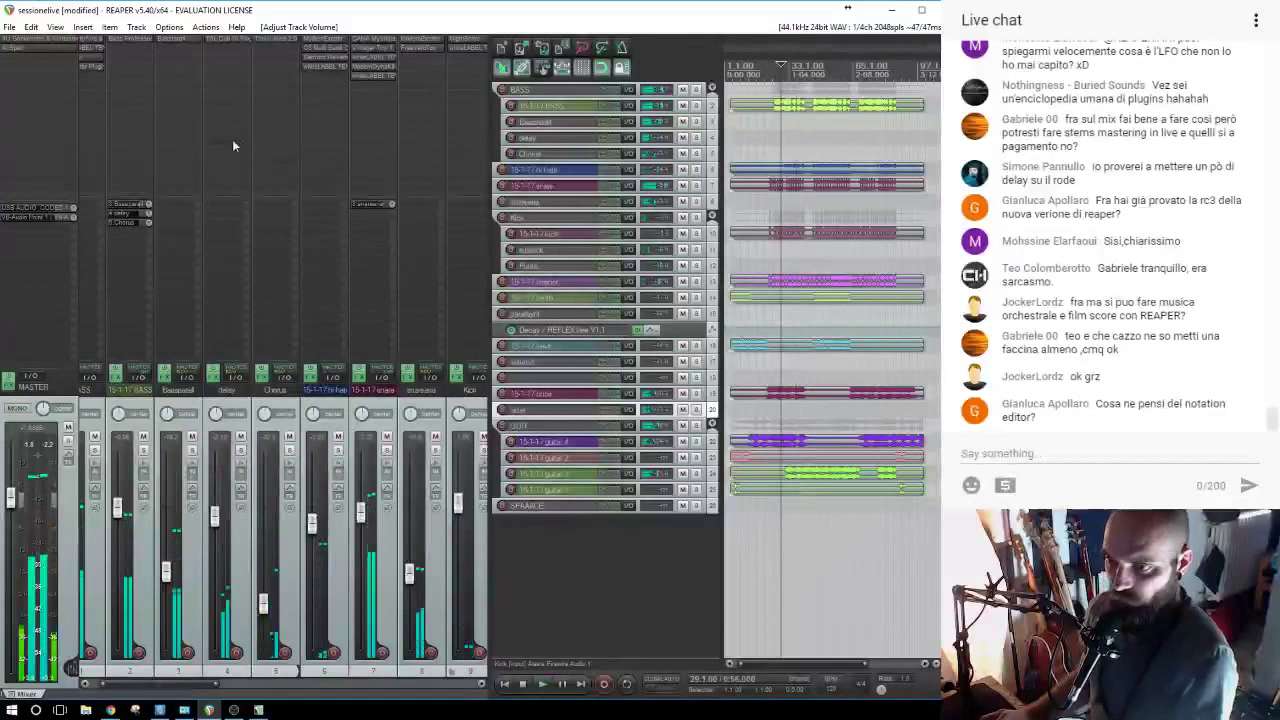
Add a track named MASTER above BASS and nest all tracks from BASS through SPAAACE inside it.
key("ctrl+t")
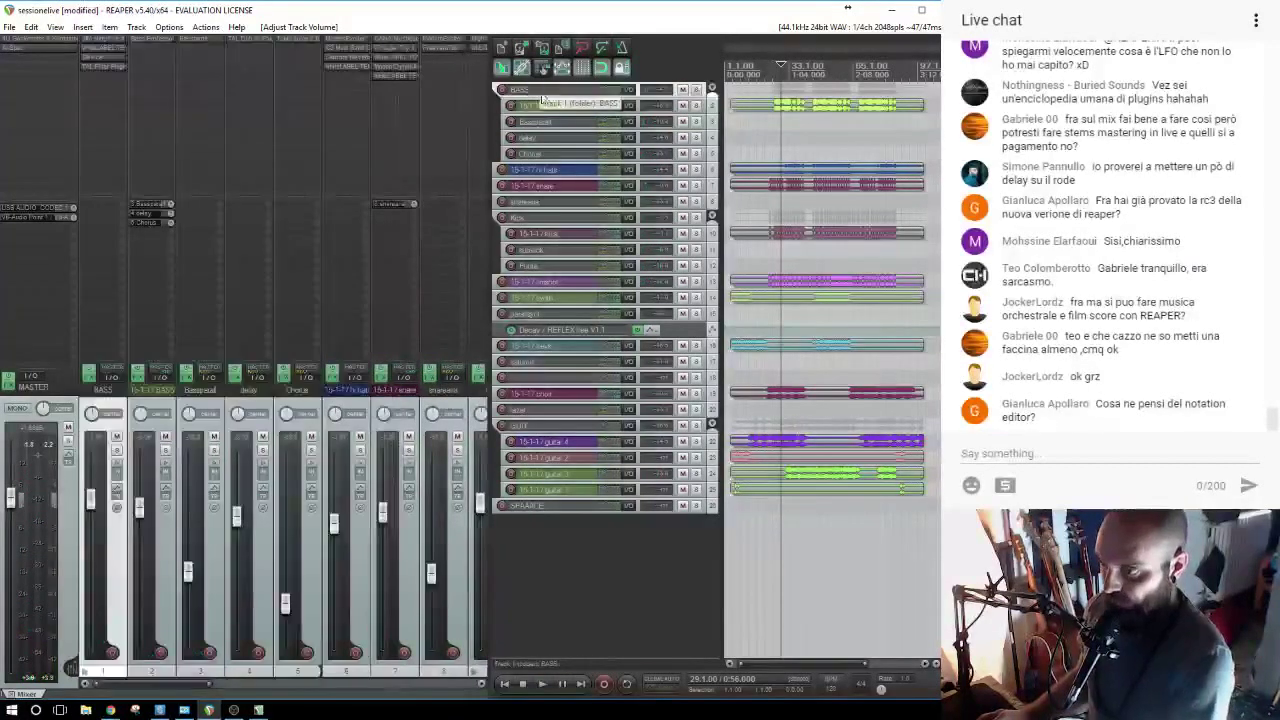
left_click_drag(527, 82, 528, 84)
double_click(542, 90)
type("MASTER")
key("Return")
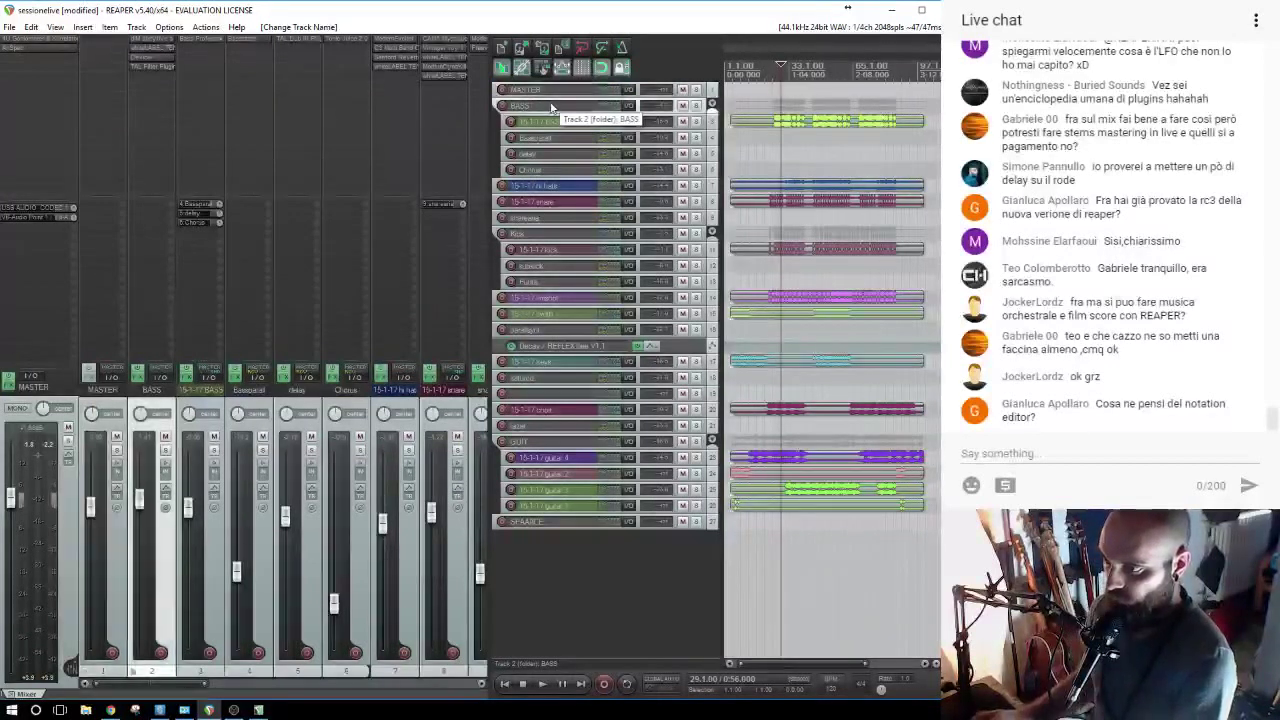
left_click(529, 523, "shift")
left_click_drag(535, 106, 533, 91)
Add the NightShine compressor plugin to the MASTER folder track.
left_click(109, 28)
left_click(109, 28)
left_click(102, 40)
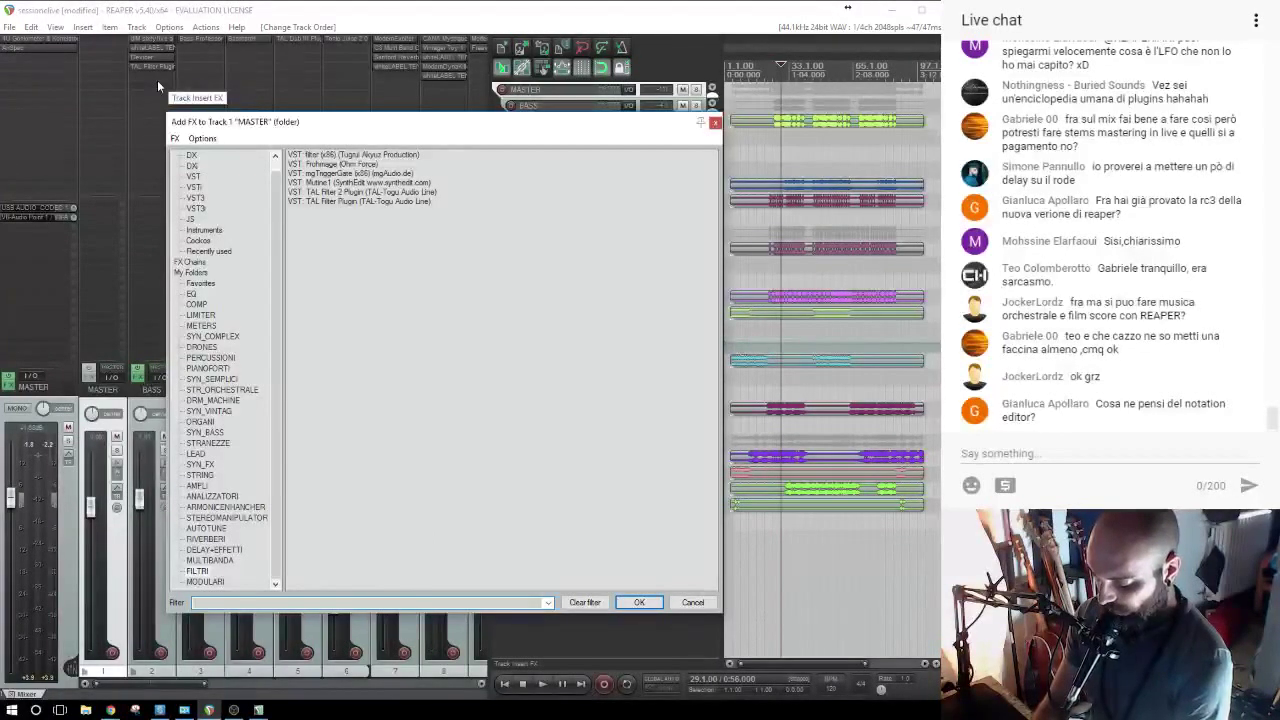
type("gh")
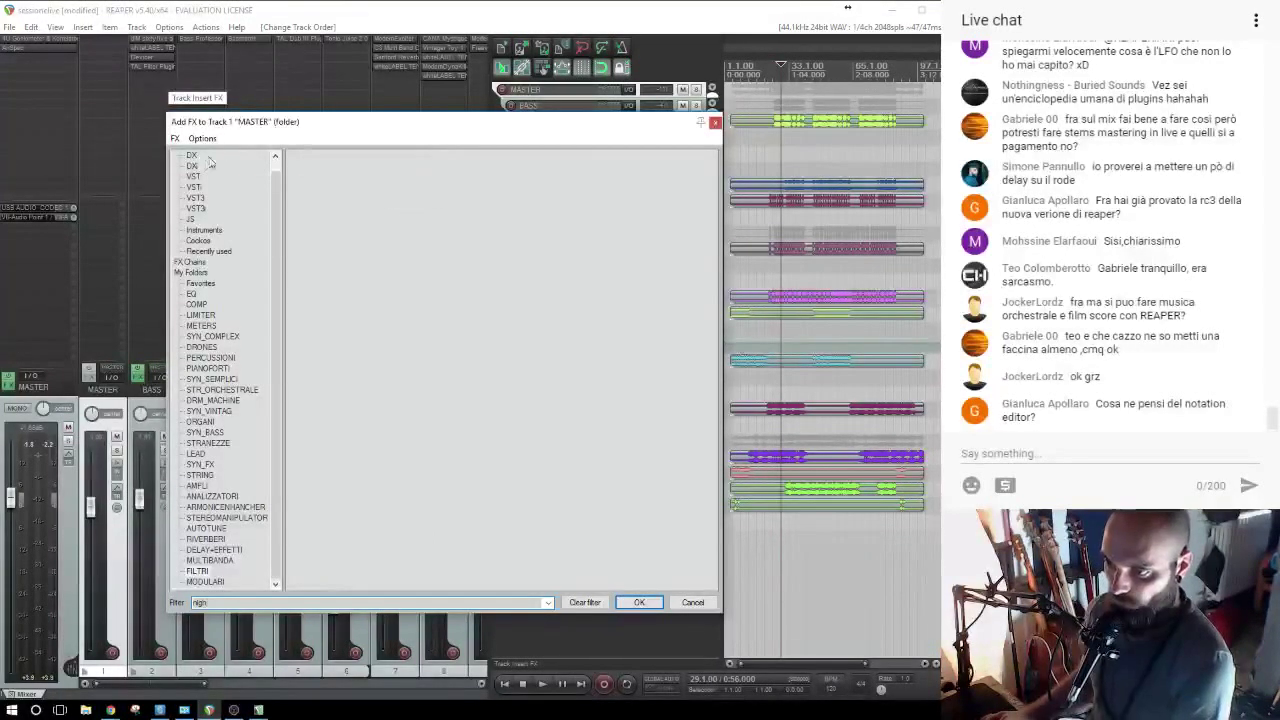
scroll(210, 162, "up", 1)
left_click(190, 156)
double_click(322, 155)
During playback, lower NightShine's threshold to roughly -14 dB, close the plugin, and stop playback.
key("space")
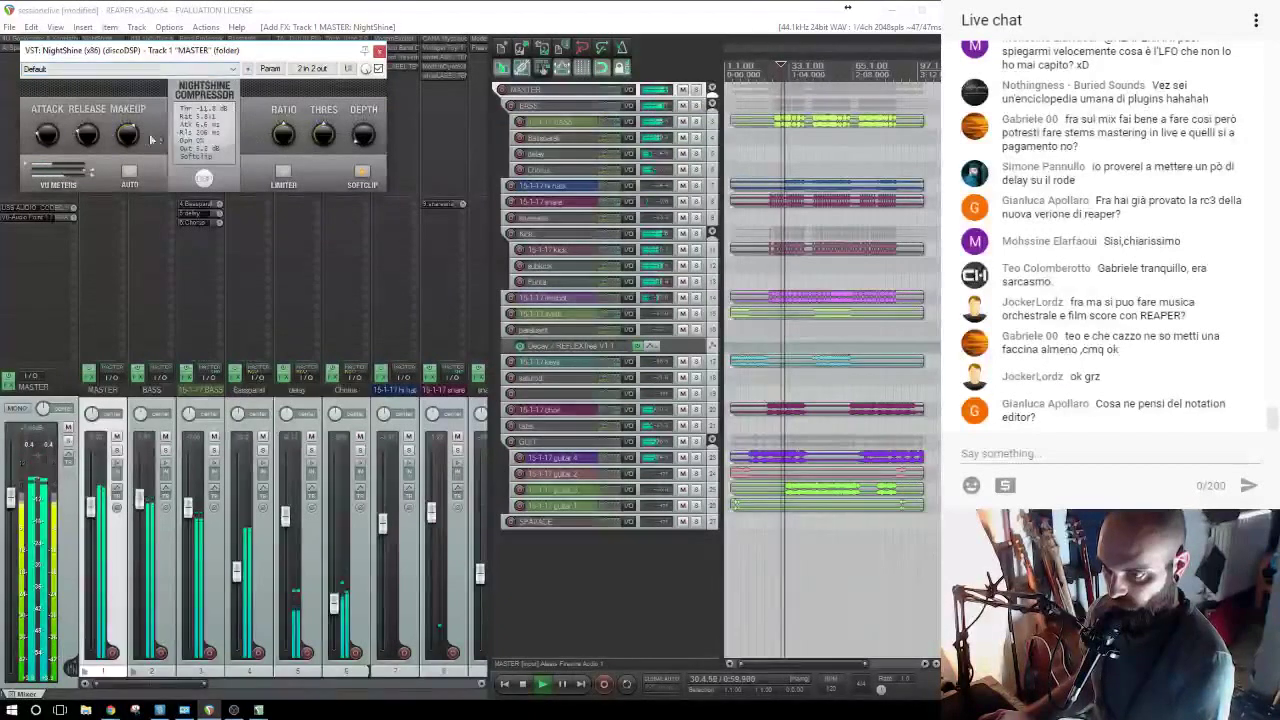
left_click_drag(318, 135, 317, 144)
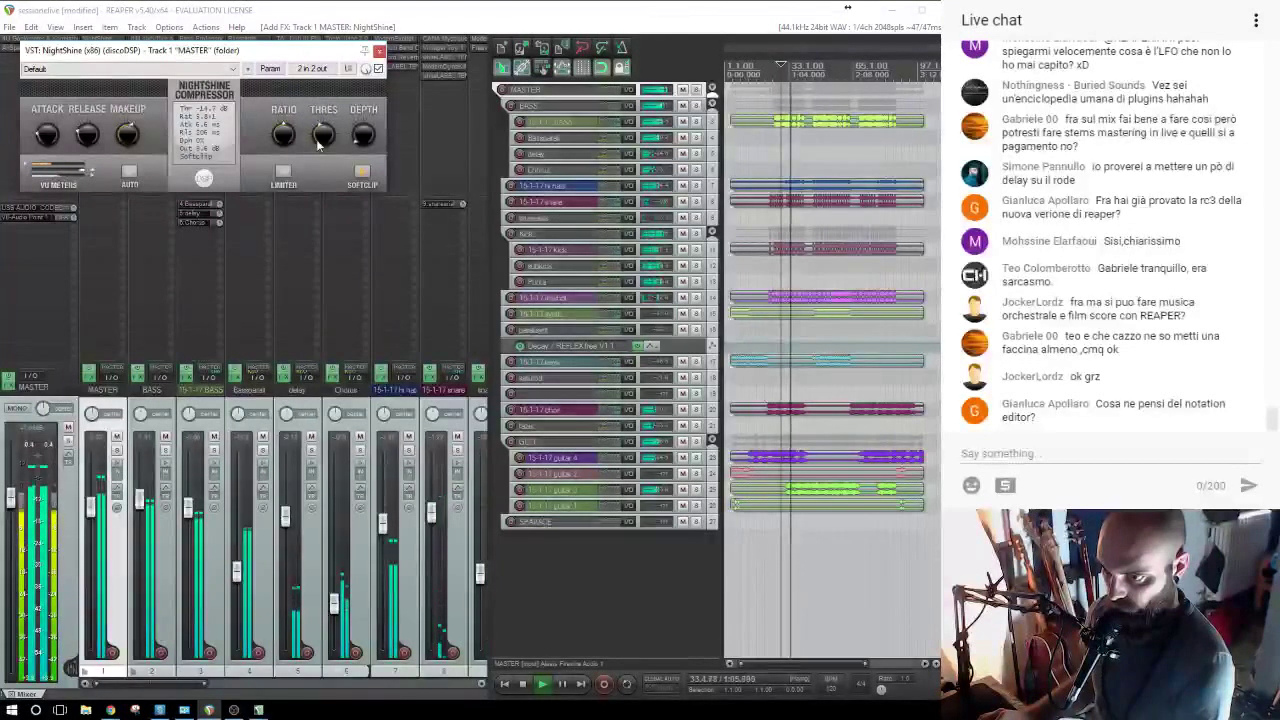
left_click(379, 51)
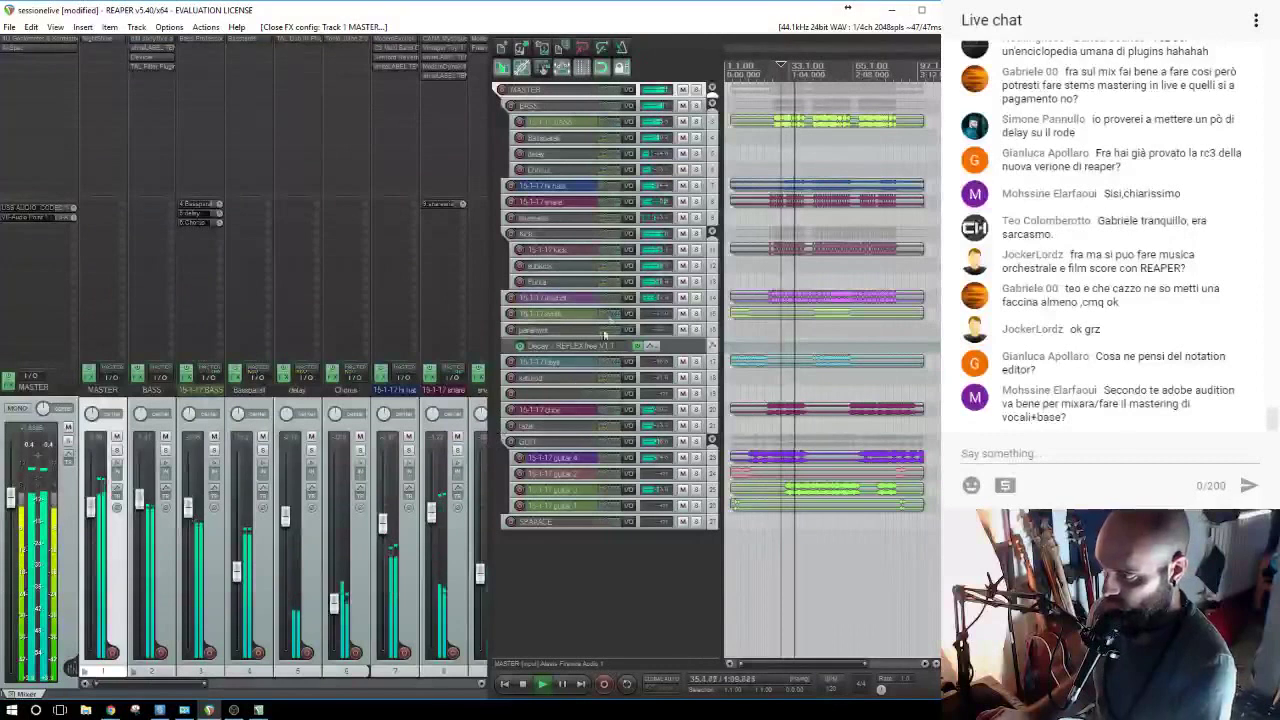
key("space")
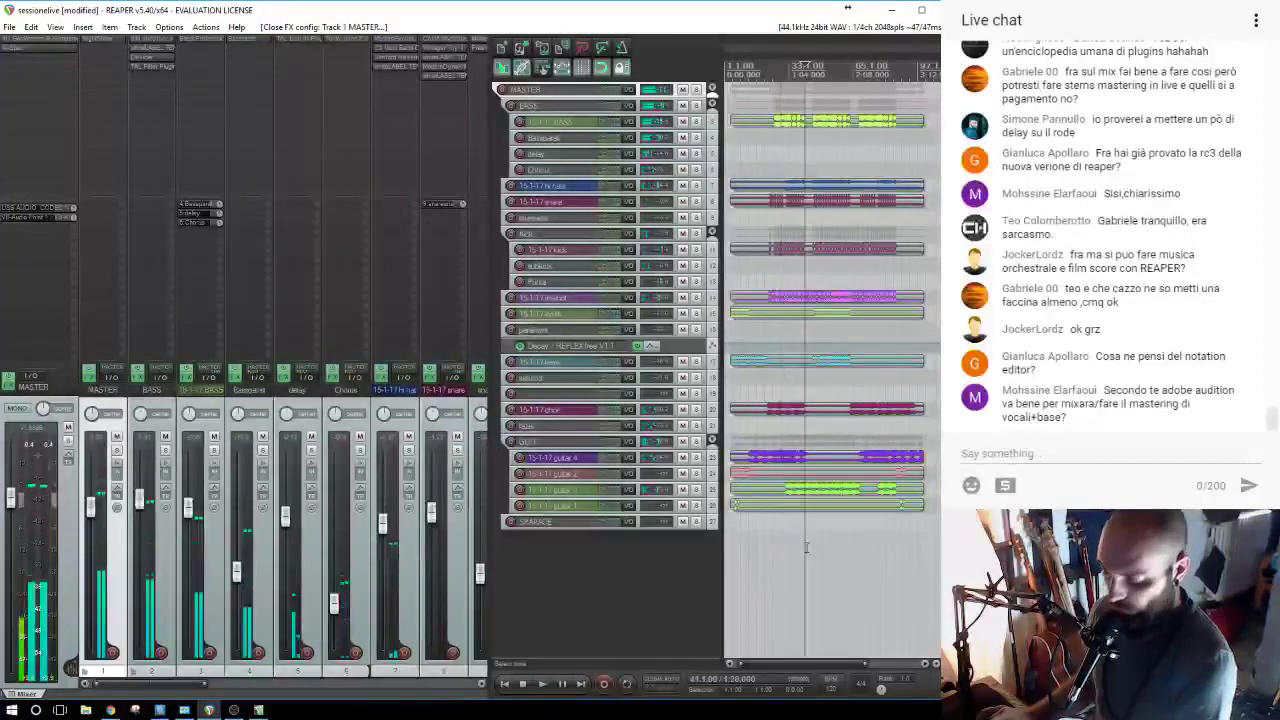
Play the session from bar 37 and check the stream in OBS before returning to REAPER.
left_click(800, 558)
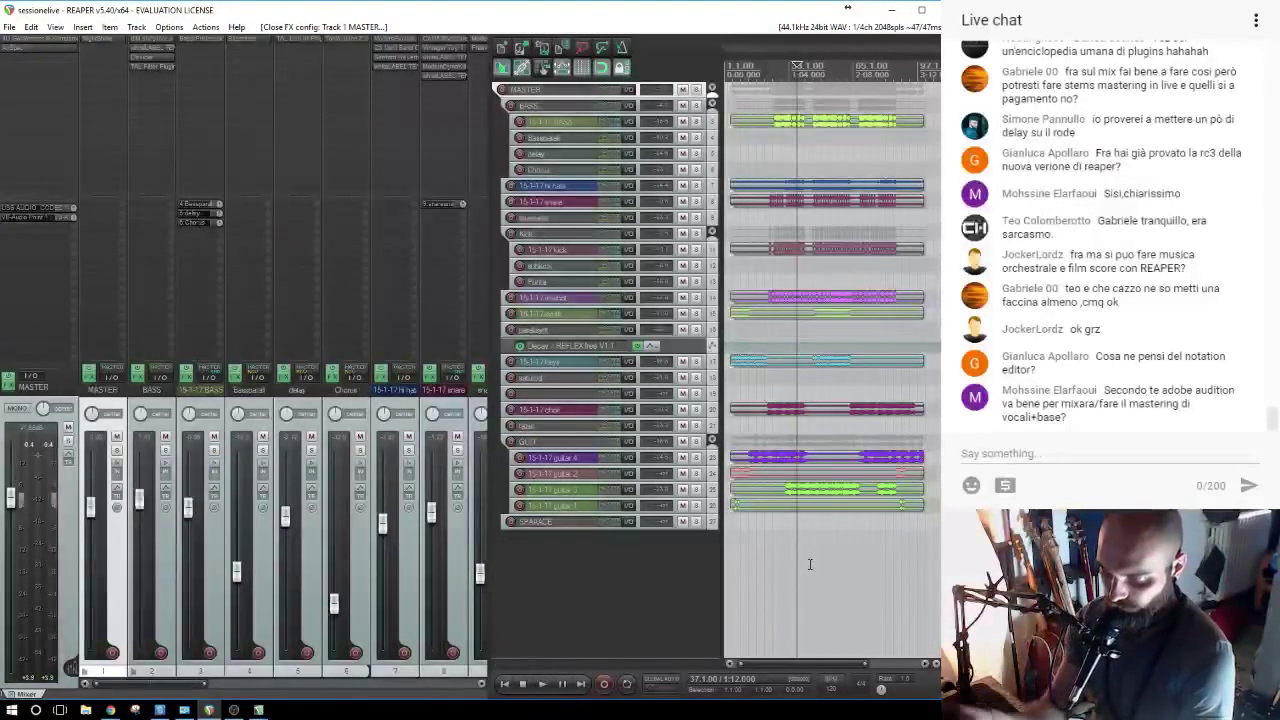
key("space")
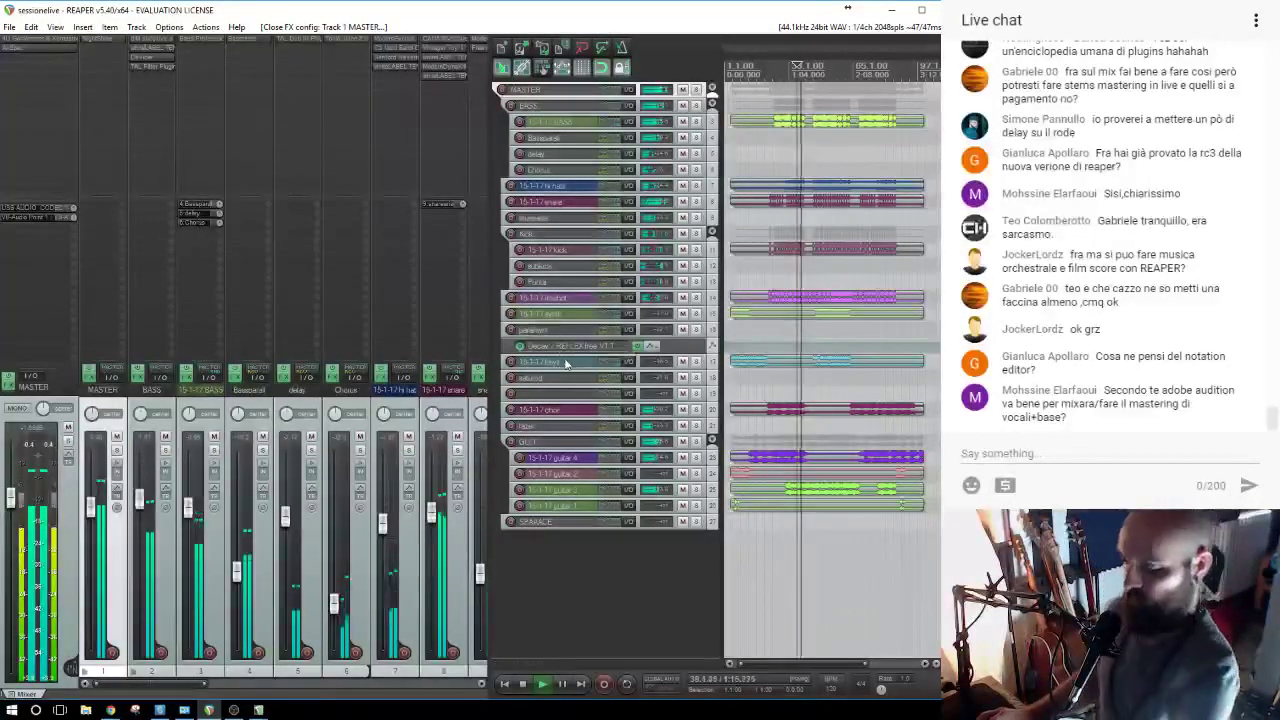
left_click(234, 710)
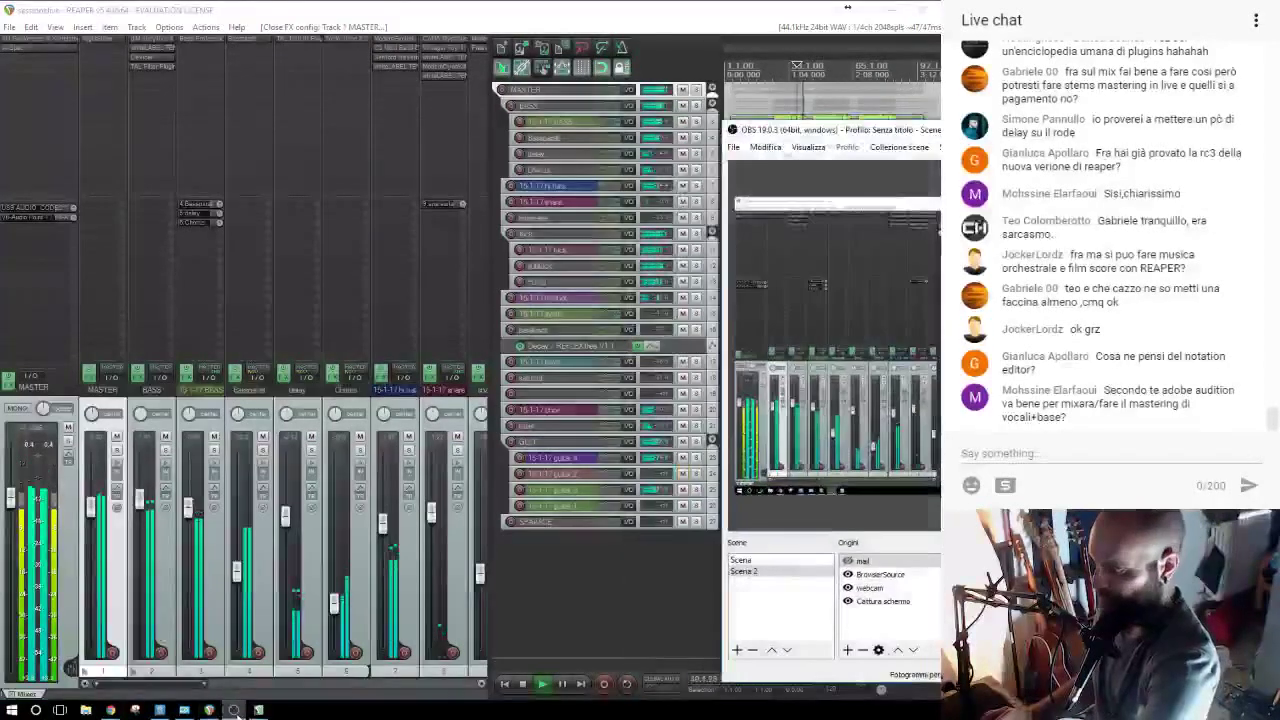
left_click(234, 710)
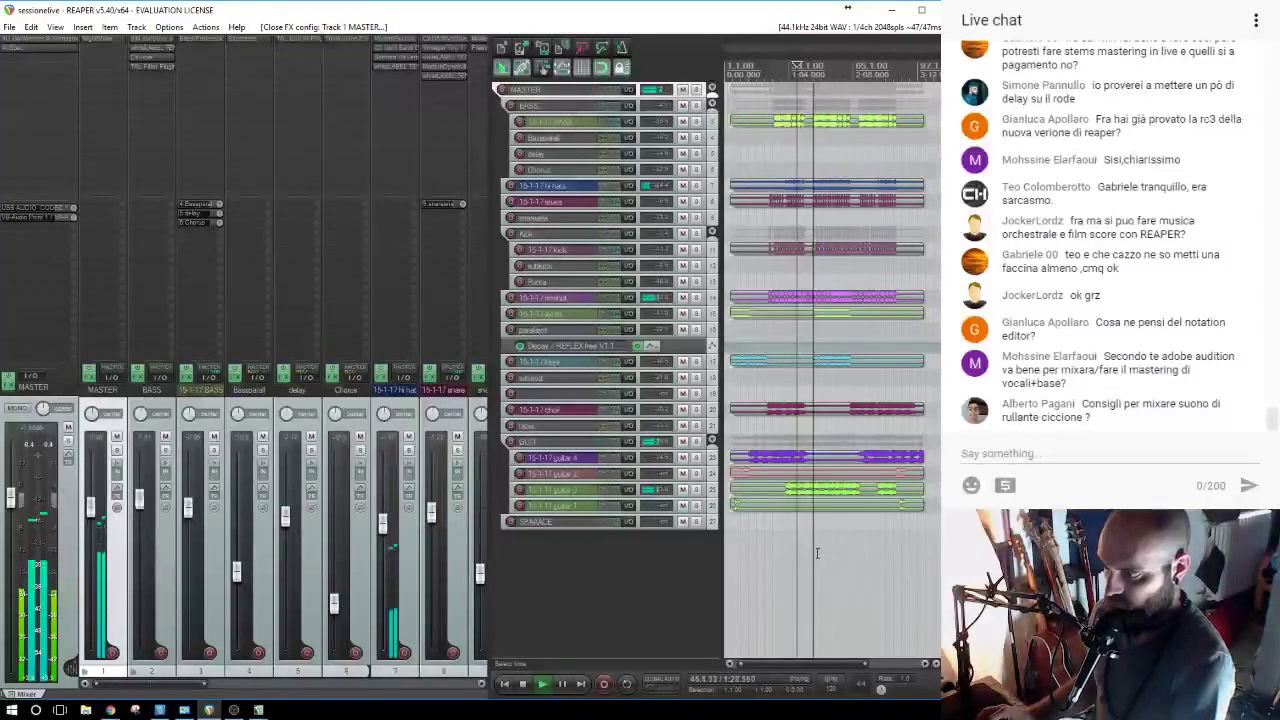
Raise the 15-1-17 snare track's volume slightly, stop playback, and save the project.
left_click(560, 203)
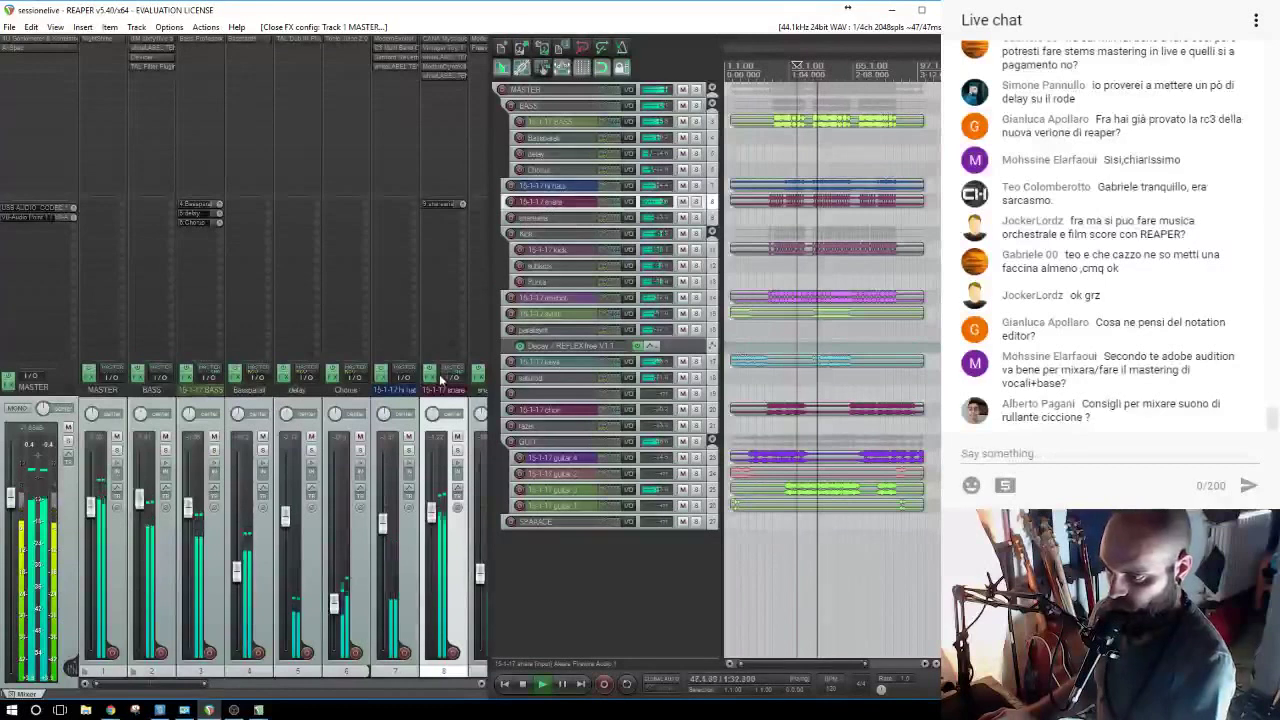
left_click_drag(435, 517, 442, 514)
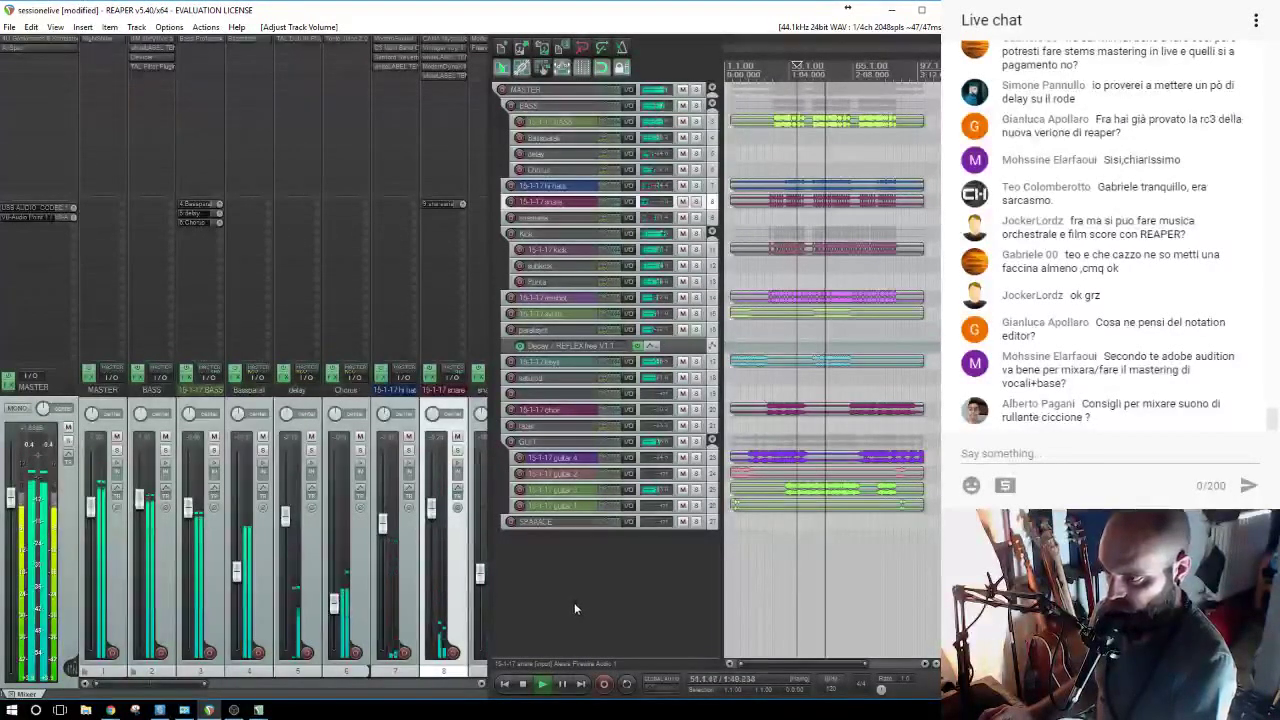
key("space")
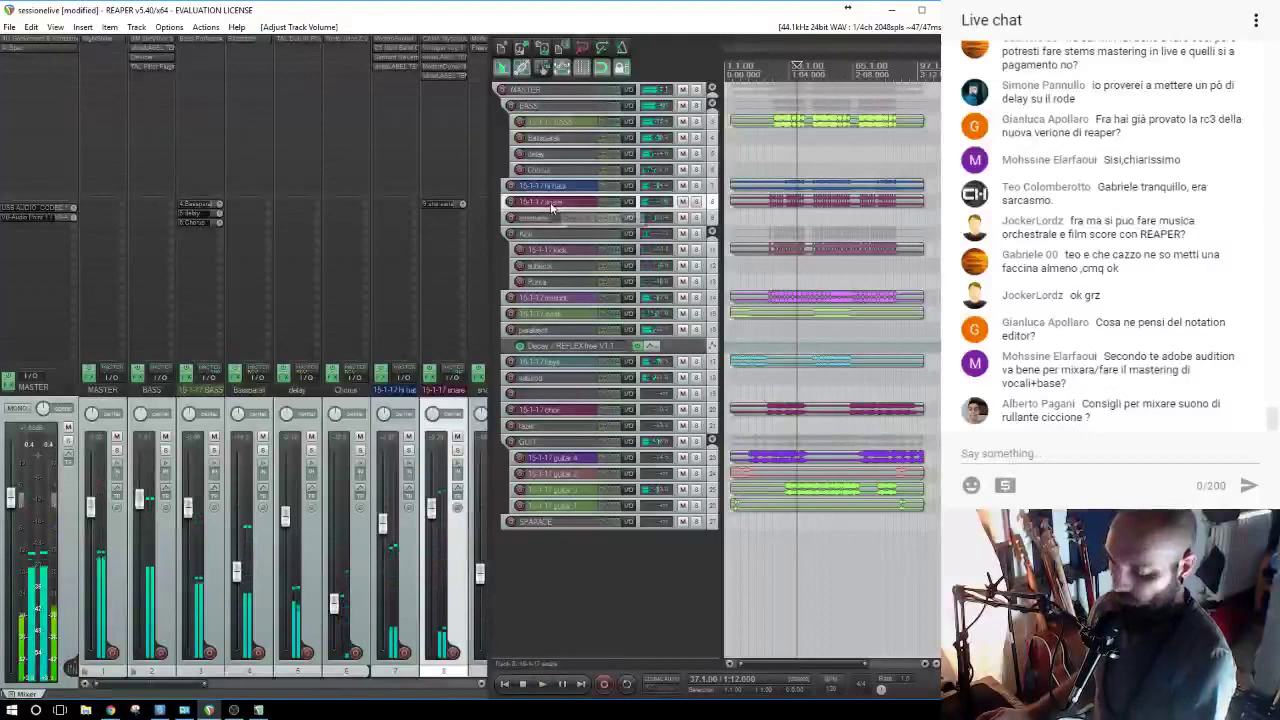
key("ctrl+s")
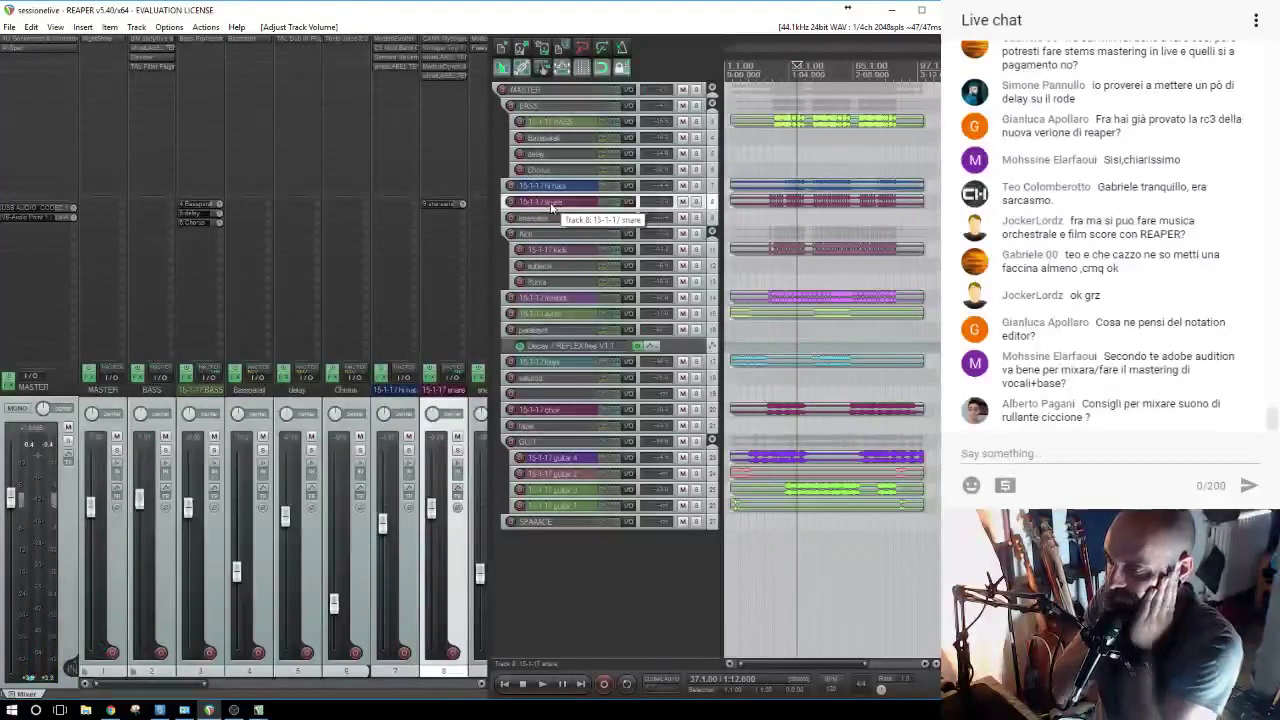
Solo the 15-1-17 hi hats track to hear it from bar 37, then unsolo it and stop playback.
left_click(697, 186)
key("space")
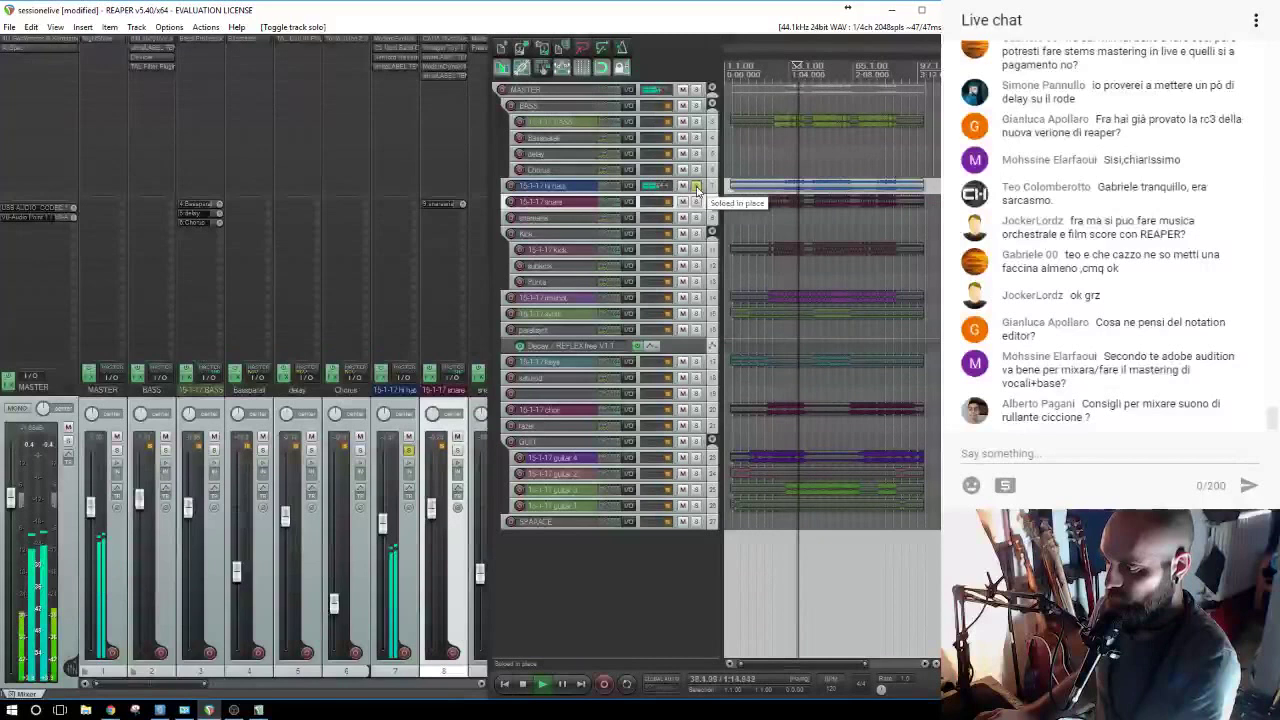
left_click(697, 187)
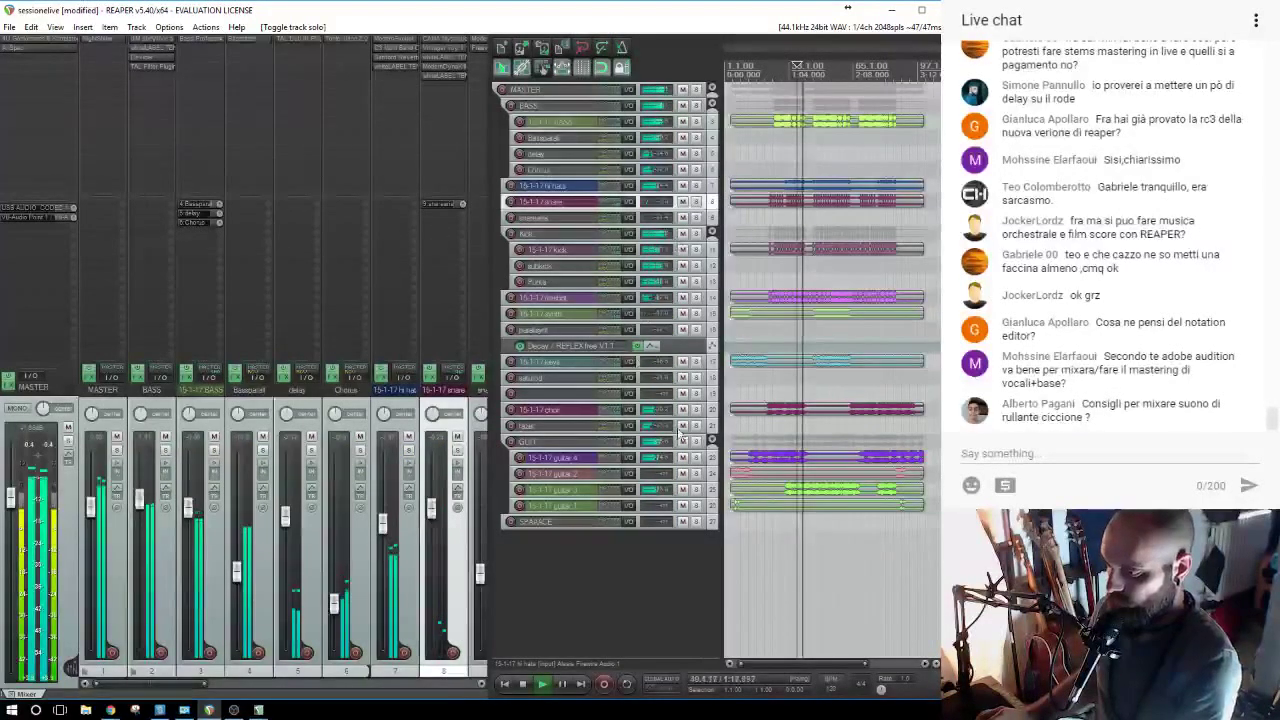
key("space")
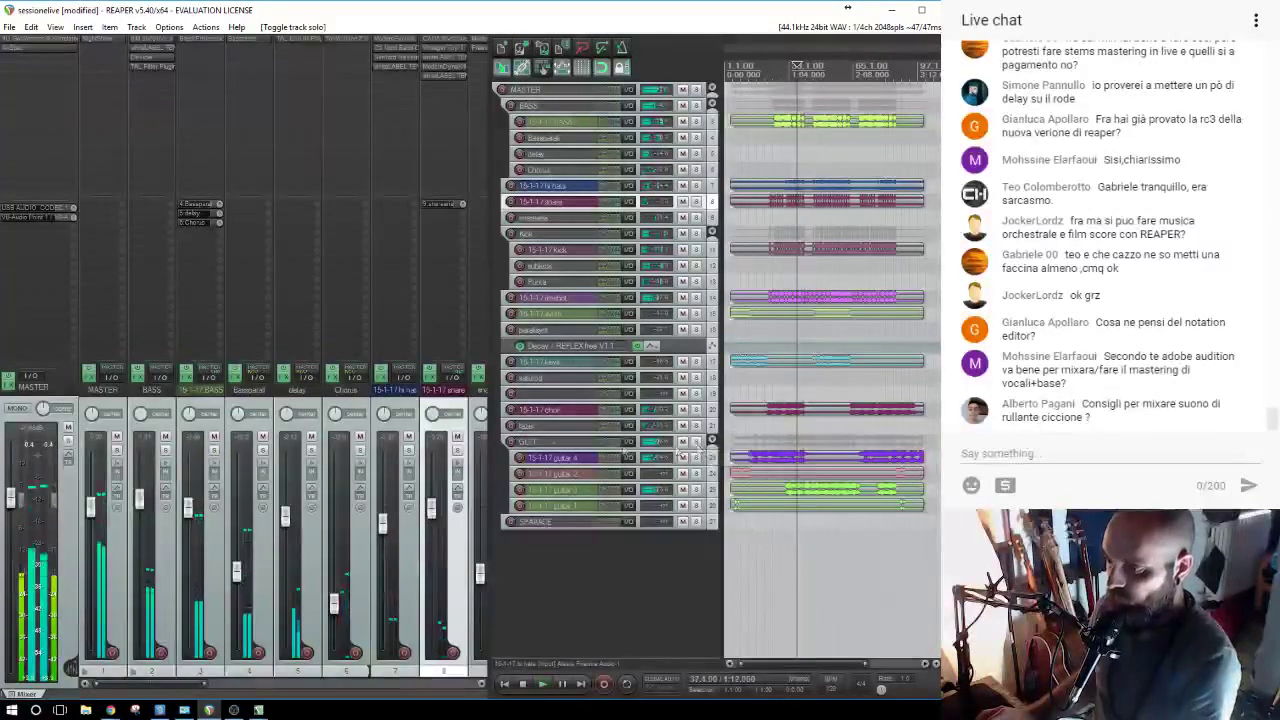
Add ReaComp to the GUIT folder track and set its detector input to Auxiliary Input L+R.
left_click(542, 446)
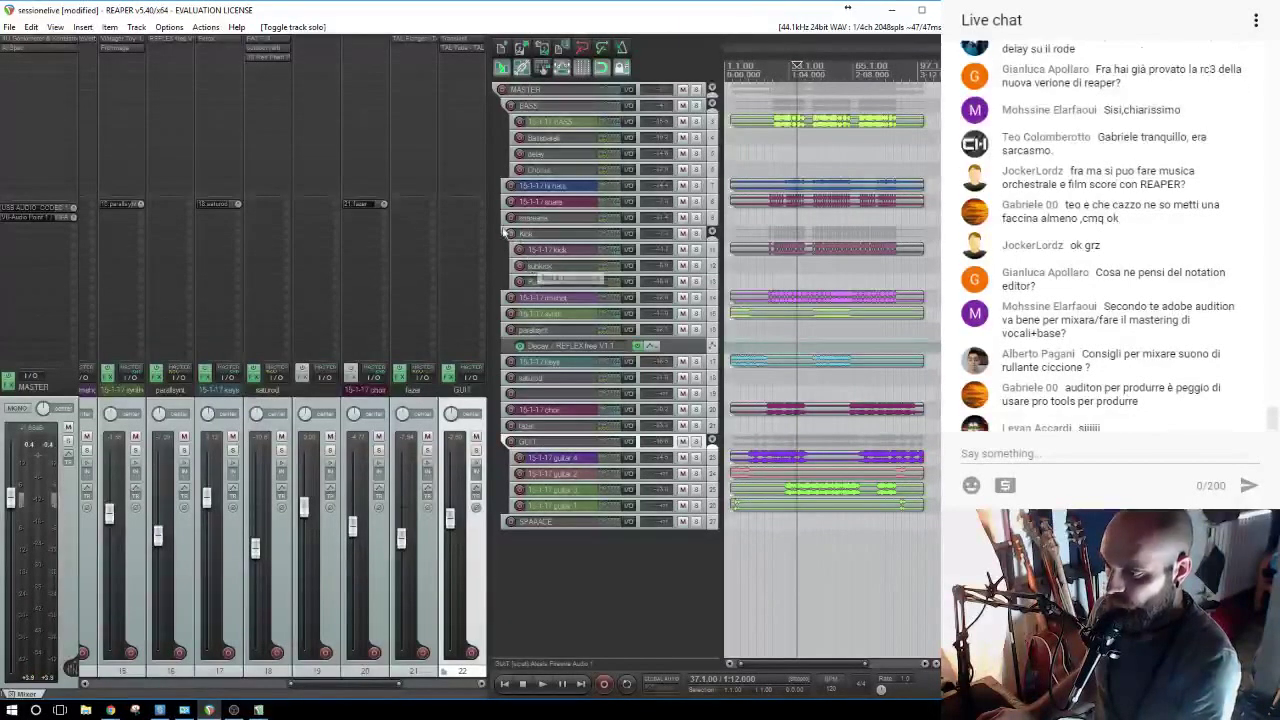
left_click(468, 65)
type("reaco")
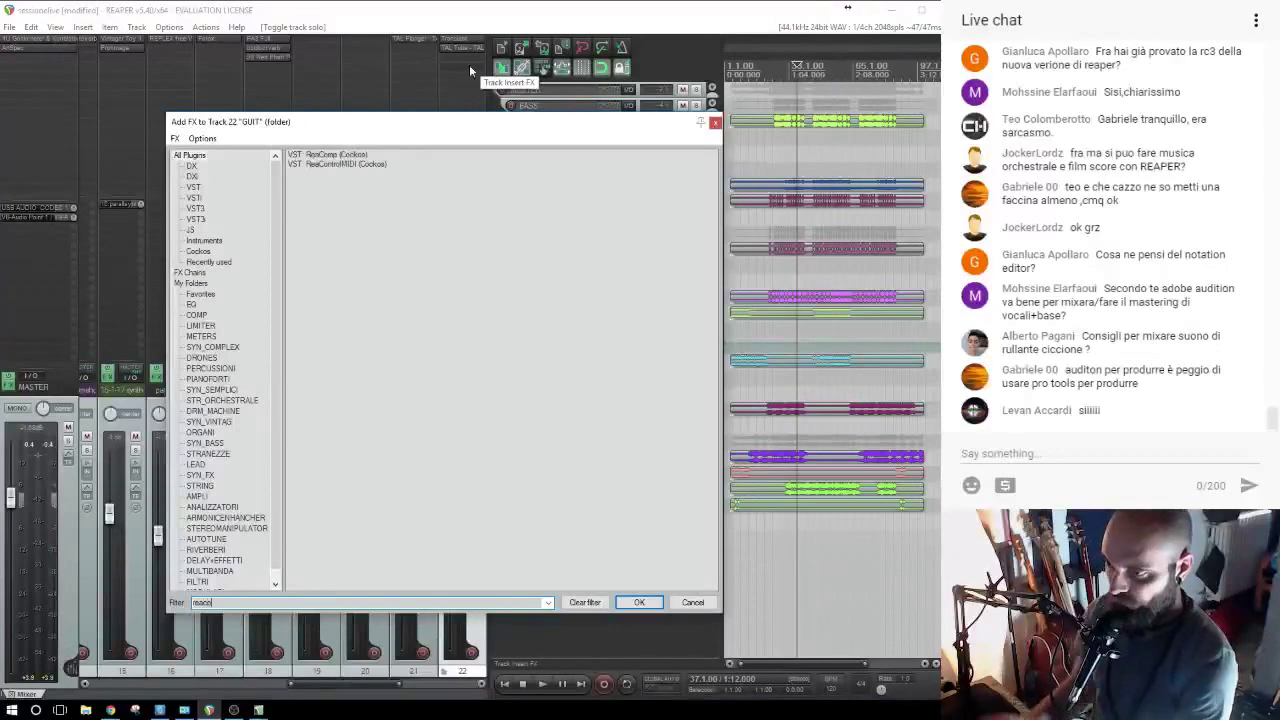
double_click(305, 155)
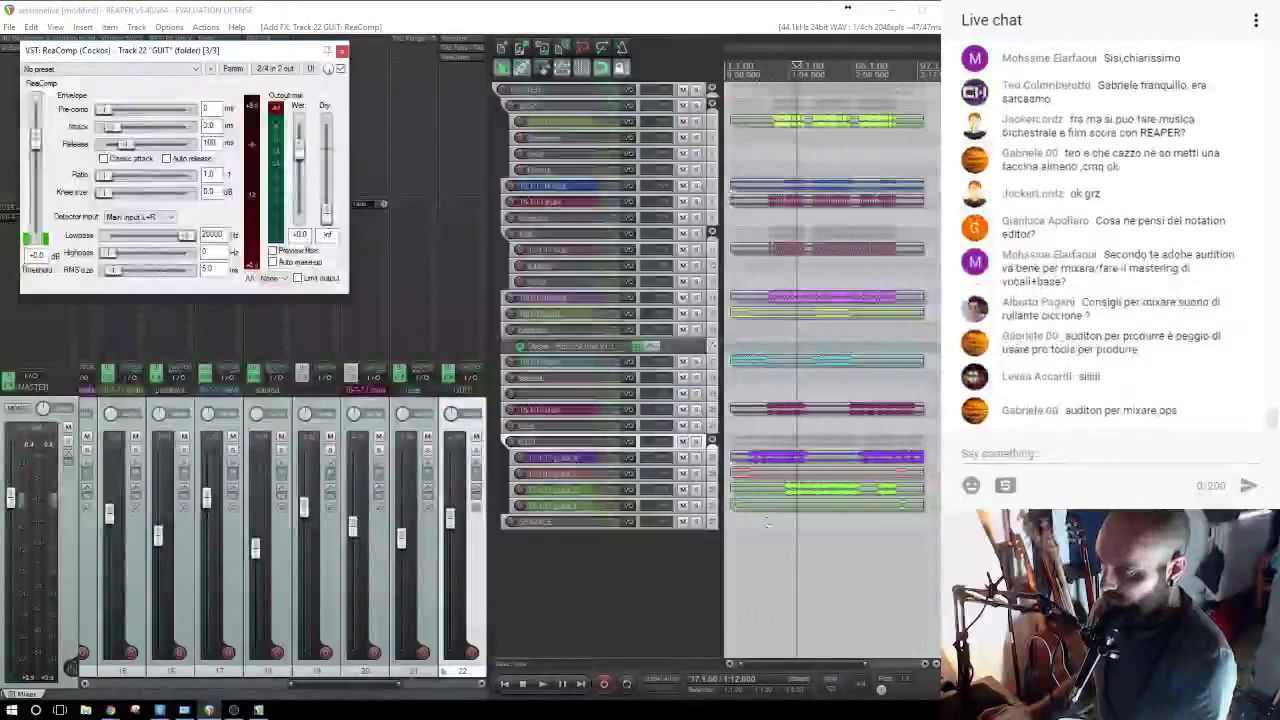
left_click(140, 217)
left_click(141, 243)
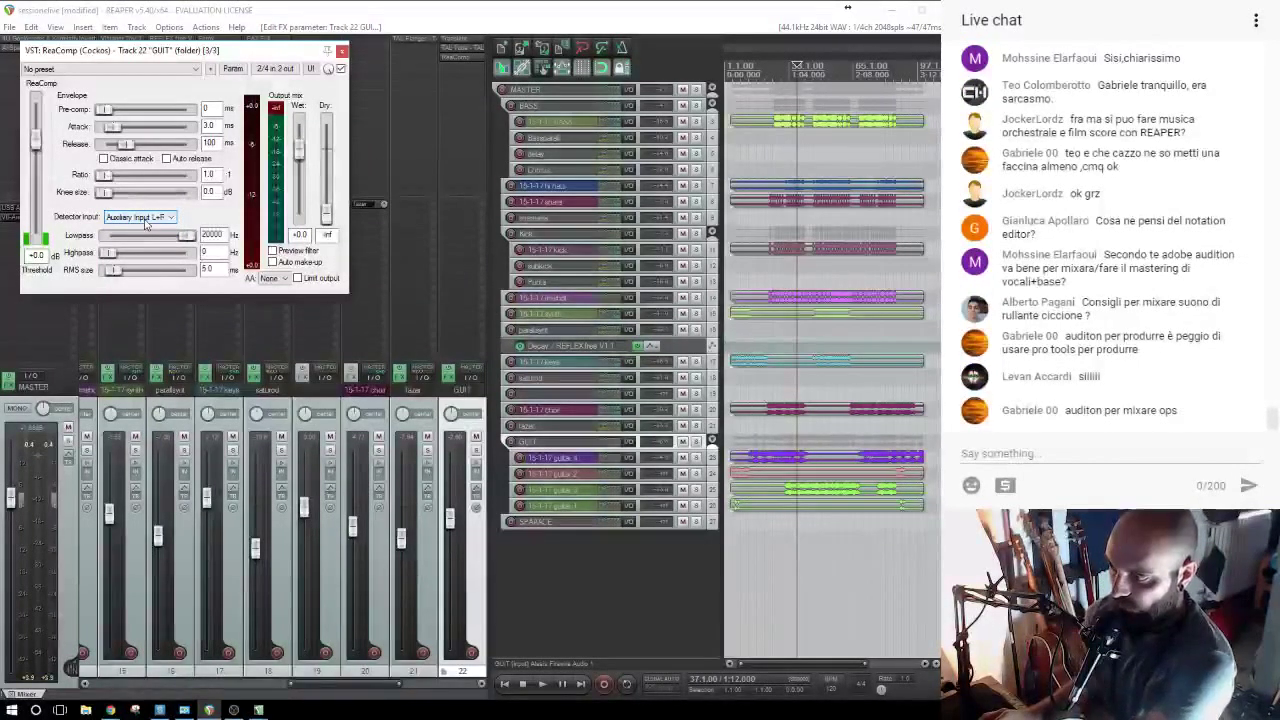
left_click_drag(120, 51, 450, 420)
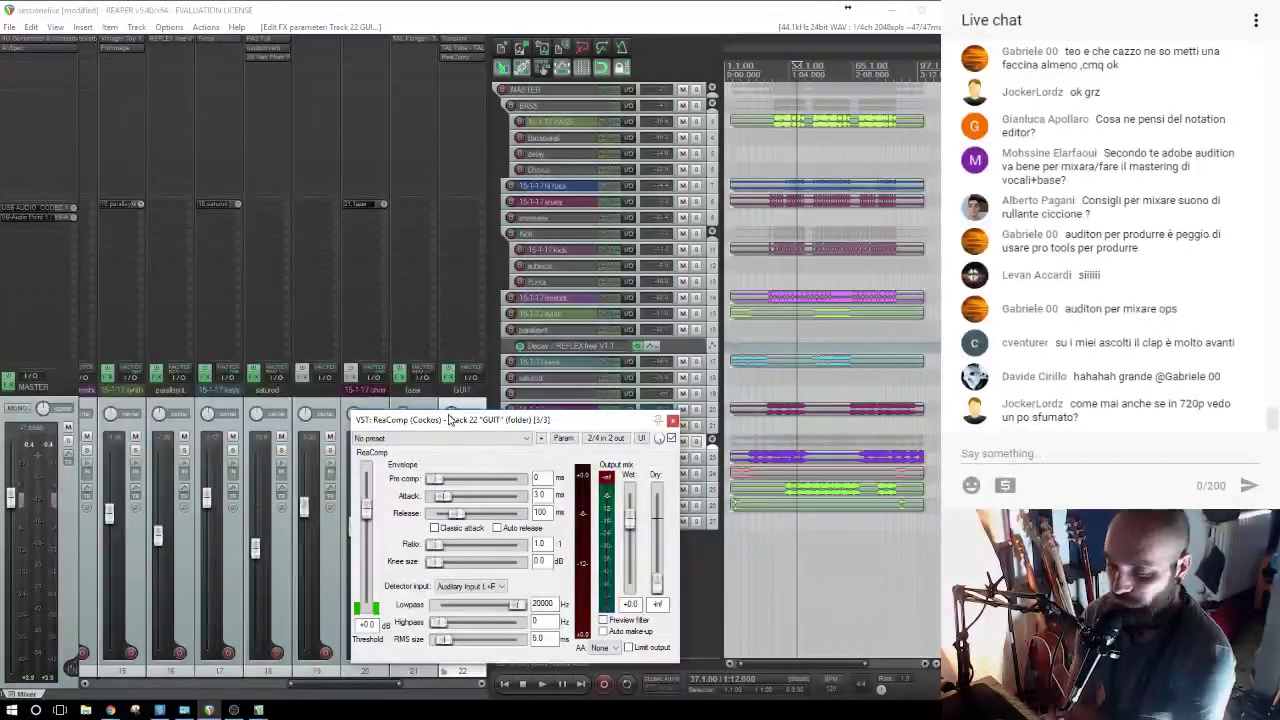
Check the stream in OBS, return to REAPER, and place the edit cursor at bar 21.
left_click(233, 710)
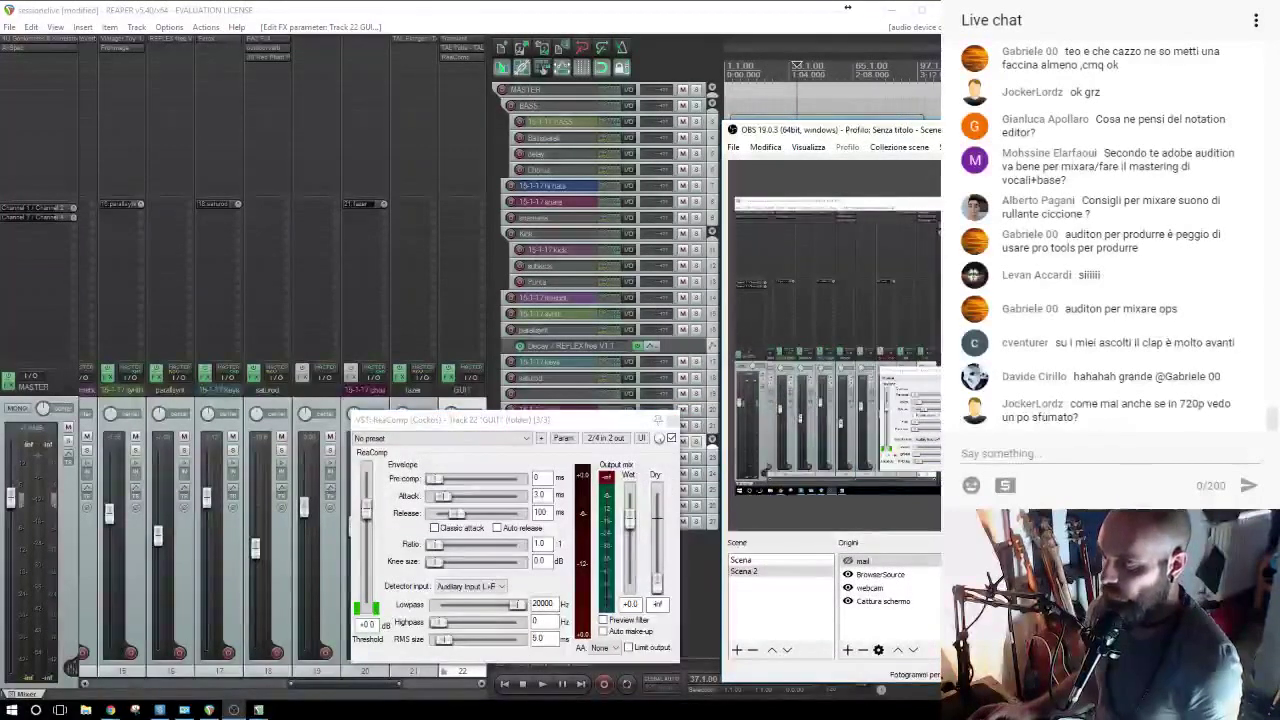
left_click(847, 7)
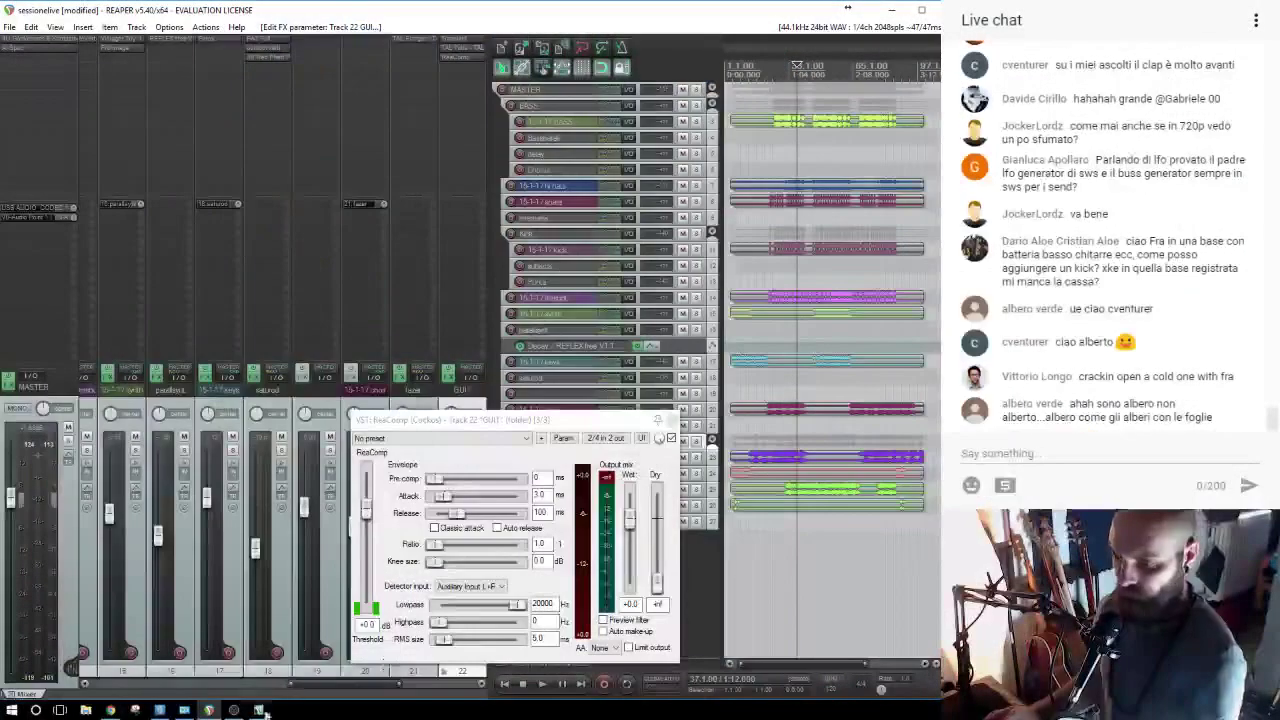
left_click(234, 710)
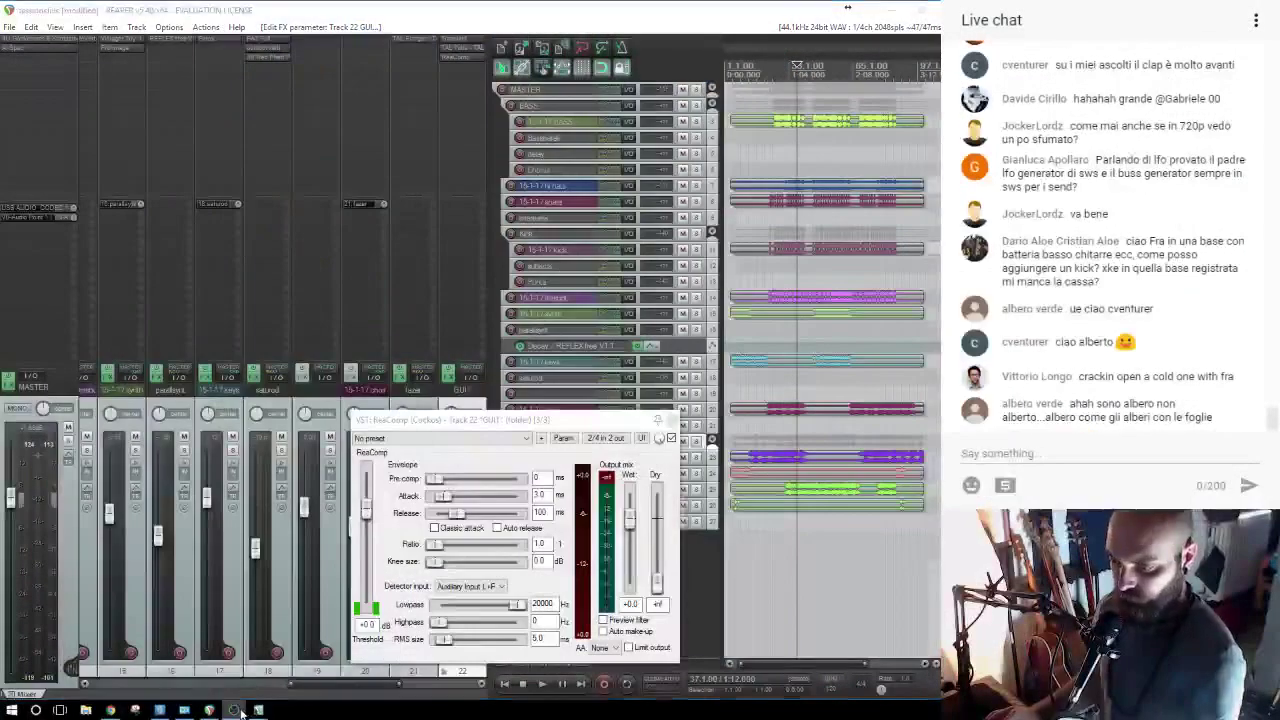
left_click(234, 710)
left_click(780, 538)
left_click(764, 537)
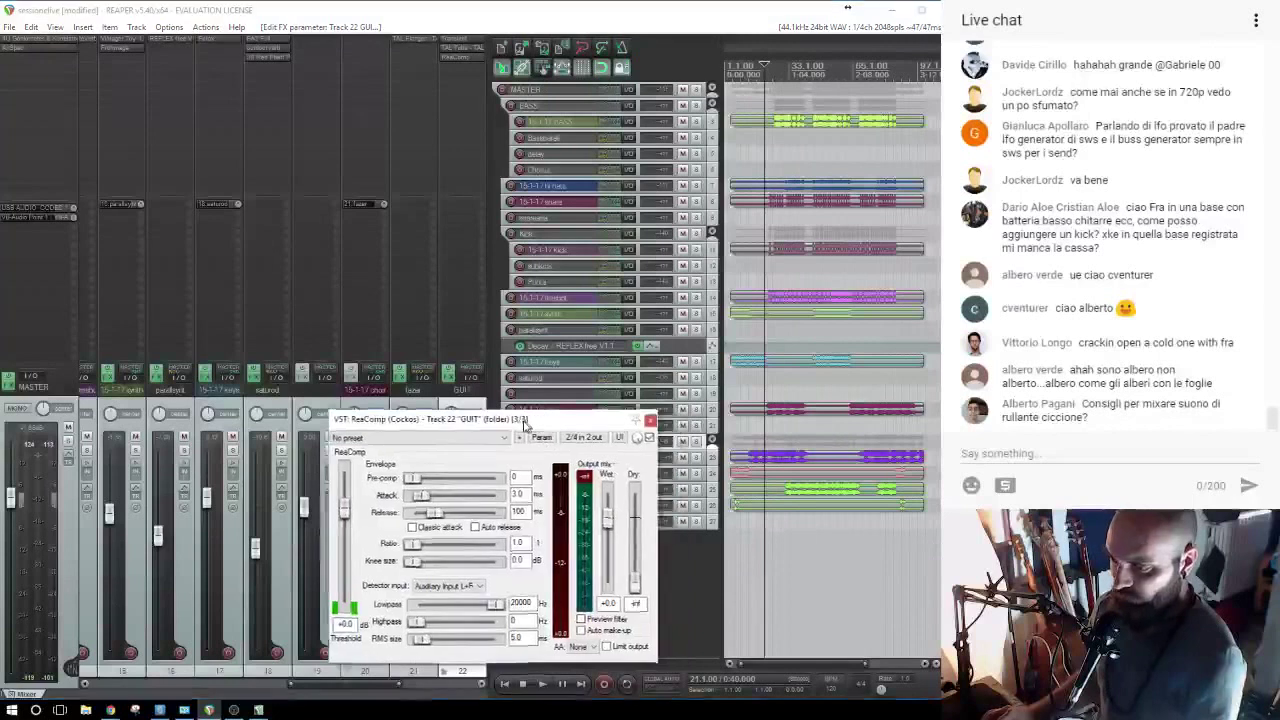
Solo the Kick folder track, play it from bar 25, and unsolo it.
key("space")
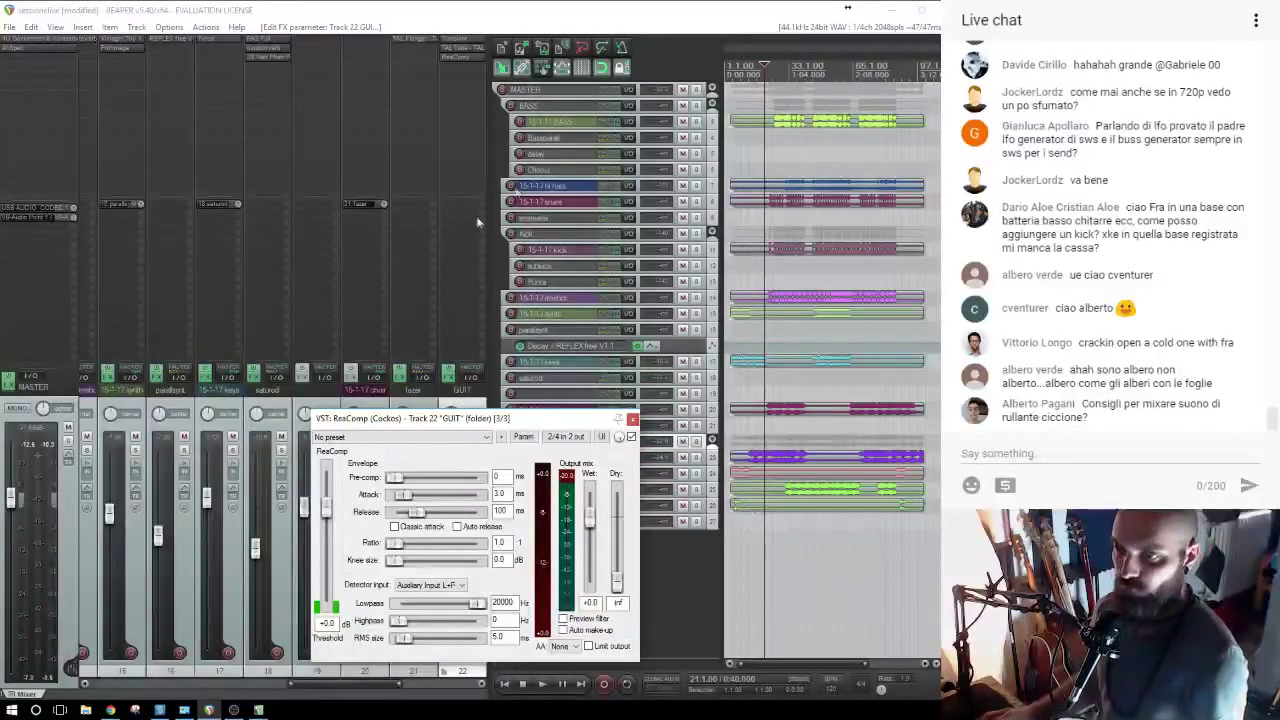
left_click(105, 686)
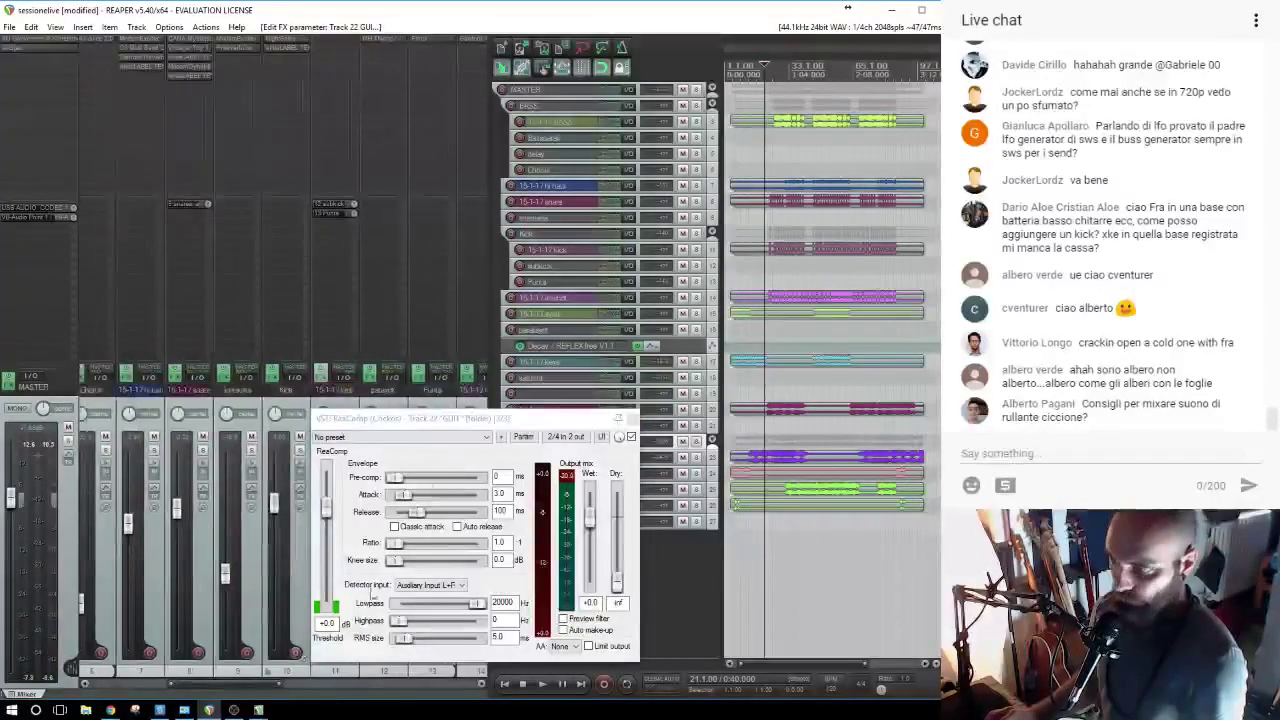
left_click(696, 234)
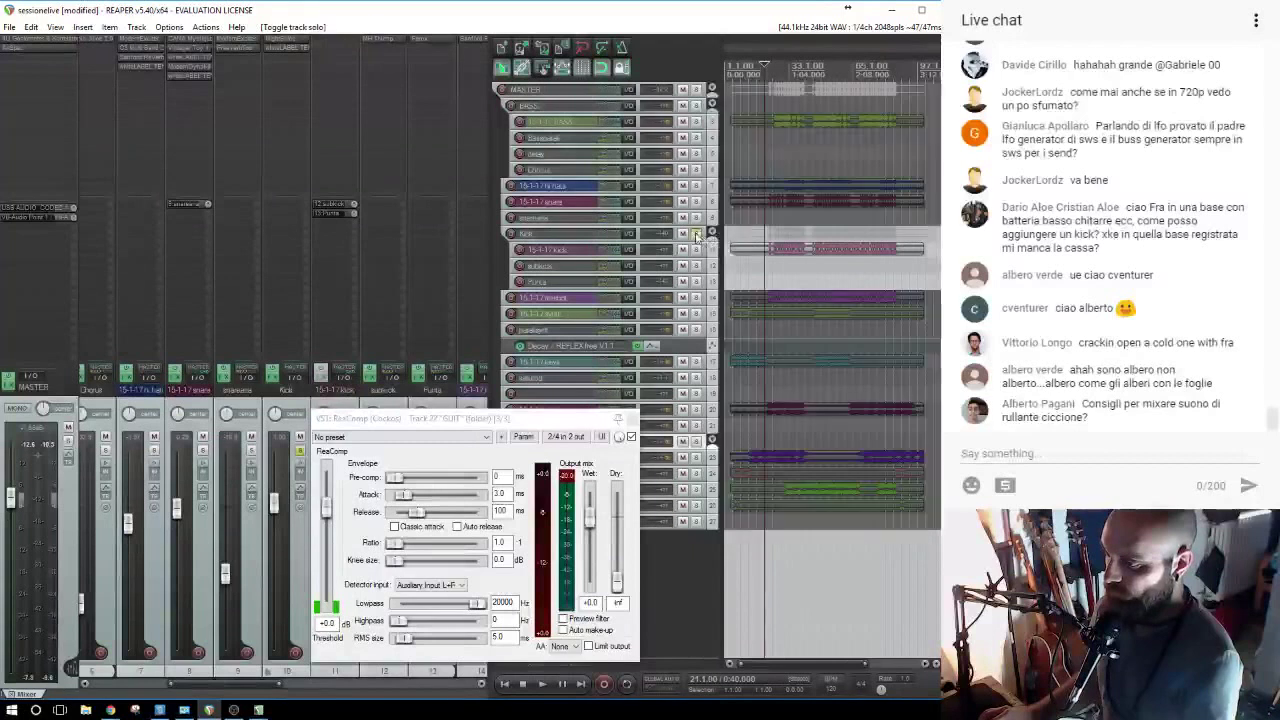
left_click(770, 236)
key("space")
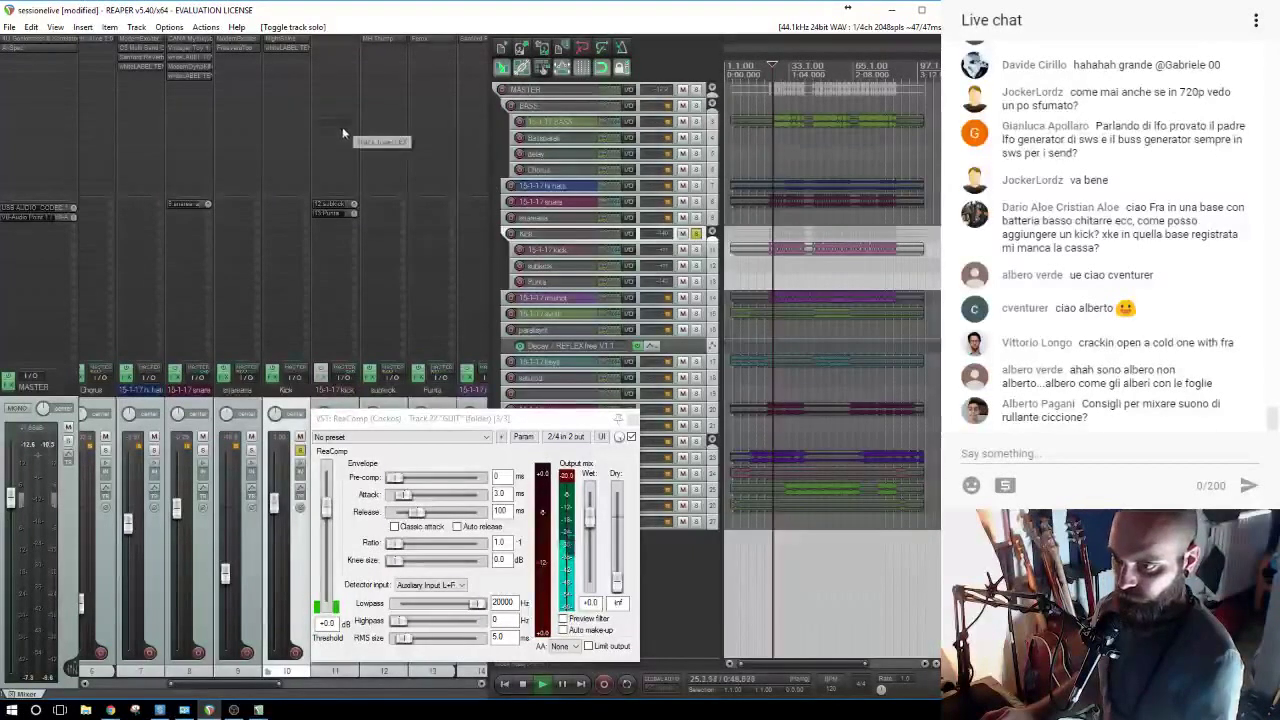
key("space")
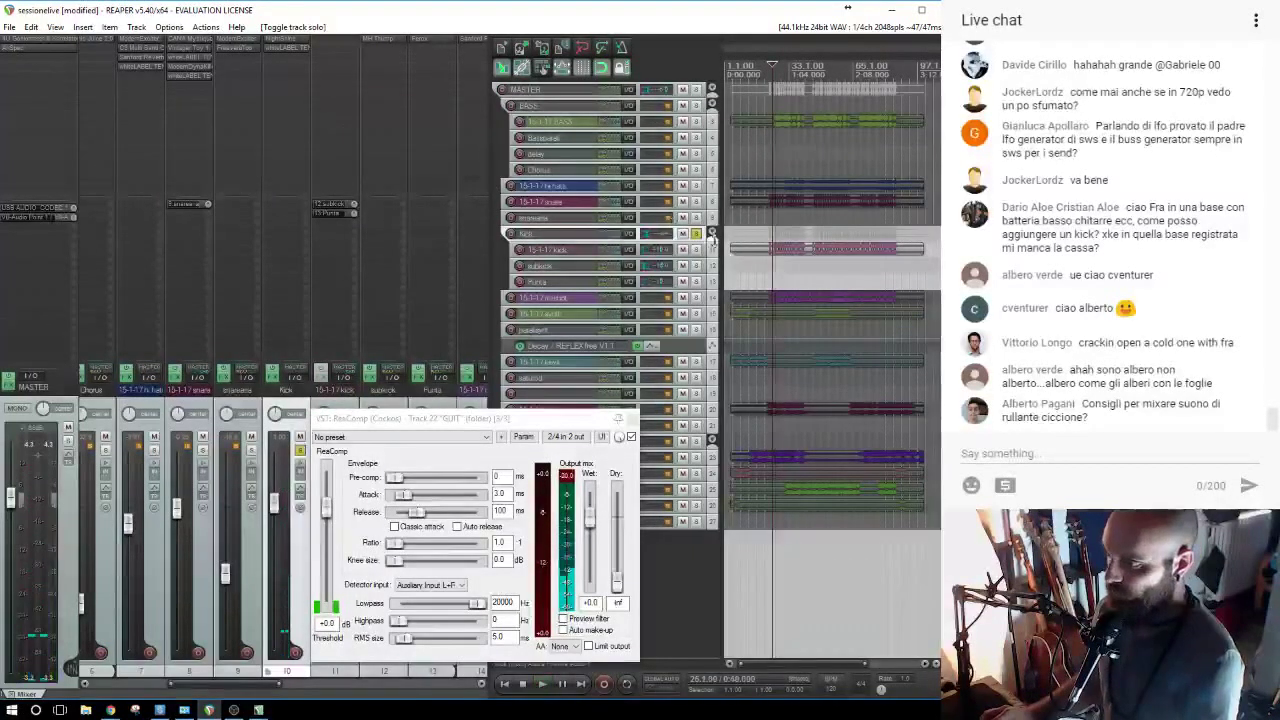
left_click(697, 236)
Solo the 15-1-17 snare track and play it from bar 25.
left_click(696, 201)
key("space")
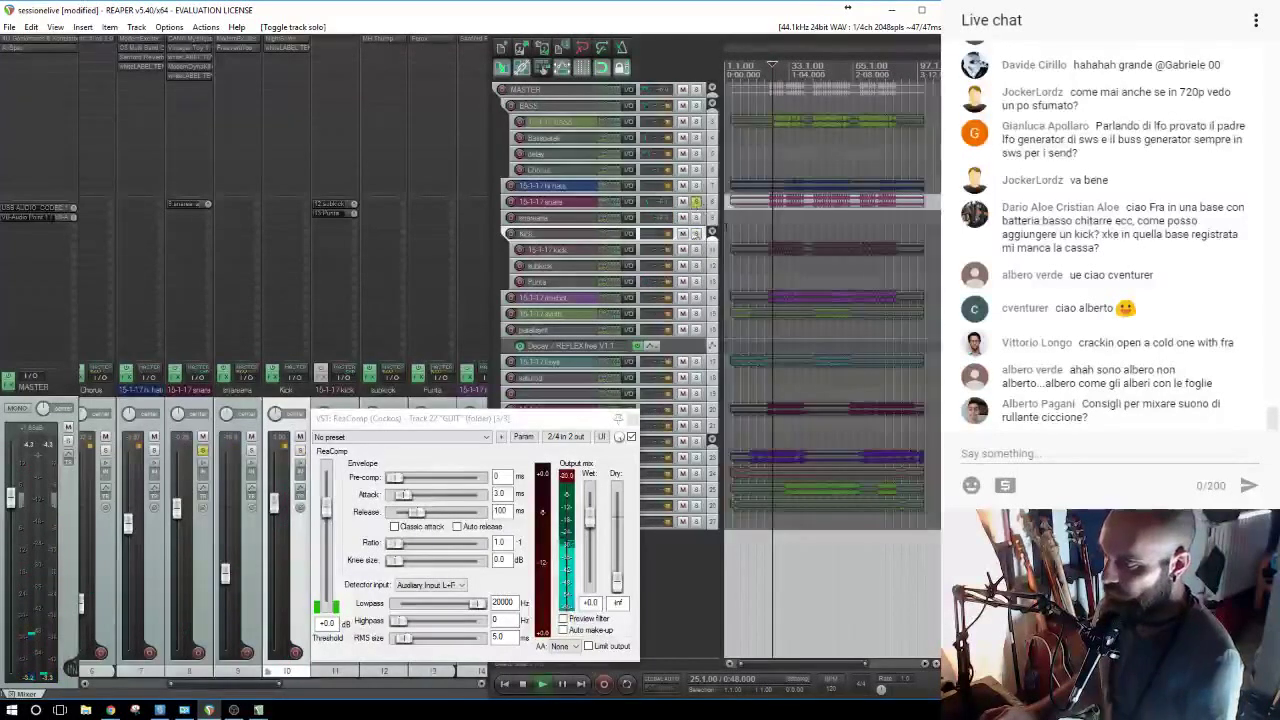
key("space")
Try the MH Thump (Metric Halo) plugin on the 15-1-17 snare track, placing its window clear of the inserts.
left_click(189, 85)
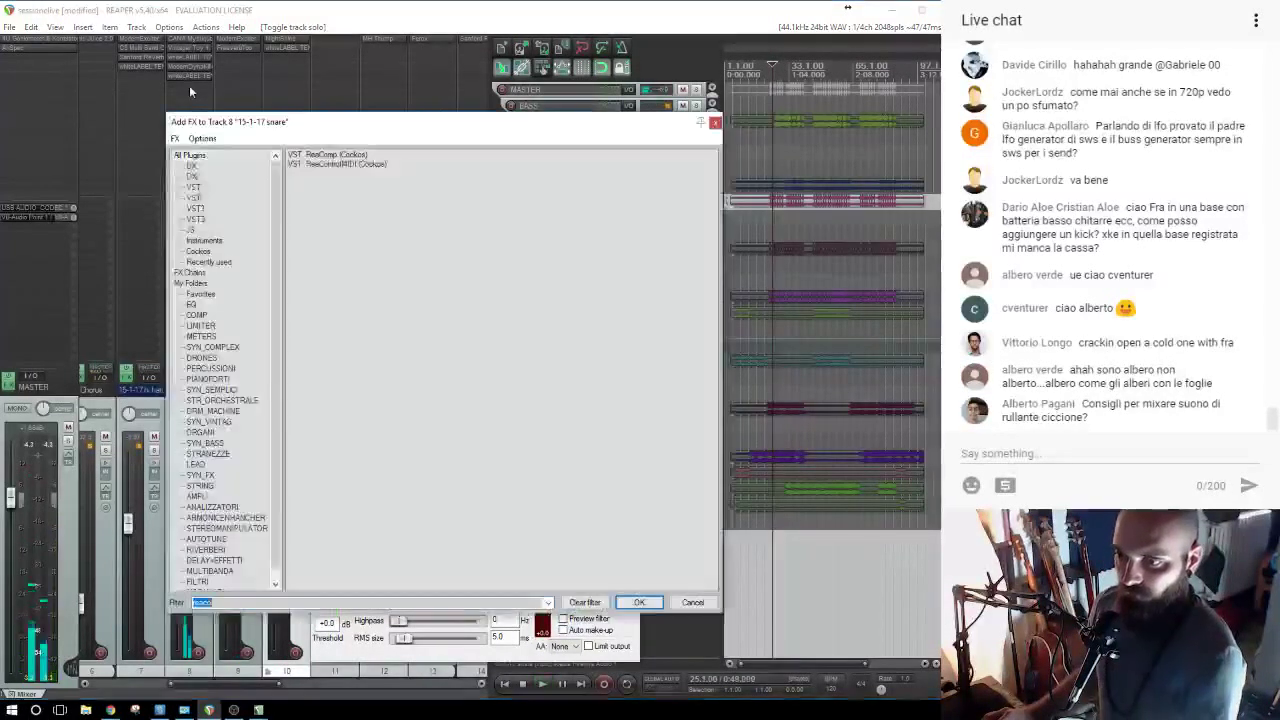
type("mh")
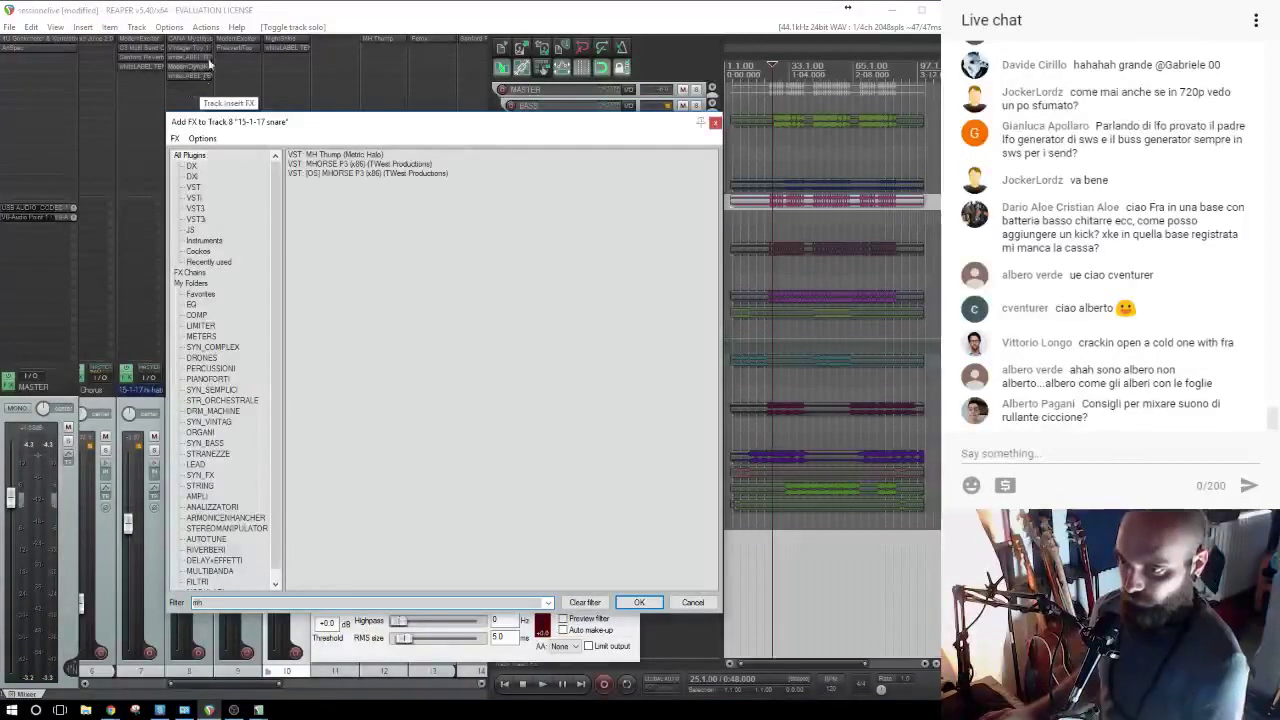
double_click(338, 157)
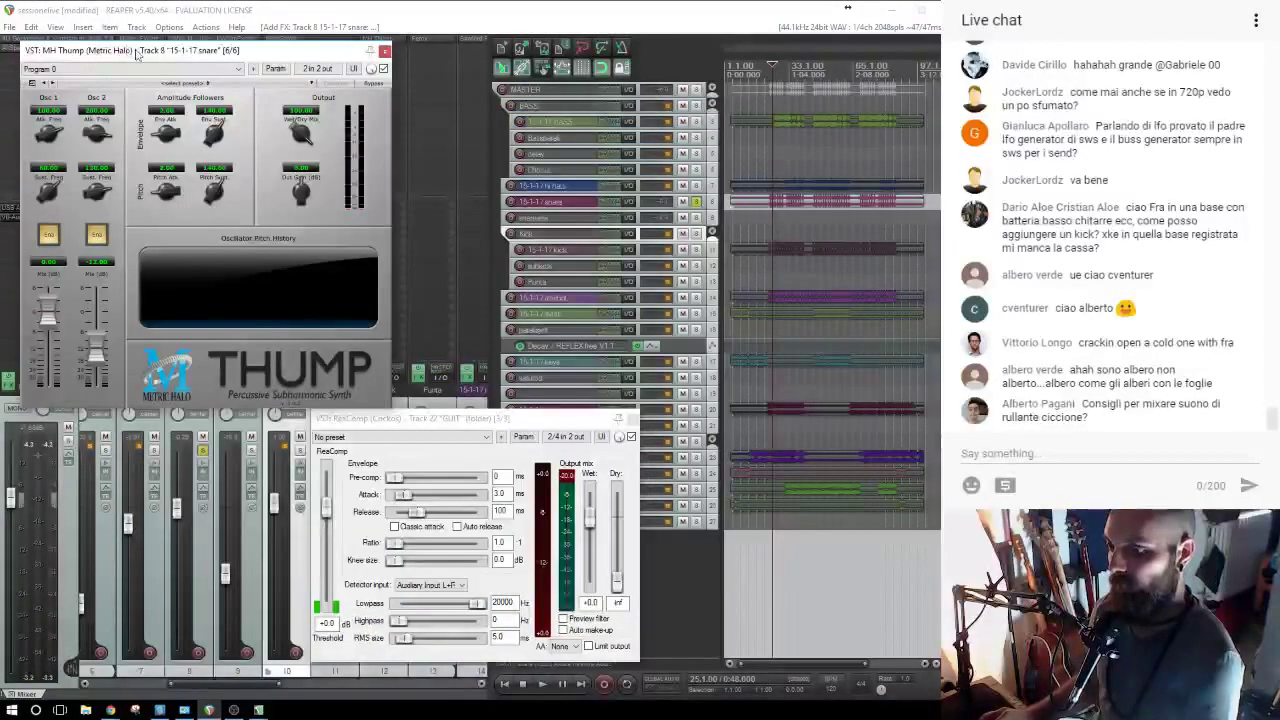
left_click_drag(138, 53, 406, 231)
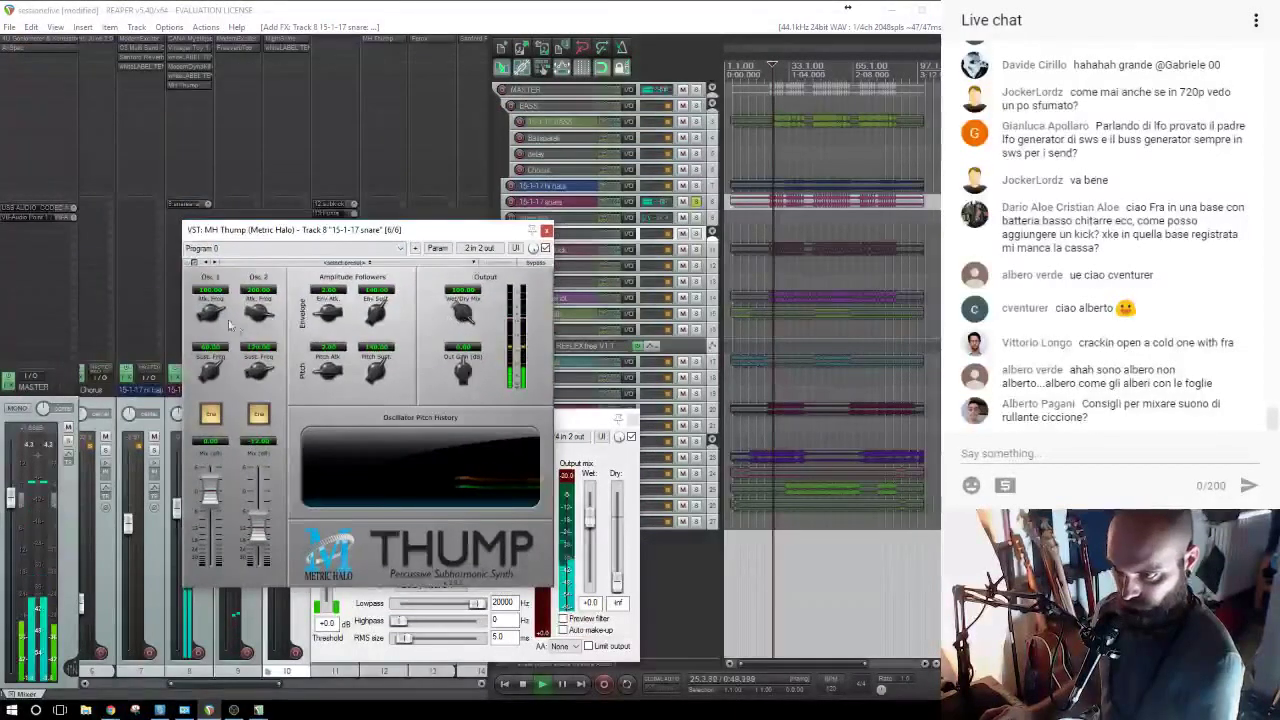
Reduce Thump's wet/dry mix and adjust the attack and sustain frequencies of oscillator 1 while the snare plays.
left_click_drag(472, 382, 474, 431)
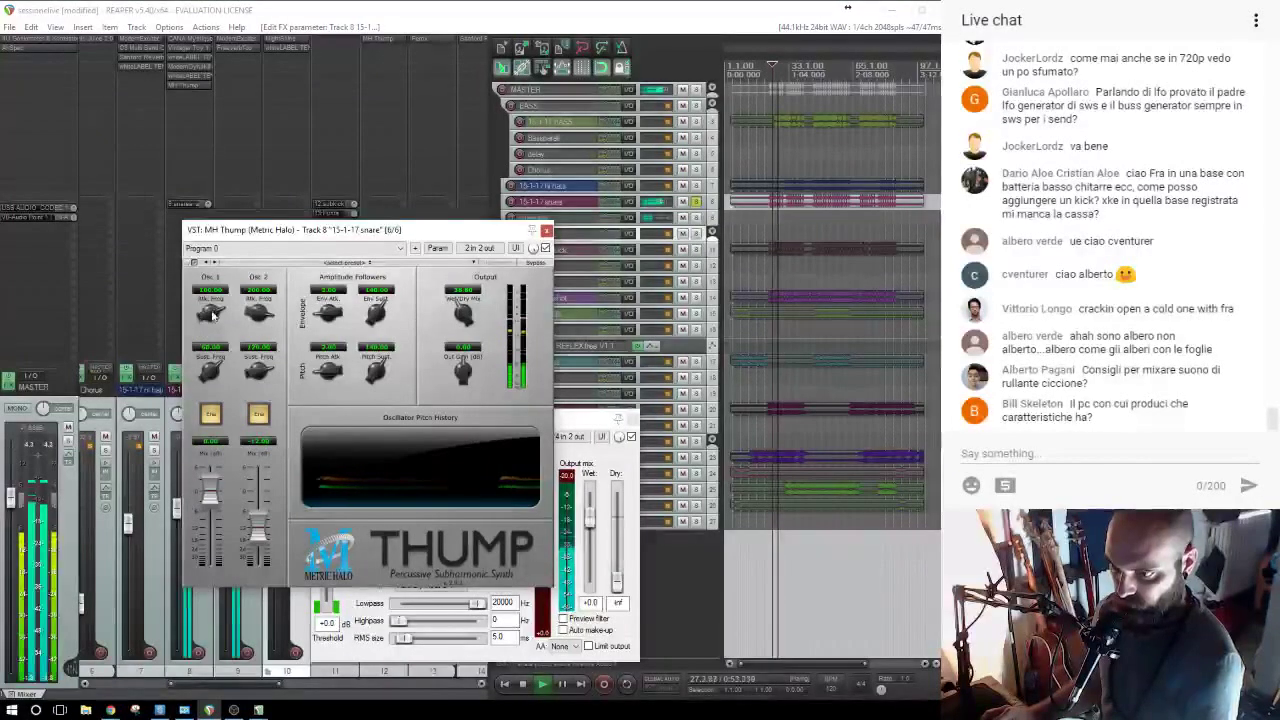
mouse_move(216, 373)
left_mouse_down()
mouse_move(214, 361)
mouse_move(214, 372)
left_mouse_up()
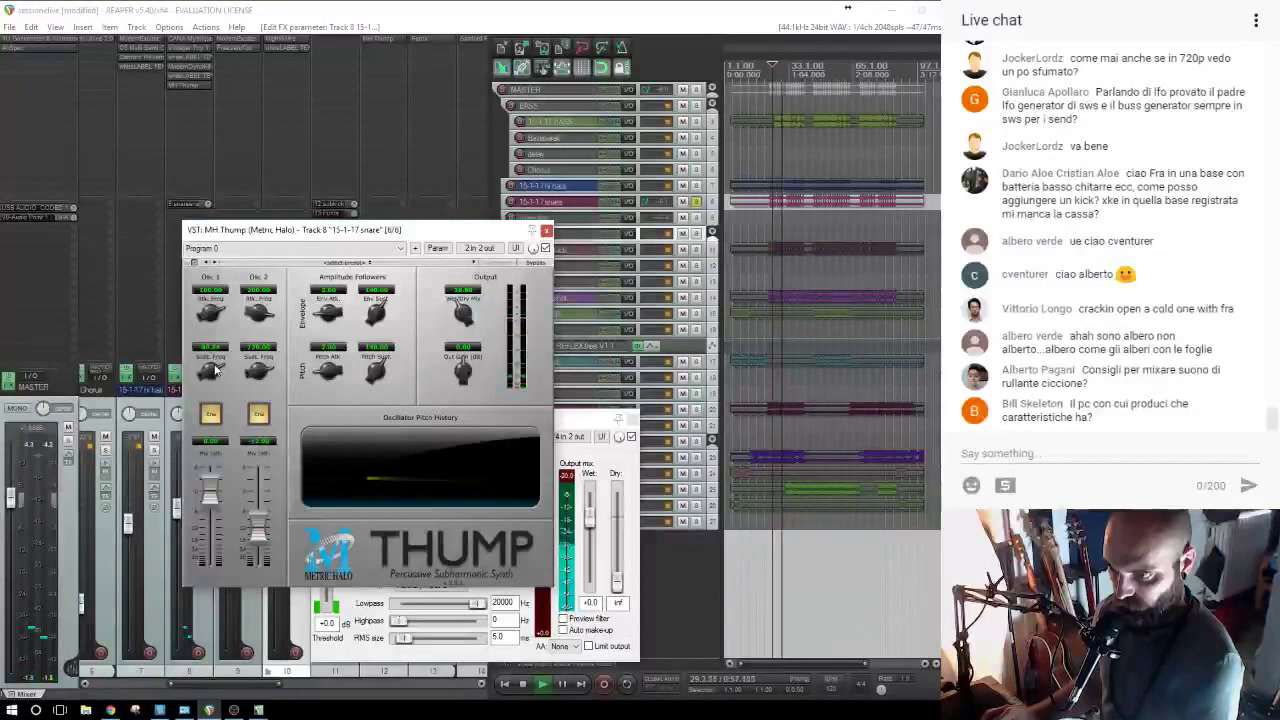
mouse_move(210, 315)
left_mouse_down()
mouse_move(215, 372)
mouse_move(211, 316)
left_mouse_up()
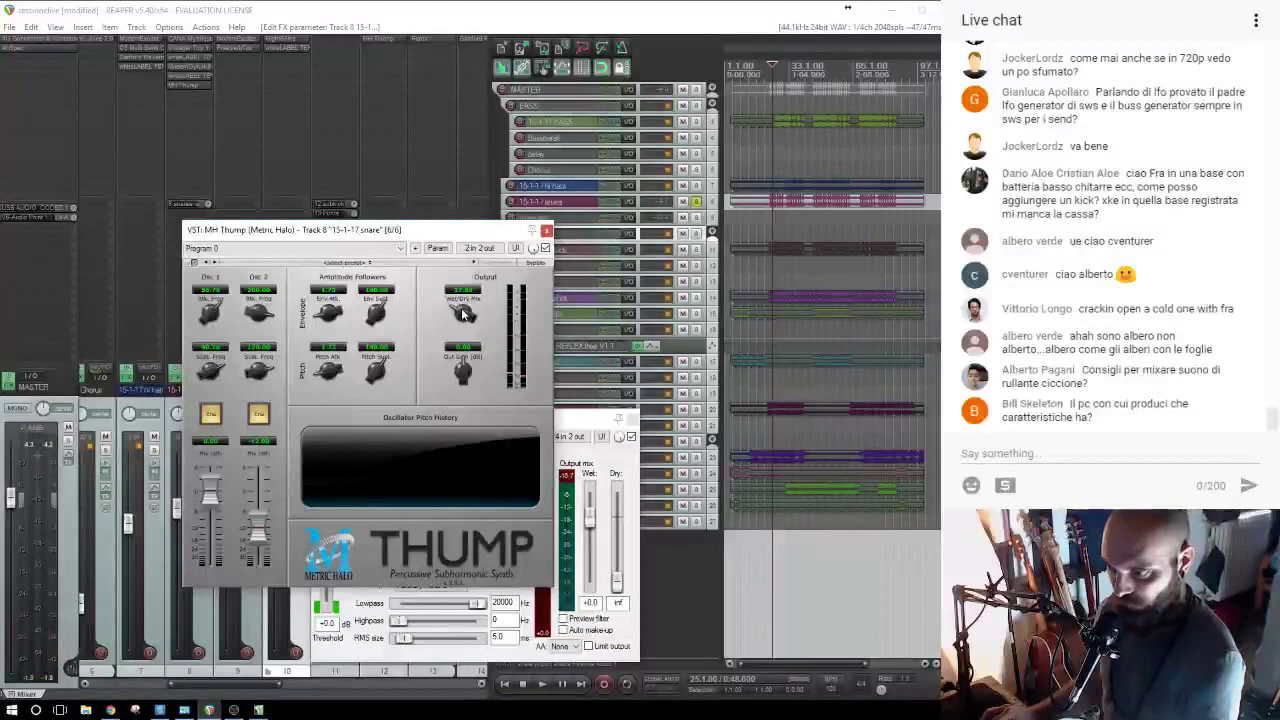
Audition the snare with Thump from bar 25, stop playback, and remove the plugin from the track.
key("space")
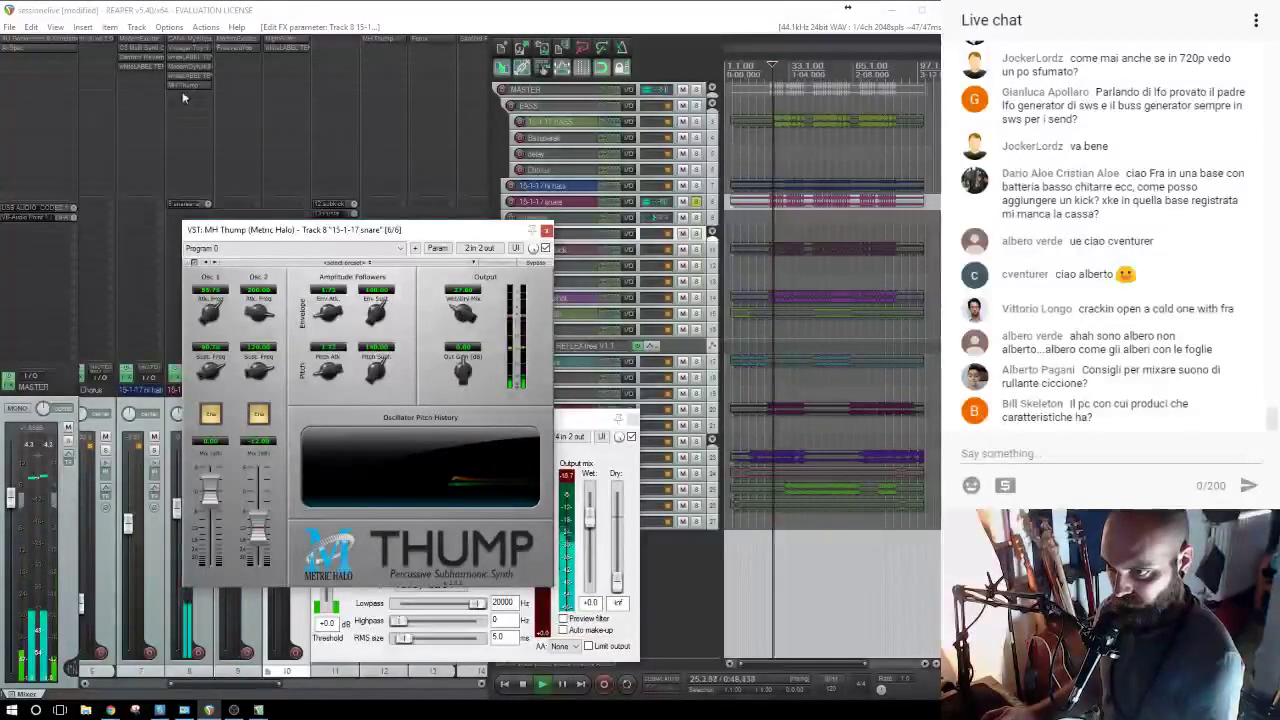
key("space")
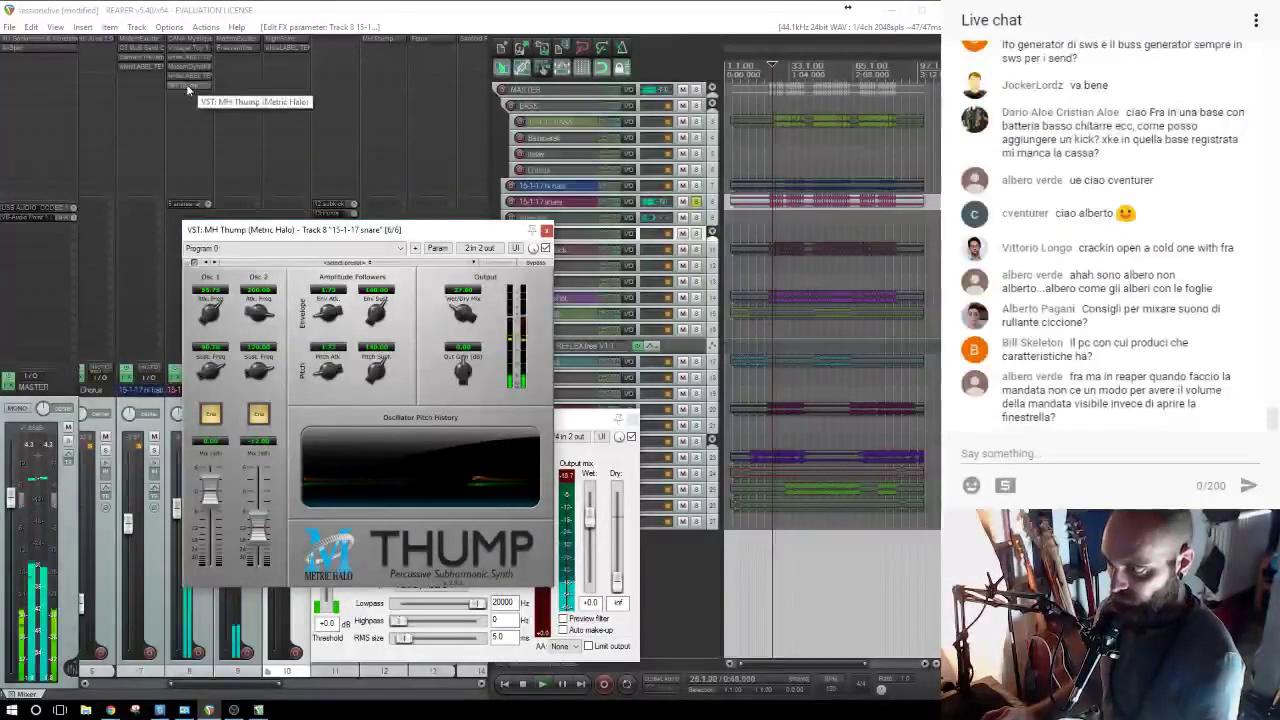
mouse_move(187, 86)
left_mouse_down()
mouse_move(196, 67)
mouse_move(203, 91)
left_mouse_up()
key("space")
key("space")
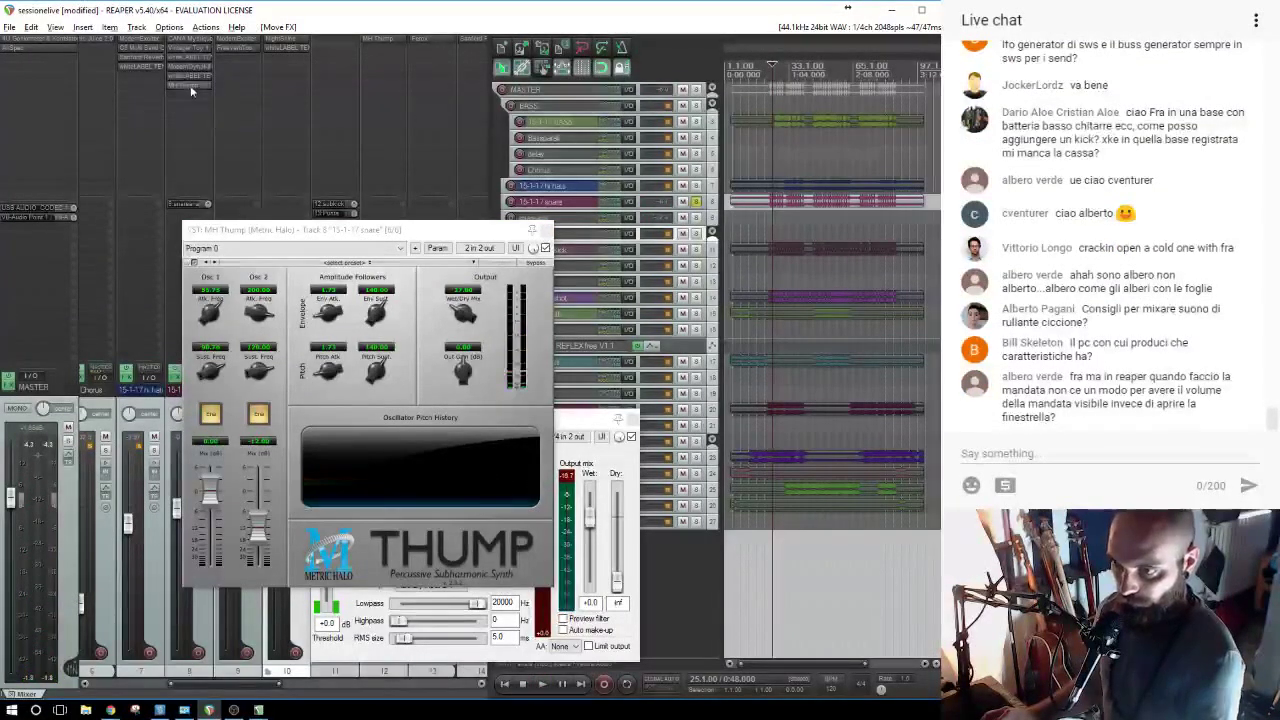
left_click(191, 87, "alt")
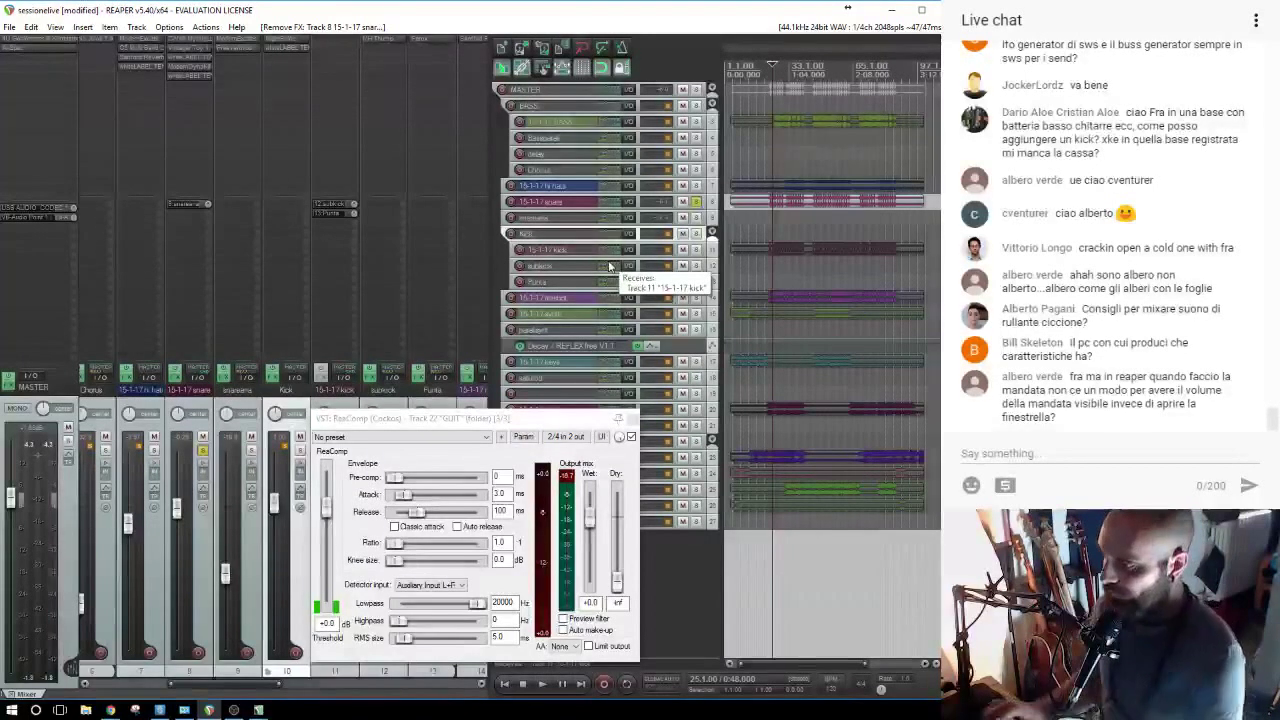
Insert a new track above the 15-1-17 snare track, solo it, and copy the snare item onto it.
left_click(553, 204)
left_click_drag(557, 208, 558, 222)
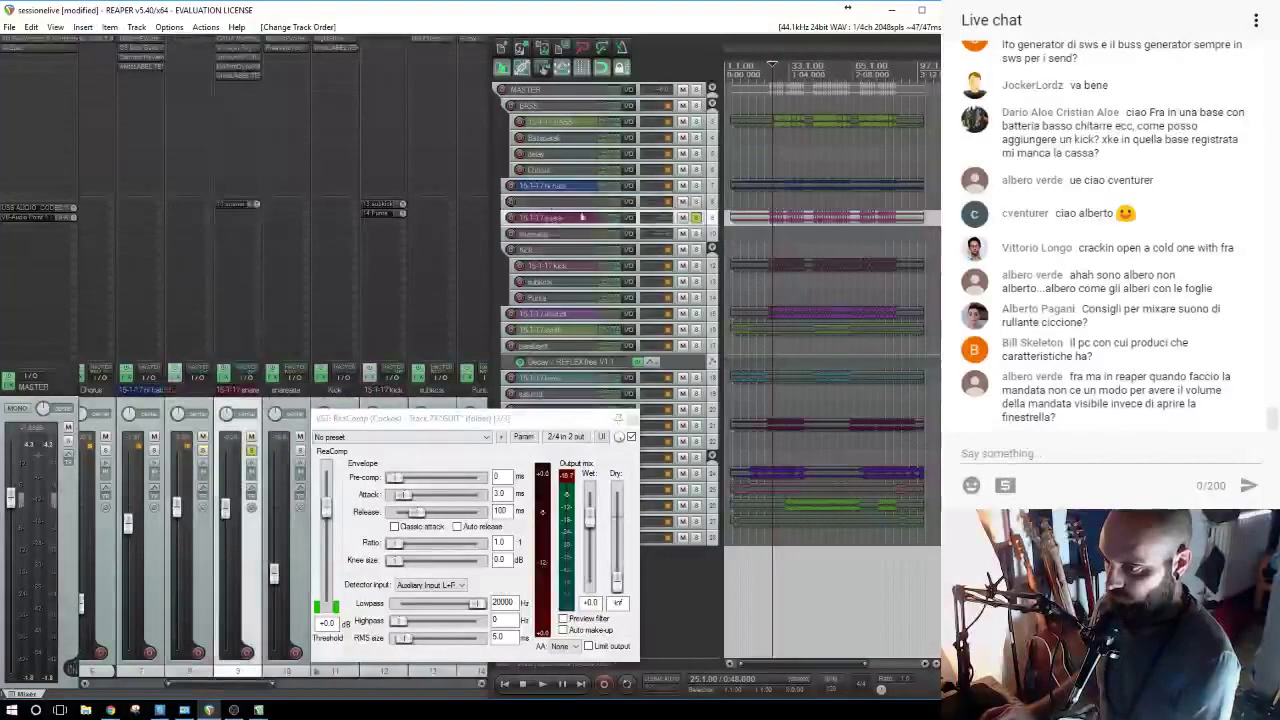
left_click(698, 203)
left_click_drag(793, 219, 792, 205)
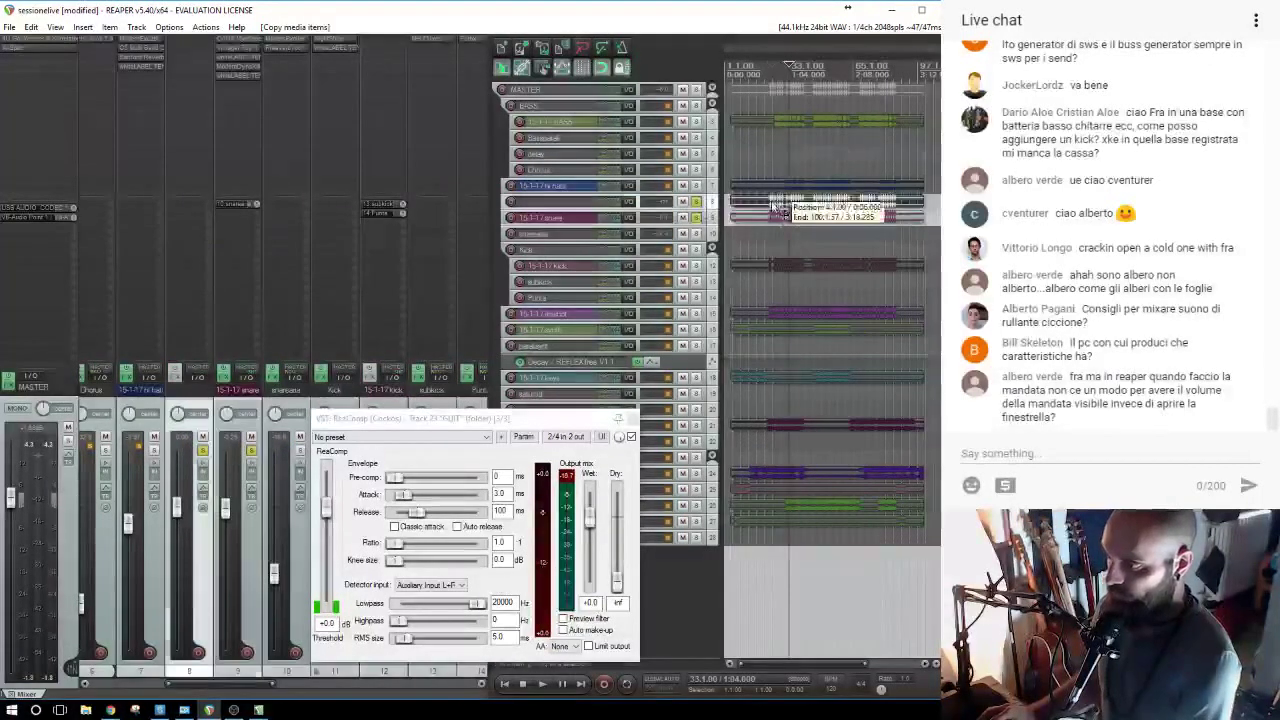
Set the copied snare item's pitch adjustment to -3 semitones and audition it from bar 25 without the original snare.
double_click(769, 205)
double_click(588, 453)
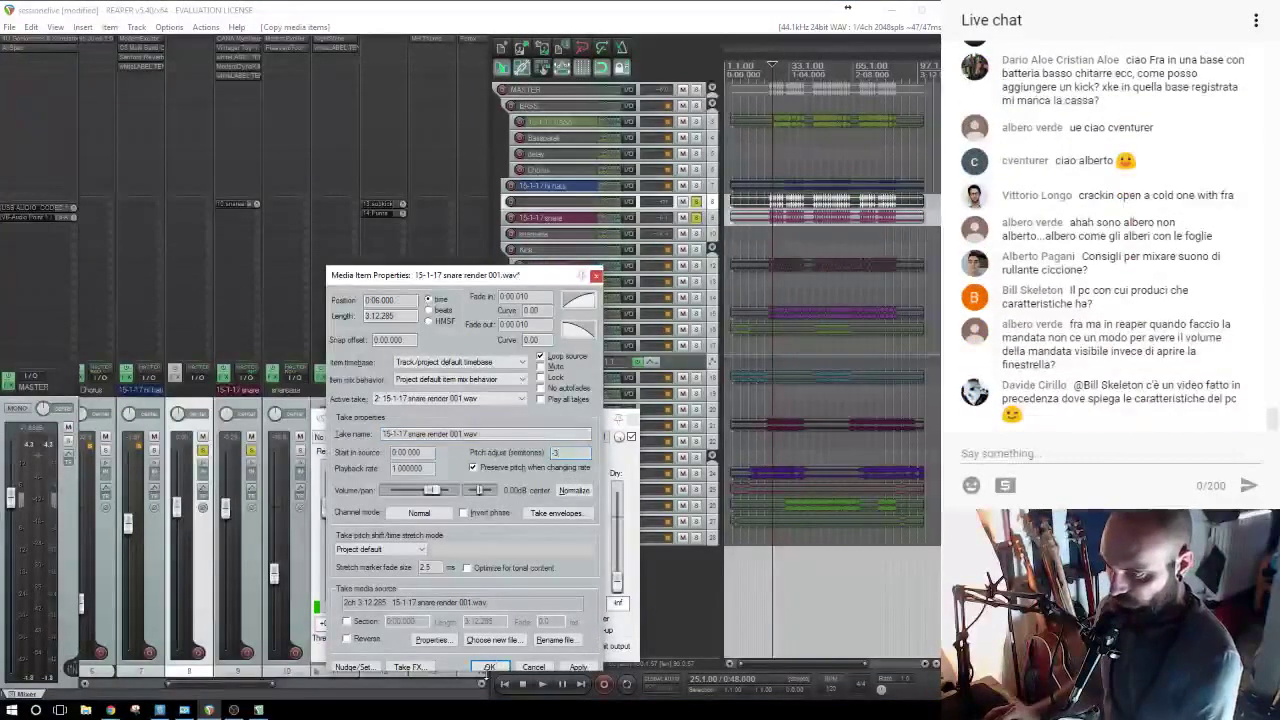
left_click(489, 667)
key("space")
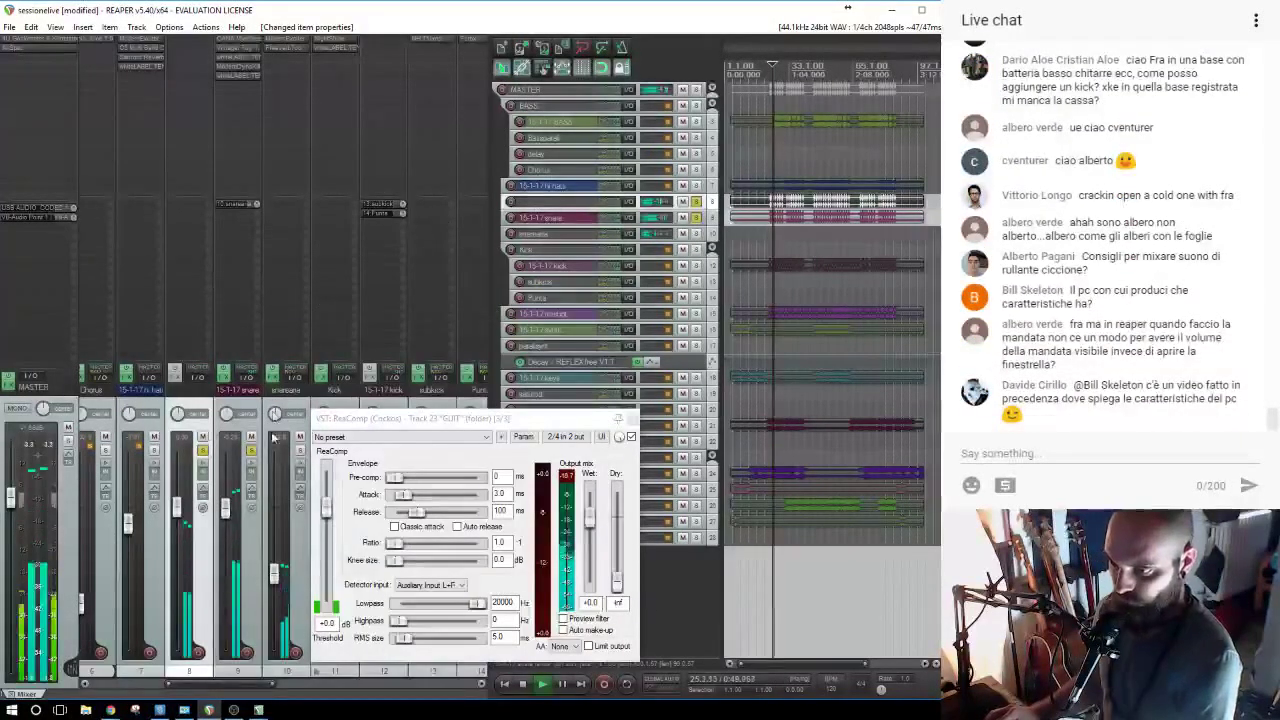
left_click(251, 451)
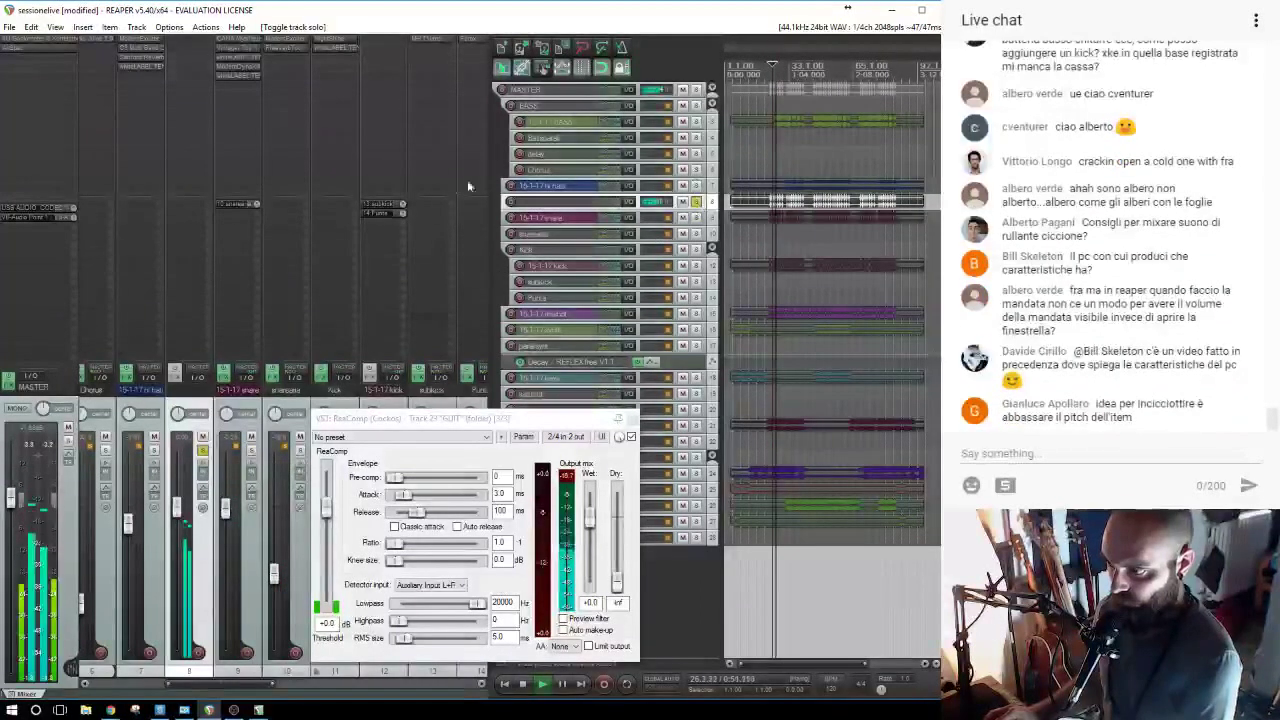
key("space")
Change the copied snare item's pitch adjustment again, audition it soloed from bar 37, and unsolo its track.
double_click(796, 202)
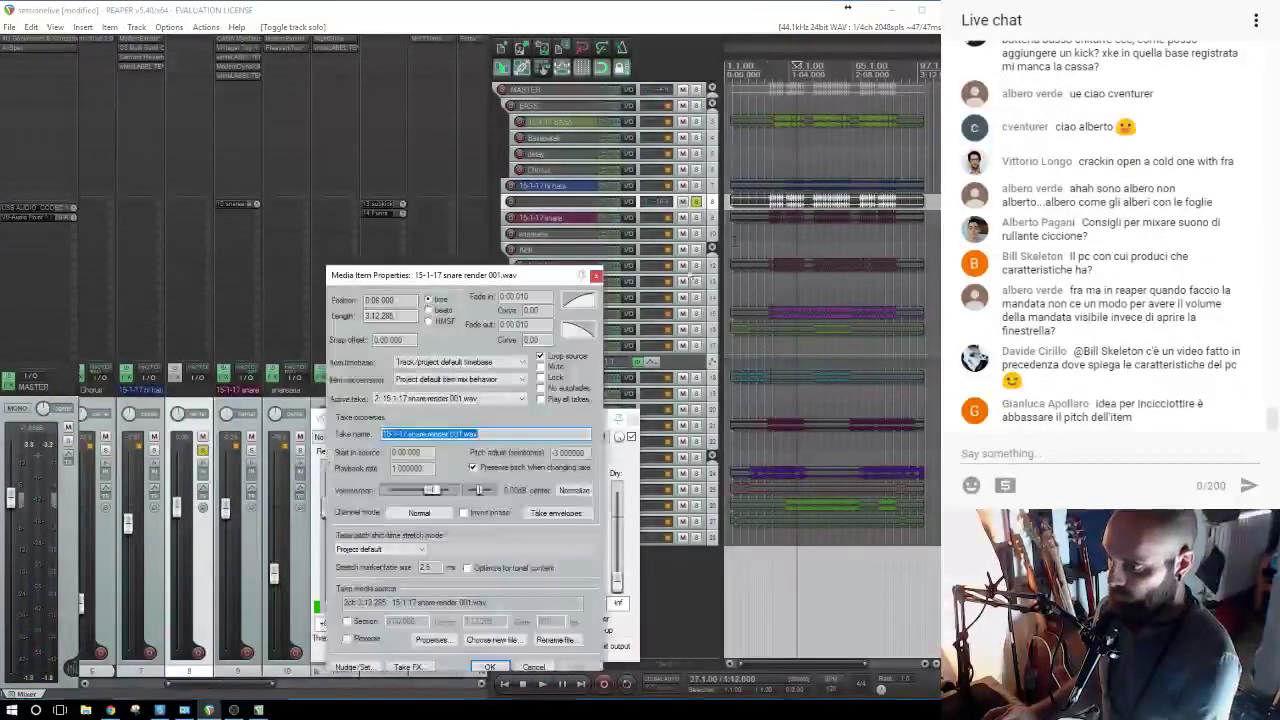
left_click(556, 454)
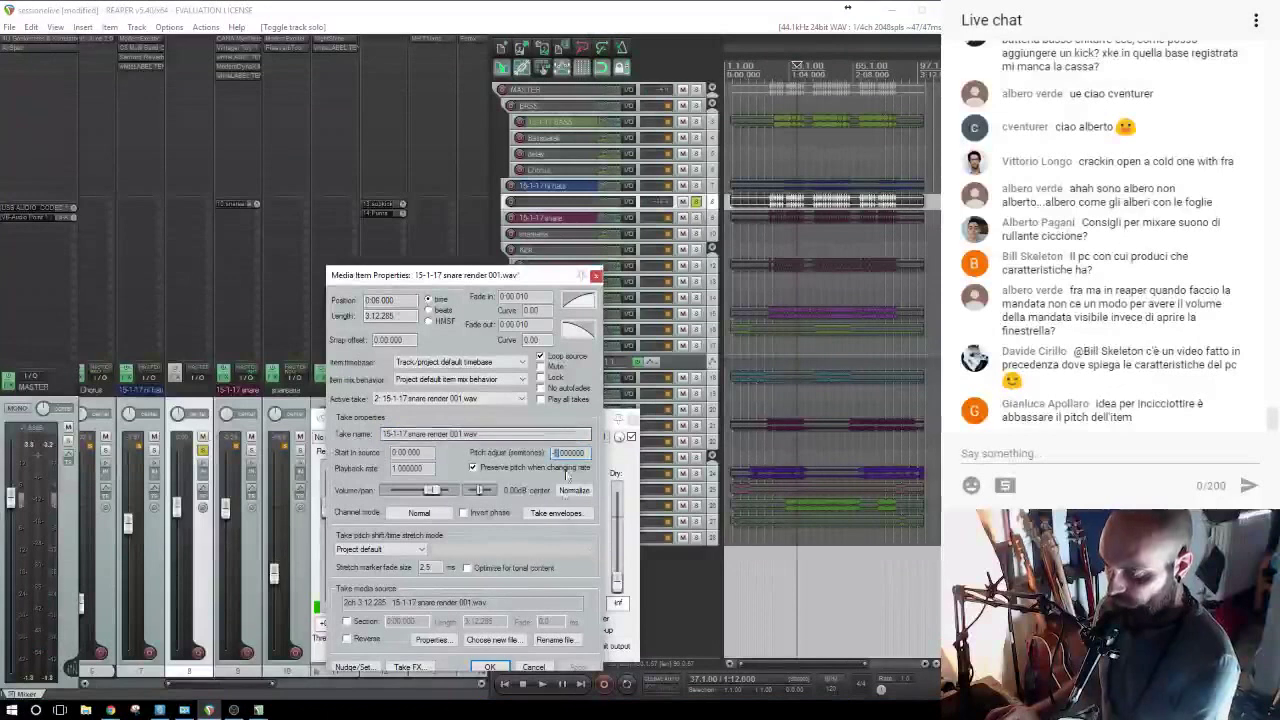
left_click(489, 667)
key("space")
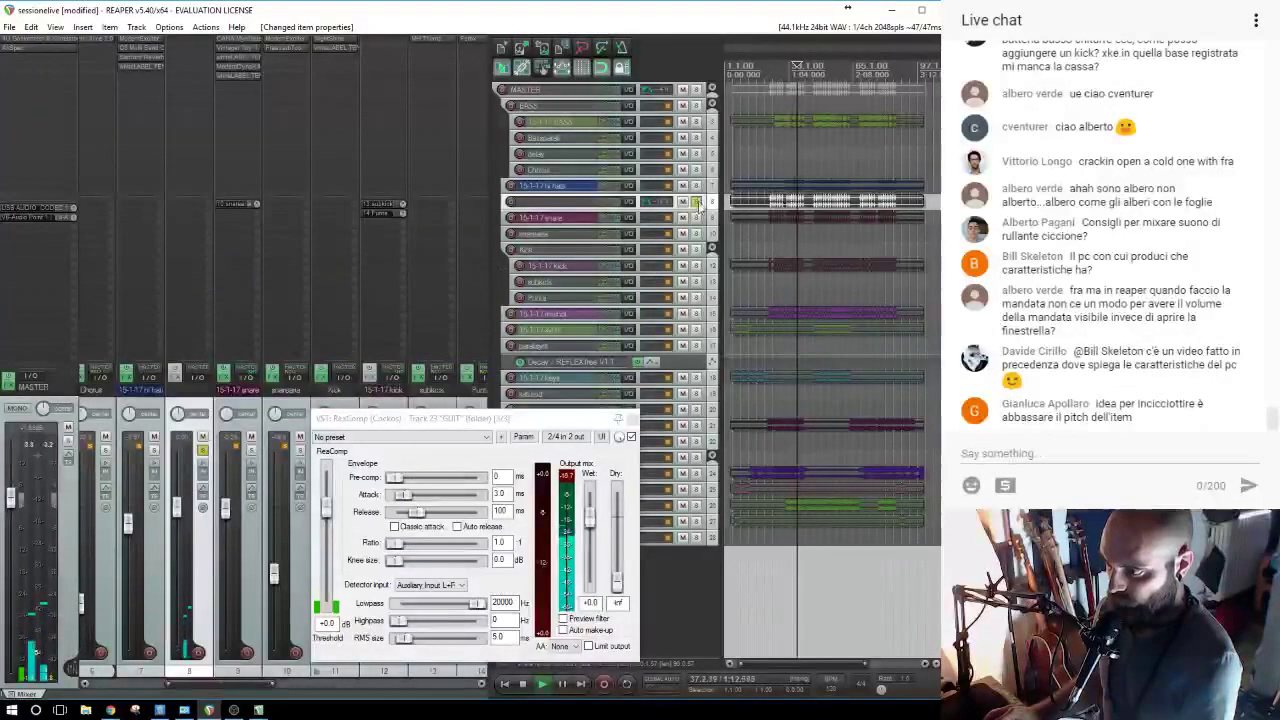
left_click(202, 452)
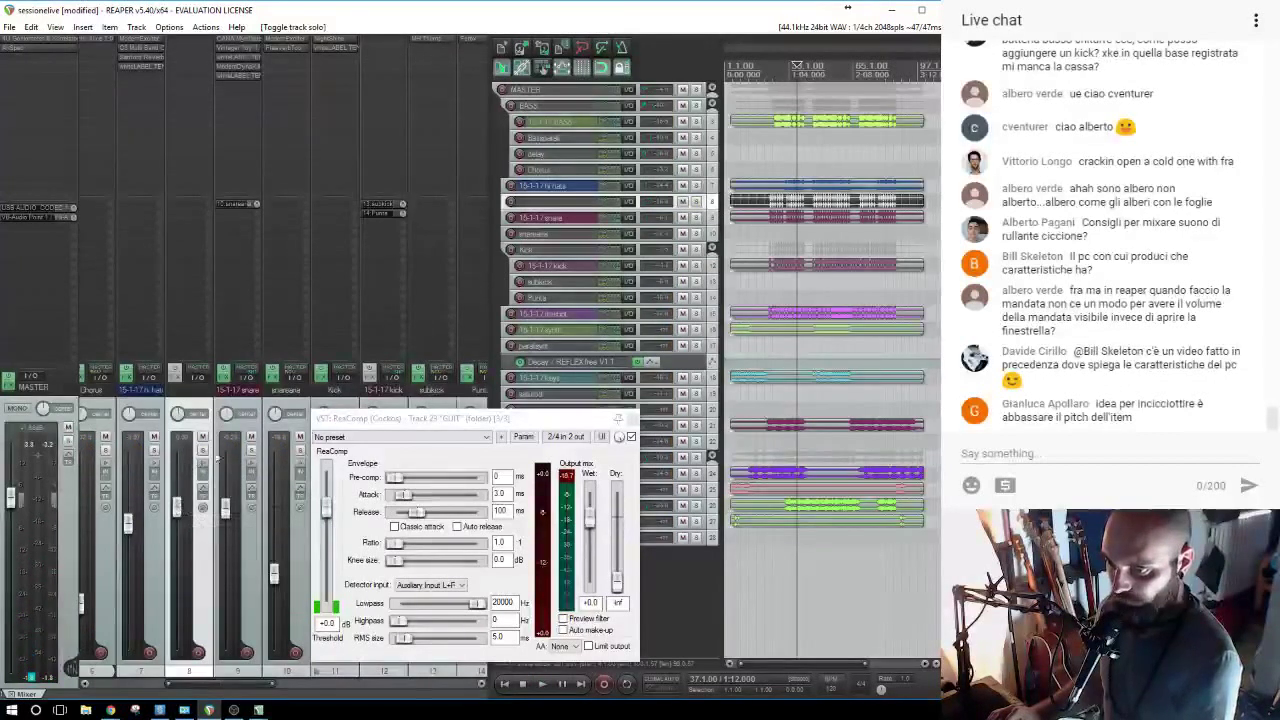
Solo the original and copied snare tracks together and raise the copy's volume close to the top of its fader.
left_click(251, 452)
key("space")
left_click(202, 452)
left_click_drag(178, 507, 183, 450)
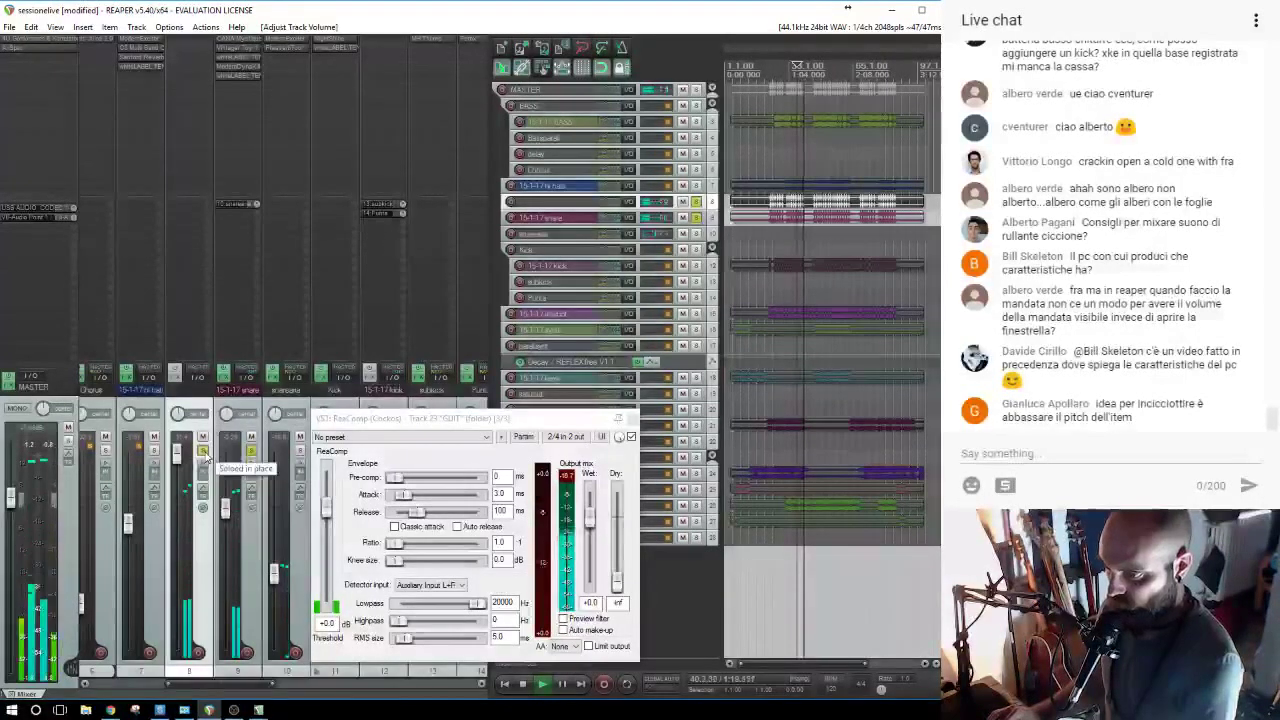
Compare the original snare with and without the pitched copy, restarting playback from bar 29 with both soloed.
left_click(204, 451)
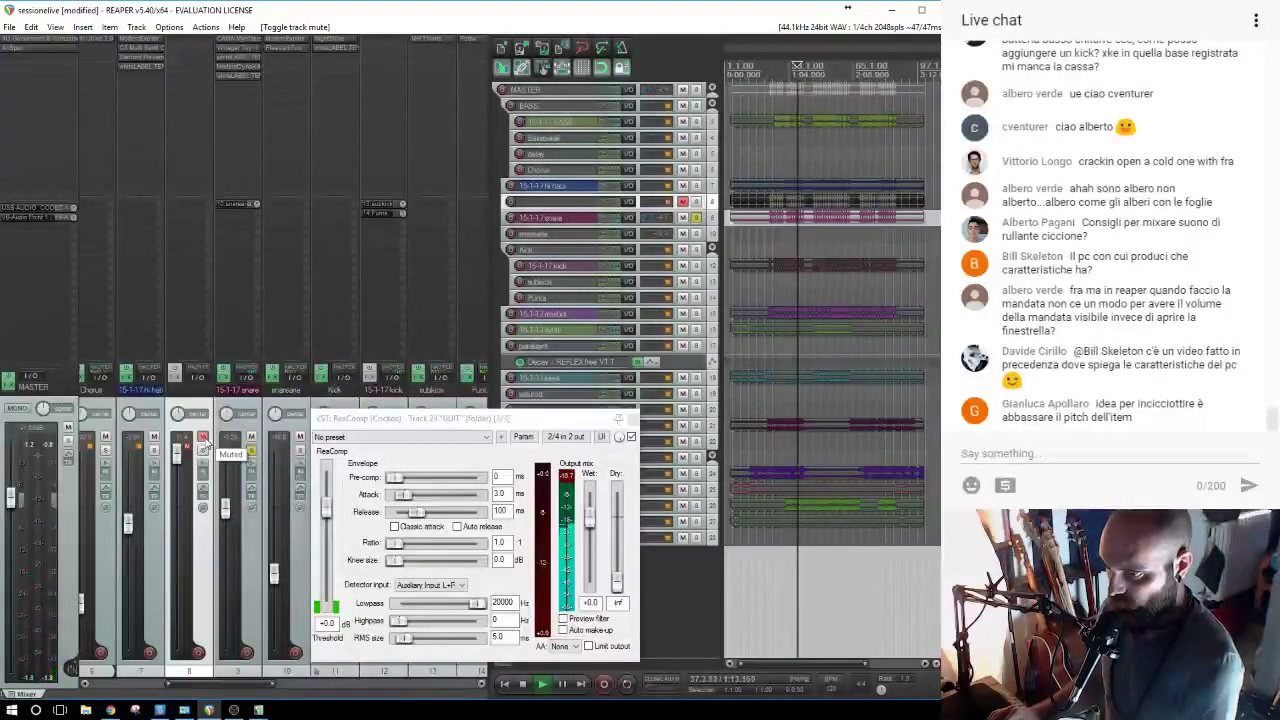
left_click(202, 438)
key("space")
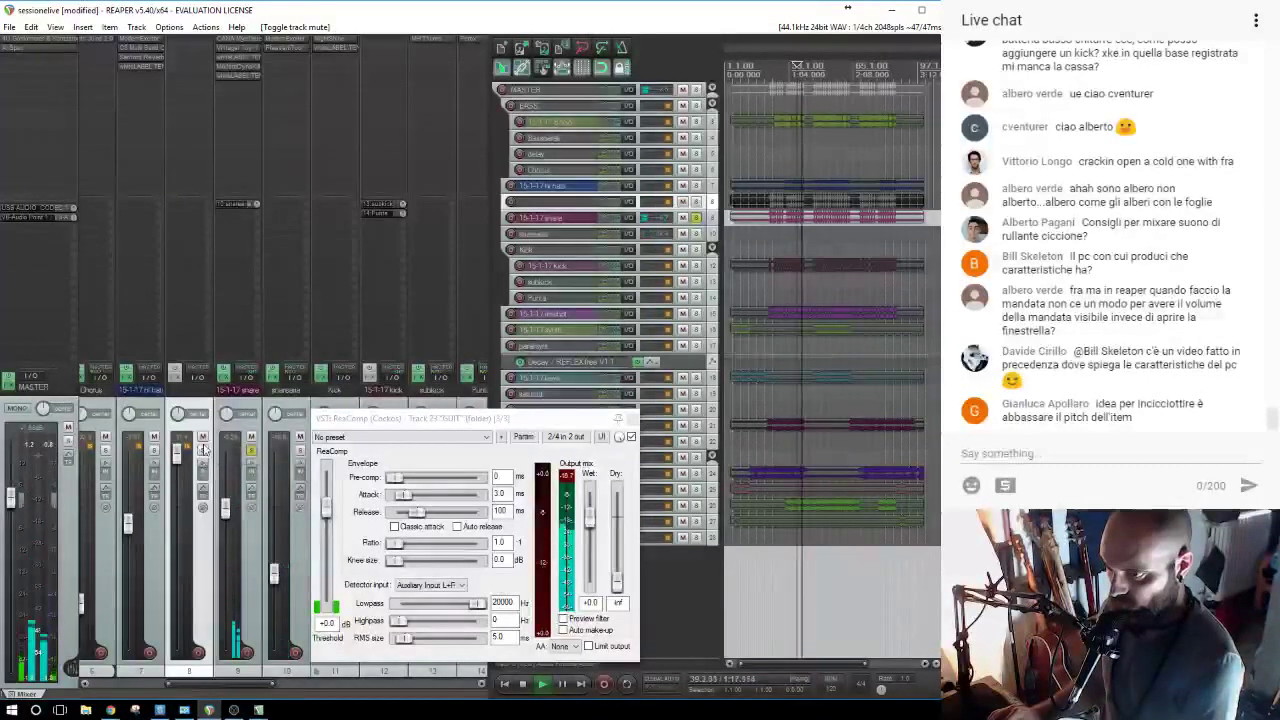
left_click(781, 208)
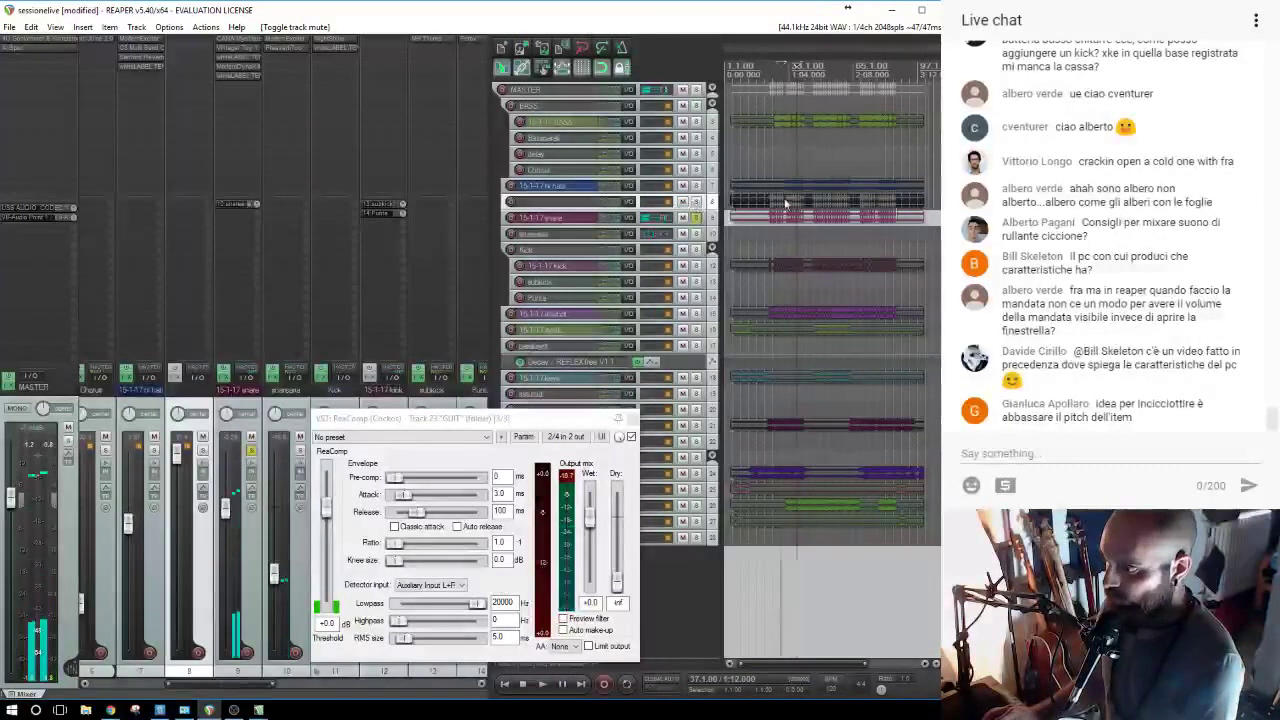
left_click(696, 202)
key("space")
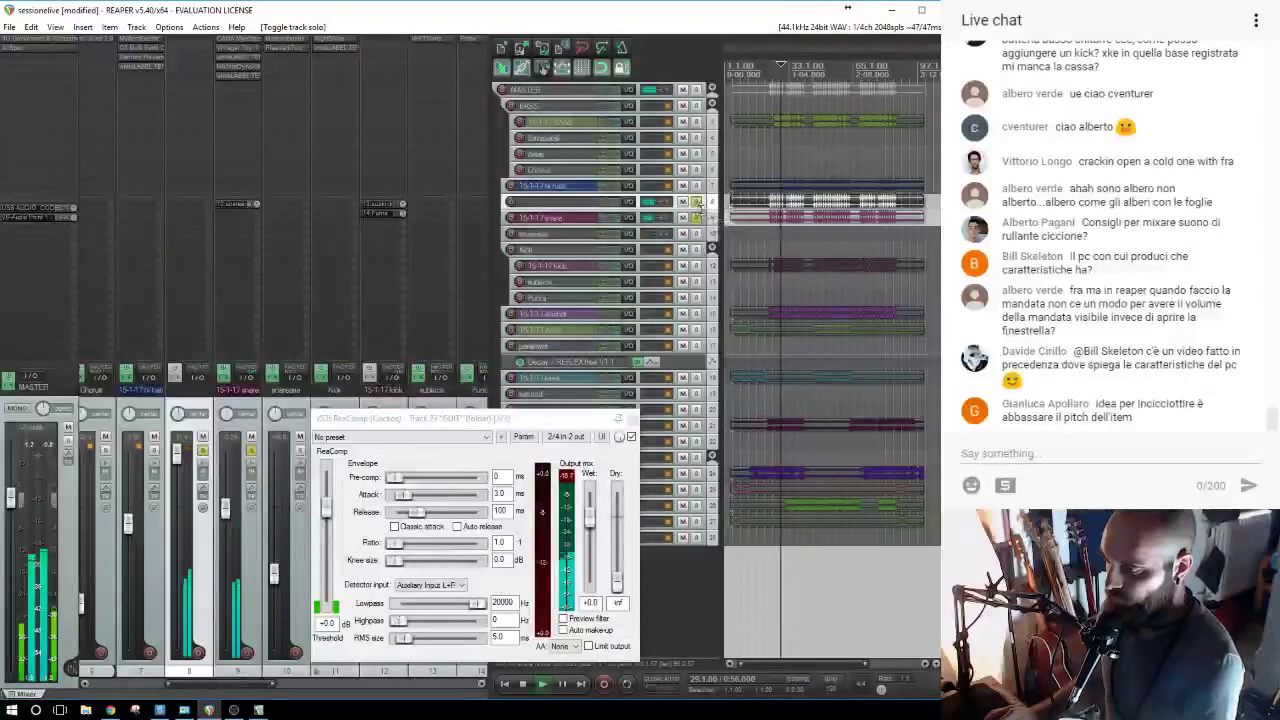
Set the copied snare track's volume to +12.0 dB and toggle its solo off and on to compare.
left_click_drag(178, 458, 178, 456)
scroll(176, 452, "up", 1)
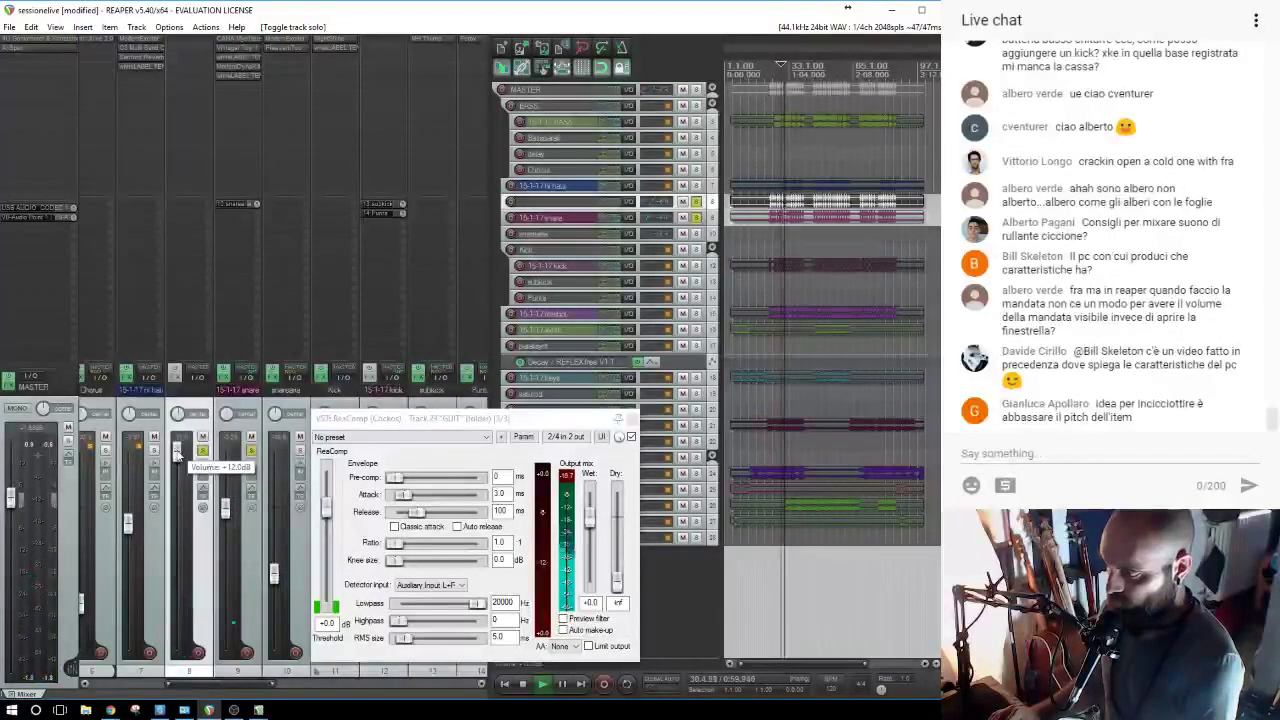
scroll(781, 212, "up", 5)
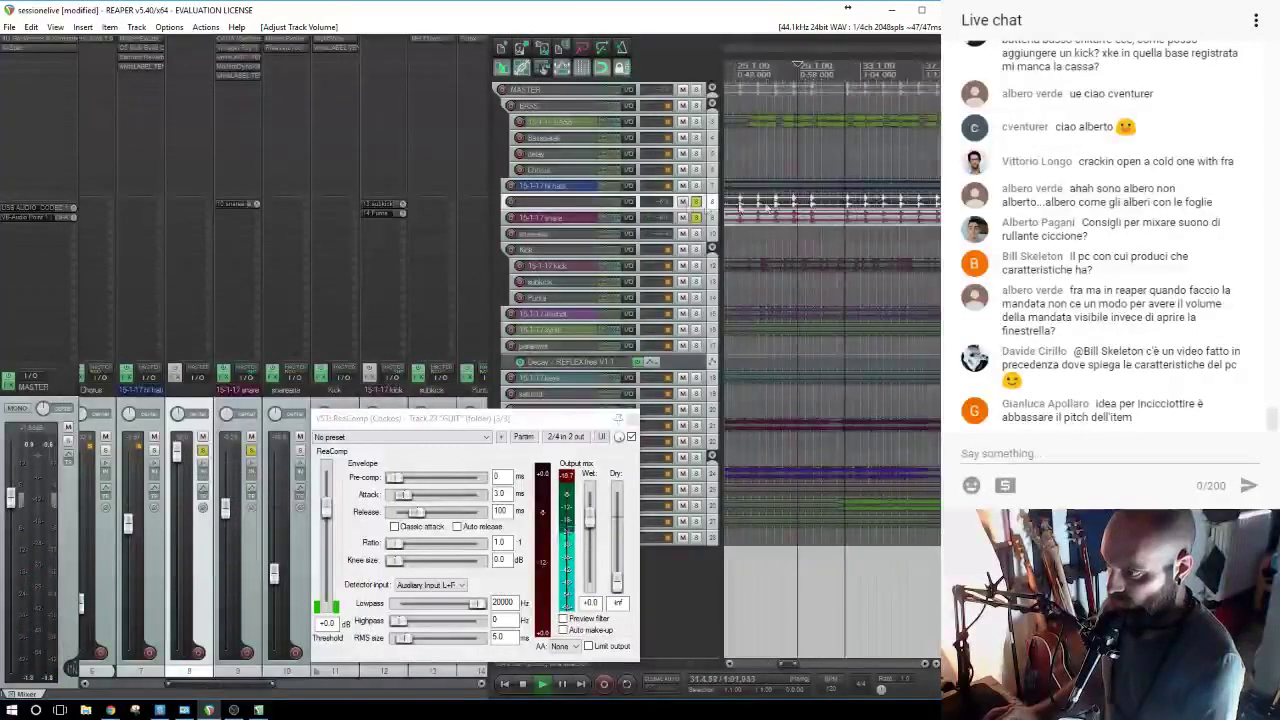
left_click(696, 202)
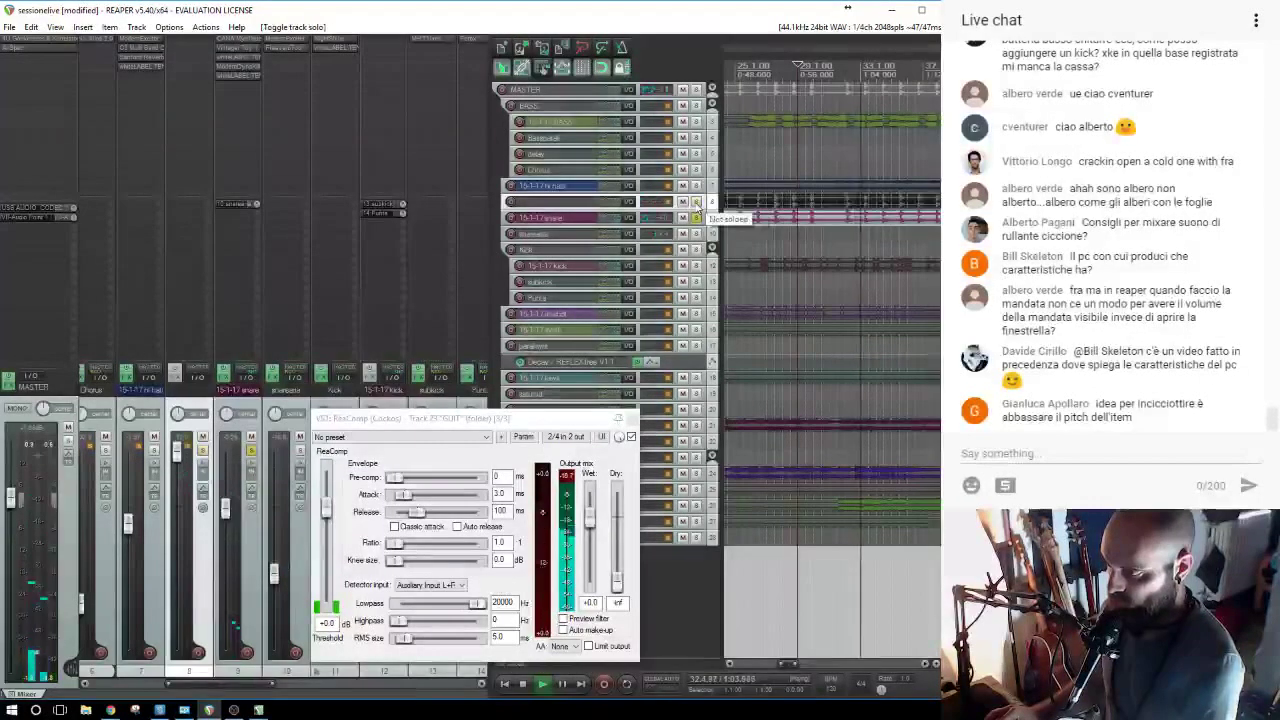
left_click(696, 202)
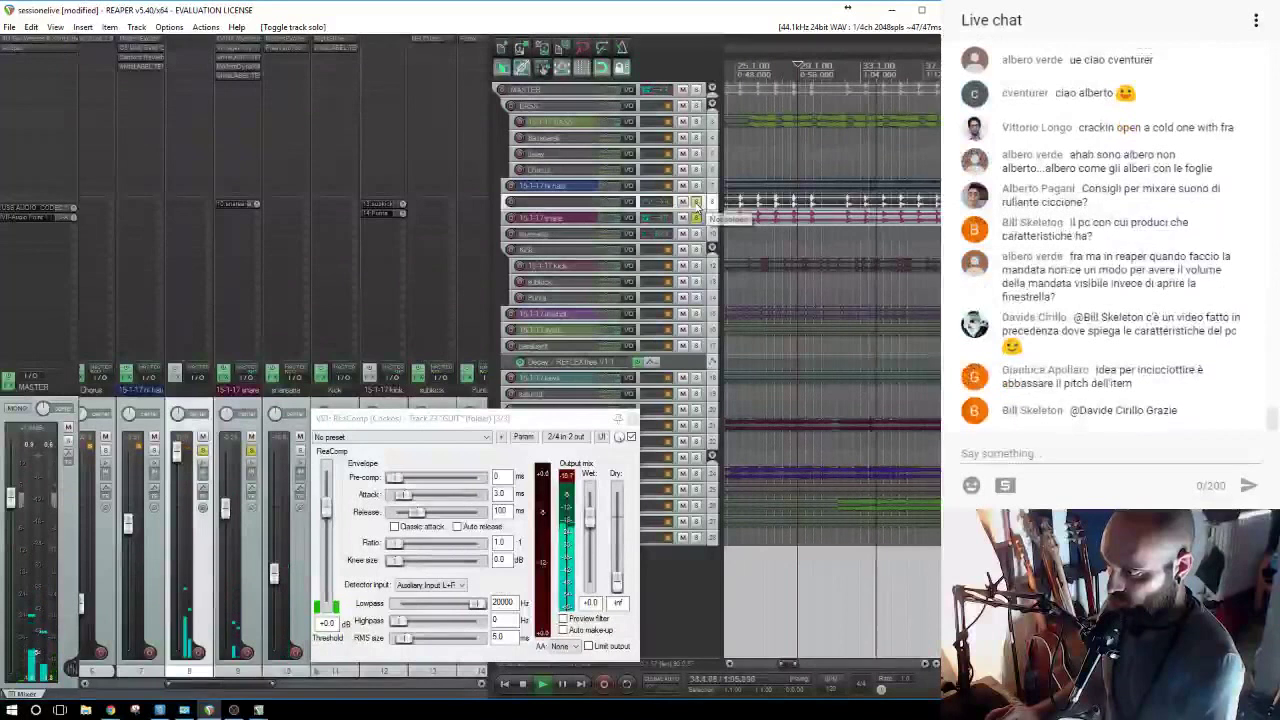
Unsolo the copied snare track, lower its volume fader to about the middle, and name the track CICCIO.
scroll(790, 202, "down", 5)
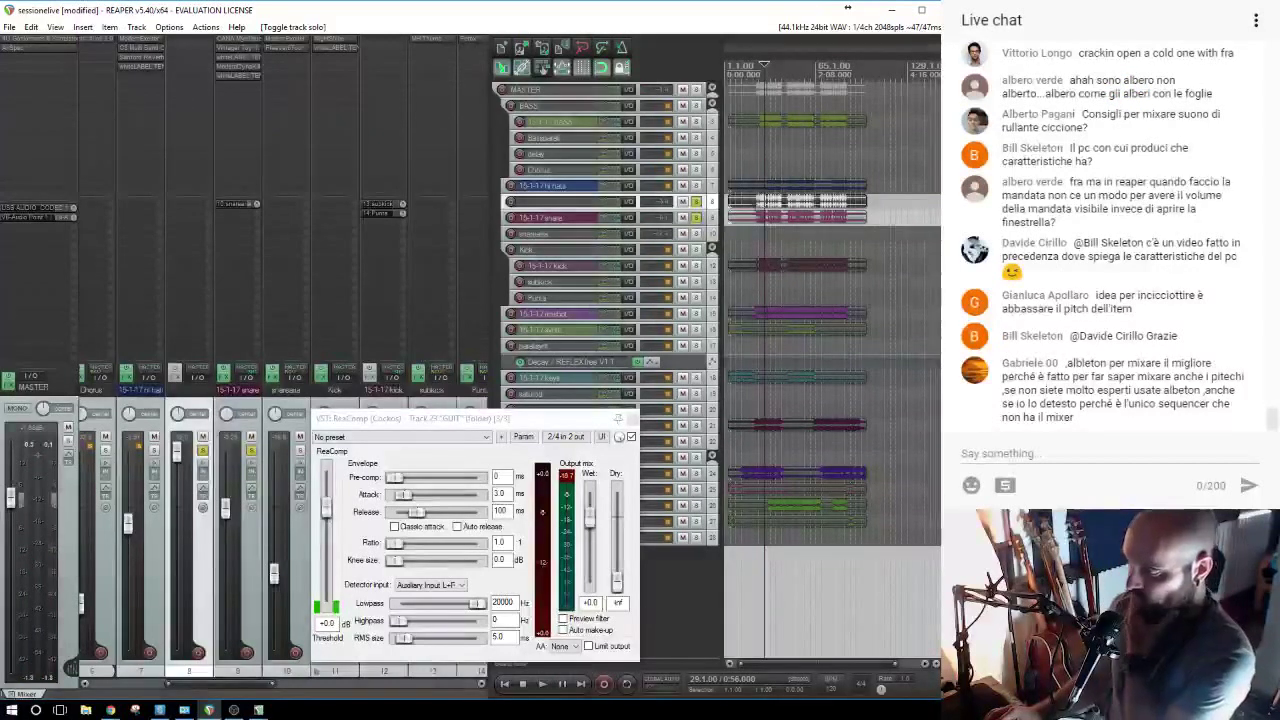
left_click(697, 202)
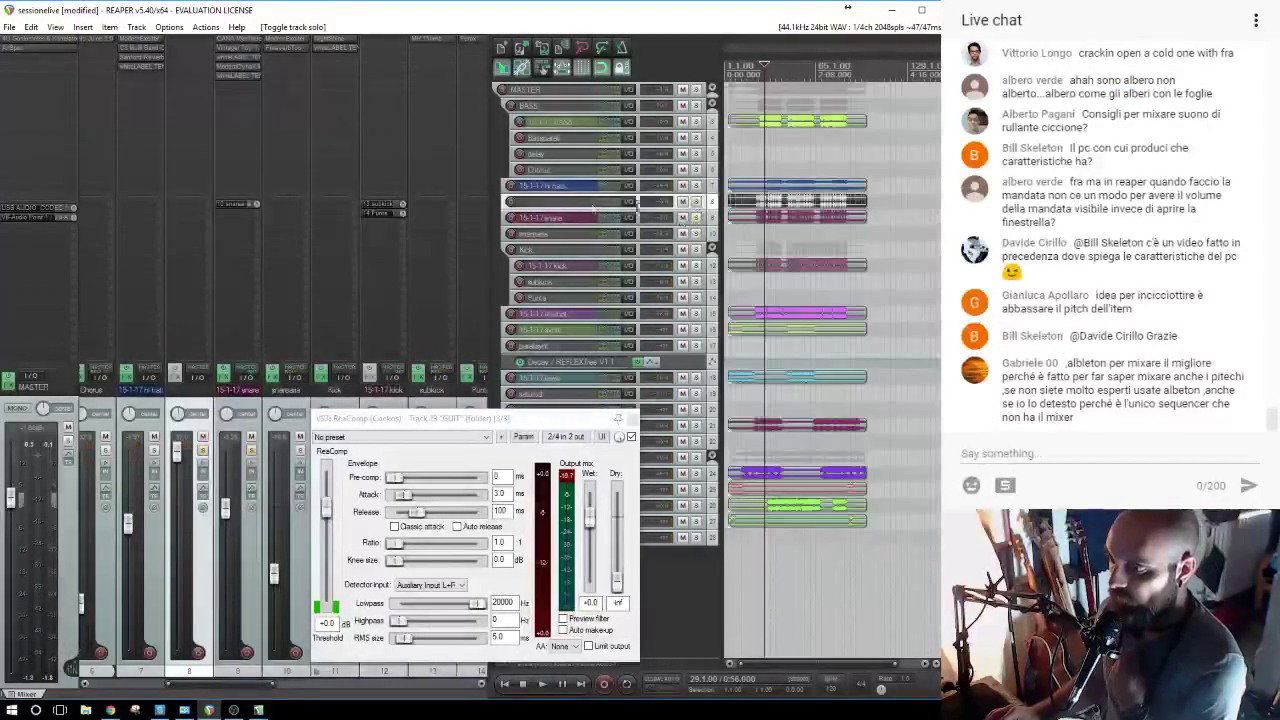
left_click_drag(175, 452, 176, 545)
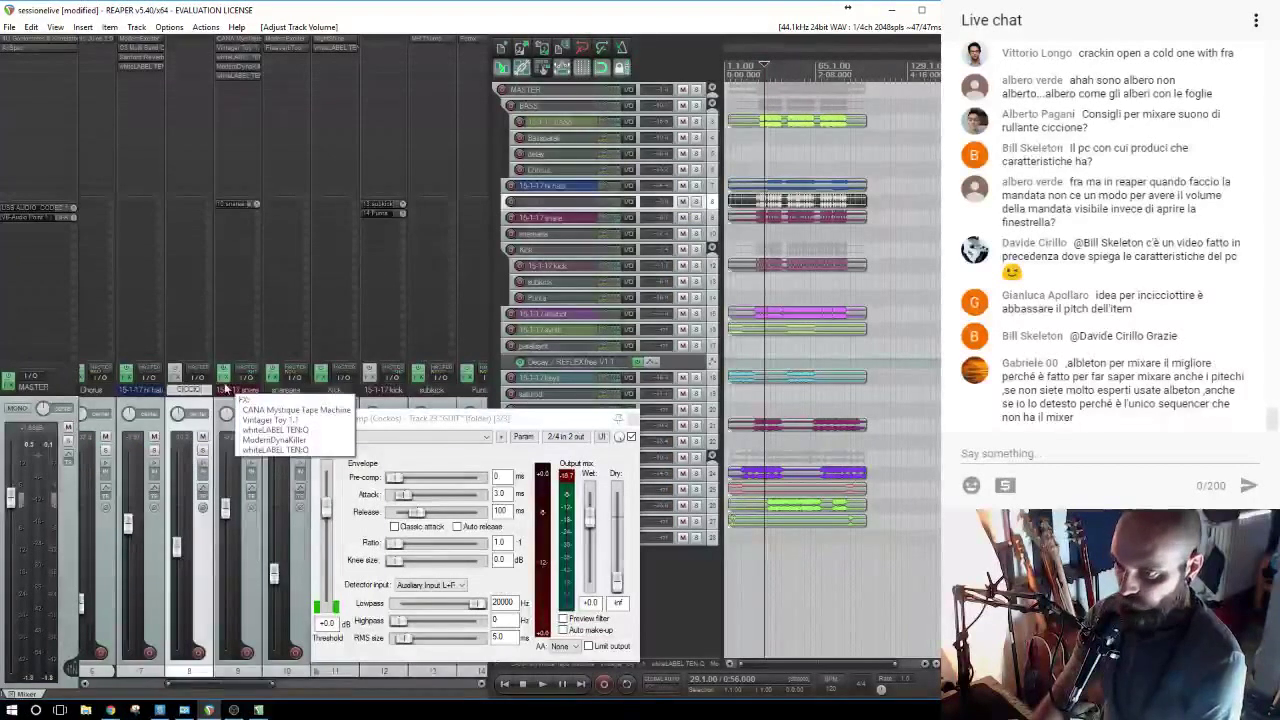
Add the Transient (Sleepy-Time Records) effect from the COMP folder to the CICCIO track and start playback.
double_click(196, 70)
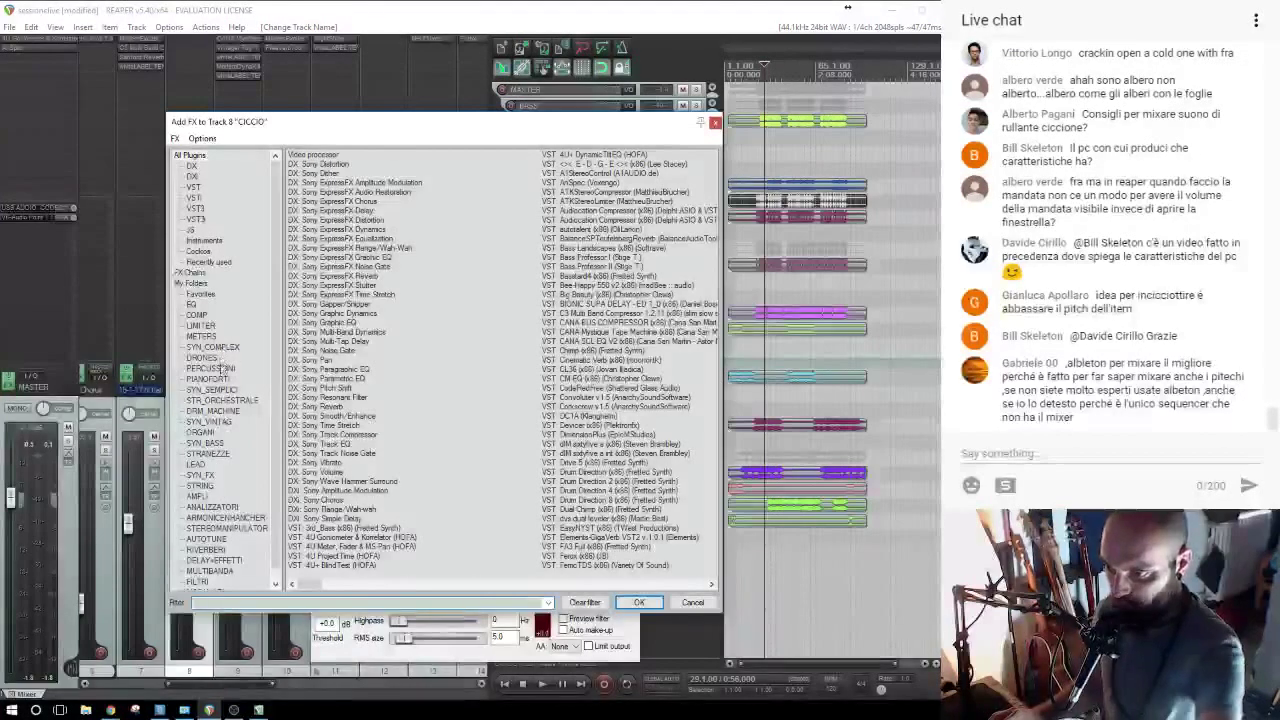
left_click(199, 315)
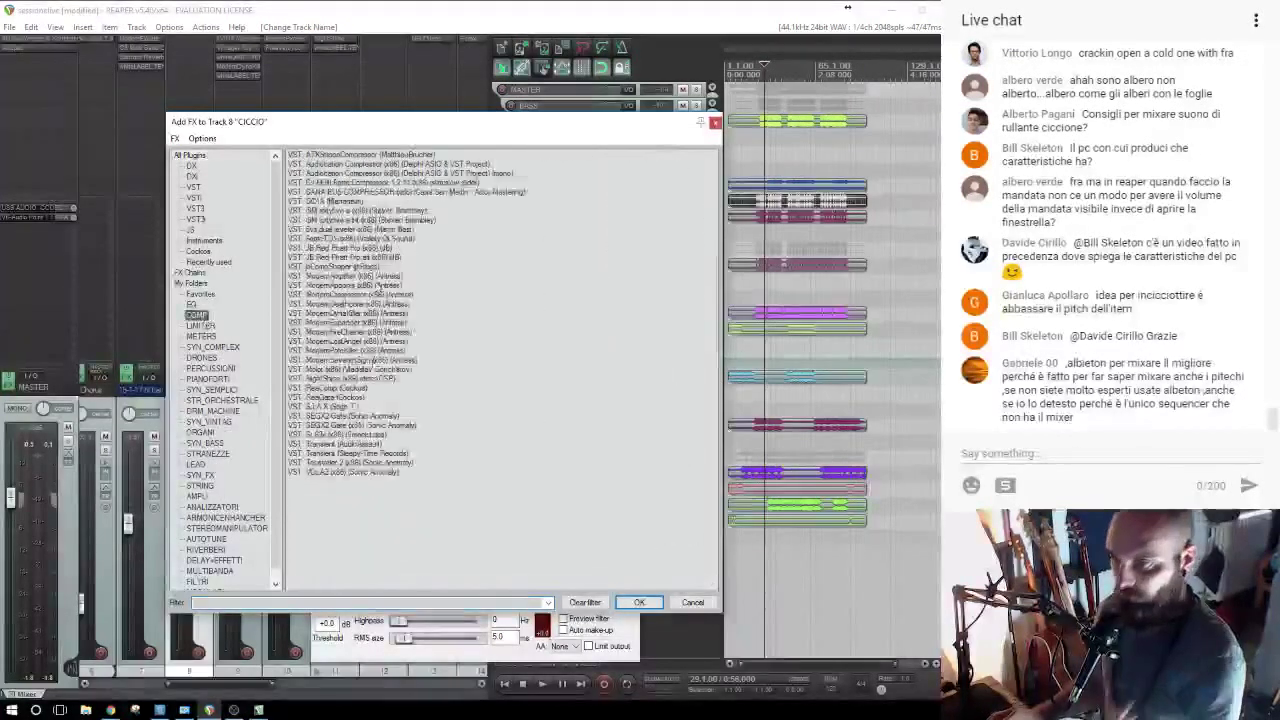
left_click(330, 454)
double_click(330, 454)
key("space")
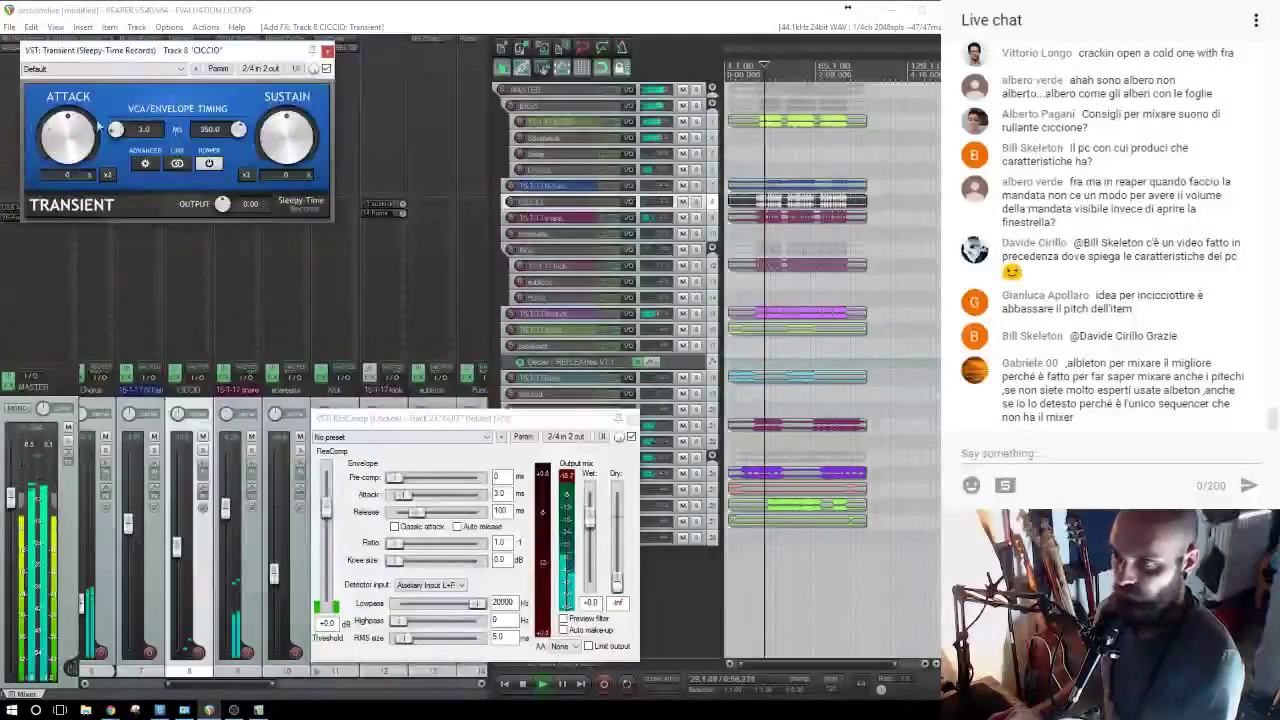
Set Transient's attack to 37 and raise the CICCIO track's volume, auditioning it soloed, in the full mix and muted.
left_click(202, 451)
left_click_drag(176, 552, 175, 505)
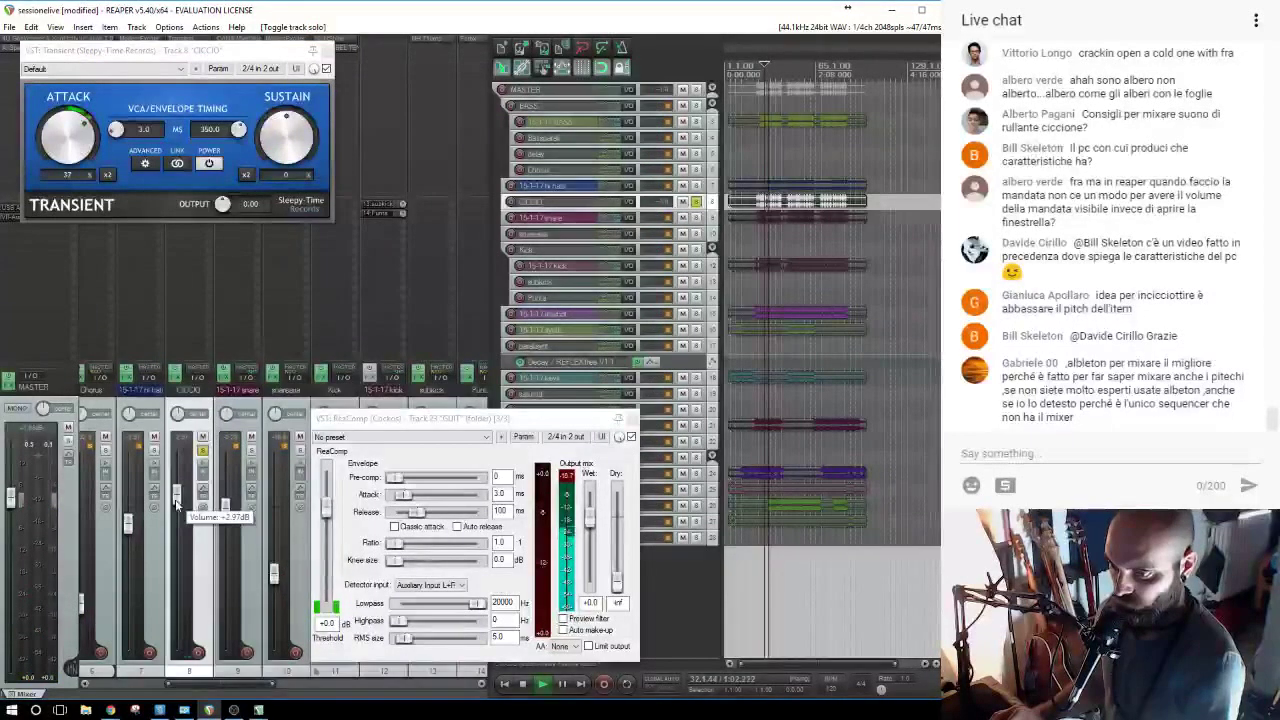
key("F6")
left_click_drag(176, 503, 182, 480)
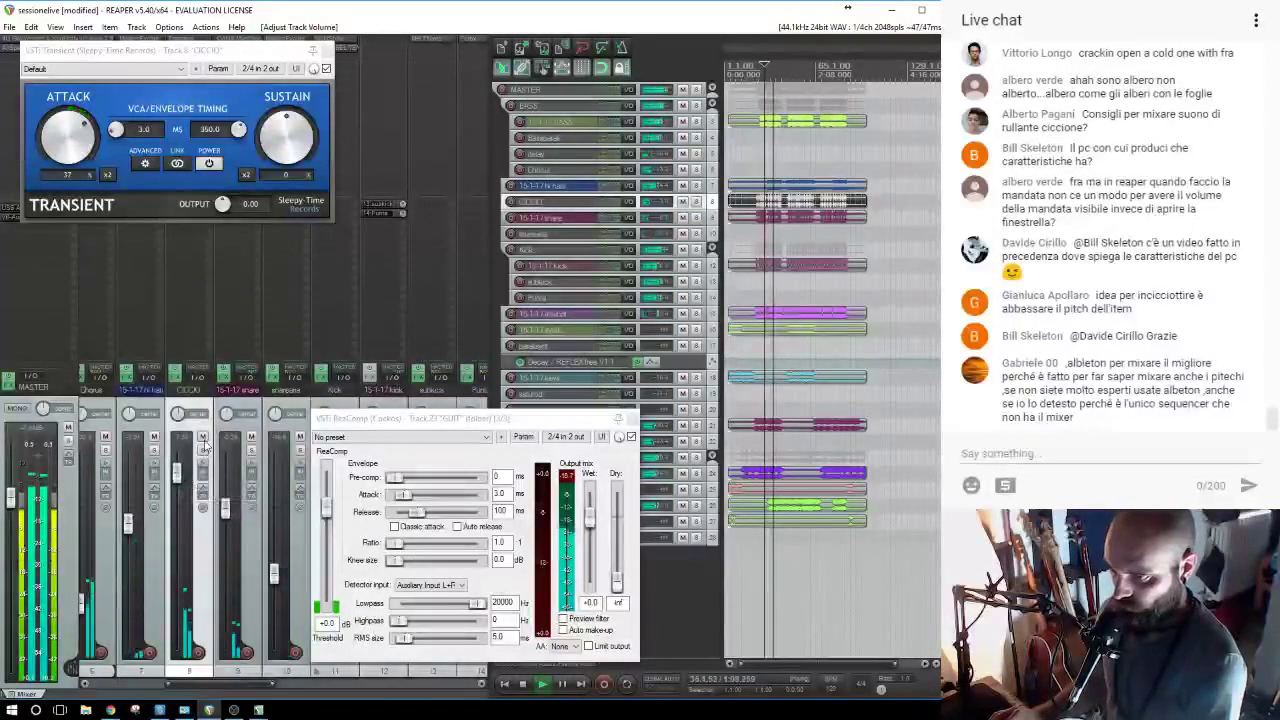
left_click(203, 439)
left_click(204, 440)
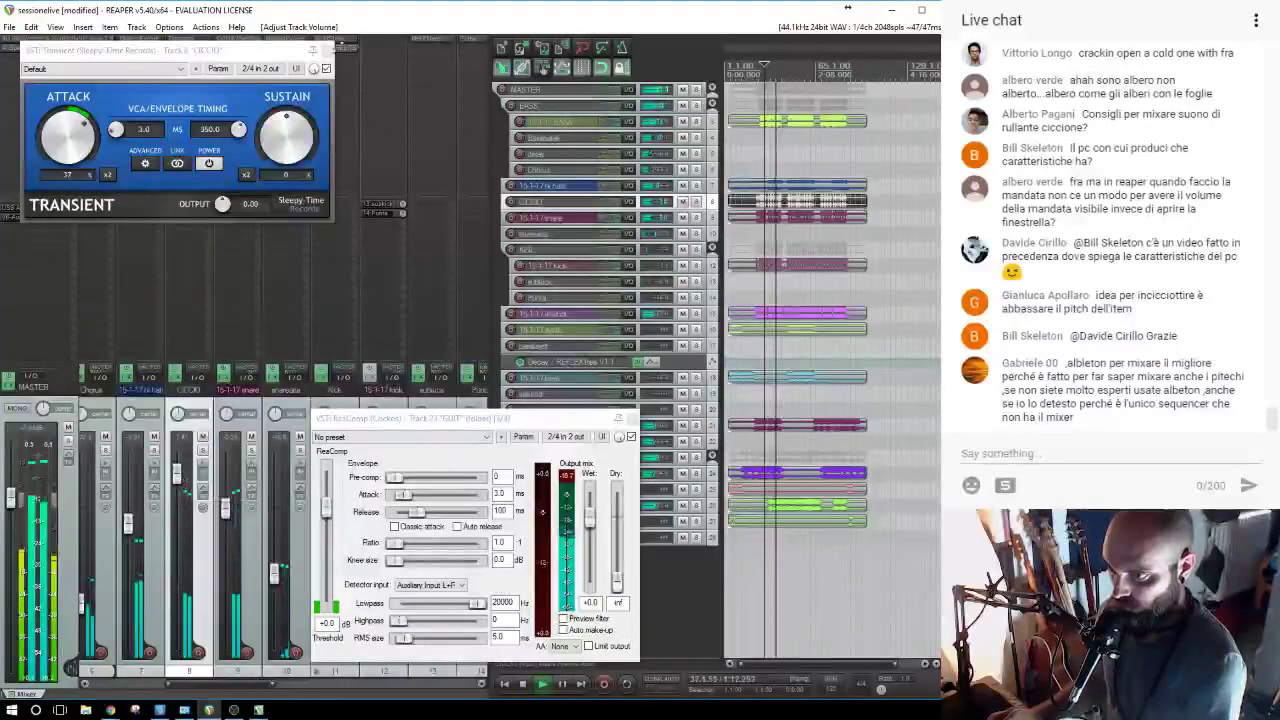
left_click(326, 50)
key("space")
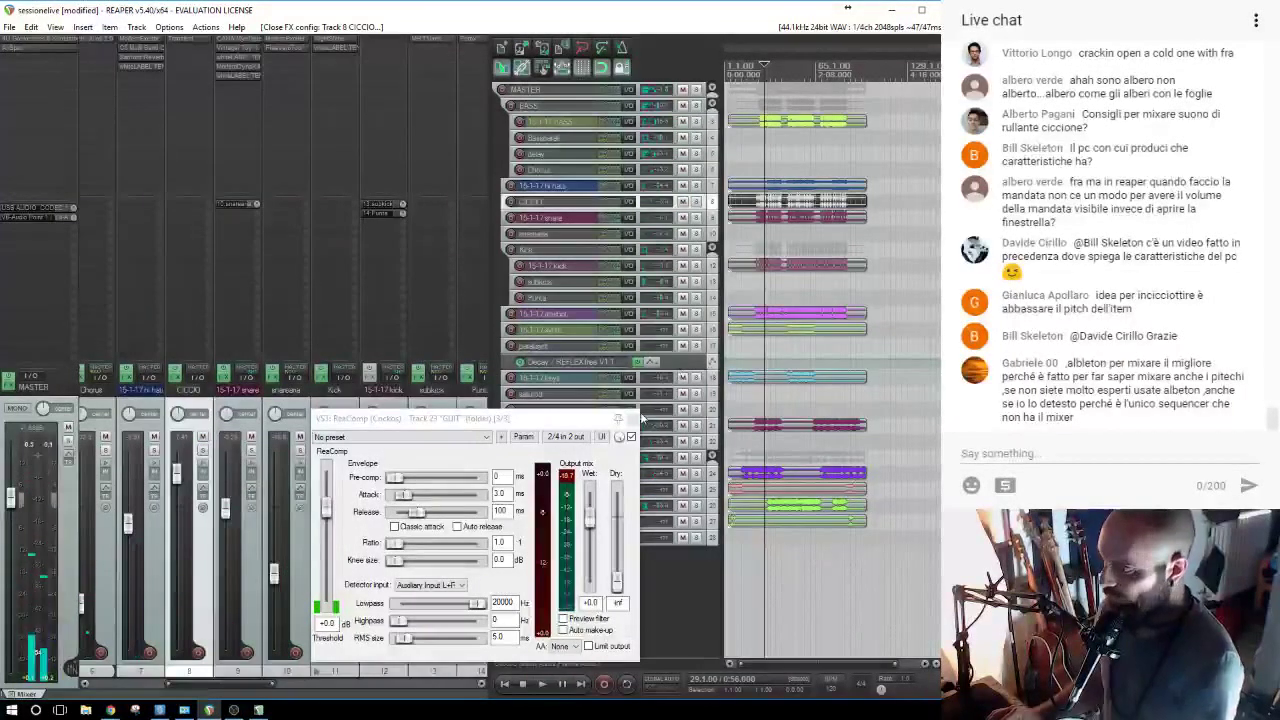
Solo the GUIT folder during playback and select Auxiliary Input L+R as its ReaComp detector input.
left_click_drag(548, 423, 461, 431)
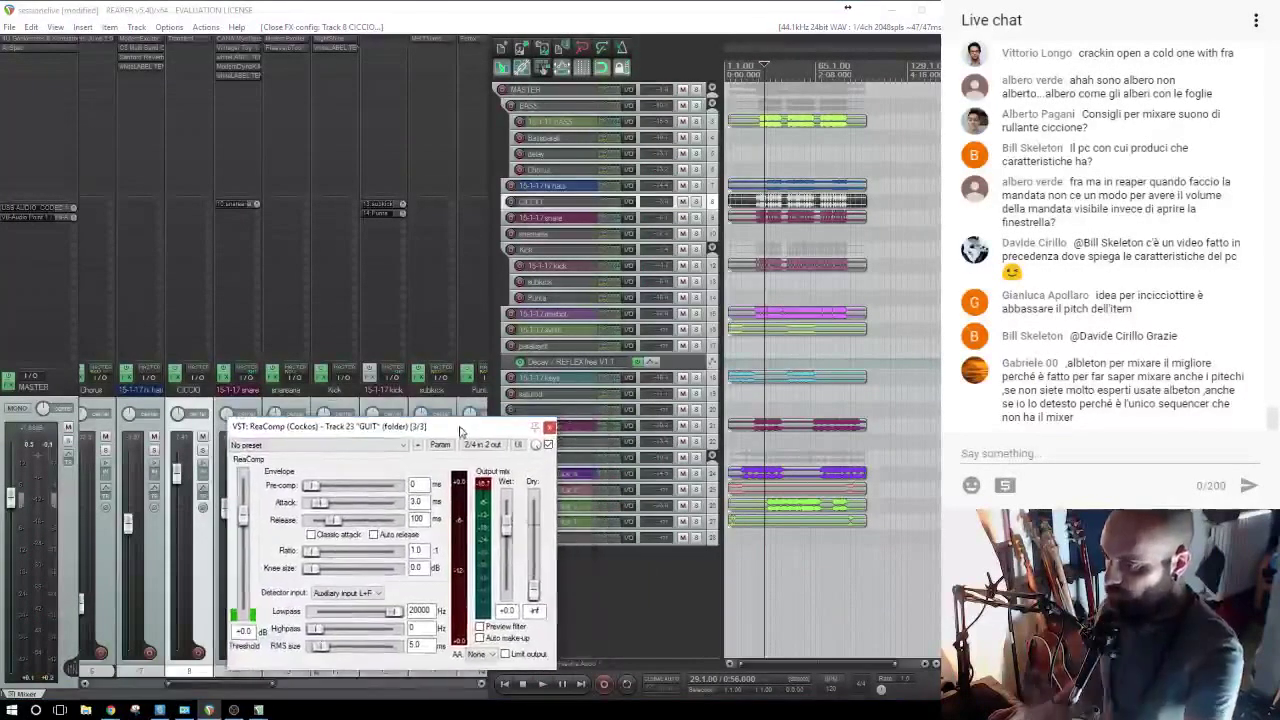
left_click(696, 457)
key("space")
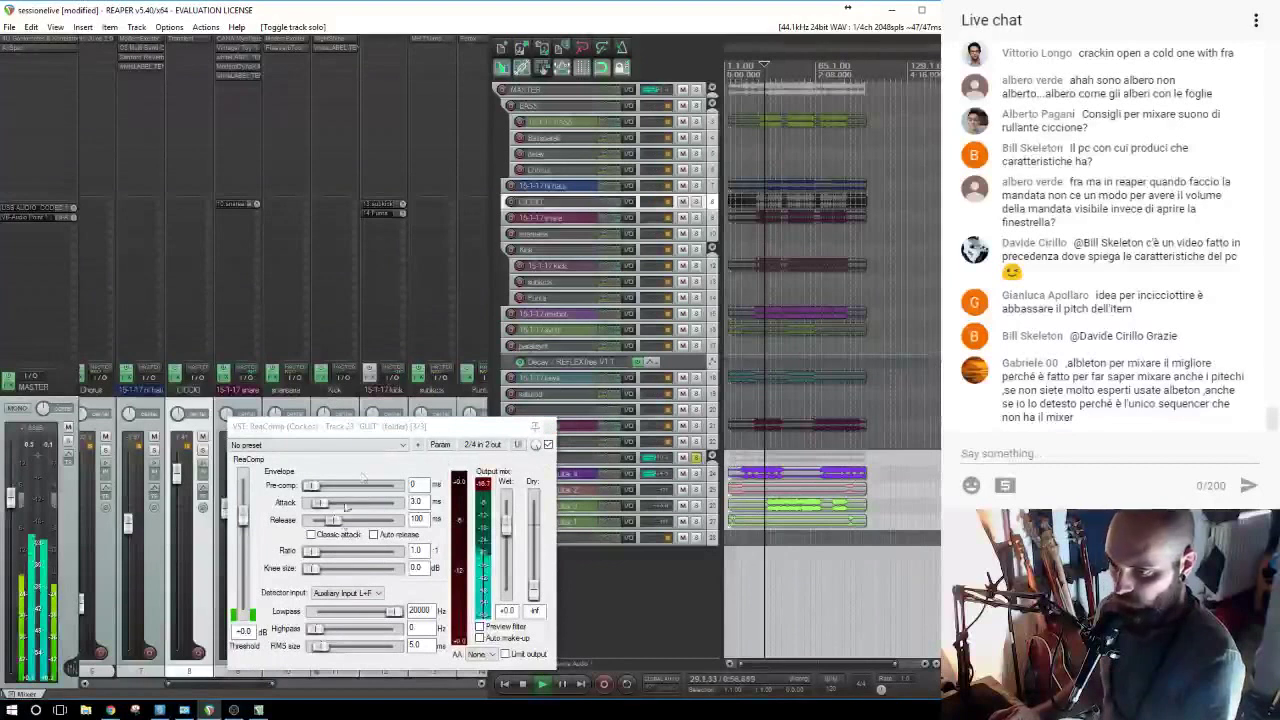
left_click(350, 593)
left_click(358, 620)
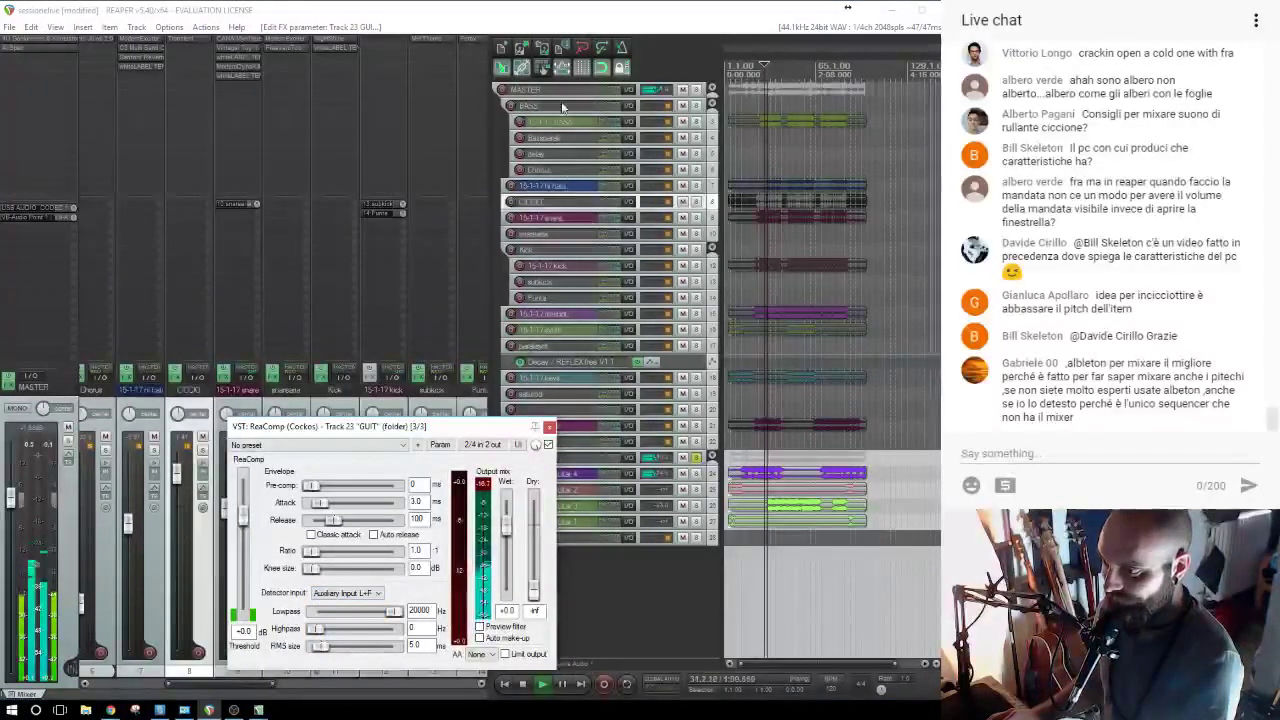
Create a send from the Kick folder to the GUIT track, routed to new receiving channels 3/4.
left_click(385, 268)
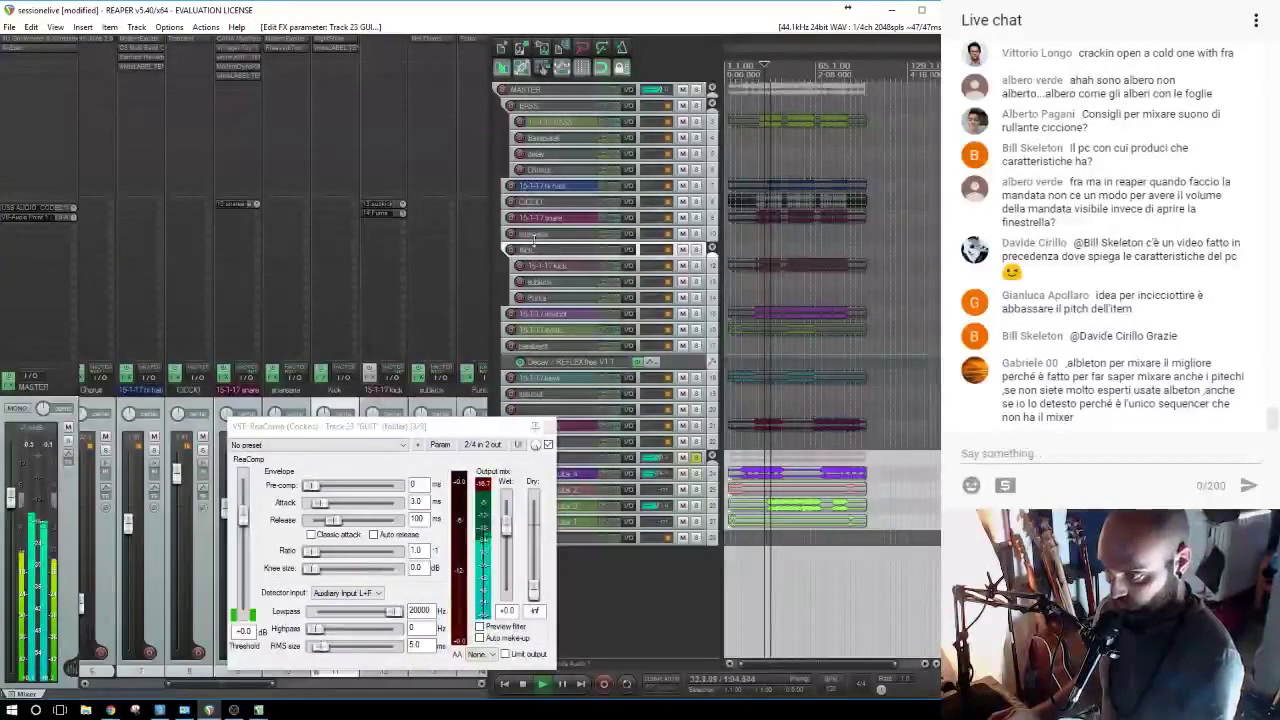
left_click(328, 212)
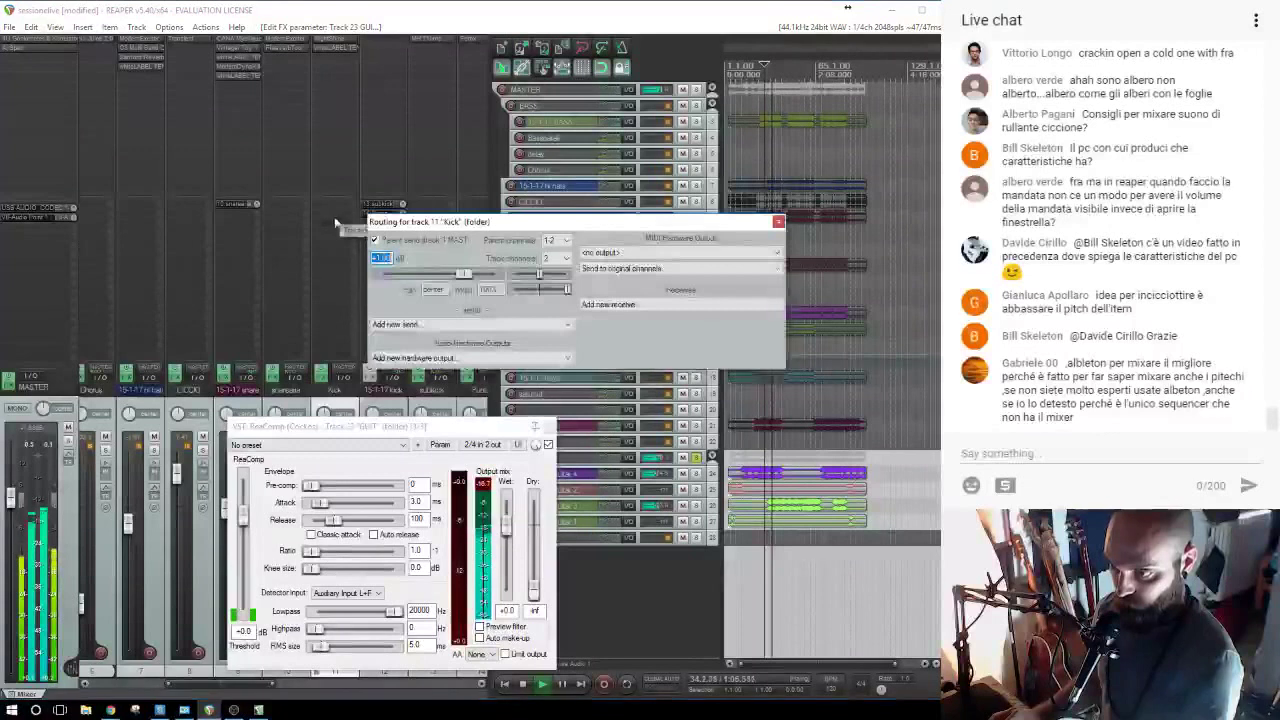
left_click(565, 357)
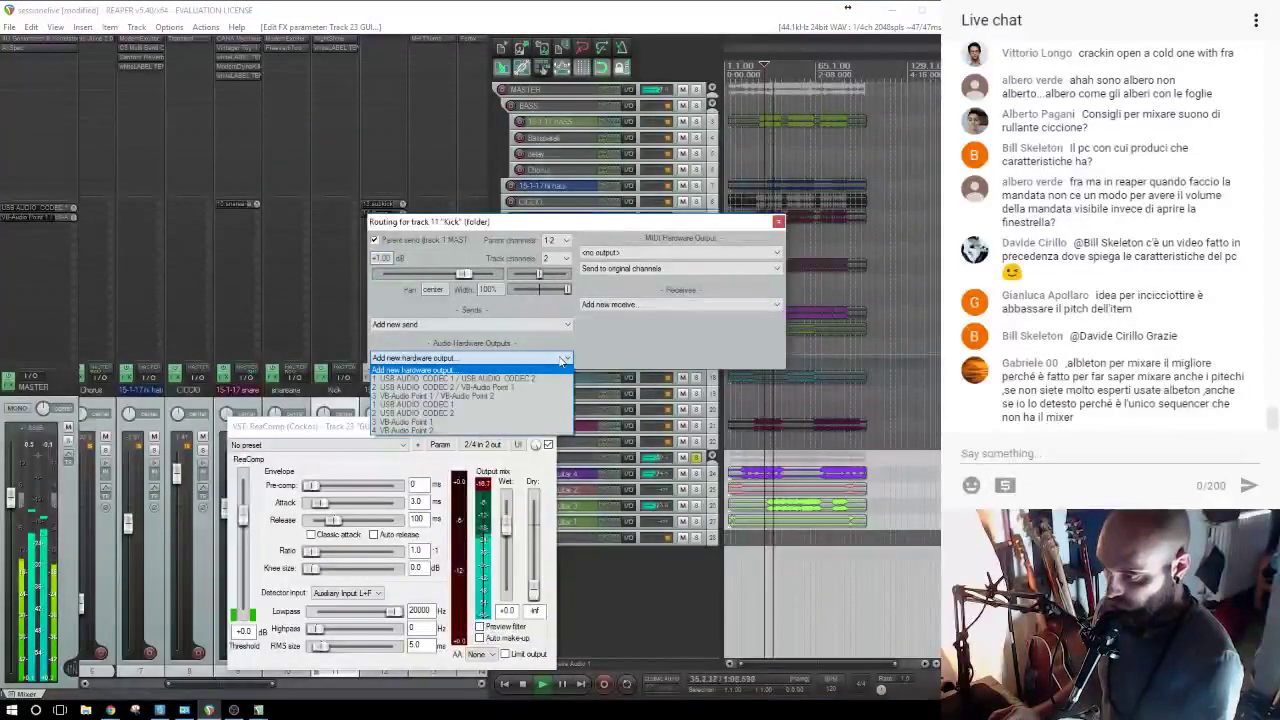
left_click(565, 357)
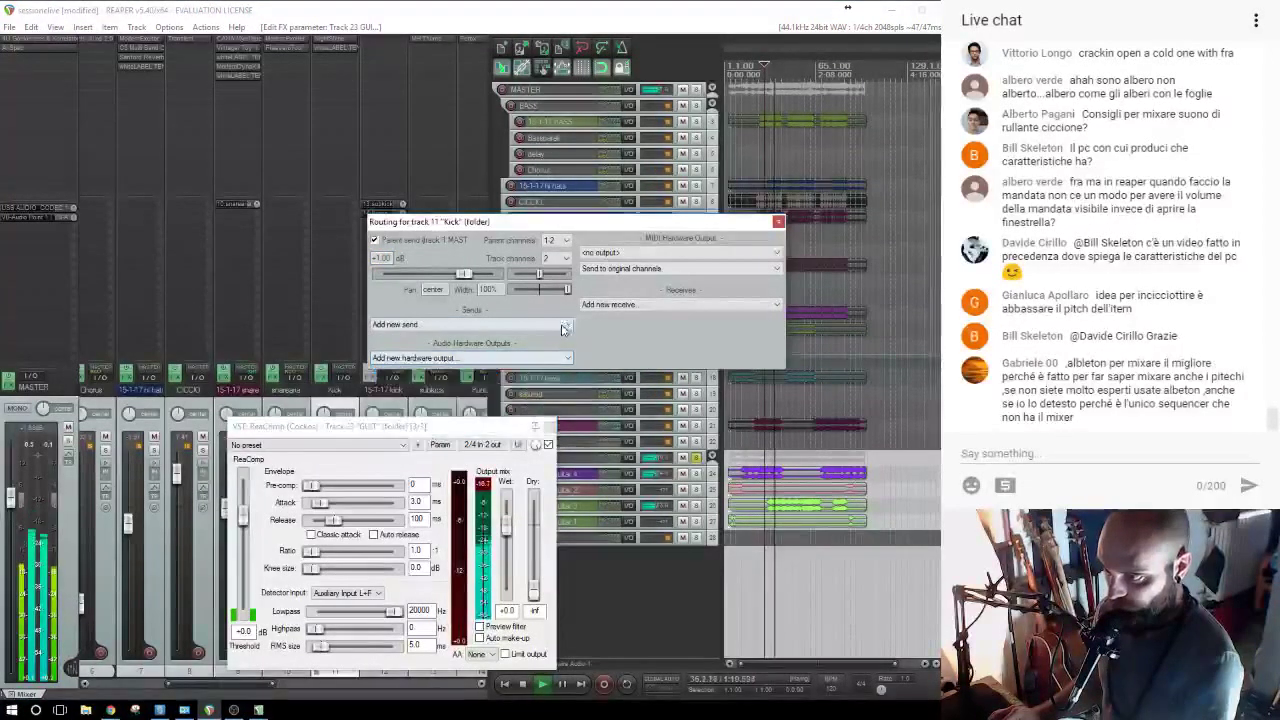
left_click(565, 329)
left_click(443, 515)
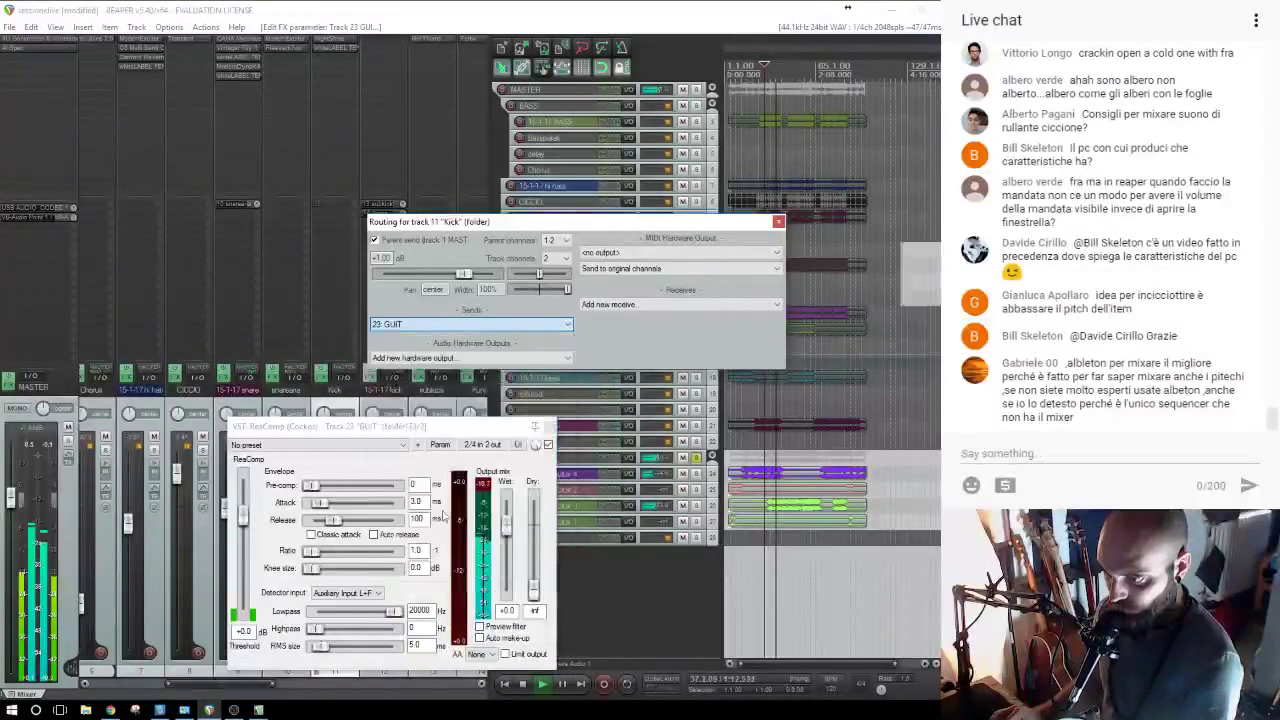
left_click(477, 391)
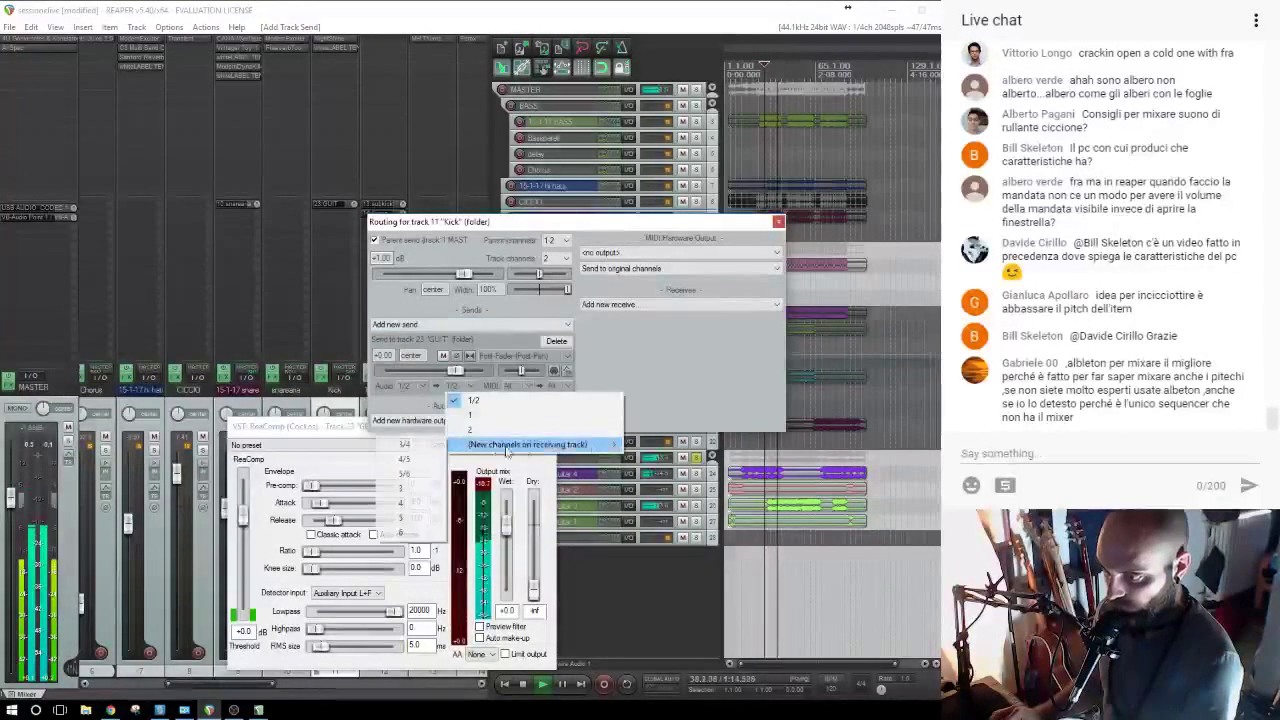
left_click(416, 452)
left_click(778, 222)
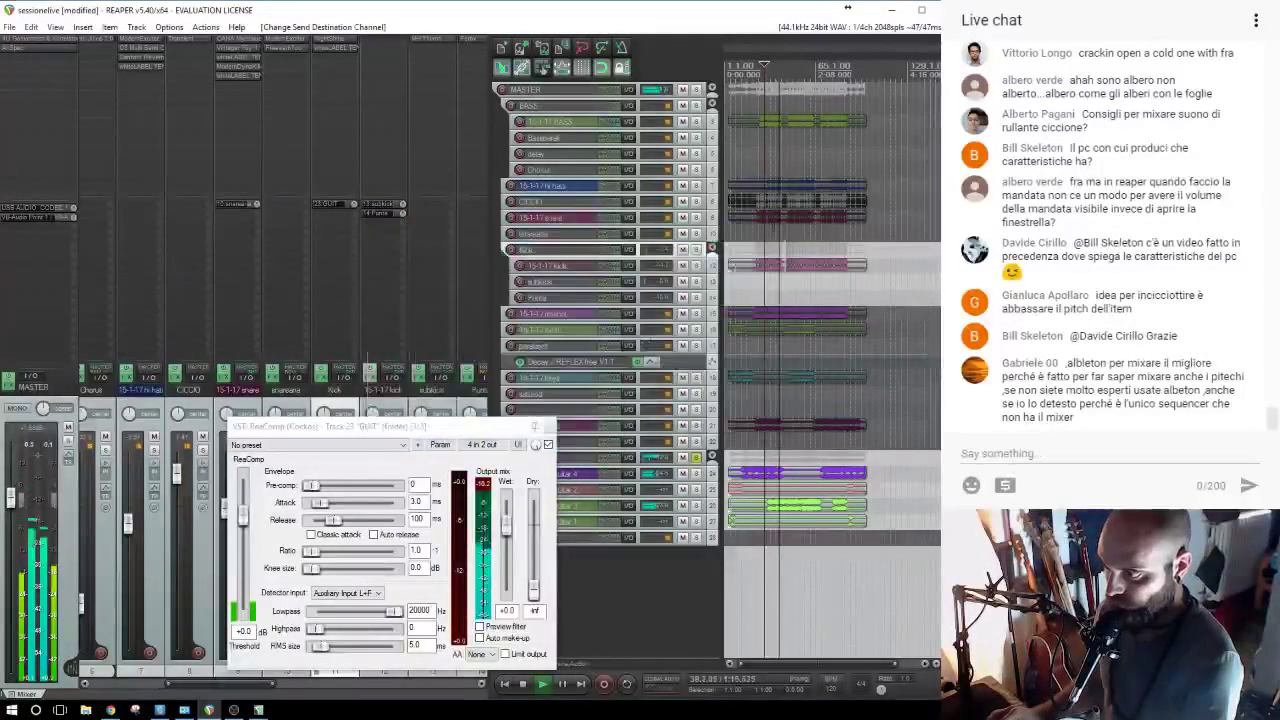
Set the GUIT track's ReaComp to a 10.4:1 ratio with classic attack and a threshold of -26.2 dB.
left_click_drag(312, 552, 342, 552)
left_click(310, 534)
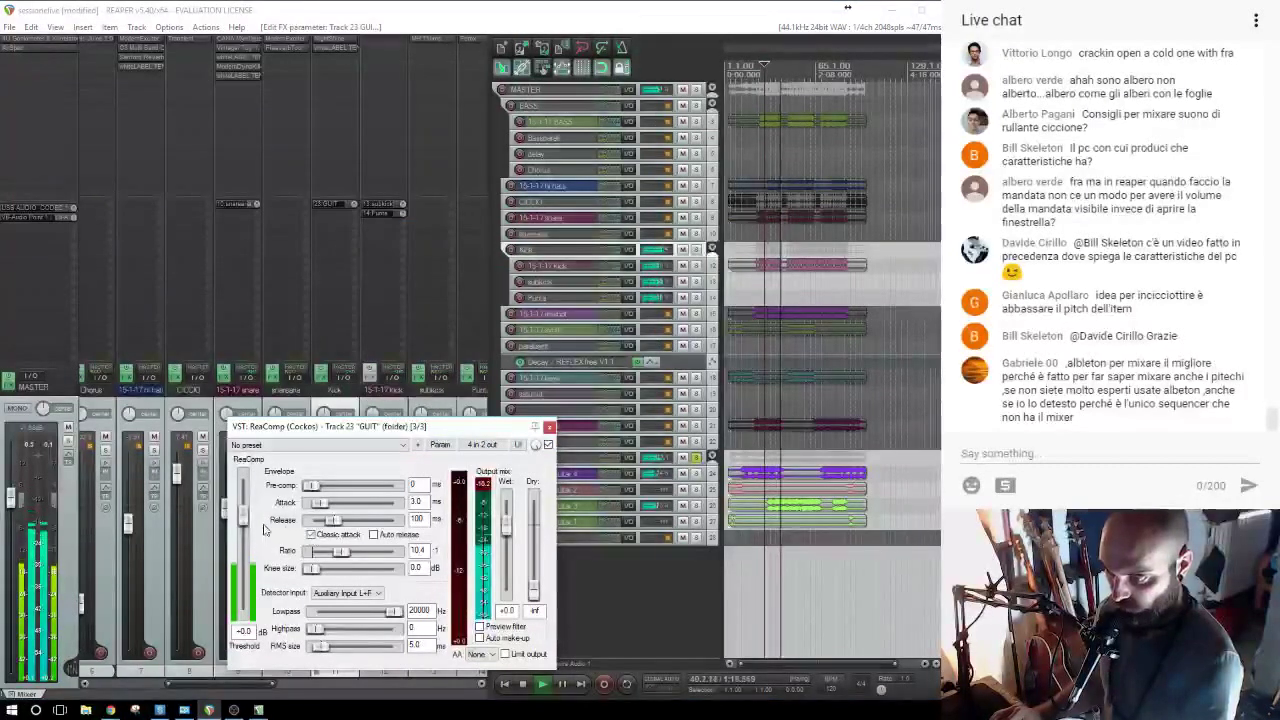
left_click_drag(243, 560, 244, 580)
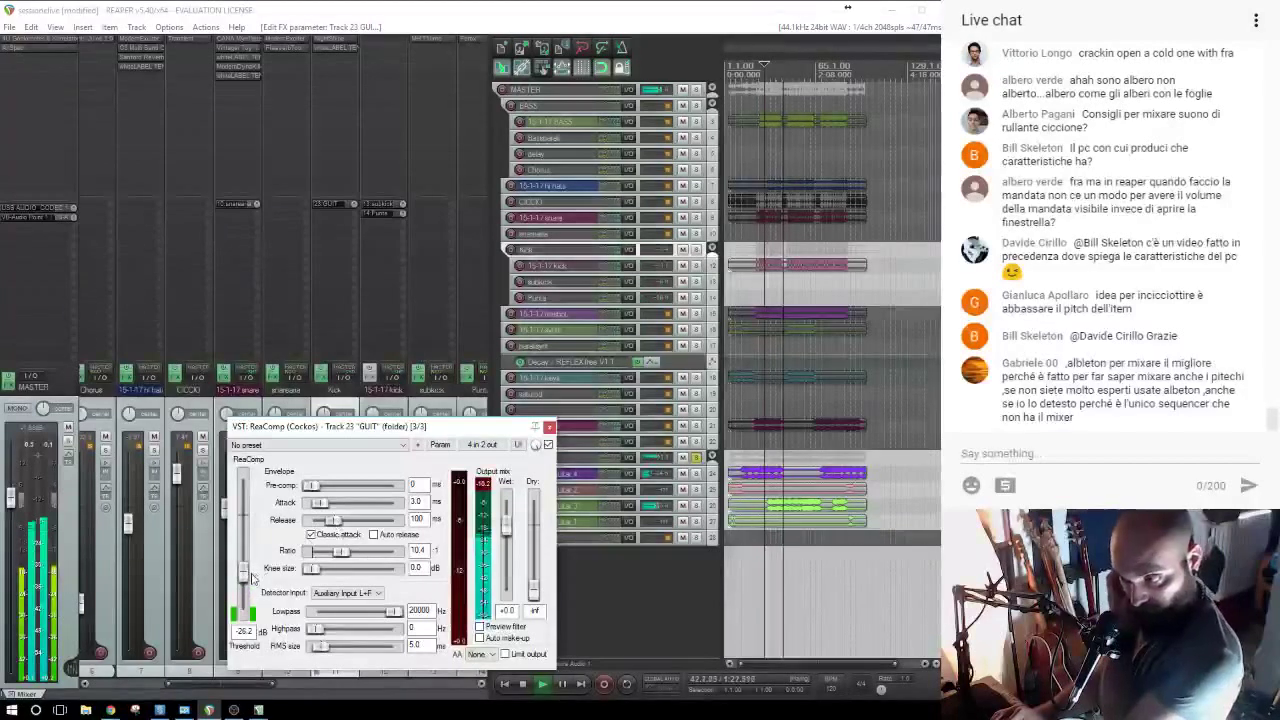
scroll(850, 240, "up", 3)
left_click(856, 240)
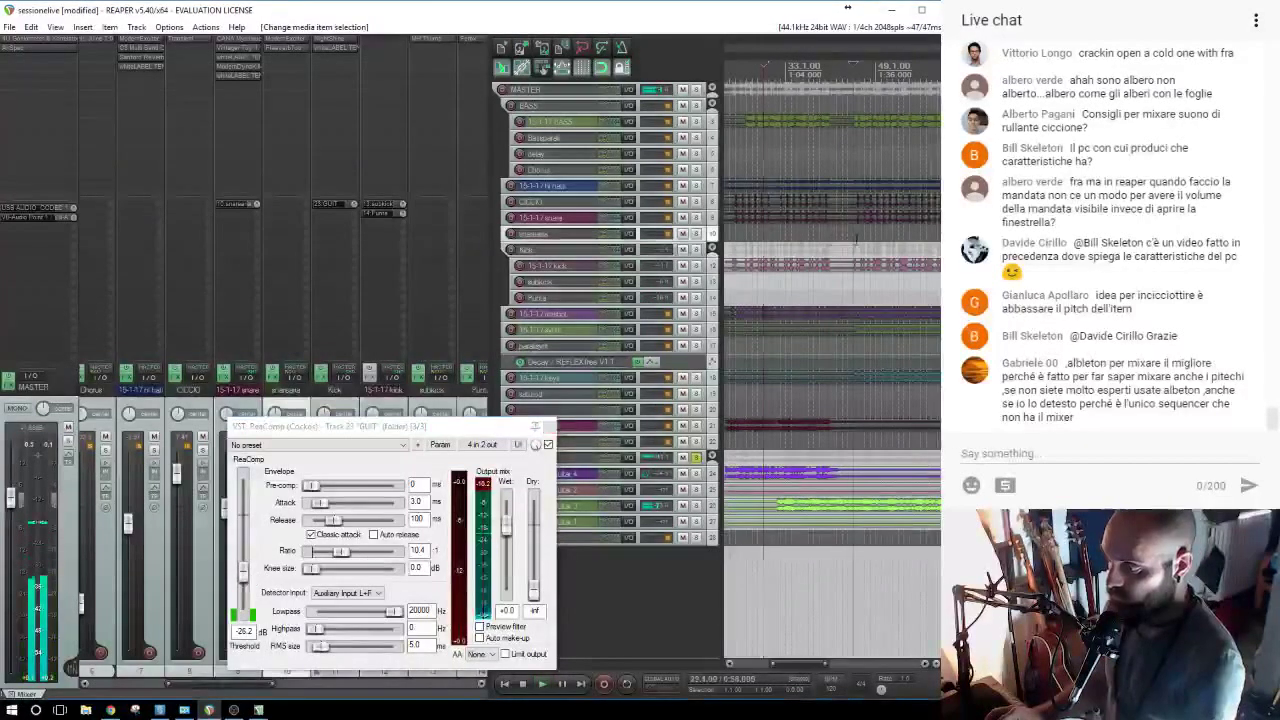
Set the GUIT folder compressor's release to 150 ms and threshold to about -21.1 dB, turning the folder's solo off.
scroll(852, 242, "down", 4)
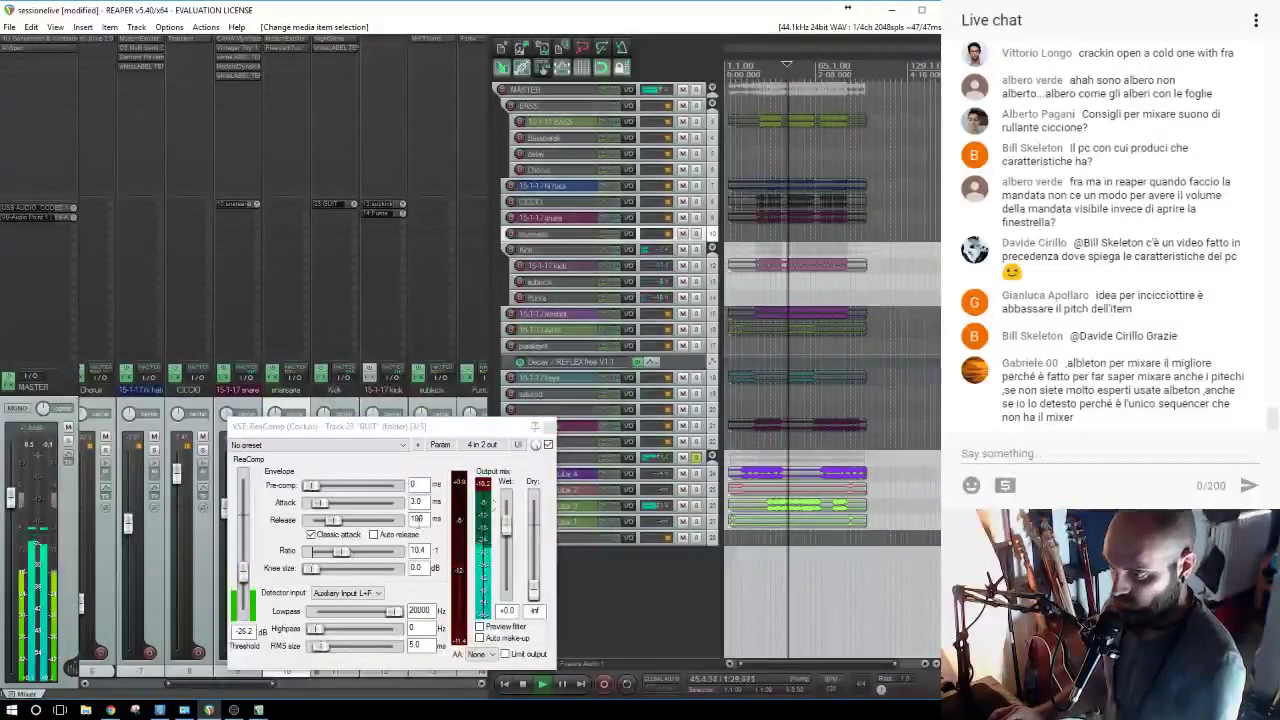
left_click_drag(243, 578, 245, 588)
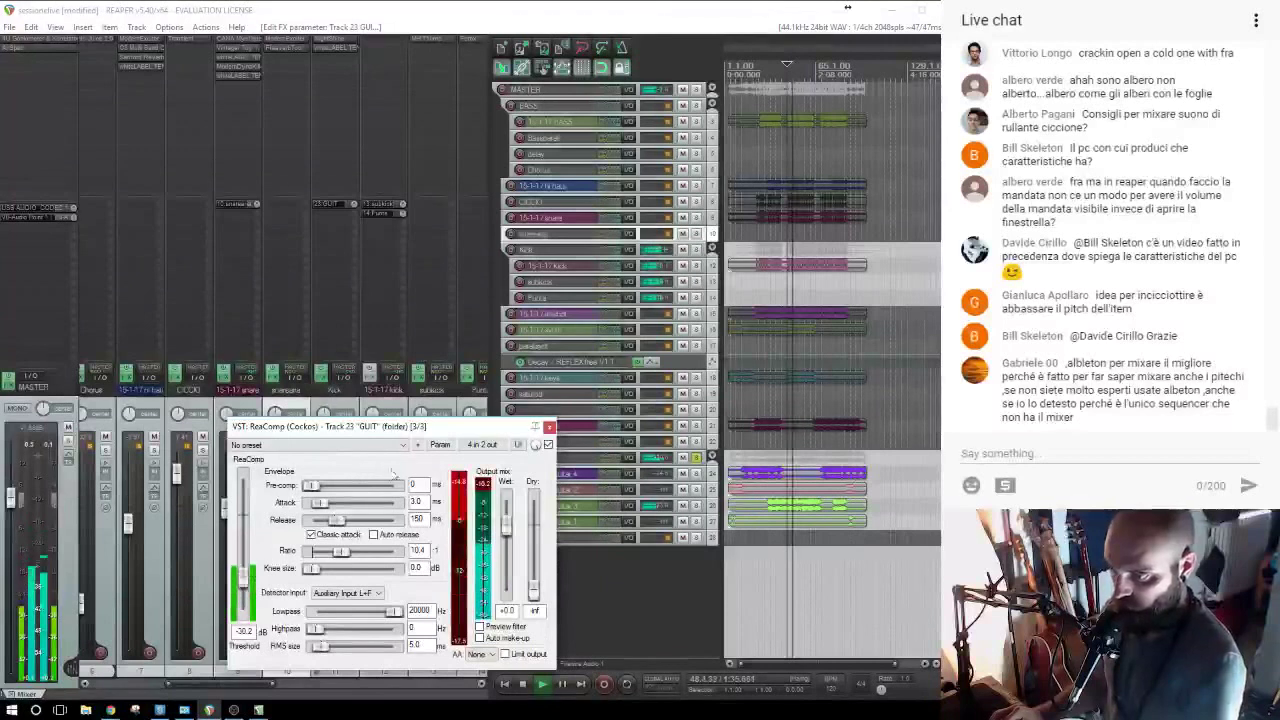
left_click(697, 459)
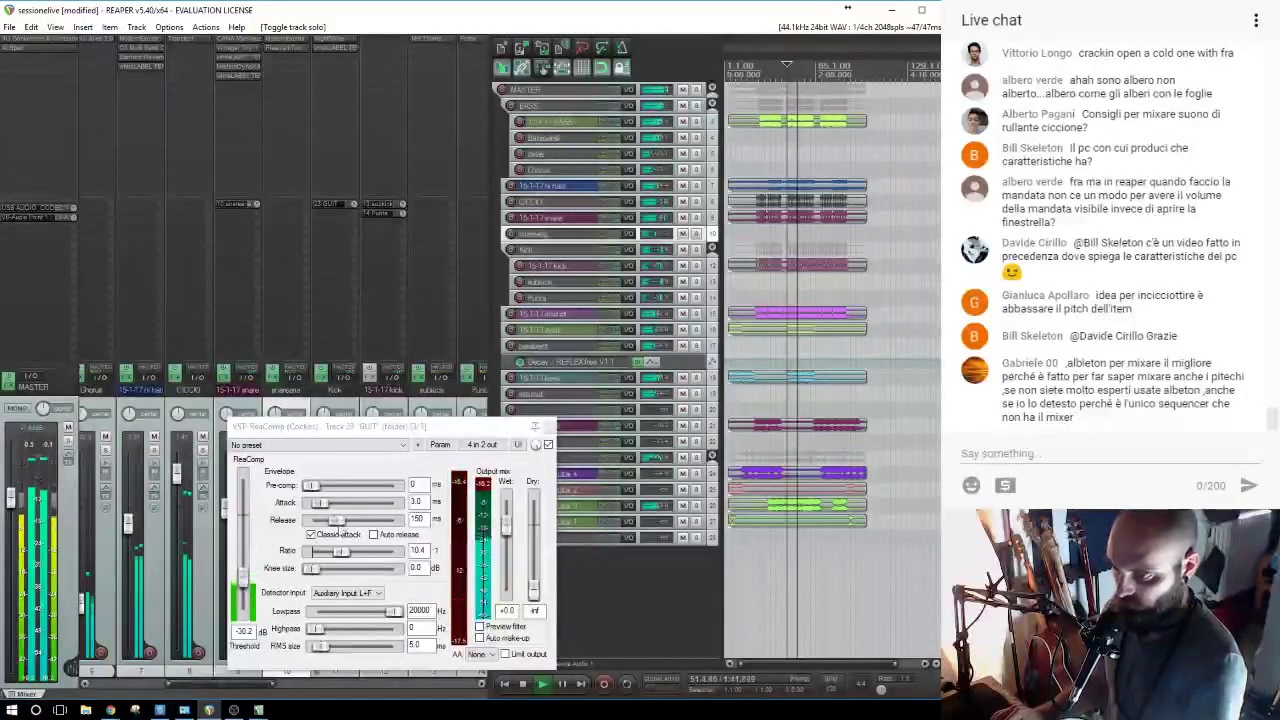
left_click_drag(243, 510, 246, 566)
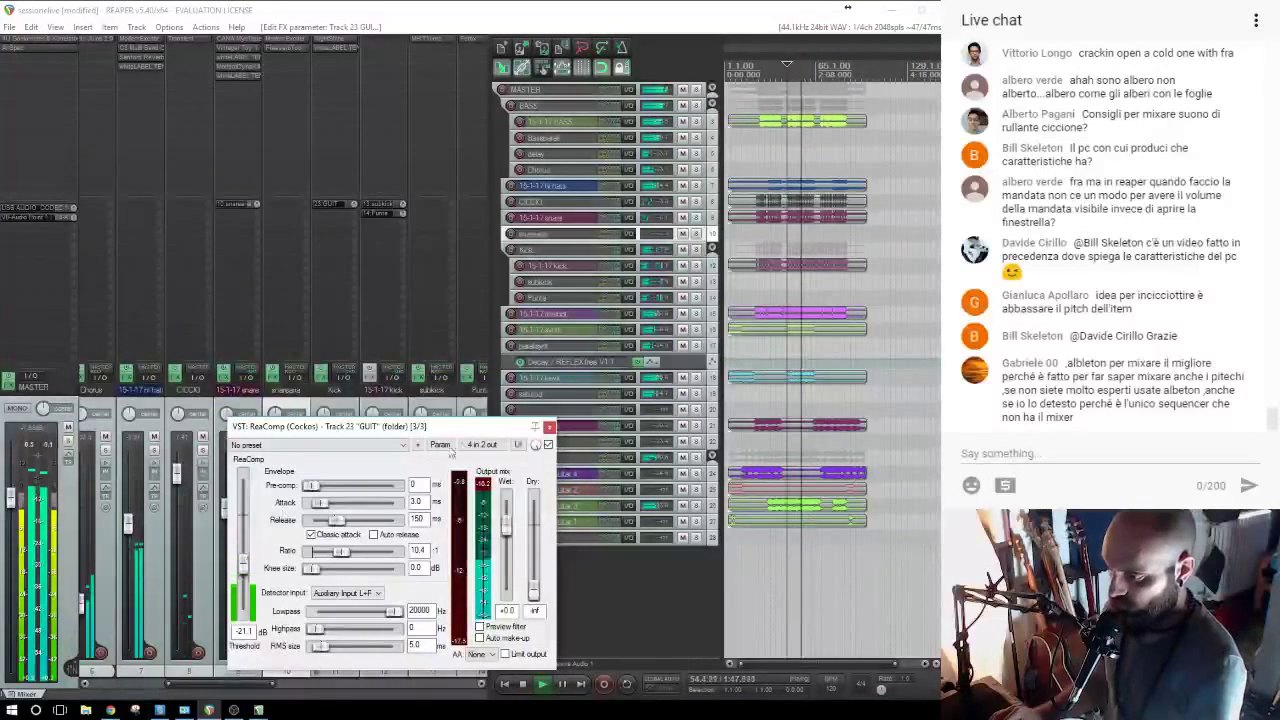
left_click(549, 427)
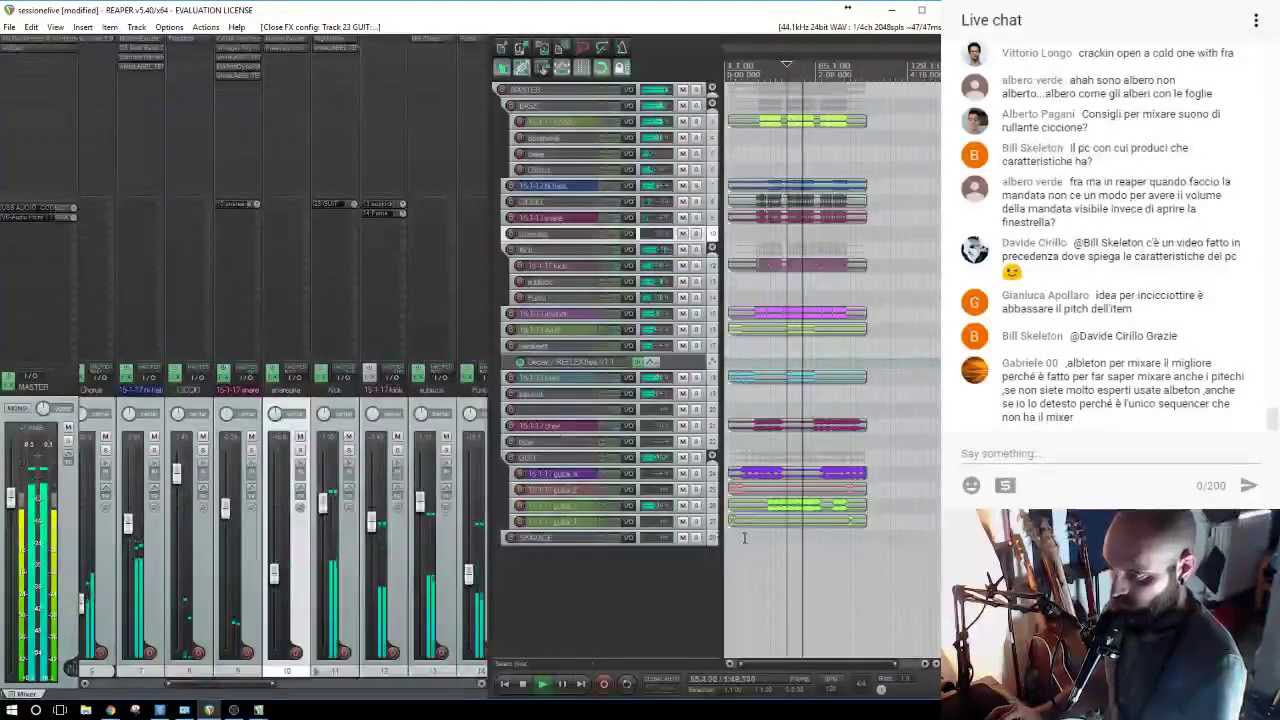
Add the whiteLABEL TEN:Q equalizer to the GUIT folder track's effects.
left_click(558, 457)
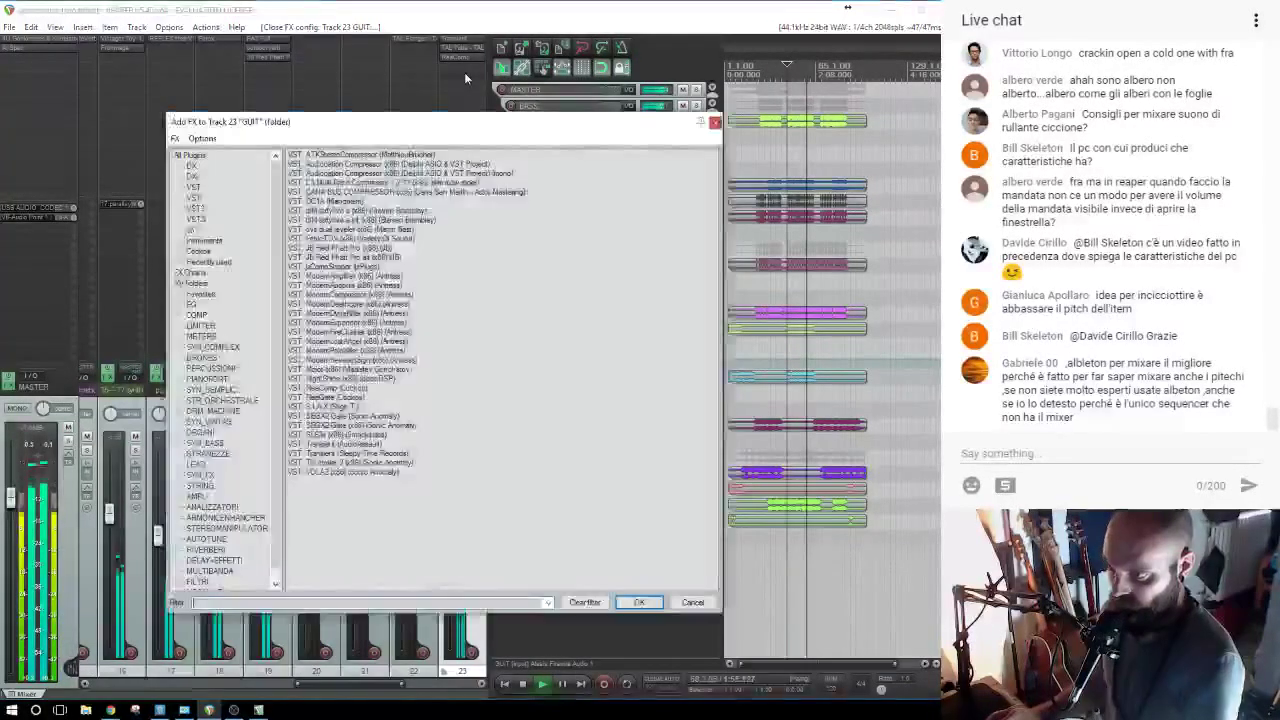
left_click(464, 72)
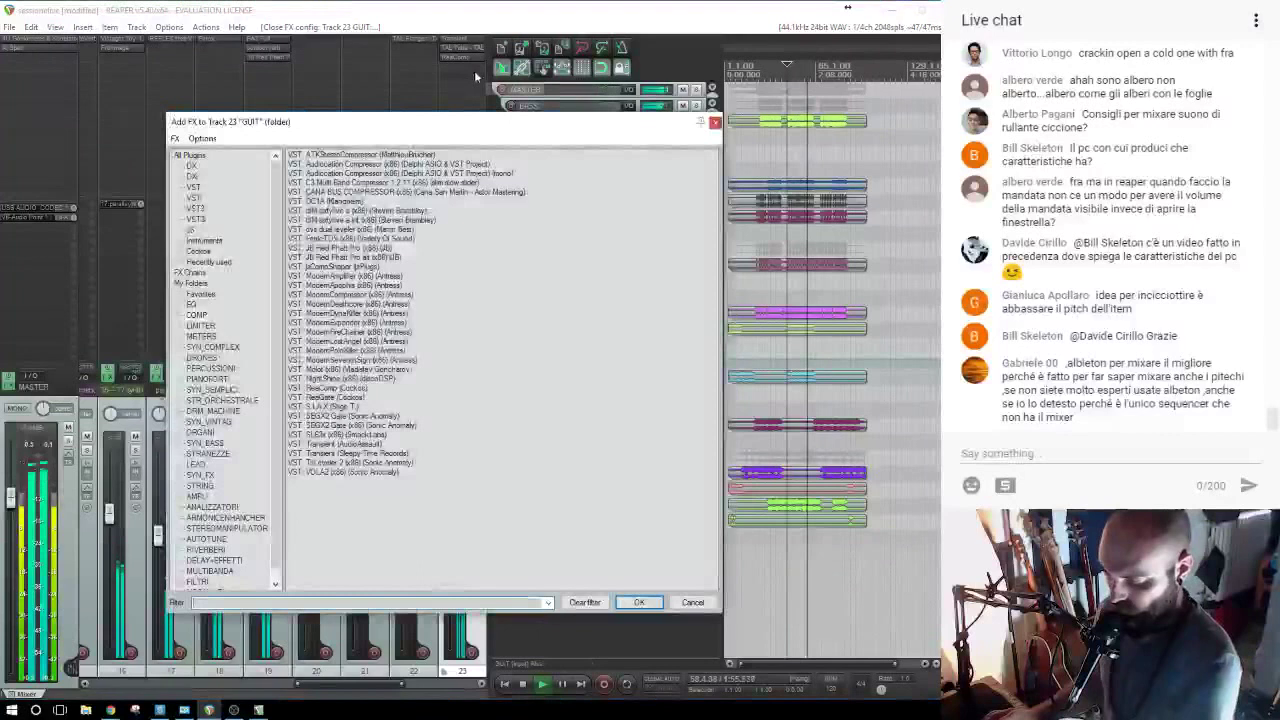
type("ten")
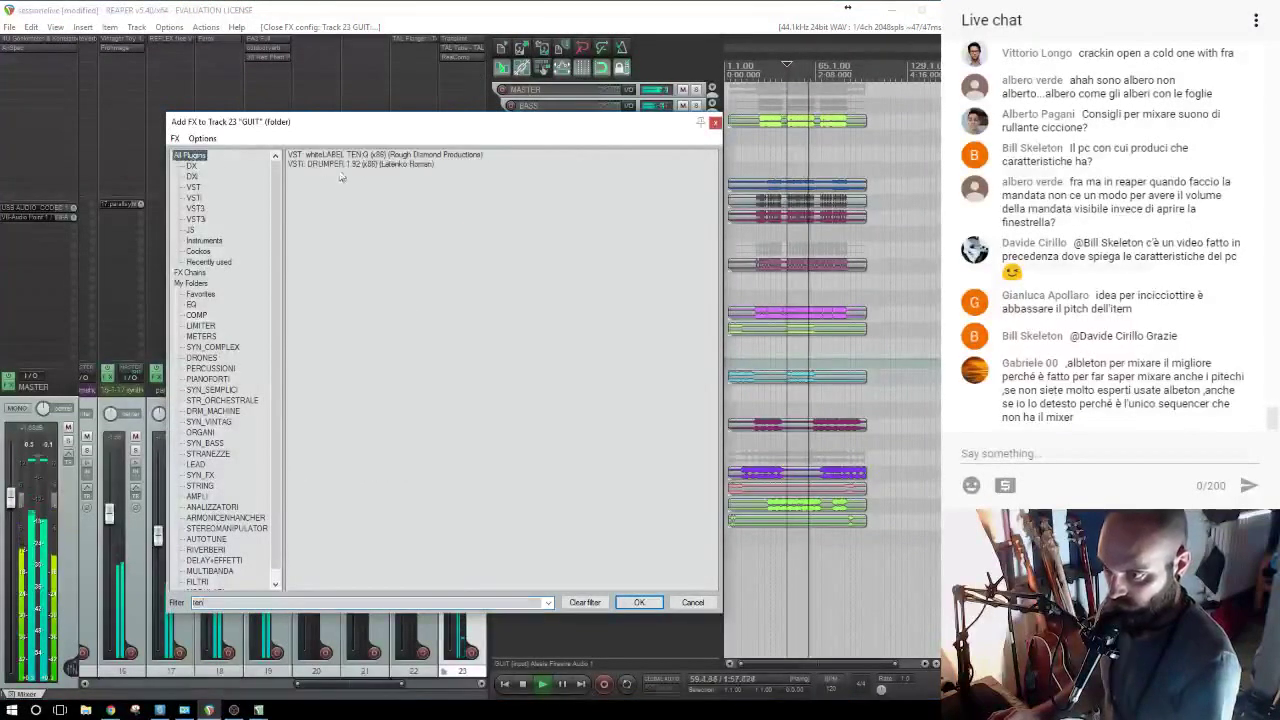
double_click(343, 157)
Shape the GUIT equalizer with a slight boost near 3.9 kHz, a slight cut near 900 Hz and a high-pass around 208 Hz.
left_click_drag(519, 278, 577, 265)
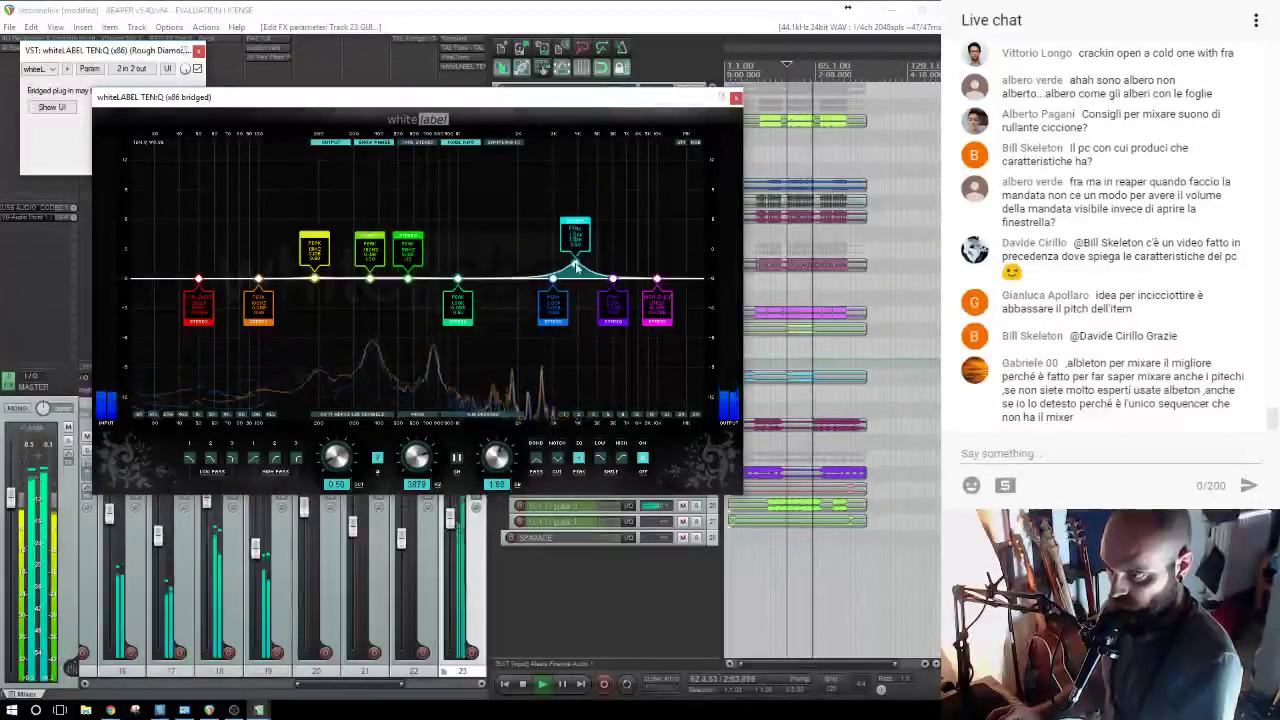
mouse_move(458, 284)
left_mouse_down()
mouse_move(443, 215)
mouse_move(448, 313)
mouse_move(449, 299)
left_mouse_up()
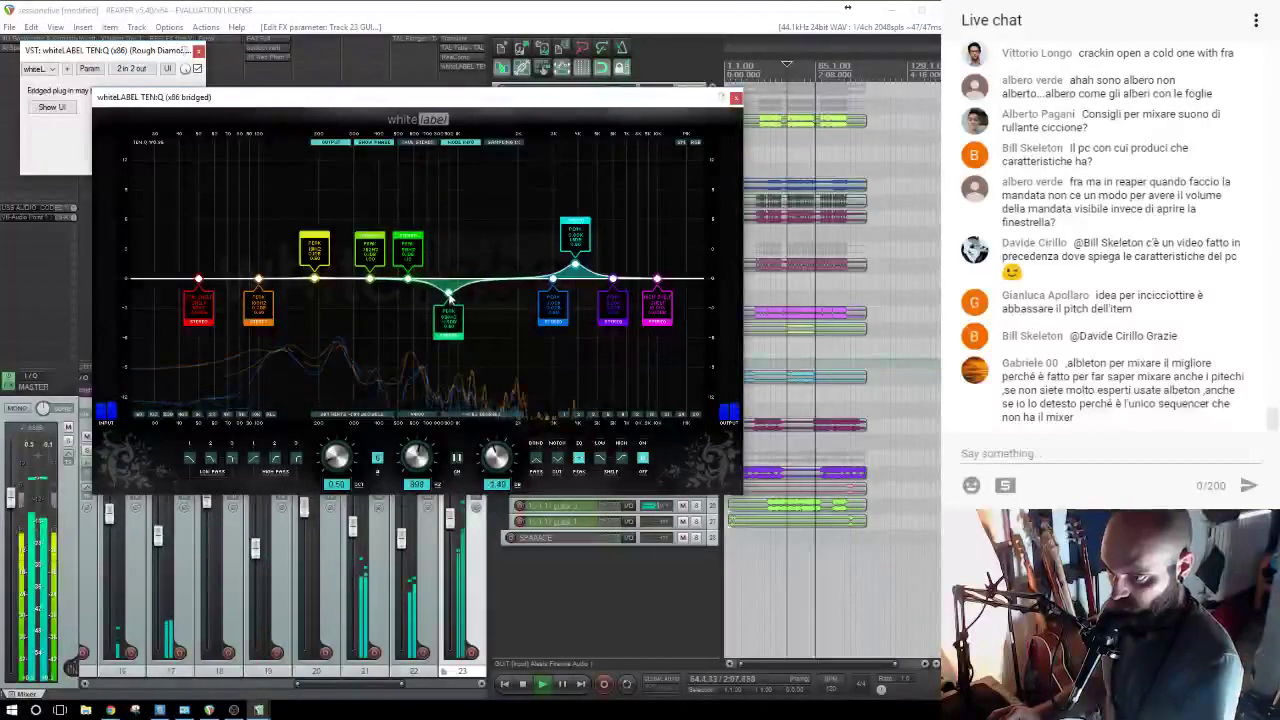
left_click(198, 281)
left_click(253, 458)
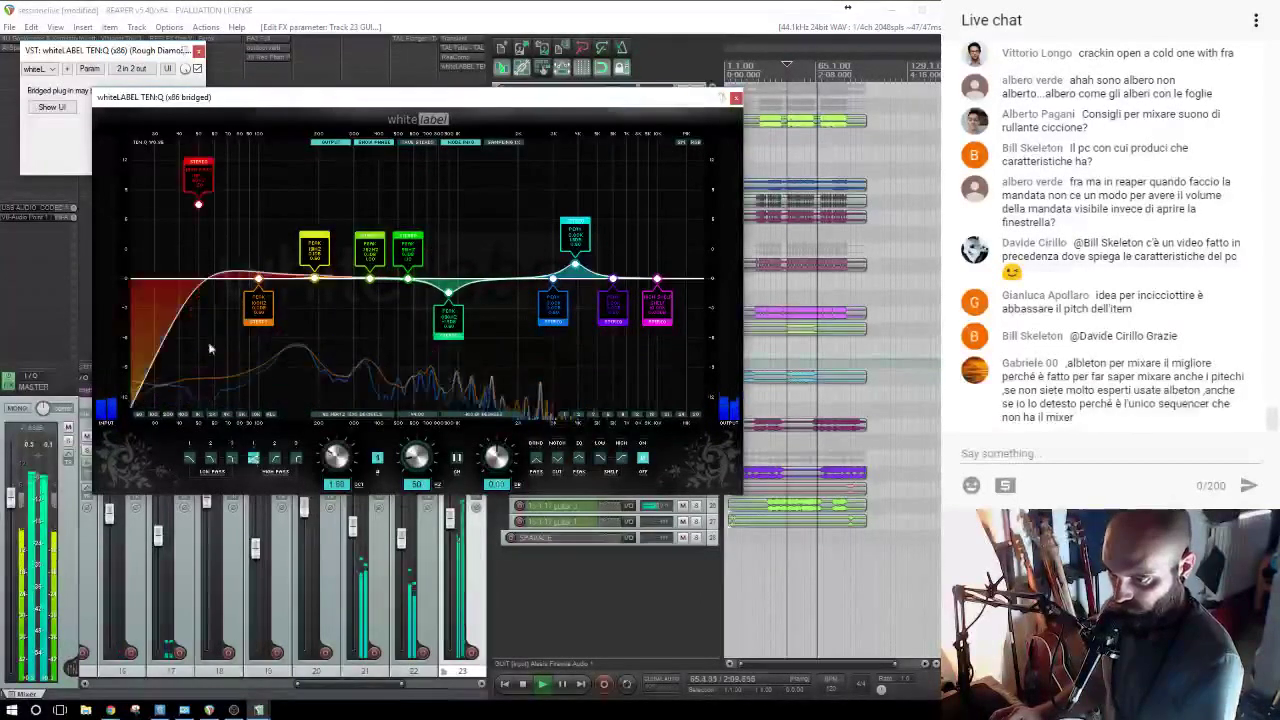
left_click_drag(200, 218, 354, 250)
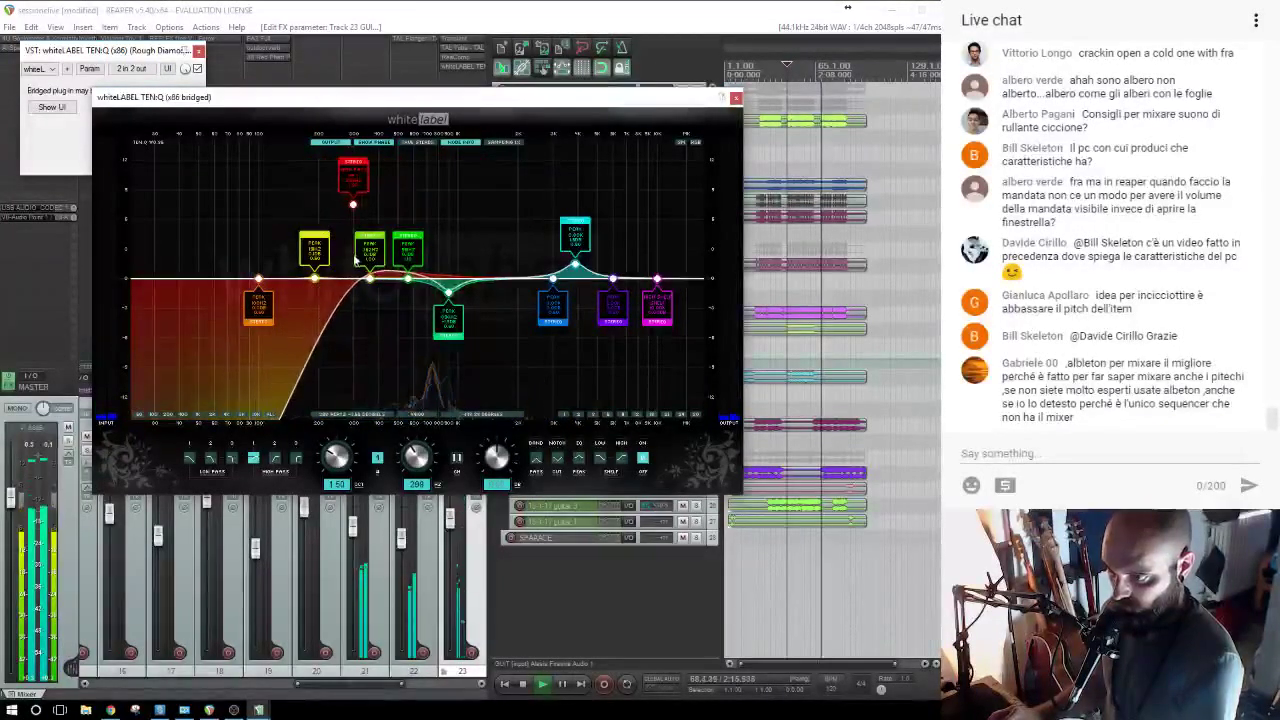
left_click(736, 99)
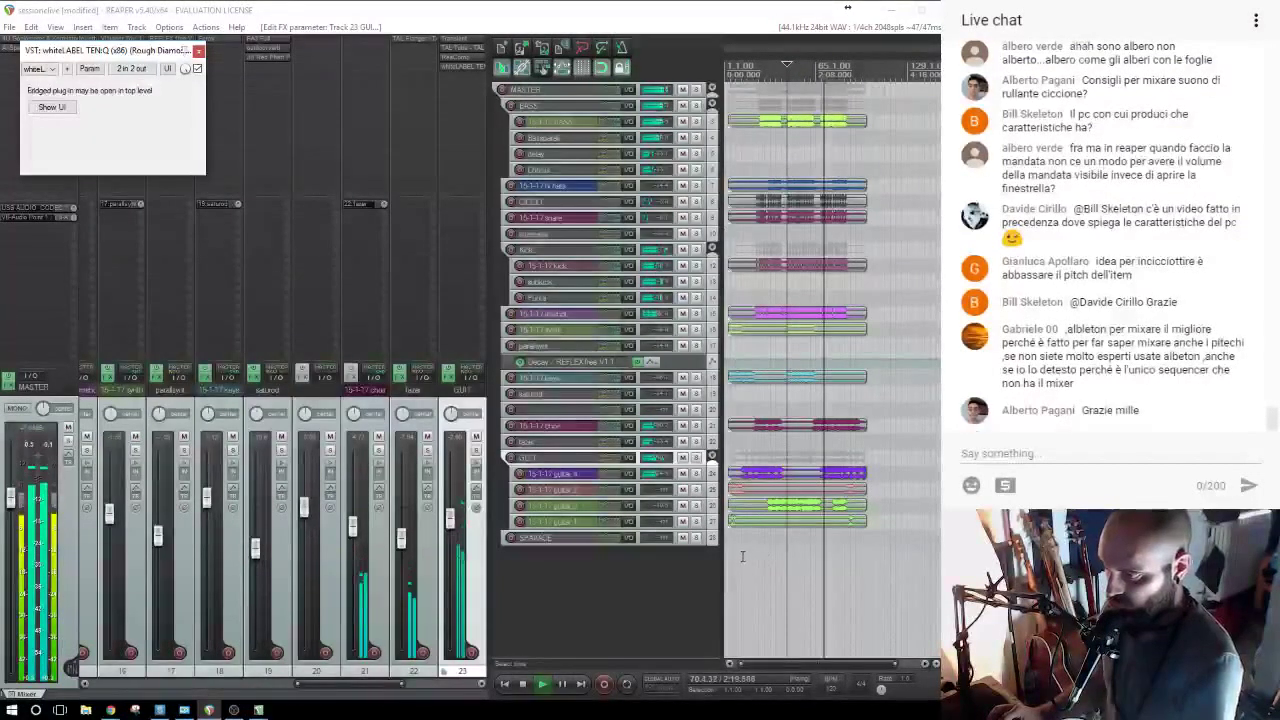
Replay the song from bar 21 and compare the GUIT folder soloed with the full mix.
scroll(757, 554, "up", 2)
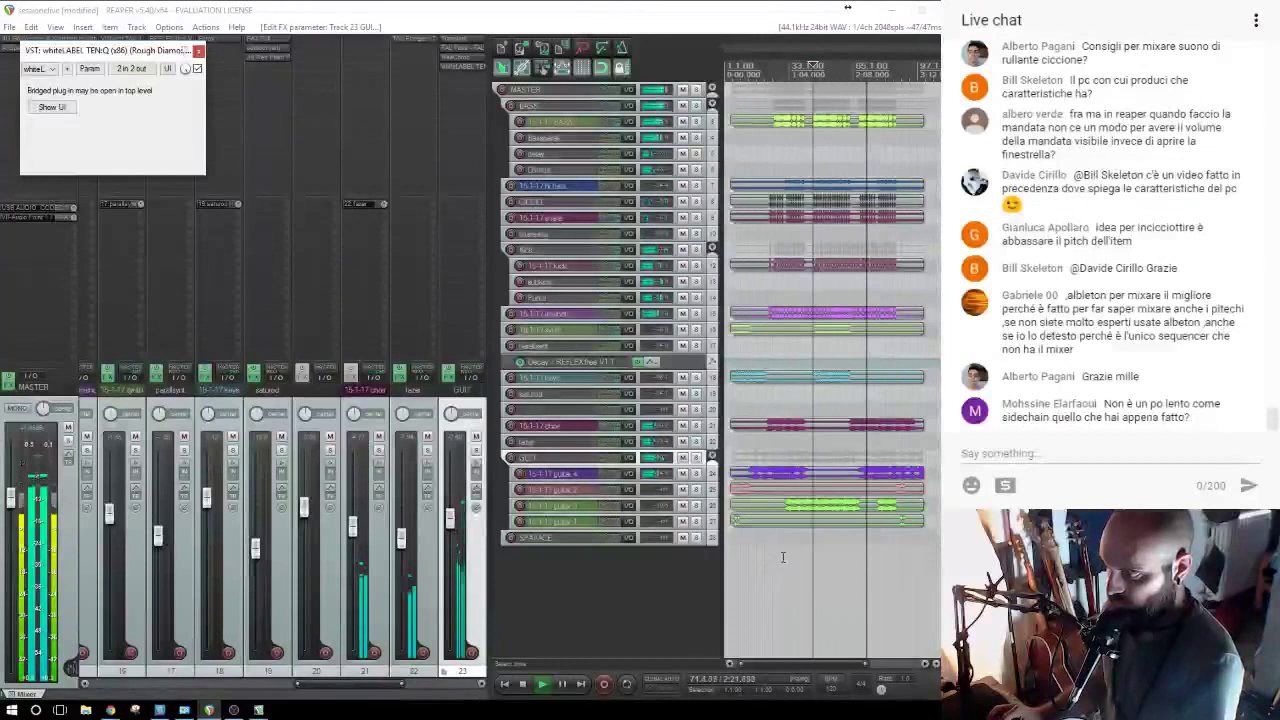
left_click(764, 549)
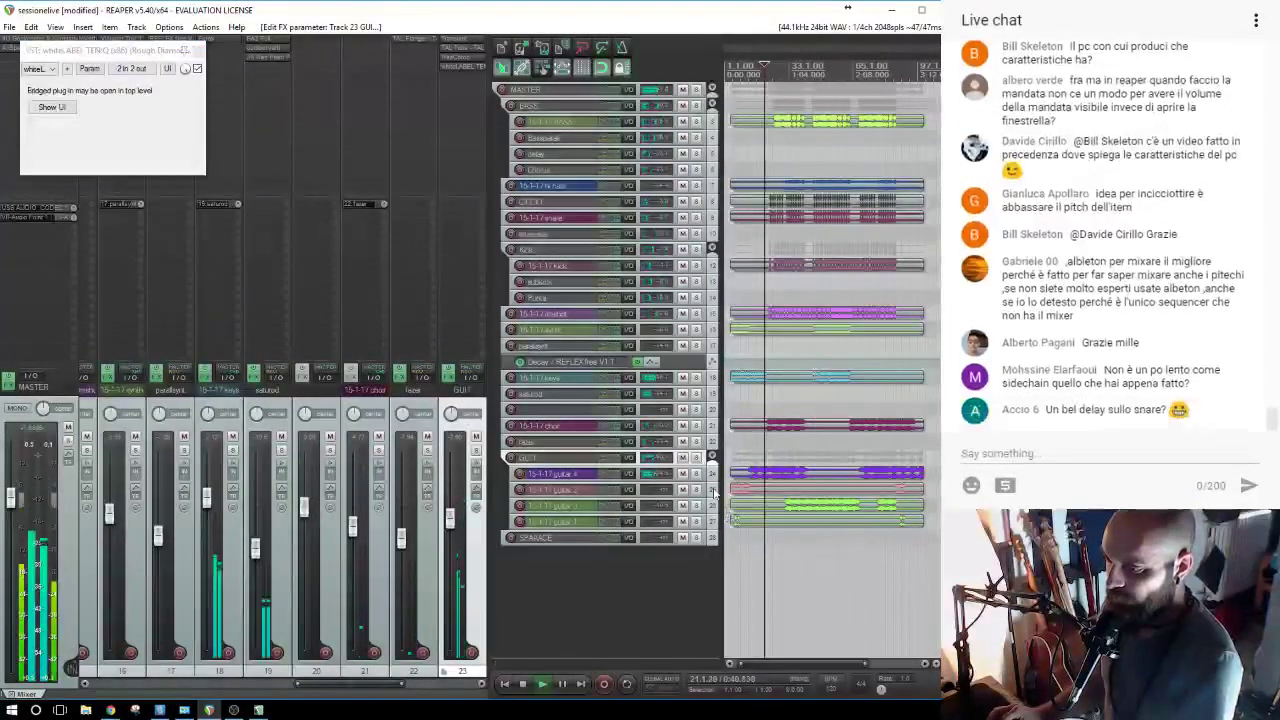
key("space")
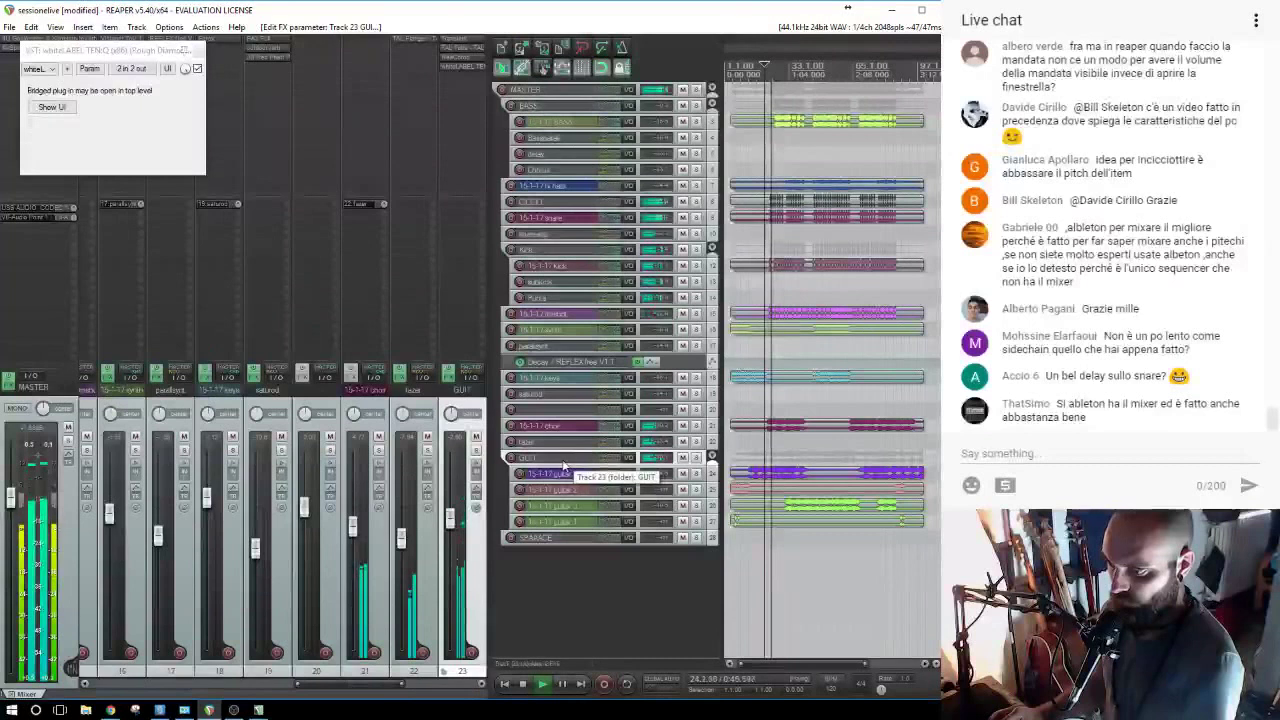
left_click(477, 451)
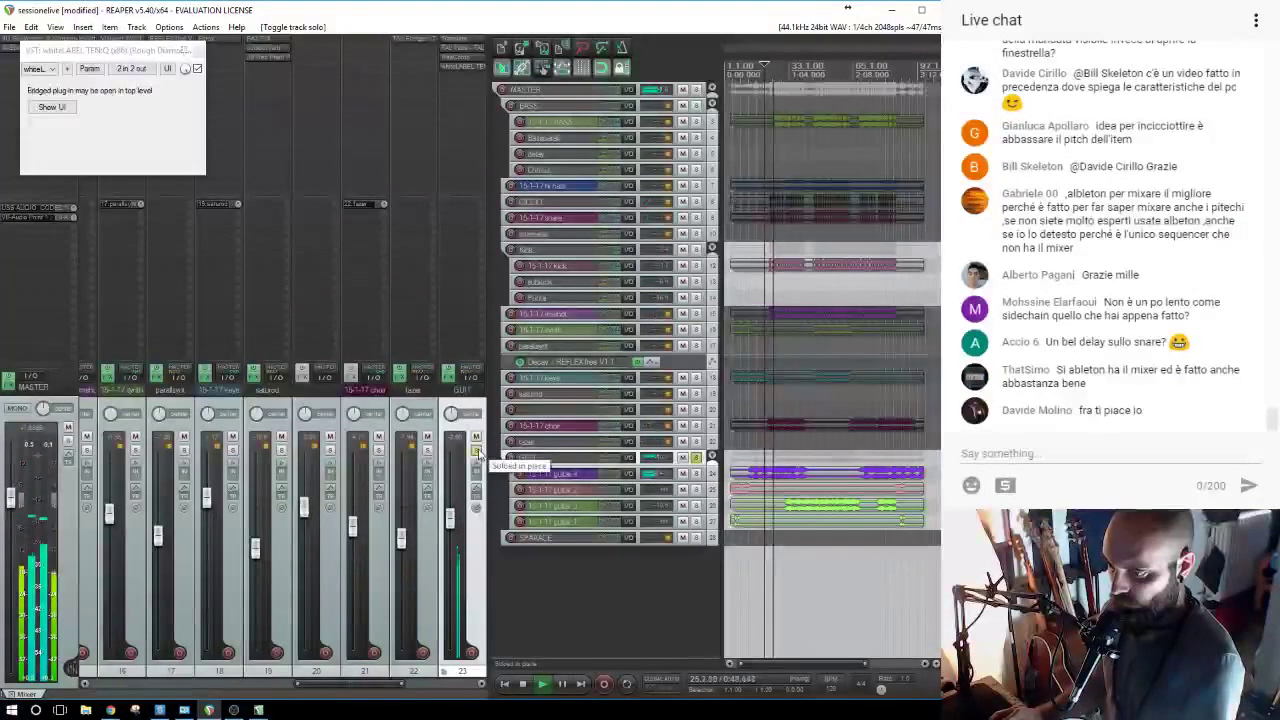
left_click(477, 451)
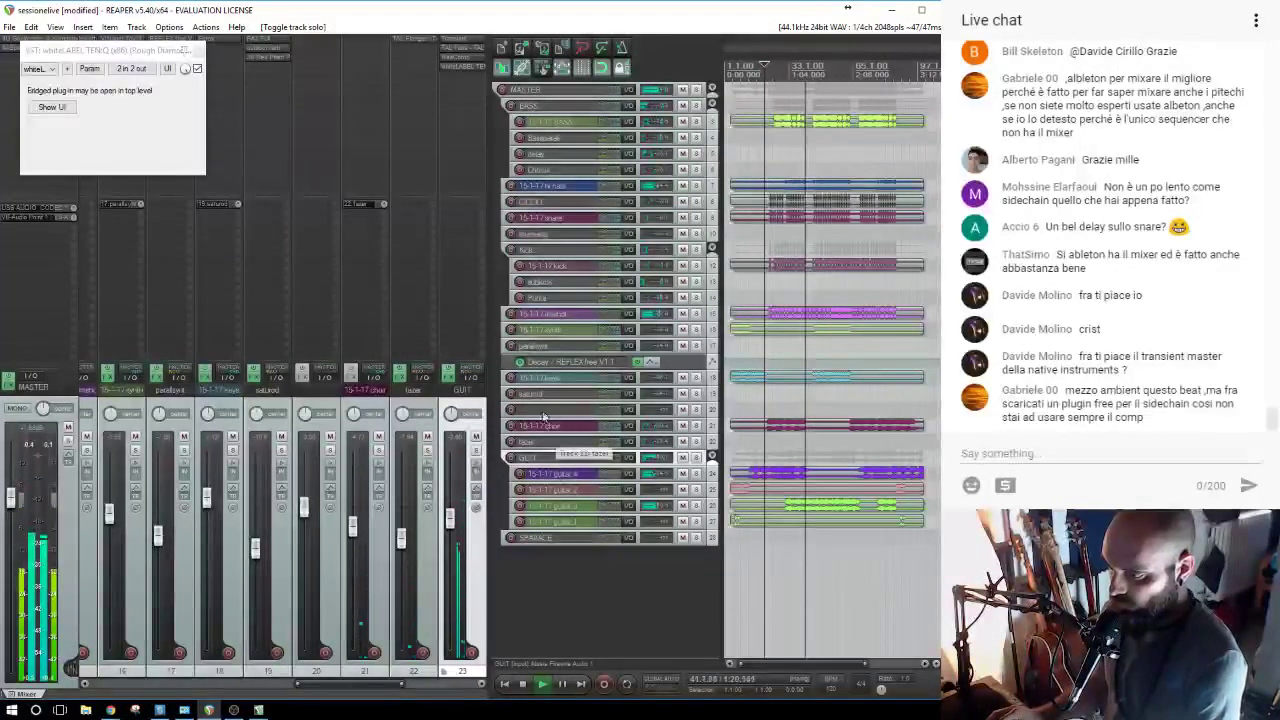
Bypass ReaComp on the GUIT folder and re-enable it to compare its effect in the mix.
scroll(795, 393, "up", 3)
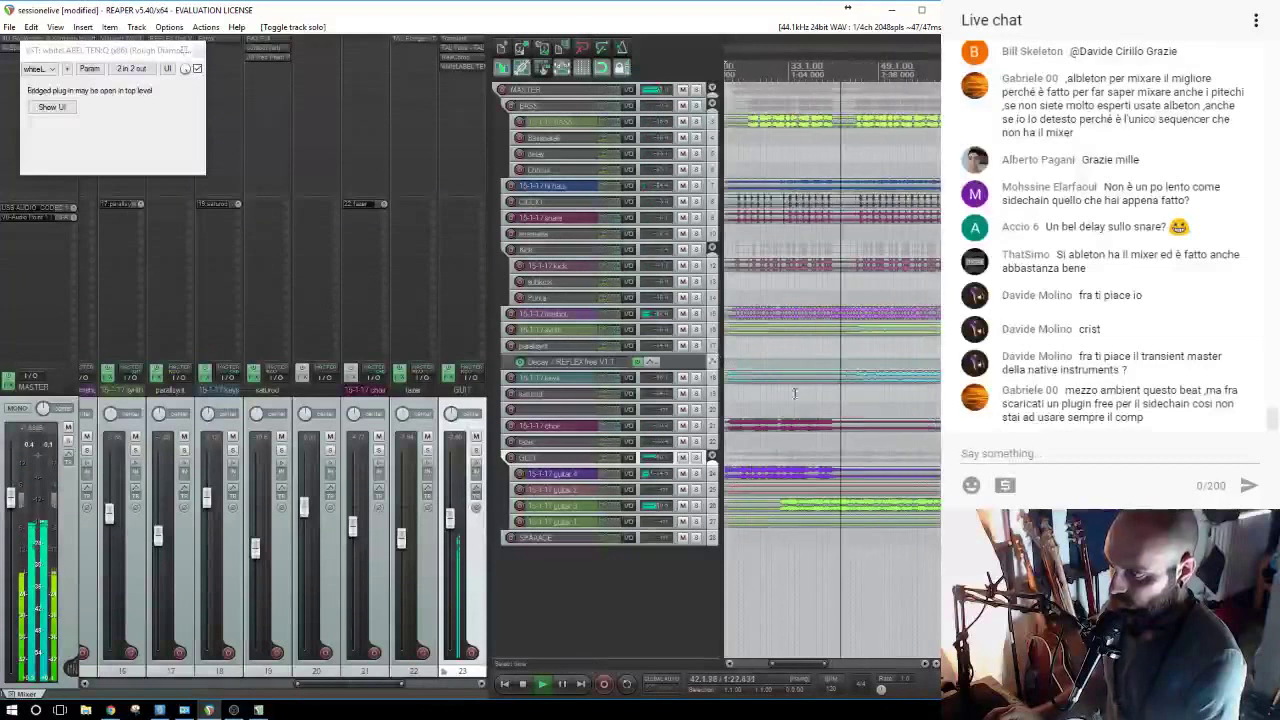
left_click(462, 59, "shift")
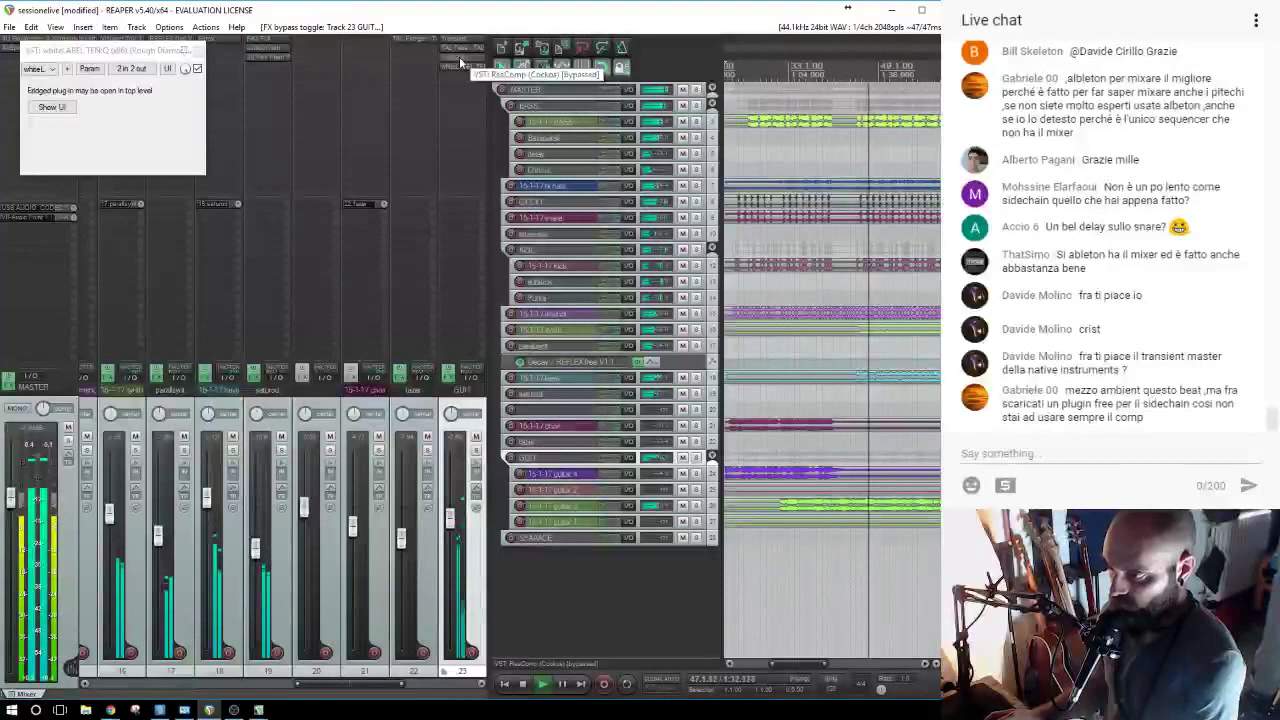
left_click(460, 62, "shift")
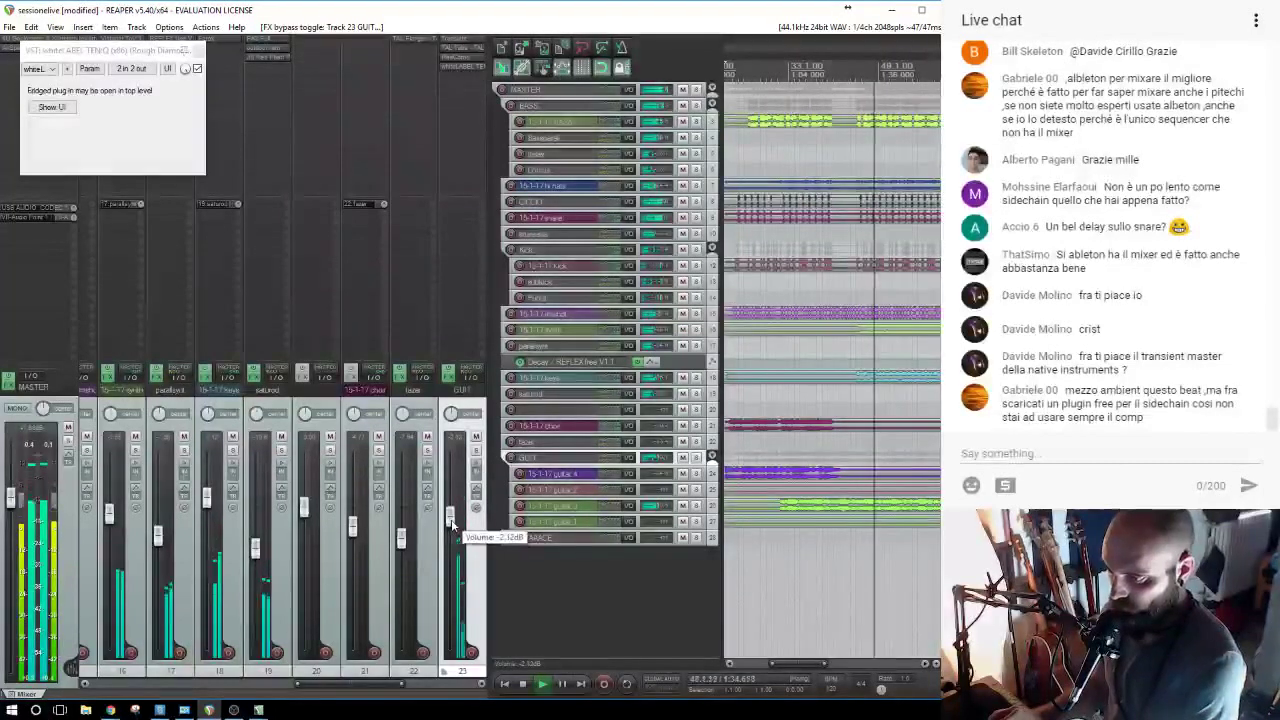
Set the GUIT folder's volume to about -2.12 dB, and leave the folder soloed with playback stopped.
left_click_drag(451, 525, 451, 524)
scroll(804, 509, "down", 4)
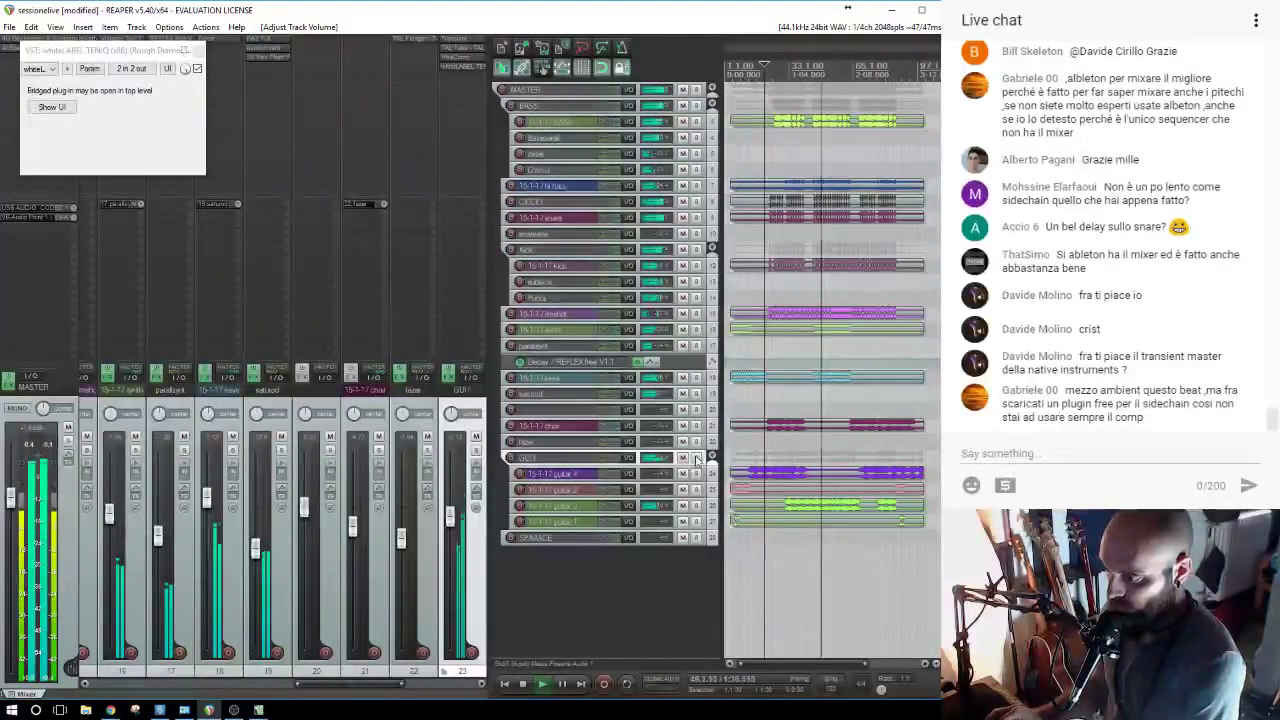
left_click(697, 459)
key("space")
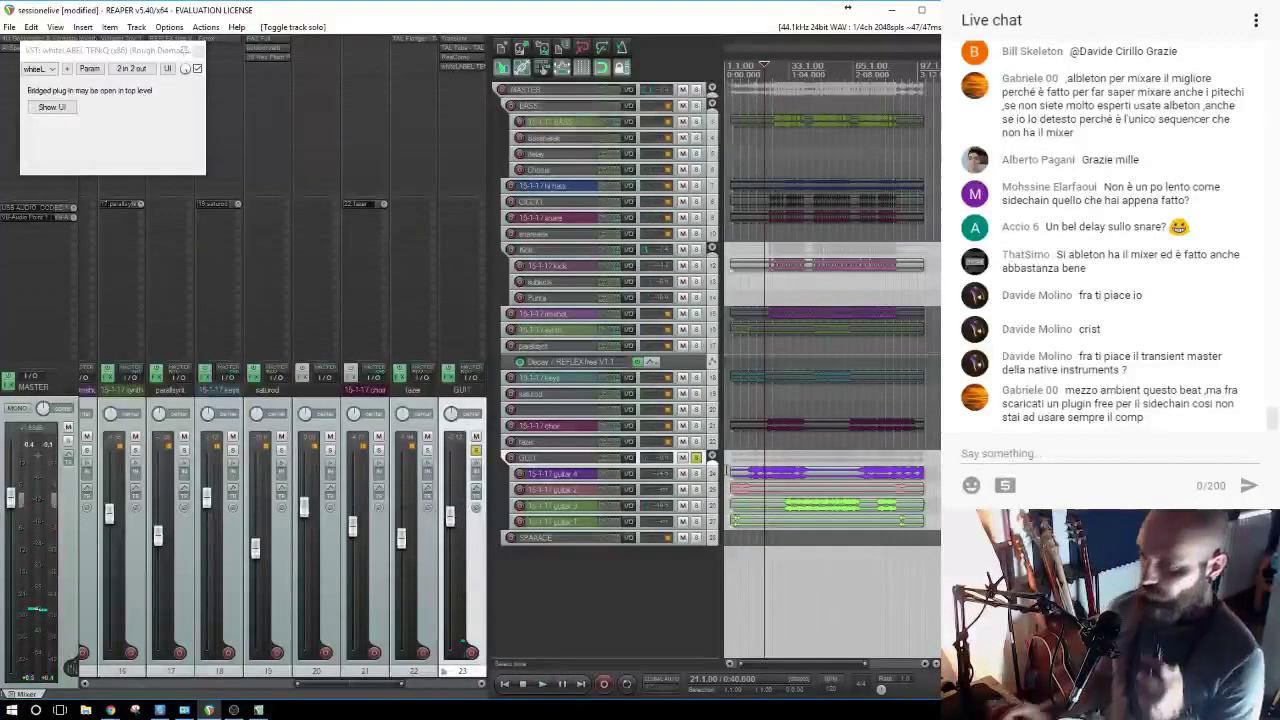
left_click_drag(536, 545, 540, 540)
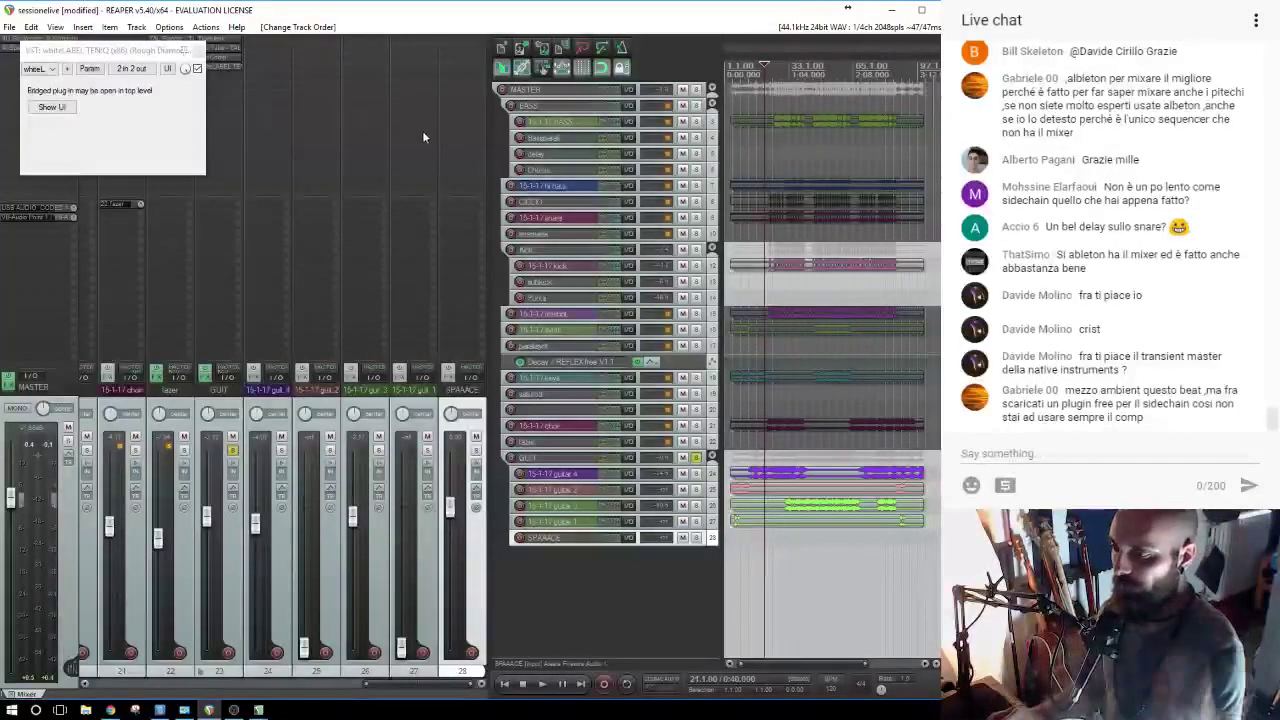
left_click(468, 42)
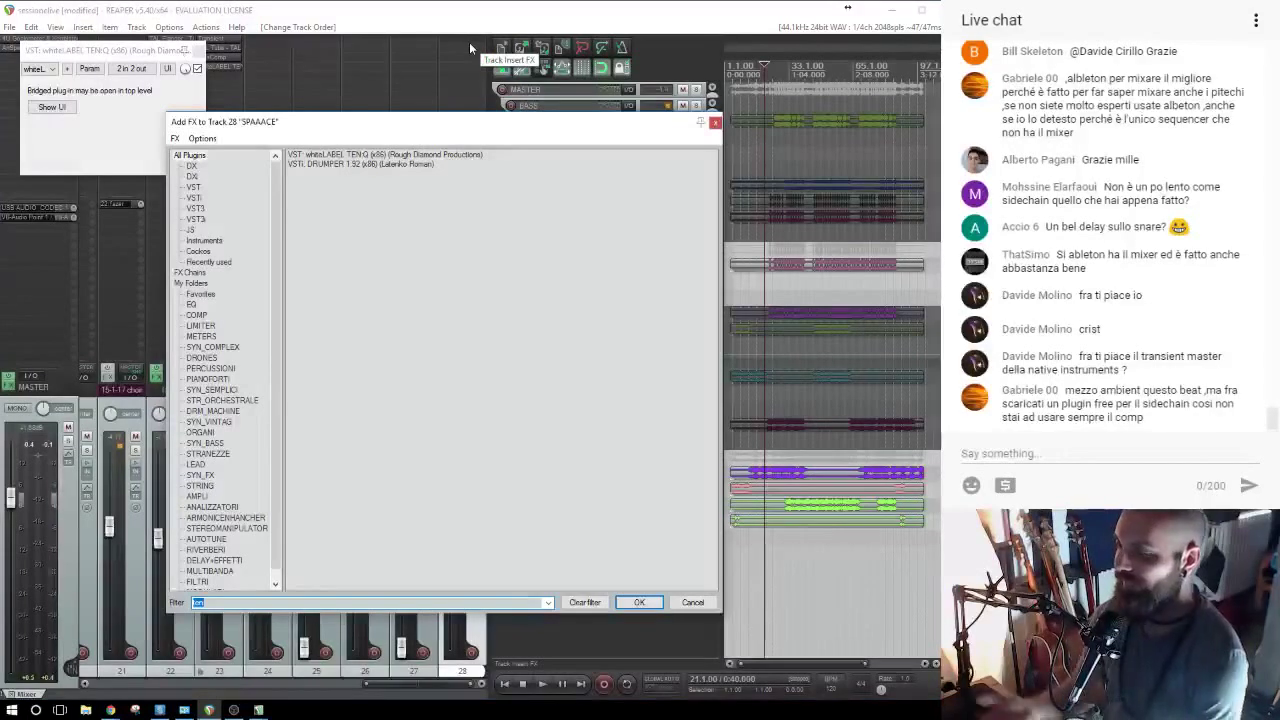
left_click(693, 602)
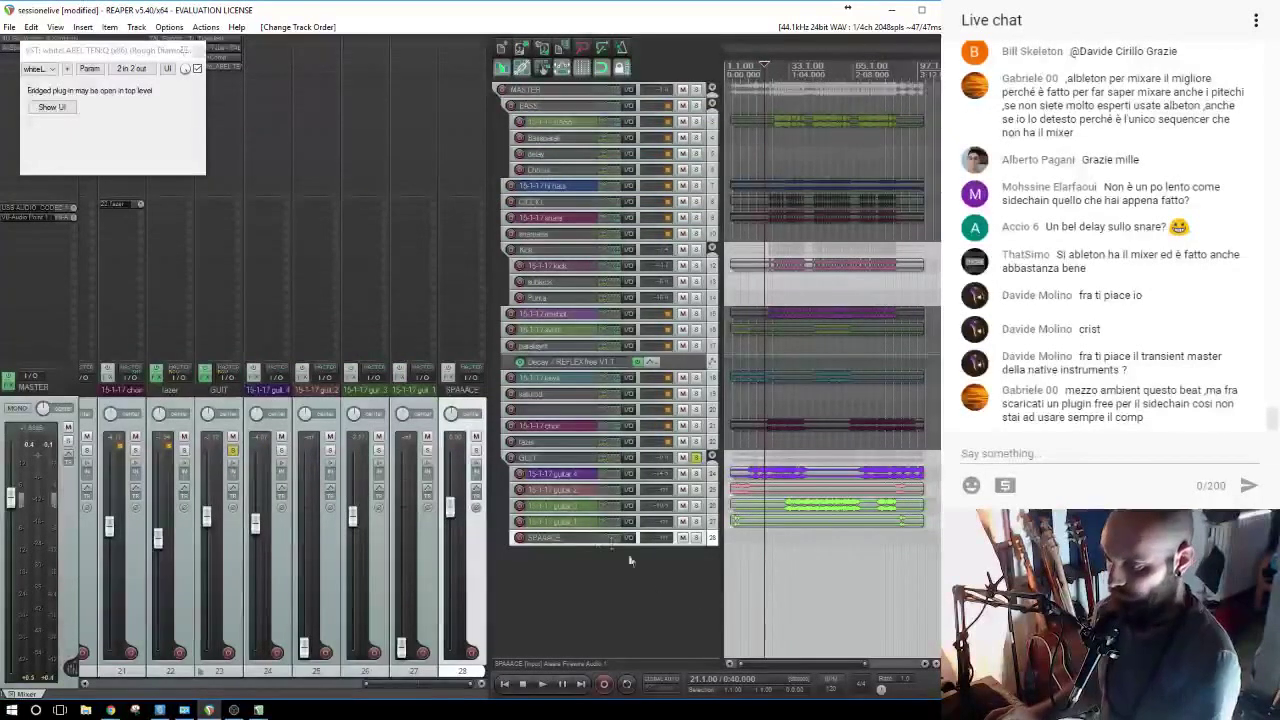
left_click(561, 539)
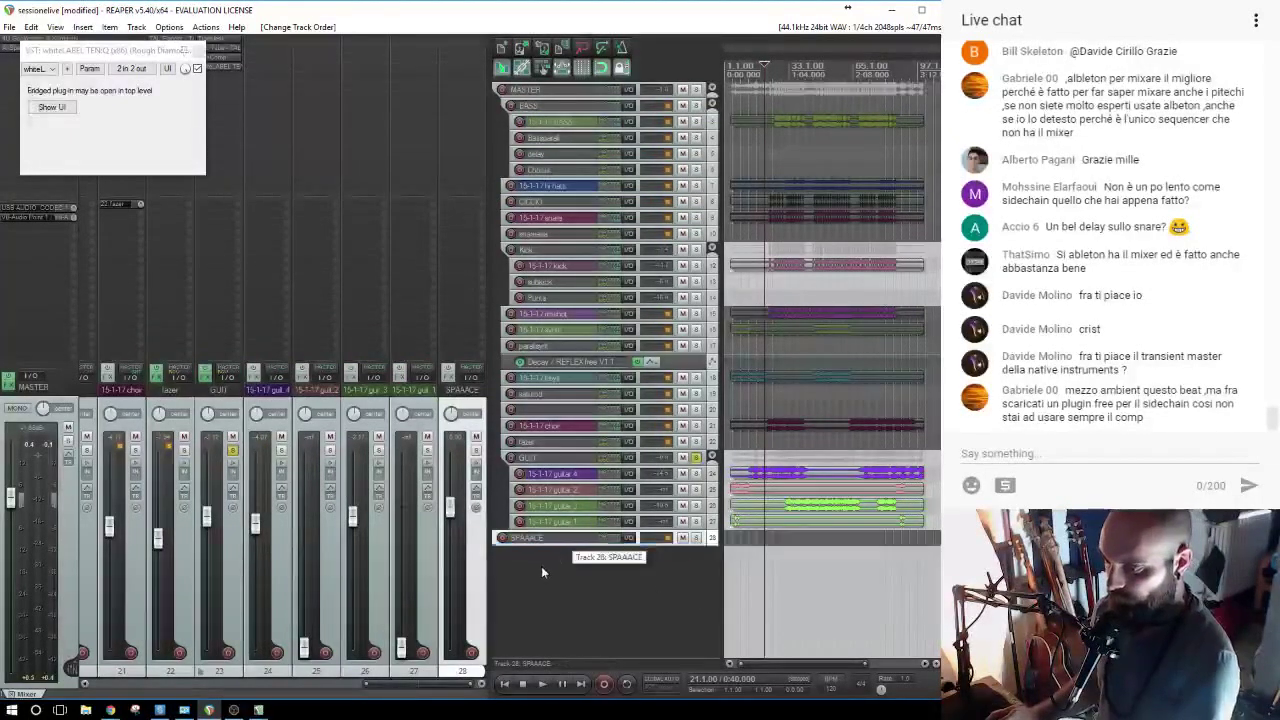
Move the SPAAACE track directly above the GUIT folder and close the open equalizer window.
left_click_drag(551, 560, 527, 473)
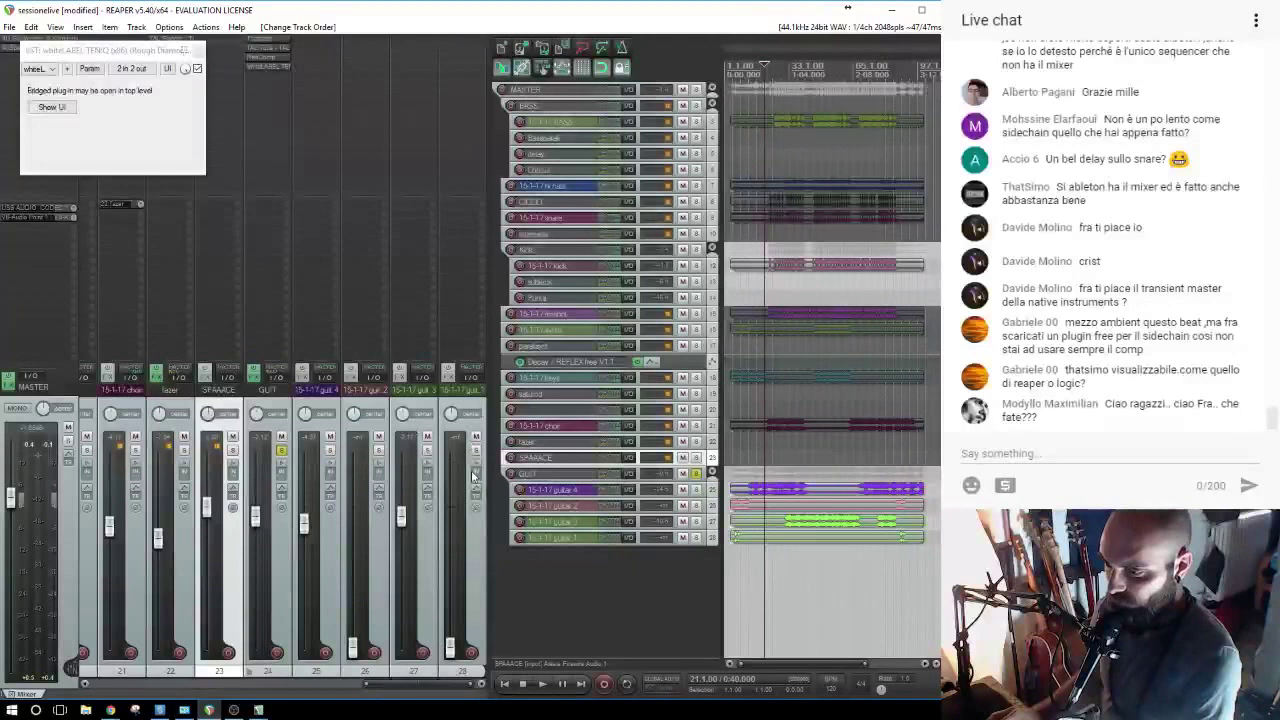
left_click(198, 50)
Add the whiteLABEL TEN:Q equalizer to the SPAAACE track and close its windows.
left_click(211, 42)
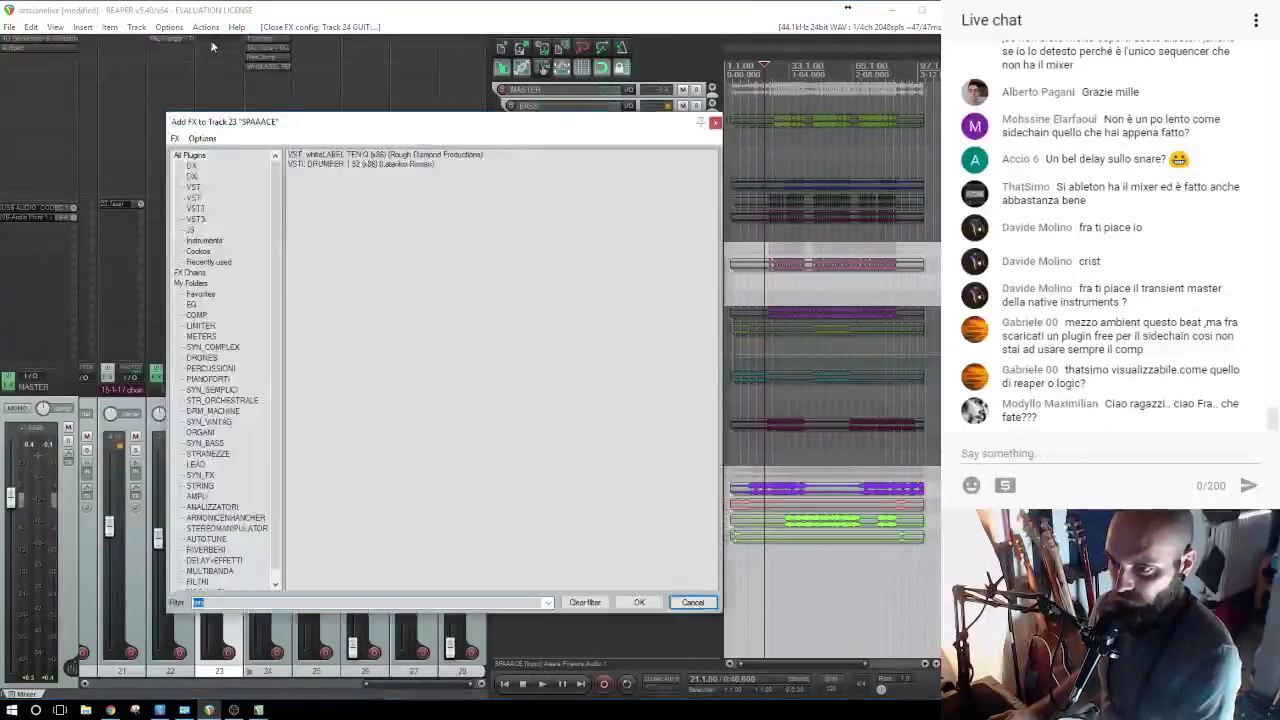
type("te")
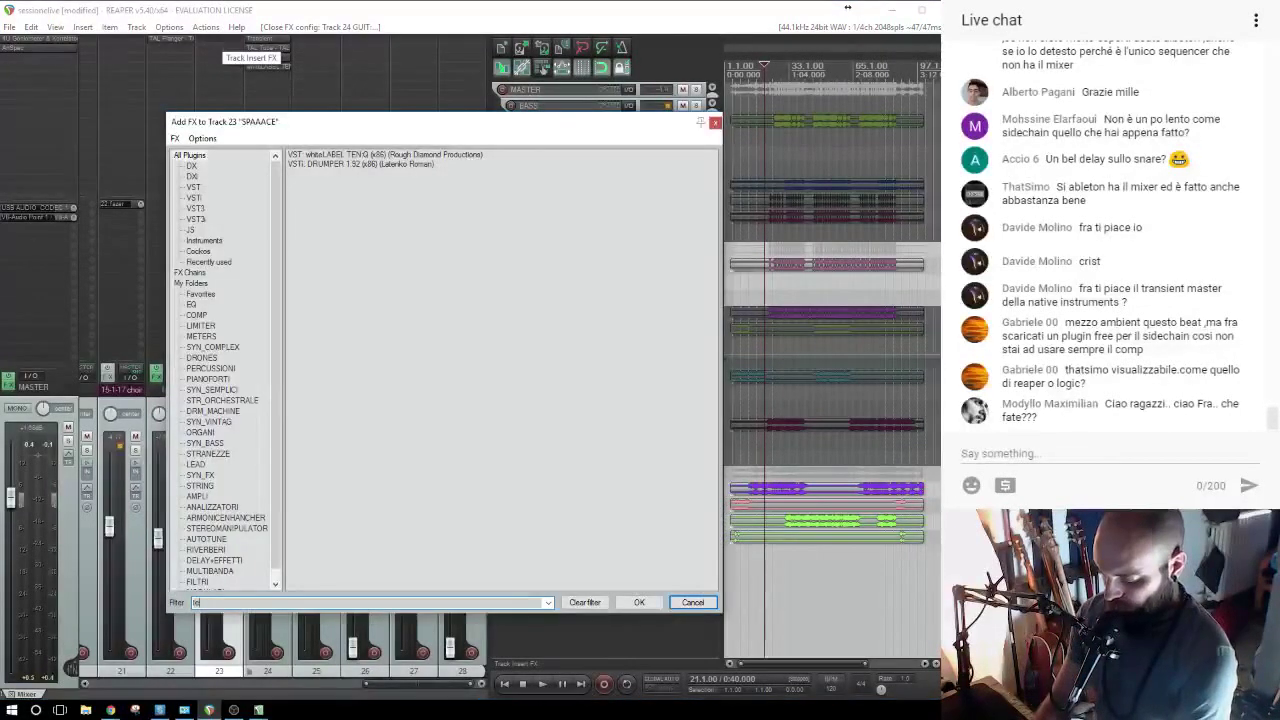
type("n")
double_click(345, 155)
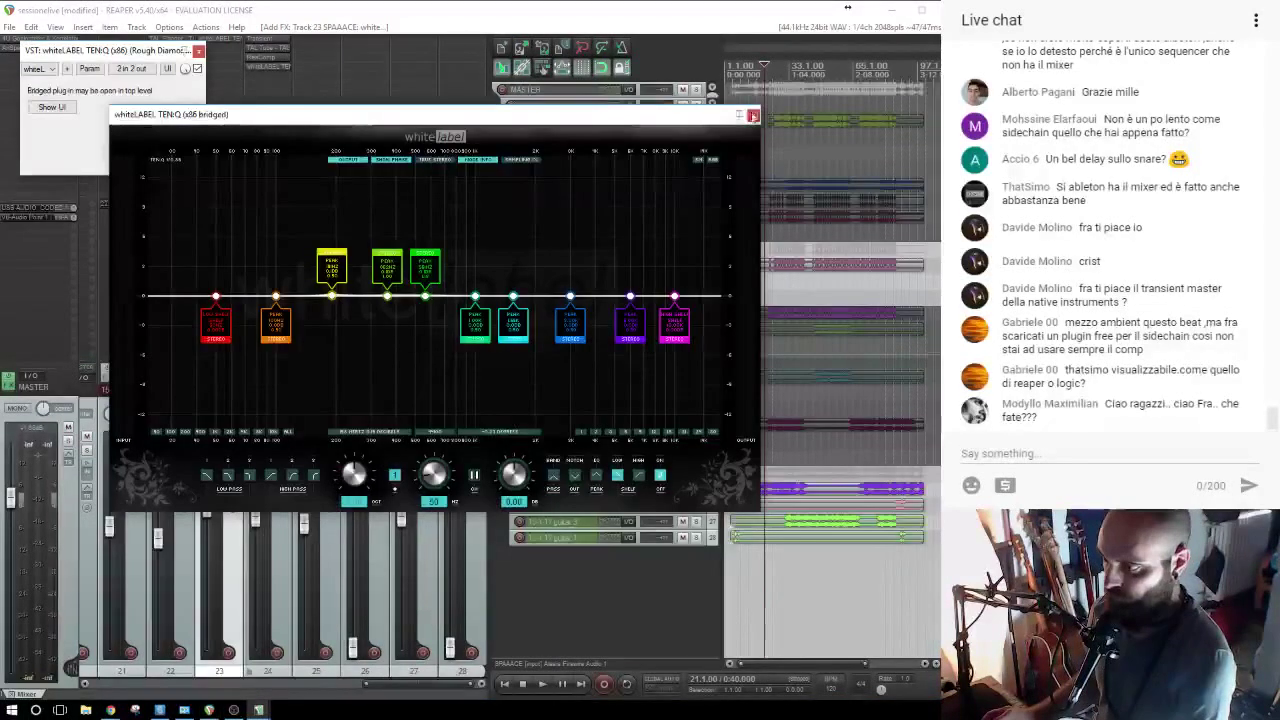
left_click(226, 37)
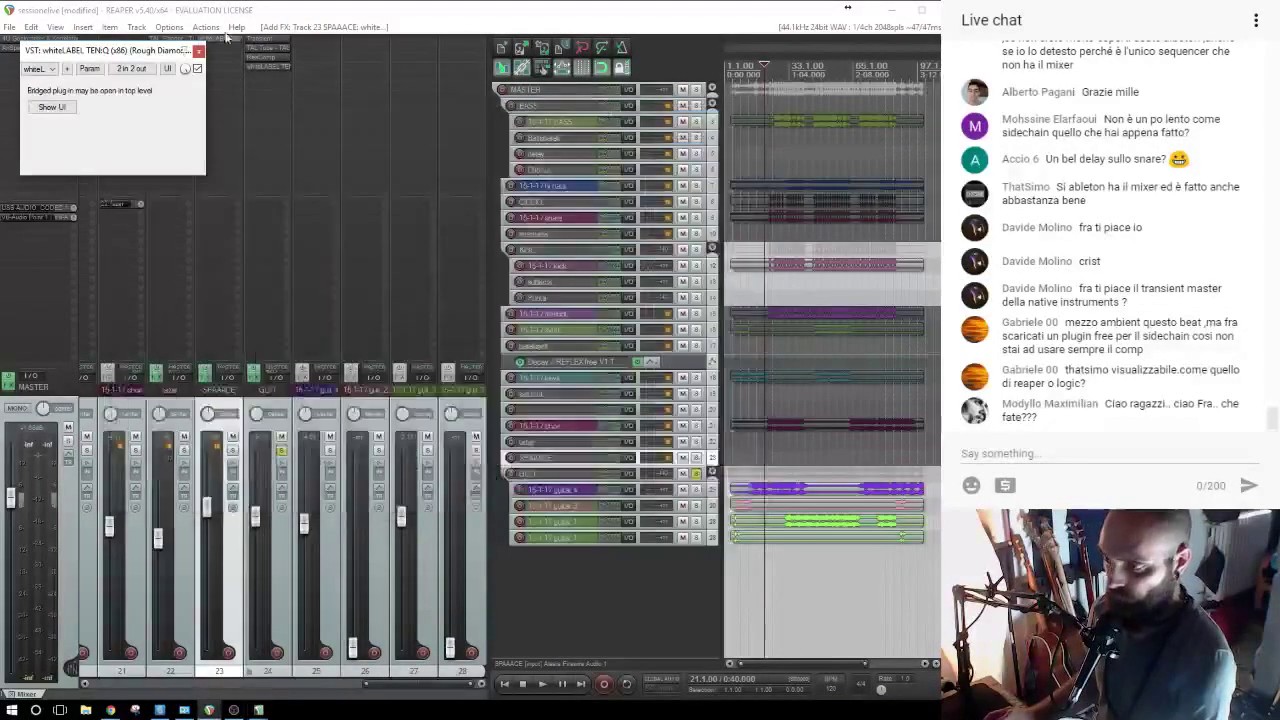
left_click(199, 50)
Add the RS Digital Tube plug-in to the SPAAACE track, close its windows and lower the track's volume considerably.
left_click(219, 53)
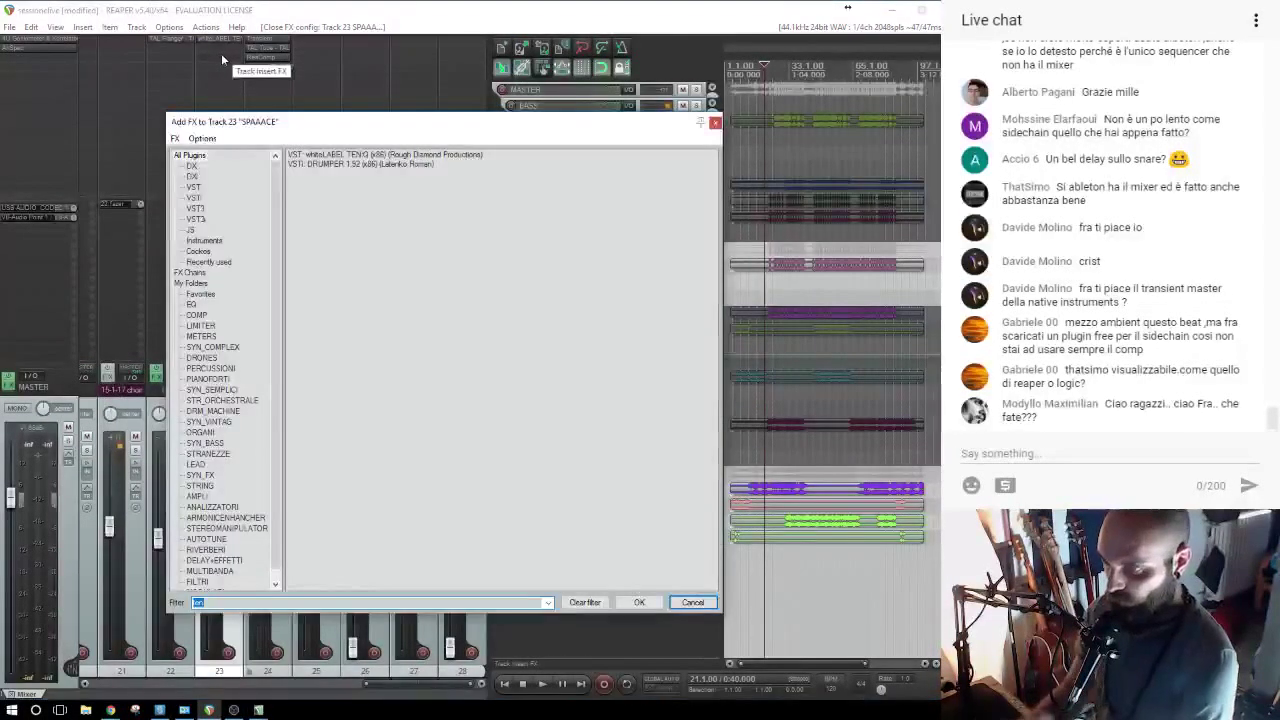
scroll(222, 420, "down", 1)
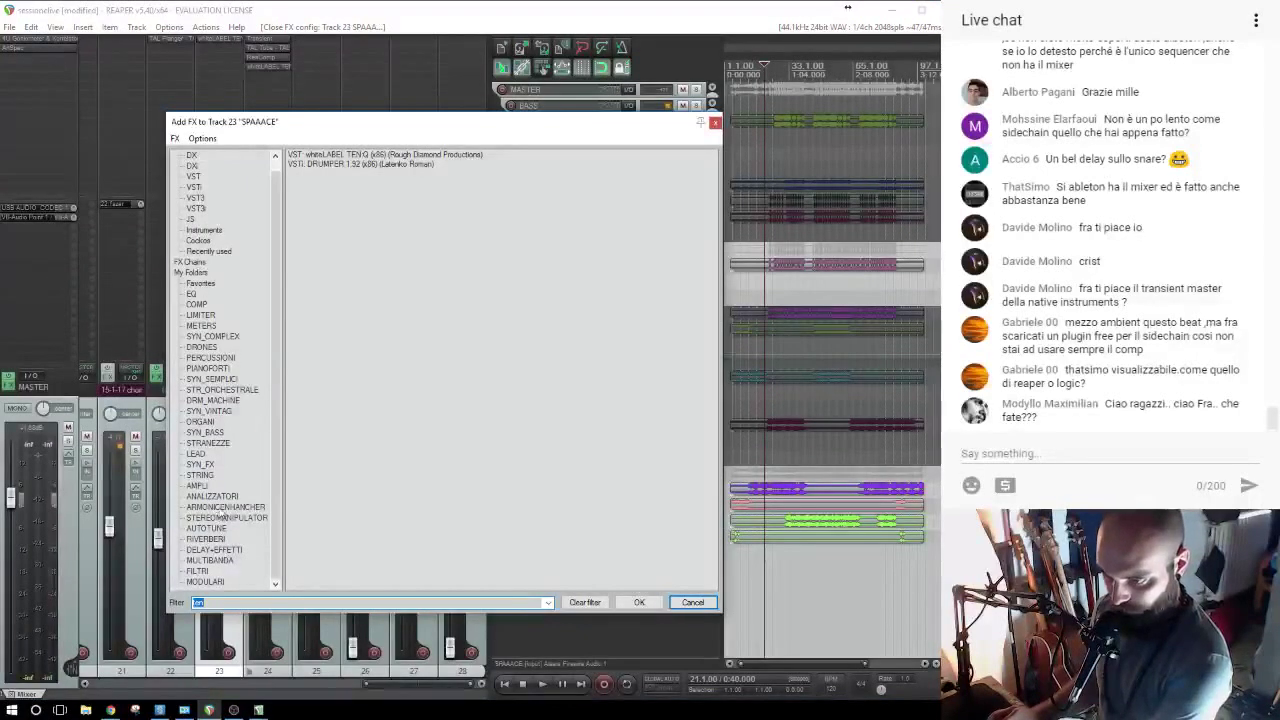
left_click(222, 509)
double_click(204, 603)
key("BackSpace")
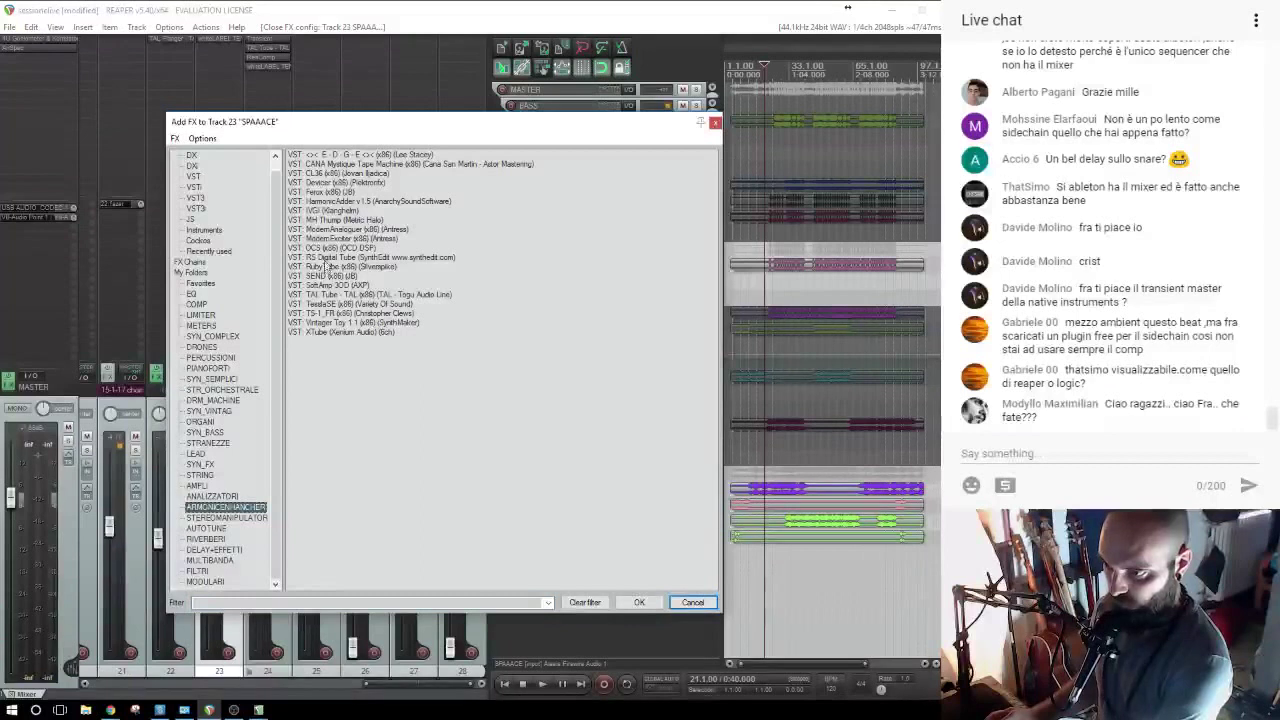
left_click(327, 258)
double_click(325, 259)
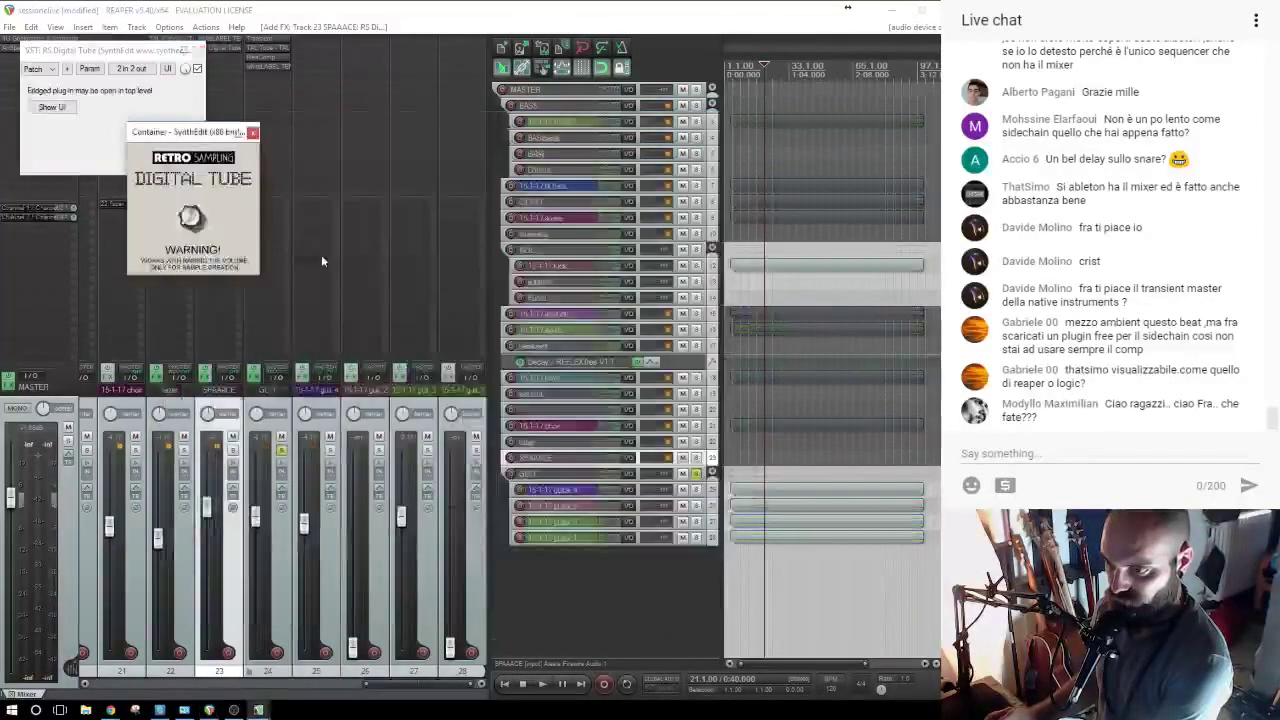
left_click(203, 46)
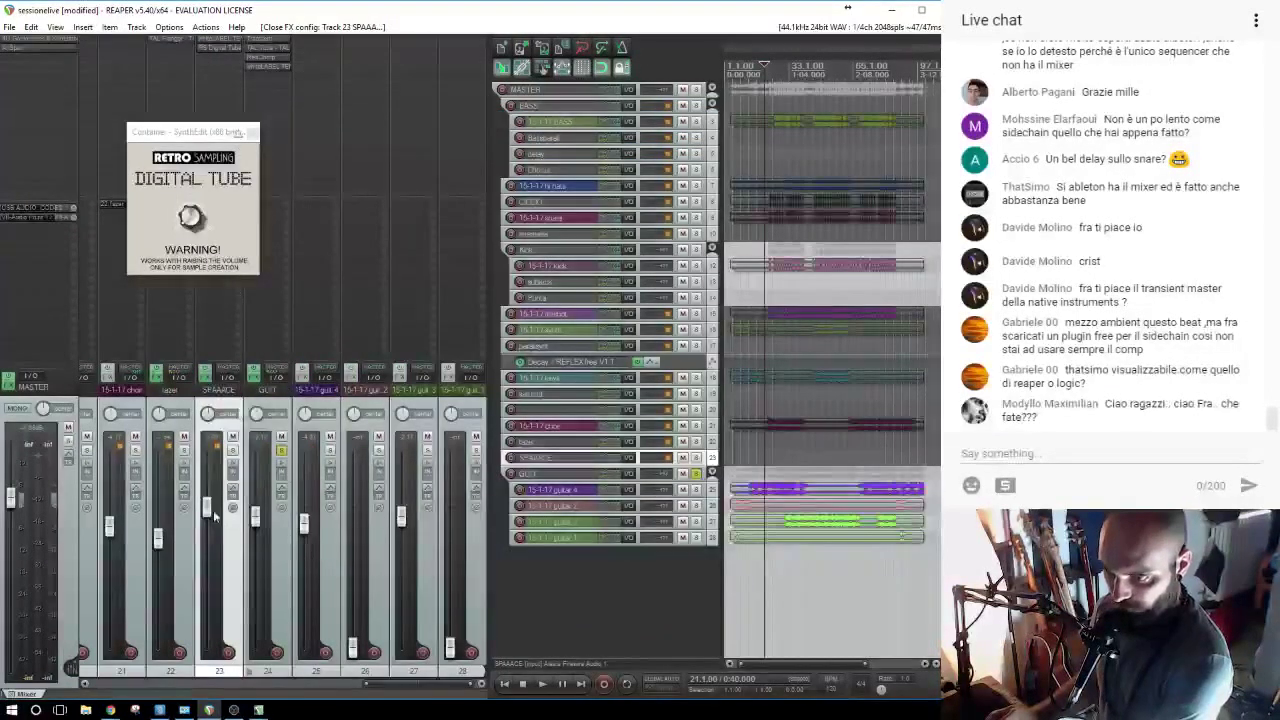
left_click_drag(206, 516, 208, 618)
left_click(252, 132)
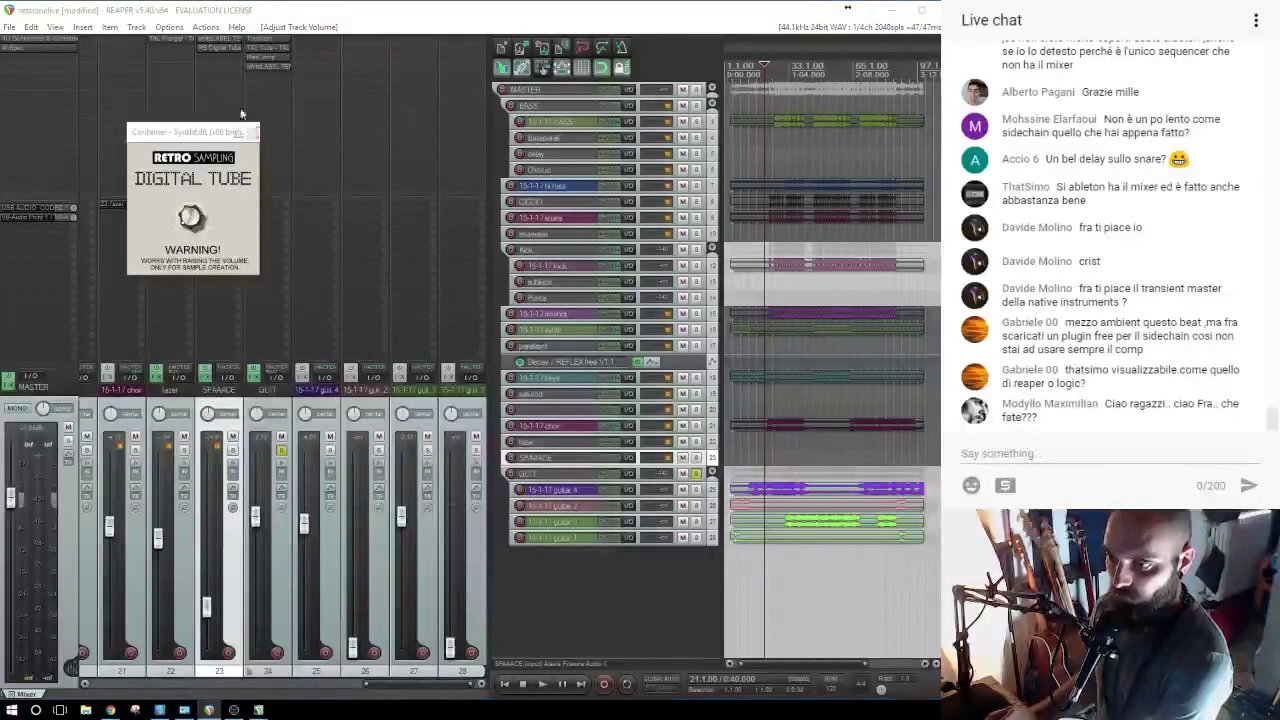
Add the TAL Reverb III plug-in after the Digital Tube on the SPAAACE track and move its window clear of the mixer strips.
double_click(215, 62)
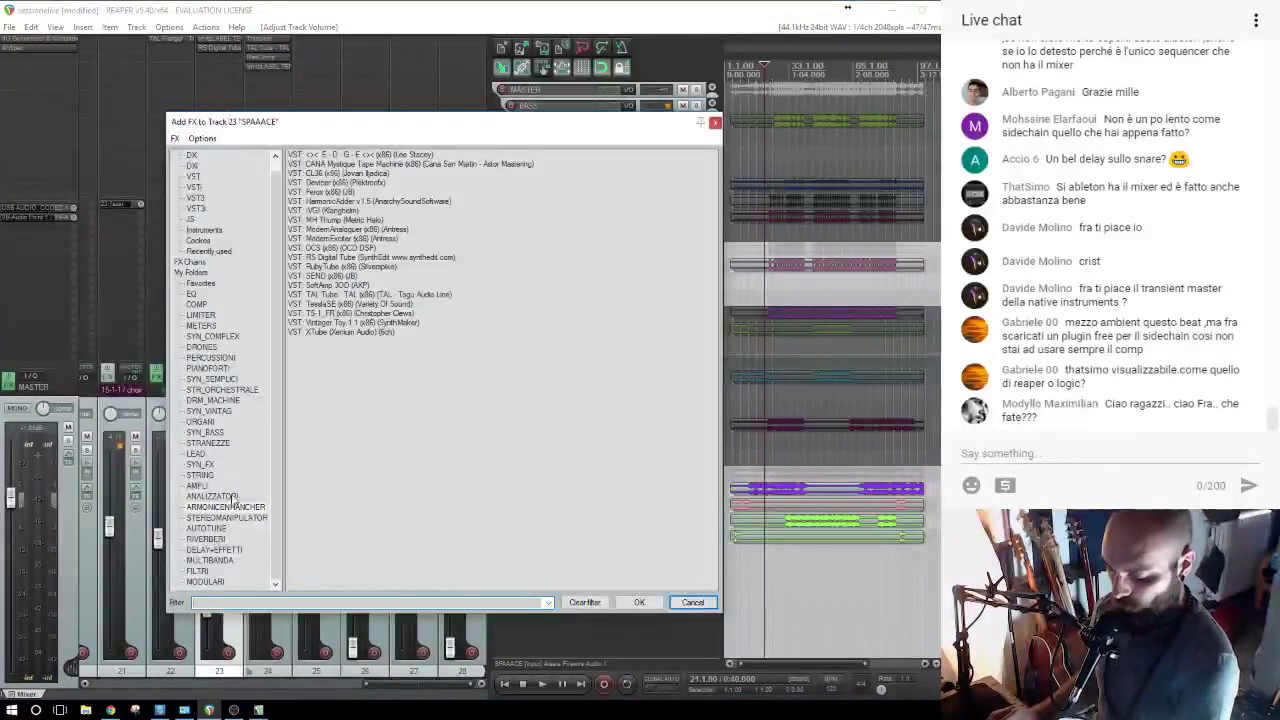
left_click(206, 539)
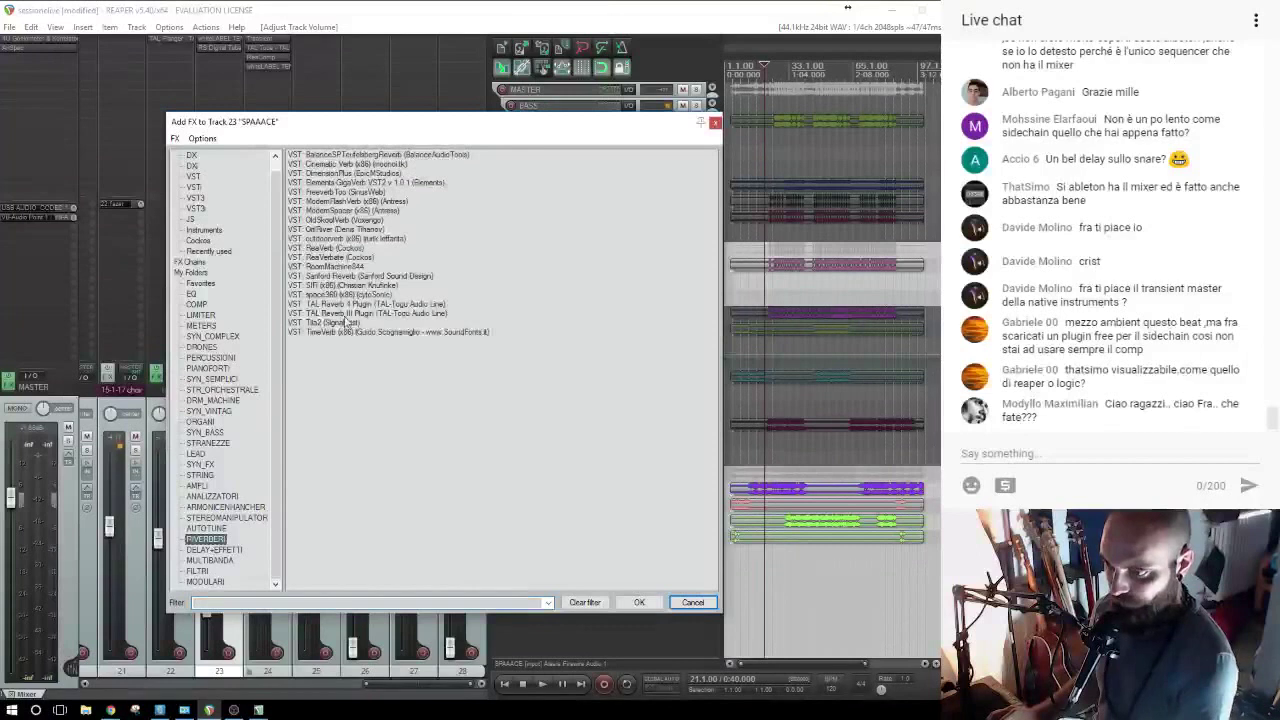
double_click(340, 314)
left_click_drag(258, 50, 559, 561)
Create a send from the GUIT folder to the SPAAACE track, and switch the solo from GUIT to SPAAACE.
left_click(547, 475)
left_click_drag(262, 288, 222, 272)
left_click(281, 450)
left_click(233, 451)
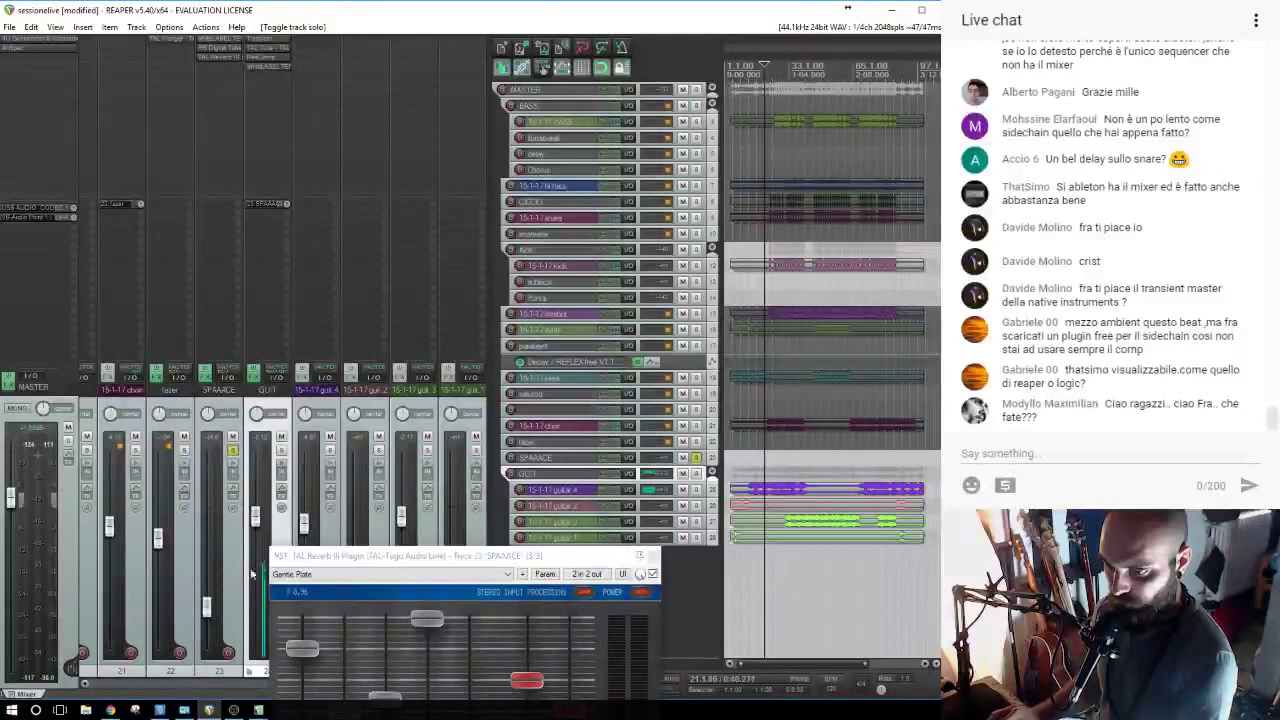
Adjust the Digital Tube's knob during playback, and set TAL Reverb III's dry level to minimum and its wet level to about -2.67 dB.
left_click(218, 47)
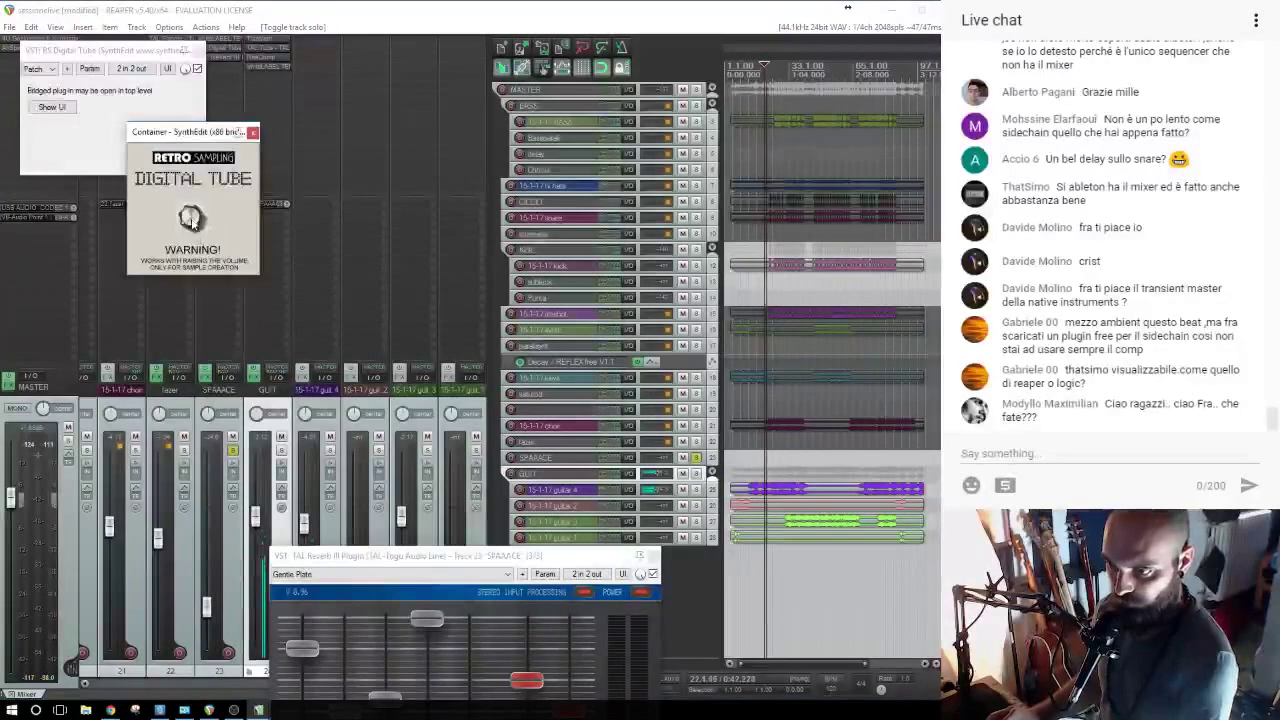
left_click_drag(190, 216, 191, 207)
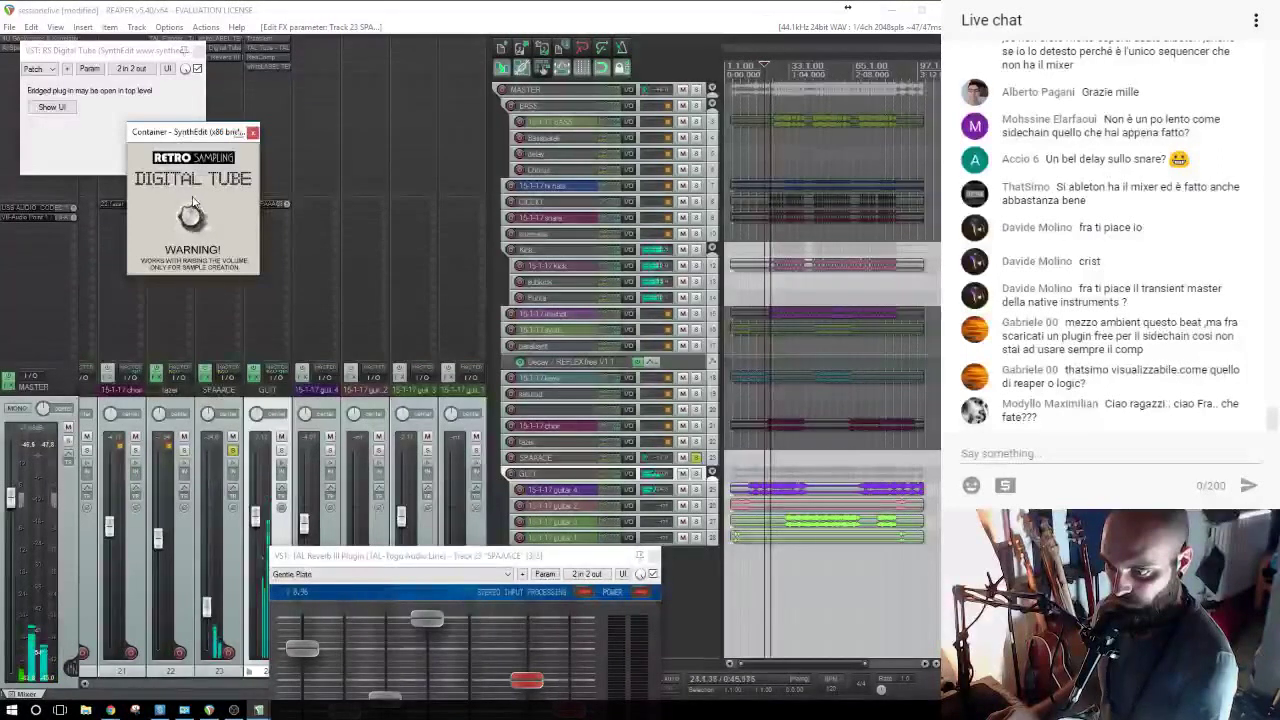
left_click_drag(356, 555, 493, 157)
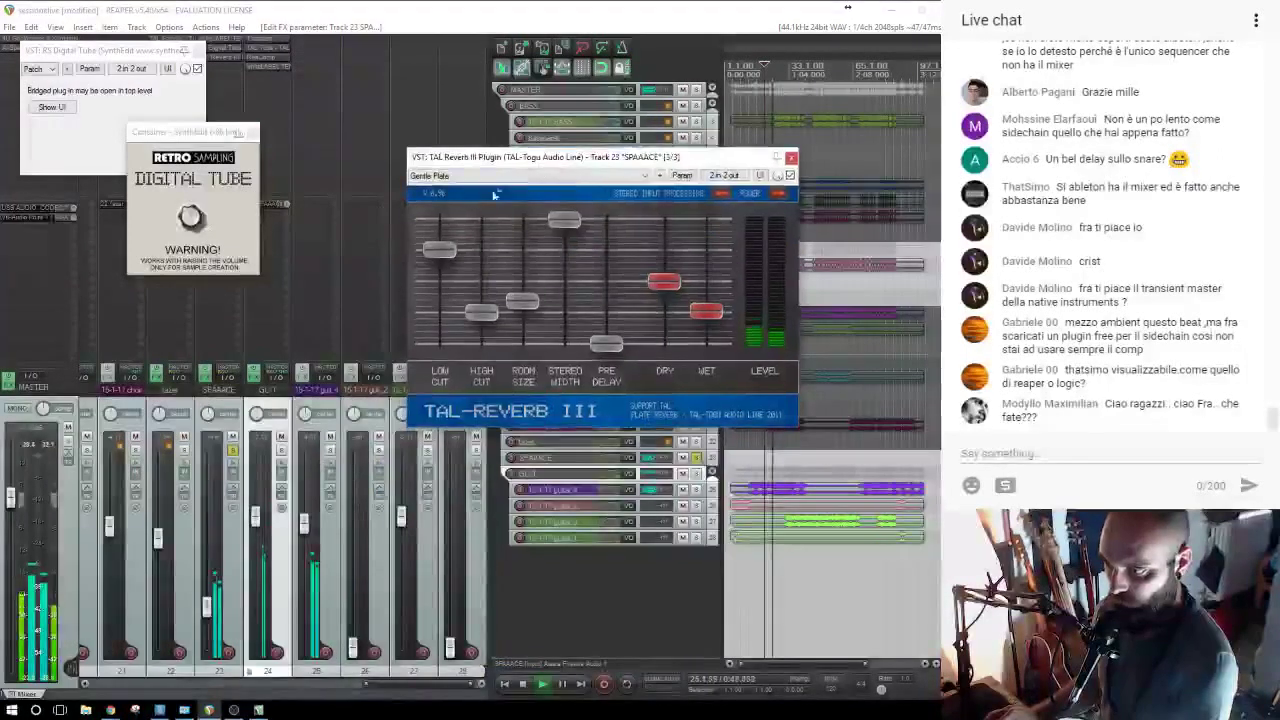
left_click_drag(664, 282, 663, 488)
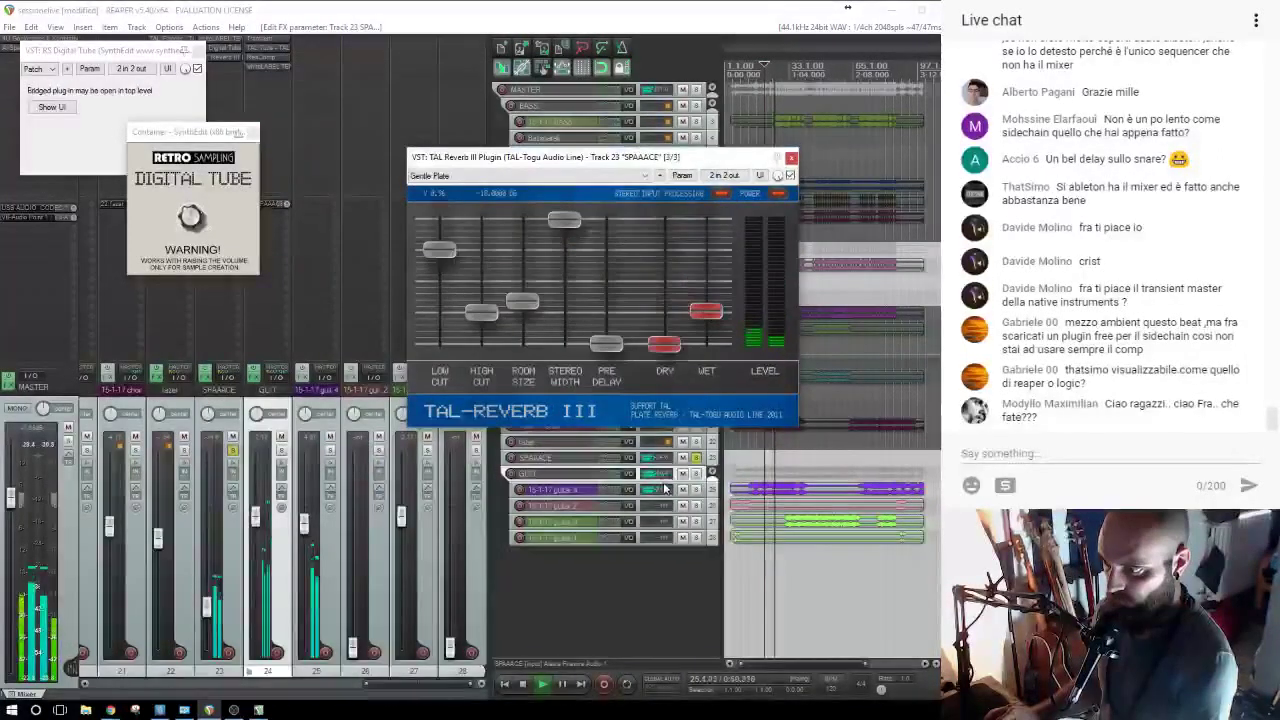
mouse_move(706, 311)
left_mouse_down()
mouse_move(706, 270)
mouse_move(706, 296)
left_mouse_up()
Readjust the Digital Tube's knob while comparing the mix with SPAAACE muted and unmuted, then solo SPAAACE and restart playback.
left_click_drag(190, 216, 195, 263)
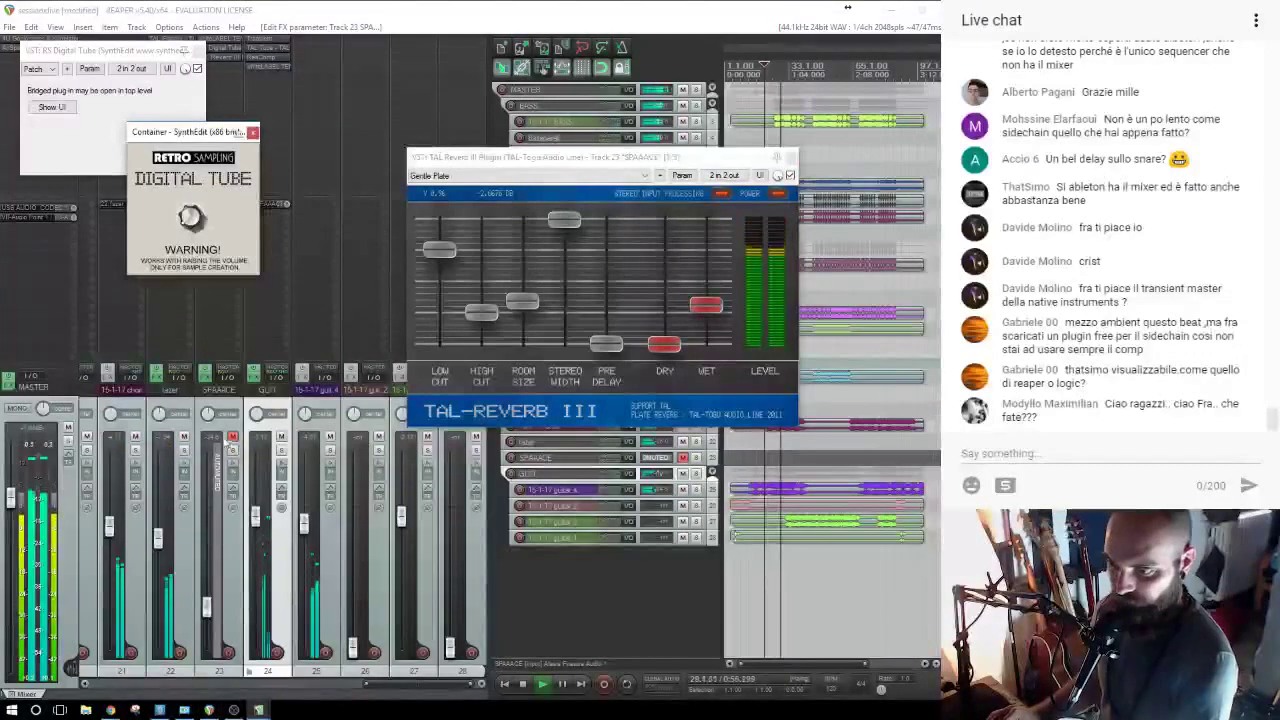
left_click(232, 437)
left_click_drag(191, 215, 195, 187)
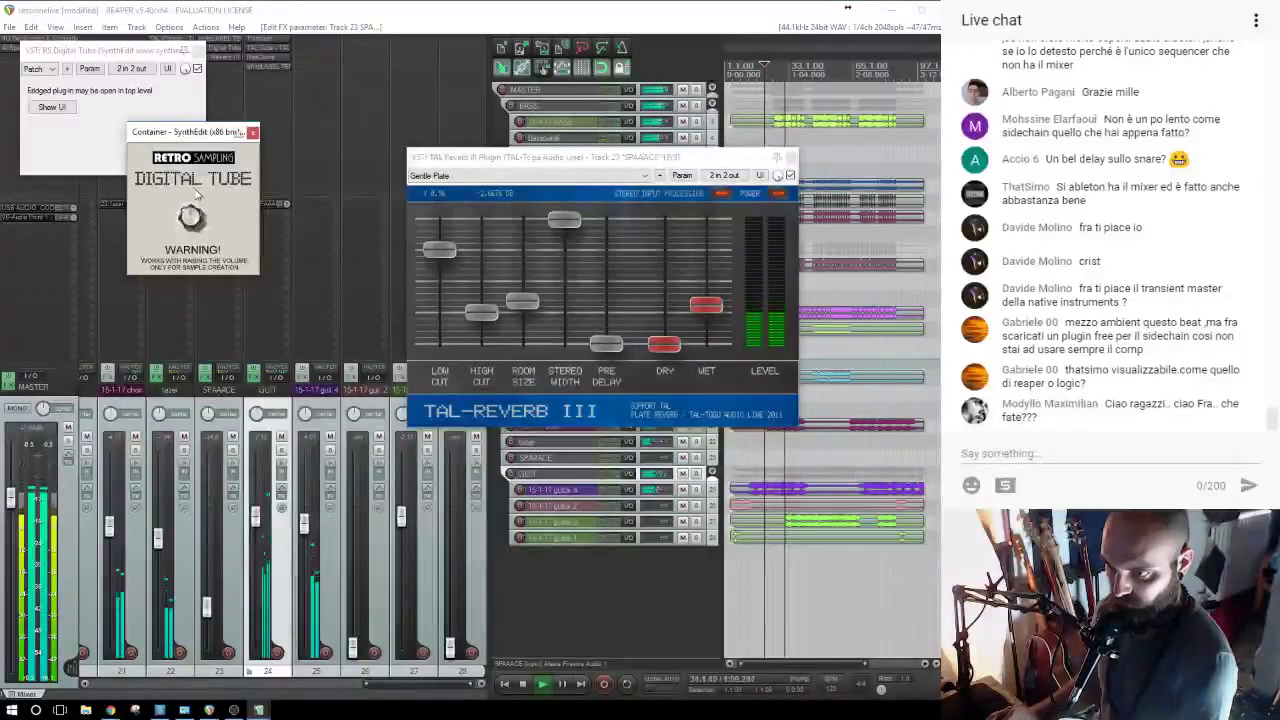
left_click(233, 451)
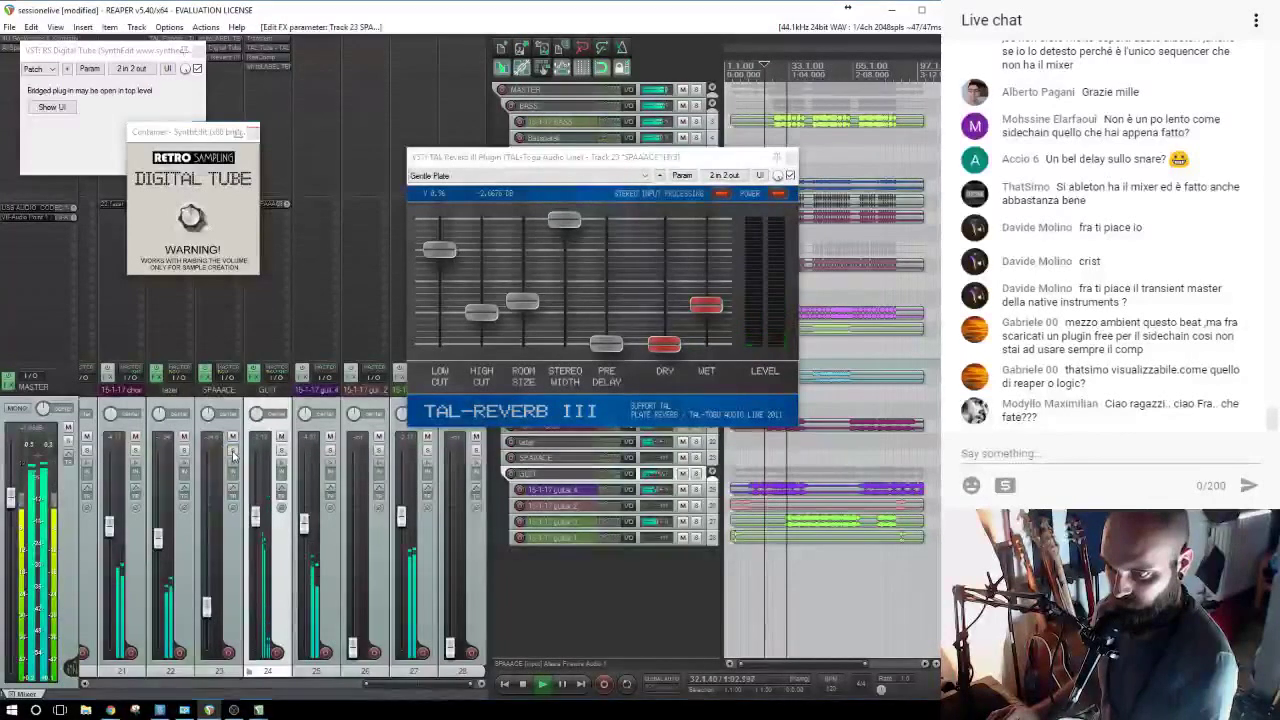
left_click_drag(690, 157, 576, 124)
key("space")
Remove the Digital Tube and TAL Reverb III from the SPAAACE track and raise its fader to slightly below GUIT's.
left_click(185, 42)
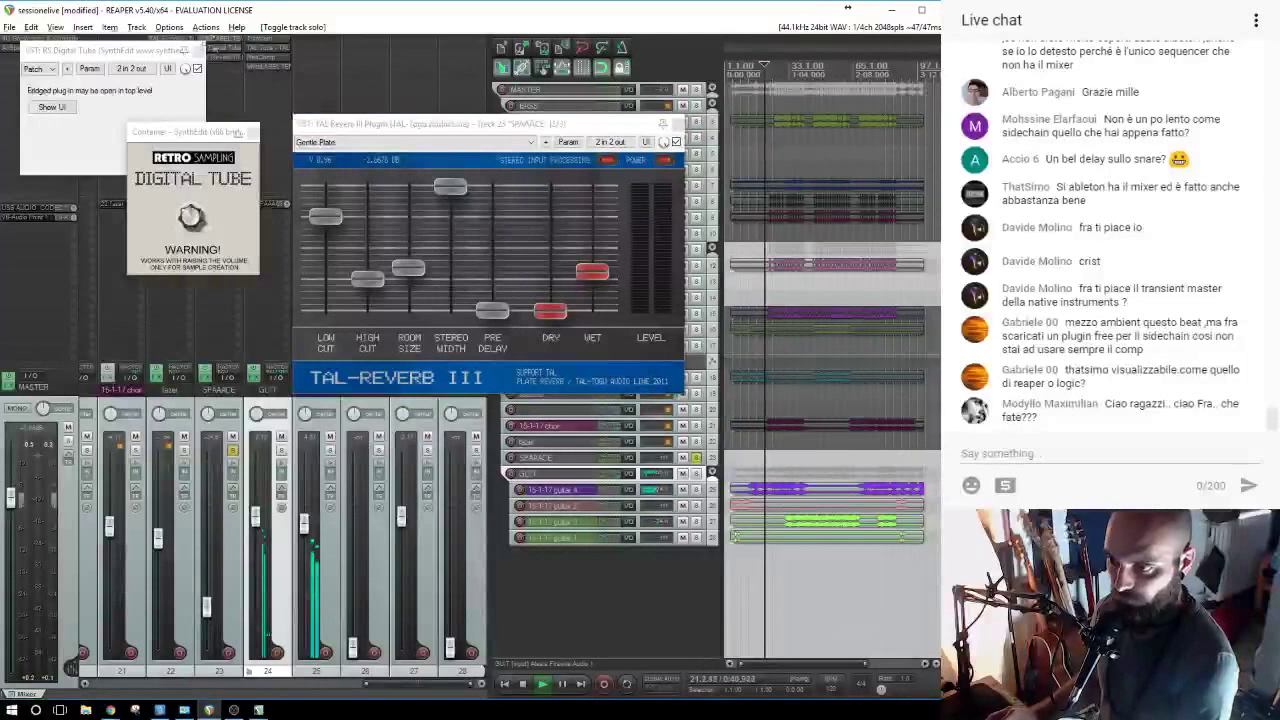
left_click(222, 48, "alt")
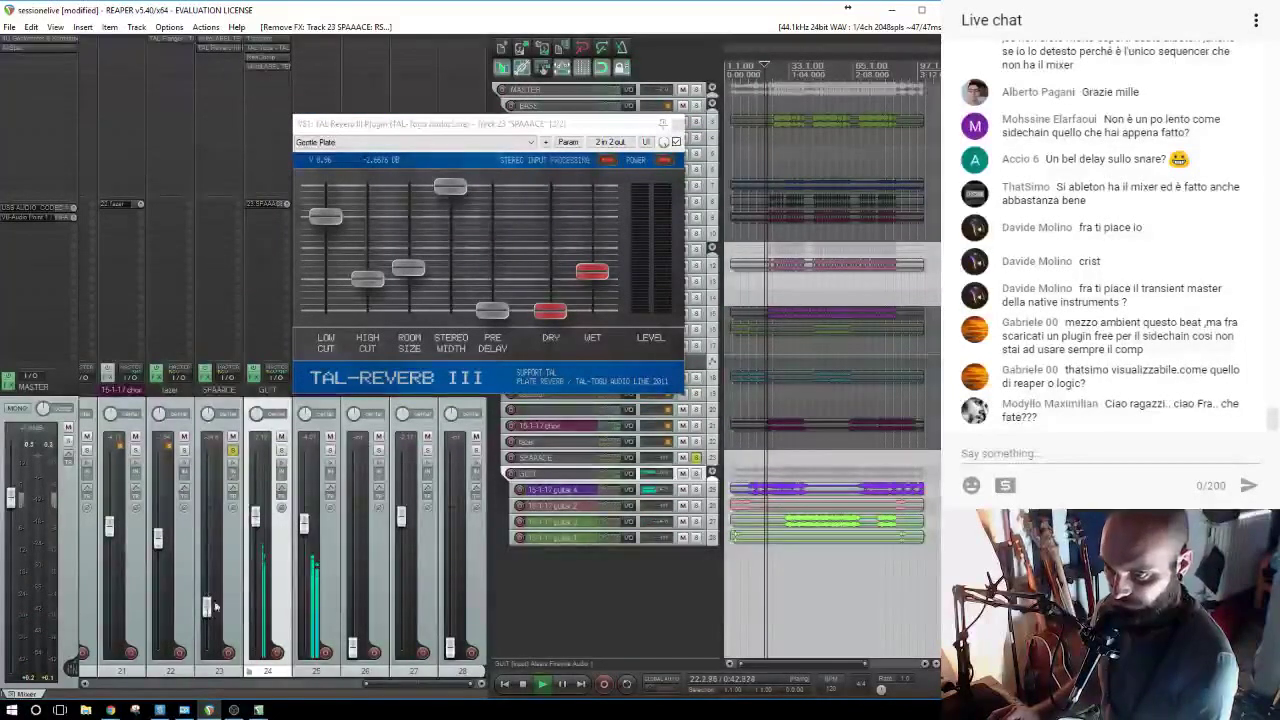
left_click(265, 203)
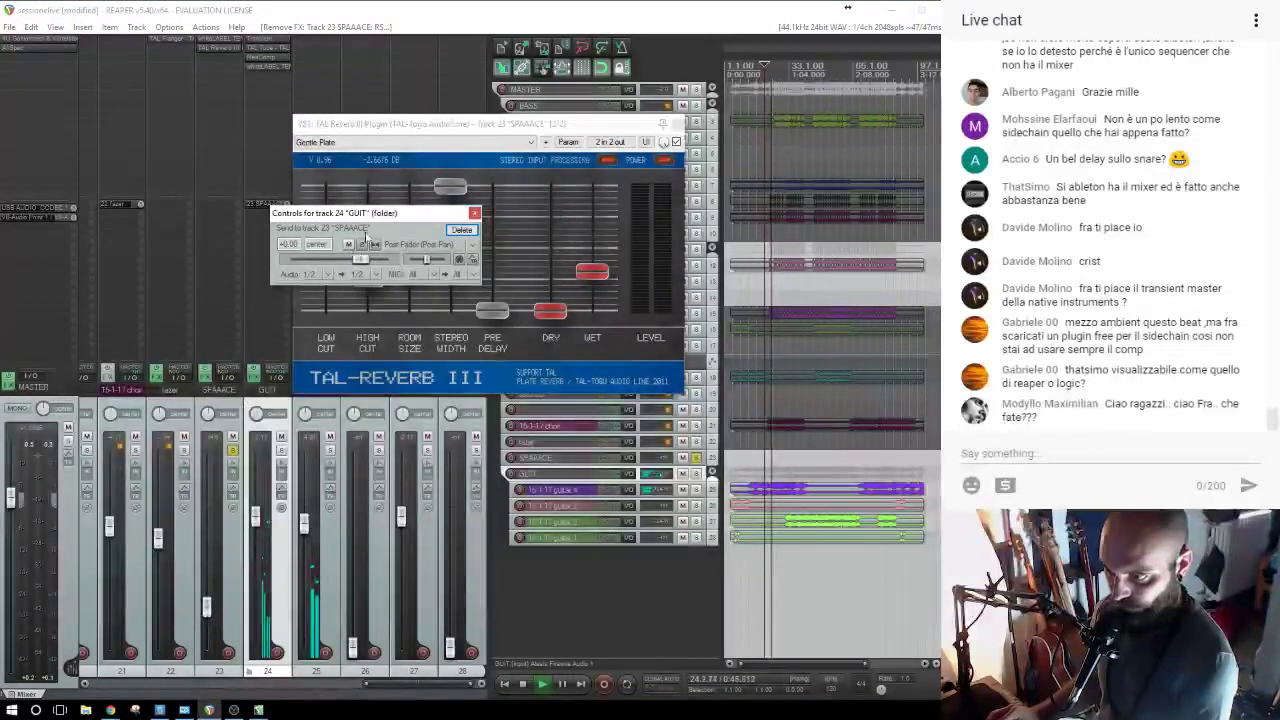
left_click(218, 46, "alt")
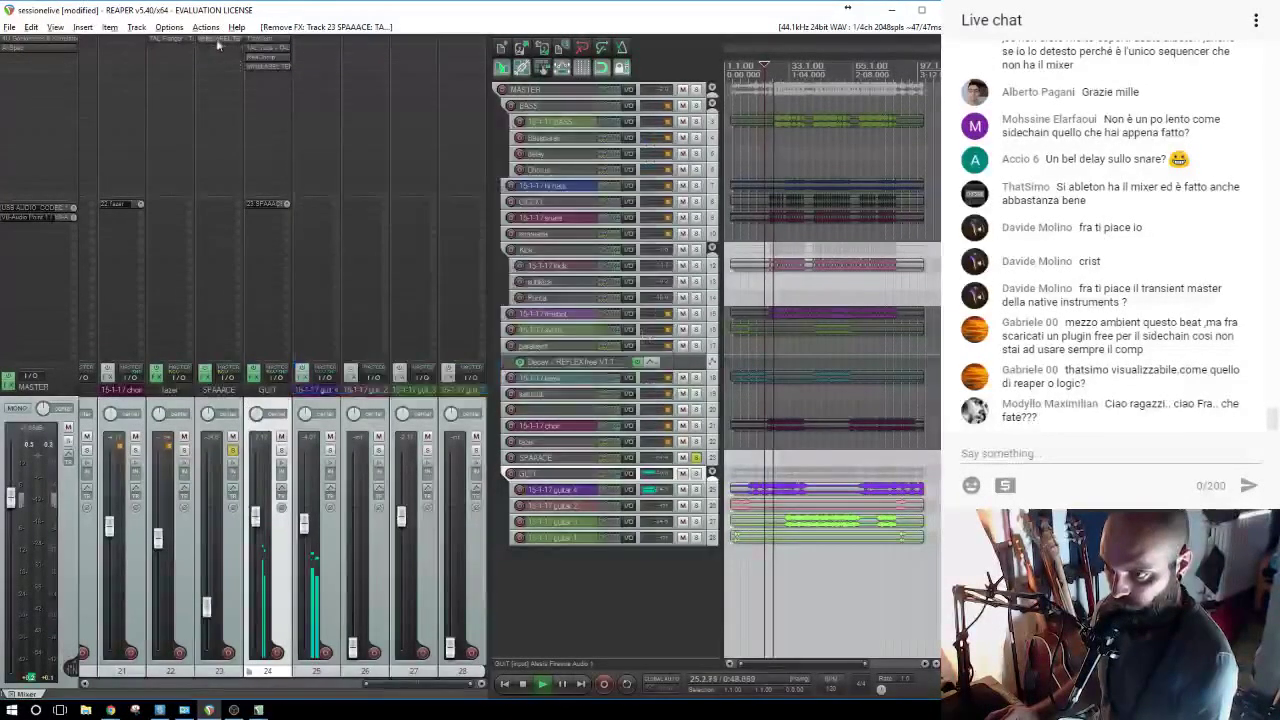
left_click_drag(206, 605, 211, 521)
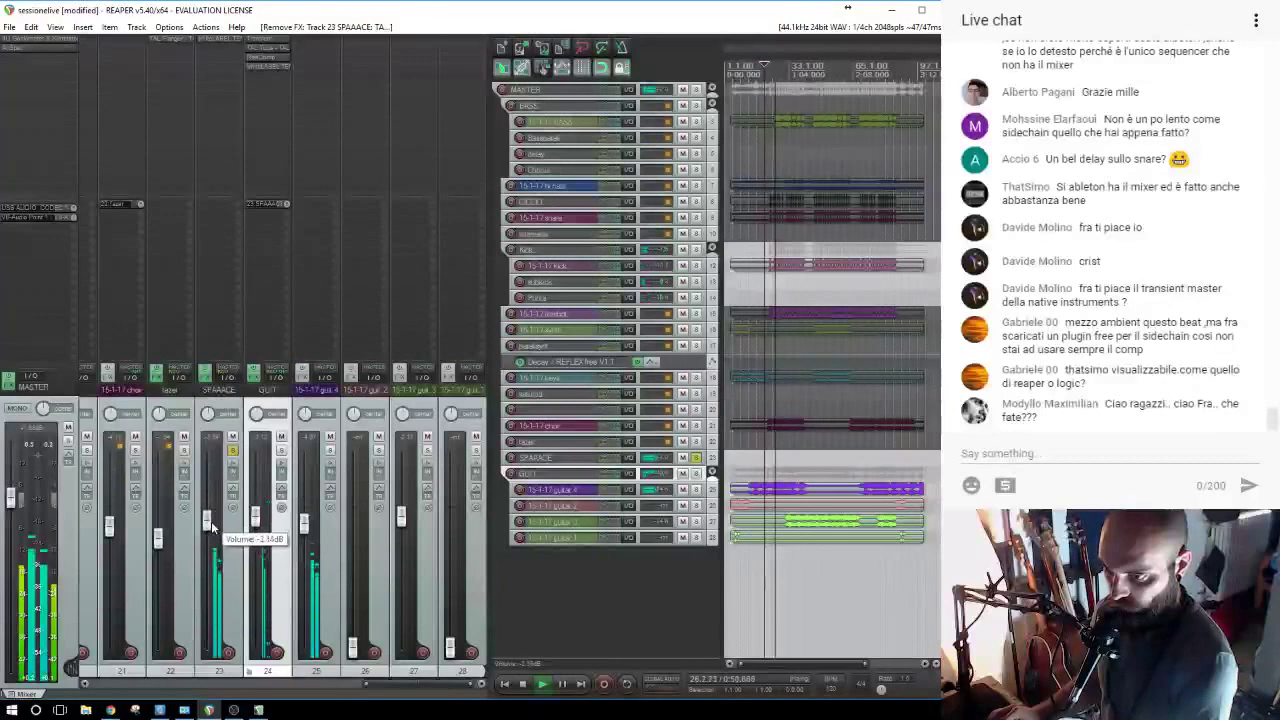
Add the OCS saturation plug-in to the SPAAACE track, set its model to B- and close its windows.
double_click(214, 61)
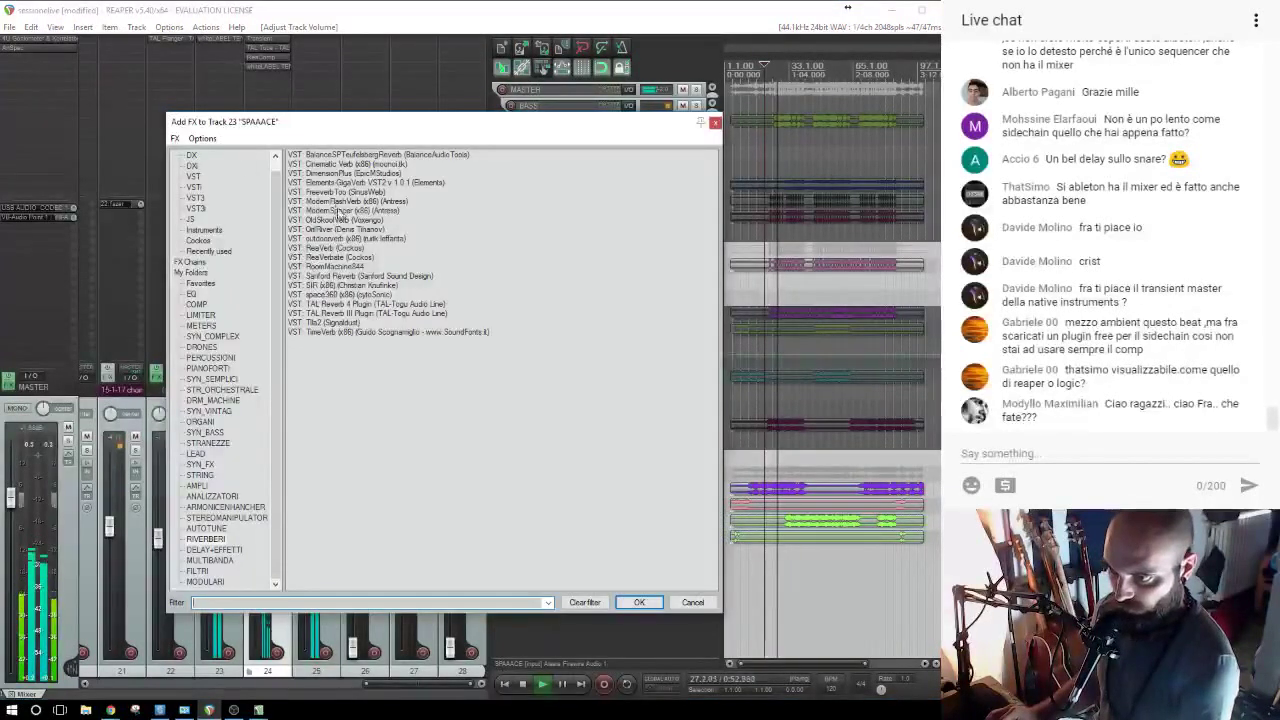
left_click(225, 507)
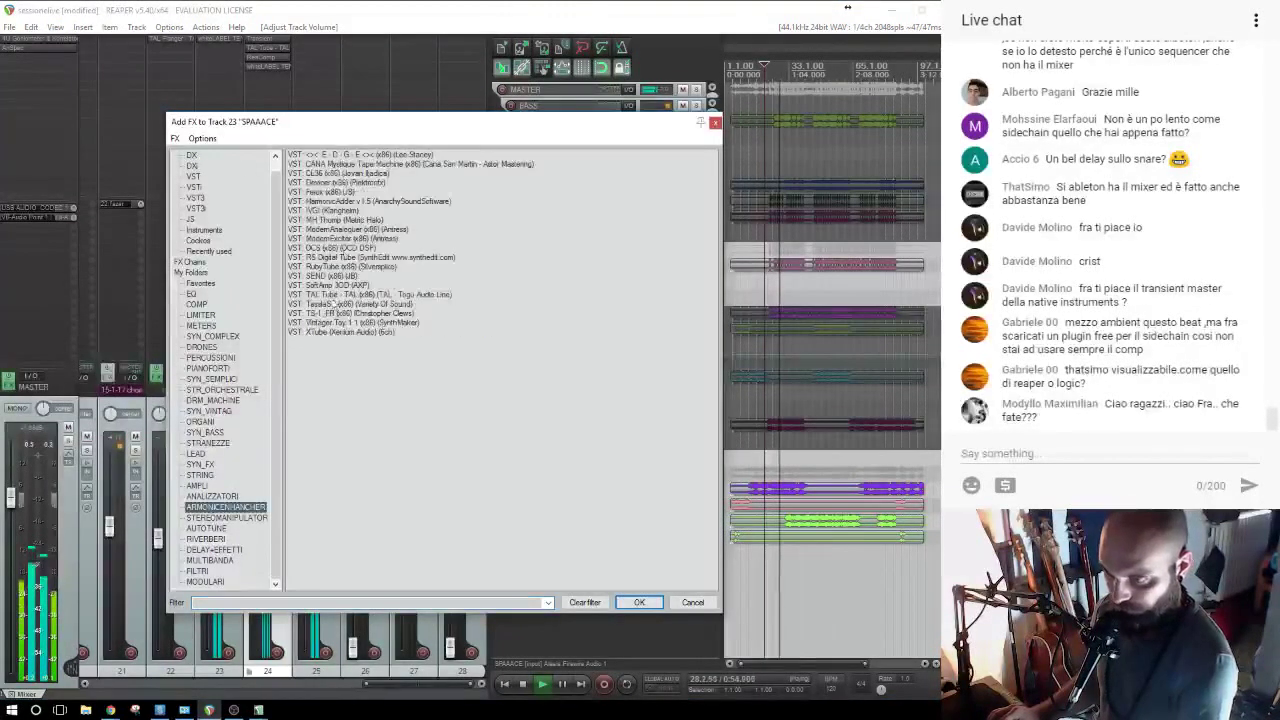
left_click(322, 248)
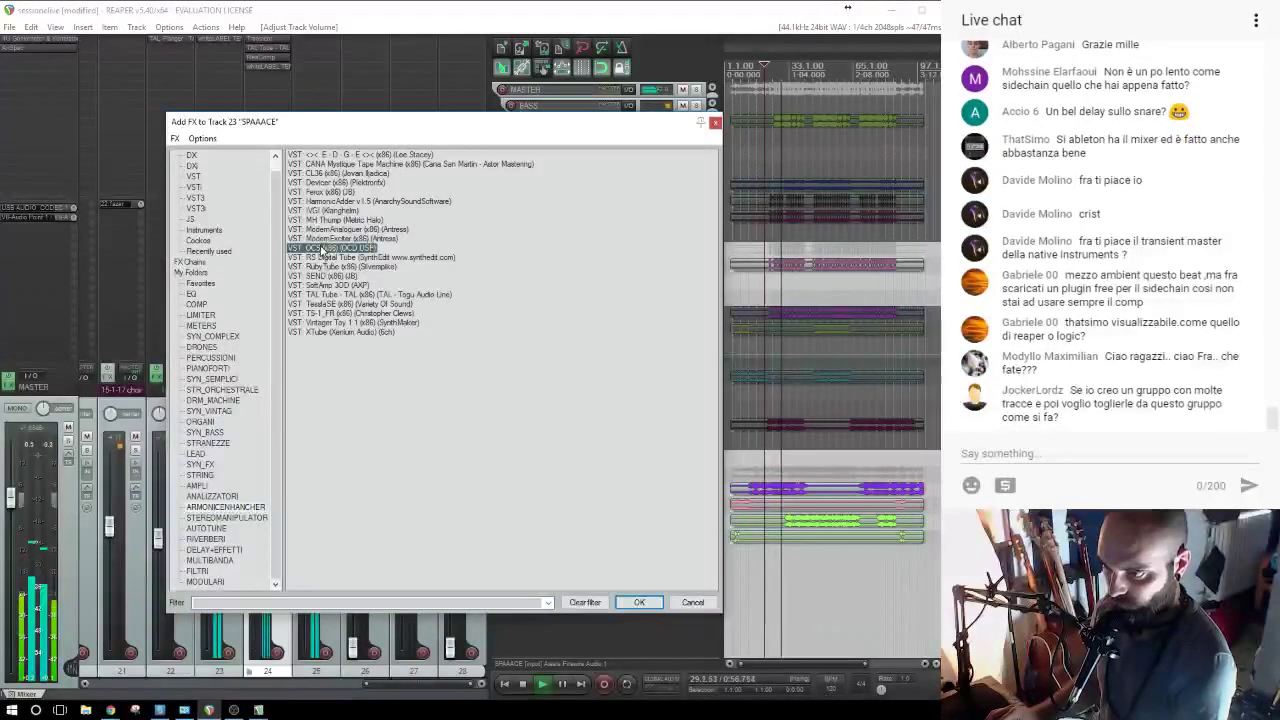
double_click(322, 248)
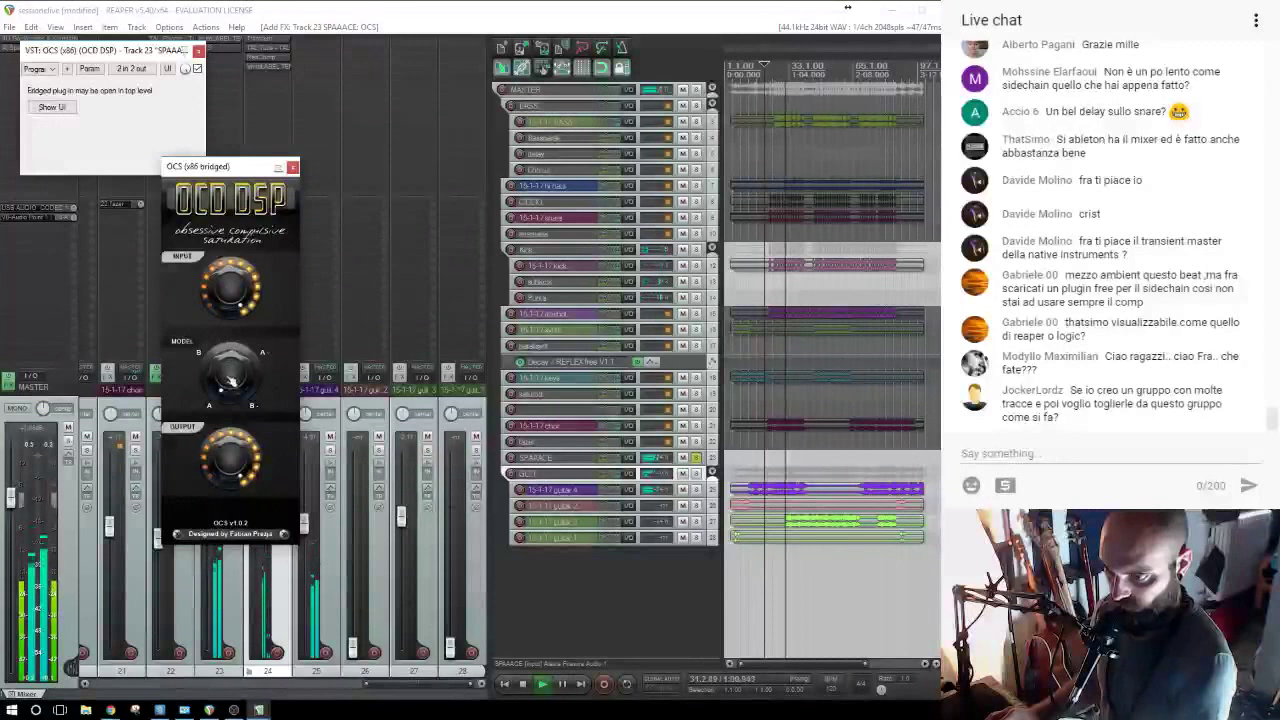
left_click_drag(231, 380, 231, 340)
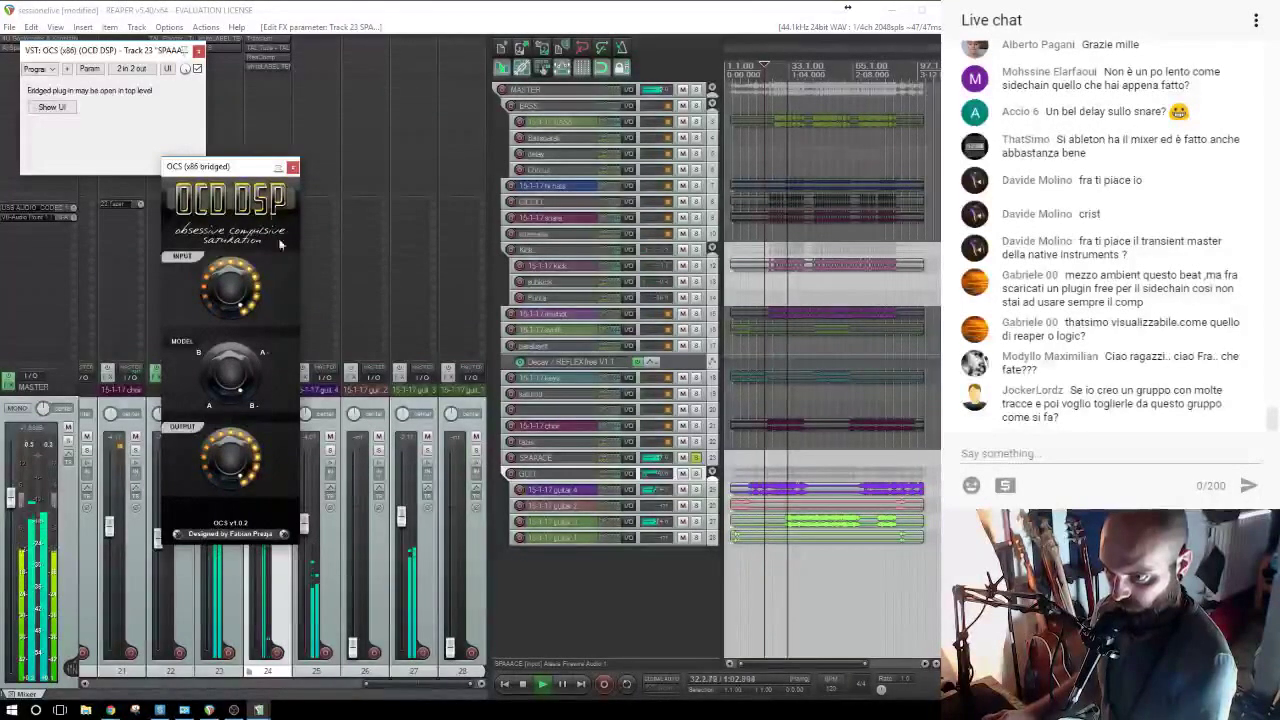
left_click(292, 166)
left_click(198, 50)
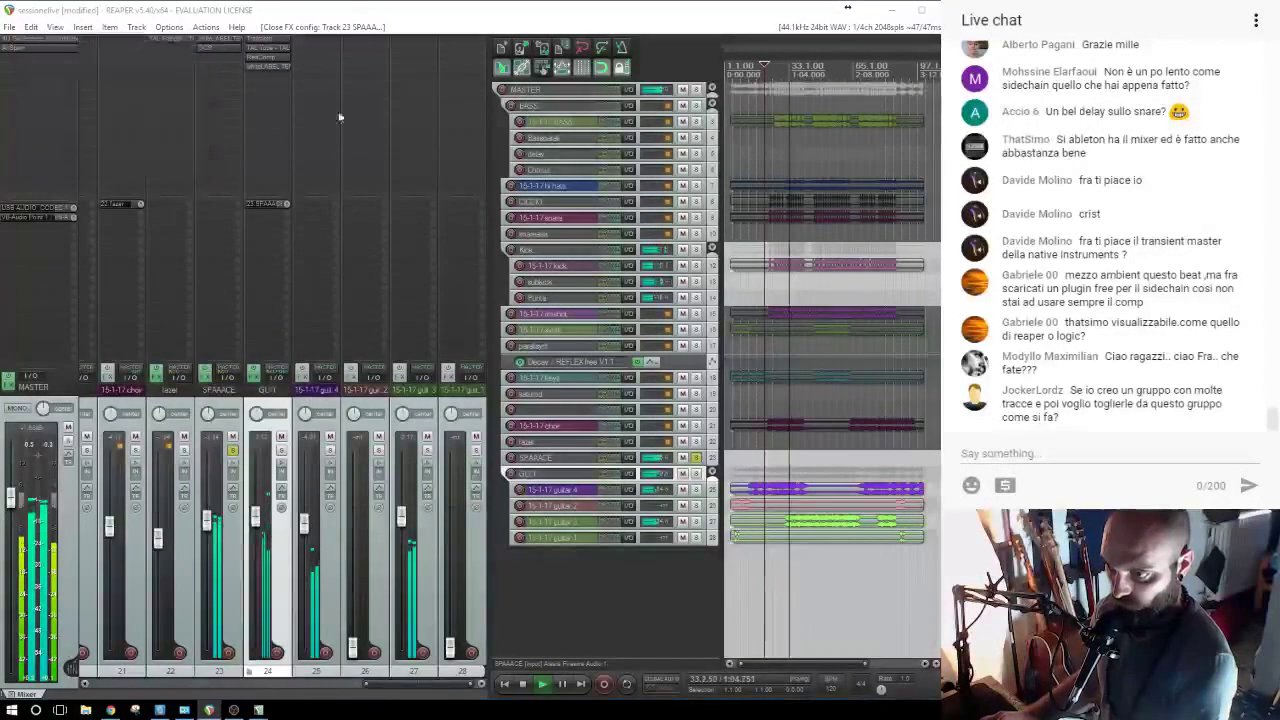
Set up SPAAACE's TEN:Q equalizer with a high-pass at about 530 Hz and a low-pass at about 2351 Hz, and close its windows.
left_click(219, 39)
left_click_drag(214, 297, 422, 273)
left_click(270, 476)
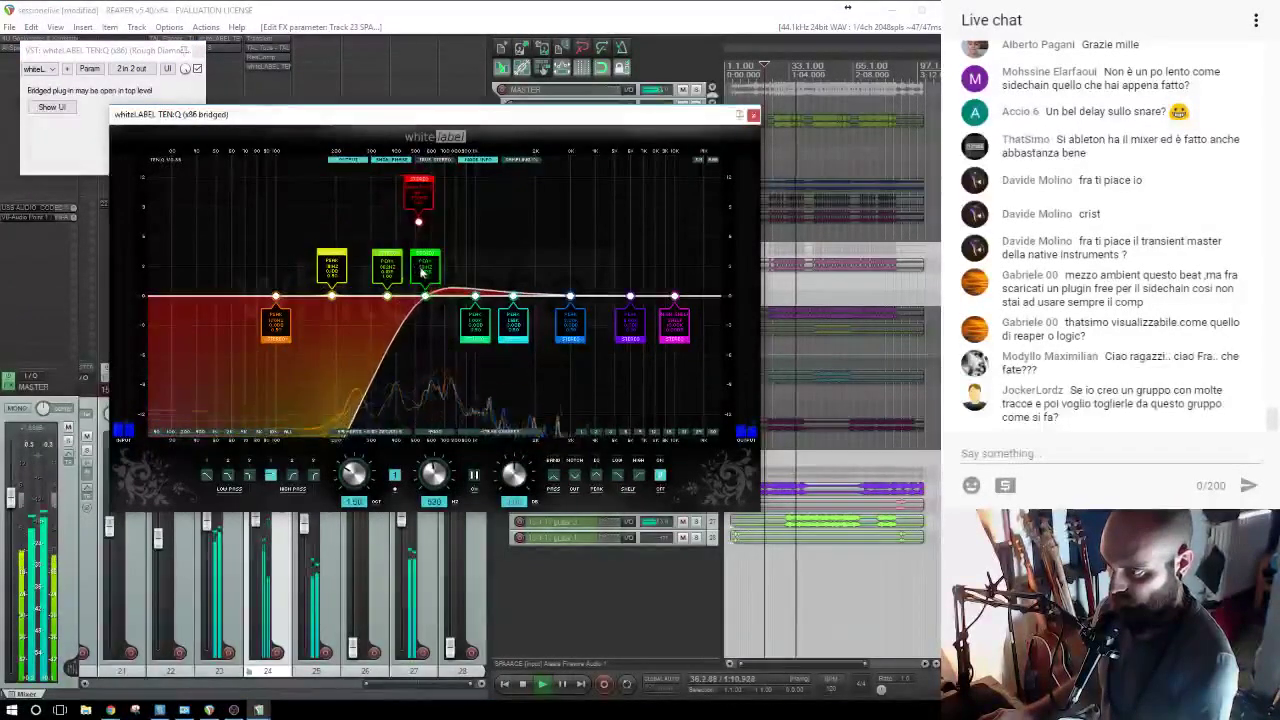
left_click(675, 297)
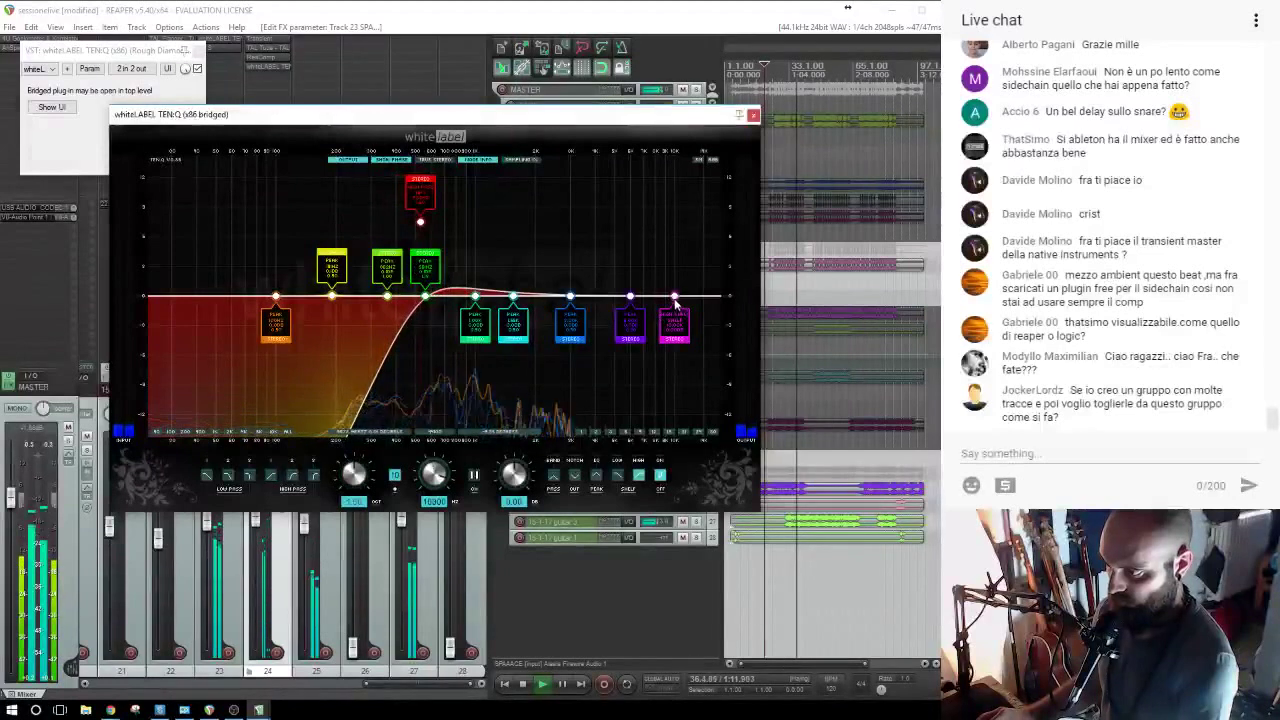
left_click(249, 476)
left_click_drag(675, 255, 550, 252)
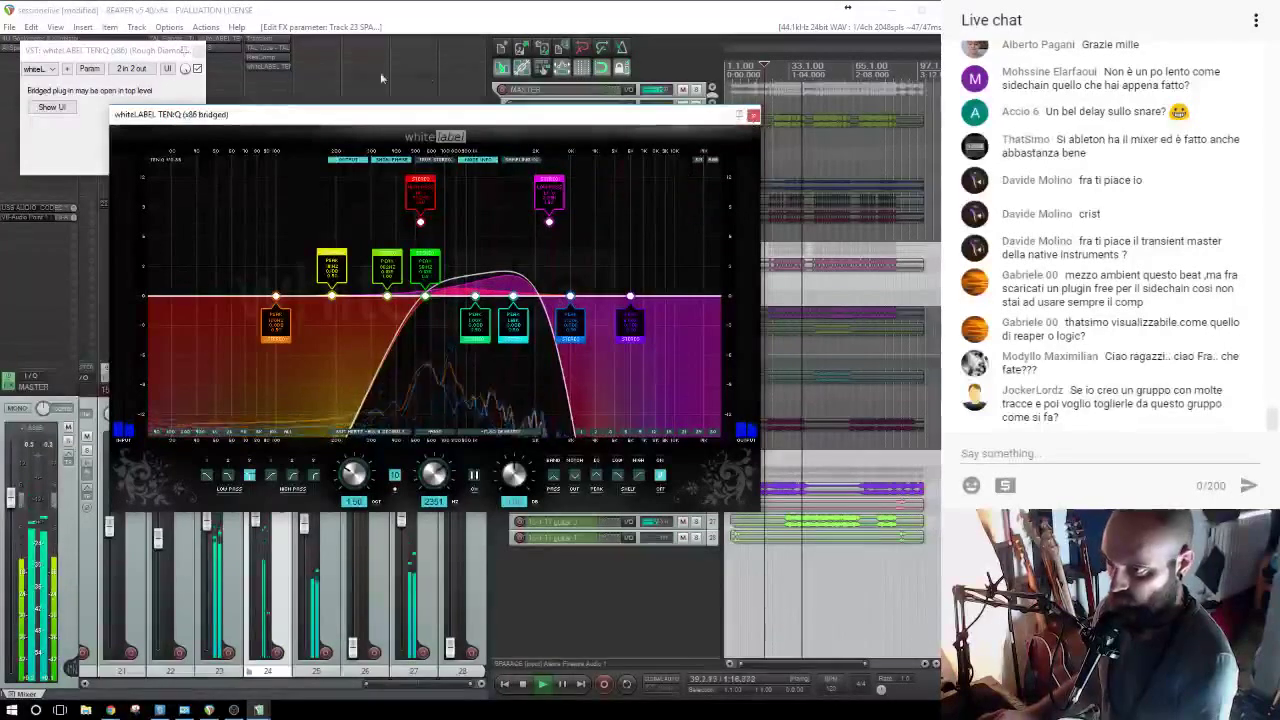
left_click(753, 115)
left_click(199, 50)
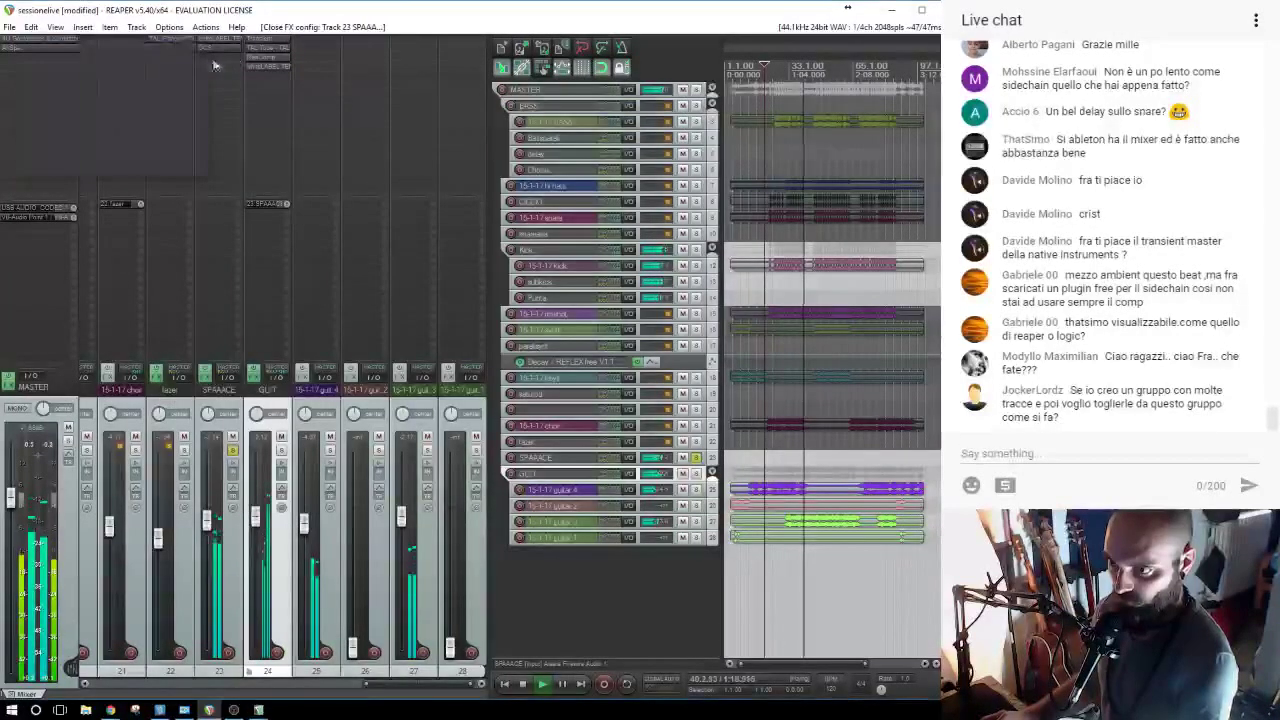
left_click(217, 64)
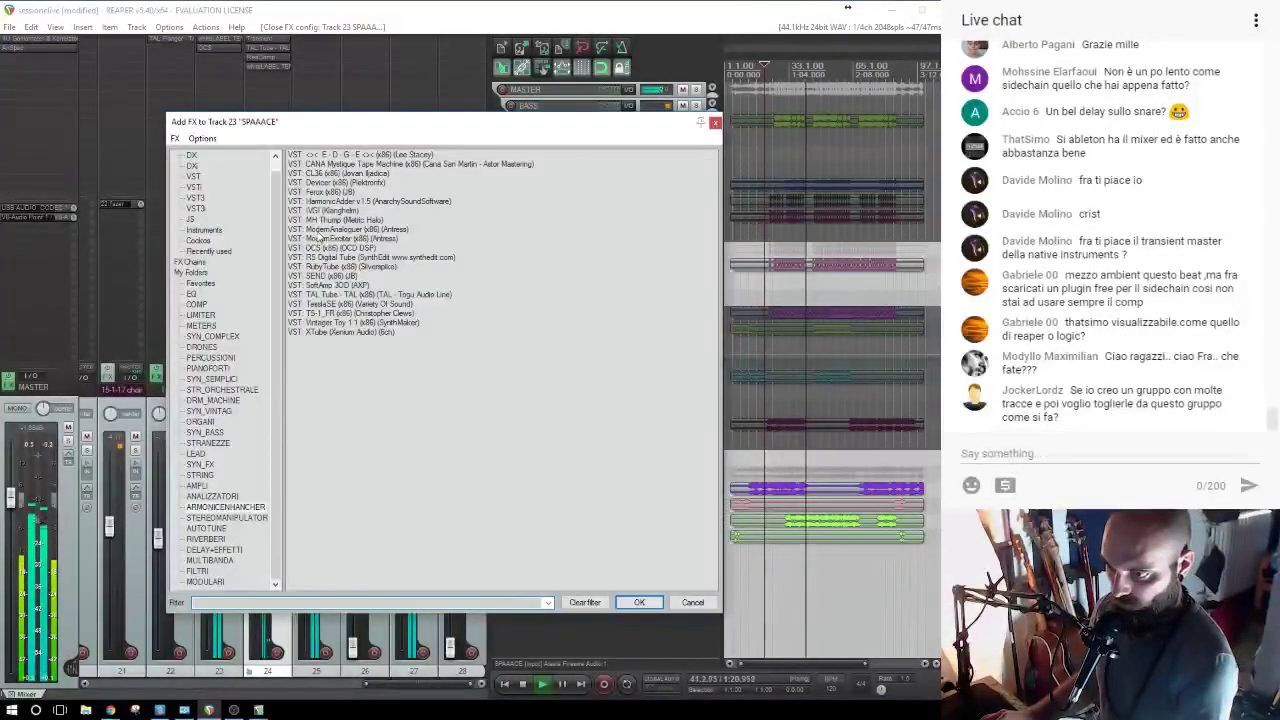
double_click(318, 222)
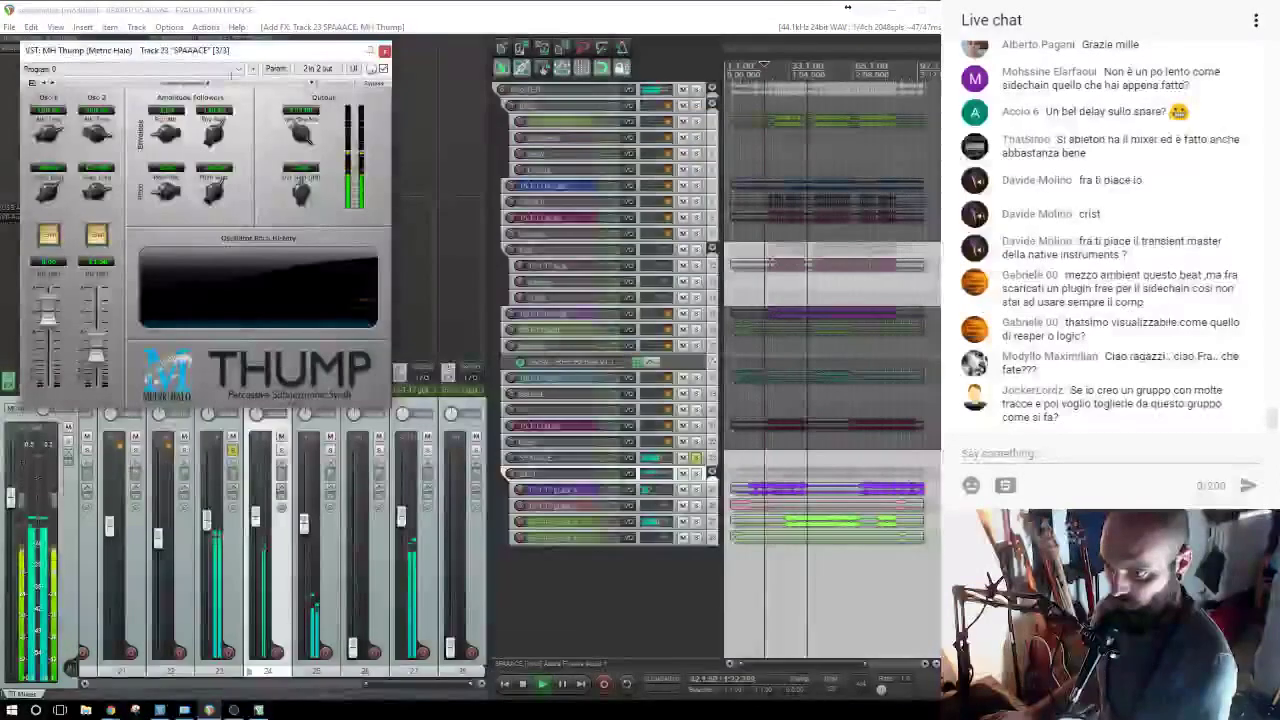
left_click_drag(246, 51, 262, 130)
left_click(224, 59, "alt")
Add the Klanghelm IVGI saturation plug-in after OCS on the SPAAACE track.
left_click(224, 65)
double_click(344, 218)
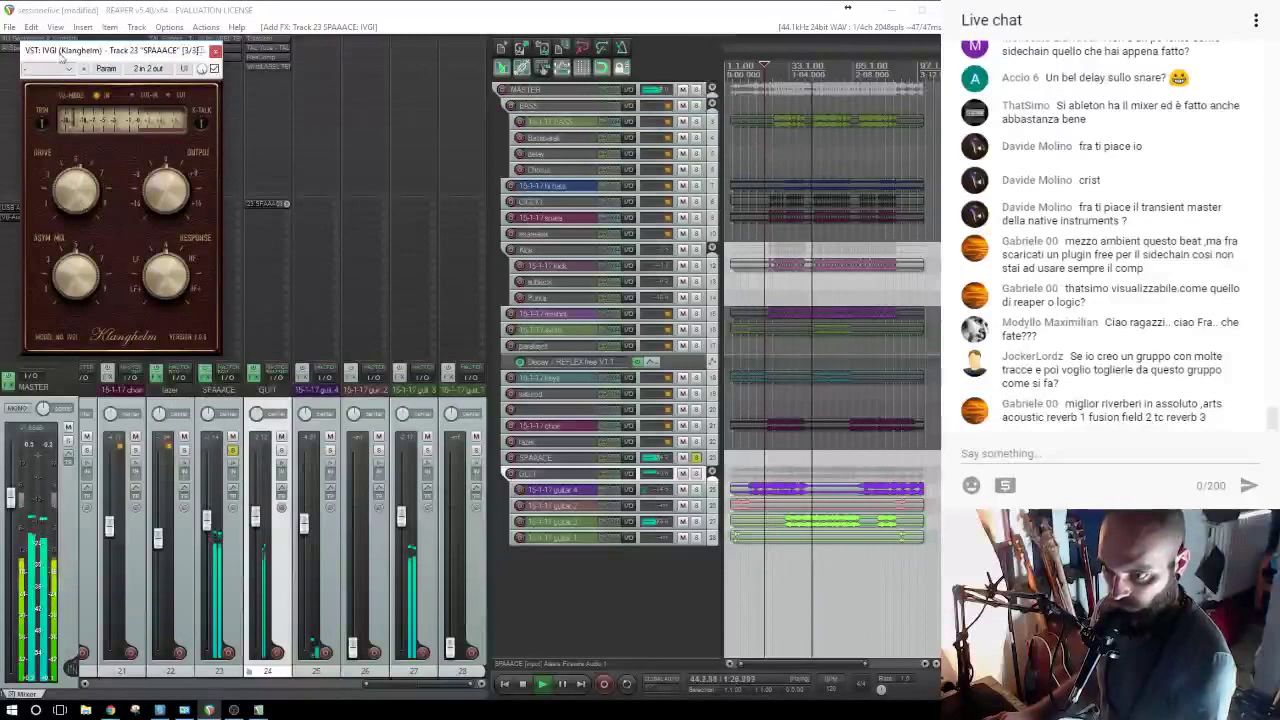
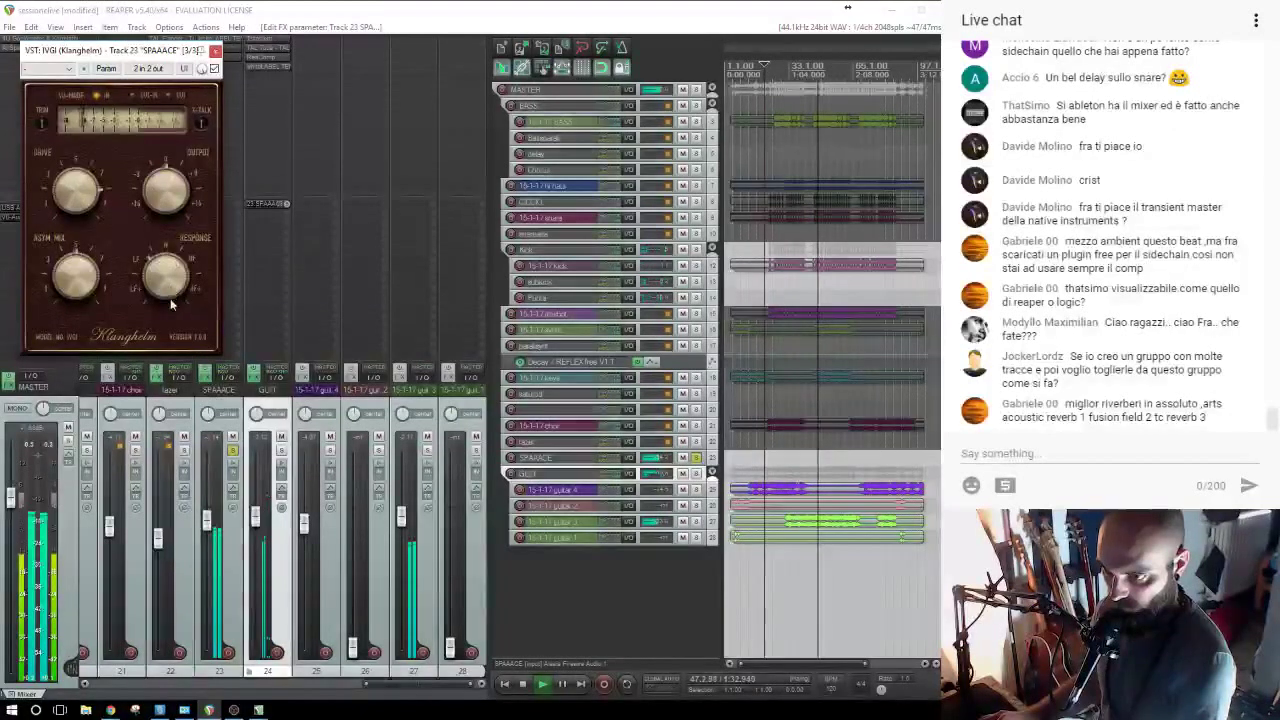
Add TAL Reverb III to the end of SPAAACE's chain, with dry fully down, wet raised and room size at about 0.56.
left_click(215, 51)
double_click(216, 66)
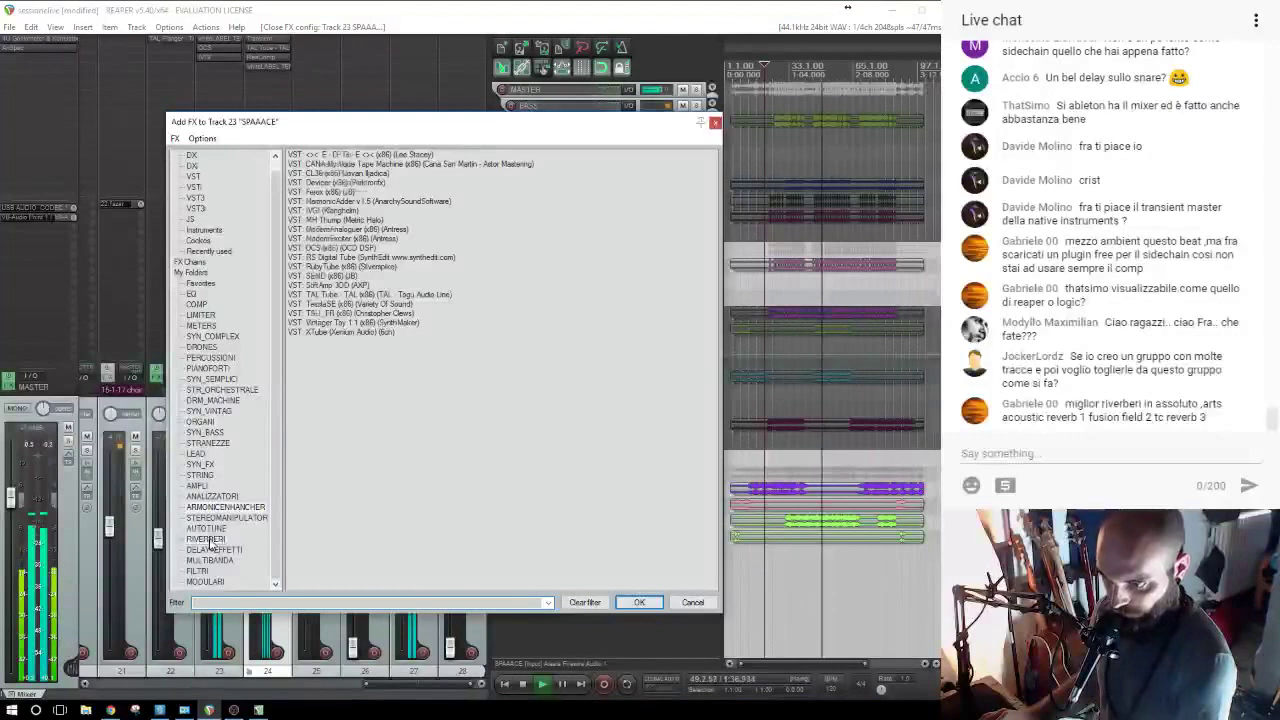
left_click(207, 540)
double_click(326, 314)
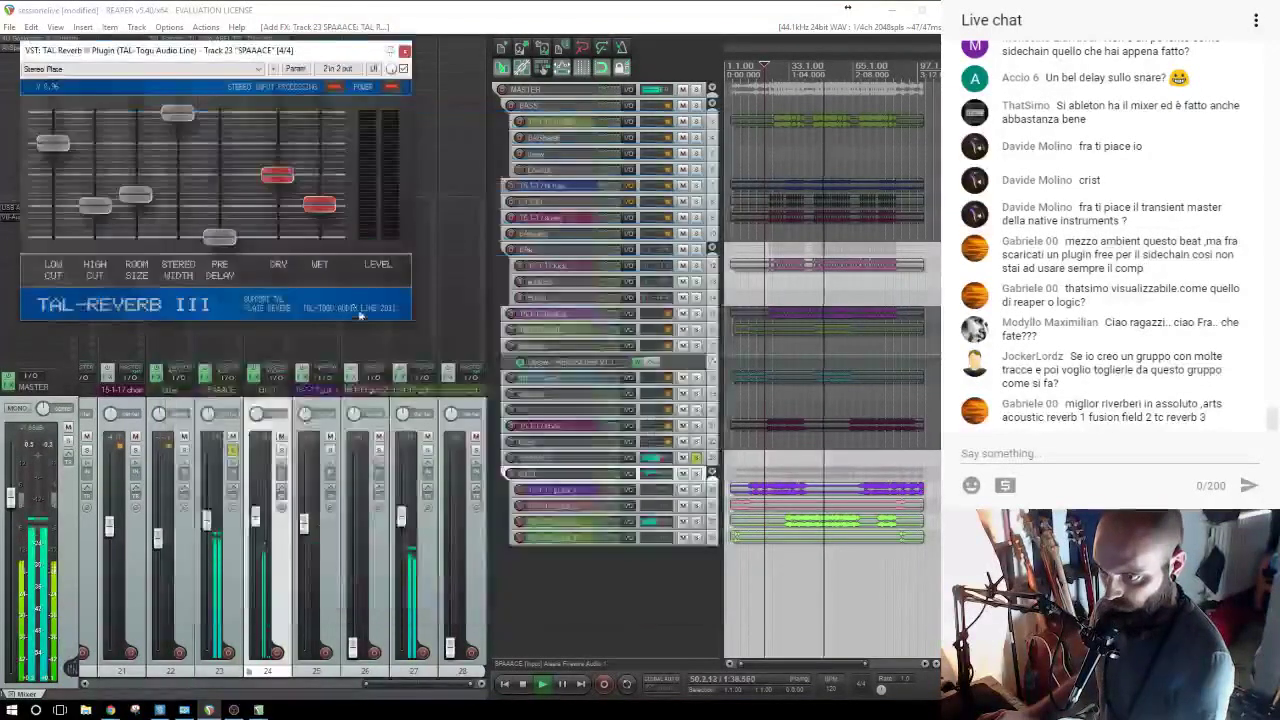
left_click_drag(277, 175, 331, 177)
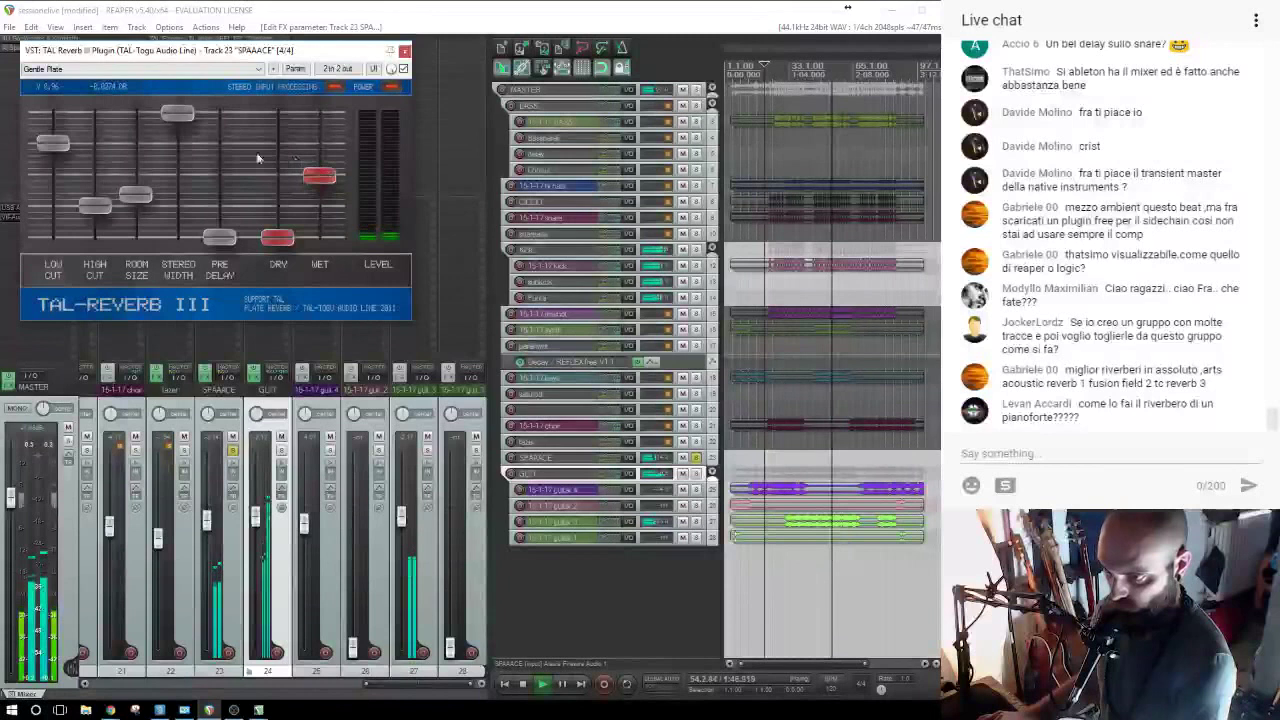
left_click_drag(155, 192, 152, 163)
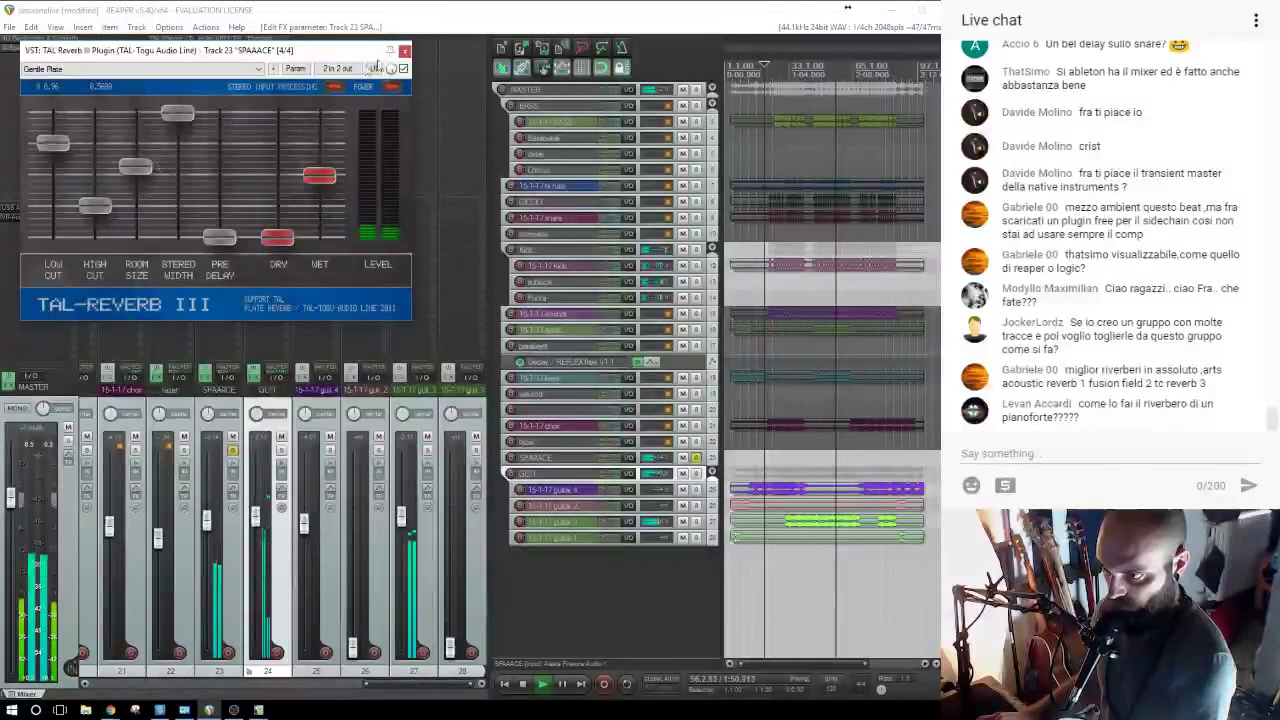
left_click(404, 50)
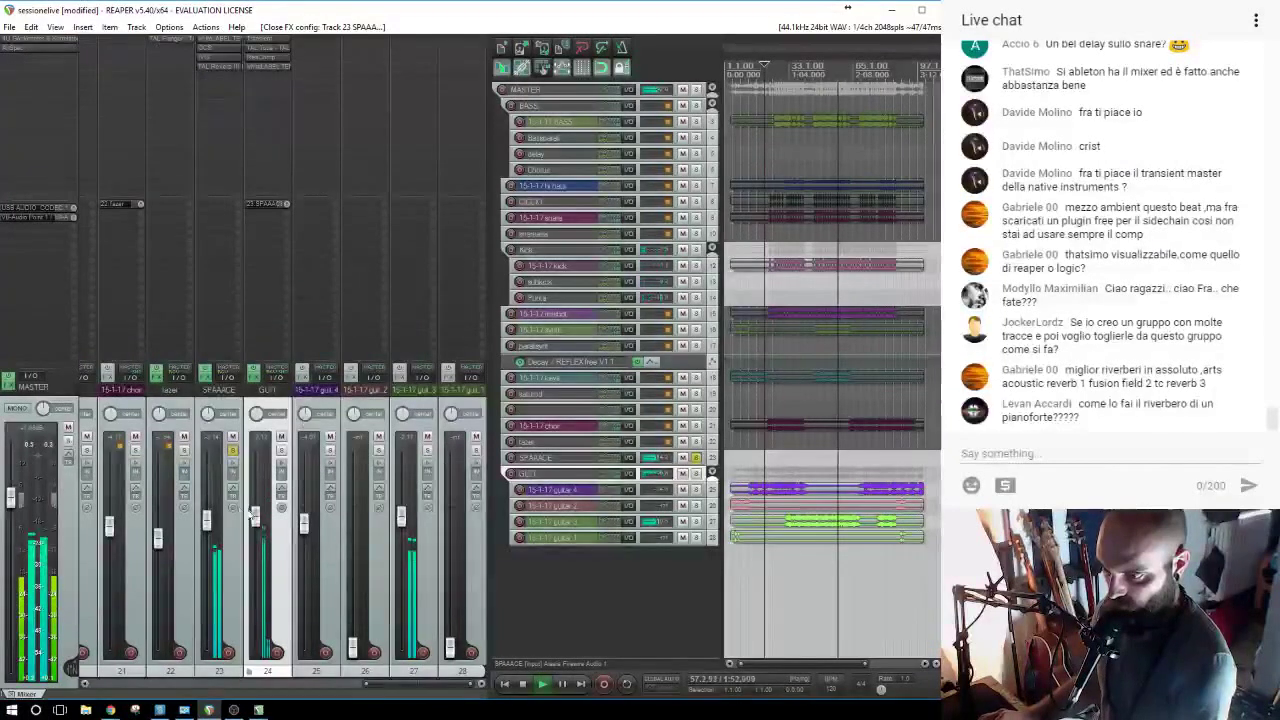
Solo GUIT together with SPAAACE and rebalance SPAAACE's fader from silence to slightly below GUIT's level during playback.
left_click_drag(207, 522, 208, 640)
left_click(281, 450)
key("space")
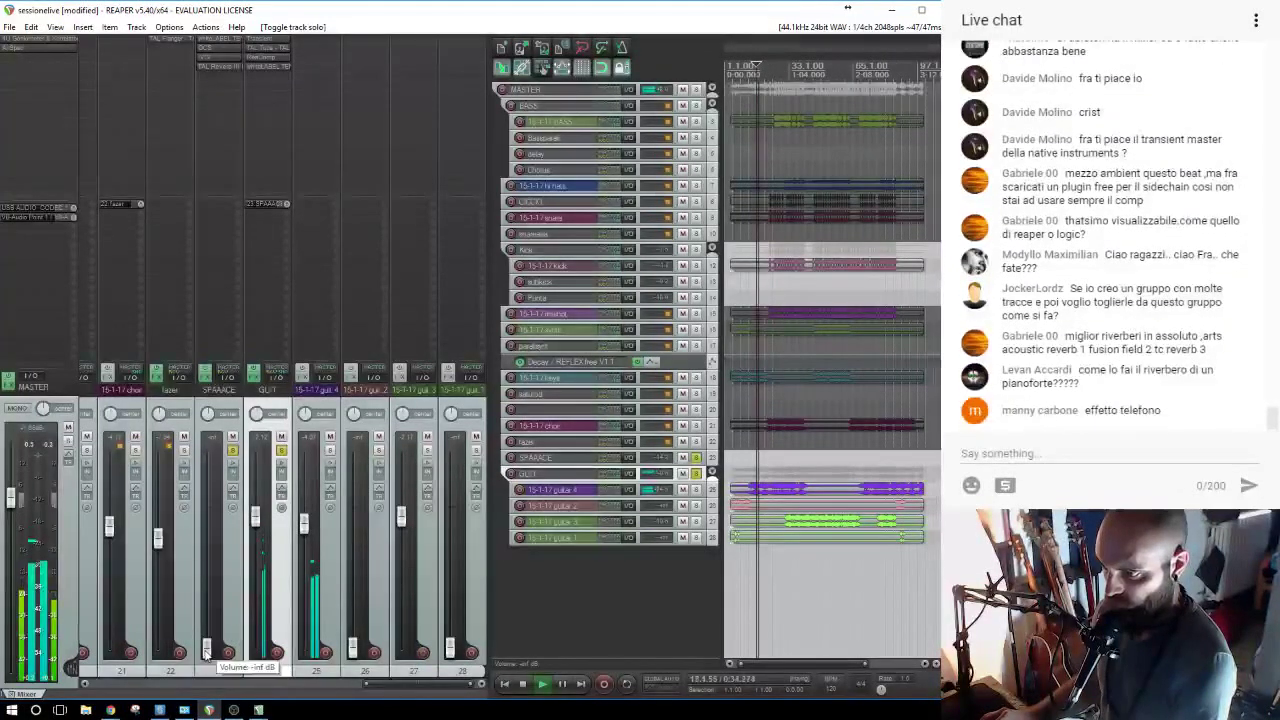
left_click_drag(205, 652, 213, 540)
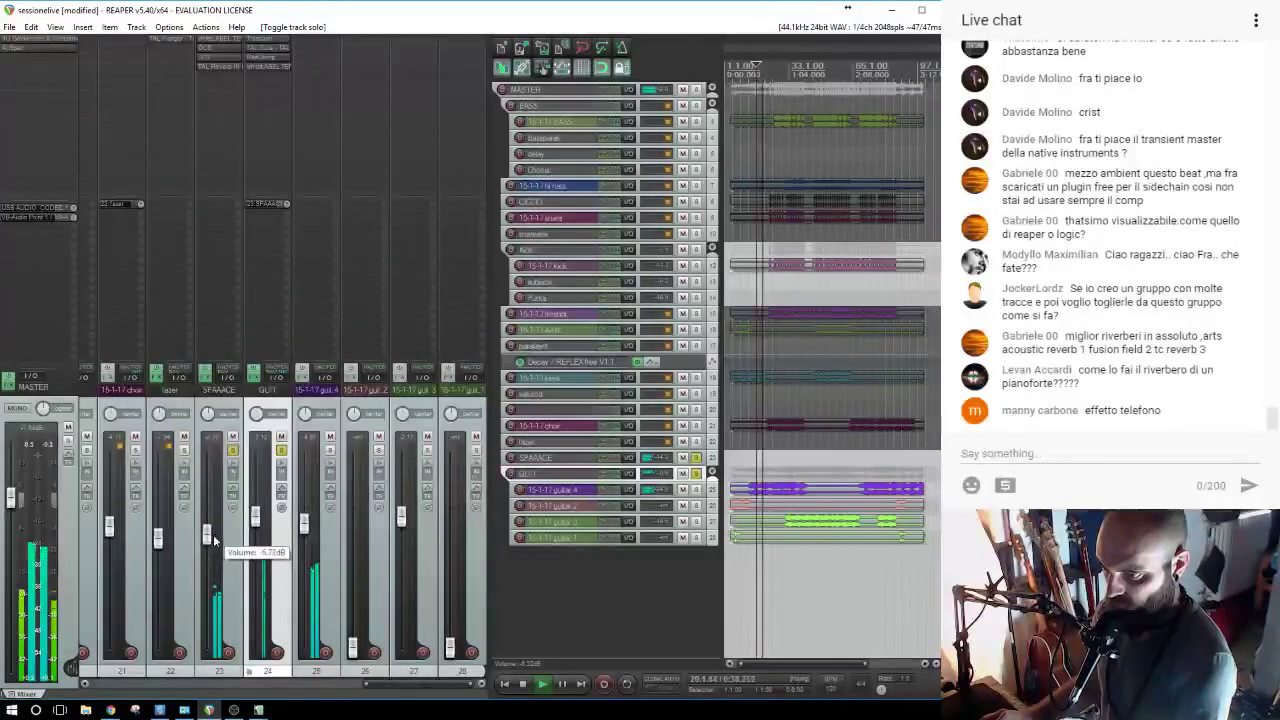
Check SPAAACE's IVGI settings and compare the guitar sound with SPAAACE switched in and out.
left_click(216, 56)
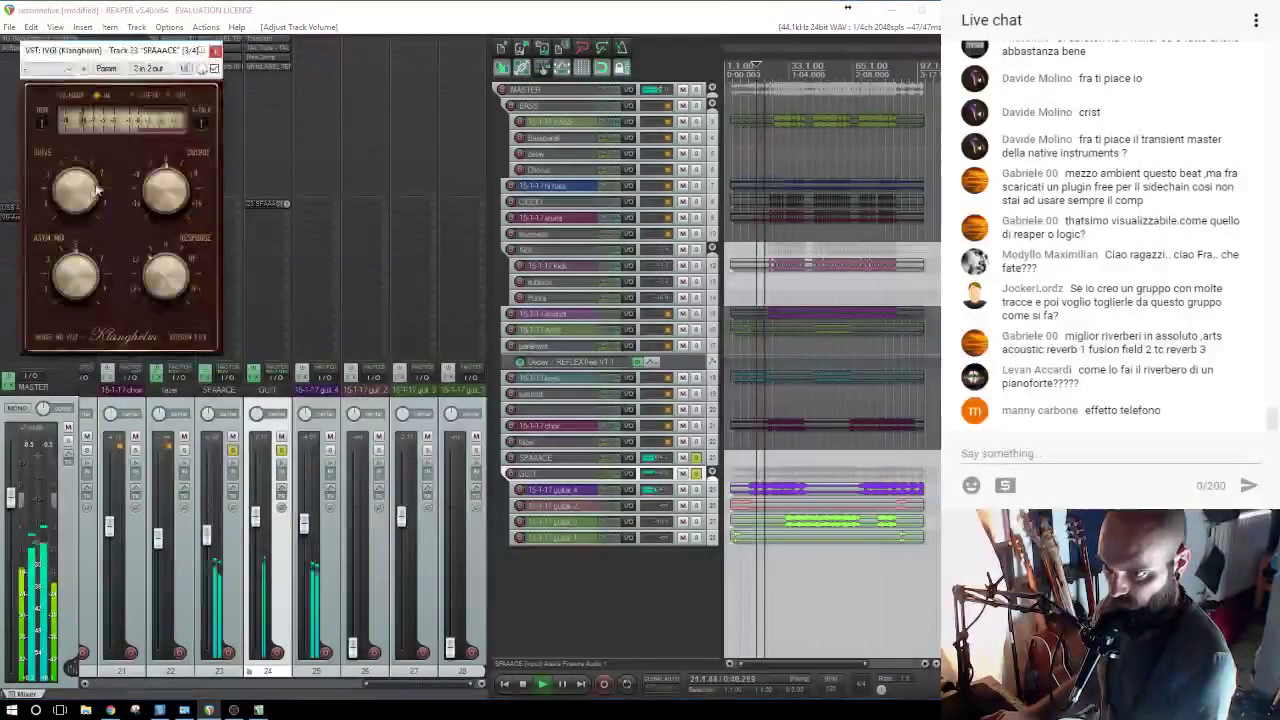
left_click(215, 51)
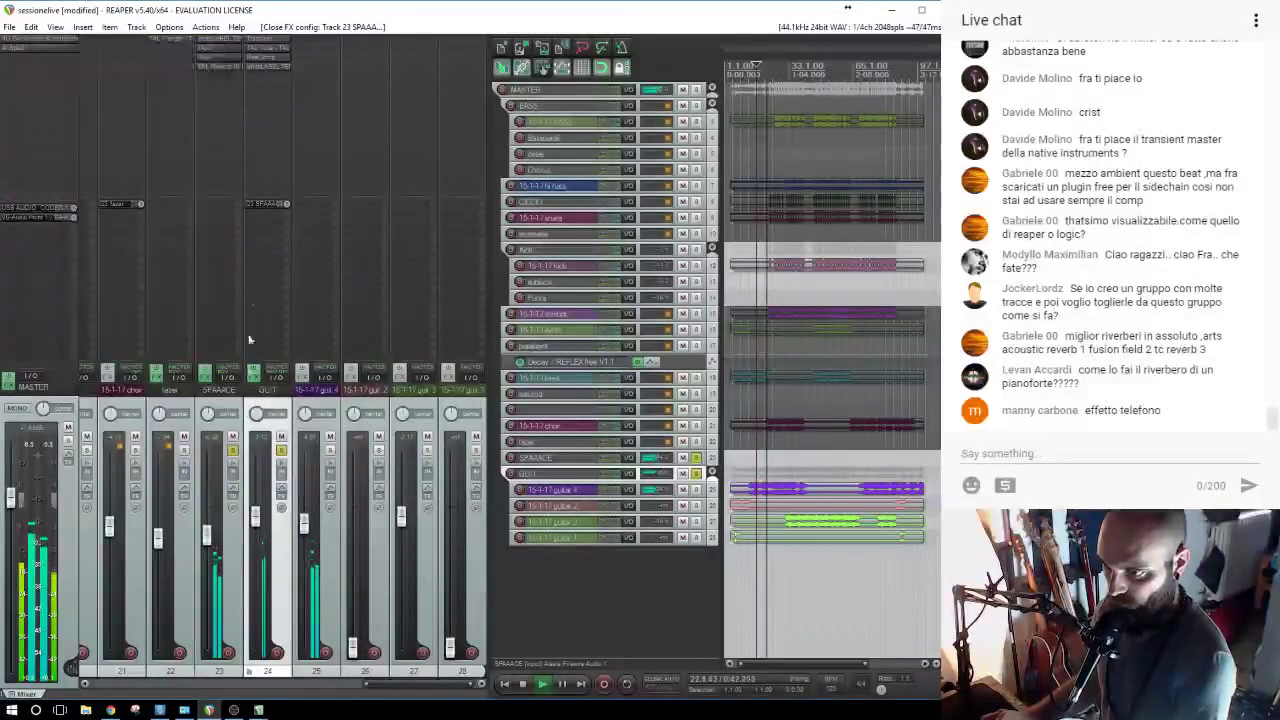
left_click(232, 437)
left_click(232, 450)
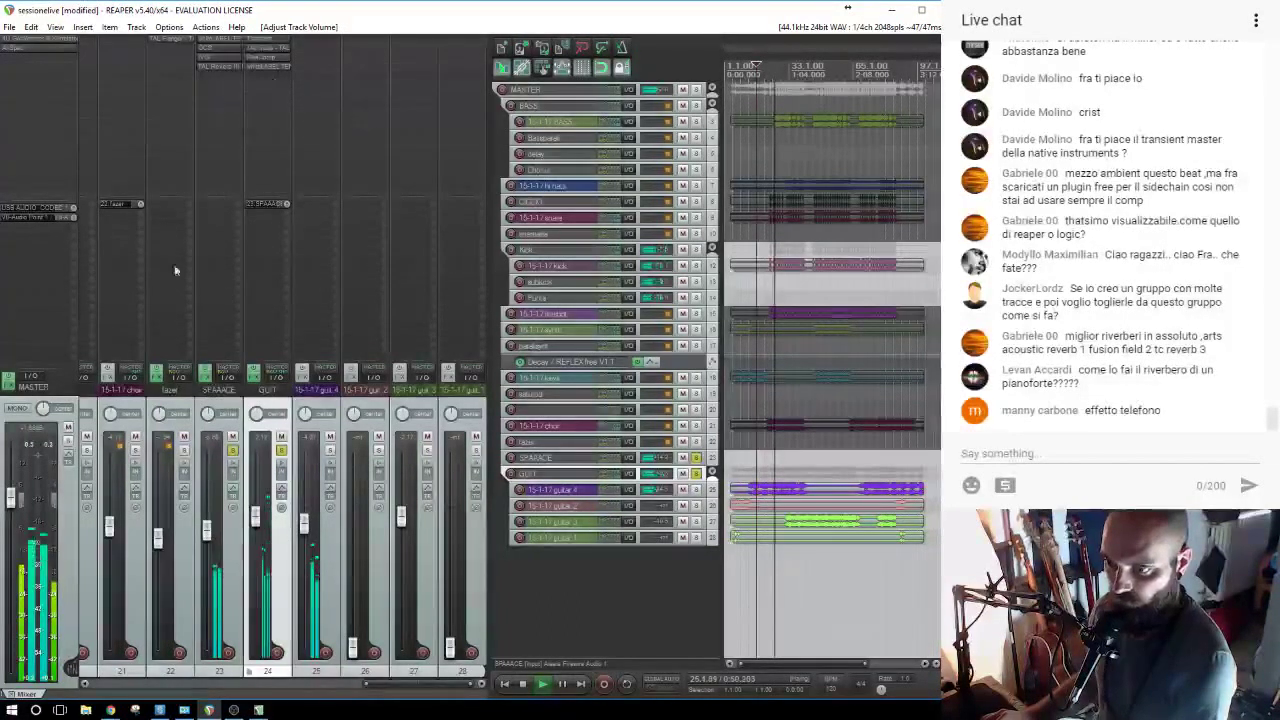
Copy GUIT's ReaComp to the end of SPAAACE's chain and send the Kick folder to SPAAACE's channels 3/4.
left_click_drag(216, 88, 216, 81)
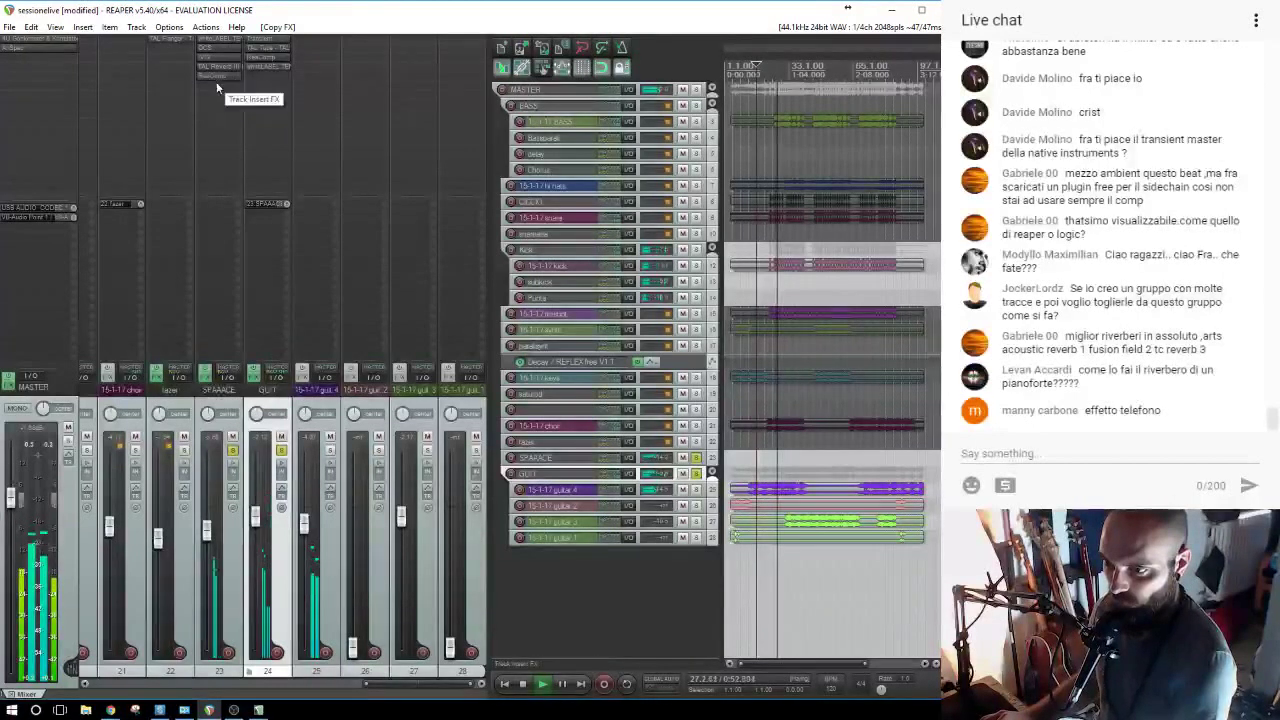
left_click(540, 254)
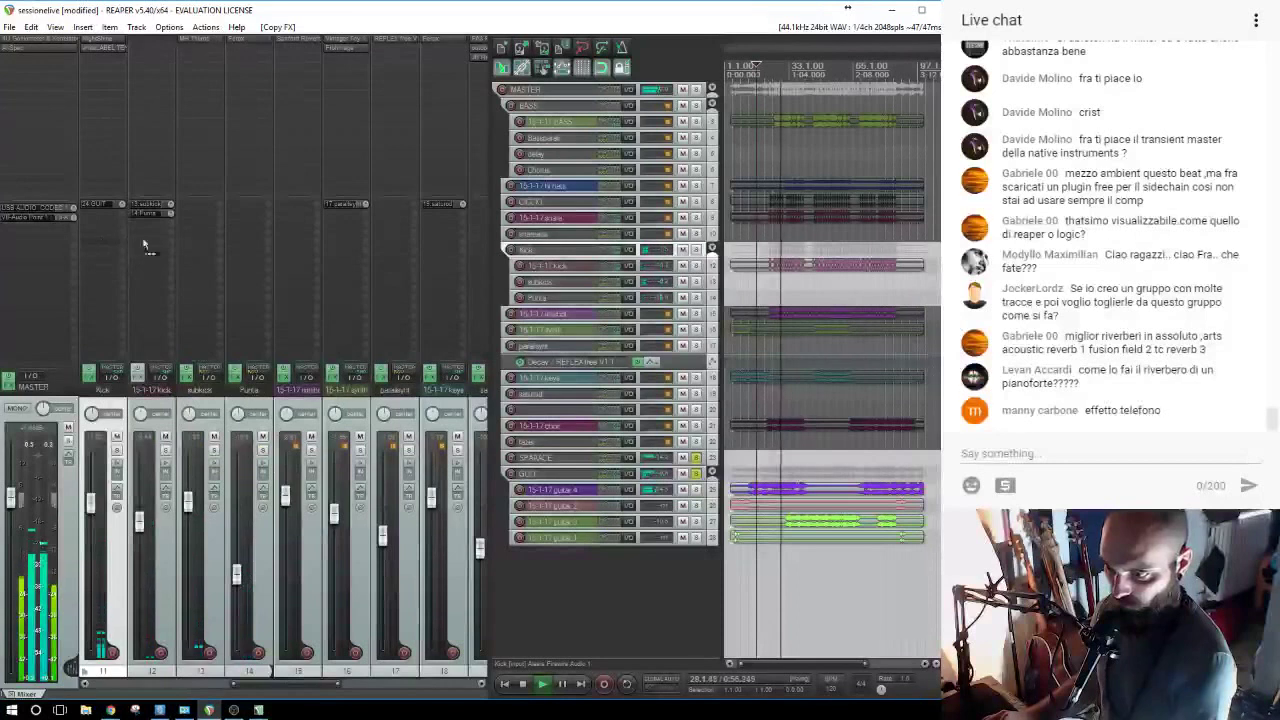
left_click(103, 238)
left_click(240, 347)
left_click(233, 396)
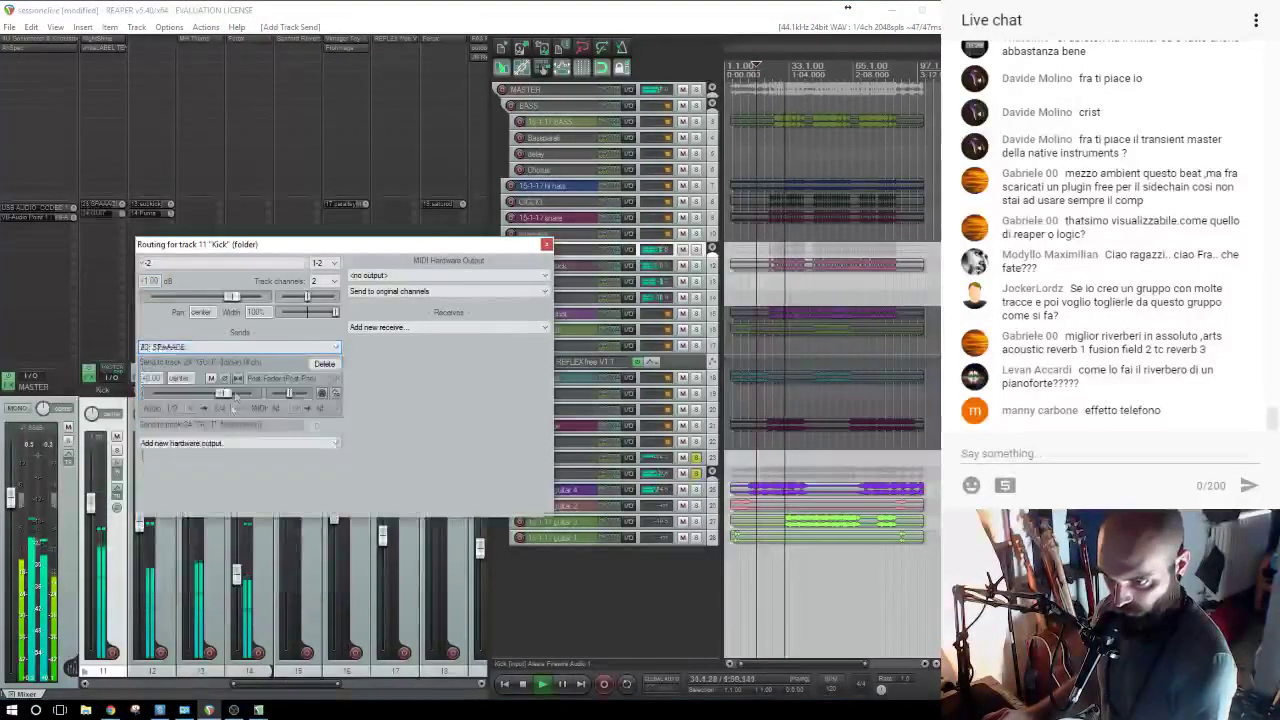
left_click(242, 424)
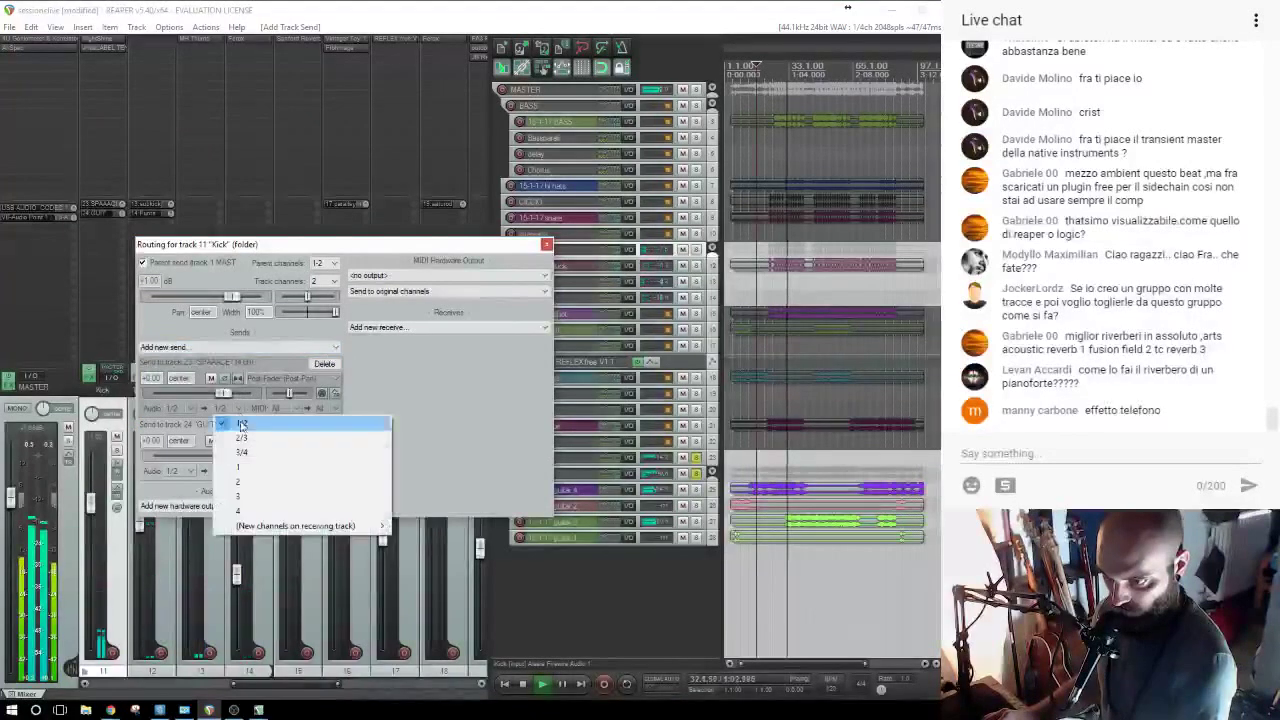
left_click(241, 452)
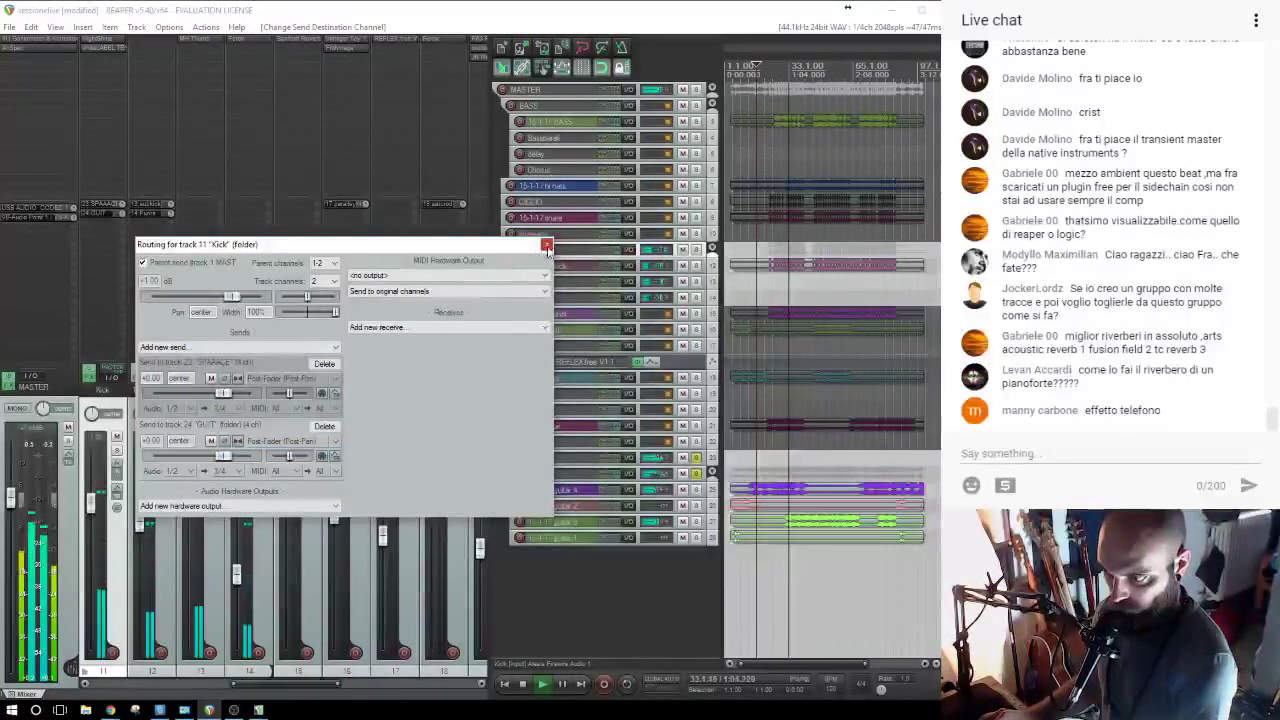
left_click(547, 246)
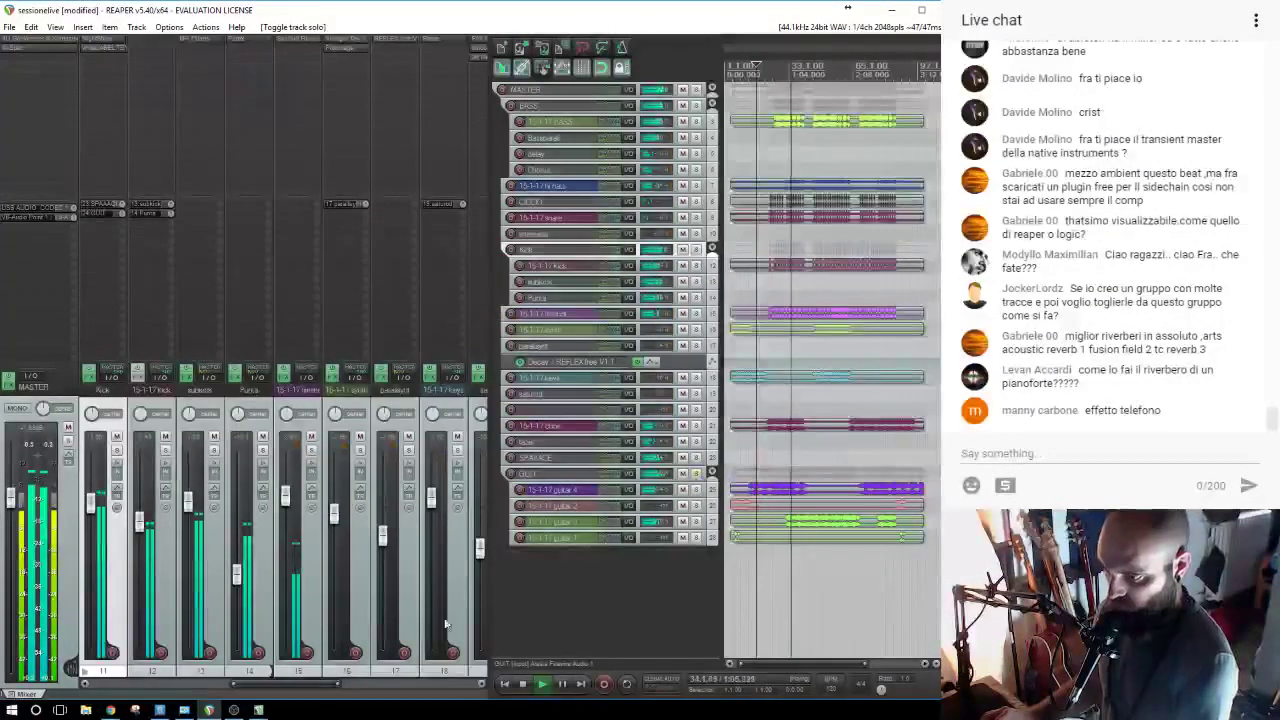
Lower SPAAACE's fader and add a second whiteLABEL TEN:Q equalizer after ReaComp on that track.
left_click_drag(306, 685, 426, 686)
left_click_drag(276, 528, 281, 561)
double_click(292, 91)
type("te")
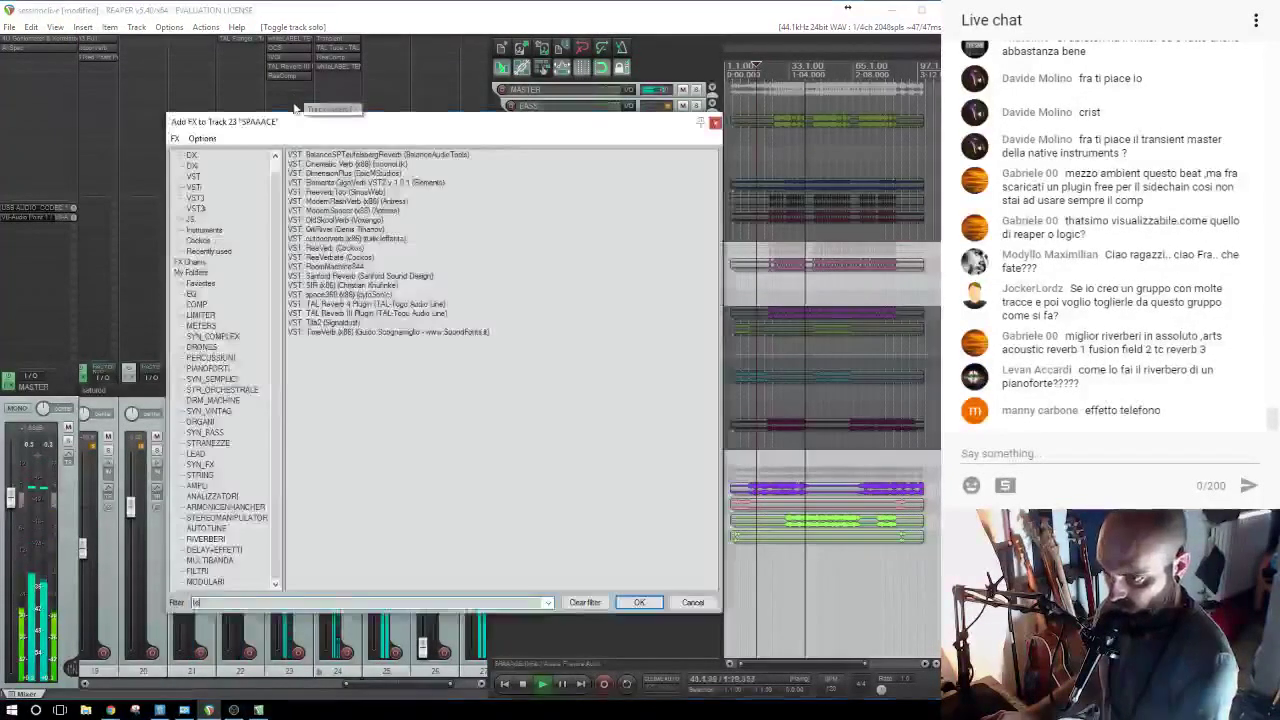
type("n")
left_click(276, 157)
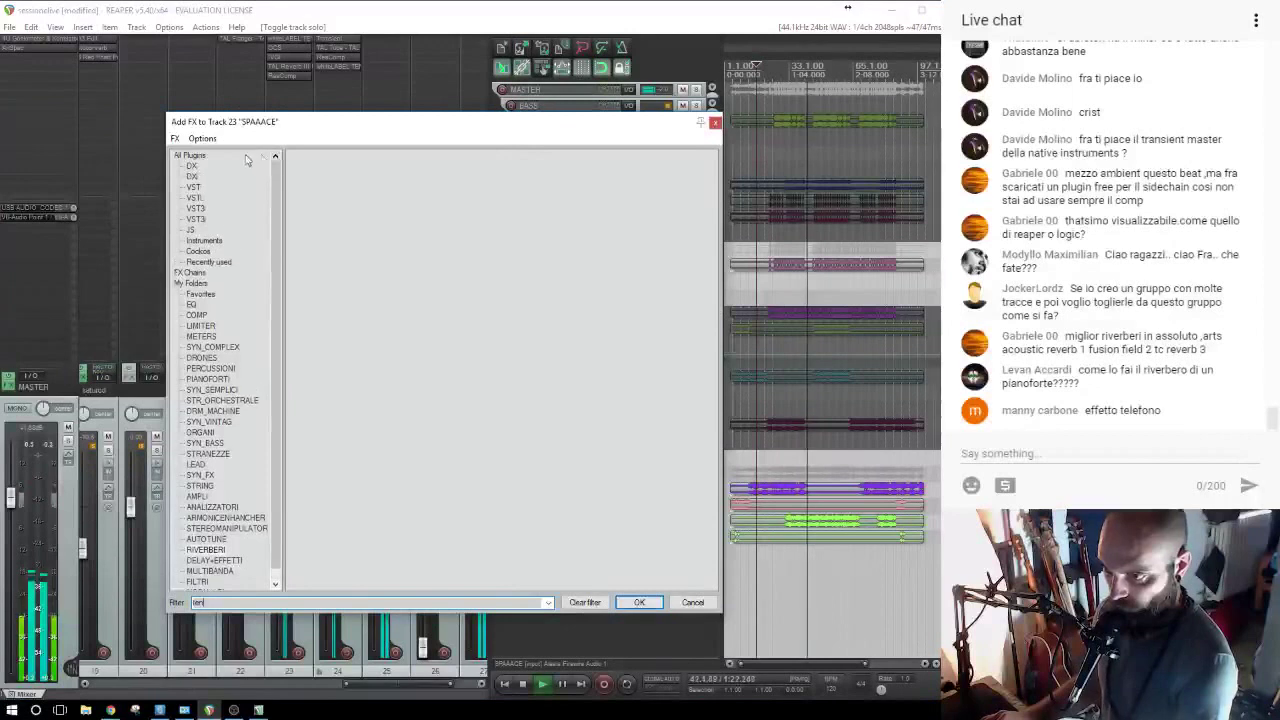
double_click(326, 156)
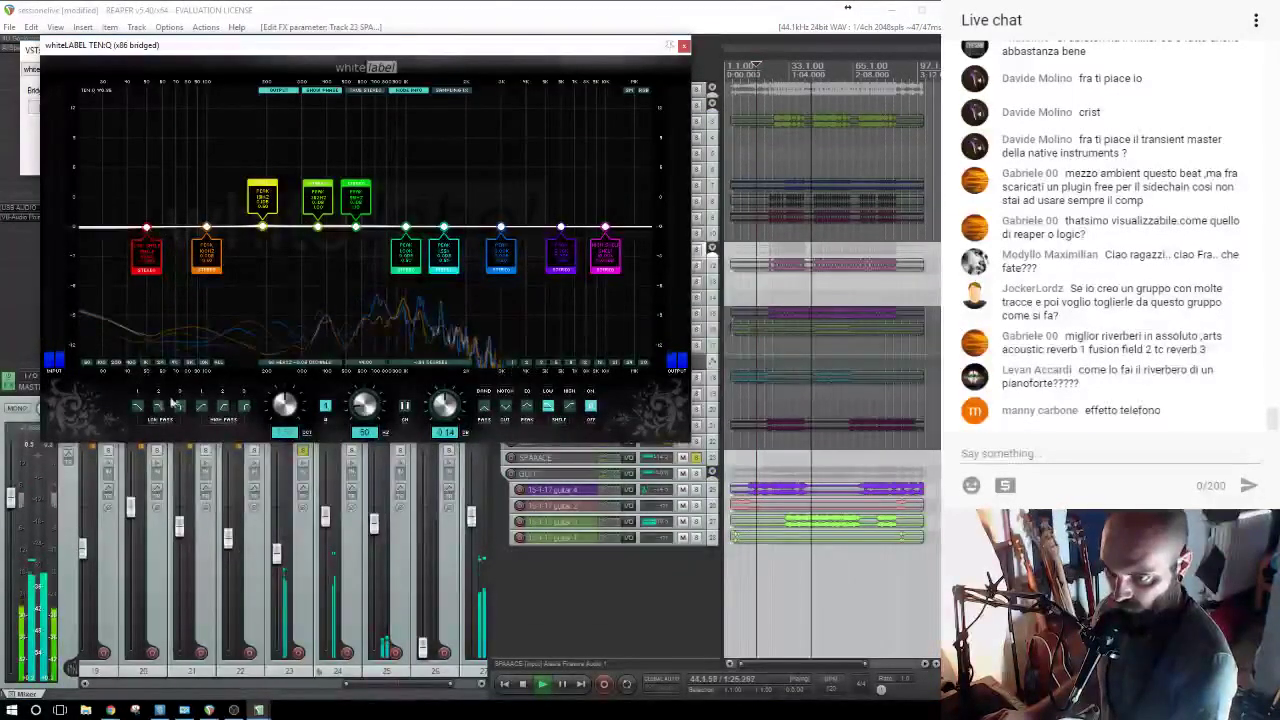
Set the new TEN:Q's first band to a high-pass at about 300 Hz and close the equalizer display.
left_click(201, 407)
left_click_drag(187, 153, 302, 152)
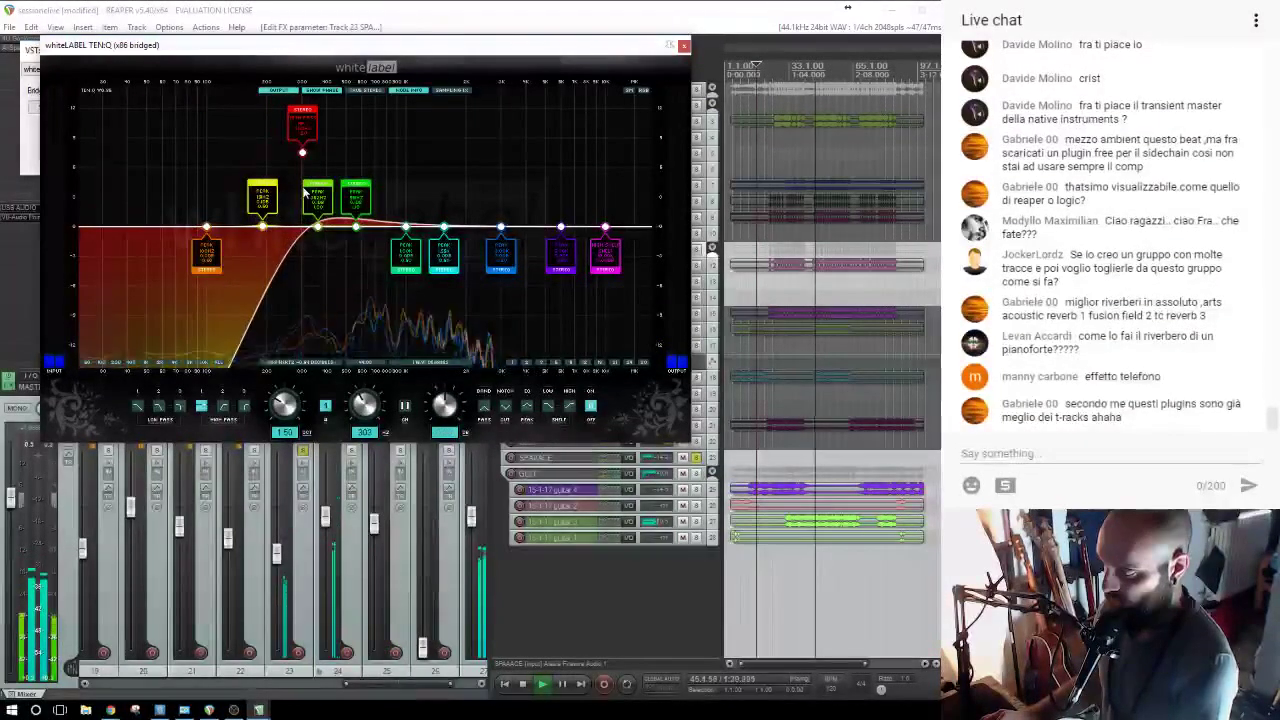
left_click(684, 46)
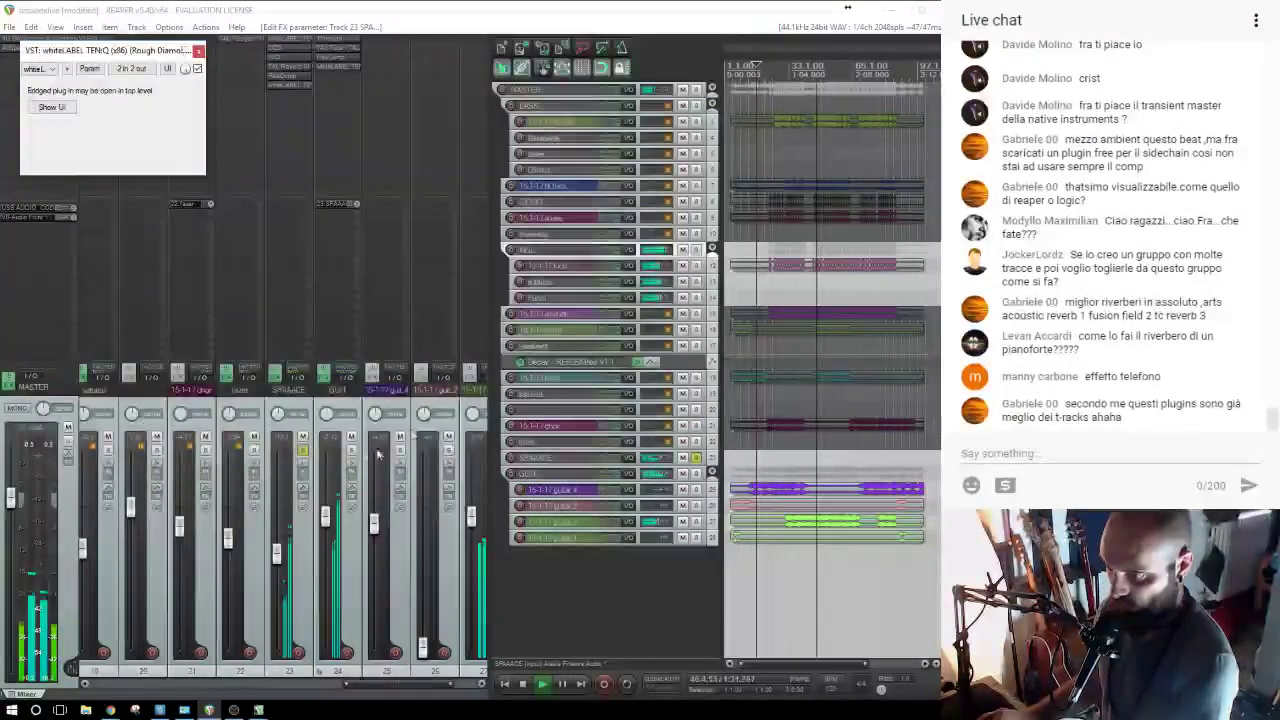
Unsolo SPAAACE, fine-tune its fader in the full mix and compare the result with the track muted and unmuted.
left_click(304, 452)
left_click_drag(276, 563, 277, 566)
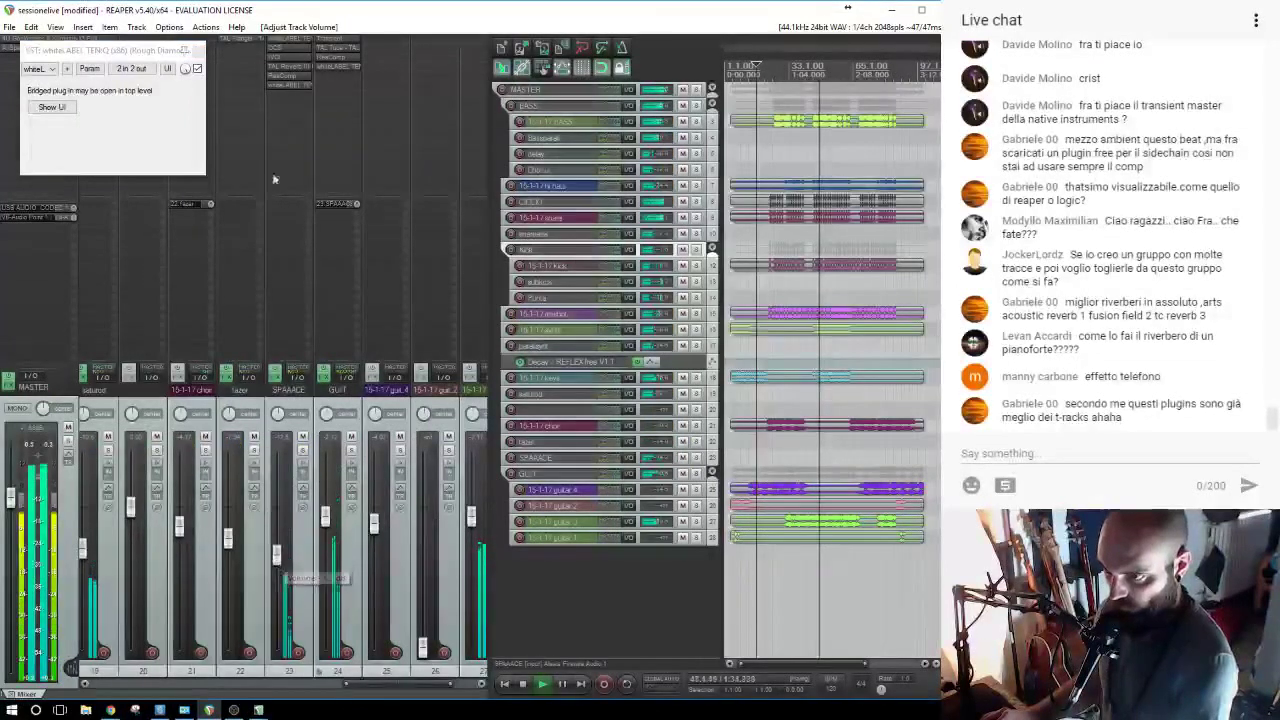
left_click(200, 50)
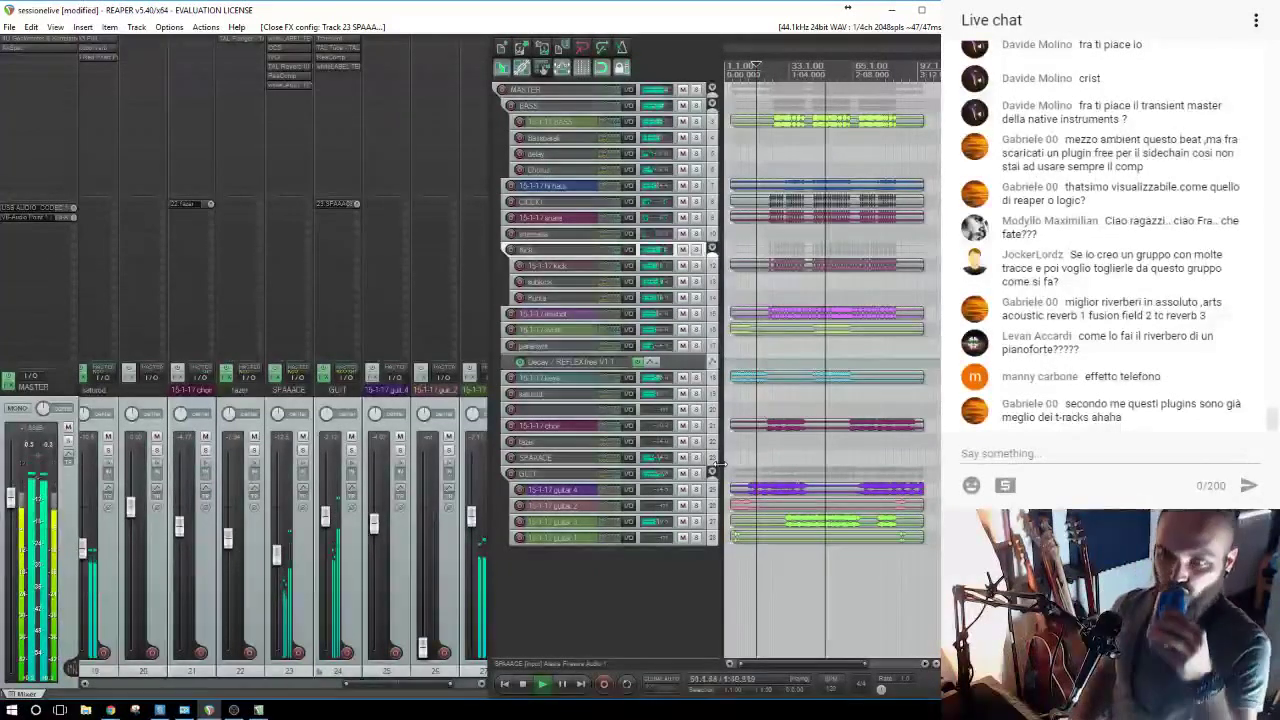
left_click_drag(278, 555, 278, 552)
left_click(302, 440)
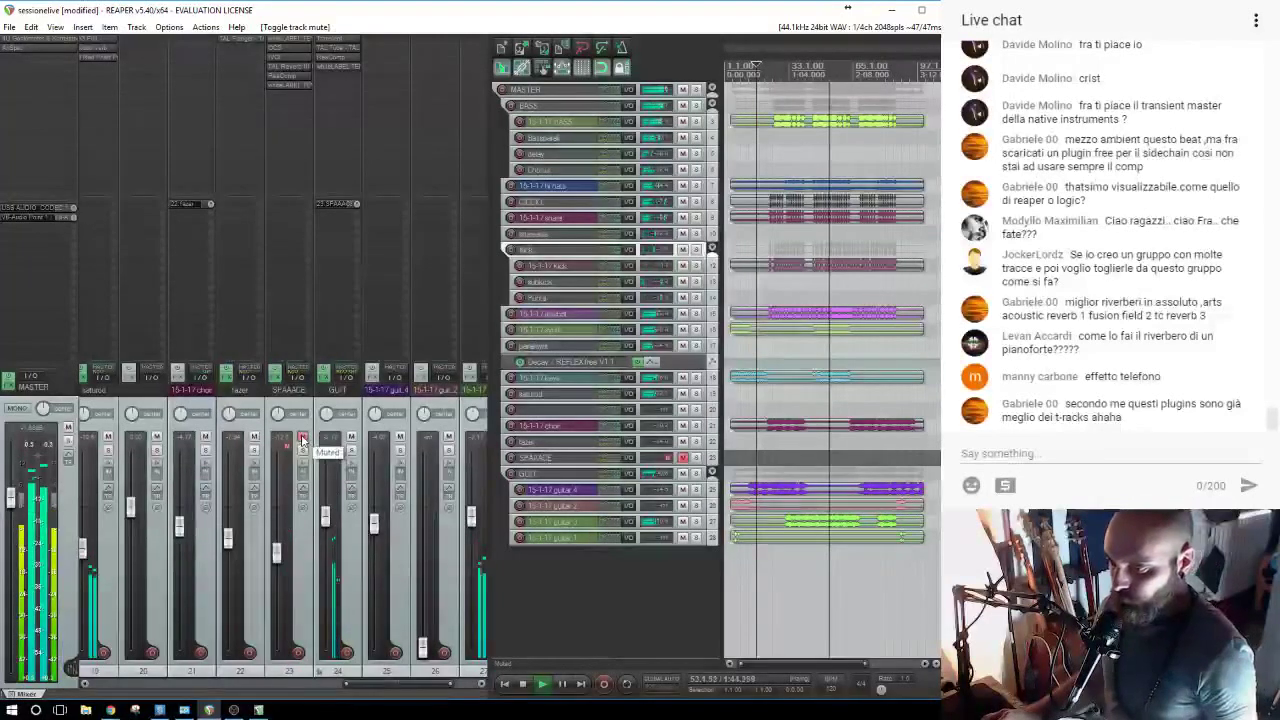
left_click(303, 440)
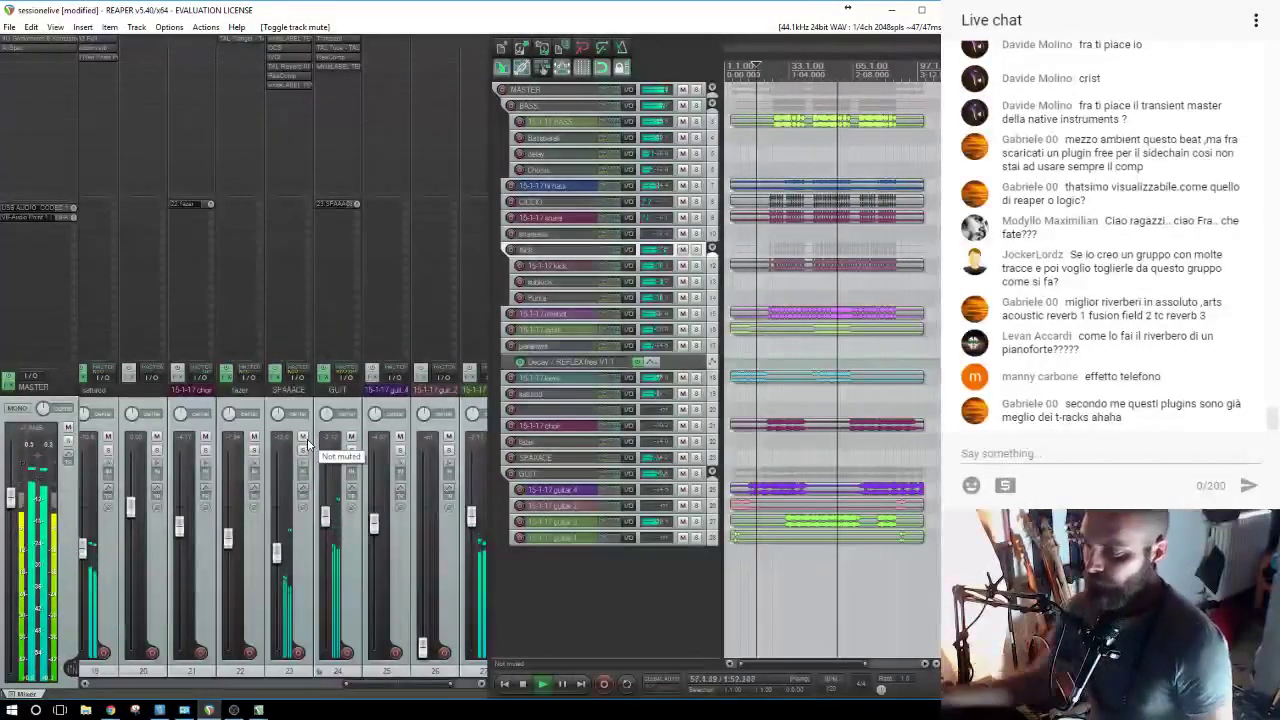
Solo the 15-1-17 keys track and play it from bar 49.
left_click(696, 378)
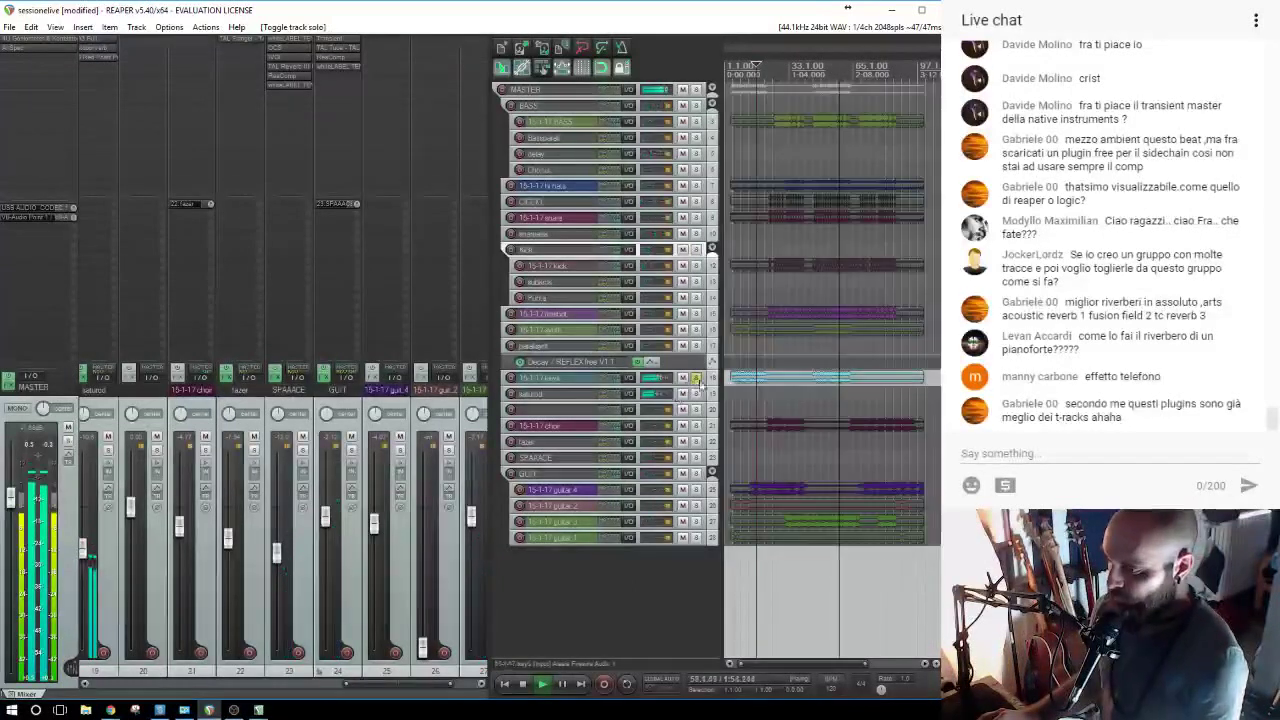
left_click(818, 396)
scroll(818, 396, "up", 2)
key("space")
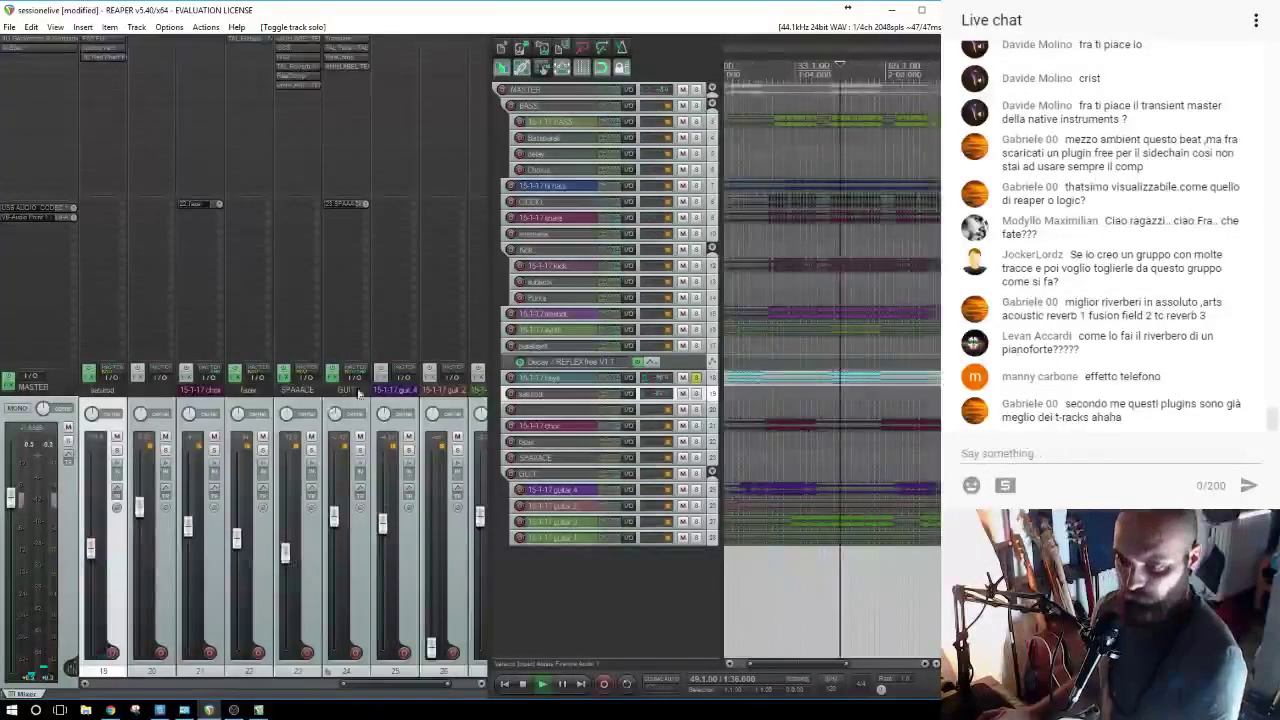
Add the Klanghelm IVGI saturation plug-in to the 15-1-17 keys track and close its window.
left_click_drag(367, 686, 324, 686)
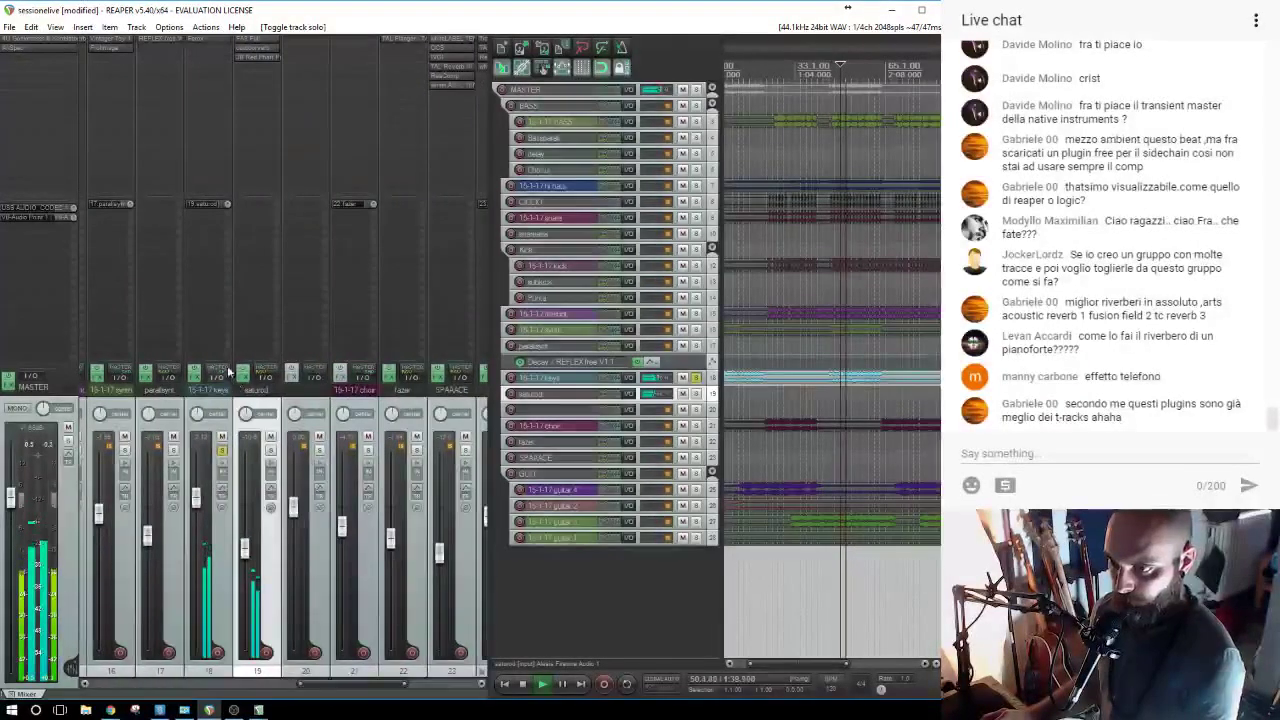
double_click(200, 51)
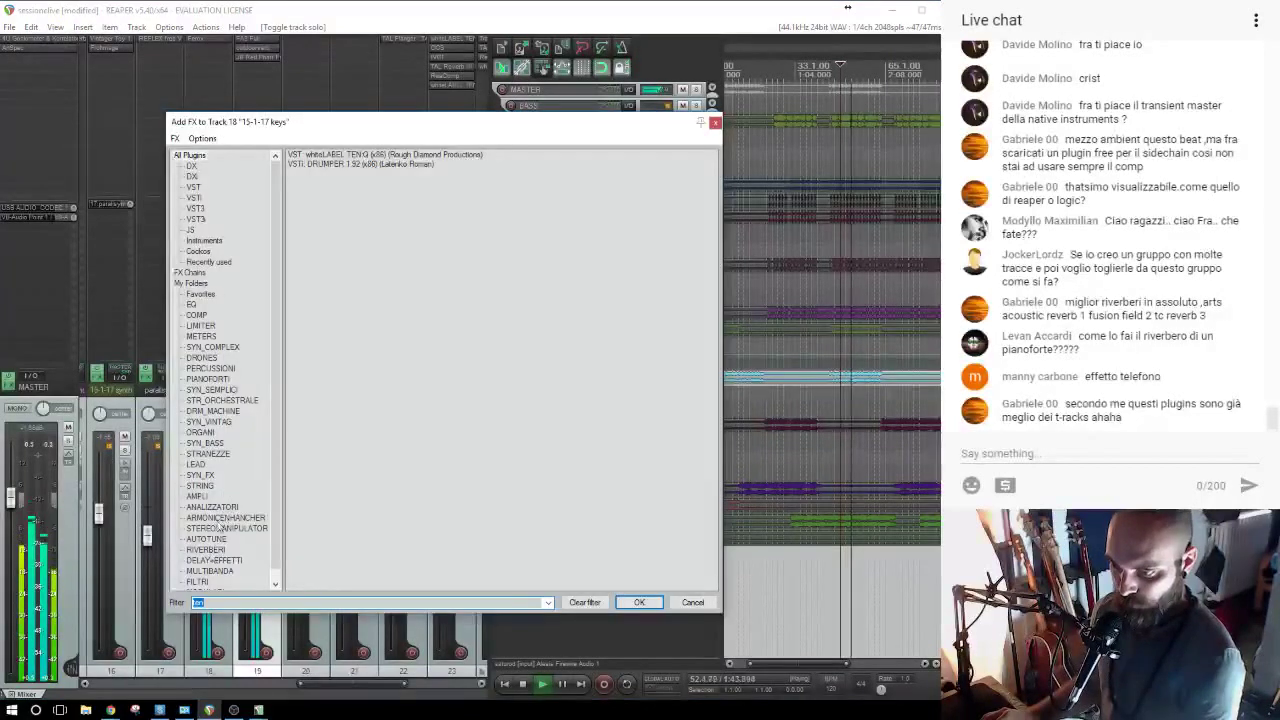
left_click(218, 521)
double_click(229, 603)
key("BackSpace")
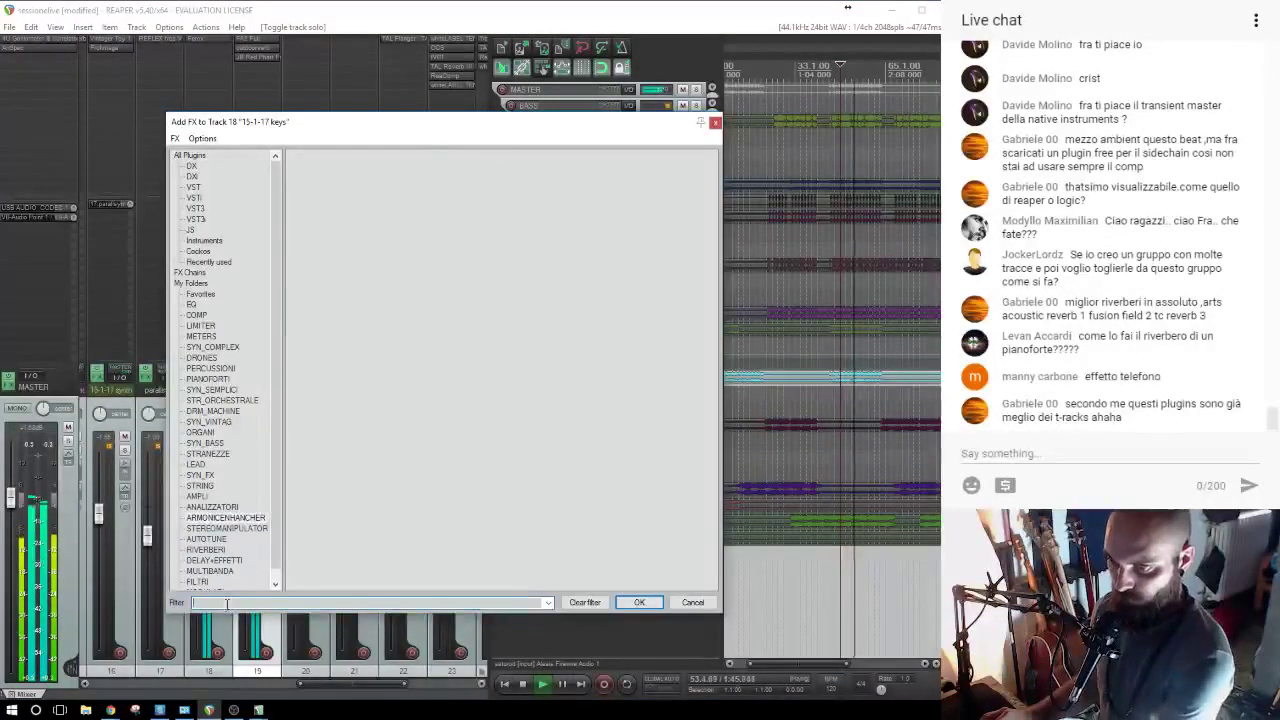
double_click(330, 211)
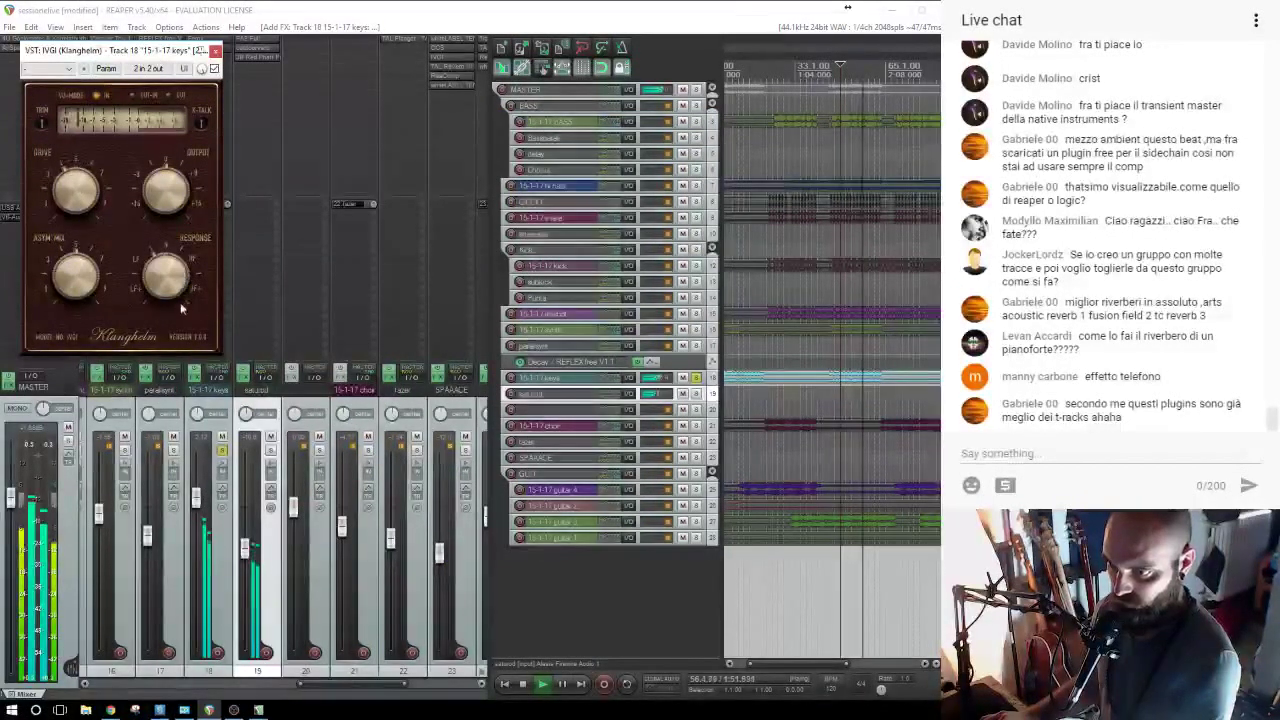
left_click(215, 51)
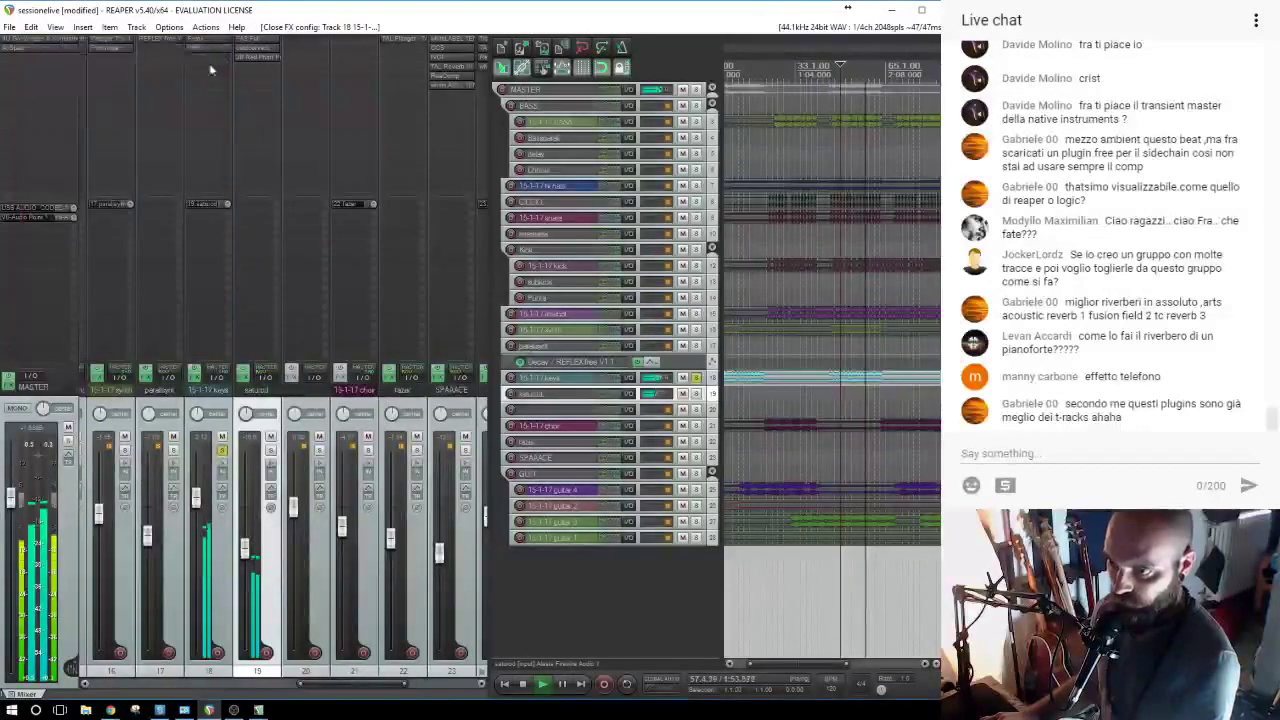
Add the Plektron Devicer plug-in after IVGI on the 15-1-17 keys track.
left_click(209, 67)
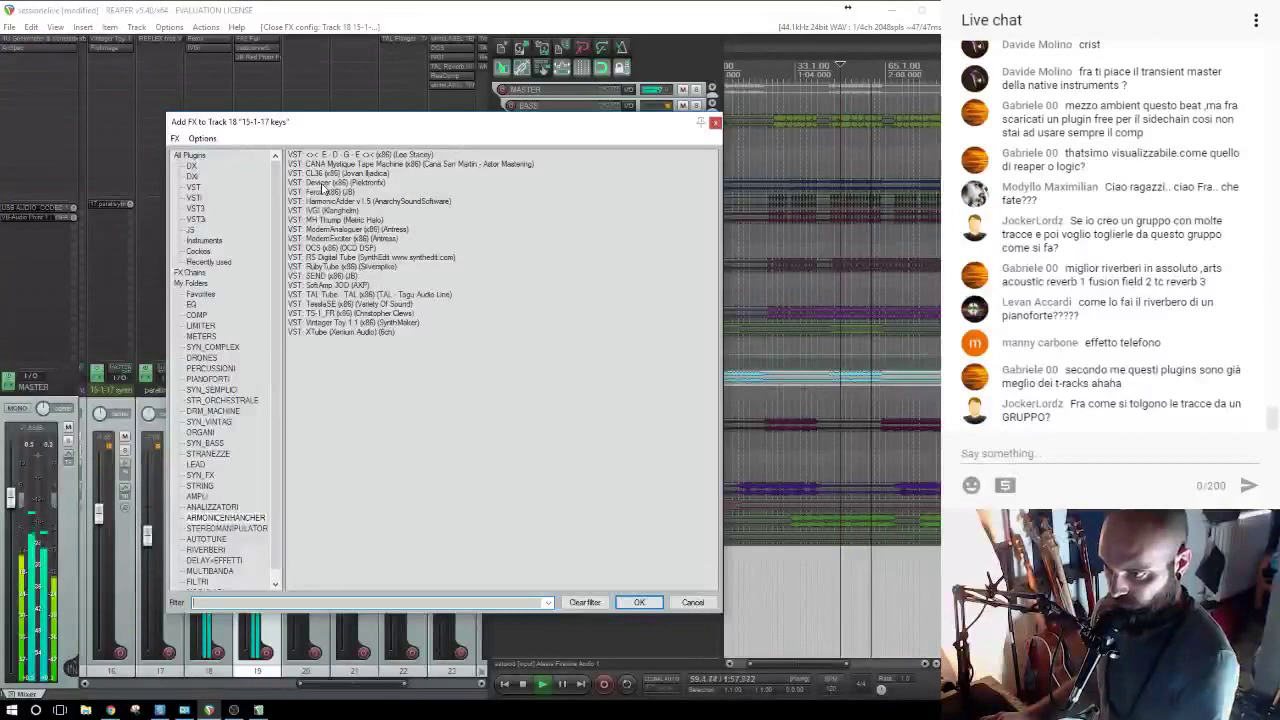
left_click(325, 183)
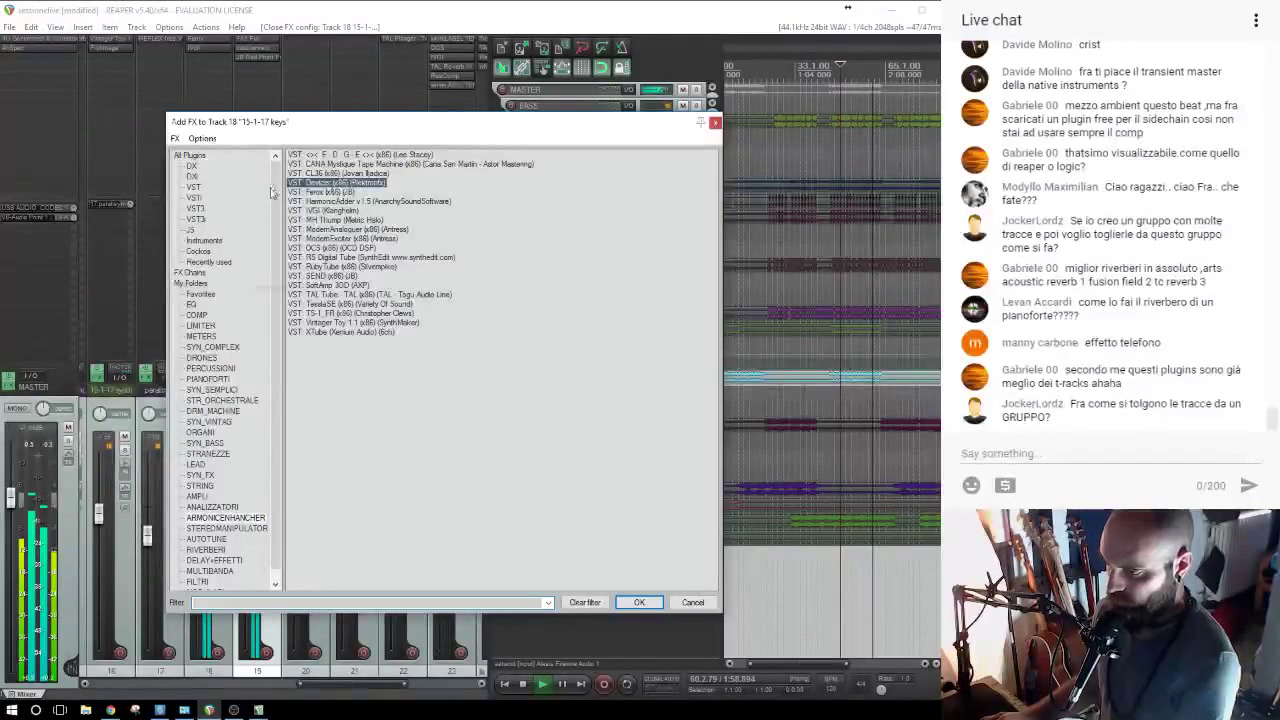
key("Return")
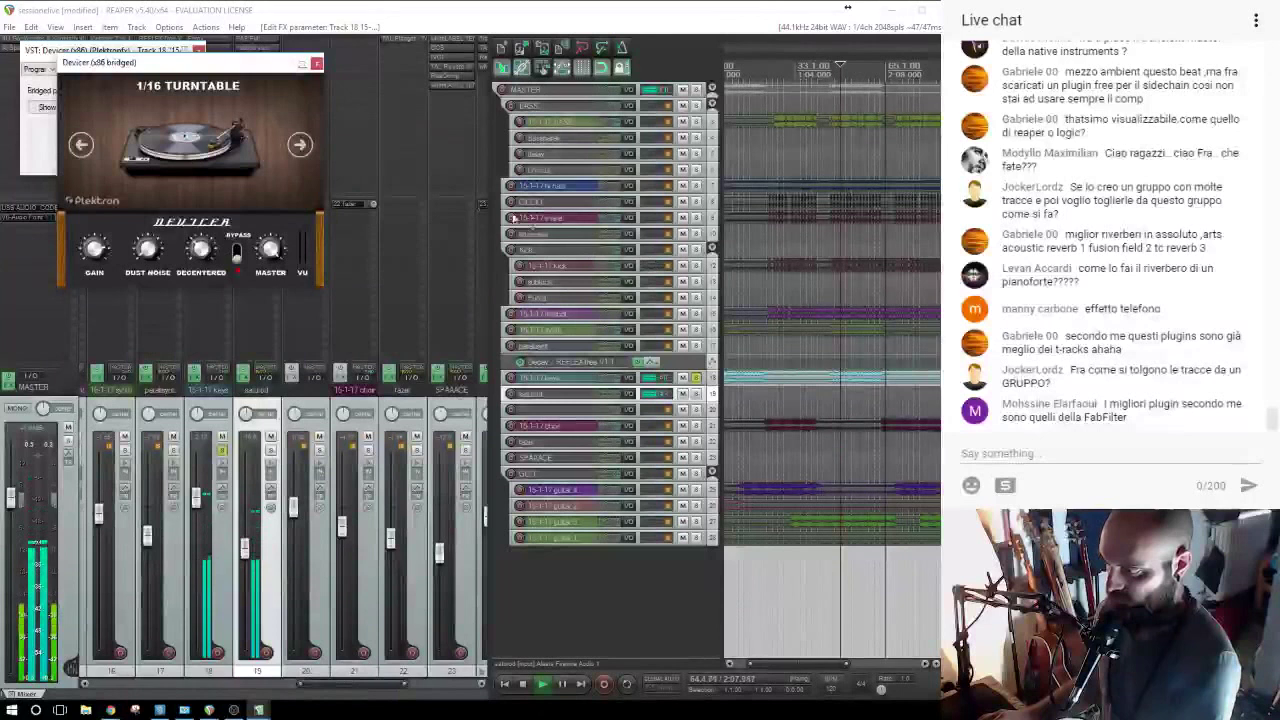
Switch Devicer to the 4/16 TAPE CASSETTE model, play from bar 47 and adjust its Flutter knob.
left_click(300, 145)
left_click(300, 145)
left_click(300, 145)
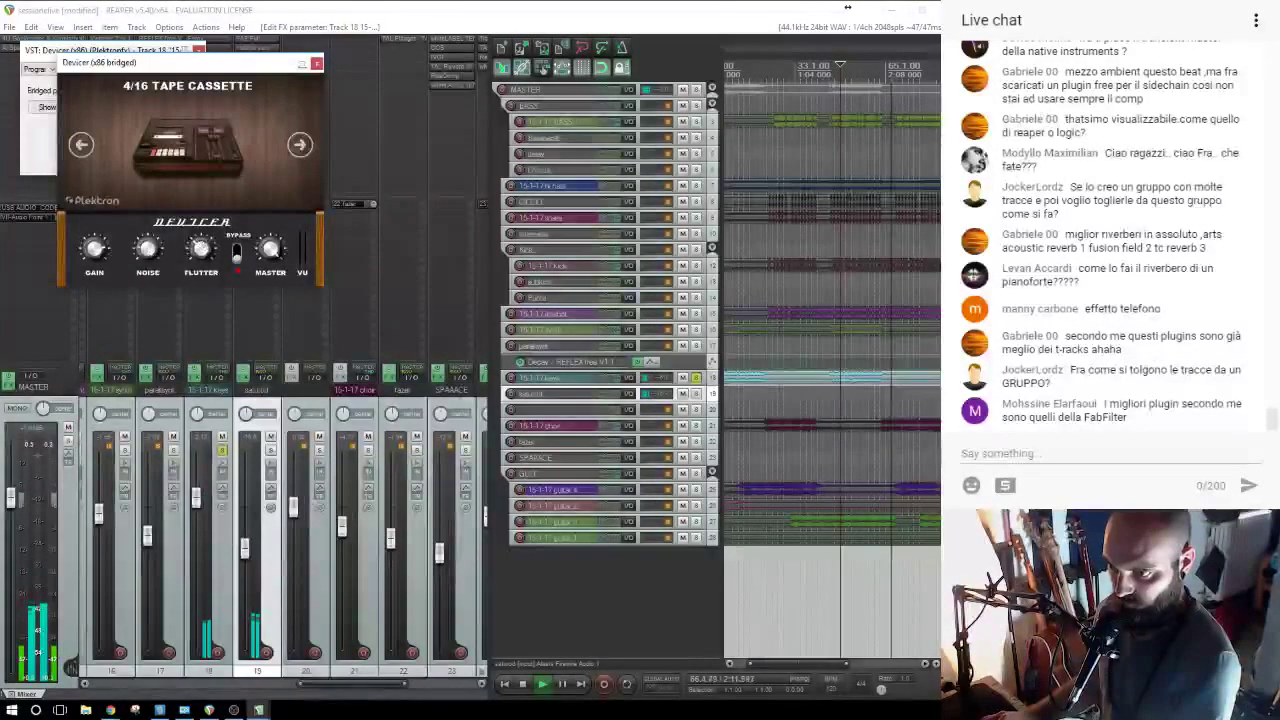
left_click(836, 391)
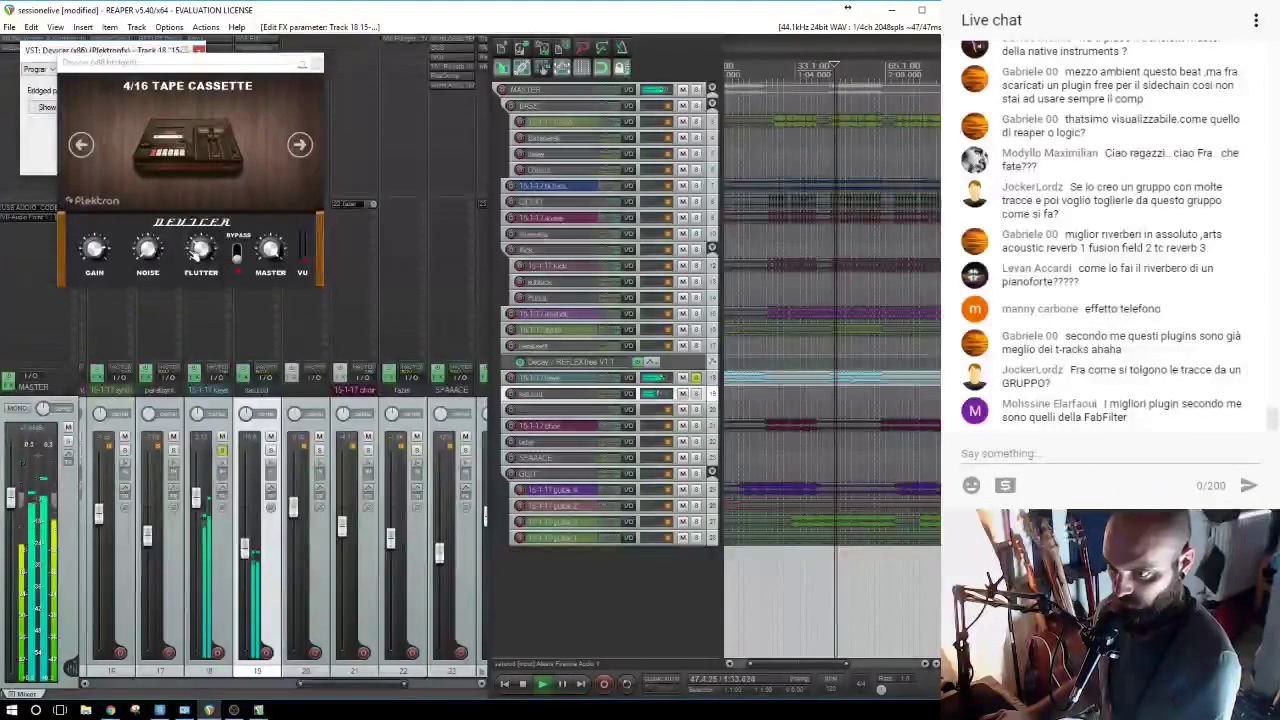
left_click(201, 248)
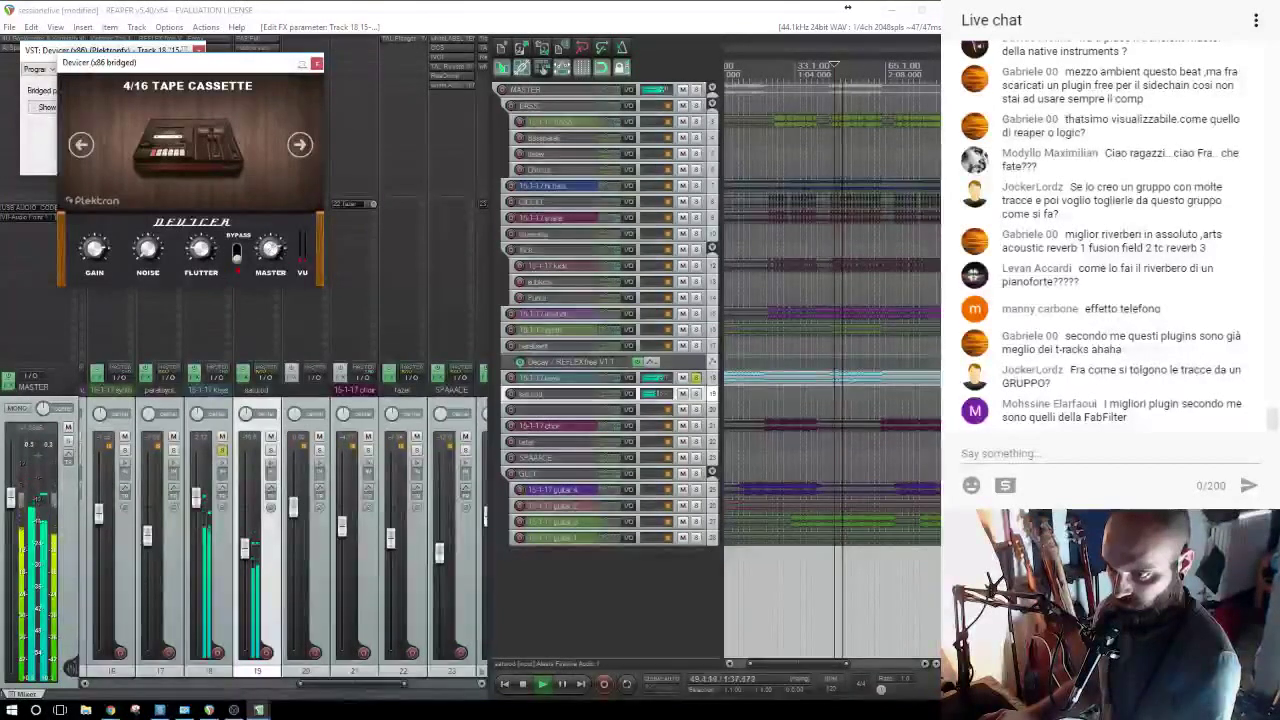
Move the Devicer windows clear of the keys track's effects, compare Devicer bypassed and active, and close its interface.
left_click_drag(220, 64, 222, 144)
left_click_drag(149, 50, 24, 66)
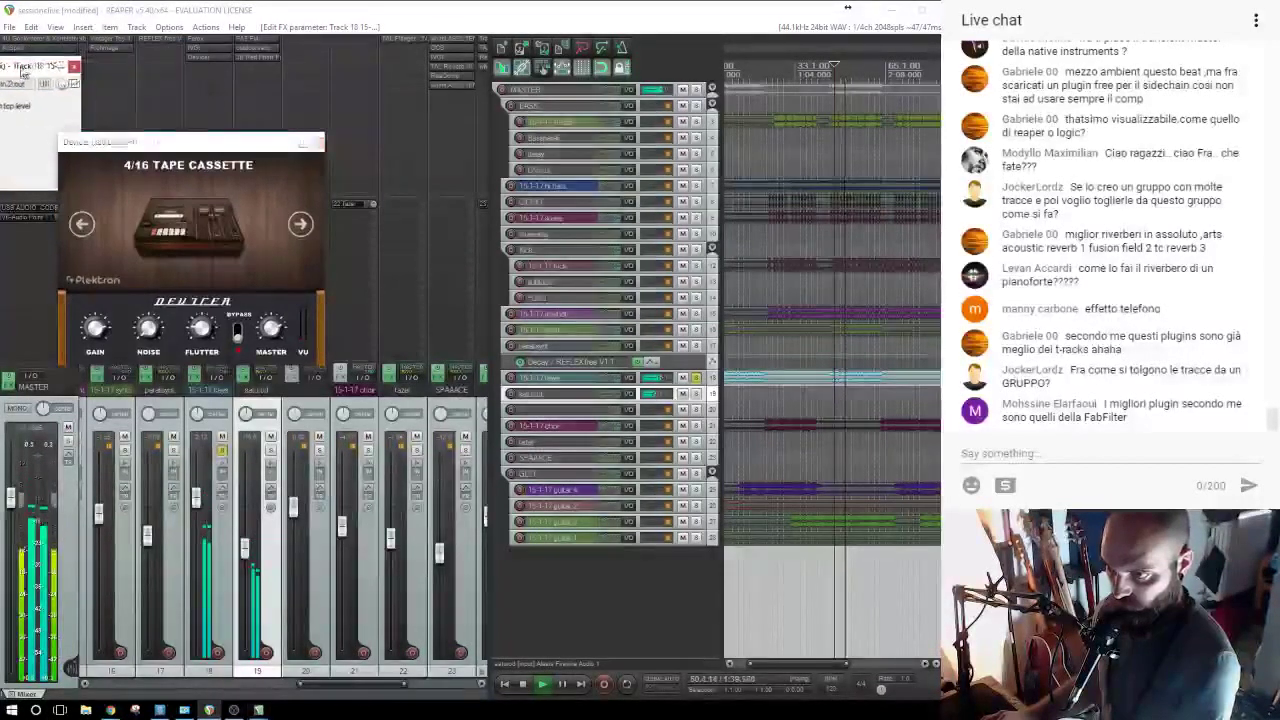
left_click(197, 58, "shift")
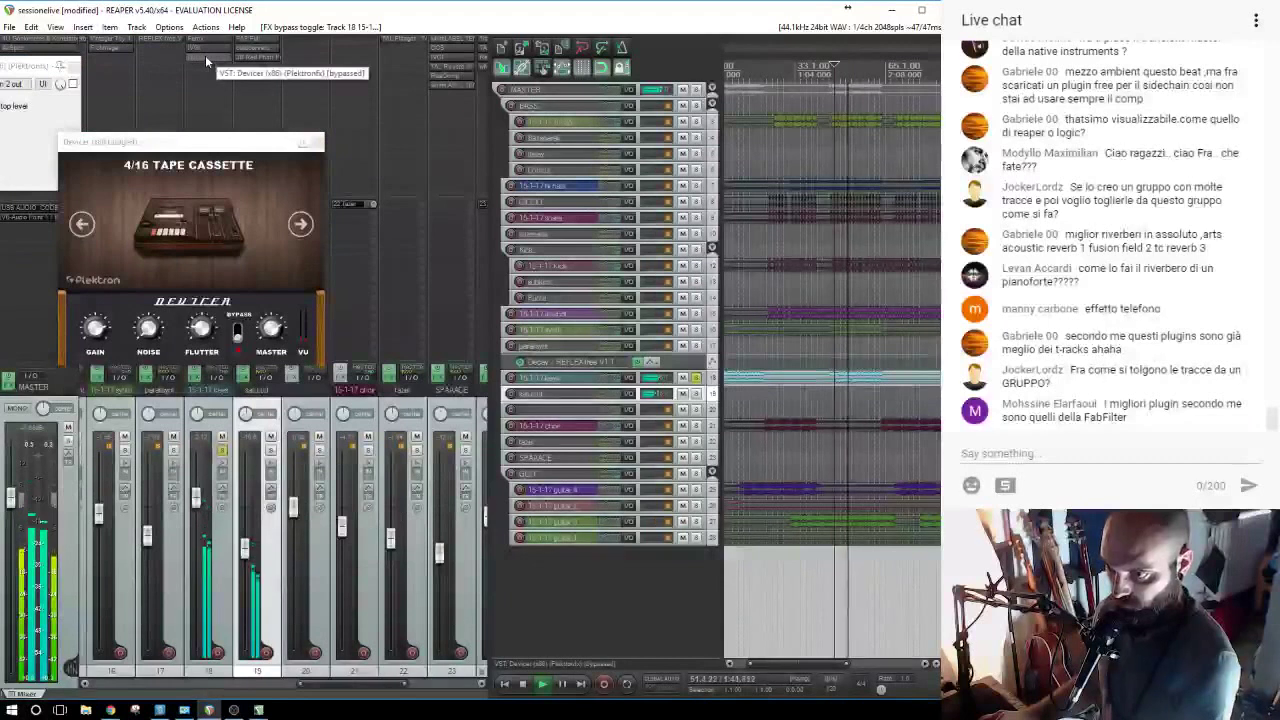
left_click(206, 58, "shift")
left_click(315, 142)
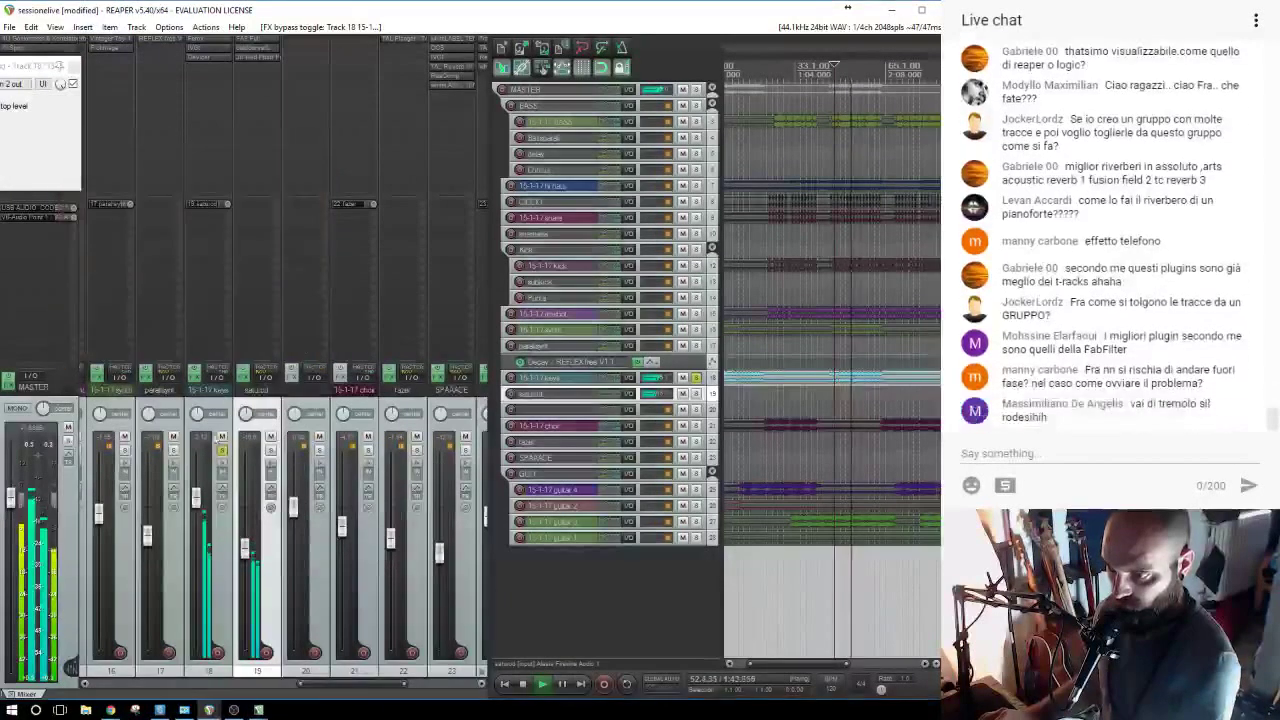
Unsolo the 15-1-17 keys track, lower its fader slightly in the full mix, and save the project.
left_click_drag(200, 505, 200, 512)
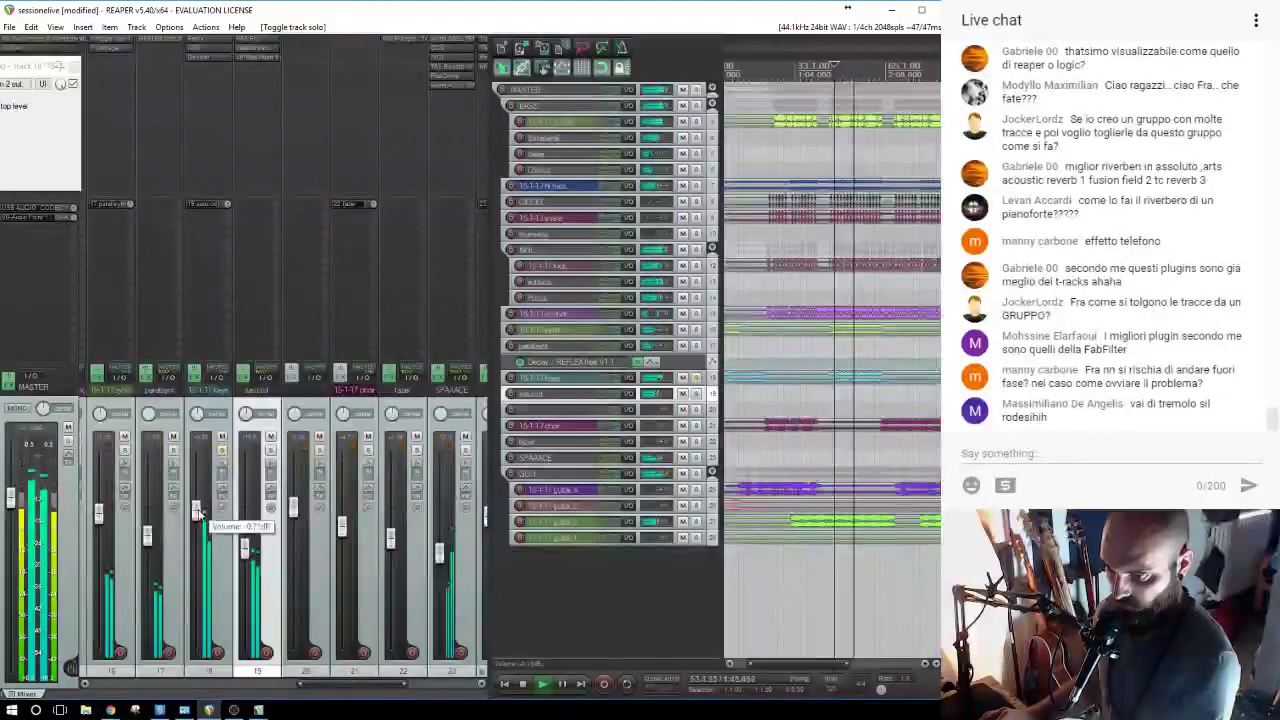
left_click(74, 67)
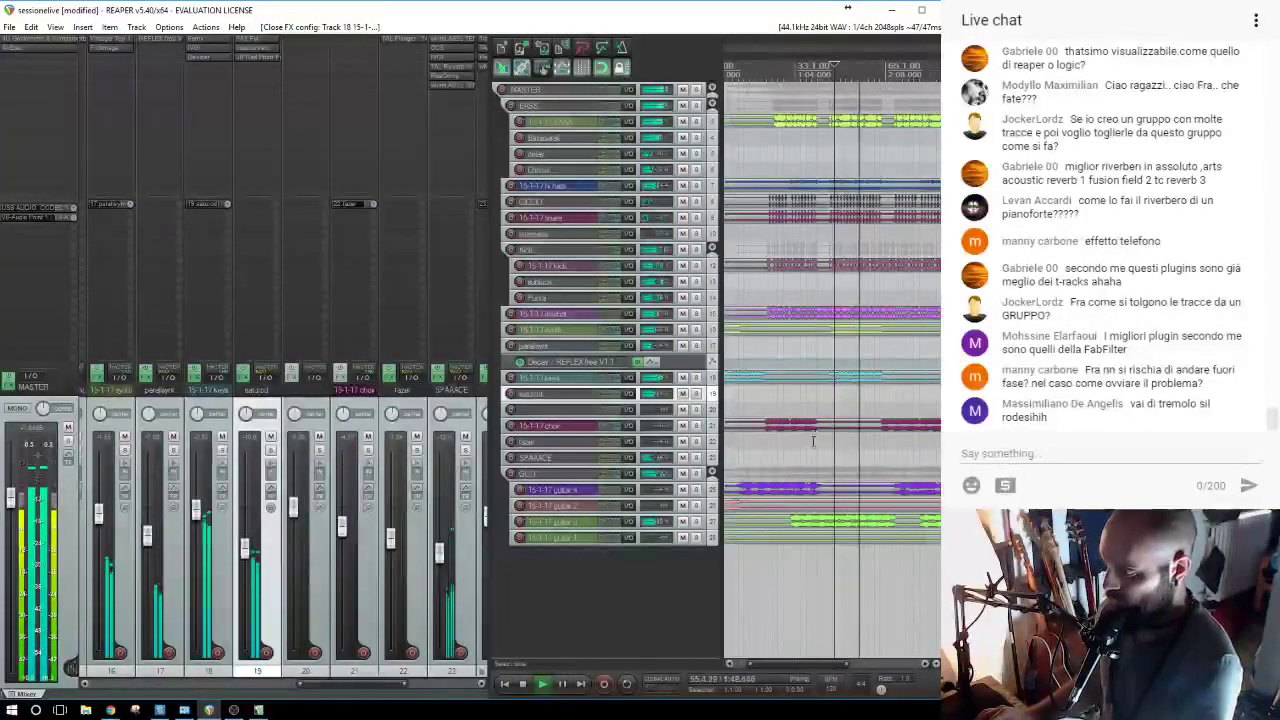
scroll(813, 440, "down", 3)
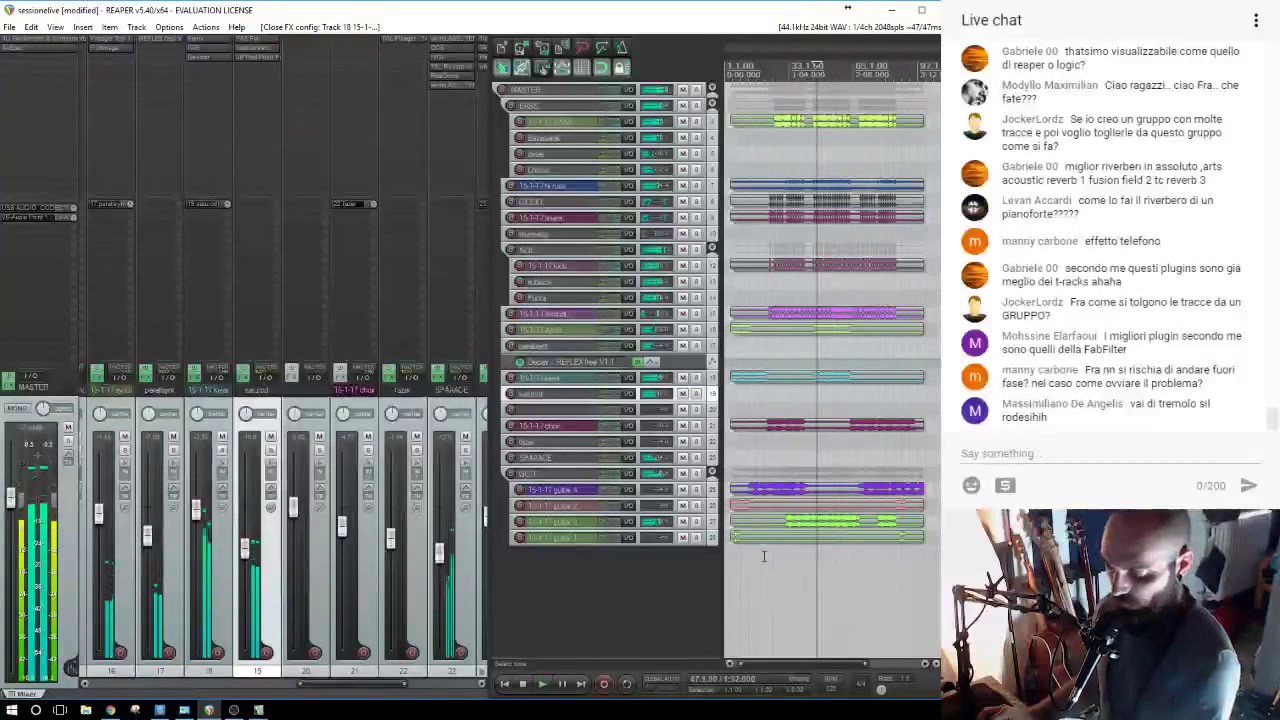
key("space")
key("ctrl+s")
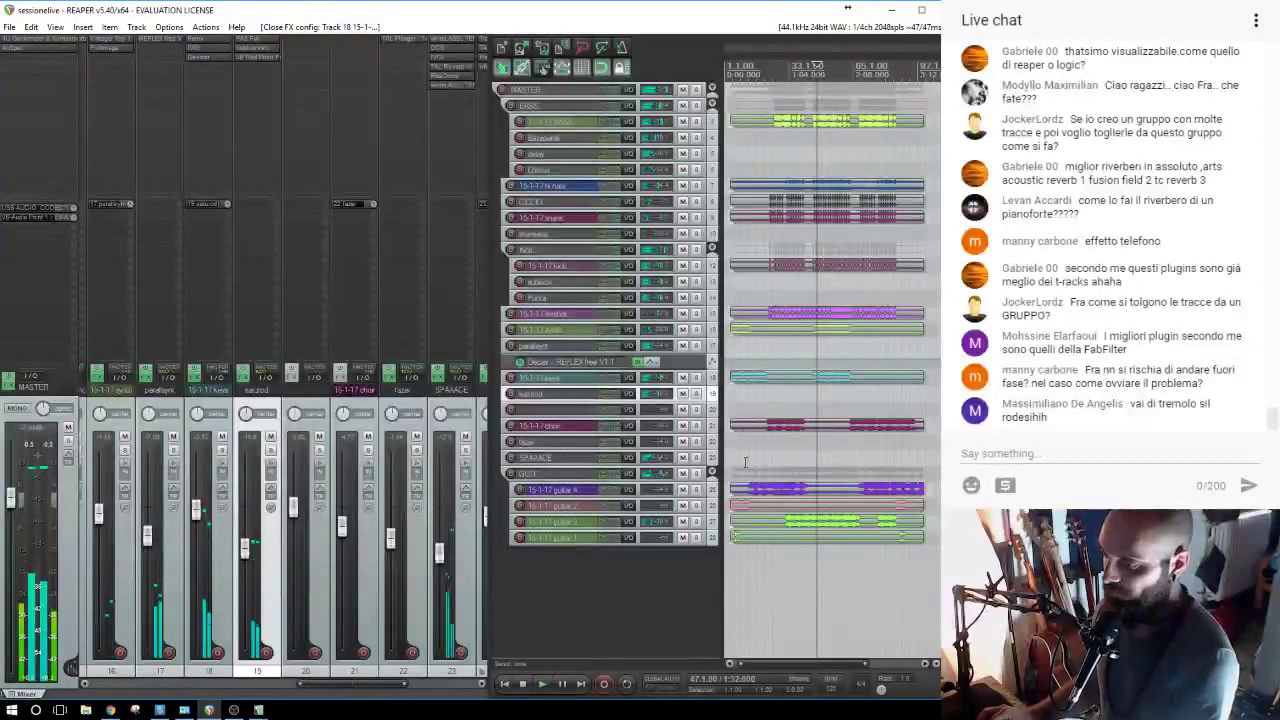
Add the Voxengo SPAN analyzer from the ANALIZZATORI folder to the master track and play the mix through it.
left_click(20, 66)
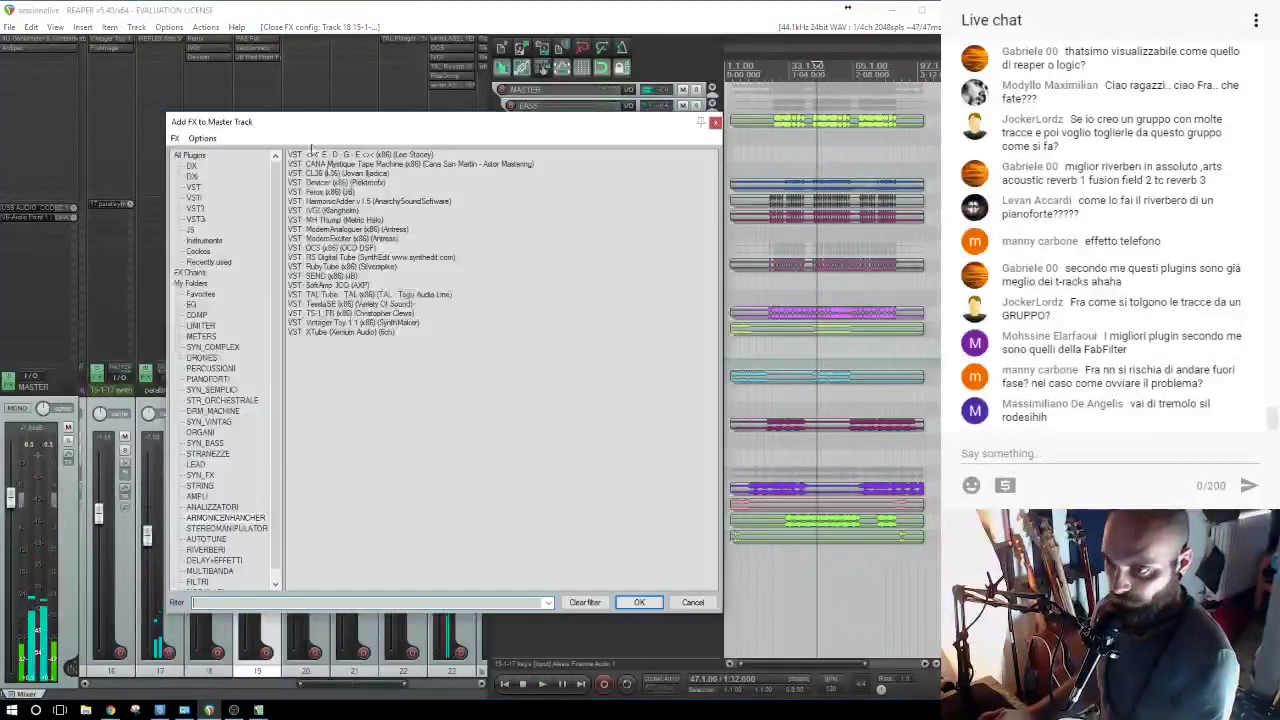
left_click(213, 507)
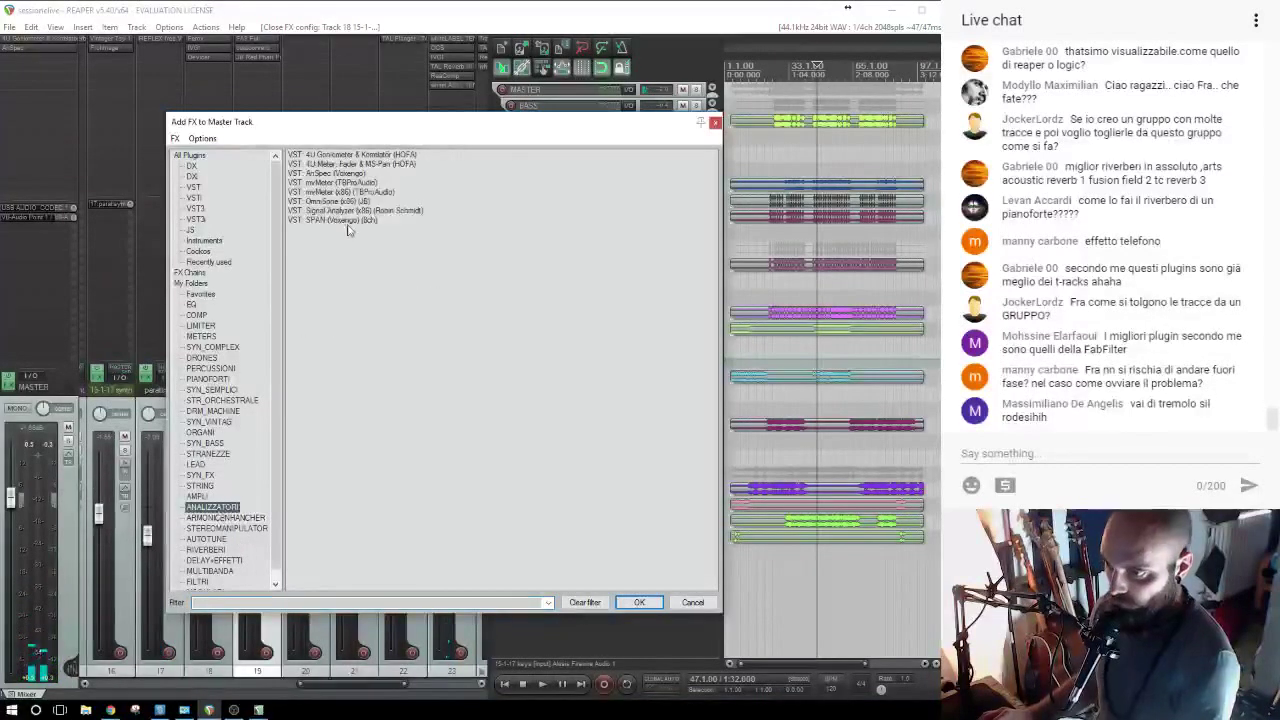
double_click(318, 220)
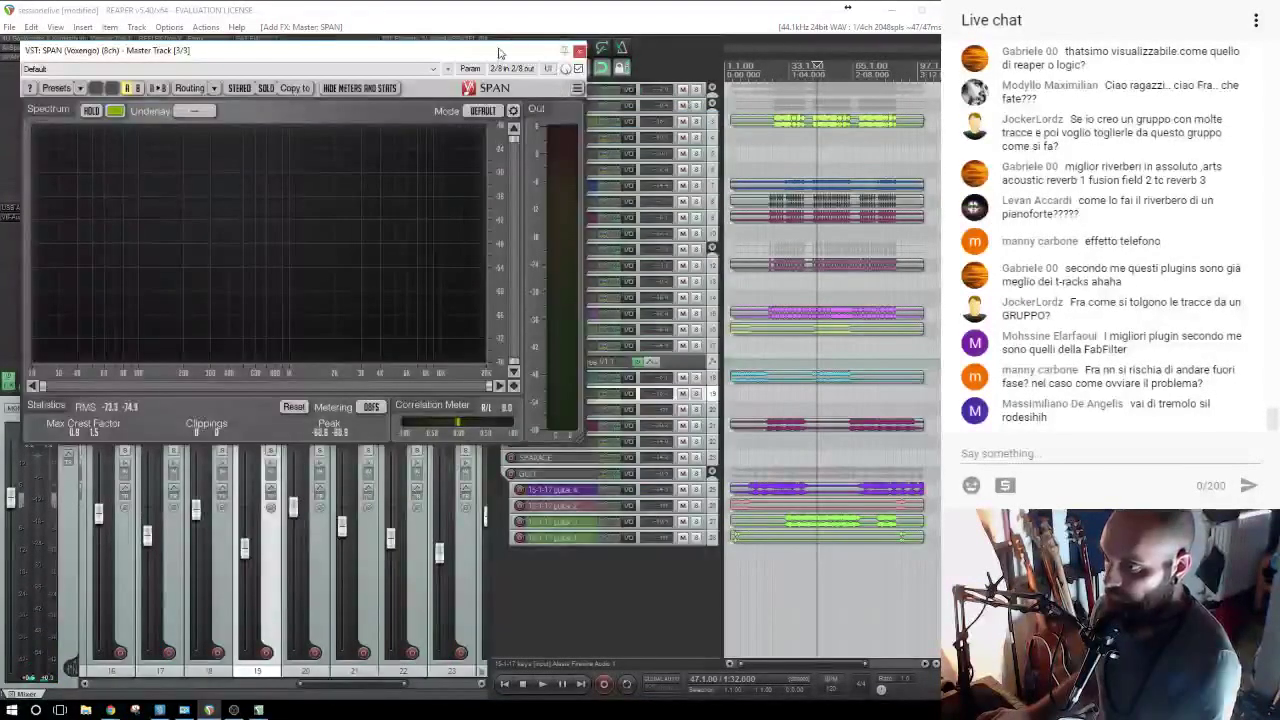
left_click_drag(500, 52, 518, 194)
key("space")
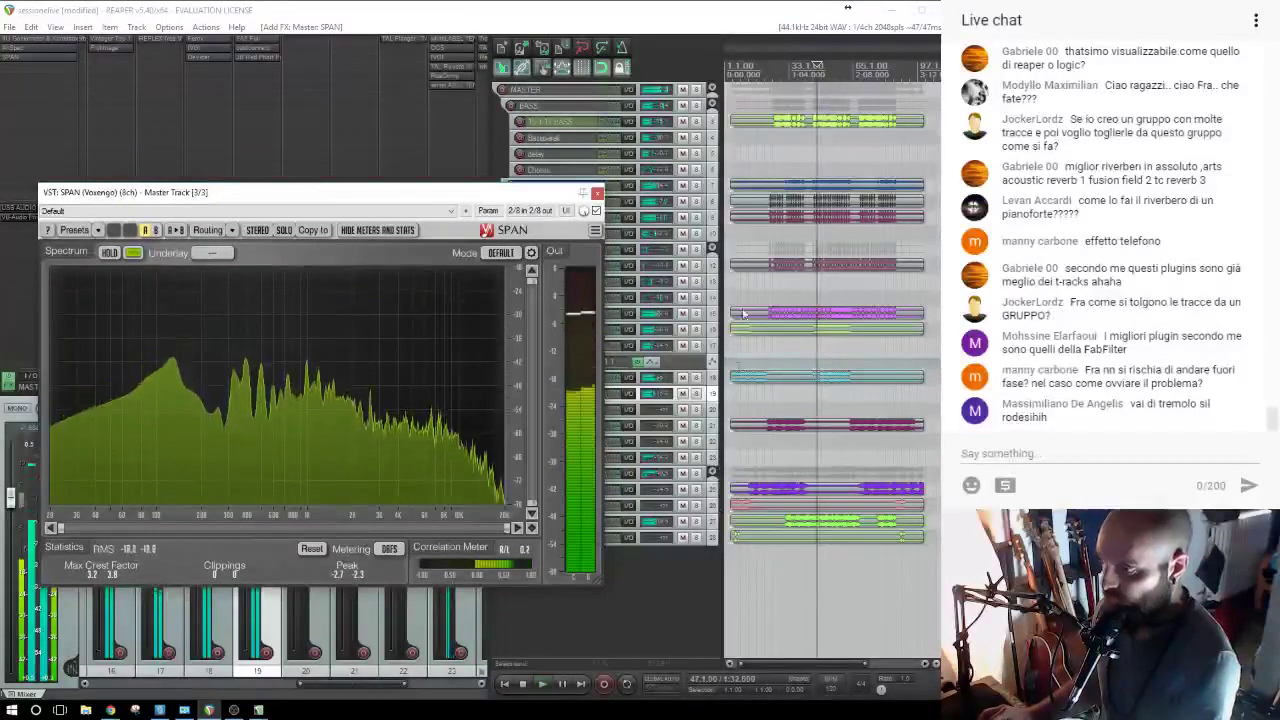
Examine the spectrum of the GUIT folder and the SPAAACE track in SPAN by soloing each, and close the analyzer.
left_click(697, 473)
left_click(750, 472)
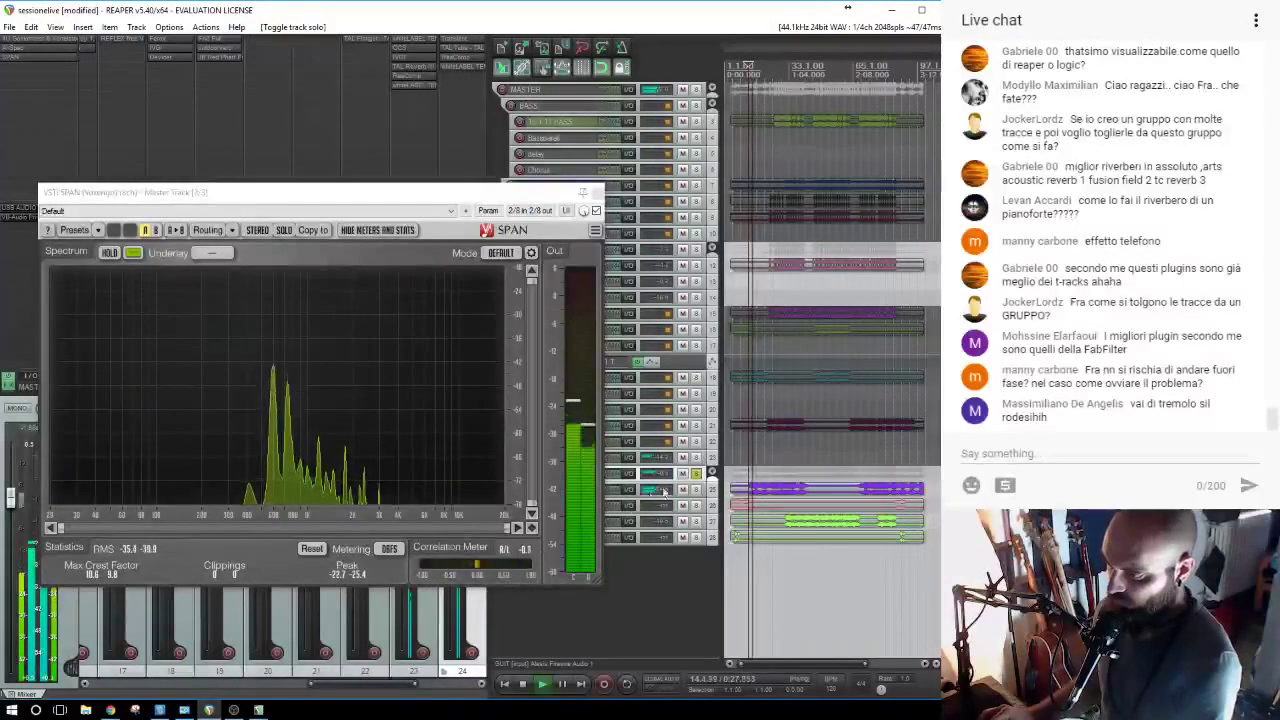
left_click(696, 473)
left_click(697, 458)
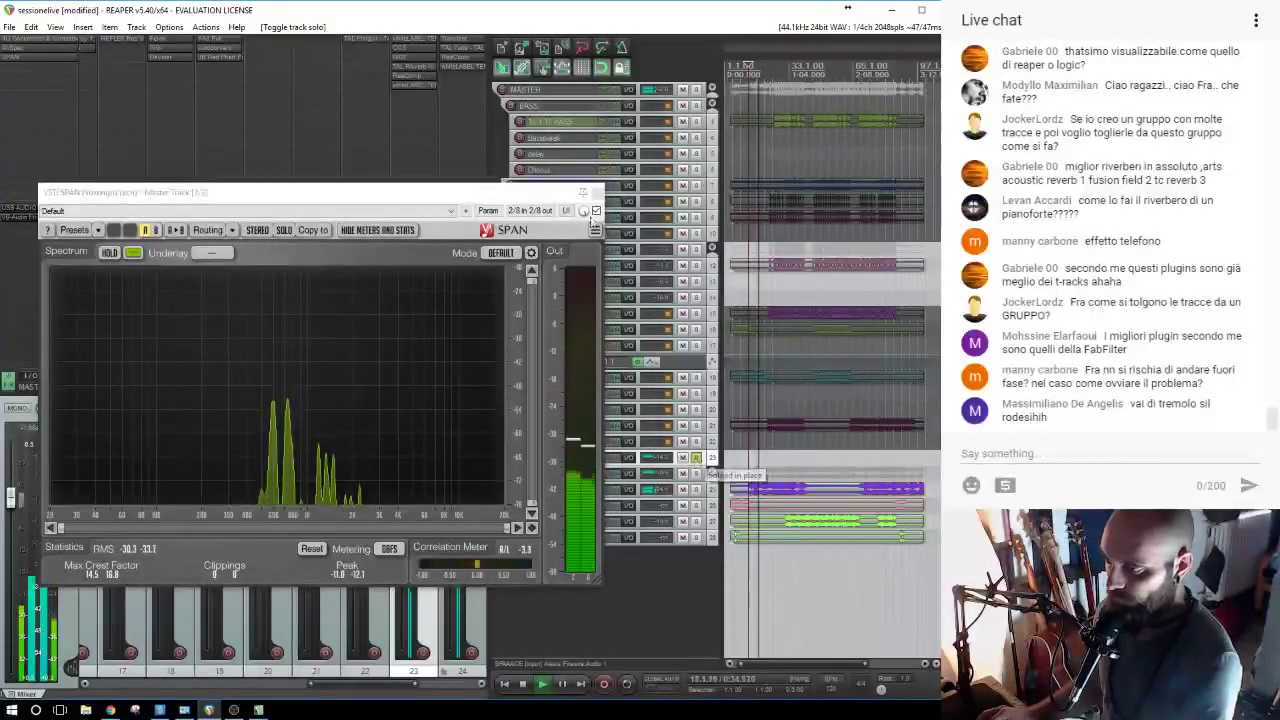
left_click(597, 193)
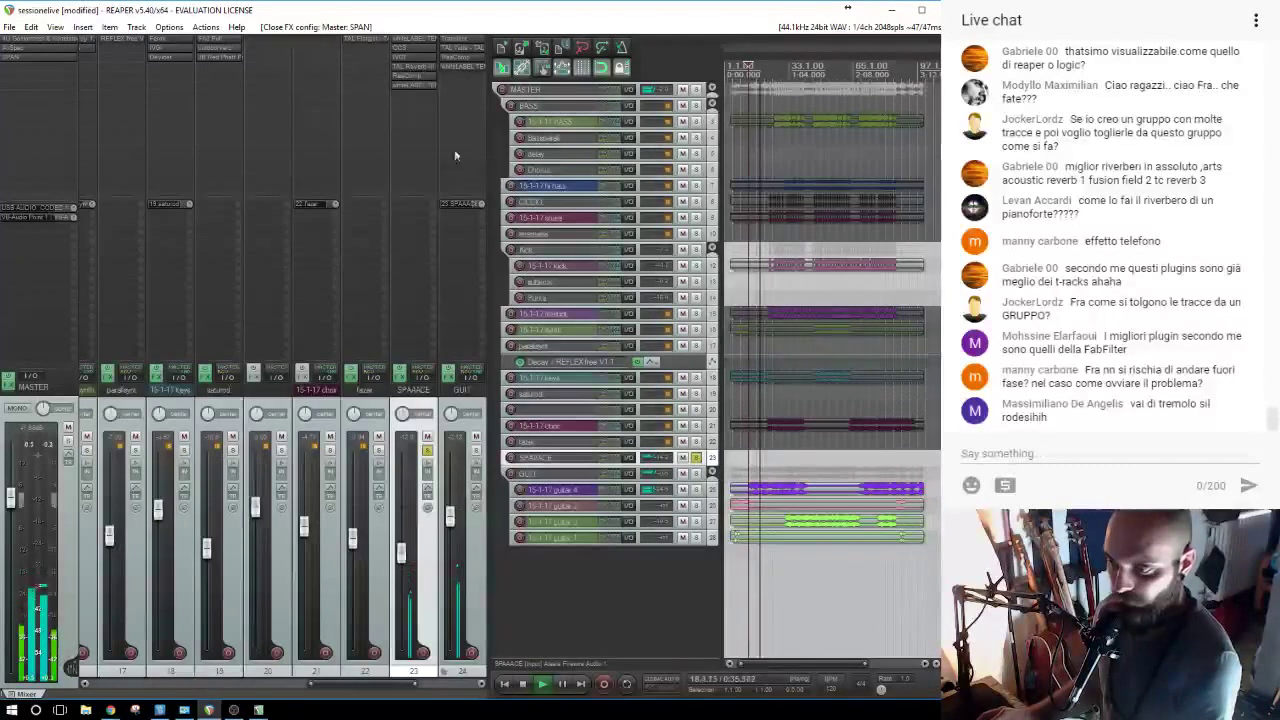
Unsolo SPAAACE and play the full mix from bar 29 with the master output in mono.
left_click(428, 455)
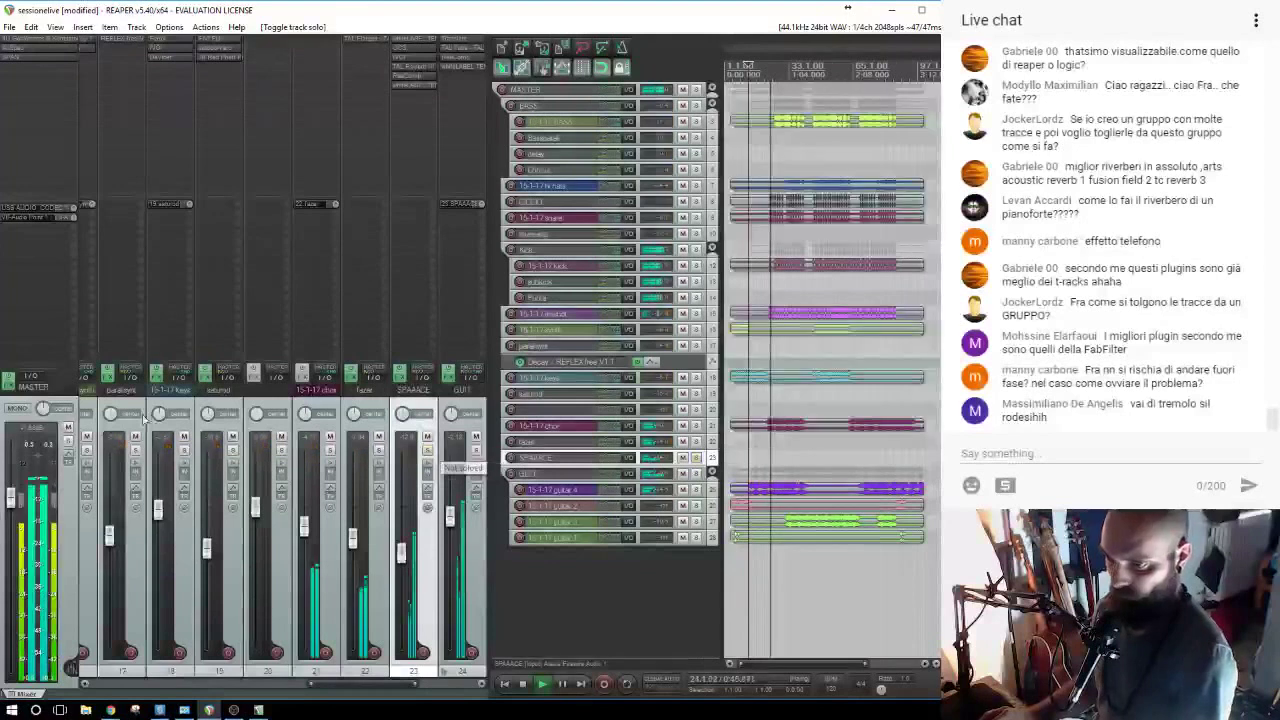
key("space")
left_click(737, 582)
left_click(780, 574)
key("space")
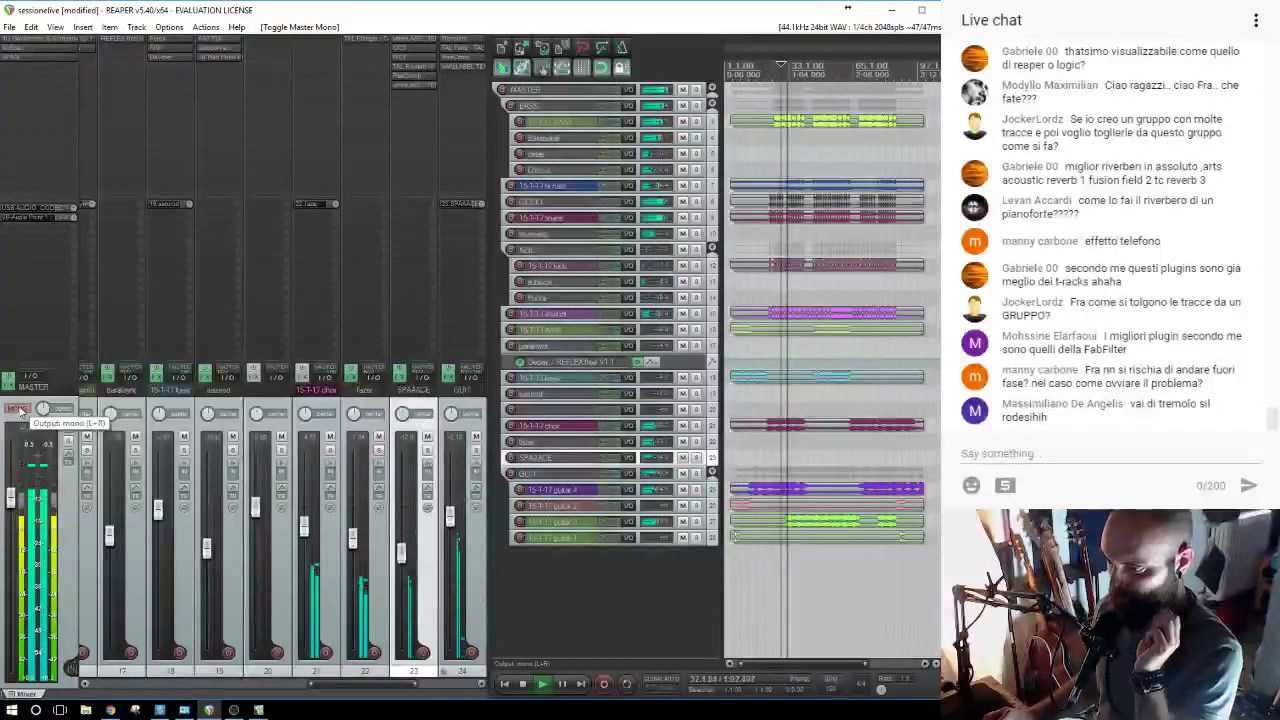
Raise the GUIT folder's fader to +0.86 dB while listening to the mix in mono.
left_click(466, 402)
left_click_drag(449, 518, 451, 505)
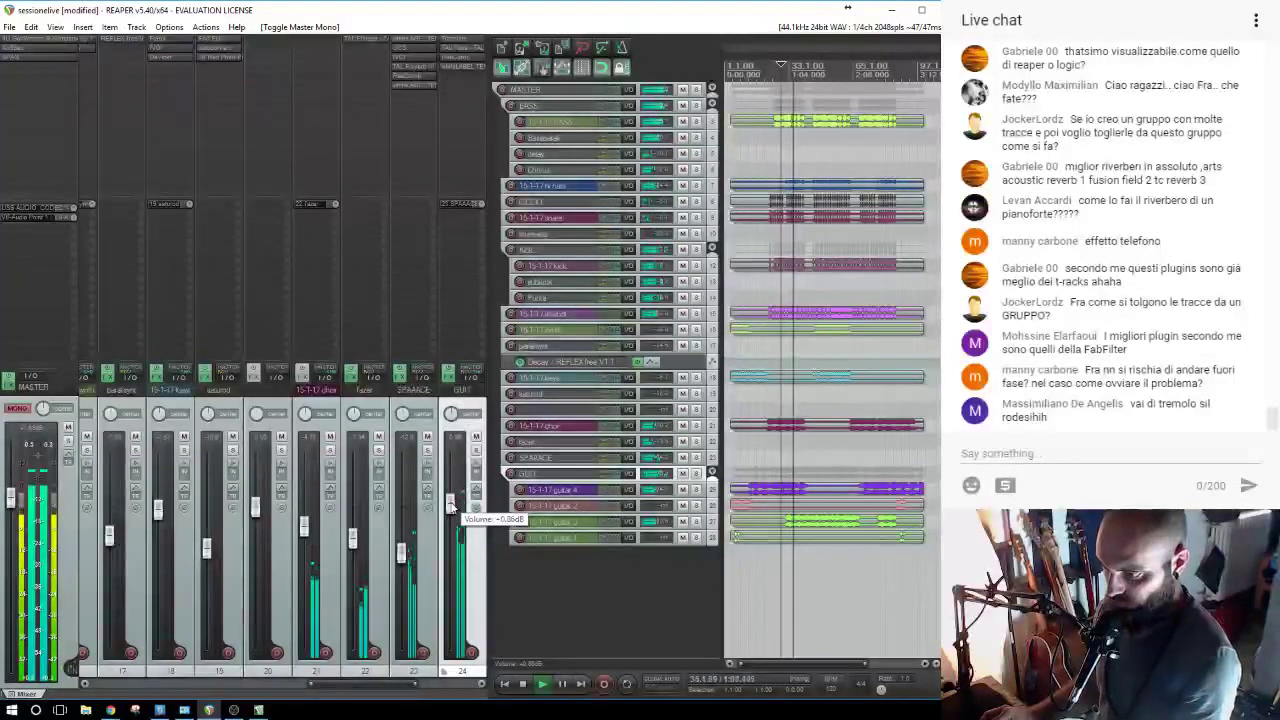
left_click_drag(451, 501, 451, 501)
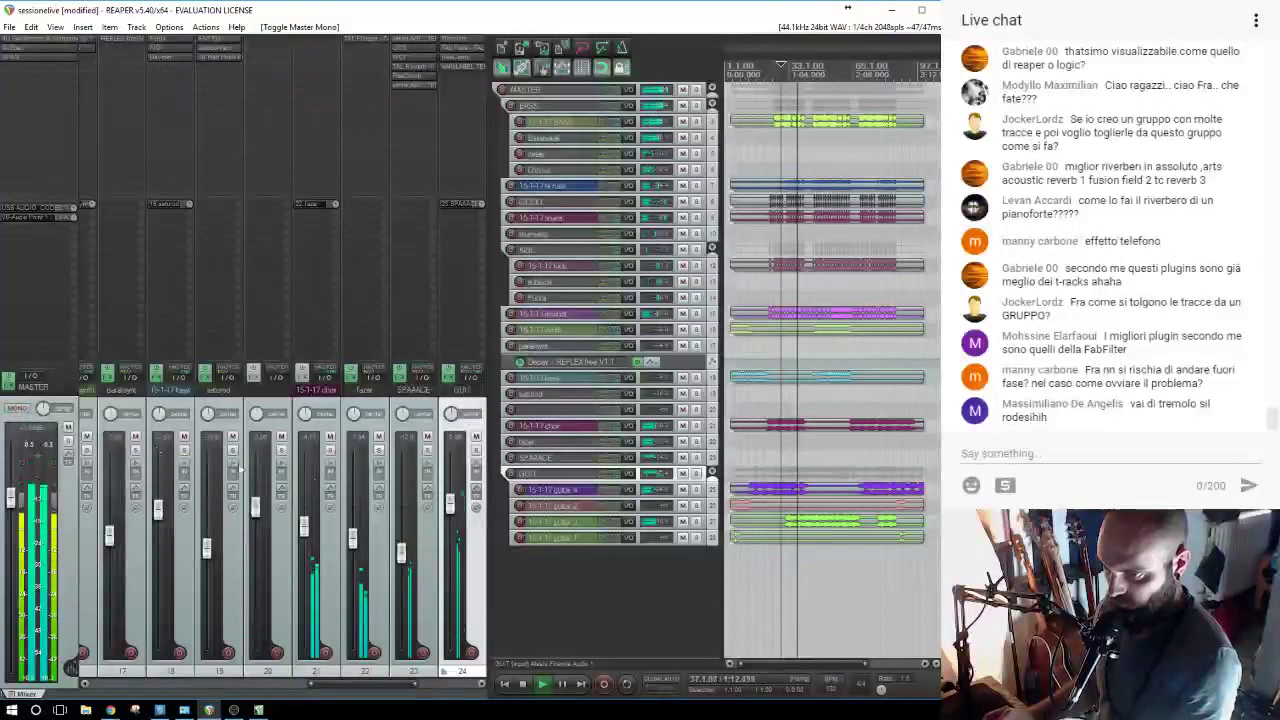
mouse_move(451, 507)
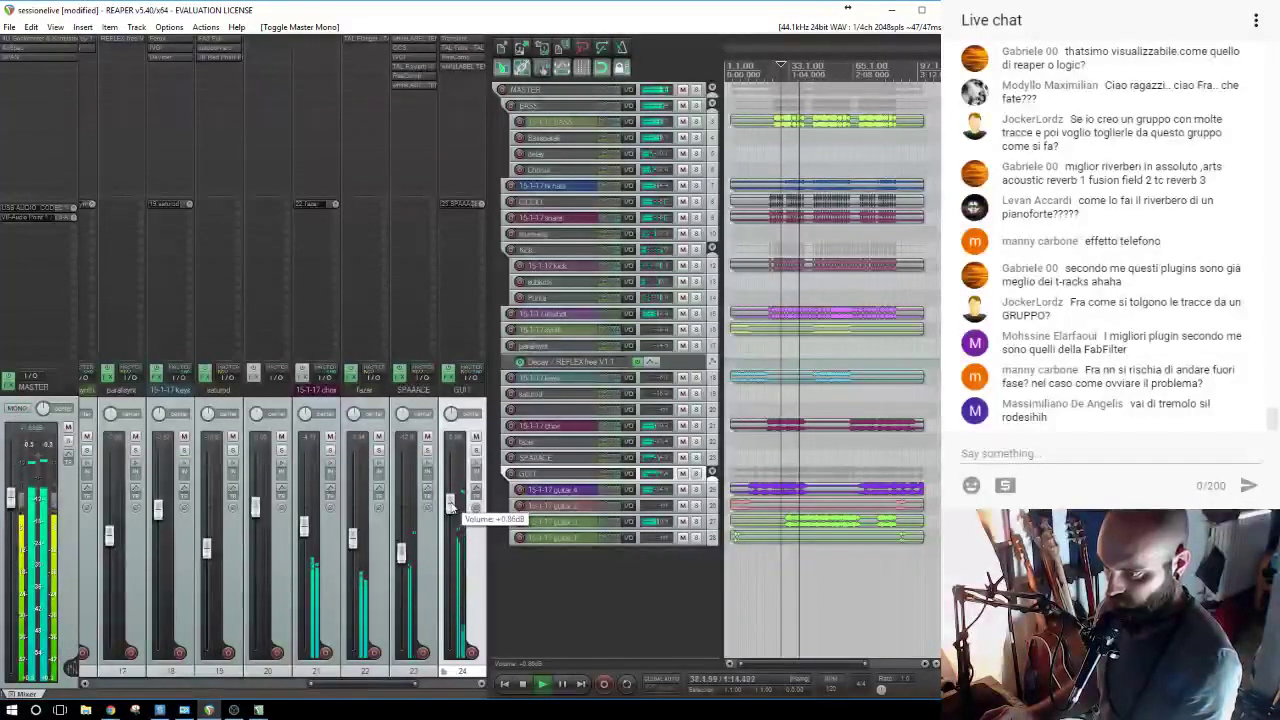
key("space")
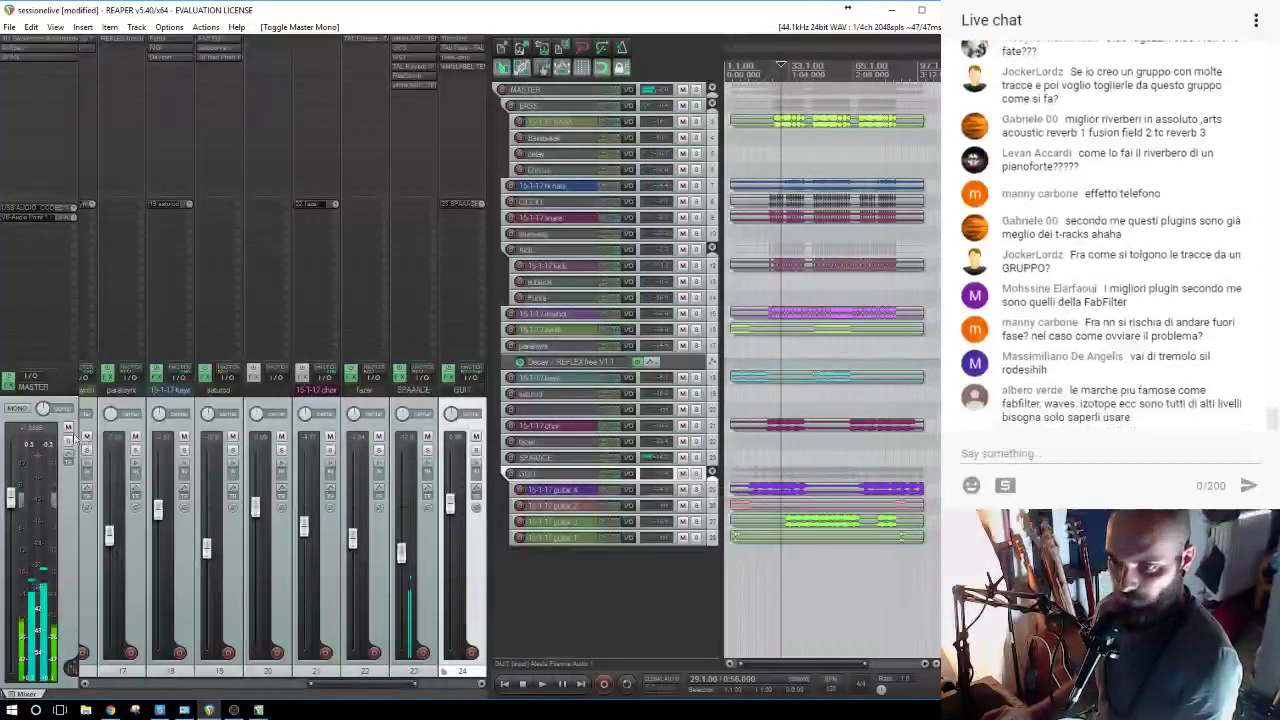
Solo the GUIT folder and compare it in mono and stereo with SPAAACE muted and unmuted.
left_click(476, 452)
key("space")
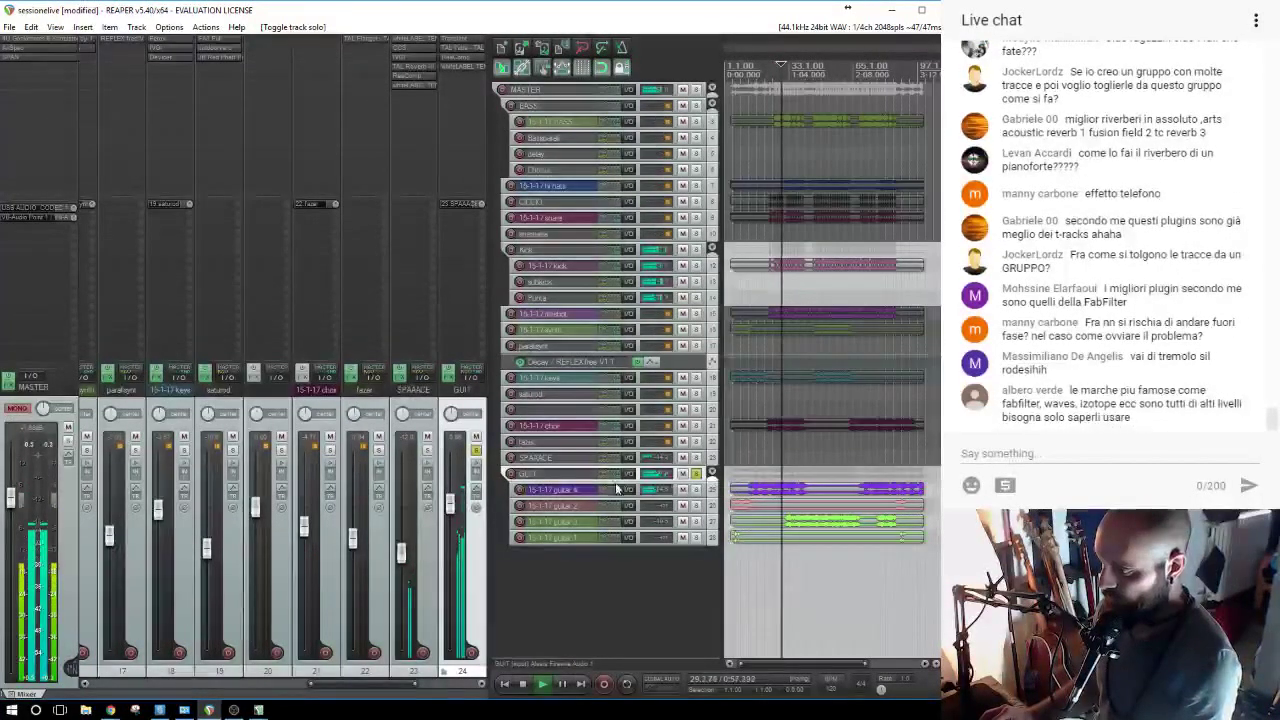
left_click(427, 437)
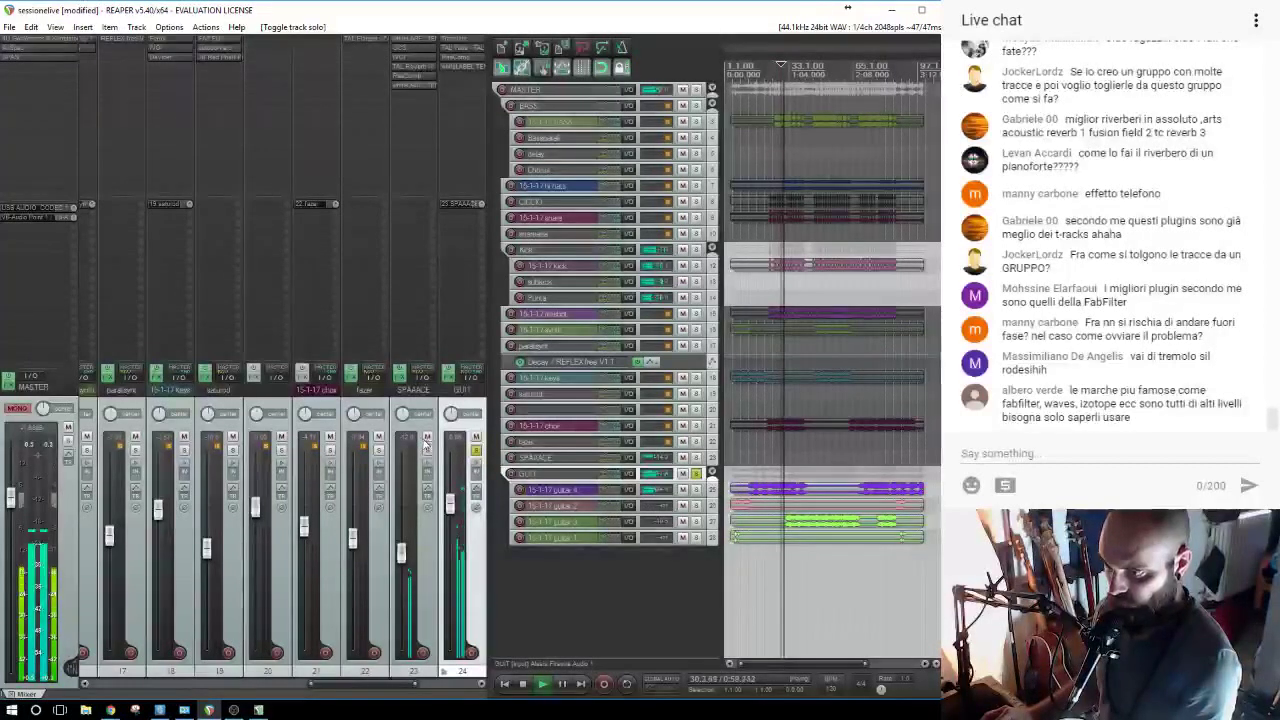
left_click(18, 409)
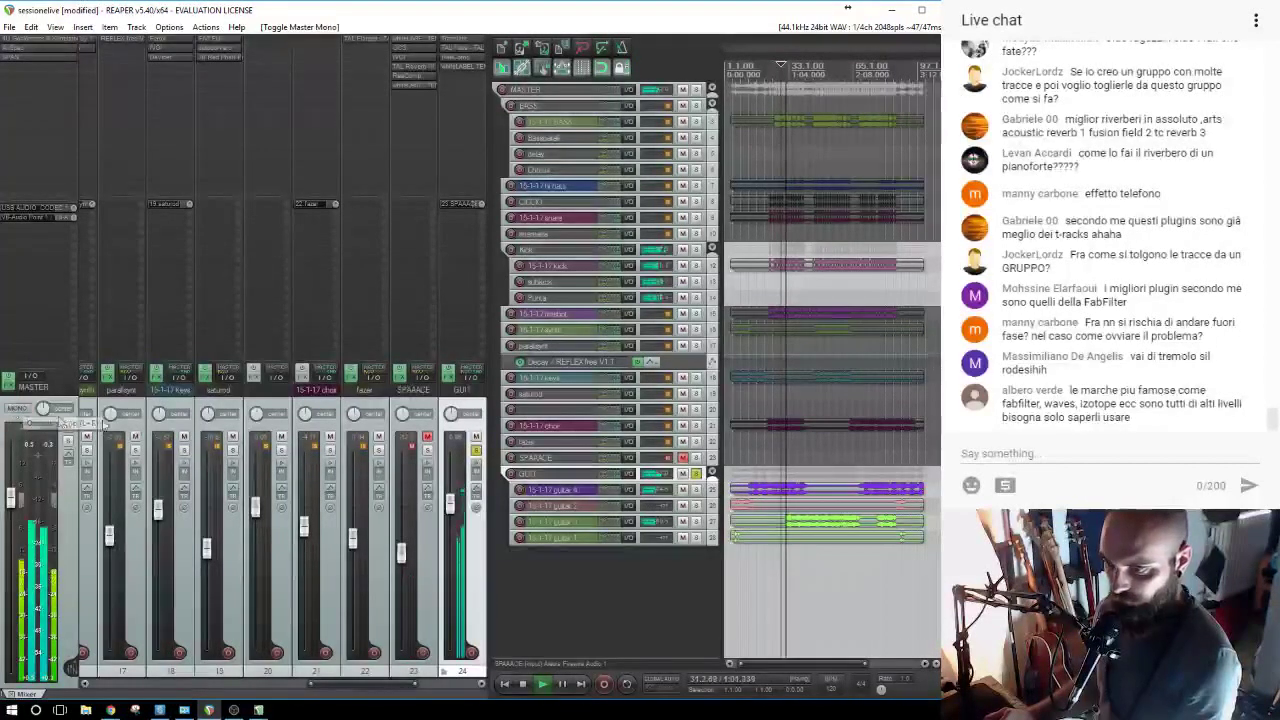
left_click(18, 409)
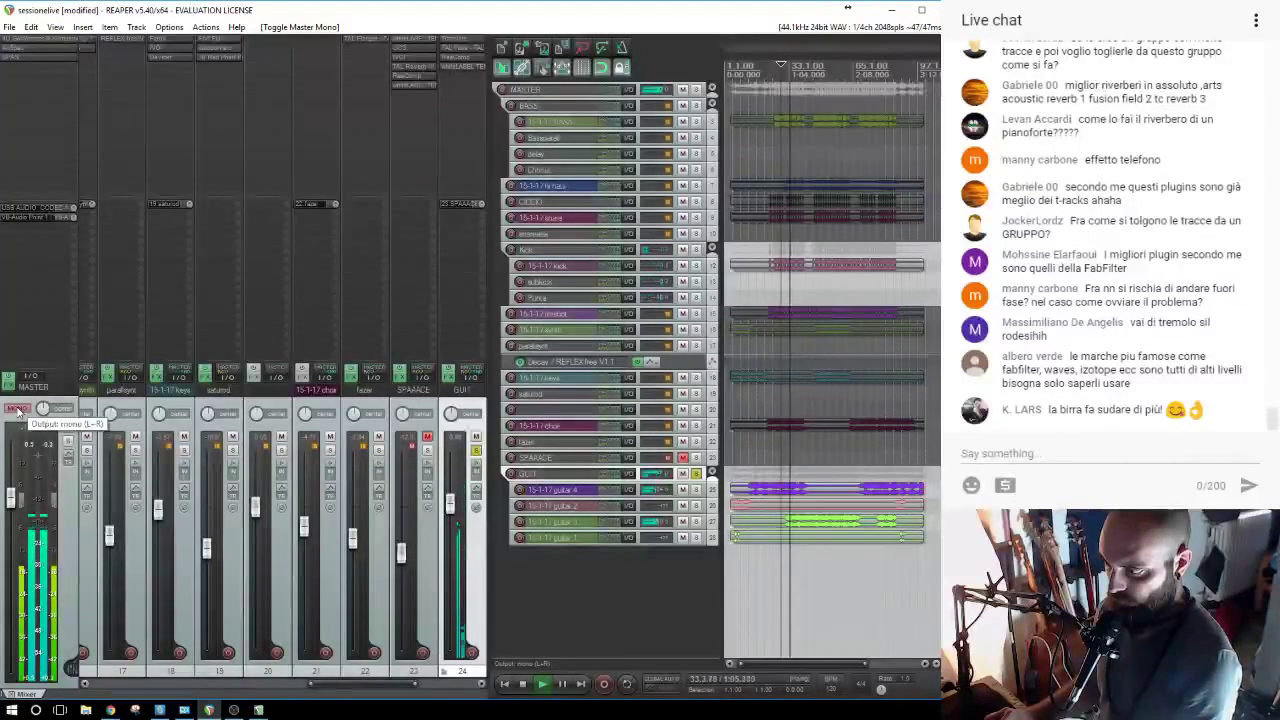
left_click(427, 437)
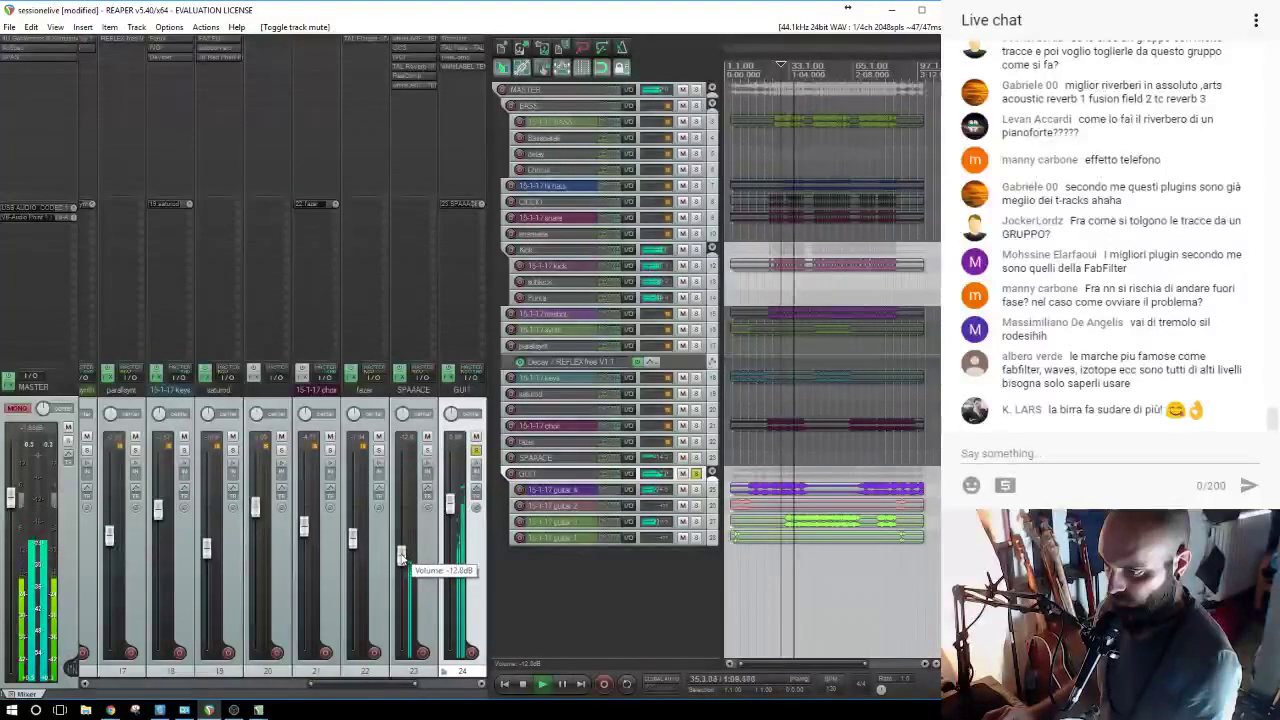
left_click(19, 409)
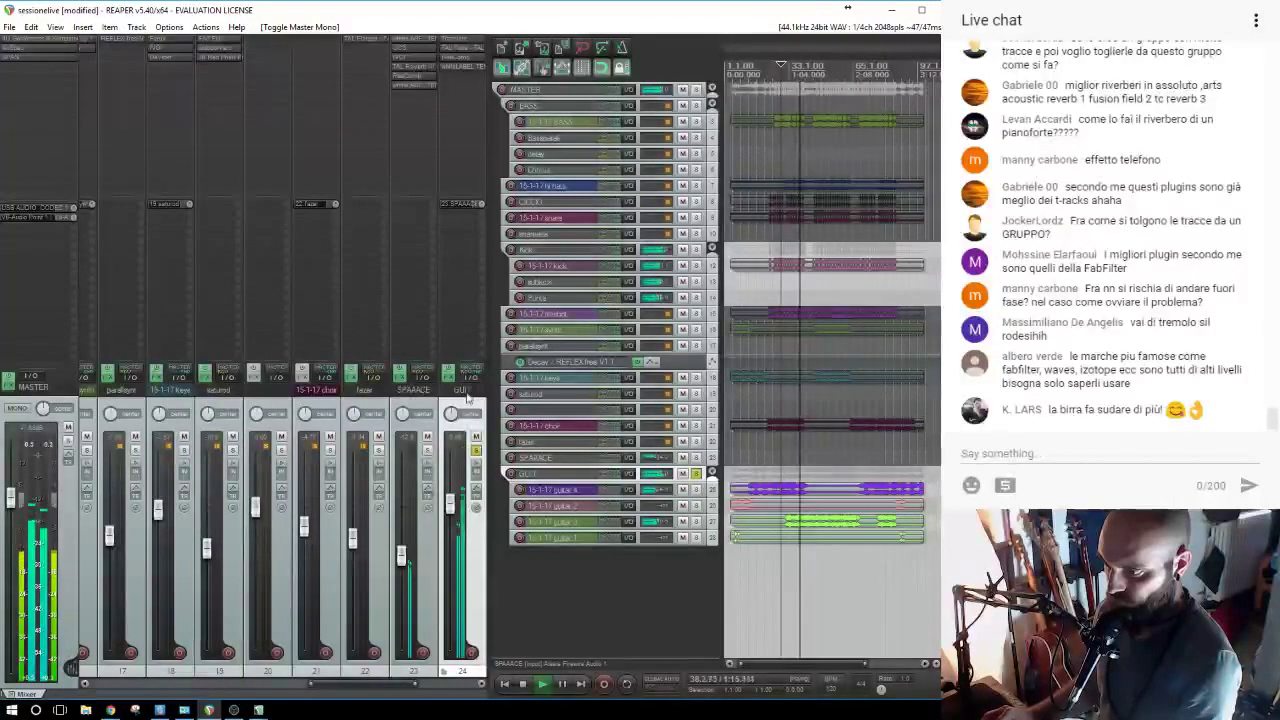
key("space")
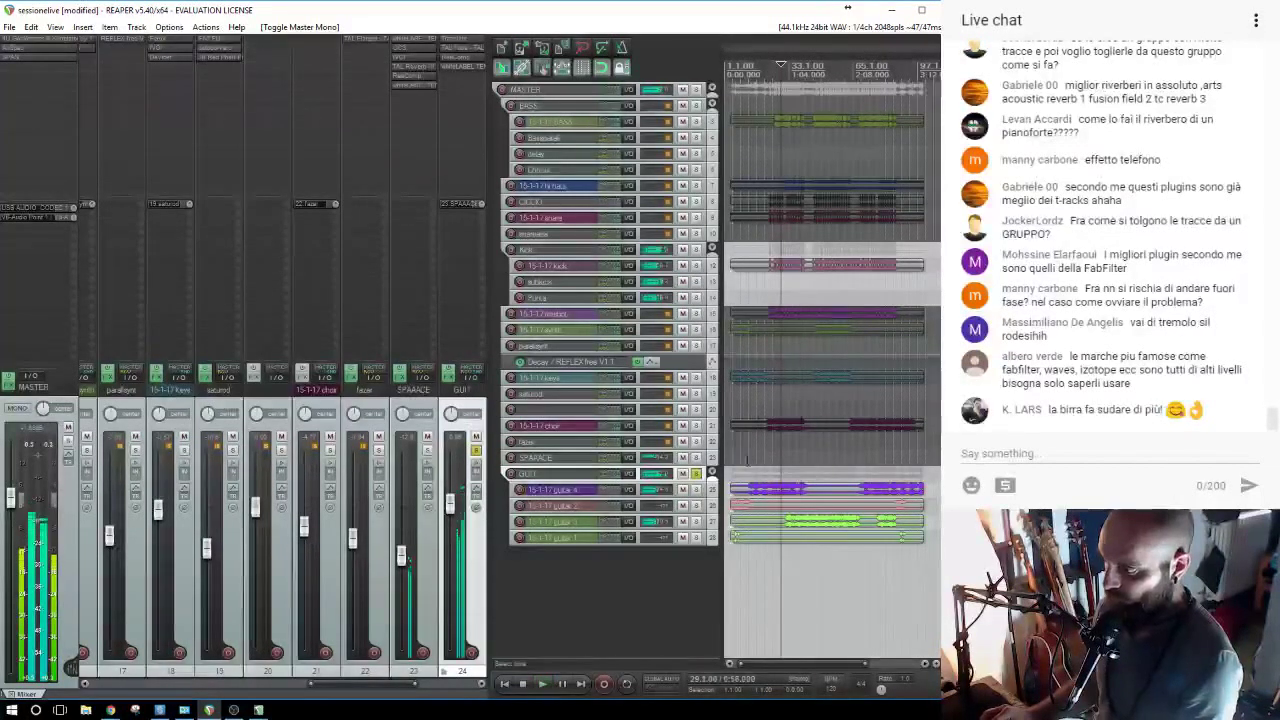
Add the Antress ModernMonoster stereo plug-in from the STEREOMANIPULATOR folder to the GUIT track and play the guitars through it.
left_click(472, 84)
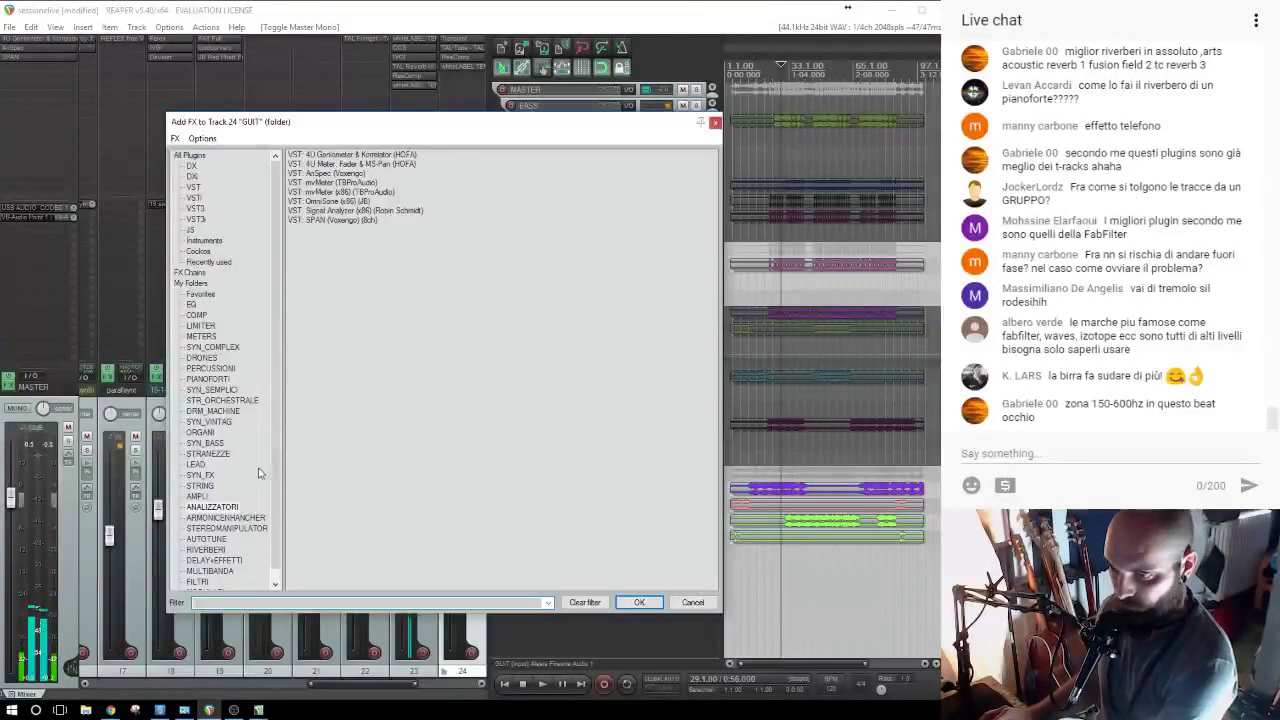
scroll(220, 528, "down", 1)
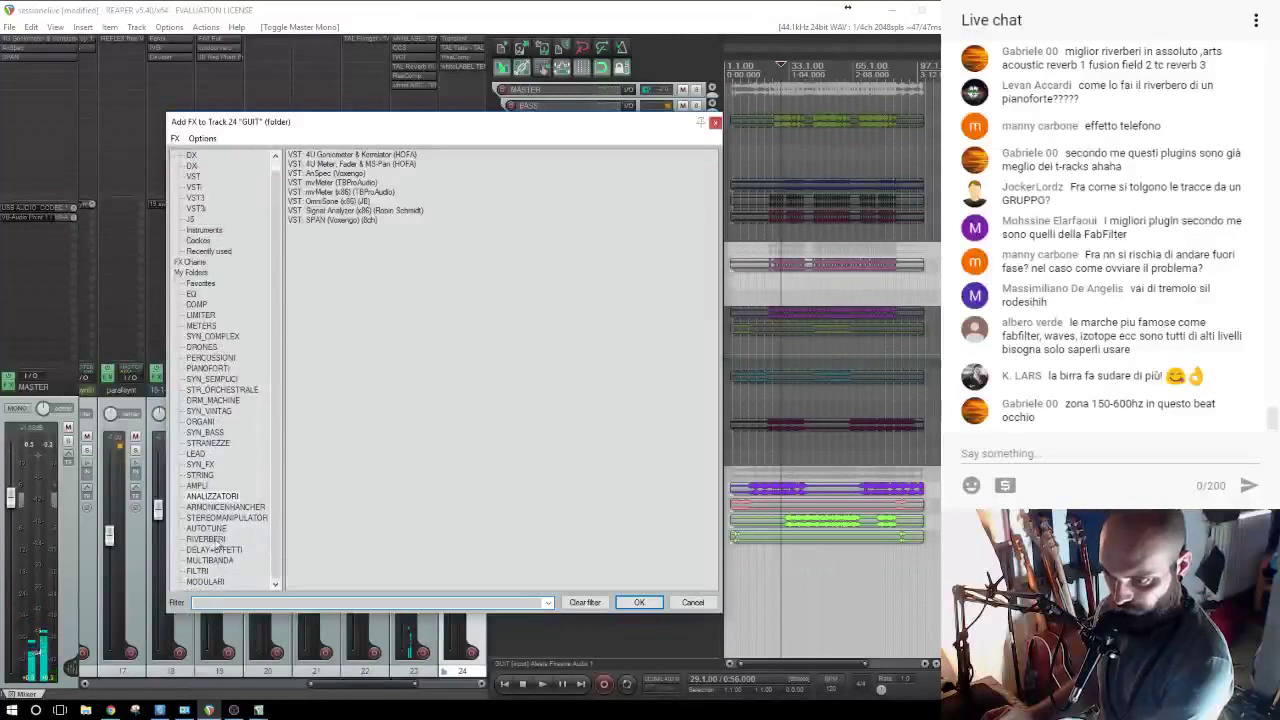
left_click(218, 518)
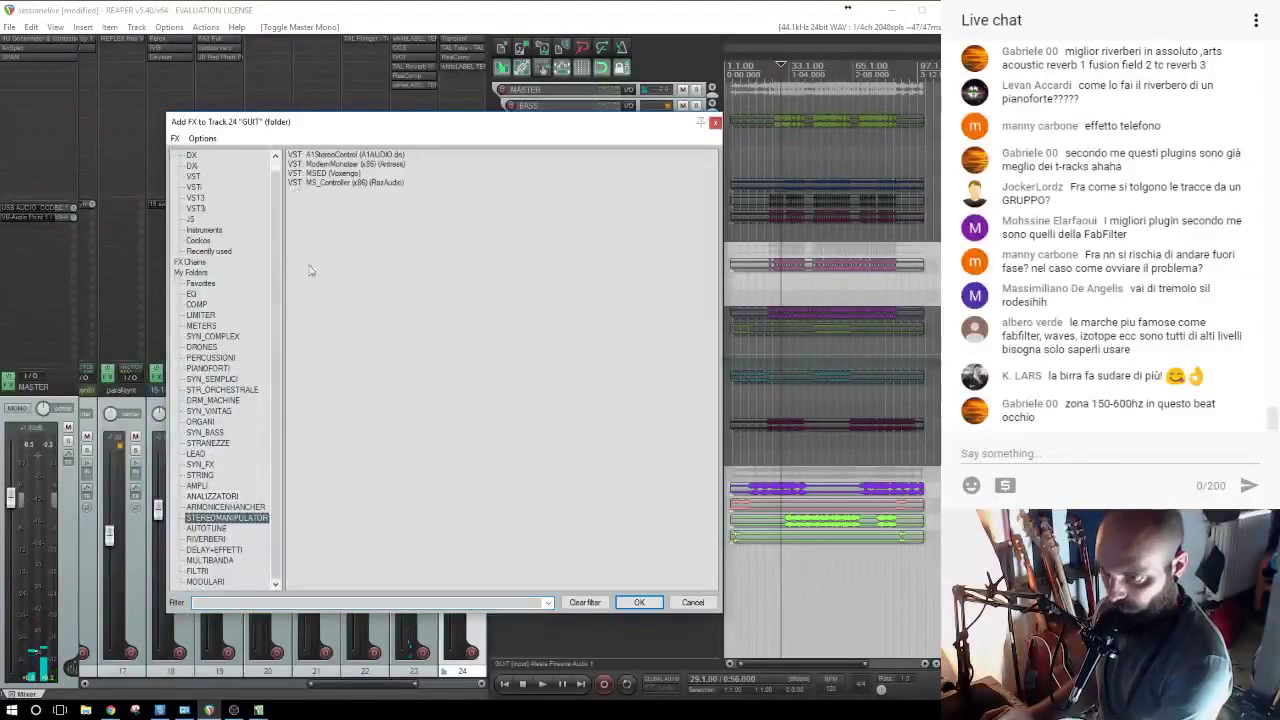
double_click(331, 165)
left_click_drag(262, 90, 243, 355)
left_click(764, 563)
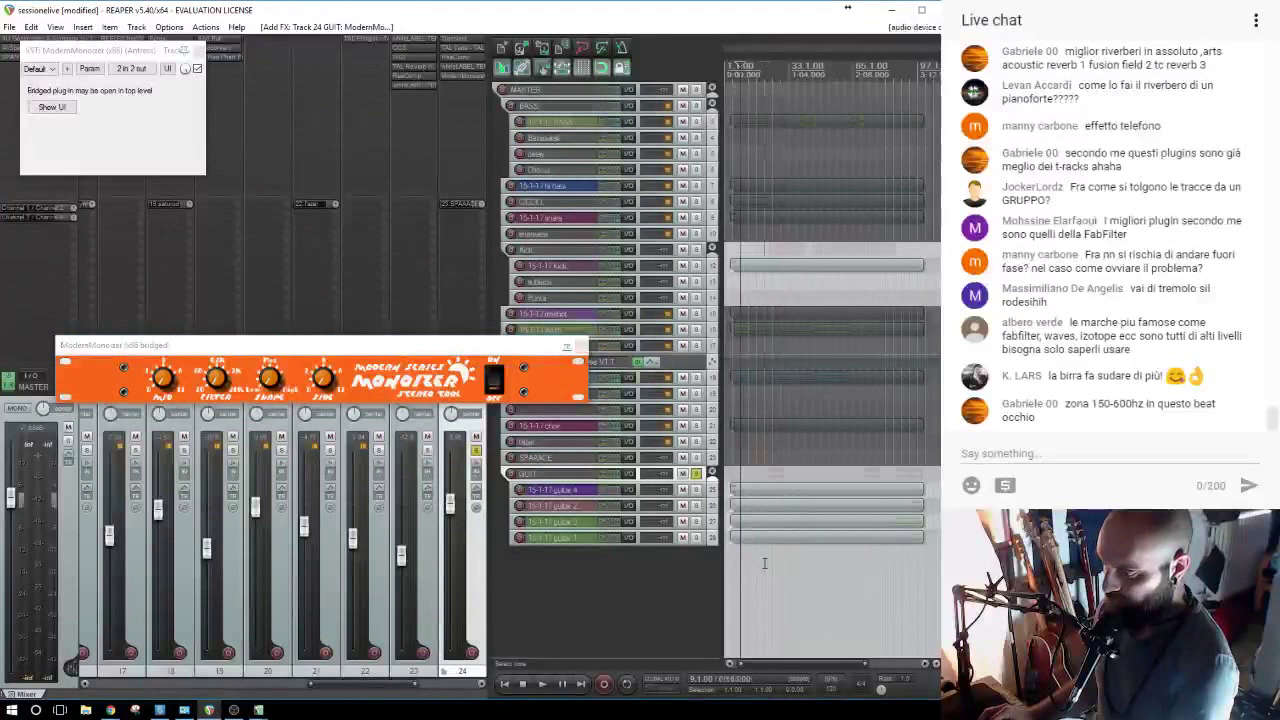
key("space")
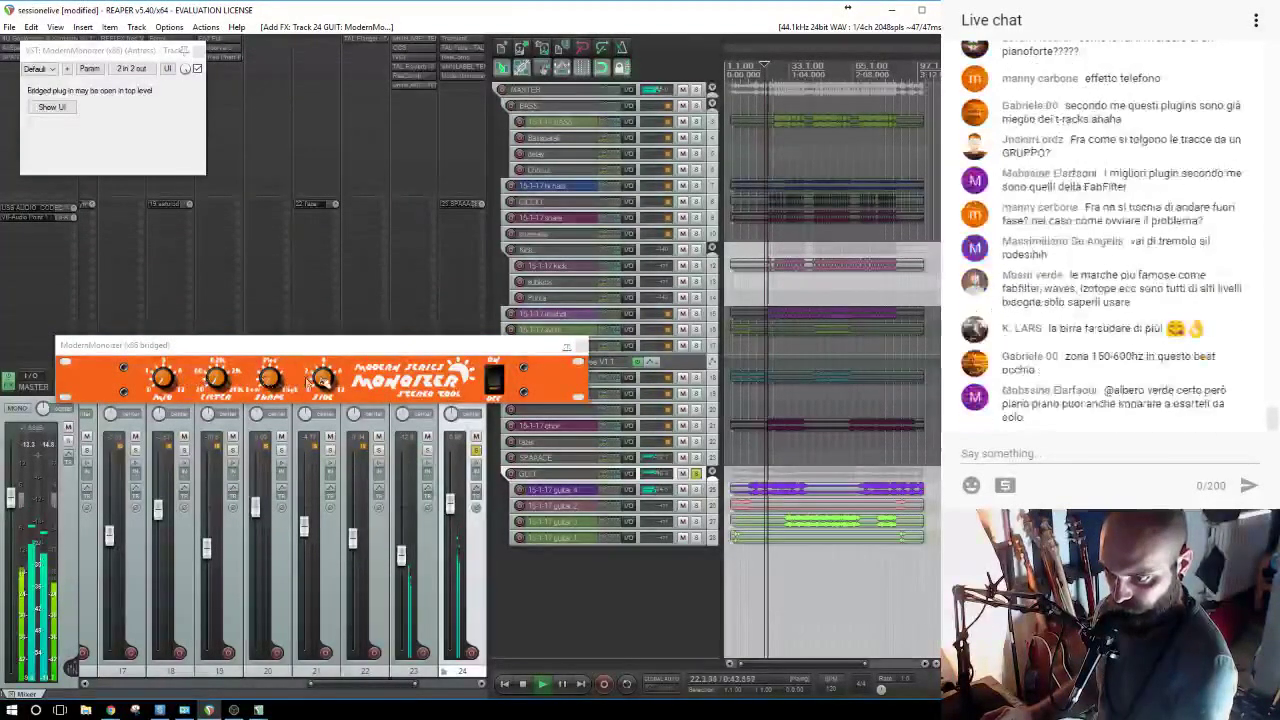
Adjust the filter in ModernMonoster and compare the guitars in mono and stereo, soloed and within the full mix.
left_click_drag(217, 380, 217, 350)
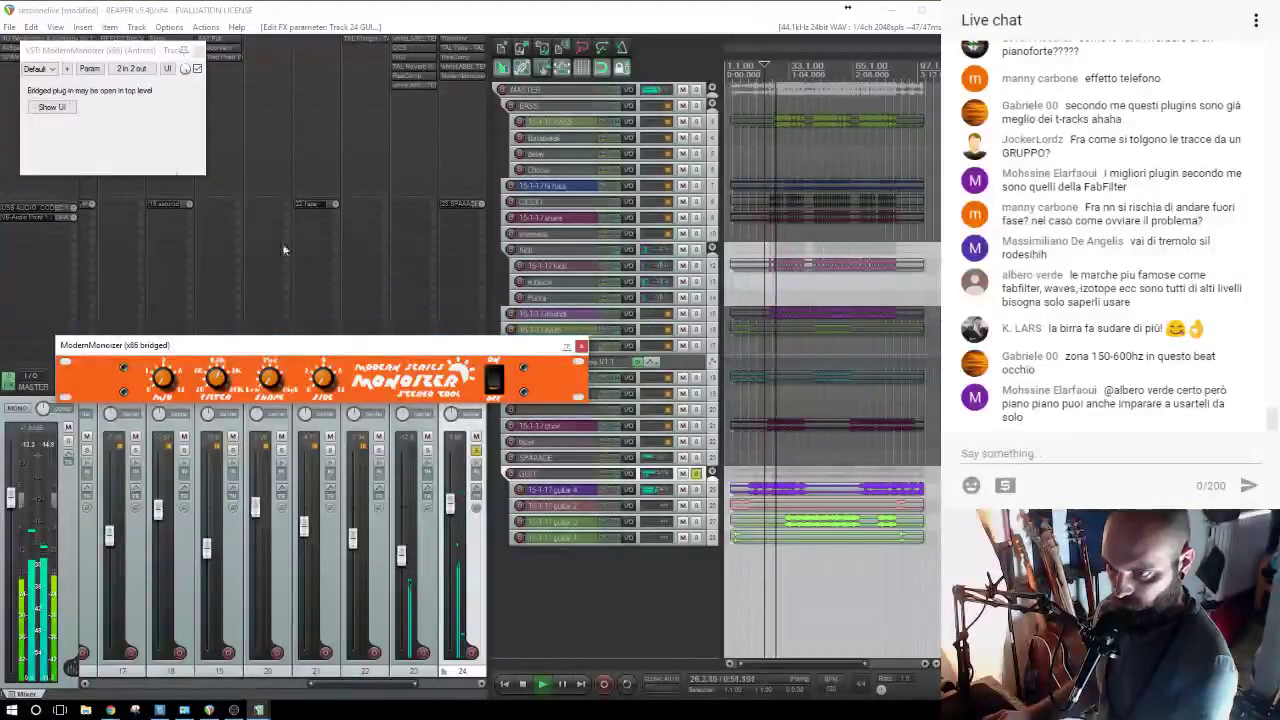
left_click(17, 409)
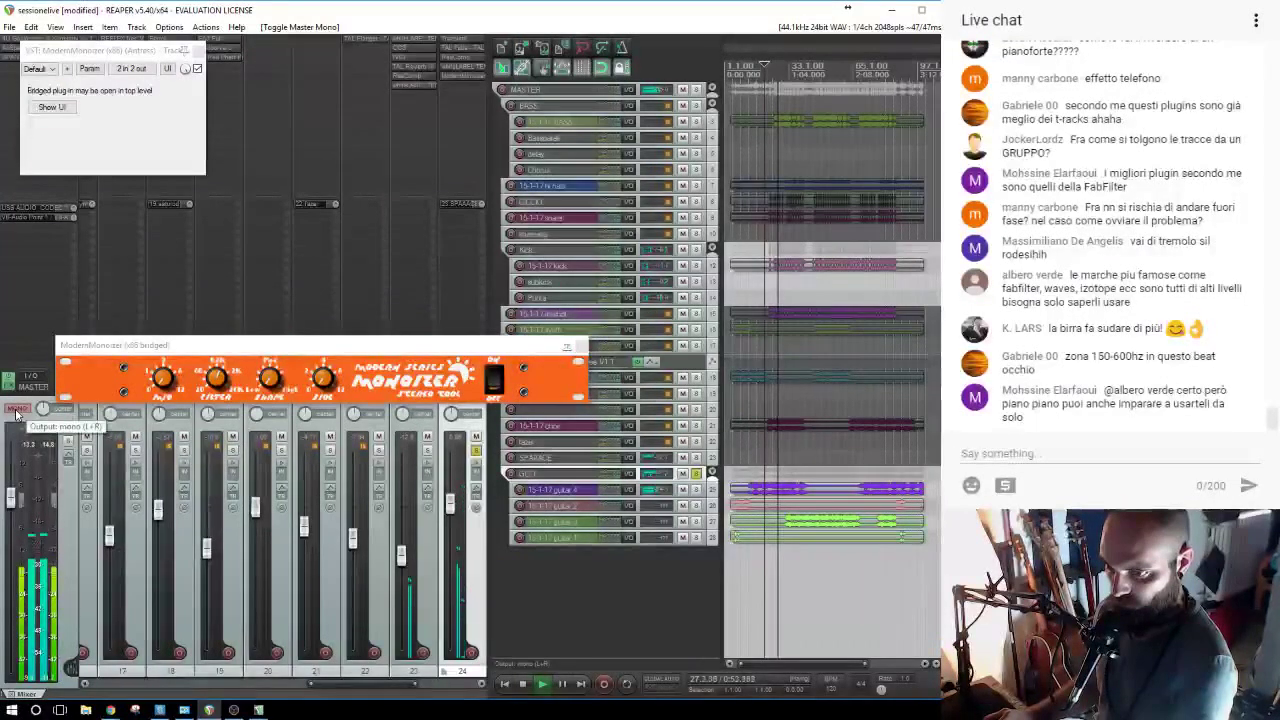
left_click(17, 410)
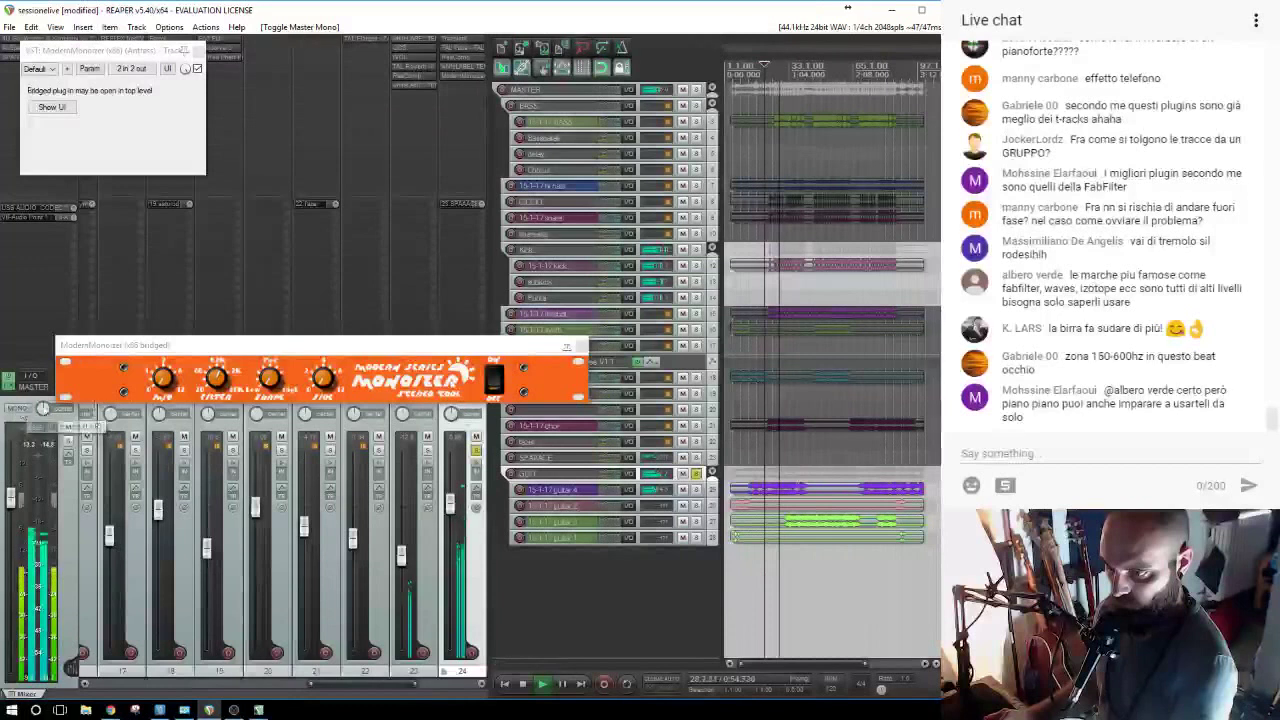
left_click(222, 378)
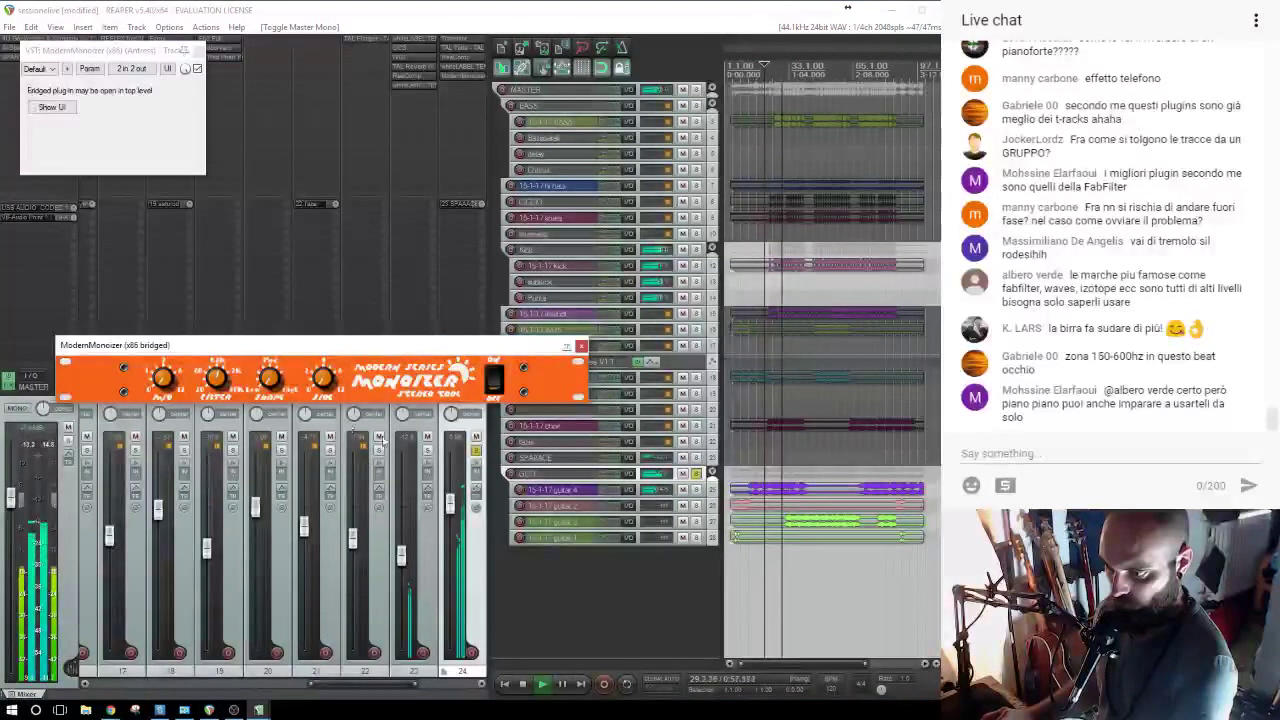
left_click(41, 409)
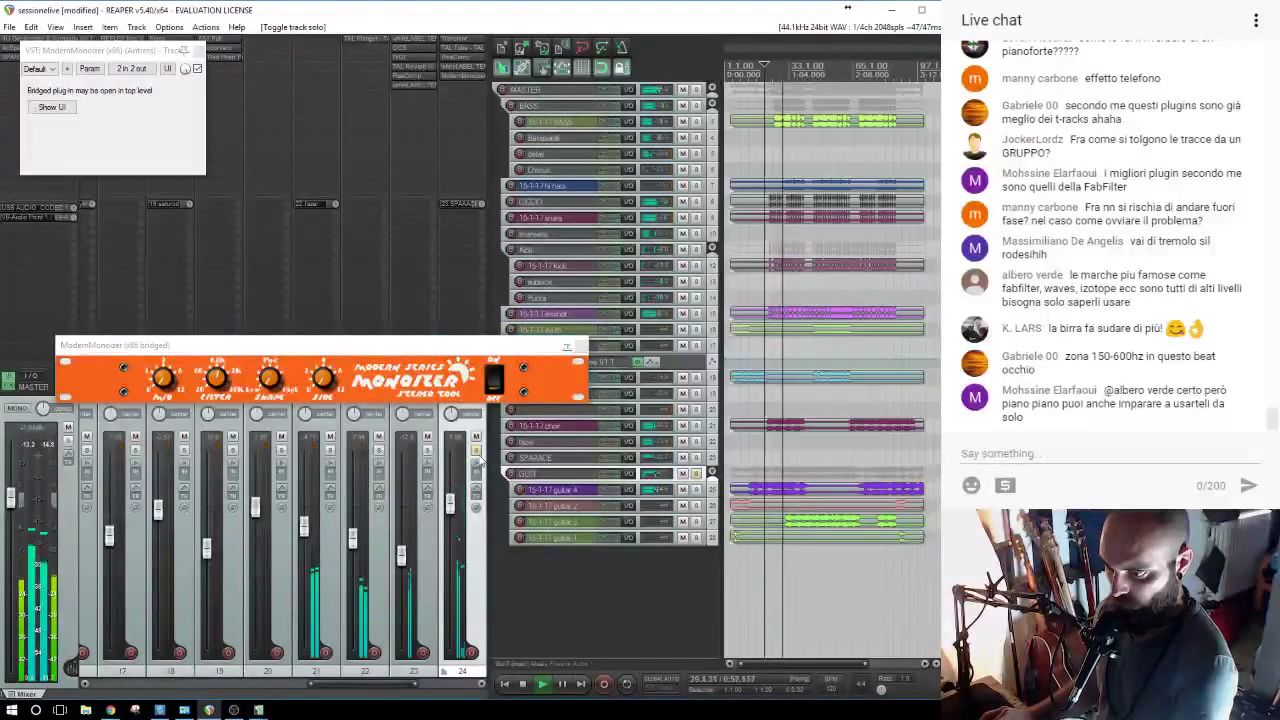
left_click(19, 409)
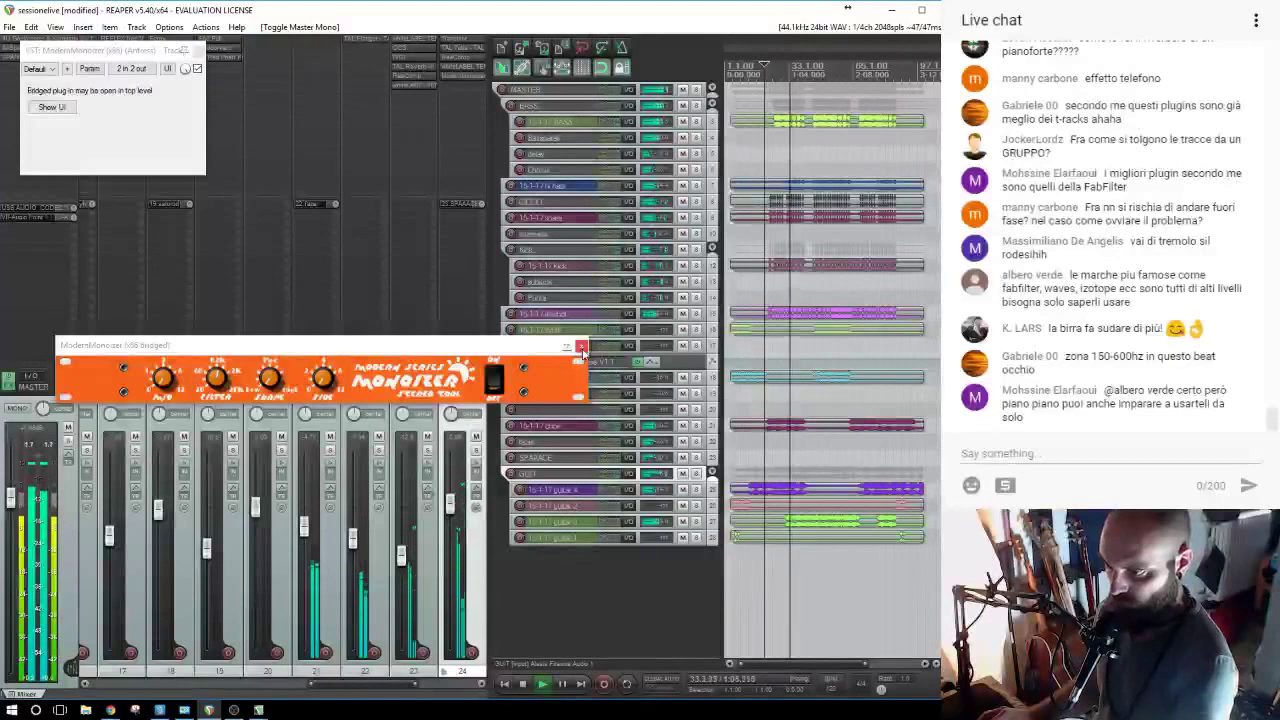
Replace ModernMonoster on the GUIT folder with the Voxengo MSED plug-in.
left_click(463, 77, "alt")
left_click(465, 78)
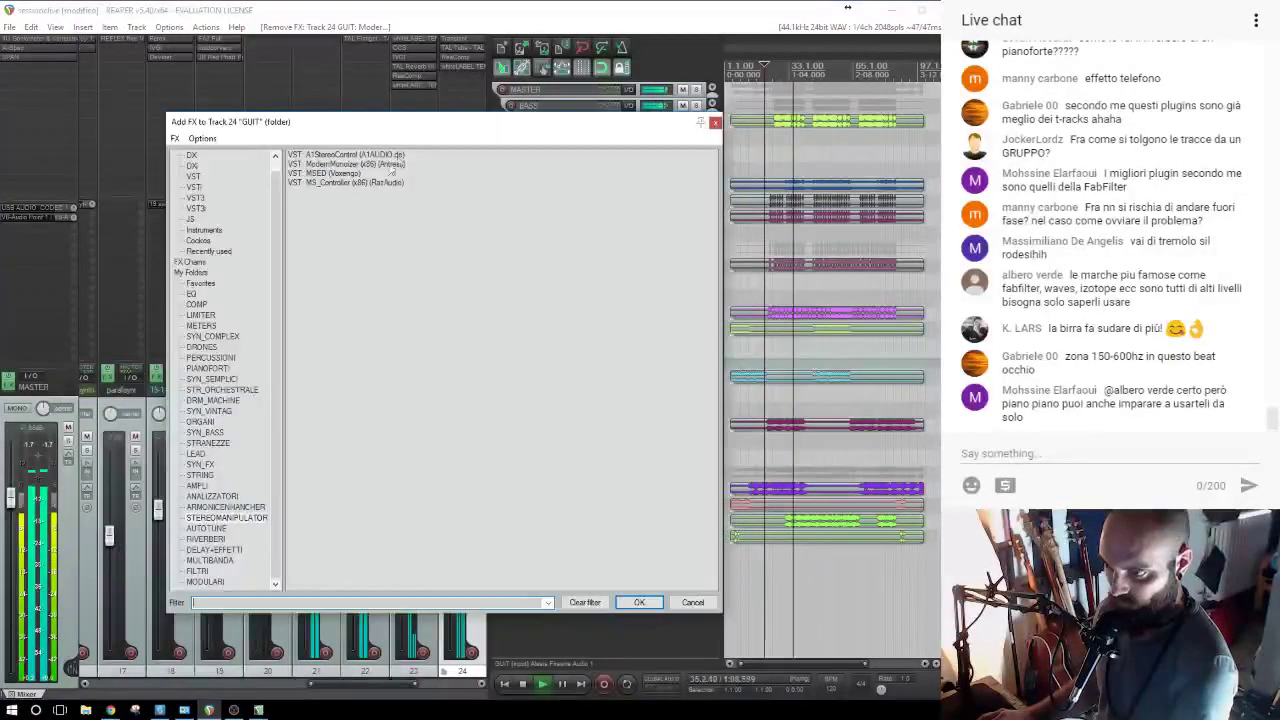
double_click(328, 175)
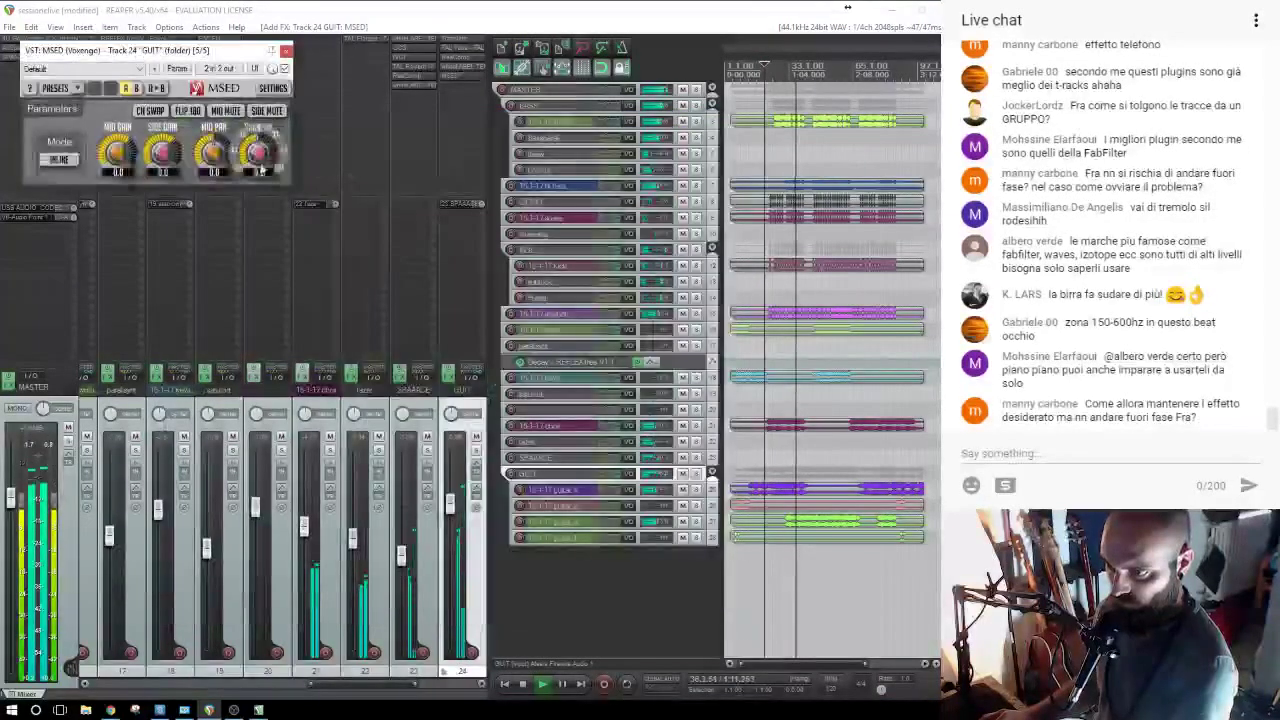
Solo the GUIT folder and lower MSED's side gain to -15.4.
left_click(476, 452)
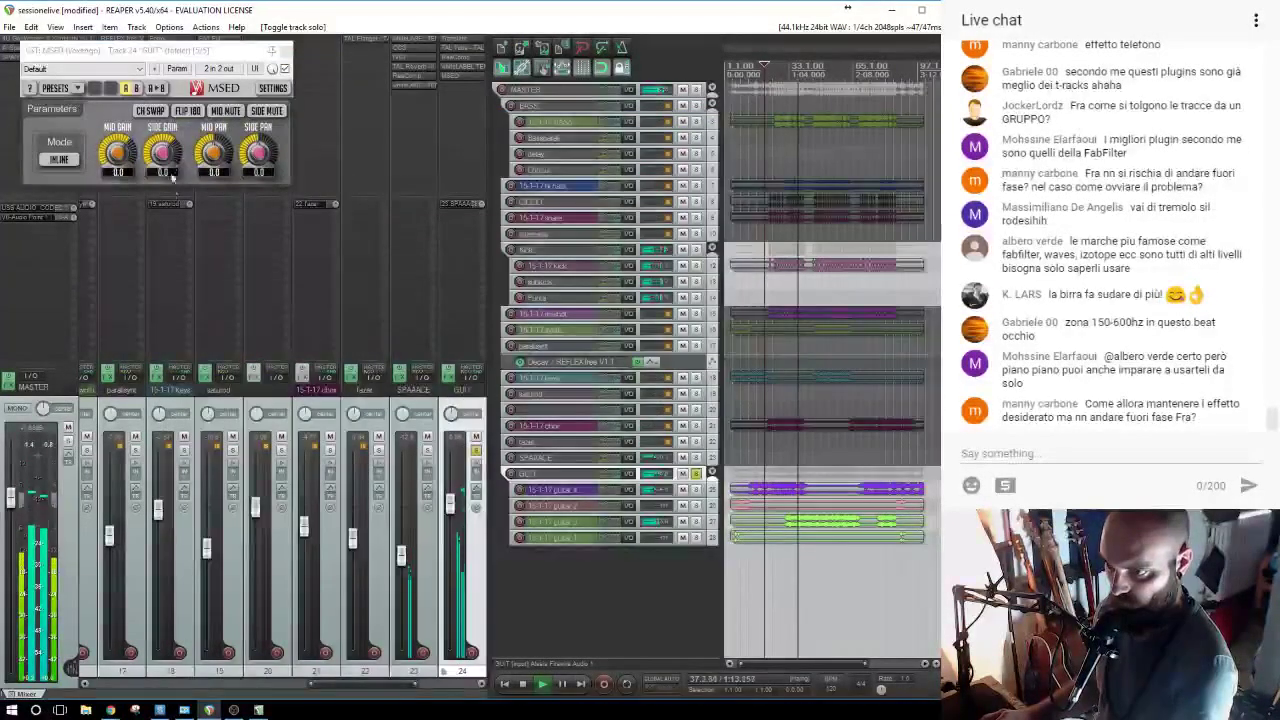
left_click_drag(172, 175, 172, 186)
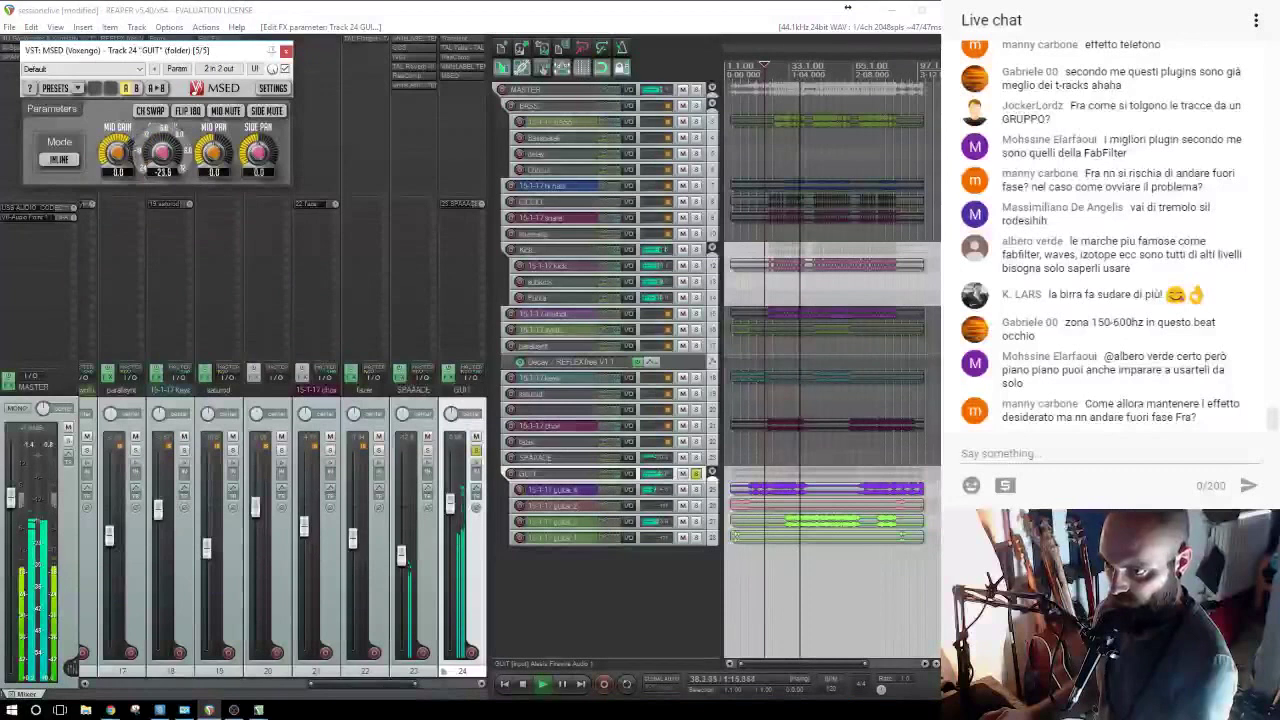
left_click_drag(162, 153, 172, 181)
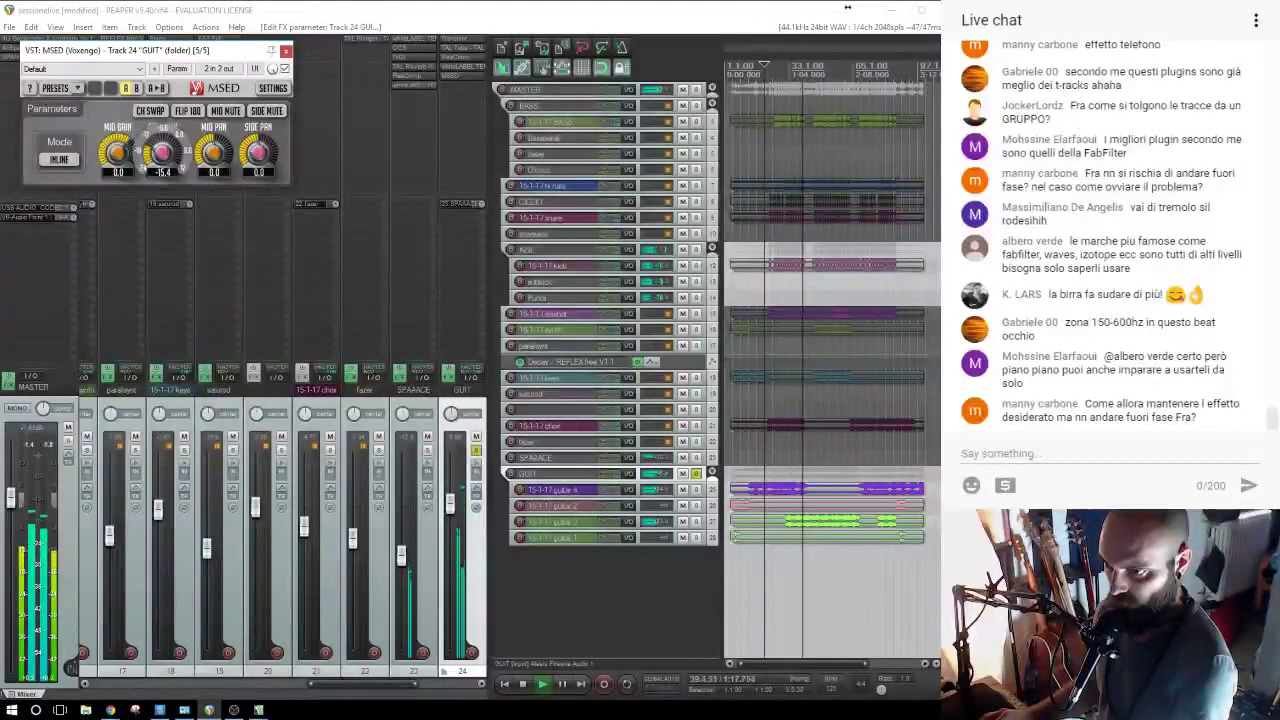
Compare the soloed guitars with MSED bypassed and active, in both mono and stereo.
left_click(461, 76, "shift")
left_click(462, 76, "shift")
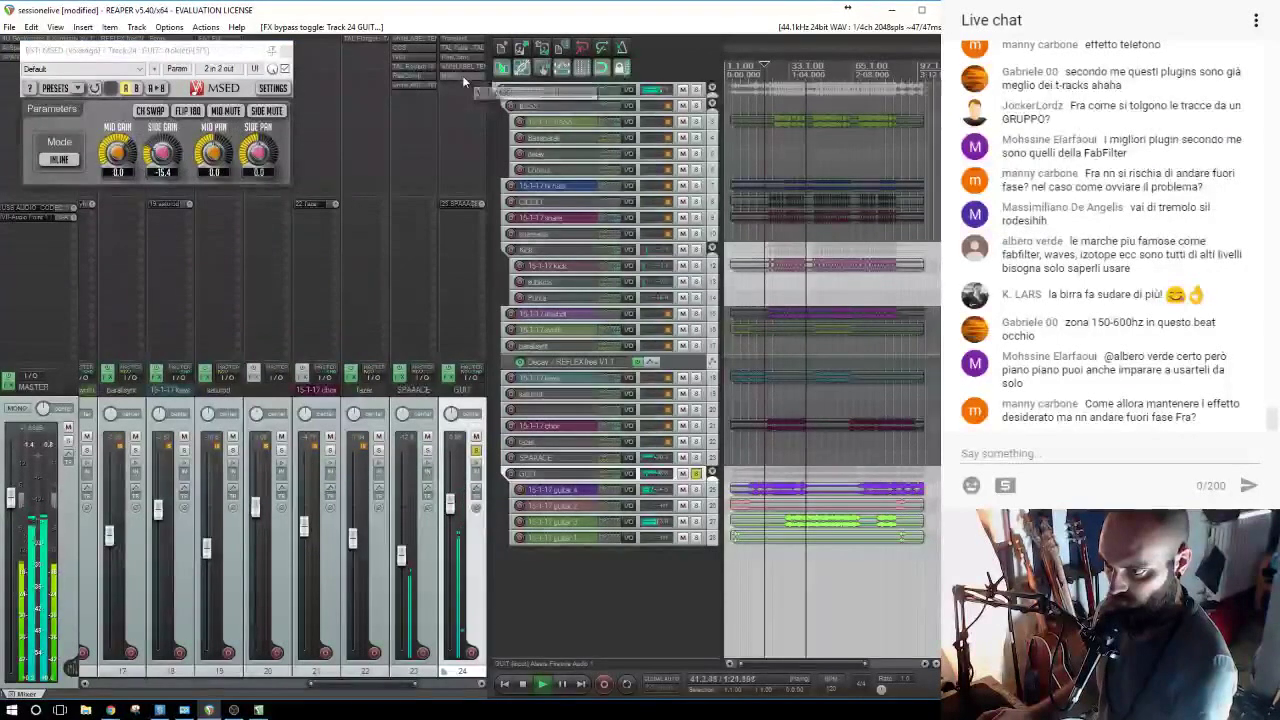
left_click(17, 407)
left_click(460, 74, "shift")
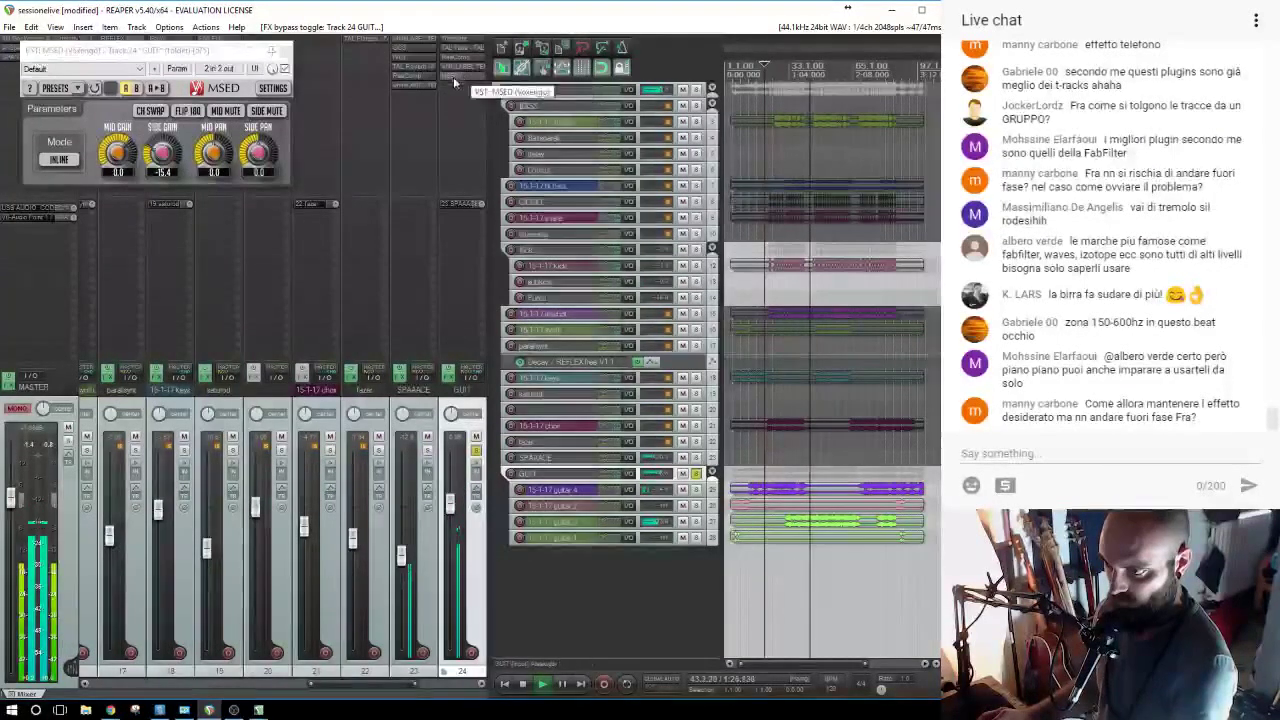
left_click(17, 409)
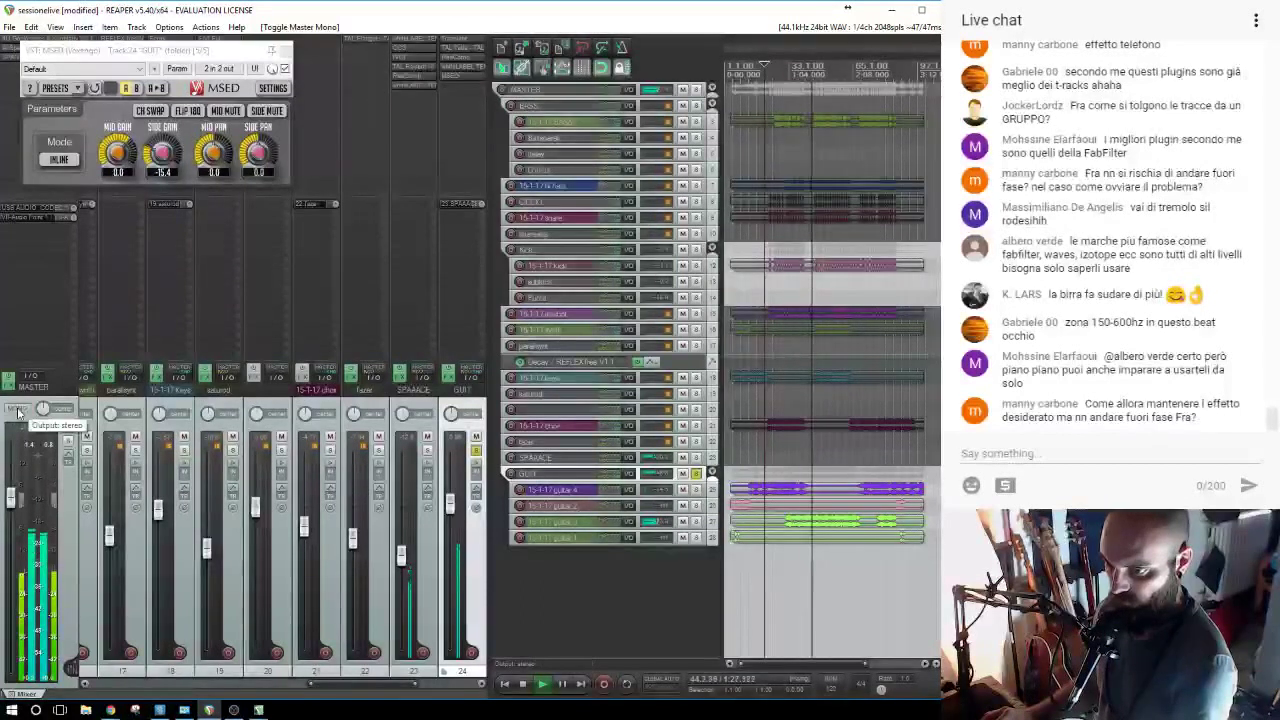
left_click(18, 411)
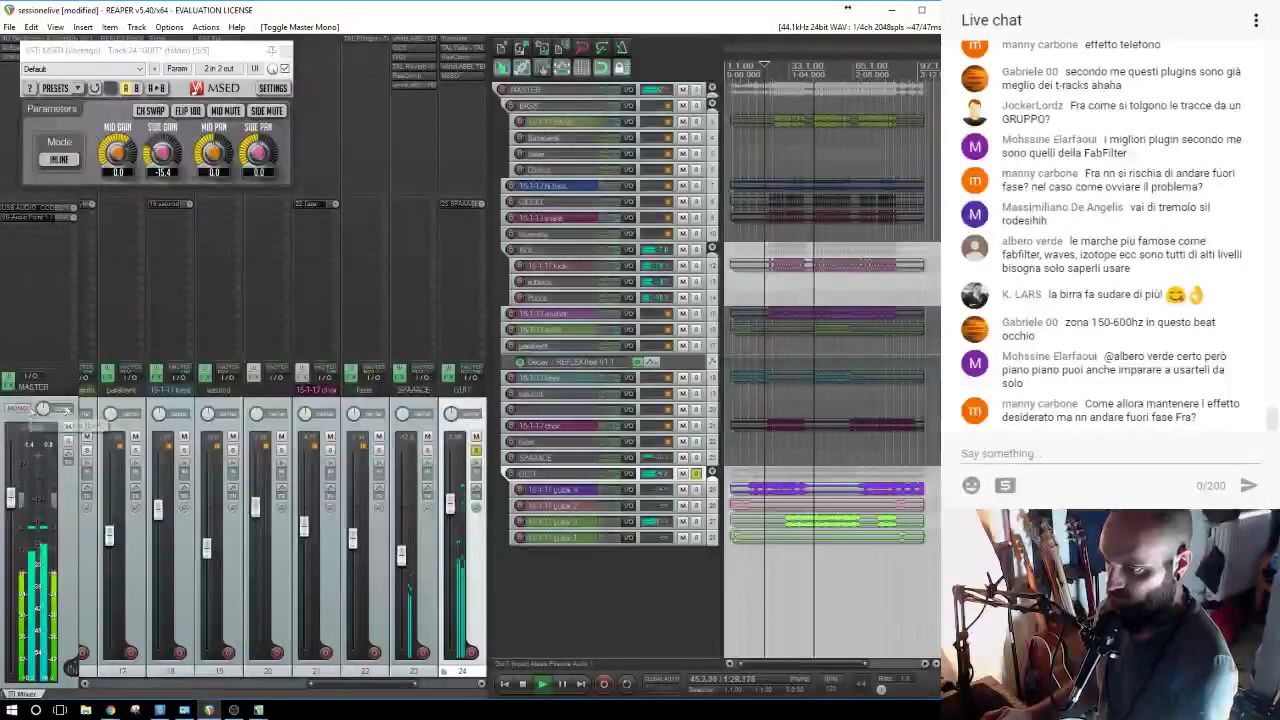
Unsolo the GUIT folder, raise its fader slightly and check the full mix with the mono output toggled.
left_click(476, 451)
left_click(284, 51)
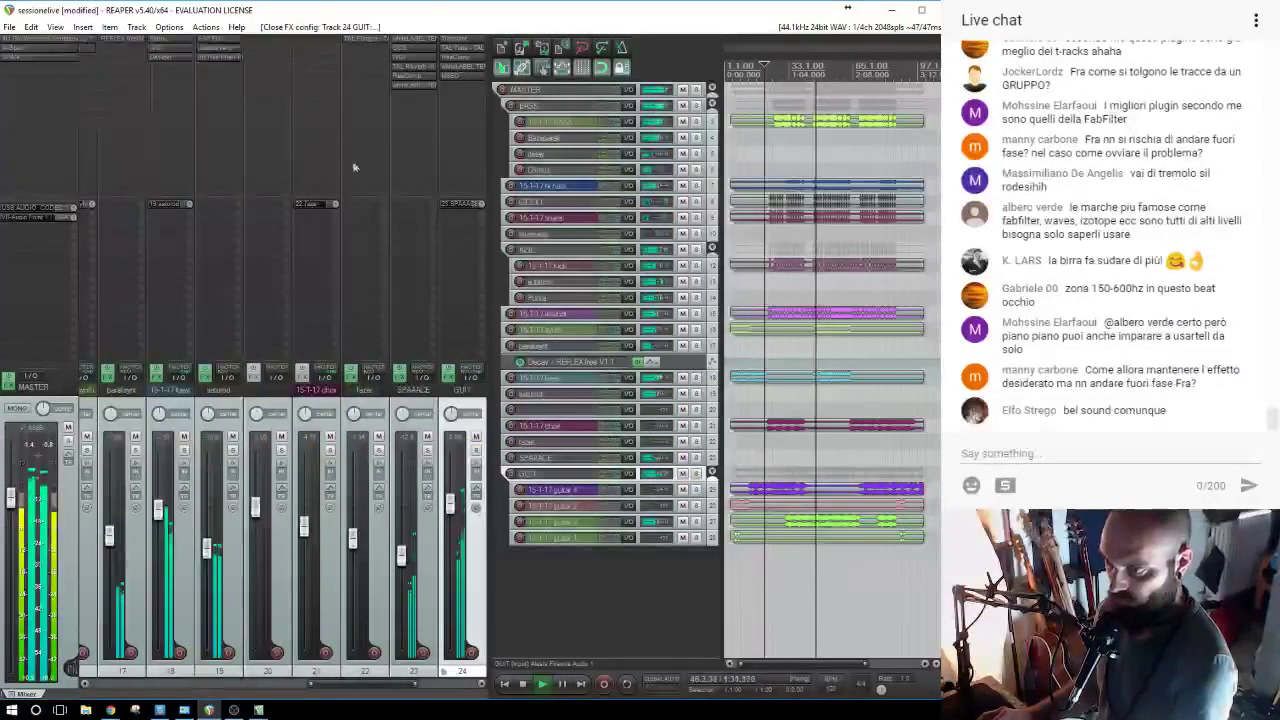
left_click_drag(451, 508, 452, 492)
left_click(17, 409)
key("ctrl+z")
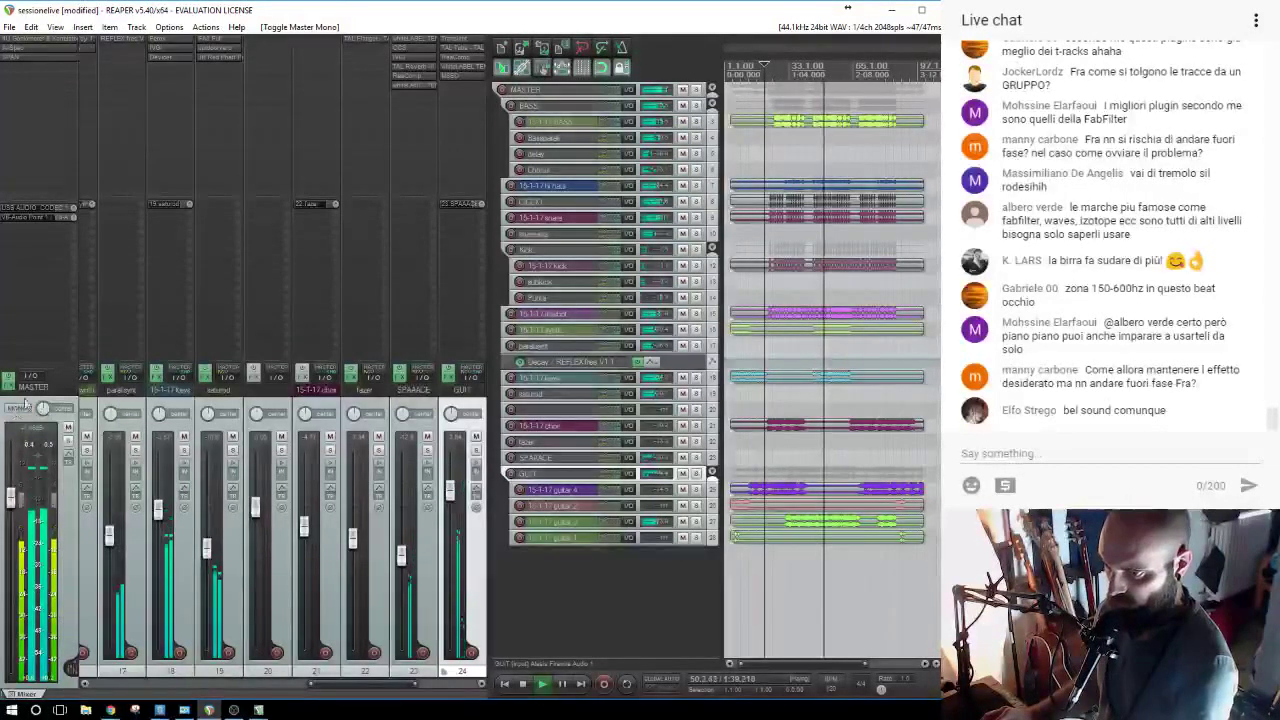
Stop playback and add the RazAudio MS_Controller plug-in to the master output.
left_click(108, 685)
left_click(108, 685)
left_click(108, 685)
key("space")
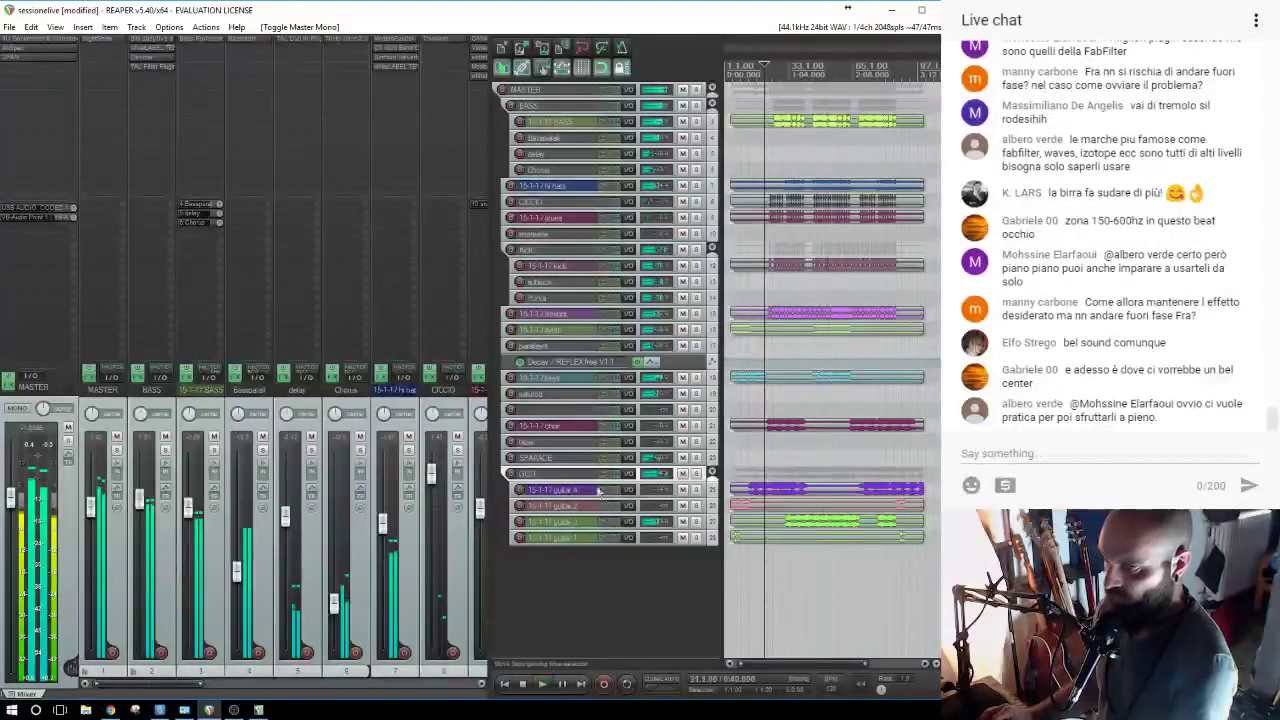
double_click(20, 73)
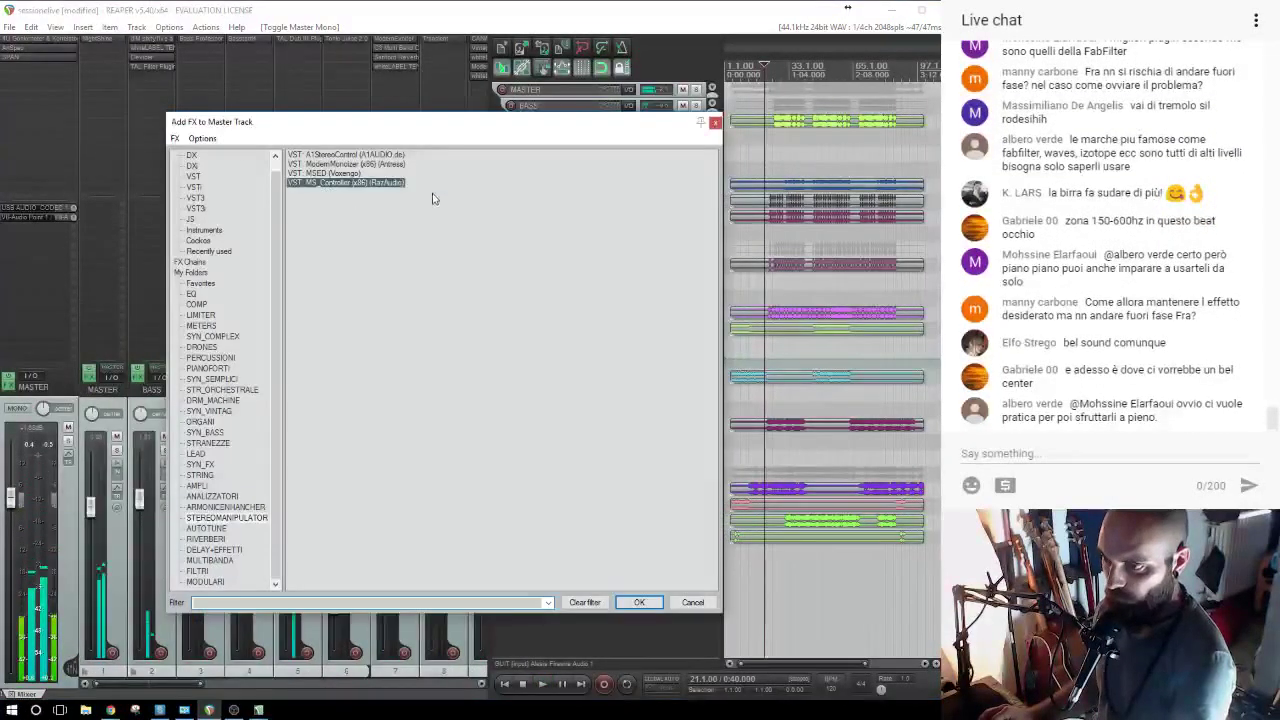
double_click(398, 183)
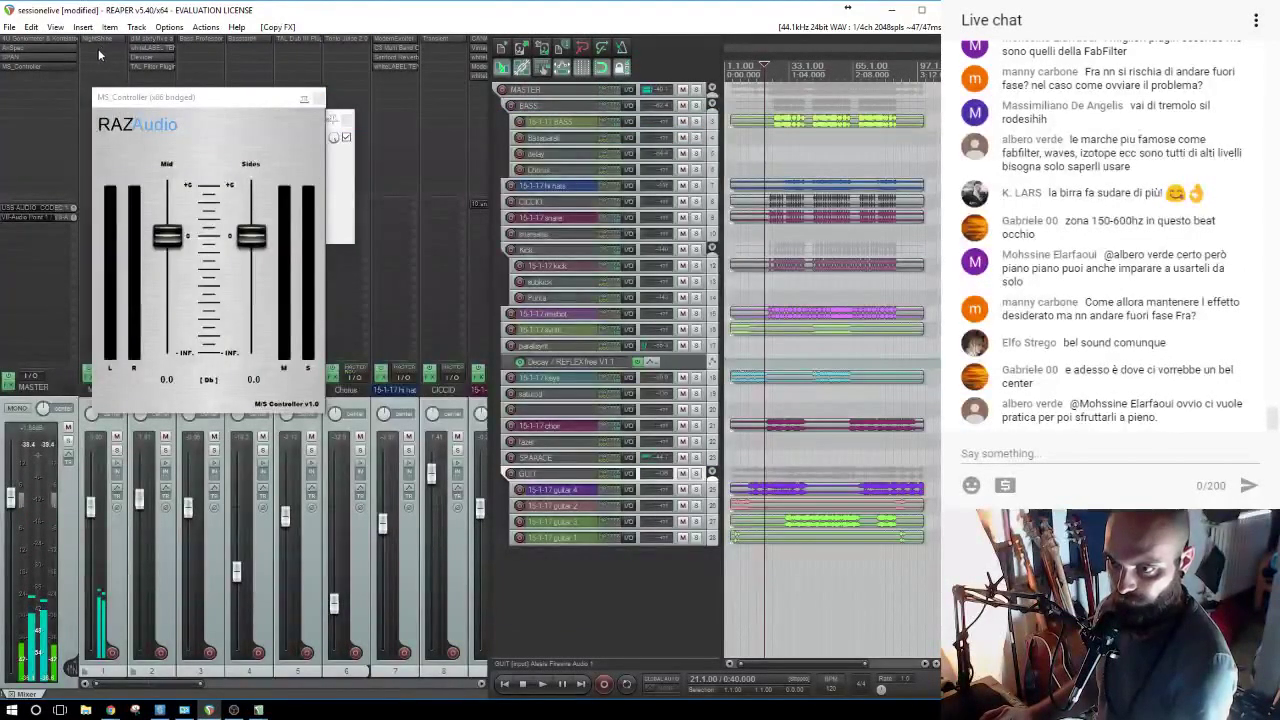
Keep MS_Controller only on the MASTER folder track, removing it from the master output, and raise its Sides level to 1.6 dB.
left_click(35, 68, "alt")
left_click(112, 48)
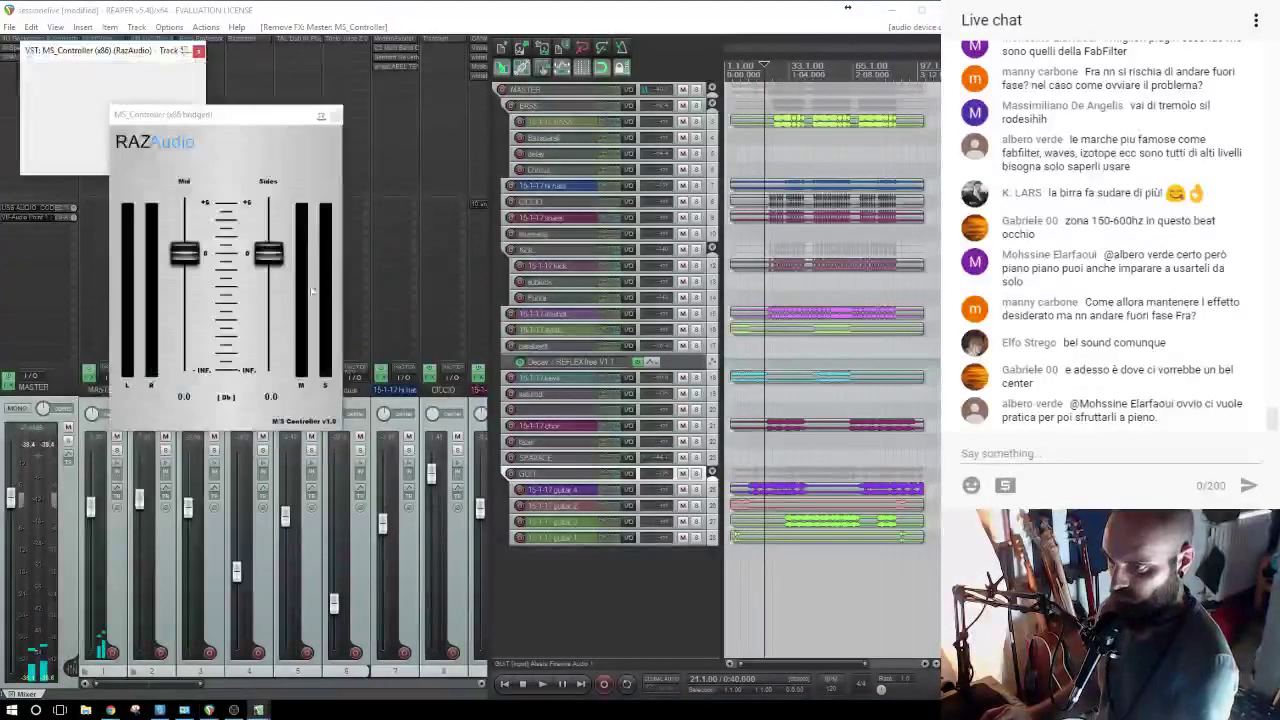
key("space")
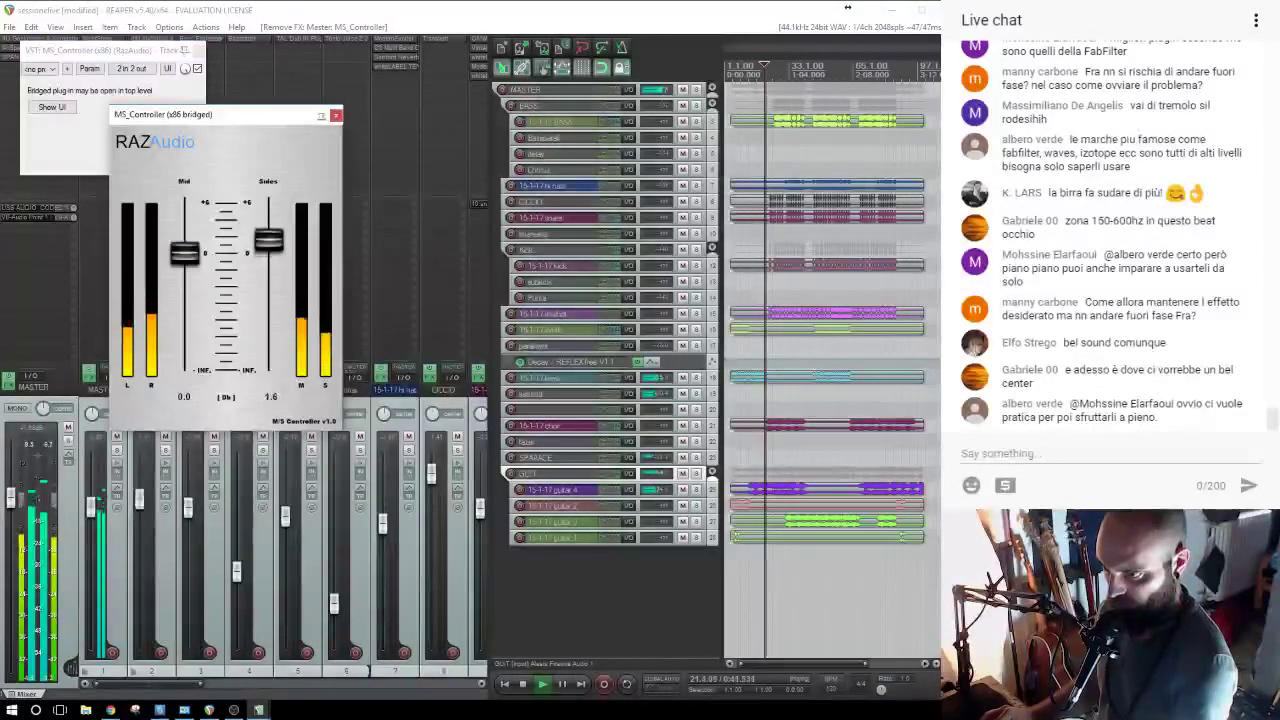
left_click(336, 115)
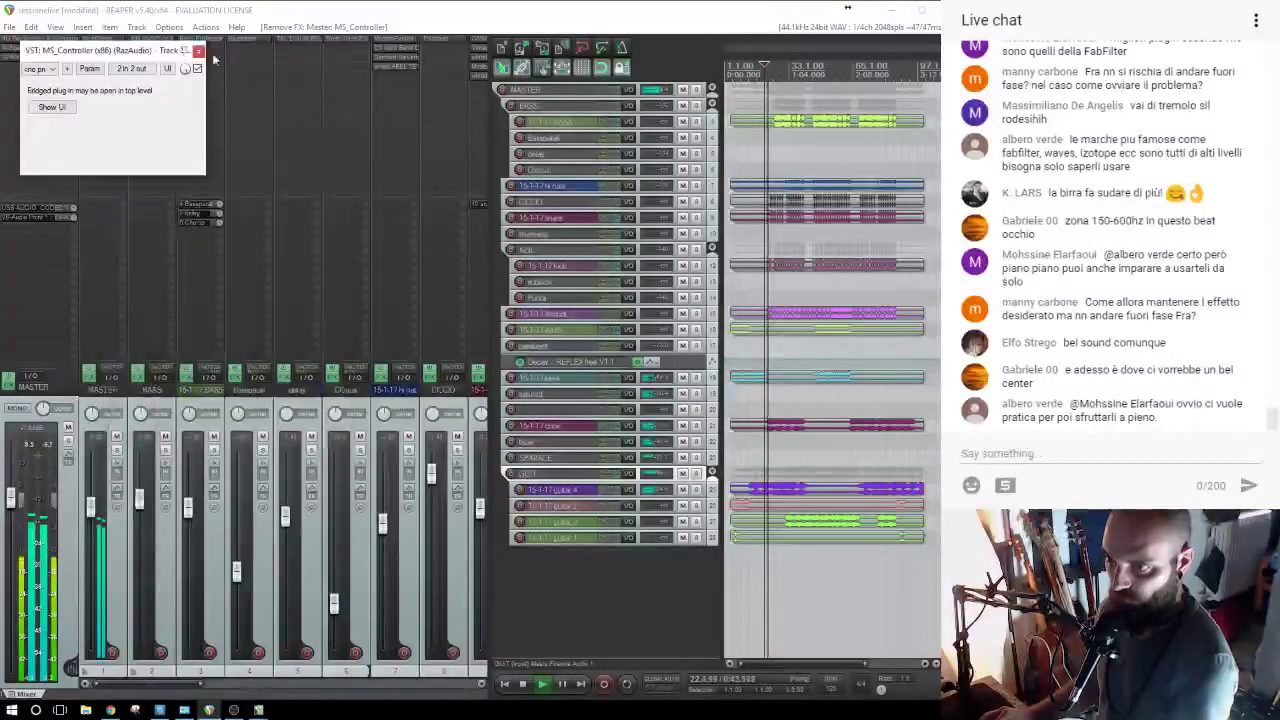
left_click(197, 49)
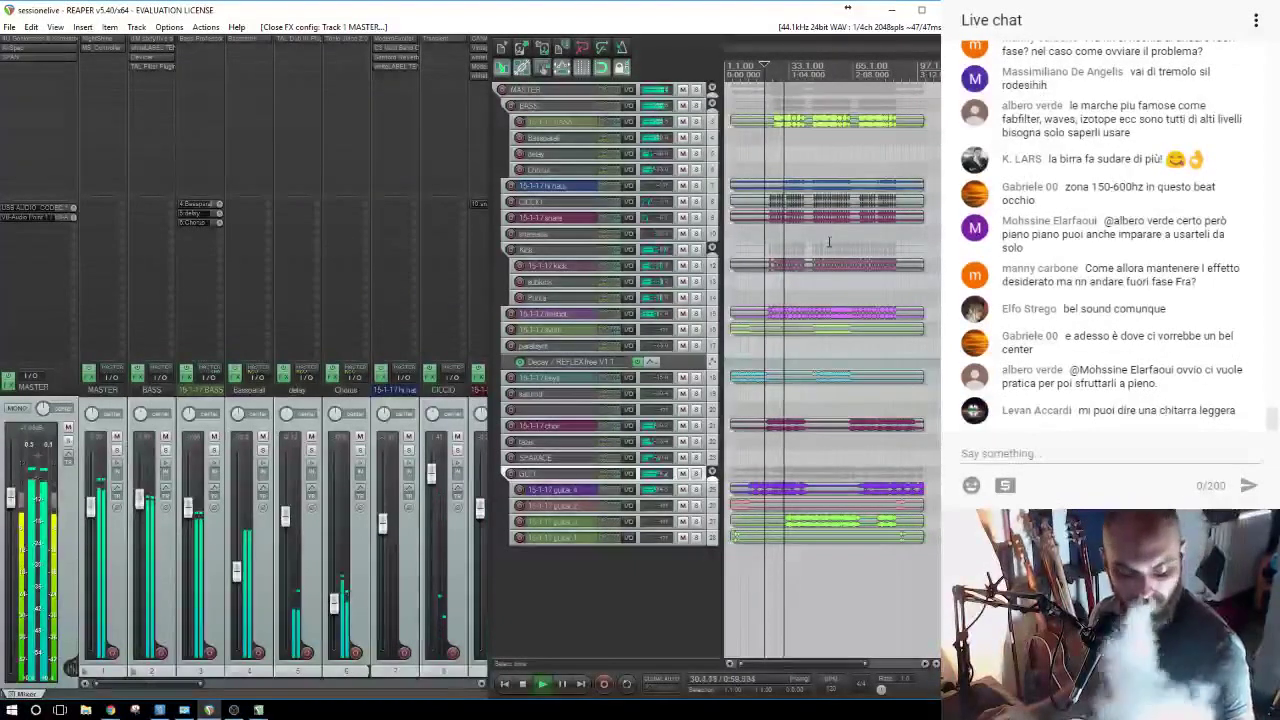
Compare the full mix in mono and stereo and examine its spectrum and correlation in SPAN.
left_click(20, 410)
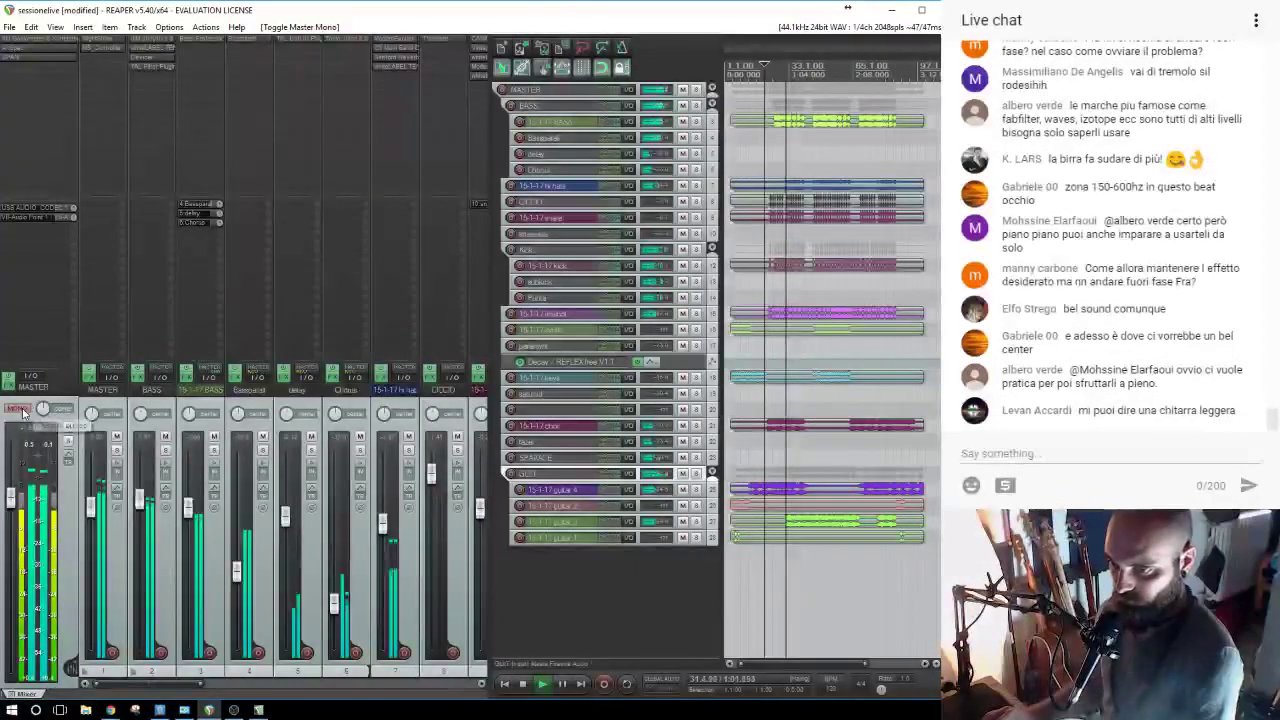
left_click(20, 410)
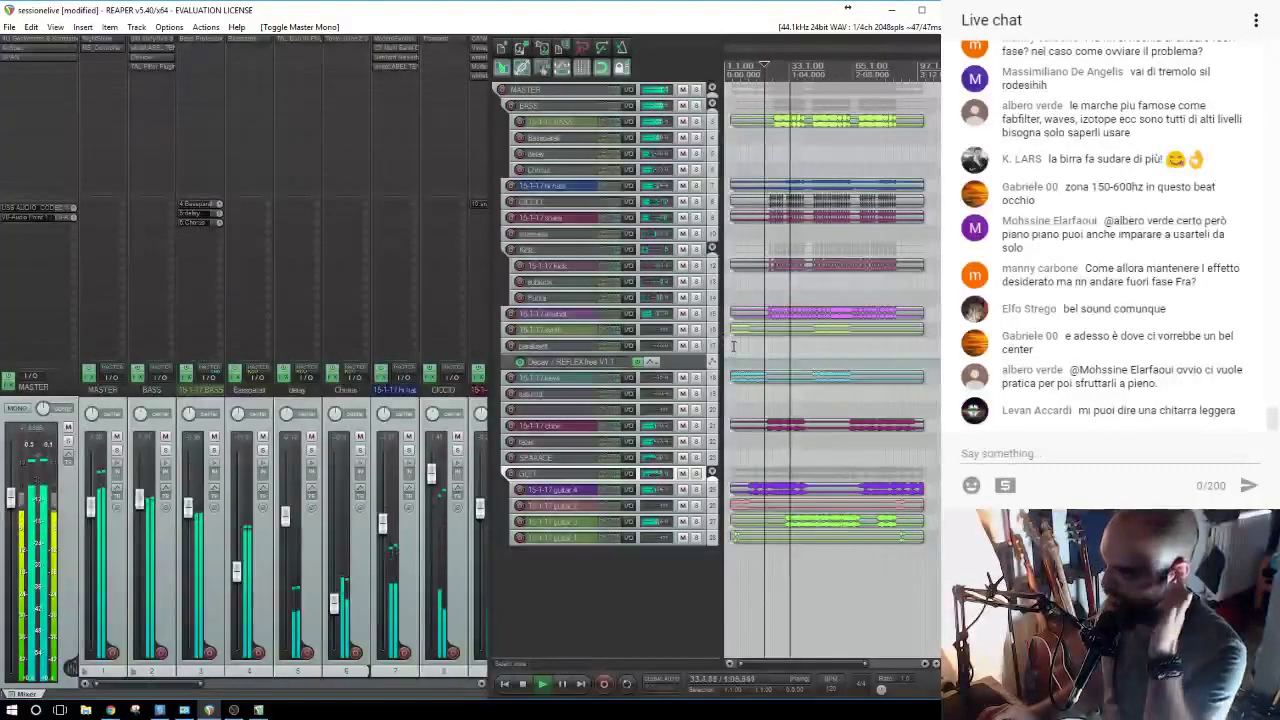
left_click(22, 57)
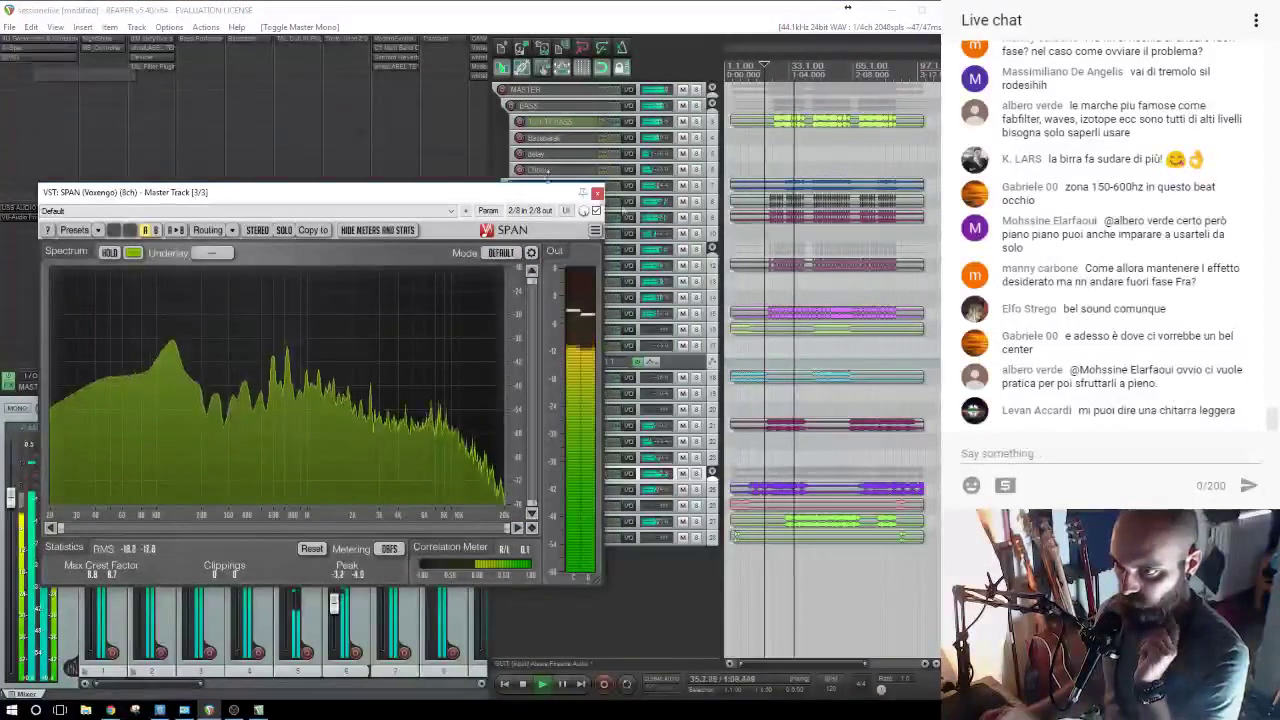
left_click(597, 194)
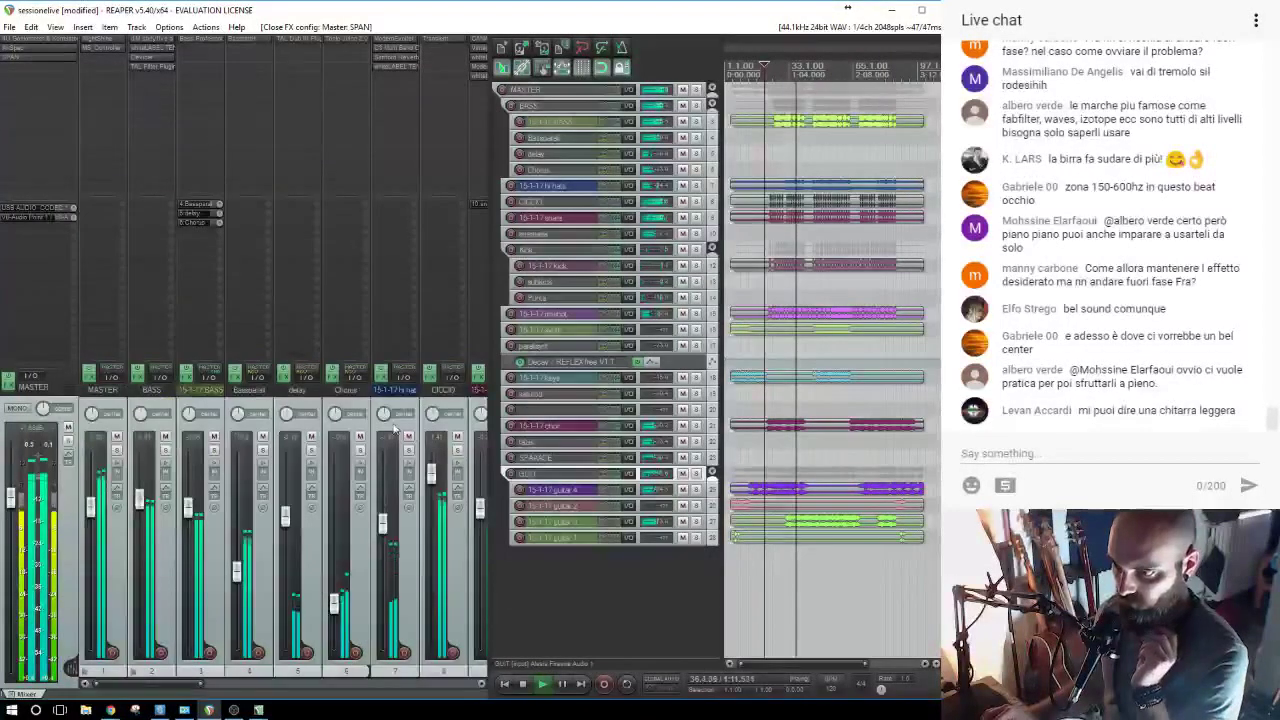
Solo the GUIT folder, reshape the low mids in its TEN:Q equalizer, set the high-pass to 230 Hz, and unsolo it.
left_click(418, 688)
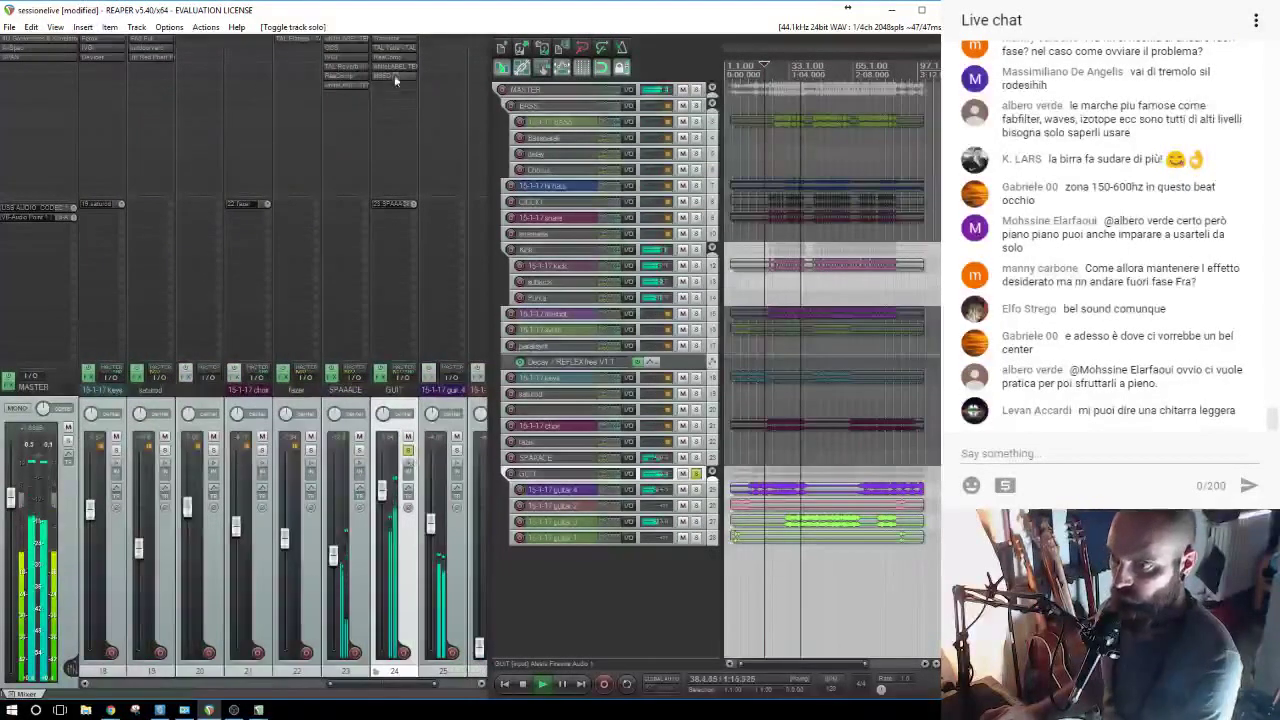
left_click(394, 66)
left_click_drag(408, 277, 428, 307)
left_click_drag(369, 277, 349, 283)
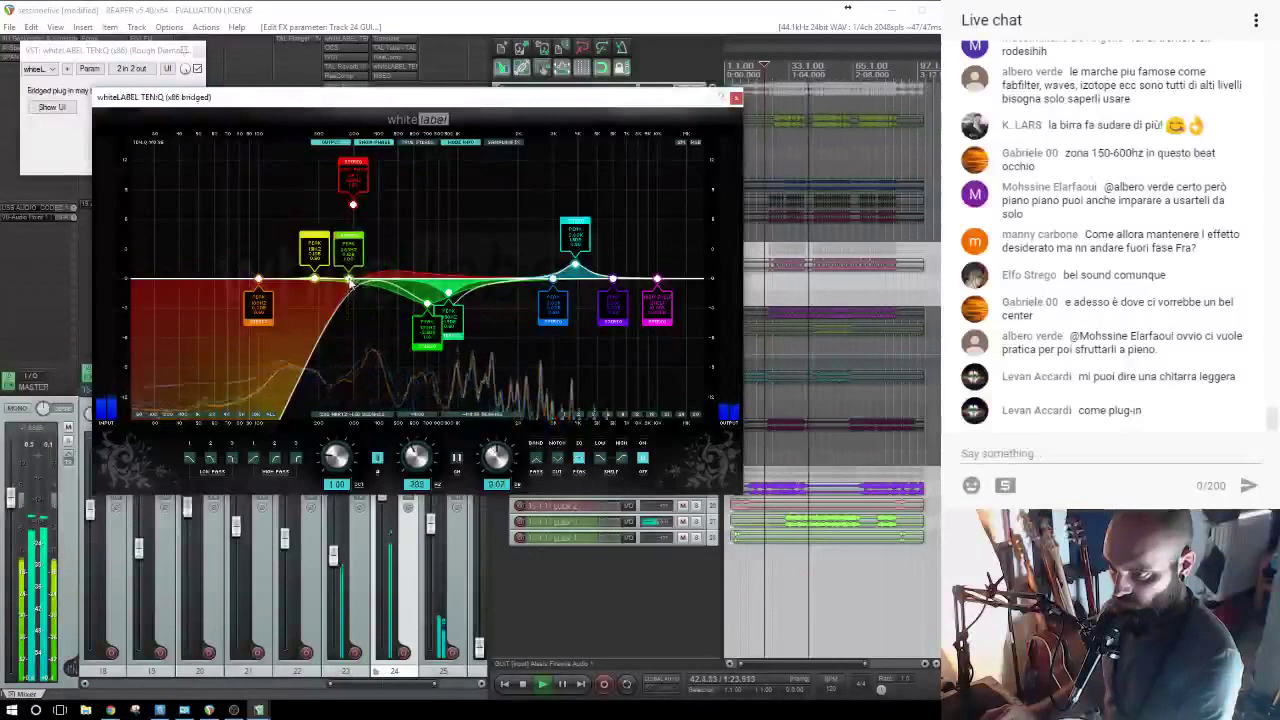
left_click_drag(352, 207, 330, 205)
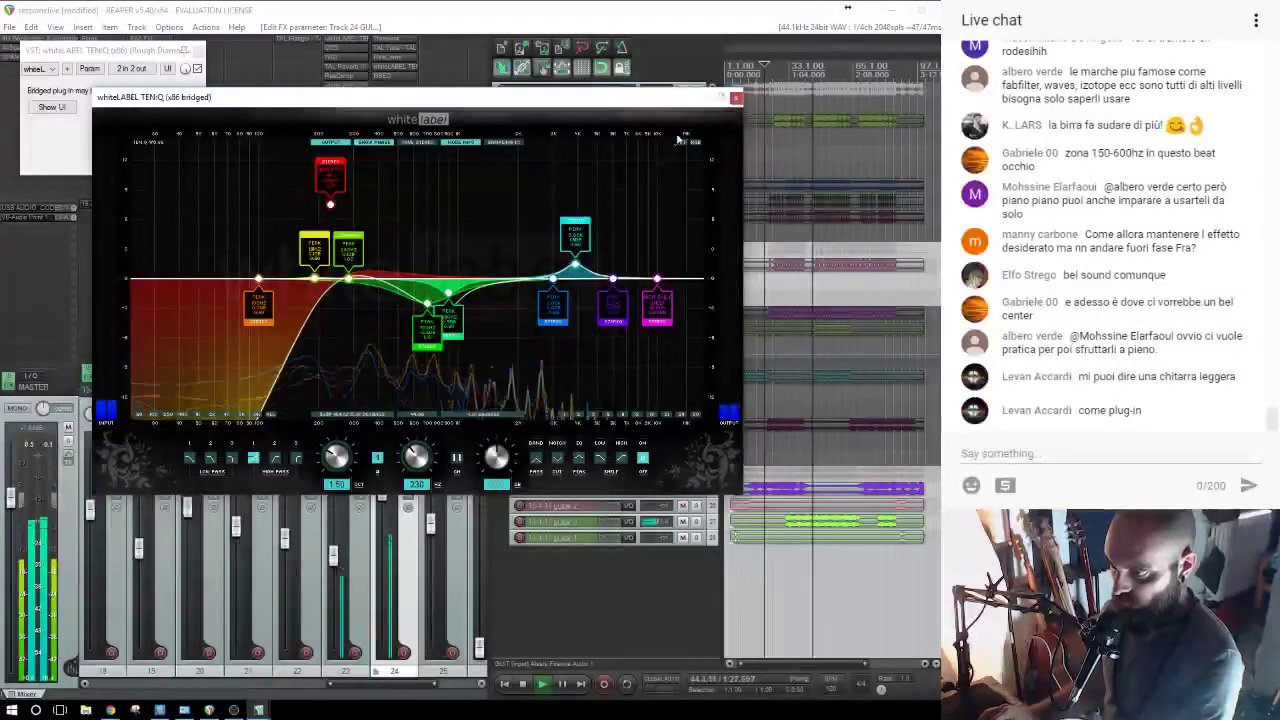
left_click(736, 98)
left_click(410, 450)
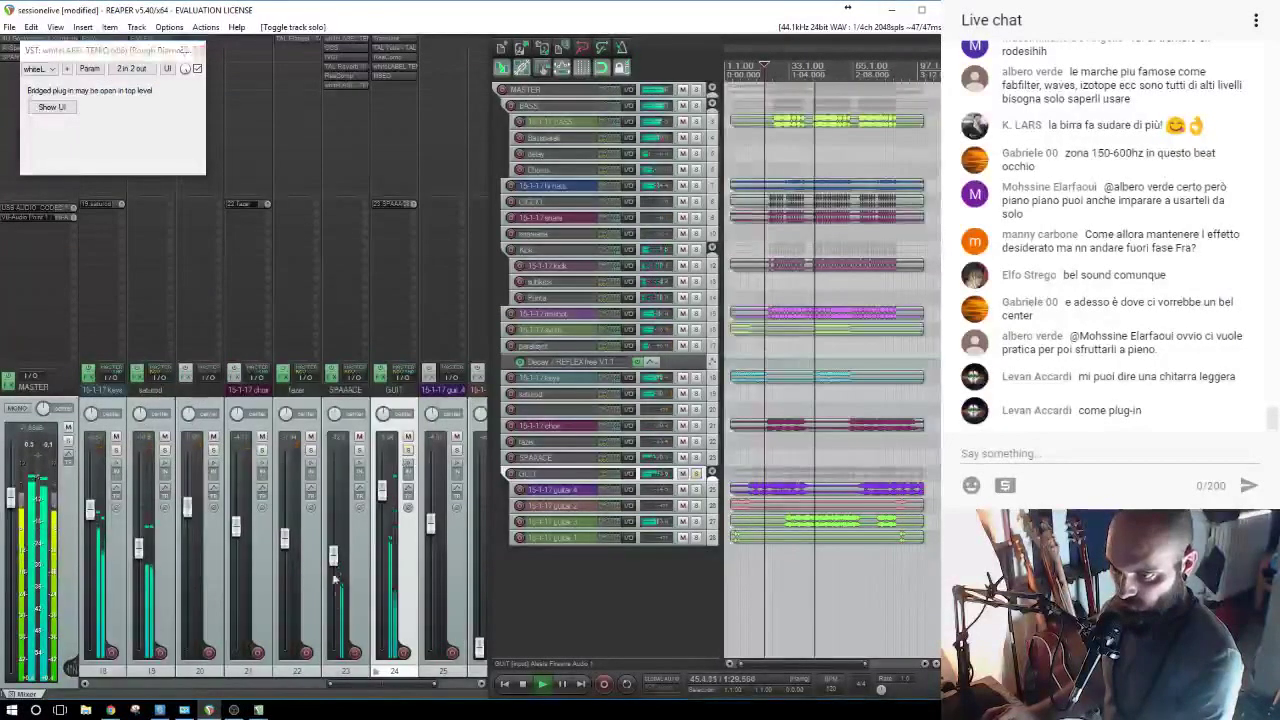
Solo the keys track and add the whiteLABEL TEN:Q equalizer to it, filtering all plug-ins by "ten".
left_click_drag(345, 686, 305, 686)
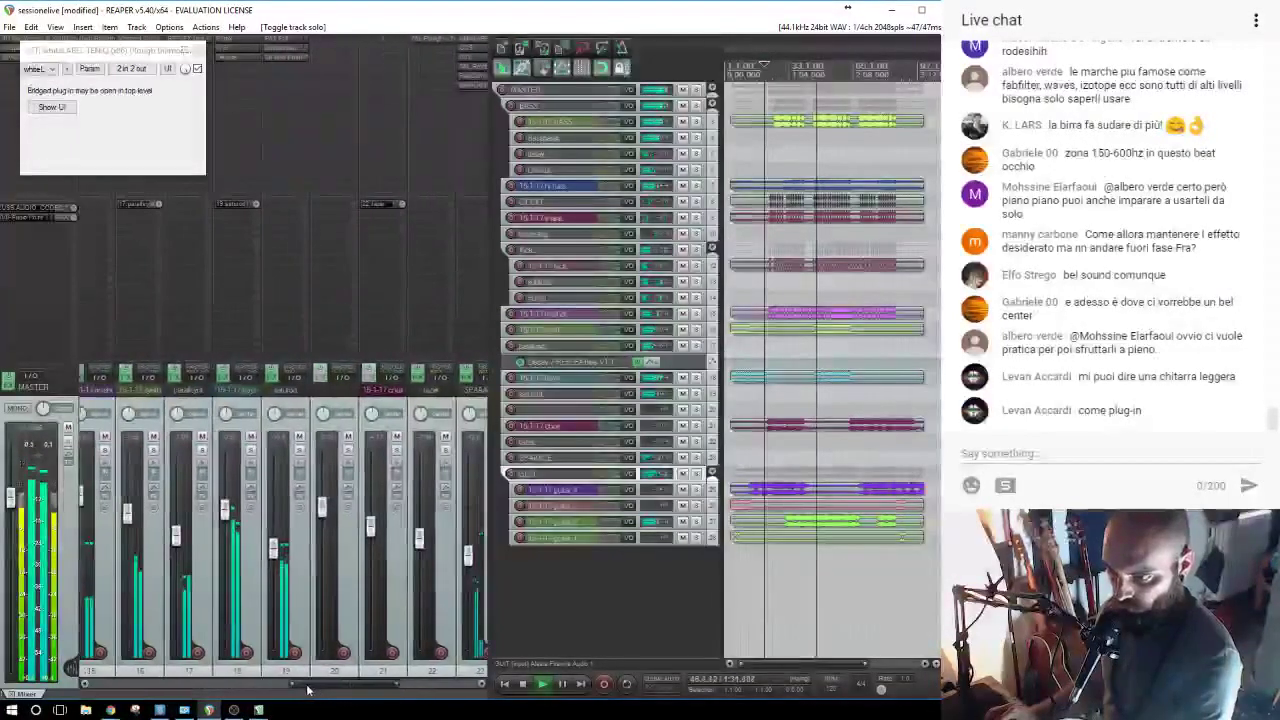
left_click(250, 453)
left_click(238, 66)
type("ten")
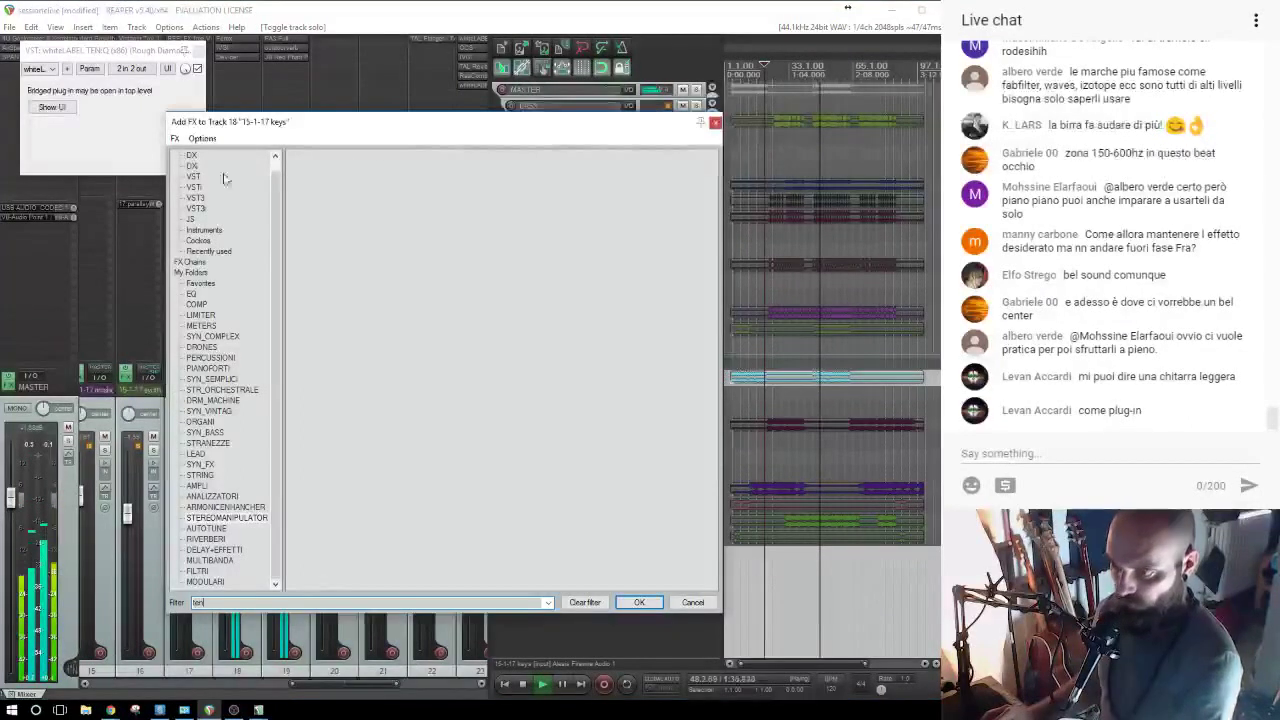
left_click(274, 158)
left_click(206, 157)
double_click(338, 157)
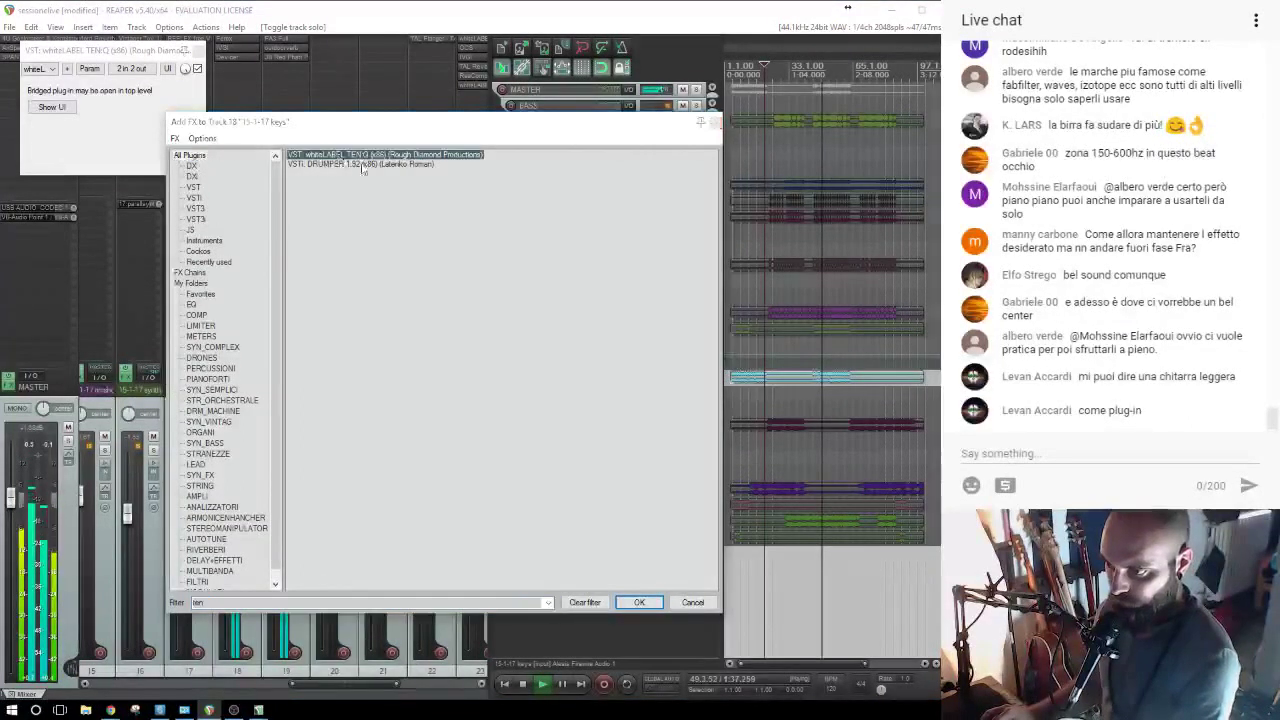
Cut the low mids, boost the upper mids and add a high-pass filter in the keys track's TEN:Q, then unsolo the keys.
left_click_drag(425, 329, 443, 371)
left_click_drag(541, 333, 540, 297)
left_click(251, 331)
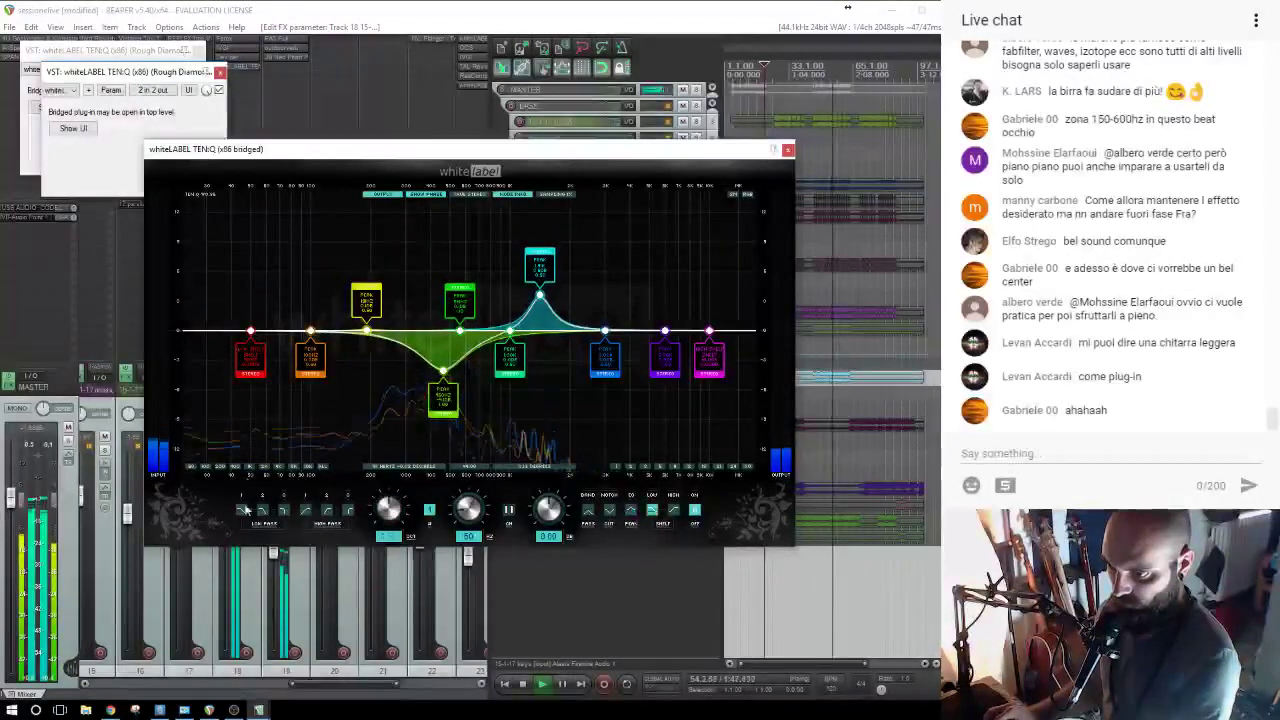
left_click(306, 512)
left_click_drag(251, 258, 428, 285)
left_click(788, 150)
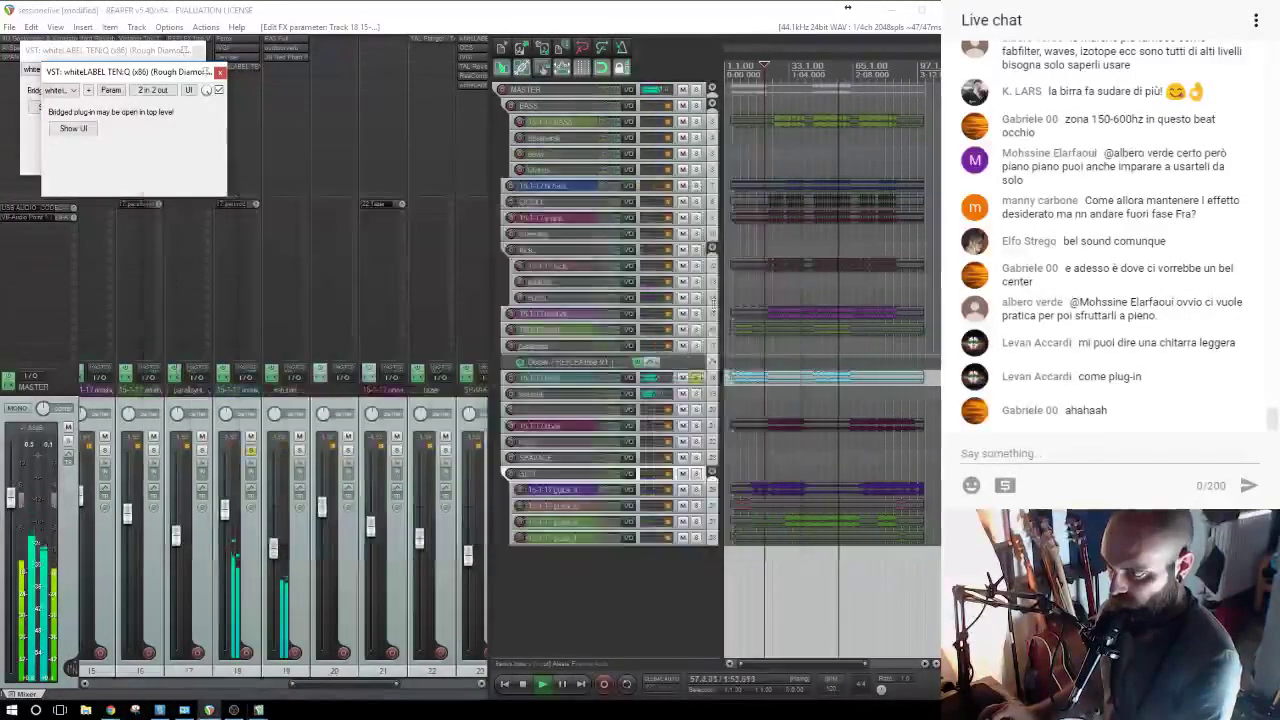
left_click(697, 379)
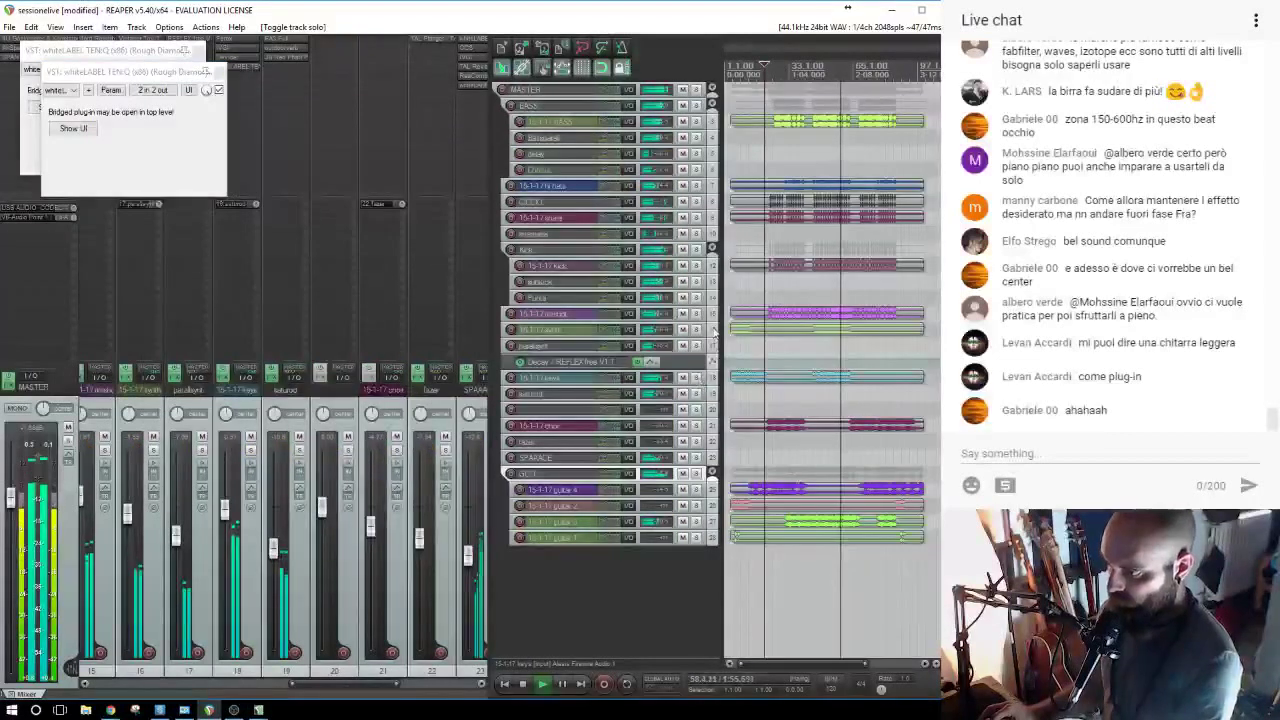
Solo the synth track and add the whiteLABEL TEN:Q equalizer to it, closing the plug-in windows left open.
left_click(696, 331)
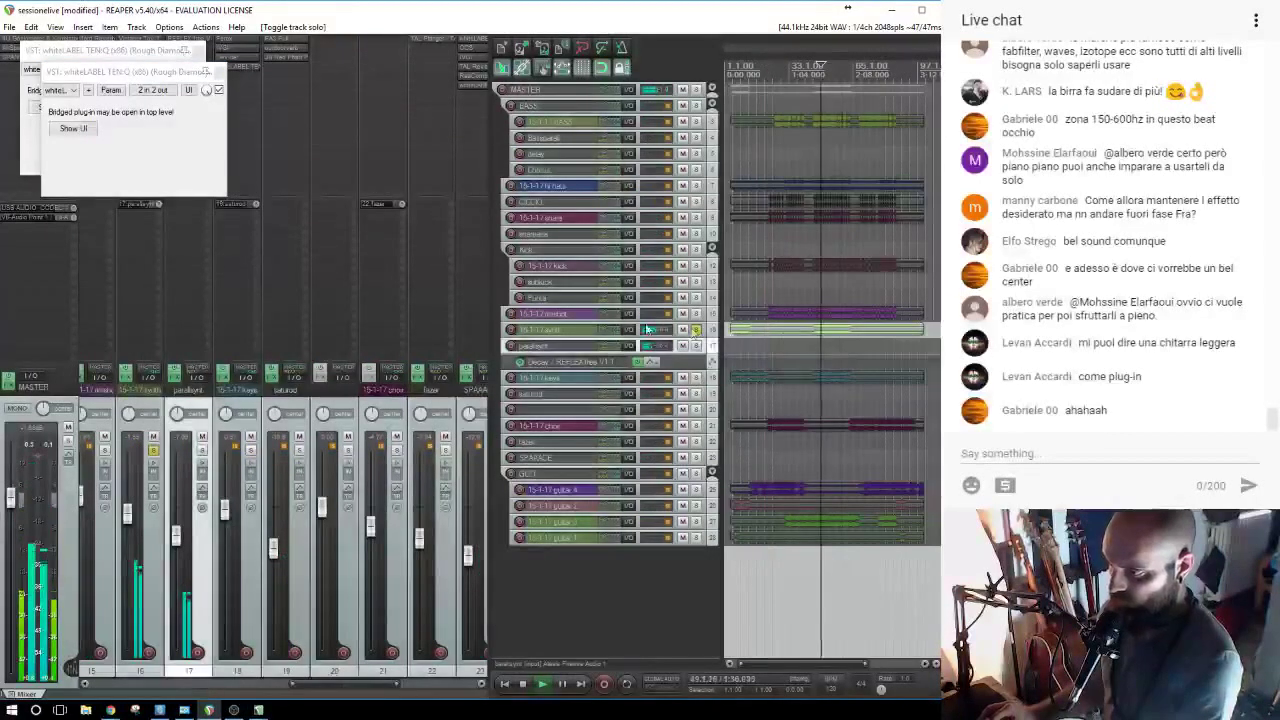
left_click(558, 334)
key("Escape")
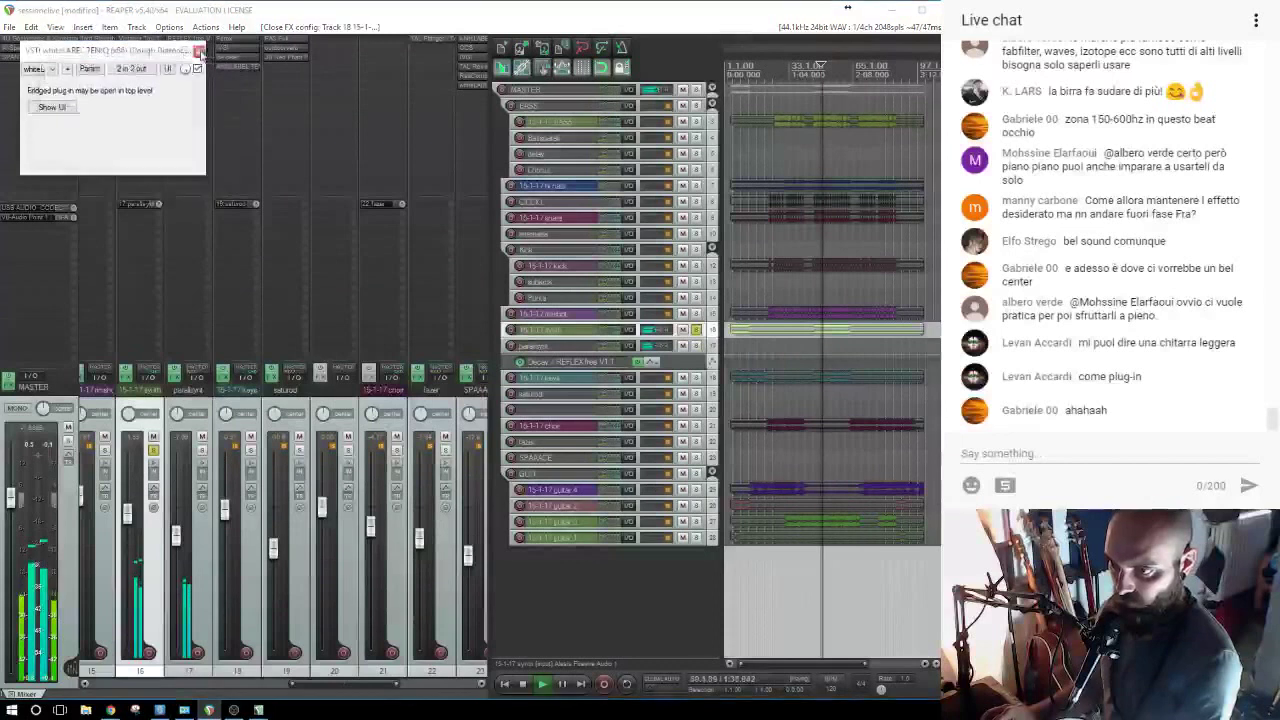
key("Escape")
double_click(144, 61)
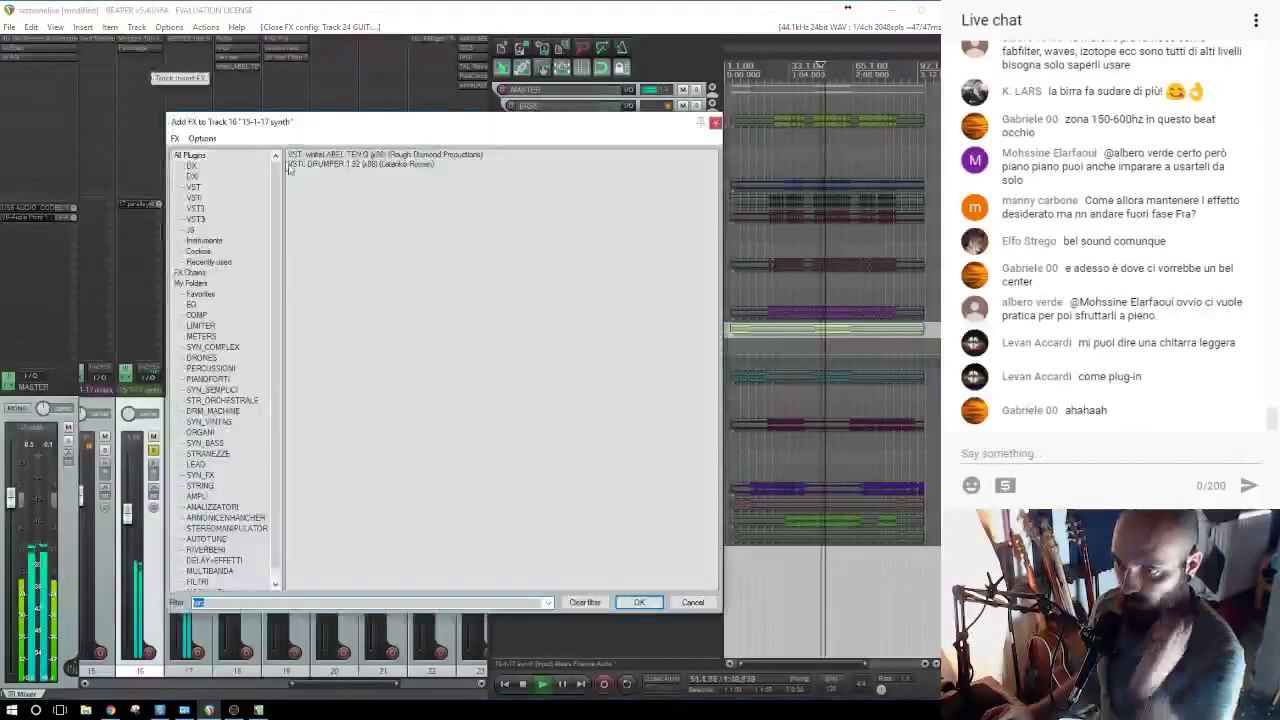
double_click(323, 155)
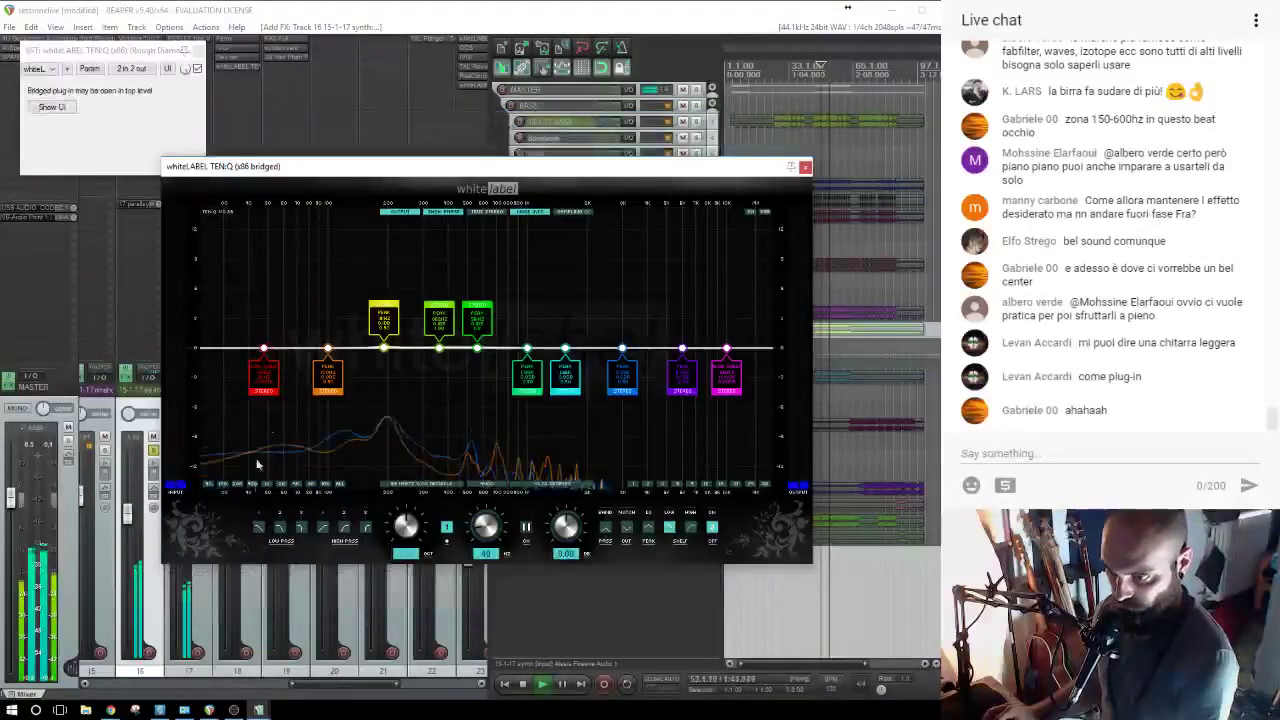
High-pass the synth just above 700 Hz in its TEN:Q, unsolo the track and raise its volume slightly.
left_click_drag(264, 349, 505, 318)
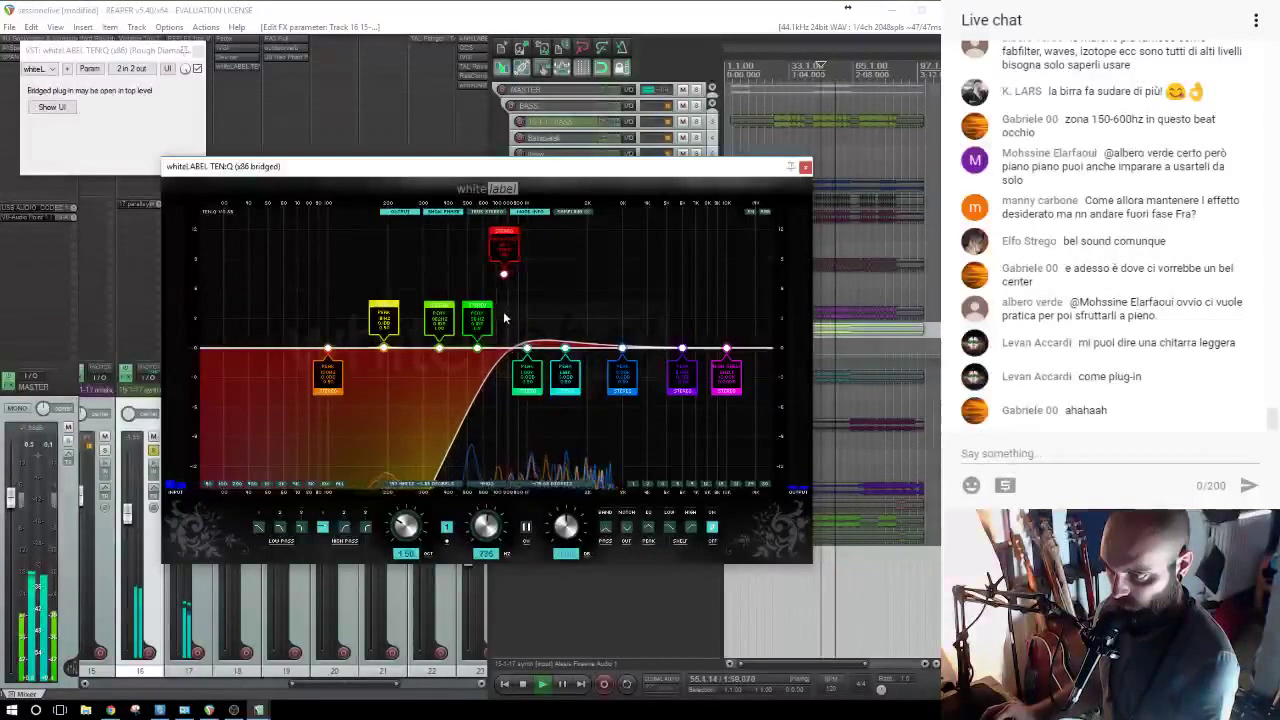
left_click(806, 168)
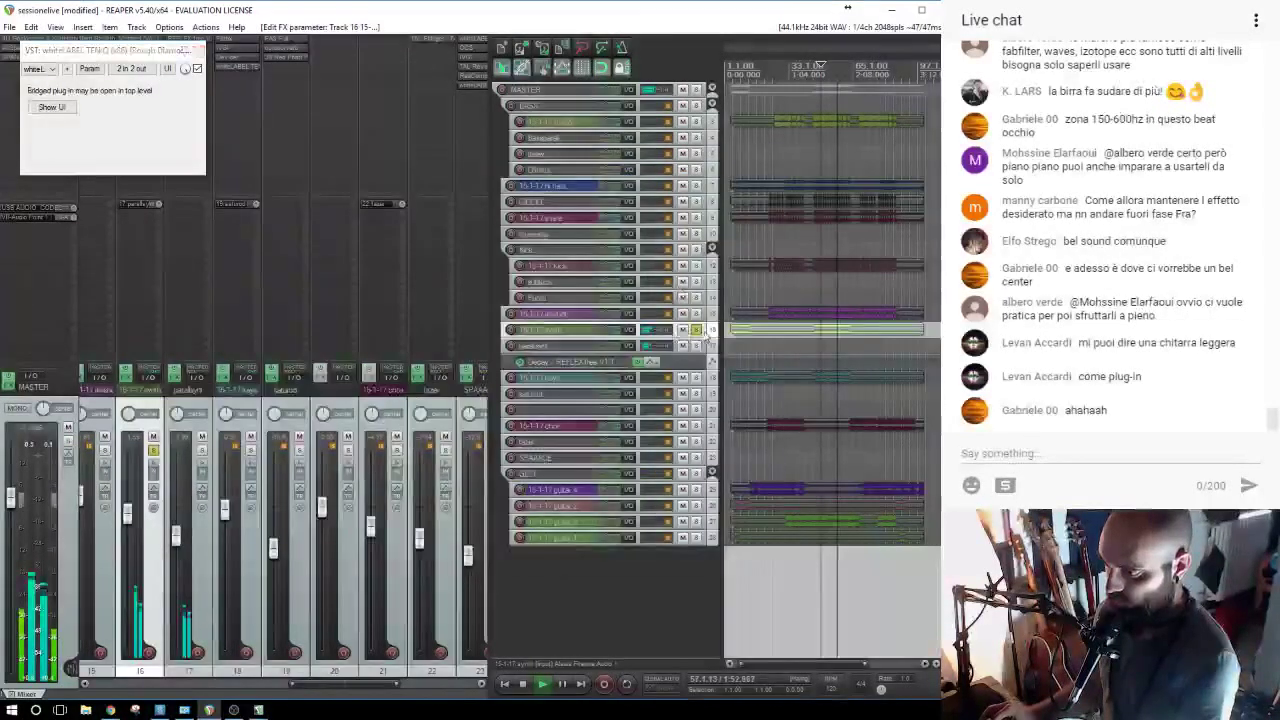
left_click(695, 331)
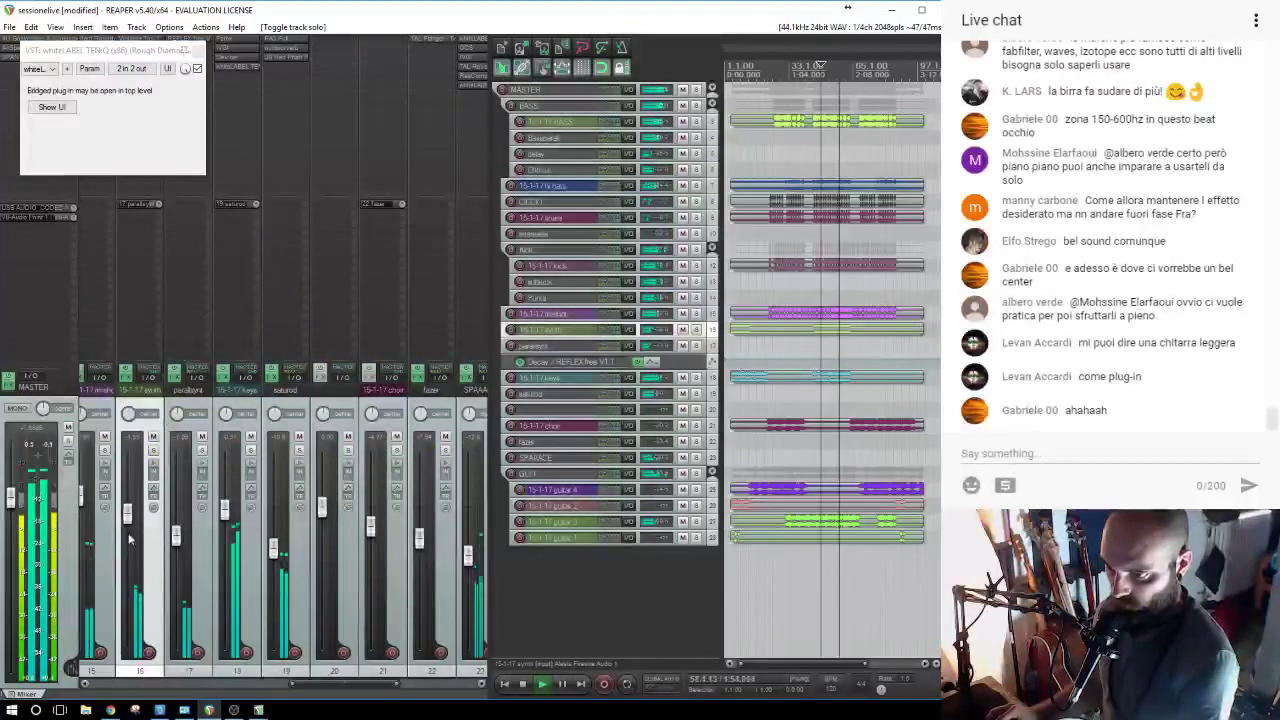
left_click_drag(131, 520, 131, 512)
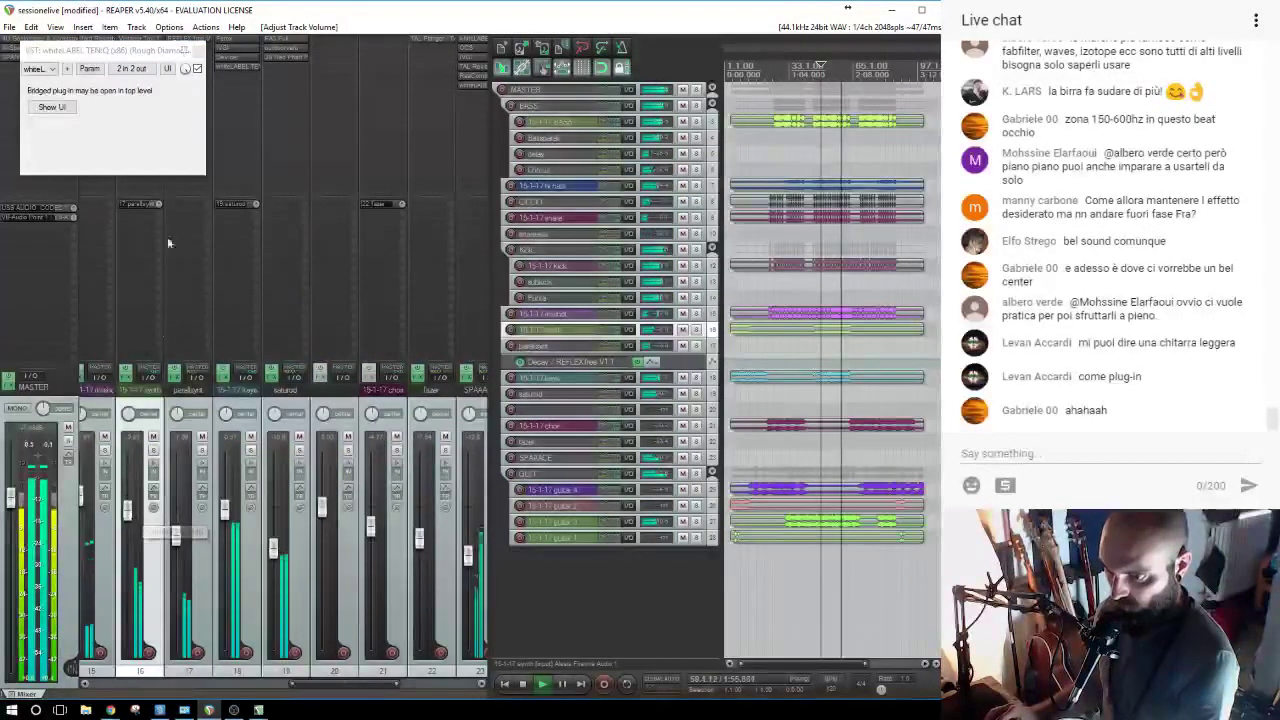
left_click(199, 51)
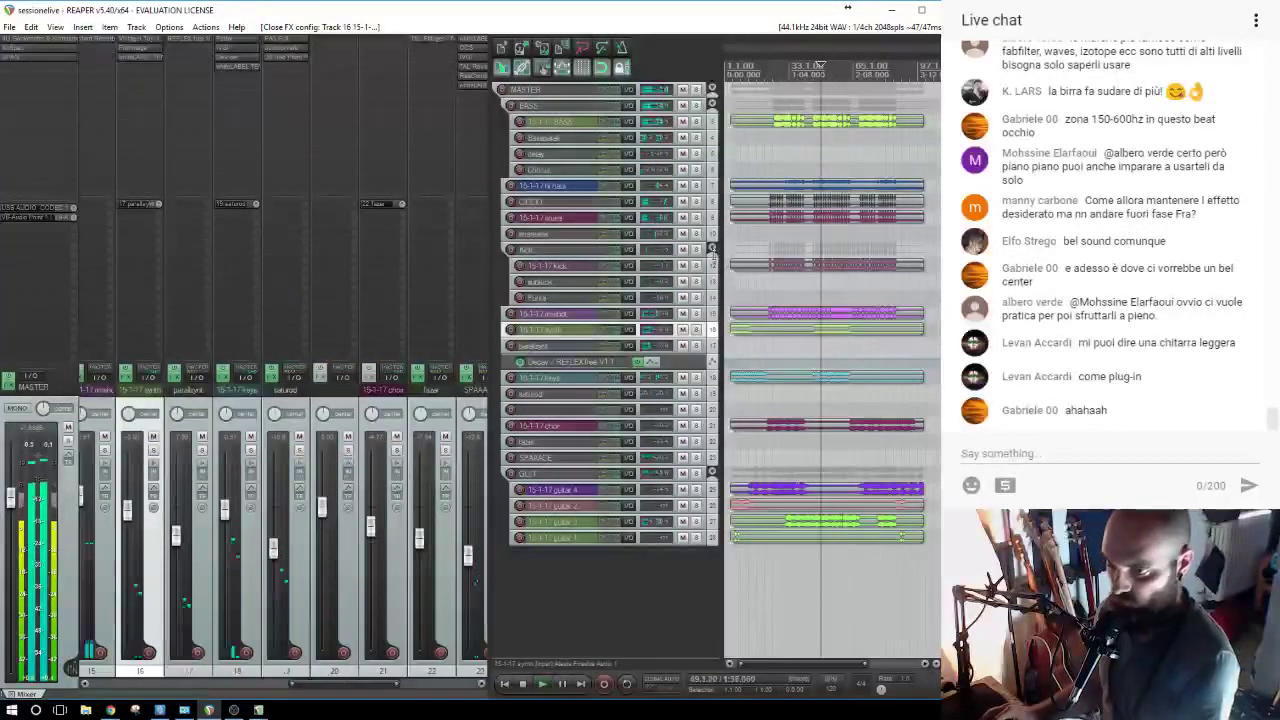
Open a new project tab for the unprocessed stems, raise its master volume and stop playback.
left_click(9, 27)
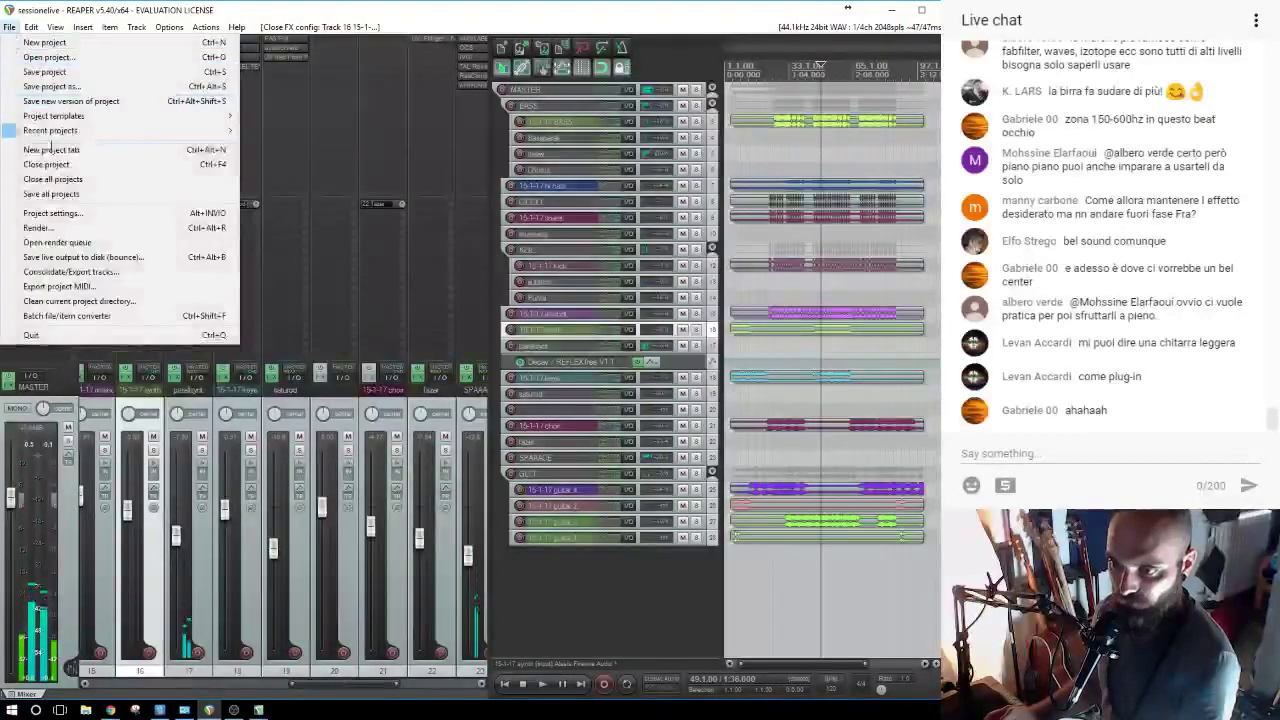
left_click(52, 150)
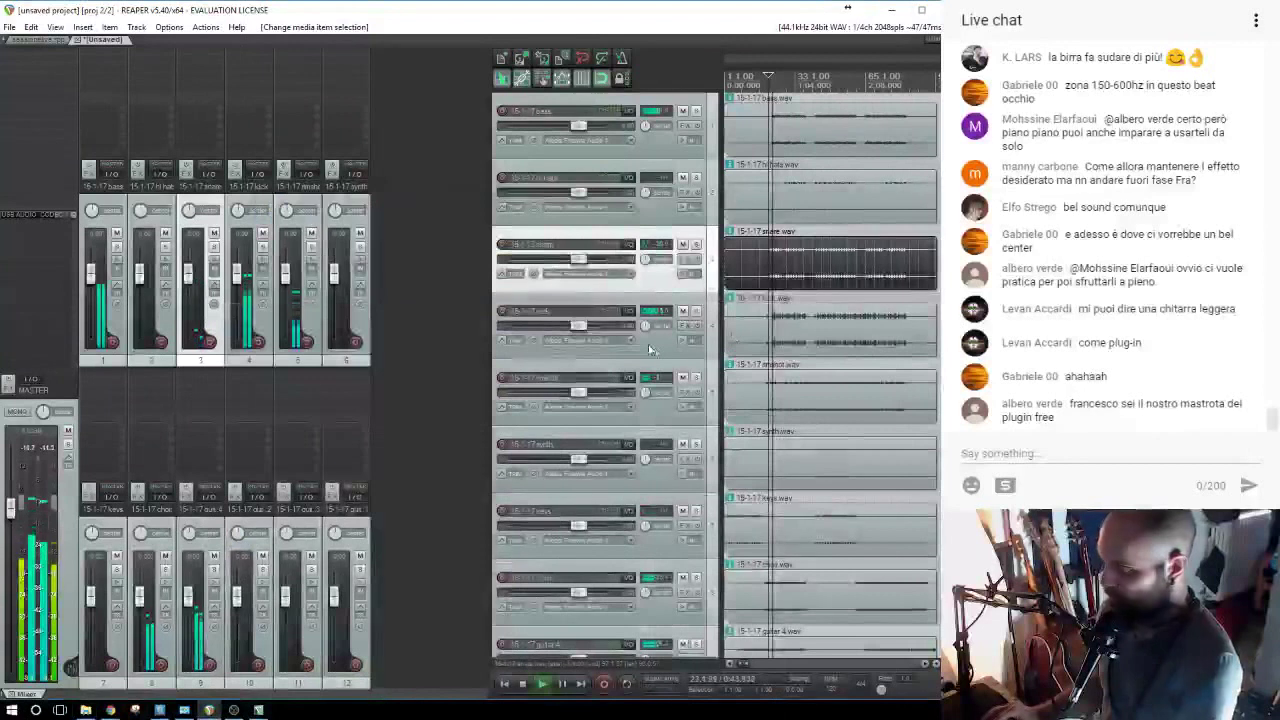
left_click(233, 710)
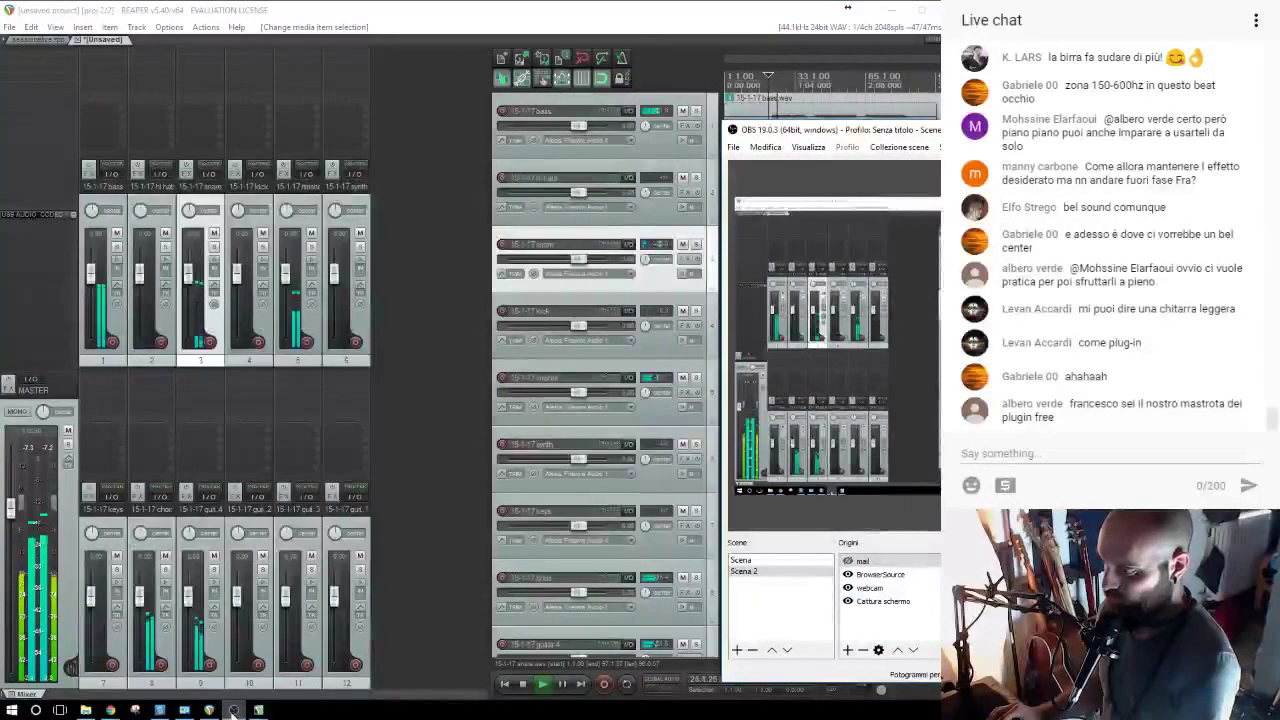
left_click(233, 710)
left_click_drag(12, 509, 13, 486)
key("space")
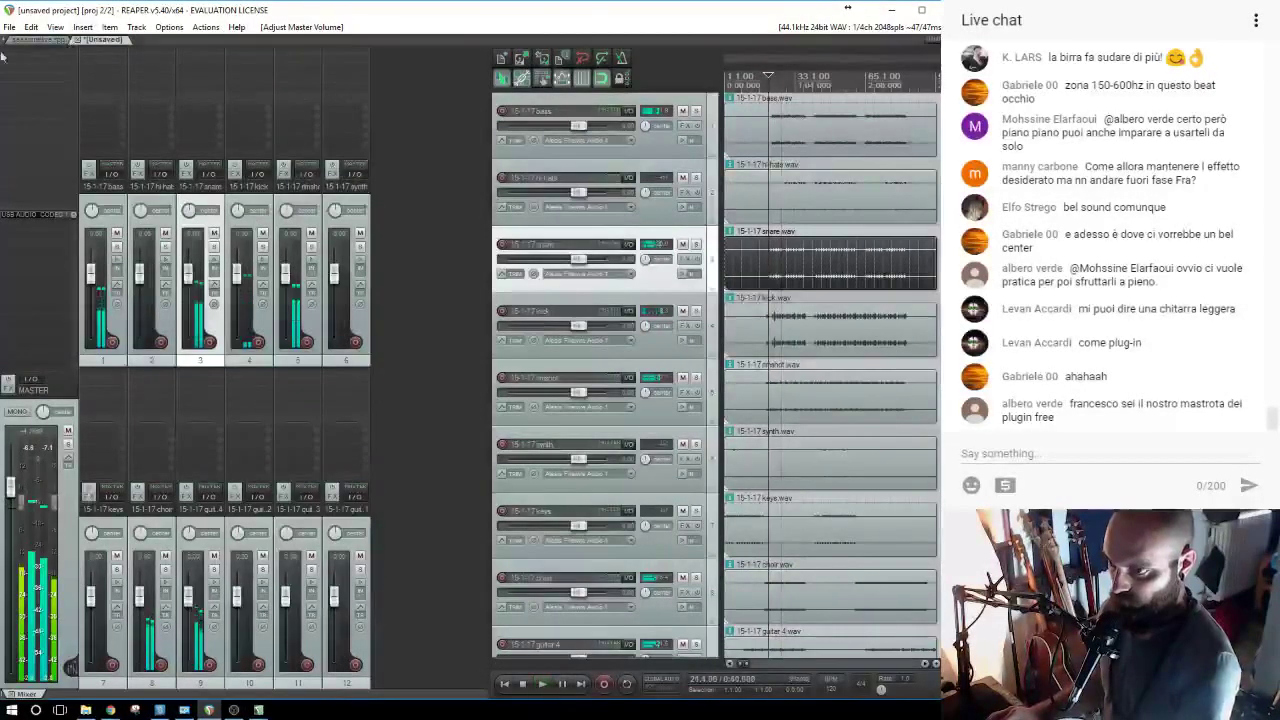
Return to the sessionelive project, play it from measure 25 and lower the master volume to about -0.17 dB.
left_click(45, 40)
left_click(771, 168)
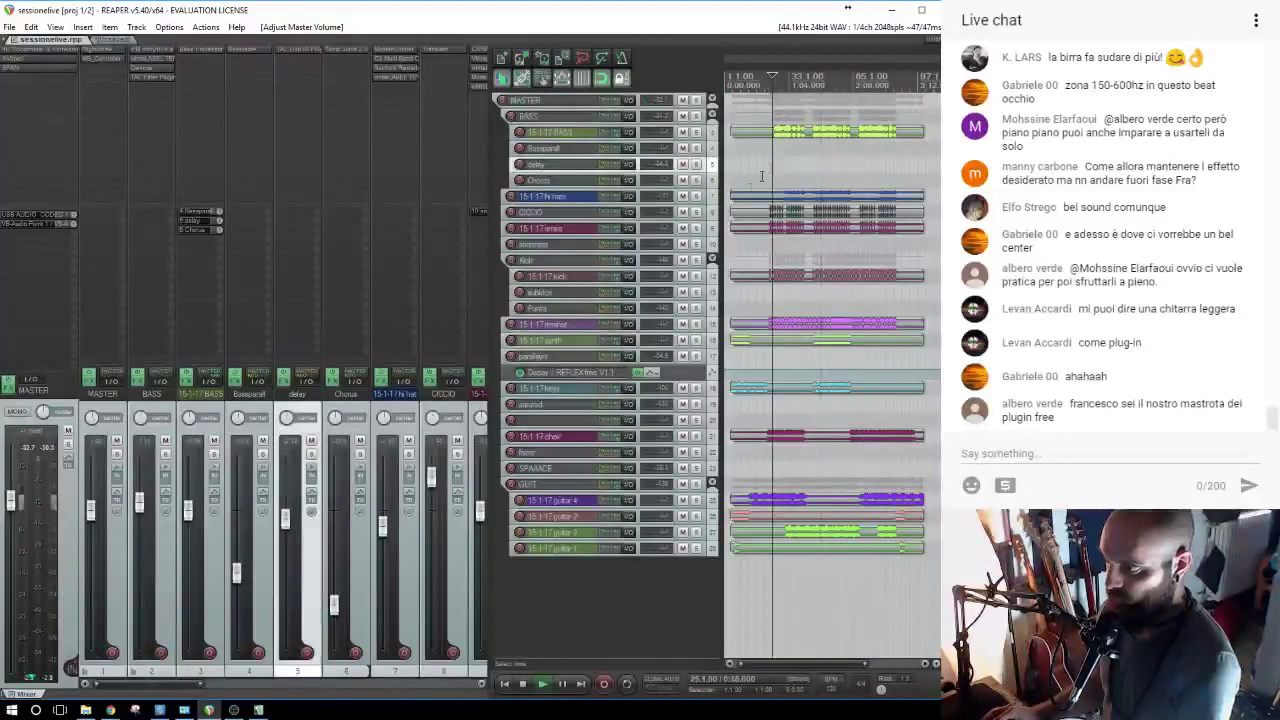
key("space")
left_click_drag(10, 500, 12, 508)
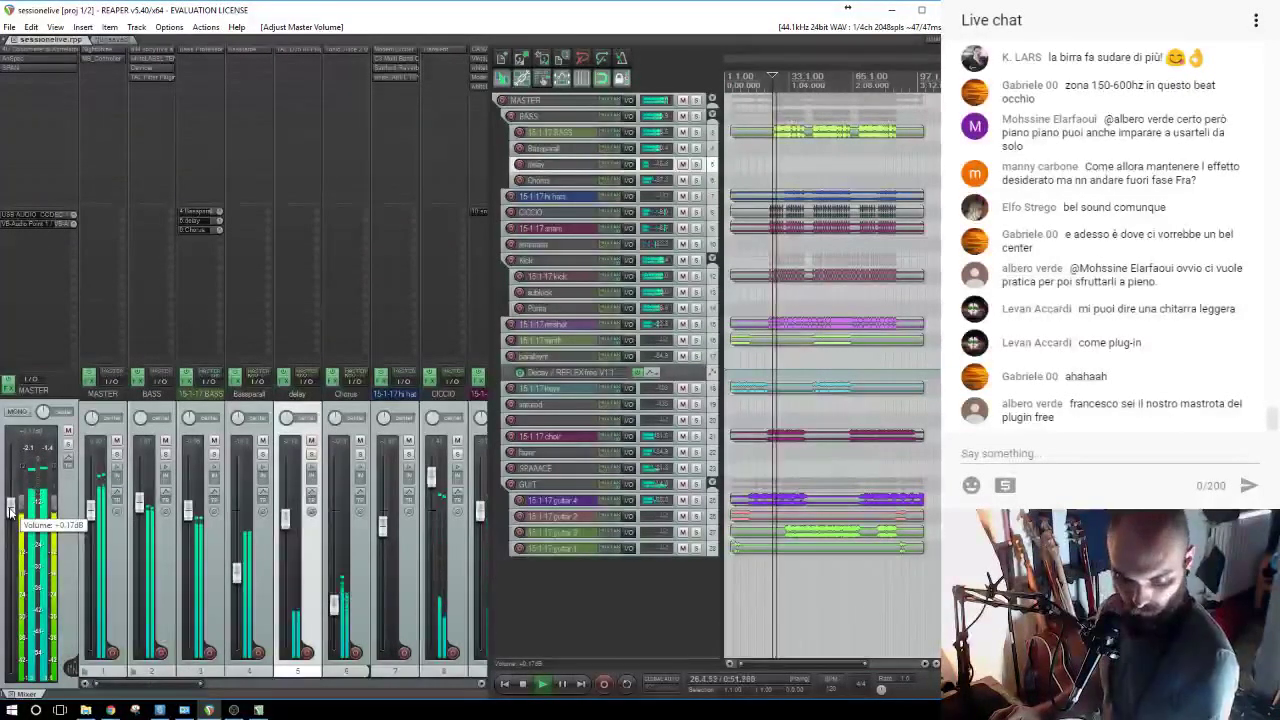
left_click_drag(9, 508, 9, 509)
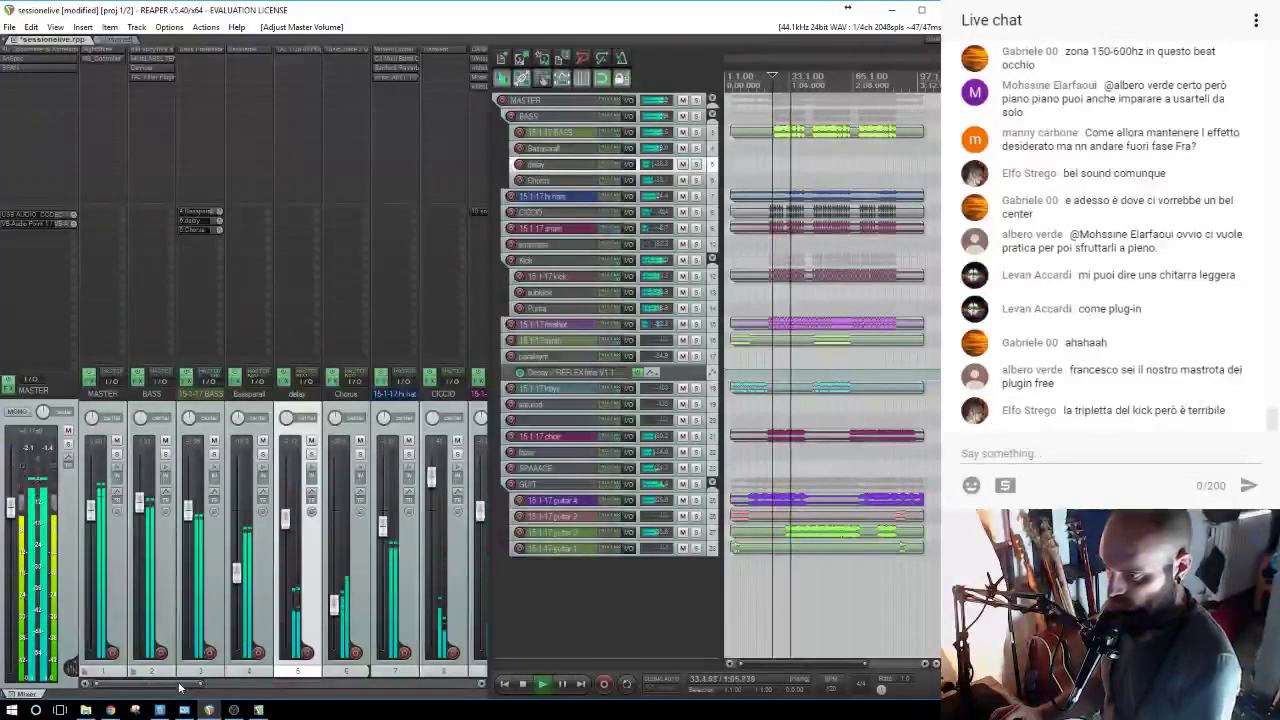
Compare the unprocessed stems with the mix by playing both projects, starting the stems around measure 33.
key("ctrl+Tab")
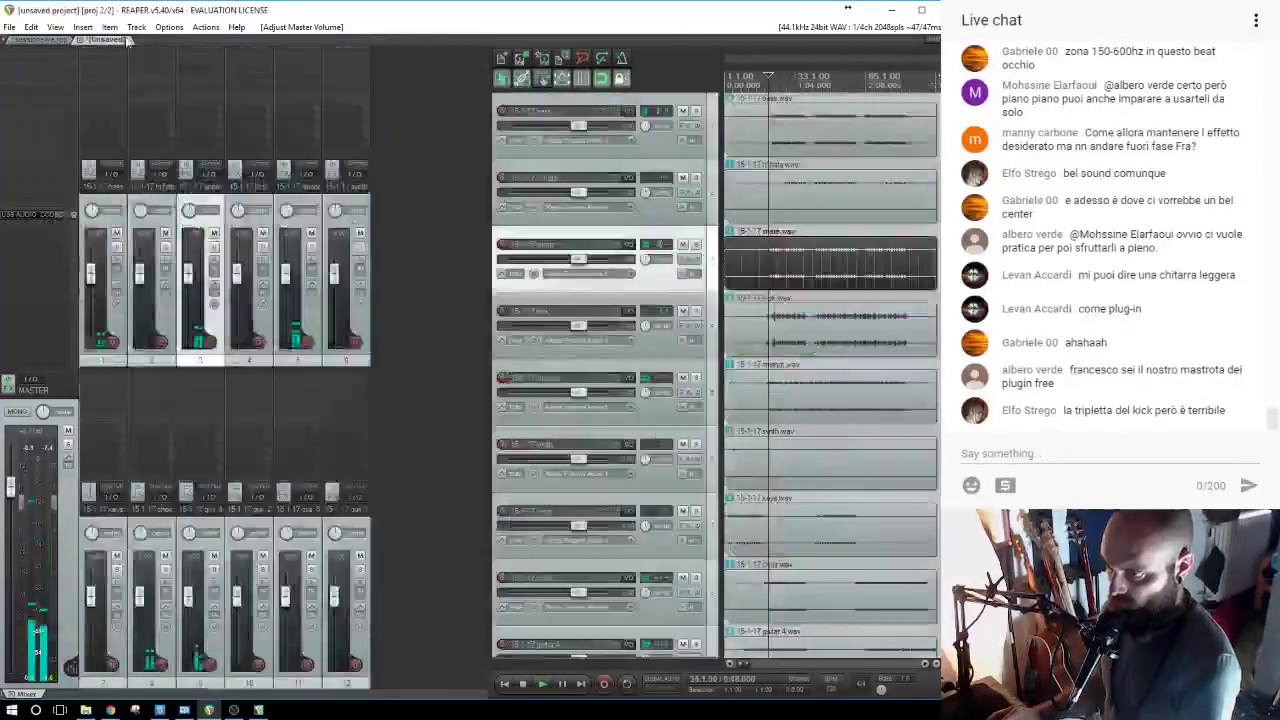
left_click(795, 323)
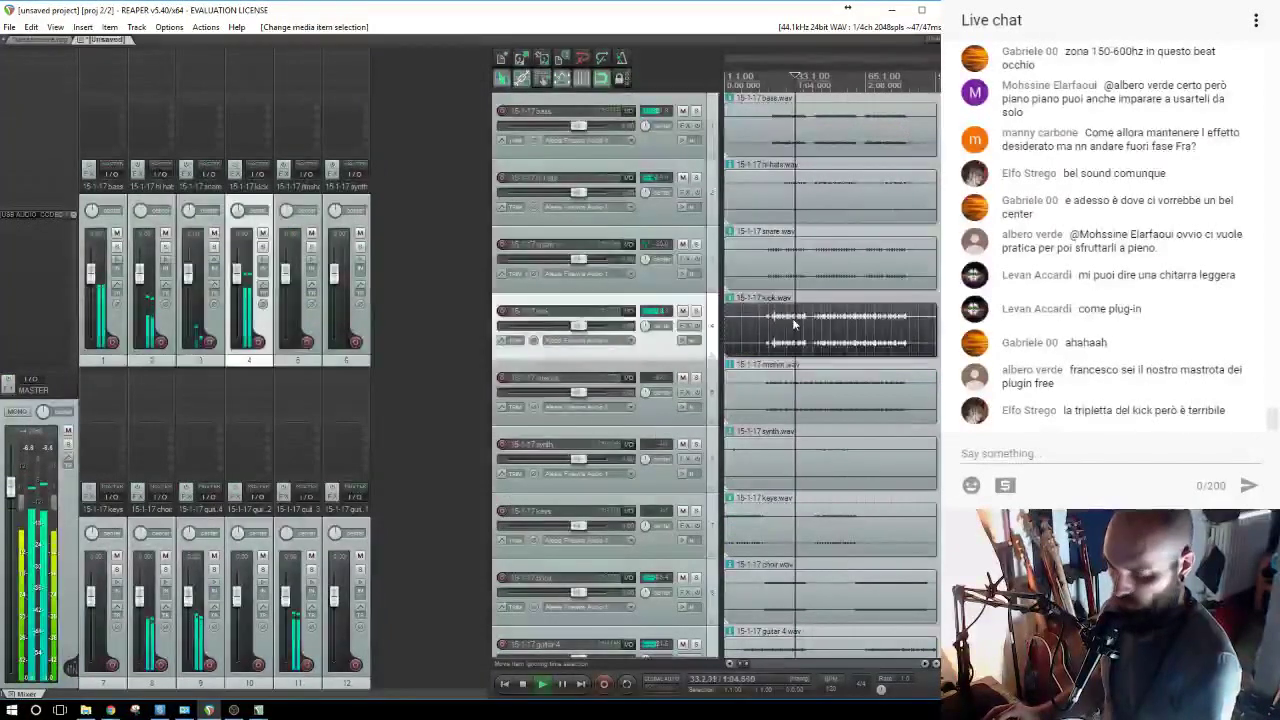
left_click(37, 38)
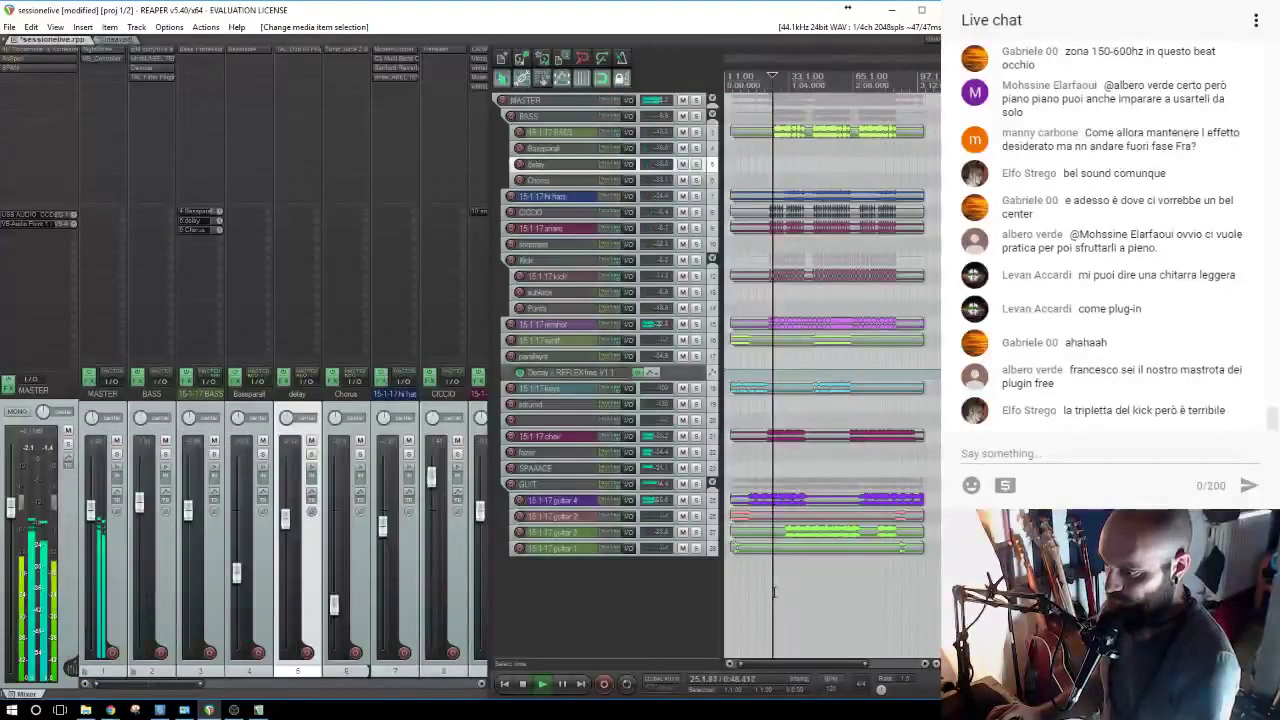
key("space")
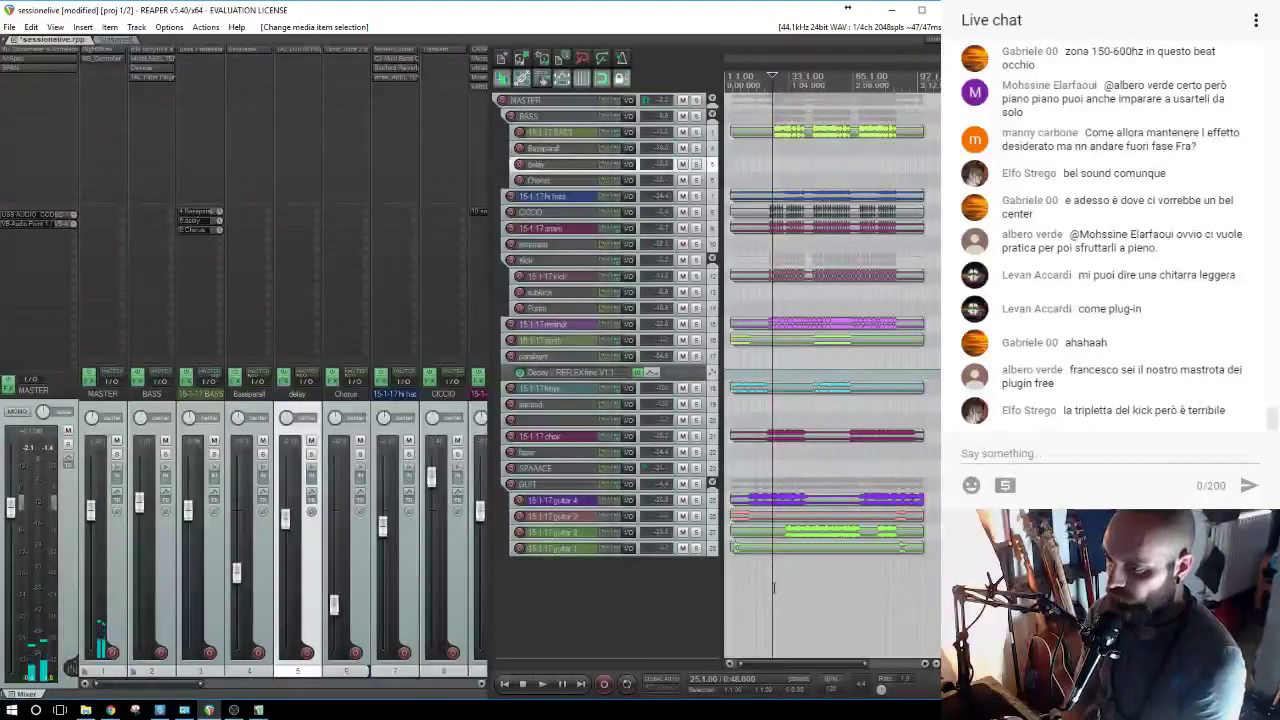
Solo the choir track and add MS_Controller to it from the STEREOMANIPULATOR plug-in folder.
left_click(697, 437)
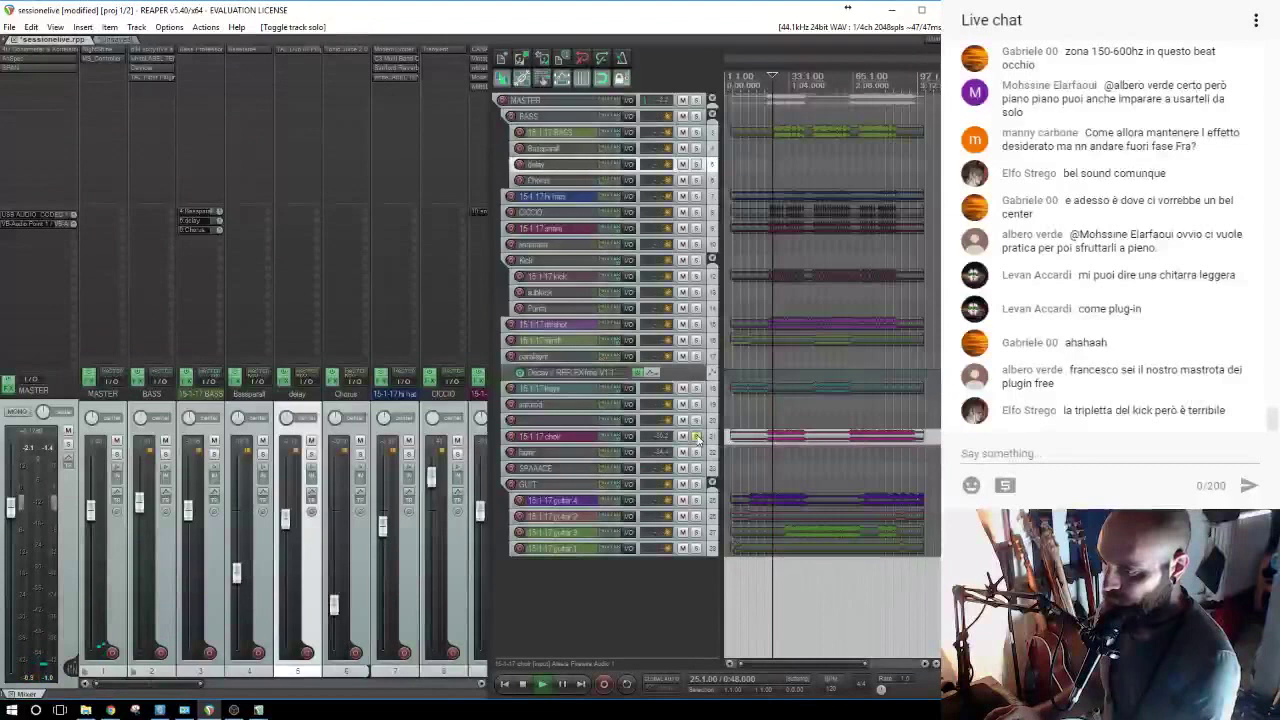
left_click(585, 437)
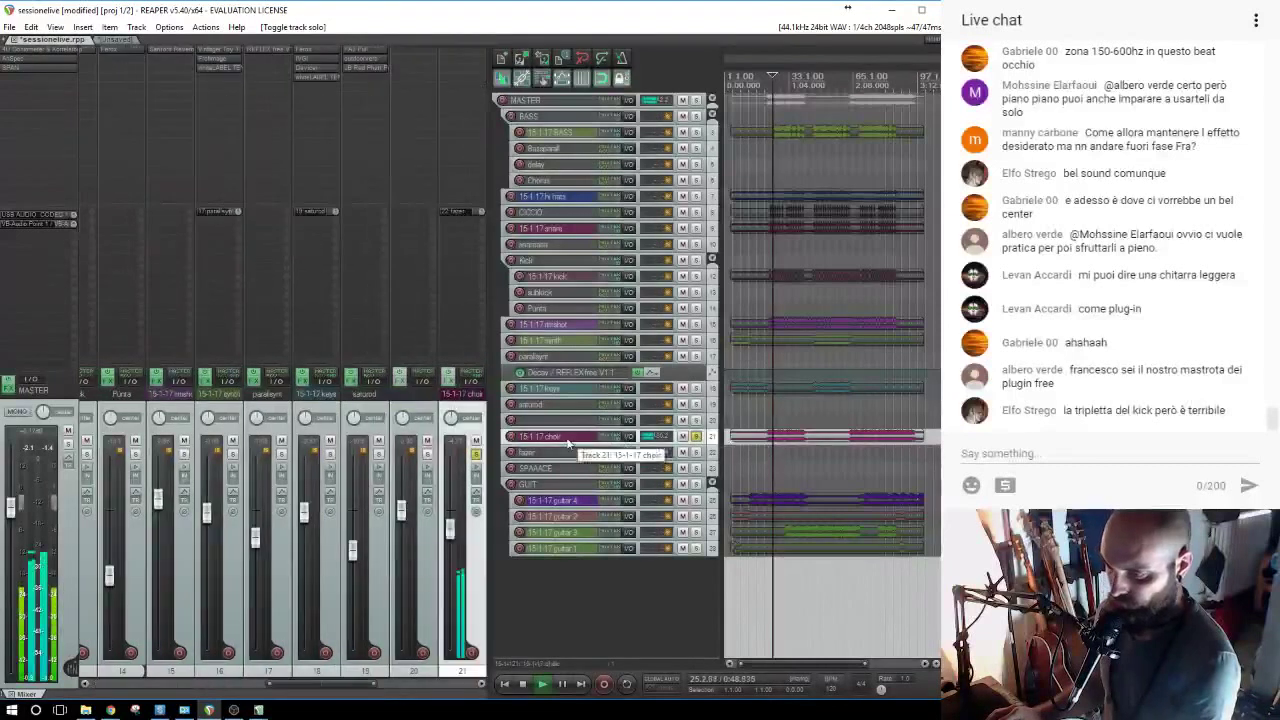
left_click(467, 79)
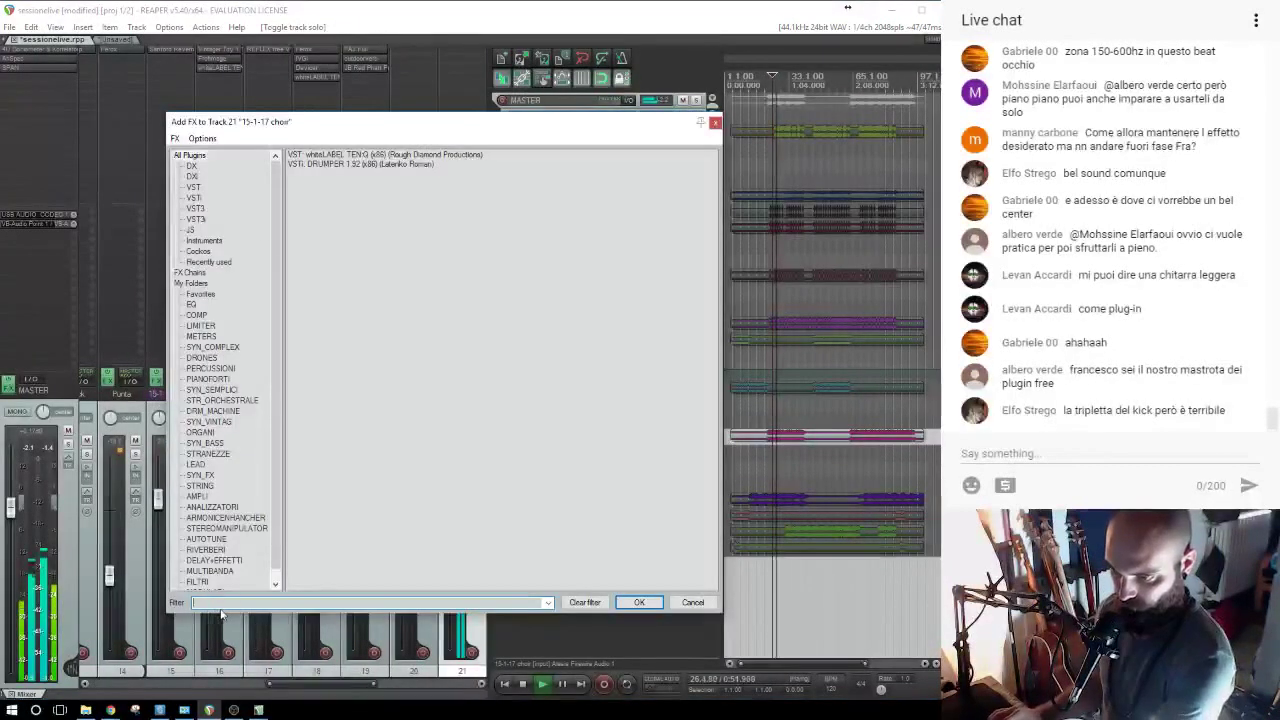
scroll(222, 520, "down", 1)
left_click(228, 518)
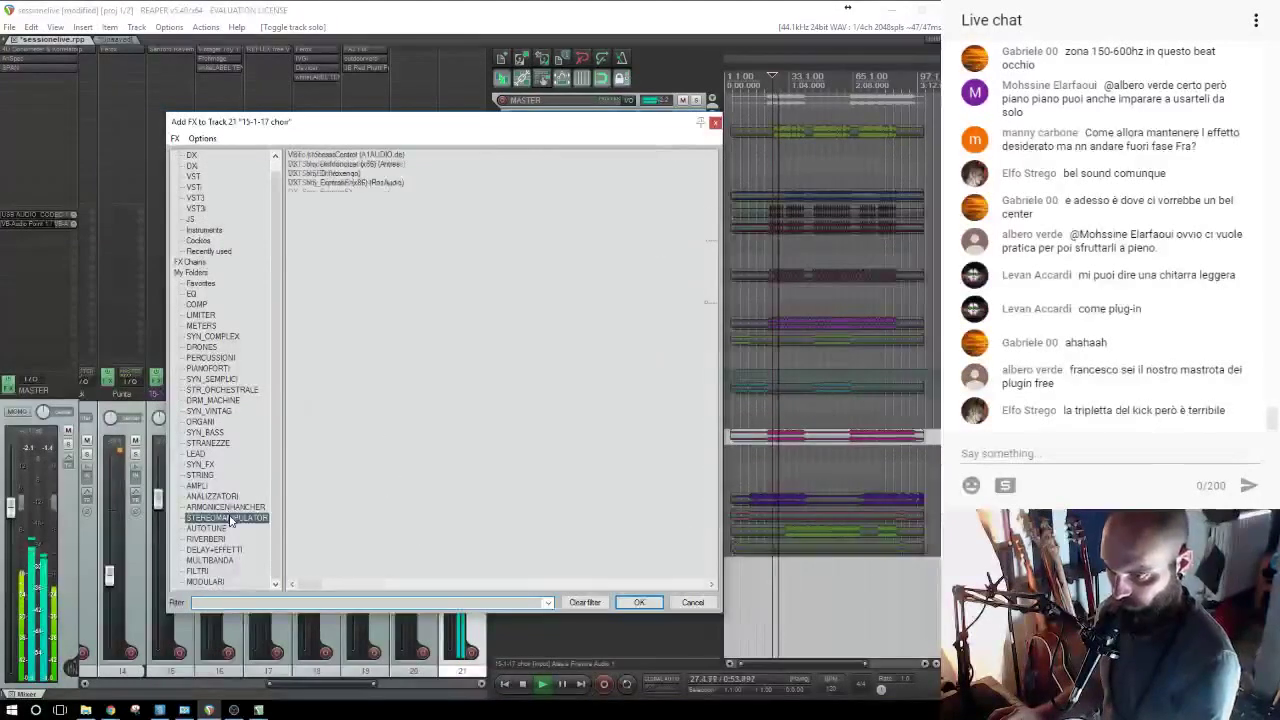
double_click(330, 184)
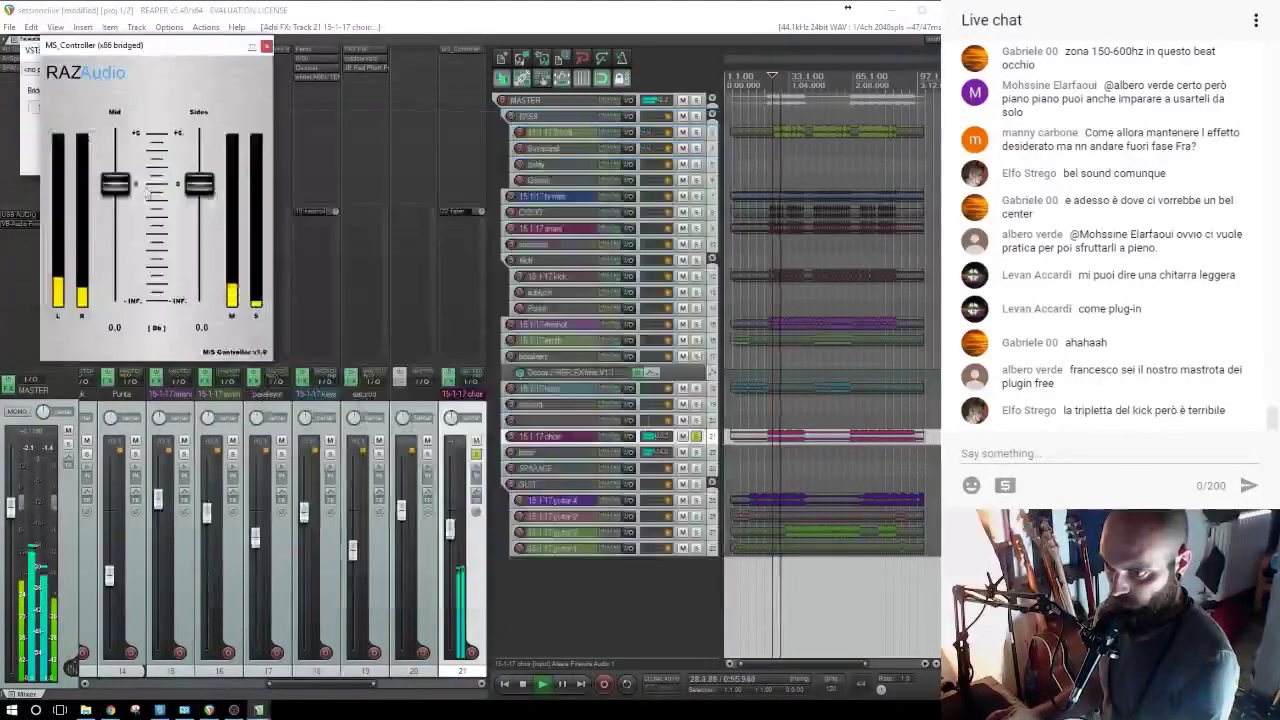
Lower the choir's Mid level to -10.6 dB in MS_Controller and unsolo the track.
left_click_drag(115, 251, 115, 238)
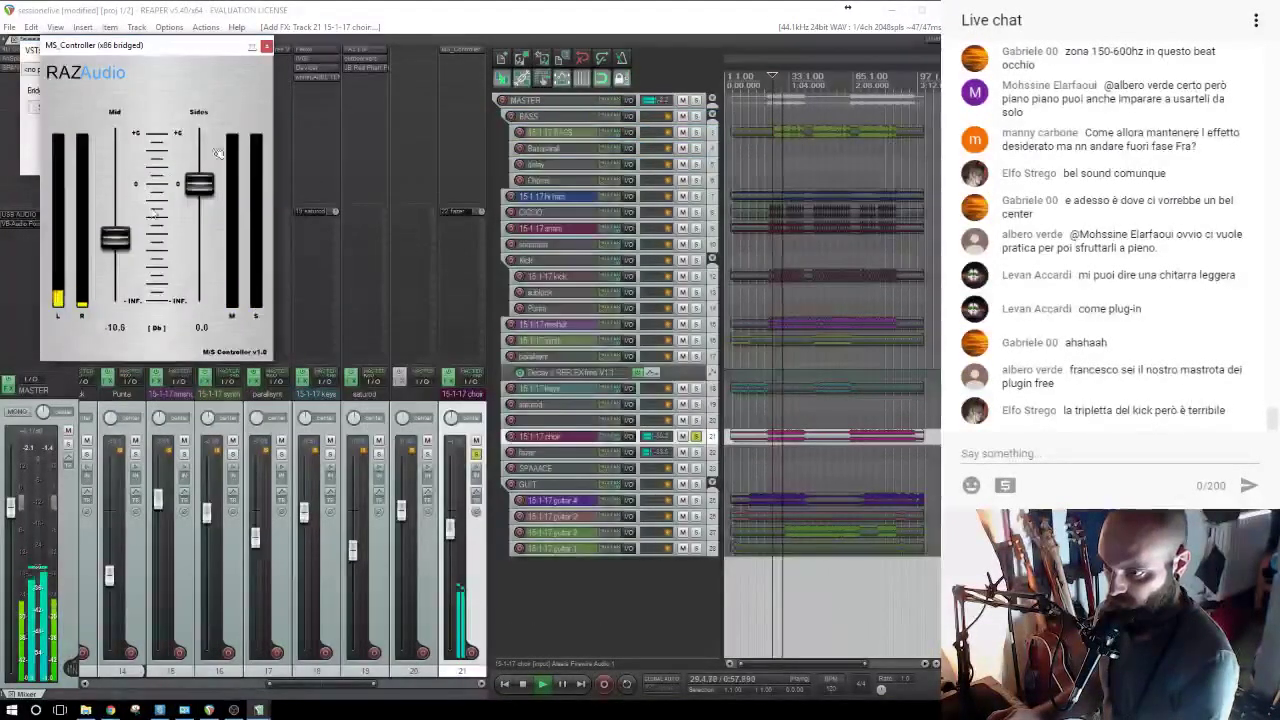
left_click(266, 48)
left_click(476, 453)
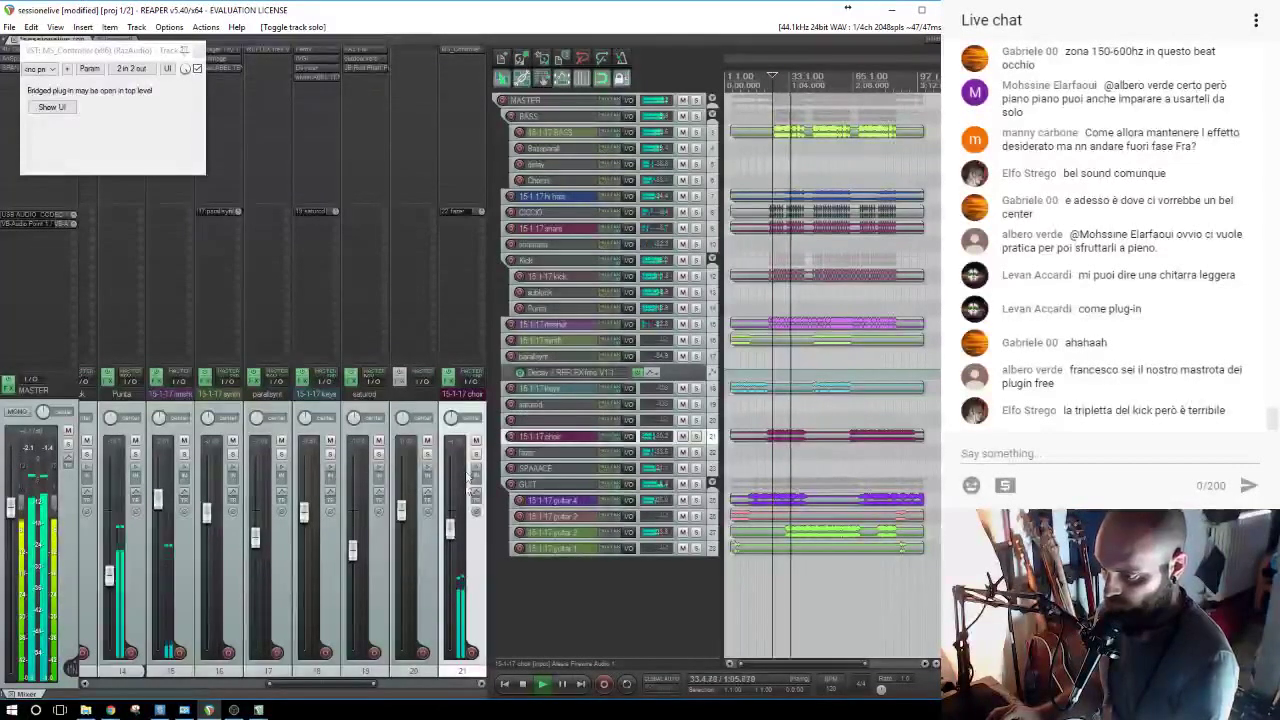
Fine-tune the choir track's volume, check the mix in mono and replay it from measure 25.
mouse_move(447, 543)
left_mouse_down()
mouse_move(451, 476)
mouse_move(452, 532)
left_mouse_up()
left_click(16, 411)
key("space")
left_click(775, 465)
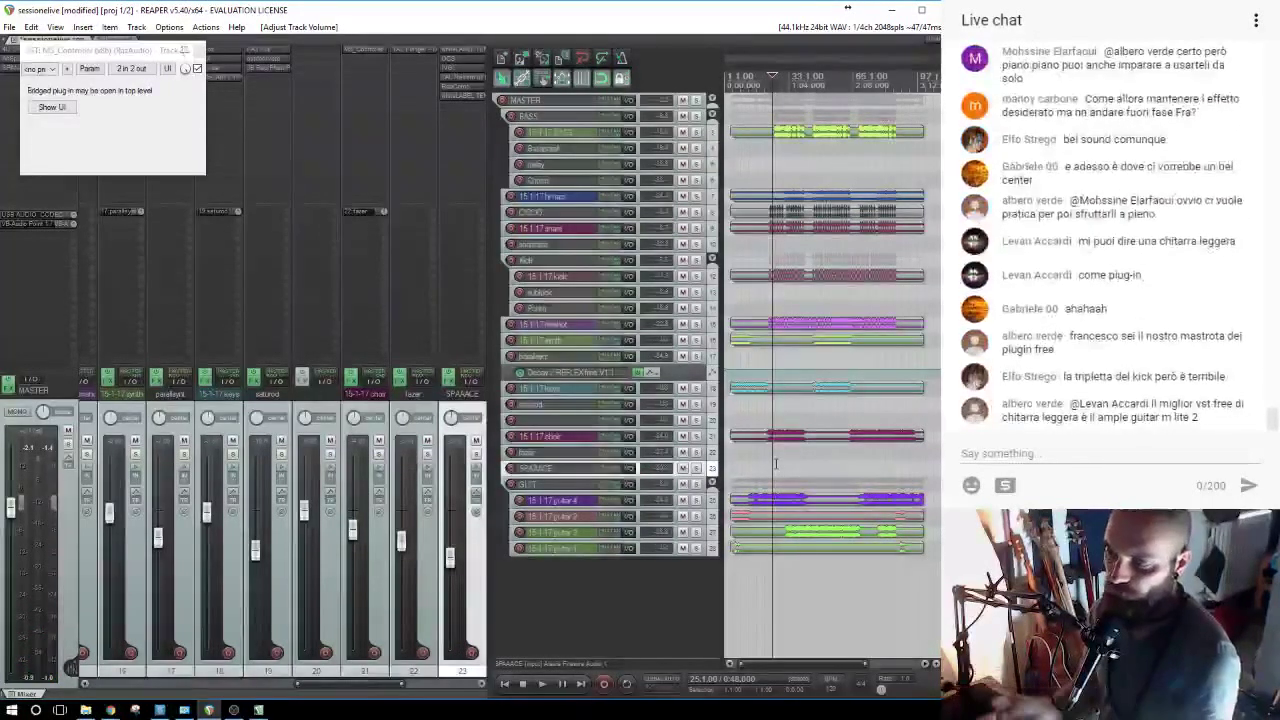
key("space")
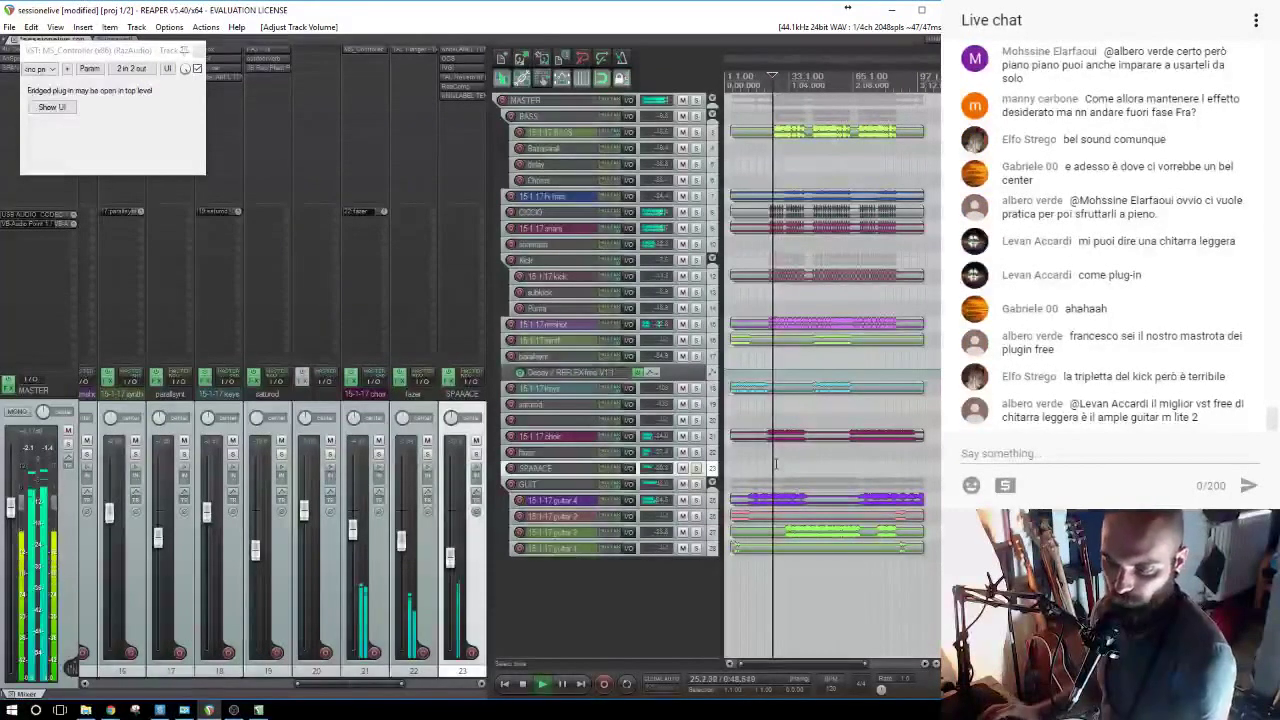
Close the choir's MS_Controller window, raise the choir volume slightly and mute the SPAAACE track.
left_click(184, 50)
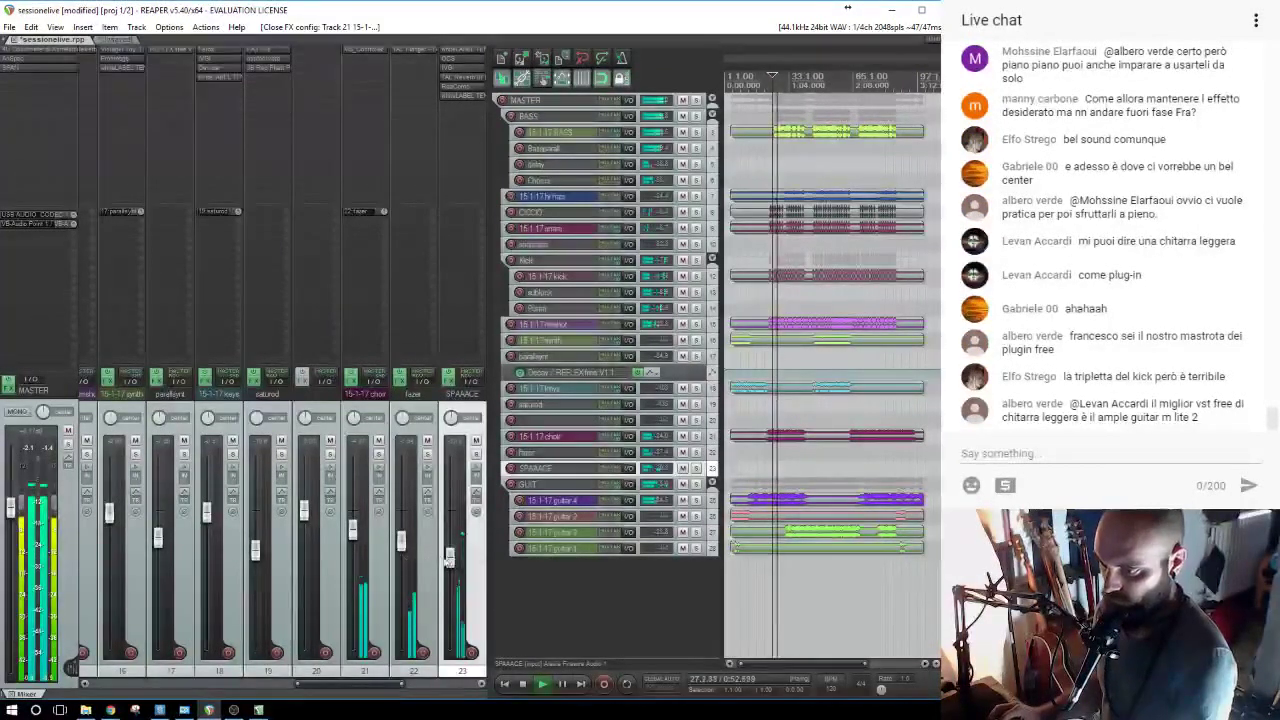
left_click(352, 530)
left_click_drag(350, 534, 352, 533)
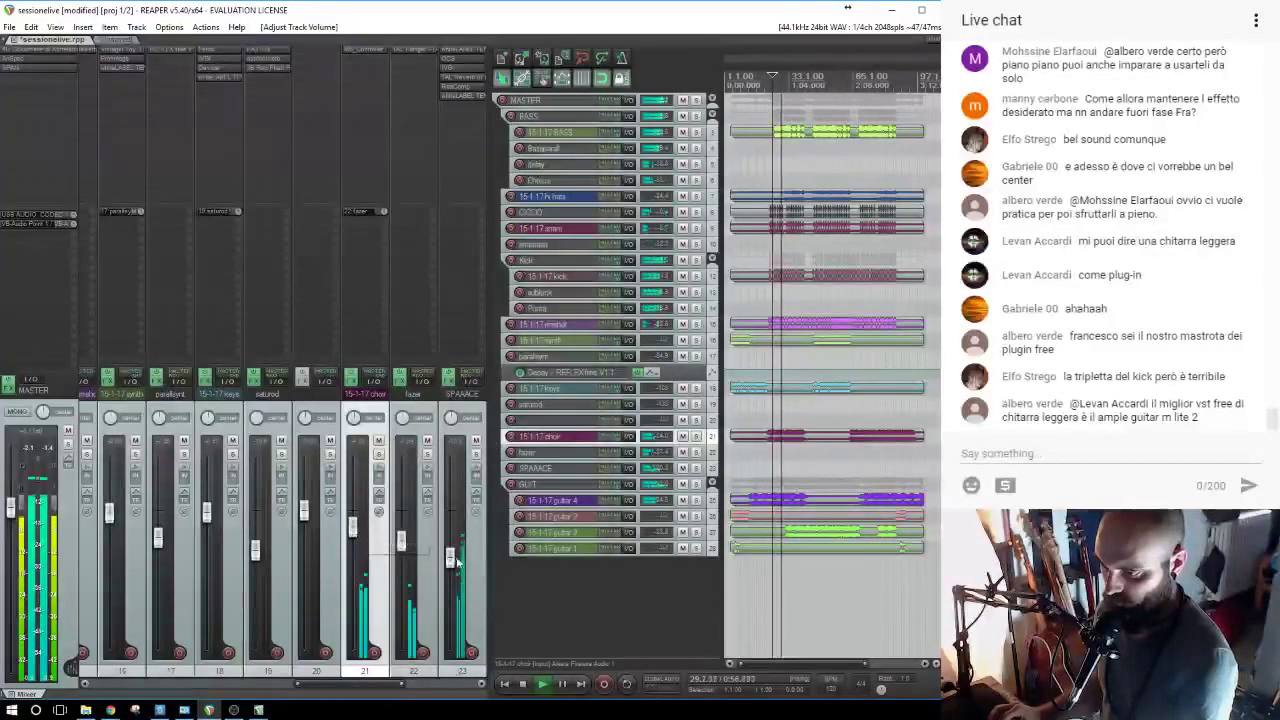
left_click(476, 442)
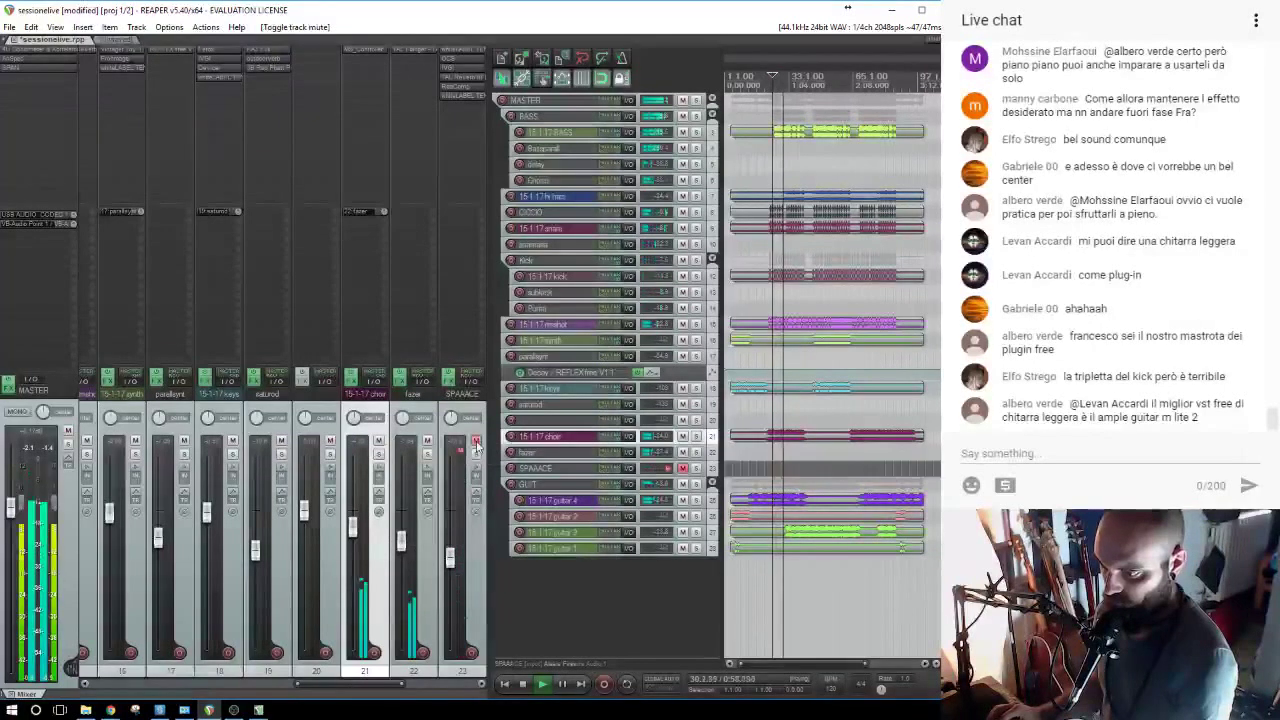
Unmute the SPAAACE track and slightly lower the volume of the GUIT folder track.
left_click(476, 442)
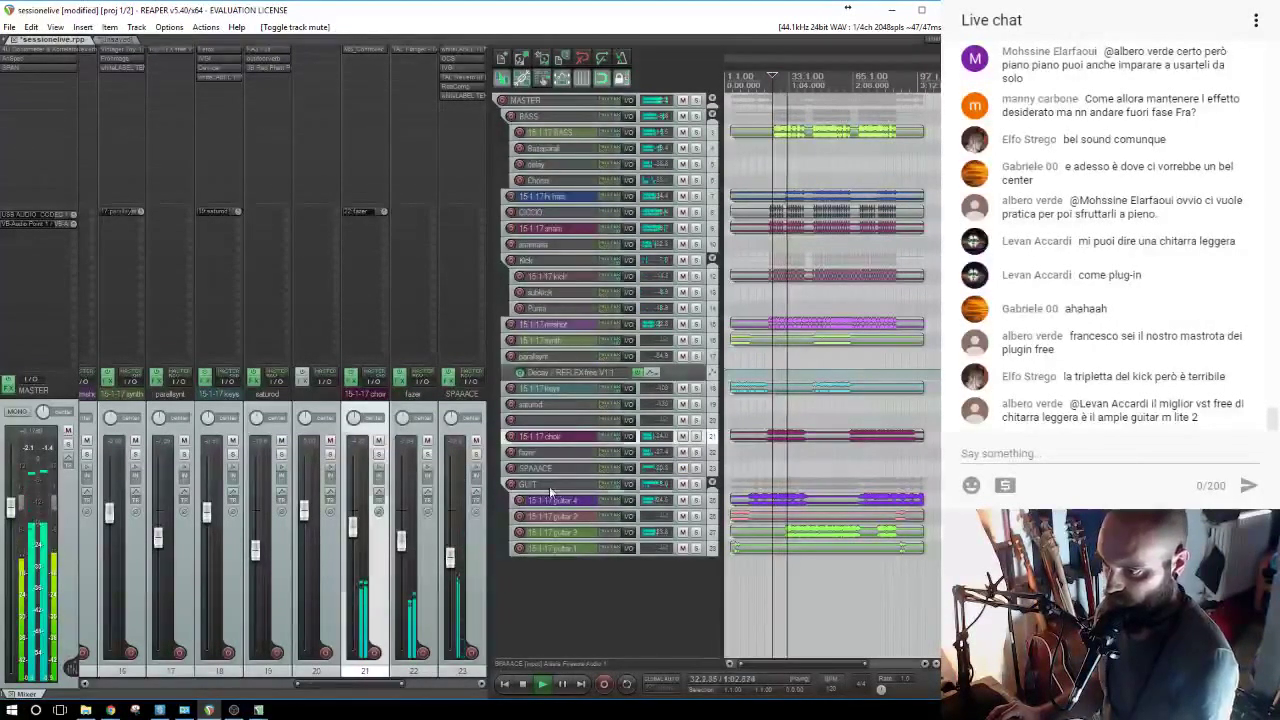
left_click(549, 487)
left_click_drag(450, 493, 454, 505)
Check the mix in mono, return to stereo and compare it with the unprocessed stems in the other project.
left_click(20, 412)
left_click(22, 414)
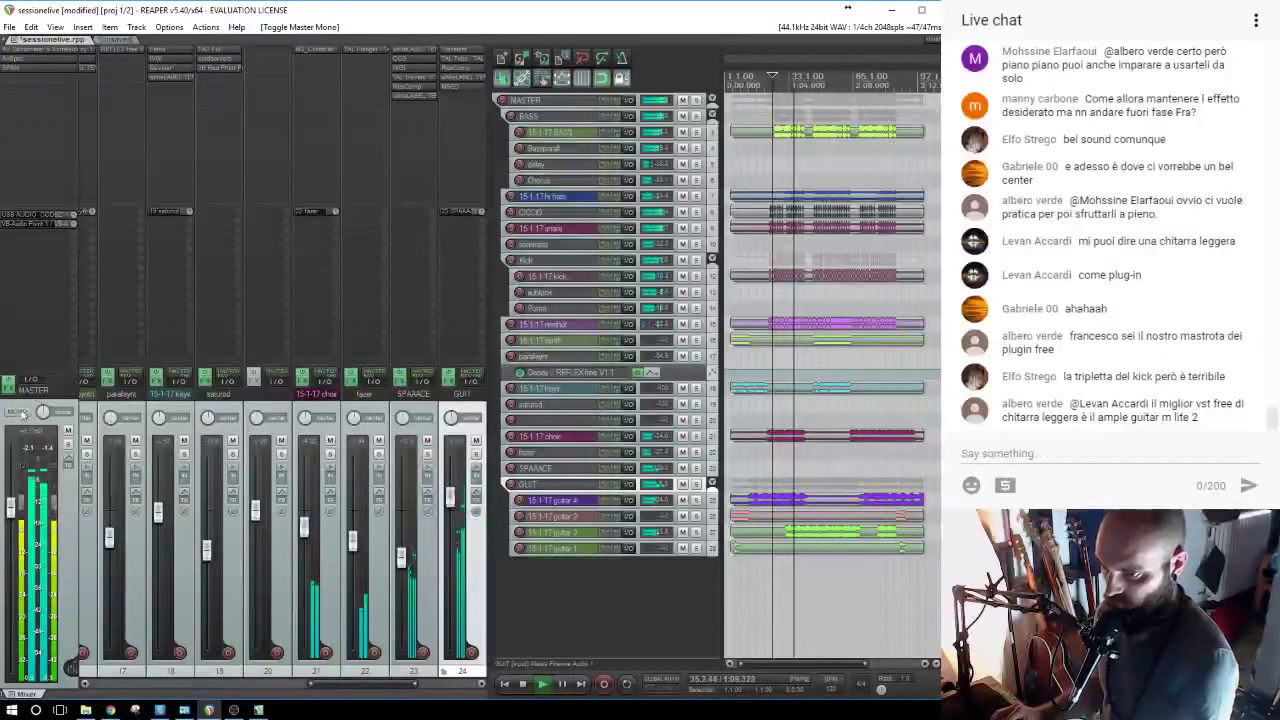
left_click(117, 40)
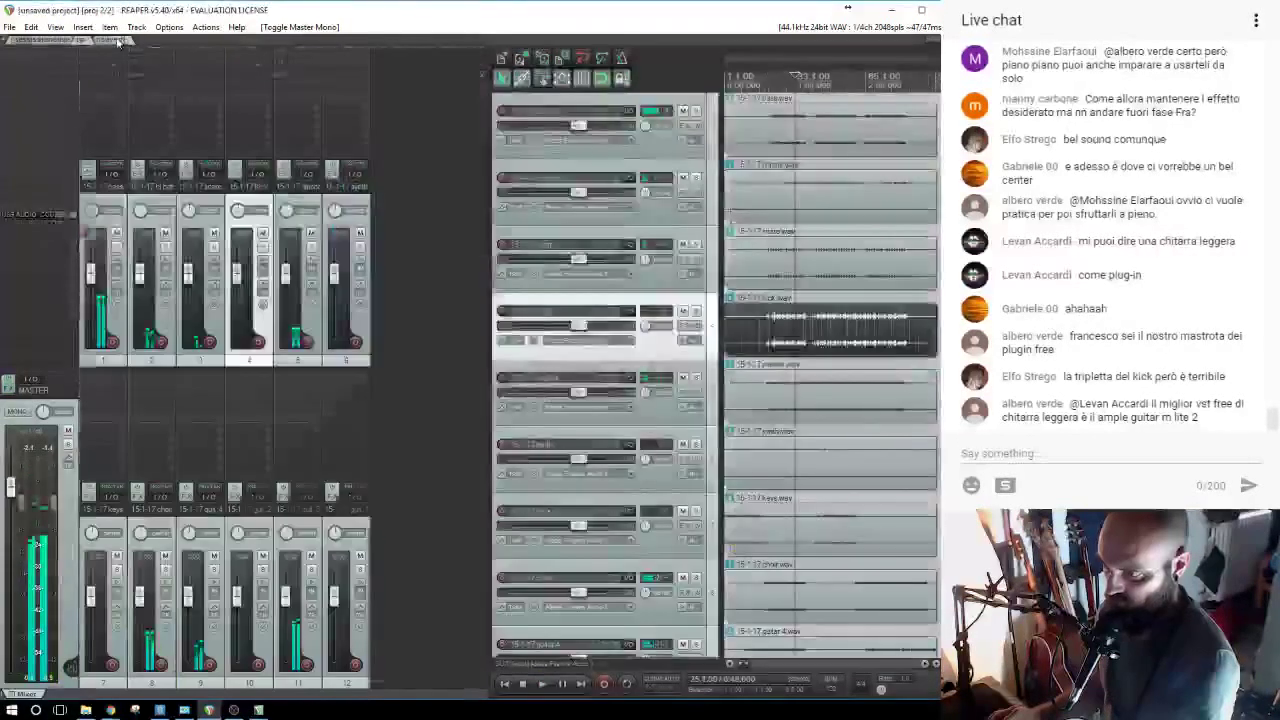
left_click(785, 528)
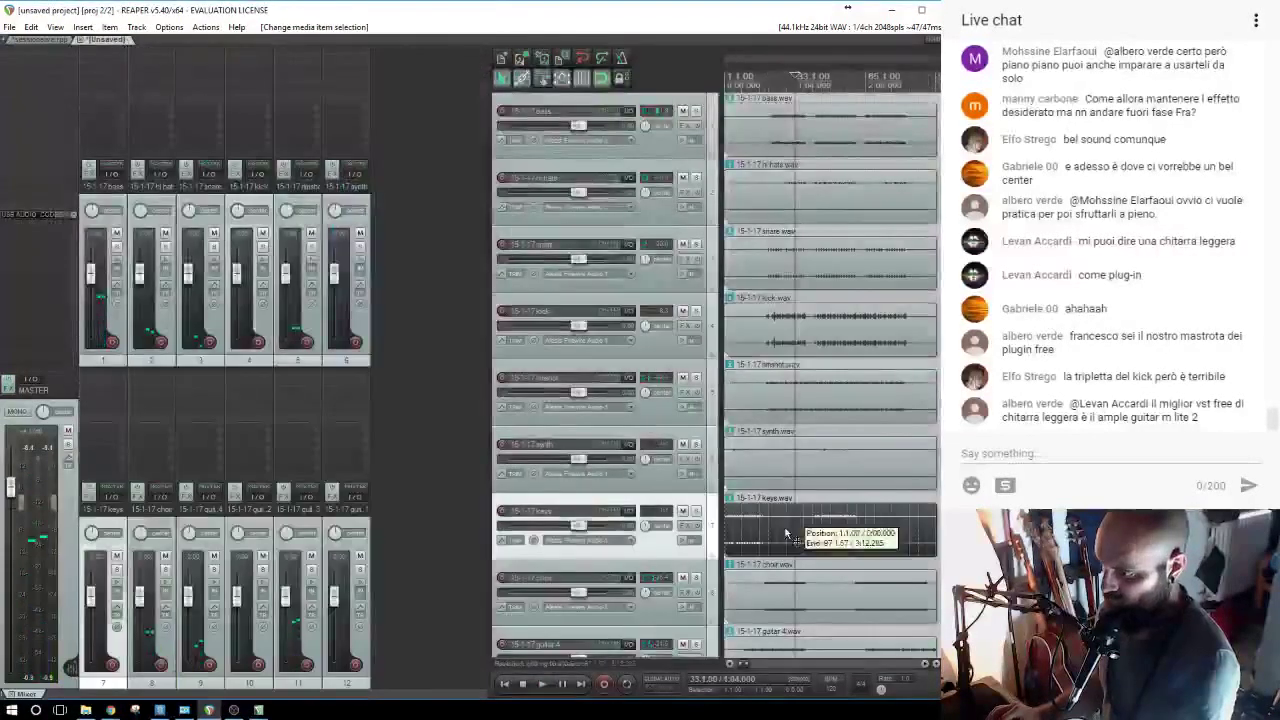
left_click(38, 42)
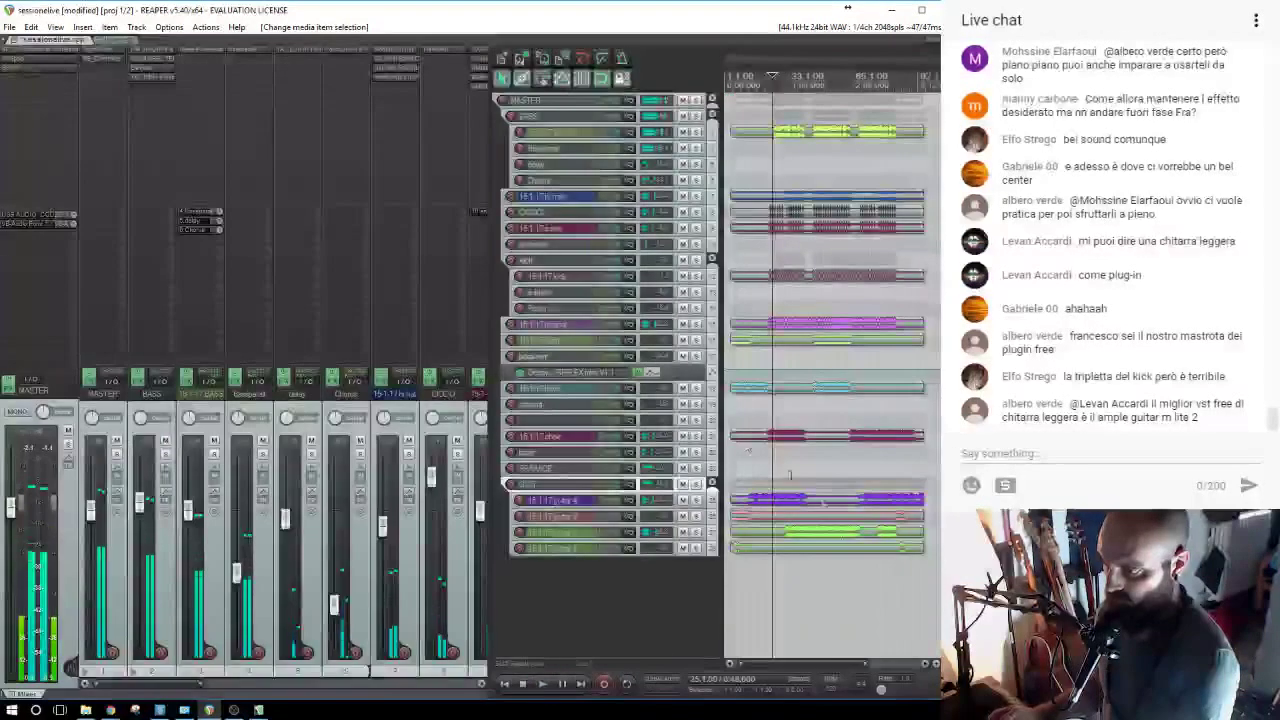
Replay the processed mix from measure 37.
left_click(797, 584)
key("space")
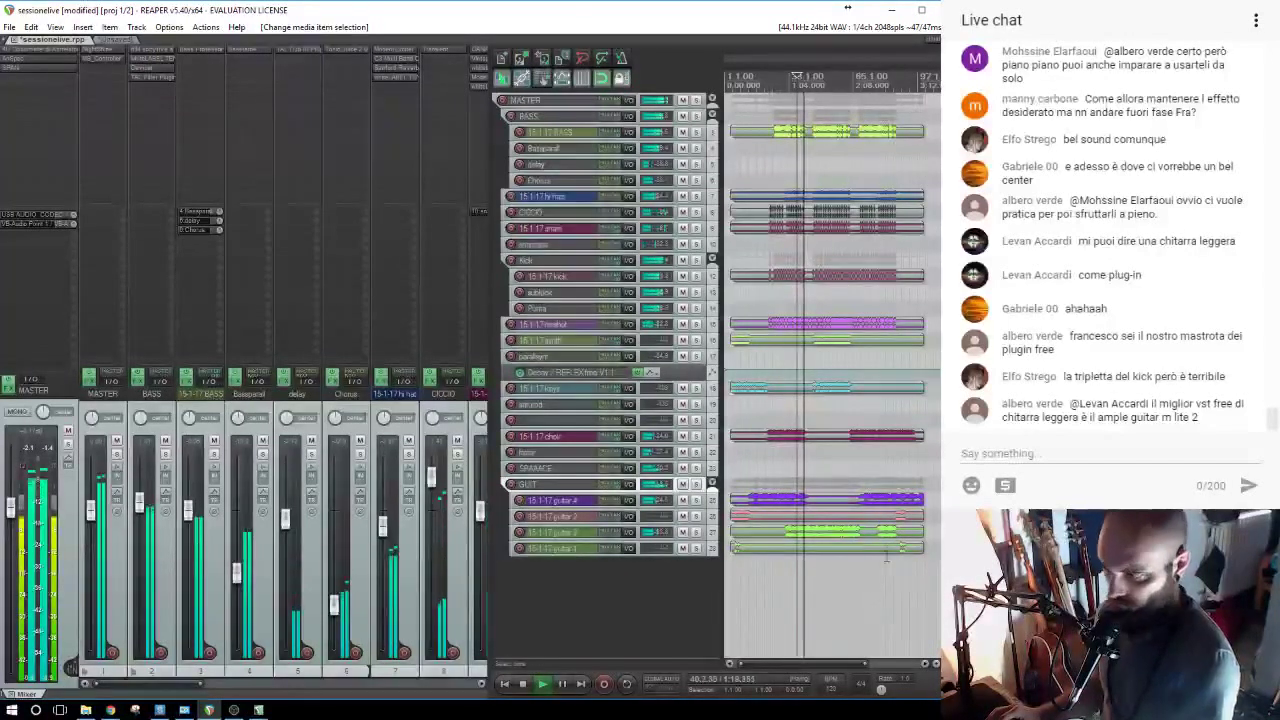
key("space")
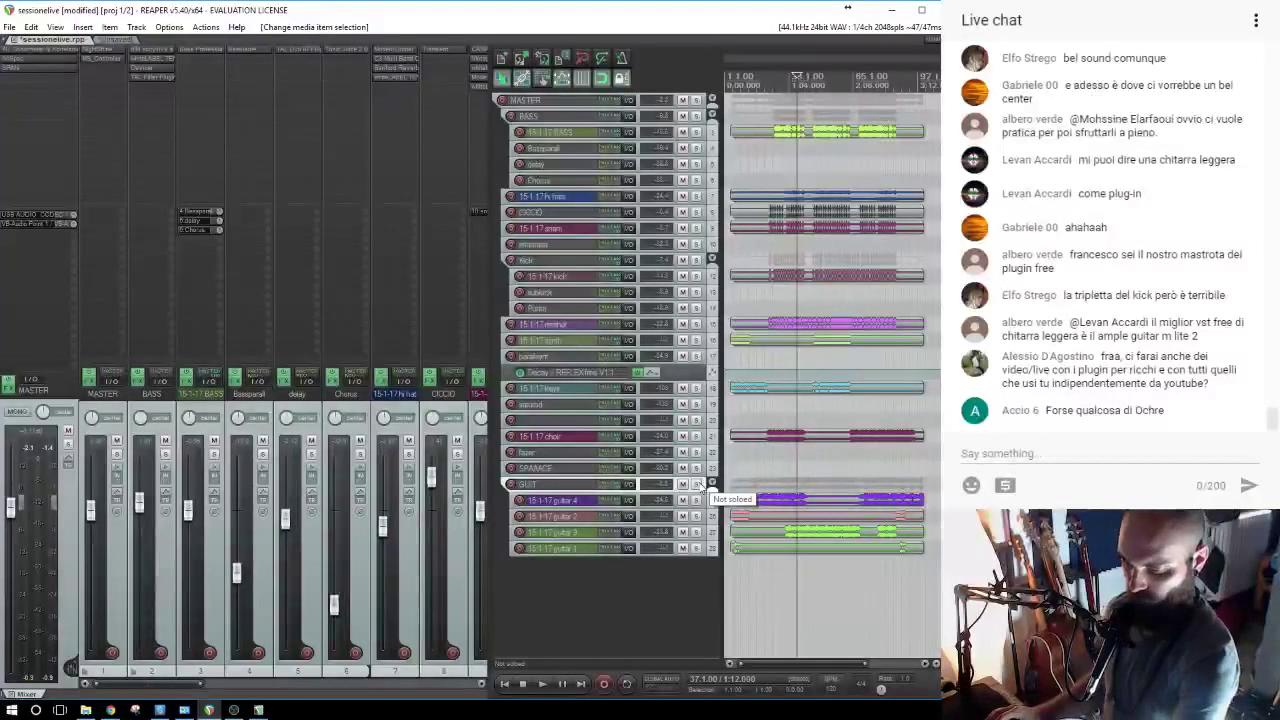
Add ModernExciter to the MASTER folder track from the ARMONICENHANCHER plug-in folder, filtering by "modern".
left_click(780, 577)
key("space")
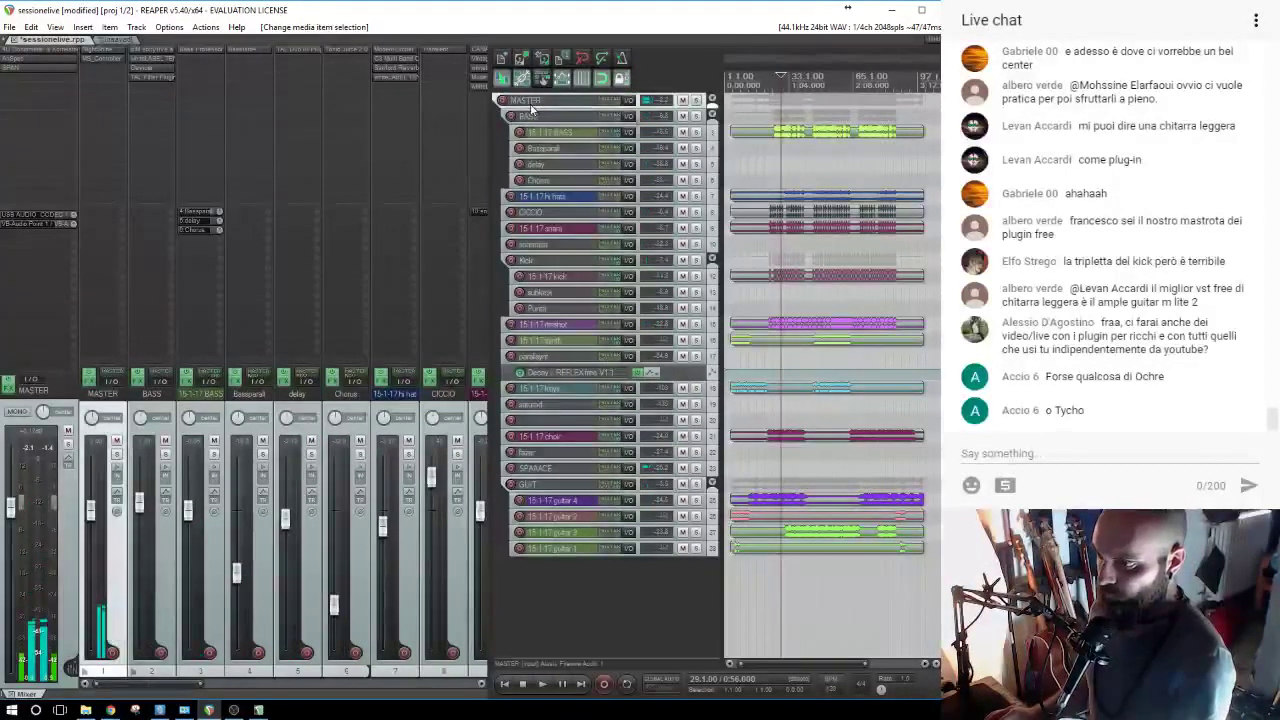
double_click(103, 68)
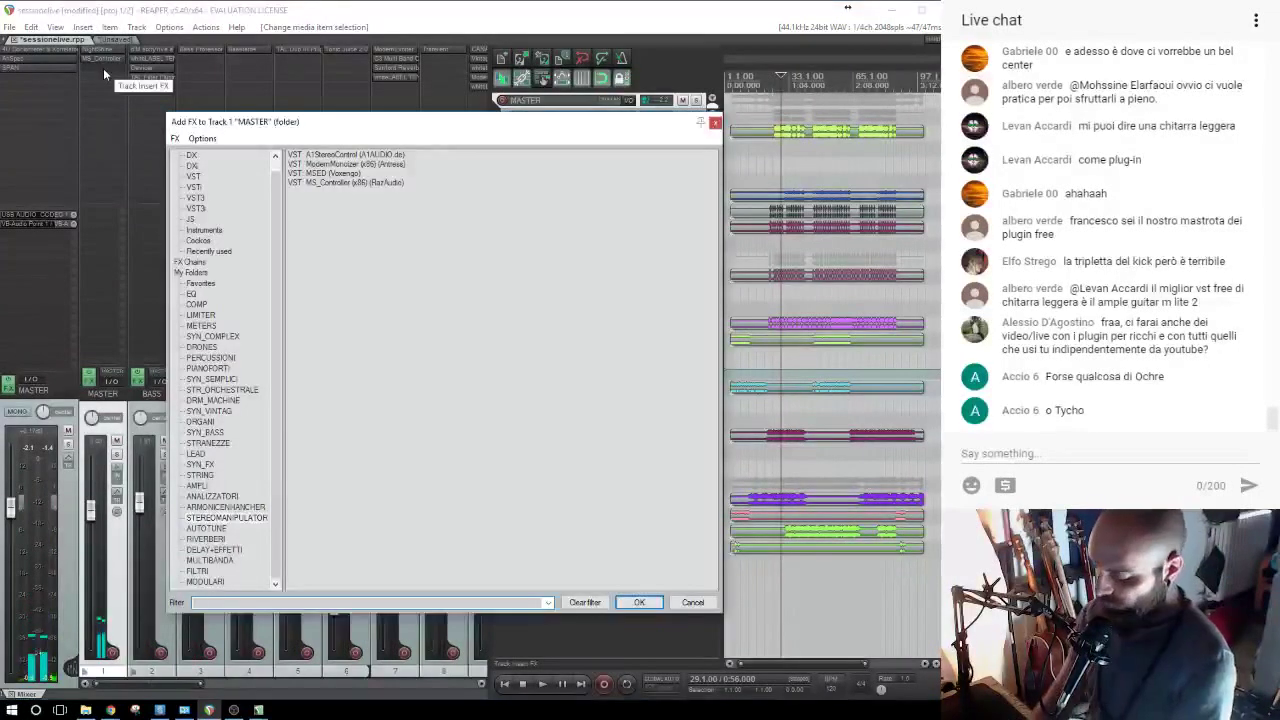
type("modern")
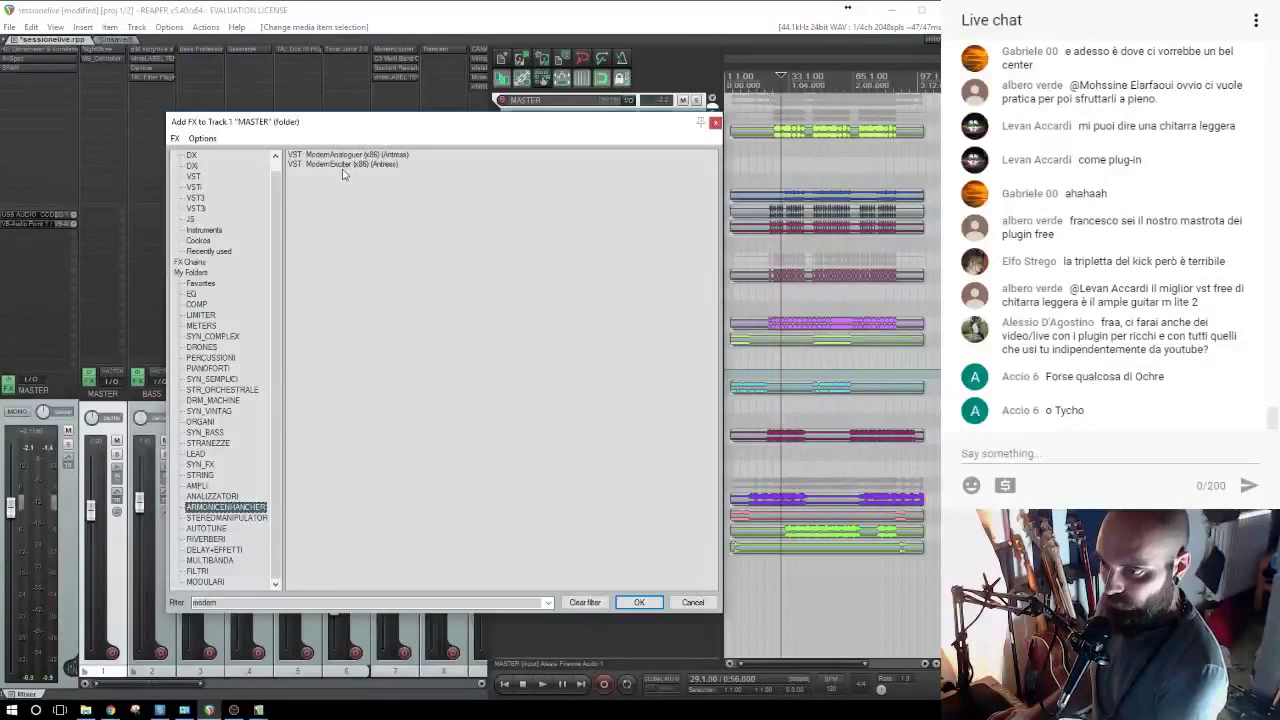
double_click(340, 164)
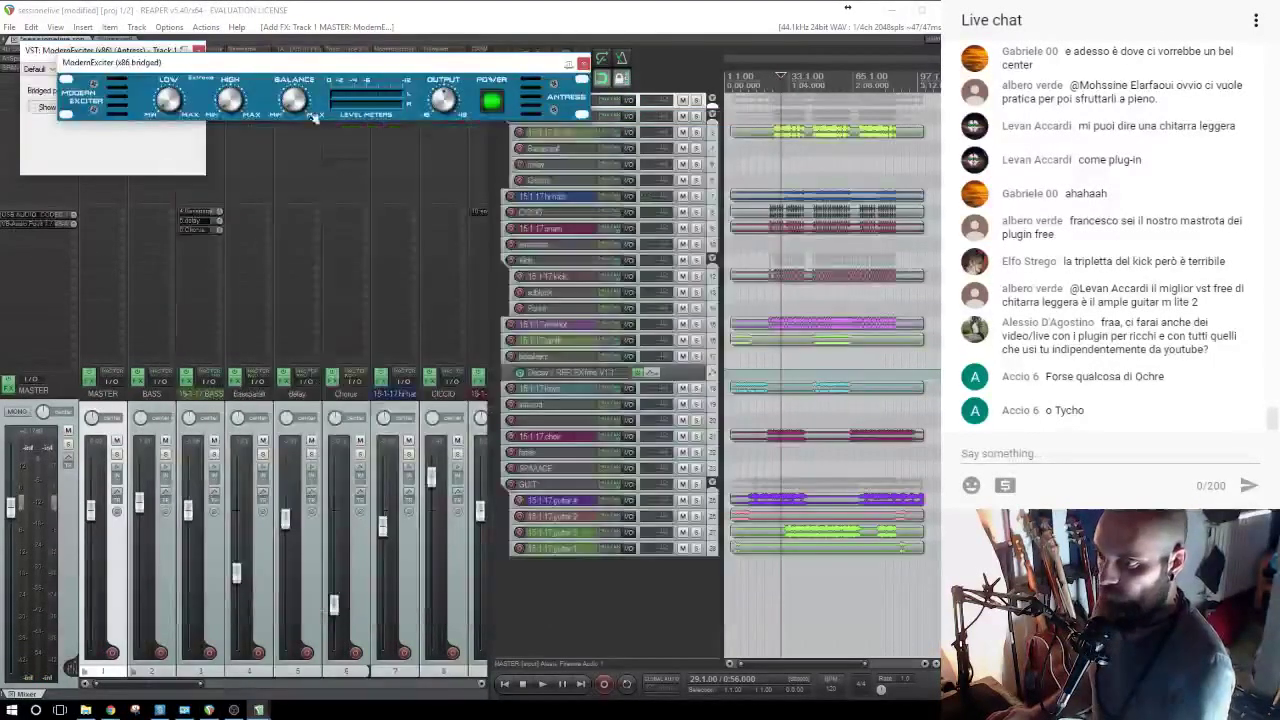
Play the mix from measure 29 and check ModernExciter's settings and level meters on the MASTER track.
left_click(784, 154)
key("space")
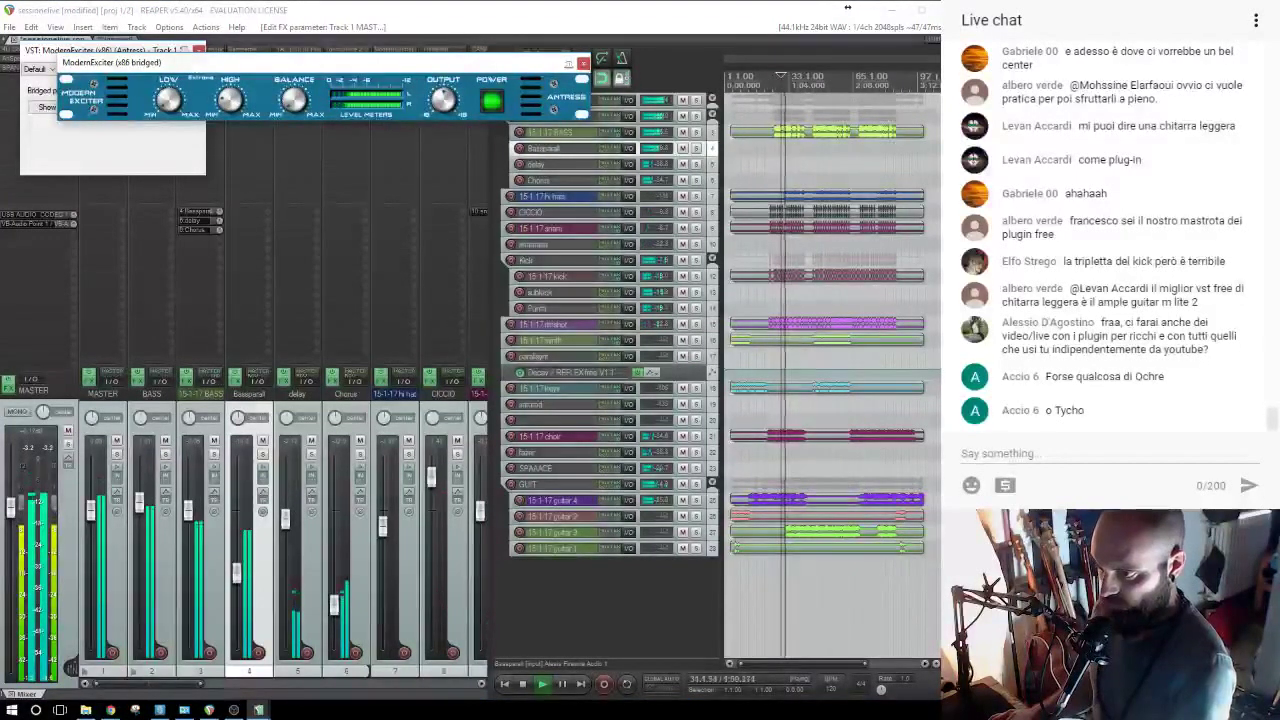
left_click(584, 63)
left_click(198, 50)
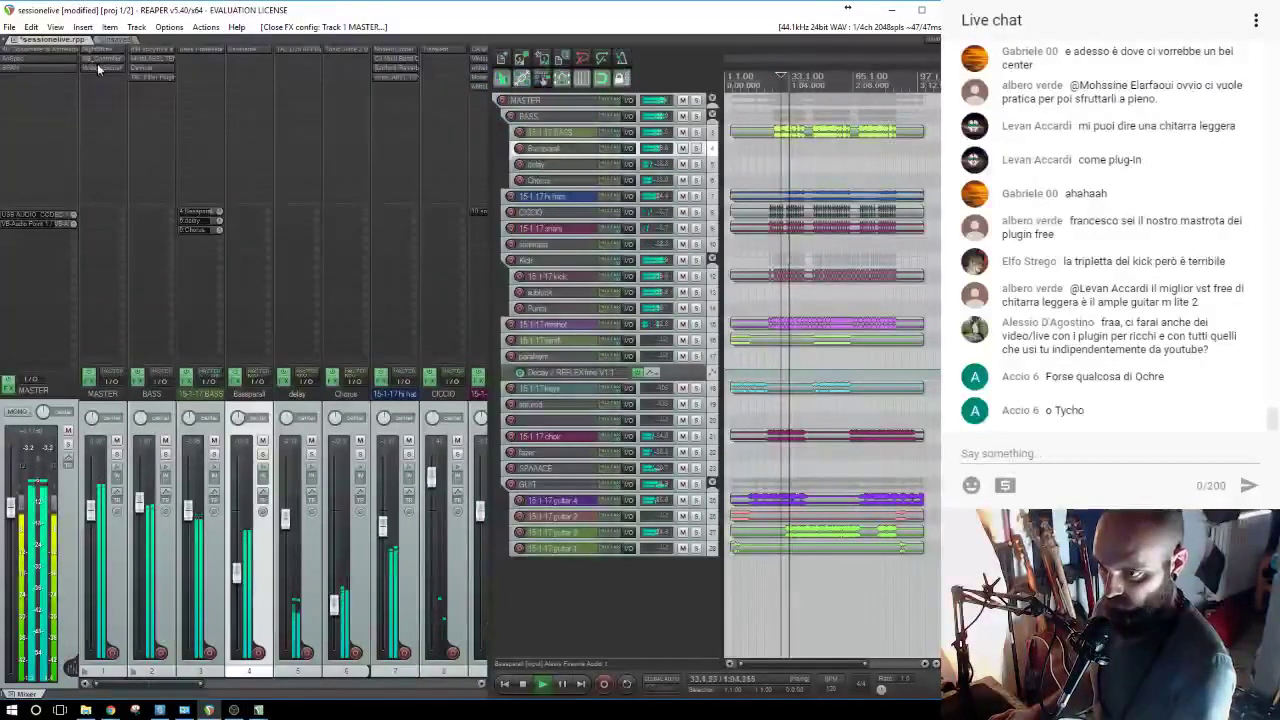
left_click(98, 68)
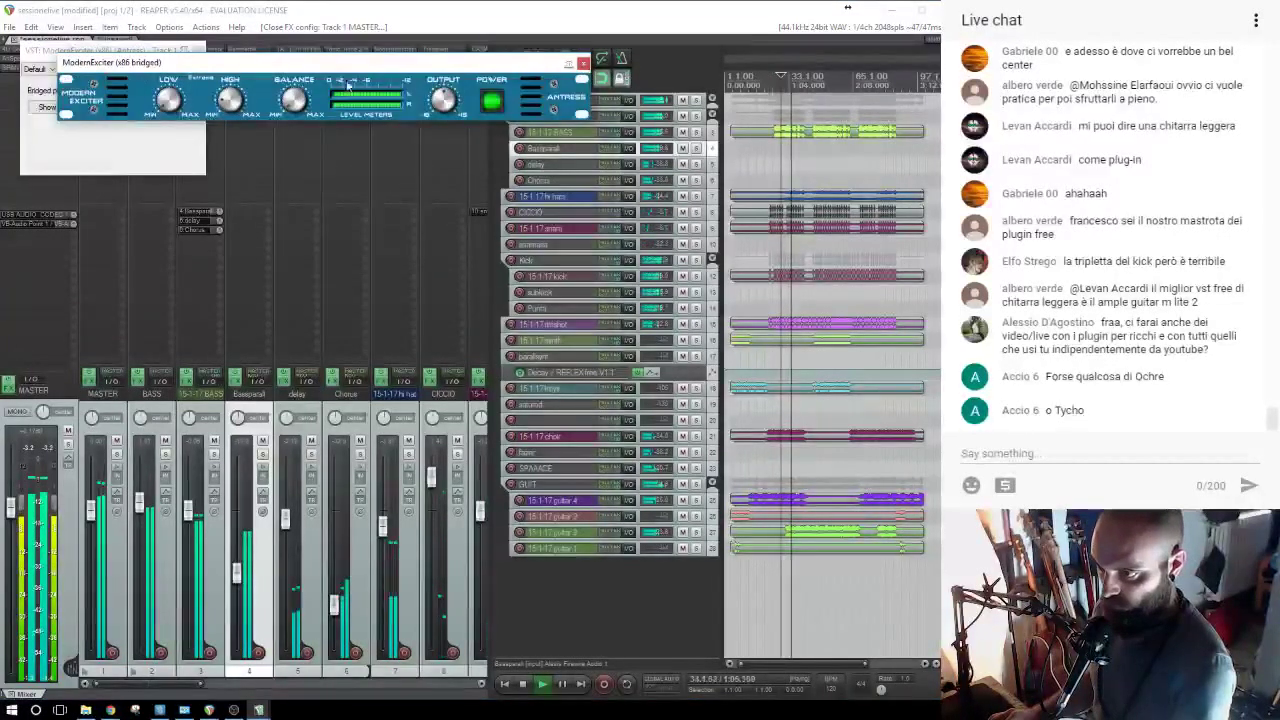
left_click(584, 63)
left_click(198, 50)
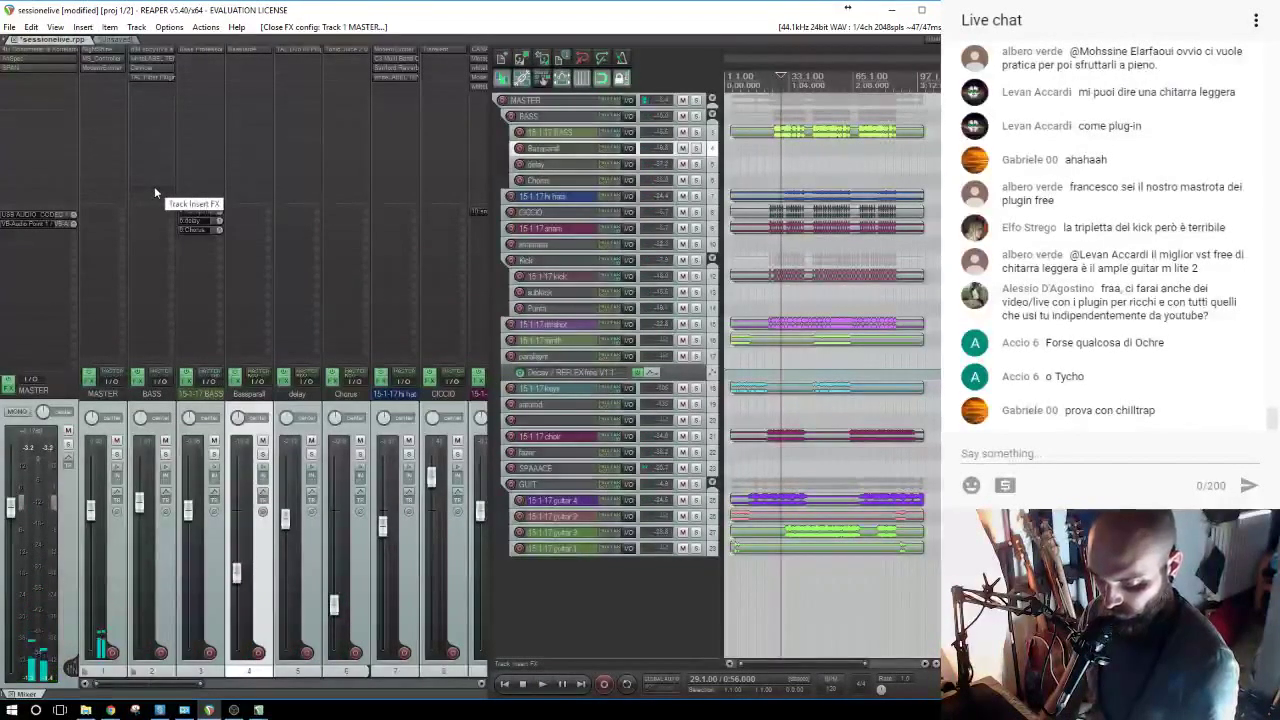
key("space")
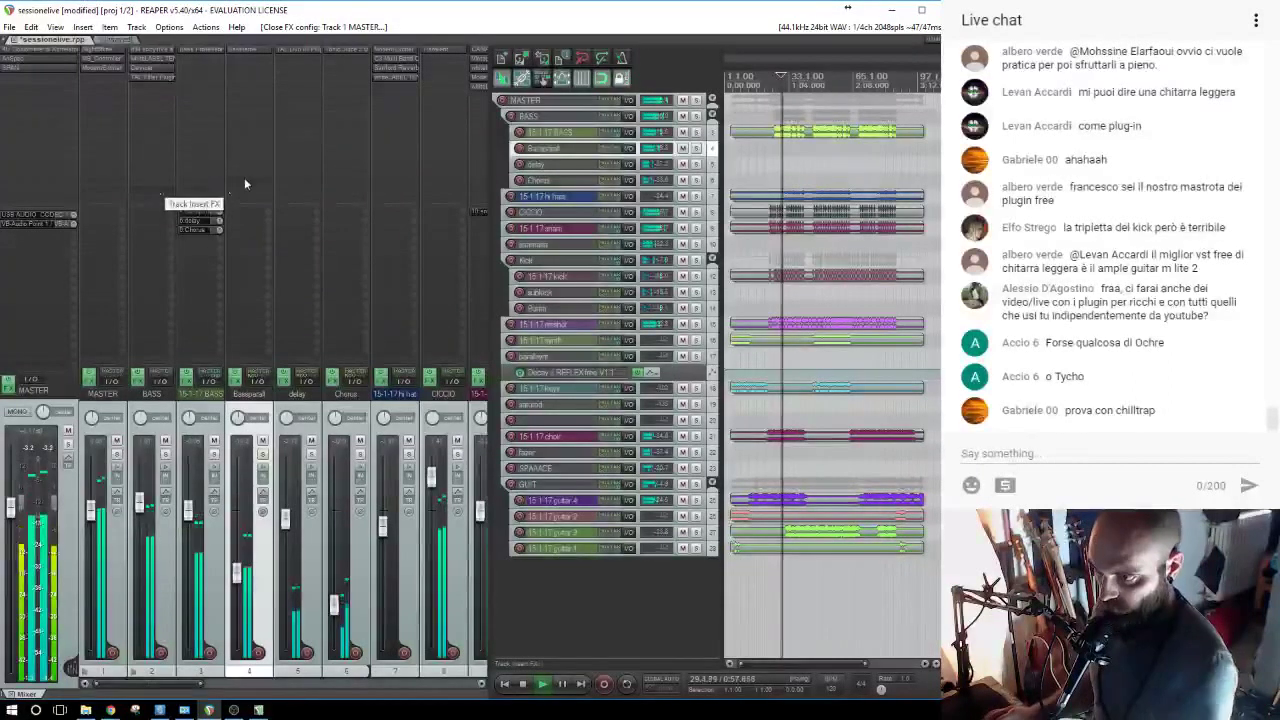
left_click(110, 69)
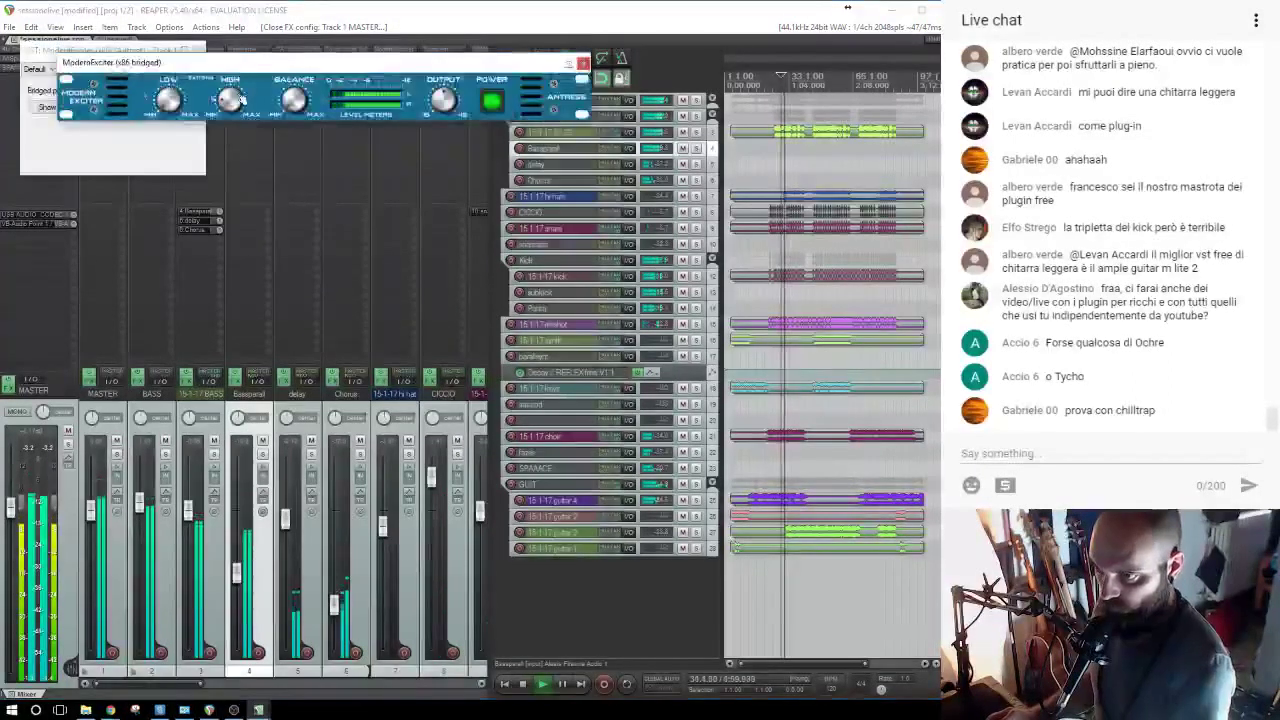
left_click(583, 63)
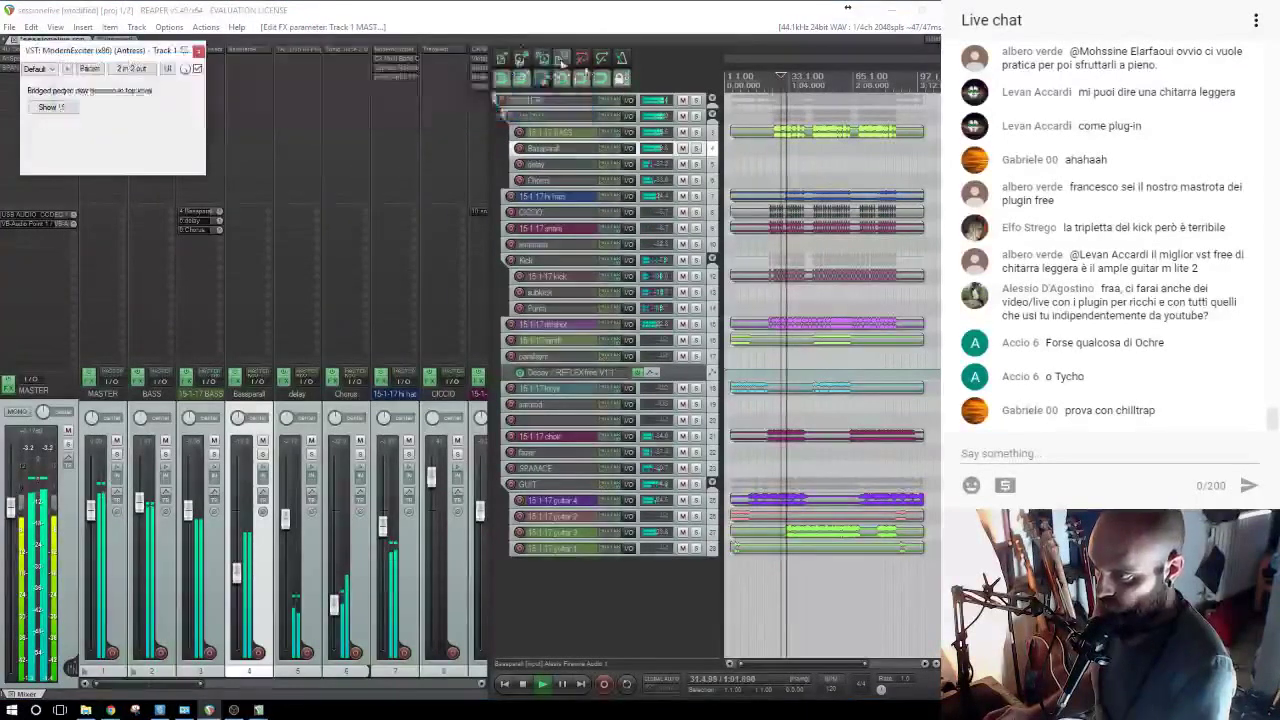
left_click(197, 52)
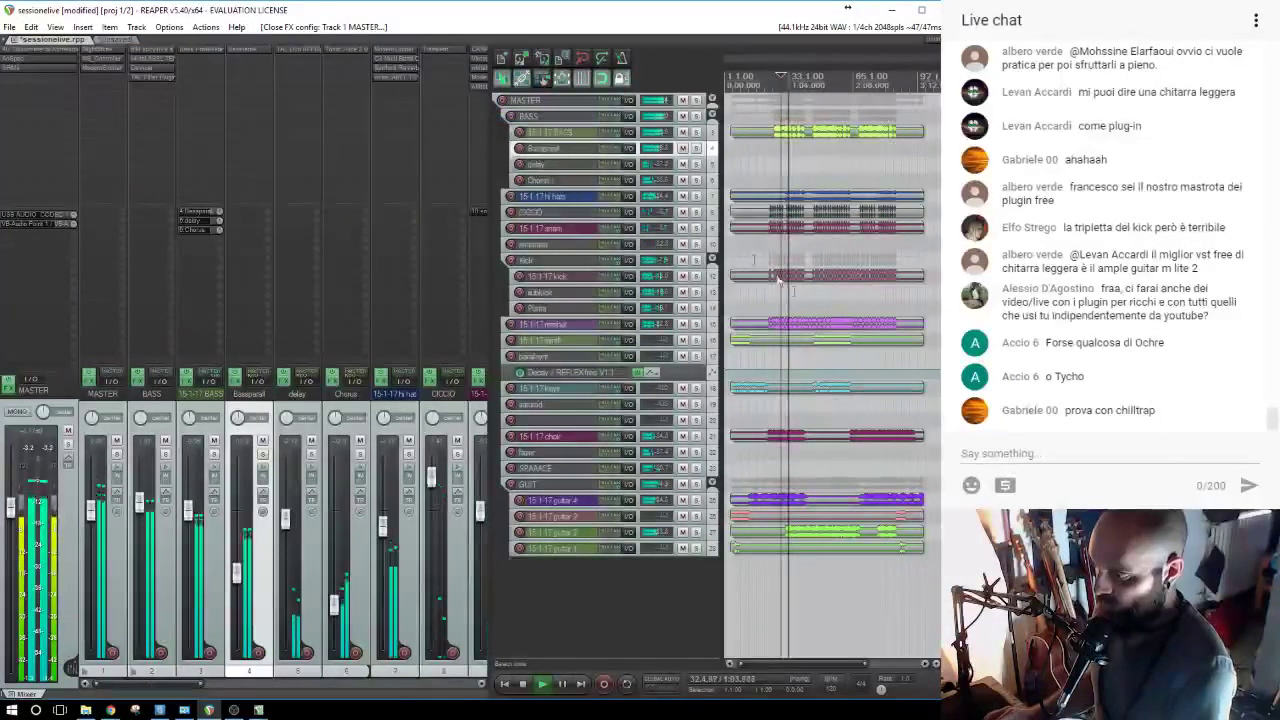
key("space")
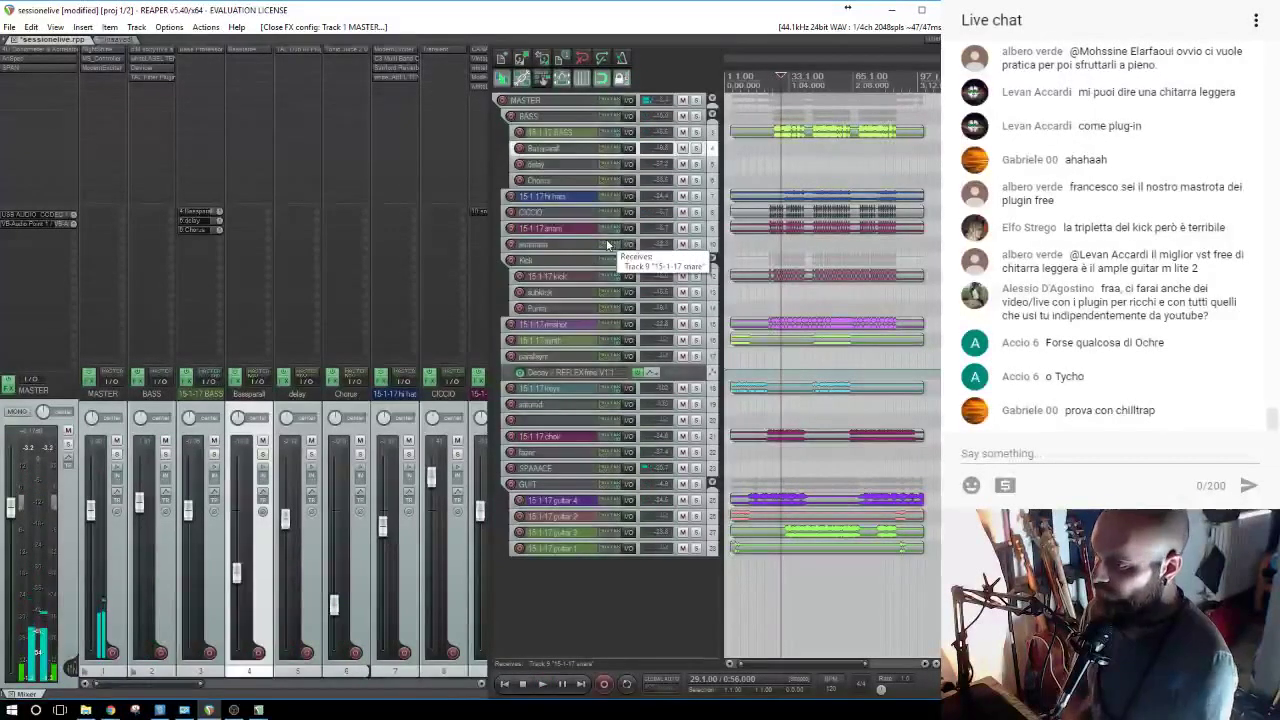
Raise the snareana reverb track's volume slightly with the snare soloed, and unsolo the snare.
left_click(697, 229)
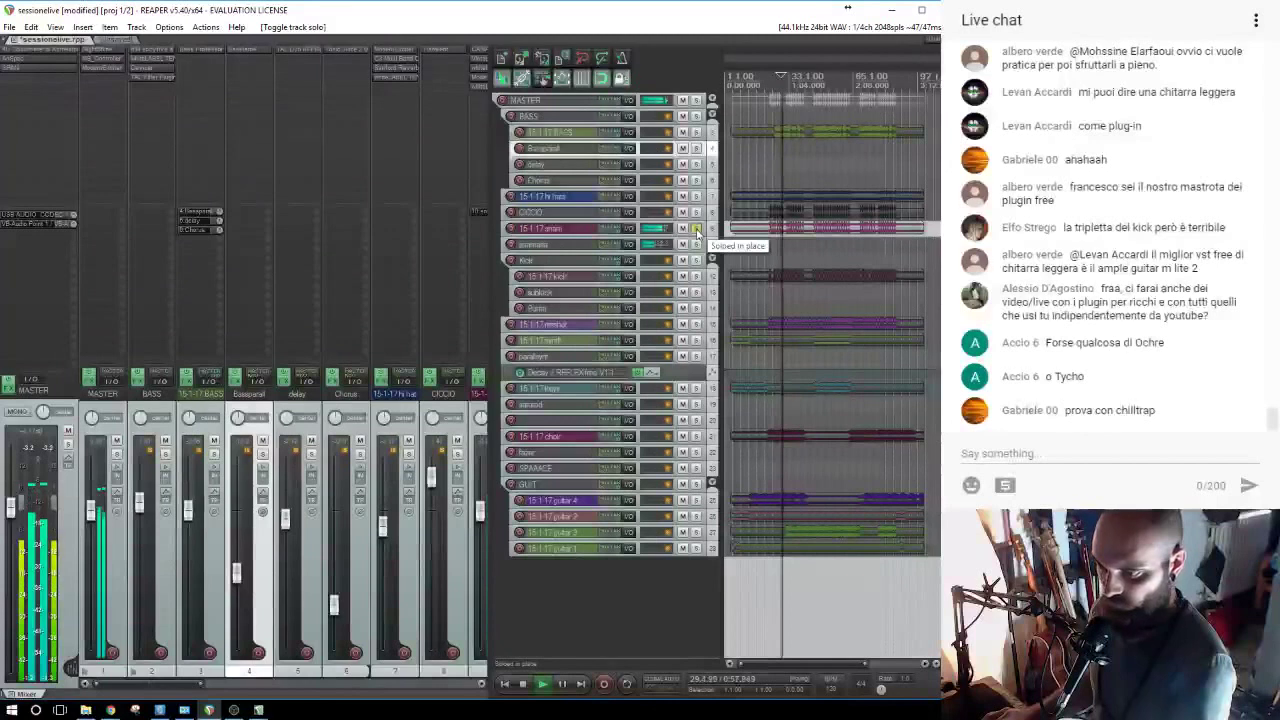
left_click_drag(190, 687, 268, 687)
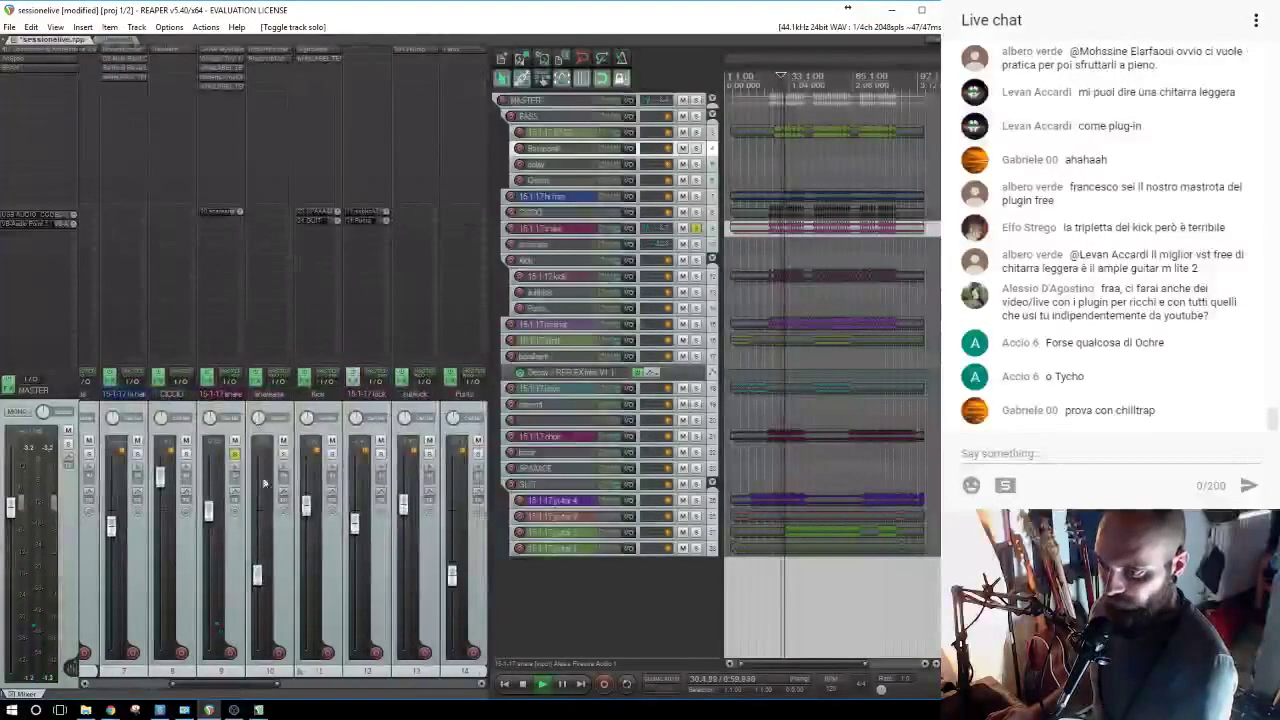
left_click_drag(257, 580, 257, 567)
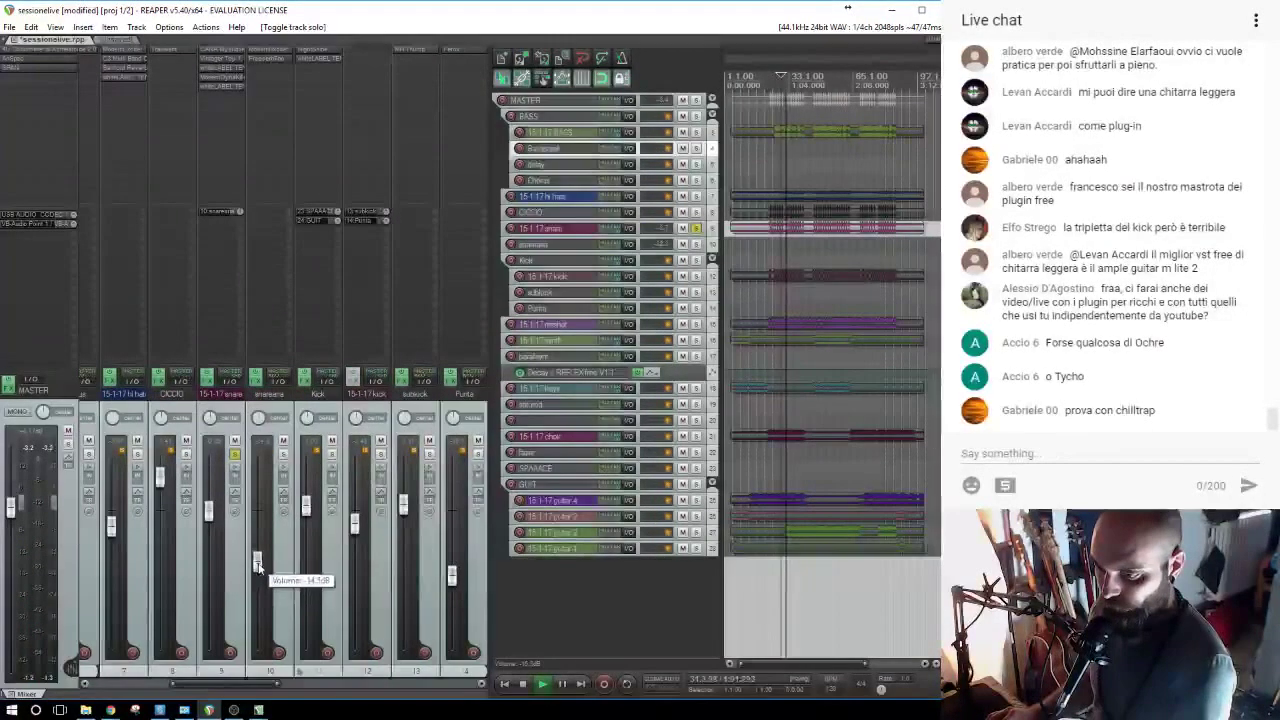
left_click(235, 456)
mouse_move(257, 565)
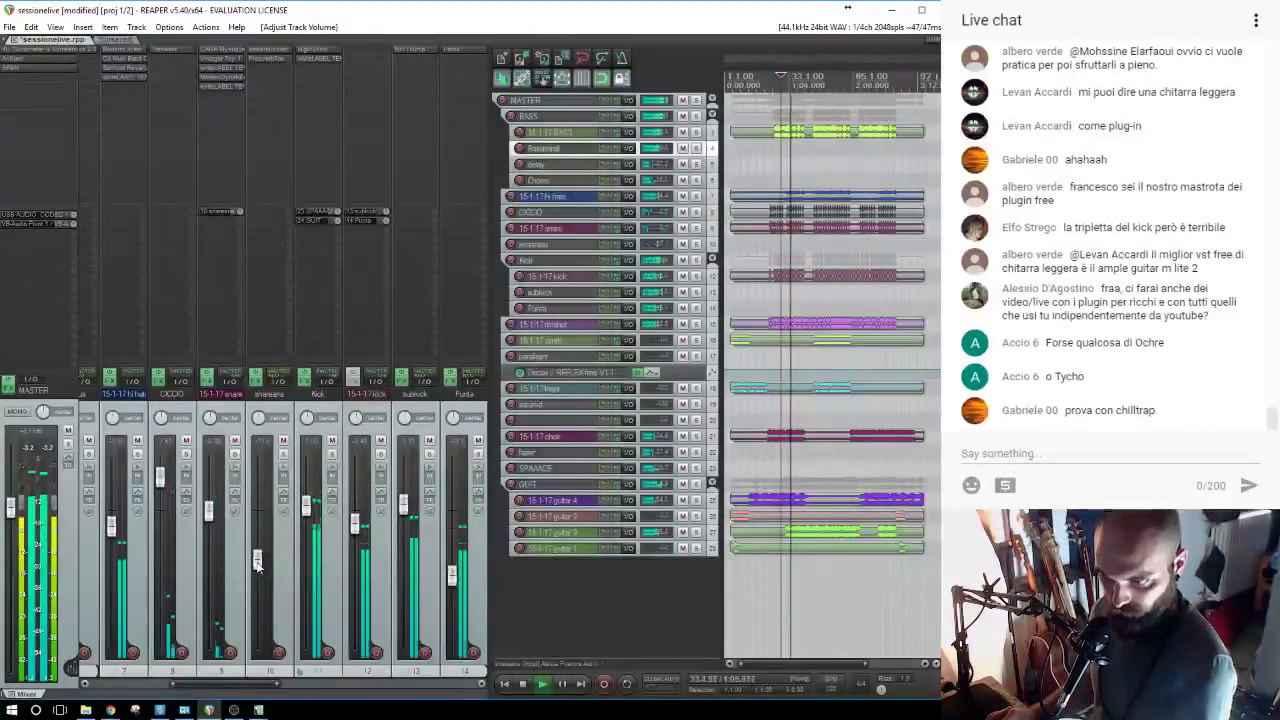
With the snare soloed, set the snareana track's FreeverbToo predelay to 13 ms, and unsolo it to replay the full mix.
left_click(235, 455)
left_click(268, 57)
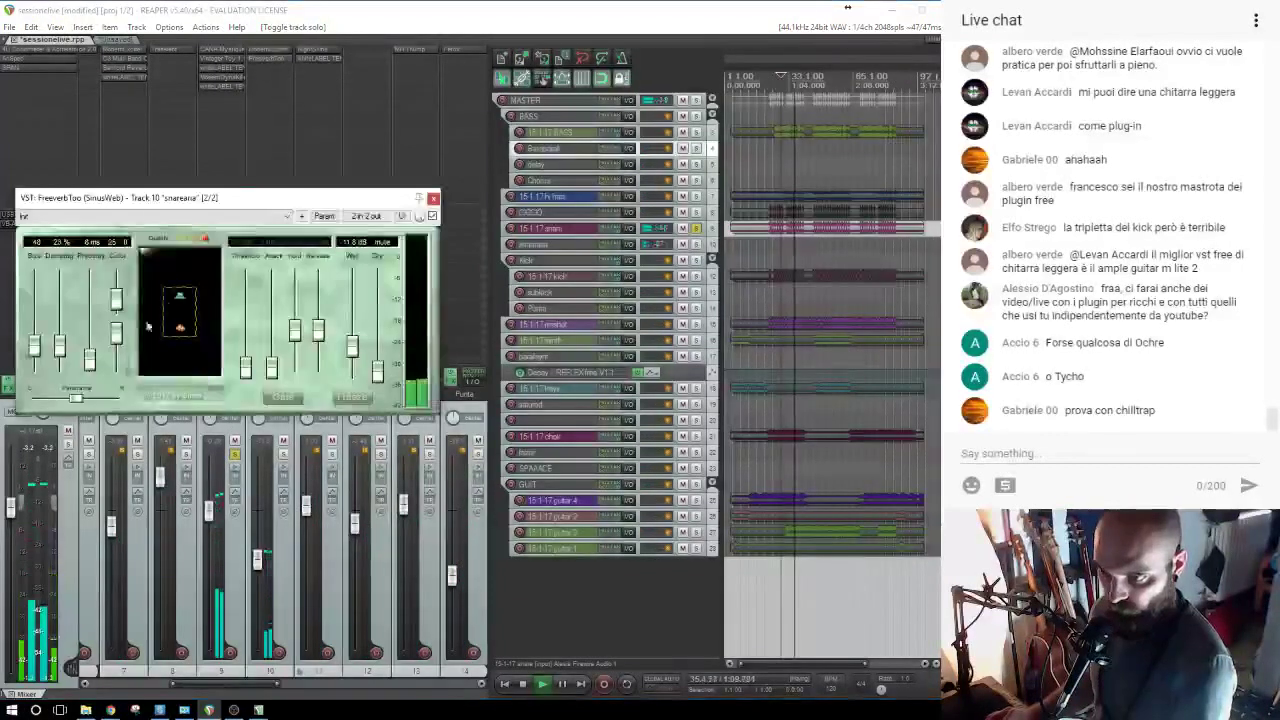
left_click_drag(90, 368, 93, 363)
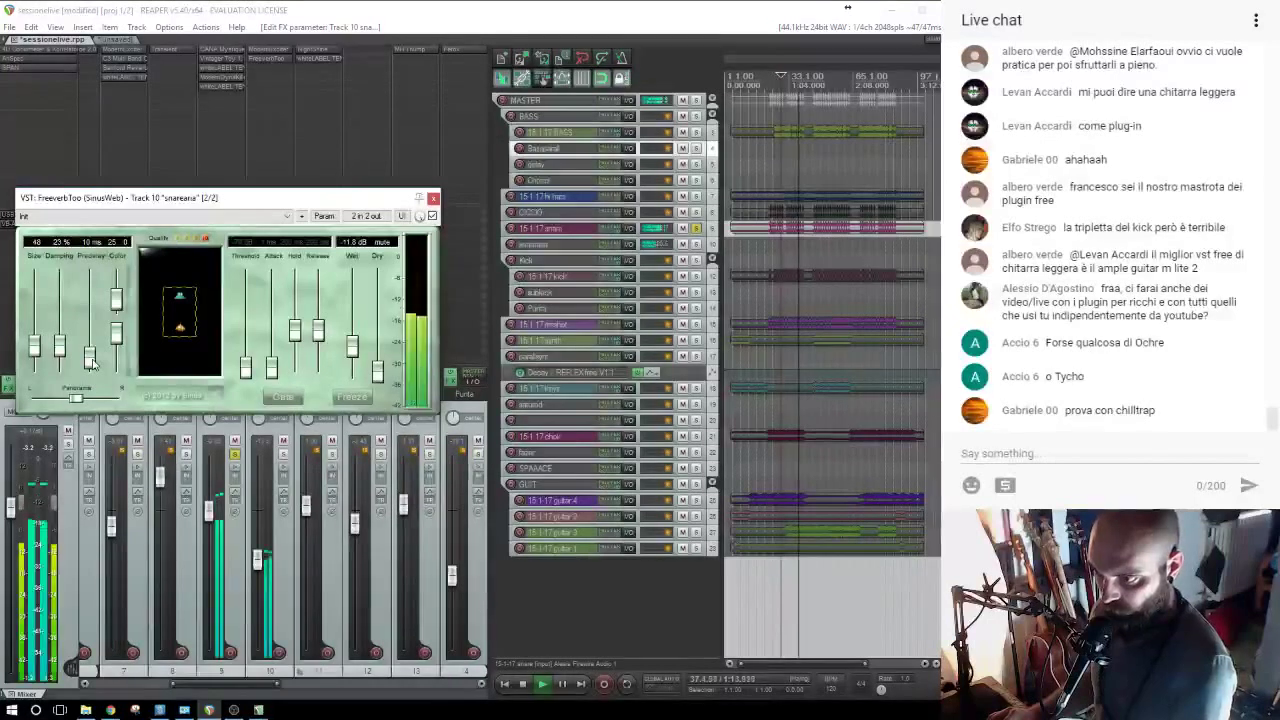
left_click_drag(92, 361, 92, 360)
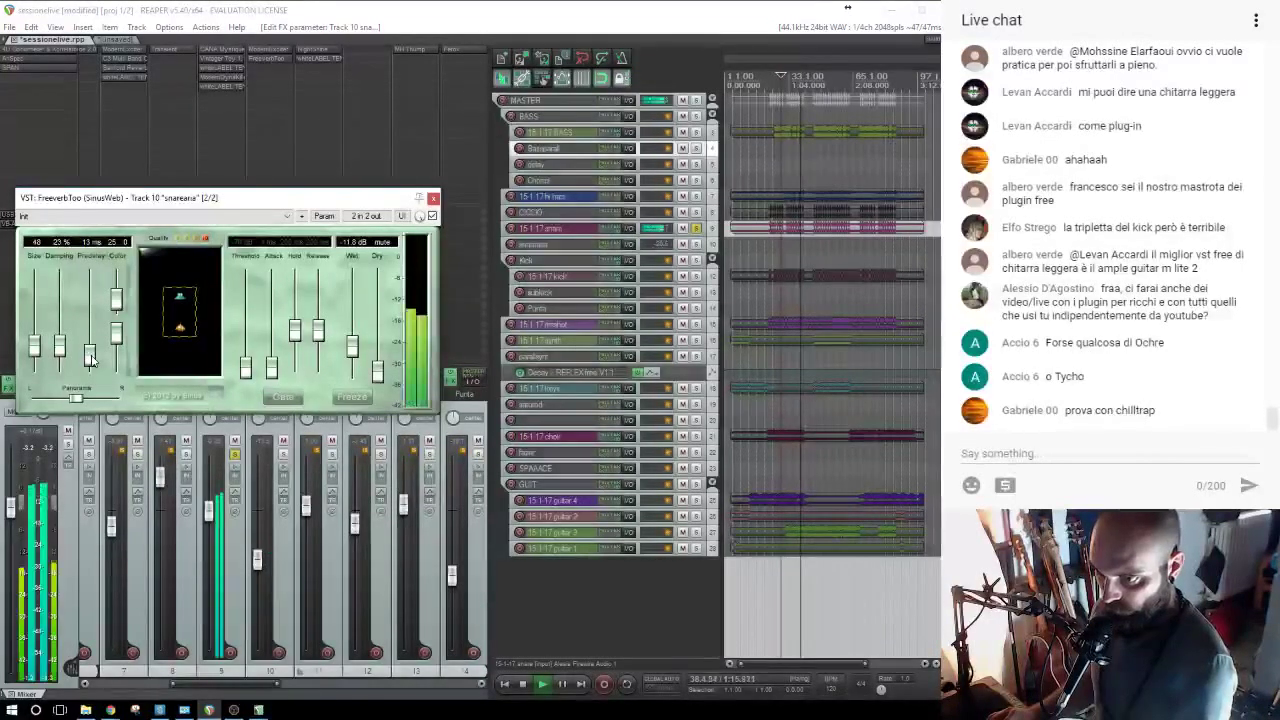
left_click(433, 197)
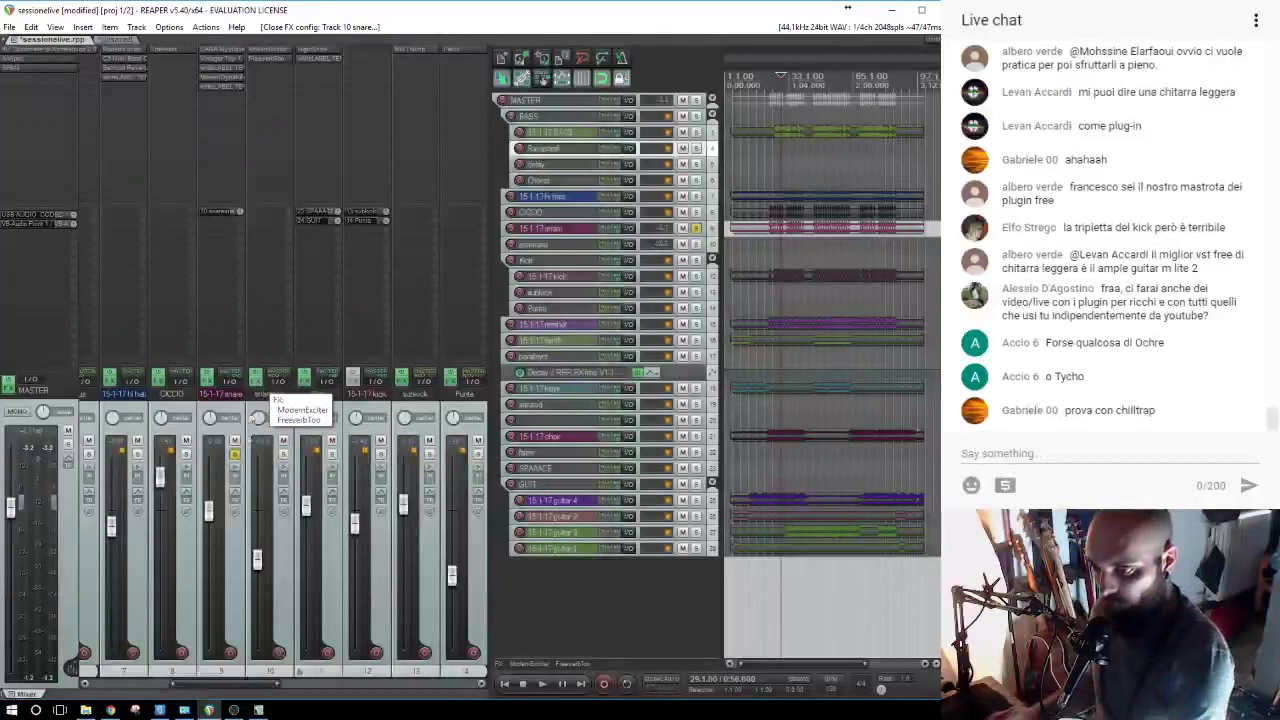
left_click(235, 455)
key("space")
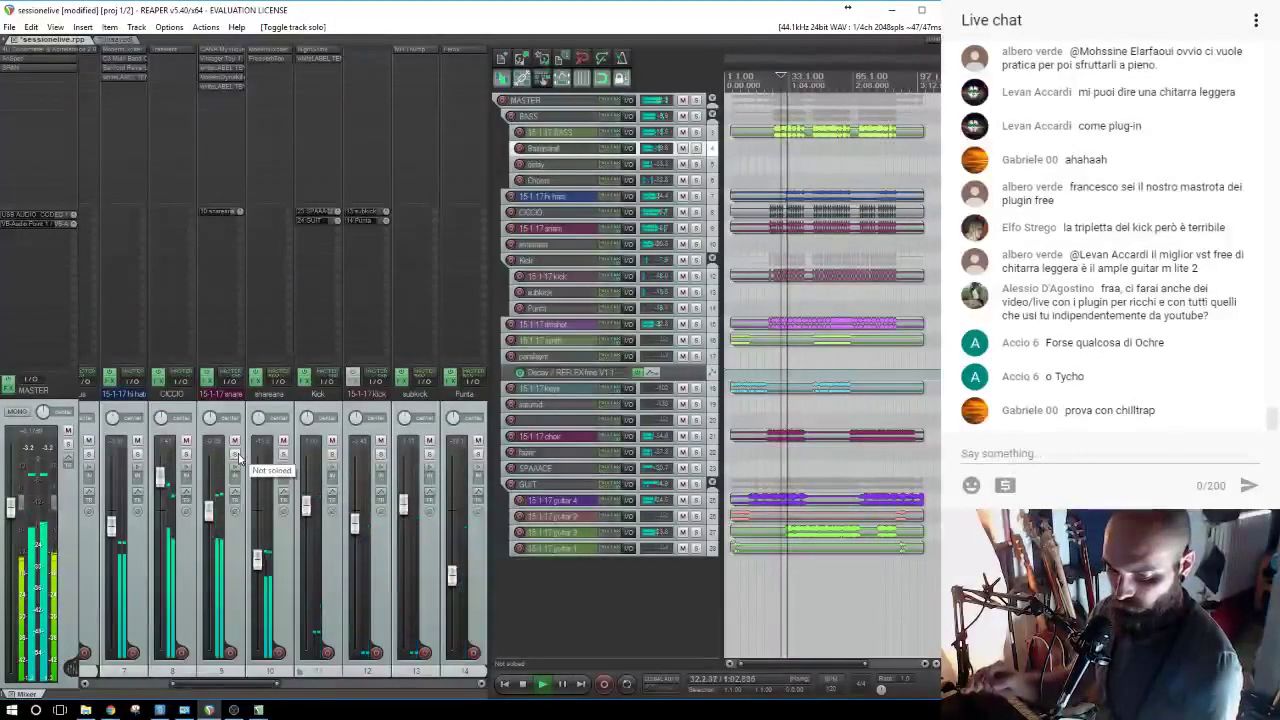
key("space")
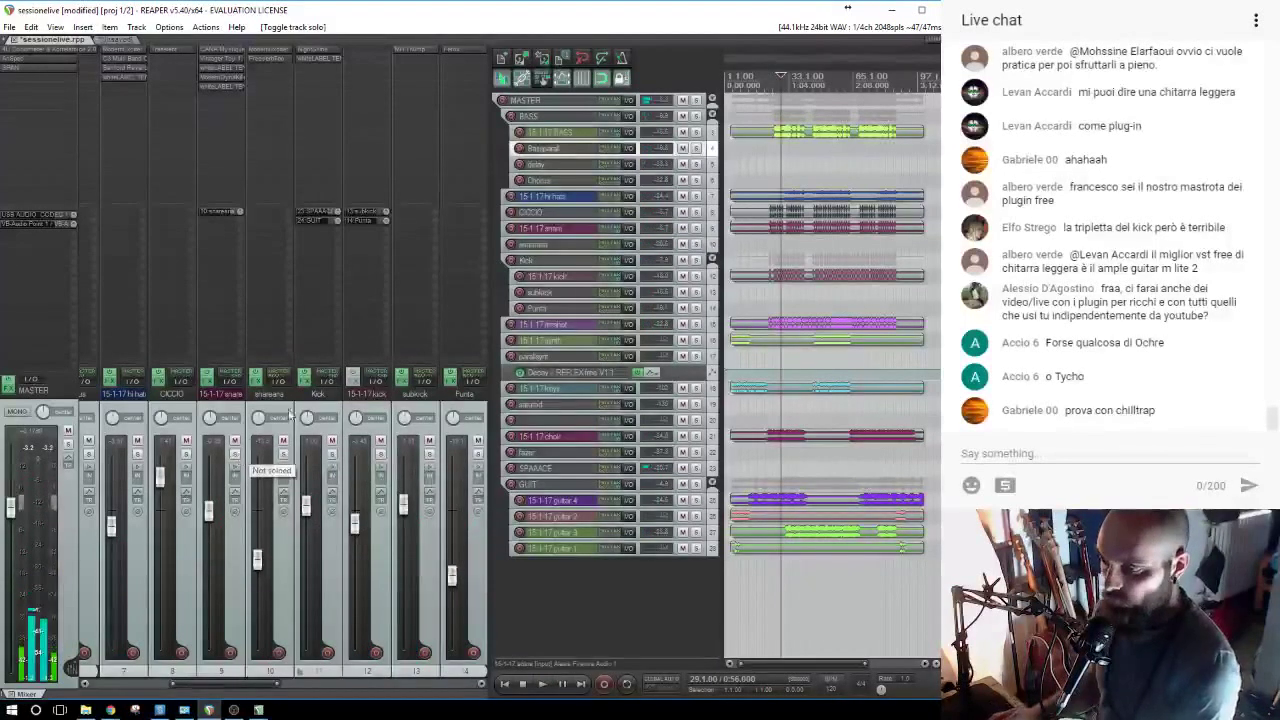
Compare the mix from measure 24 with the snareana track muted and unmuted, and lower that track's volume slightly.
scroll(790, 250, "up", 4)
left_click(801, 244)
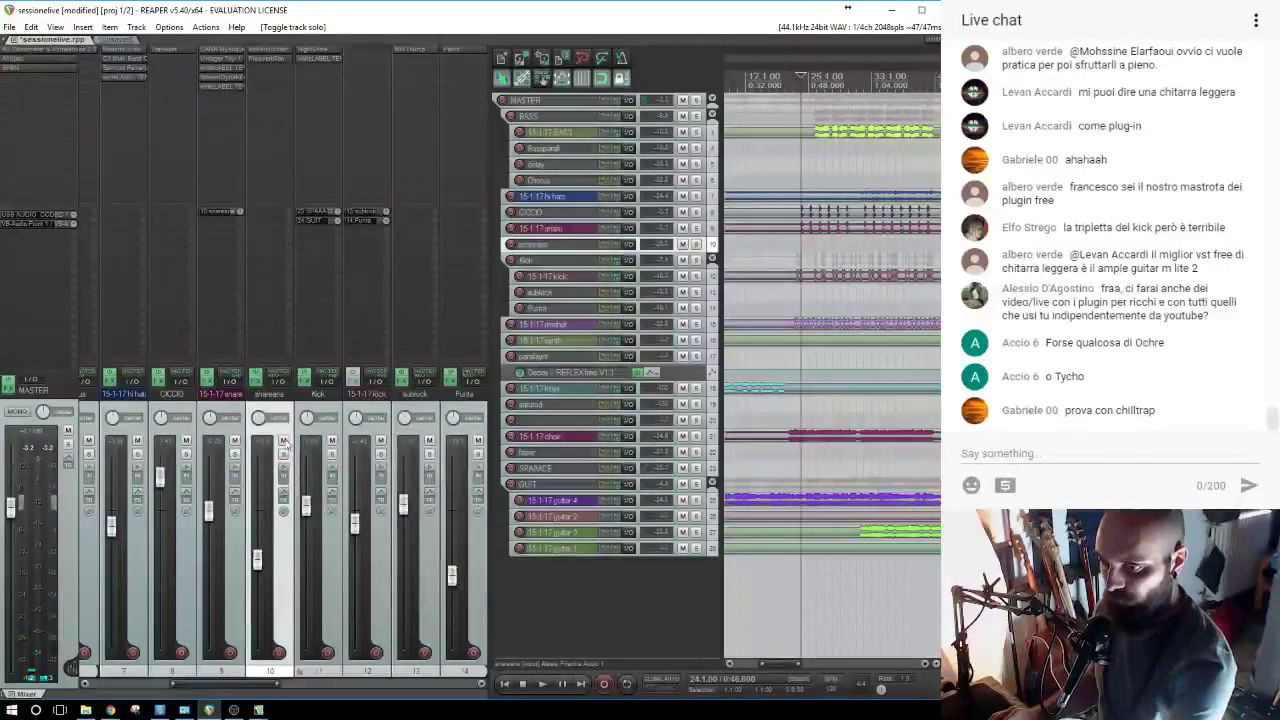
left_click(284, 443)
key("space")
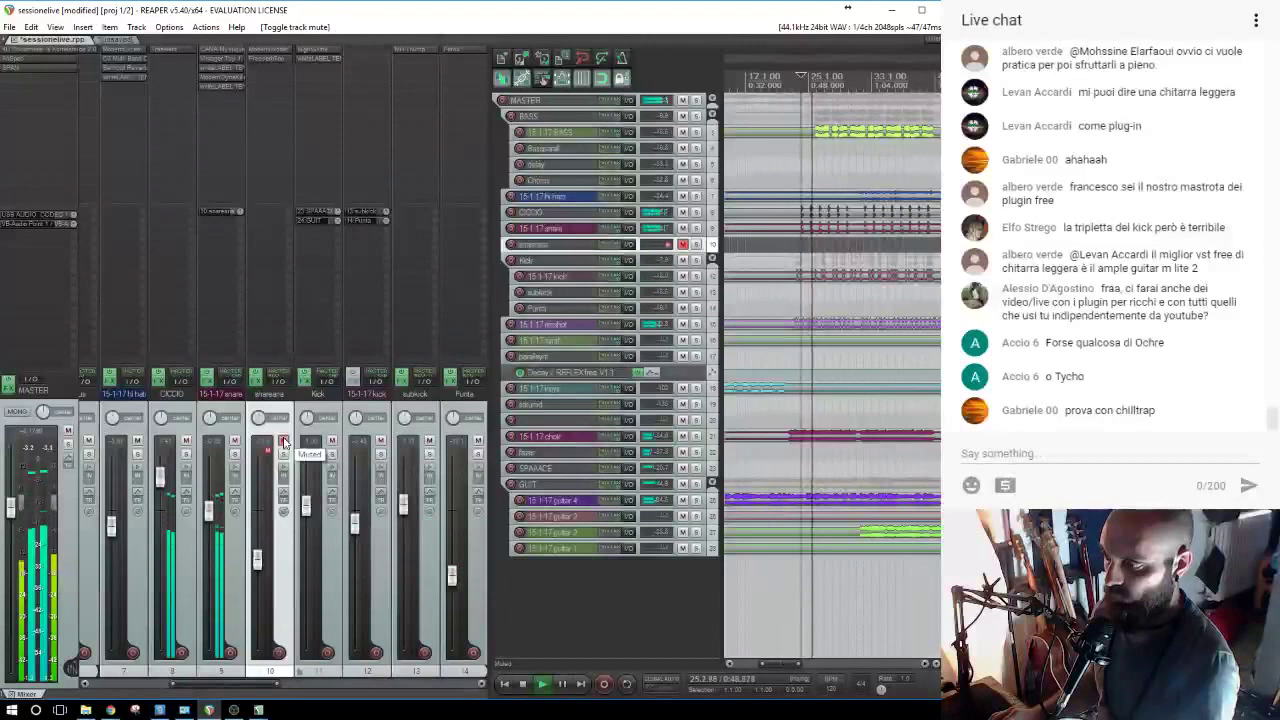
left_click(284, 443)
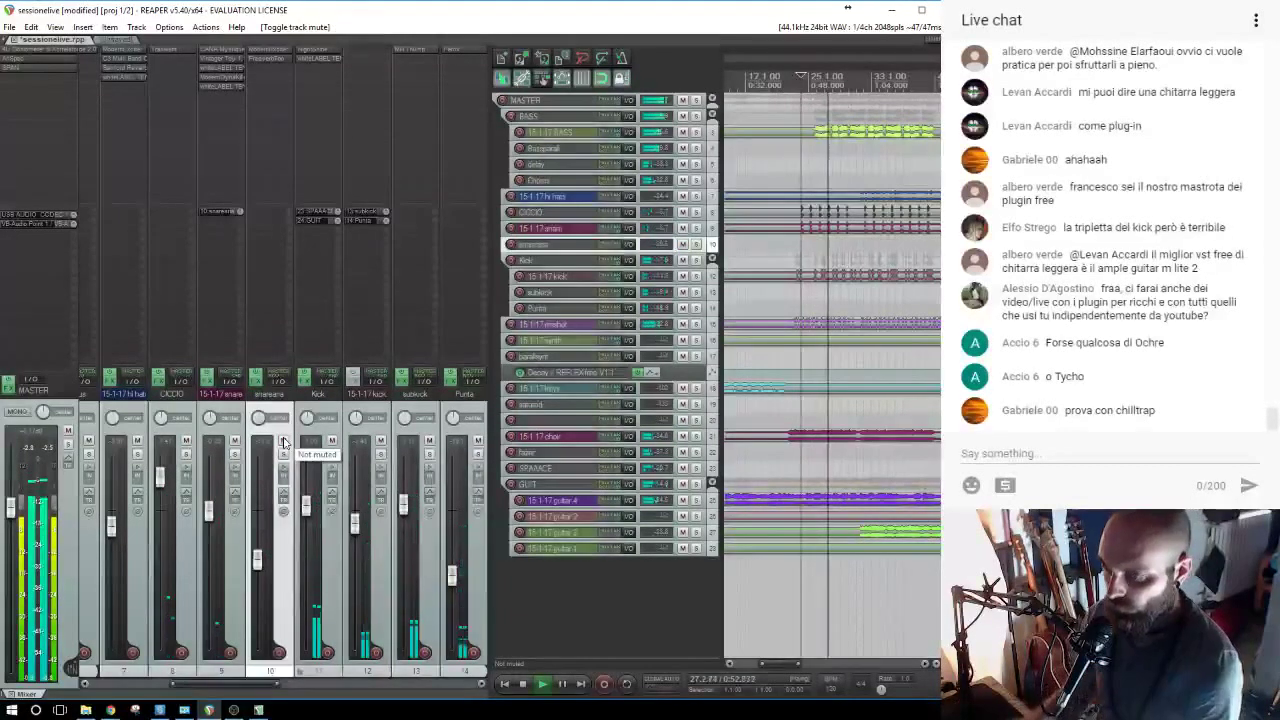
left_click_drag(257, 564, 257, 573)
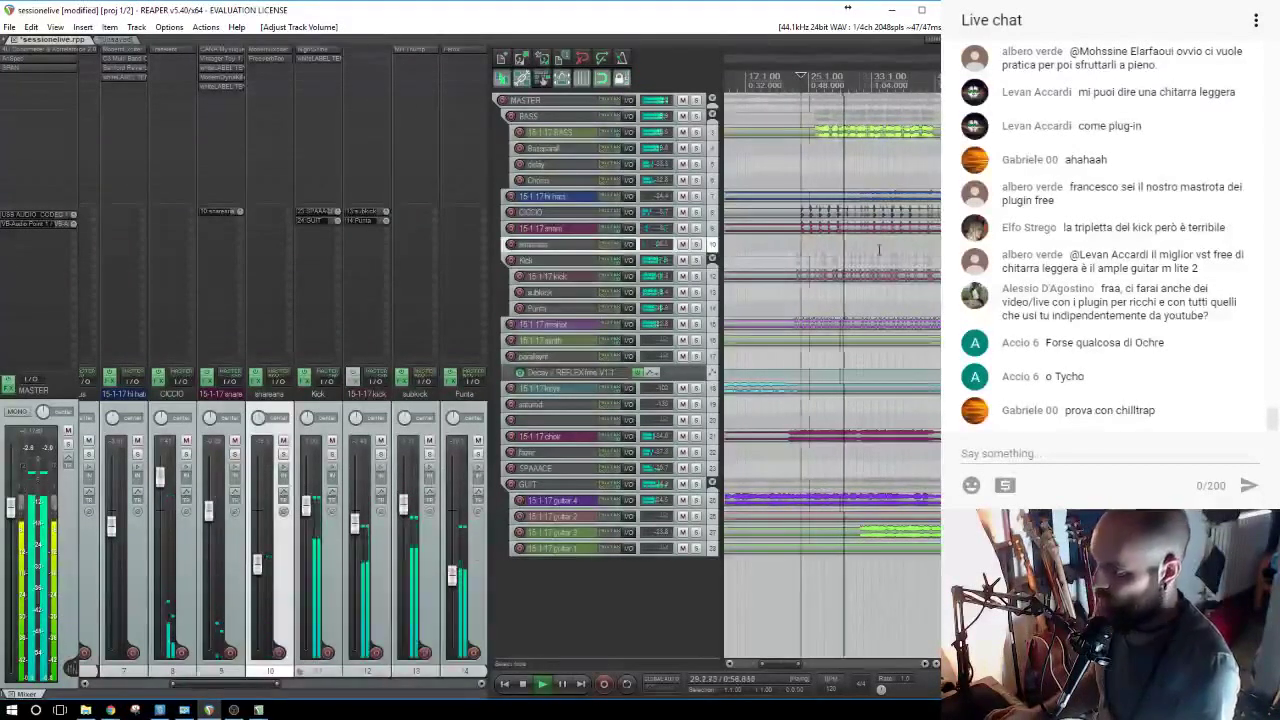
scroll(866, 256, "down", 2)
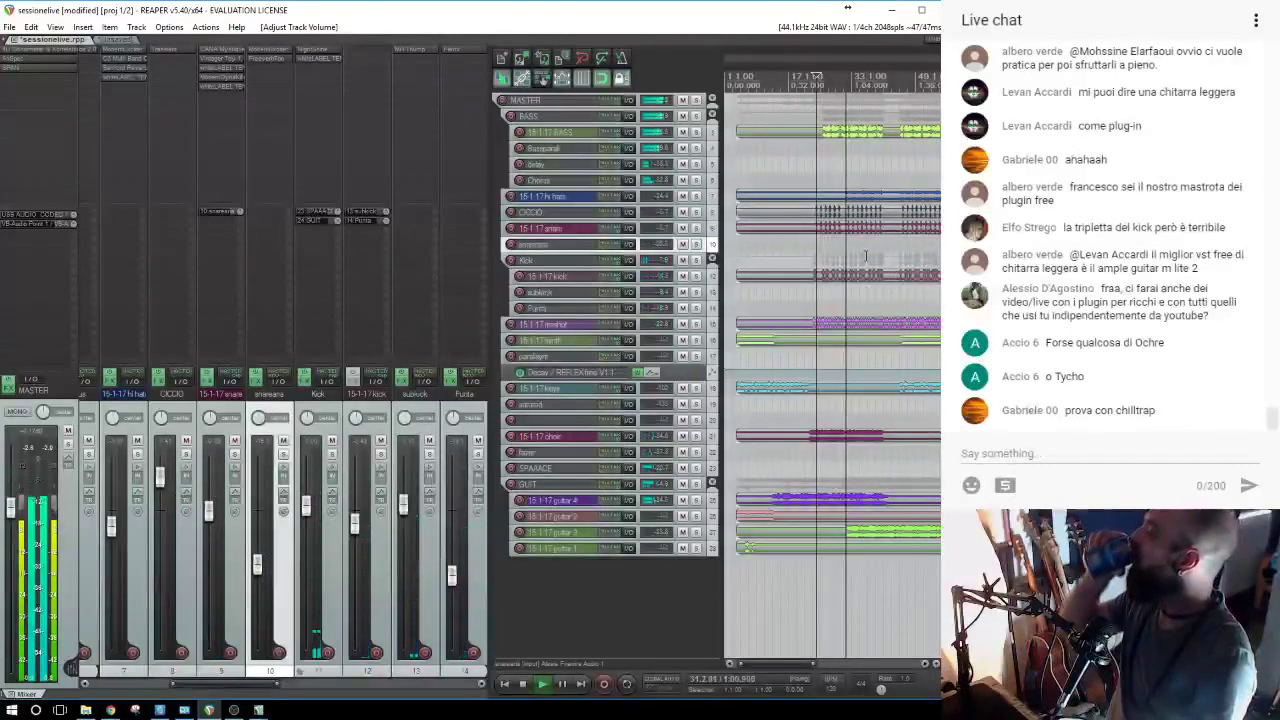
Play the mix from measure 31 with SPAN open on the master track, examine its spectrum and level meters, and close it.
key("space")
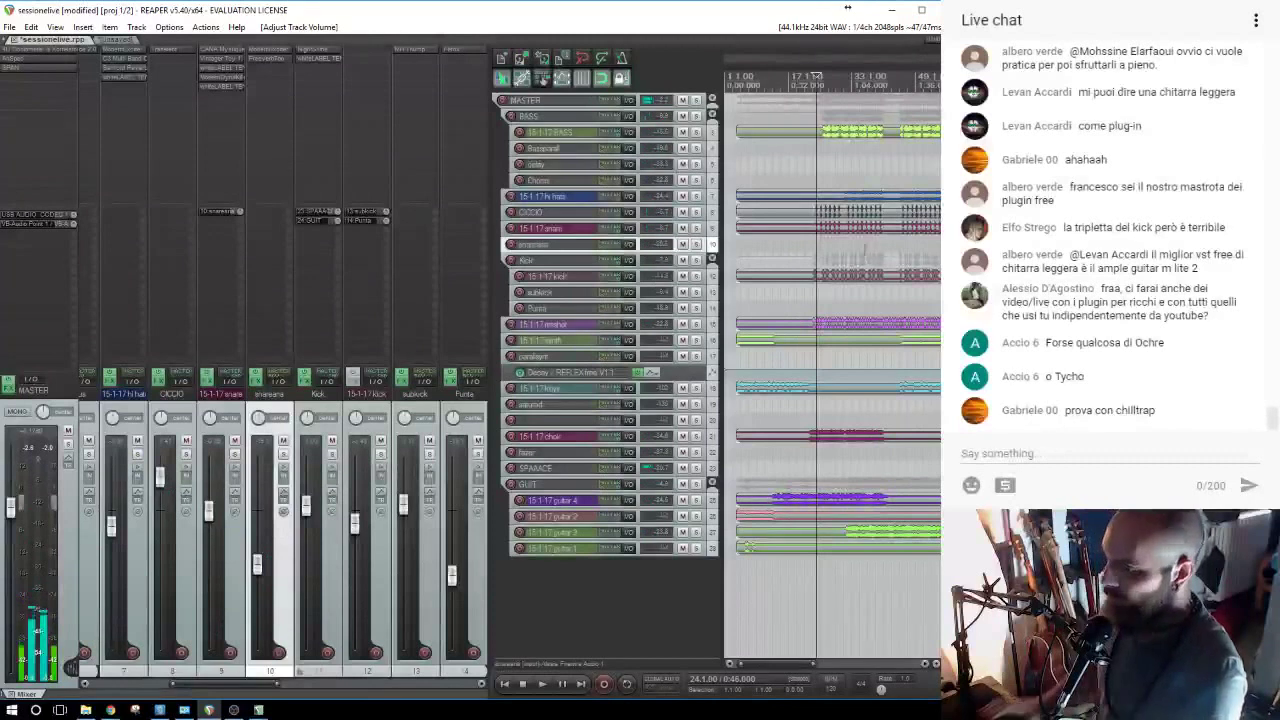
left_click(30, 68)
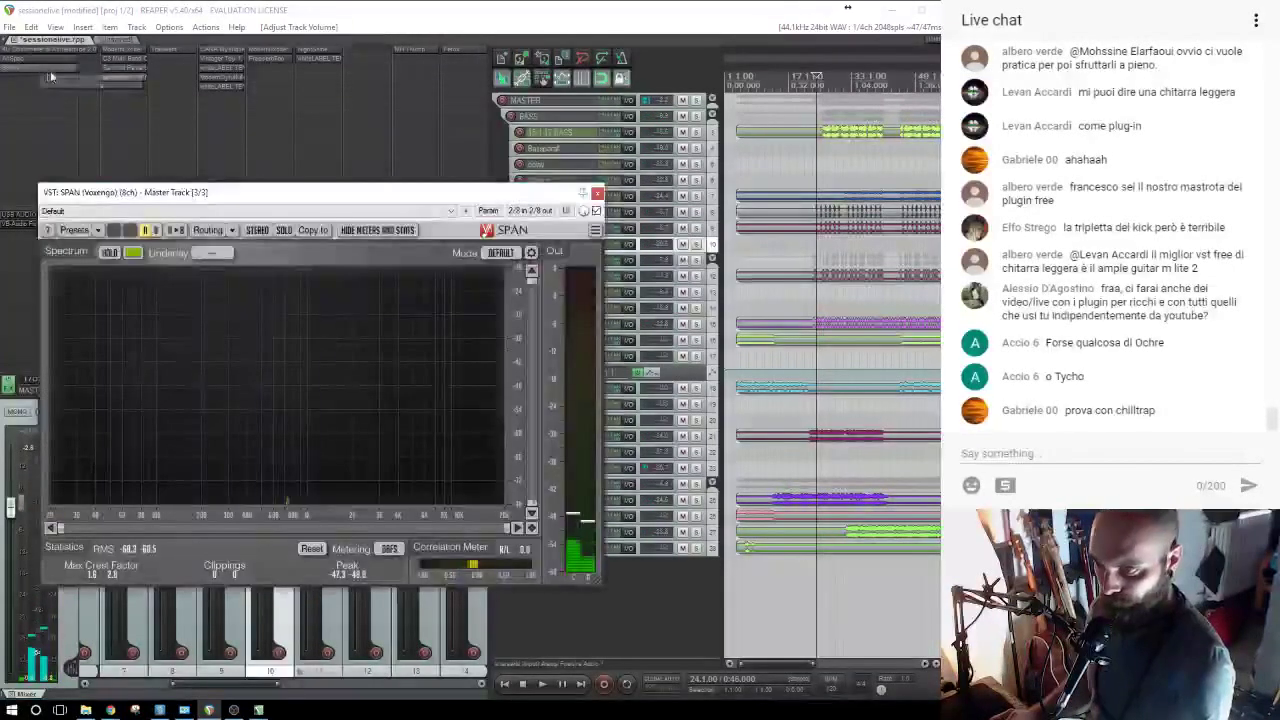
left_click(845, 310)
key("space")
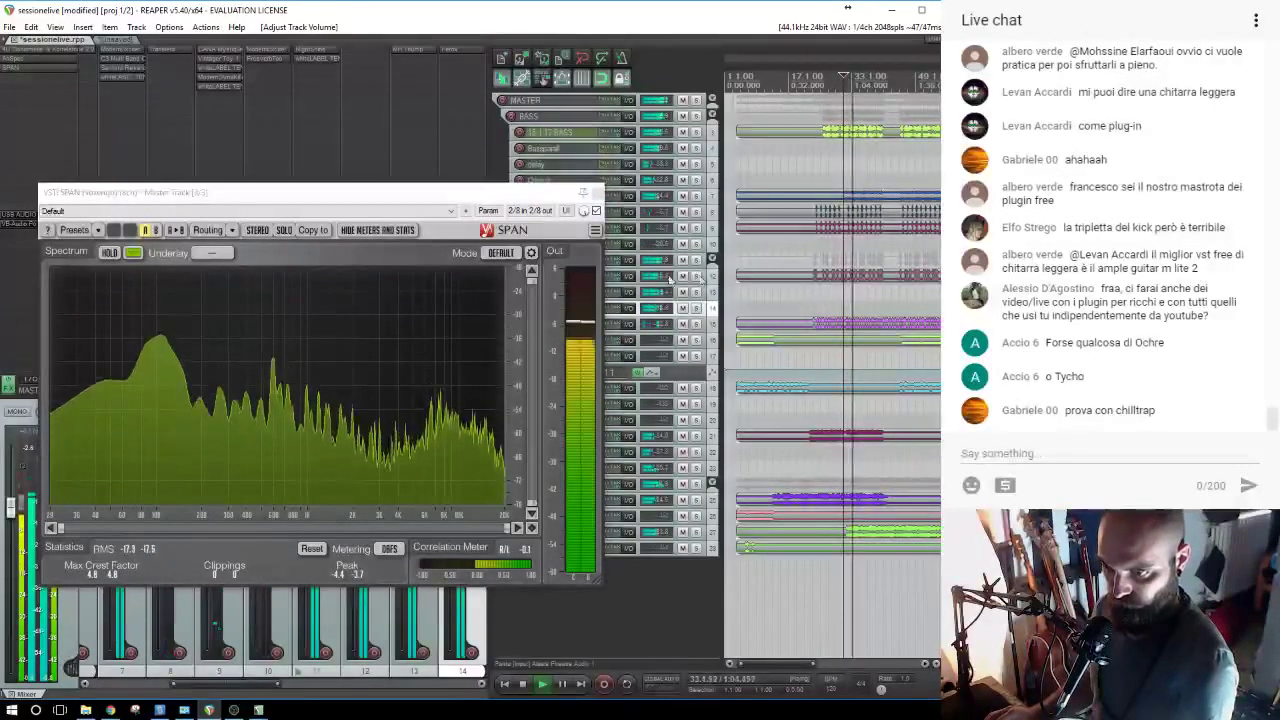
left_click(596, 193)
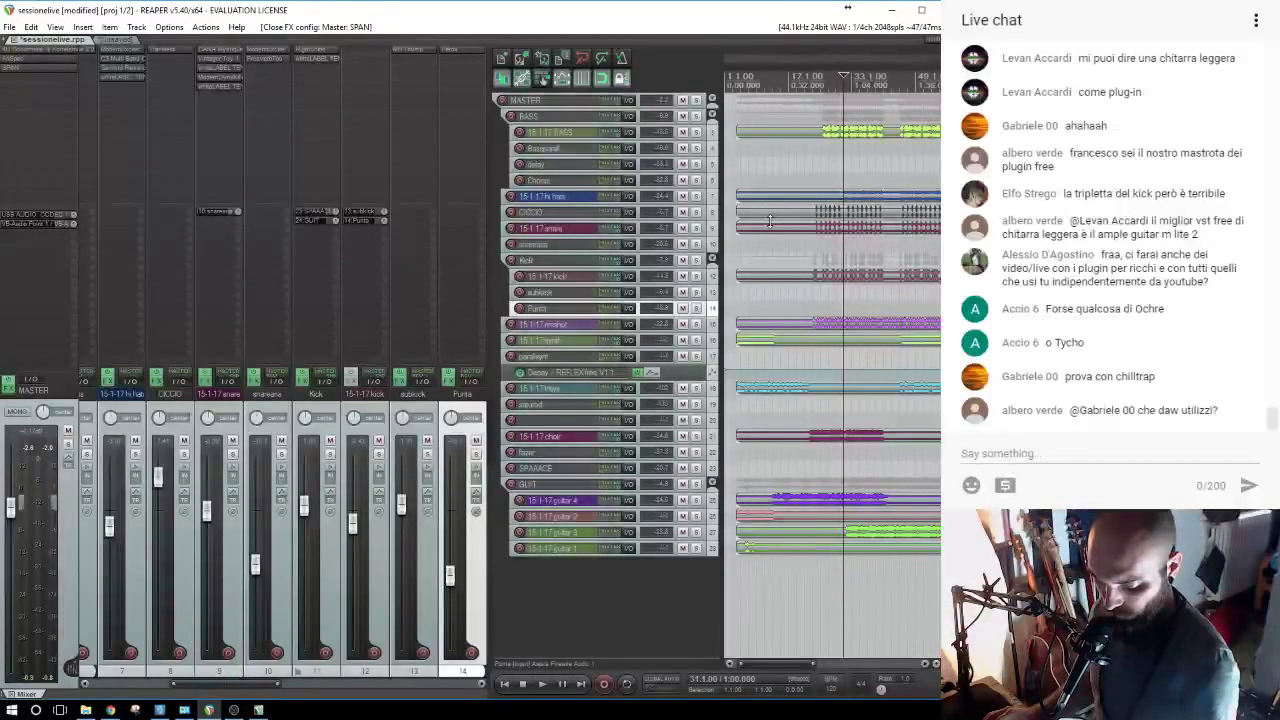
With the Kick folder soloed, raise the subkick volume to about +5 dB, and trim it slightly down in the full mix.
left_click(846, 365)
key("space")
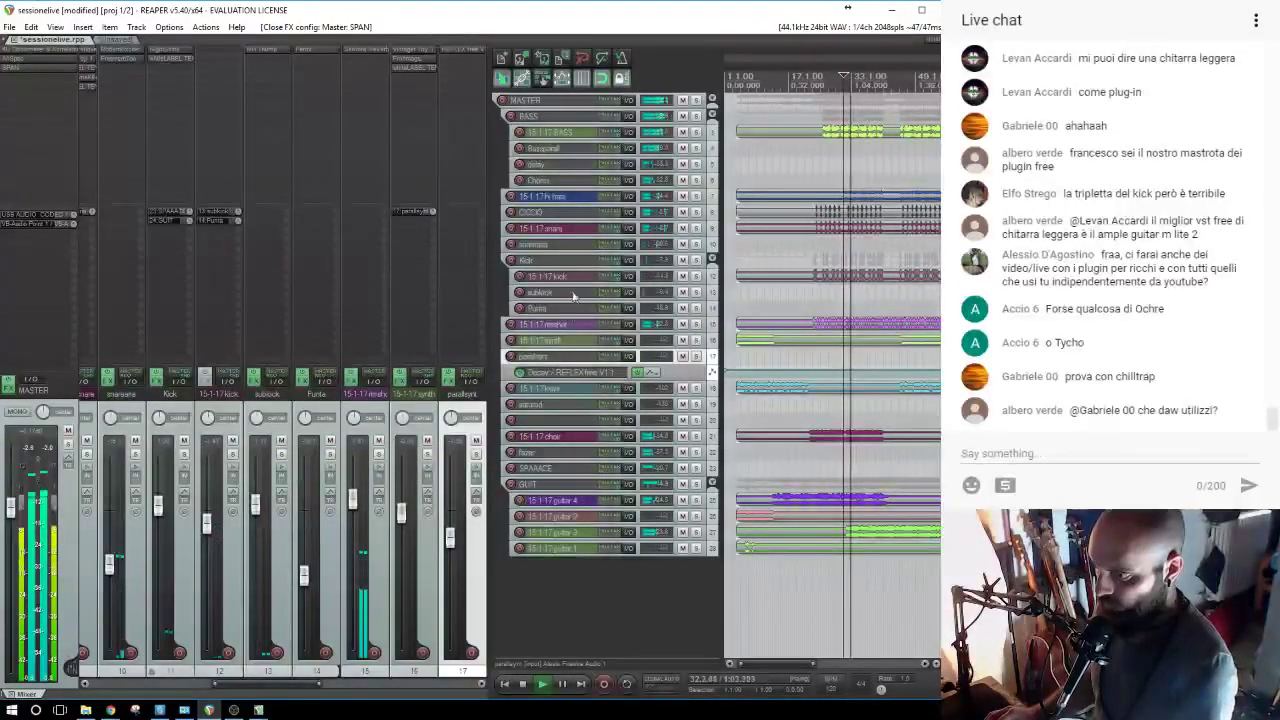
left_click(696, 260)
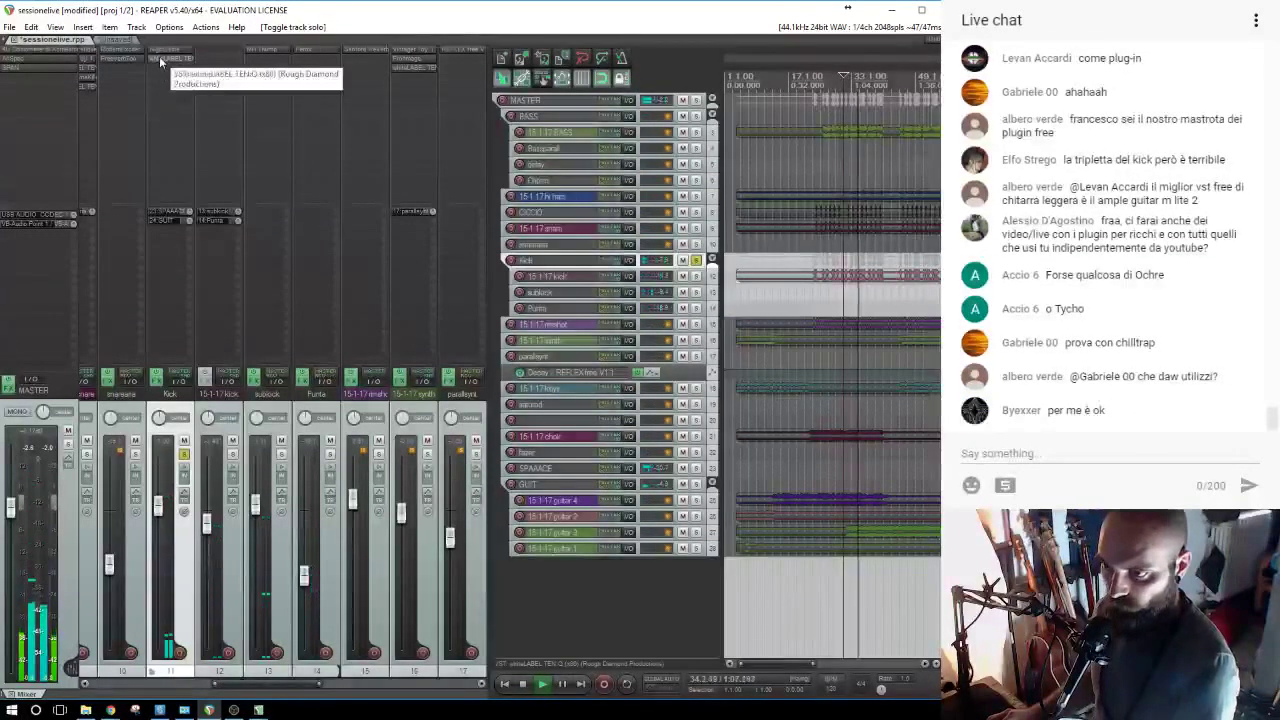
left_click_drag(257, 507, 257, 491)
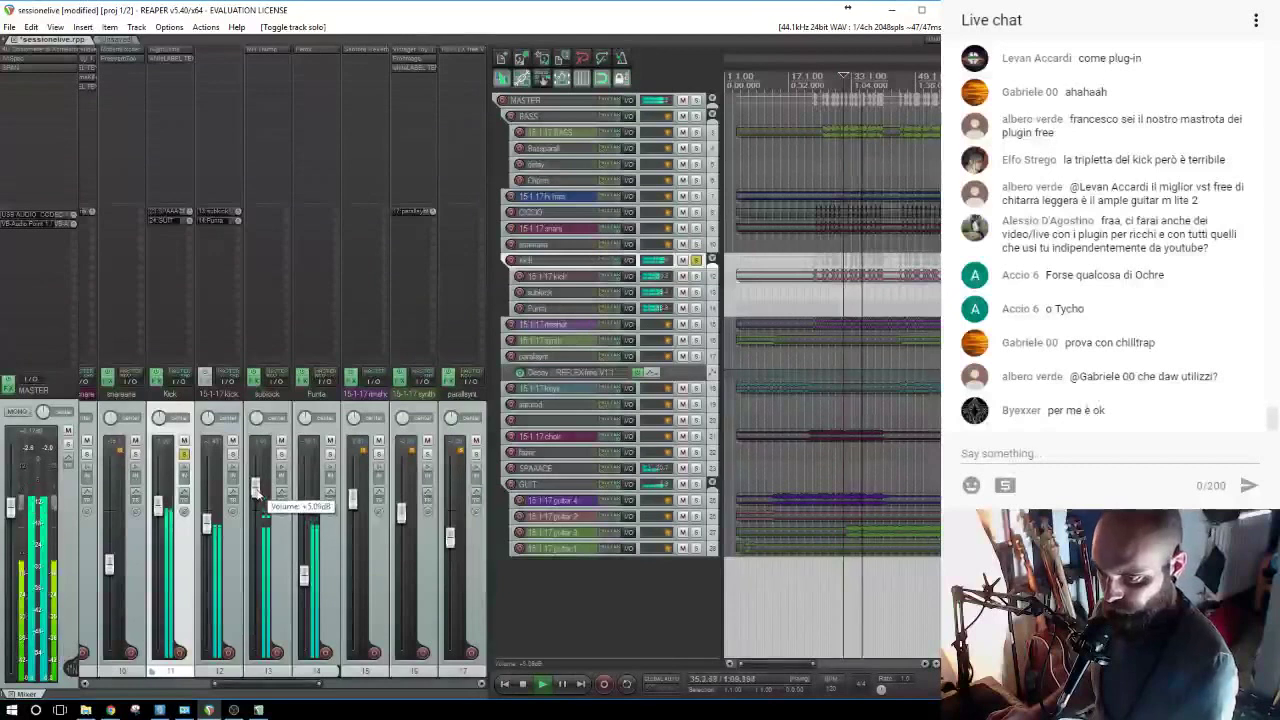
left_click(184, 454)
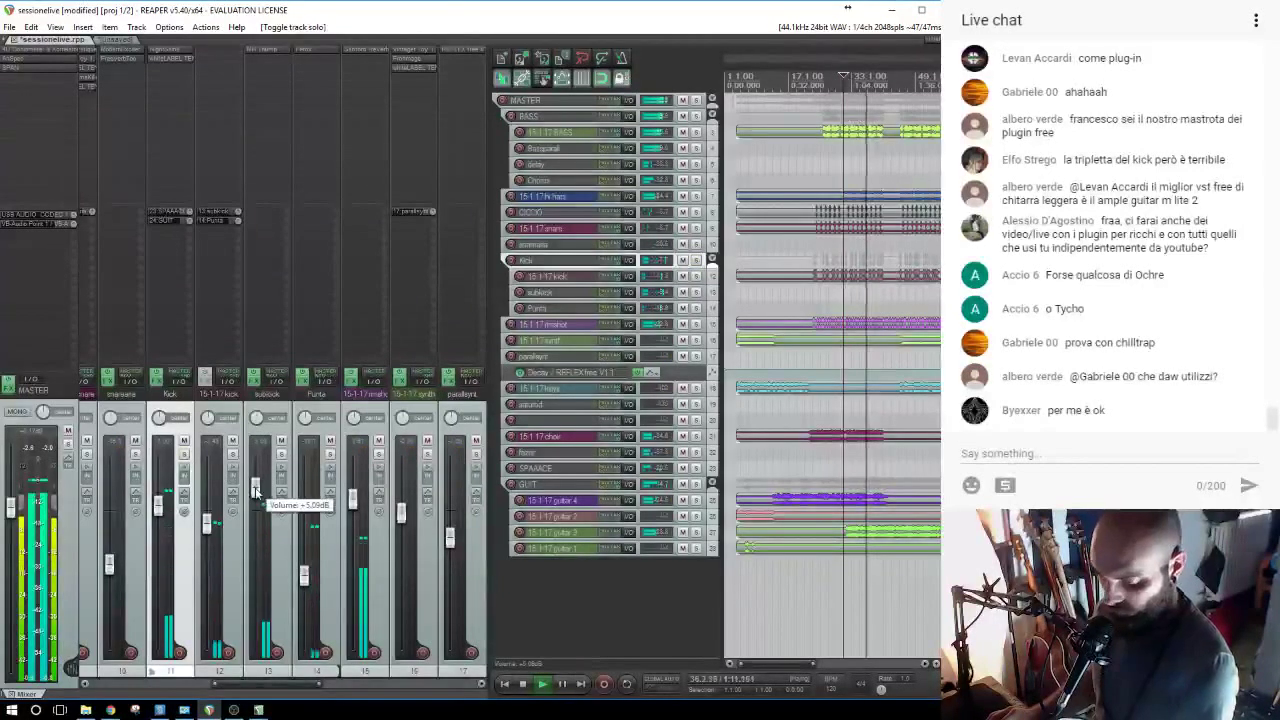
left_click_drag(255, 488, 255, 489)
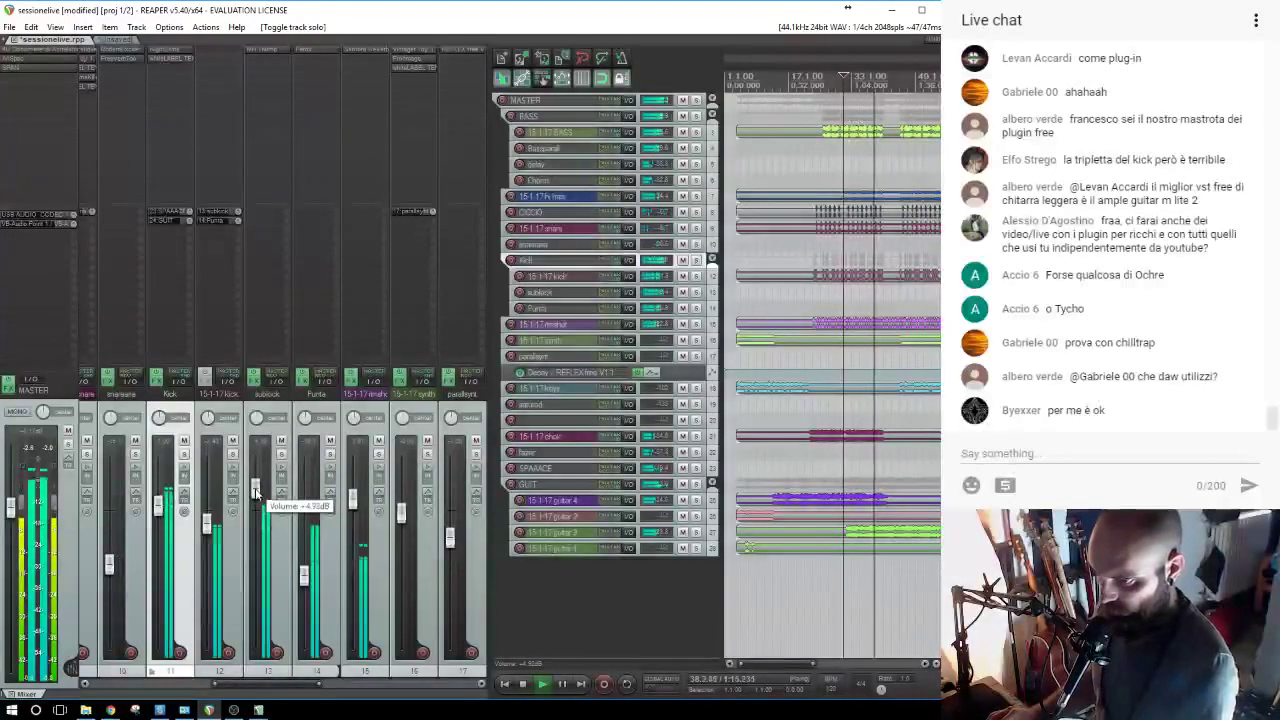
scroll(778, 389, "down", 2)
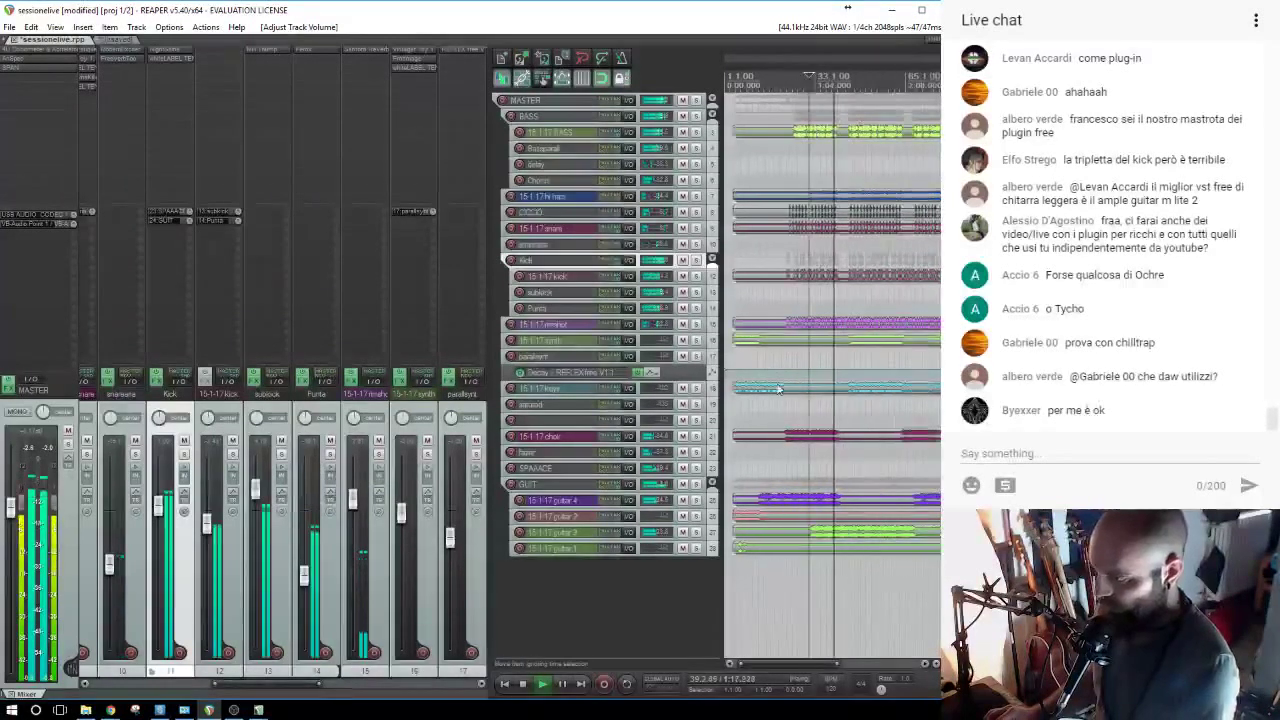
scroll(778, 389, "down", 2)
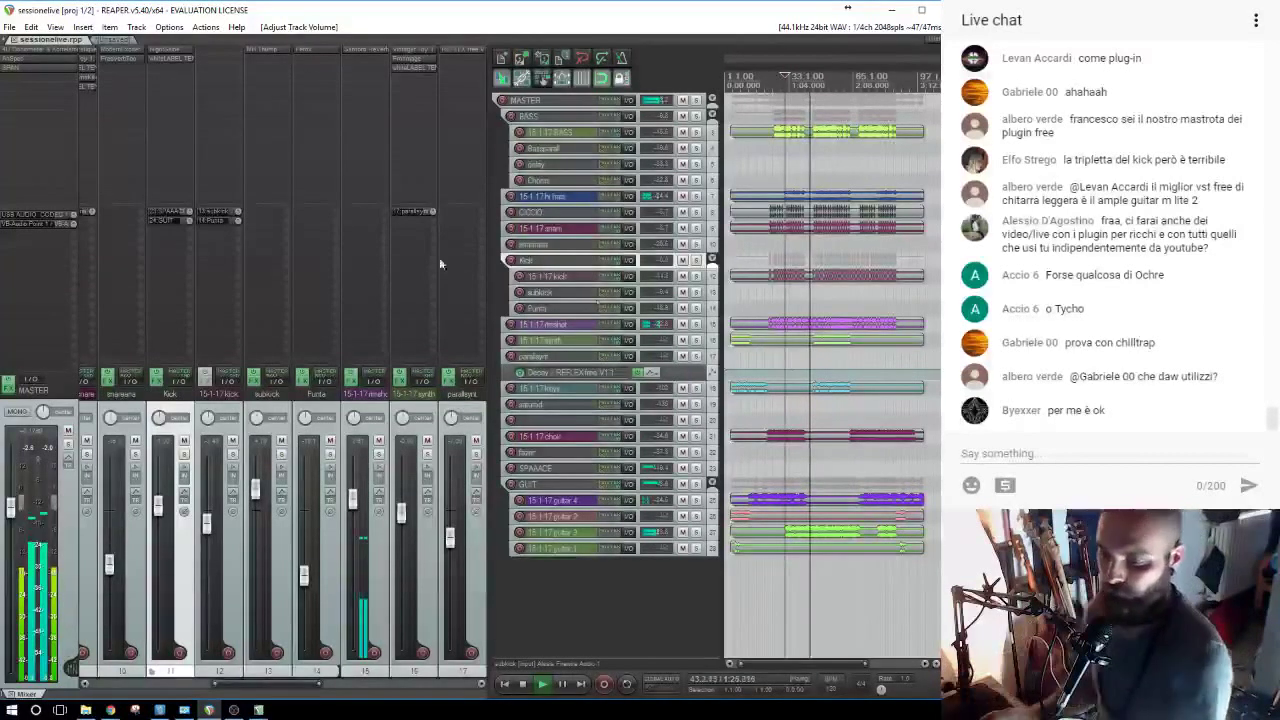
Add CANA BUS COMPRESSOR to the MASTER track, listen to the mix through it, and stop playback with the cursor at measure 33.
left_click(530, 100)
double_click(104, 82)
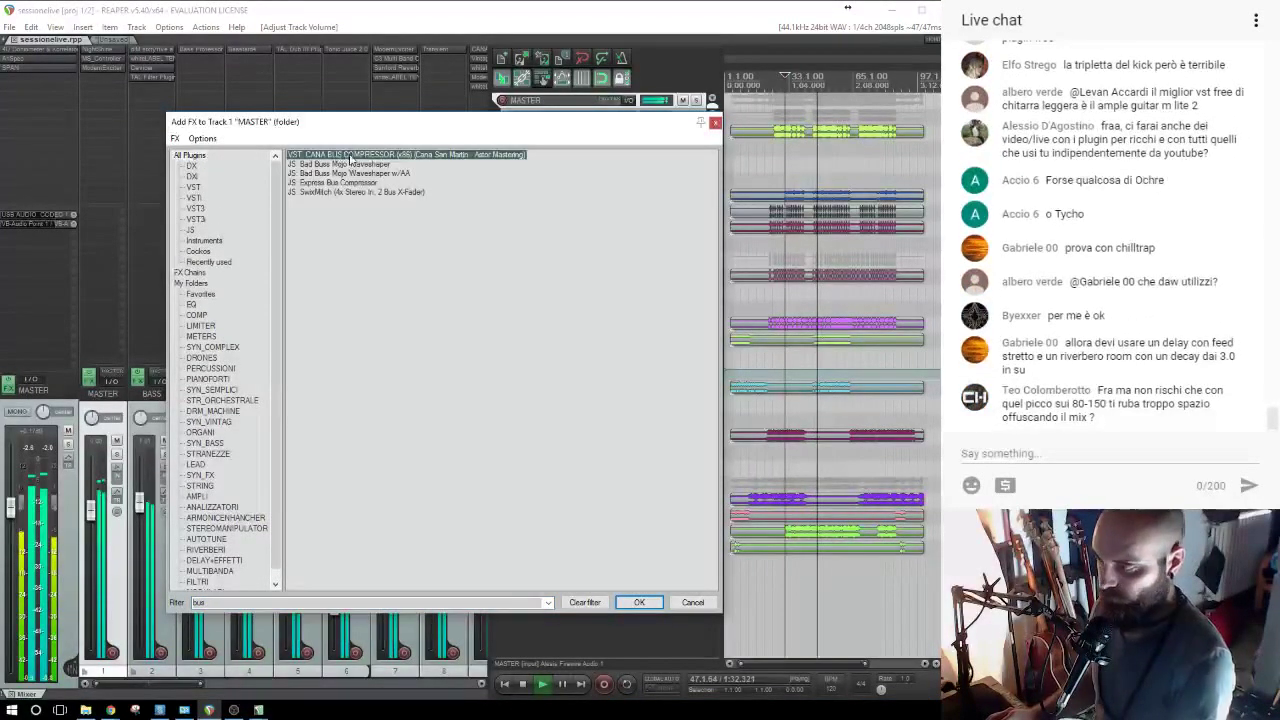
double_click(349, 160)
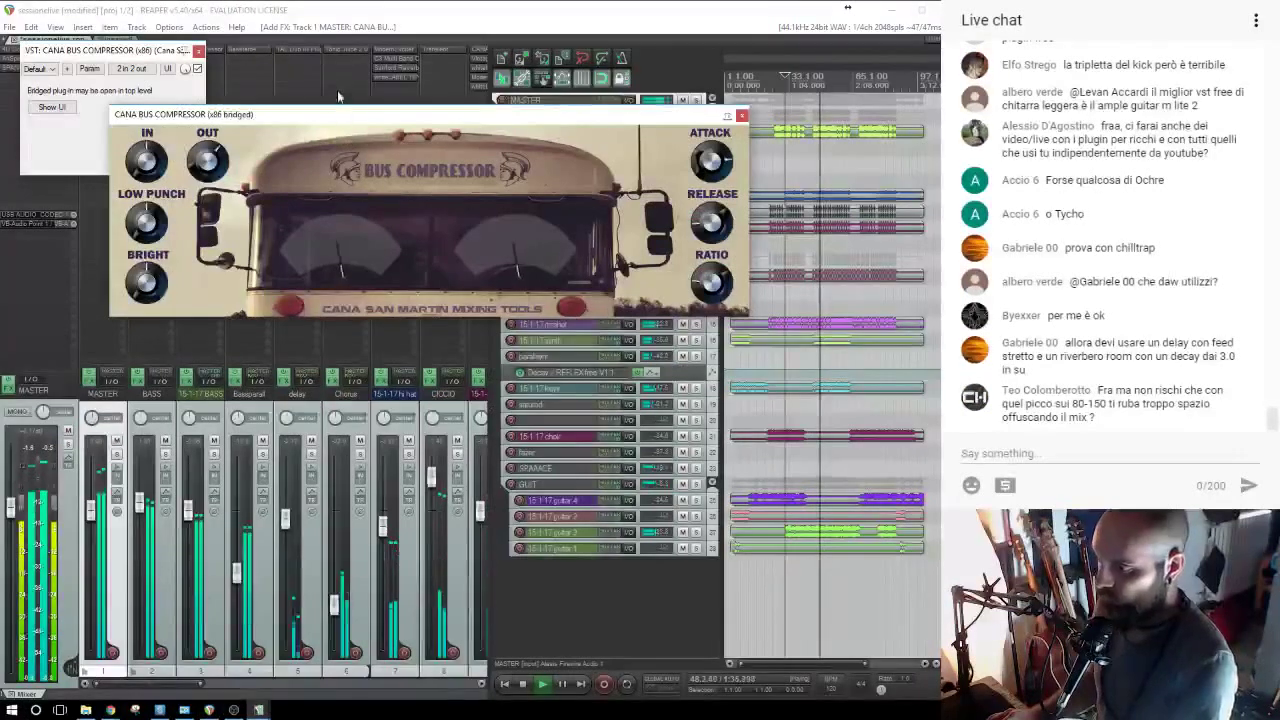
left_click_drag(365, 120, 420, 267)
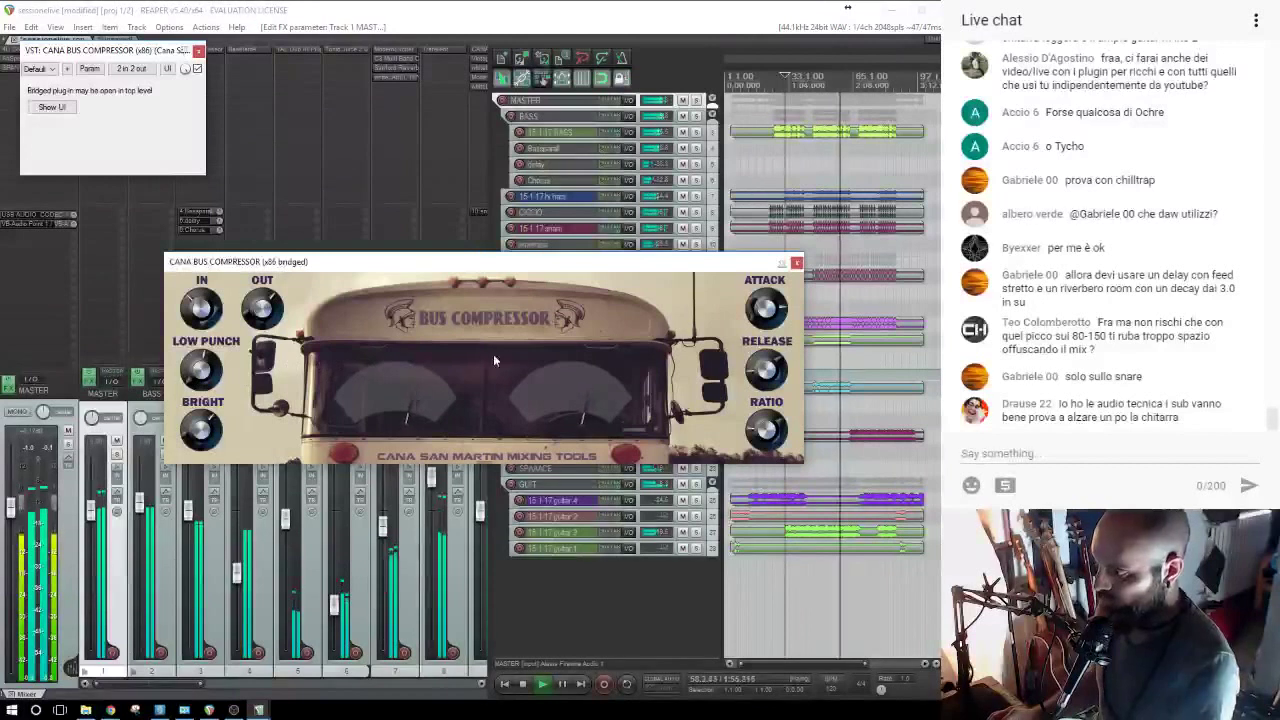
left_click(796, 265)
scroll(801, 253, "up", 2)
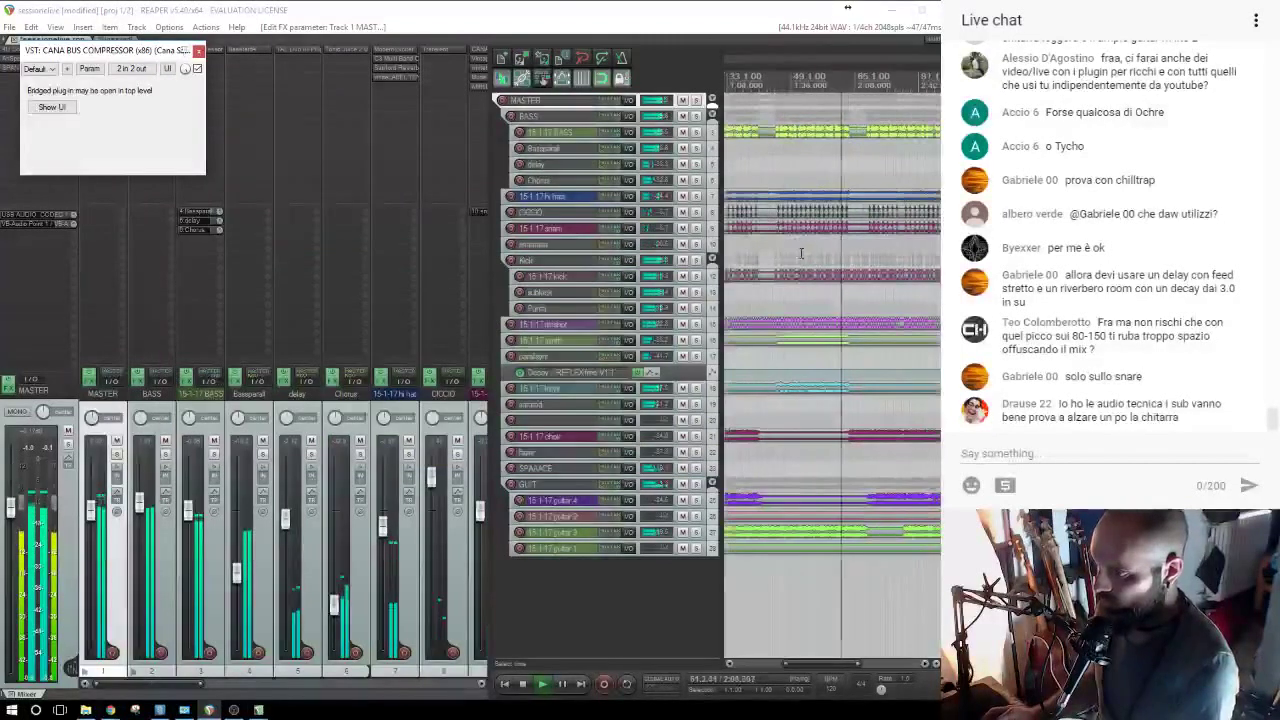
left_click(791, 246)
key("space")
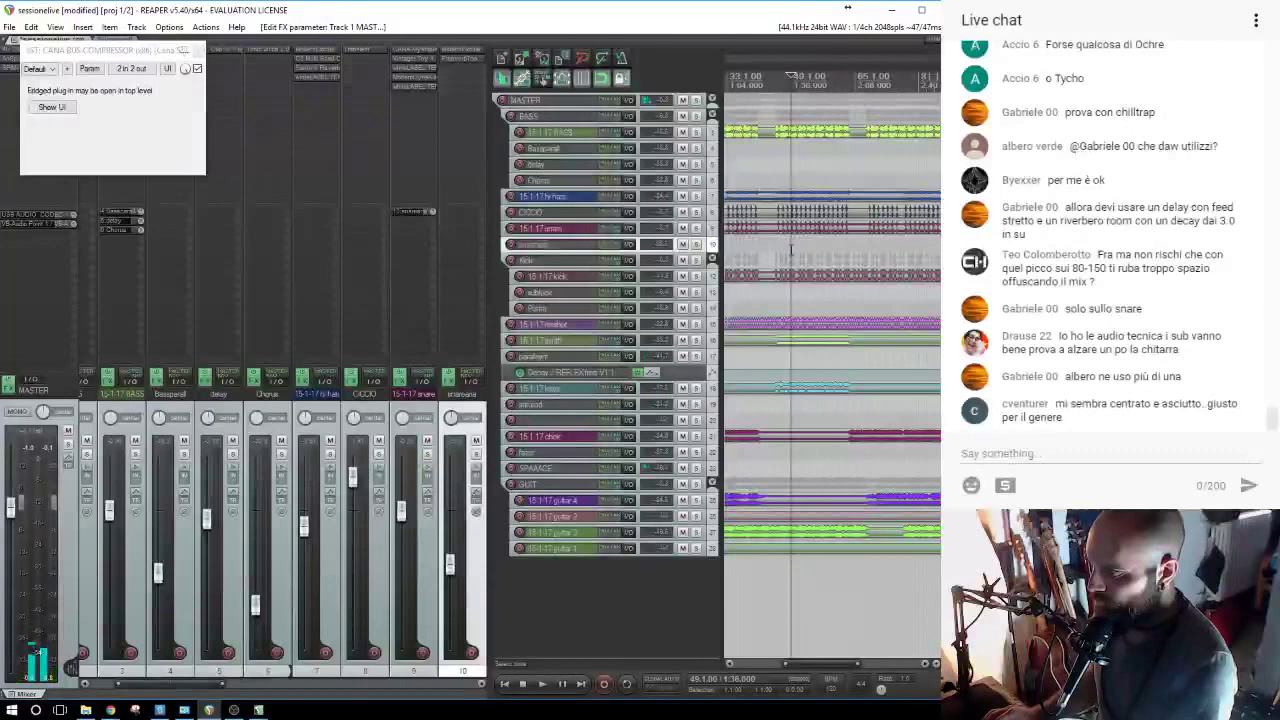
scroll(790, 252, "down", 3)
left_click(787, 252)
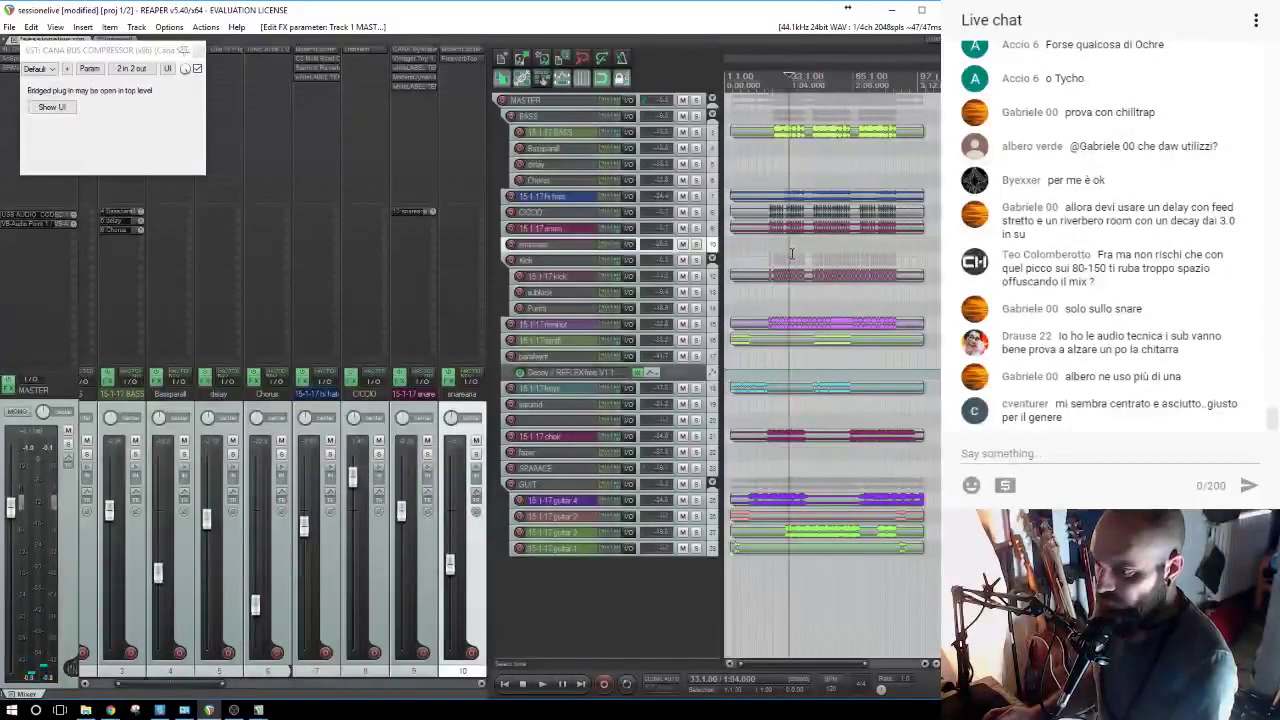
Insert a new track directly below the snare track and name it delaySNARE.
left_click(555, 230)
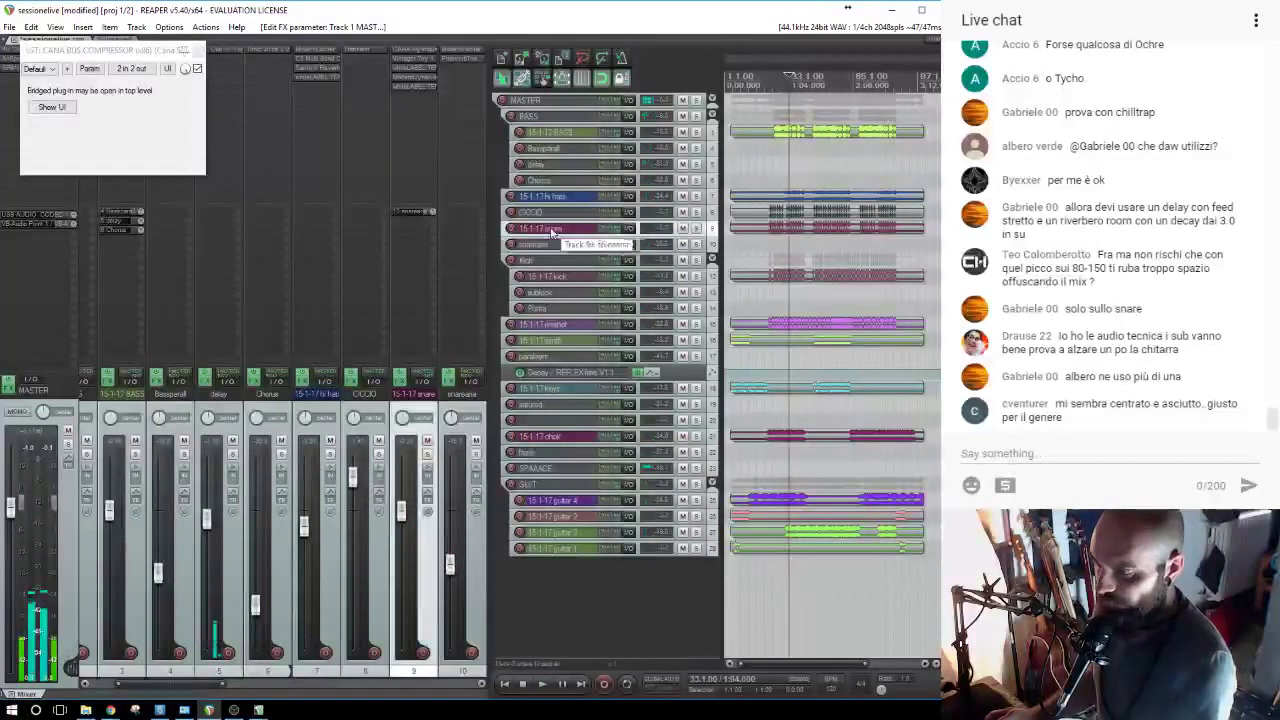
key("ctrl+t")
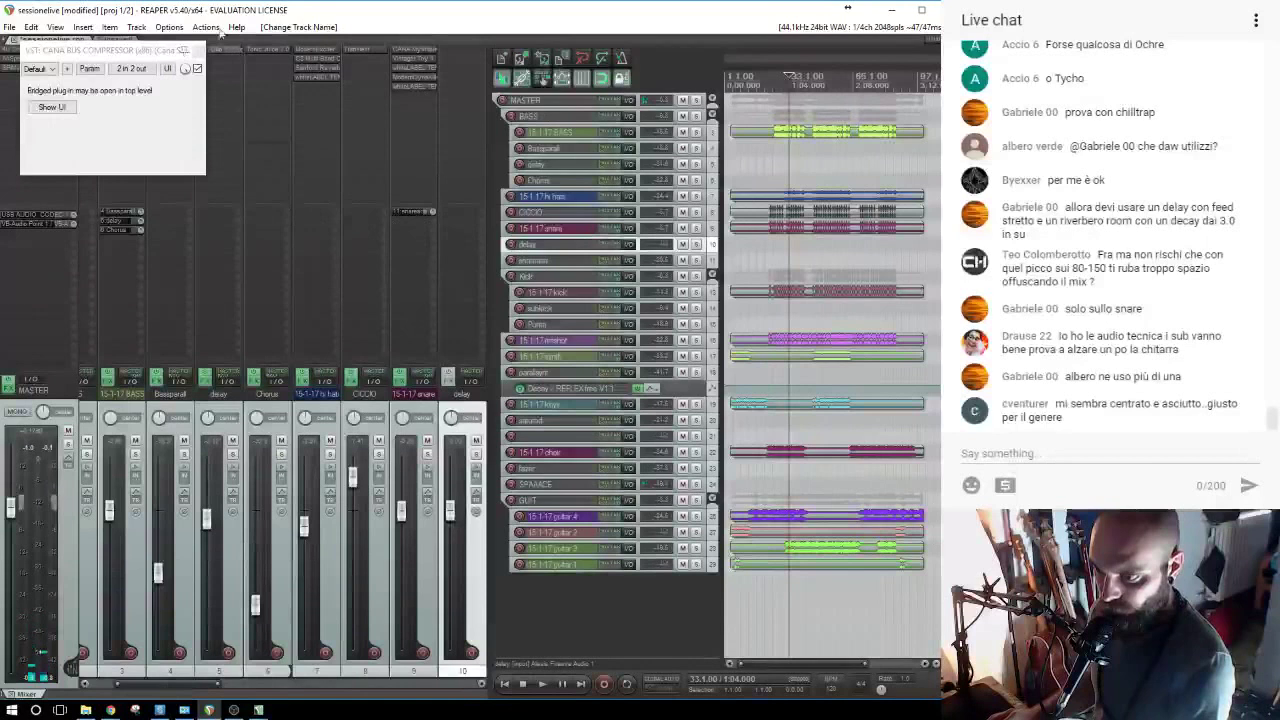
left_click(199, 52)
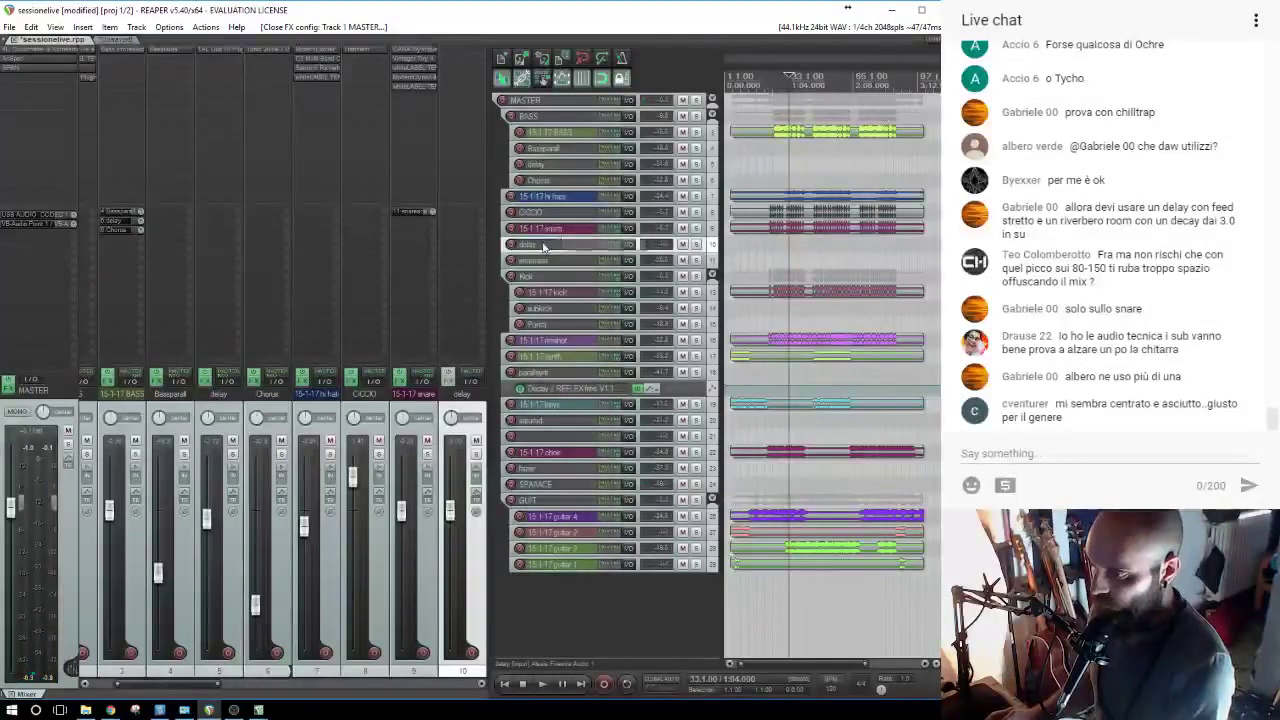
type("SNARE")
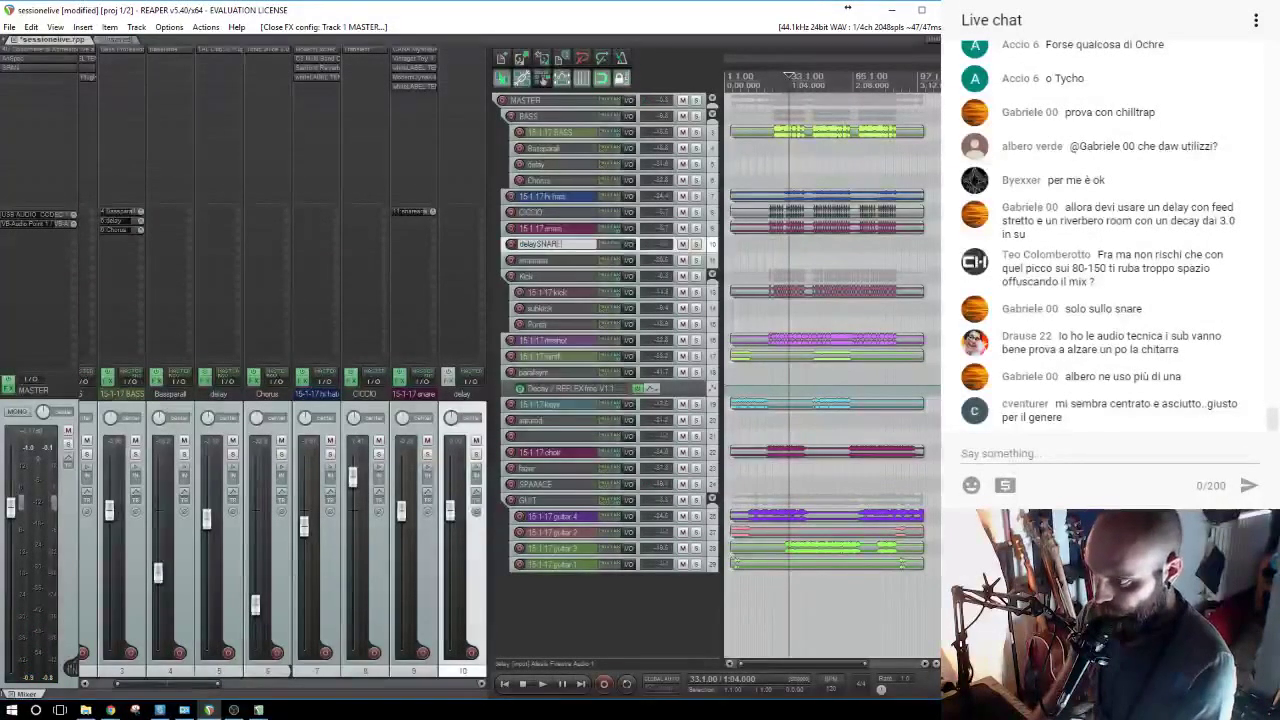
key("Return")
left_click(548, 234)
left_click(548, 246)
Add the TAL Dub III Plugin from the DELAY+EFFETTI folder to the delaySNARE track.
left_click(462, 76)
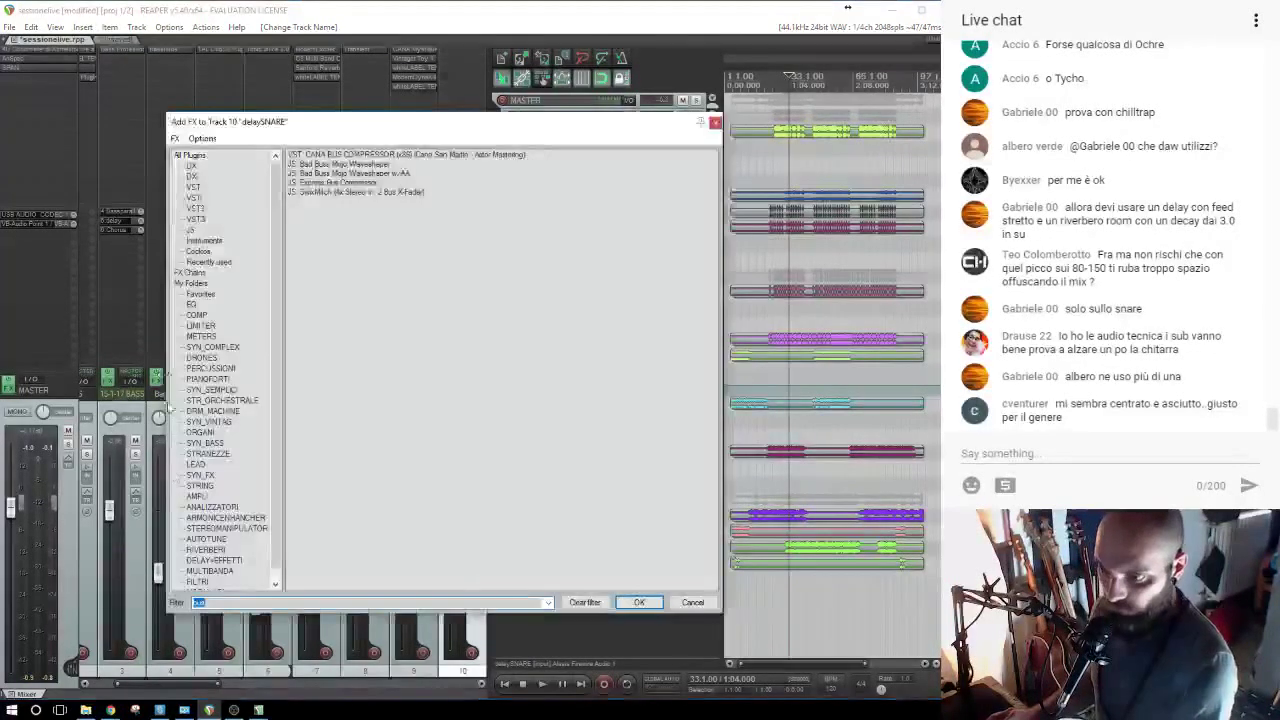
scroll(205, 530, "down", 1)
left_click(214, 550)
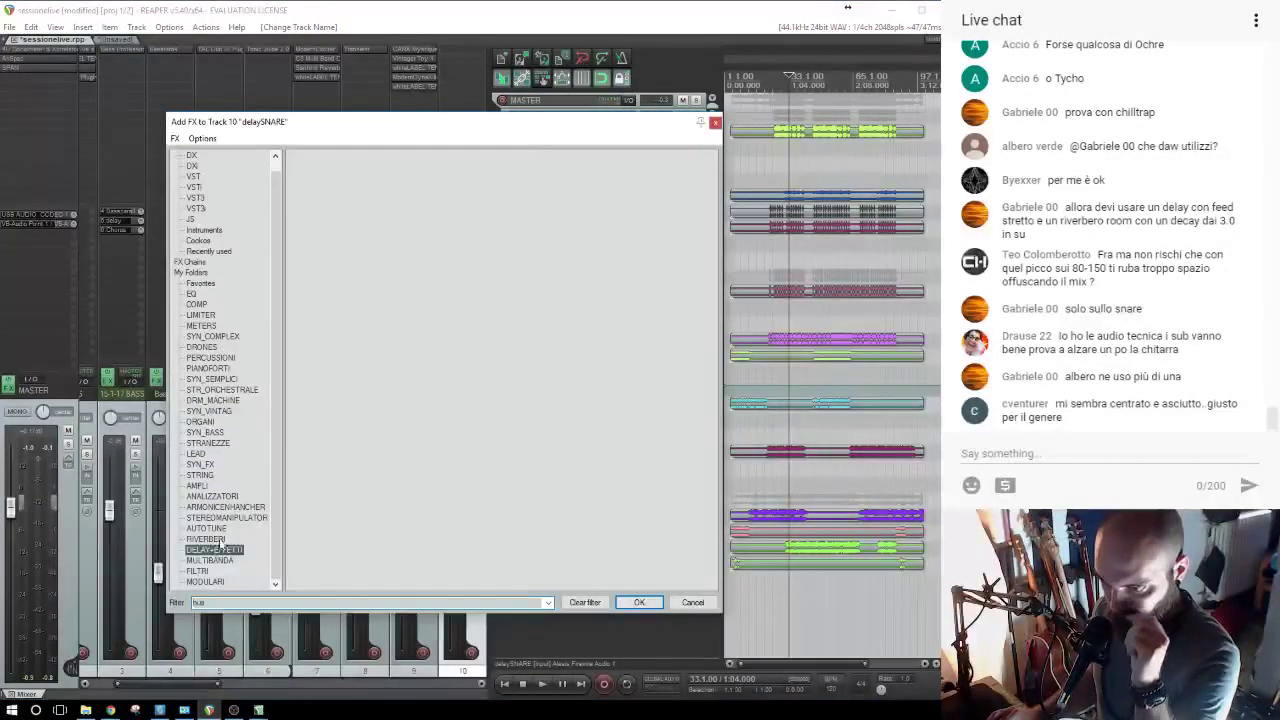
double_click(225, 604)
key("BackSpace")
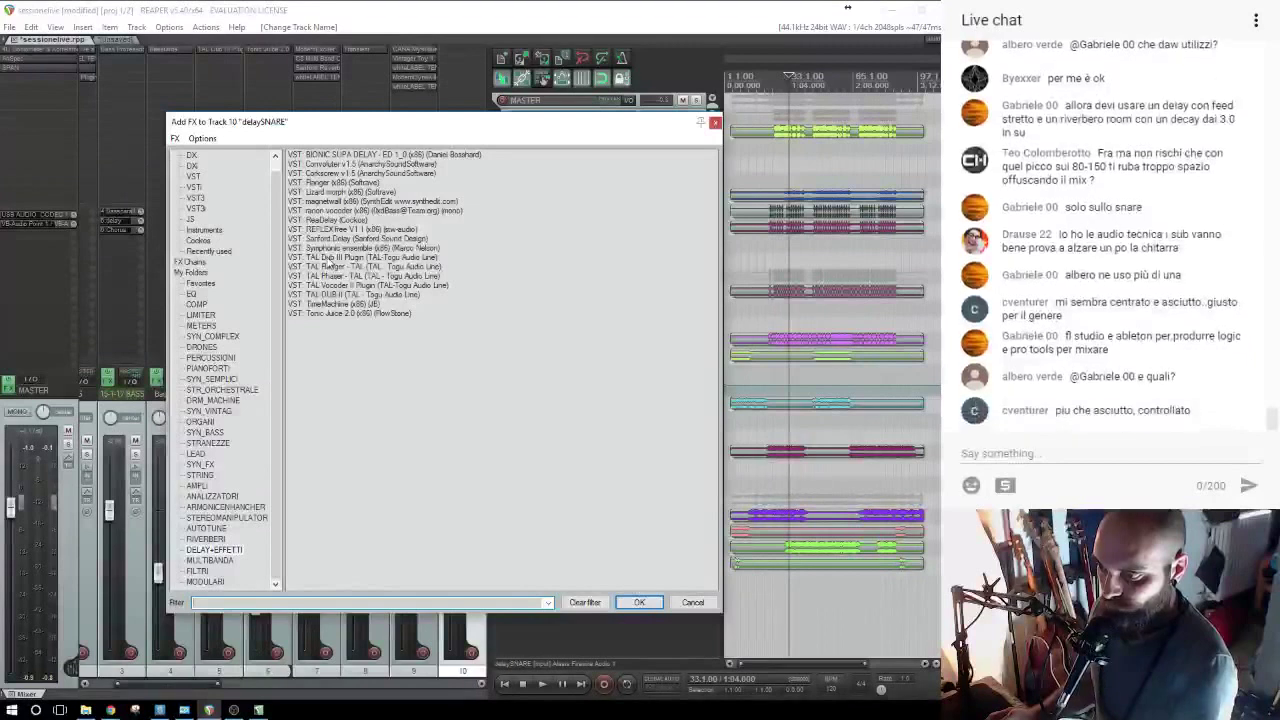
double_click(326, 257)
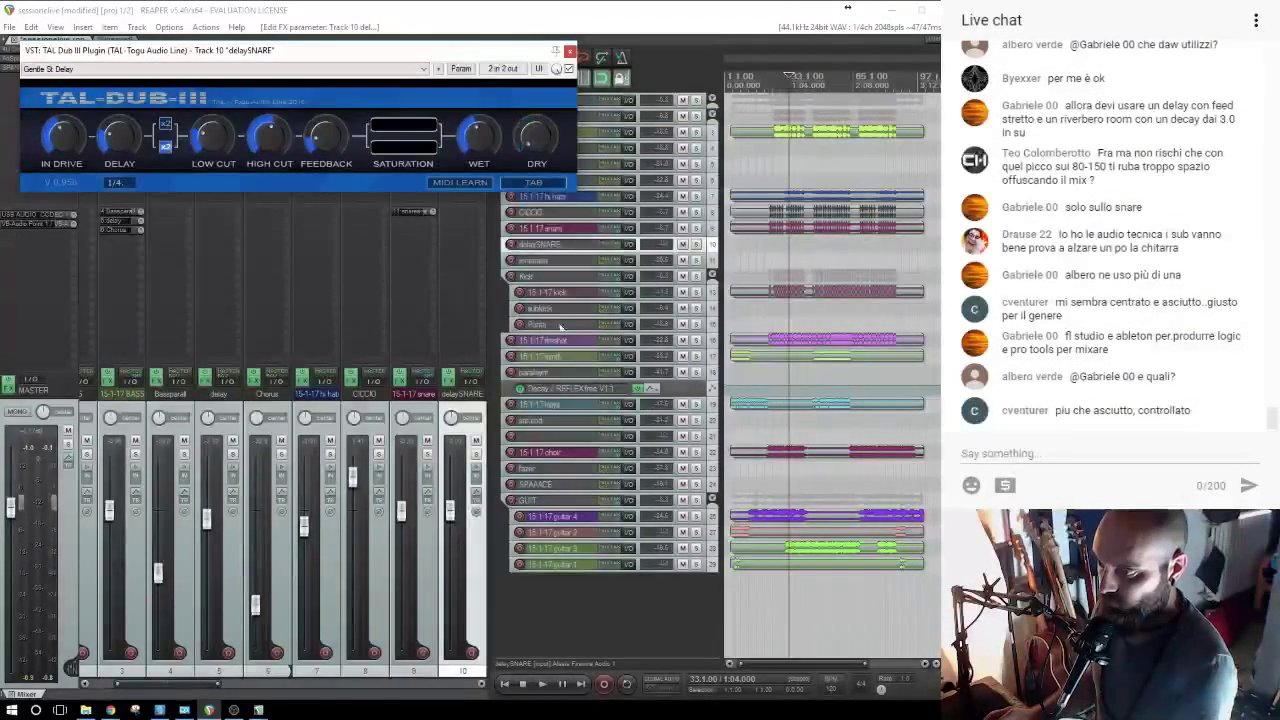
During playback, solo the delaySNARE track and create a send to it from the snare track.
key("space")
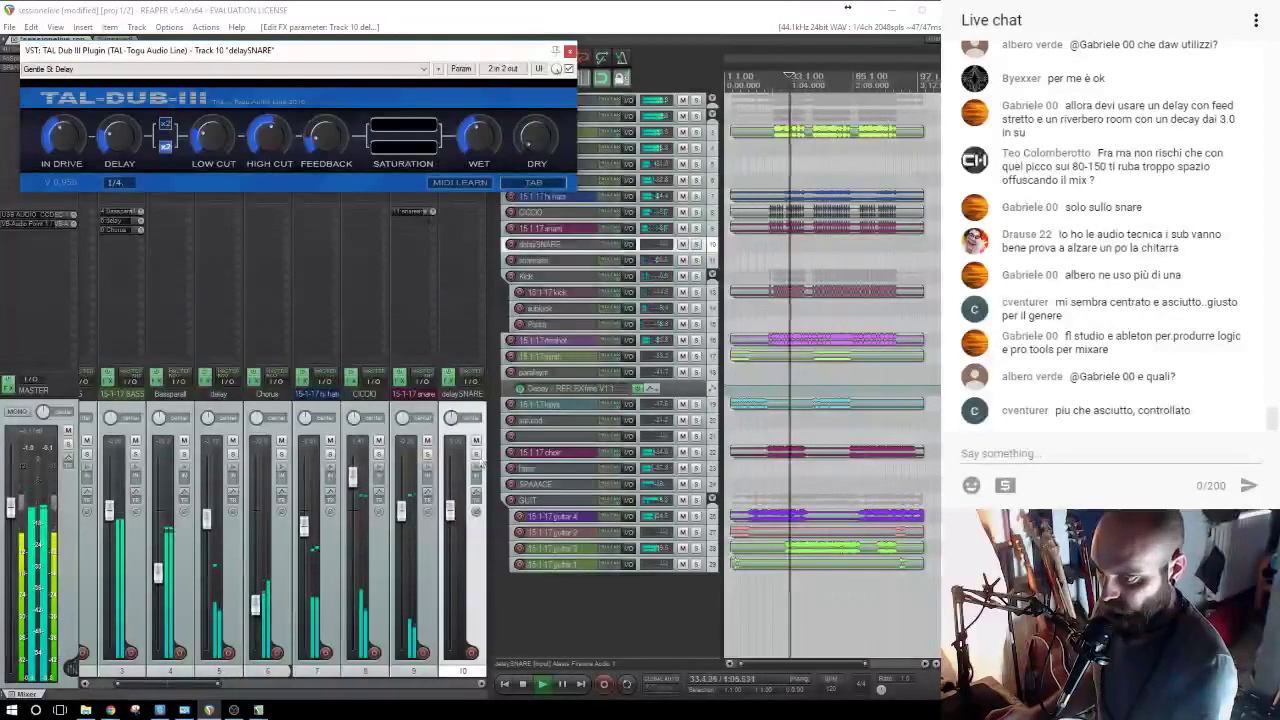
left_click(477, 455)
left_click_drag(423, 310, 457, 261)
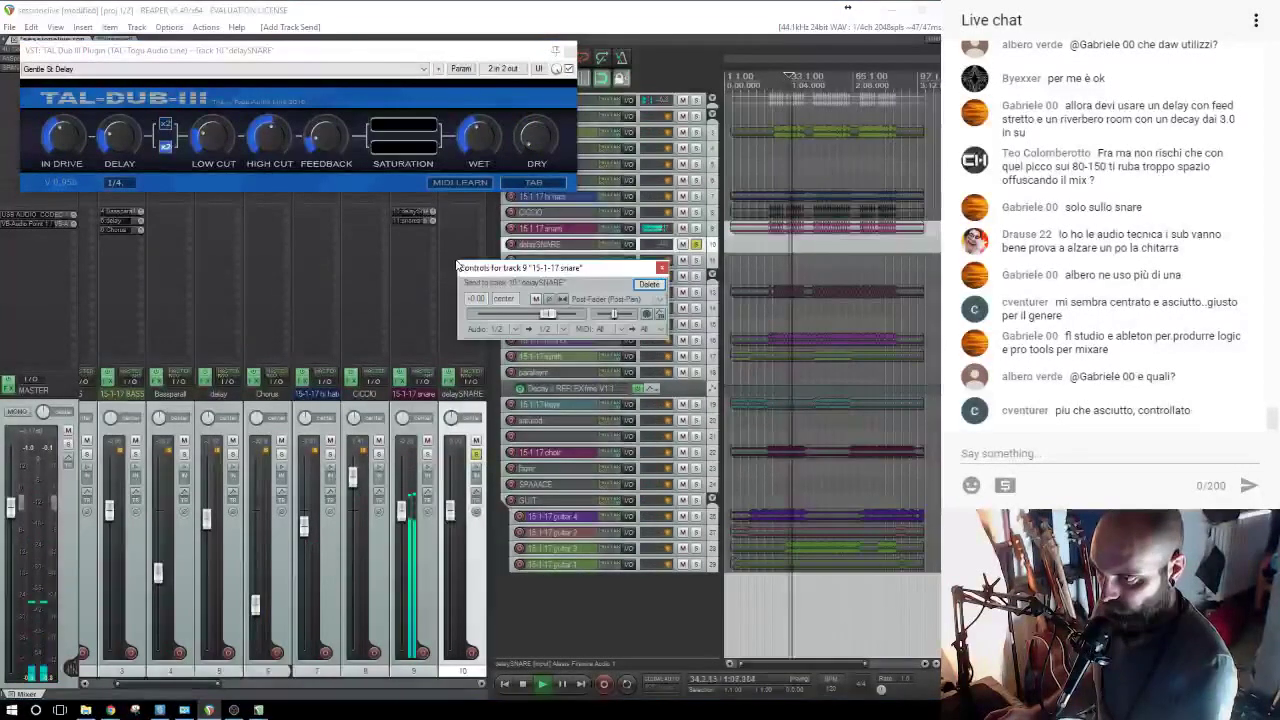
left_click(649, 285)
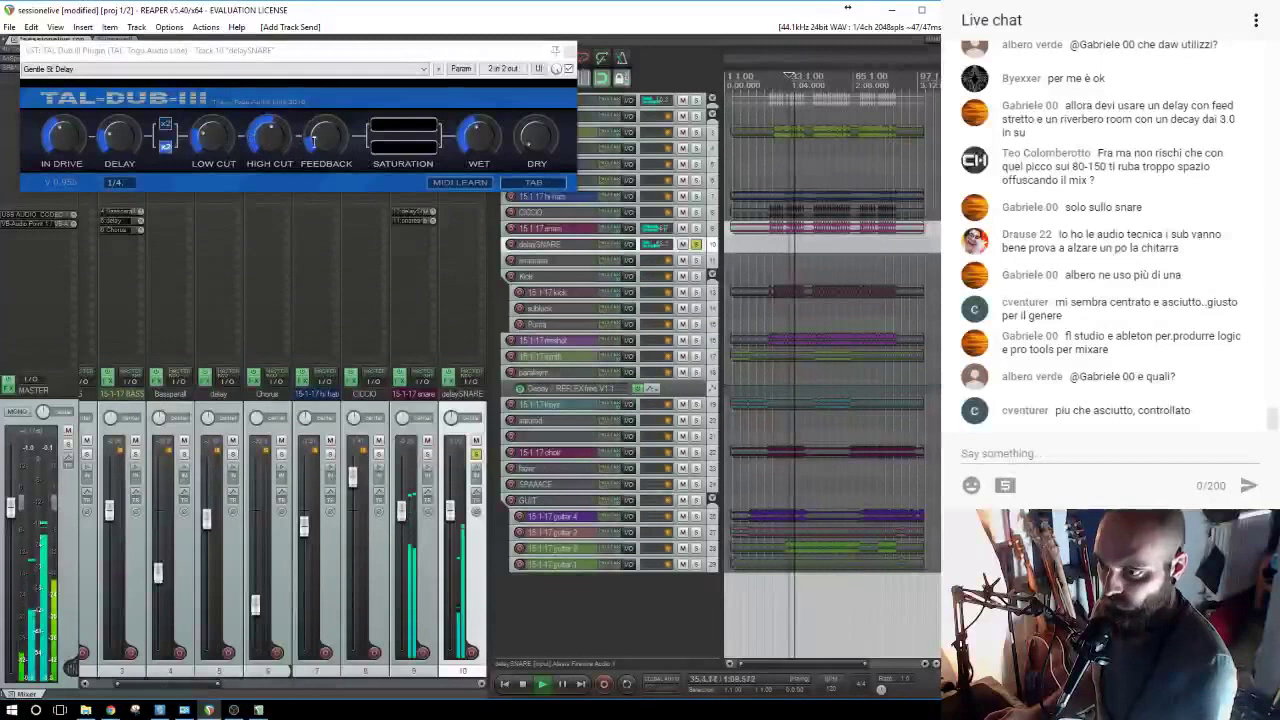
In delaySNARE's TAL-Dub-III, reduce the feedback, switch the delay sync to FREE, and turn the wet level fully up.
left_click(322, 152)
left_click_drag(325, 158, 325, 163)
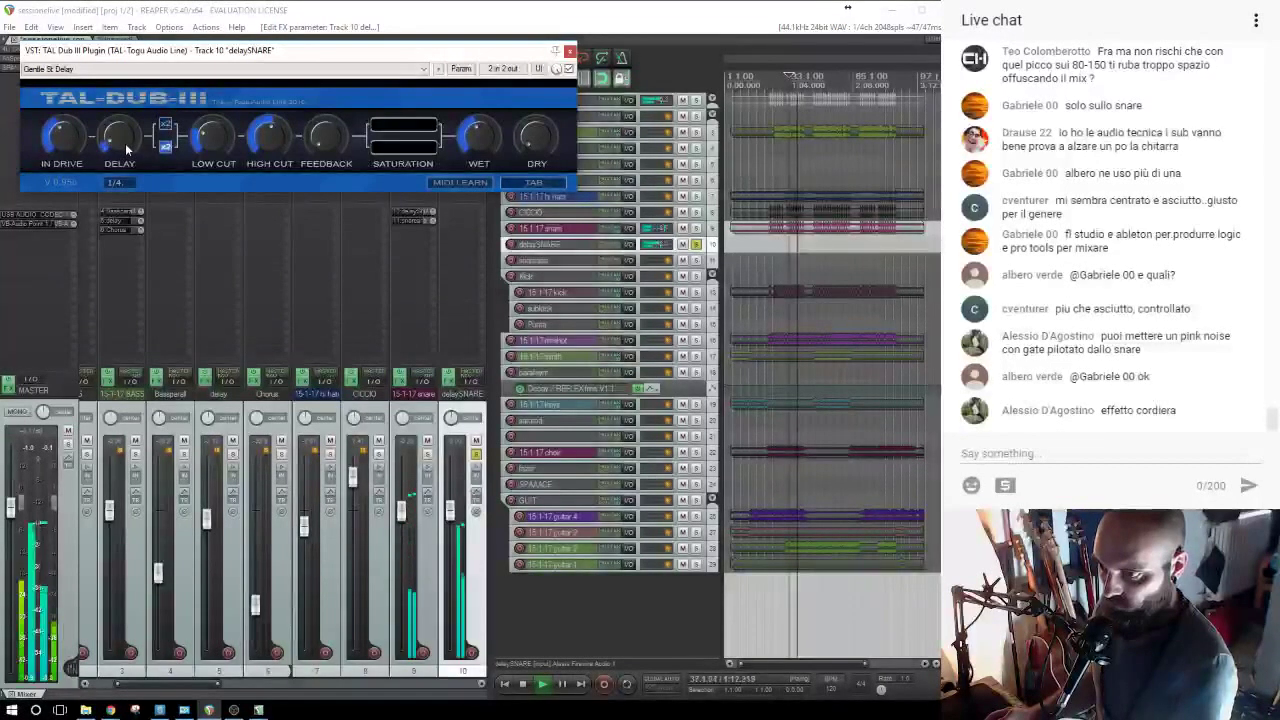
left_click(121, 183)
left_click(126, 196)
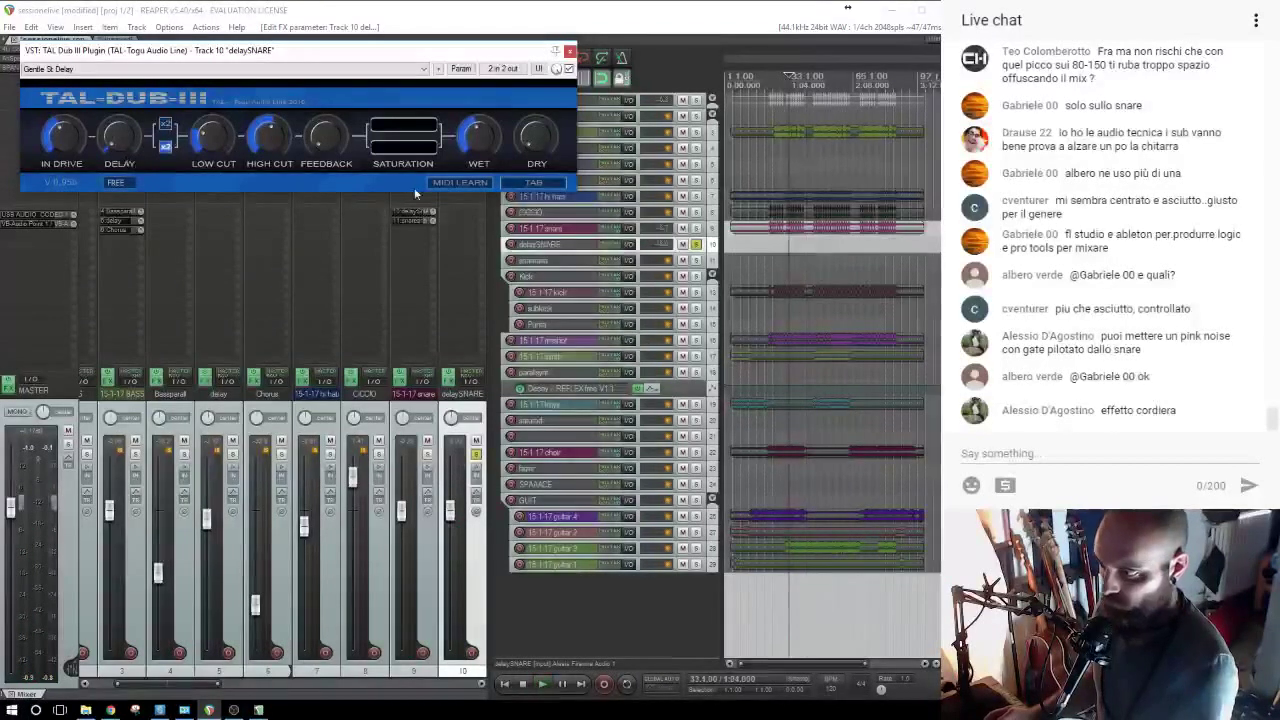
mouse_move(132, 140)
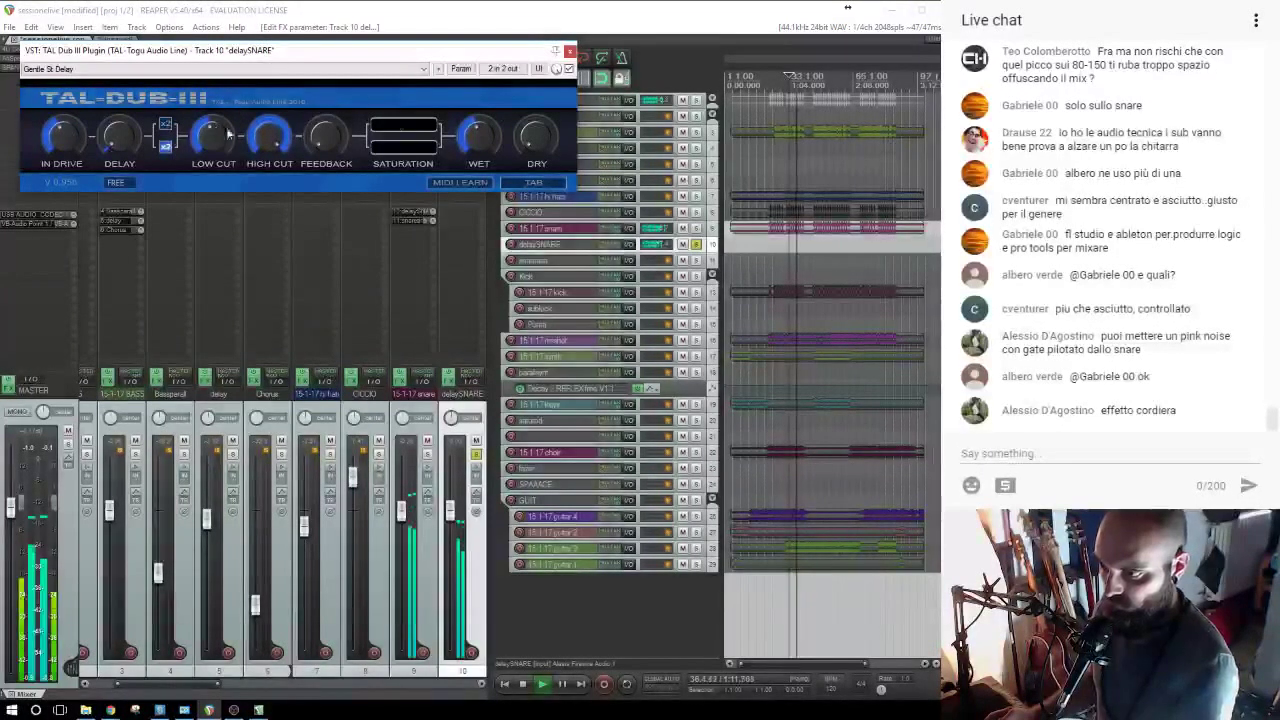
left_click_drag(489, 145, 463, 52)
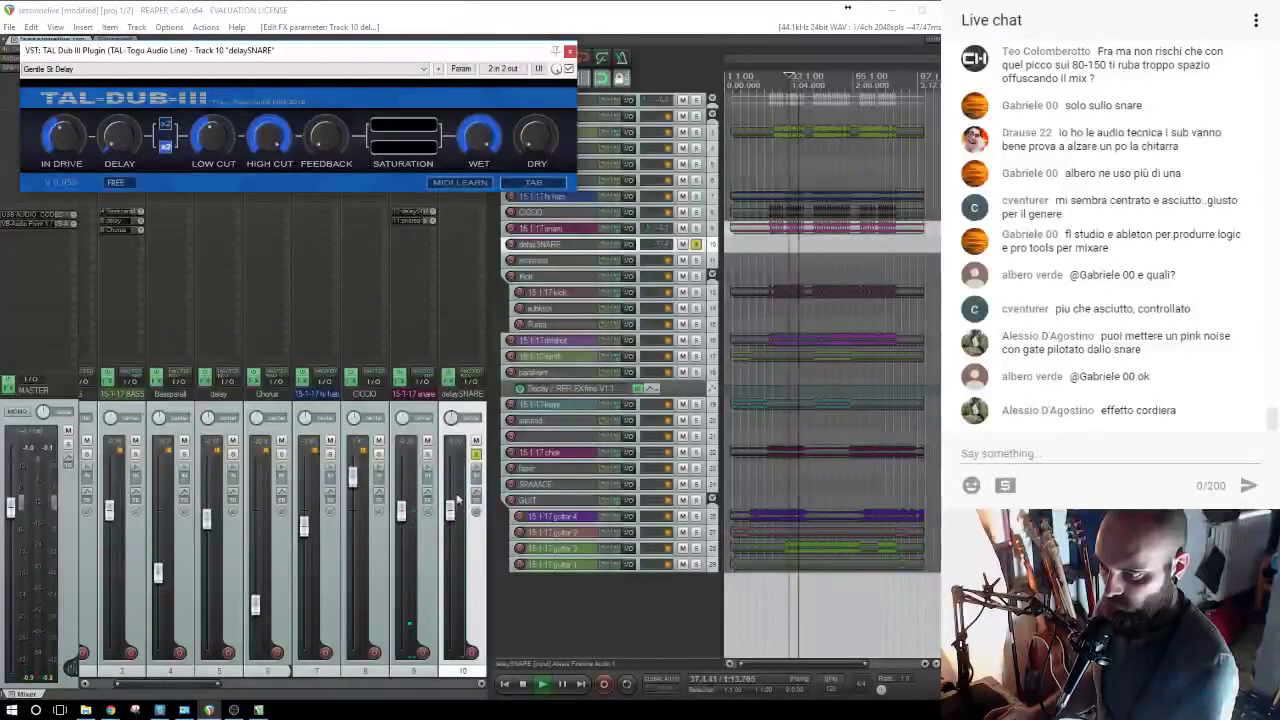
Lower the delaySNARE fader, and solo the snare track alongside it with the master output in mono.
left_click_drag(450, 508, 451, 597)
left_click(428, 454)
left_click(3, 393)
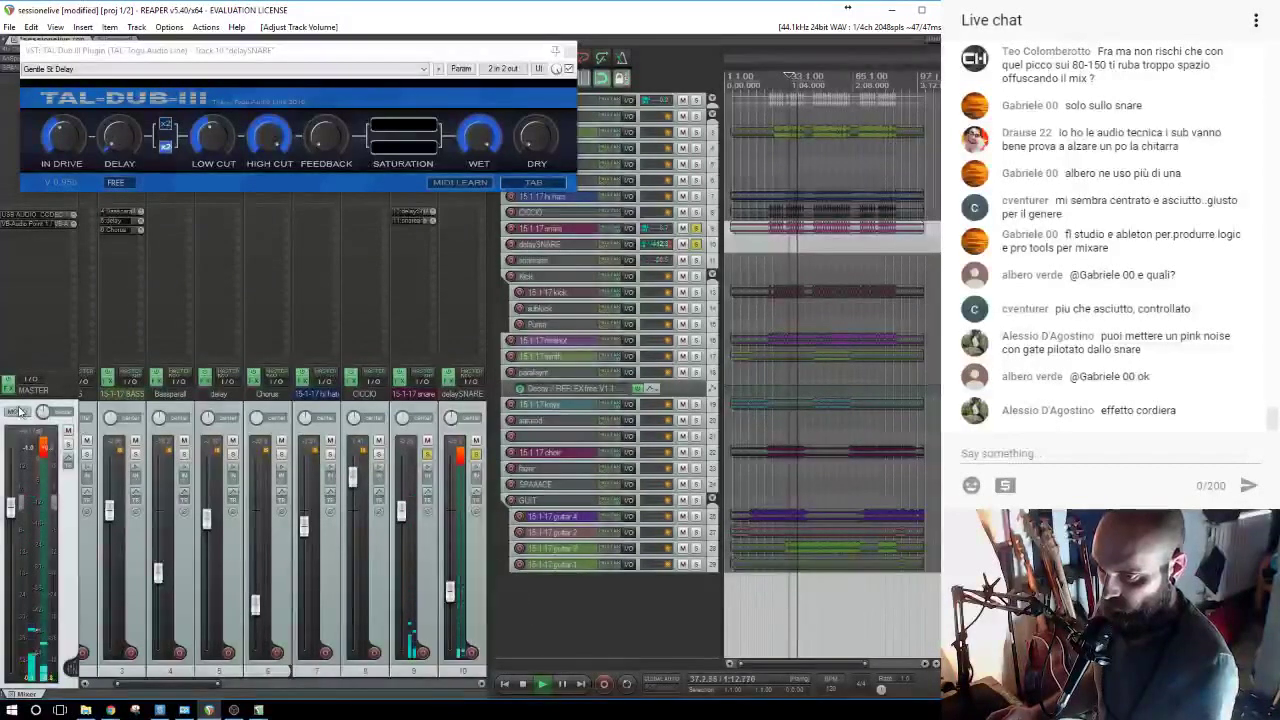
left_click(17, 411)
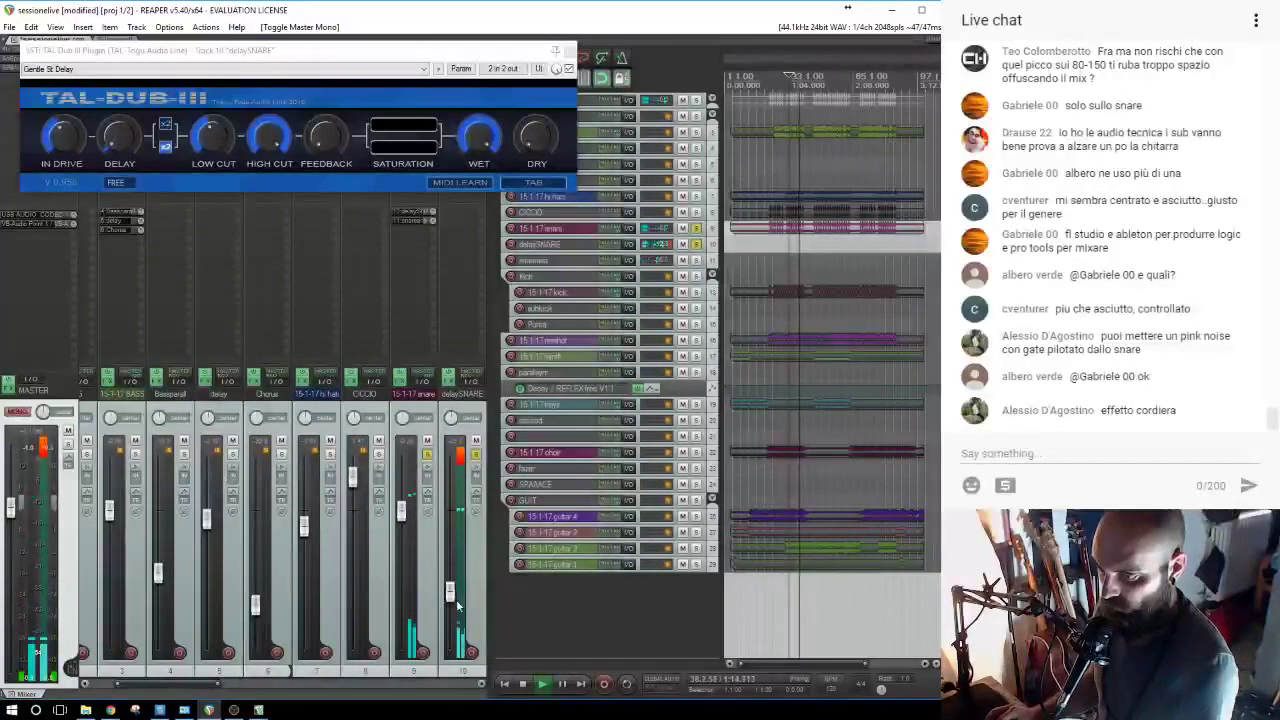
Compare the soloed snare with delaySNARE muted and unmuted, and clear both tracks' solos.
left_click(476, 456)
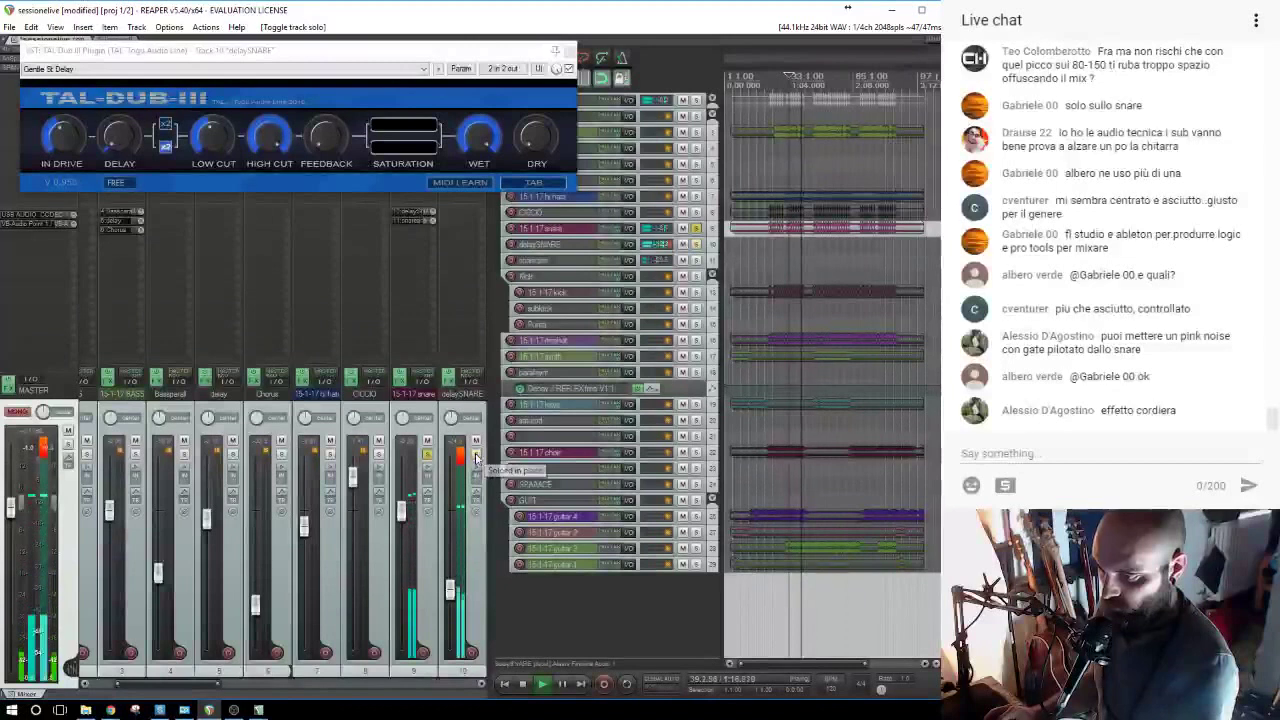
left_click(476, 441)
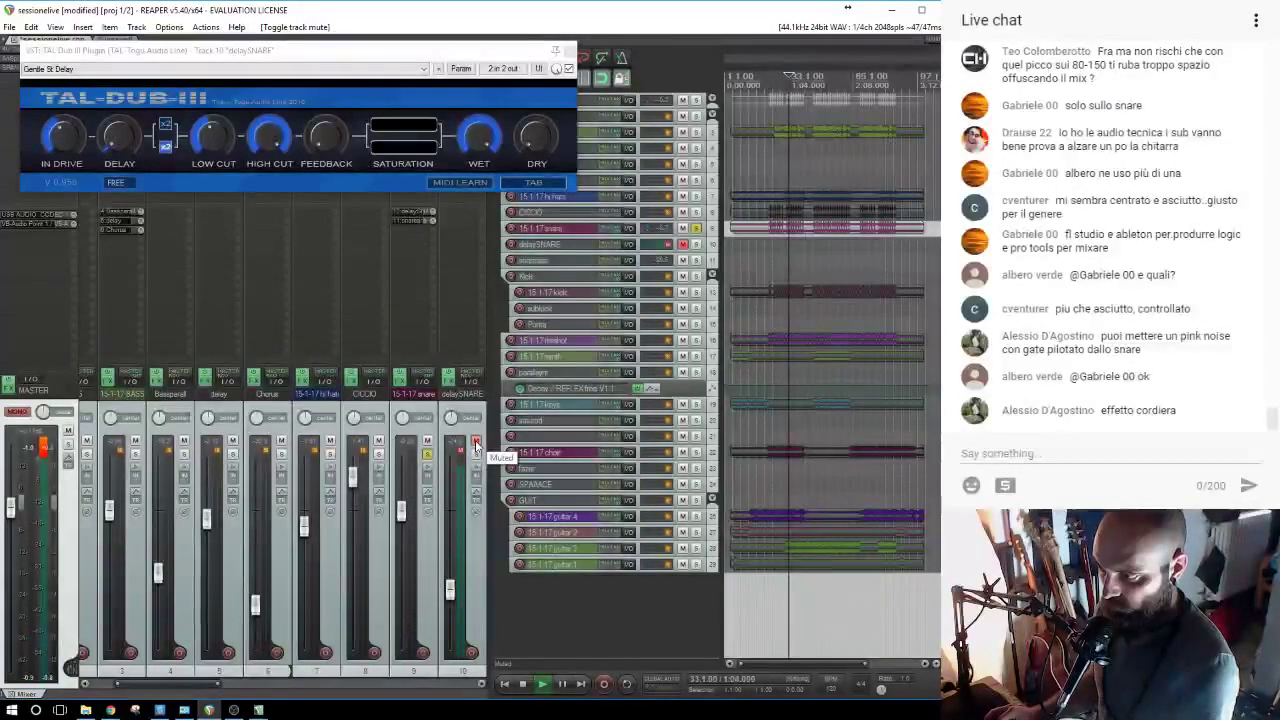
left_click(476, 441)
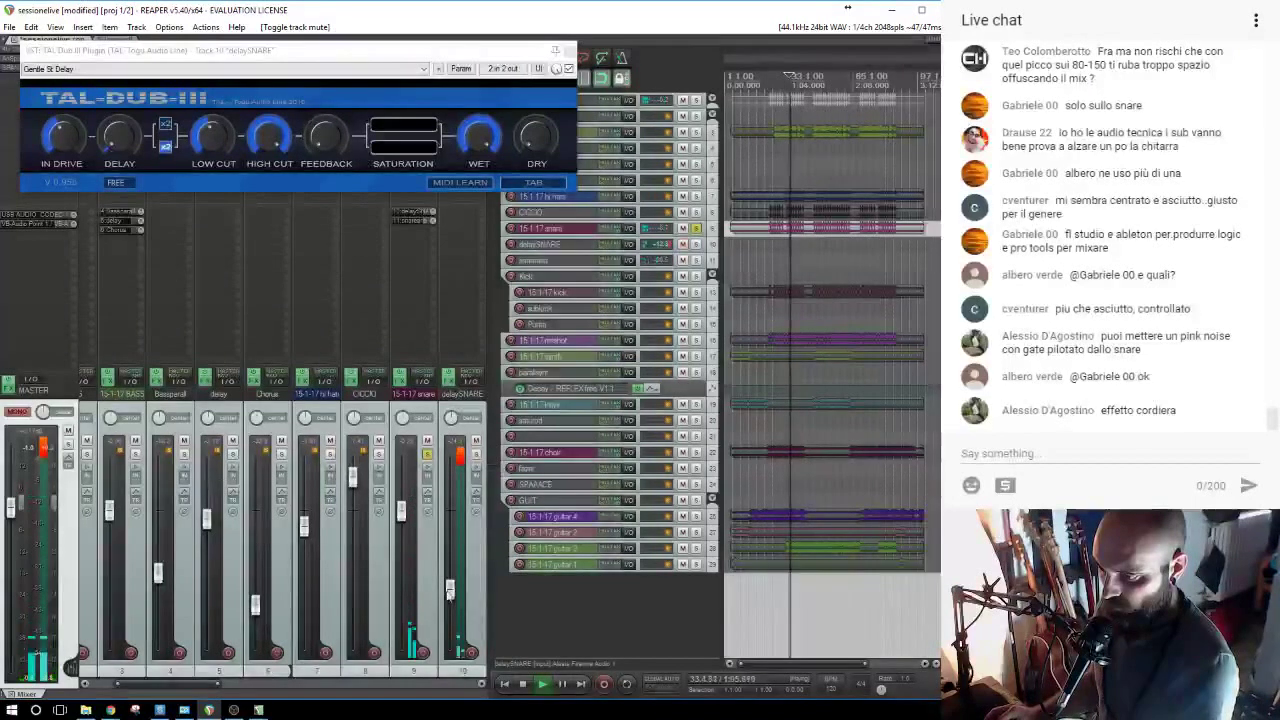
left_click(427, 453)
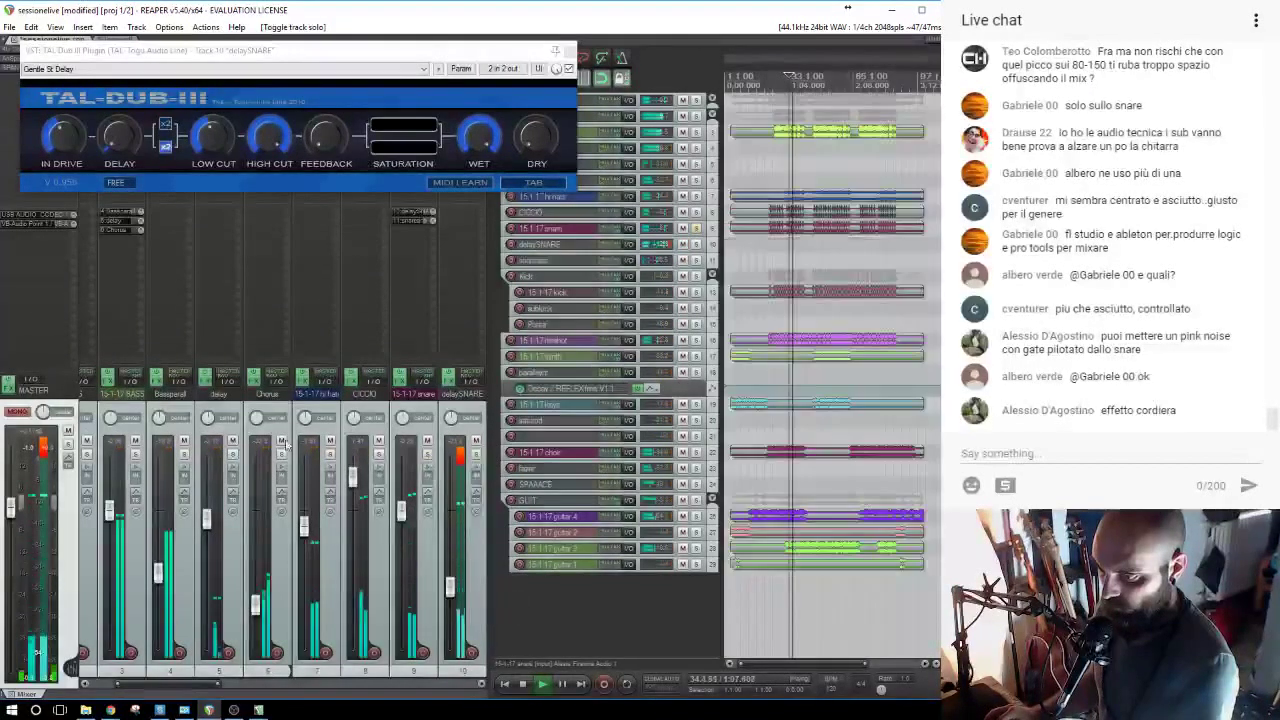
Lower the delaySNARE volume to -30.5 dB and compare the full mix with that track muted and unmuted.
left_click_drag(450, 588, 450, 601)
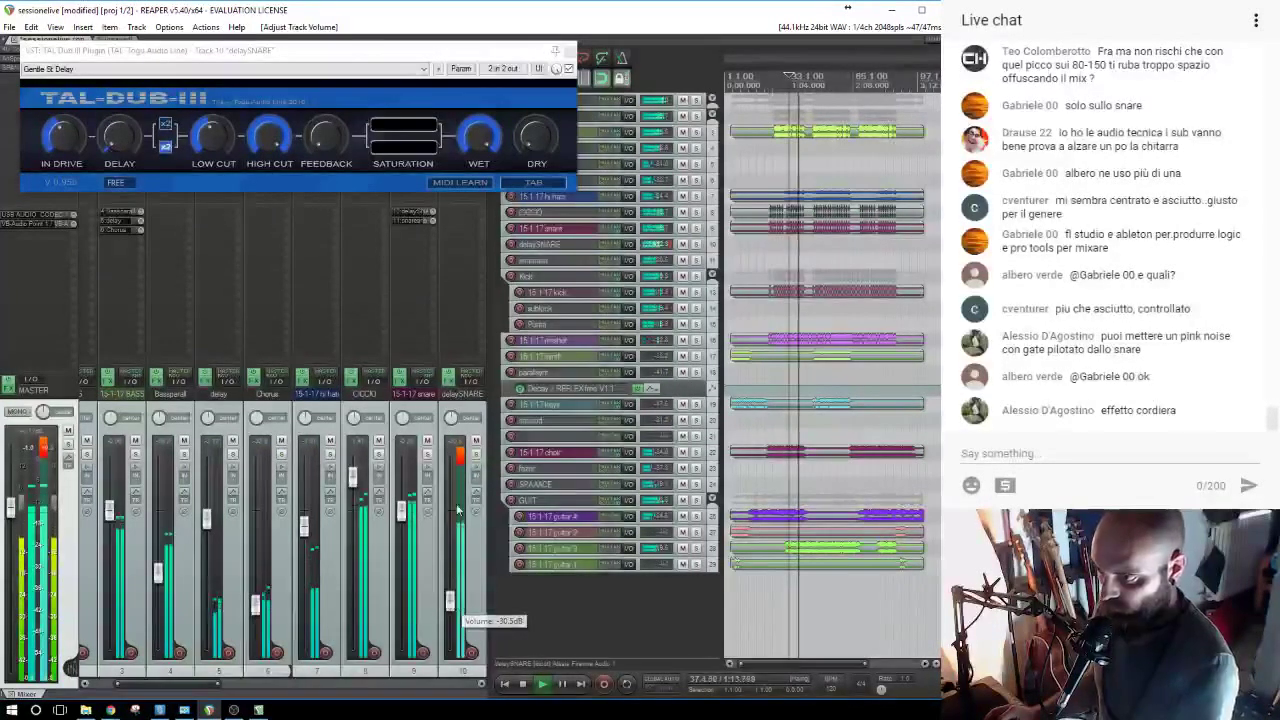
left_click(568, 50)
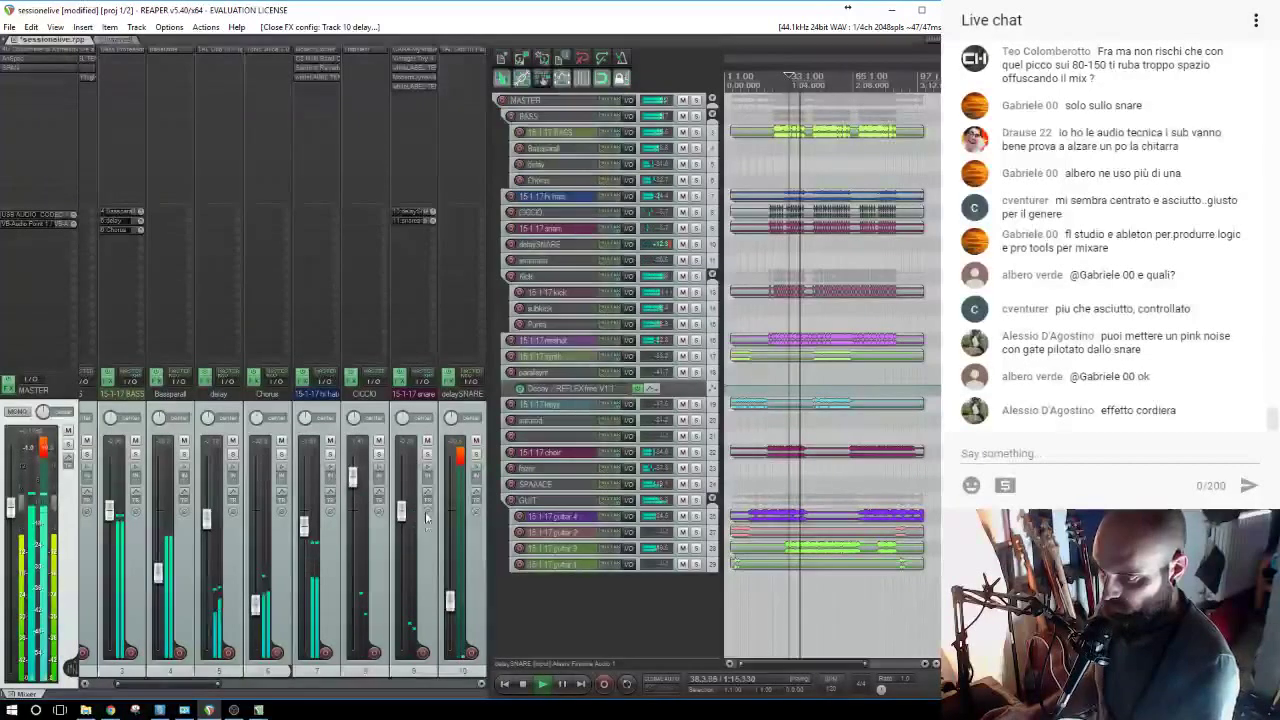
left_click(476, 441)
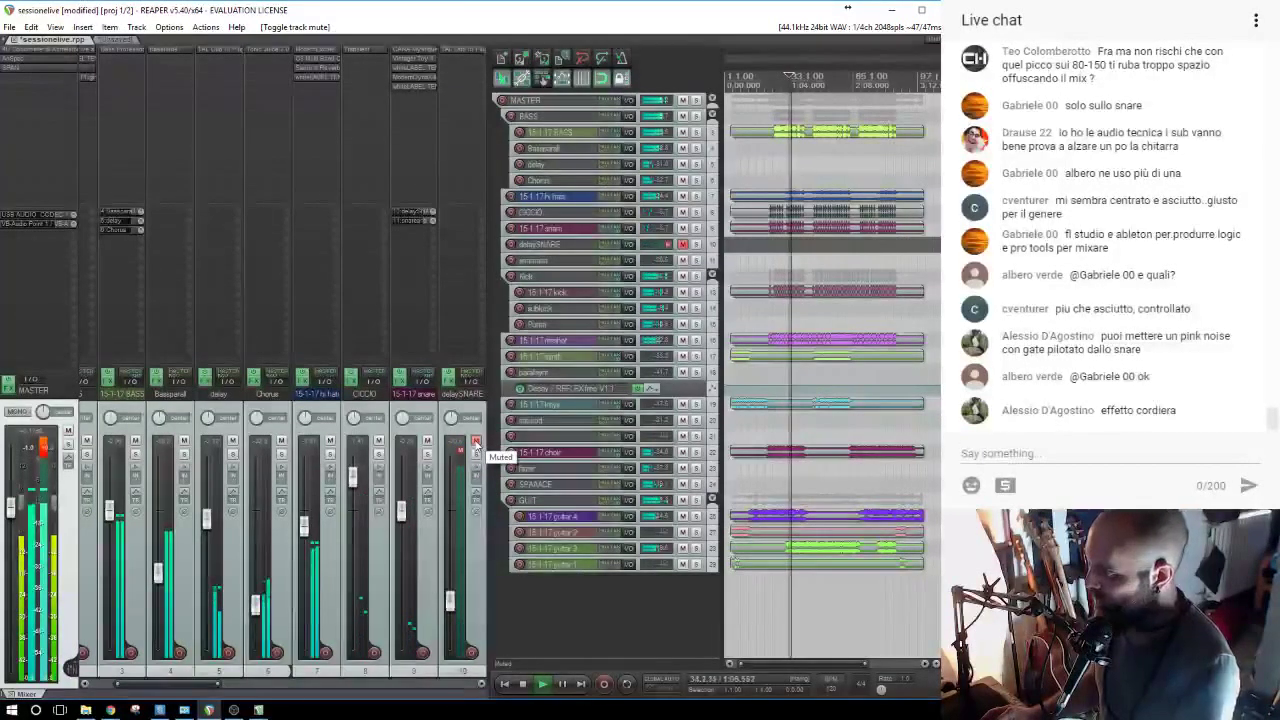
left_click(476, 441)
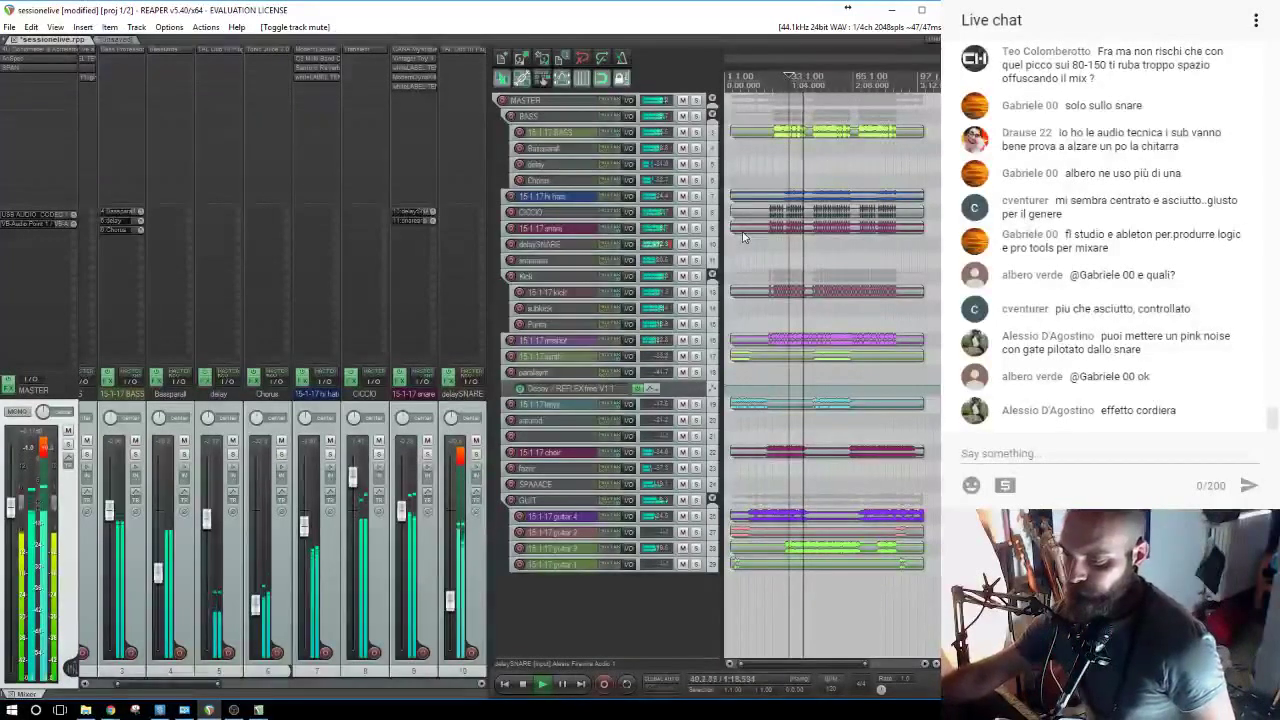
Solo delaySNARE and add the ModernExciter plugin to it from the ARMONICENHANCHER folder.
left_click(696, 244)
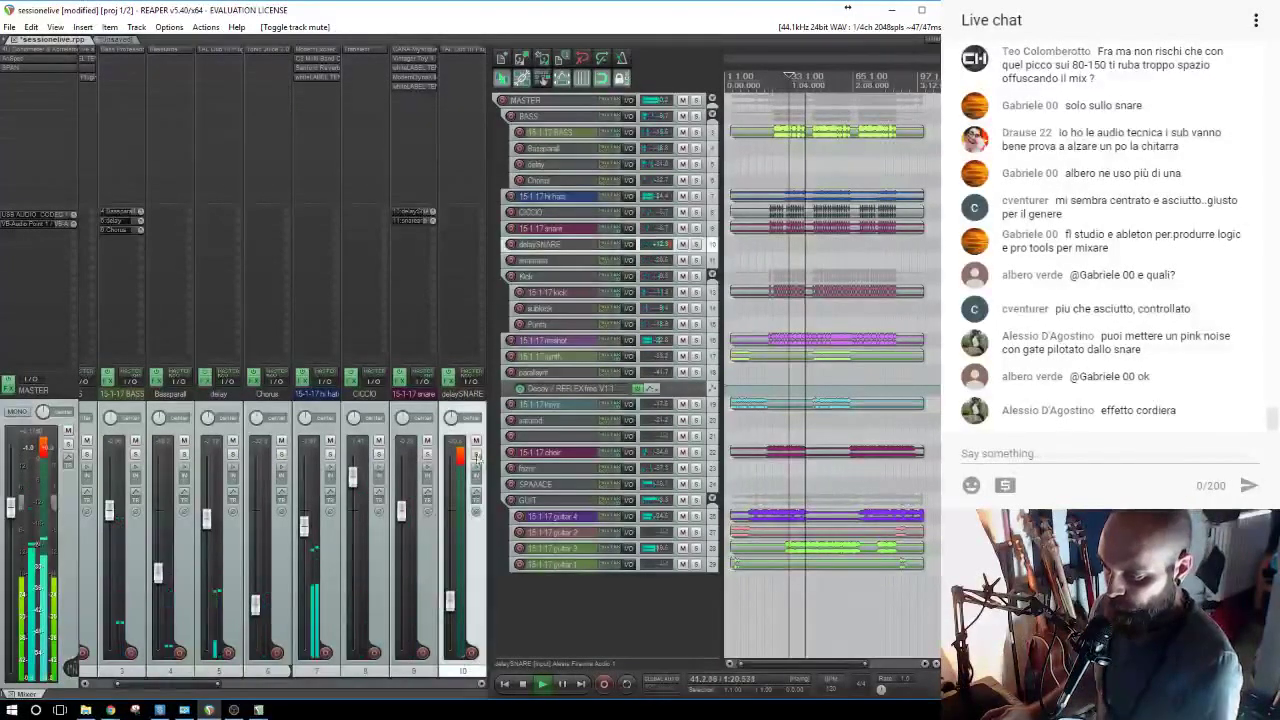
double_click(462, 68)
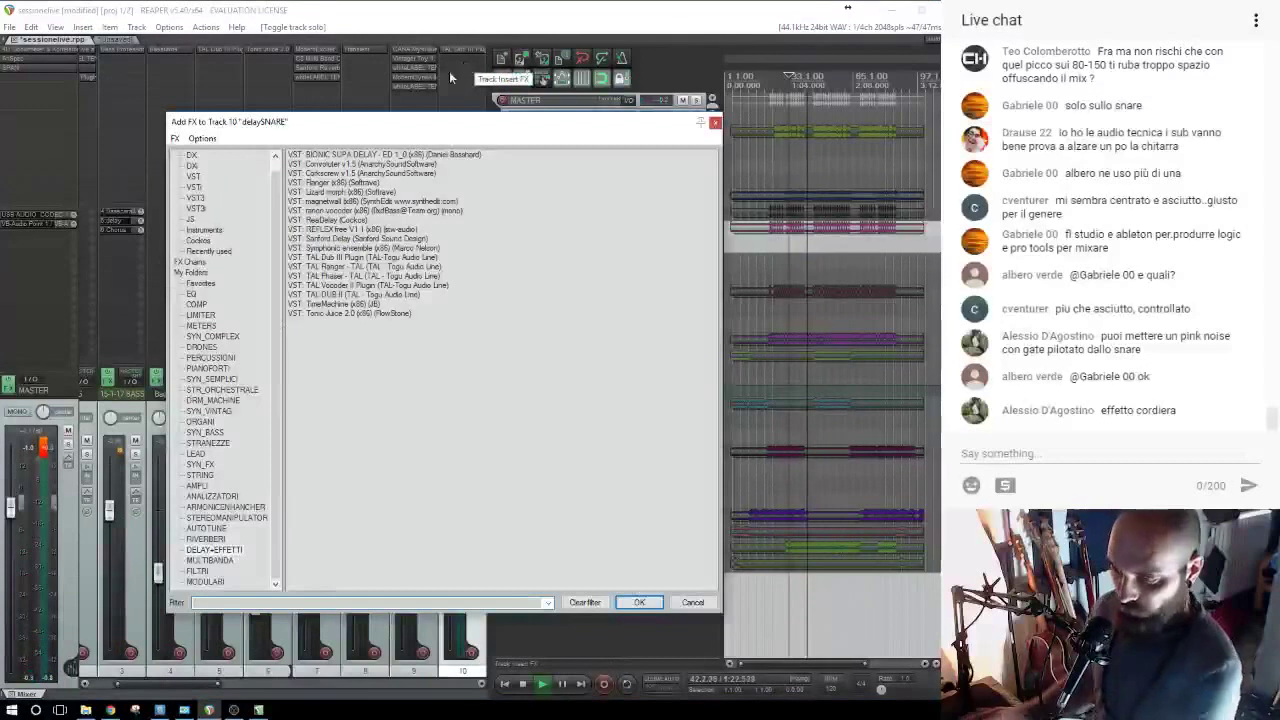
left_click(216, 507)
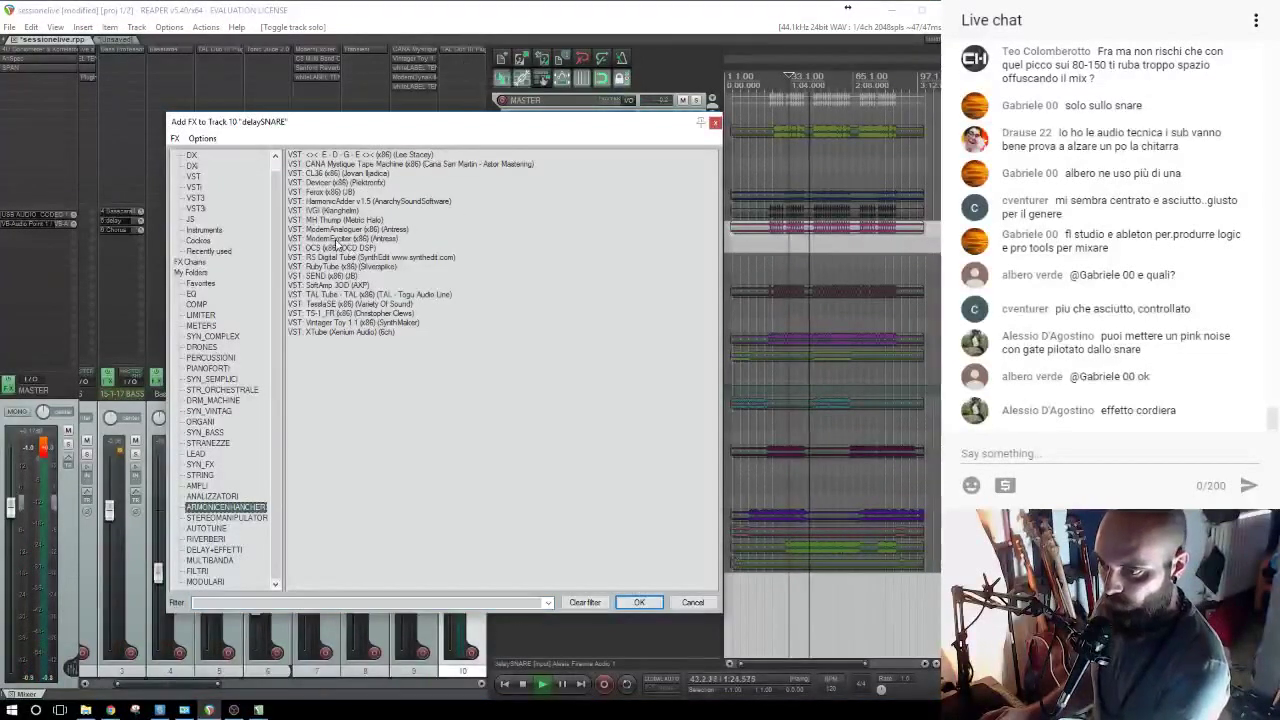
double_click(360, 238)
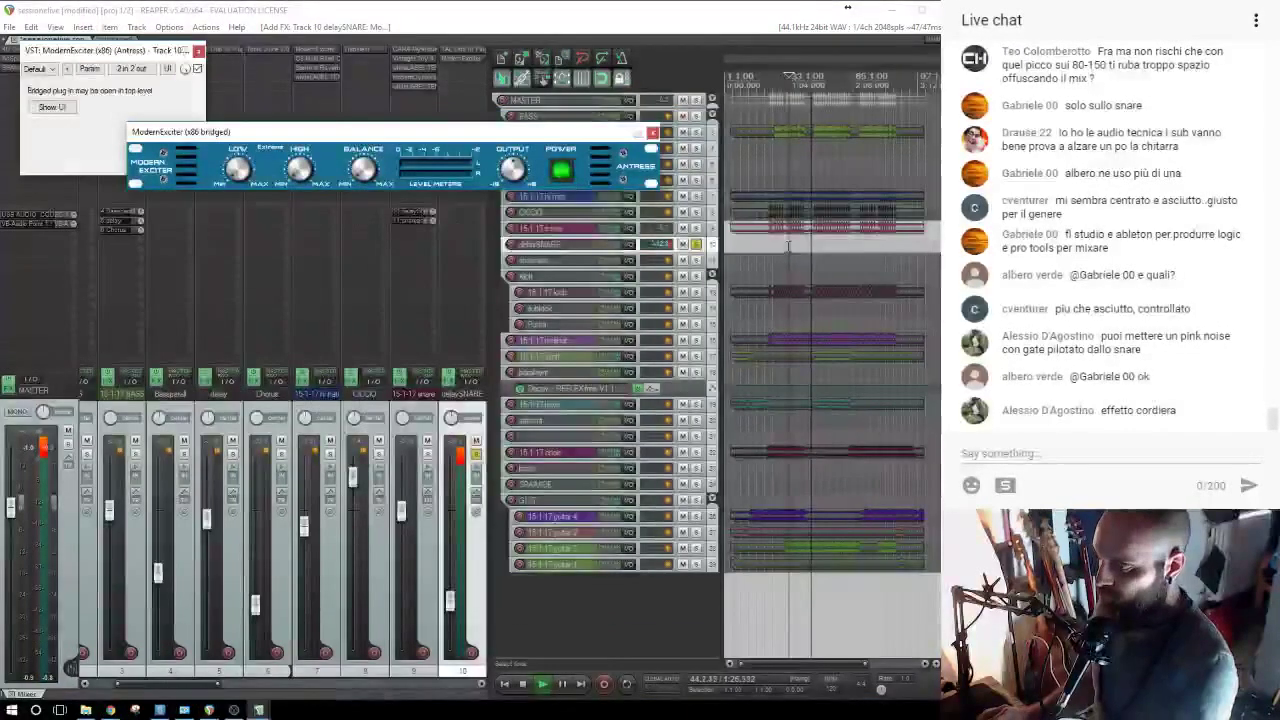
Adjust ModernExciter's High amount while playing the soloed snare and delaySNARE from bar 33, and clear the solos.
left_click(788, 245)
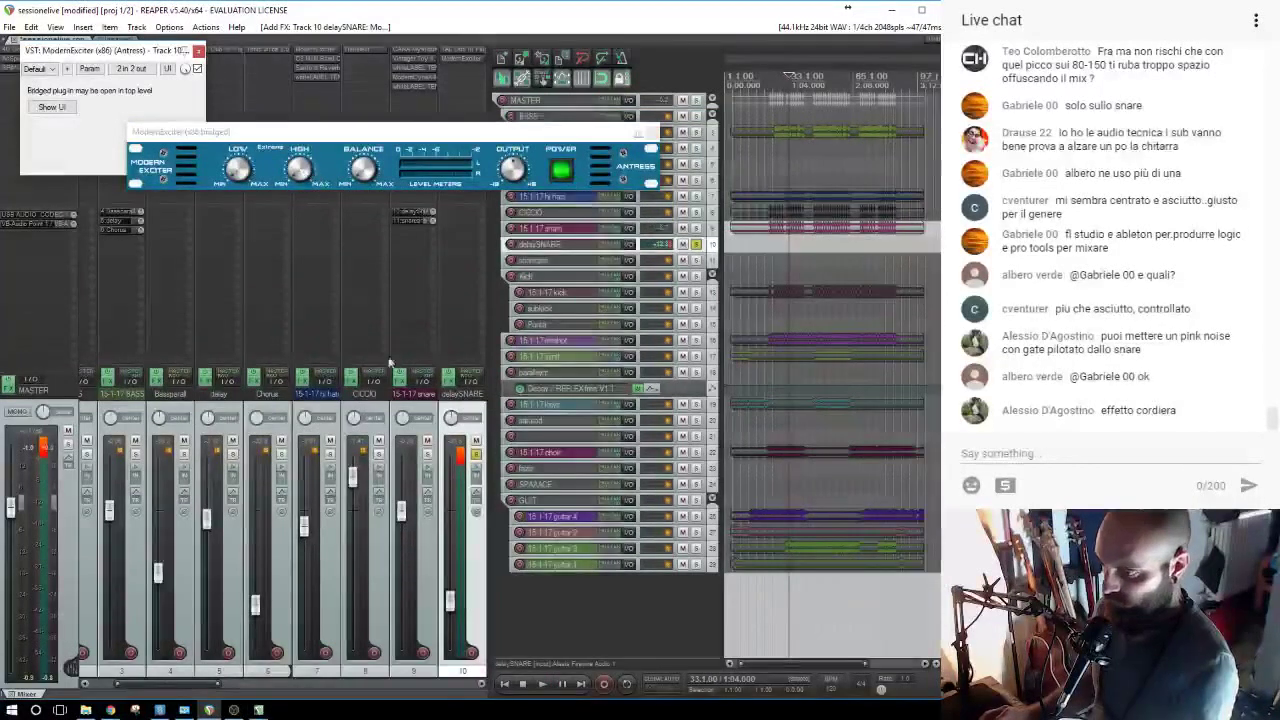
key("space")
scroll(797, 246, "up", 6)
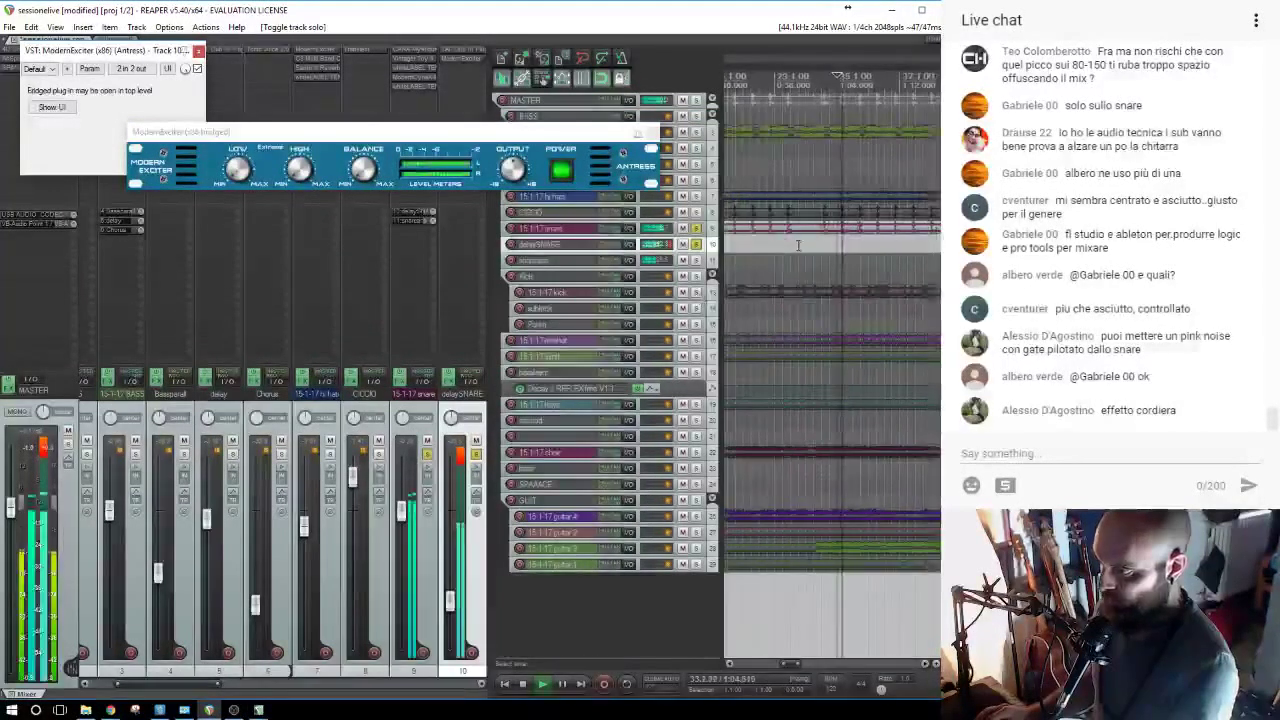
left_click(320, 180)
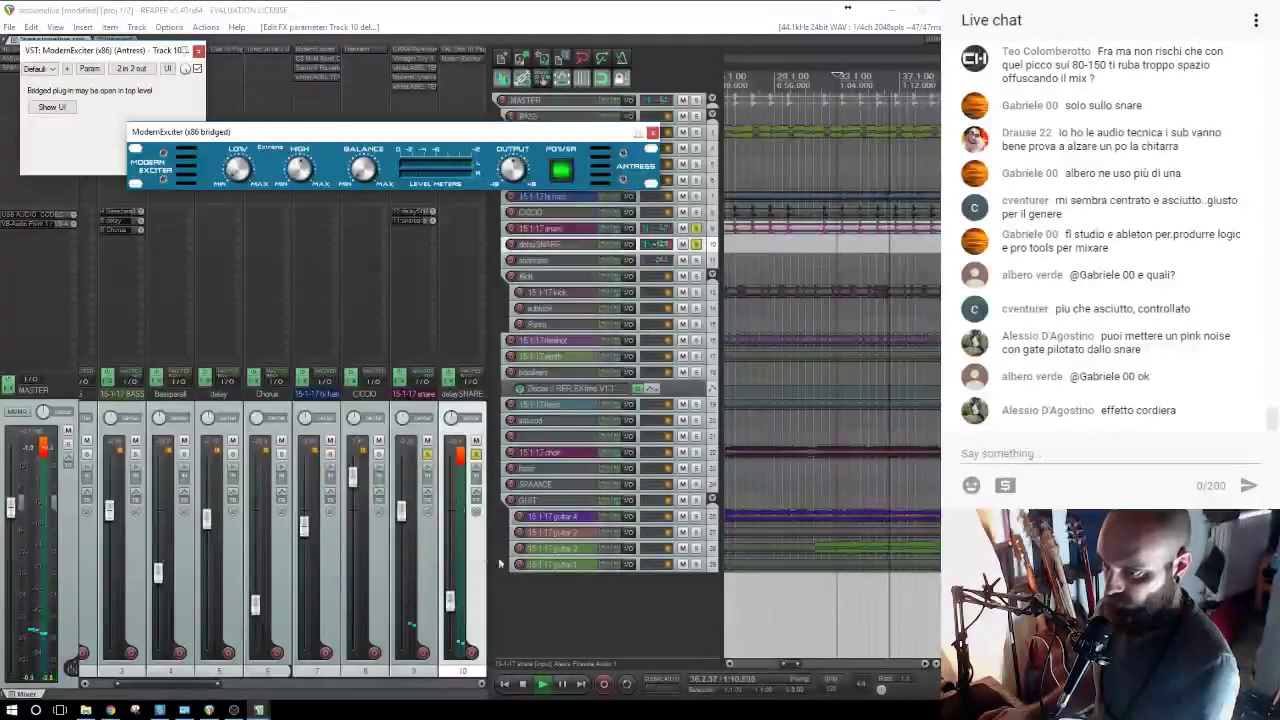
left_click(476, 455)
left_click(476, 455)
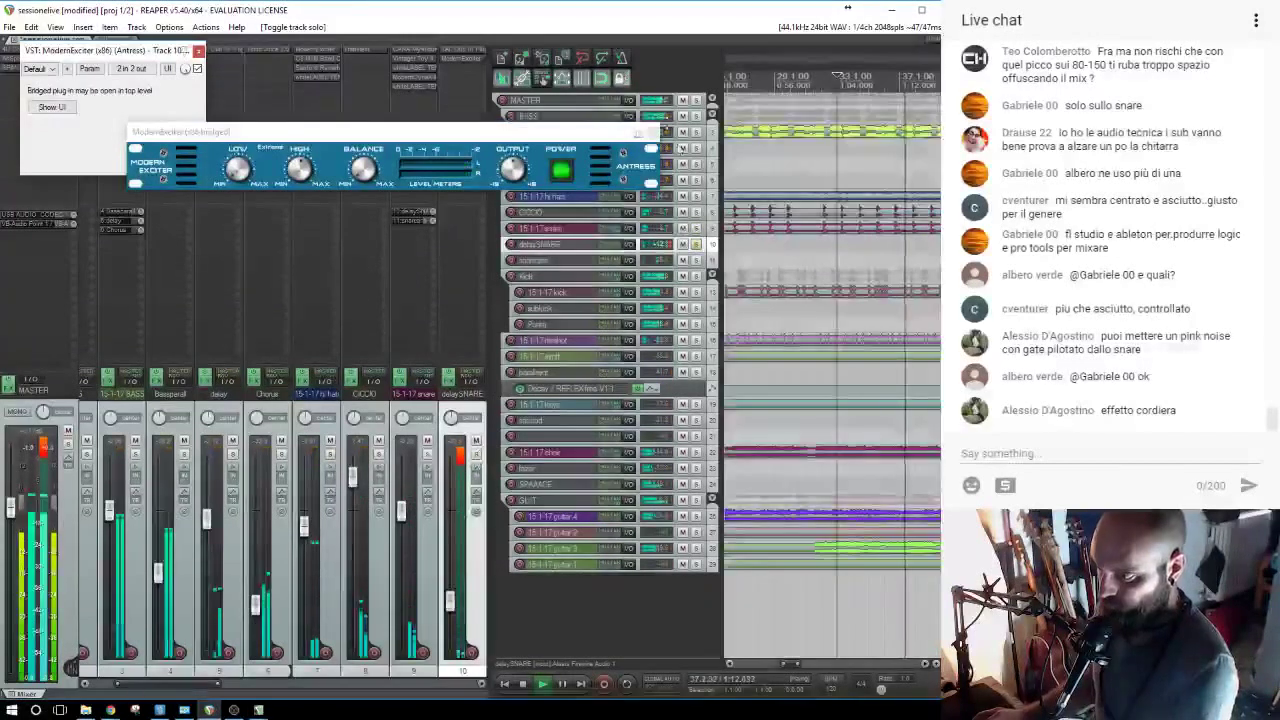
left_click(220, 50)
left_click(199, 51)
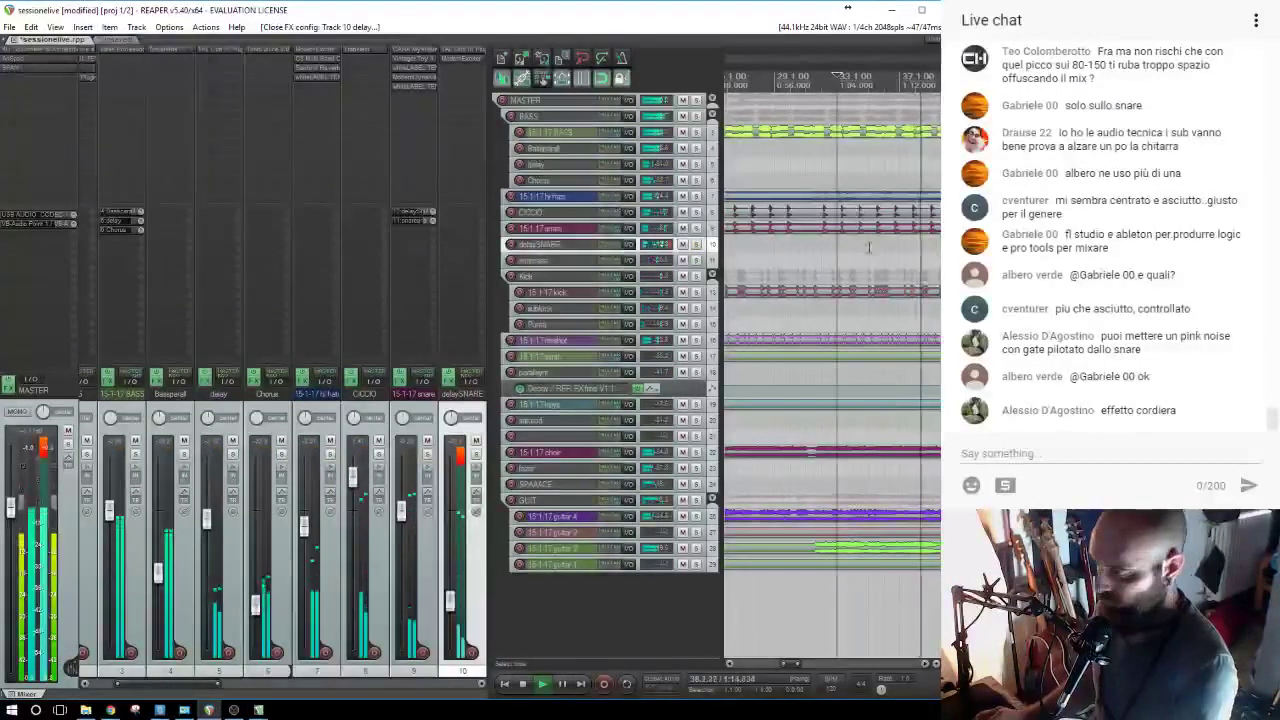
Readjust ModernExciter on delaySNARE while listening to the full mix, and close its windows.
scroll(871, 246, "down", 4)
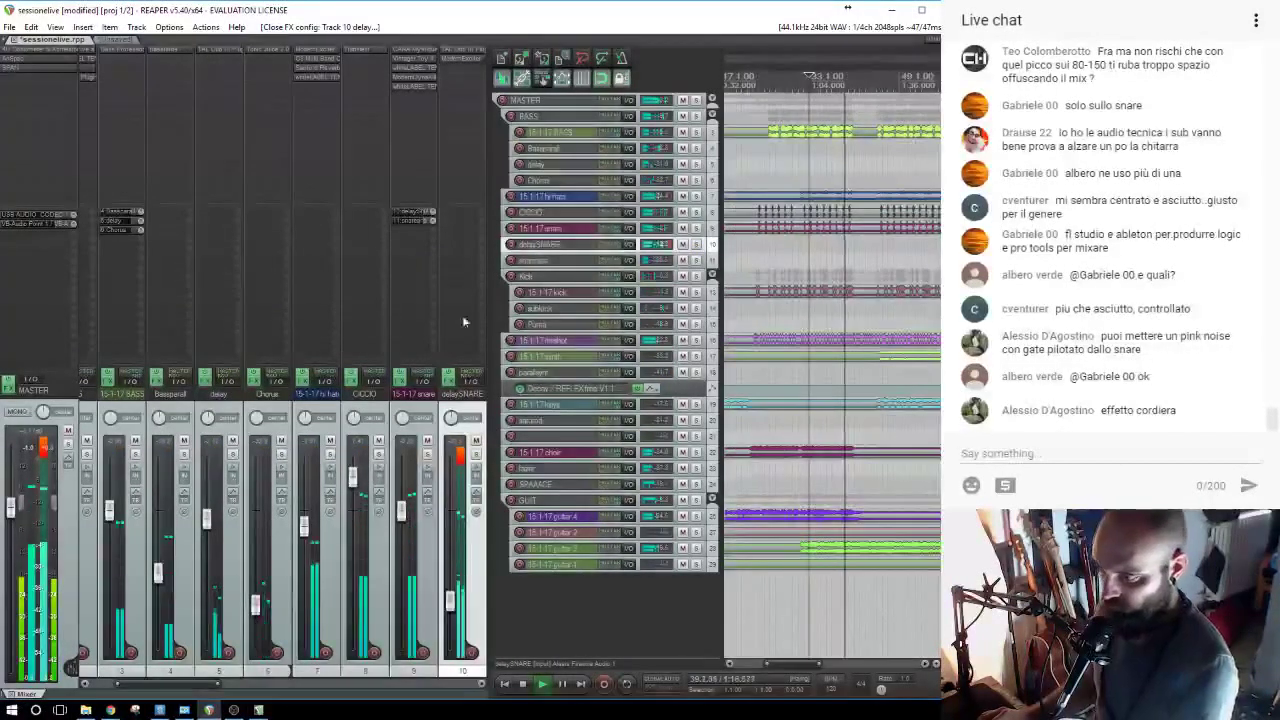
left_click(458, 57)
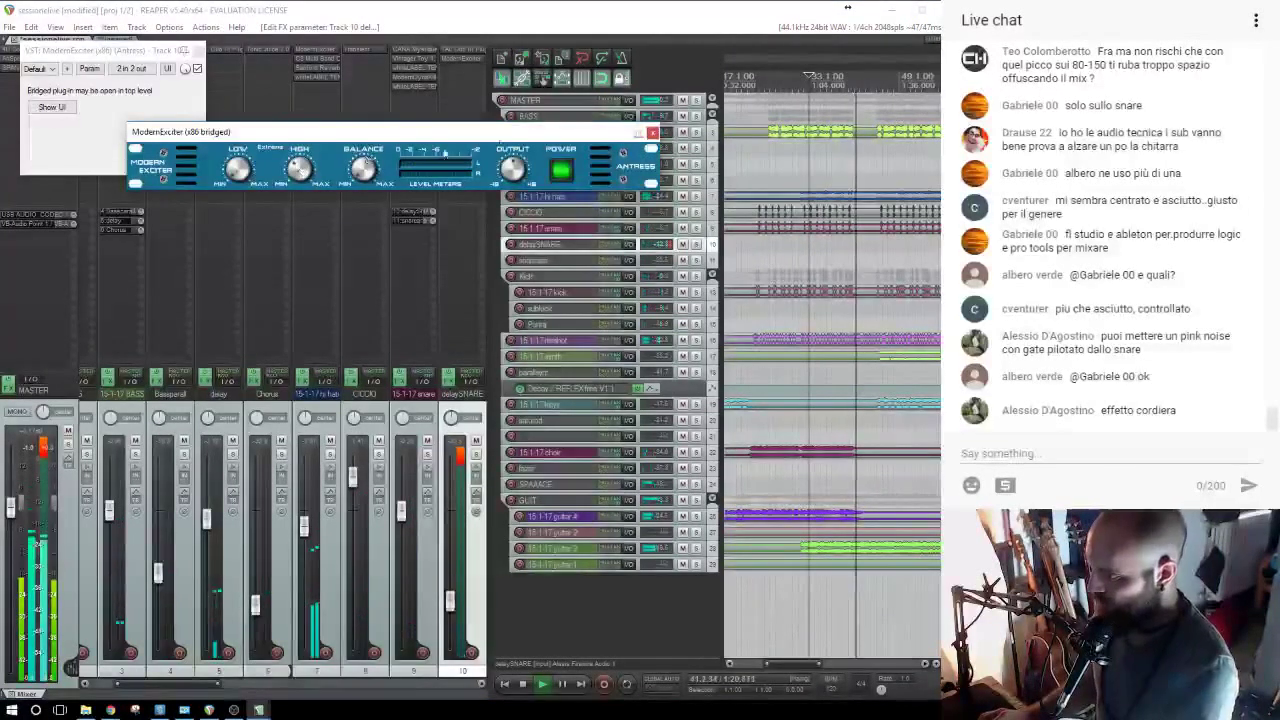
left_click(653, 134)
left_click(199, 50)
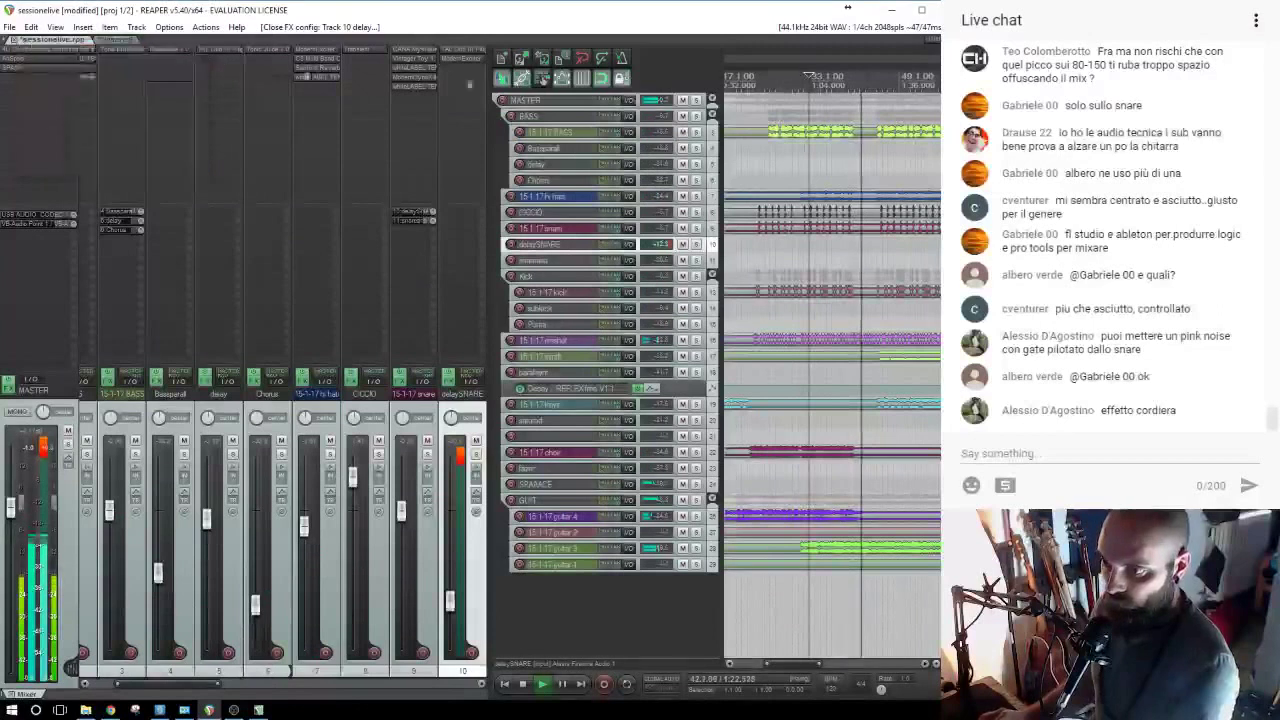
Play the mix from bar 45 and compare it with the same passage in the unsaved project of raw tracks.
scroll(824, 158, "down", 4)
key("space")
left_click(816, 155)
key("space")
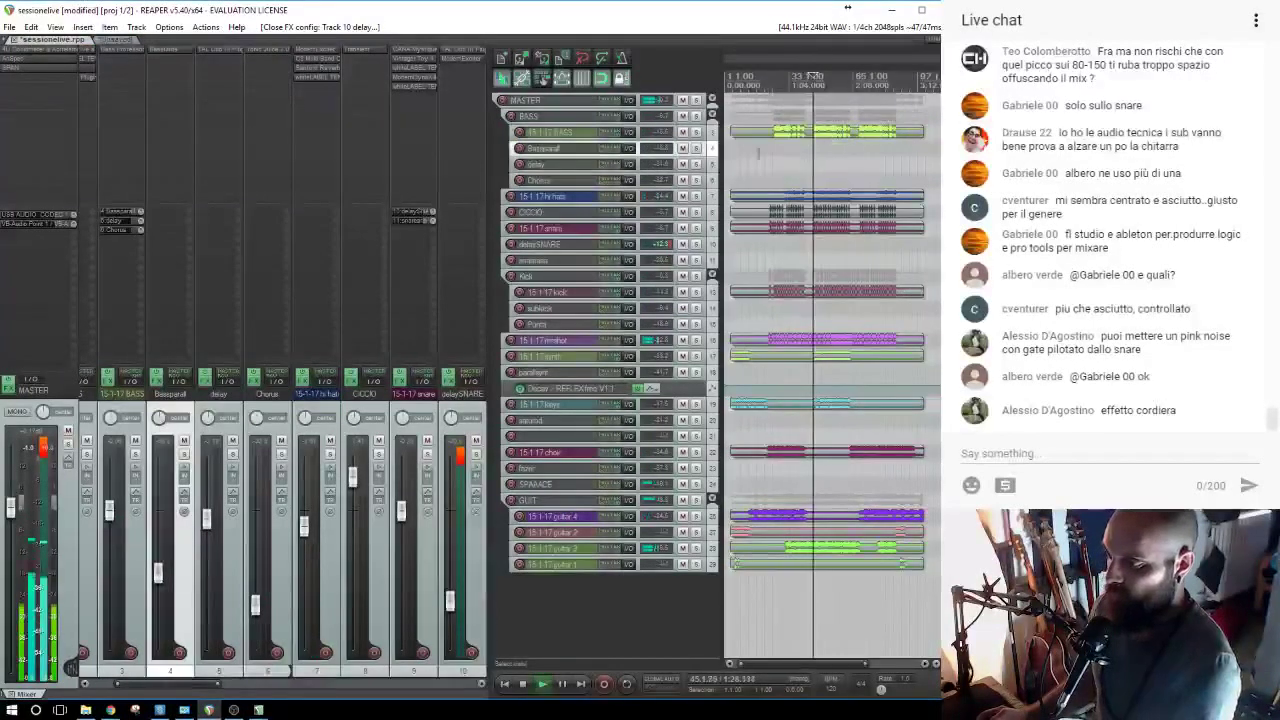
left_click(117, 40)
left_click(816, 146)
key("space")
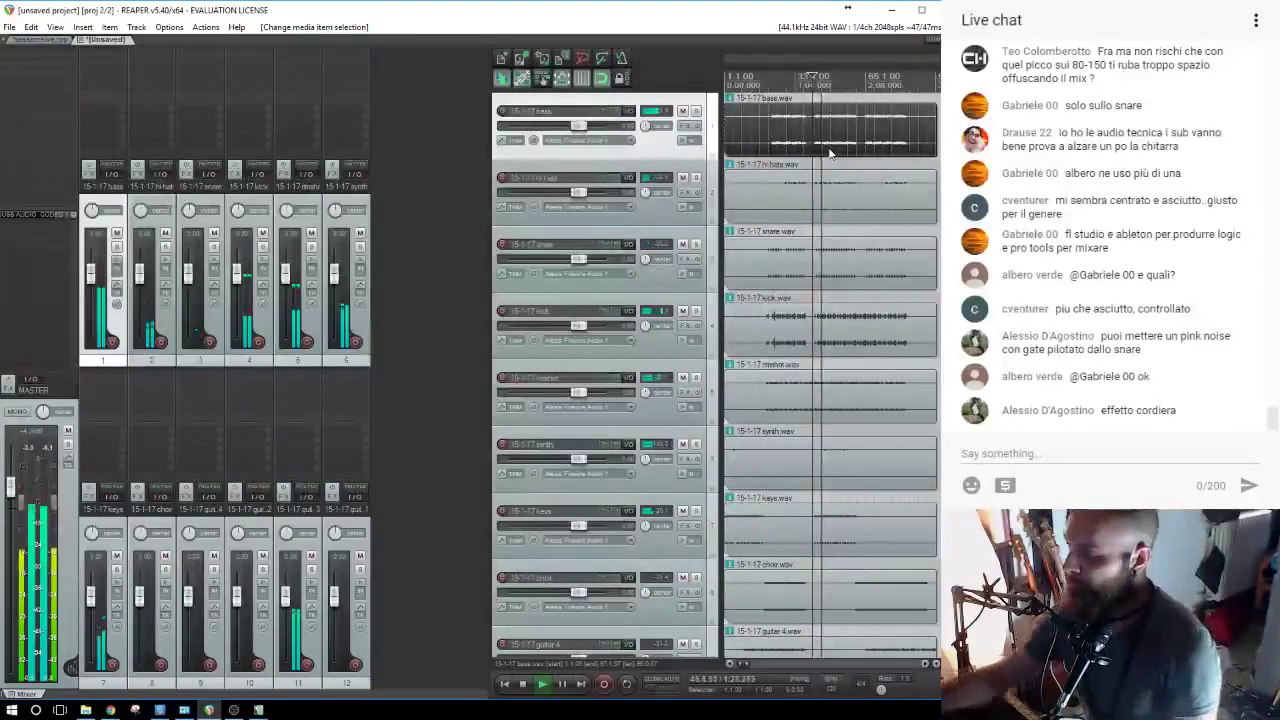
key("ctrl+Tab")
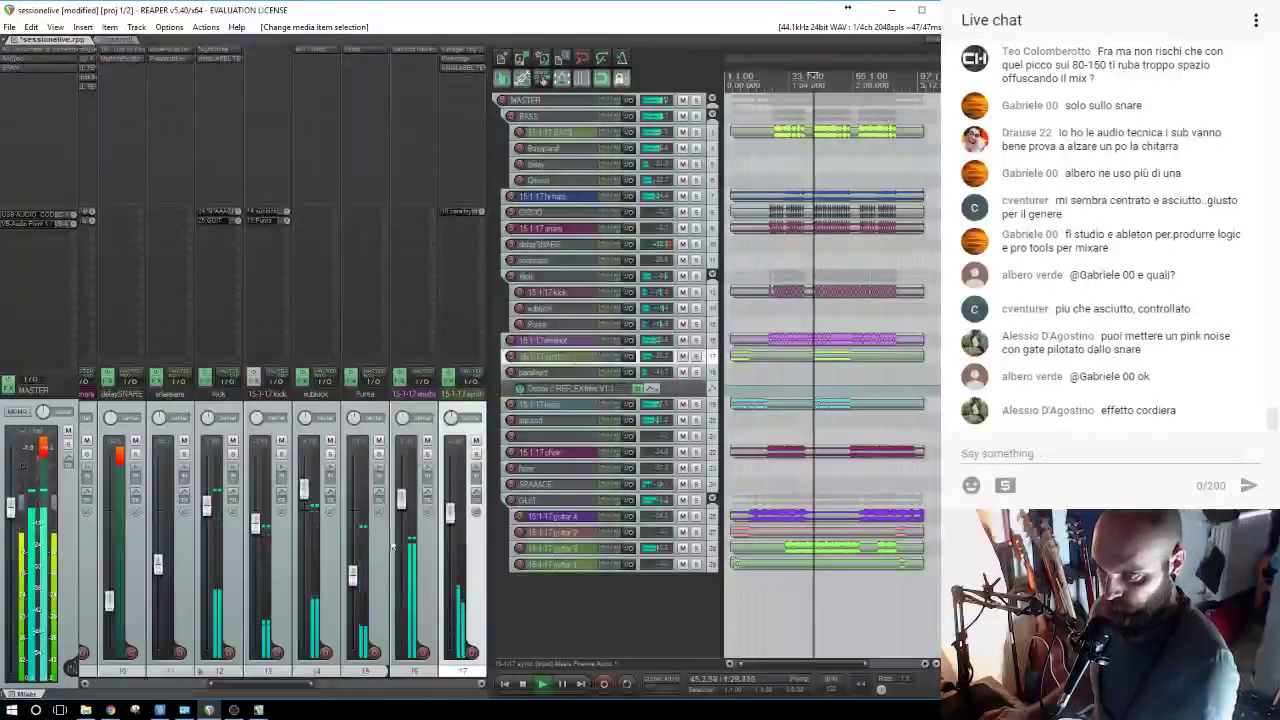
Raise the 15-1-17 synth track's fader and reset the master's peak indicators.
left_click_drag(450, 512, 450, 488)
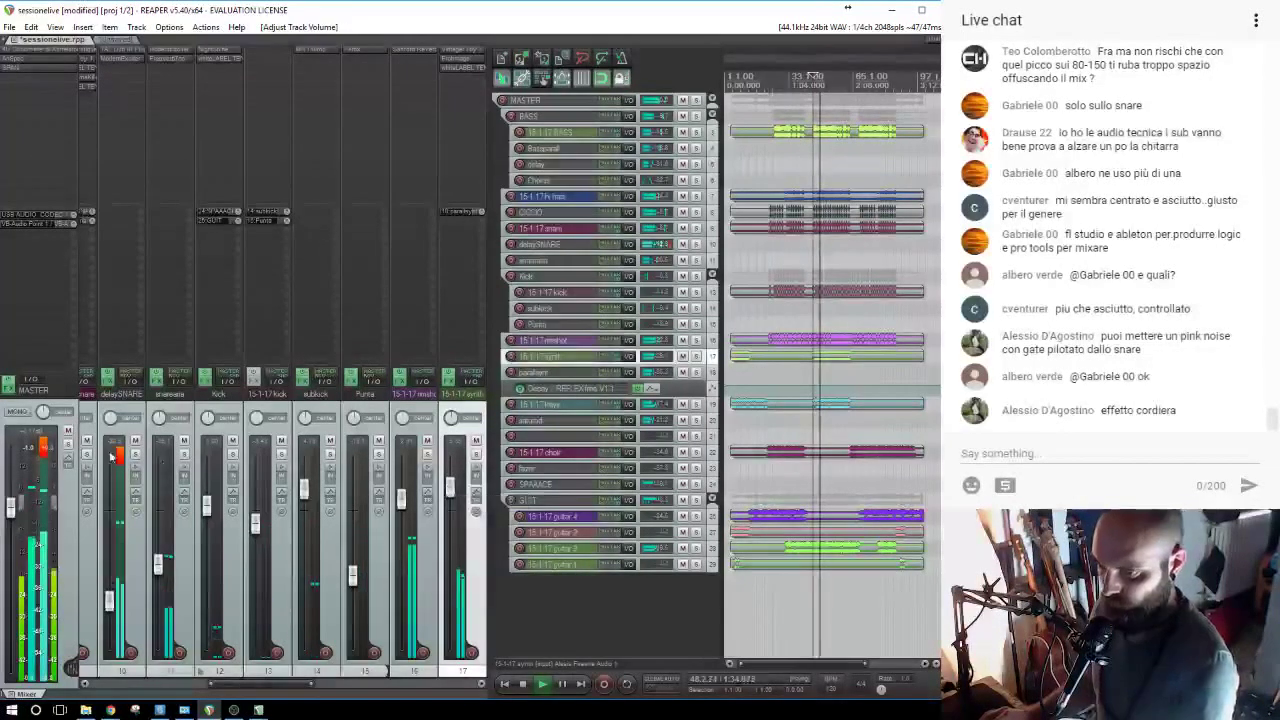
left_click(42, 456)
Filter the plugins by "max" and add LoudMax 64bit to the MASTER folder track.
left_click_drag(232, 684, 115, 684)
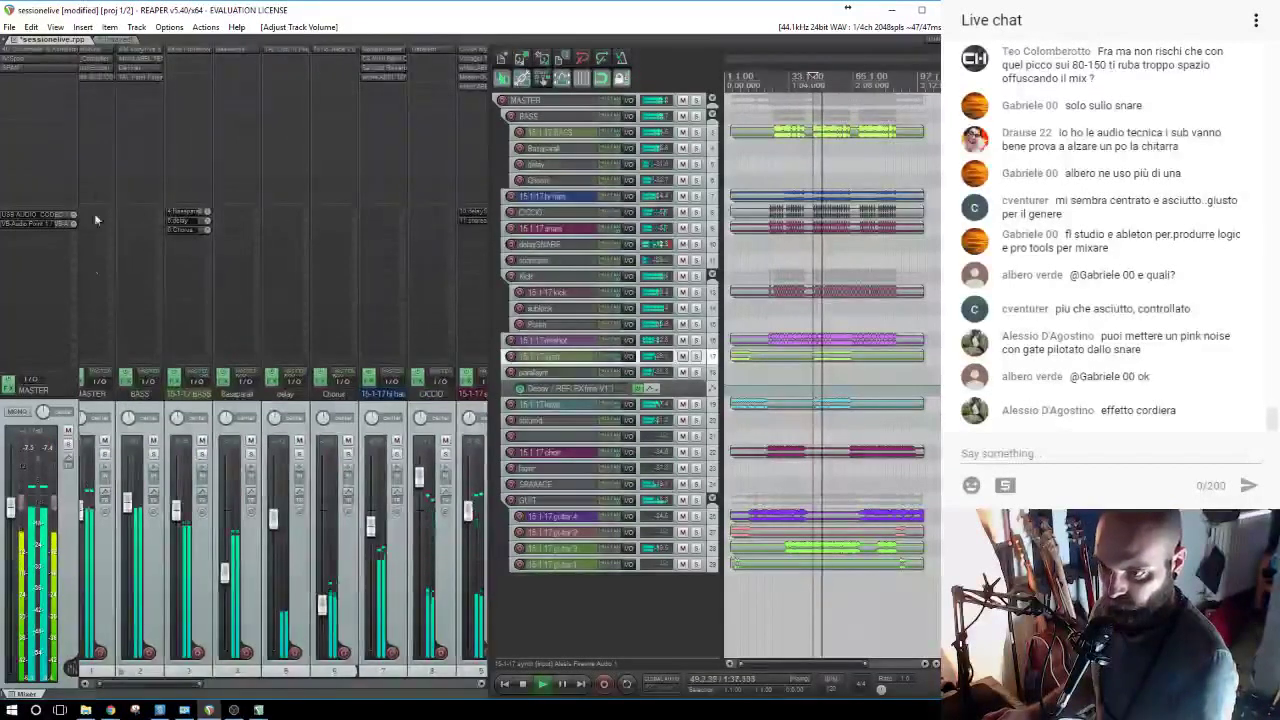
left_click(92, 106)
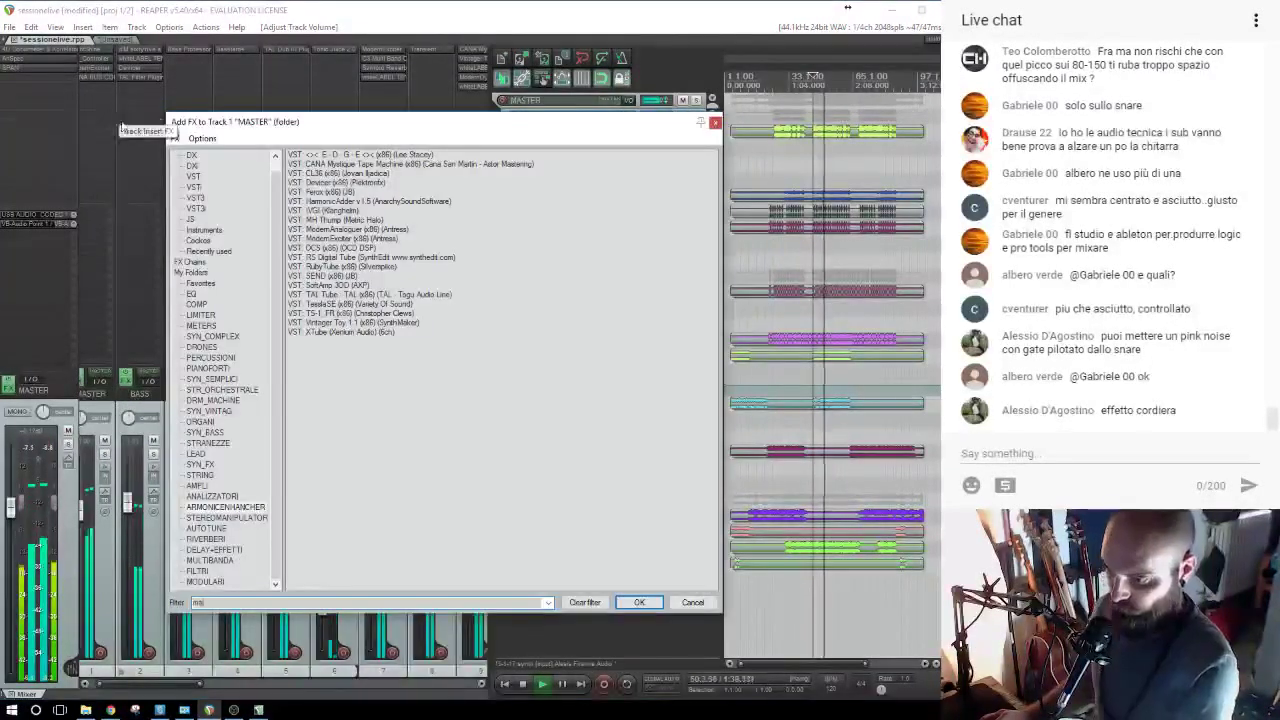
type("max")
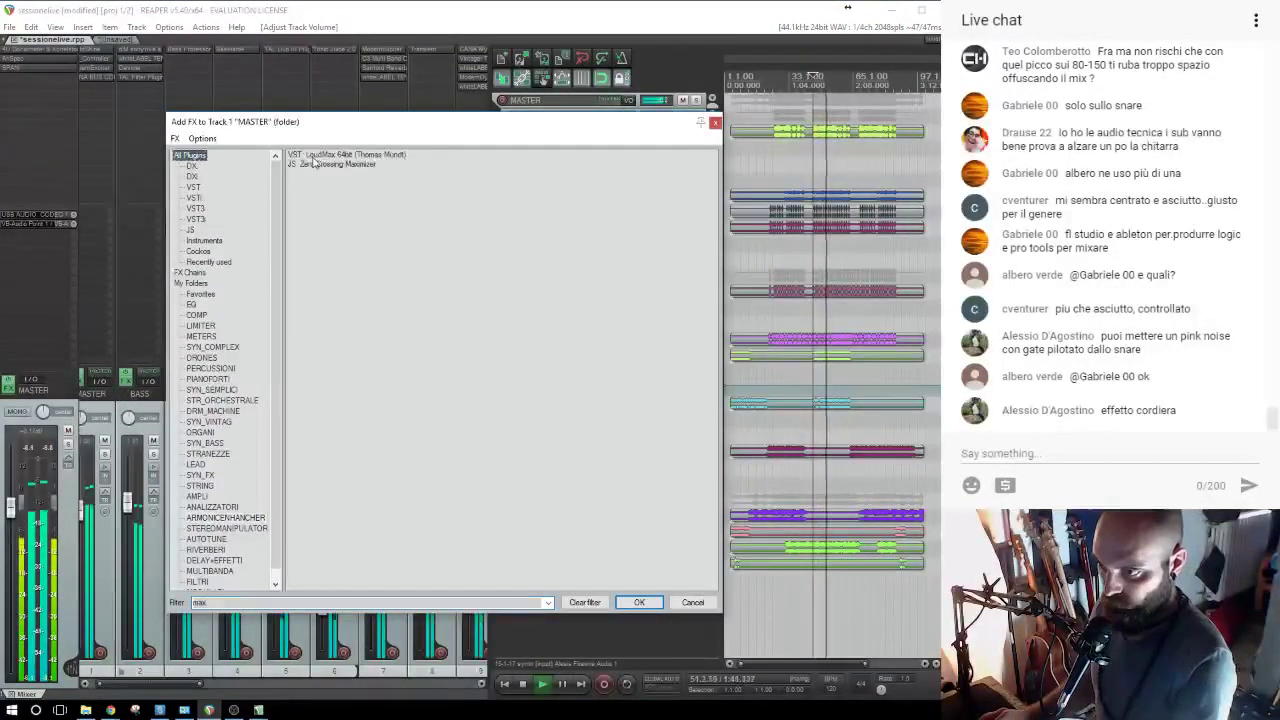
double_click(312, 156)
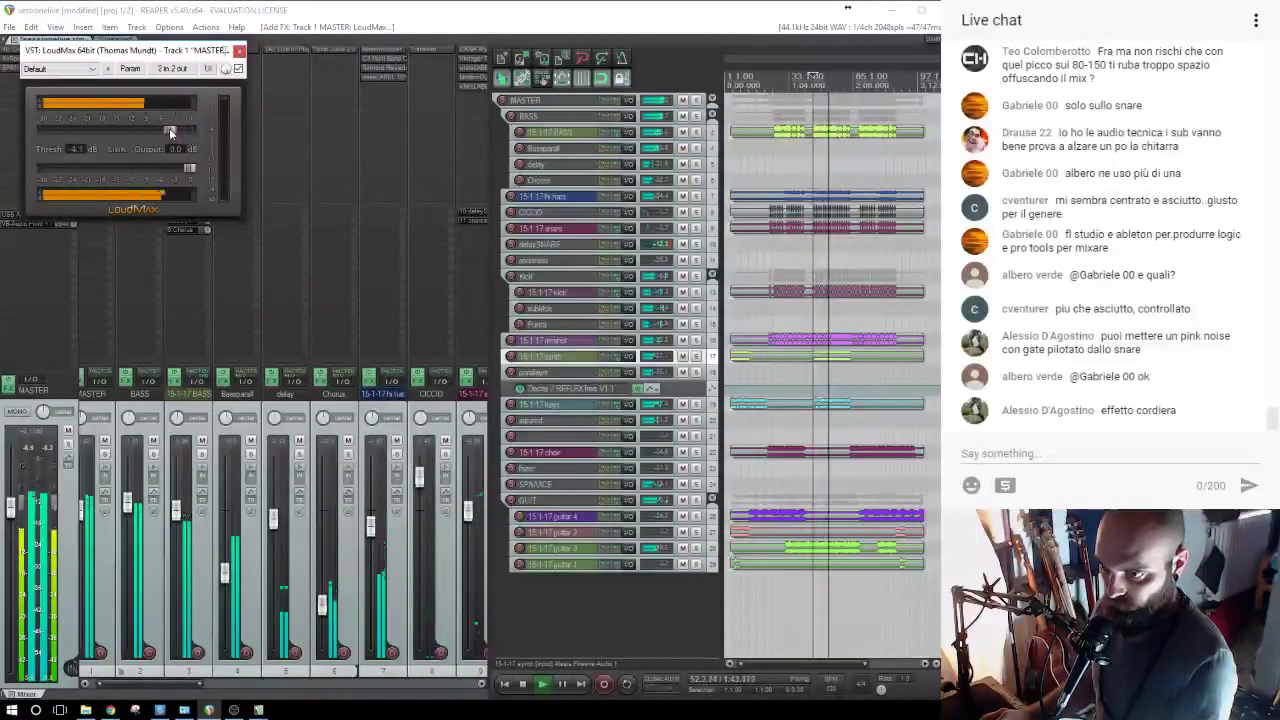
Set LoudMax's threshold to about -9.3 dB and output to -7.2 dB, close it, and stop playback after listening.
left_click_drag(169, 128, 167, 131)
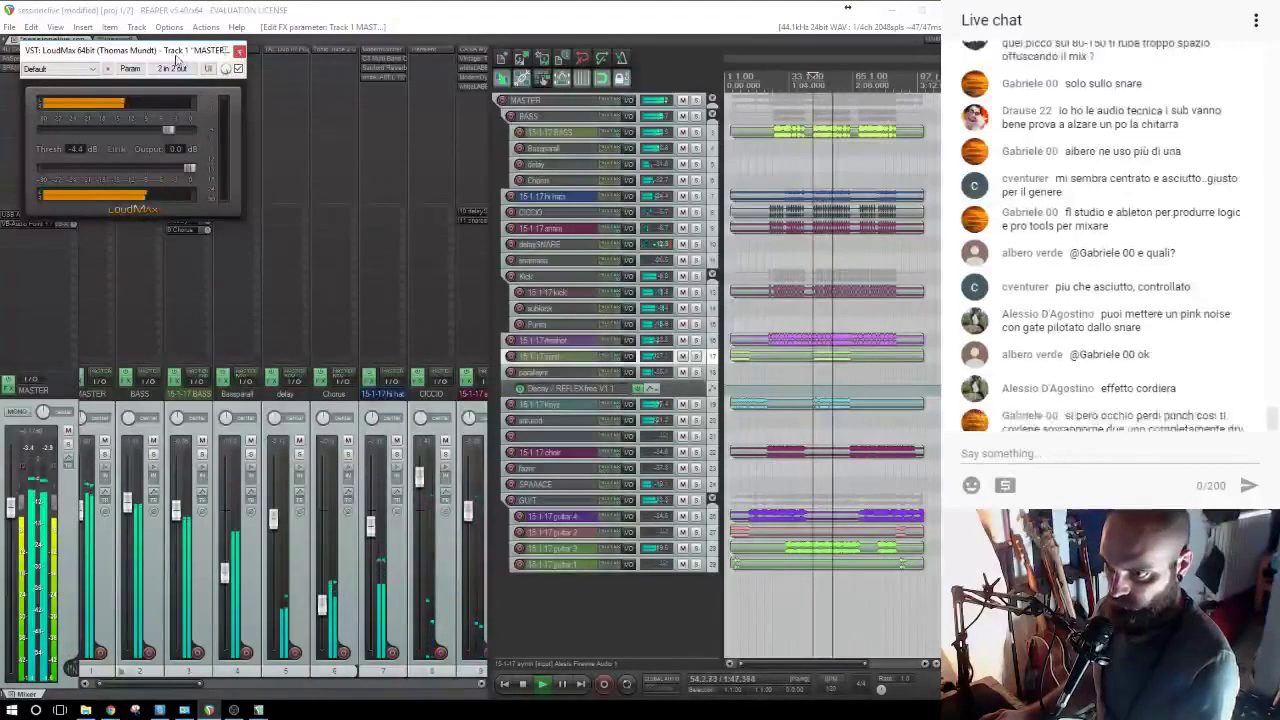
mouse_move(178, 172)
left_mouse_down()
mouse_move(152, 170)
mouse_move(142, 136)
mouse_move(154, 169)
left_mouse_up()
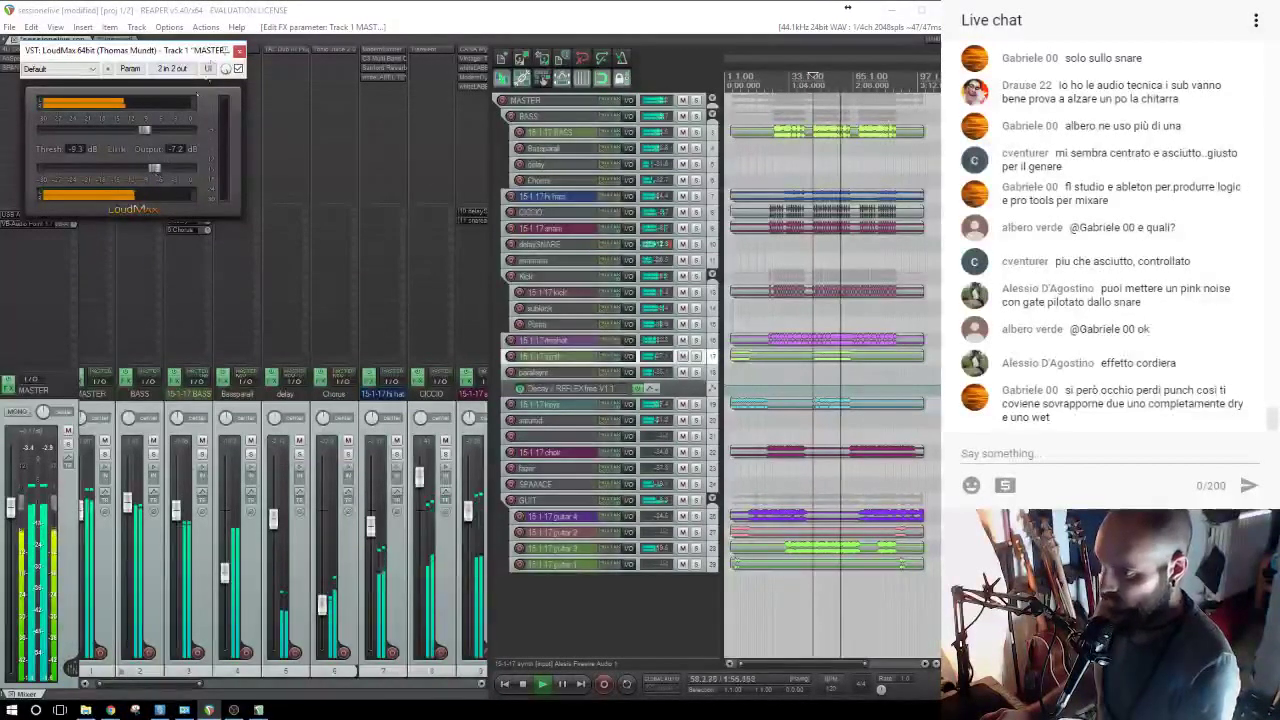
left_click(238, 53)
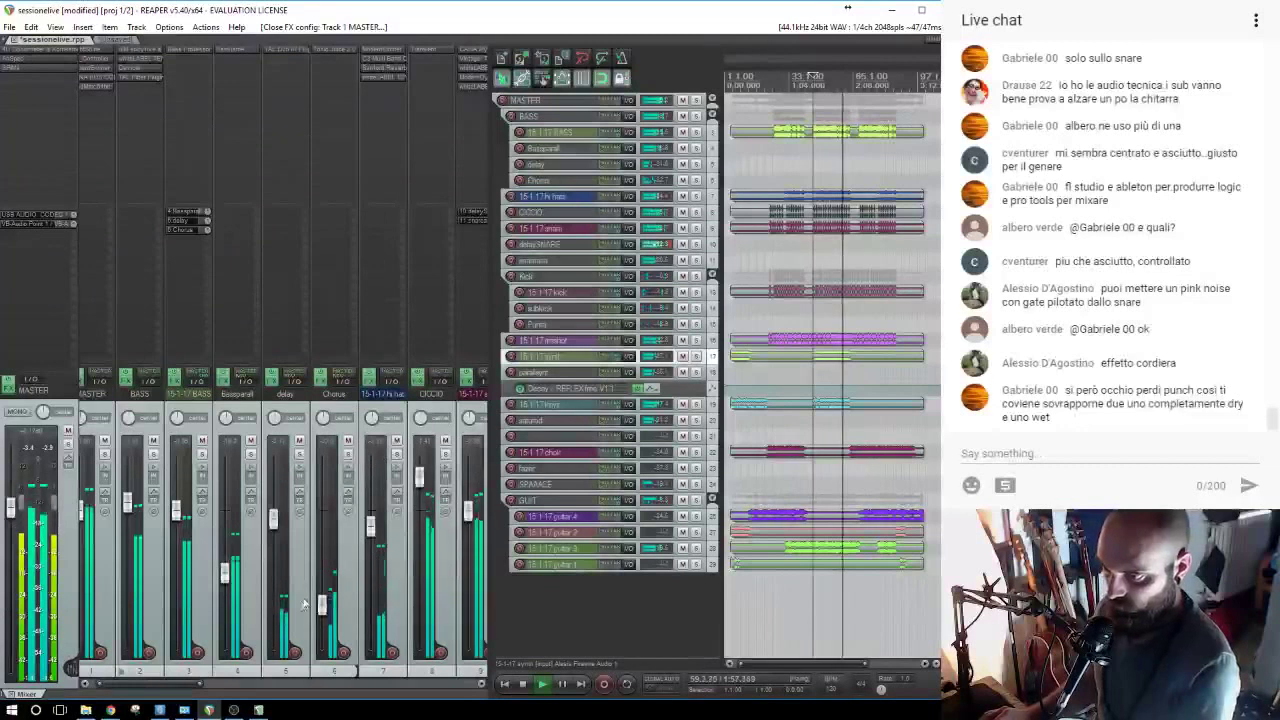
left_click_drag(190, 684, 246, 684)
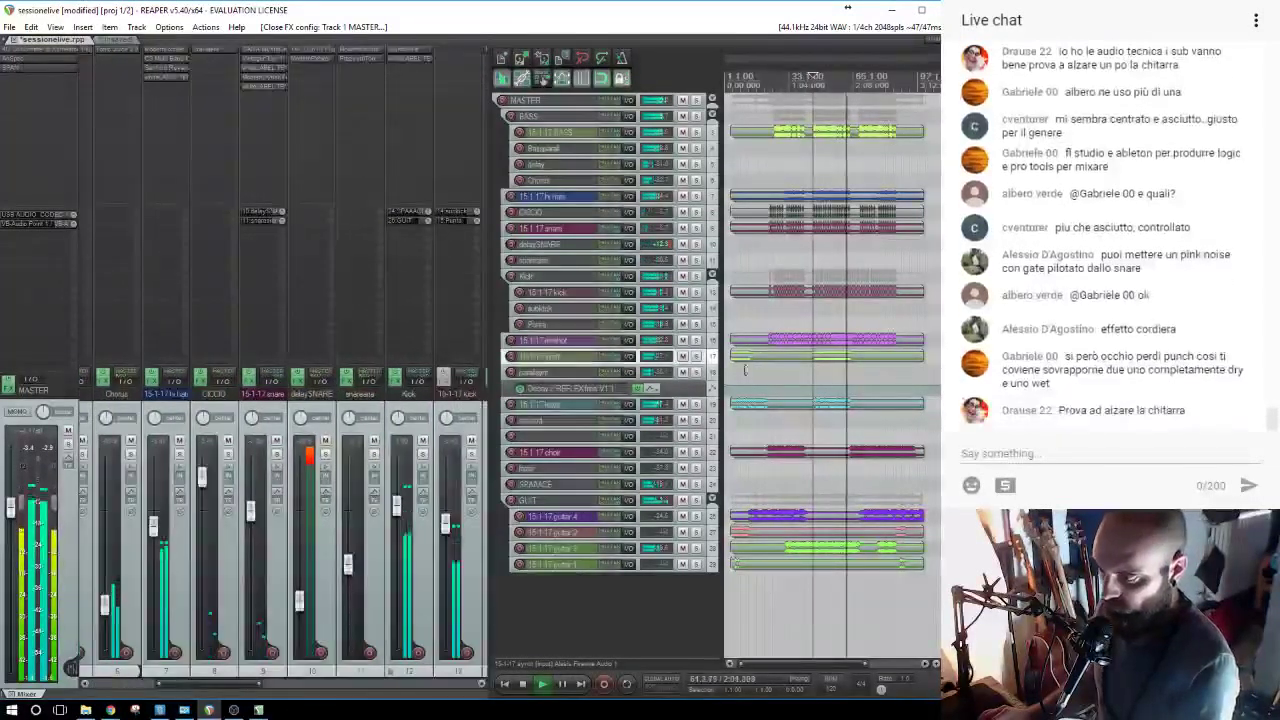
key("space")
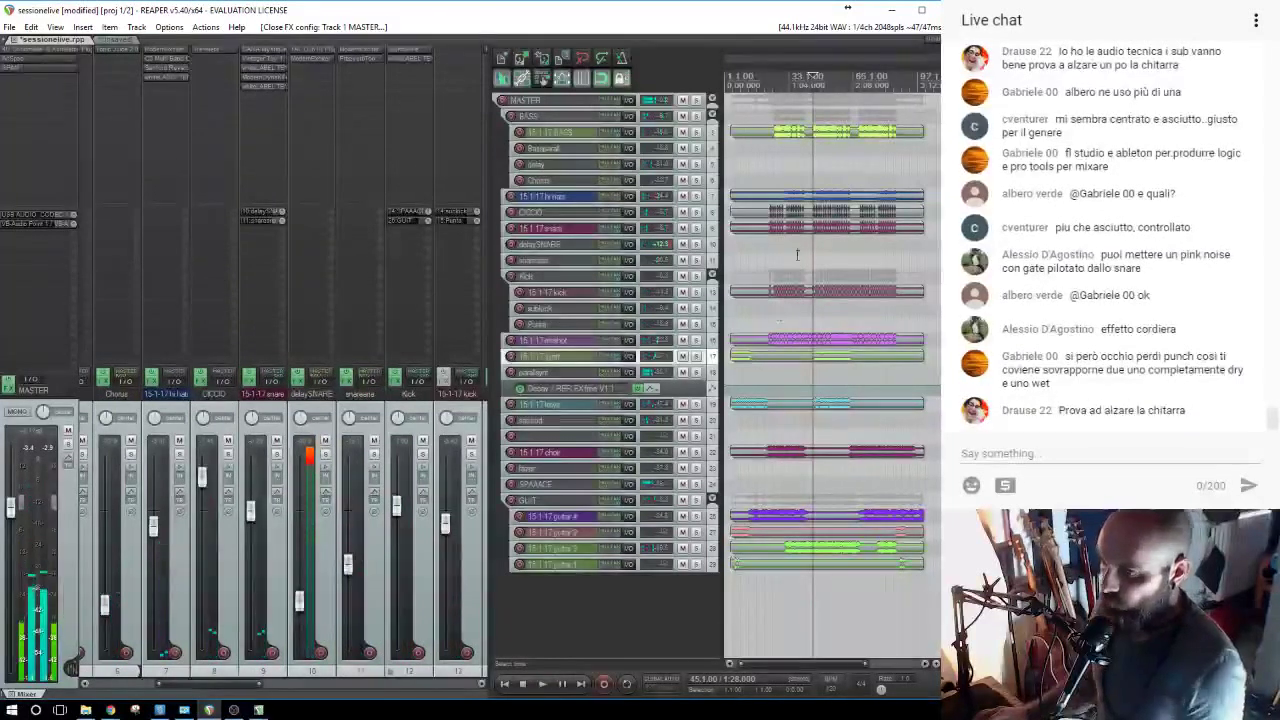
Raise the GUIT folder track's volume to about +3.8 dB.
left_click(538, 502)
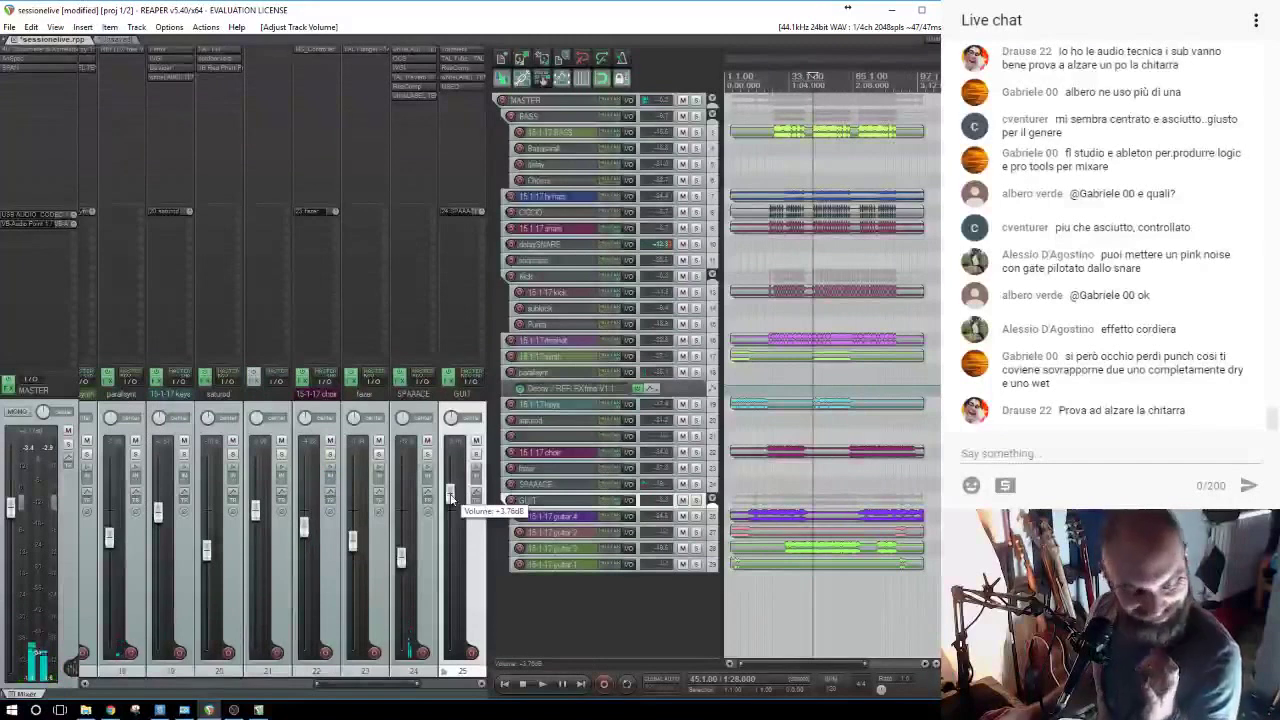
left_click(807, 248)
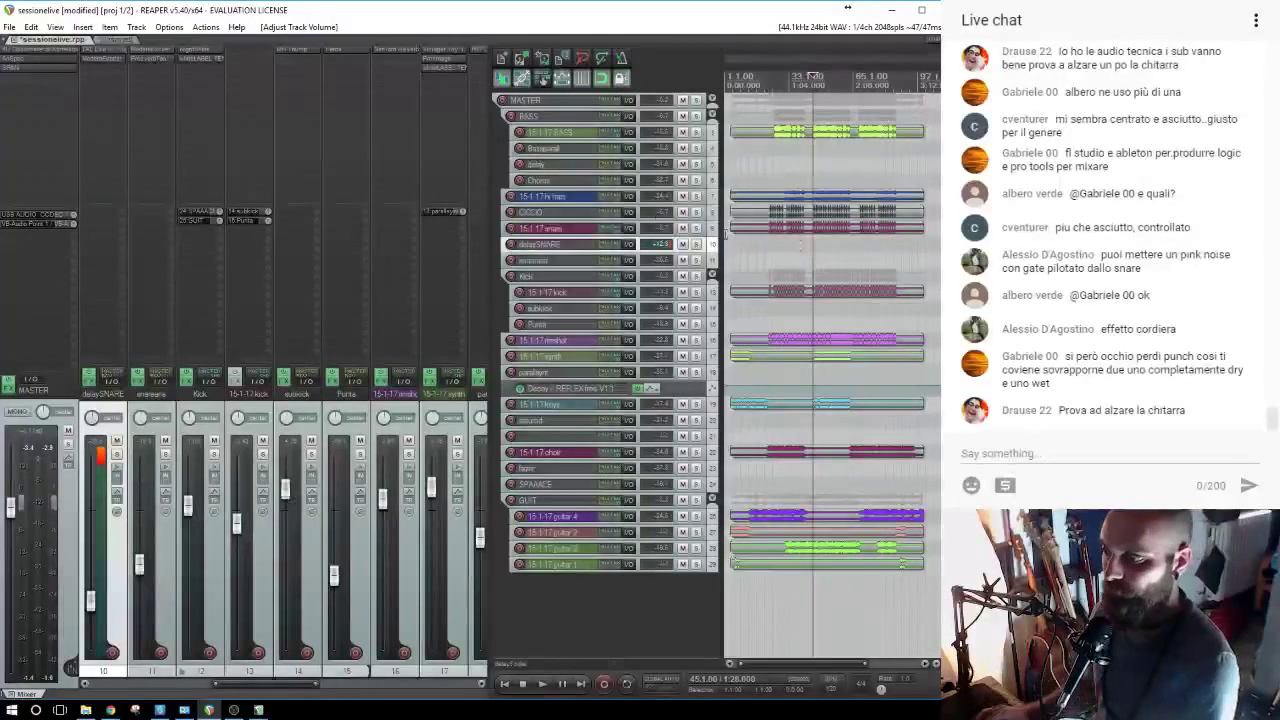
Play from bar 45 and compare the snare with the delaySNARE track muted and unmuted.
left_click(530, 229)
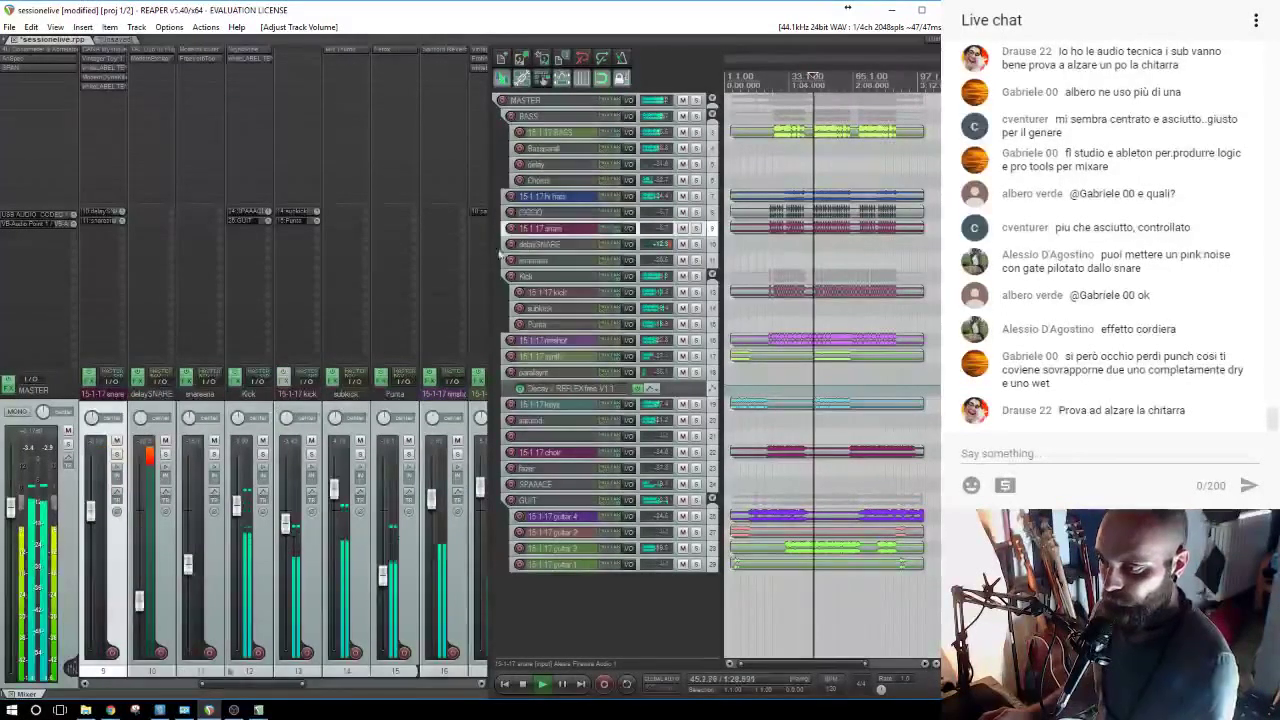
left_click(549, 245)
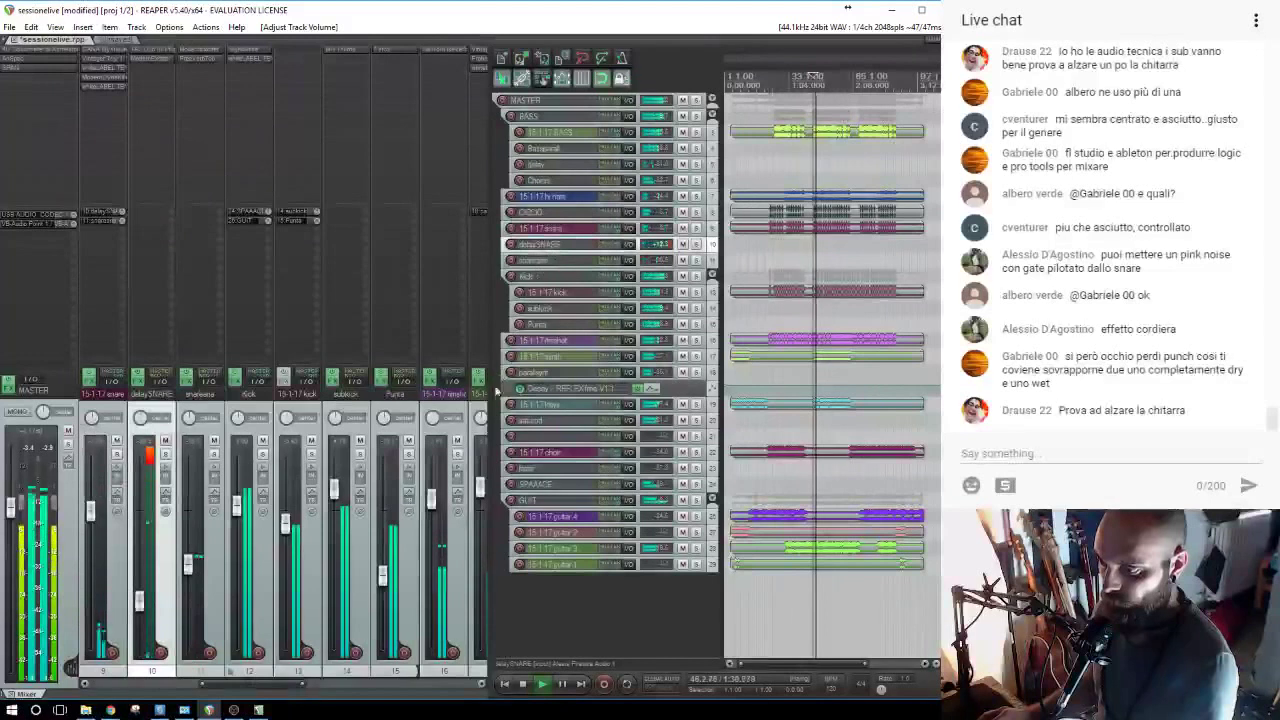
left_click_drag(281, 686, 321, 685)
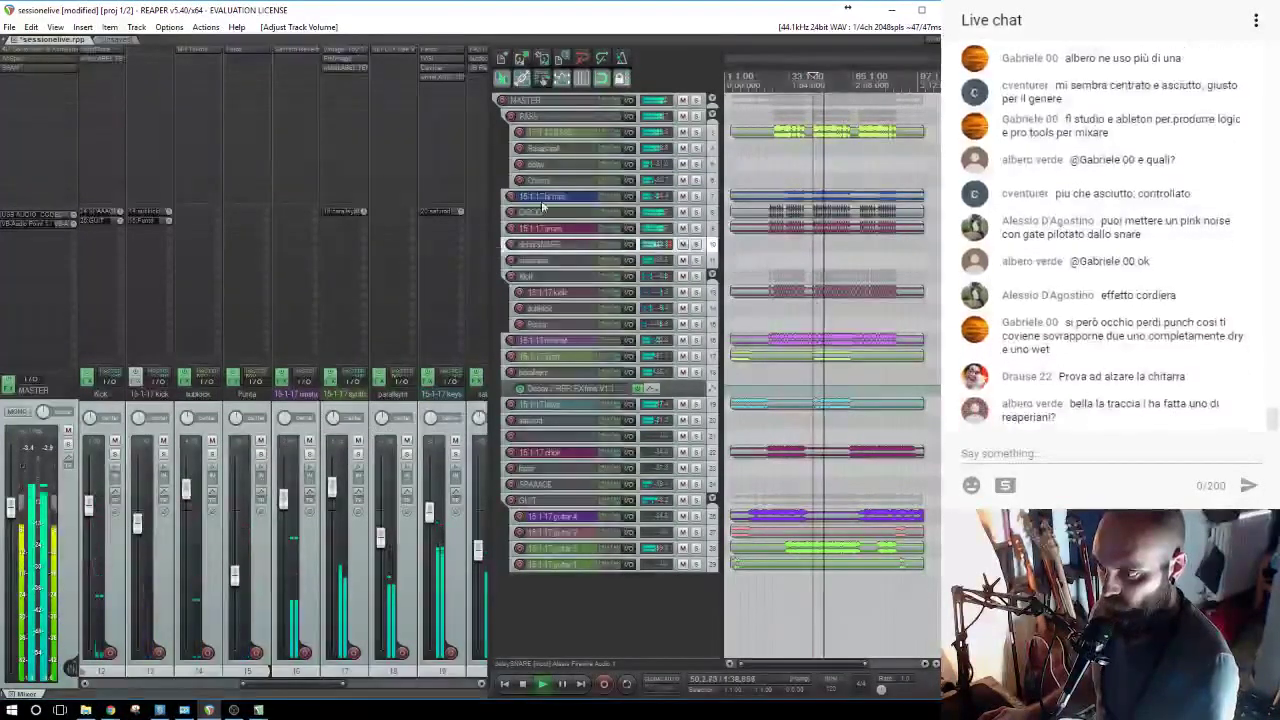
left_click(538, 231)
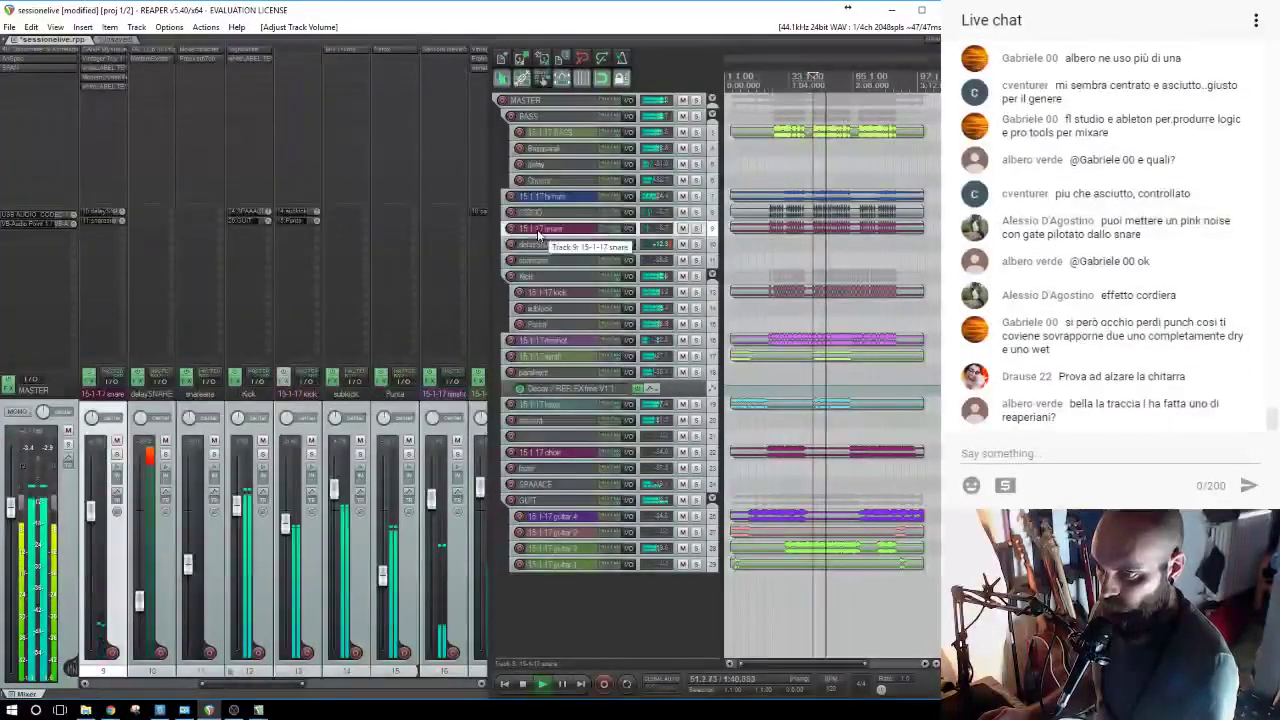
left_click(165, 442)
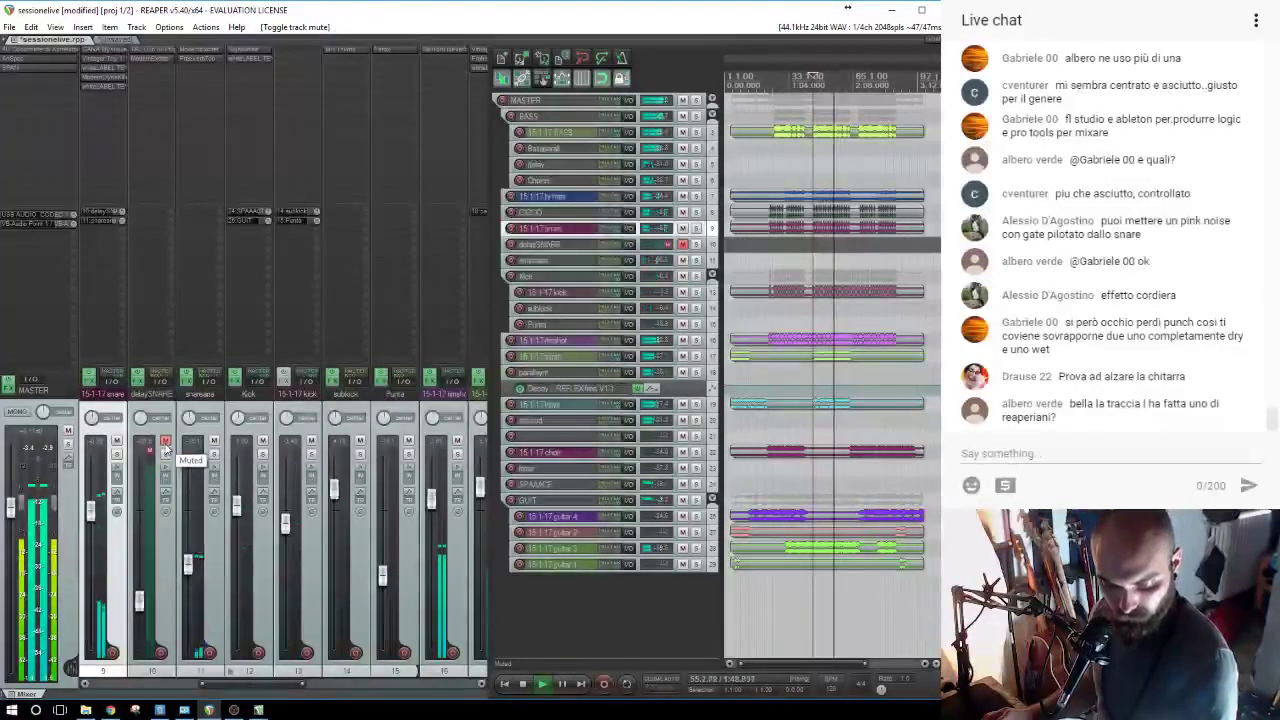
left_click(165, 443)
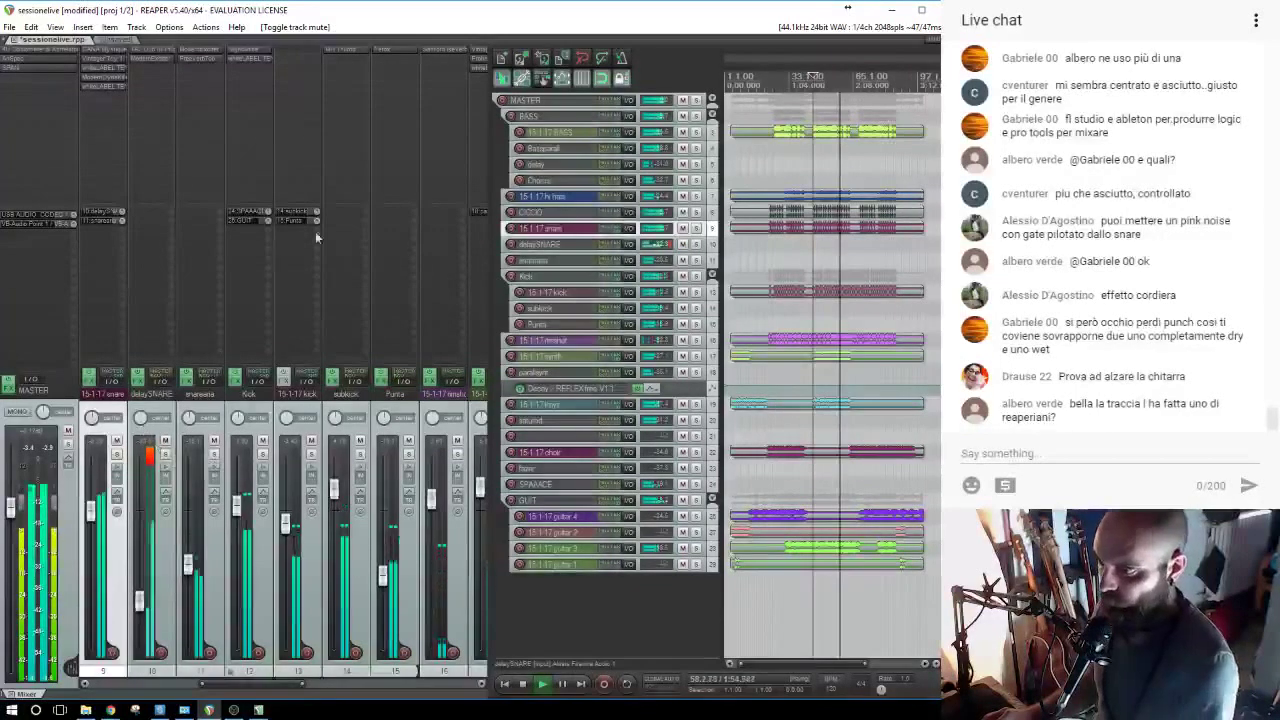
Add the Transient (Sleepy-Time Records) plugin to the 15-1-17 snare track, raise its attack during playback, and close its window.
left_click(116, 105)
type("tranm")
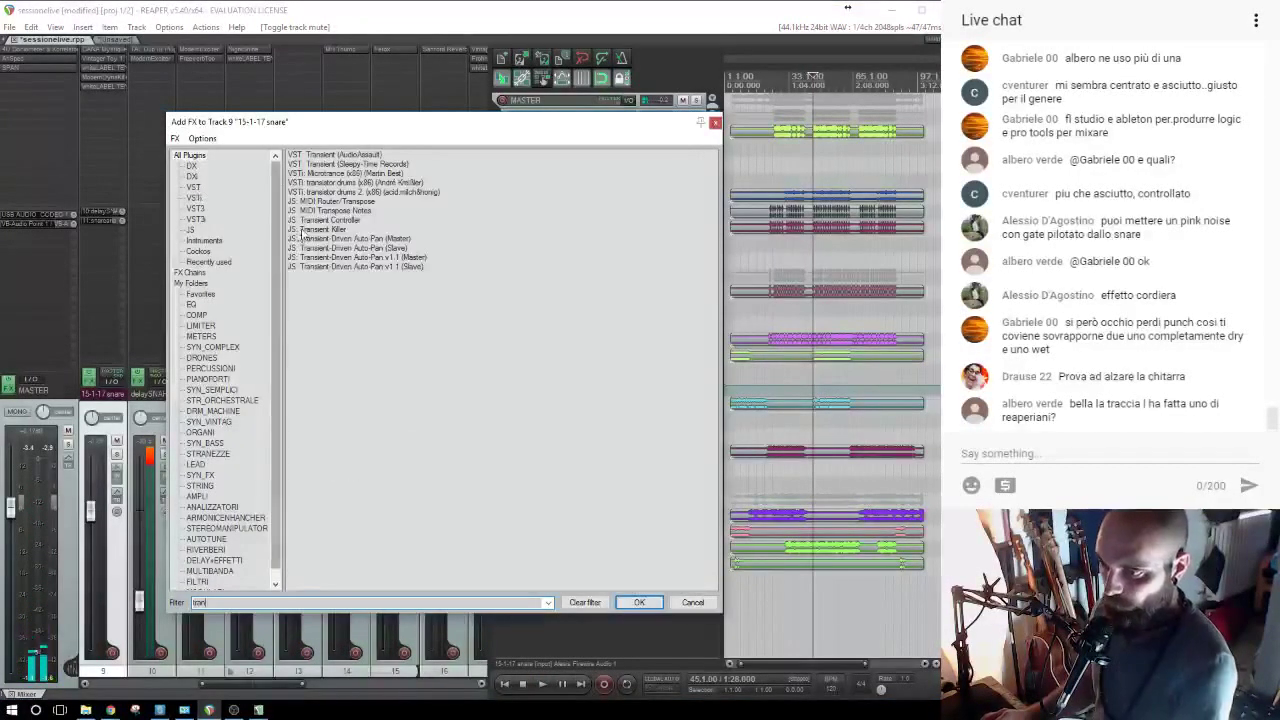
left_click(197, 315)
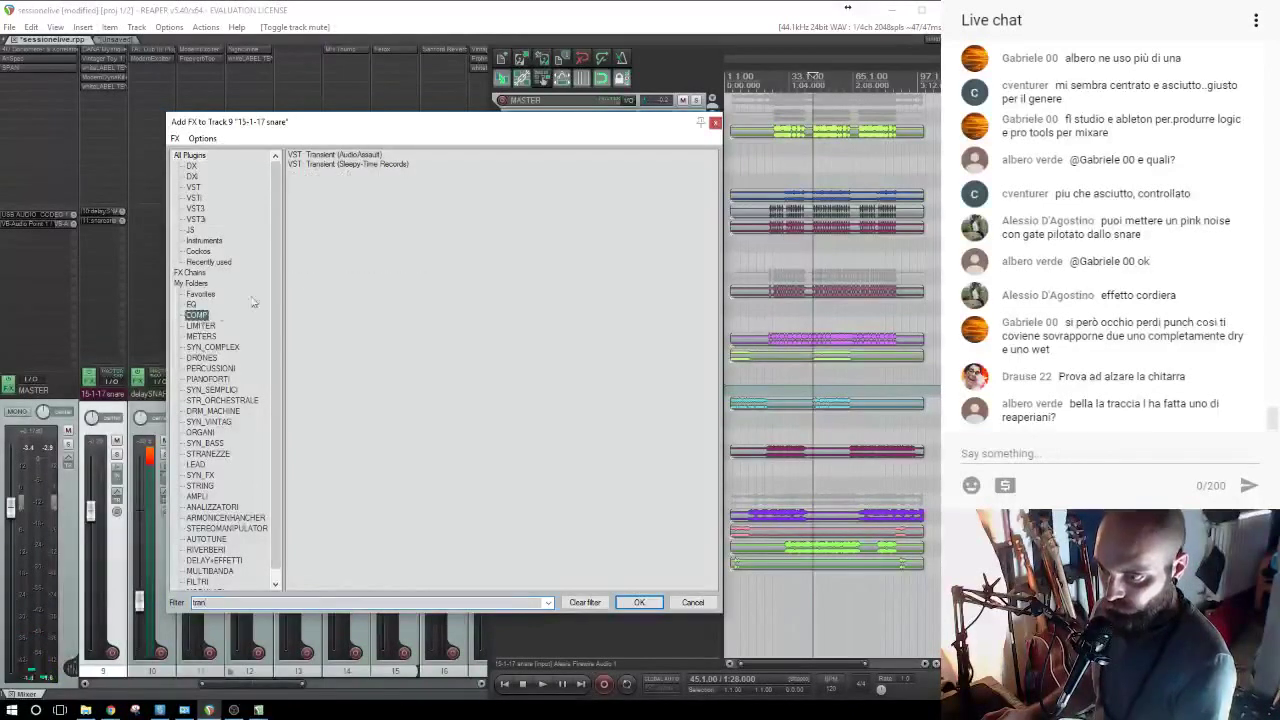
double_click(332, 164)
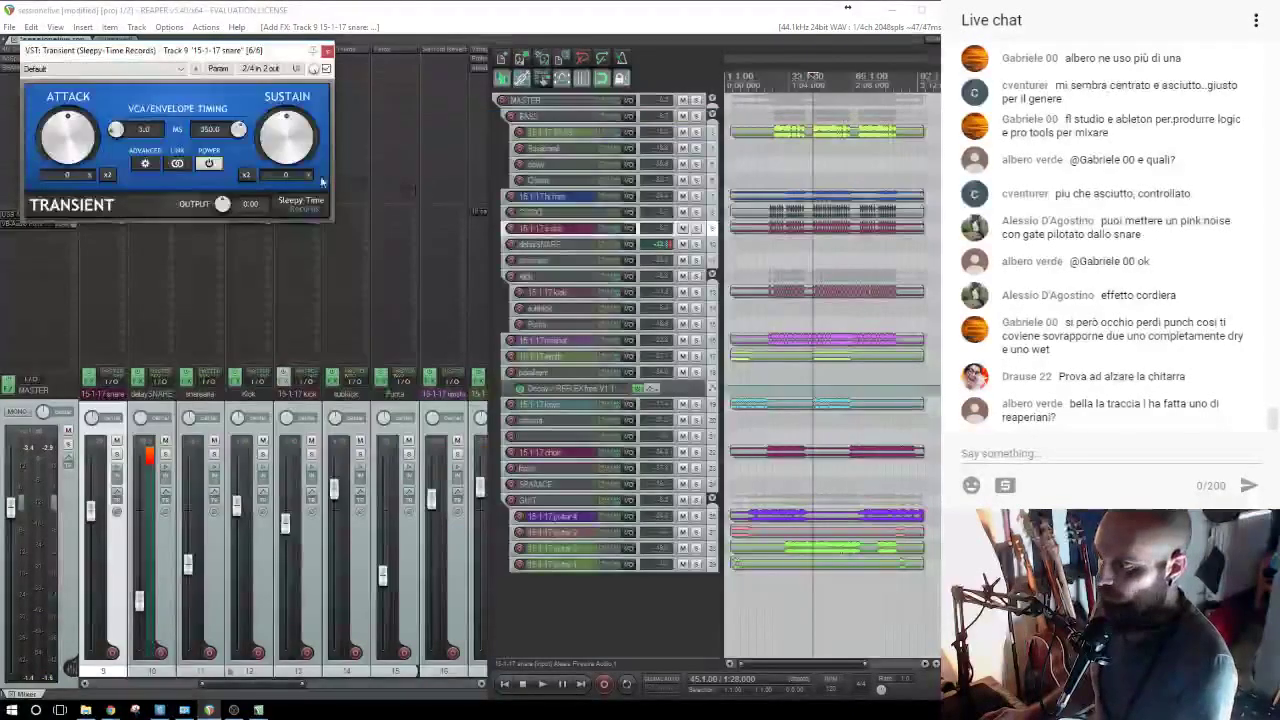
key("space")
left_click_drag(67, 132, 65, 95)
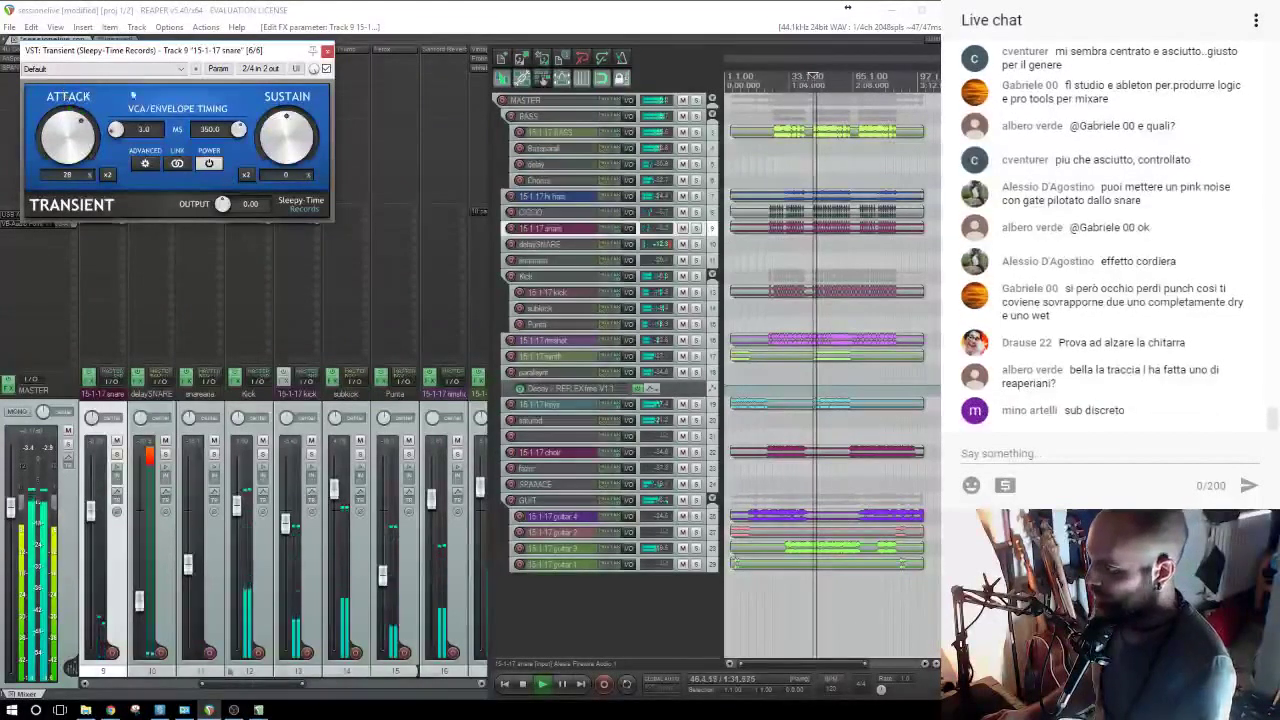
left_click(327, 51)
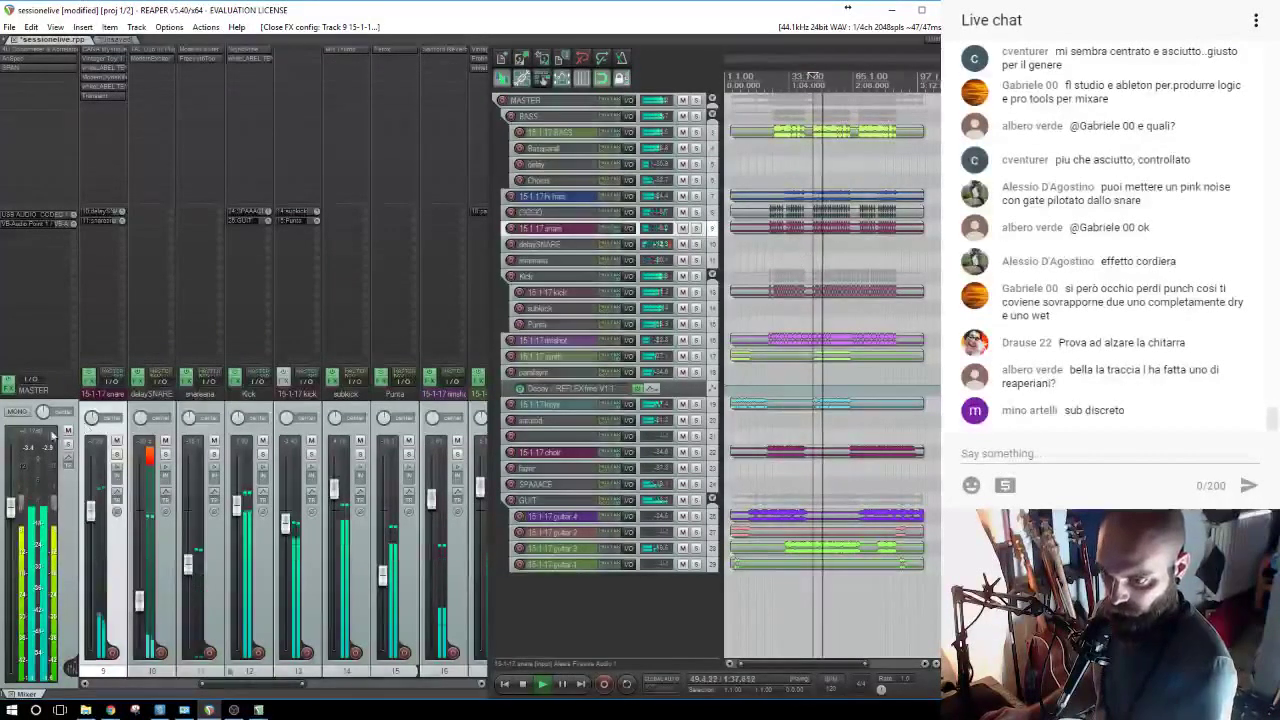
Check the mix in mono, switch the master back to stereo, and slightly raise the Kick folder's fader.
left_click(12, 414)
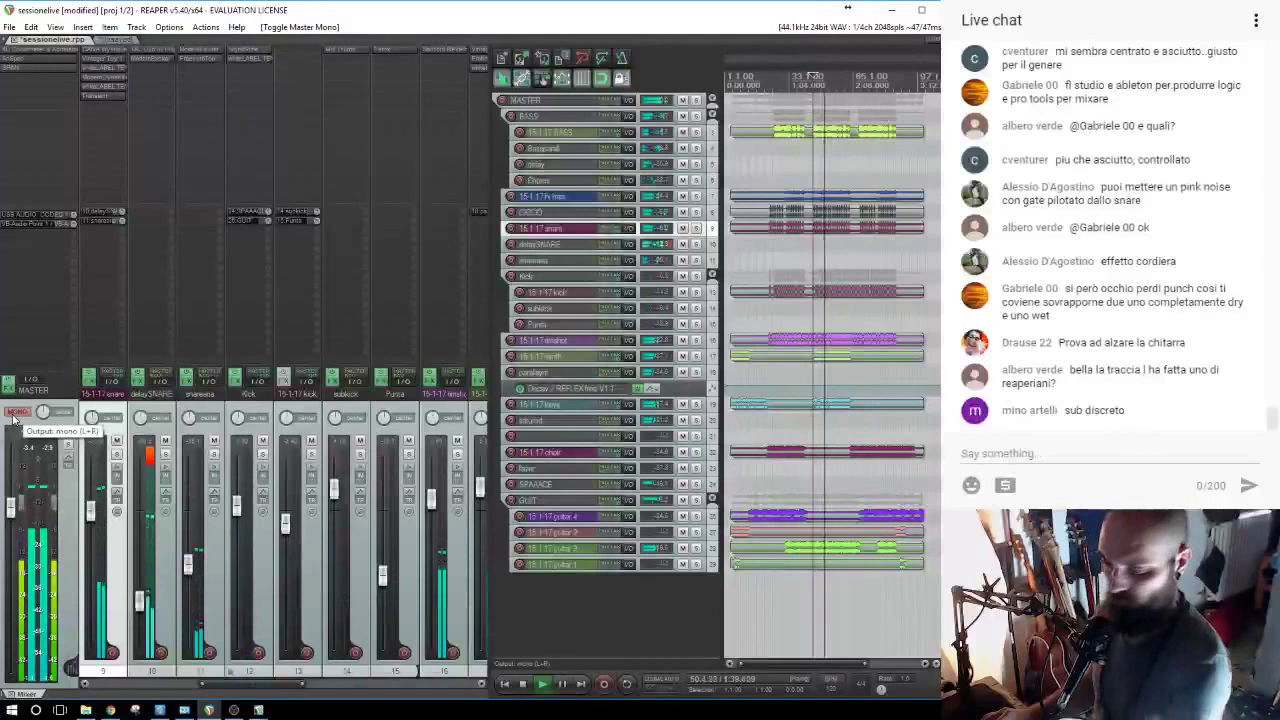
left_click(12, 414)
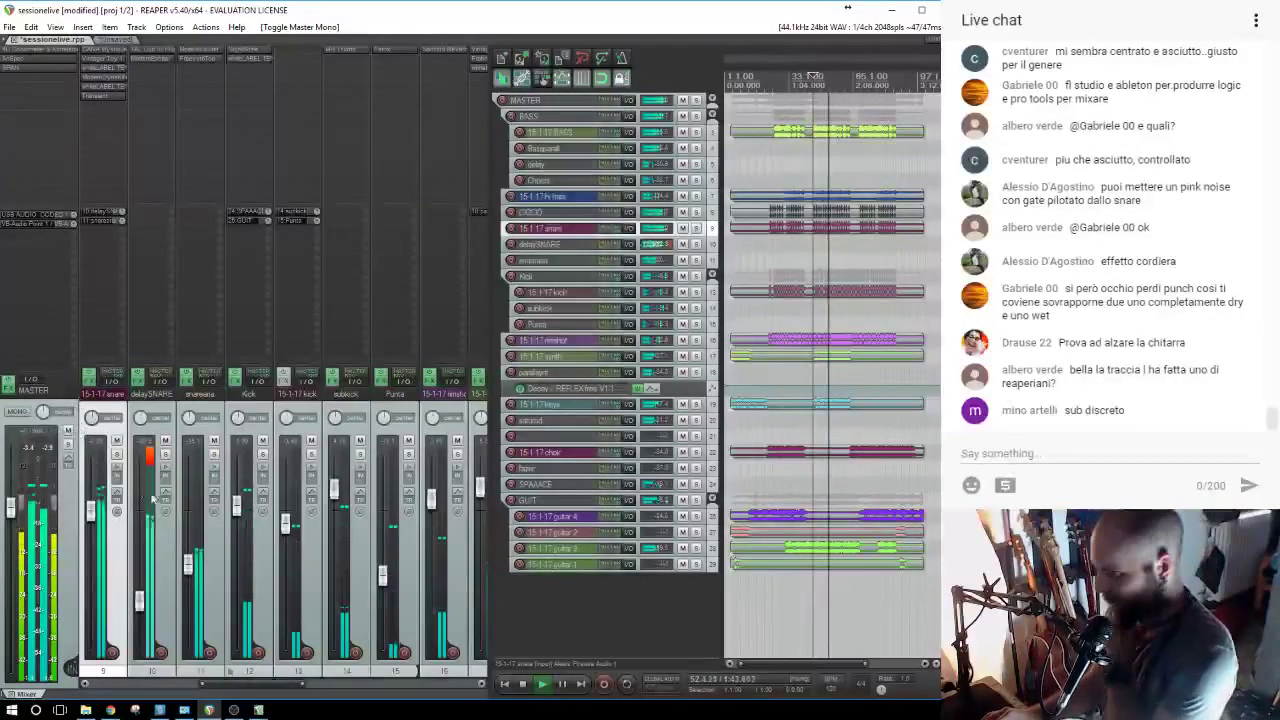
left_click(237, 505)
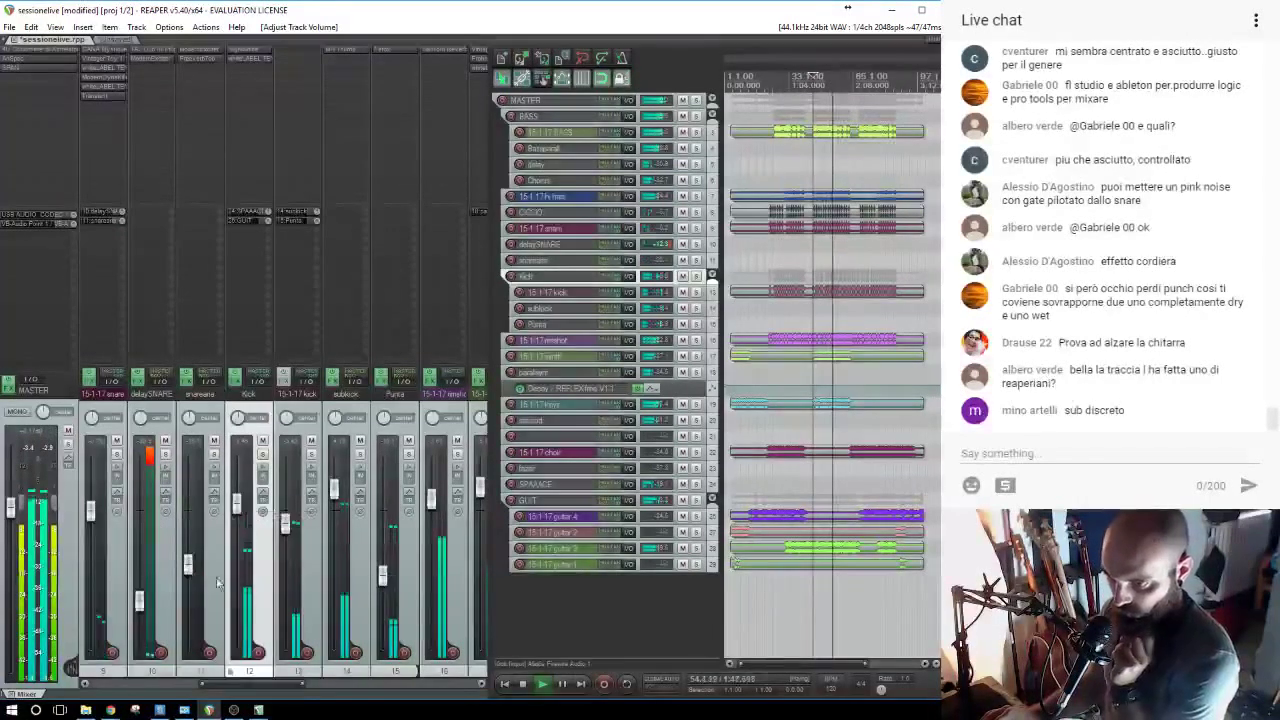
Add HOFA's 4U Meter, Fader & MS-Pan to the MASTER folder track and set its EBU scale to LUFS 18.
left_click_drag(205, 685, 92, 684)
left_click(96, 110)
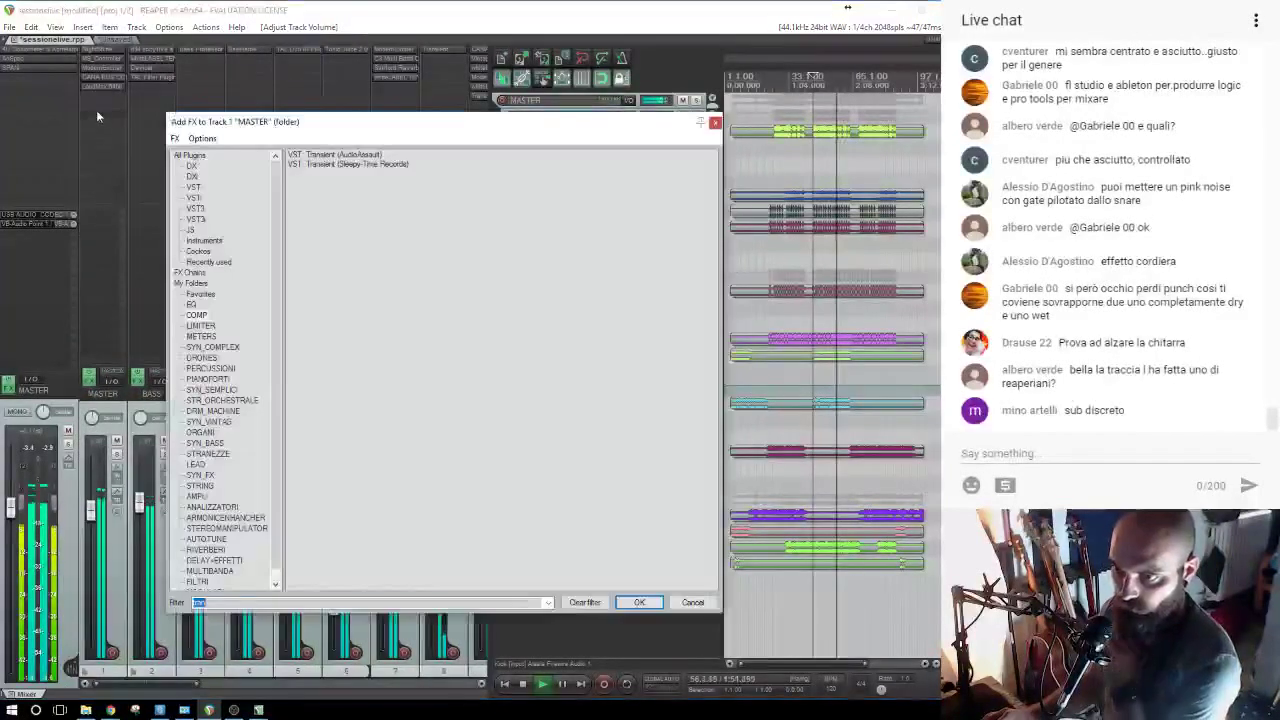
scroll(192, 485, "down", 1)
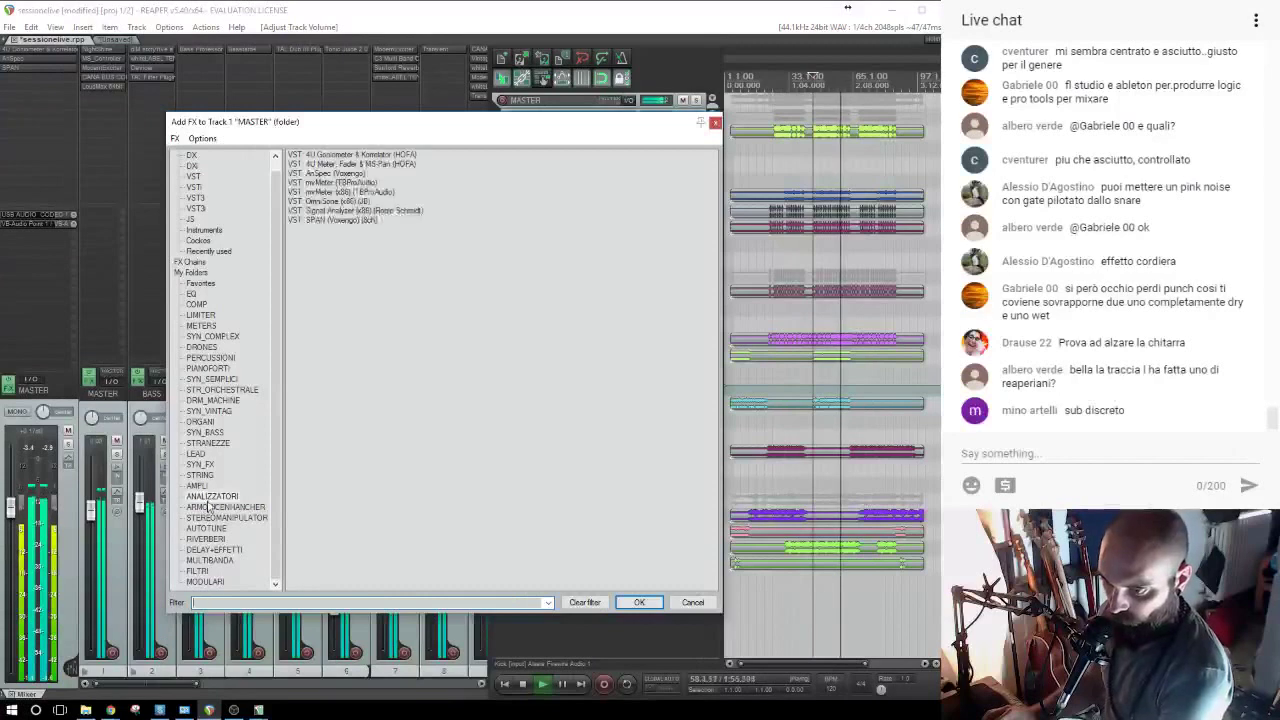
double_click(350, 164)
right_click(66, 412)
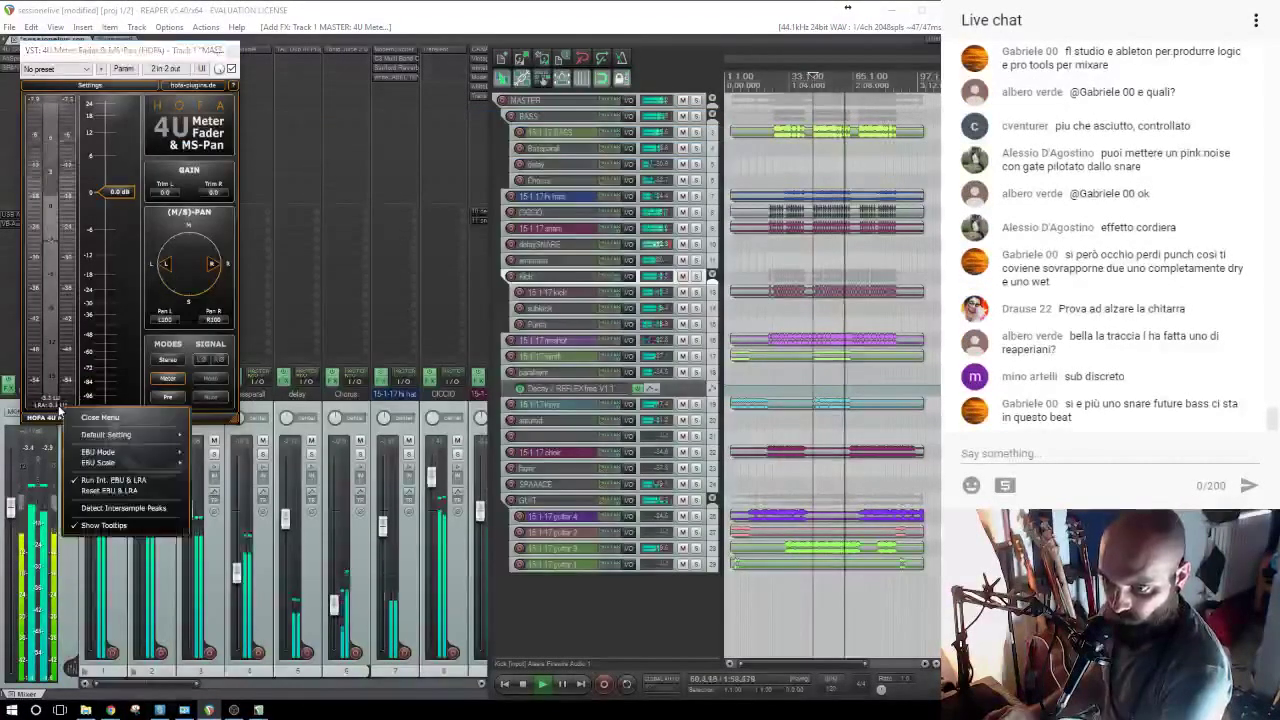
mouse_move(128, 467)
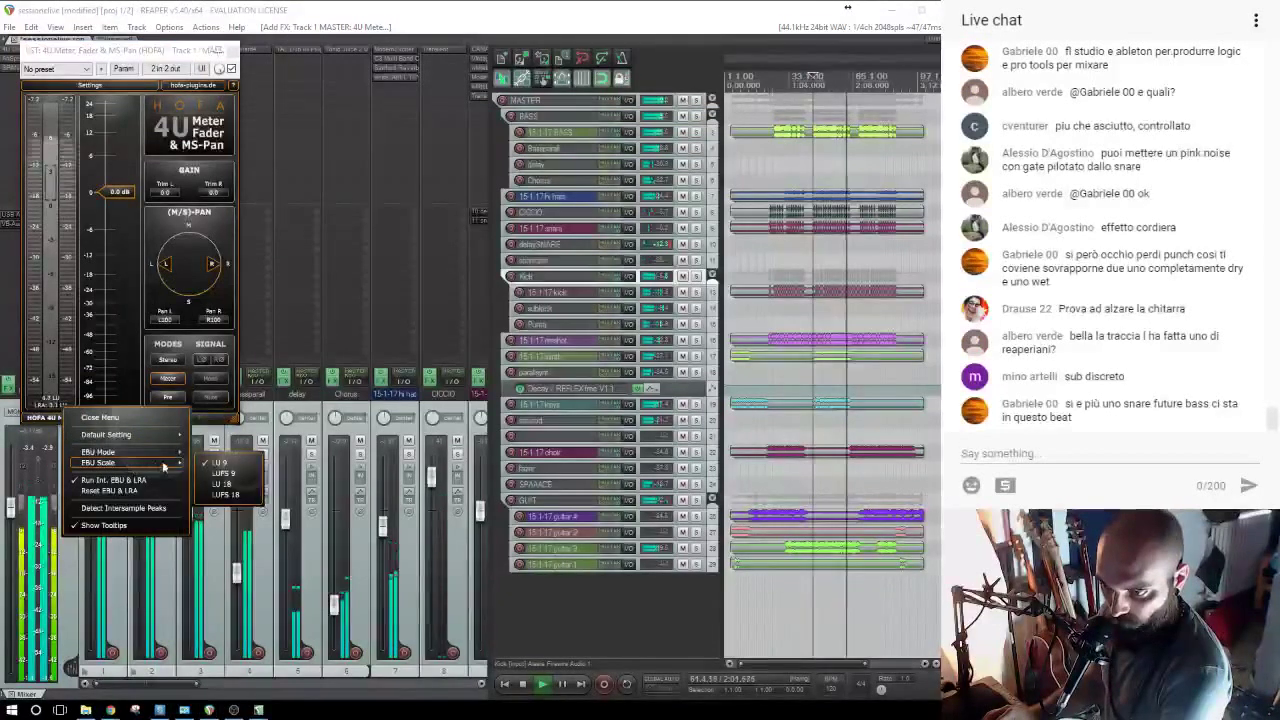
left_click(238, 494)
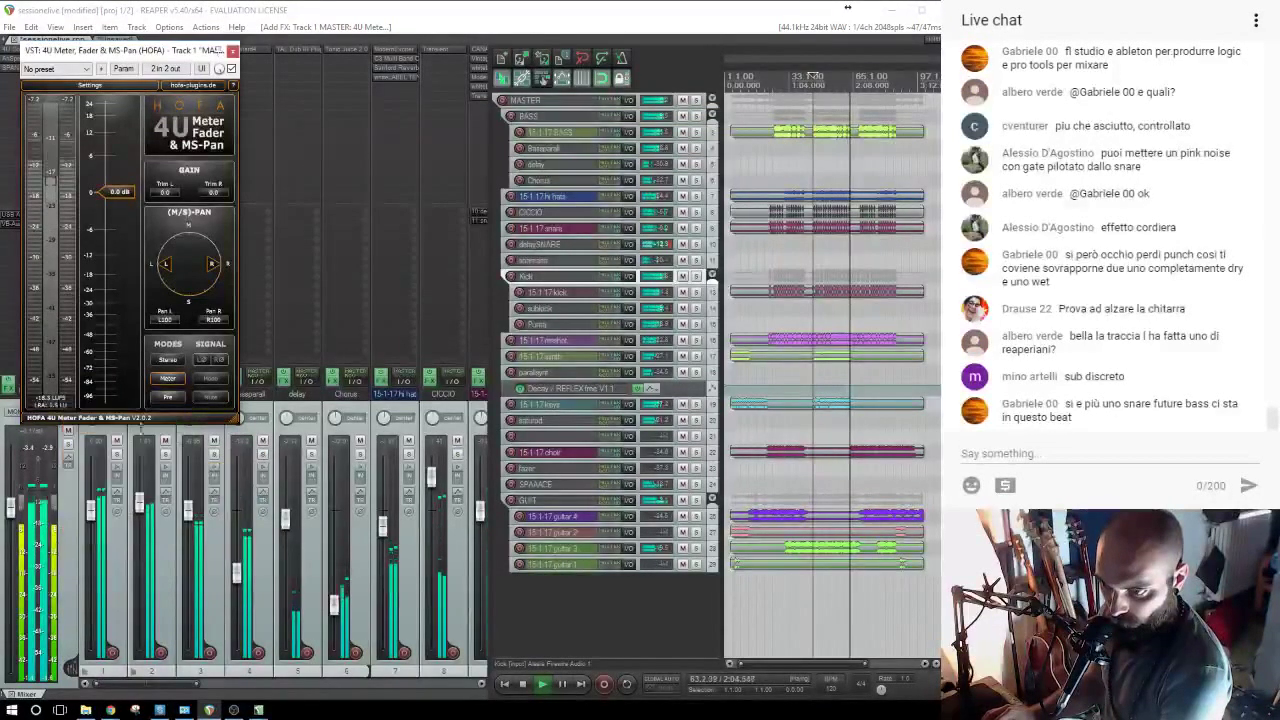
Examine the 4U meter's EBU options and loudness reading, moving its window clear of the MASTER fader.
right_click(56, 401)
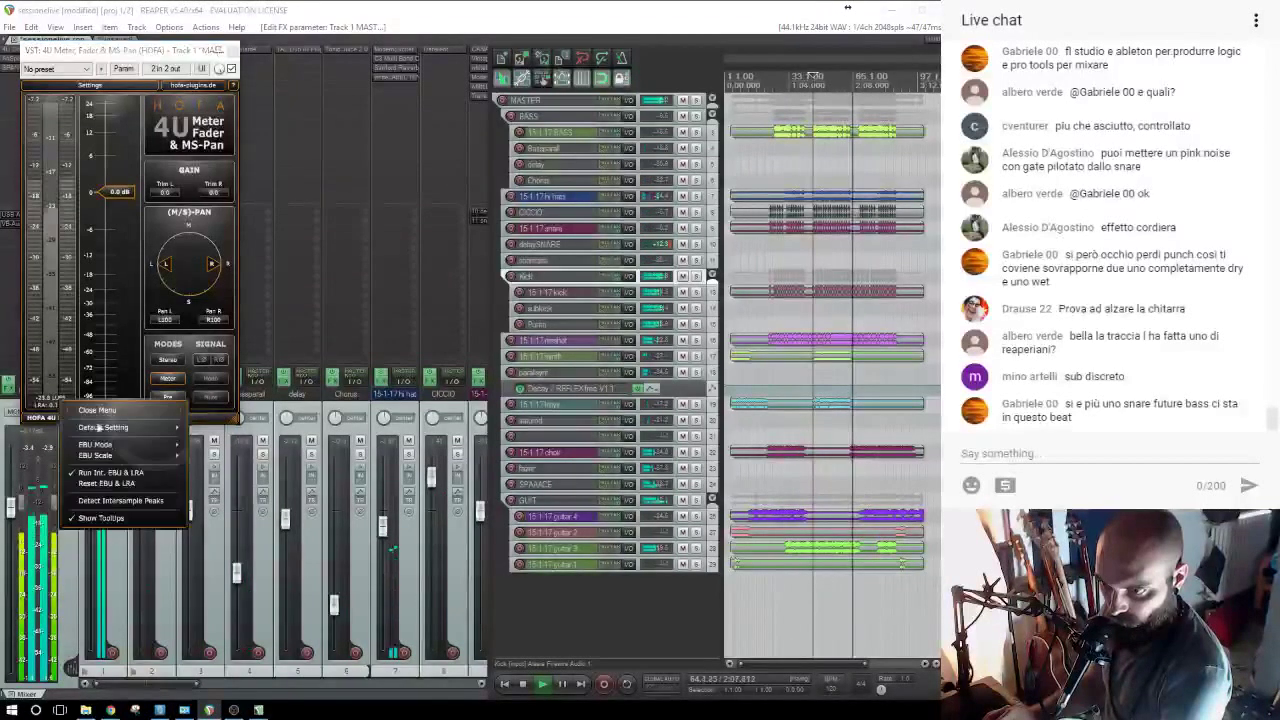
mouse_move(118, 453)
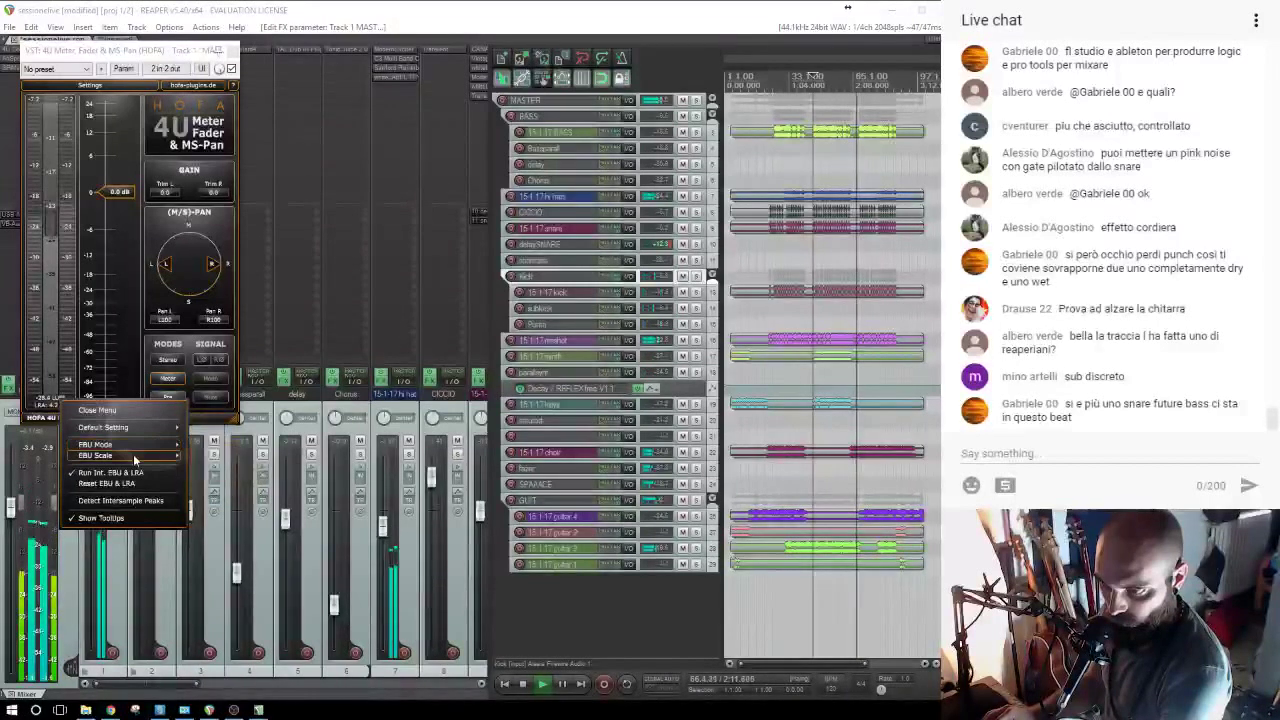
left_click(216, 458)
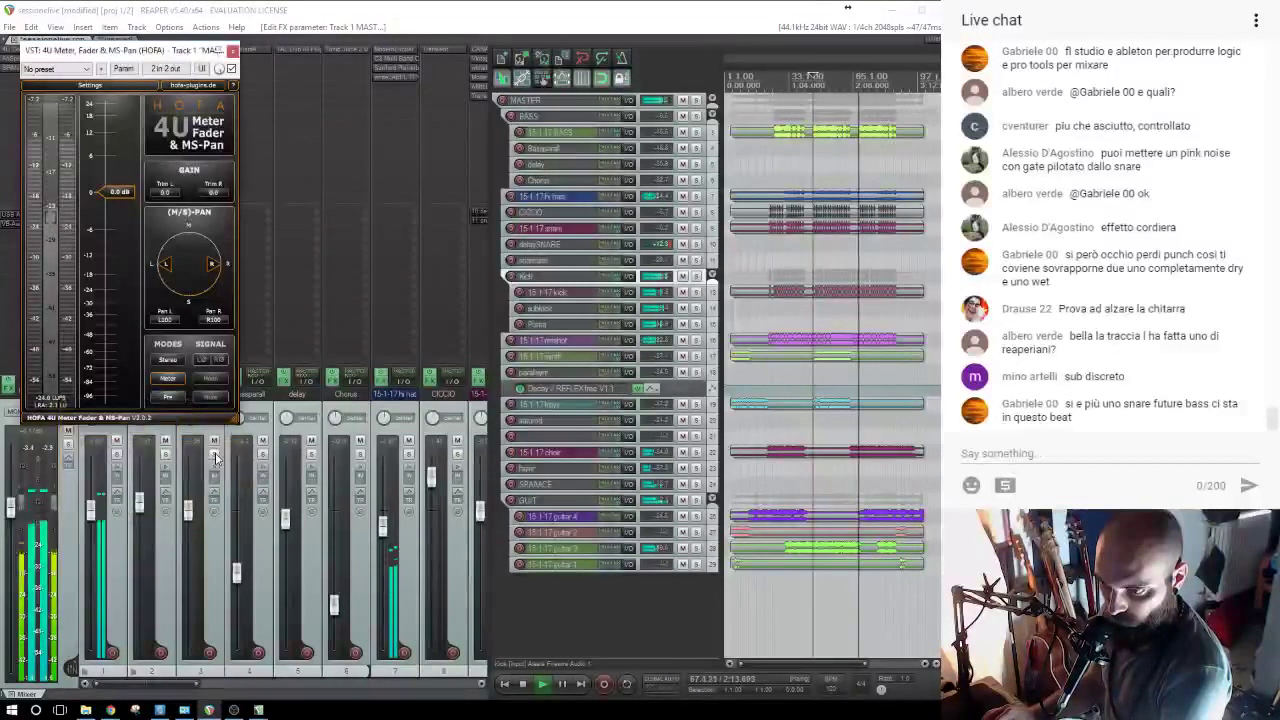
right_click(60, 402)
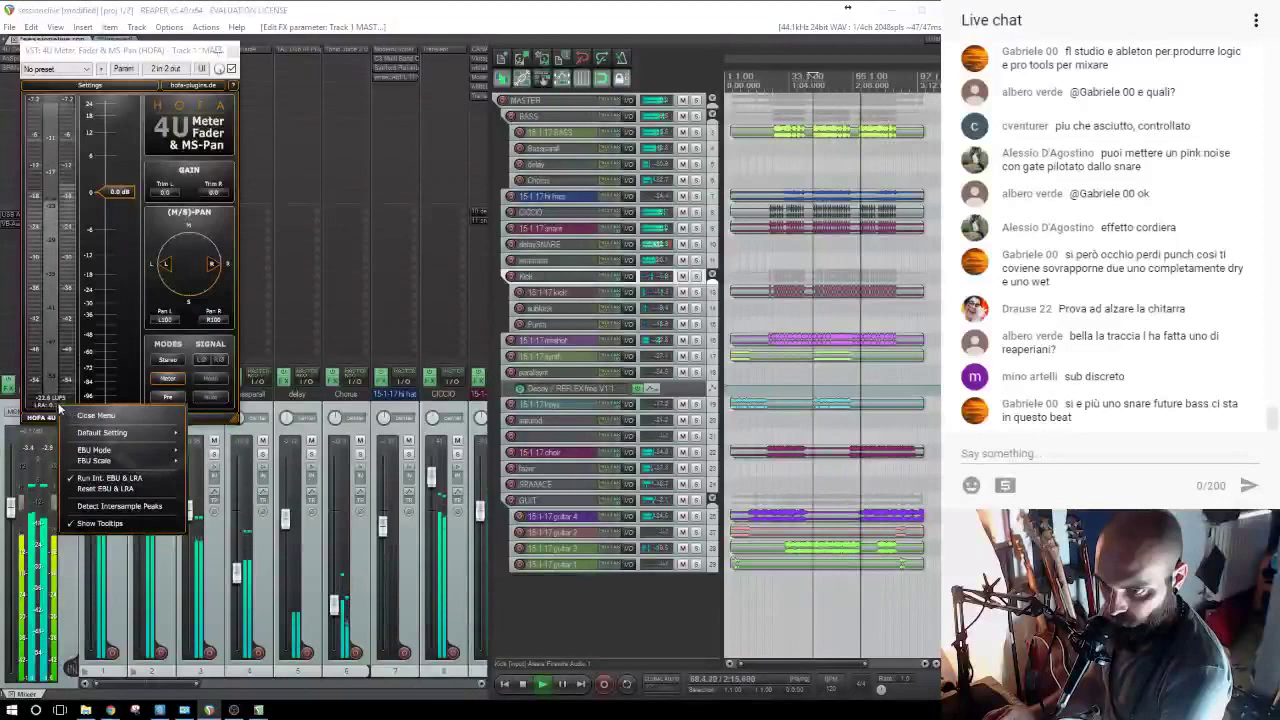
left_click_drag(95, 50, 379, 87)
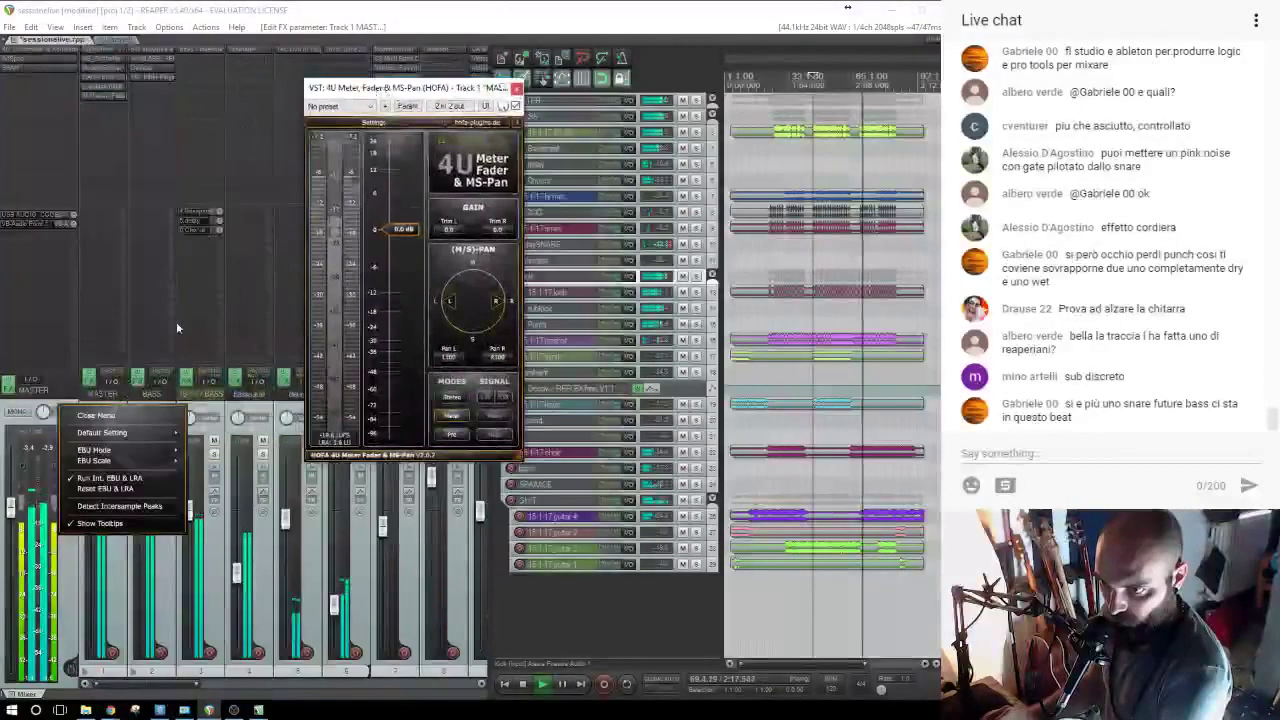
left_click_drag(139, 410, 402, 448)
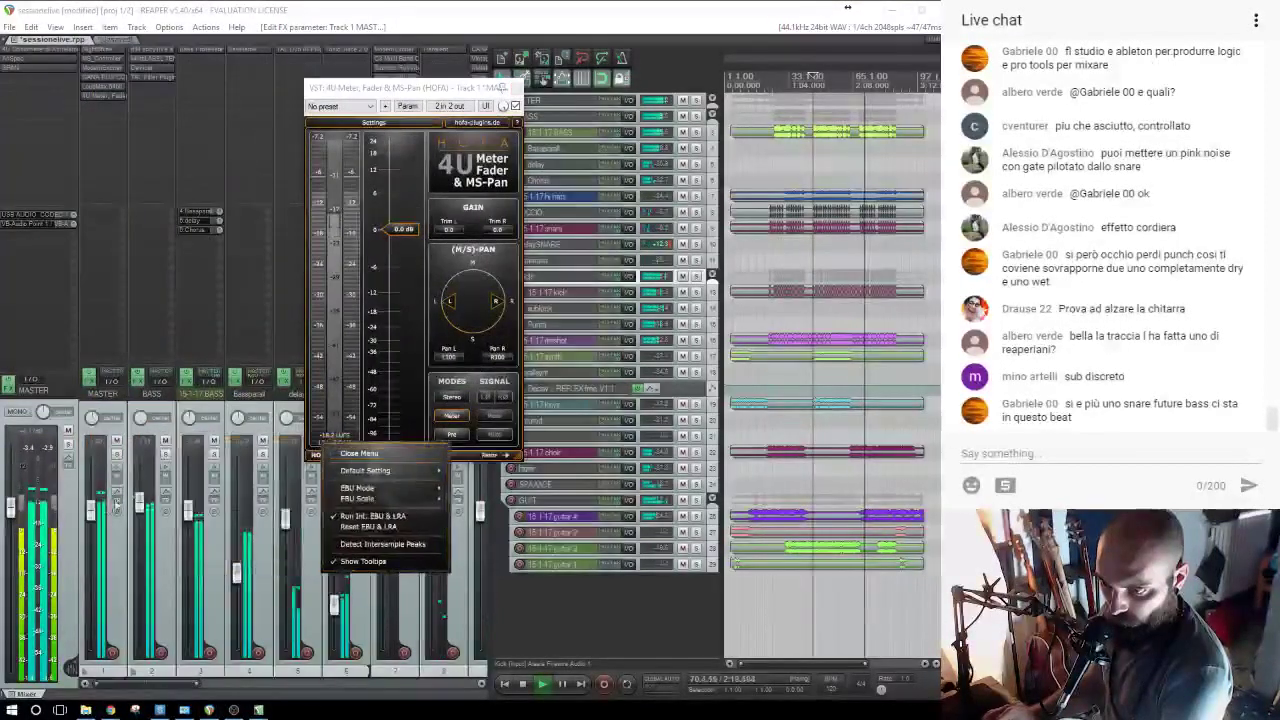
Lower the MASTER folder's fader and raise LoudMax's output while watching the 4U loudness meter, and close both plugins.
left_click_drag(93, 515, 93, 560)
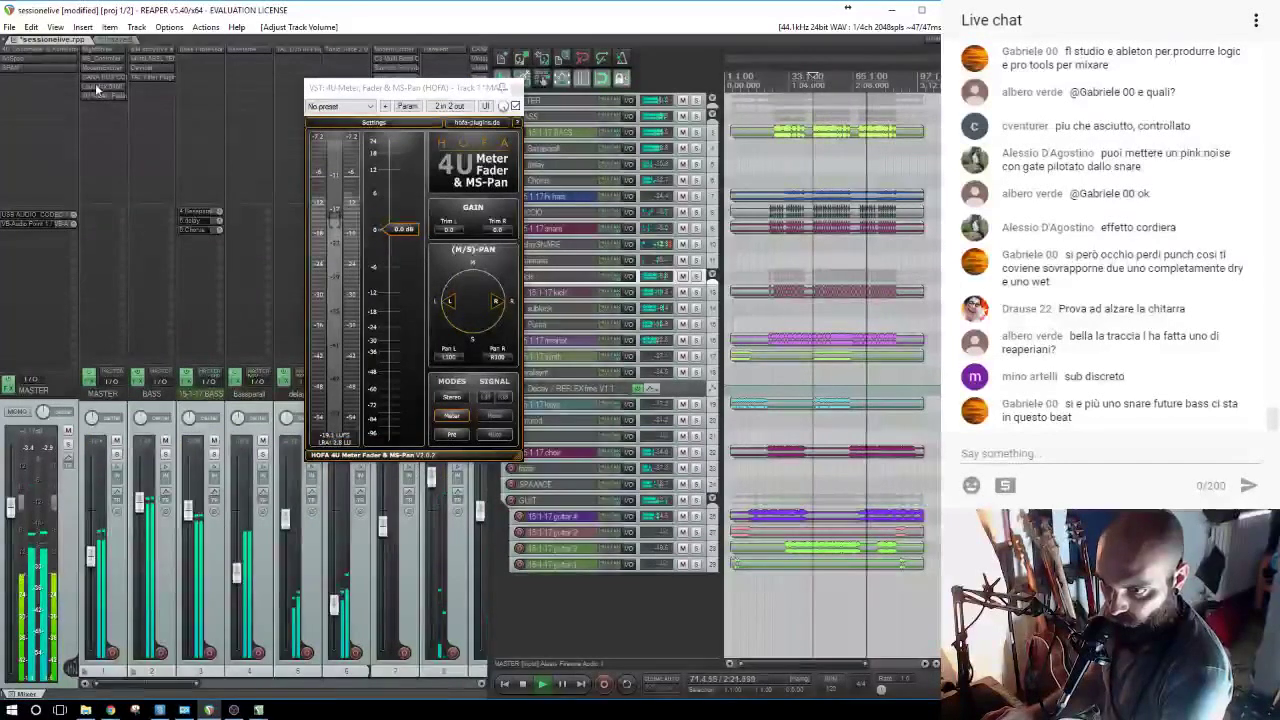
left_click(97, 88)
left_click(243, 52)
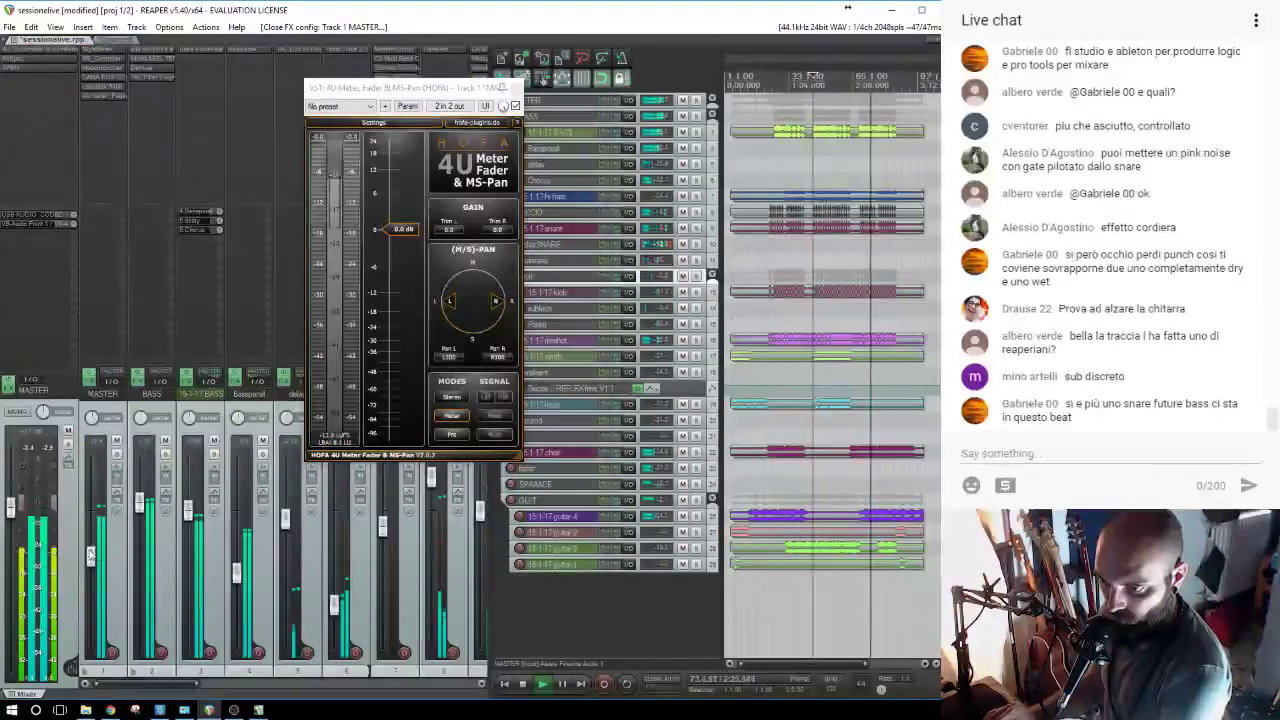
left_click_drag(92, 560, 92, 545)
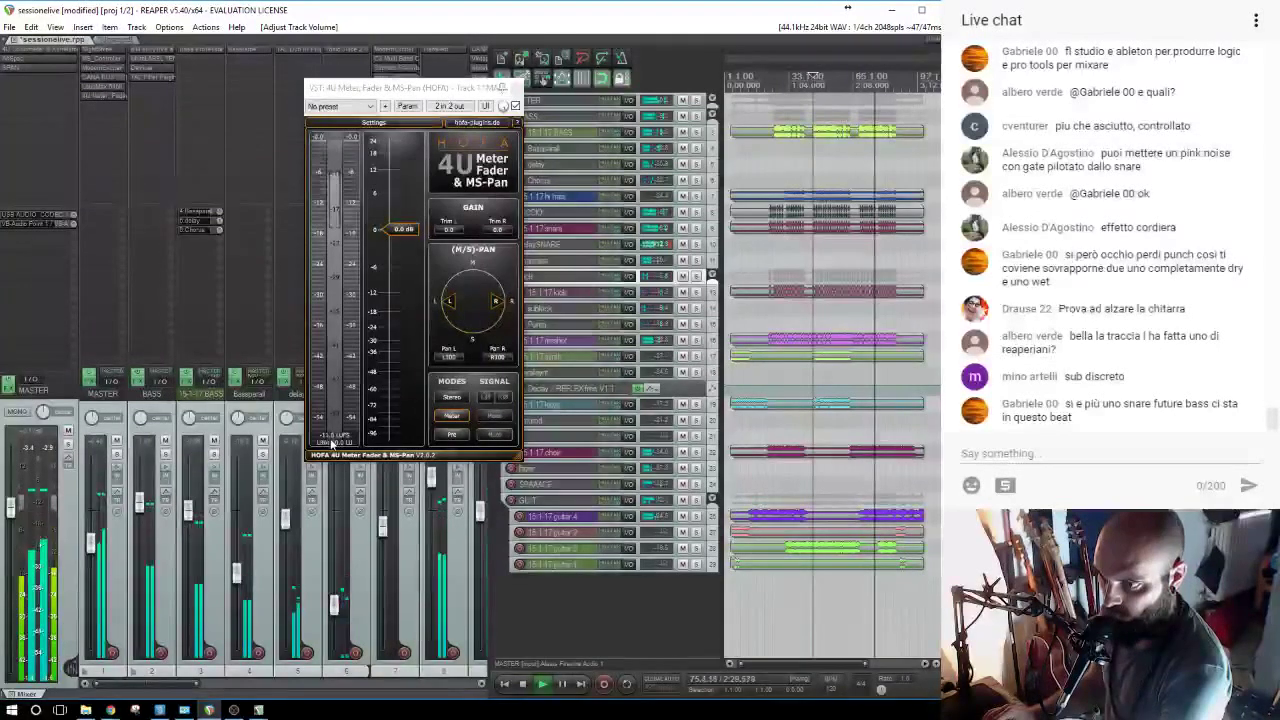
left_click(515, 88)
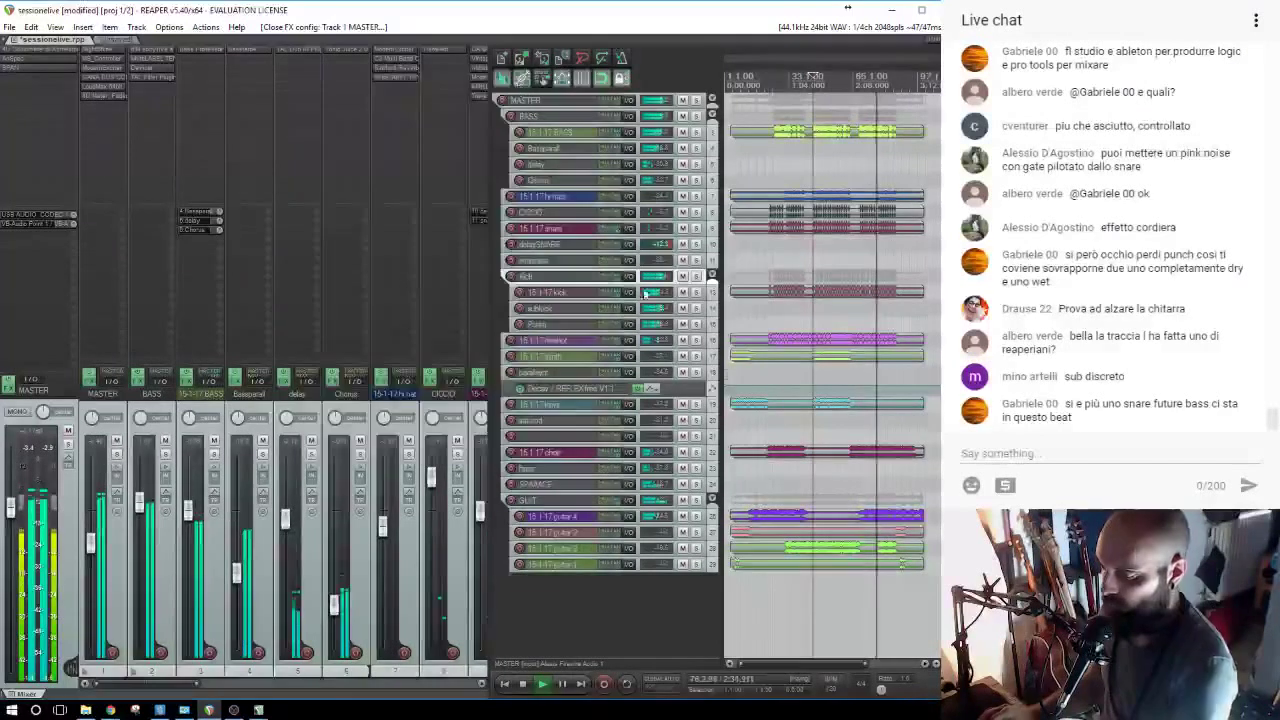
Place the mix's edit cursor at bar 25, play the raw tracks in the unsaved project from bar 45, and return to sessionelive.
left_click(771, 425)
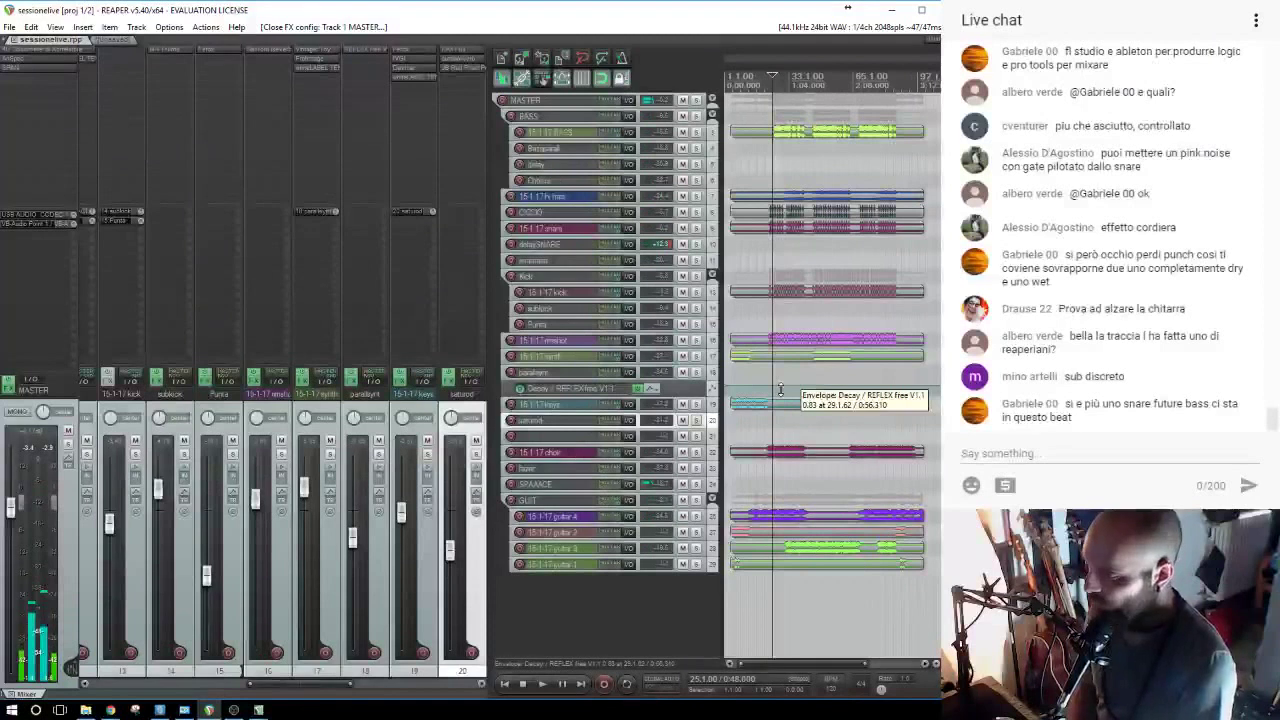
left_click(117, 41)
left_click(825, 320)
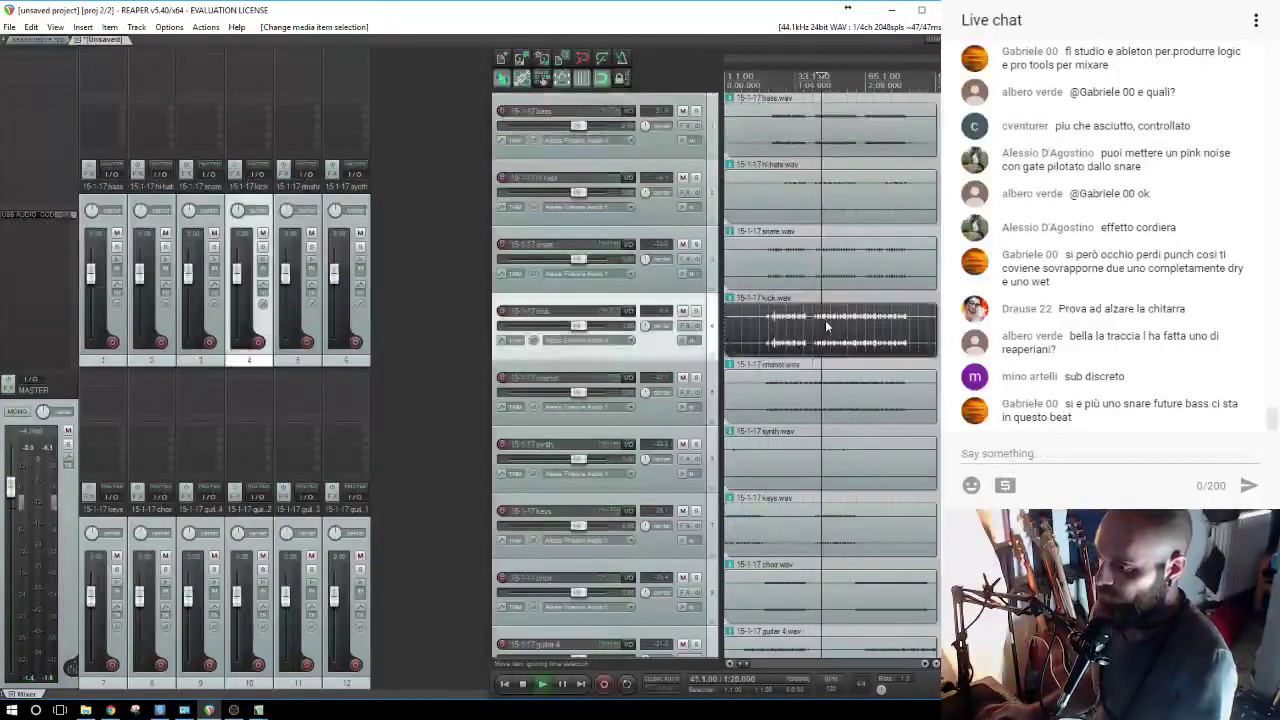
key("space")
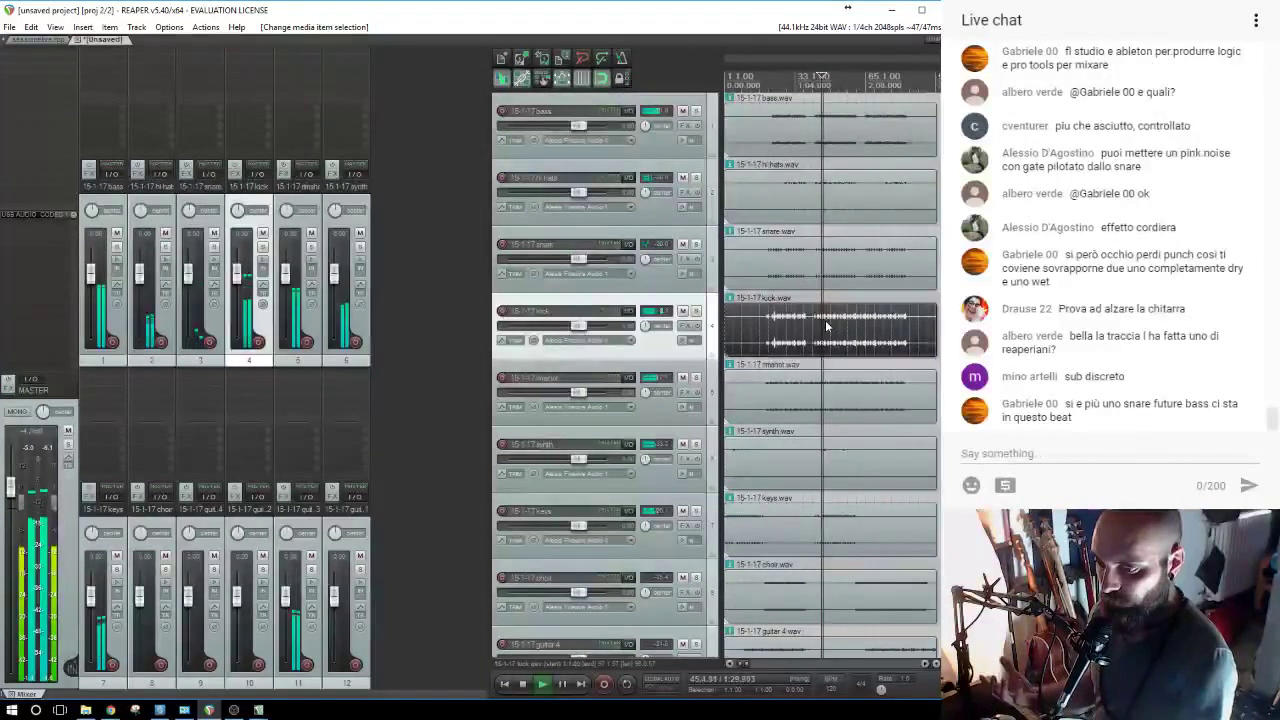
left_click(42, 37)
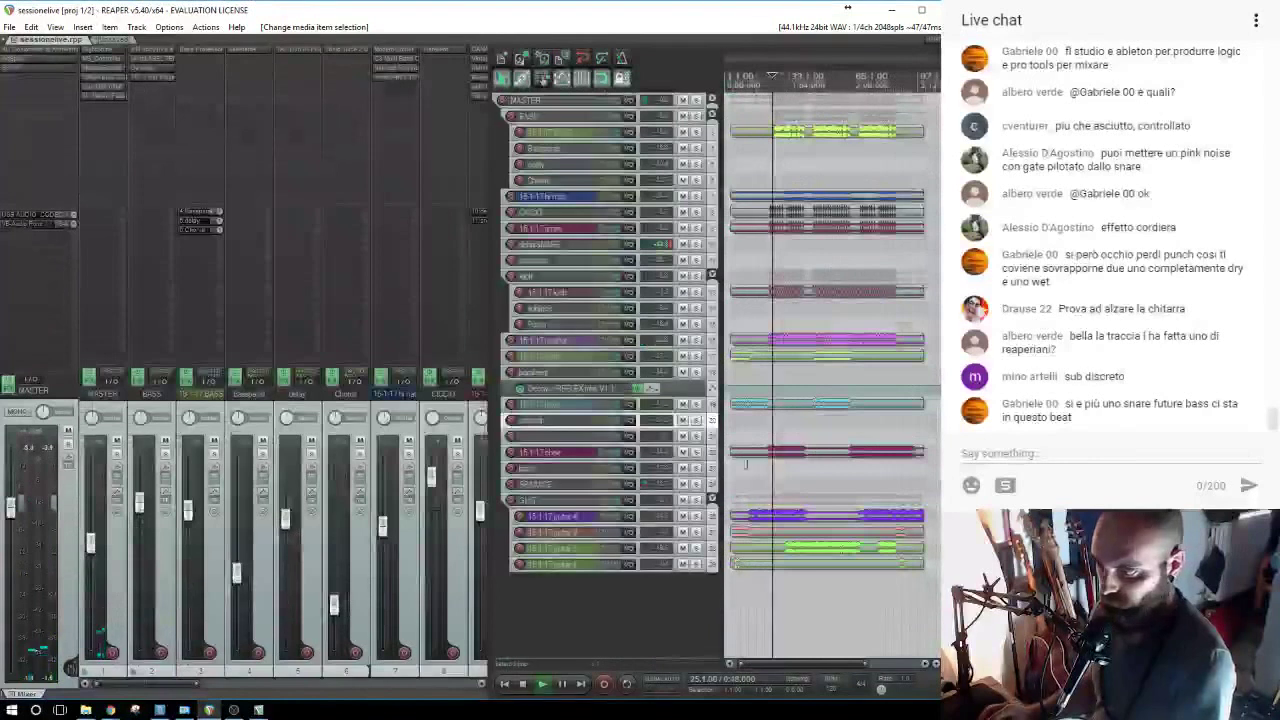
Raise the MASTER folder's fader slightly, stop playback, and replay the mix from bar 57.
left_click(92, 542)
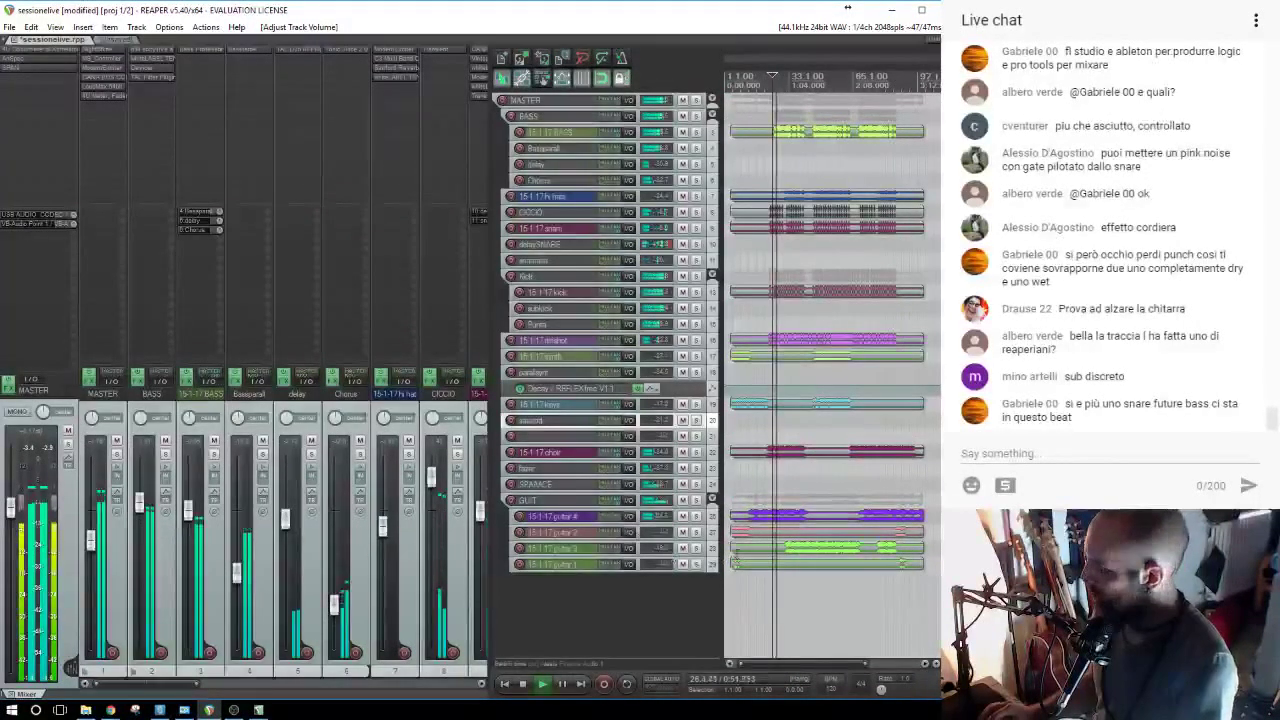
key("space")
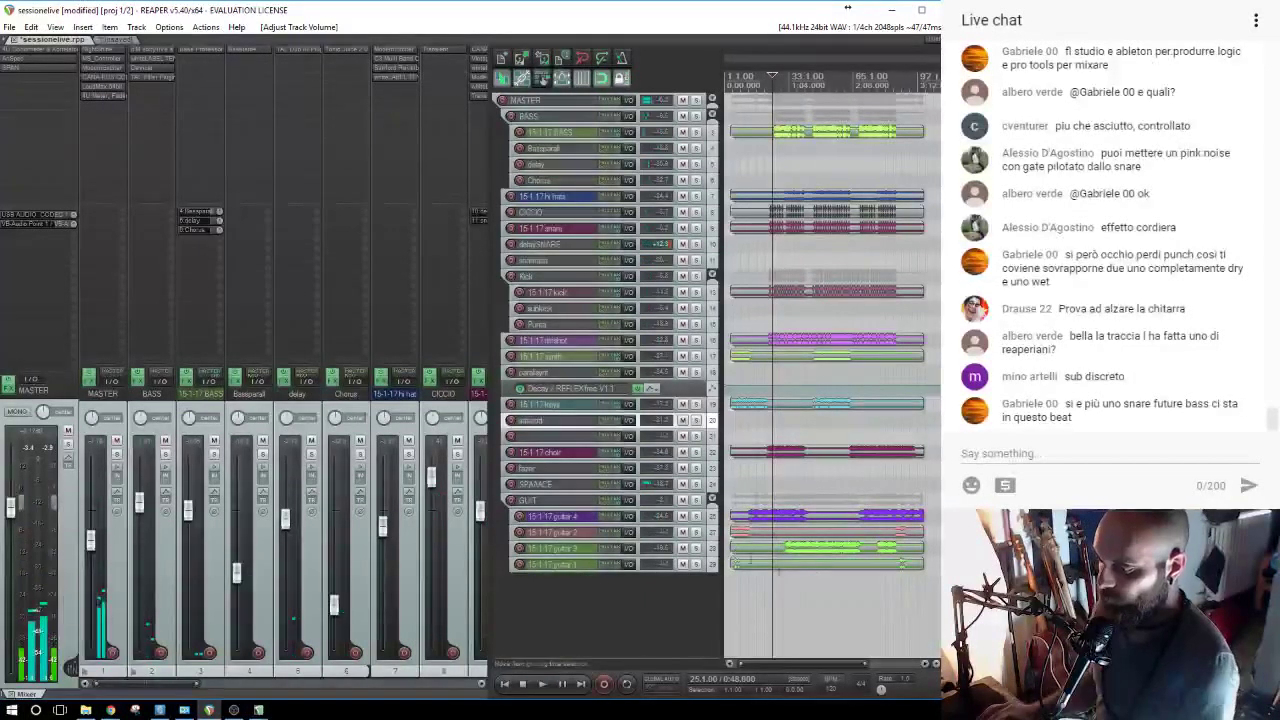
left_click(877, 601)
left_click(845, 608)
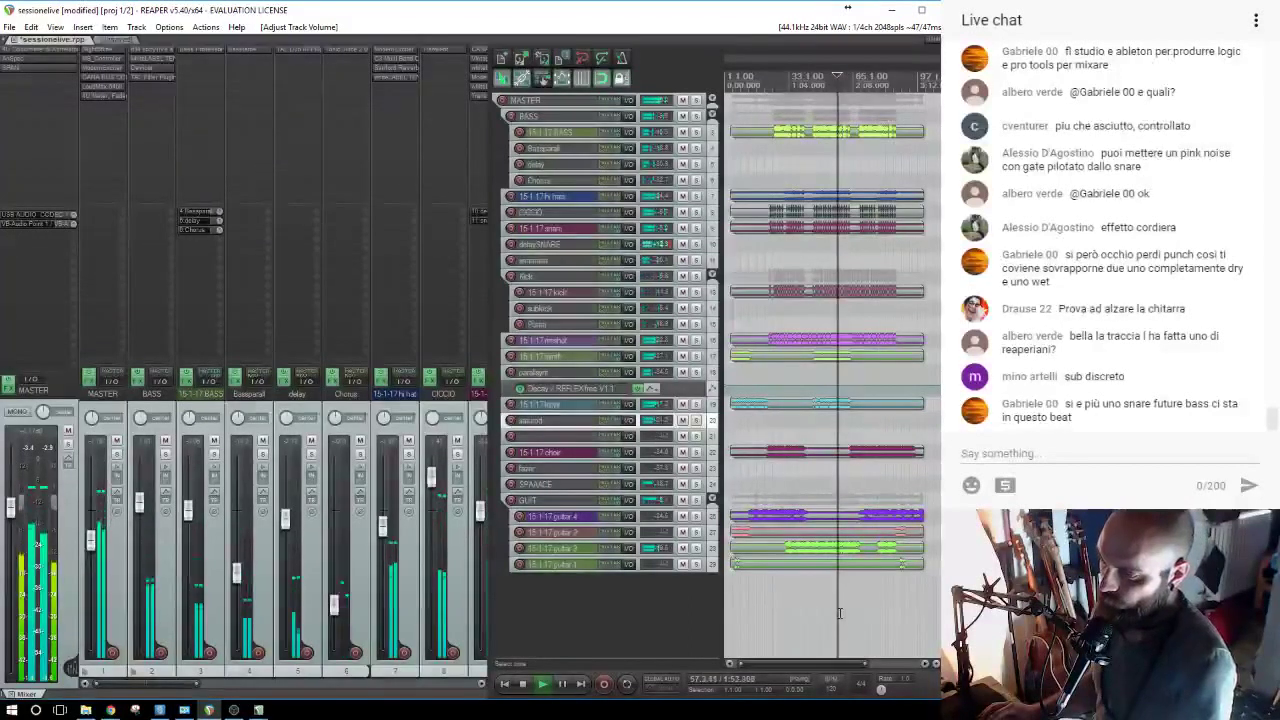
Raise LoudMax's threshold slightly on the MASTER folder track and close the plugin.
left_click(100, 90)
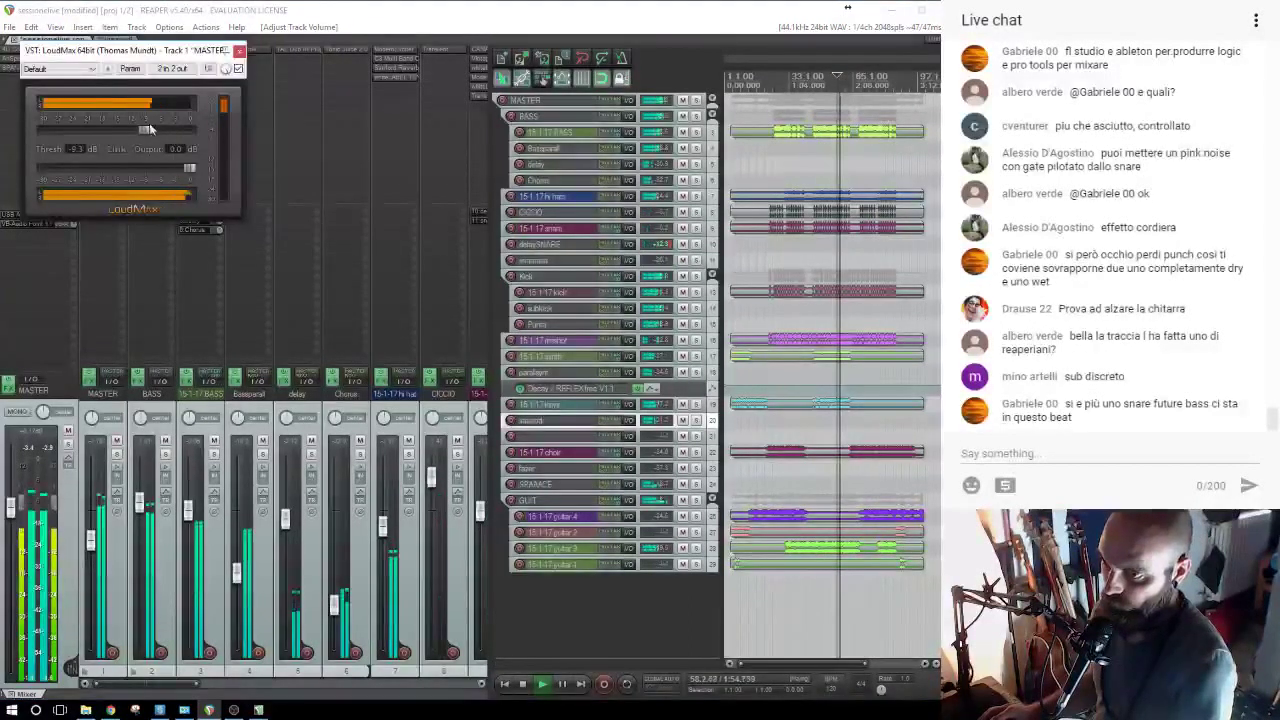
left_click_drag(155, 127, 153, 130)
left_click(239, 51)
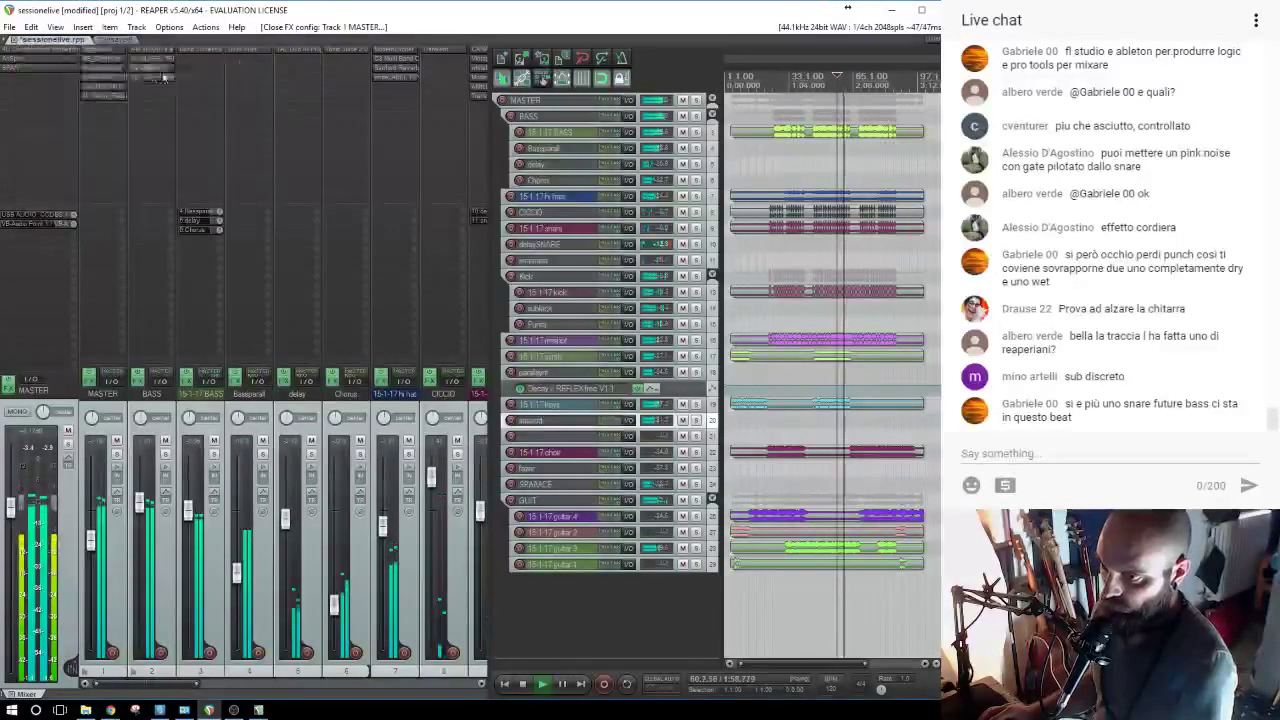
Bypass and remove the CANA Bus Compressor from the MASTER folder track, check LoudMax's levels, and stop playback.
left_click(112, 77)
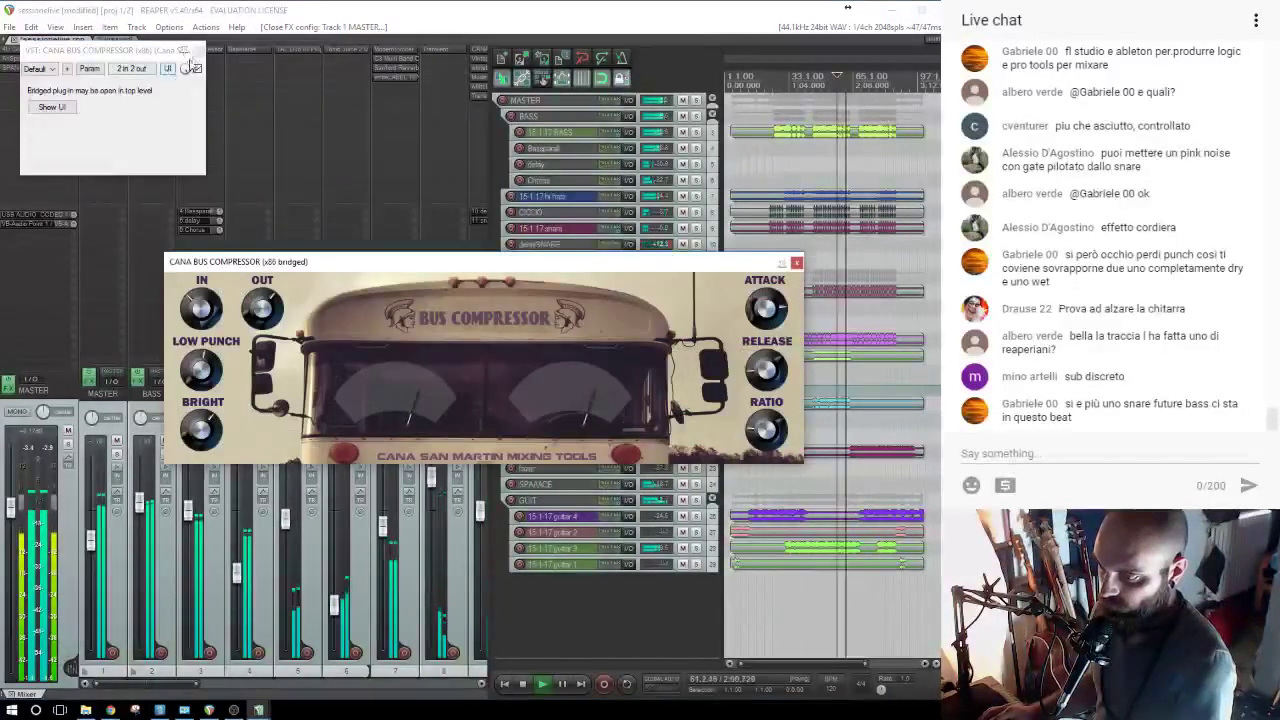
left_click(101, 76, "shift")
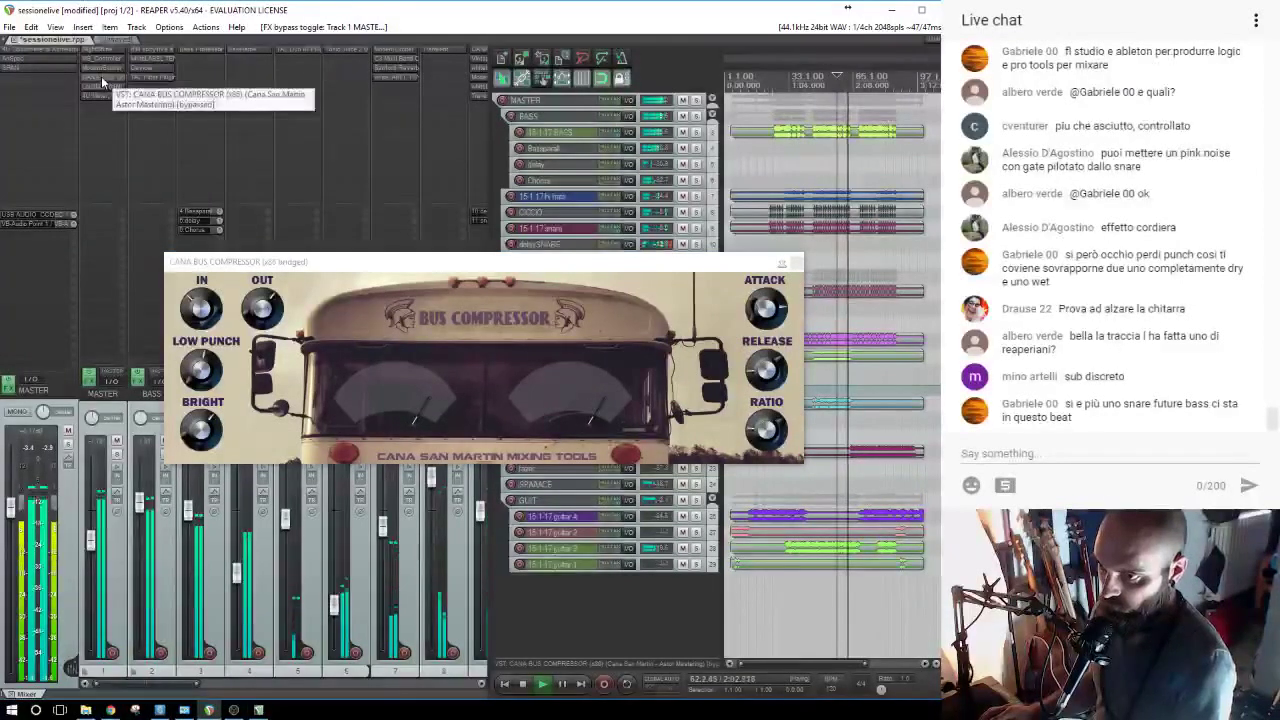
left_click(101, 76, "alt")
left_click(103, 89)
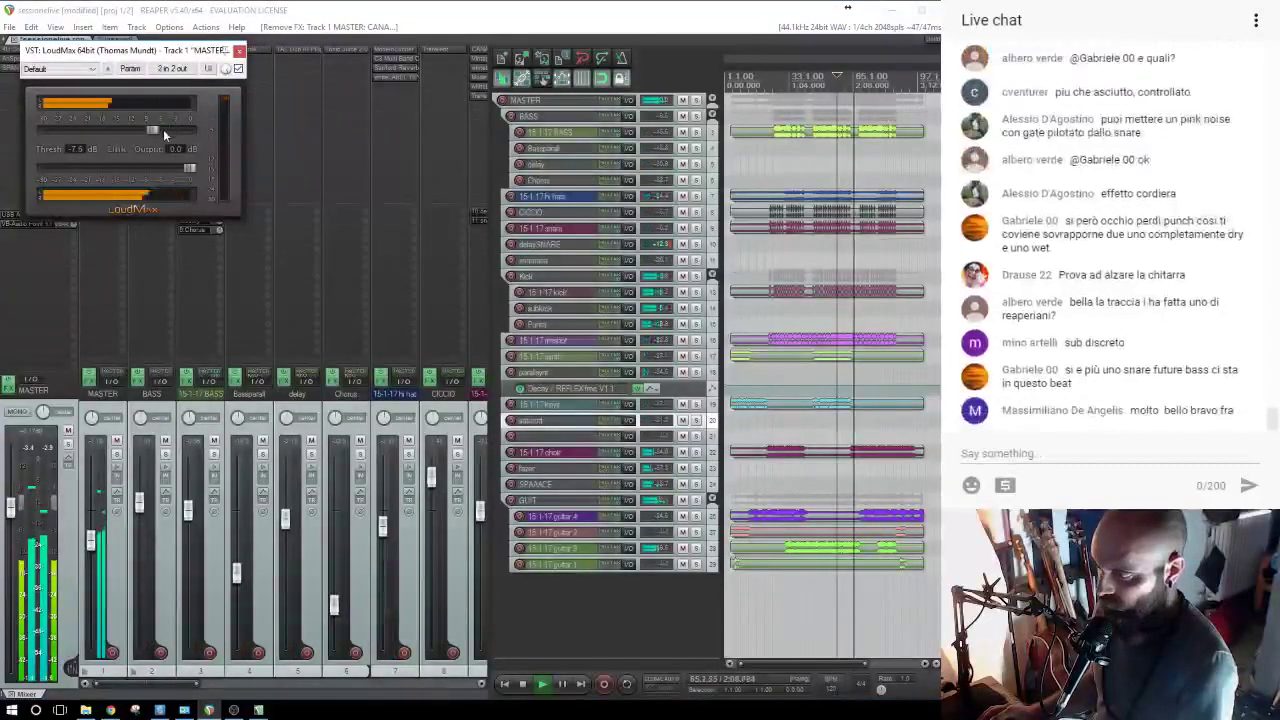
left_click(239, 51)
key("space")
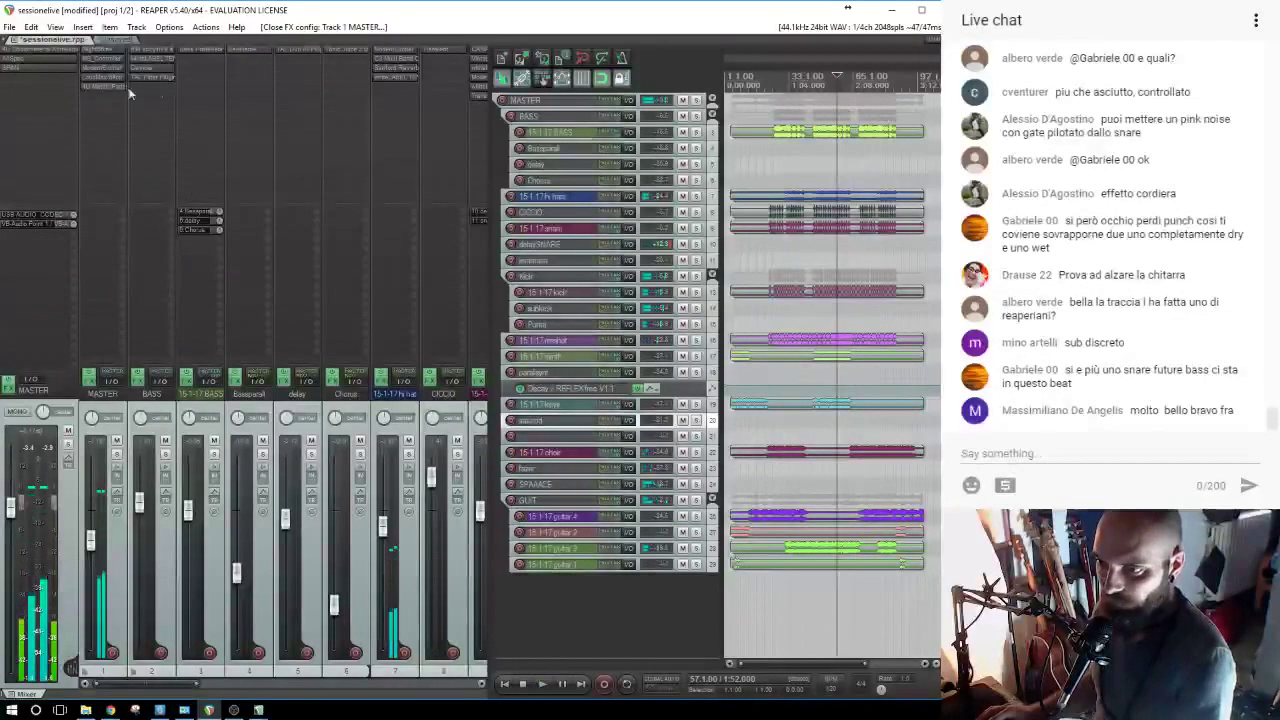
Play the mix from around bar 24 and check its loudness in the MASTER folder's 4U Meter, closing the plugin.
left_click(781, 166)
scroll(815, 164, "up", 3)
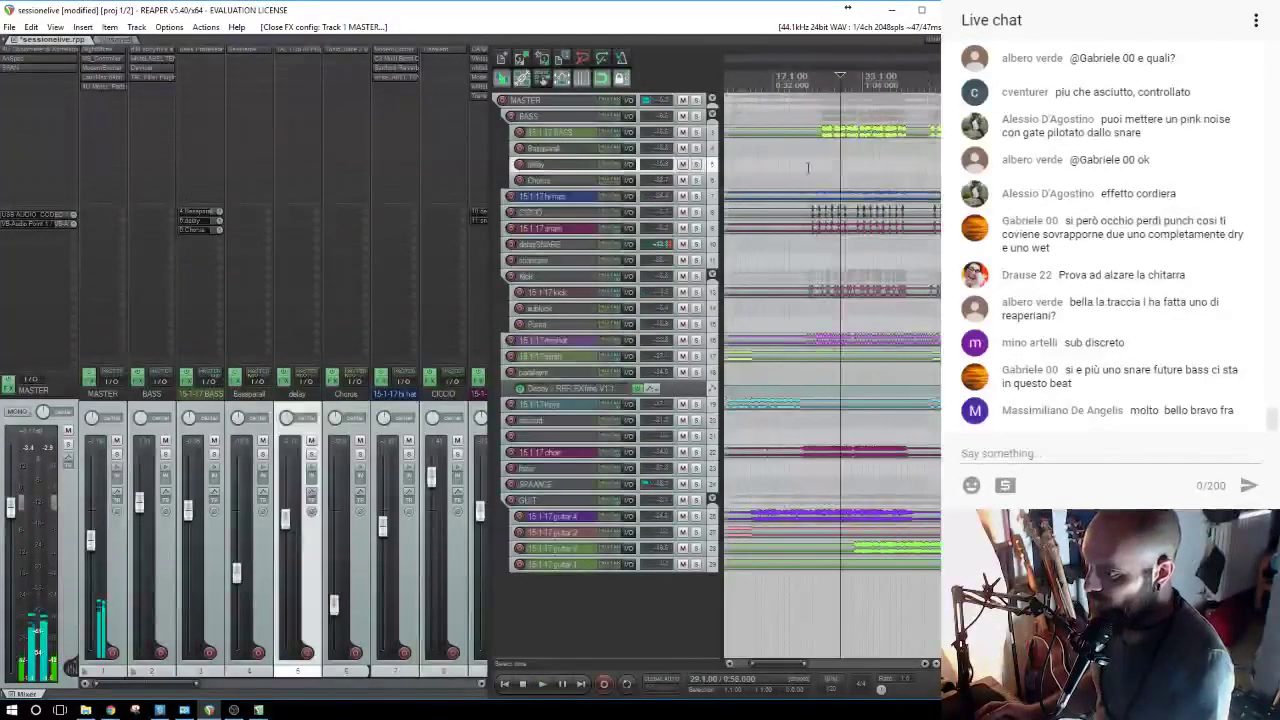
key("space")
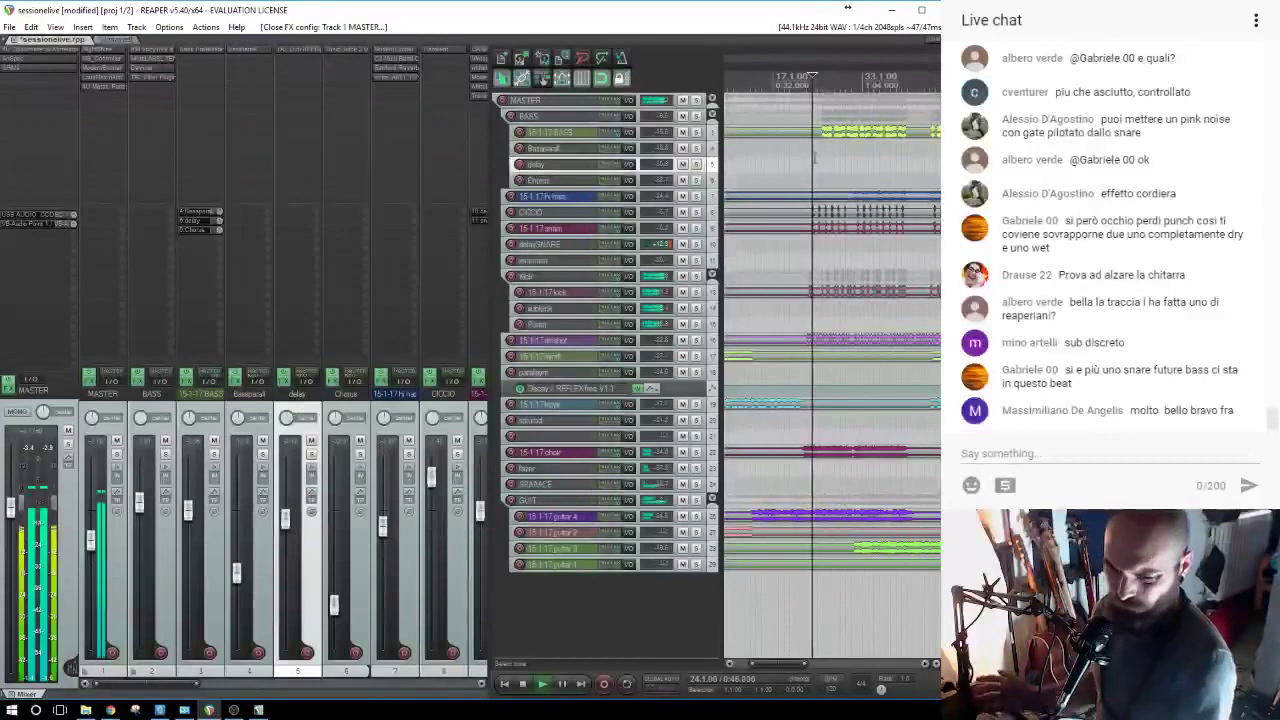
left_click(94, 86)
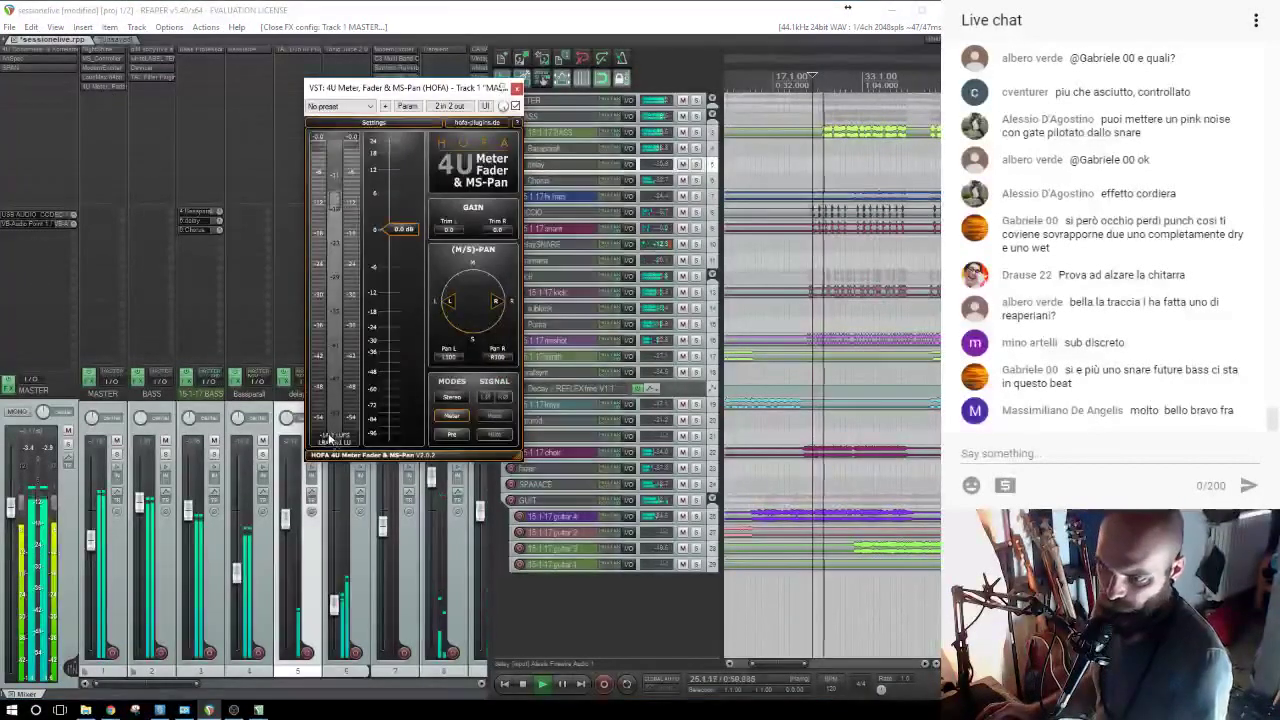
left_click(516, 88)
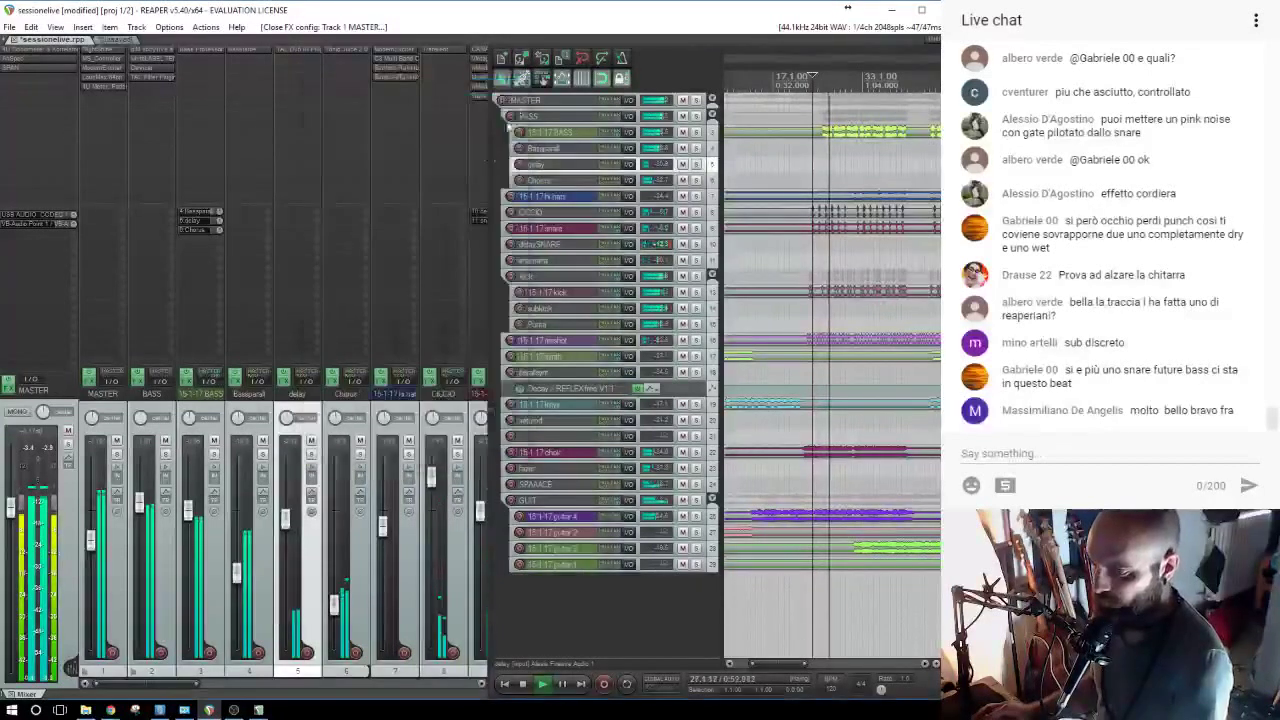
Play the mix from bar 55 and save the project.
scroll(884, 260, "down", 2)
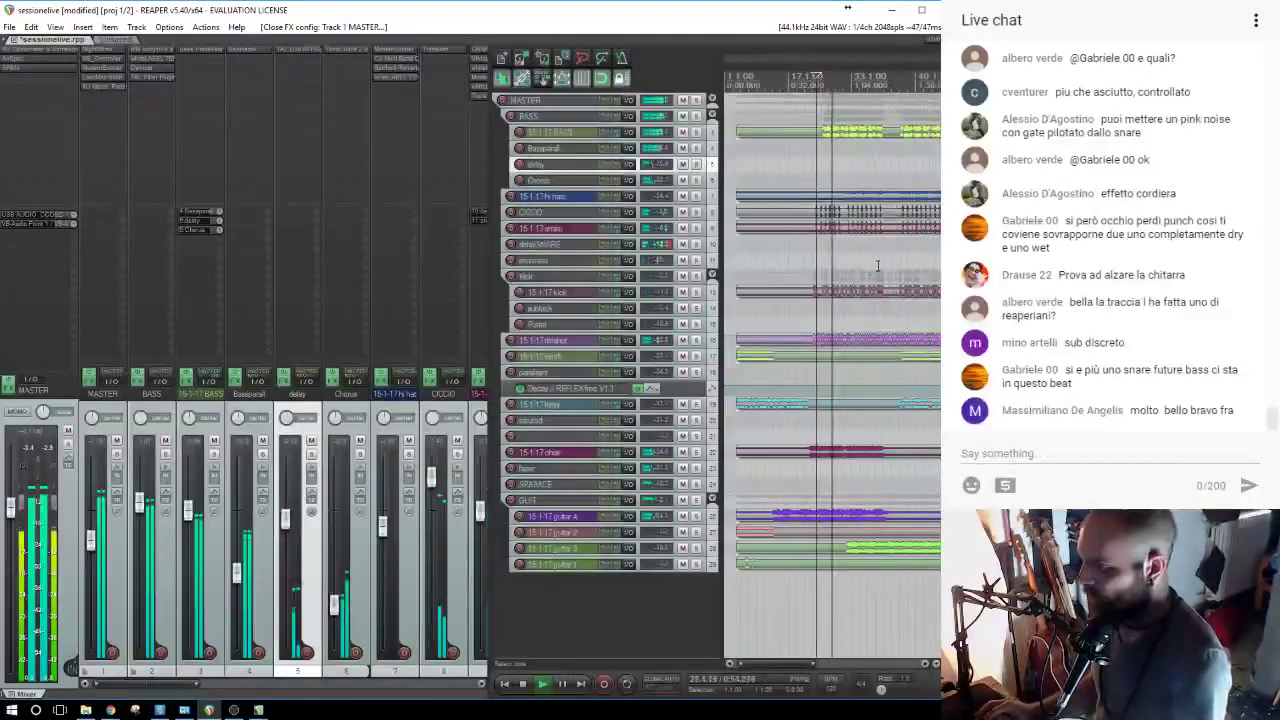
key("space")
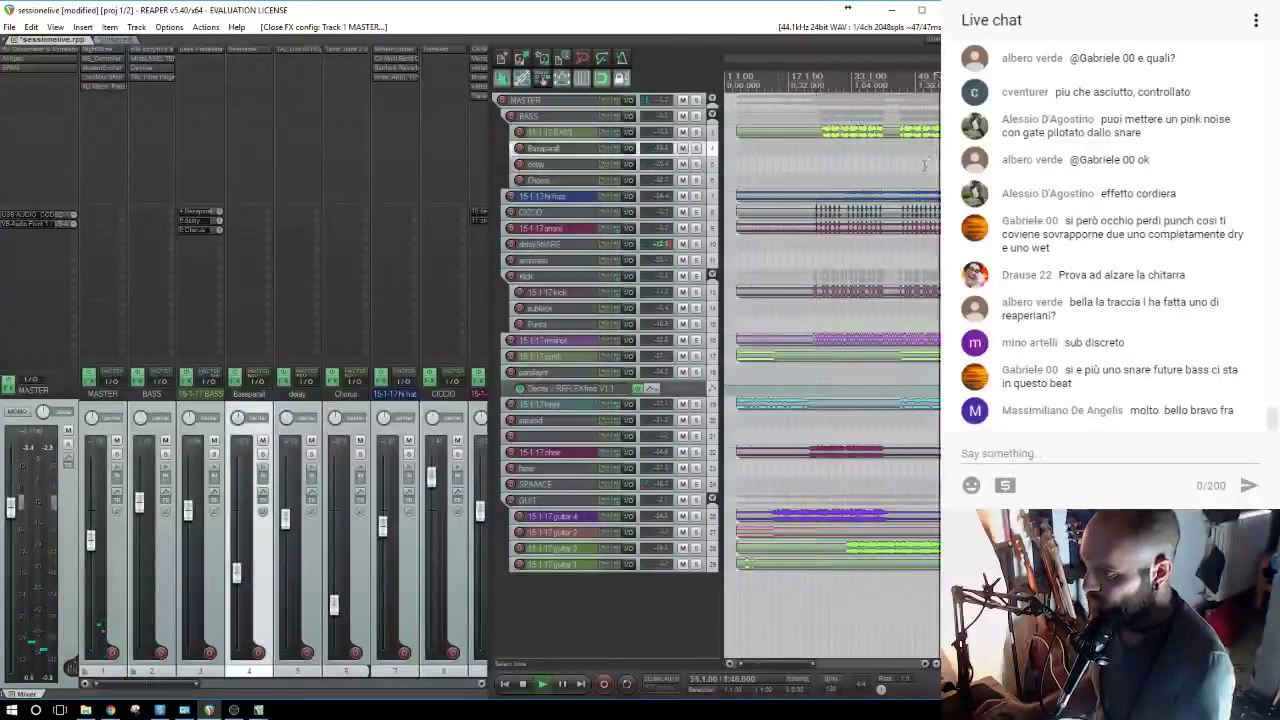
scroll(900, 165, "down", 2)
key("space")
key("ctrl+s")
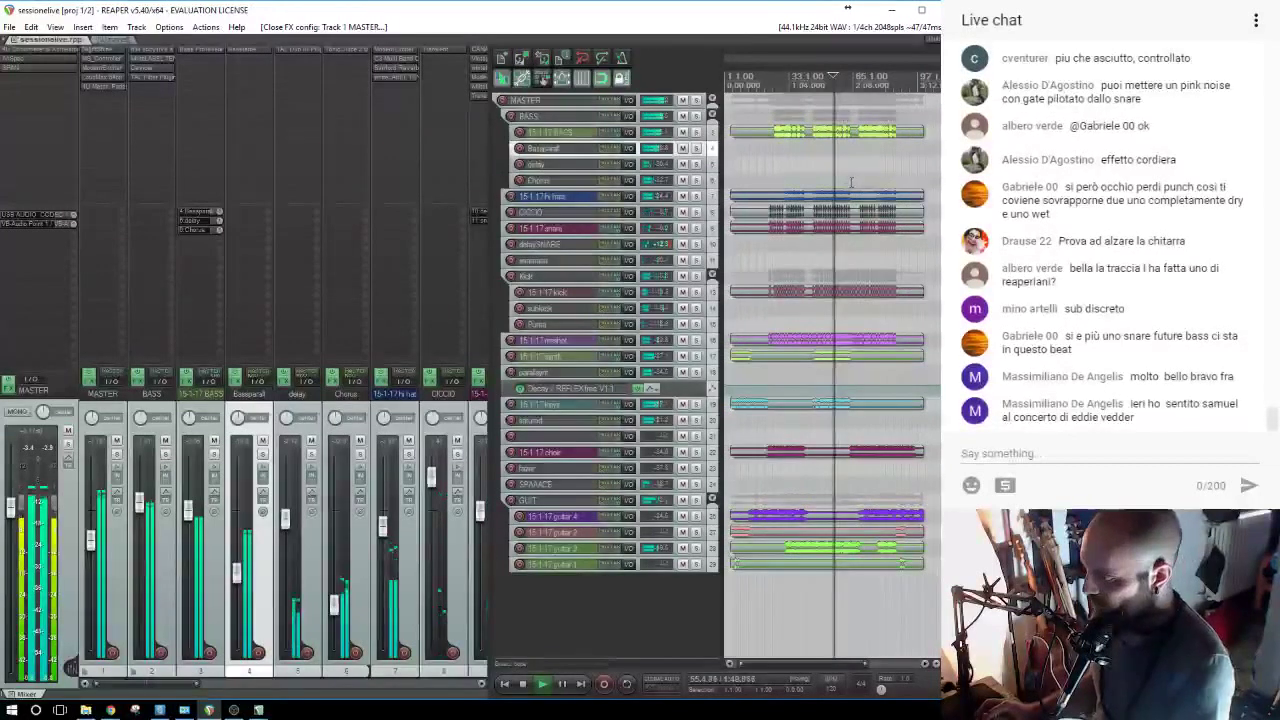
Listen to the section from bar 55, restarting playback there to check for unwanted noise.
scroll(851, 185, "up", 1)
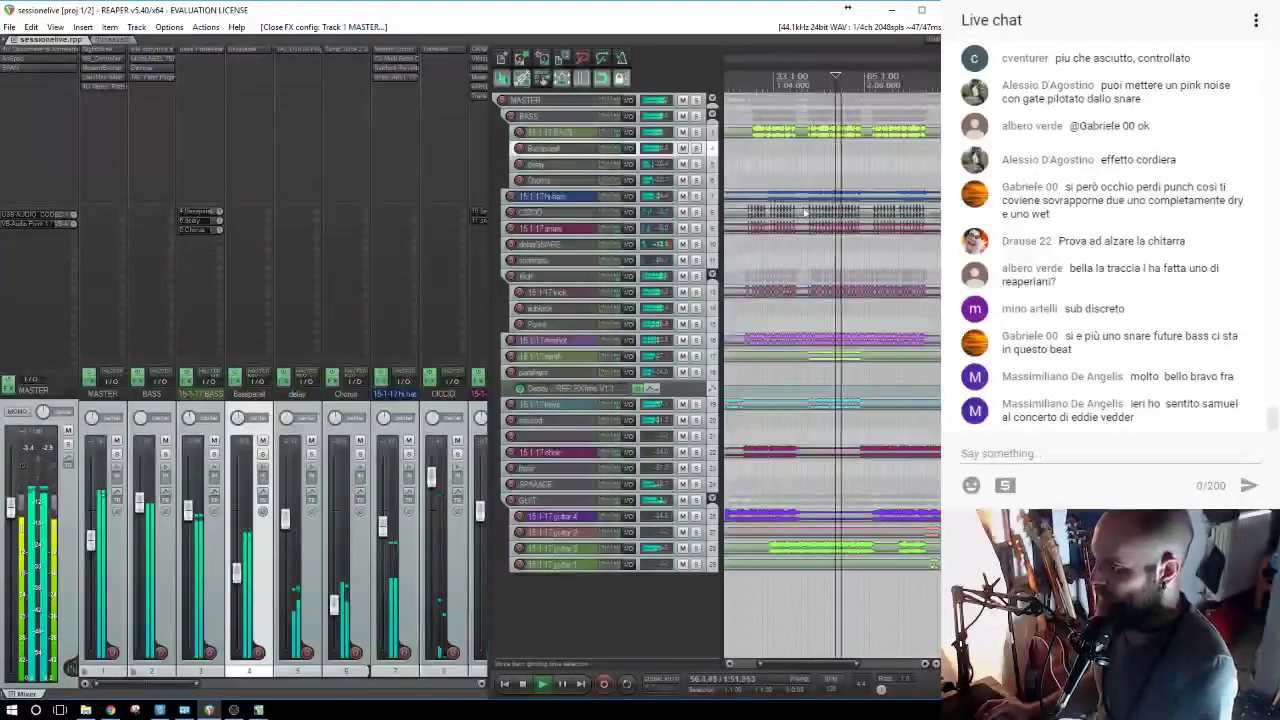
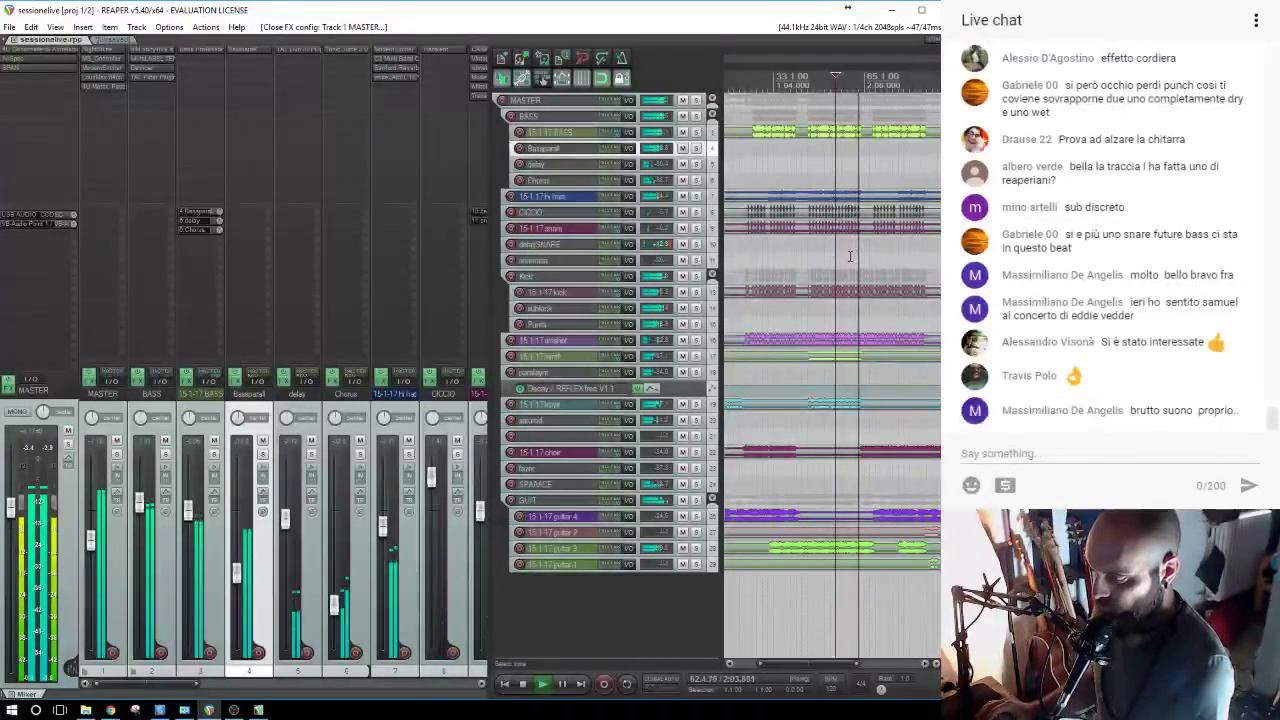
scroll(840, 262, "down", 3)
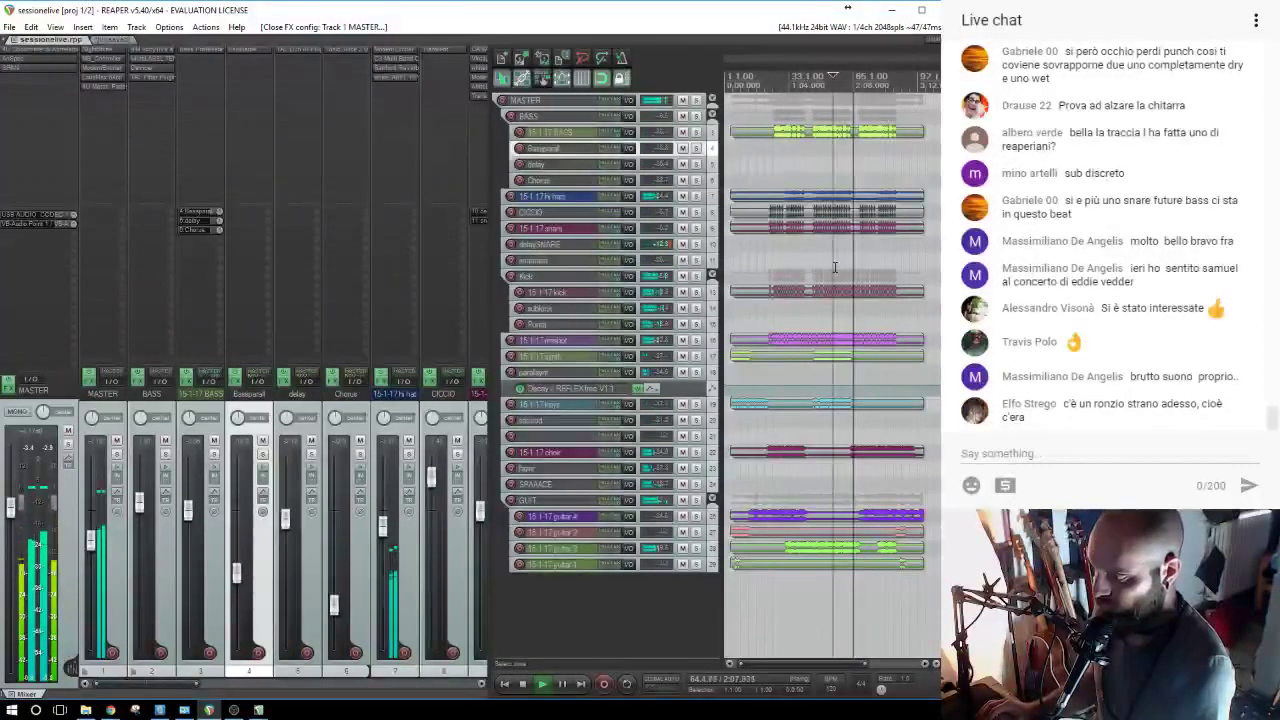
key("space")
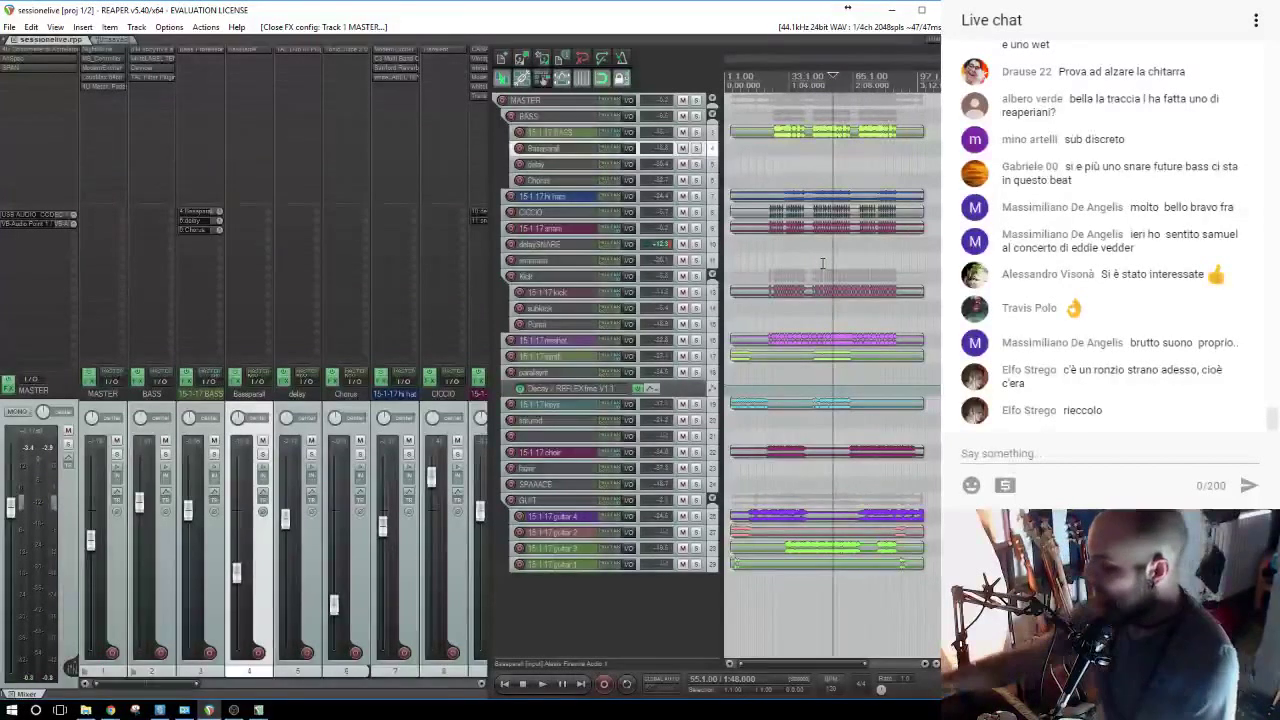
key("space")
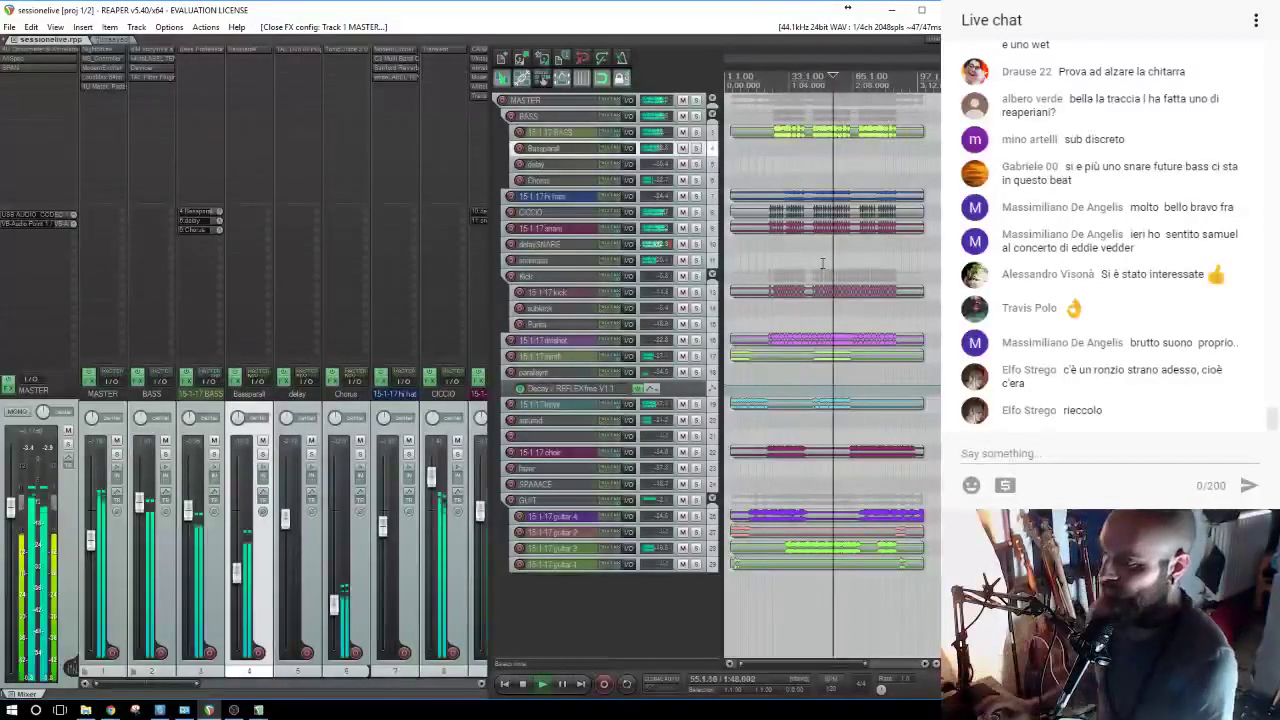
Compare the synth track soloed and within the full mix, save the project, and solo the synth again.
left_click(695, 356)
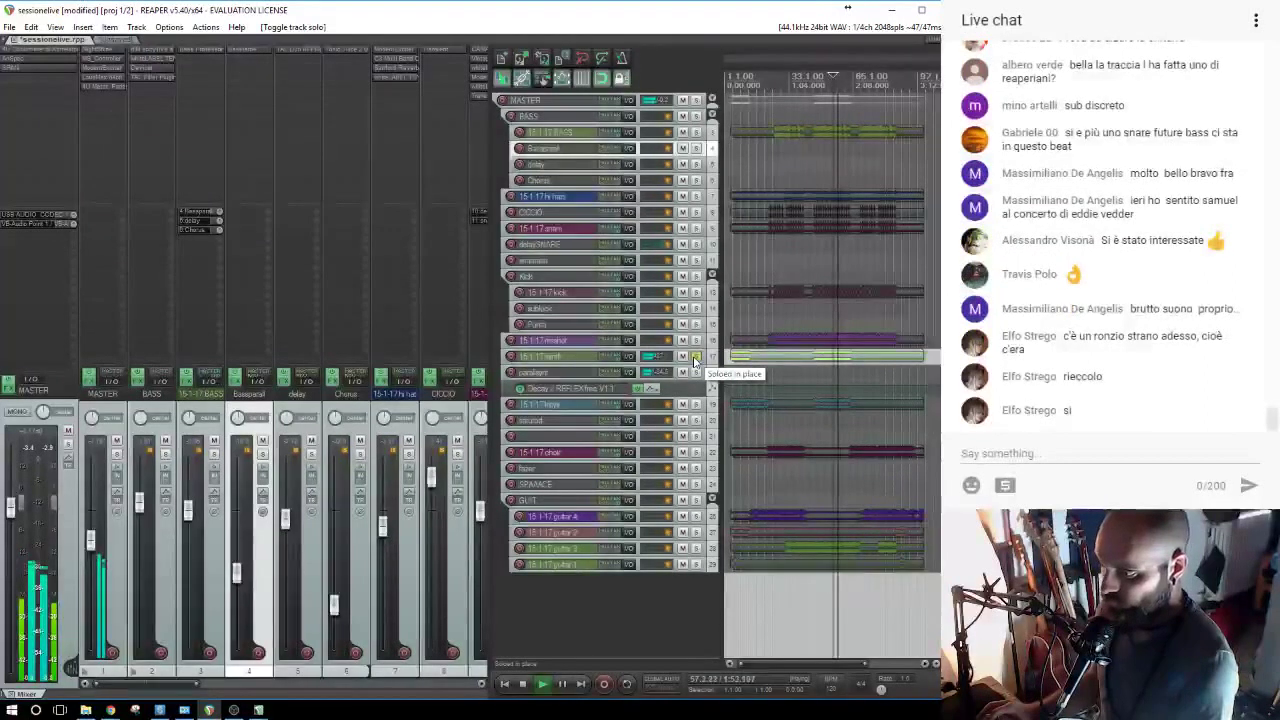
left_click(695, 357)
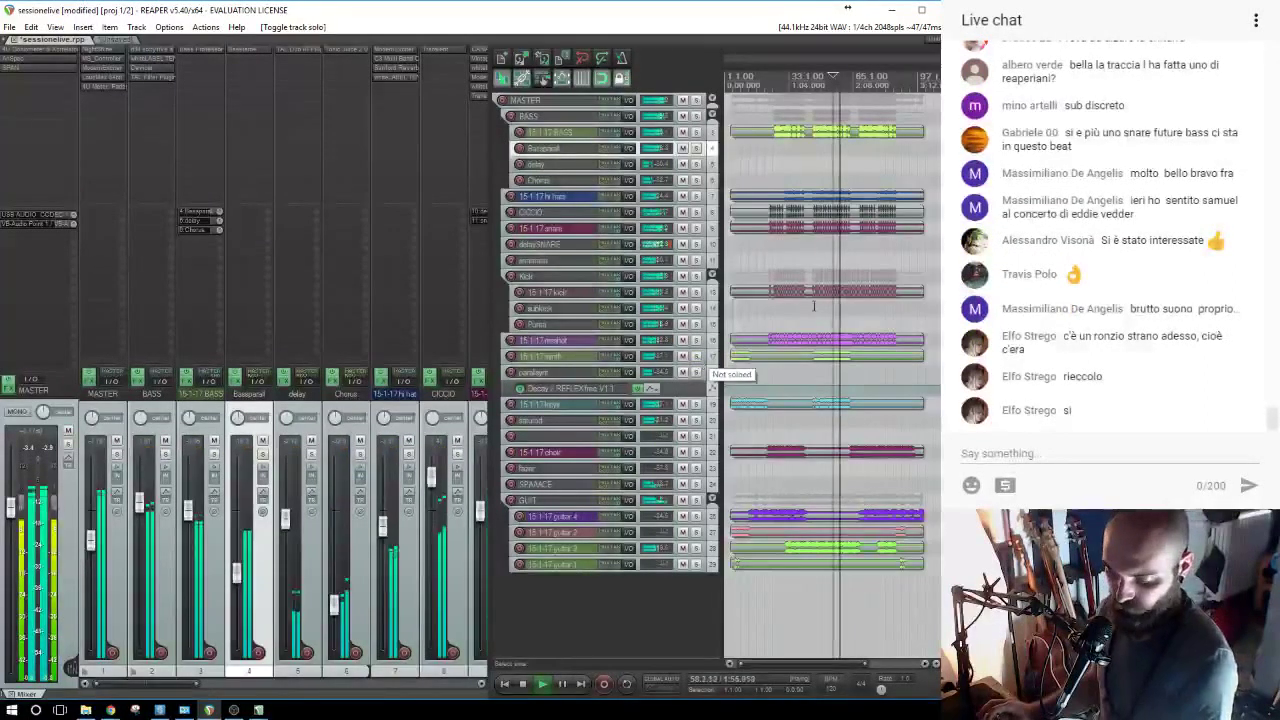
key("ctrl+s")
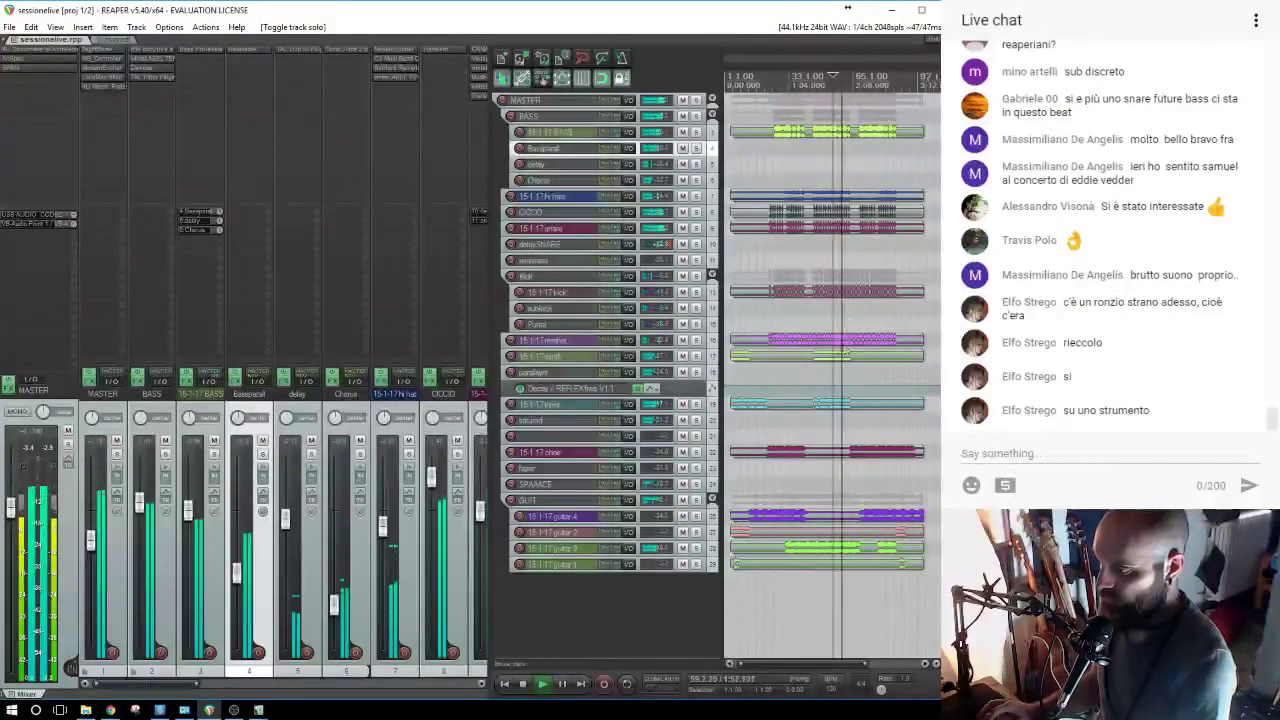
left_click(697, 357)
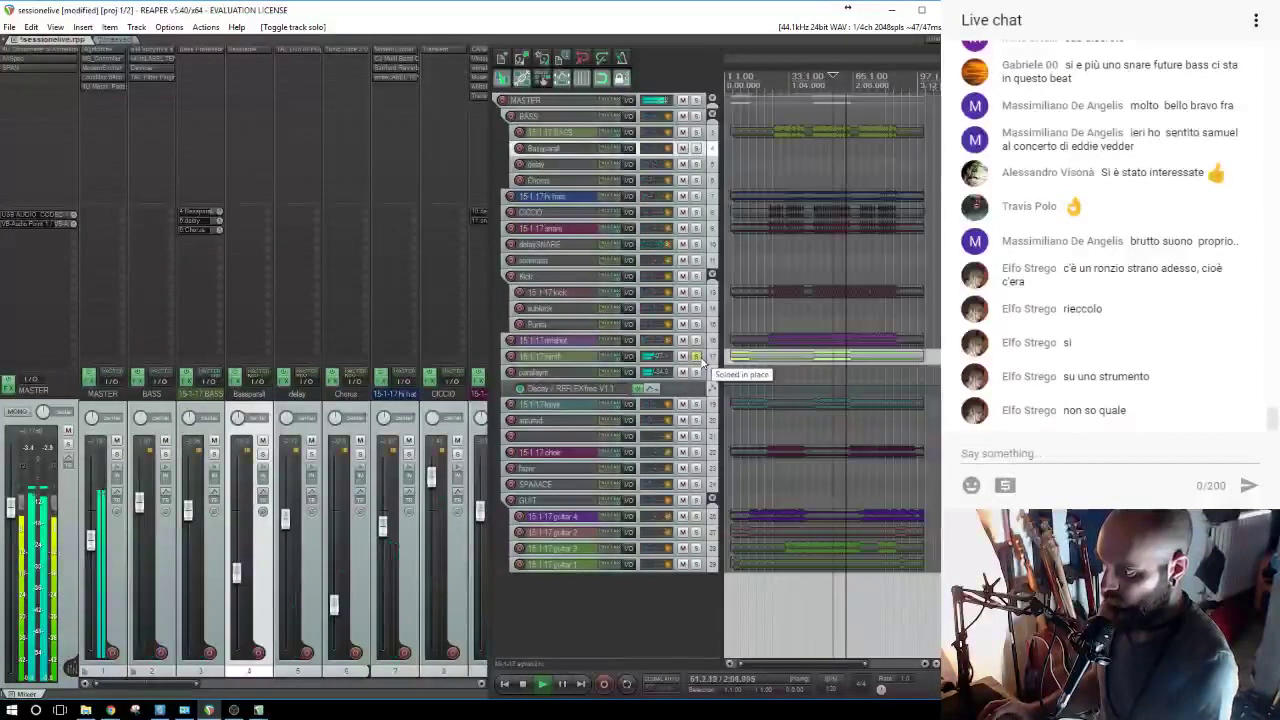
Save the sessionelive project.
left_click(819, 370)
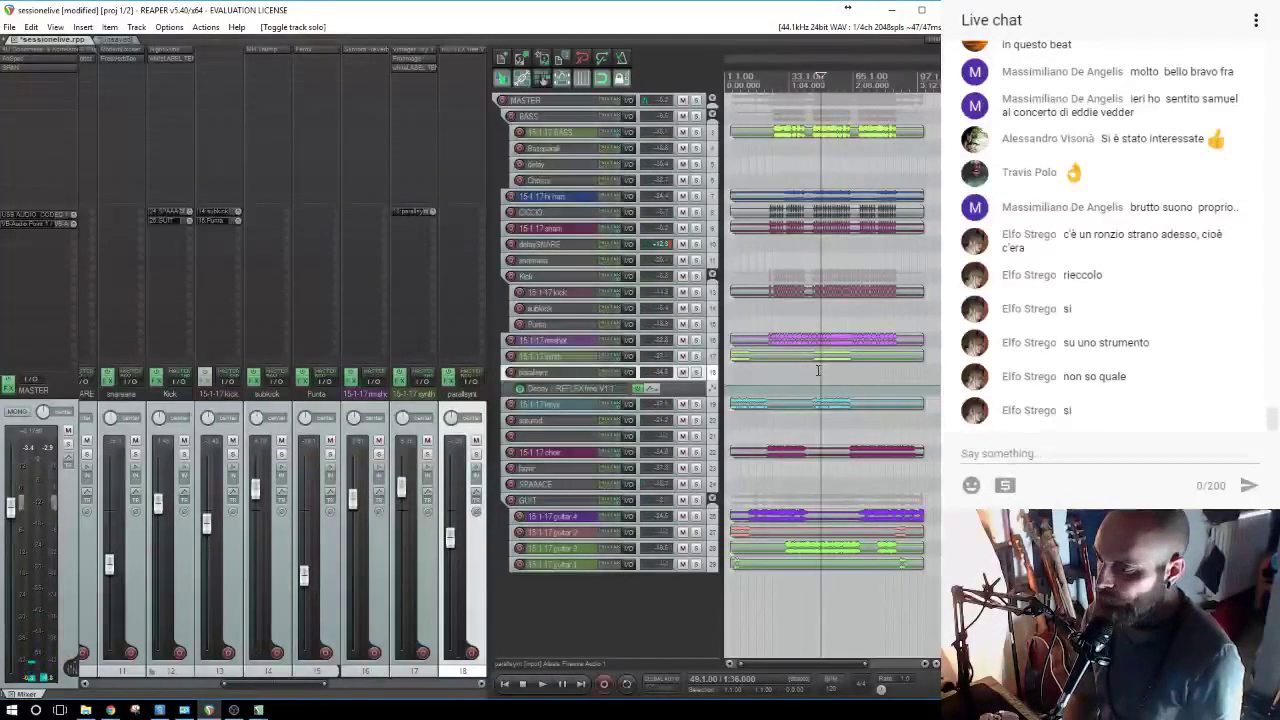
key("ctrl+s")
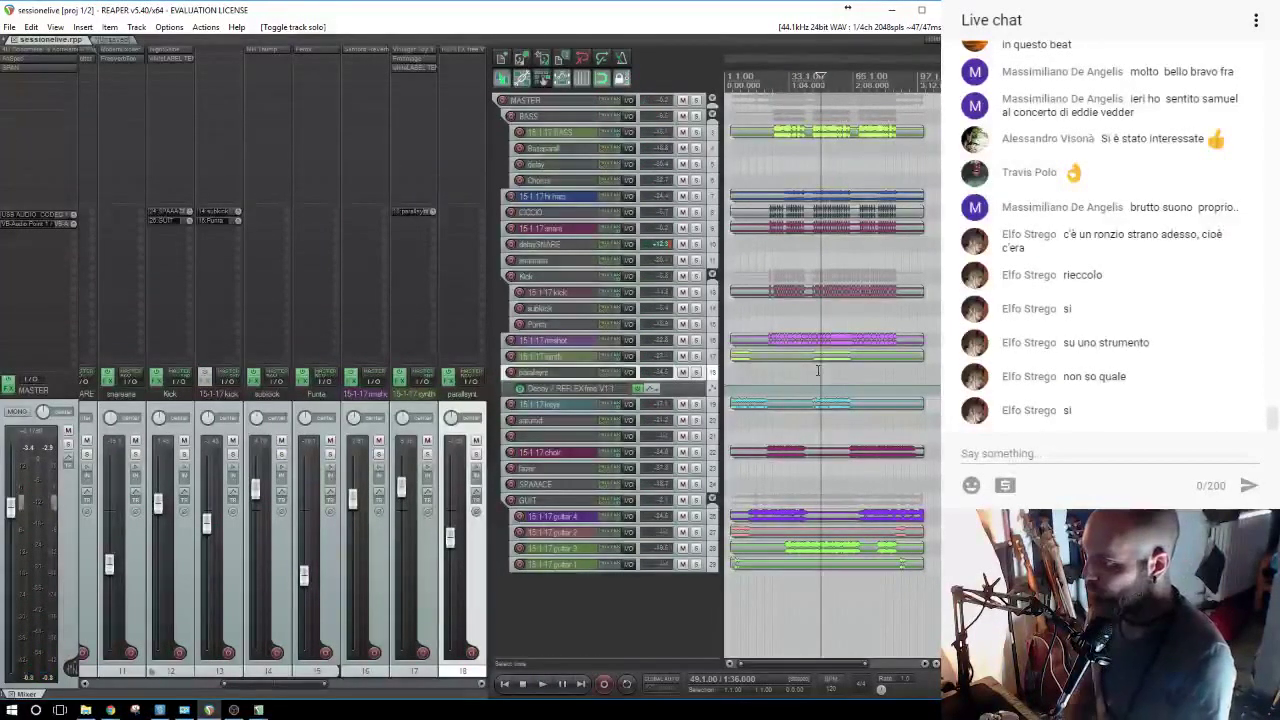
left_click(34, 27)
left_click(36, 28)
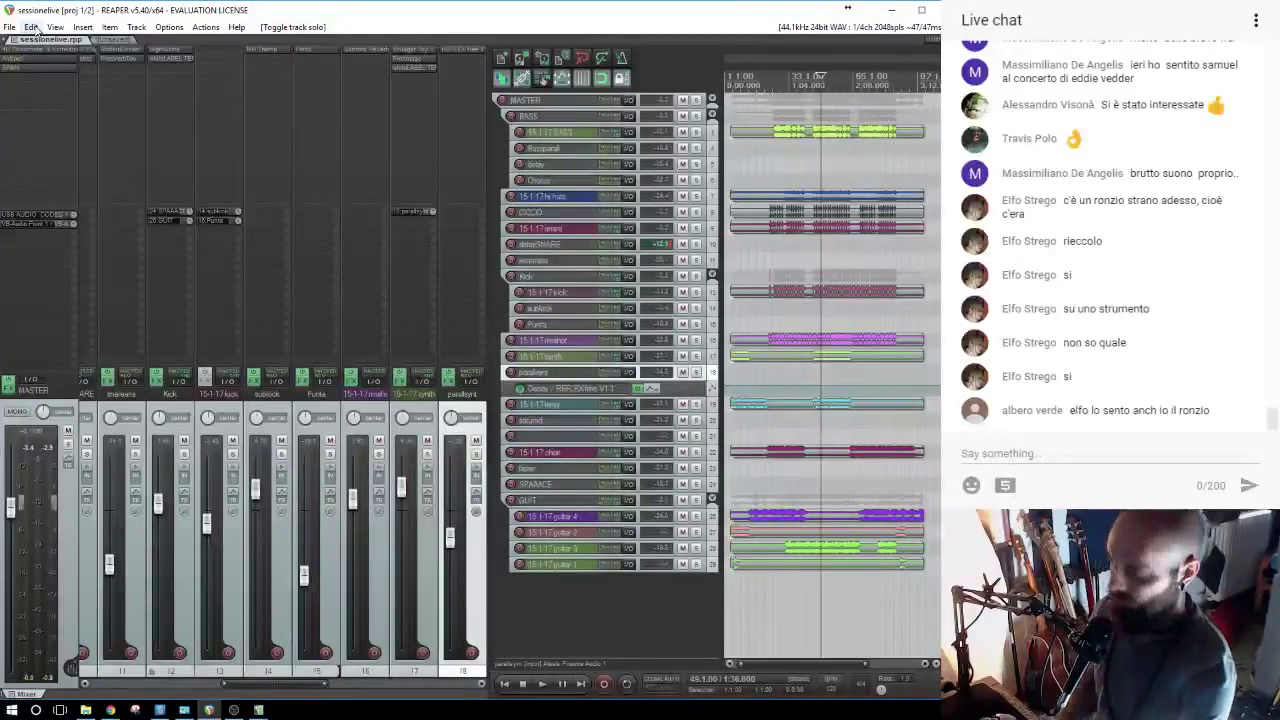
left_click(780, 372)
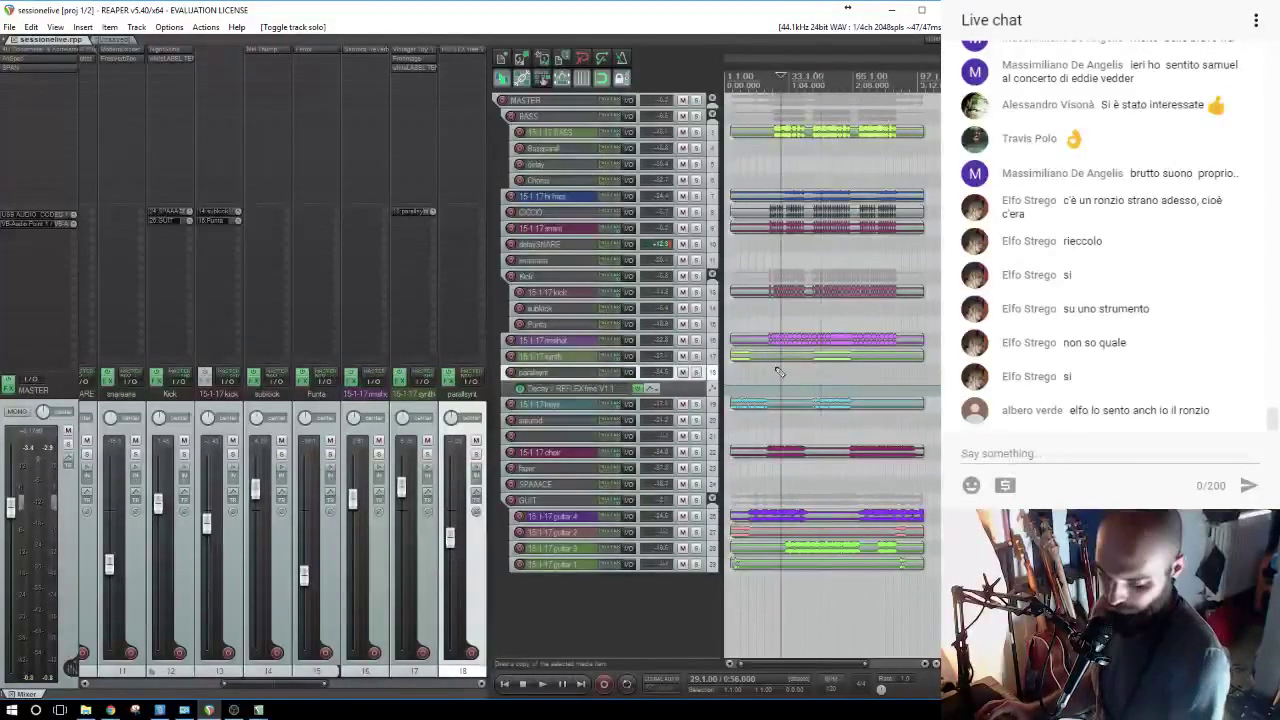
Close the second, unsaved project and start a new empty project.
left_click(9, 27)
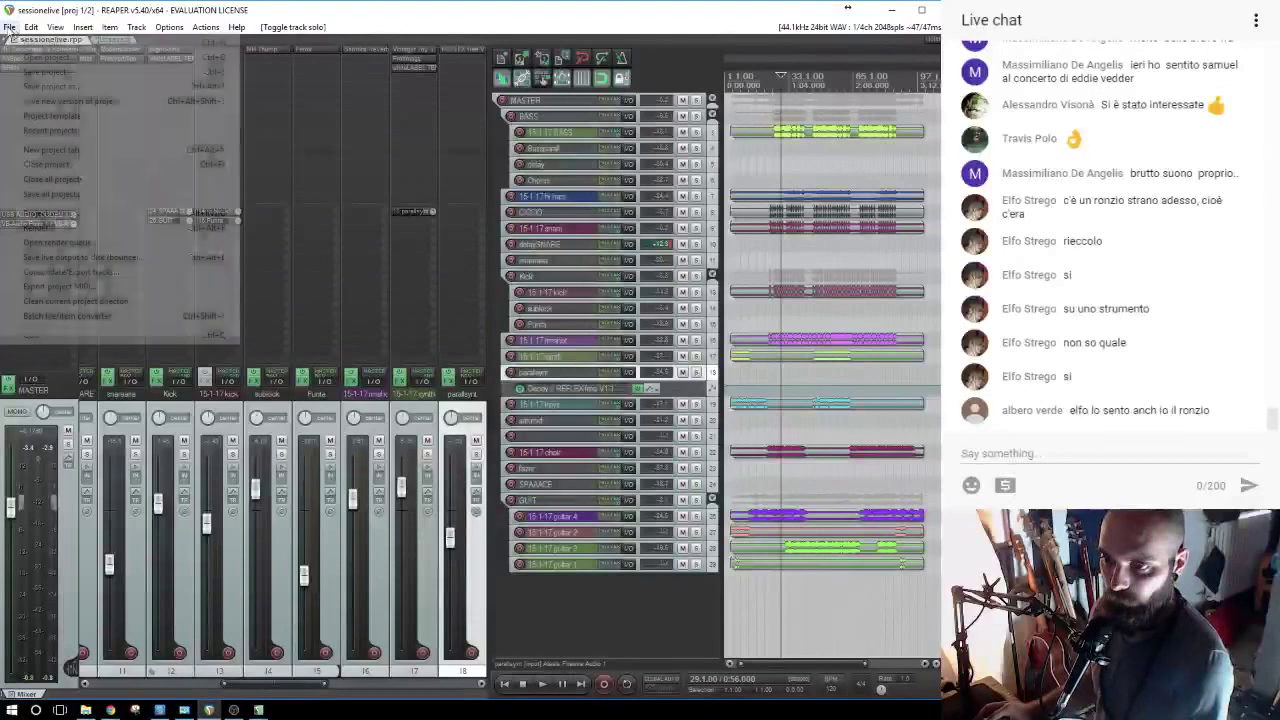
left_click(62, 12)
left_click(124, 41)
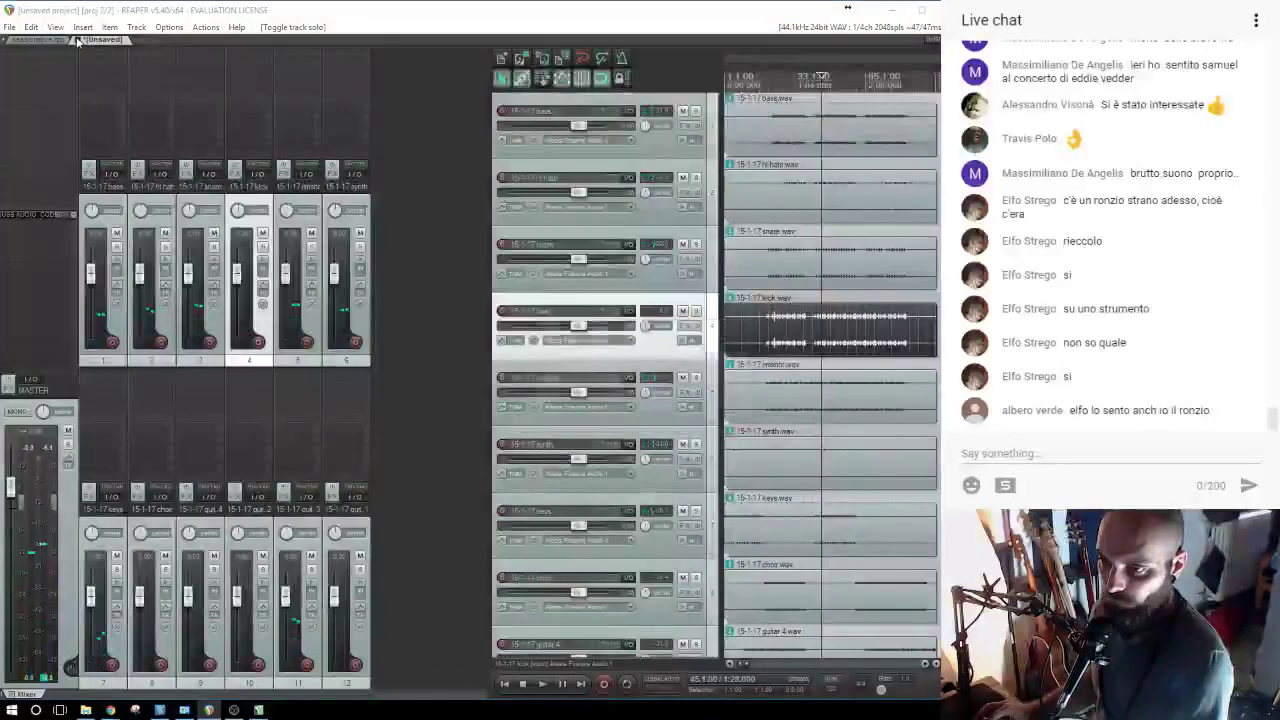
middle_click(78, 40)
left_click(646, 399)
left_click(9, 27)
left_click(46, 43)
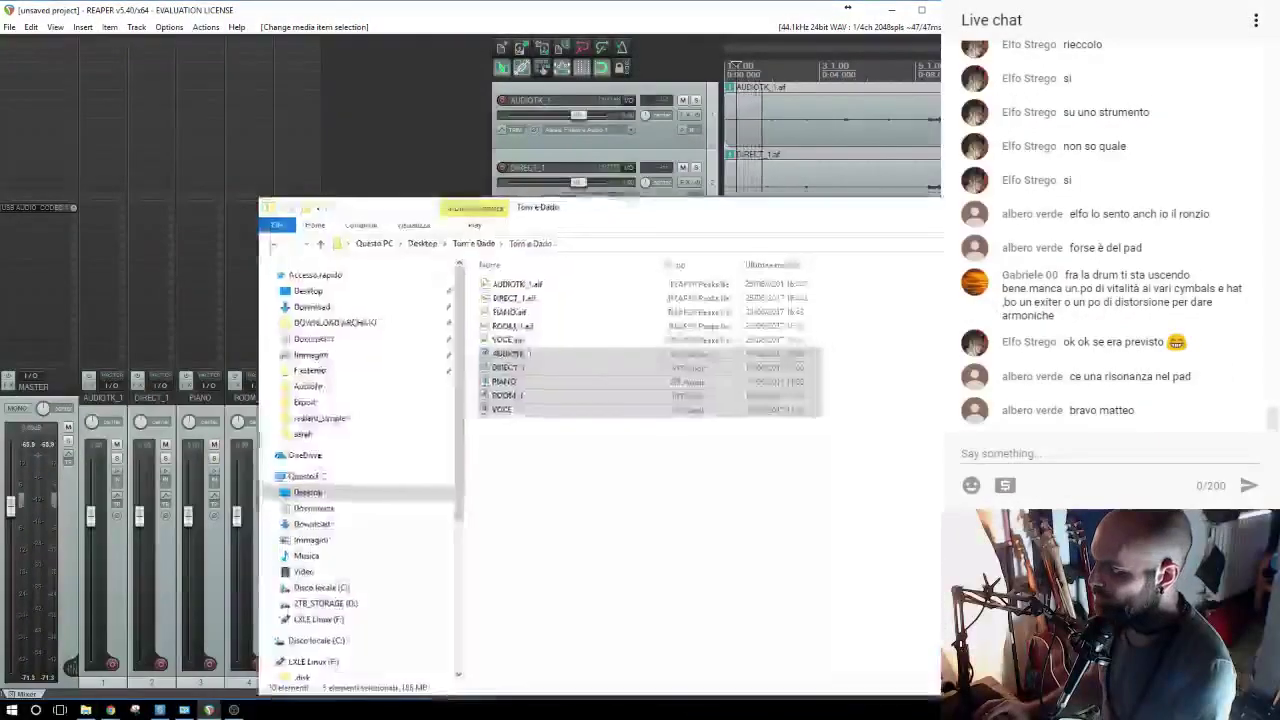
Listen to ROOM_1 soloed at several points of the song, and play the full mix from near bar 17.
scroll(793, 452, "down", 3)
scroll(790, 450, "down", 8)
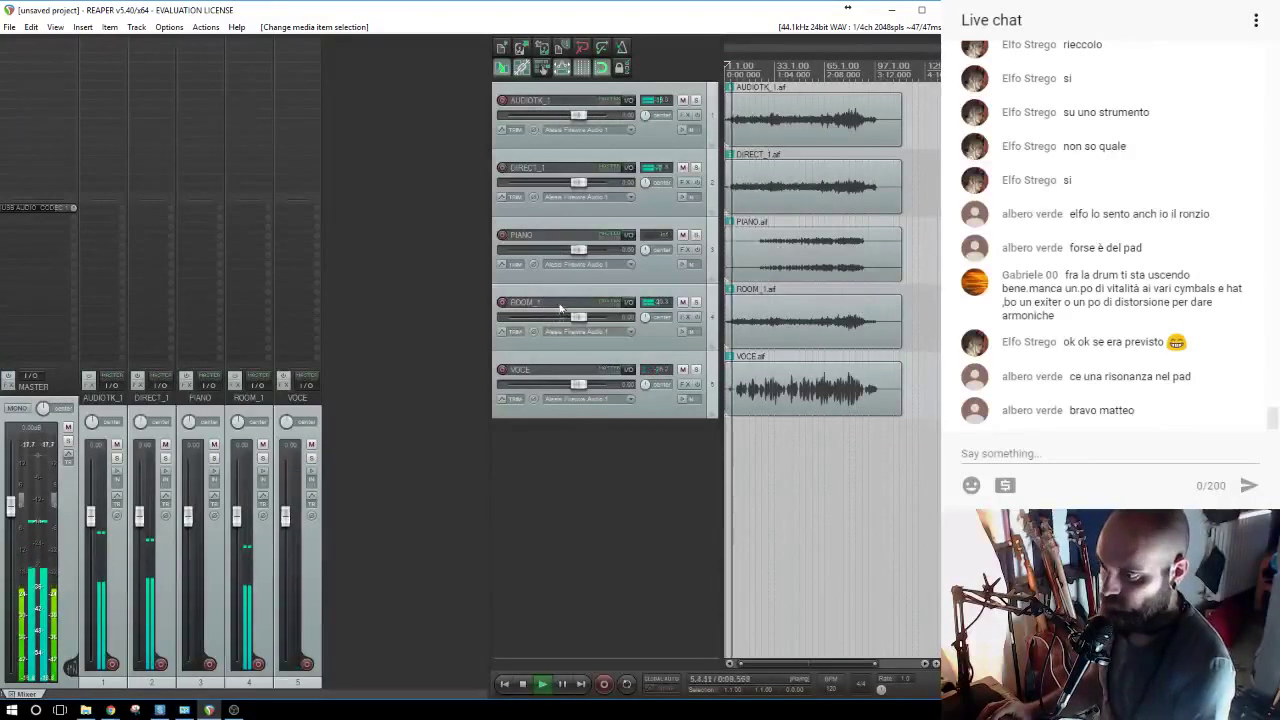
left_click(696, 302)
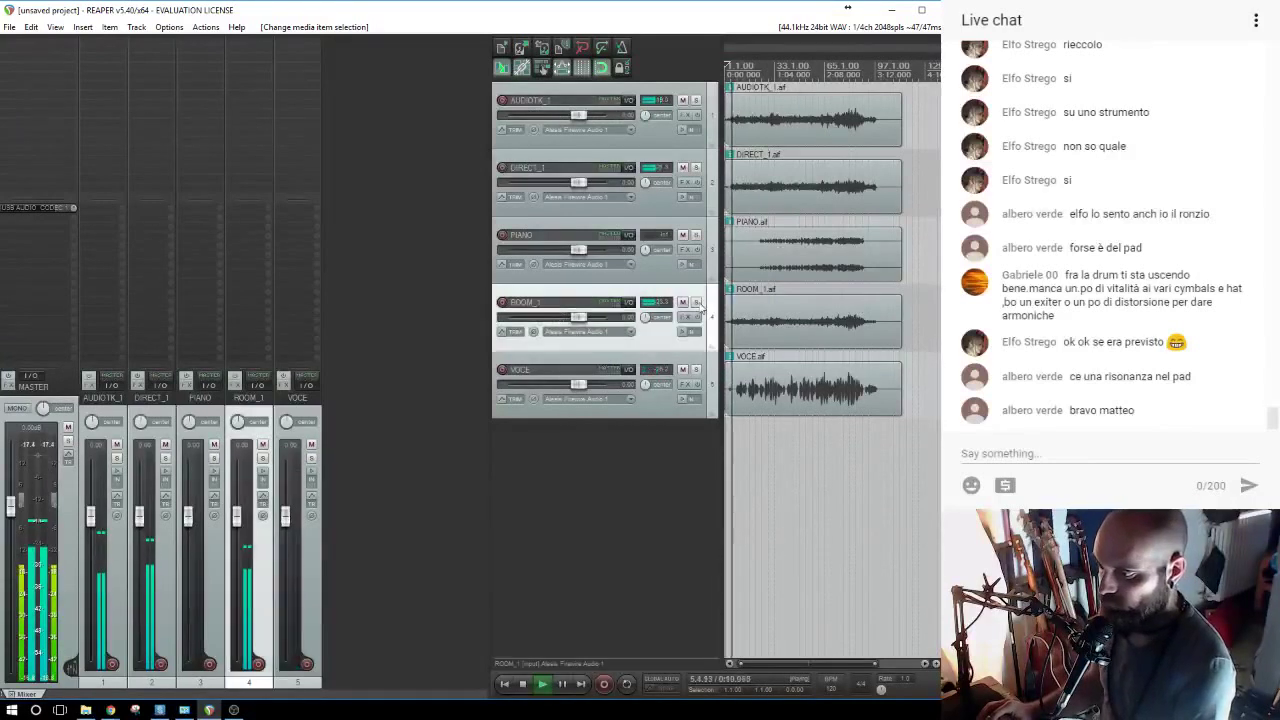
left_click(768, 333)
left_click(798, 333)
left_click(829, 334)
key("space")
left_click(696, 303)
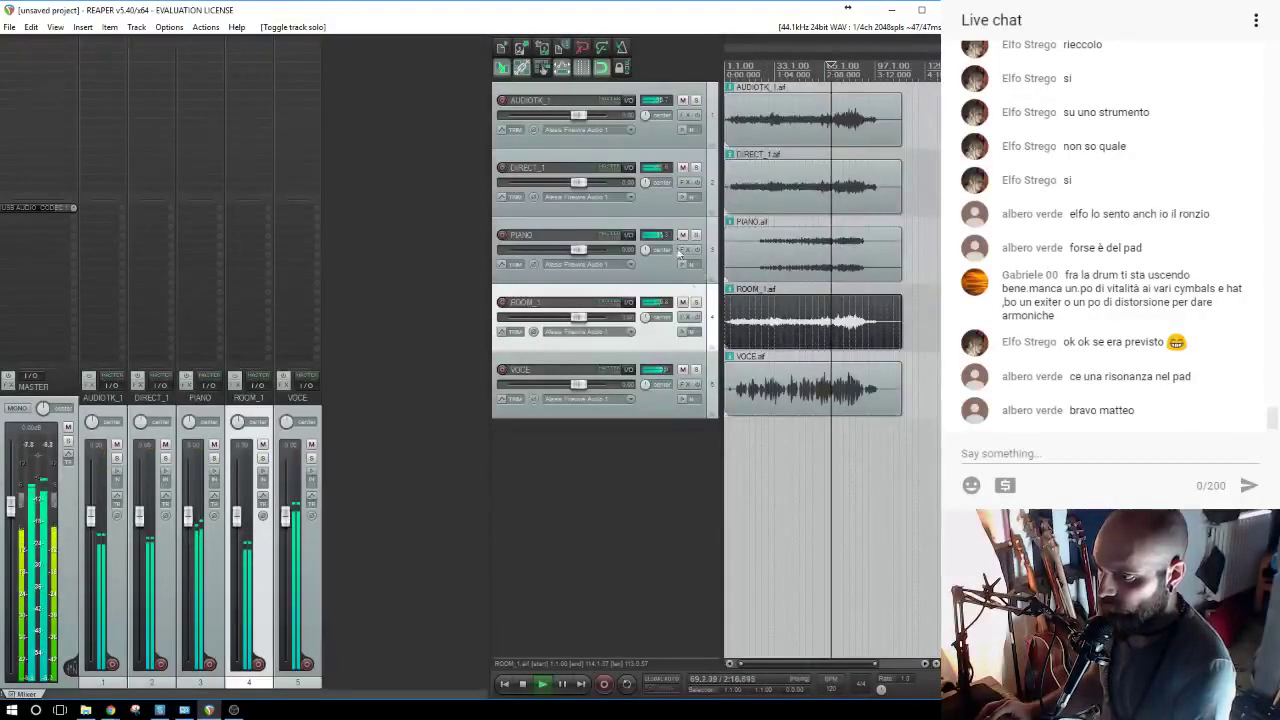
left_click(749, 430)
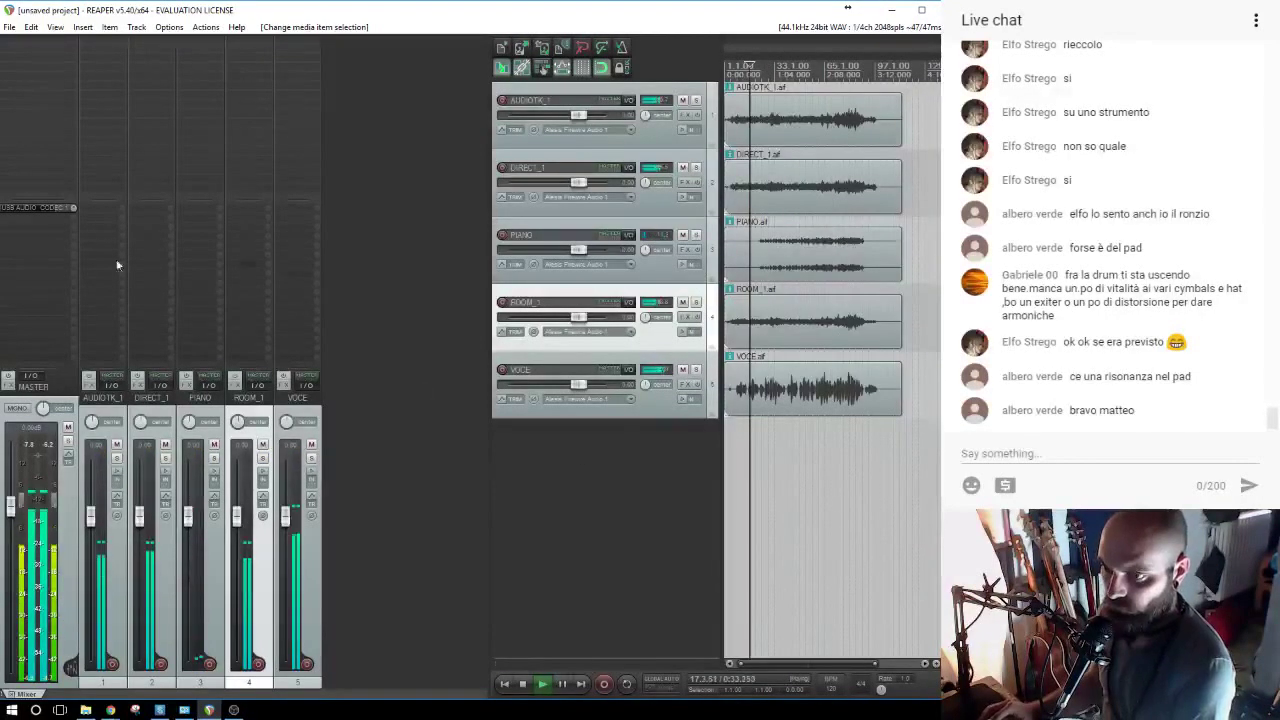
Add VB-Audio Point 1 as a second hardware output of the master track.
left_click(25, 208)
left_click(187, 312)
left_click(187, 334)
left_click(290, 225)
key("space")
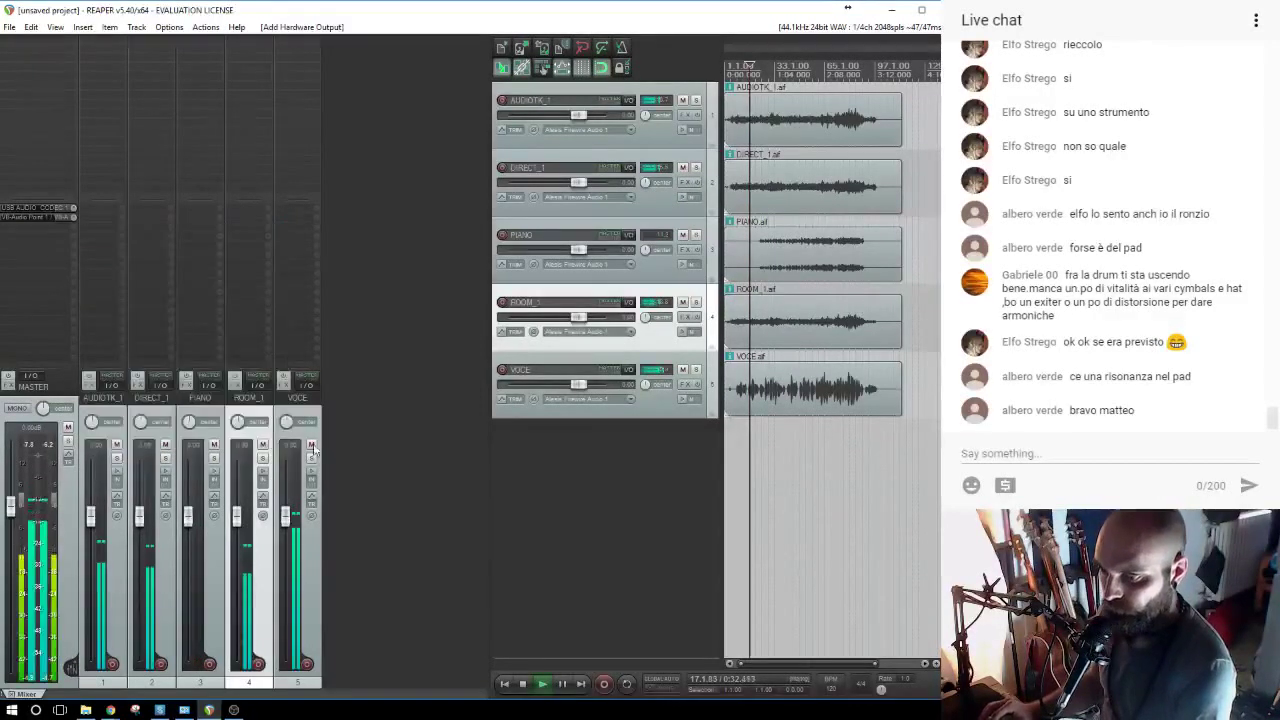
Switch to OBS to check the stream during playback, and return to REAPER to keep listening.
left_click(234, 710)
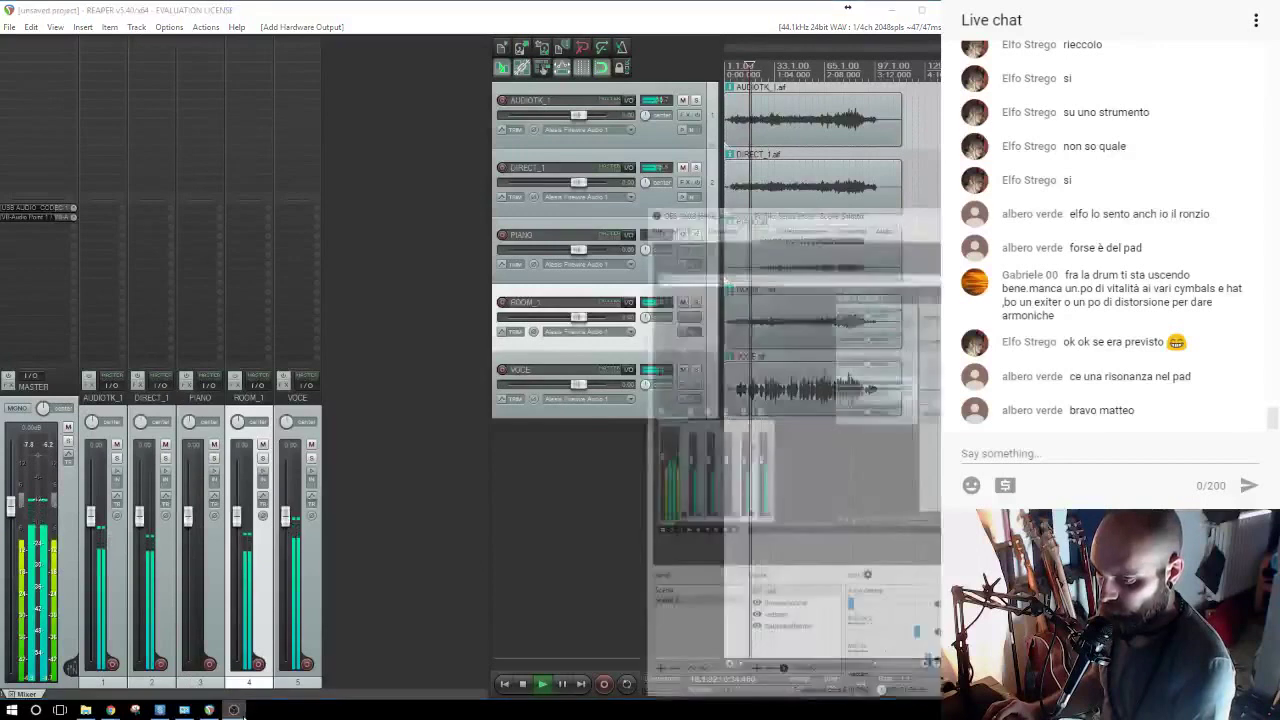
left_click(240, 712)
scroll(807, 458, "down", 2)
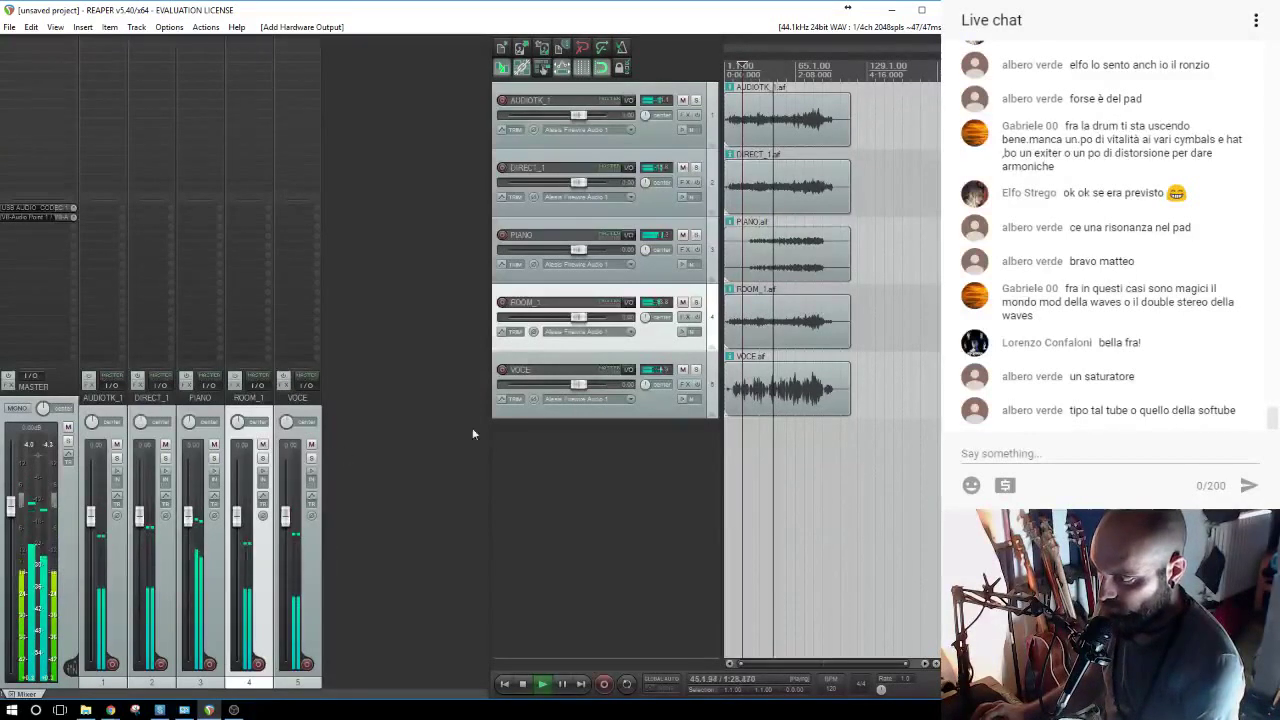
scroll(814, 434, "up", 2)
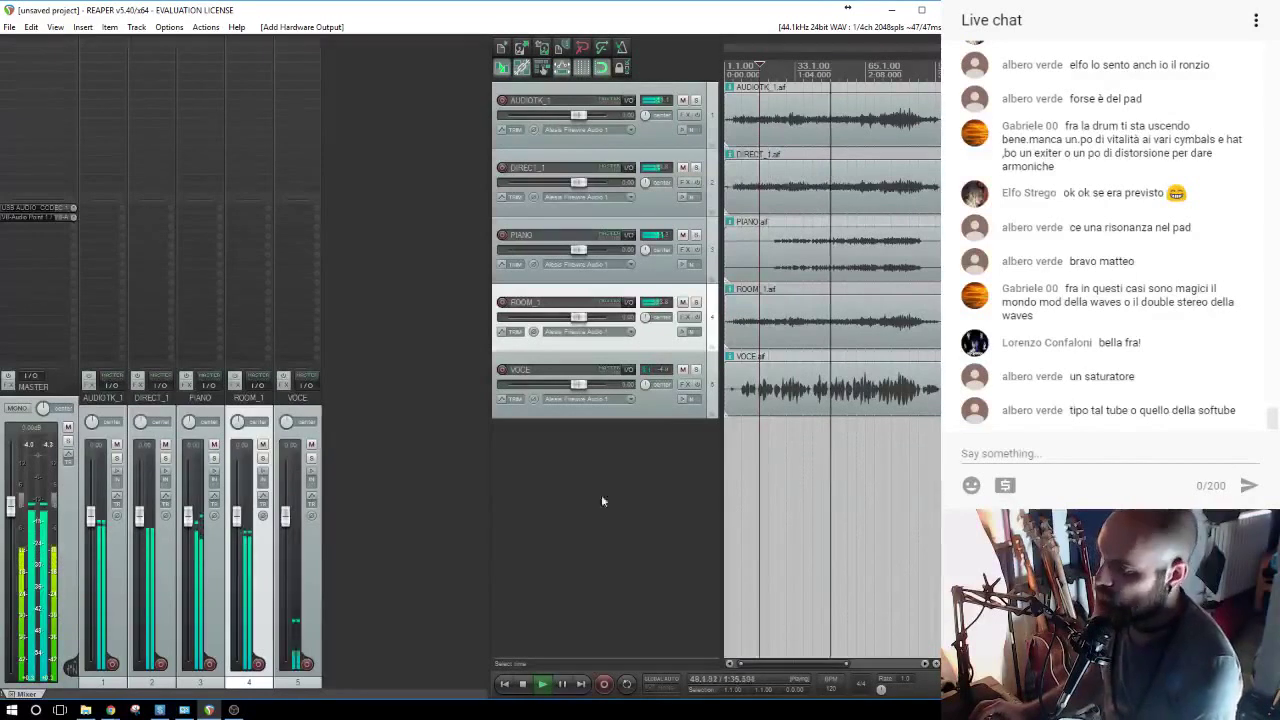
left_click(233, 710)
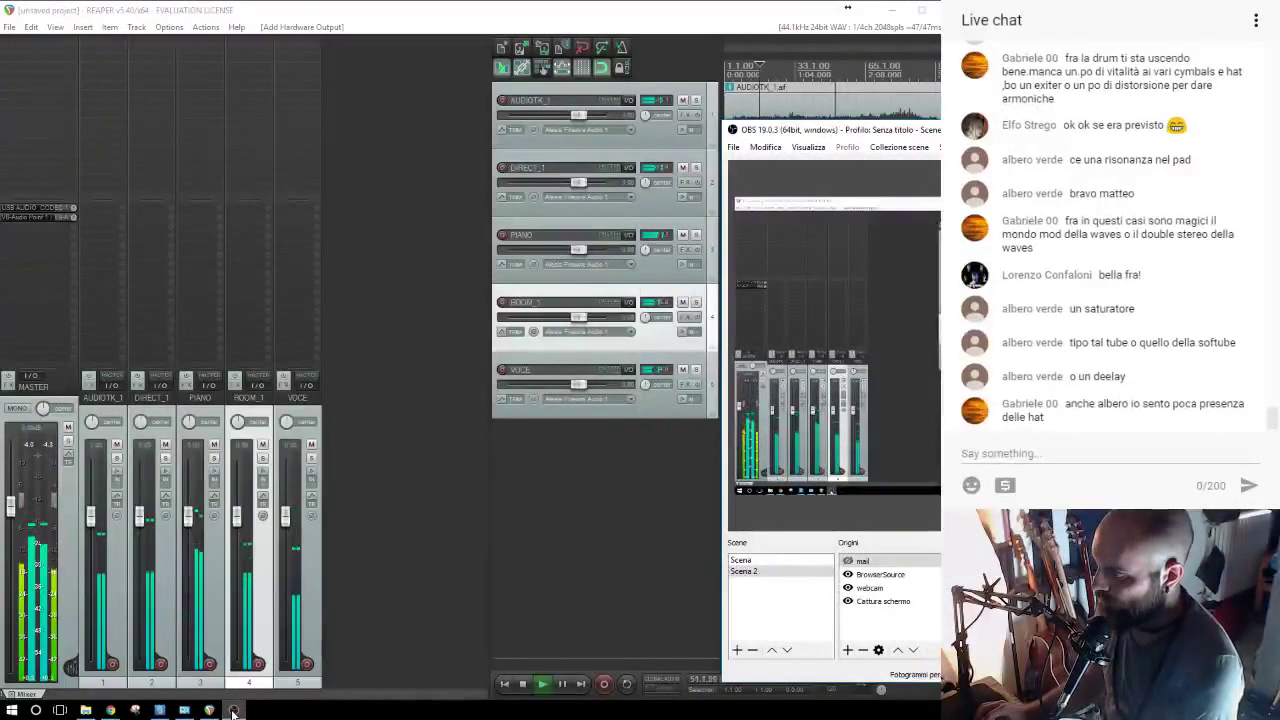
left_click(233, 710)
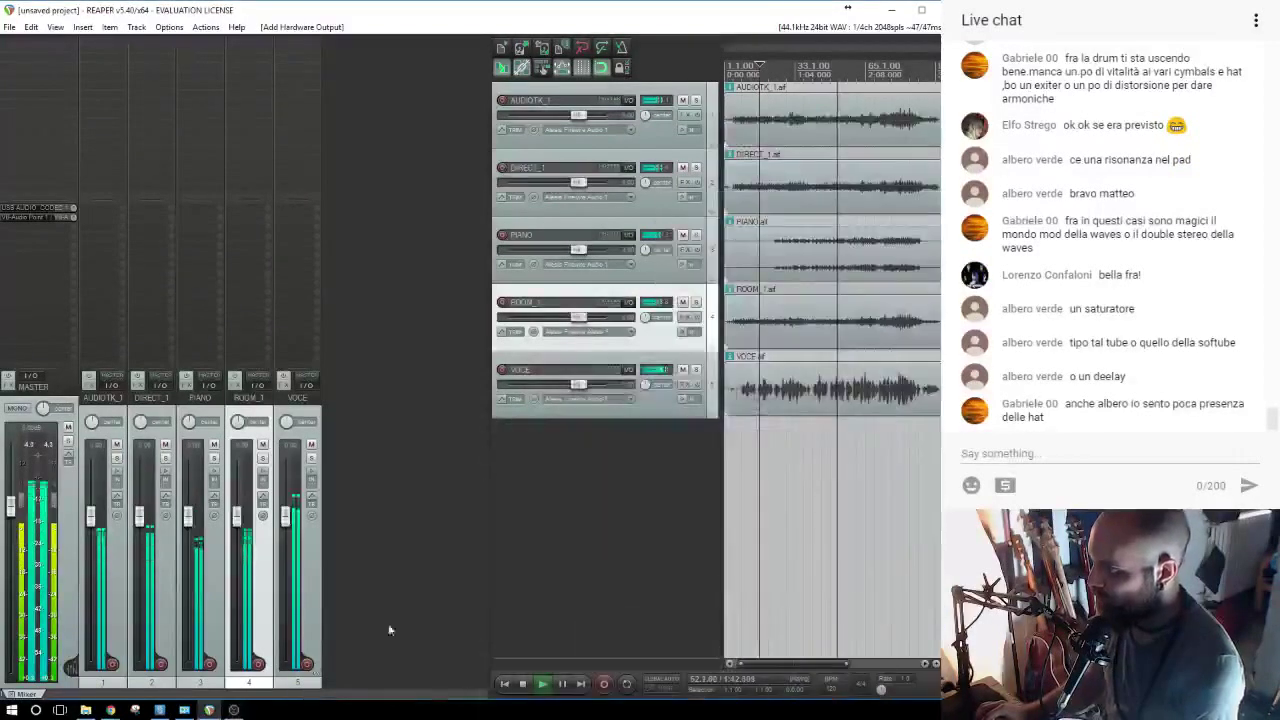
scroll(846, 426, "down", 1)
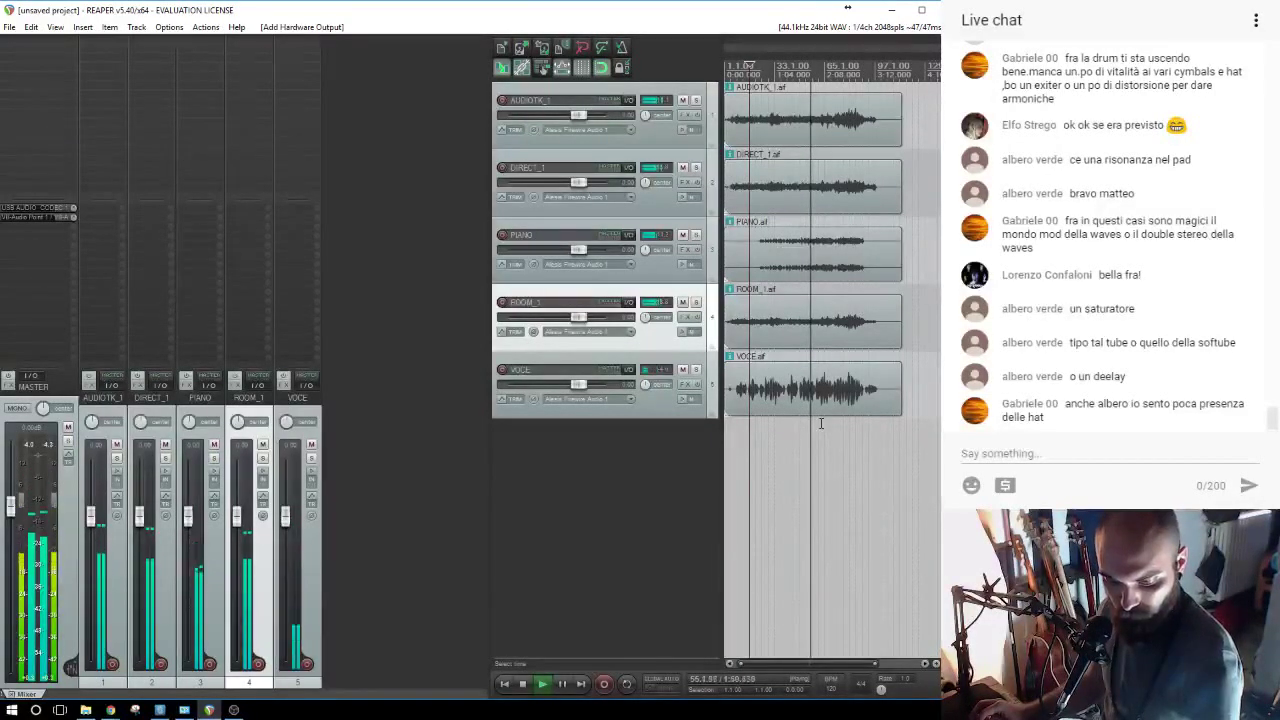
Solo AUDIOTK_1 and DIRECT_1 one after the other to hear how each track sounds alone.
left_click(775, 393)
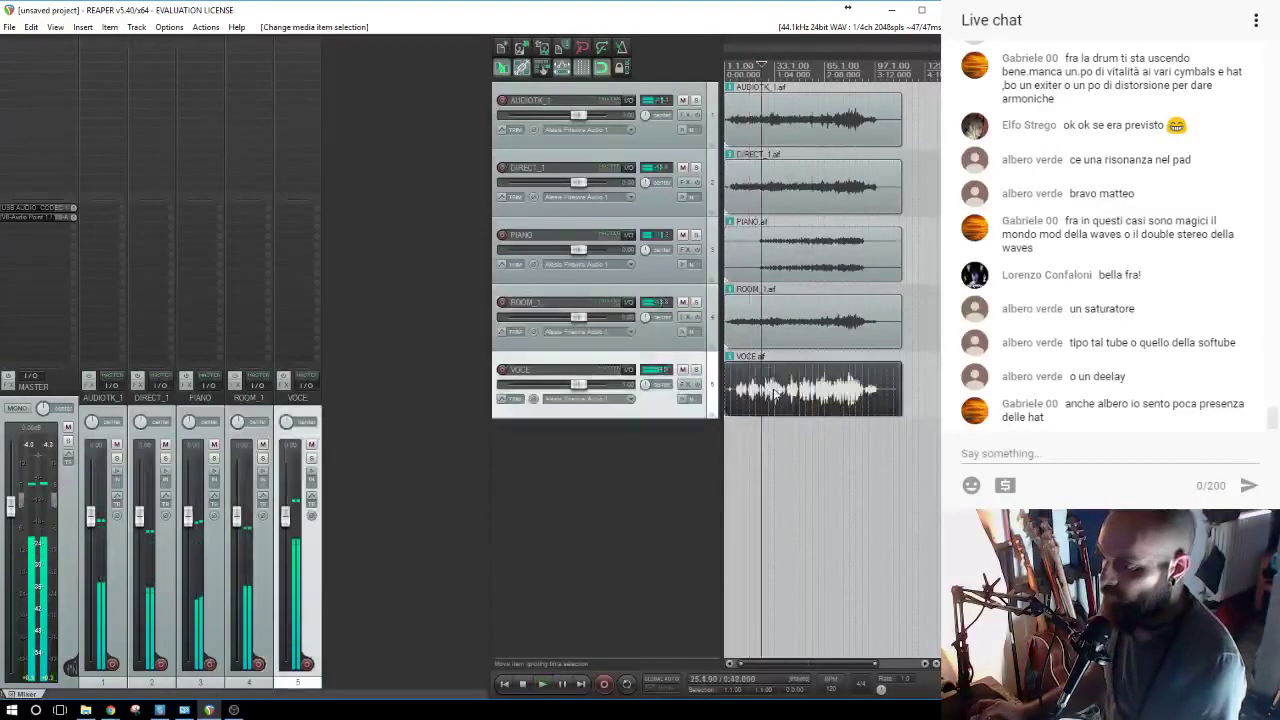
left_click(749, 117)
left_click(696, 101)
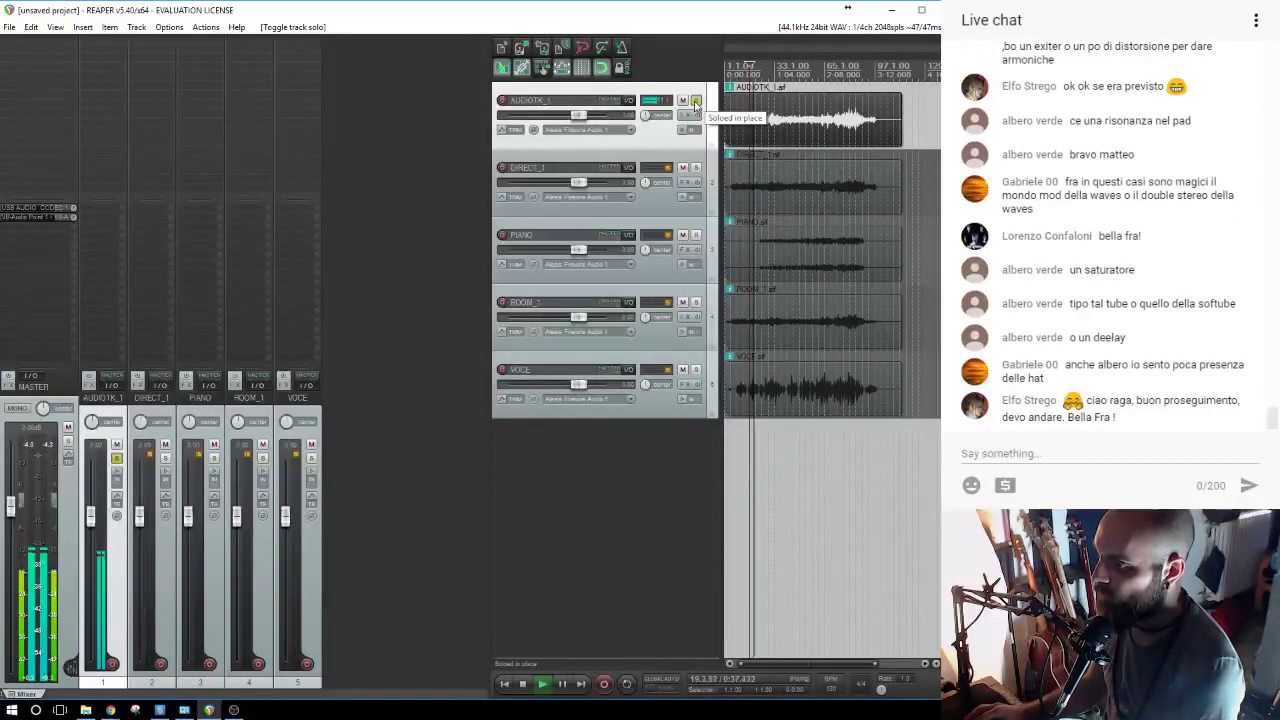
left_click(697, 169)
left_click(698, 102)
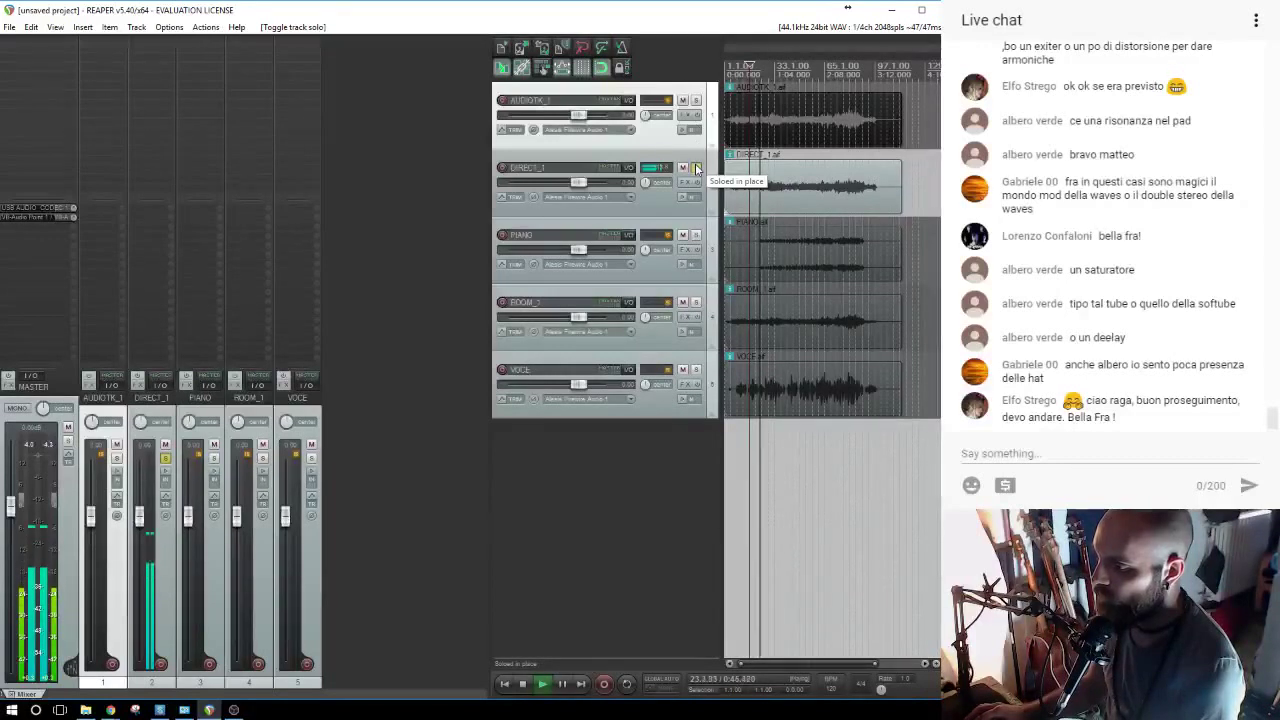
Compare AUDIOTK_1 and DIRECT_1 soloed together while toggling DIRECT_1's phase, and remove the solo from DIRECT_1.
left_click(696, 100)
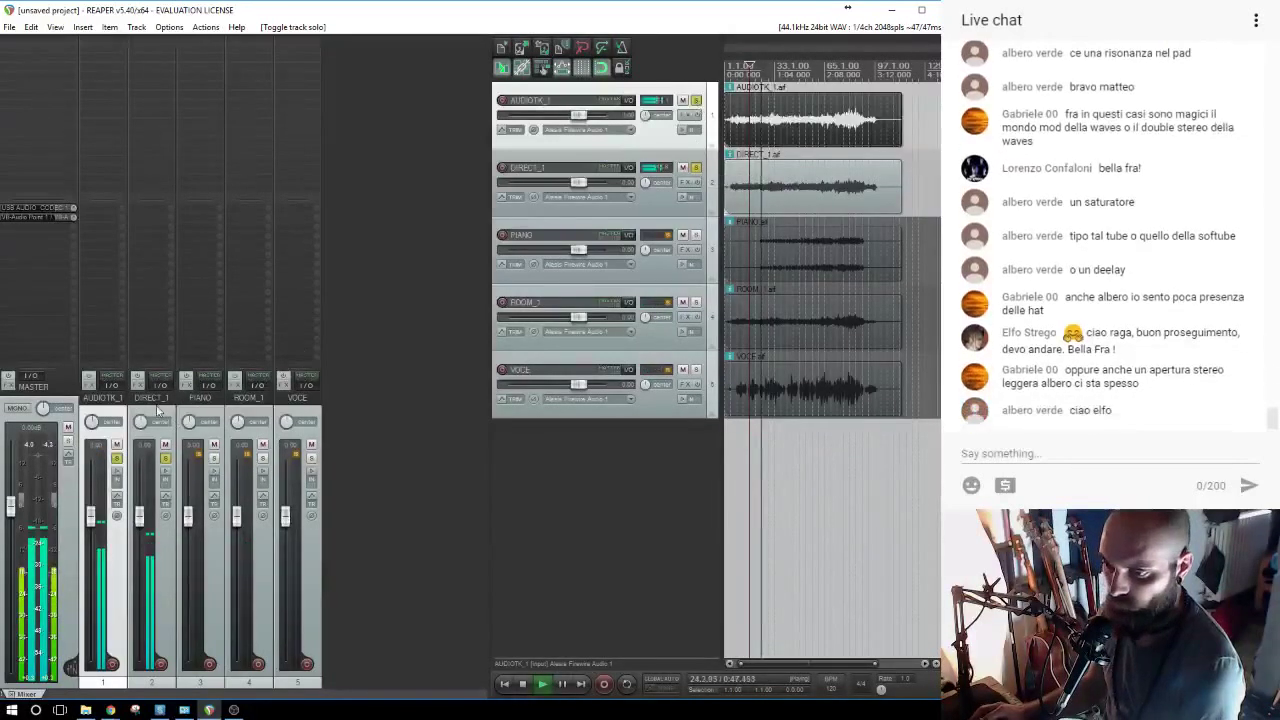
left_click(153, 553)
left_click(166, 517)
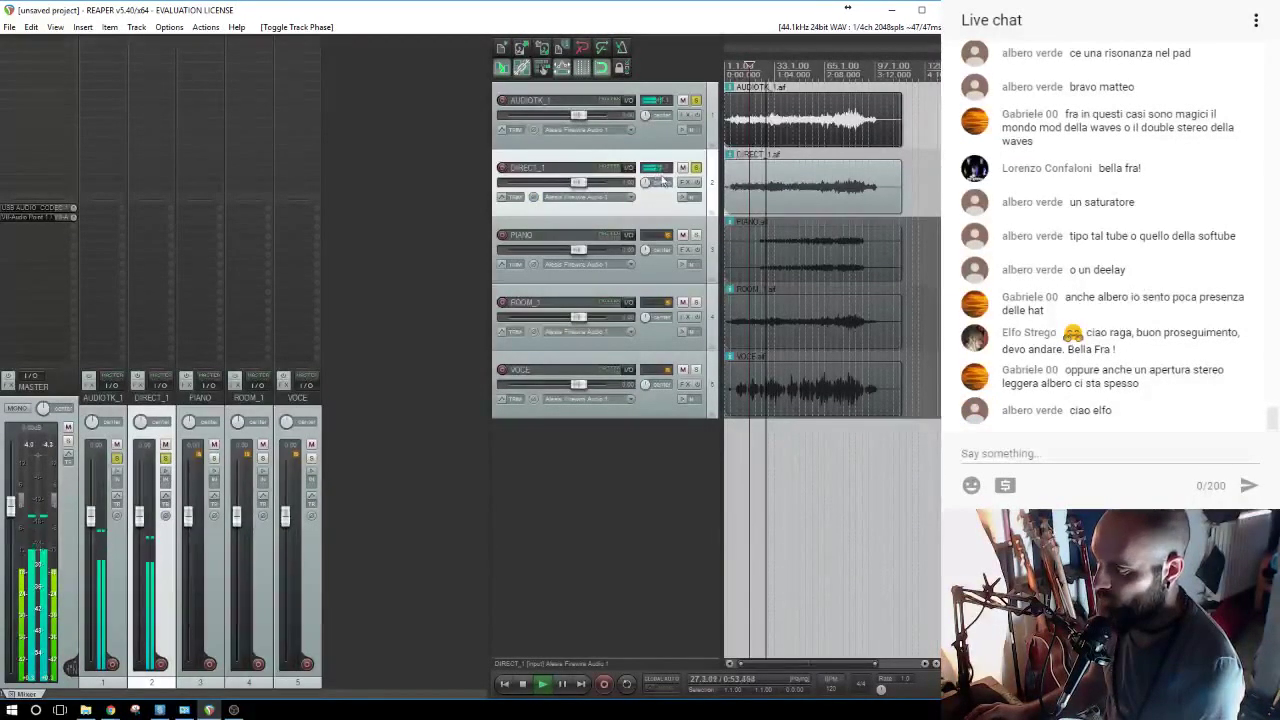
left_click(696, 167)
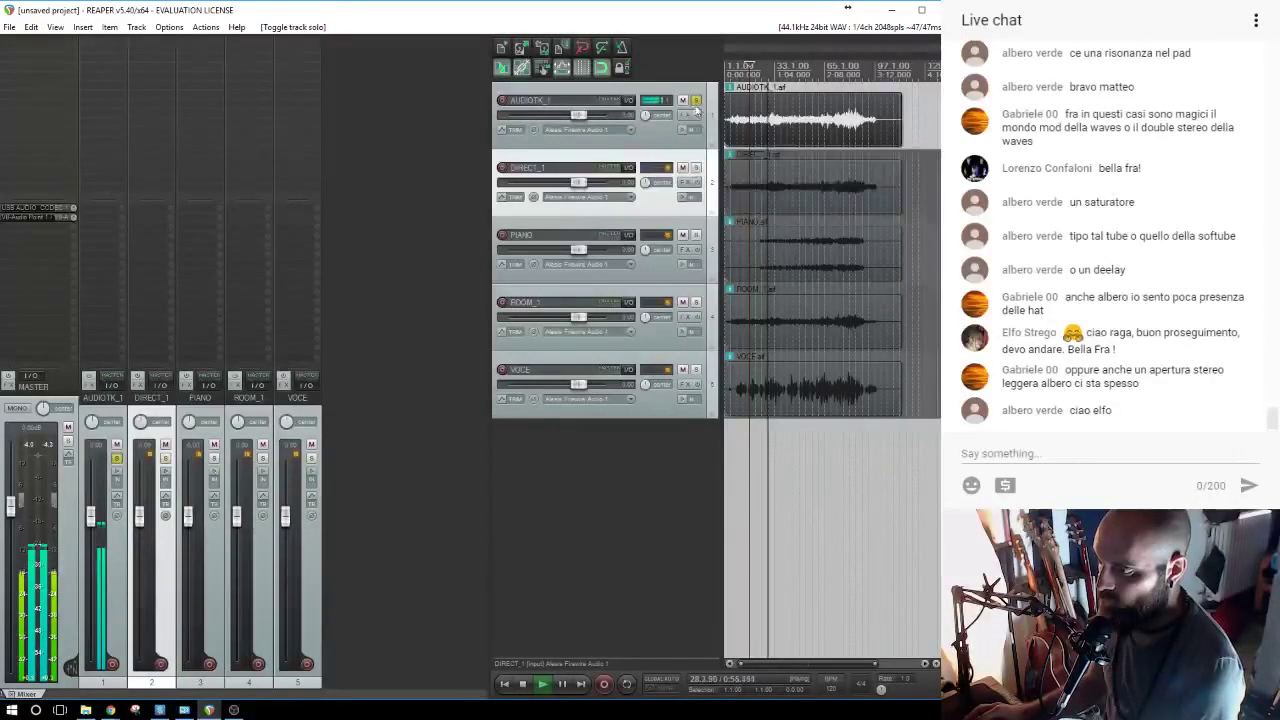
Listen to PIANO and ROOM_1 in solo, playing ROOM_1 from two points further into the song.
left_click(696, 101)
left_click(696, 234)
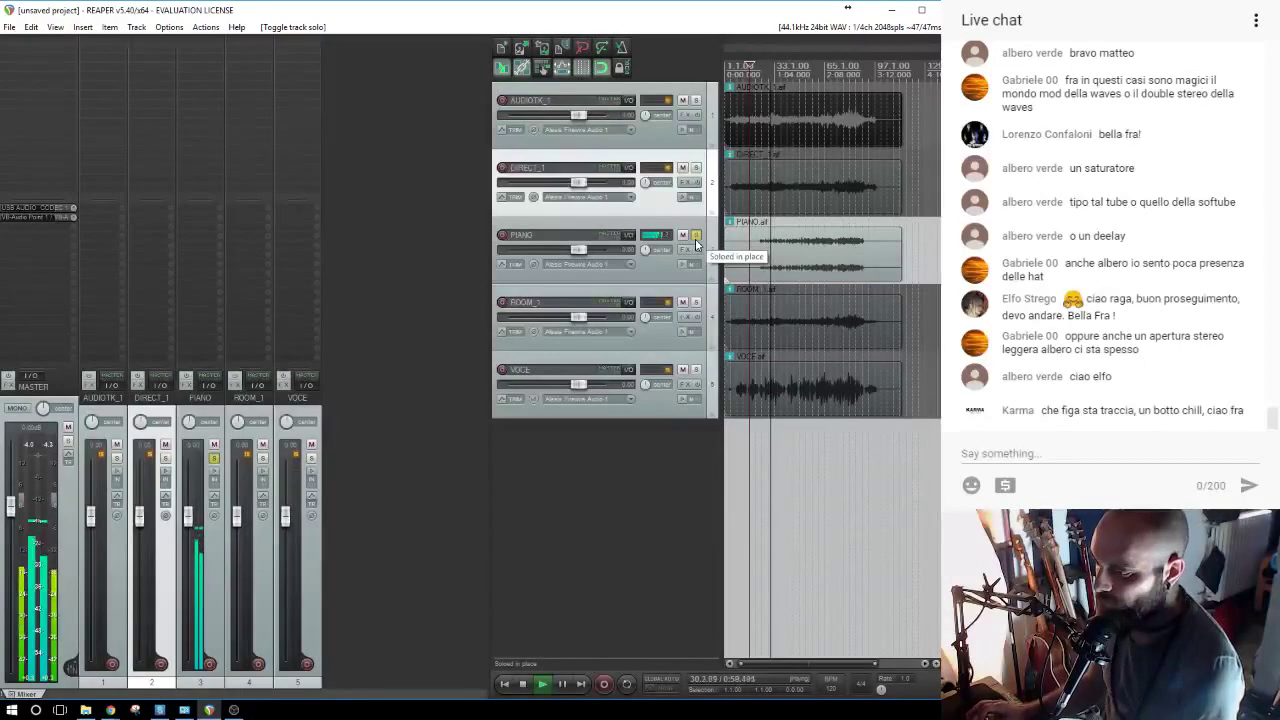
left_click(696, 302)
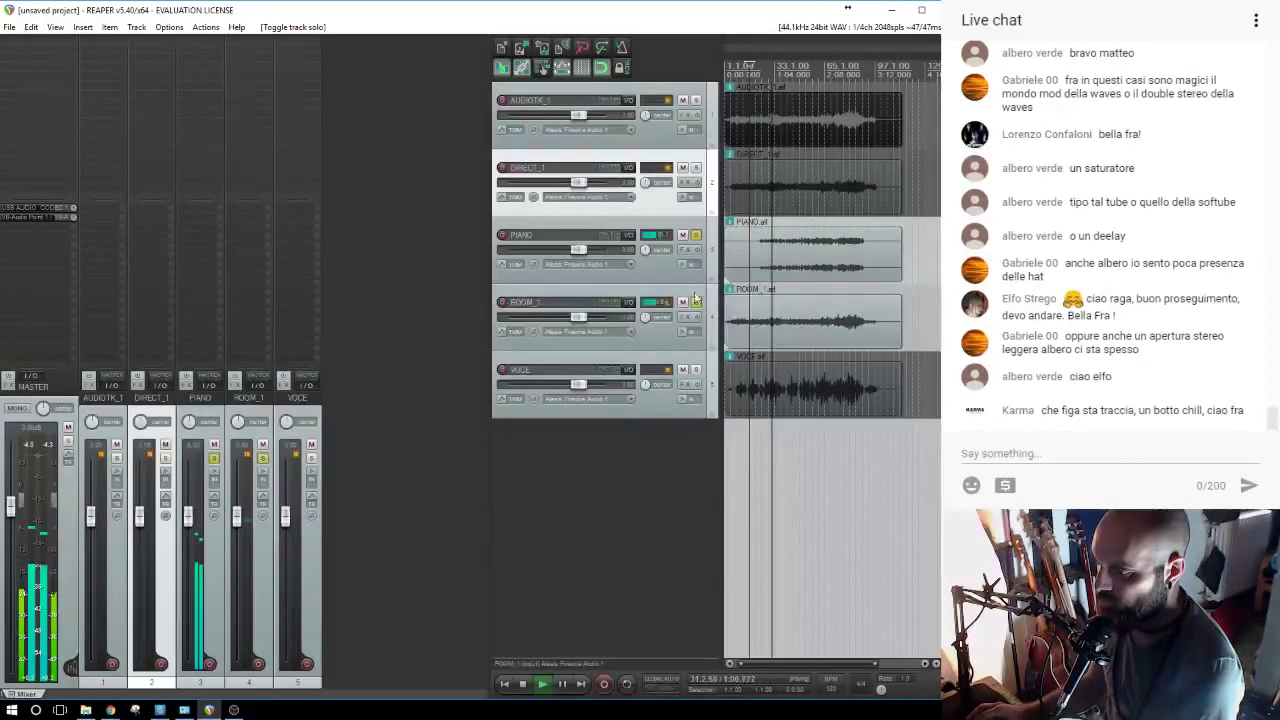
left_click(697, 237)
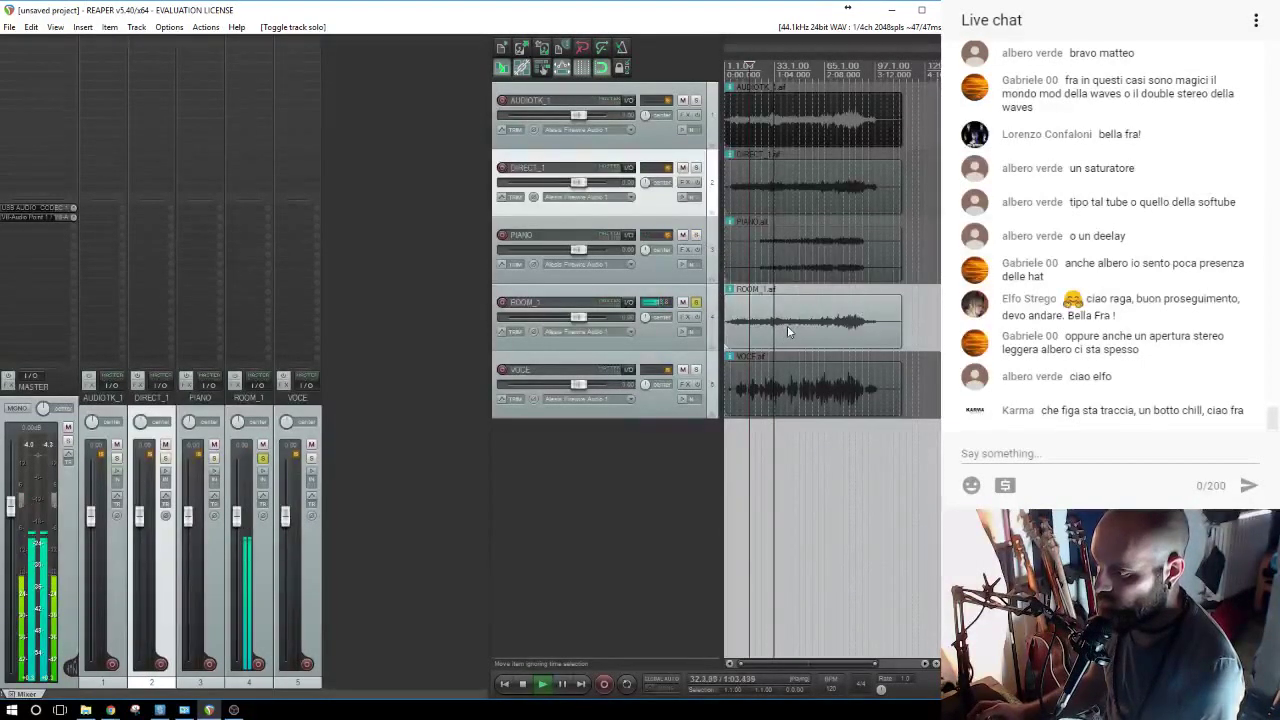
left_click(812, 322)
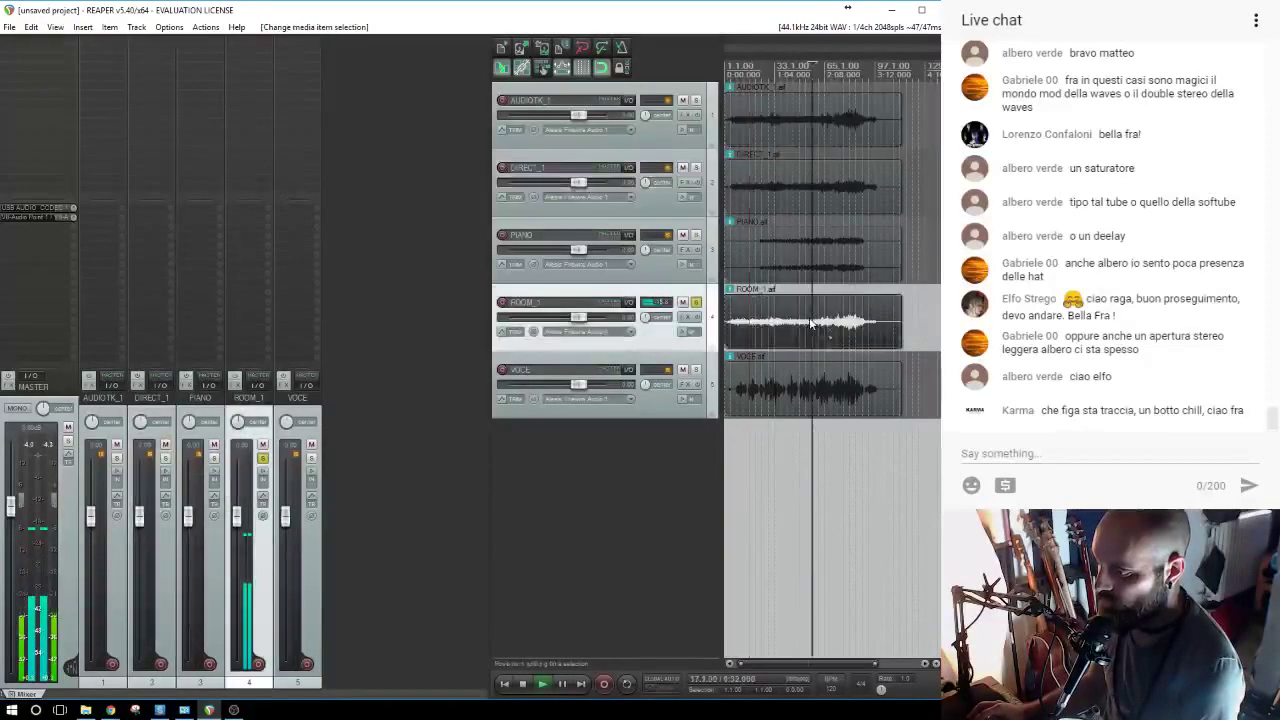
left_click(843, 320)
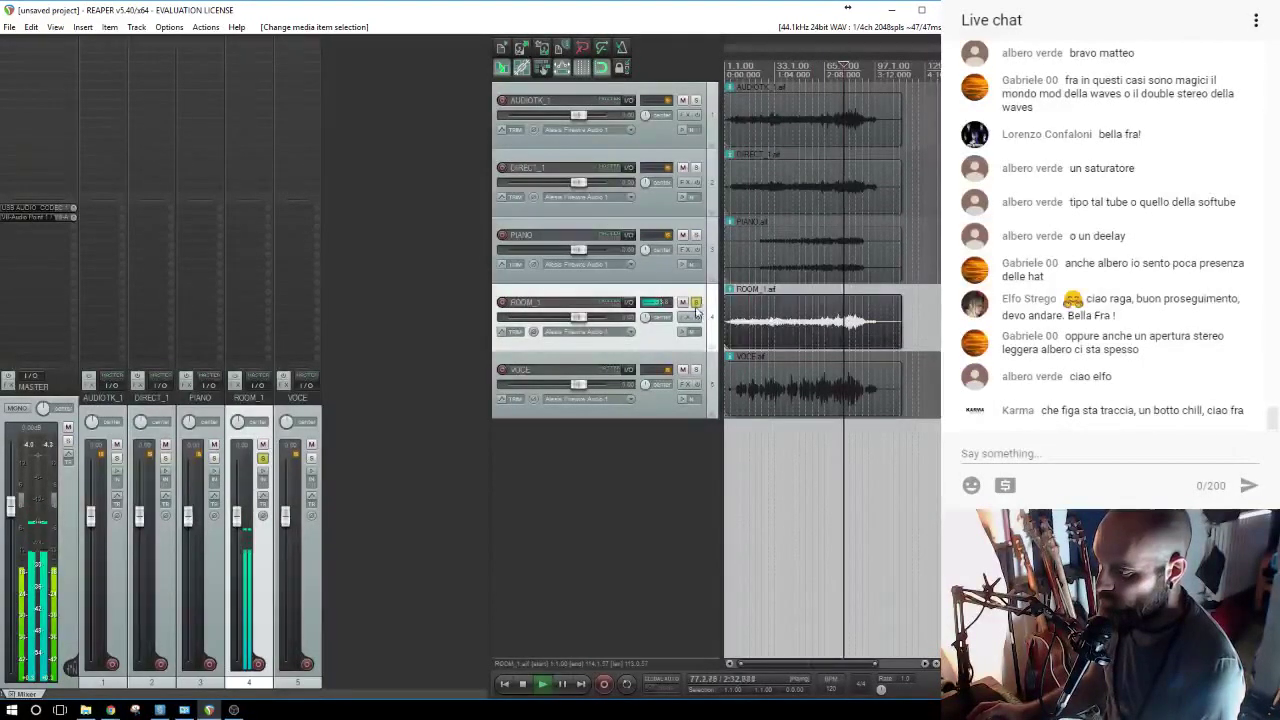
Mute ROOM_1, remove its solo, and play the remaining tracks from bar 9.
left_click(682, 302)
left_click(697, 303)
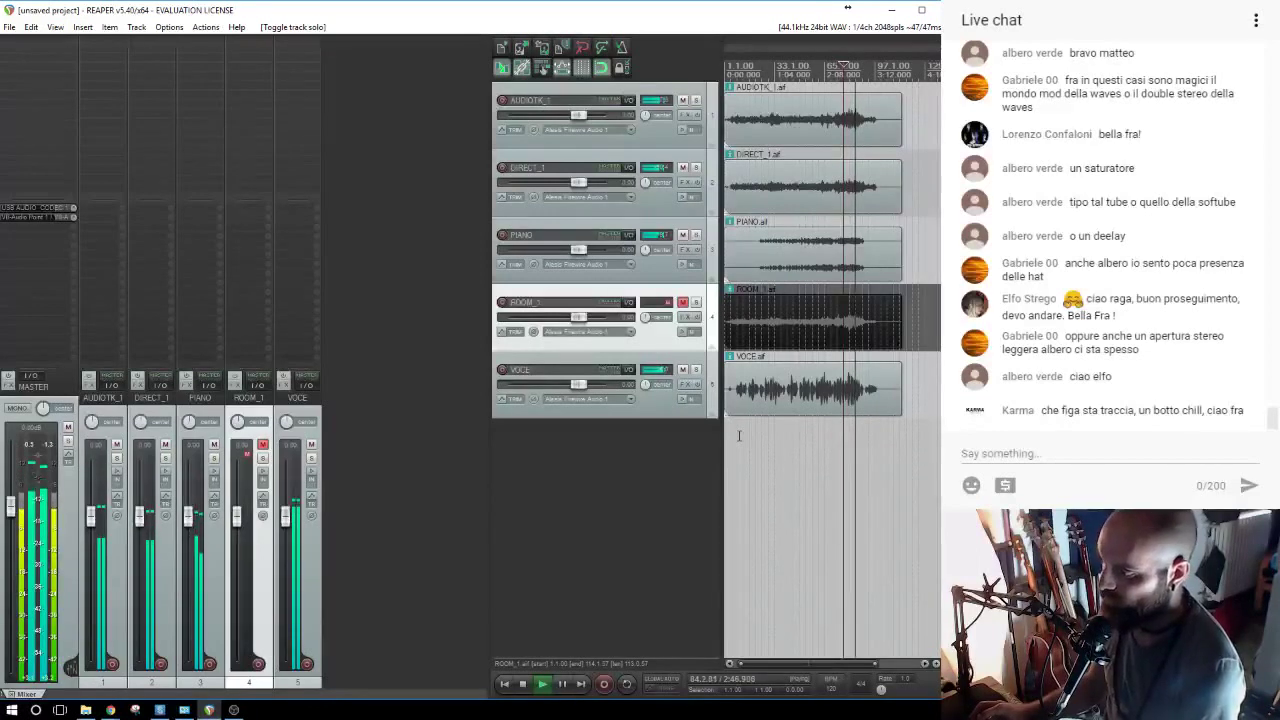
left_click(739, 435)
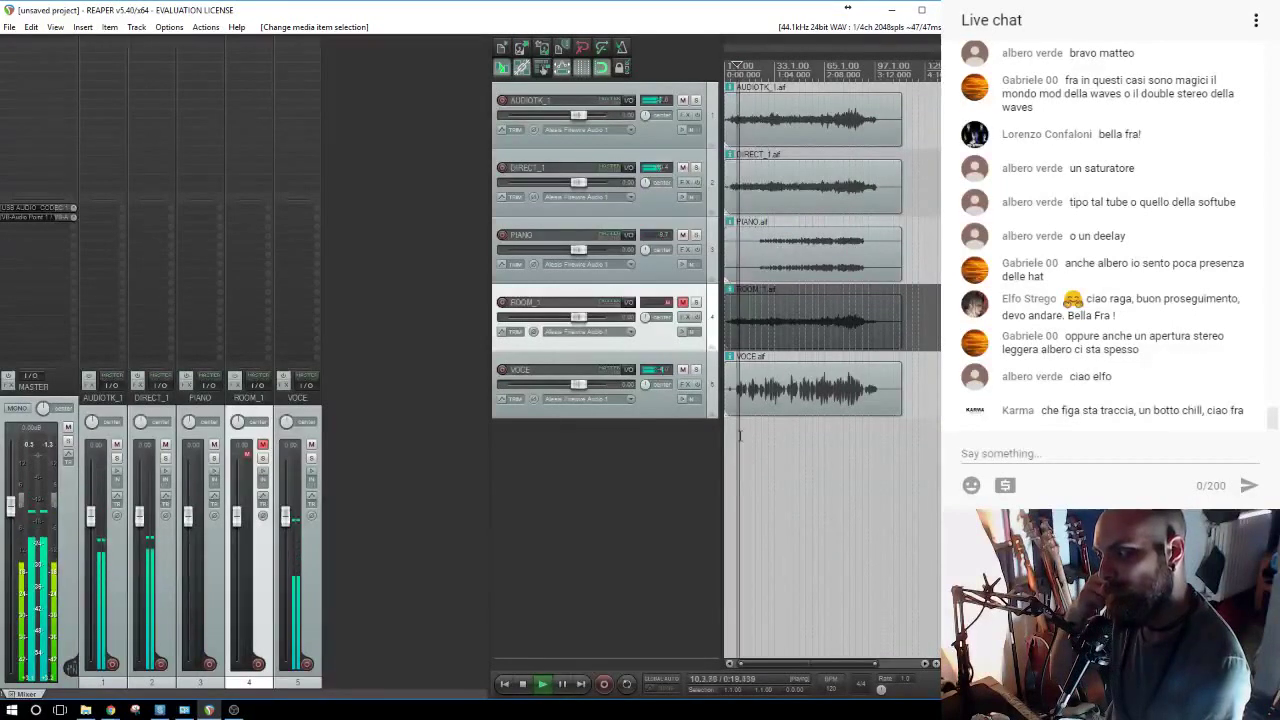
key("space")
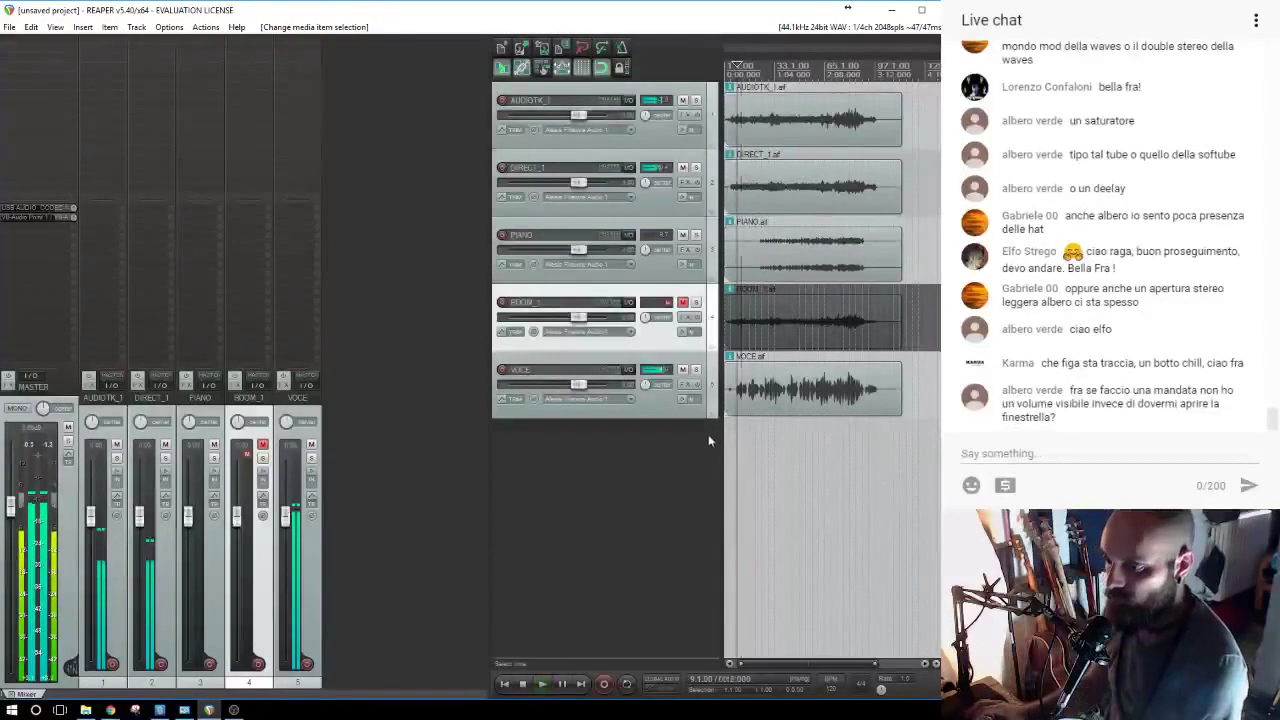
Add a trial track fed by a send from VOCE, and remove the send together with the track.
double_click(328, 281)
left_click_drag(299, 263, 342, 251)
left_click_drag(317, 208, 317, 235)
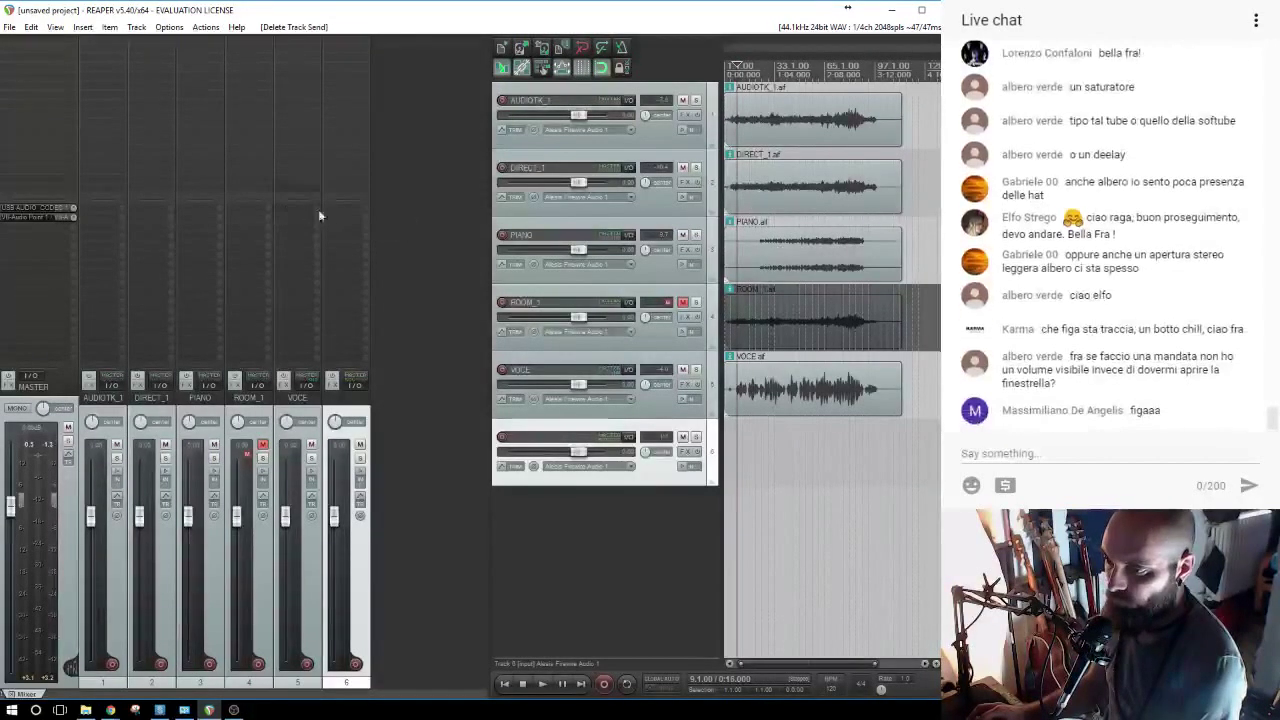
key("Delete")
Play the mix again from bar 9 with ROOM_1 muted, and stop playback.
key("space")
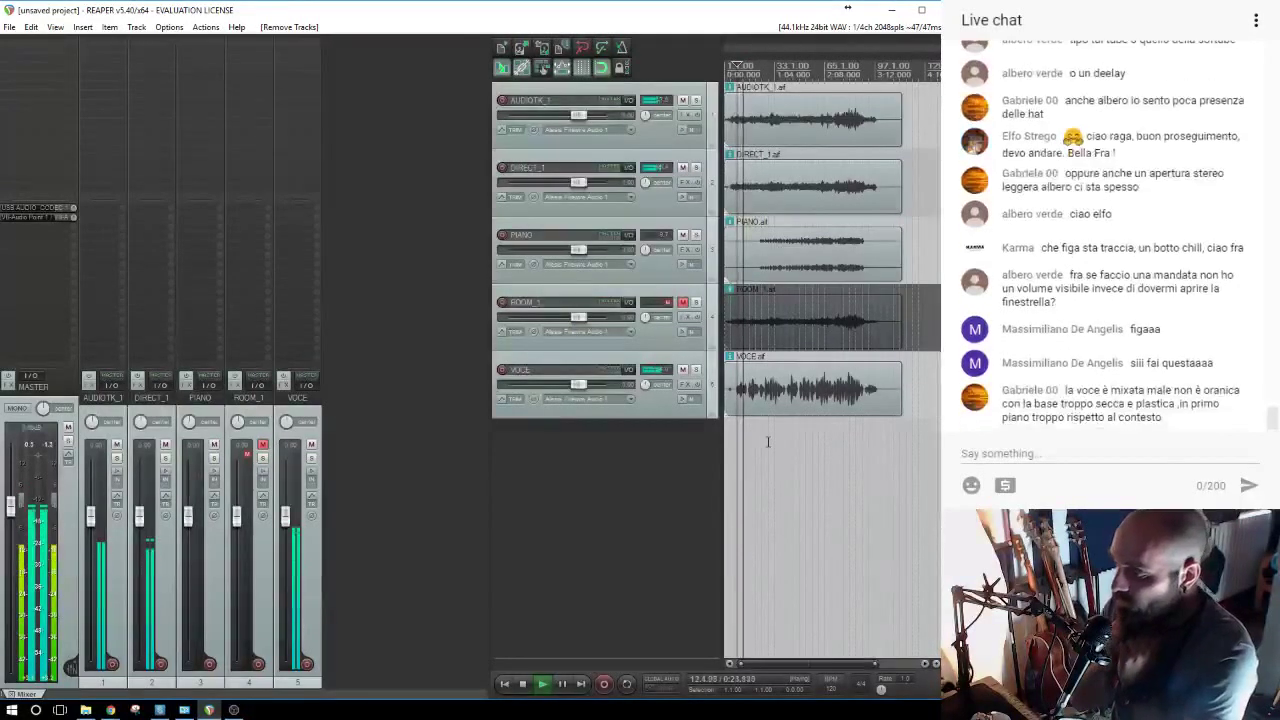
key("space")
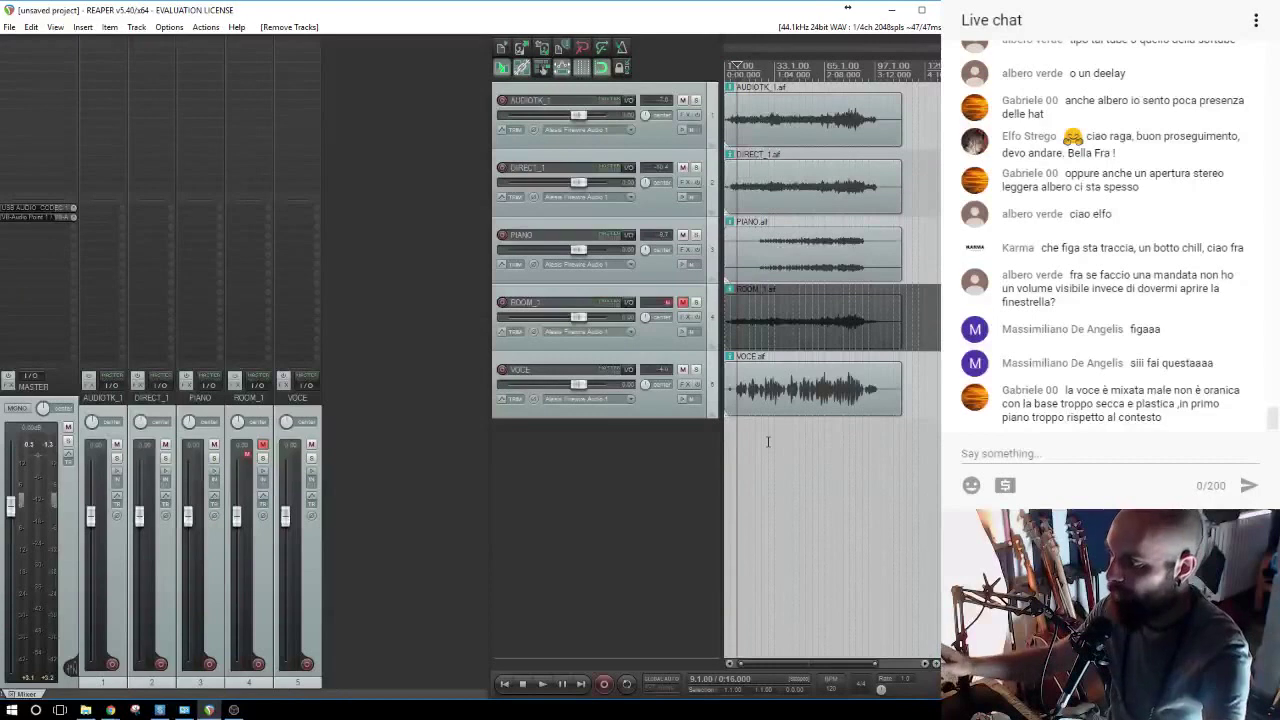
Play the mix from bar 9 and solo VOCE during playback.
key("space")
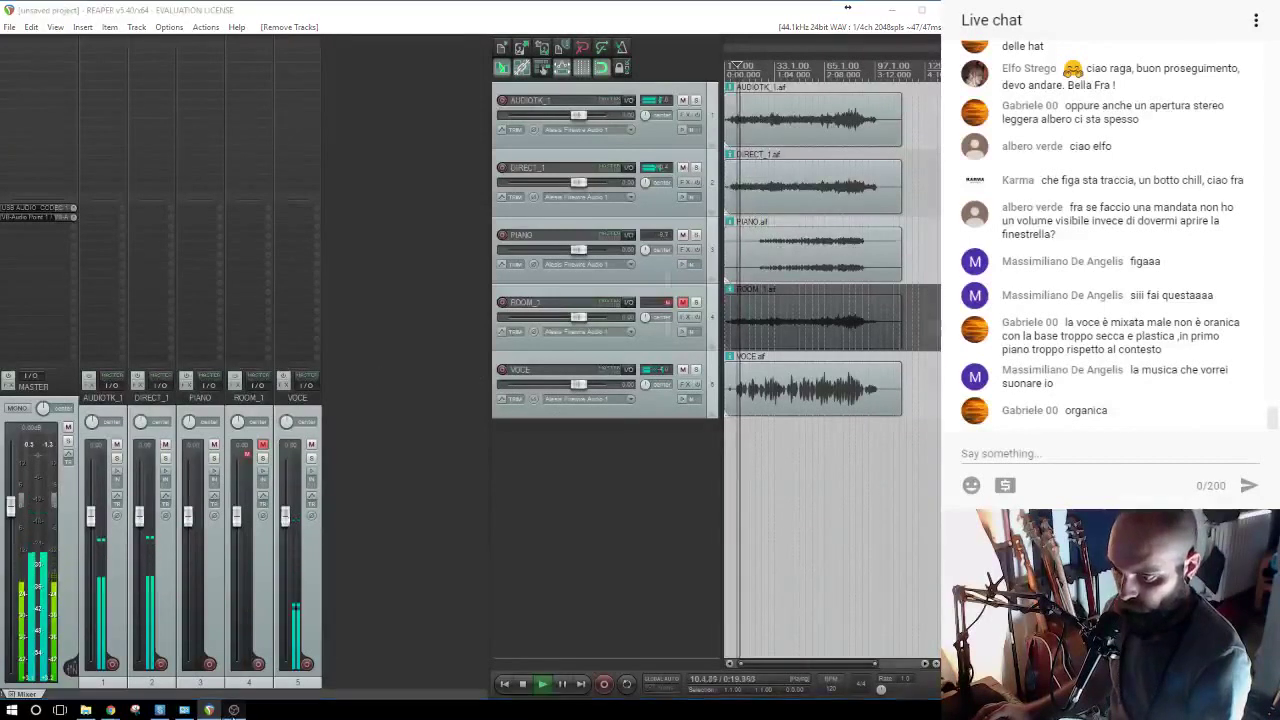
left_click(234, 710)
left_click(320, 445)
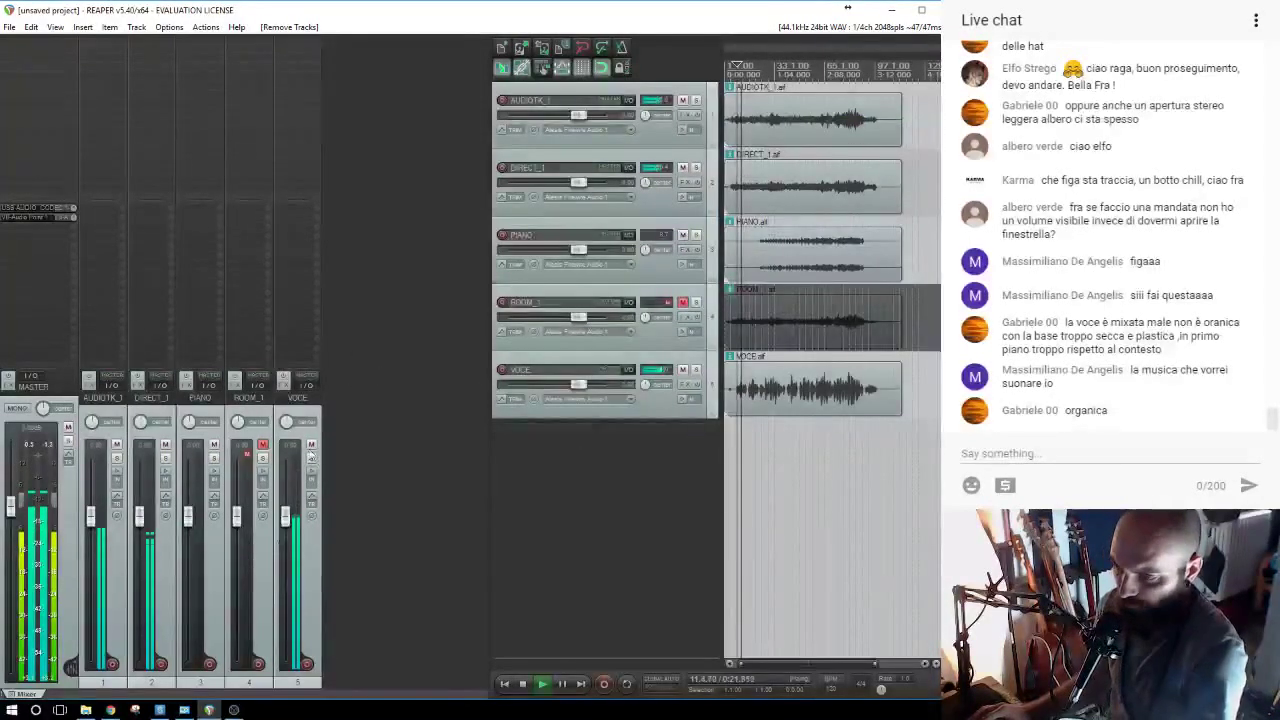
left_click(312, 458)
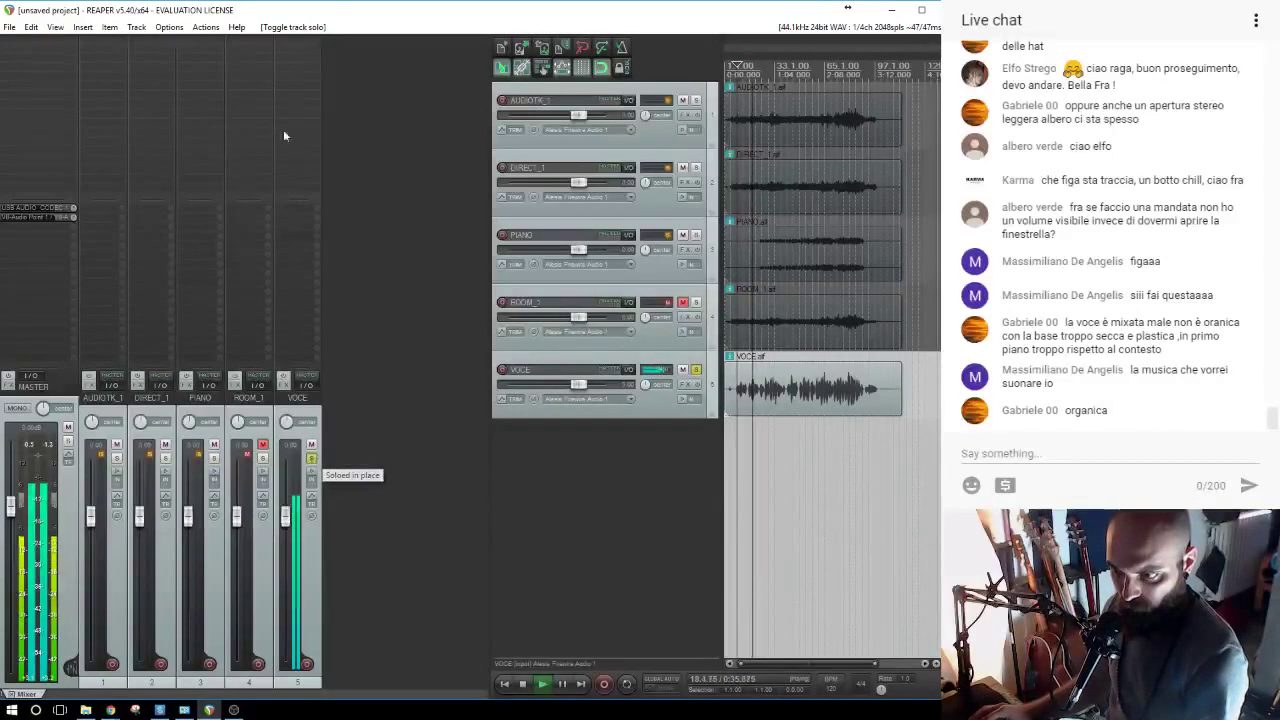
Insert the whiteLABEL TEN:Q equalizer as the first effect on the VOCE track.
left_click(297, 44)
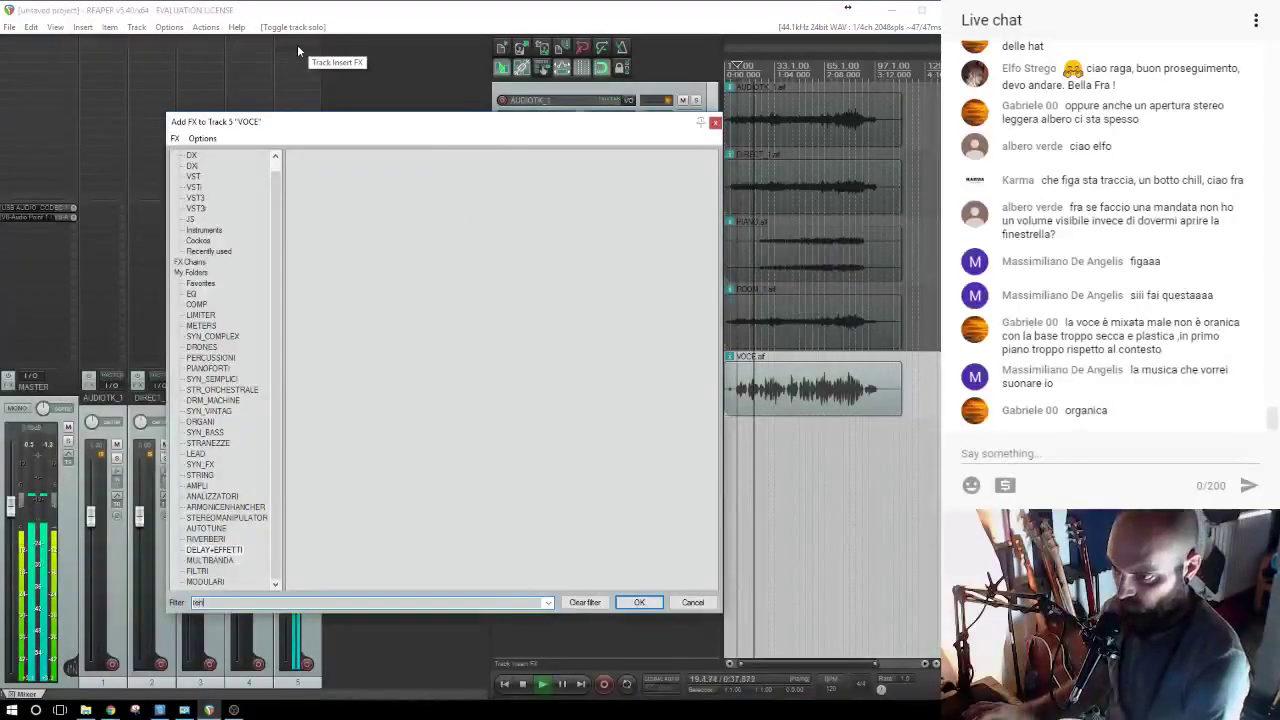
left_click(346, 155)
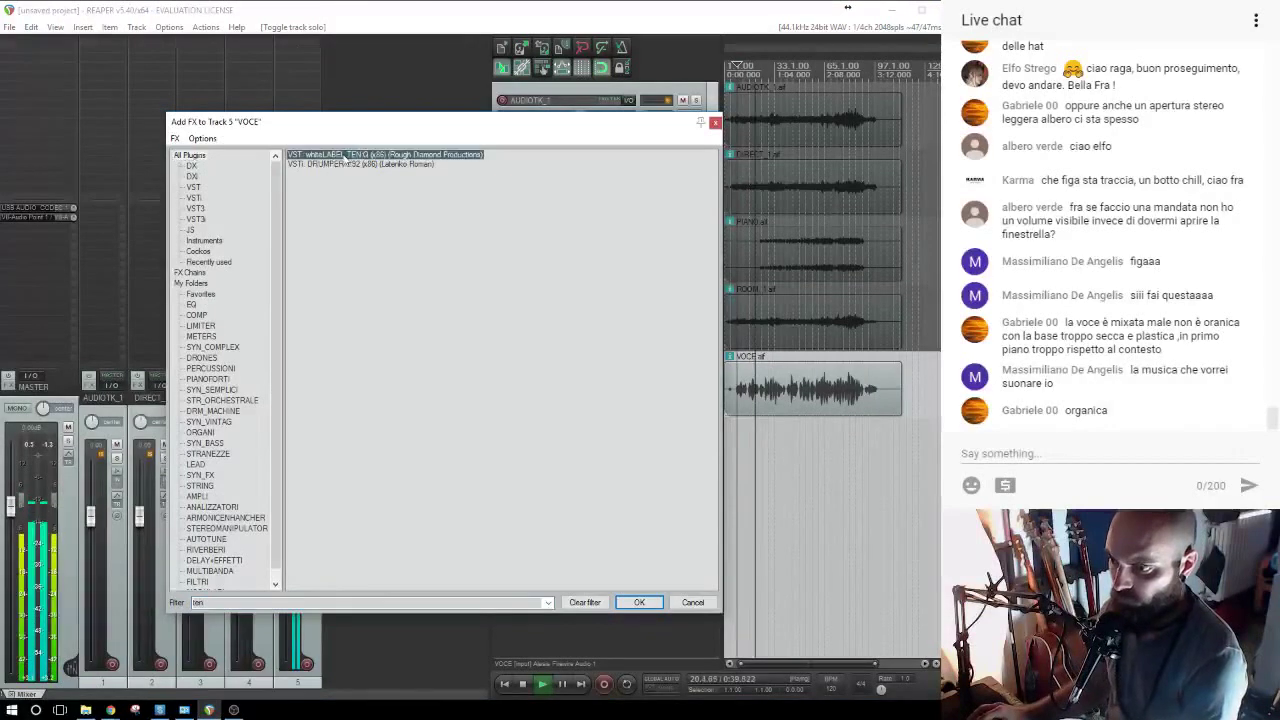
key("Return")
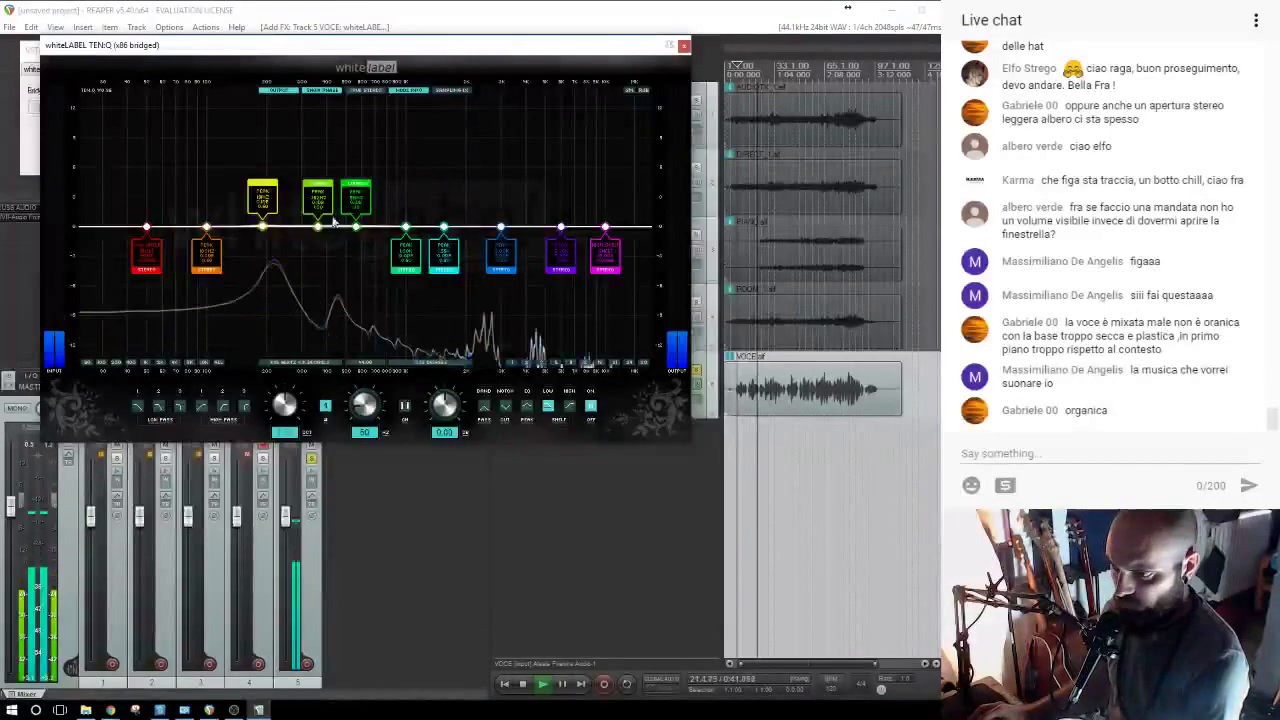
Cut VOCE's EQ slightly at about 419 Hz and around 1 kHz, and turn the lowest band into a high-pass at about 187 Hz.
left_click_drag(263, 183, 331, 246)
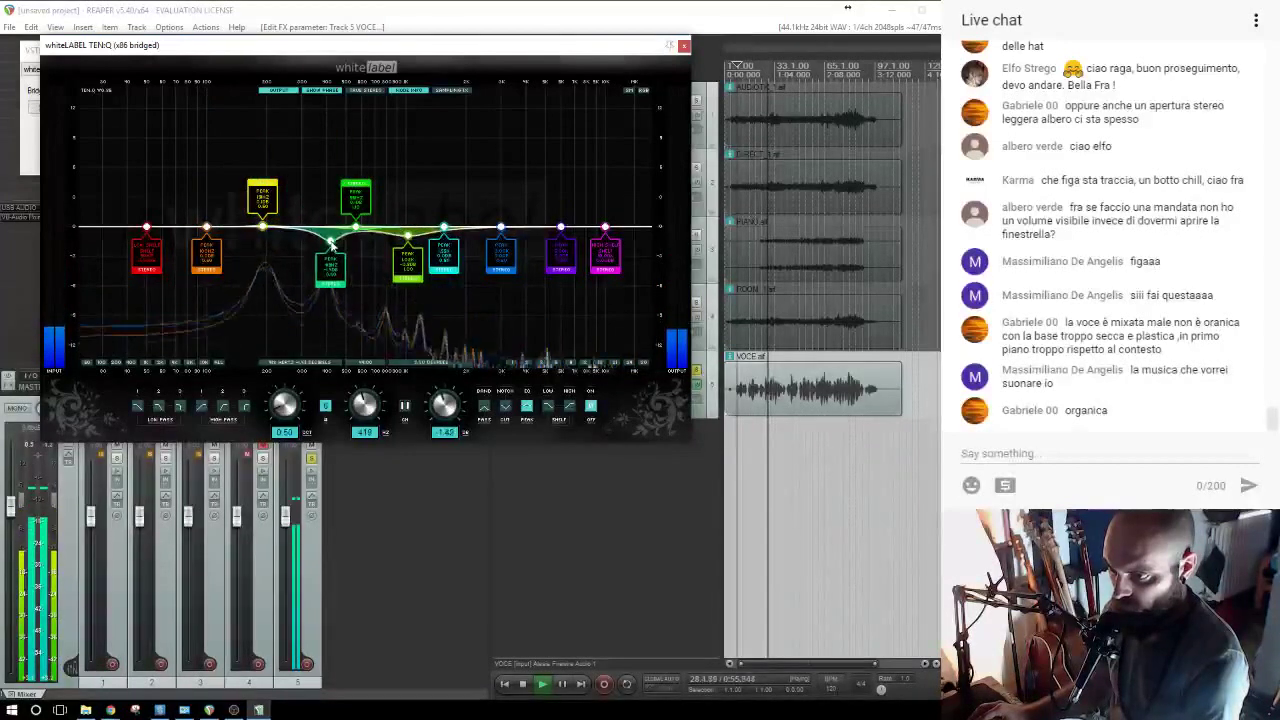
left_click(147, 228)
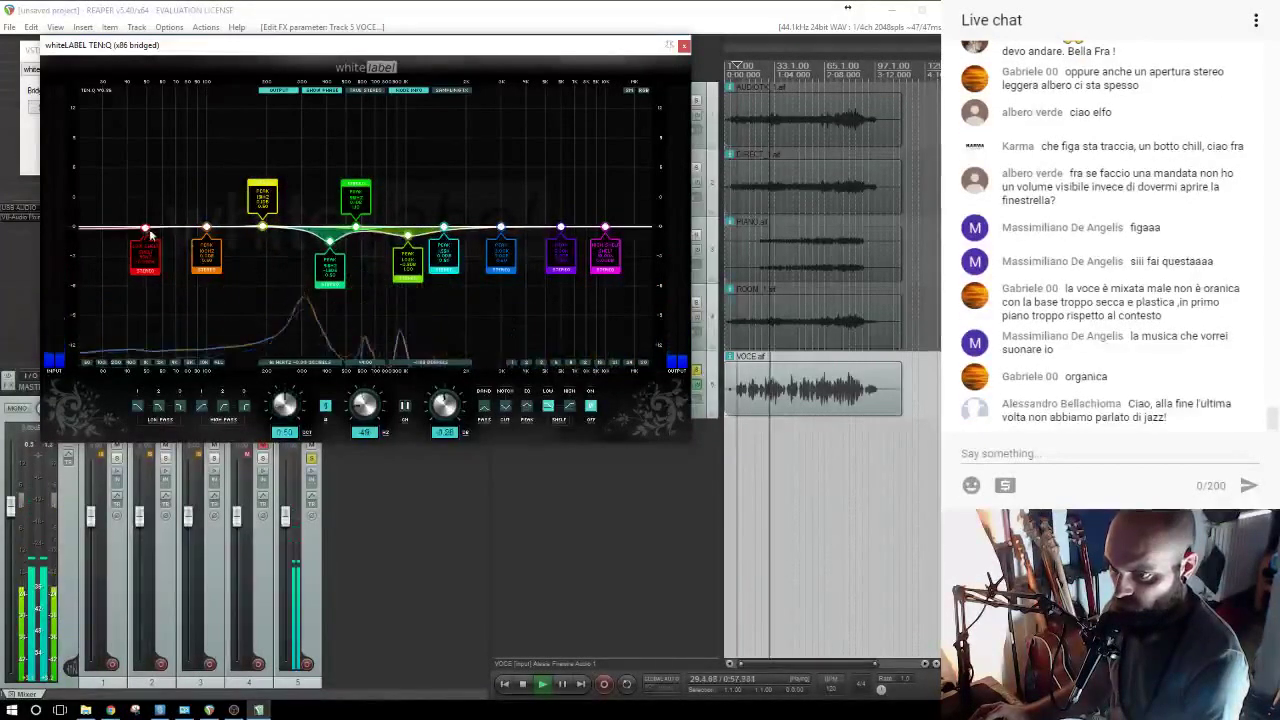
left_click(201, 406)
left_click_drag(145, 153, 261, 164)
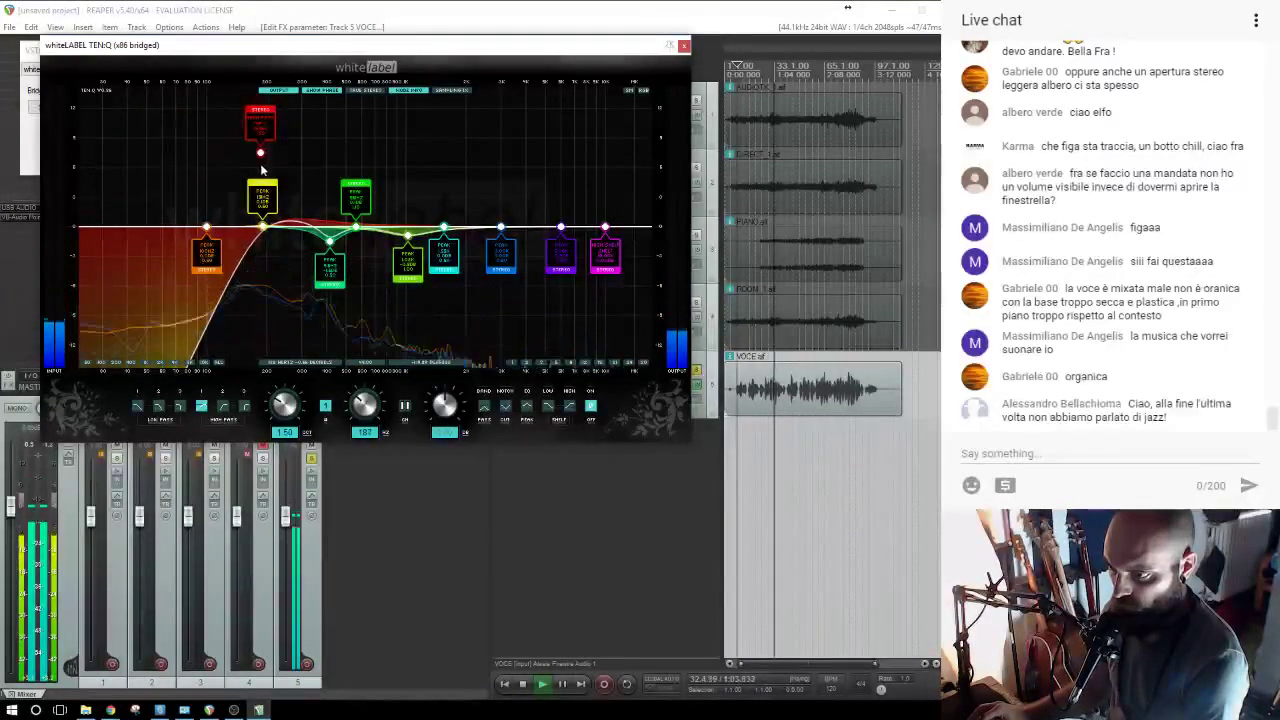
left_click(683, 46)
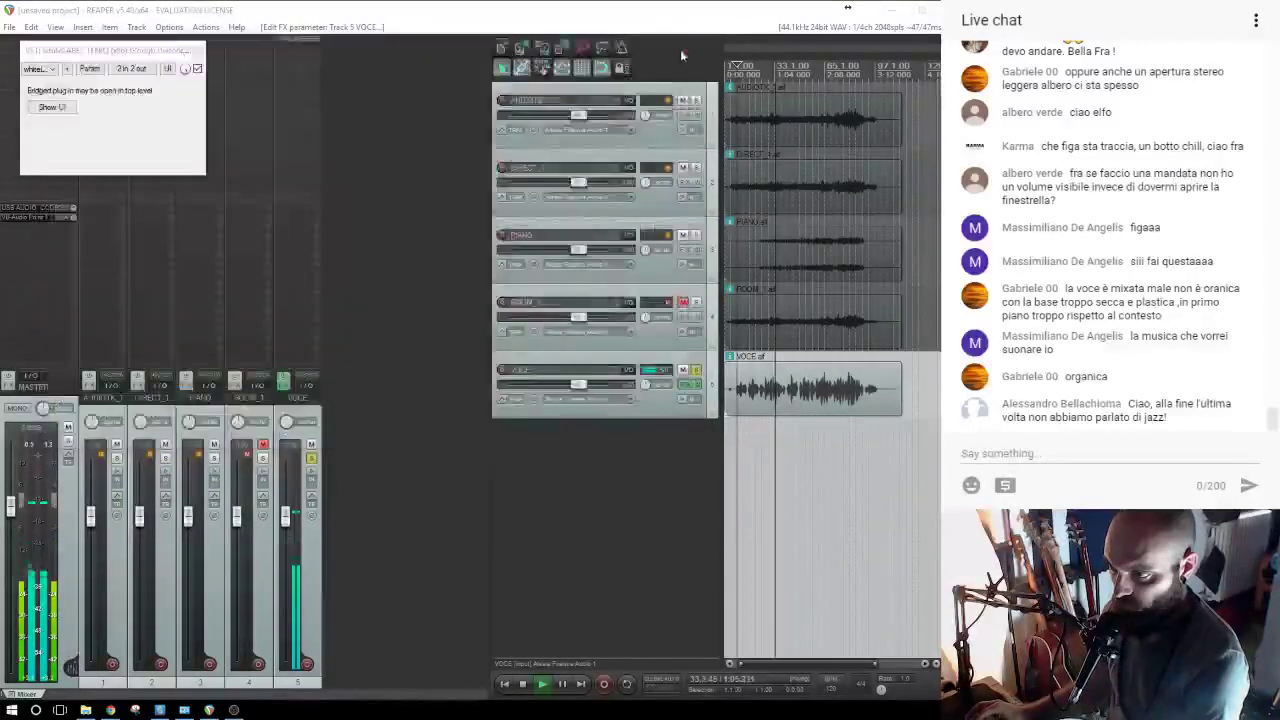
Search the plug-ins for "vinta", and add ModernExciter from the ARMONICENHANCHER folder to VOCE instead.
left_click(298, 52)
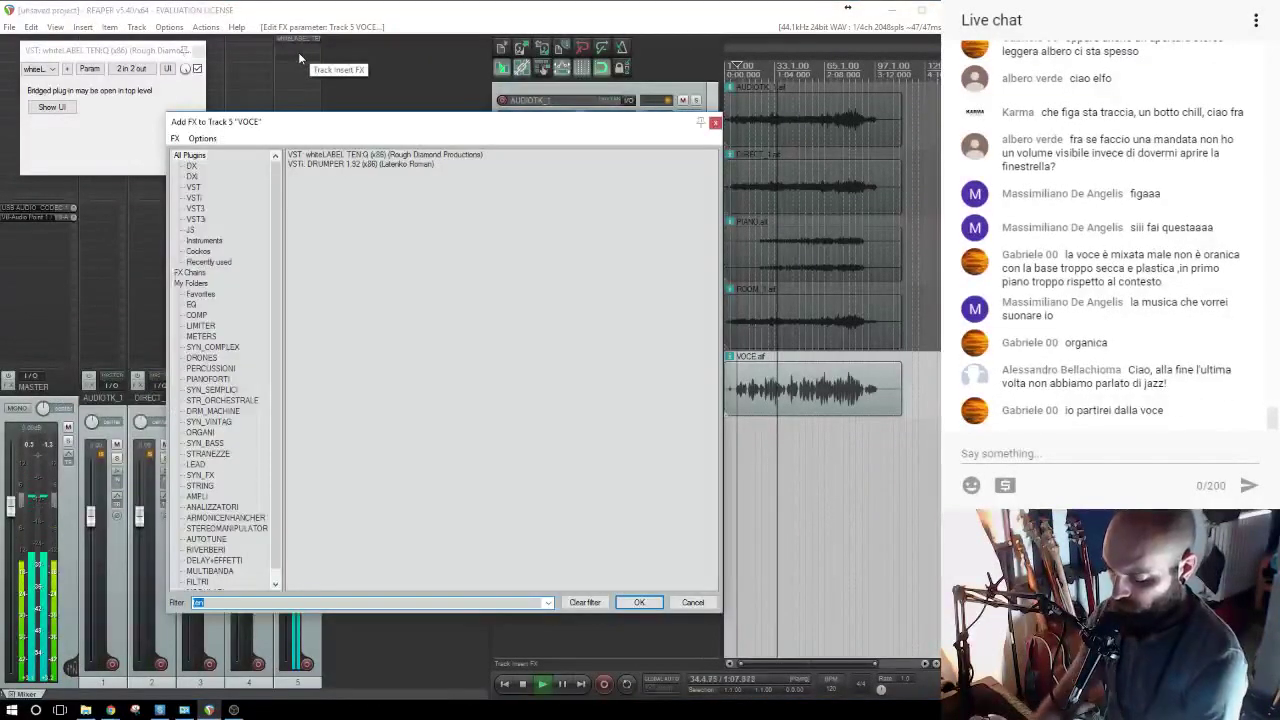
type("vinta")
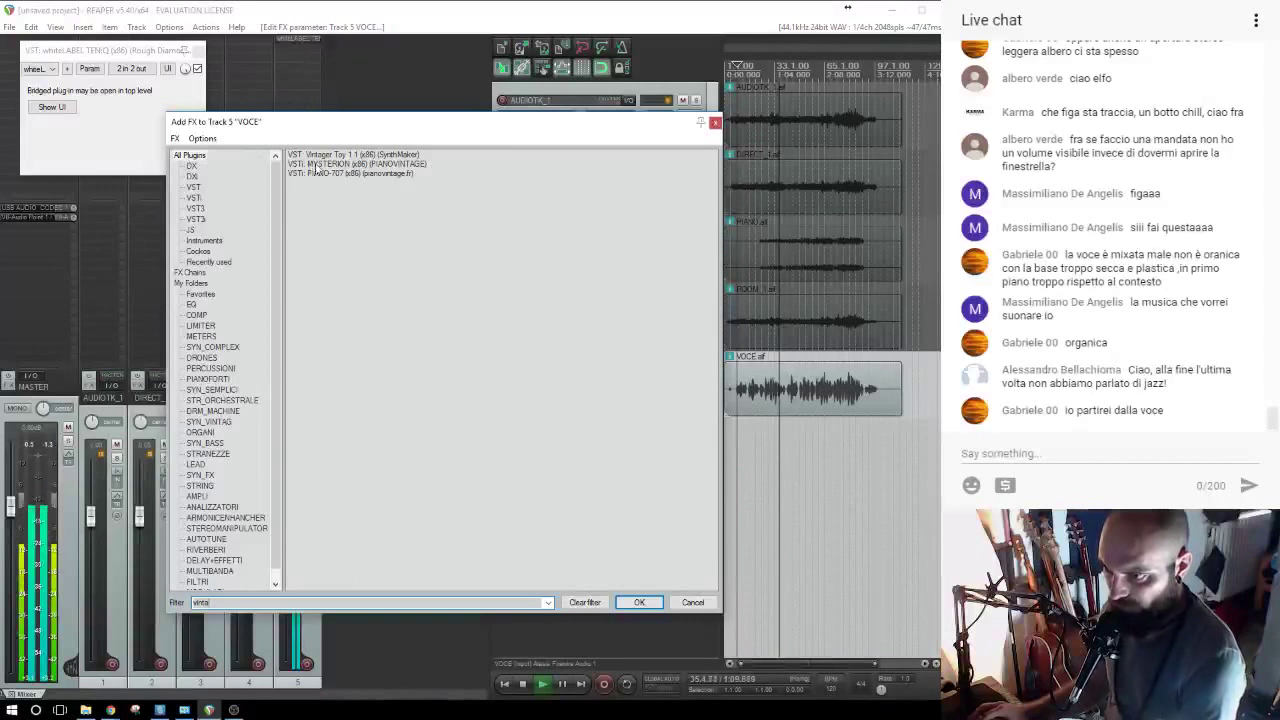
double_click(229, 603)
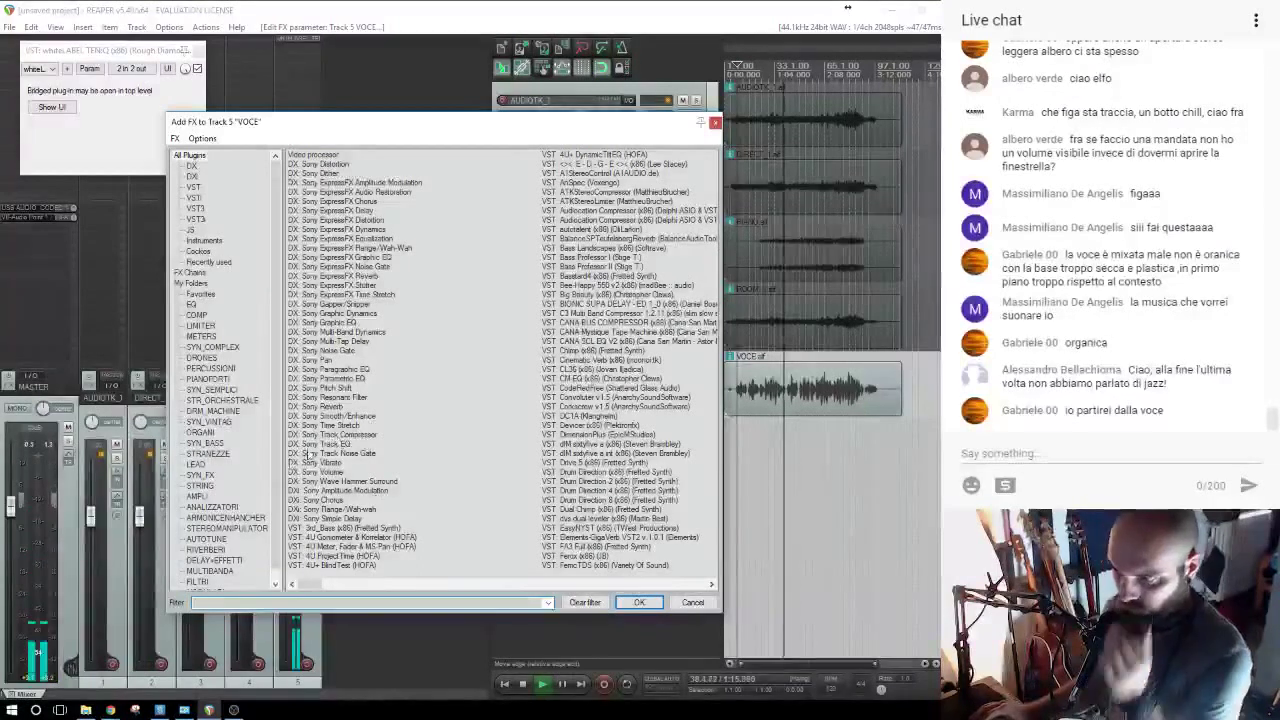
scroll(352, 484, "down", 10)
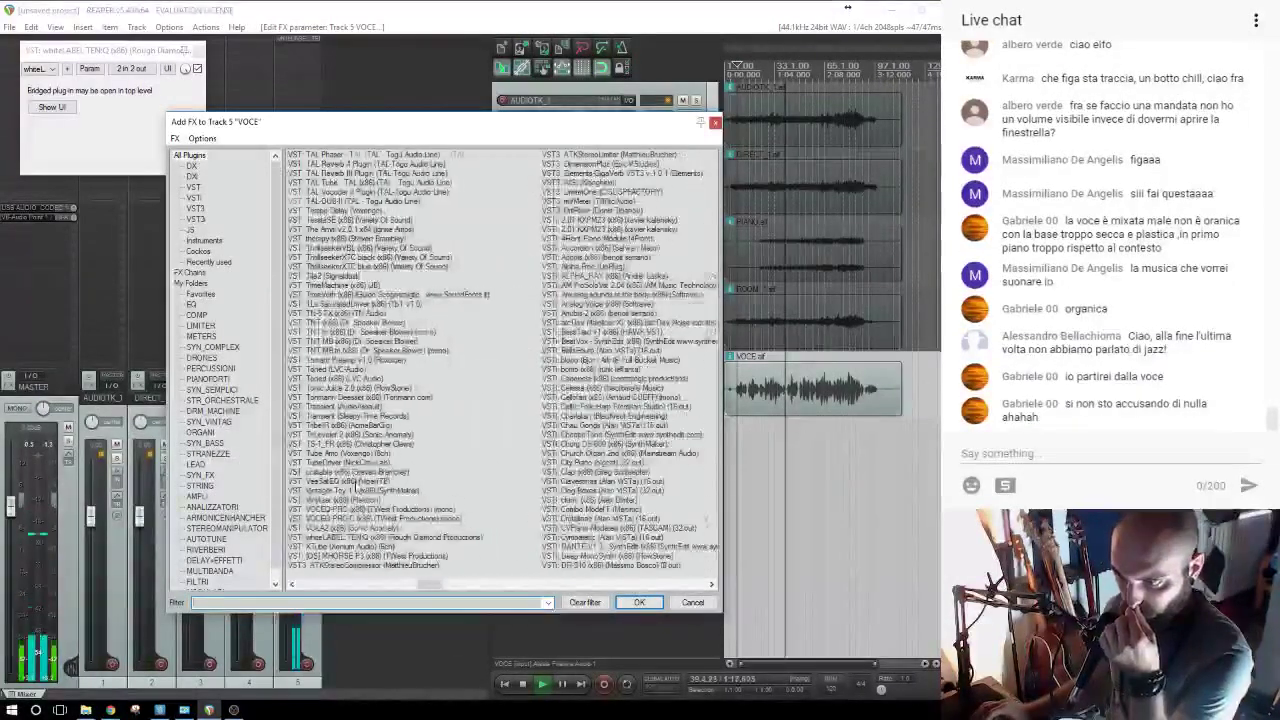
scroll(207, 541, "down", 1)
left_click(230, 510)
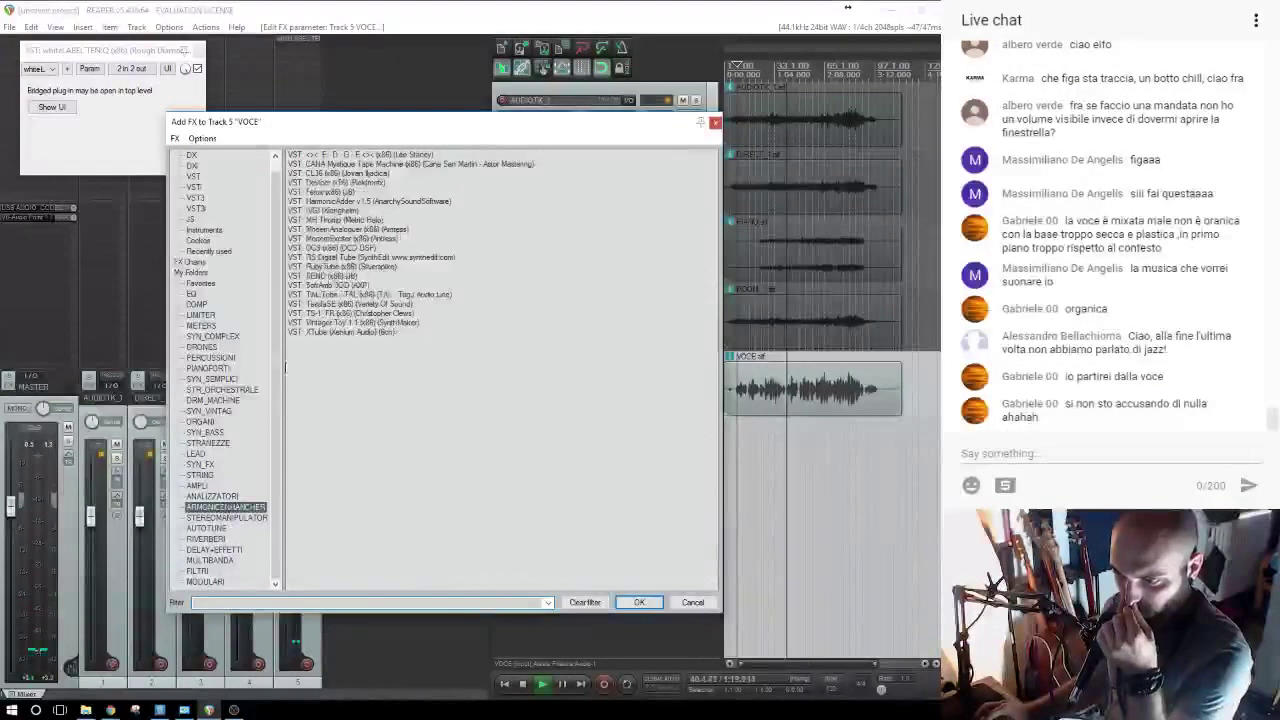
double_click(332, 239)
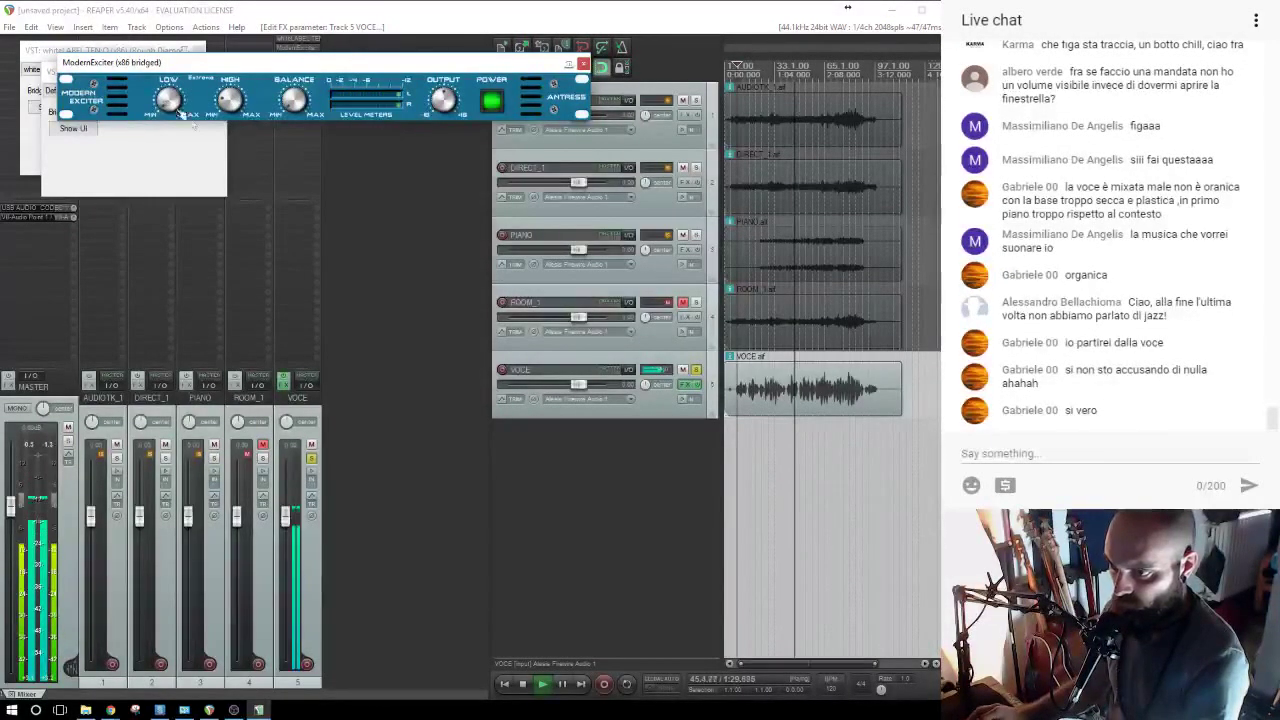
left_click(582, 66)
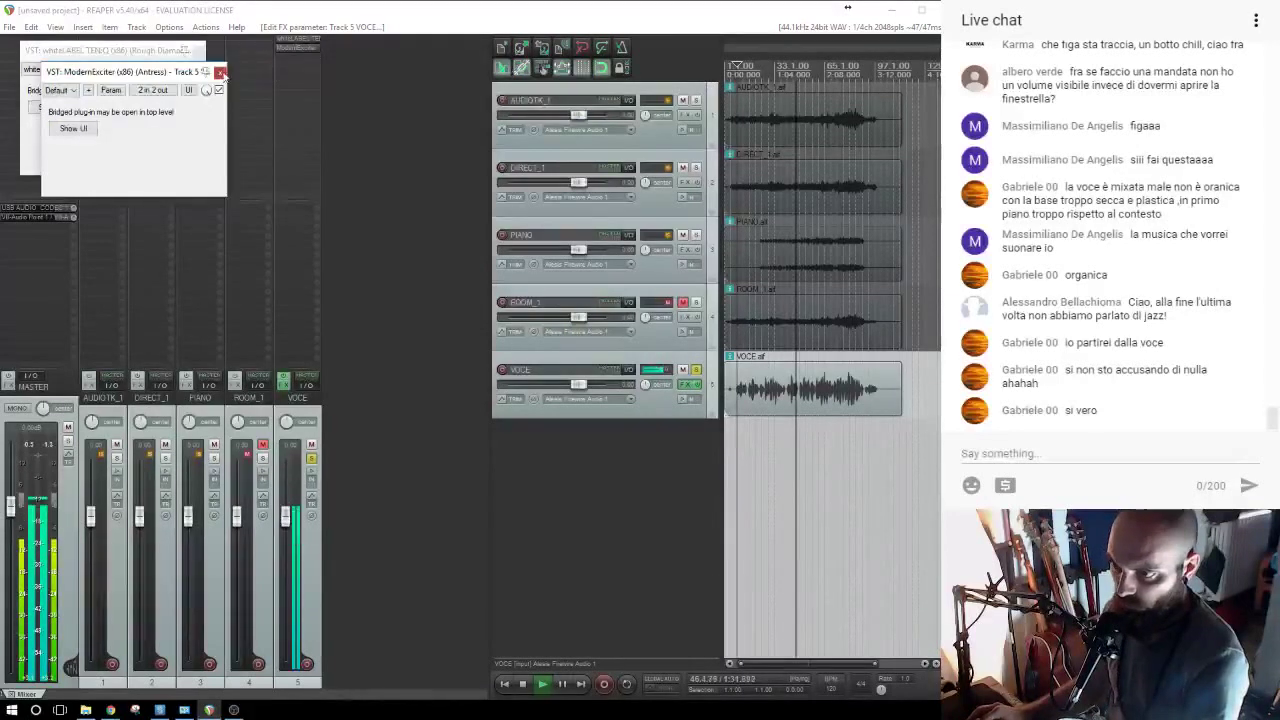
left_click(220, 73)
Add the ModernDynaKiller compressor to VOCE, adjust its attack, and close the open plug-in windows.
double_click(284, 58)
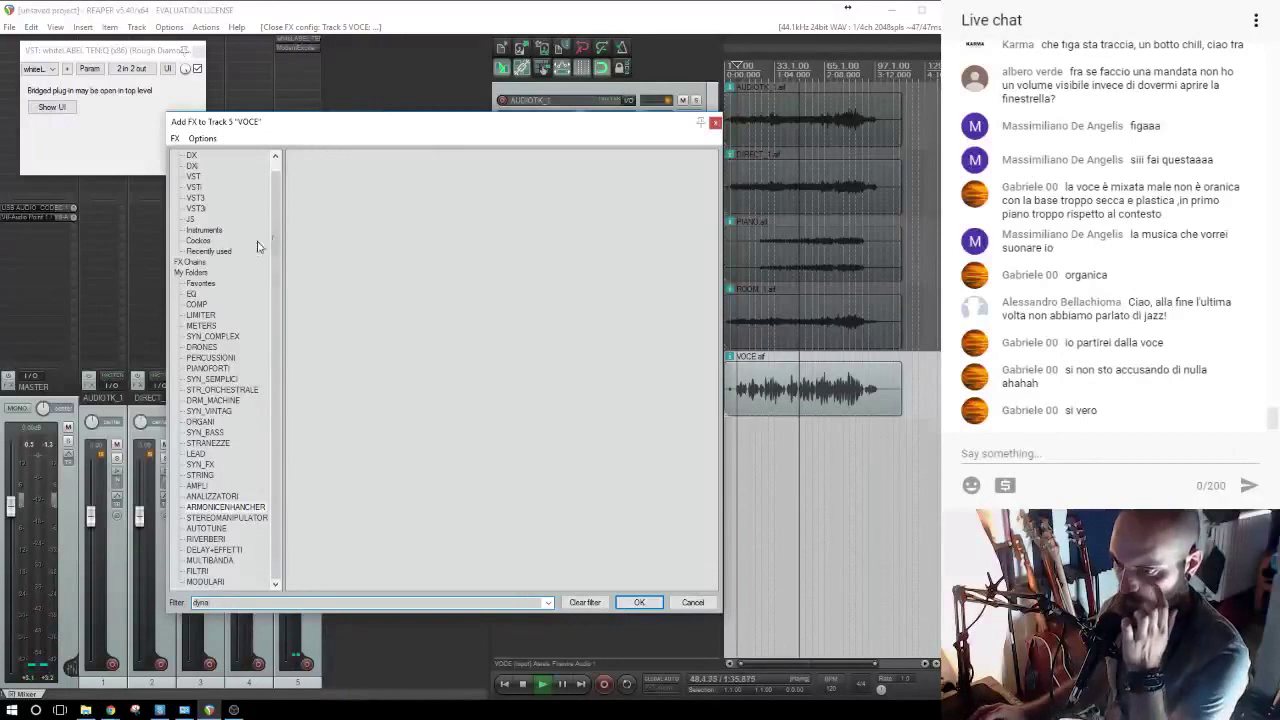
scroll(198, 165, "up", 1)
left_click(195, 157)
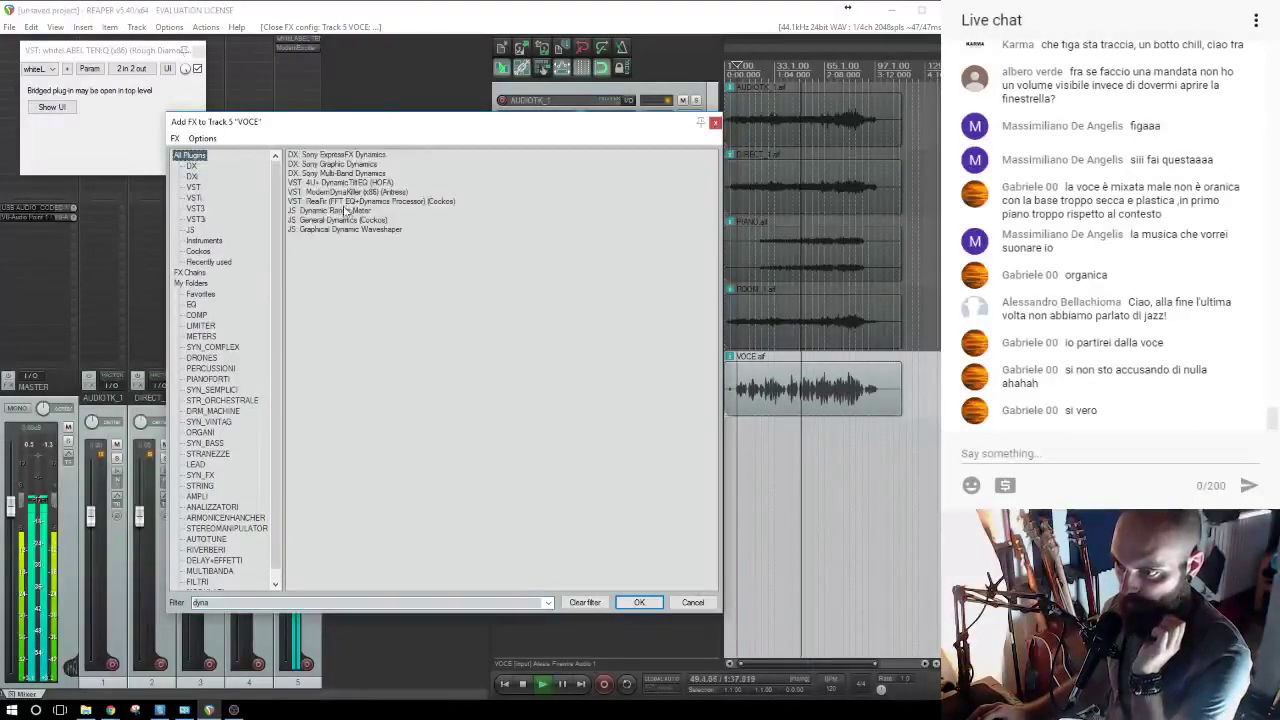
double_click(332, 193)
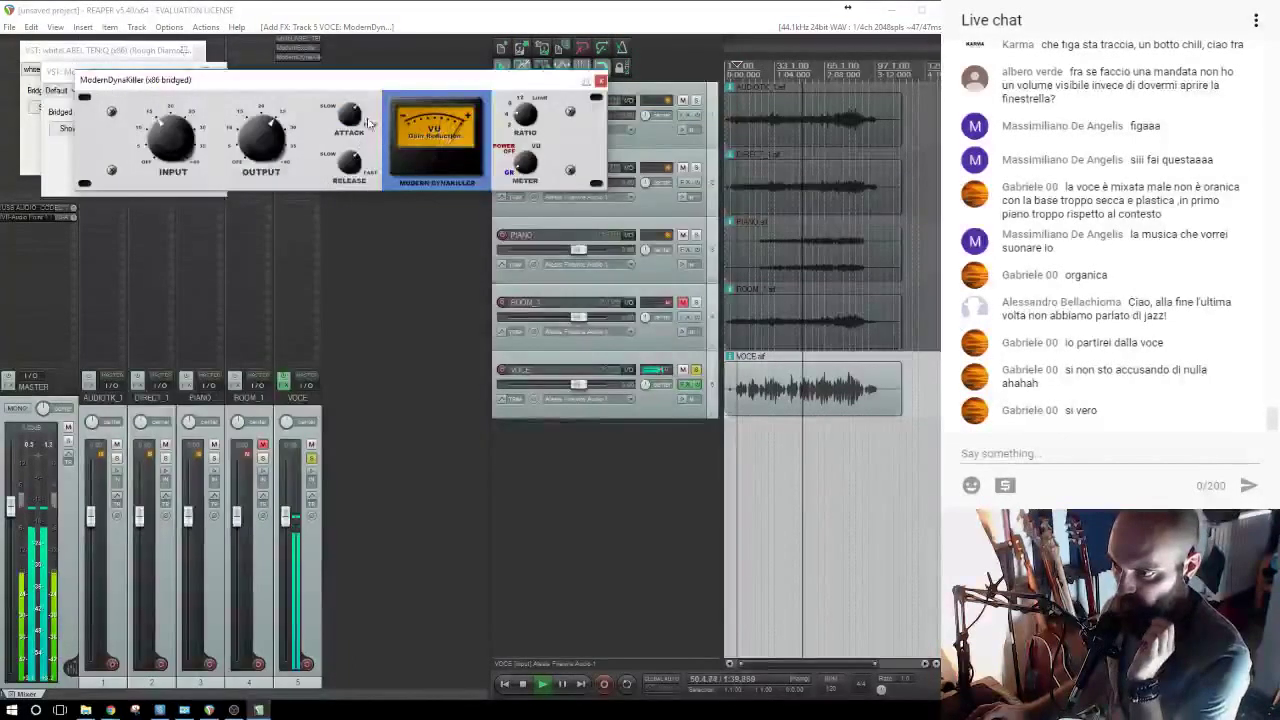
left_click(352, 125)
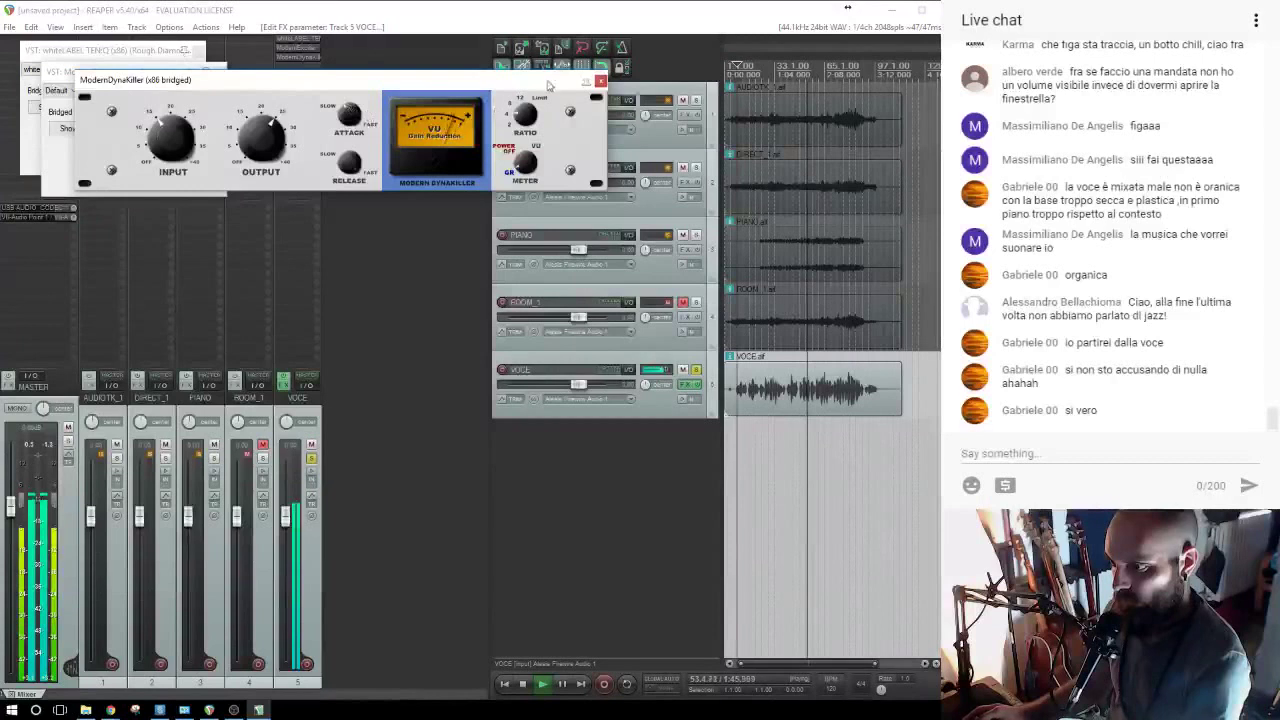
left_click(601, 83)
left_click(220, 72)
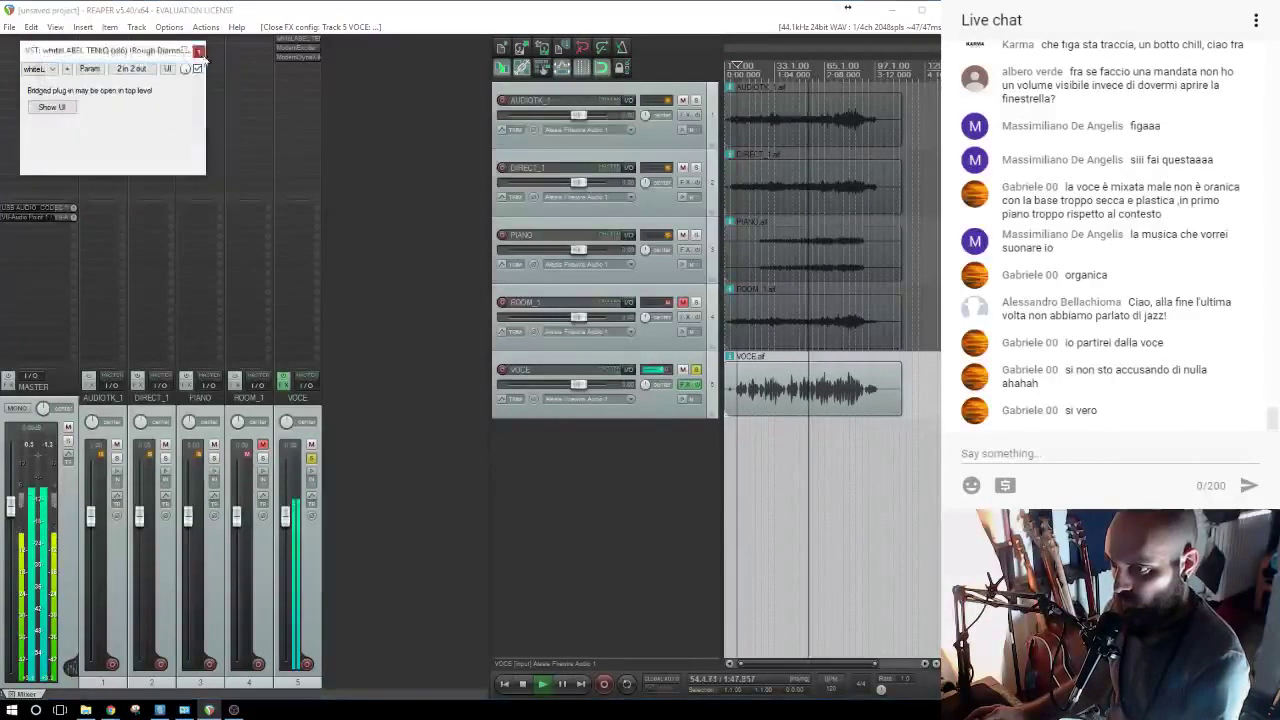
left_click(200, 51)
Add the Klanghelm DC1A compressor from the COMP folder to VOCE after ModernDynaKiller.
left_click(306, 67)
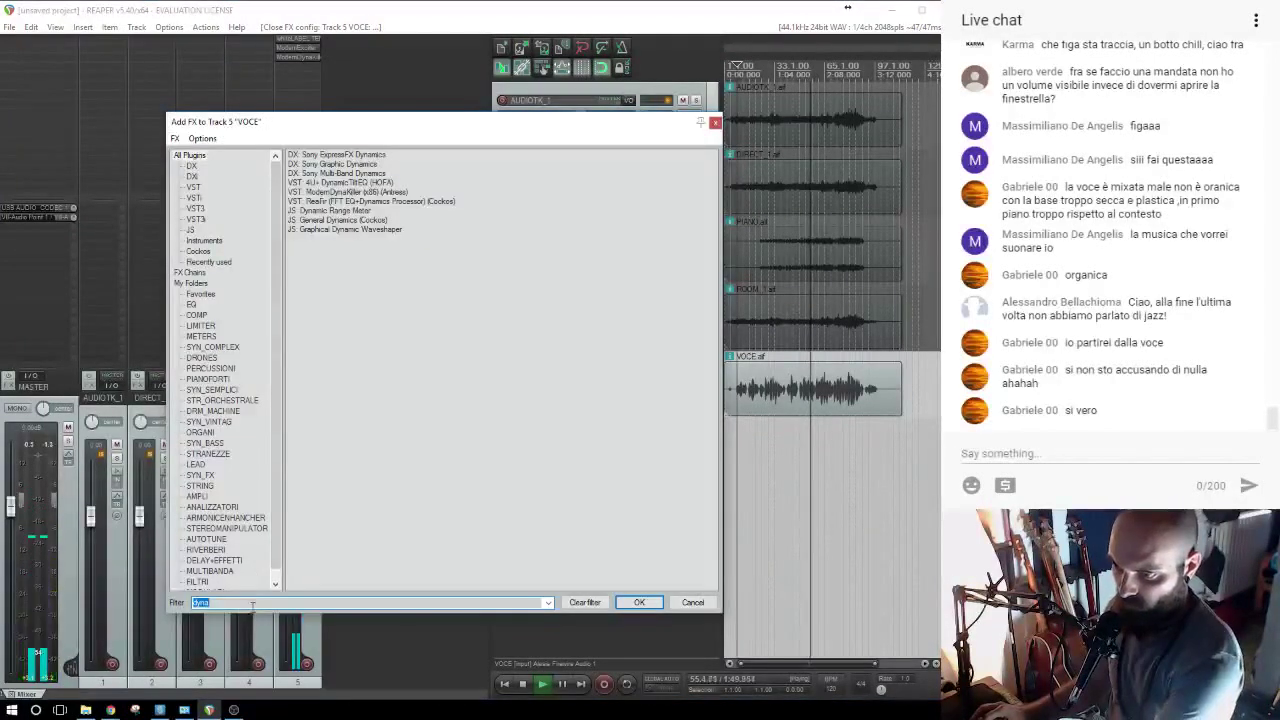
key("BackSpace")
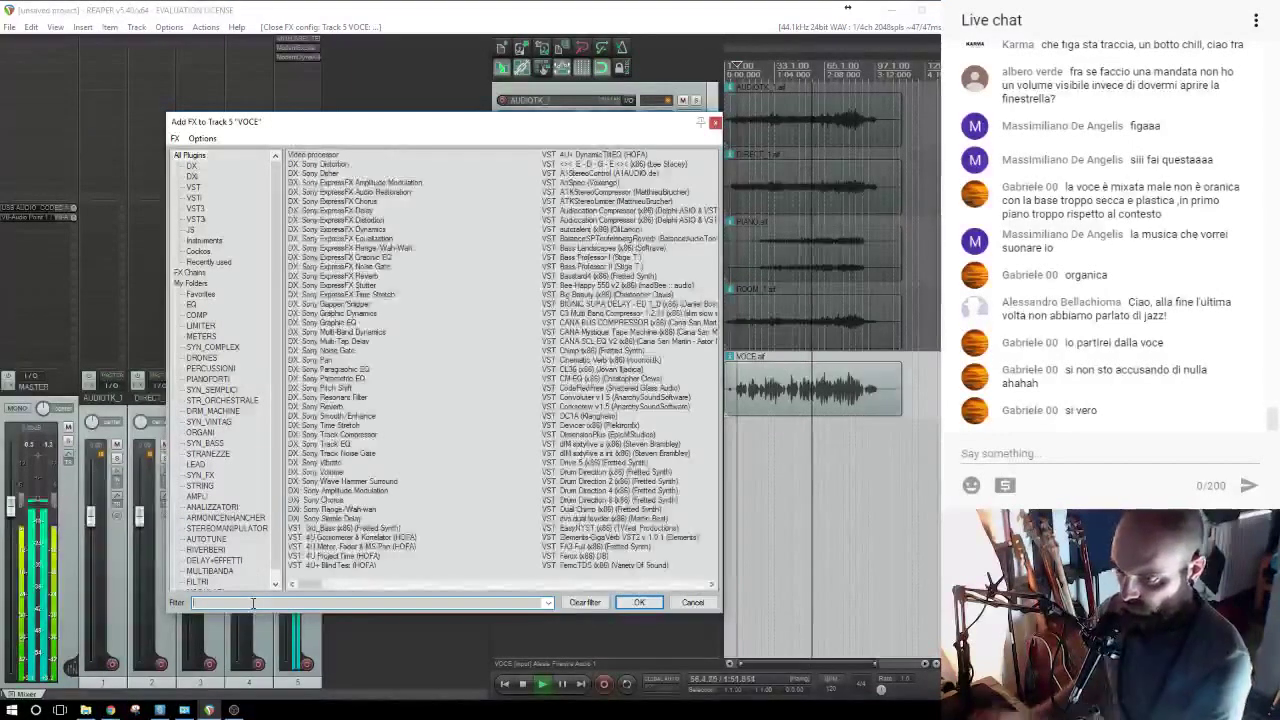
left_click(194, 316)
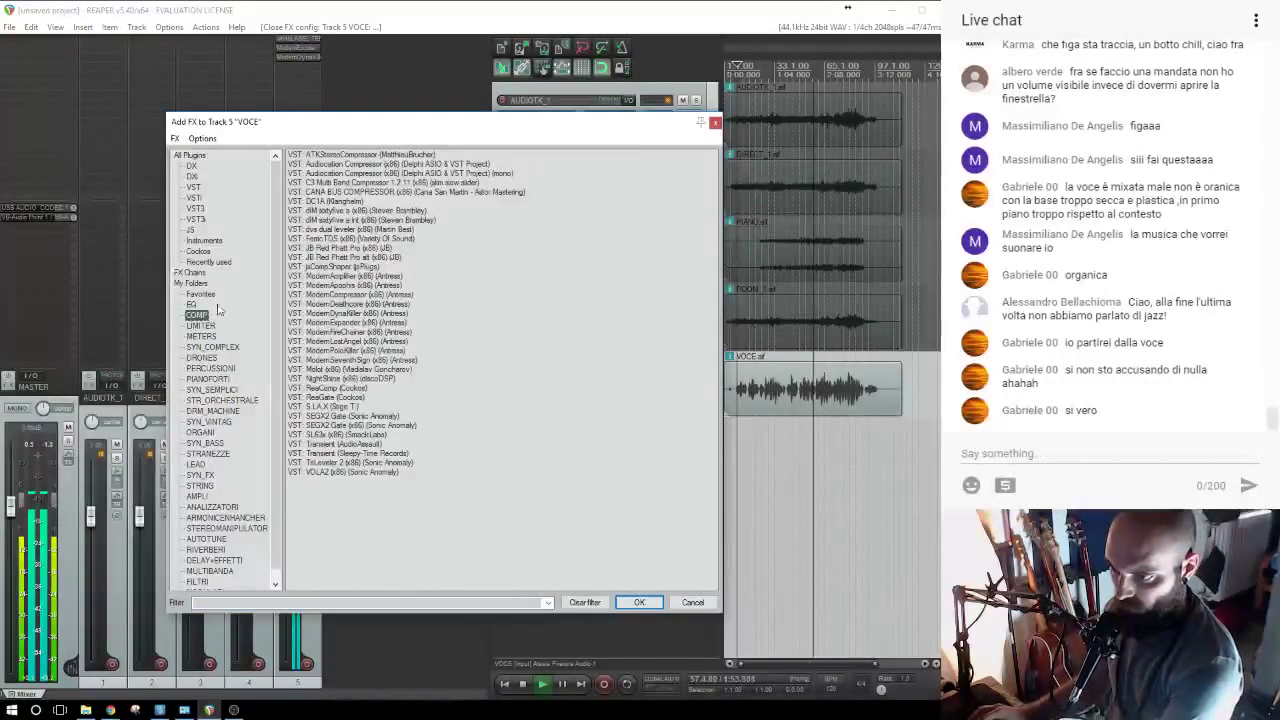
double_click(318, 201)
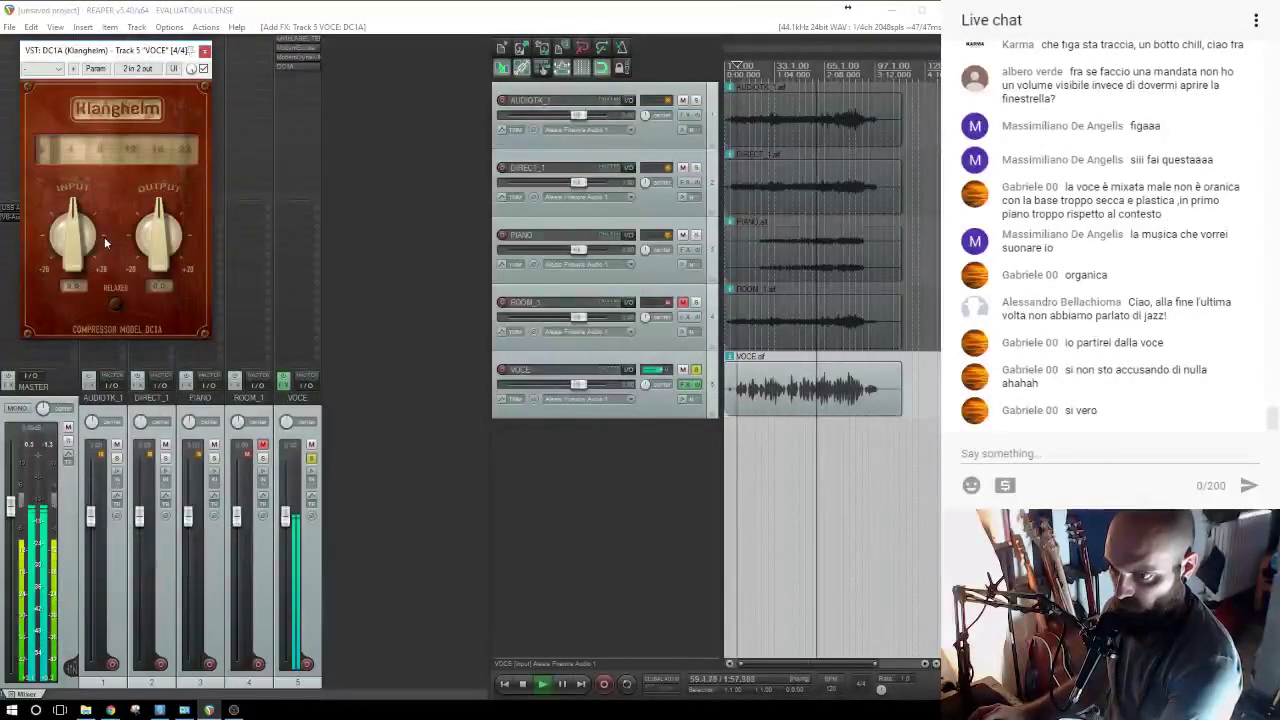
left_click(204, 52)
Refine VOCE's TEN:Q with a cut of about 1.8 dB near 512 Hz and a boost of about 2.09 dB at 8772 Hz.
left_click(297, 38)
left_click_drag(500, 228, 349, 245)
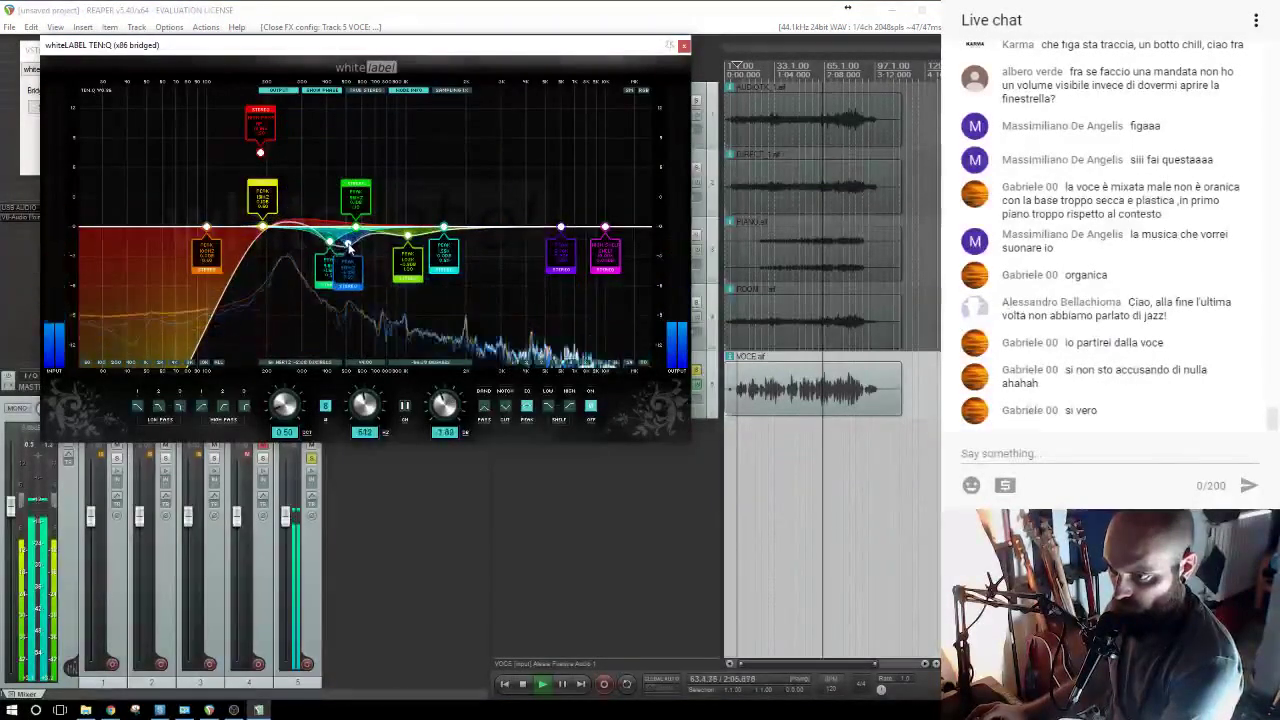
left_click_drag(561, 228, 603, 207)
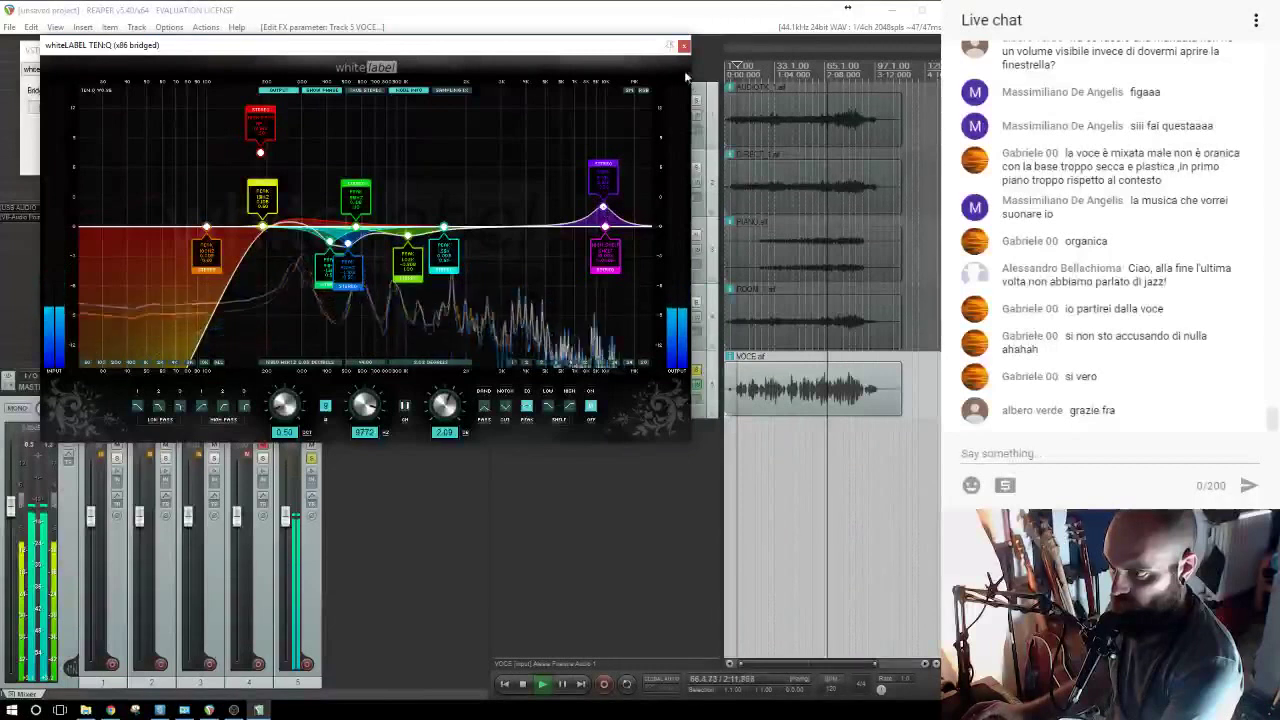
left_click(683, 46)
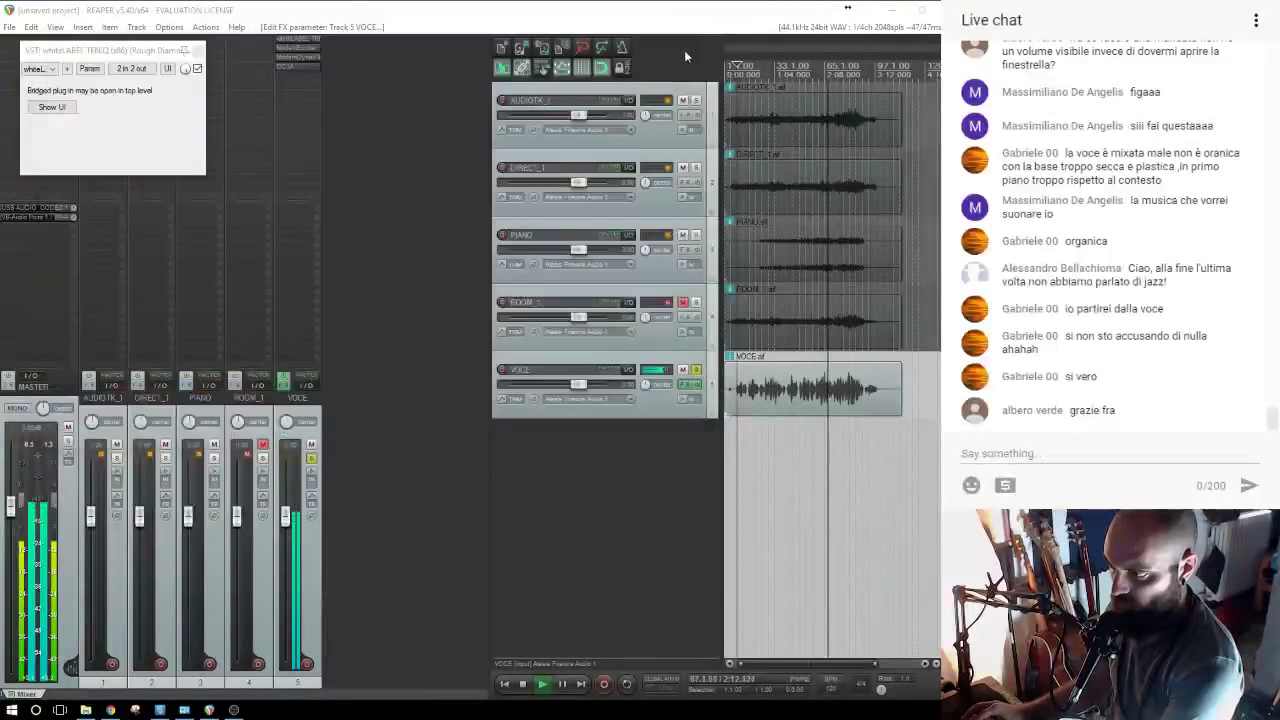
Compare the processed VOCE in solo and within the mix, then stop playback and leave VOCE unsoloed.
left_click(311, 459)
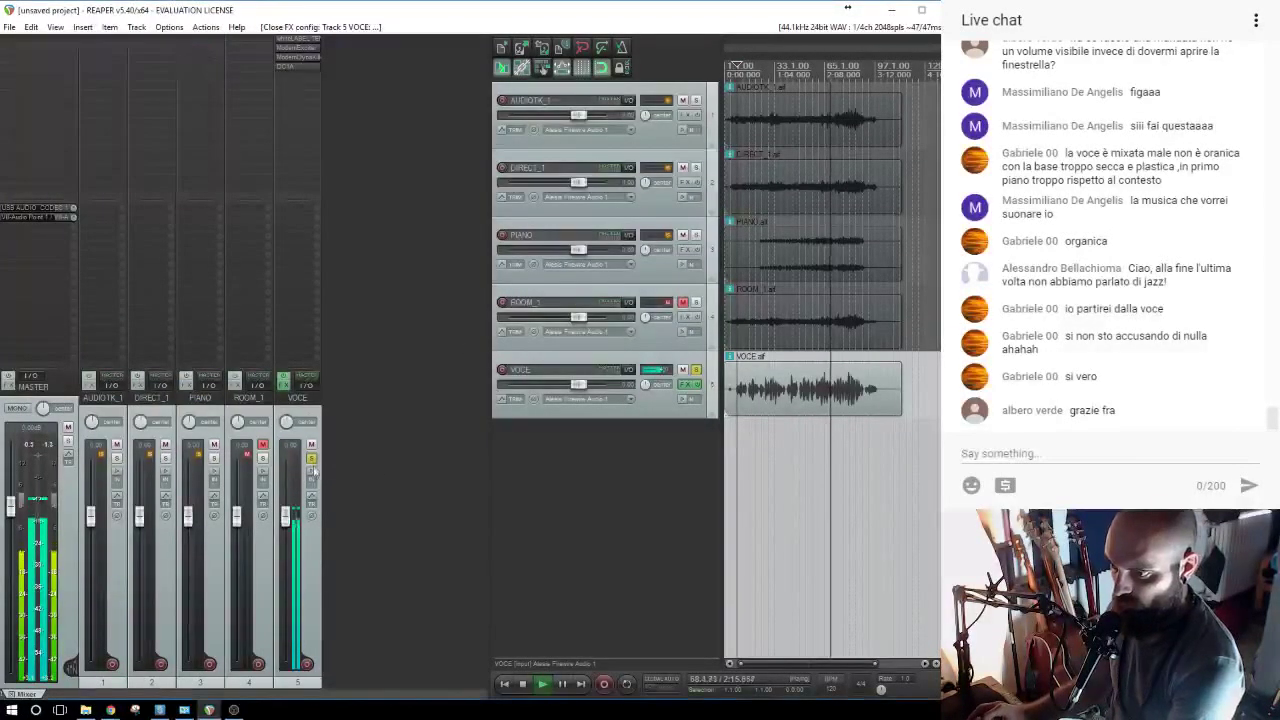
left_click(312, 459)
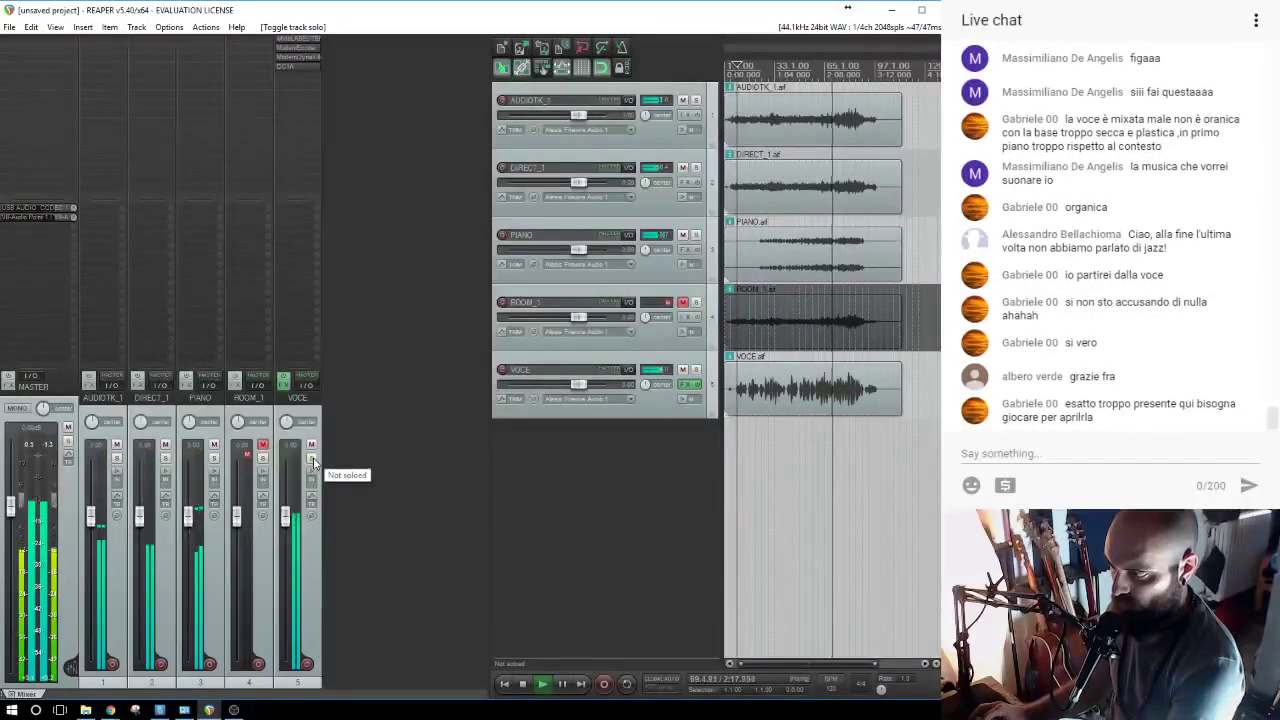
left_click(312, 459)
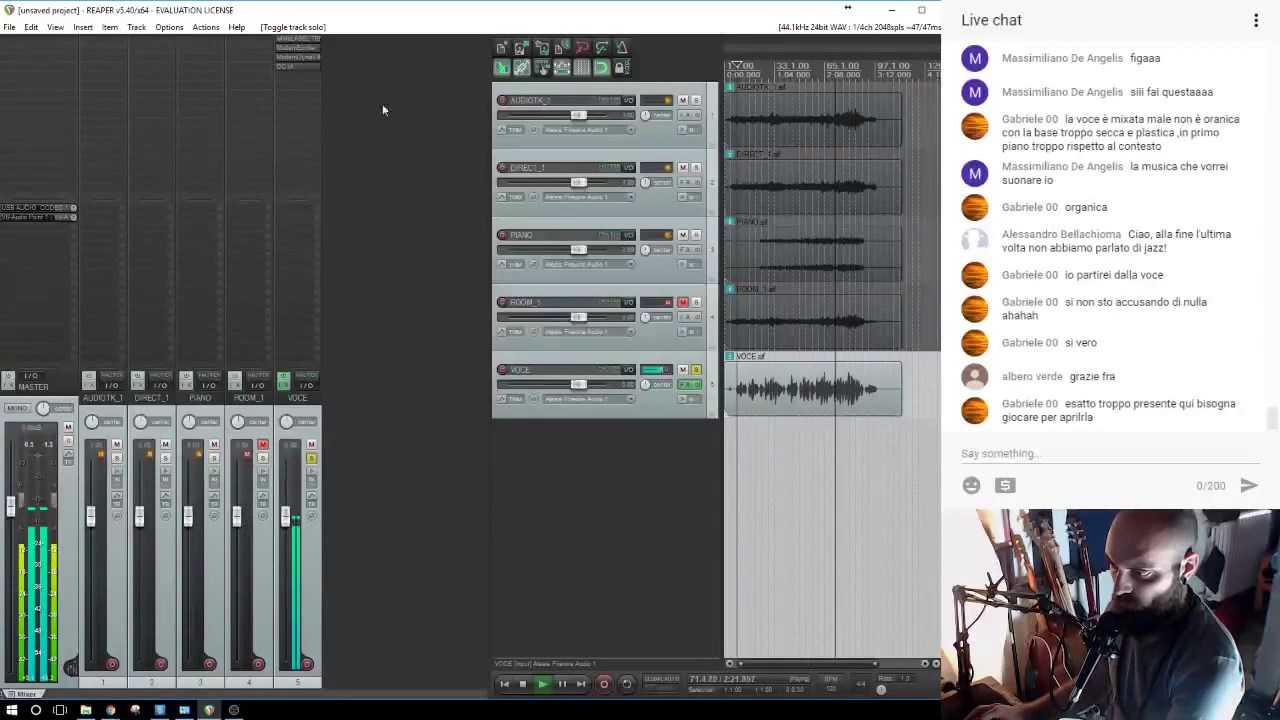
key("space")
left_click(312, 459)
Add a new track after VOCE and insert the whiteLABEL TEN:Q equalizer on it.
double_click(388, 283)
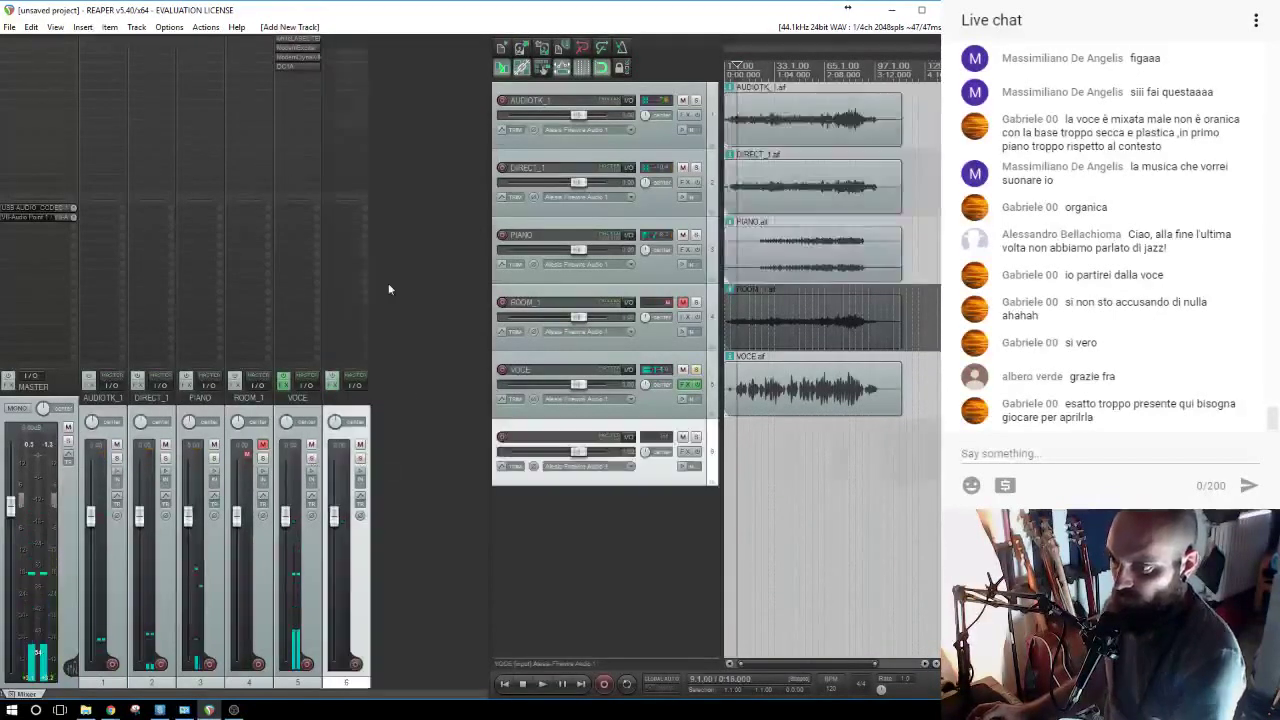
left_click(346, 43)
type("ten")
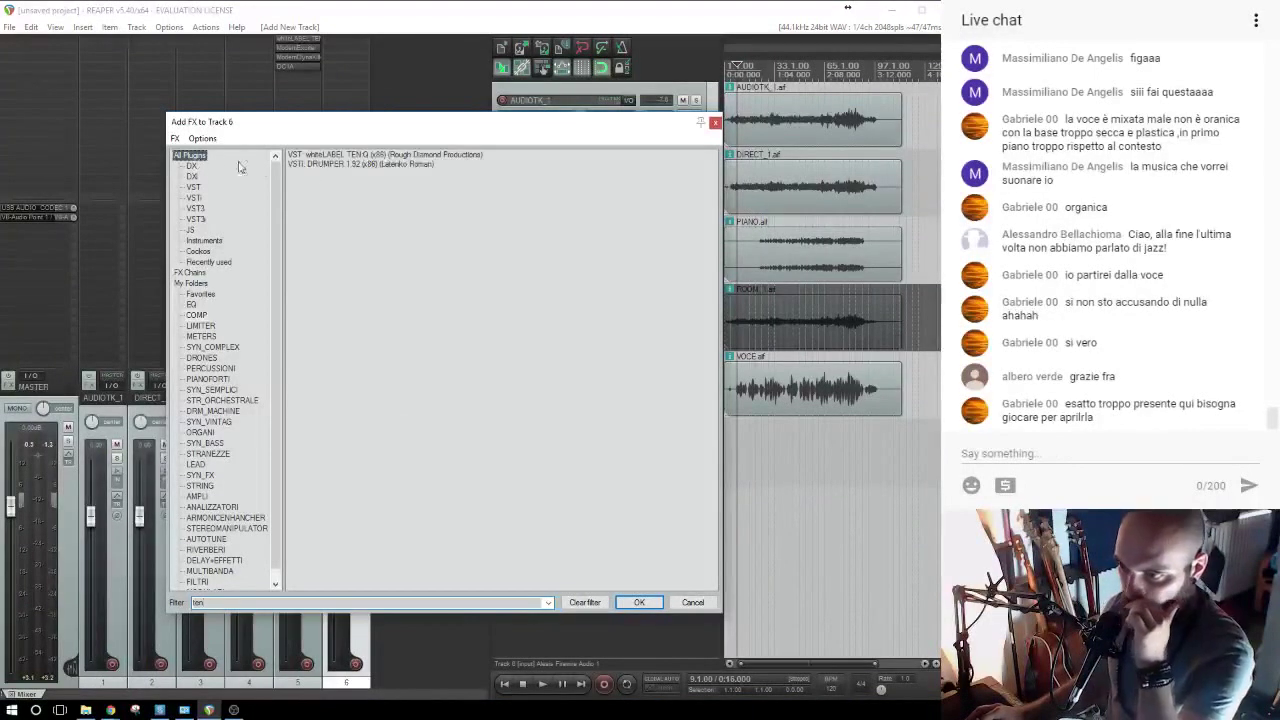
key("Return")
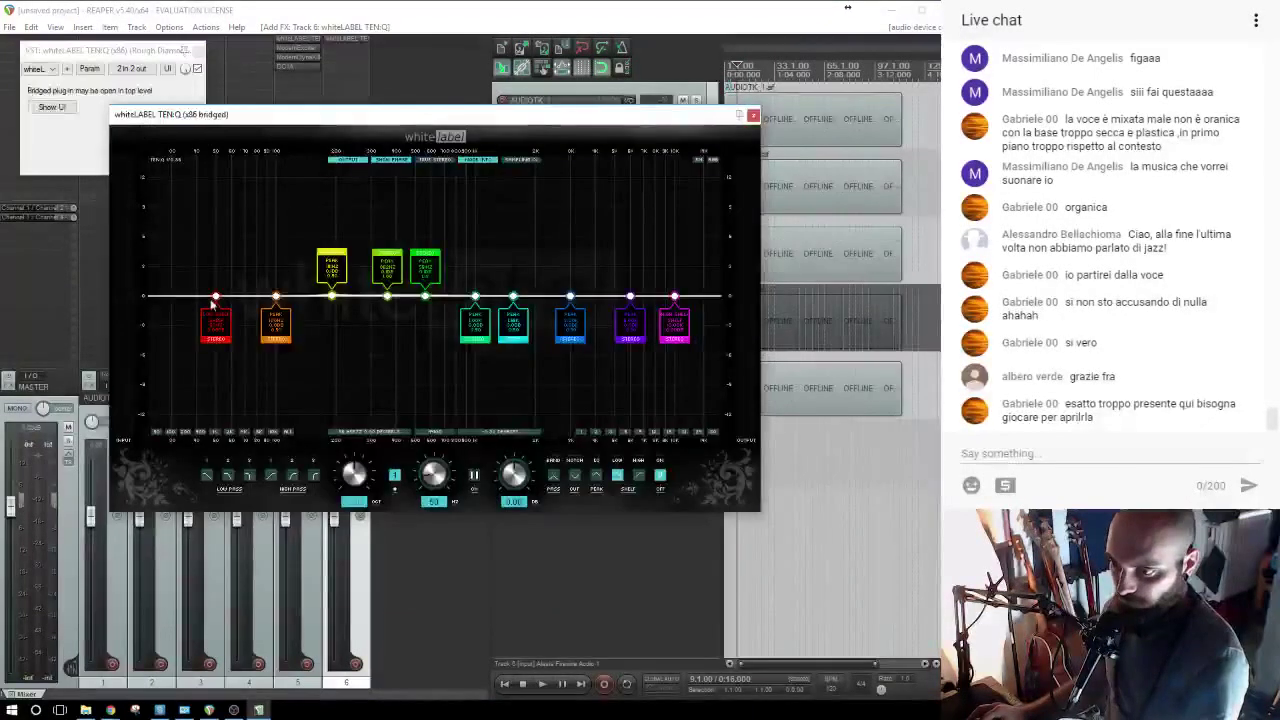
Turn the first TEN:Q band on the new track into a high-pass filter at about 134 Hz.
left_click(268, 476)
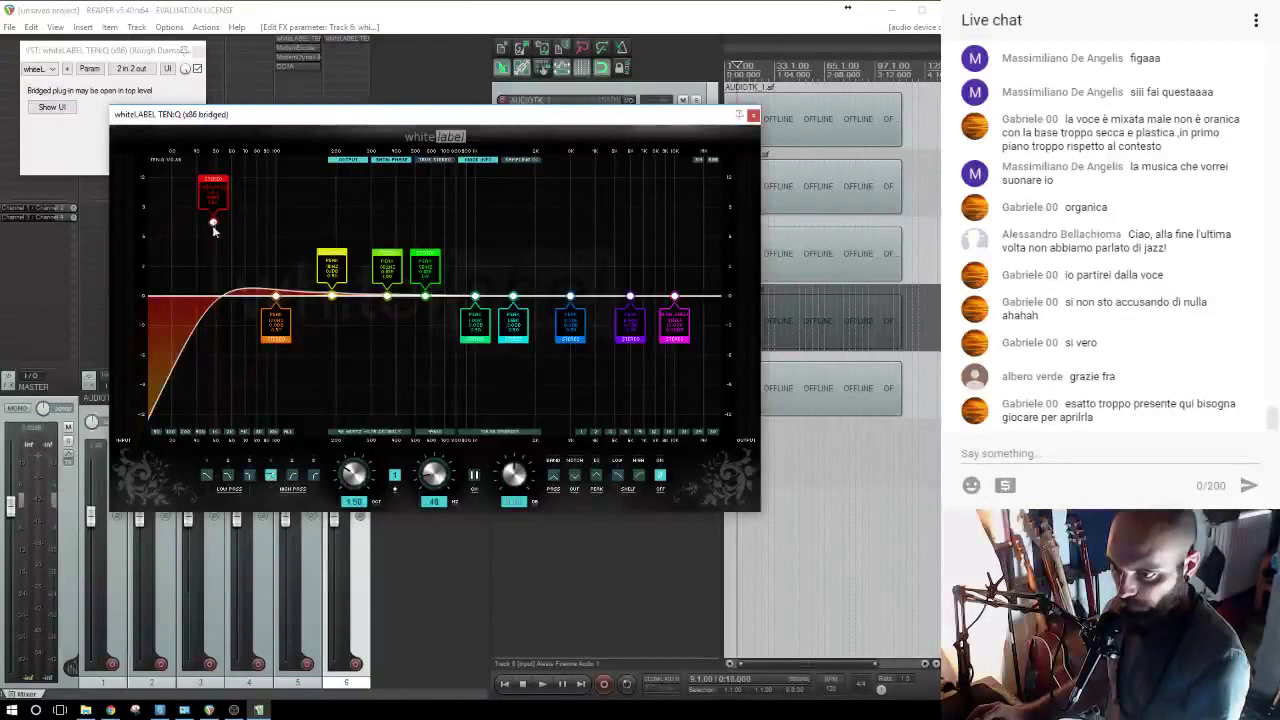
left_click_drag(213, 228, 302, 226)
left_click_drag(363, 116, 759, 144)
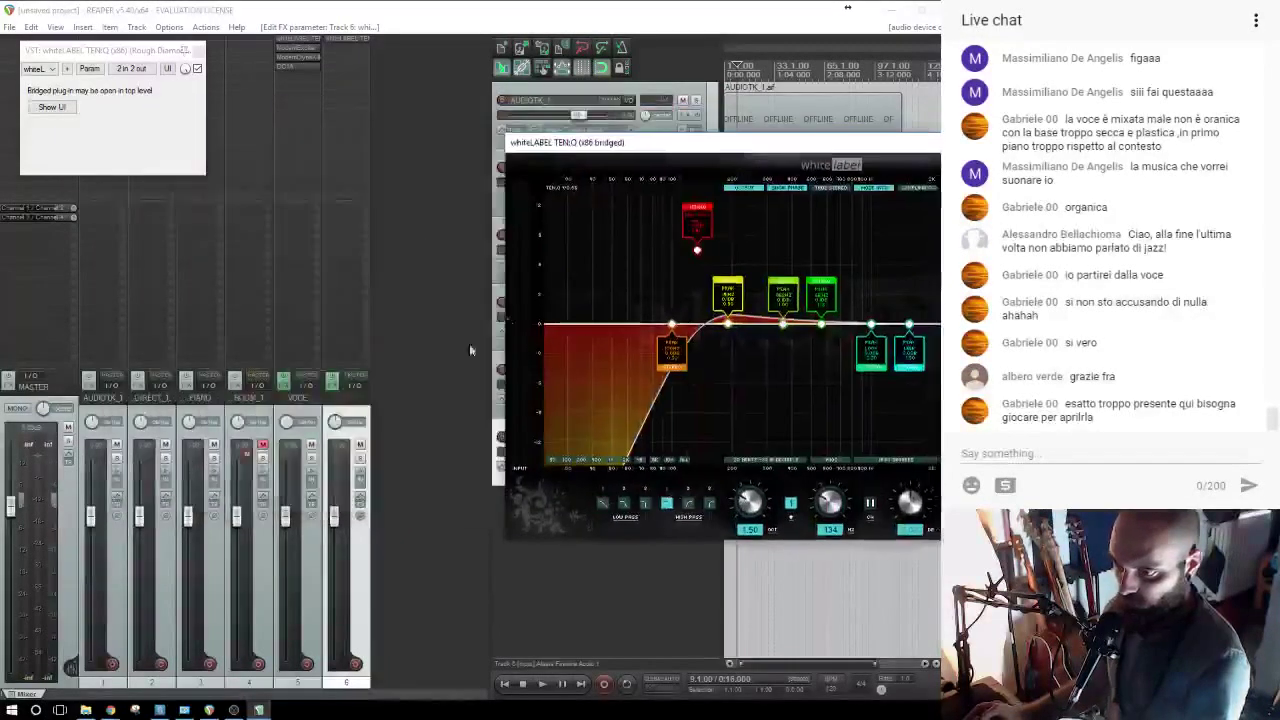
Send VOCE to the new track 6, solo track 6 and start playback.
left_click(302, 294)
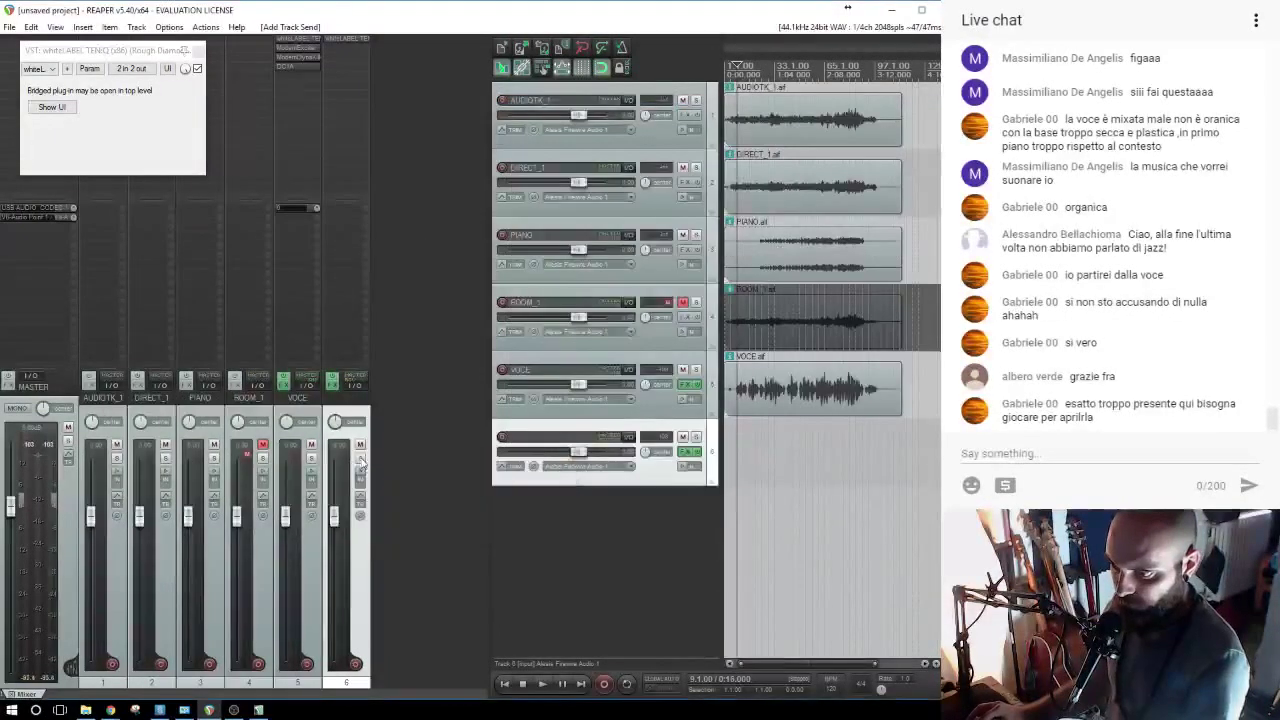
left_click(360, 458)
key("space")
Narrow track 6's TEN:Q by raising the high-pass to about 400 Hz and adding a low-pass near 2558 Hz.
left_click(347, 40)
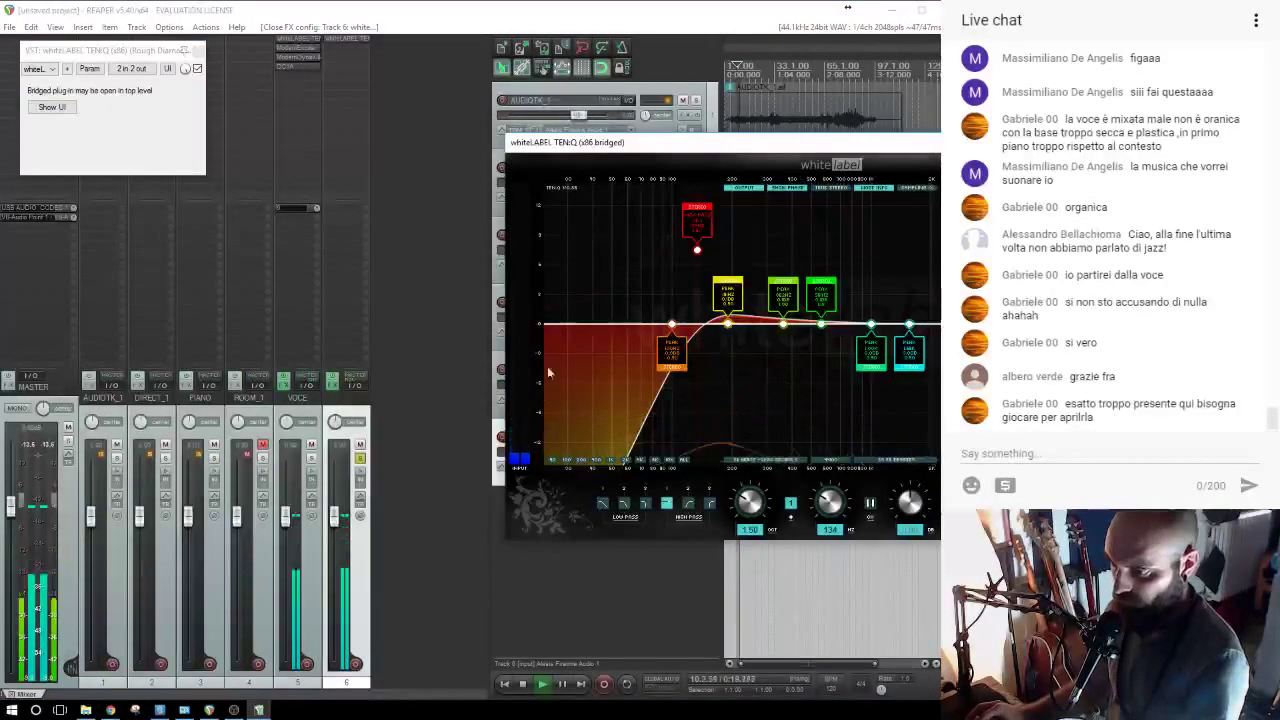
left_click_drag(672, 324, 728, 322)
left_click_drag(698, 253, 796, 322)
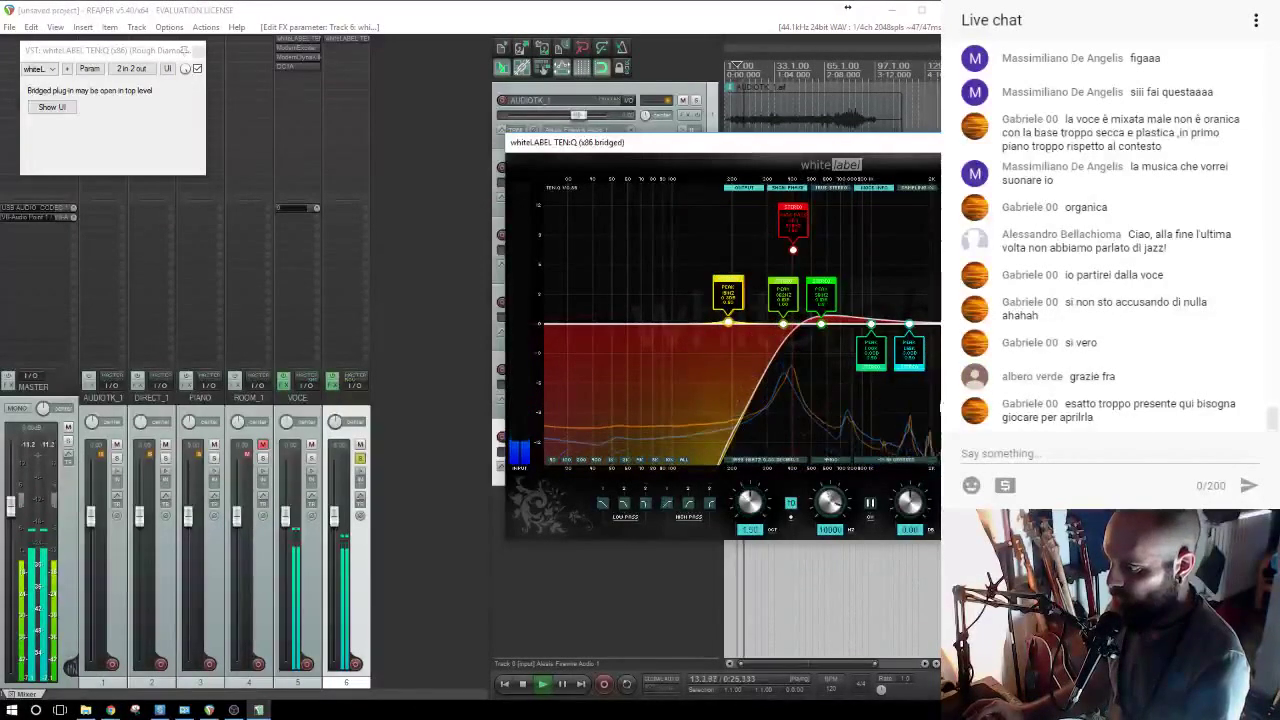
left_click(646, 504)
left_click_drag(1069, 250, 954, 250)
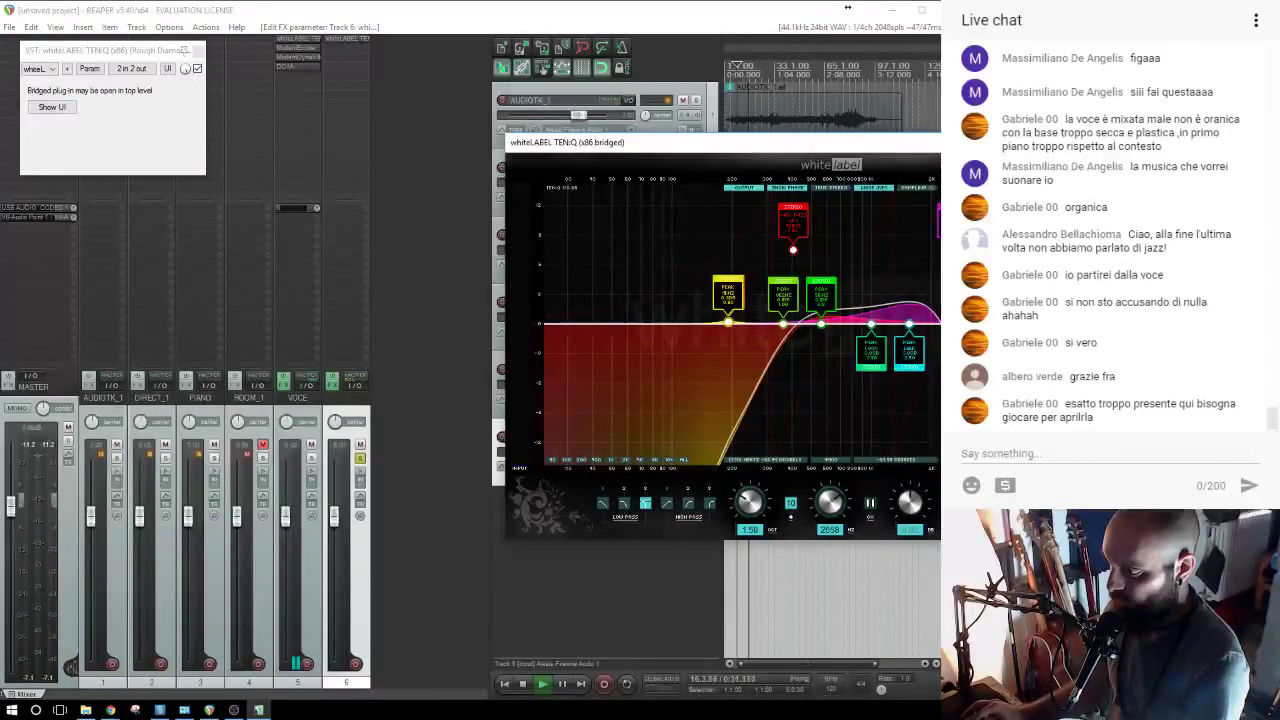
left_click(1141, 143)
Insert the Klanghelm IVGI saturator from the ARMONICENHANCHER folder on track 6 and adjust its controls by ear.
left_click(331, 69)
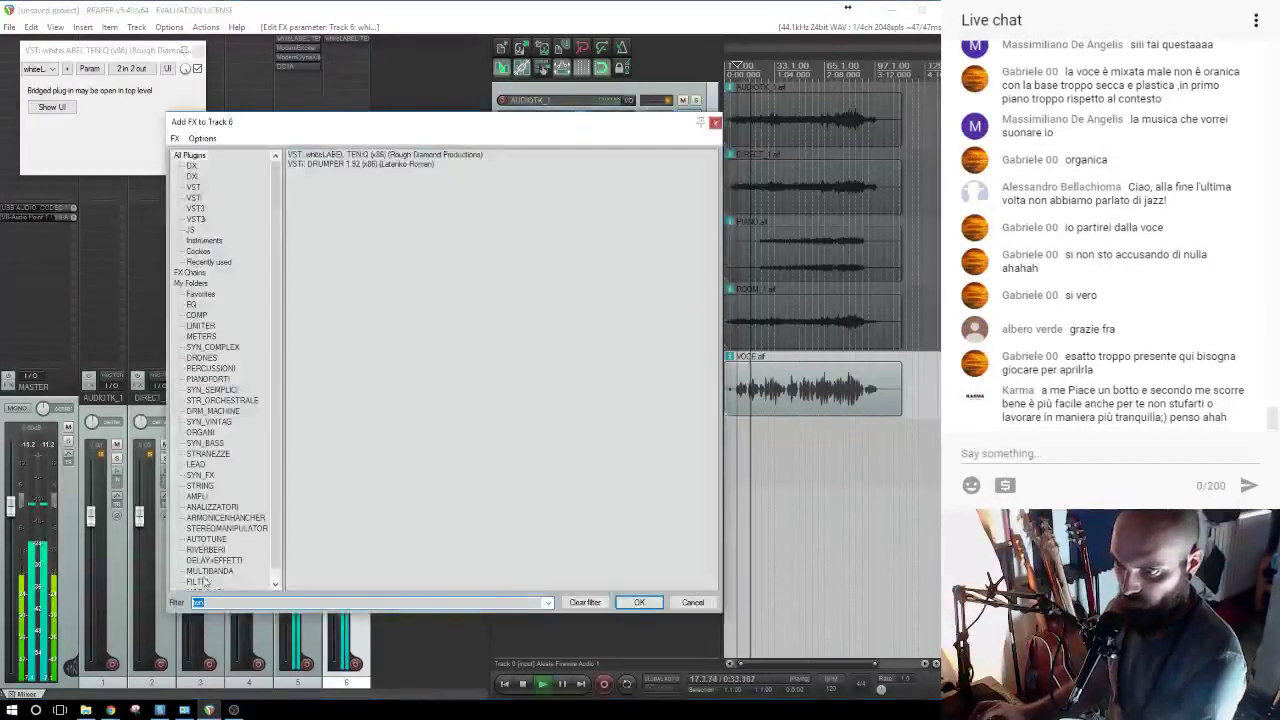
left_click(214, 518)
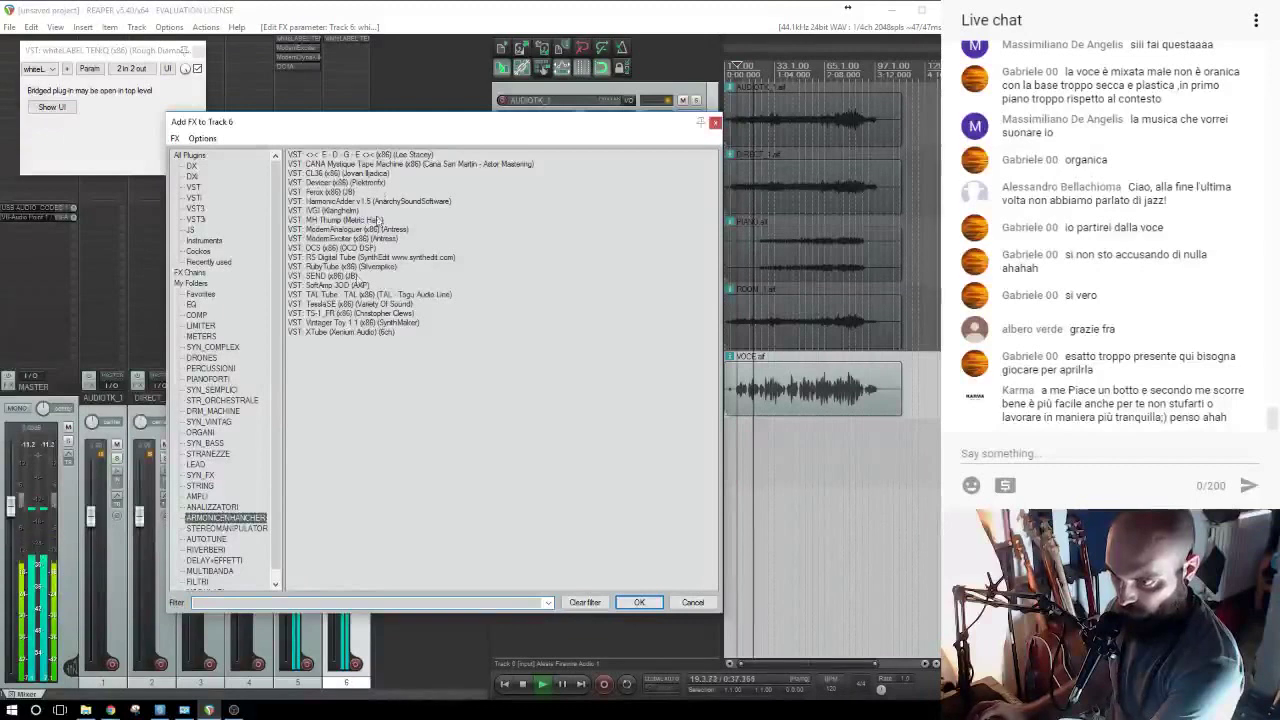
double_click(324, 211)
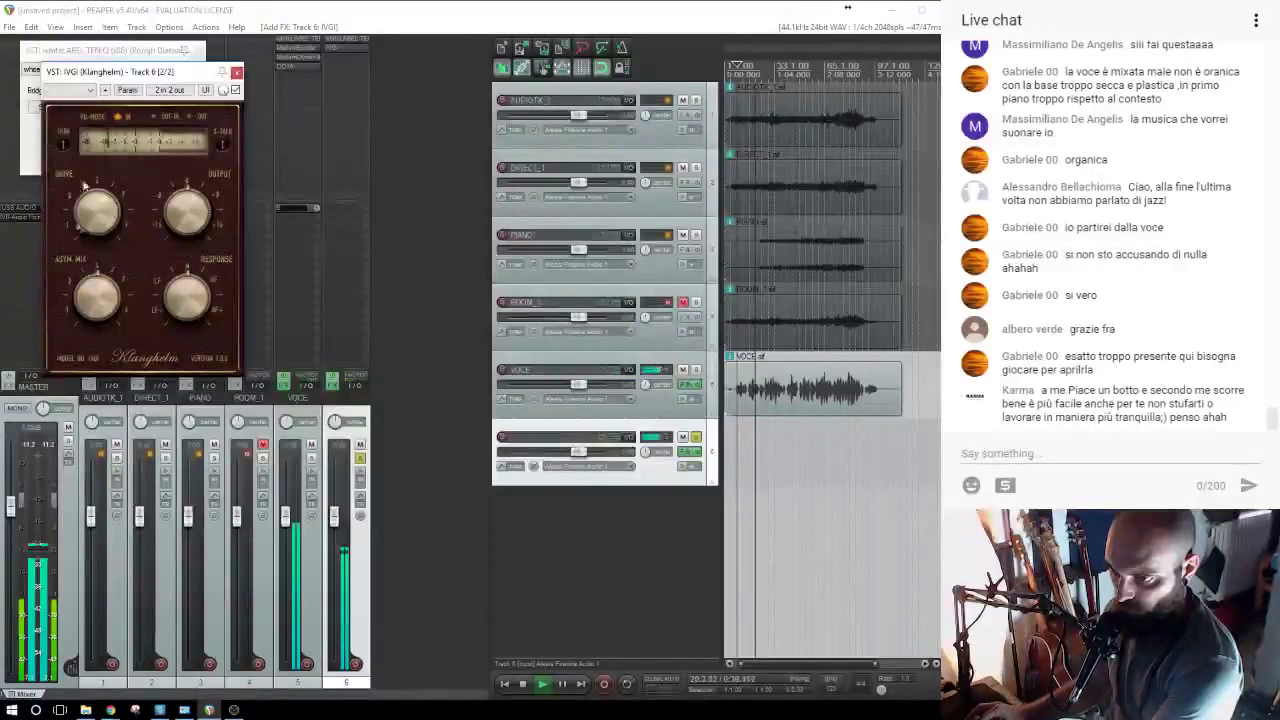
left_click_drag(22, 5, 24, 10)
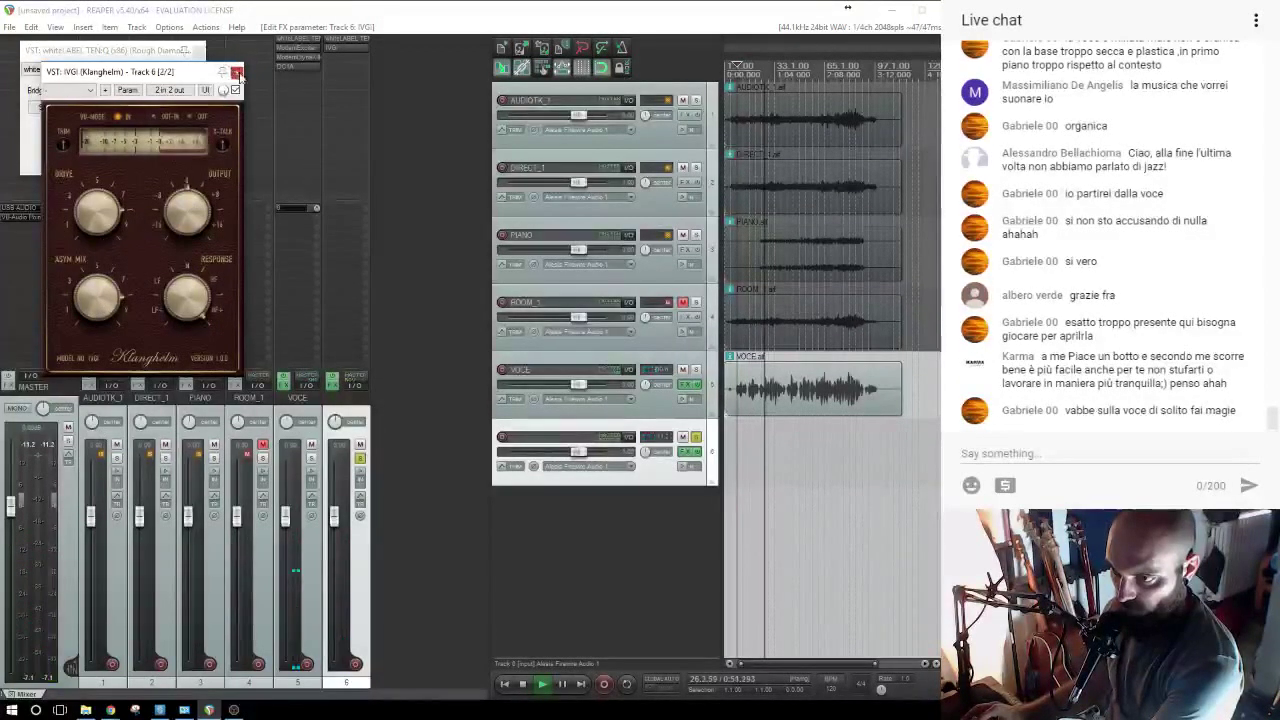
left_click(237, 73)
Copy ModernExciter from VOCE to track 6, placing it after IVGI.
left_click(198, 50)
left_click_drag(298, 58, 352, 64)
left_click(352, 60)
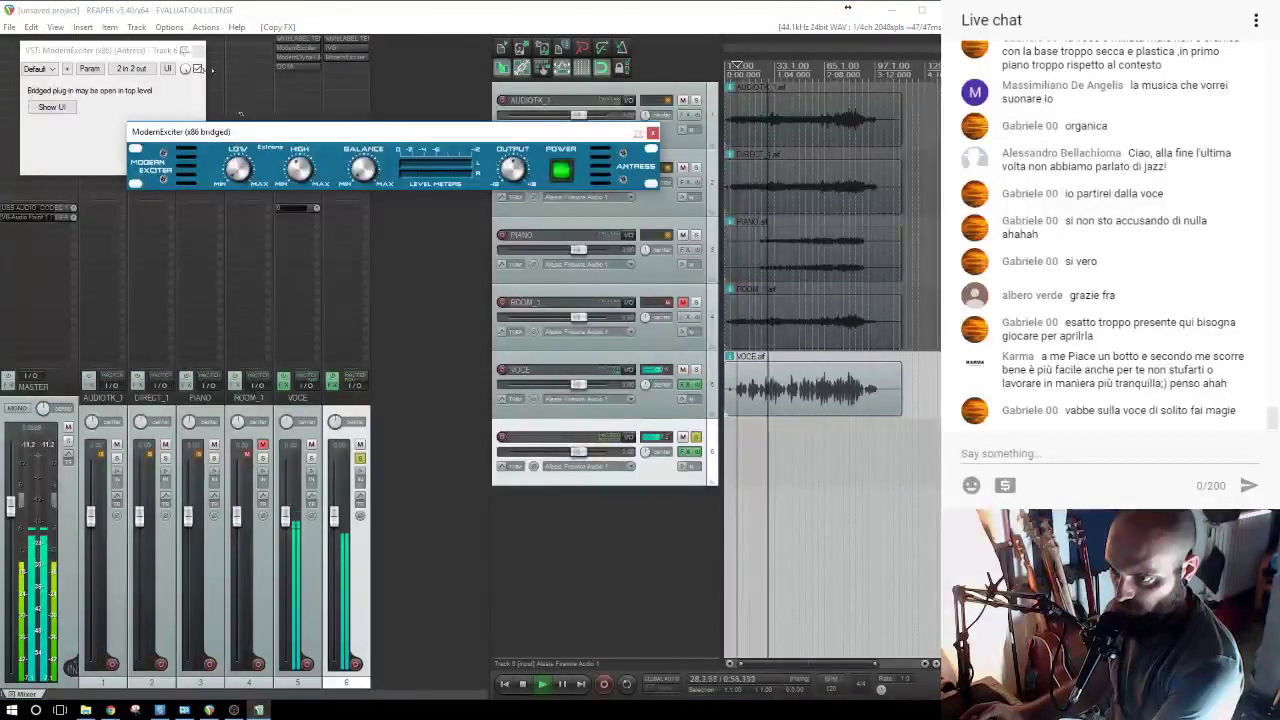
left_click(652, 132)
left_click(648, 133)
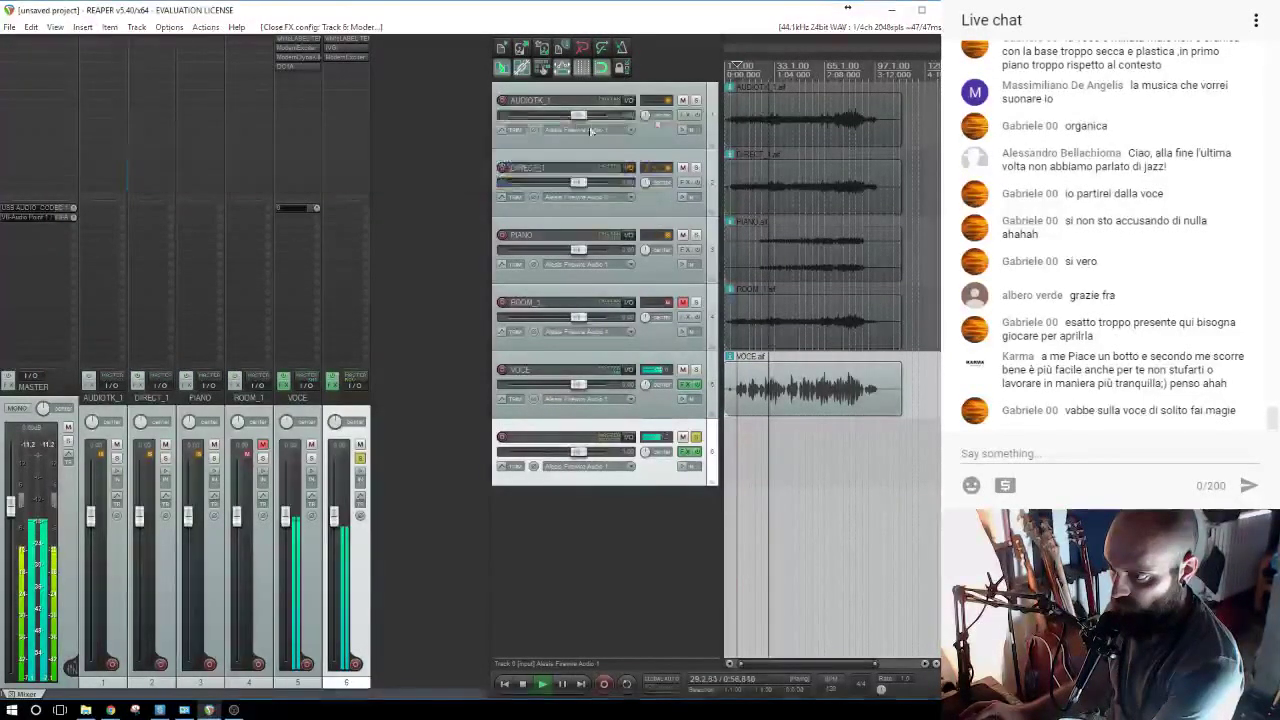
Insert BalanceSPTeufelsbergReverb from the RIVERBERI folder on track 6 and set its Mix to 100%.
left_click(358, 68)
left_click(206, 549)
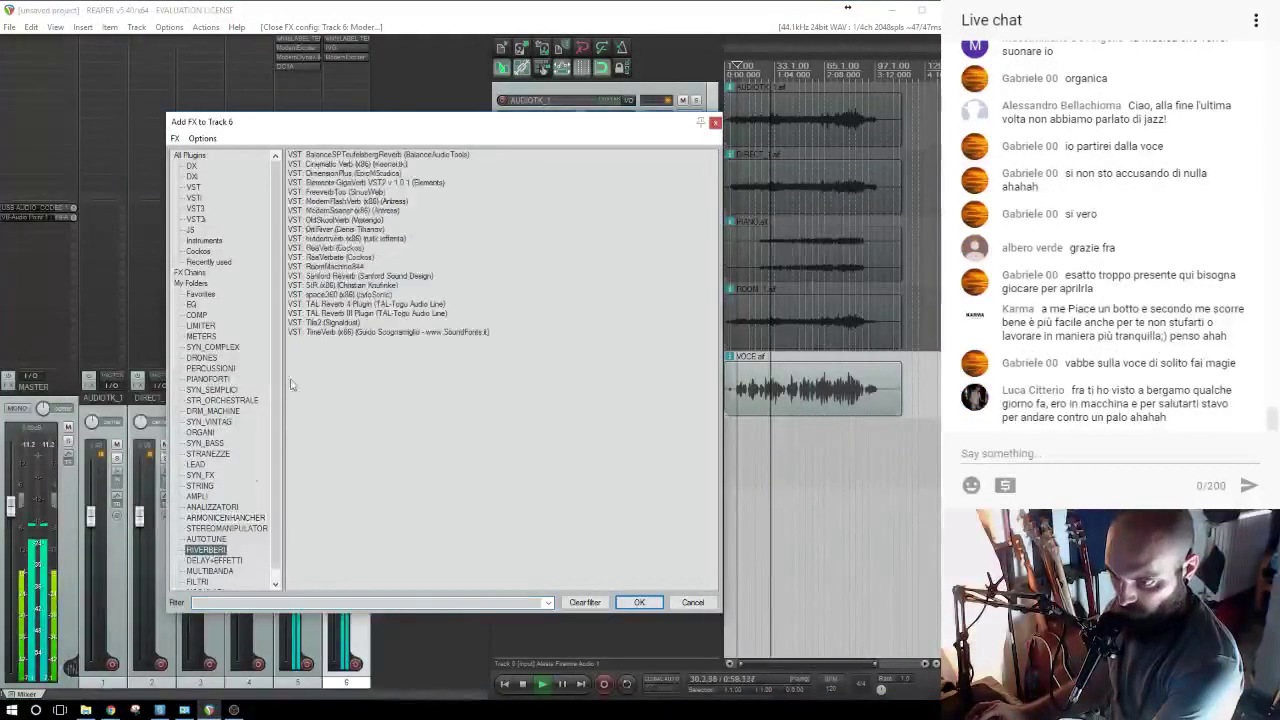
double_click(346, 156)
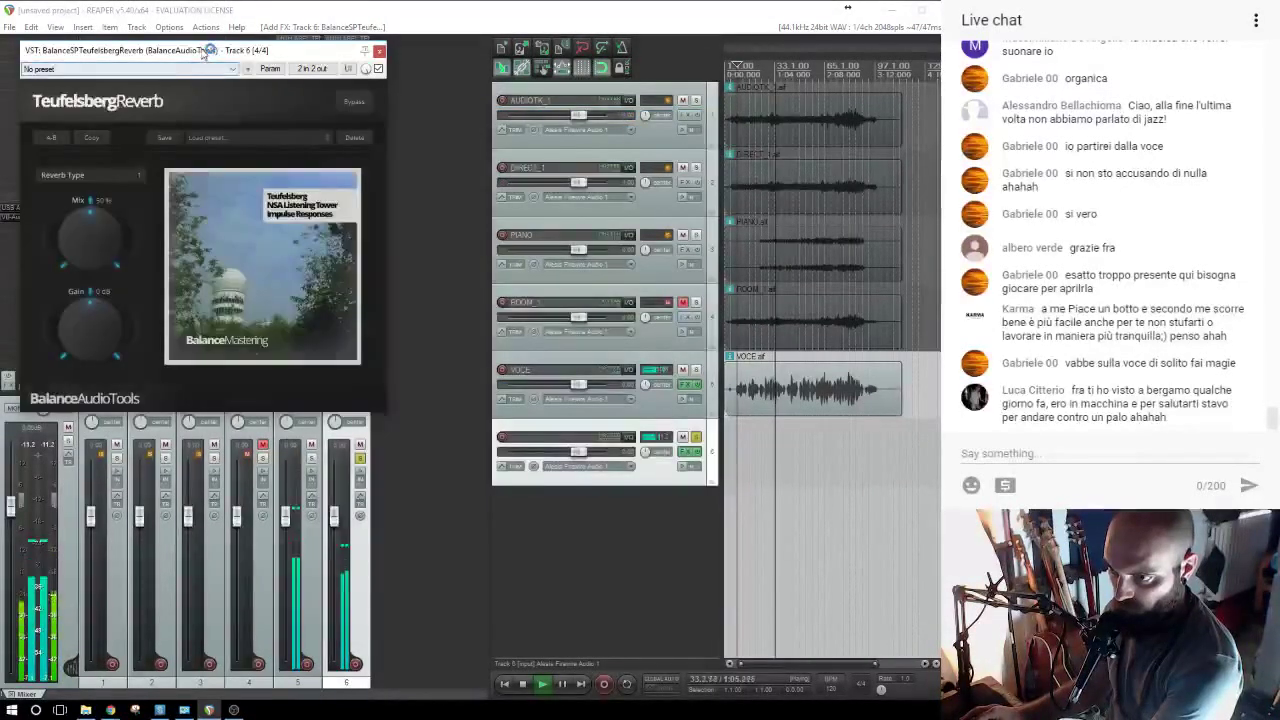
left_click_drag(97, 243, 108, 5)
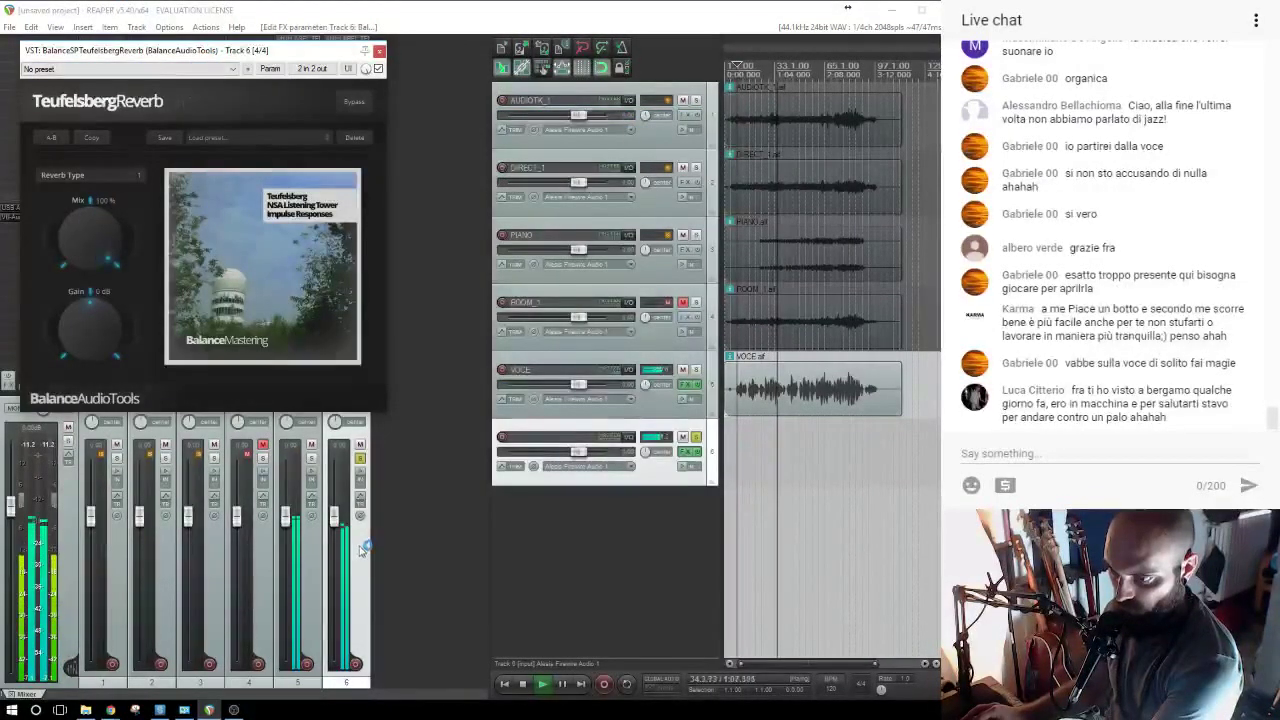
Lower track 6's fader to about -6.4 dB, checking the reverb against the full mix before soloing it again.
left_click_drag(336, 520, 341, 560)
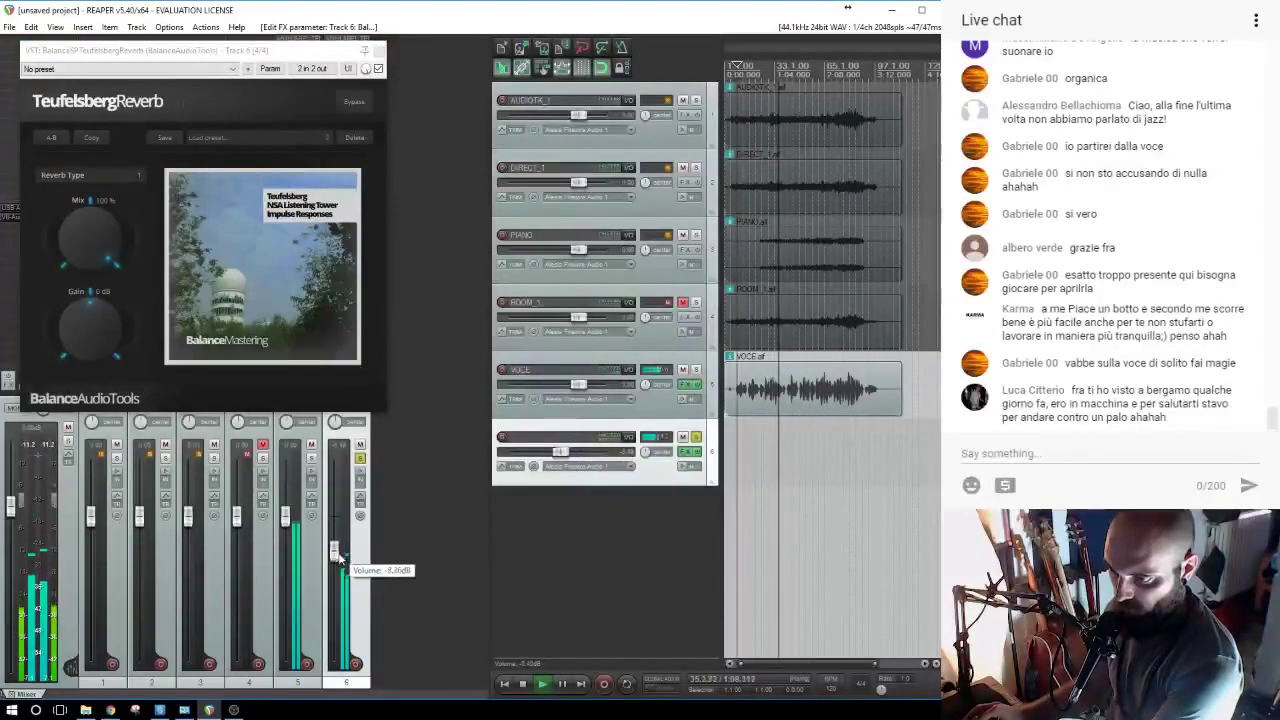
left_click(360, 460)
scroll(343, 505, "up", 2)
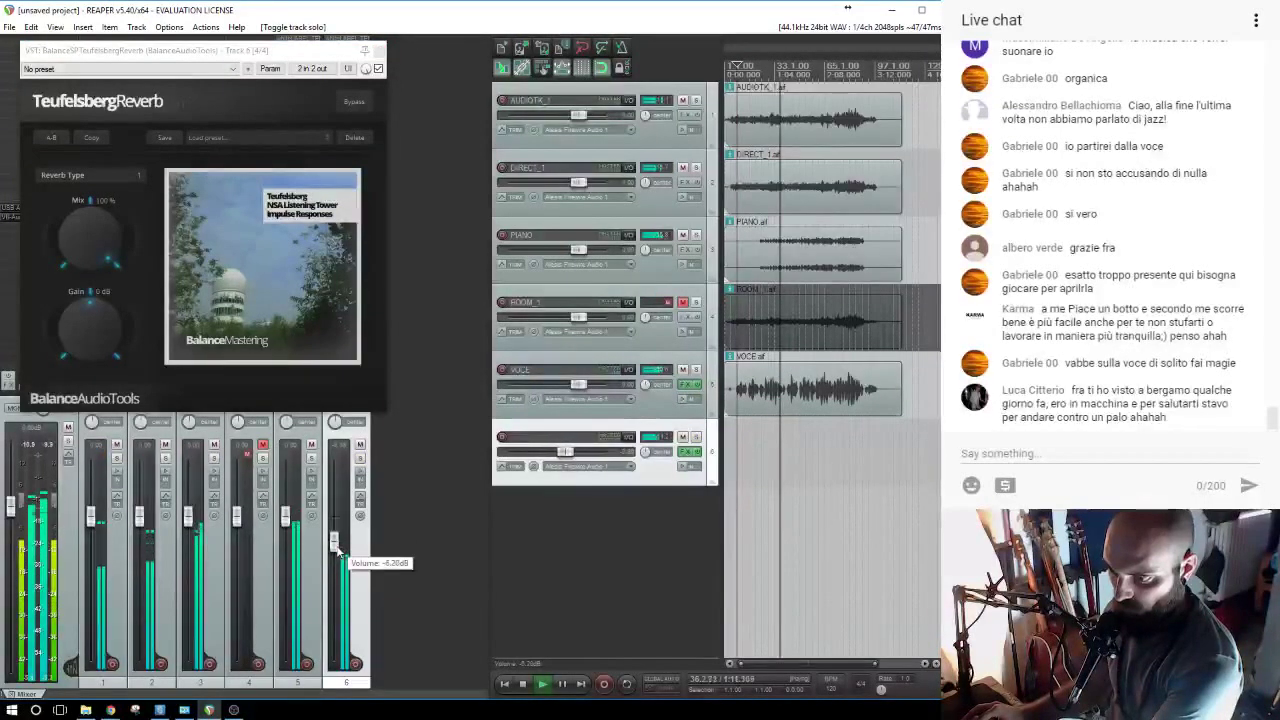
left_click(360, 459)
Choose a different Teufelsberg reverb type by ear while replaying the song and raise track 6's fader slightly.
left_click(126, 178)
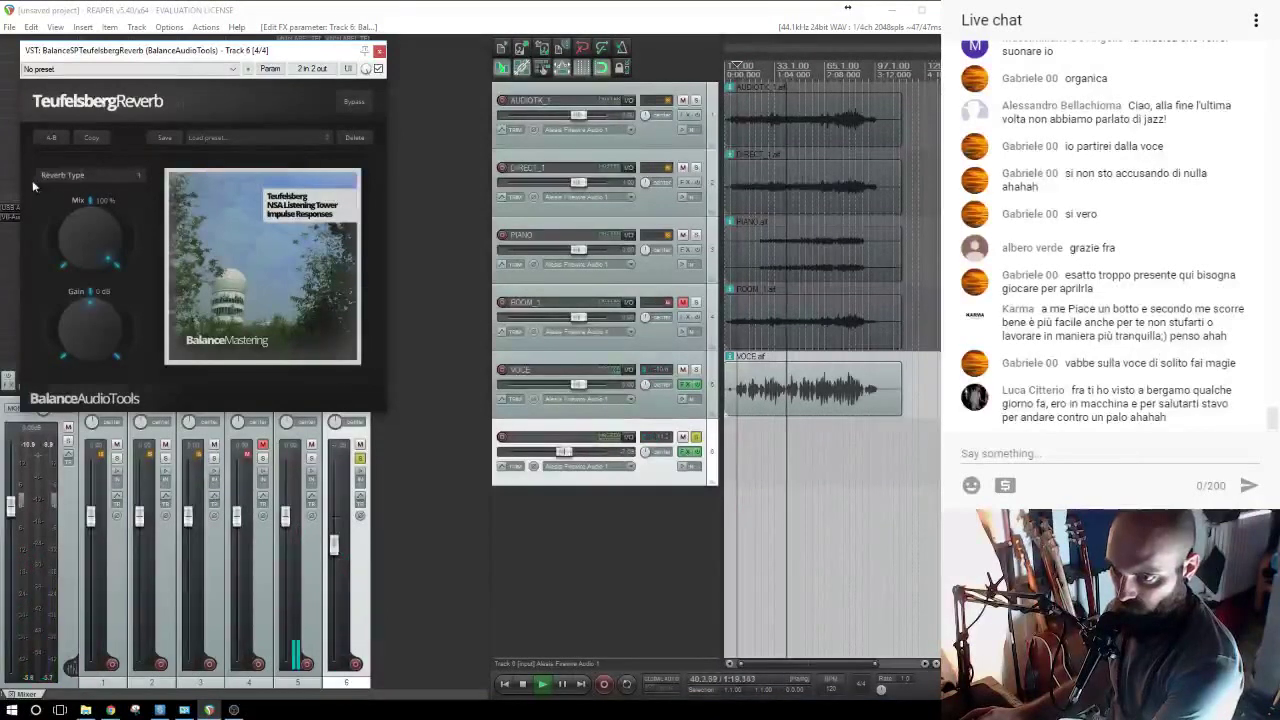
key("space")
key("space")
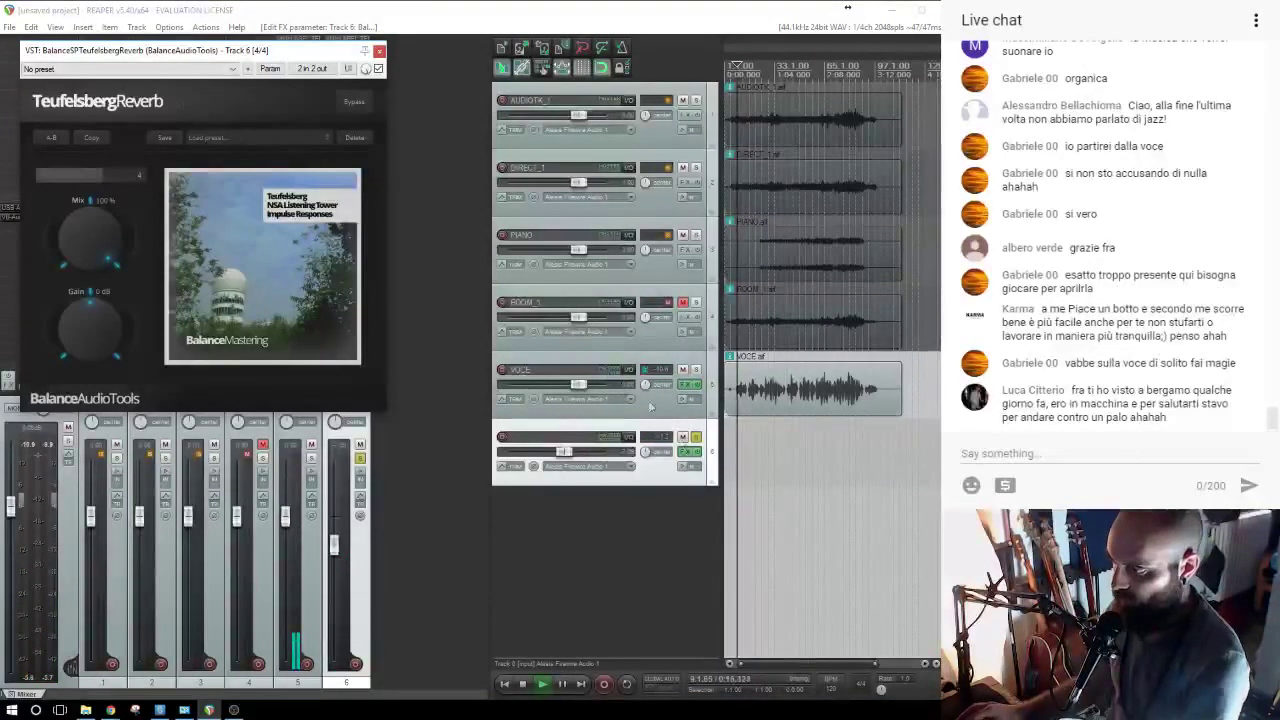
left_click_drag(335, 545, 335, 538)
left_click(132, 175)
left_click(143, 173)
left_click_drag(142, 171, 120, 177)
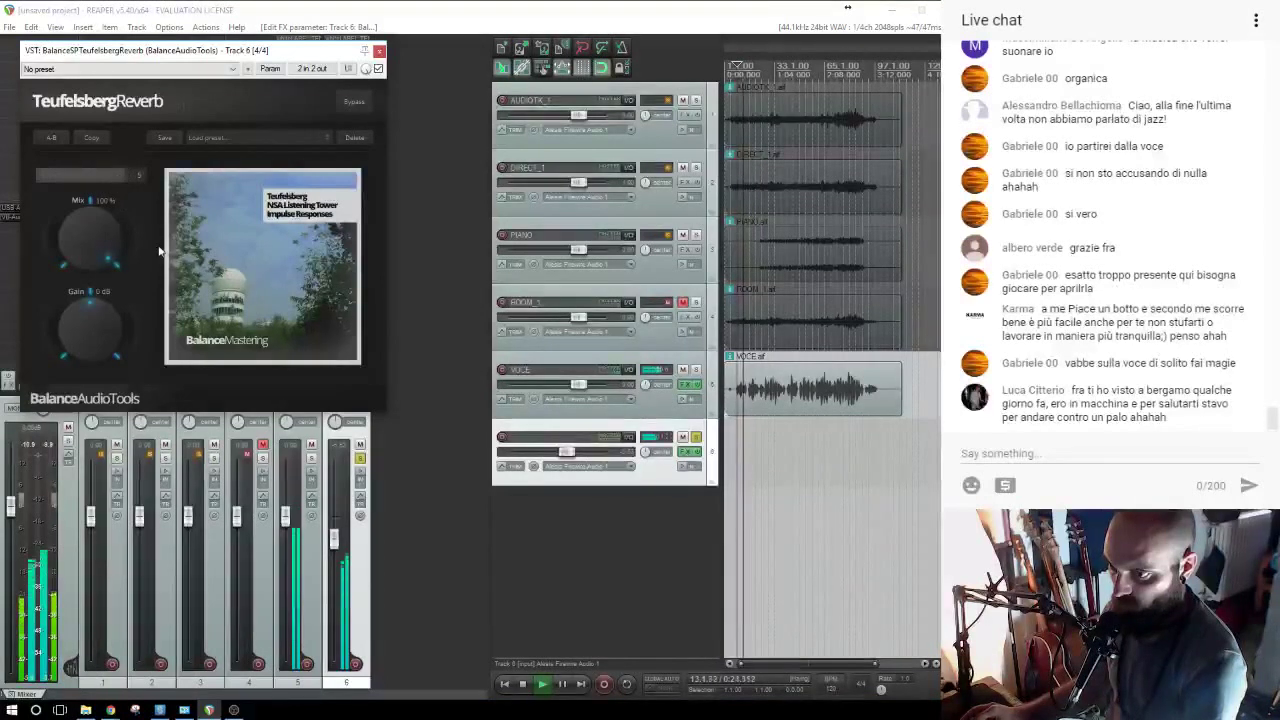
left_click(379, 52)
Lower track 6's fader to about -9 dB and audition it soloed together with VOCE, checking its exciter and reverb.
mouse_move(337, 547)
left_mouse_down()
mouse_move(337, 666)
mouse_move(340, 563)
left_mouse_up()
left_click(360, 458)
left_click(311, 458)
left_click(361, 458)
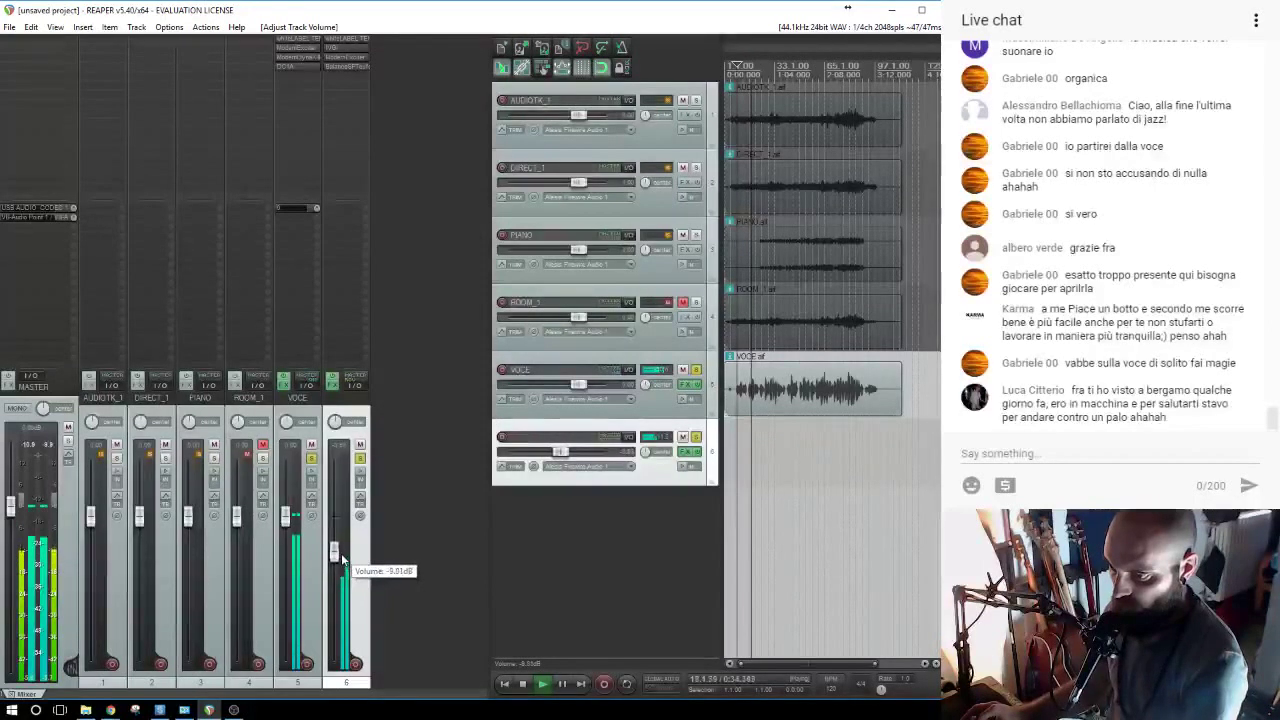
left_click(343, 58)
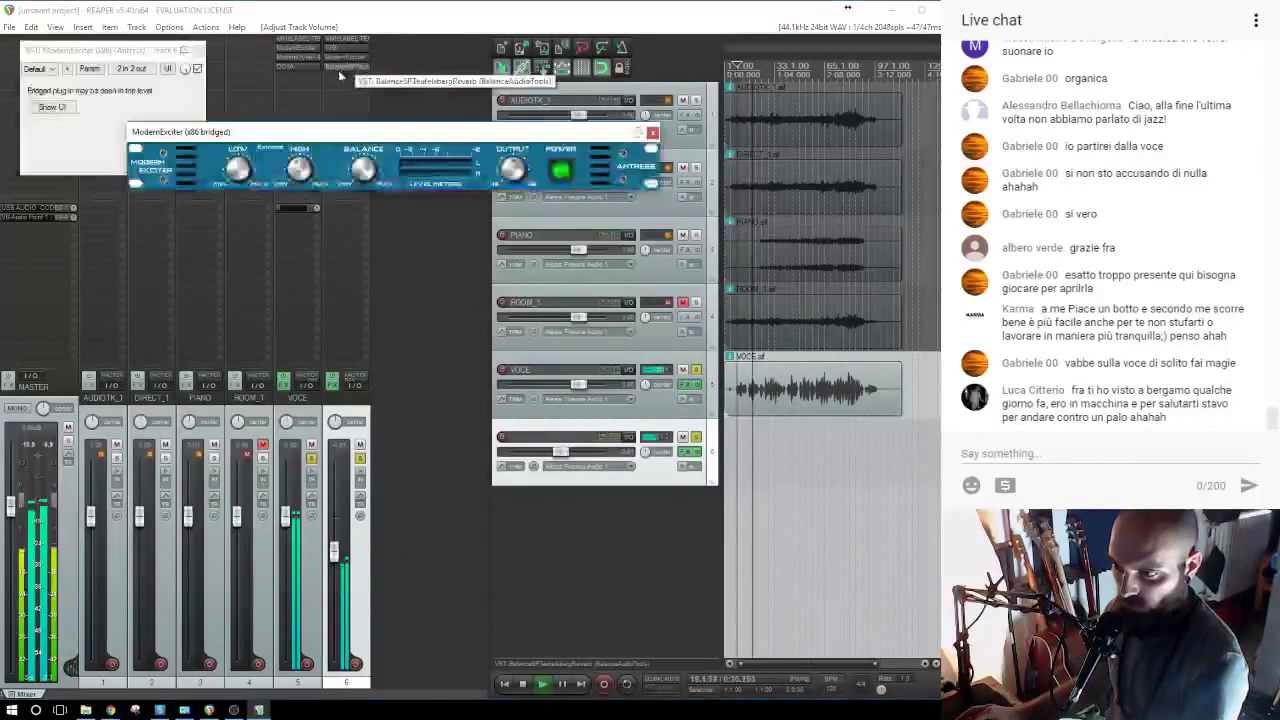
left_click(344, 66)
left_click(652, 132)
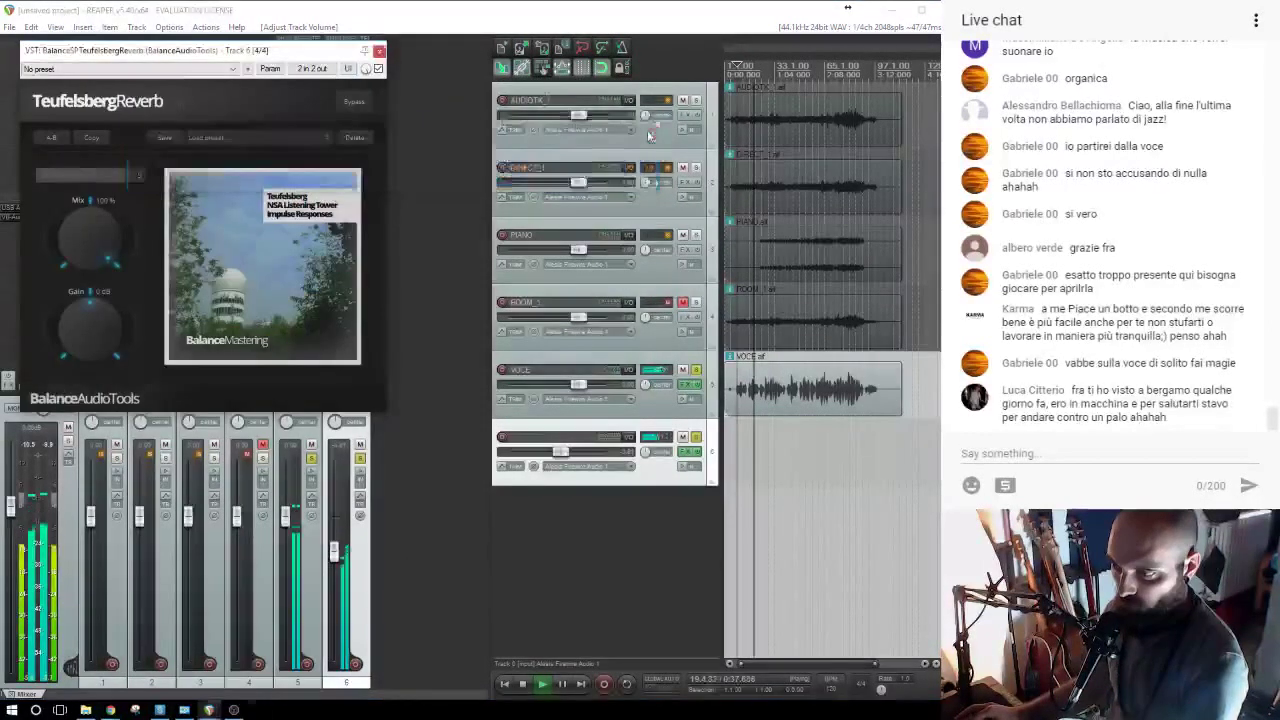
left_click(379, 51)
left_click(199, 49)
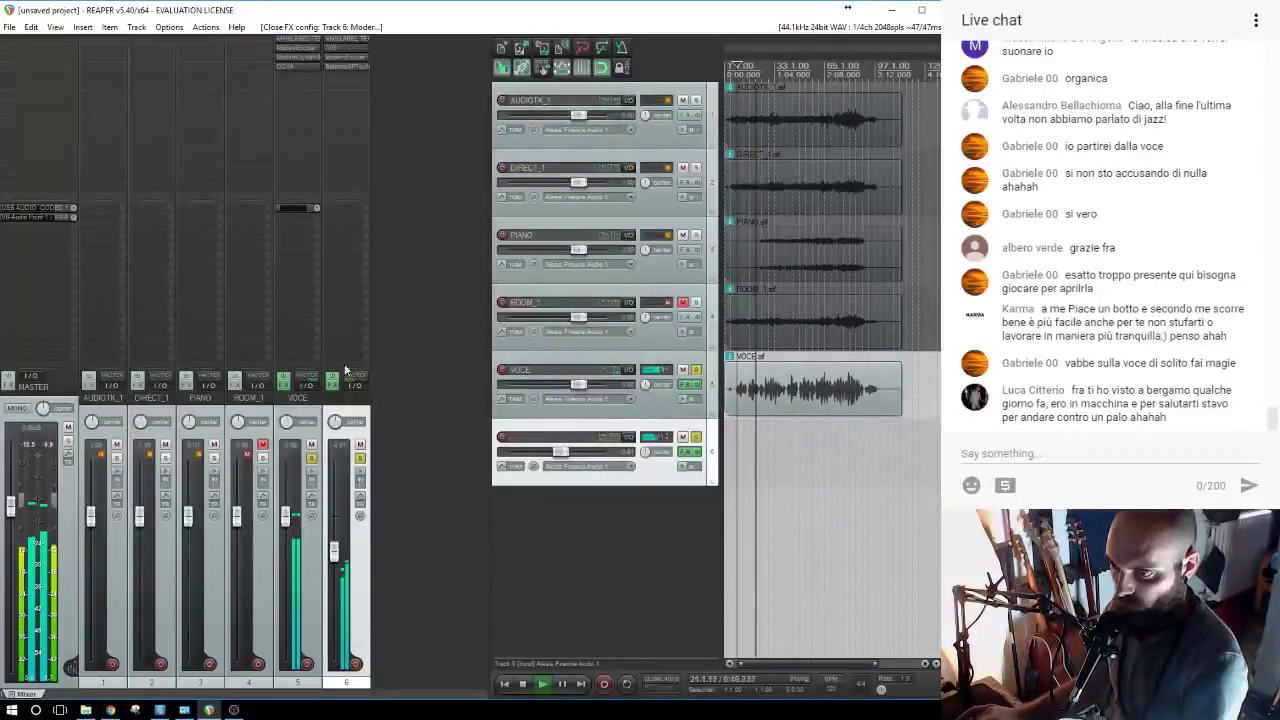
Add two new tracks after track 6 and insert Sanford Delay from the DELAY+EFFETTI folder on track 7.
double_click(387, 427)
left_click(400, 61)
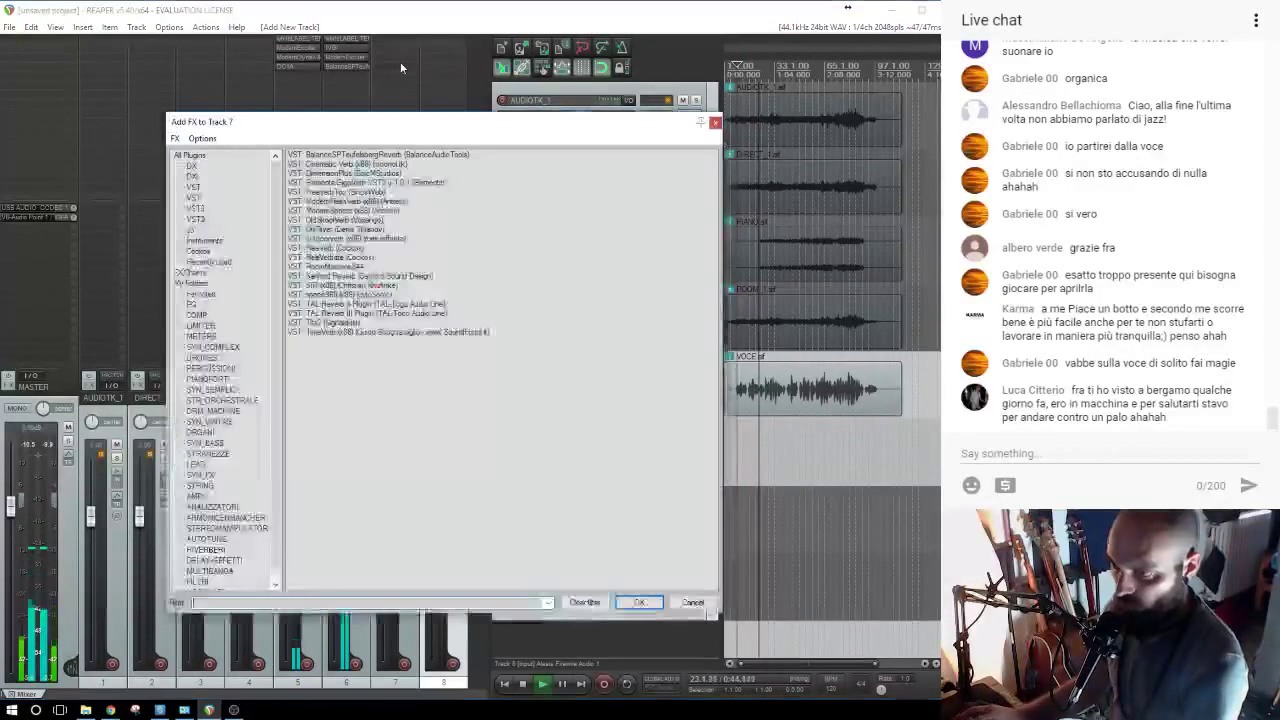
type("dela")
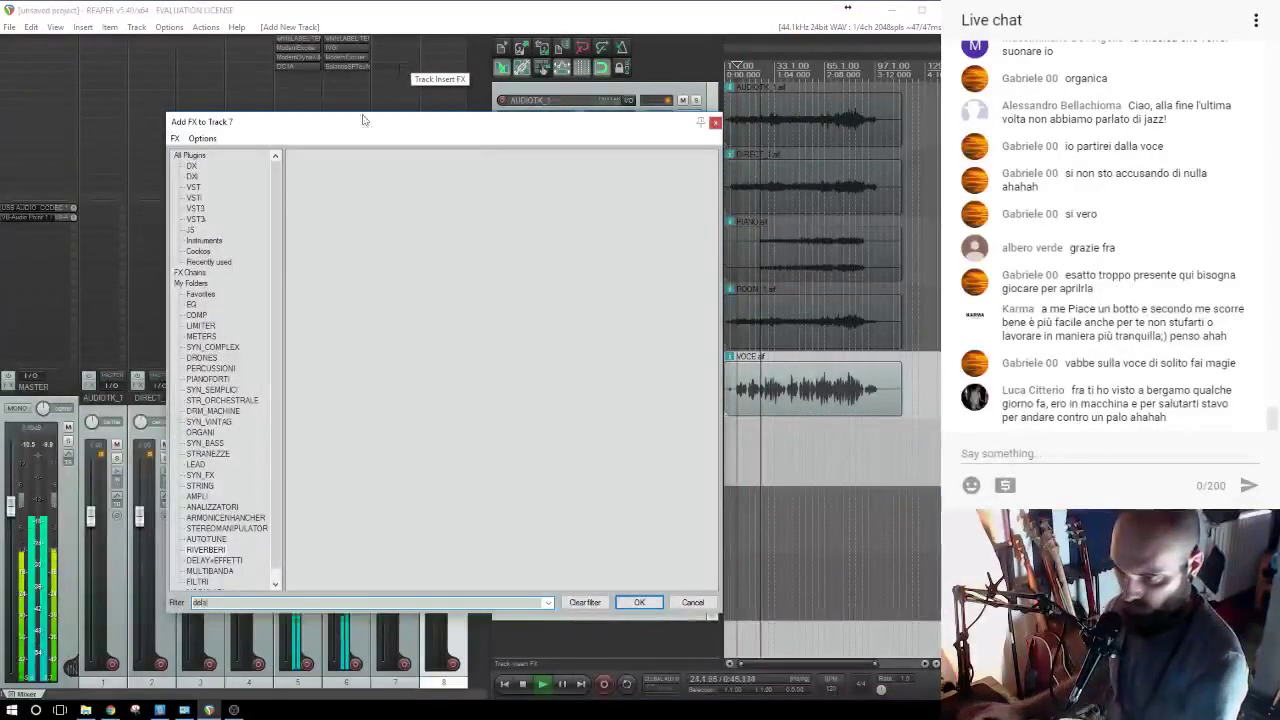
left_click(208, 551)
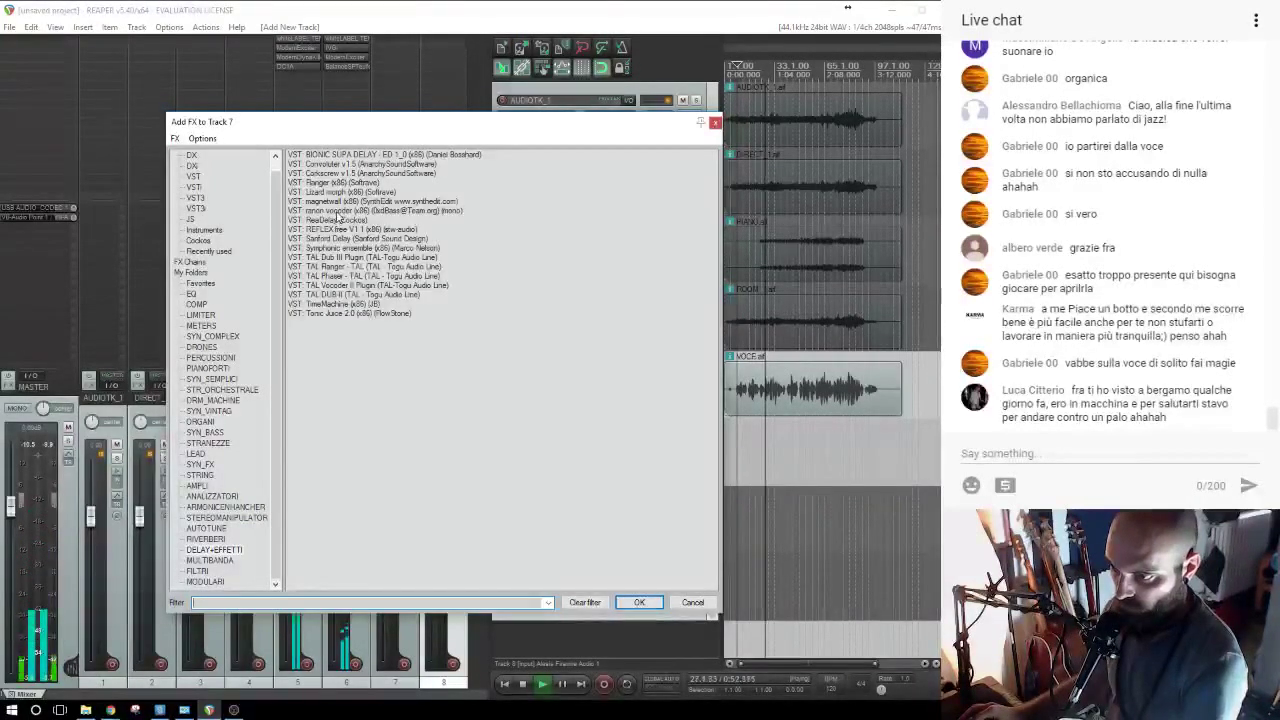
double_click(336, 238)
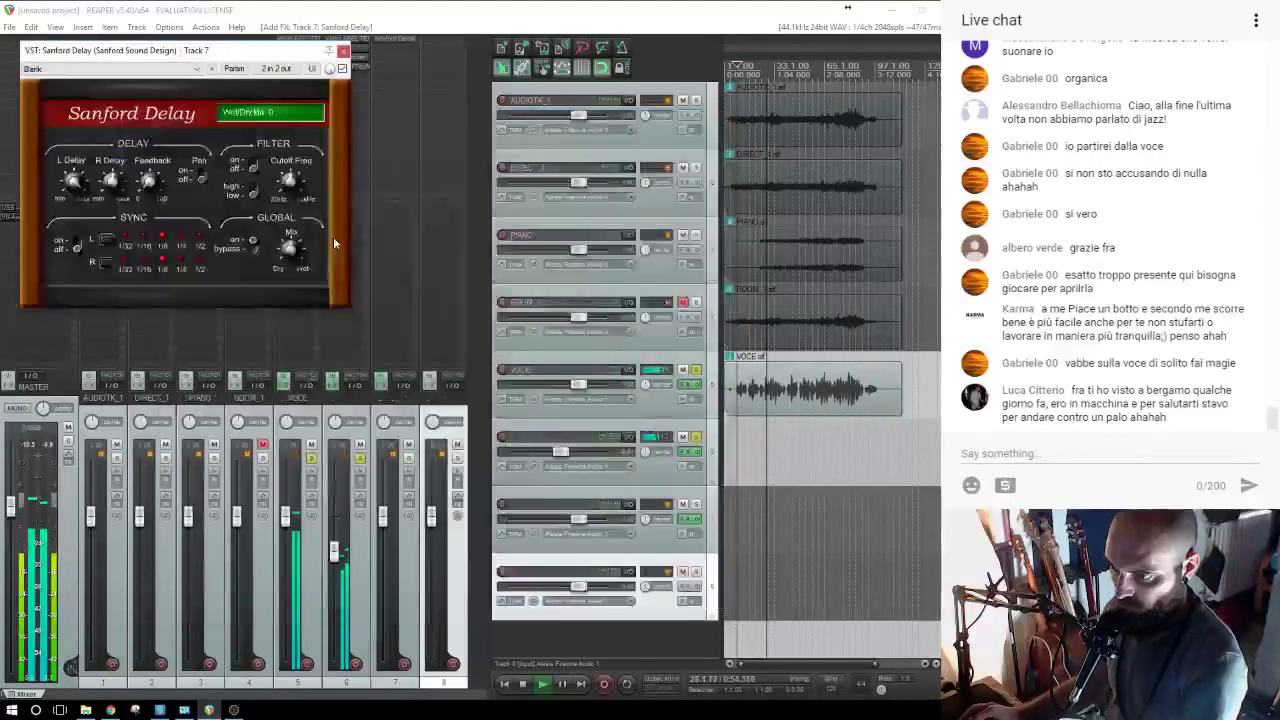
Send VOCE to the delay track and lower that track's level with only VOCE and the delay soloed.
left_click_drag(307, 384, 408, 299)
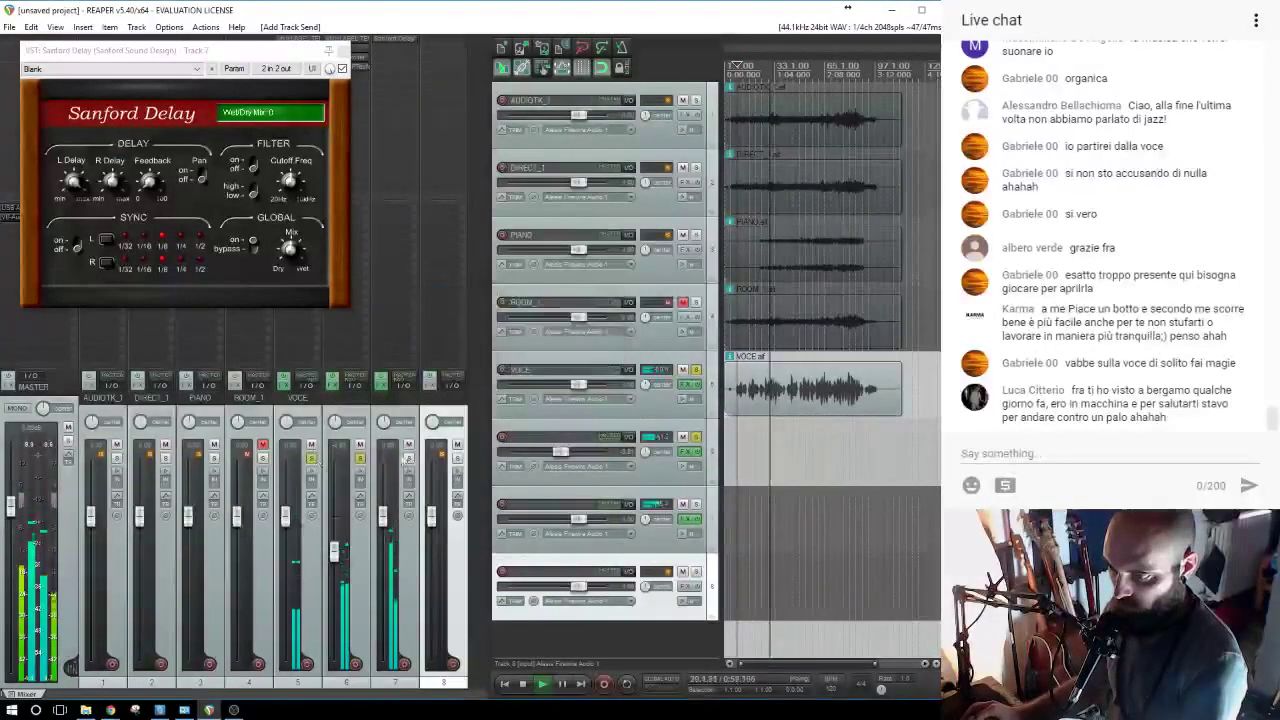
left_click(360, 458)
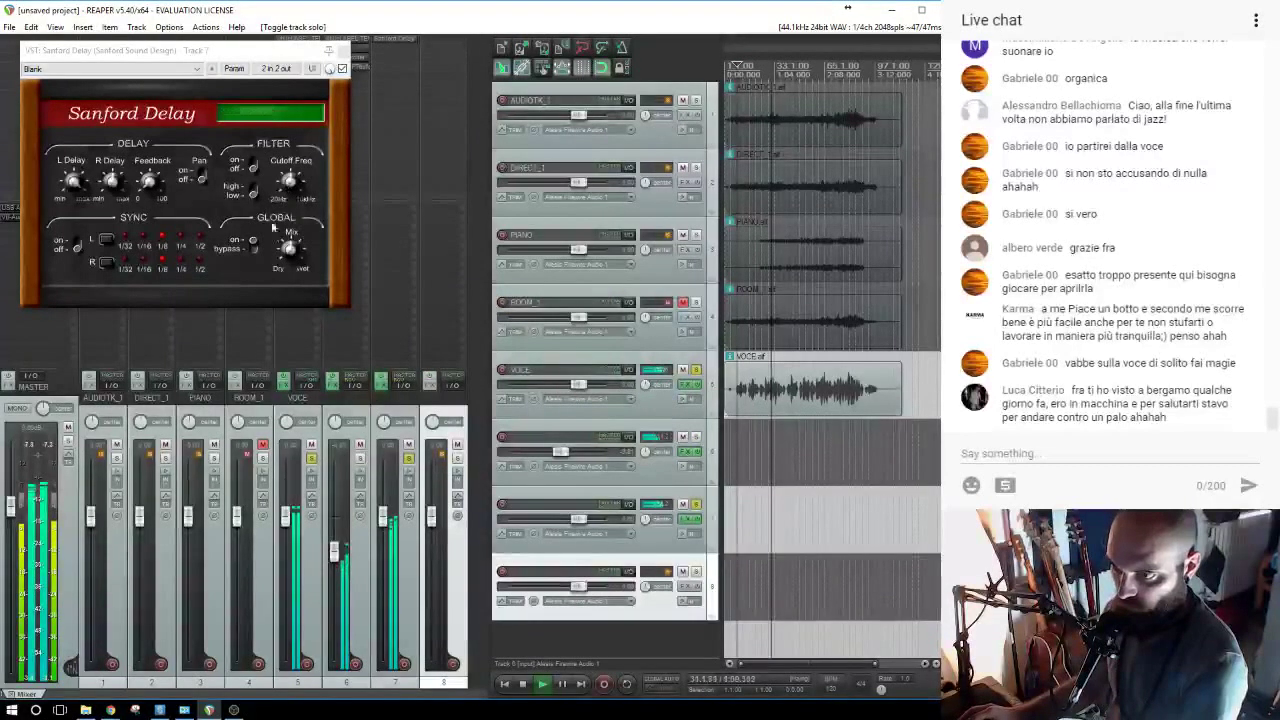
left_click(289, 248)
left_click_drag(383, 518, 388, 559)
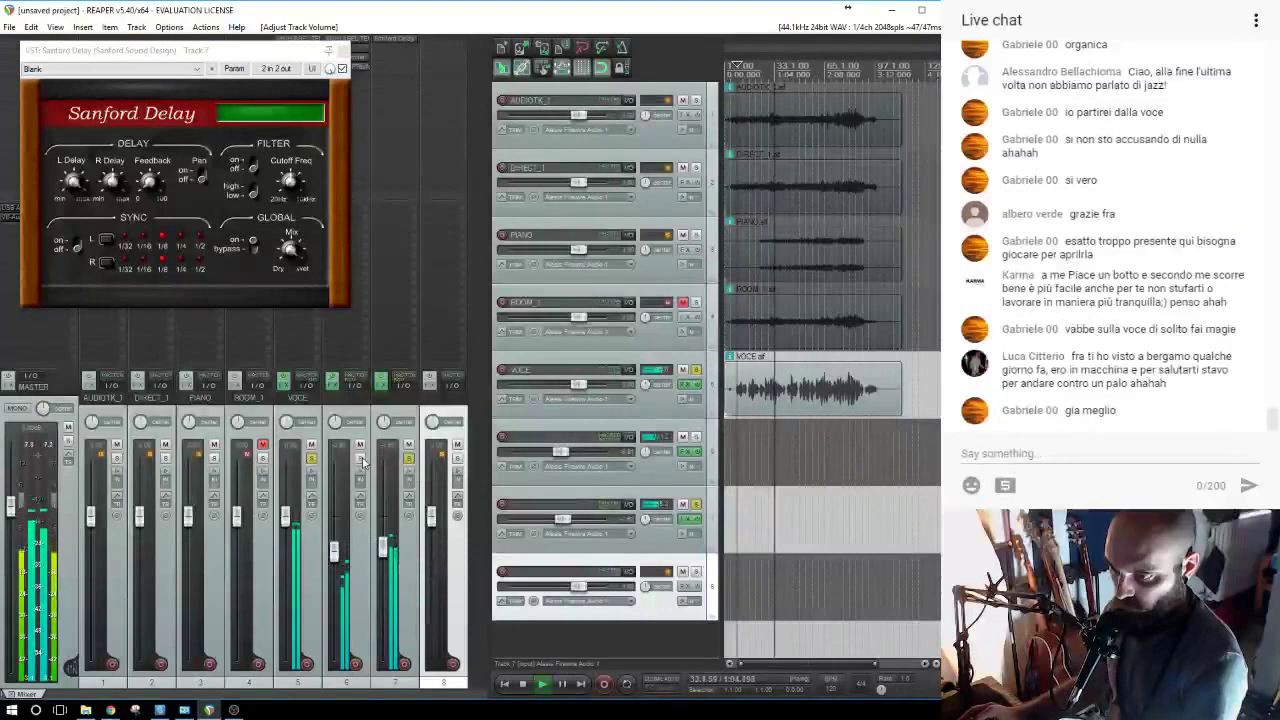
Adjust Sanford Delay's delay time and filter cutoff frequency by ear on track 7.
left_click_drag(75, 184, 117, 203)
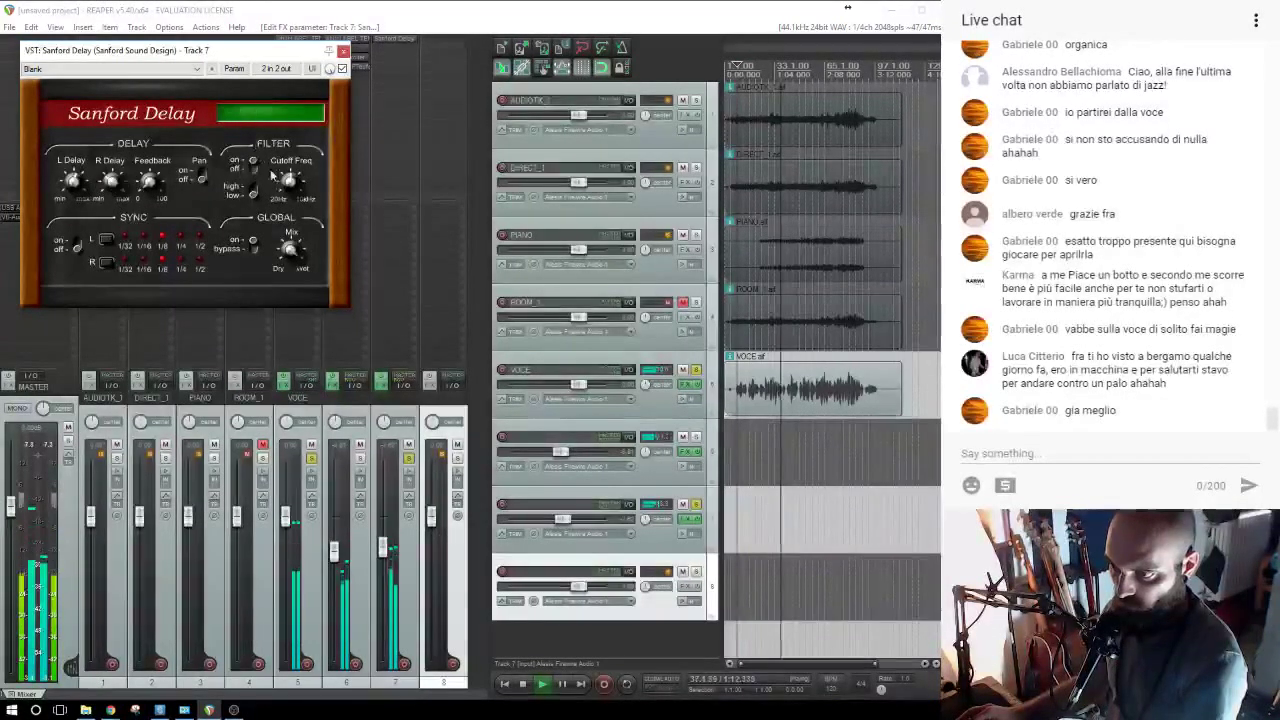
left_click(289, 181)
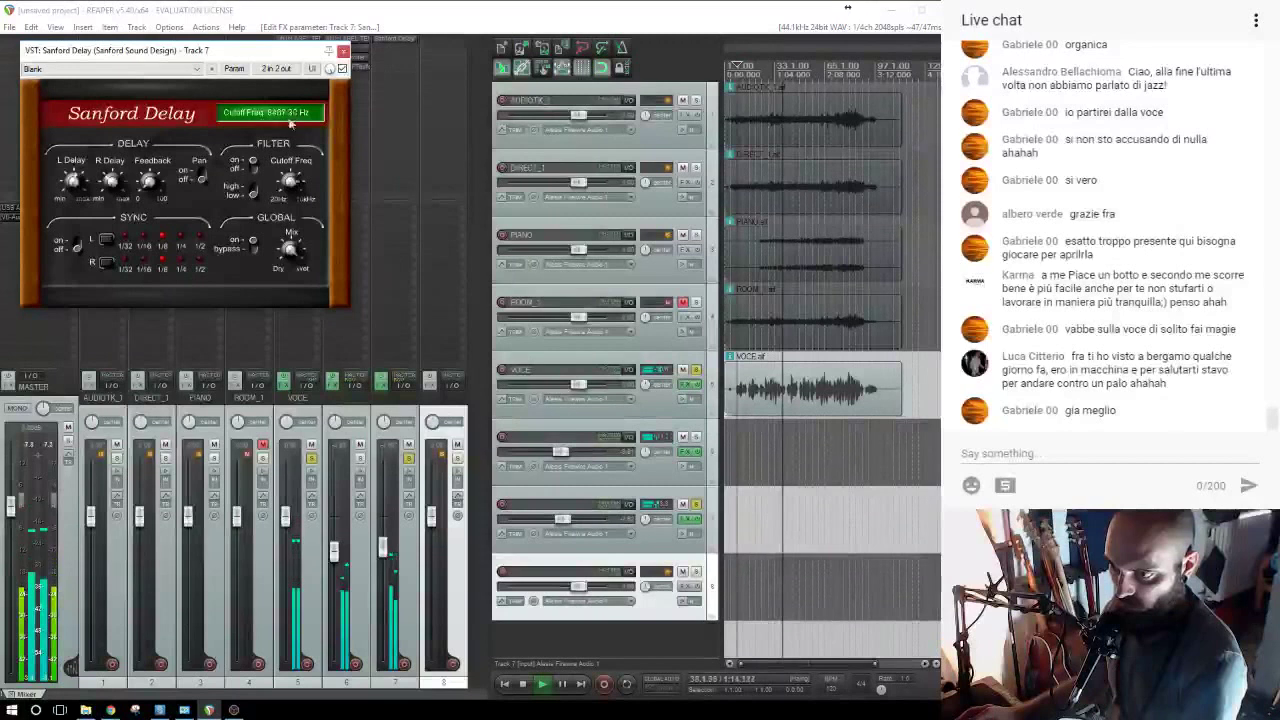
left_click_drag(291, 120, 281, 192)
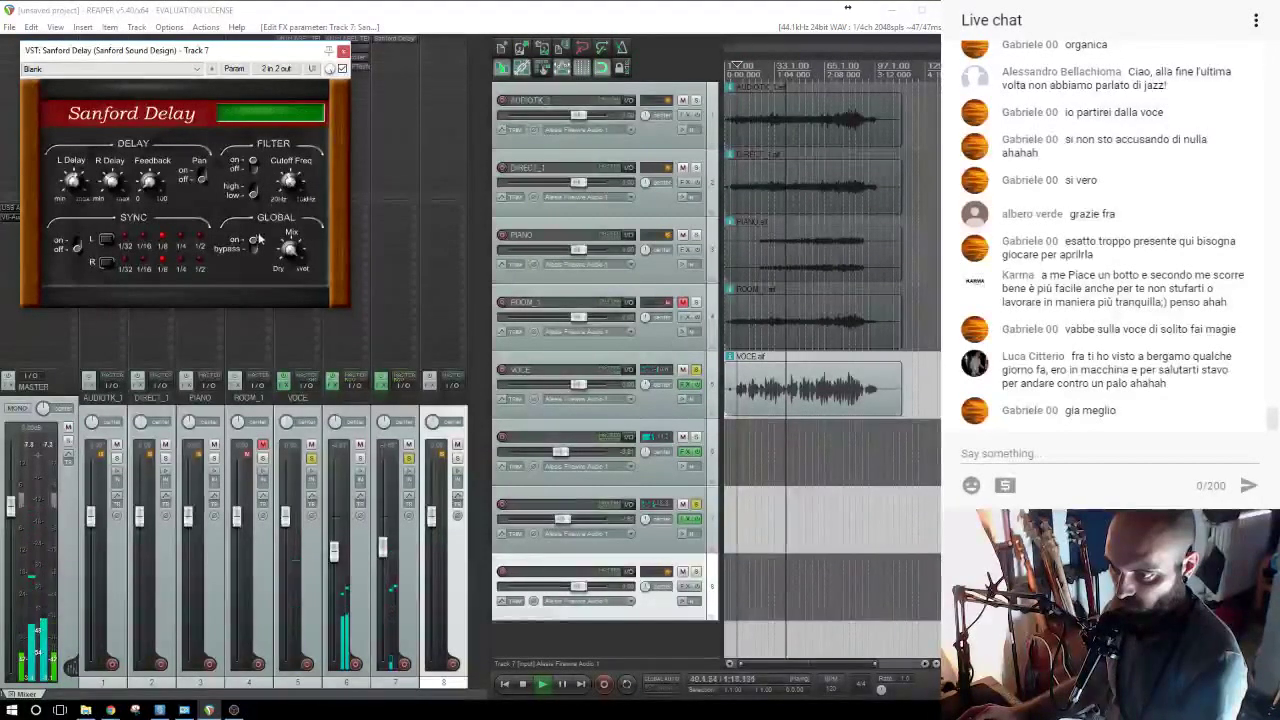
left_click(344, 53)
Try TimeMachine from the DELAY+EFFETTI folder on track 7 after the delay, and remove it.
left_click(385, 52)
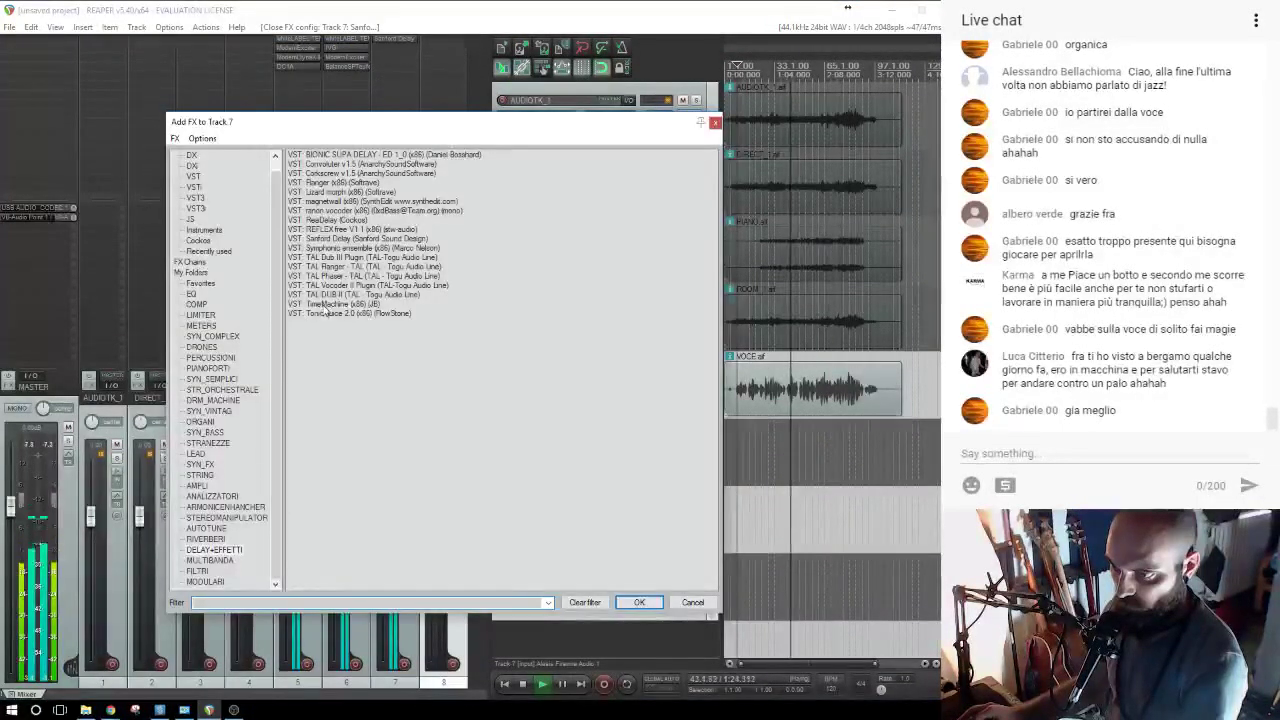
double_click(325, 304)
left_click_drag(193, 237, 195, 268)
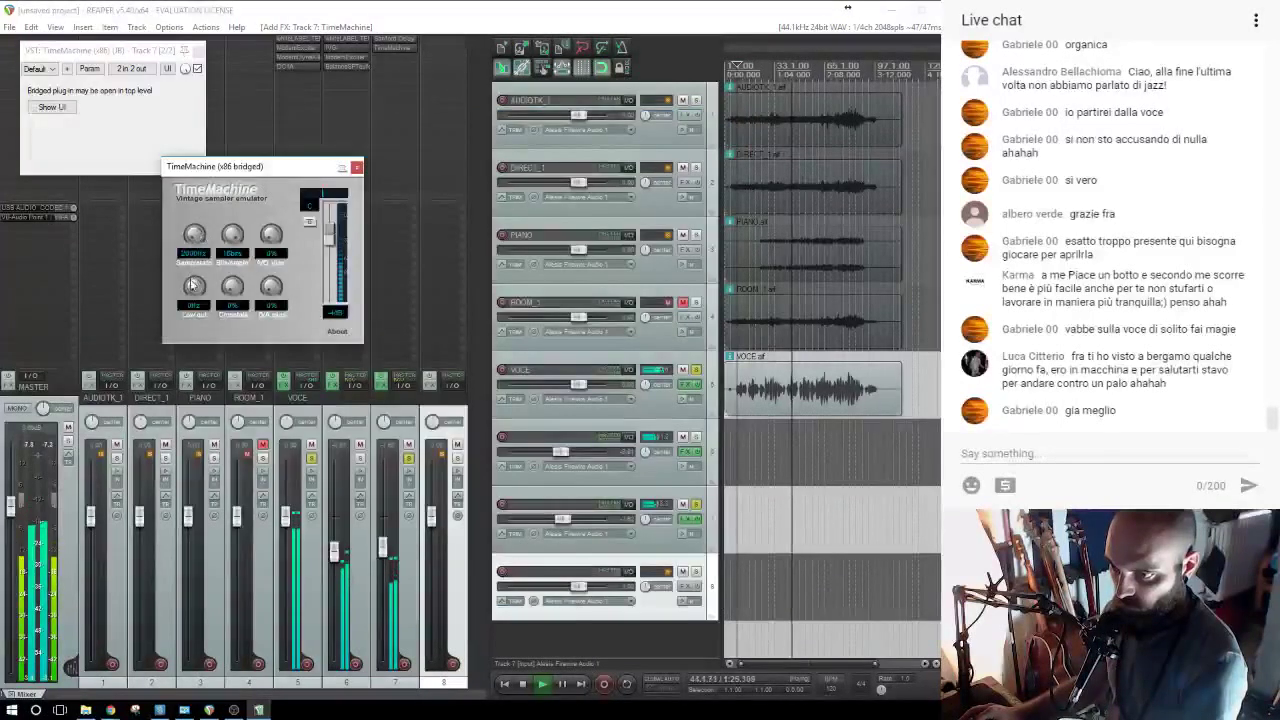
left_click(393, 50, "alt")
Insert the RoomMachine844 reverb from the RIVERBERI folder after Sanford Delay on track 7.
left_click(393, 51)
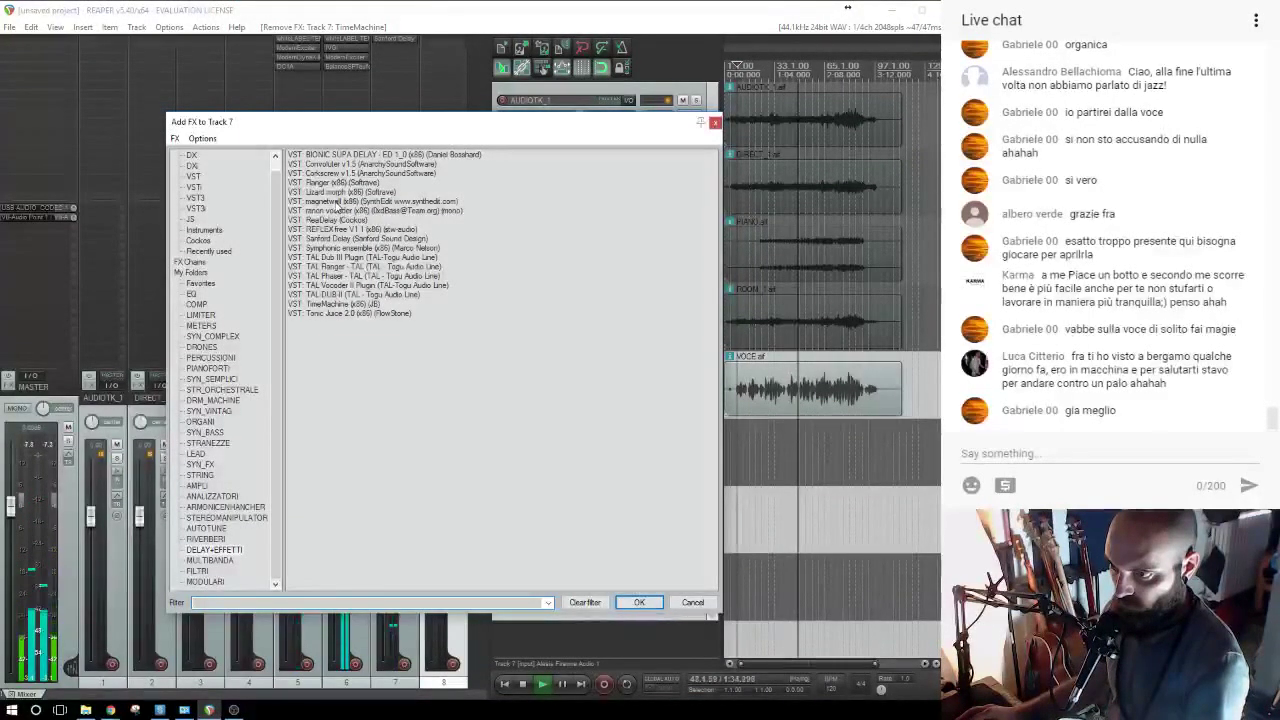
left_click(205, 539)
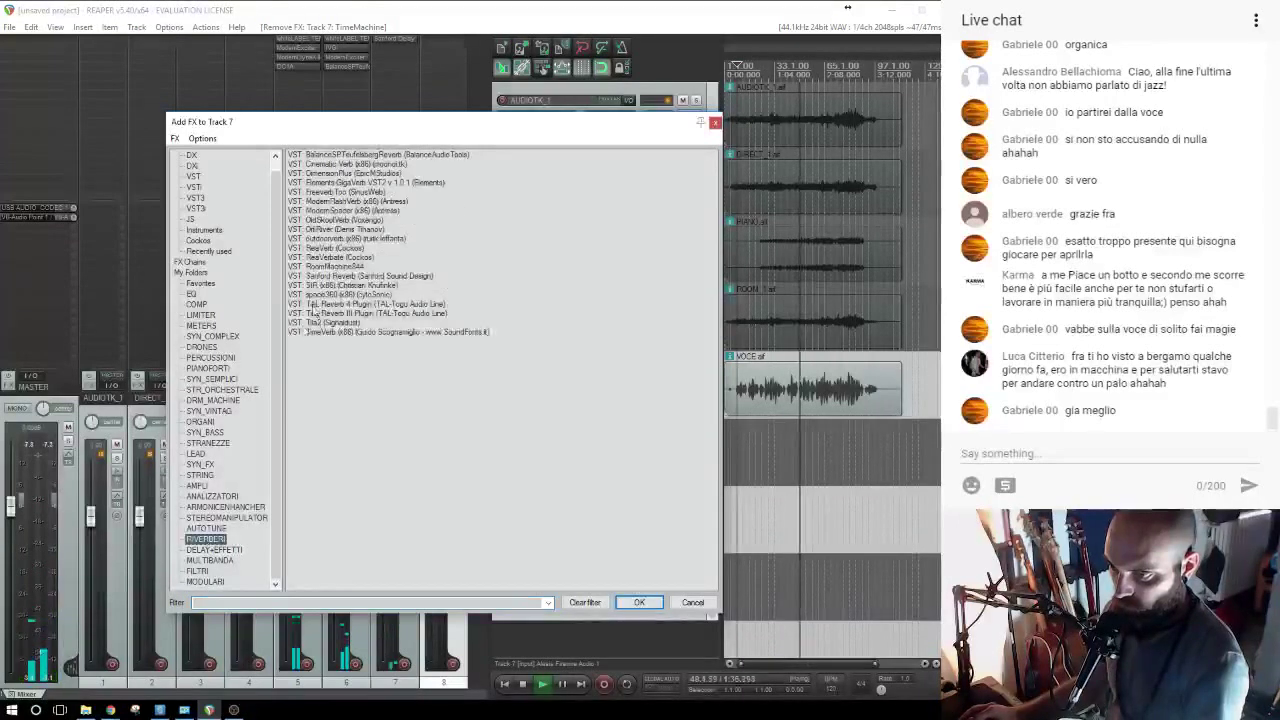
double_click(327, 266)
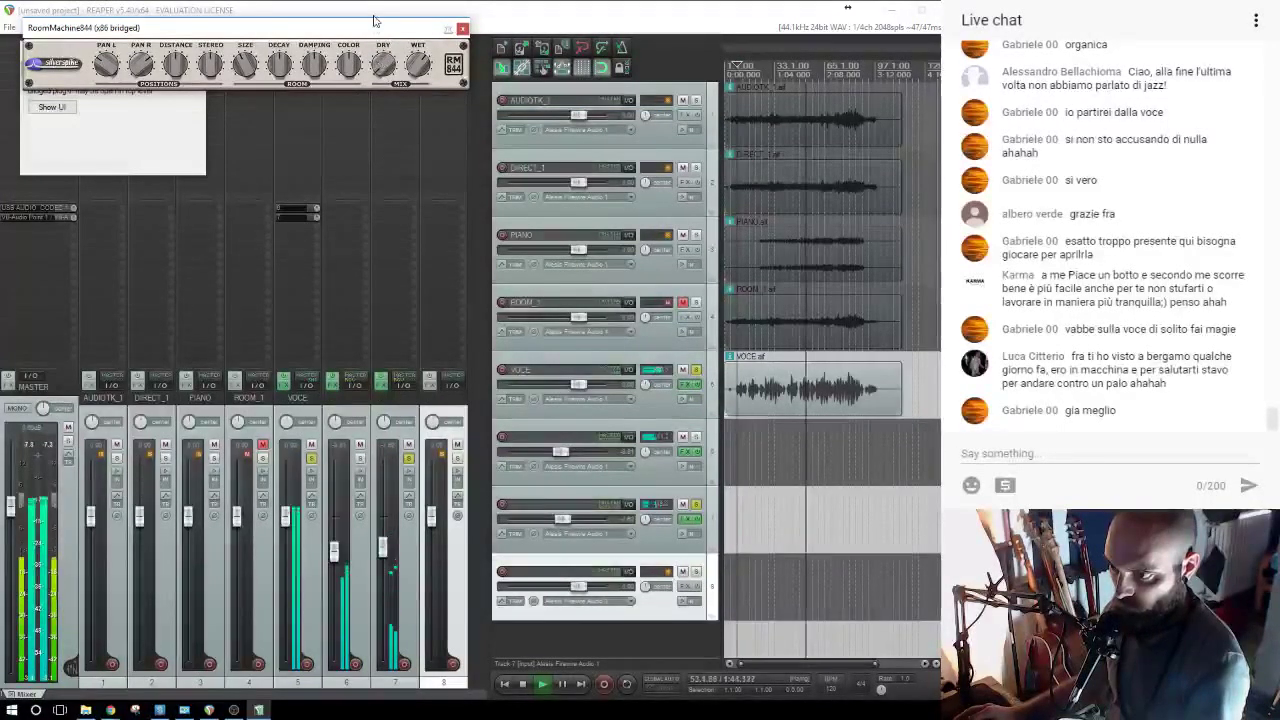
left_click_drag(374, 27, 452, 202)
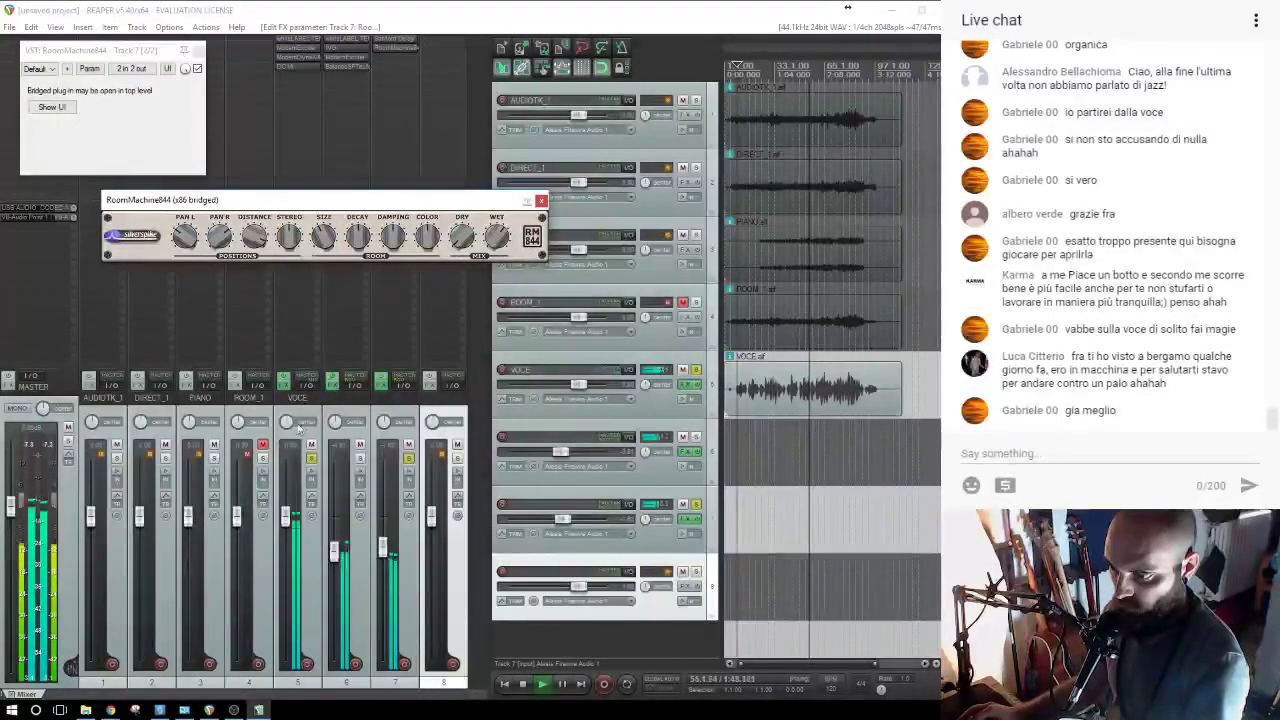
Adjust RoomMachine844 by ear on soloed track 7, comparing it with VOCE's solo off and on.
left_click(311, 458)
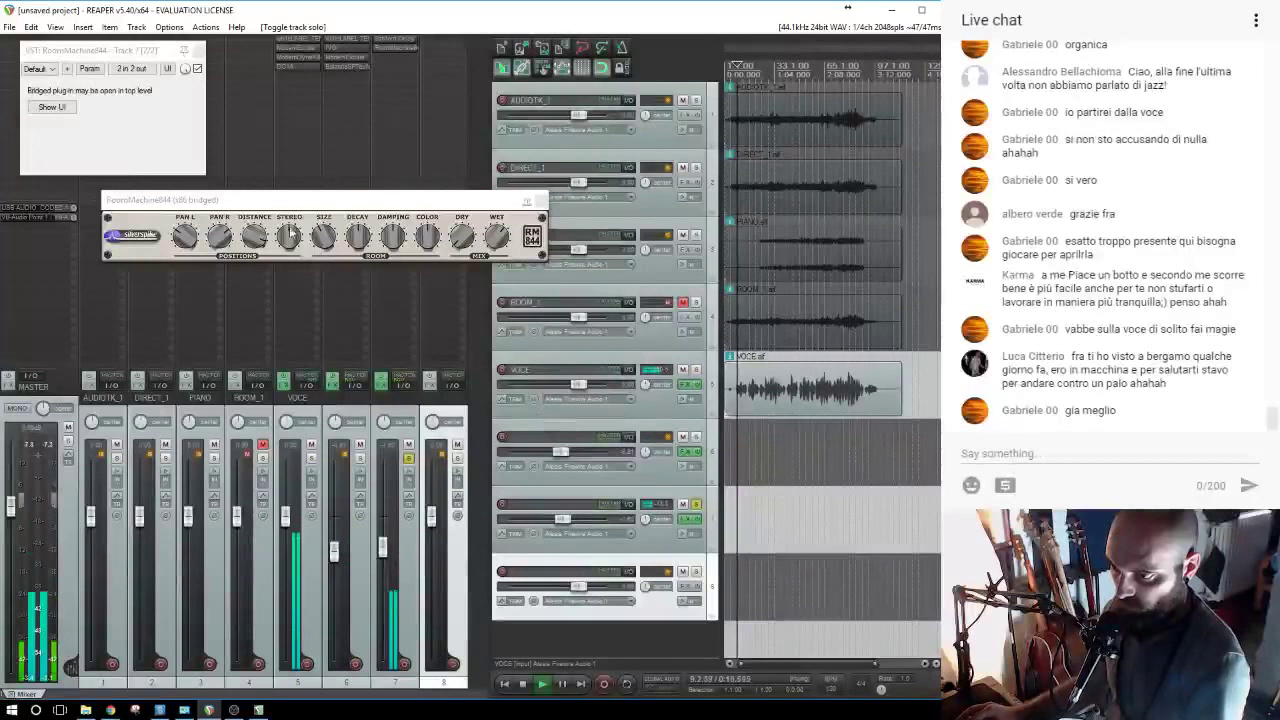
left_click(266, 238)
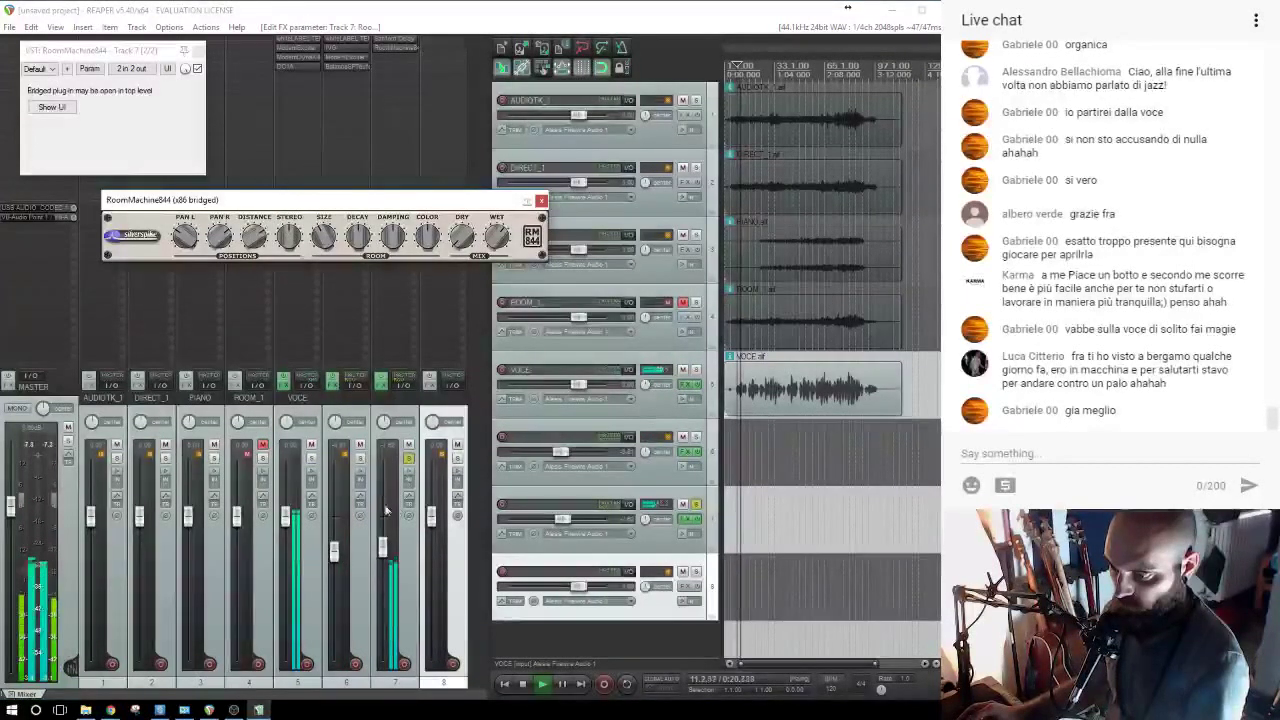
left_click(311, 458)
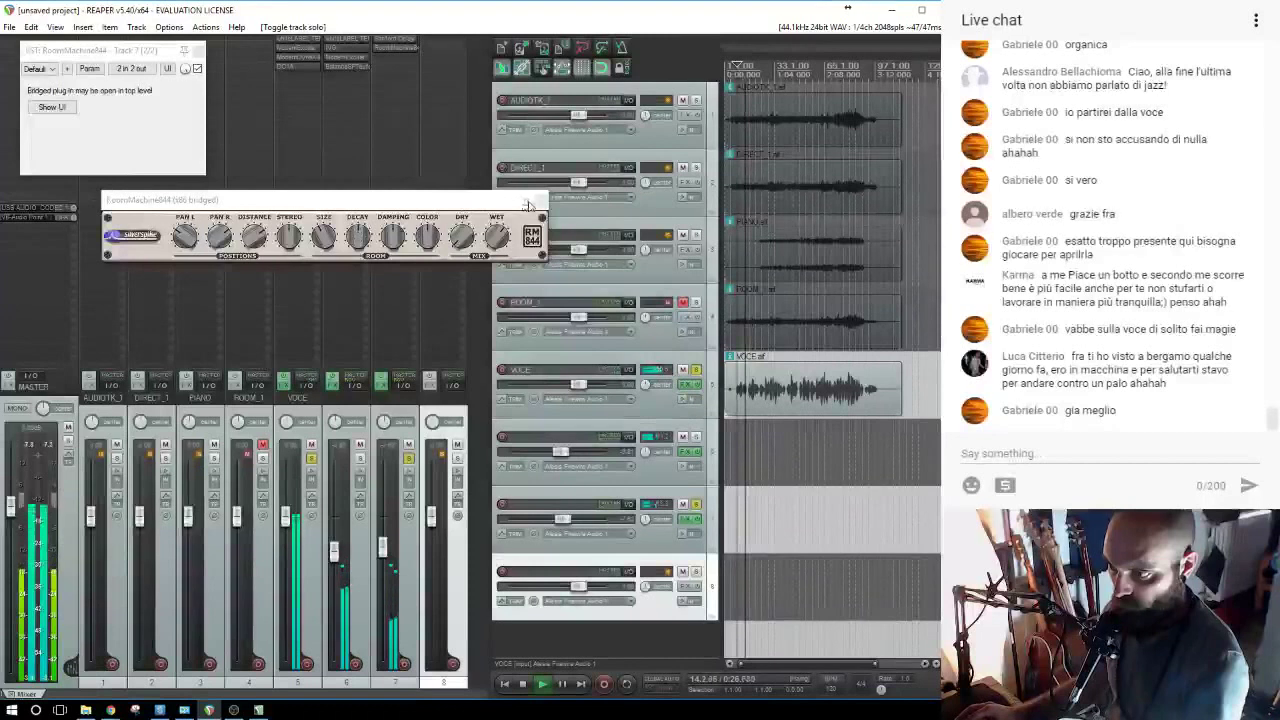
left_click(538, 201)
left_click(199, 50)
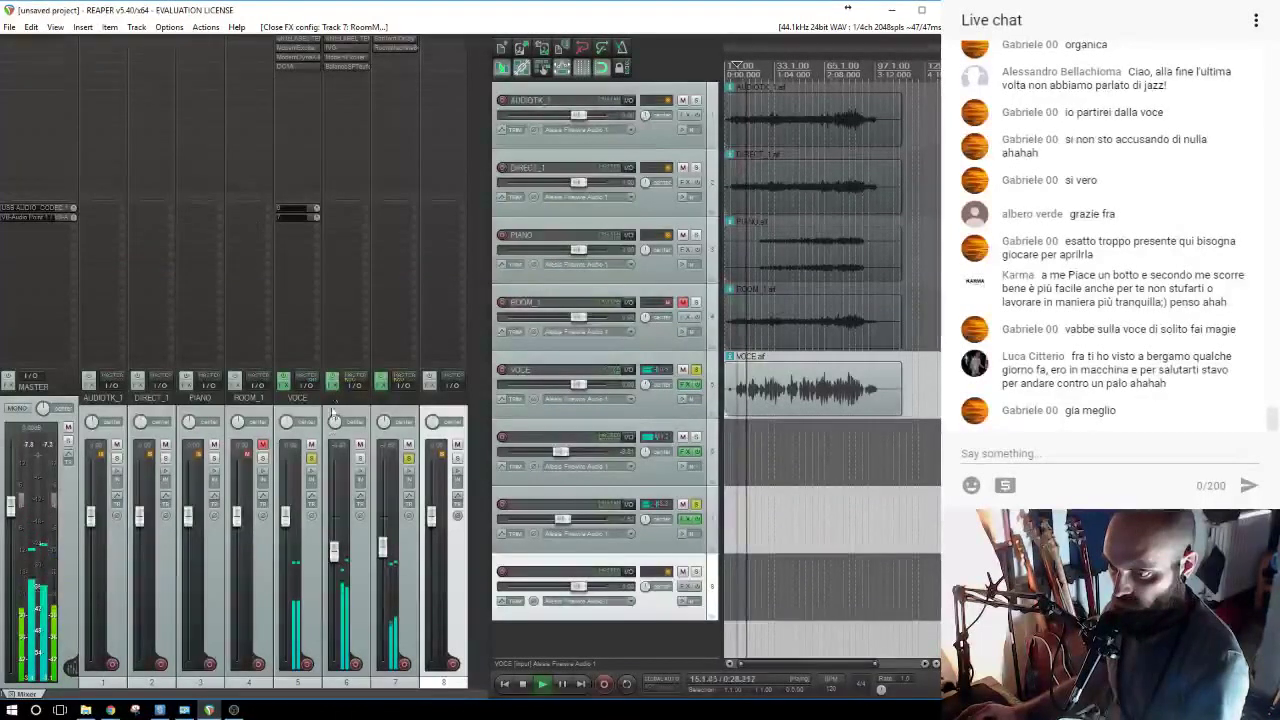
Release the solos and raise VOCE's fader slightly against the full mix.
left_click(311, 459)
left_click_drag(288, 521, 292, 512)
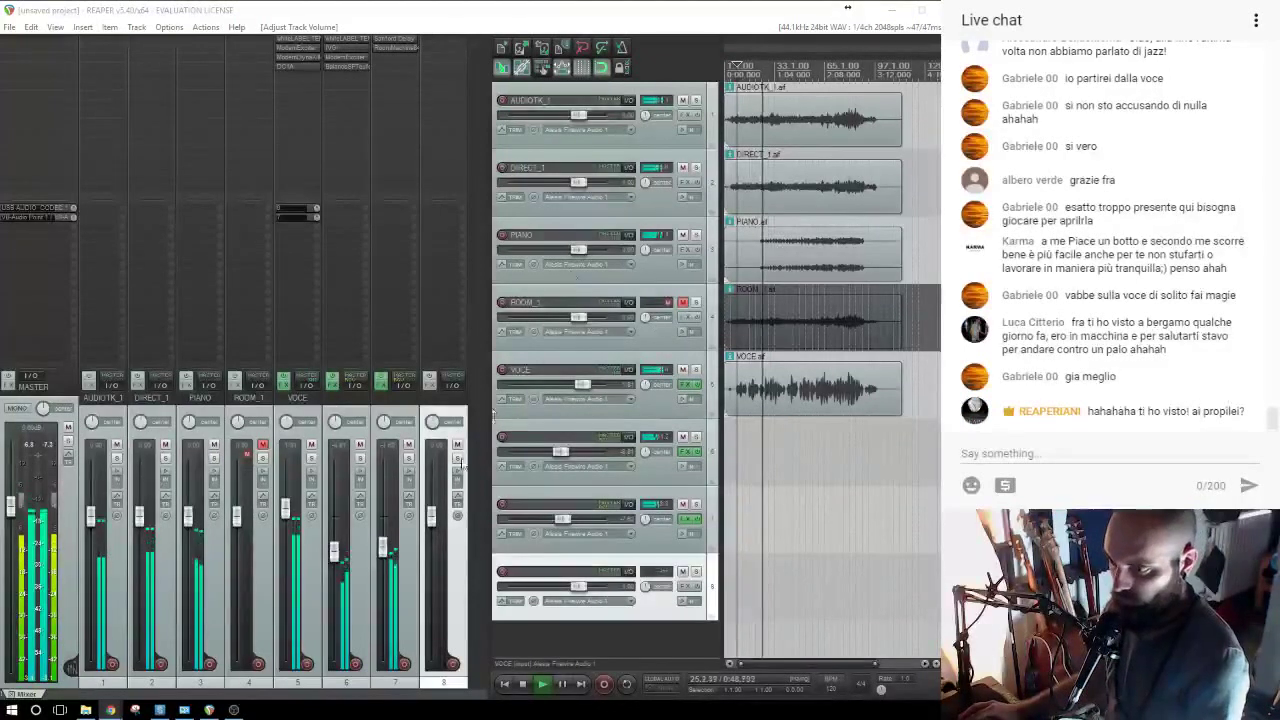
Insert whiteLABEL TENQ on soloed track 7, adjust its EQ by ear and return to the full mix.
left_click(407, 463)
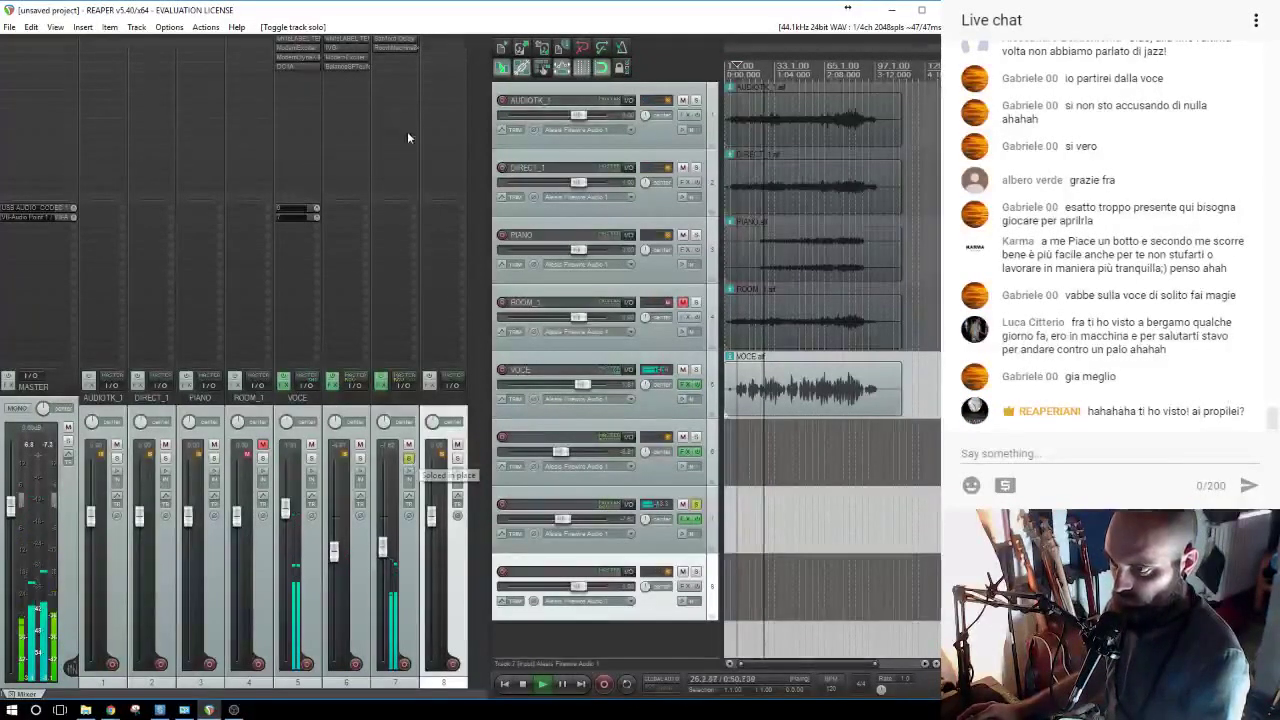
type("ten")
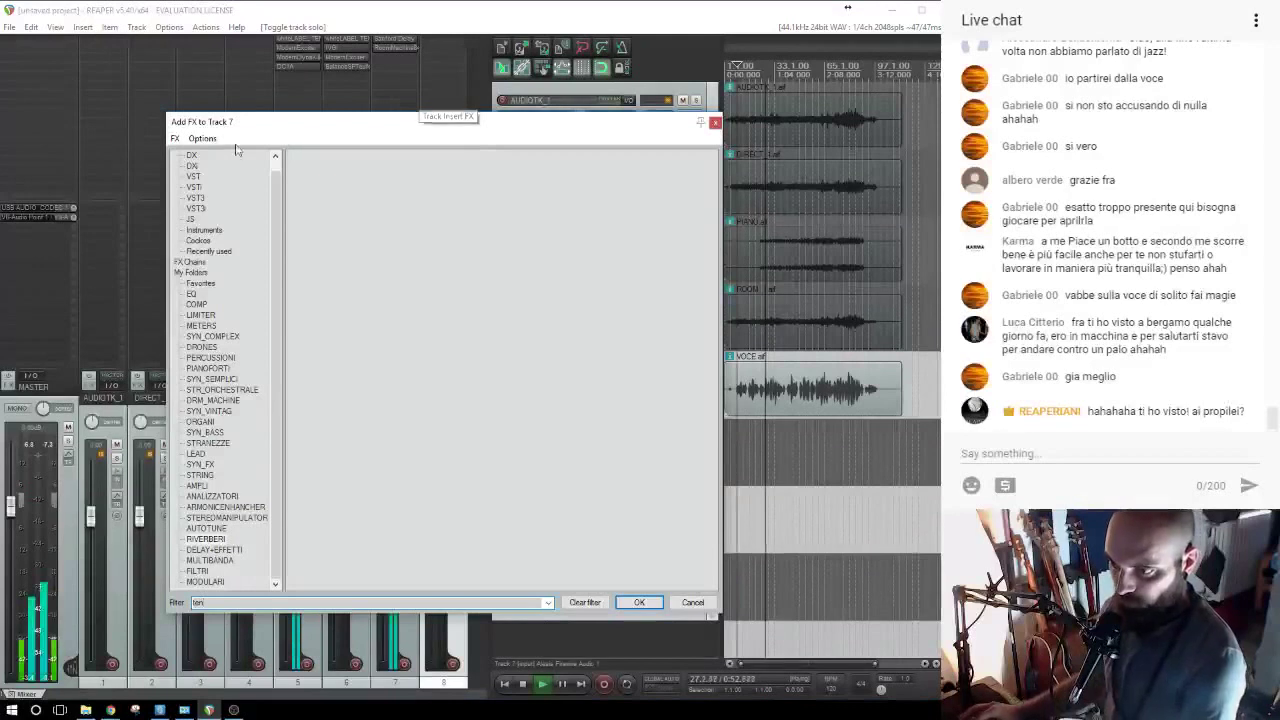
double_click(346, 158)
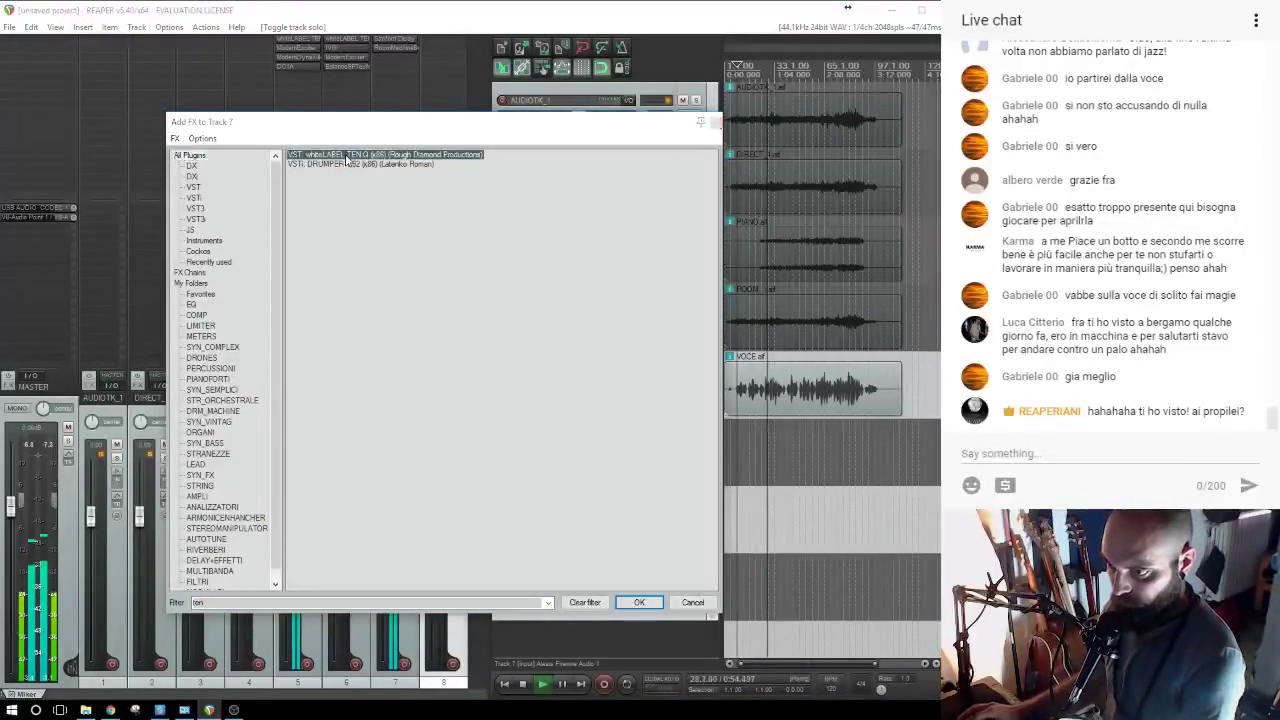
left_click_drag(290, 209, 292, 242)
left_click(408, 460)
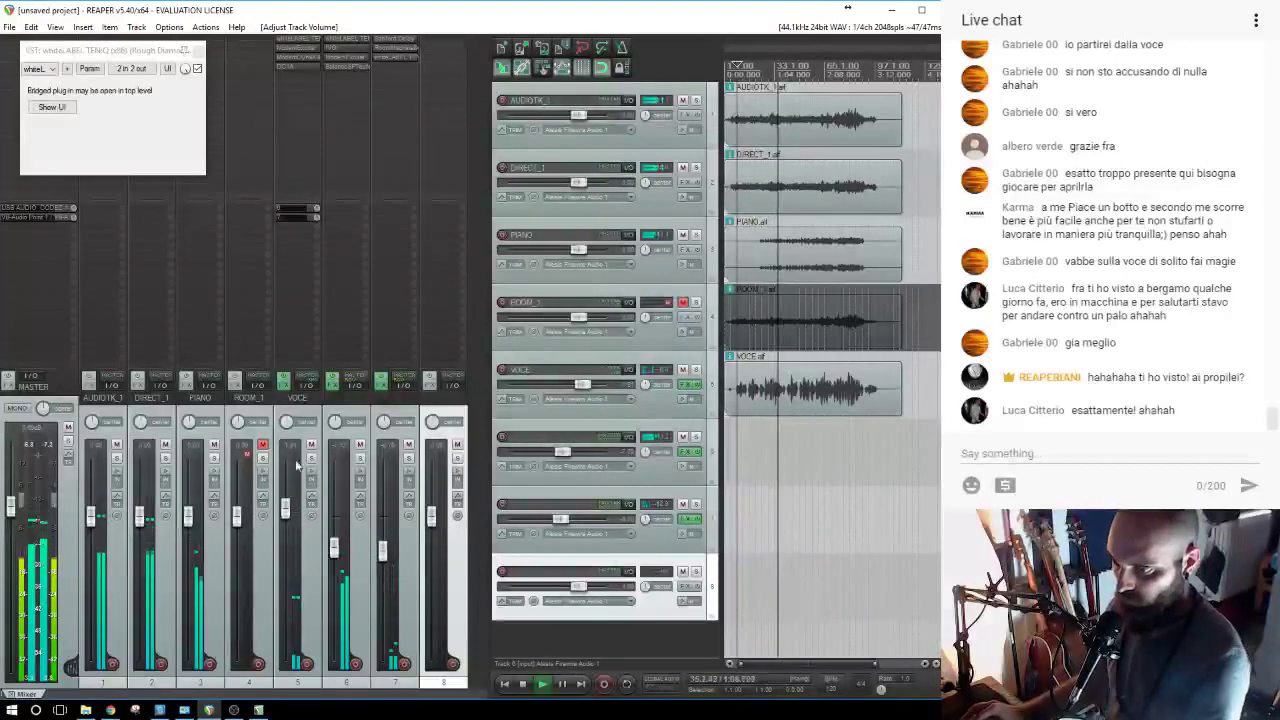
left_click(199, 53)
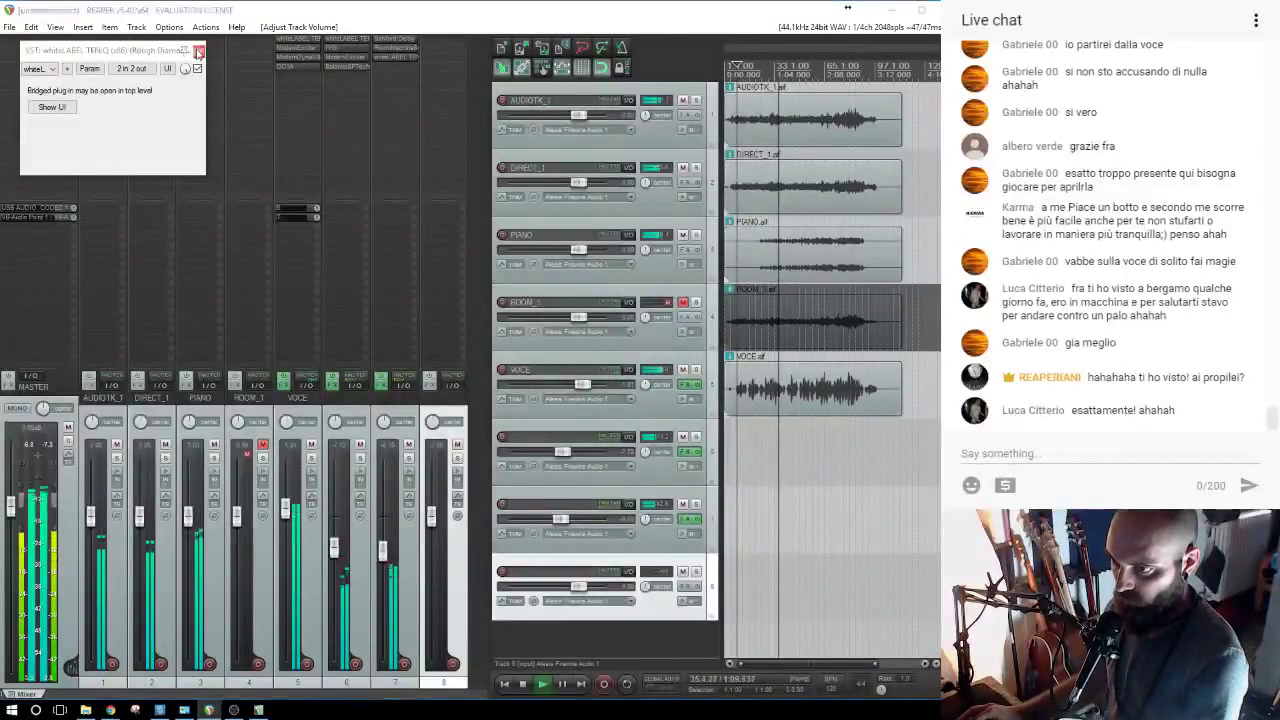
Insert IVGI from the ARMONICENHANCHER folder at the end of VOCE's effects and adjust its saturation by ear.
left_click(288, 84)
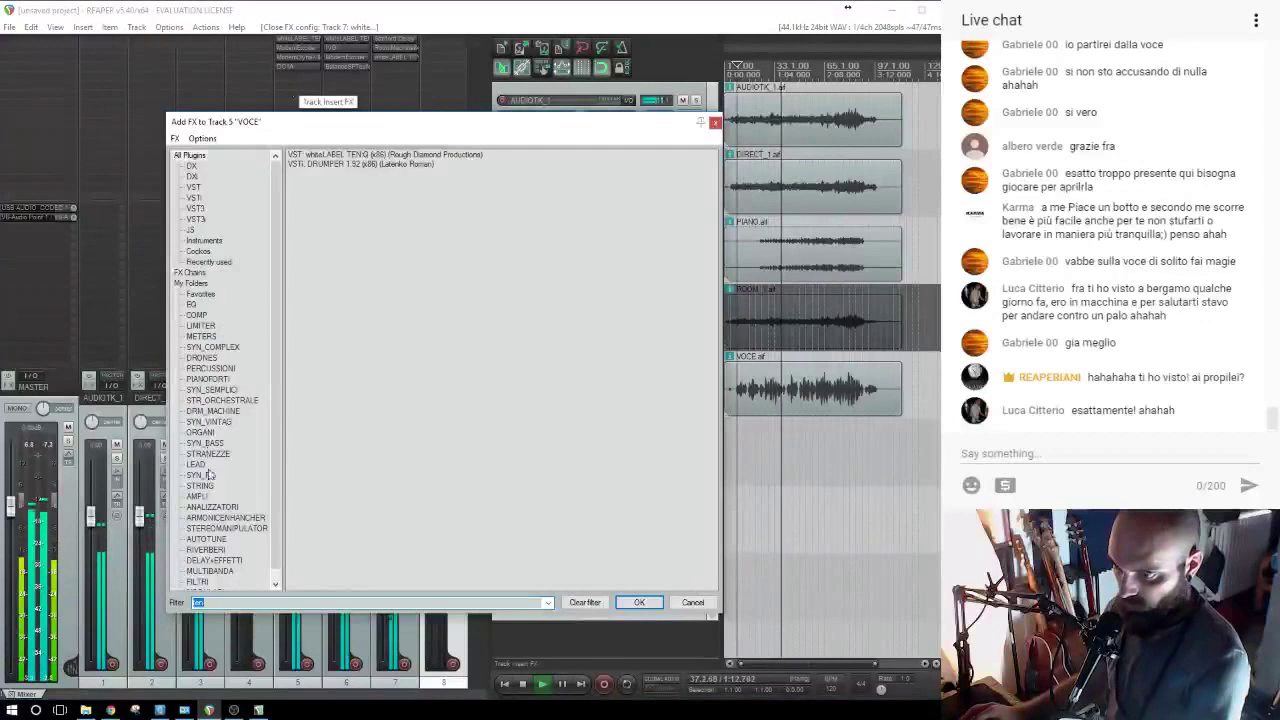
left_click(219, 527)
left_click(220, 518)
double_click(215, 602)
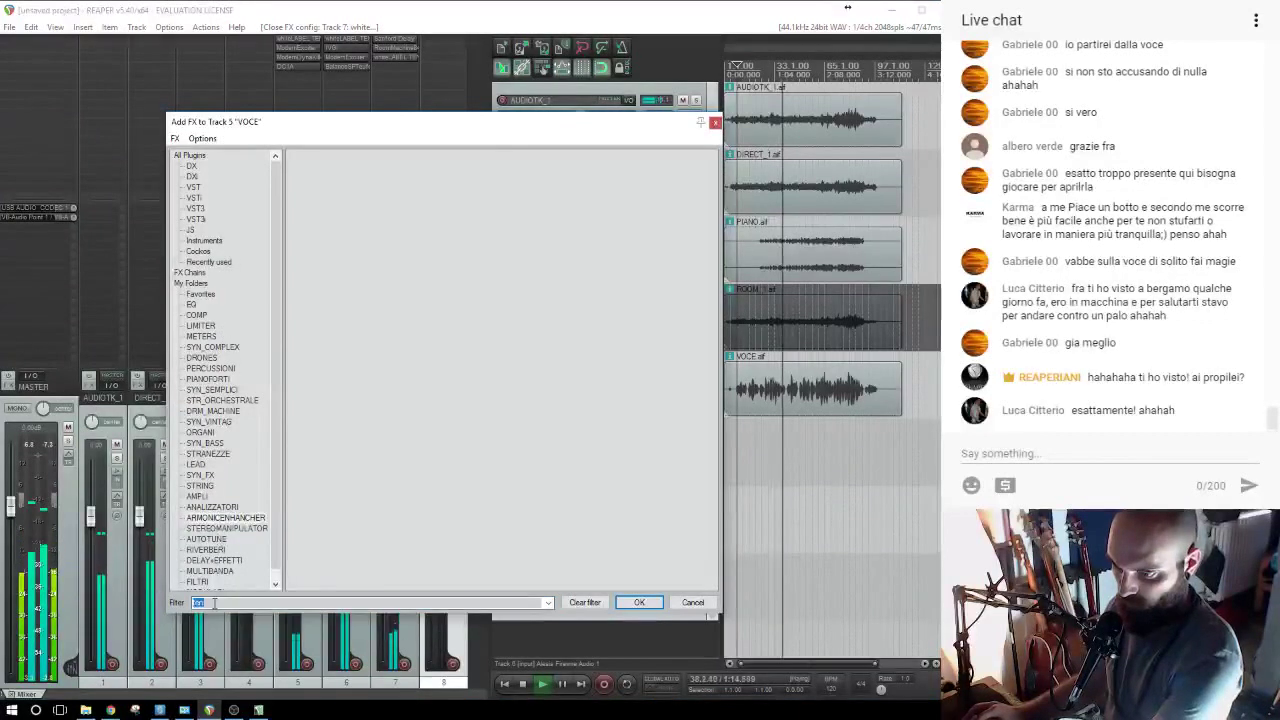
key("BackSpace")
double_click(318, 210)
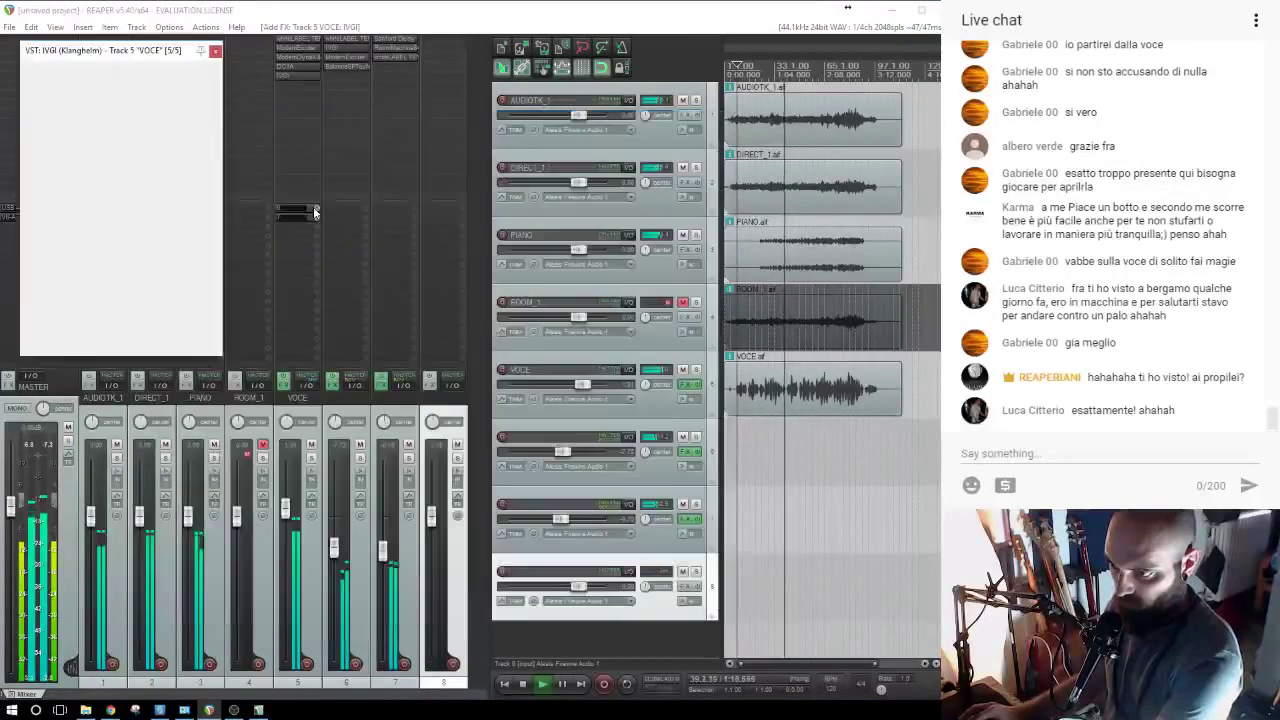
left_click_drag(65, 122, 65, 119)
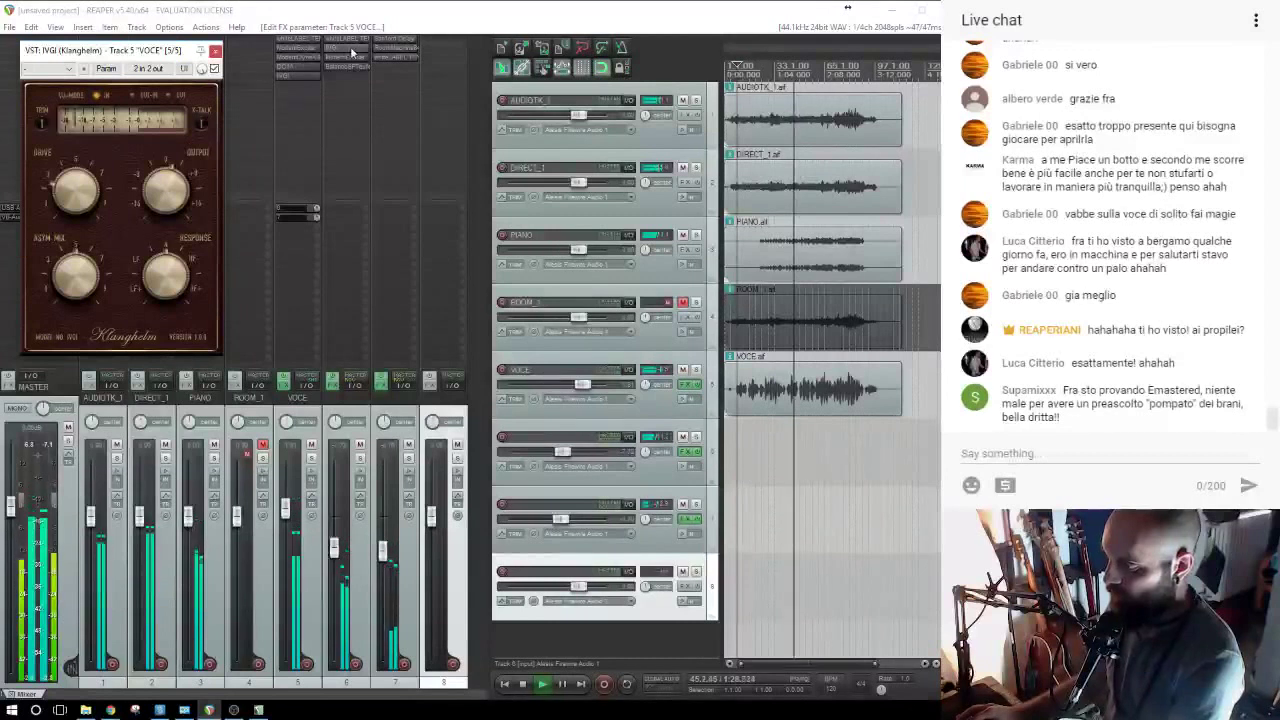
left_click(215, 50)
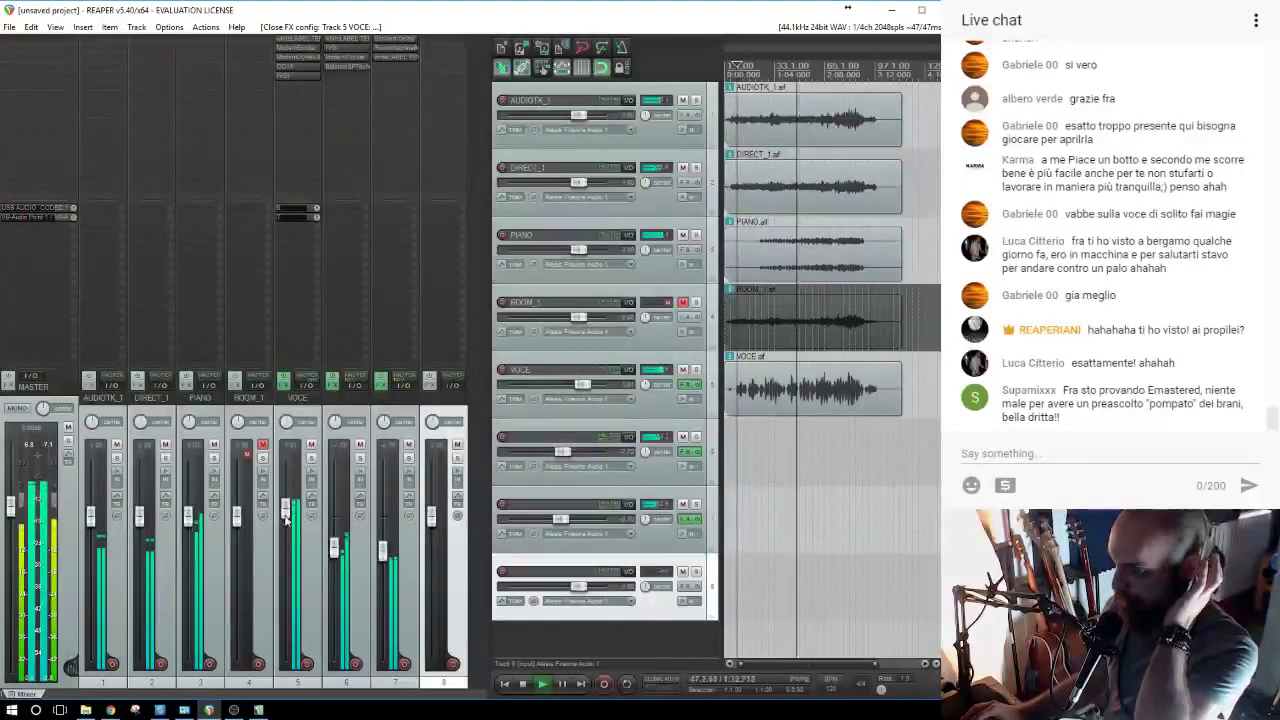
Lower VOCE's fader slightly and bring track 6's fader down to about -9.2 dB.
left_click_drag(285, 510, 285, 517)
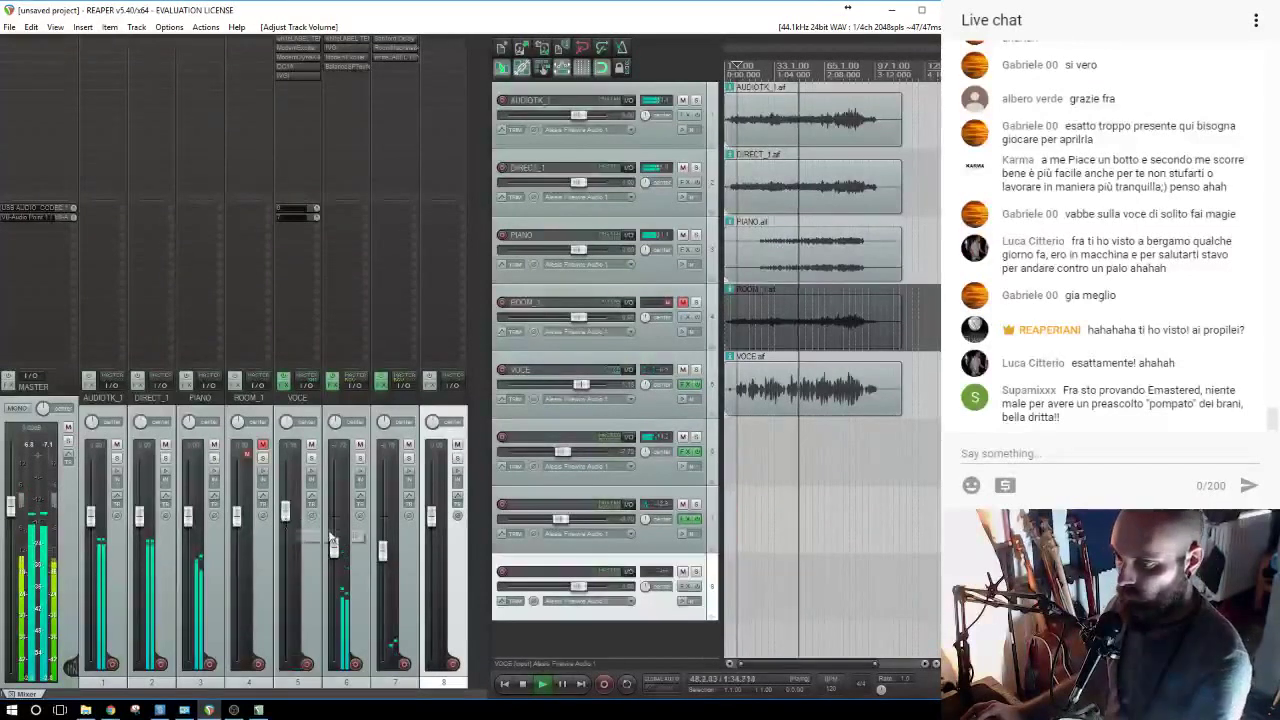
left_click_drag(335, 556, 338, 568)
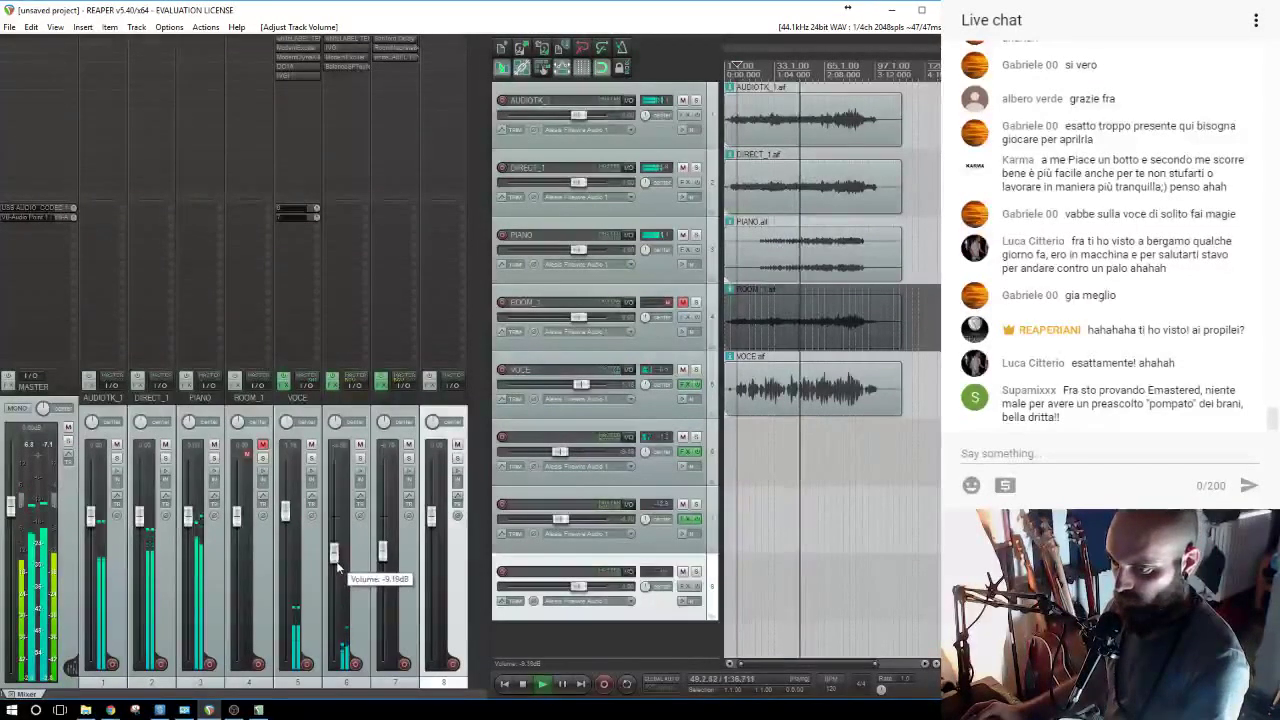
Solo track 6 and replace its BalanceSPTeufelsbergReverb with DimensionPlus from the RIVERBERI folder.
left_click(360, 458)
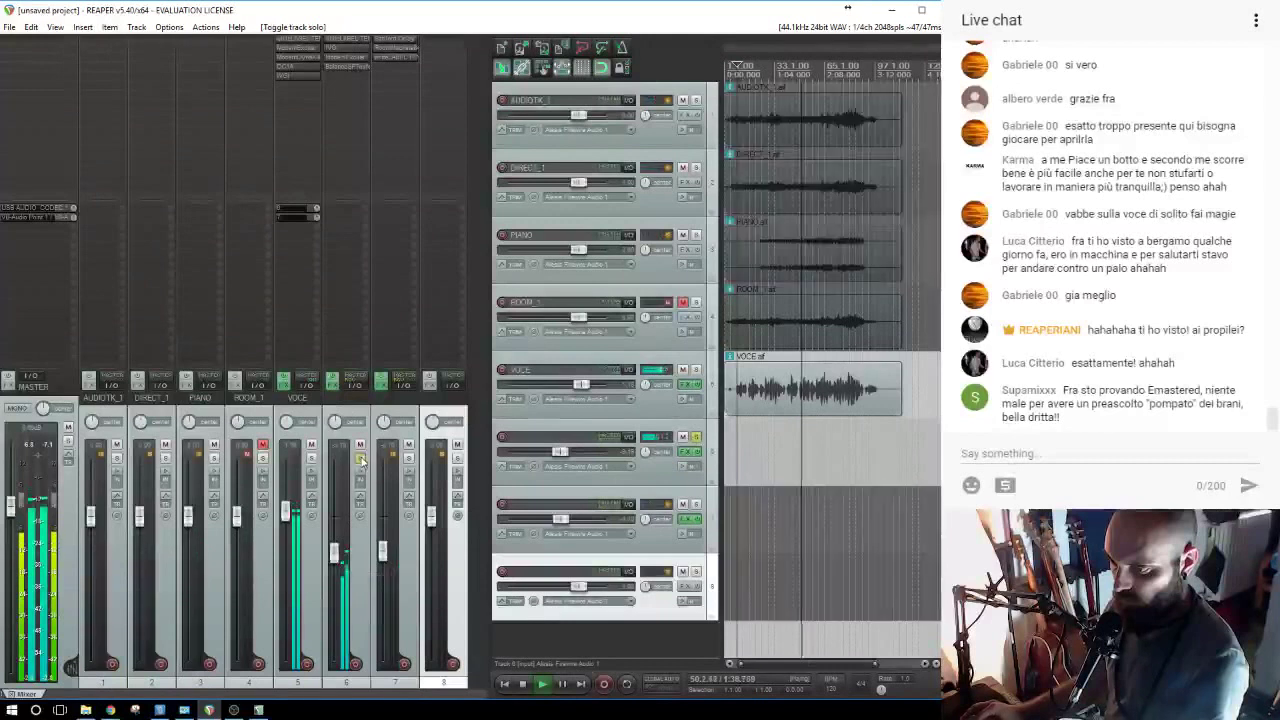
key("space")
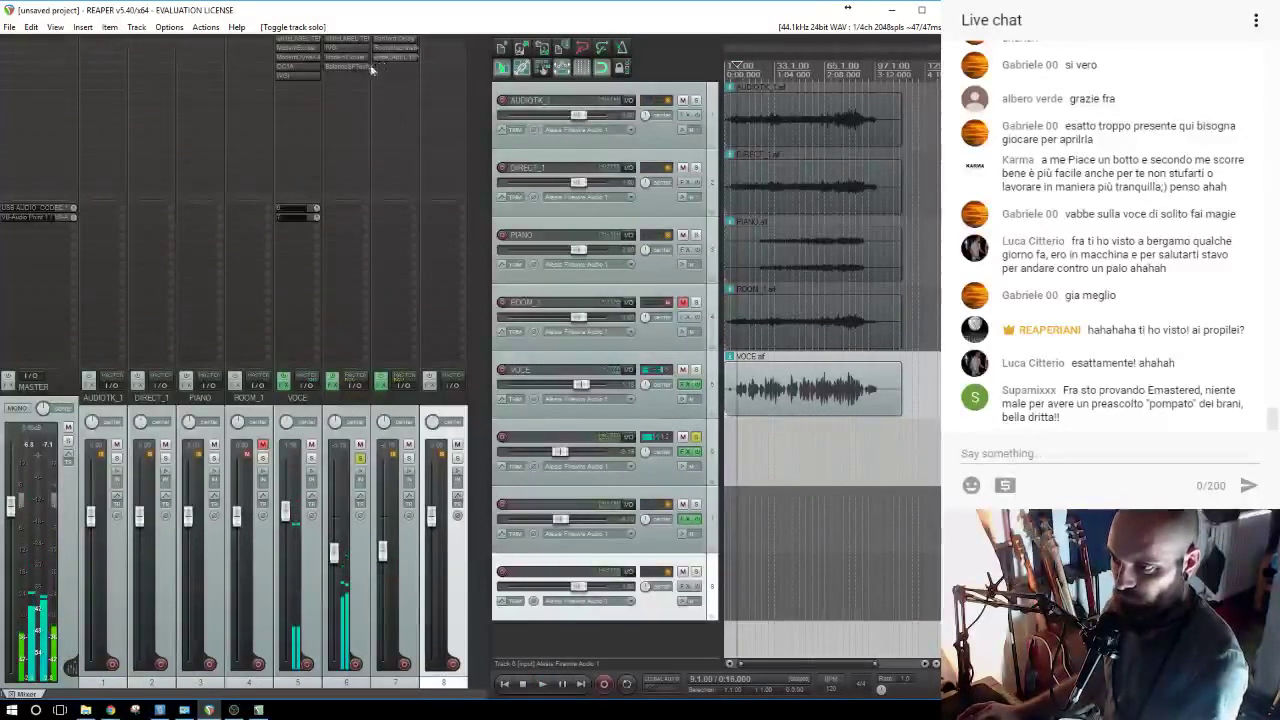
left_click(343, 66, "alt")
left_click(350, 98)
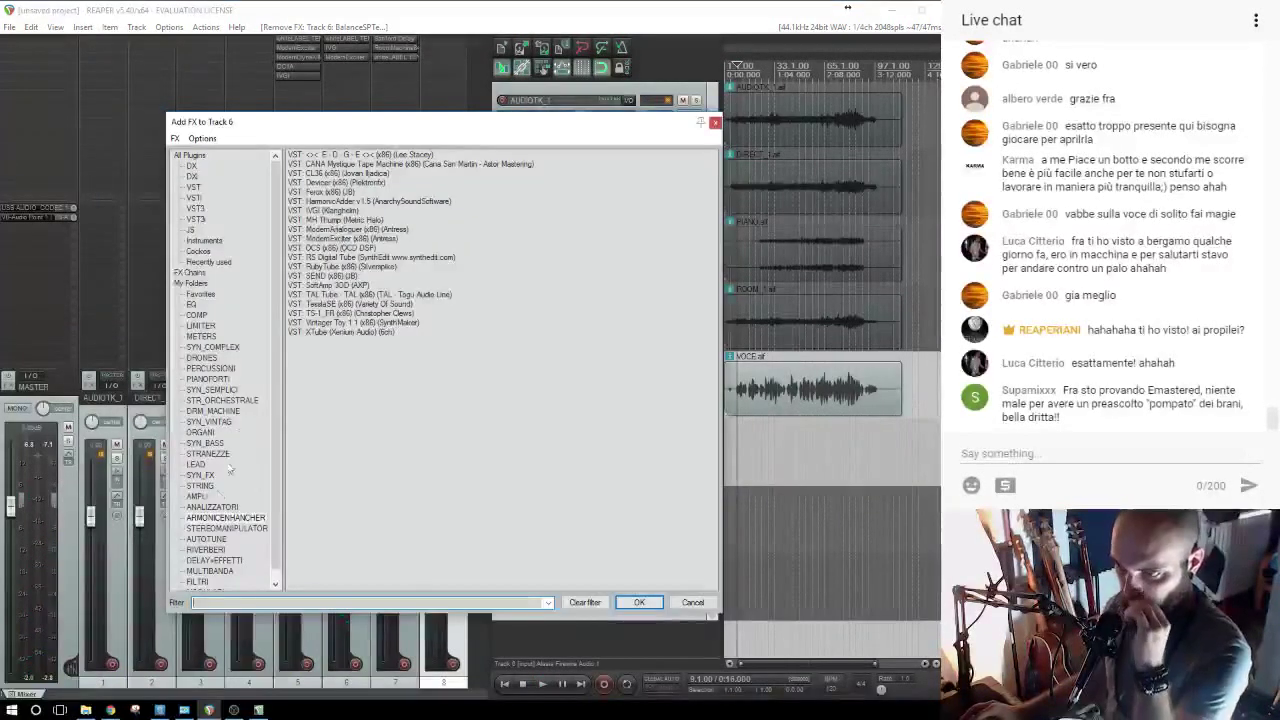
left_click(205, 549)
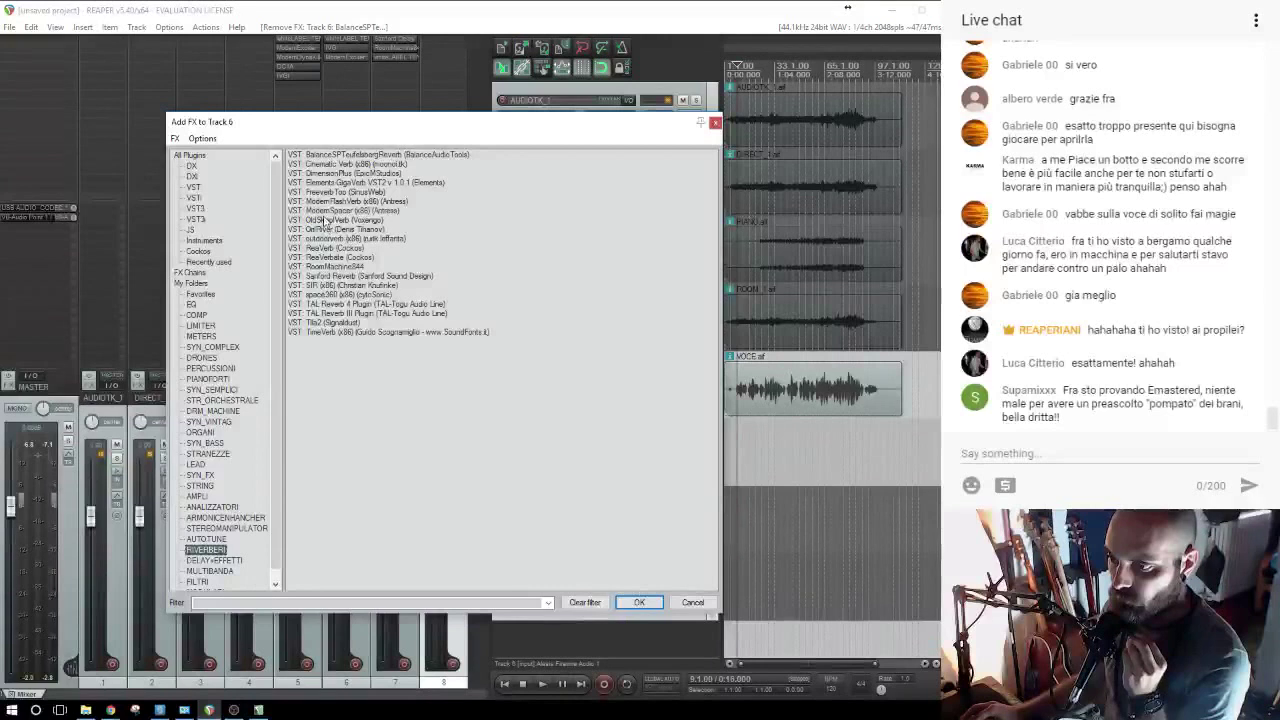
double_click(326, 173)
Reduce DimensionPlus's SIZE by ear, release track 6's solo and trim its fader slightly during full-mix playback.
key("space")
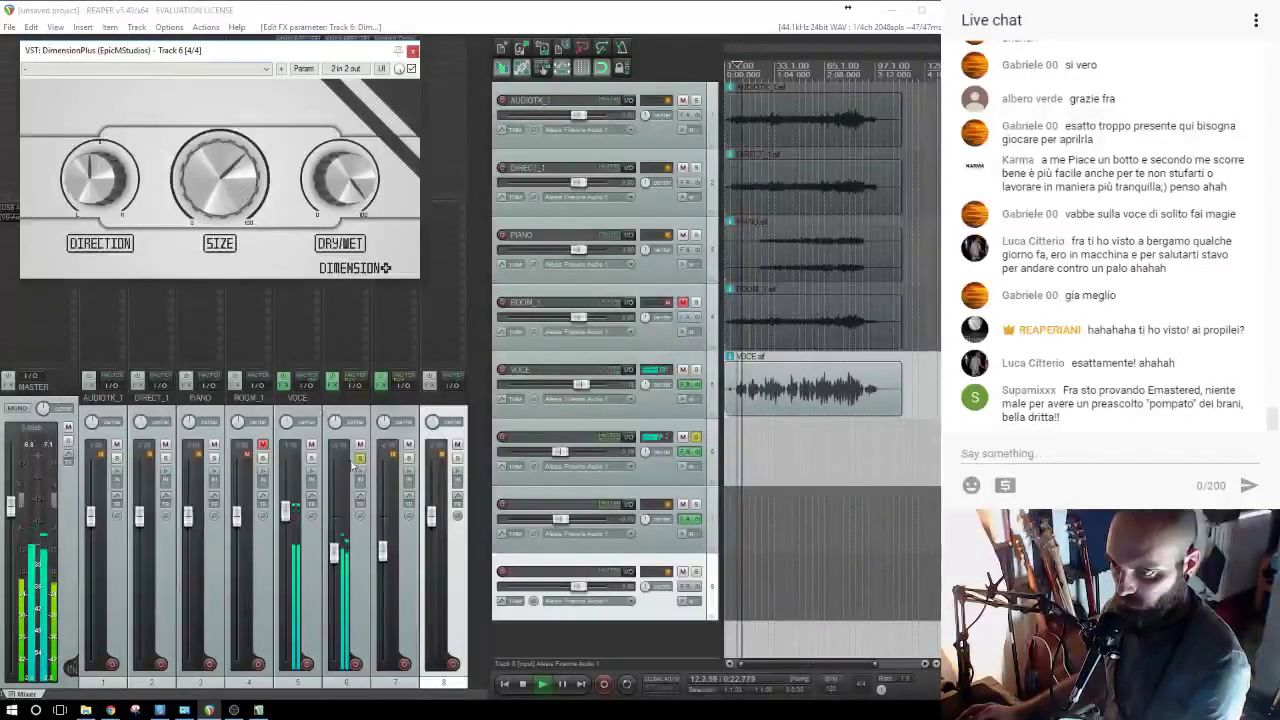
left_click_drag(220, 175, 222, 288)
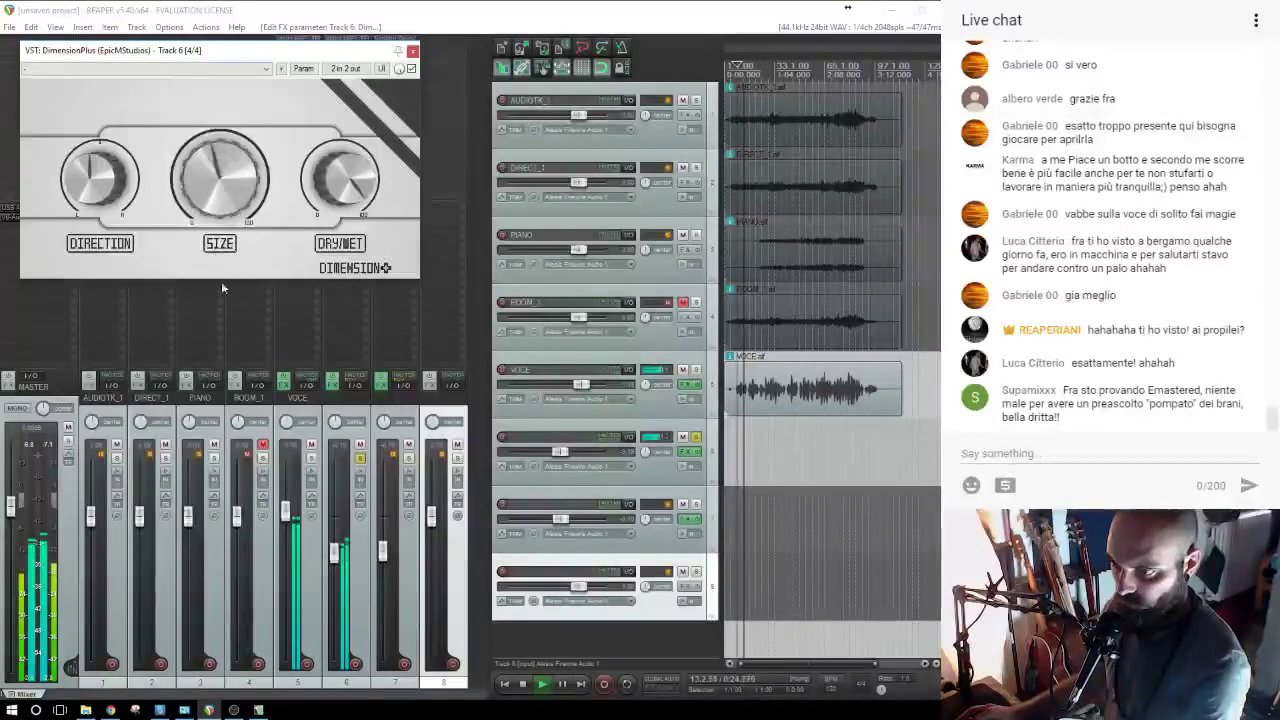
left_click(360, 458)
left_click_drag(335, 553, 335, 555)
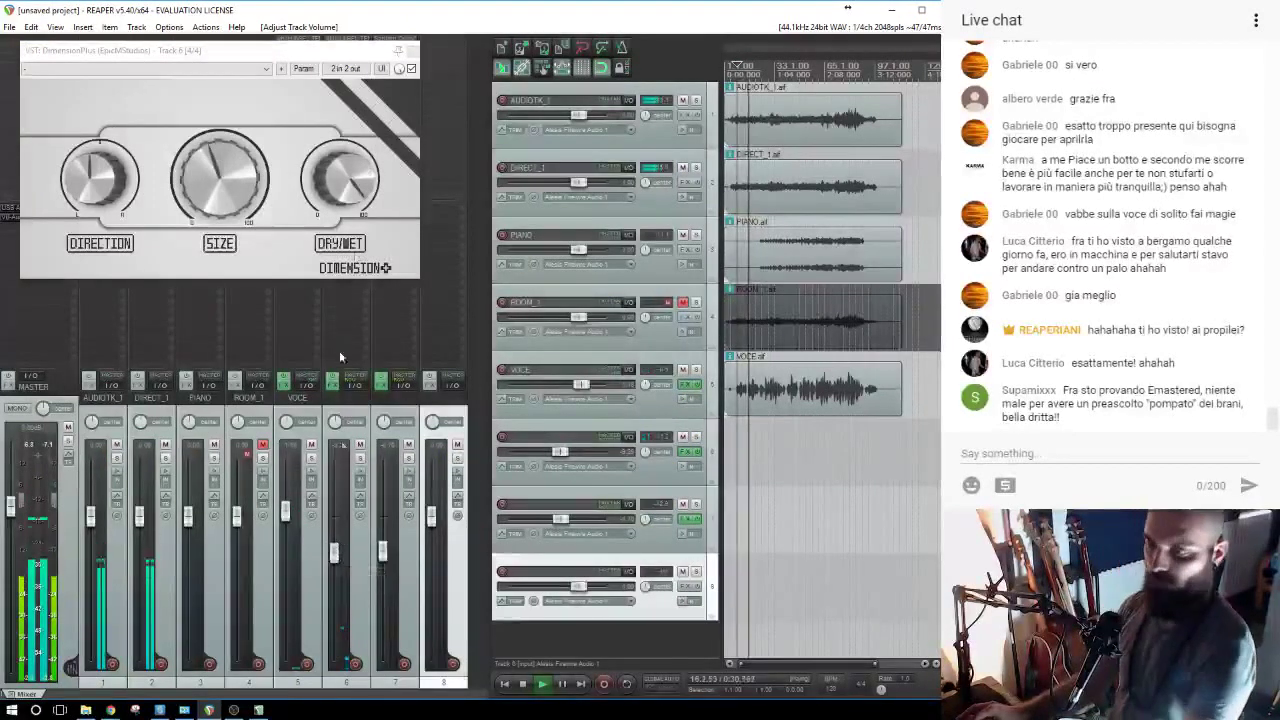
left_click(412, 51)
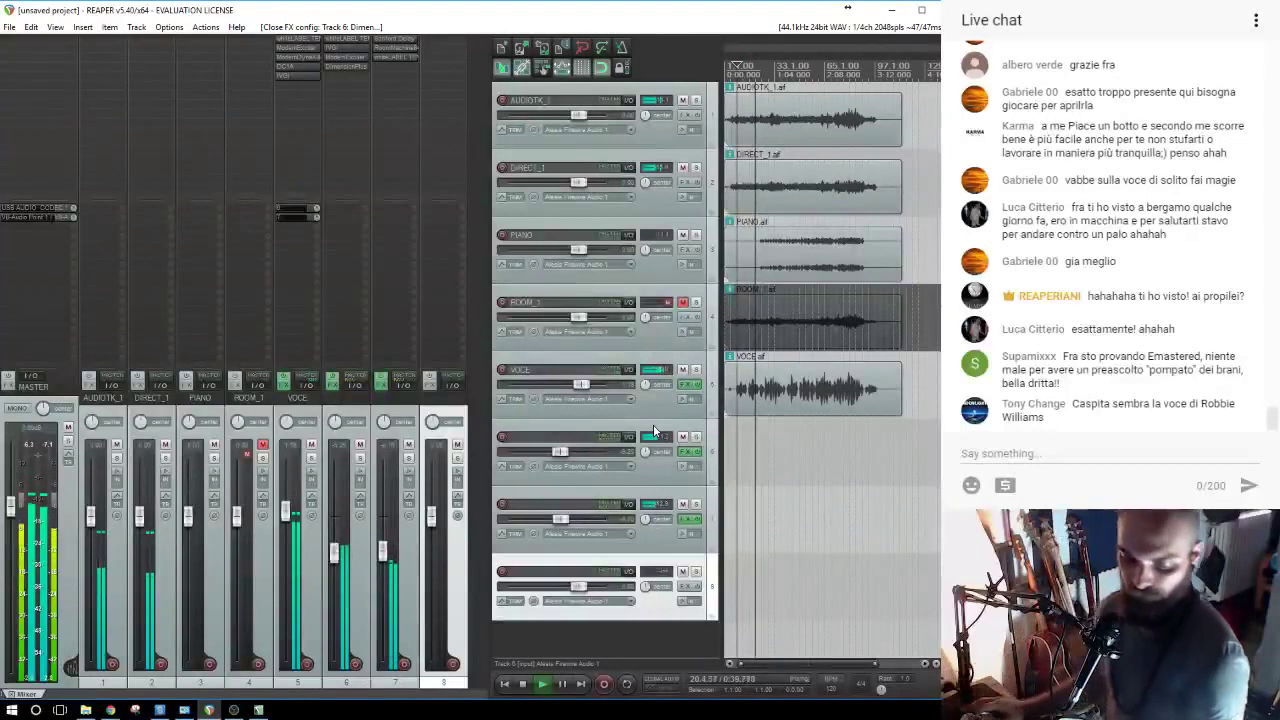
key("space")
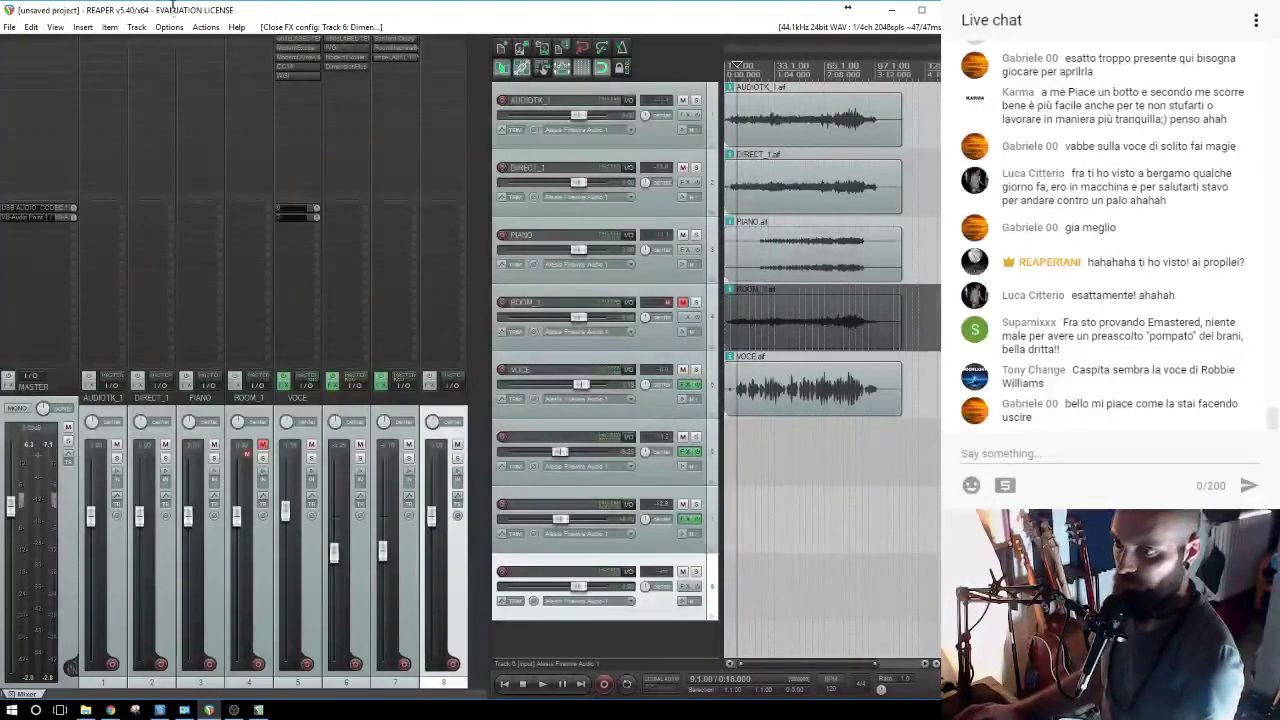
Show the track envelope for IVGI's Drive parameter on VOCE and enlarge the envelope lane's height.
left_click(287, 63)
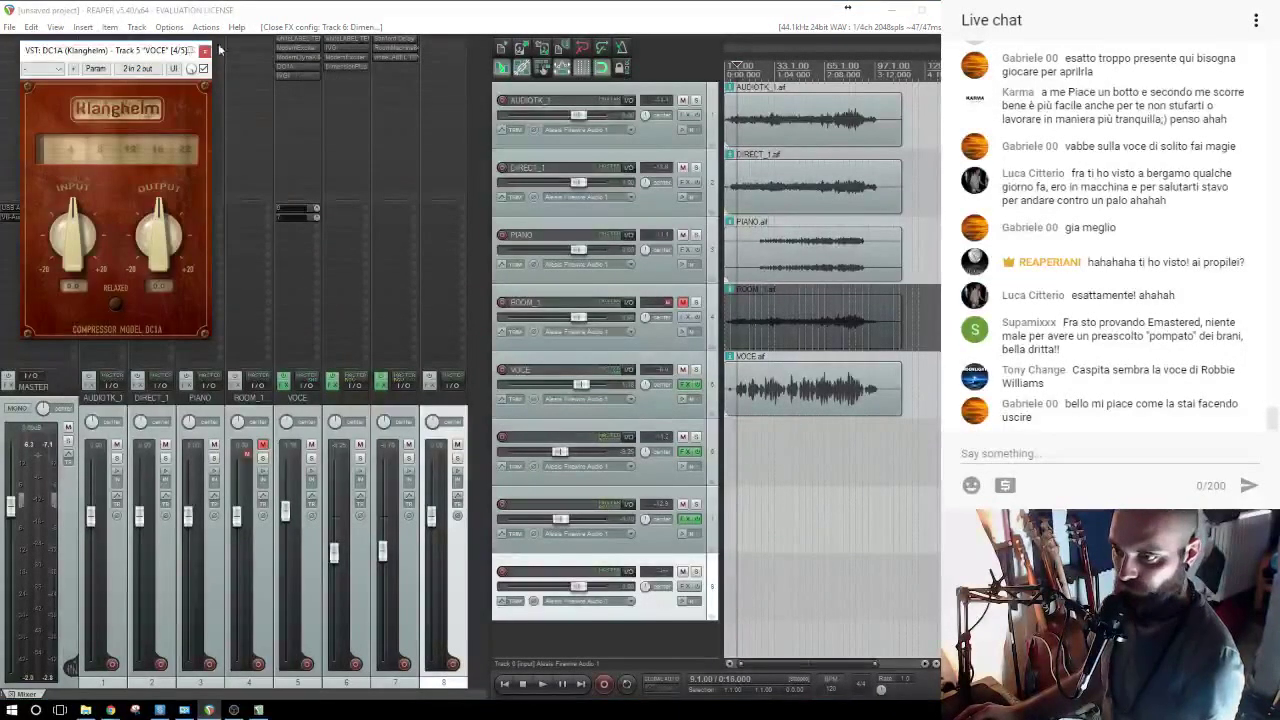
left_click(214, 44)
left_click(285, 76)
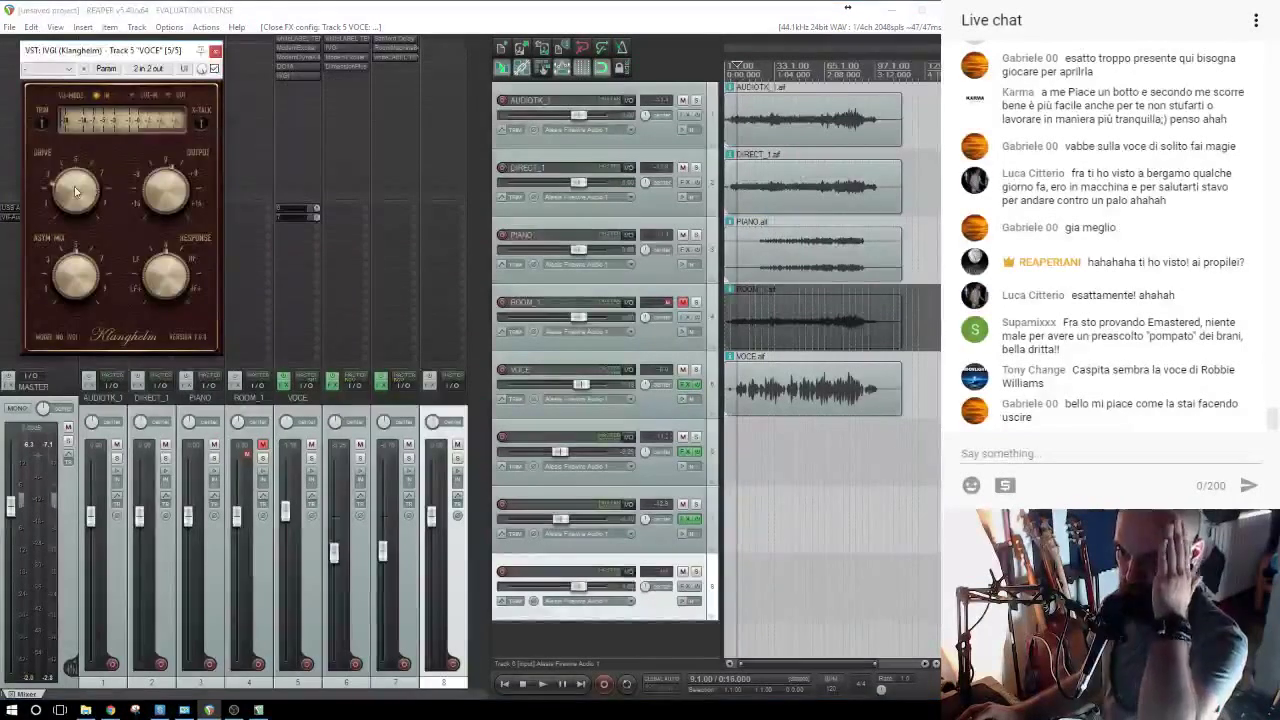
left_click(106, 68)
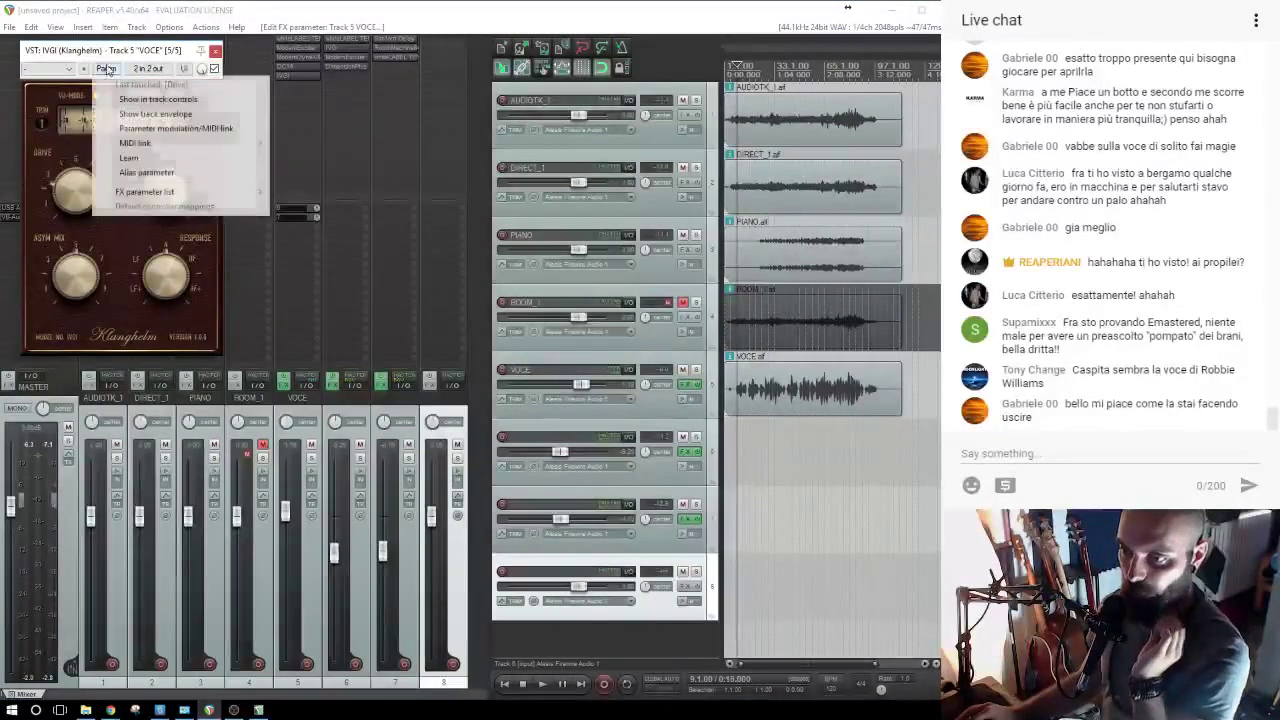
left_click(144, 114)
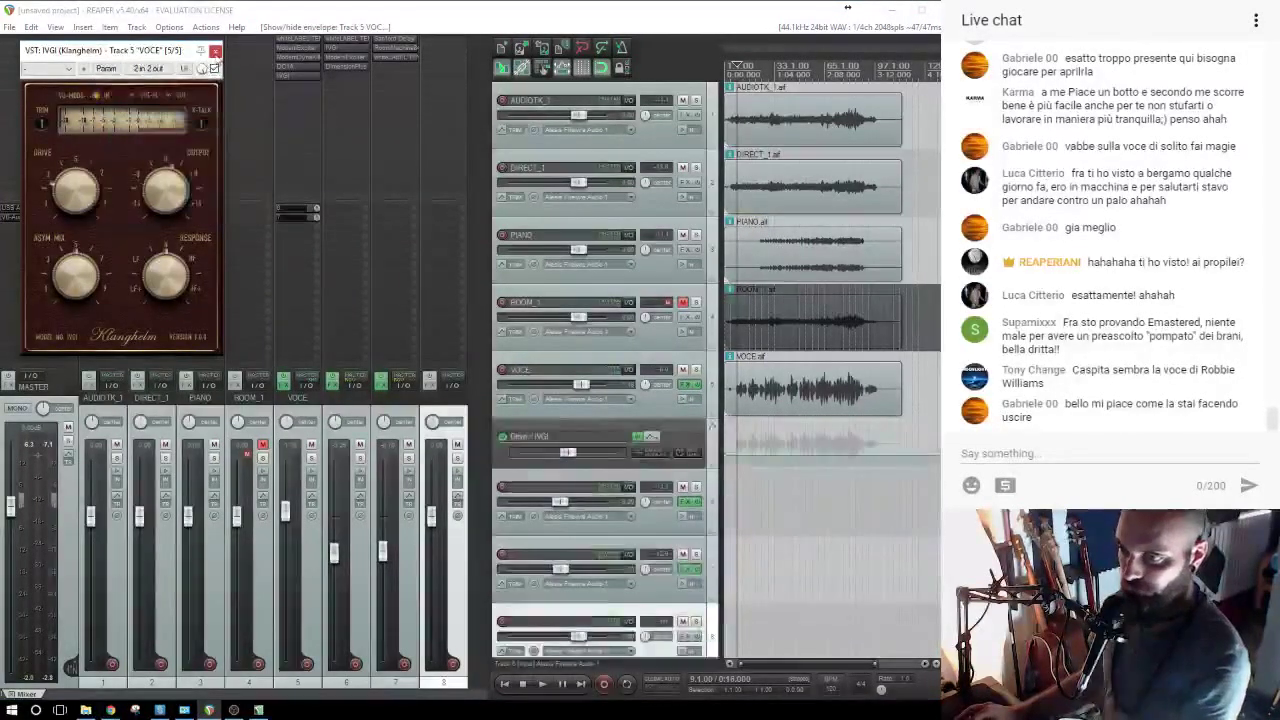
left_click(215, 50)
left_click_drag(674, 469, 676, 546)
Draw a rising Drive automation ramp on VOCE, from about 1.1 near the song's start to about 4 near the vocal's end.
left_click_drag(742, 517, 874, 496)
key("space")
left_click(742, 531)
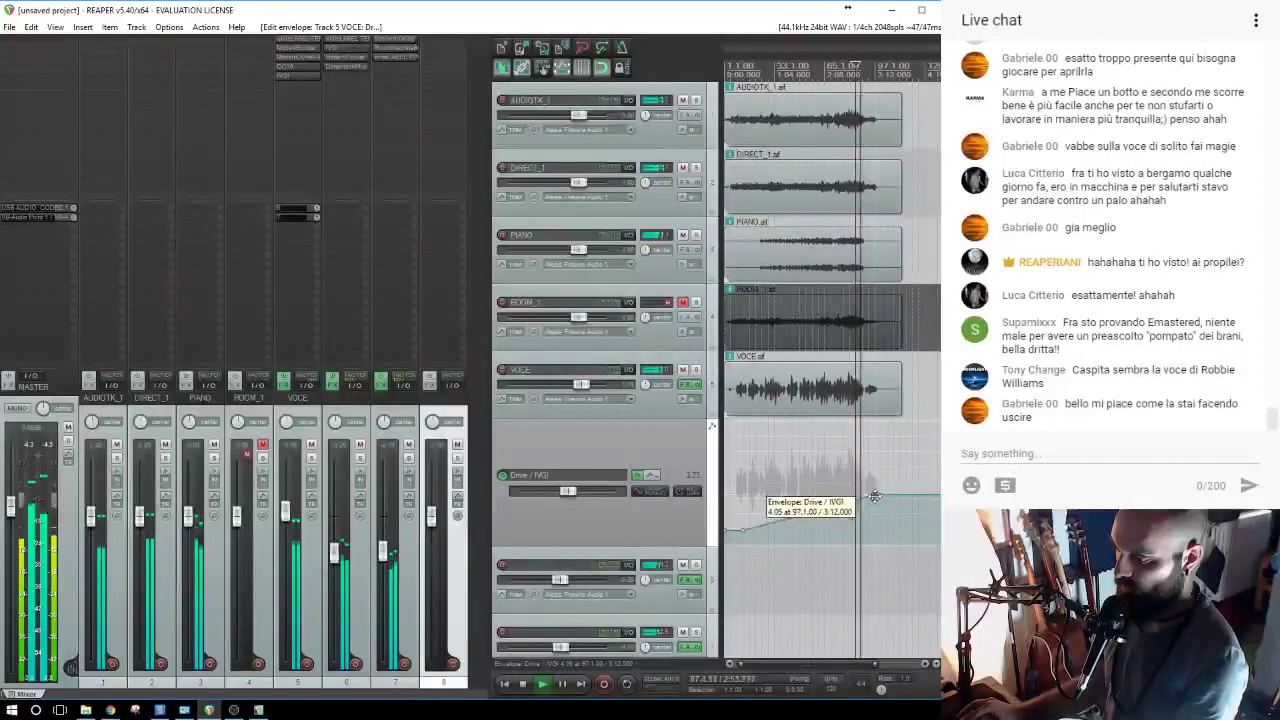
scroll(868, 507, "up", 3)
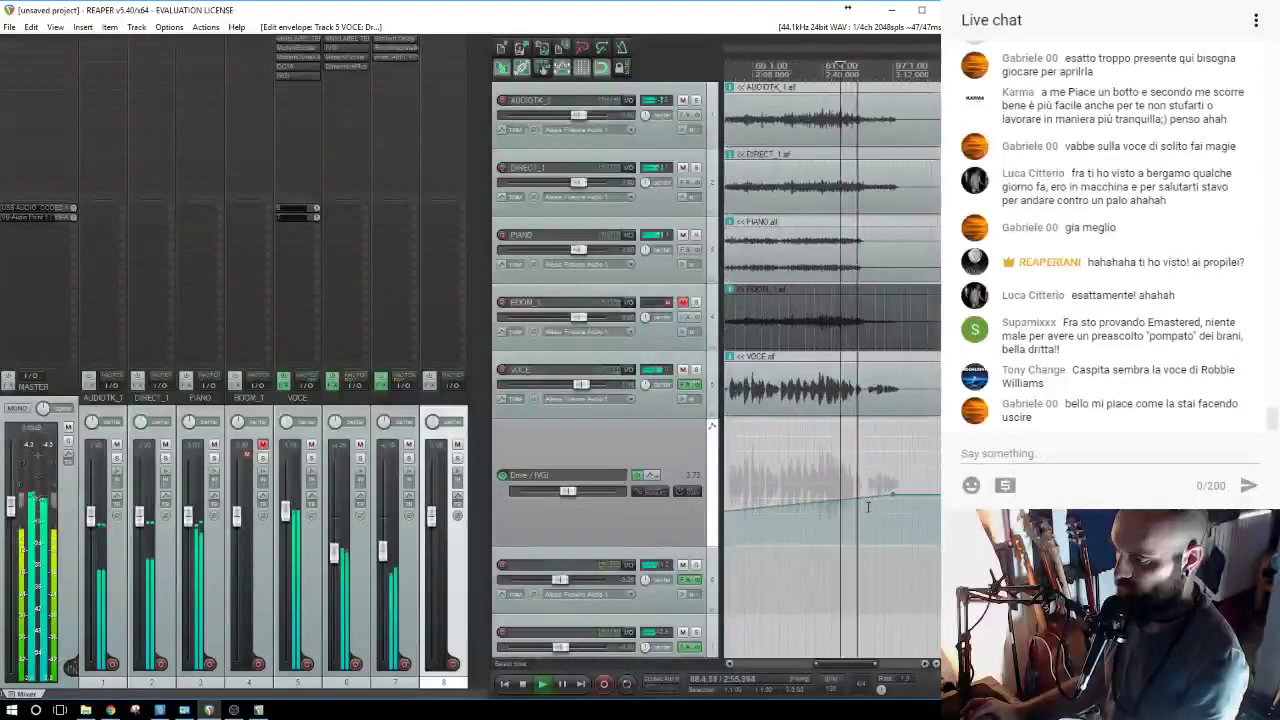
scroll(867, 507, "down", 4)
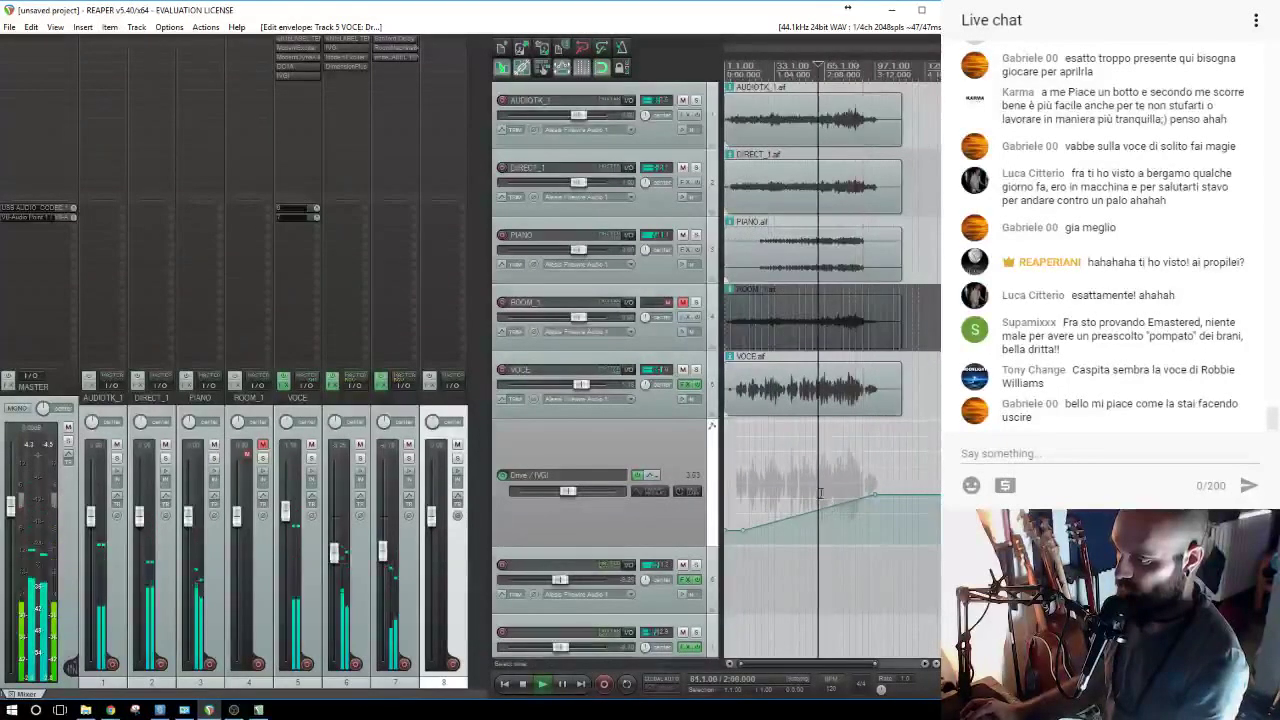
mouse_move(867, 500)
left_mouse_down()
mouse_move(871, 447)
mouse_move(867, 498)
left_mouse_up()
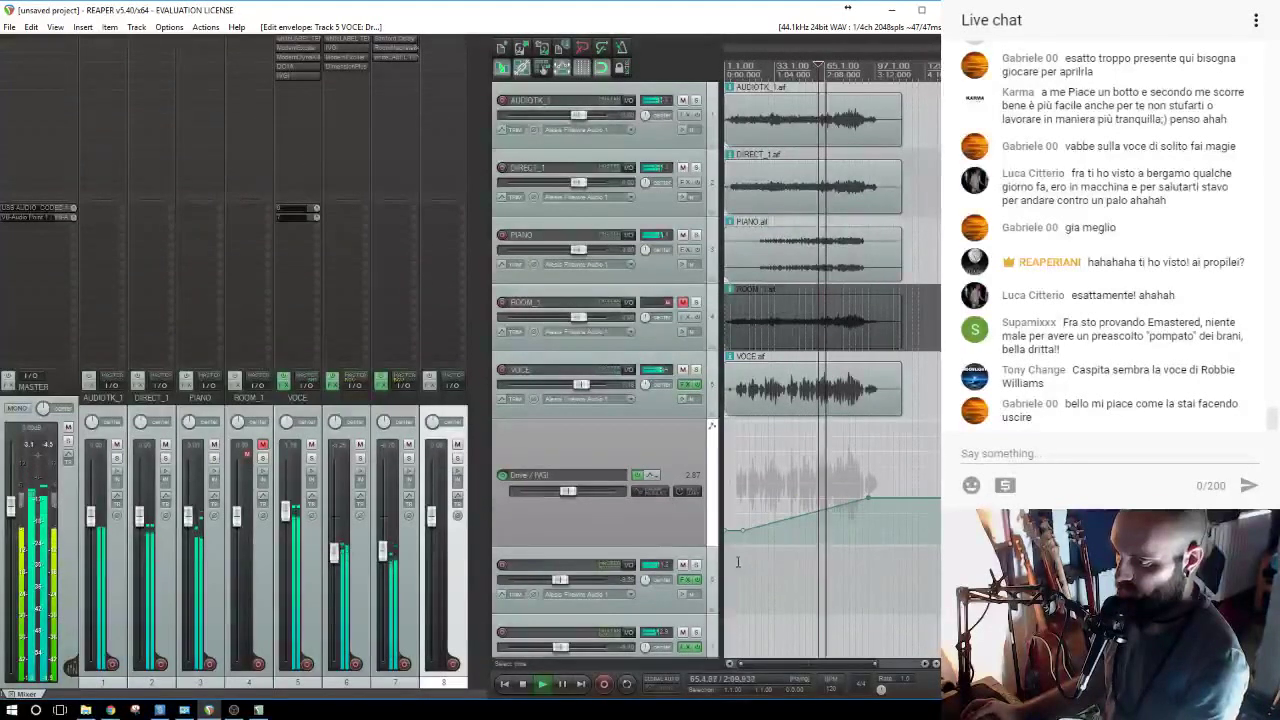
Check the mix with the master in mono and lower VOCE's fader to about +0.72 dB.
left_click(18, 410)
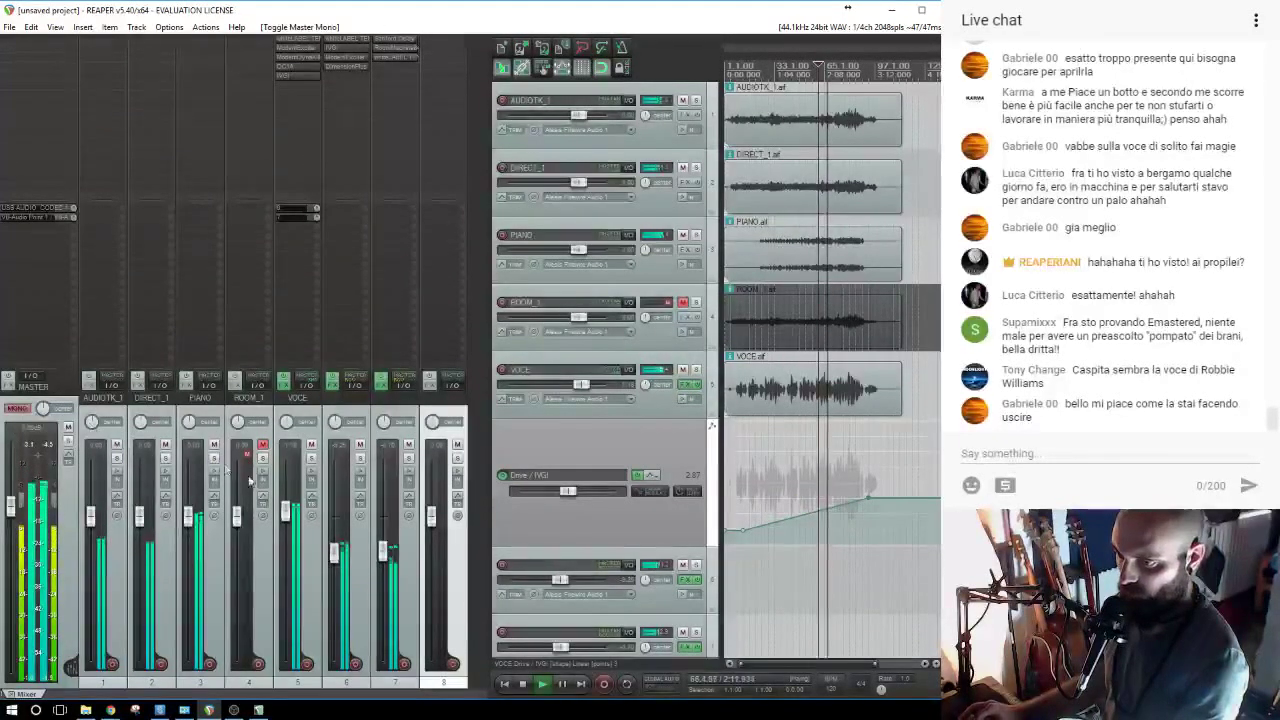
left_click_drag(286, 513, 287, 516)
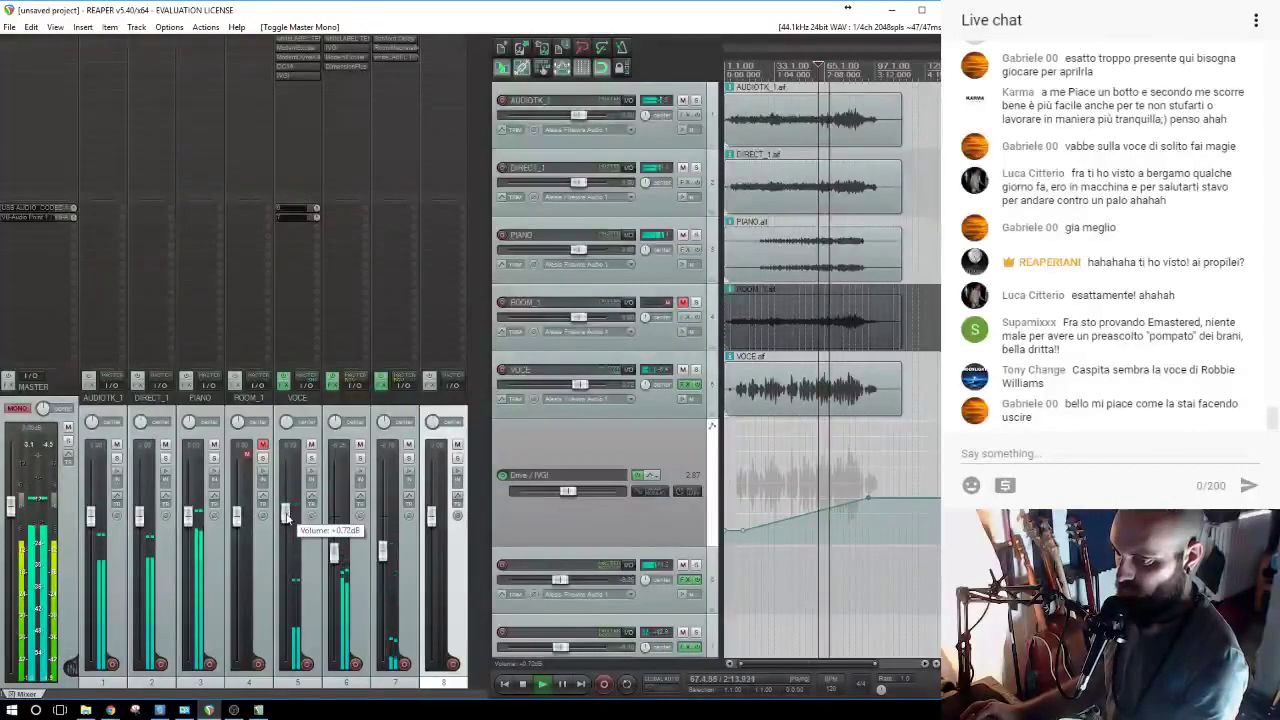
left_click(285, 515)
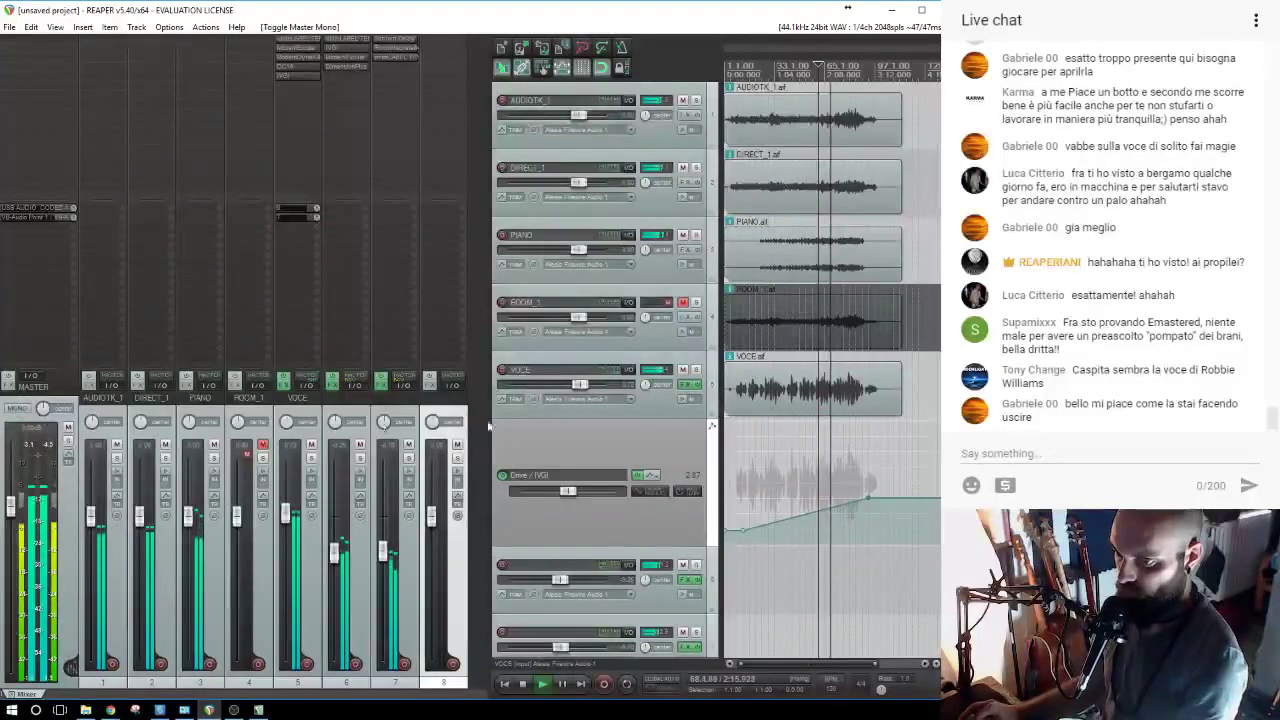
Stop playback and save the project as pianochitavoce in the SESSIONI folder with its own subdirectory.
key("ctrl+s")
left_click(594, 403)
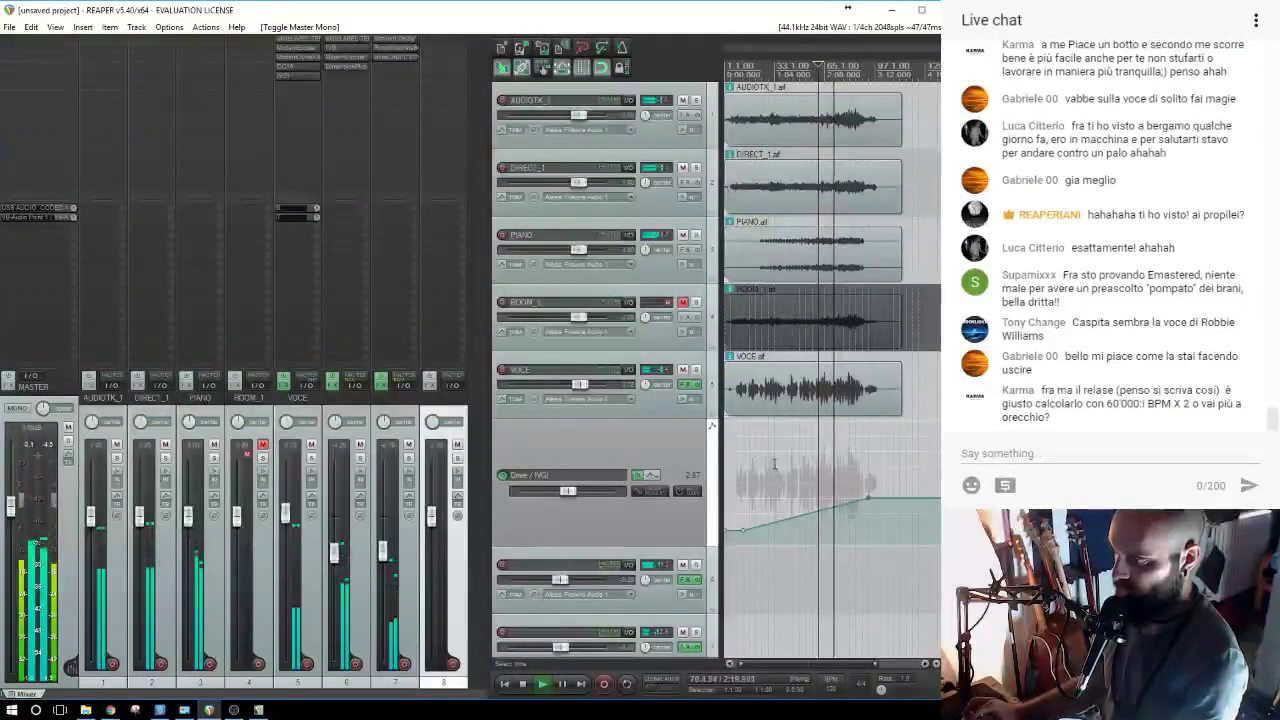
scroll(811, 467, "up", 1)
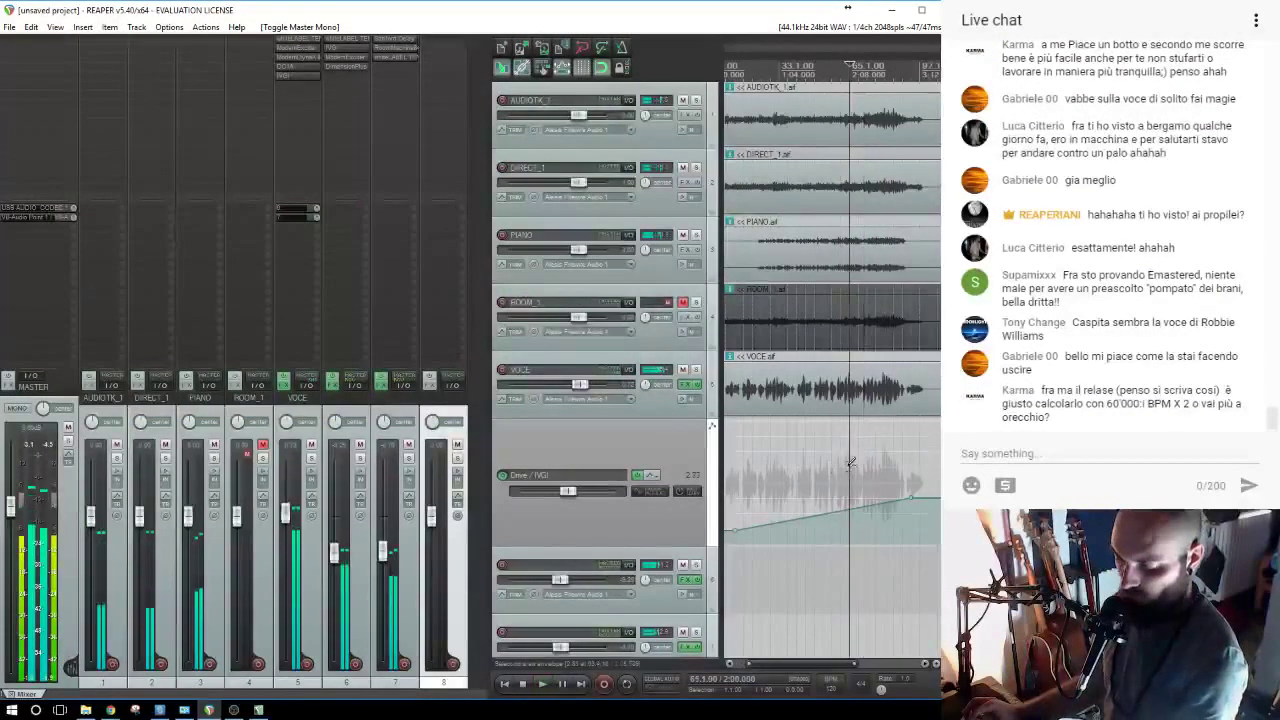
key("space")
key("ctrl+s")
left_click(251, 65)
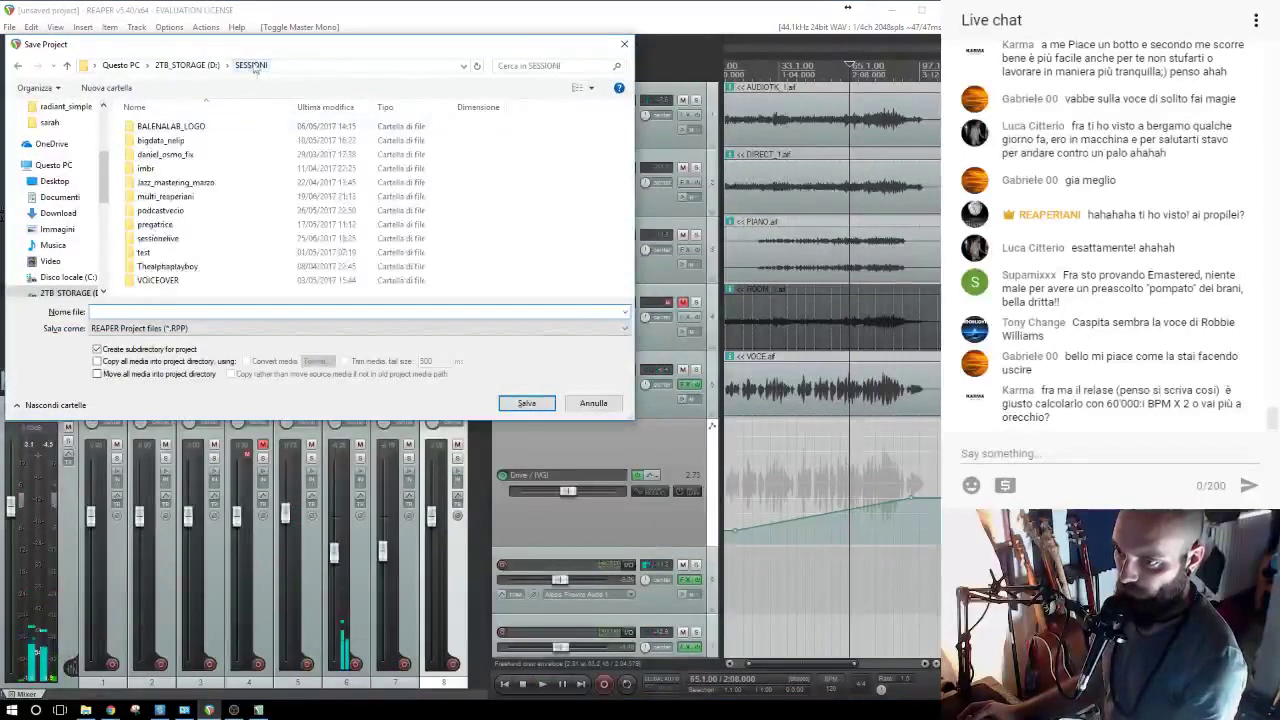
type("pianochita")
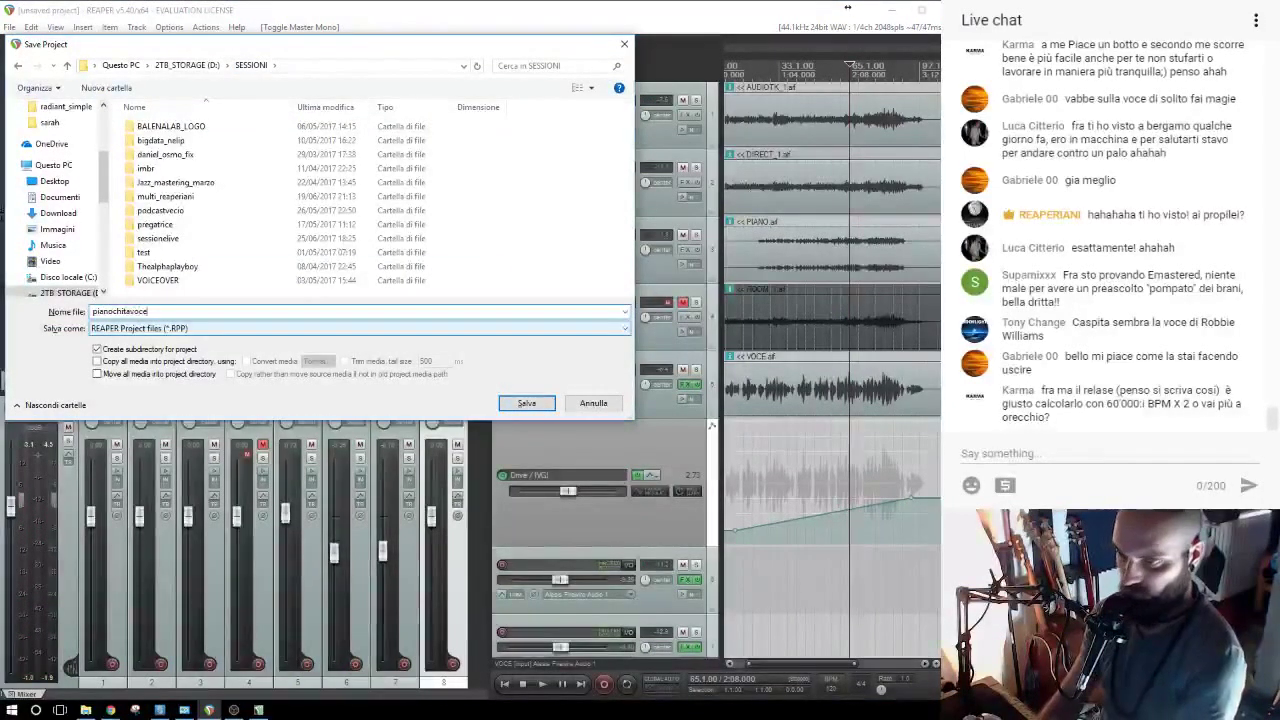
type("voce")
key("Return")
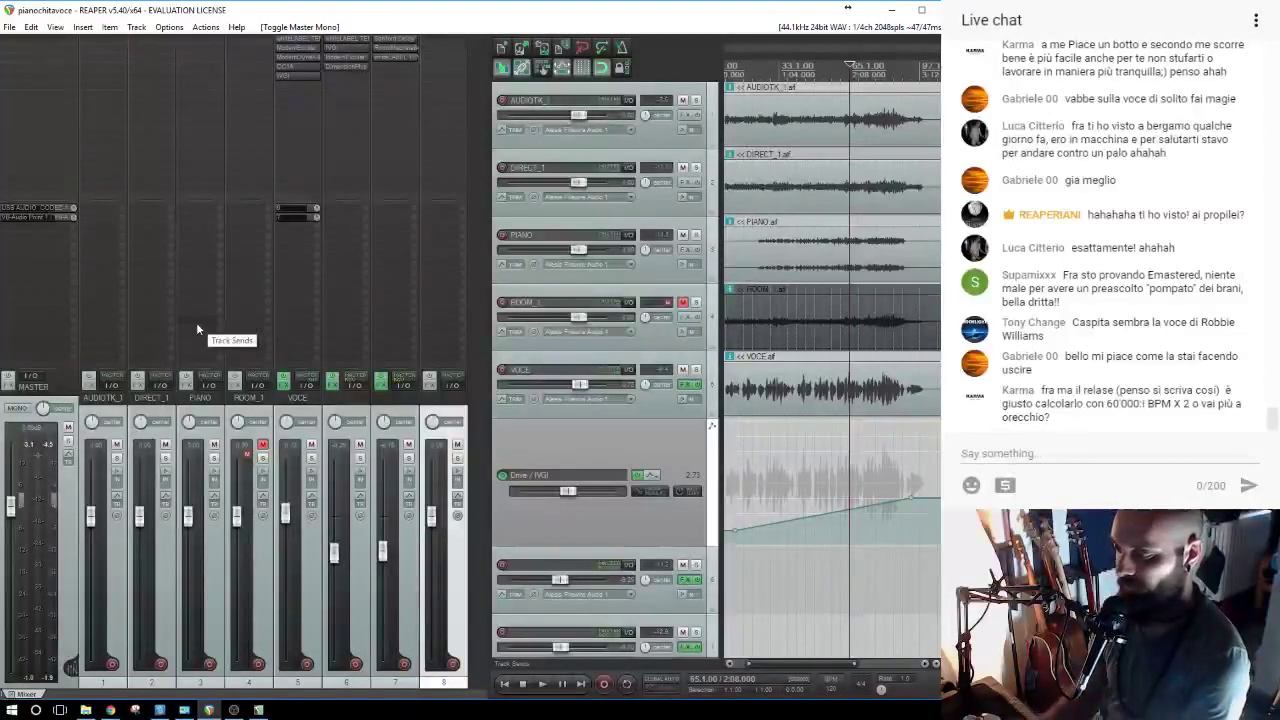
Play the full mix from bar 9 and briefly audition AUDIOTK_1 on its own.
scroll(769, 466, "down", 4)
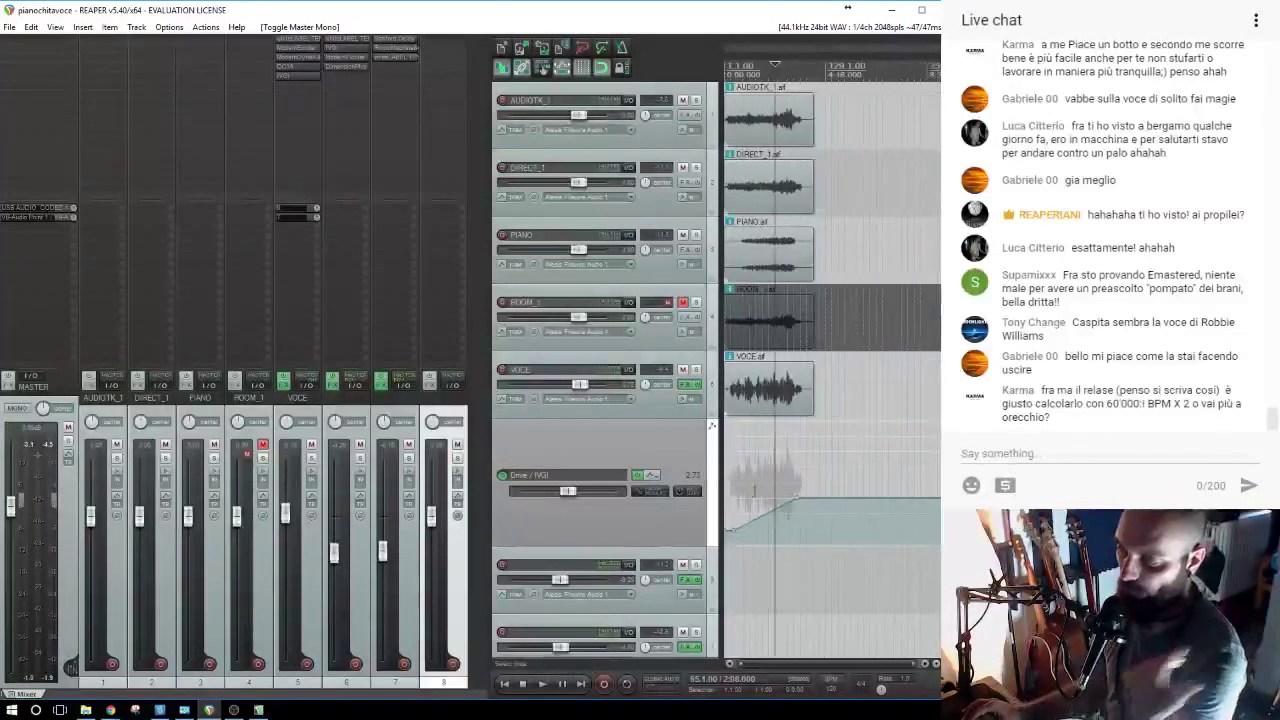
scroll(740, 430, "up", 4)
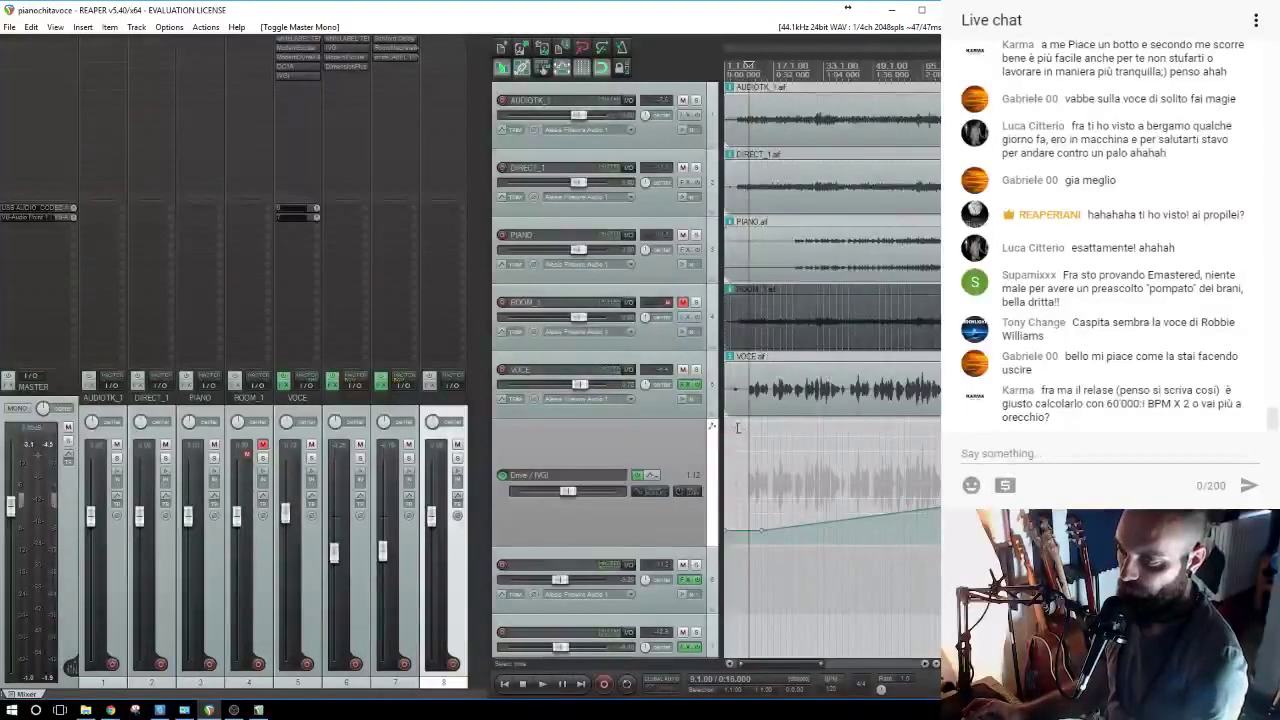
key("space")
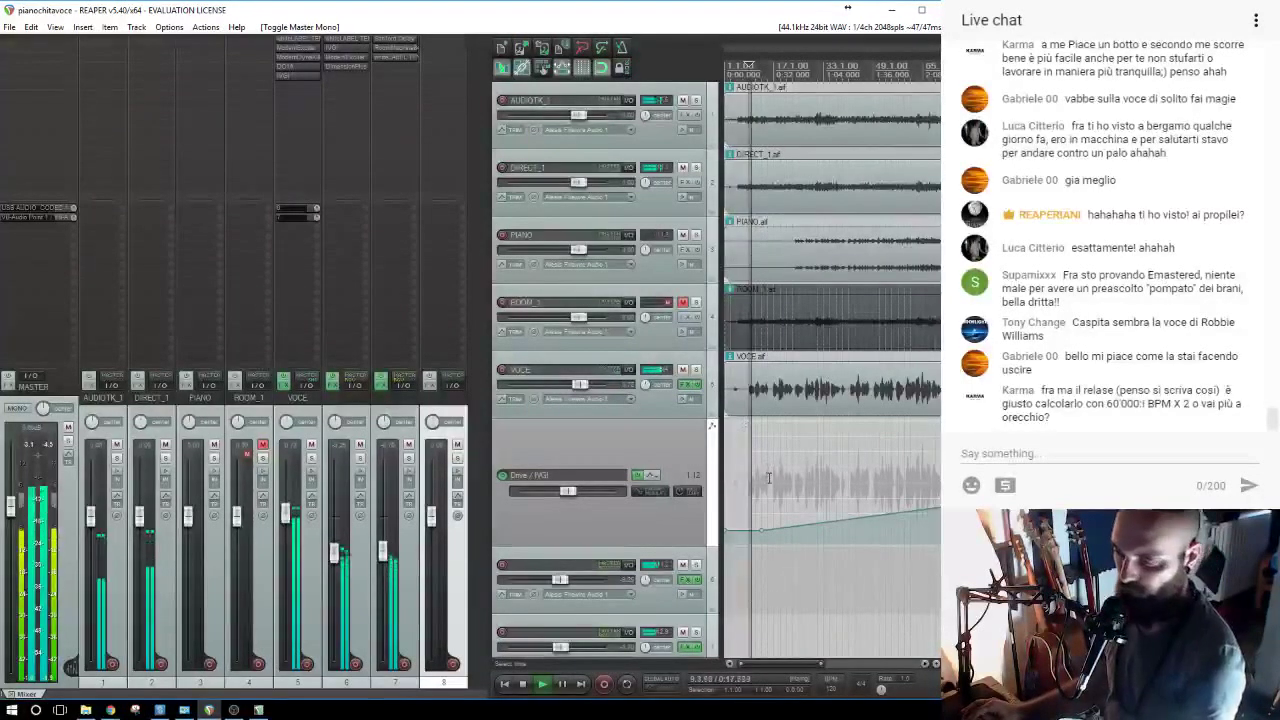
scroll(769, 478, "down", 3)
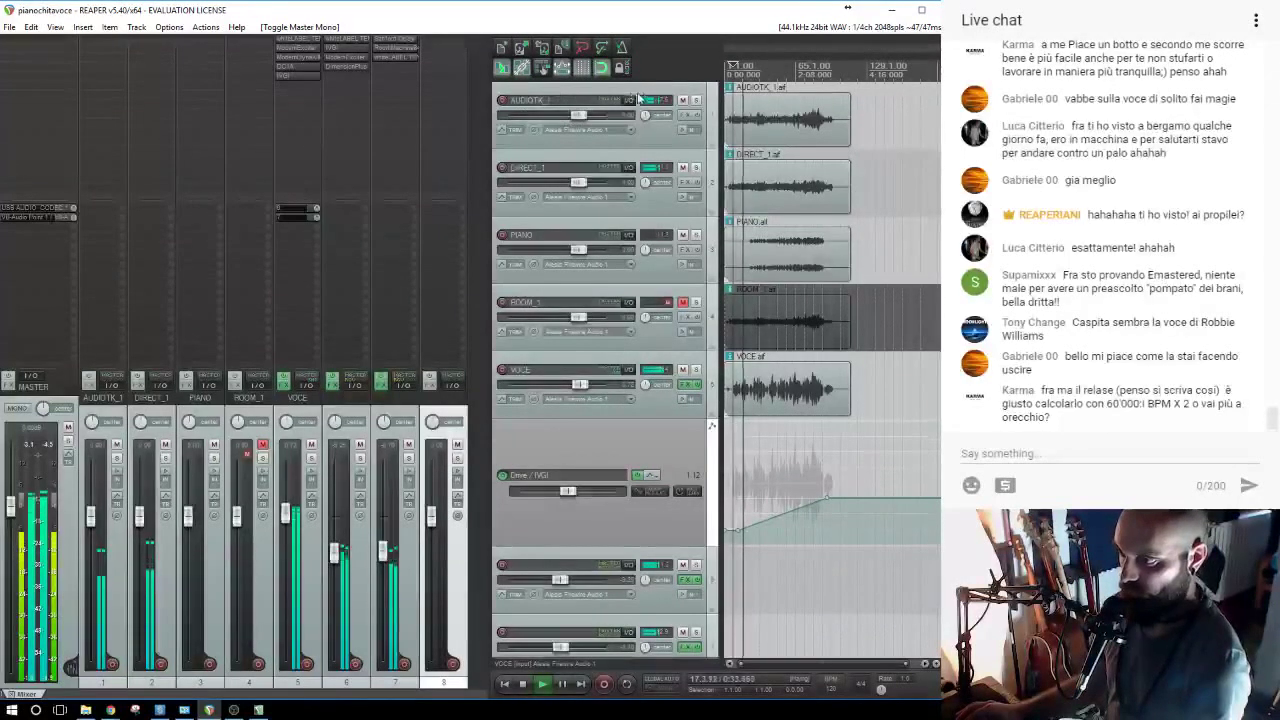
left_click(696, 101)
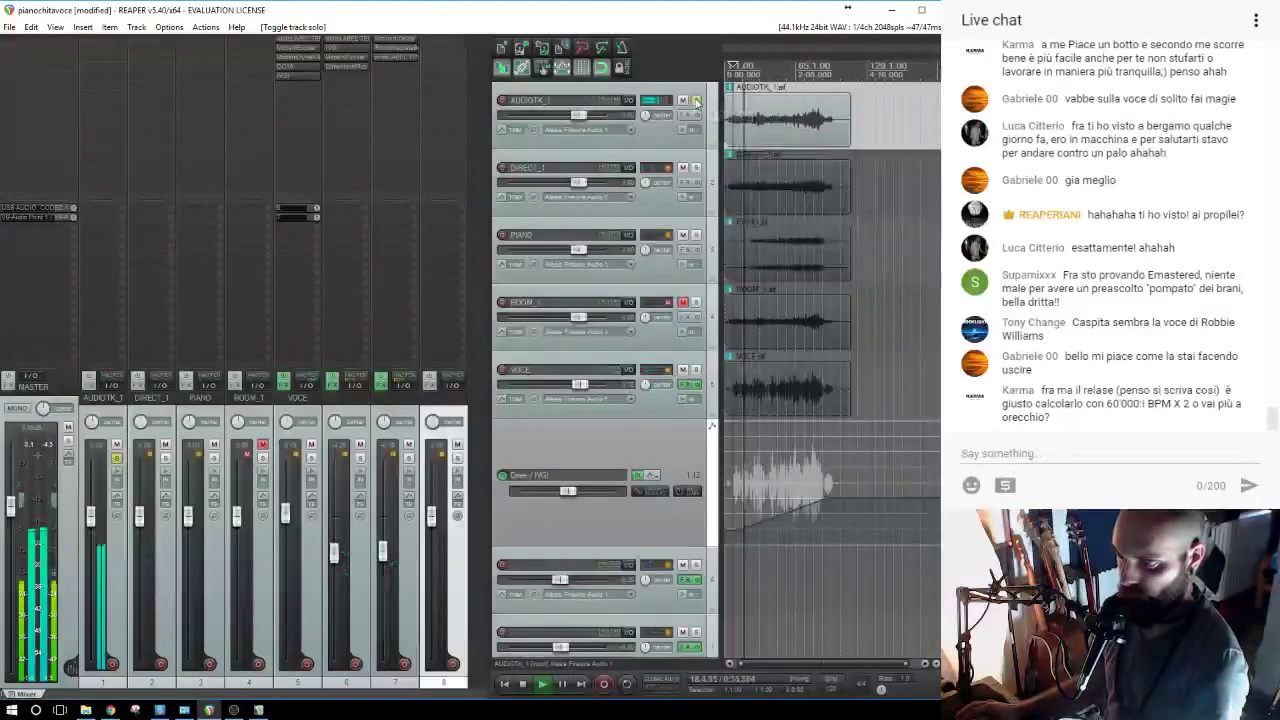
left_click(696, 101)
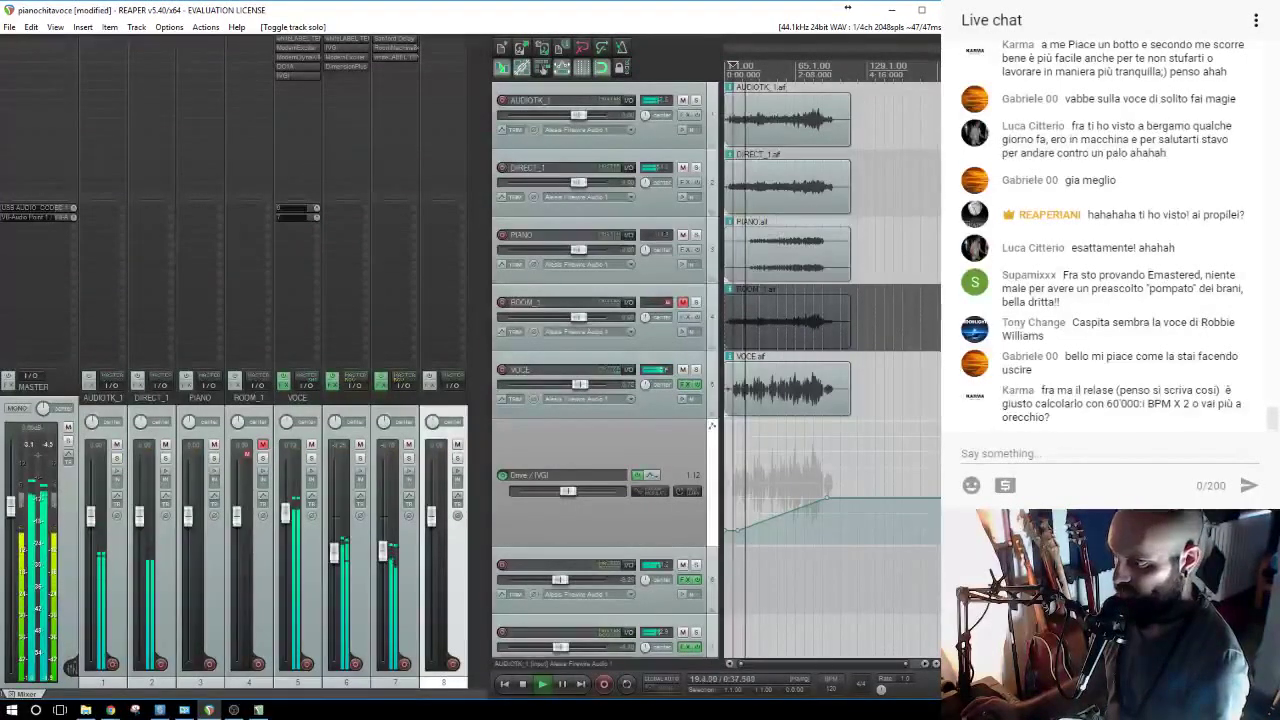
Name track 6 REV and track 7 DELAY.
scroll(832, 372, "down", 5)
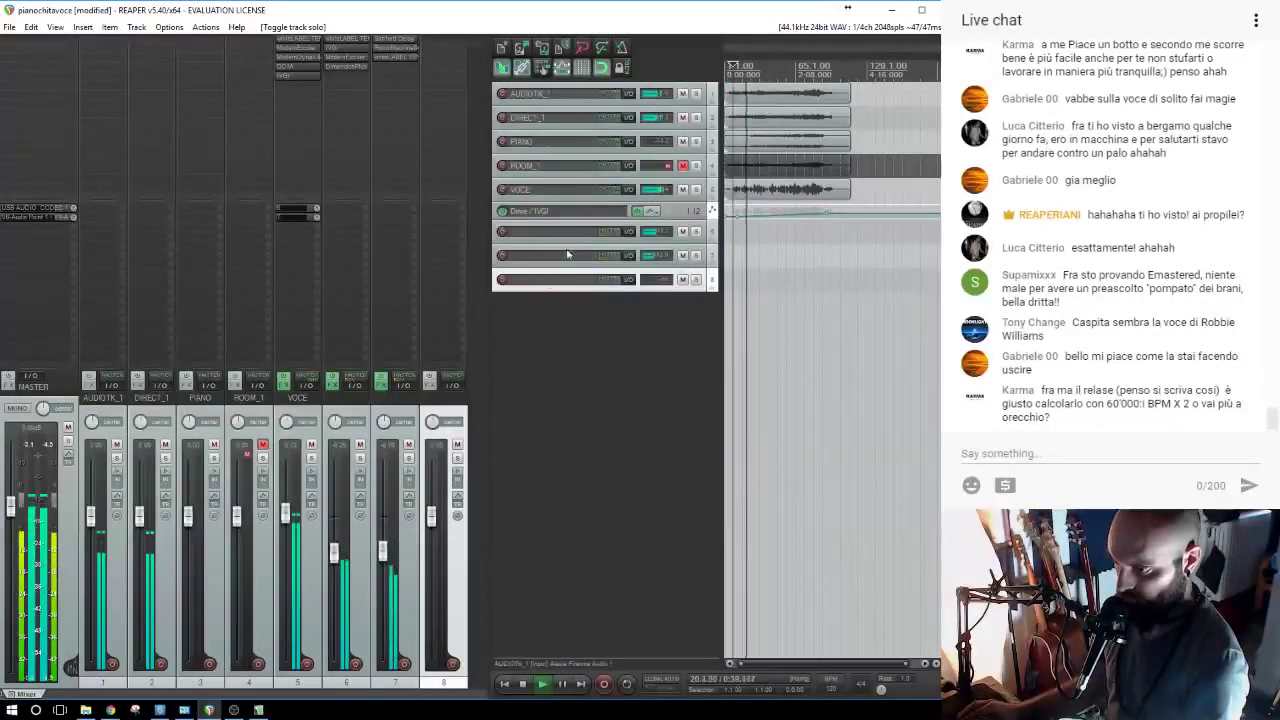
left_click(323, 424)
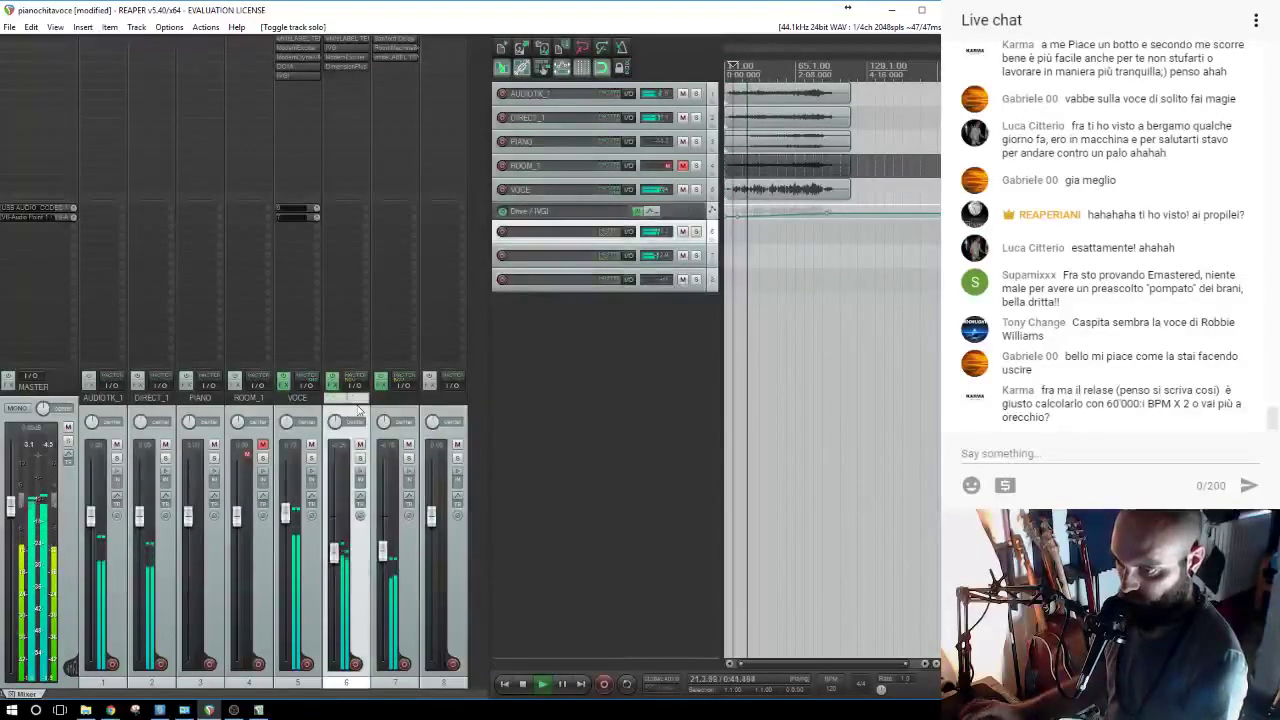
key("Return")
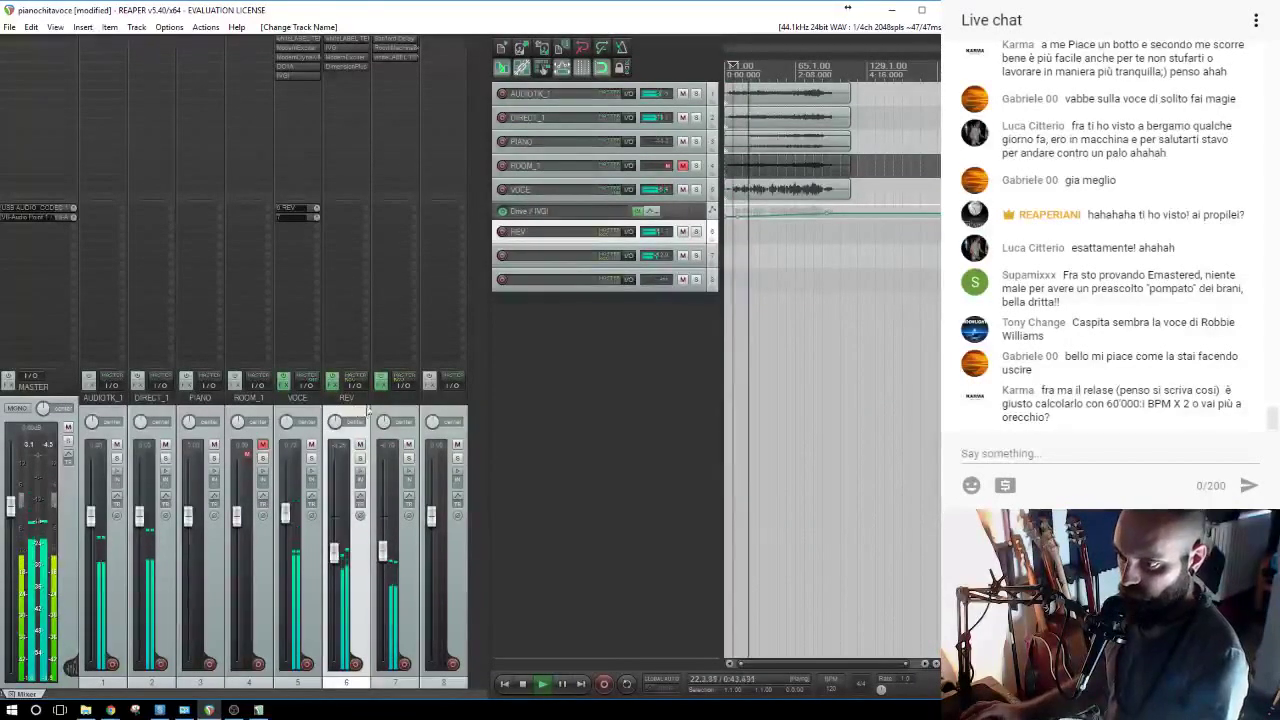
double_click(394, 399)
type("DELAY")
key("Return")
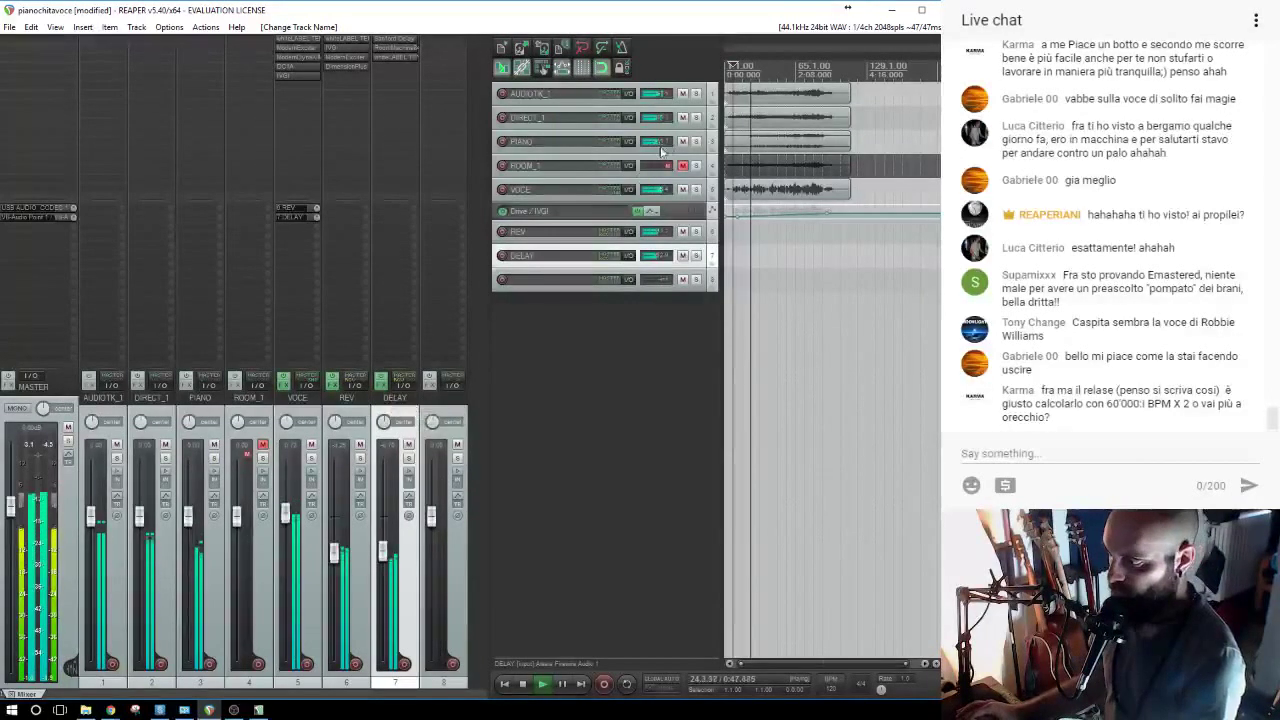
Add a 0 dB post-fader send from AUDIOTK_1 to REV while AUDIOTK_1 is soloed, and release the solo.
left_click(695, 94)
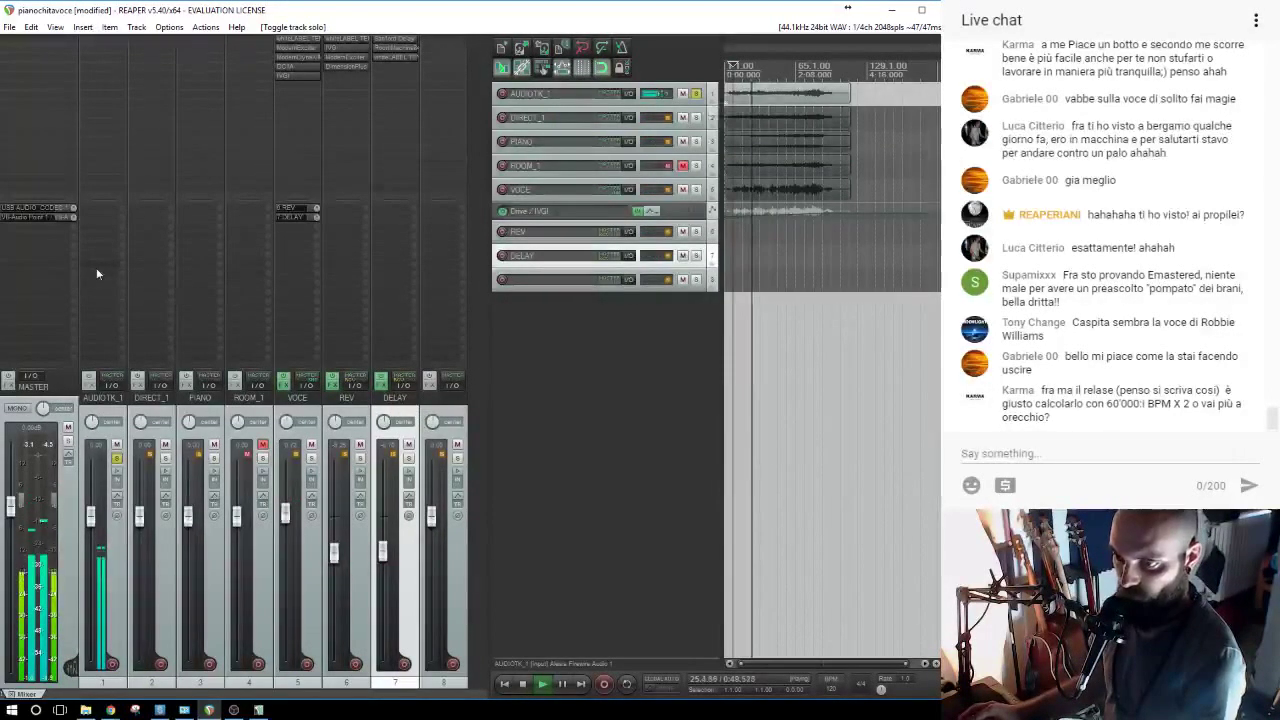
left_click_drag(323, 257, 330, 255)
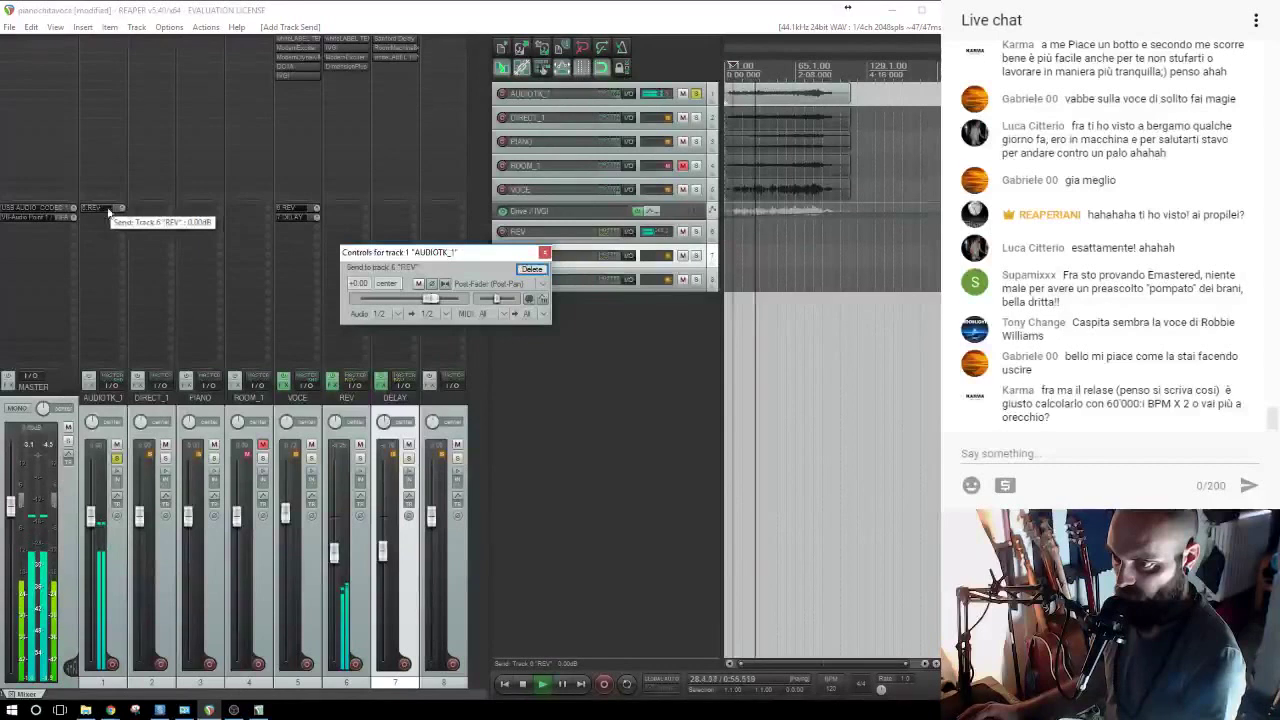
left_click(545, 253)
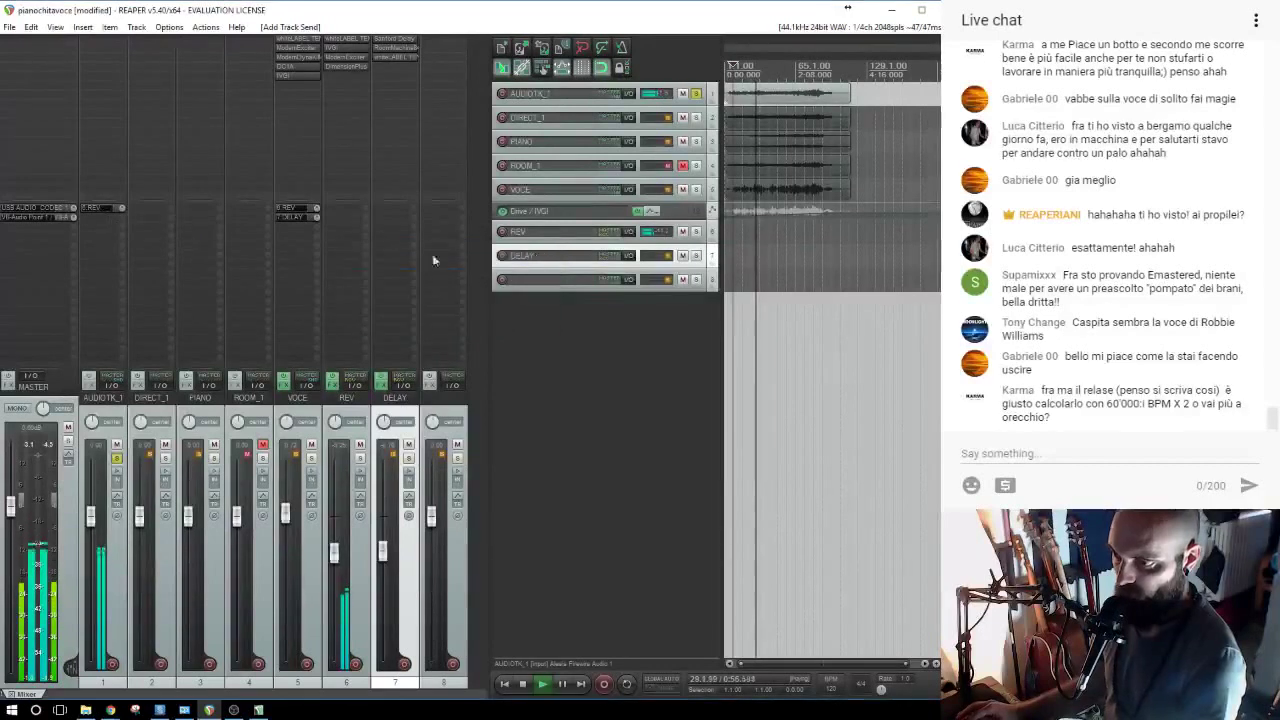
left_click(116, 459)
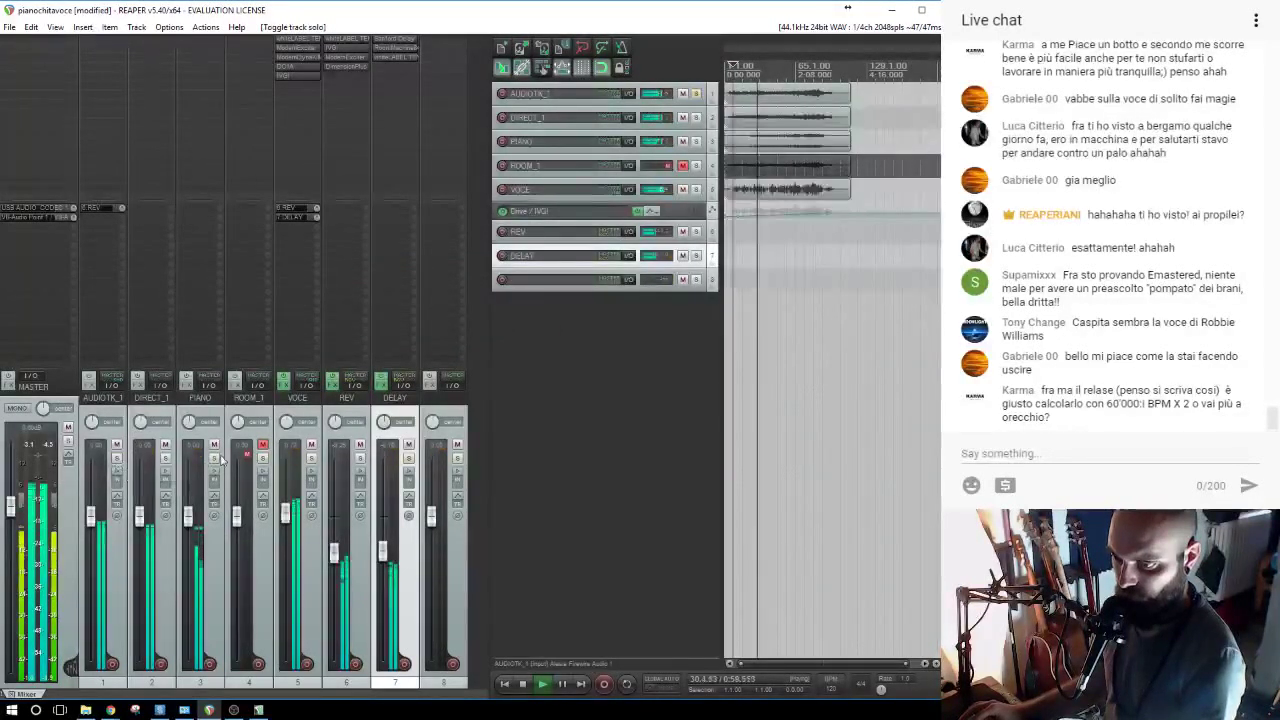
Try a send from the soloed PIANO track to REV and delete it again.
left_click(213, 457)
left_click_drag(200, 276, 341, 240)
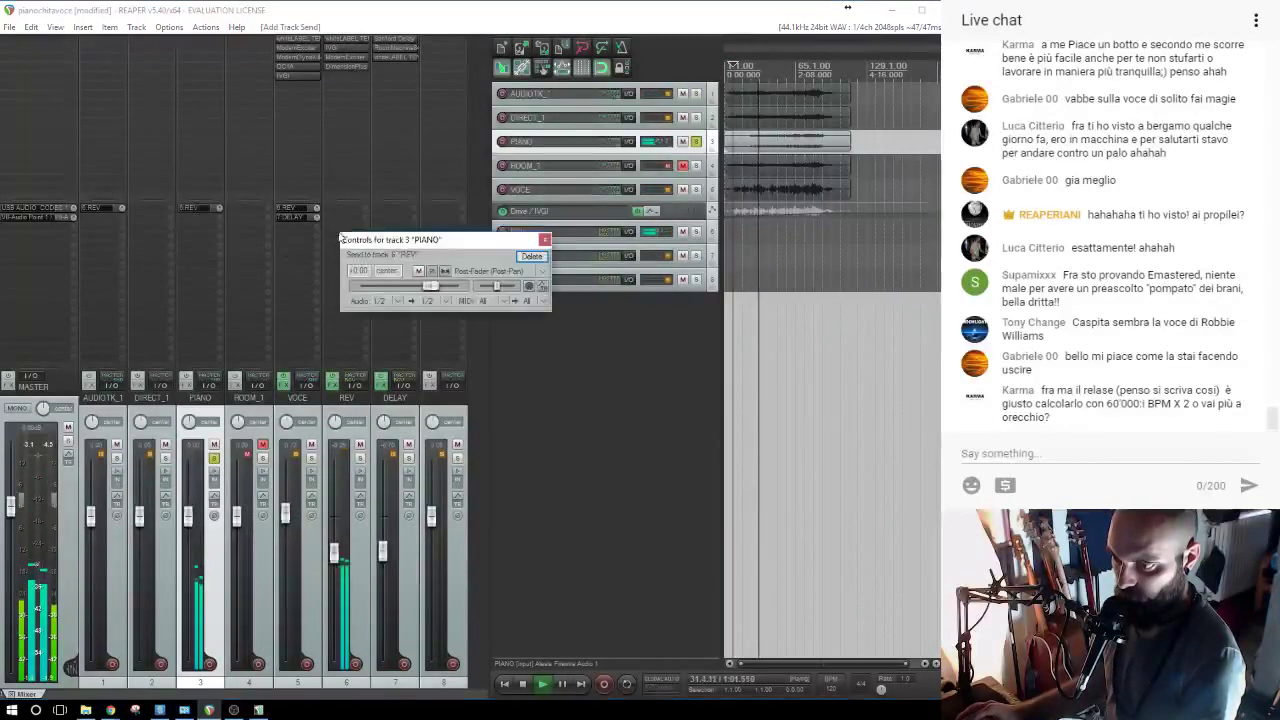
left_click(198, 207, "alt")
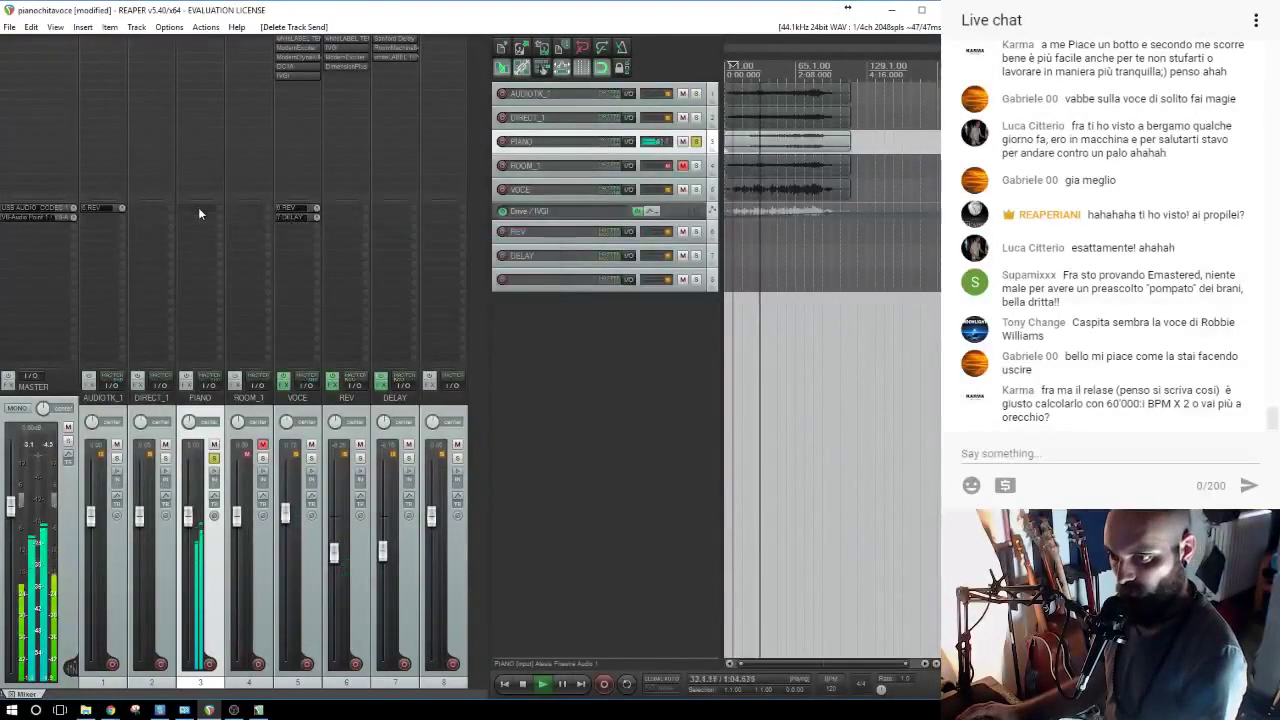
left_click(213, 459)
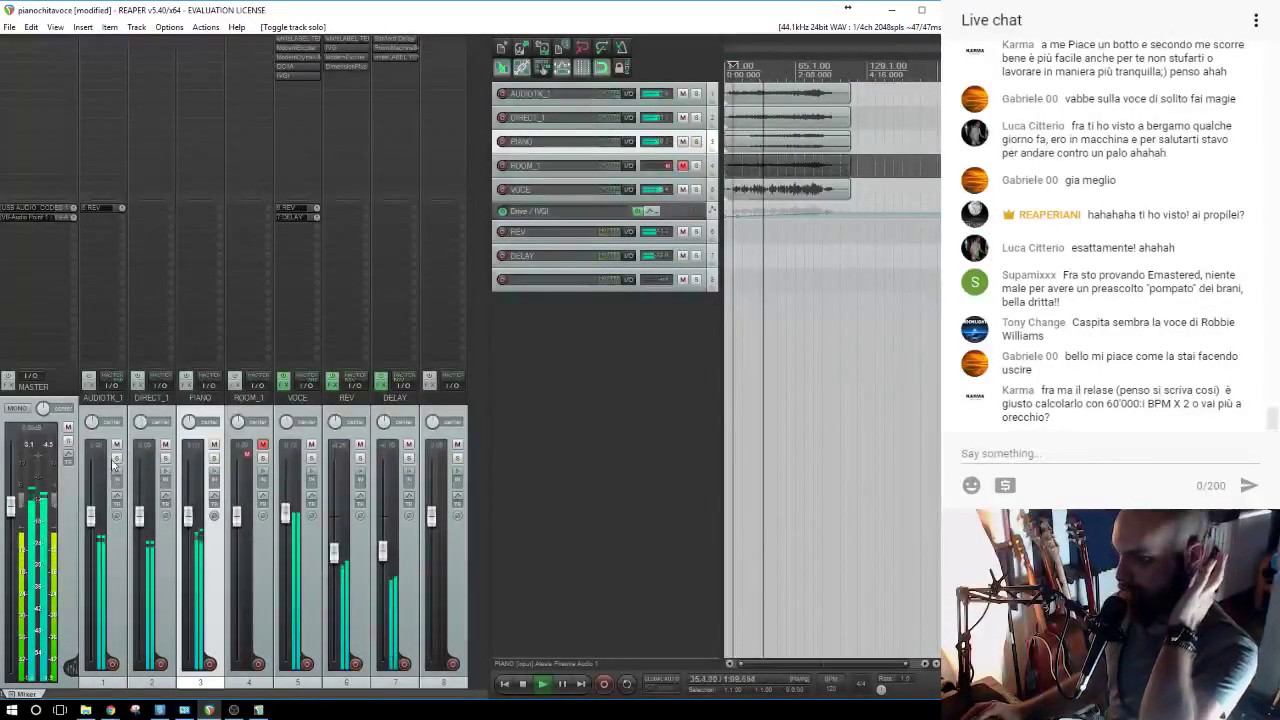
Solo AUDIOTK_1 and DIRECT_1 together during playback to hear both tracks without the rest of the mix.
left_click(93, 520)
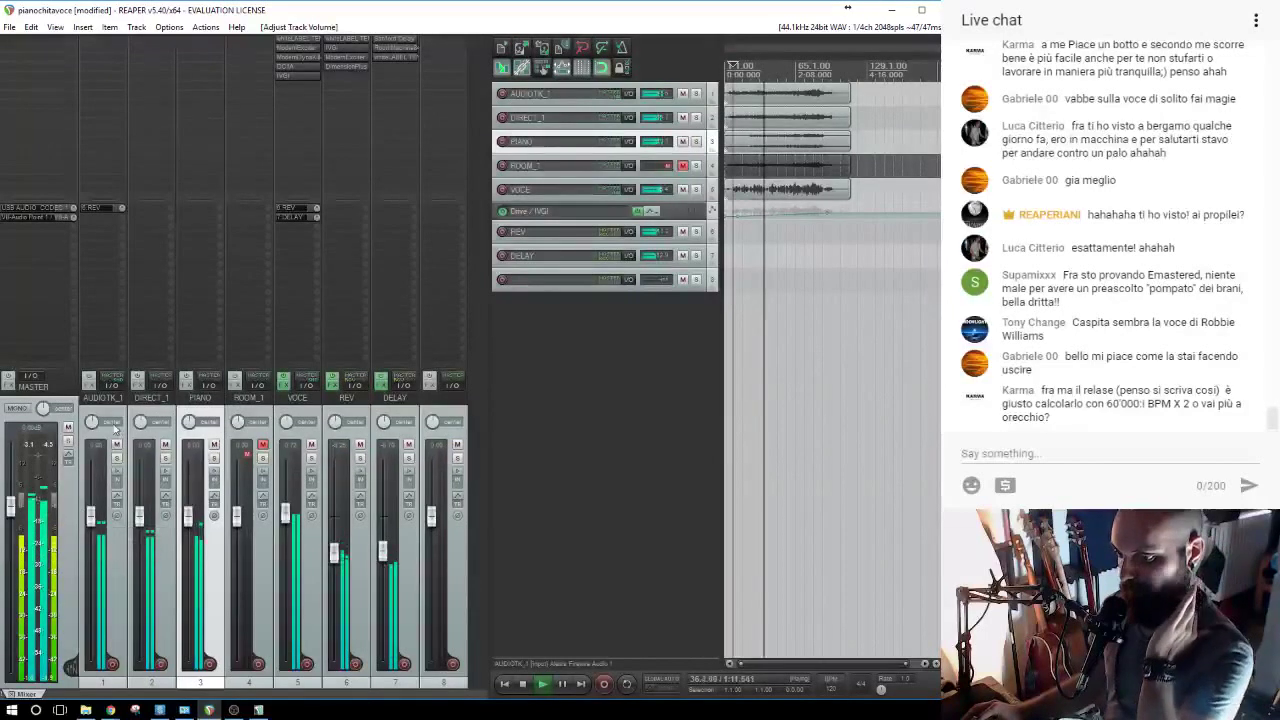
left_click(116, 458)
left_click(165, 458)
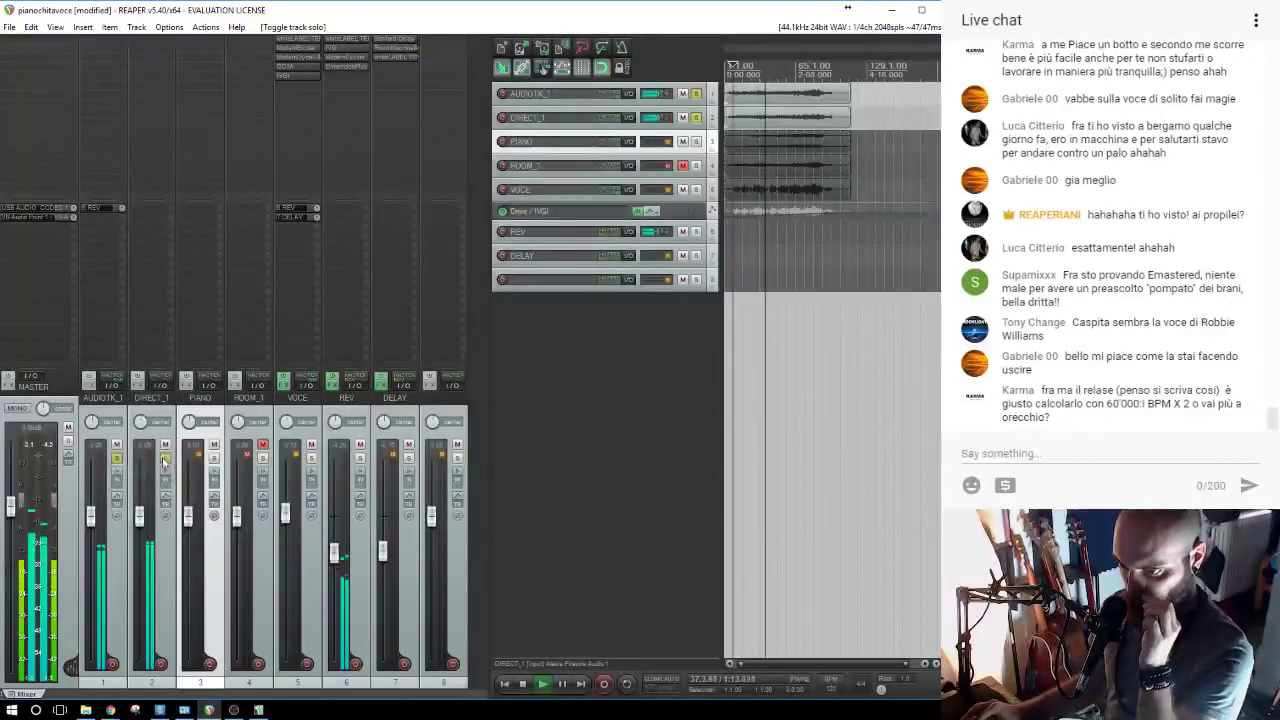
Pan AUDIOTK_1 about 27% left and raise the AUDIOTK_1 and DIRECT_1 faders slightly, leaving only DIRECT_1 soloed.
mouse_move(90, 425)
left_mouse_down()
mouse_move(137, 428)
mouse_move(89, 430)
mouse_move(140, 412)
mouse_move(147, 428)
mouse_move(91, 421)
left_mouse_up()
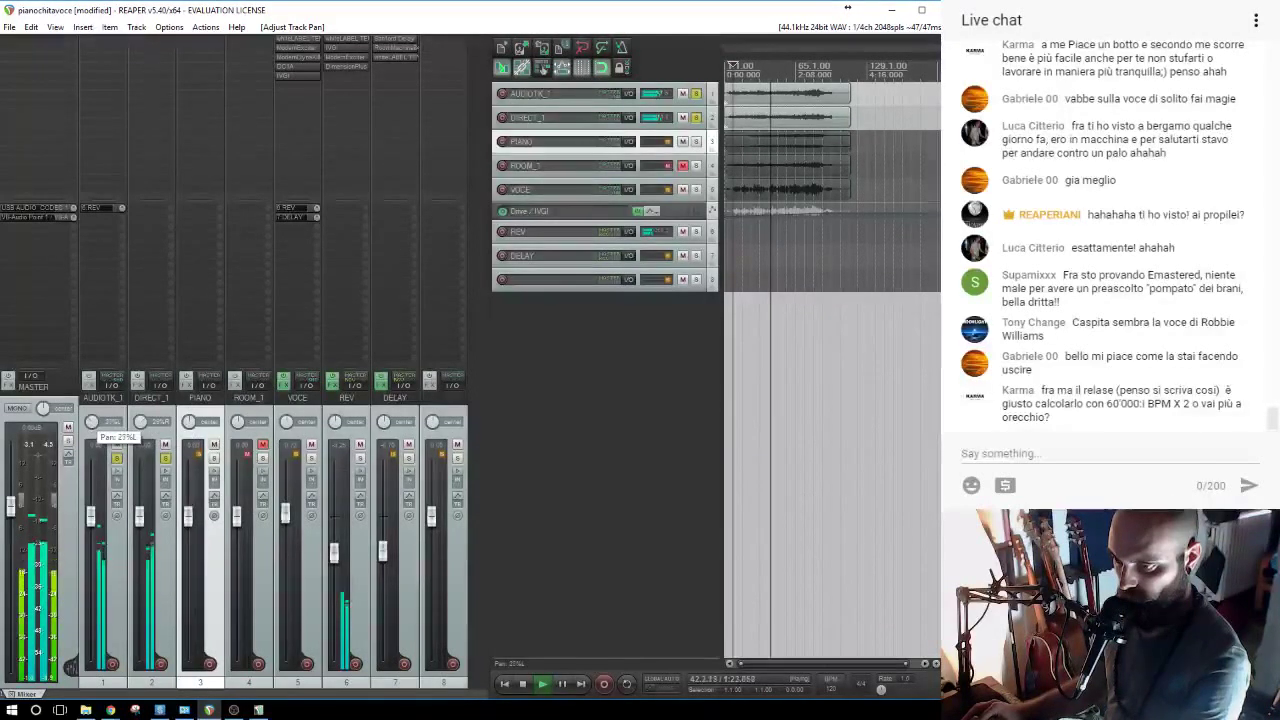
left_click_drag(91, 515, 140, 508)
left_click(116, 458)
Insert whiteLABEL TEN:Q on DIRECT_1, cut one midrange band, and release the track's solo.
left_click(160, 41)
type("teu")
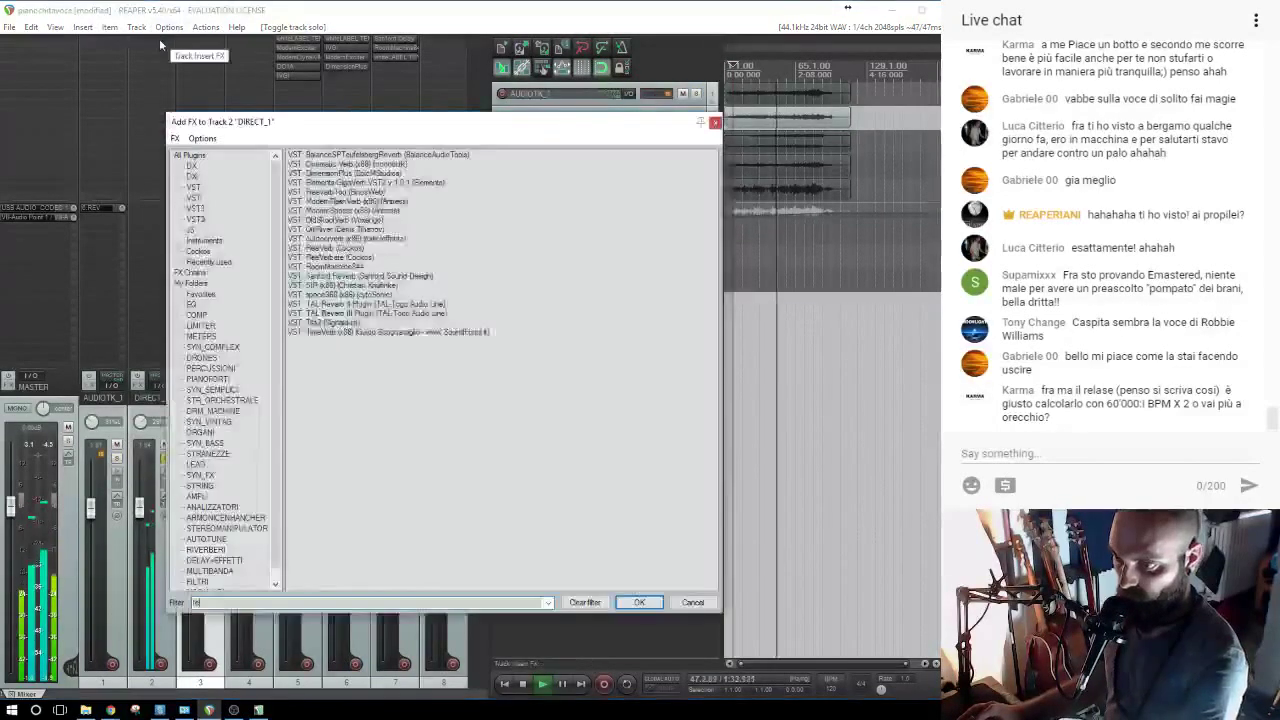
left_click(189, 156)
double_click(326, 155)
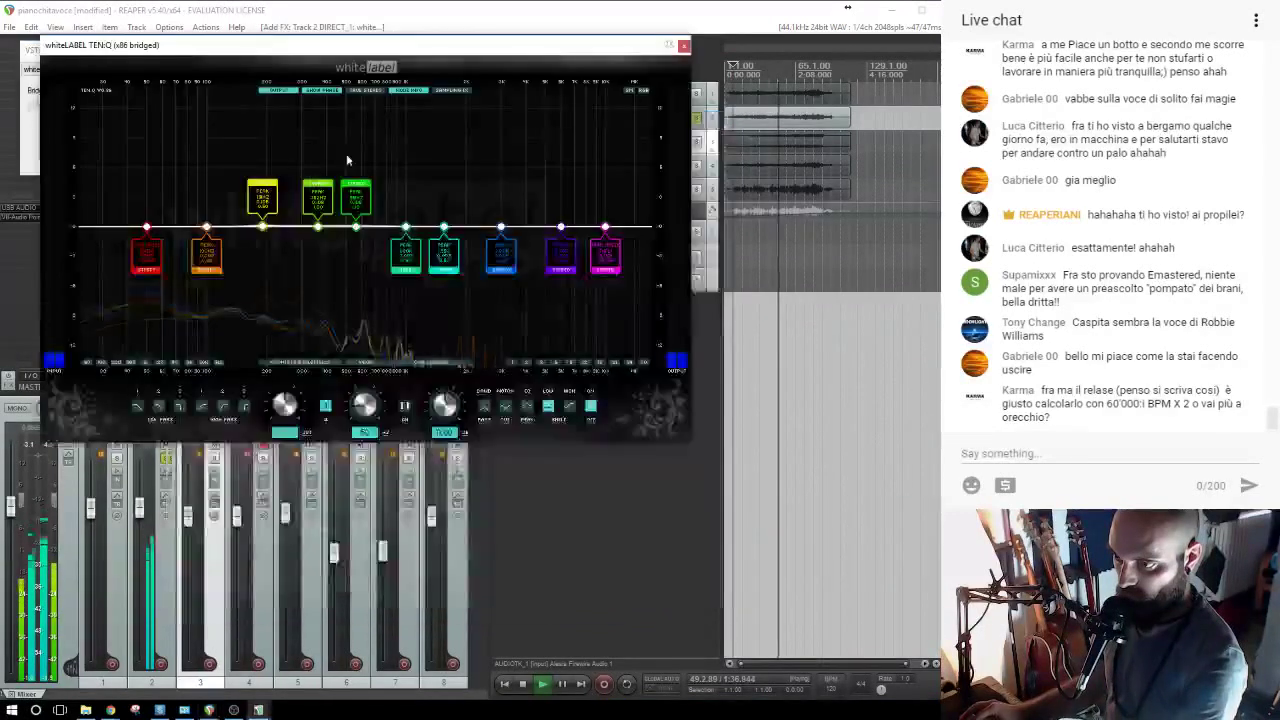
left_click_drag(321, 225, 323, 260)
left_click(684, 46)
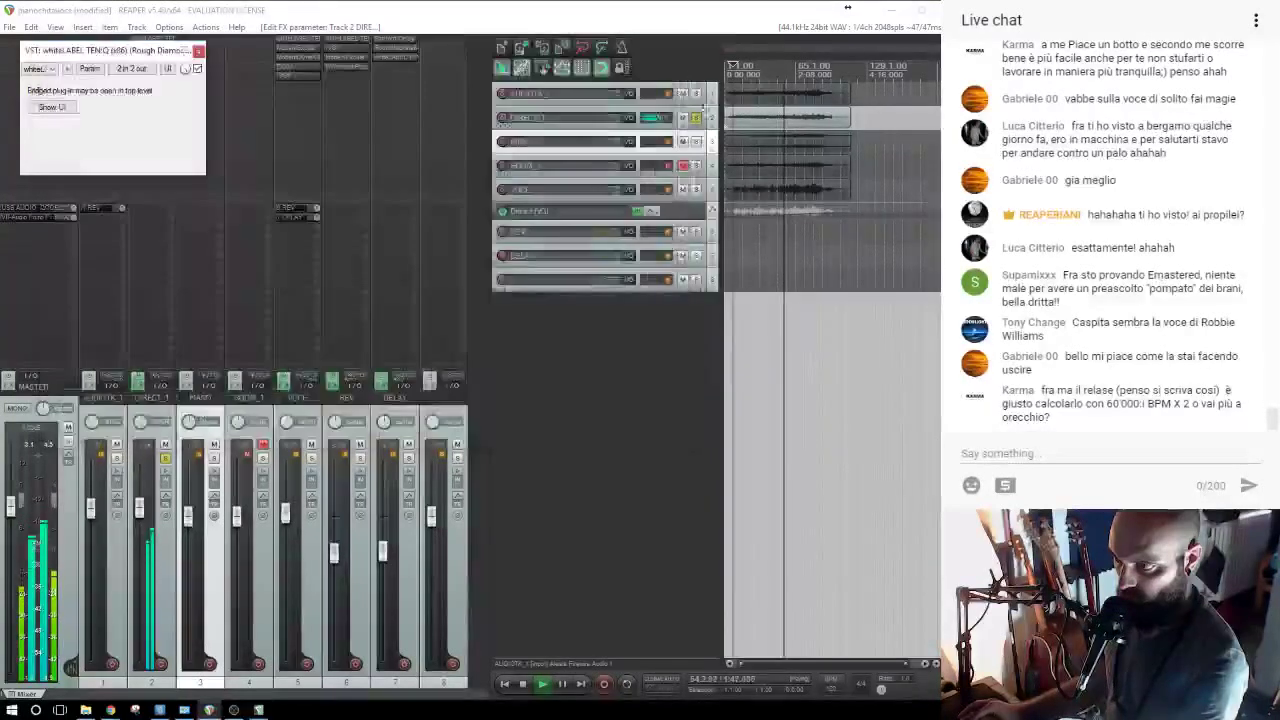
left_click(696, 118)
left_click(198, 51)
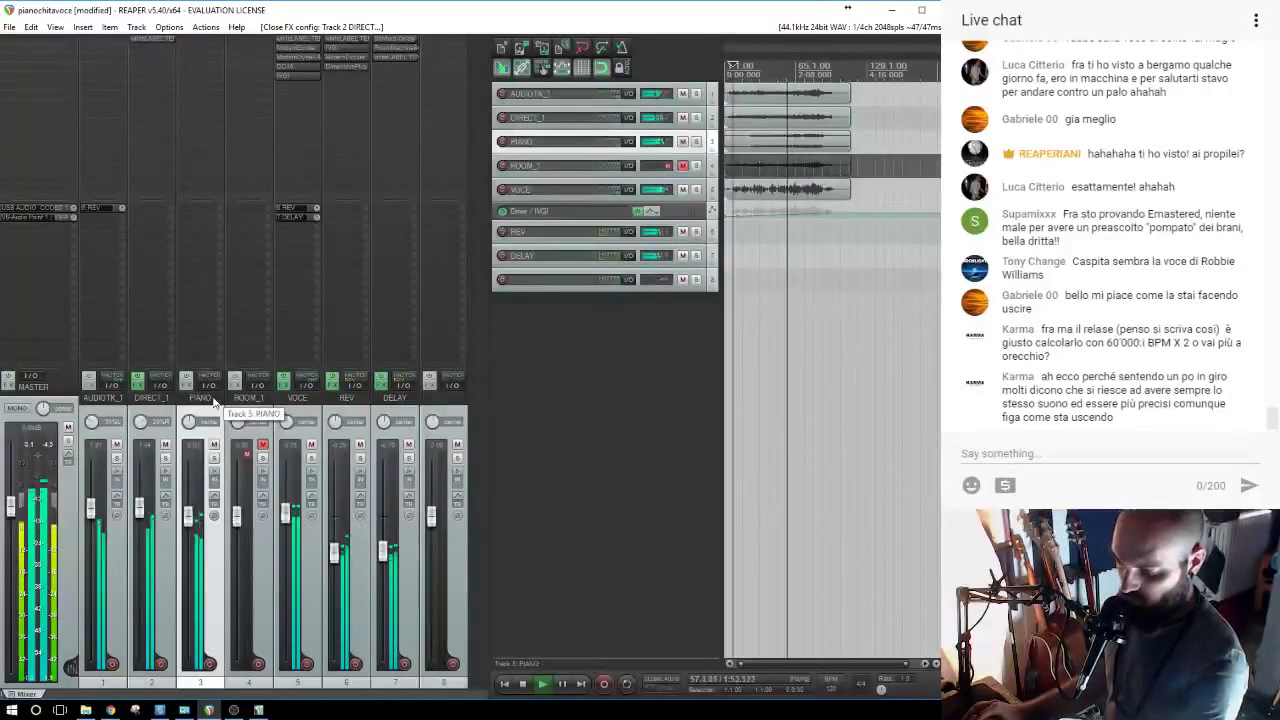
Insert a new track below PIANO and name it CHORUS.
key("ctrl+t")
double_click(242, 181)
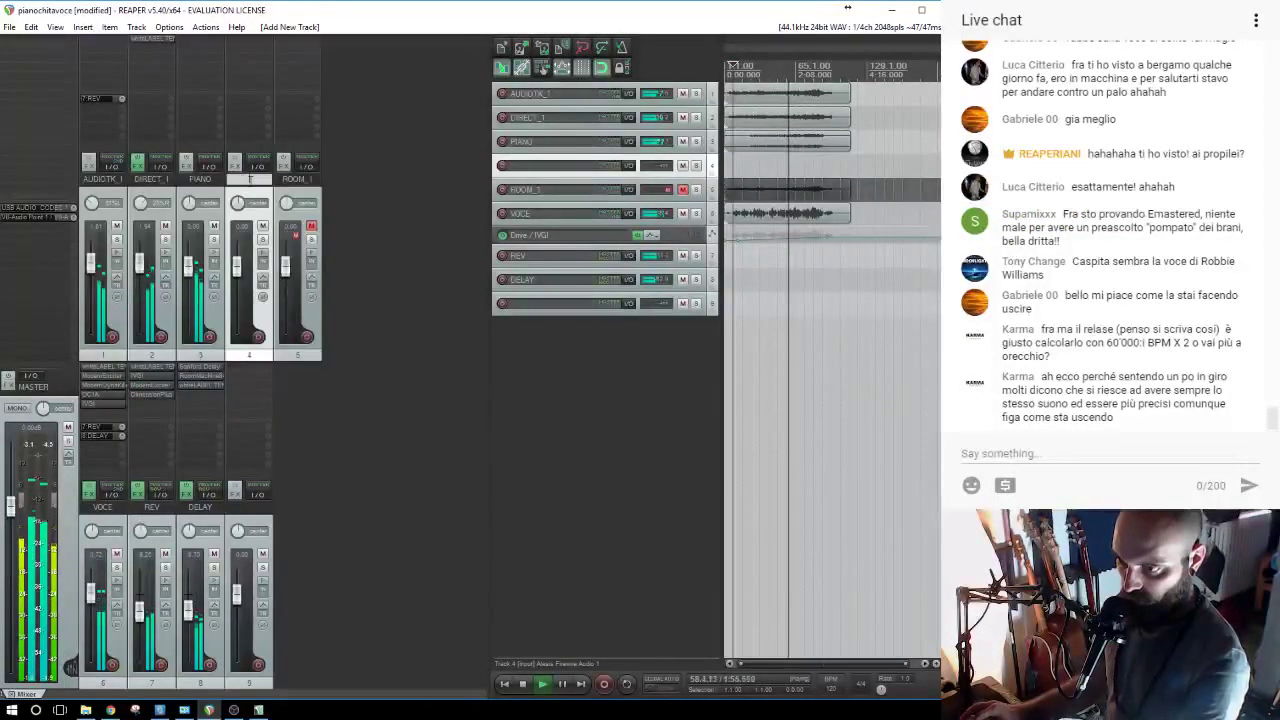
type("CCHORUS")
key("Return")
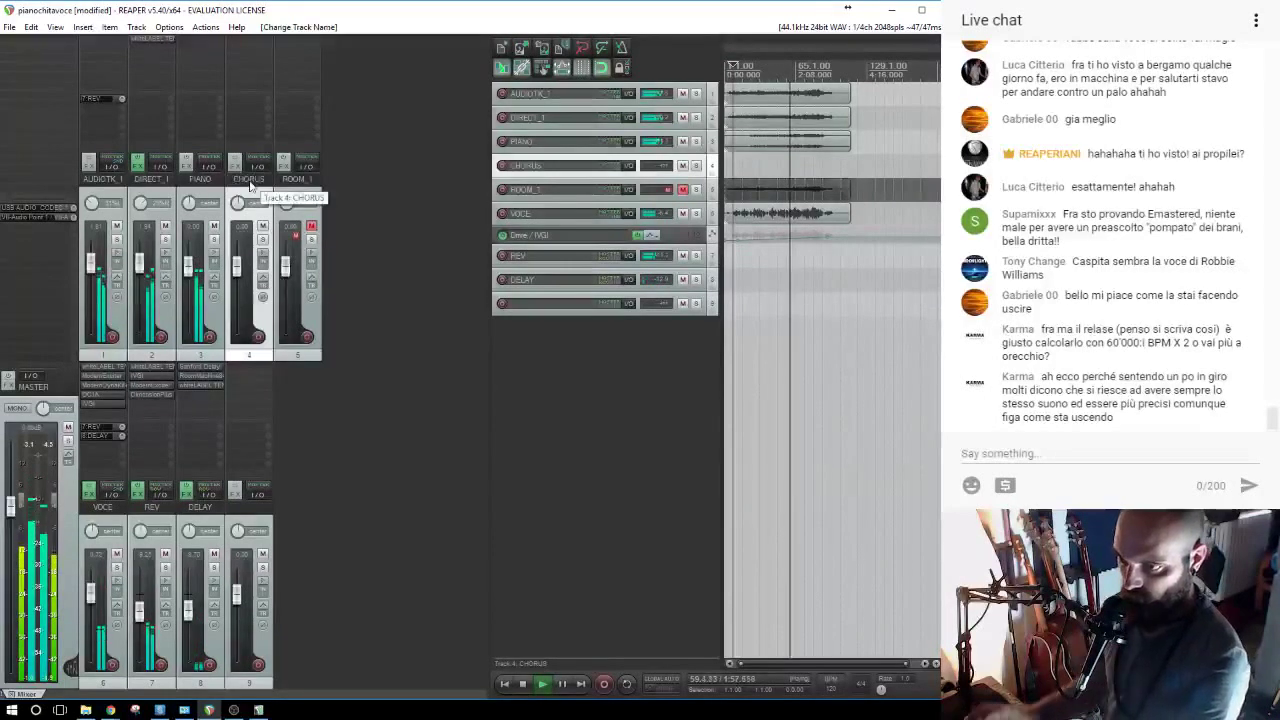
Add the TAL Flanger plugin from the DELAY+EFFETTI folder to the CHORUS track and move its window clear of the mixer.
key("f")
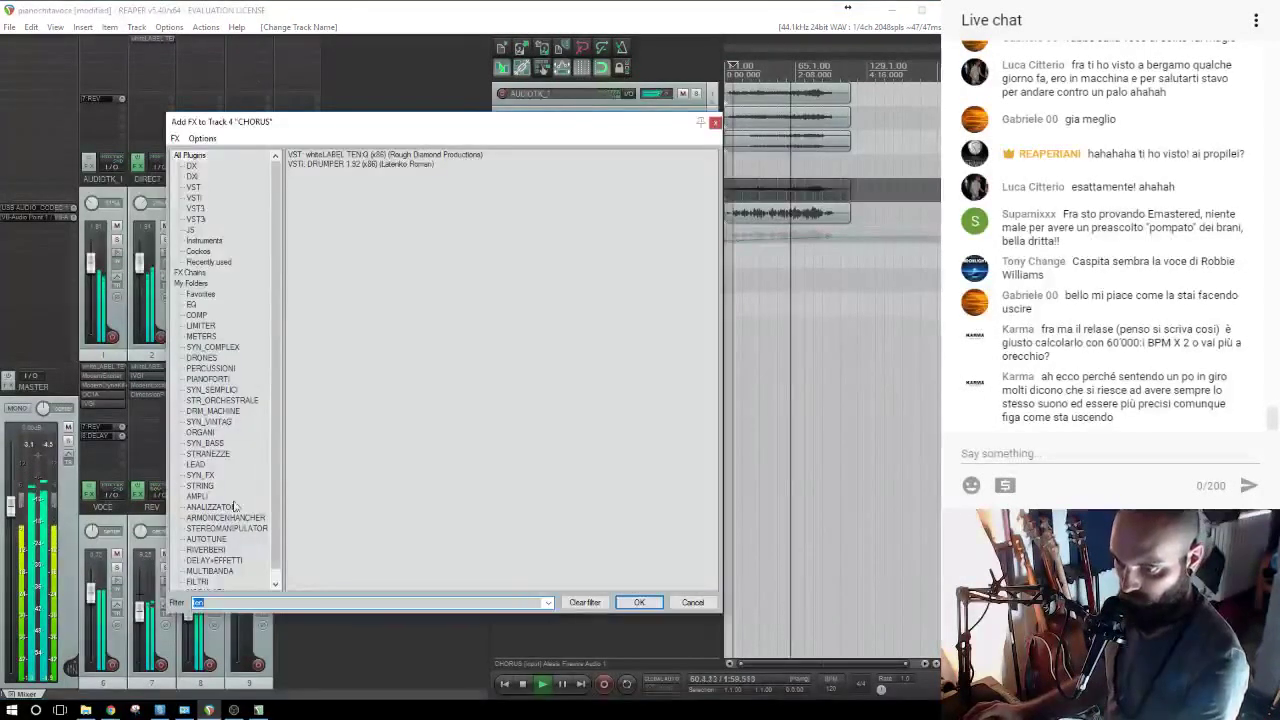
left_click(211, 562)
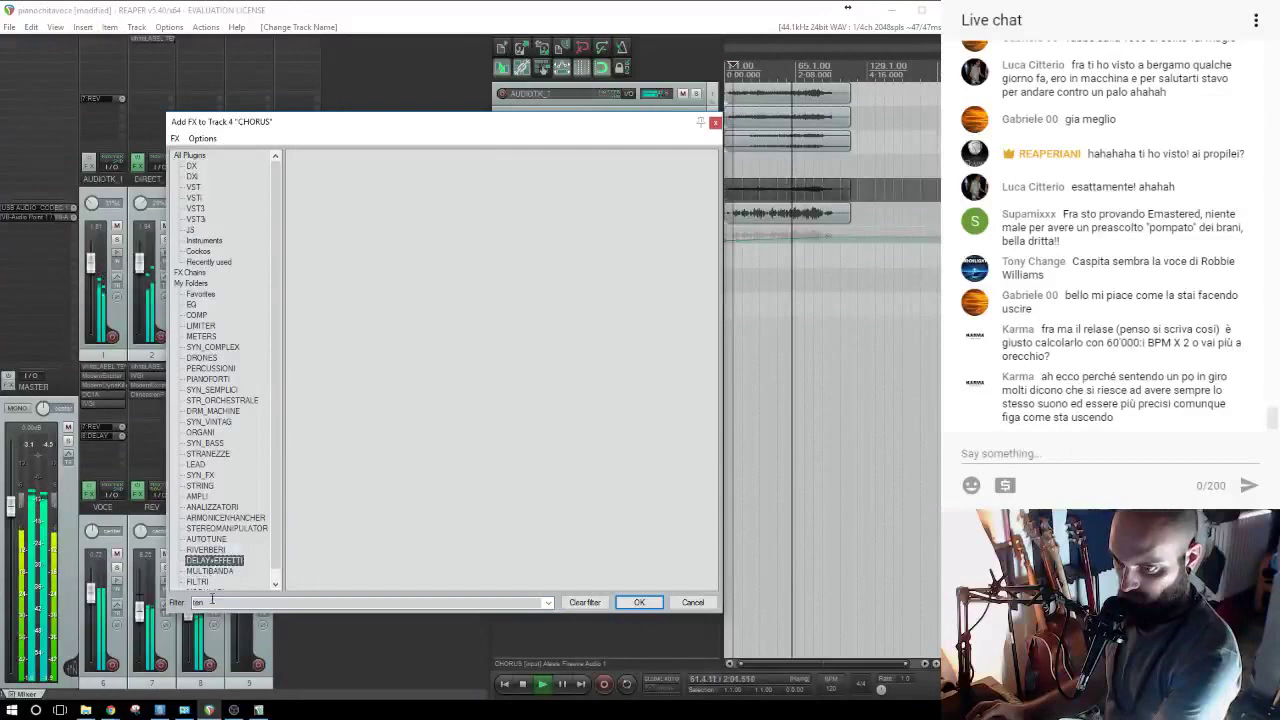
double_click(214, 603)
key("BackSpace")
left_click(212, 561)
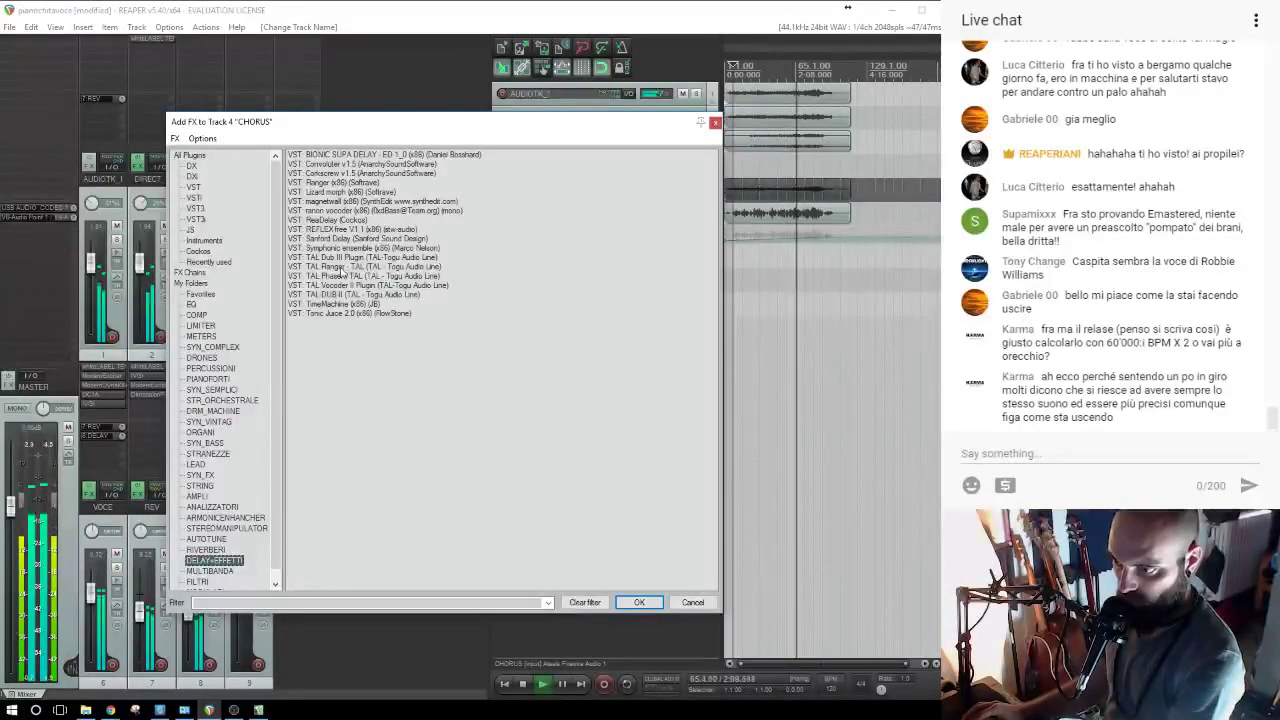
double_click(341, 267)
left_click_drag(190, 52, 541, 424)
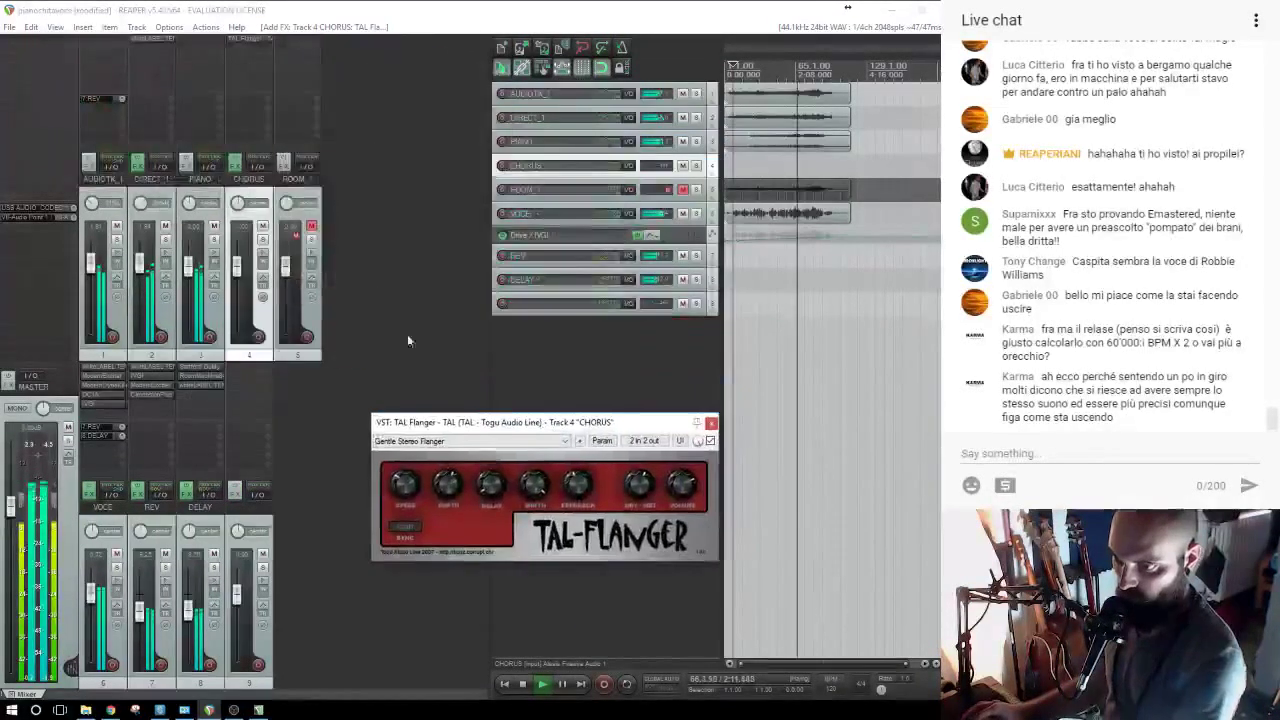
Add a 0 dB post-fader send from the soloed PIANO track to CHORUS, and switch the solo to CHORUS.
left_click(214, 240)
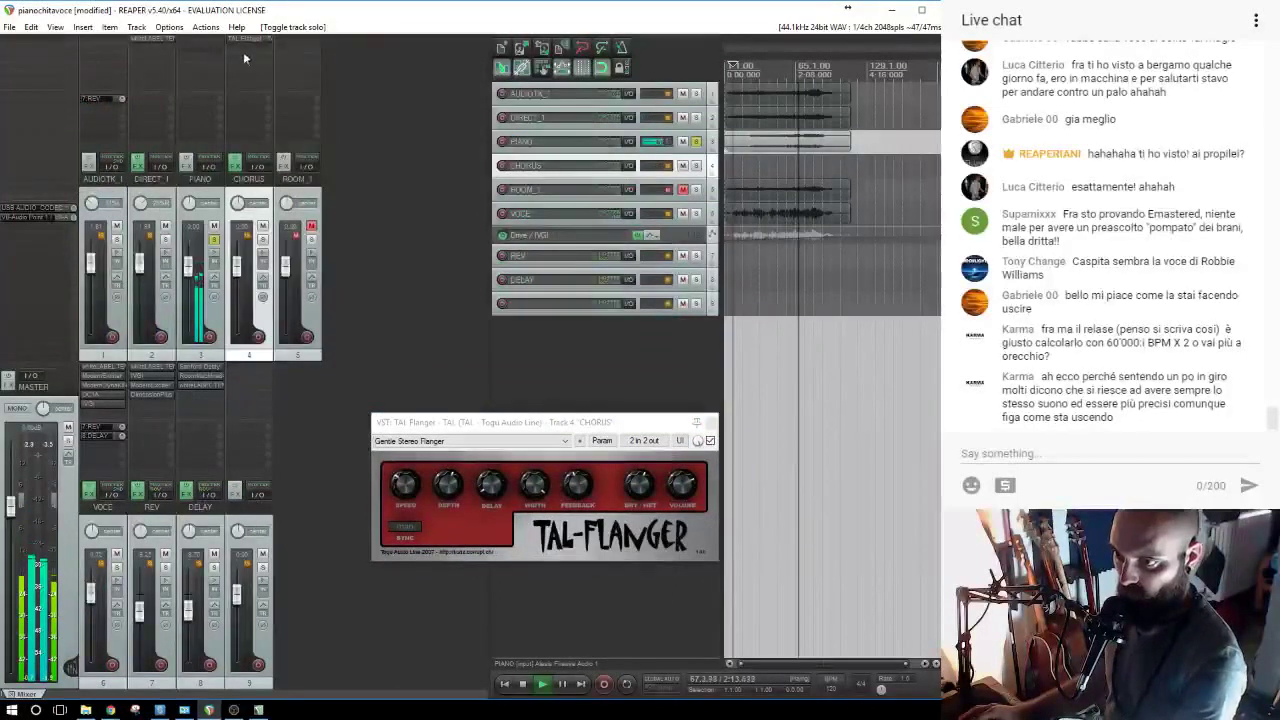
left_click_drag(199, 119, 242, 121)
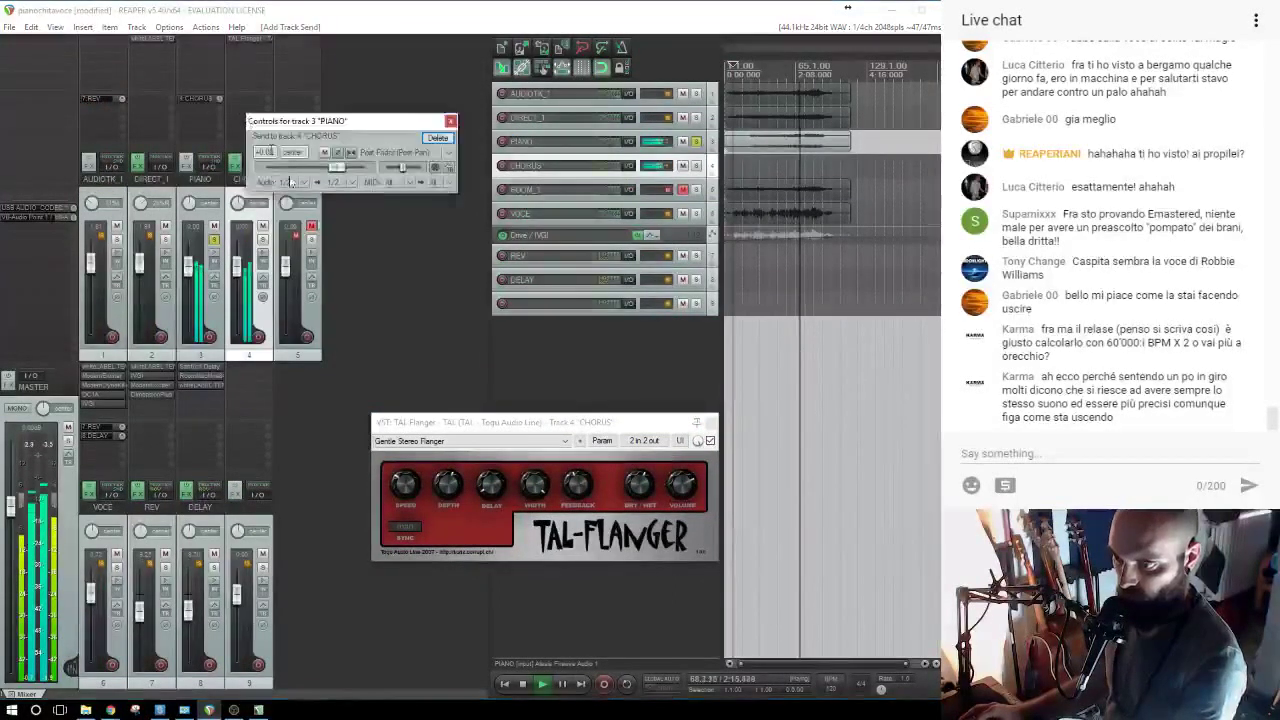
left_click(451, 121)
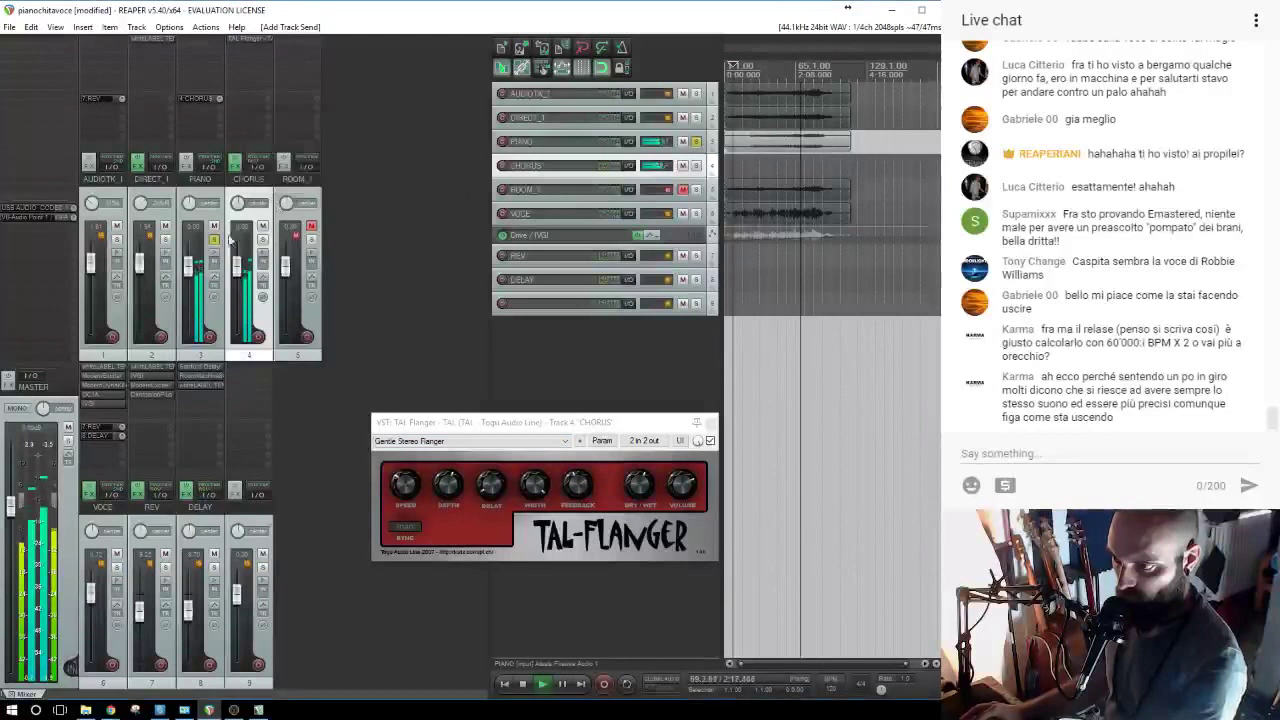
left_click(214, 240)
left_click(262, 240)
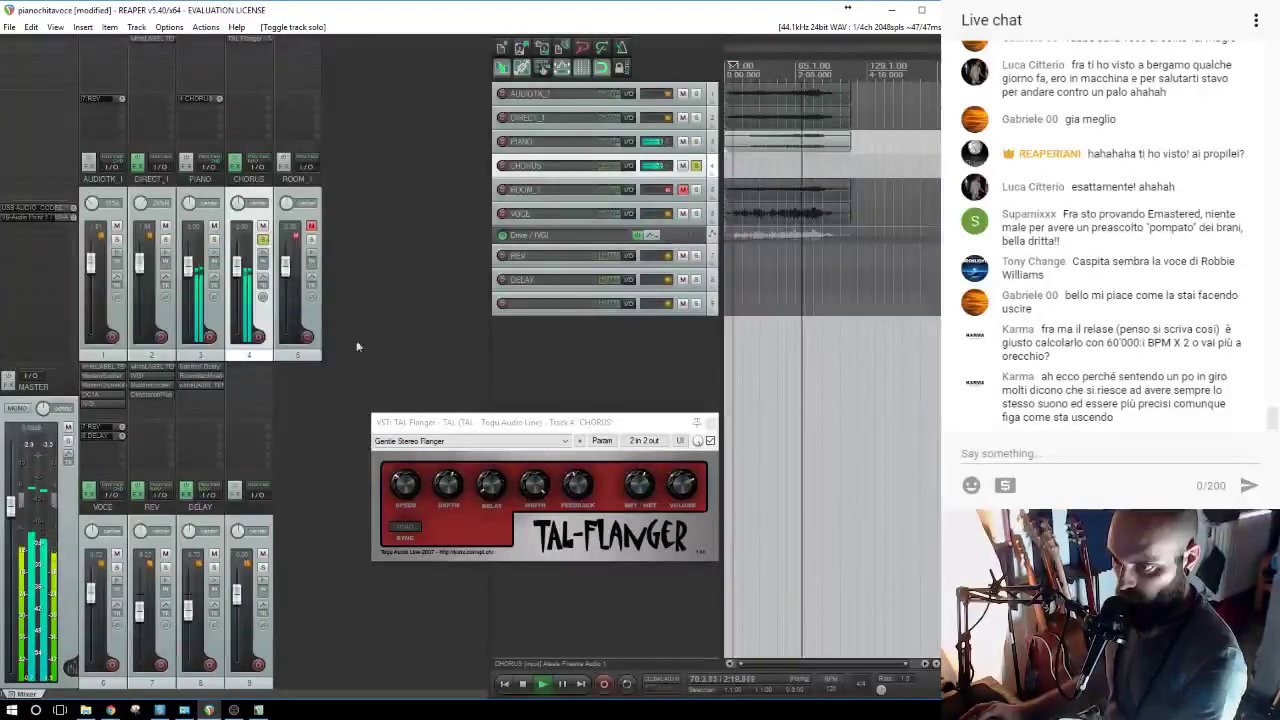
left_click(458, 490)
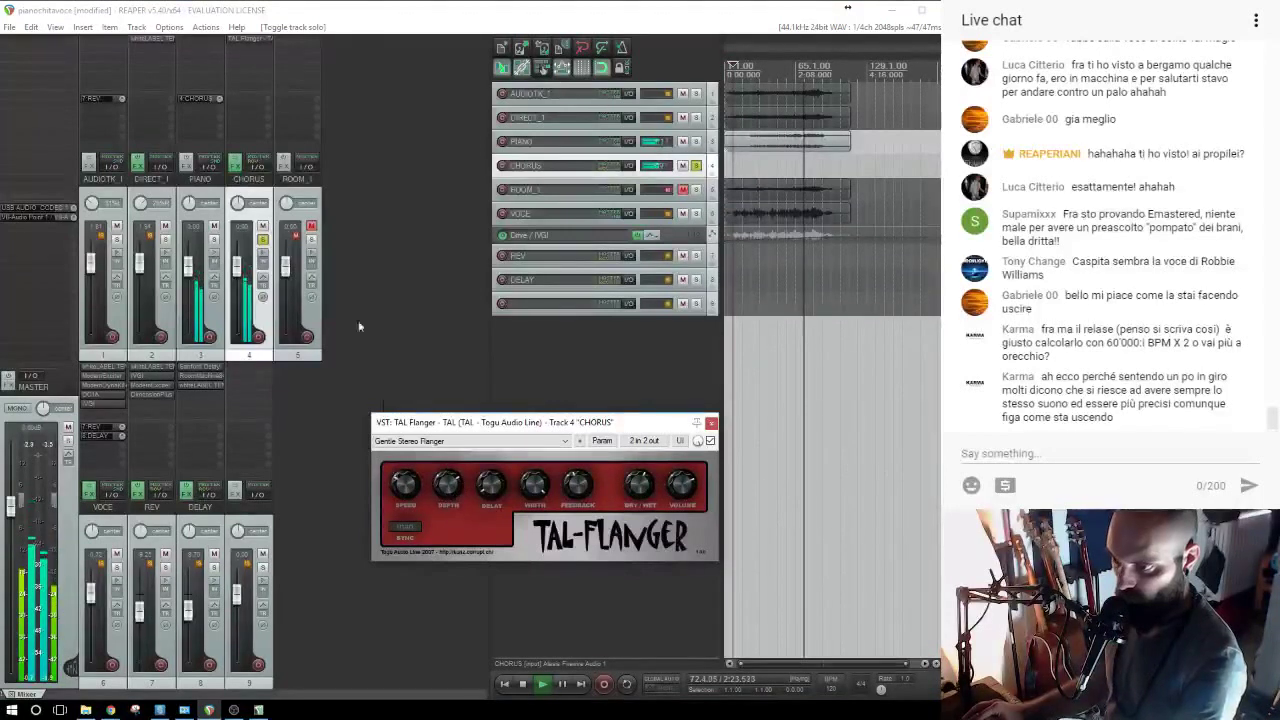
Add Voxengo OldSkoolVerb from the RIVERBERI folder to CHORUS, with Dry Gain at -12.0 and Reverb Gain at -4.9.
double_click(239, 49)
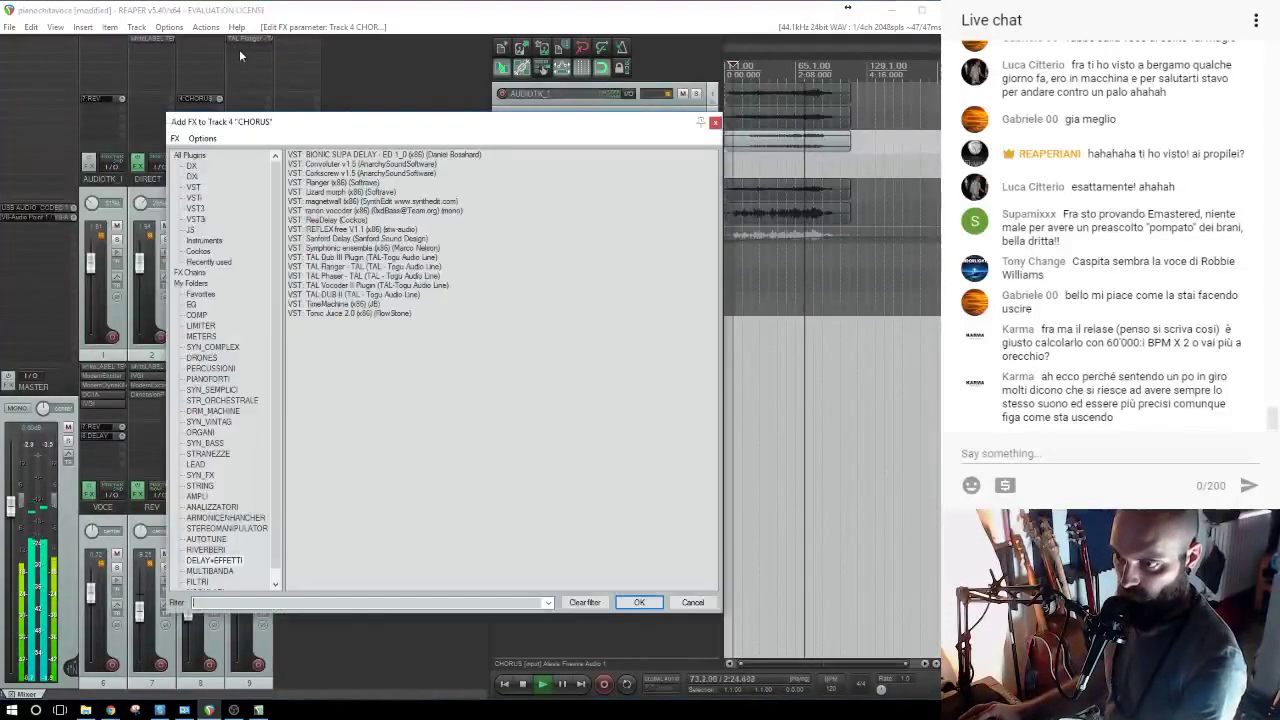
left_click(205, 550)
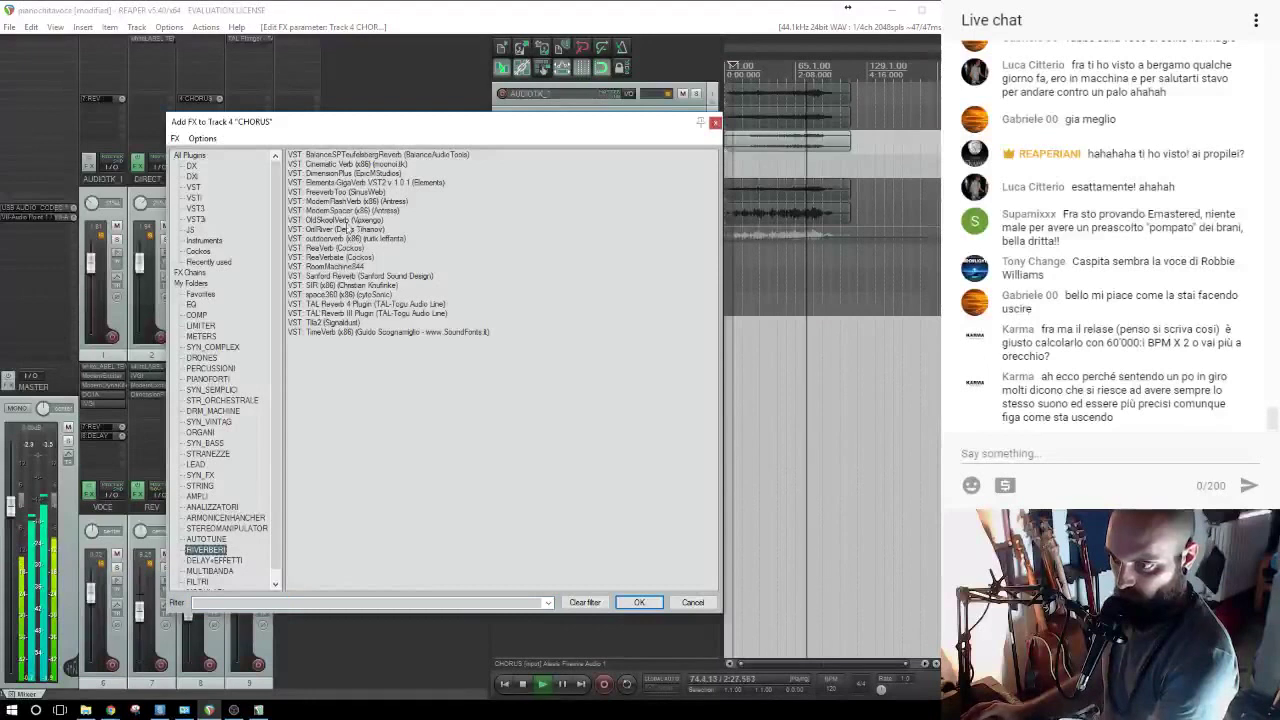
double_click(335, 220)
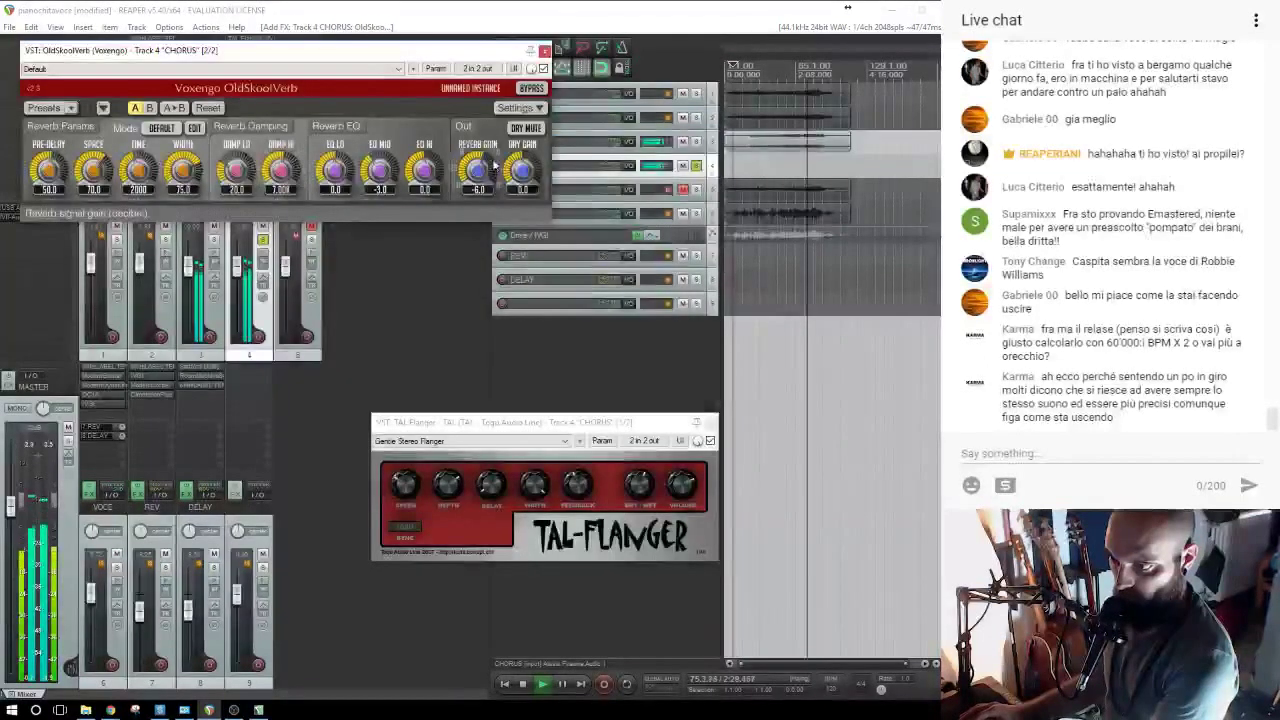
left_click_drag(518, 173, 516, 240)
left_click_drag(480, 50, 865, 242)
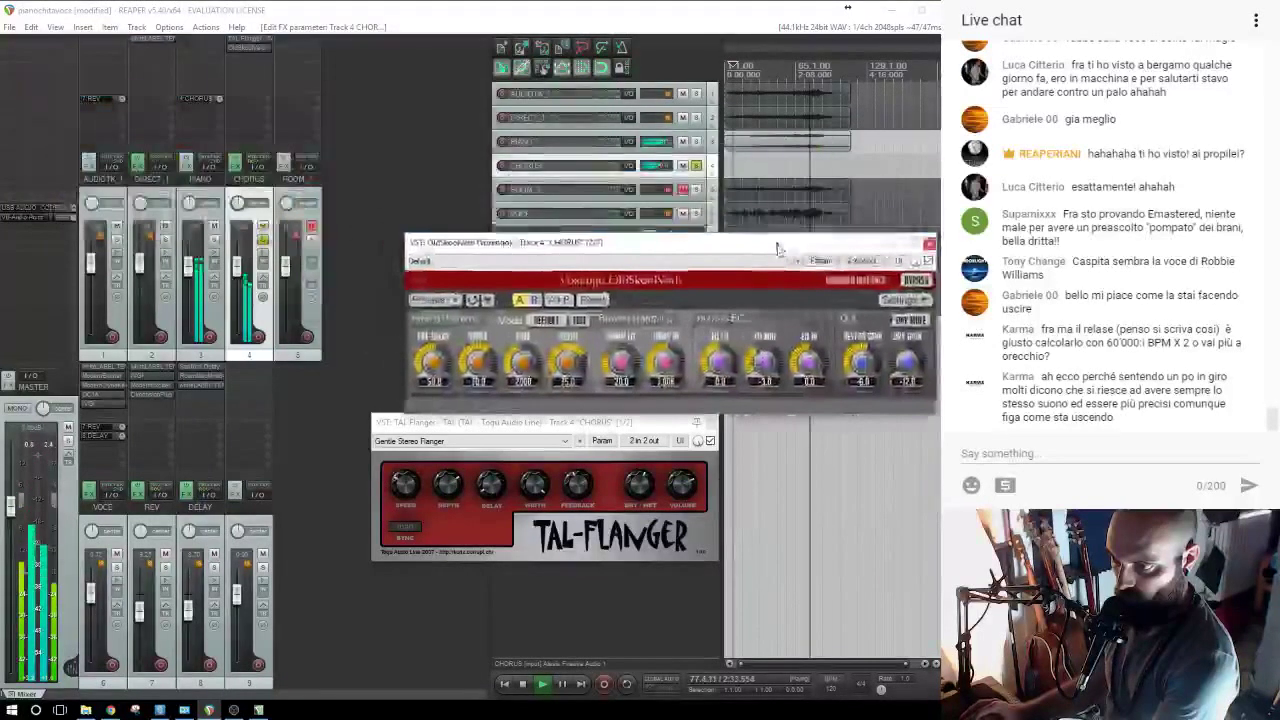
left_click_drag(862, 362, 862, 352)
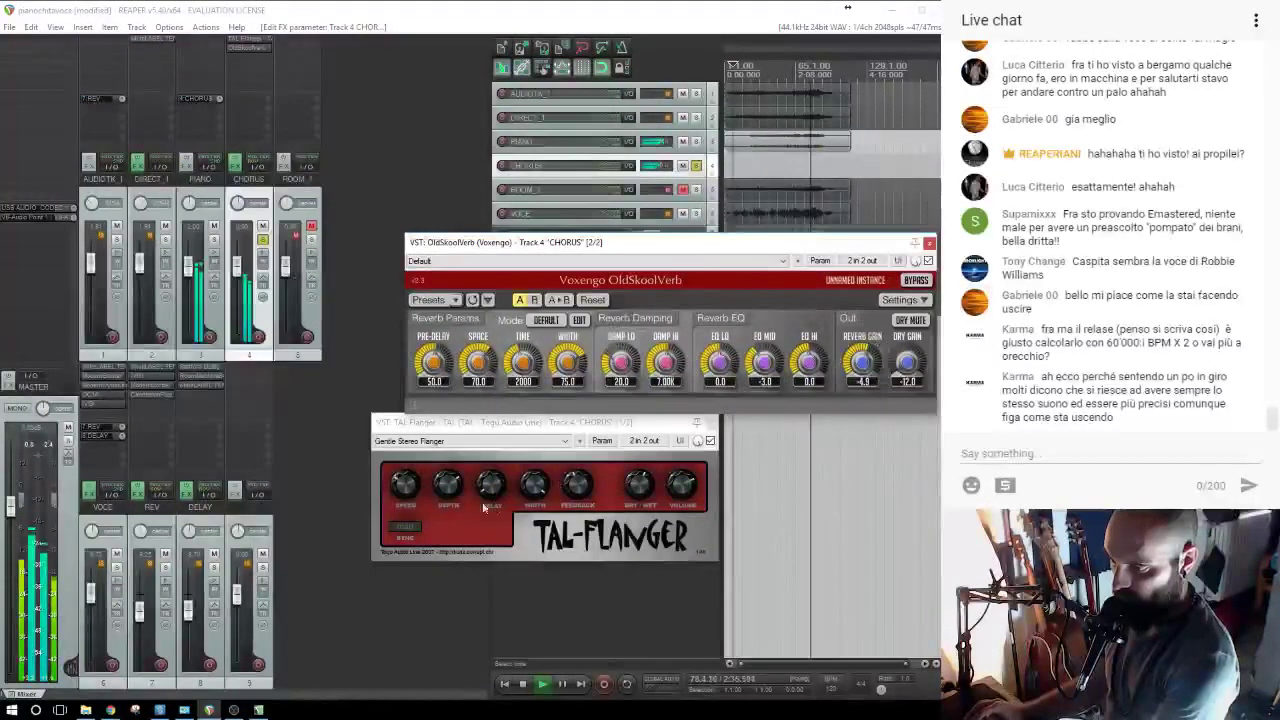
Adjust TAL Flanger's Depth, and fine-tune OldSkoolVerb's Space and set its Width to 73.3.
left_click_drag(449, 488, 452, 514)
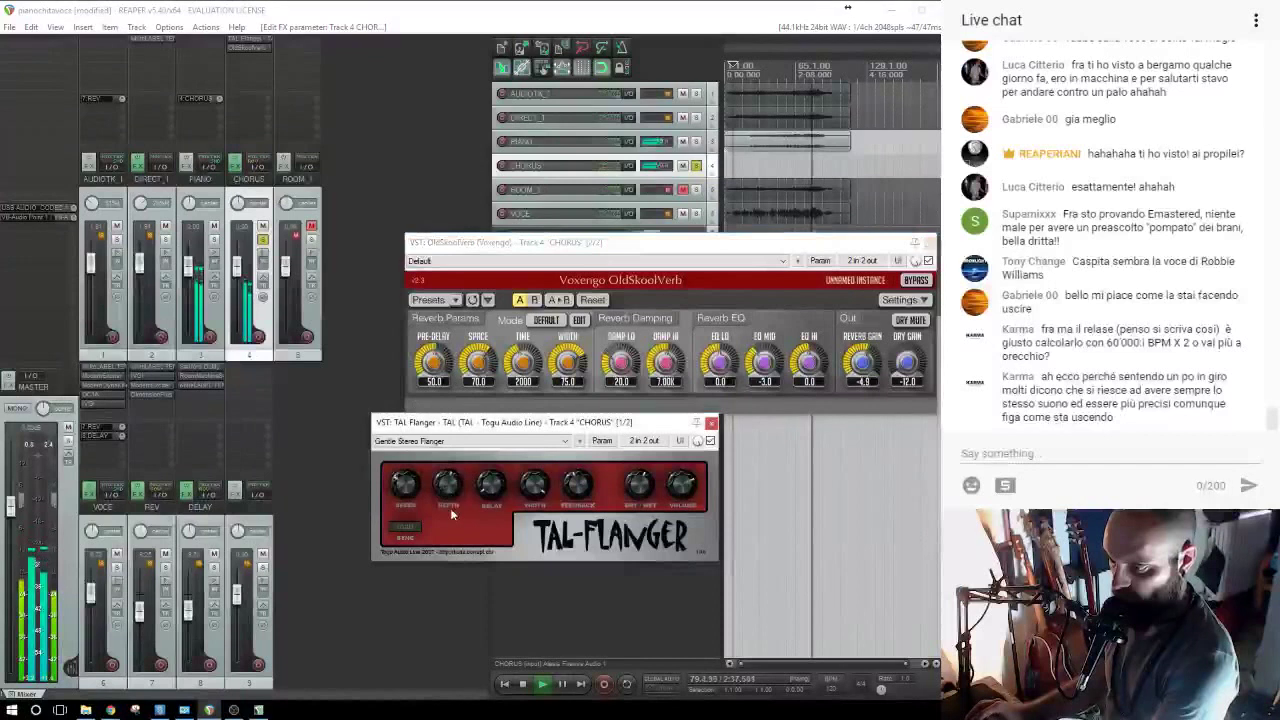
left_click_drag(567, 360, 567, 360)
mouse_move(478, 363)
left_mouse_down()
mouse_move(478, 346)
mouse_move(477, 368)
left_mouse_up()
Raise the CHORUS fader slightly while toggling PIANO's solo, ending with PIANO and CHORUS soloed together.
left_click(213, 240)
mouse_move(239, 271)
left_mouse_down()
mouse_move(240, 357)
mouse_move(237, 258)
left_mouse_up()
left_click(214, 241)
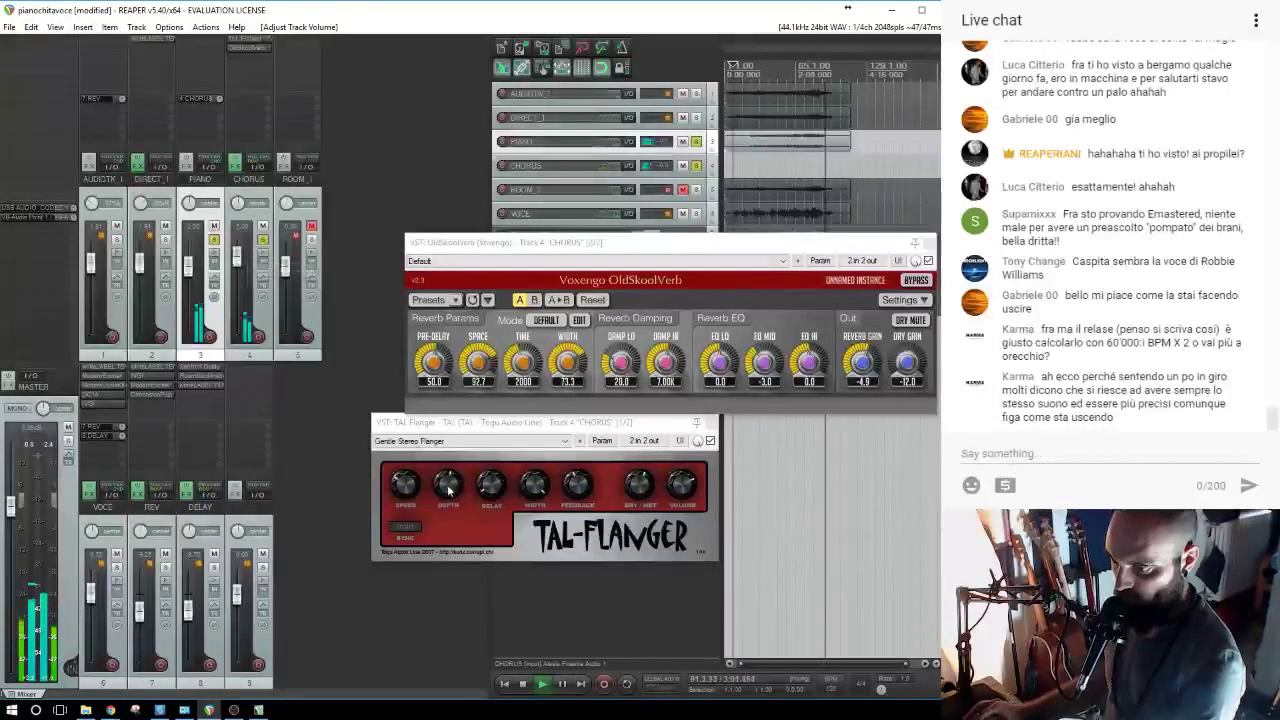
Replay the section from bar 33 while changing TAL Flanger's Depth, and remove TAL Flanger from CHORUS.
key("space")
left_click(759, 167)
key("space")
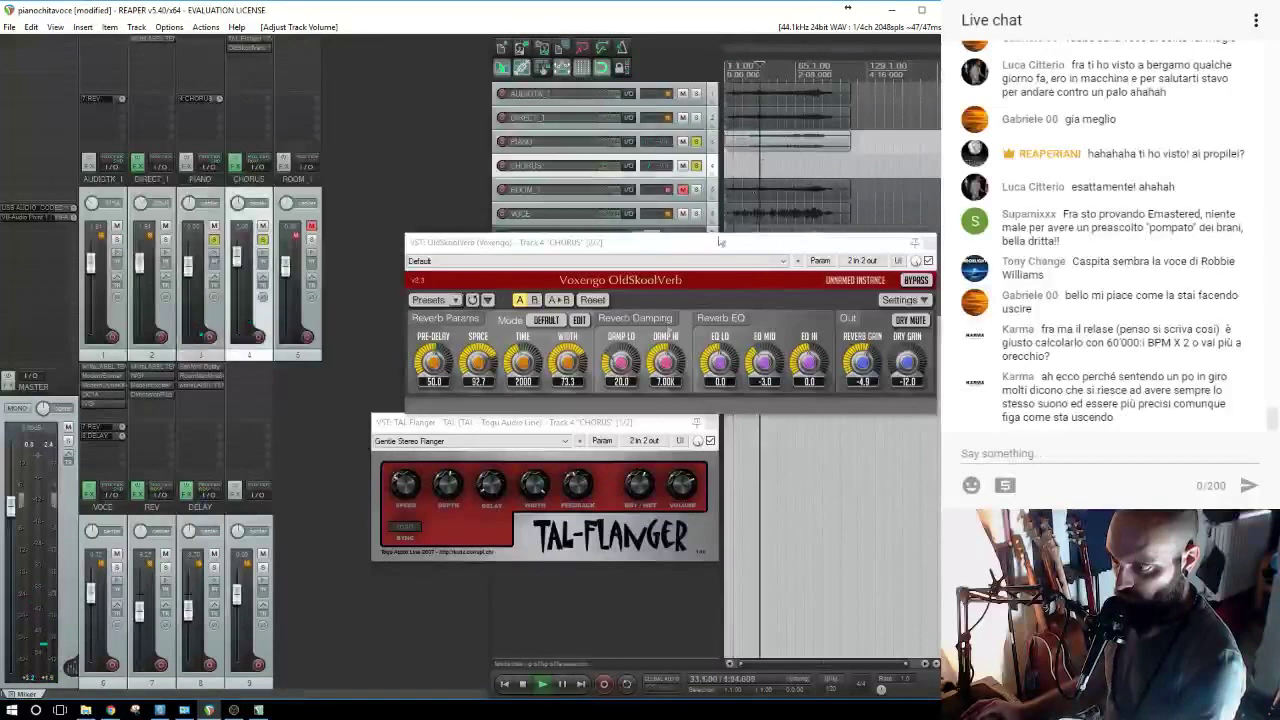
left_click_drag(448, 486, 448, 436)
key("space")
left_click(246, 40, "alt")
Add the Symphonic ensemble plugin from the DELAY+EFFETTI folder to the CHORUS track.
left_click(246, 54)
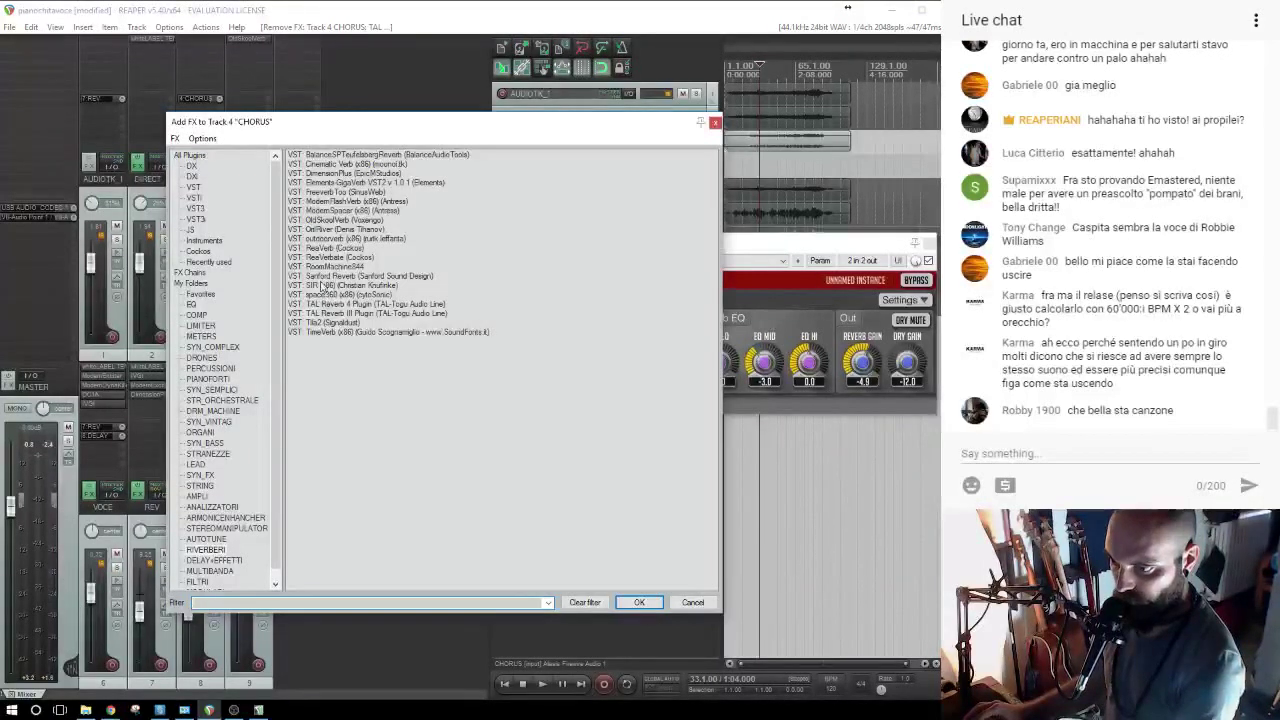
scroll(226, 560, "down", 1)
left_click(214, 550)
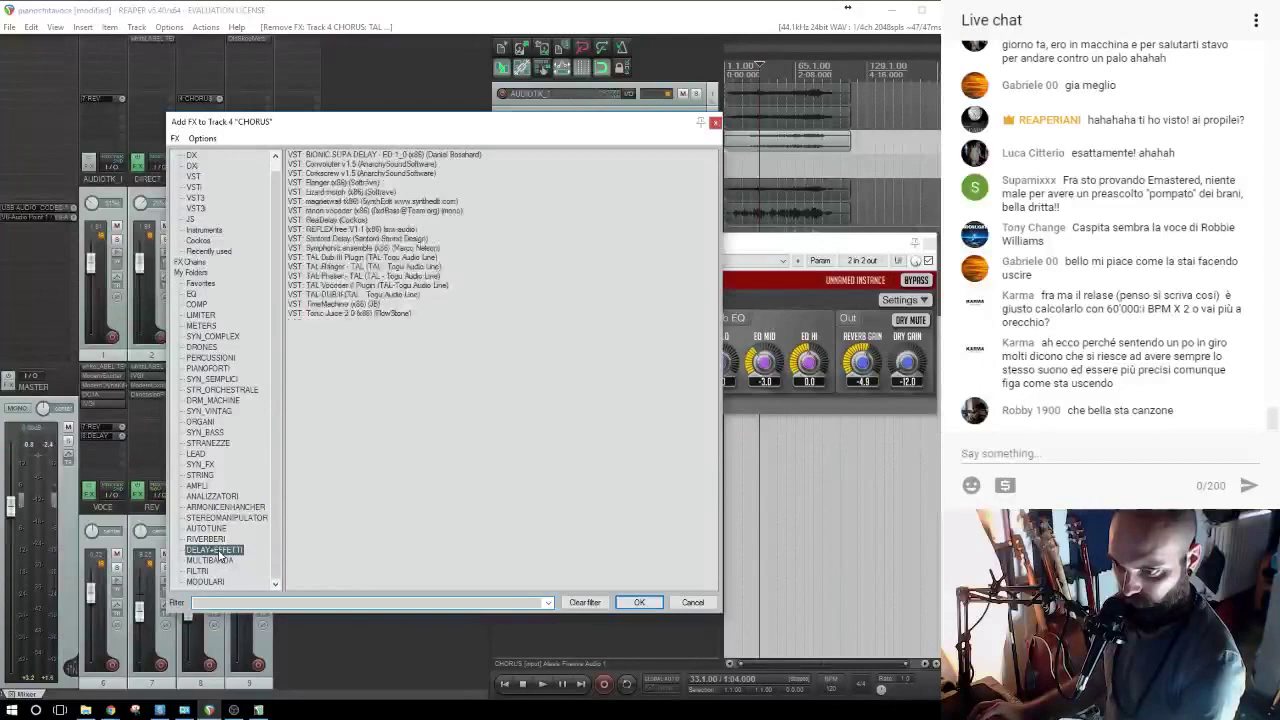
double_click(323, 249)
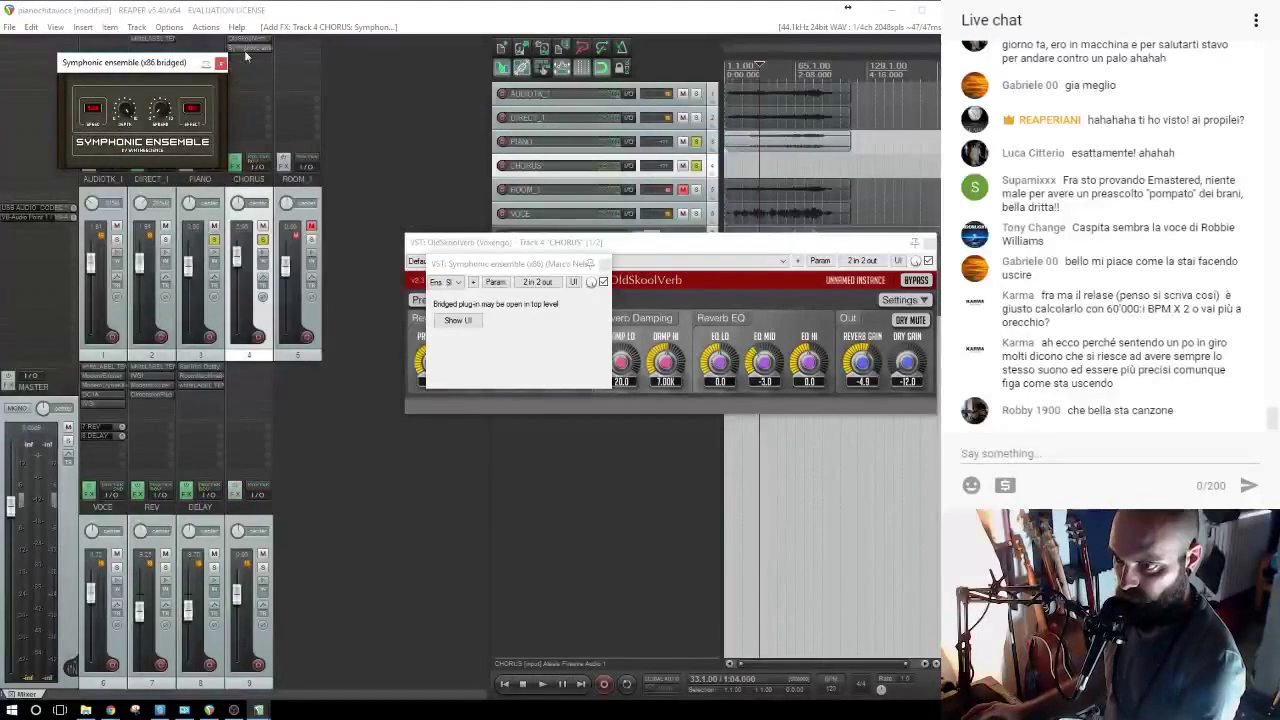
Audition Symphonic ensemble with OldSkoolVerb bypassed, and move OldSkoolVerb below it in the CHORUS effect chain.
left_click(249, 40, "shift")
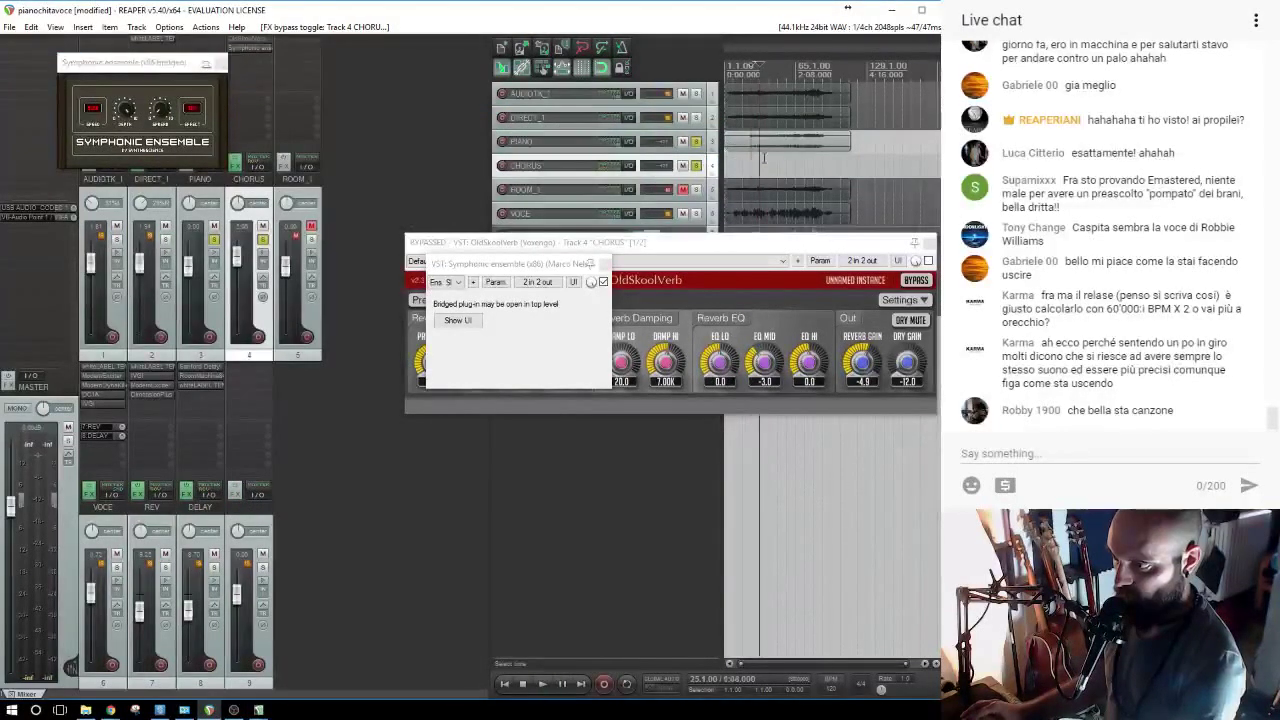
key("space")
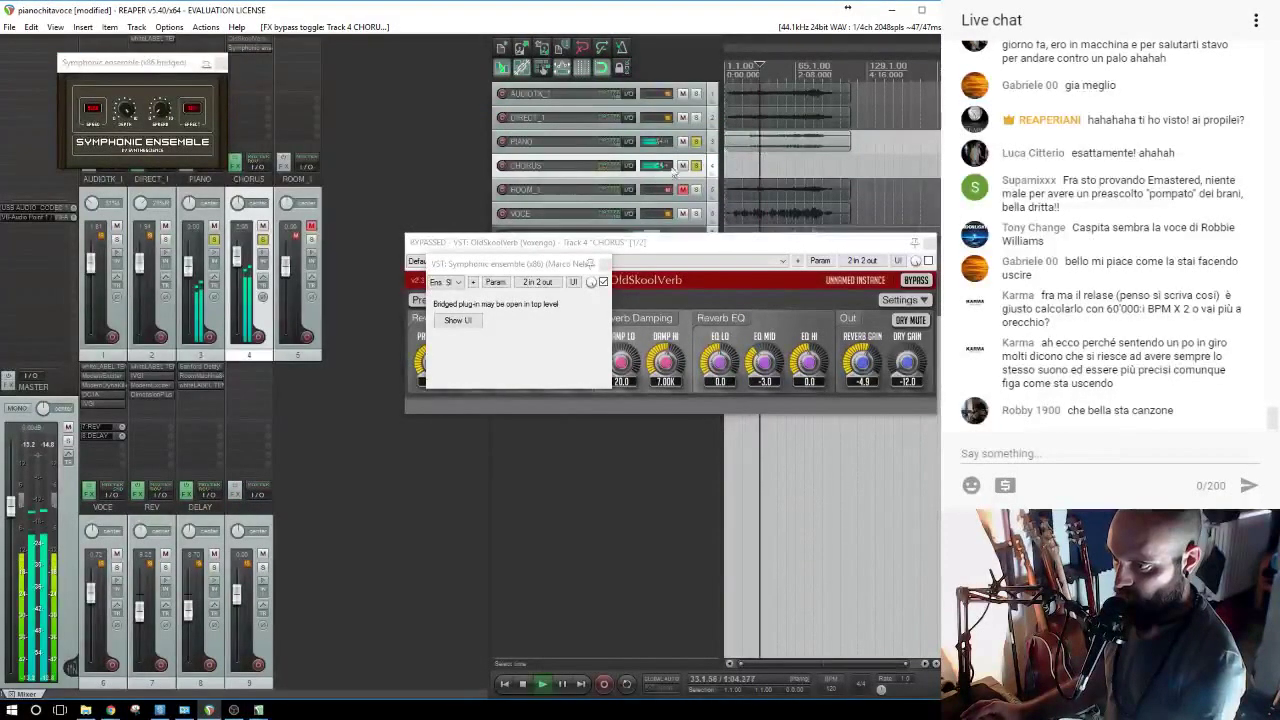
left_click(143, 113)
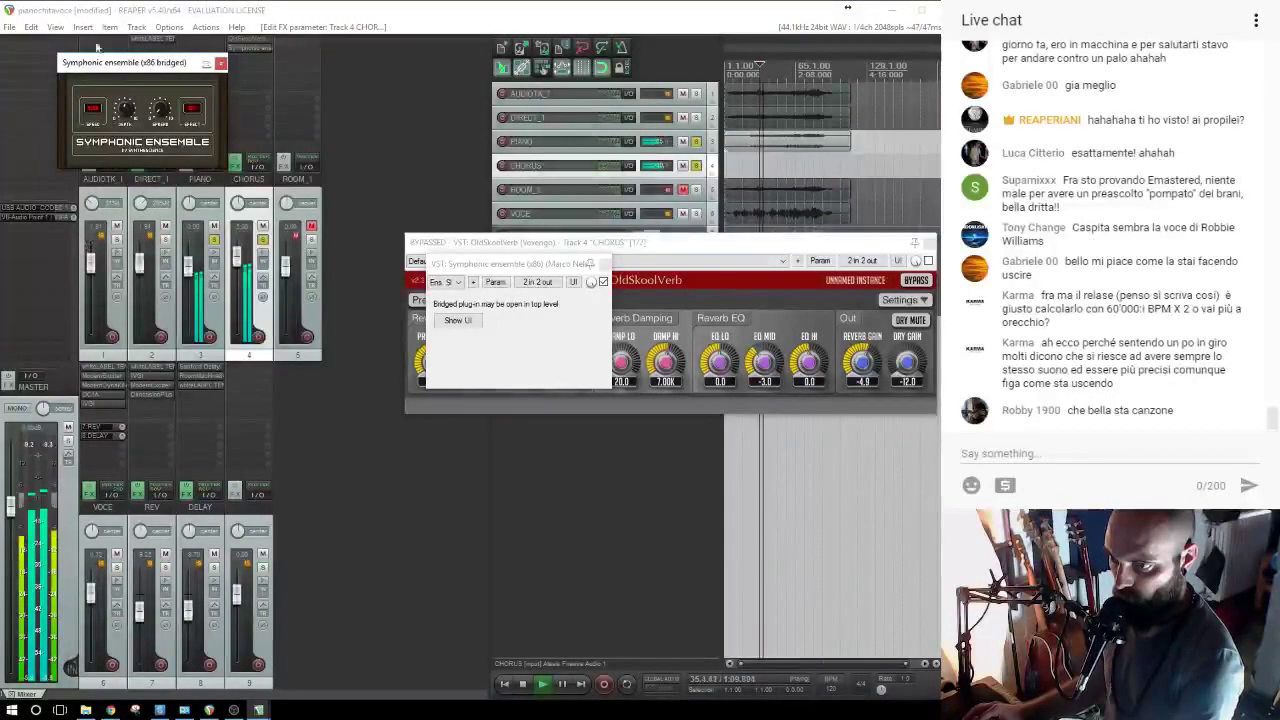
left_click_drag(248, 41, 247, 65)
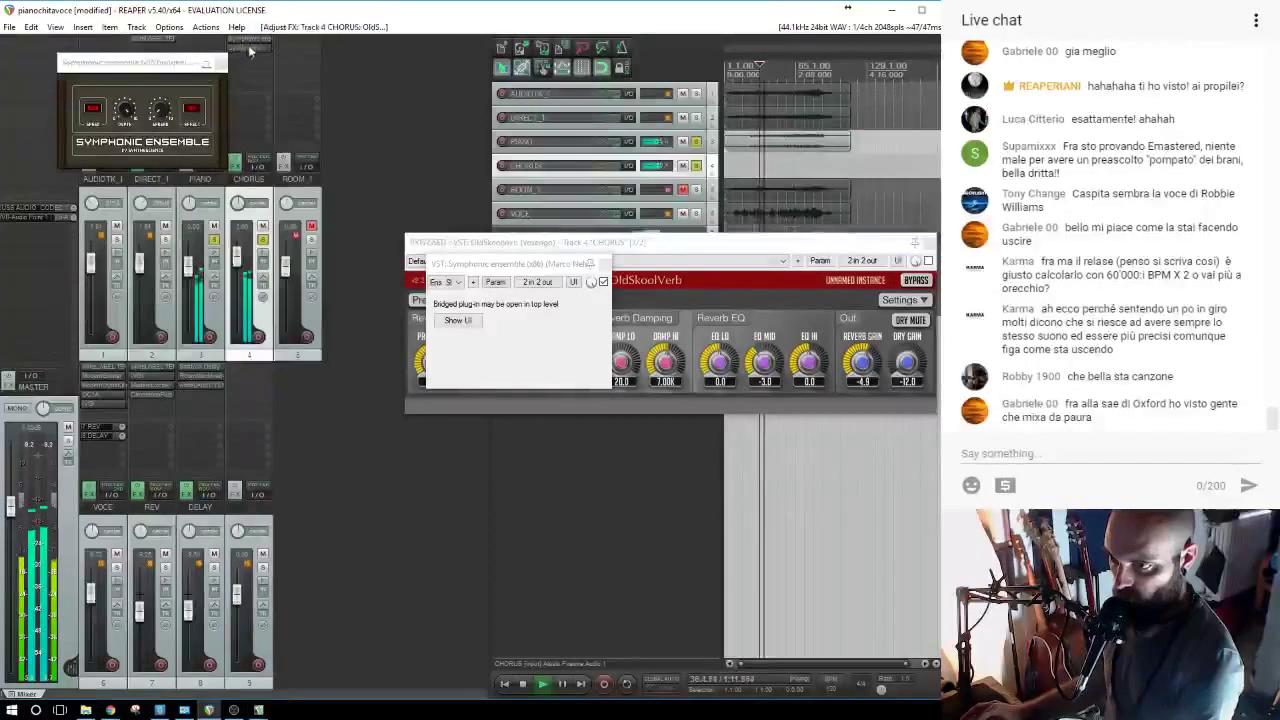
left_click(247, 49)
Rebalance the CHORUS and PIANO faders by ear, and release both tracks' solos to hear the full mix.
left_click_drag(237, 258, 243, 340)
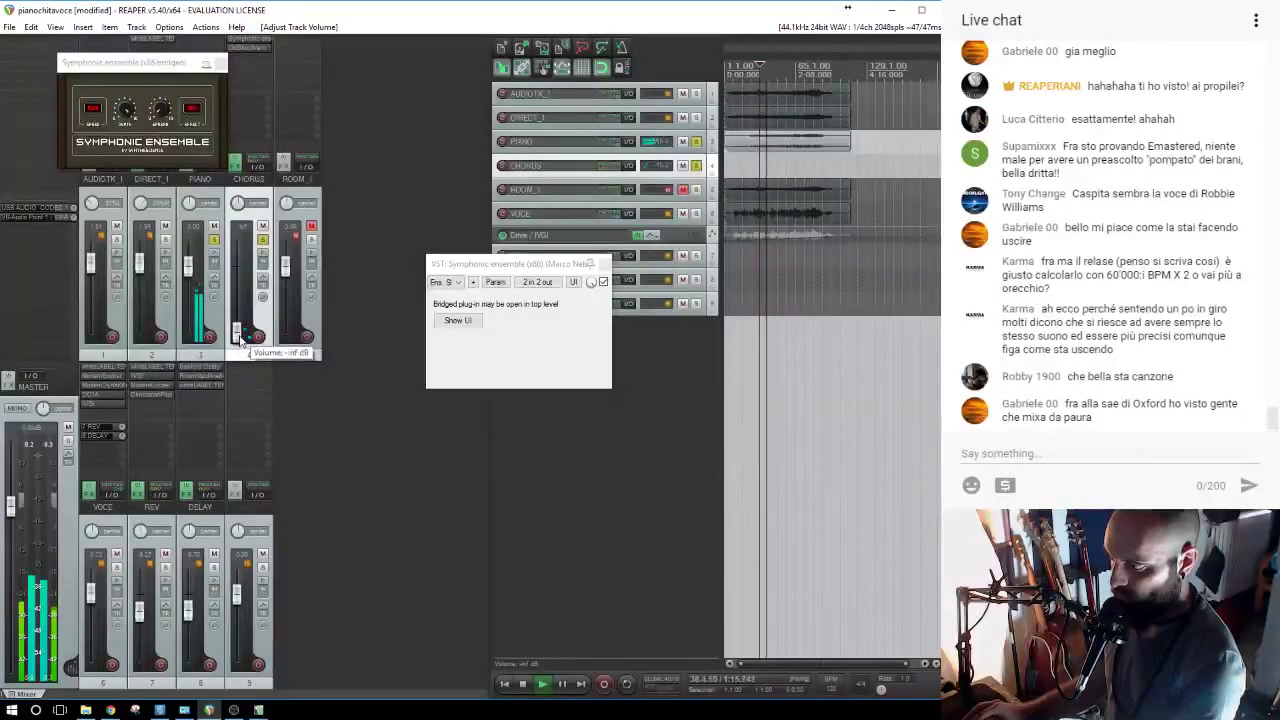
left_click_drag(241, 342, 188, 262)
left_click(215, 241)
left_click(263, 241)
left_click(220, 64)
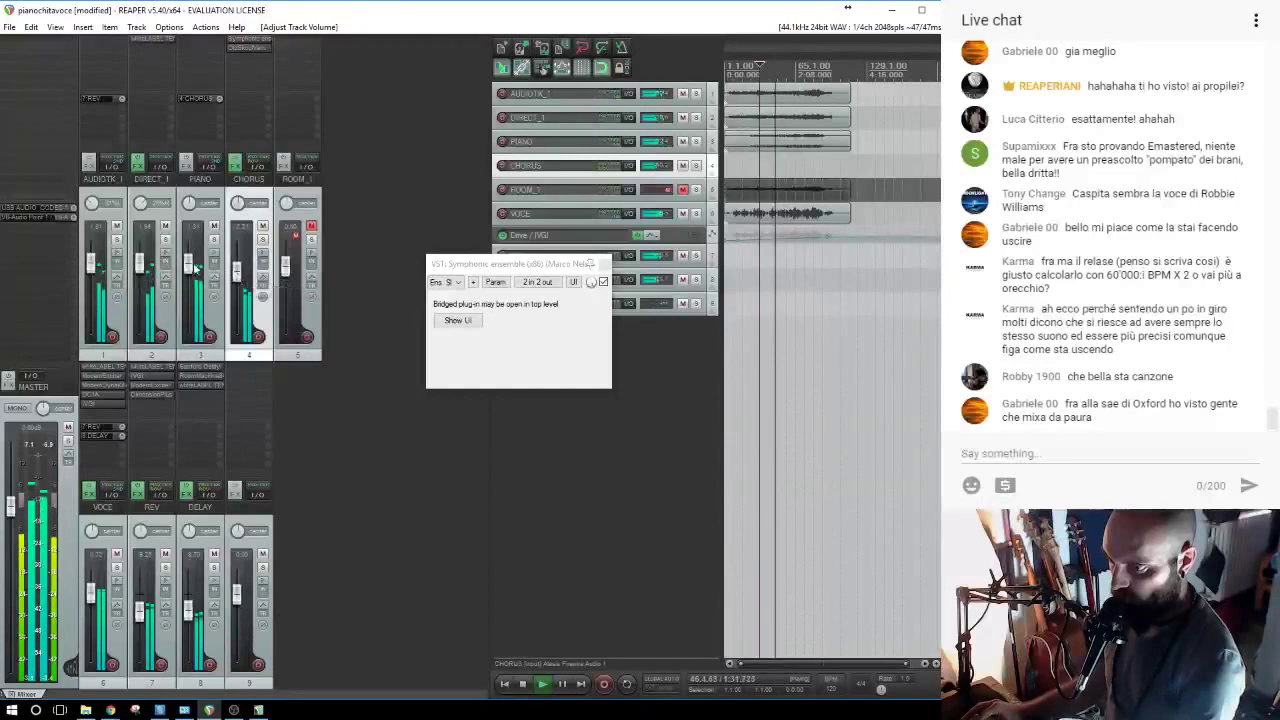
Insert whiteLABEL TEN:Q on the soloed PIANO track.
left_click(200, 42)
type("ten")
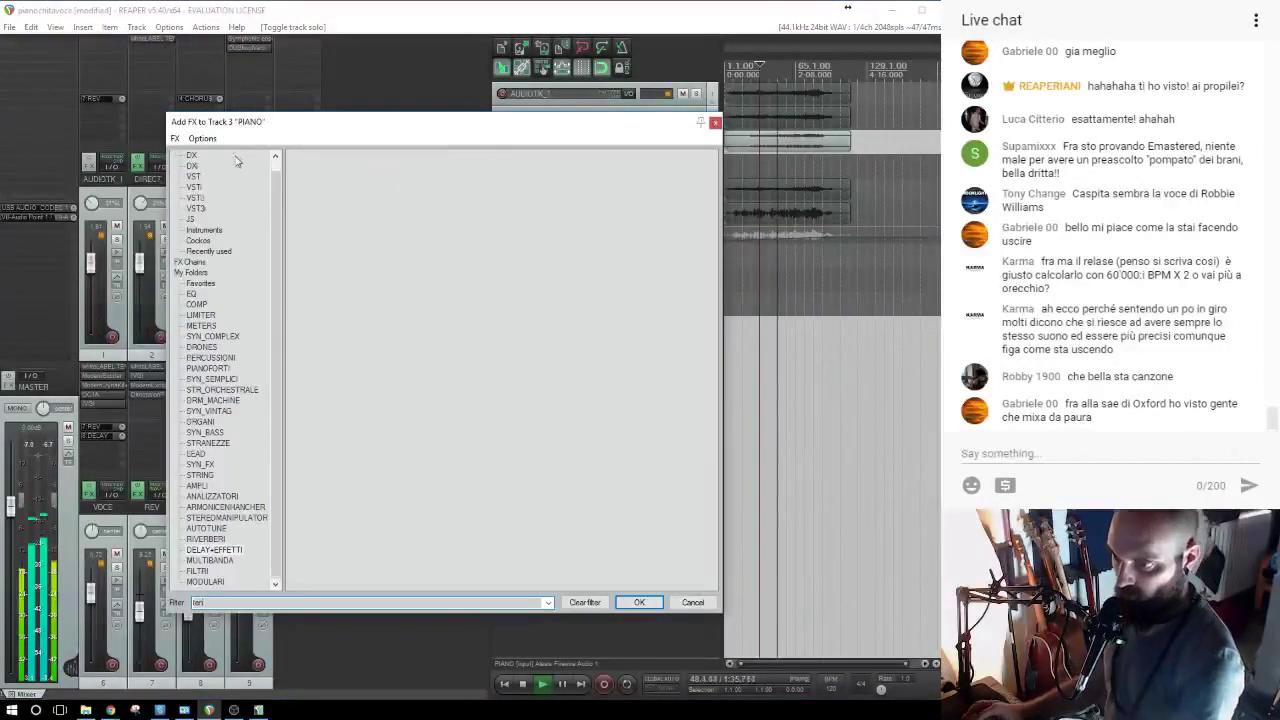
double_click(343, 156)
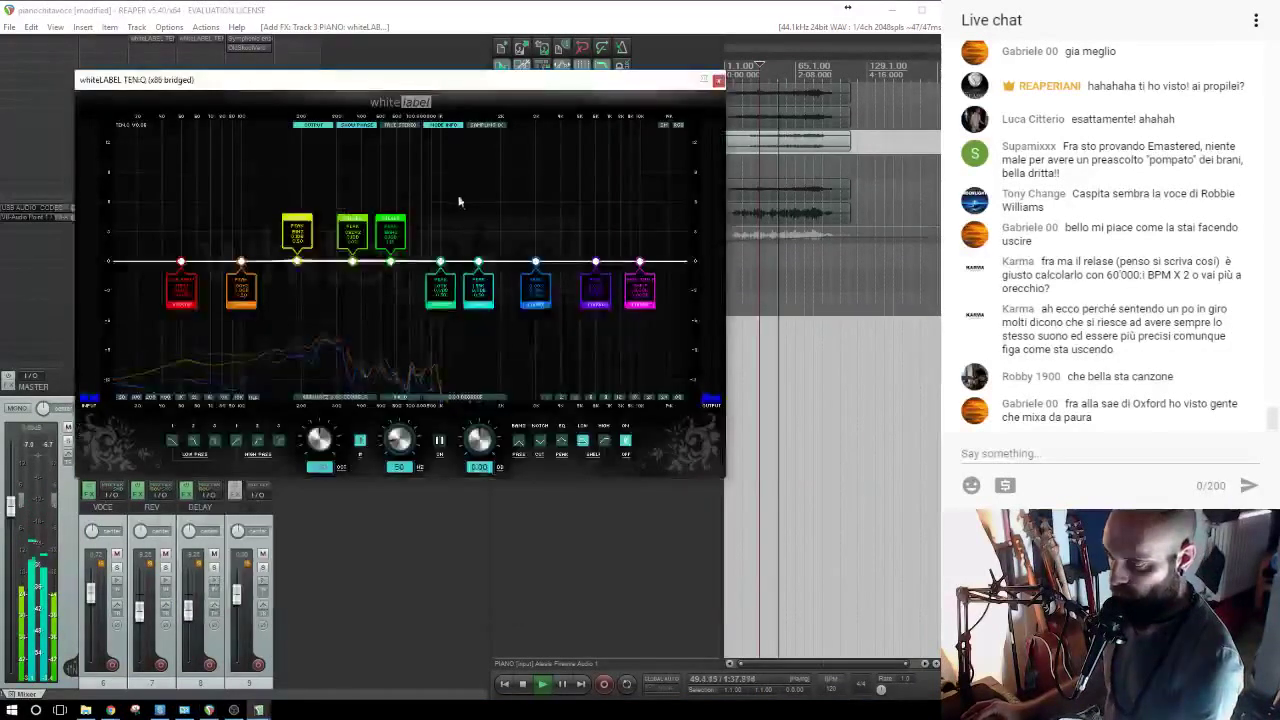
Dip the PIANO's low mids slightly and boost its low end with a low shelf in TEN:Q.
mouse_move(350, 261)
left_mouse_down()
mouse_move(345, 200)
mouse_move(306, 188)
mouse_move(366, 172)
mouse_move(360, 295)
mouse_move(356, 276)
left_mouse_up()
left_click_drag(240, 263, 225, 220)
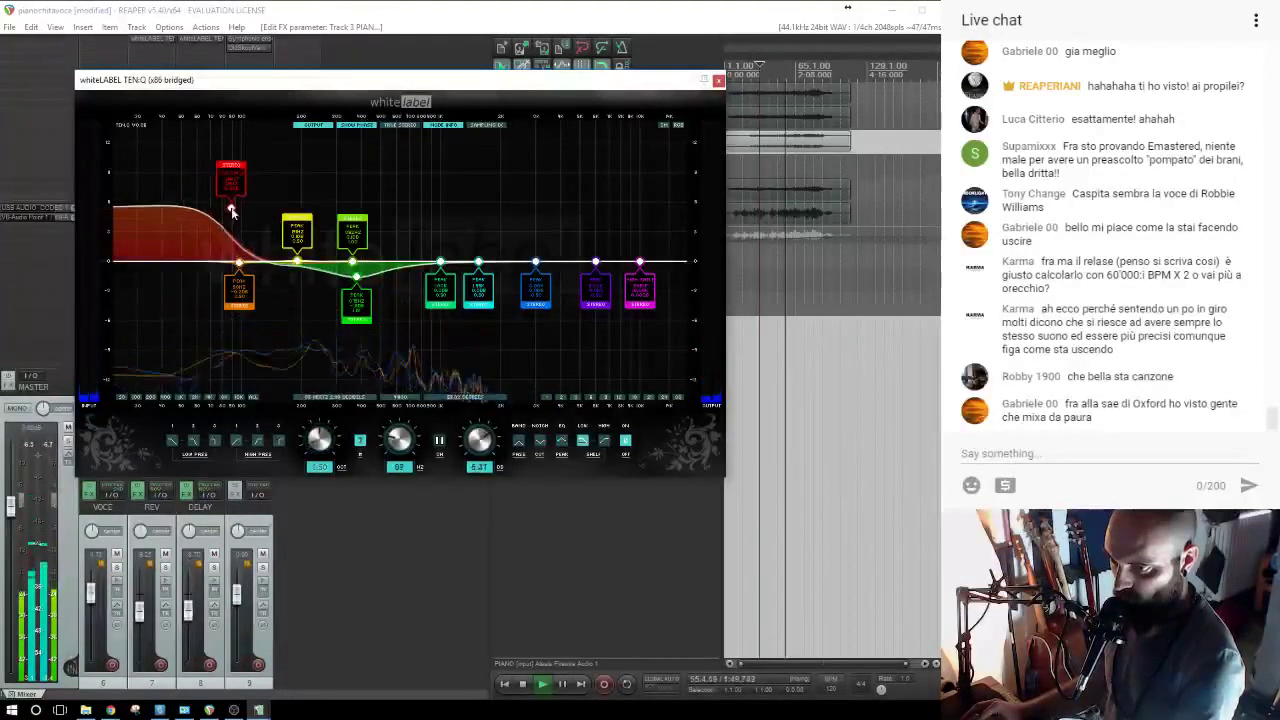
left_click(717, 80)
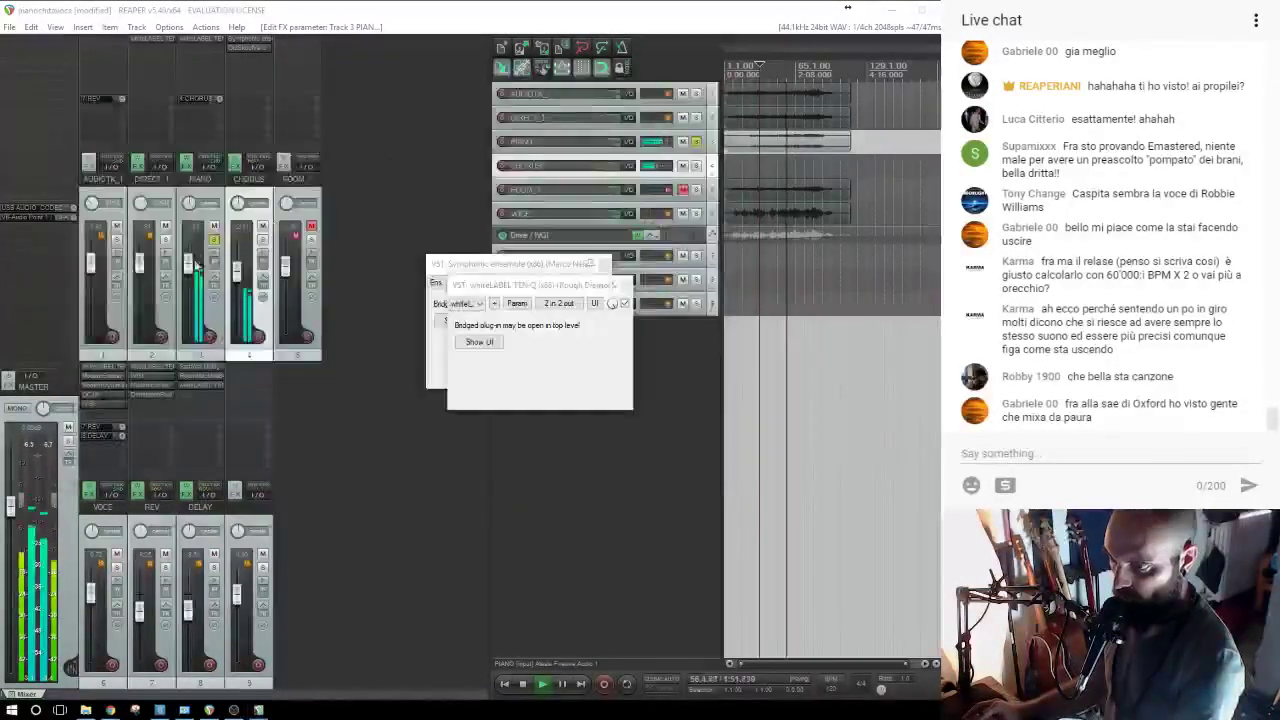
Release the PIANO solo, fine-tune the CHORUS fader by ear, and close the leftover plugin windows.
left_click(215, 240)
left_click_drag(241, 277, 240, 277)
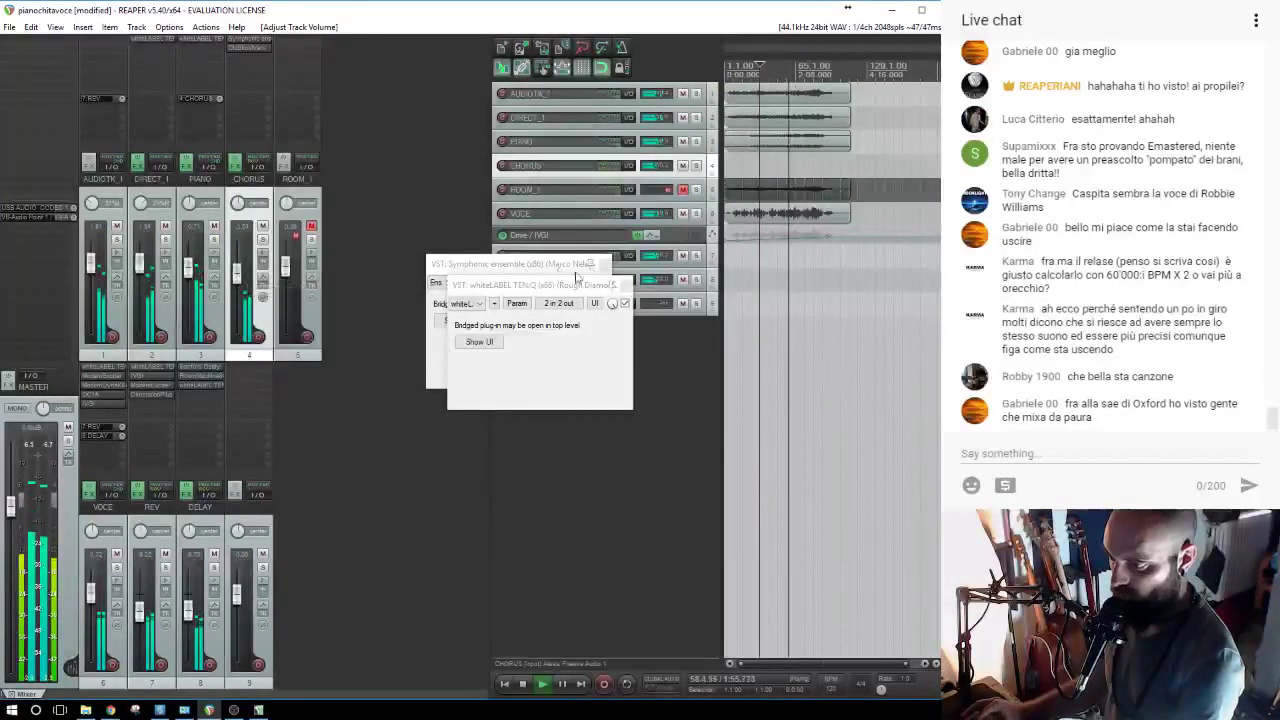
left_click(603, 263)
left_click(621, 285)
Insert a new track above AUDIOTK_1, name it Master, and make it the parent folder of all the other tracks.
left_click(557, 95)
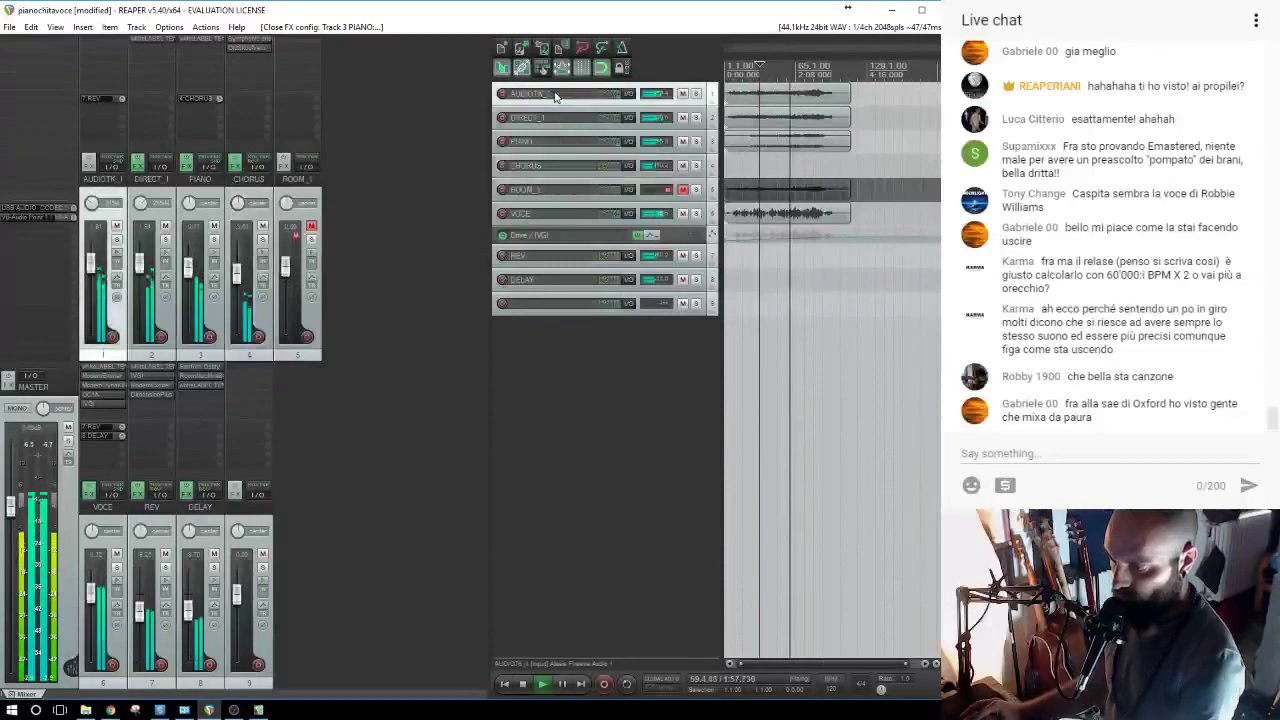
key("ctrl+t")
left_click_drag(545, 124, 536, 97)
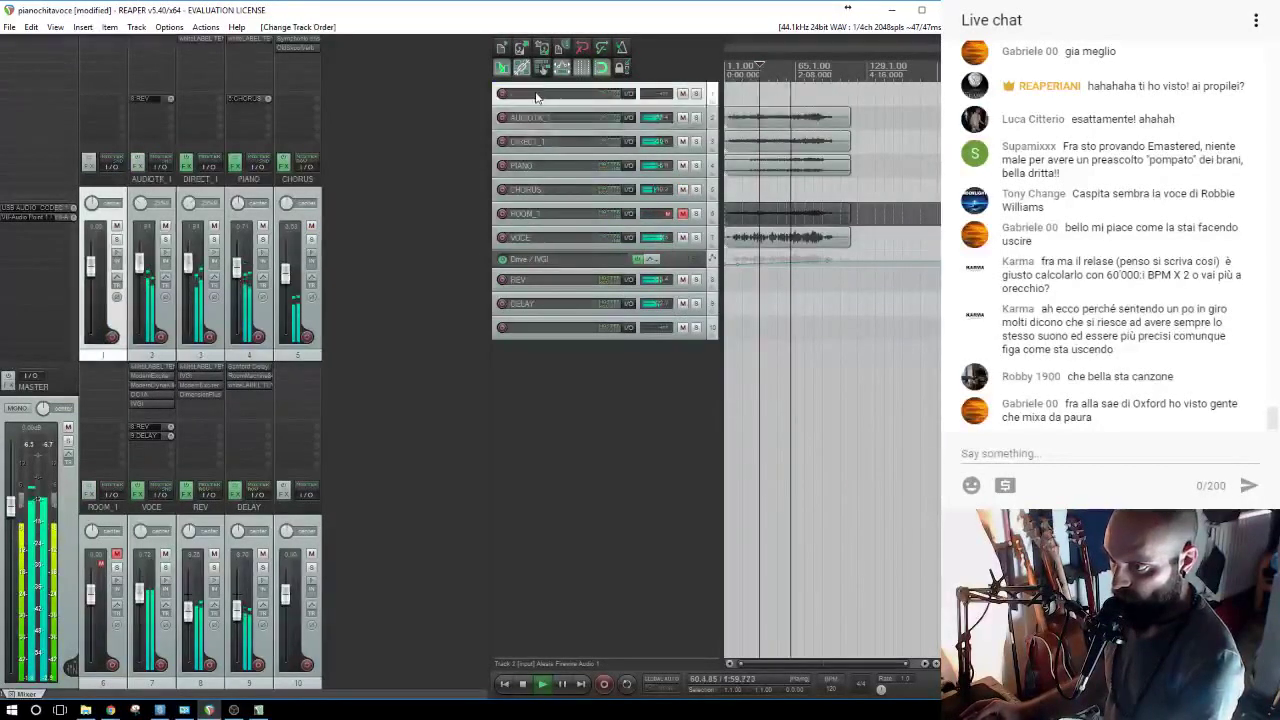
double_click(536, 97)
type("Mast")
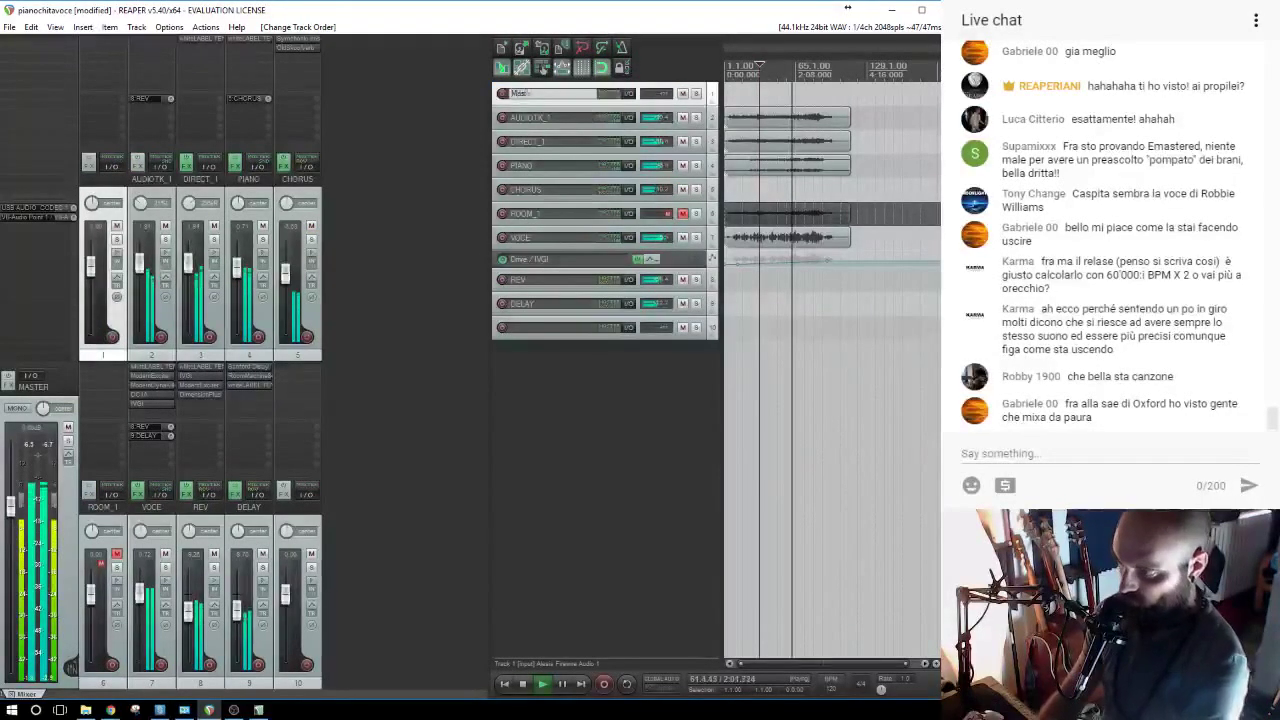
type("er")
key("Return")
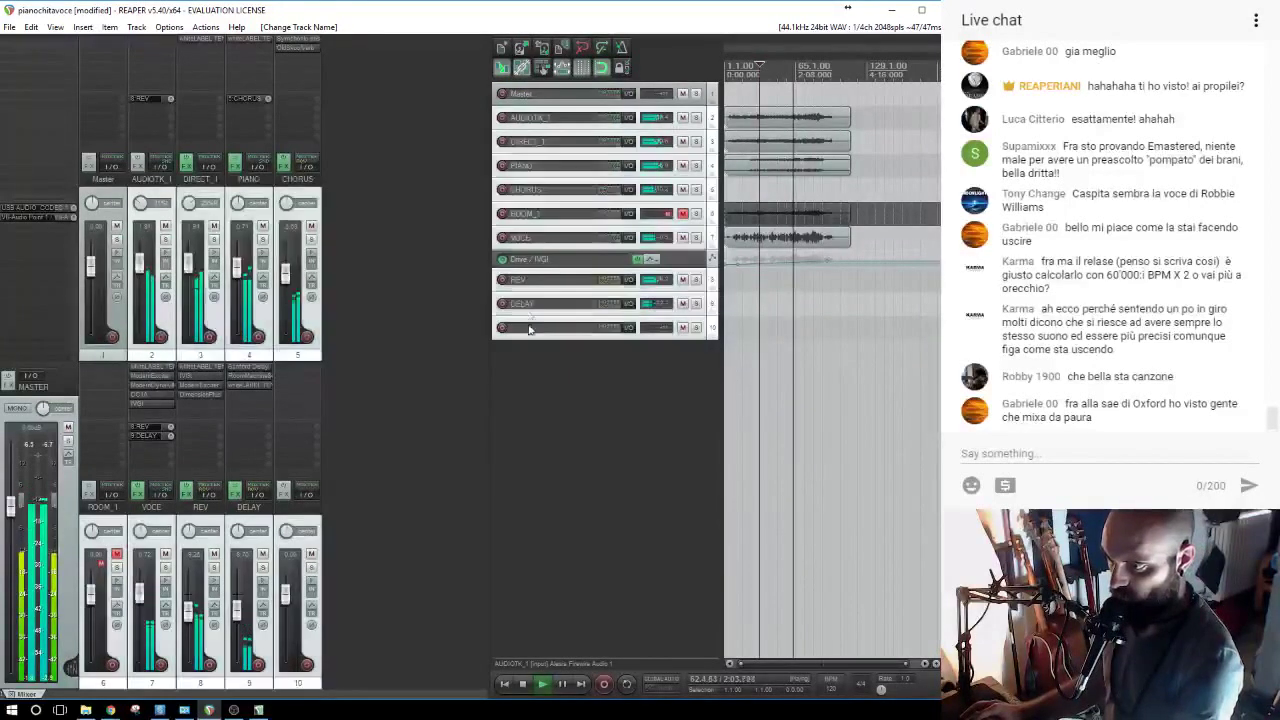
Insert a track named PARAKK above the Master folder and keep it outside the folder.
key("ctrl+t")
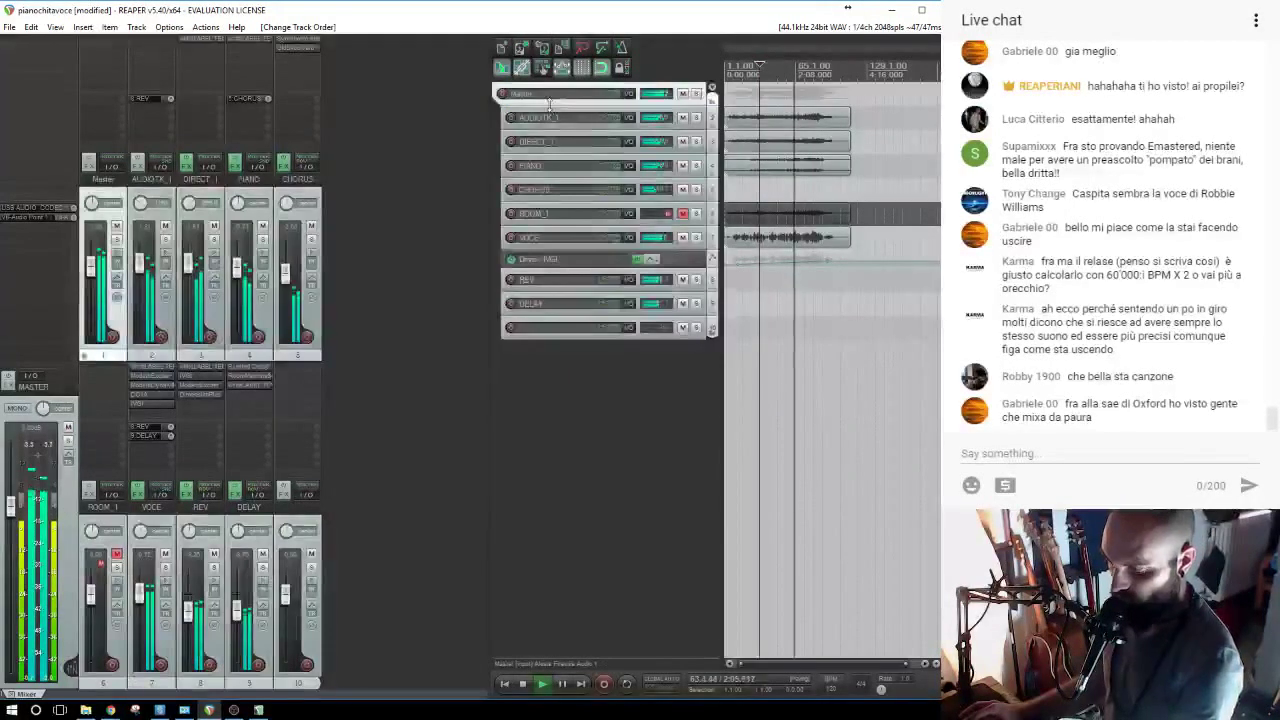
left_click_drag(548, 117, 533, 81)
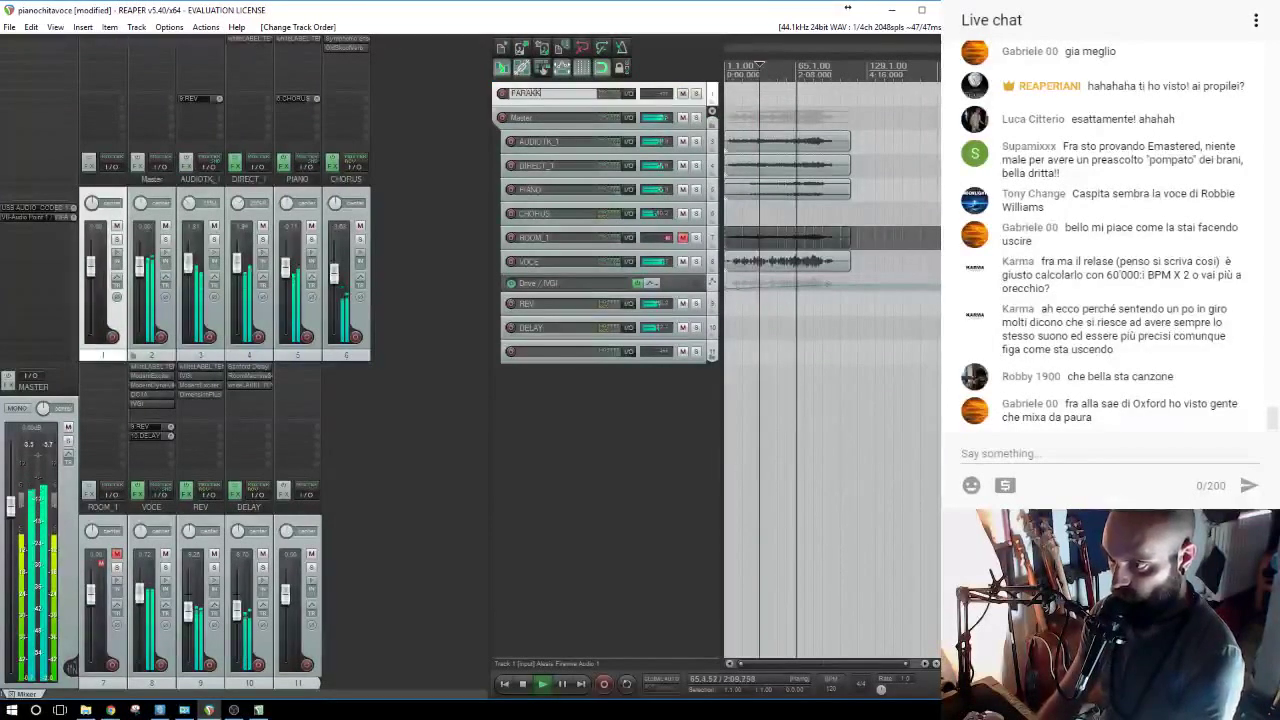
type("PARAKK")
key("Return")
Add C3 Multi Band Compressor from the COMP plugin folder to PARAKK and move its window clear of the mixer strips.
left_click(90, 42)
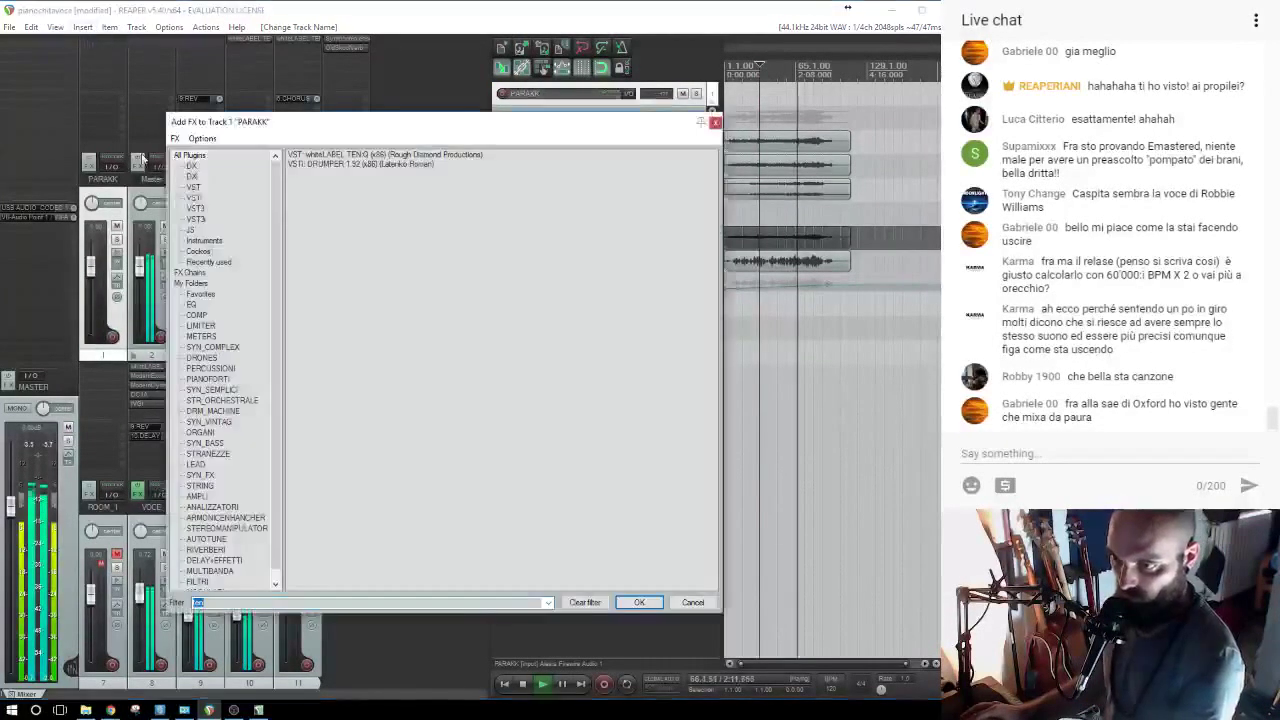
left_click(204, 284)
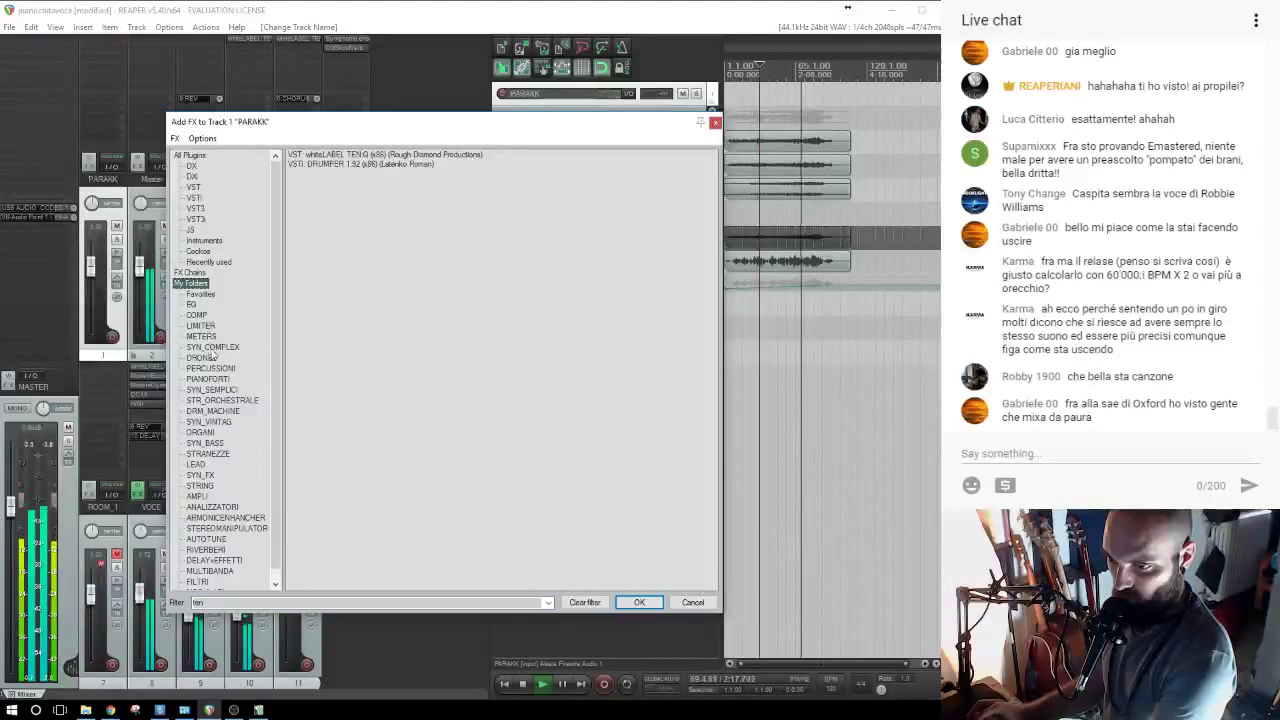
left_click(198, 315)
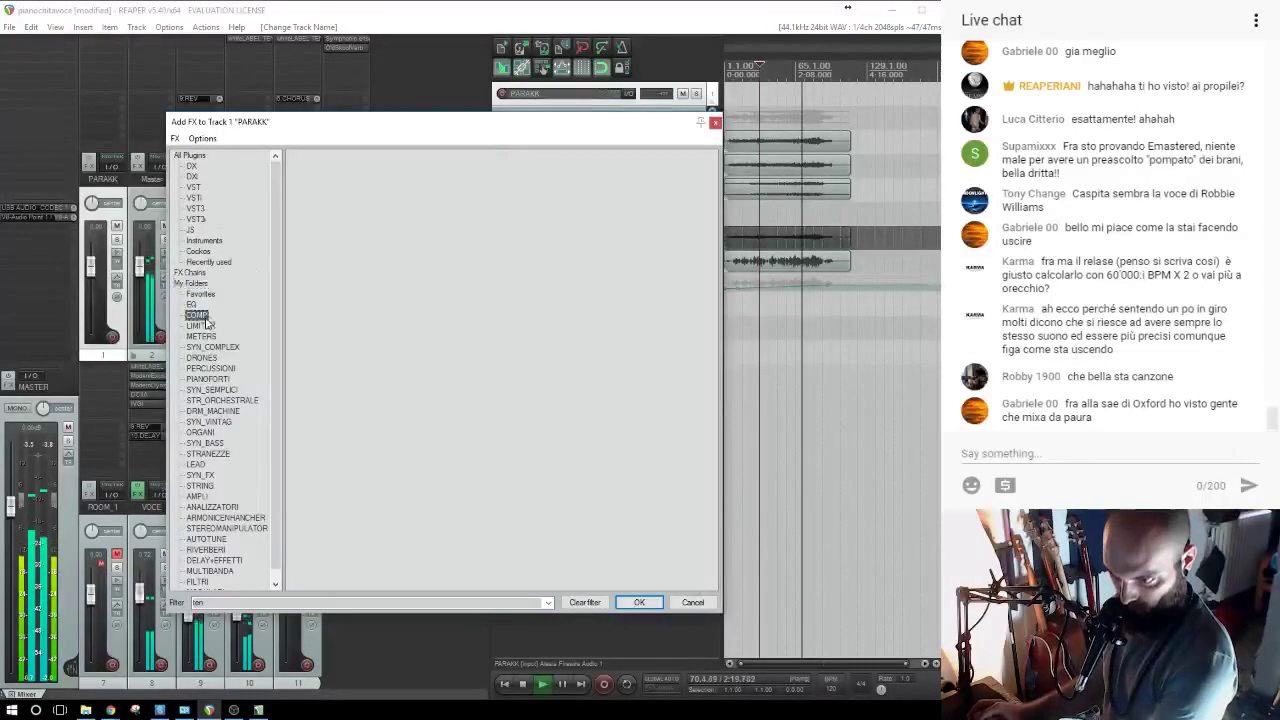
left_click(214, 603)
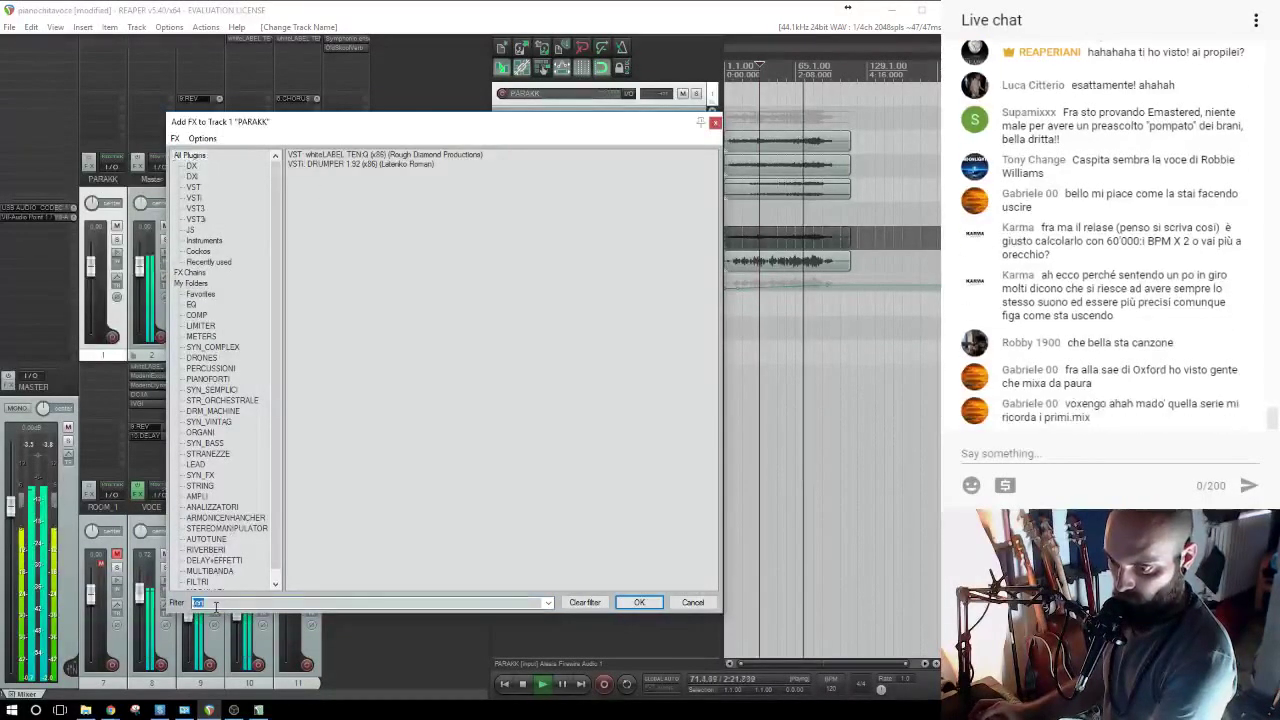
left_click(197, 315)
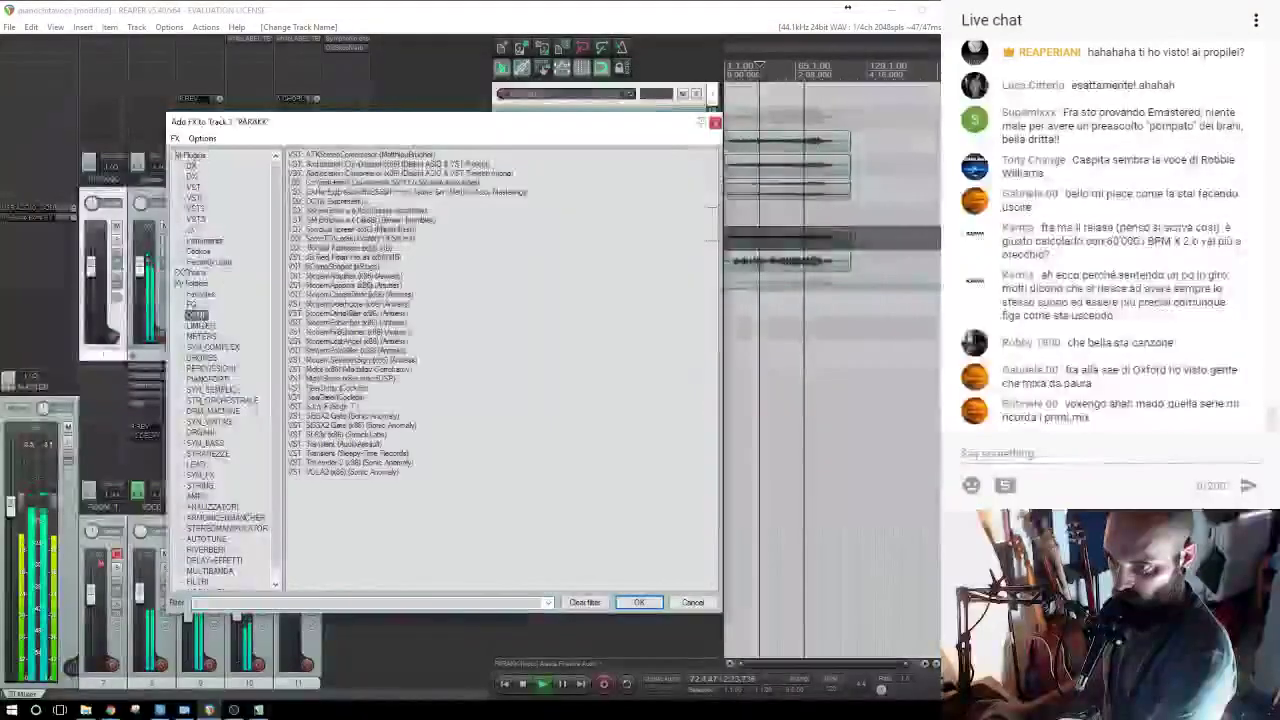
double_click(332, 182)
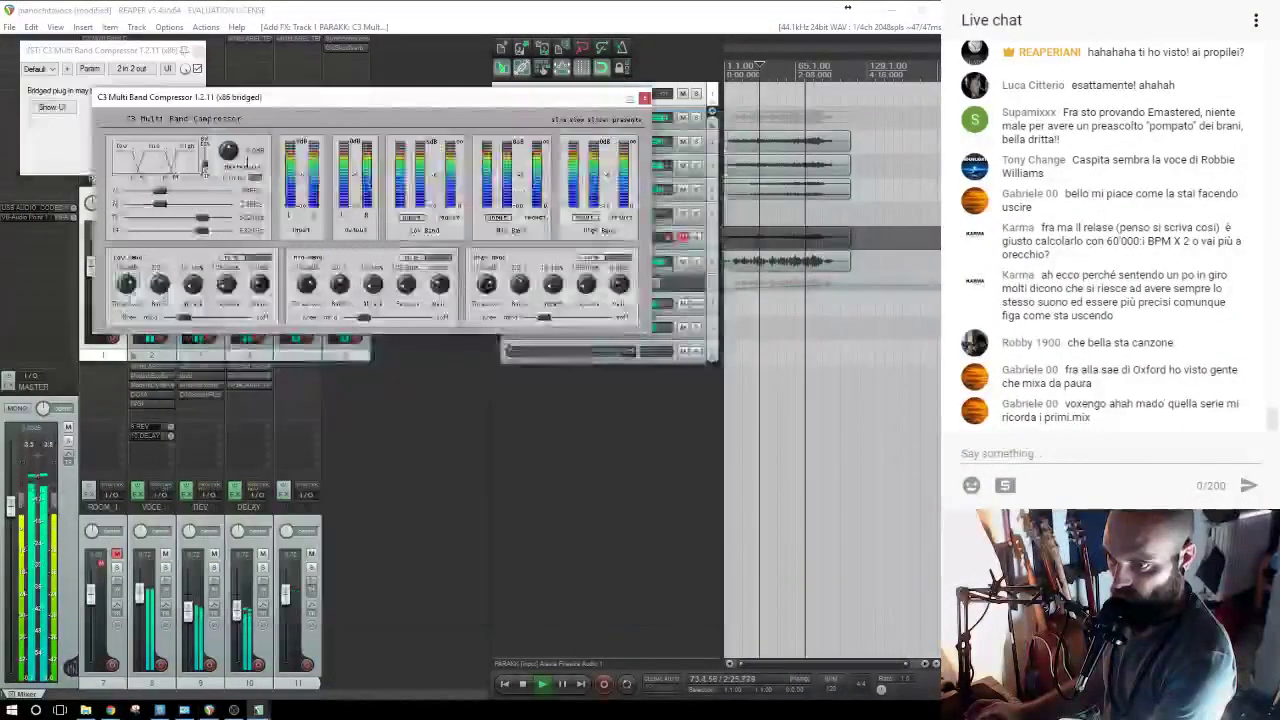
left_click_drag(241, 99, 476, 395)
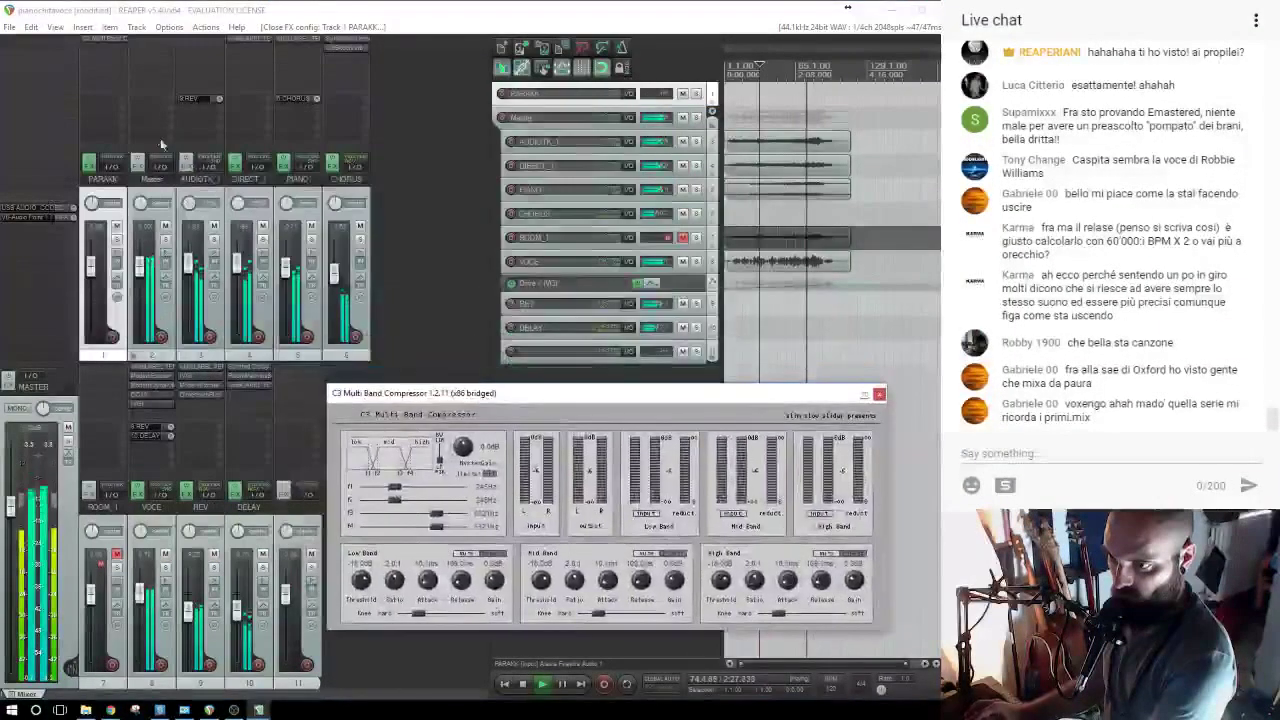
Pull the PARAKK fader fully down and create a send from the Master folder to PARAKK.
left_click_drag(92, 266, 95, 411)
left_click_drag(148, 116, 118, 143)
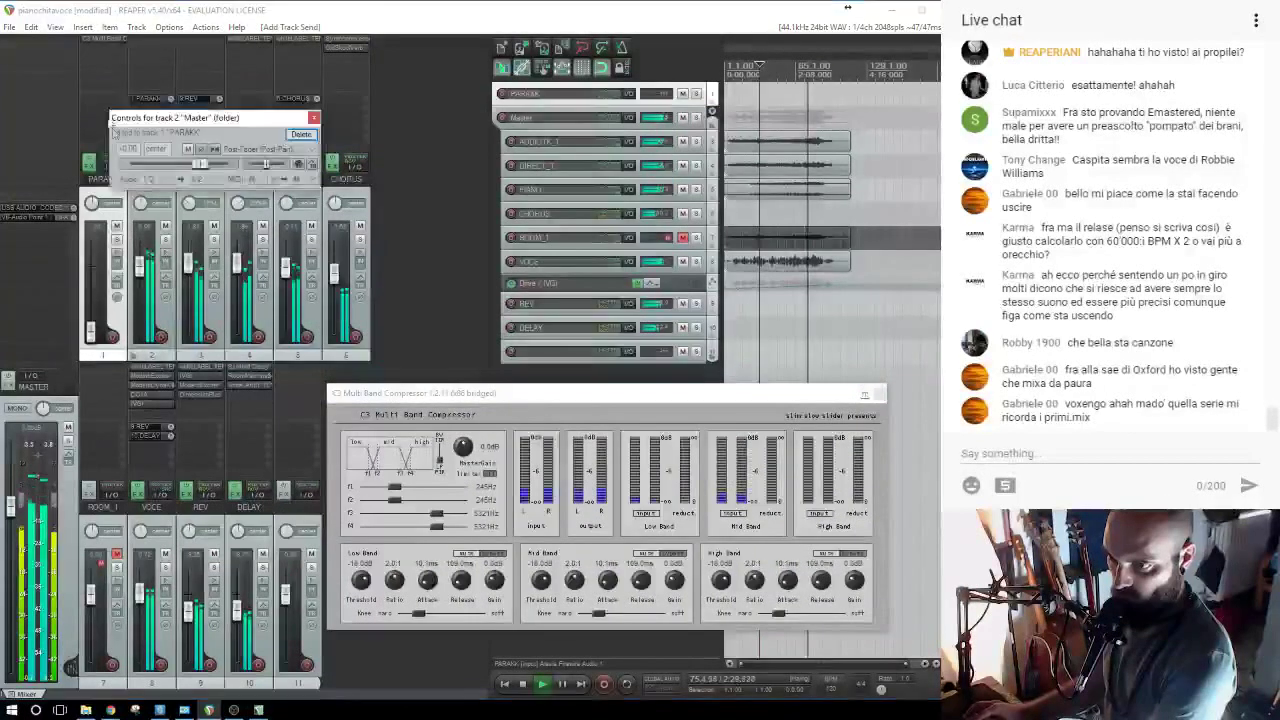
left_click(323, 117)
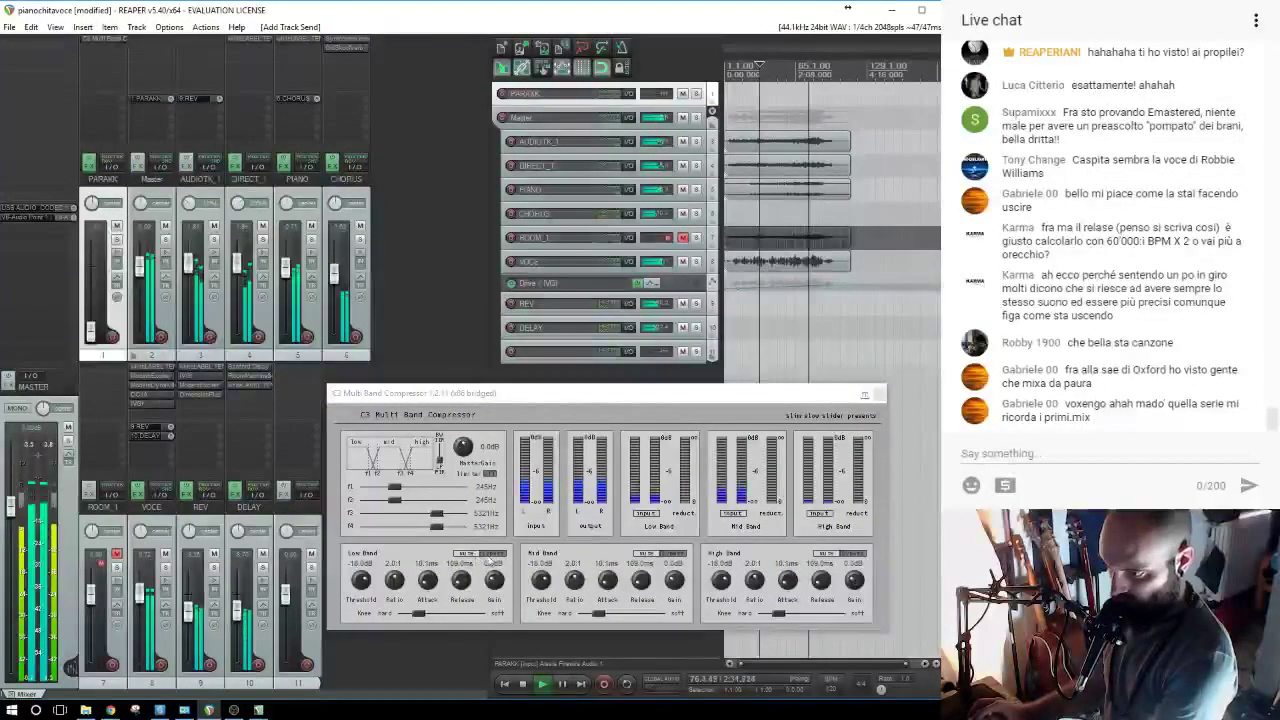
Enable compression on all three C3 bands, solo PARAKK at a raised level, and lower the thresholds to about -36, -31 and -43 dB.
left_click(489, 555)
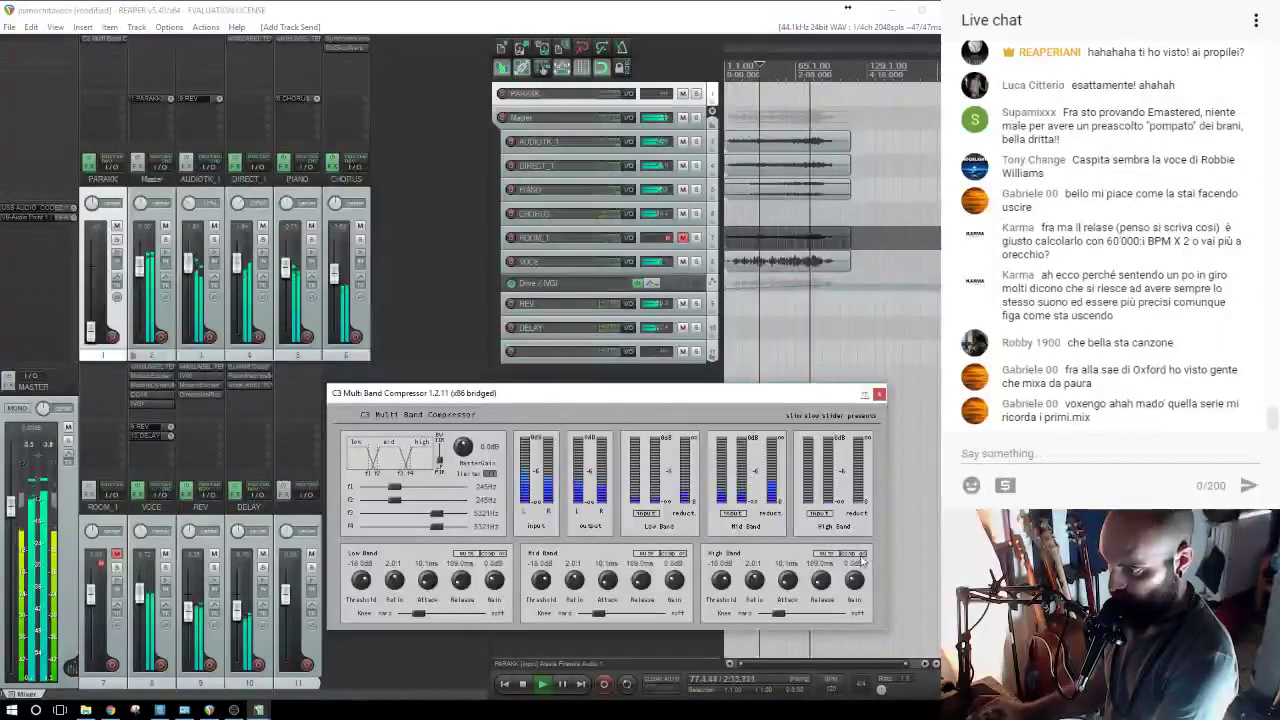
left_click(116, 240)
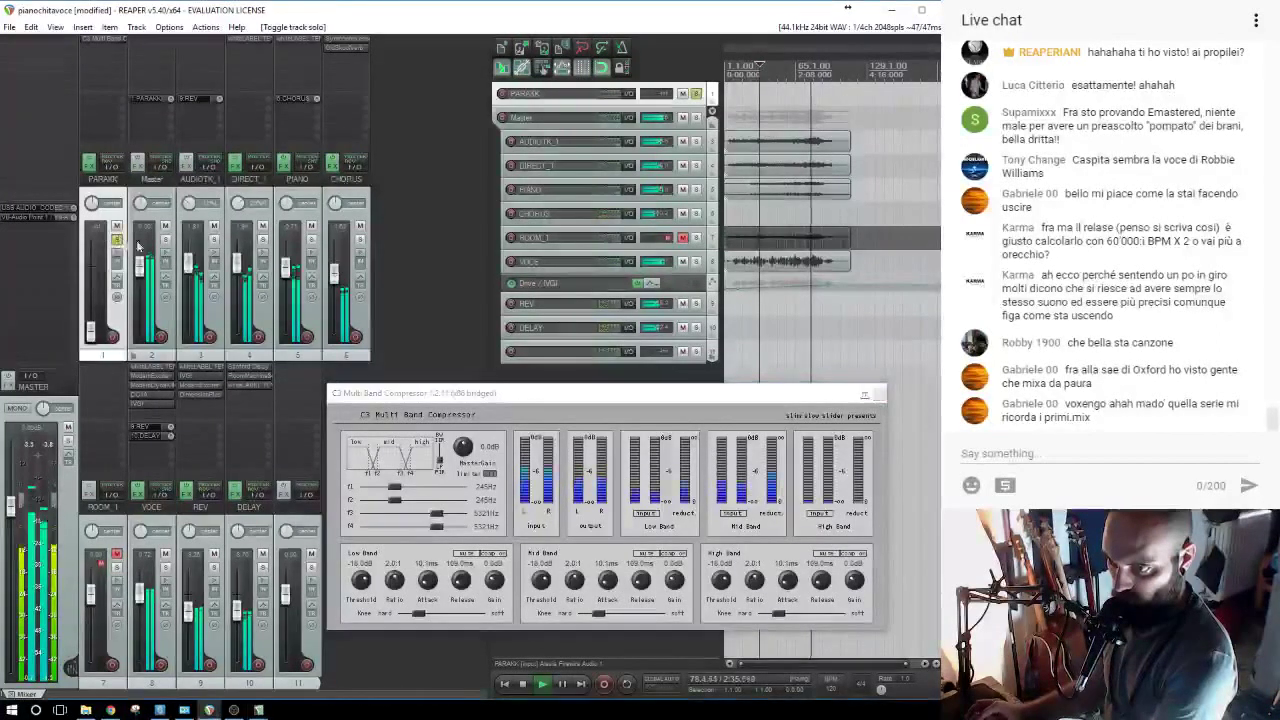
left_click_drag(98, 322, 94, 292)
left_click_drag(453, 398, 441, 258)
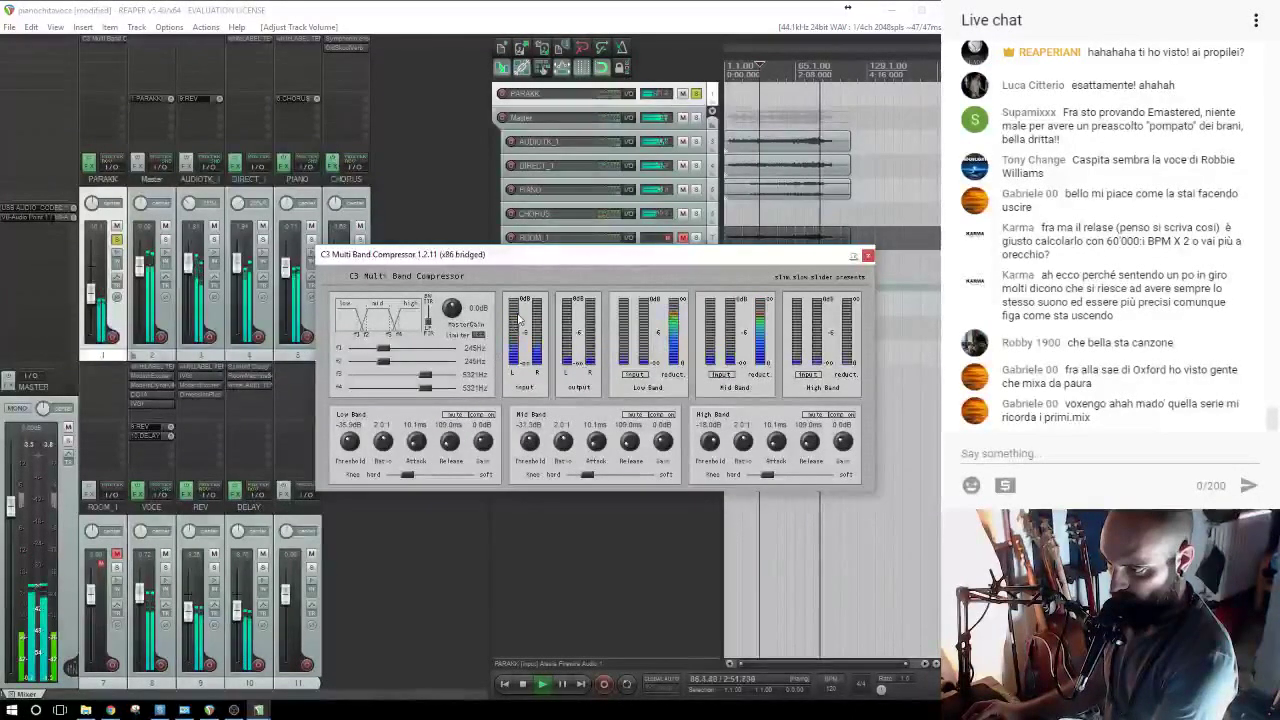
left_click_drag(710, 442, 678, 545)
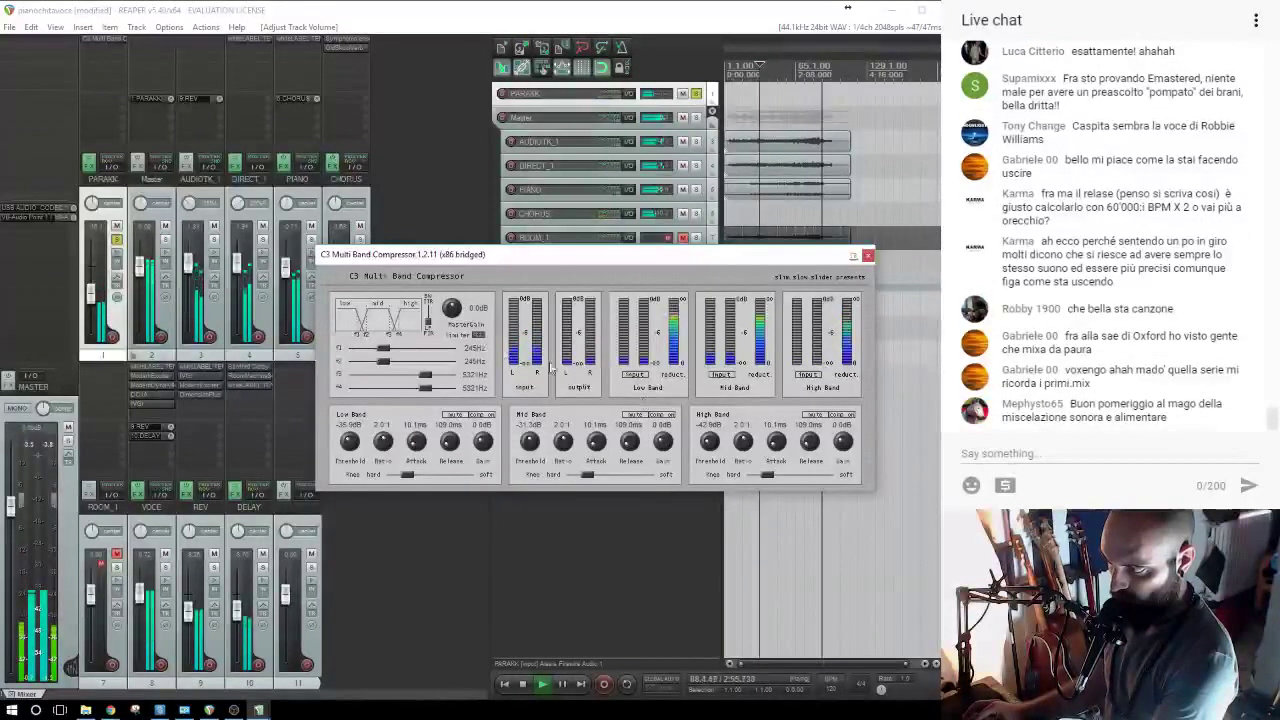
Release the PARAKK solo and blend its fader up from silence under the mix, replaying from an earlier point in the song.
left_click(117, 240)
left_click_drag(92, 293, 98, 340)
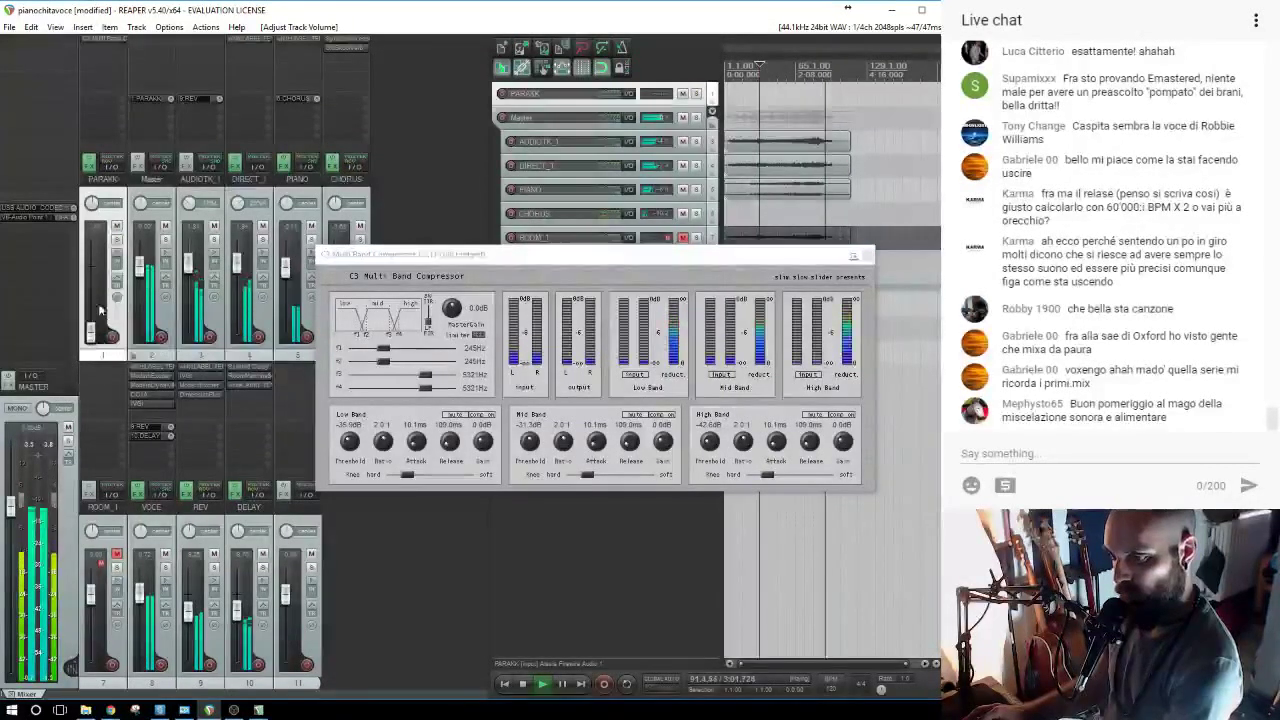
mouse_move(99, 311)
left_mouse_down()
mouse_move(96, 278)
mouse_move(95, 292)
left_mouse_up()
left_click(742, 118)
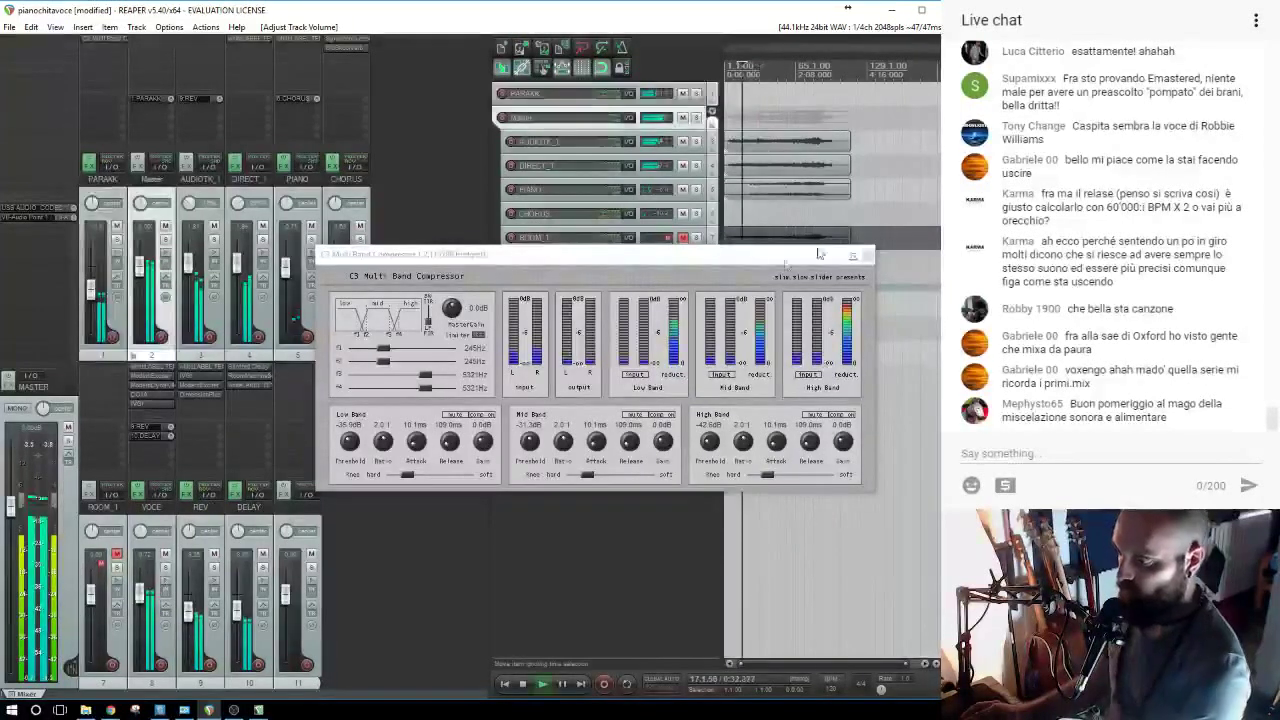
left_click_drag(716, 255, 770, 465)
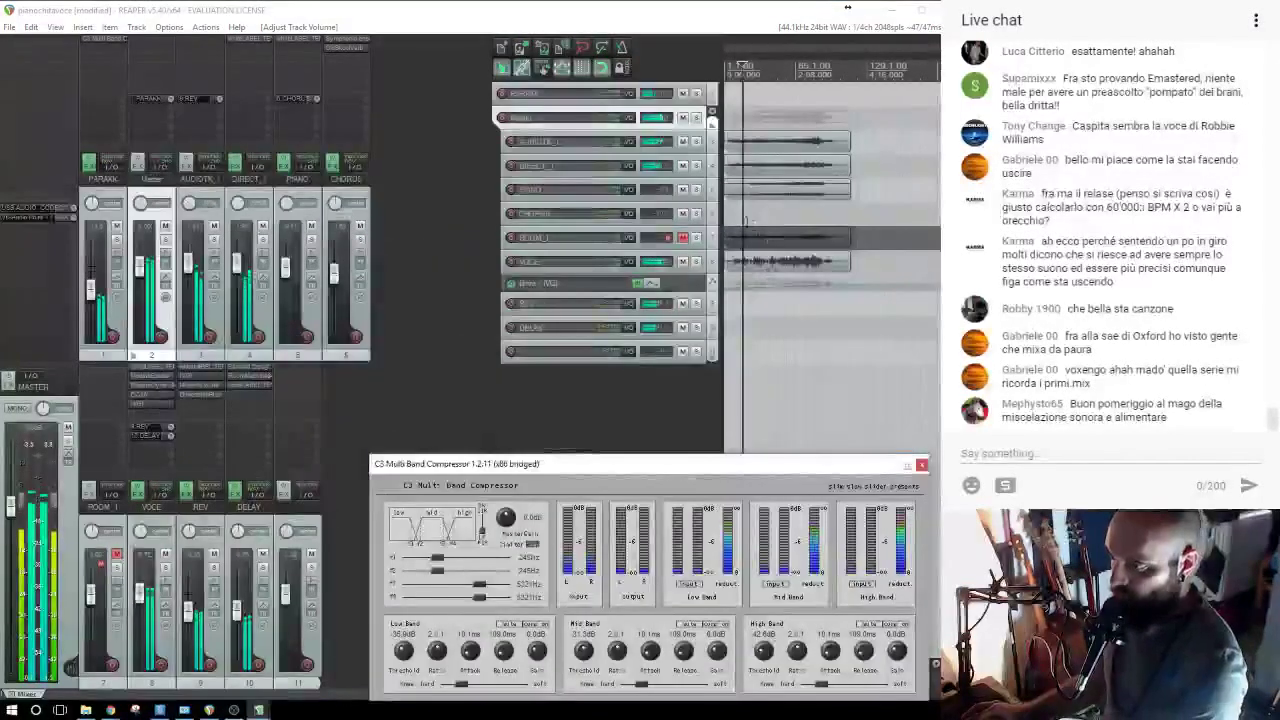
Compare the mix from the song's start with PARAKK muted and unmuted, lower its fader slightly, and close the compressor.
left_click(745, 219)
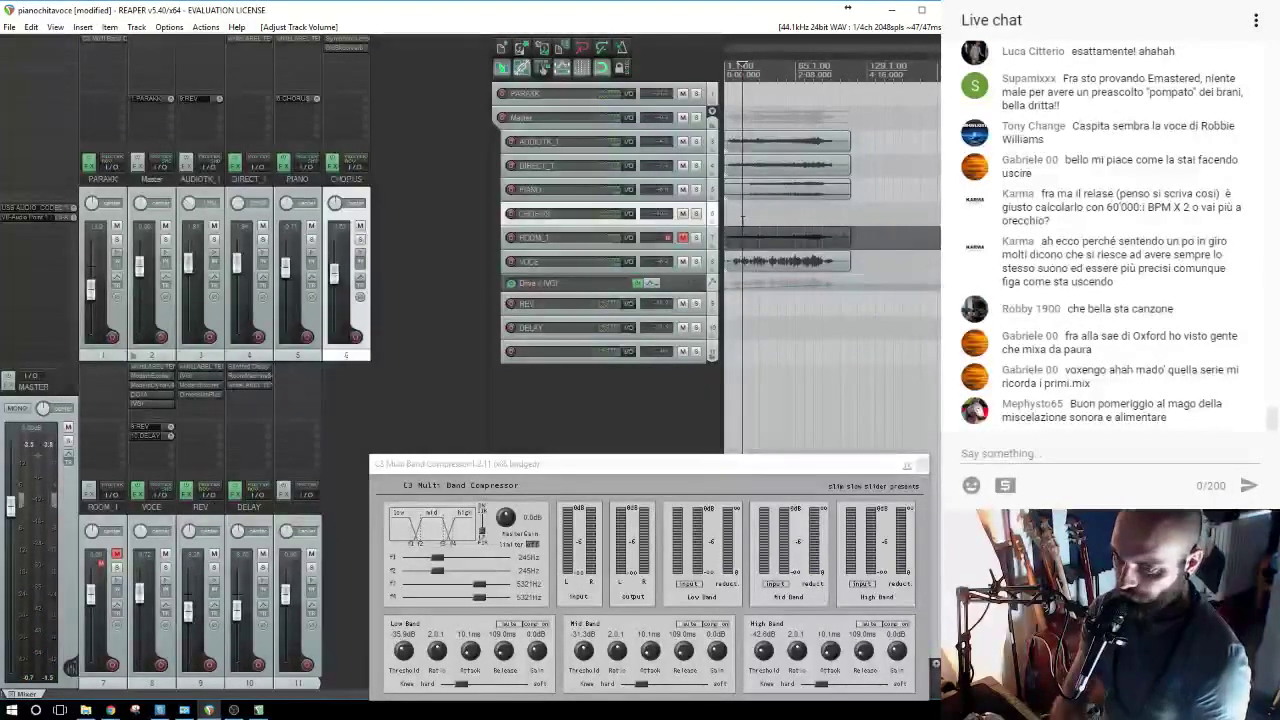
left_click(730, 112)
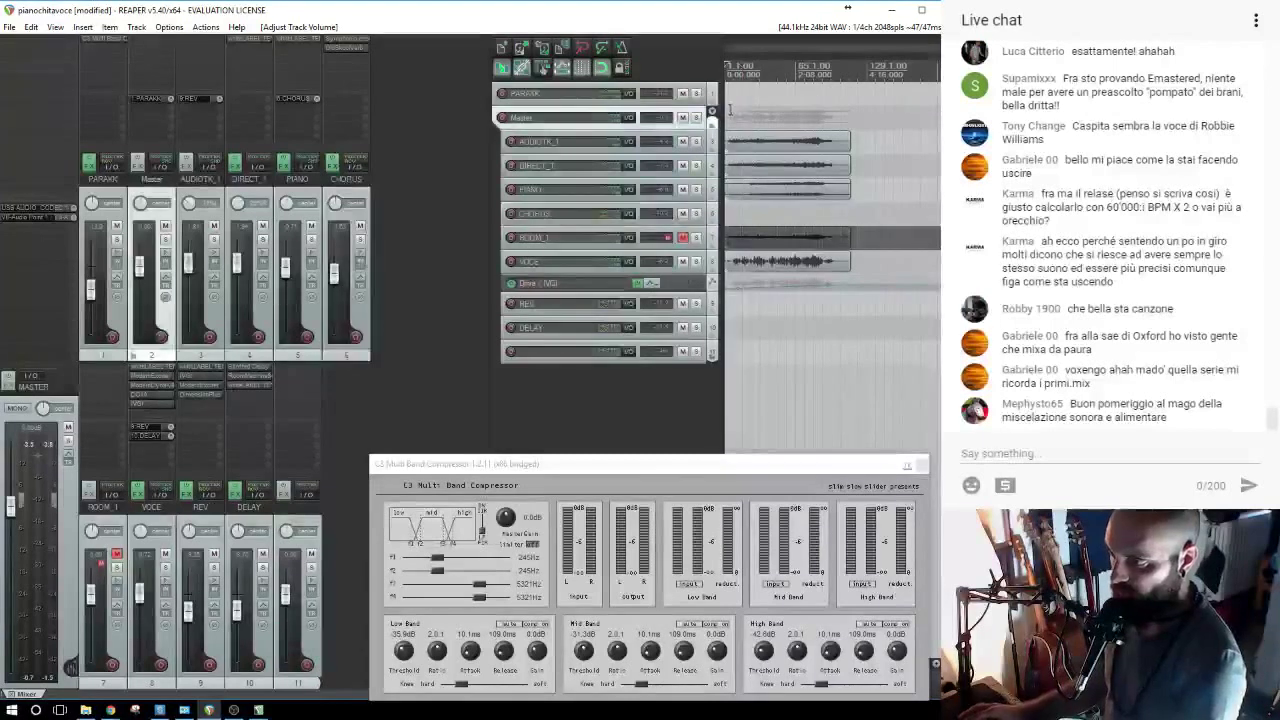
left_click(116, 226)
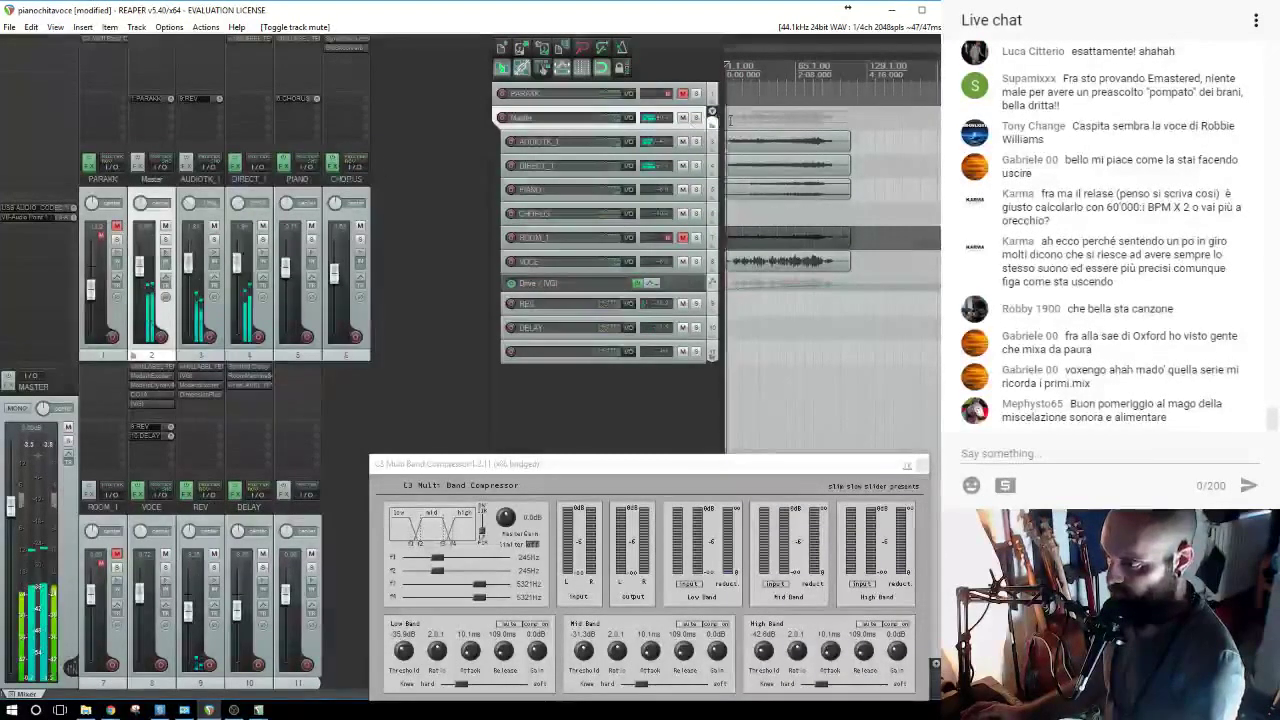
scroll(732, 119, "up", 5)
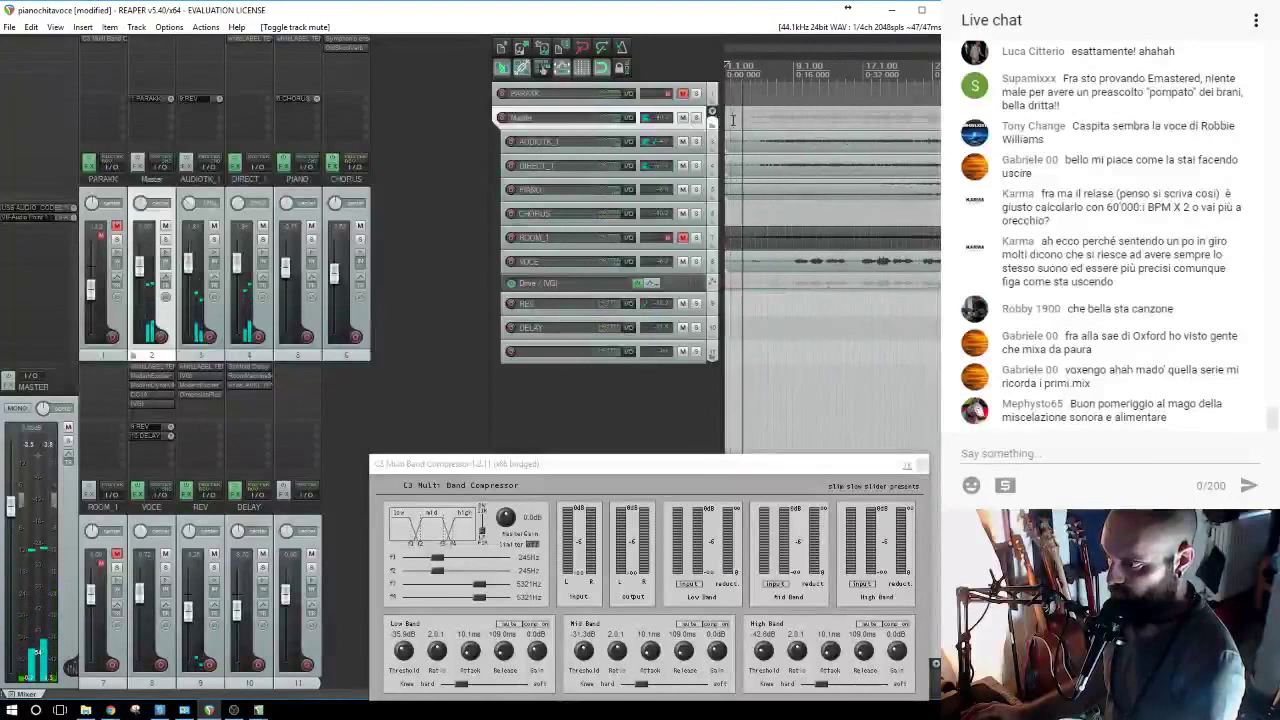
left_click(684, 95)
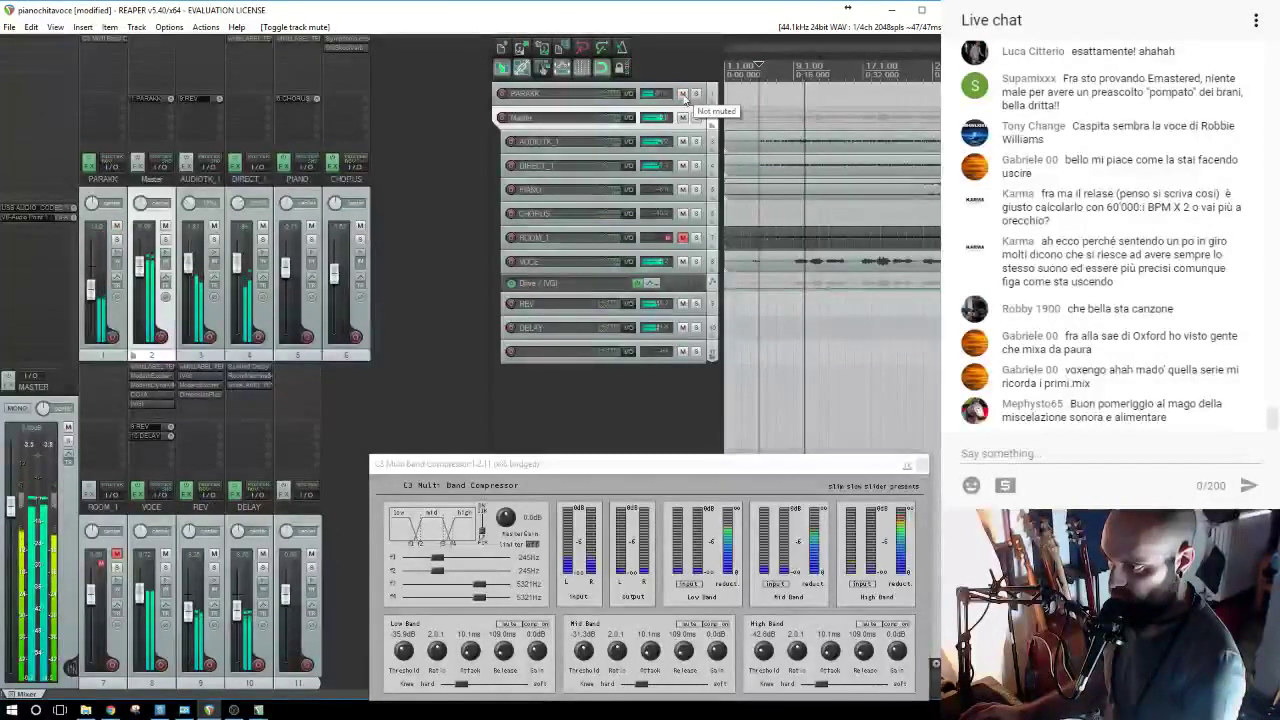
left_click_drag(92, 289, 94, 302)
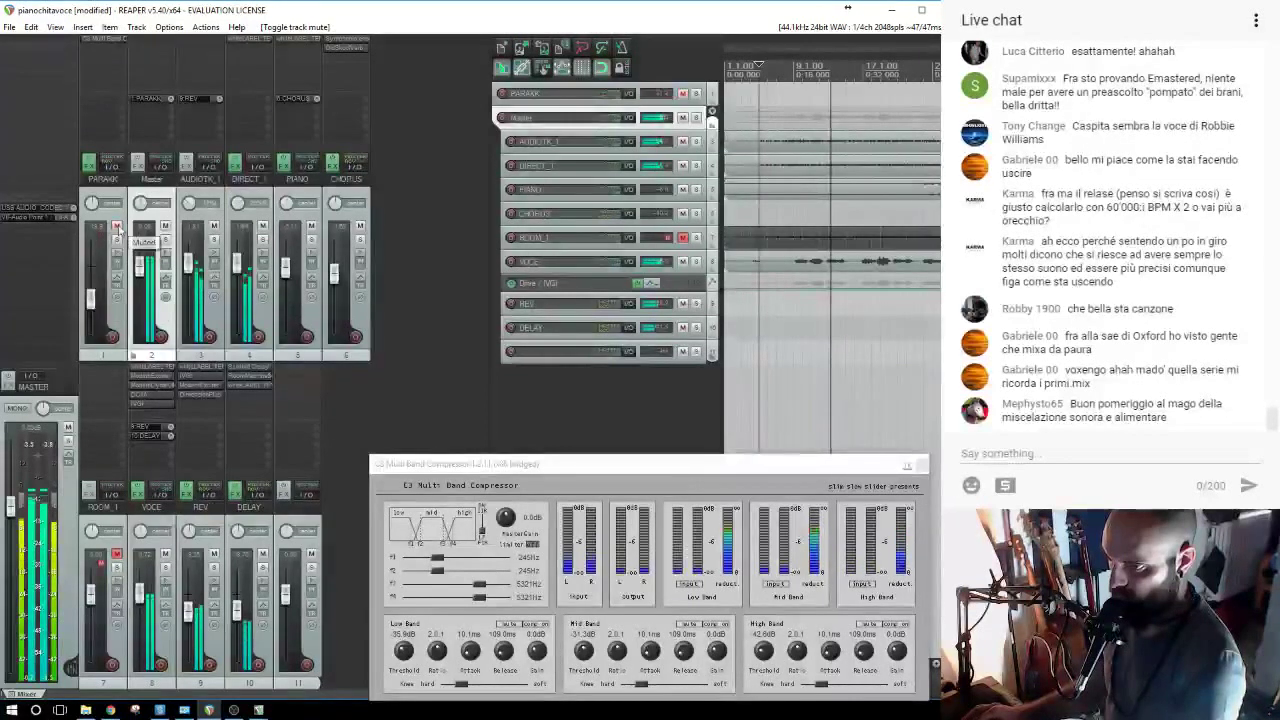
left_click(921, 465)
scroll(850, 331, "down", 4)
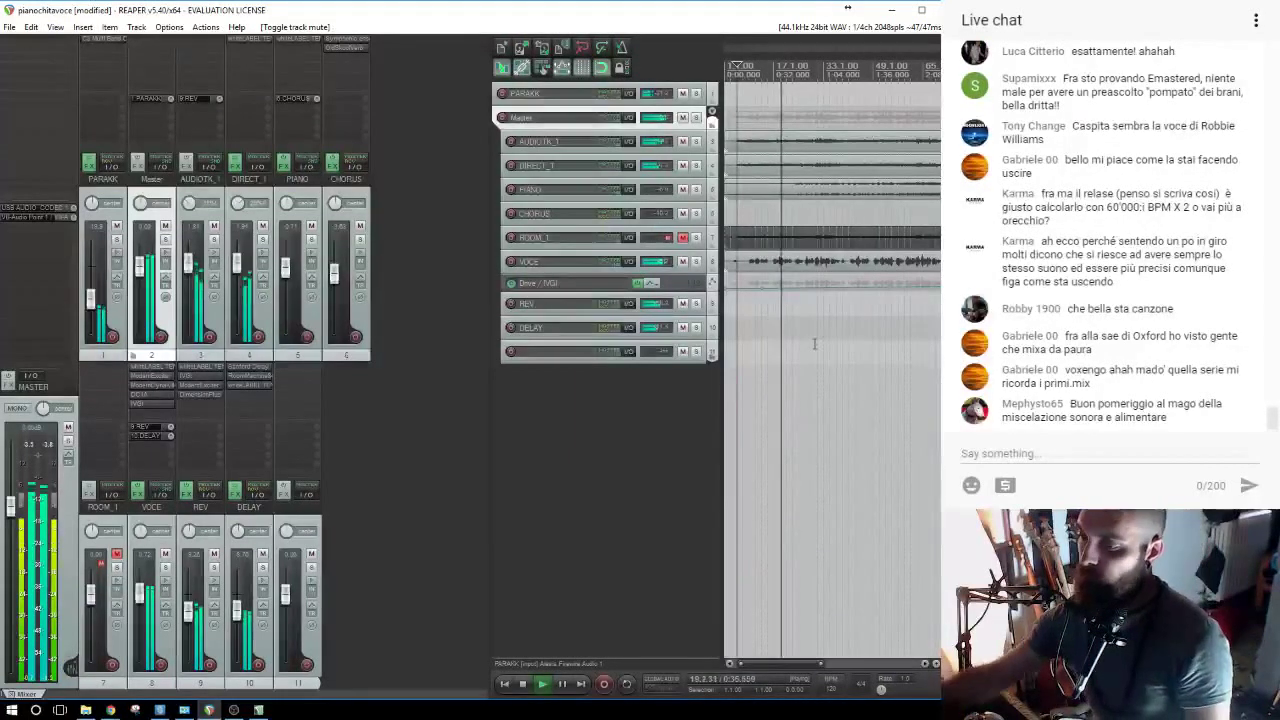
Enlarge VOCE's Drive / IVGI envelope lane and raise the PIANO fader slightly by ear.
left_click(316, 183)
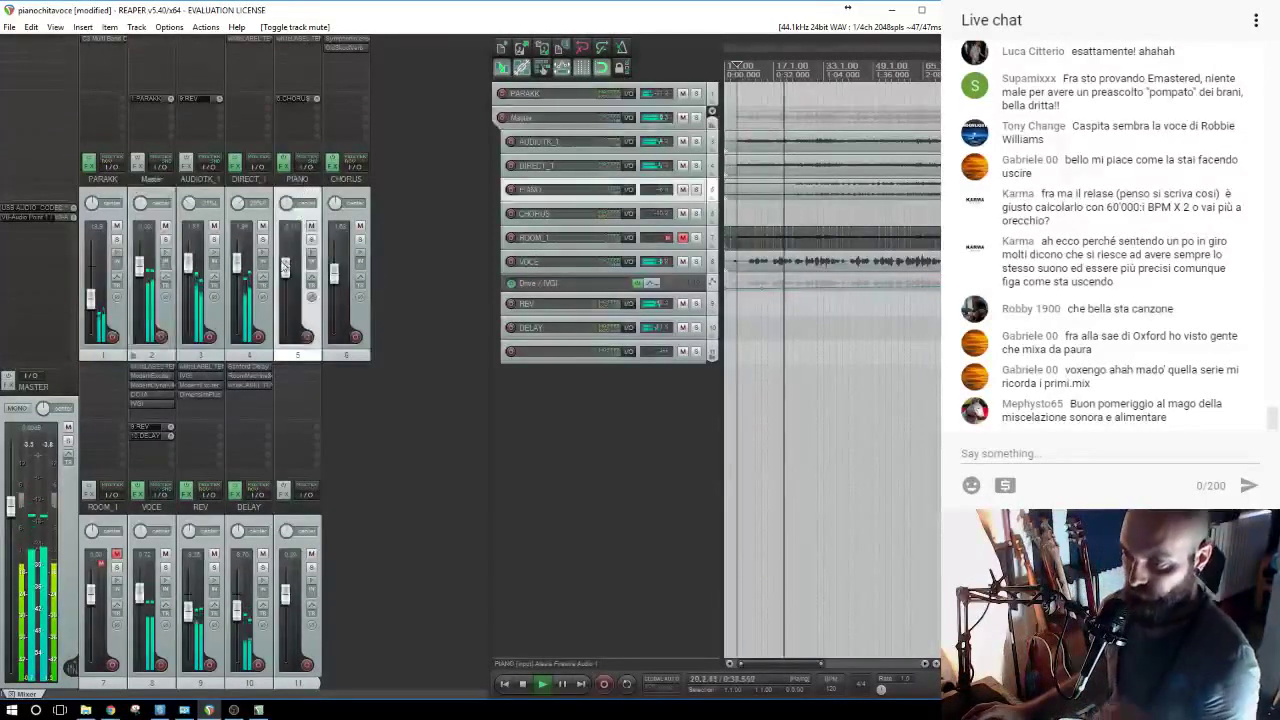
scroll(857, 352, "down", 4)
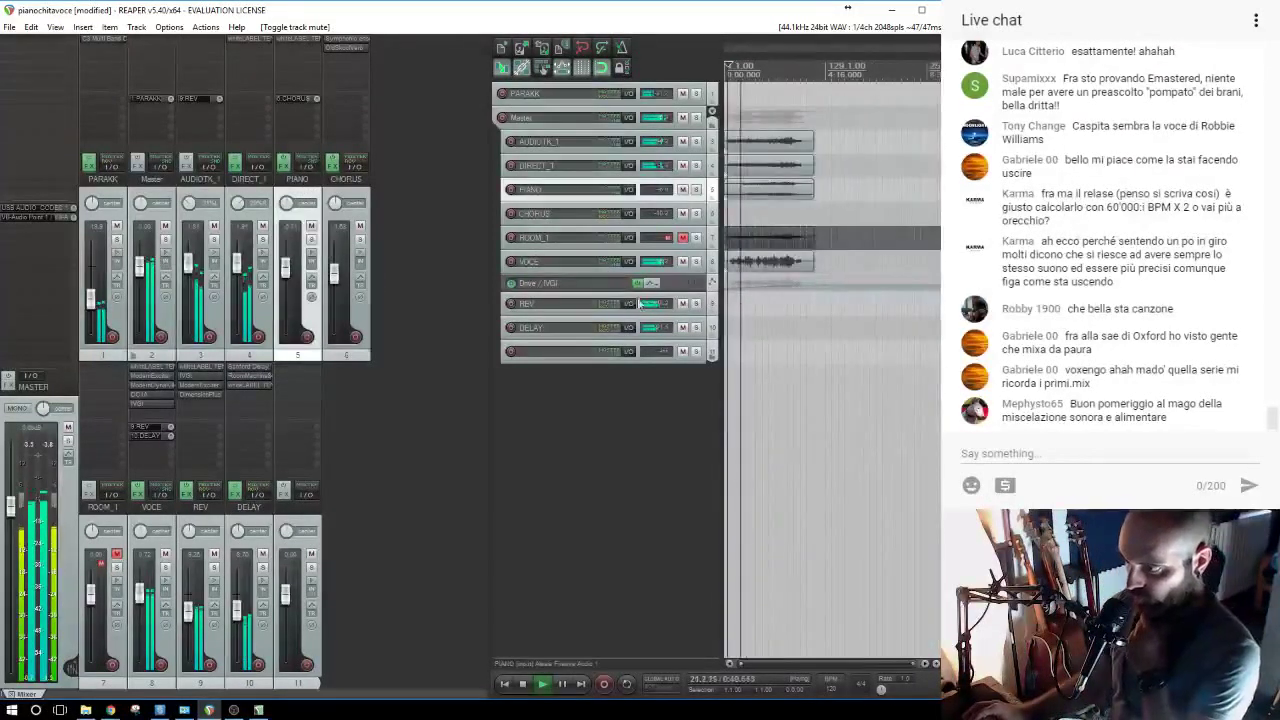
left_click_drag(638, 290, 638, 375)
left_click_drag(285, 272, 289, 260)
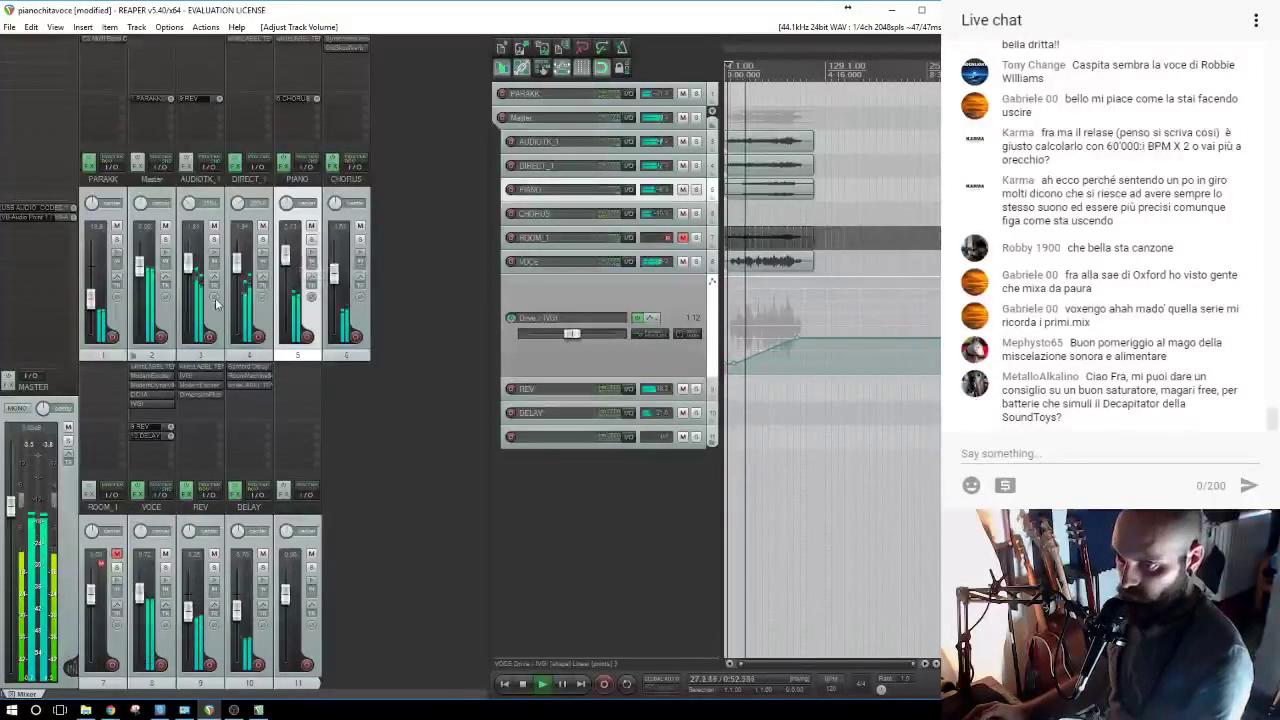
Solo PIANO and try the IVGI saturator from the ARMONICENHANCHER folder on it, removing the plug-in again.
mouse_move(288, 263)
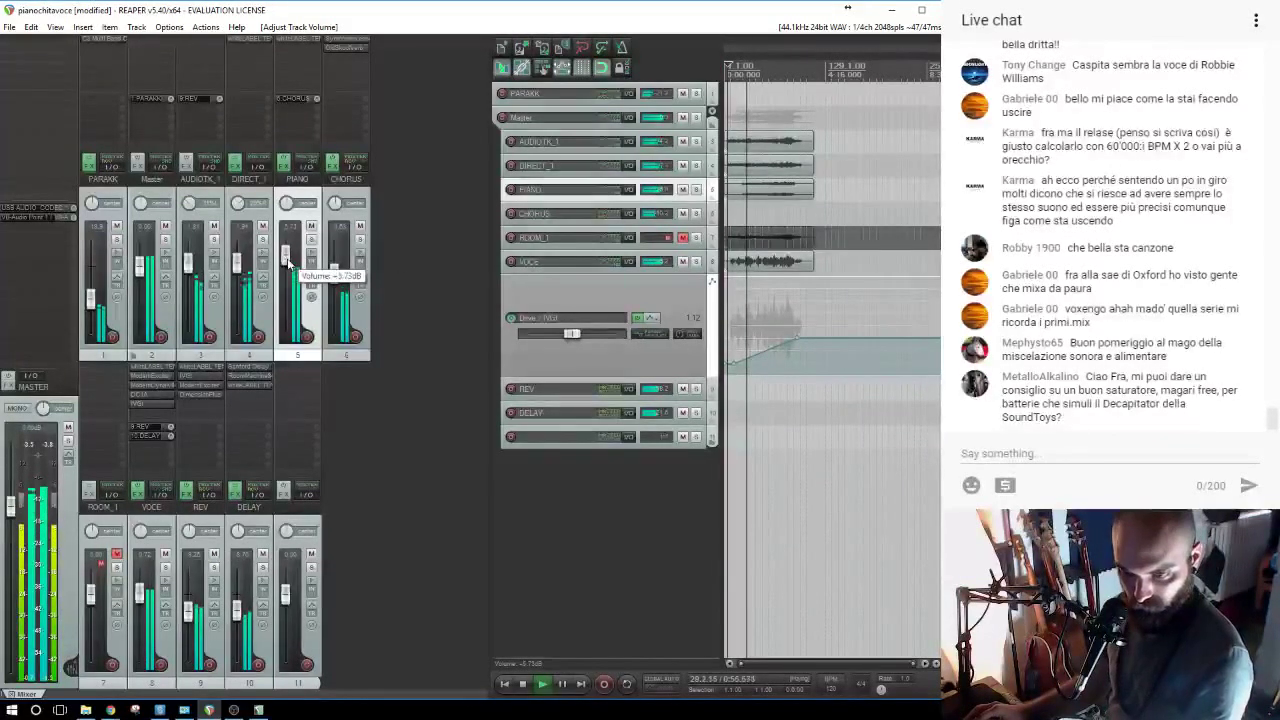
key("space")
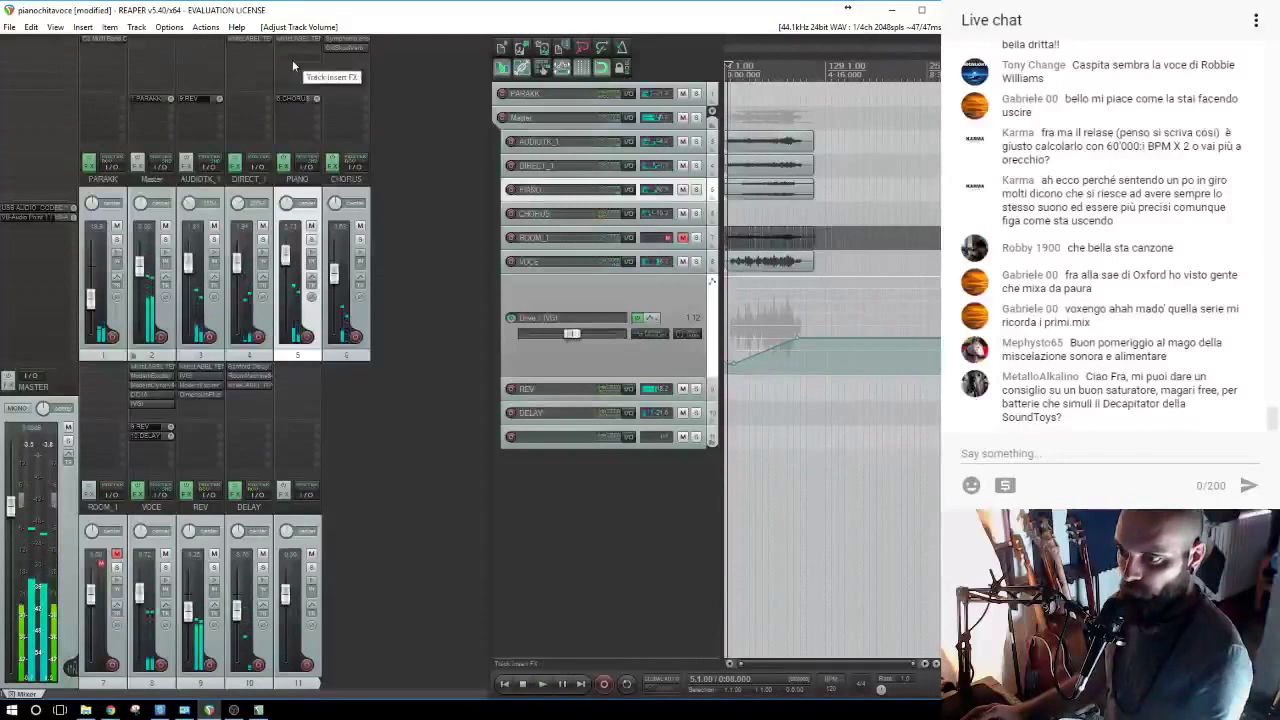
left_click(292, 62)
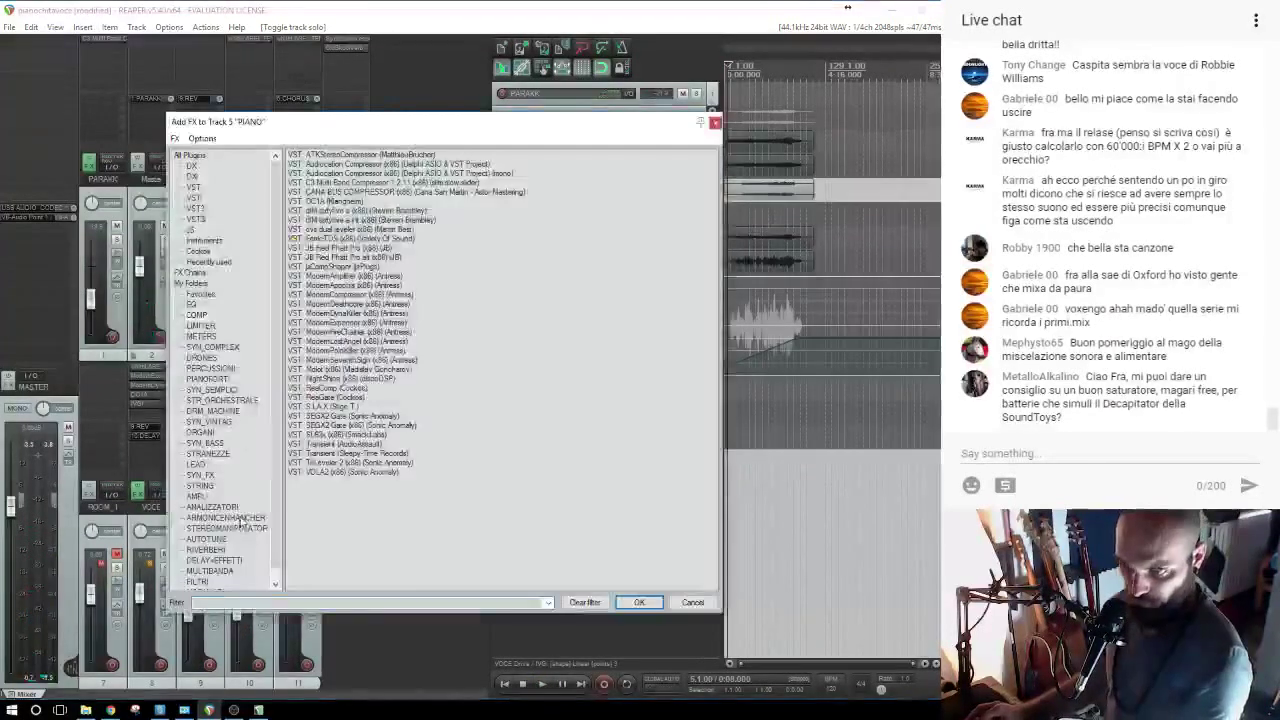
left_click(238, 518)
scroll(238, 525, "down", 1)
double_click(318, 211)
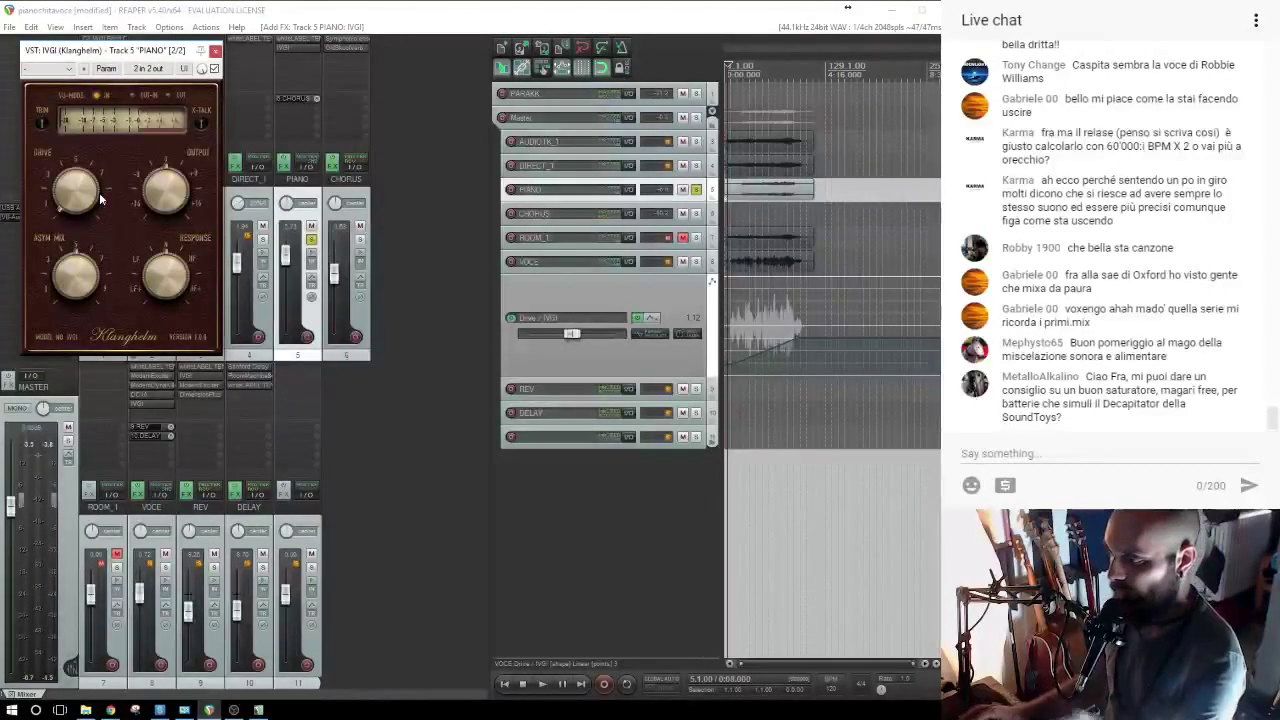
left_click(292, 49, "alt")
Try the CL36 and E-D-G-E harmonic plug-ins on PIANO one after the other, removing each again.
left_click(295, 55)
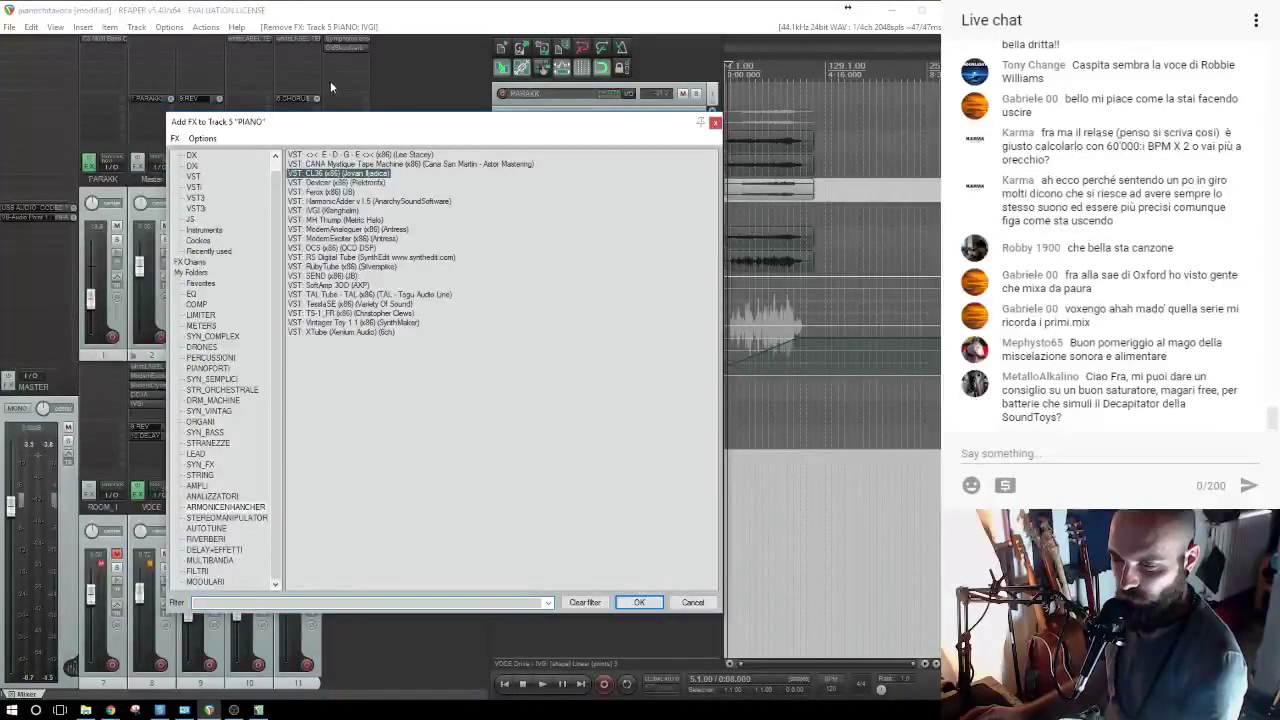
key("Return")
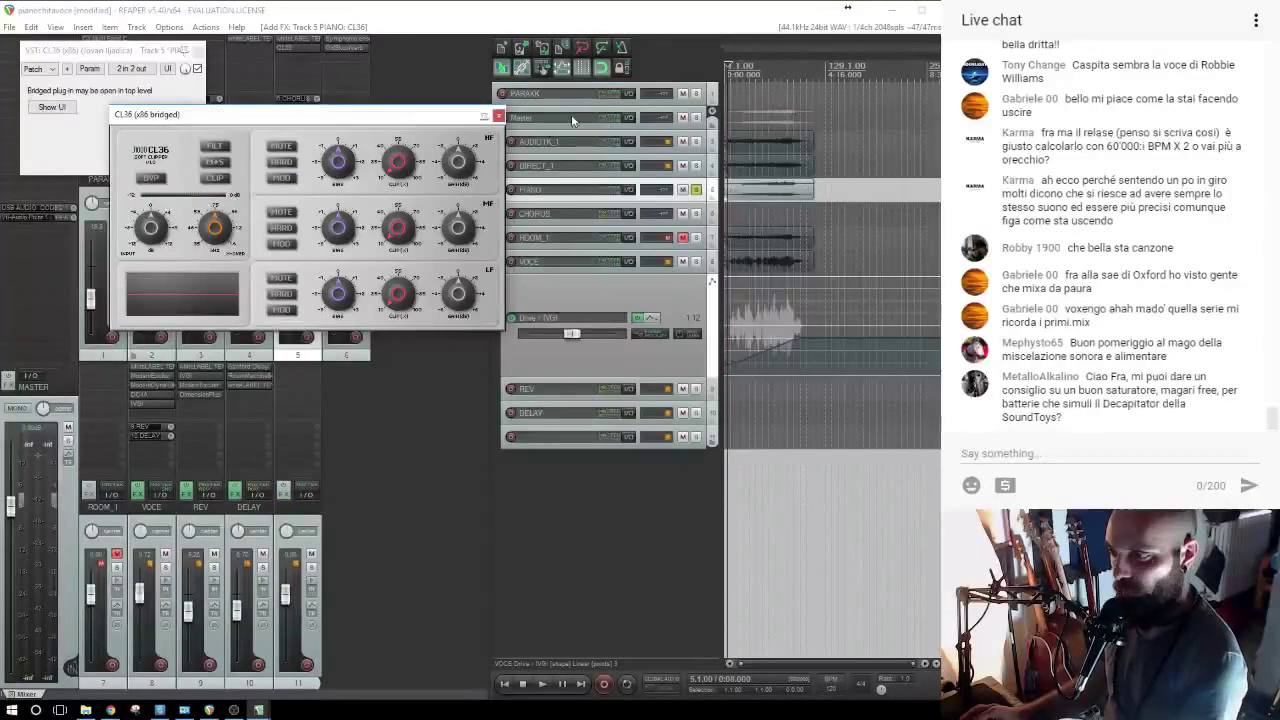
left_click(308, 48, "alt")
key("ctrl+s")
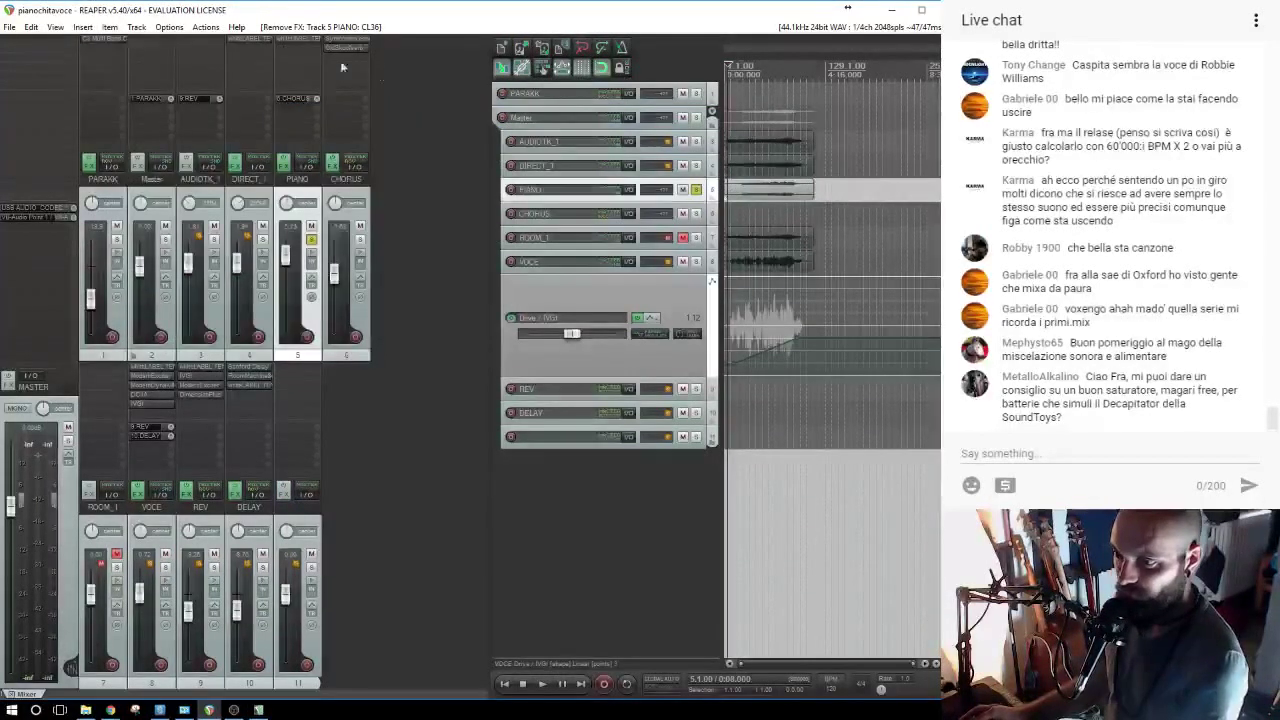
left_click(291, 50)
double_click(336, 156)
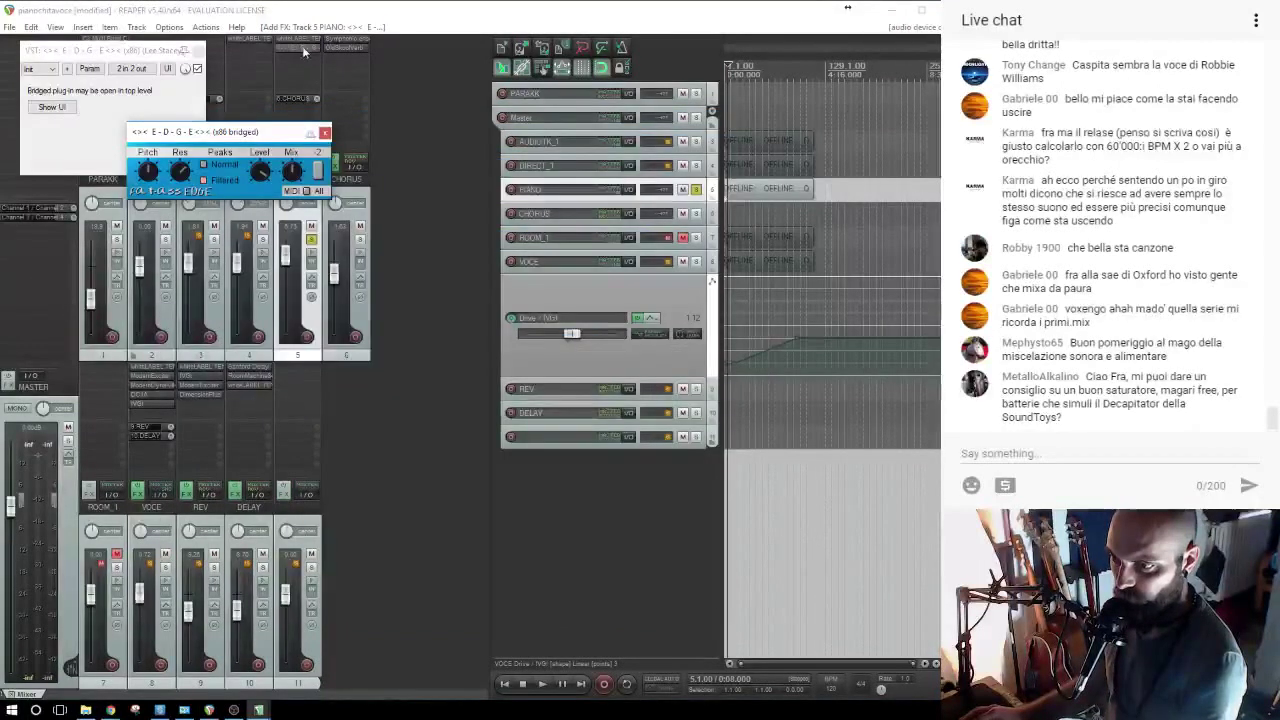
key("Delete")
Add RubyTube to PIANO, adjust its Drive by ear during playback, then release the solo and close the plug-in.
key("f")
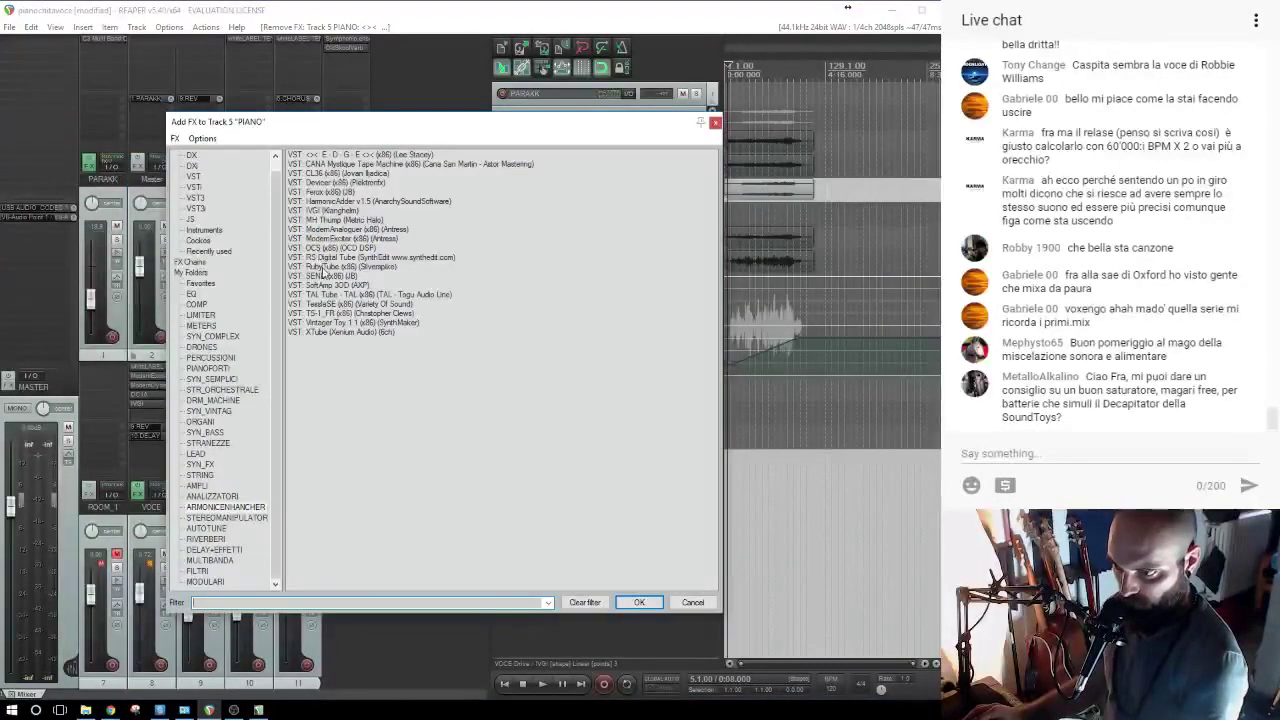
double_click(320, 267)
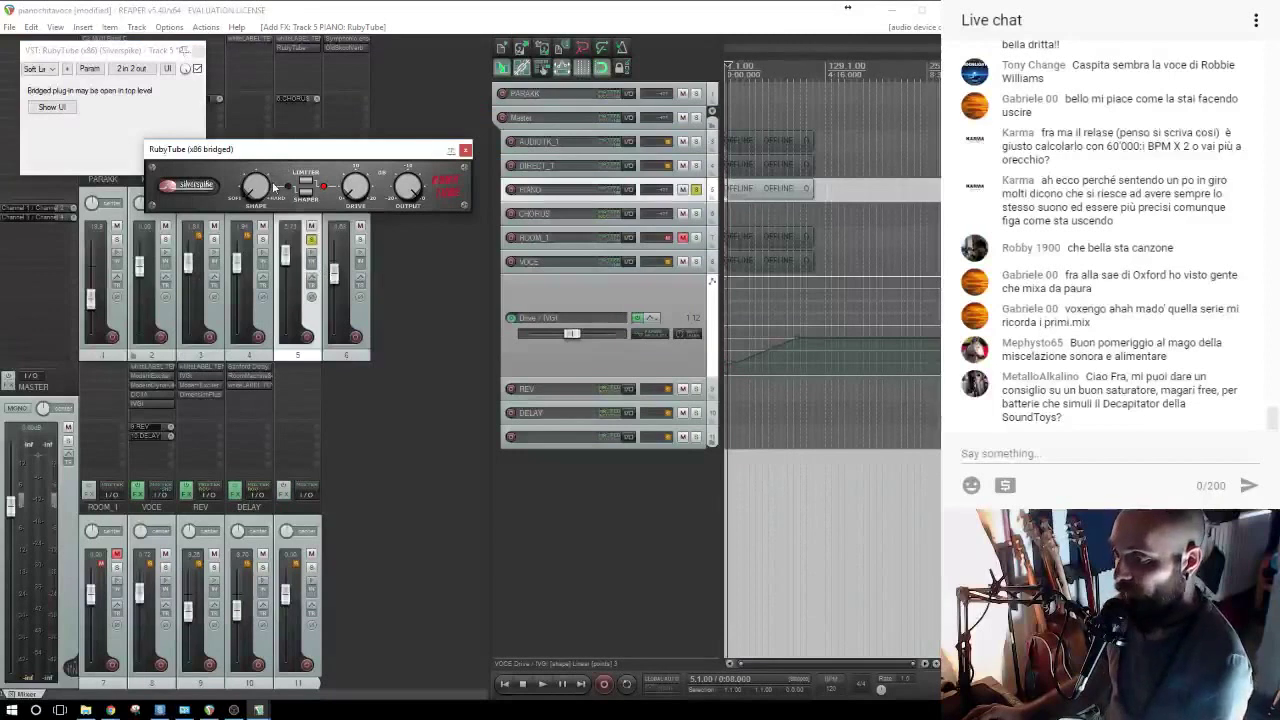
left_click(778, 213)
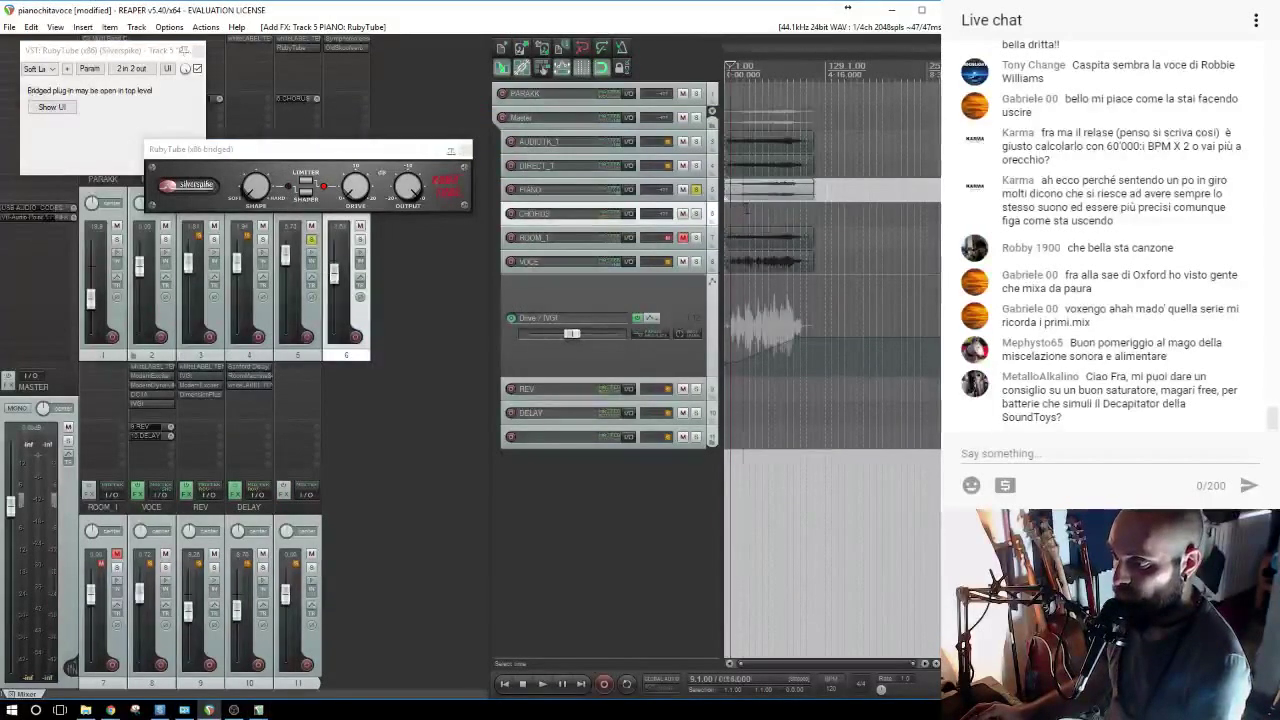
key("space")
left_click_drag(352, 190, 309, 130)
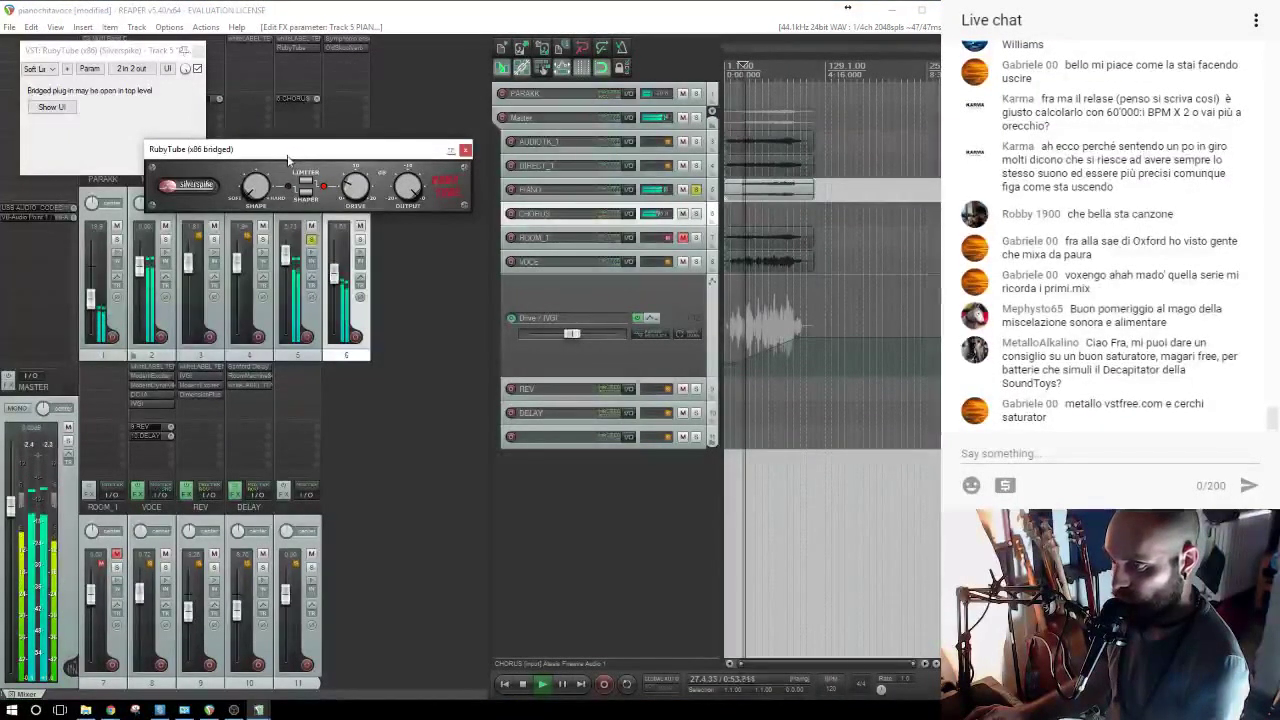
left_click(697, 190)
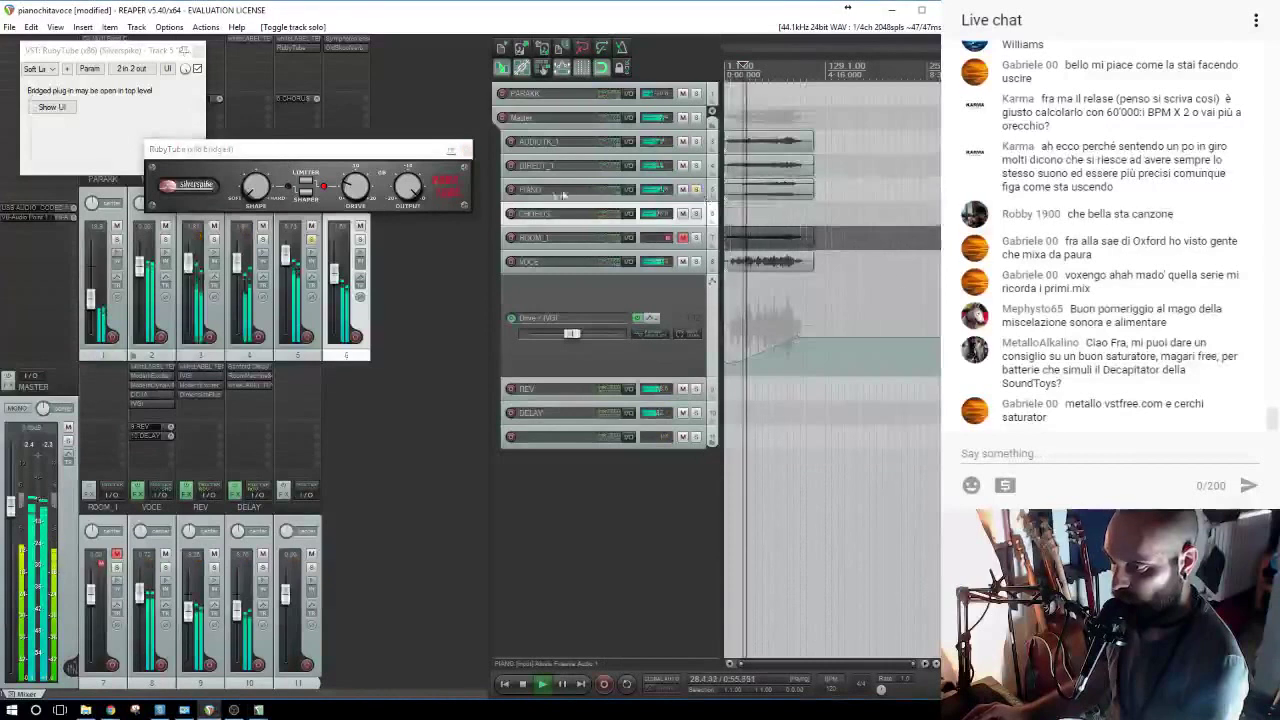
left_click(466, 151)
left_click(200, 50)
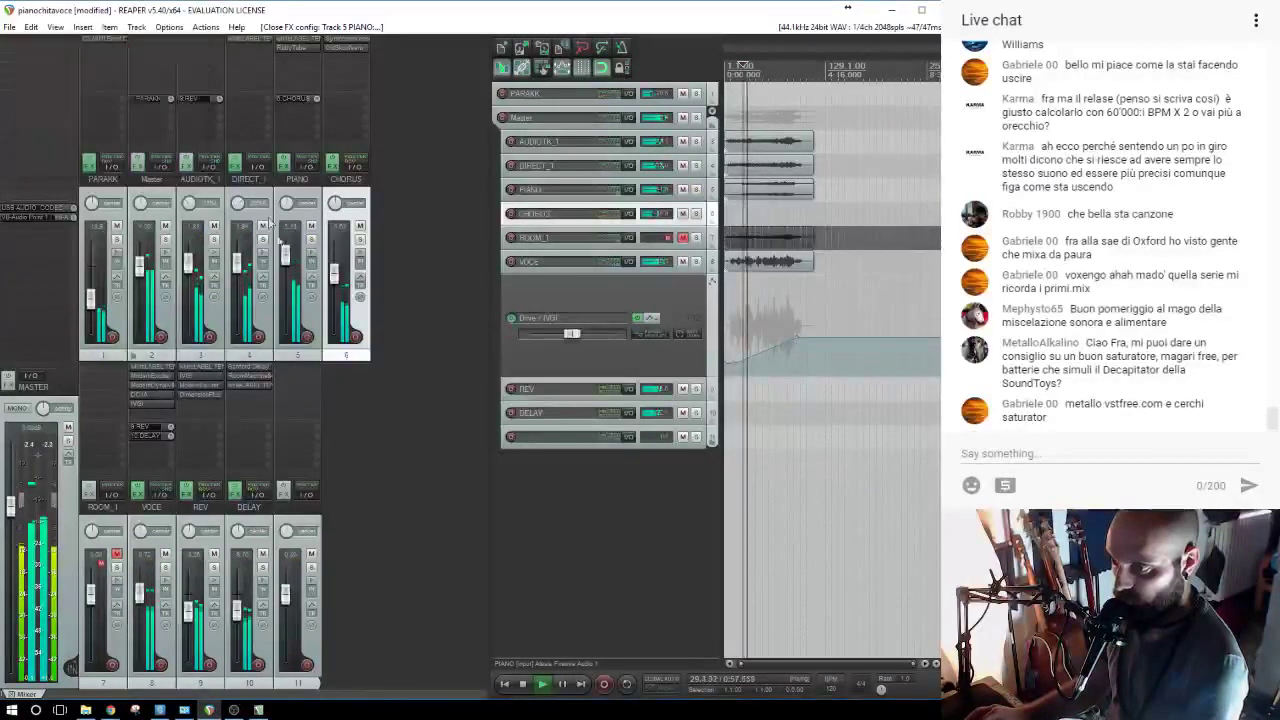
Lower the PIANO fader by ear and check the balance with the master output switched temporarily to mono.
left_click_drag(287, 268, 289, 267)
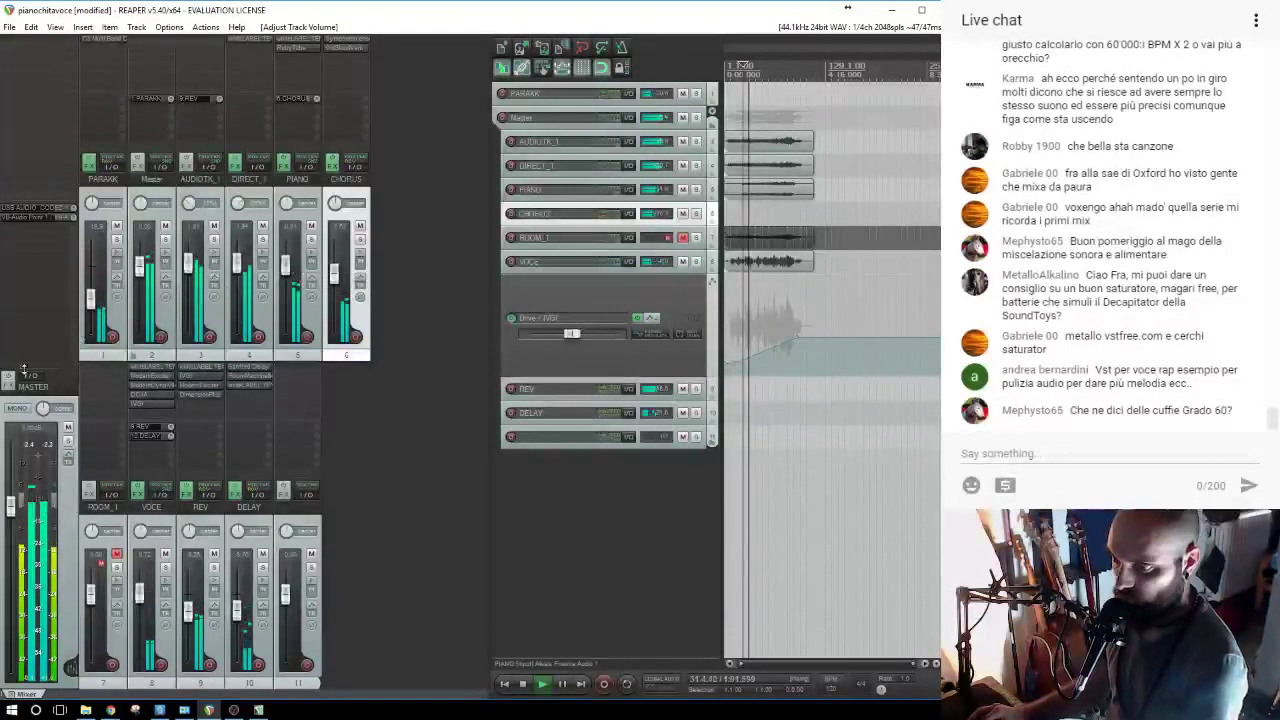
left_click(18, 409)
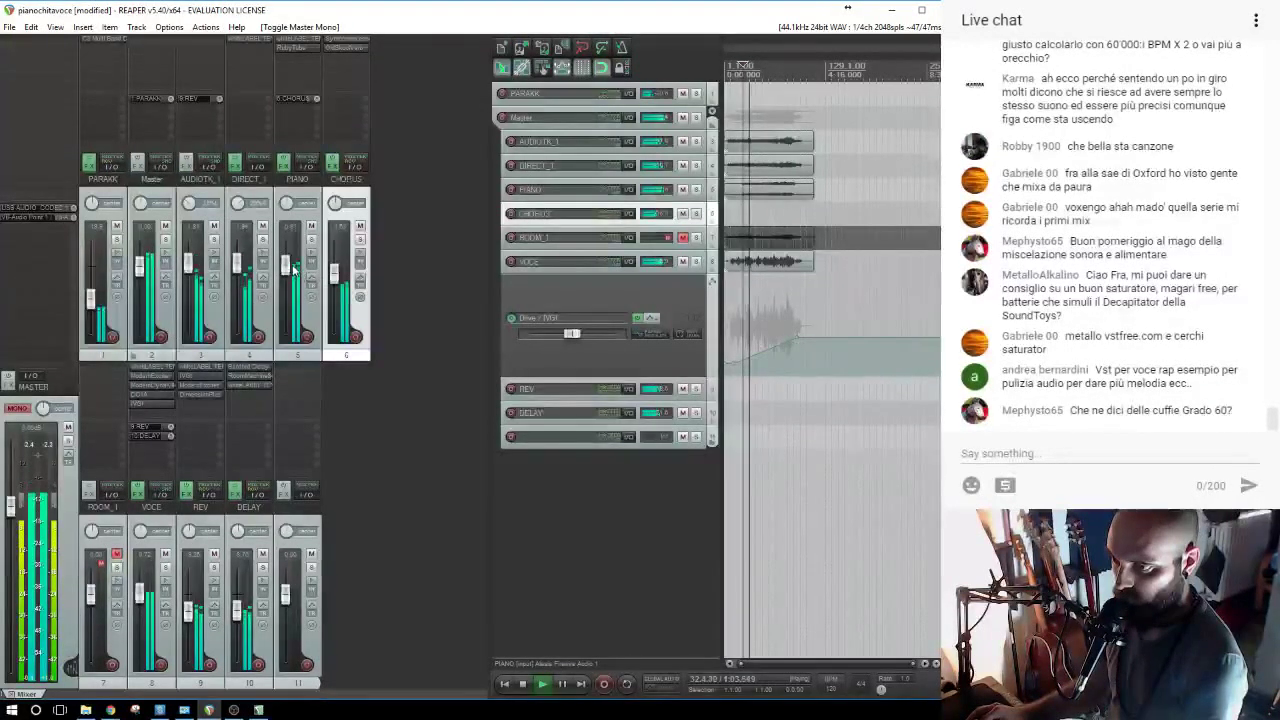
left_click(22, 408)
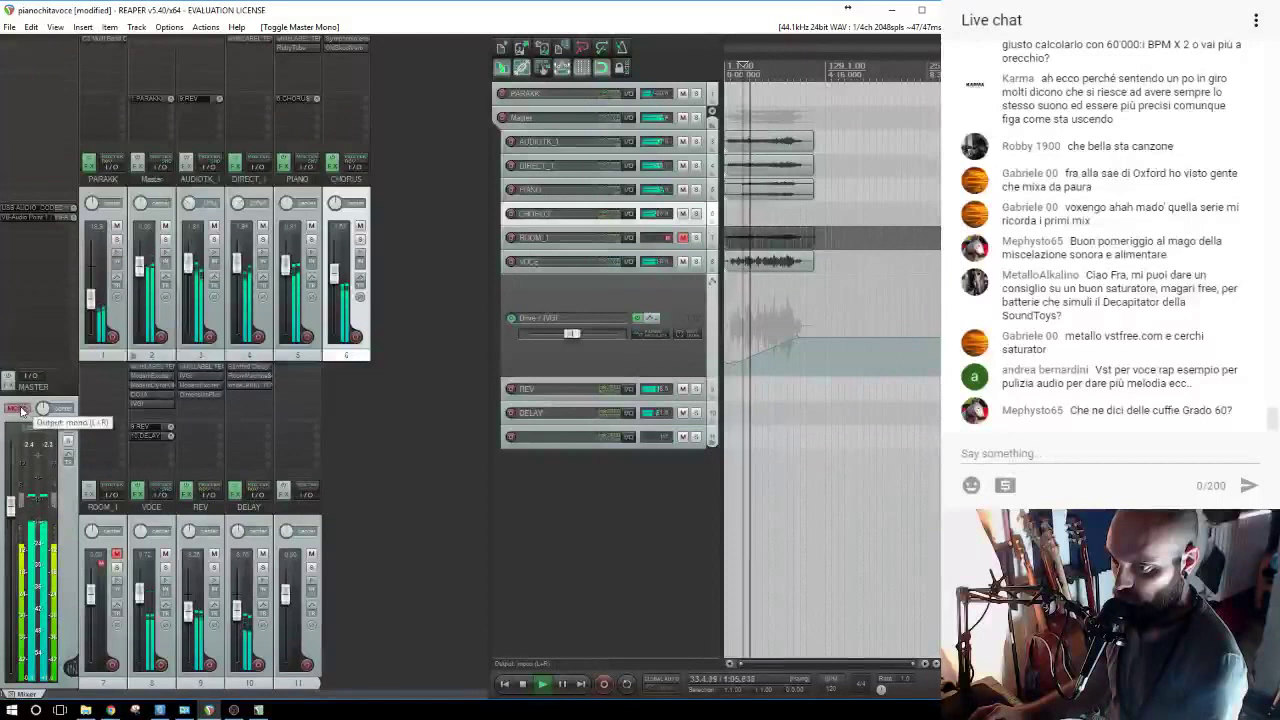
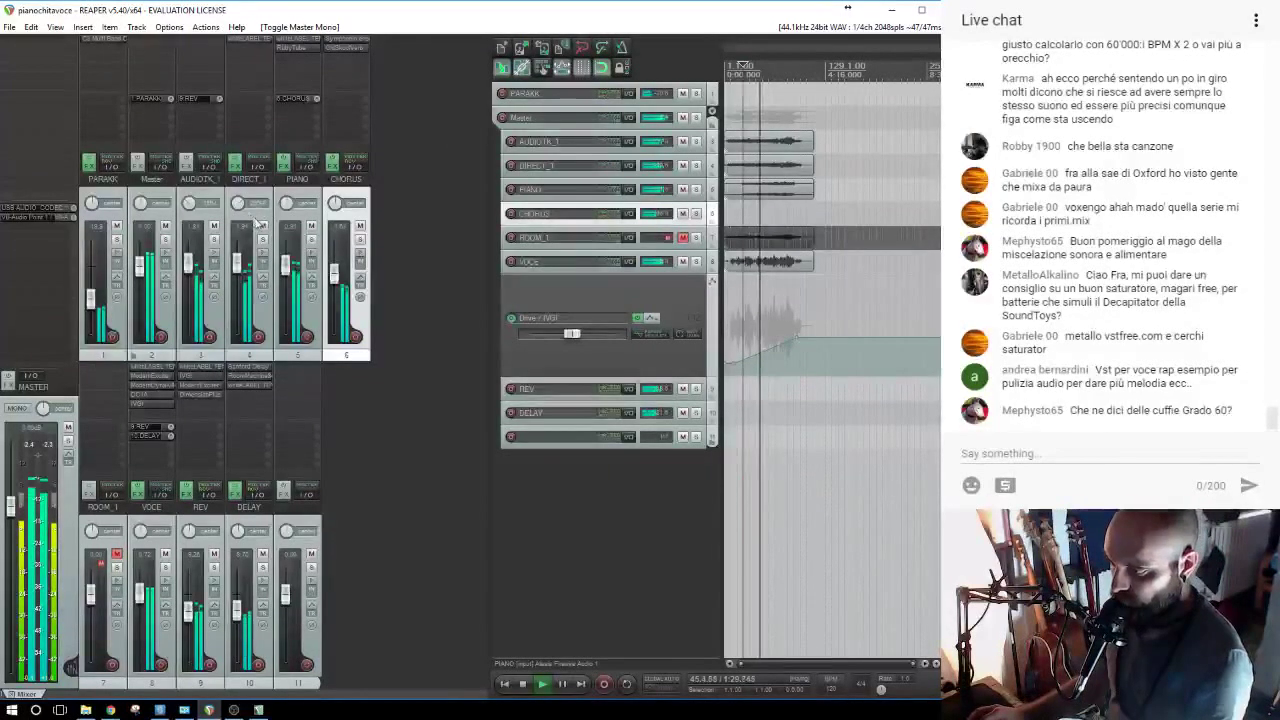
Add the PTEq-X equalizer to soloed PIANO, change its low-frequency selector, then return to the full mix and trim the fader slightly down.
key("space")
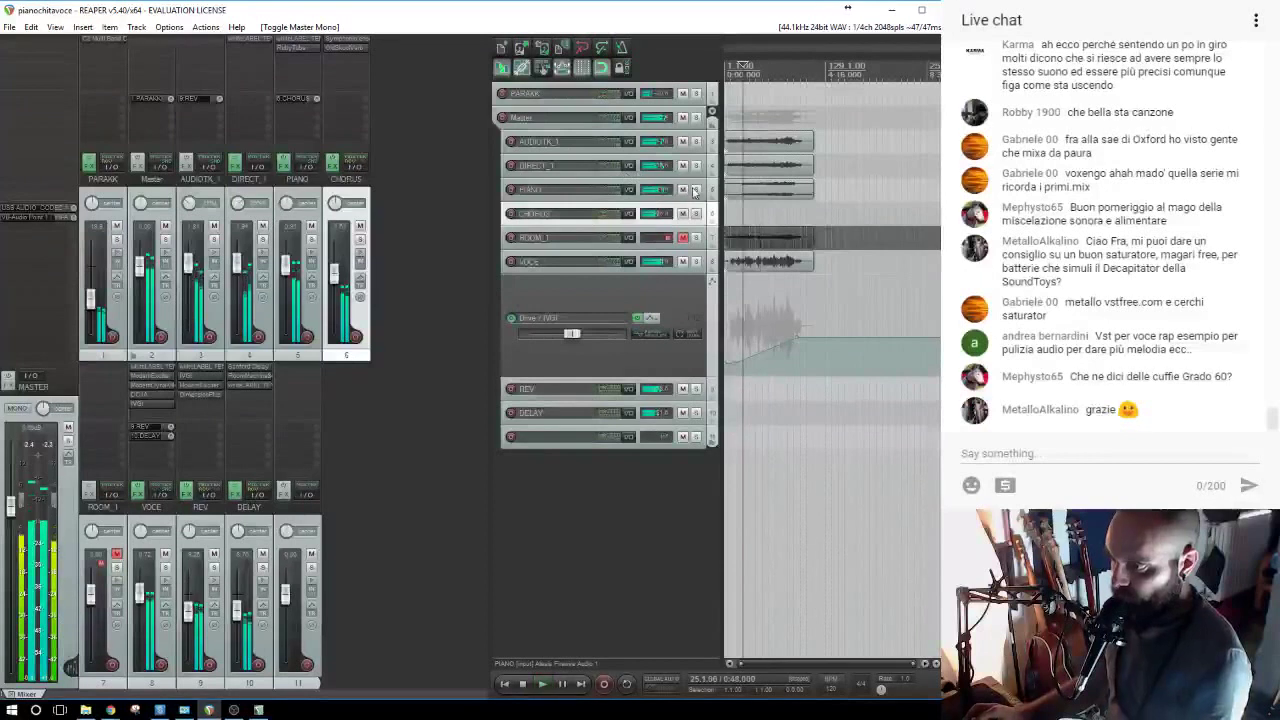
left_click(697, 190)
left_click(304, 72)
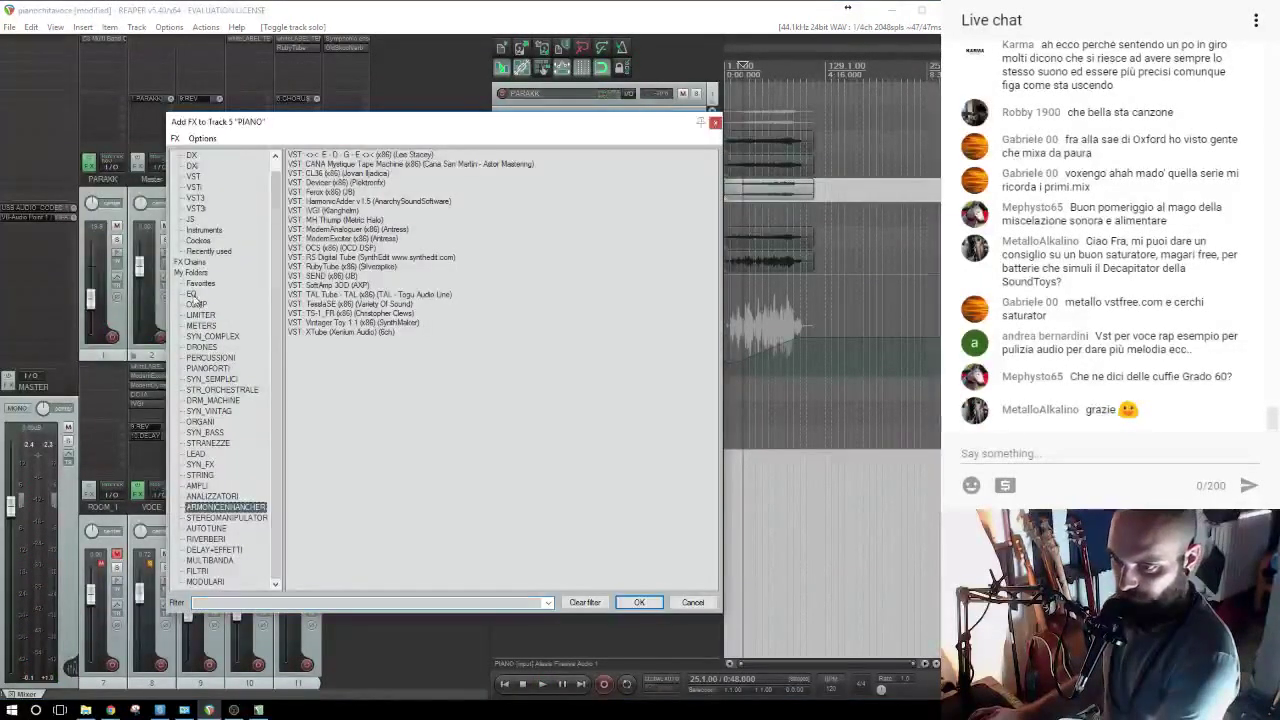
left_click(193, 296)
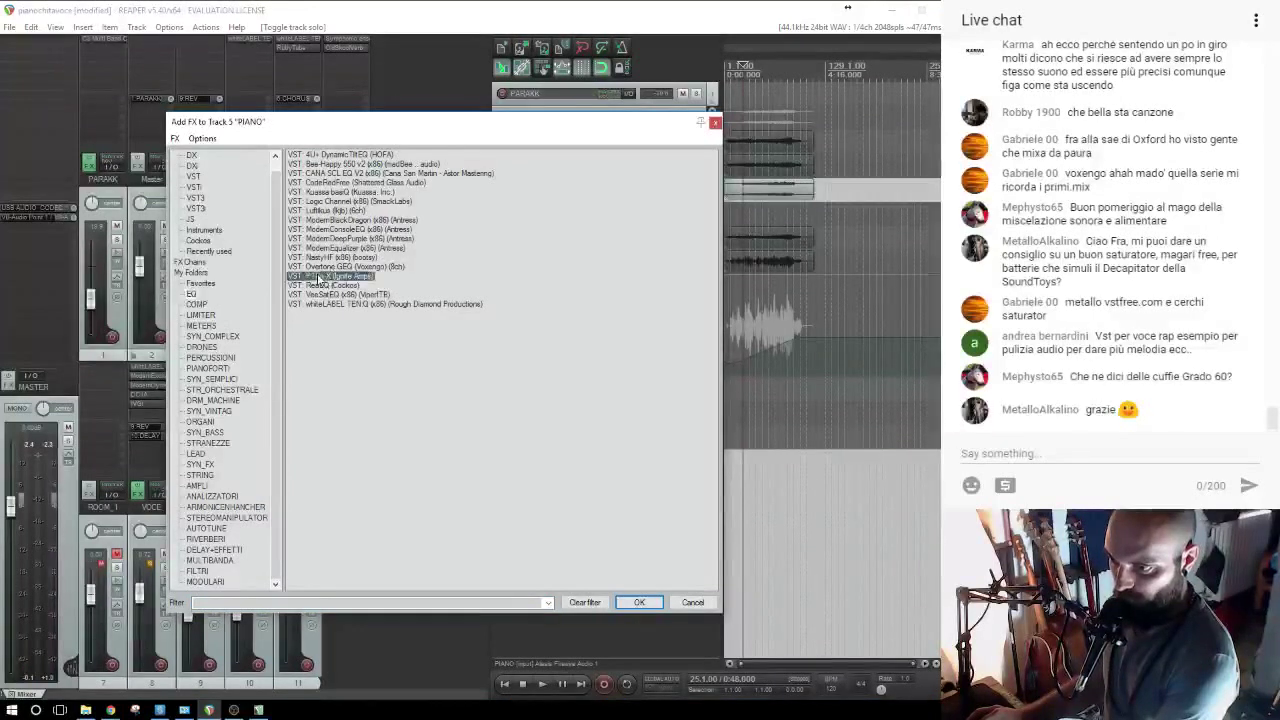
double_click(319, 277)
key("space")
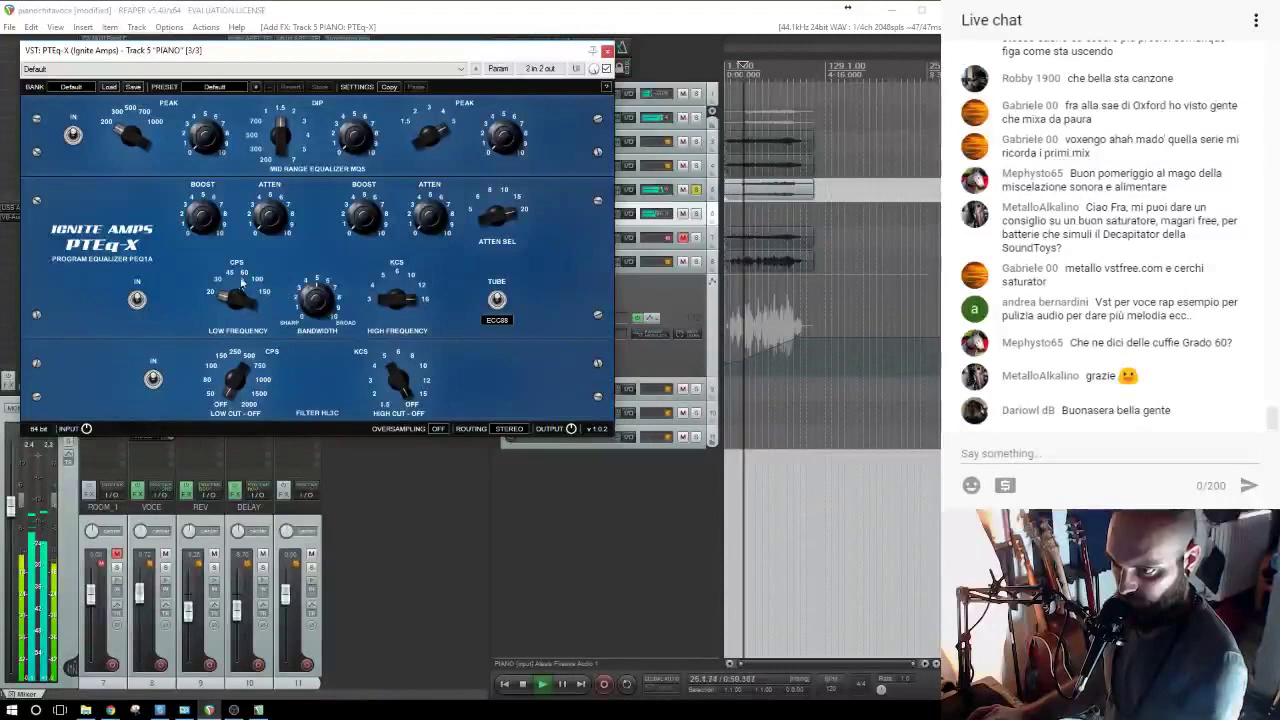
left_click_drag(225, 295, 236, 238)
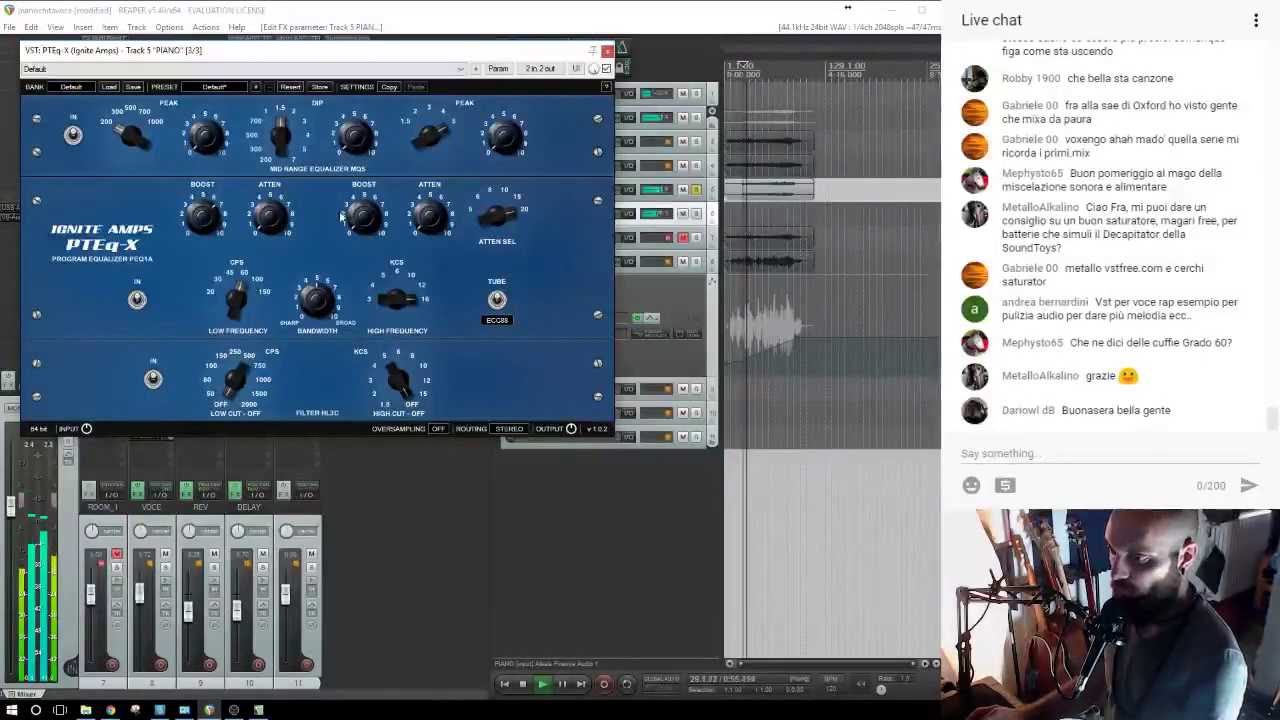
left_click(607, 50)
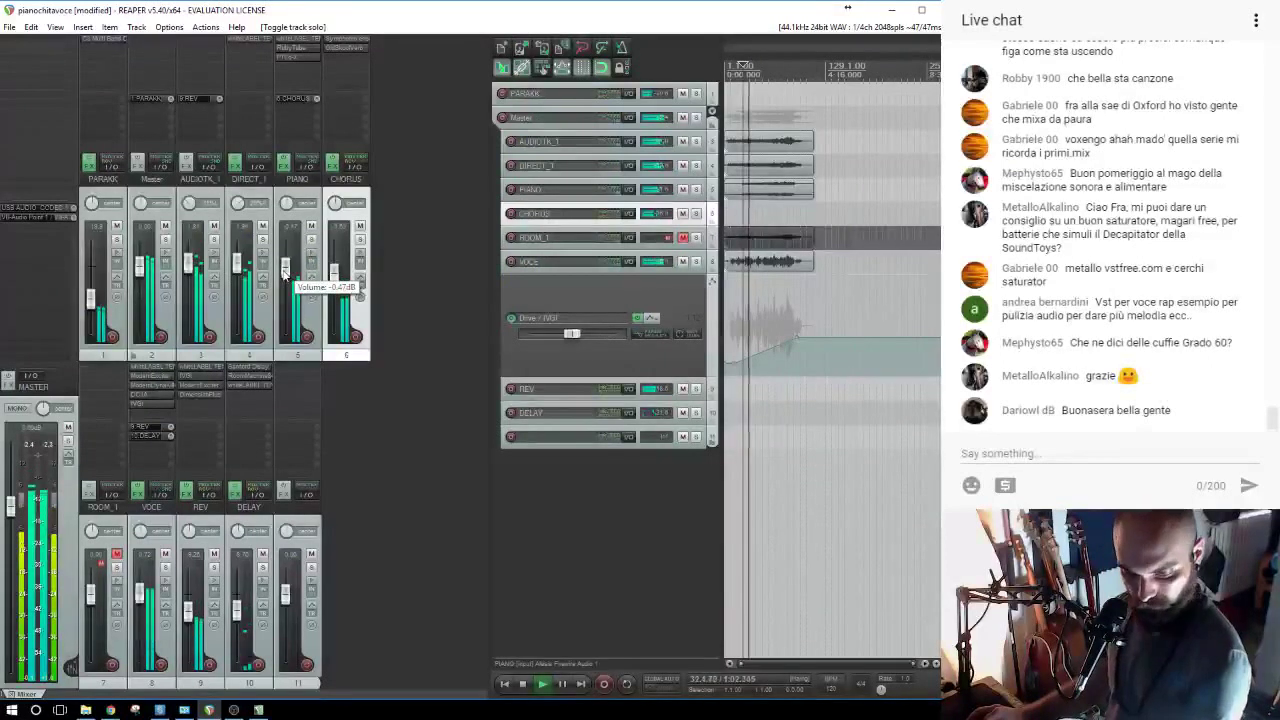
left_click_drag(285, 274, 285, 278)
Solo VOCE, add the PTEq-X equalizer at the end of its effects chain, and return to the full mix.
left_click(697, 262)
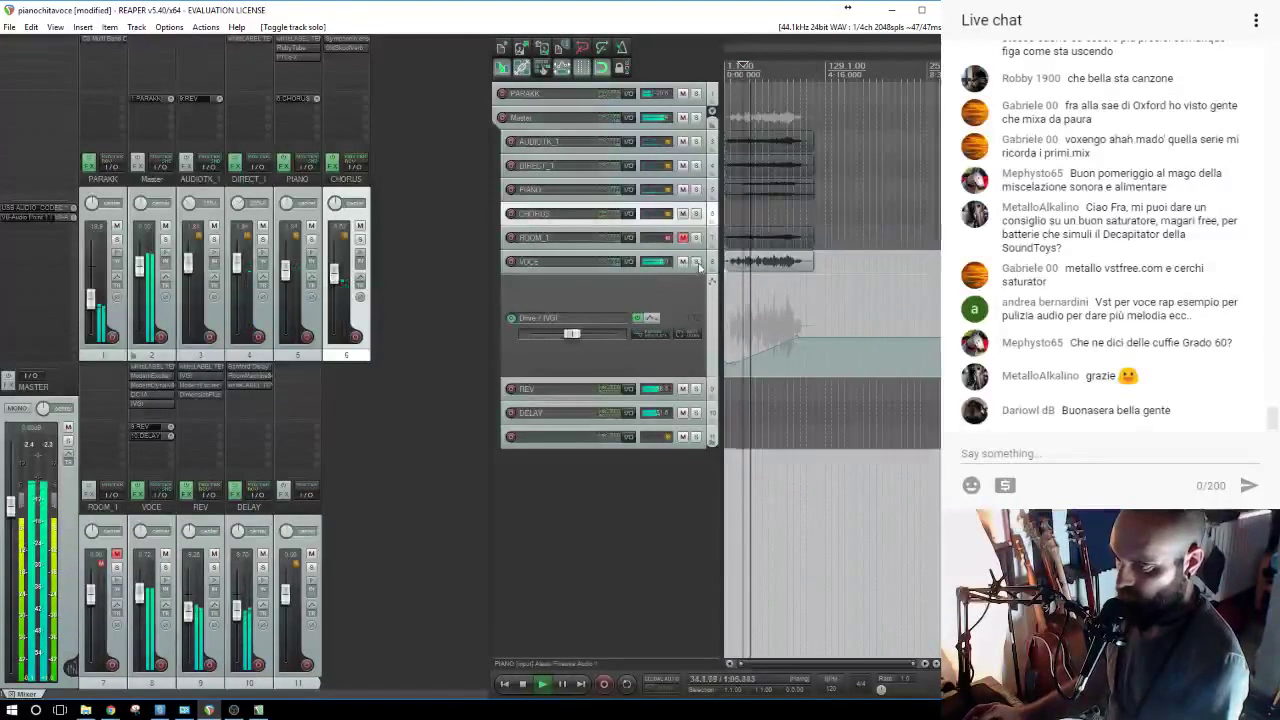
left_click(153, 404)
double_click(321, 277)
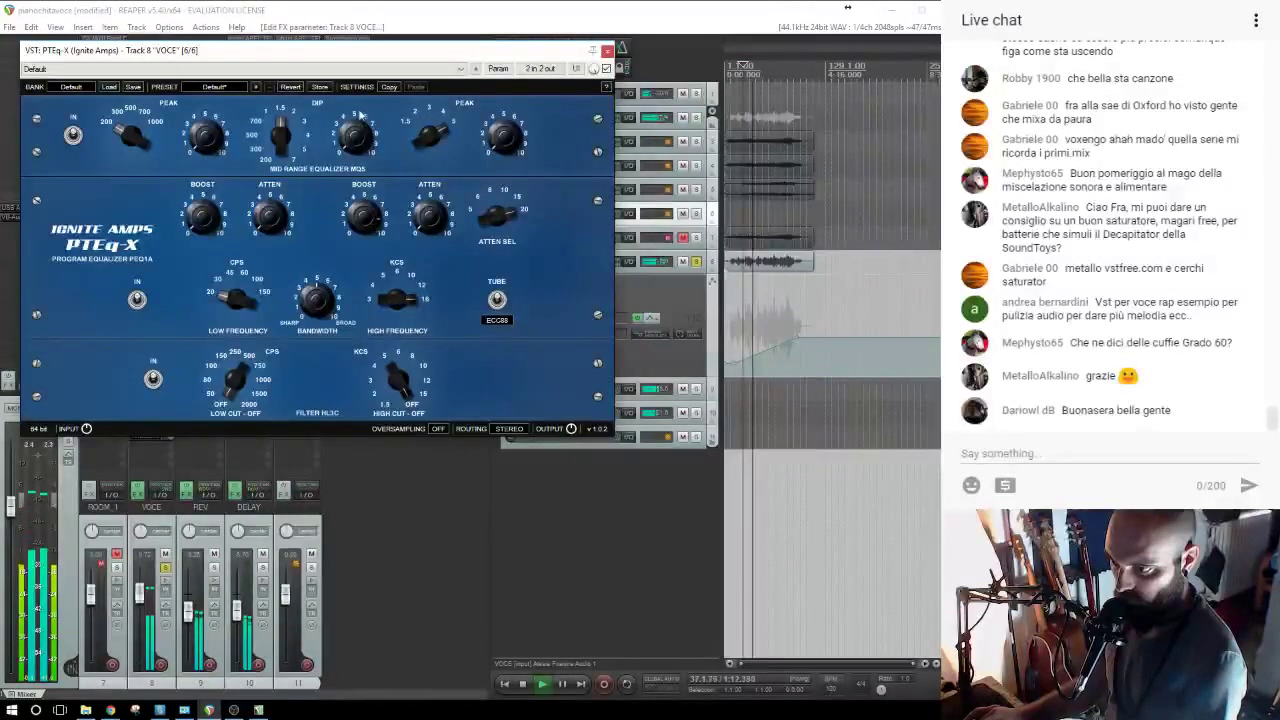
left_click(607, 51)
left_click(696, 262)
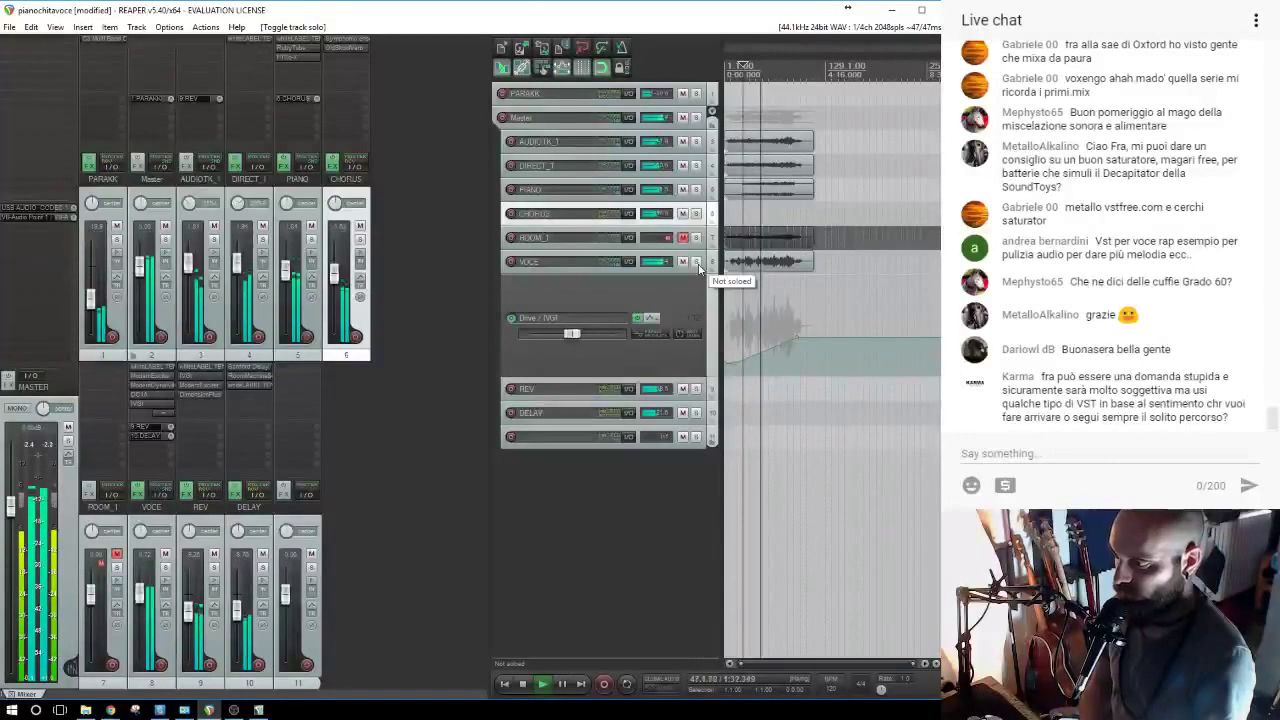
Find a de-esser for VOCE in the MULTIBANDA folder and add Tonmann Deesser to the track.
left_click(554, 256)
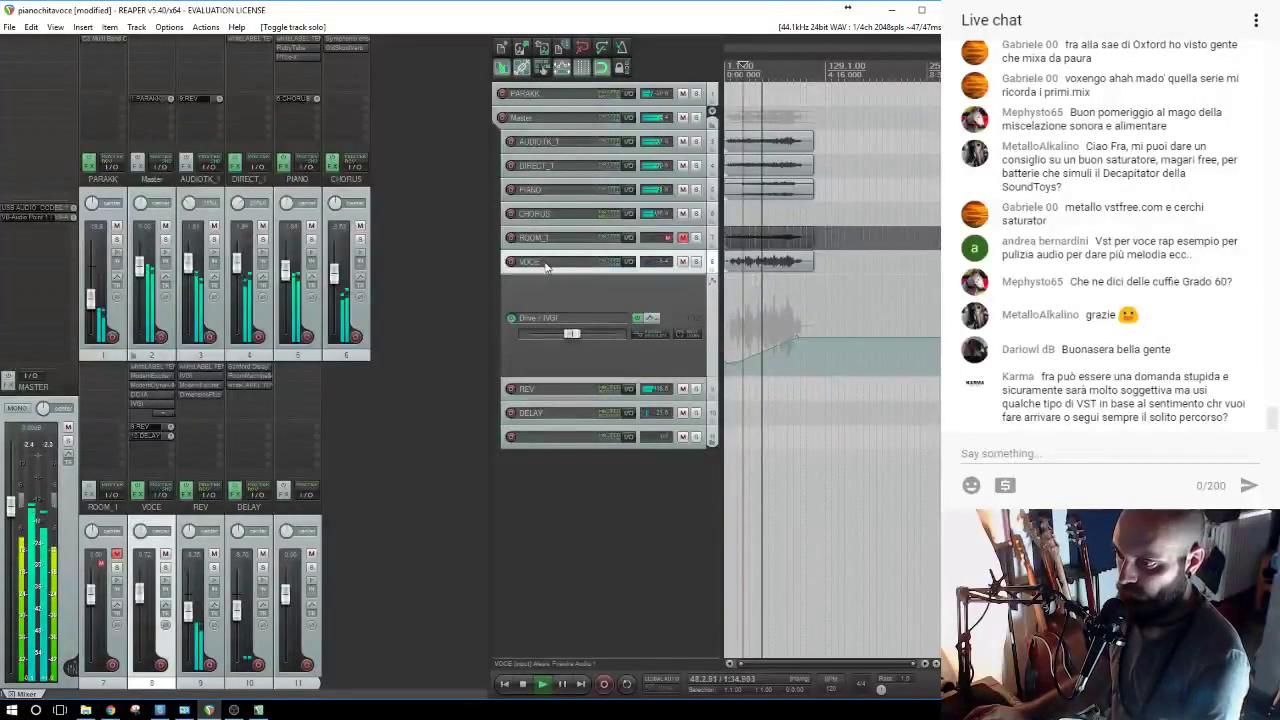
left_click(157, 402)
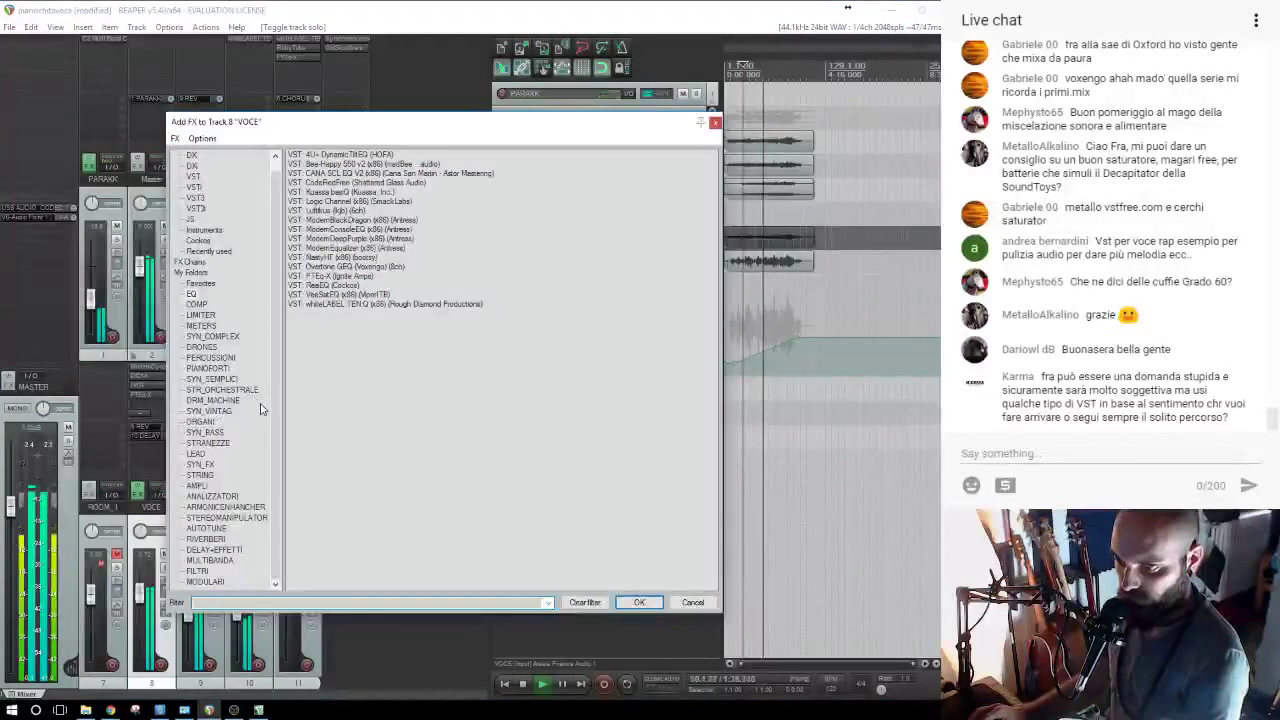
type("e")
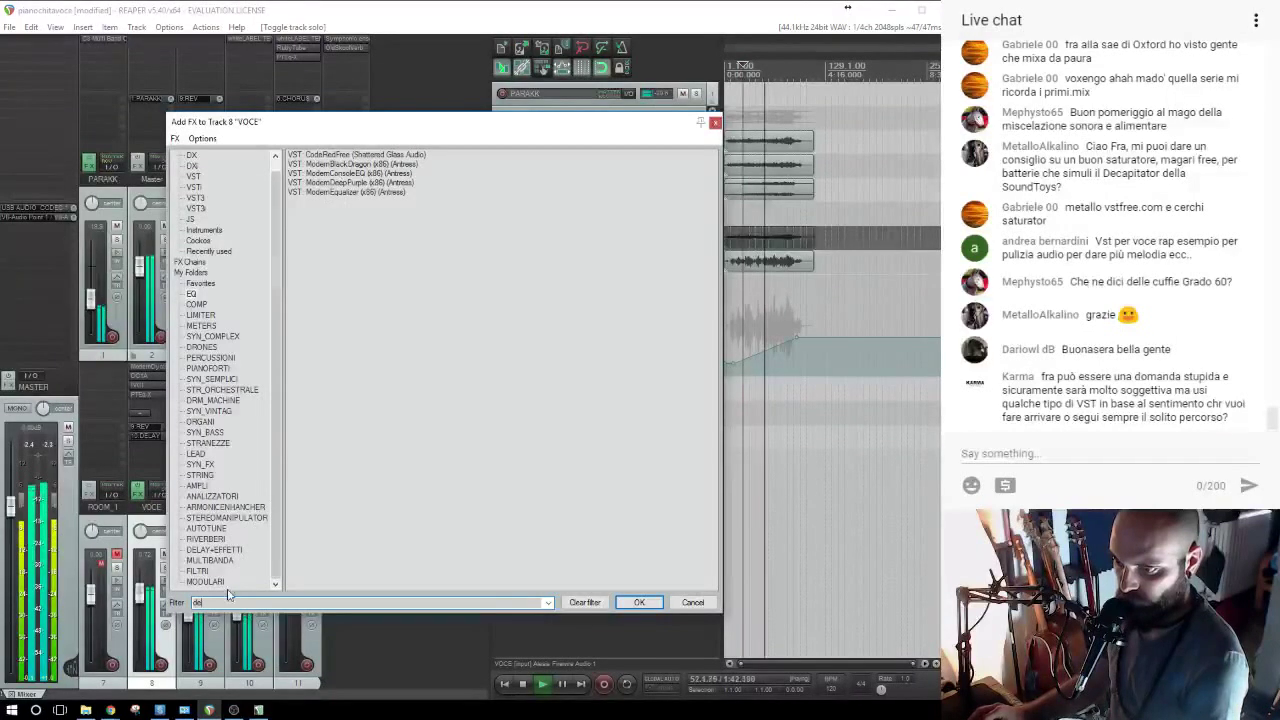
left_click(197, 304)
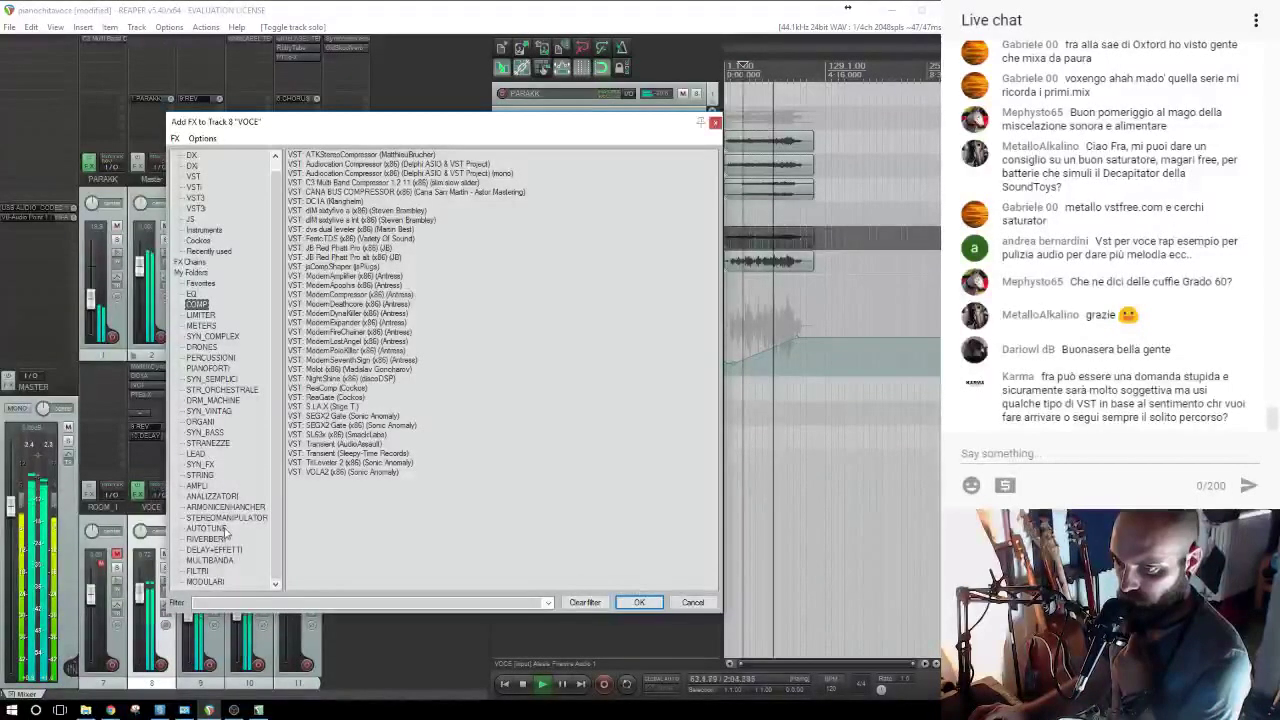
left_click(210, 560)
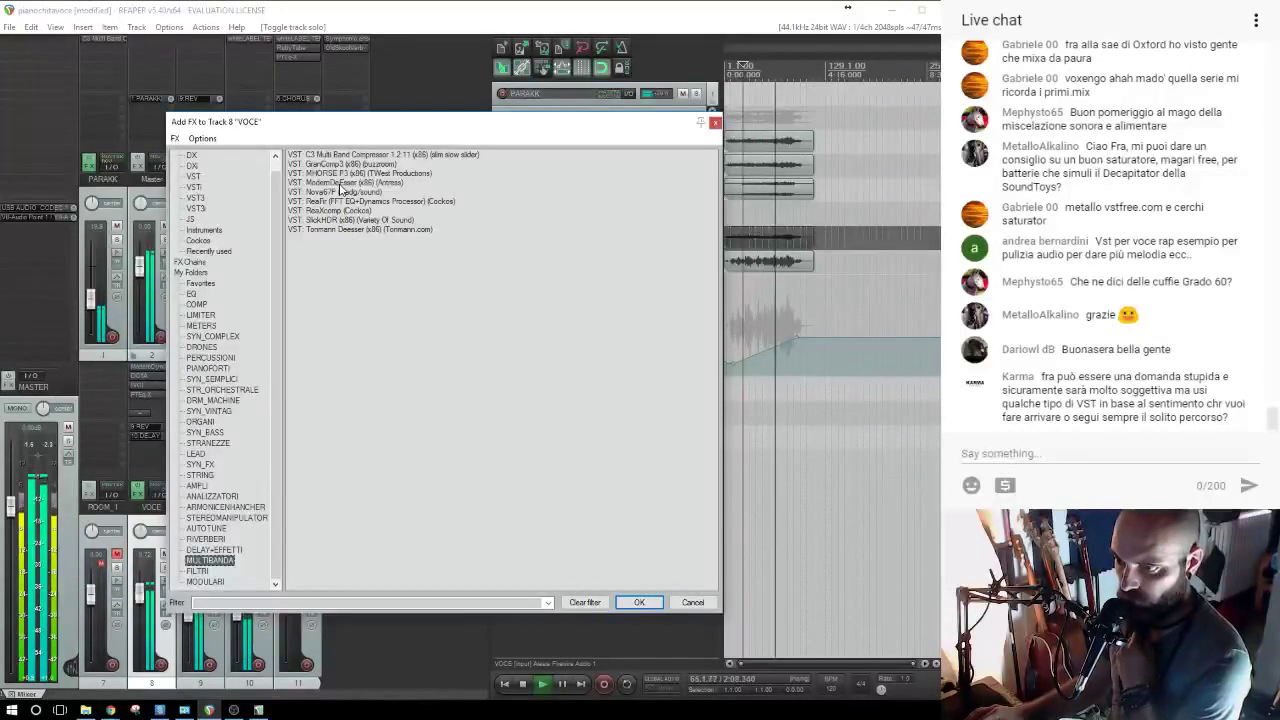
left_click(333, 230)
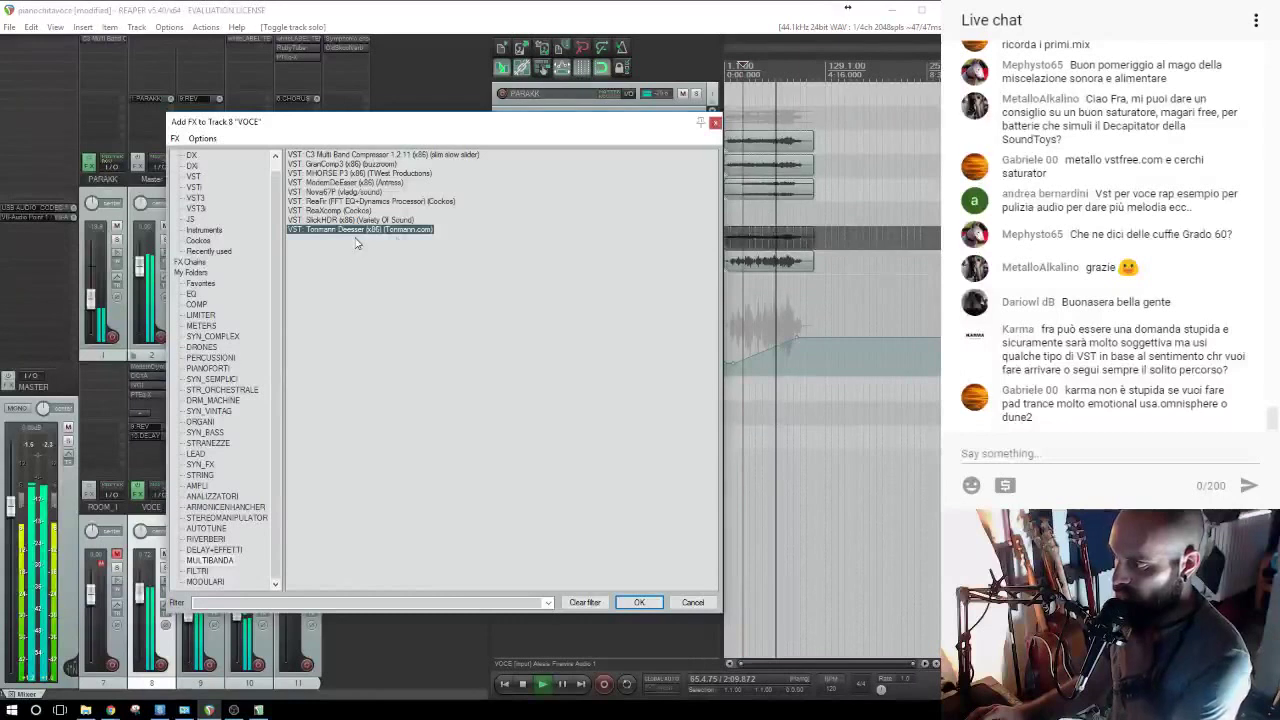
key("Return")
Audition the de-esser on soloed VOCE, then release the solo and close the plug-in.
left_click(696, 261)
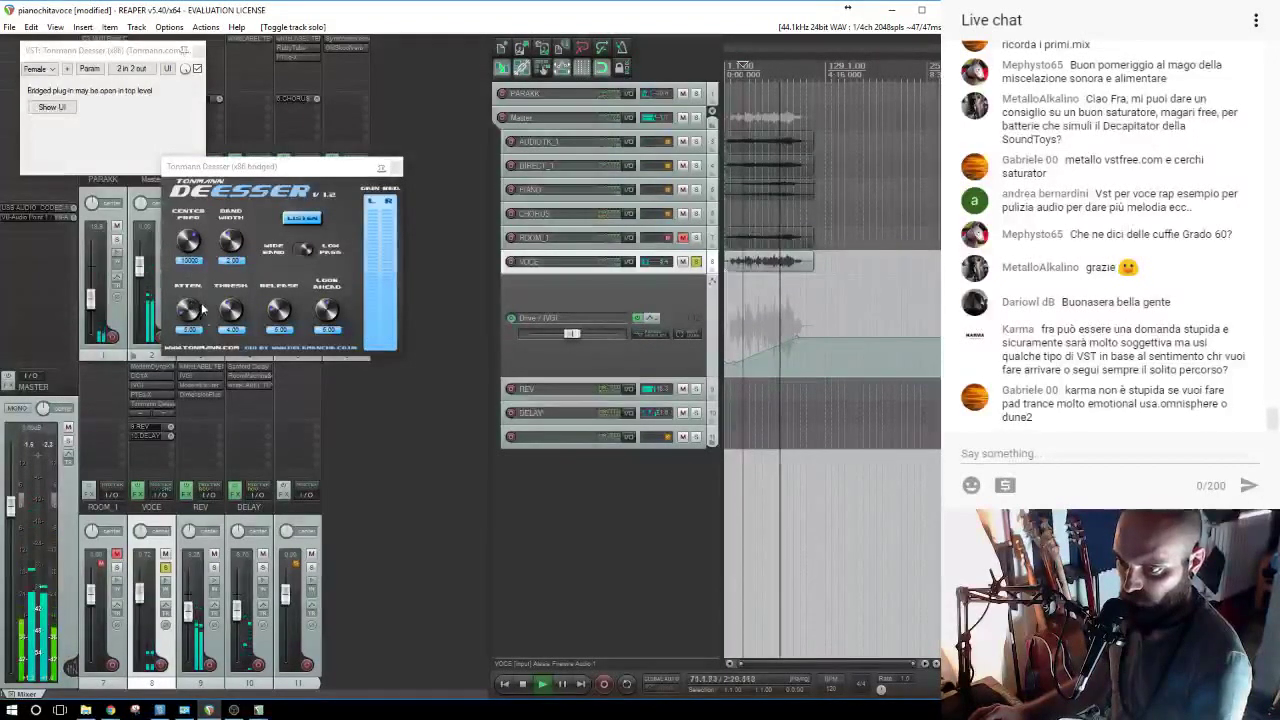
left_click(166, 569)
left_click(395, 168)
left_click(198, 50)
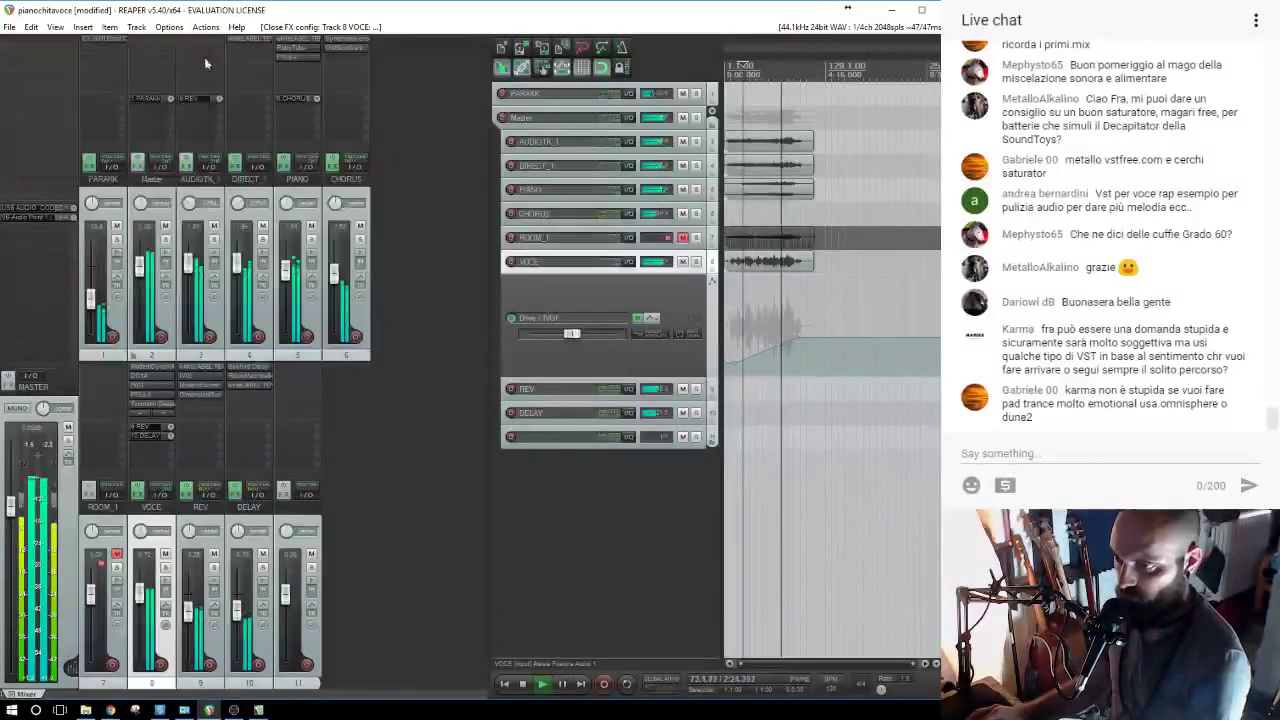
Show REV's volume envelope in an enlarged lane and draw a gradual rise peaking near bar 85, followed by a sharp drop.
left_click(555, 392)
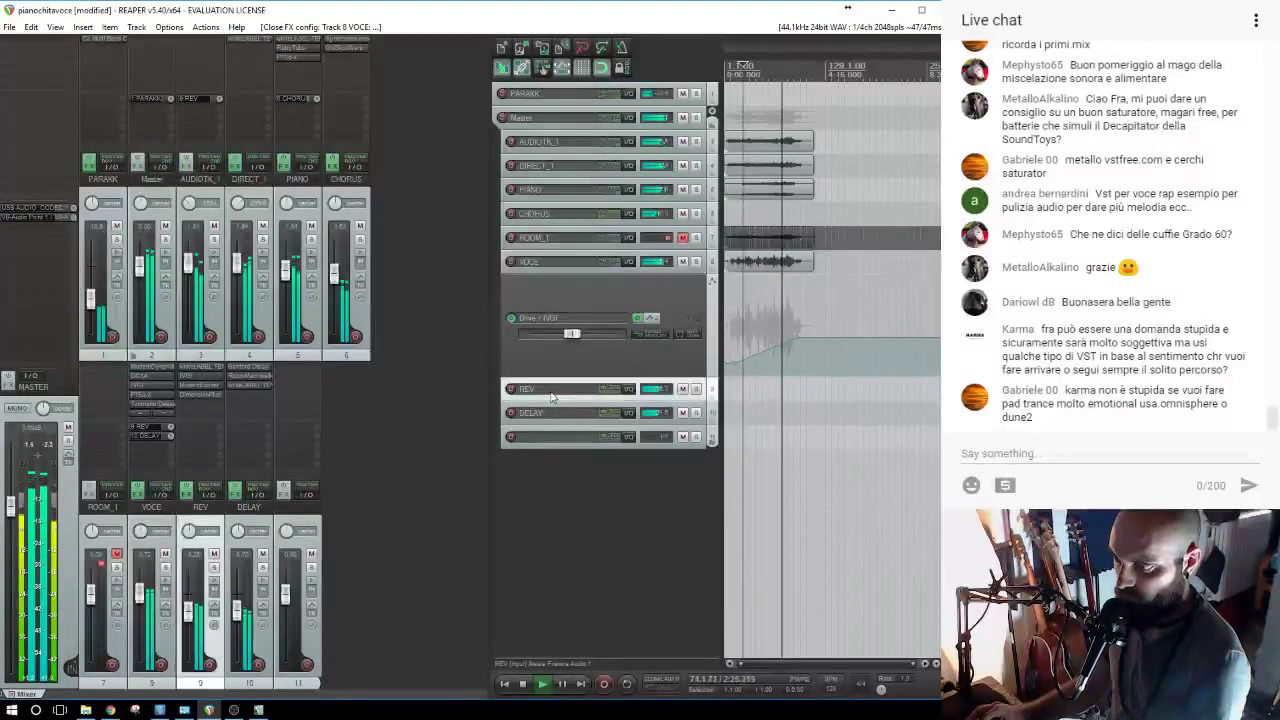
key("v")
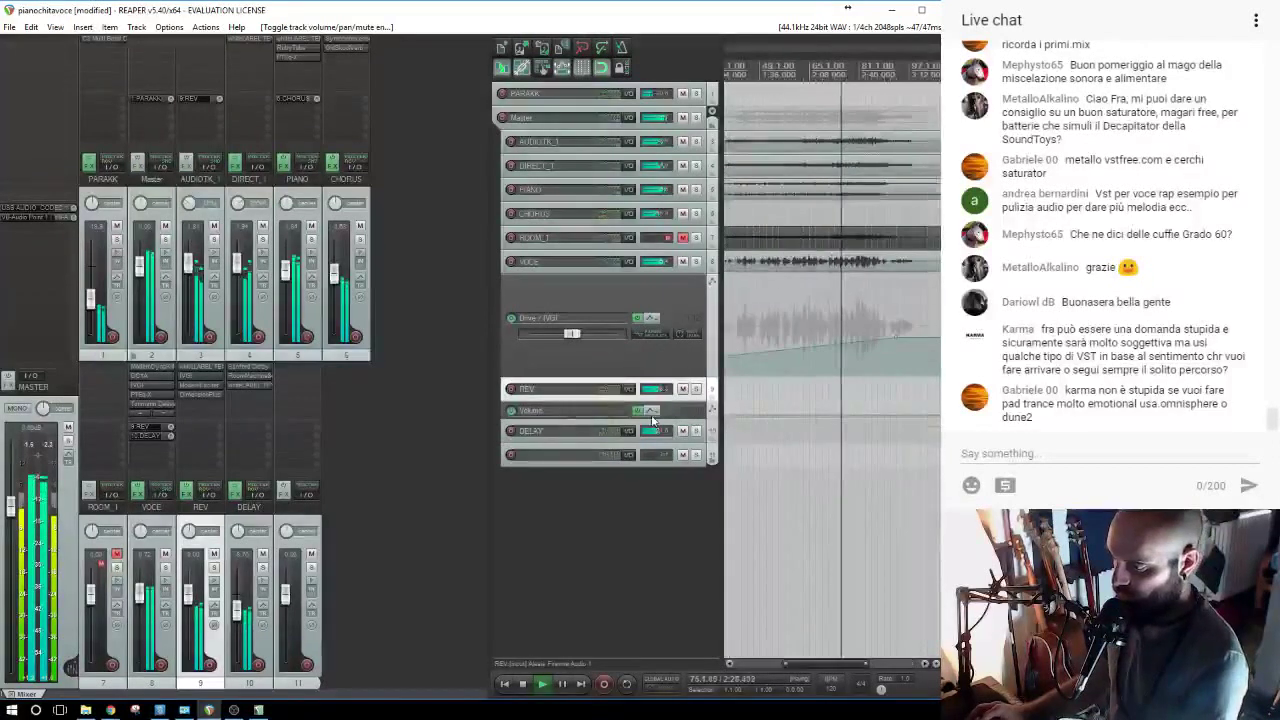
left_click_drag(652, 420, 653, 510)
left_click(803, 490)
mouse_move(869, 490)
left_mouse_down()
mouse_move(871, 478)
mouse_move(892, 483)
mouse_move(905, 535)
mouse_move(895, 488)
mouse_move(892, 505)
mouse_move(870, 473)
left_mouse_up()
left_click(896, 480, "shift")
Show CHORUS's volume envelope in an enlarged lane and draw a rise starting near bar 68, deleting the surplus point.
left_click(545, 216)
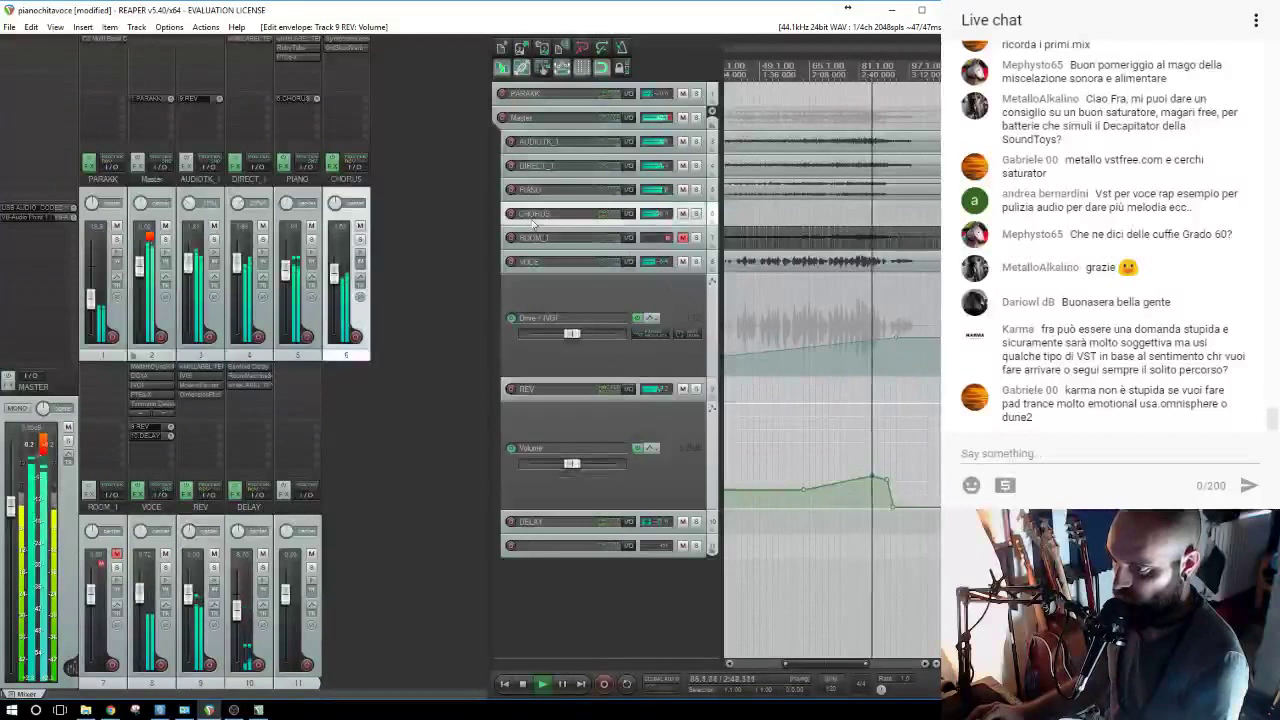
key("v")
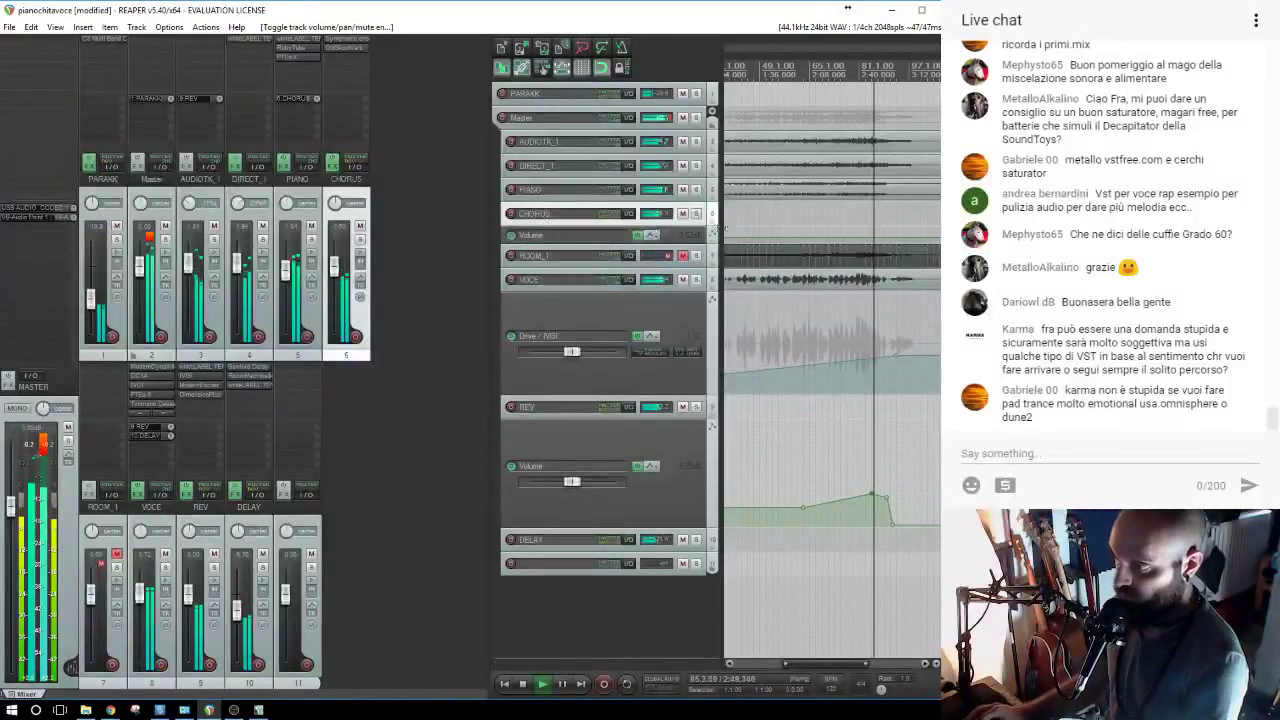
left_click(834, 238)
left_click_drag(689, 245, 690, 322)
key("ctrl+z")
left_click(830, 290)
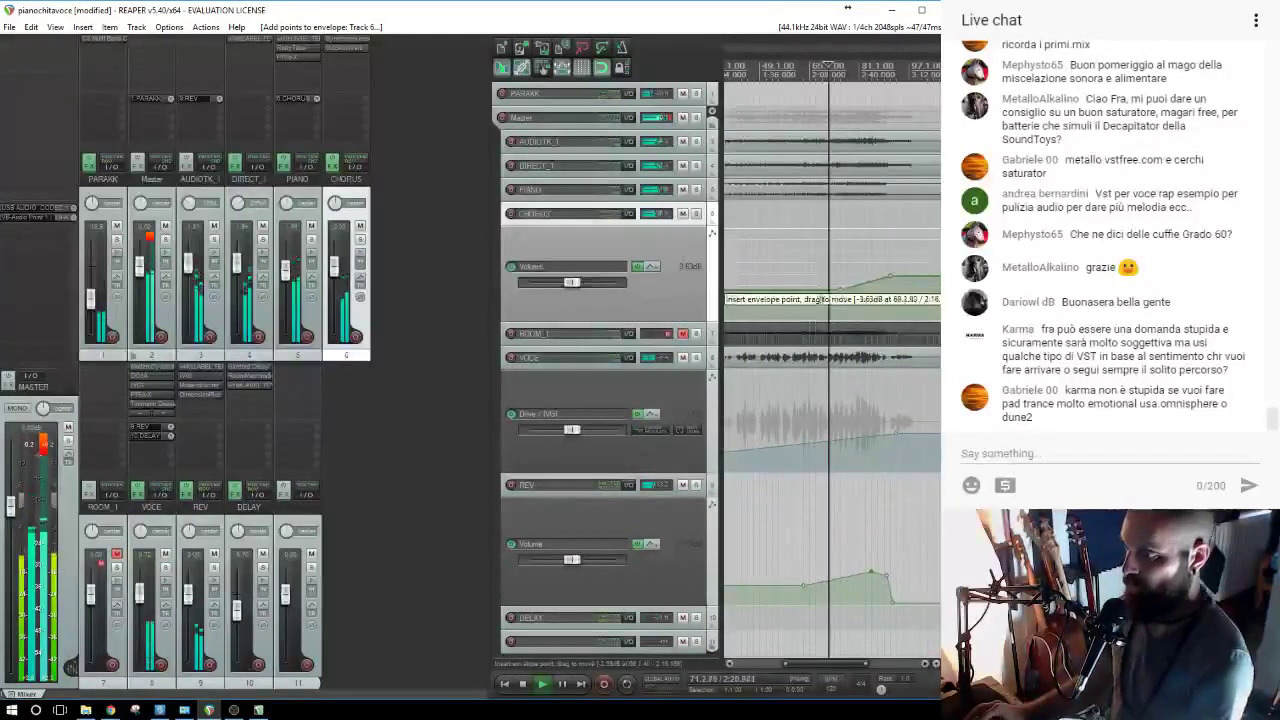
left_click(840, 290, "alt")
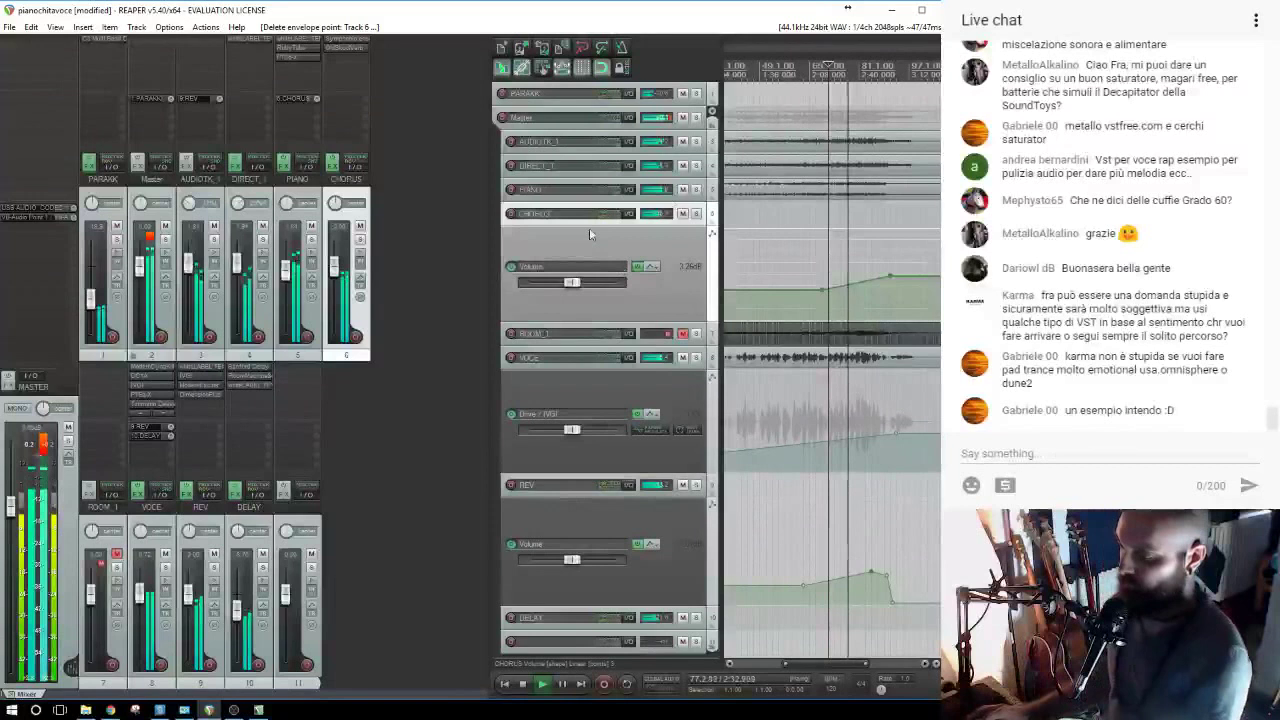
Raise the REV volume envelope's peak slightly and add a matching higher peak to the CHORUS volume envelope near bar 85.
left_click_drag(871, 573, 872, 566)
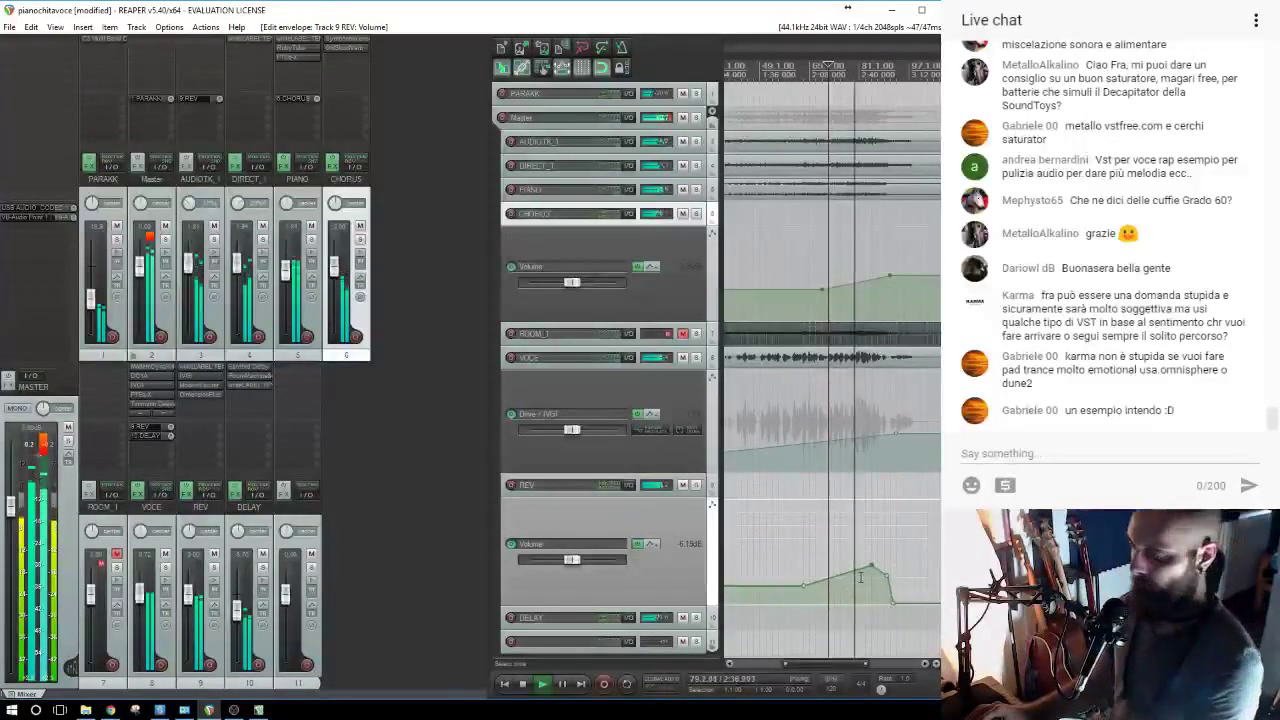
double_click(866, 278)
left_click_drag(864, 270, 866, 250)
scroll(866, 252, "down", 3)
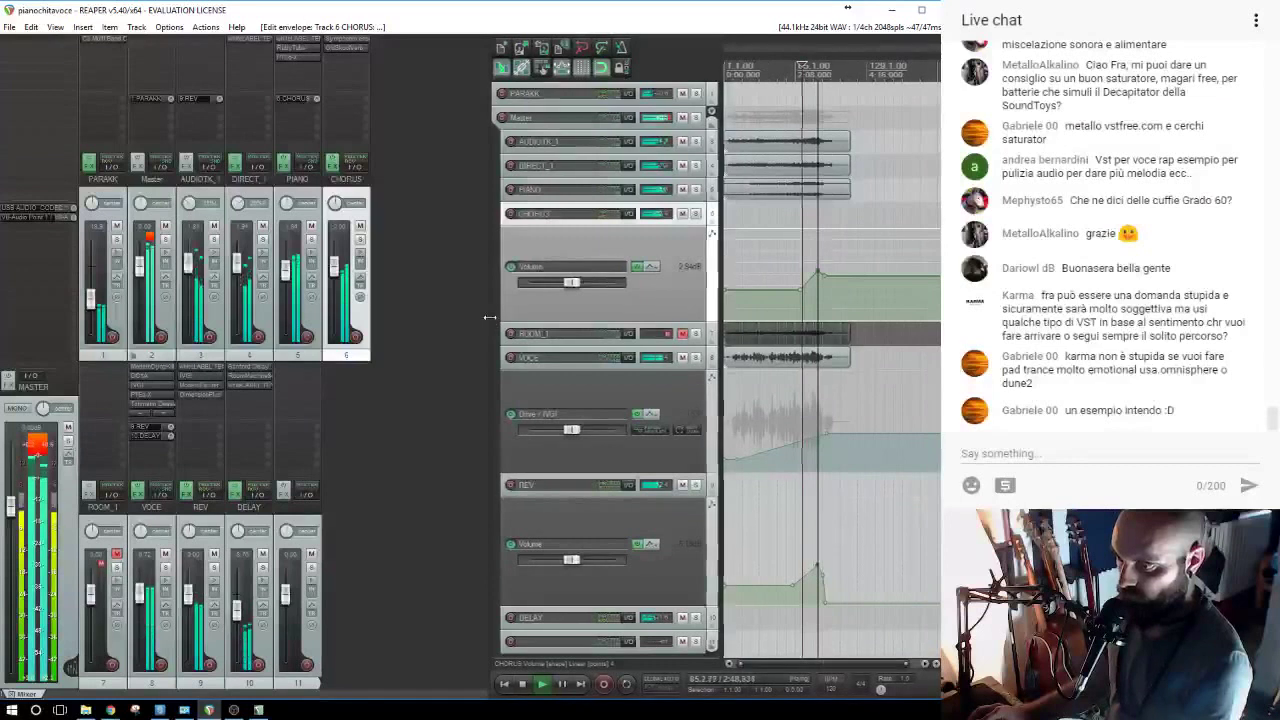
Widen the arrange area beside the mixer and briefly check the OBS window before returning to REAPER.
left_click_drag(493, 318, 376, 345)
left_click(233, 710)
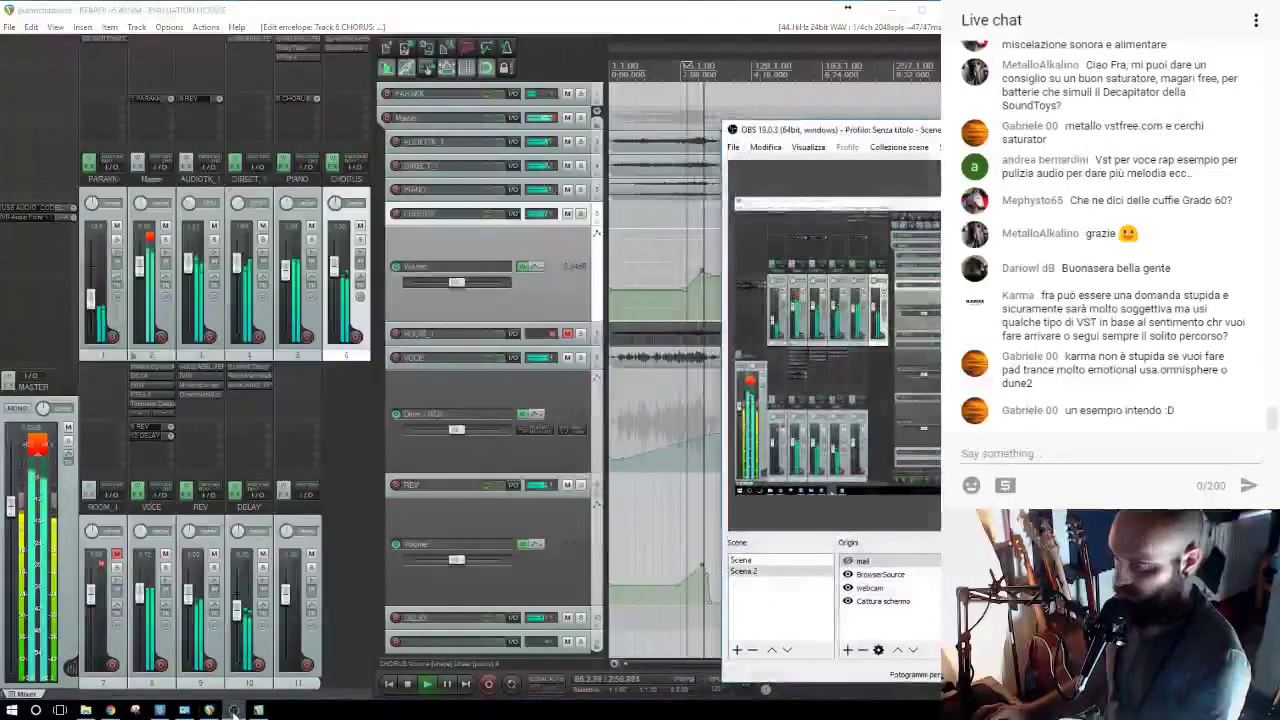
left_click(233, 710)
scroll(852, 367, "up", 3)
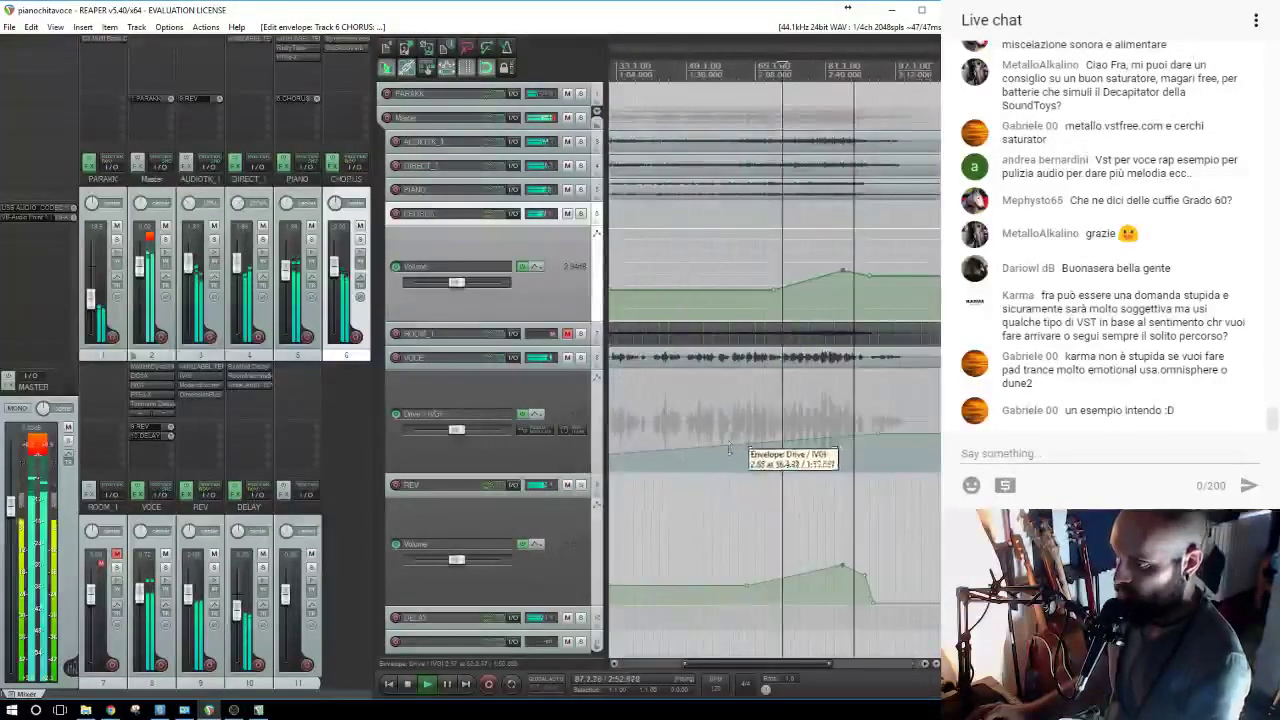
Move REV's volume drop earlier and lower its shoulder point so the level falls away right after the peak, reaching its floor near bar 88.
left_click(851, 366)
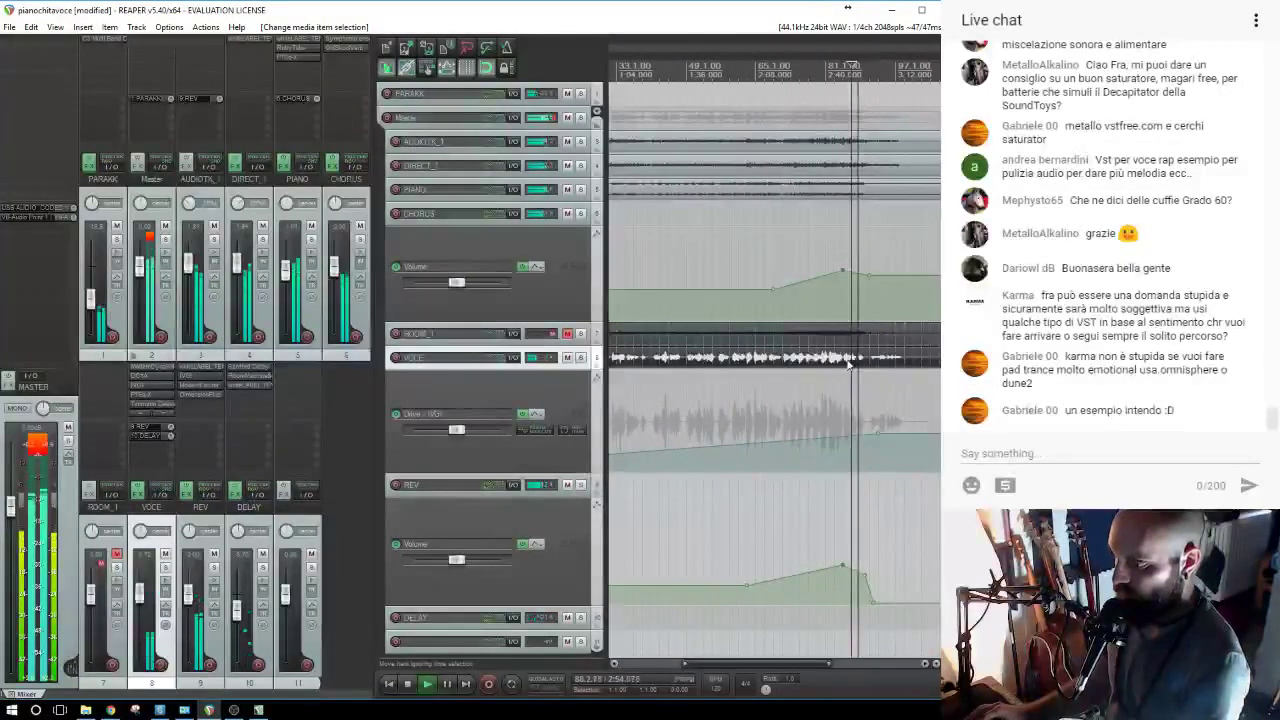
scroll(800, 480, "up", 1)
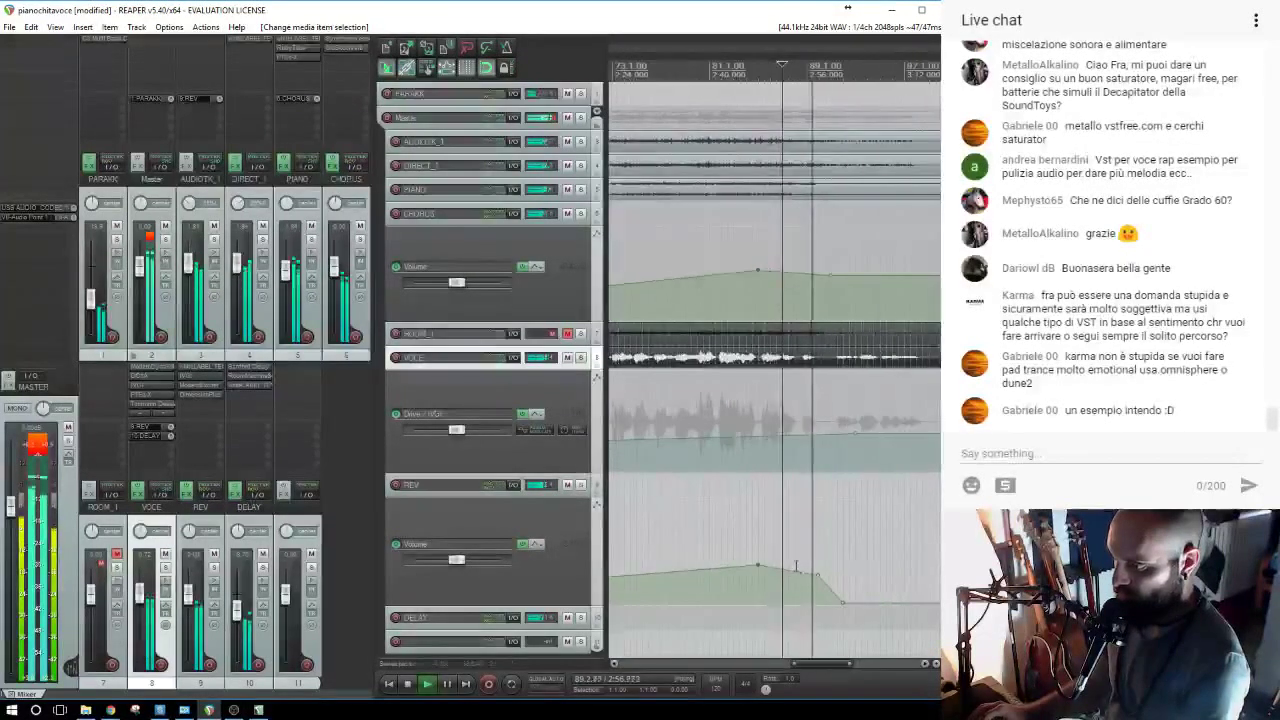
left_click(785, 570)
left_click_drag(817, 586, 797, 674)
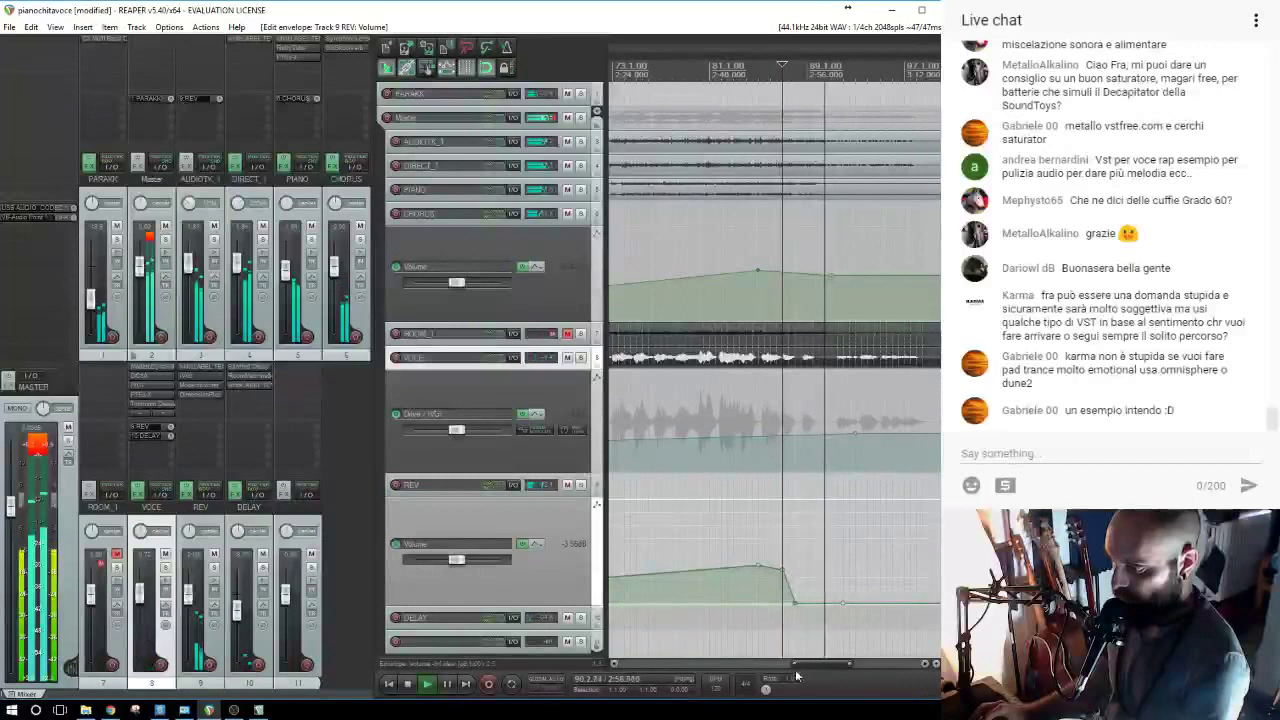
left_click(765, 589)
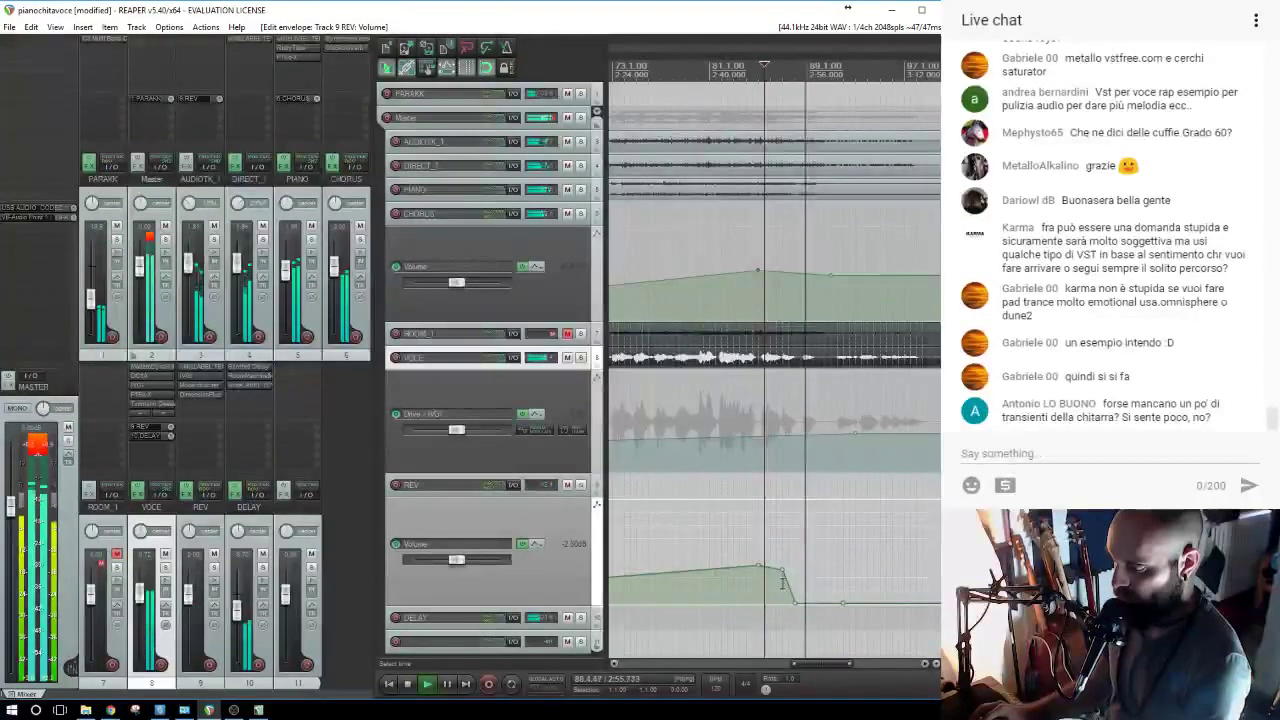
left_click_drag(783, 578, 776, 591)
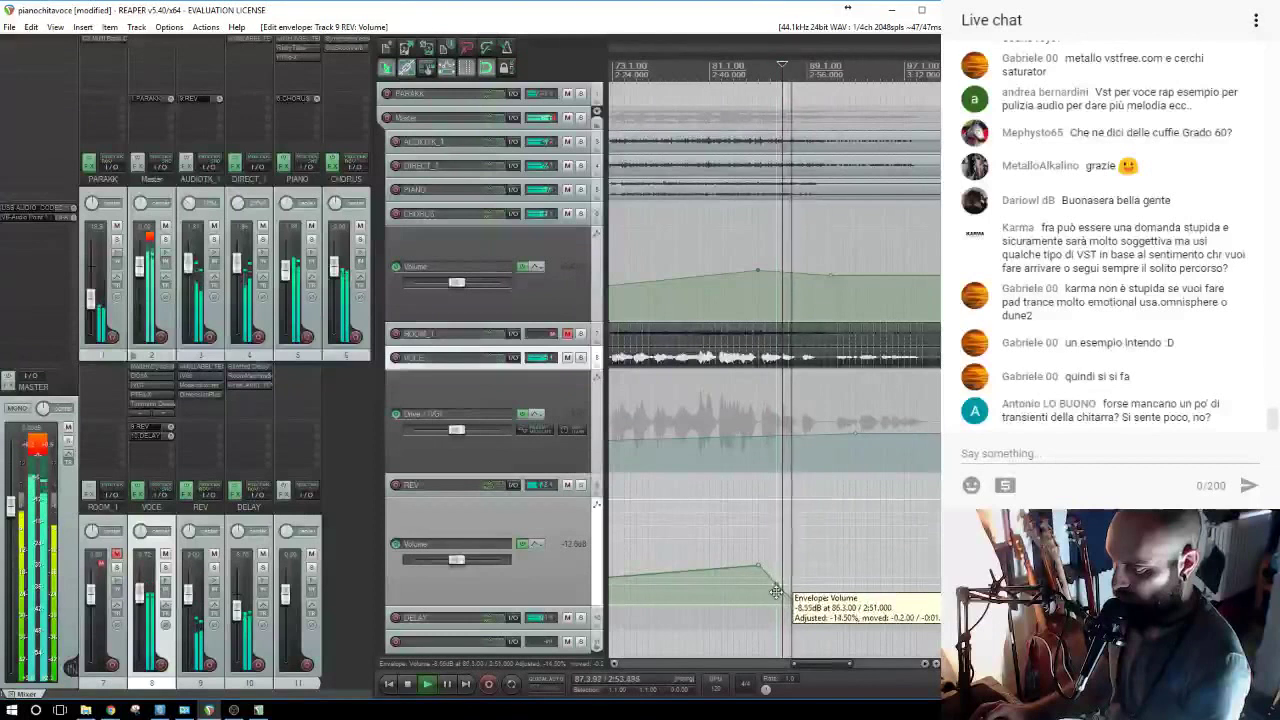
scroll(819, 539, "down", 2)
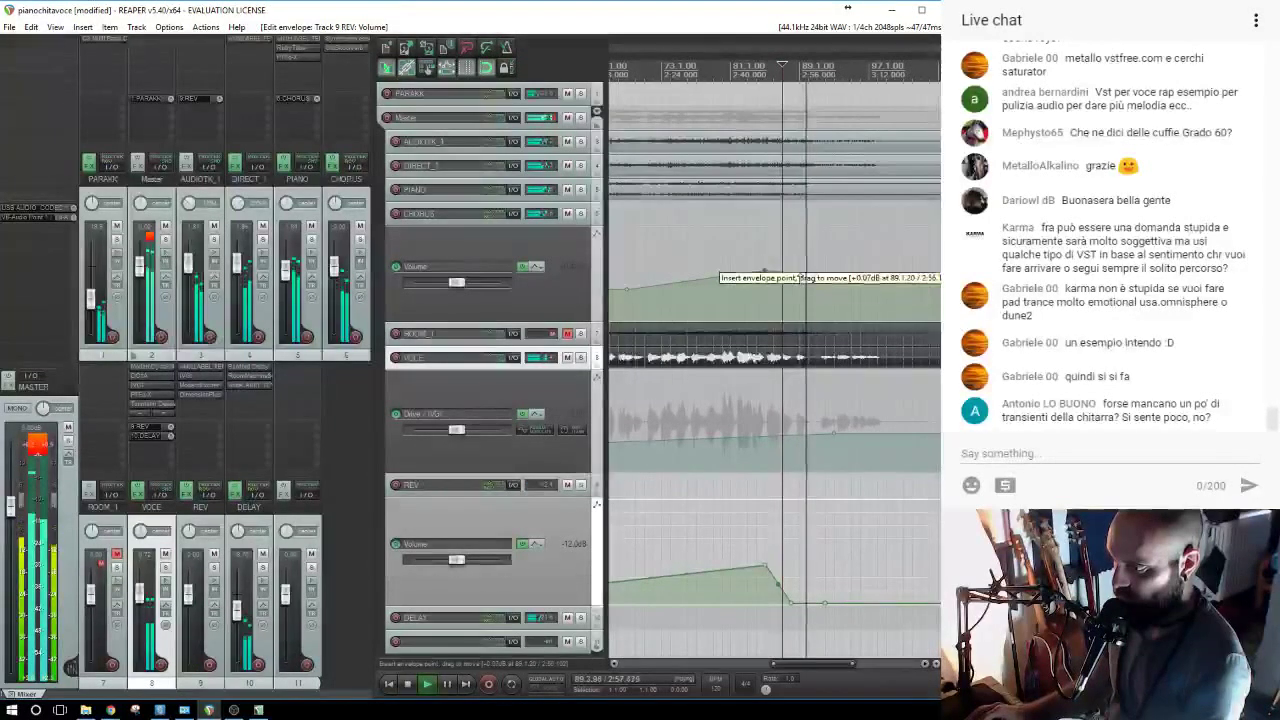
Add a sharp drop to CHORUS's volume envelope after its peak and shift it slightly earlier, to about bar 88.
left_click(765, 272)
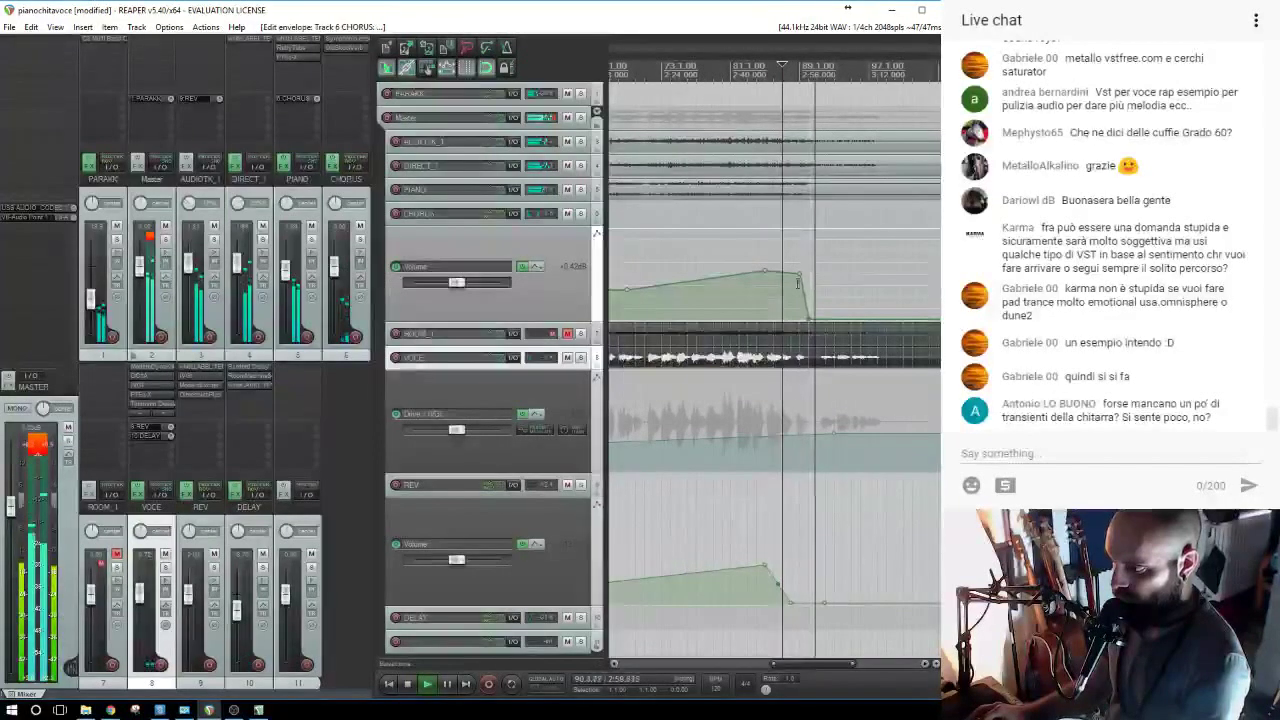
left_click_drag(799, 274, 794, 274)
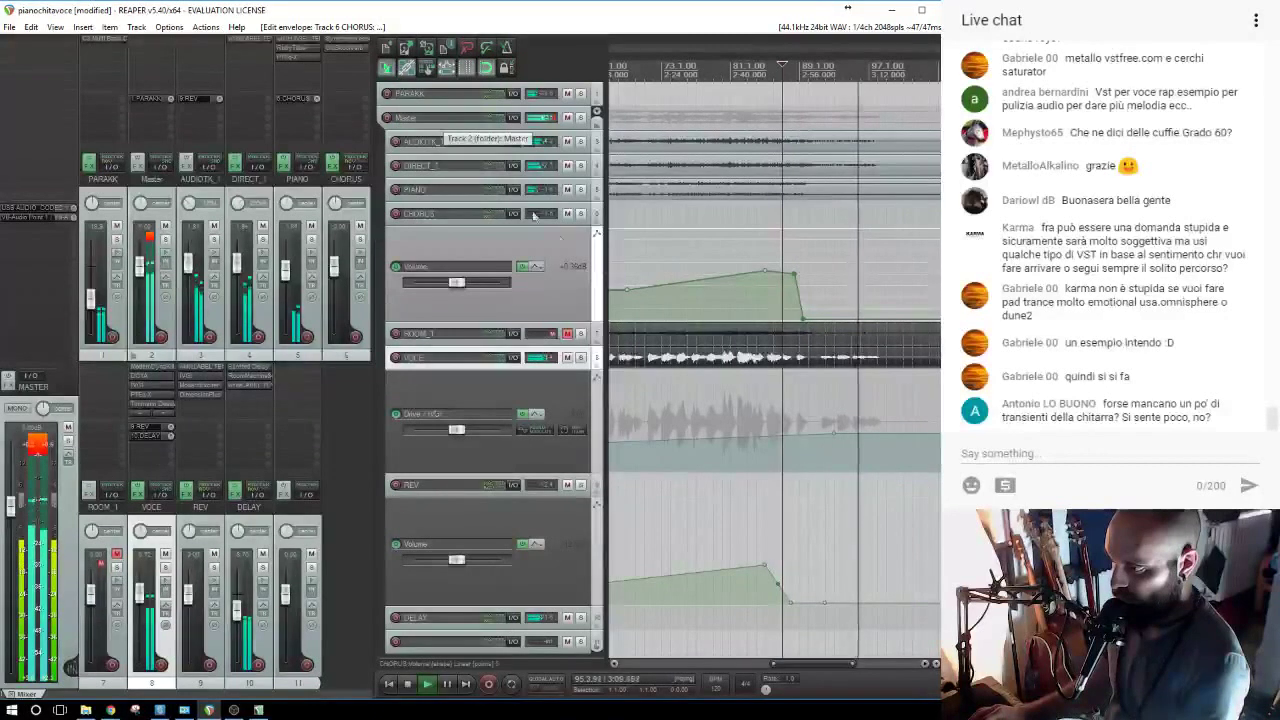
scroll(704, 260, "down", 5)
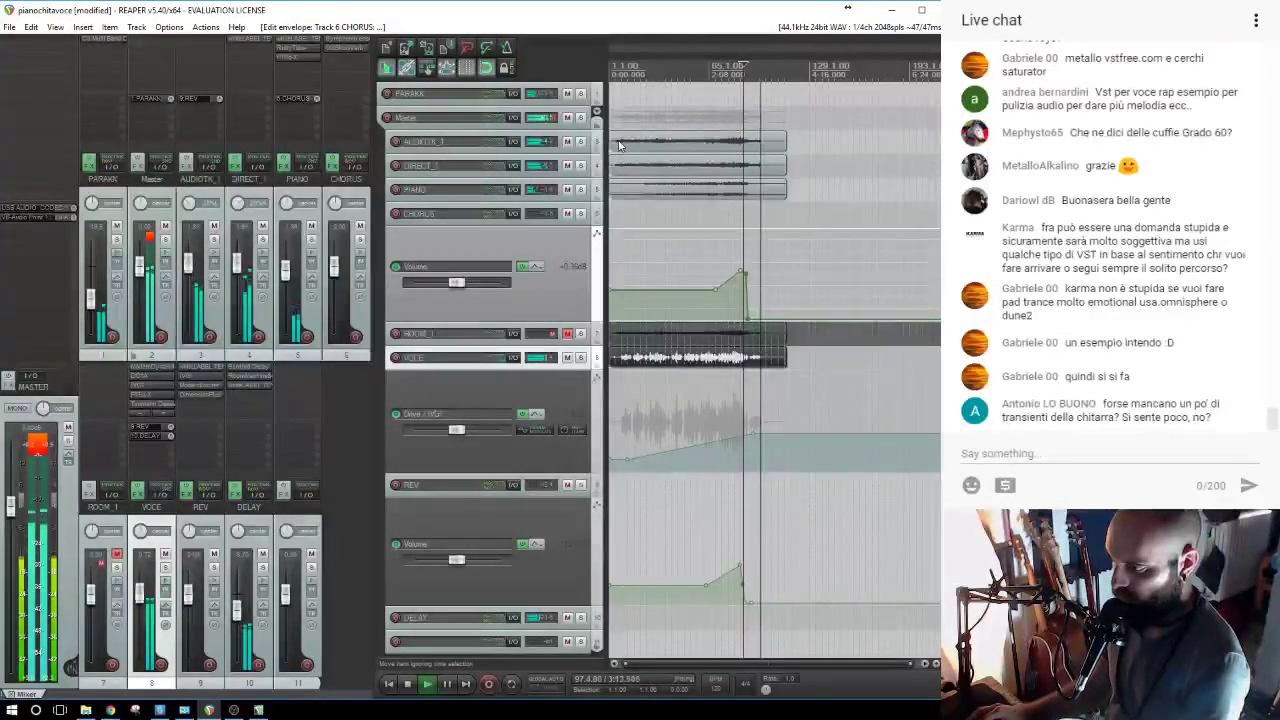
Play the opening of the song and listen to how the guitar tracks sit in the mix.
left_click(620, 146)
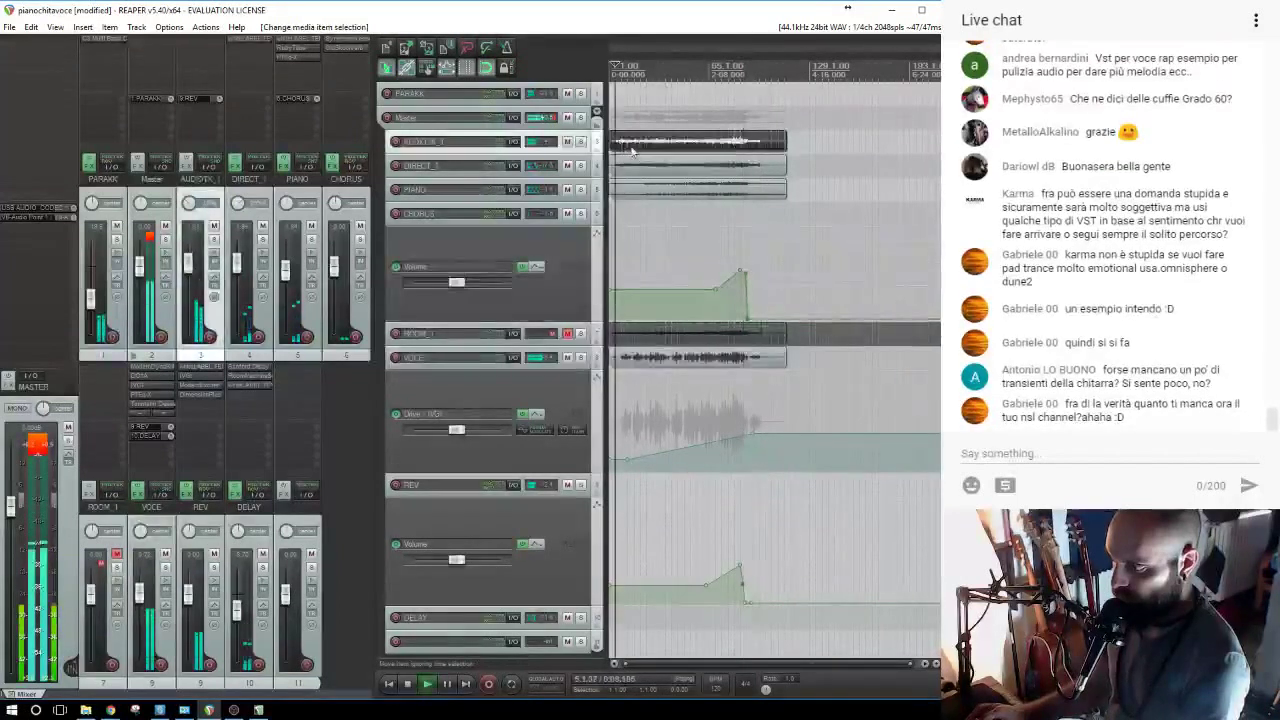
scroll(626, 152, "up", 5)
scroll(700, 155, "up", 2)
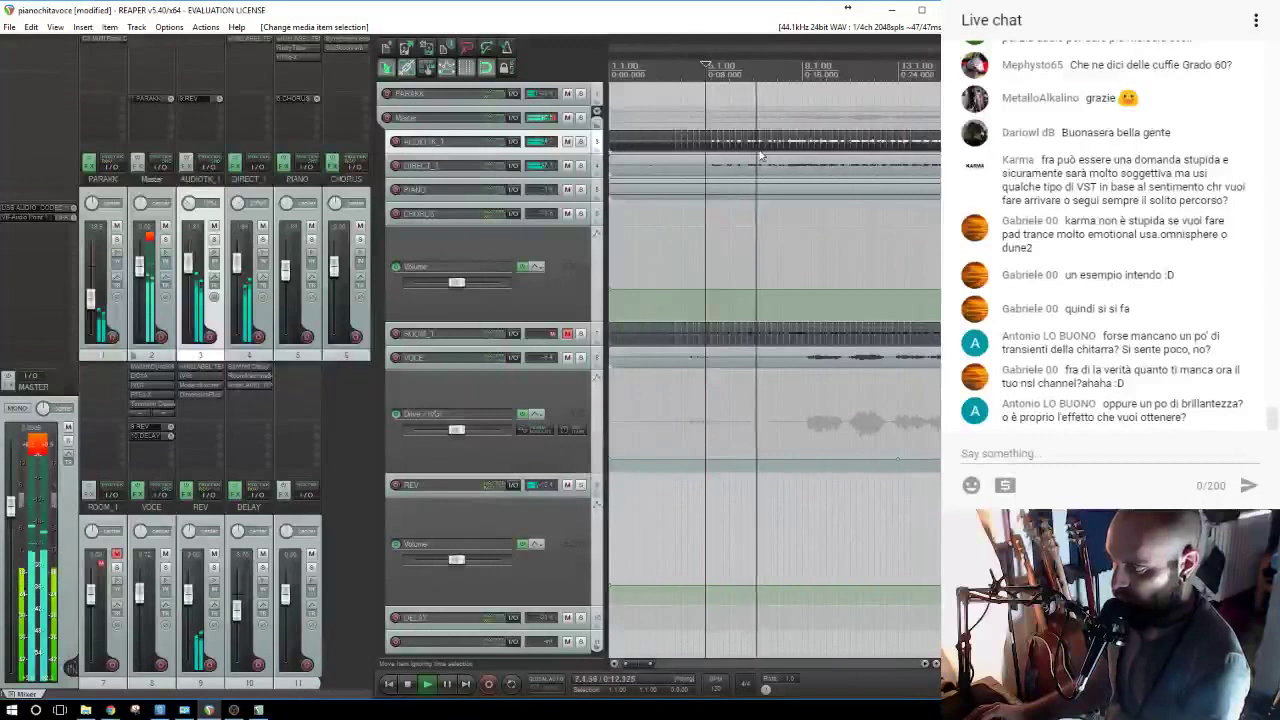
scroll(758, 157, "down", 2)
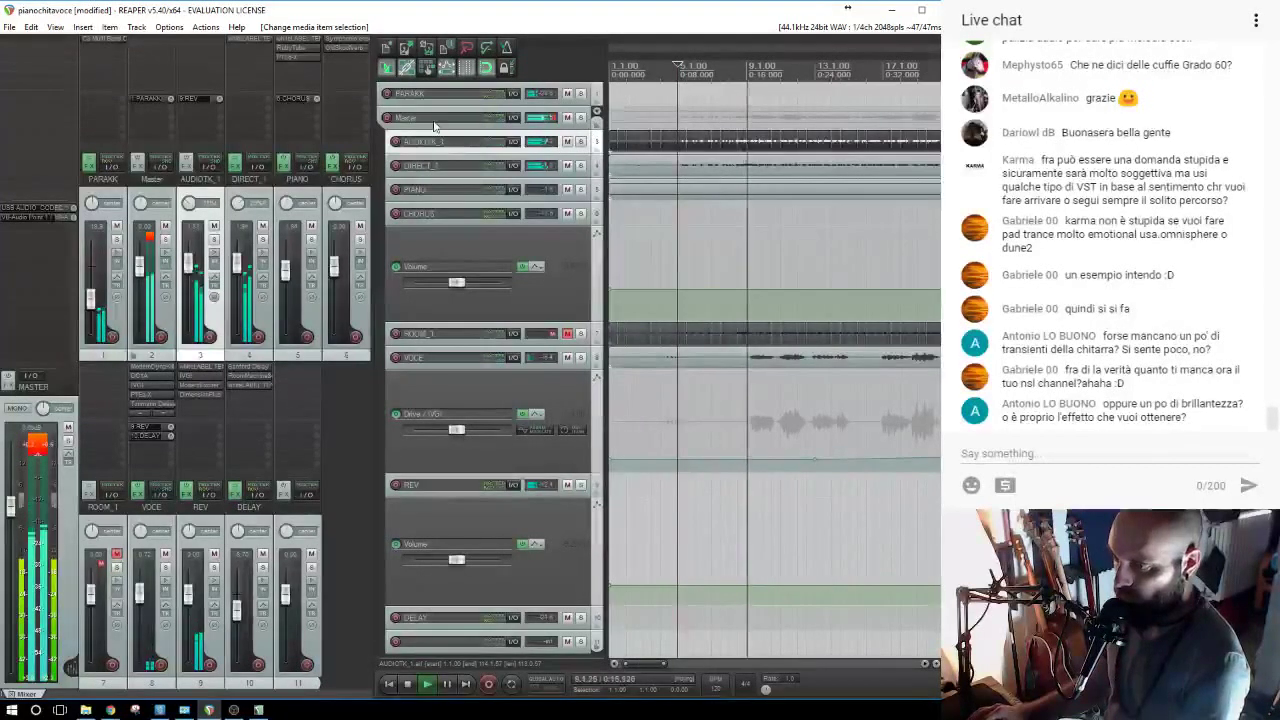
key("space")
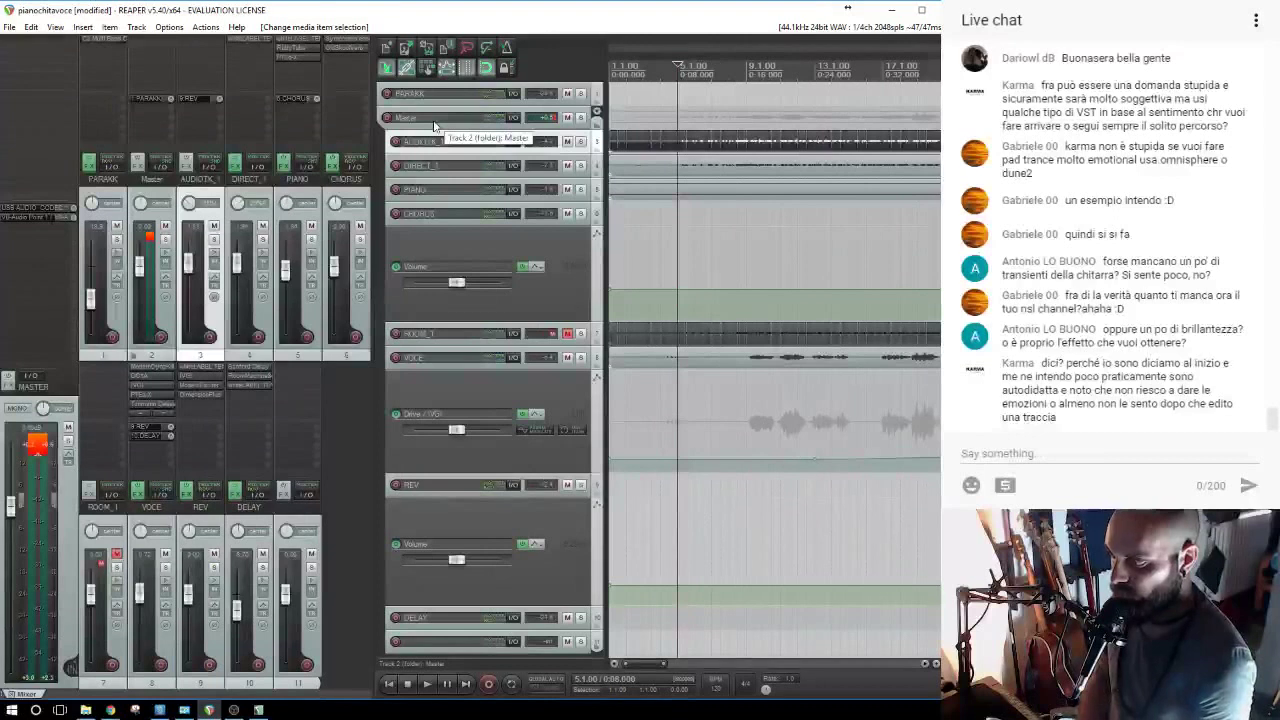
key("space")
scroll(551, 137, "down", 2)
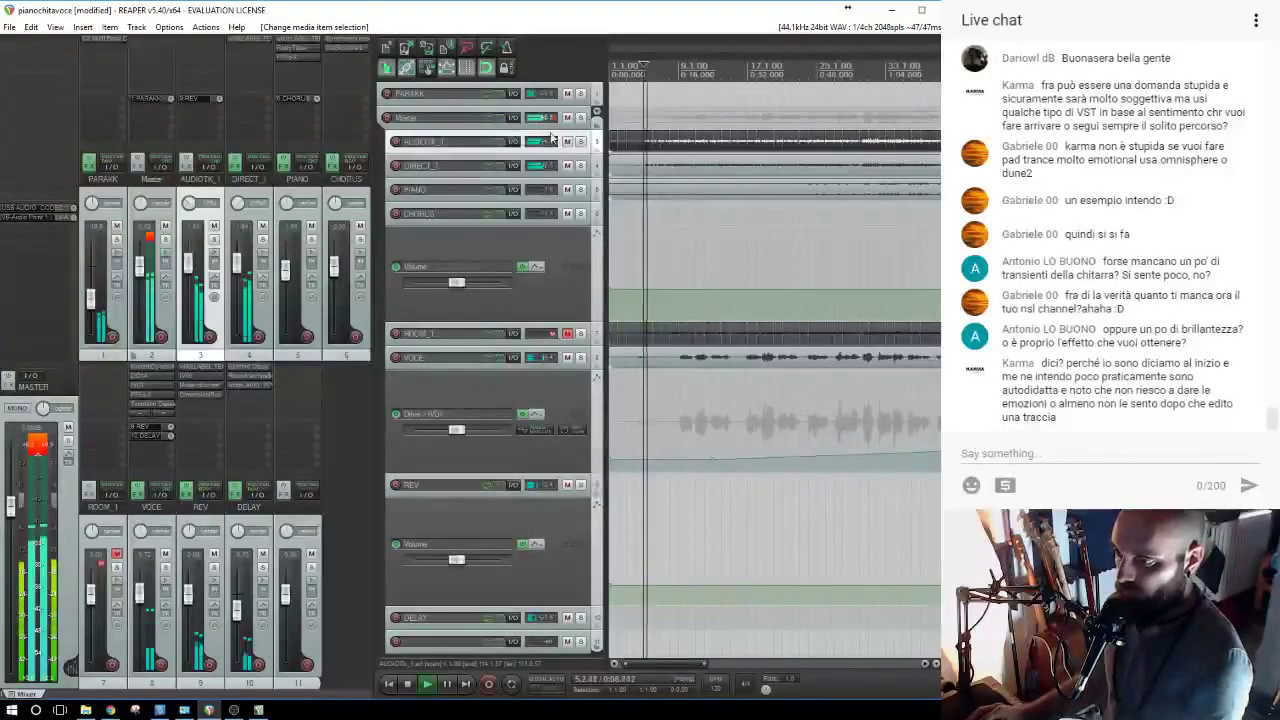
Solo AUDIOTK_1 and DIRECT_1, and add the Sleepy-Time Records Transient plug-in to DIRECT_1 with a raised attack.
left_click(581, 142)
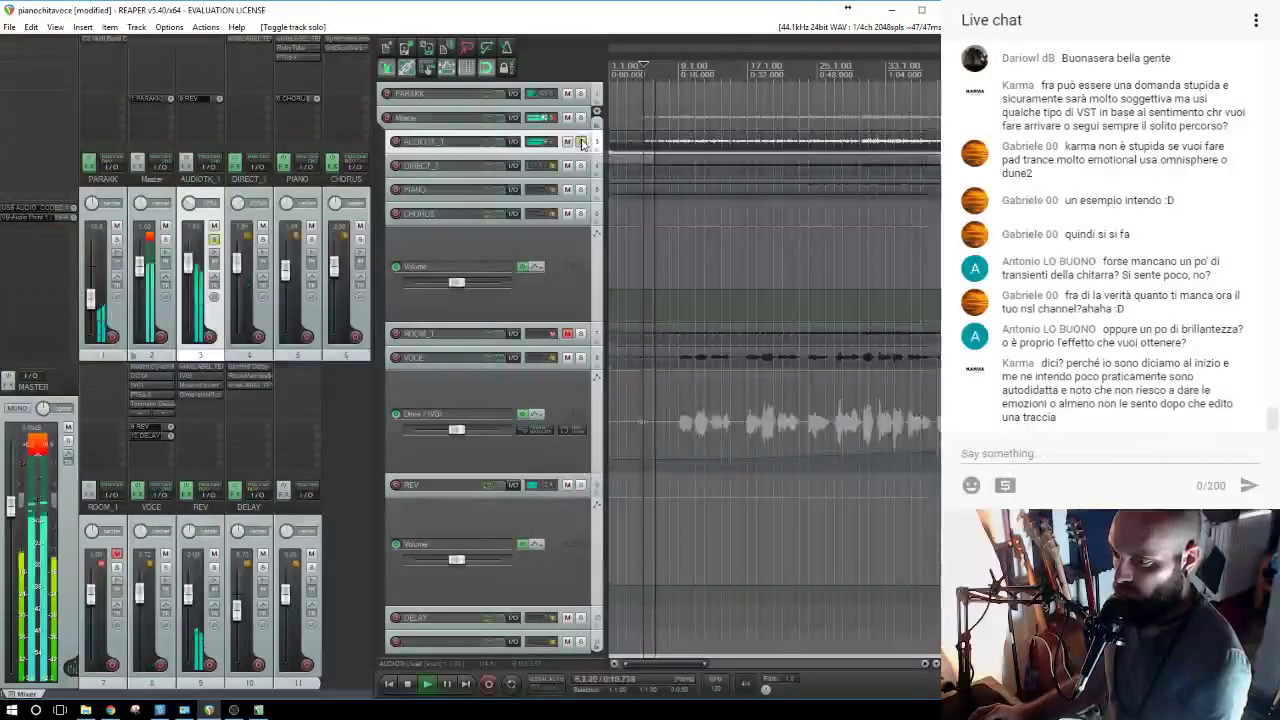
left_click(581, 166)
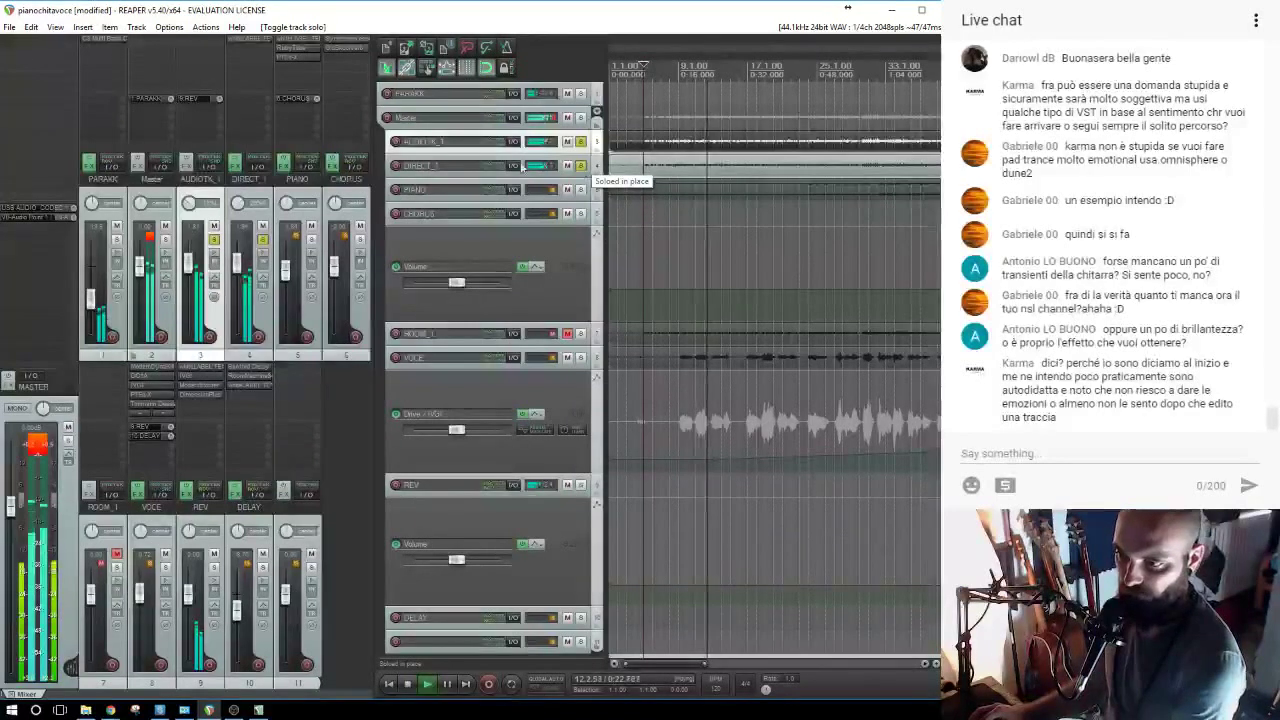
double_click(250, 62)
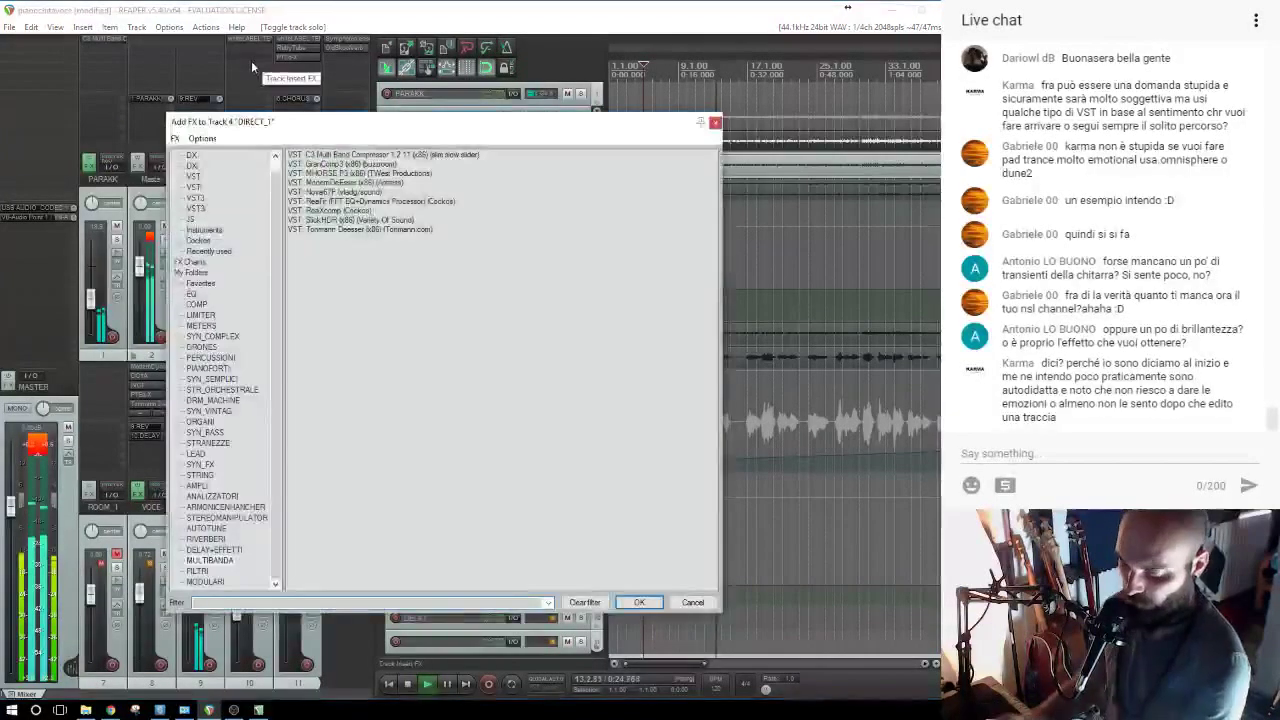
type("trans")
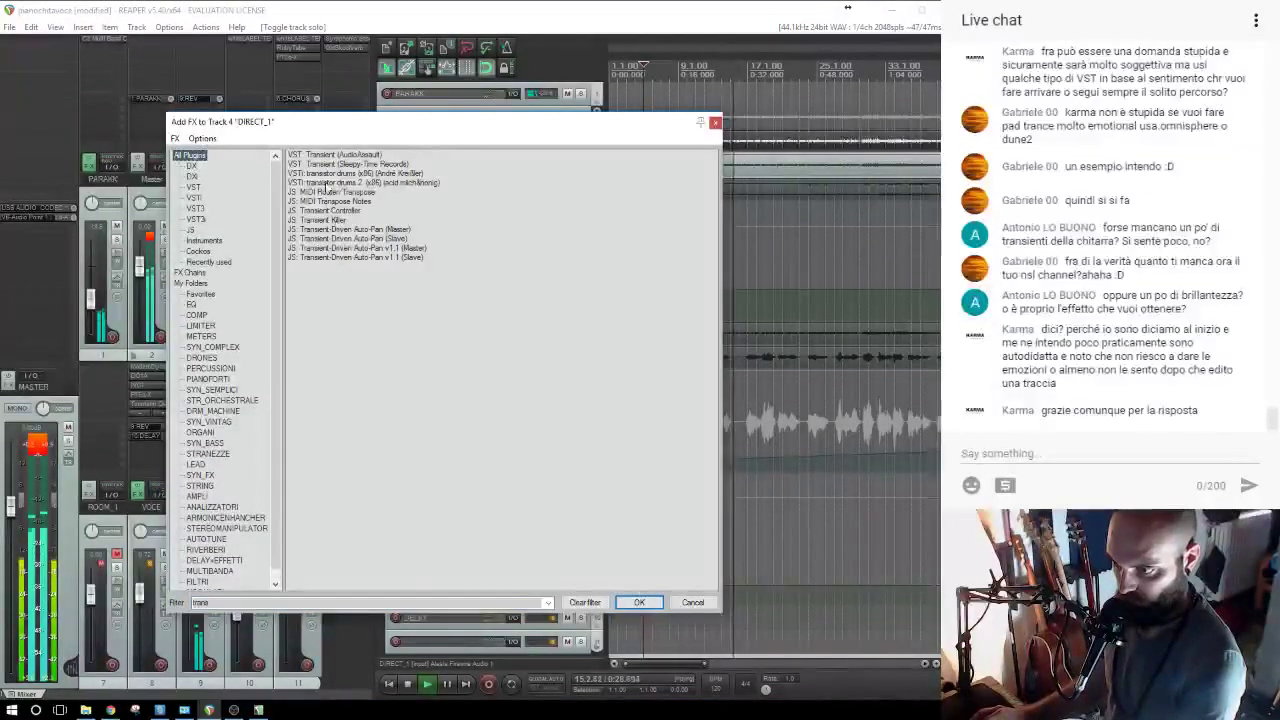
double_click(322, 164)
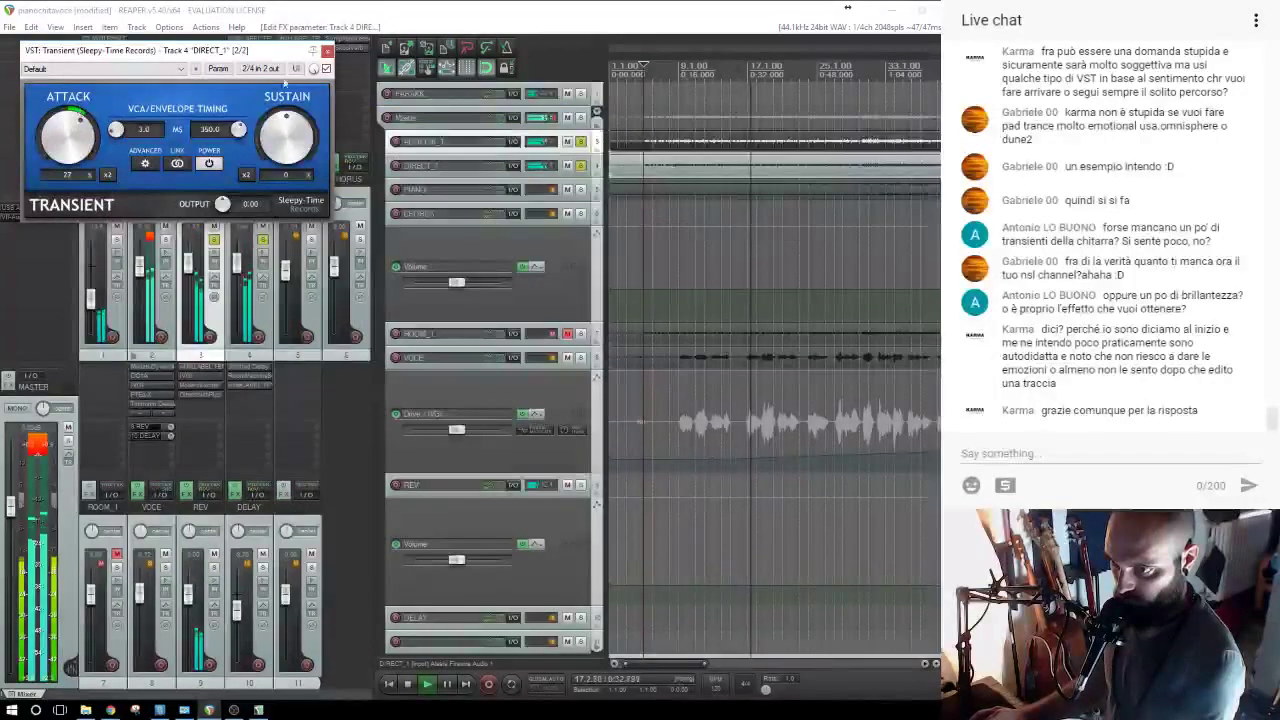
left_click(326, 50)
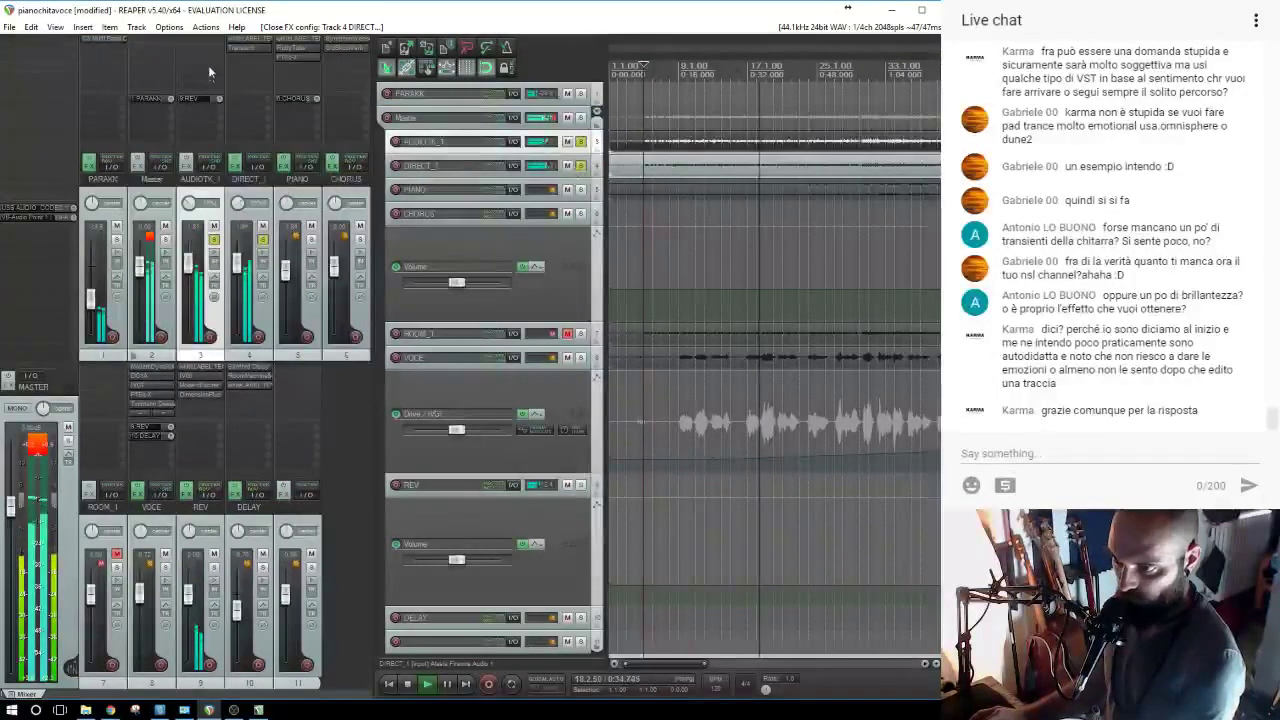
Try a copy of DIRECT_1's Transient plug-in on AUDIOTK_1, then remove the copy.
left_click_drag(232, 50, 201, 44)
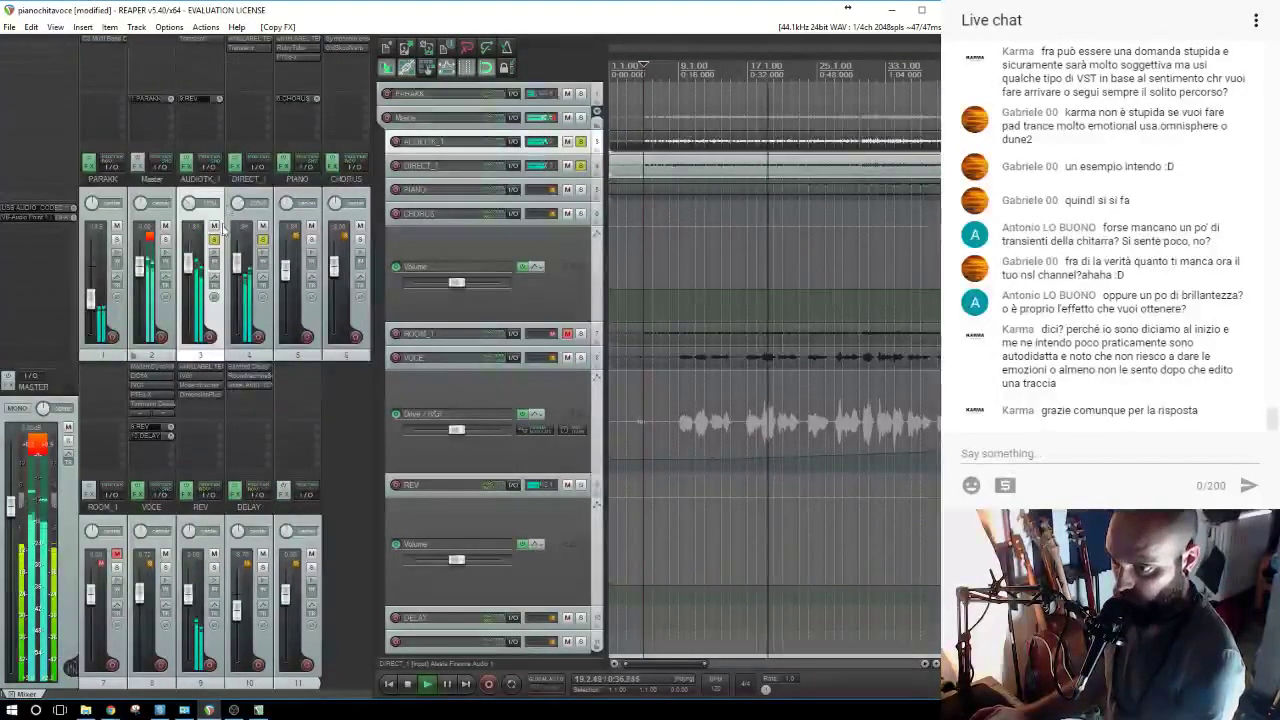
left_click(205, 40, "alt")
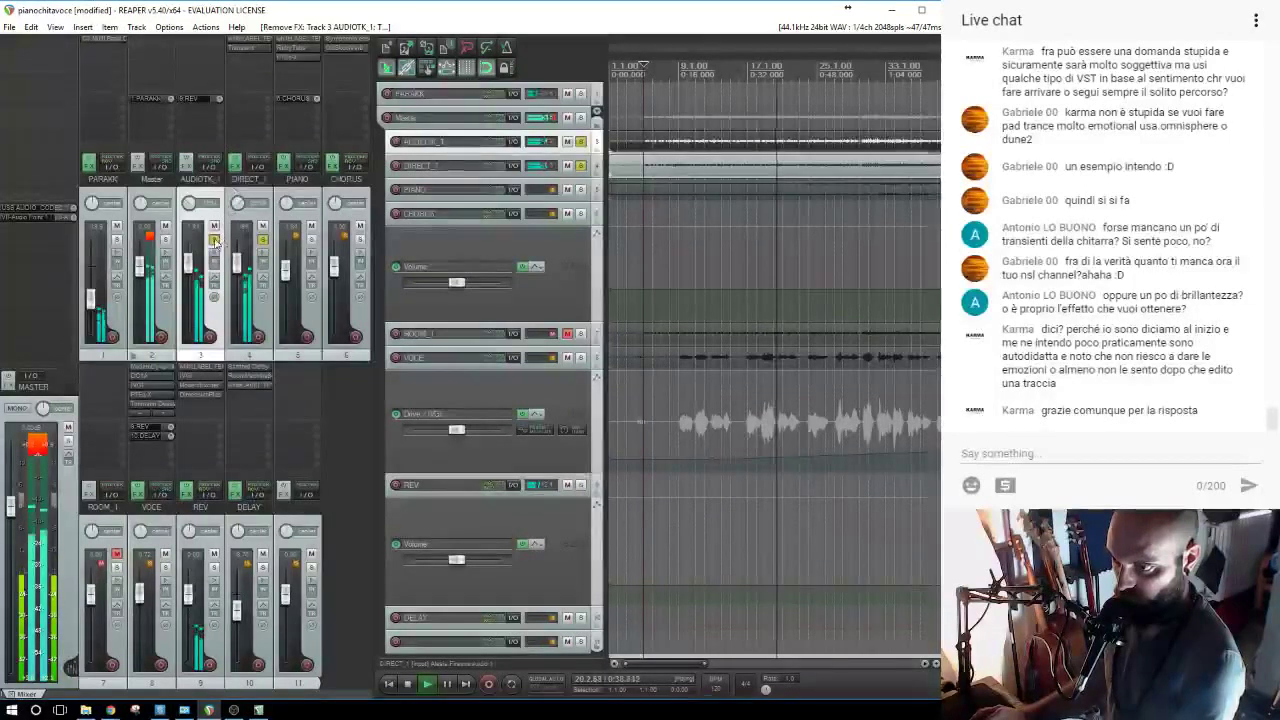
Release the solos on AUDIOTK_1 and DIRECT_1 to hear the full mix across the whole song.
left_click(213, 241)
scroll(808, 255, "down", 2)
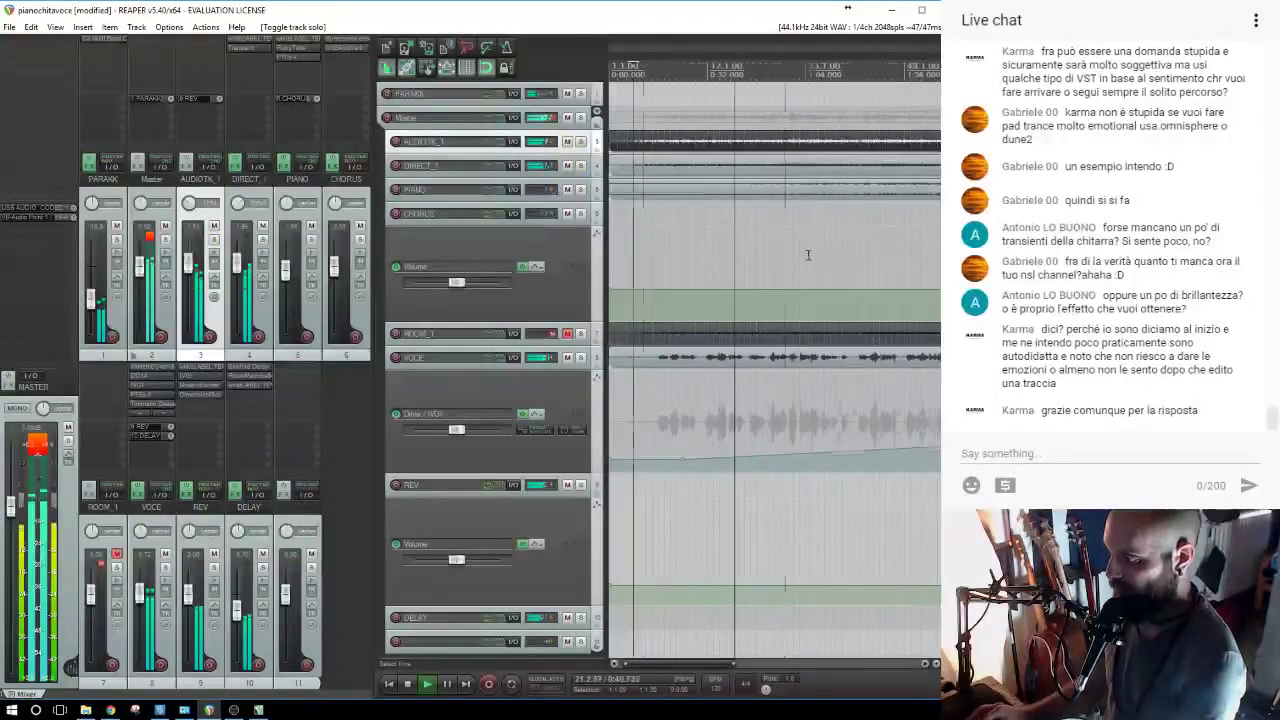
scroll(793, 208, "down", 2)
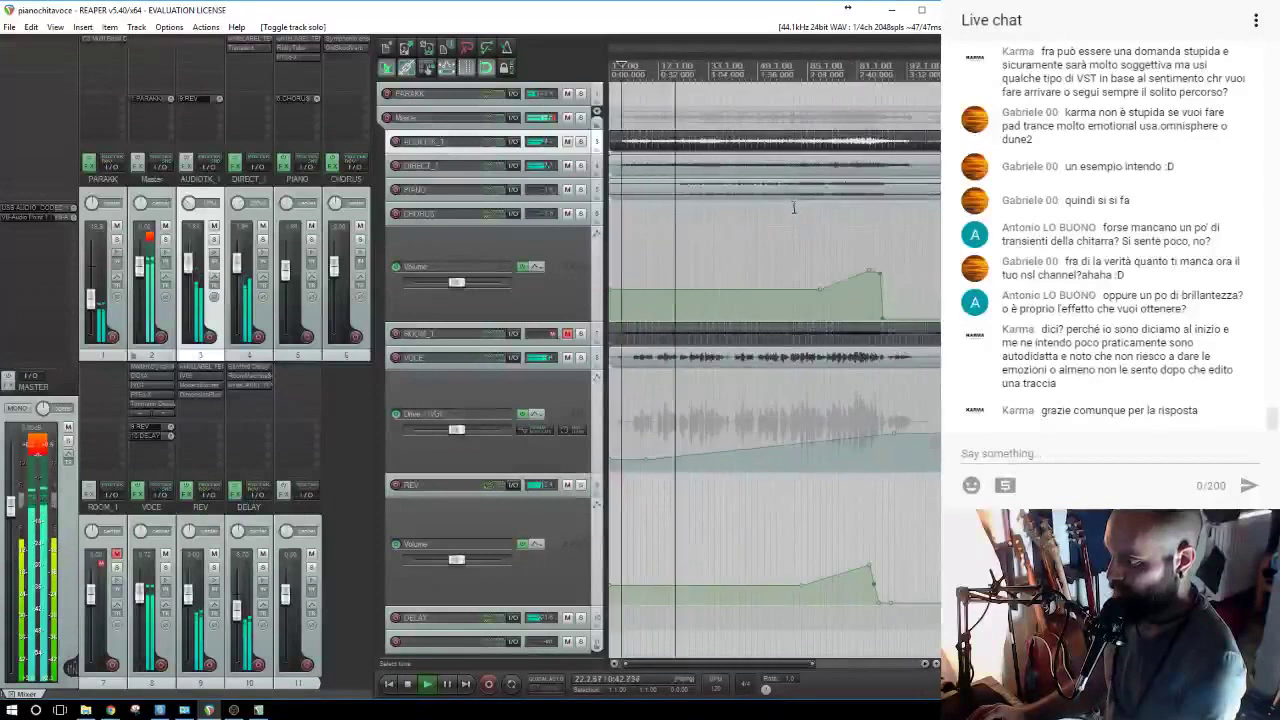
scroll(793, 208, "down", 2)
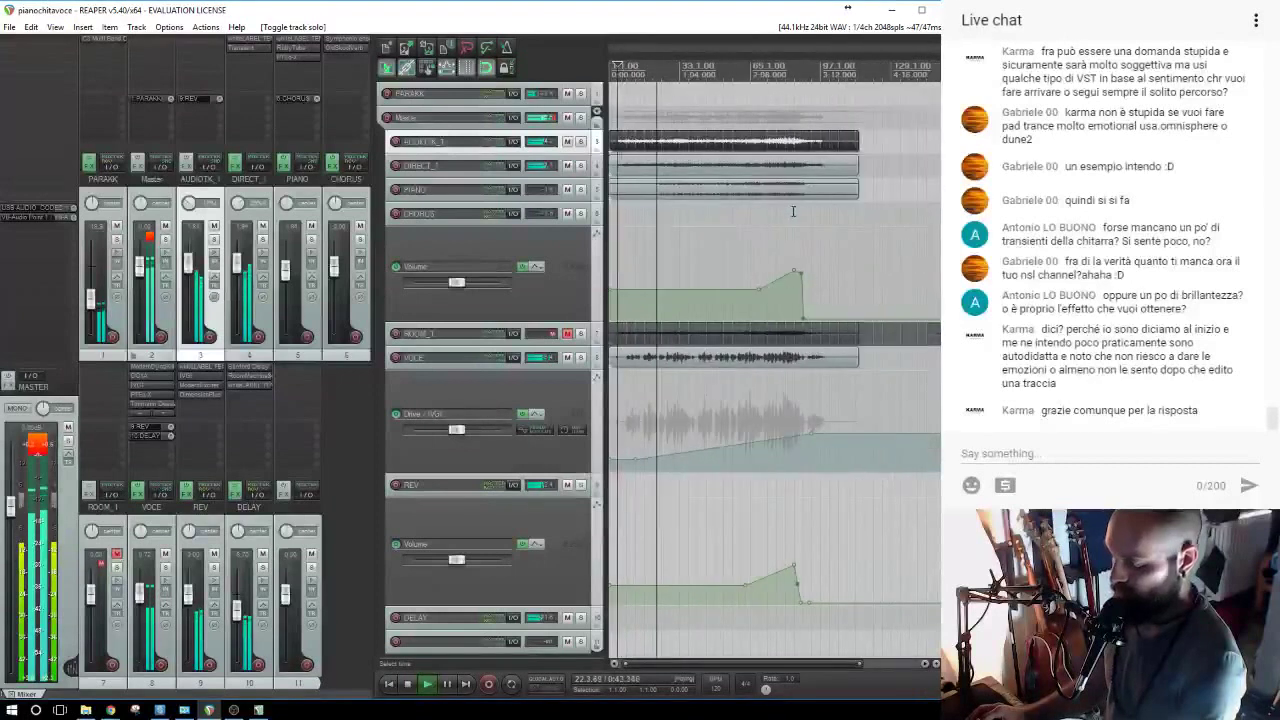
Remove the Transient plug-in from DIRECT_1 and play the full mix from bar 25.
left_click(249, 48, "alt")
left_click(667, 120)
key("space")
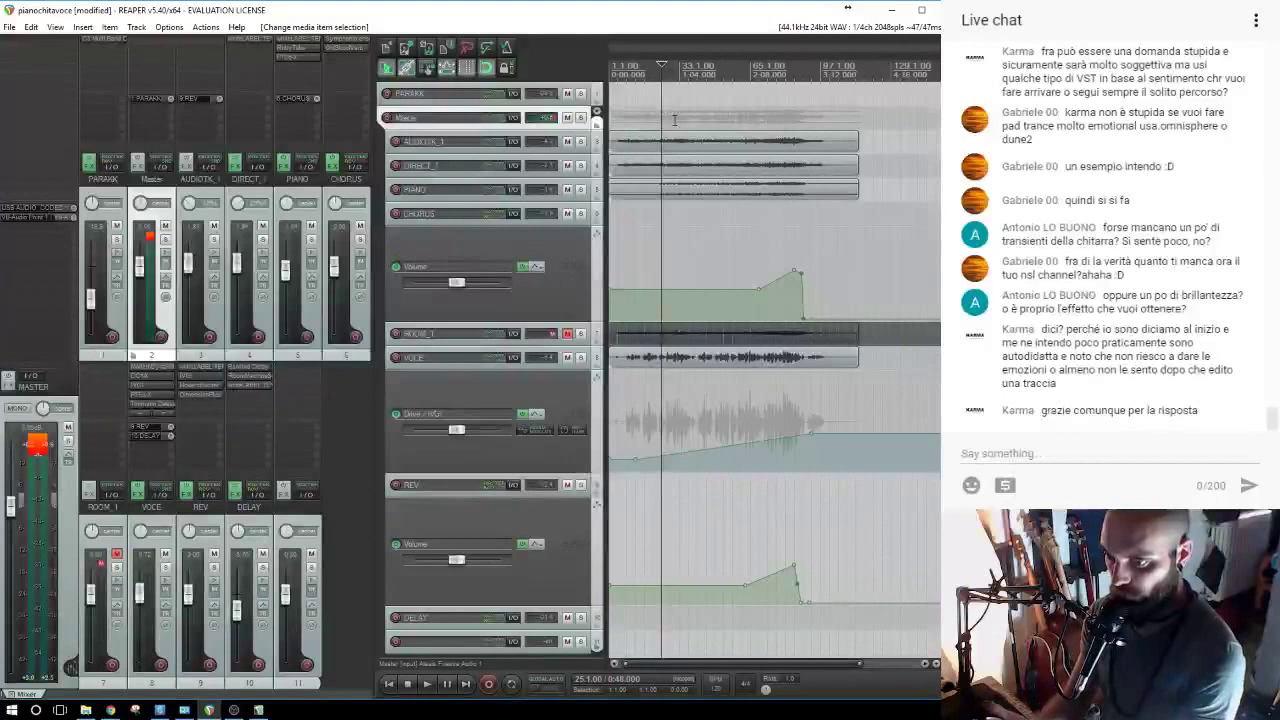
key("space")
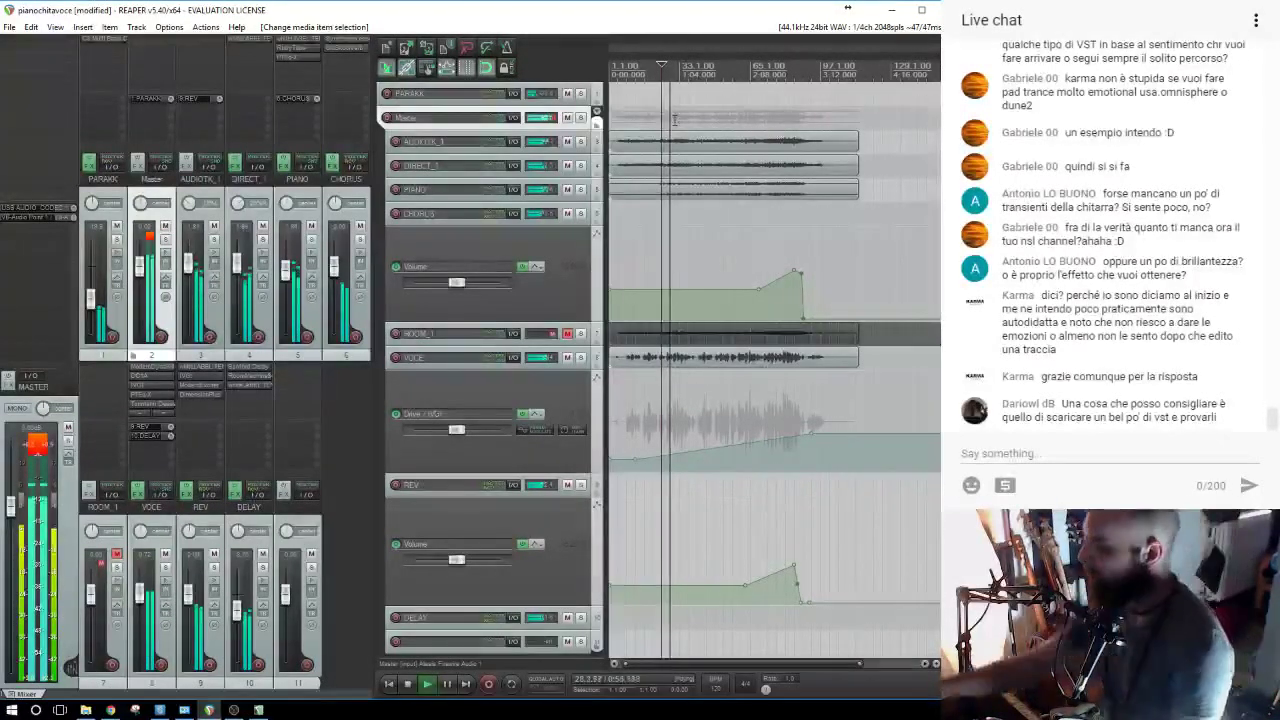
key("space")
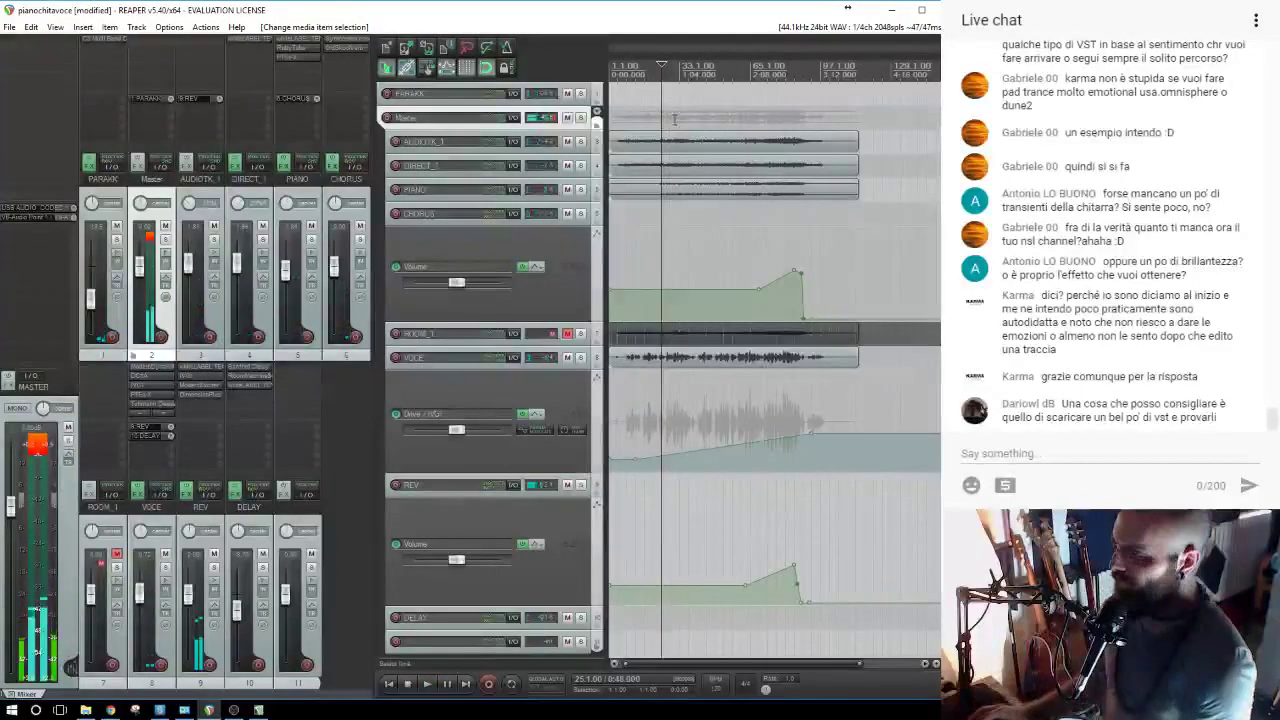
Solo VOCE and adjust the low-frequency boost in its PTEq-X equalizer while auditioning the vocal from bar 25.
left_click(470, 362)
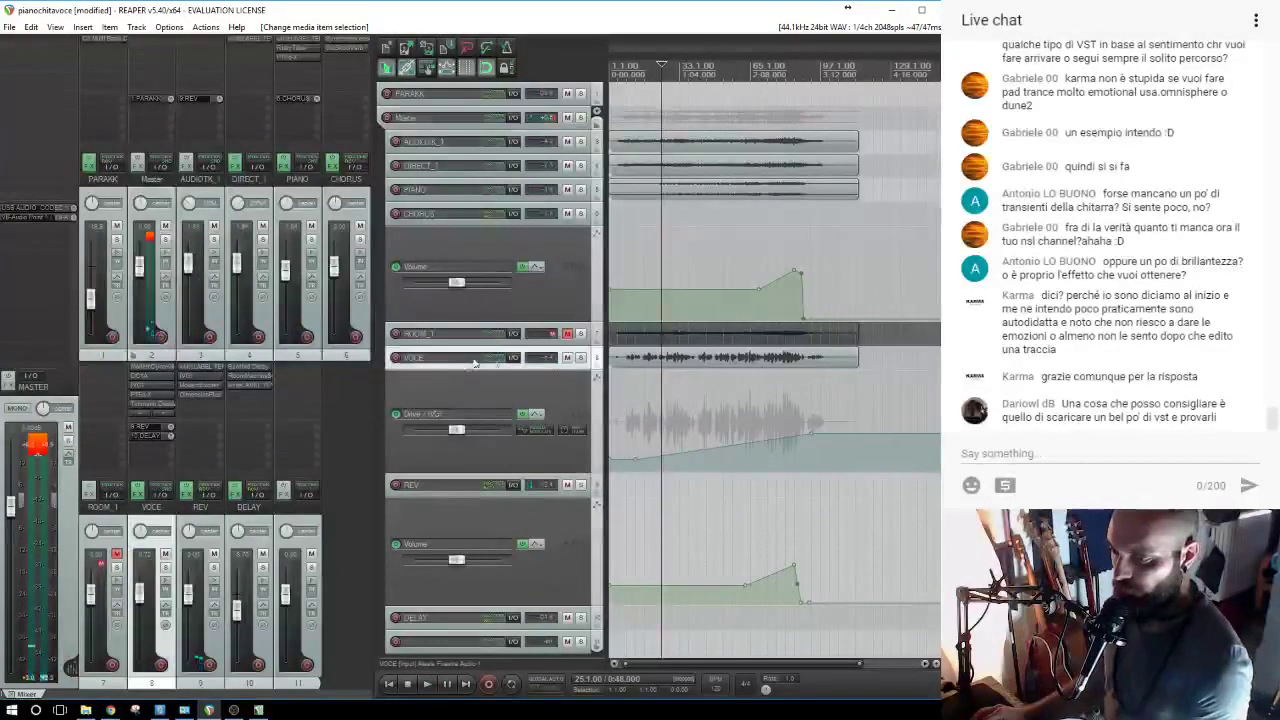
left_click(580, 357)
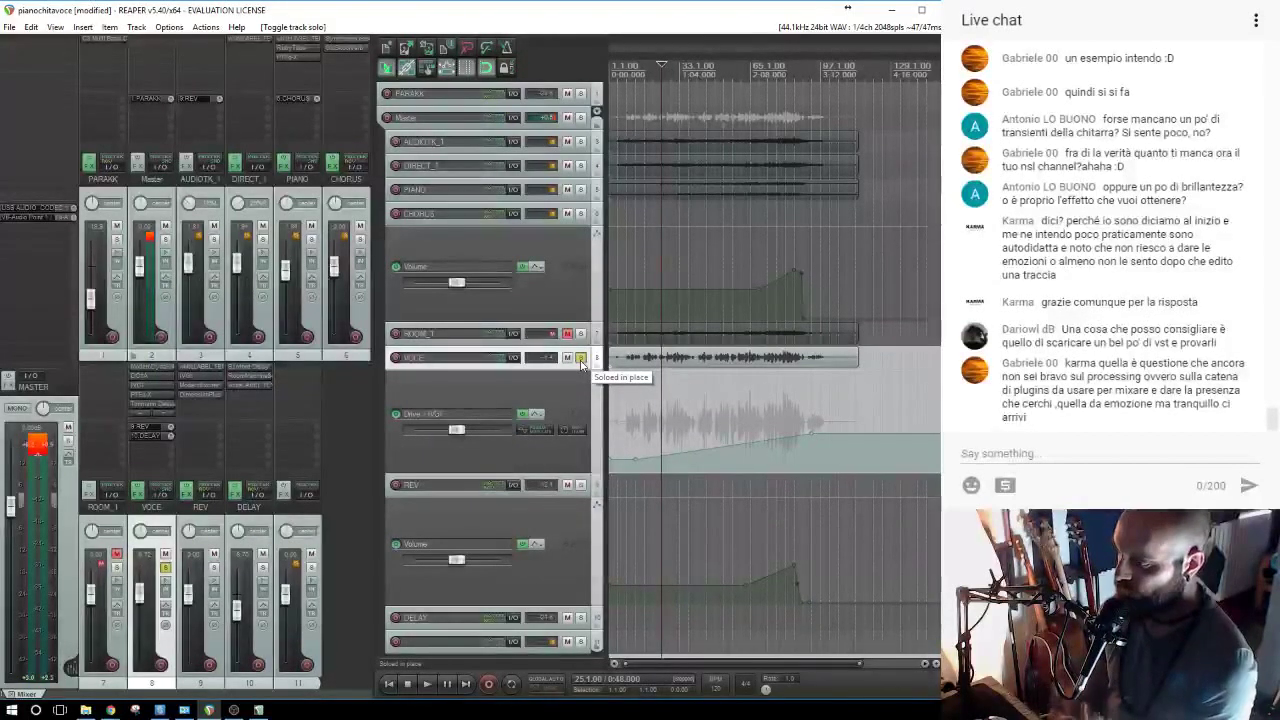
left_click(159, 413)
key("space")
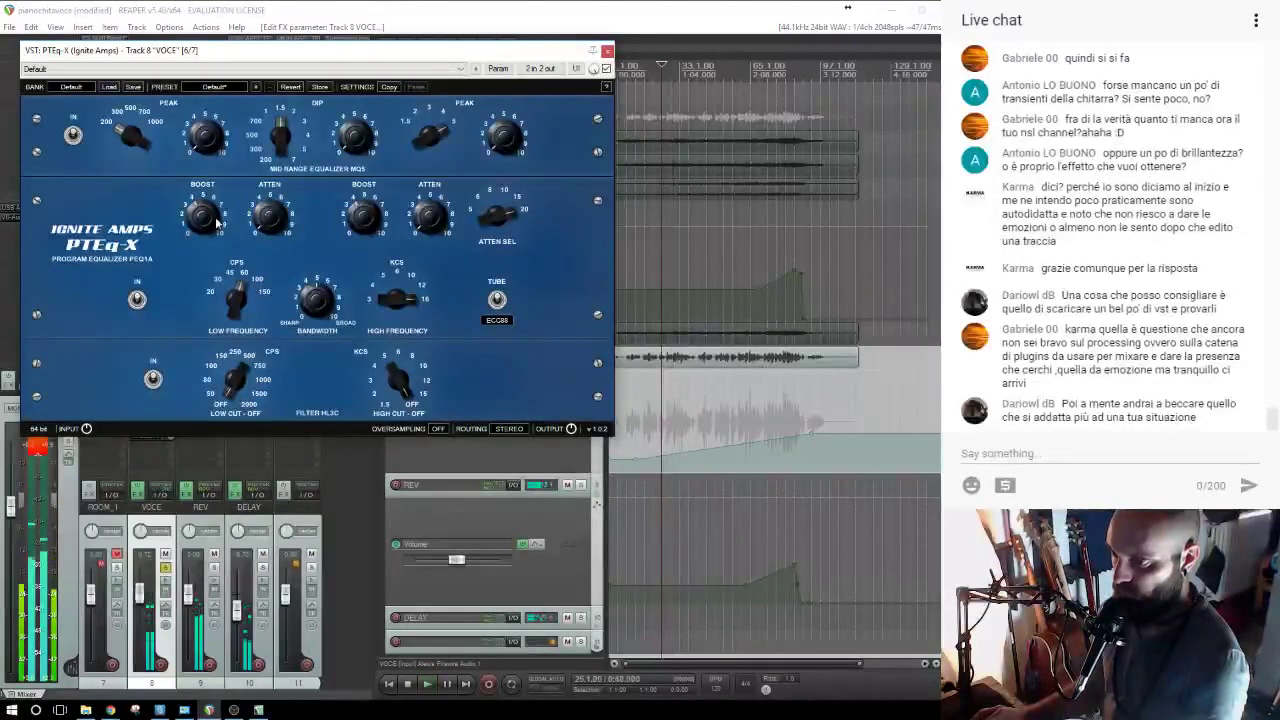
key("space")
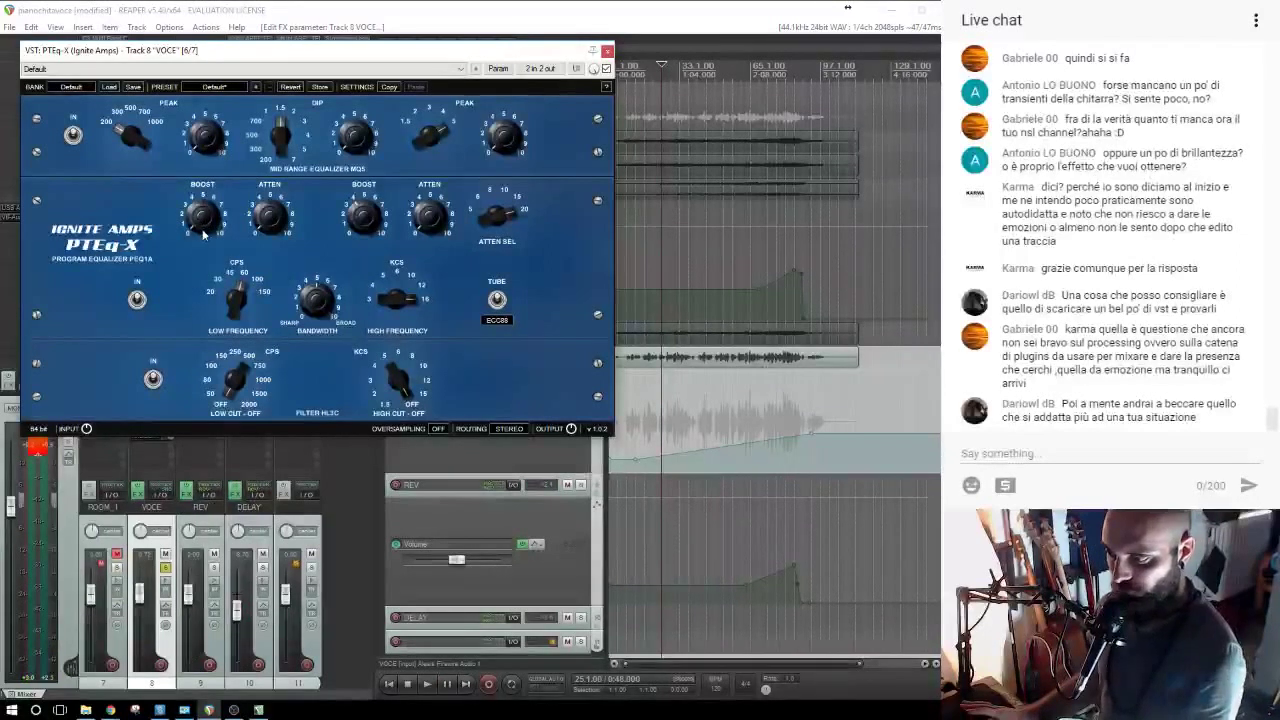
key("space")
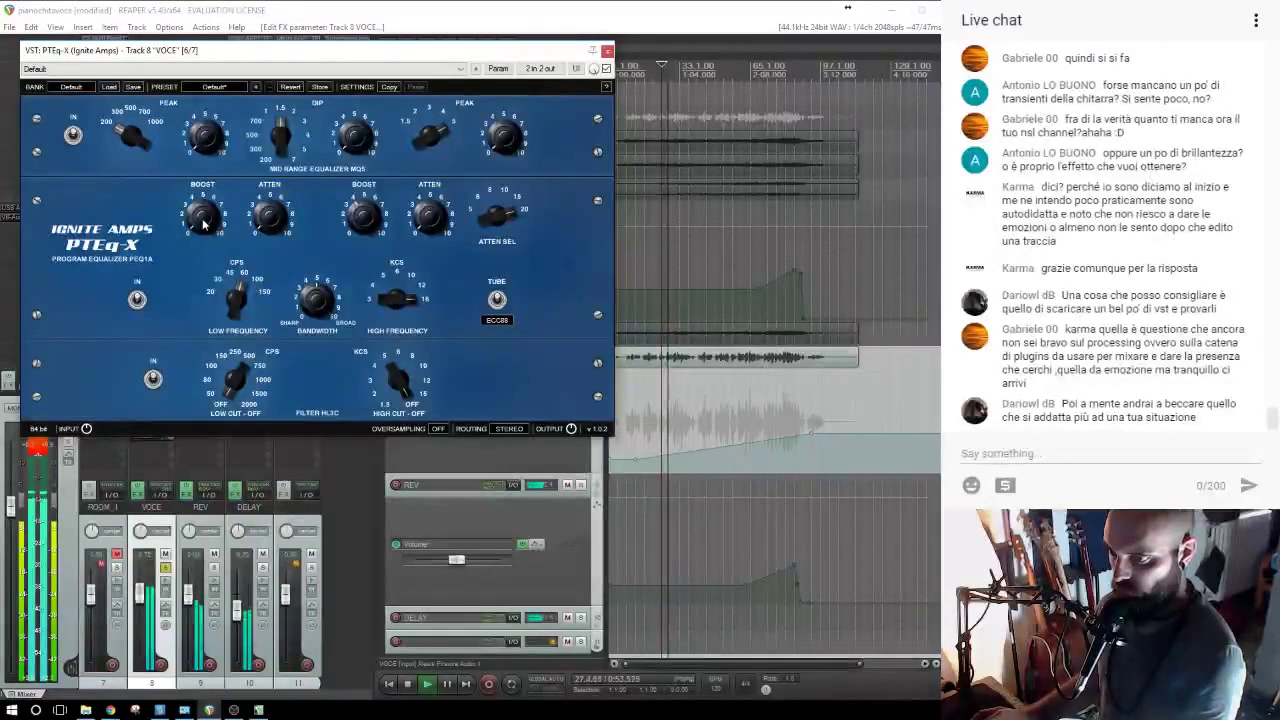
key("space")
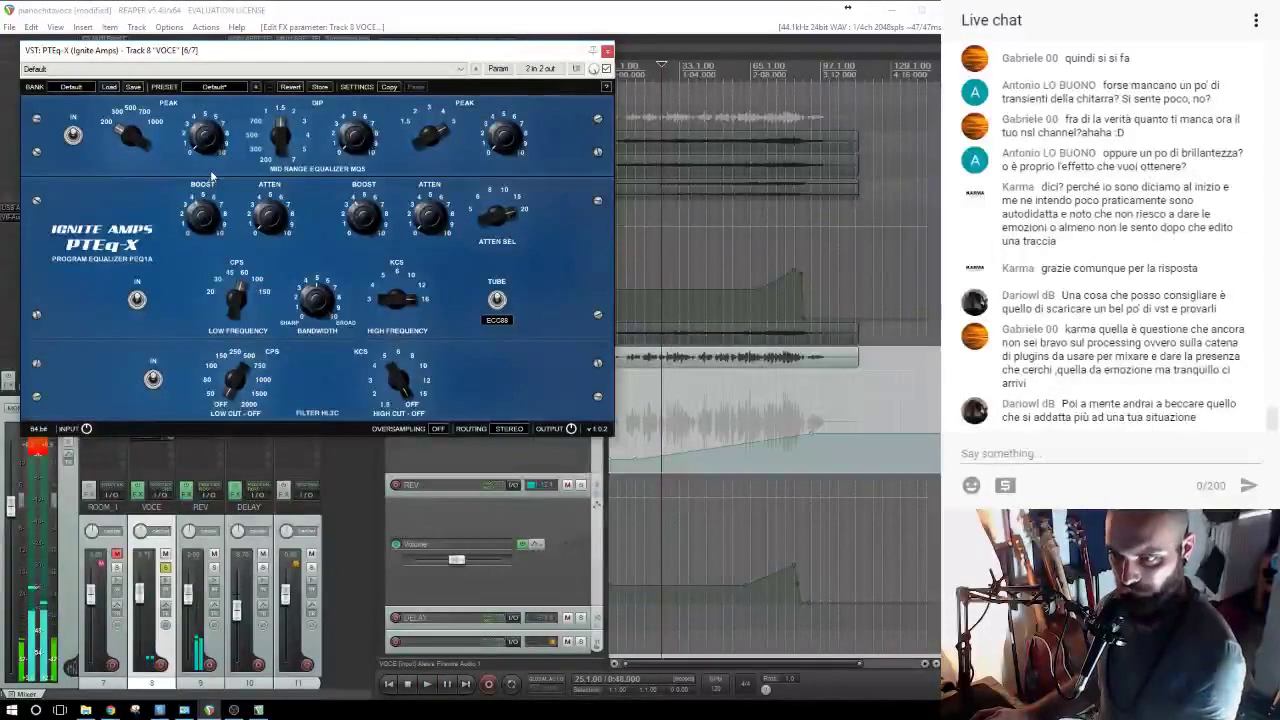
key("space")
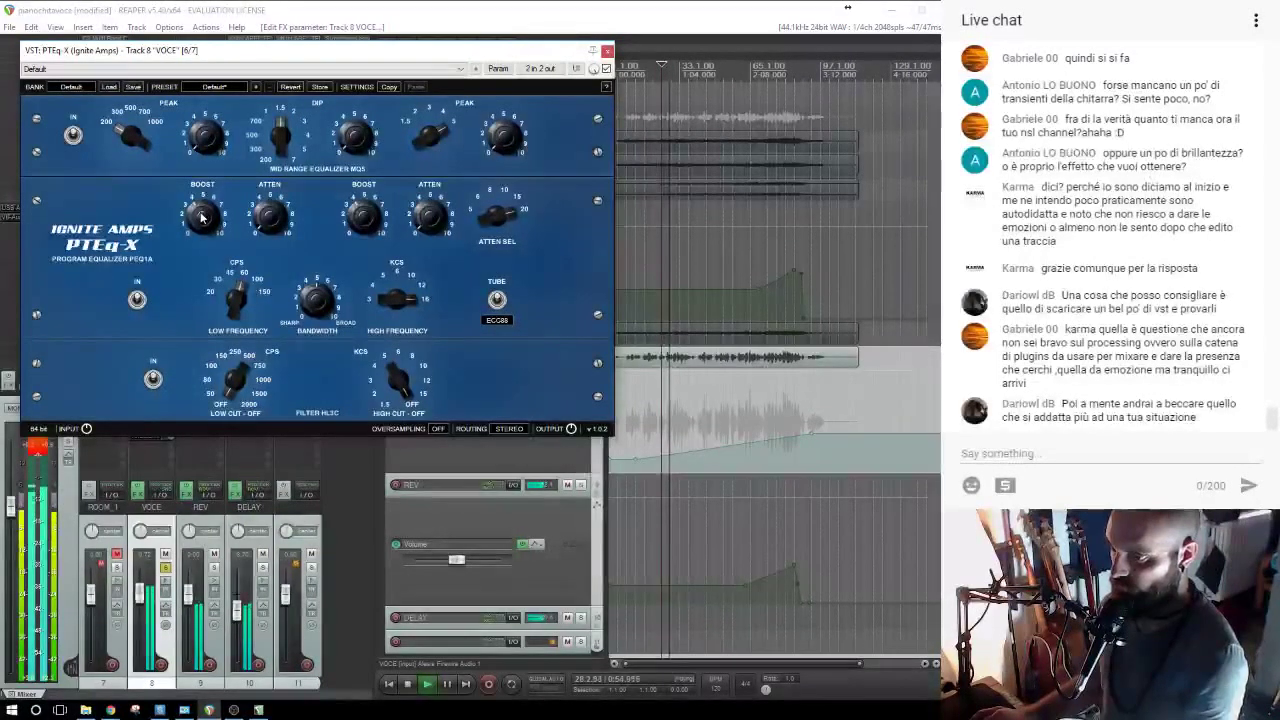
left_click(608, 51)
key("space")
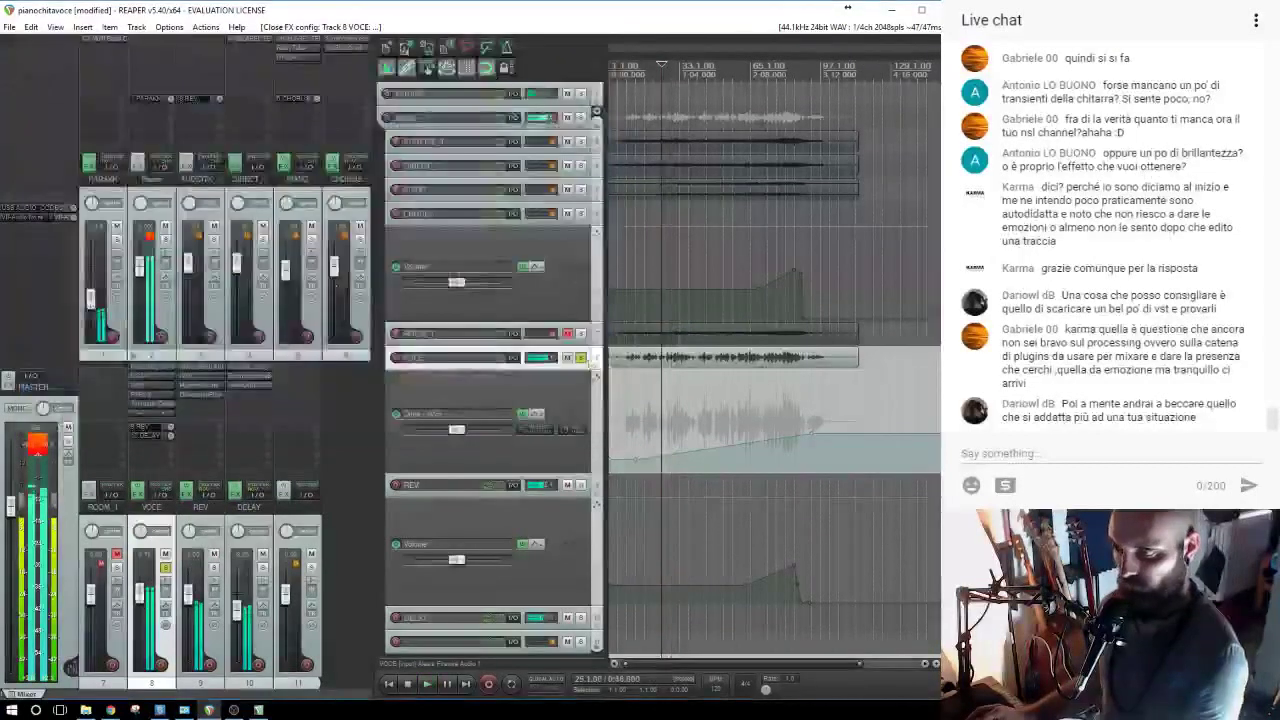
Release the VOCE solo and fine-tune the PTEq-X low-frequency boost while playing the full mix near the song's opening.
left_click(582, 358)
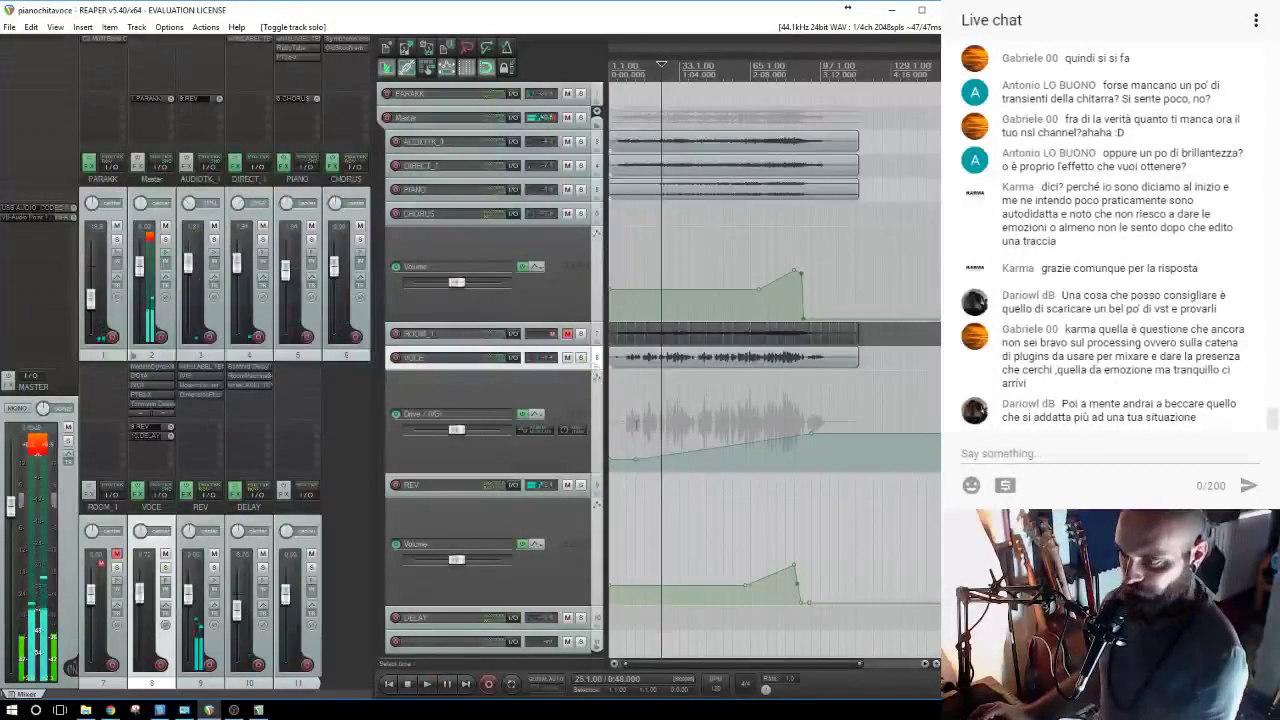
left_click(628, 384)
key("space")
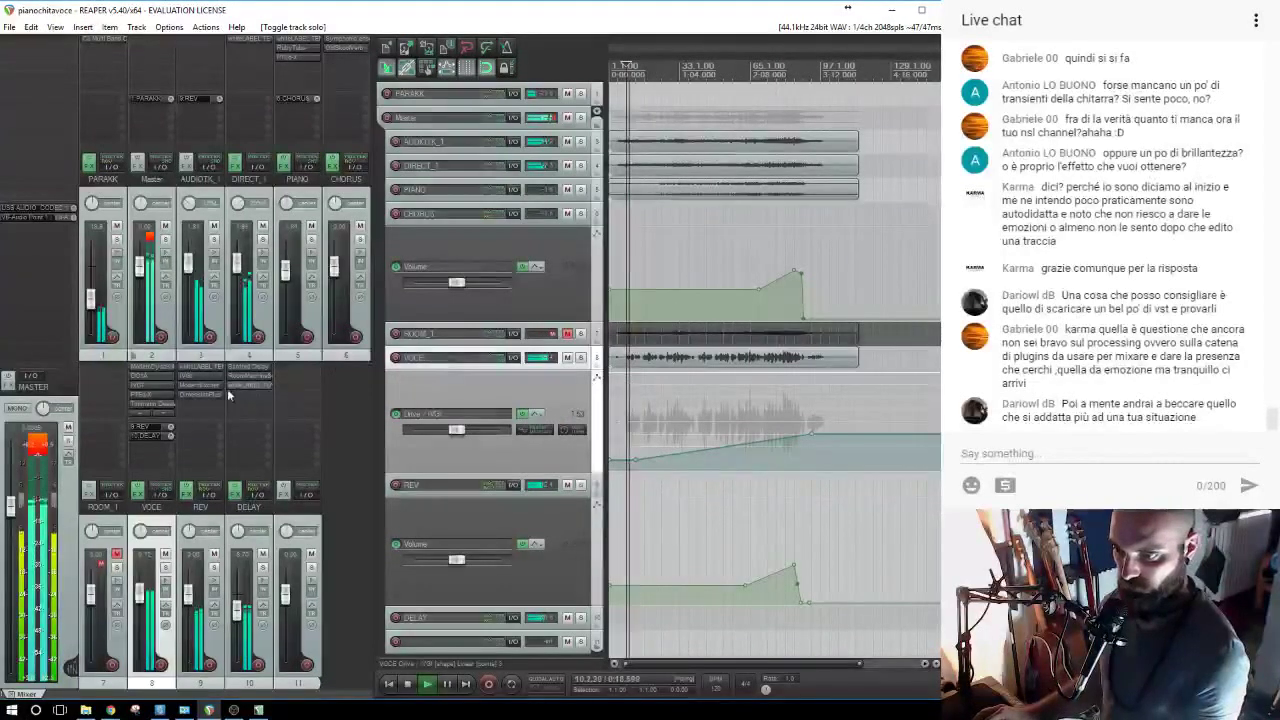
left_click(157, 394)
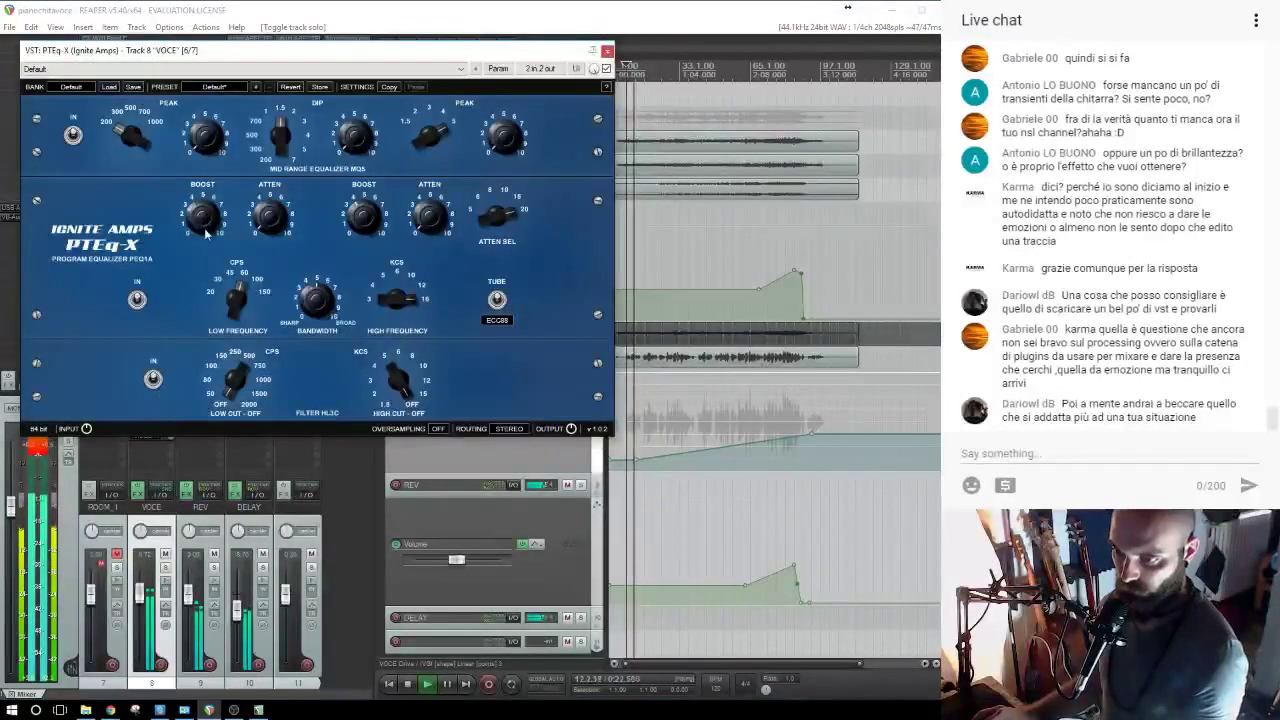
left_click_drag(205, 233, 204, 225)
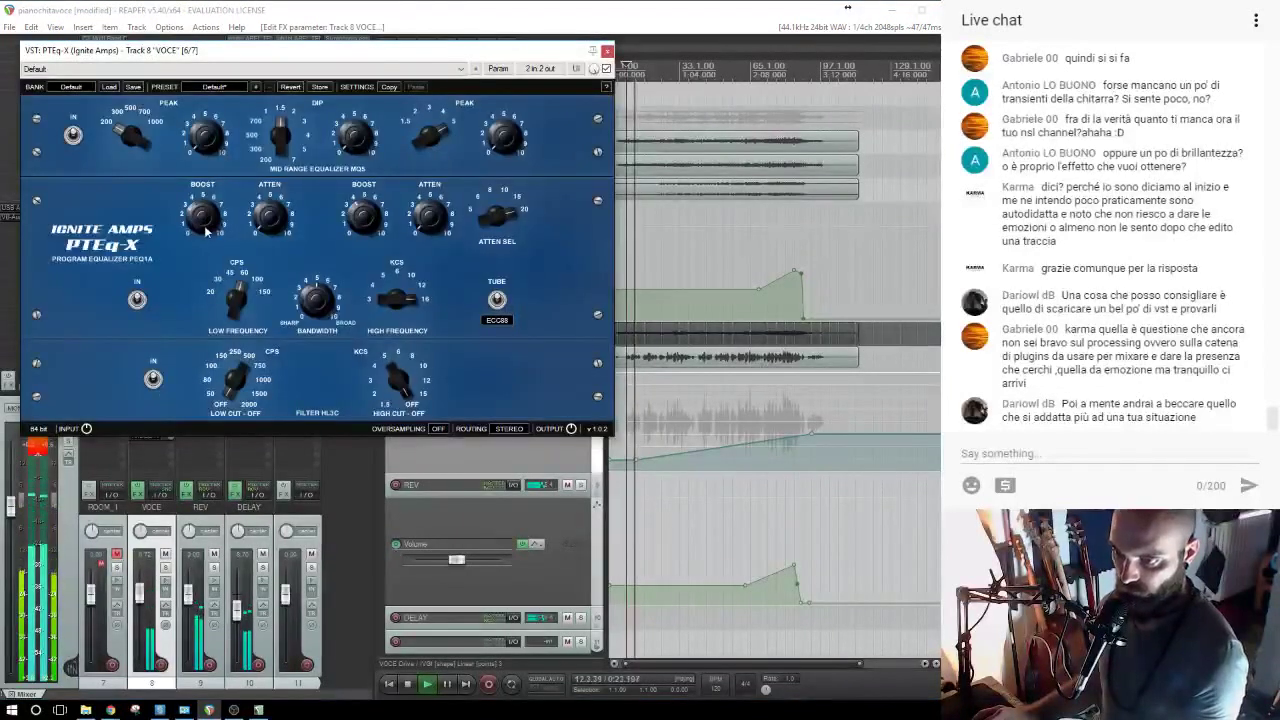
left_click(607, 51)
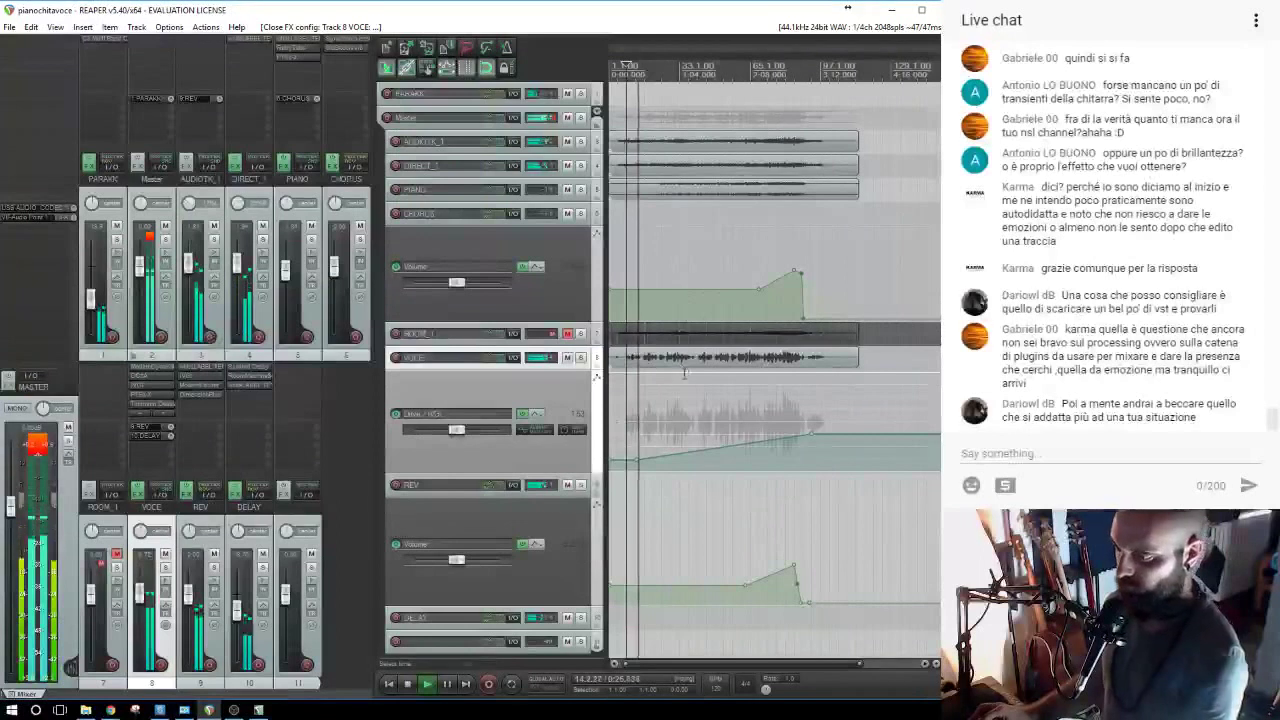
Set up a second project tab containing the original AUDIOTK_1, DIRECT_1, PIANO, ROOM_1 and VOCE audio files.
scroll(688, 340, "down", 2)
left_click(9, 27)
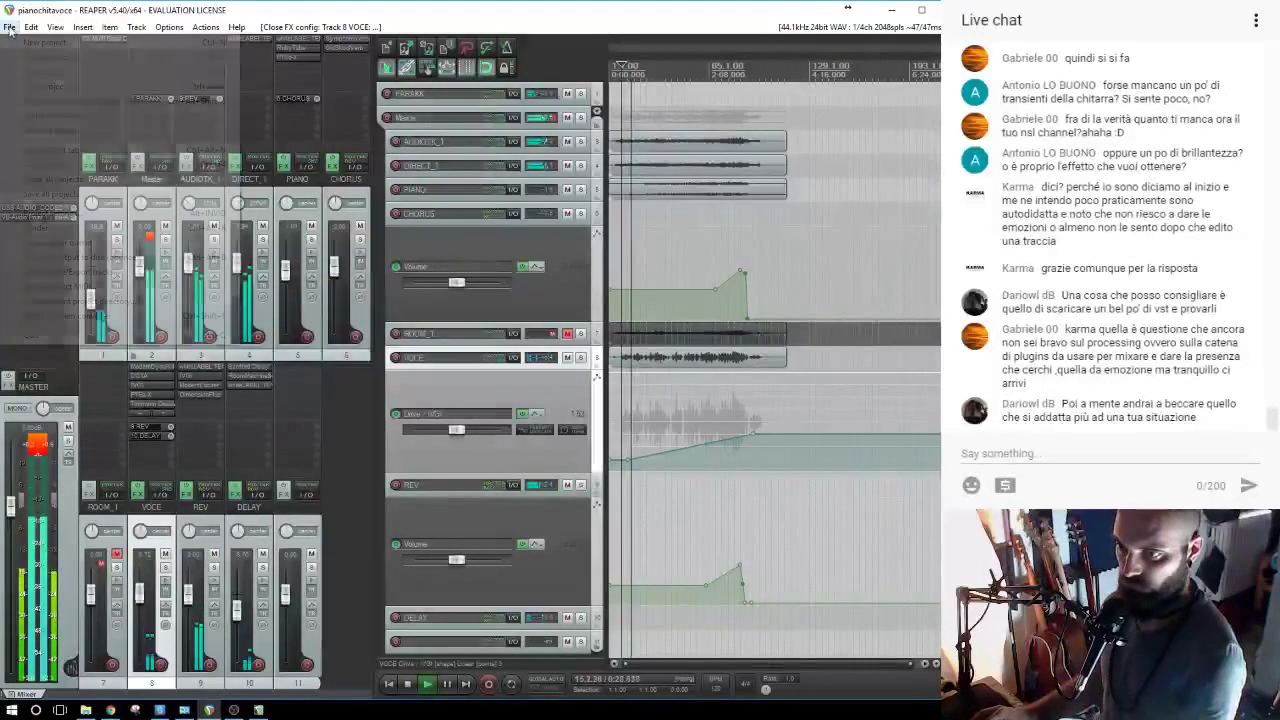
left_click(56, 149)
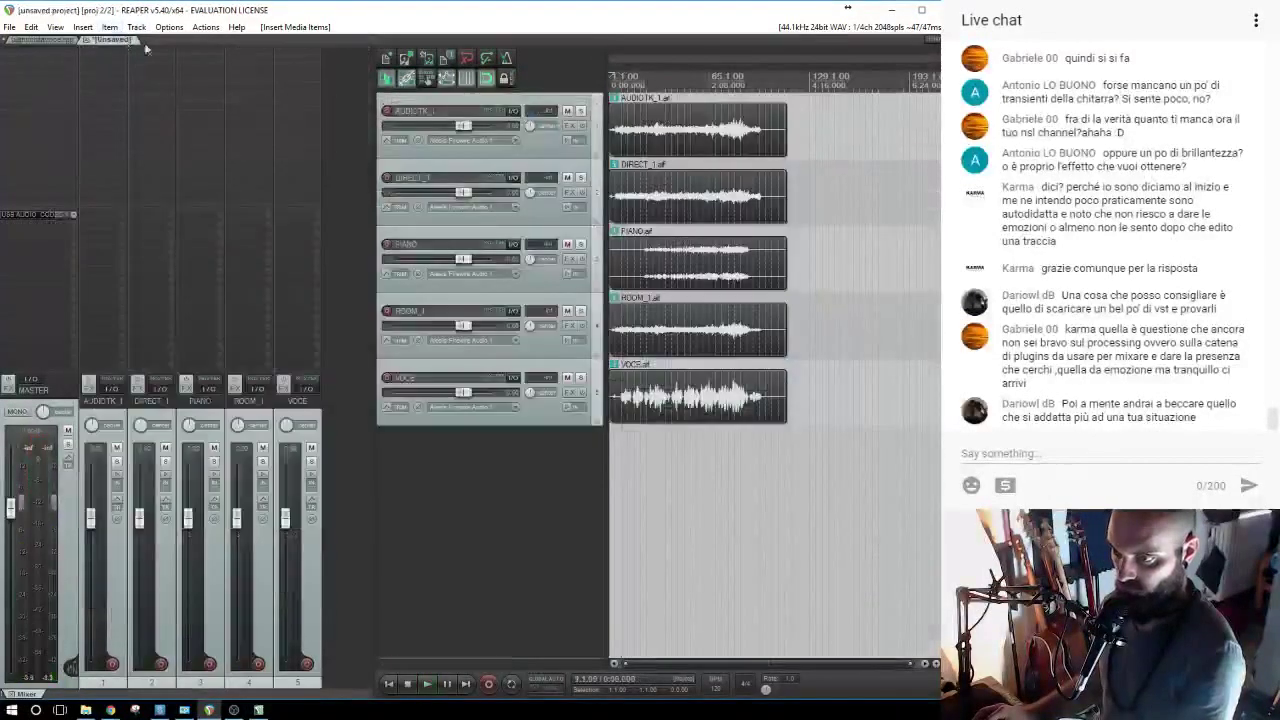
Play the unprocessed tracks in the new project from bar 9 to hear the raw recording.
left_click(625, 464)
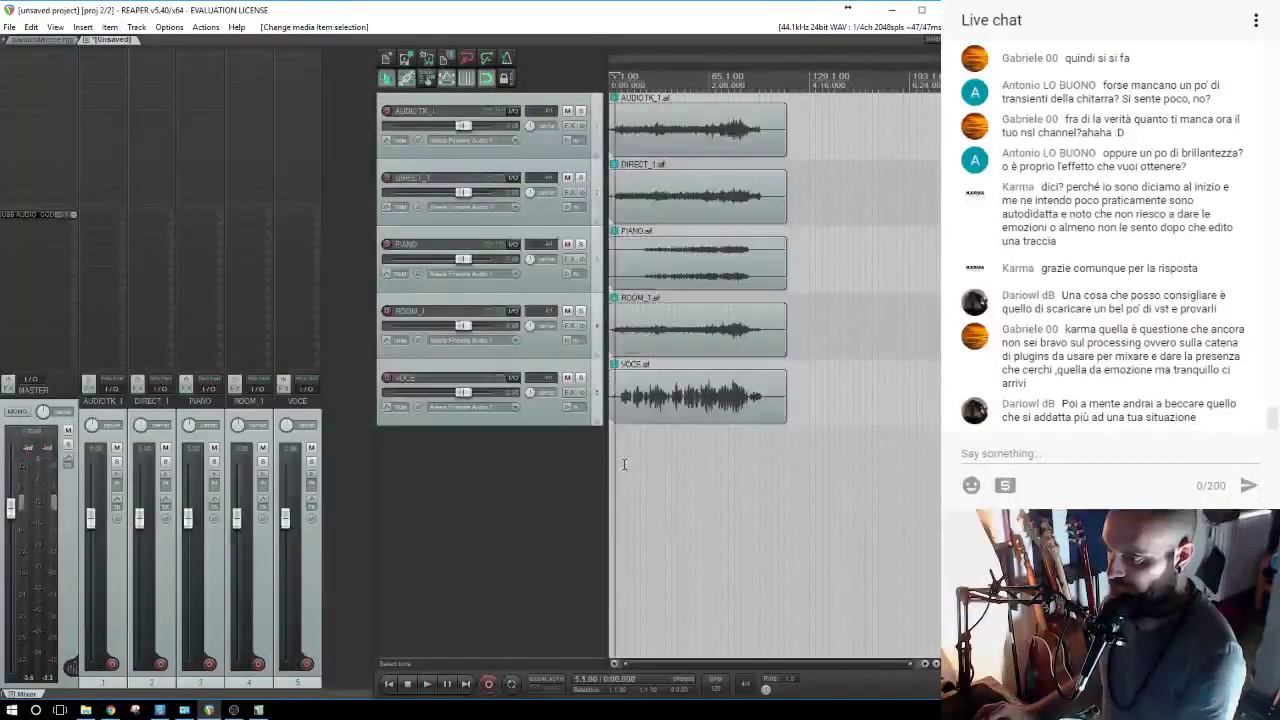
key("space")
scroll(634, 451, "up", 4)
scroll(639, 450, "up", 3)
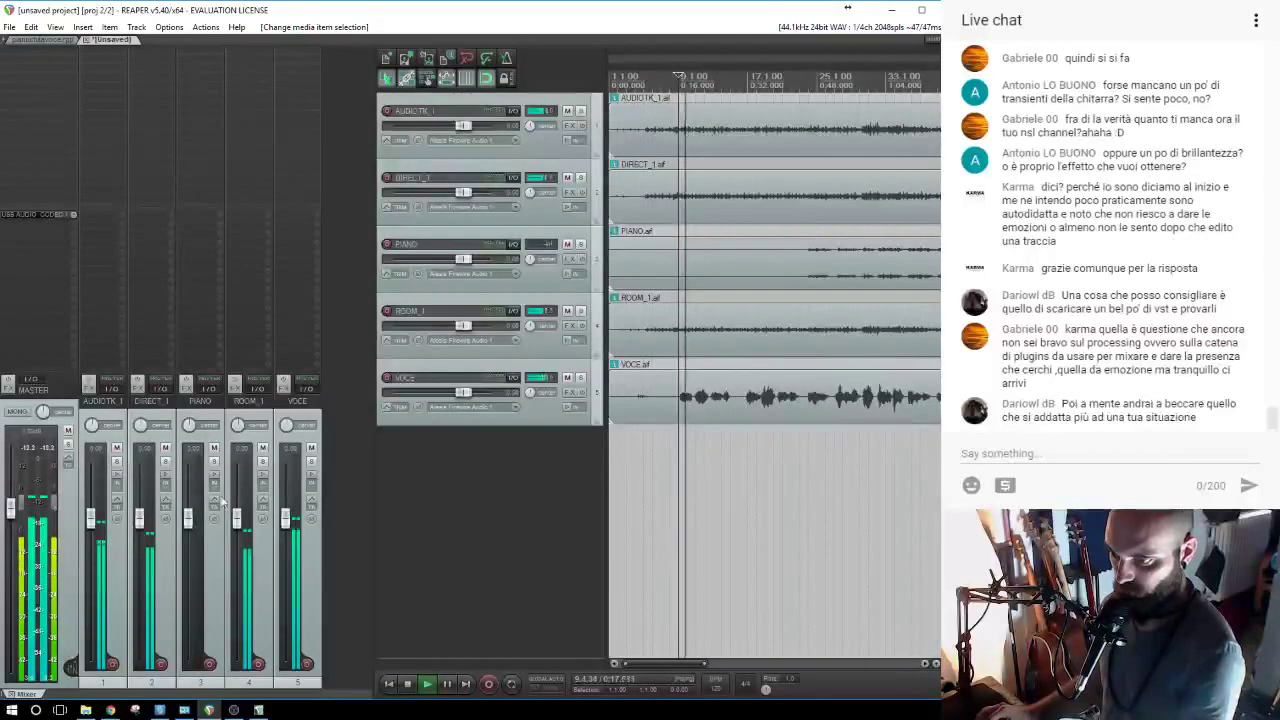
scroll(700, 472, "down", 3)
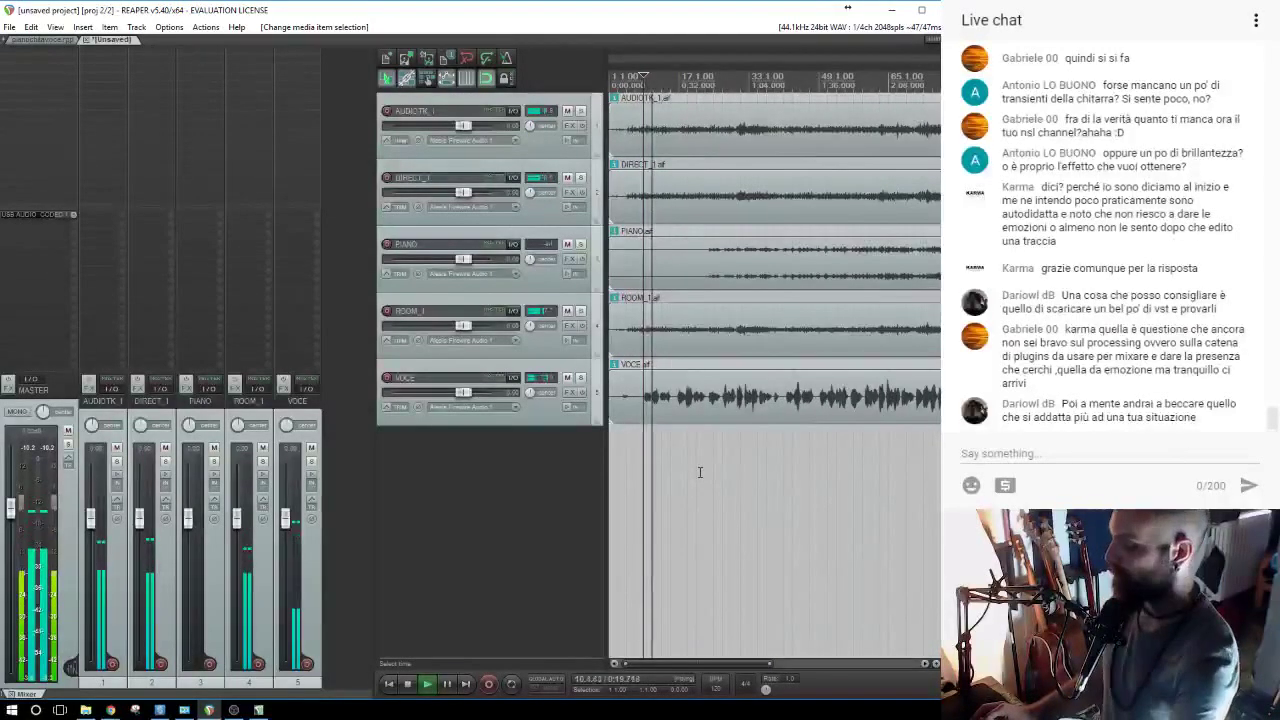
scroll(678, 468, "down", 1)
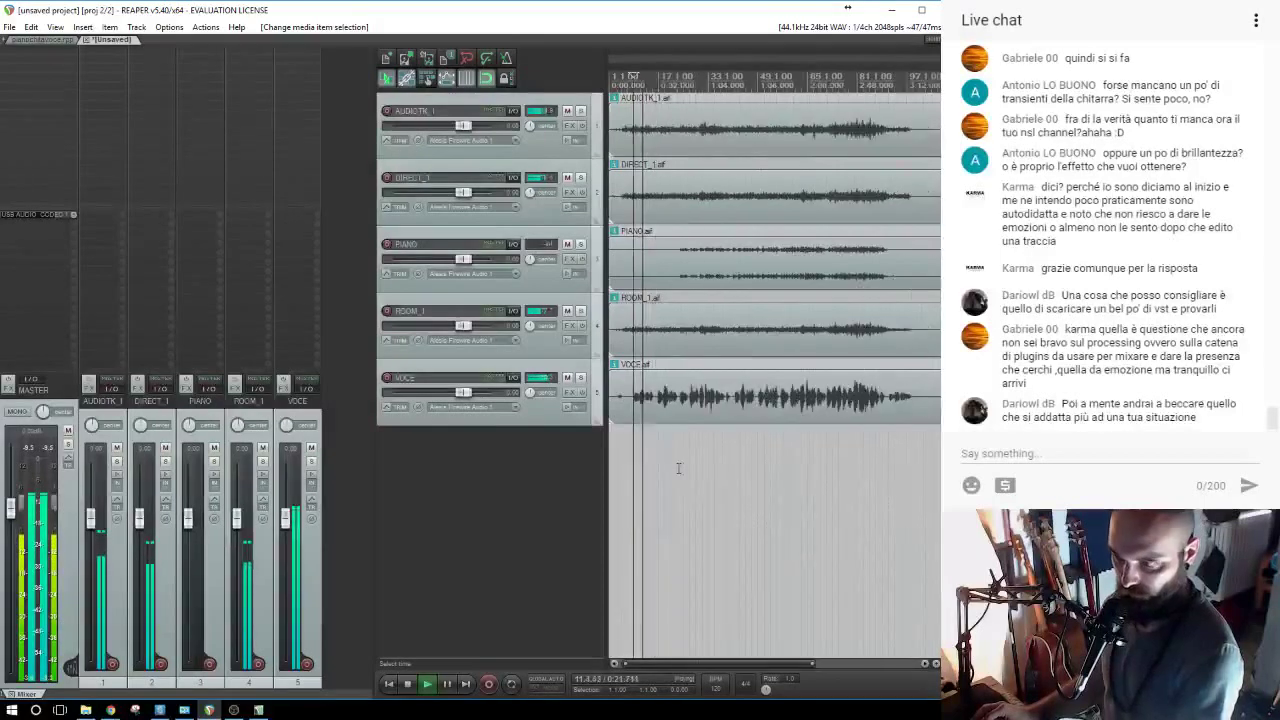
left_click(85, 710)
left_click(85, 710)
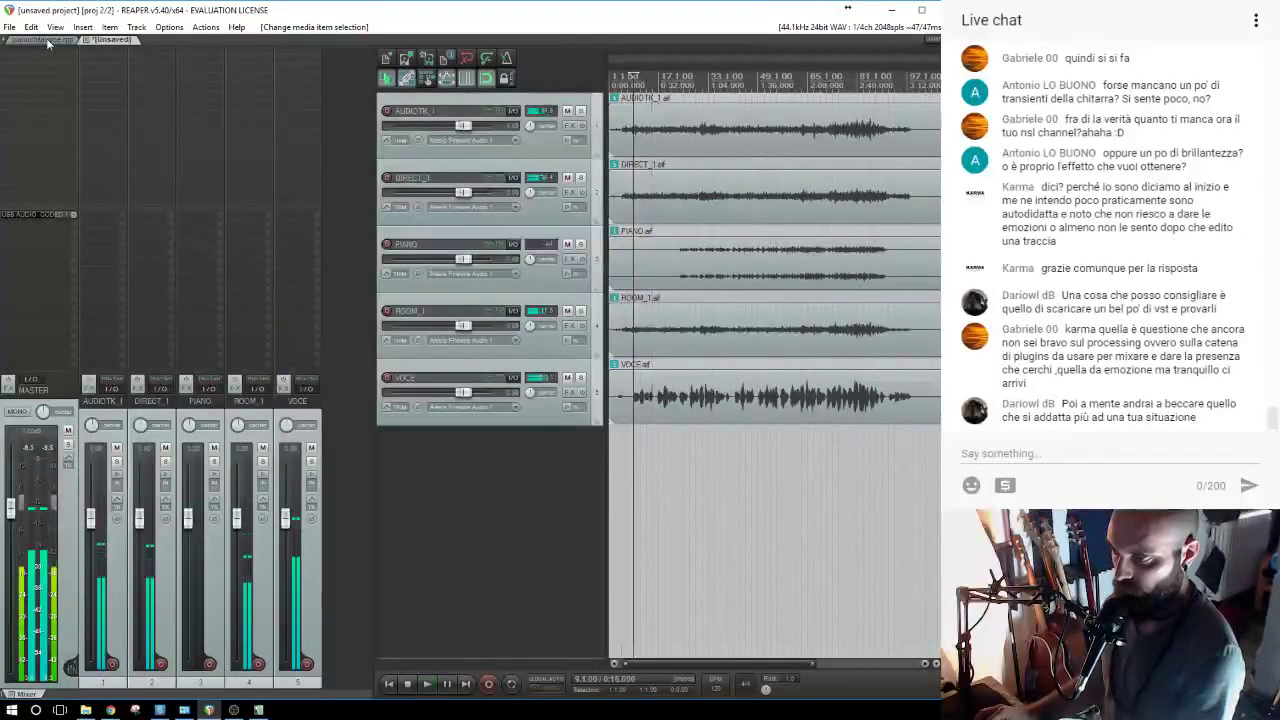
Switch back to the pianochitavoce project and play the processed mix from bar 9 for comparison.
left_click(46, 38)
scroll(666, 404, "up", 5)
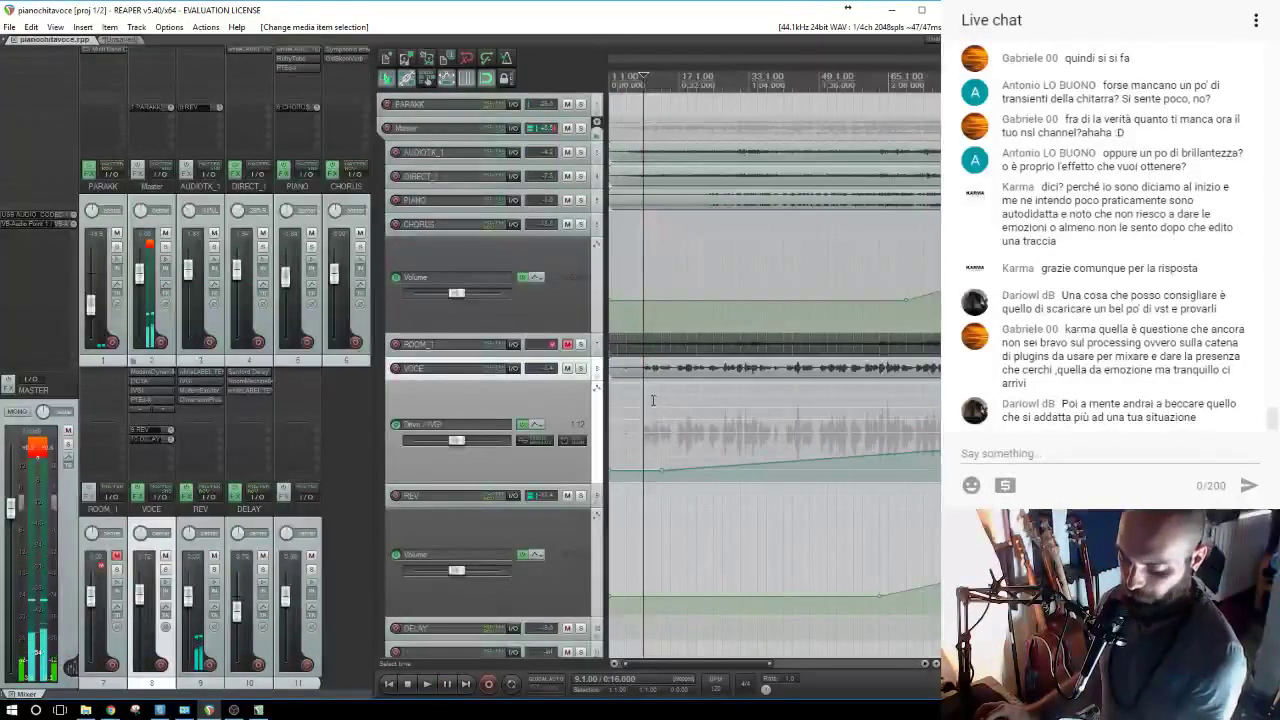
key("space")
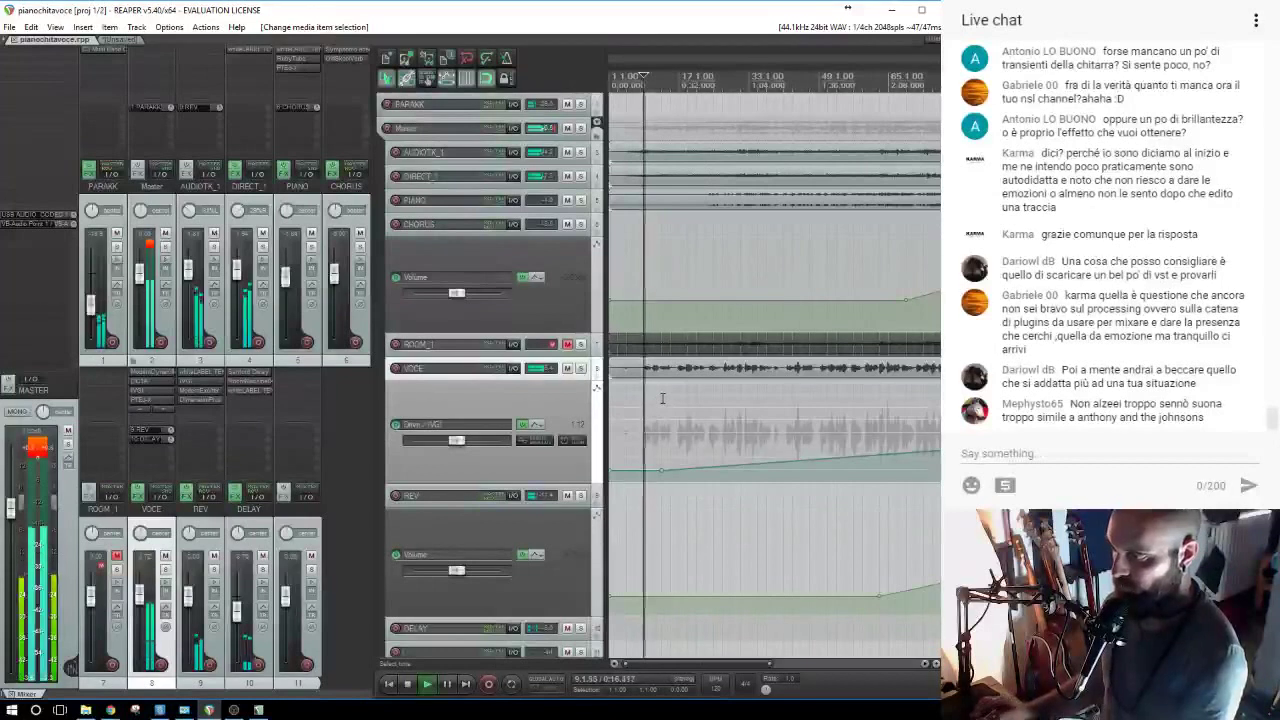
scroll(662, 400, "down", 3)
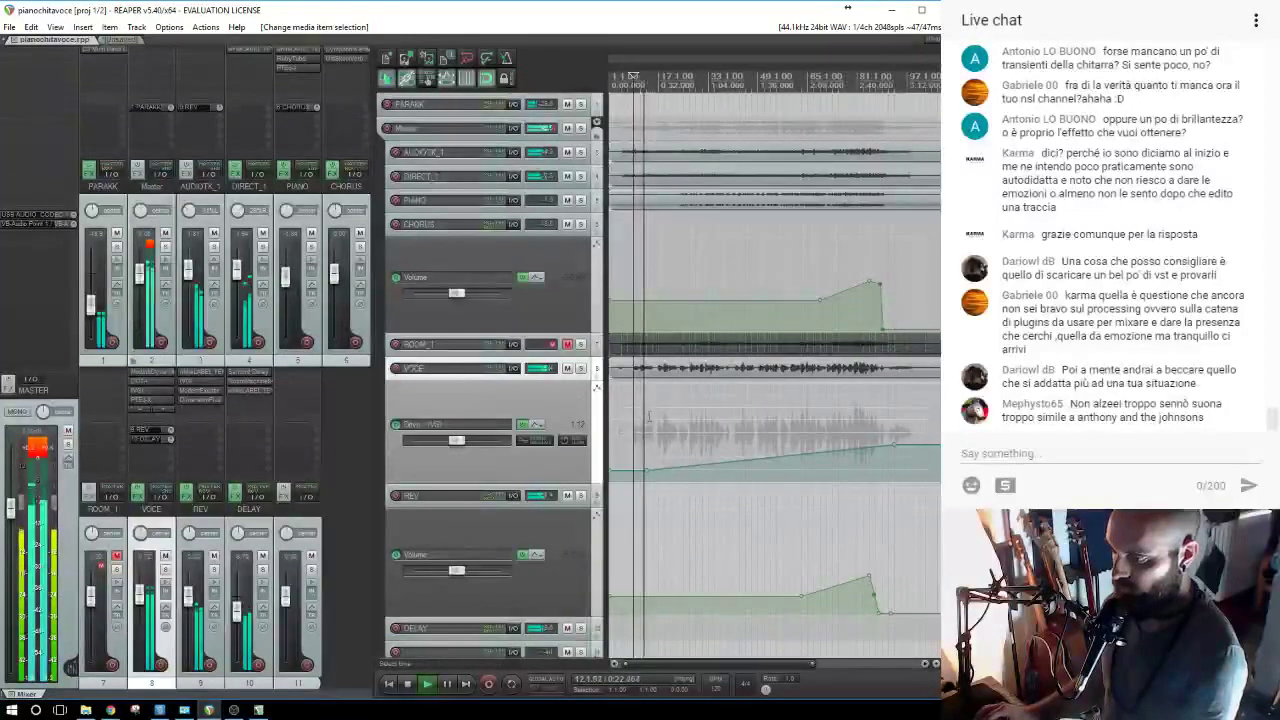
Hide the REV volume envelope and mute REV to hear the mix without reverb, and restore both.
left_click(450, 497)
key("v")
left_click(567, 495)
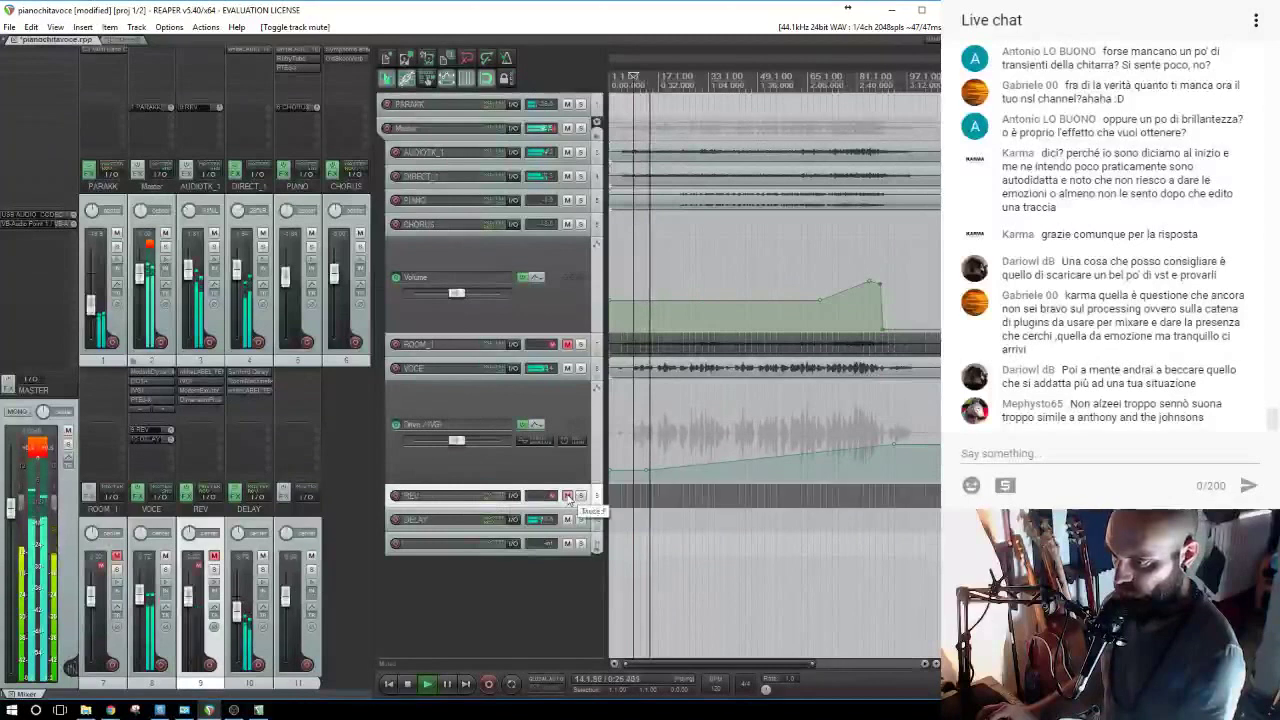
left_click(567, 495)
key("v")
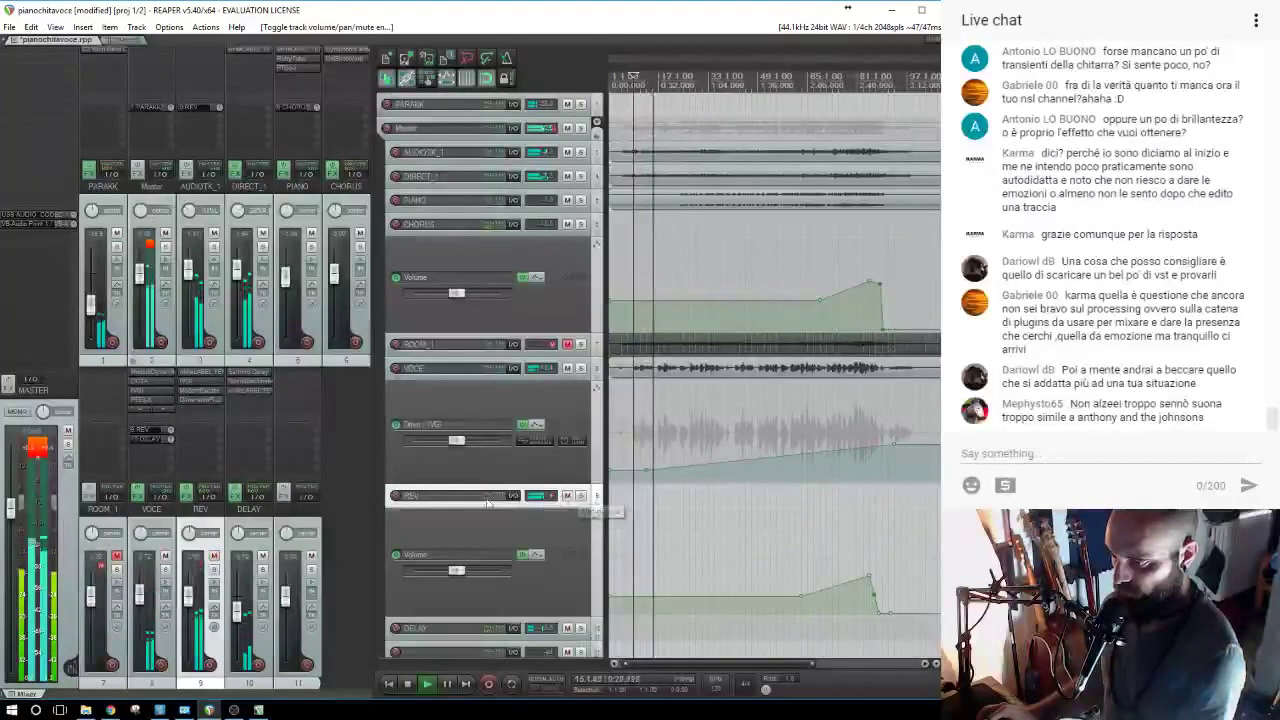
Add a ReaComp compressor to the REV track and set its detector input to Auxiliary Input L+R.
double_click(200, 410)
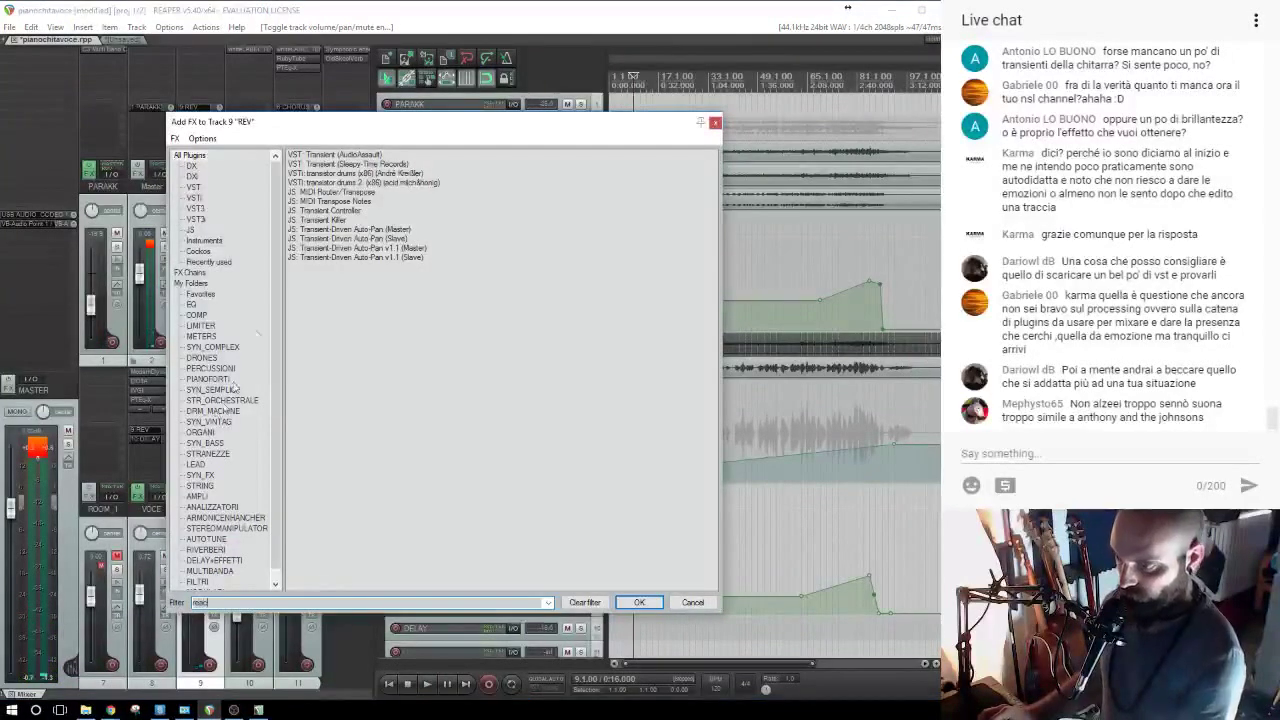
double_click(327, 156)
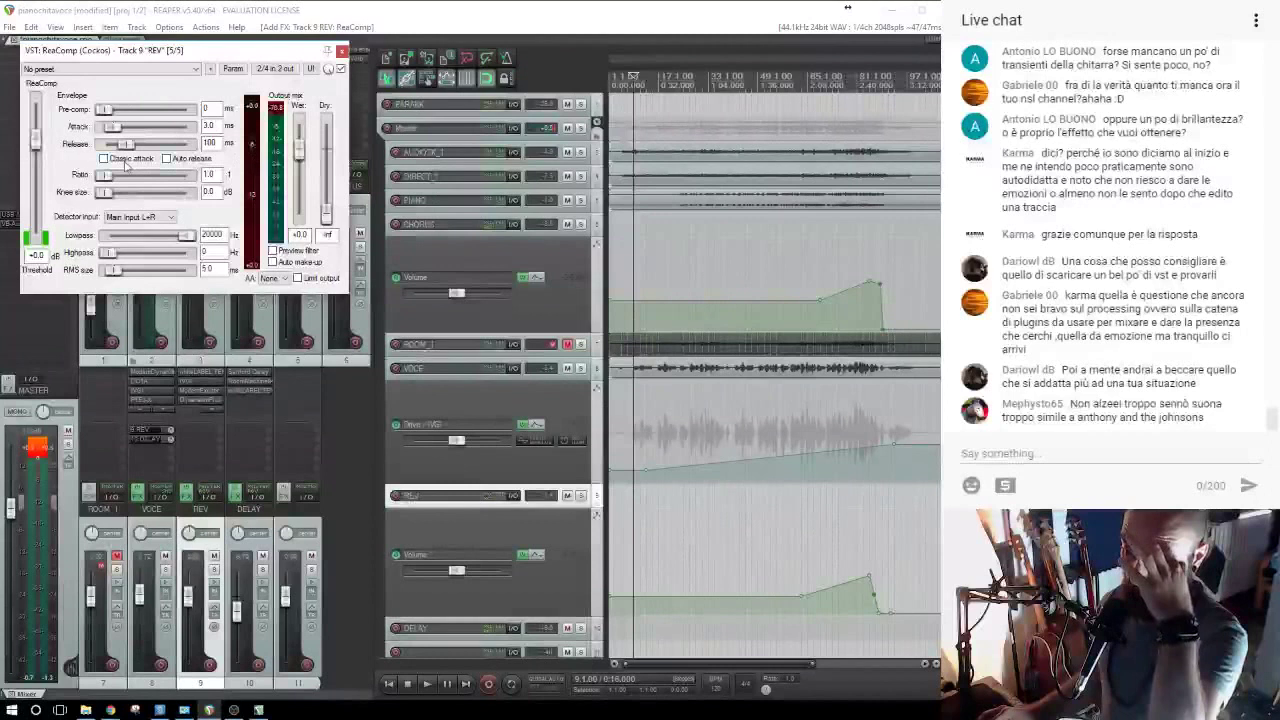
left_click(153, 242)
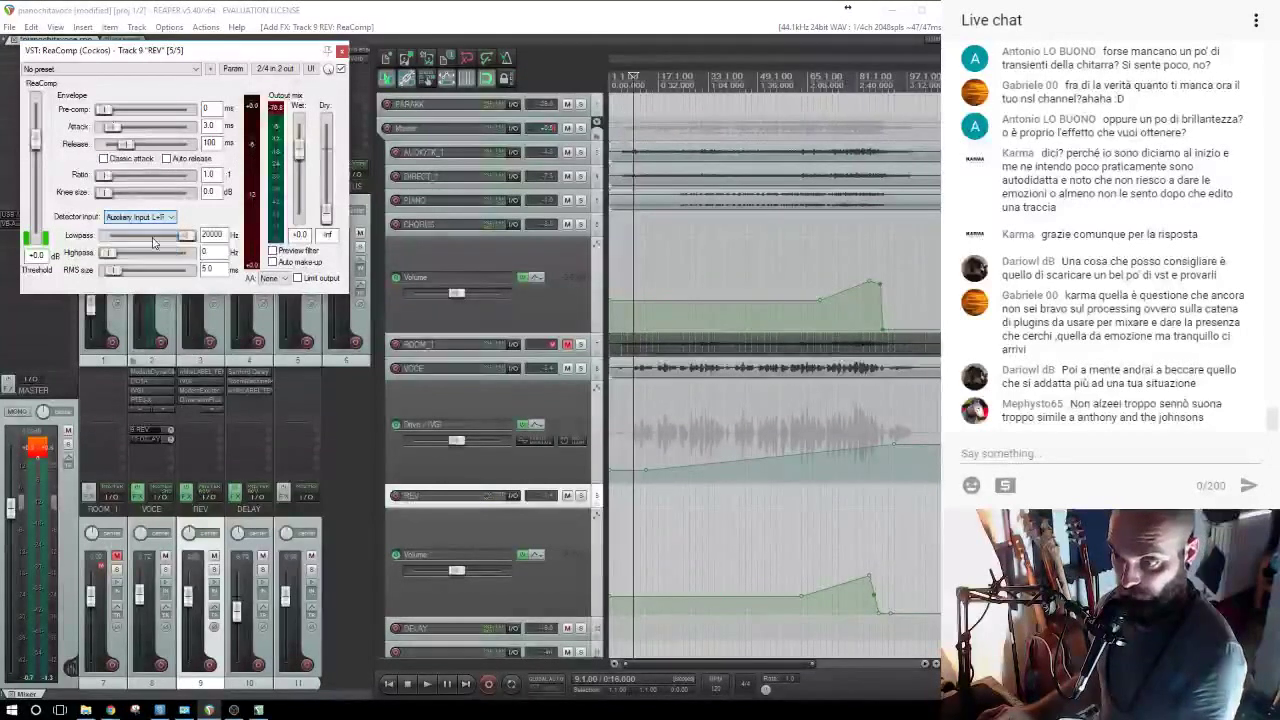
left_click(341, 50)
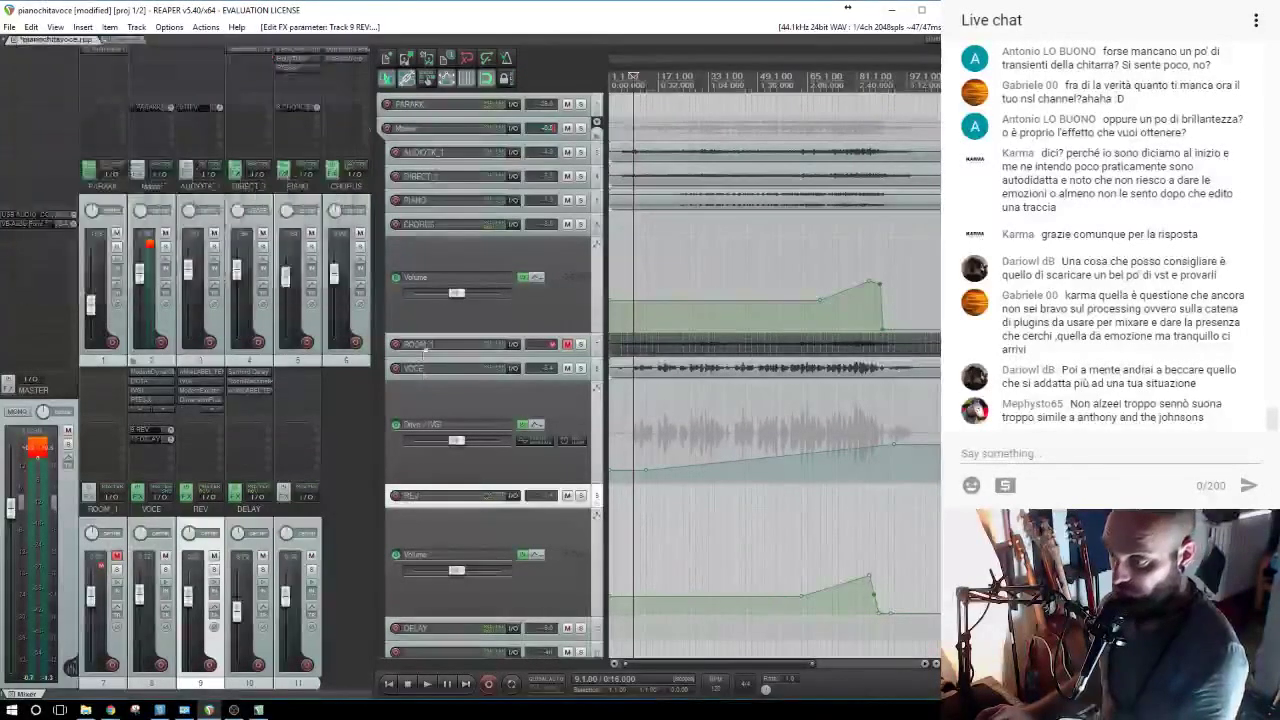
Add a second send from VOCE to the REV track, routing audio channels 1/2 to 3/4 on the receiving track.
left_click(423, 373)
left_click(159, 496)
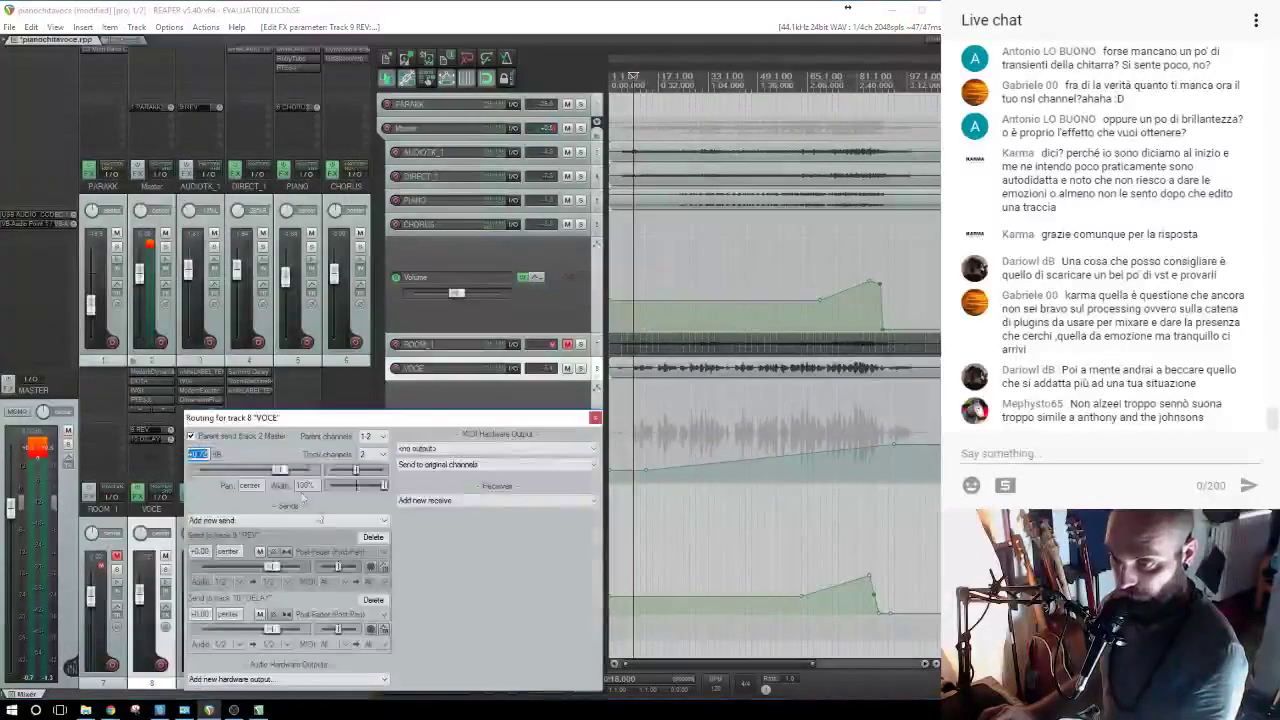
left_click(383, 521)
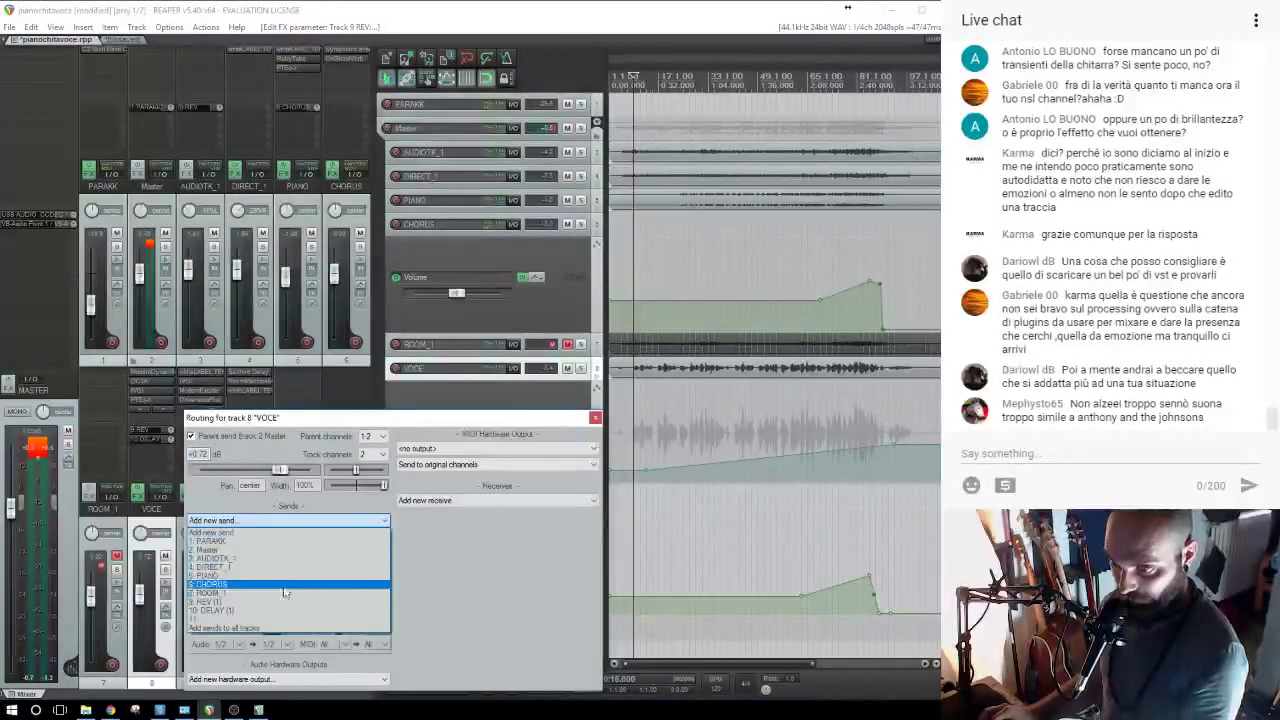
left_click(345, 513)
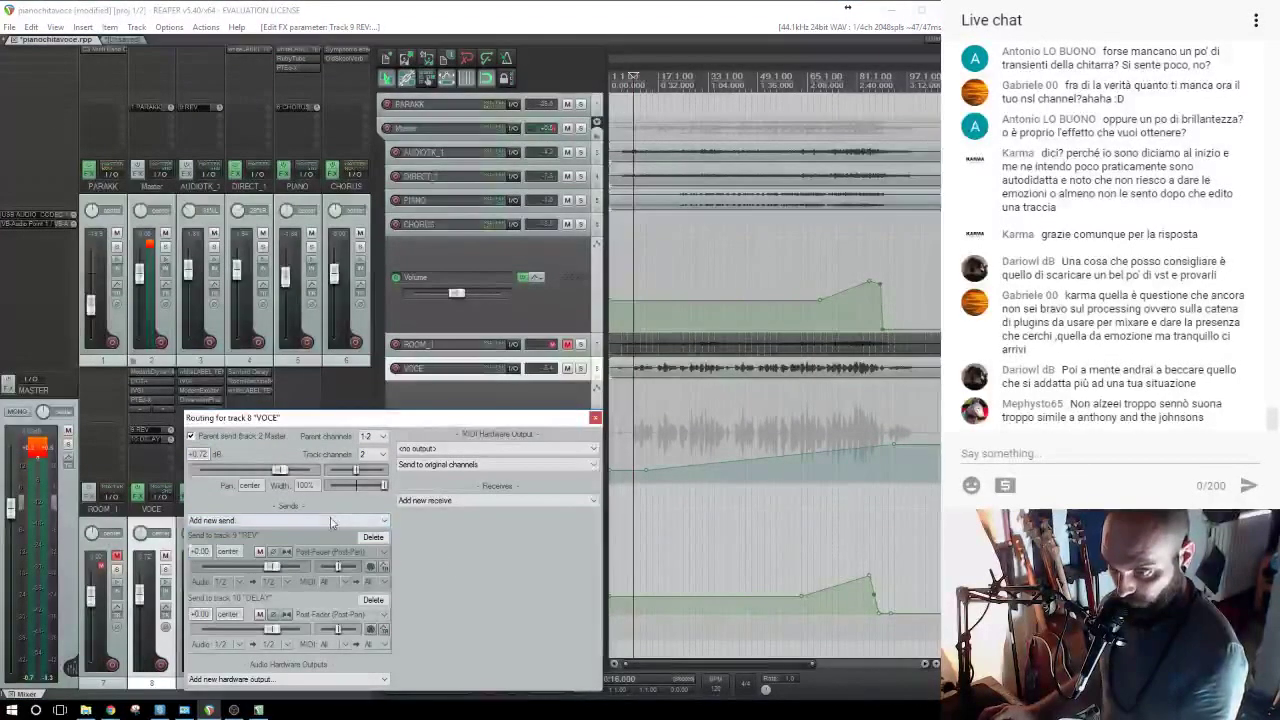
left_click(332, 521)
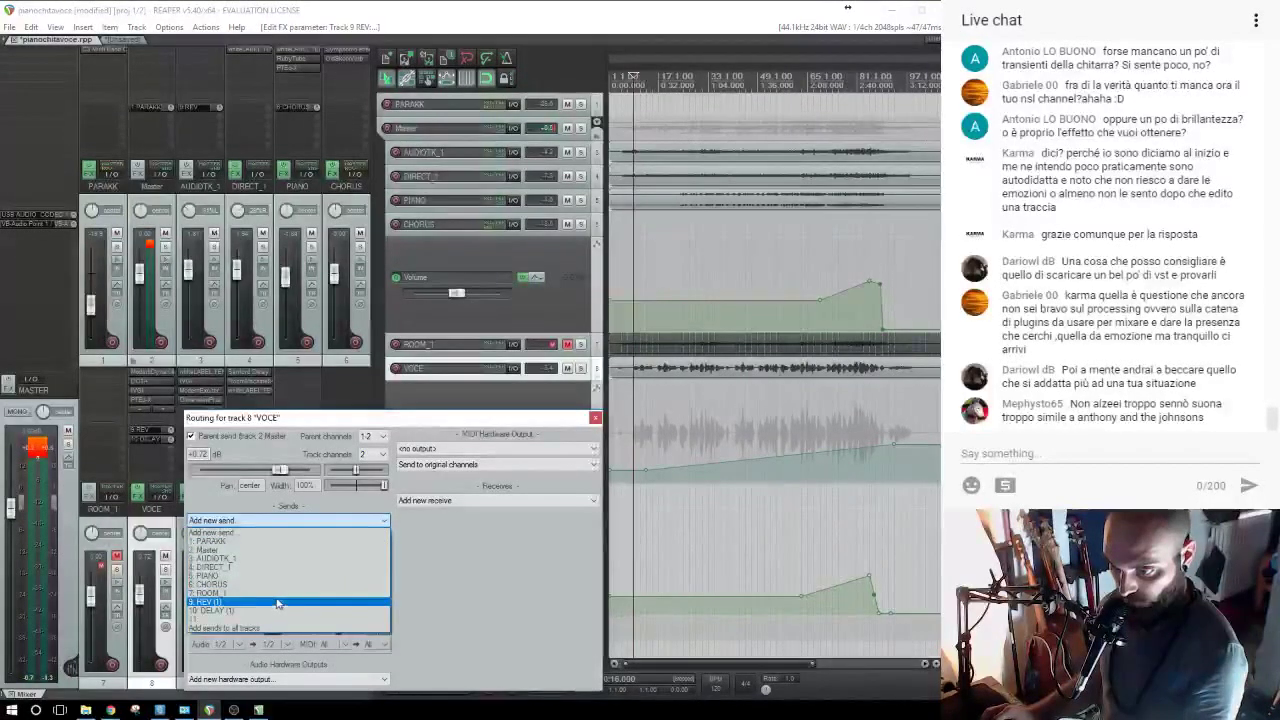
left_click(278, 603)
left_click(287, 519)
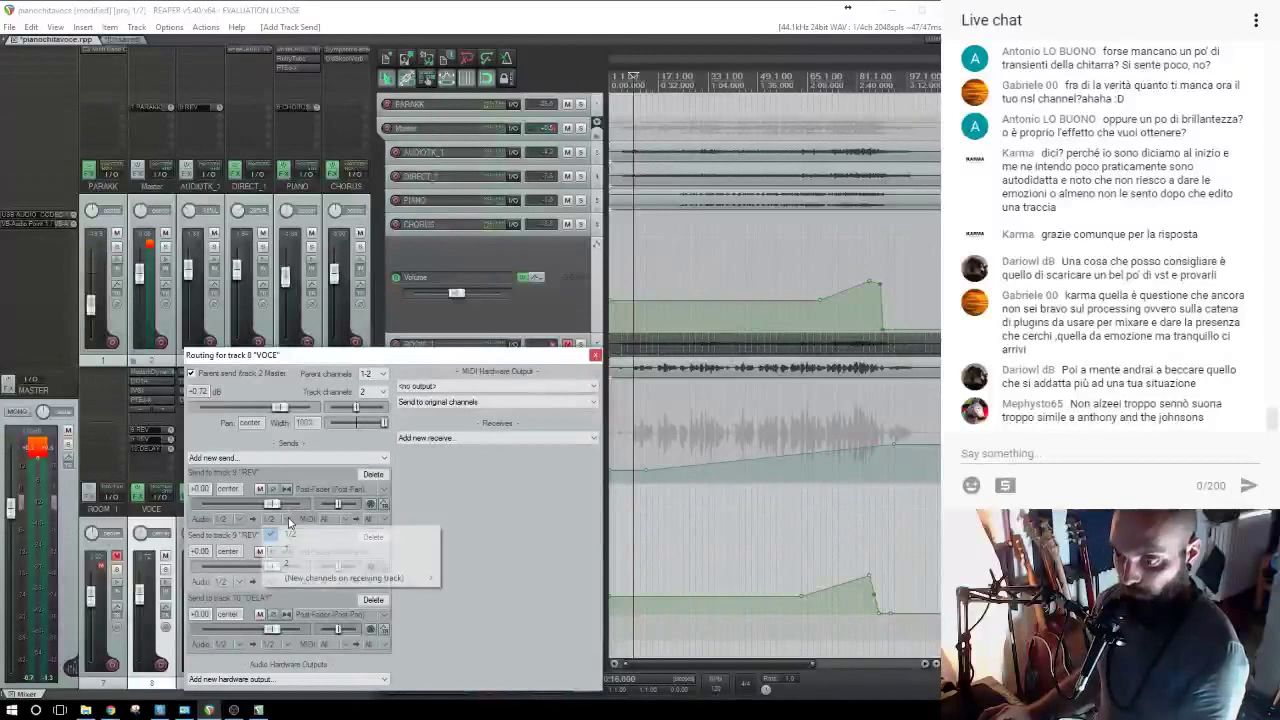
mouse_move(406, 580)
left_click(221, 578)
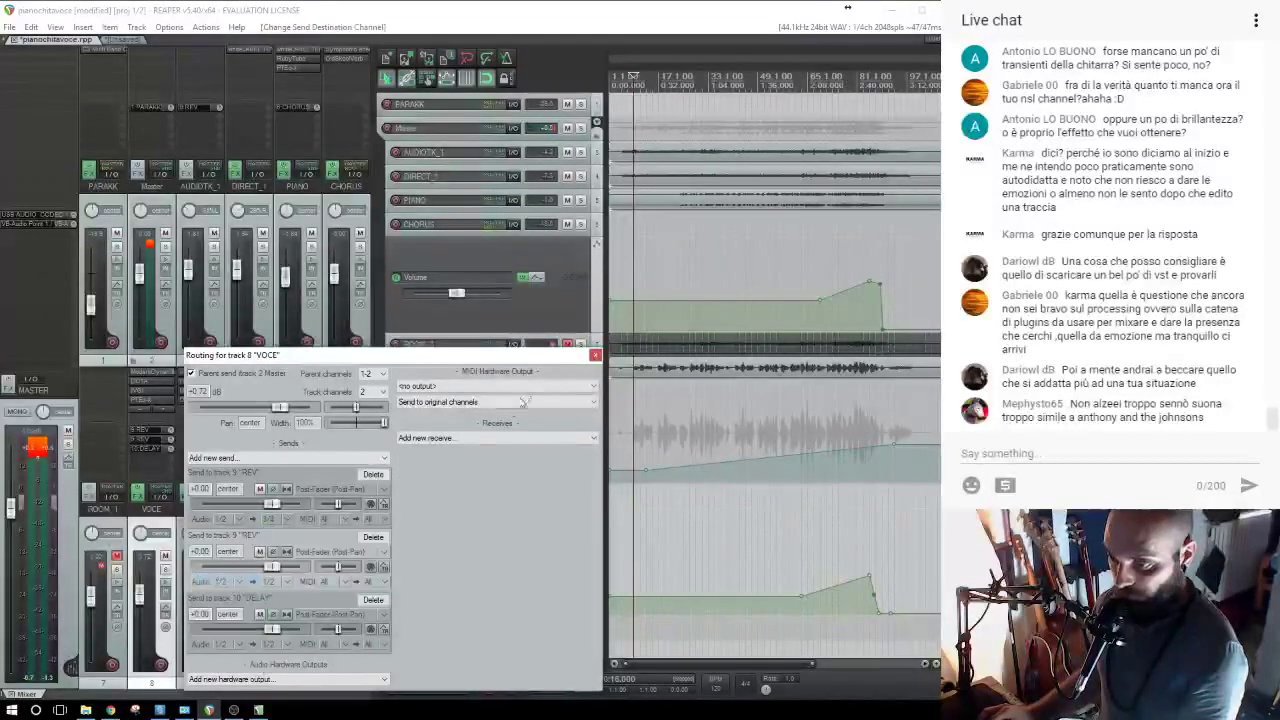
left_click(595, 356)
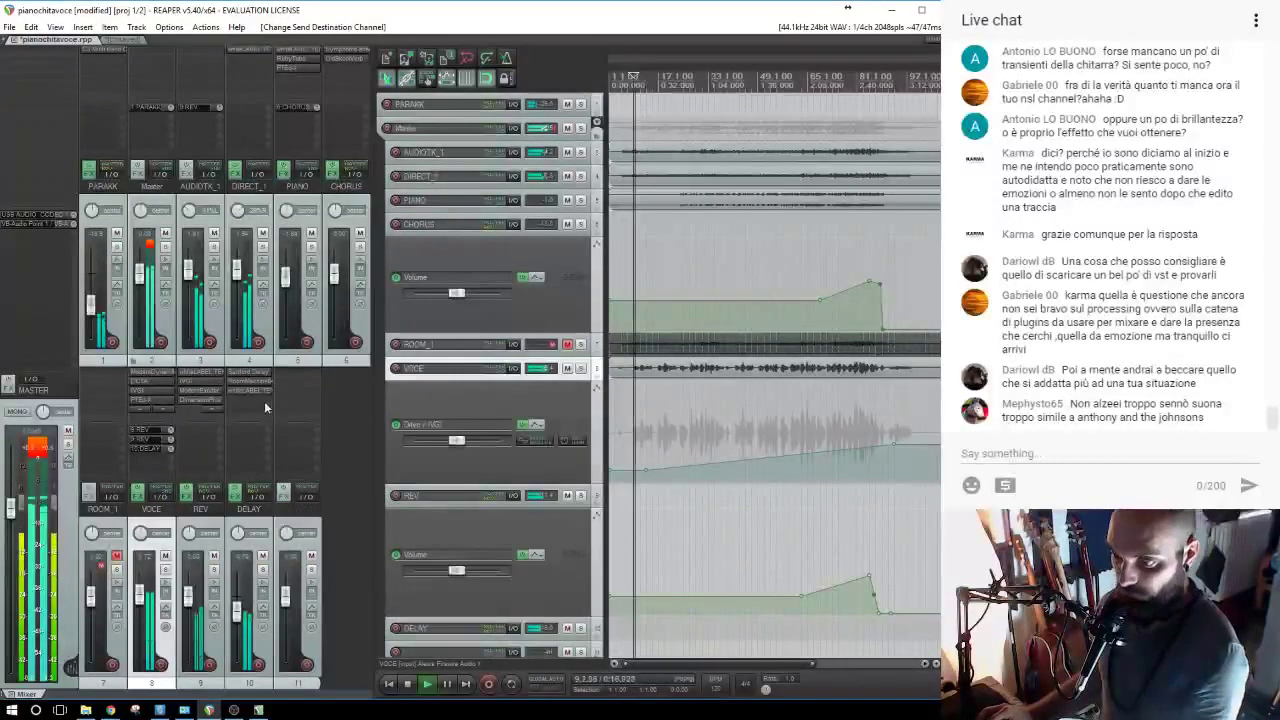
Set REV's ReaComp to a threshold of -25.7 dB, a ratio of 7.4:1 and a release of 550 ms during playback.
left_click(210, 409)
left_click(201, 400)
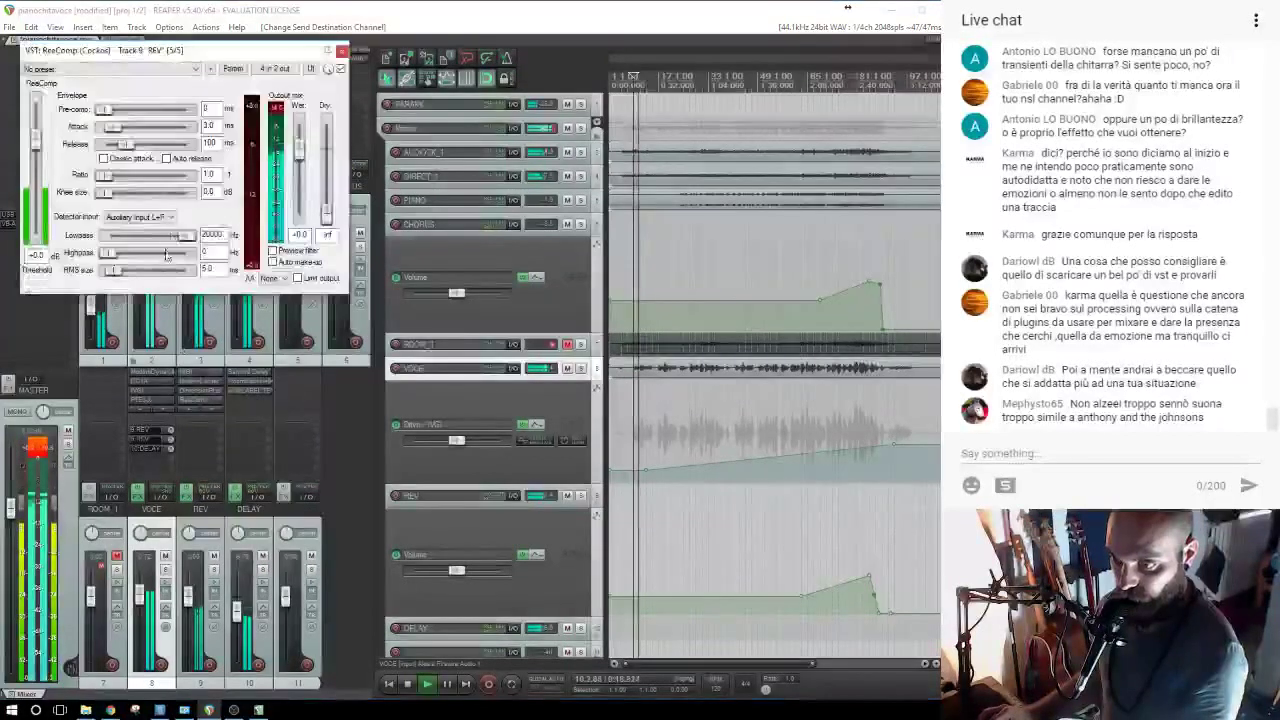
left_click_drag(35, 140, 35, 192)
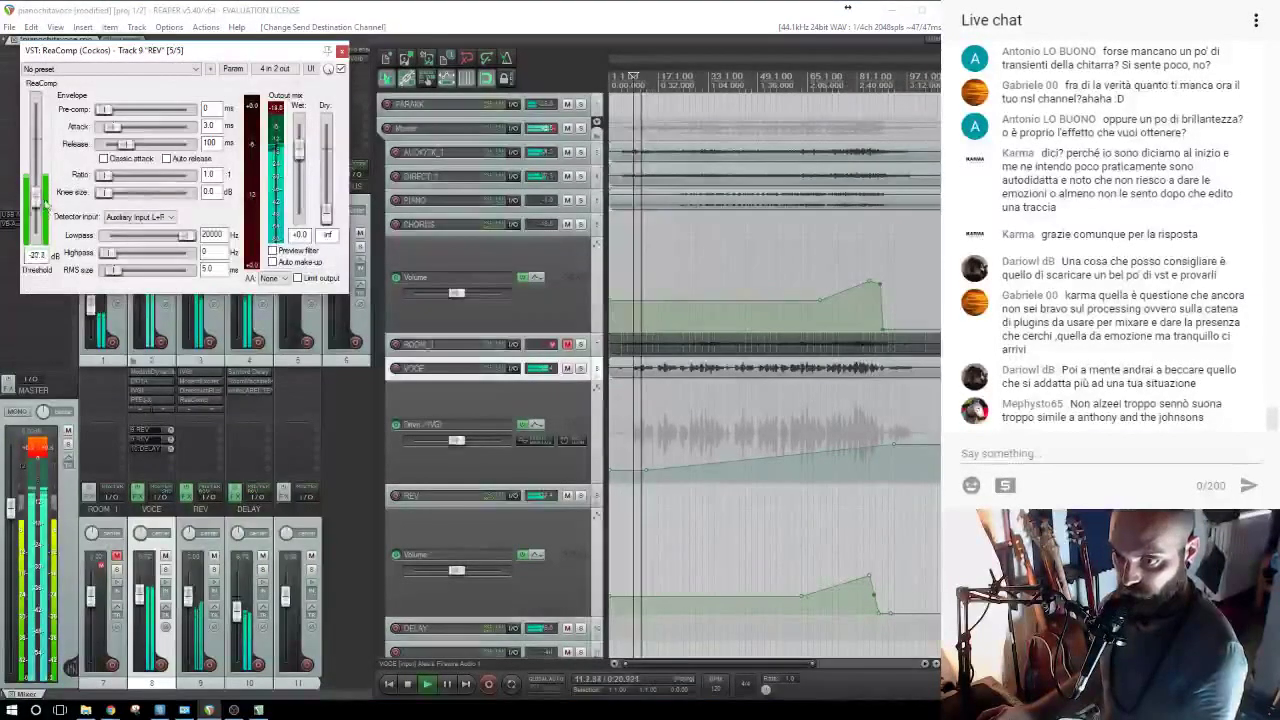
left_click_drag(113, 178, 144, 145)
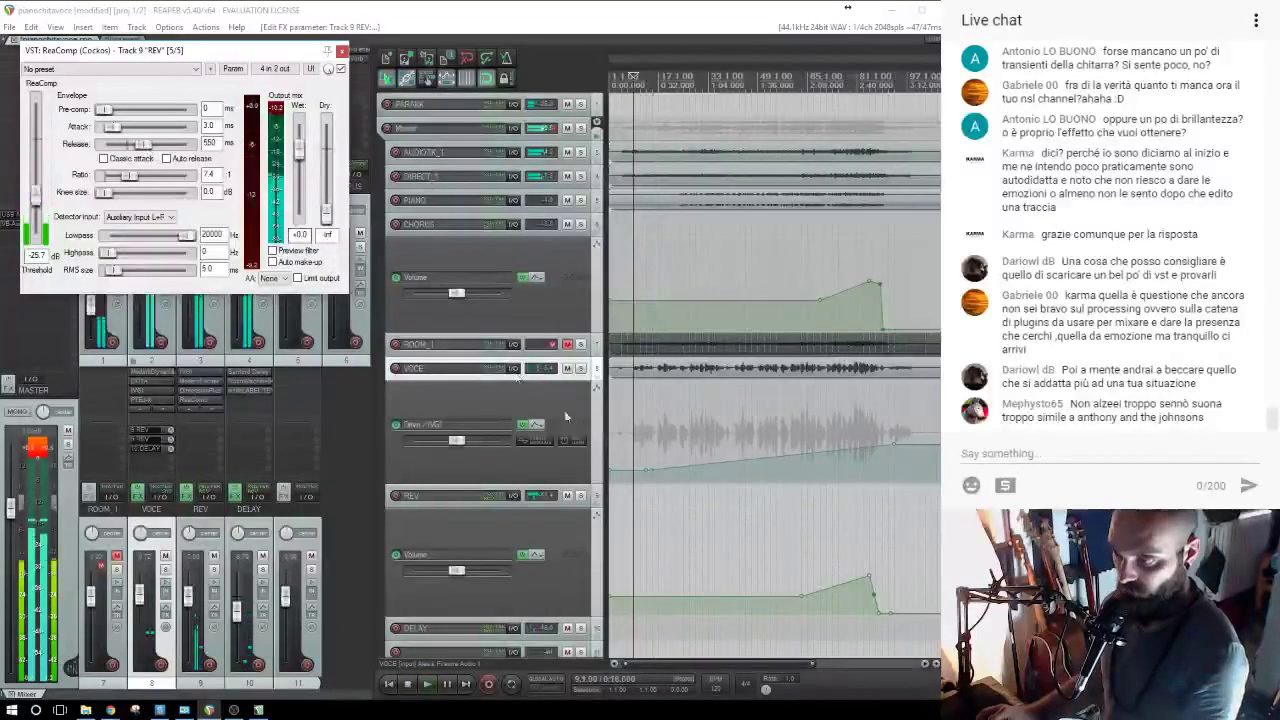
Play from bar 9 and fine-tune REV's ReaComp to a threshold of -27.7 dB and a release of 496 ms.
scroll(720, 375, "up", 3)
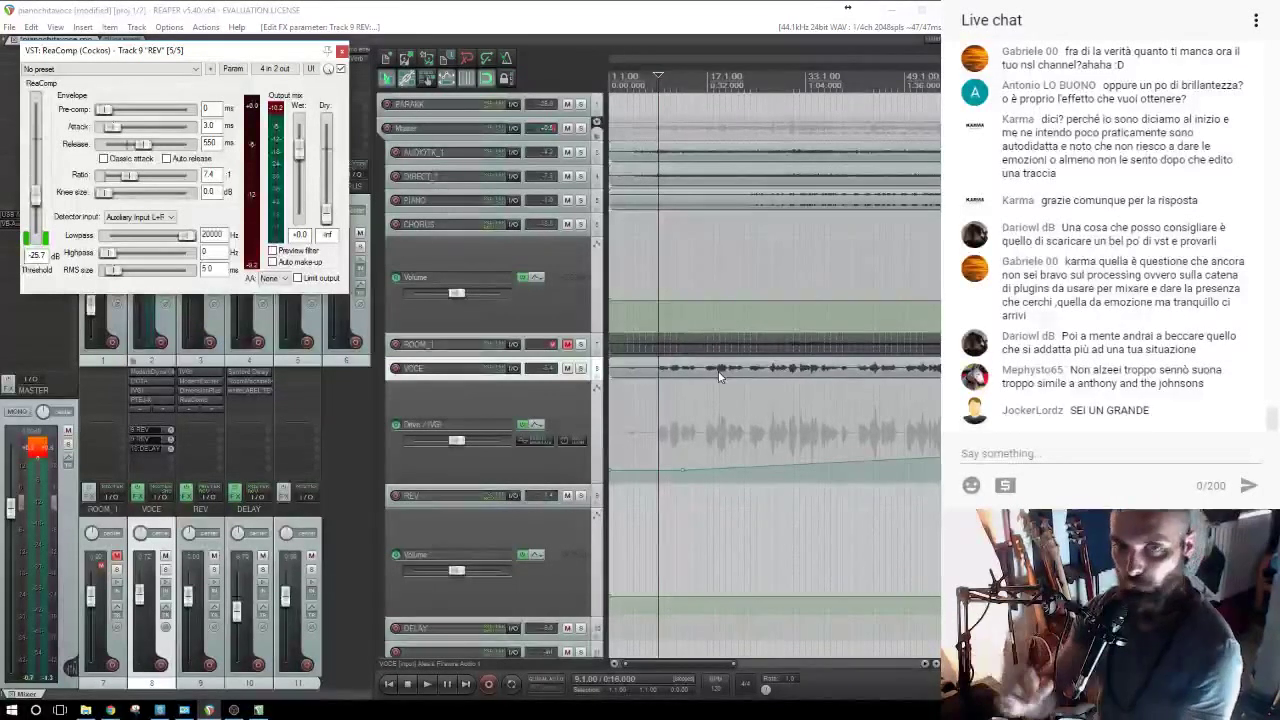
key("space")
left_click_drag(43, 200, 43, 203)
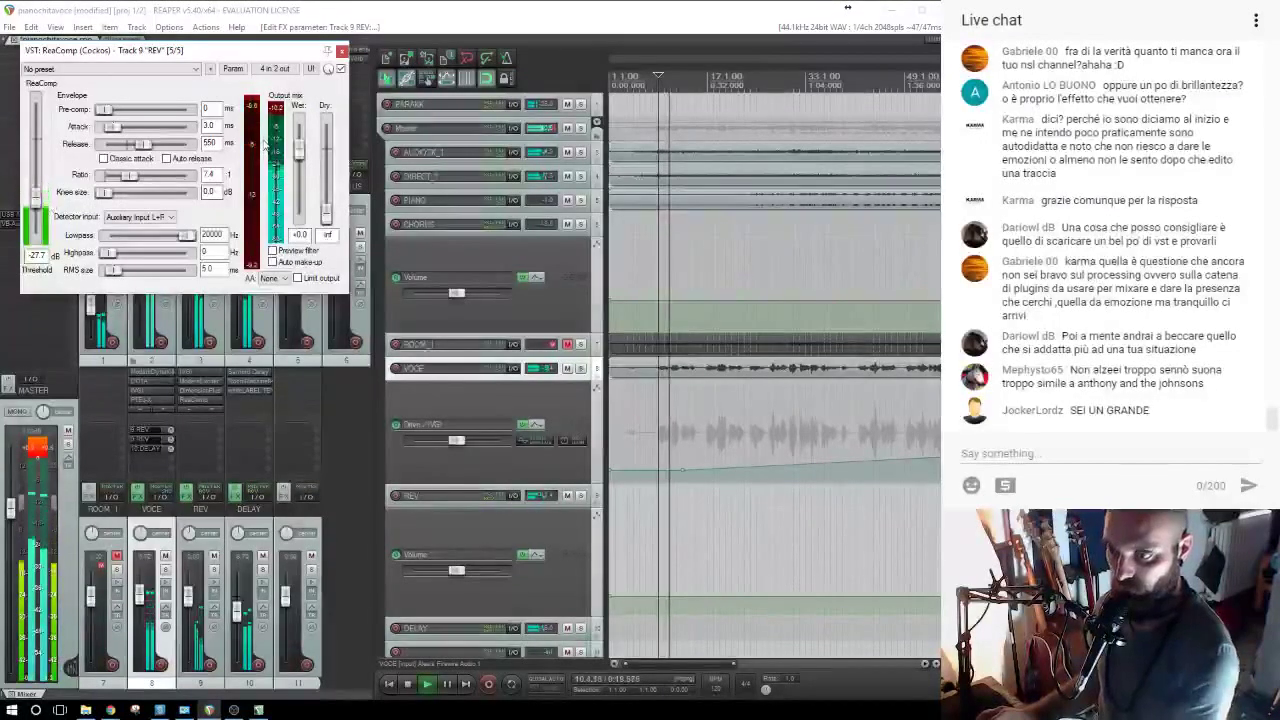
left_click_drag(142, 144, 141, 146)
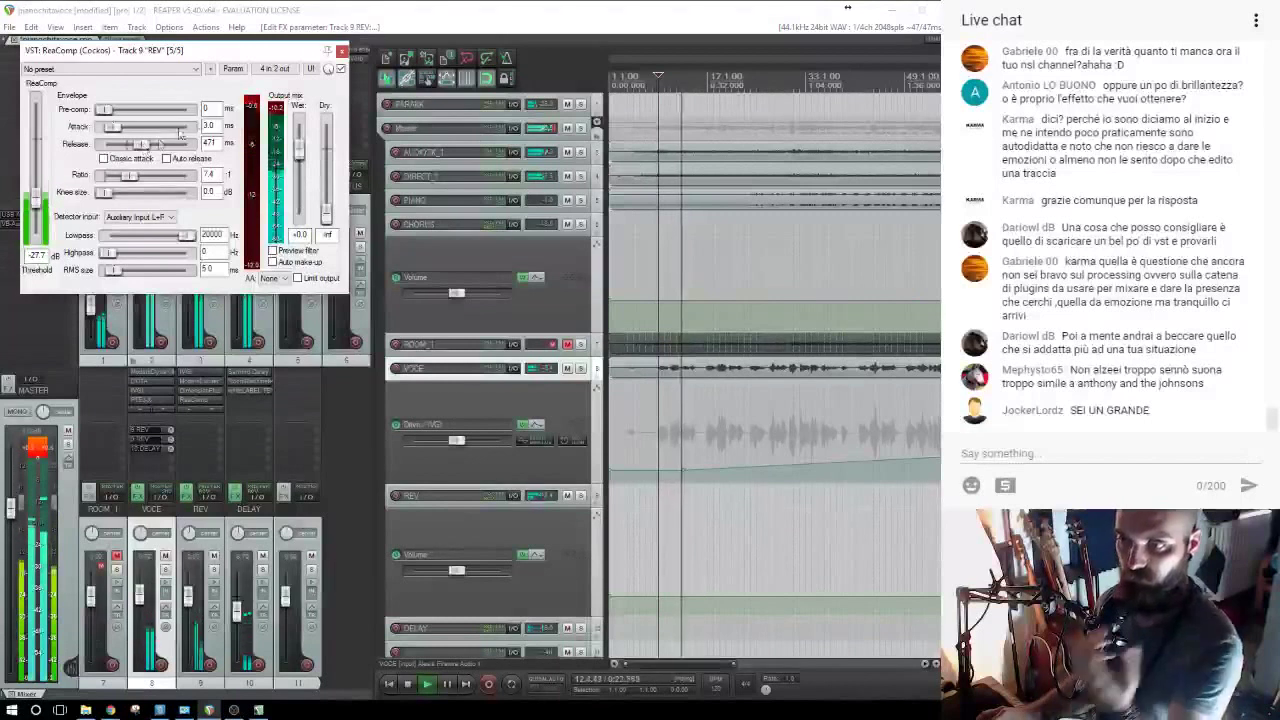
left_click_drag(142, 145, 145, 147)
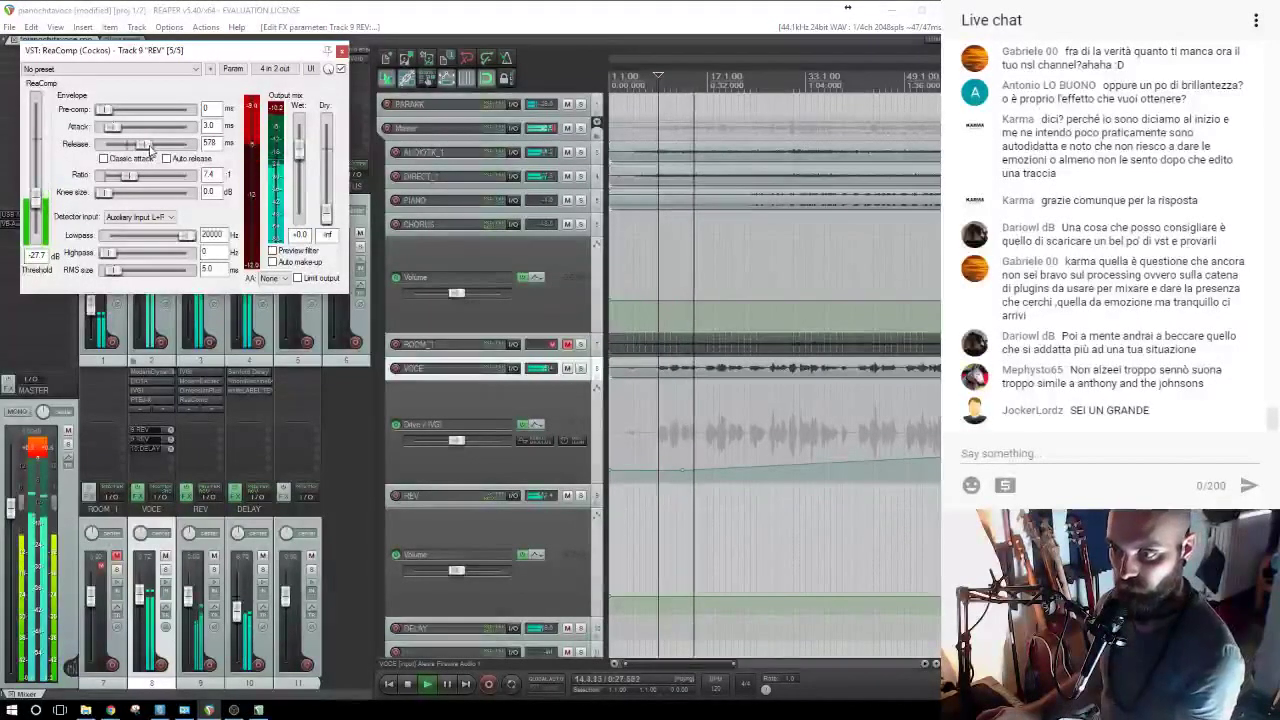
left_click_drag(144, 146, 142, 146)
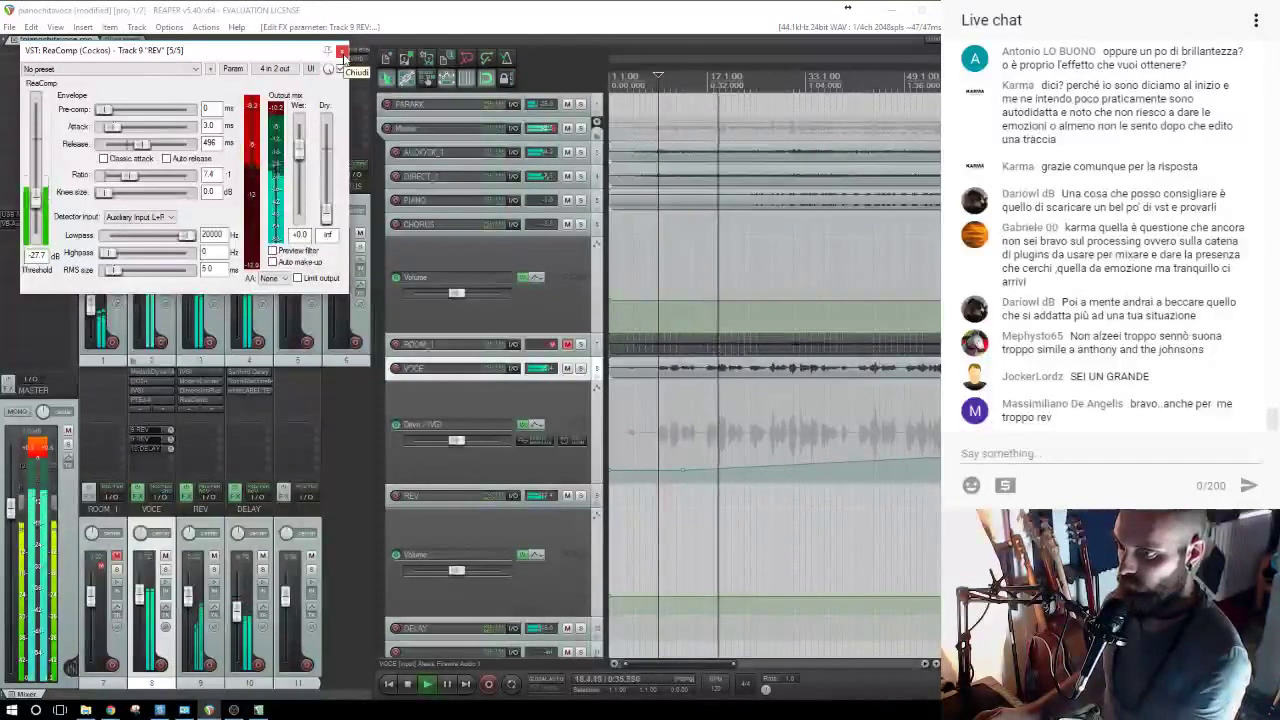
Lower ReaComp's wet output to about -5.4 dB and raise the REV track volume to about +1.6 dB.
left_click_drag(302, 157, 302, 171)
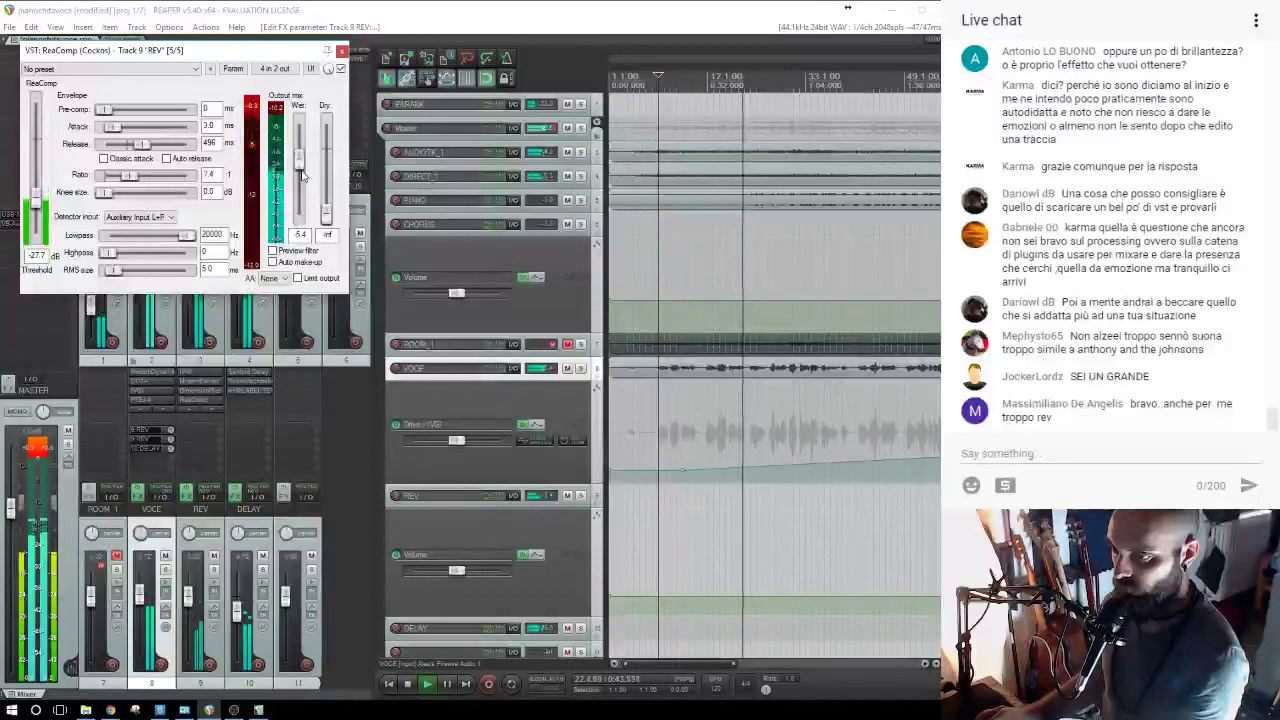
left_click(342, 51)
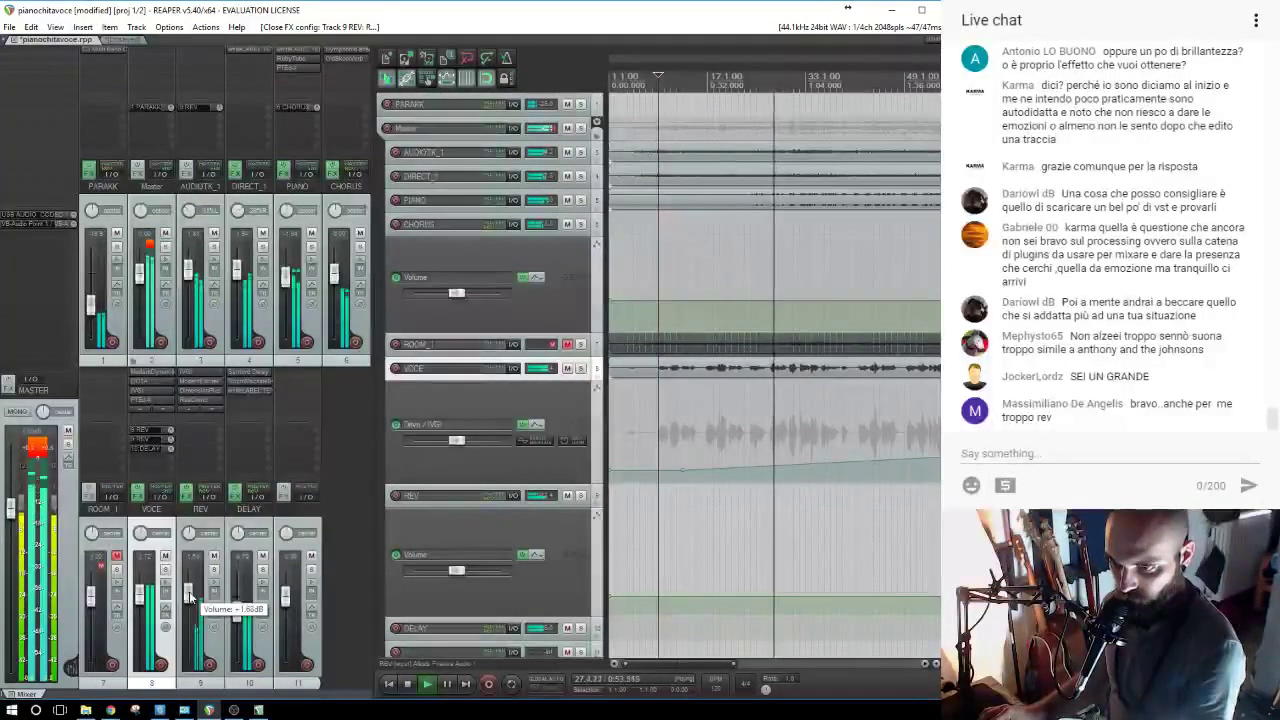
scroll(785, 441, "down", 3)
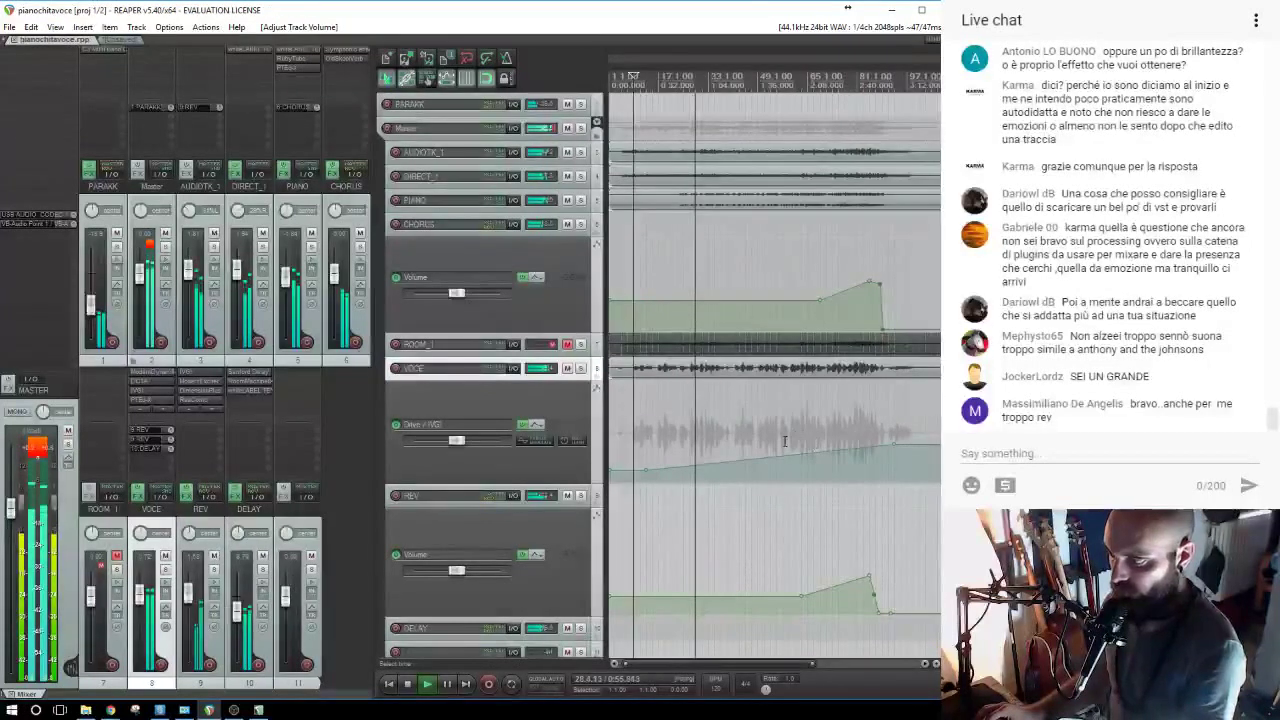
scroll(782, 444, "down", 2)
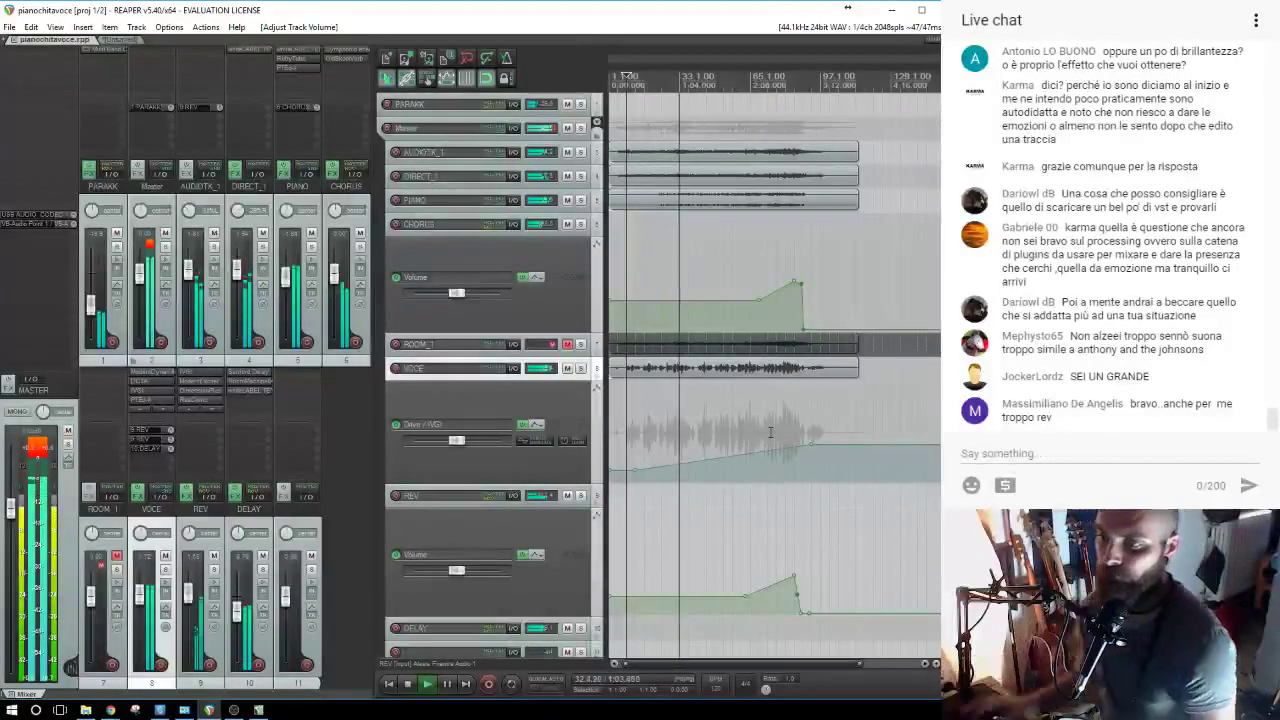
Add the Ferox tape simulator from the ARMONICENHANCHER plugin folder to the master track, keeping its default settings.
double_click(48, 85)
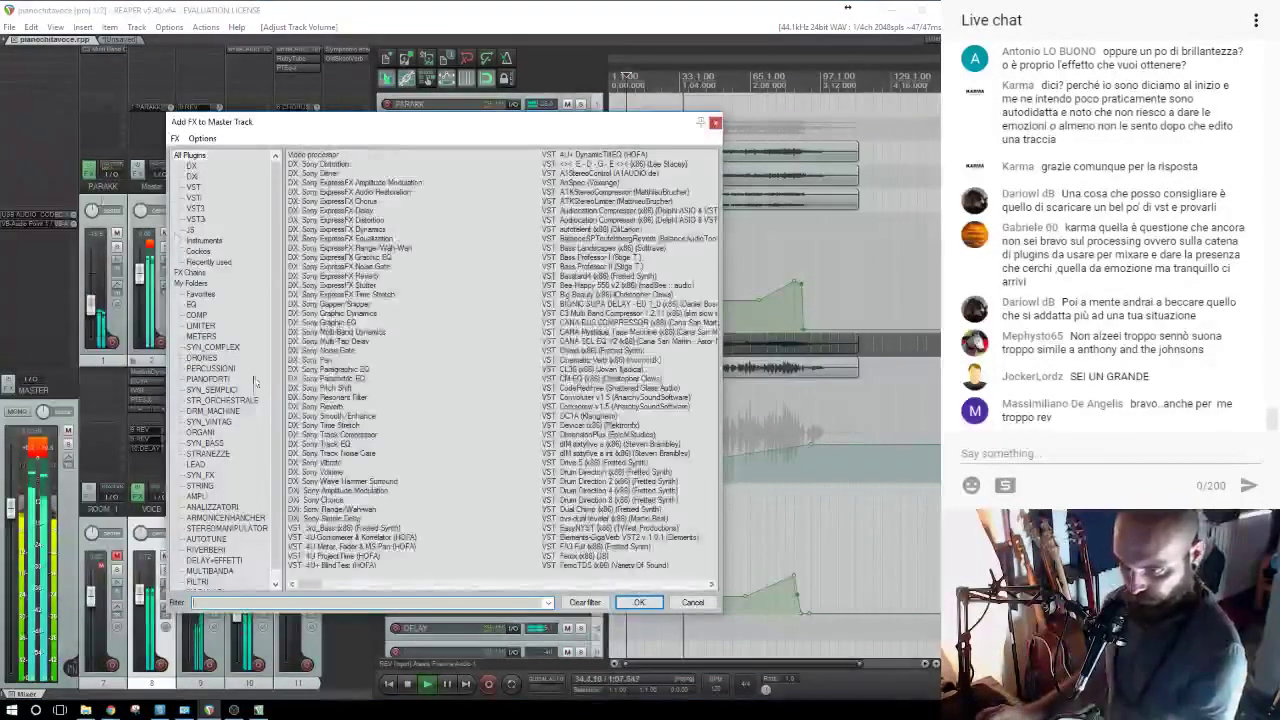
left_click(217, 519)
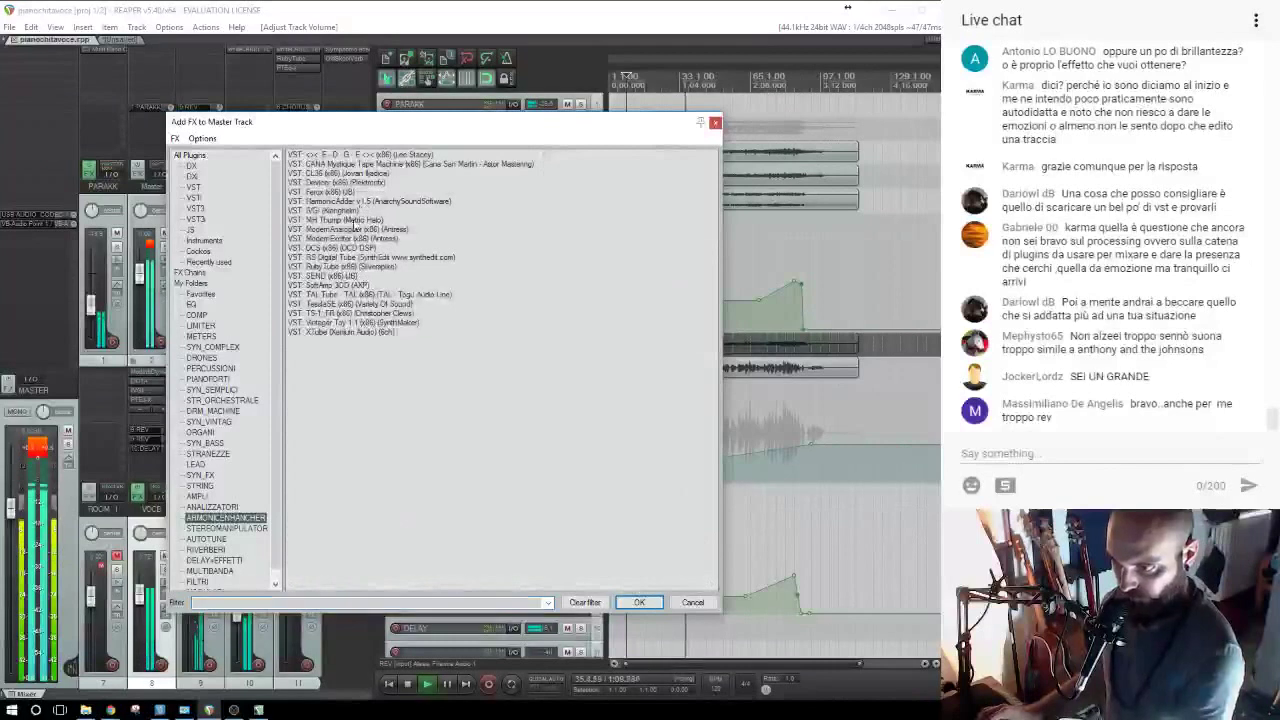
double_click(314, 193)
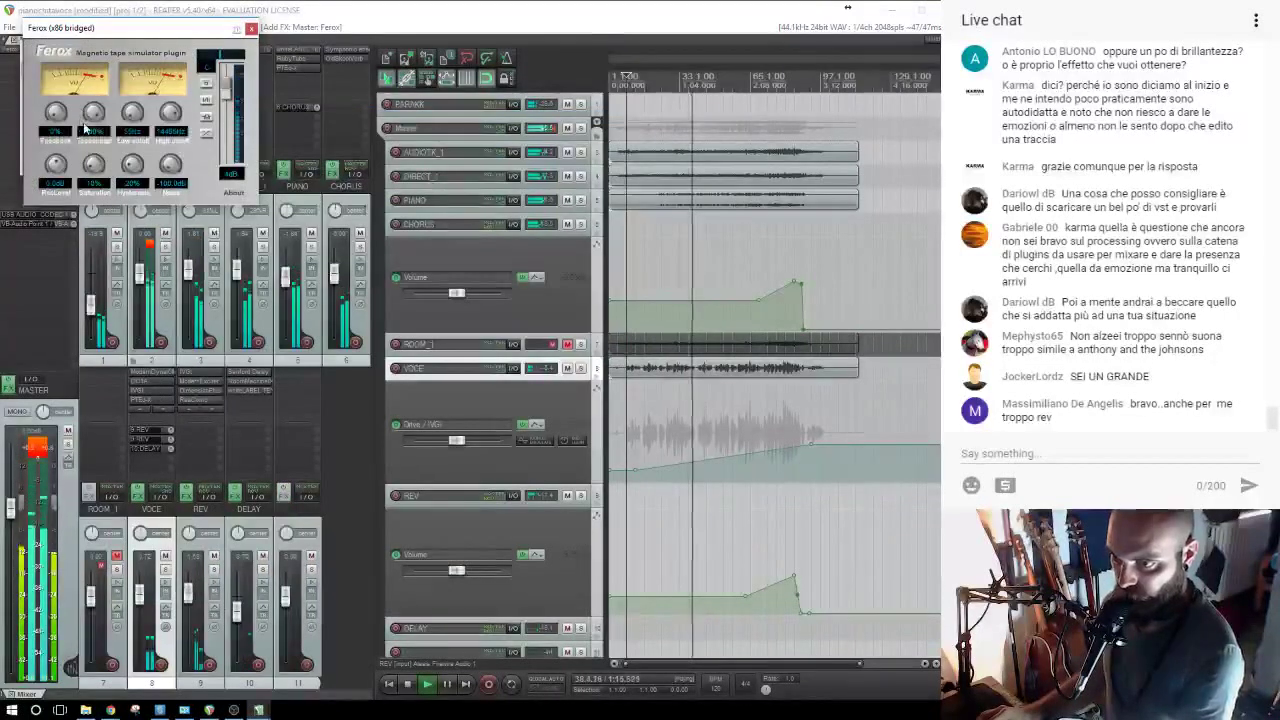
left_click_drag(131, 32, 265, 162)
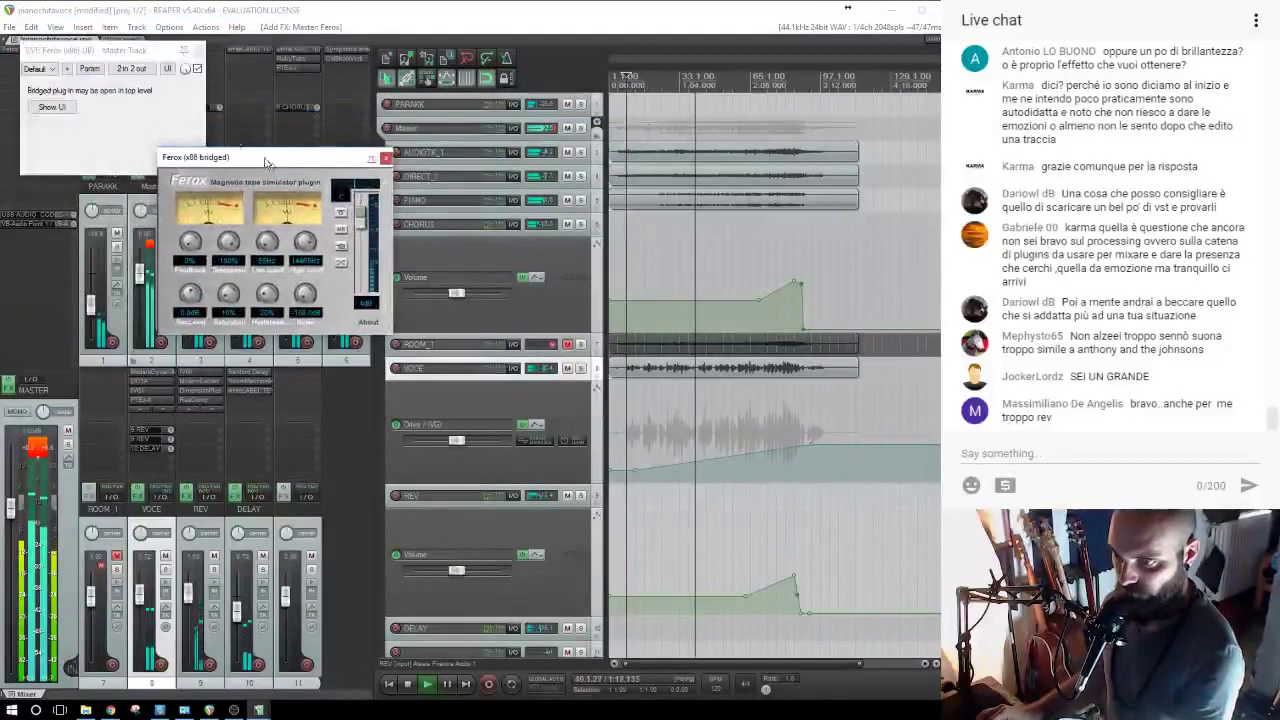
left_click(197, 50)
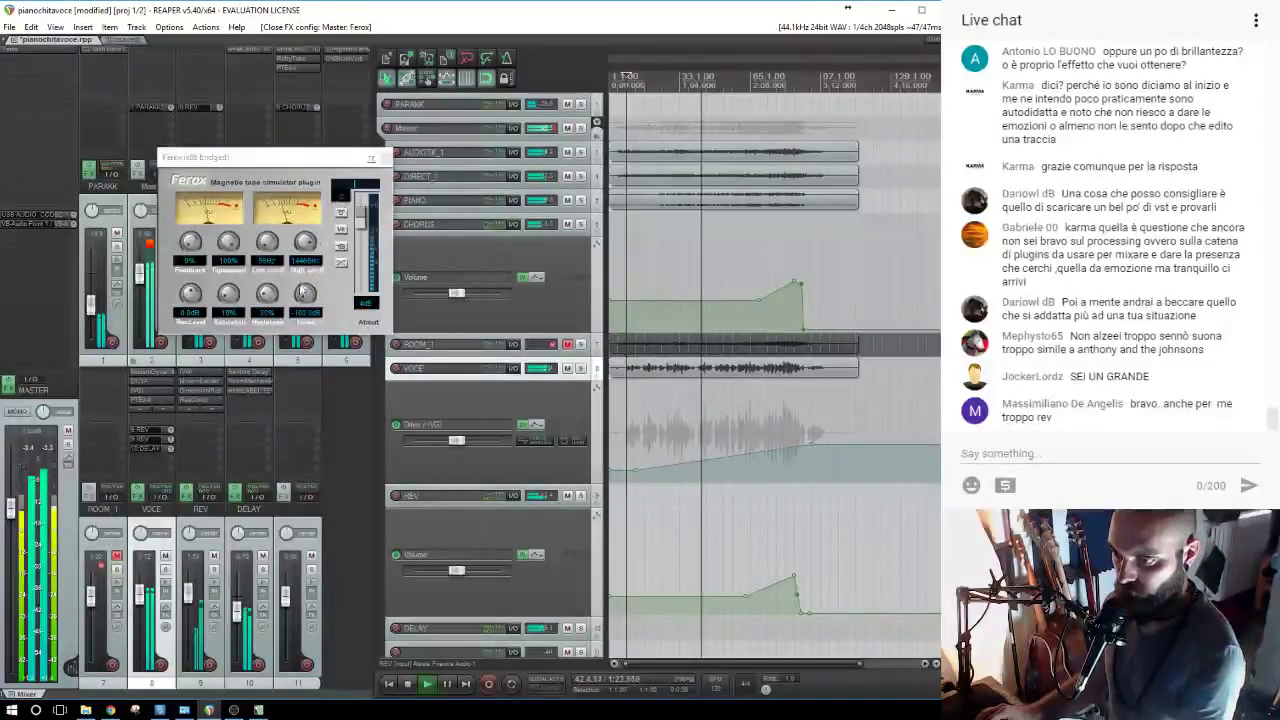
left_click(372, 159)
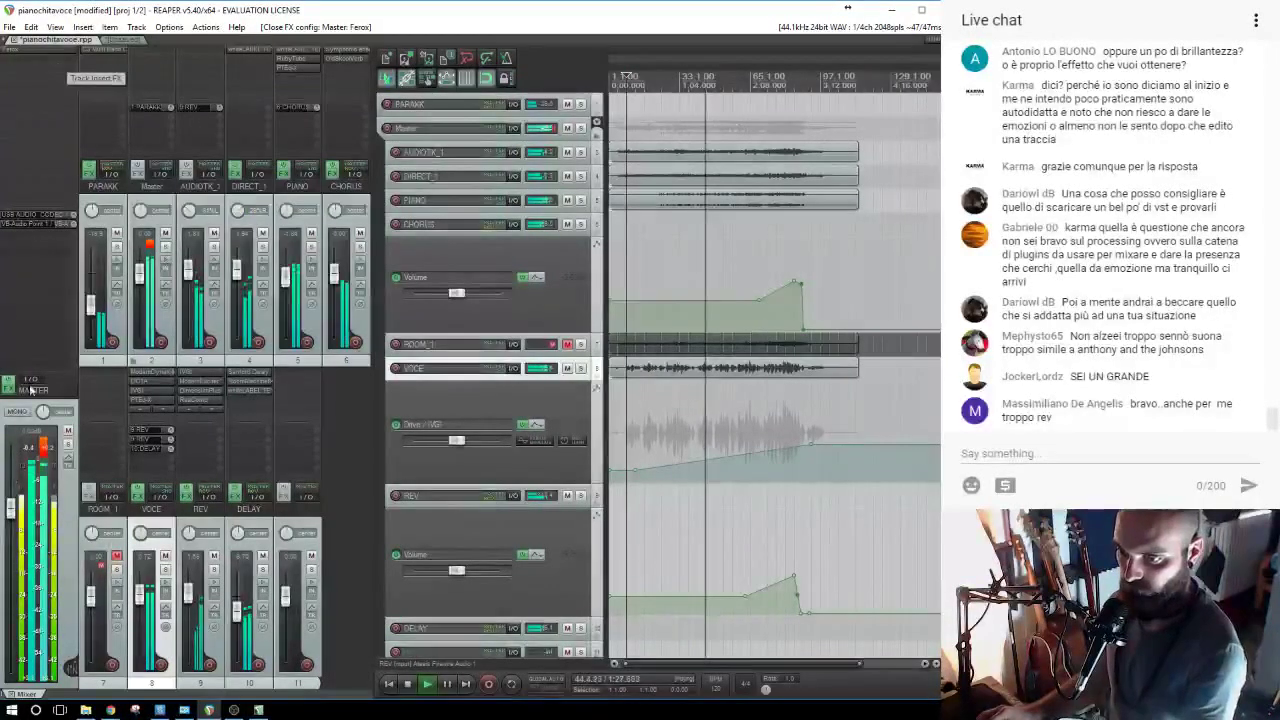
Lower the master volume slightly and reset its peak indicator, and save the project before stopping playback.
left_click_drag(11, 509, 11, 525)
left_click(42, 456)
key("ctrl+s")
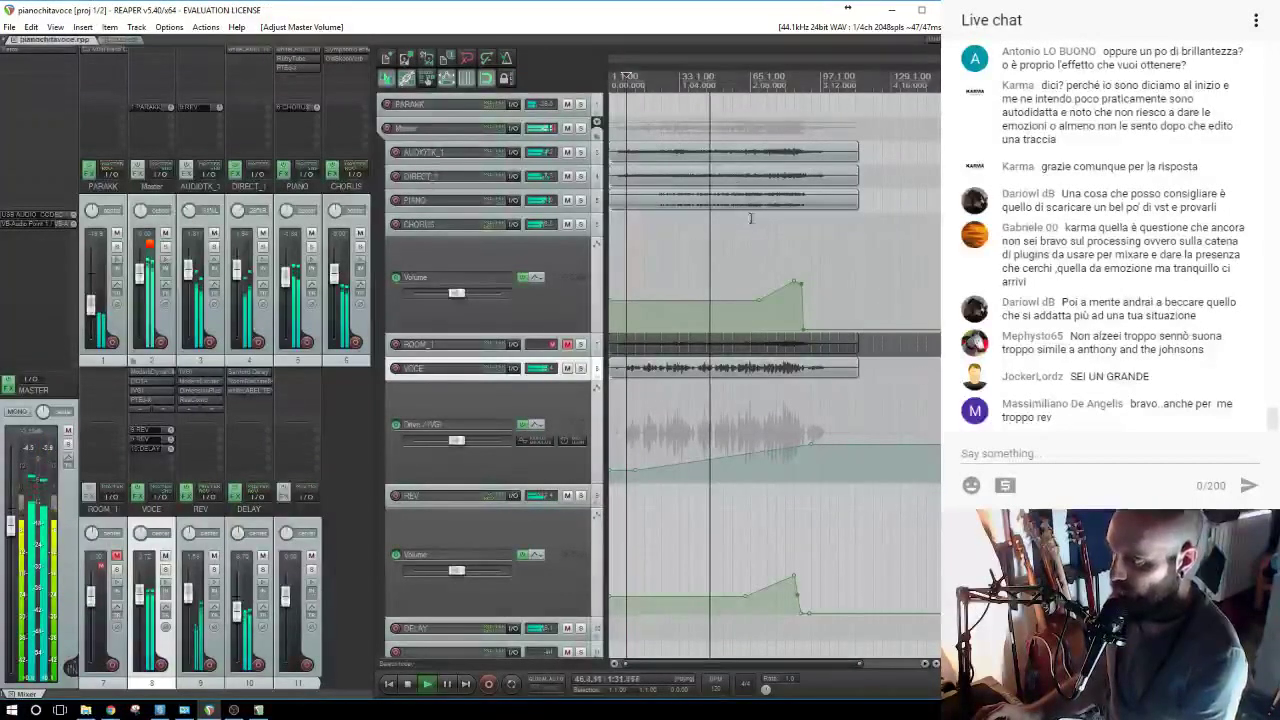
key("space")
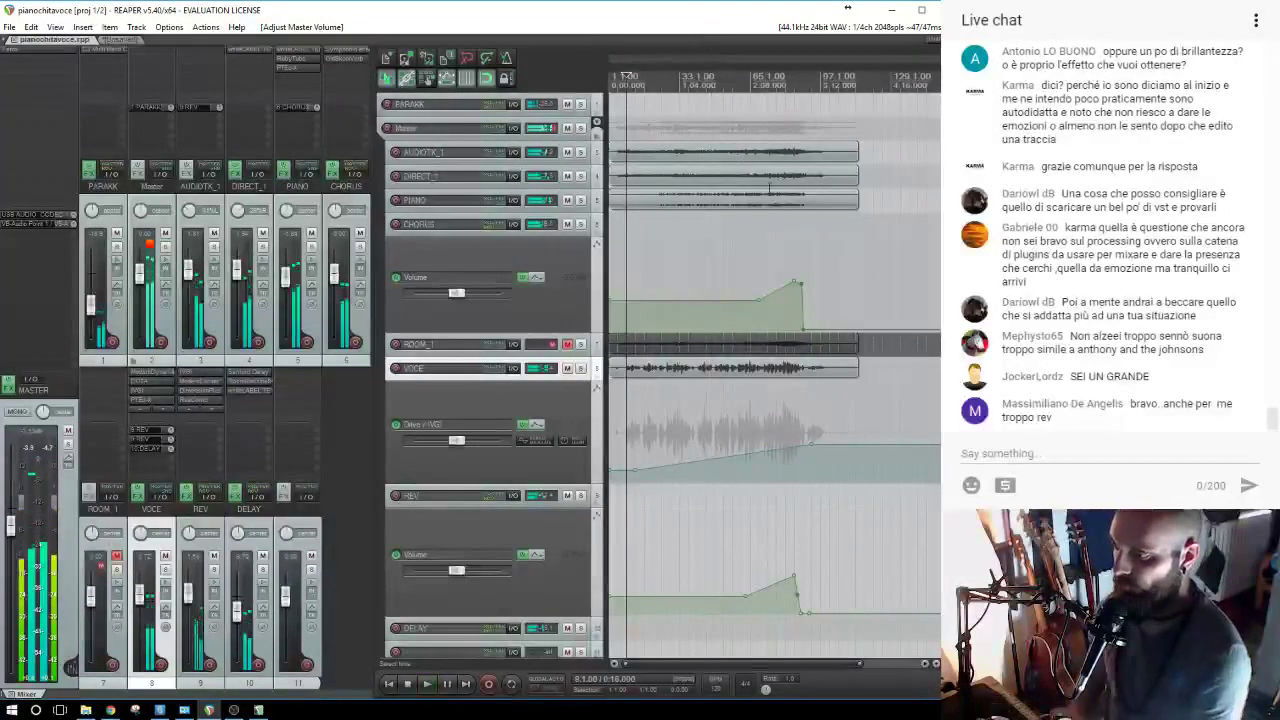